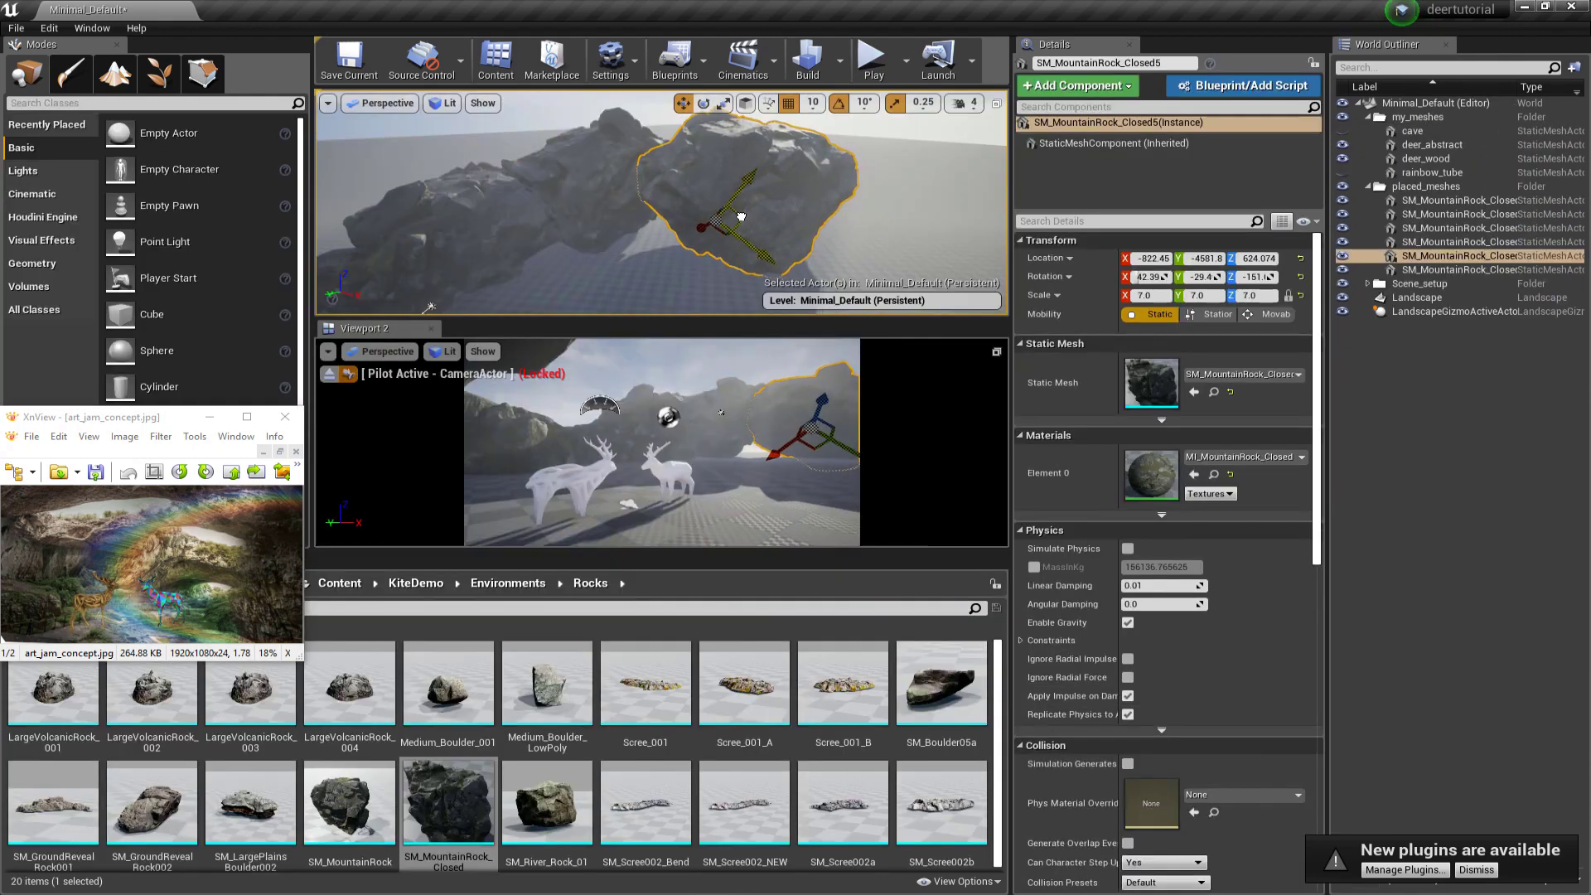
{"action": "left_click_drag", "start_coordinate": [741, 217], "coordinate": [707, 238]}
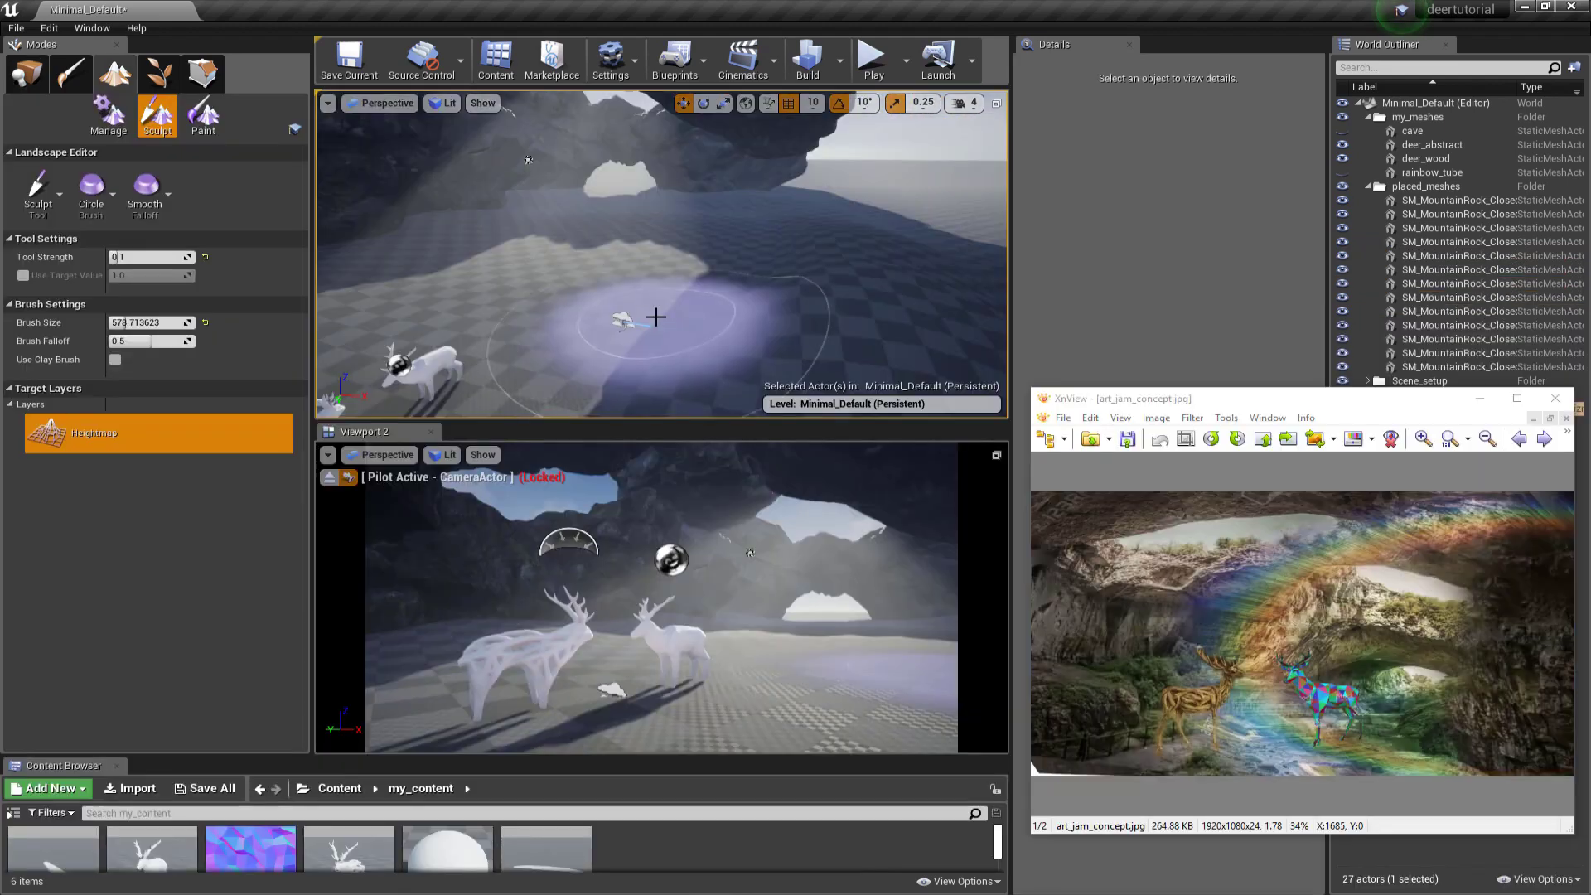
{"action": "left_click_drag", "start_coordinate": [669, 268], "coordinate": [692, 236]}
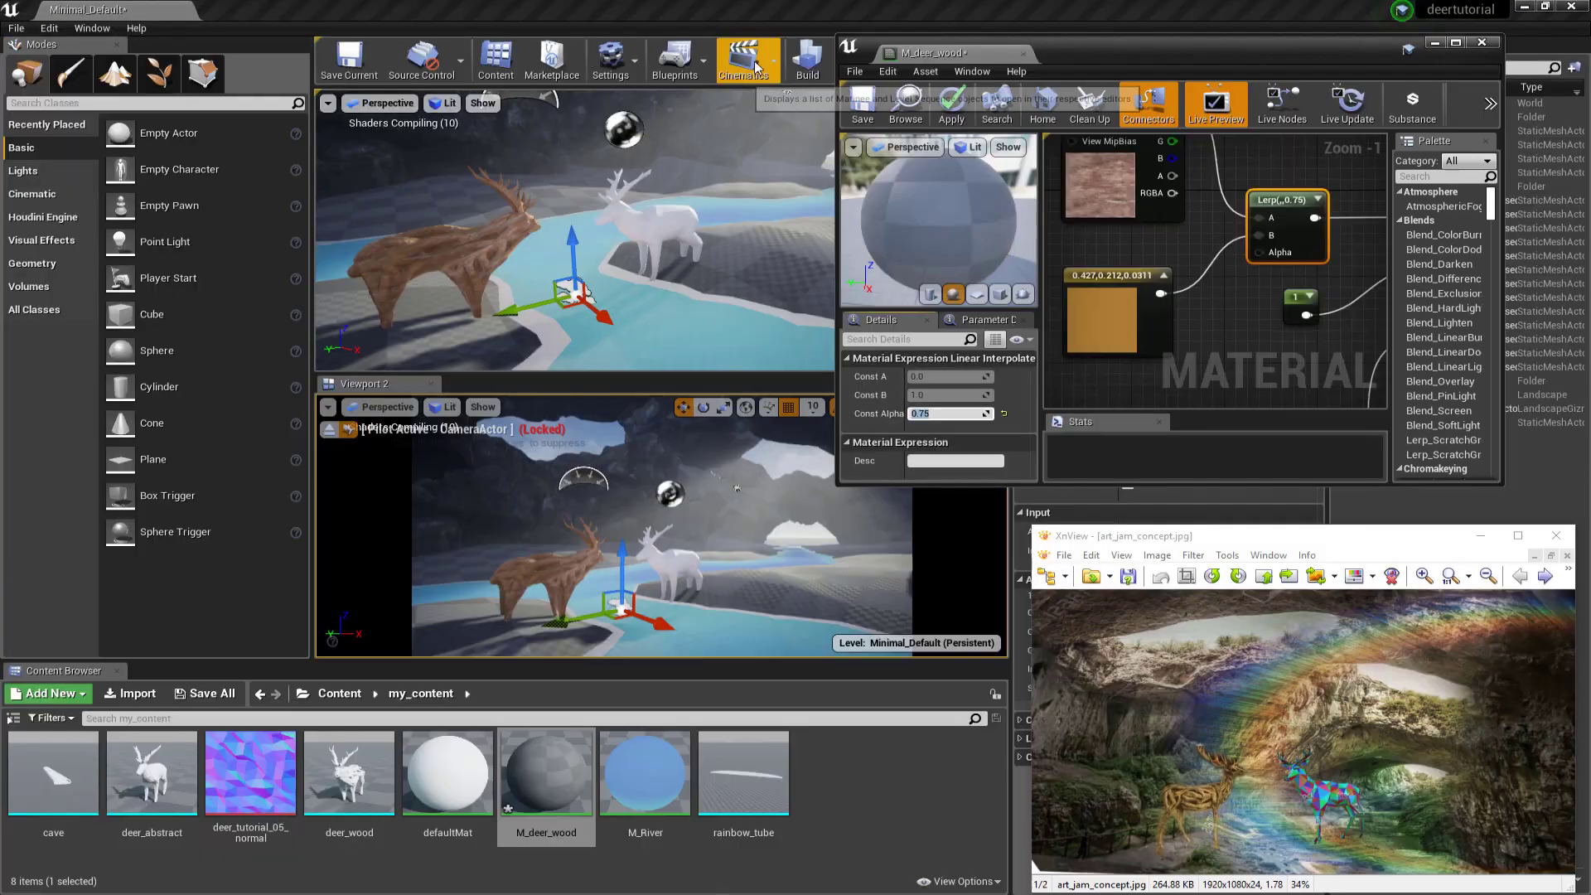
{"action": "left_click", "coordinate": [951, 104]}
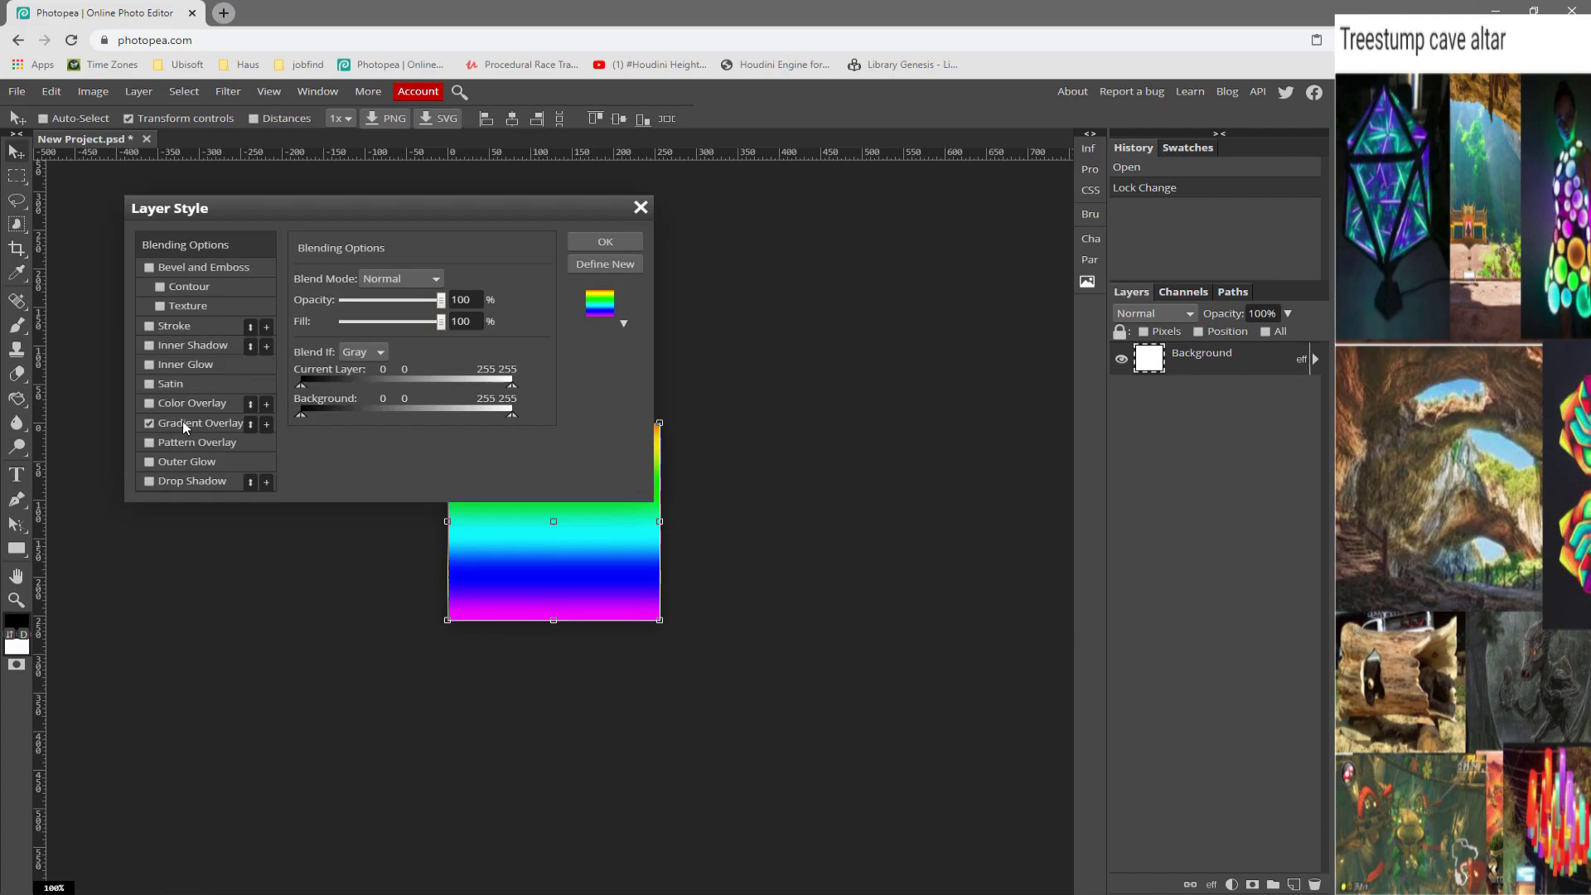
{"action": "left_click", "coordinate": [186, 426]}
{"action": "left_click_drag", "start_coordinate": [375, 208], "coordinate": [979, 293]}
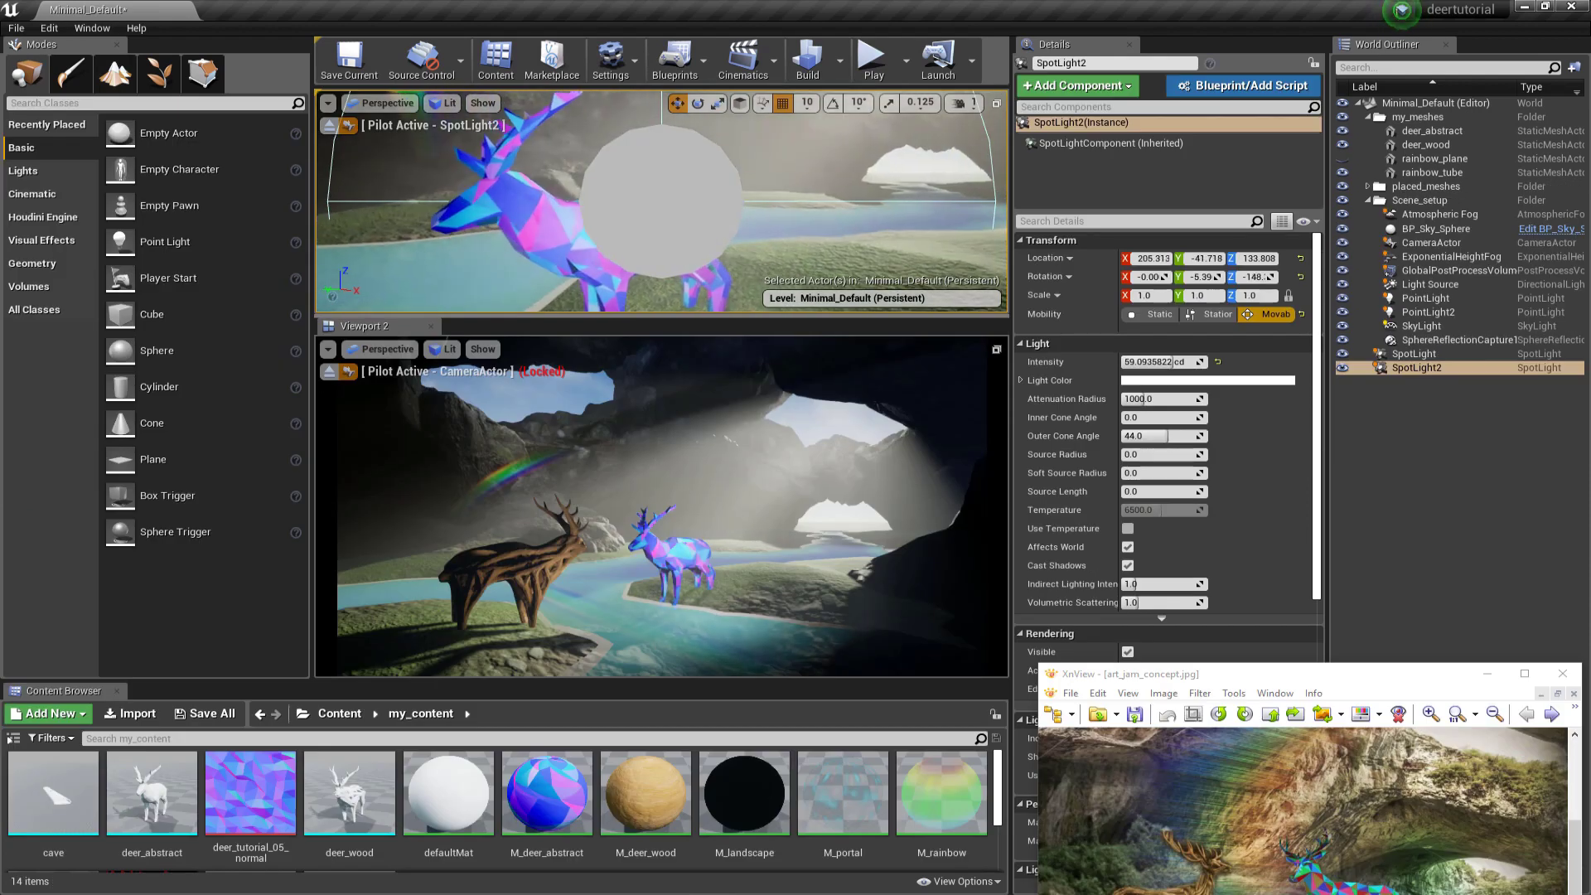
{"action": "mouse_move", "coordinate": [842, 127]}
{"action": "right_mouse_down"}
{"action": "mouse_move", "coordinate": [865, 124]}
{"action": "mouse_move", "coordinate": [837, 110]}
{"action": "right_mouse_up"}
{"action": "key", "text": "a"}
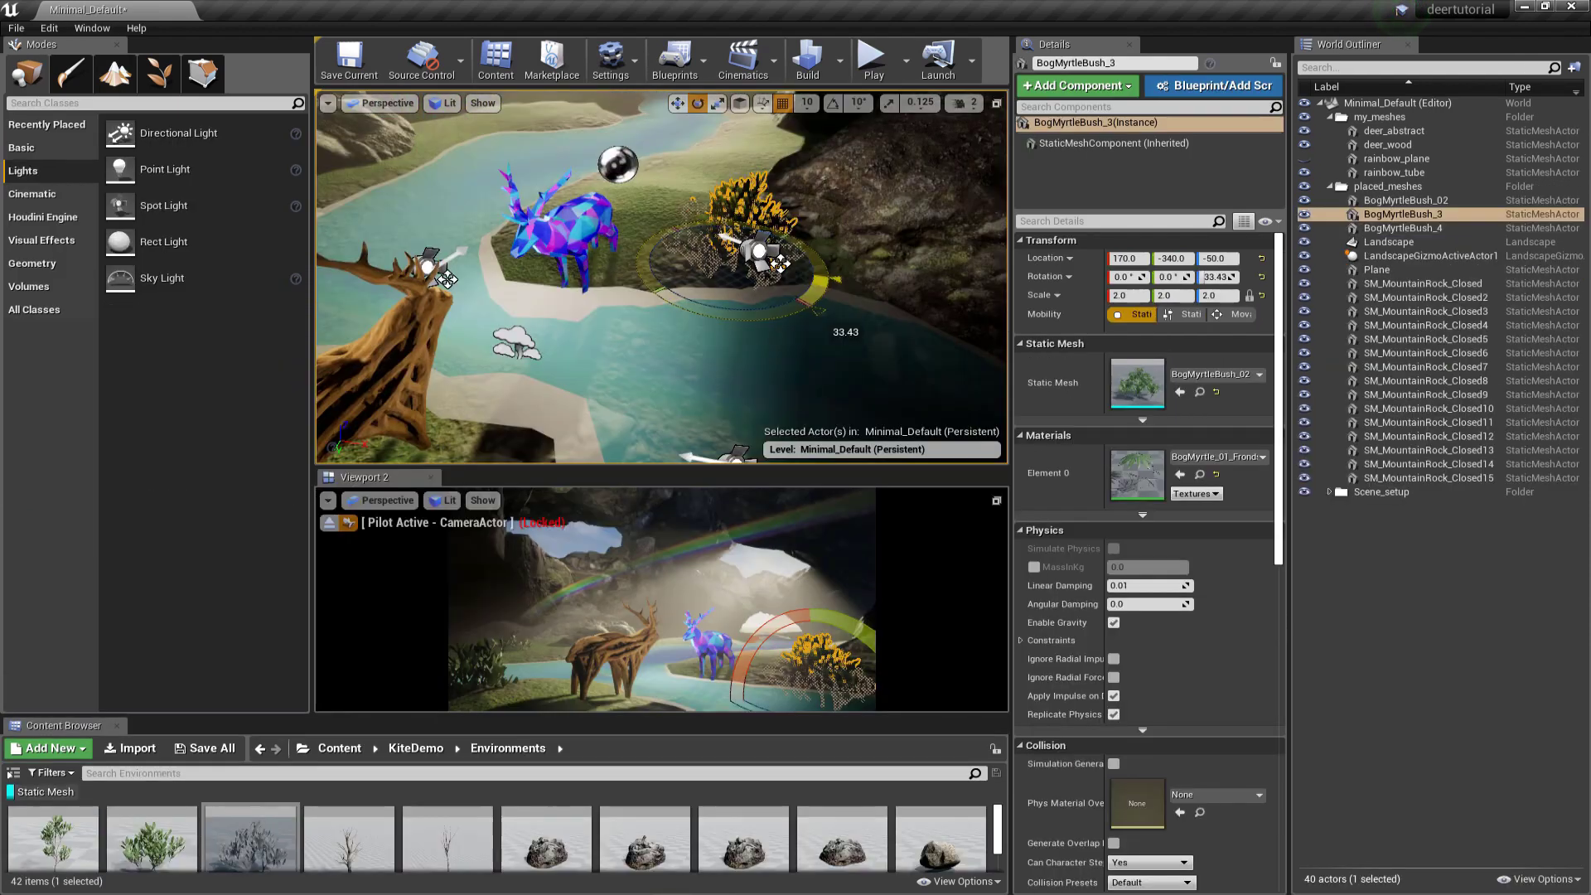
{"action": "right_click_drag", "start_coordinate": [669, 211], "coordinate": [685, 217]}
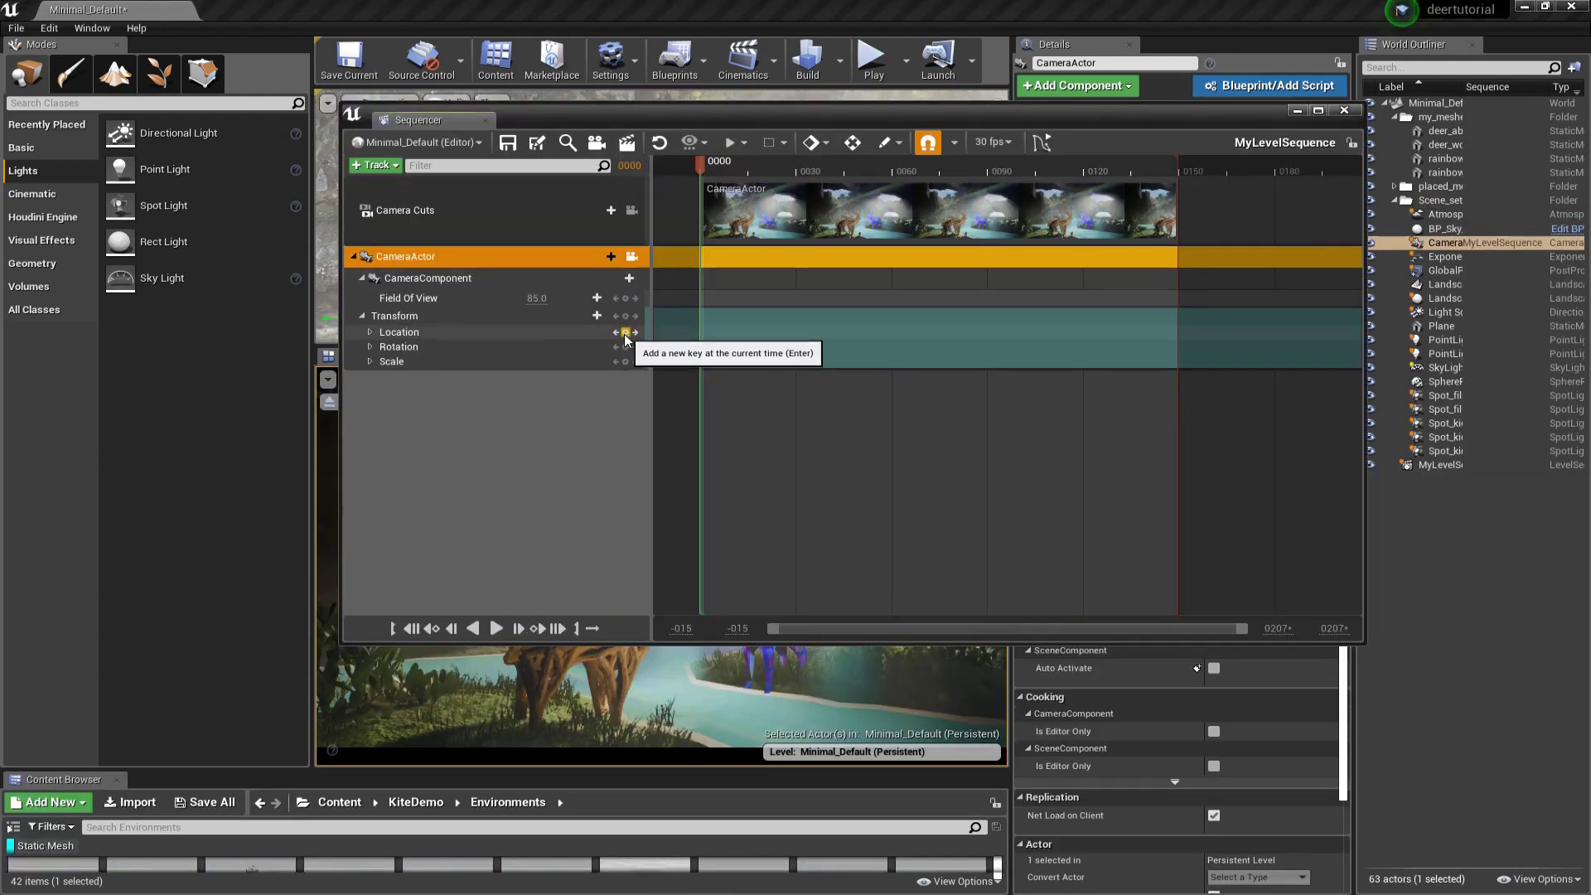
Step: Add location and rotation keys for the CameraActor at frame 0 in the level sequence
{"action": "left_click", "coordinate": [626, 332]}
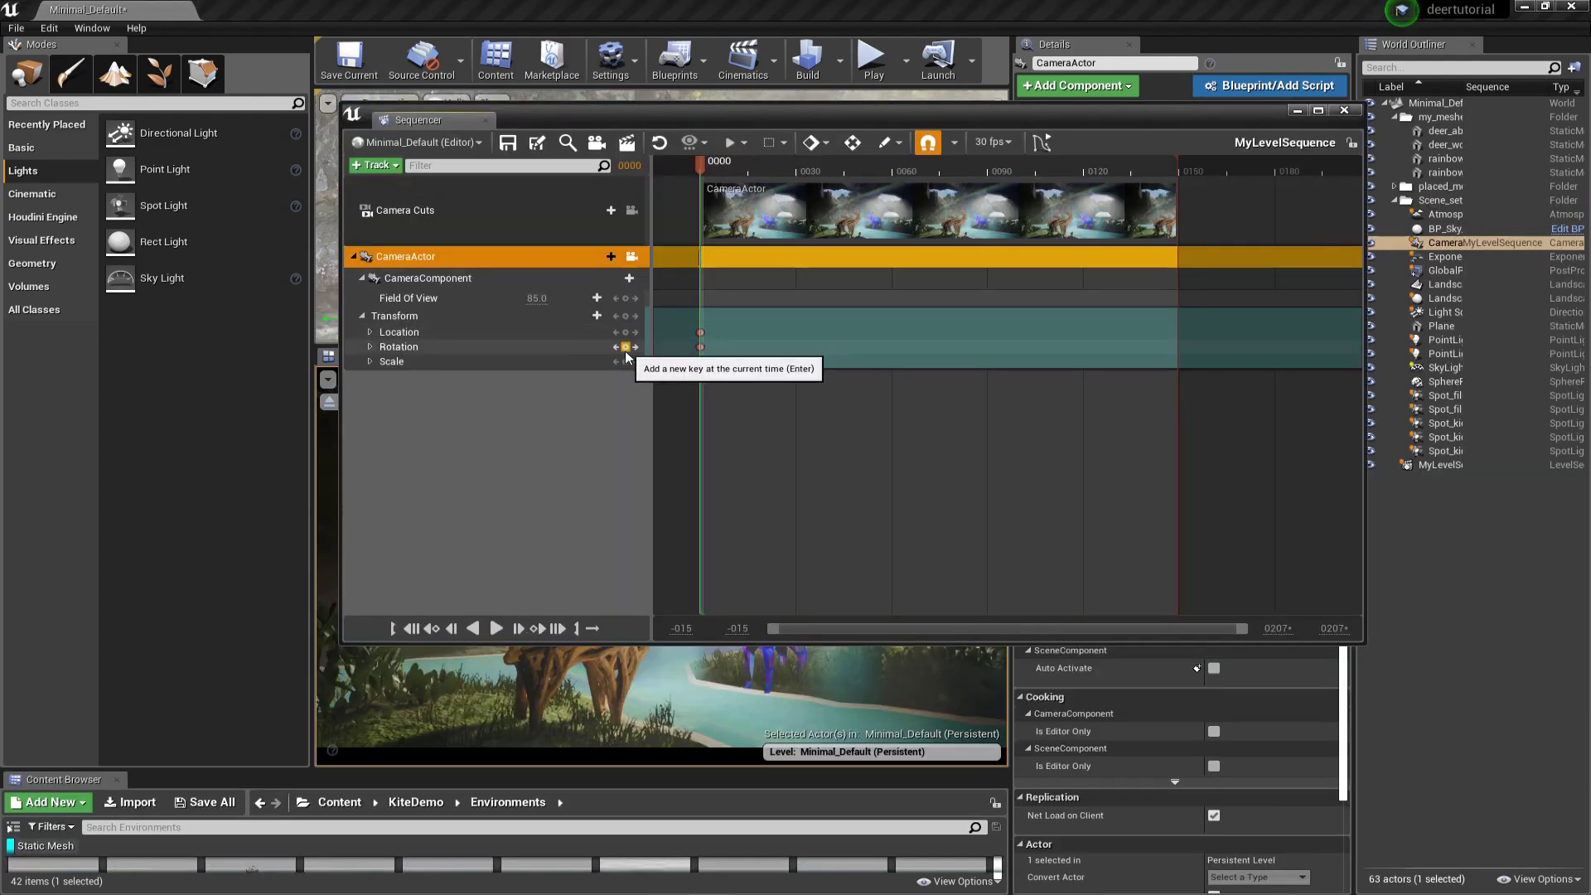
{"action": "left_click", "coordinate": [626, 346]}
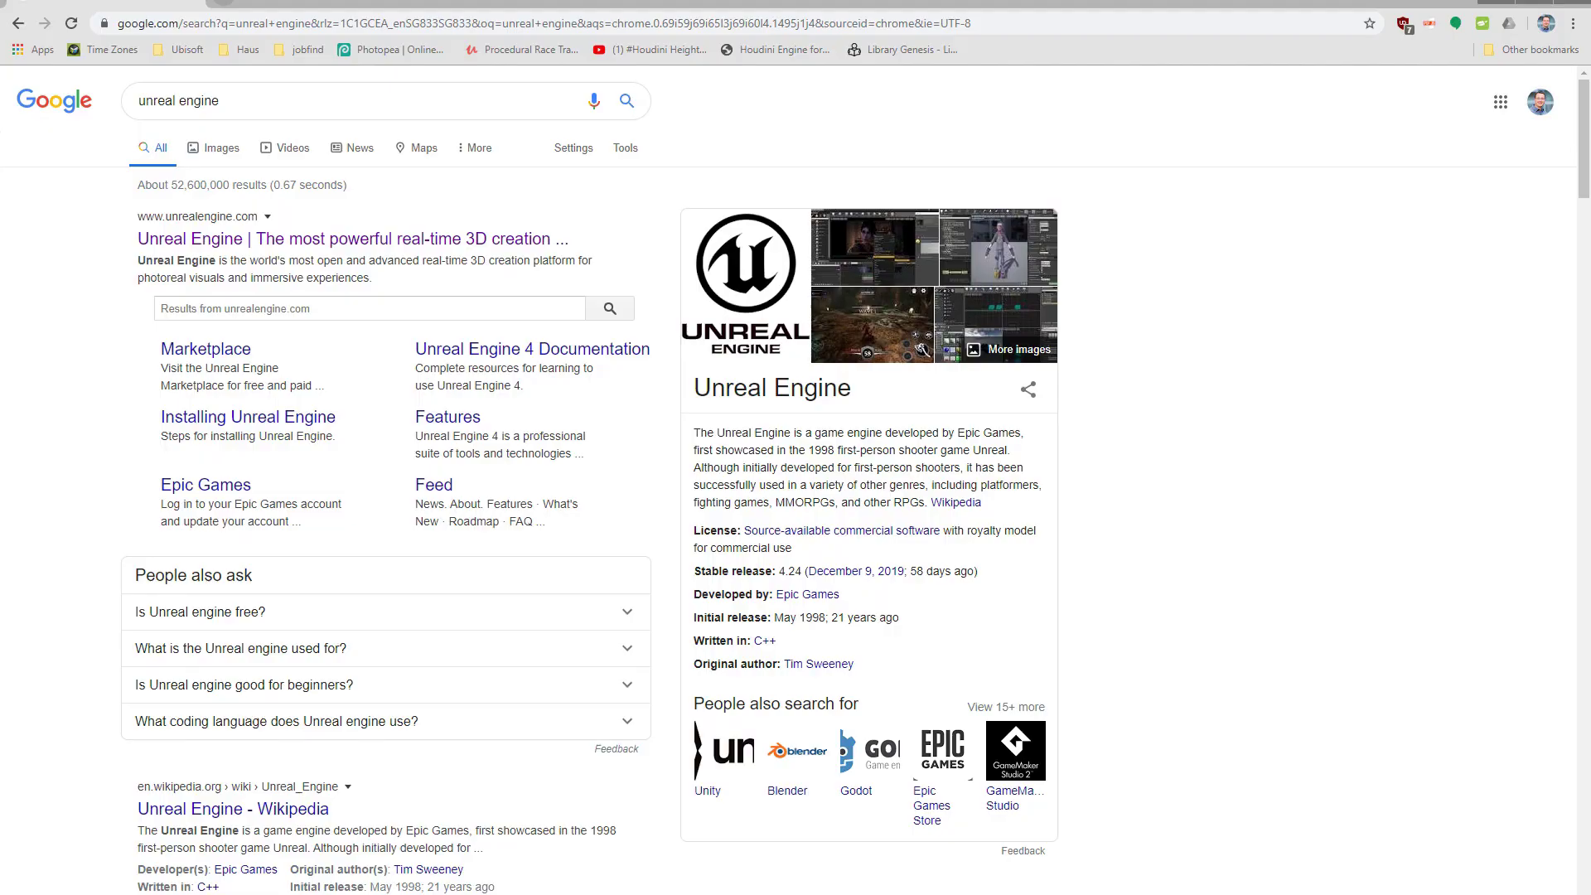
Step: Open the Unreal Engine website's download page and choose the Creators License
{"action": "double_click", "coordinate": [186, 101]}
{"action": "left_click", "coordinate": [45, 365]}
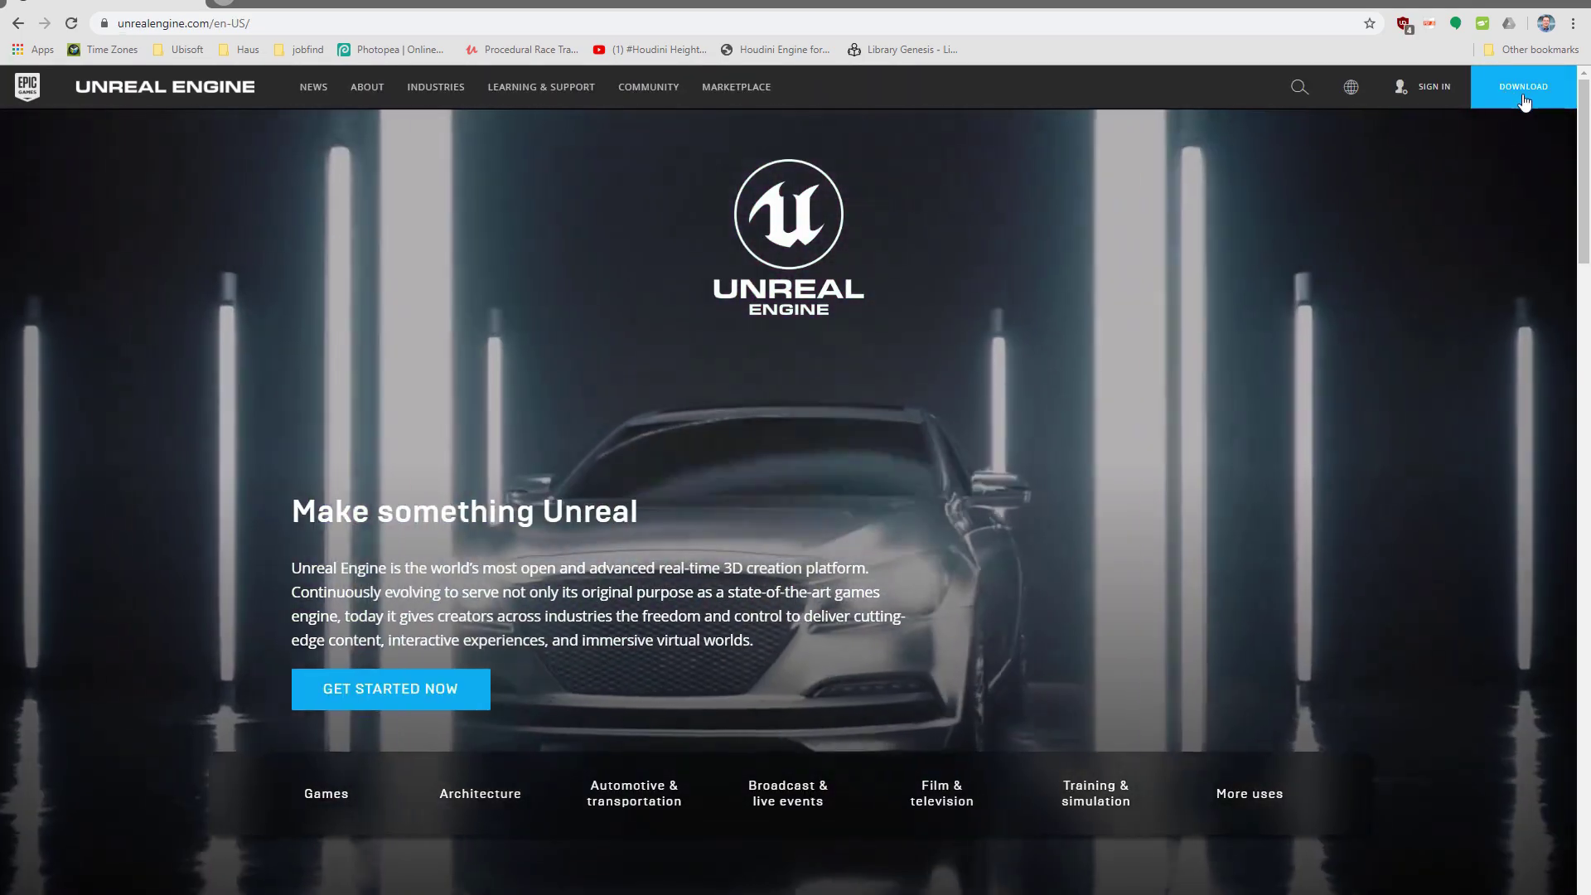
{"action": "left_click", "coordinate": [1525, 91]}
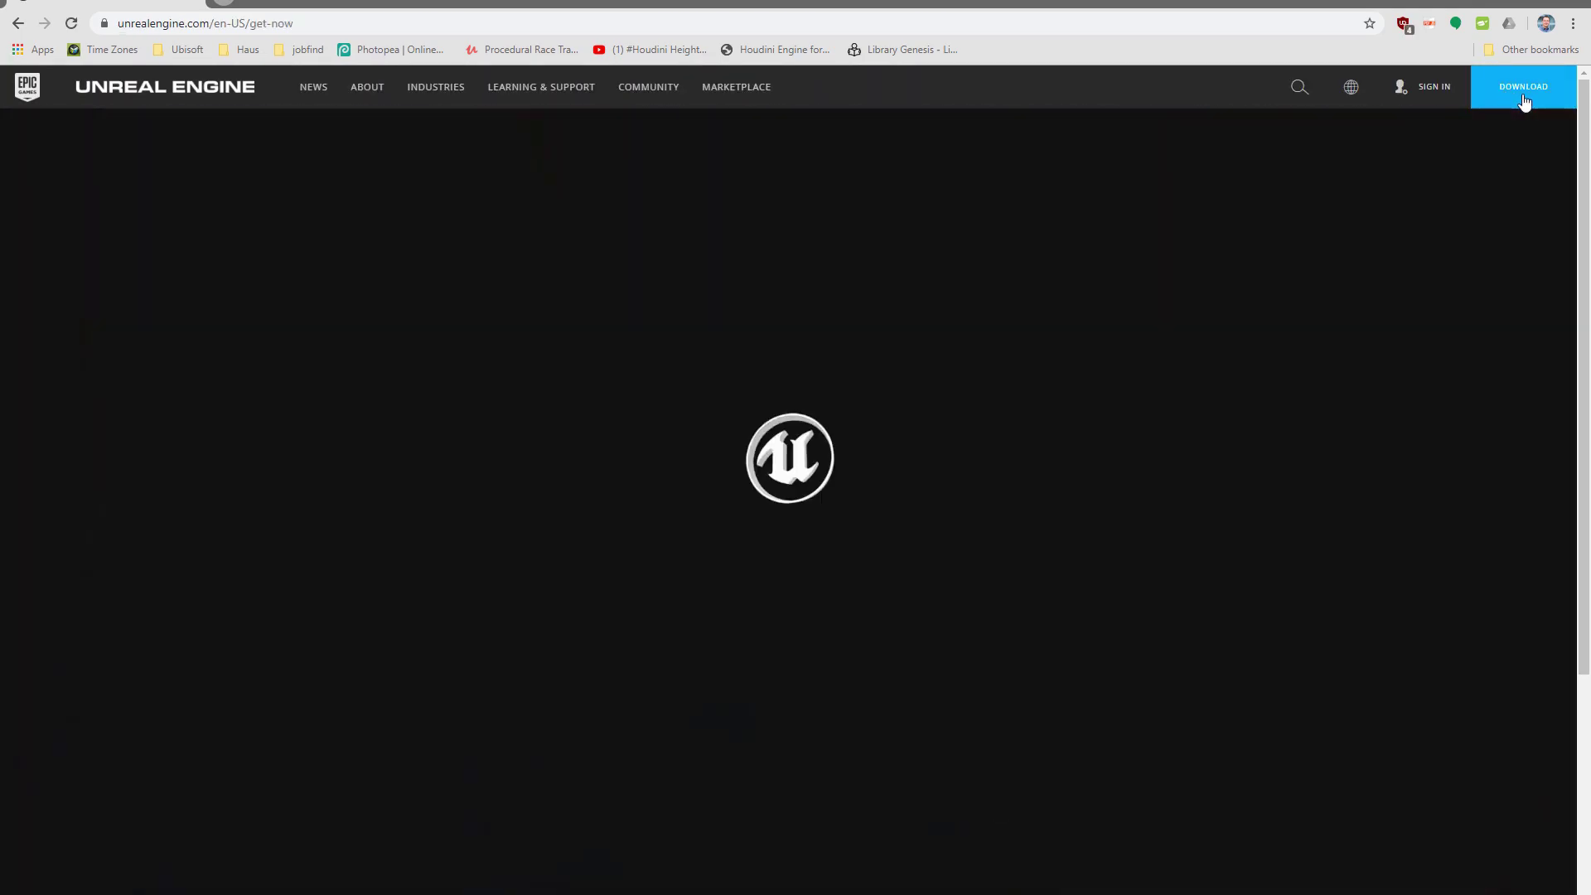
{"action": "left_click_drag", "start_coordinate": [943, 618], "coordinate": [1220, 655]}
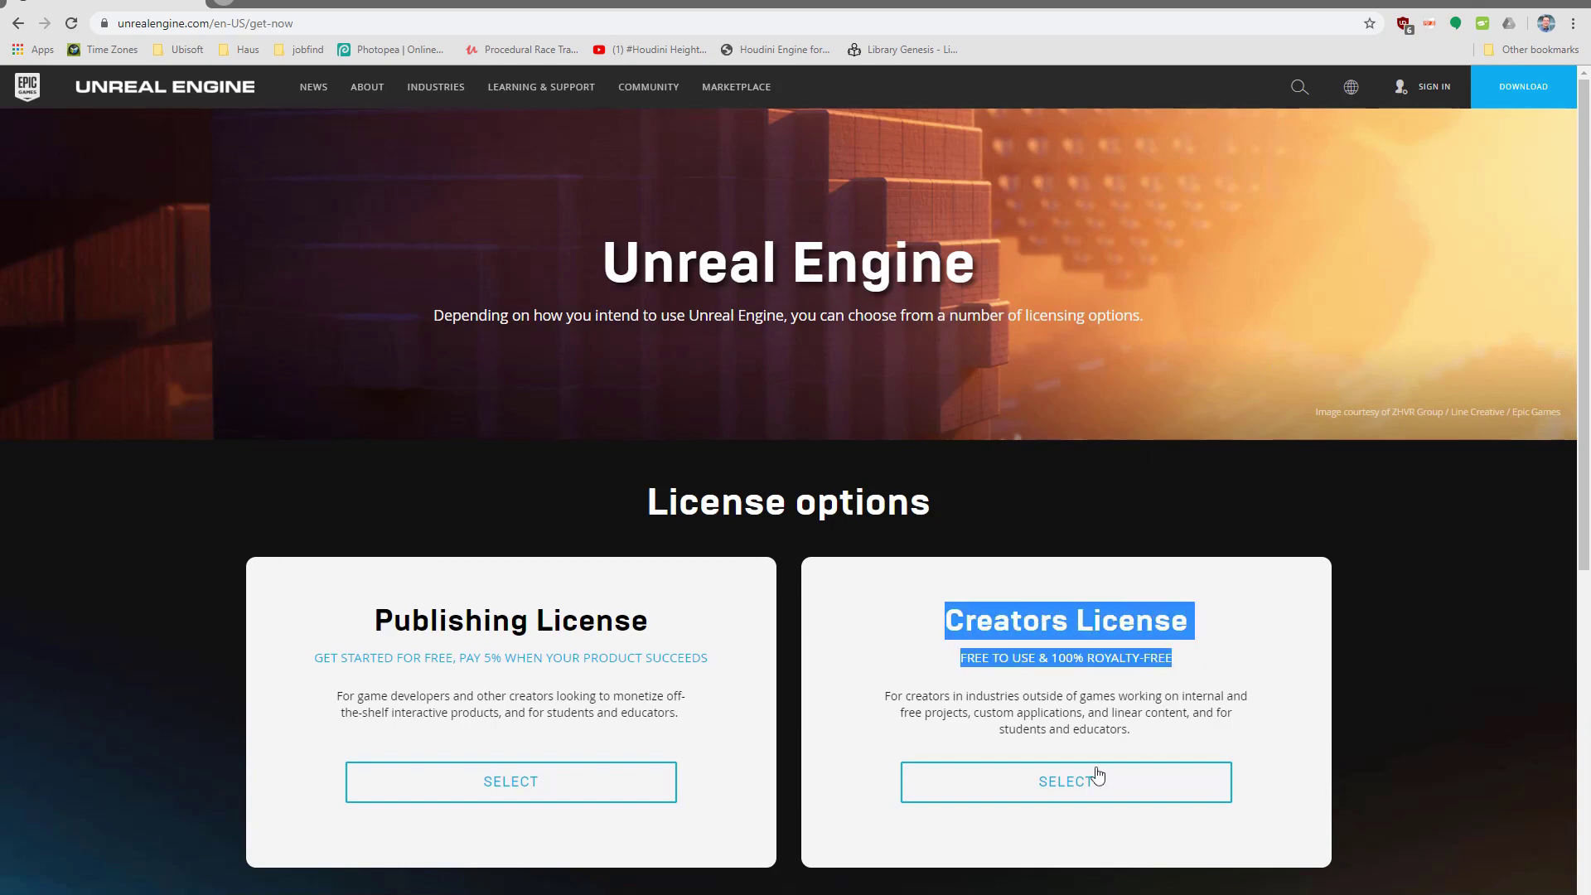
{"action": "left_click", "coordinate": [1053, 793]}
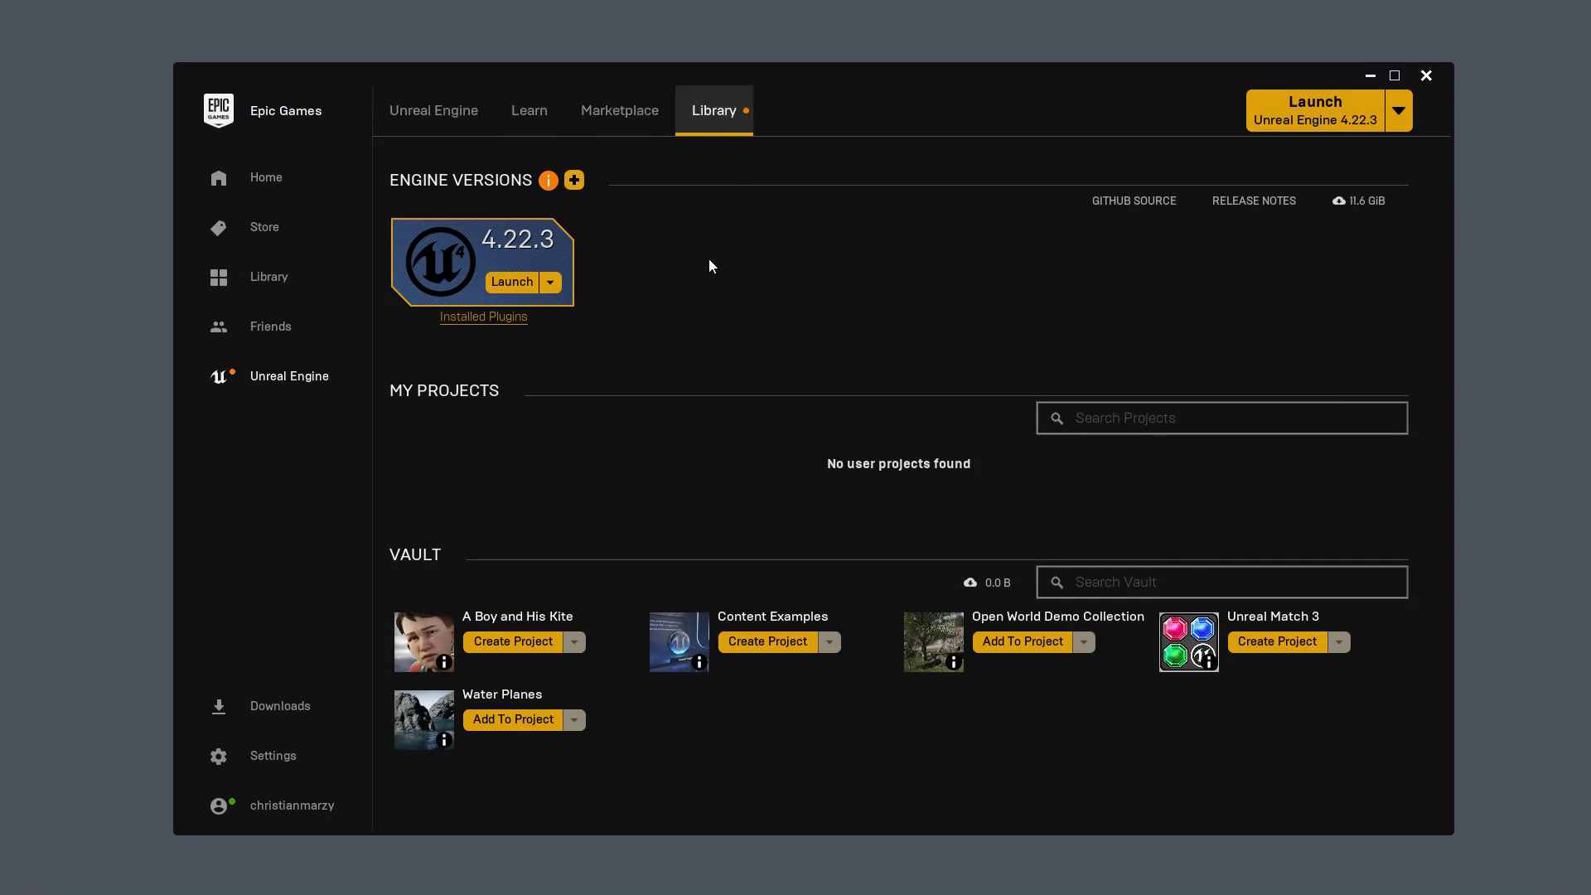
Step: In the Epic Games Launcher, add engine version 4.24.2 and start its installation in E:\Epic Games with a shortcut
{"action": "left_click", "coordinate": [574, 180]}
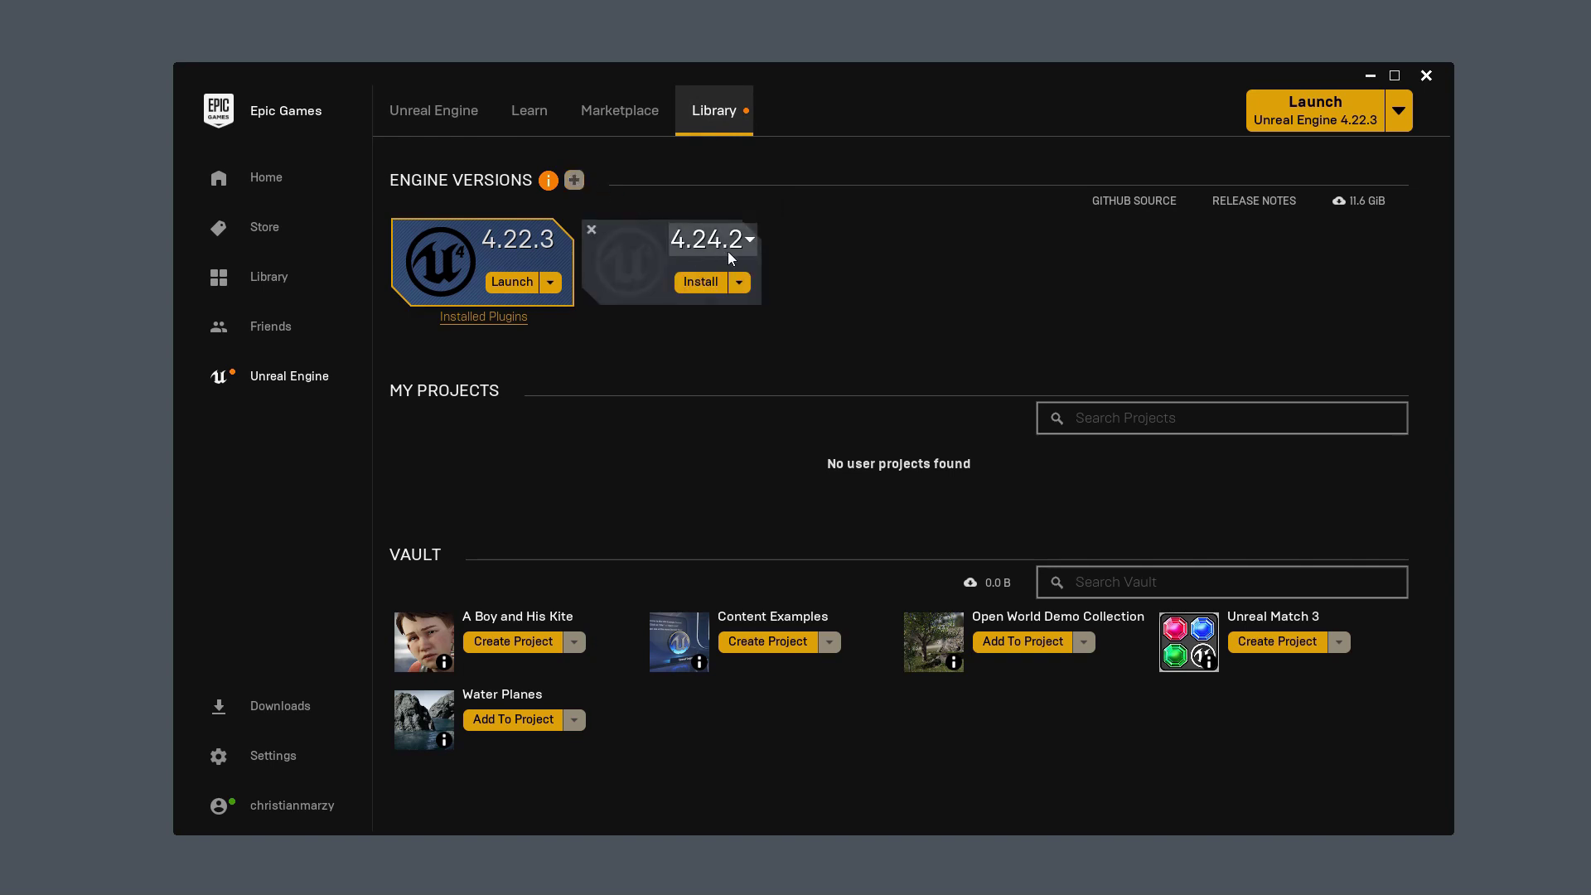
{"action": "left_click", "coordinate": [684, 284]}
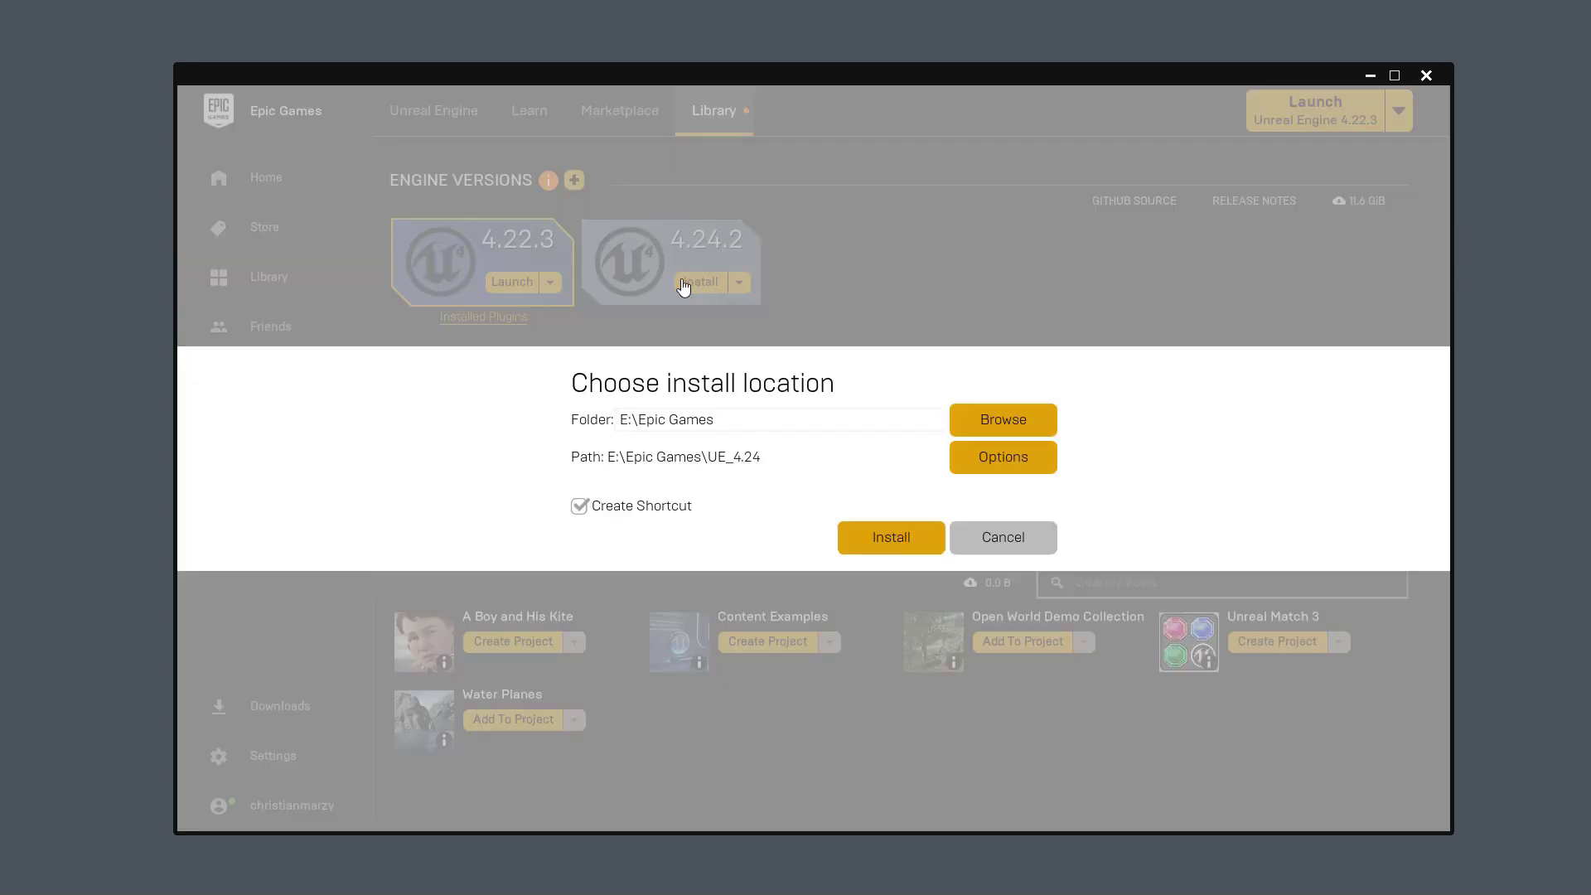
{"action": "left_click", "coordinate": [882, 540]}
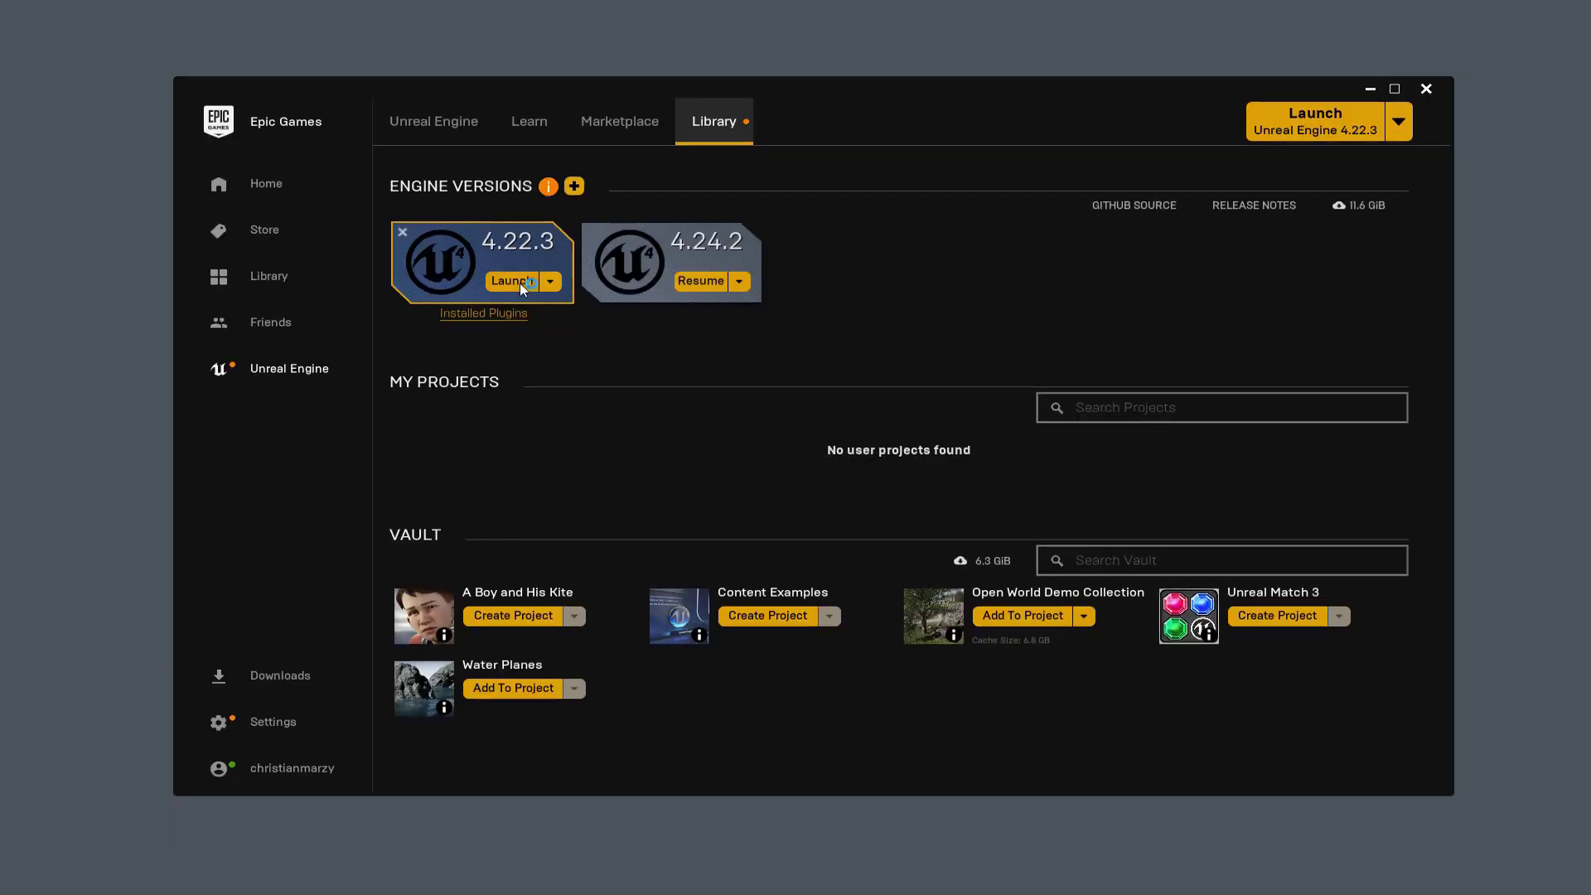
Step: Launch Unreal Engine 4.22.3, create a blank Blueprint project named deertutorial on E:\ with starter content, and close the editor
{"action": "left_click", "coordinate": [519, 281]}
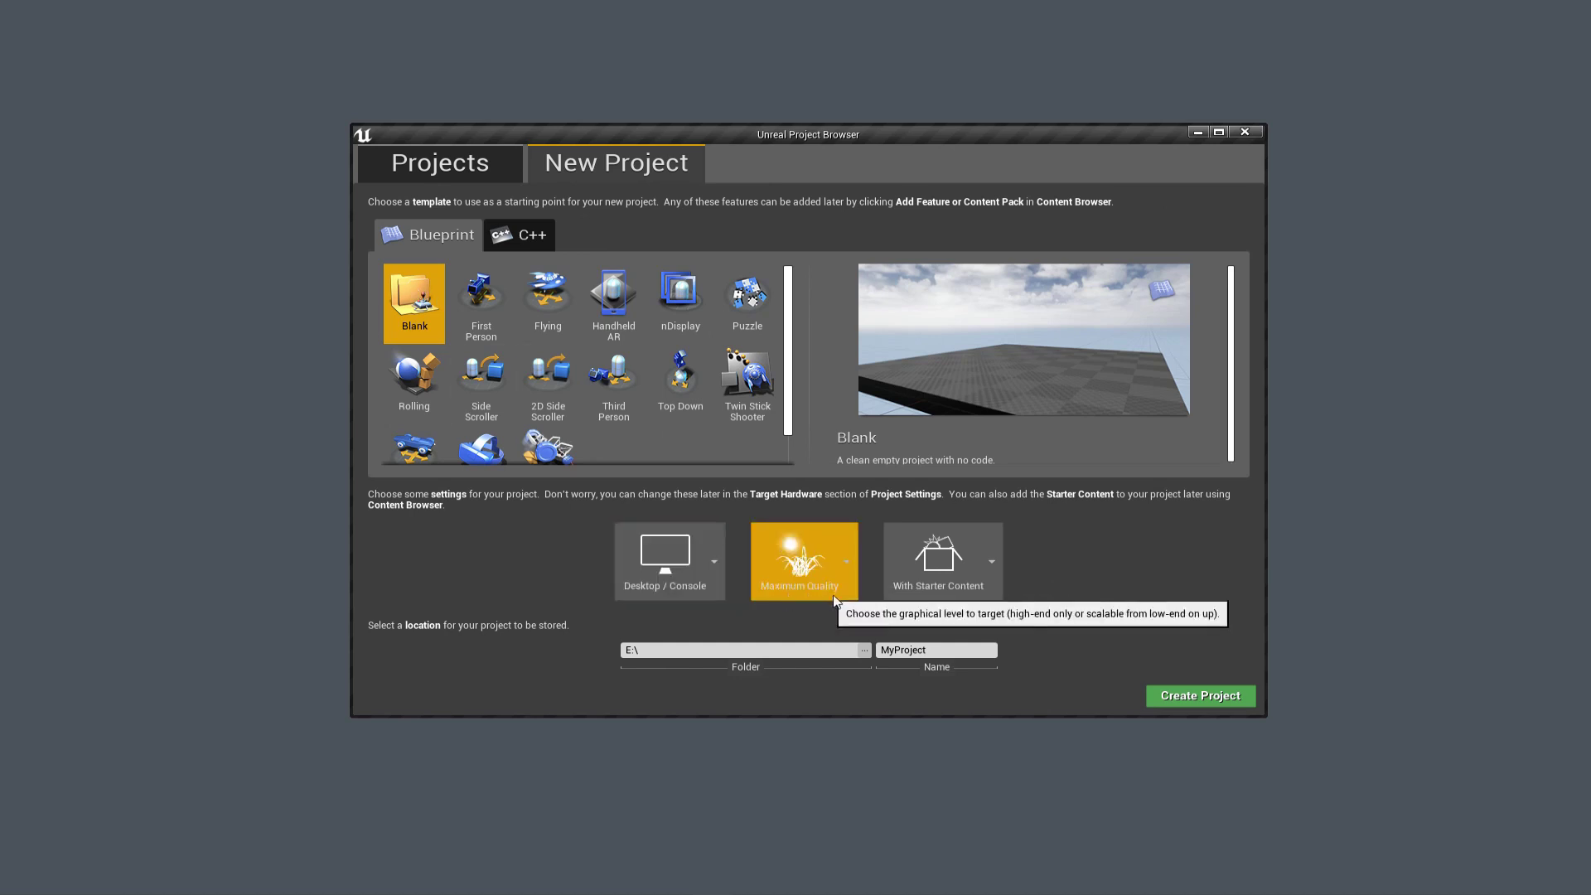
{"action": "left_click", "coordinate": [986, 572]}
{"action": "left_click", "coordinate": [1024, 656]}
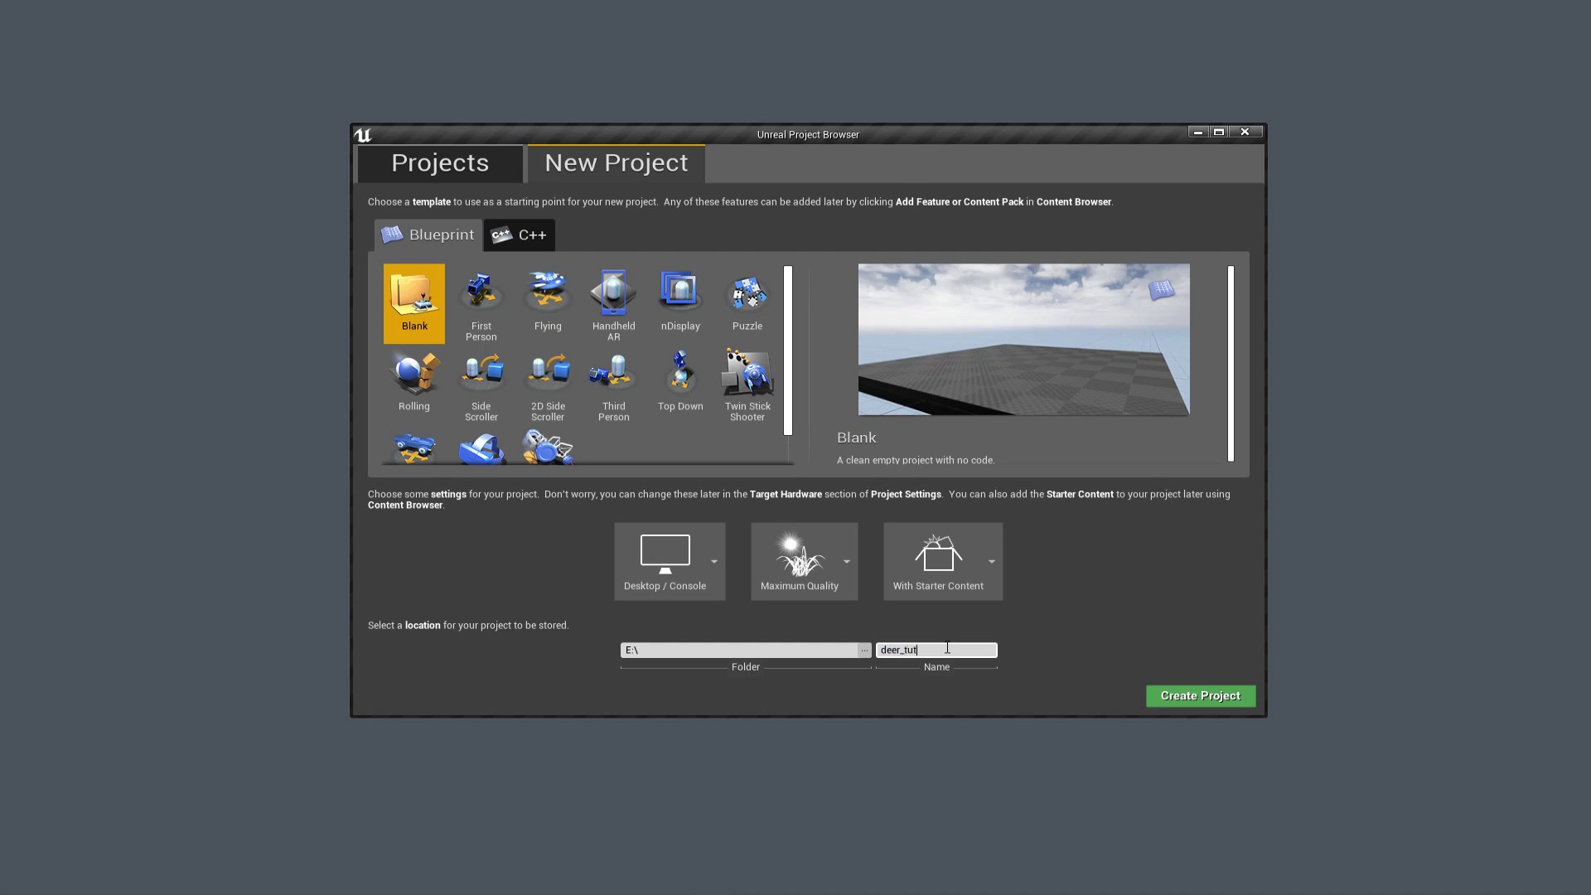
{"action": "left_click", "coordinate": [947, 649]}
{"action": "type", "text": "deer_tutorial"}
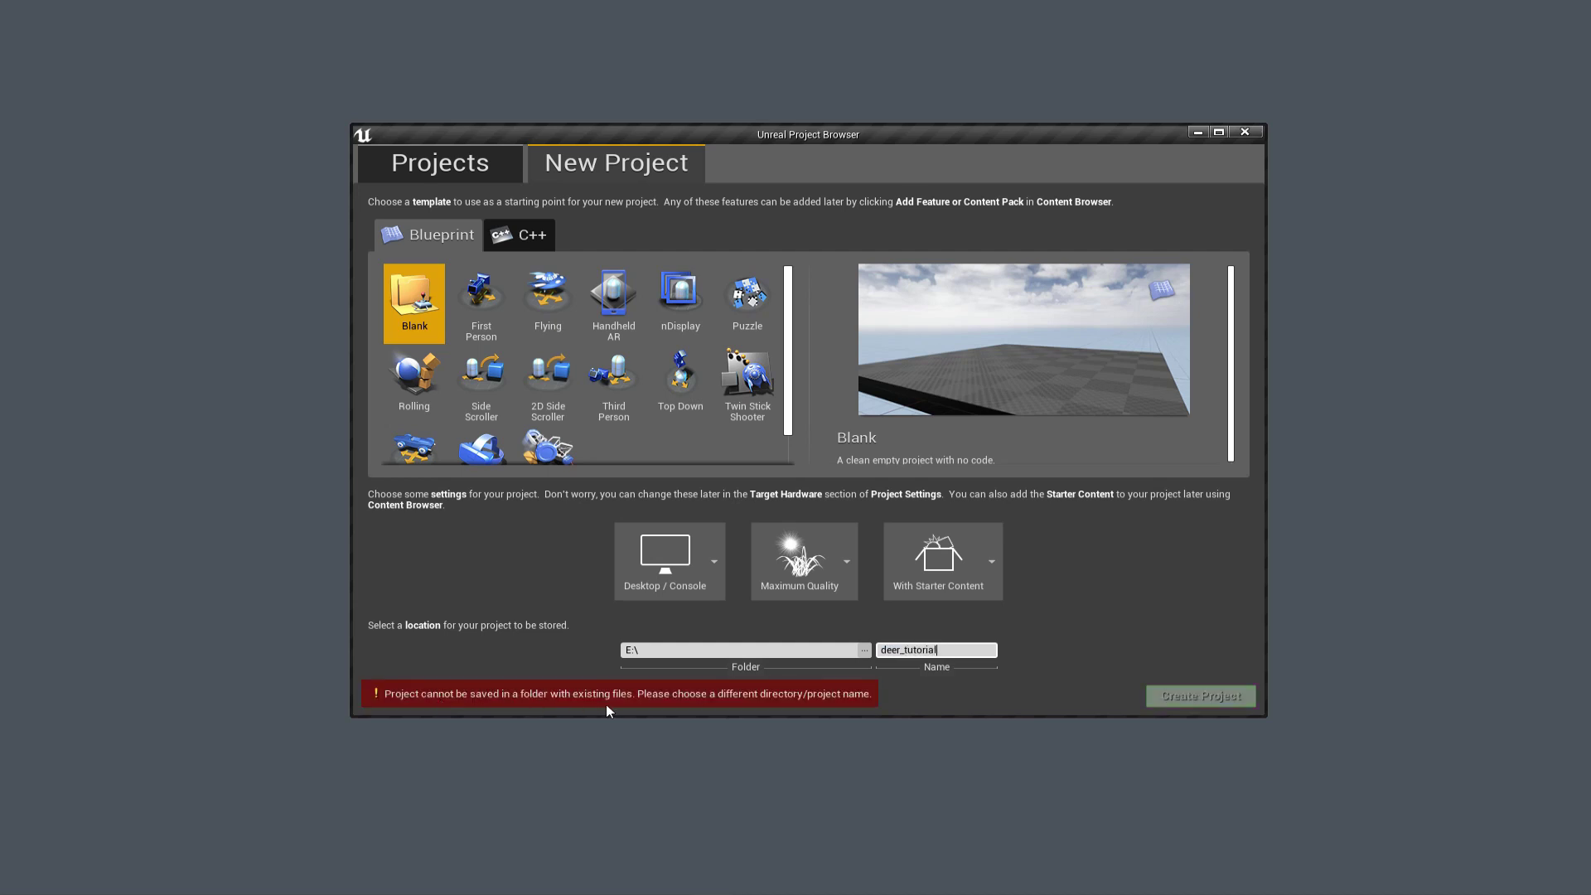
{"action": "left_click", "coordinate": [1201, 695]}
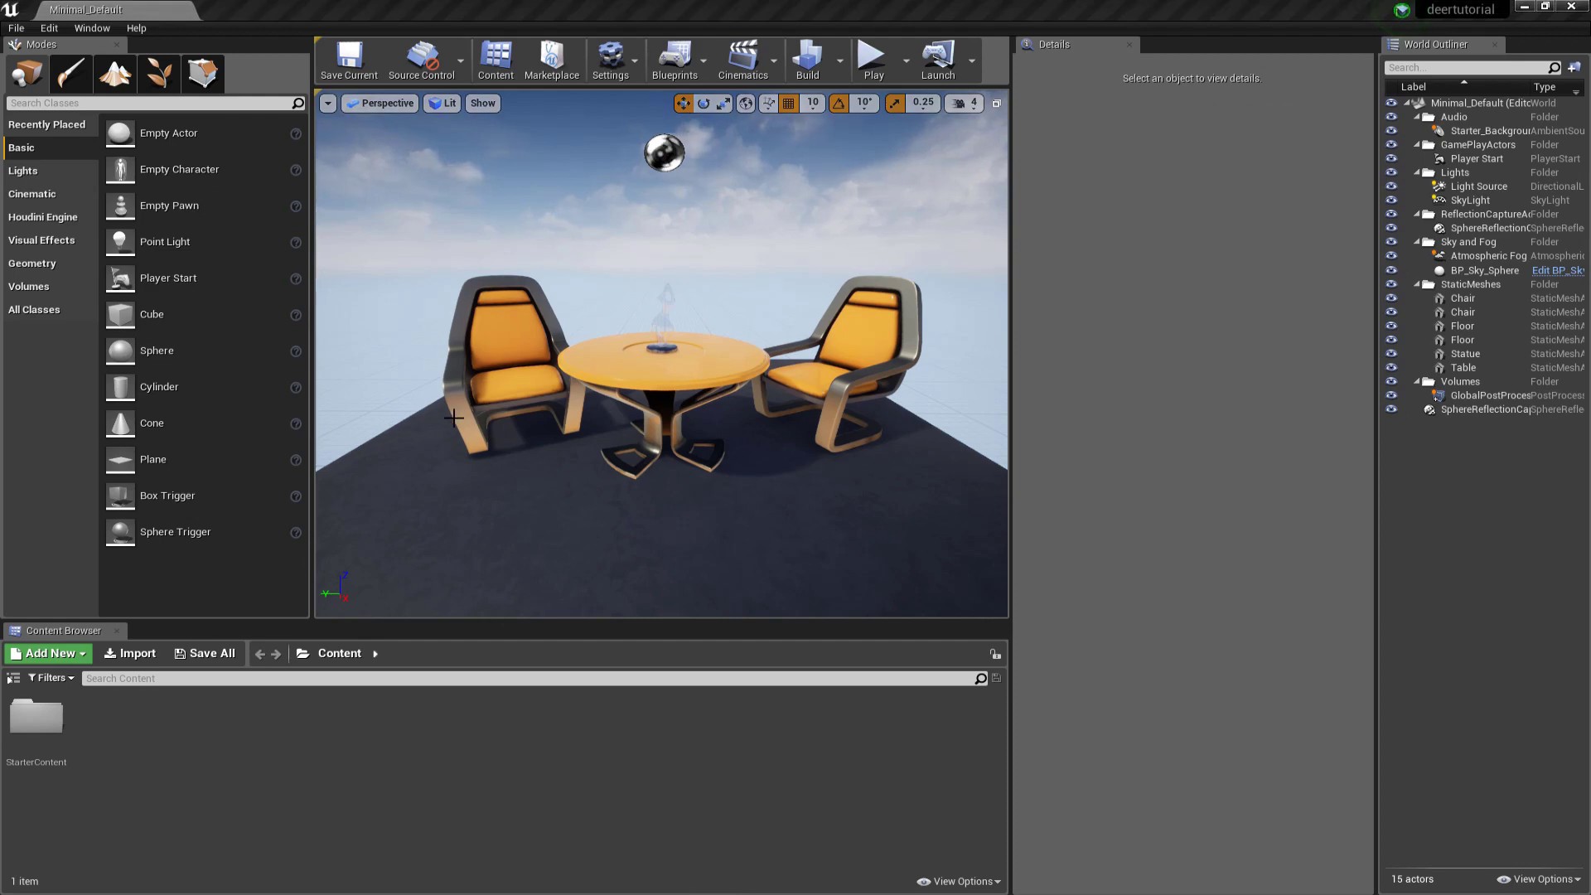
{"action": "left_click", "coordinate": [1578, 7]}
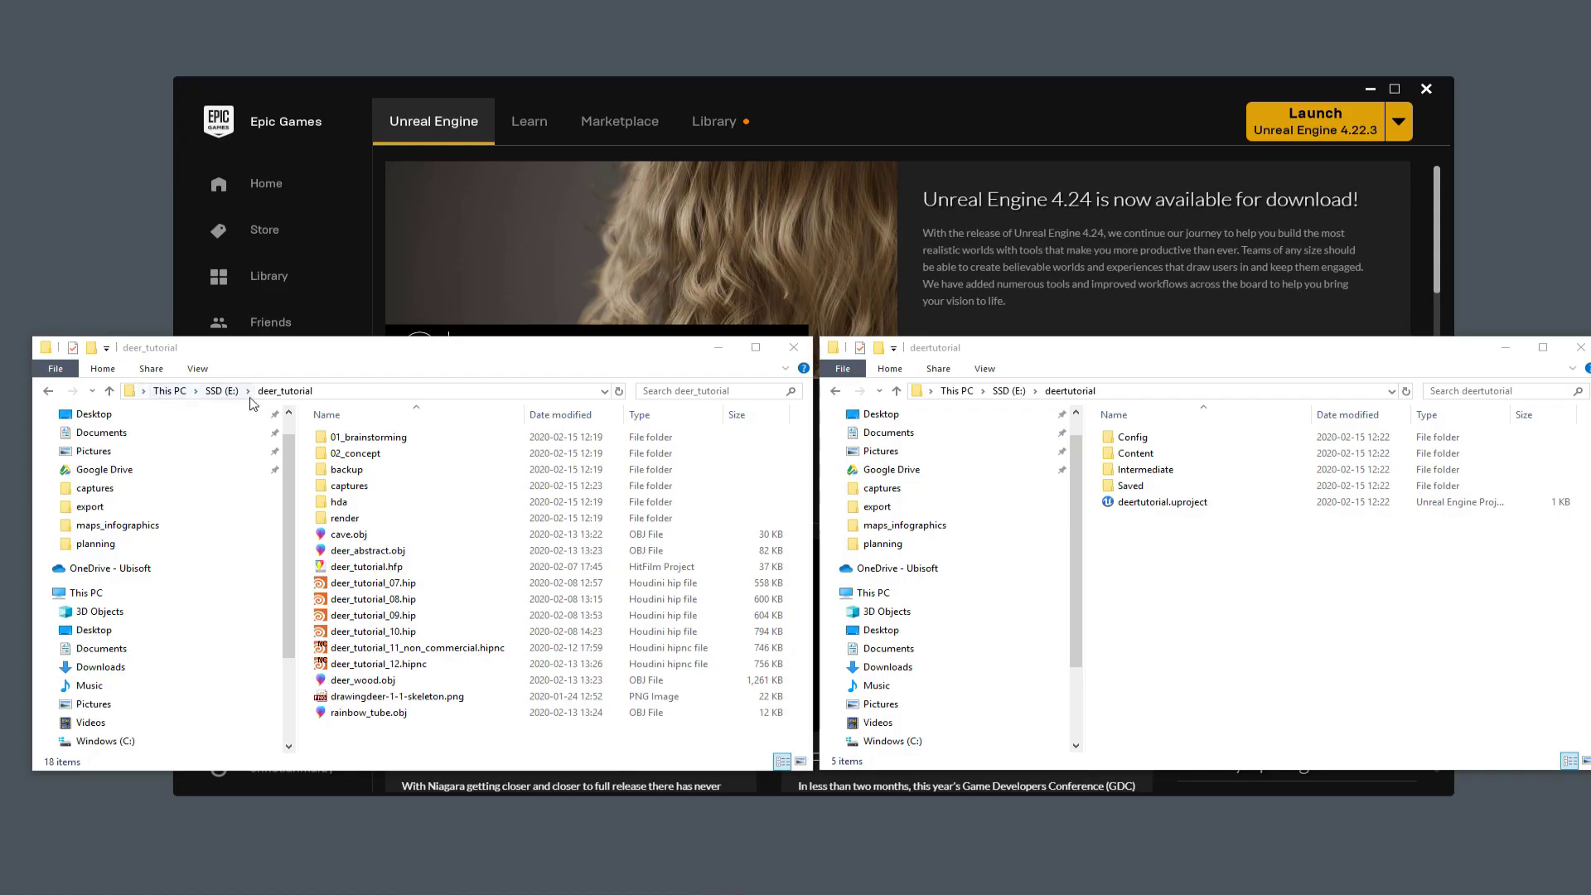
Step: Create a folder named my_files inside the deertutorial project folder in File Explorer and open it
{"action": "right_click", "coordinate": [1141, 567]}
{"action": "mouse_move", "coordinate": [1201, 754]}
{"action": "left_click", "coordinate": [1411, 570]}
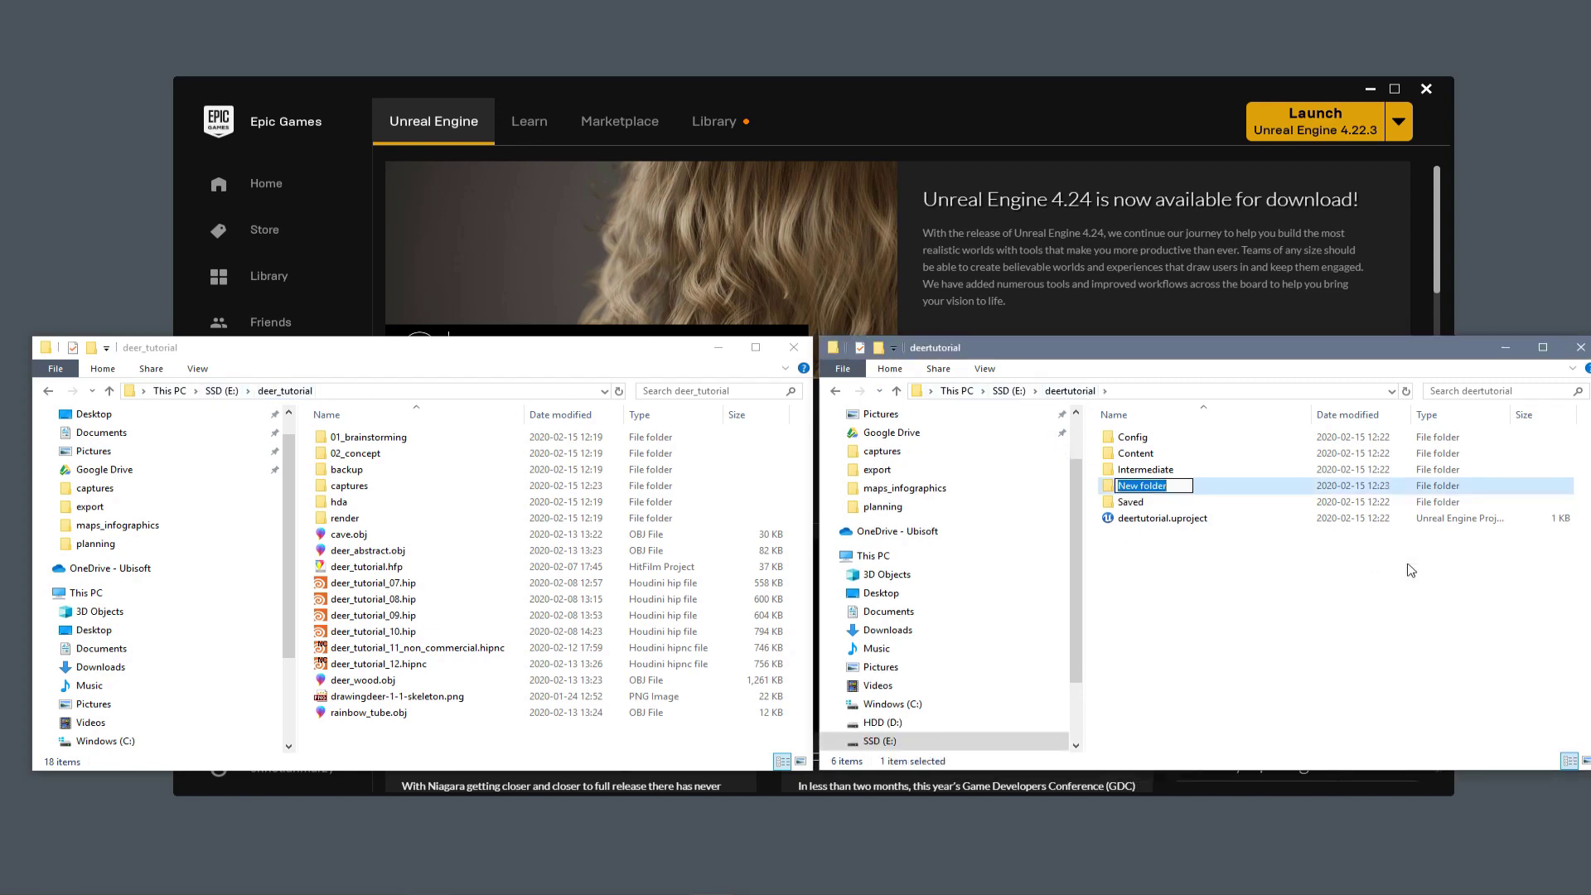
{"action": "key", "text": "Return"}
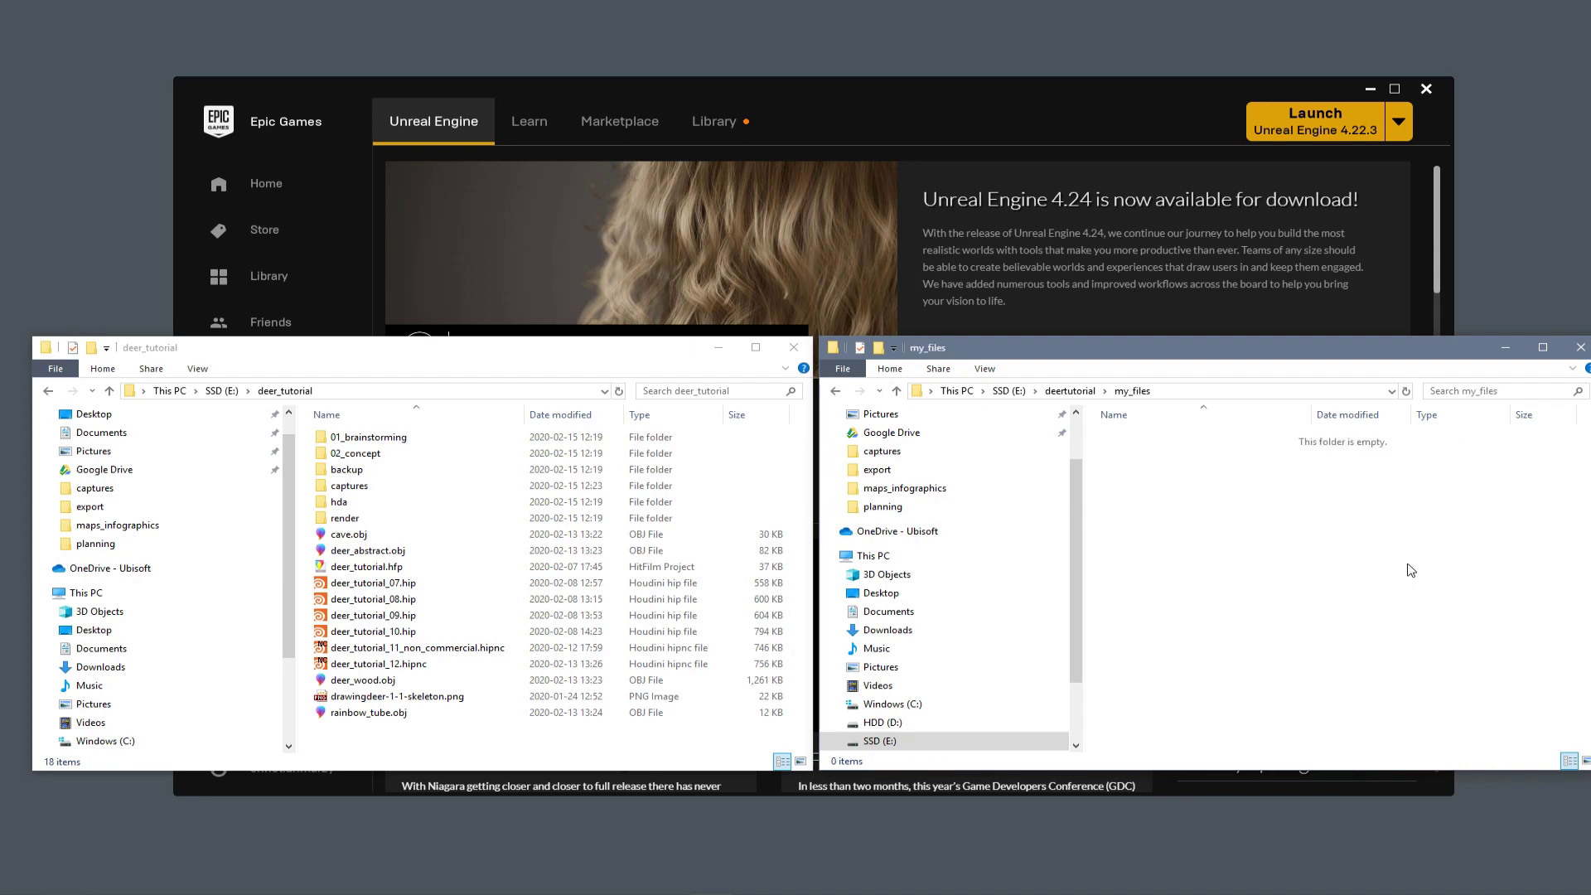
Step: Copy all files and folders from E:\deer_tutorial into my_files and put both Explorer windows away
{"action": "left_click", "coordinate": [426, 594]}
{"action": "key", "text": "ctrl+a"}
{"action": "left_click_drag", "start_coordinate": [365, 455], "coordinate": [1227, 535]}
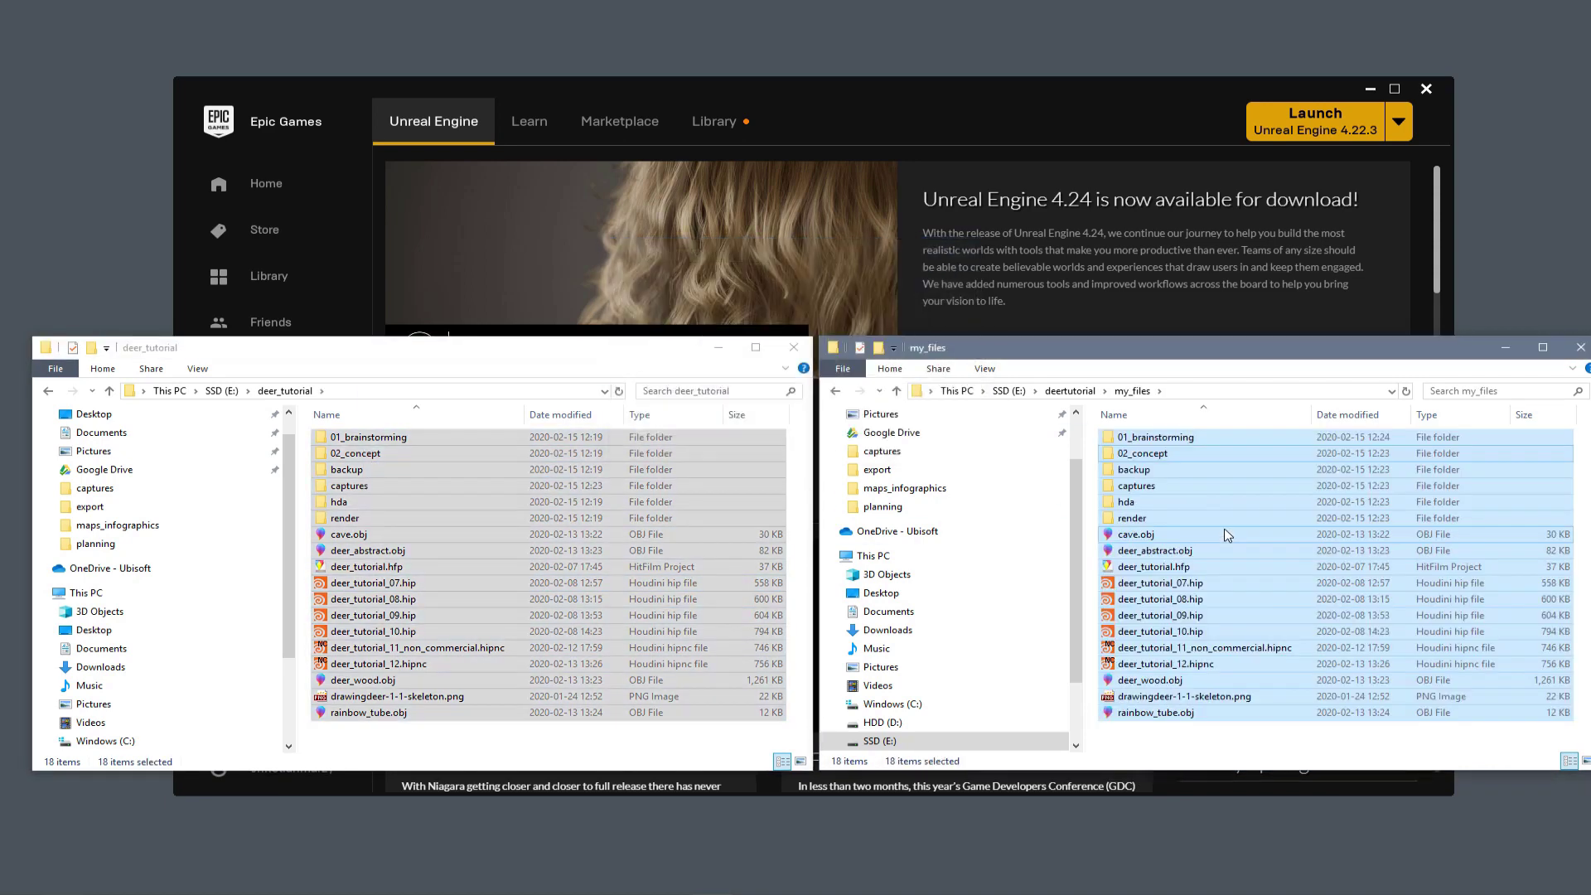
{"action": "left_click", "coordinate": [794, 348]}
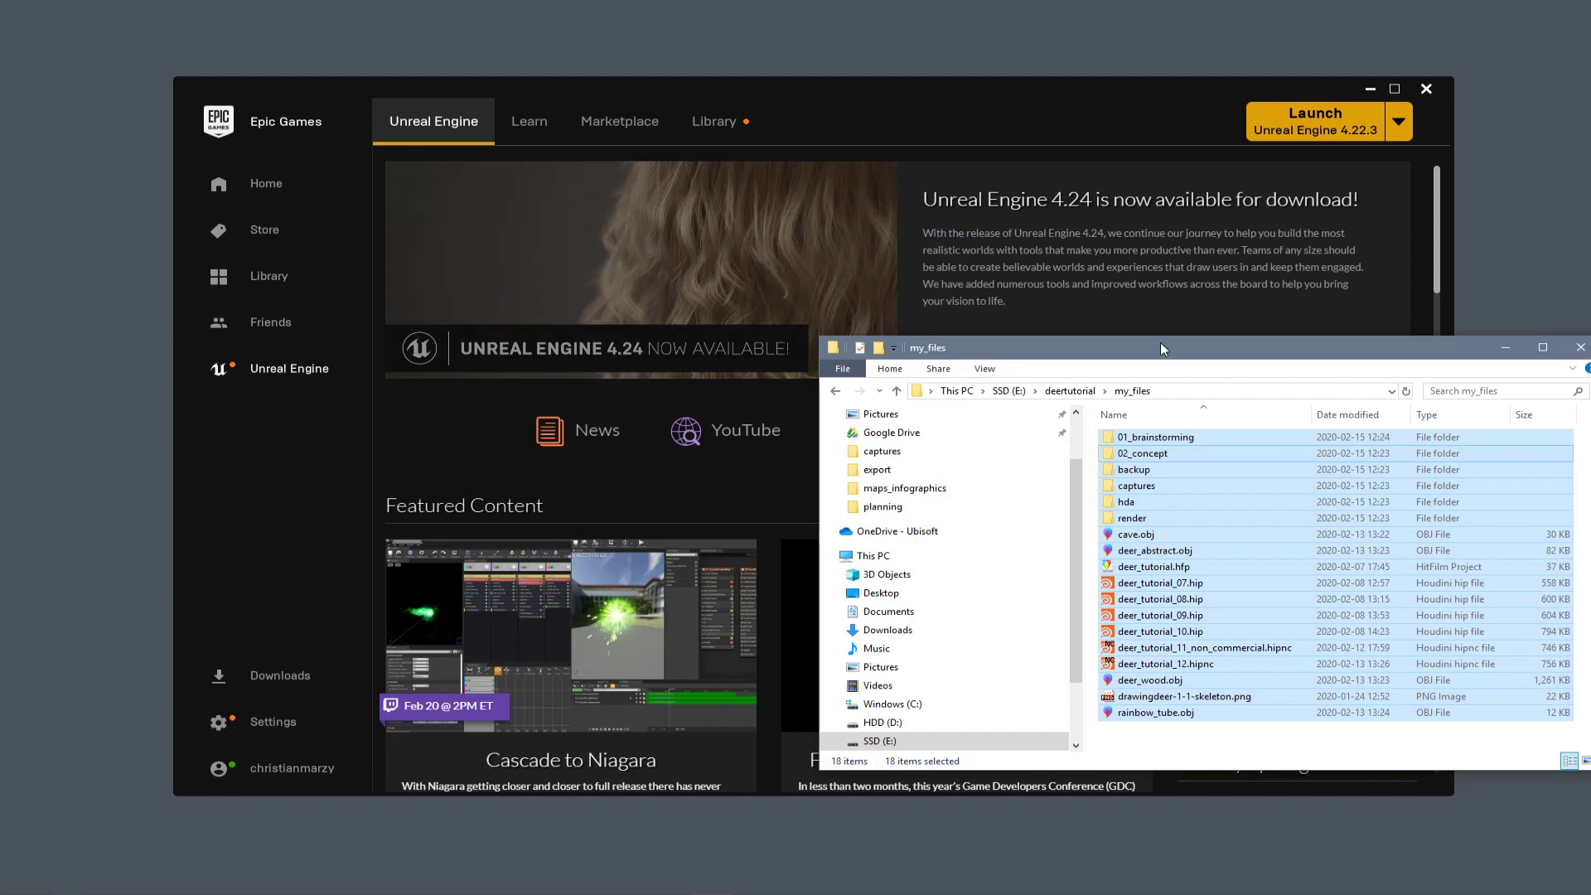
{"action": "left_click", "coordinate": [1502, 351]}
Step: Find the Open World Demo Collection among the launcher's learning content and add it to the deertutorial project
{"action": "left_click", "coordinate": [723, 136]}
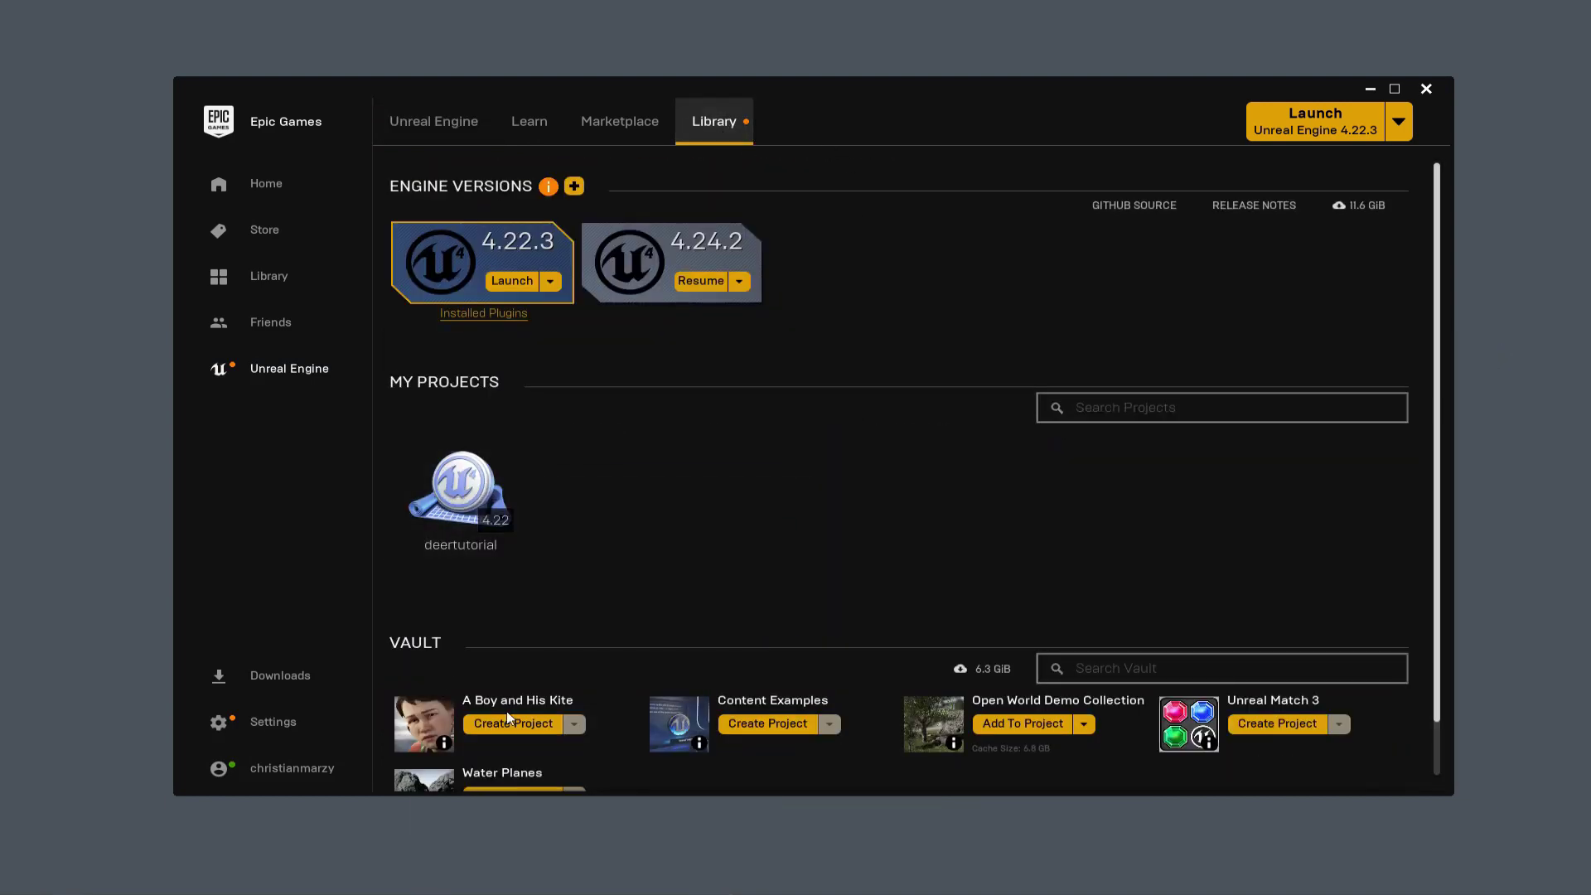
{"action": "left_click", "coordinate": [534, 133]}
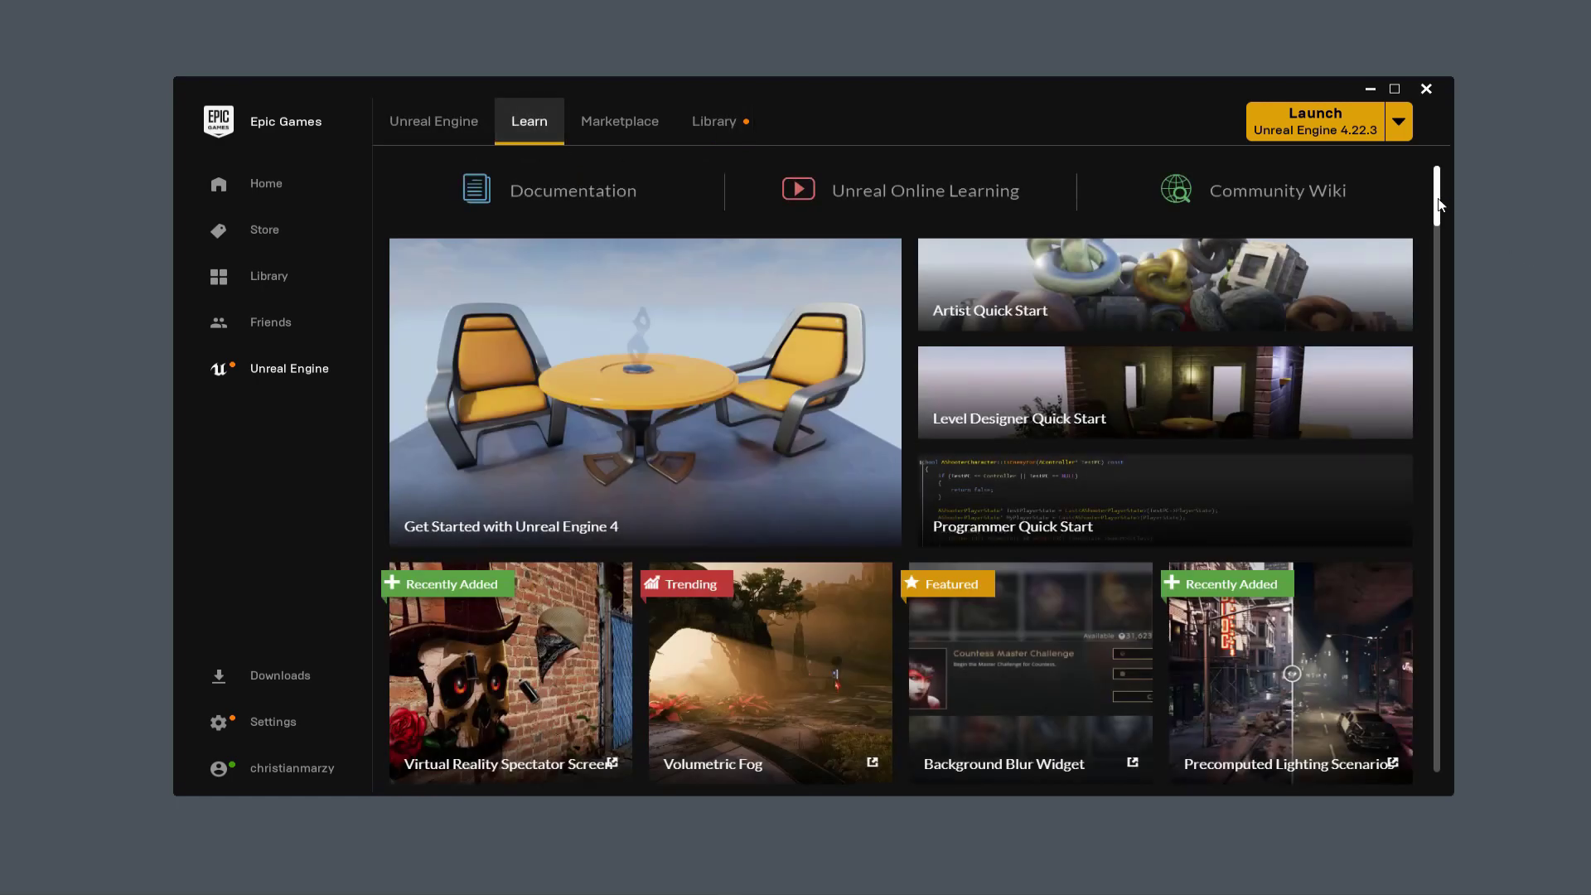
{"action": "left_click_drag", "start_coordinate": [1438, 206], "coordinate": [1464, 392]}
{"action": "left_click", "coordinate": [1050, 462]}
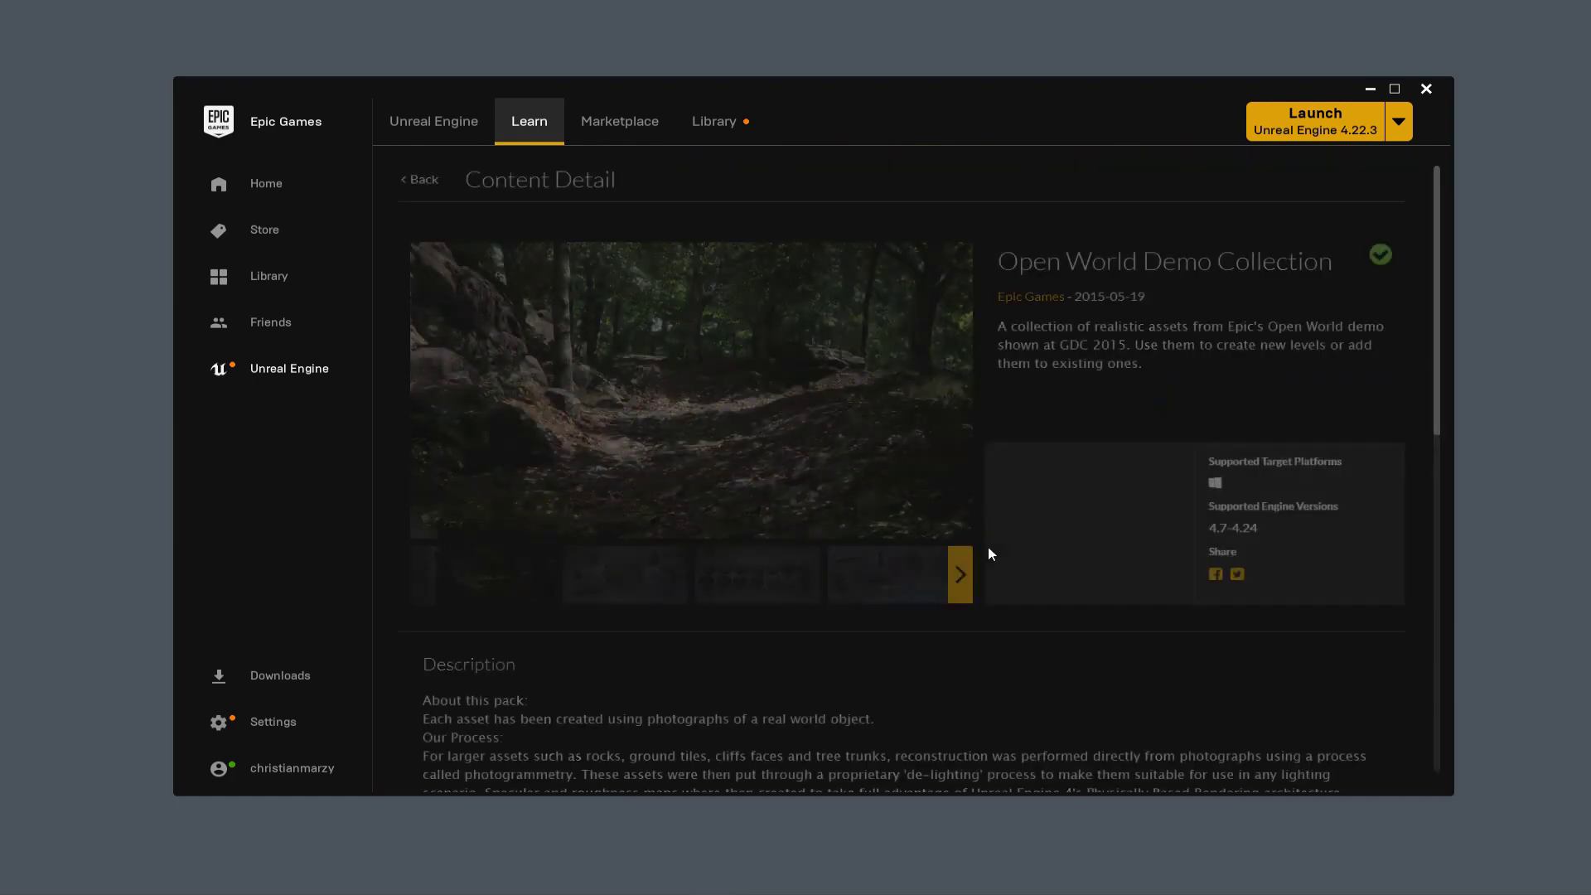
{"action": "left_click", "coordinate": [1151, 521]}
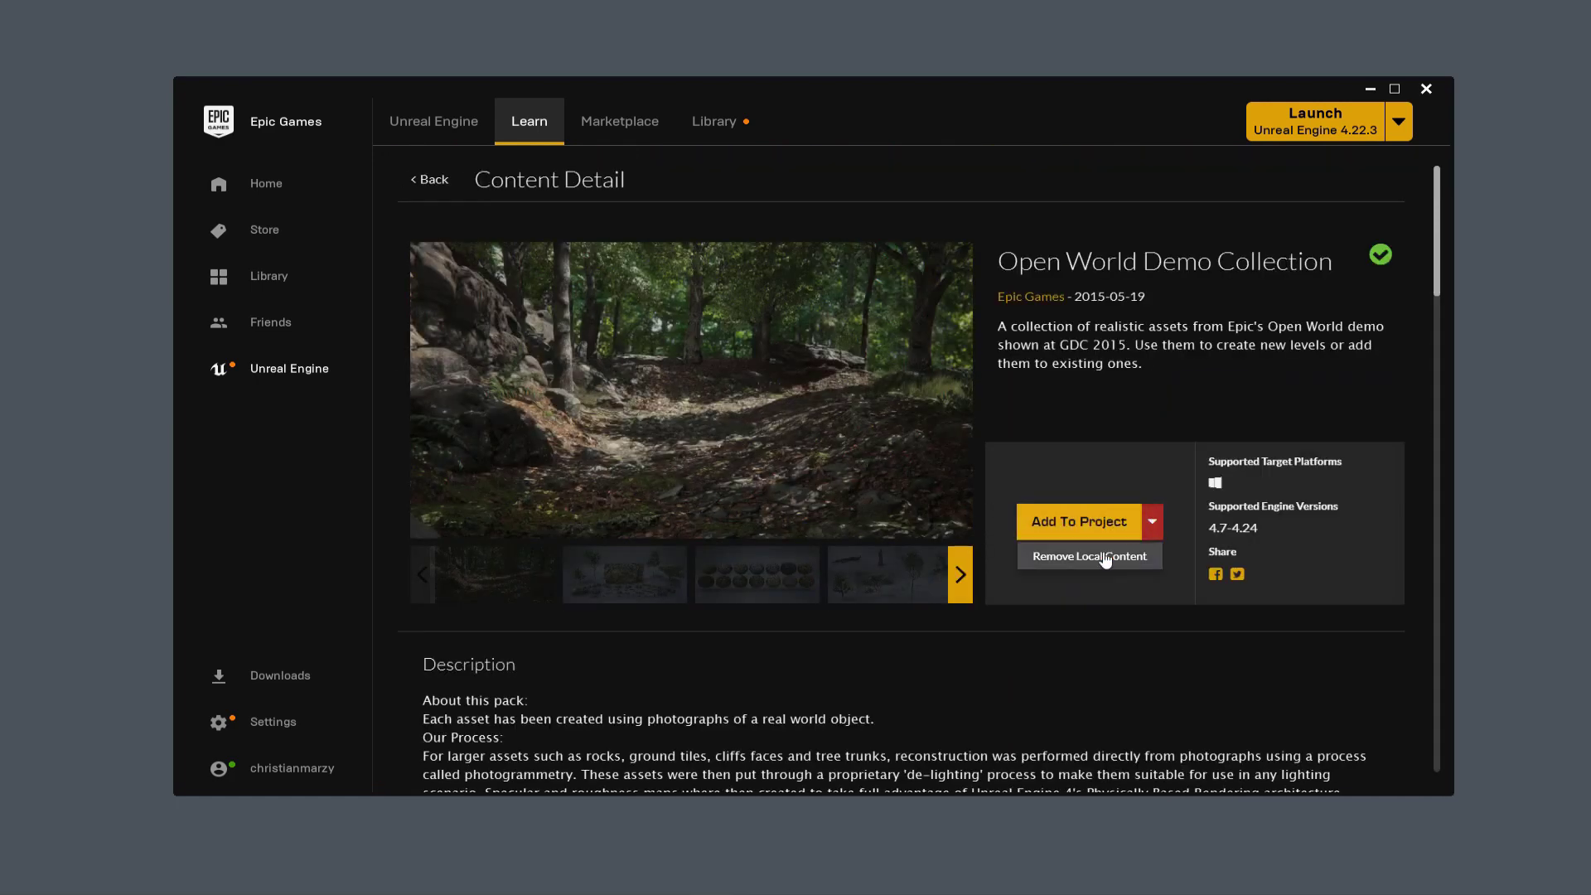
{"action": "left_click", "coordinate": [1081, 521]}
{"action": "left_click", "coordinate": [635, 388]}
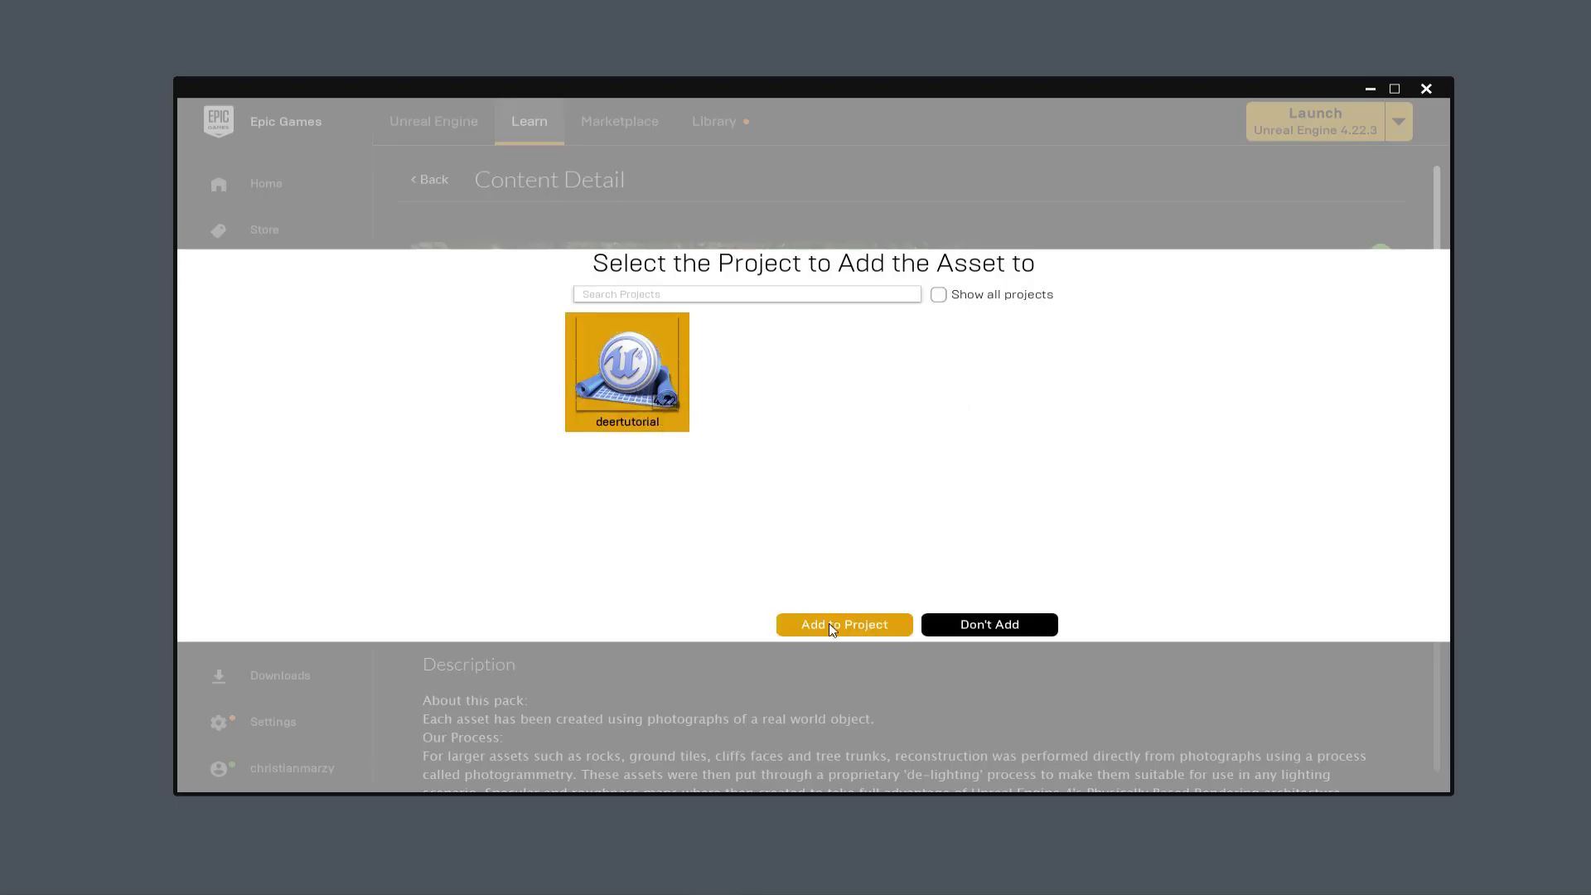
{"action": "left_click", "coordinate": [839, 624]}
Step: Open the deertutorial project and import cave.obj, deer_abstract.obj, deer_wood.obj and rainbow_tube.obj from my_files with the default import options
{"action": "double_click", "coordinate": [481, 495]}
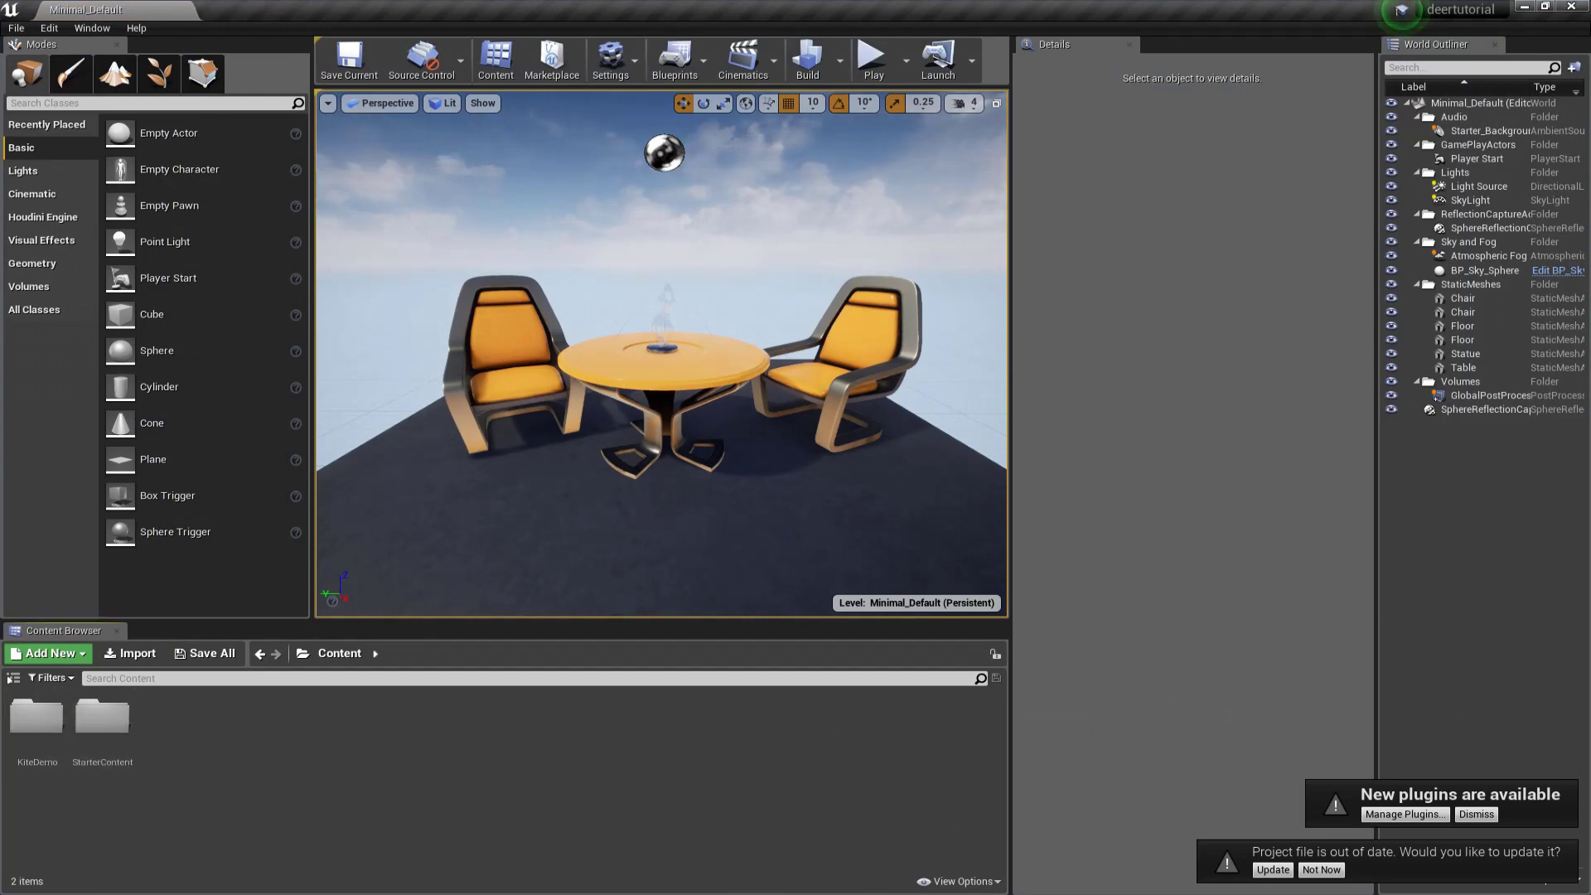
{"action": "key", "text": "alt+Tab"}
{"action": "left_click", "coordinate": [1164, 749]}
{"action": "left_click", "coordinate": [1135, 534]}
{"action": "left_click", "coordinate": [1154, 550], "text": "ctrl"}
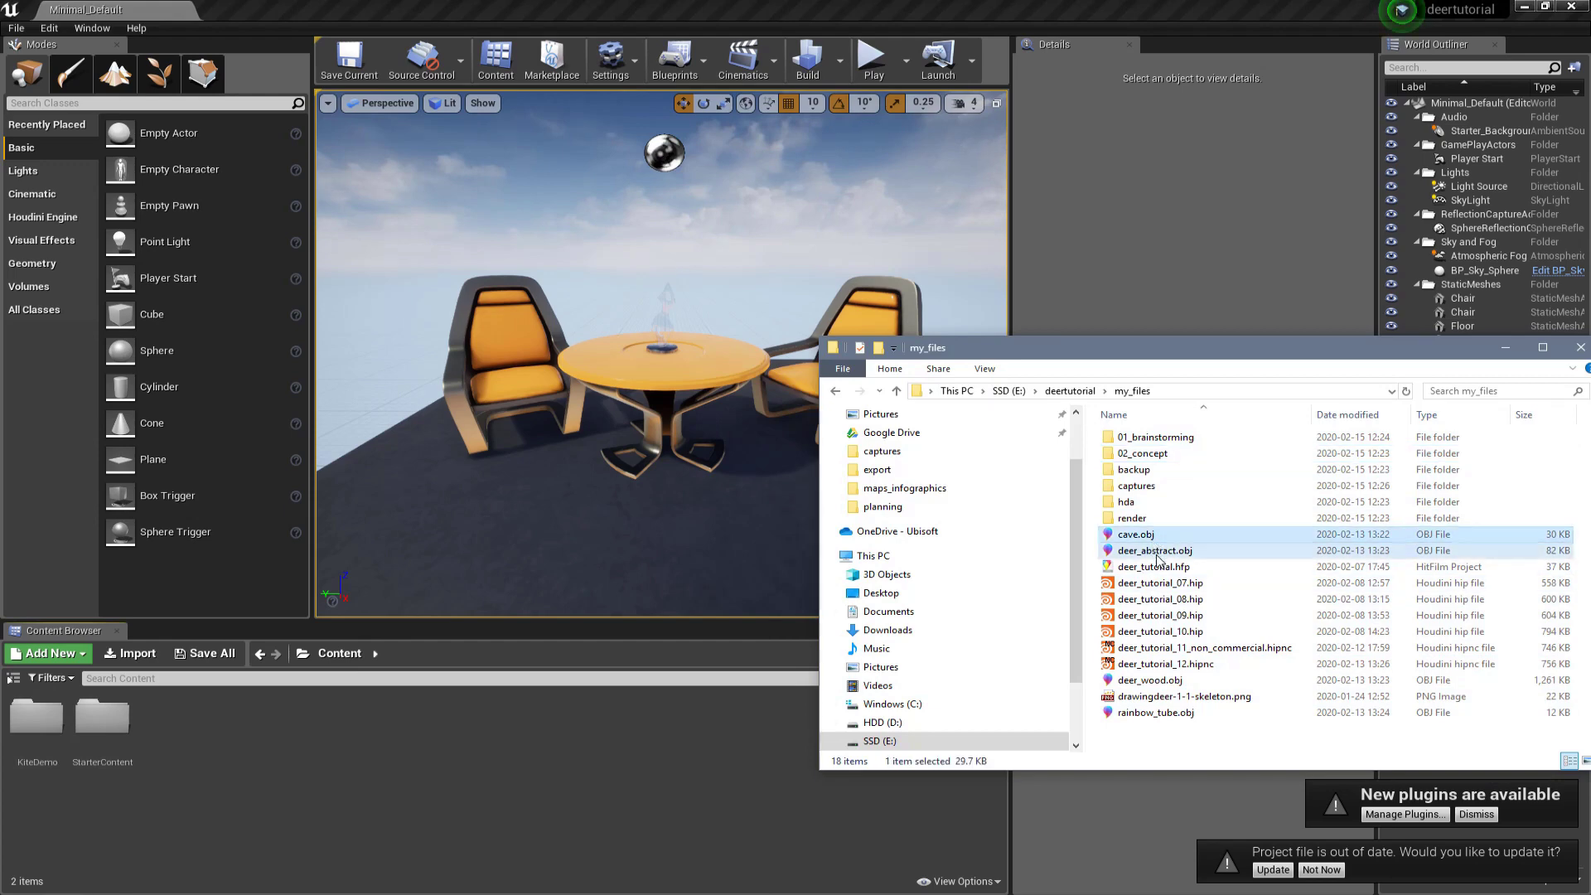
{"action": "left_click", "coordinate": [1150, 680], "text": "ctrl"}
{"action": "left_click", "coordinate": [1183, 715], "text": "ctrl"}
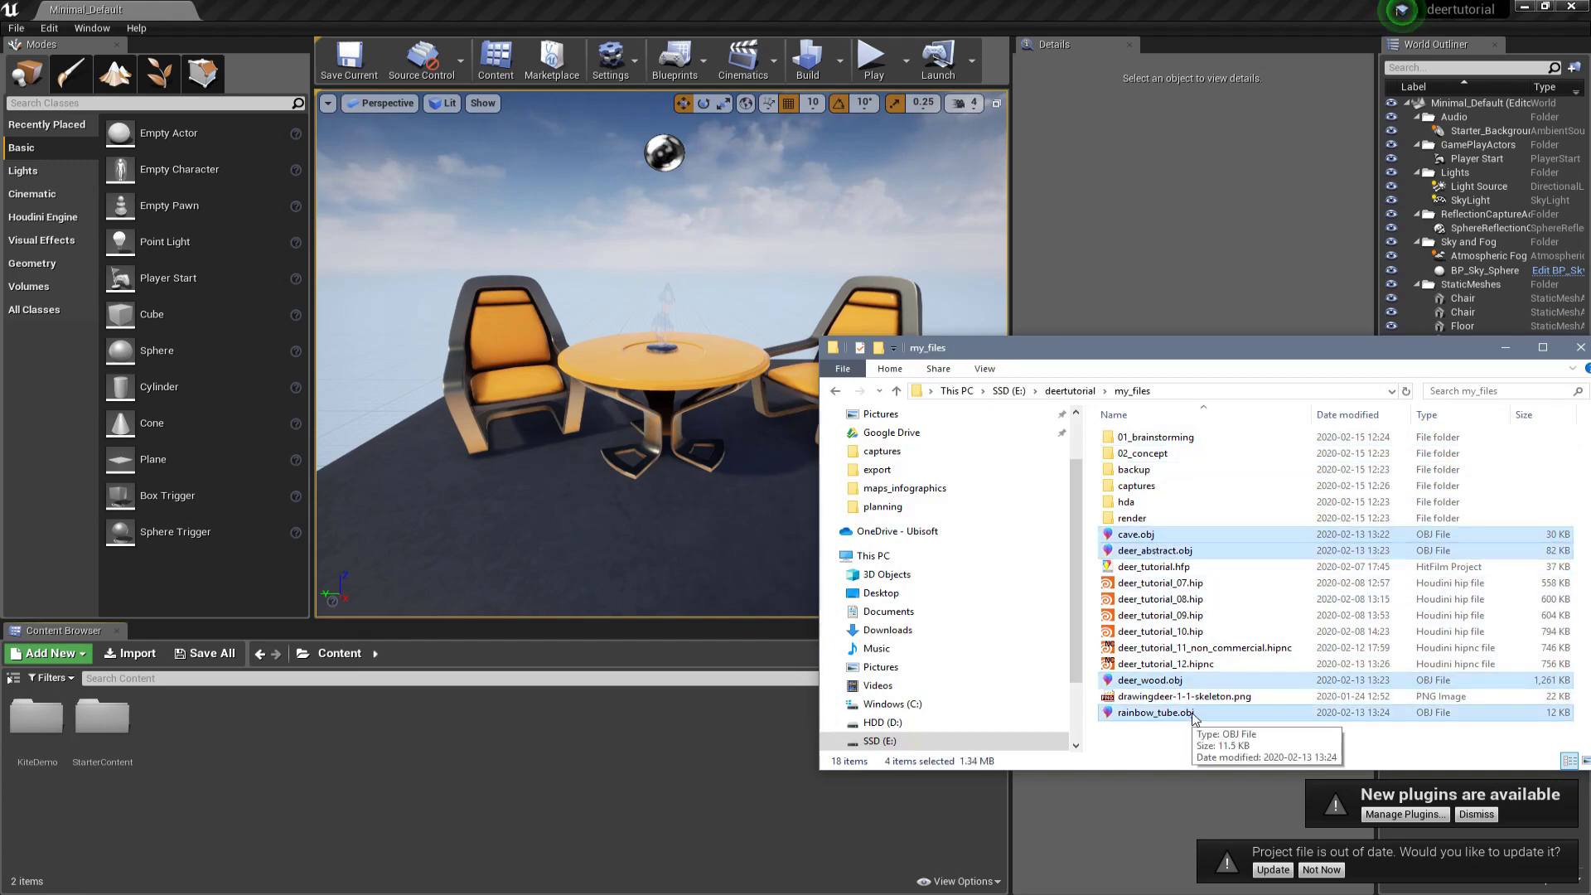
{"action": "left_click_drag", "start_coordinate": [678, 732], "coordinate": [424, 754]}
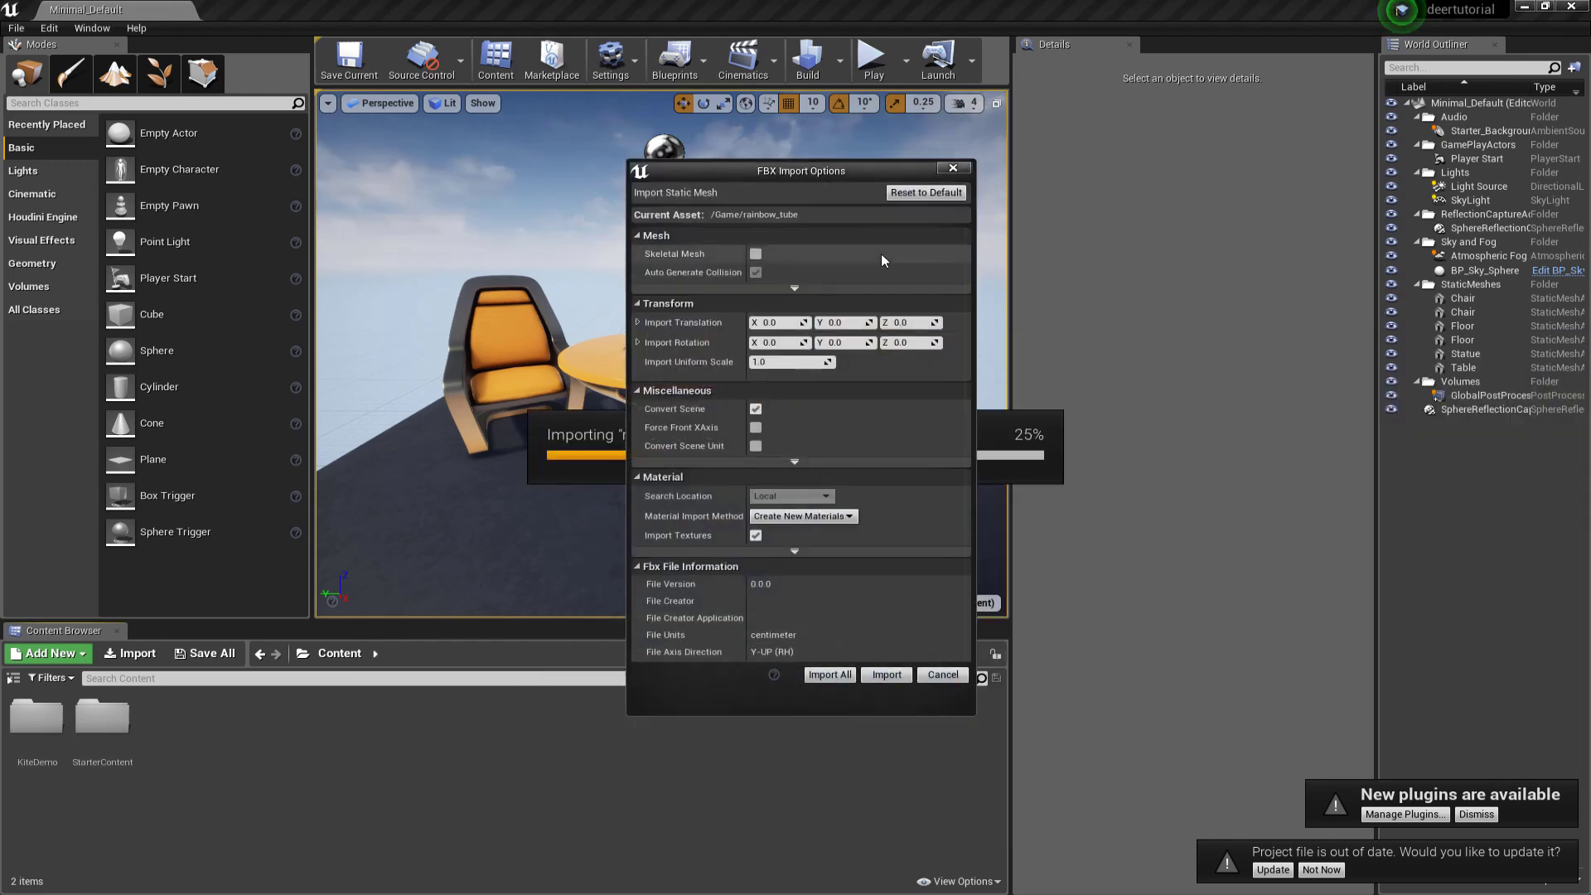
{"action": "left_click", "coordinate": [830, 674]}
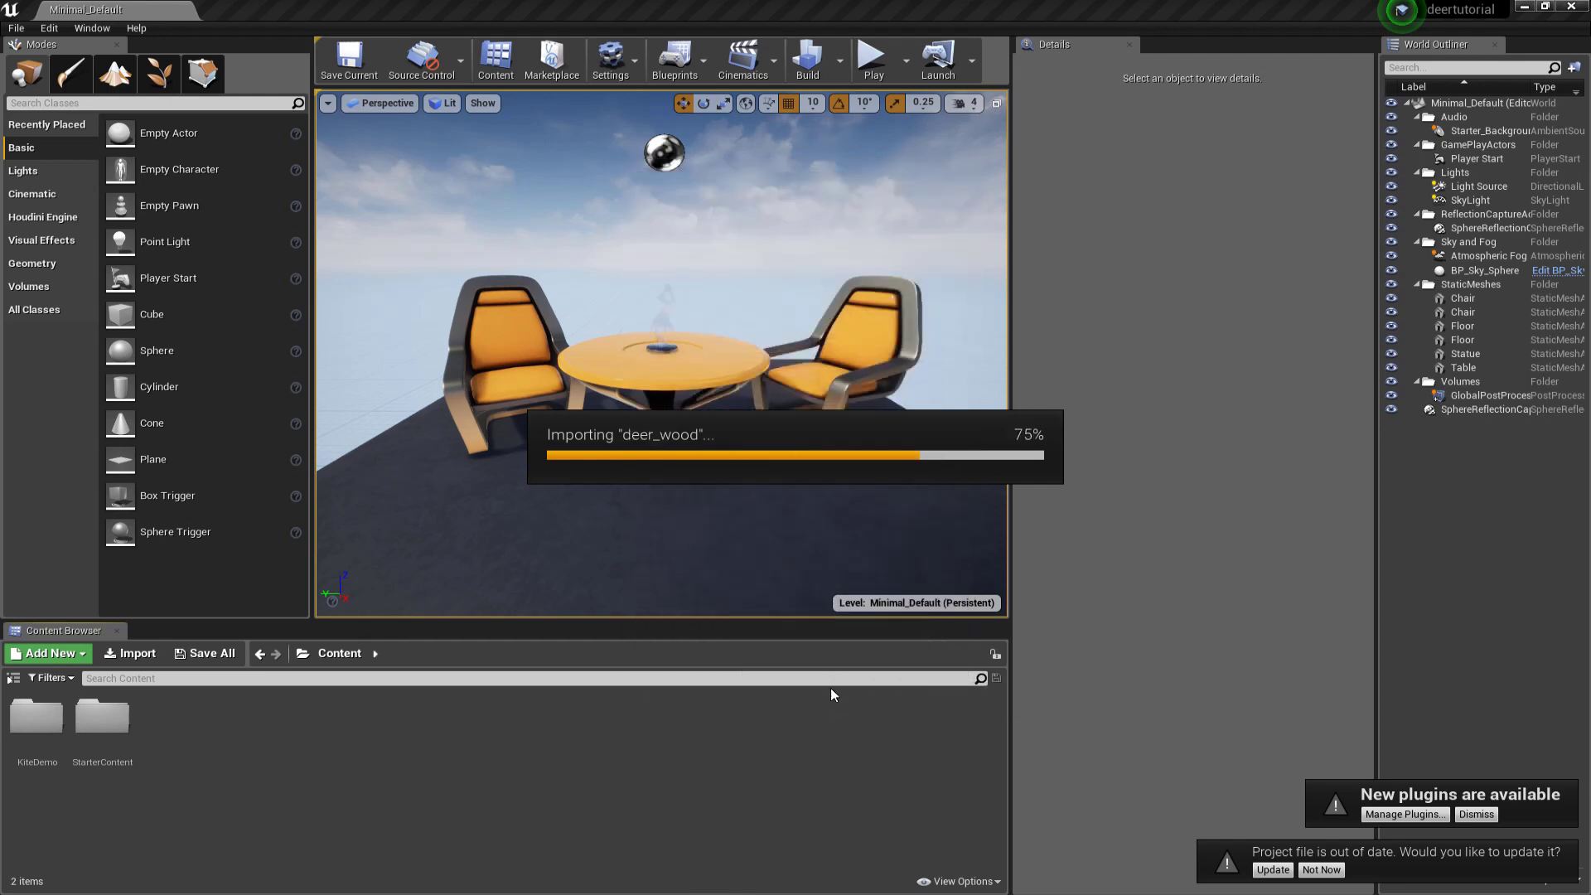
Step: Create a new folder named my_content in the project's Content folder
{"action": "right_click", "coordinate": [533, 758]}
{"action": "left_click", "coordinate": [595, 254]}
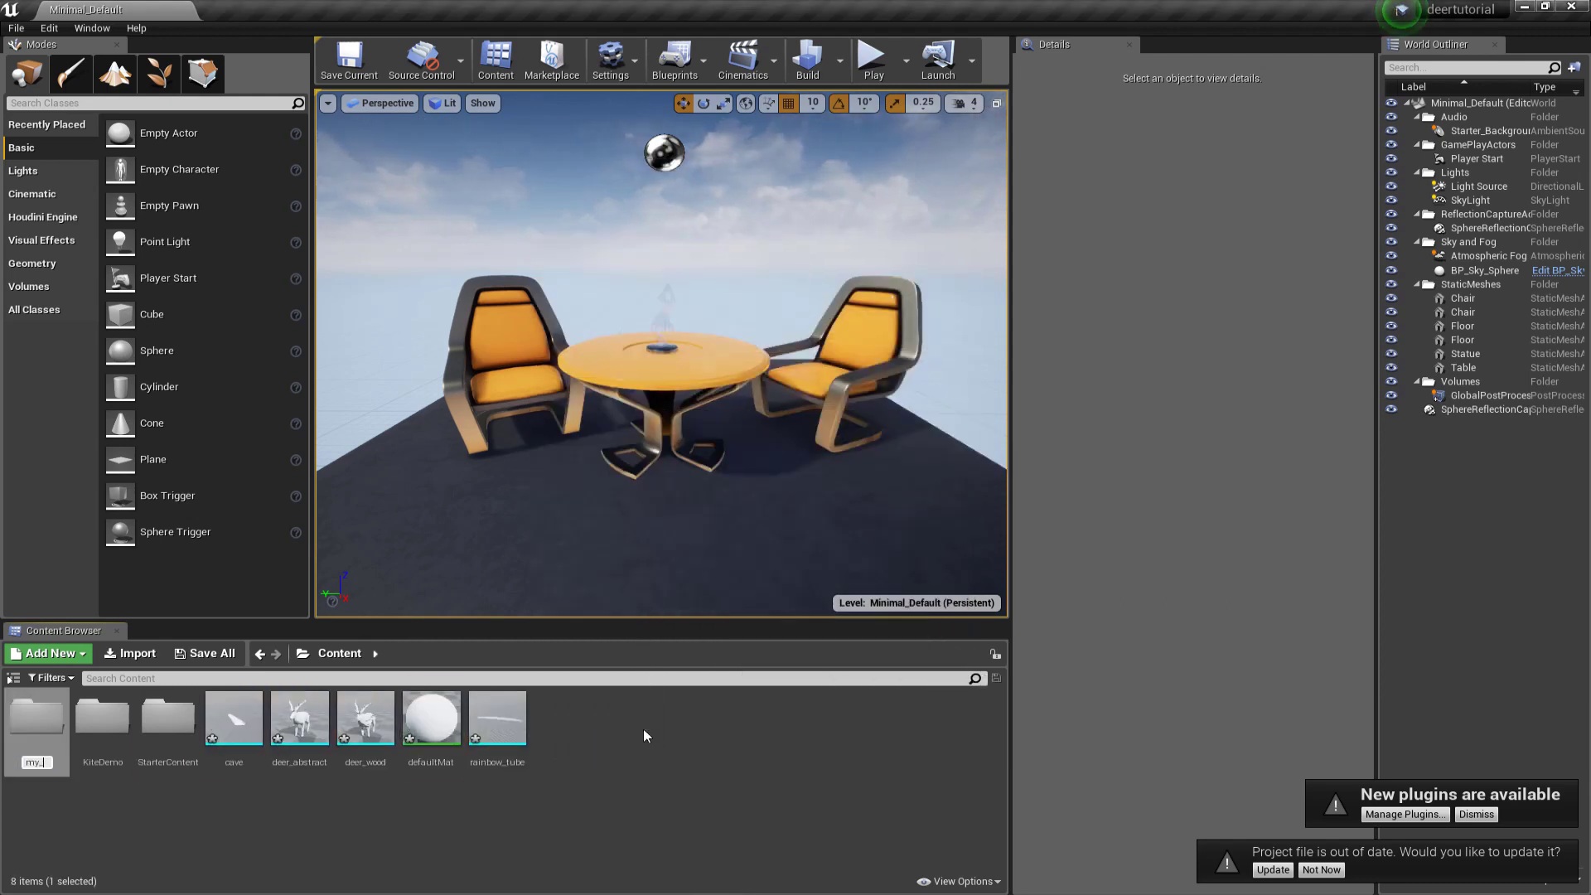
{"action": "type", "text": "my_content"}
{"action": "key", "text": "Return"}
Step: Move the cave, deer_abstract, deer_wood, defaultMat and rainbow_tube assets into the my_content folder and open it
{"action": "left_click", "coordinate": [234, 717]}
{"action": "left_click", "coordinate": [497, 717], "text": "shift"}
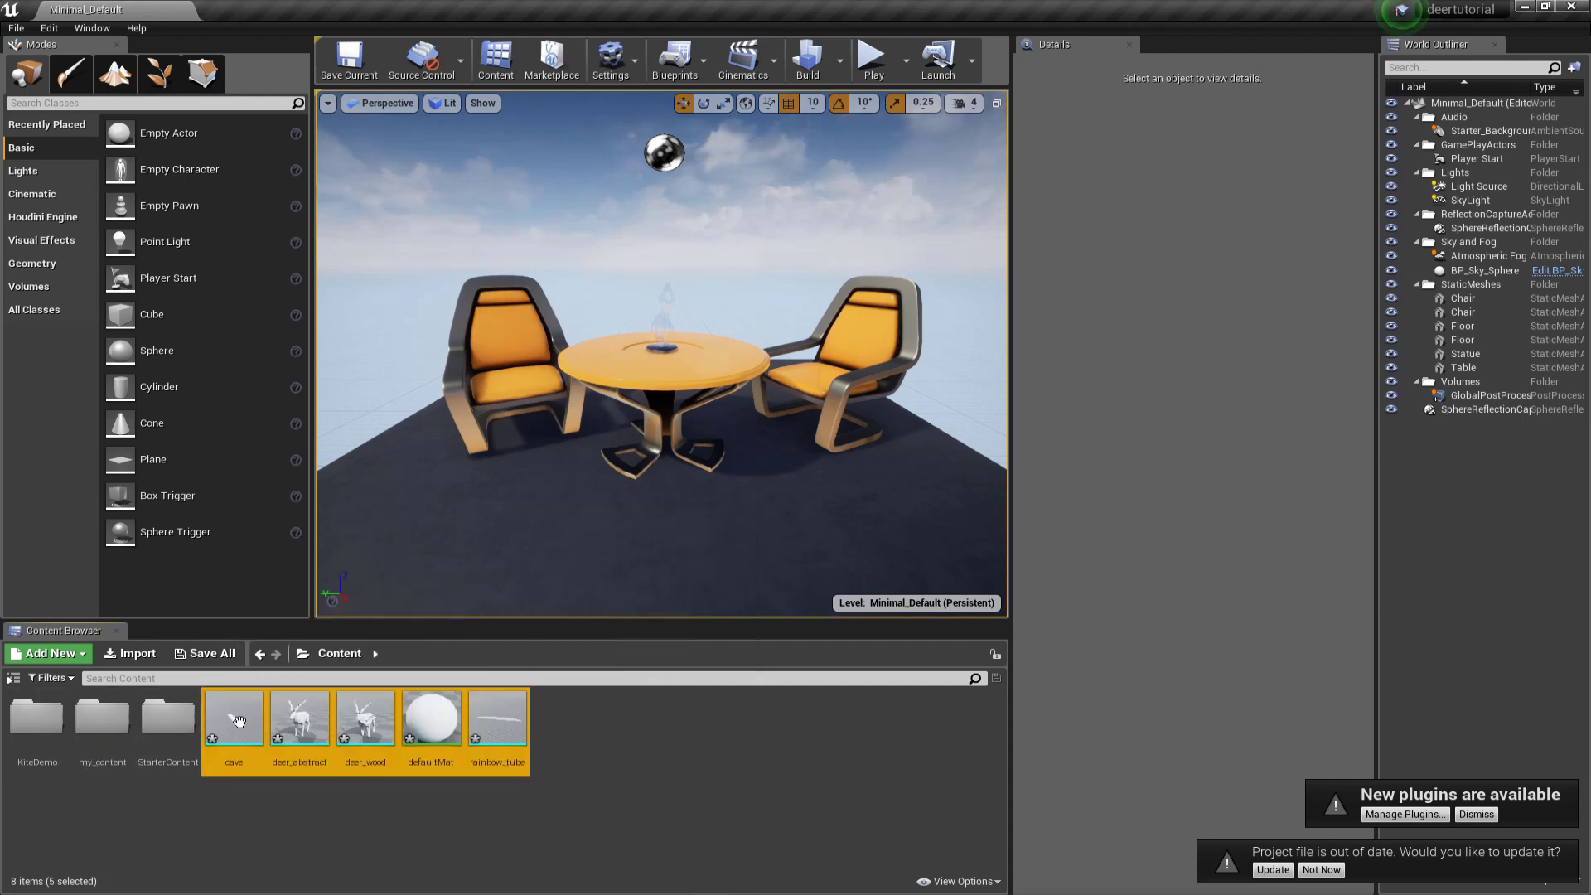
{"action": "left_click_drag", "start_coordinate": [251, 722], "coordinate": [81, 726]}
{"action": "left_click", "coordinate": [108, 734]}
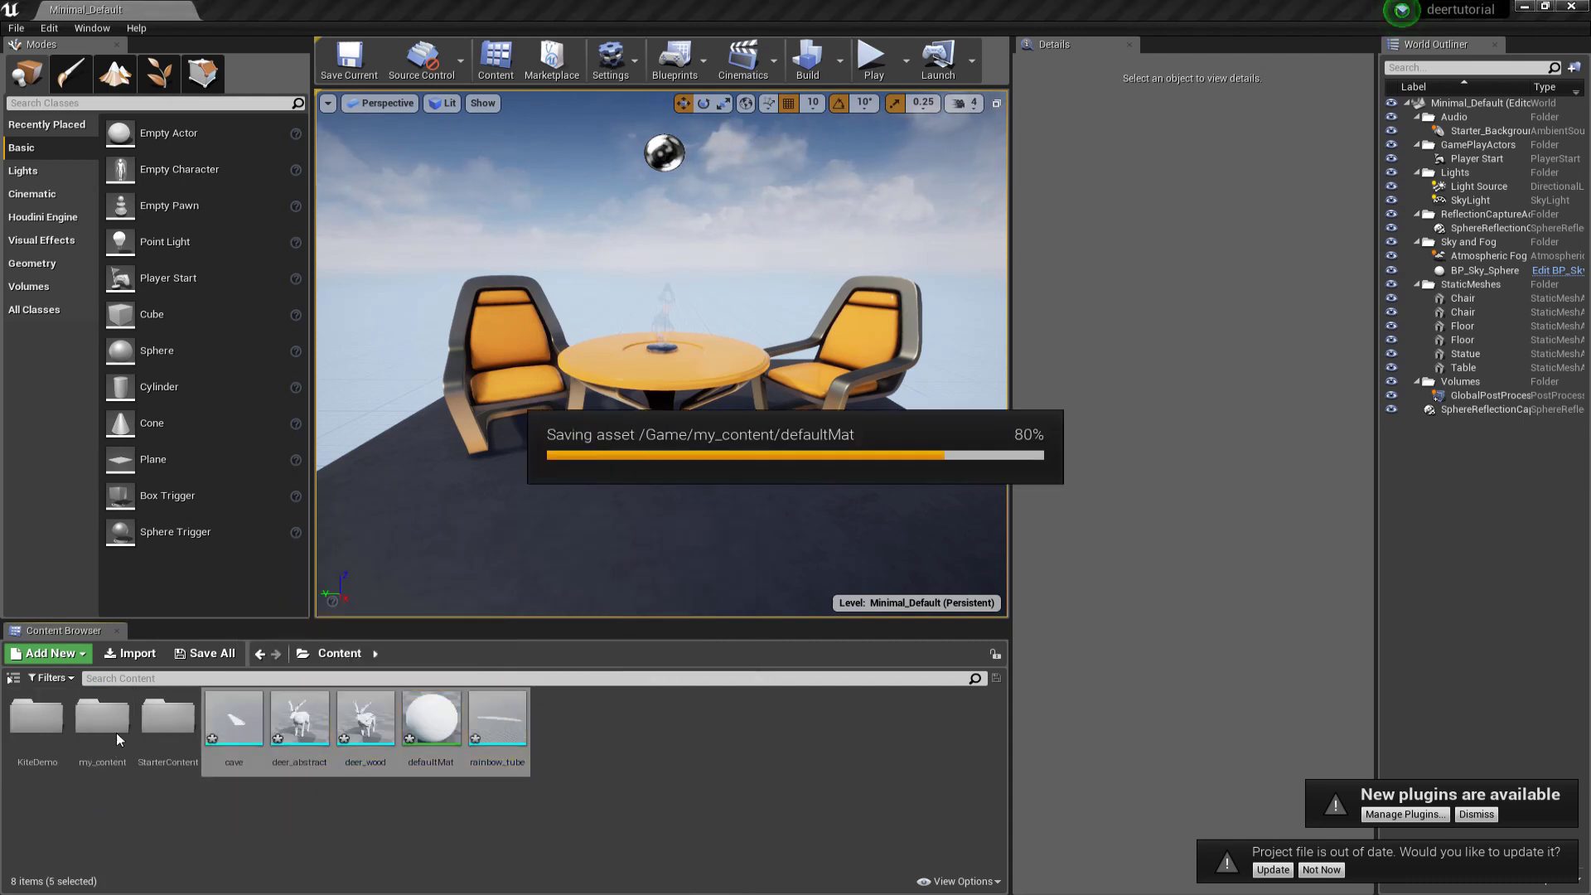
Step: Preview deer_tutorial_05_normal.tga from the render folder of my_files and import it into my_content
{"action": "left_click", "coordinate": [148, 893]}
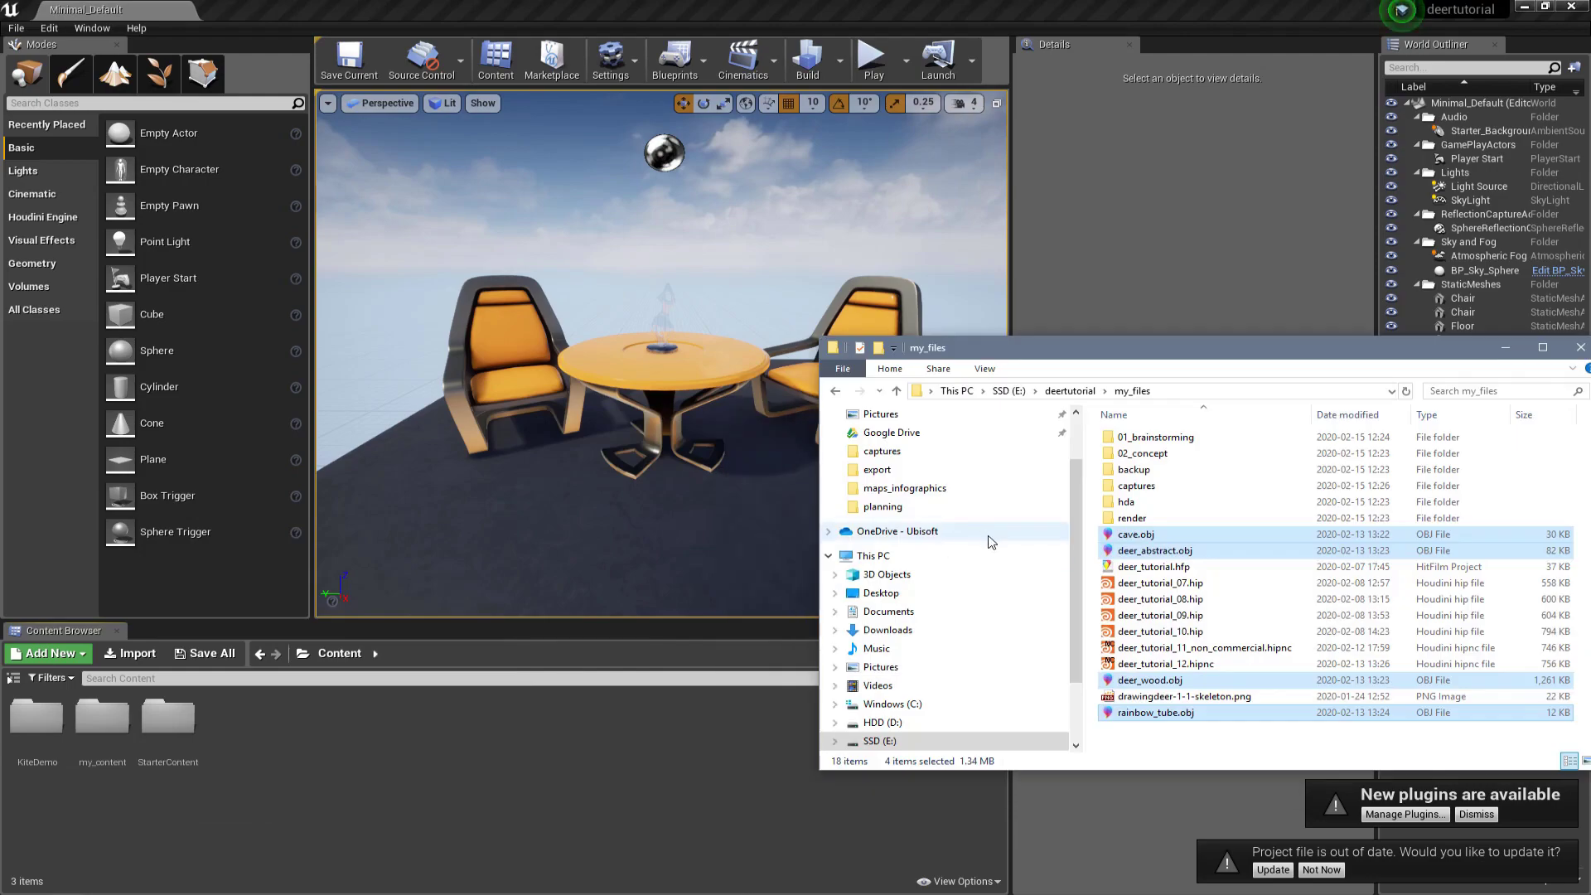
{"action": "left_click", "coordinate": [1143, 523]}
{"action": "double_click", "coordinate": [1142, 522]}
{"action": "double_click", "coordinate": [1144, 455]}
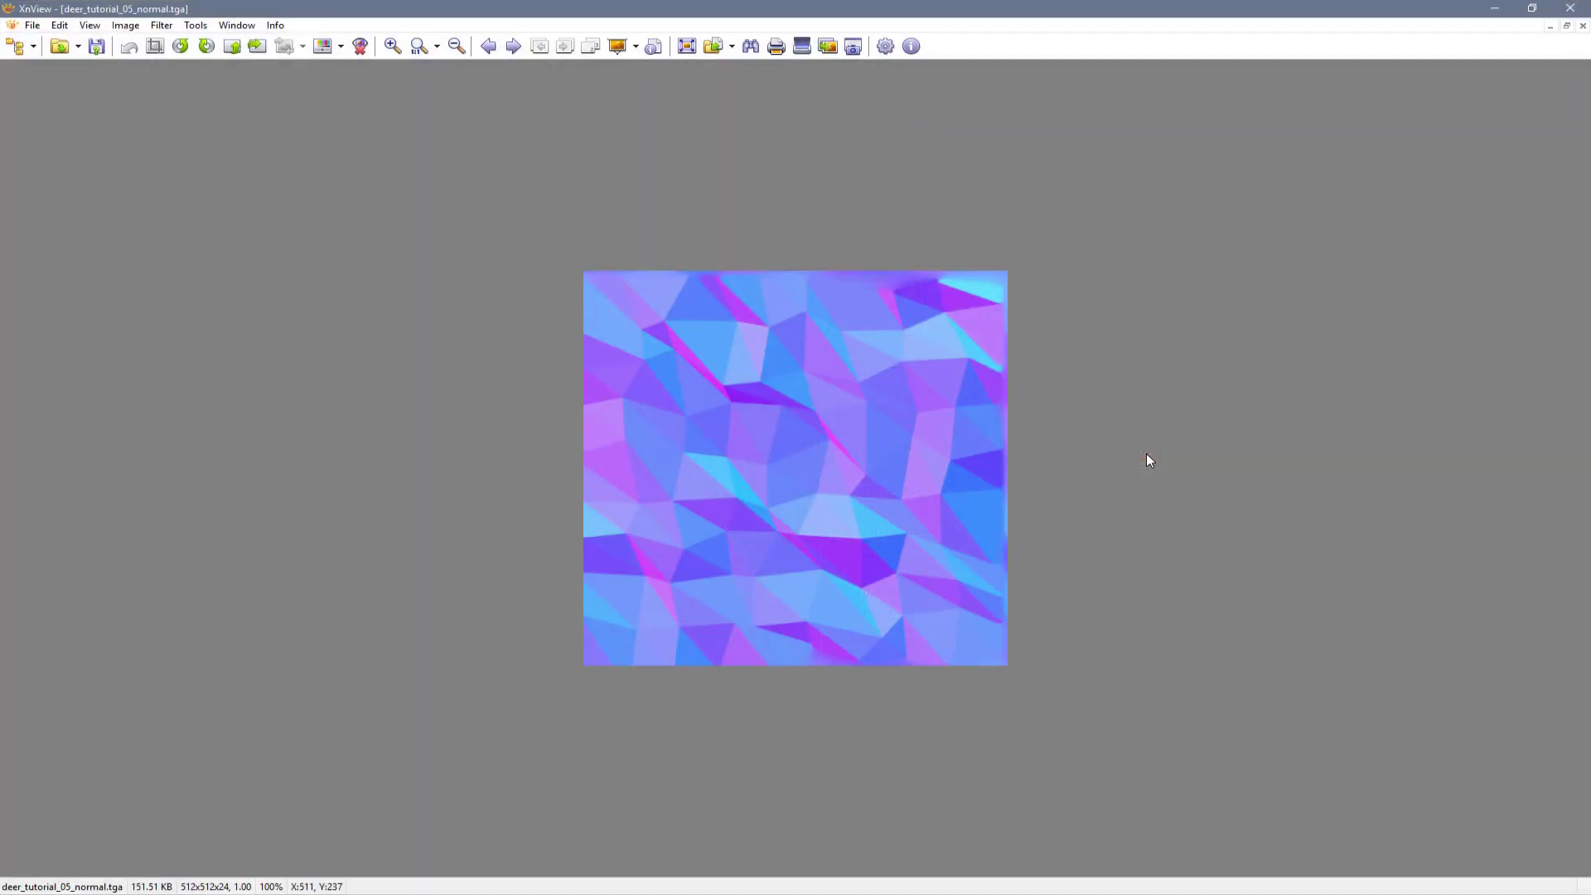
{"action": "double_click", "coordinate": [1272, 7]}
{"action": "left_click", "coordinate": [268, 401]}
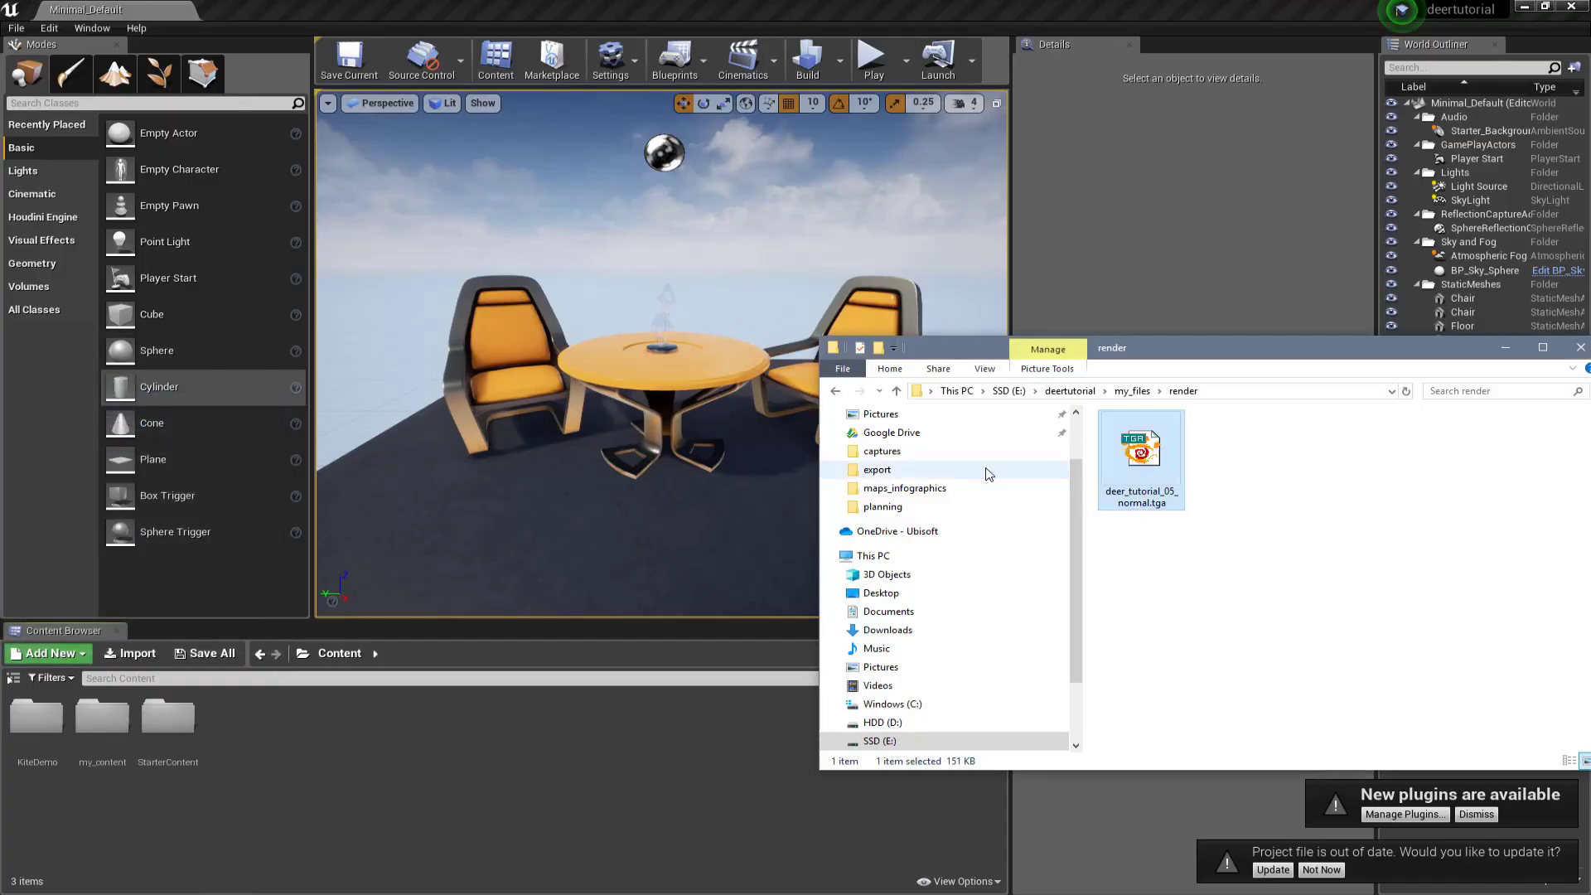
{"action": "left_click_drag", "start_coordinate": [1142, 456], "coordinate": [102, 717]}
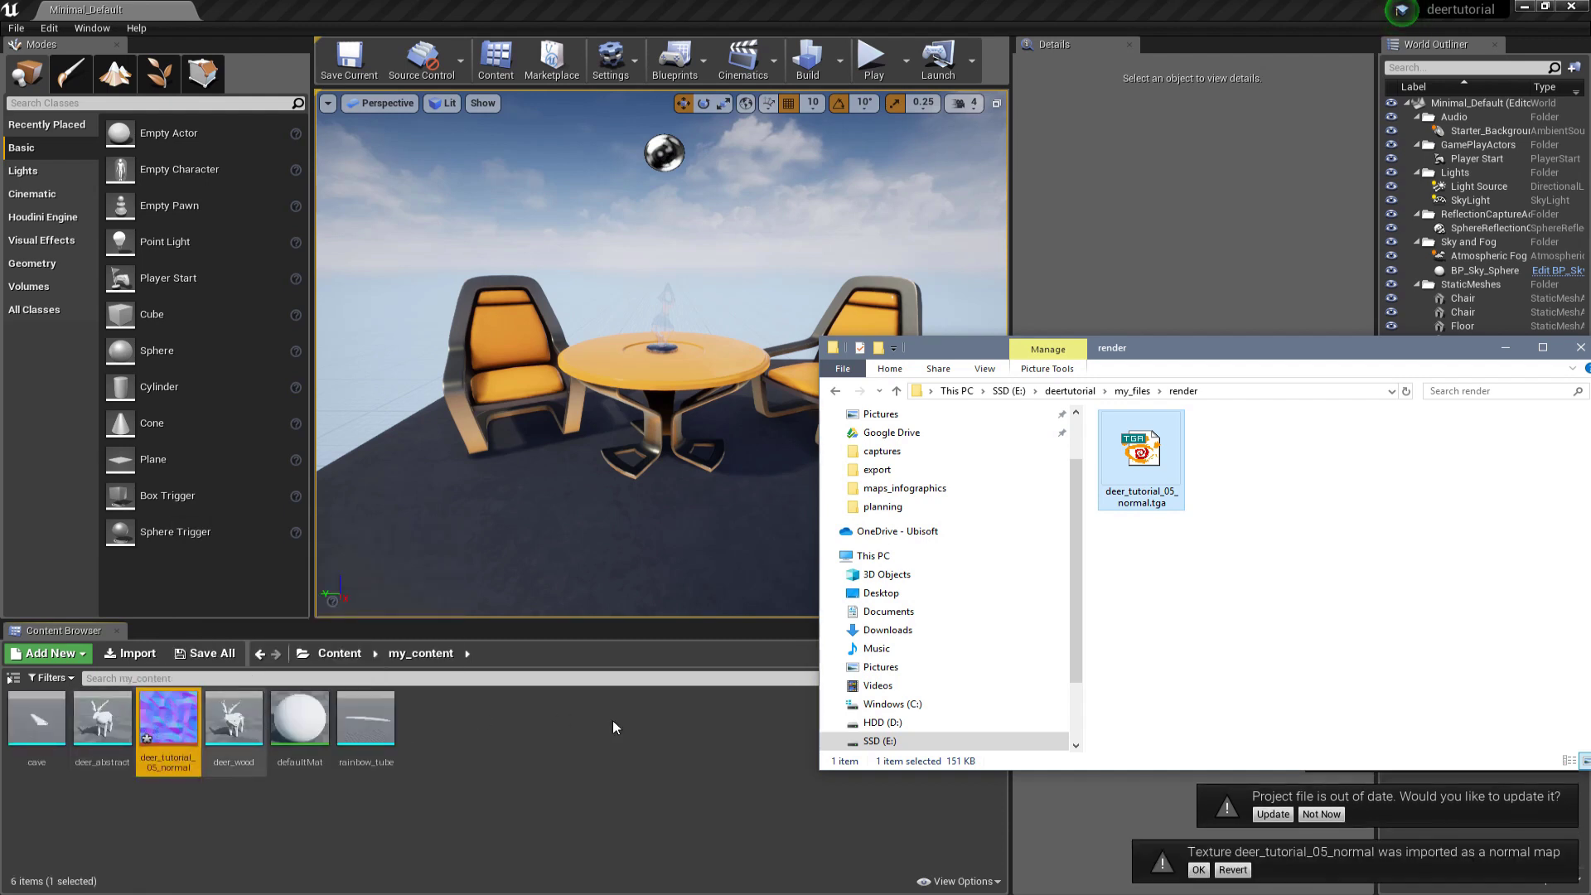
Step: Check the saved asset files in Content\my_content on disk and update the out-of-date project file
{"action": "left_click", "coordinate": [1085, 392]}
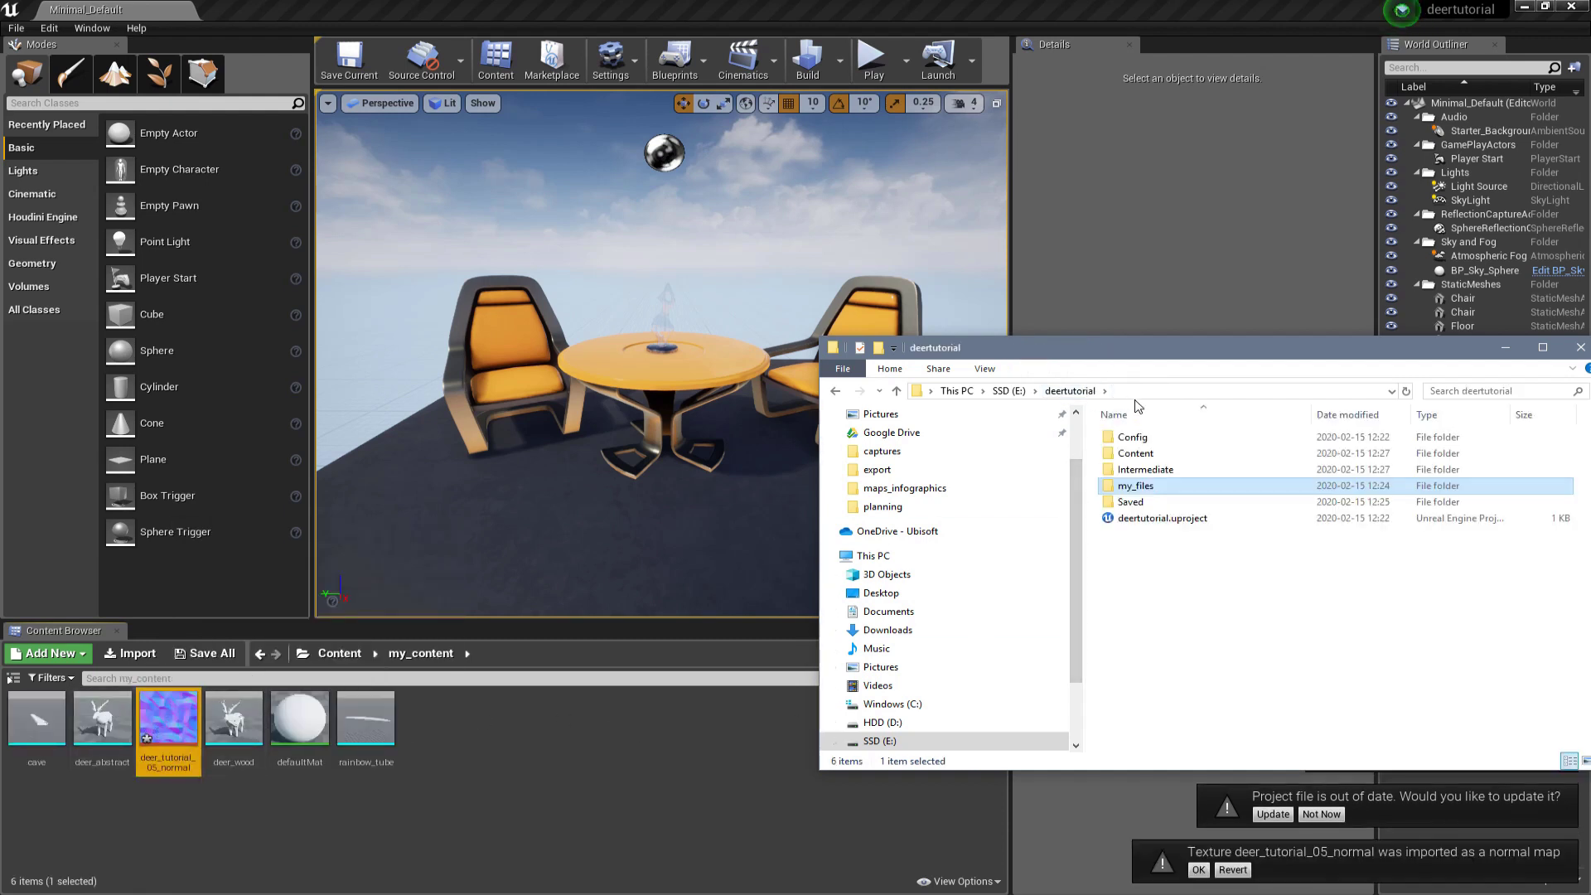
{"action": "double_click", "coordinate": [1147, 453]}
{"action": "double_click", "coordinate": [1139, 487]}
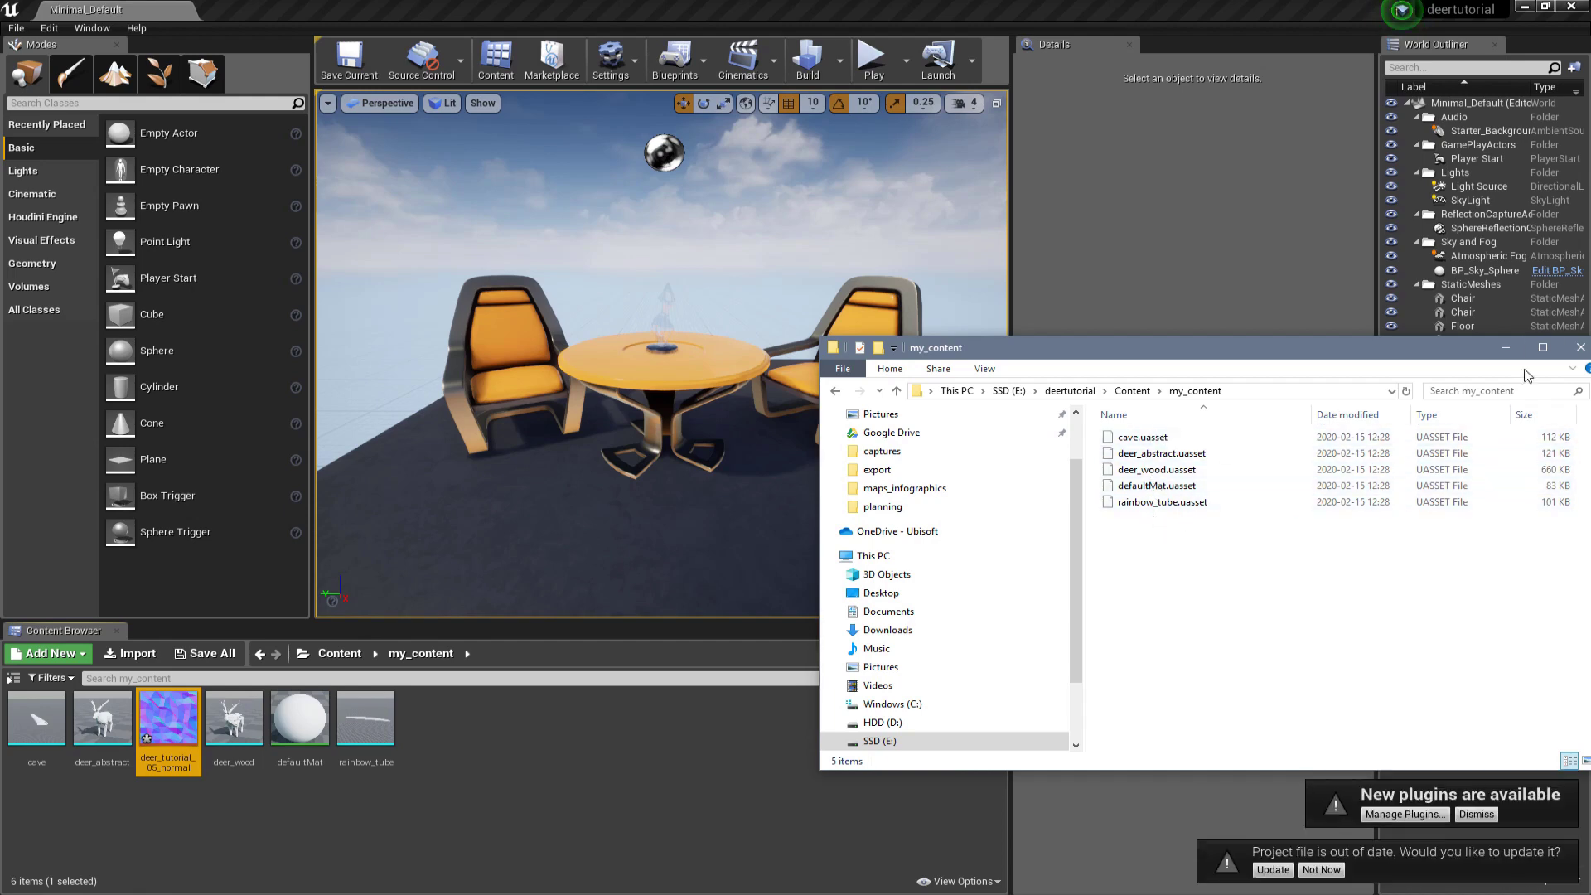
{"action": "left_click", "coordinate": [1504, 348]}
{"action": "left_click", "coordinate": [1273, 869]}
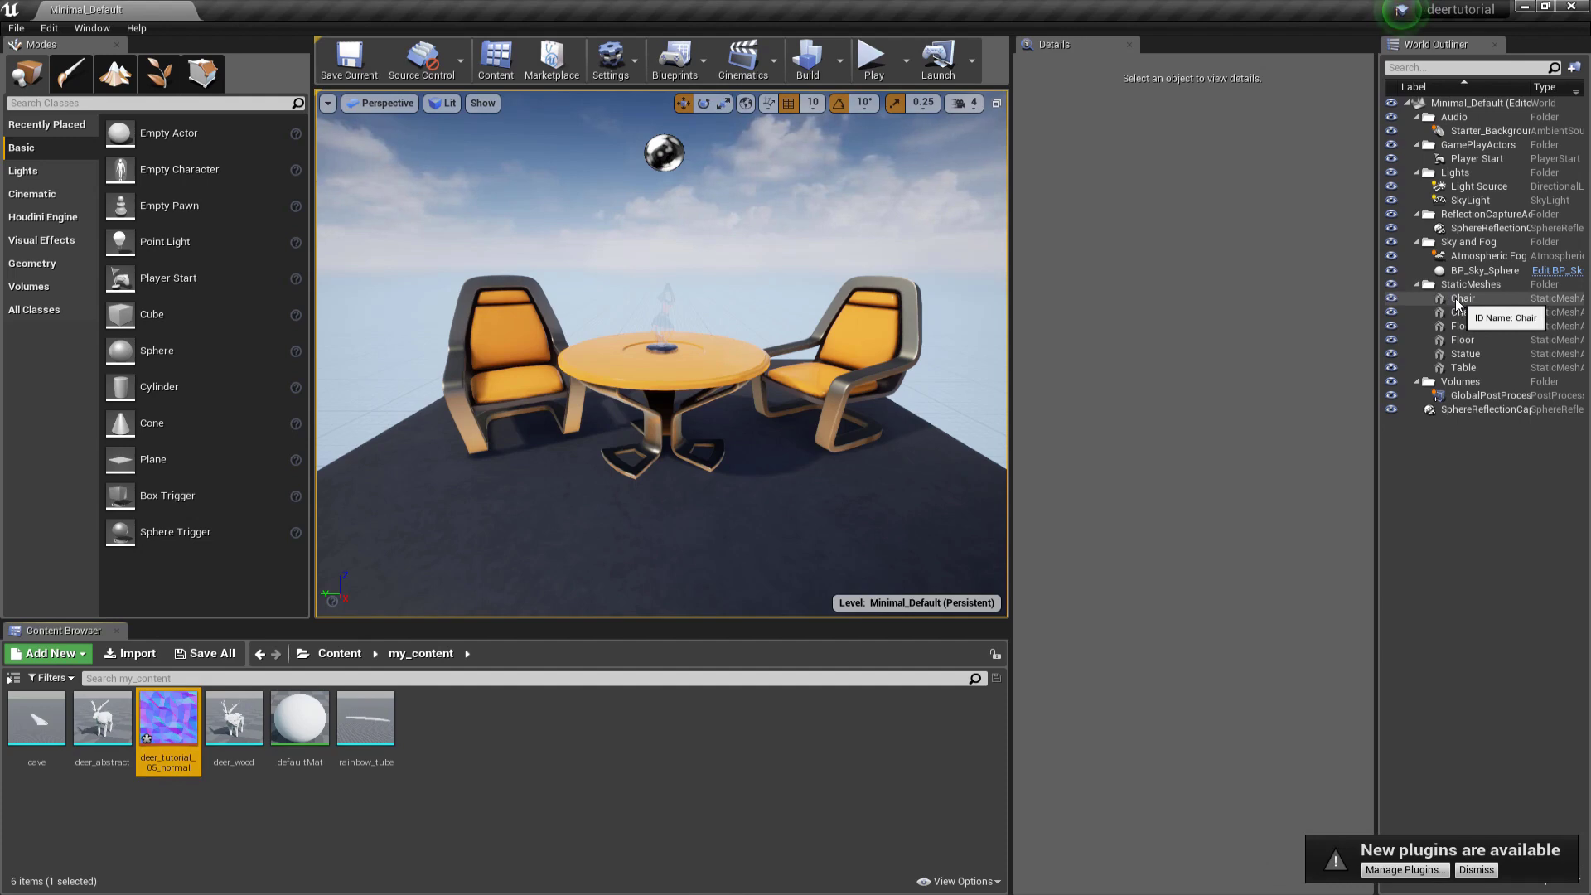
Step: Place the cave, deer_abstract, deer_wood and rainbow_tube meshes together in the level
{"action": "left_click", "coordinate": [36, 717]}
{"action": "left_click", "coordinate": [102, 721], "text": "ctrl"}
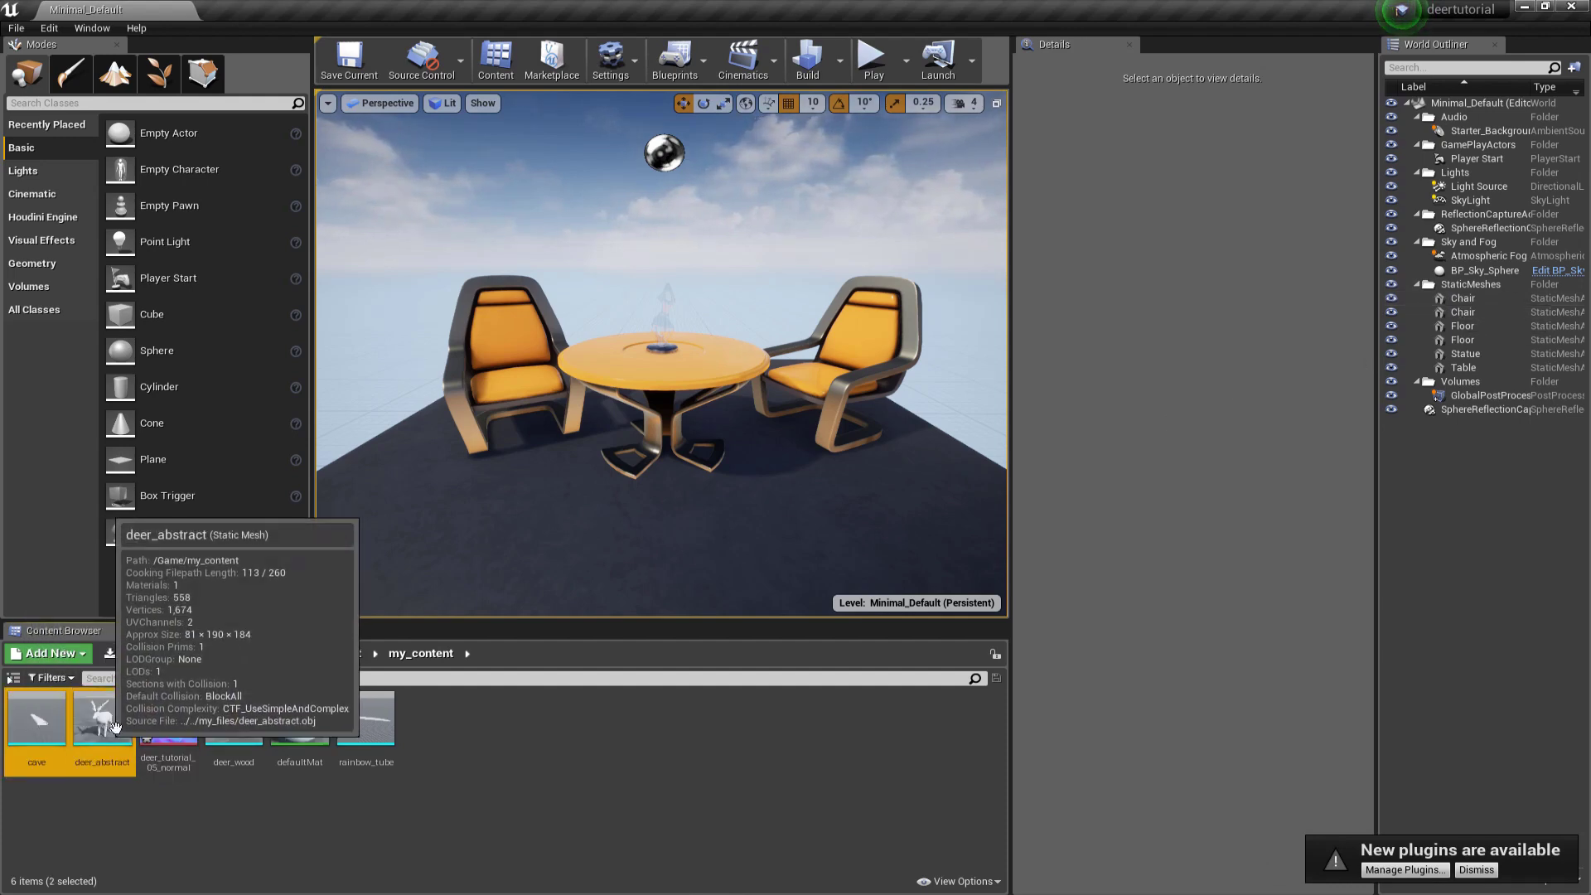
{"action": "left_click", "coordinate": [234, 719], "text": "ctrl"}
{"action": "left_click", "coordinate": [365, 721], "text": "ctrl"}
{"action": "left_click_drag", "start_coordinate": [376, 734], "coordinate": [547, 469]}
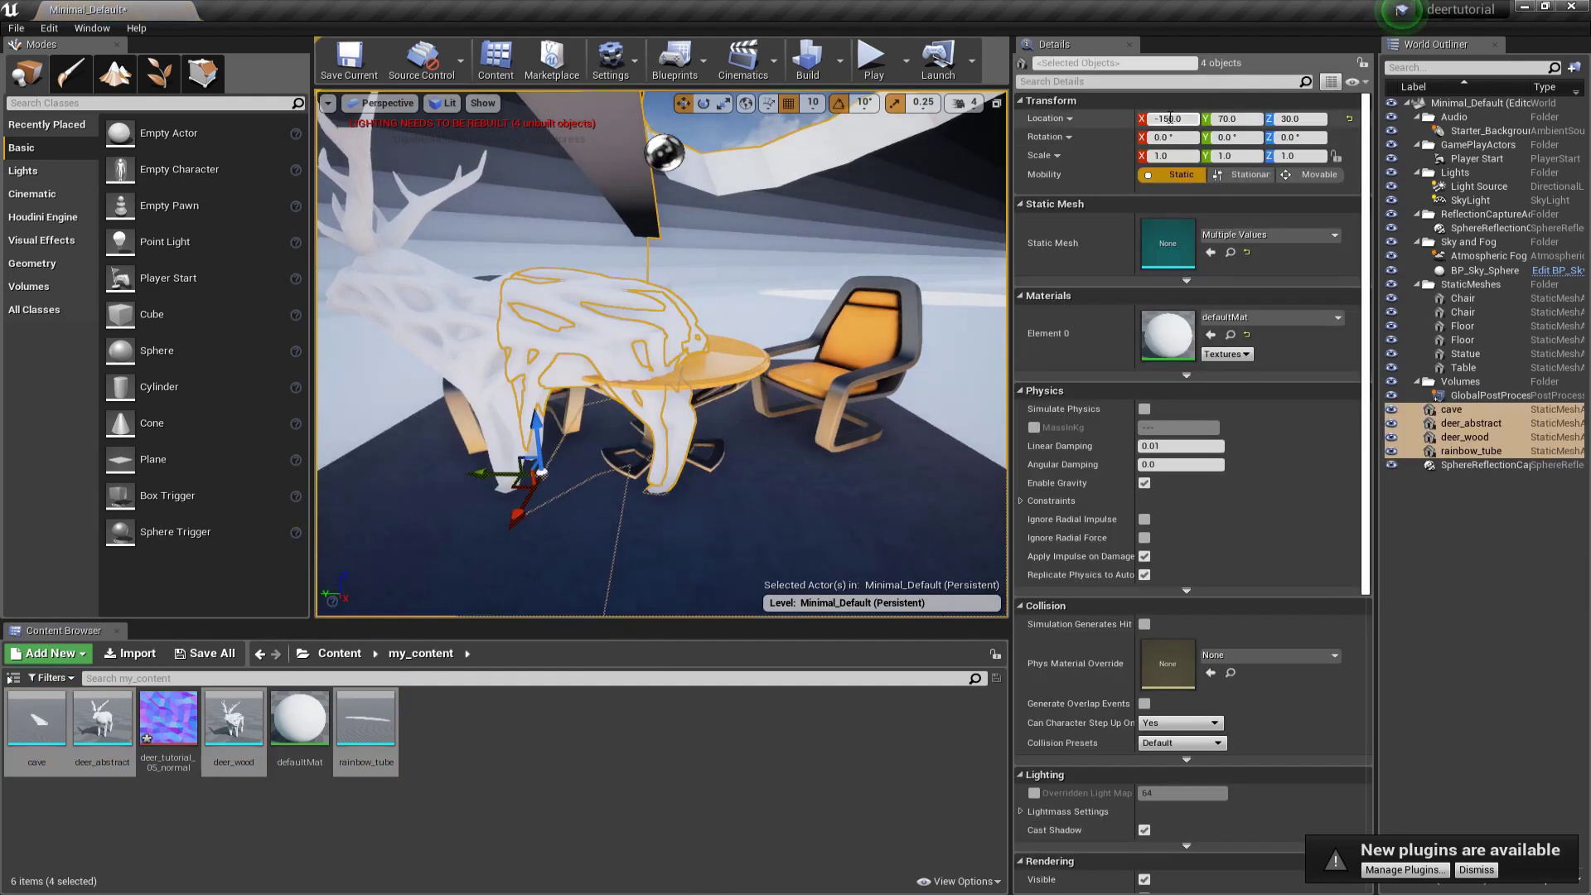
Step: Reset the location of the four placed meshes to 0, 0, 0 and file them in the StaticMeshes folder
{"action": "left_click", "coordinate": [1348, 123]}
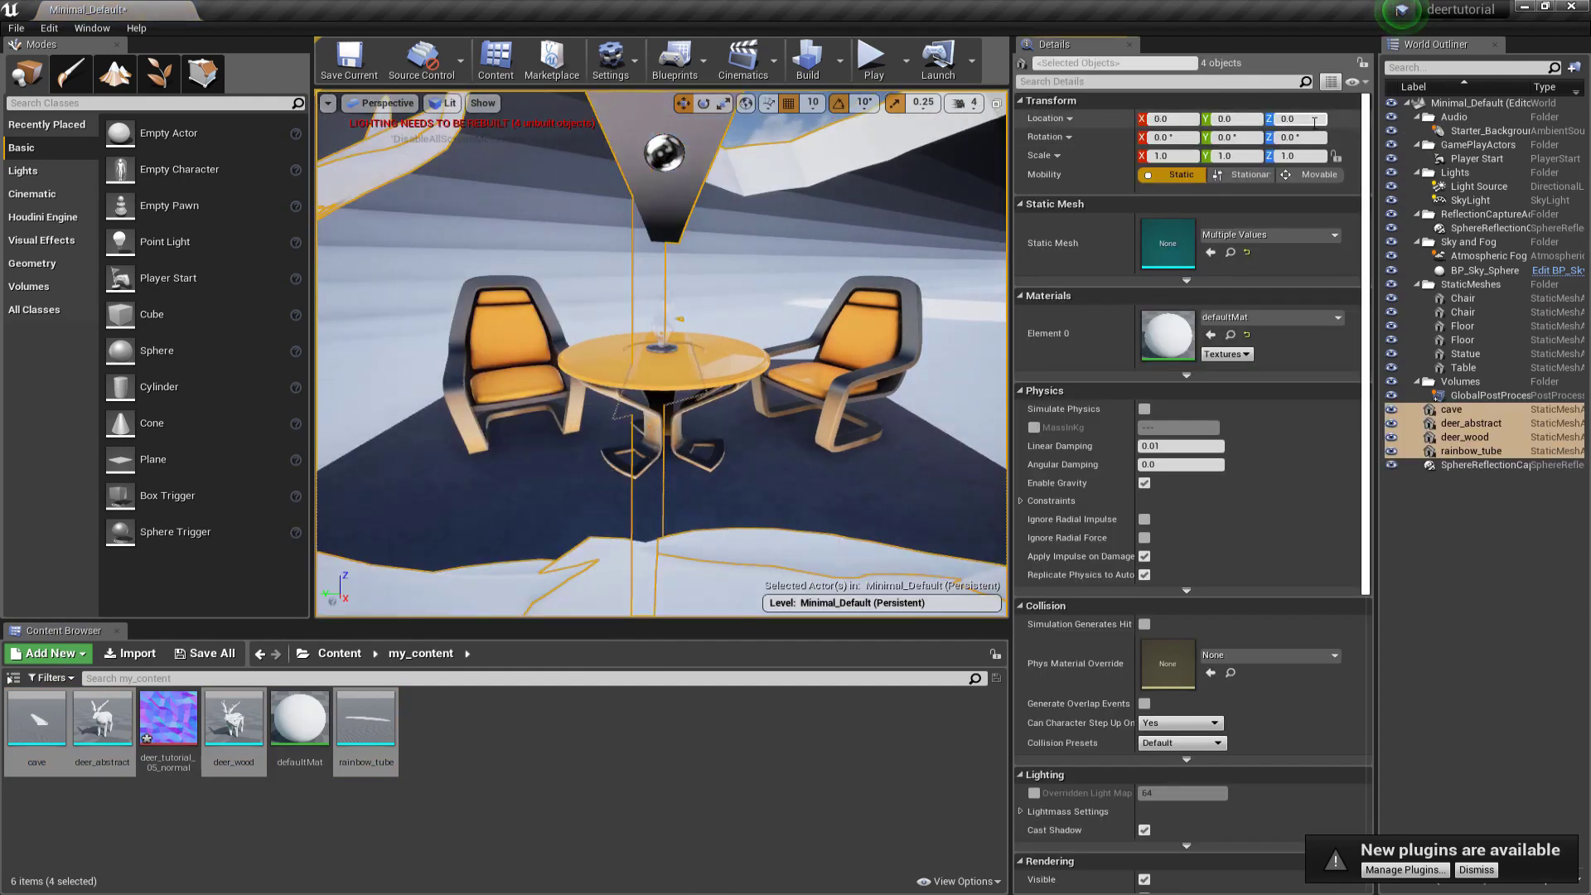
{"action": "key", "text": "f"}
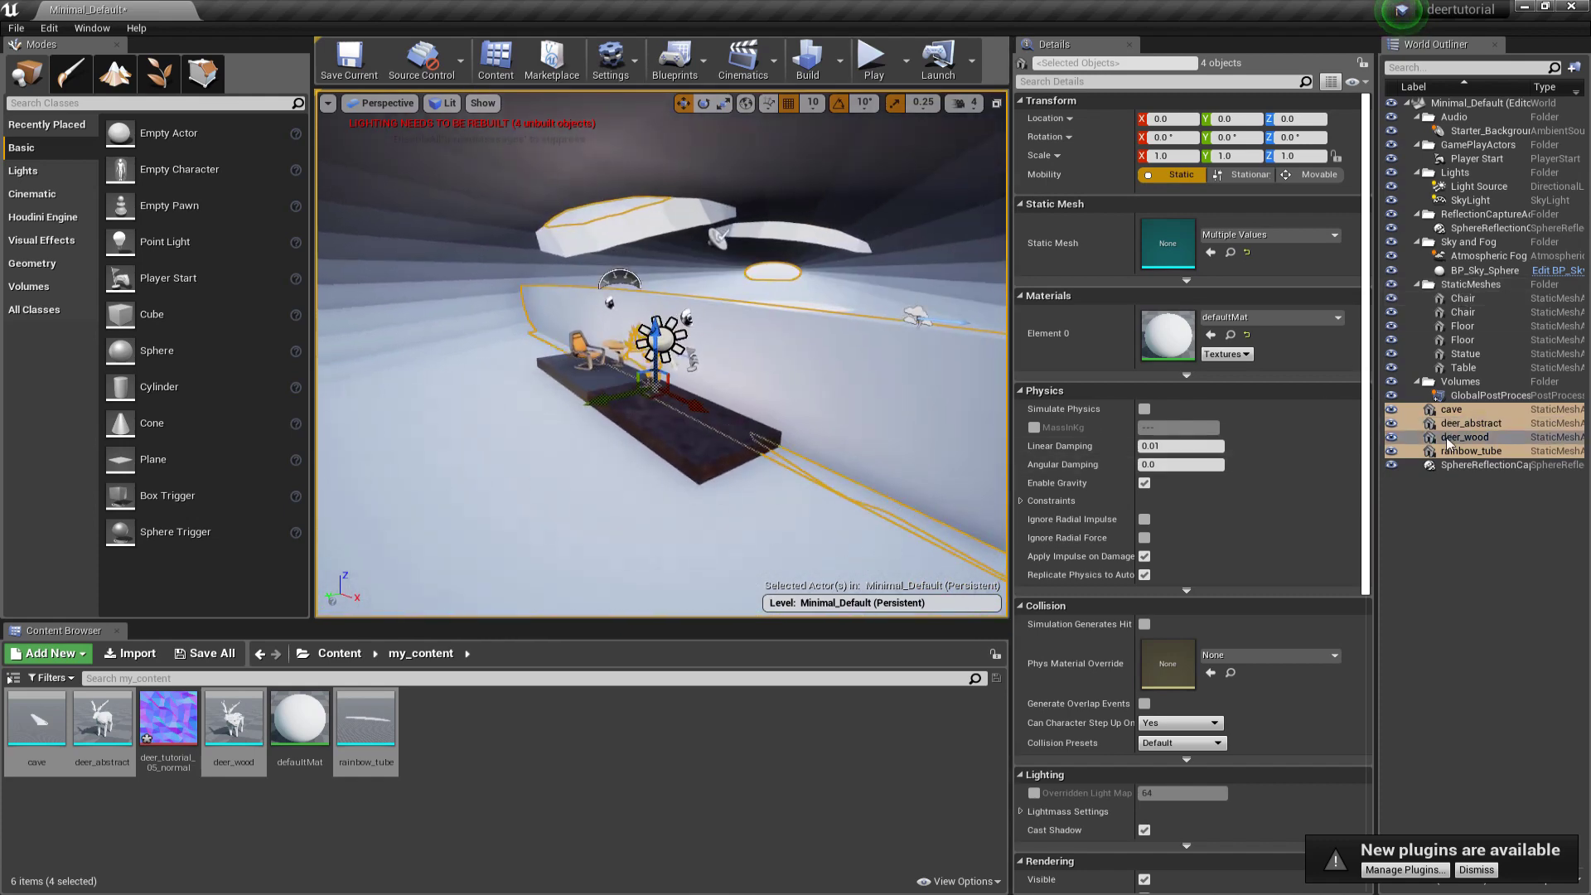
{"action": "left_click_drag", "start_coordinate": [1457, 438], "coordinate": [1464, 288]}
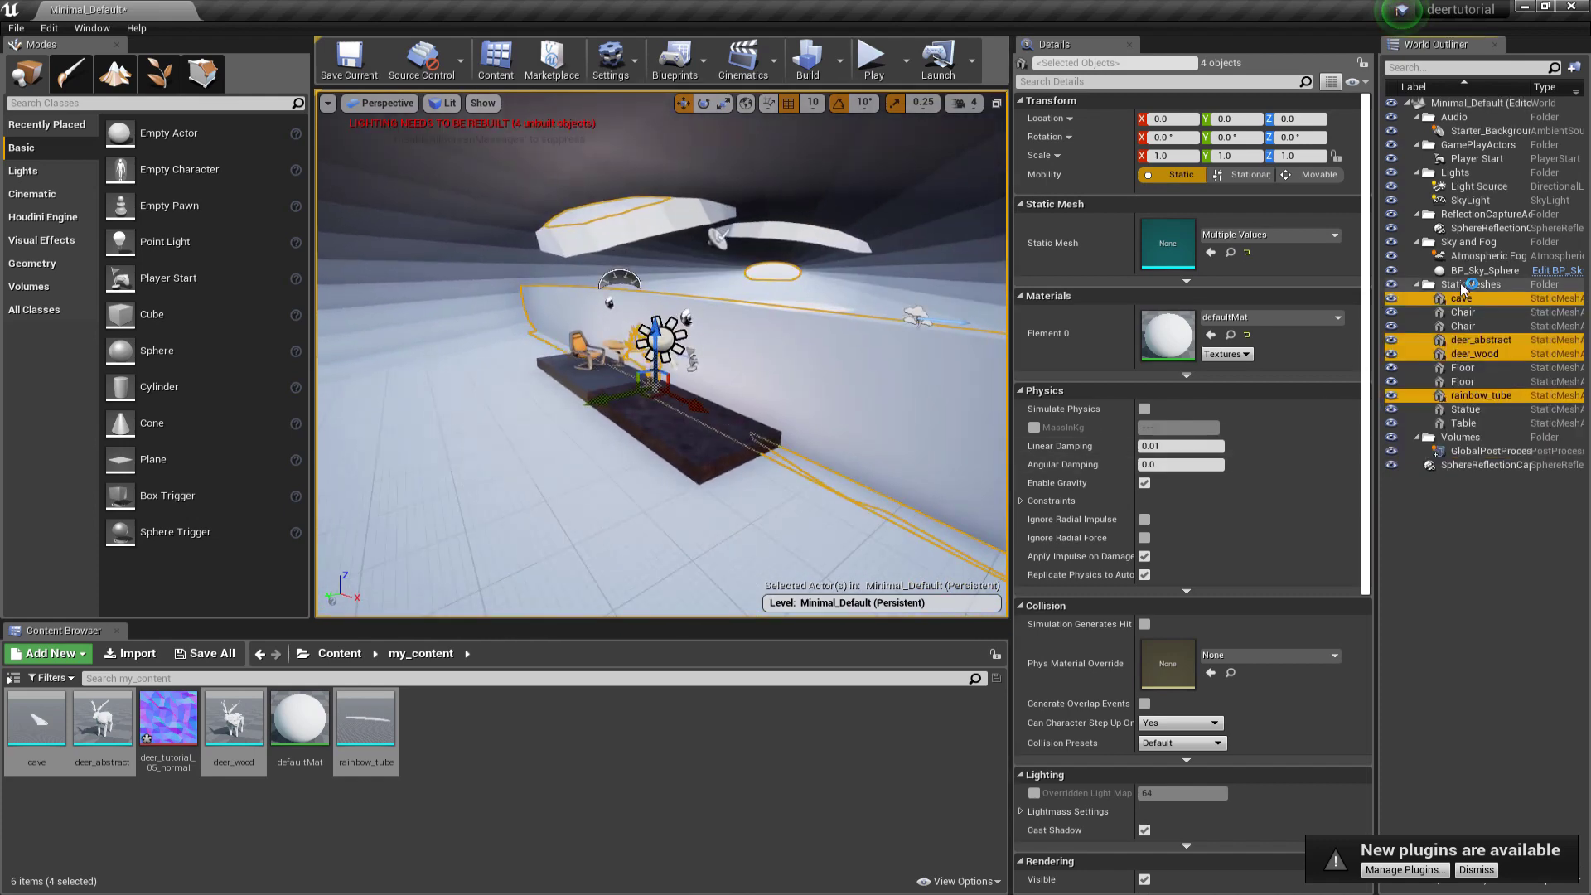
Step: Delete the two chairs, two floors, statue and table from the level
{"action": "left_click", "coordinate": [1460, 313]}
{"action": "left_click", "coordinate": [1459, 326], "text": "ctrl"}
{"action": "left_click", "coordinate": [1469, 368], "text": "ctrl"}
{"action": "left_click", "coordinate": [1472, 382], "text": "ctrl"}
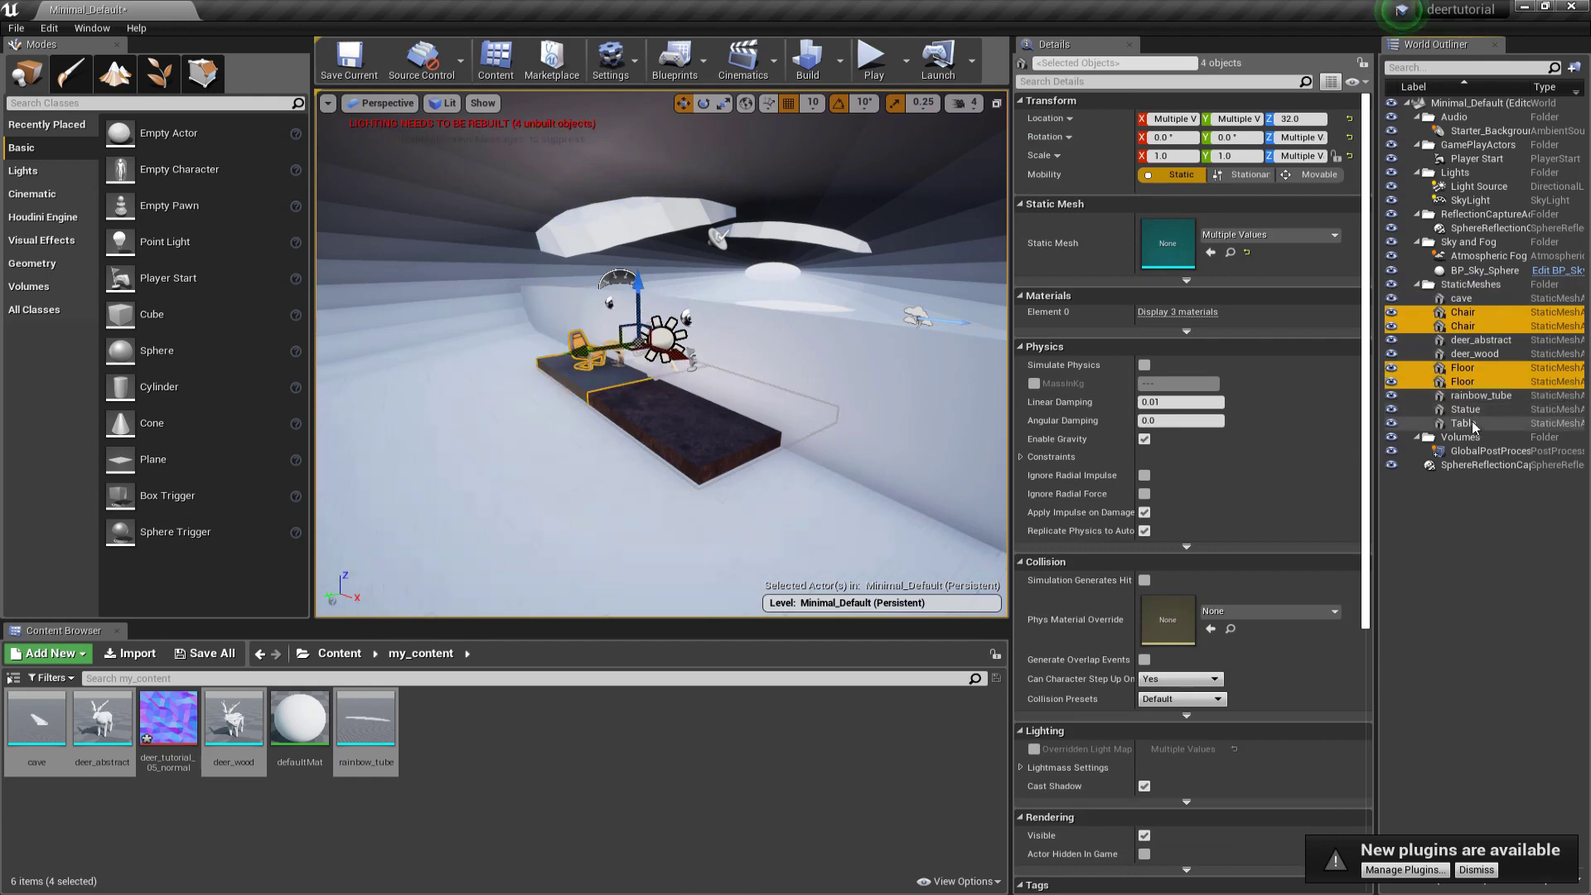
{"action": "left_click", "coordinate": [1471, 424], "text": "ctrl"}
{"action": "left_click", "coordinate": [1479, 409], "text": "ctrl"}
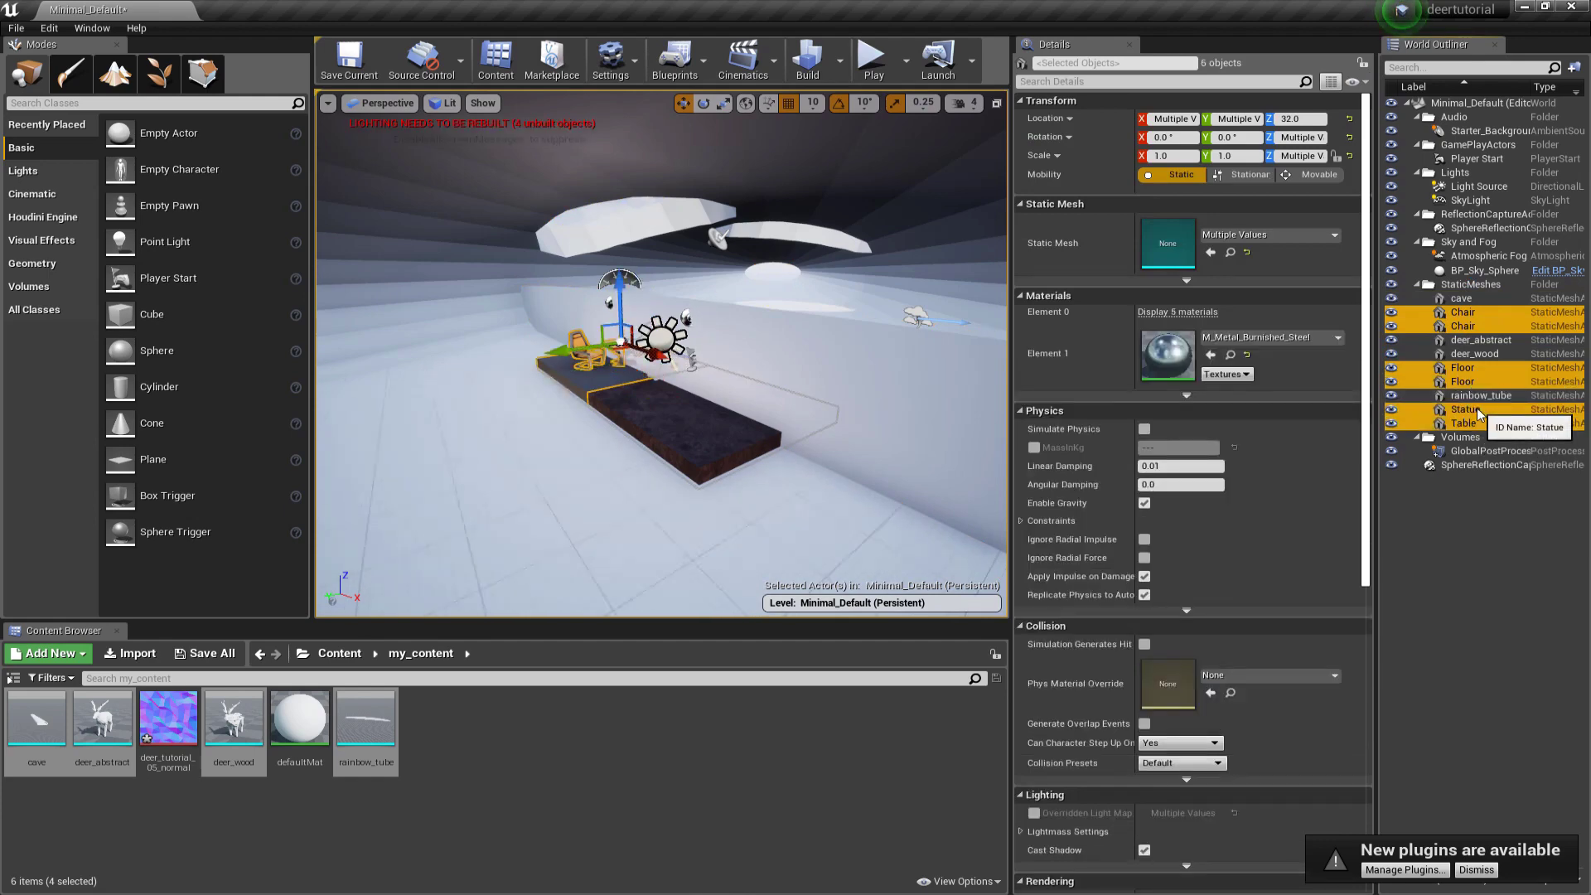
{"action": "key", "text": "Delete"}
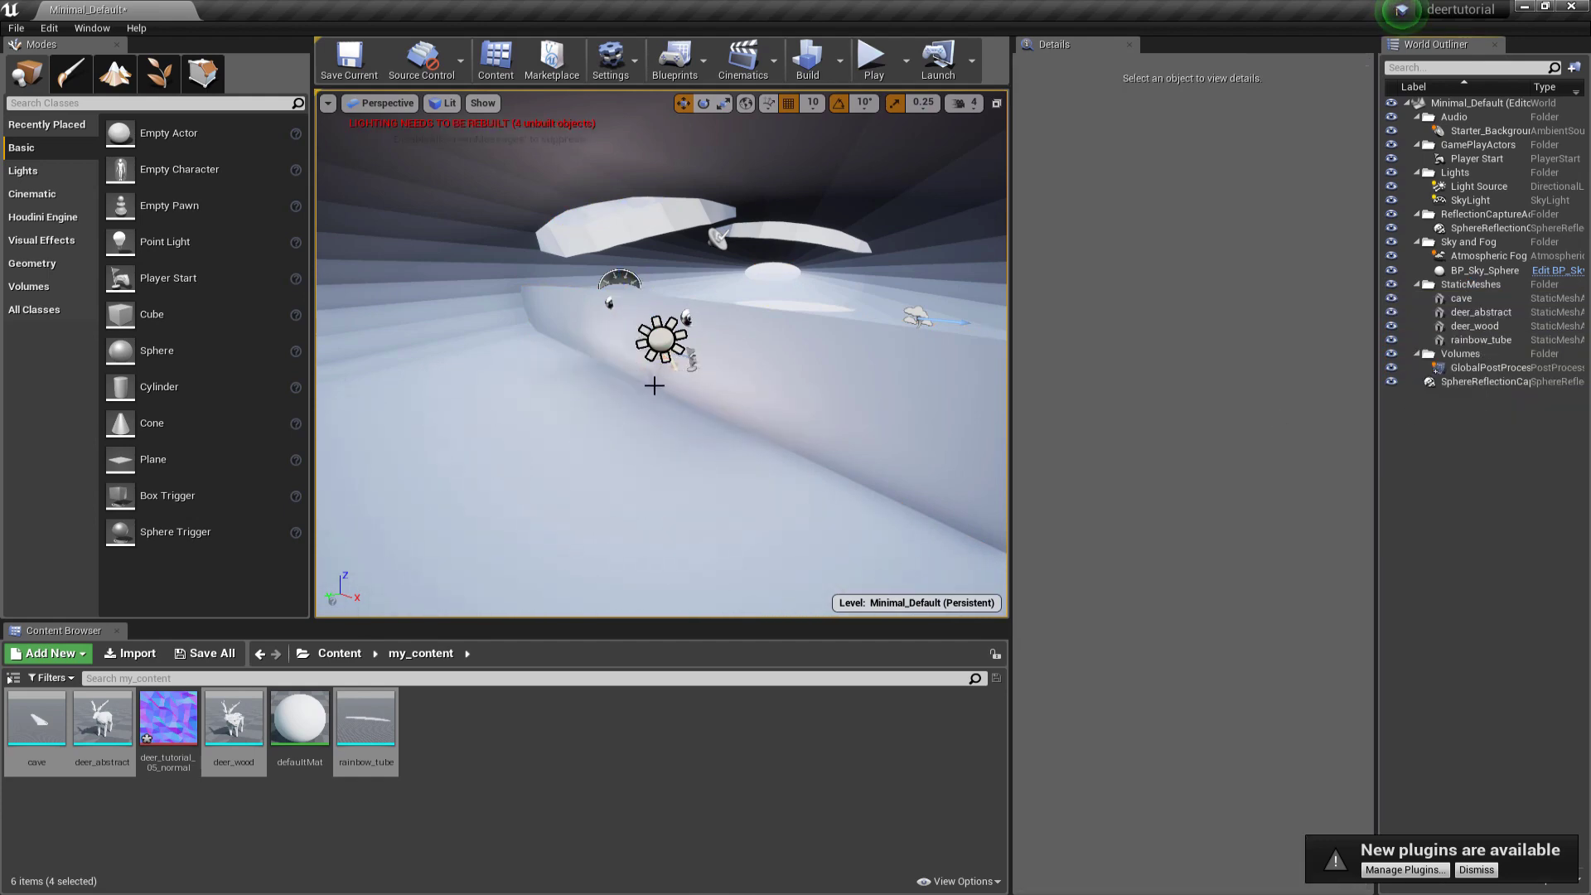
Step: Hide the viewport grid and the rainbow_tube mesh, leaving deer_abstract selected
{"action": "left_click", "coordinate": [483, 103]}
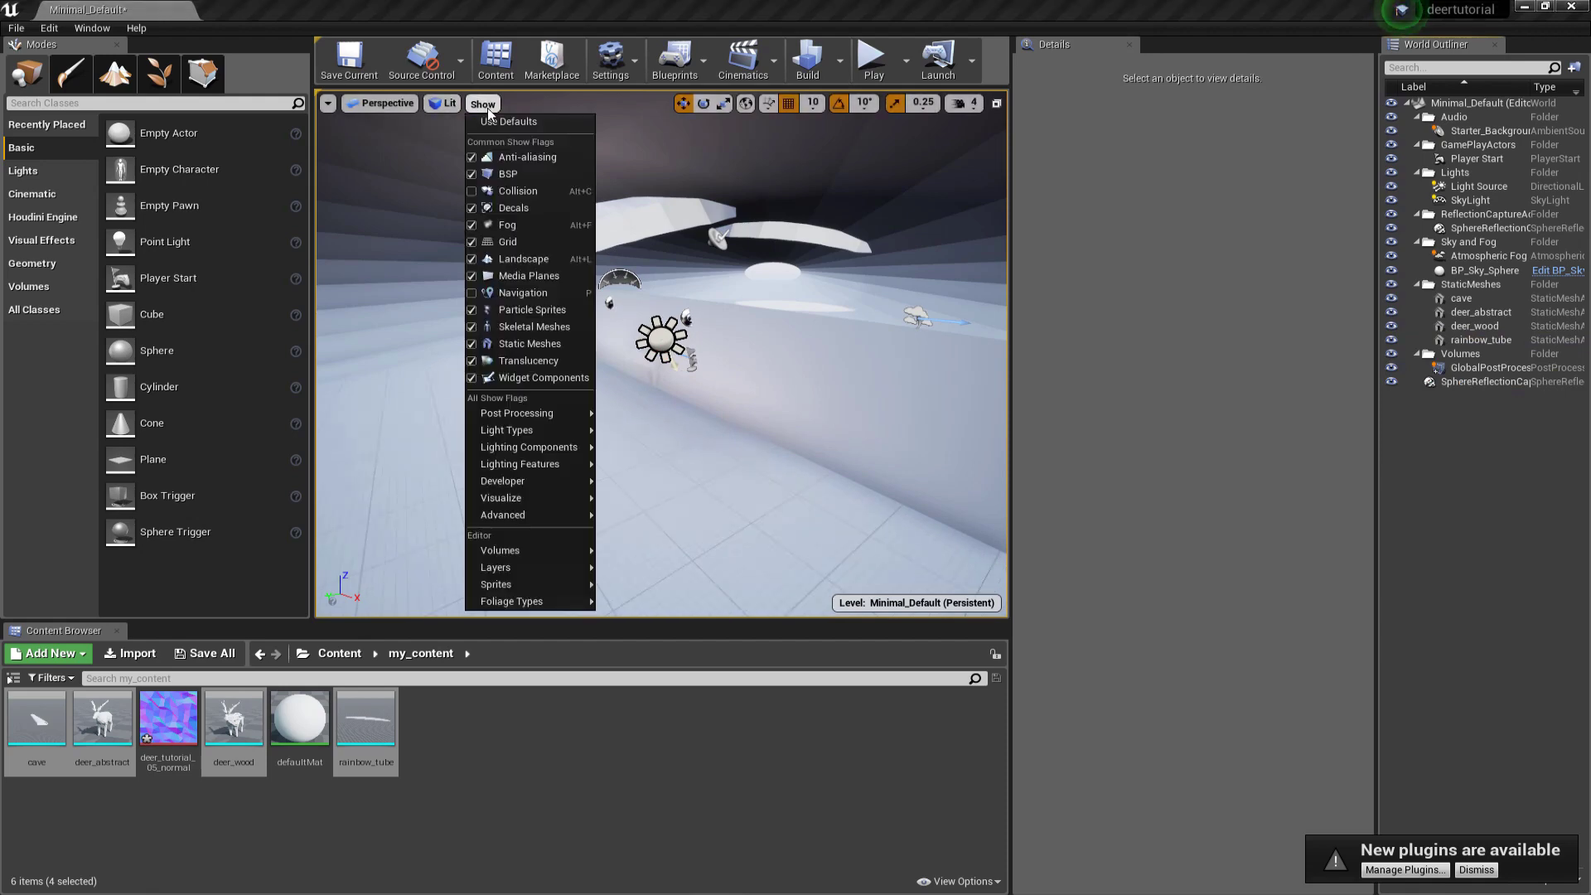
{"action": "left_click", "coordinate": [510, 173]}
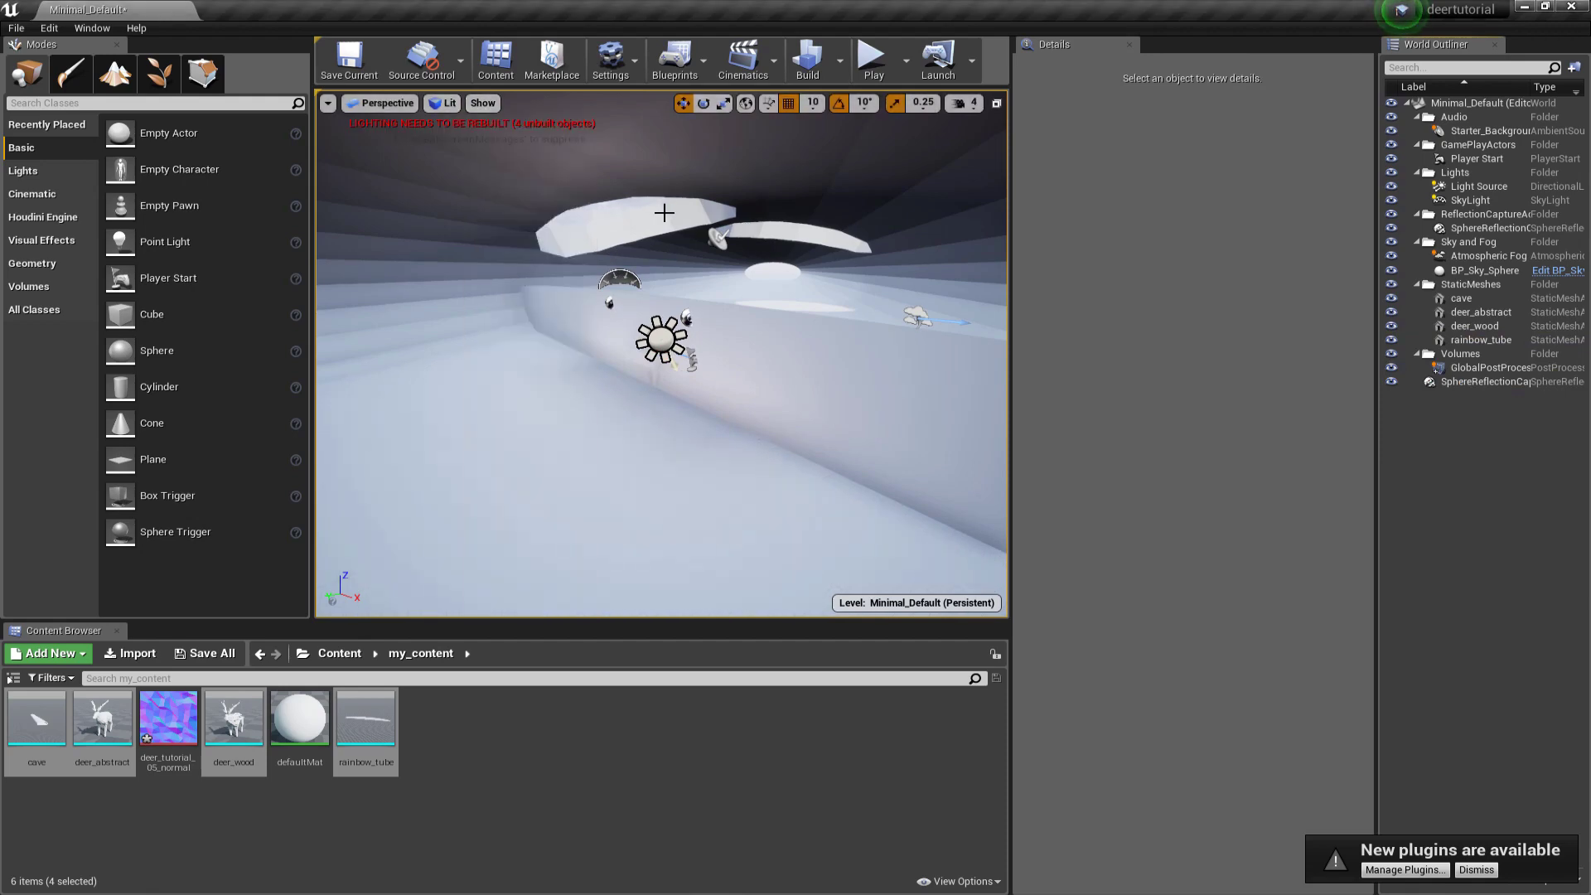
{"action": "left_click", "coordinate": [1481, 339]}
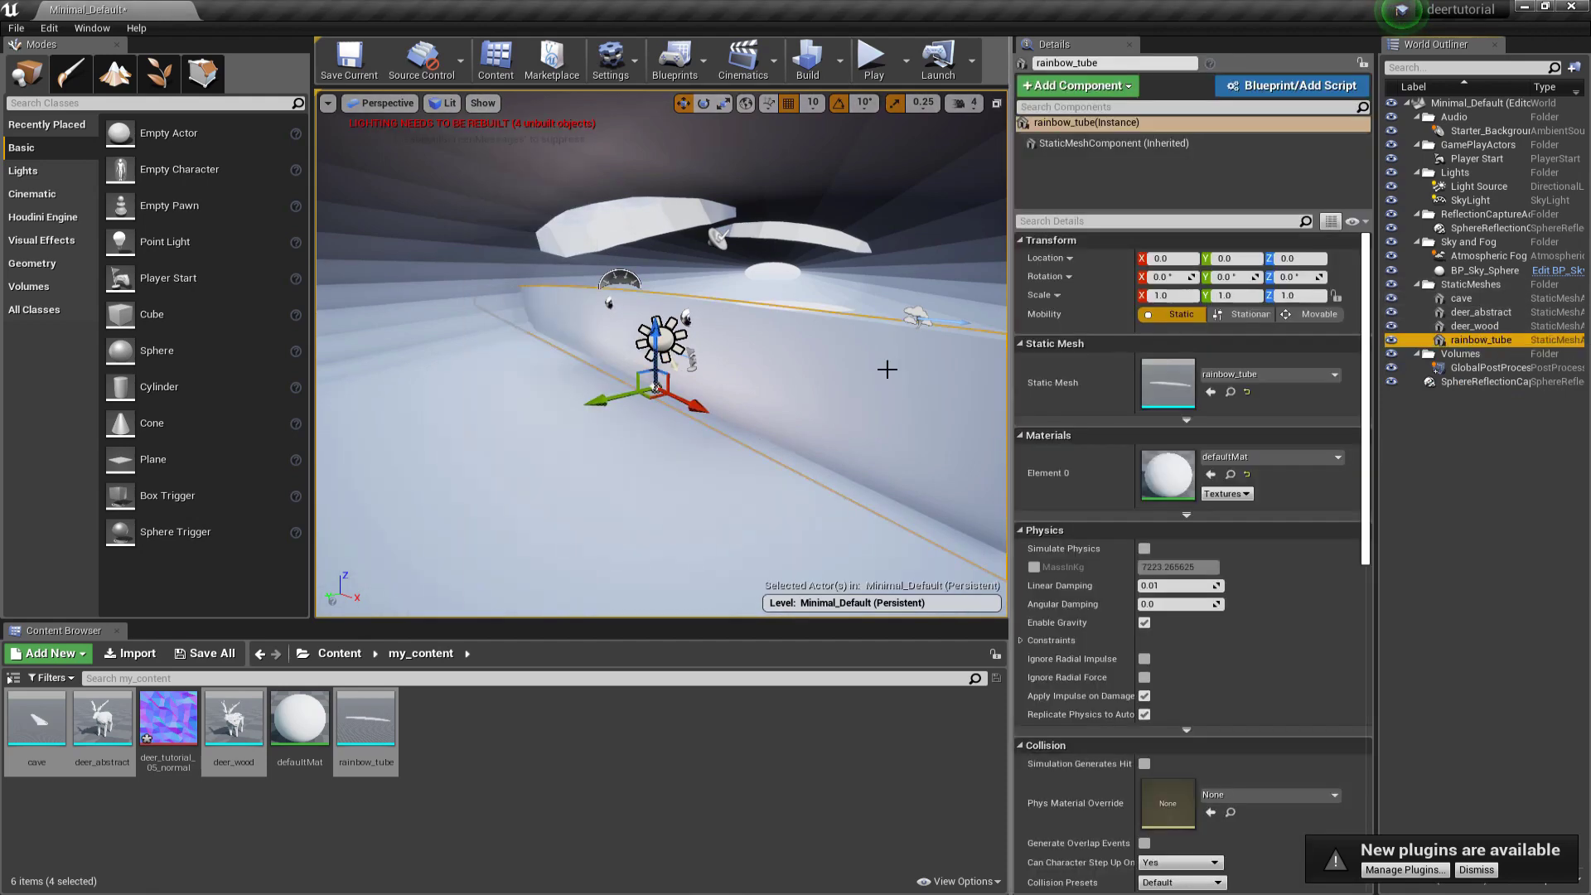
{"action": "left_click", "coordinate": [1391, 340]}
{"action": "right_click_drag", "start_coordinate": [753, 419], "coordinate": [799, 415]}
{"action": "left_click", "coordinate": [1481, 312]}
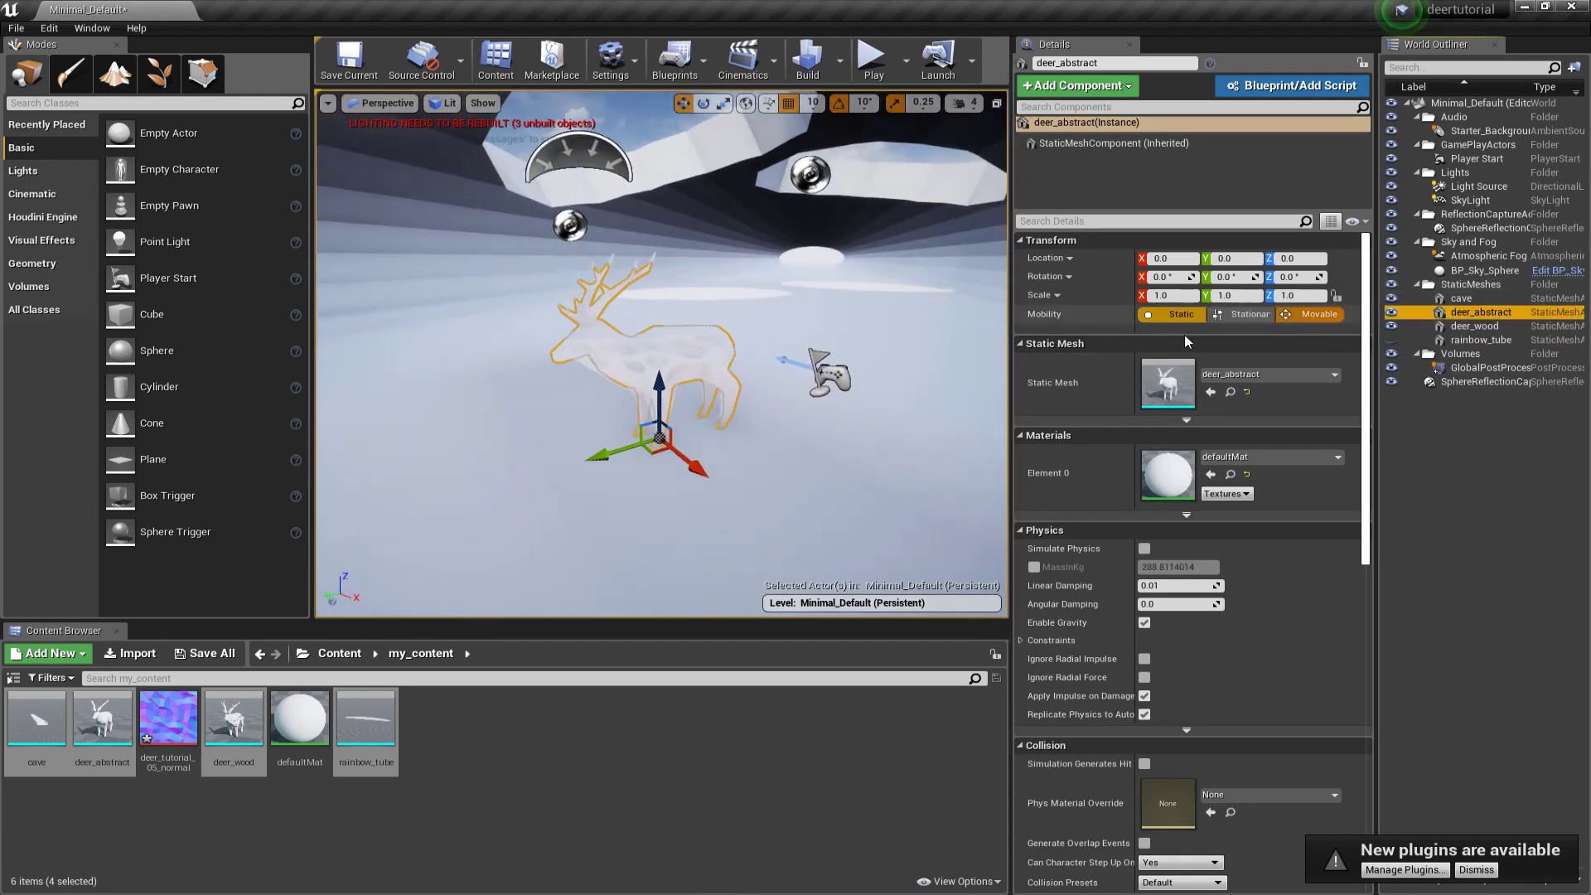
Step: Open art_jam_concept.jpg from the 02_concept folder of my_files in XnView and arrange it as a small reference window over the editor
{"action": "key", "text": "alt+Tab"}
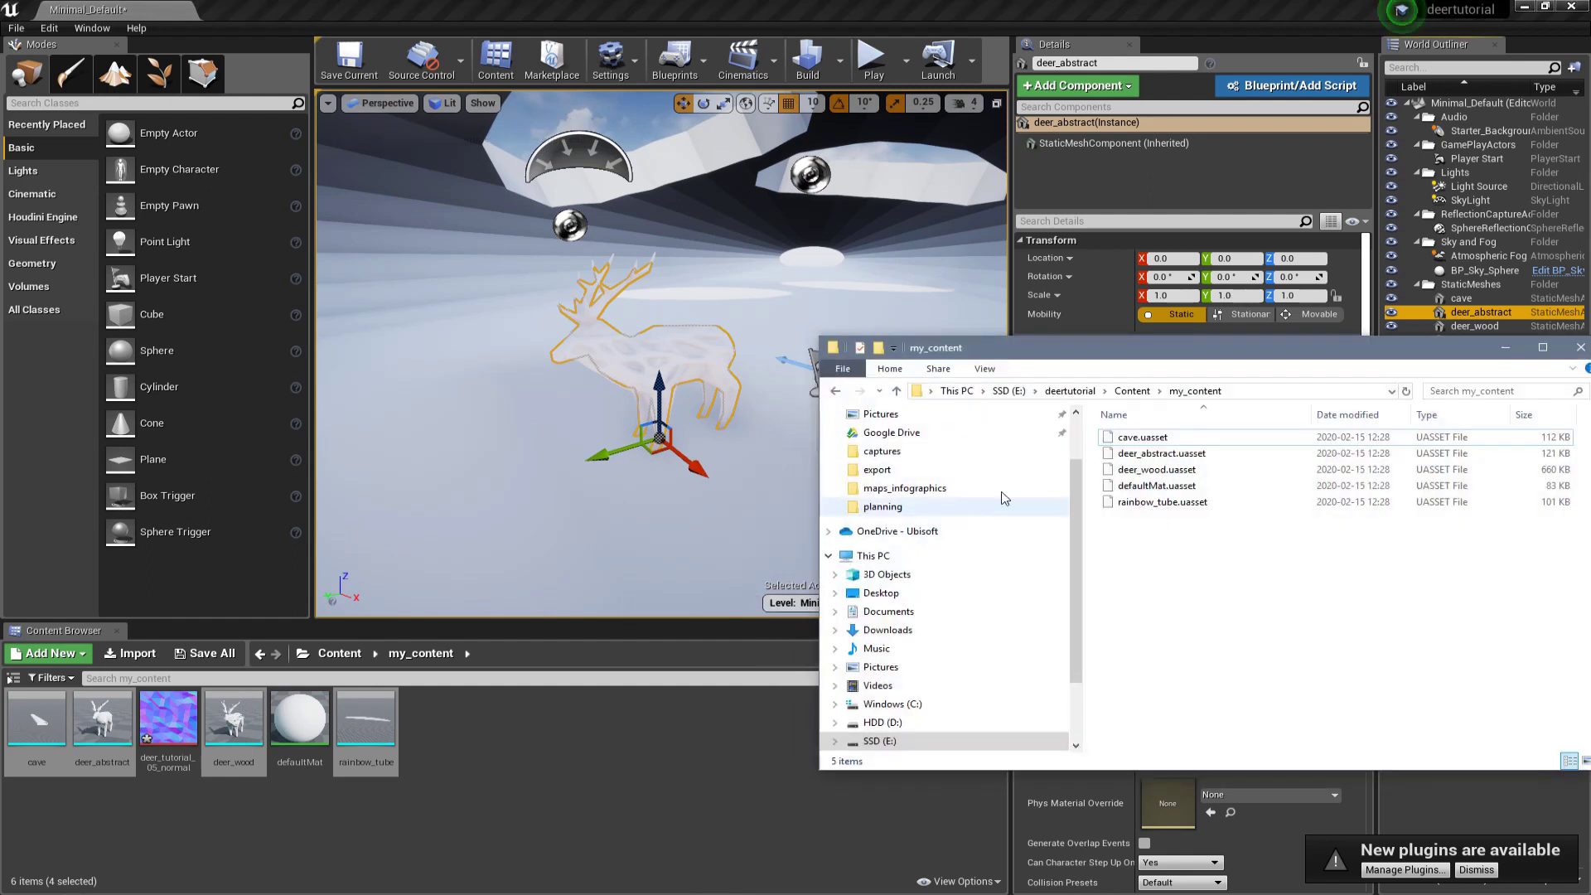
{"action": "left_click", "coordinate": [1142, 394]}
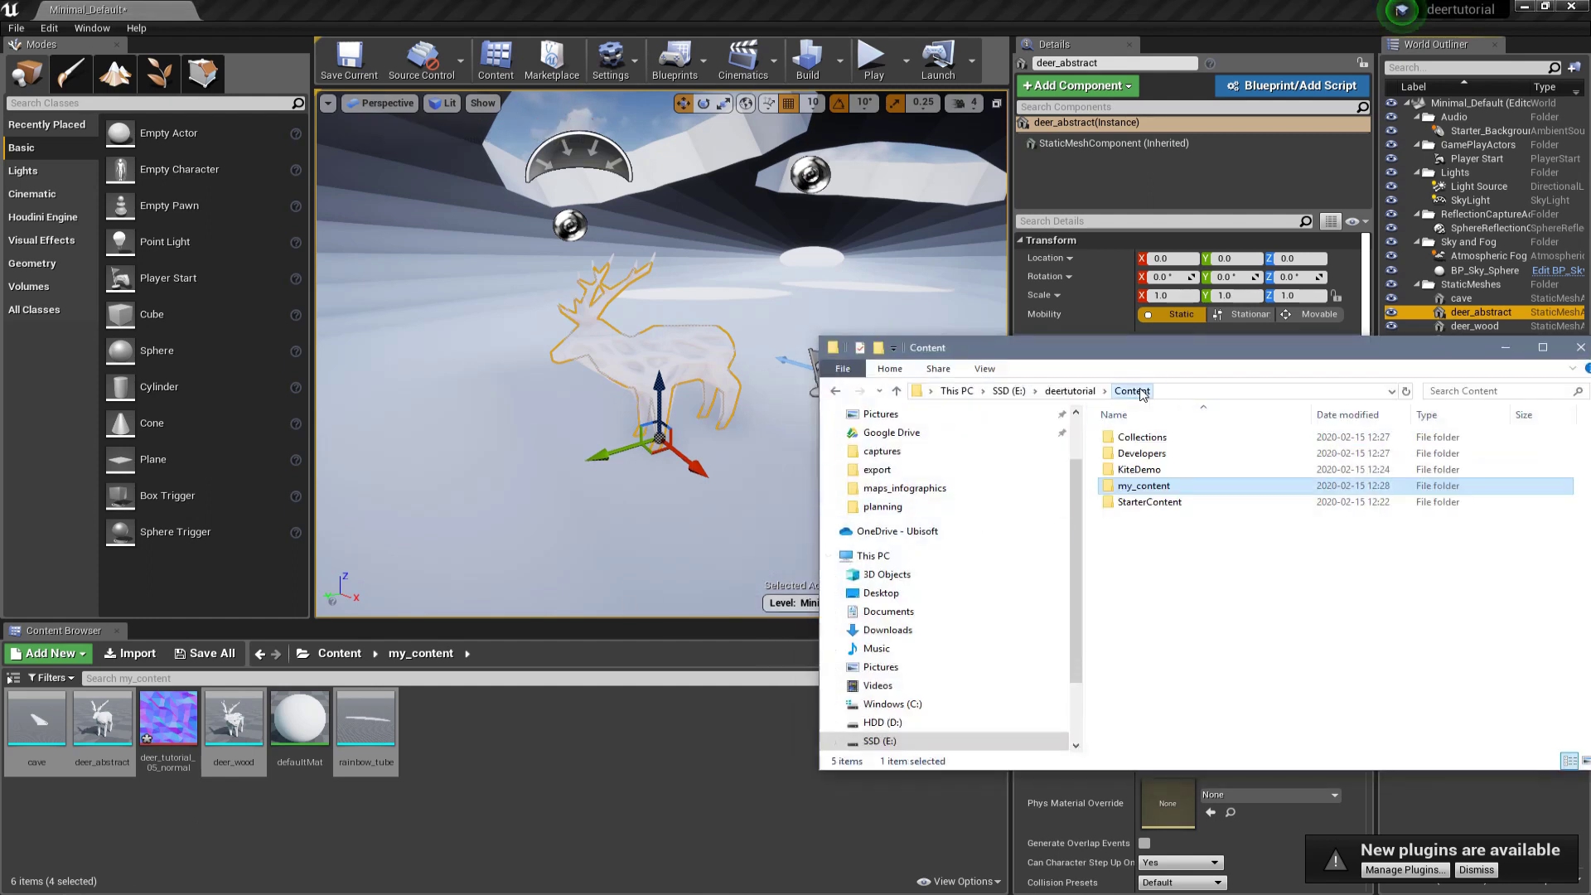
{"action": "left_click", "coordinate": [1069, 391]}
{"action": "double_click", "coordinate": [1144, 485]}
{"action": "double_click", "coordinate": [1147, 453]}
{"action": "left_click", "coordinate": [1150, 465]}
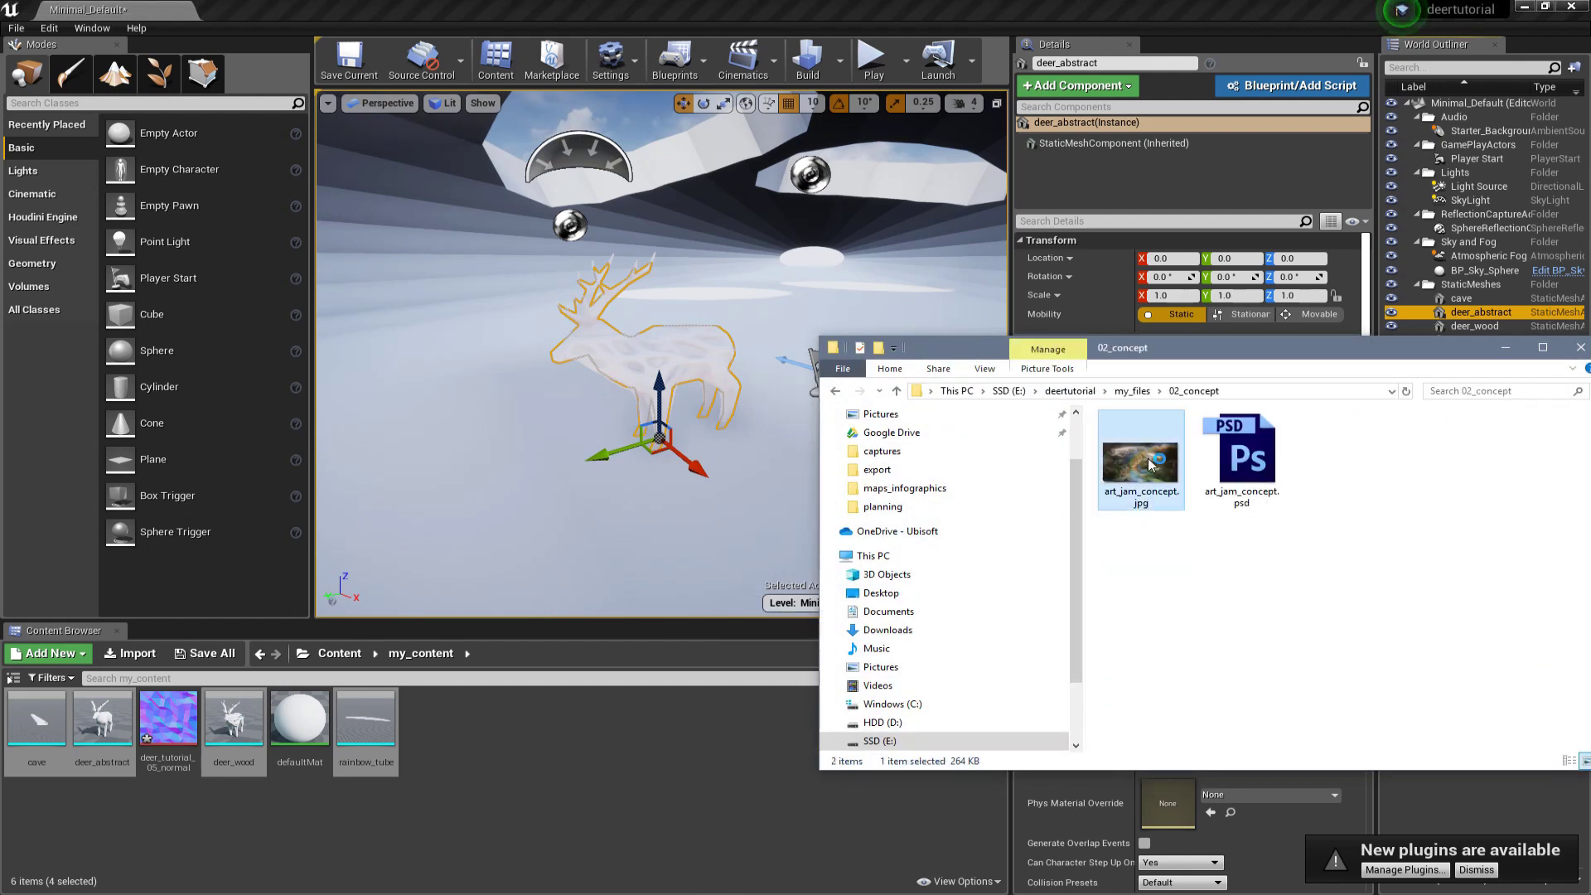
{"action": "double_click", "coordinate": [866, 8]}
{"action": "left_click", "coordinate": [1505, 348]}
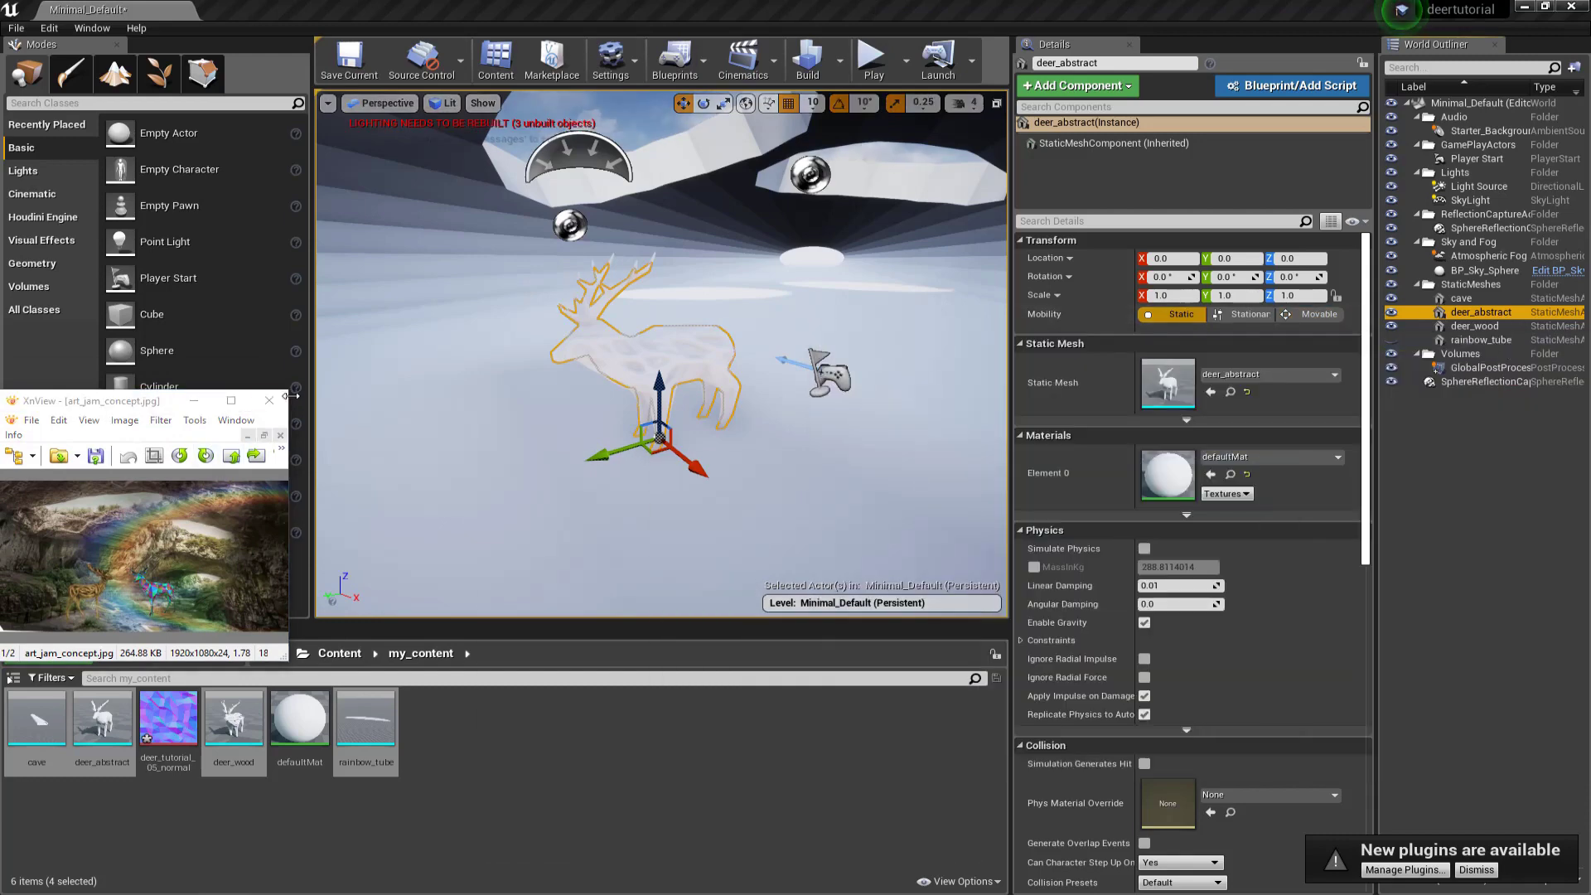
{"action": "left_click_drag", "start_coordinate": [291, 396], "coordinate": [436, 259]}
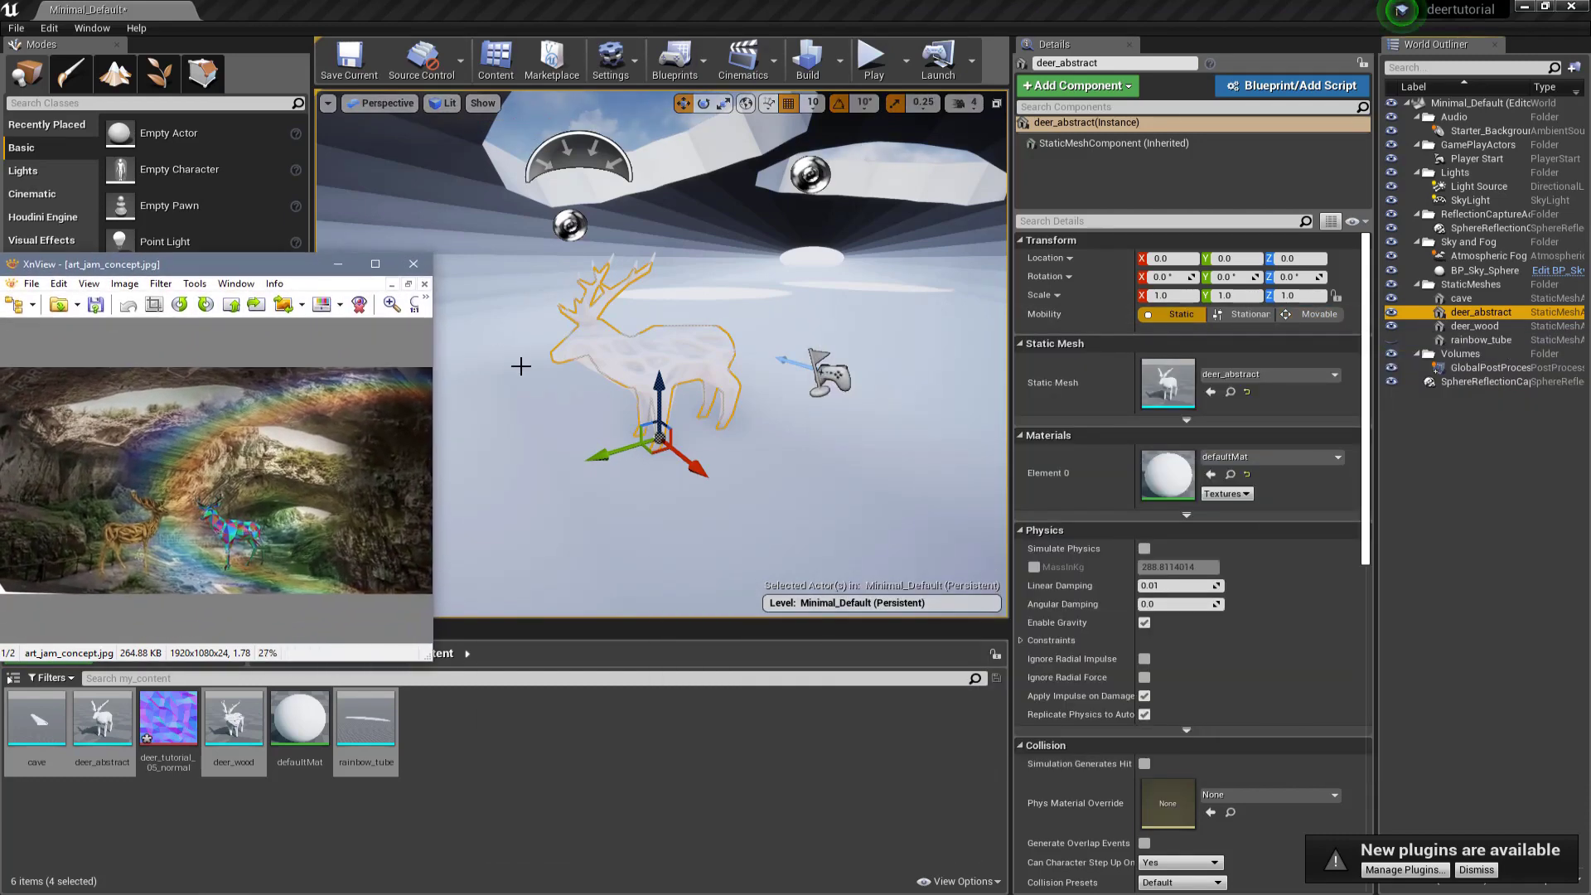
{"action": "left_click", "coordinate": [704, 103]}
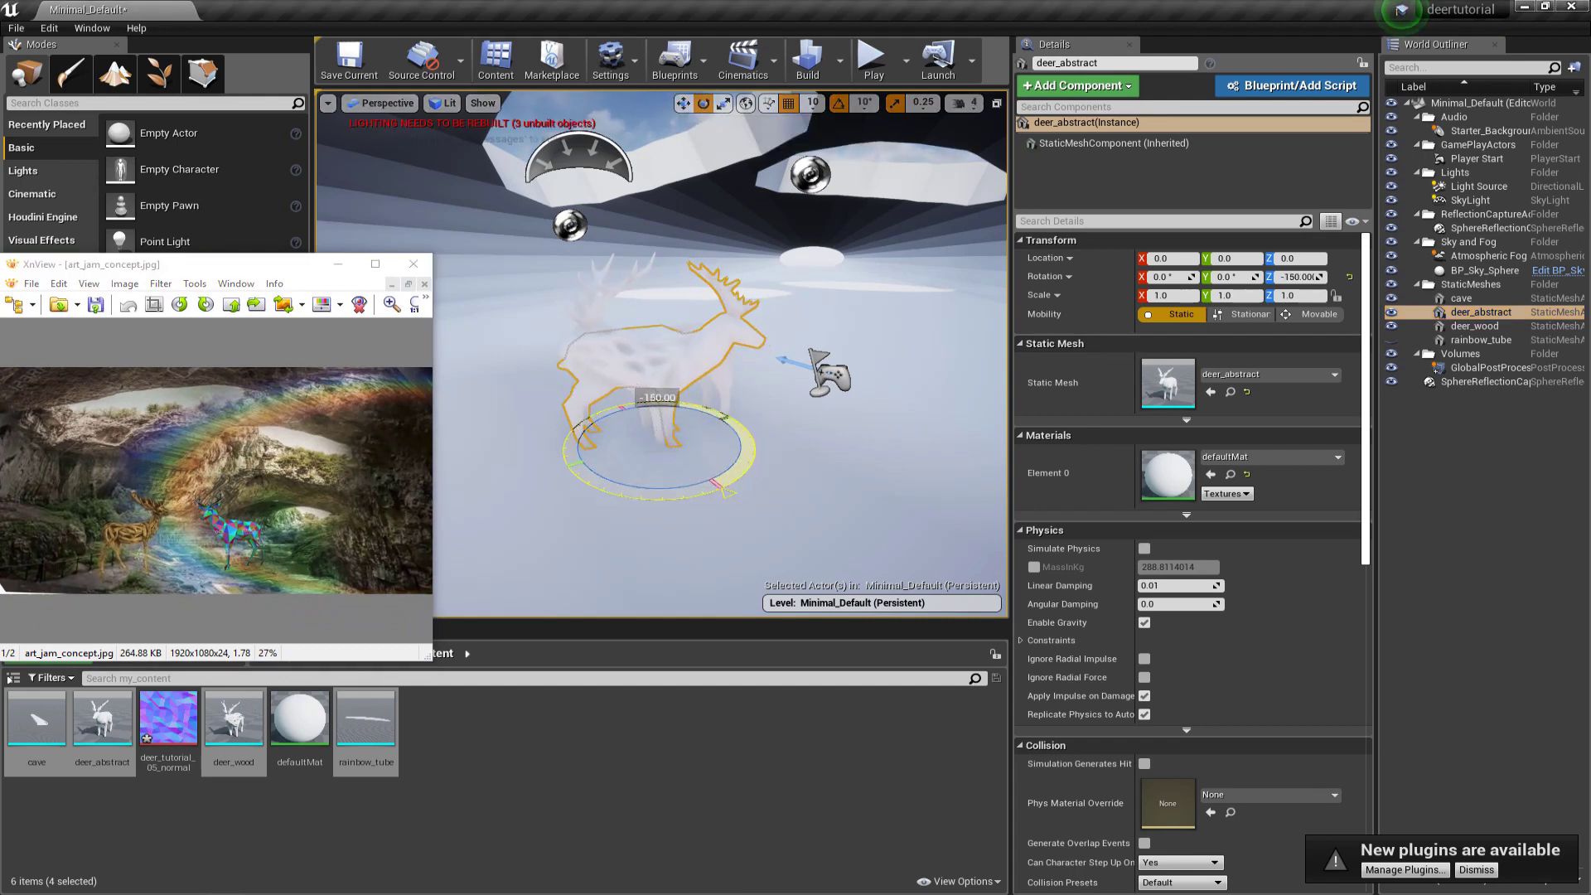
{"action": "key", "text": "ctrl+z"}
{"action": "key", "text": "w"}
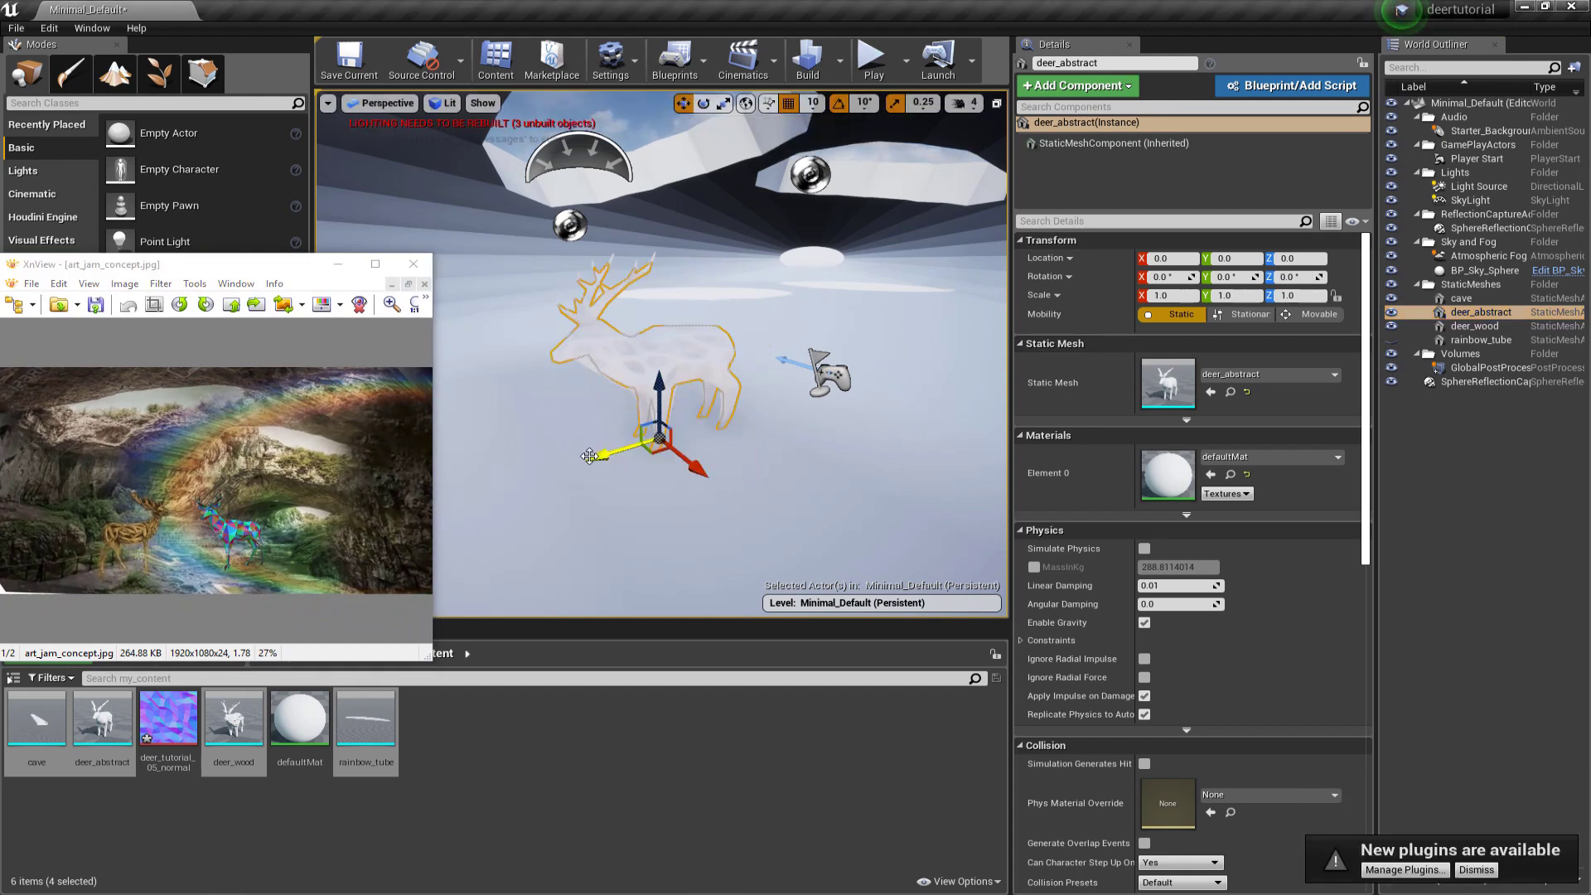
Step: Move deer_abstract to Y -90 and reposition deer_wood opposite it with a Z rotation of -180°
{"action": "left_click_drag", "start_coordinate": [607, 452], "coordinate": [689, 524]}
{"action": "left_click", "coordinate": [1489, 328]}
{"action": "key", "text": "e"}
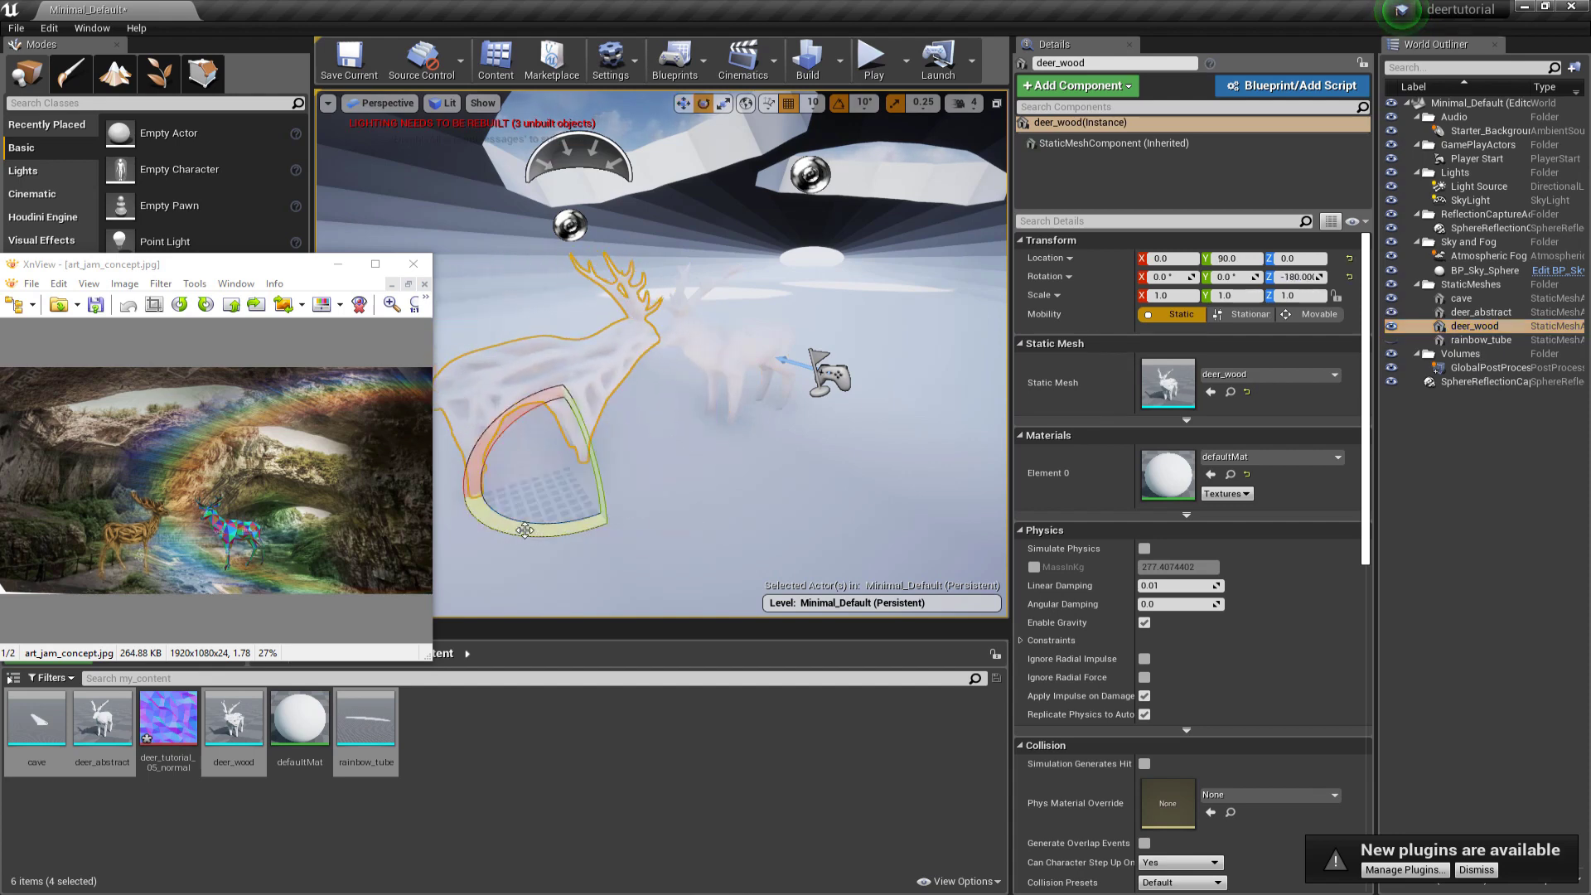
{"action": "key", "text": "w"}
{"action": "left_click_drag", "start_coordinate": [499, 488], "coordinate": [458, 501]}
Step: Move deer_abstract farther away to Y -150 and adjust the Y location of deer_wood
{"action": "left_click", "coordinate": [710, 336]}
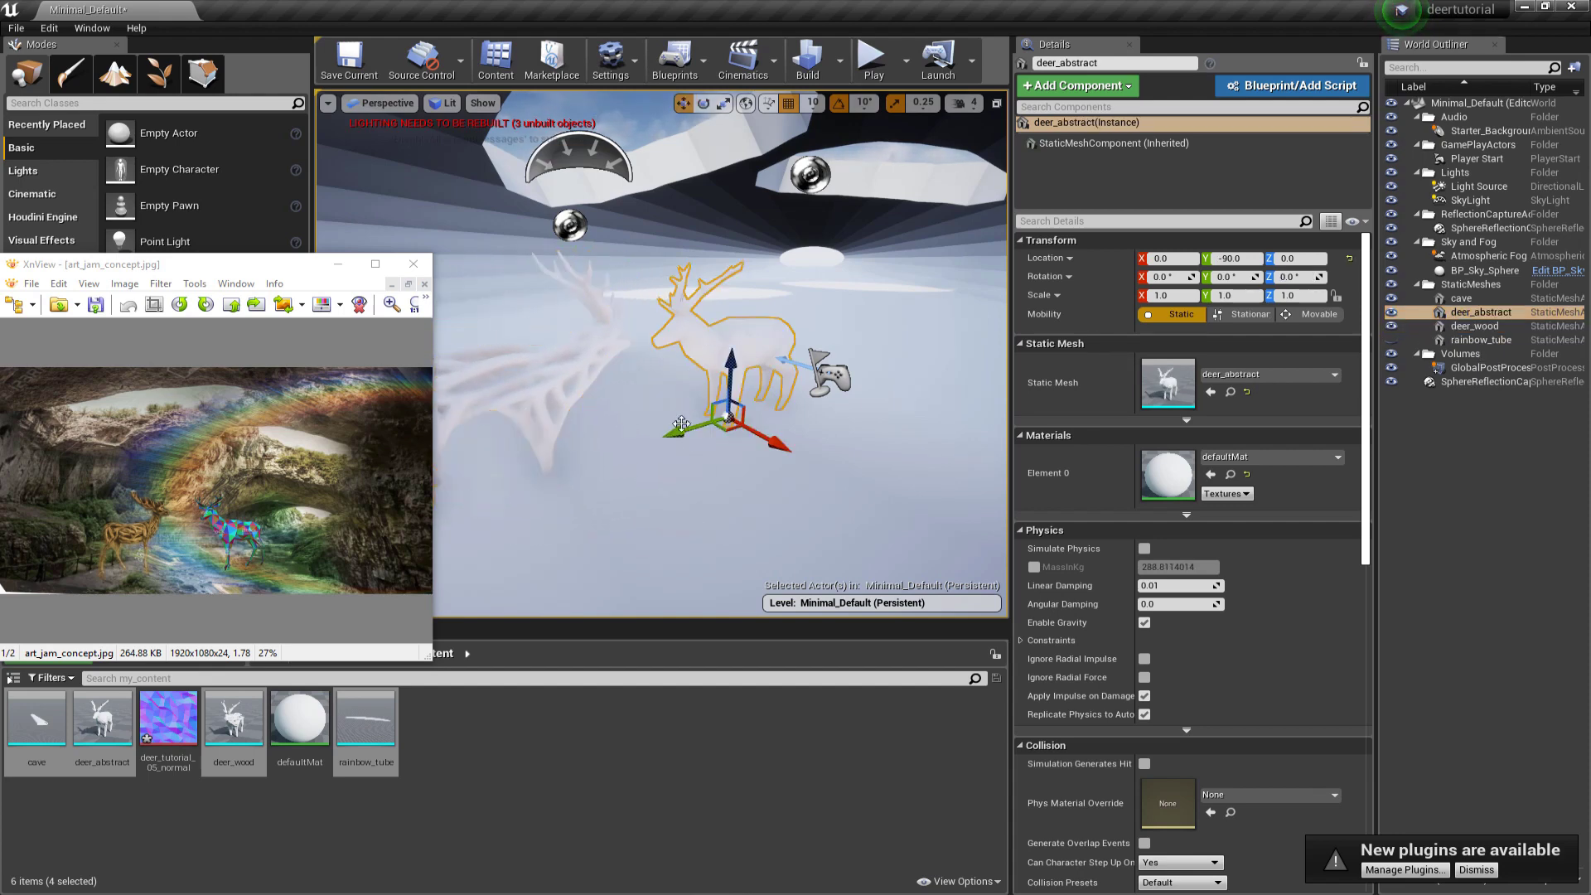
{"action": "left_click_drag", "start_coordinate": [681, 430], "coordinate": [720, 419]}
{"action": "left_click", "coordinate": [575, 366]}
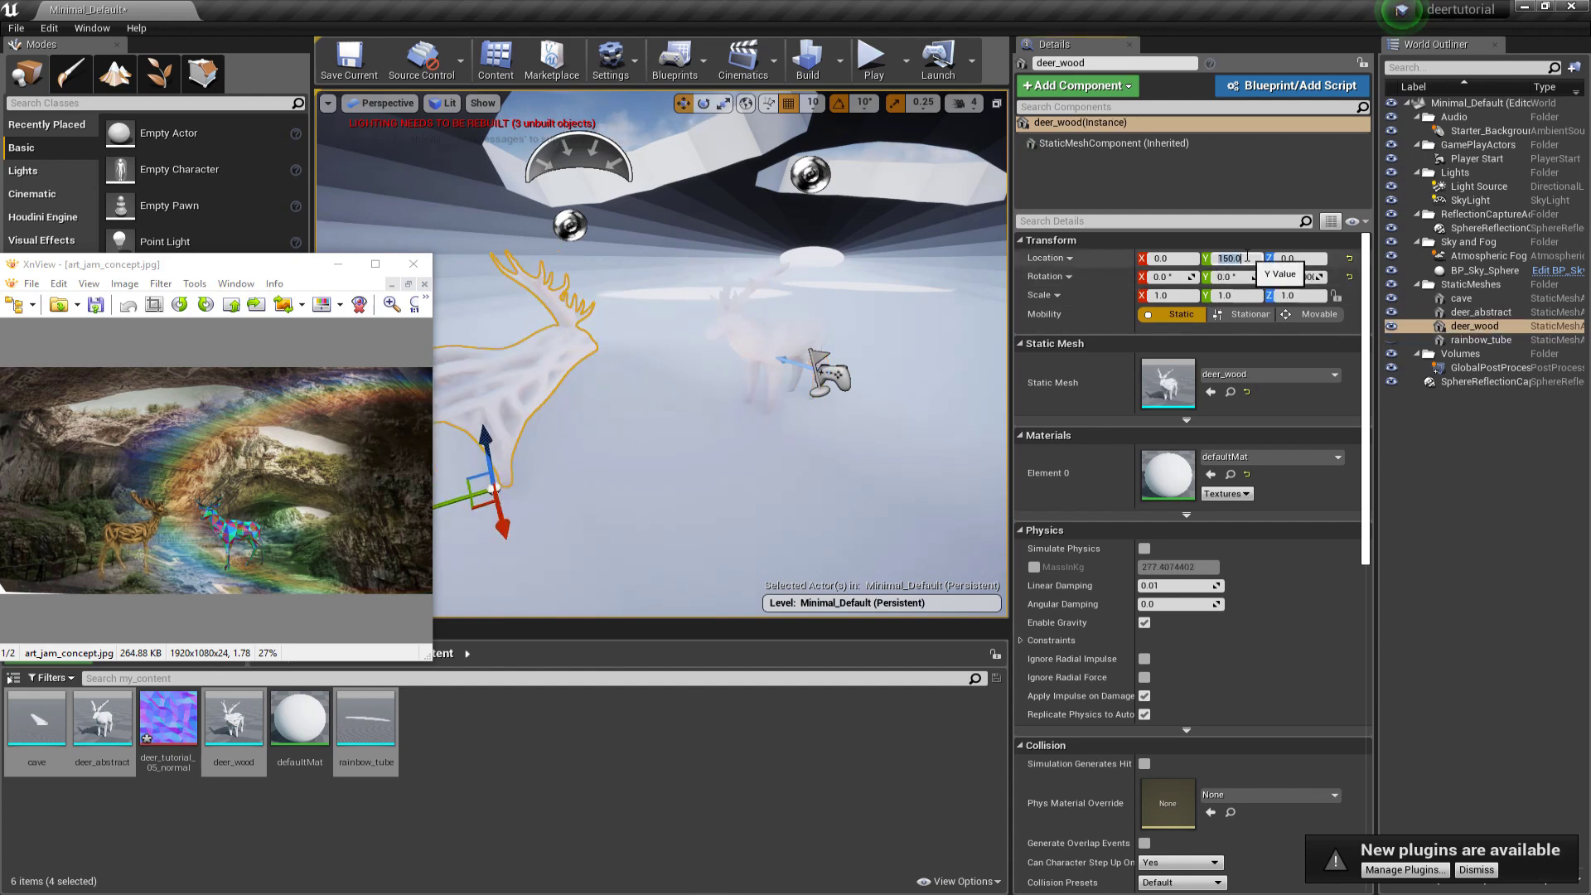
{"action": "key", "text": "Return"}
Step: Set the Y location of deer_abstract to -130 and show the rainbow_tube mesh again
{"action": "left_click", "coordinate": [751, 329]}
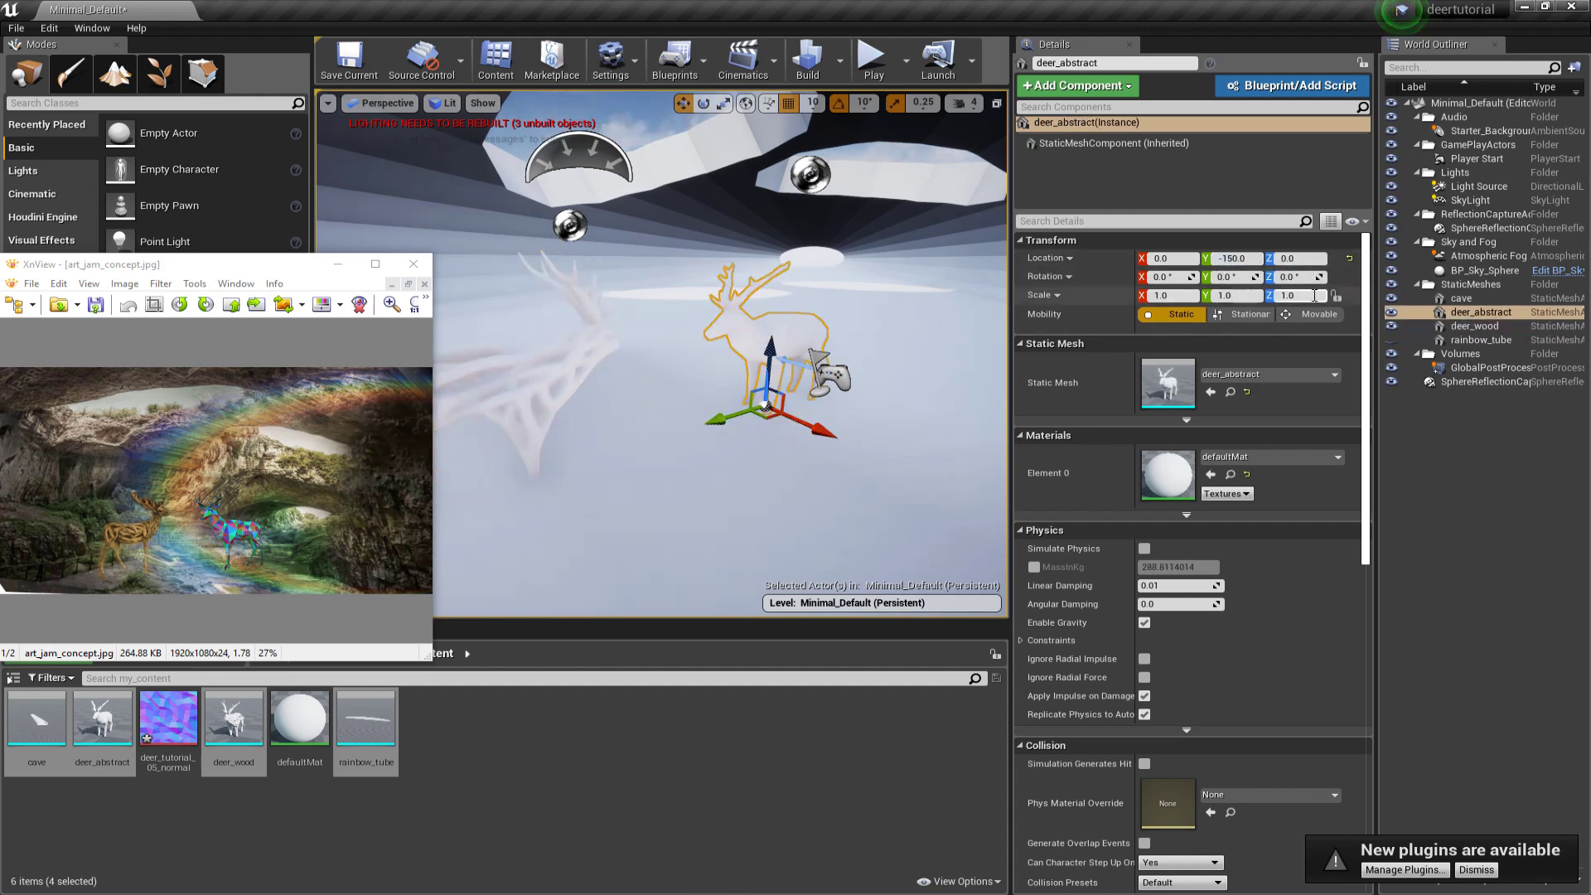
{"action": "type", "text": "-130"}
{"action": "key", "text": "Return"}
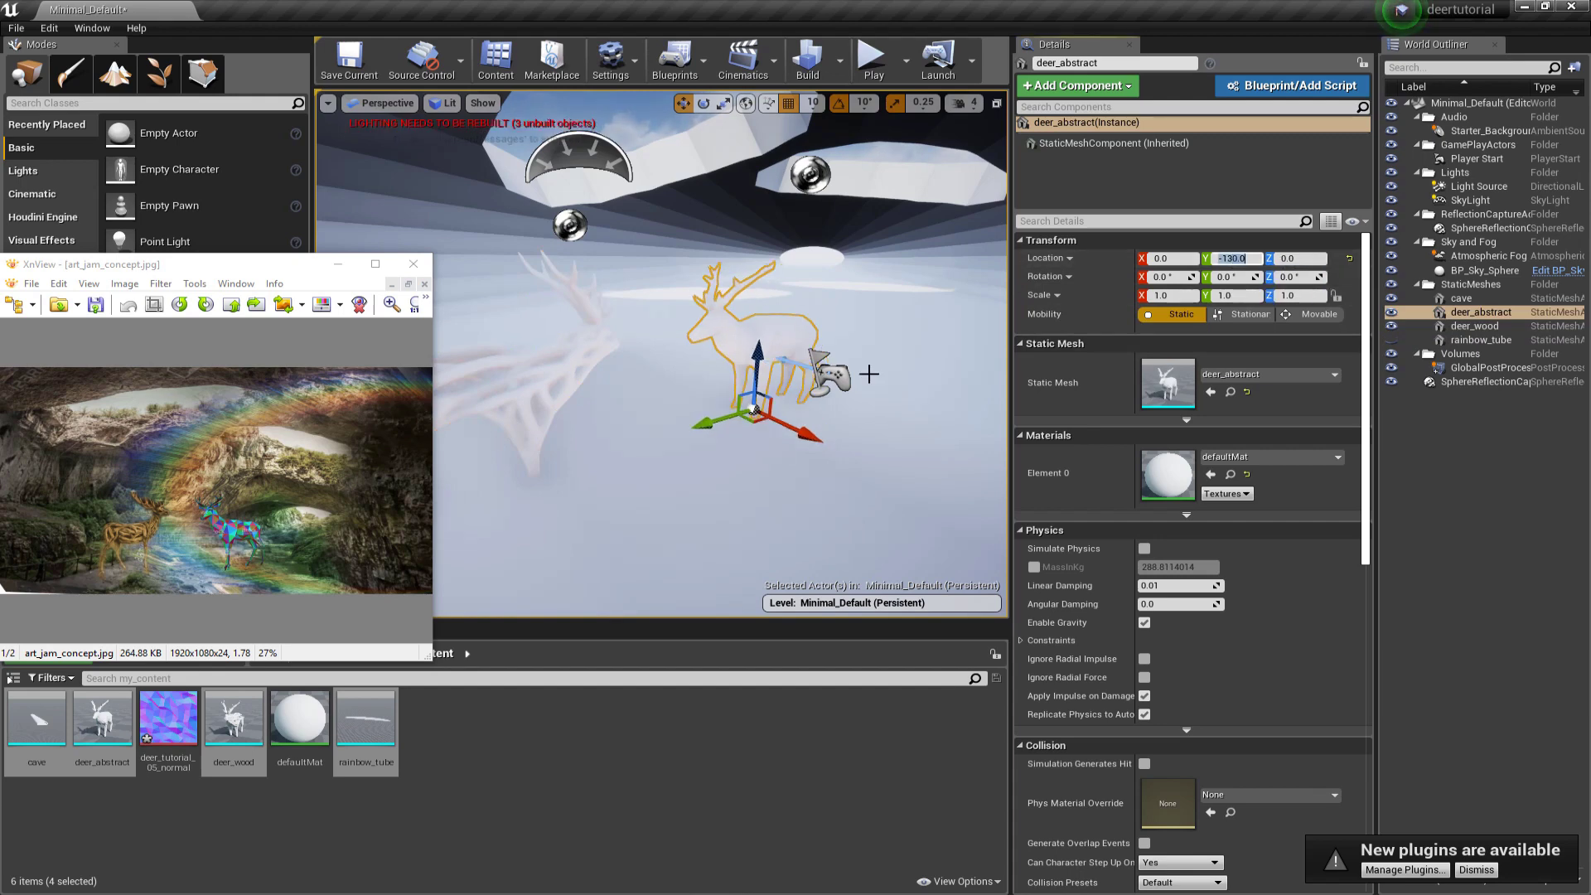
{"action": "key", "text": "f"}
{"action": "left_click", "coordinate": [1394, 342]}
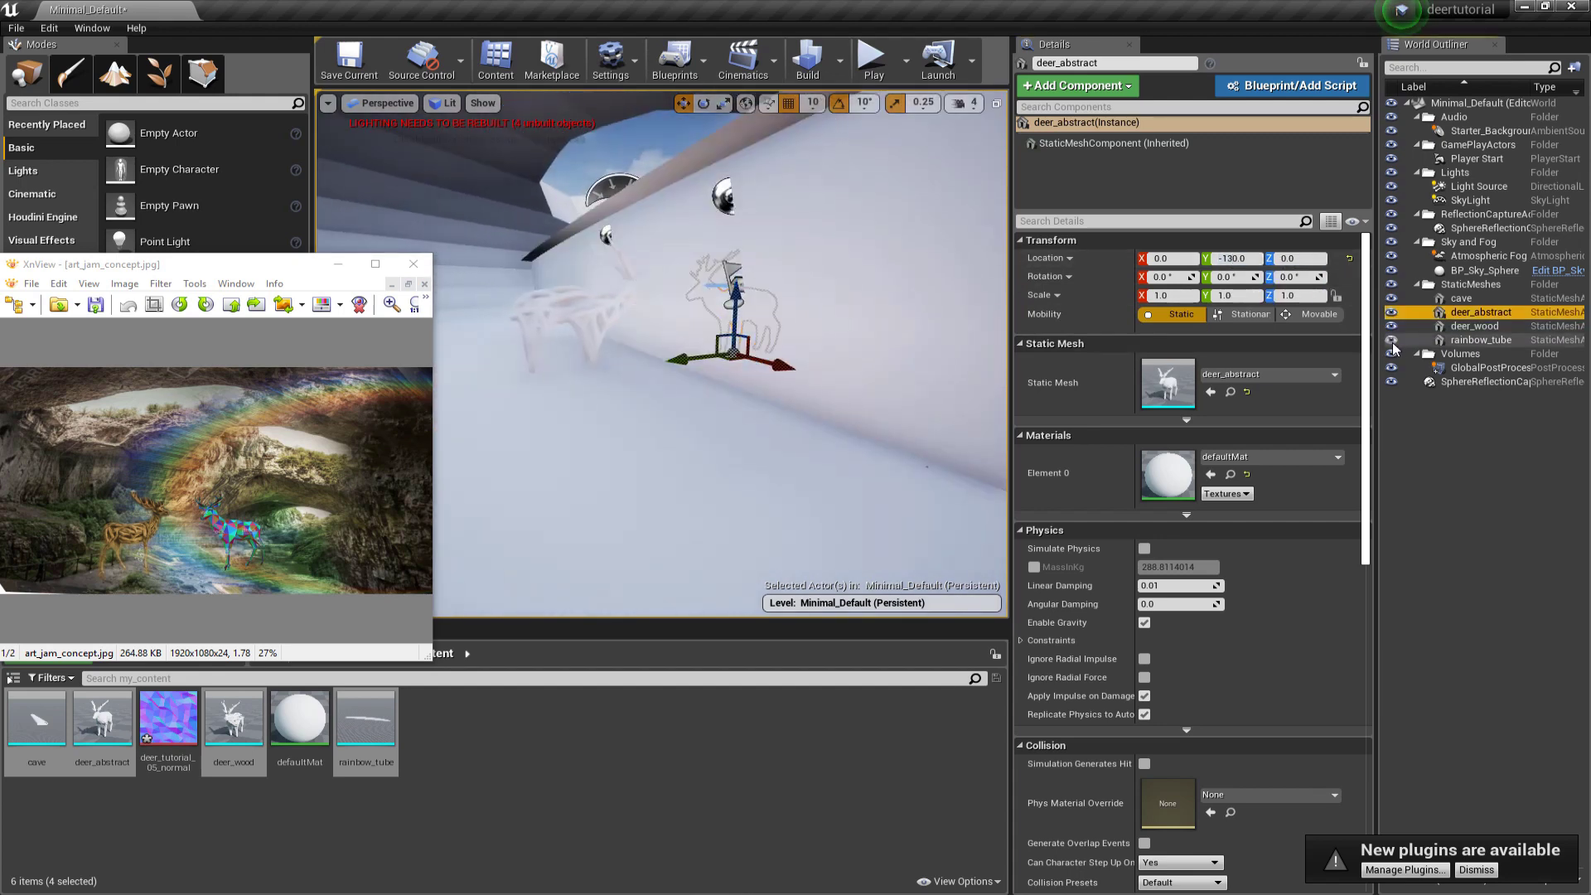
Step: Hide the rainbow_tube mesh and shrink the concept art reference window so it no longer covers the scene
{"action": "left_click", "coordinate": [1393, 342]}
{"action": "left_click_drag", "start_coordinate": [636, 443], "coordinate": [701, 432], "text": "alt"}
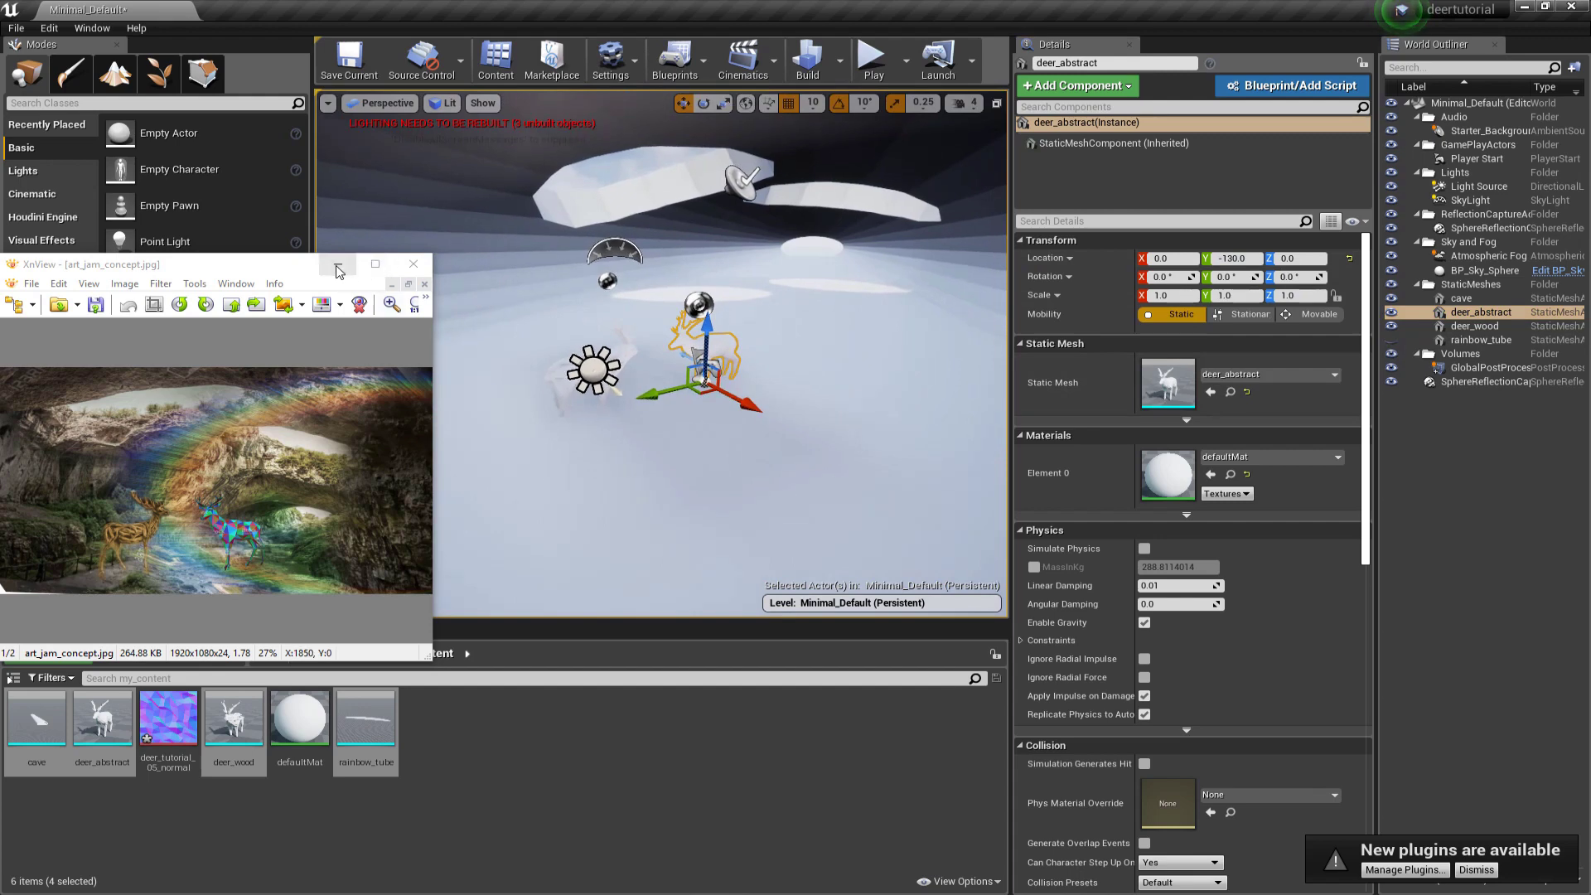
{"action": "left_click_drag", "start_coordinate": [434, 253], "coordinate": [305, 406]}
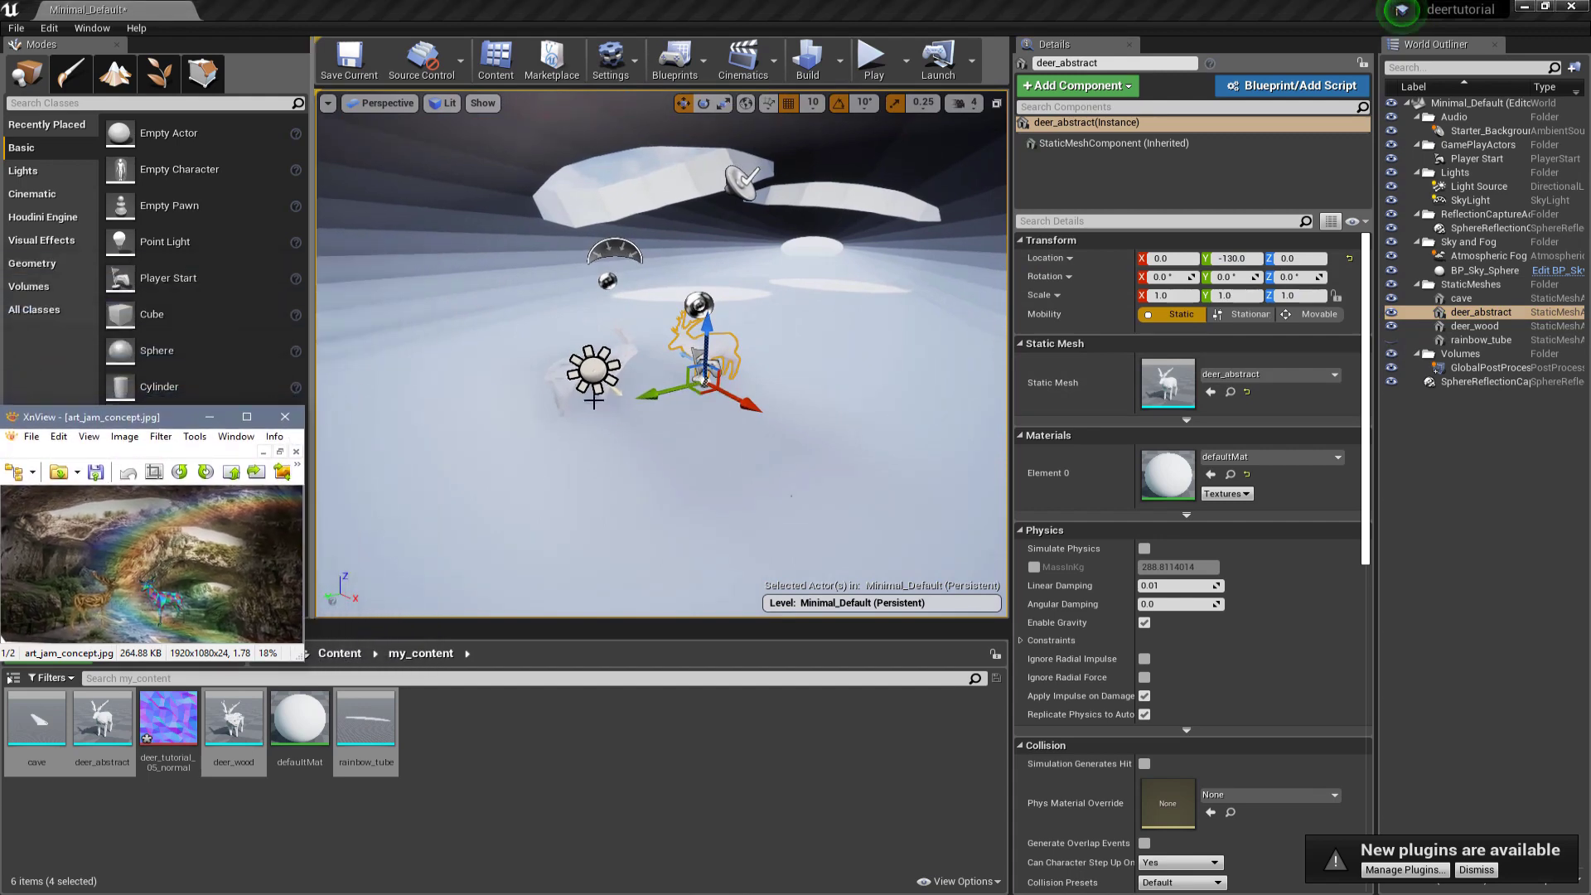
Step: Open Viewport 2 beneath the main viewport and enlarge the area the two viewports share
{"action": "left_click", "coordinate": [92, 28]}
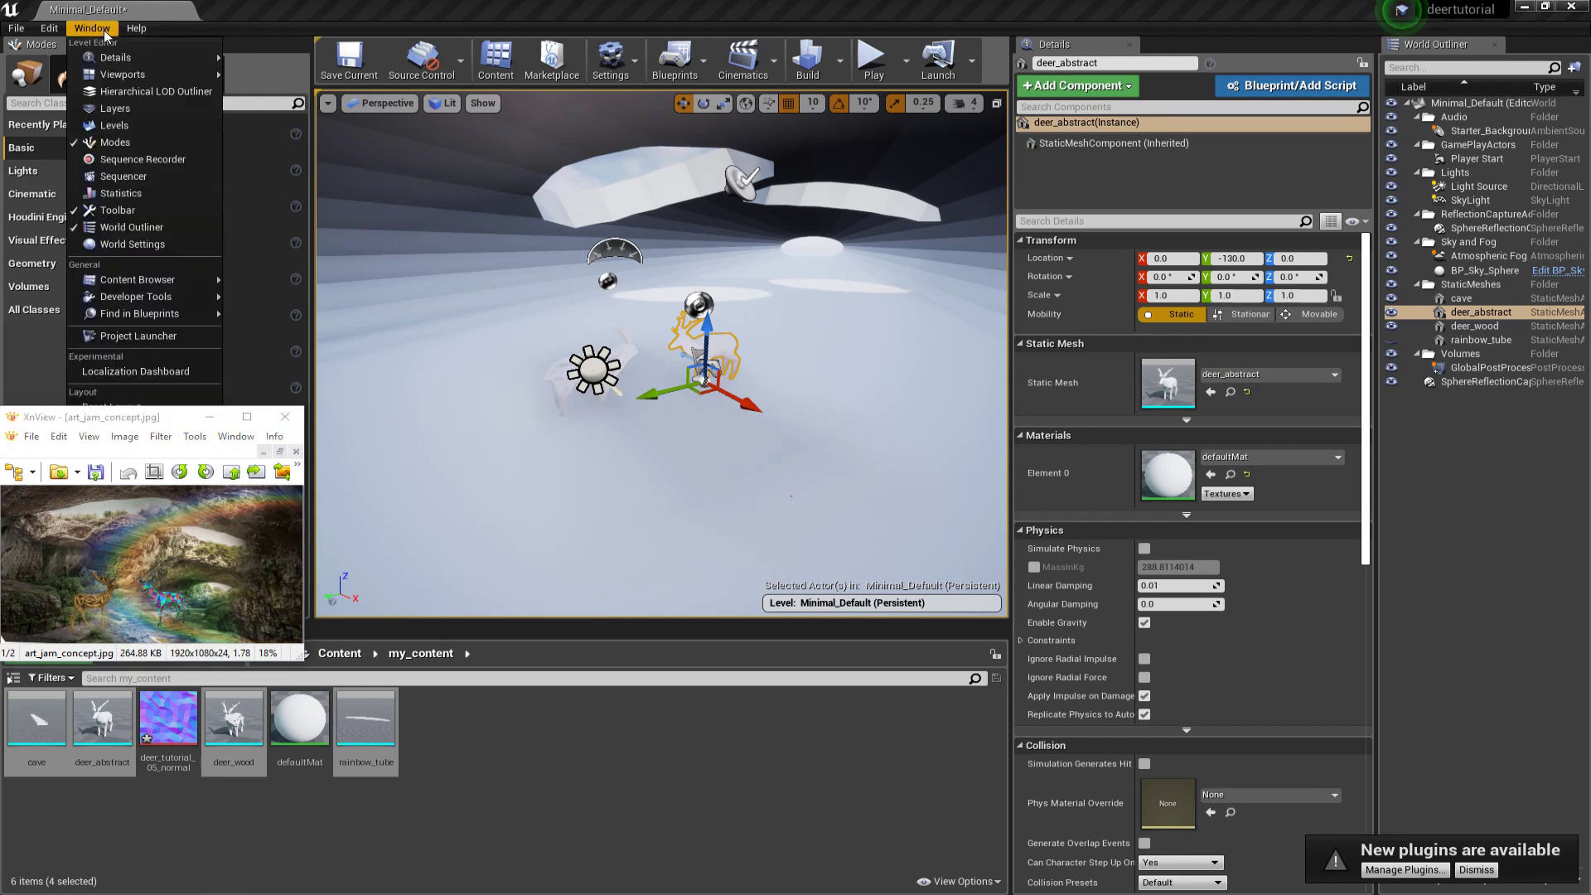
{"action": "mouse_move", "coordinate": [122, 74]}
{"action": "left_click", "coordinate": [266, 93]}
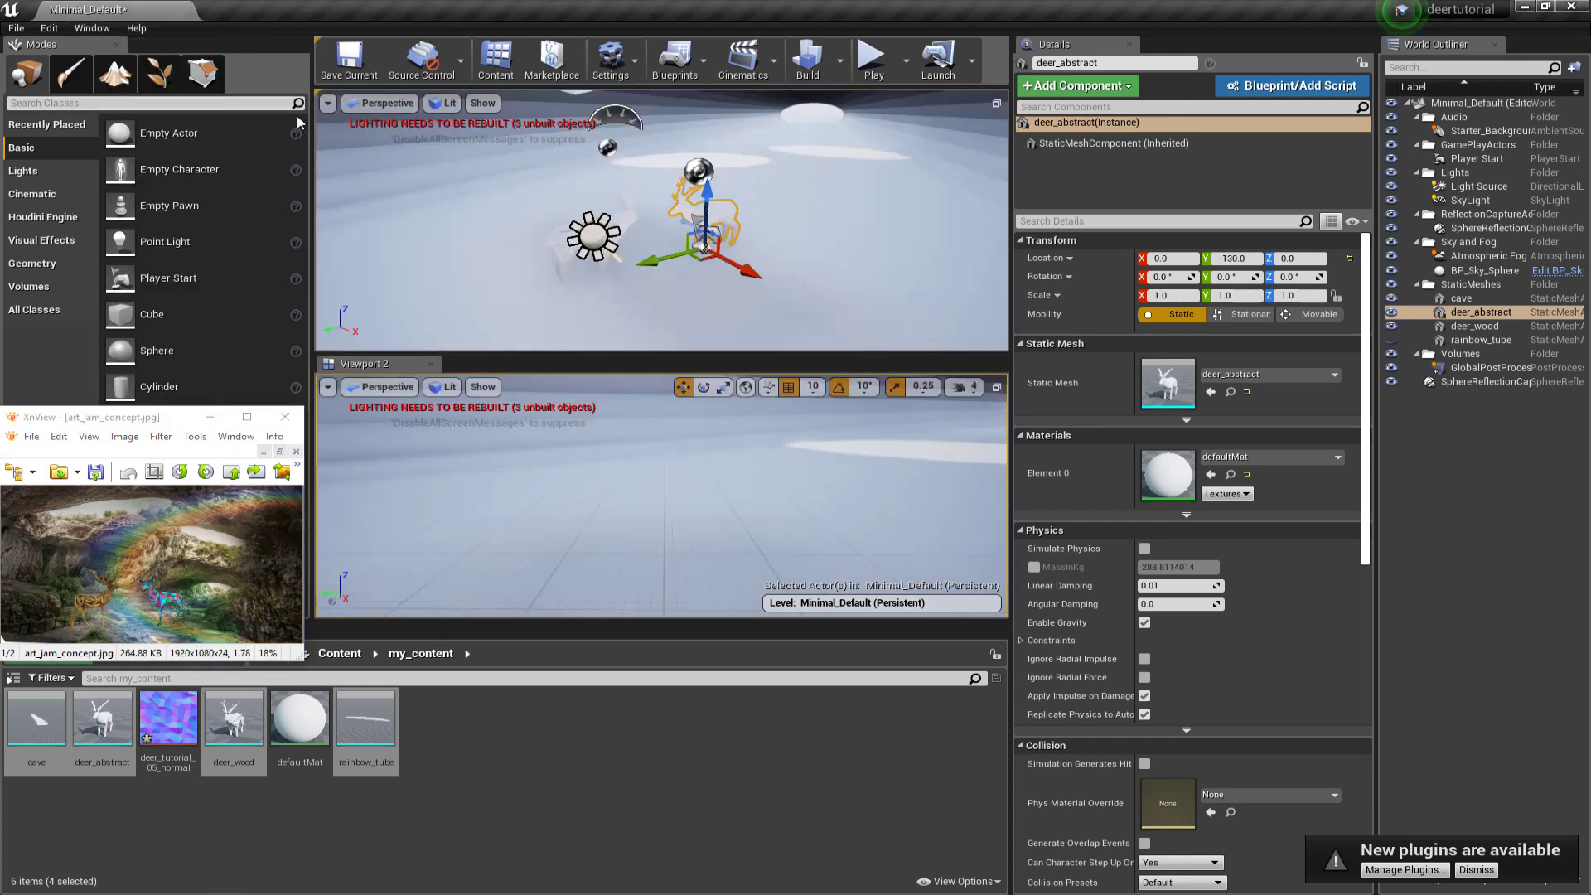
{"action": "left_click_drag", "start_coordinate": [441, 364], "coordinate": [684, 548]}
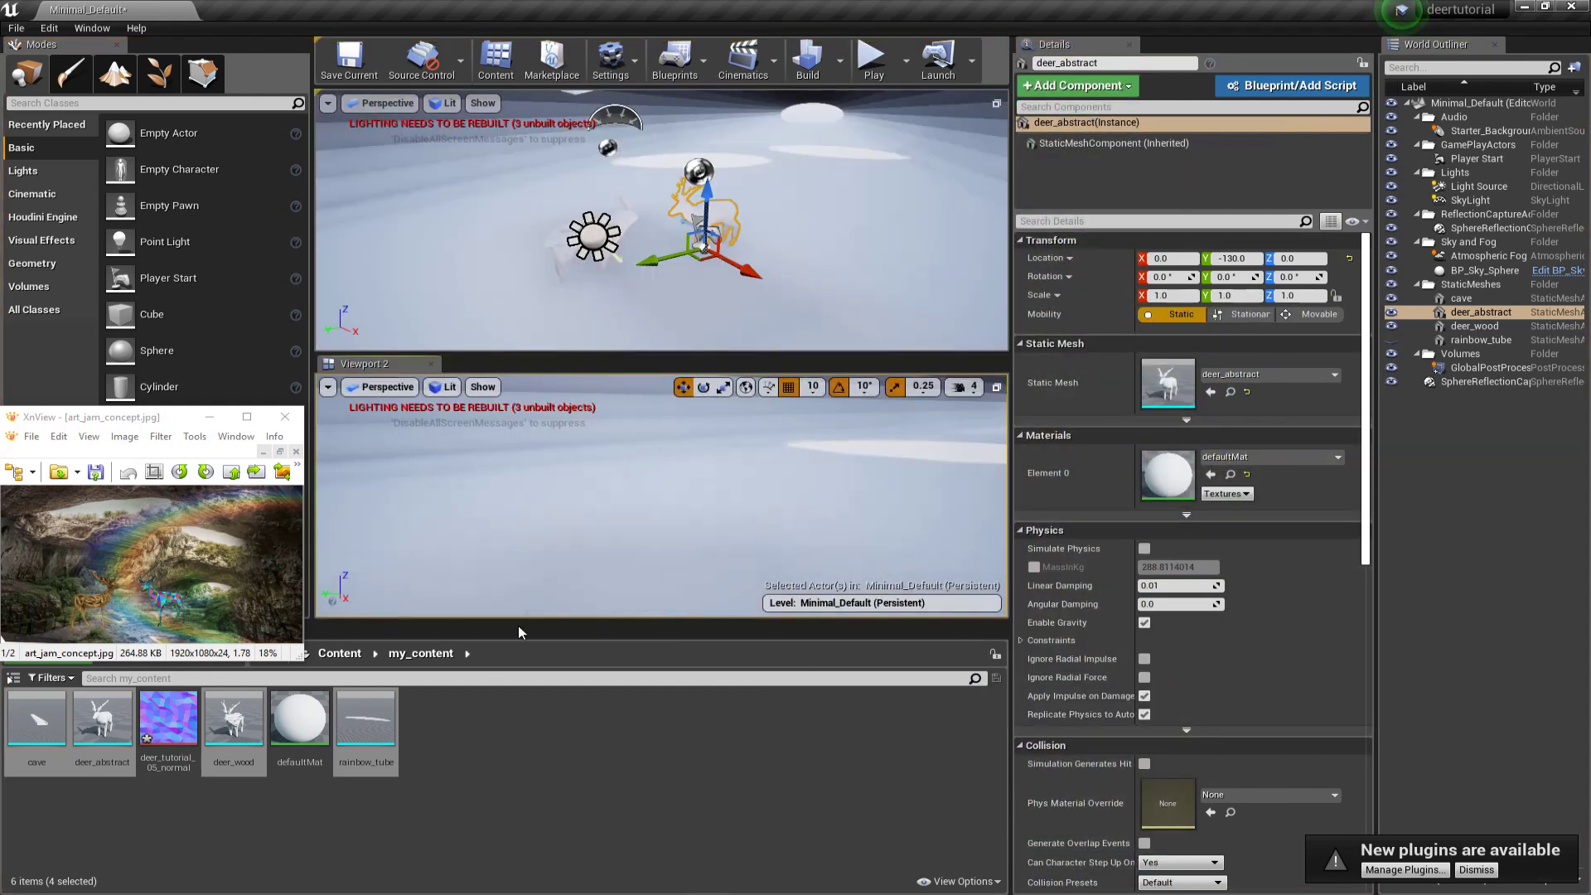
{"action": "left_click", "coordinate": [483, 427]}
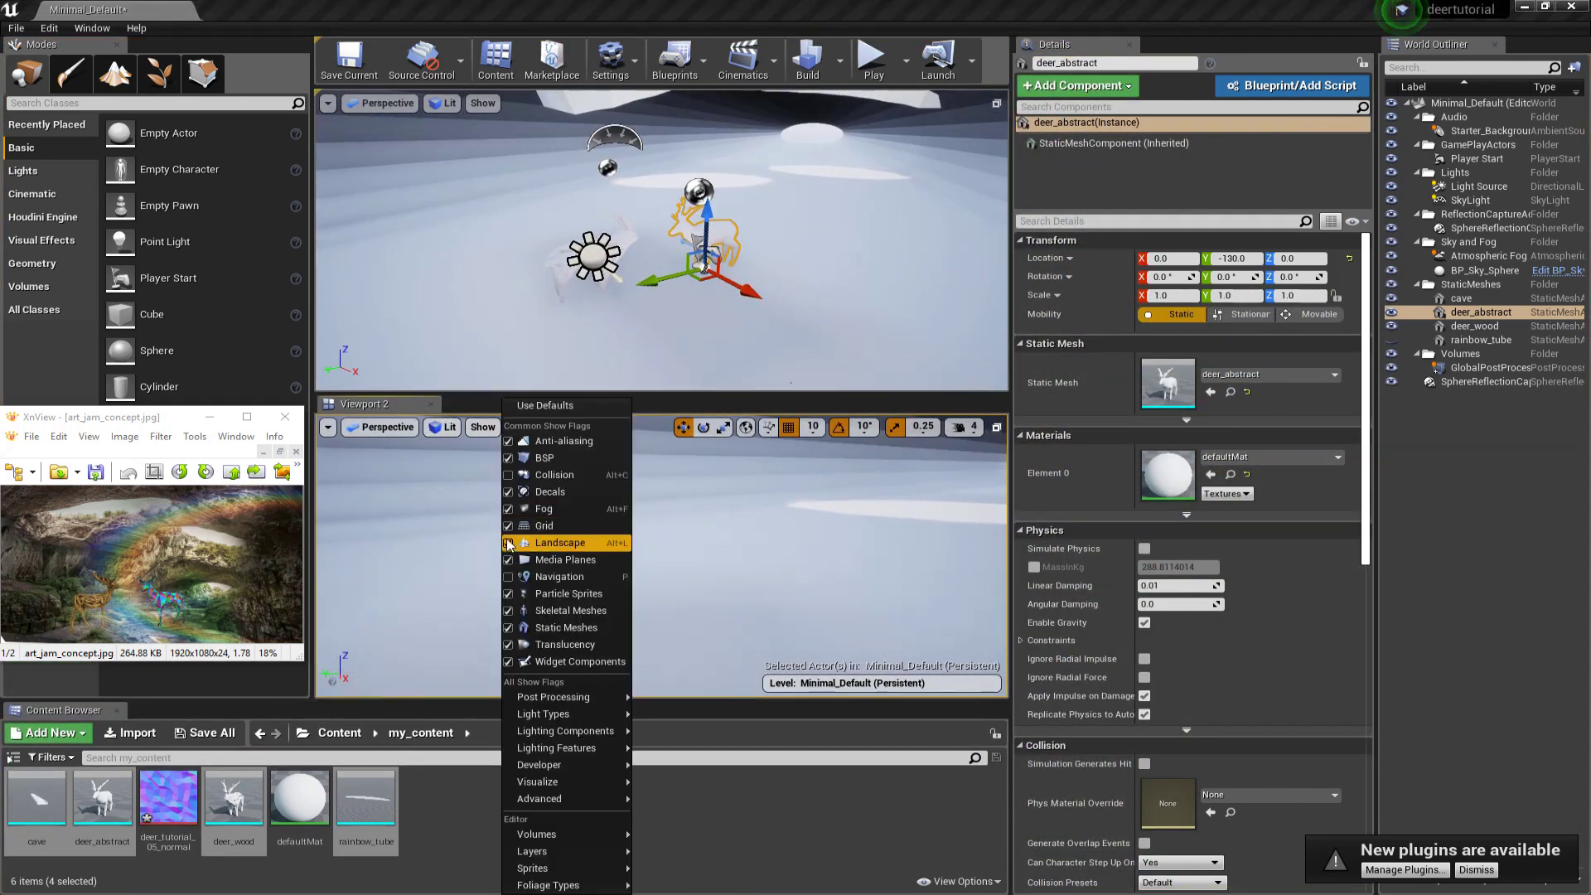
Step: Frame both deer in Viewport 2 and create a CameraActor at that view
{"action": "key", "text": "s"}
{"action": "right_click_drag", "start_coordinate": [488, 558], "coordinate": [543, 510]}
{"action": "left_click", "coordinate": [328, 426]}
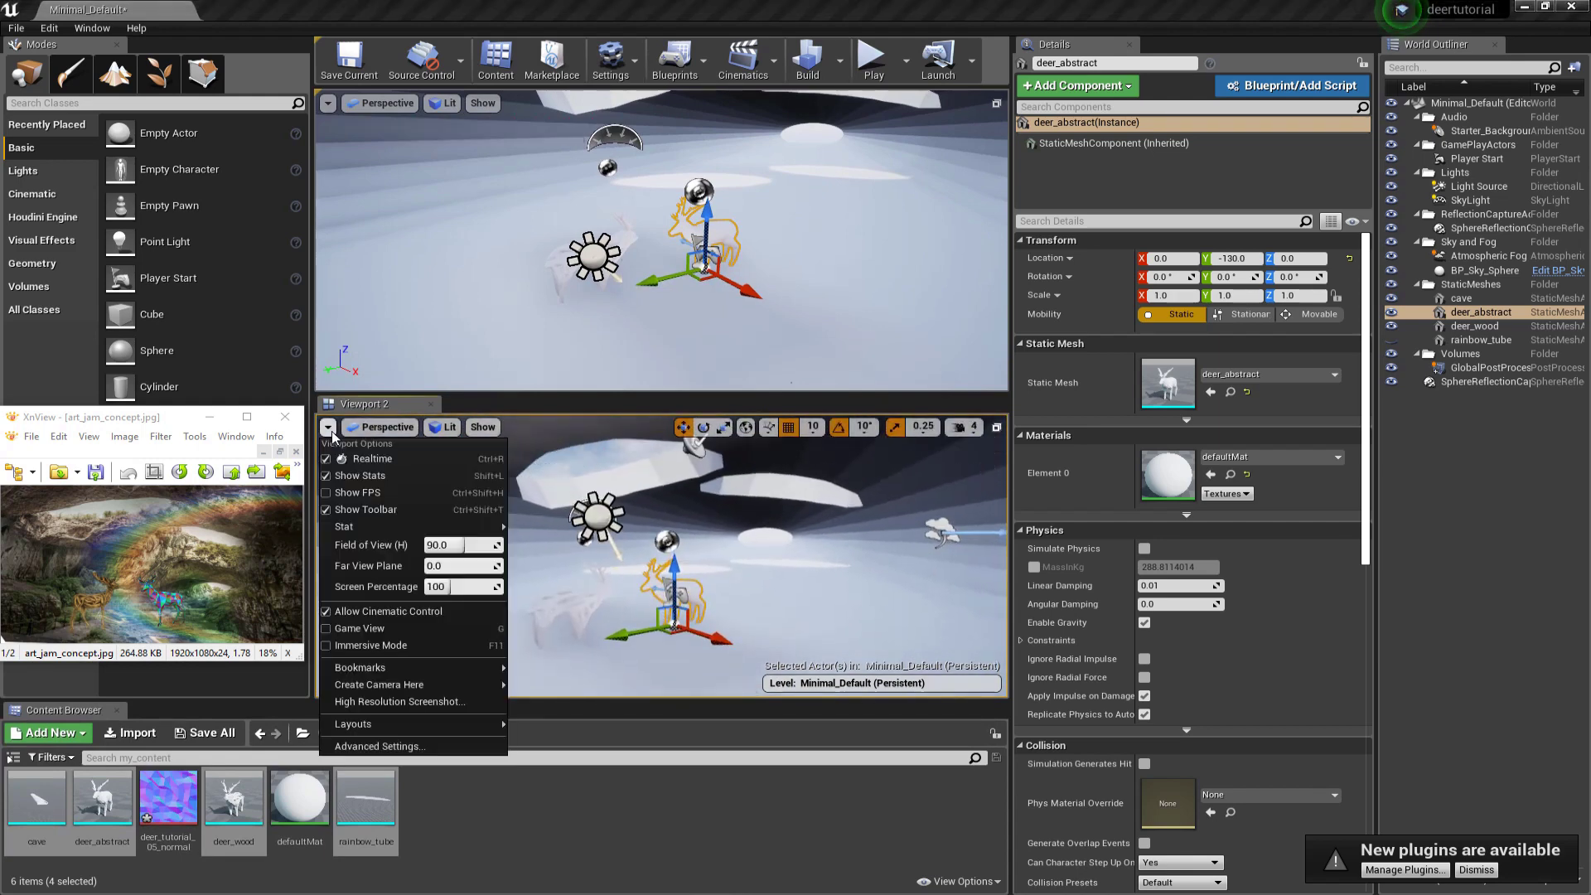
{"action": "mouse_move", "coordinate": [398, 685]}
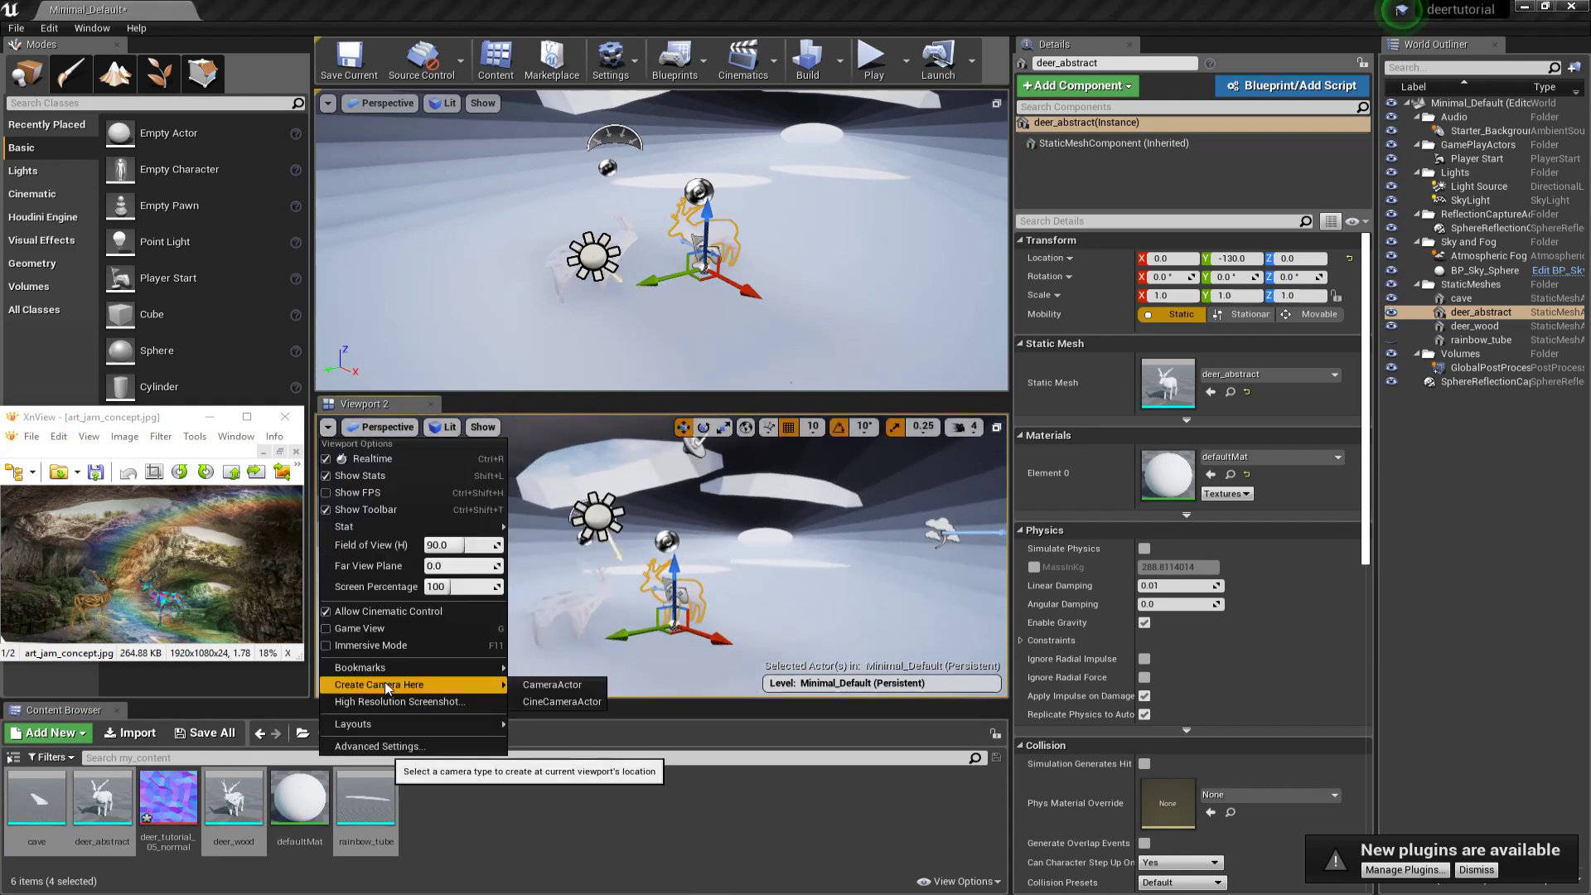
{"action": "left_click", "coordinate": [557, 687]}
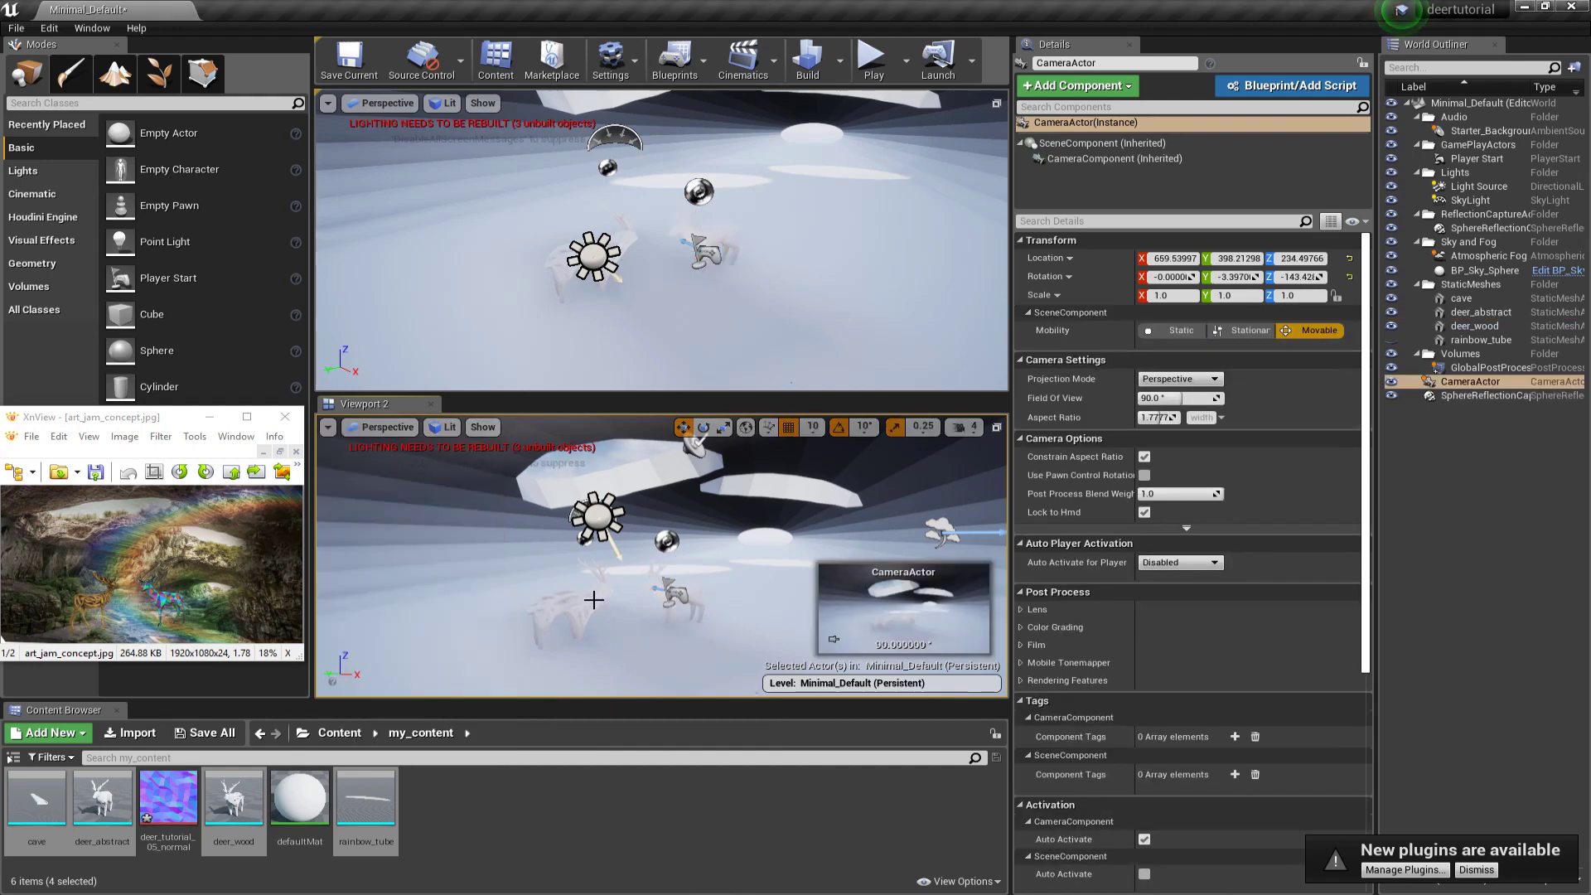
Step: Switch Viewport 2 to the CameraActor view, bring it closer to the deer and turn on Game View
{"action": "scroll", "coordinate": [566, 549], "scroll_direction": "down", "scroll_amount": 10}
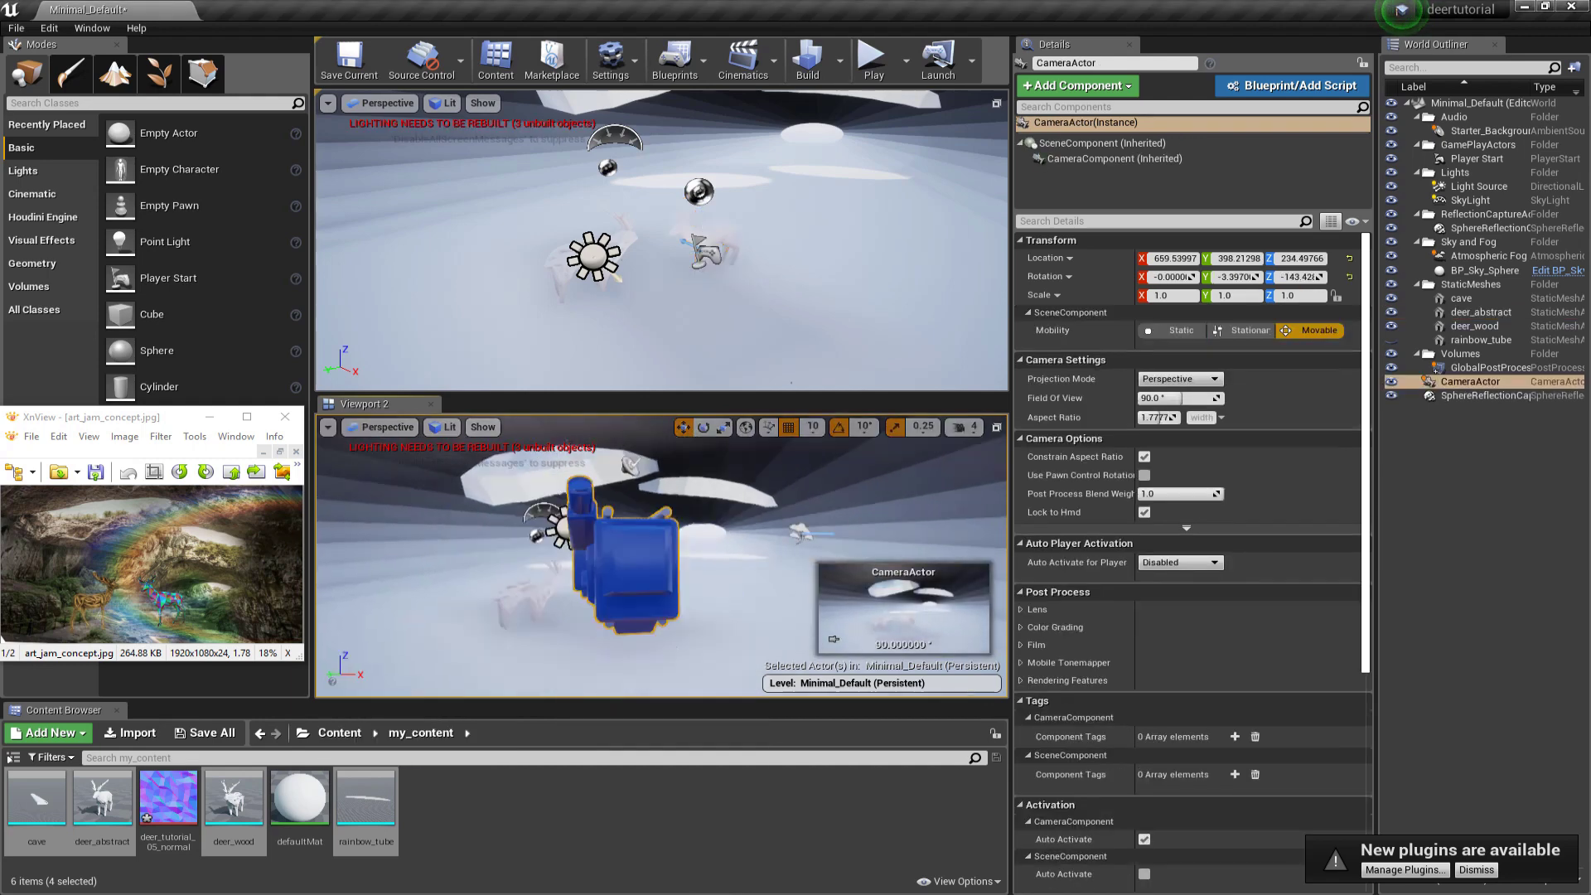
{"action": "left_click", "coordinate": [379, 427]}
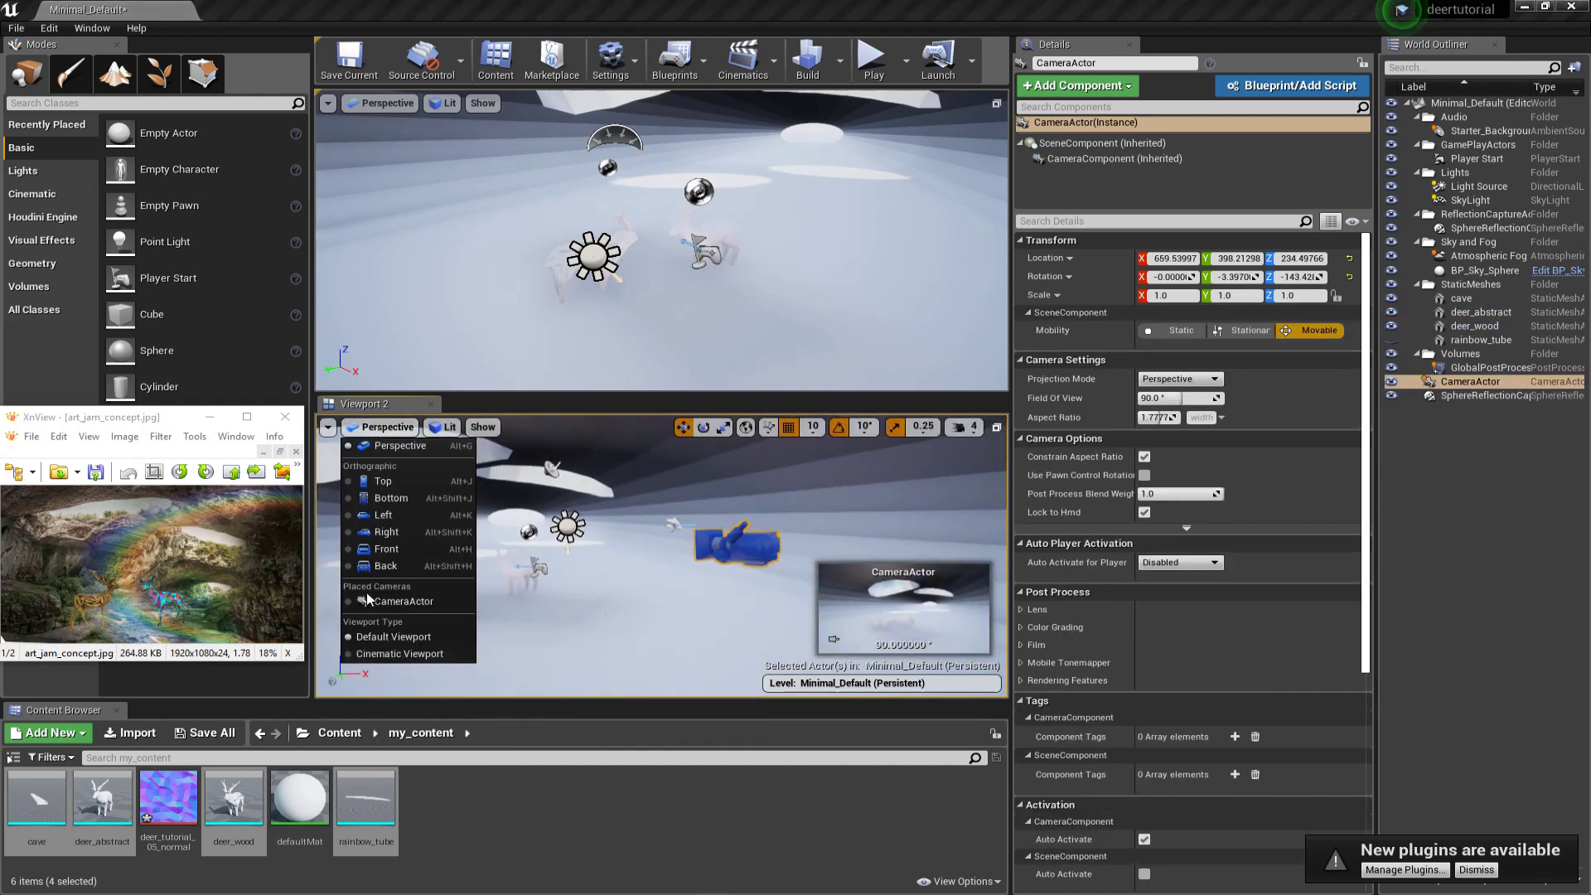
{"action": "left_click", "coordinate": [356, 601]}
{"action": "right_click_drag", "start_coordinate": [597, 599], "coordinate": [560, 553]}
{"action": "left_click", "coordinate": [393, 427]}
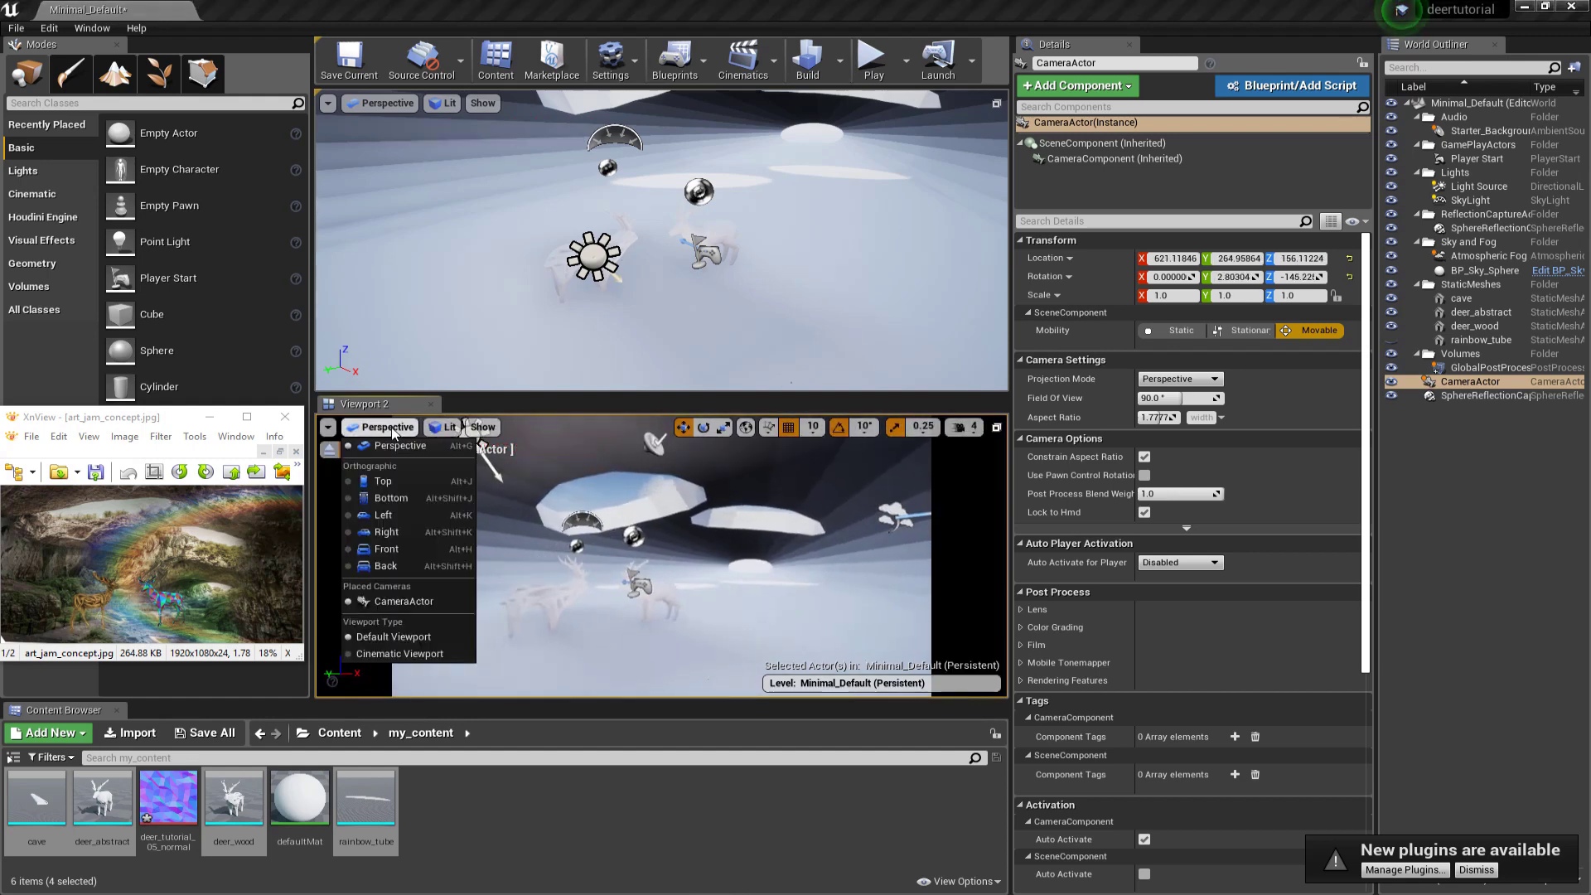
{"action": "left_click", "coordinate": [328, 426]}
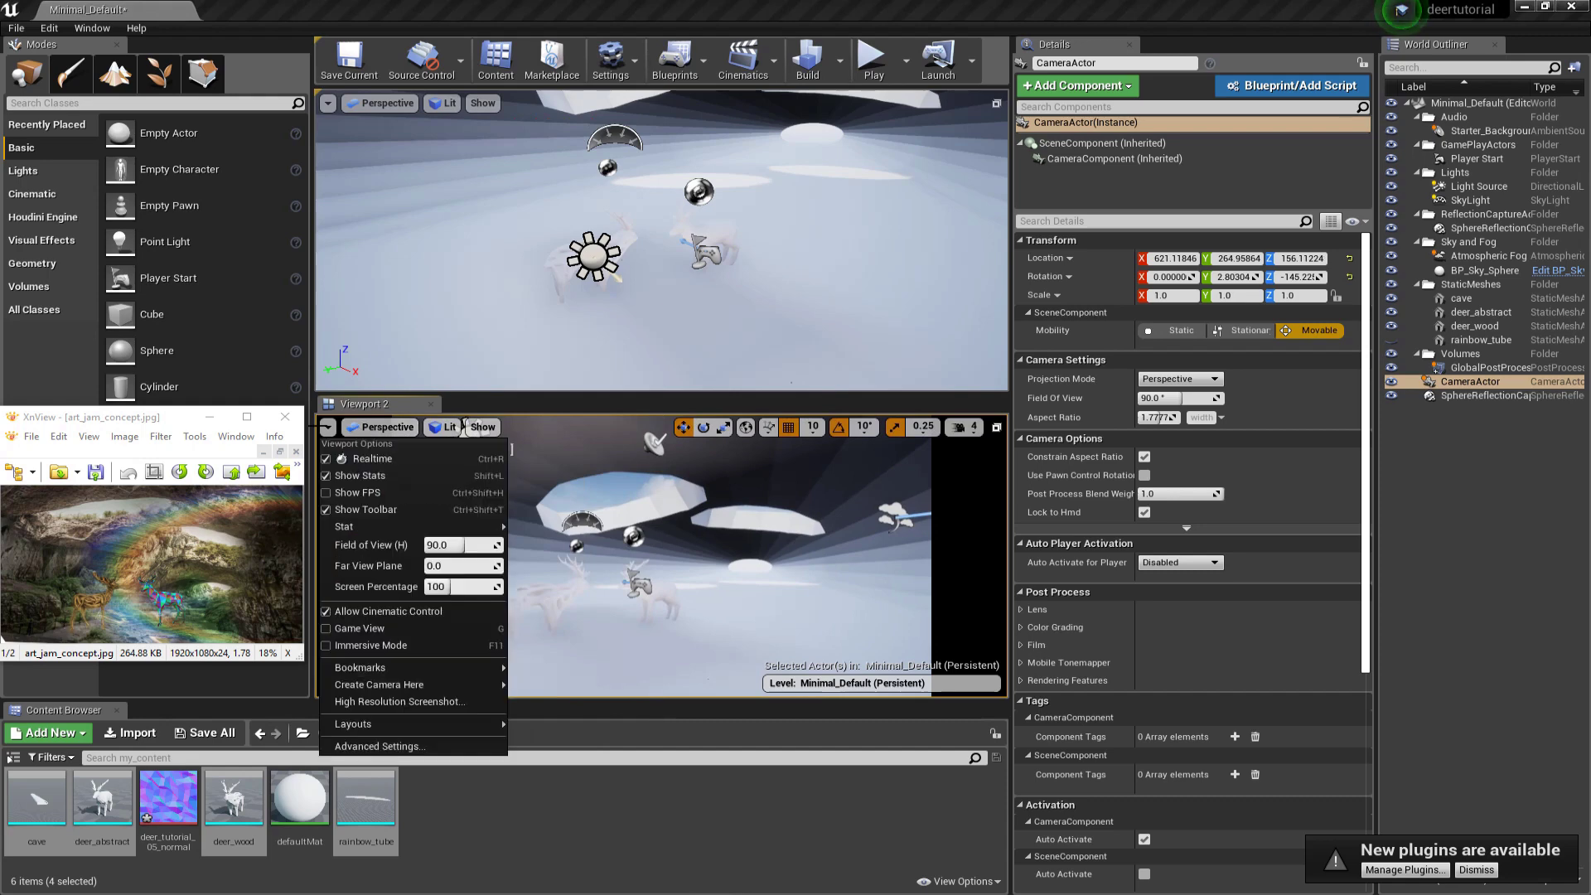
{"action": "left_click", "coordinate": [328, 628]}
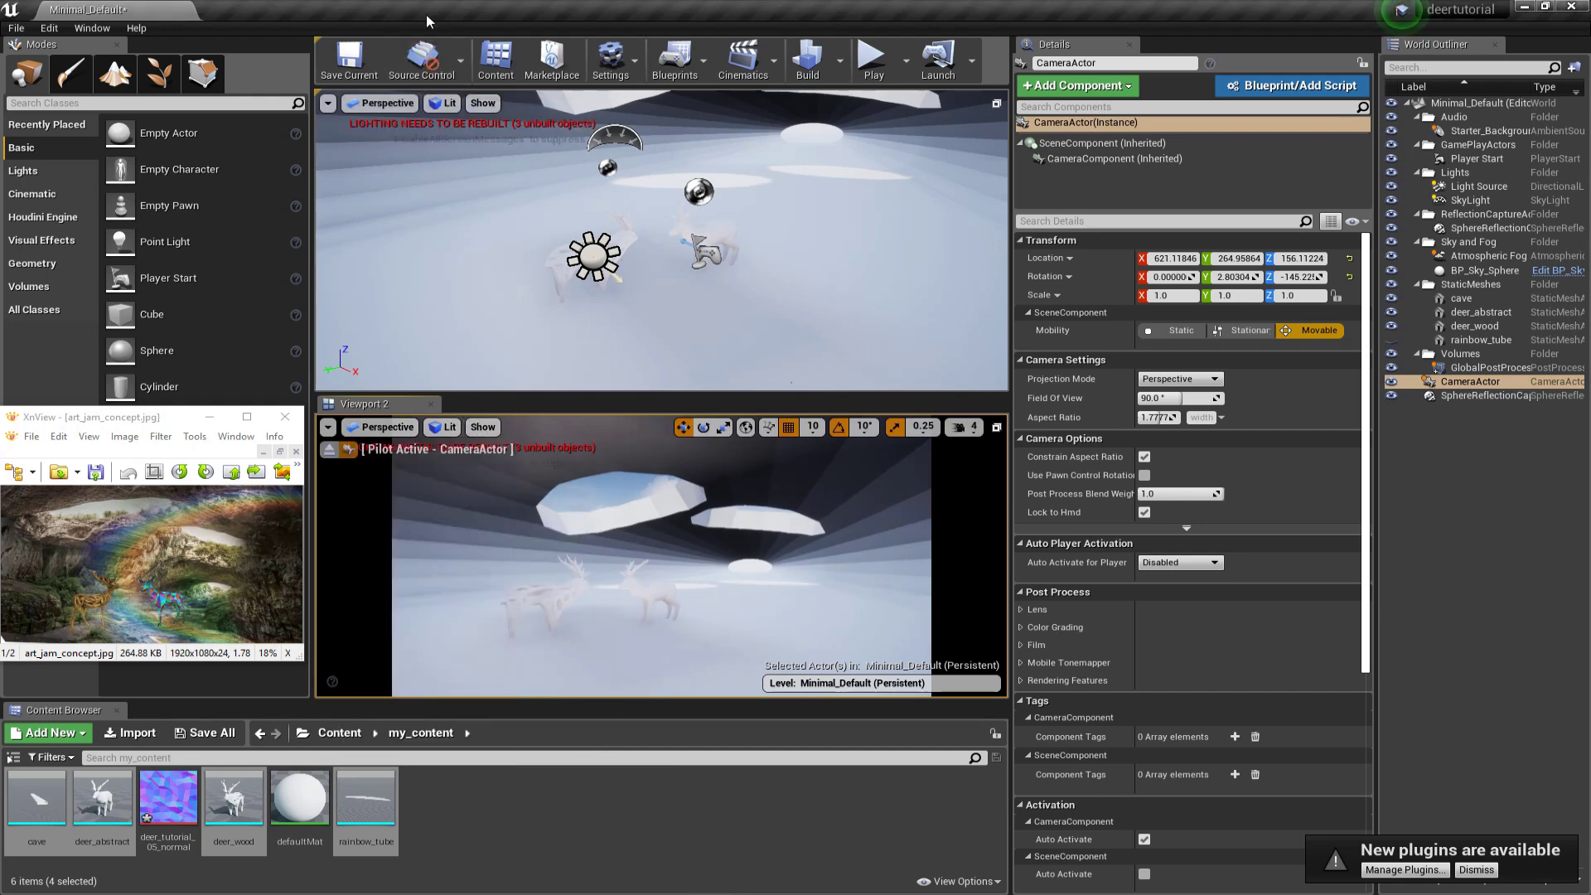
Step: Lower Viewport 2's camera speed to 1 and reframe both deer with the piloted CameraActor
{"action": "right_click_drag", "start_coordinate": [589, 550], "coordinate": [586, 558]}
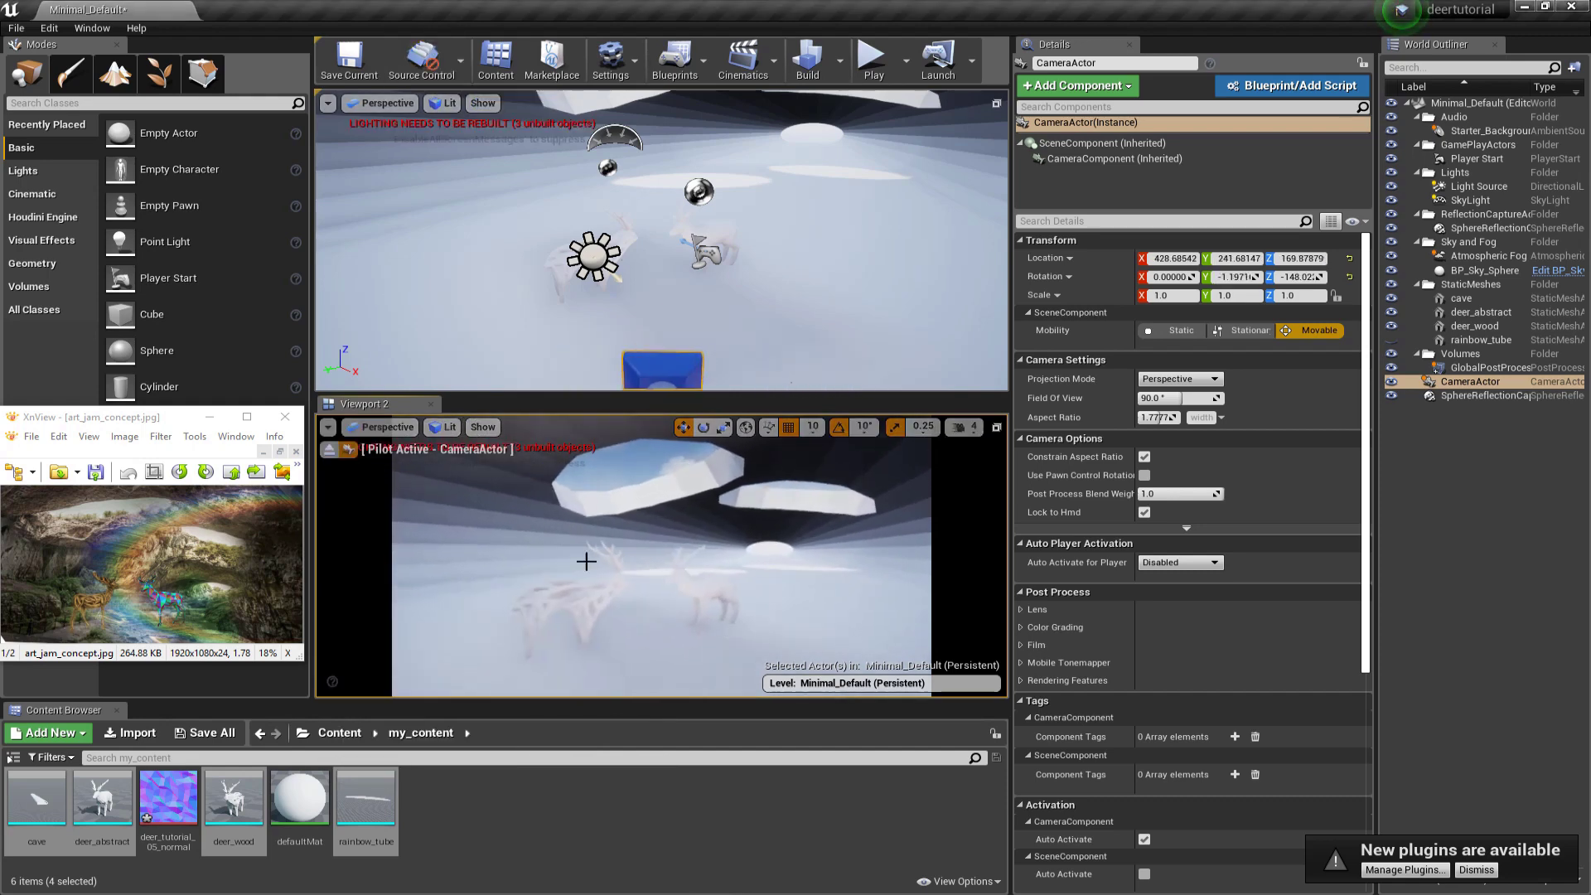
{"action": "left_click", "coordinate": [975, 430]}
{"action": "left_click_drag", "start_coordinate": [991, 466], "coordinate": [956, 467]}
{"action": "right_click_drag", "start_coordinate": [657, 593], "coordinate": [672, 585]}
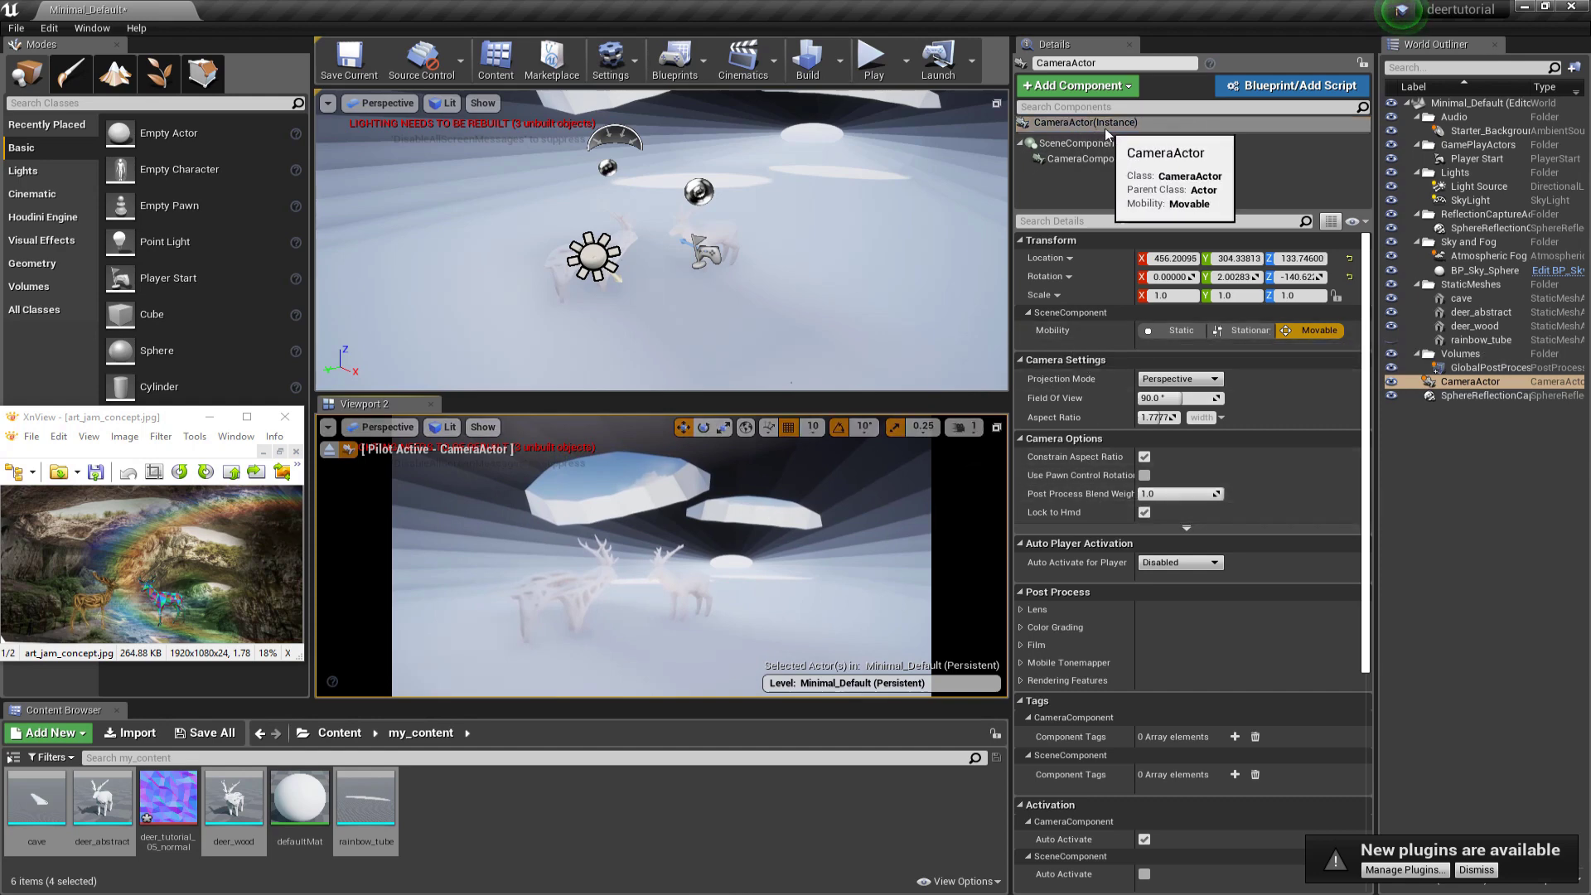
Step: Try fields of view of 100° and 78° on the CameraActor while reframing both deer
{"action": "left_click_drag", "start_coordinate": [1197, 397], "coordinate": [1177, 398]}
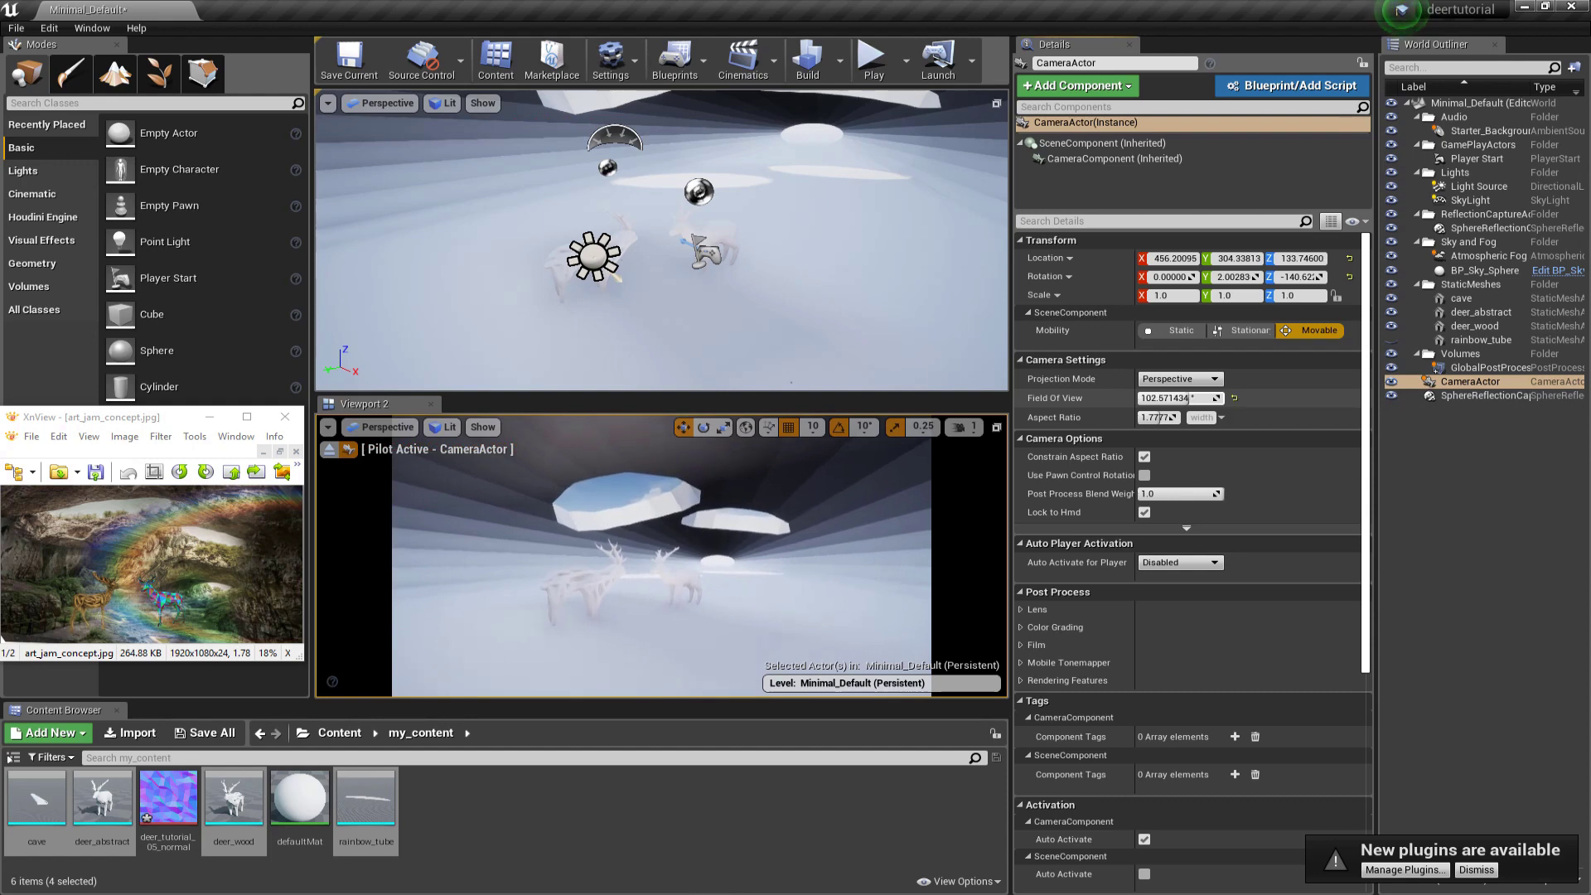
{"action": "type", "text": "100.0"}
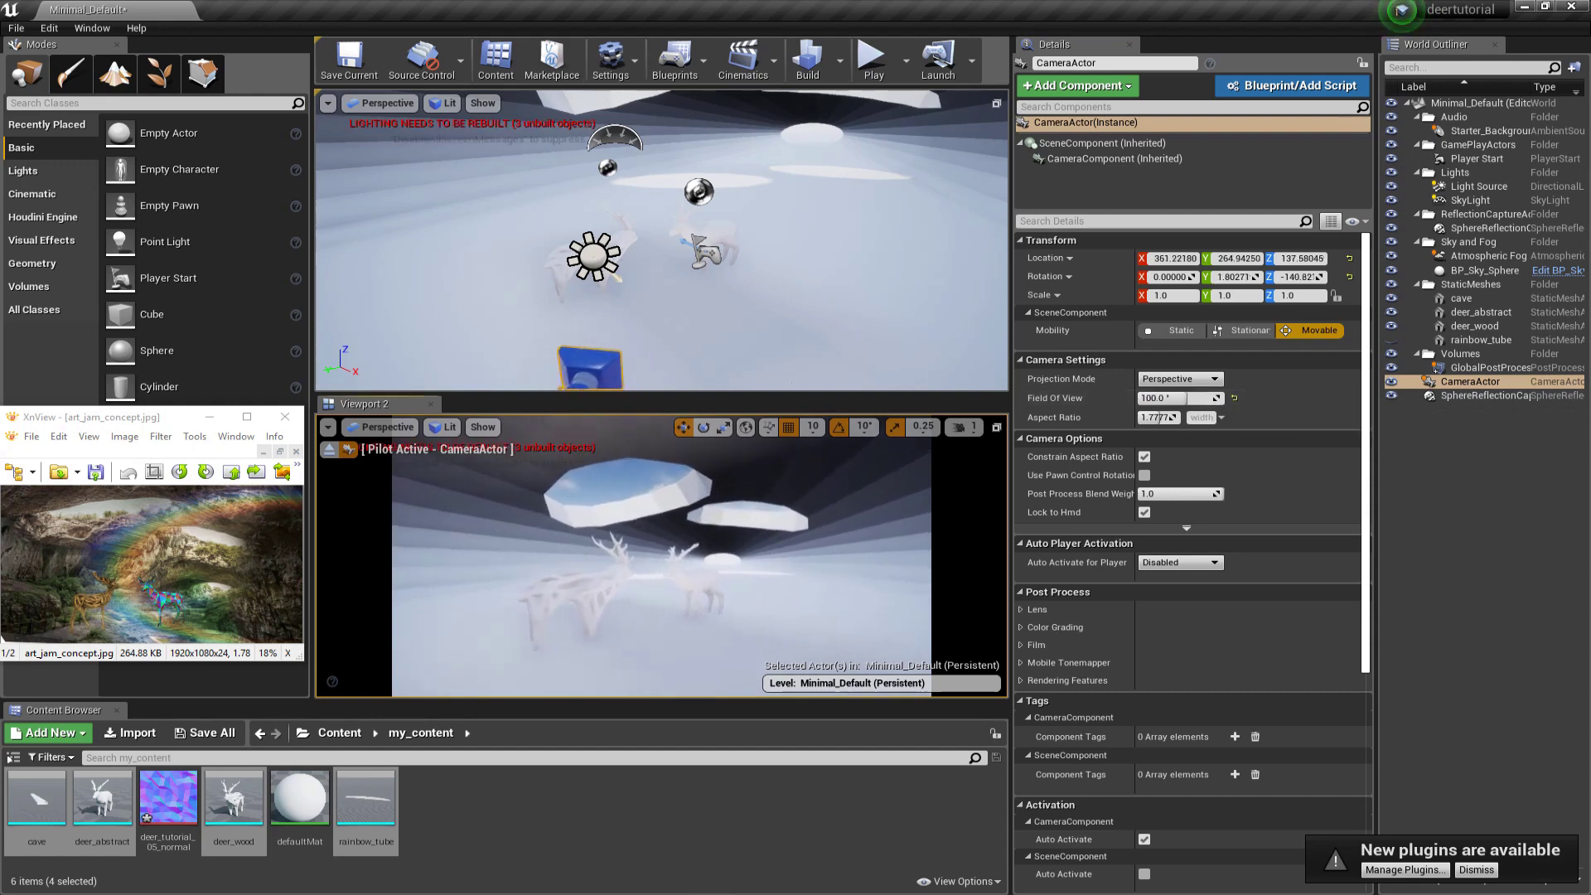
{"action": "right_click_drag", "start_coordinate": [663, 564], "coordinate": [667, 585]}
{"action": "left_click_drag", "start_coordinate": [1193, 398], "coordinate": [1176, 397]}
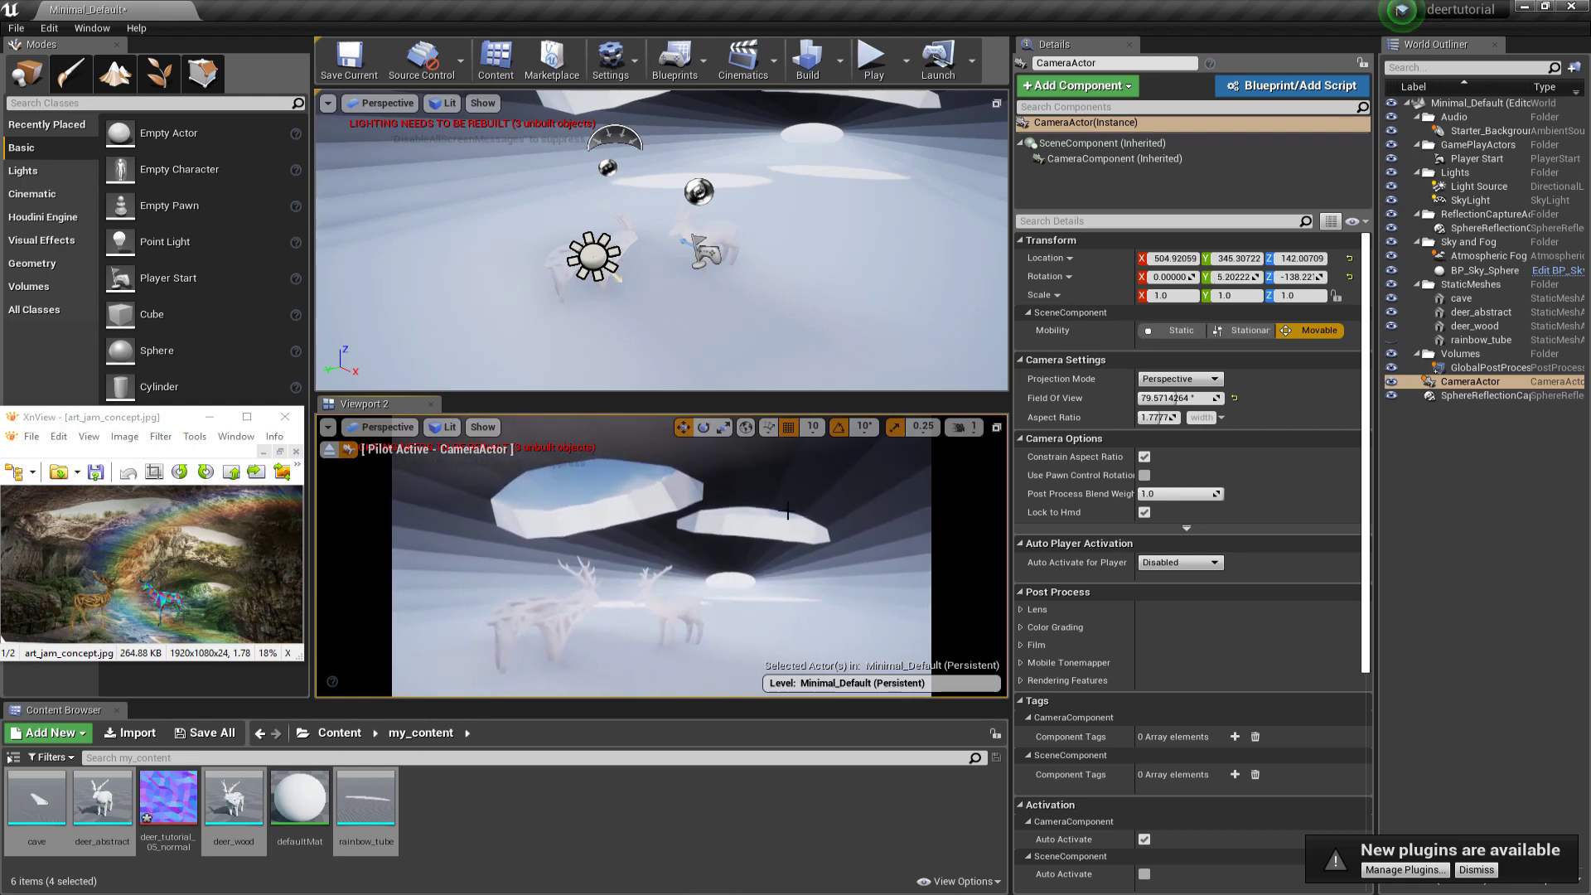
{"action": "mouse_move", "coordinate": [661, 556]}
{"action": "right_mouse_down"}
{"action": "mouse_move", "coordinate": [661, 509]}
{"action": "mouse_move", "coordinate": [659, 544]}
{"action": "right_mouse_up"}
{"action": "key", "text": "q"}
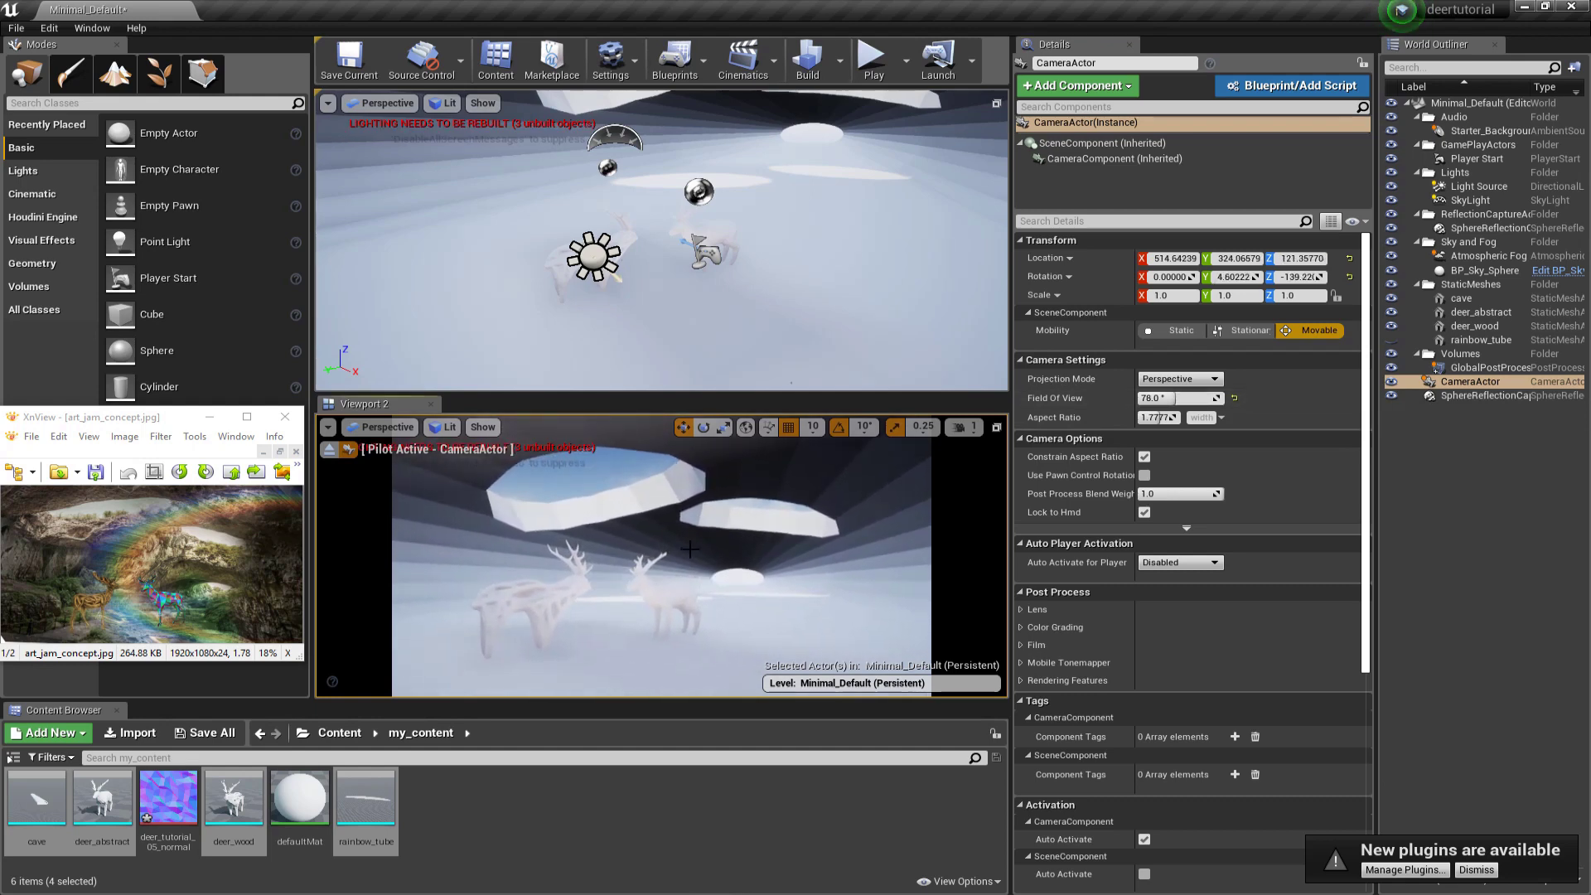
Step: Set the CameraActor's field of view to 85° and fine-tune its position to match the concept art framing
{"action": "left_click_drag", "start_coordinate": [1164, 397], "coordinate": [1169, 398]}
{"action": "key", "text": "w"}
{"action": "right_click_drag", "start_coordinate": [690, 549], "coordinate": [690, 559]}
{"action": "left_click", "coordinate": [1164, 397]}
{"action": "type", "text": "85"}
{"action": "key", "text": "Return"}
{"action": "key", "text": "e"}
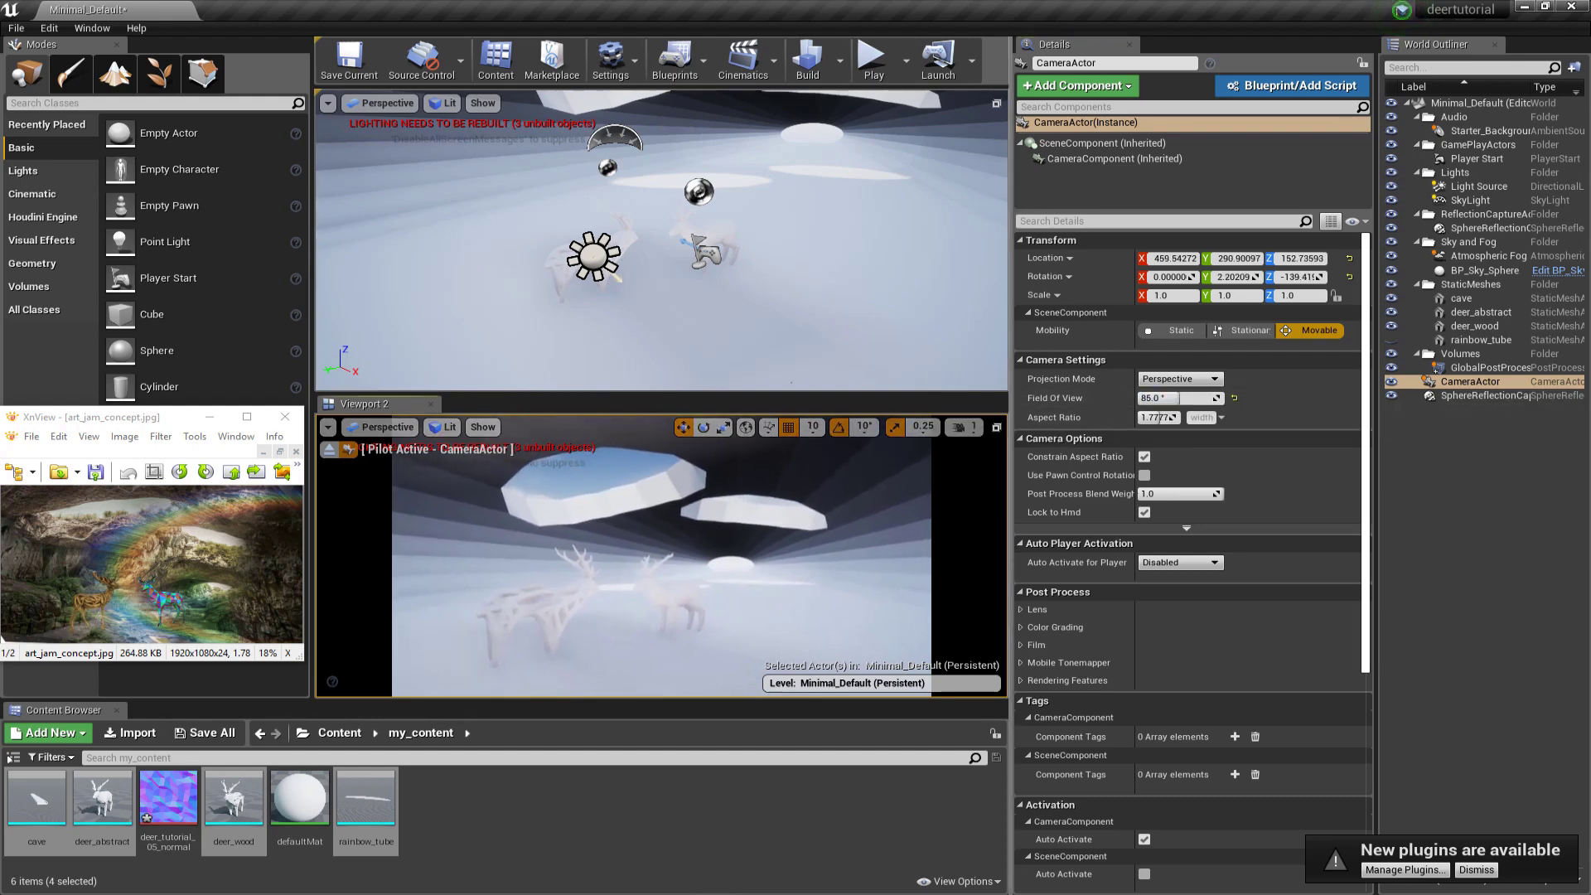
Step: Lock the CameraActor's movement and test the lock by trying to move its view
{"action": "right_click", "coordinate": [1466, 384]}
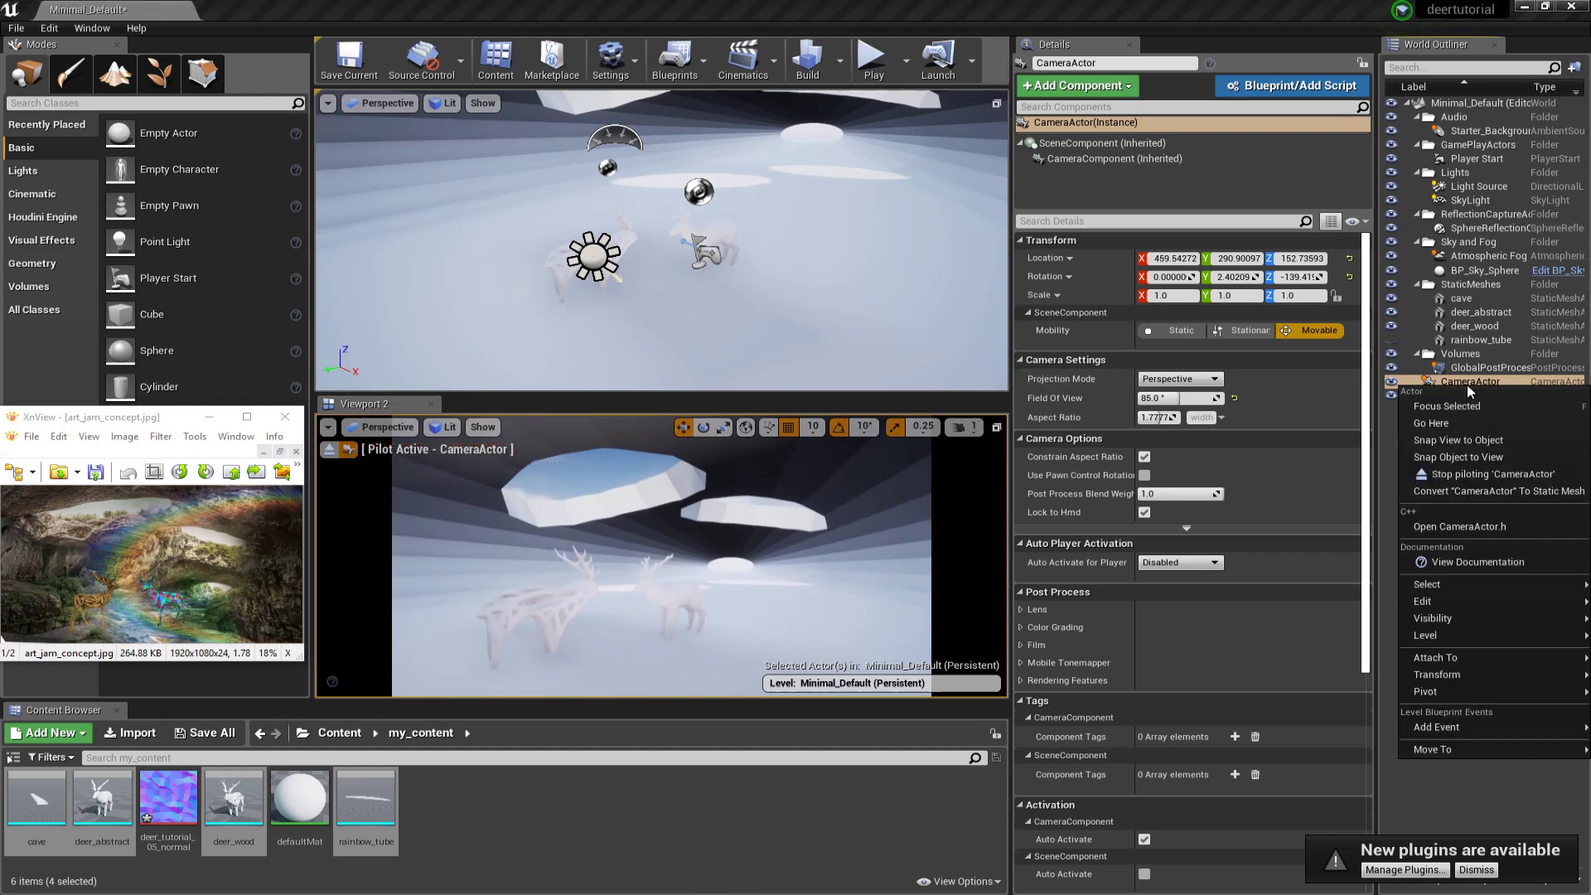
{"action": "mouse_move", "coordinate": [1435, 644]}
{"action": "mouse_move", "coordinate": [1436, 674]}
{"action": "left_click", "coordinate": [1342, 770]}
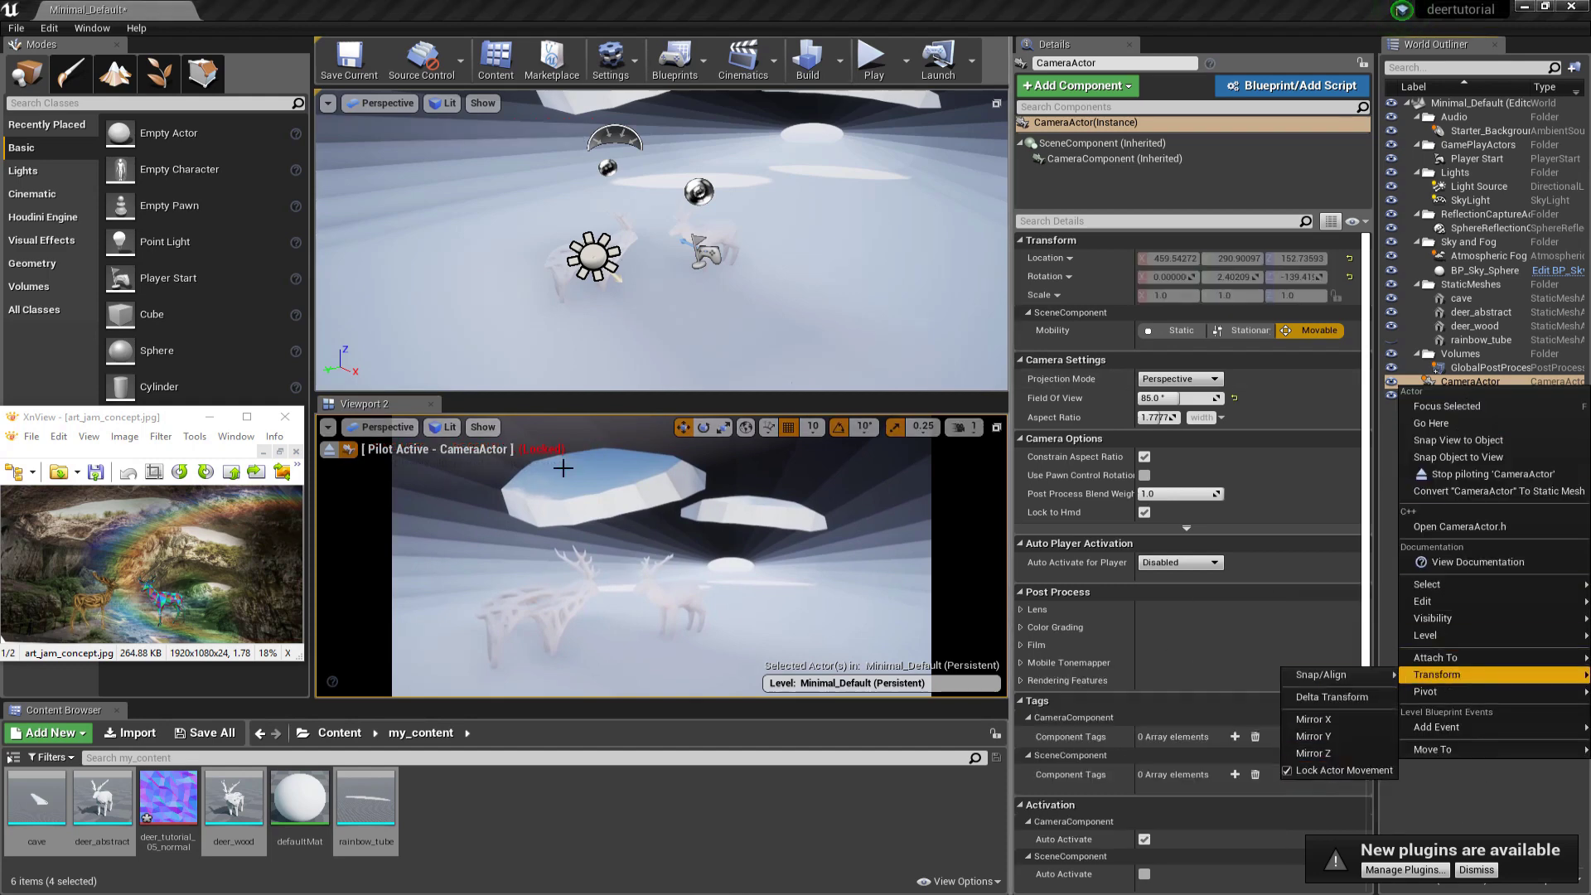
{"action": "right_click_drag", "start_coordinate": [646, 553], "coordinate": [667, 561]}
Step: Set the main viewport's camera speed to 4 and back out to show the deer and CameraActor together
{"action": "right_click_drag", "start_coordinate": [714, 320], "coordinate": [714, 320]}
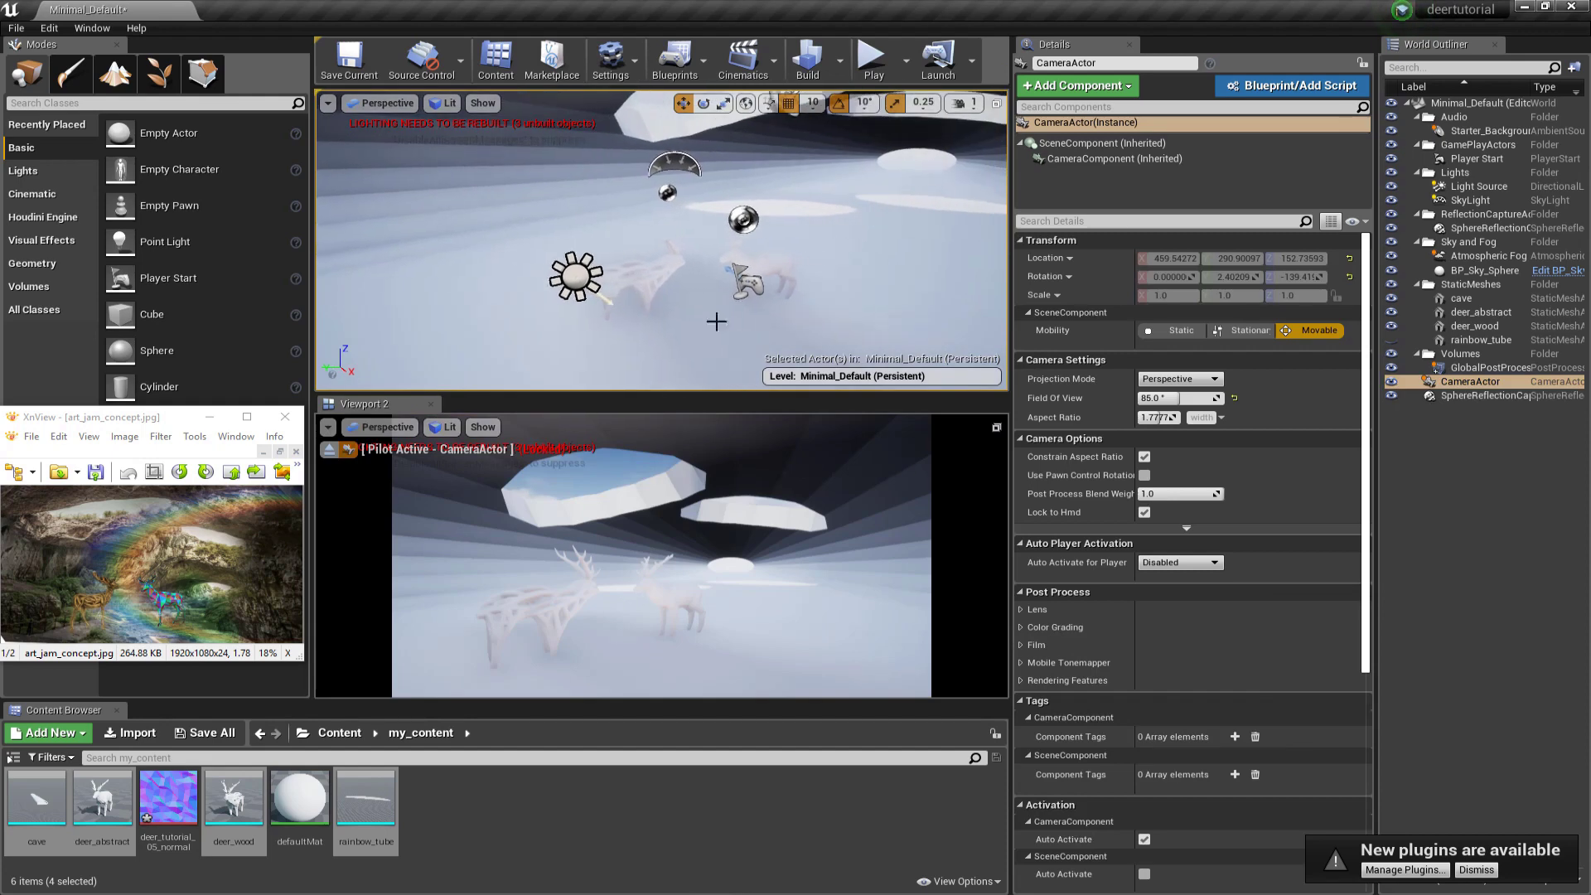
{"action": "left_click", "coordinate": [974, 108]}
{"action": "left_click_drag", "start_coordinate": [971, 140], "coordinate": [1018, 141]}
{"action": "mouse_move", "coordinate": [811, 240]}
{"action": "right_mouse_down"}
{"action": "mouse_move", "coordinate": [833, 230]}
{"action": "mouse_move", "coordinate": [811, 241]}
{"action": "right_mouse_up"}
{"action": "key", "text": "w"}
{"action": "key", "text": "s"}
{"action": "key", "text": "s"}
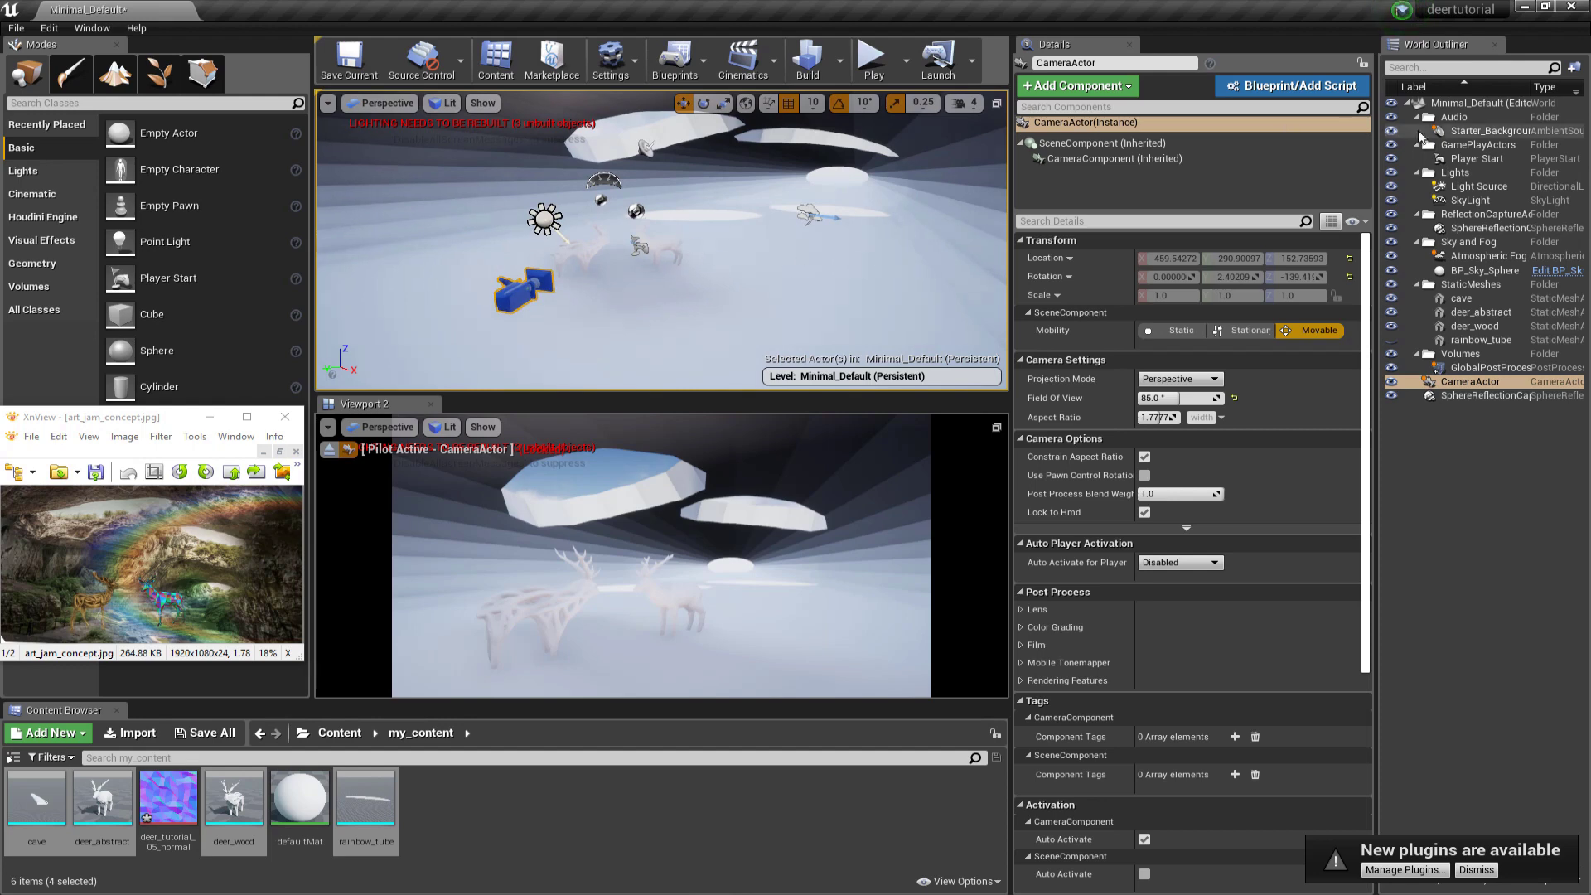
Step: Delete the Audio folder with its background sound and the GamePlayActors folder with the Player Start
{"action": "left_click", "coordinate": [1453, 117]}
{"action": "left_click", "coordinate": [1456, 132], "text": "shift"}
{"action": "key", "text": "Delete"}
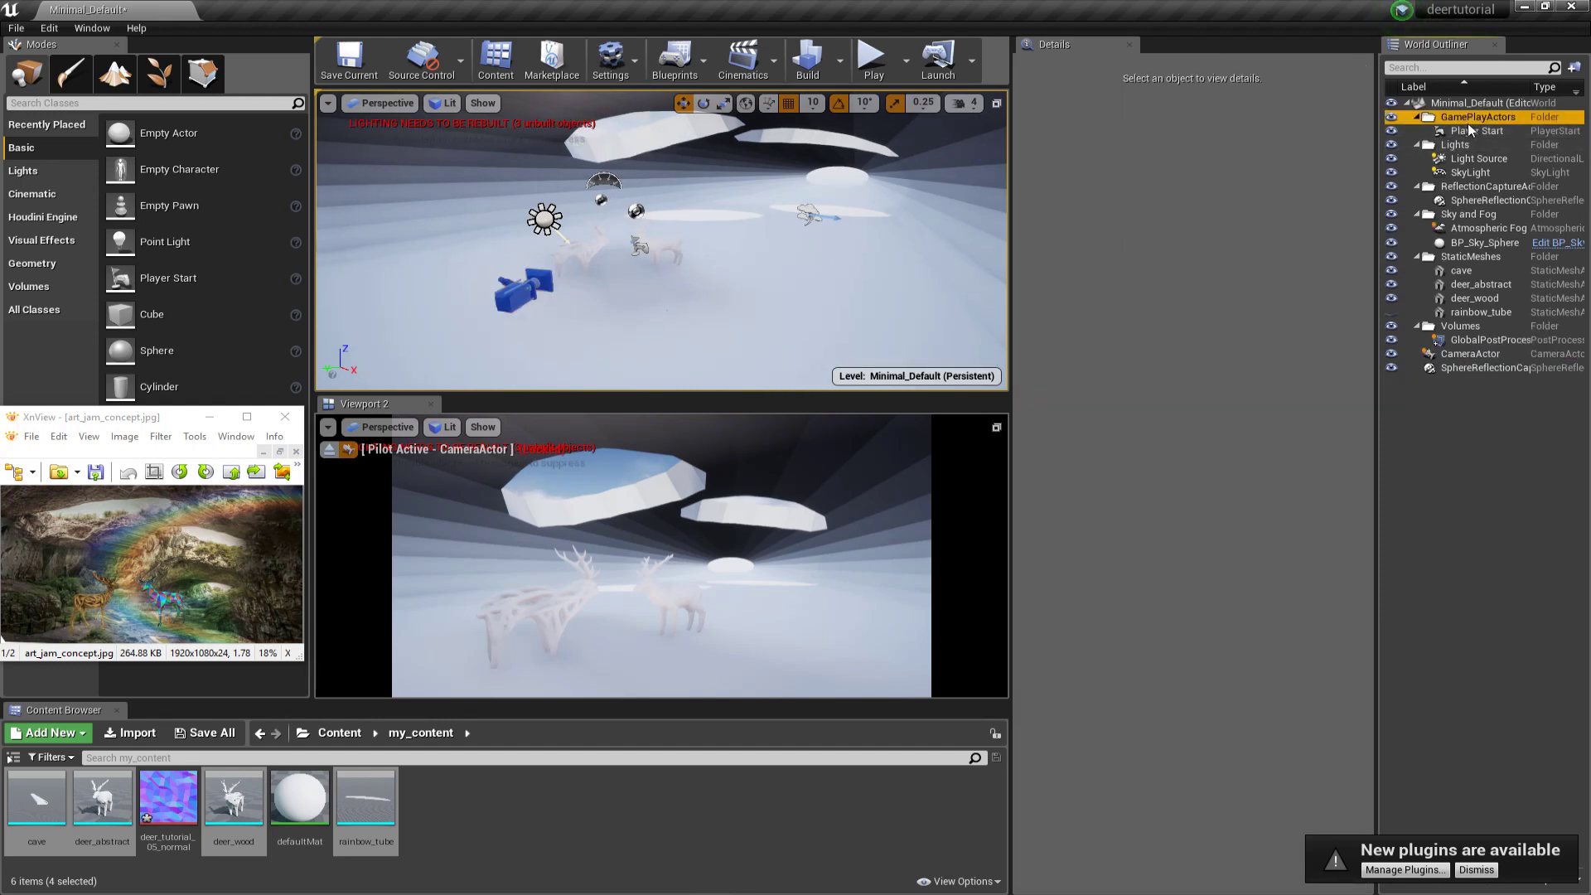
{"action": "left_click", "coordinate": [1471, 132]}
{"action": "key", "text": "Delete"}
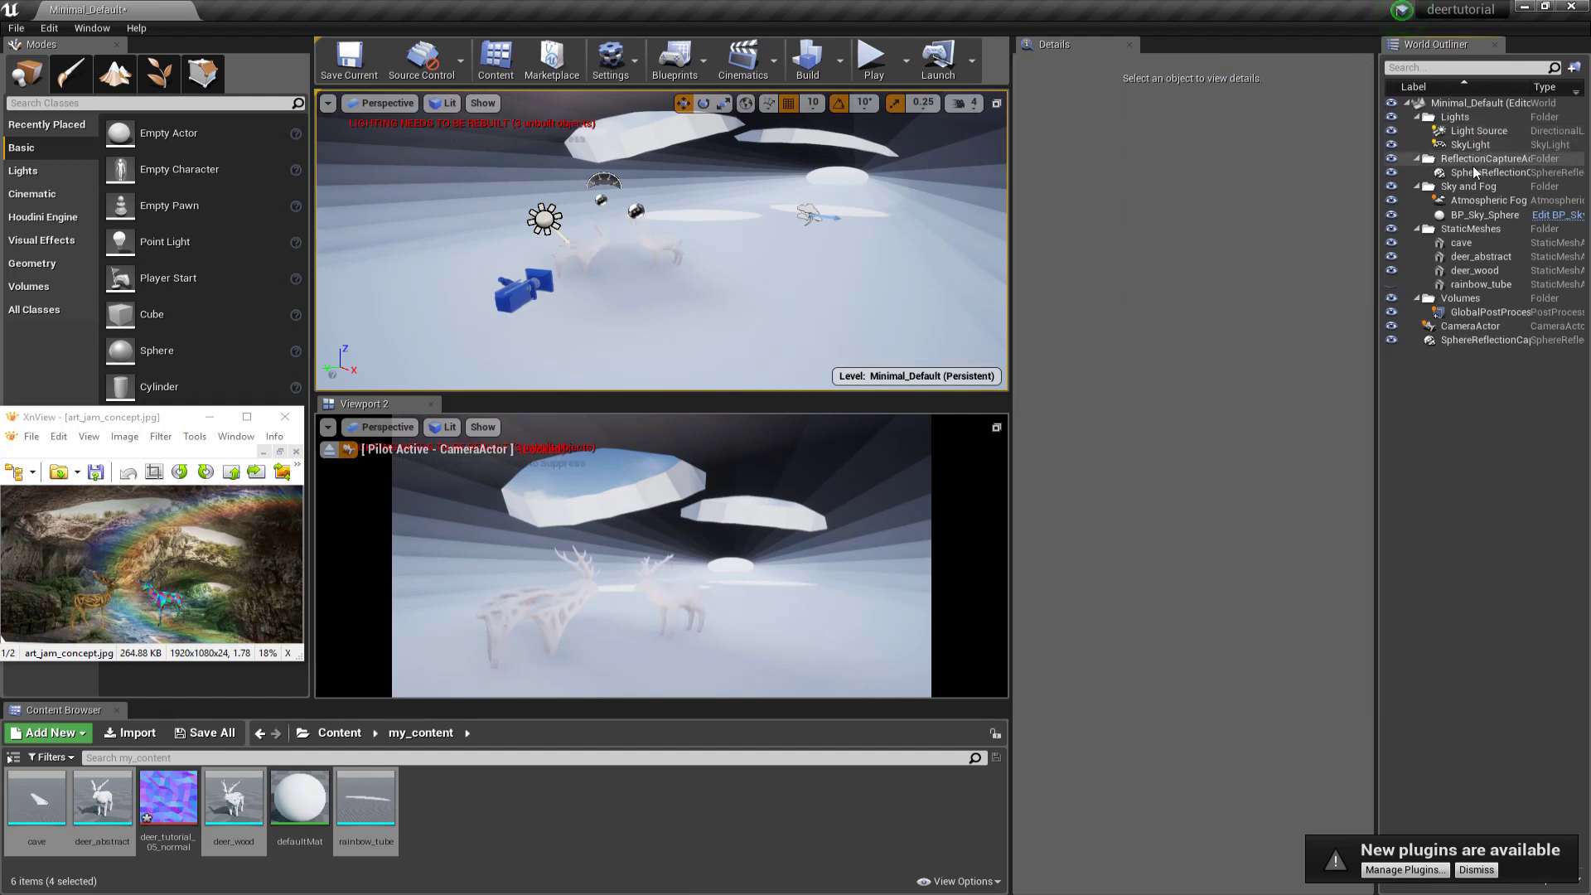
Step: Rotate the directional Light Source around several axes to about X 19.5° and Y -36.2°
{"action": "left_click", "coordinate": [1442, 312]}
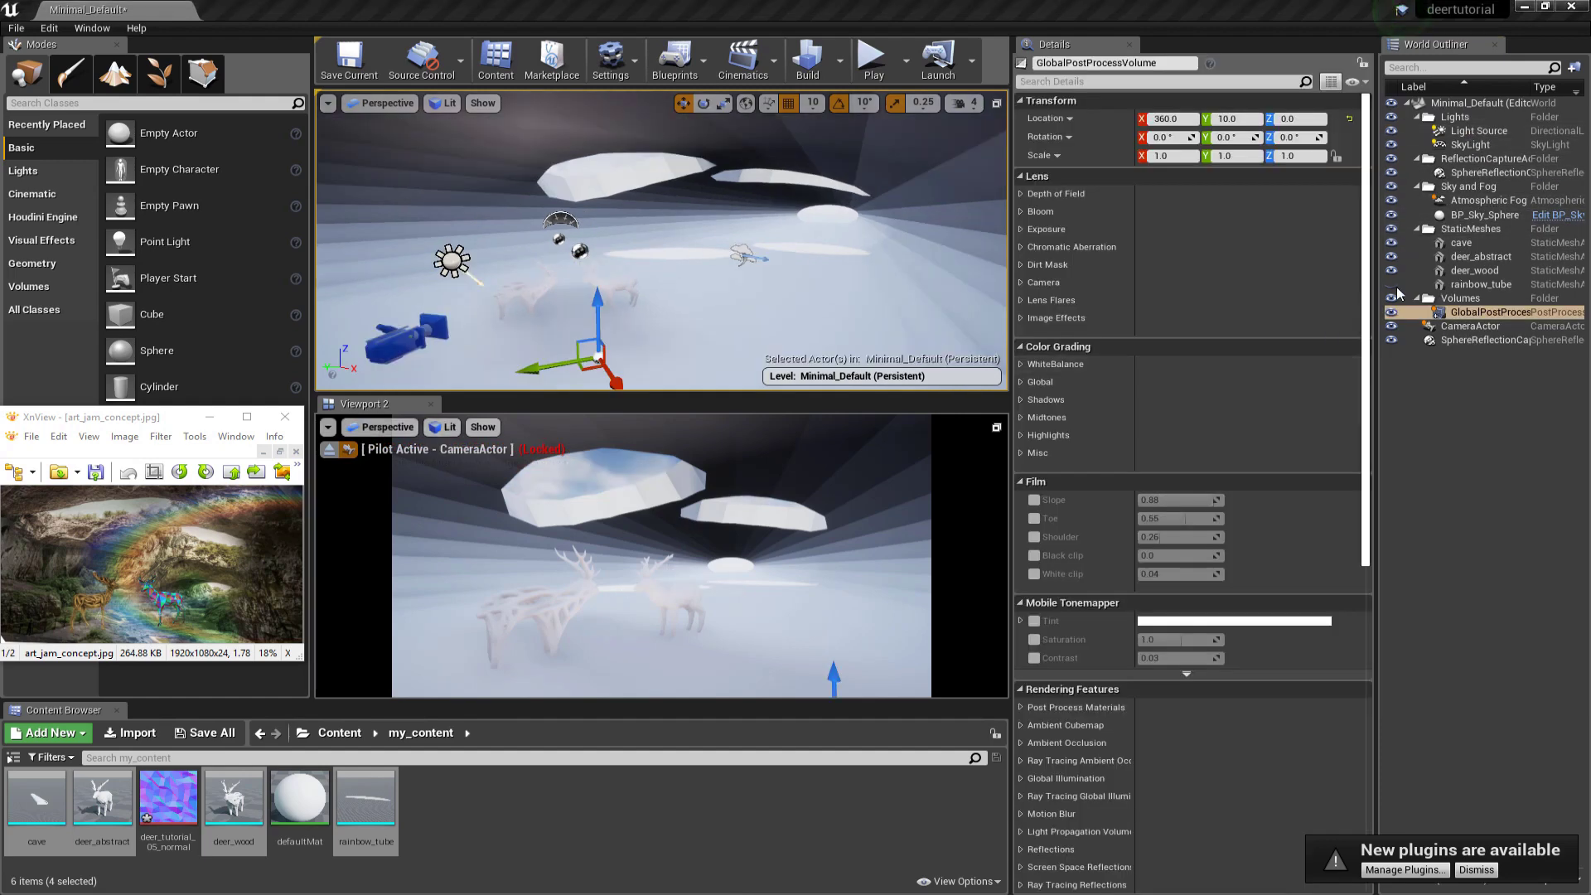
{"action": "left_click", "coordinate": [450, 259]}
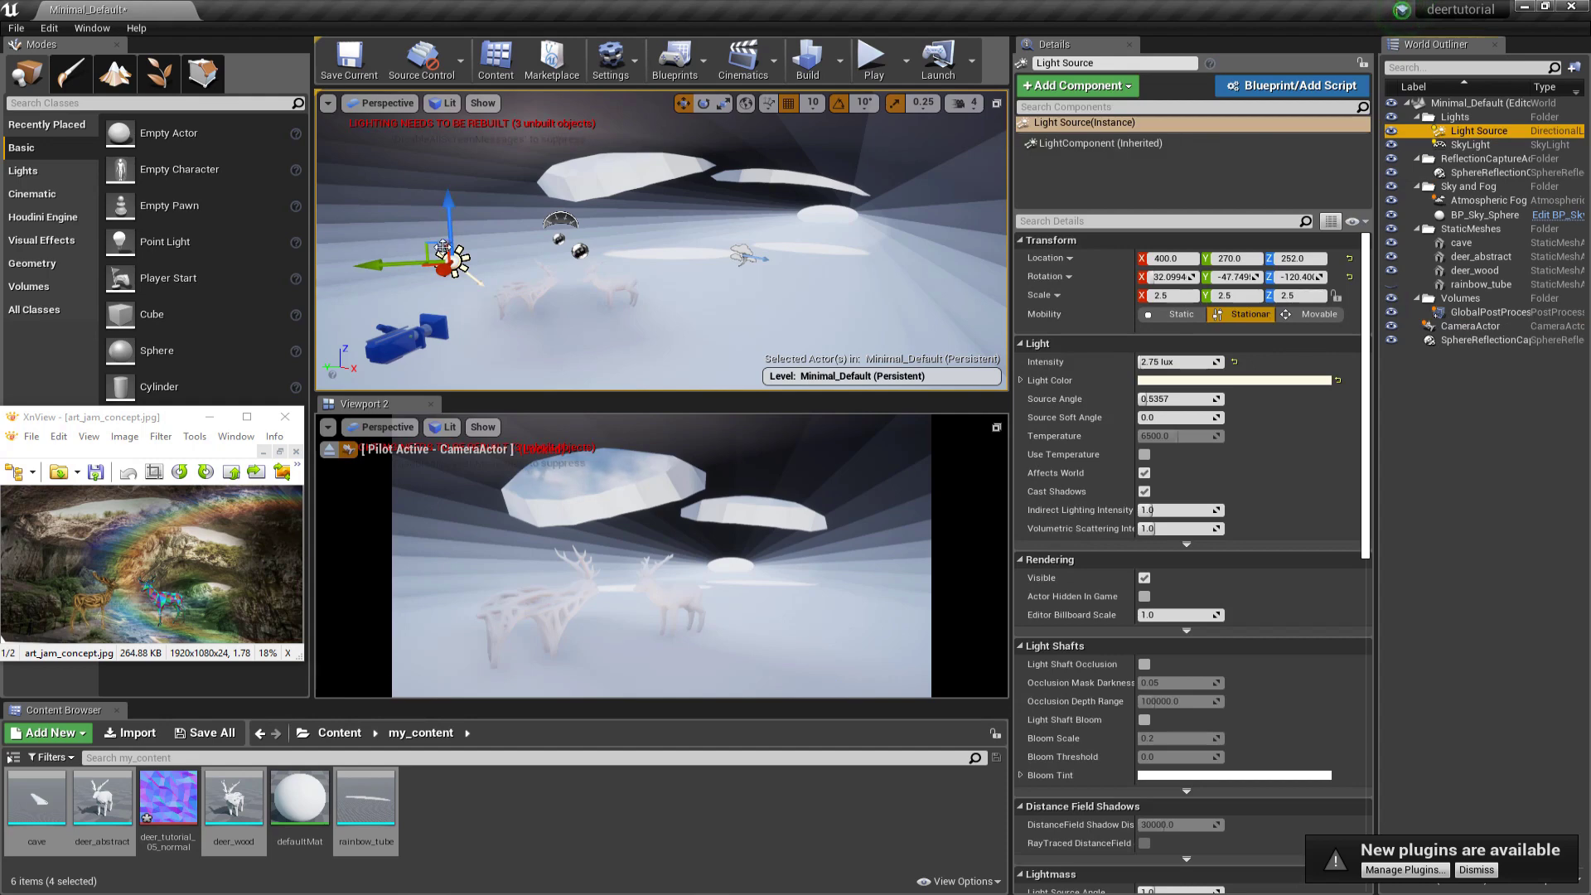
{"action": "right_click_drag", "start_coordinate": [532, 284], "coordinate": [495, 287]}
{"action": "key", "text": "e"}
{"action": "left_click_drag", "start_coordinate": [504, 224], "coordinate": [504, 195]}
{"action": "left_click_drag", "start_coordinate": [557, 266], "coordinate": [499, 199]}
{"action": "left_click_drag", "start_coordinate": [504, 263], "coordinate": [487, 265]}
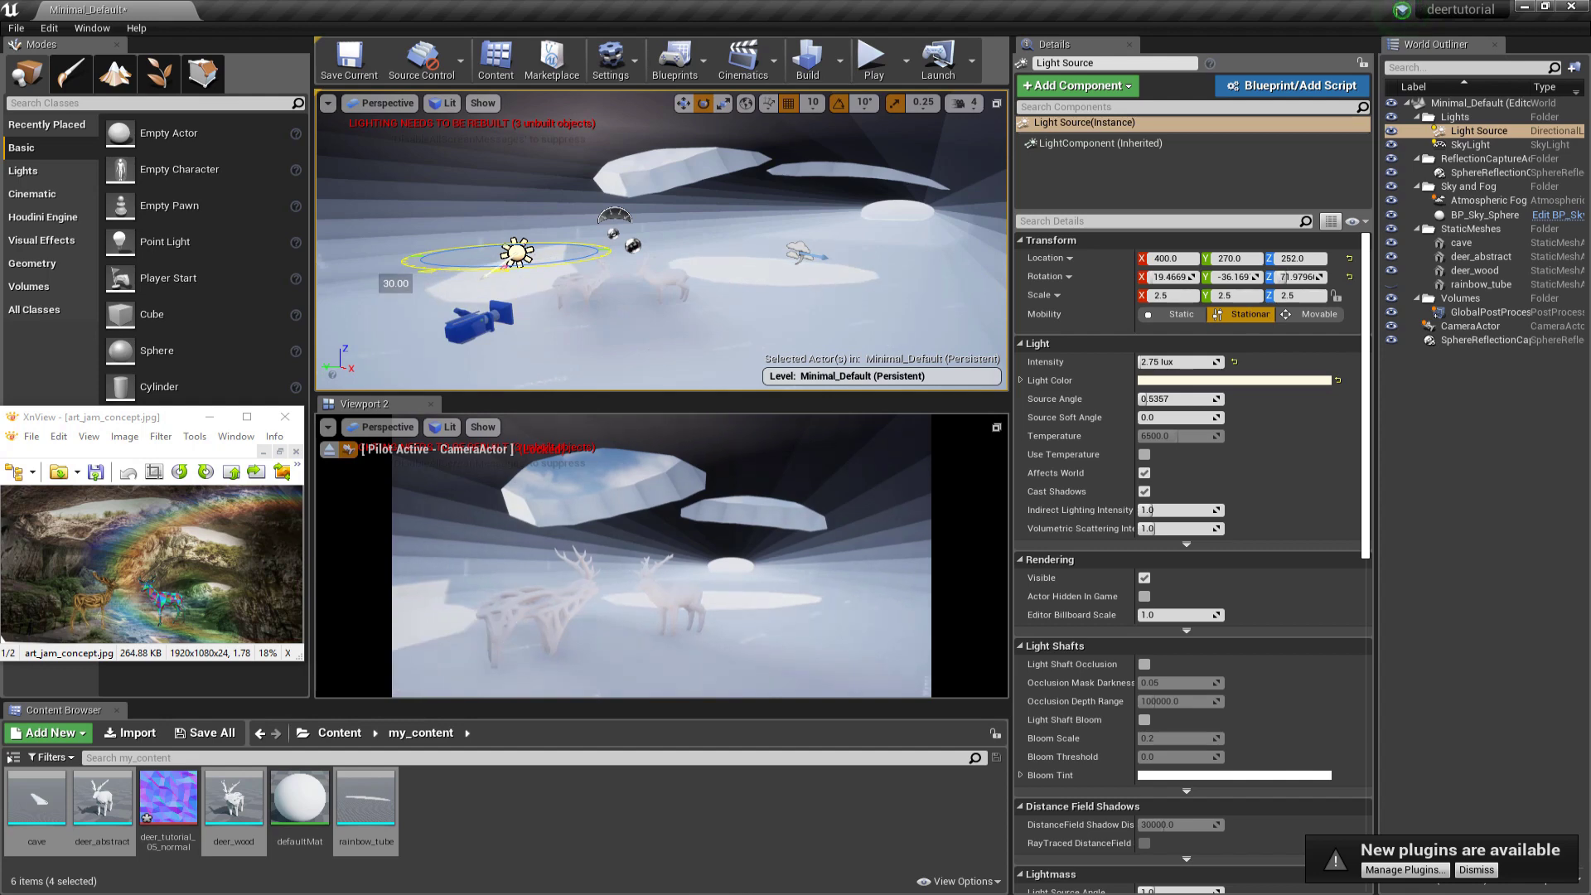
Step: Switch the gizmo to local coordinates and rotate the Light Source to about X 34.8°, Y -22.1°, Z 41.4°
{"action": "left_click", "coordinate": [746, 102]}
{"action": "right_click_drag", "start_coordinate": [494, 267], "coordinate": [462, 259]}
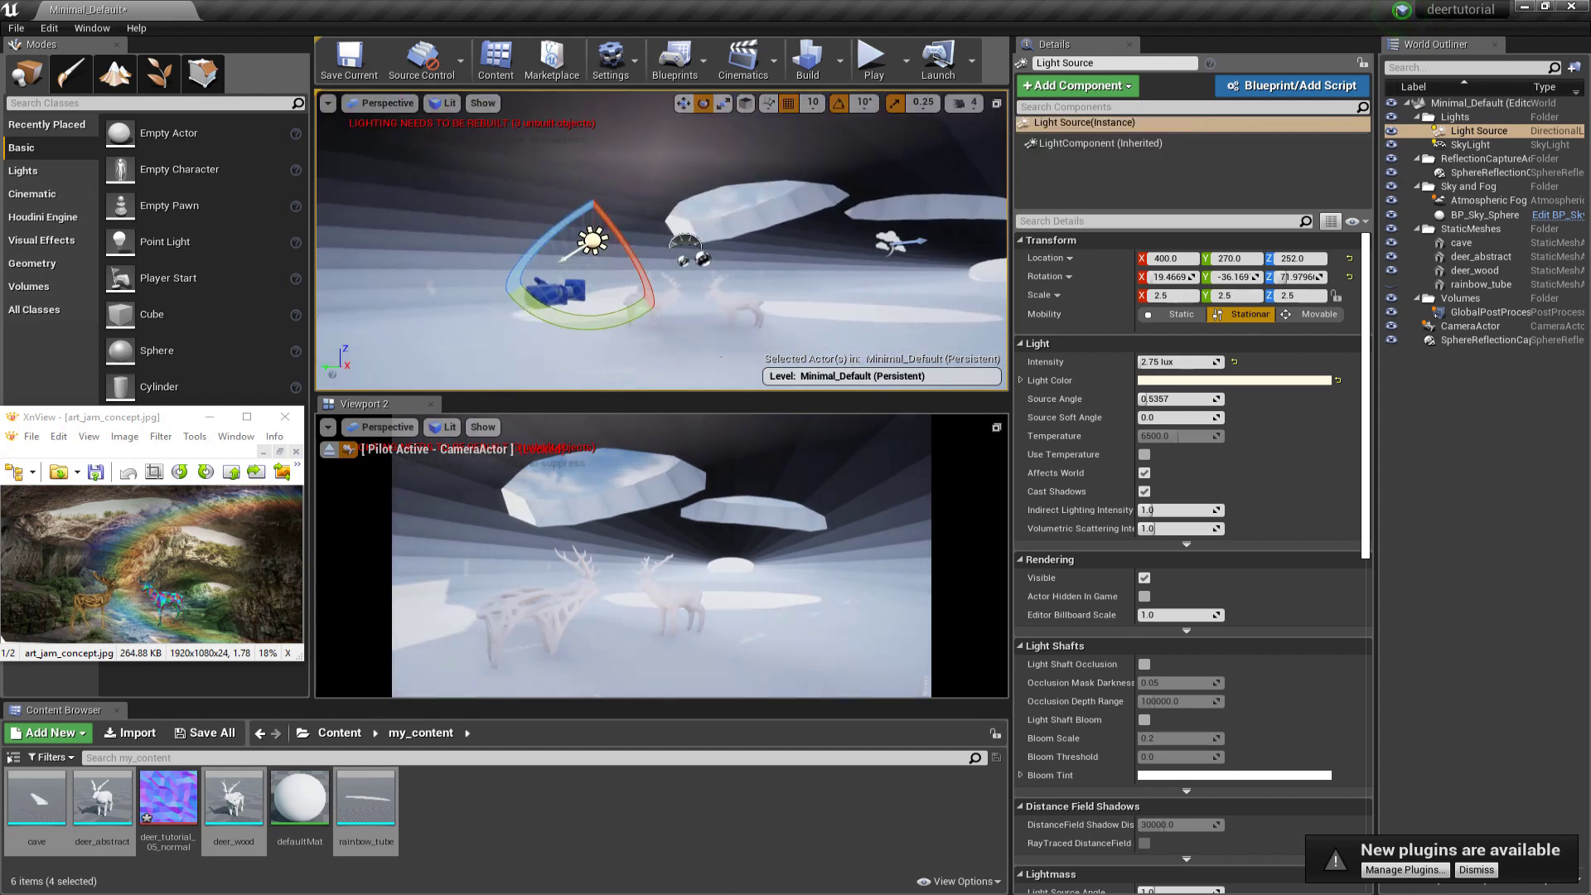
{"action": "mouse_move", "coordinate": [519, 264]}
{"action": "left_mouse_down"}
{"action": "mouse_move", "coordinate": [504, 286]}
{"action": "mouse_move", "coordinate": [522, 273]}
{"action": "left_mouse_up"}
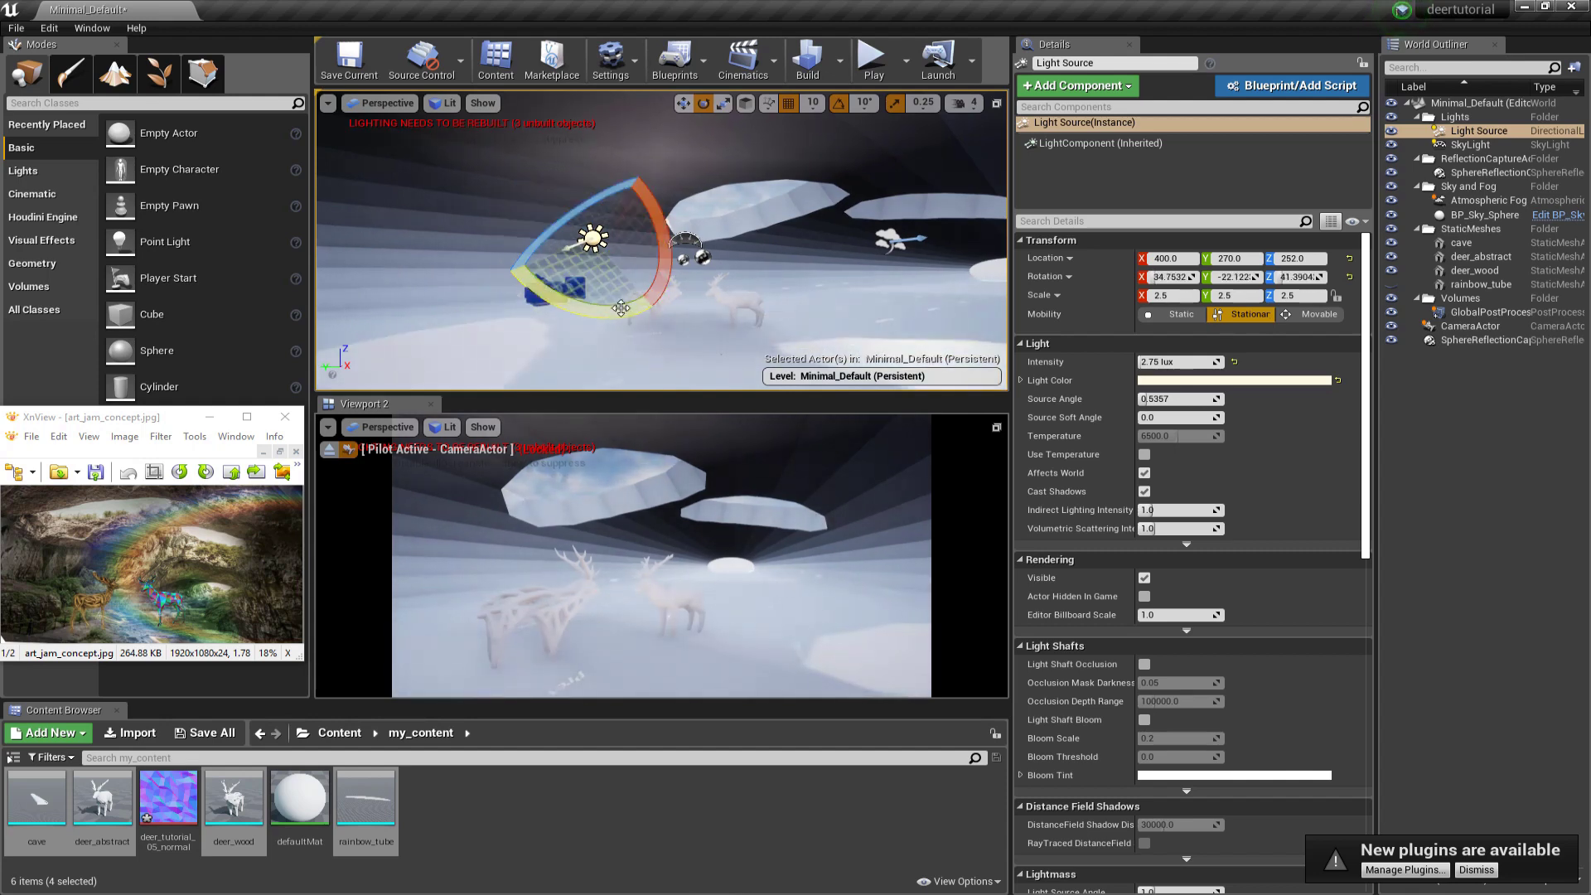
Step: Move the Light Source to about X -964, Y -1634, Z 630, switching the gizmo to world coordinates for the final adjustment
{"action": "key", "text": "w"}
{"action": "left_click_drag", "start_coordinate": [866, 231], "coordinate": [802, 230]}
{"action": "right_click_drag", "start_coordinate": [714, 218], "coordinate": [680, 206]}
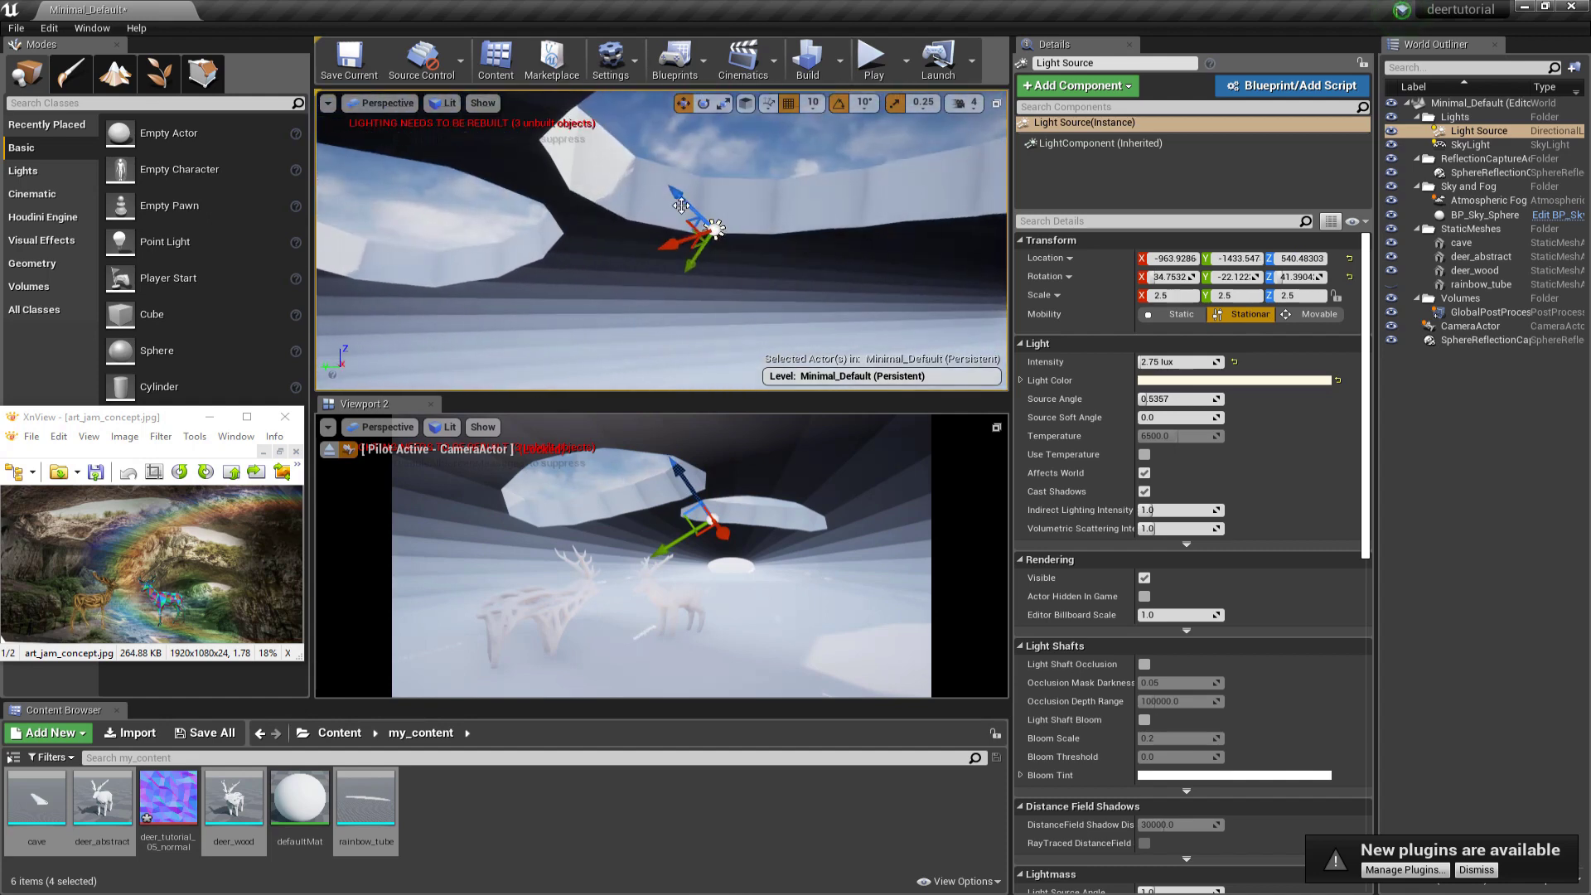
{"action": "left_click", "coordinate": [746, 103]}
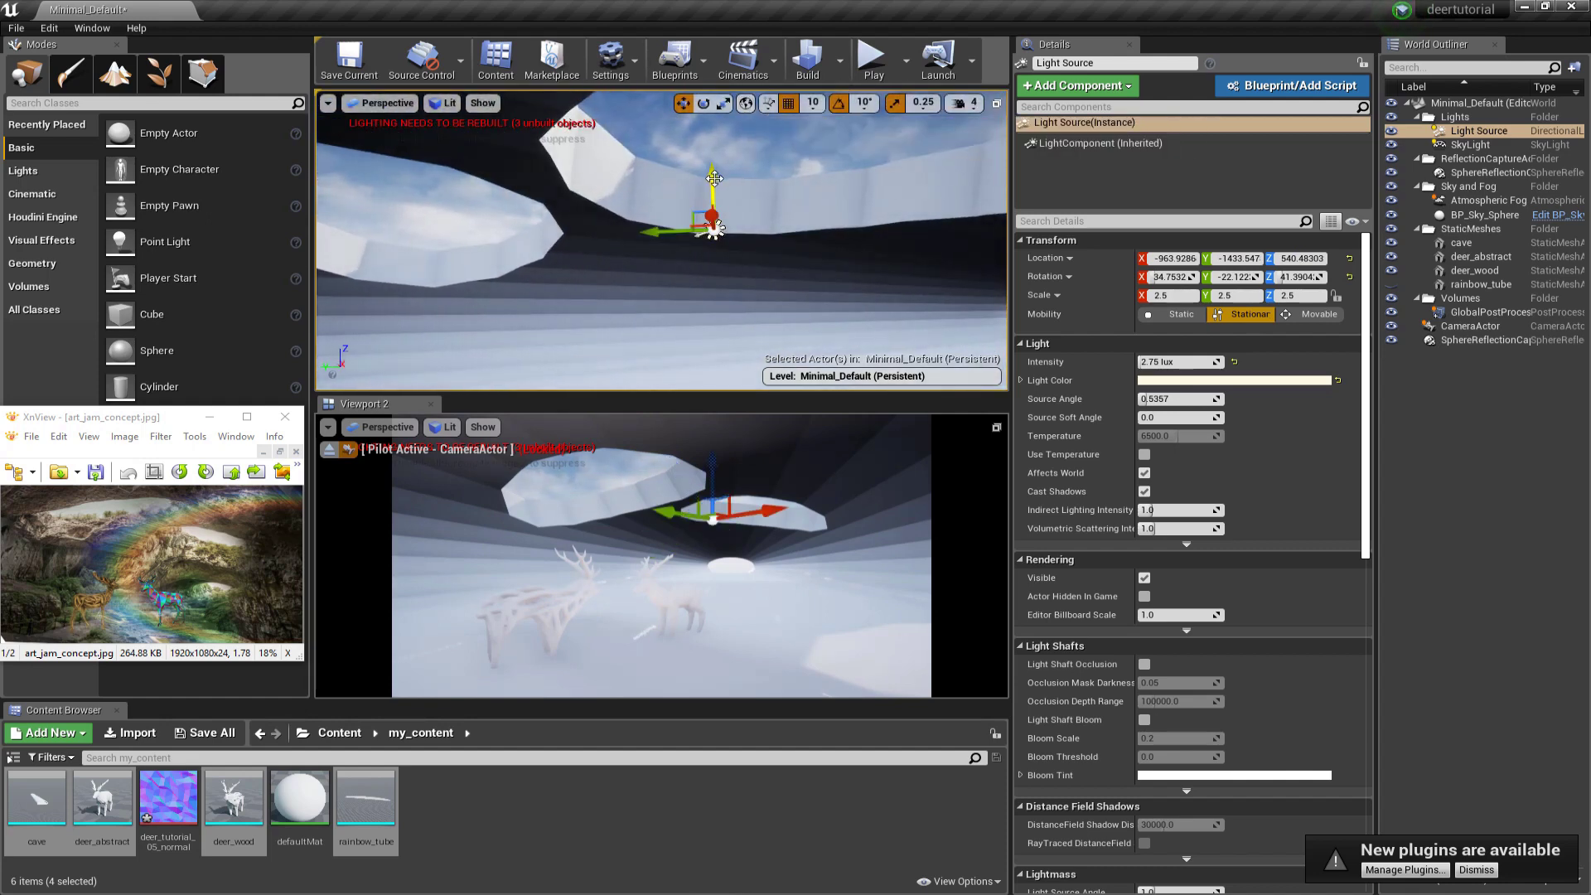
{"action": "left_click_drag", "start_coordinate": [649, 235], "coordinate": [648, 204]}
{"action": "right_click_drag", "start_coordinate": [648, 204], "coordinate": [688, 299]}
{"action": "right_click", "coordinate": [687, 298]}
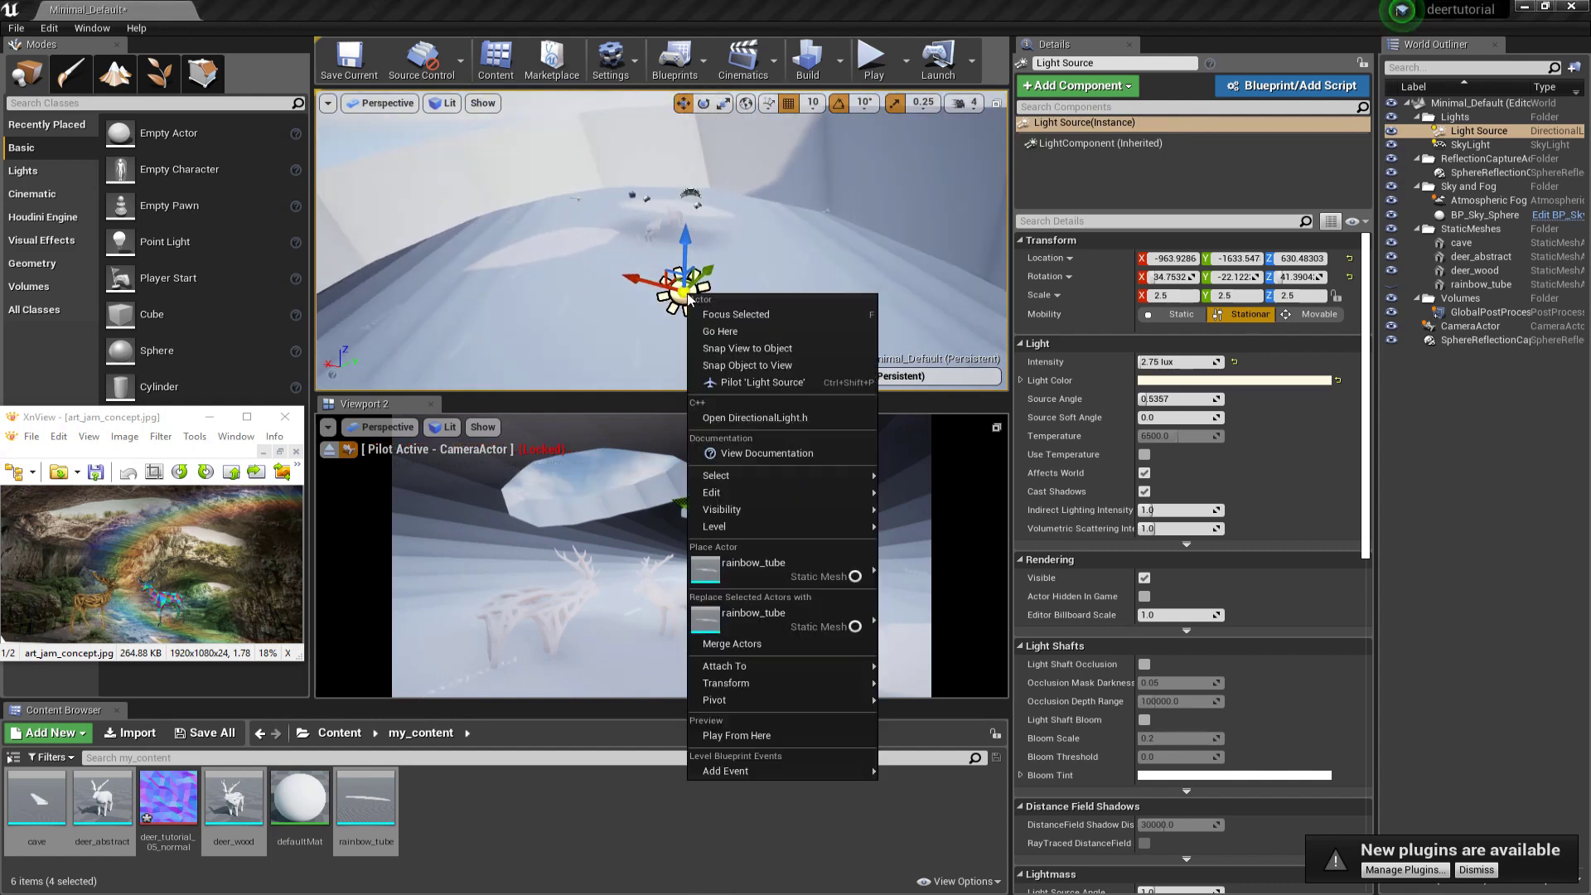
Step: Pilot the Light Source to about X -830, Y -1625, Z 579, make it Movable and aim it at about Y -21.6°, Z 68.4°
{"action": "left_click", "coordinate": [736, 384]}
{"action": "right_click_drag", "start_coordinate": [676, 241], "coordinate": [998, 239]}
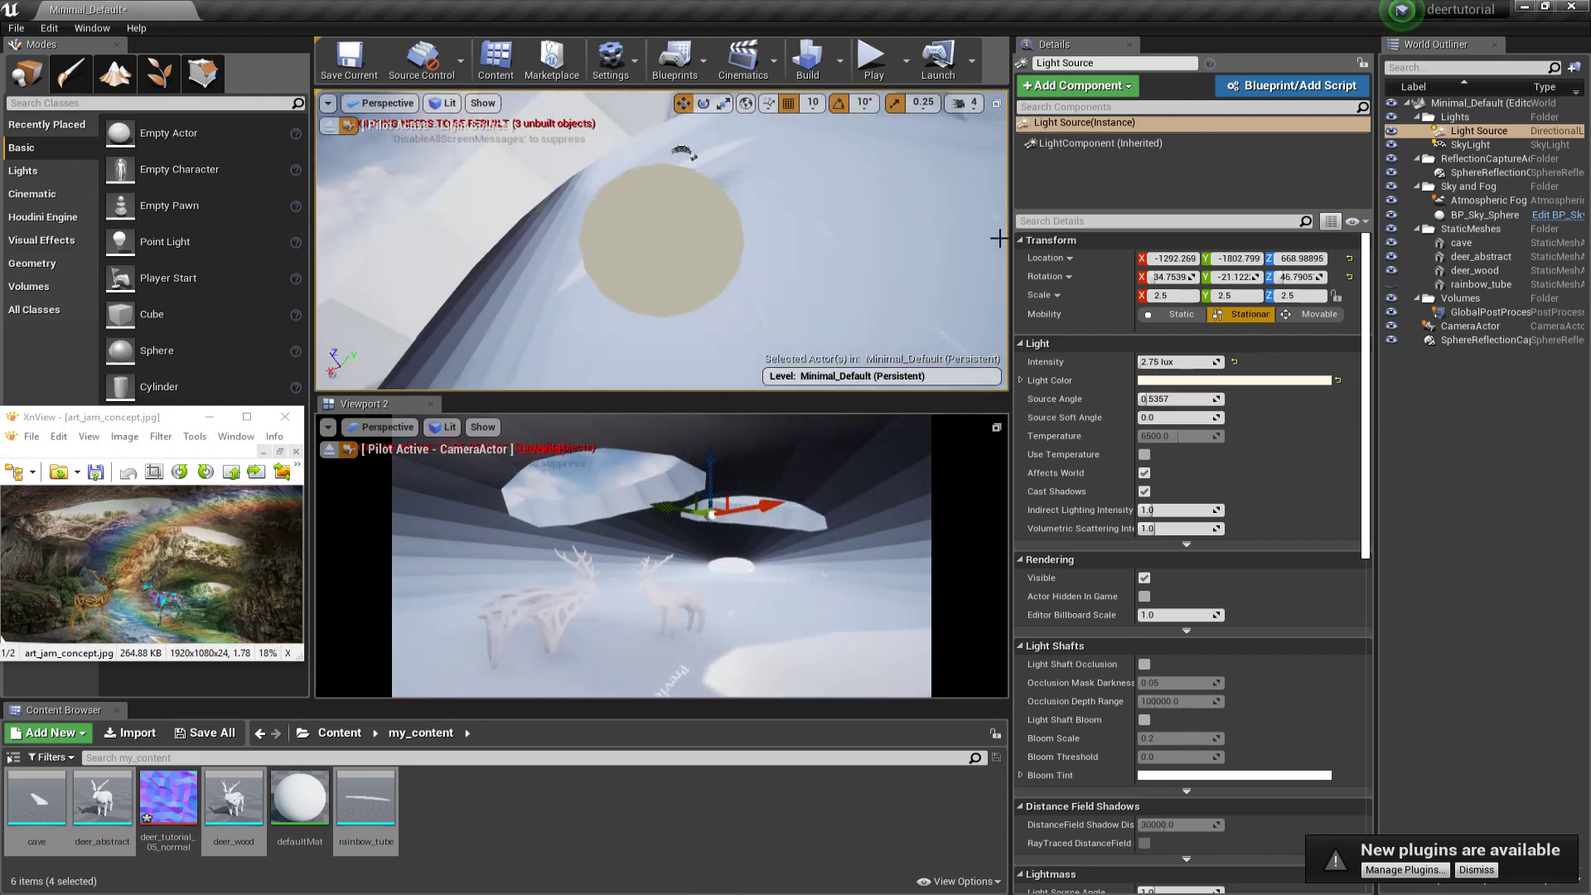
{"action": "left_click", "coordinate": [1349, 277]}
{"action": "right_click_drag", "start_coordinate": [828, 248], "coordinate": [984, 209]}
{"action": "right_click_drag", "start_coordinate": [661, 241], "coordinate": [718, 224]}
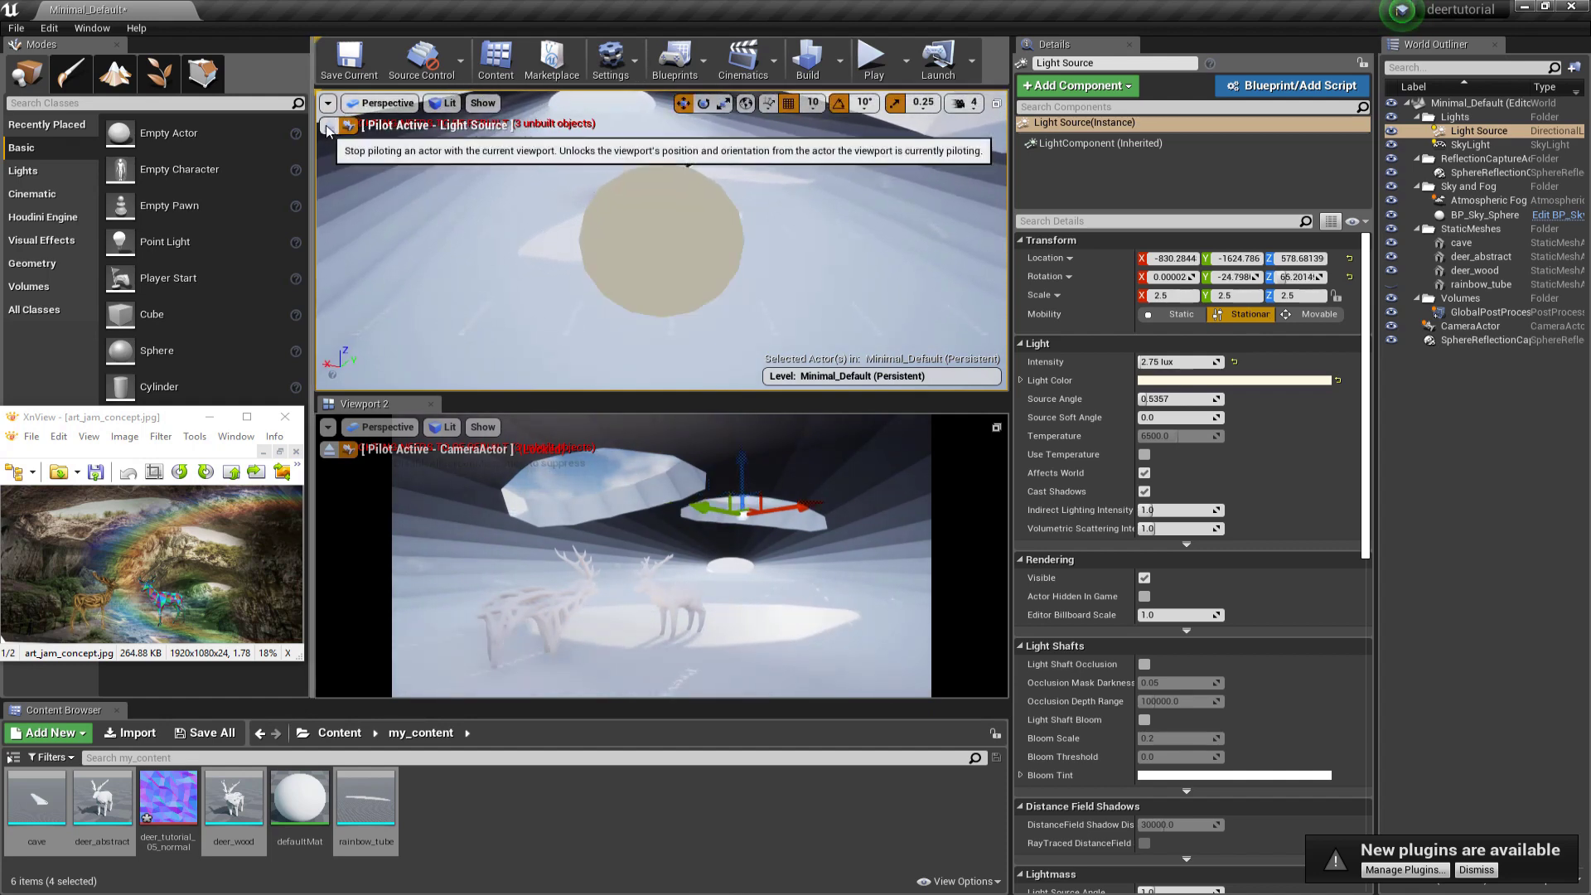
{"action": "left_click", "coordinate": [1314, 315]}
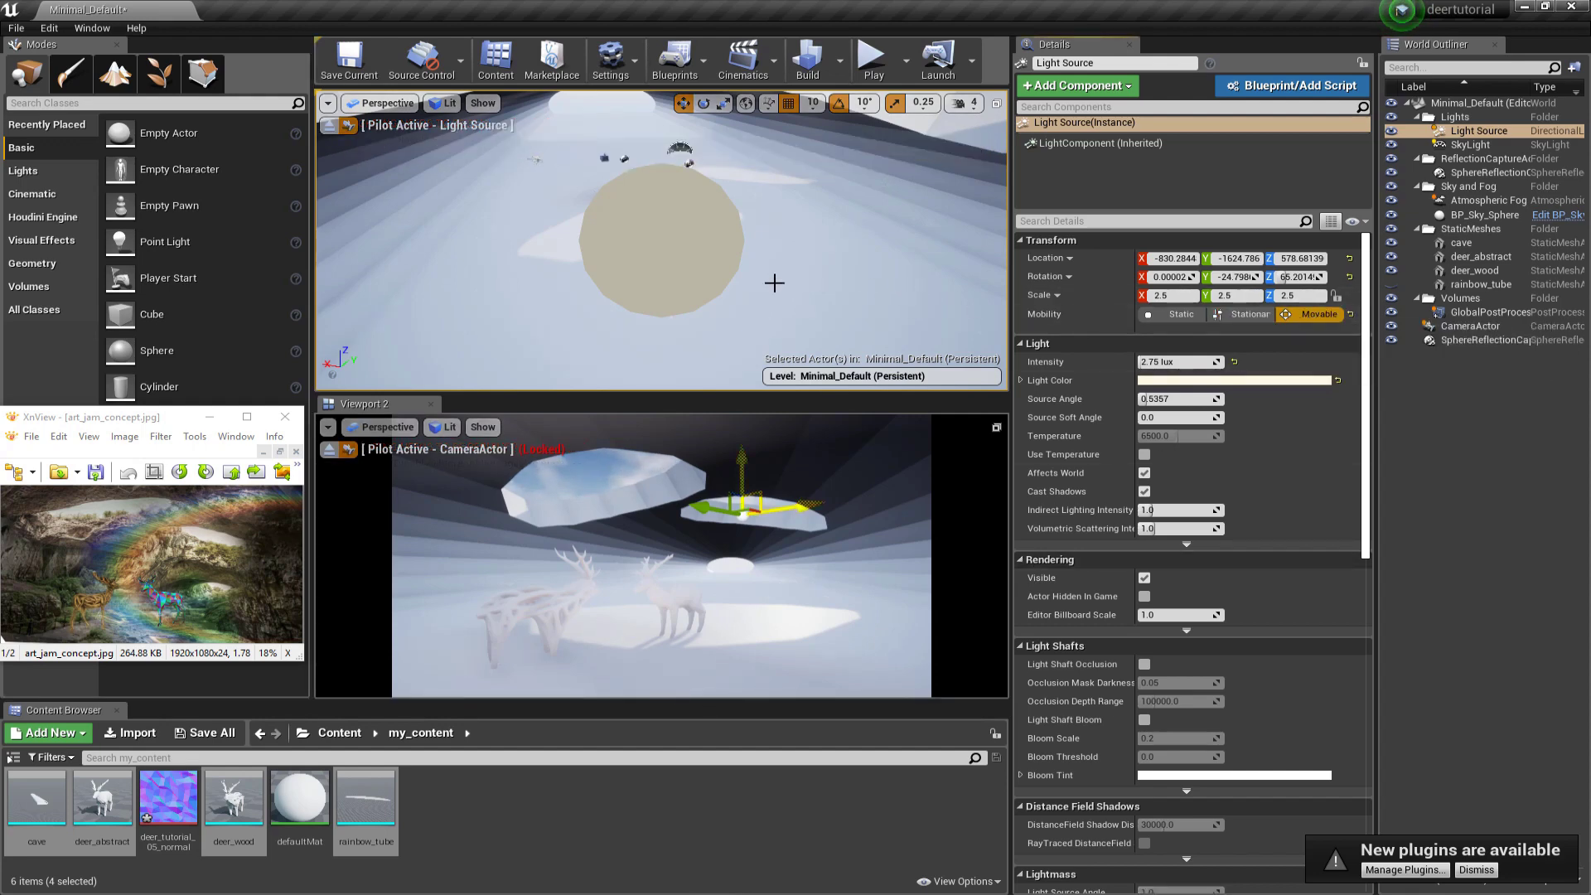
{"action": "right_click_drag", "start_coordinate": [774, 283], "coordinate": [667, 241]}
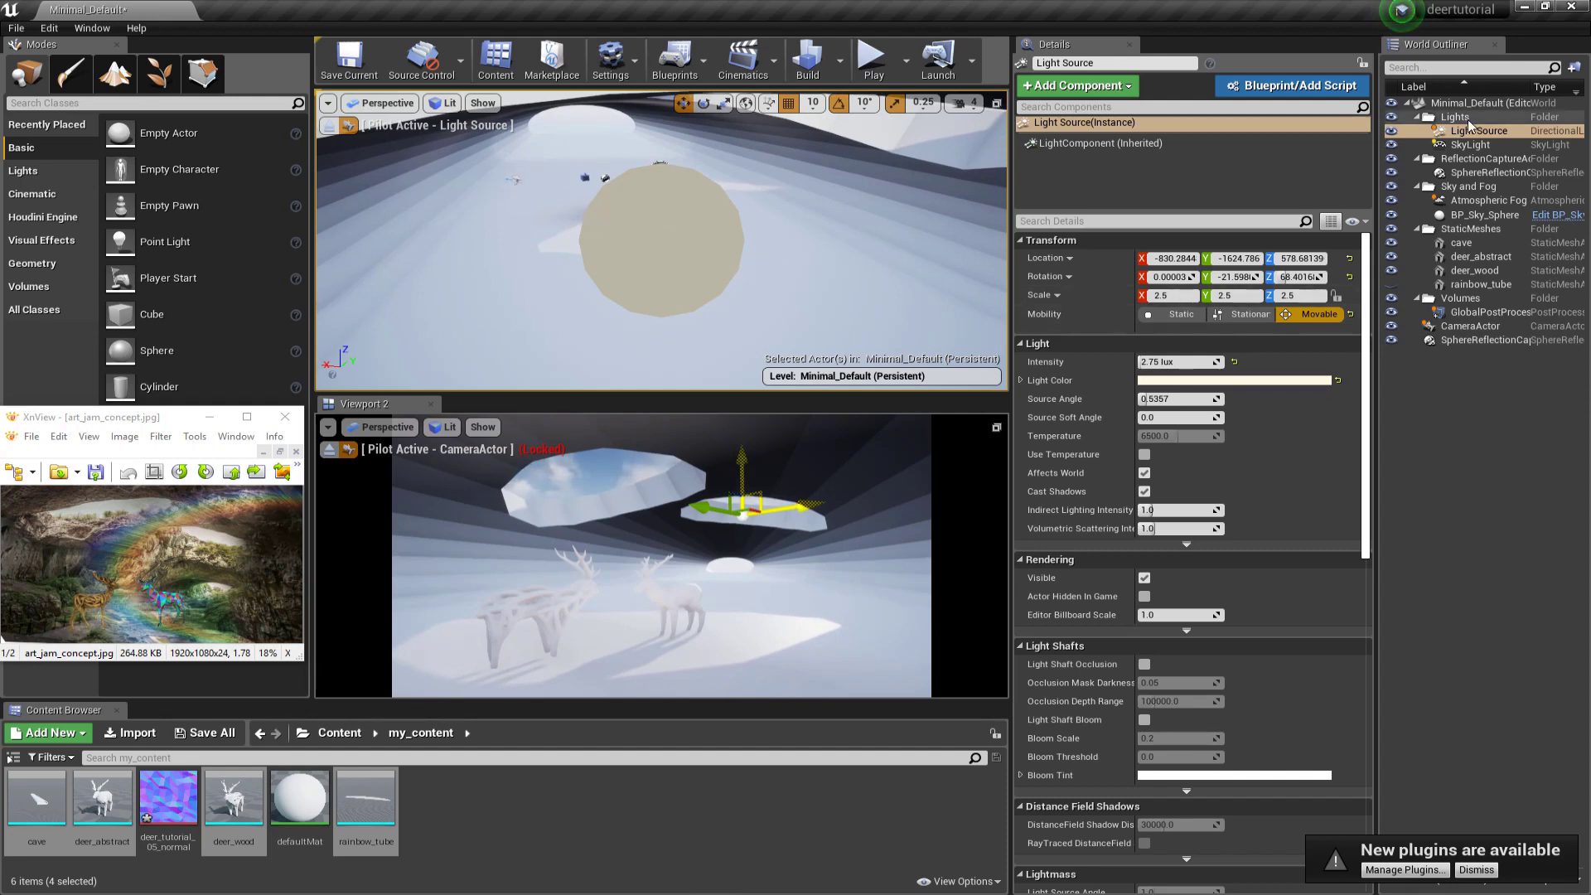
Step: Try a different Light Source intensity and reset it to the default 10 lux
{"action": "left_click", "coordinate": [1459, 149]}
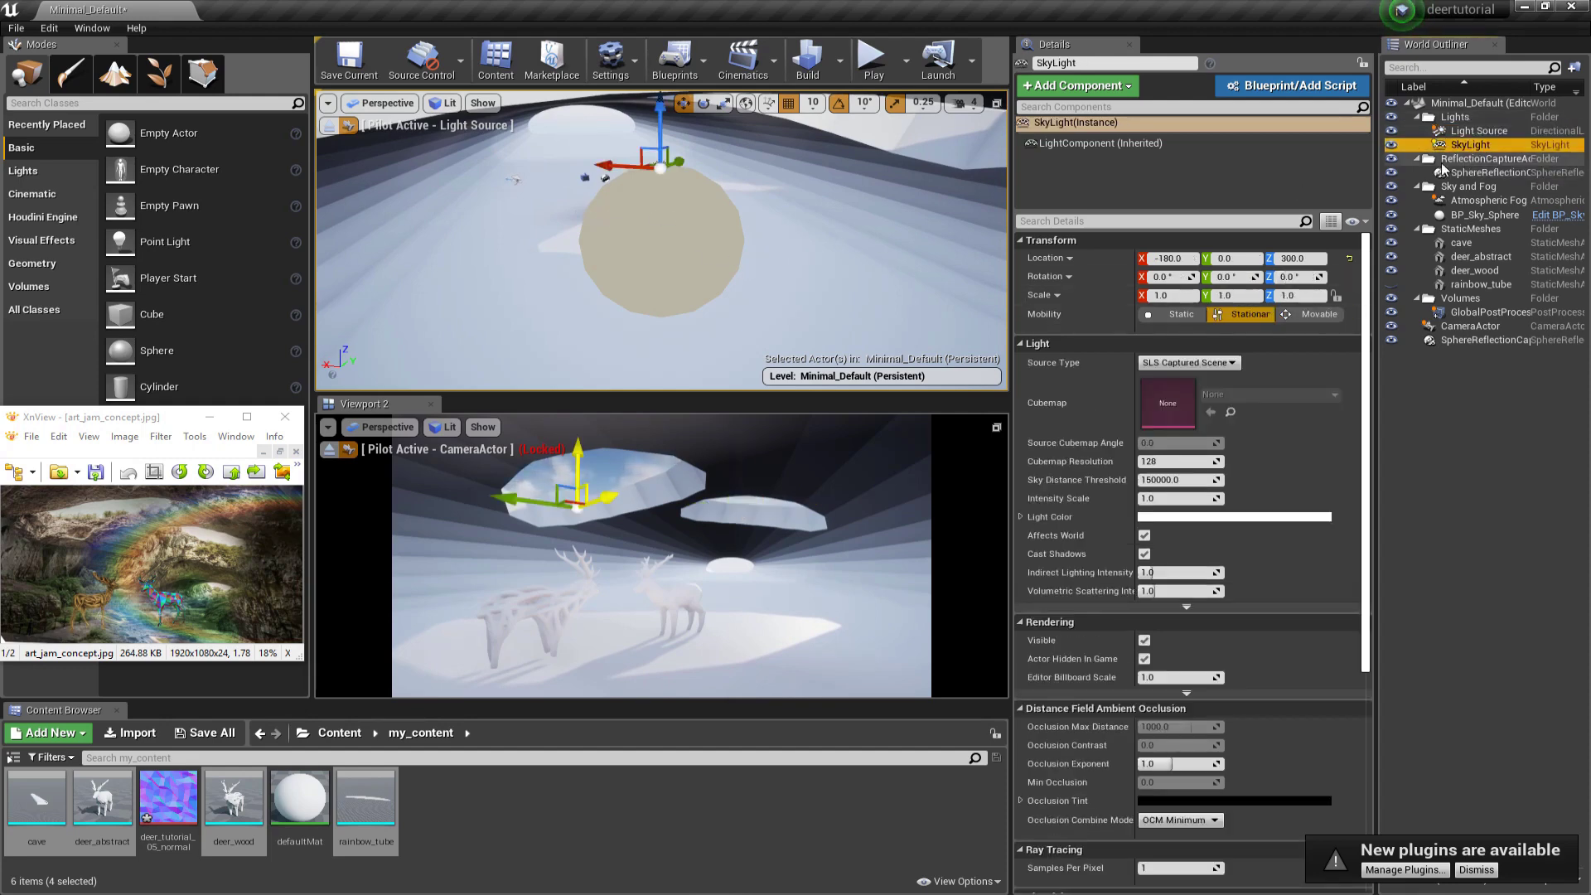
{"action": "left_click", "coordinate": [1478, 131]}
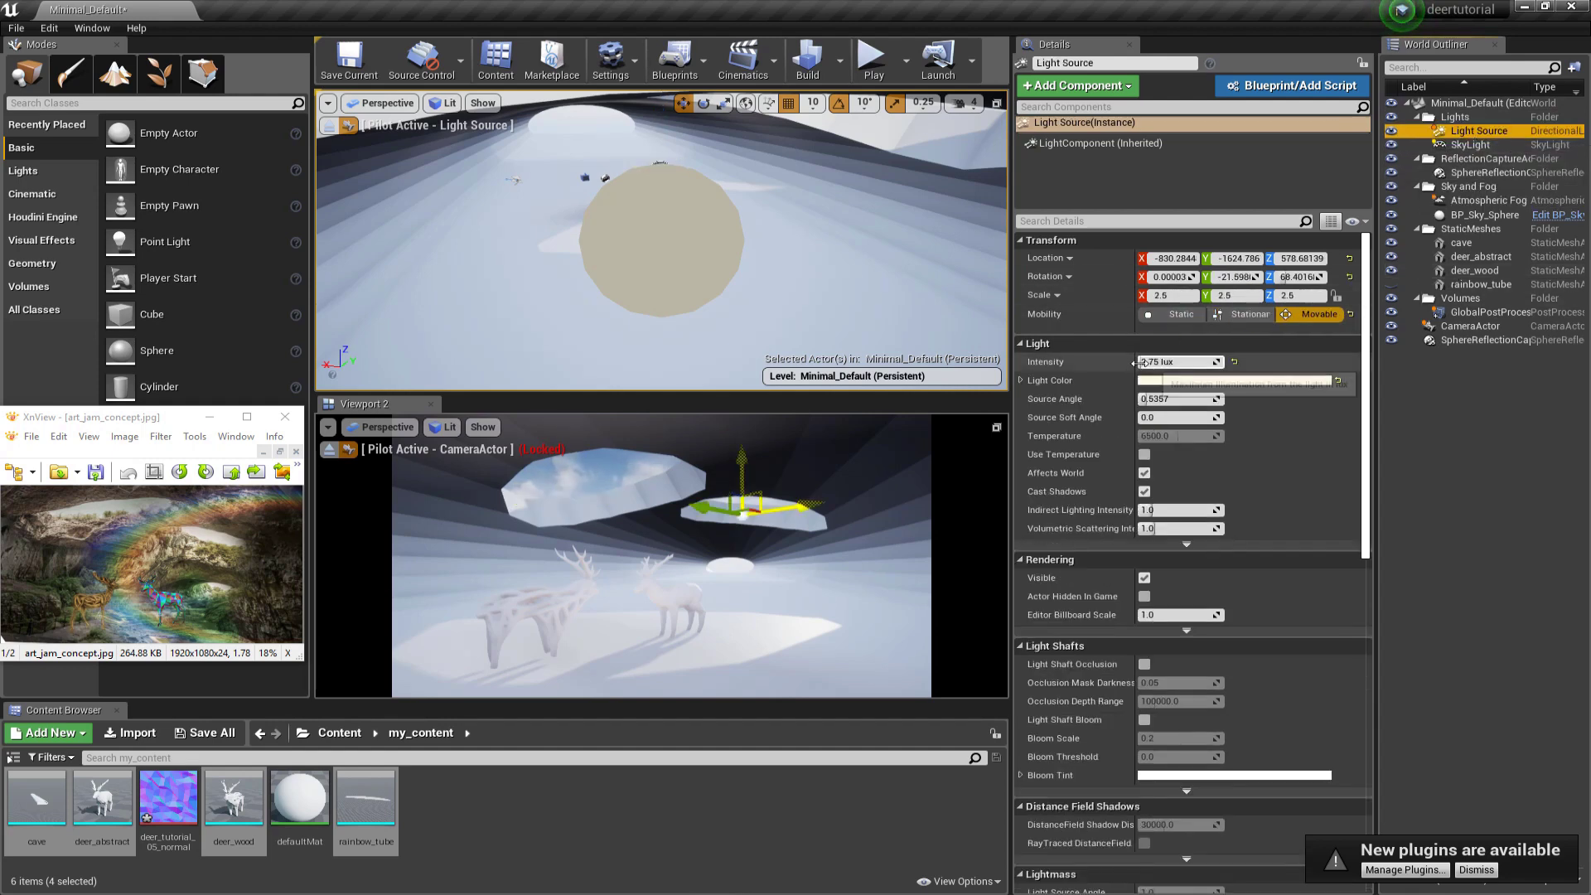
{"action": "left_click_drag", "start_coordinate": [1144, 362], "coordinate": [1209, 348]}
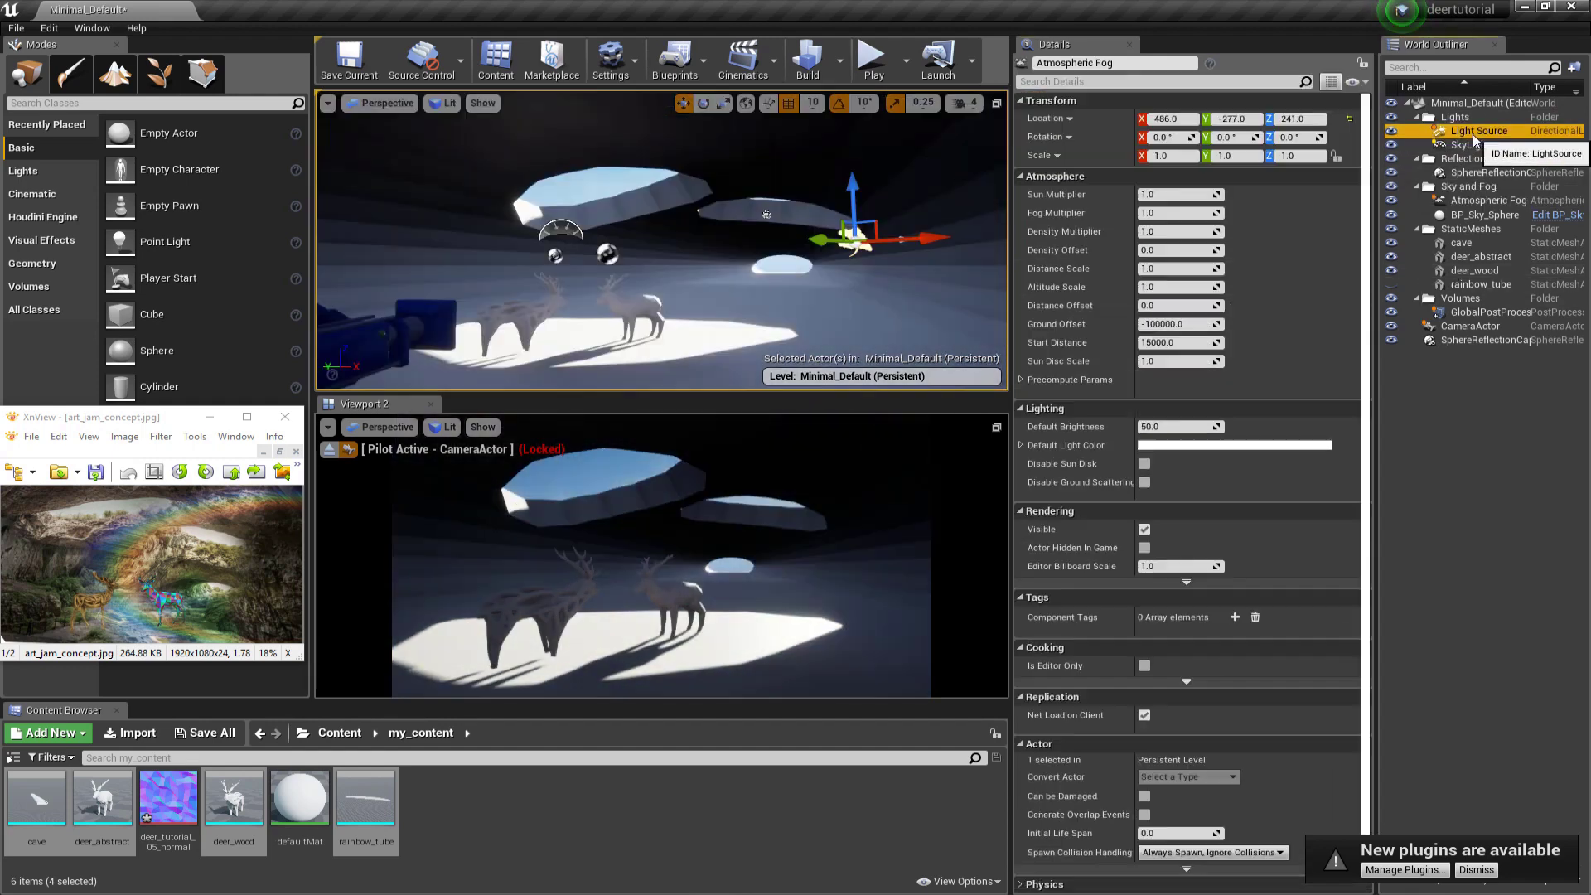
{"action": "left_click", "coordinate": [1234, 362]}
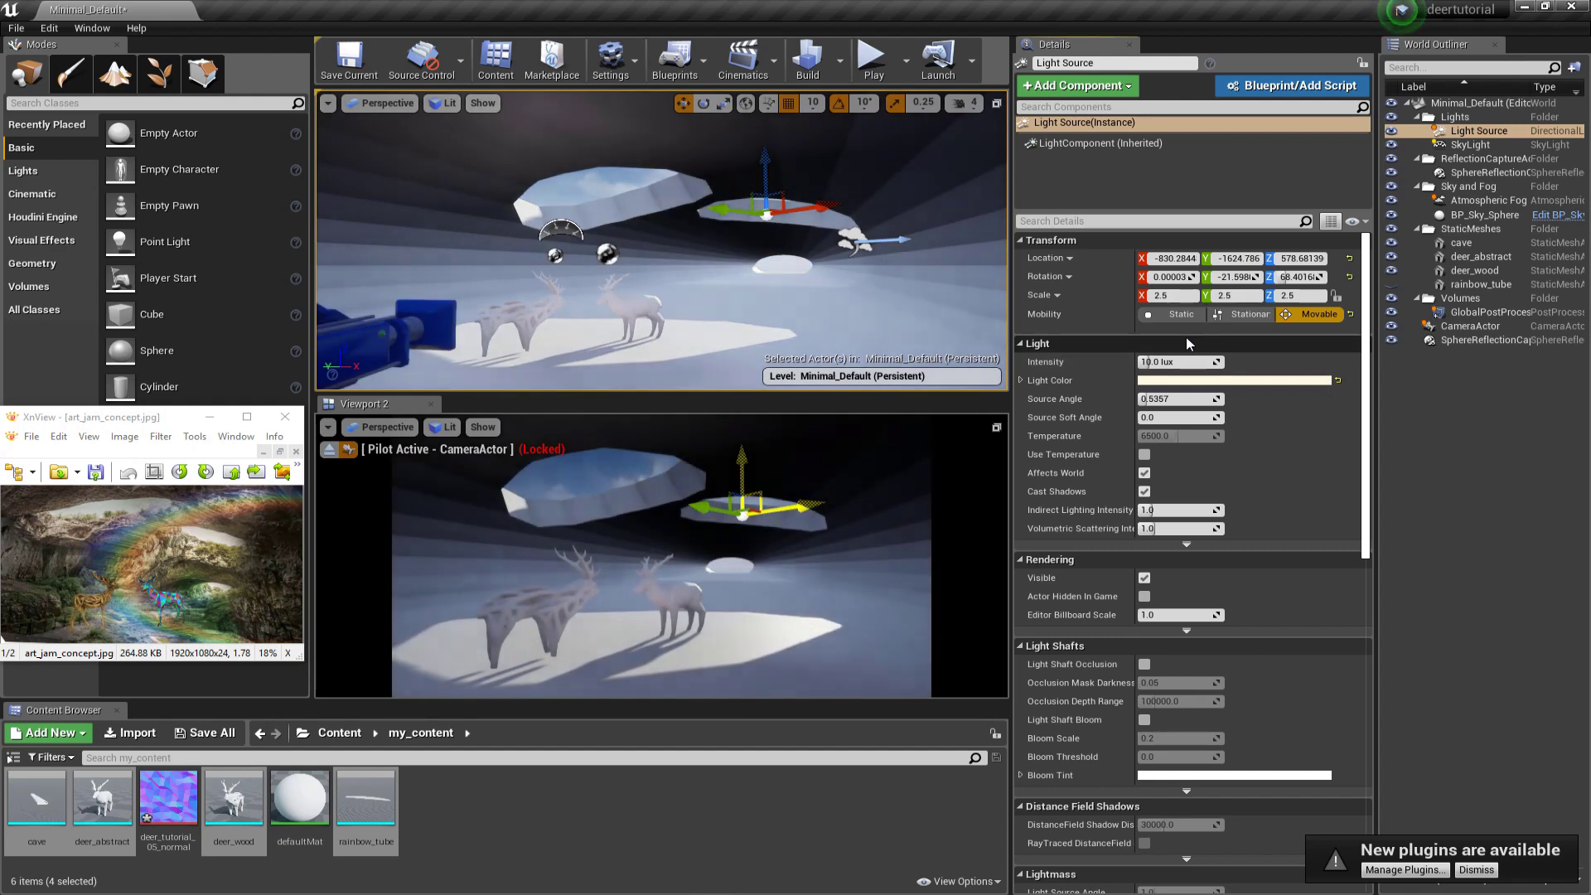
Step: Set both the Min EV100 and Max EV100 exposure values of the GlobalPostProcessVolume to 0
{"action": "left_click", "coordinate": [1489, 311]}
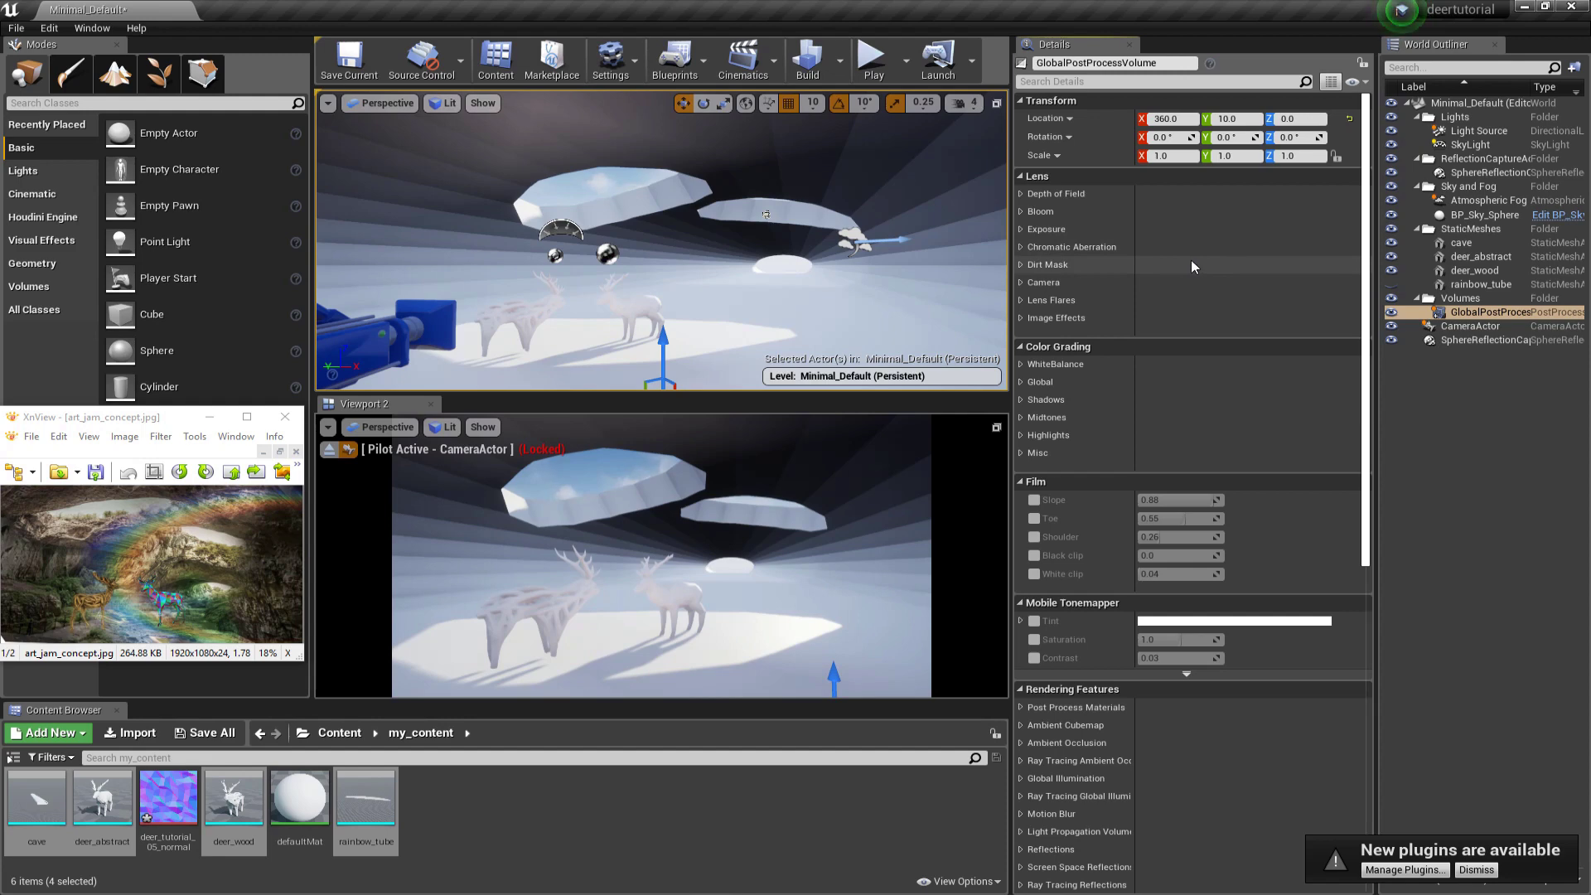
{"action": "left_click", "coordinate": [1020, 230]}
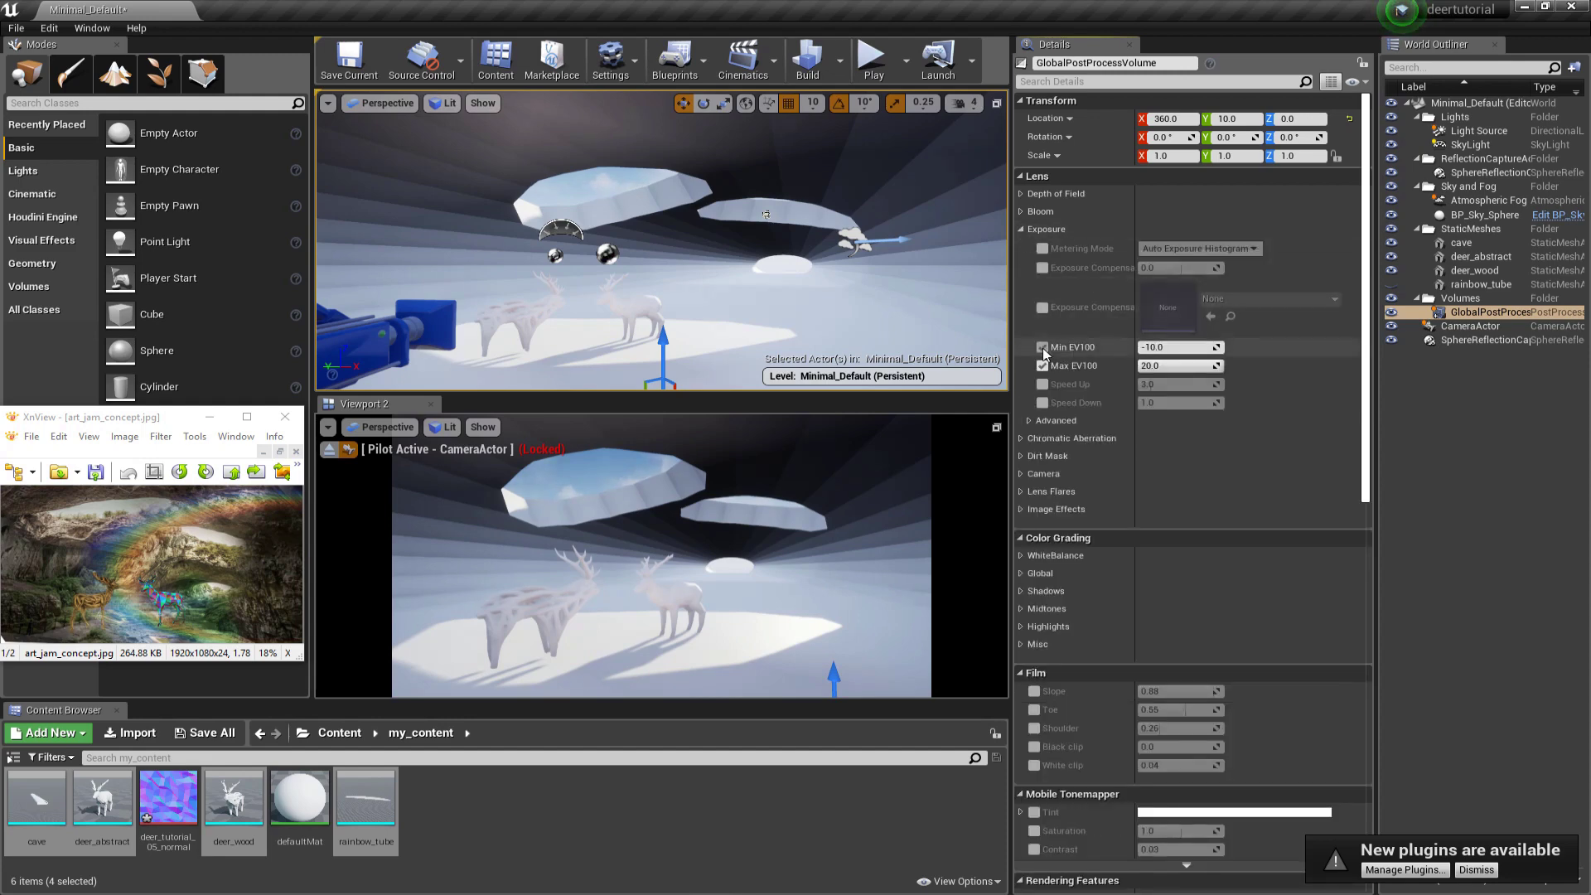
{"action": "type", "text": "0"}
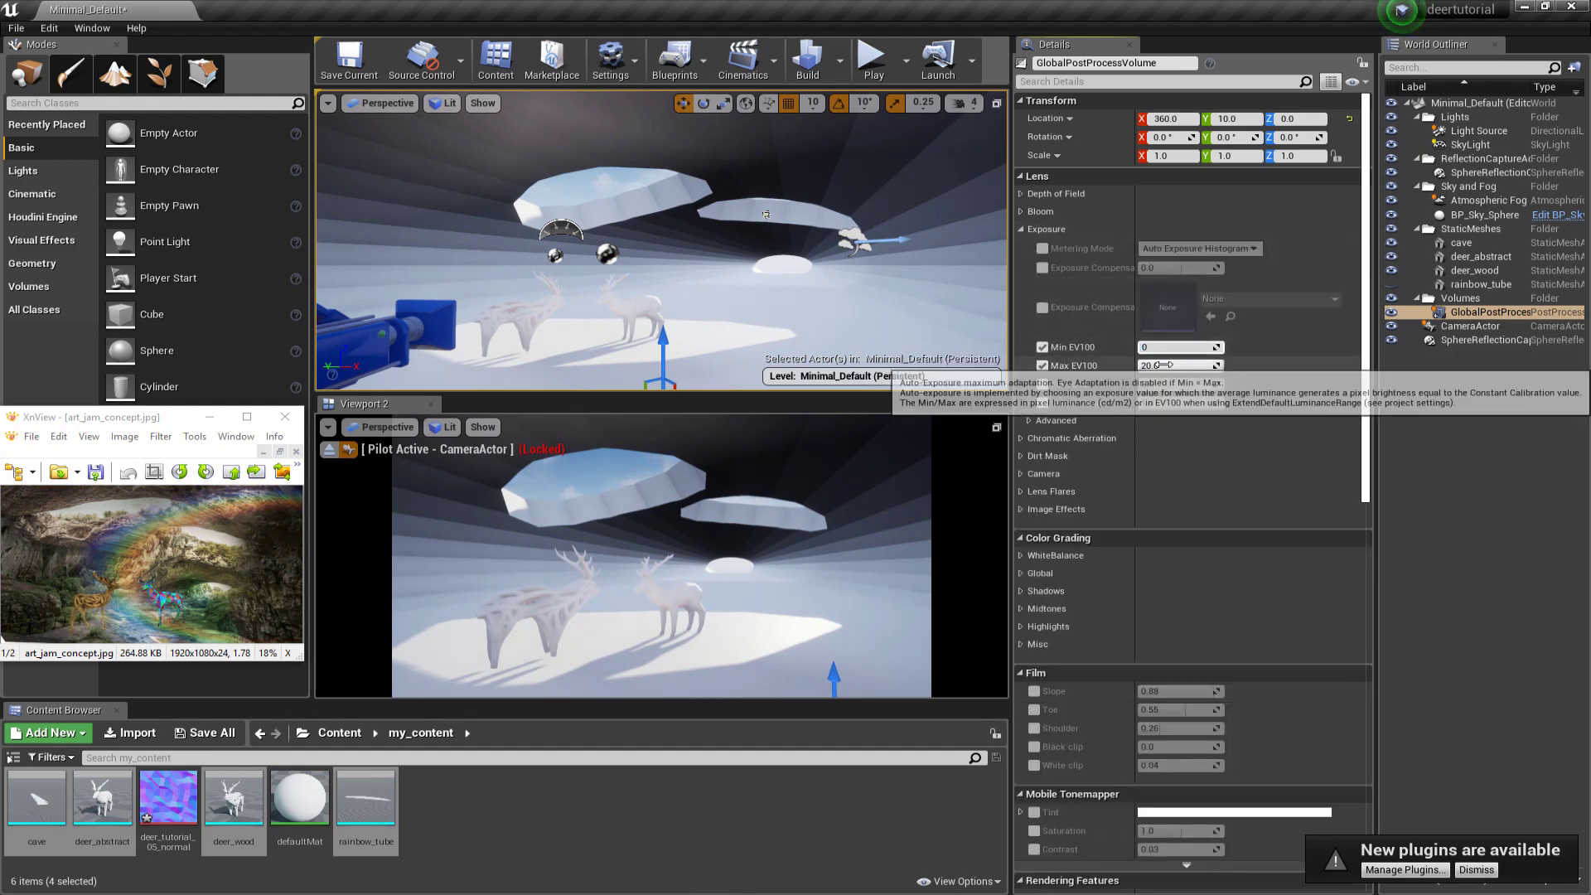
{"action": "left_click", "coordinate": [1170, 364]}
{"action": "type", "text": "0"}
{"action": "key", "text": "Return"}
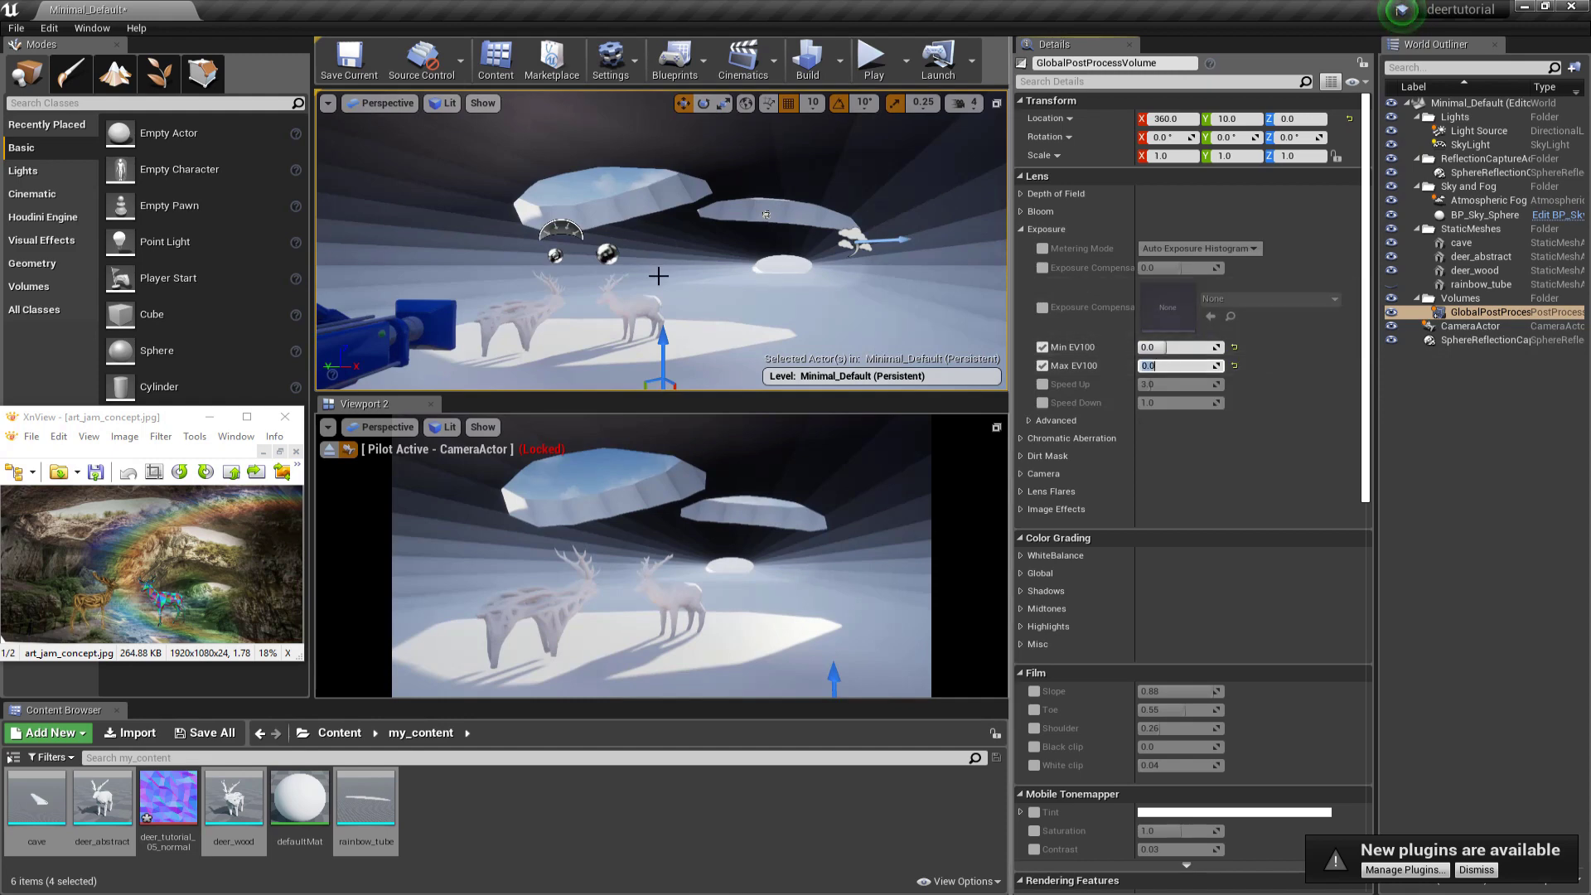
Step: Try a Light Source intensity of 150 lux and restore the default value
{"action": "left_click", "coordinate": [1479, 131]}
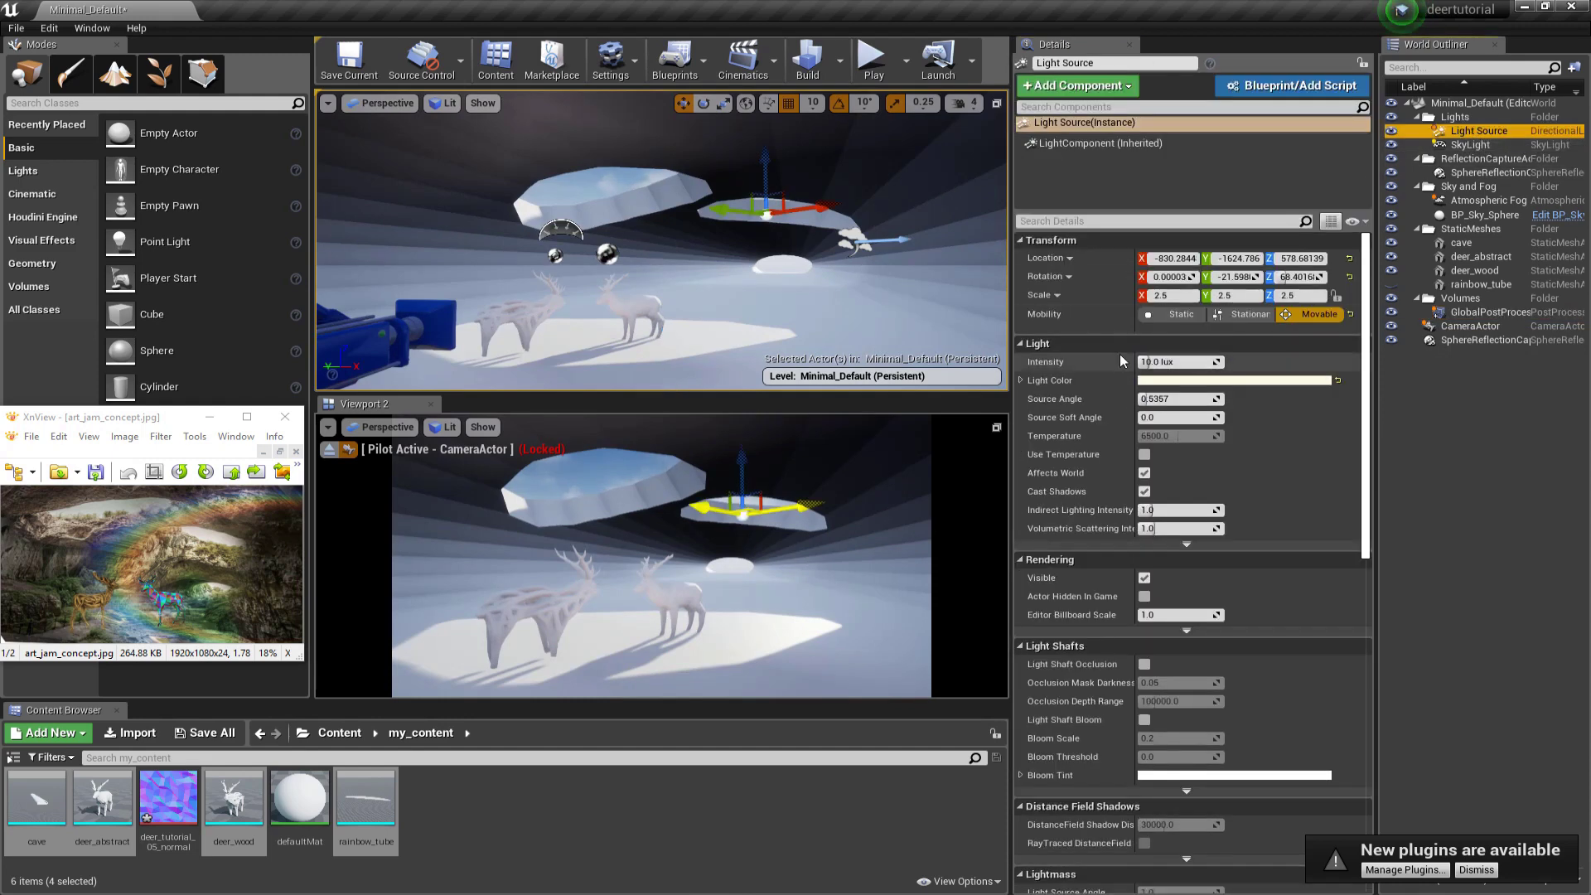
{"action": "left_click_drag", "start_coordinate": [1147, 362], "coordinate": [1221, 362]}
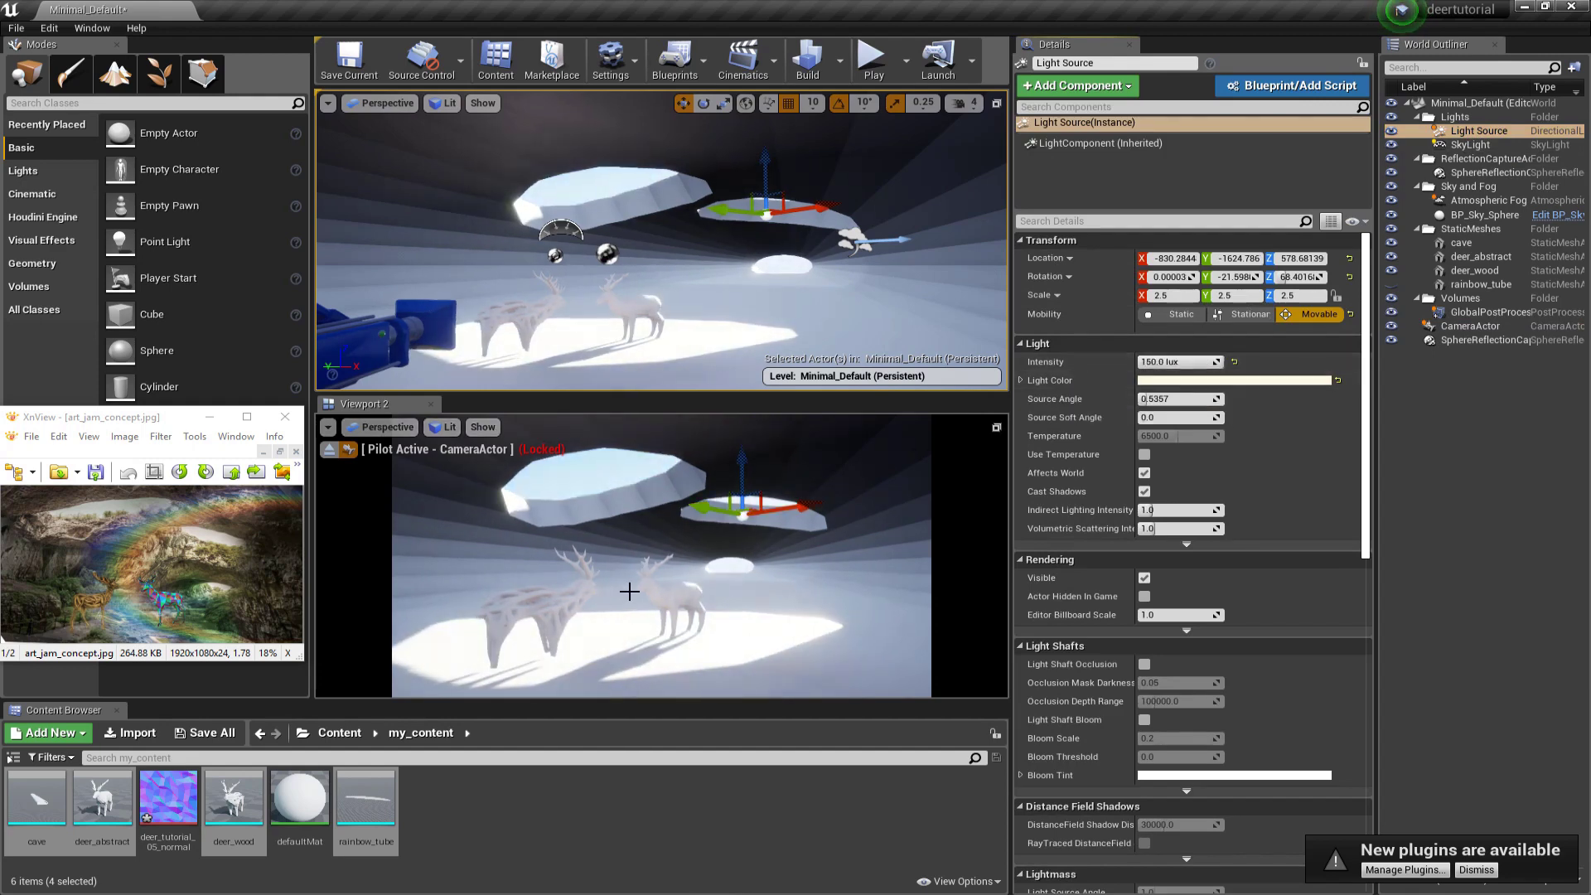
{"action": "left_click", "coordinate": [1234, 362]}
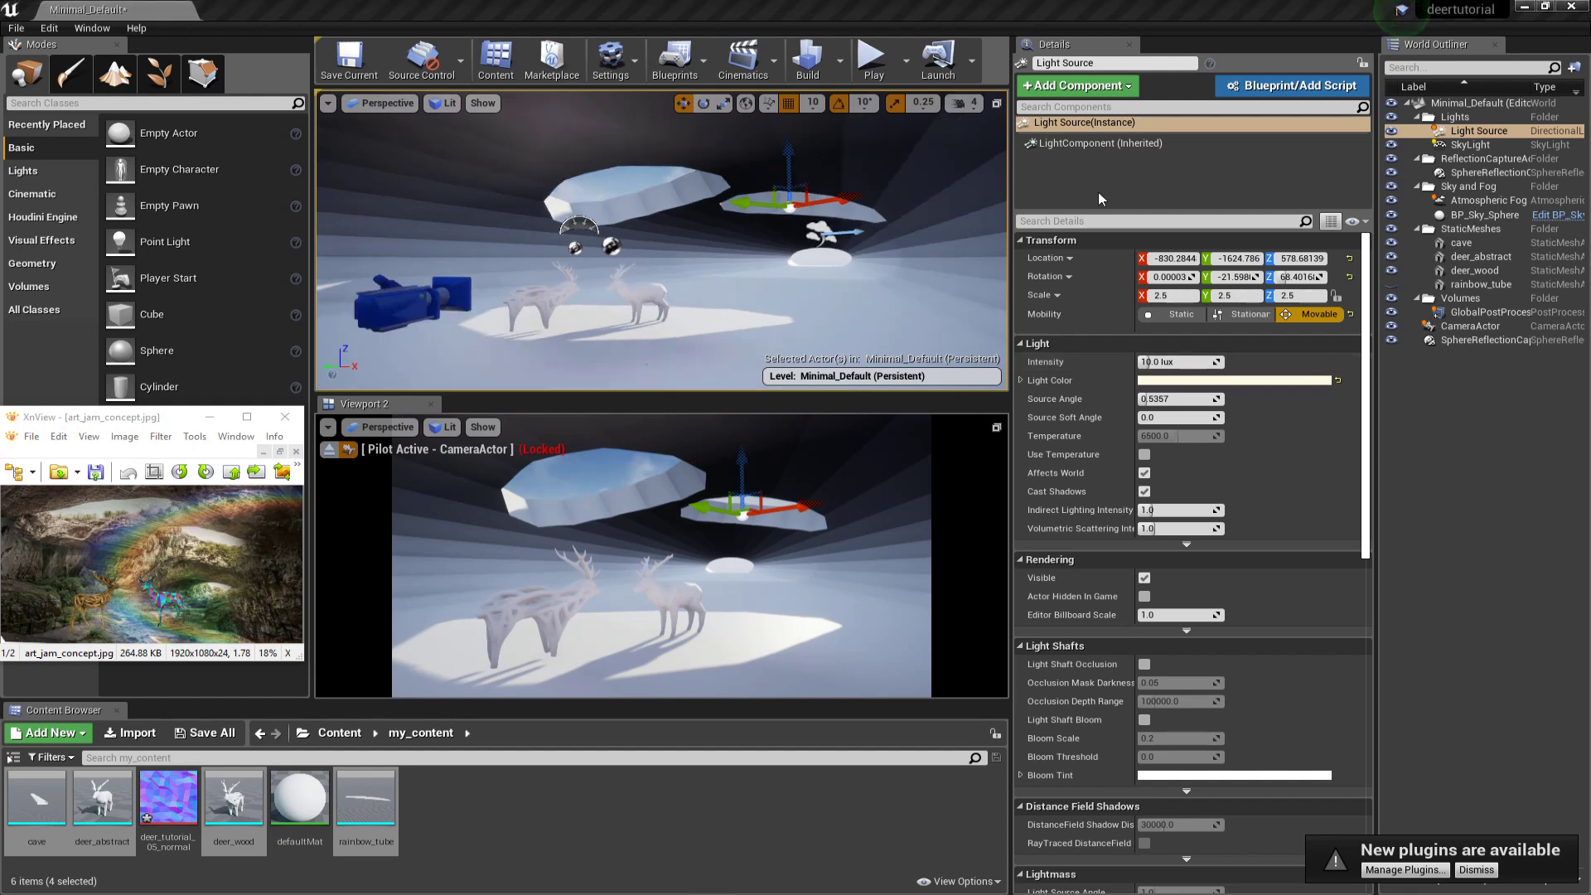
Step: Add an Exponential Height Fog actor to the level and place it at location 0, 0, 0
{"action": "left_click", "coordinate": [67, 103]}
{"action": "type", "text": "fog"}
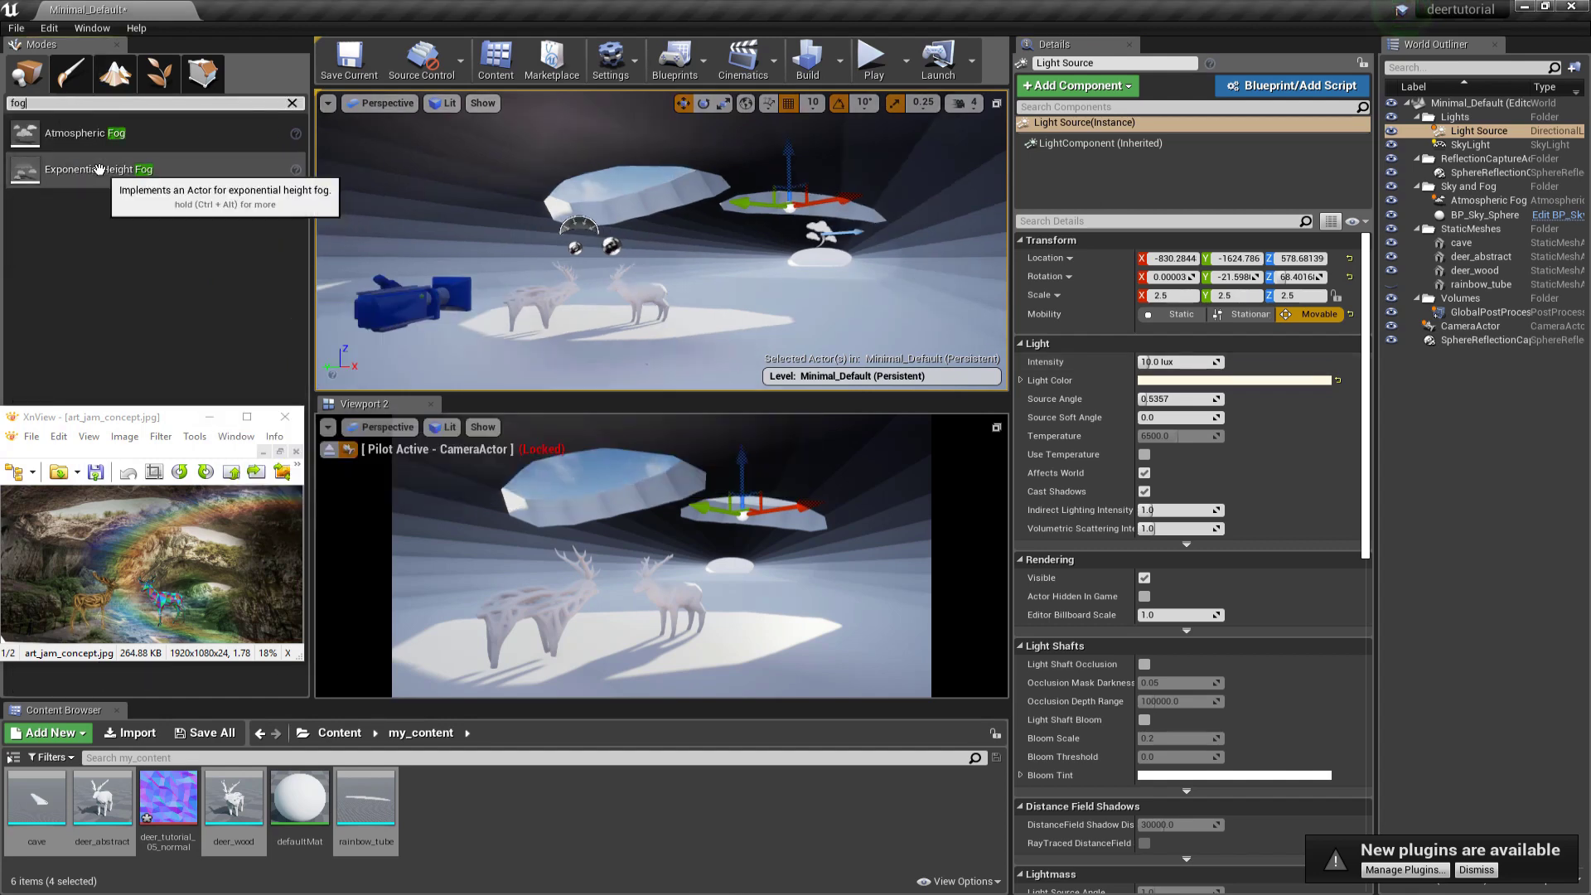
{"action": "left_click_drag", "start_coordinate": [104, 169], "coordinate": [603, 338]}
{"action": "left_click", "coordinate": [1171, 120]}
{"action": "type", "text": "0"}
{"action": "key", "text": "Tab"}
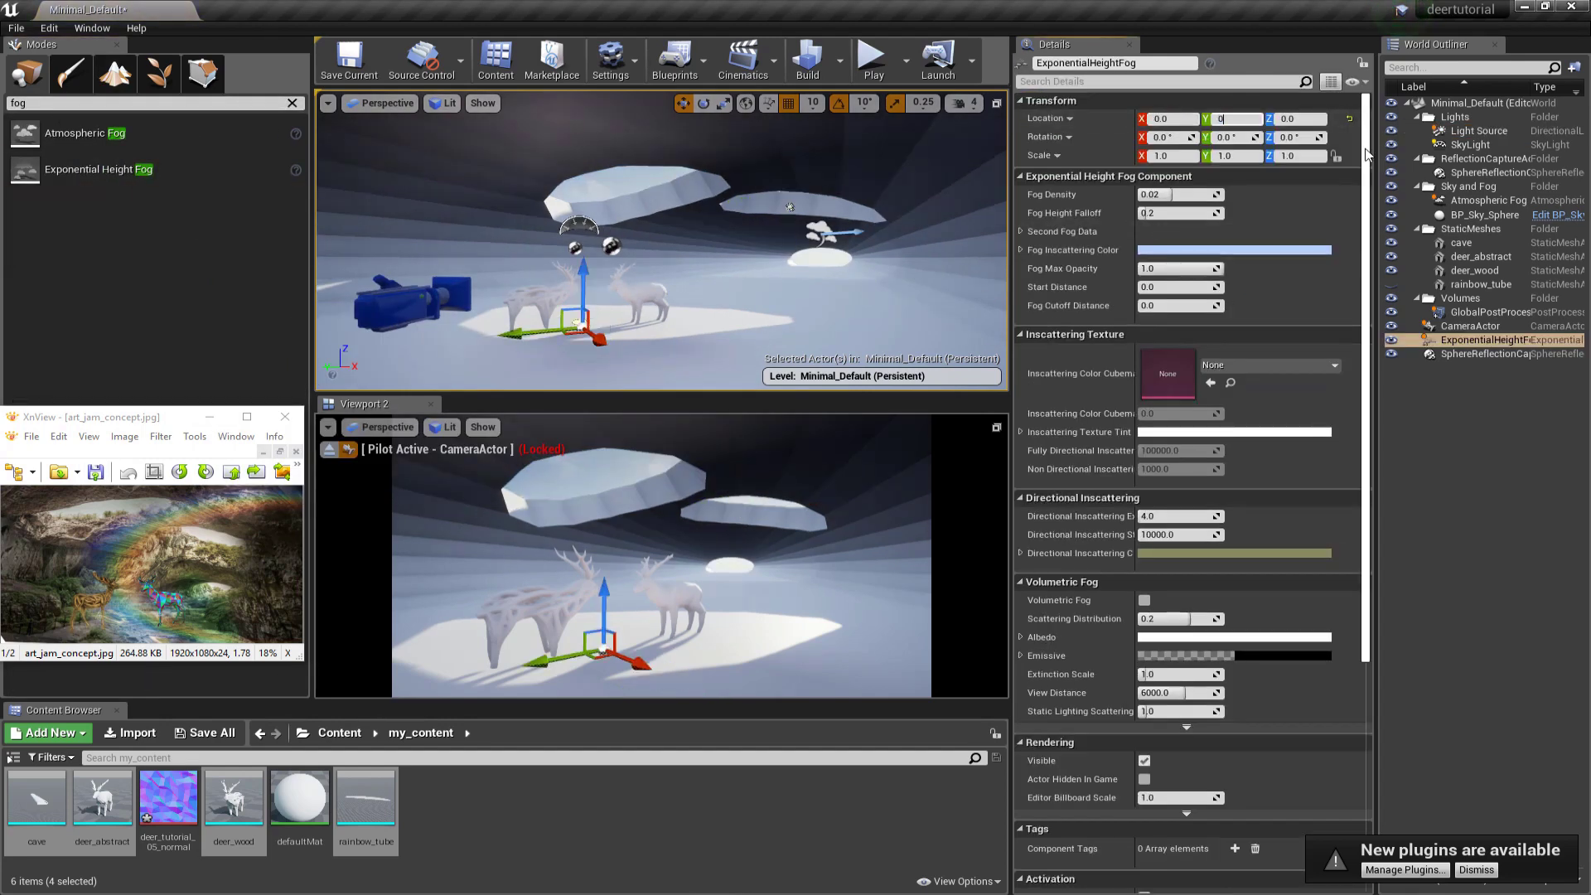
{"action": "type", "text": "0"}
{"action": "key", "text": "Tab"}
Step: Enable volumetric fog with extinction scale 10, and set the fog density to about 0.014 and the height falloff to about 1
{"action": "left_click_drag", "start_coordinate": [1174, 192], "coordinate": [1203, 192]}
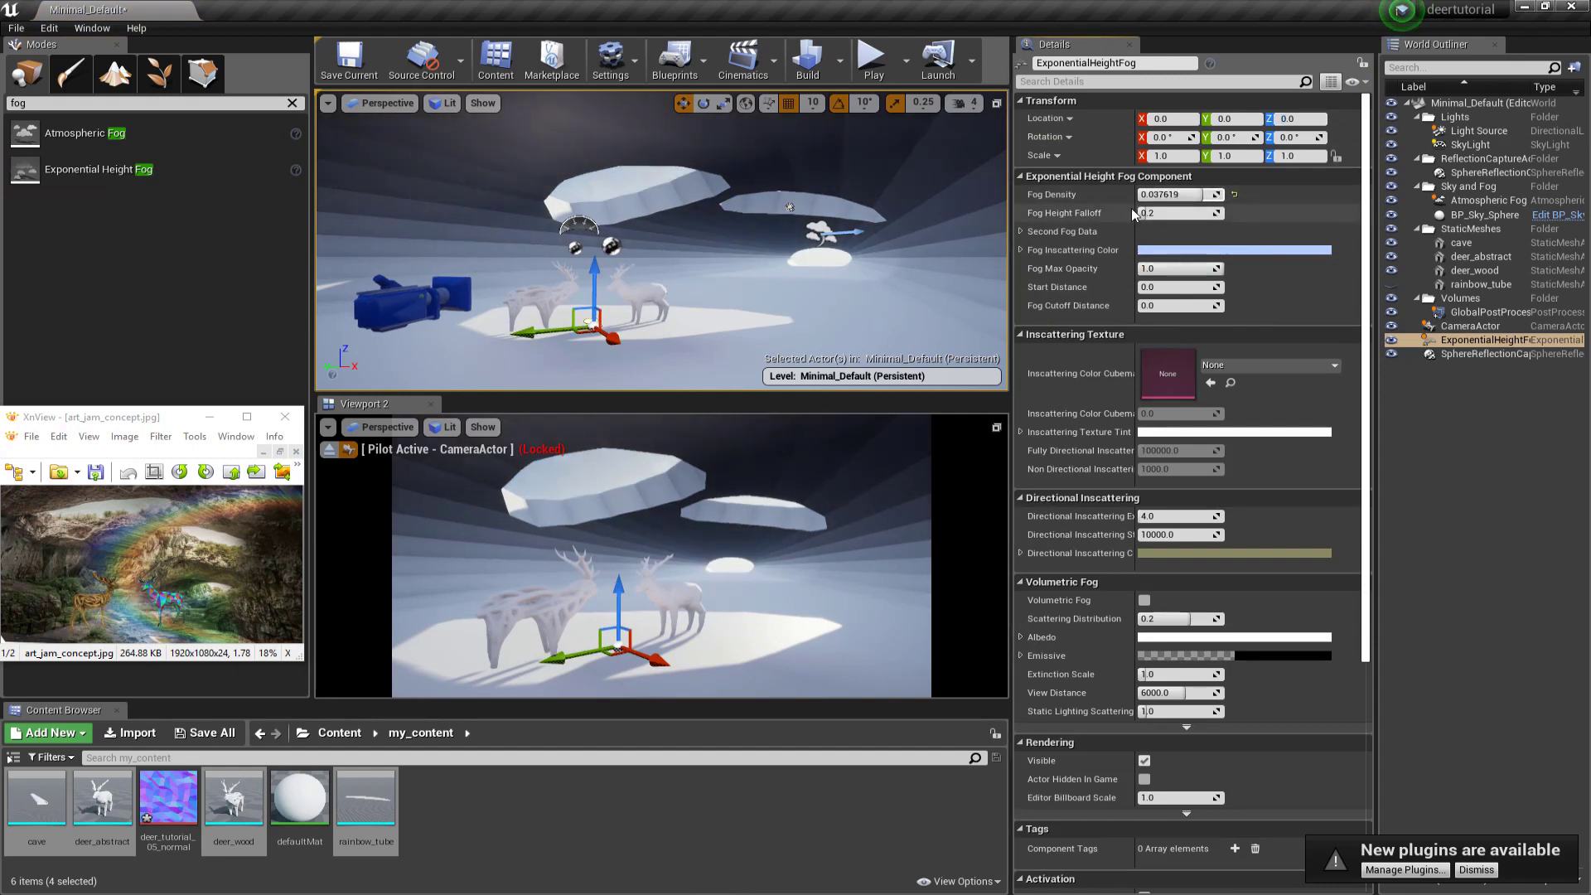
{"action": "left_click", "coordinate": [1145, 599]}
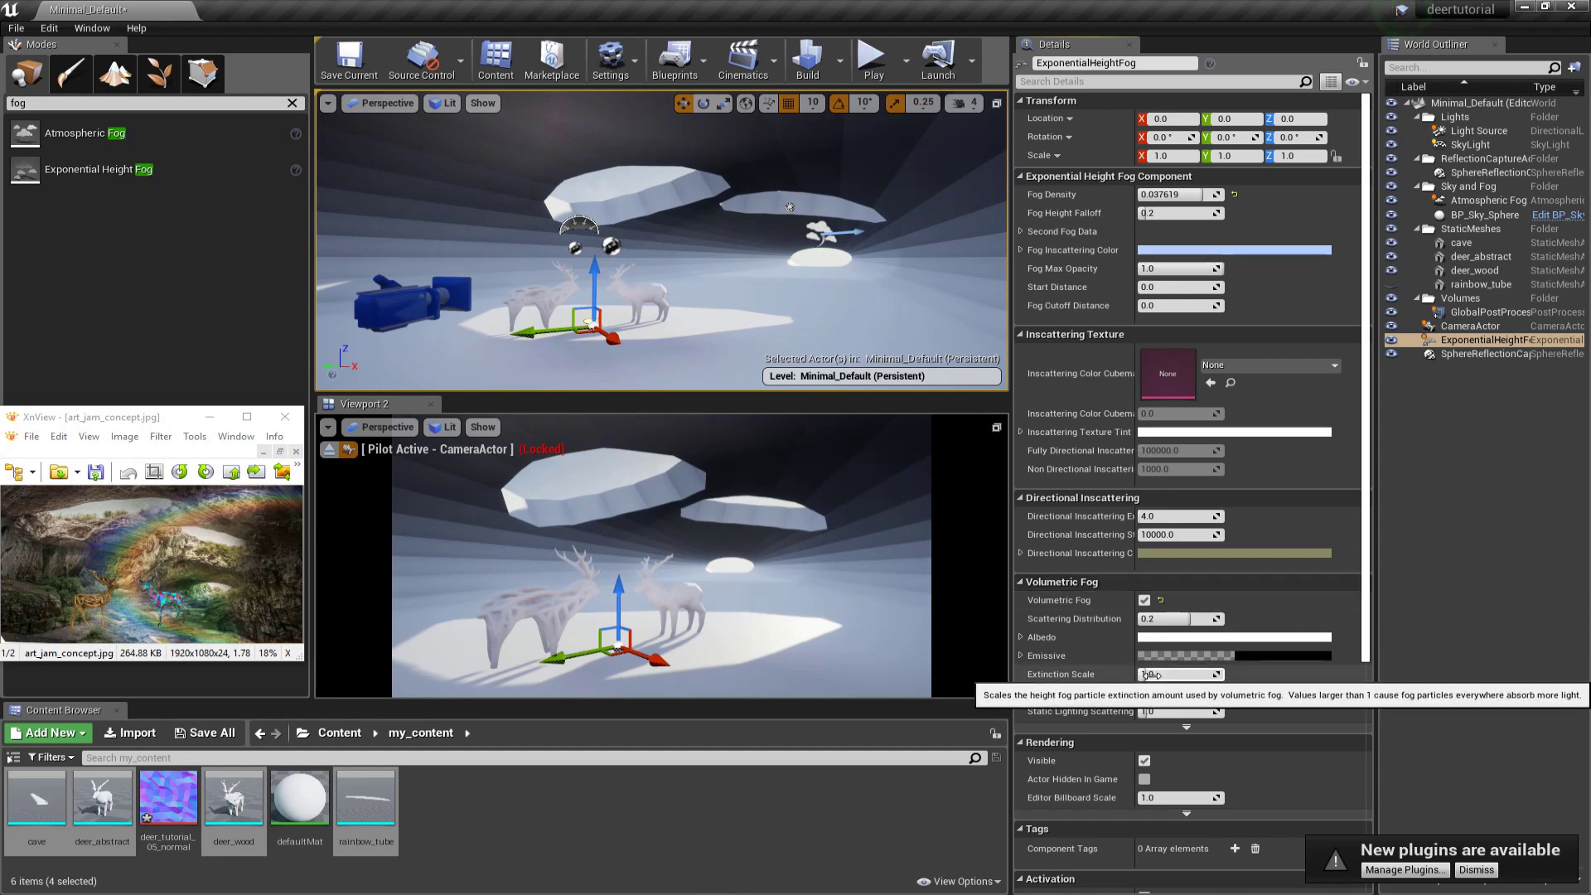
{"action": "left_click_drag", "start_coordinate": [1153, 674], "coordinate": [1223, 675]}
{"action": "left_click_drag", "start_coordinate": [1364, 552], "coordinate": [1350, 447]}
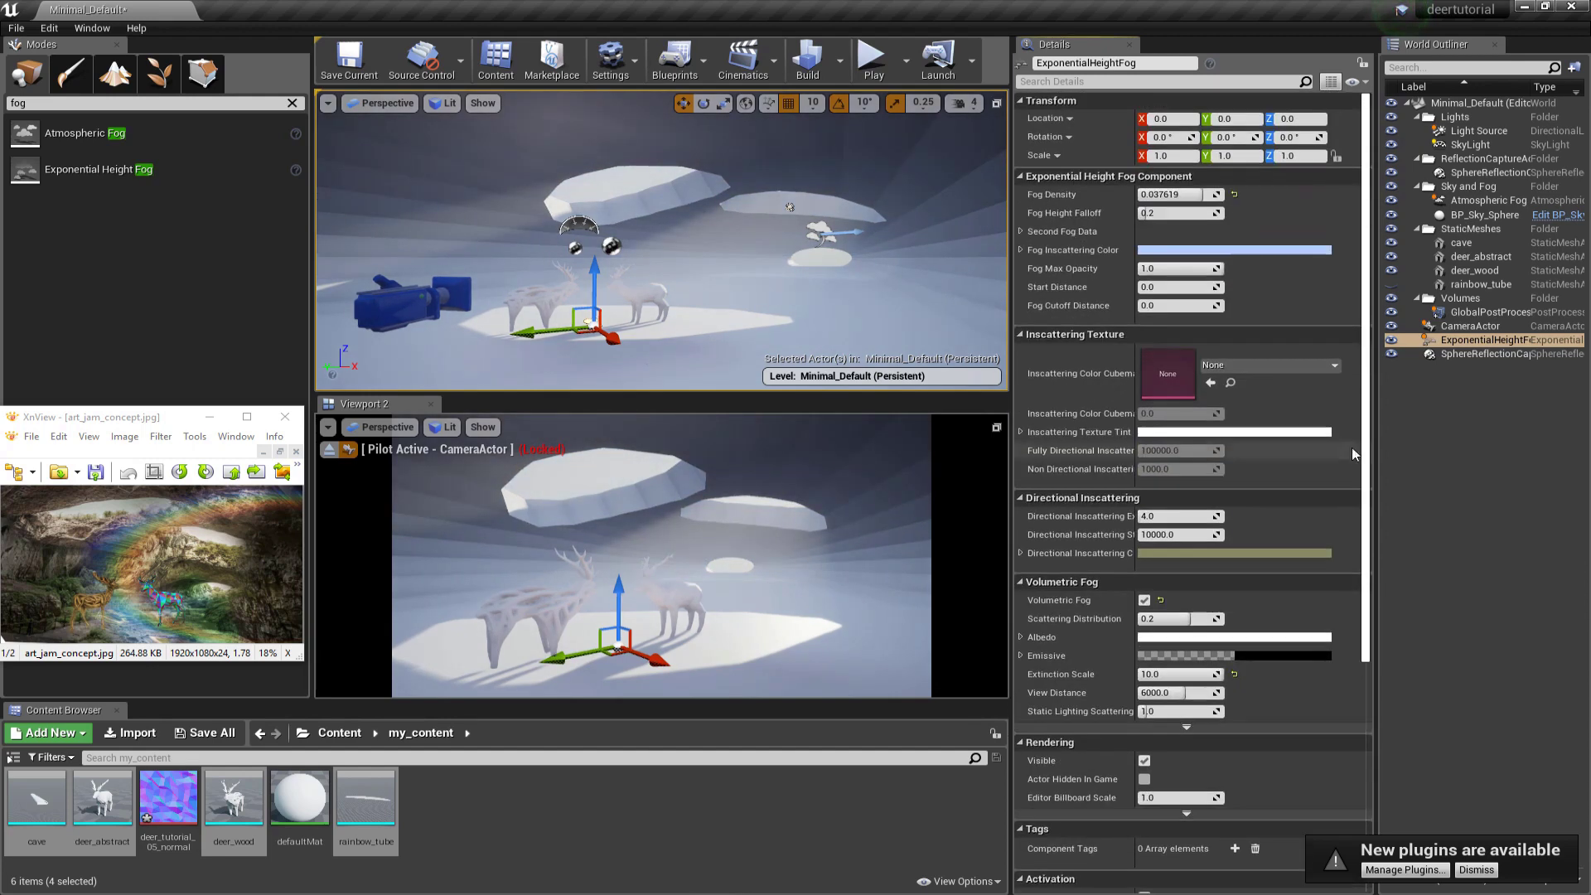
{"action": "mouse_move", "coordinate": [1193, 194]}
{"action": "left_mouse_down"}
{"action": "mouse_move", "coordinate": [1161, 195]}
{"action": "mouse_move", "coordinate": [1165, 213]}
{"action": "mouse_move", "coordinate": [1197, 212]}
{"action": "left_mouse_up"}
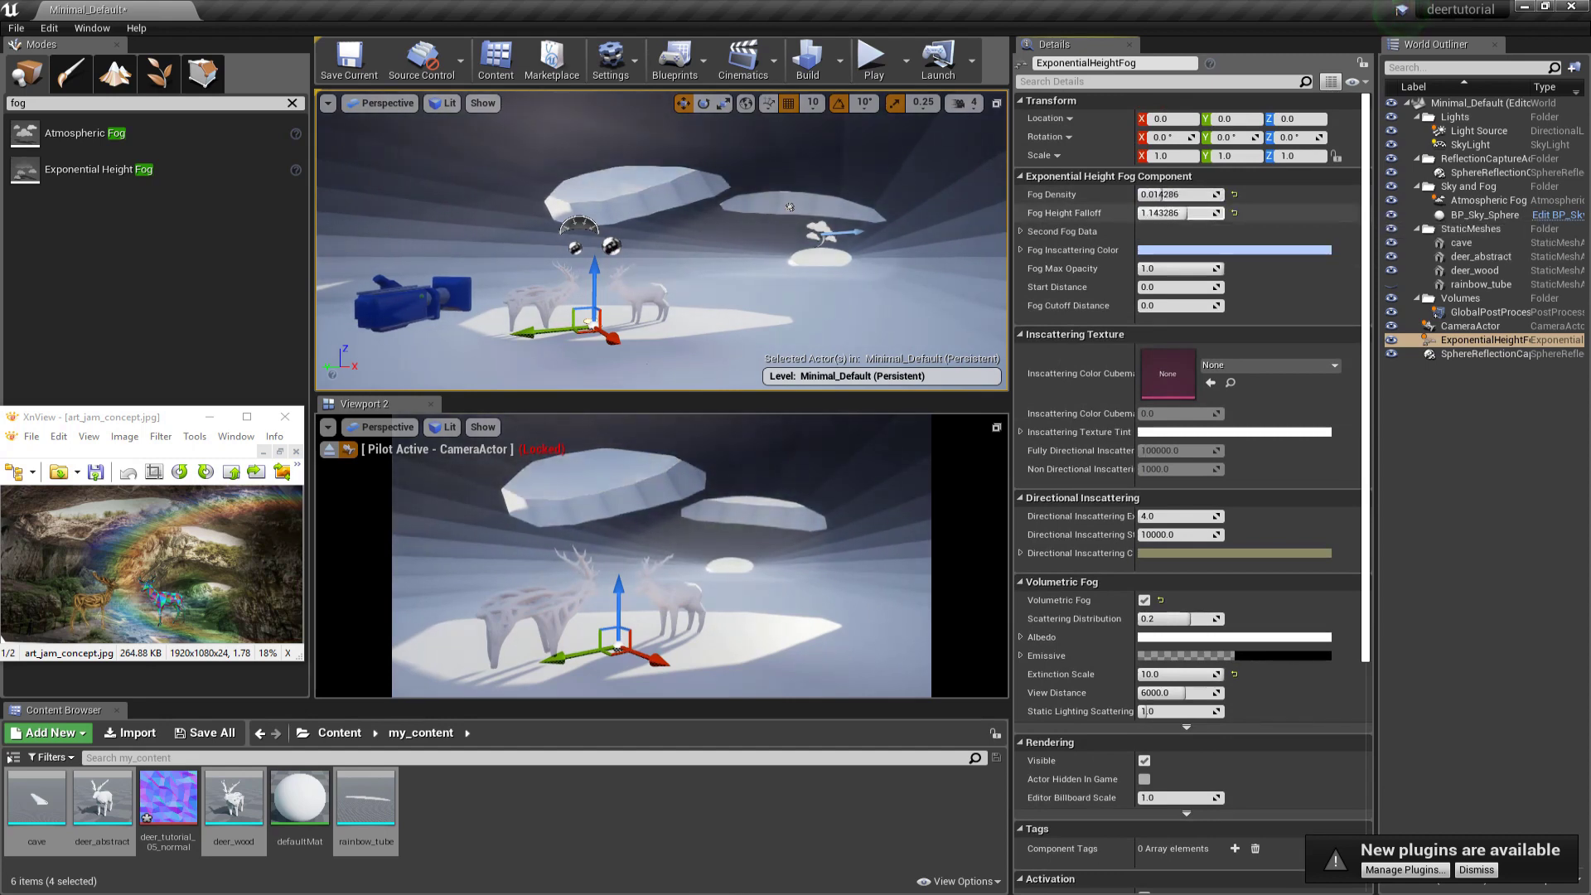
Step: Try other fog cutoff distance and scattering distribution values on the height fog, resetting each to its default
{"action": "left_click_drag", "start_coordinate": [1160, 287], "coordinate": [1222, 306]}
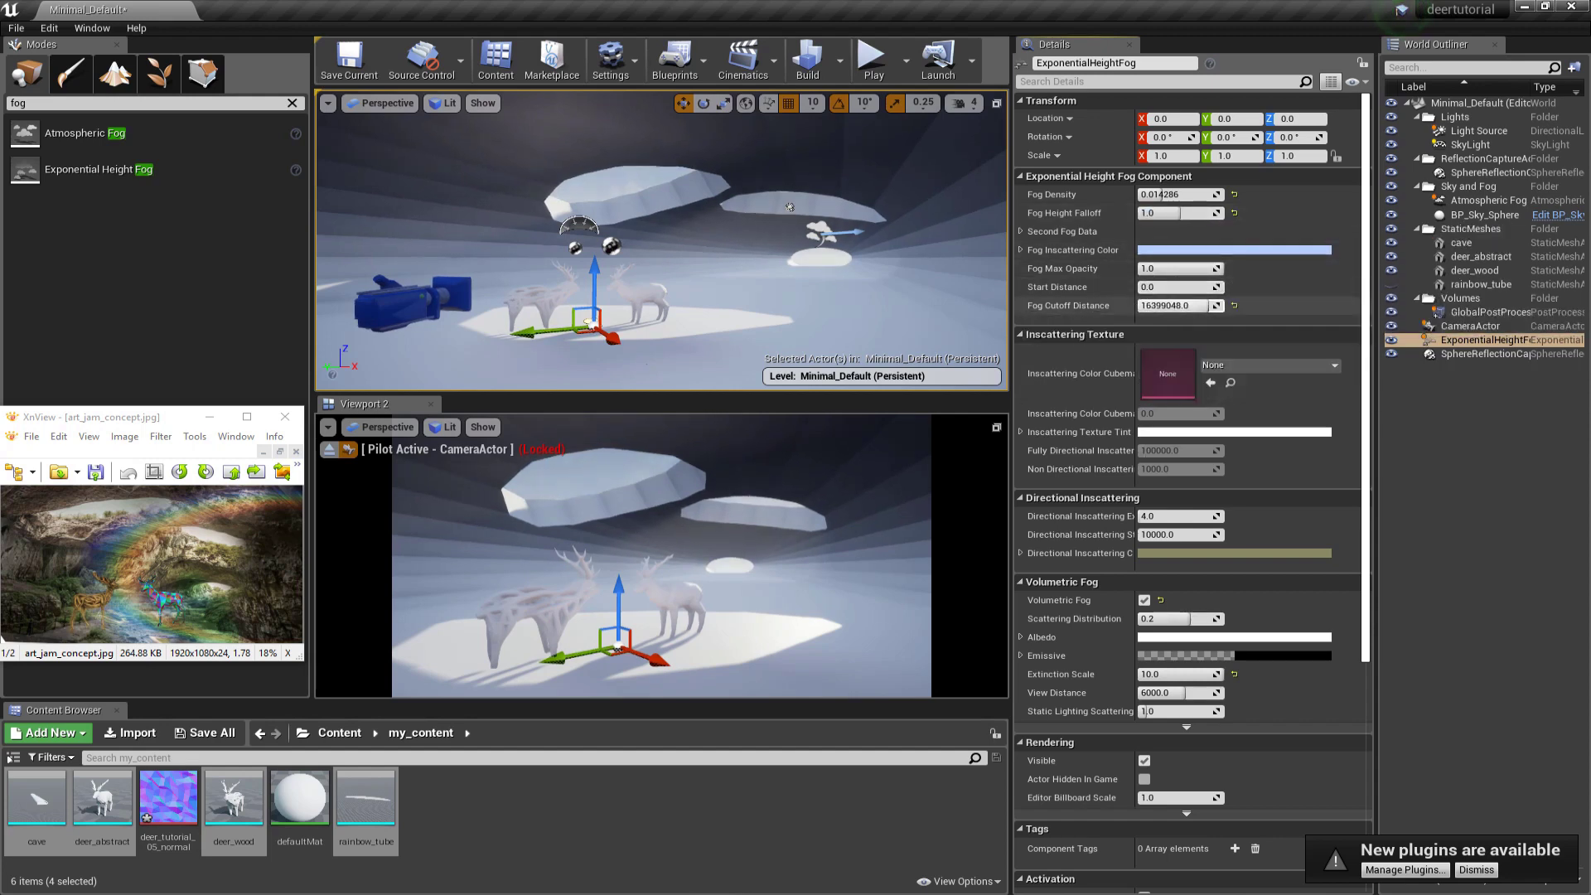
{"action": "left_click", "coordinate": [1235, 307]}
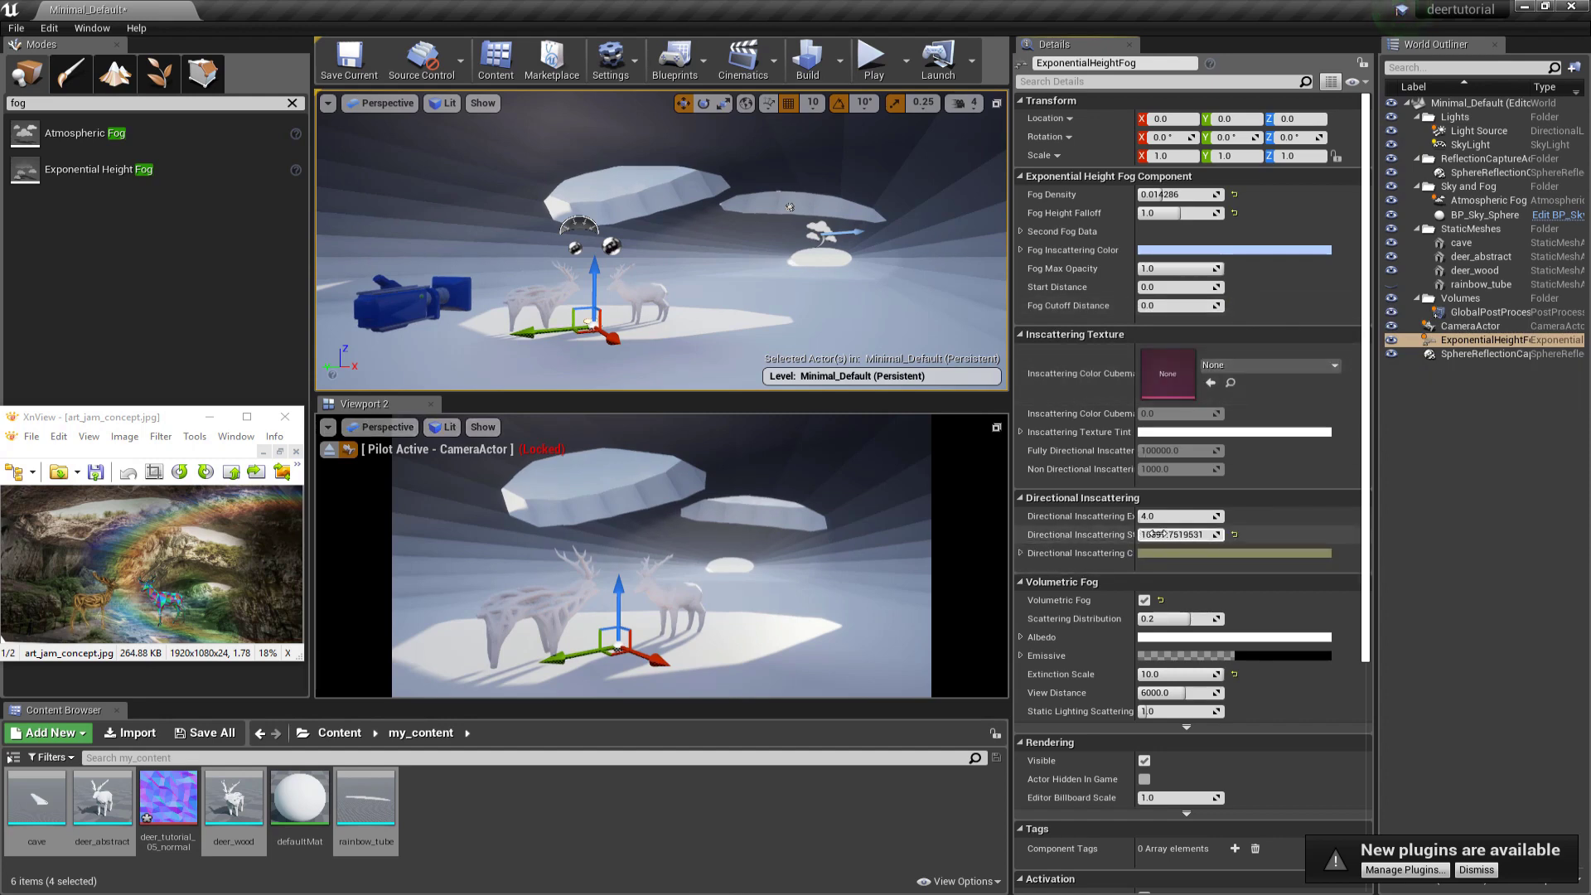
{"action": "left_click_drag", "start_coordinate": [1177, 619], "coordinate": [1213, 619]}
{"action": "left_click", "coordinate": [1234, 619]}
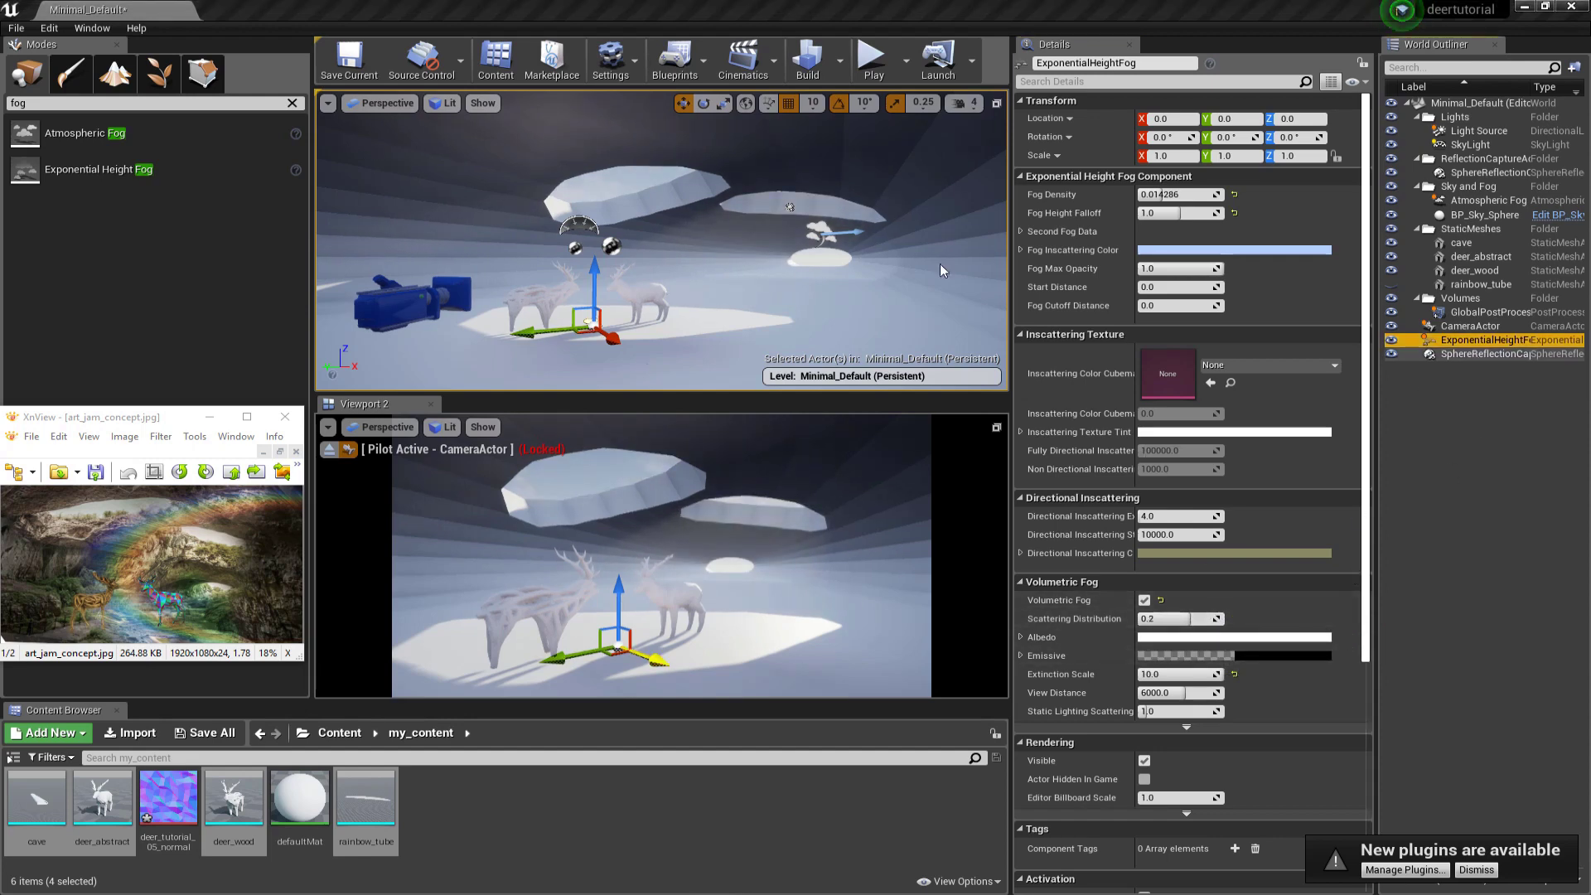
Step: Delete the SphereReflectionCapture actor listed outside the folders
{"action": "left_click", "coordinate": [1454, 356]}
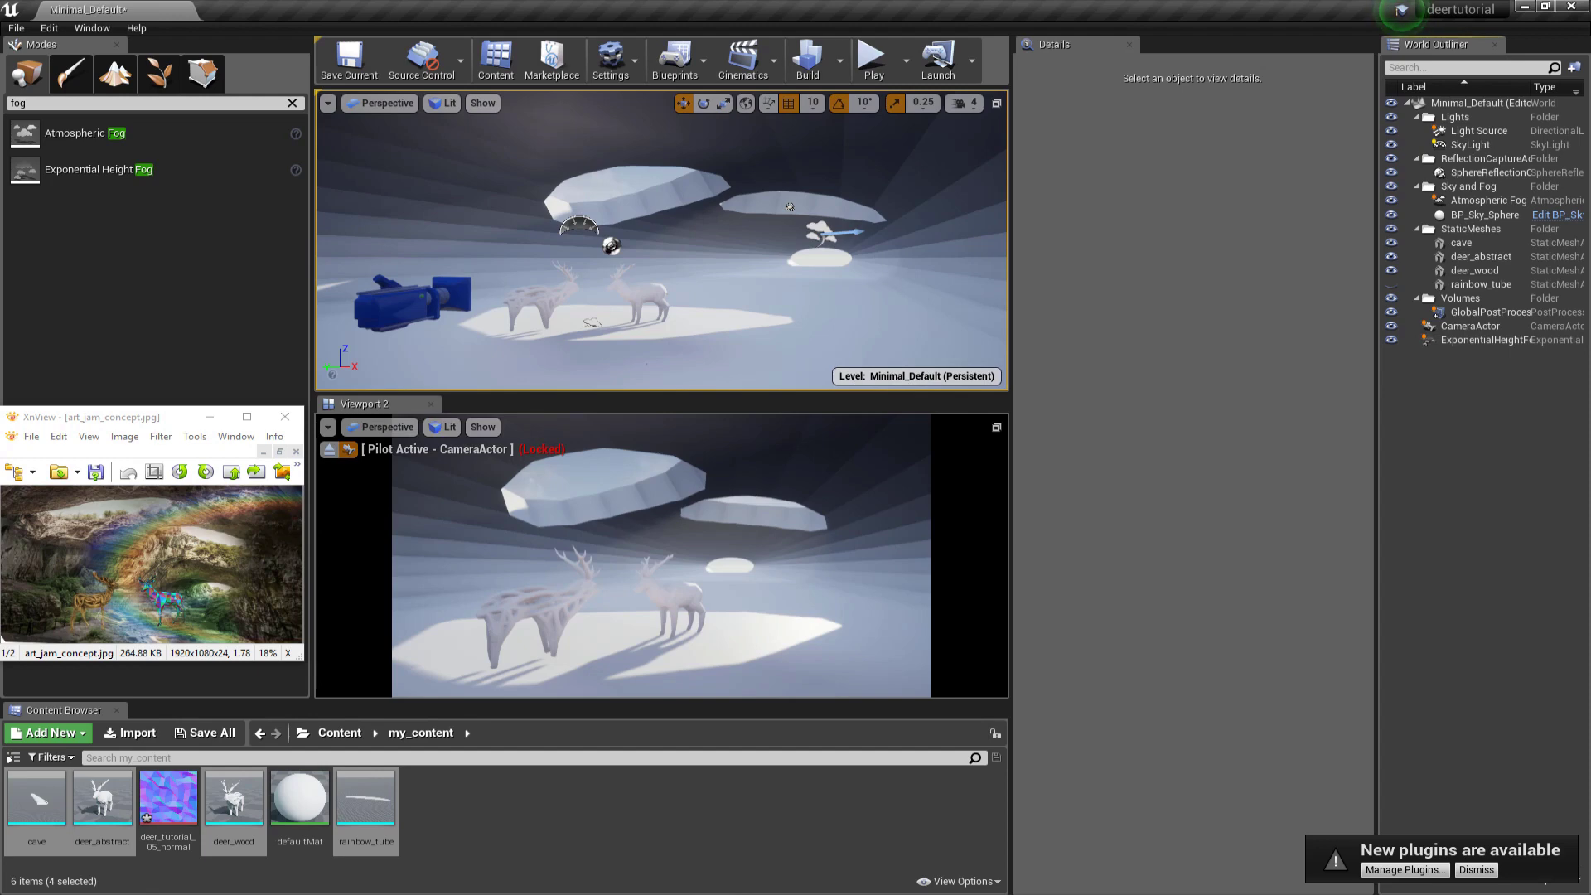
{"action": "right_click_drag", "start_coordinate": [704, 315], "coordinate": [668, 314]}
{"action": "key", "text": "d"}
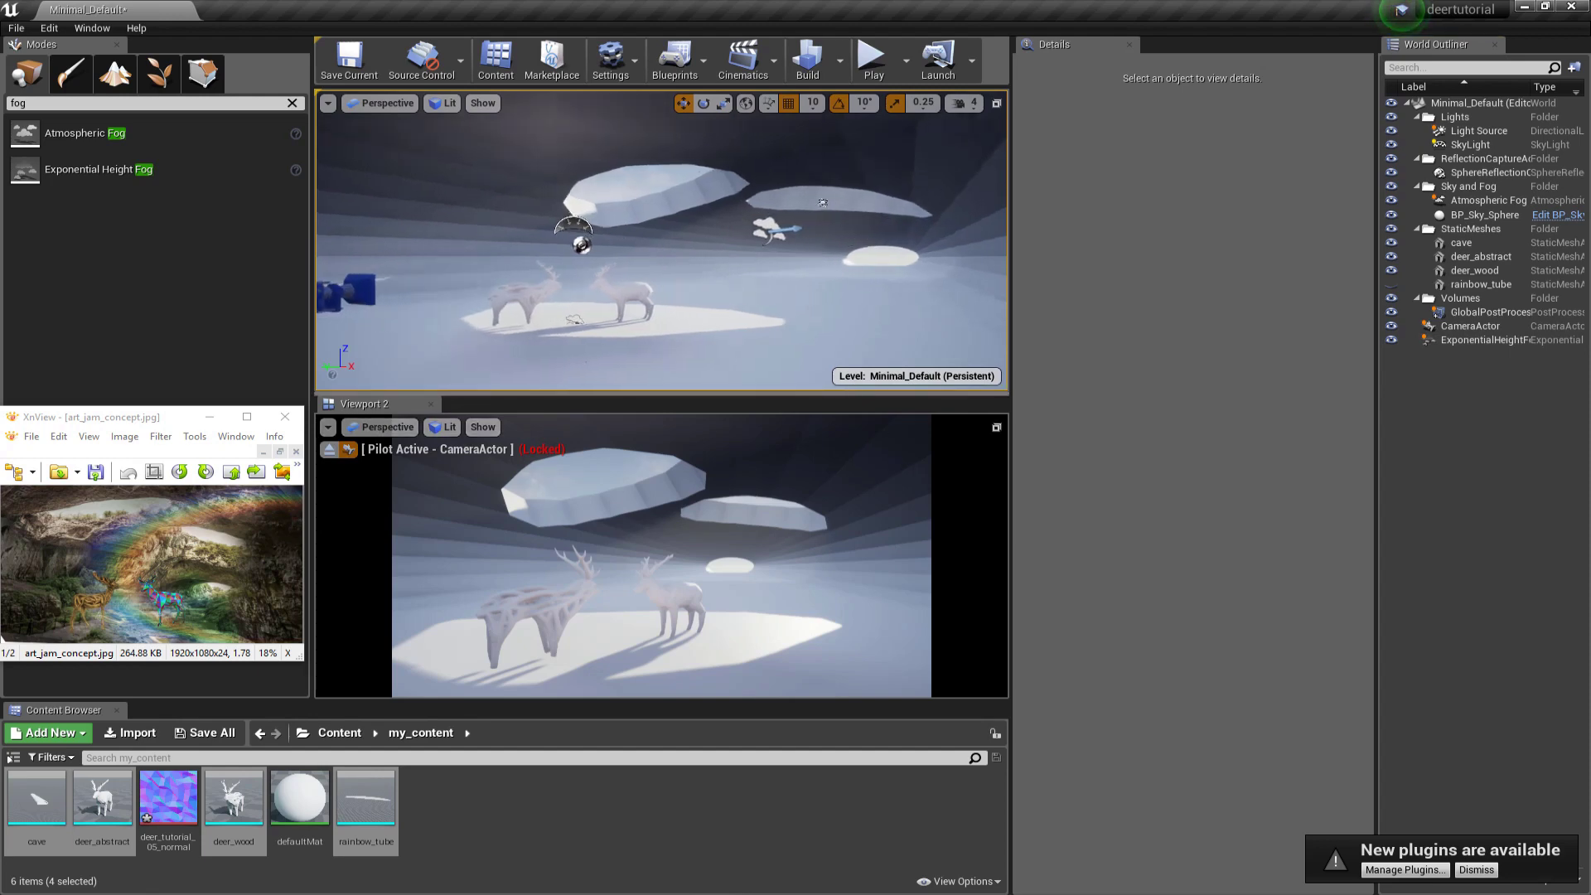
Step: Enlarge the Content Browser and open the Rocks folder under KiteDemo/Environments
{"action": "left_click_drag", "start_coordinate": [480, 700], "coordinate": [480, 551]}
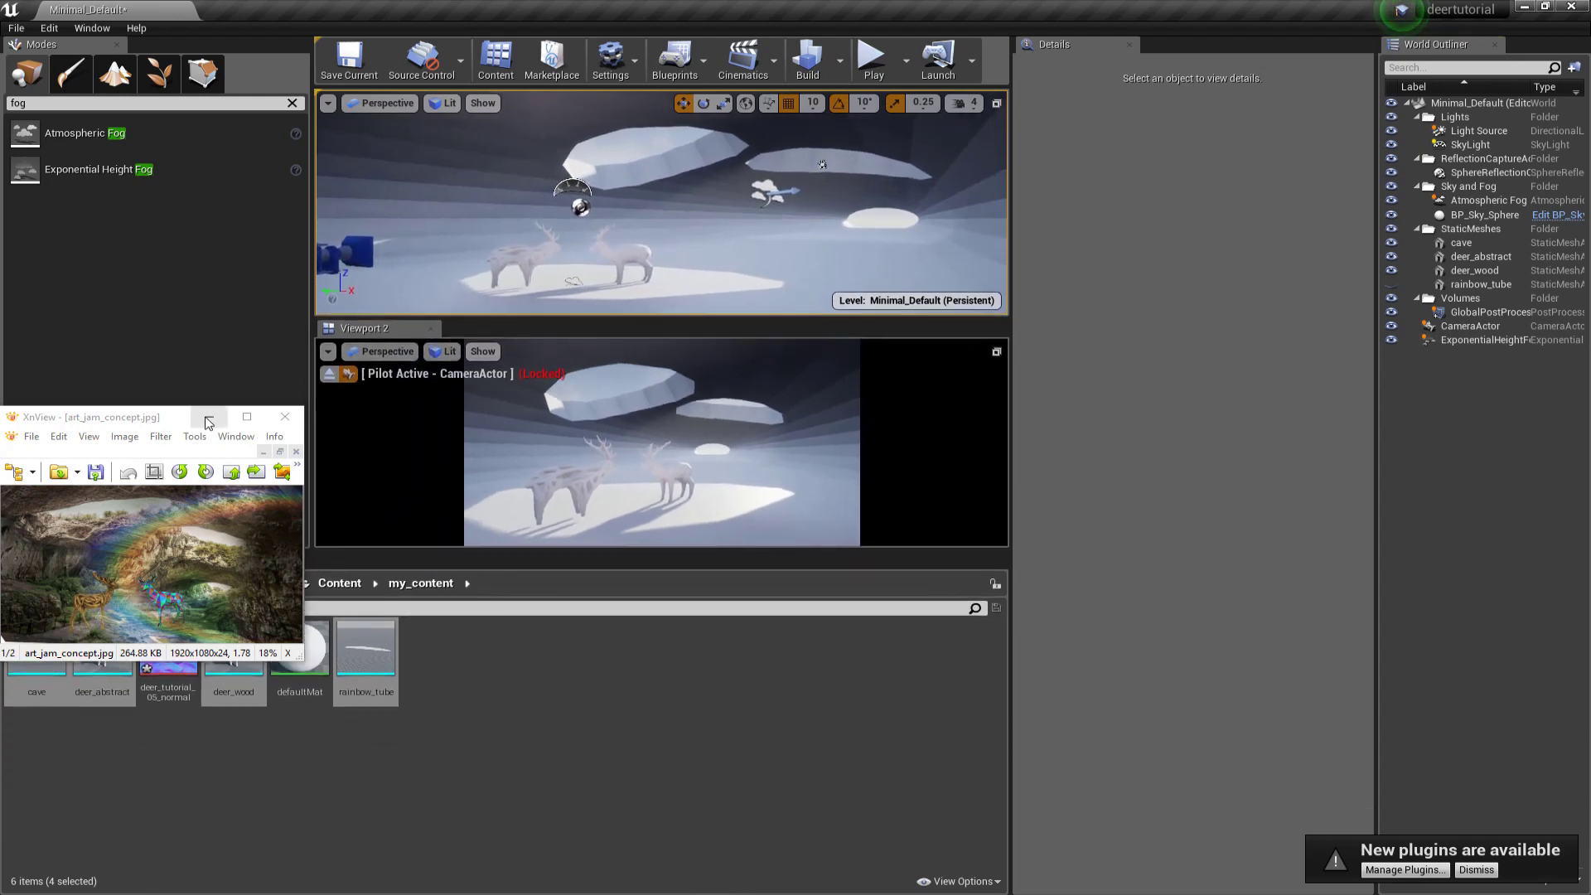
{"action": "left_click", "coordinate": [339, 583]}
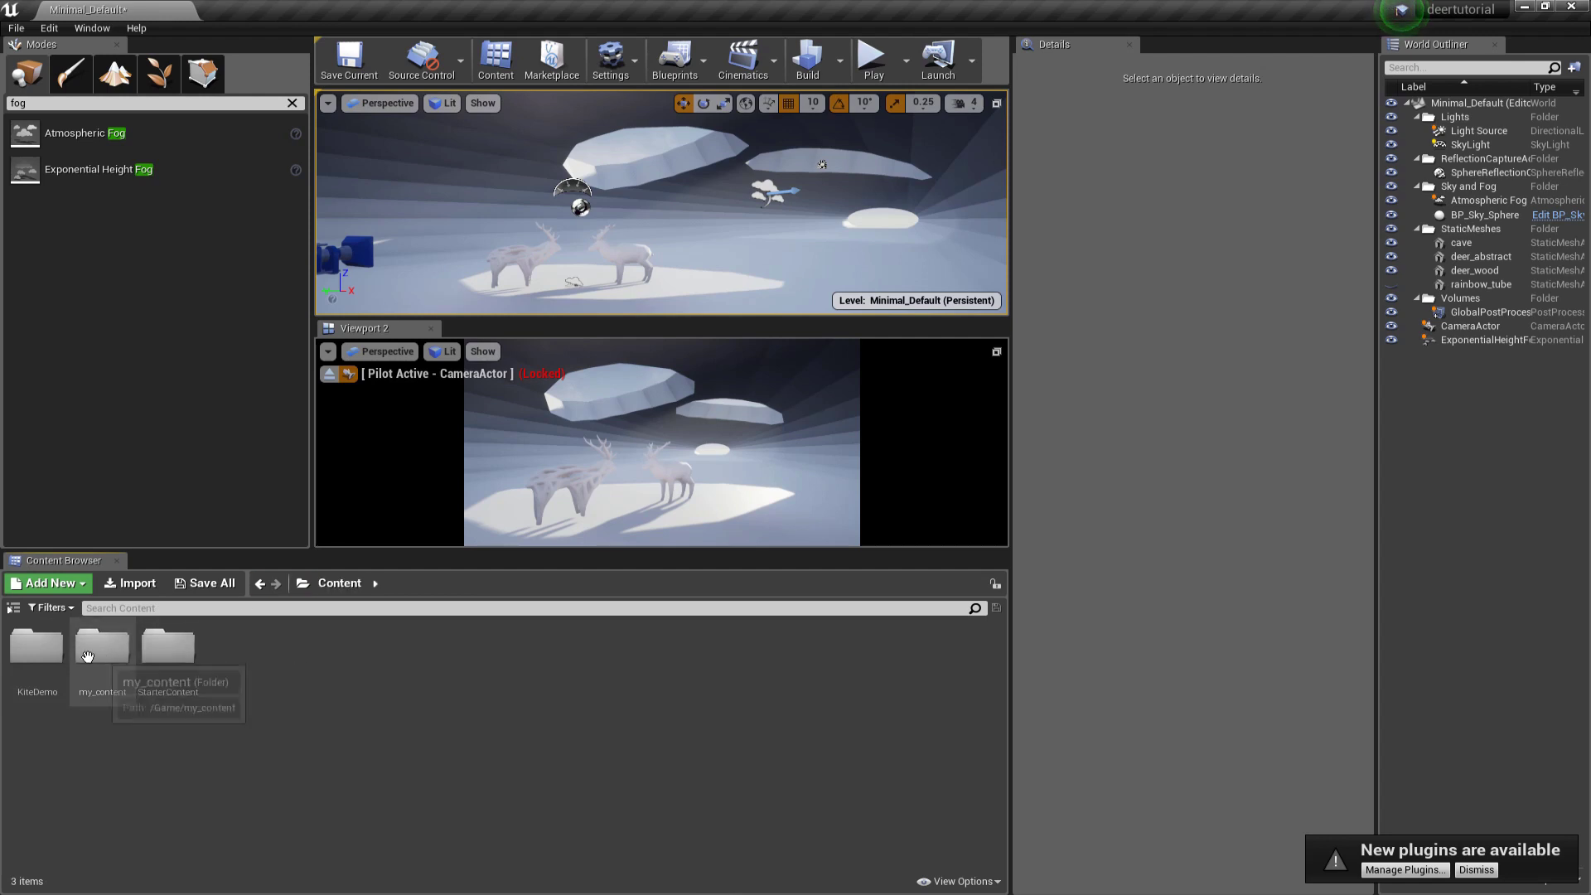
{"action": "double_click", "coordinate": [37, 648]}
{"action": "double_click", "coordinate": [36, 650]}
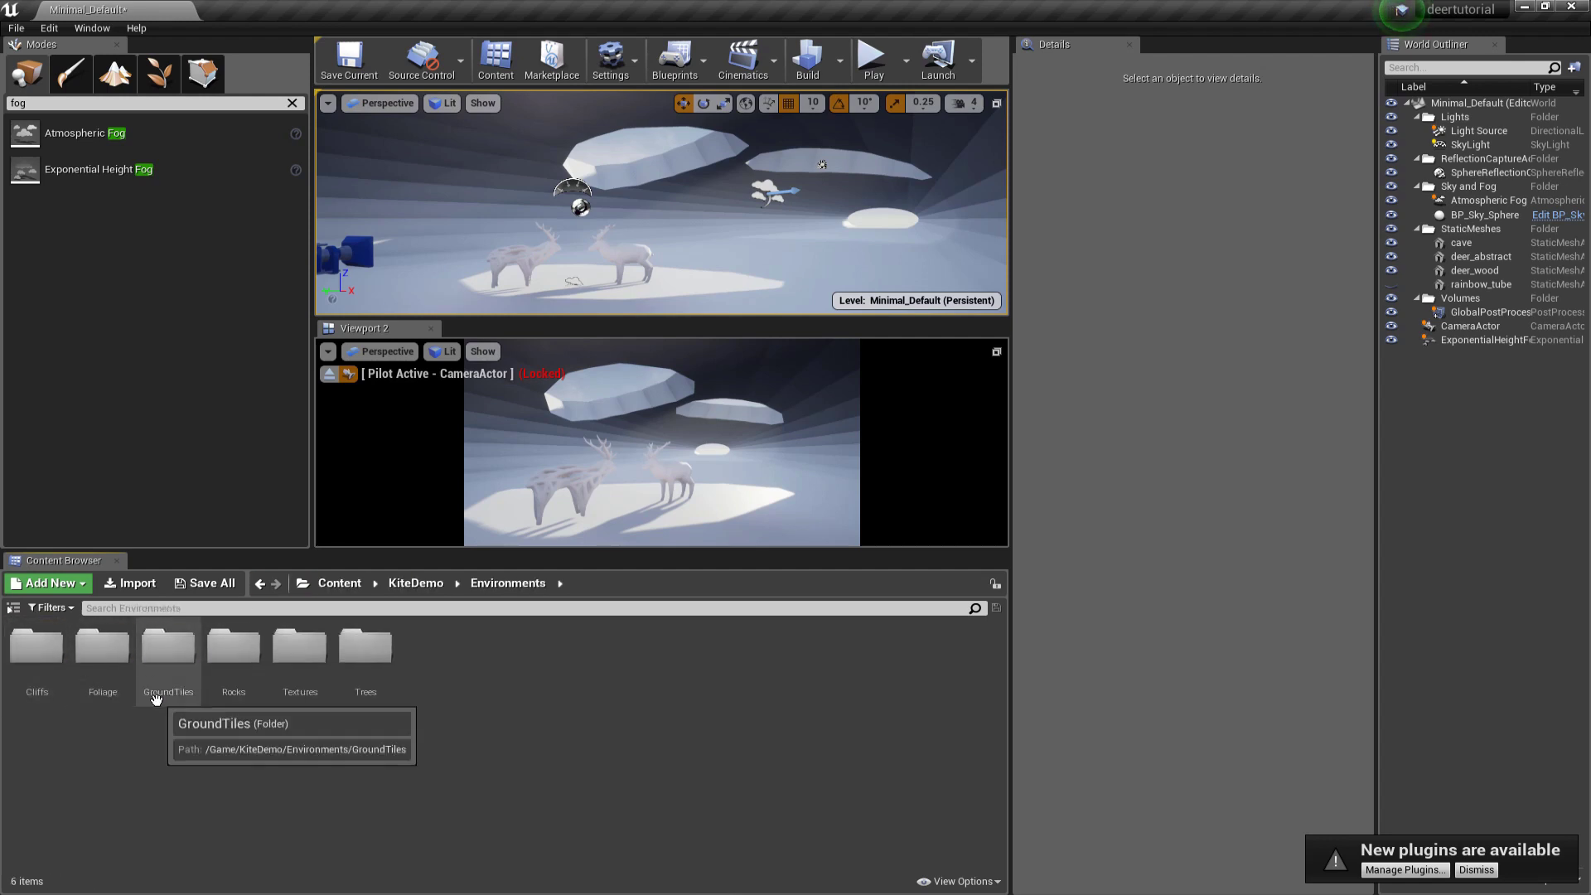
{"action": "double_click", "coordinate": [247, 671]}
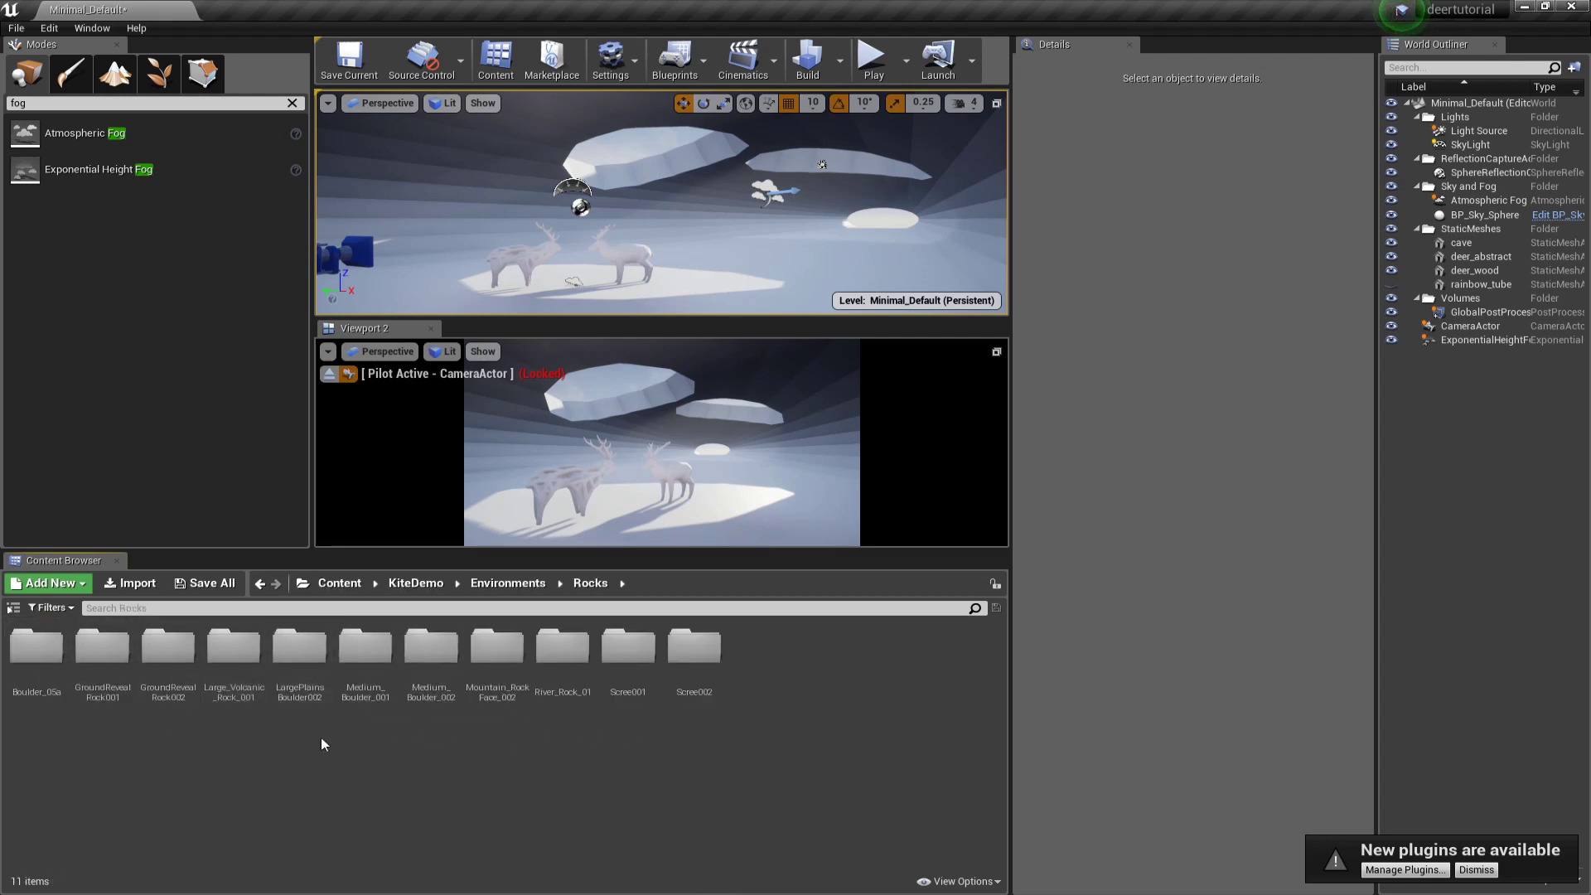
Step: Filter the Rocks folder to static meshes and enlarge the asset thumbnails
{"action": "left_click", "coordinate": [67, 613]}
{"action": "left_click", "coordinate": [56, 315]}
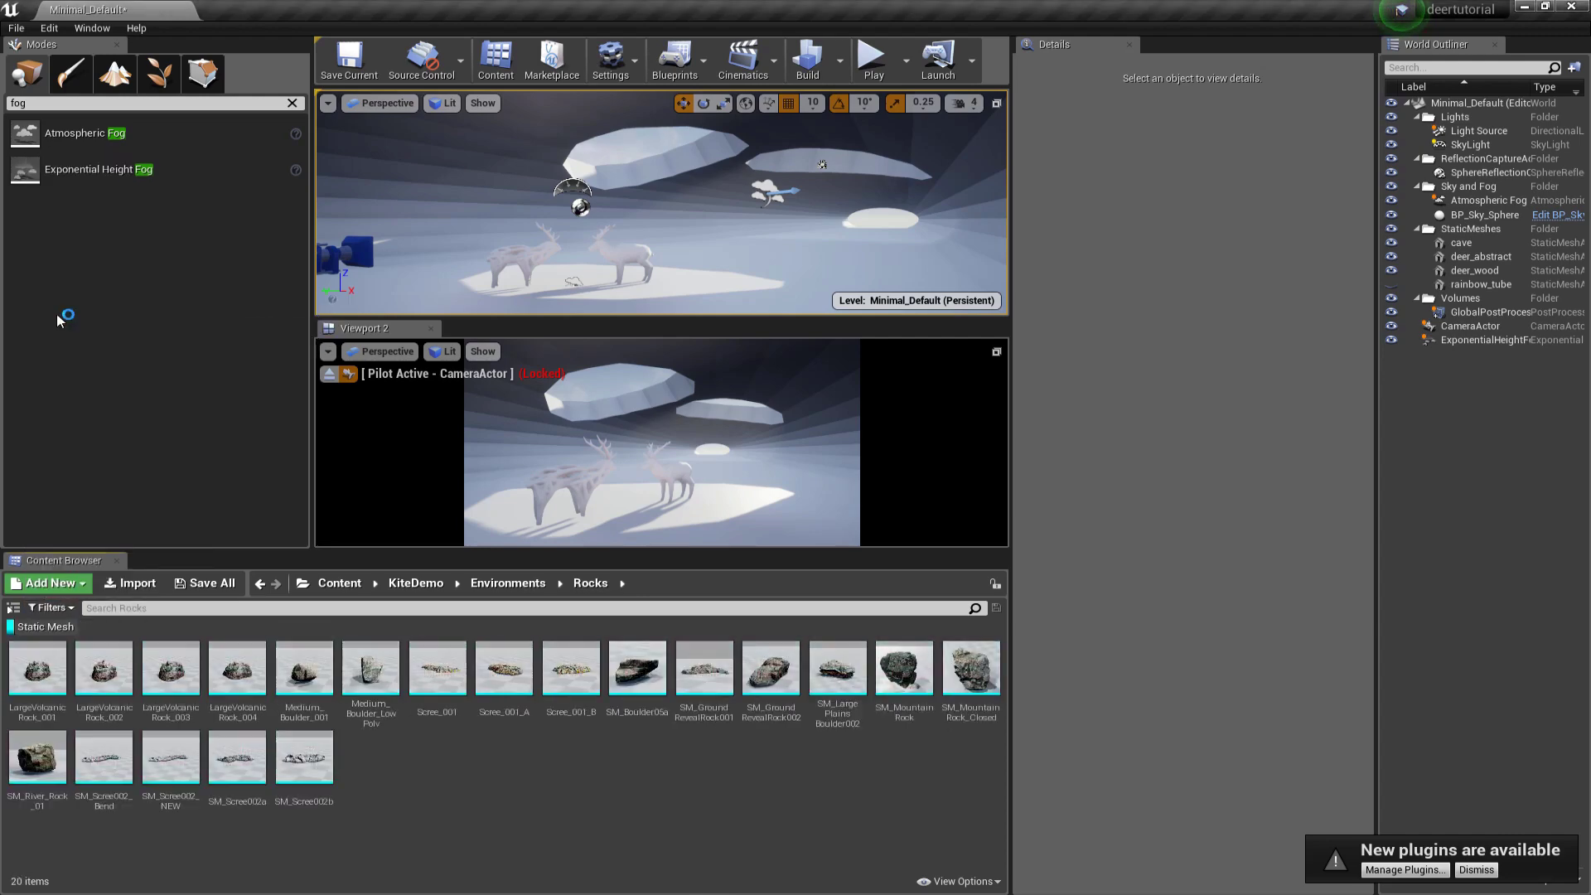
{"action": "scroll", "coordinate": [536, 800], "scroll_direction": "up", "scroll_amount": 3, "text": "ctrl"}
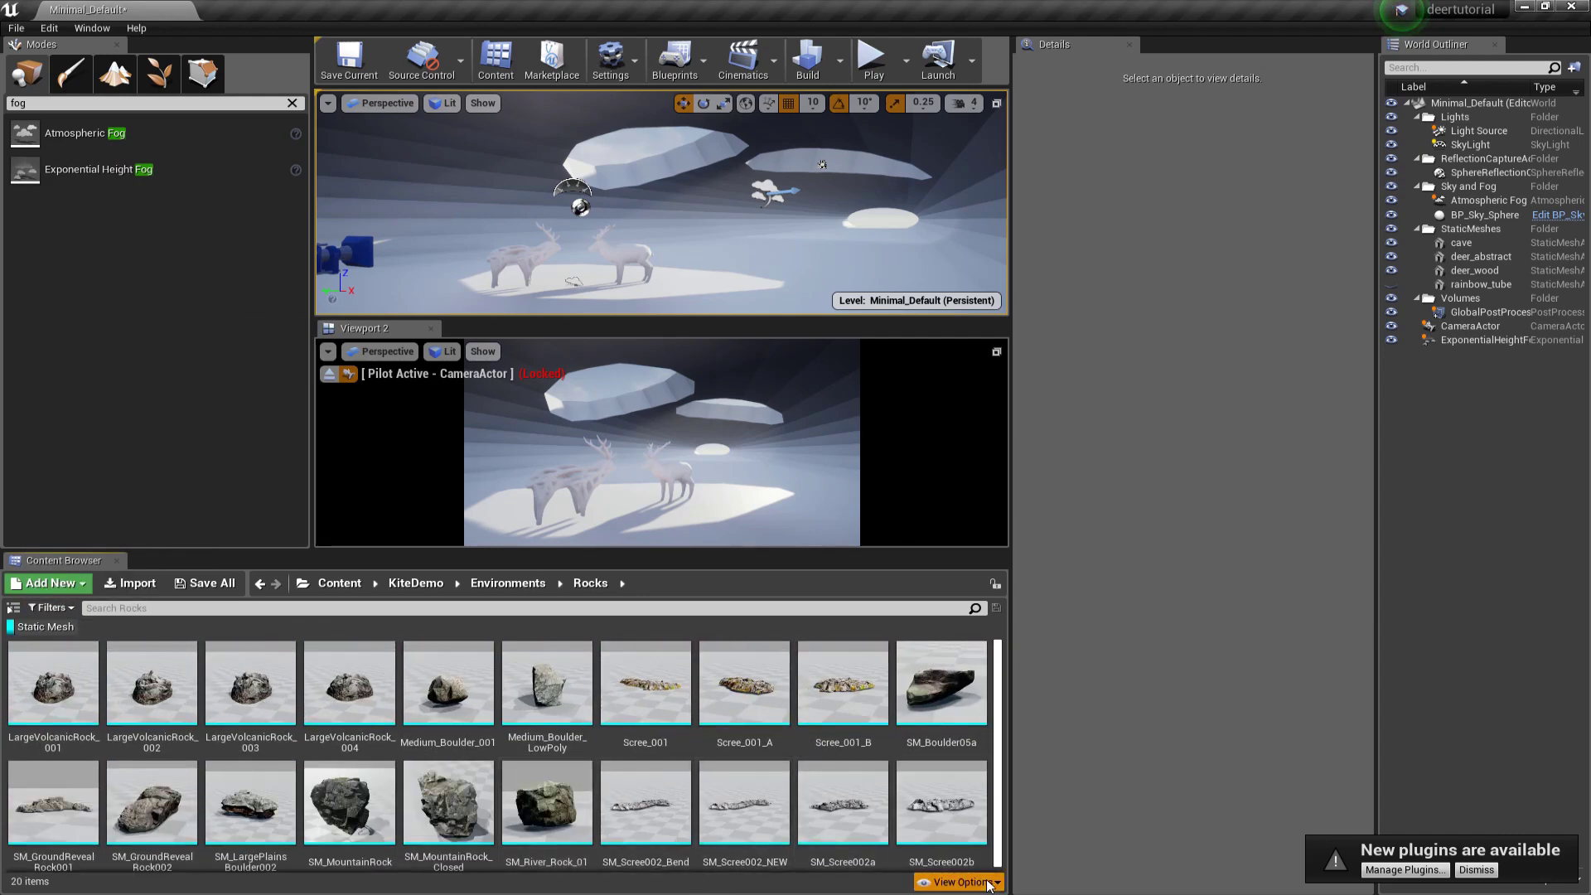
{"action": "left_click", "coordinate": [960, 881]}
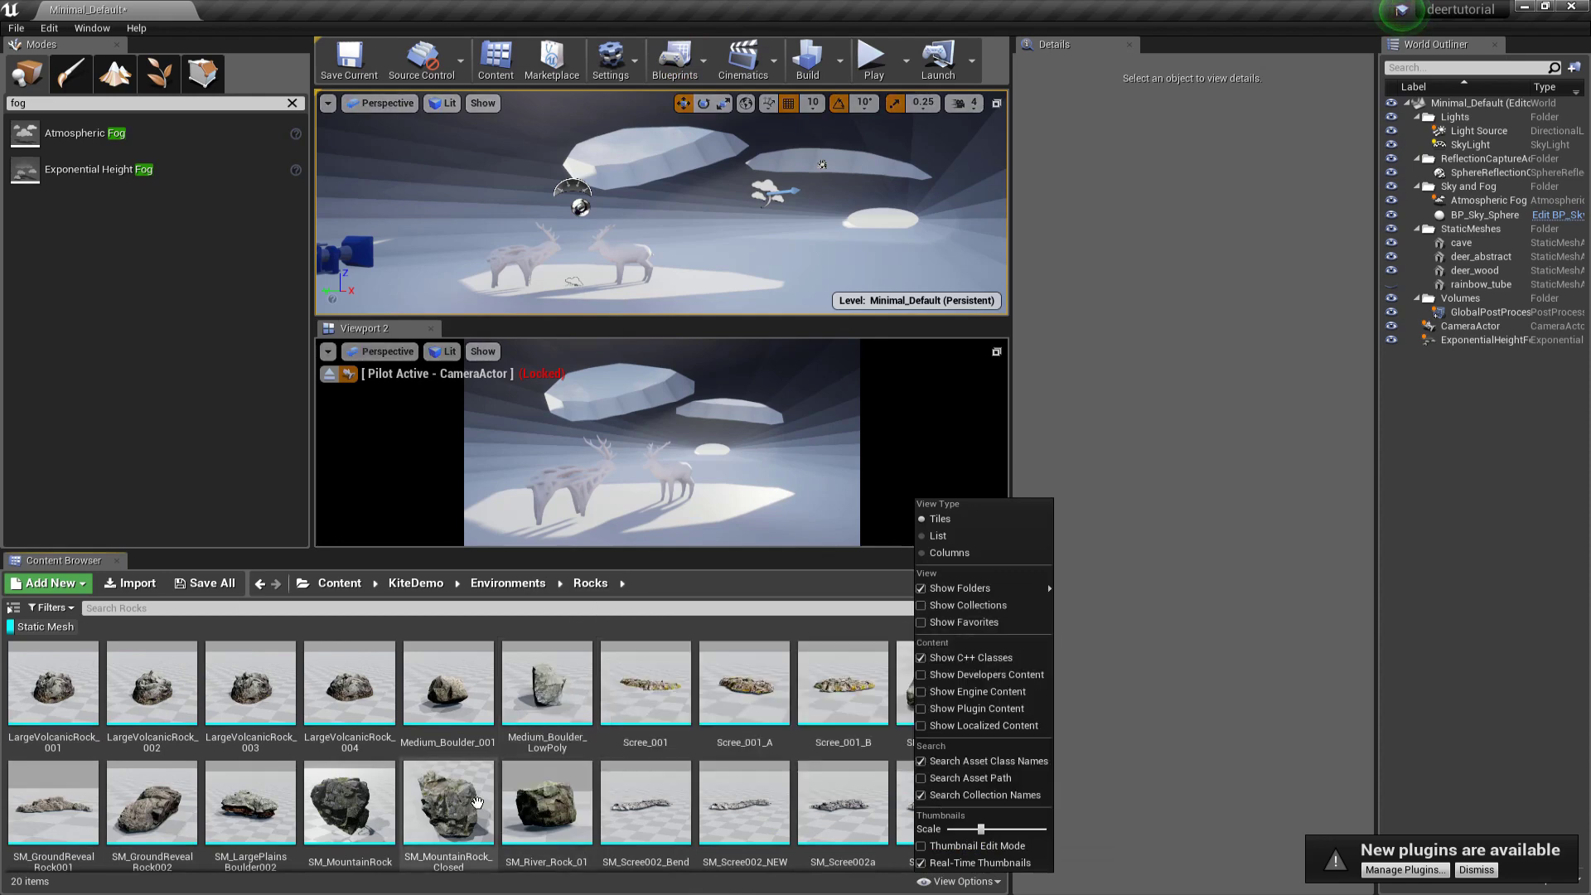
Step: Place the SM_MountainRock_Closed mesh in the cave at about X -870, Y -610 and set its X scale to 15
{"action": "left_click", "coordinate": [445, 800]}
{"action": "left_click_drag", "start_coordinate": [445, 743], "coordinate": [655, 240]}
{"action": "key", "text": "f"}
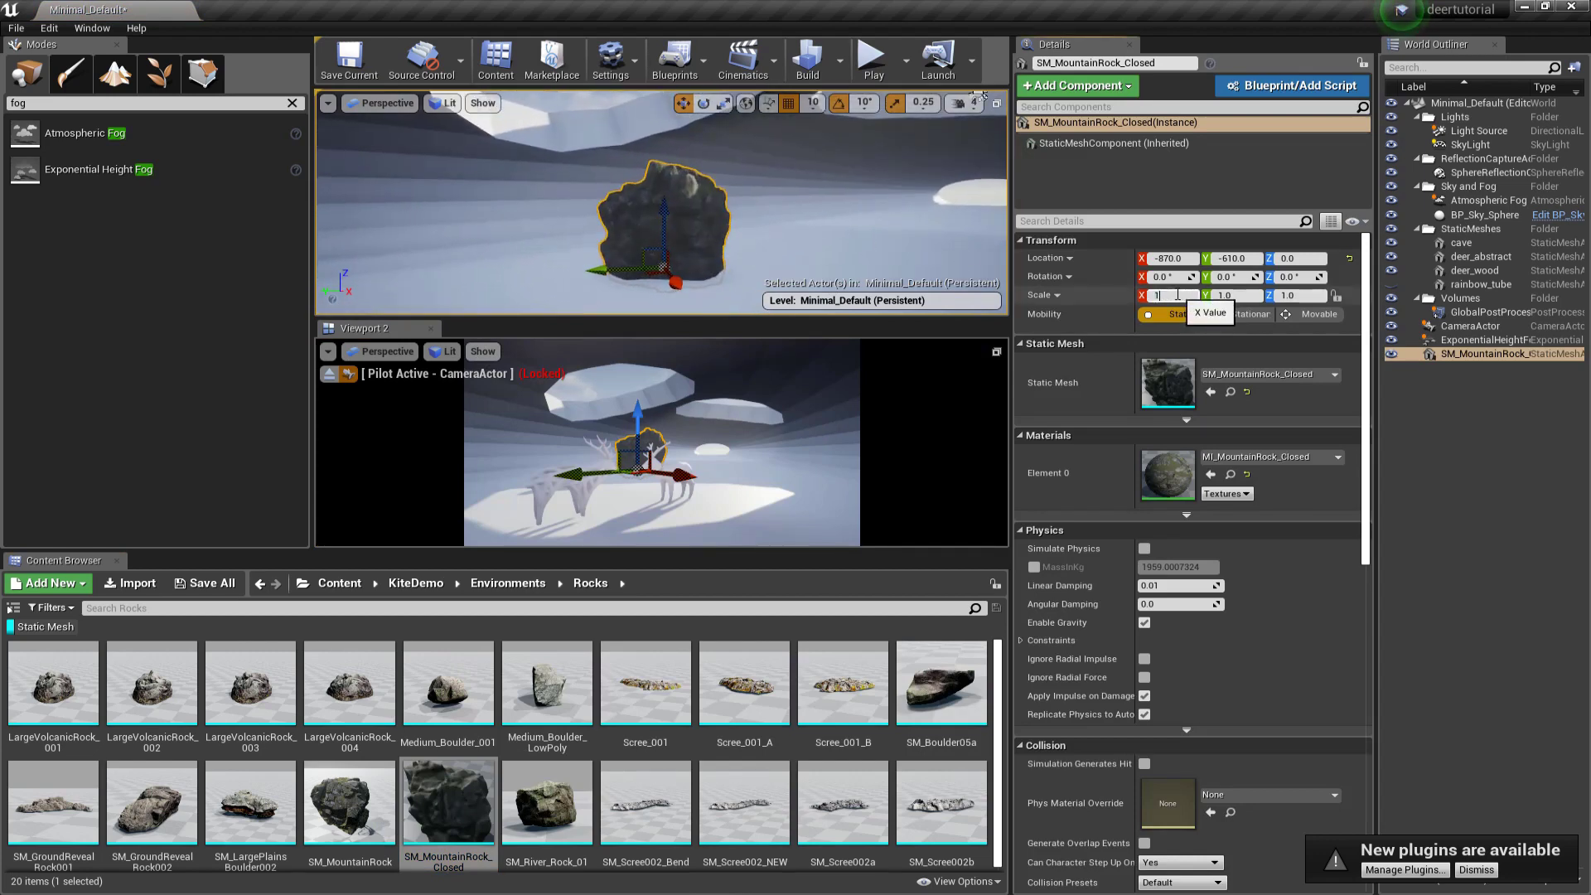
{"action": "key", "text": "Return"}
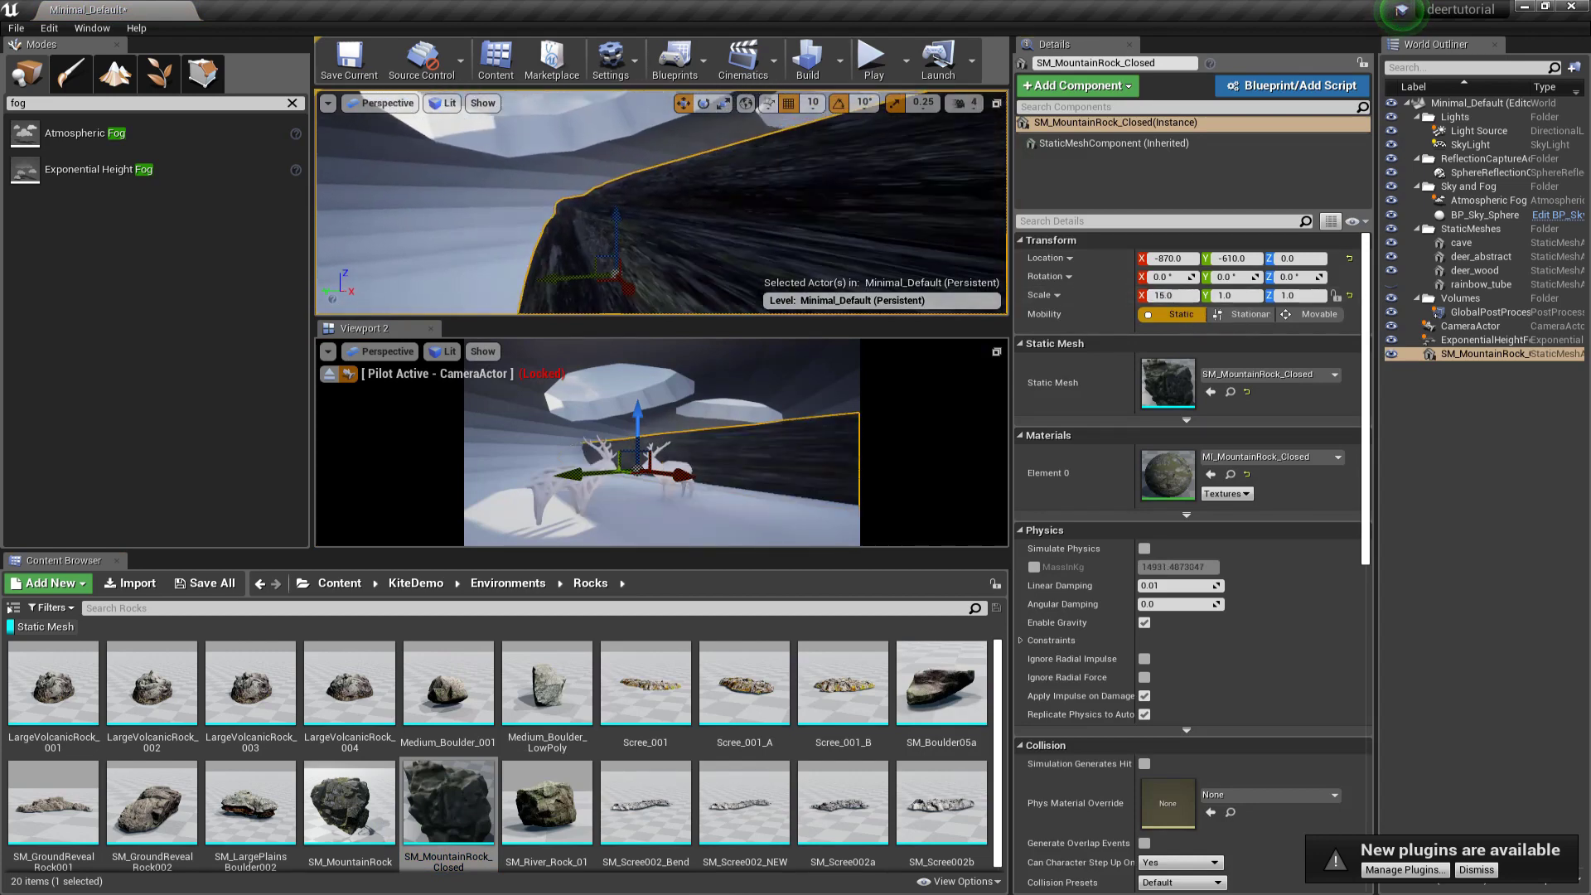
Step: Reset the SM_MountainRock_Closed scale, lock its proportions and scale the rock uniformly to 15
{"action": "left_click", "coordinate": [1351, 295]}
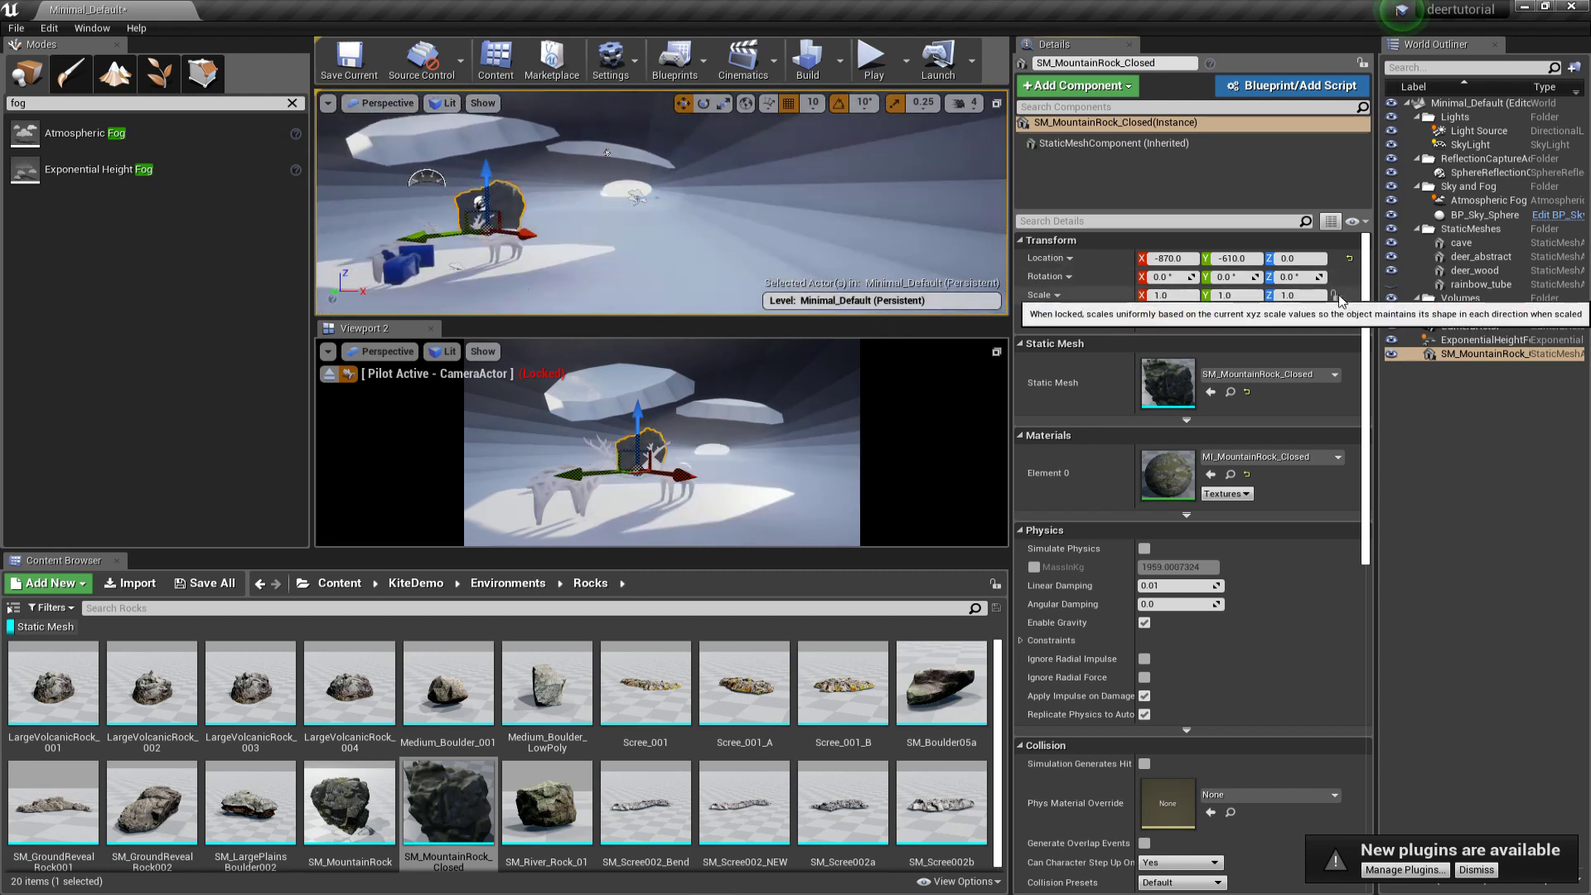
{"action": "left_click", "coordinate": [1170, 296]}
{"action": "type", "text": "15"}
{"action": "key", "text": "Return"}
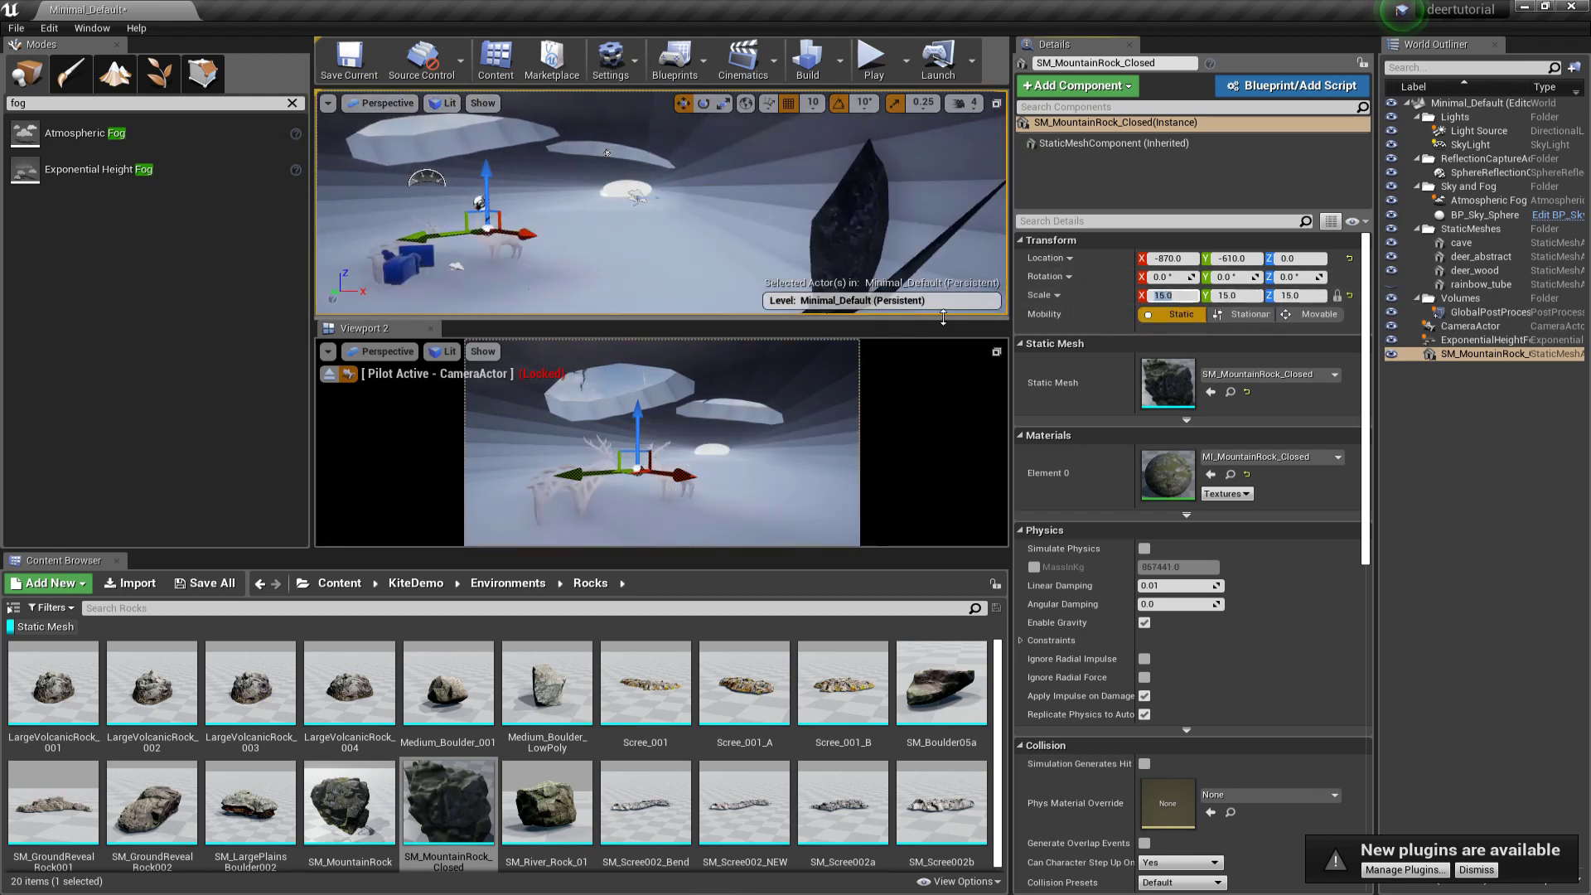
{"action": "right_click_drag", "start_coordinate": [661, 203], "coordinate": [695, 208]}
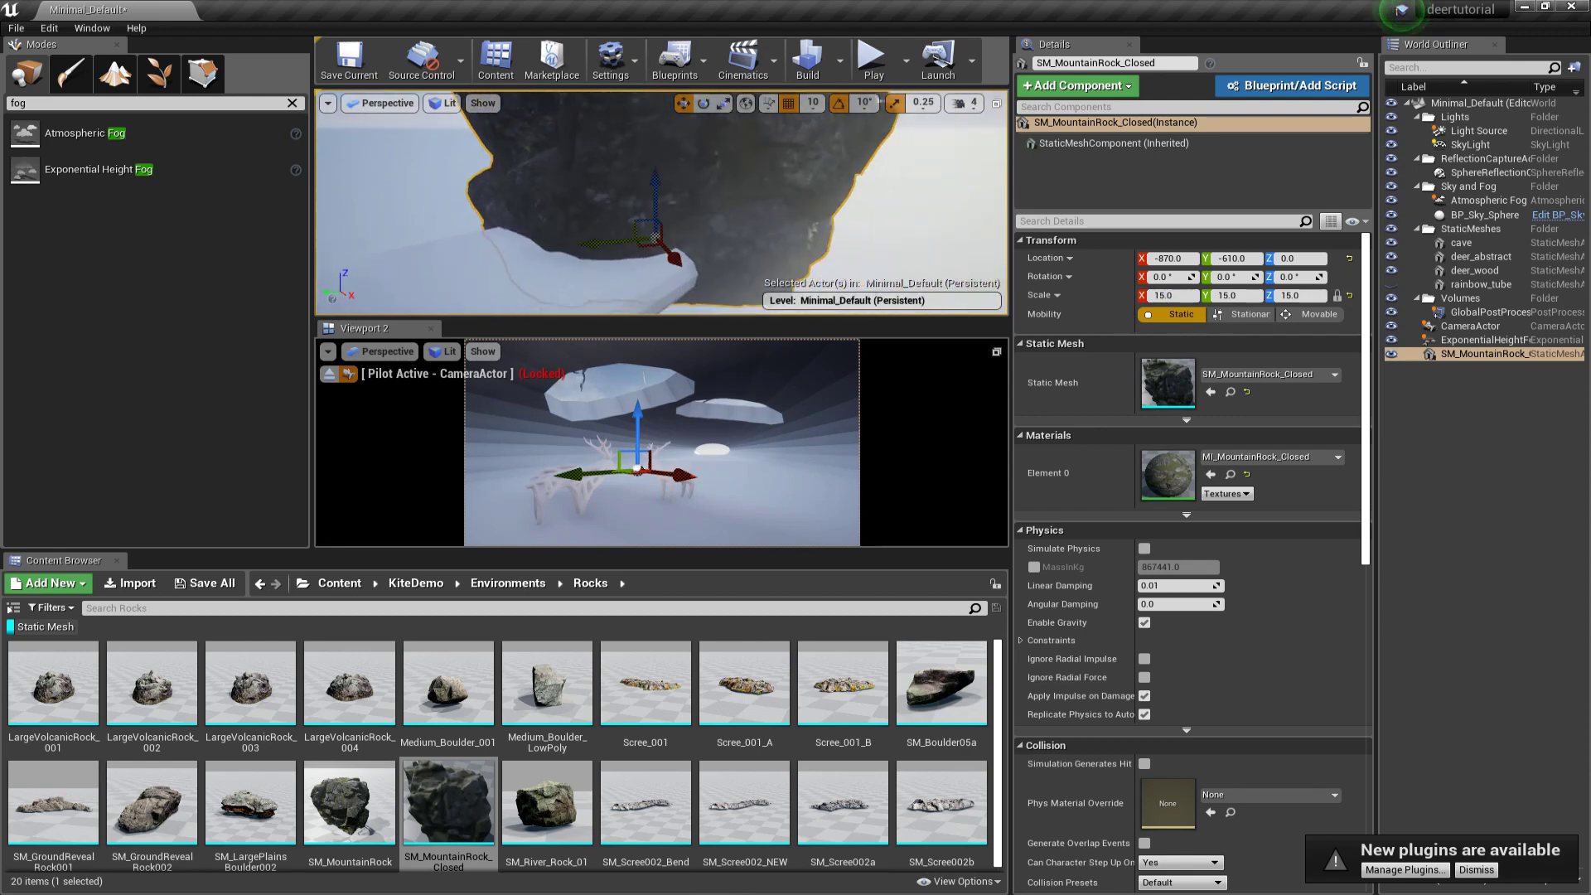
{"action": "key", "text": "Return"}
Step: Scale the mountain rock uniformly to 5 and move it to about X -2350, Y 70, Z -1020
{"action": "left_click_drag", "start_coordinate": [647, 242], "coordinate": [589, 211]}
{"action": "left_click_drag", "start_coordinate": [586, 270], "coordinate": [609, 248]}
{"action": "type", "text": "5"}
{"action": "key", "text": "Return"}
{"action": "mouse_move", "coordinate": [609, 249]}
{"action": "right_mouse_down"}
{"action": "mouse_move", "coordinate": [584, 251]}
{"action": "mouse_move", "coordinate": [609, 252]}
{"action": "right_mouse_up"}
{"action": "left_click_drag", "start_coordinate": [633, 263], "coordinate": [632, 222]}
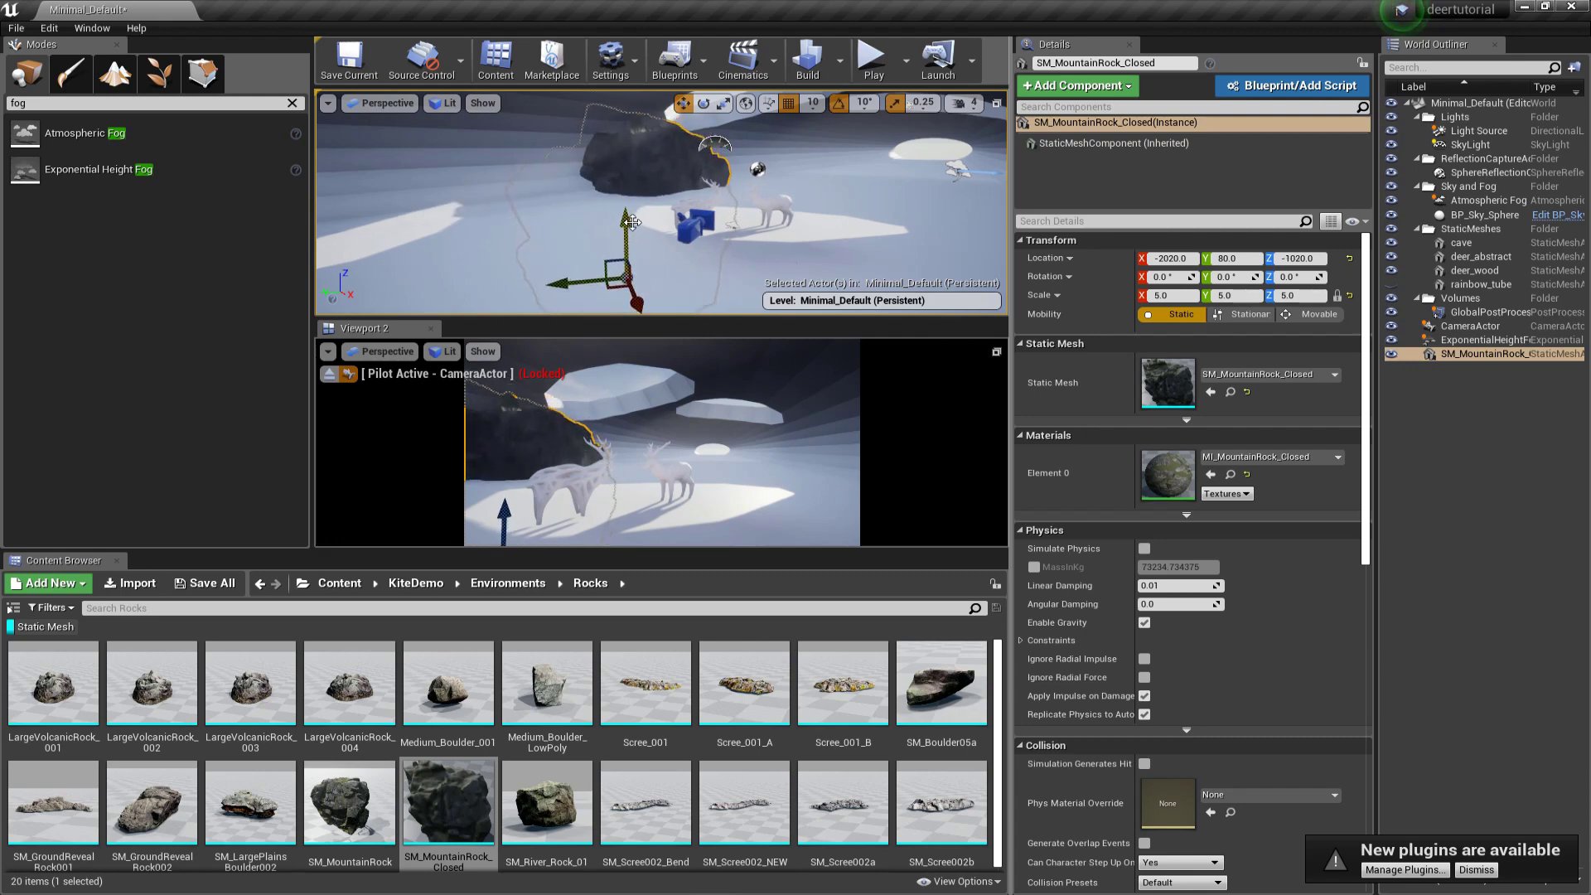
{"action": "left_click_drag", "start_coordinate": [611, 289], "coordinate": [610, 277]}
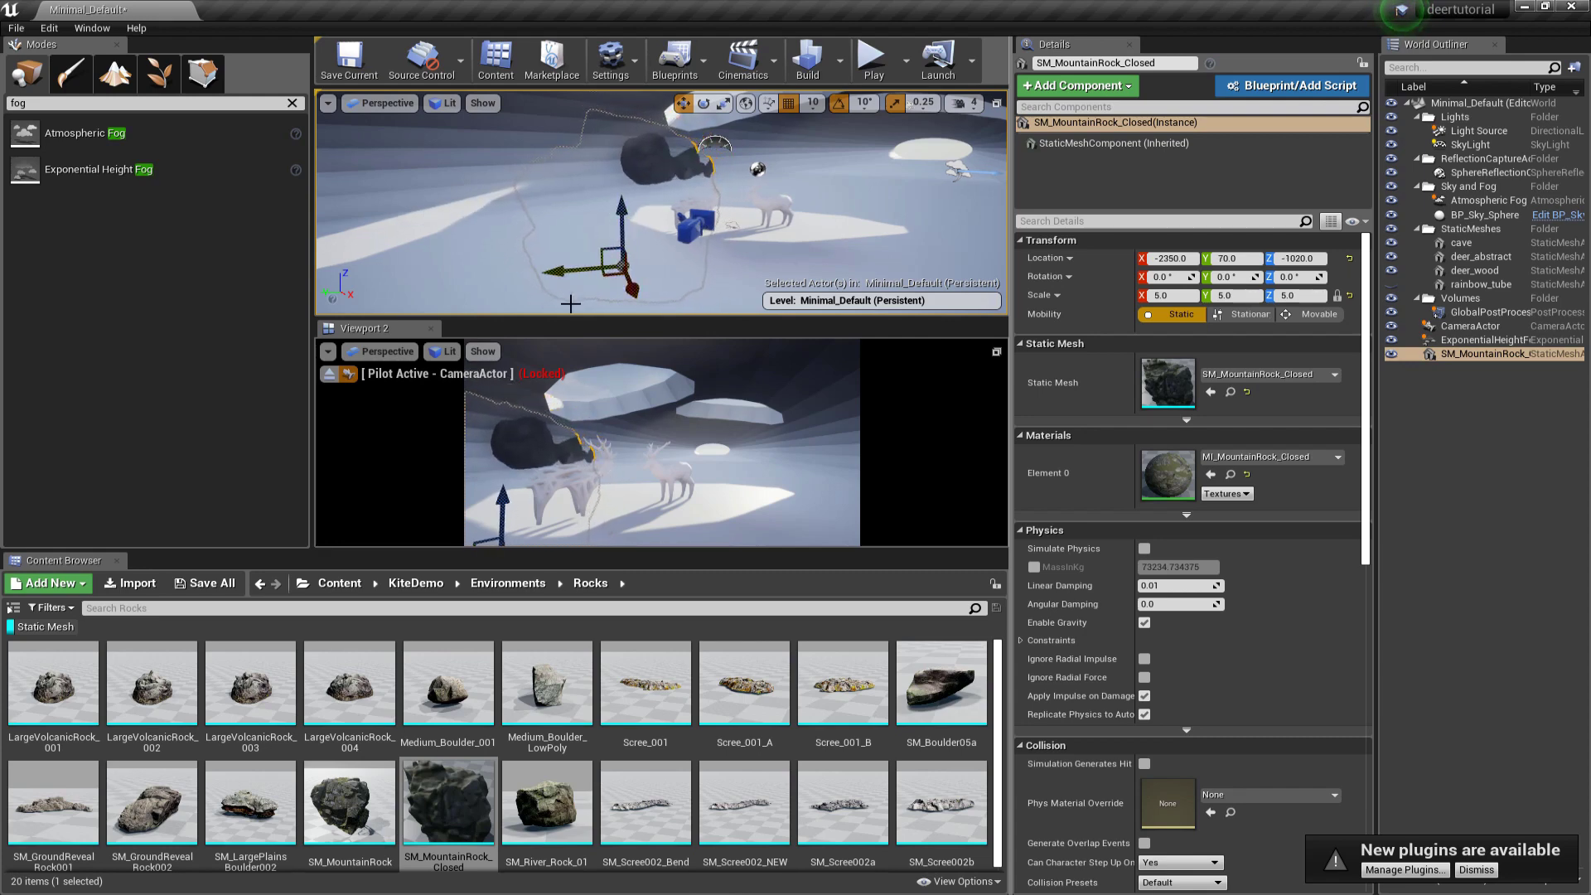
Step: Widen the World Outliner, collapse the StaticMeshes folder and rename it my_meshes
{"action": "left_click_drag", "start_coordinate": [1375, 273], "coordinate": [1157, 290]}
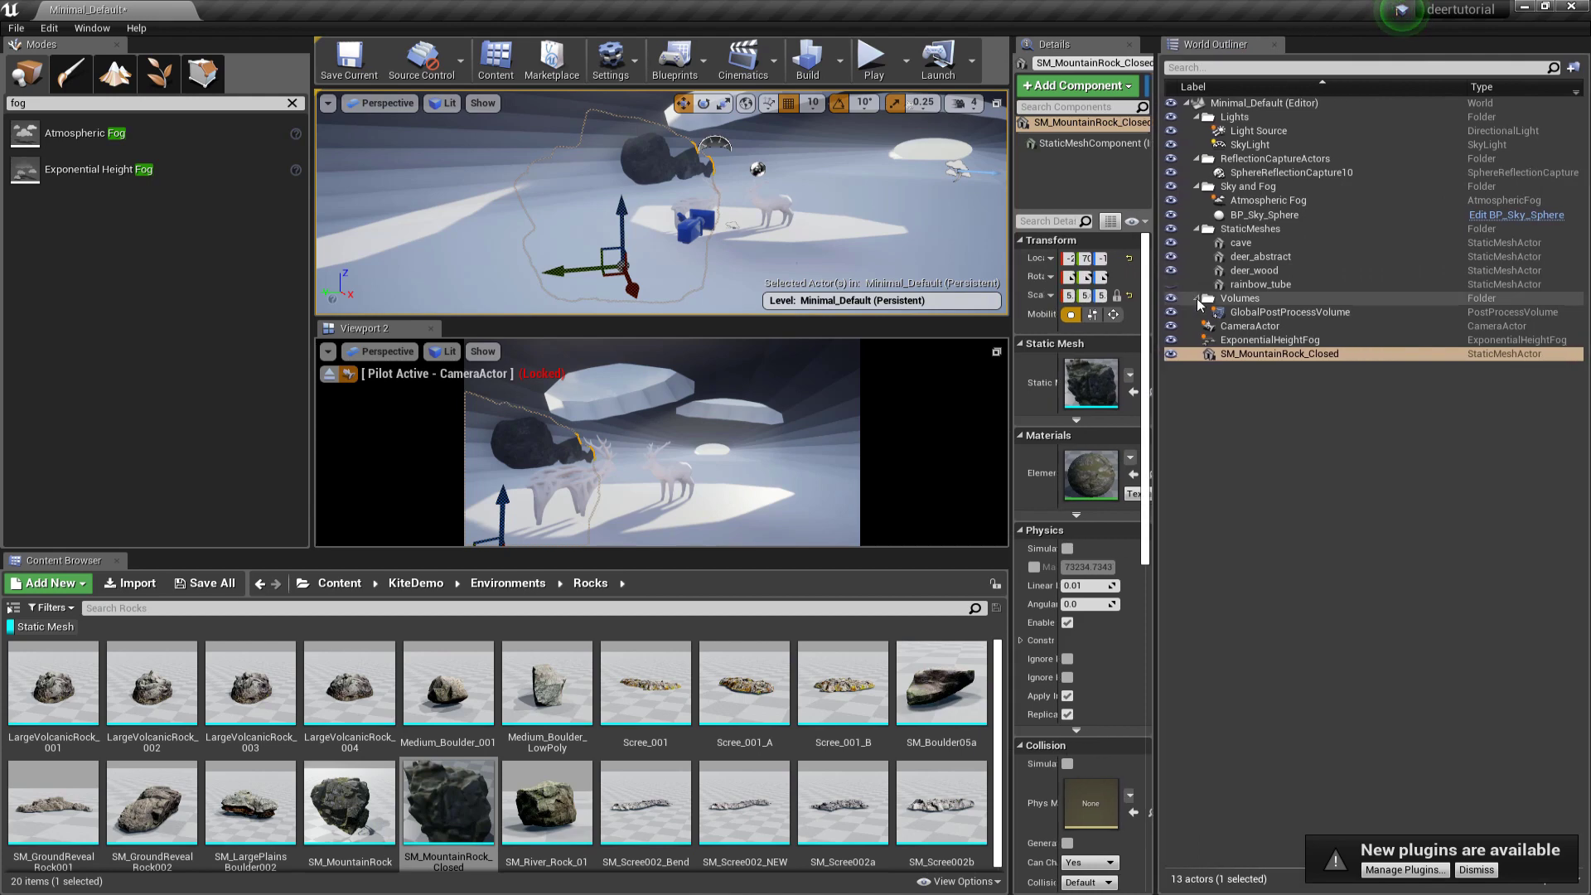
{"action": "left_click", "coordinate": [1197, 227]}
{"action": "left_click", "coordinate": [1236, 230]}
{"action": "right_click", "coordinate": [1235, 231]}
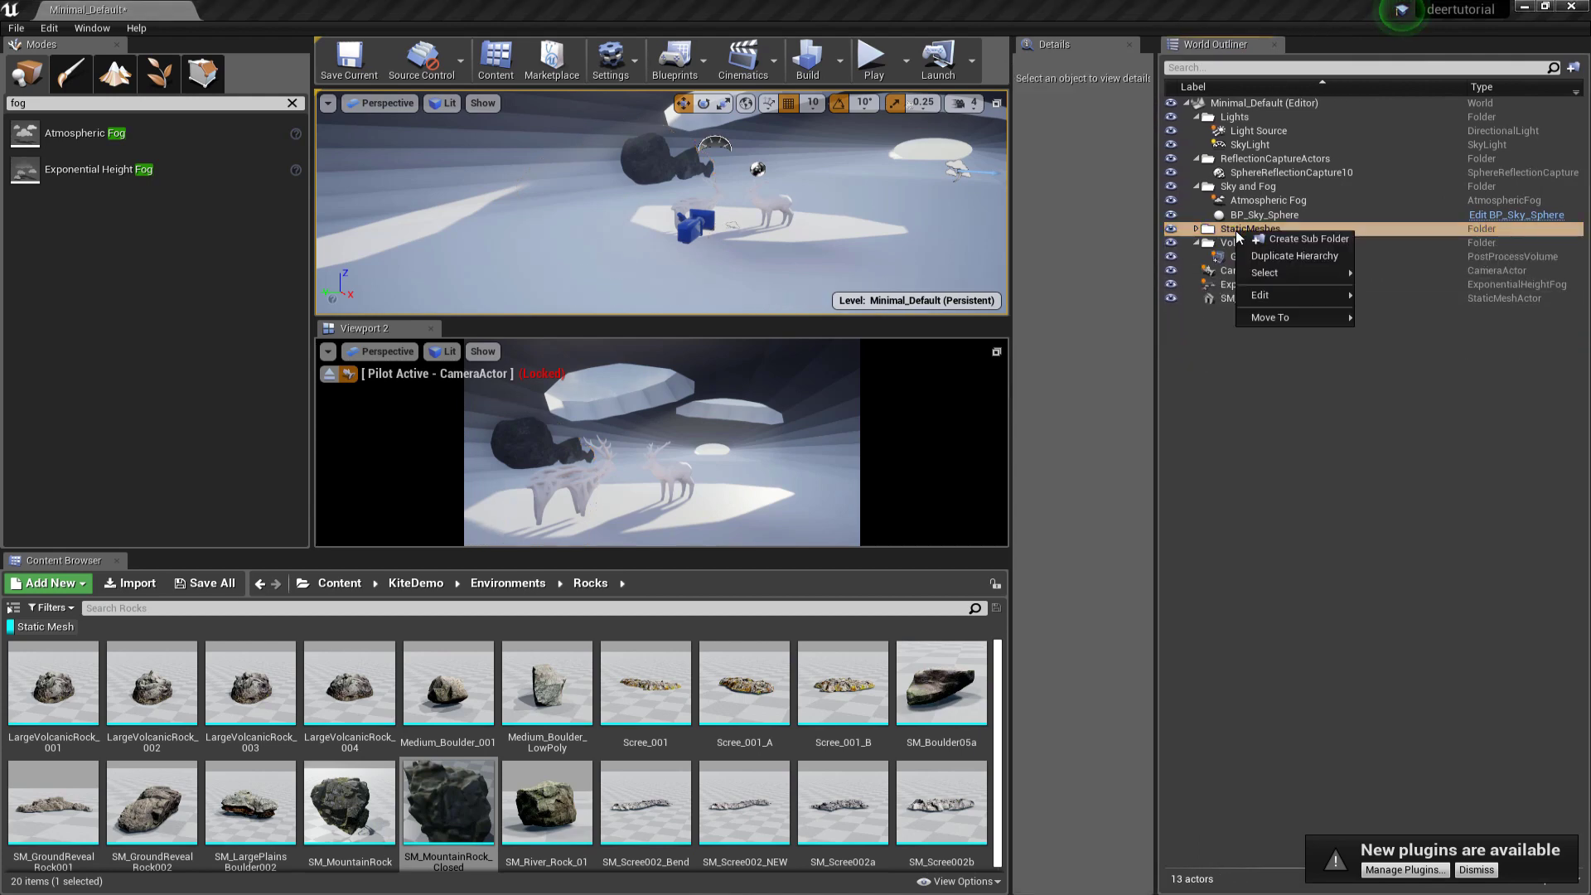
{"action": "mouse_move", "coordinate": [1258, 297]}
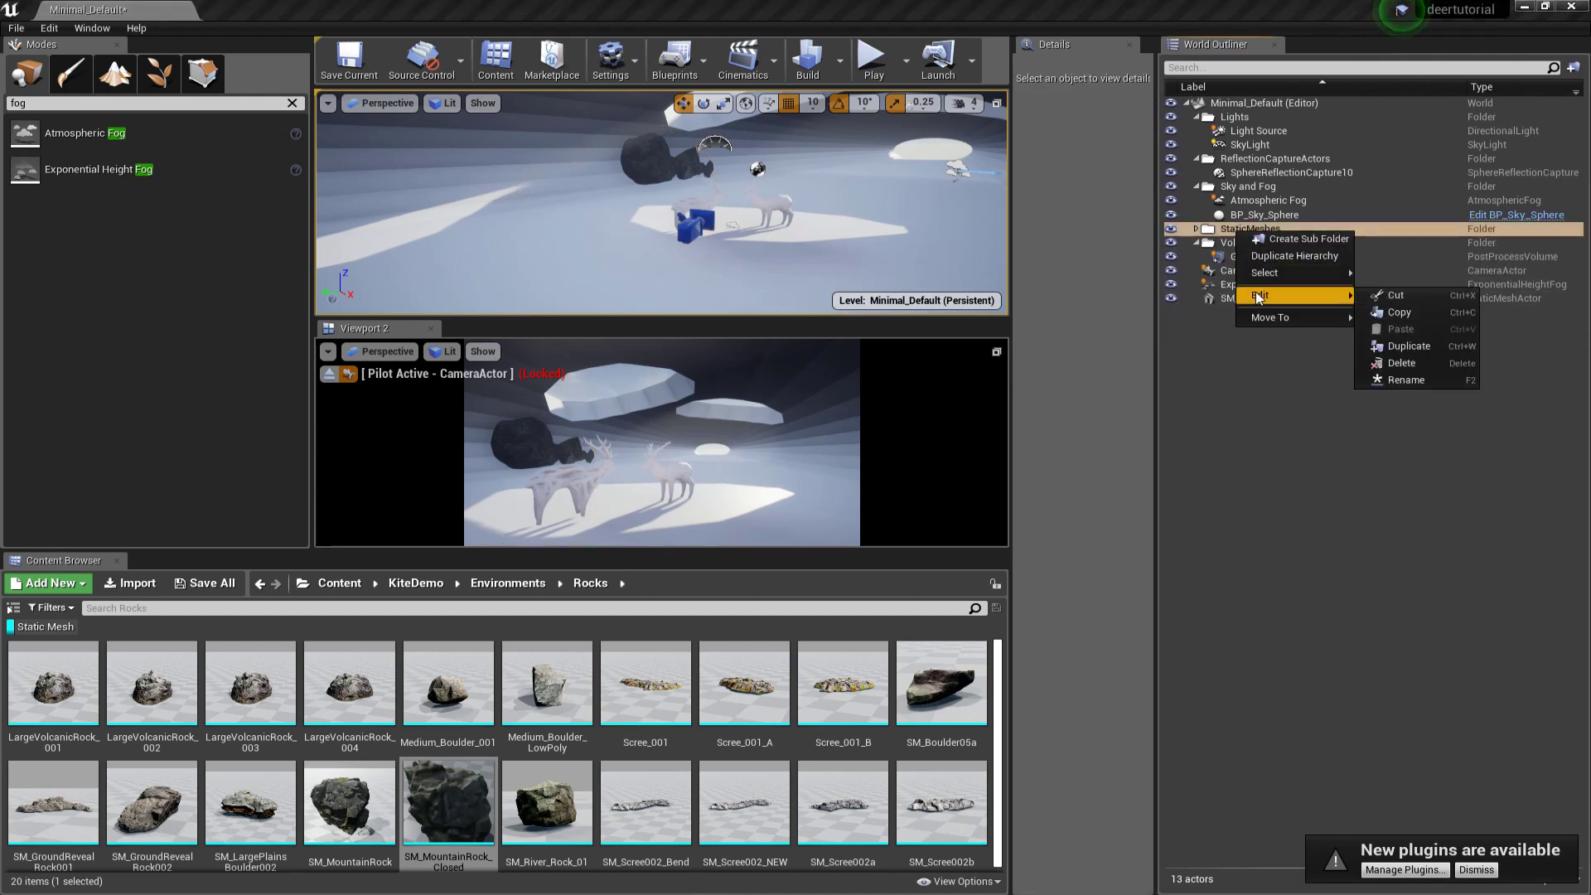
{"action": "left_click", "coordinate": [1463, 382]}
{"action": "type", "text": "my_meshe"}
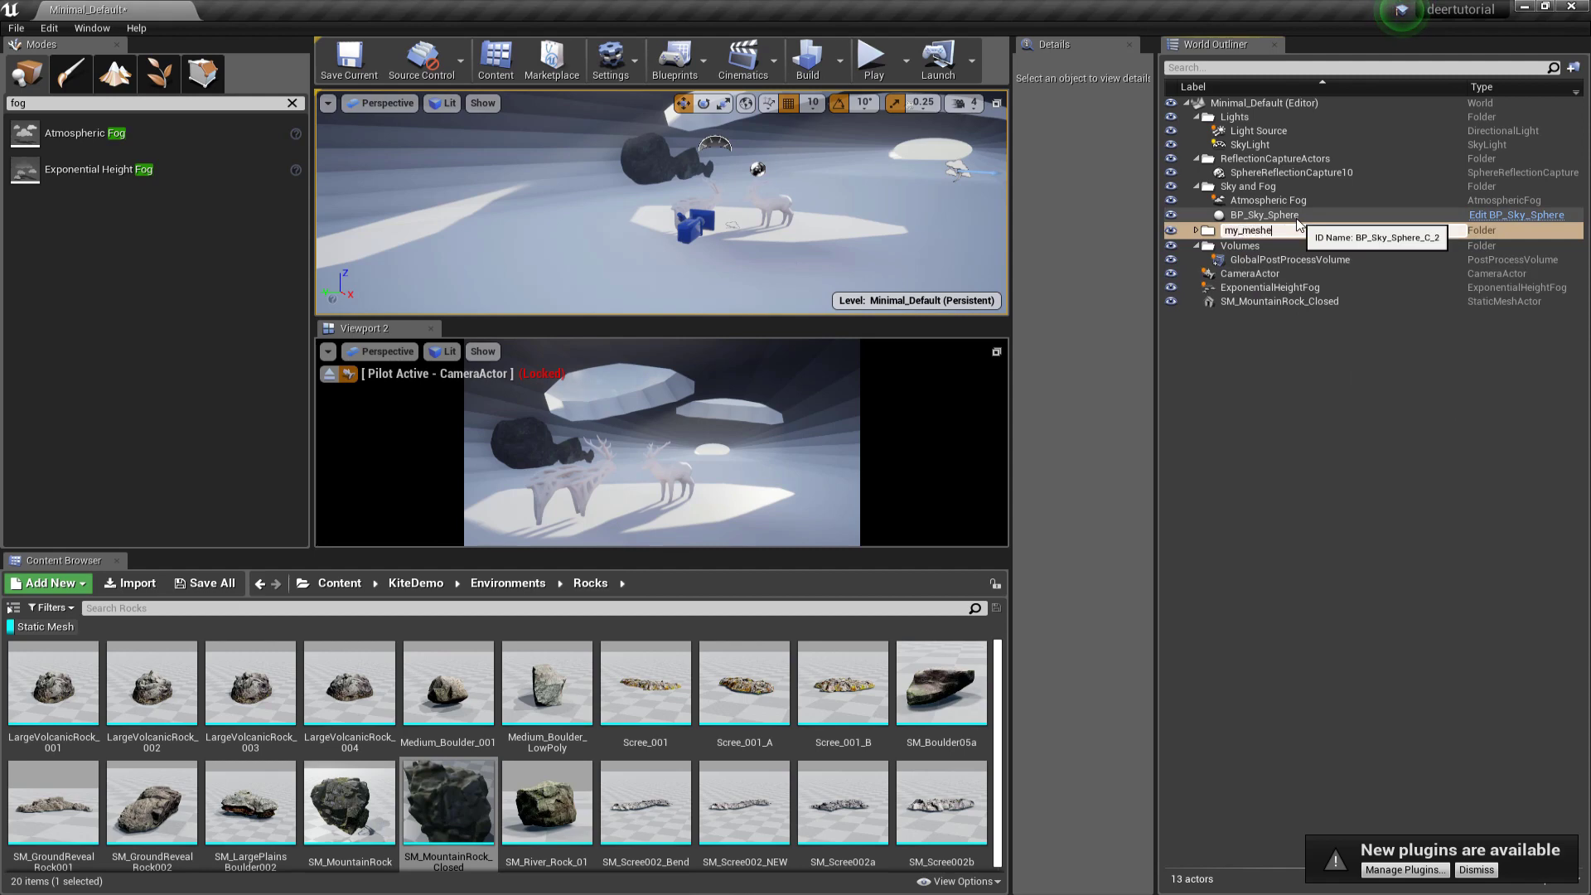
{"action": "type", "text": "s"}
{"action": "key", "text": "Return"}
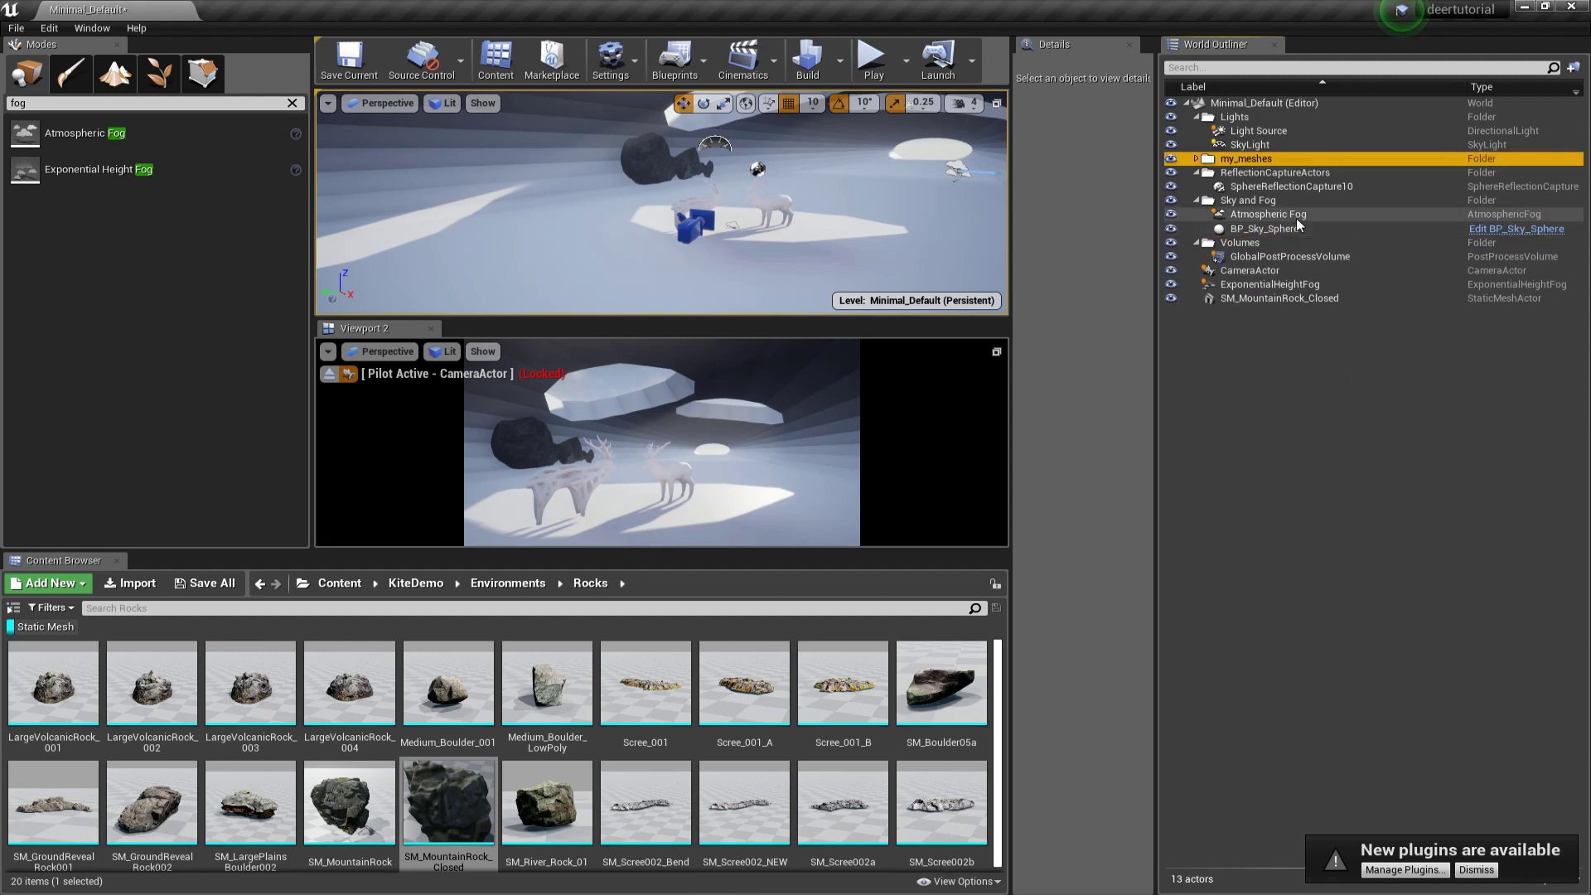
Step: Rename the ReflectionCaptureActors folder as Lighting
{"action": "double_click", "coordinate": [1247, 173]}
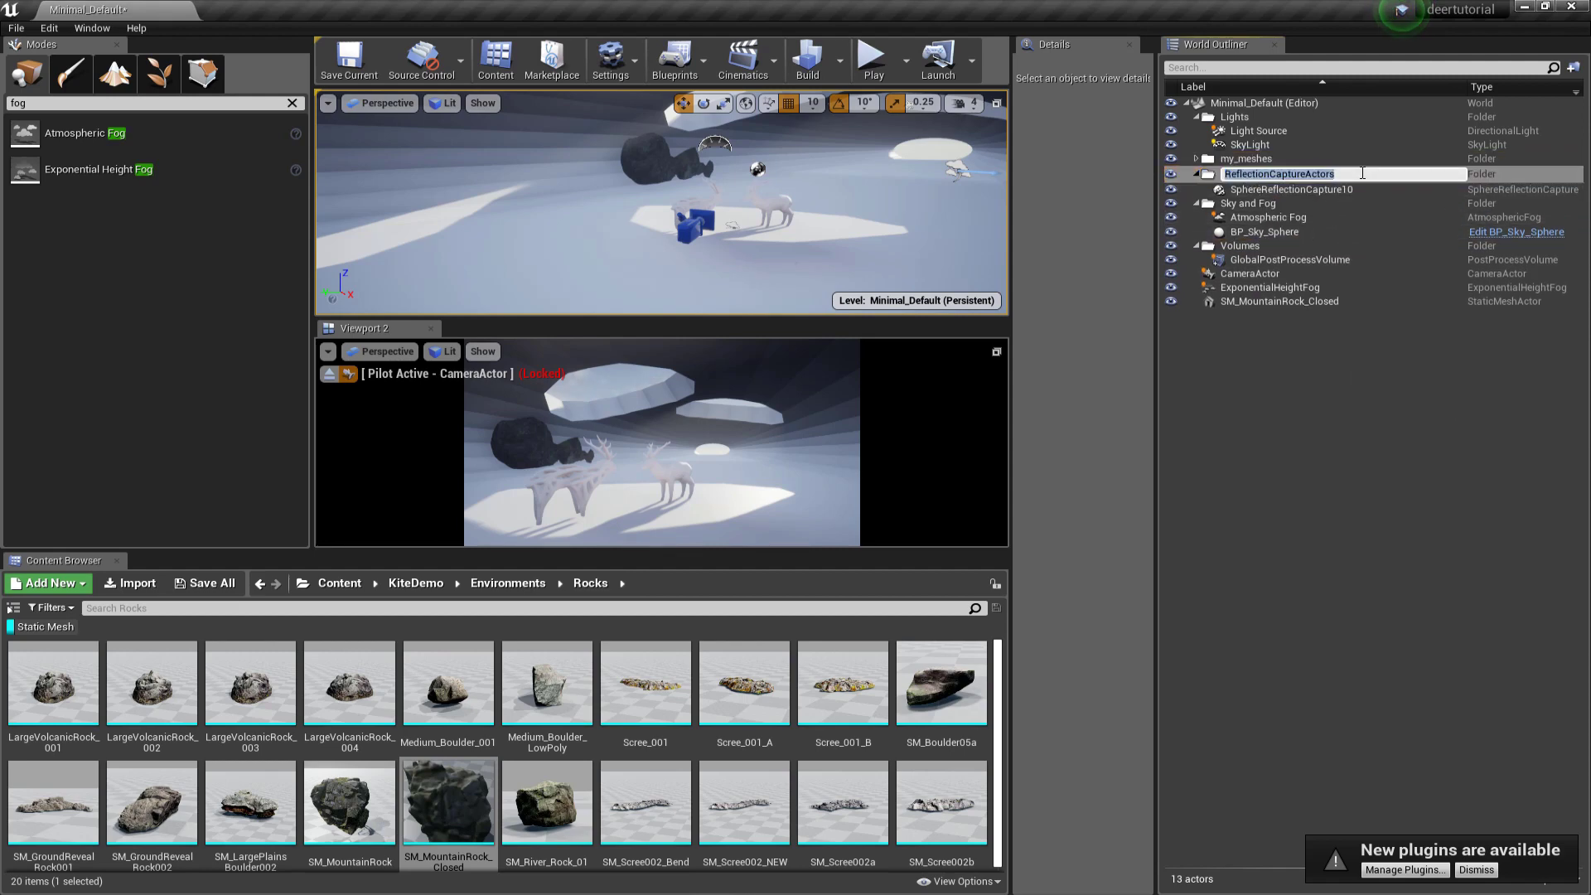
{"action": "type", "text": "Lighting"}
{"action": "key", "text": "Return"}
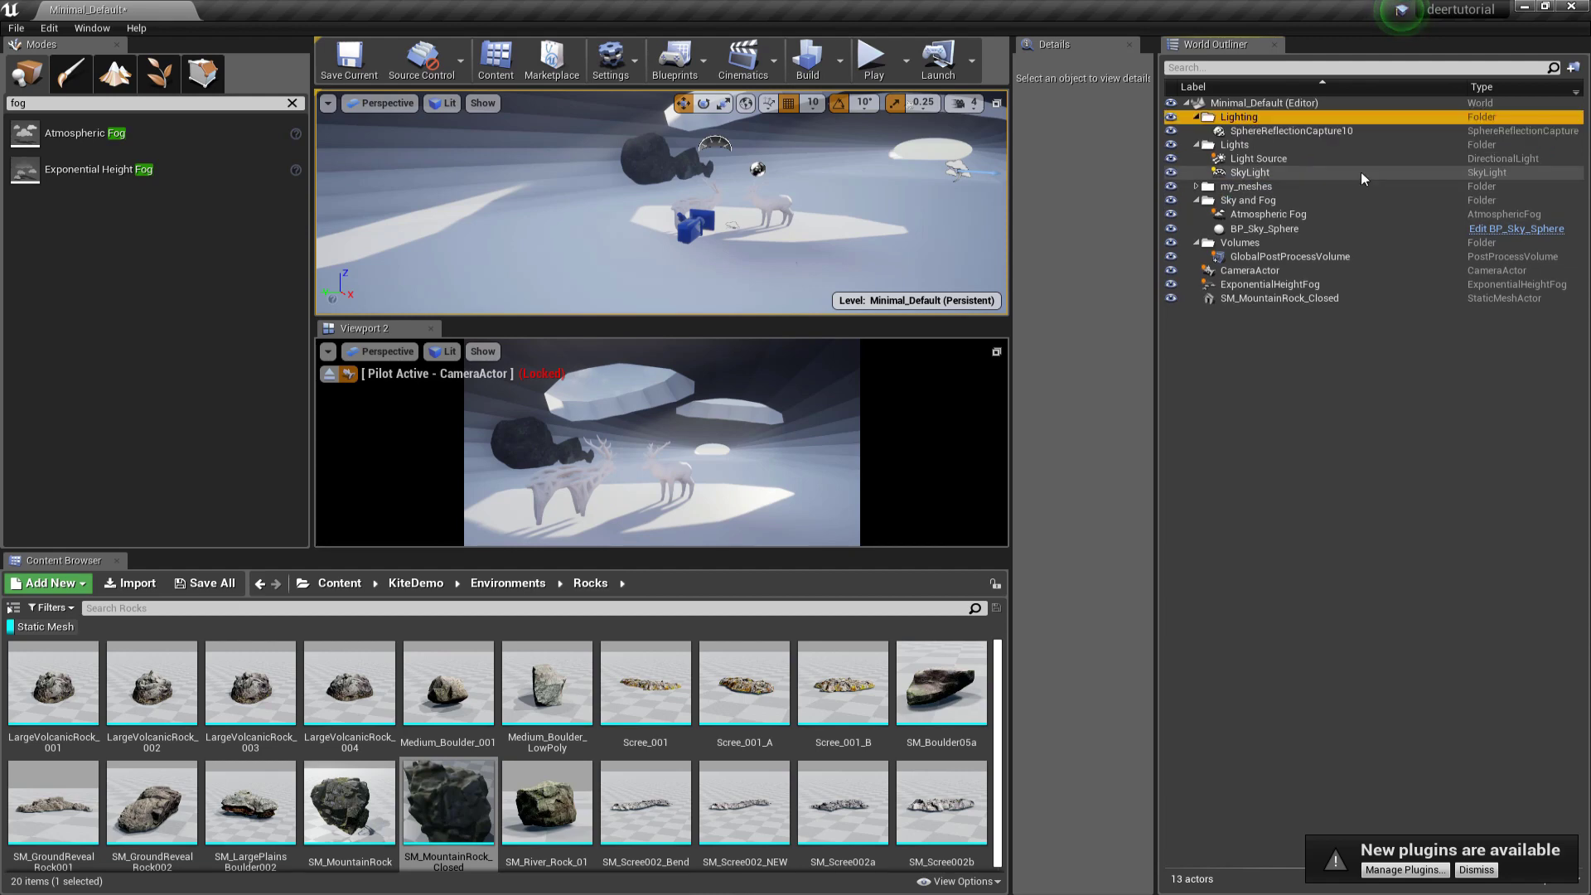
Step: Move Light Source, SkyLight, ExponentialHeightFog, BP_Sky_Sphere and Atmospheric Fog together into the Lighting folder
{"action": "left_click", "coordinate": [1261, 159]}
{"action": "left_click", "coordinate": [1263, 172], "text": "ctrl"}
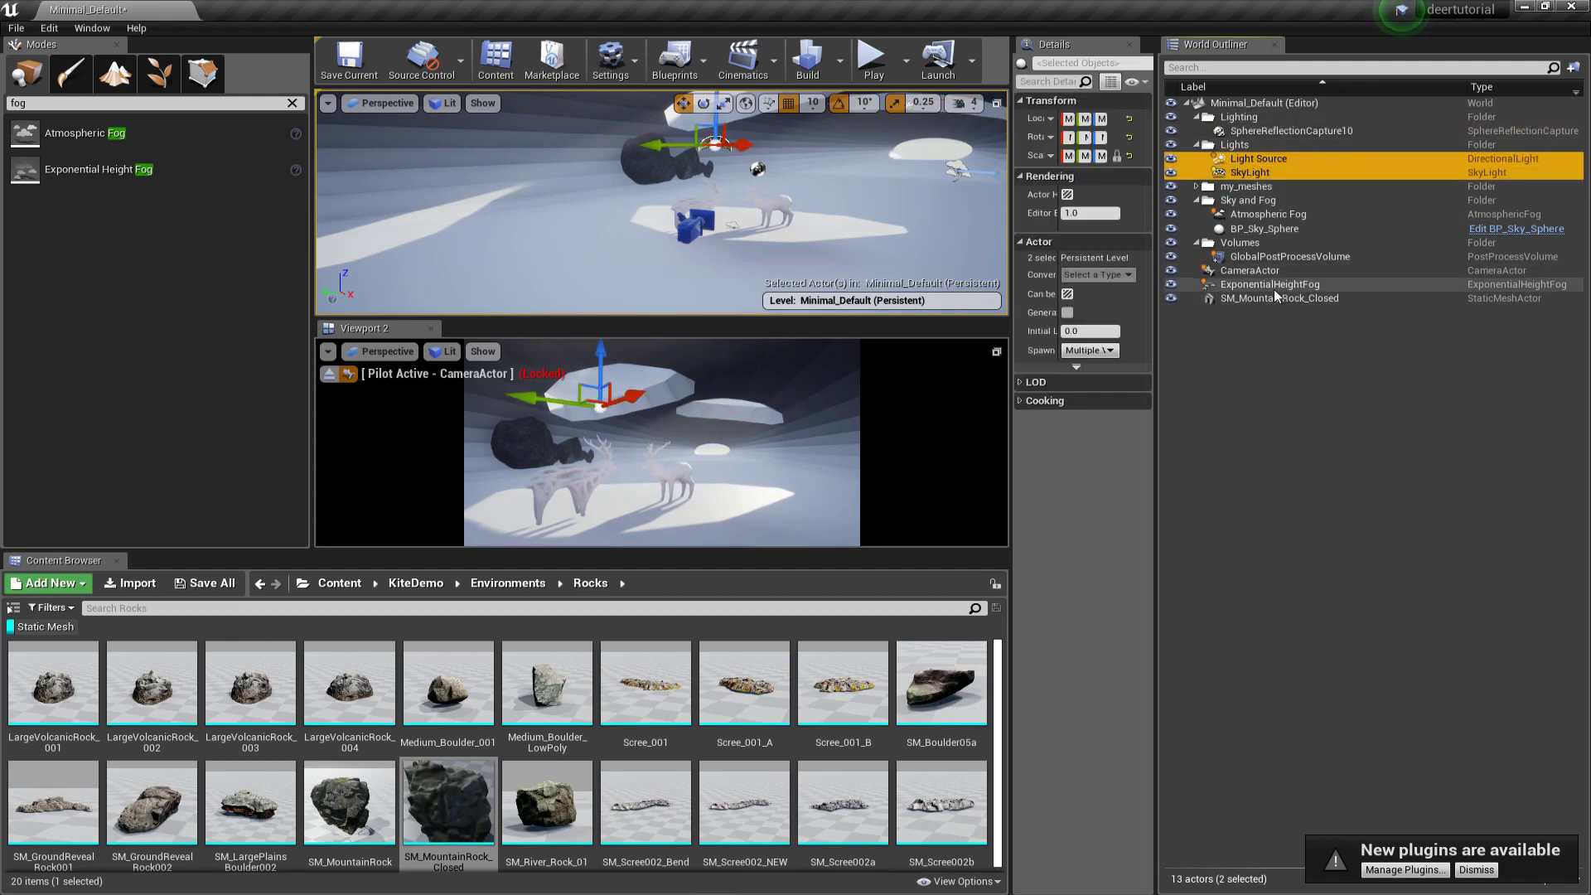
{"action": "left_click", "coordinate": [1274, 285], "text": "ctrl"}
{"action": "left_click", "coordinate": [1264, 228], "text": "ctrl"}
{"action": "left_click", "coordinate": [1263, 215], "text": "ctrl"}
{"action": "left_click_drag", "start_coordinate": [1263, 214], "coordinate": [1235, 117]}
Step: Delete the empty Sky and Fog folder and the empty Lights folder
{"action": "left_click", "coordinate": [1241, 244]}
{"action": "right_click", "coordinate": [1241, 245]}
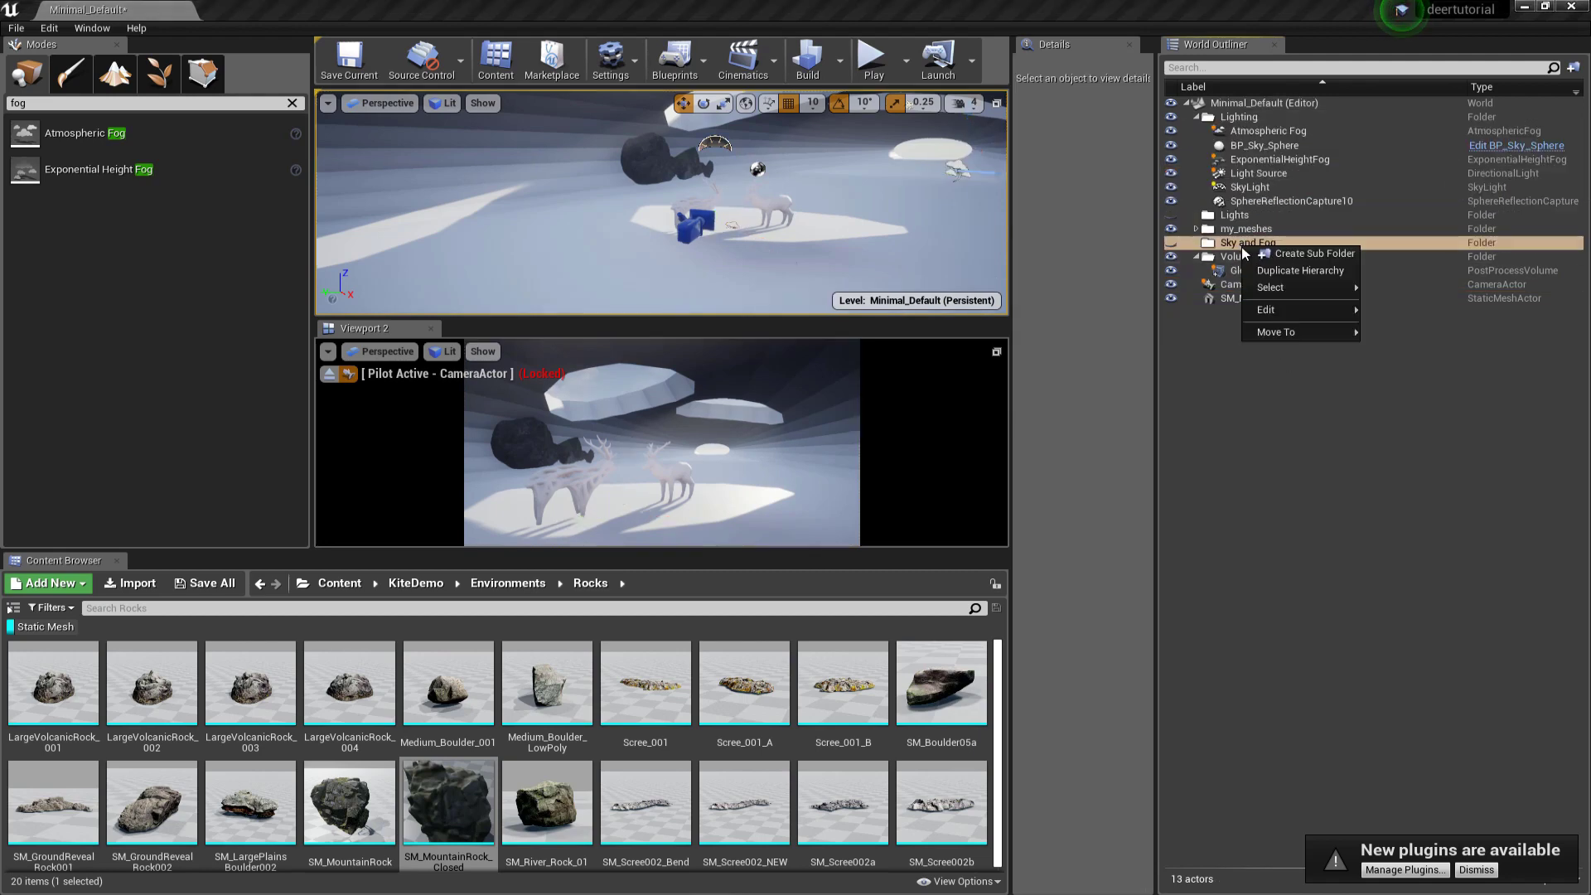
{"action": "left_click", "coordinate": [1235, 244]}
{"action": "key", "text": "Delete"}
{"action": "left_click", "coordinate": [1235, 216]}
{"action": "key", "text": "Delete"}
Step: Move GlobalPostProcessVolume into the Lighting folder and delete the emptied Volumes folder
{"action": "left_click_drag", "start_coordinate": [1280, 242], "coordinate": [1234, 117]}
{"action": "left_click", "coordinate": [1241, 245]}
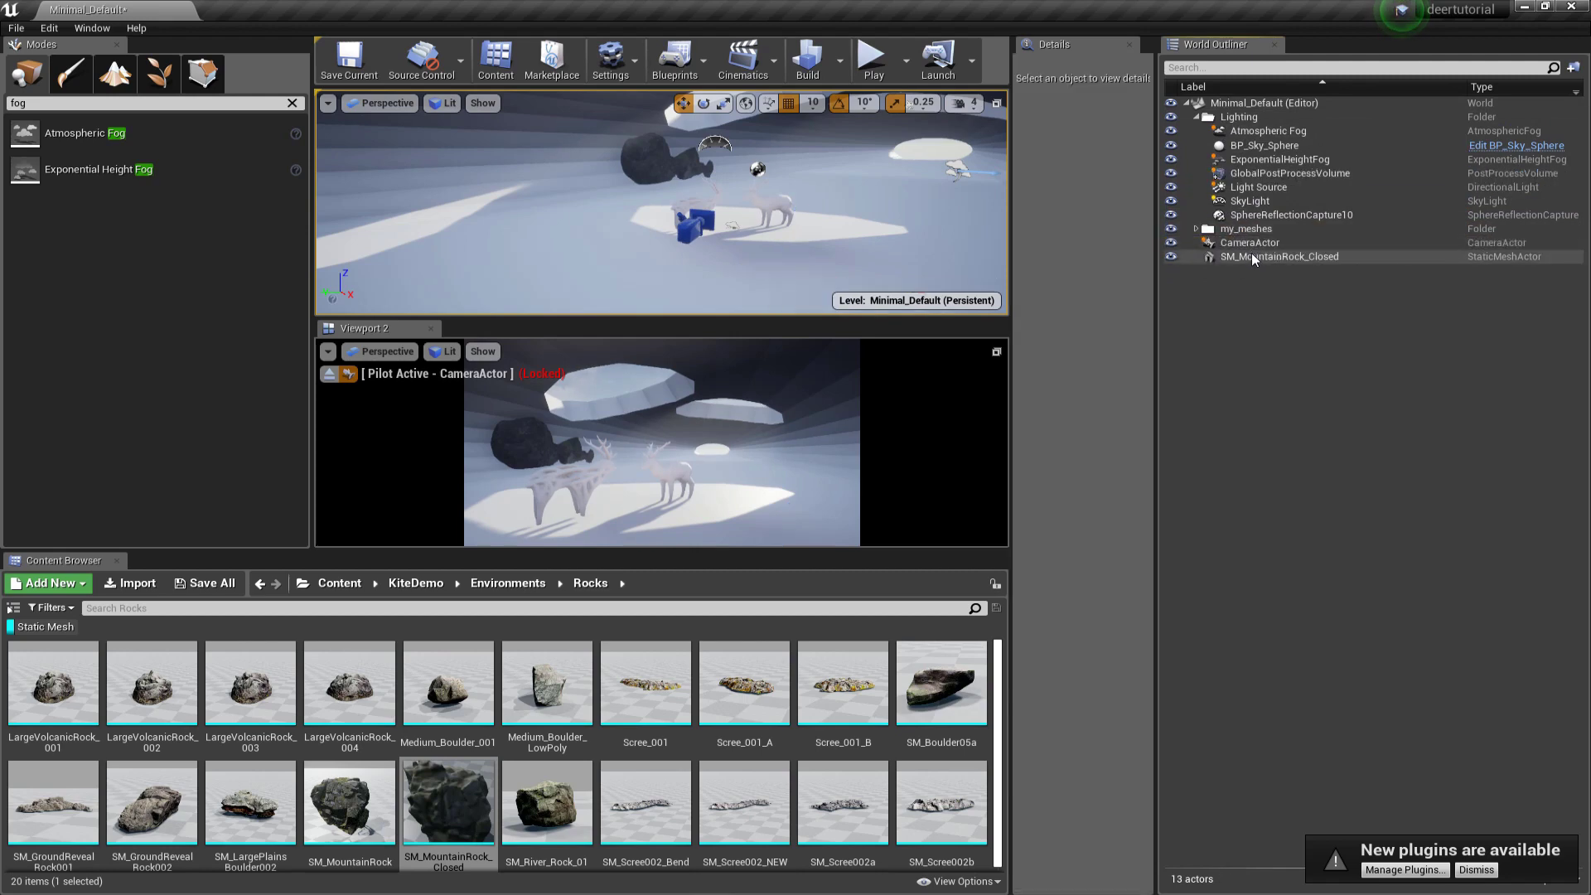
{"action": "key", "text": "Delete"}
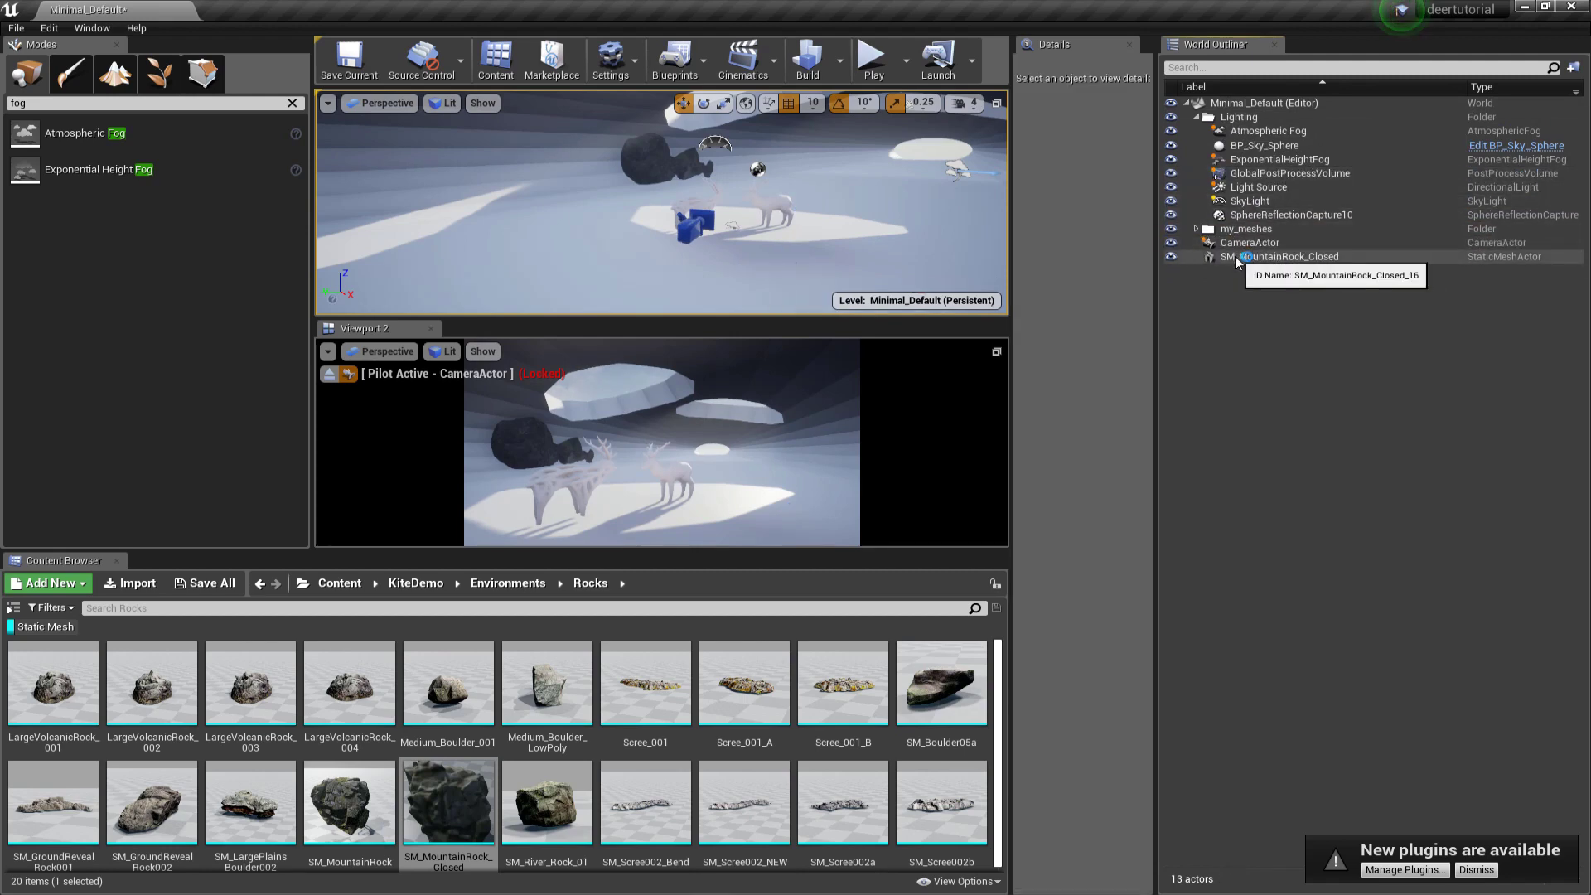
Step: Rename the Lighting folder as Scene_setup, move CameraActor into it and collapse the folder
{"action": "left_click", "coordinate": [1243, 117]}
{"action": "left_click", "coordinate": [1255, 119]}
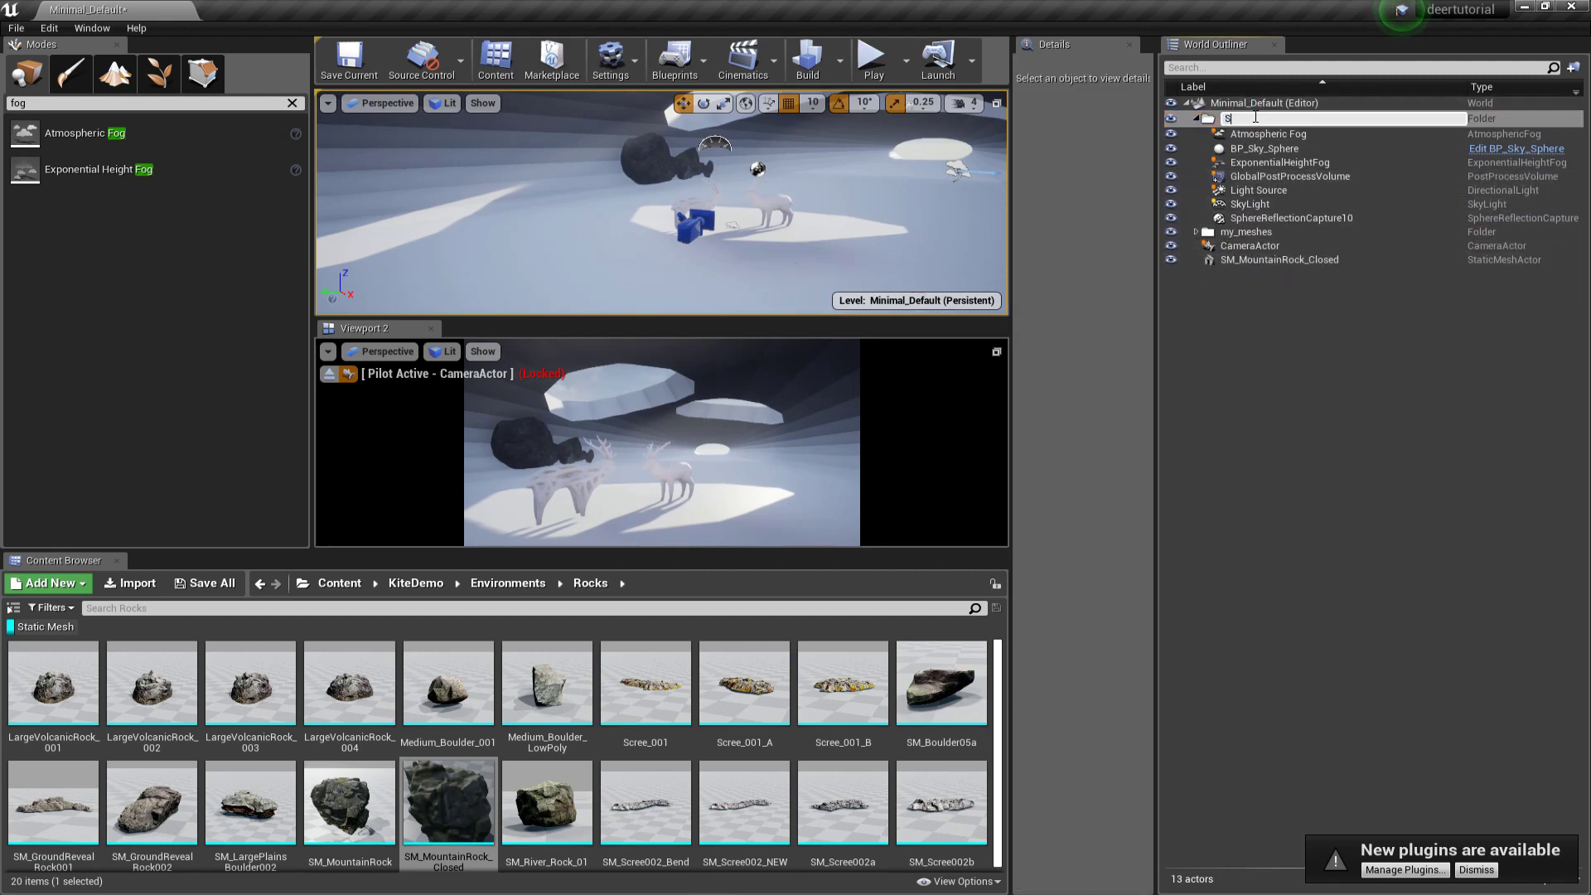
{"action": "type", "text": "Scene_setup"}
{"action": "key", "text": "Return"}
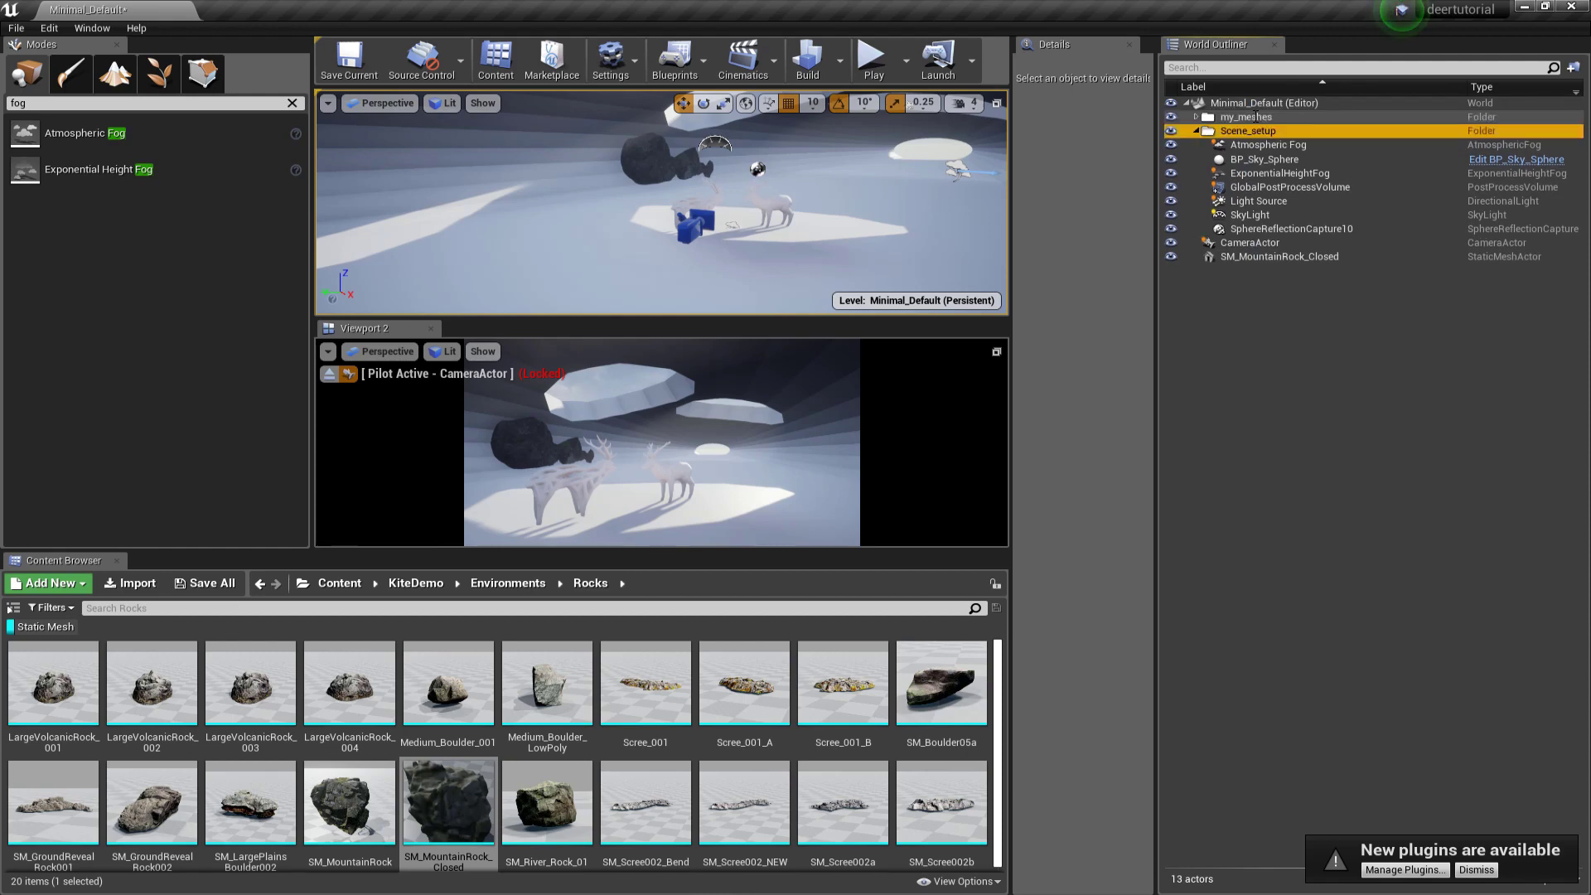
{"action": "left_click_drag", "start_coordinate": [1255, 242], "coordinate": [1238, 130]}
{"action": "left_click", "coordinate": [1195, 131]}
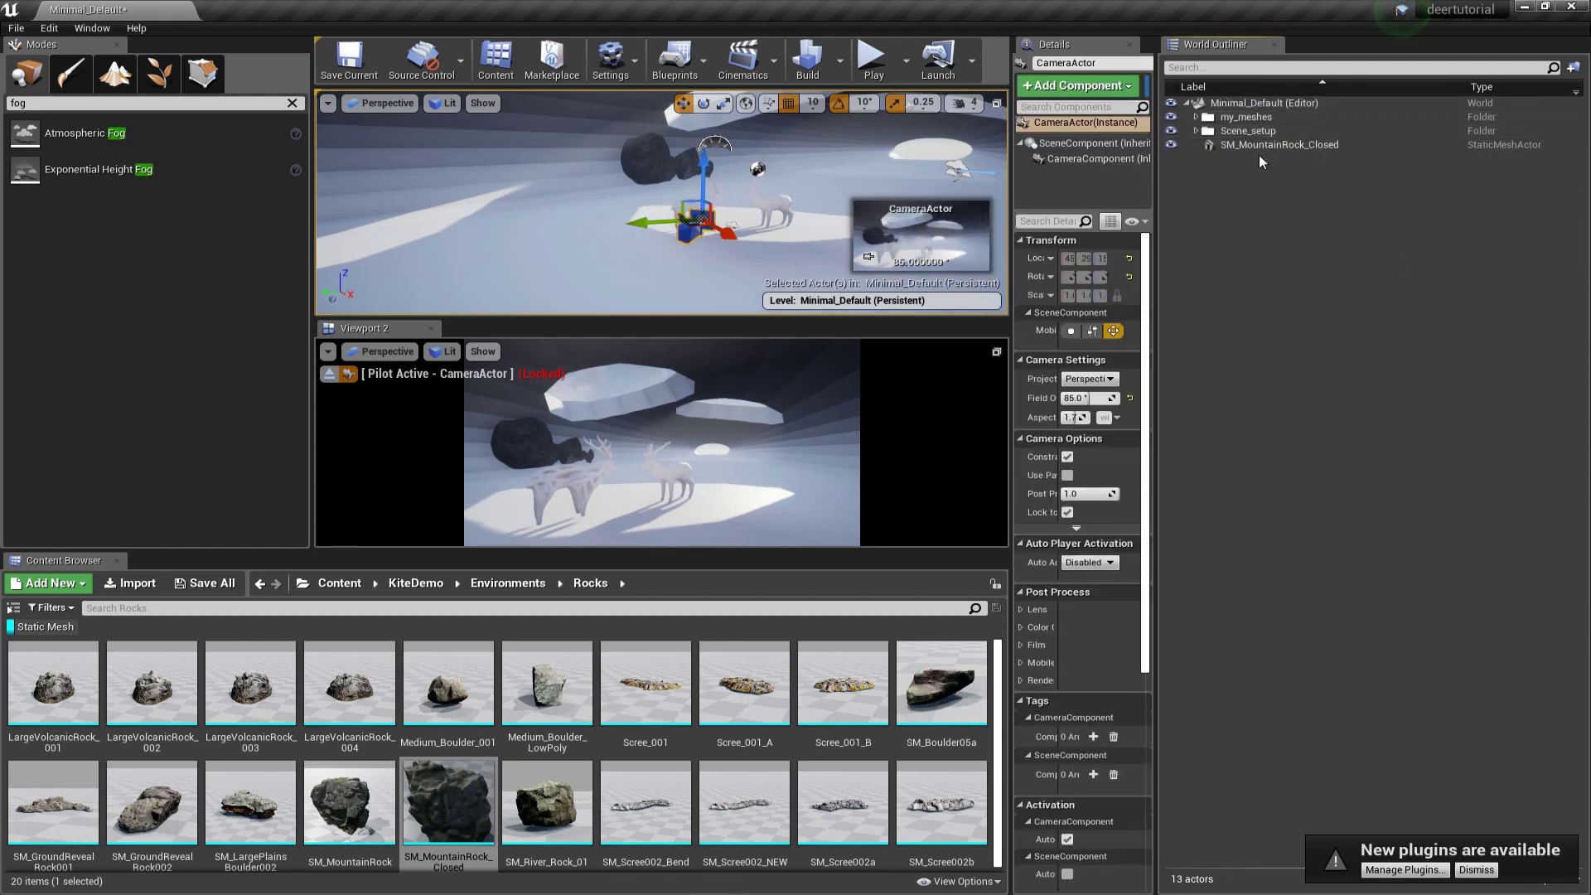
Step: Create a folder named placed_meshes and move SM_MountainRock_Closed into it, keeping my_meshes collapsed
{"action": "right_click", "coordinate": [1250, 159]}
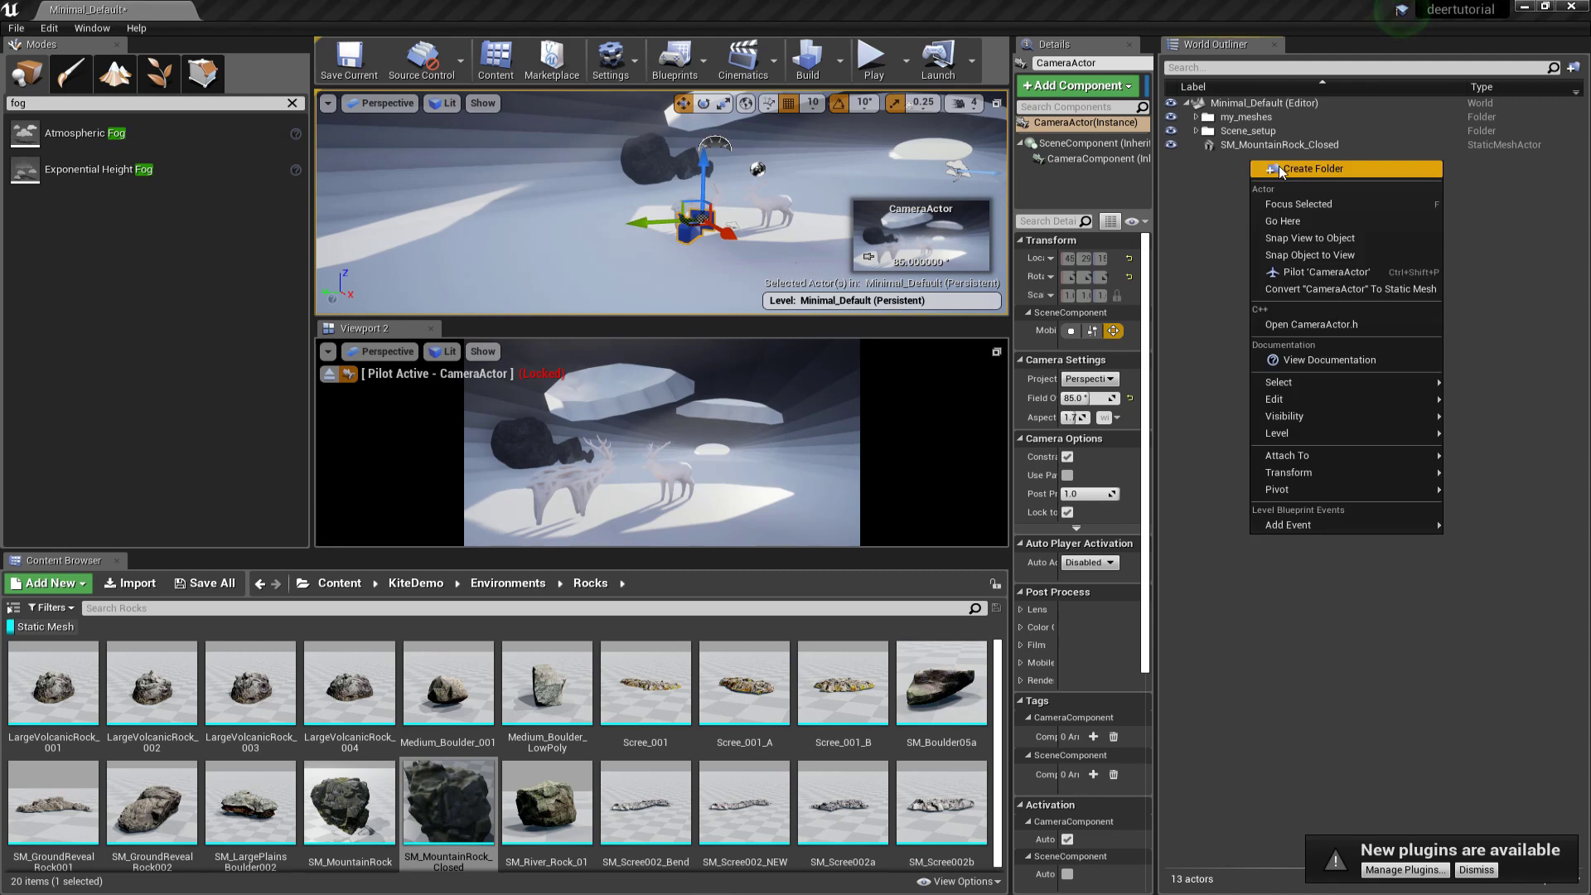
{"action": "left_click", "coordinate": [1309, 168]}
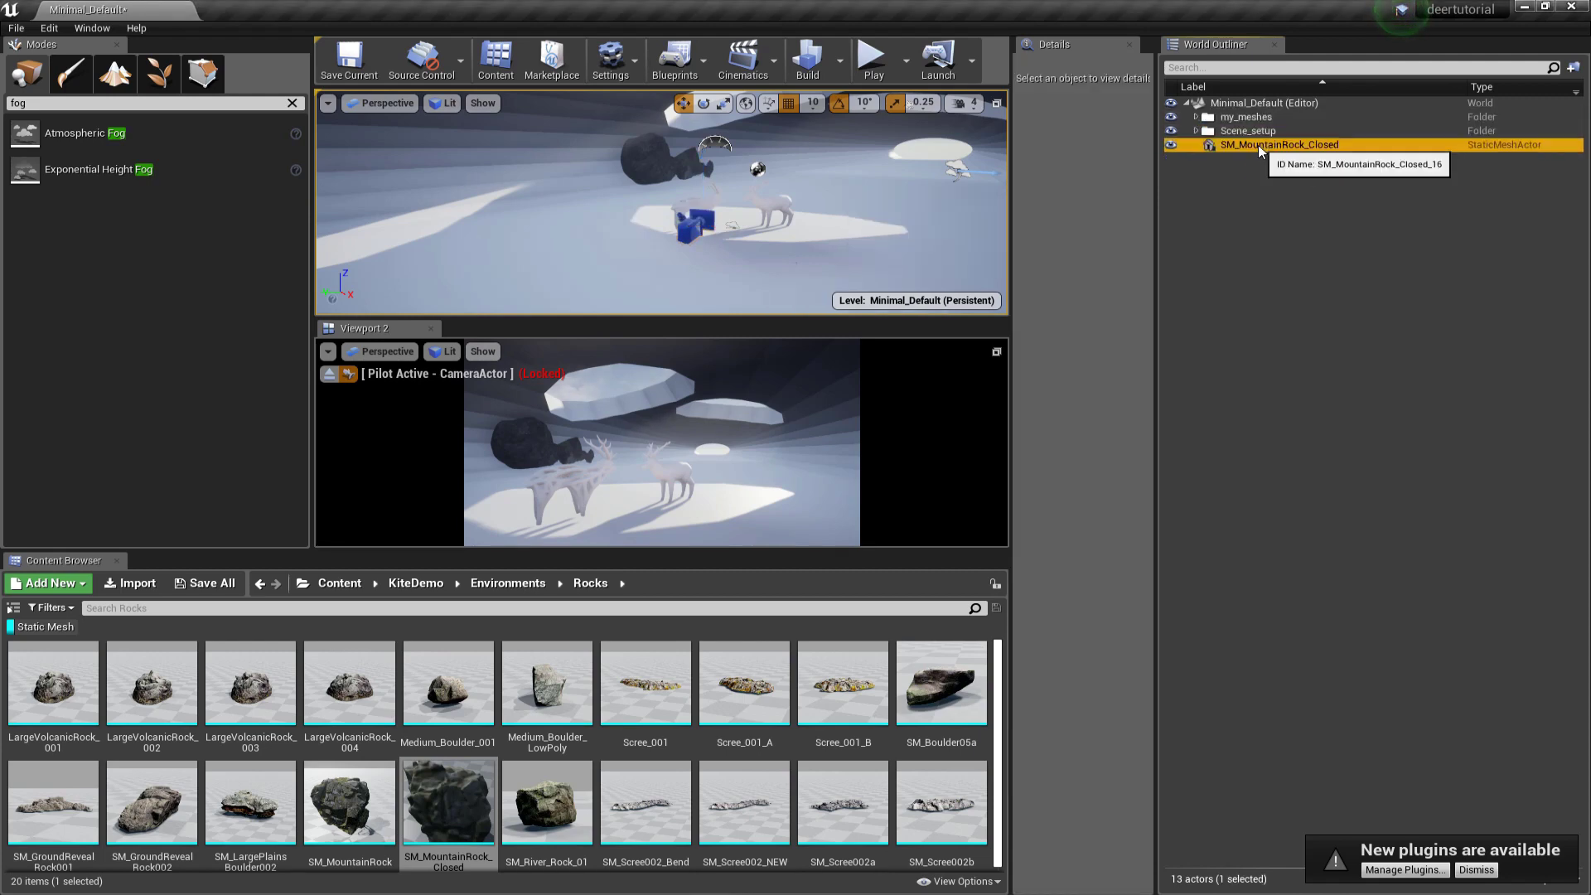
{"action": "right_click", "coordinate": [1257, 146]}
{"action": "left_click", "coordinate": [1232, 167]}
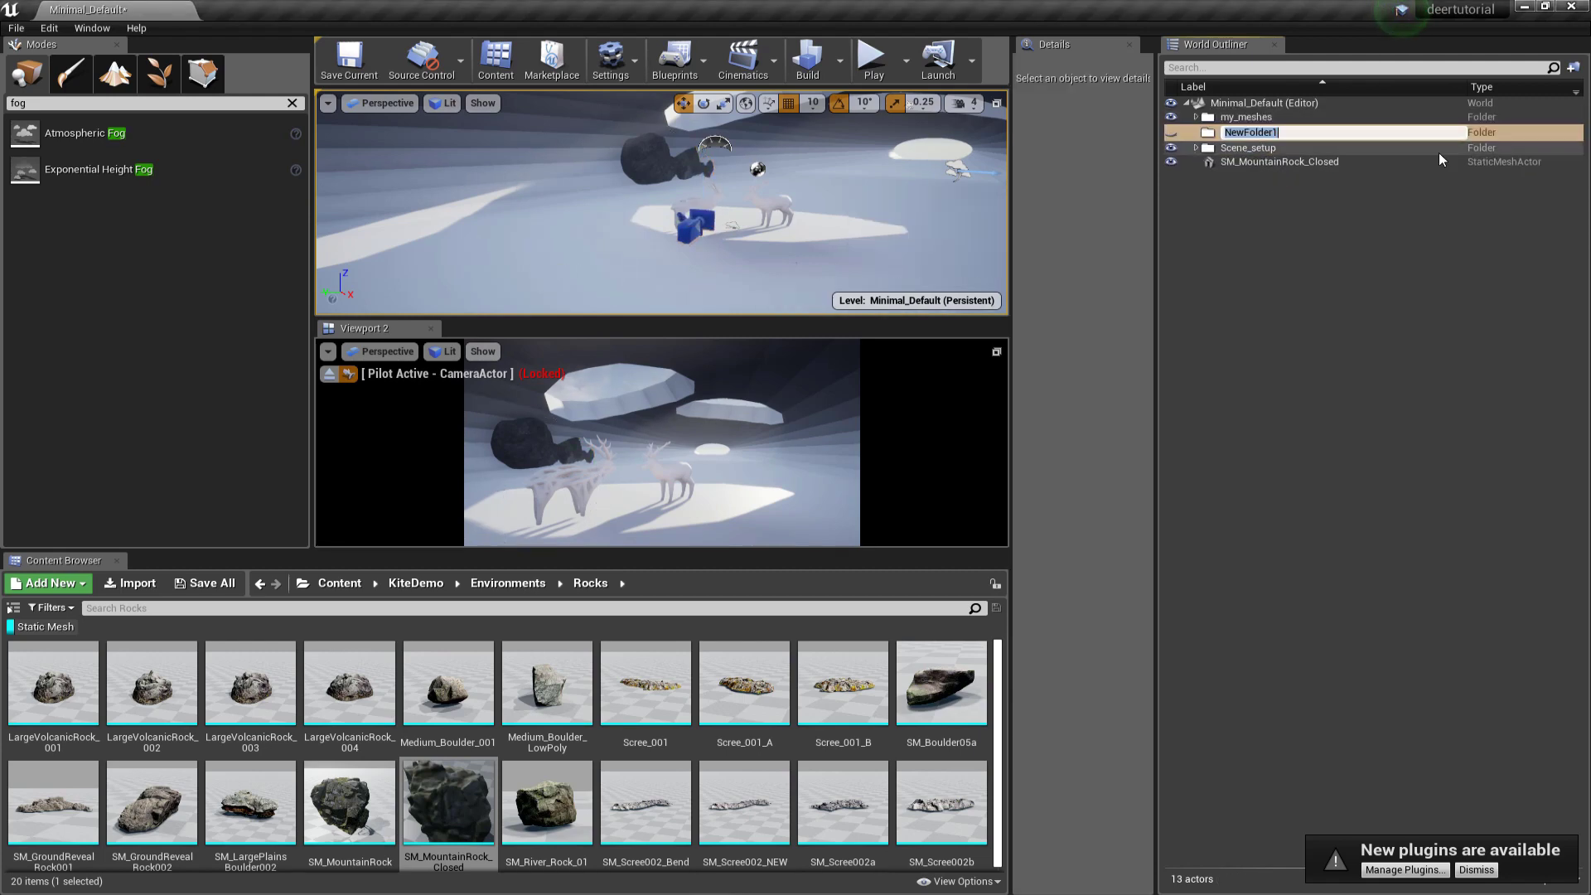
{"action": "type", "text": "placed_meshes"}
{"action": "key", "text": "Return"}
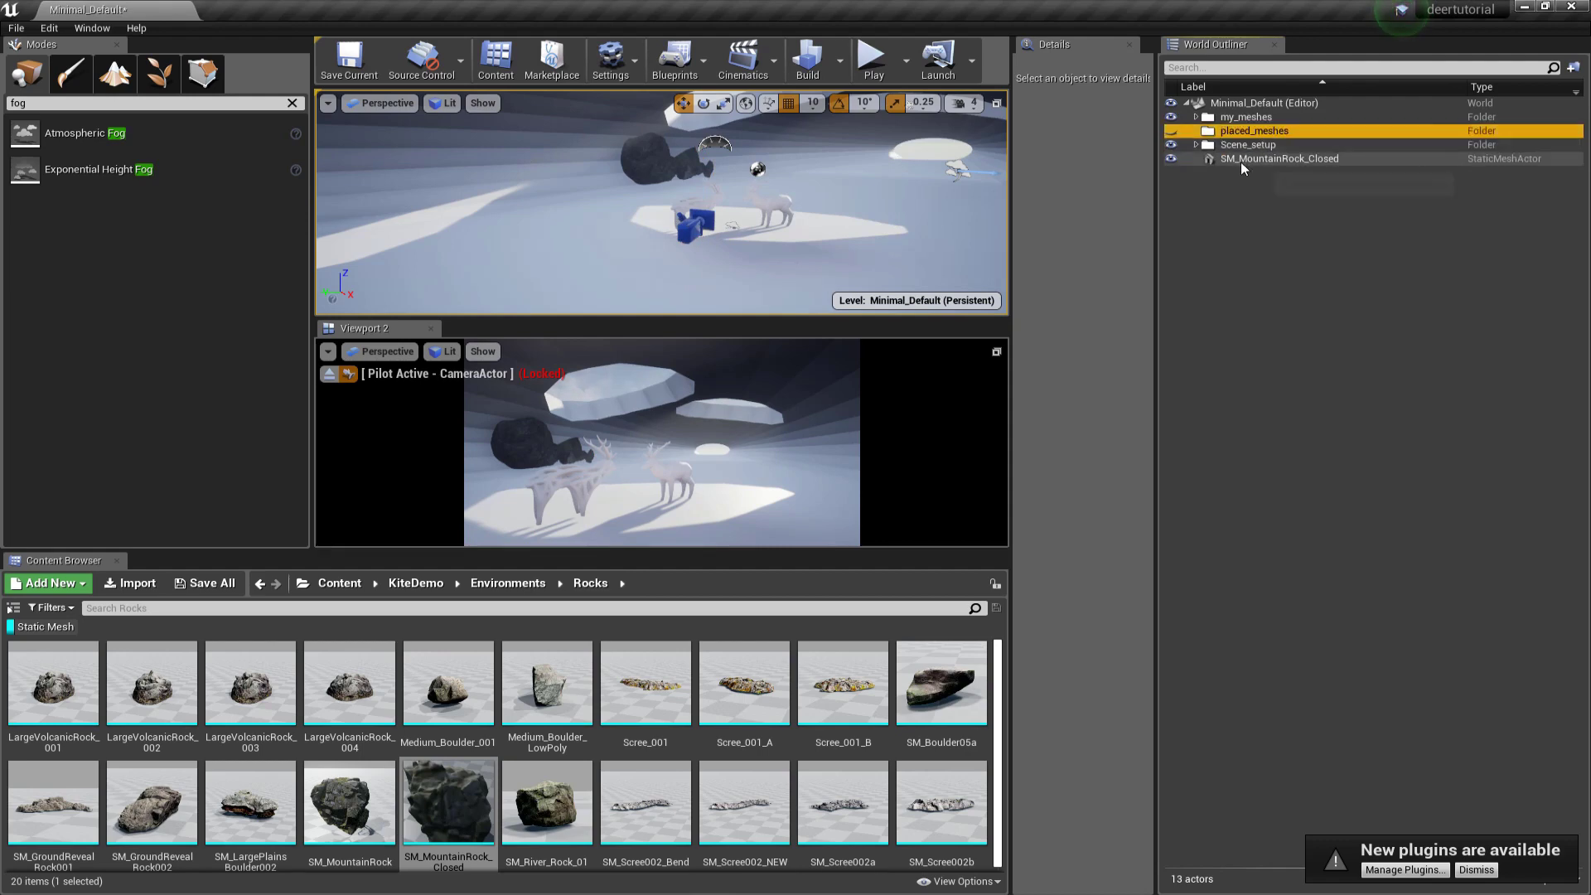
{"action": "left_click_drag", "start_coordinate": [1240, 161], "coordinate": [1247, 131]}
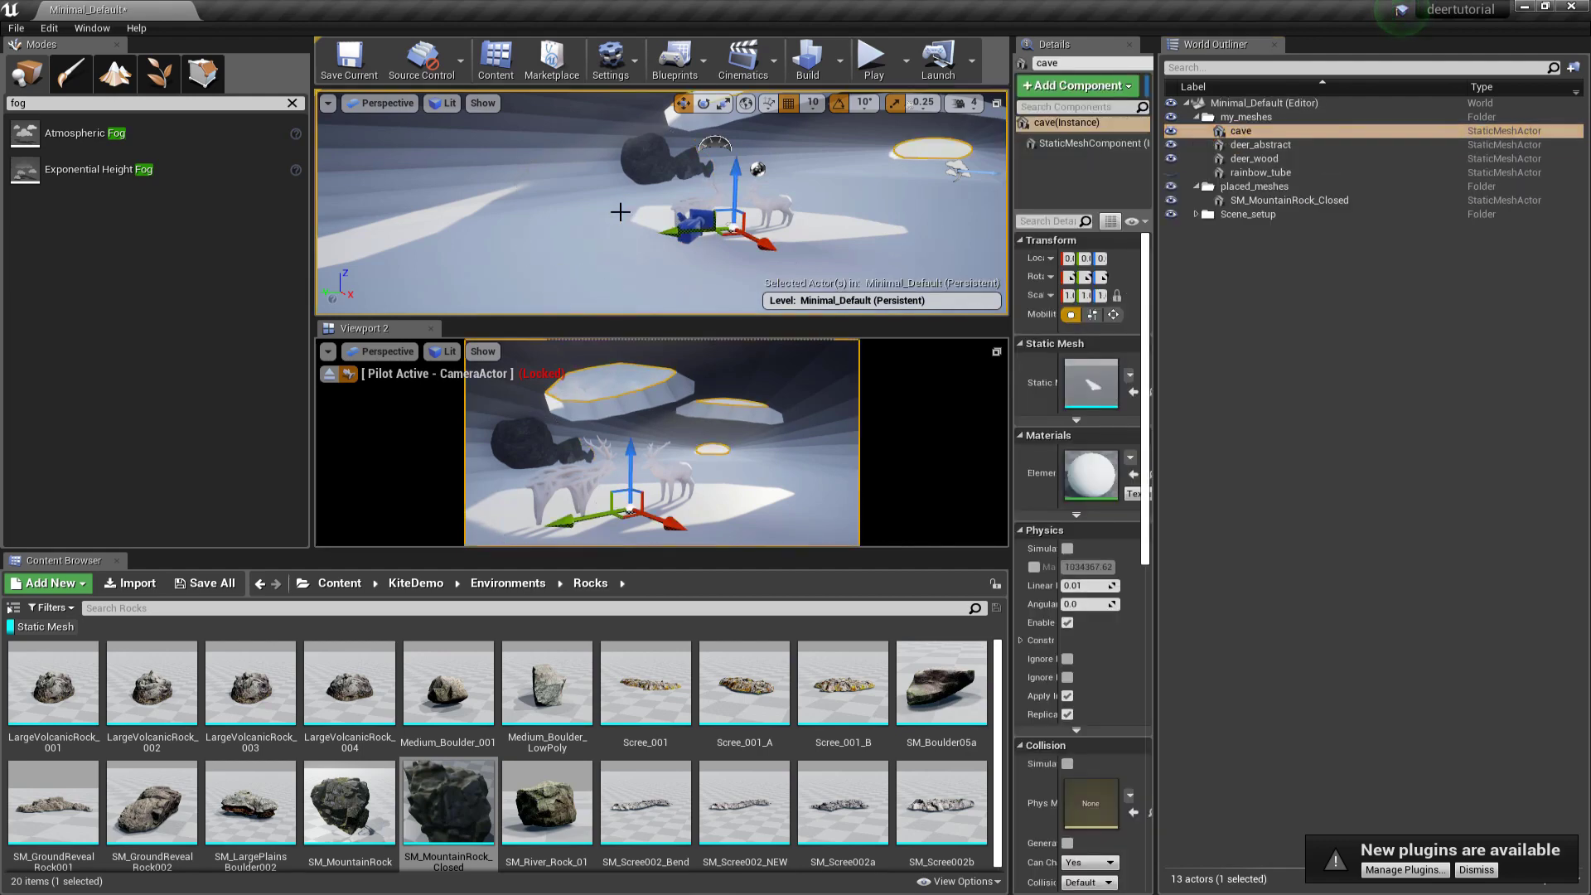
{"action": "left_click", "coordinate": [1196, 116]}
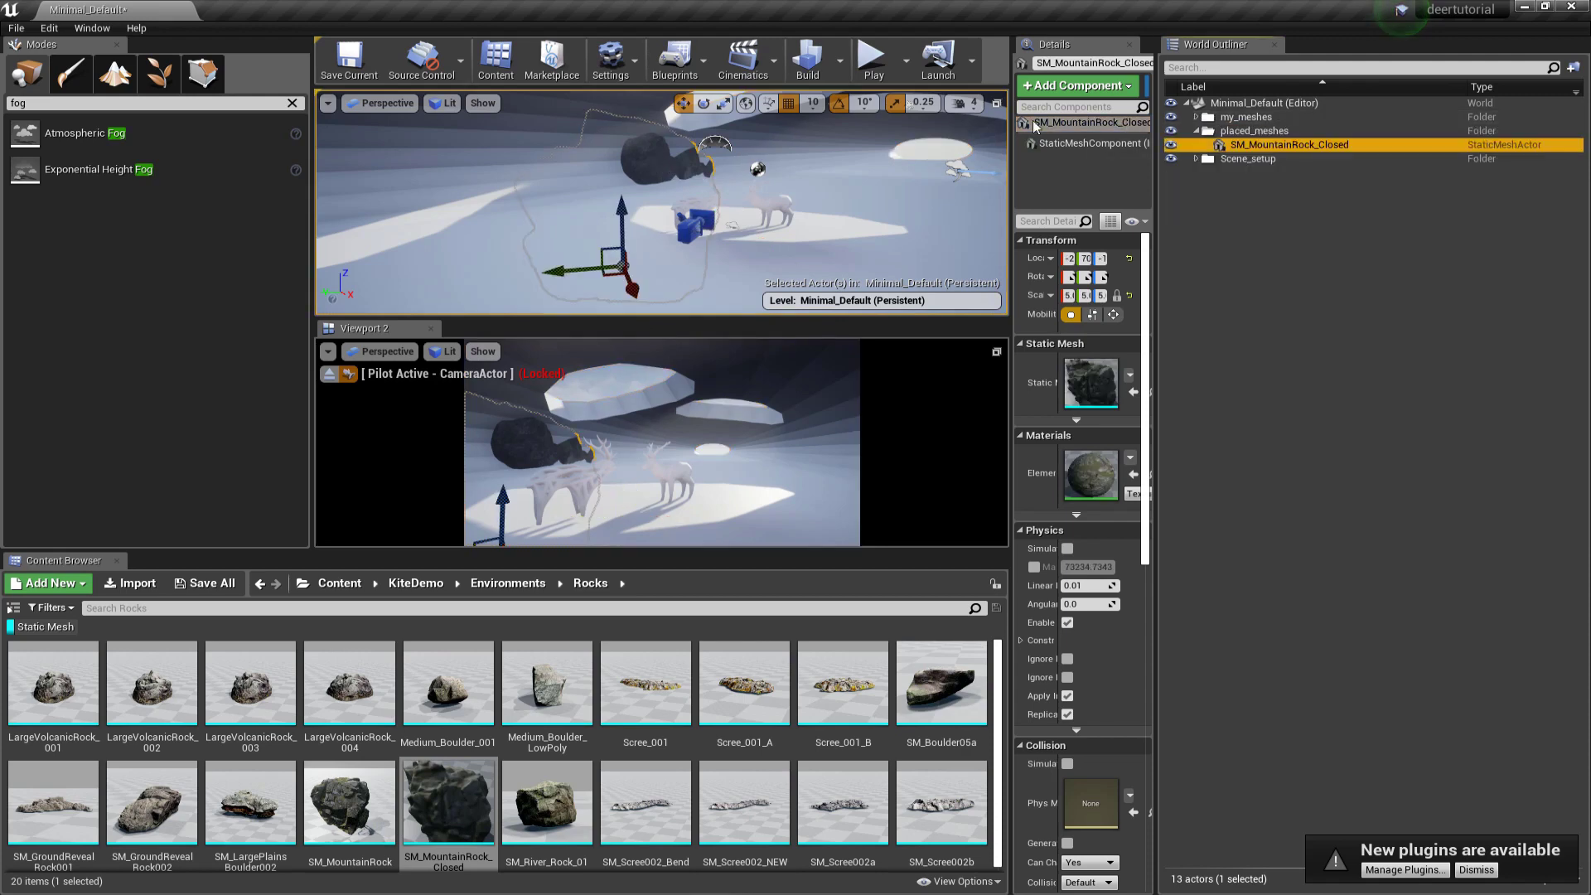
Step: Duplicate the mountain rock and place the copy beside the original in the cave
{"action": "left_click_drag", "start_coordinate": [611, 274], "coordinate": [717, 276], "text": "alt"}
{"action": "right_click_drag", "start_coordinate": [718, 277], "coordinate": [726, 281]}
{"action": "mouse_move", "coordinate": [726, 281]}
{"action": "left_mouse_down"}
{"action": "mouse_move", "coordinate": [704, 279]}
{"action": "mouse_move", "coordinate": [746, 286]}
{"action": "left_mouse_up"}
{"action": "key", "text": "e"}
{"action": "key", "text": "w"}
Step: Duplicate the mountain rock a second time, then rotate and reposition the copy above the back of the cave
{"action": "left_click_drag", "start_coordinate": [732, 222], "coordinate": [673, 153], "text": "alt"}
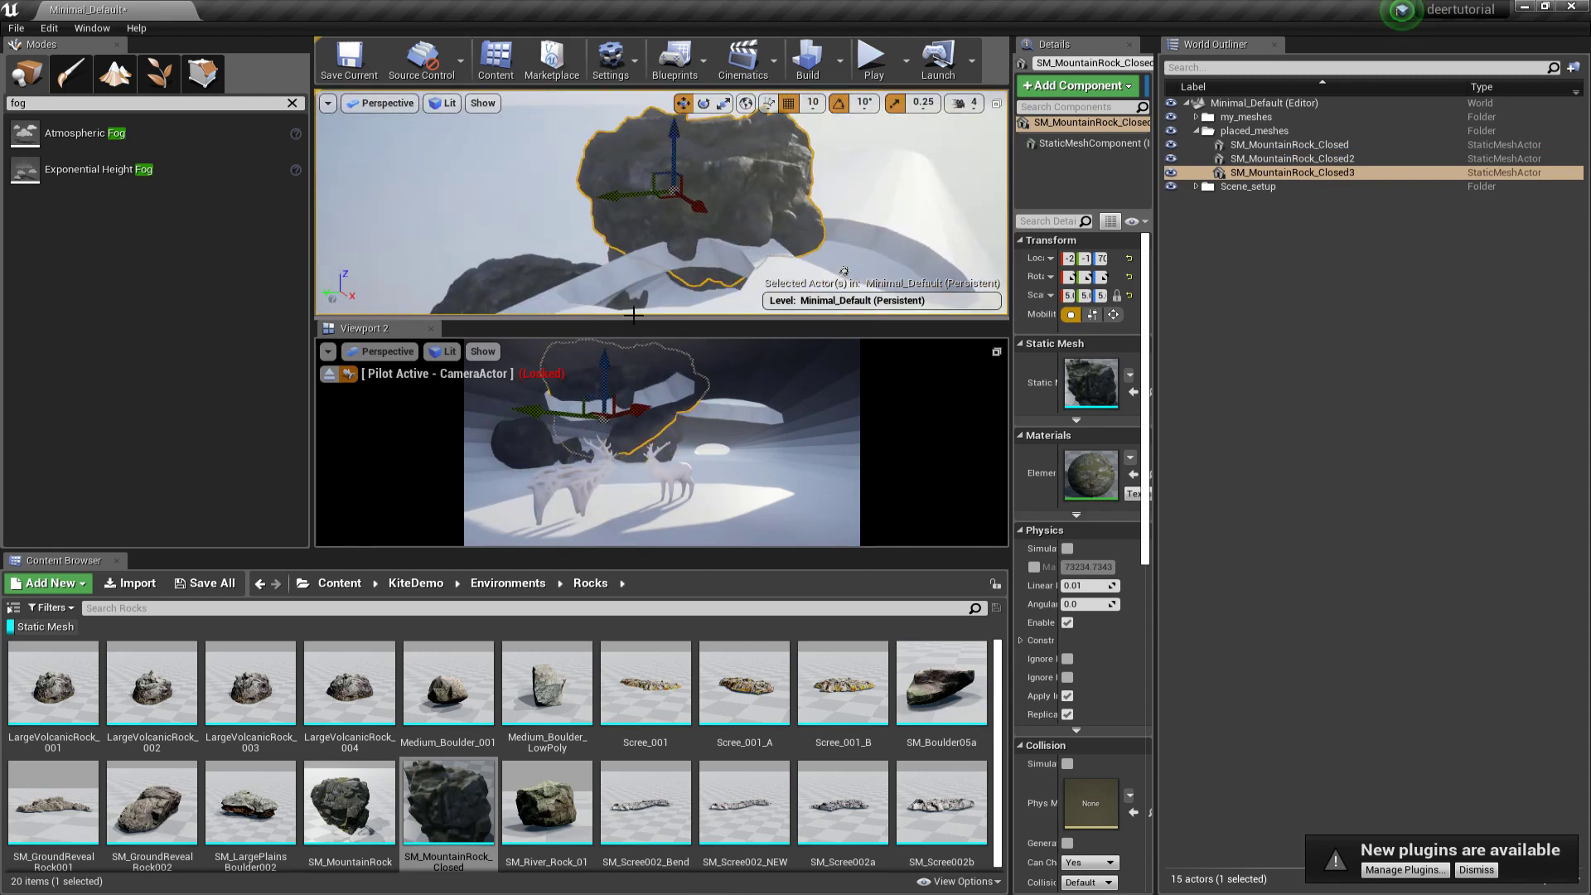
{"action": "key", "text": "e"}
{"action": "left_click_drag", "start_coordinate": [658, 239], "coordinate": [697, 242]}
{"action": "key", "text": "w"}
{"action": "left_click_drag", "start_coordinate": [689, 143], "coordinate": [686, 164]}
{"action": "key", "text": "e"}
{"action": "left_click_drag", "start_coordinate": [665, 250], "coordinate": [712, 231]}
Step: Rotate the SM_MountainRock_Closed4 copy and shift it into the rock wall around the cave
{"action": "key", "text": "e"}
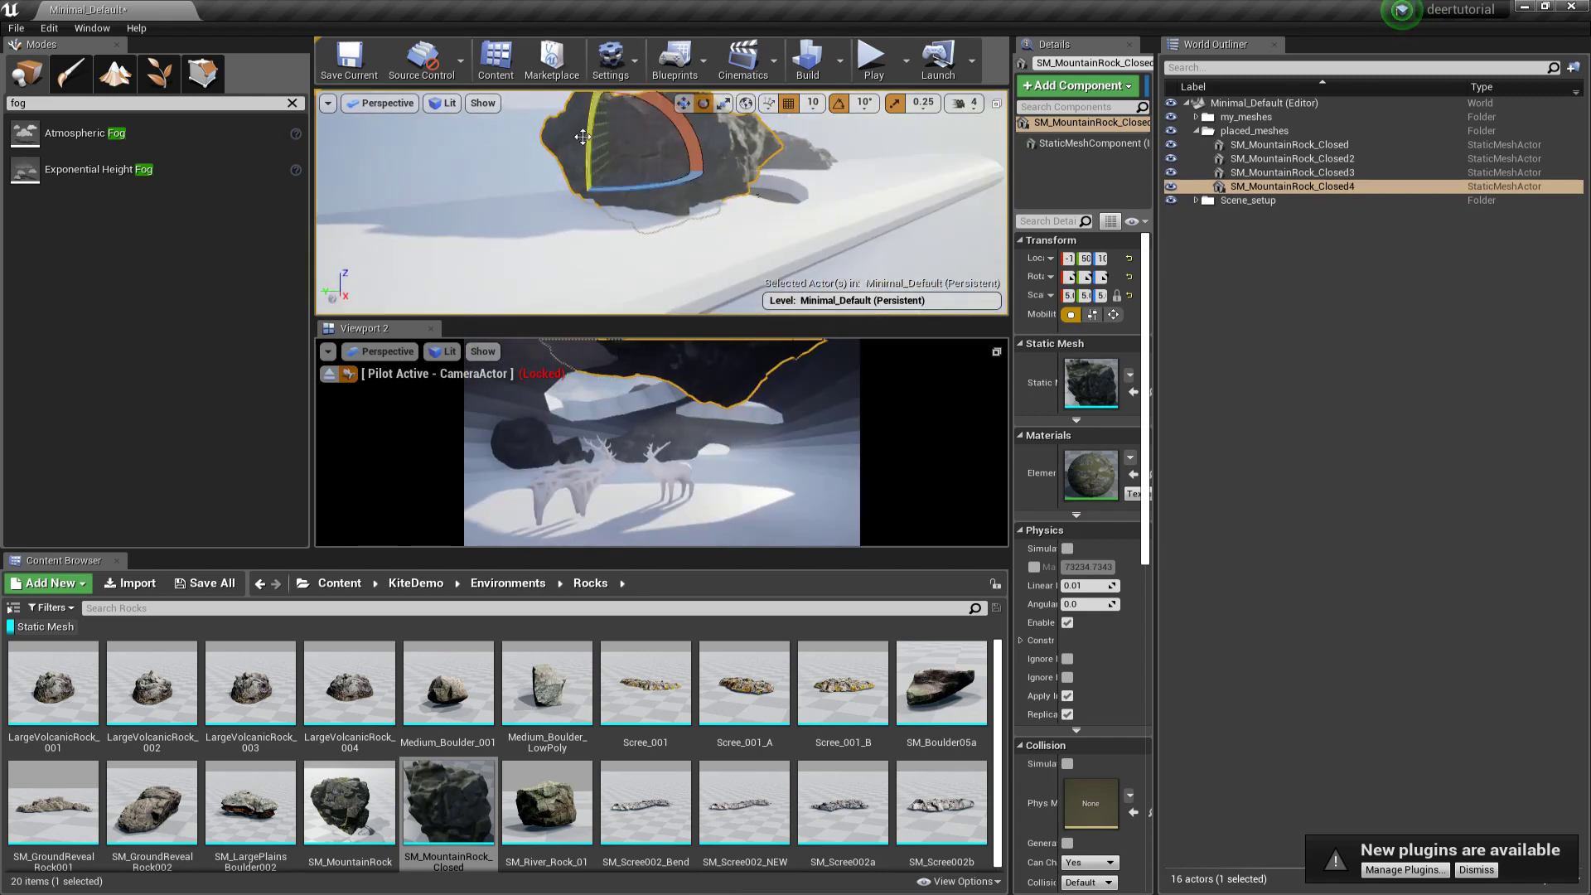
{"action": "left_click_drag", "start_coordinate": [582, 137], "coordinate": [598, 107]}
{"action": "key", "text": "w"}
{"action": "right_click_drag", "start_coordinate": [598, 107], "coordinate": [618, 99]}
{"action": "left_click_drag", "start_coordinate": [530, 207], "coordinate": [464, 207]}
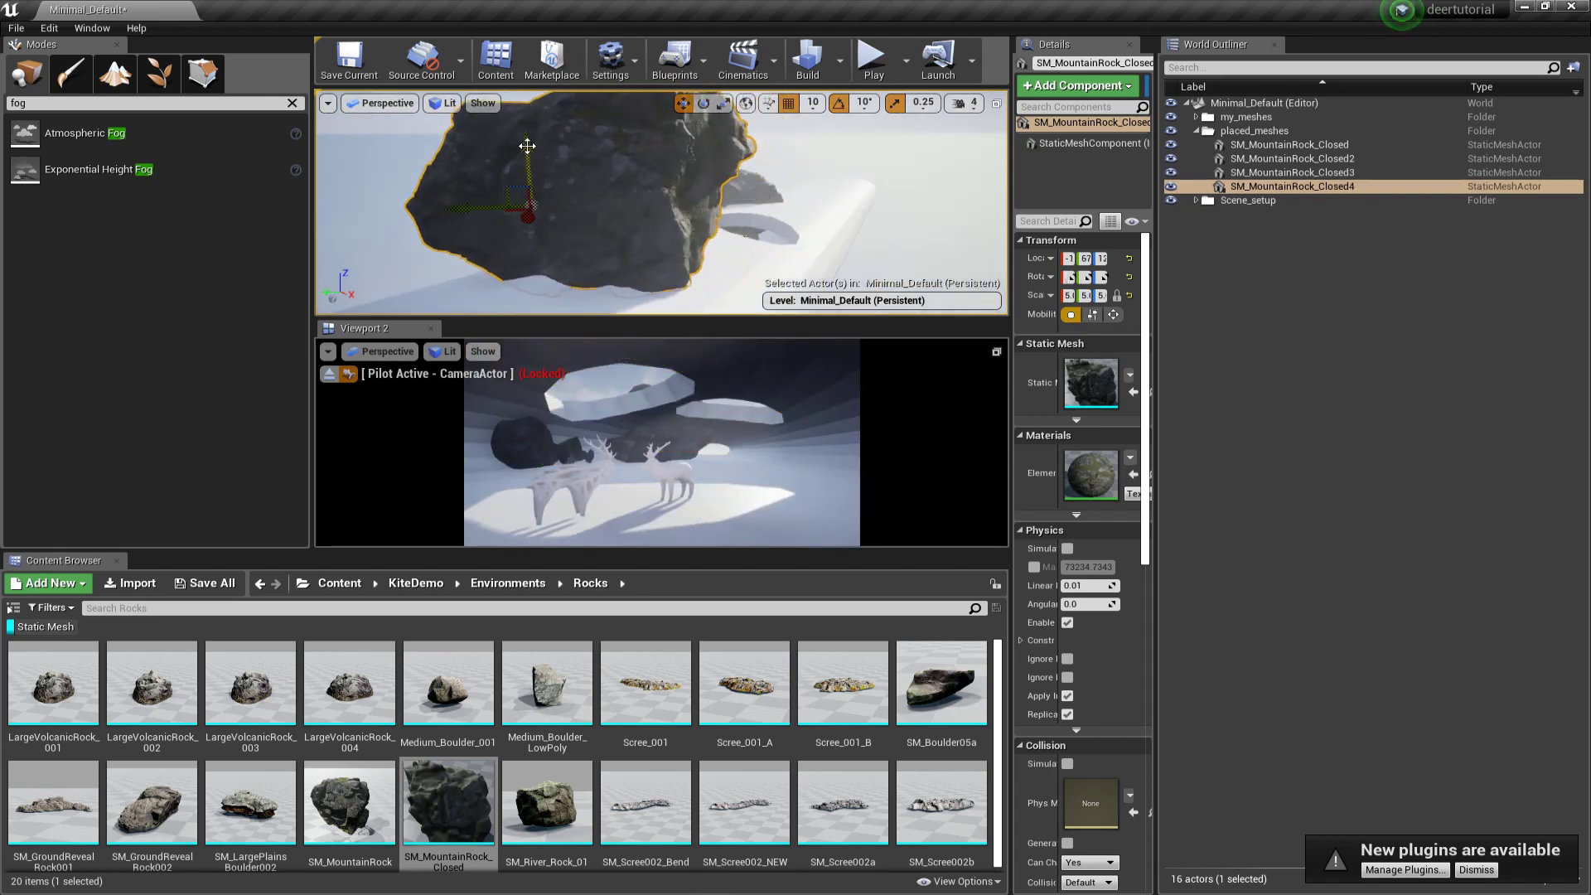
{"action": "left_click_drag", "start_coordinate": [527, 146], "coordinate": [562, 213]}
{"action": "scroll", "coordinate": [542, 130], "scroll_direction": "down", "scroll_amount": 2}
{"action": "key", "text": "e"}
{"action": "key", "text": "w"}
Step: Duplicate a rock as SM_MountainRock_Closed6, rotate it and place it at about X -1650, Y -4140, Z 940 to bridge the rock arch
{"action": "right_click_drag", "start_coordinate": [561, 212], "coordinate": [597, 236]}
{"action": "left_click", "coordinate": [595, 178]}
{"action": "left_click_drag", "start_coordinate": [603, 249], "coordinate": [734, 240], "text": "alt"}
{"action": "left_click_drag", "start_coordinate": [740, 203], "coordinate": [742, 177]}
{"action": "key", "text": "e"}
{"action": "left_click_drag", "start_coordinate": [681, 239], "coordinate": [663, 211]}
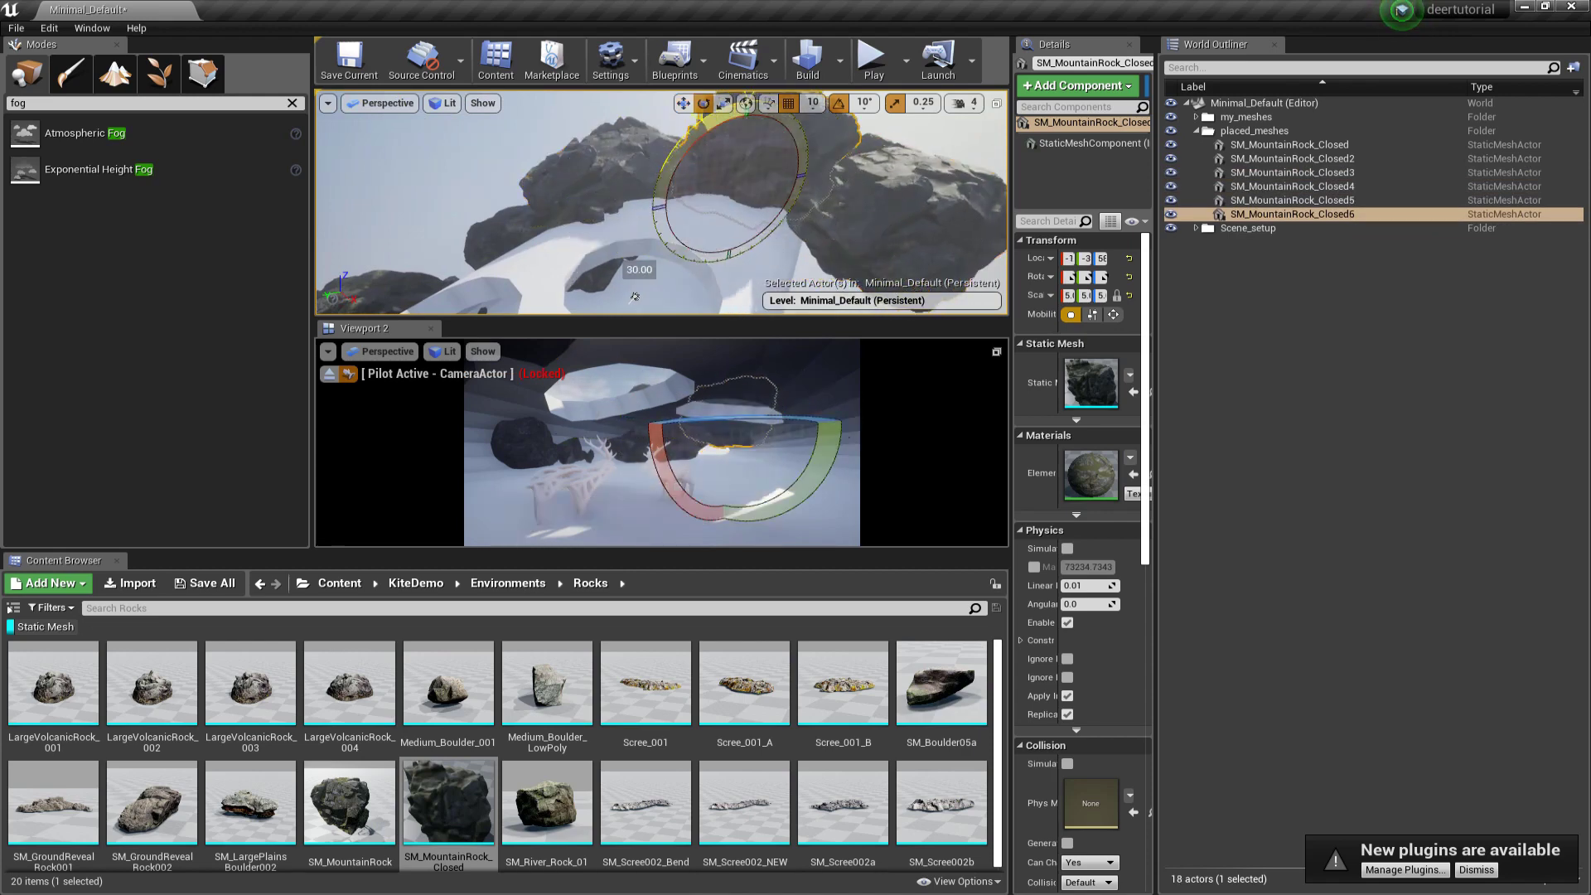
{"action": "key", "text": "w"}
{"action": "left_click_drag", "start_coordinate": [829, 141], "coordinate": [833, 120]}
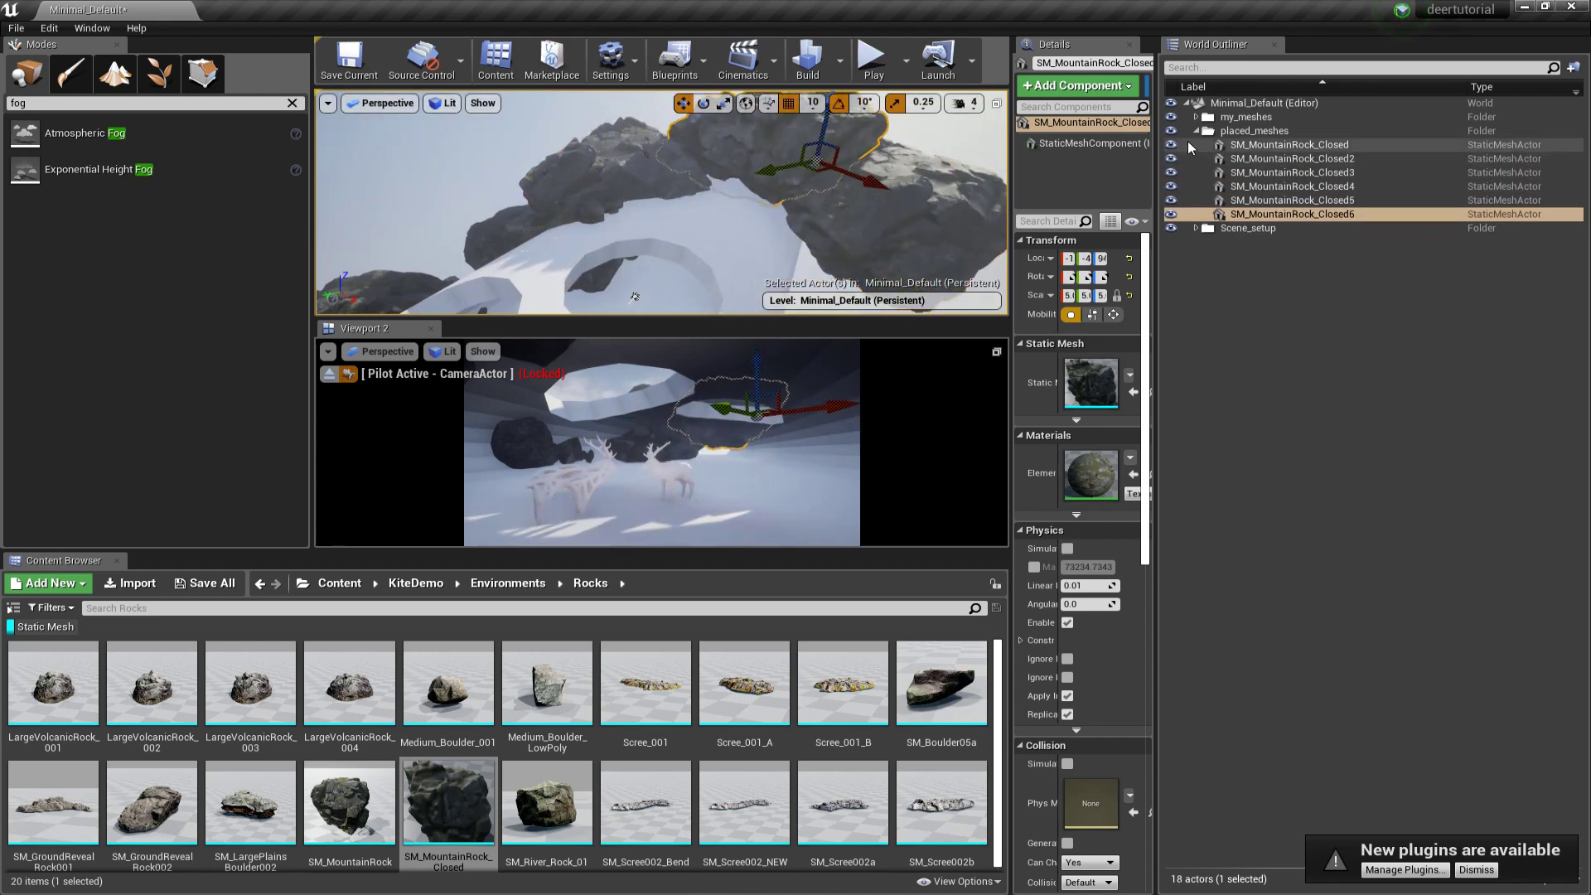
Step: Expand my_meshes and temporarily hide the cave mesh to inspect the placed rocks on their own
{"action": "left_click", "coordinate": [1196, 117]}
{"action": "left_click", "coordinate": [1170, 131]}
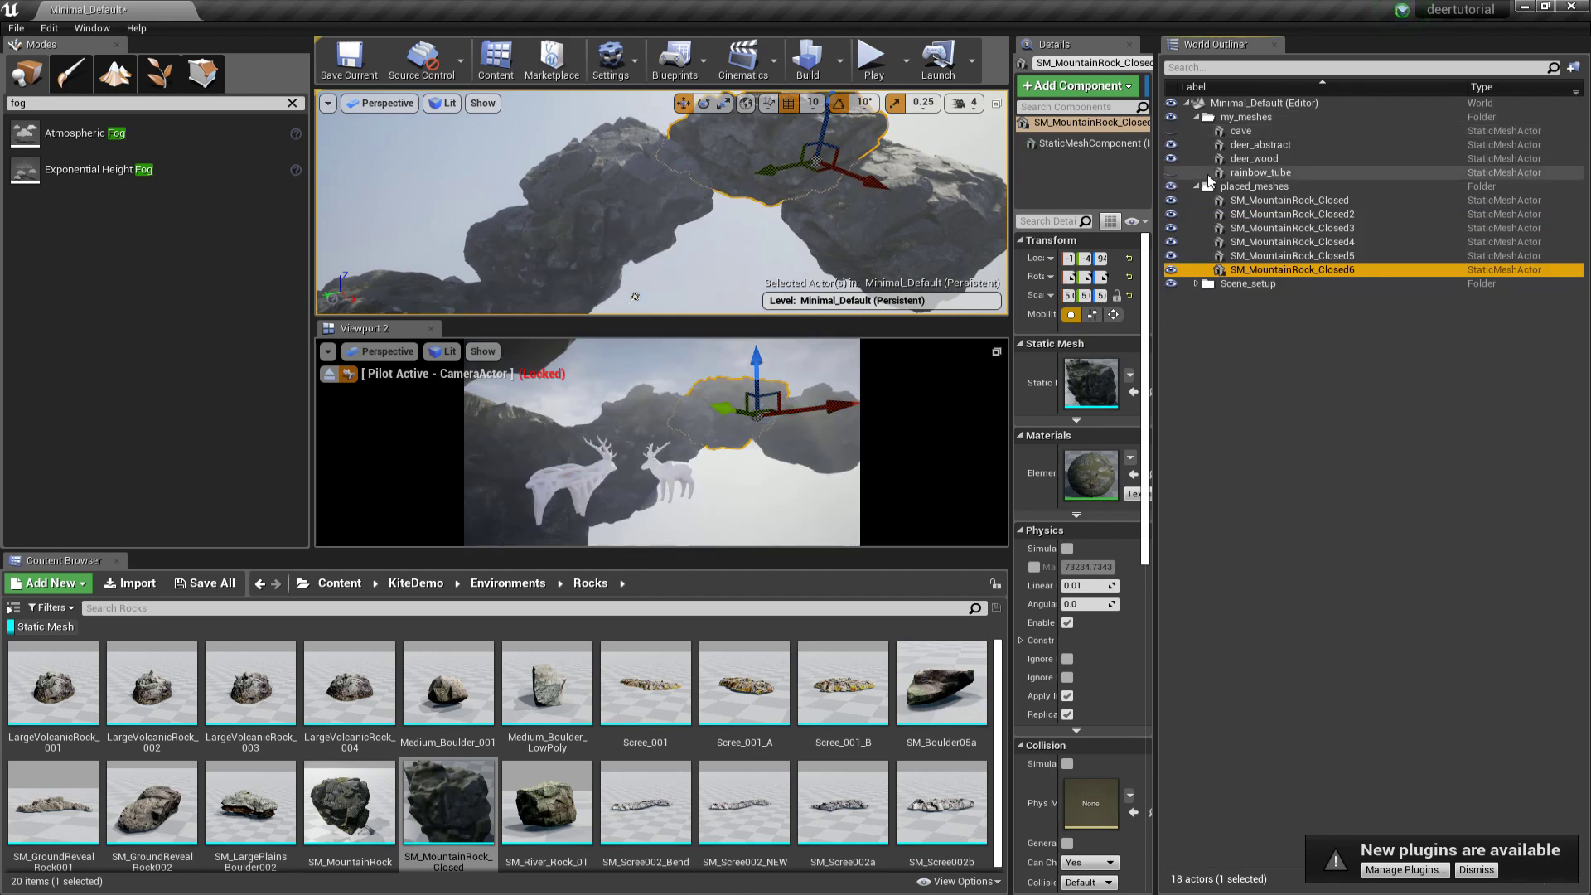
{"action": "left_click", "coordinate": [1170, 131]}
Step: Create a new landscape with 63×63-quad sections and 8×8 components, and widen the Details area
{"action": "left_click", "coordinate": [71, 83]}
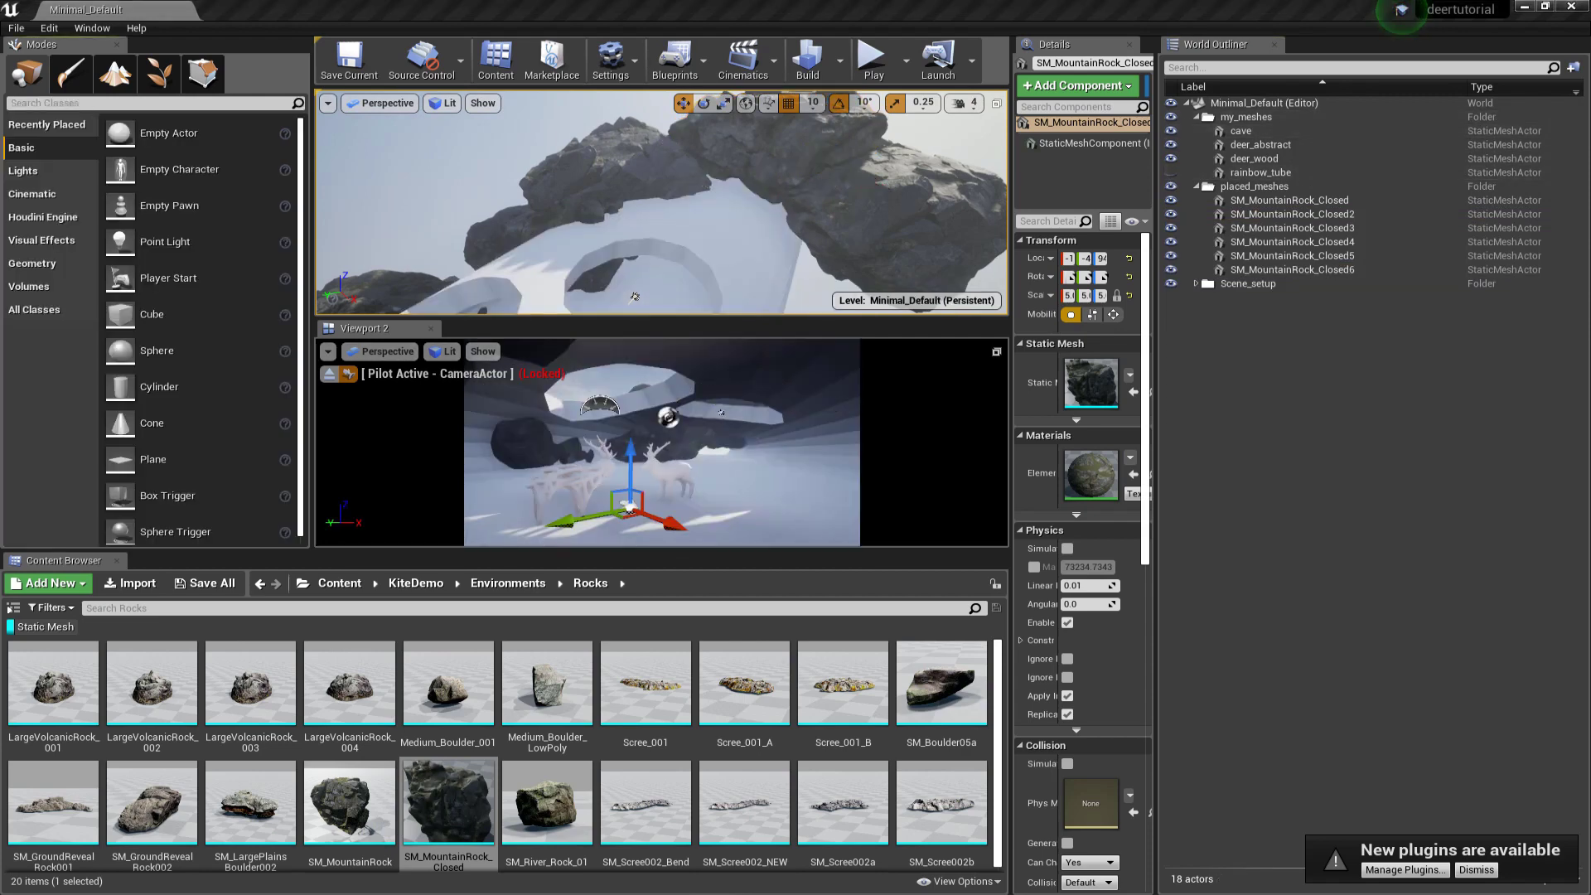
{"action": "left_click", "coordinate": [114, 73]}
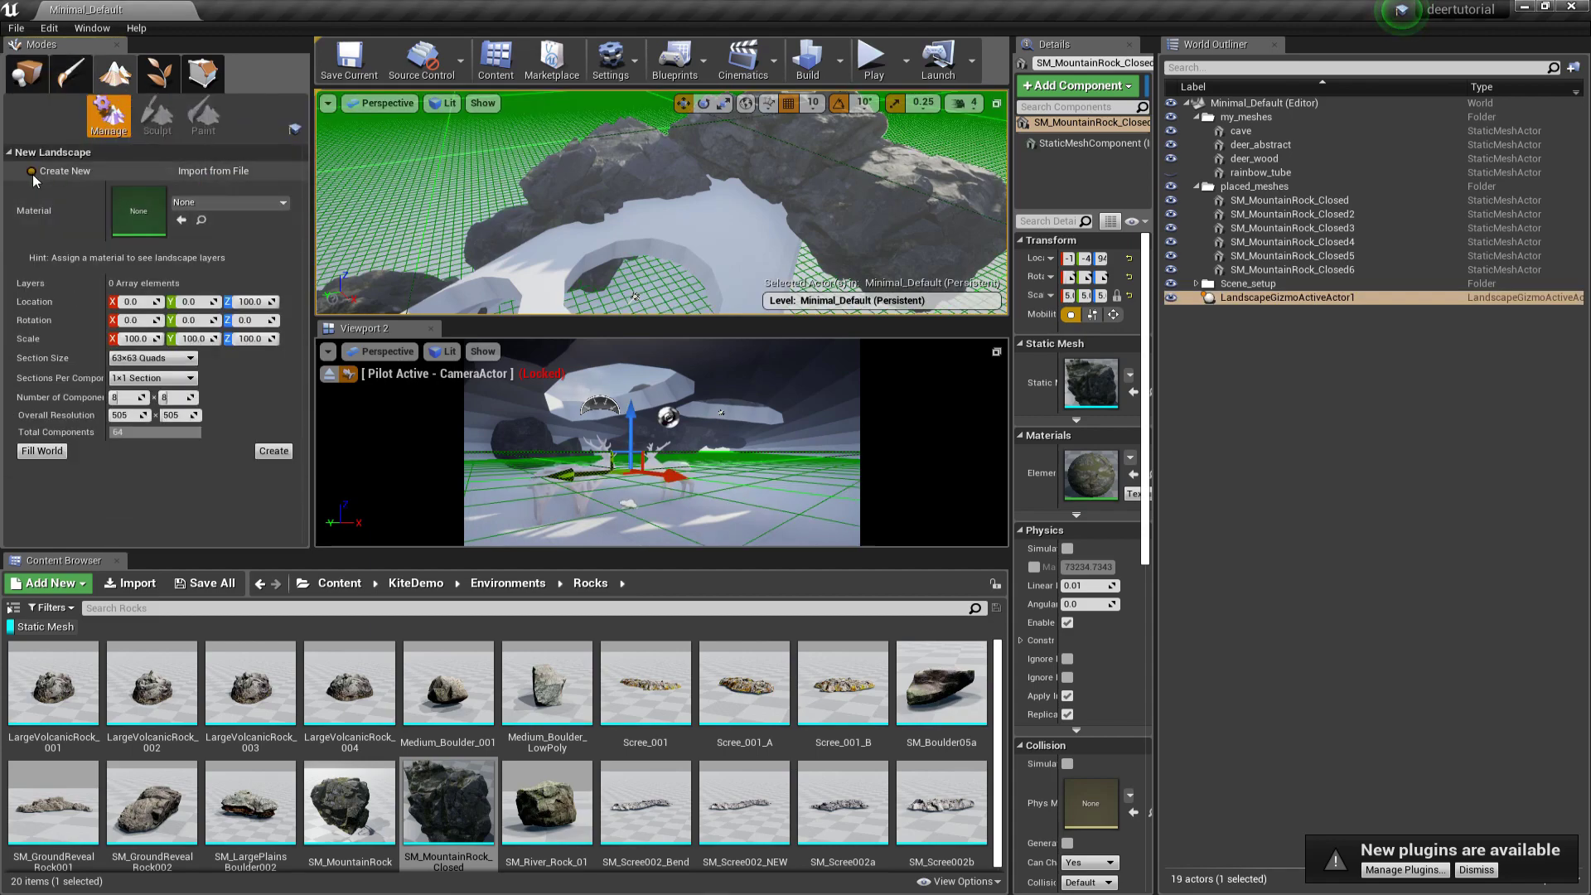
{"action": "left_click", "coordinate": [279, 451]}
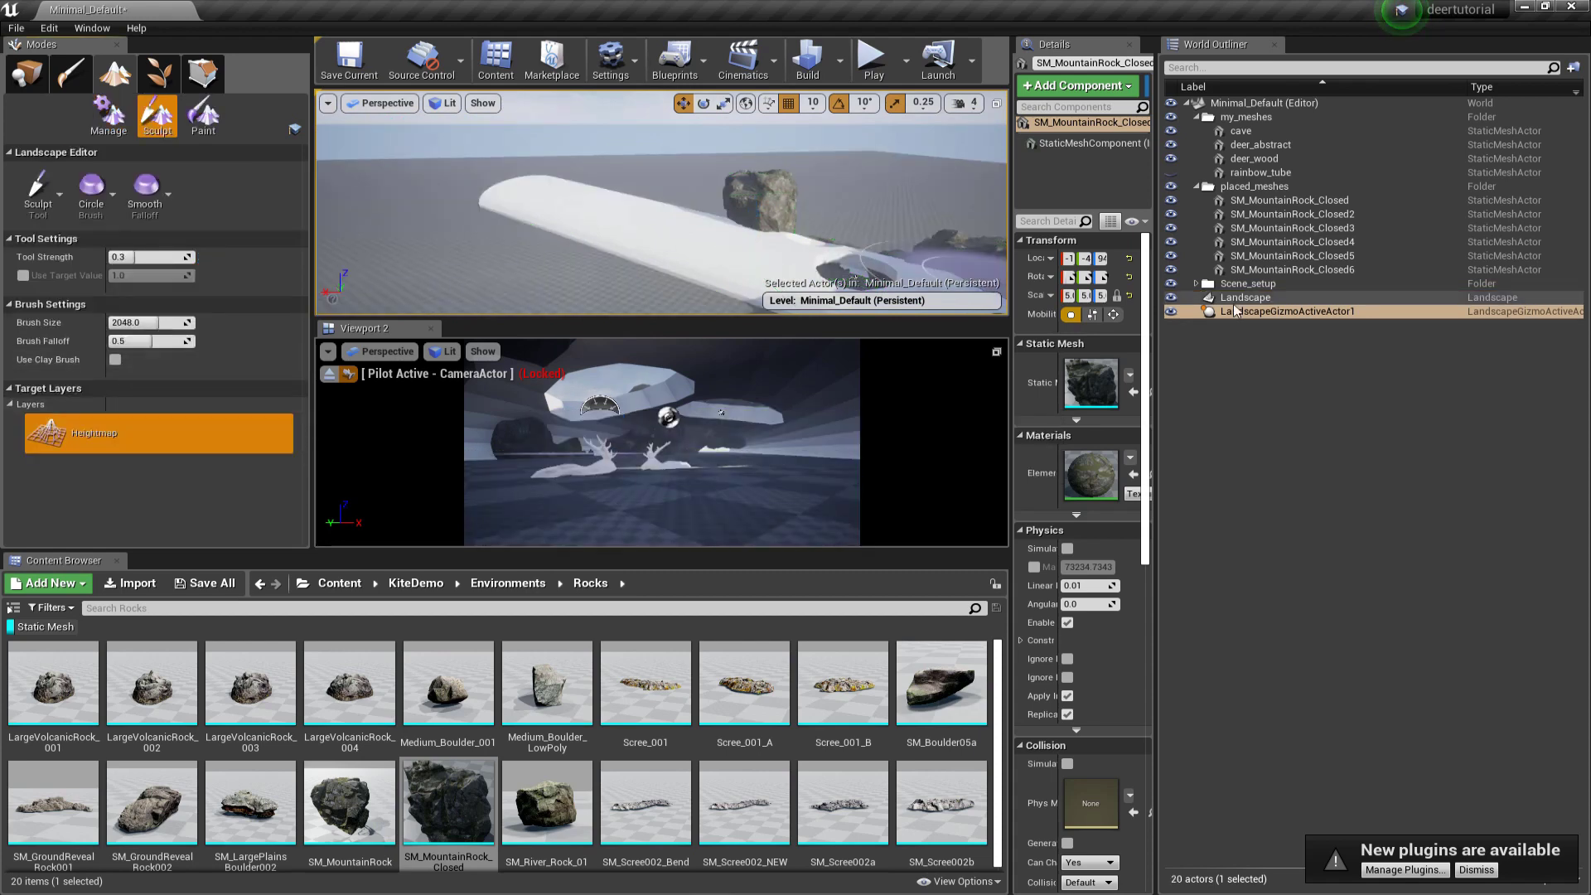
{"action": "left_click_drag", "start_coordinate": [1158, 283], "coordinate": [1327, 278]}
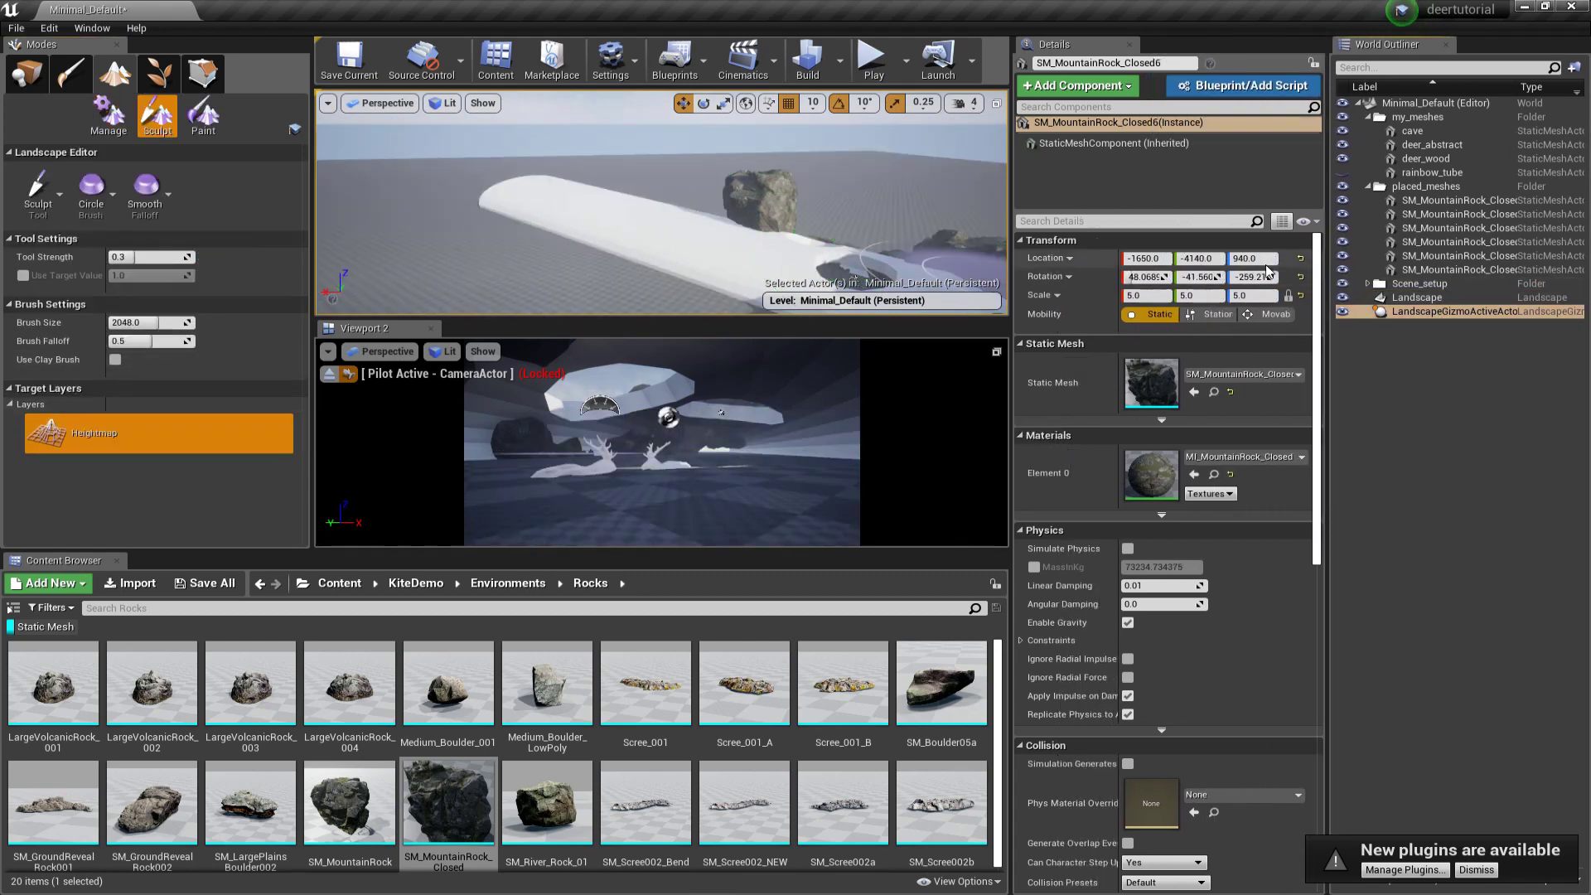
Step: Set the Z location of SM_MountainRock_Closed6 to 0
{"action": "type", "text": "0"}
{"action": "key", "text": "Return"}
{"action": "key", "text": "f"}
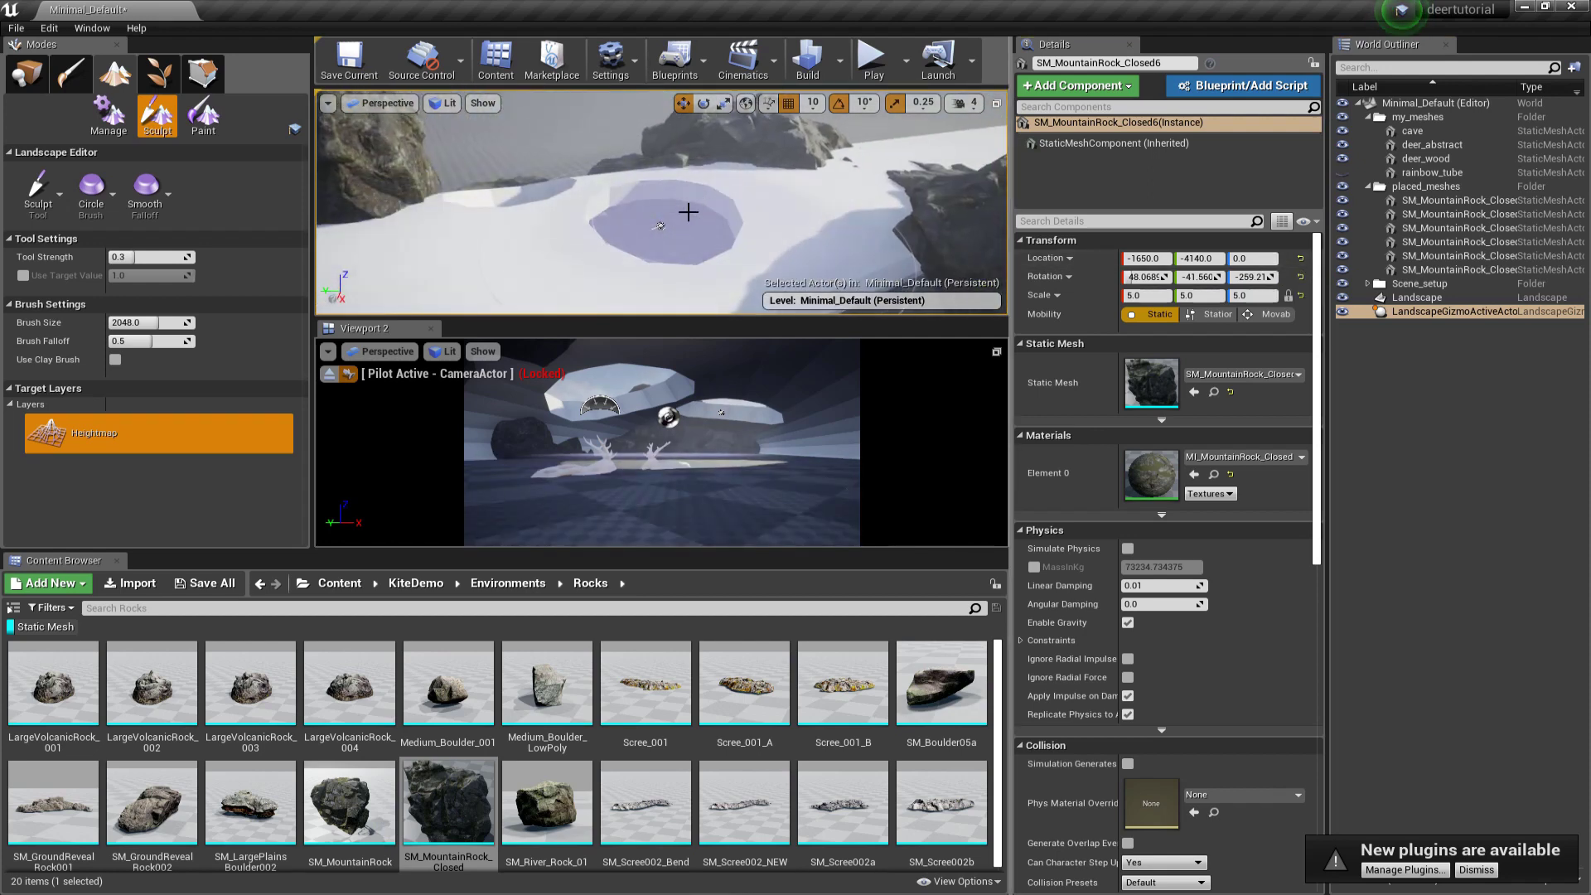
Step: Leave landscape sculpting for Place mode and select the Landscape actor, with its Z location set to 0
{"action": "left_click", "coordinate": [109, 114]}
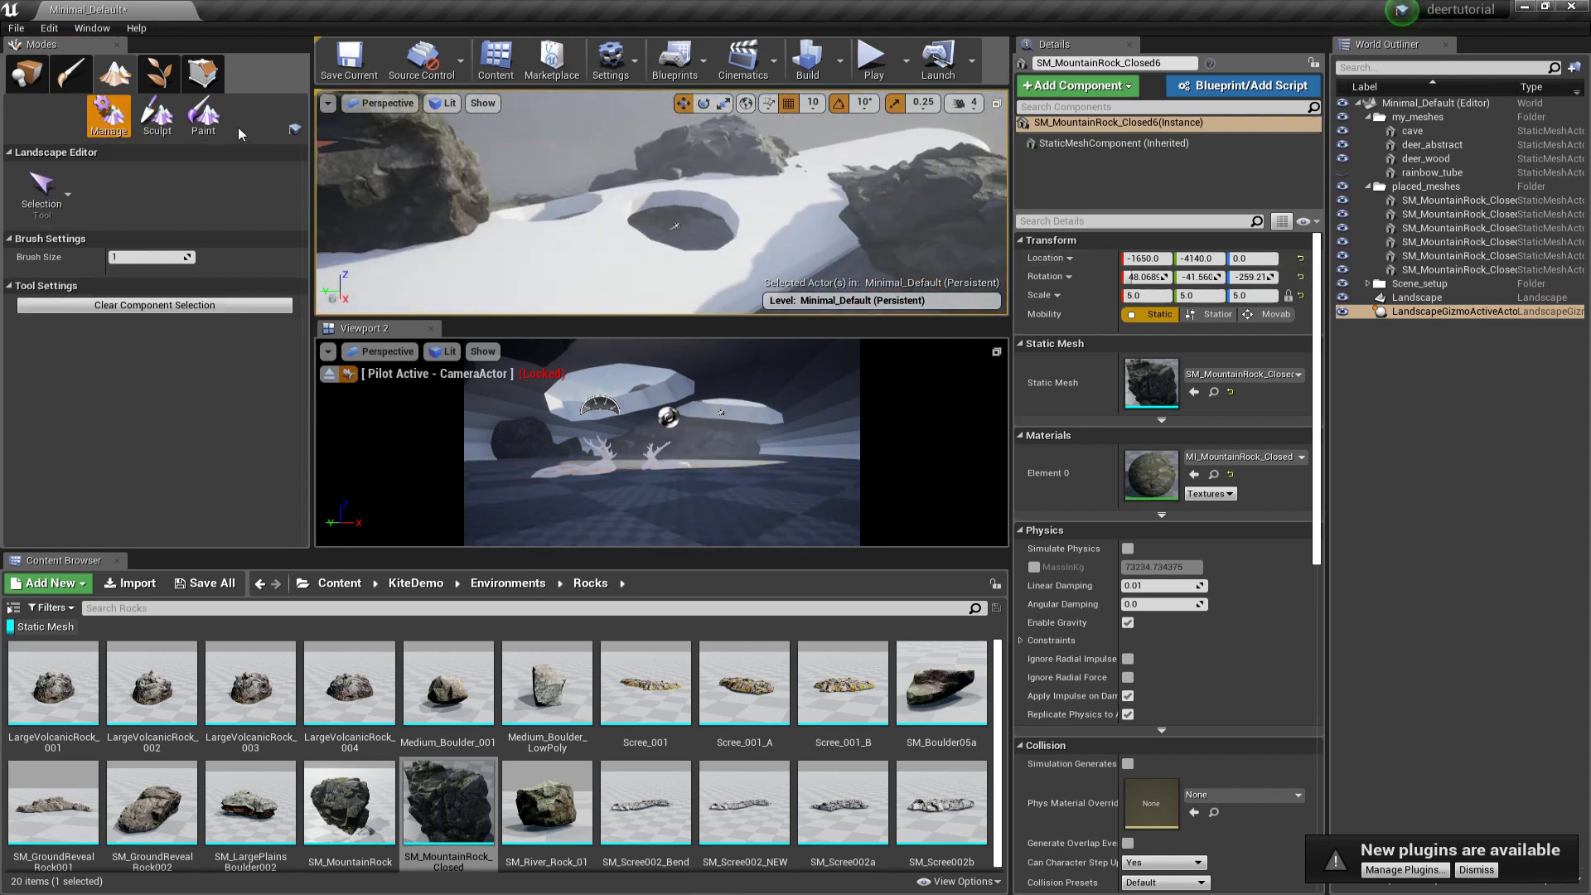
{"action": "left_click", "coordinate": [27, 73]}
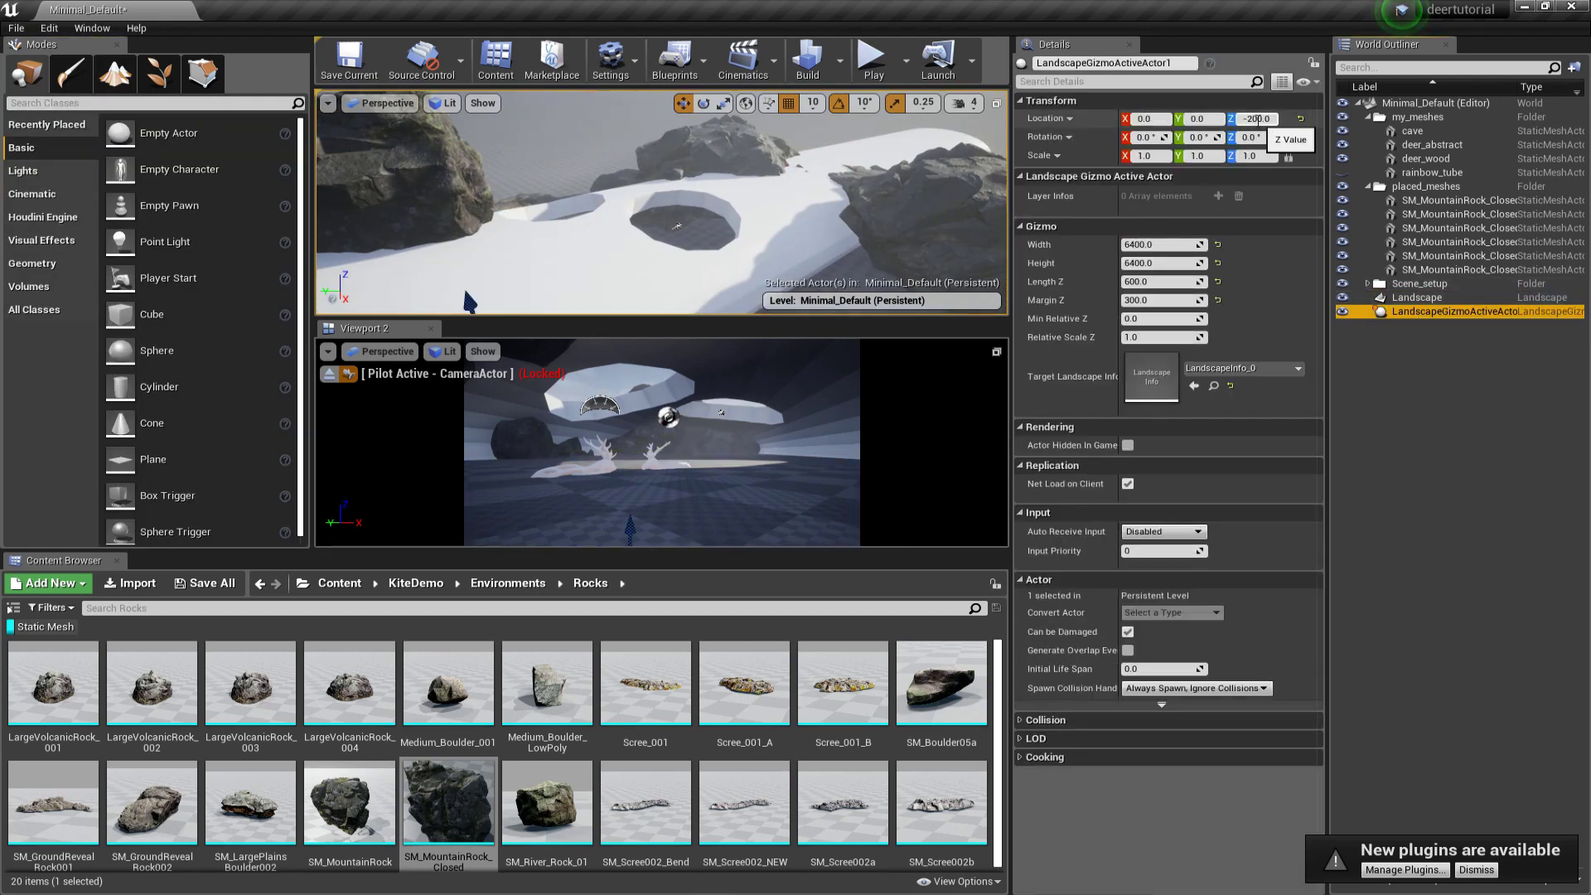
{"action": "left_click", "coordinate": [1416, 297]}
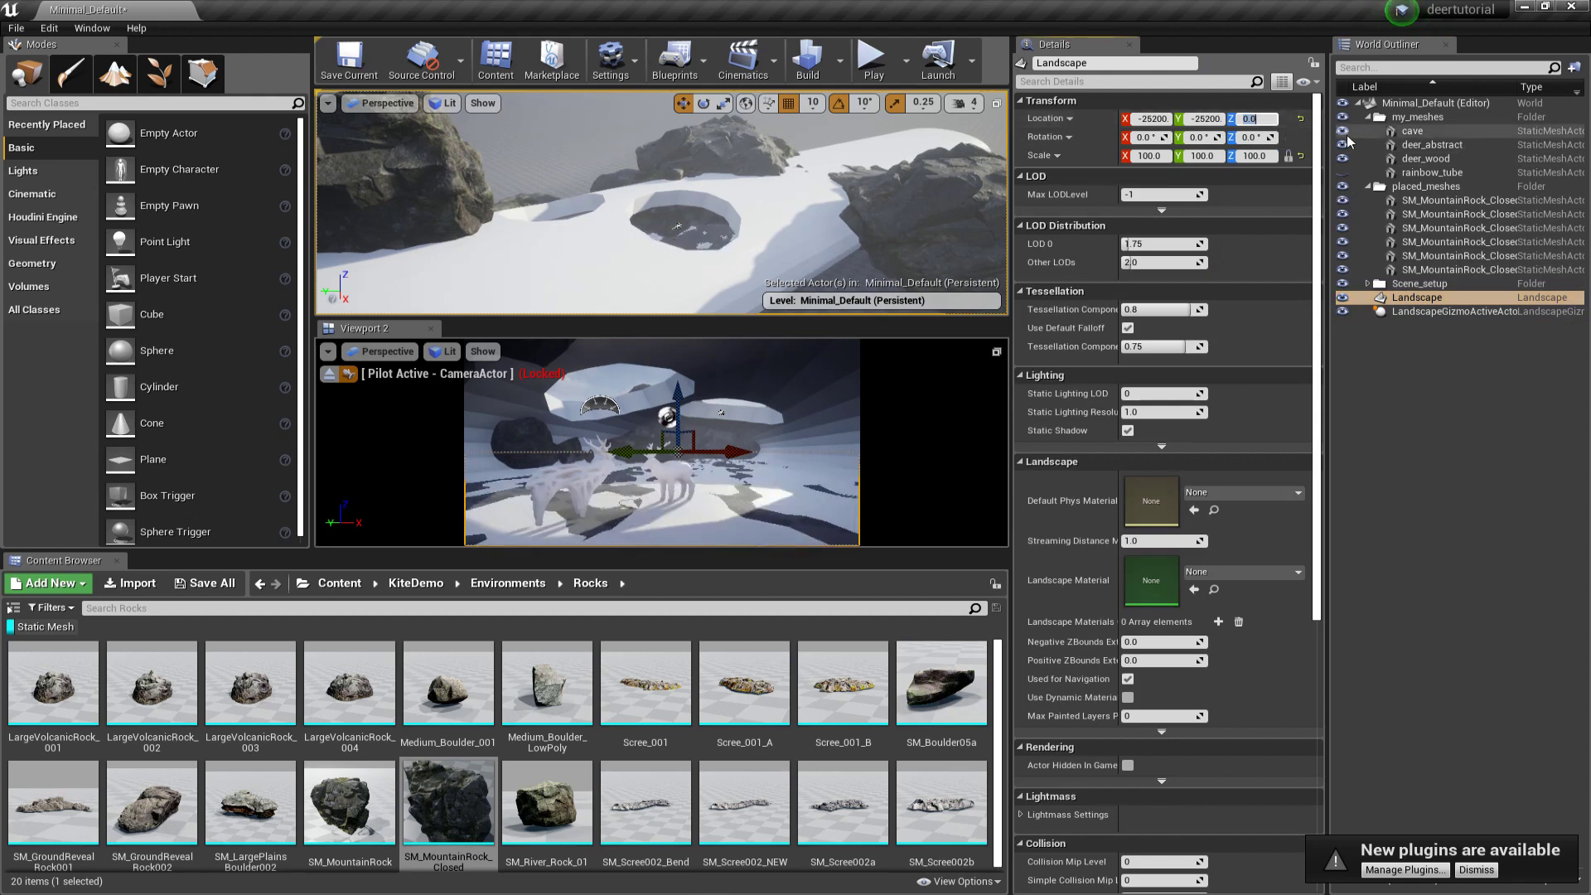
Step: Hide the cave mesh and bring up the art_jam_concept.jpg reference over the editor in XnView
{"action": "left_click", "coordinate": [1342, 131]}
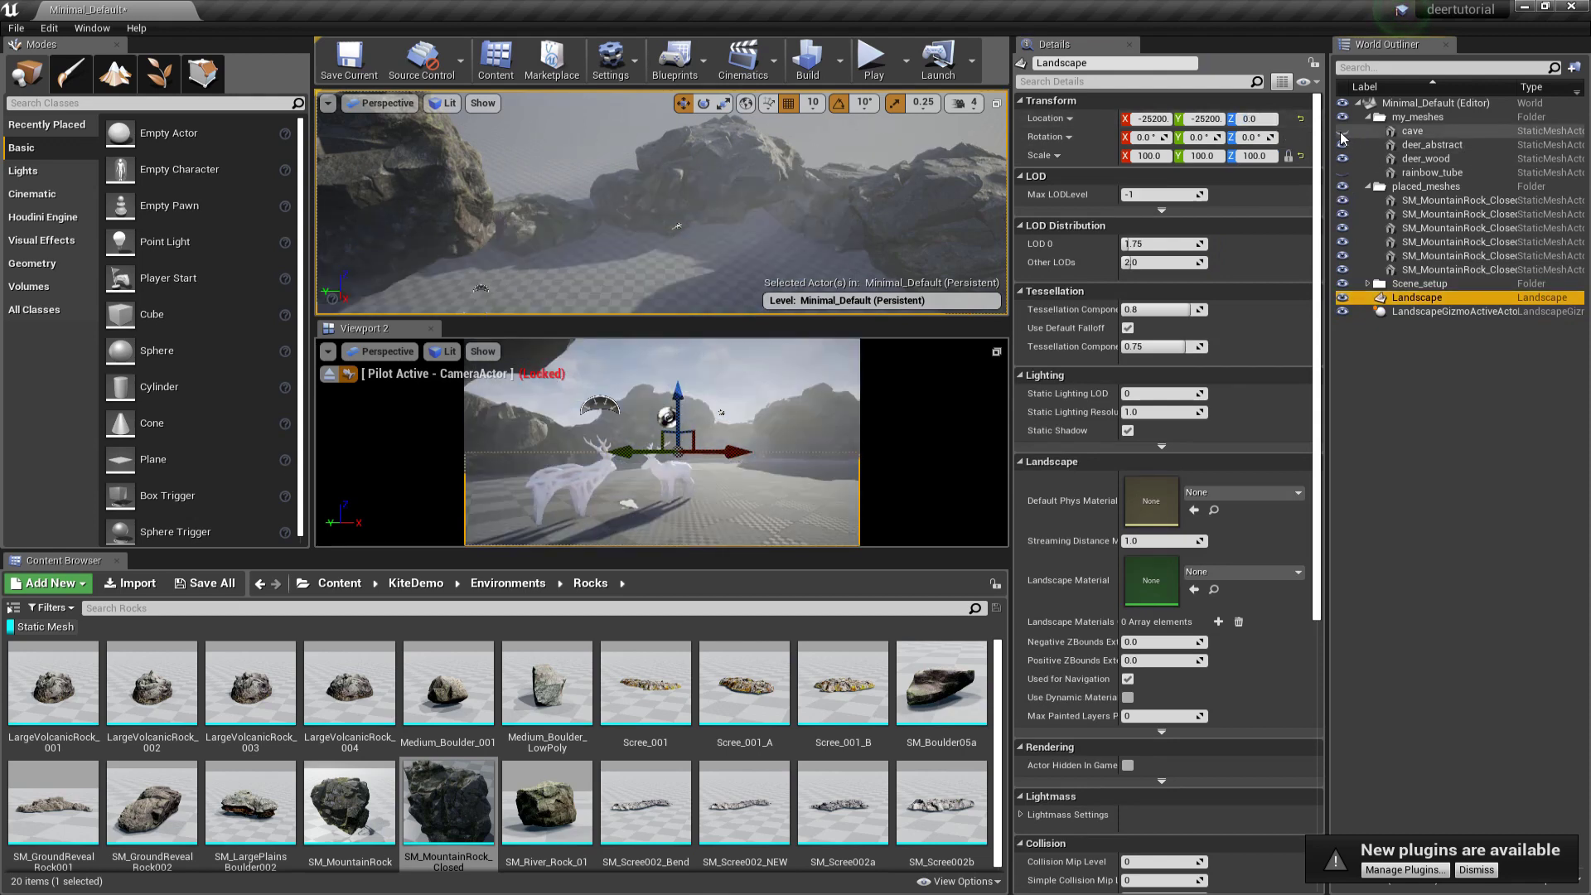
{"action": "right_click_drag", "start_coordinate": [604, 193], "coordinate": [650, 162]}
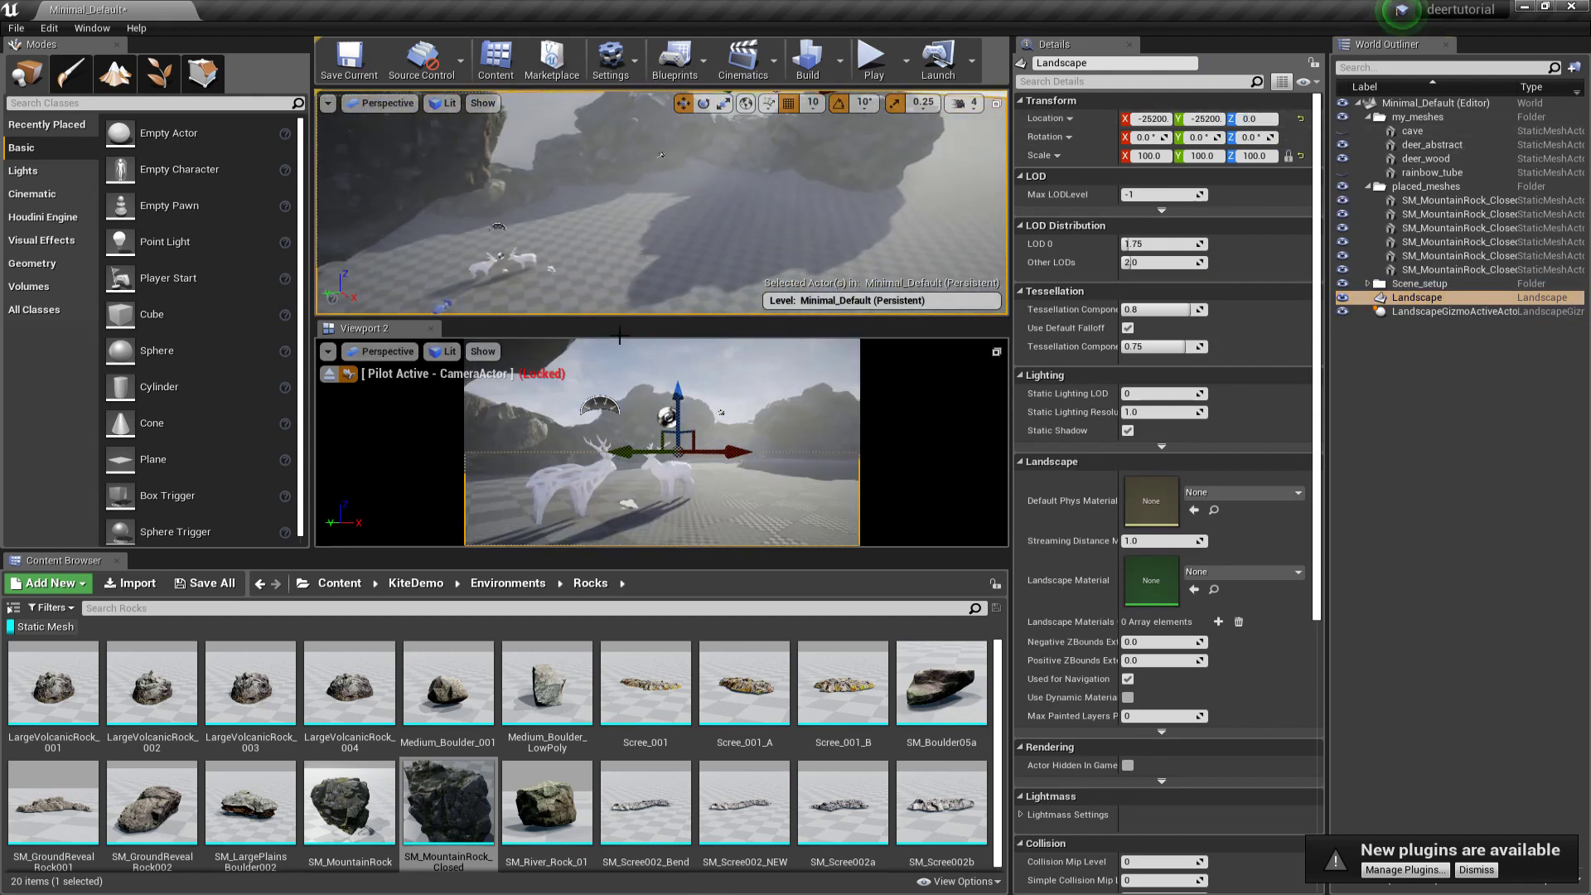
{"action": "left_click", "coordinate": [223, 893]}
{"action": "left_click", "coordinate": [168, 833]}
Step: Move SM_MountainRock_Closed6 to about X -1727, Y -3736, Z 535, against the neighbouring rocks of the back wall
{"action": "right_click_drag", "start_coordinate": [558, 202], "coordinate": [596, 191]}
{"action": "left_click", "coordinate": [563, 201]}
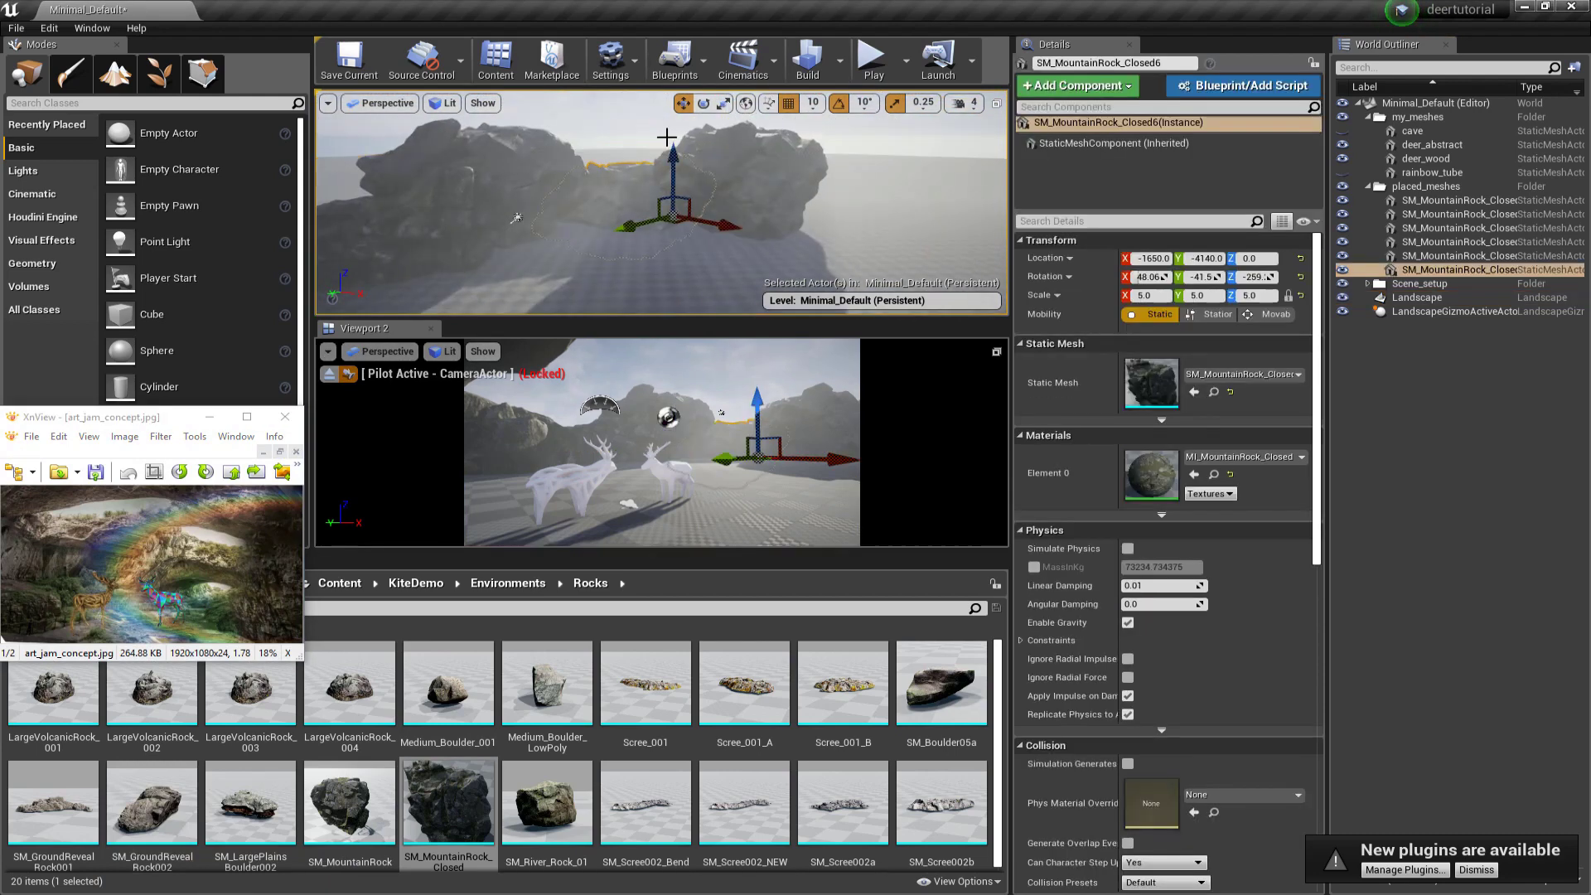
{"action": "left_click_drag", "start_coordinate": [662, 187], "coordinate": [604, 207]}
{"action": "left_click", "coordinate": [746, 104]}
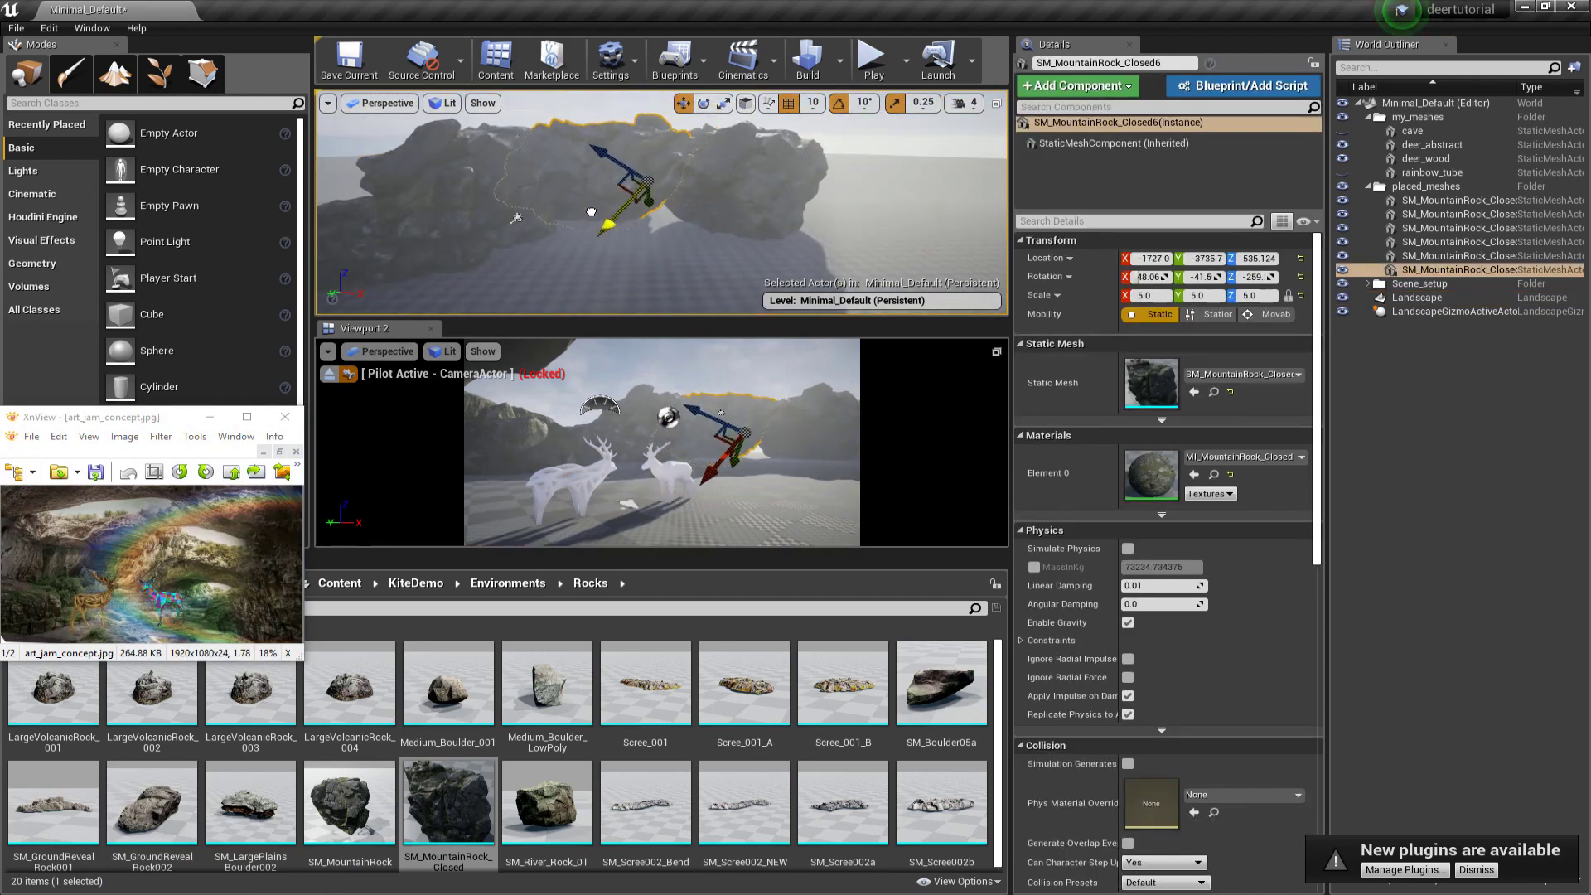
{"action": "left_click", "coordinate": [752, 180]}
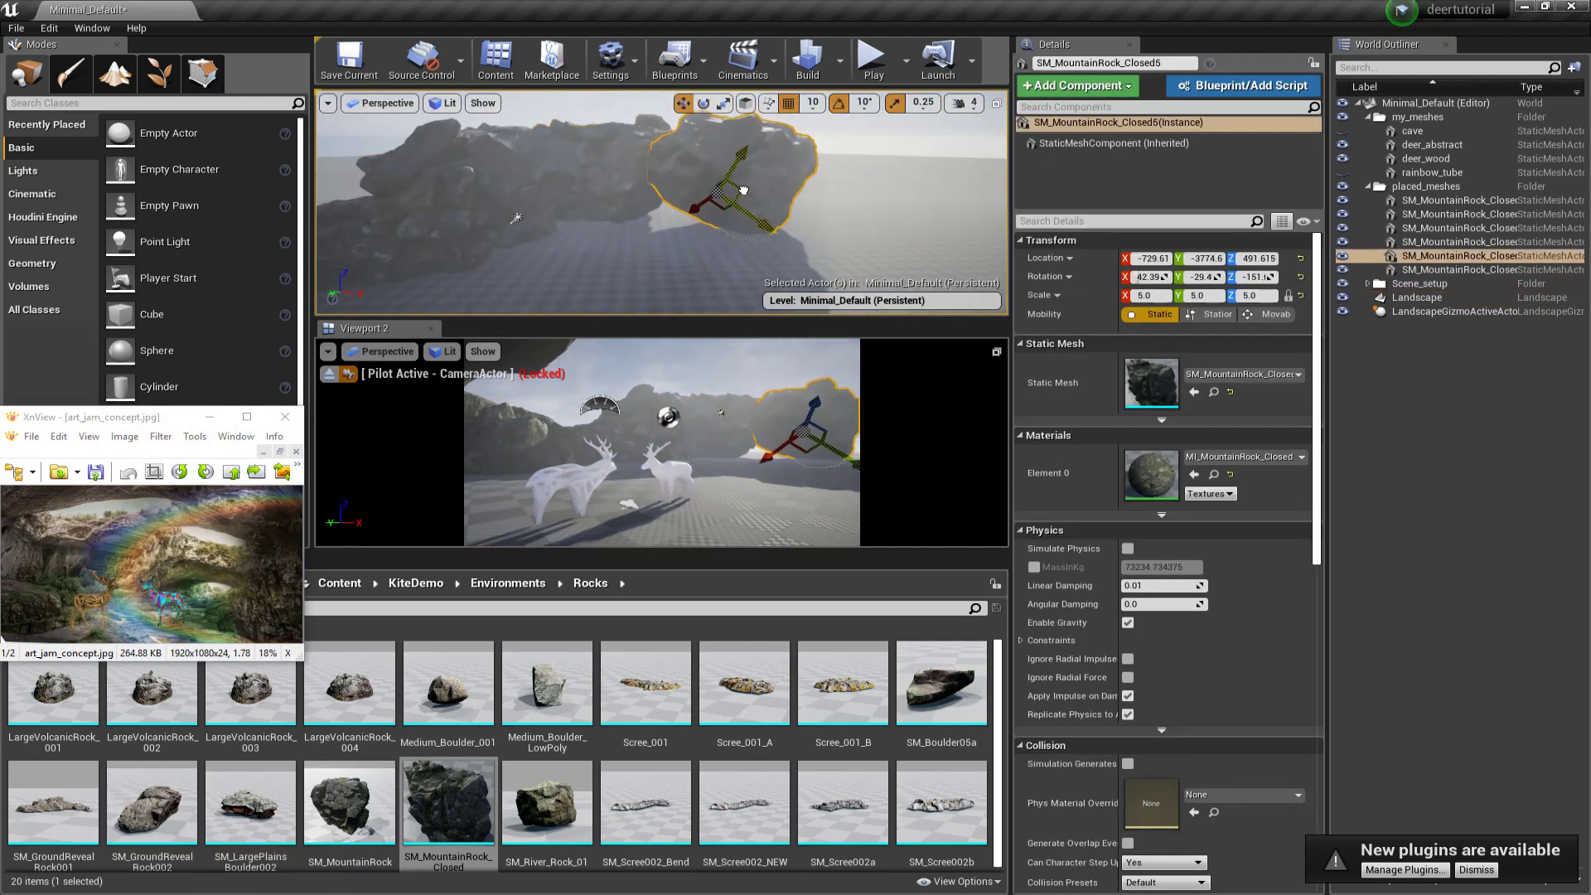
Step: Rotate SM_MountainRock_Closed6 and shift it to about X -1802, Y -3772, Z 650
{"action": "left_click", "coordinate": [620, 170]}
{"action": "key", "text": "e"}
{"action": "left_click_drag", "start_coordinate": [663, 237], "coordinate": [659, 162]}
{"action": "key", "text": "w"}
{"action": "key", "text": "e"}
{"action": "left_click_drag", "start_coordinate": [609, 195], "coordinate": [641, 162]}
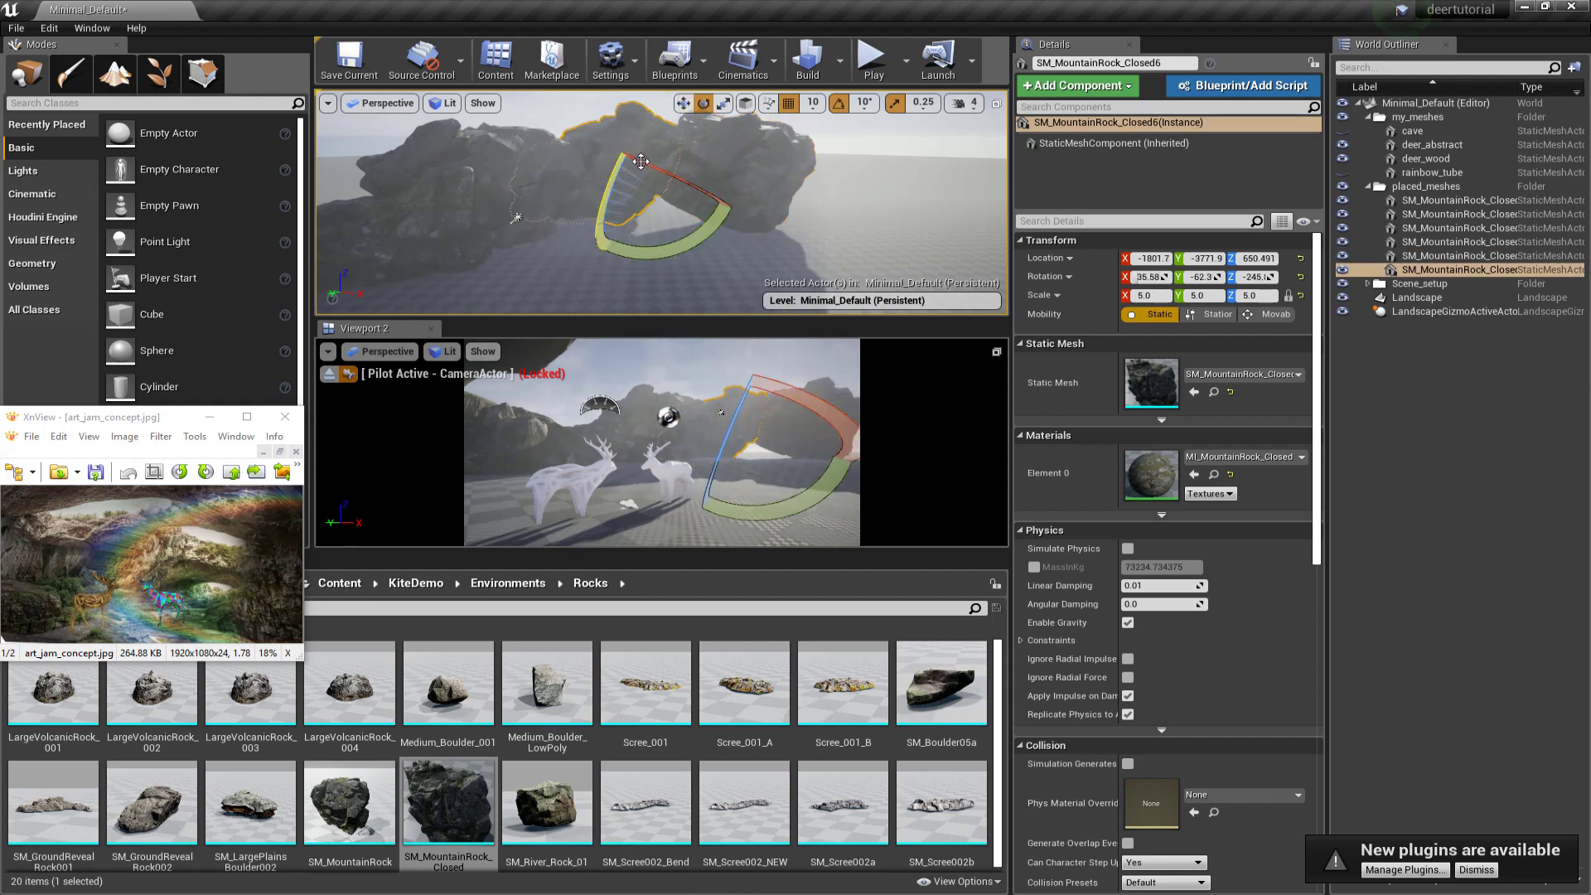
Step: Select SM_MountainRock_Closed5 and SM_MountainRock_Closed6 together and push them farther back from the deer
{"action": "left_click", "coordinate": [719, 173]}
{"action": "left_click_drag", "start_coordinate": [729, 212], "coordinate": [742, 197]}
{"action": "right_click_drag", "start_coordinate": [585, 207], "coordinate": [642, 224]}
{"action": "left_click", "coordinate": [672, 219], "text": "ctrl"}
{"action": "key", "text": "w"}
{"action": "left_click", "coordinate": [746, 103]}
{"action": "left_click_drag", "start_coordinate": [662, 238], "coordinate": [717, 225]}
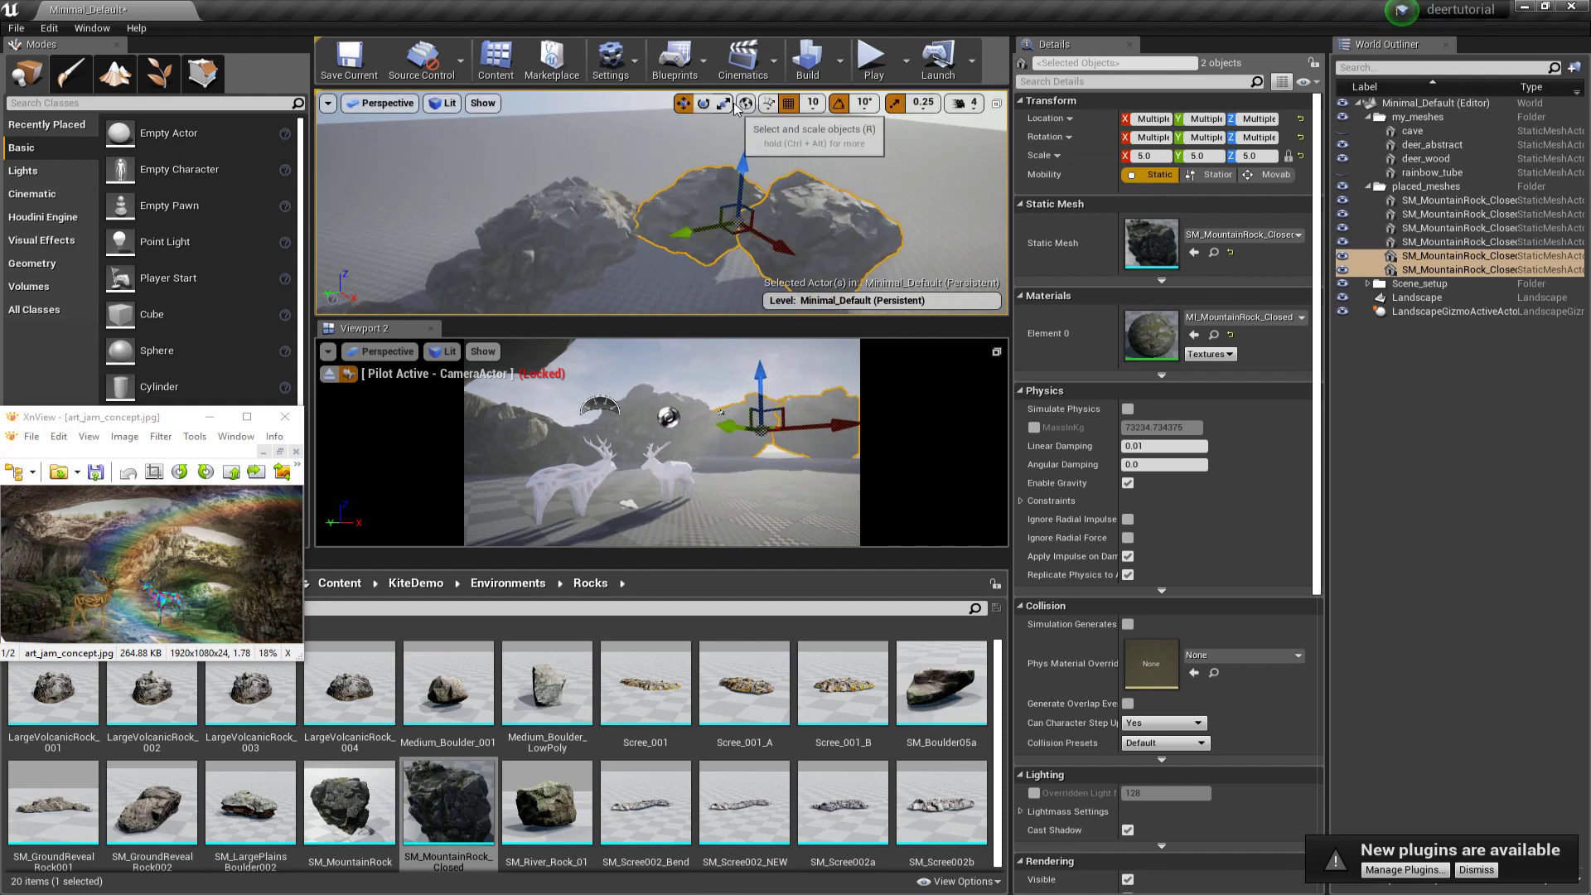
{"action": "key", "text": "ctrl+z"}
Step: Try a scale of 10 on all three axes for the two selected back rocks
{"action": "left_click", "coordinate": [1152, 155]}
{"action": "type", "text": "10"}
{"action": "key", "text": "Tab"}
{"action": "type", "text": "10"}
{"action": "key", "text": "Tab"}
{"action": "type", "text": "10"}
Step: Shift SM_MountainRock_Closed6 and set the scale of both back rocks to 7 on all axes
{"action": "left_click", "coordinate": [668, 164]}
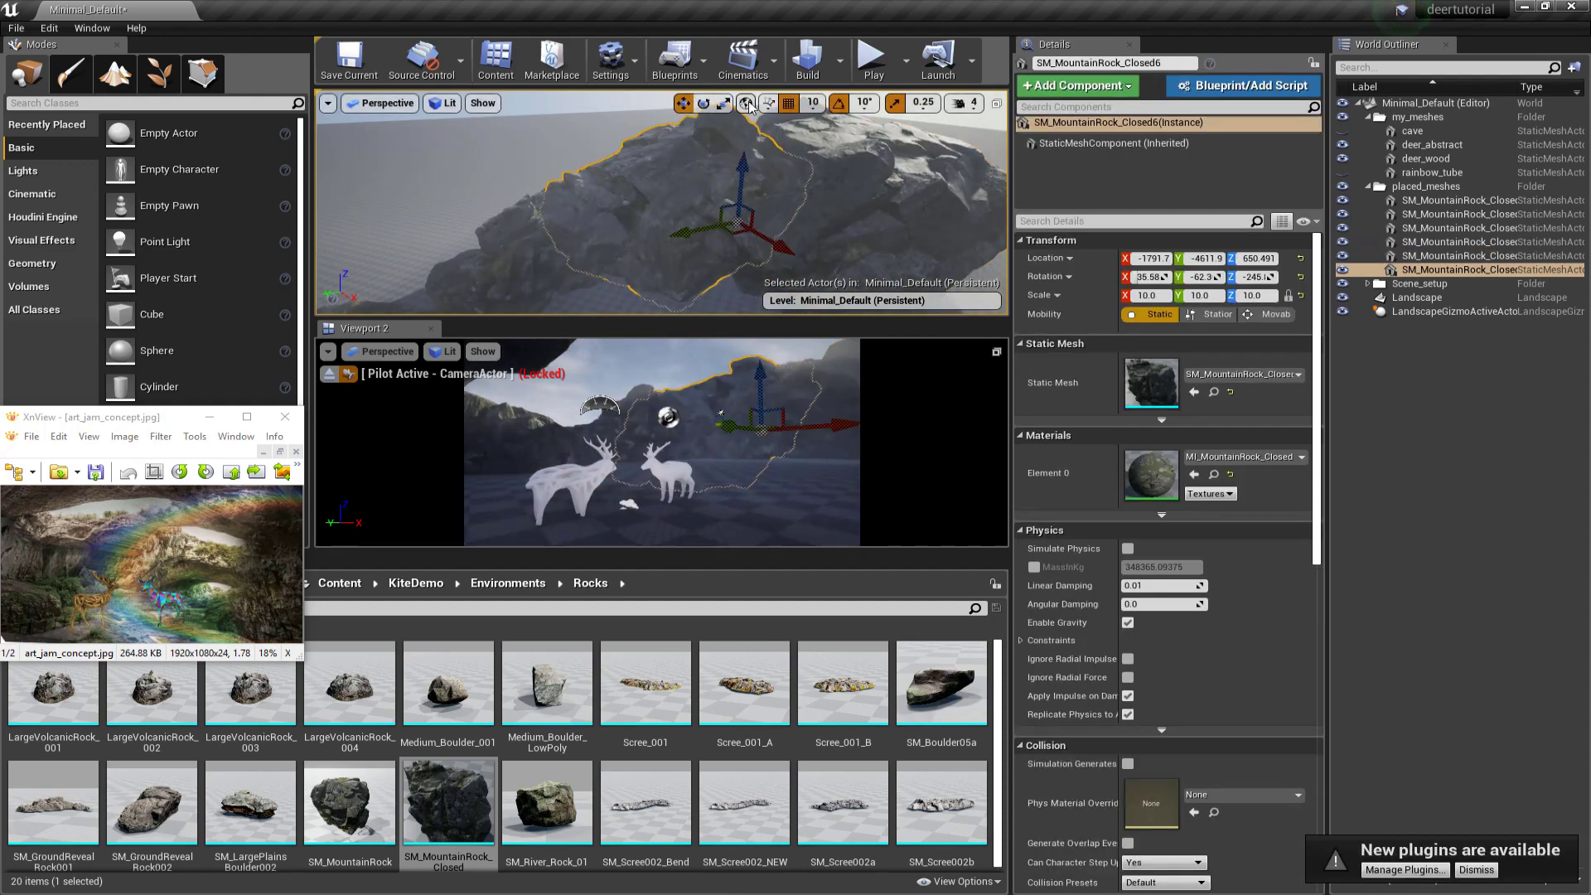
{"action": "left_click_drag", "start_coordinate": [679, 200], "coordinate": [587, 178]}
{"action": "left_click", "coordinate": [771, 178], "text": "ctrl"}
{"action": "left_click", "coordinate": [1152, 155]}
{"action": "type", "text": "7"}
{"action": "key", "text": "Tab"}
{"action": "type", "text": "7"}
{"action": "key", "text": "Tab"}
{"action": "type", "text": "7"}
Step: Duplicate SM_MountainRock_Closed5 to make SM_MountainRock_Closed8, placed overhead at about X -272, Y -2485, Z 2050
{"action": "left_click", "coordinate": [734, 190]}
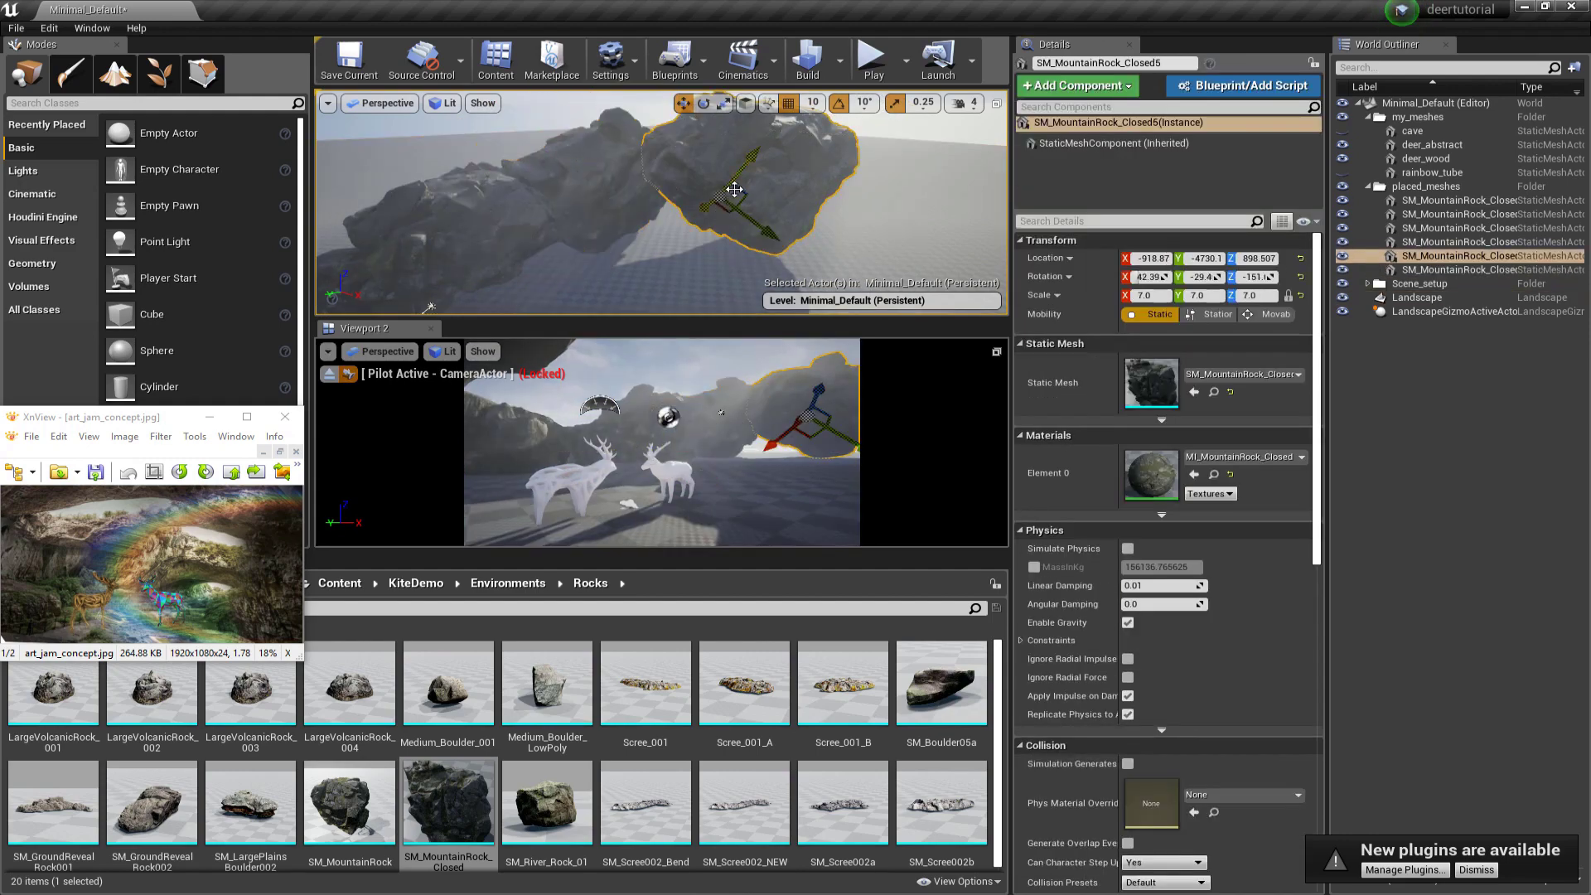
{"action": "left_click_drag", "start_coordinate": [739, 220], "coordinate": [812, 106], "text": "alt"}
{"action": "left_click_drag", "start_coordinate": [771, 251], "coordinate": [745, 224]}
{"action": "right_click_drag", "start_coordinate": [746, 224], "coordinate": [692, 249]}
{"action": "left_click_drag", "start_coordinate": [692, 249], "coordinate": [714, 260], "text": "alt"}
{"action": "right_click_drag", "start_coordinate": [713, 260], "coordinate": [637, 248]}
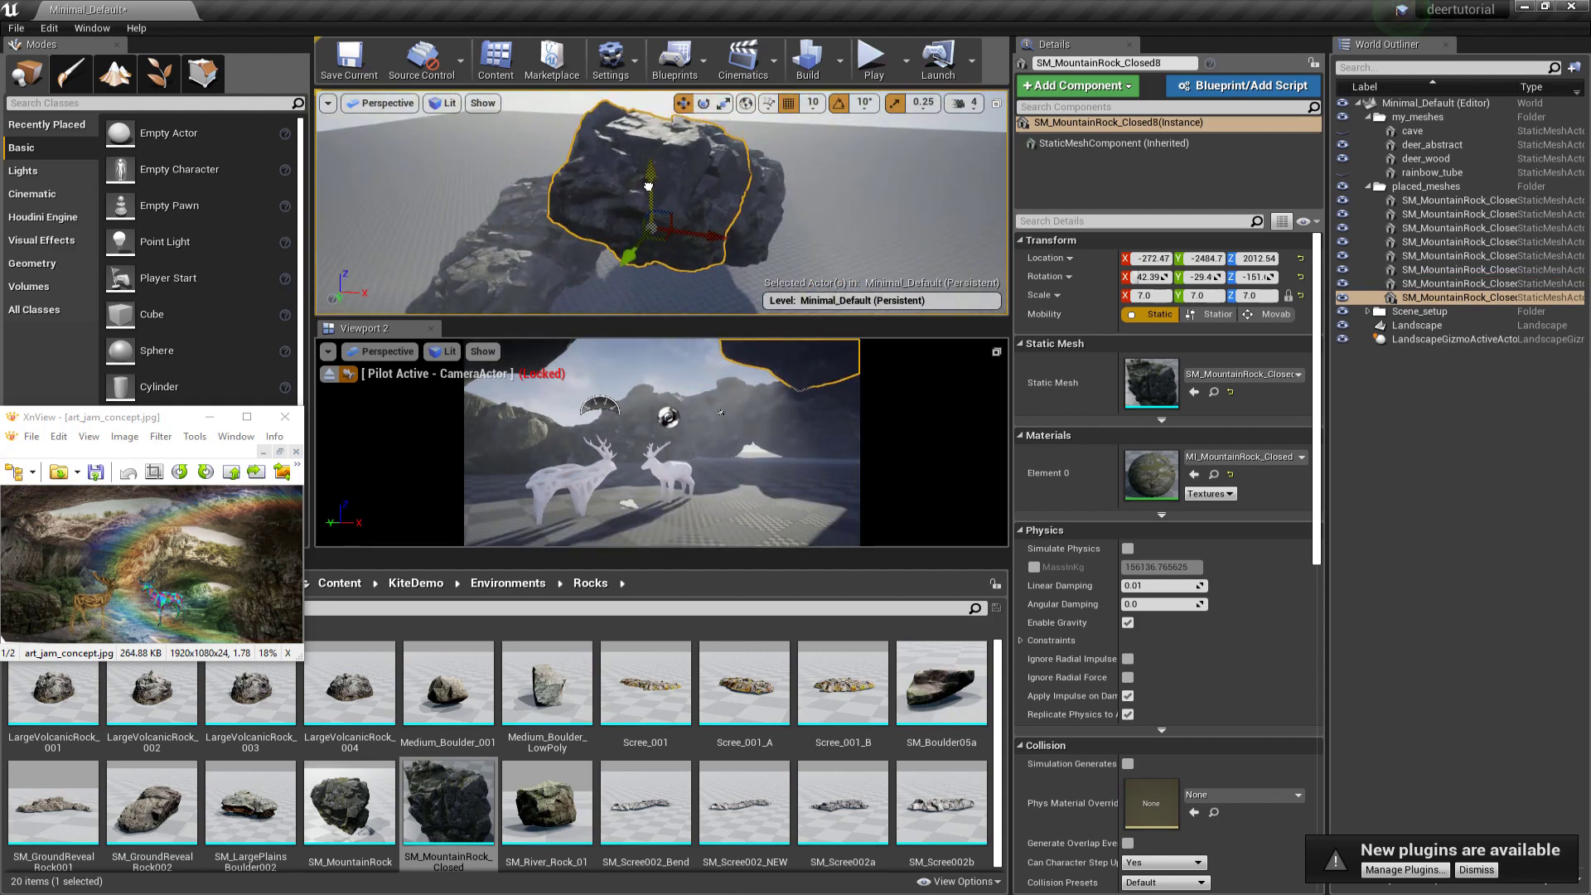
{"action": "left_click_drag", "start_coordinate": [649, 186], "coordinate": [648, 191]}
Step: Rotate SM_MountainRock_Closed6 and raise it to about X -2682, Y -4266, Z 994 in the back wall
{"action": "left_click", "coordinate": [534, 232]}
{"action": "right_click_drag", "start_coordinate": [534, 232], "coordinate": [596, 217]}
{"action": "key", "text": "e"}
{"action": "left_click_drag", "start_coordinate": [675, 178], "coordinate": [684, 257]}
{"action": "key", "text": "w"}
{"action": "left_click_drag", "start_coordinate": [597, 172], "coordinate": [595, 166]}
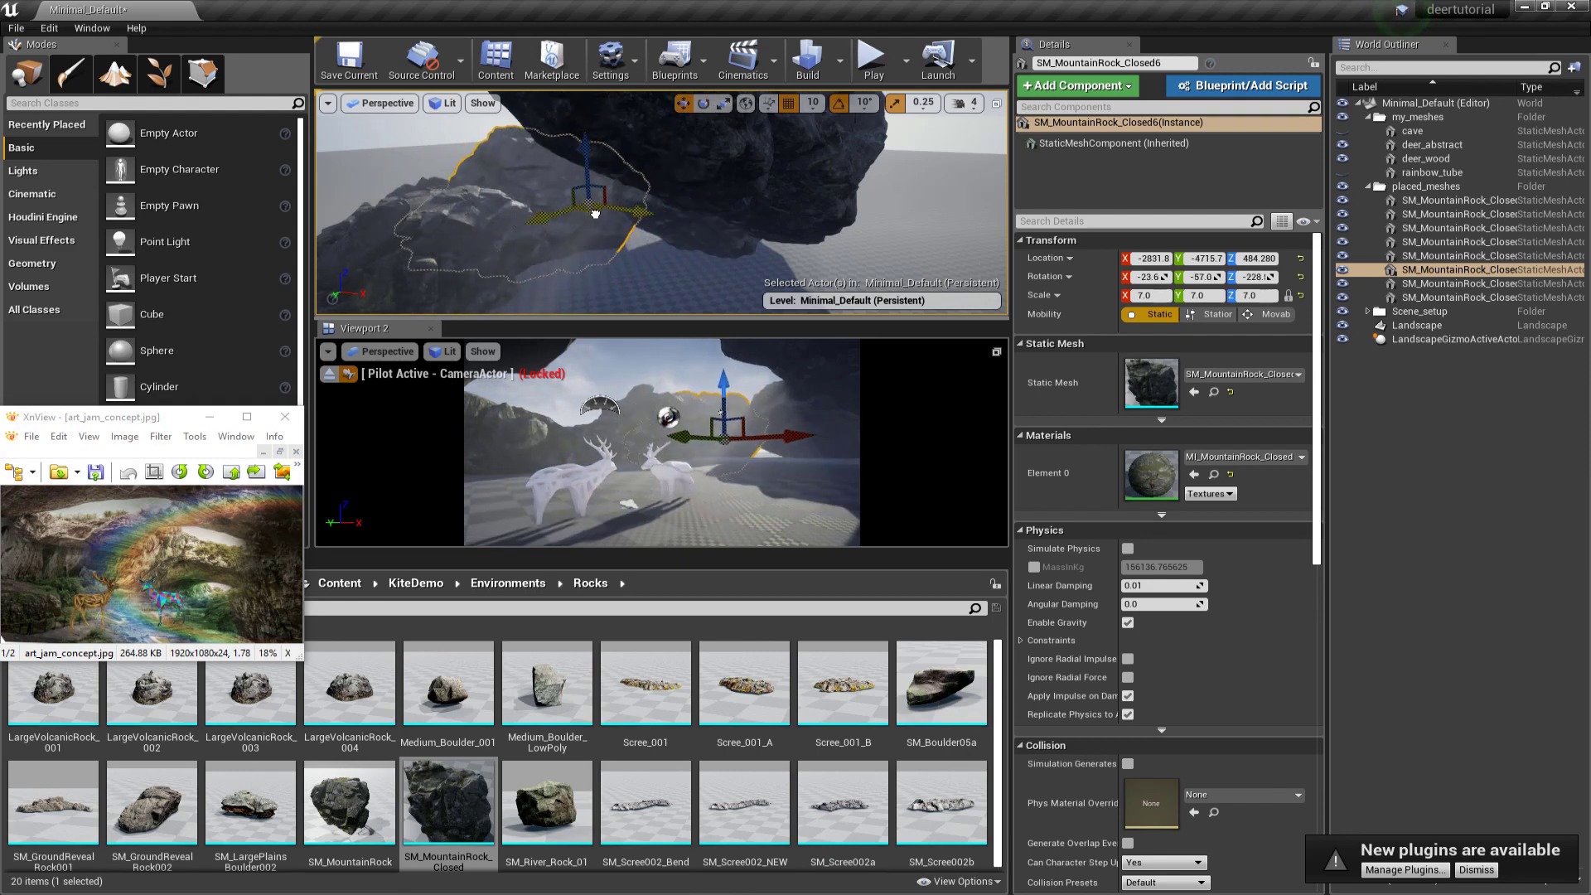
{"action": "right_click_drag", "start_coordinate": [589, 145], "coordinate": [676, 178]}
{"action": "key", "text": "e"}
{"action": "left_click_drag", "start_coordinate": [722, 145], "coordinate": [783, 170]}
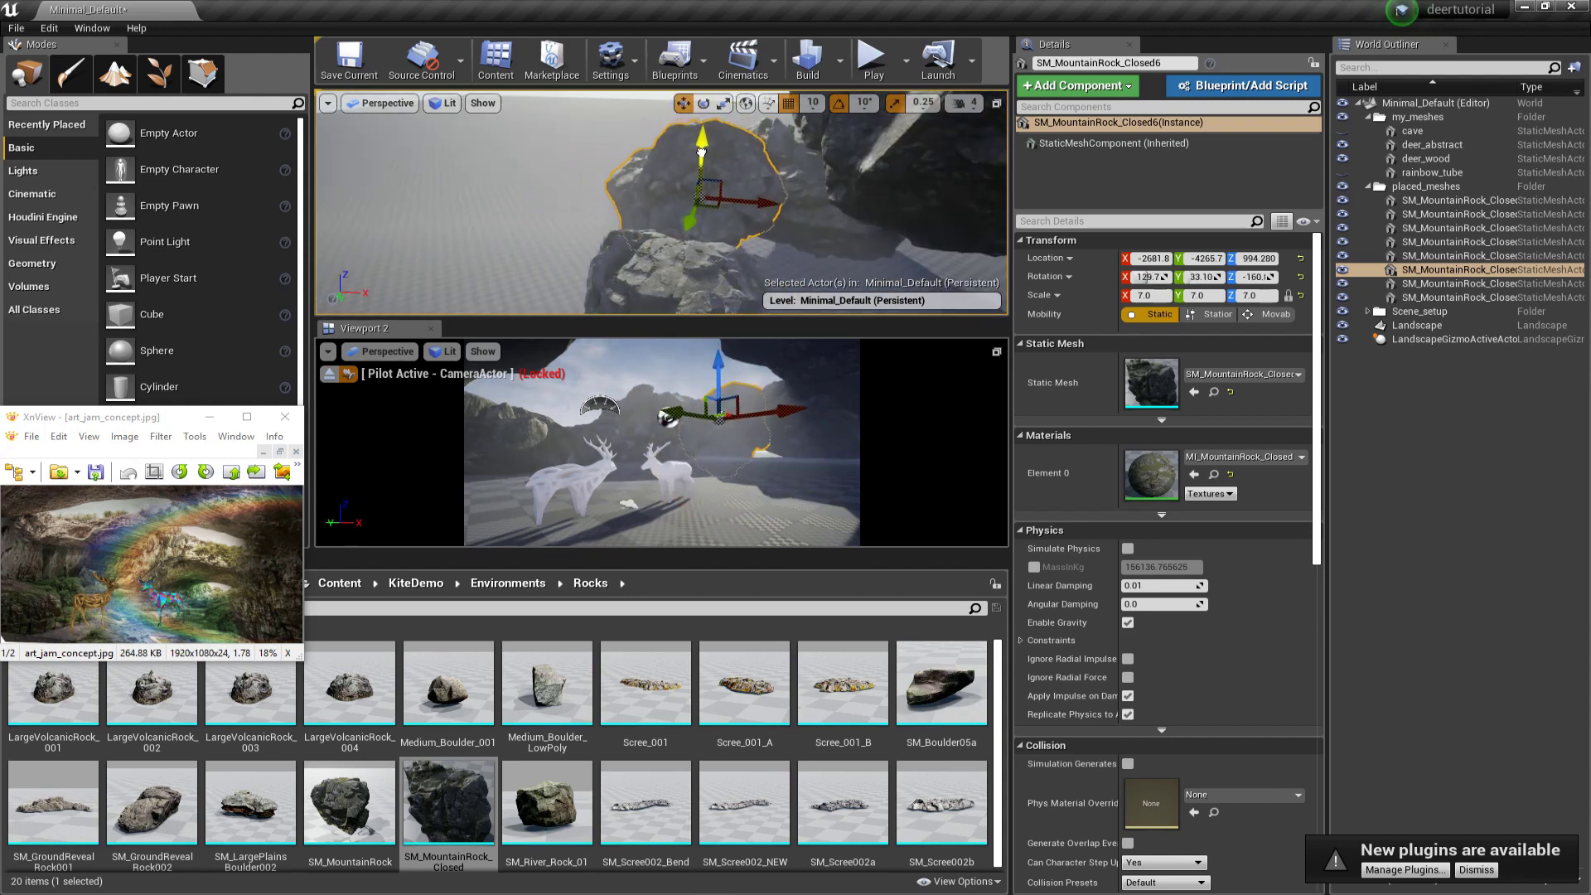
Step: Select SM_MountainRock_Closed5 and shift it within the back rock wall
{"action": "left_click", "coordinate": [831, 415]}
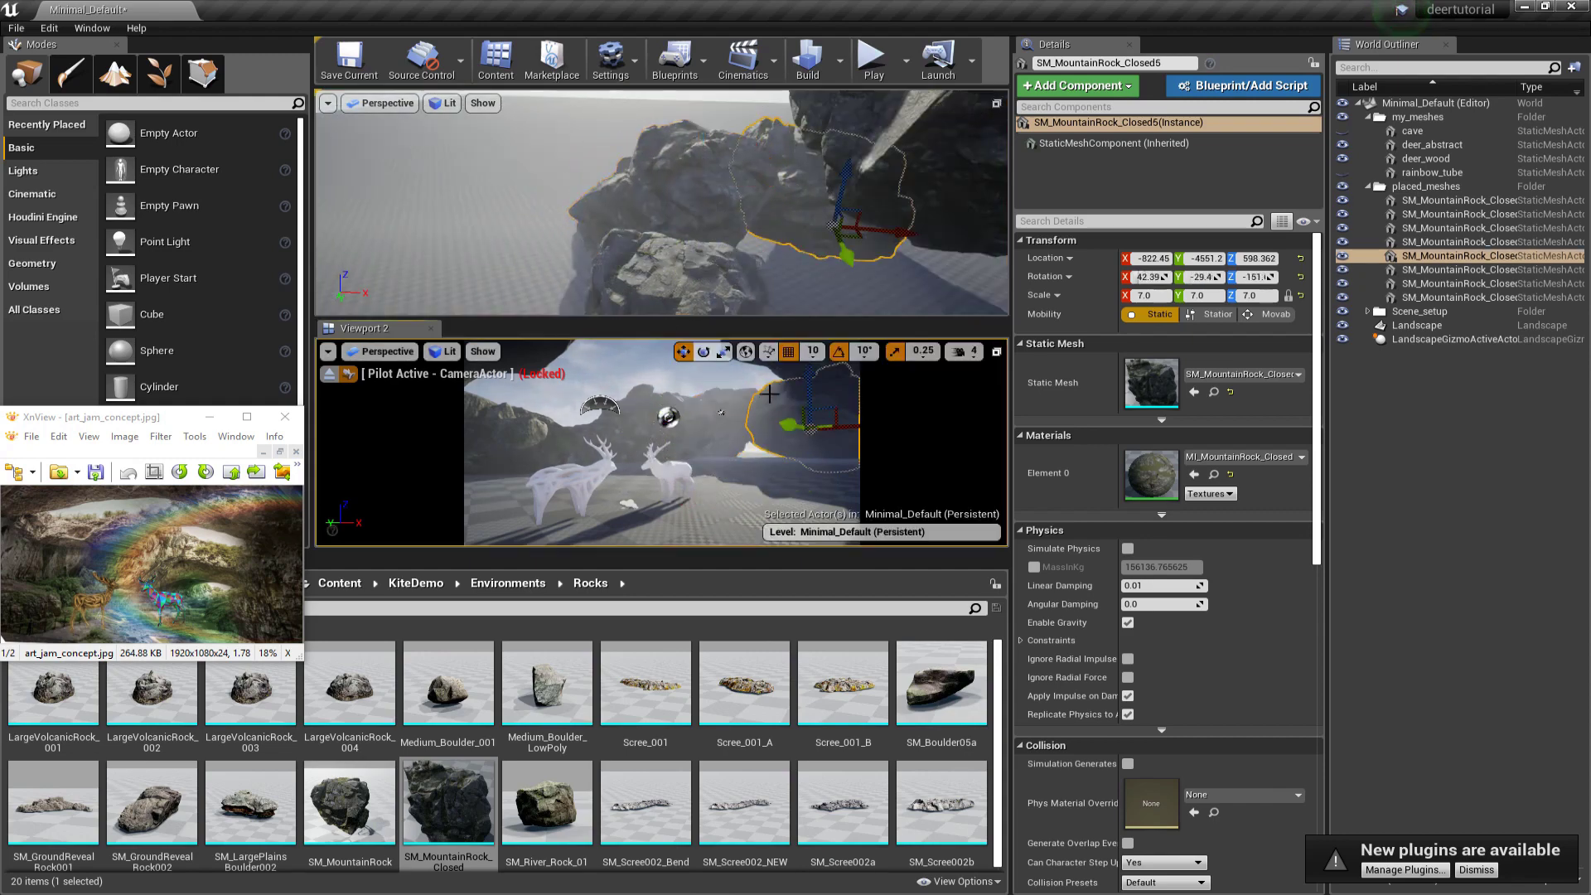
{"action": "left_click_drag", "start_coordinate": [882, 253], "coordinate": [837, 236]}
{"action": "right_click_drag", "start_coordinate": [713, 215], "coordinate": [795, 190]}
Step: Duplicate a rock as SM_MountainRock_Closed9, rotate it and place it overhead at about X -2292, Y -2315, Z 1863
{"action": "left_click", "coordinate": [613, 149]}
{"action": "left_click_drag", "start_coordinate": [709, 167], "coordinate": [745, 171], "text": "alt"}
{"action": "right_click_drag", "start_coordinate": [746, 170], "coordinate": [687, 182]}
{"action": "key", "text": "e"}
{"action": "left_click_drag", "start_coordinate": [688, 163], "coordinate": [667, 220]}
{"action": "key", "text": "w"}
{"action": "right_click_drag", "start_coordinate": [667, 219], "coordinate": [710, 248]}
{"action": "left_click_drag", "start_coordinate": [737, 199], "coordinate": [628, 162]}
{"action": "key", "text": "e"}
{"action": "key", "text": "w"}
{"action": "key", "text": "e"}
{"action": "key", "text": "w"}
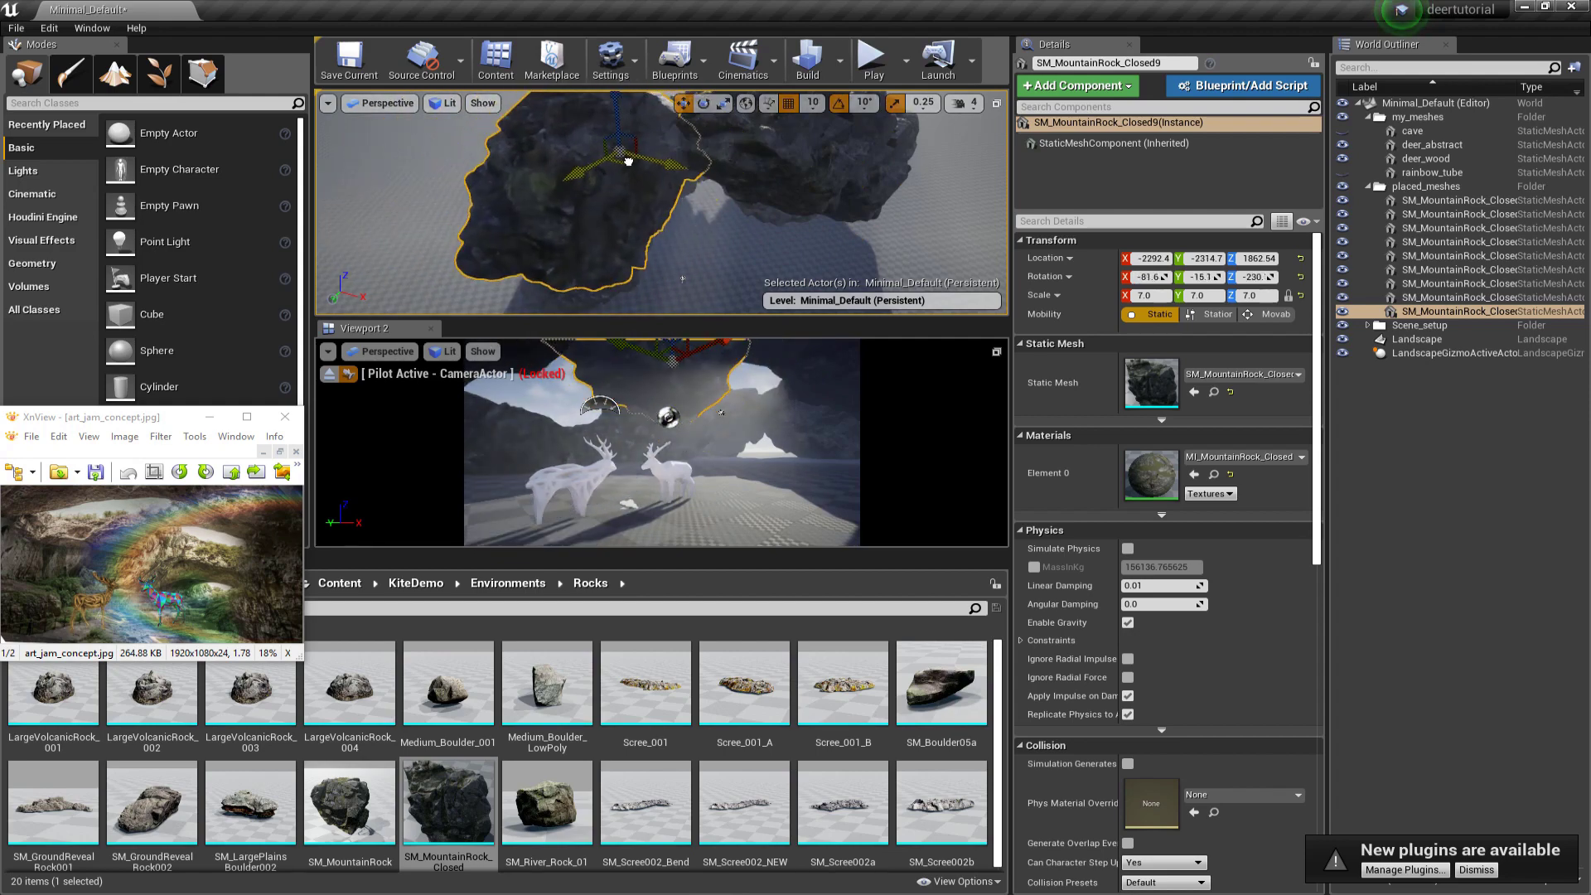
Step: Set SM_MountainRock_Closed9's scale to 5 and move it to about X -2392, Y -2655, Z 1943
{"action": "left_click", "coordinate": [1150, 296]}
{"action": "type", "text": "5"}
{"action": "key", "text": "Return"}
{"action": "left_click_drag", "start_coordinate": [686, 358], "coordinate": [700, 341]}
{"action": "right_click_drag", "start_coordinate": [663, 232], "coordinate": [642, 153]}
{"action": "key", "text": "e"}
{"action": "left_click_drag", "start_coordinate": [617, 137], "coordinate": [620, 137]}
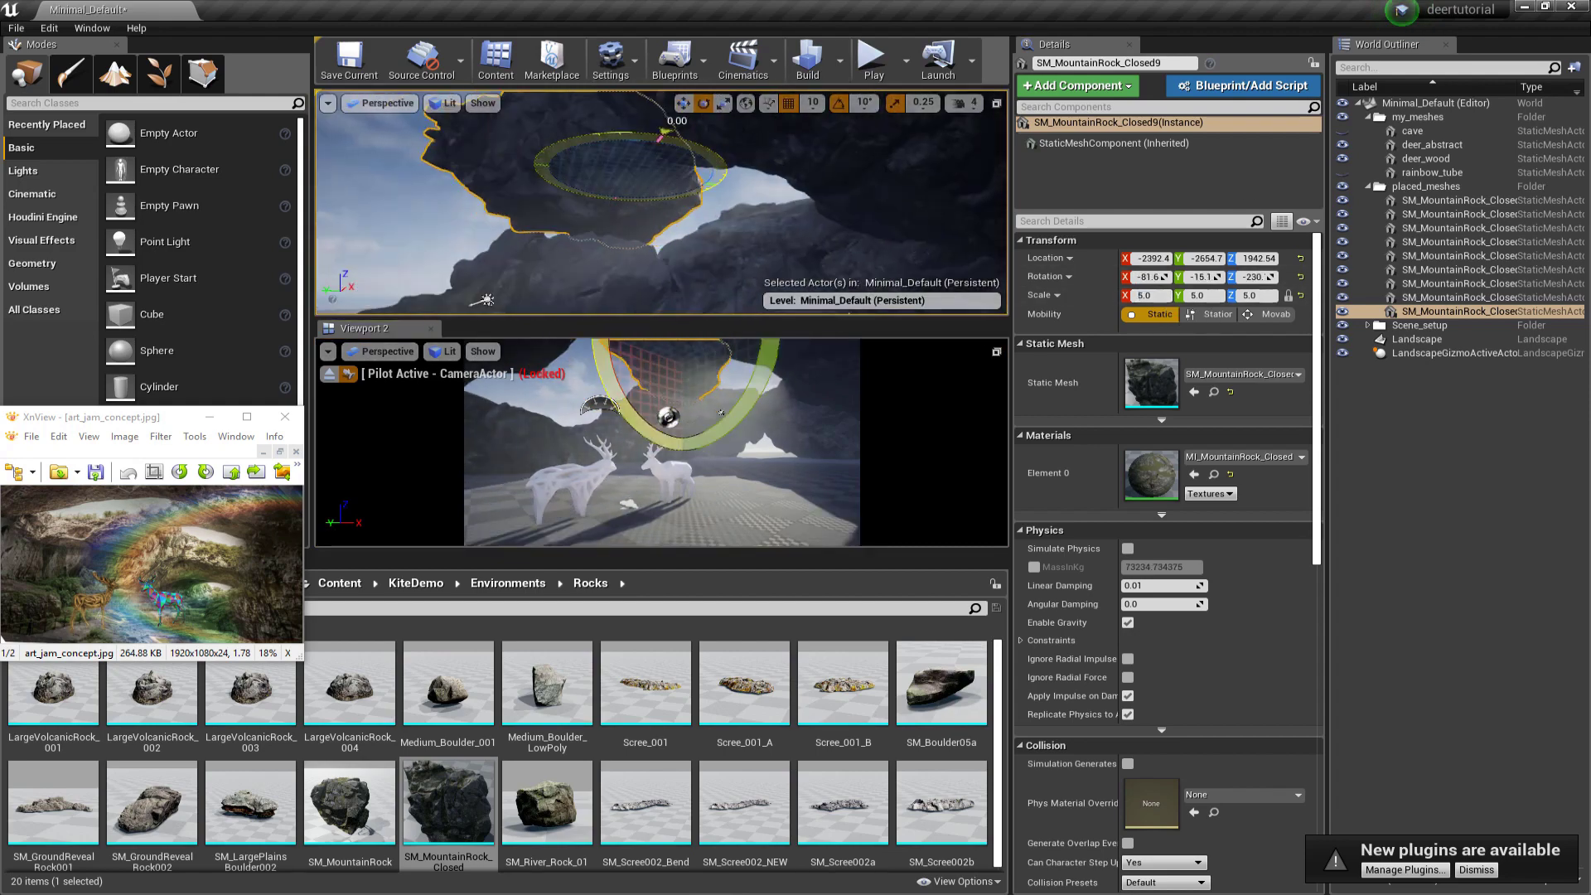
Step: Adjust the placement of SM_MountainRock_Closed8 in the cave ceiling
{"action": "left_click", "coordinate": [795, 358]}
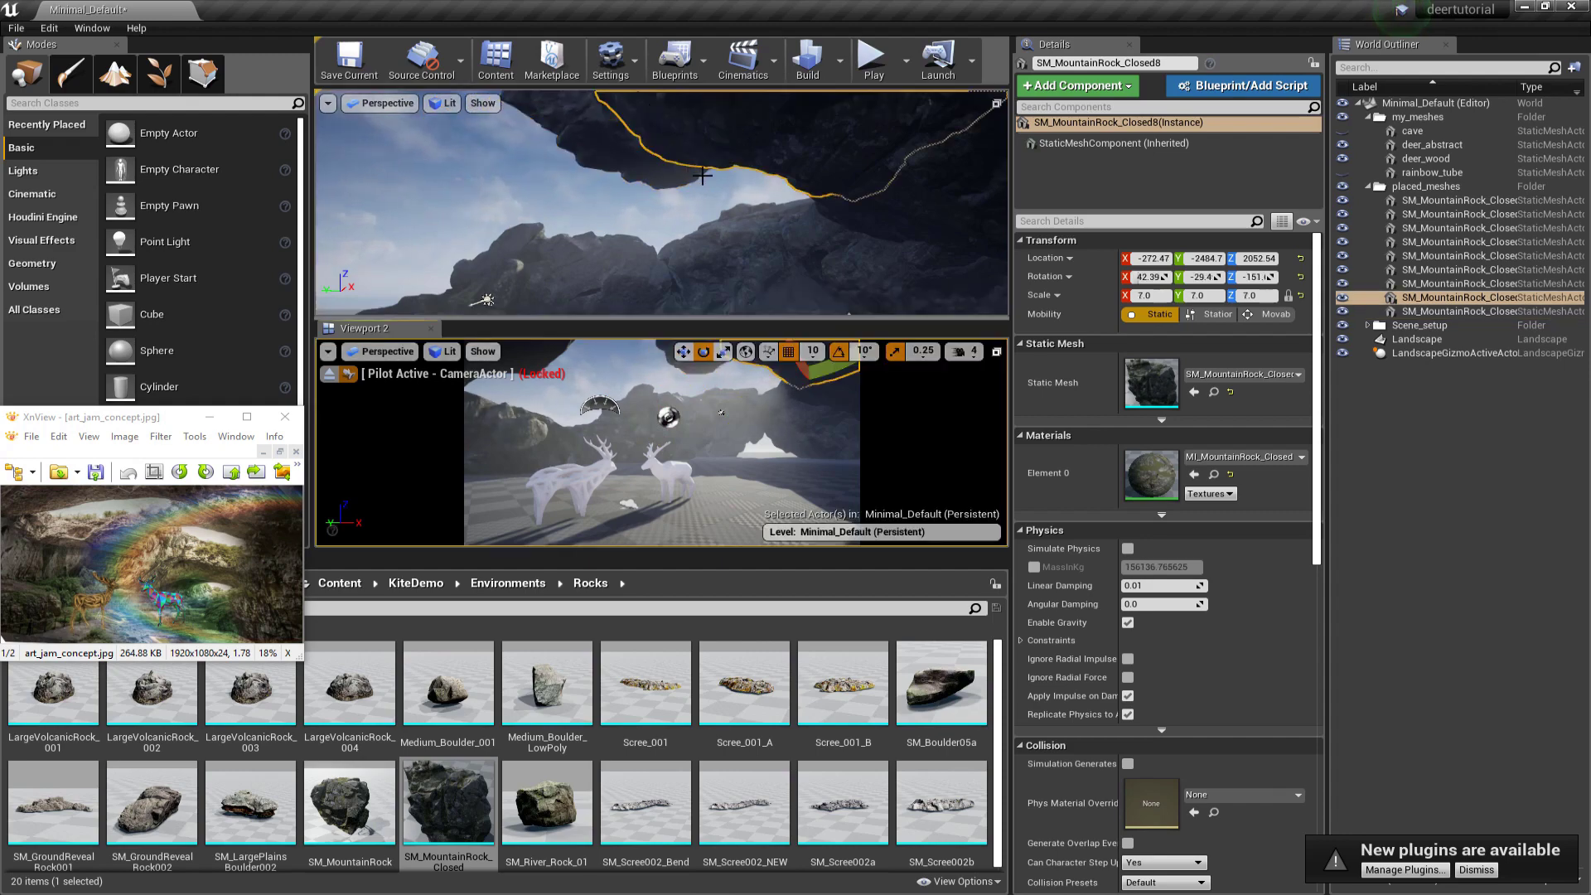
{"action": "right_click_drag", "start_coordinate": [705, 232], "coordinate": [687, 220]}
{"action": "key", "text": "e"}
{"action": "key", "text": "w"}
{"action": "left_click_drag", "start_coordinate": [758, 166], "coordinate": [845, 150]}
Step: Duplicate SM_MountainRock_Closed9 and move the copy to about X -2882, Y -3105, Z 1403
{"action": "left_click", "coordinate": [828, 377]}
{"action": "left_click", "coordinate": [535, 293]}
{"action": "key", "text": "f"}
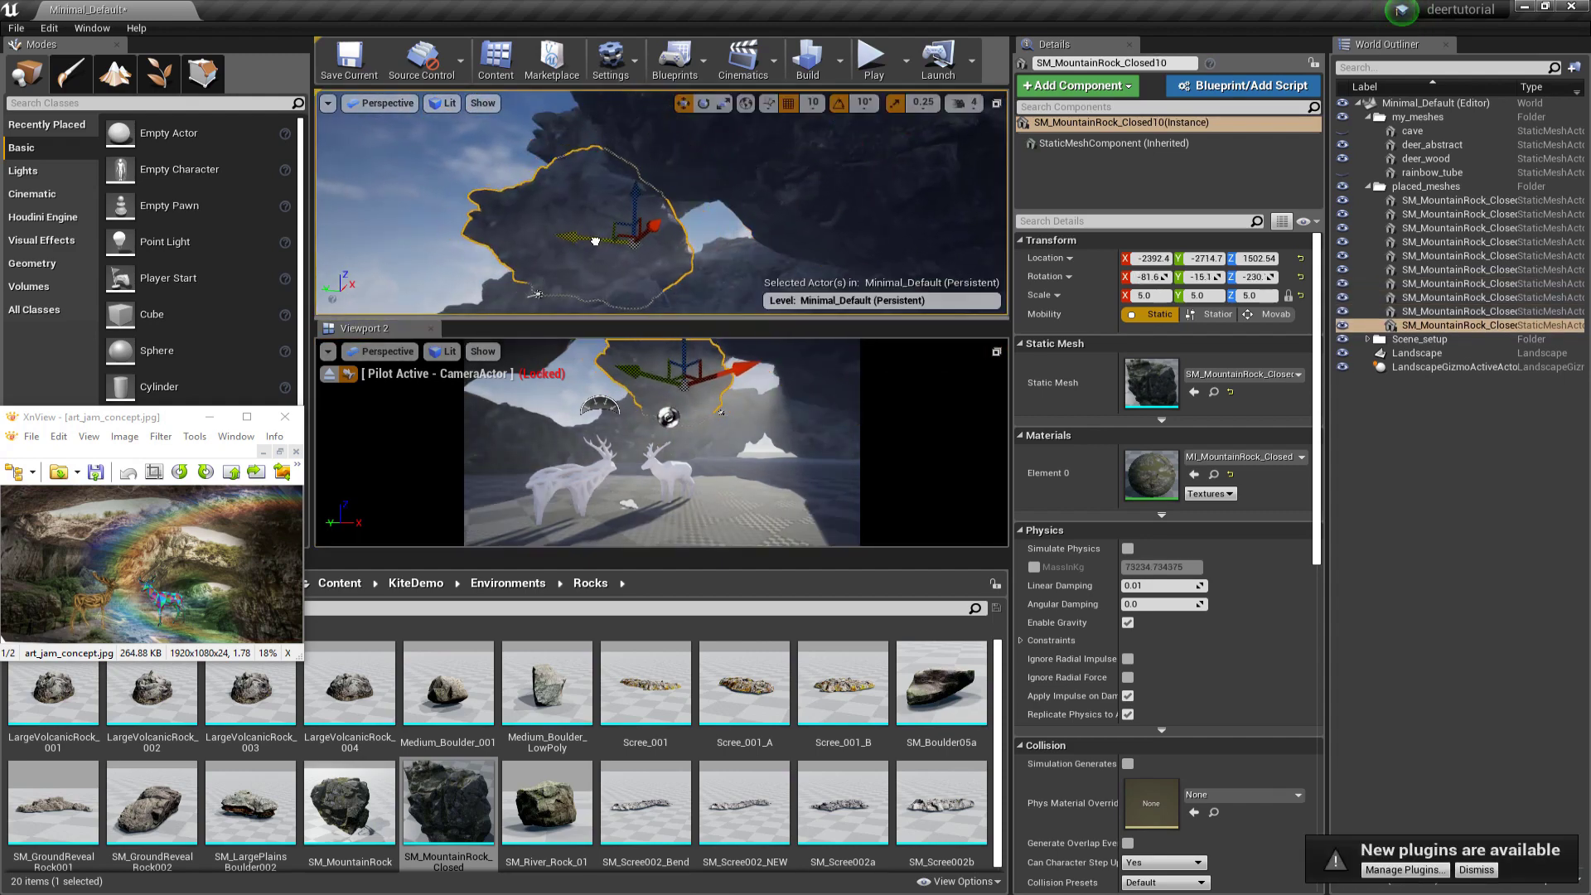
{"action": "left_click_drag", "start_coordinate": [646, 222], "coordinate": [640, 223]}
{"action": "right_click_drag", "start_coordinate": [640, 223], "coordinate": [580, 236]}
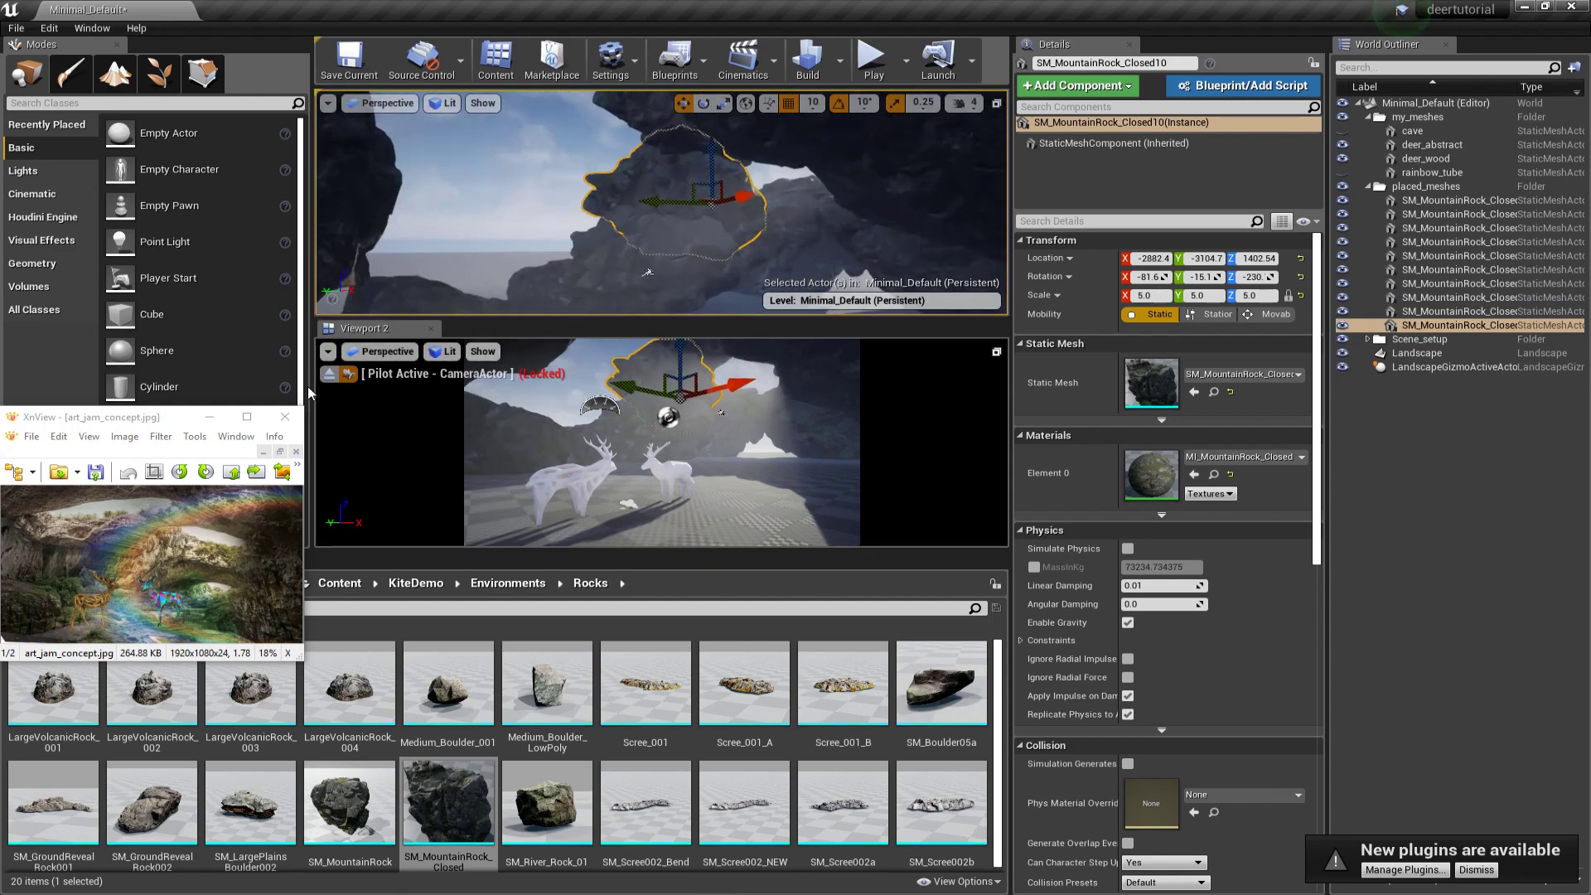
Step: Move the art_jam_concept.jpg window beside the viewports and enlarge it
{"action": "left_click_drag", "start_coordinate": [178, 417], "coordinate": [1440, 58]}
{"action": "left_click_drag", "start_coordinate": [1263, 300], "coordinate": [1021, 492]}
Step: Duplicate SM_MountainRock_Closed9 as another overhead rock, then shift and rotate the copy to extend the cave ceiling
{"action": "left_click", "coordinate": [864, 157]}
{"action": "right_click_drag", "start_coordinate": [864, 158], "coordinate": [643, 257]}
{"action": "left_click", "coordinate": [609, 169]}
{"action": "key", "text": "e"}
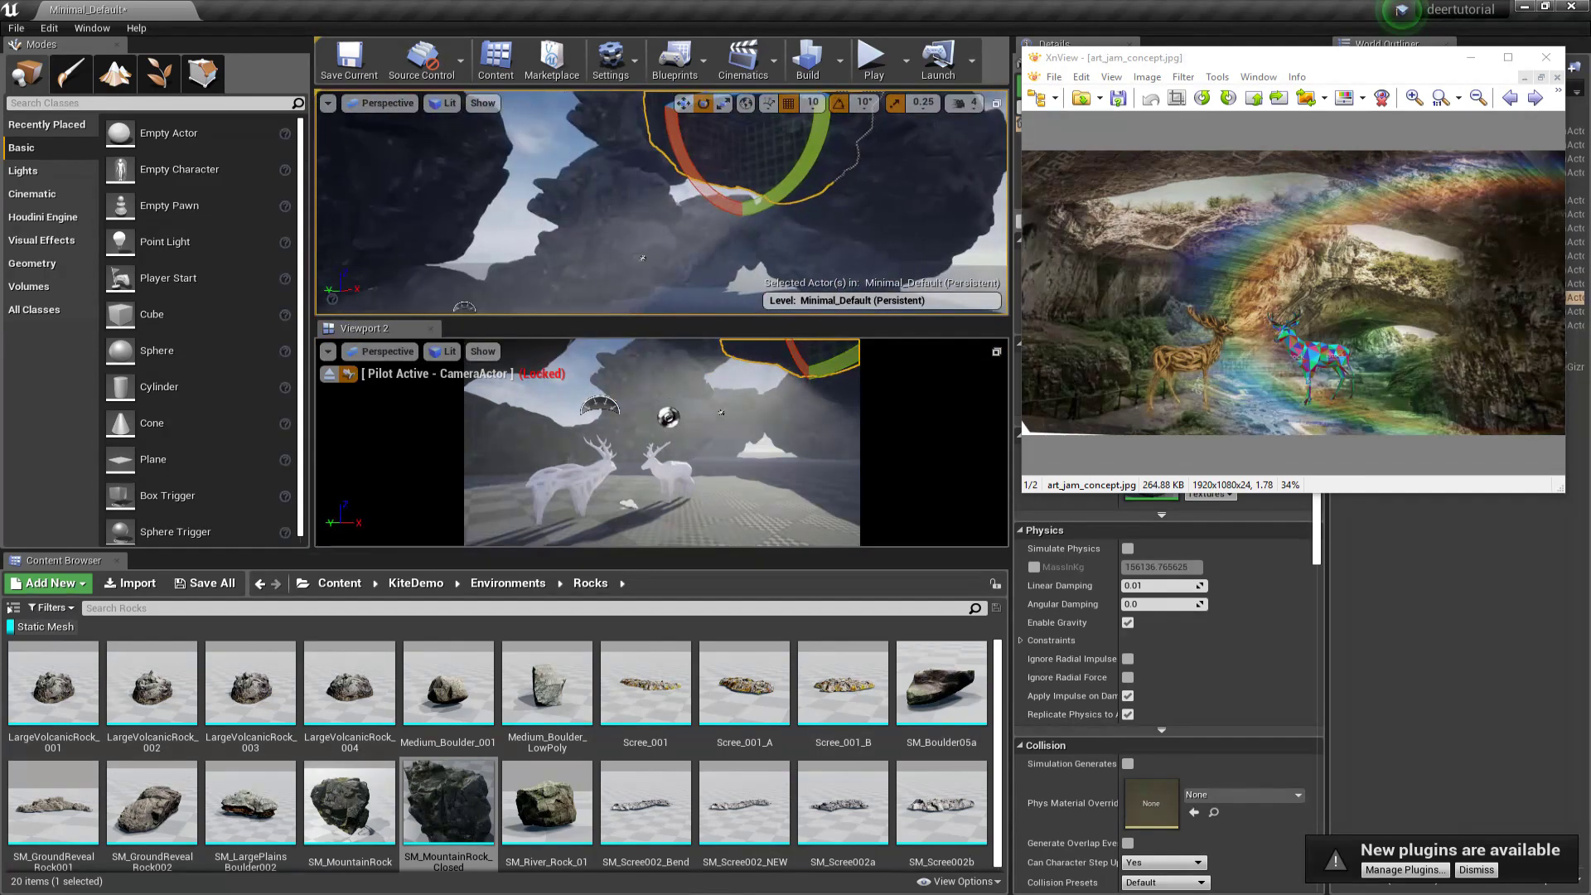
{"action": "right_click_drag", "start_coordinate": [507, 117], "coordinate": [507, 70]}
{"action": "left_click_drag", "start_coordinate": [594, 161], "coordinate": [557, 168]}
{"action": "key", "text": "e"}
{"action": "left_click_drag", "start_coordinate": [537, 262], "coordinate": [668, 265]}
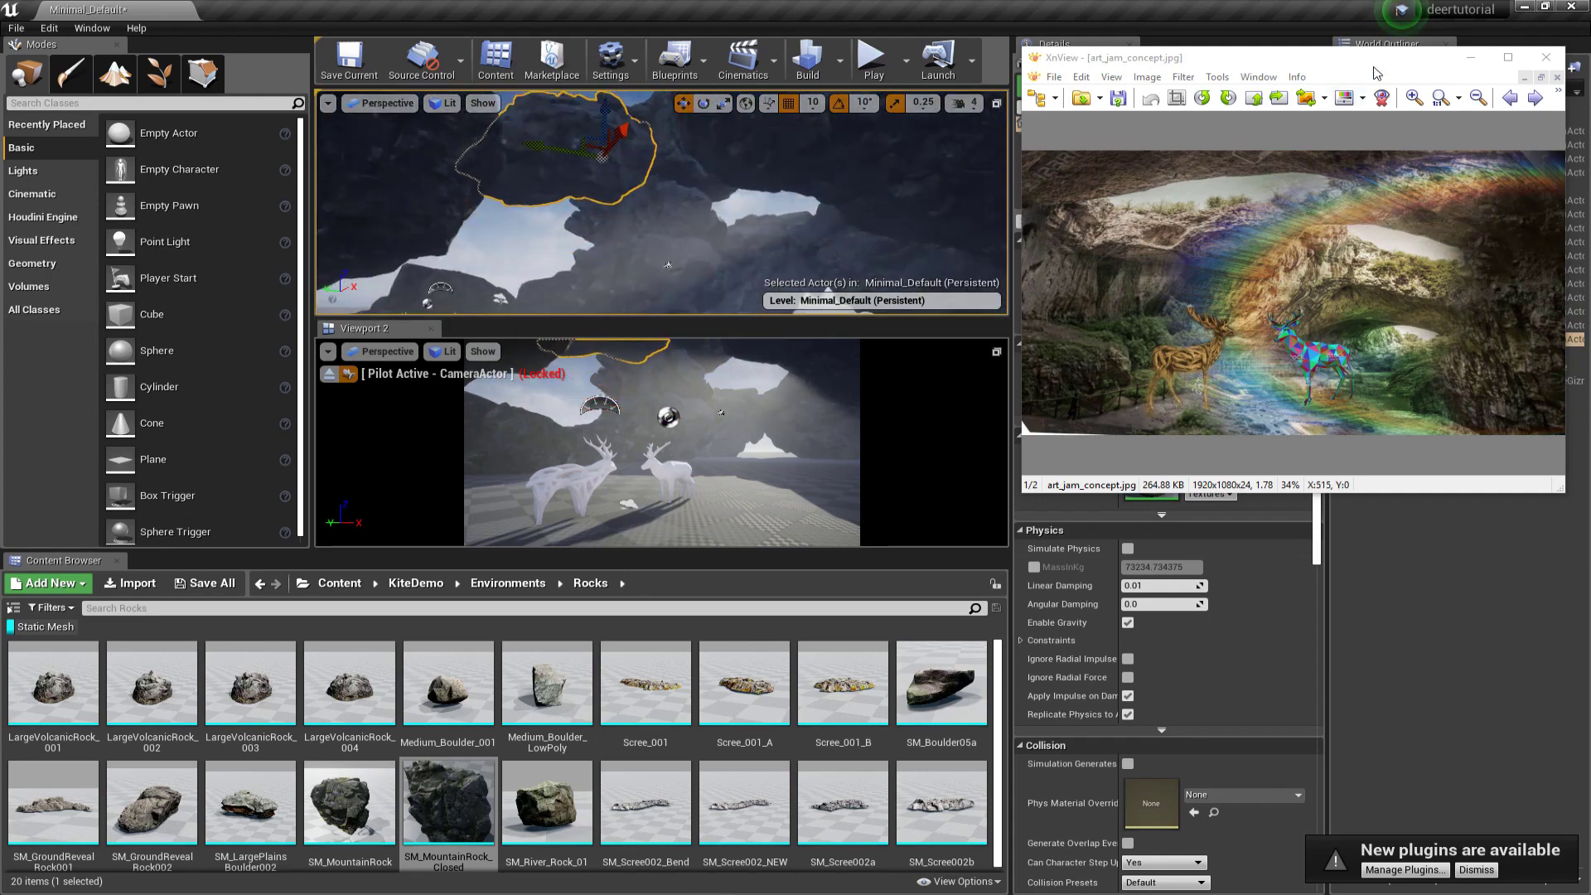
Step: Move the concept image window clear of the transform values, and undo a trial shift of SM_MountainRock_Closed10
{"action": "left_click_drag", "start_coordinate": [1377, 73], "coordinate": [1386, 414]}
{"action": "left_click", "coordinate": [622, 383]}
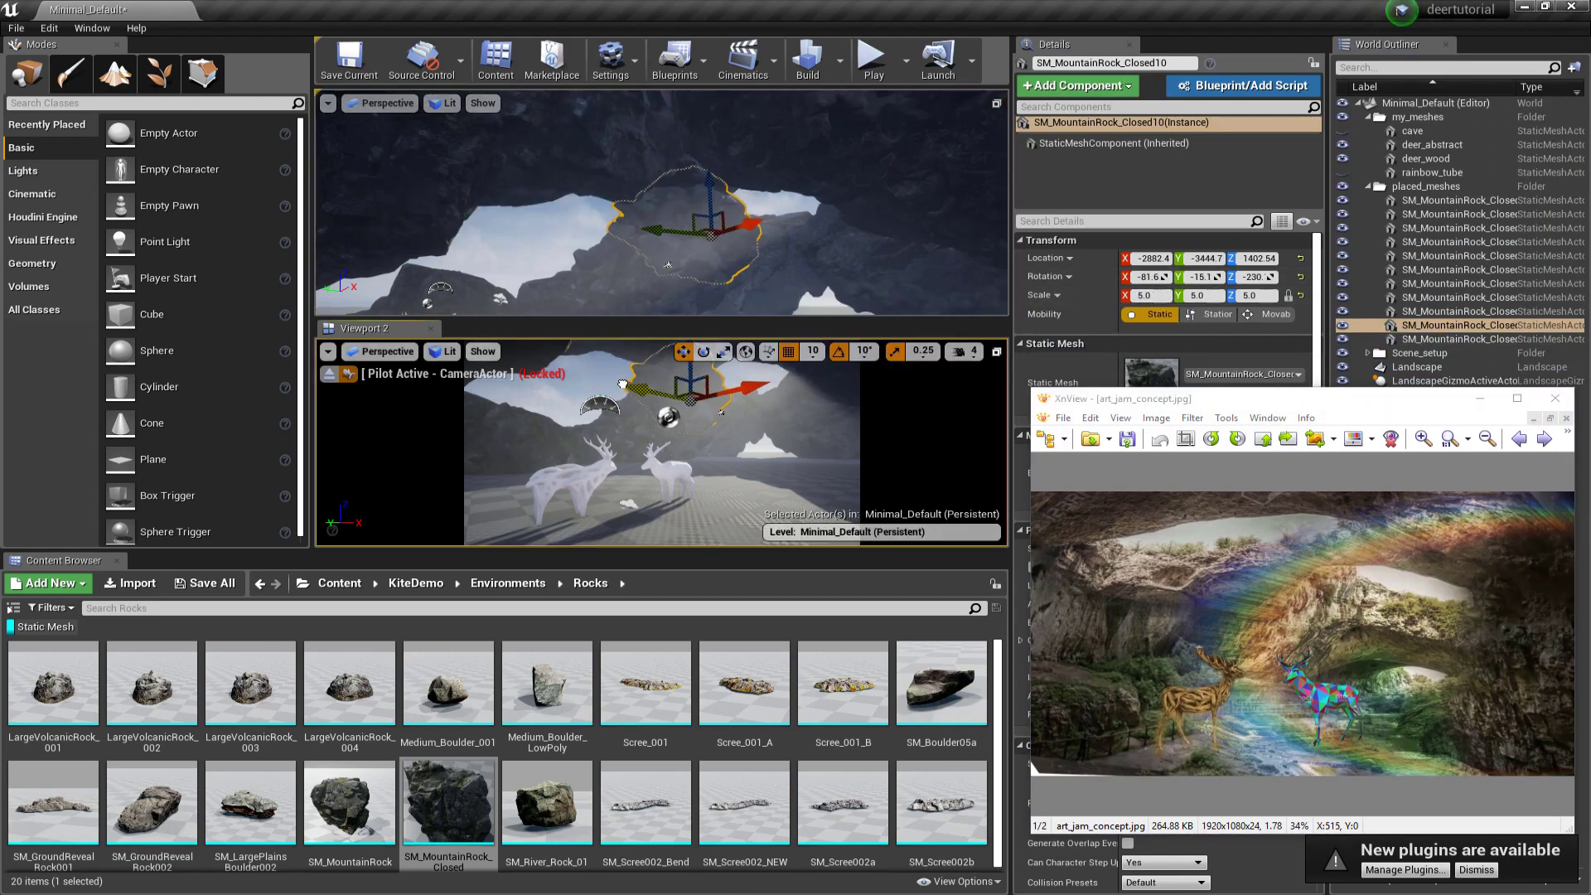
{"action": "left_click_drag", "start_coordinate": [622, 384], "coordinate": [691, 387]}
{"action": "key", "text": "ctrl+z"}
Step: Rotate the ceiling rock SM_MountainRock_Closed8 by 10 degrees
{"action": "right_click_drag", "start_coordinate": [745, 240], "coordinate": [828, 191]}
{"action": "left_click", "coordinate": [802, 368]}
{"action": "key", "text": "e"}
{"action": "left_click_drag", "start_coordinate": [686, 246], "coordinate": [695, 242]}
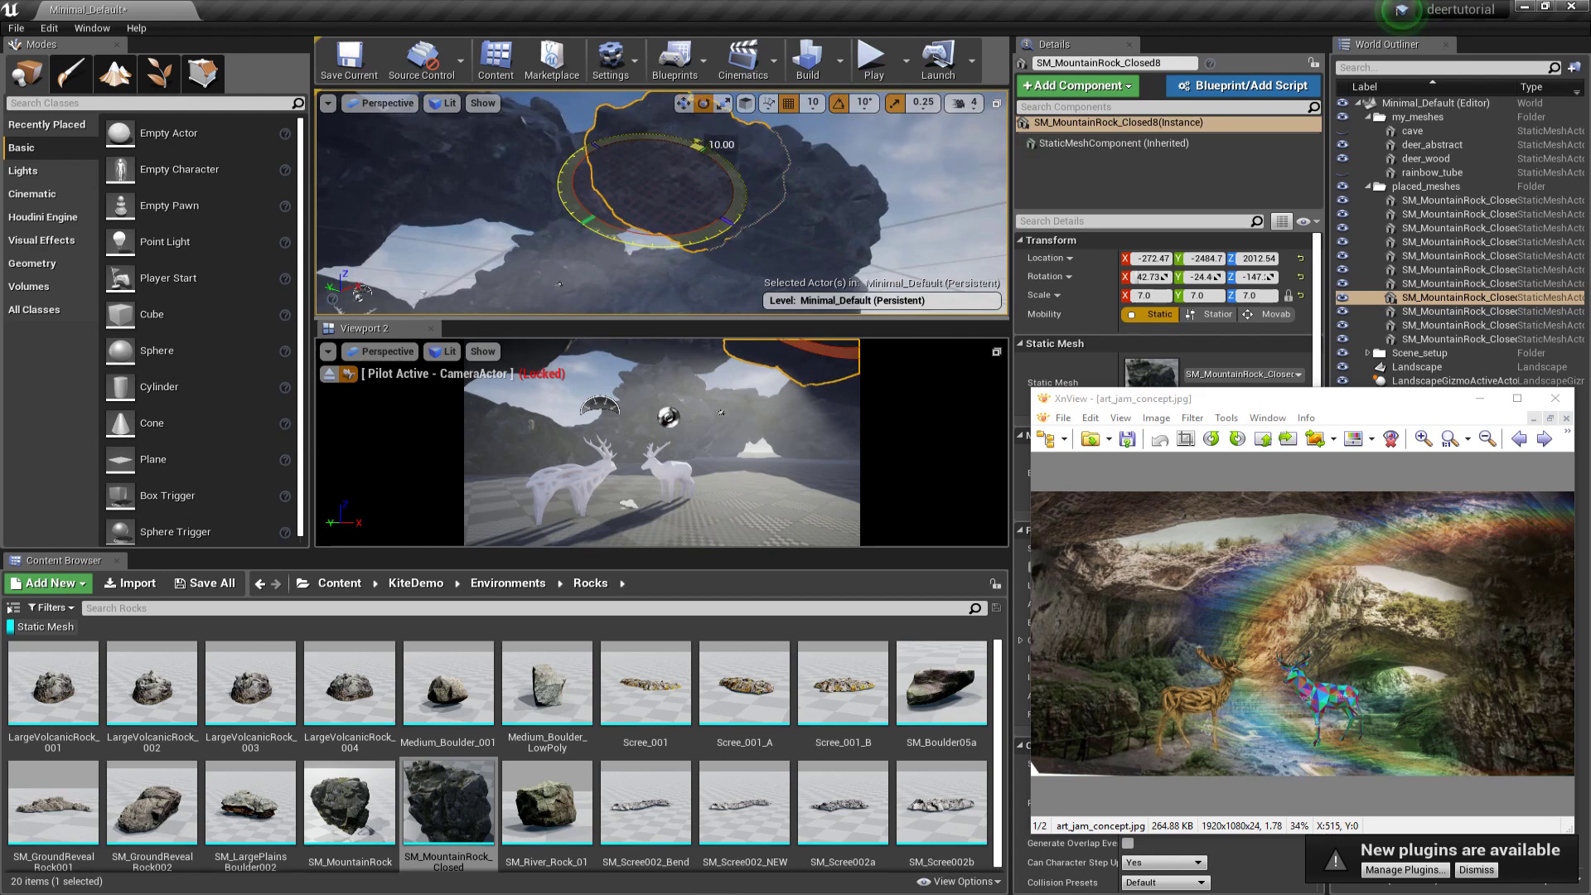
Step: Rotate SM_MountainRock_Closed11 by 40 degrees in the cave ceiling
{"action": "left_click", "coordinate": [614, 351]}
{"action": "right_click_drag", "start_coordinate": [614, 207], "coordinate": [593, 133]}
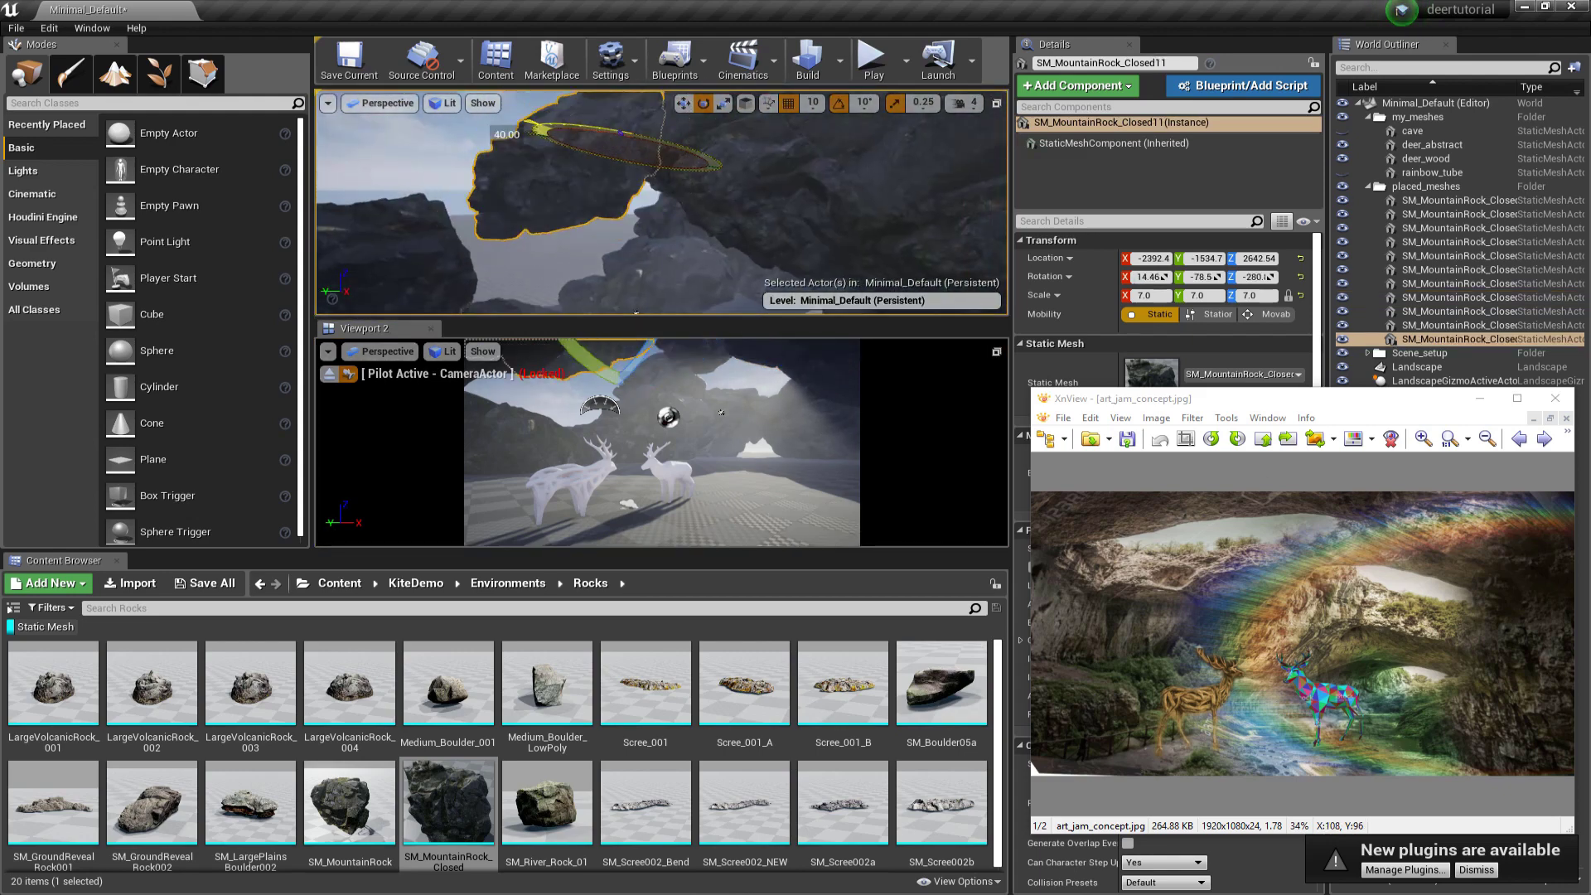
{"action": "left_click_drag", "start_coordinate": [543, 131], "coordinate": [538, 133]}
{"action": "right_click_drag", "start_coordinate": [580, 199], "coordinate": [580, 232]}
Step: Rotate SM_MountainRock_Closed4 by 30 degrees above the deer
{"action": "left_click", "coordinate": [505, 240]}
{"action": "key", "text": "w"}
{"action": "left_click", "coordinate": [746, 103]}
{"action": "left_click_drag", "start_coordinate": [522, 224], "coordinate": [571, 236]}
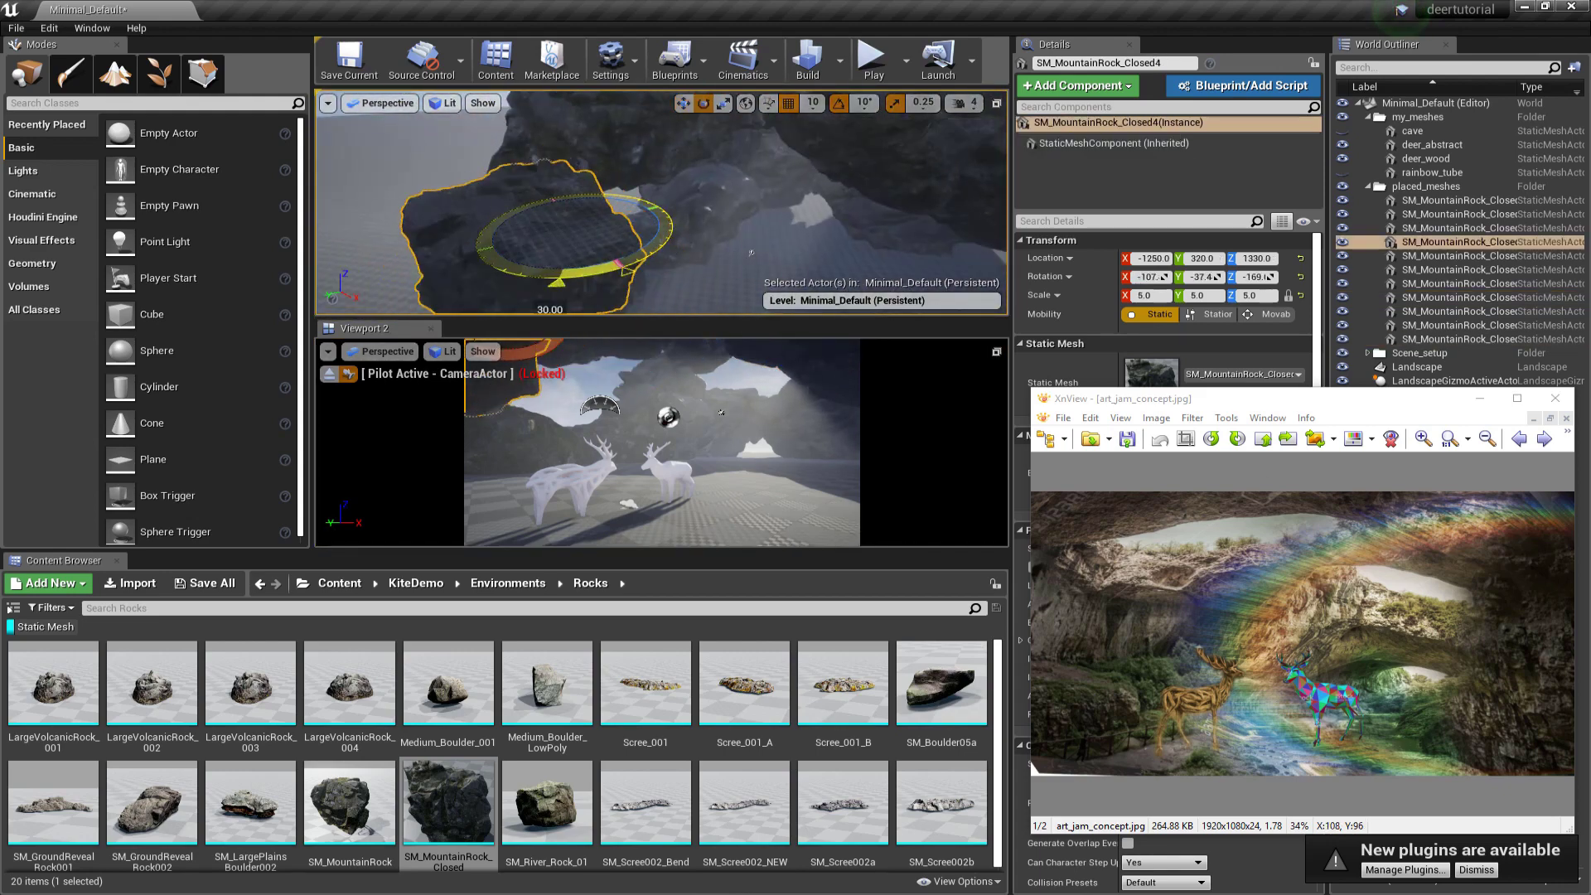
Step: Move SM_MountainRock_Closed2 behind the deer to X -2690, Y -1510, Z -470
{"action": "right_click_drag", "start_coordinate": [580, 186], "coordinate": [580, 278]}
{"action": "left_click", "coordinate": [590, 269]}
{"action": "left_click_drag", "start_coordinate": [578, 279], "coordinate": [593, 275]}
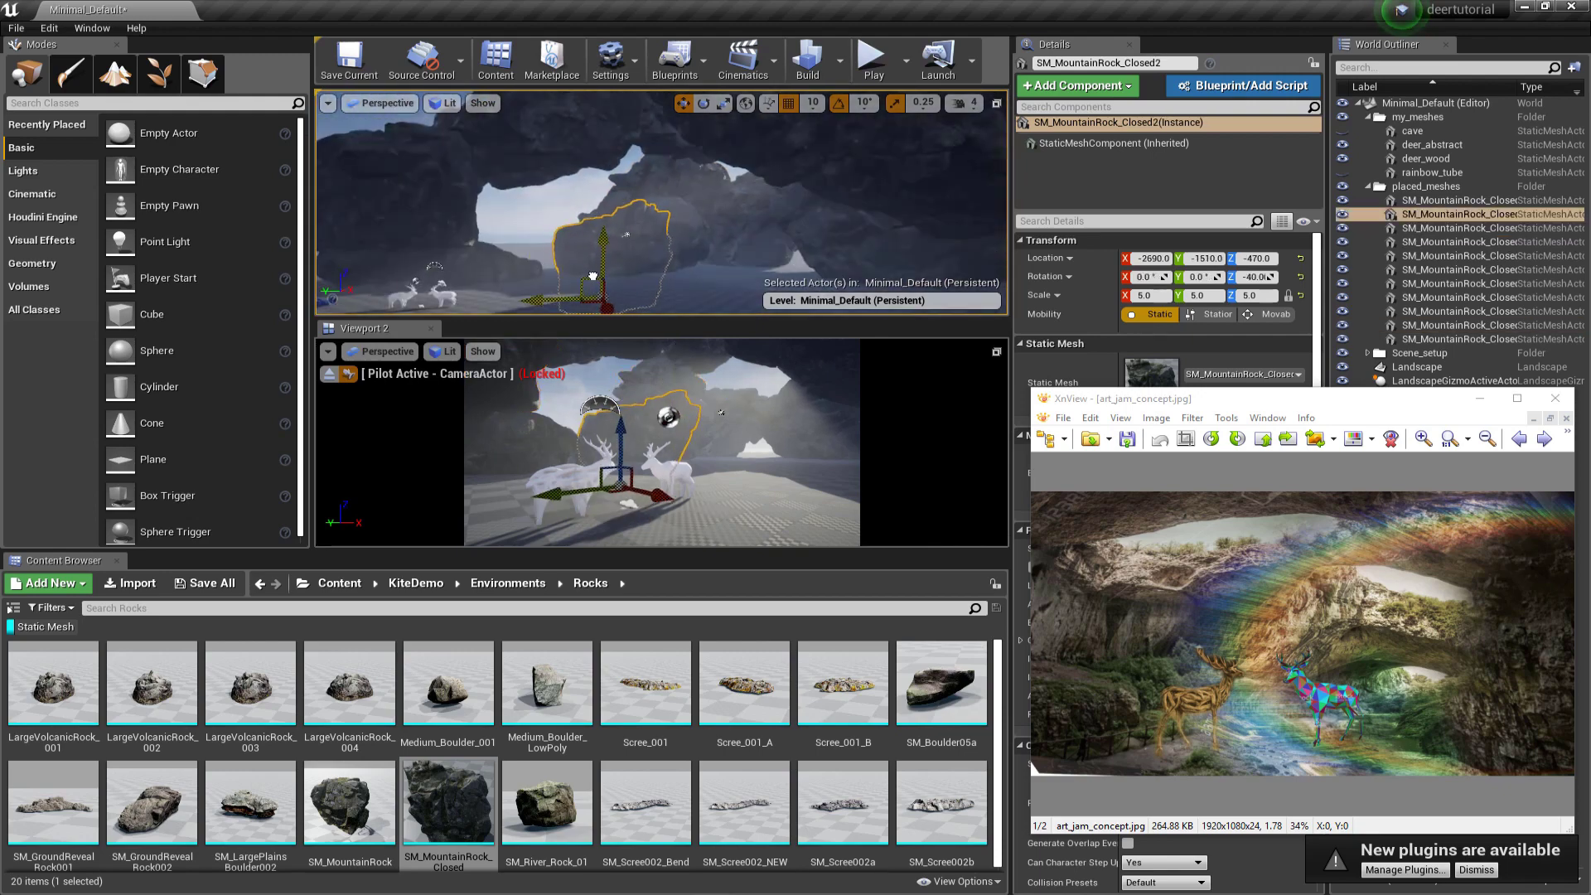
Step: Rotate SM_MountainRock_Closed10 and move it to about X -3322, Y -2795, Z 1923
{"action": "left_click", "coordinate": [719, 189]}
{"action": "key", "text": "e"}
{"action": "left_click_drag", "start_coordinate": [737, 170], "coordinate": [770, 195]}
{"action": "key", "text": "w"}
{"action": "left_click_drag", "start_coordinate": [660, 193], "coordinate": [638, 192]}
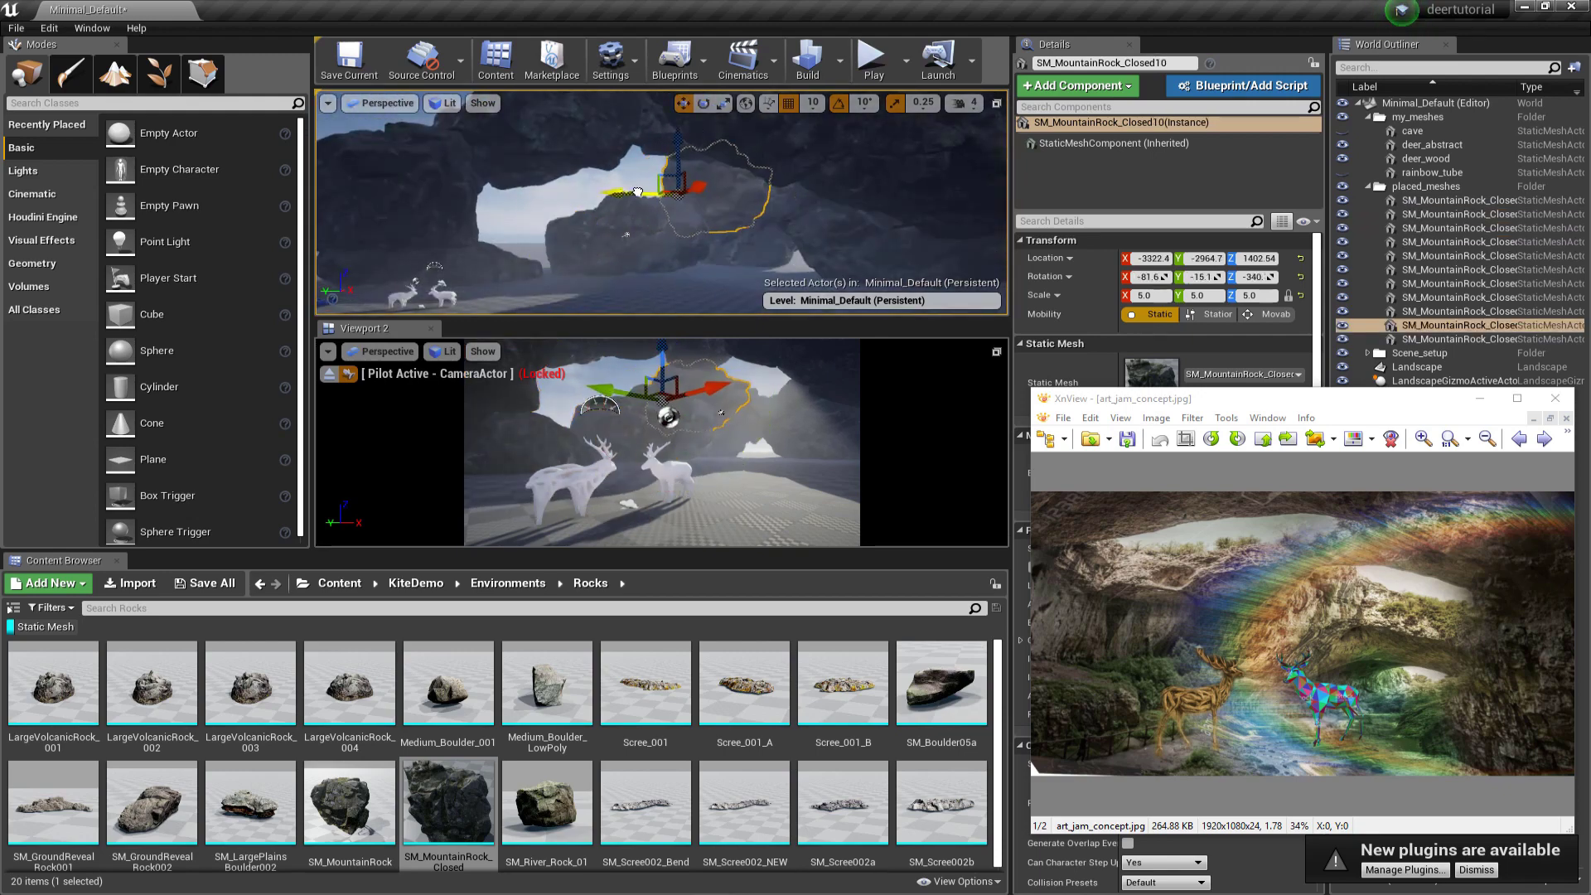
{"action": "left_click_drag", "start_coordinate": [652, 269], "coordinate": [665, 190]}
{"action": "key", "text": "w"}
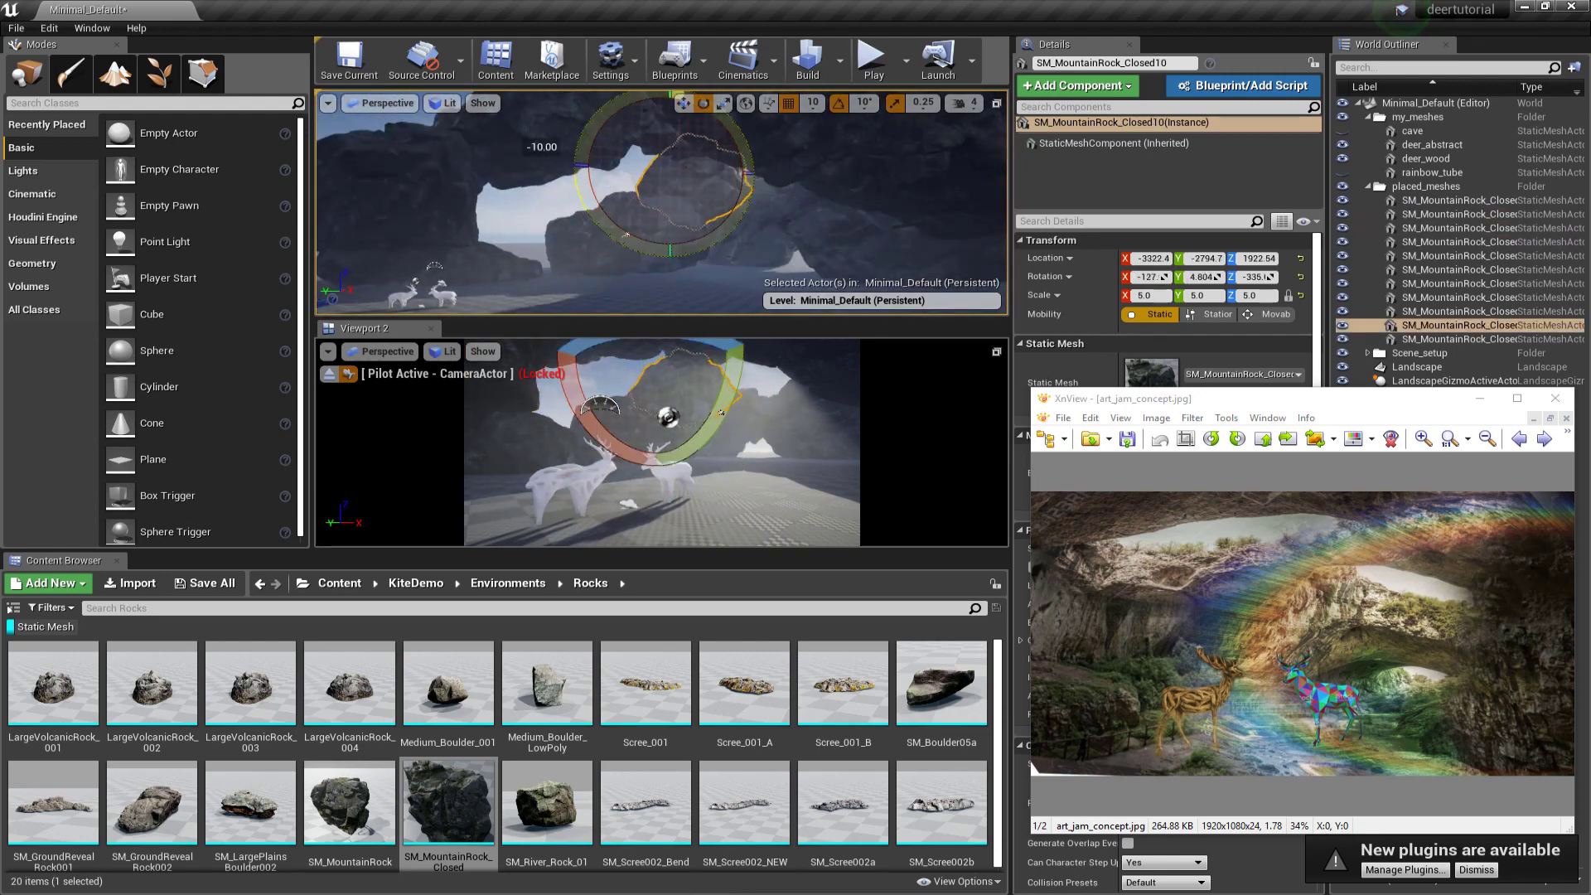
Step: Move SM_MountainRock_Closed10 farther back and up to about X -4002, Y -3945, Z 2243
{"action": "left_click", "coordinate": [580, 121]}
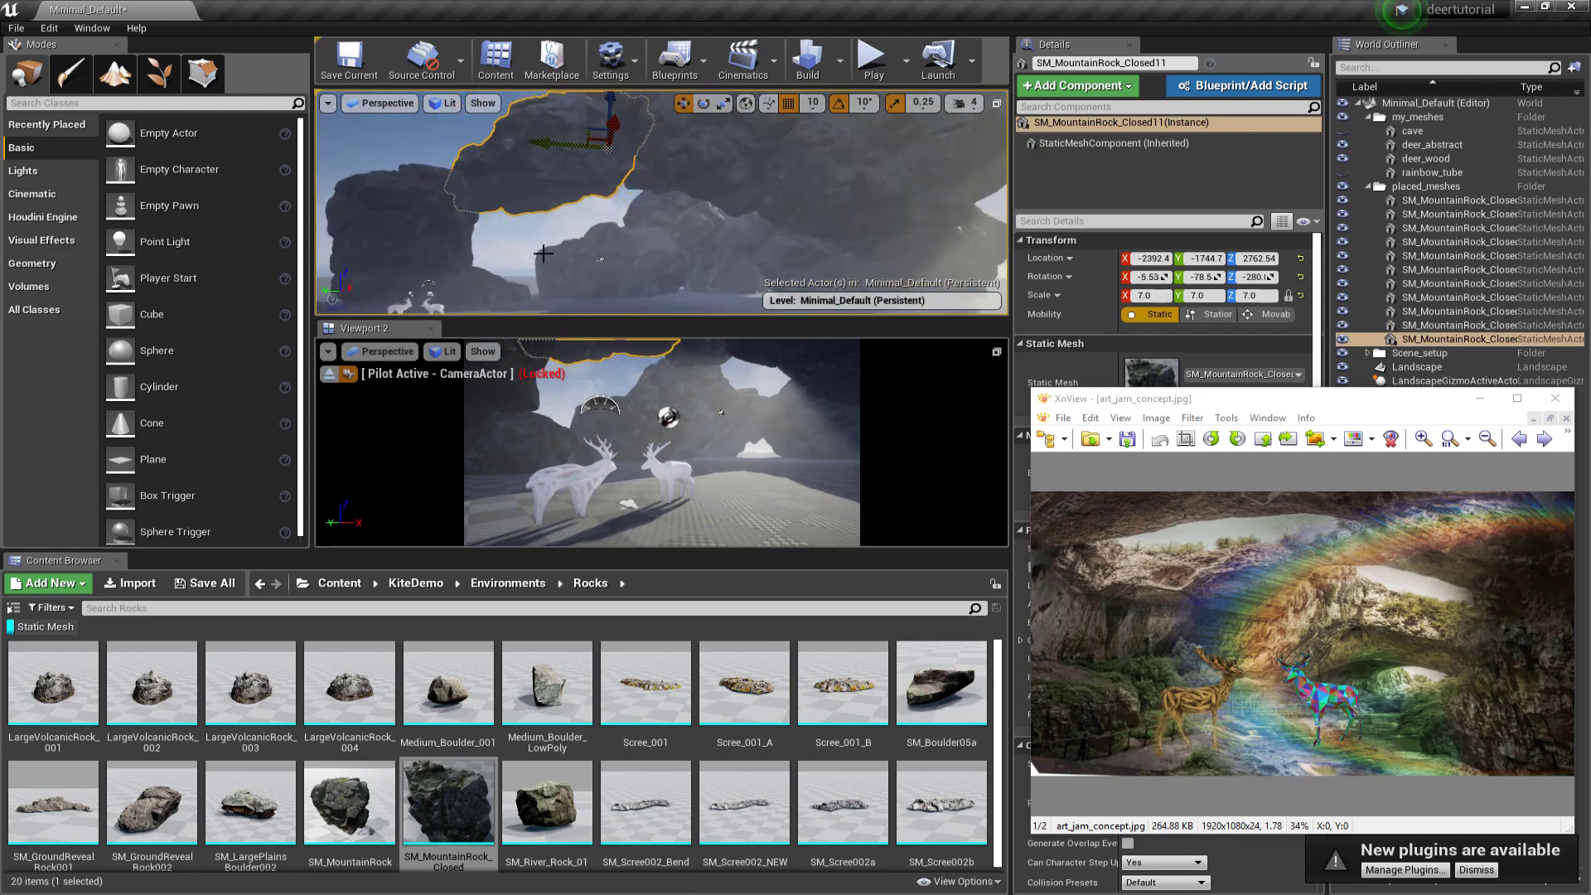
{"action": "left_click", "coordinate": [507, 408]}
{"action": "left_click", "coordinate": [626, 398]}
{"action": "left_click", "coordinate": [700, 387]}
{"action": "right_click_drag", "start_coordinate": [680, 223], "coordinate": [621, 269]}
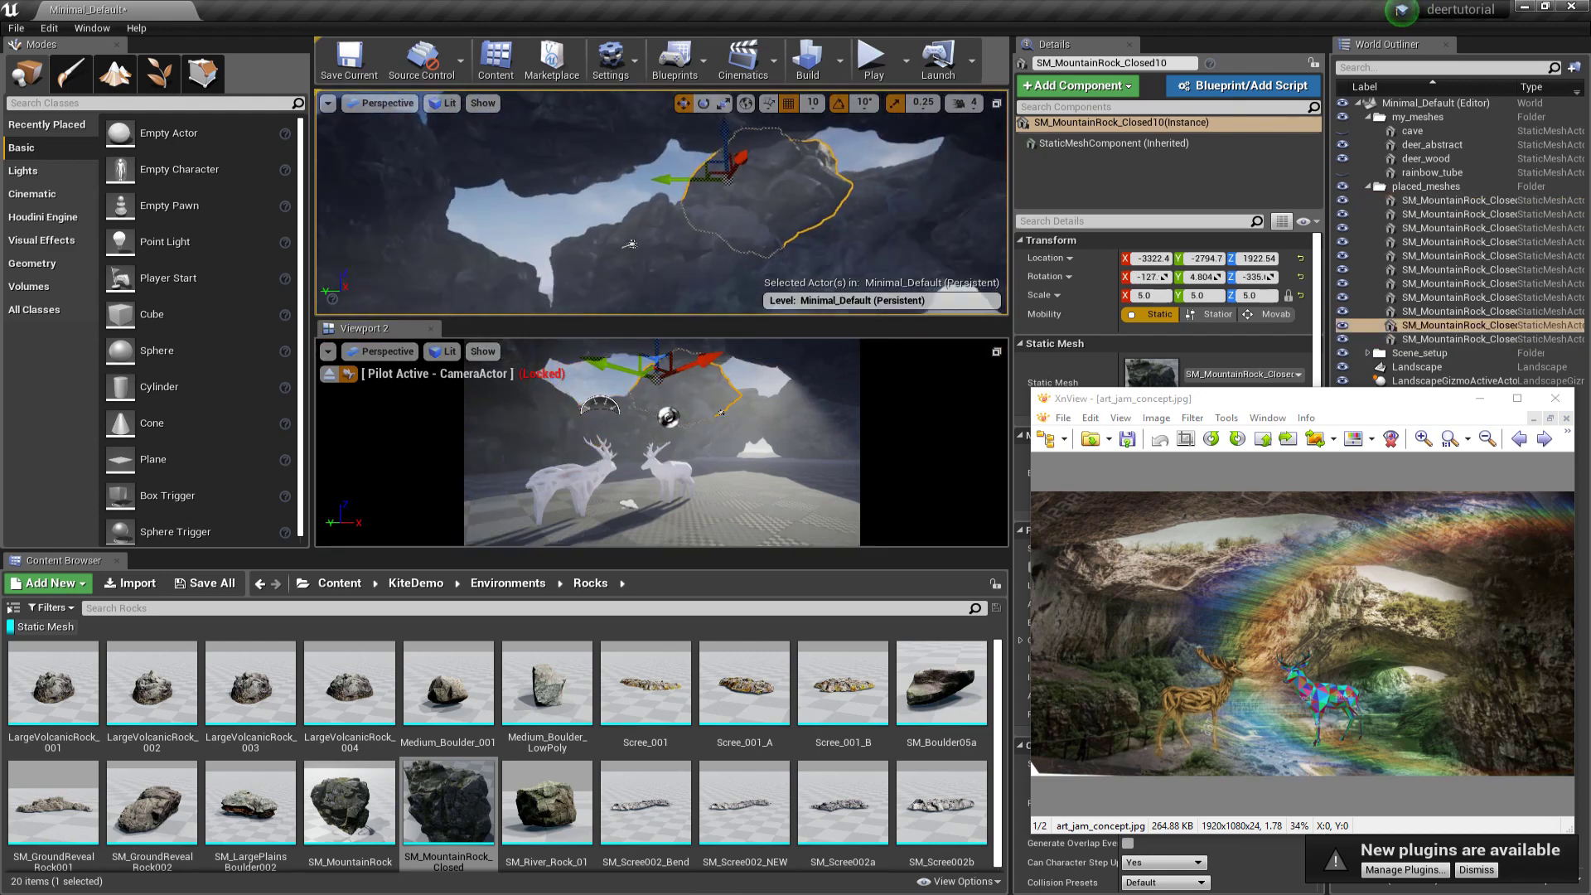
{"action": "left_click_drag", "start_coordinate": [725, 159], "coordinate": [623, 193]}
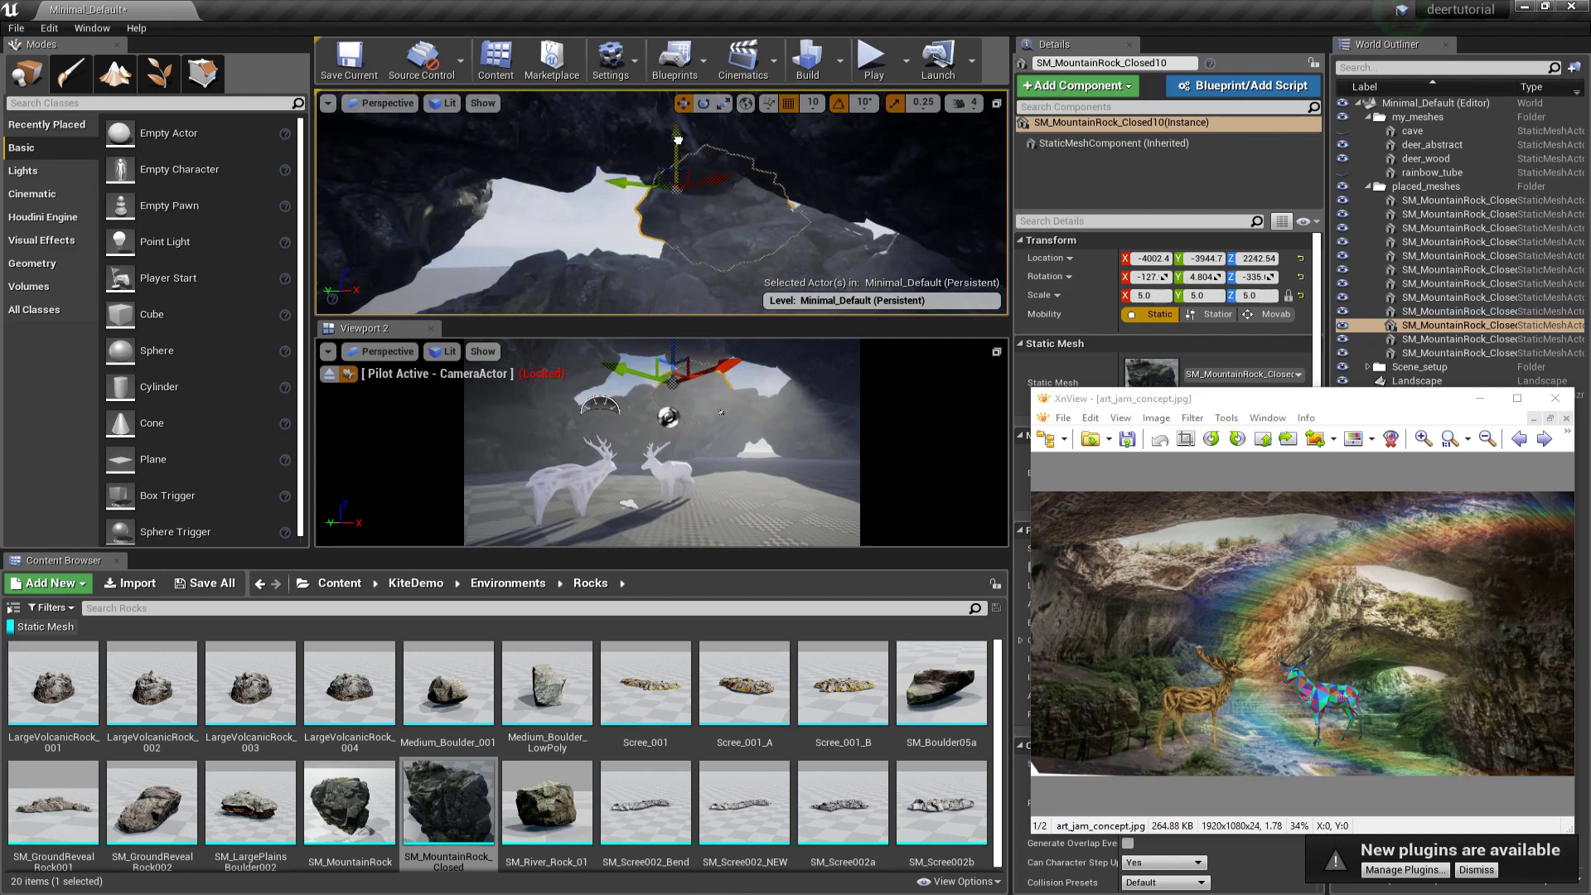
{"action": "left_click_drag", "start_coordinate": [677, 140], "coordinate": [677, 145]}
Step: Rotate SM_MountainRock_Closed9 by -10 degrees in the cave ceiling
{"action": "left_click", "coordinate": [744, 104]}
{"action": "right_click_drag", "start_coordinate": [677, 145], "coordinate": [640, 161]}
{"action": "left_click", "coordinate": [660, 149]}
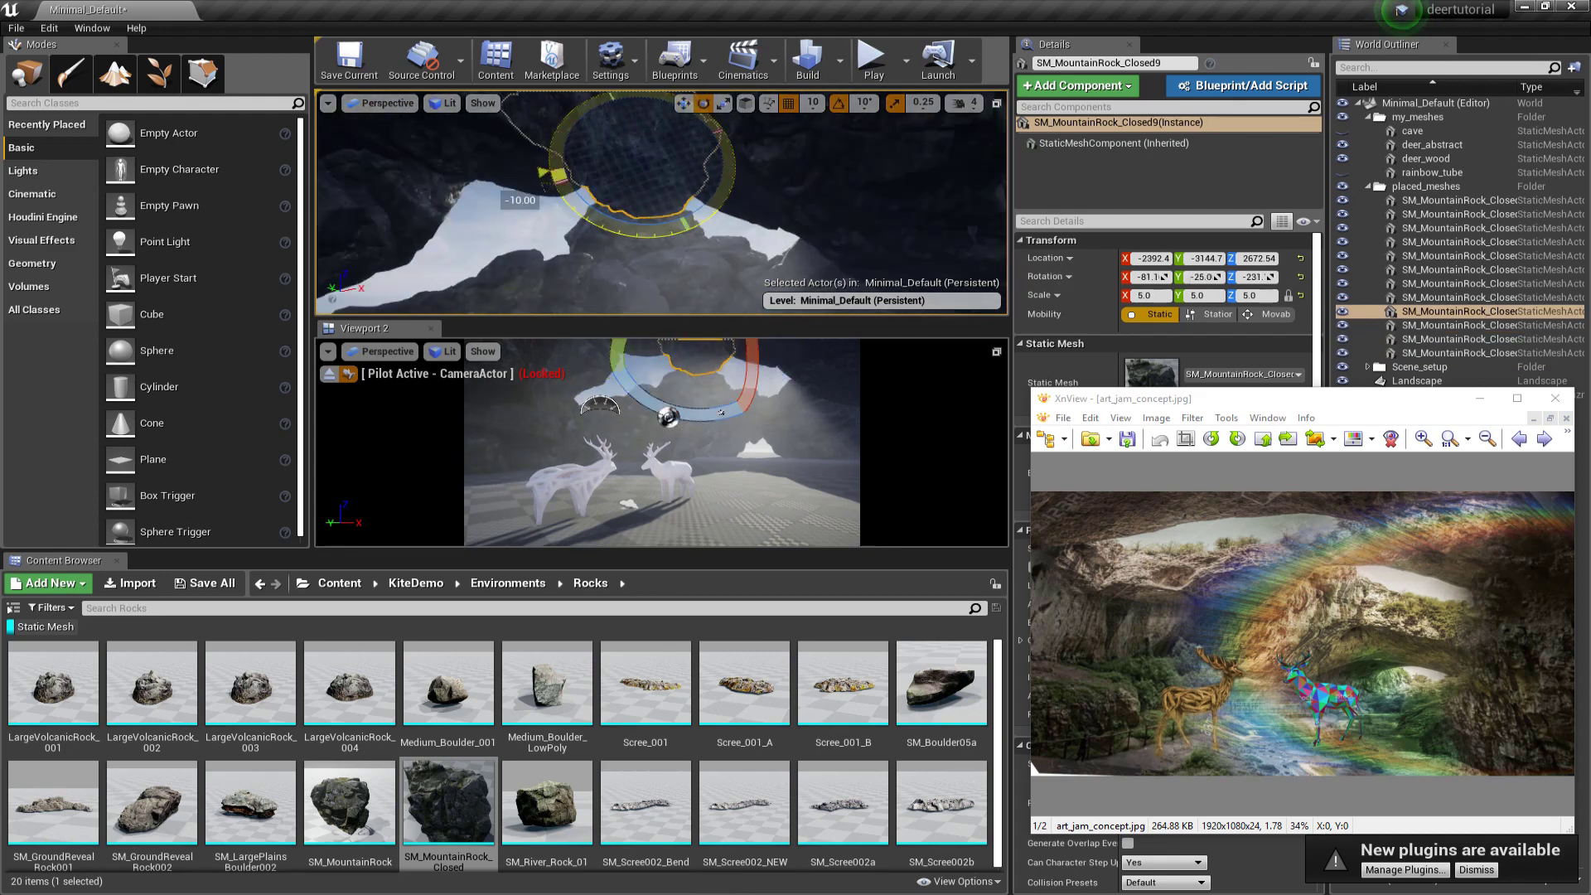
{"action": "left_click_drag", "start_coordinate": [637, 149], "coordinate": [650, 122]}
Step: Select SM_MountainRock_Closed5 and SM_MountainRock_Closed8 on the right side of the cave and shift them together
{"action": "left_click", "coordinate": [609, 178]}
{"action": "right_click_drag", "start_coordinate": [650, 133], "coordinate": [563, 162]}
{"action": "left_click_drag", "start_coordinate": [554, 161], "coordinate": [501, 192]}
{"action": "left_click", "coordinate": [823, 431]}
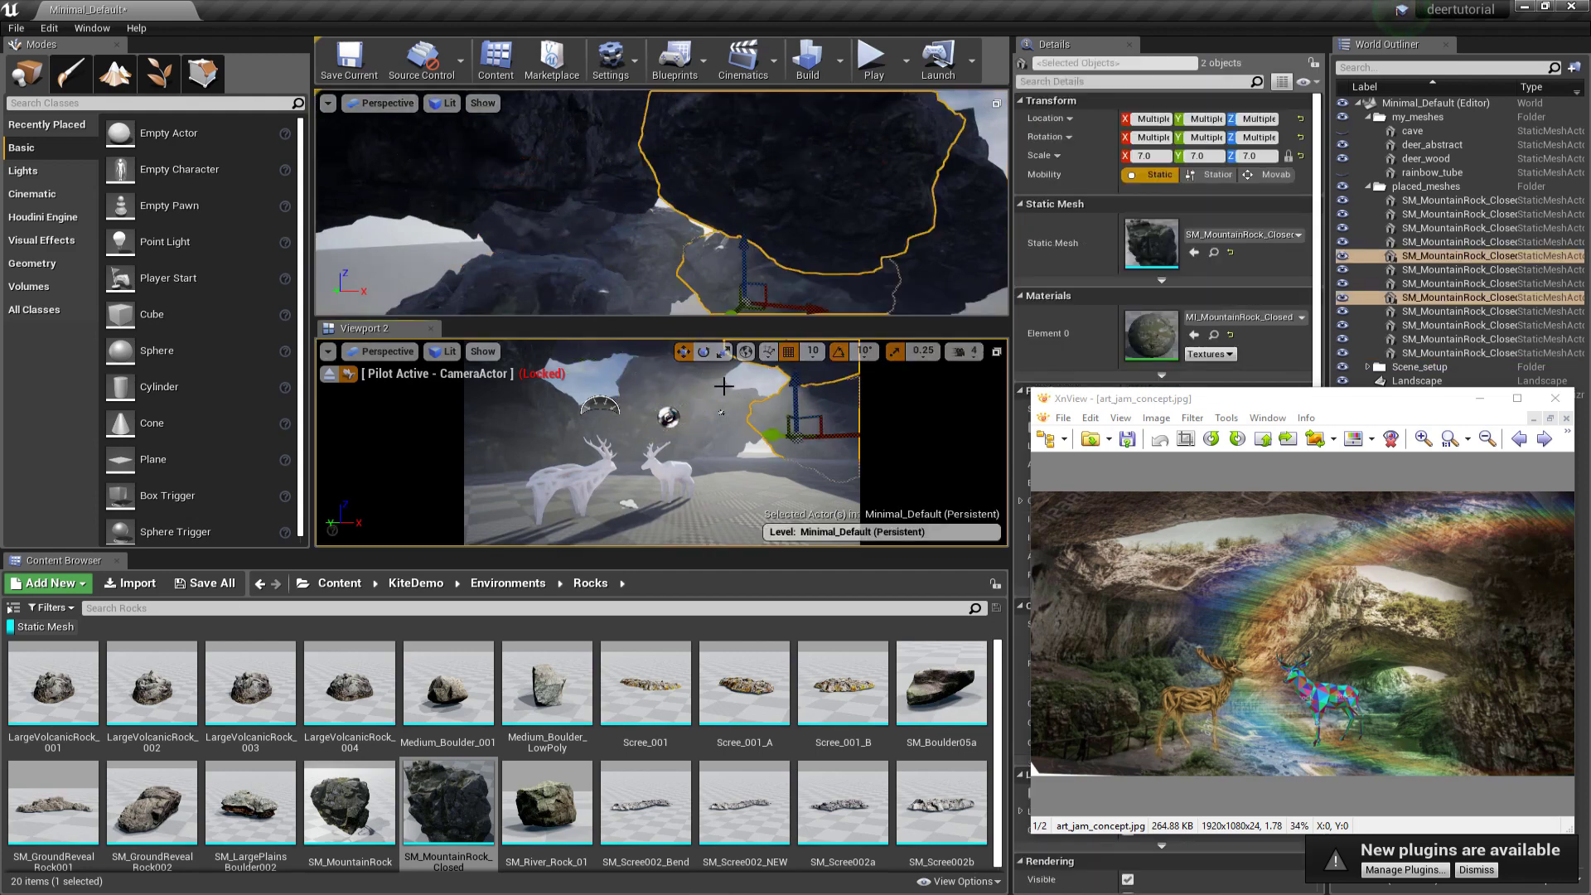
{"action": "right_click_drag", "start_coordinate": [766, 249], "coordinate": [758, 269]}
{"action": "left_click_drag", "start_coordinate": [758, 282], "coordinate": [777, 272]}
Step: Move SM_MountainRock_Closed6 at the back of the cave to about X -2772, Y -4106, Z 994
{"action": "left_click", "coordinate": [663, 191]}
{"action": "right_click_drag", "start_coordinate": [655, 194], "coordinate": [634, 190]}
{"action": "left_click_drag", "start_coordinate": [634, 199], "coordinate": [629, 207]}
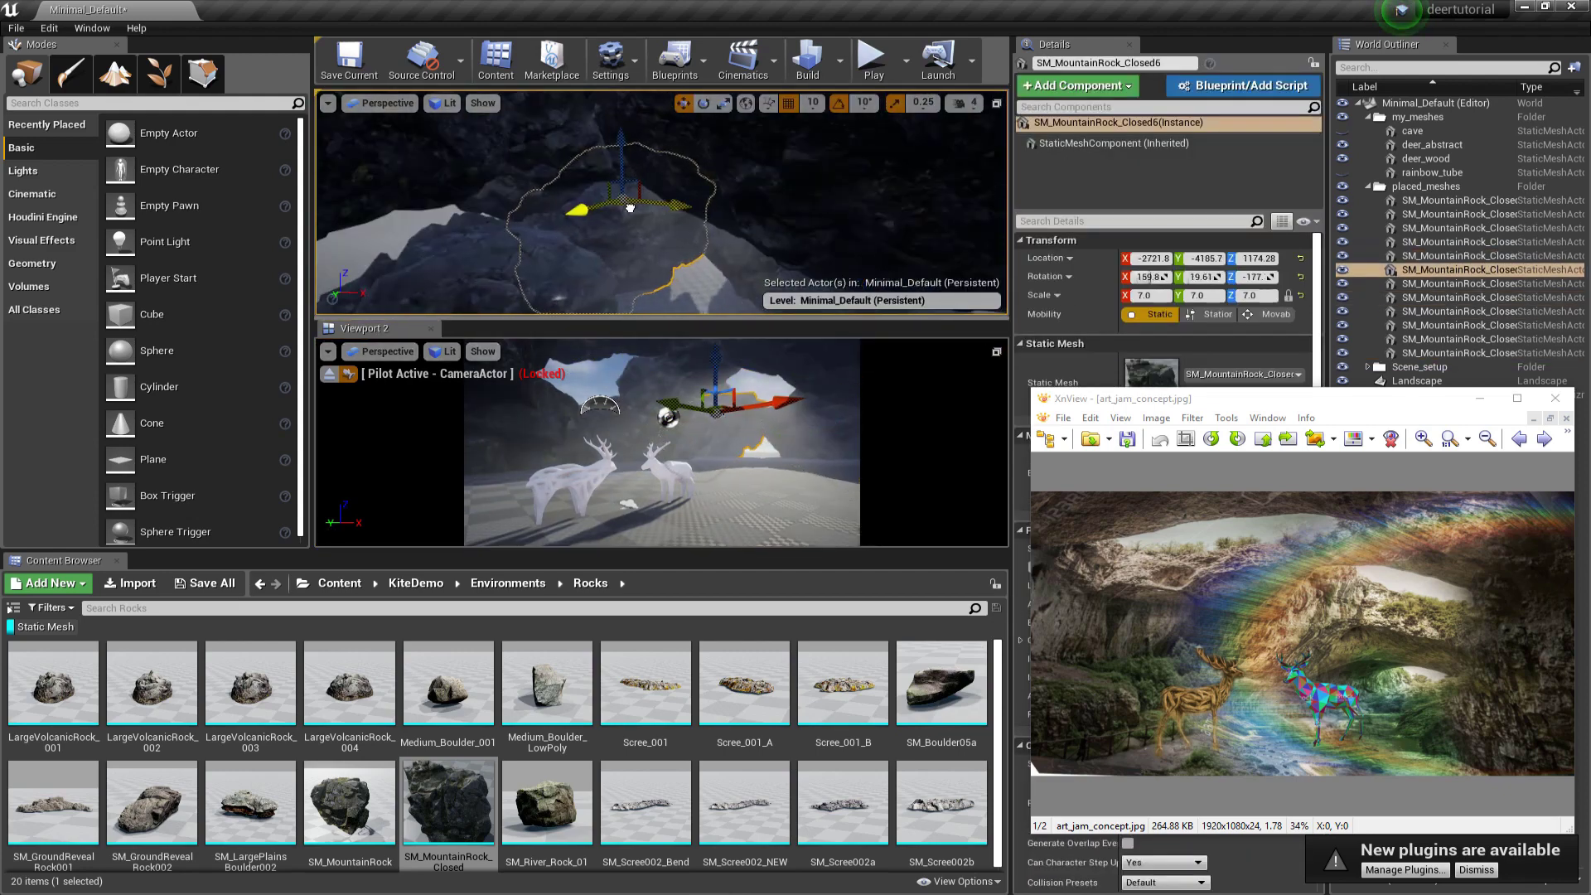
{"action": "left_click_drag", "start_coordinate": [683, 271], "coordinate": [654, 282]}
Step: Try turning SM_MountainRock_Closed6 by 40 degrees around the vertical axis and undo that rotation
{"action": "key", "text": "w"}
{"action": "left_click_drag", "start_coordinate": [618, 139], "coordinate": [619, 155]}
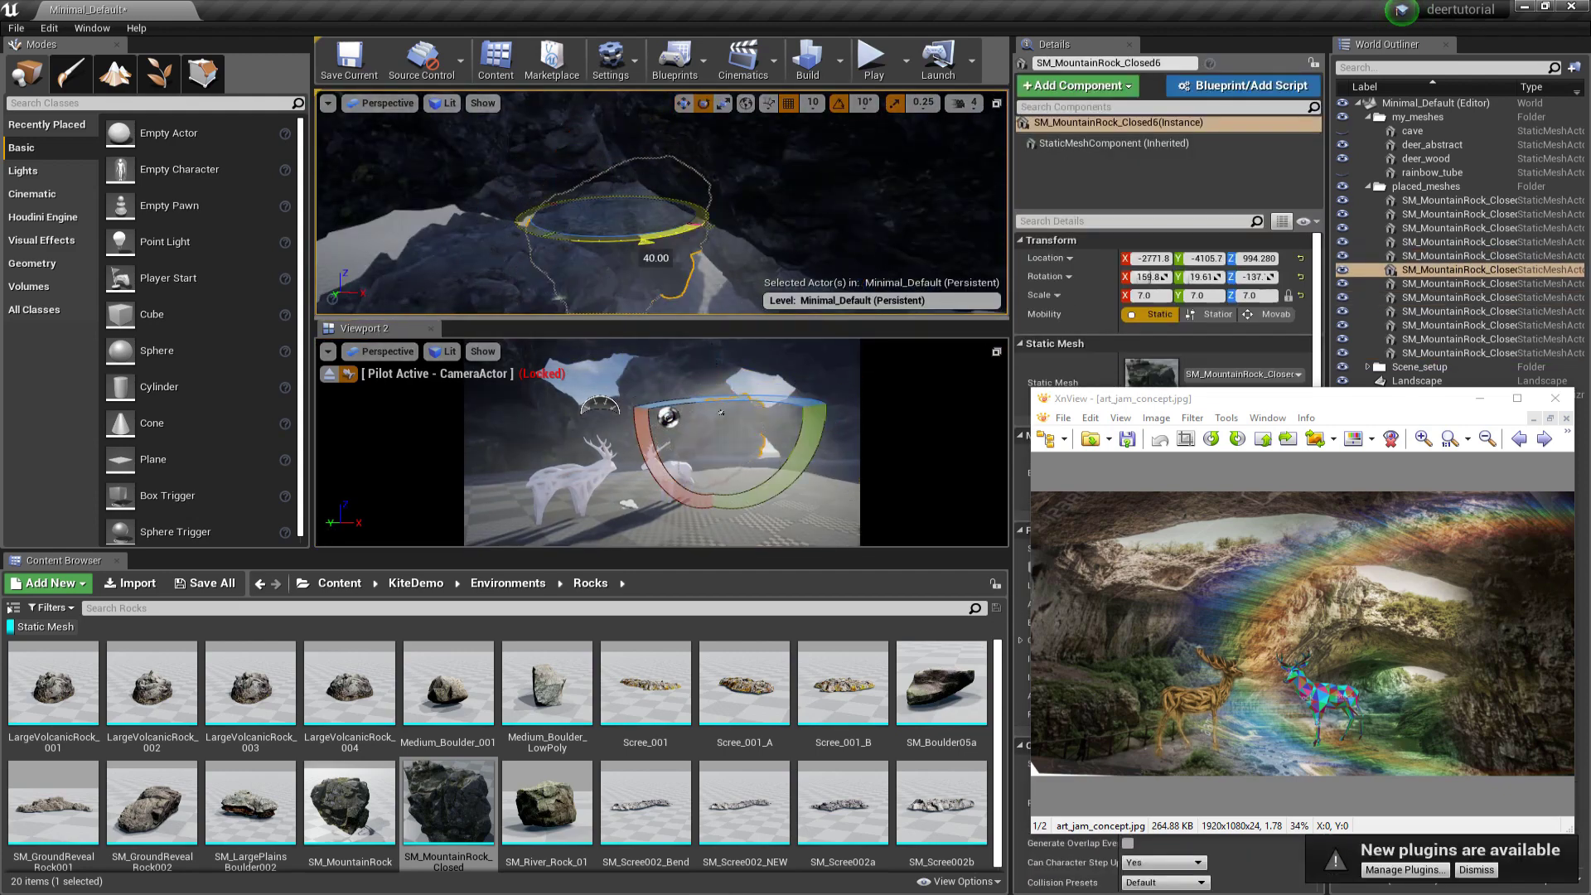
{"action": "key", "text": "ctrl+z"}
Step: Tilt SM_MountainRock_Closed6 by 40 degrees and move it to about X -2582, Y -4166, Z 954
{"action": "right_click_drag", "start_coordinate": [705, 215], "coordinate": [746, 217]}
{"action": "key", "text": "w"}
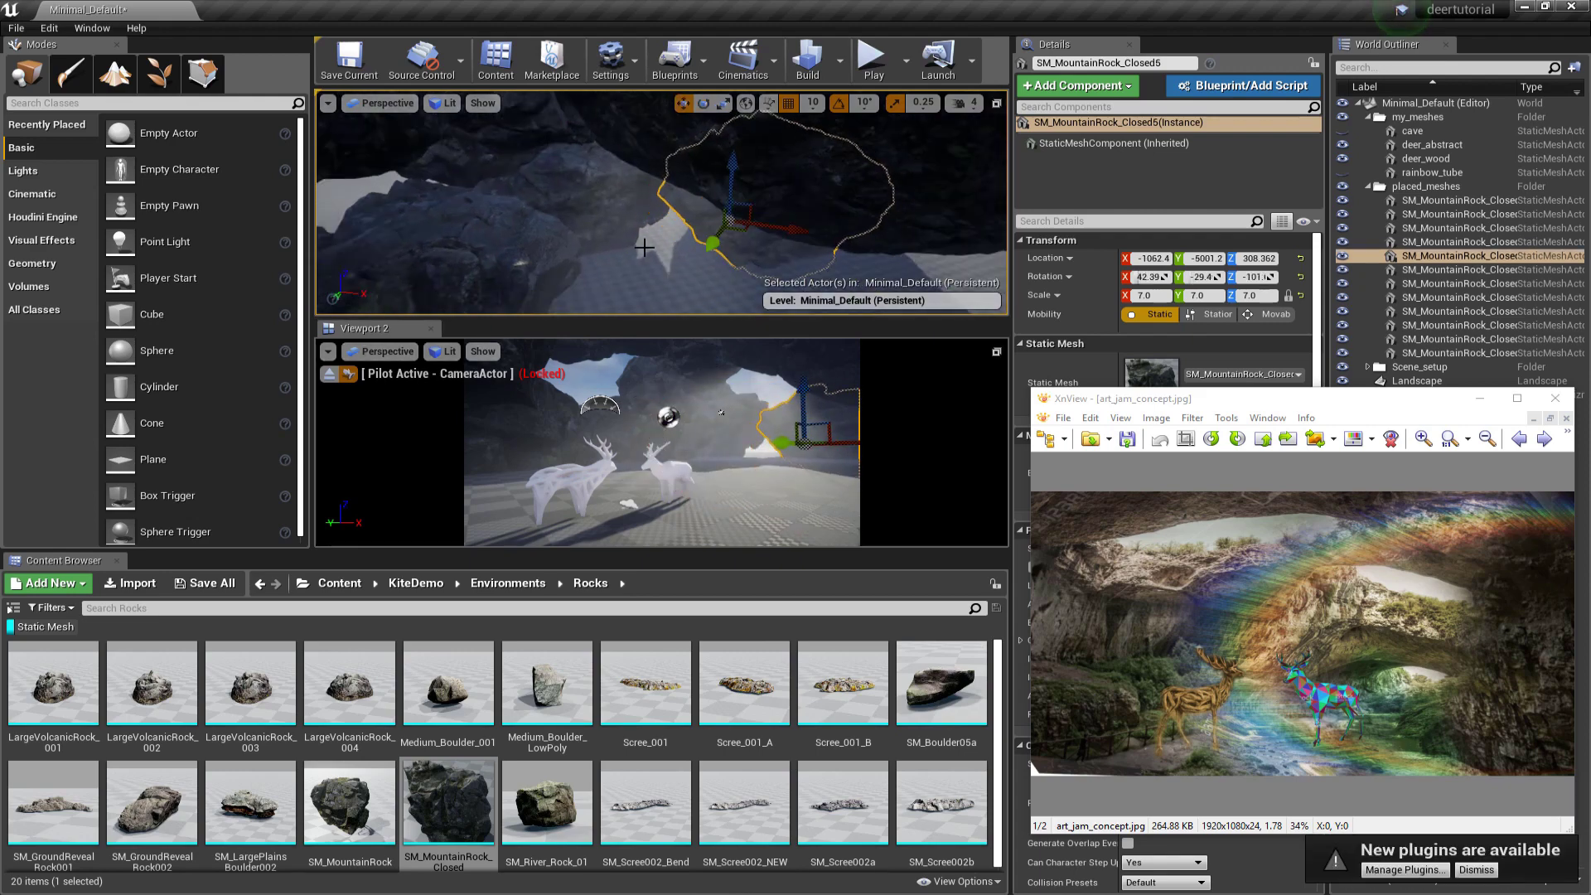
{"action": "left_click", "coordinate": [662, 207]}
{"action": "left_click_drag", "start_coordinate": [631, 197], "coordinate": [624, 144]}
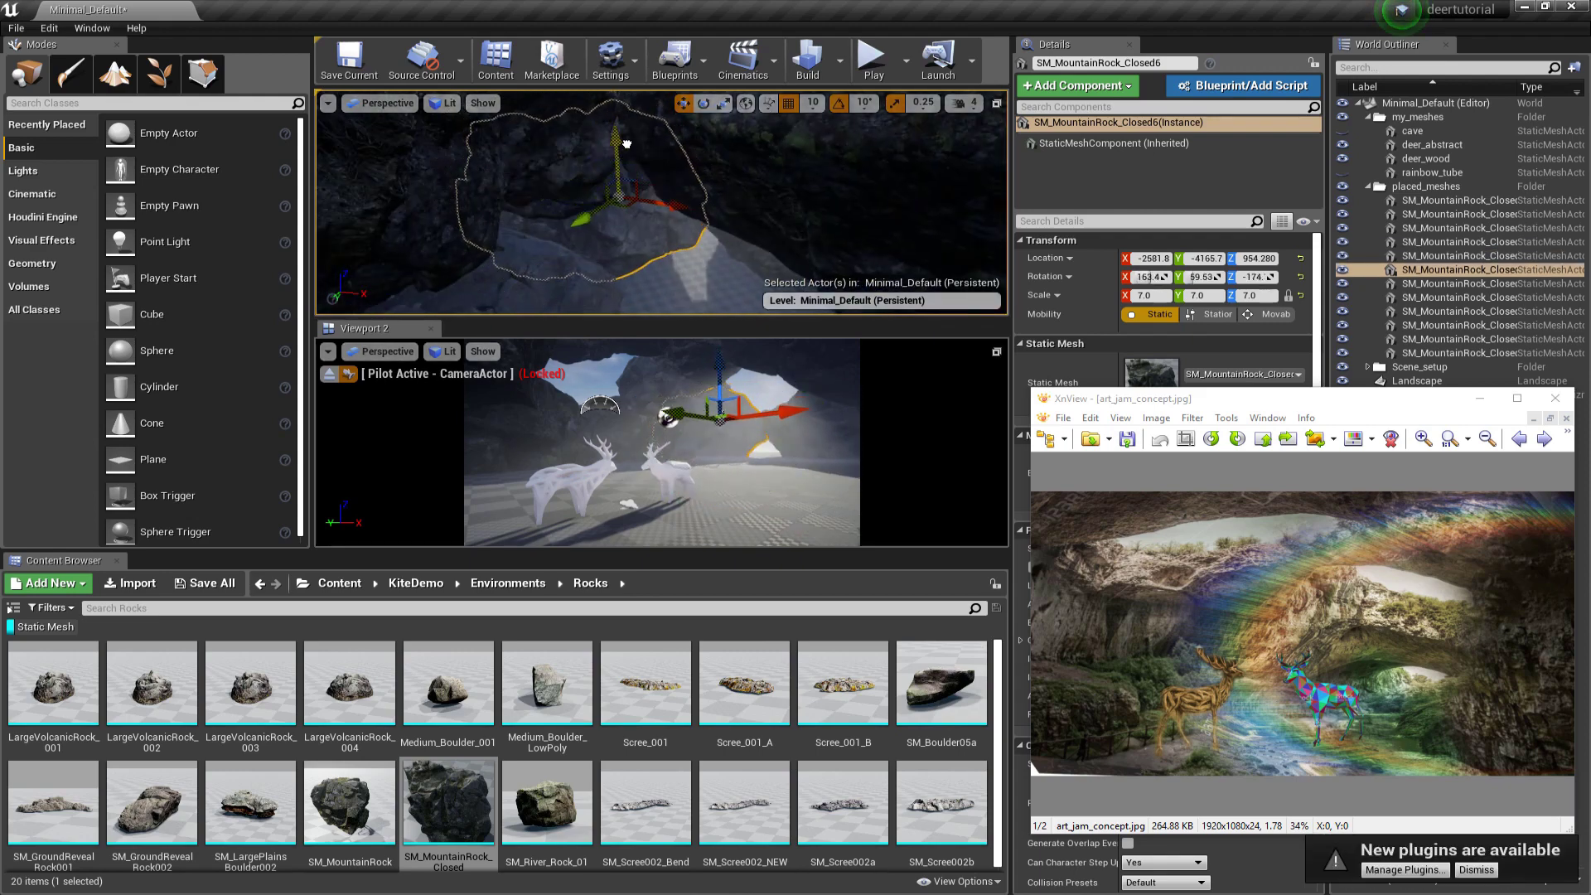
Step: Place a copy of SM_MountainRock_Closed10 at scale 3.0 in the rear wall, at about X -2192, Y -4865, Z 1213
{"action": "left_click", "coordinate": [797, 406]}
{"action": "left_click_drag", "start_coordinate": [811, 249], "coordinate": [788, 189]}
{"action": "right_click_drag", "start_coordinate": [788, 189], "coordinate": [654, 108]}
{"action": "left_click", "coordinate": [702, 362]}
{"action": "left_click_drag", "start_coordinate": [748, 158], "coordinate": [923, 201]}
{"action": "left_click", "coordinate": [663, 369]}
{"action": "right_click_drag", "start_coordinate": [922, 202], "coordinate": [812, 236]}
{"action": "left_click_drag", "start_coordinate": [808, 176], "coordinate": [623, 165]}
{"action": "left_click_drag", "start_coordinate": [664, 137], "coordinate": [664, 154]}
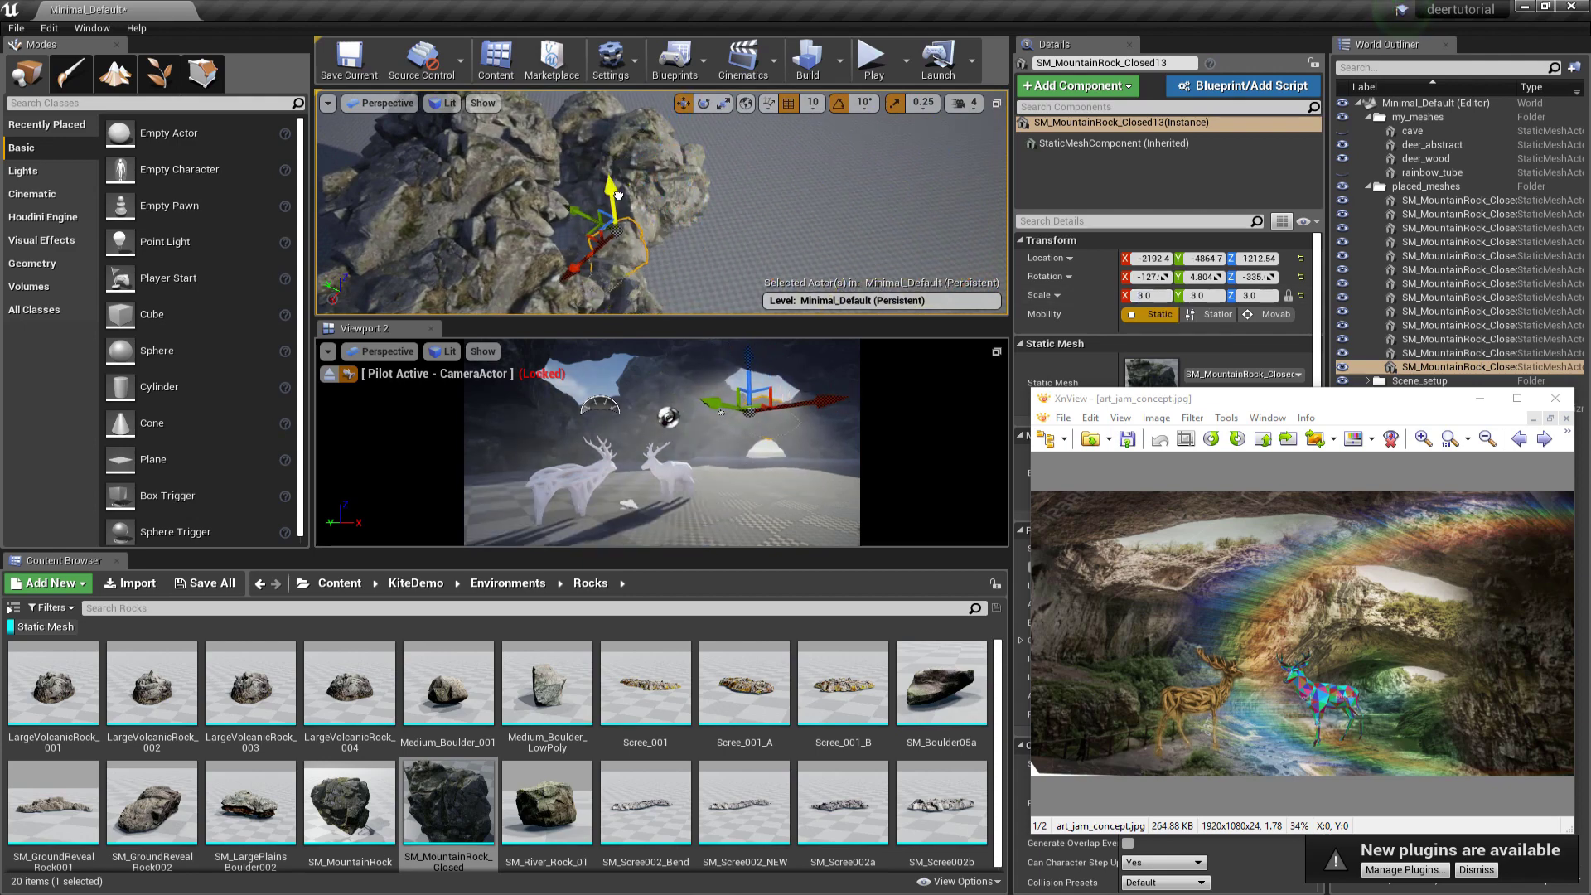
Step: Adjust the rocks around the rear opening, selecting SM_MountainRock_Closed9 and SM_MountainRock_Closed10 together to shift them
{"action": "left_click", "coordinate": [774, 429]}
{"action": "left_click", "coordinate": [786, 407]}
{"action": "left_click", "coordinate": [783, 375]}
{"action": "right_click_drag", "start_coordinate": [762, 240], "coordinate": [646, 232]}
{"action": "left_click_drag", "start_coordinate": [697, 195], "coordinate": [697, 184]}
{"action": "right_click_drag", "start_coordinate": [697, 207], "coordinate": [636, 238]}
{"action": "left_click", "coordinate": [704, 365]}
{"action": "left_click", "coordinate": [719, 377], "text": "ctrl"}
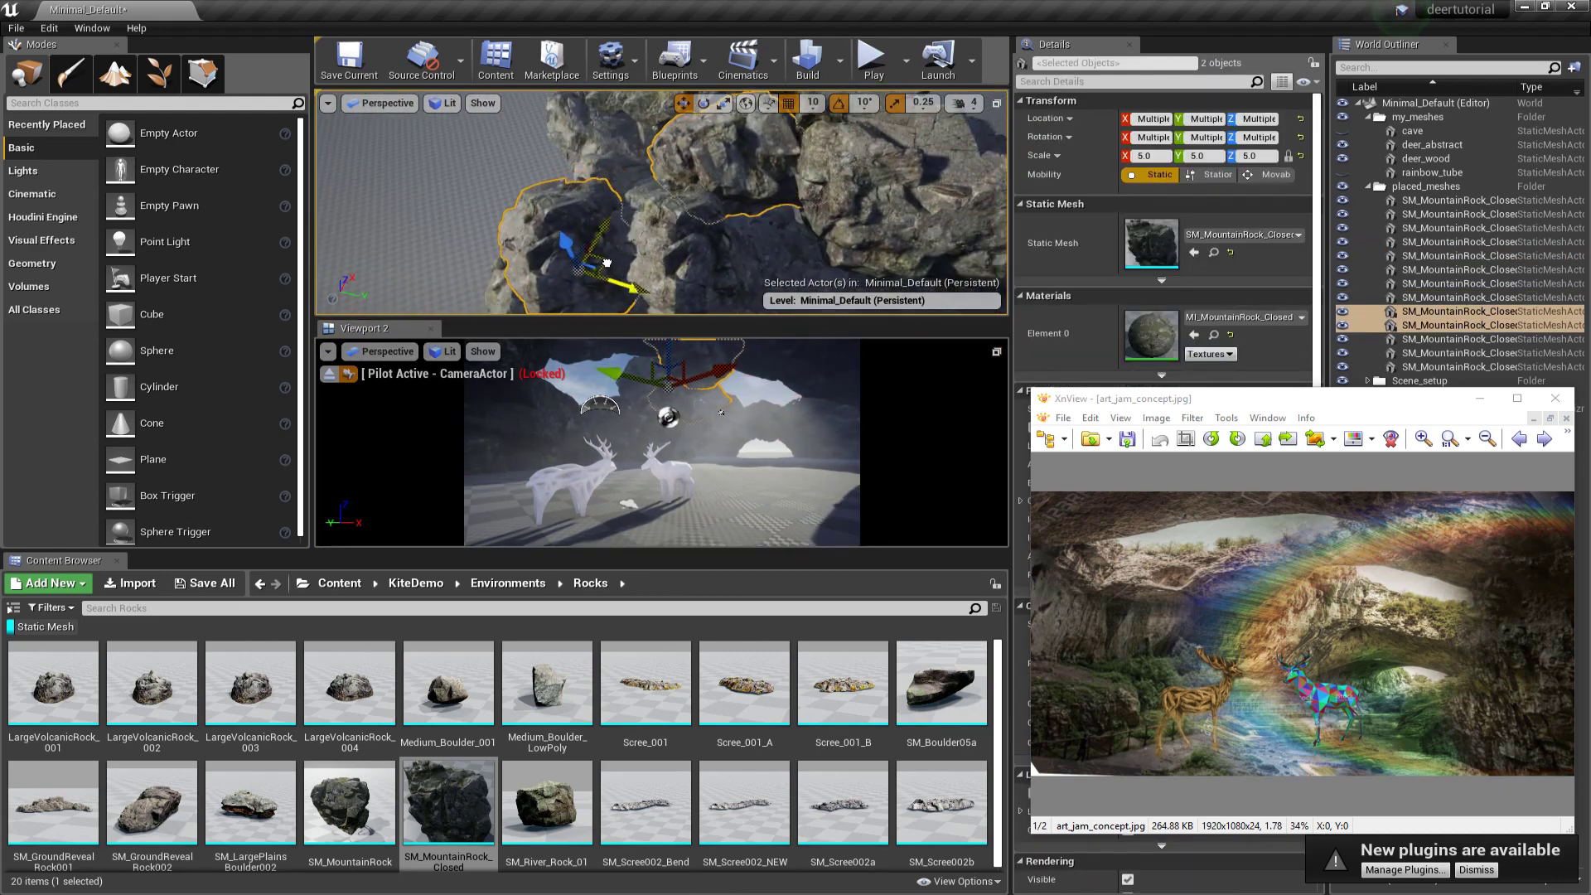
Step: Rotate SM_MountainRock_Closed8 by 10 degrees on the right side of the ceiling and shift it
{"action": "left_click", "coordinate": [768, 368]}
{"action": "key", "text": "e"}
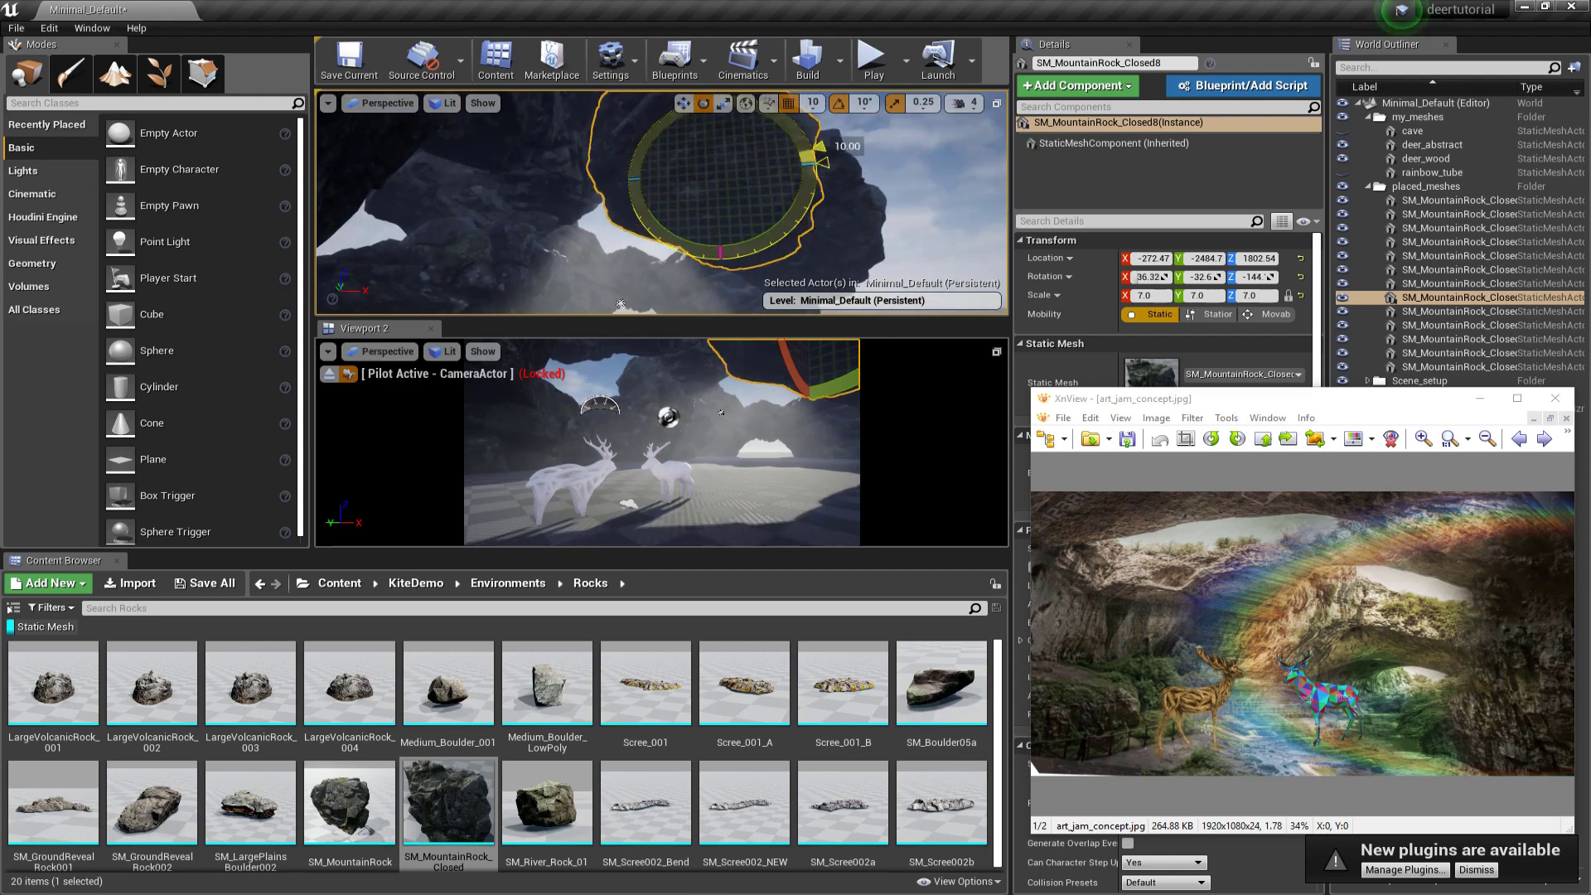
{"action": "key", "text": "w"}
{"action": "left_click_drag", "start_coordinate": [812, 155], "coordinate": [752, 166]}
Step: Select SM_MountainRock_Closed5, SM_MountainRock_Closed6 and the small copied rock between them, and shift all three along X
{"action": "right_click_drag", "start_coordinate": [663, 232], "coordinate": [630, 240]}
{"action": "left_click", "coordinate": [611, 261]}
{"action": "left_click", "coordinate": [663, 228], "text": "ctrl"}
{"action": "left_click", "coordinate": [745, 240], "text": "ctrl"}
{"action": "left_click_drag", "start_coordinate": [783, 263], "coordinate": [794, 263]}
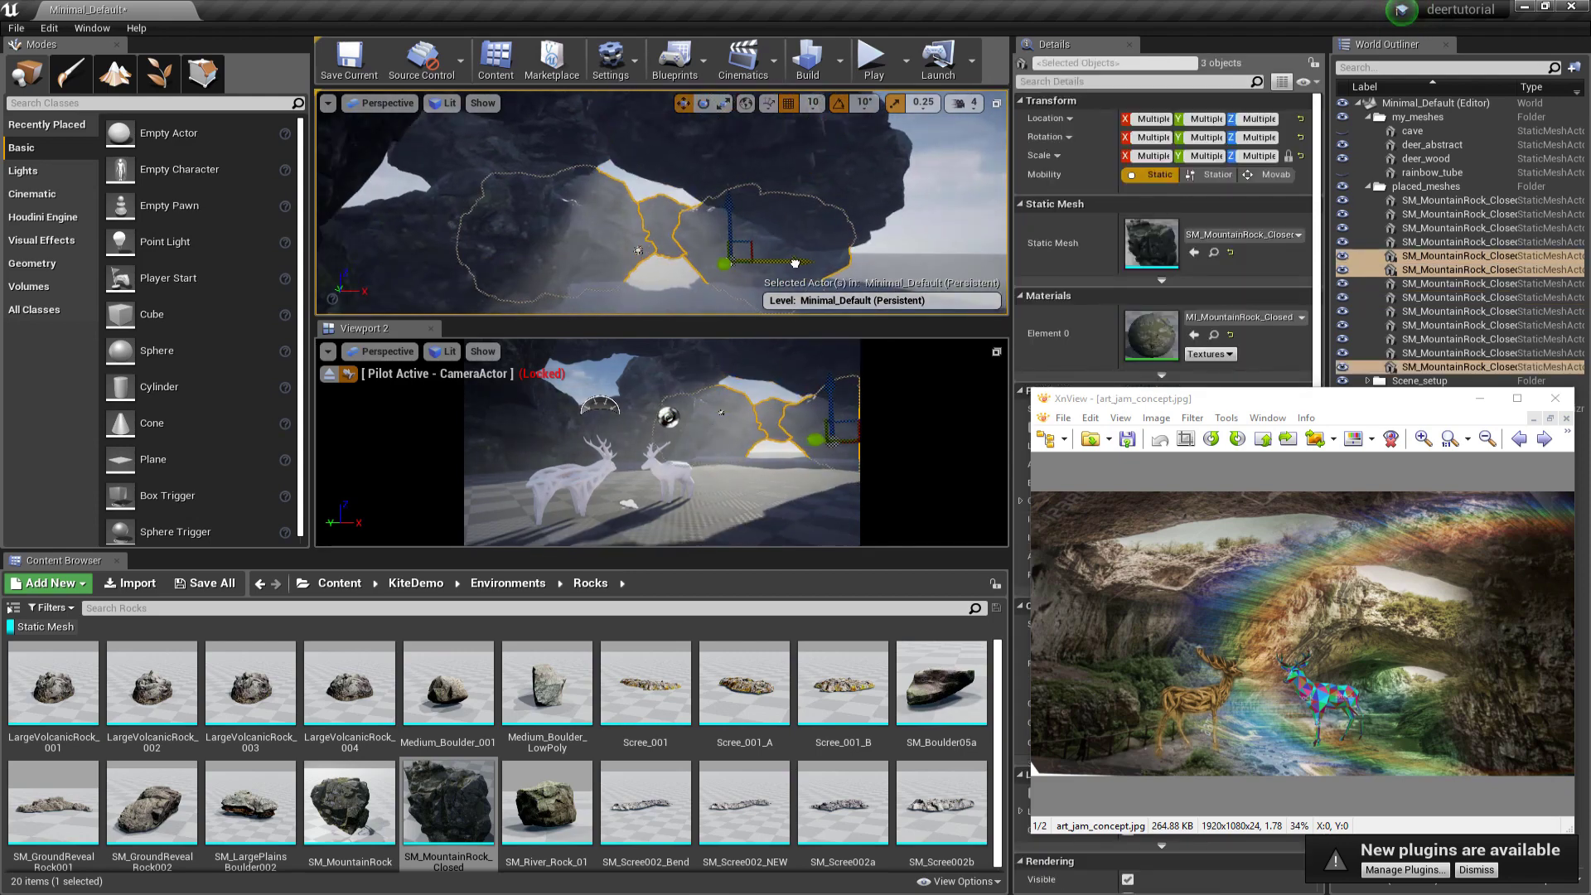
Step: Move SM_MountainRock_Closed8 to about X -202, Y -2485, Z 1863
{"action": "right_click_drag", "start_coordinate": [770, 224], "coordinate": [771, 187]}
{"action": "left_click", "coordinate": [774, 178]}
{"action": "left_click_drag", "start_coordinate": [754, 160], "coordinate": [780, 161]}
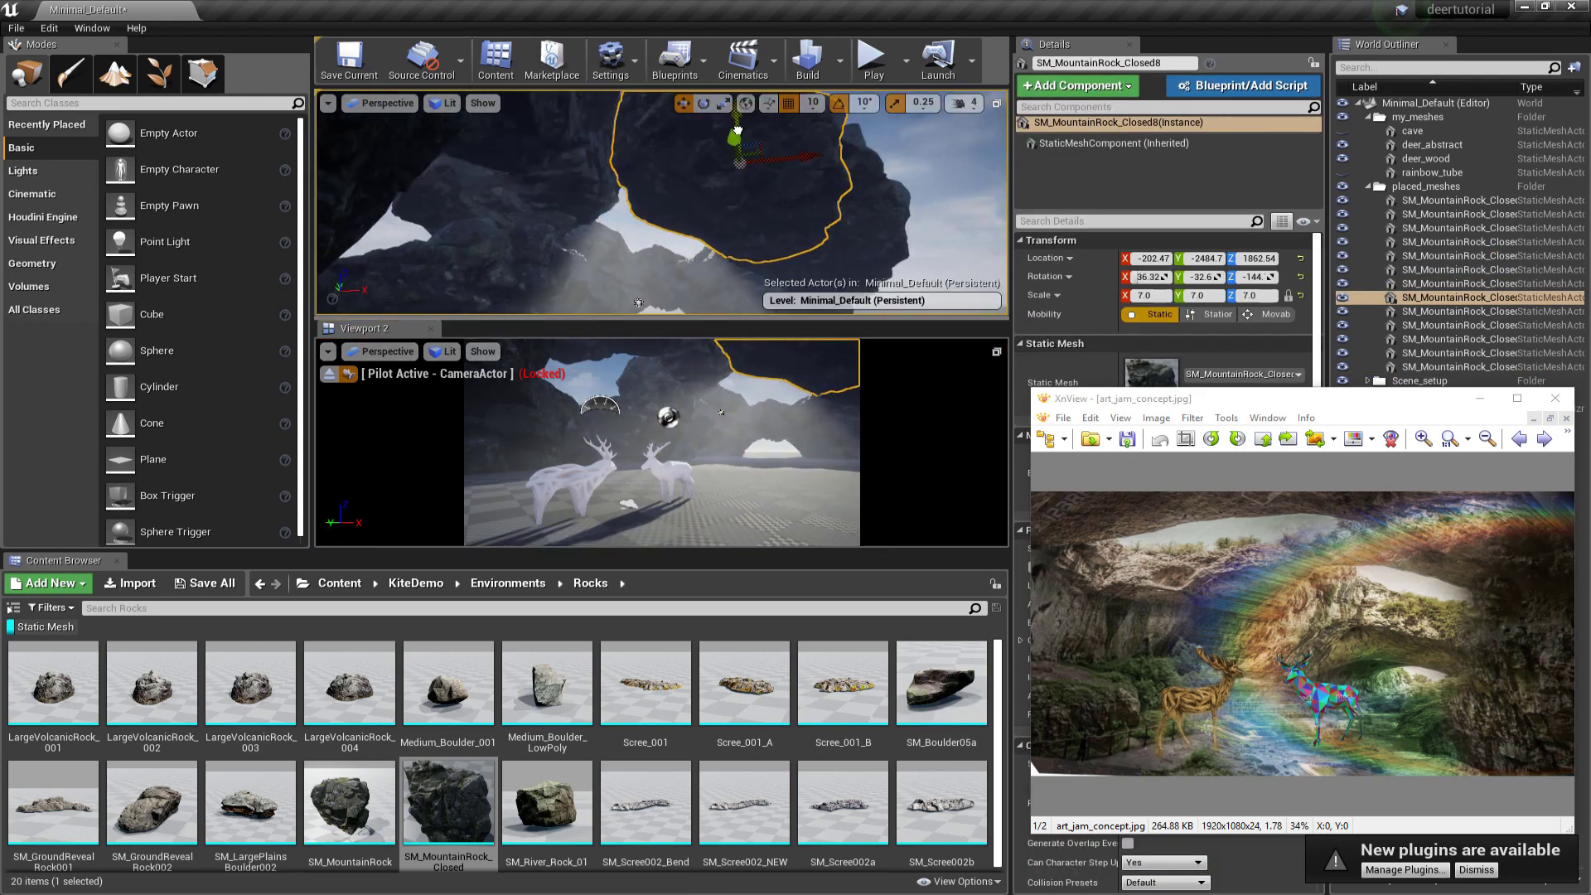
Step: Move SM_MountainRock_Closed2 behind the deer to about X -2690, Y -990, Z -350
{"action": "right_click_drag", "start_coordinate": [737, 166], "coordinate": [580, 249]}
{"action": "left_click", "coordinate": [531, 259]}
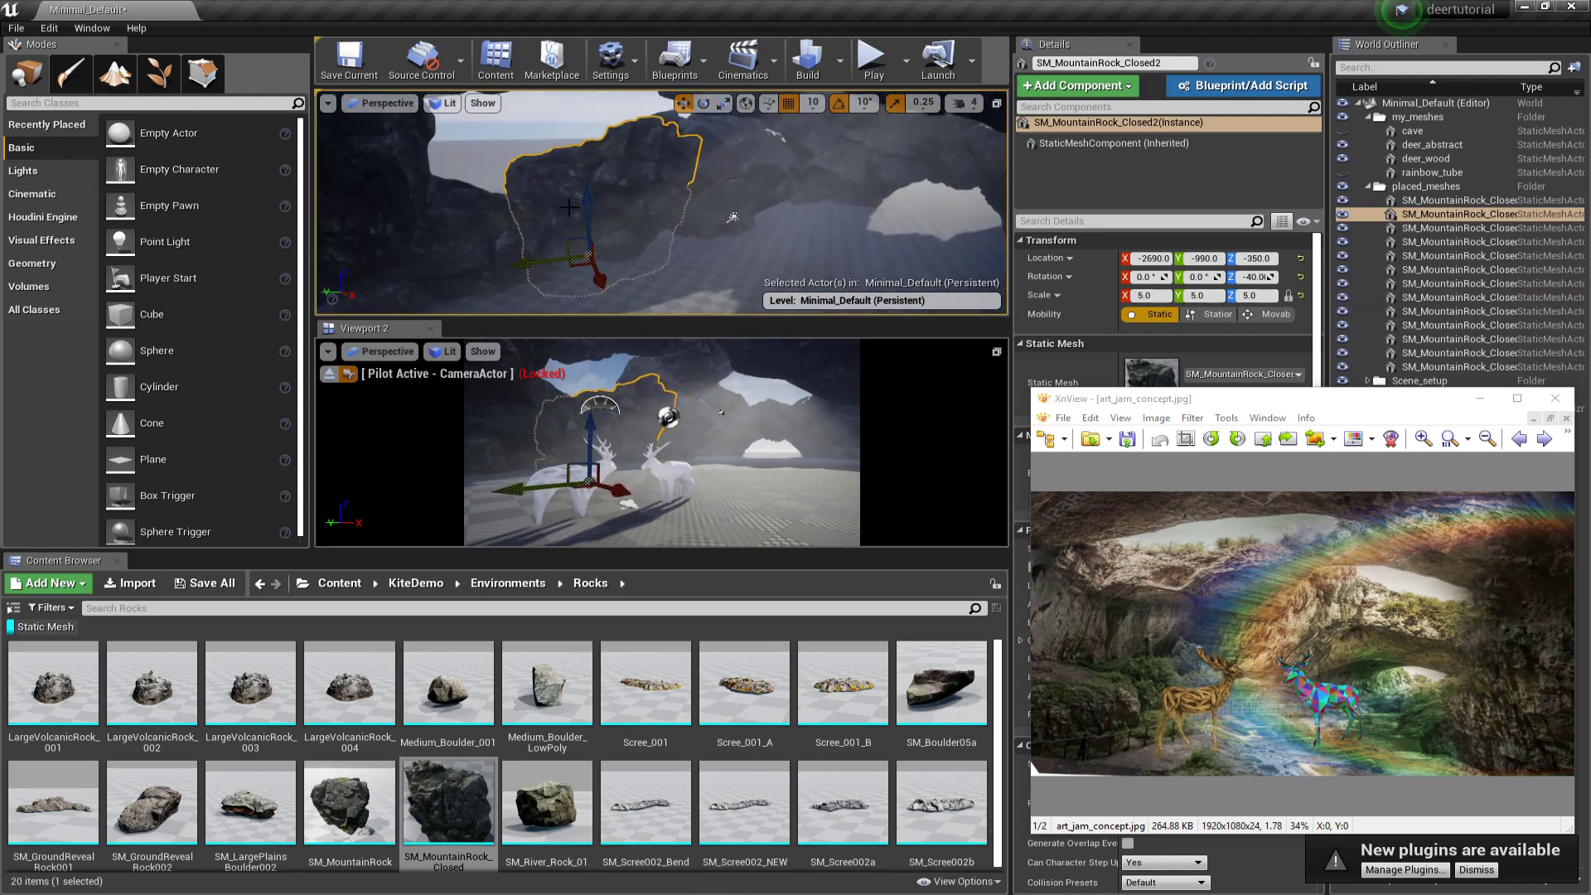
{"action": "left_click_drag", "start_coordinate": [587, 200], "coordinate": [587, 189]}
Step: Adjust the rocks beside the rear sky opening, moving SM_MountainRock_Closed12 to about X -3966, Y -3500, Z 2013
{"action": "right_click_drag", "start_coordinate": [630, 198], "coordinate": [688, 199]}
{"action": "left_click", "coordinate": [704, 217]}
{"action": "left_click_drag", "start_coordinate": [683, 151], "coordinate": [686, 158]}
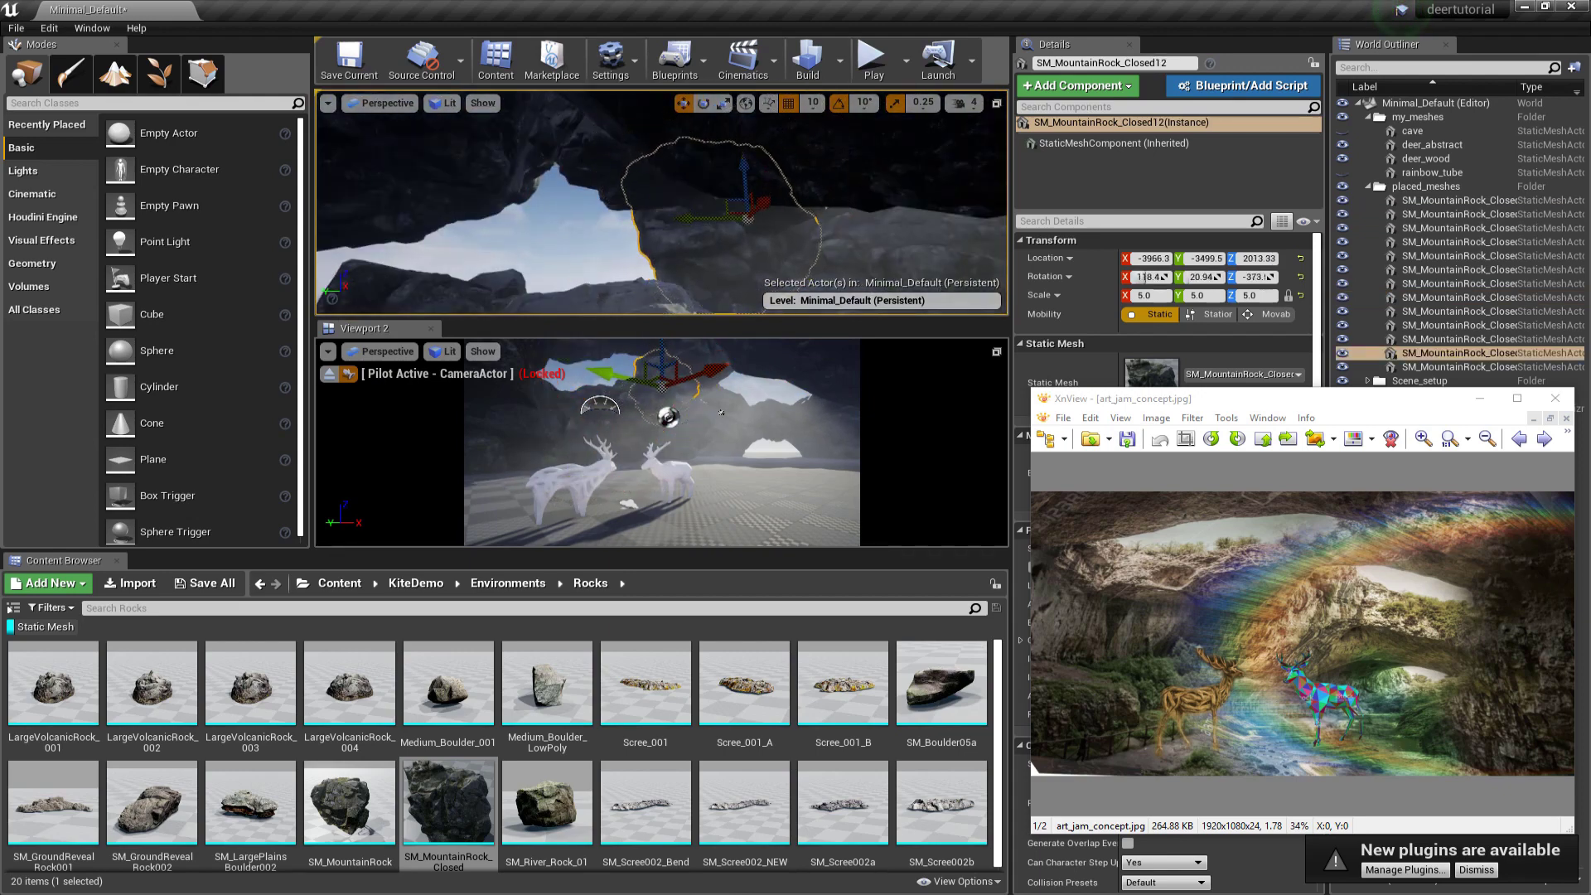
{"action": "right_click_drag", "start_coordinate": [705, 207], "coordinate": [746, 199]}
{"action": "left_click", "coordinate": [795, 182]}
{"action": "left_click_drag", "start_coordinate": [674, 178], "coordinate": [634, 182]}
Step: Set the uniform scale of SM_MountainRock_Closed12 to 7.0
{"action": "left_click", "coordinate": [654, 249]}
{"action": "right_click_drag", "start_coordinate": [579, 235], "coordinate": [680, 207]}
{"action": "left_click", "coordinate": [1147, 296]}
{"action": "type", "text": "7"}
{"action": "key", "text": "Return"}
Step: Rotate SM_MountainRock_Closed12 and raise it into the ceiling at about X -3966, Y -3570, Z 3143
{"action": "key", "text": "e"}
{"action": "left_click_drag", "start_coordinate": [729, 166], "coordinate": [745, 203]}
{"action": "key", "text": "w"}
{"action": "right_click_drag", "start_coordinate": [712, 207], "coordinate": [688, 194]}
{"action": "left_click_drag", "start_coordinate": [704, 182], "coordinate": [699, 129]}
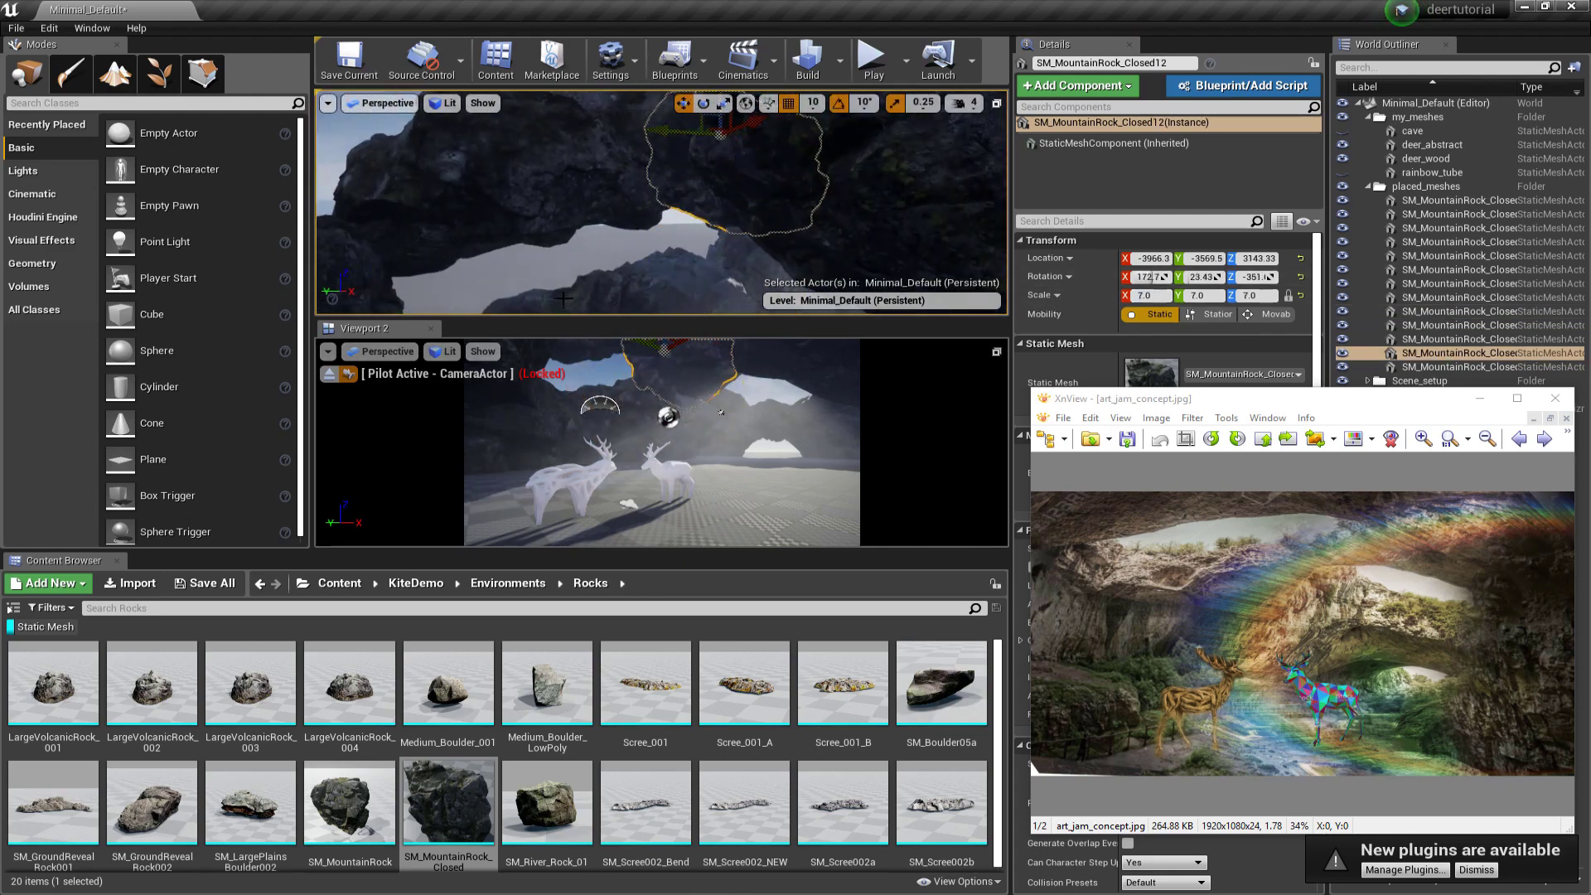
Step: Rotate SM_MountainRock_Closed11 and move it to about X -2392, Y -1325, Z 2493
{"action": "right_click_drag", "start_coordinate": [562, 298], "coordinate": [630, 249]}
{"action": "left_click", "coordinate": [654, 182]}
{"action": "key", "text": "e"}
{"action": "key", "text": "w"}
{"action": "left_click_drag", "start_coordinate": [729, 203], "coordinate": [688, 147]}
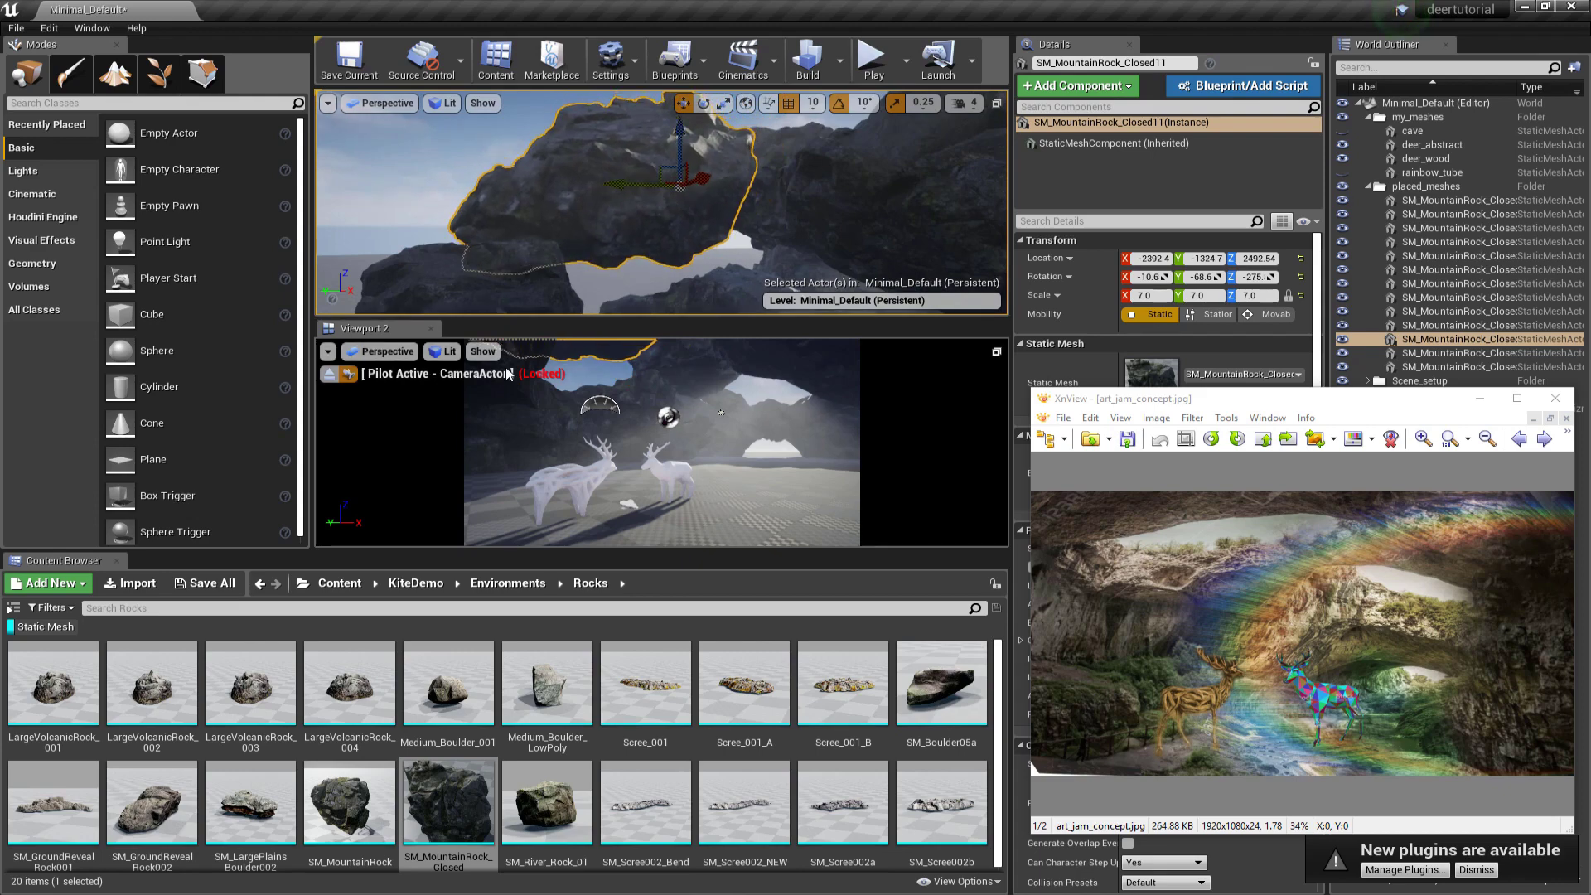
Step: Move SM_MountainRock_Closed4 to X -1250, Y 430, Z 1250, then select SM_MountainRock_Closed12
{"action": "left_click", "coordinate": [487, 388]}
{"action": "left_click_drag", "start_coordinate": [484, 307], "coordinate": [460, 309]}
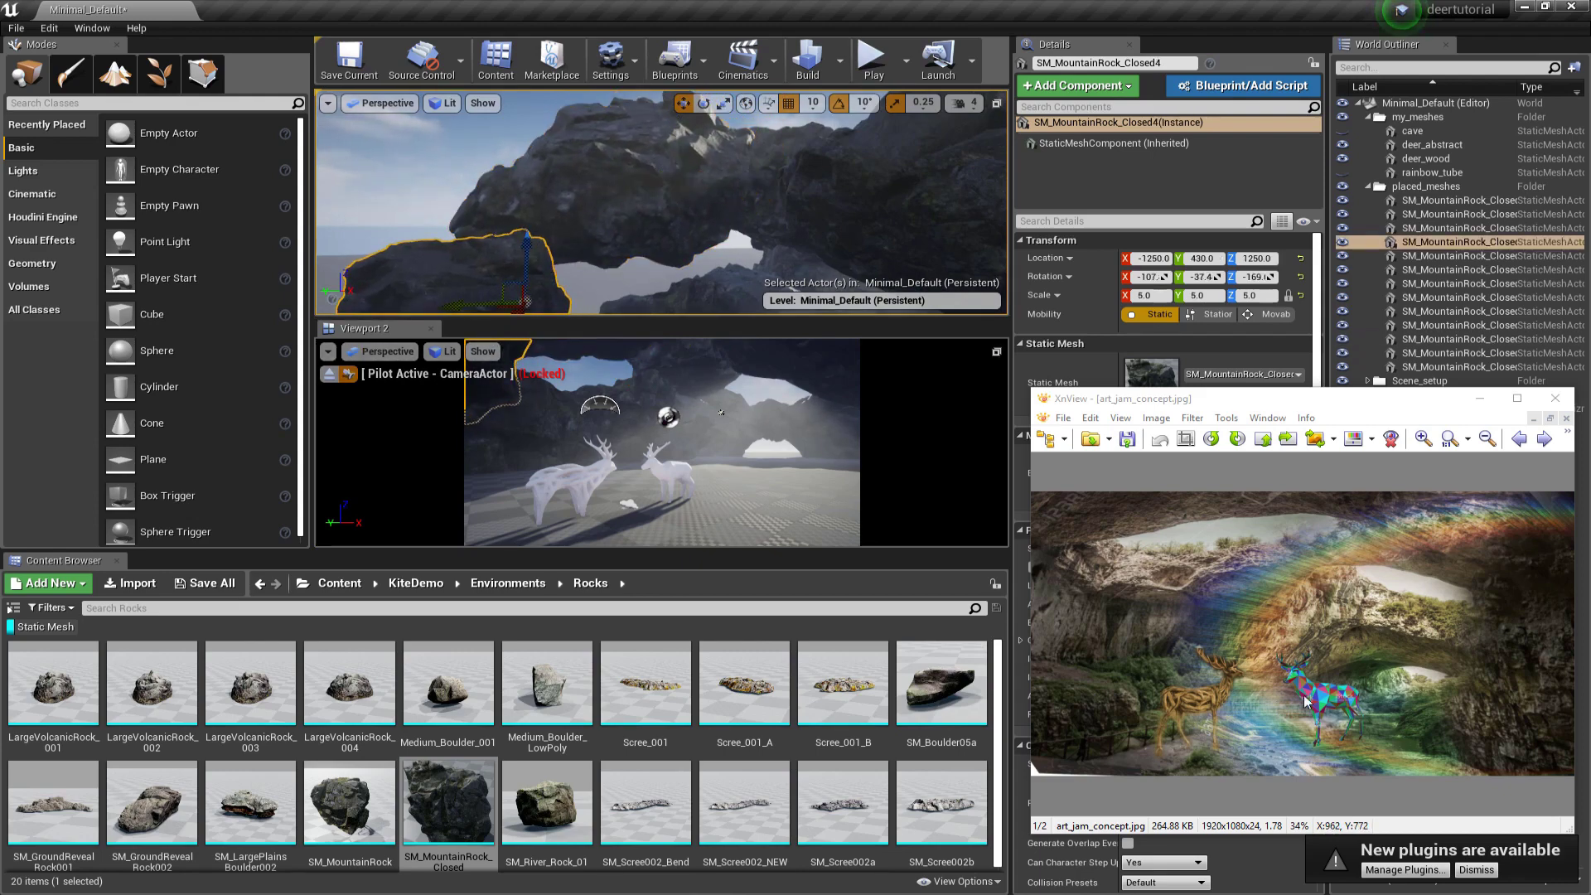
{"action": "left_click", "coordinate": [654, 364]}
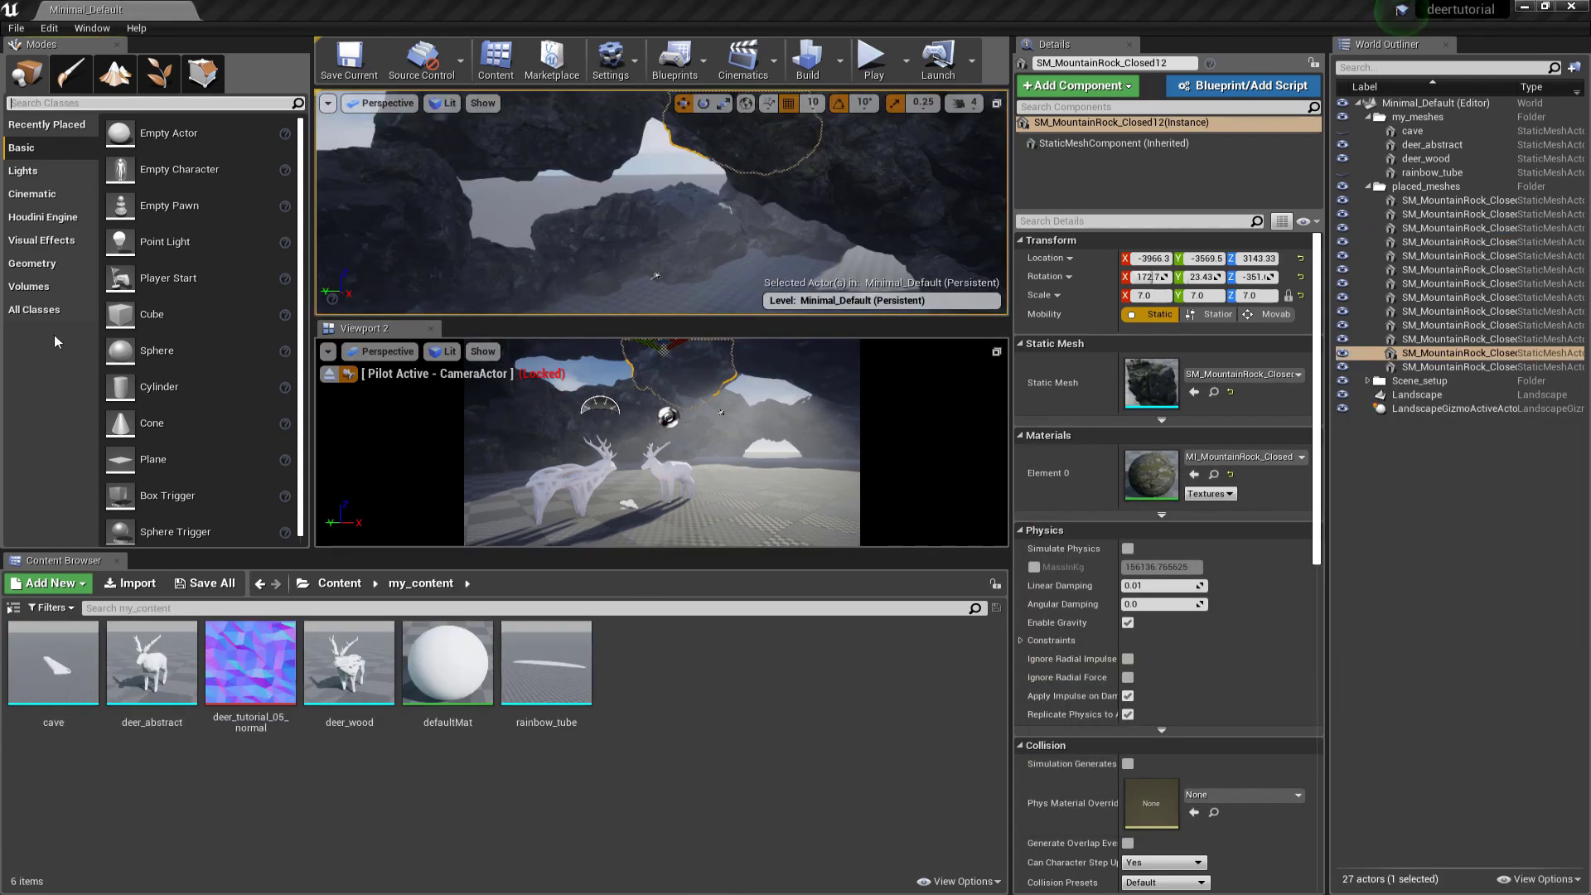
Step: Switch to landscape sculpting and enlarge both viewports by shrinking the content browser
{"action": "left_click", "coordinate": [111, 72]}
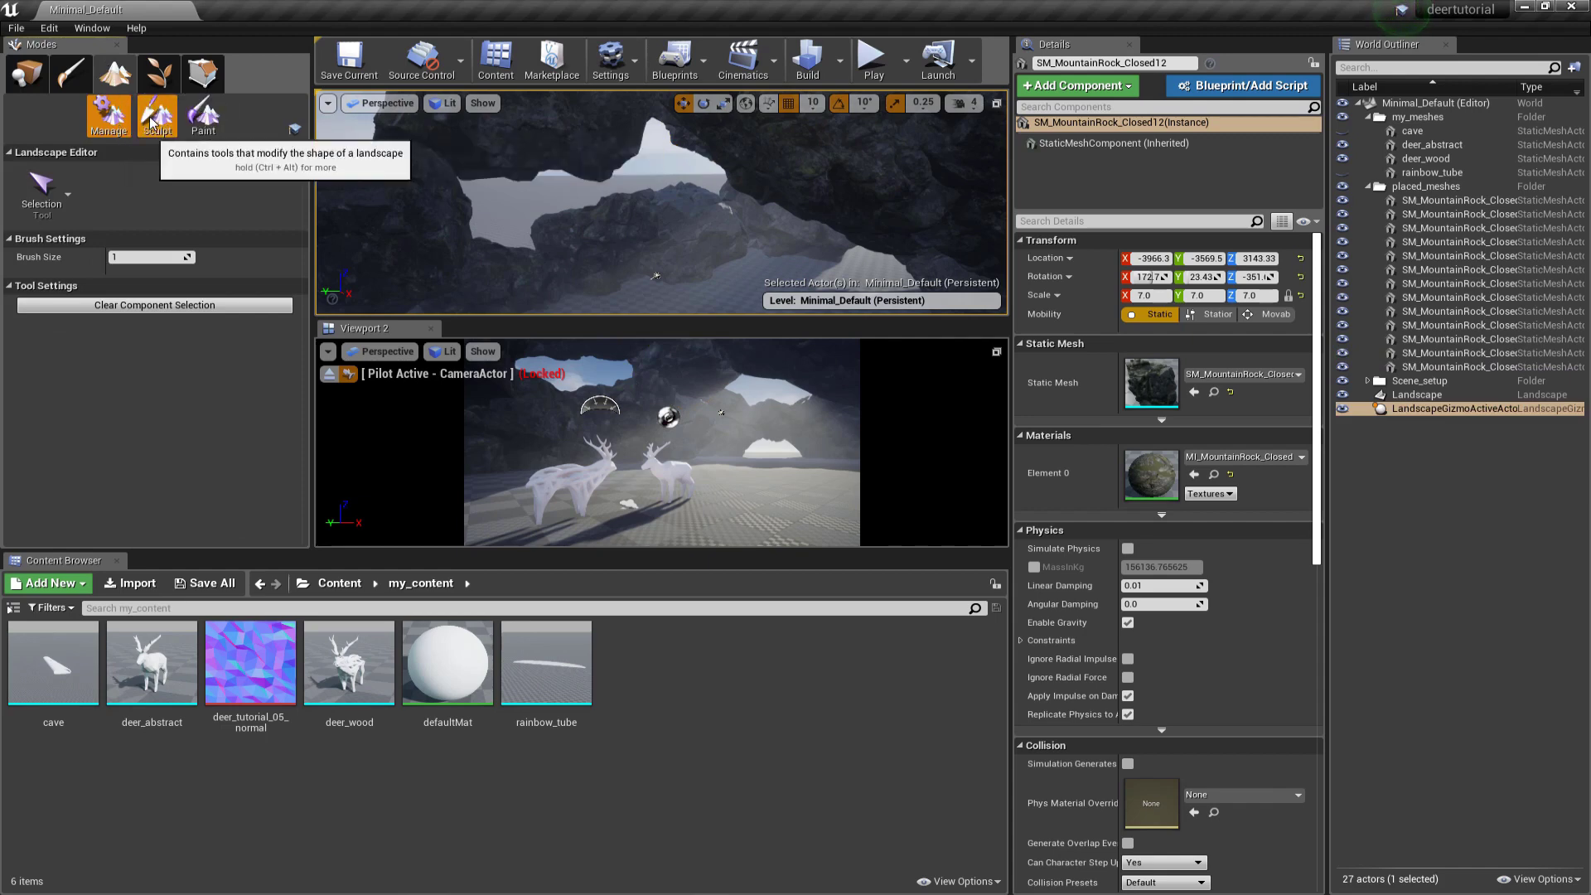
{"action": "left_click", "coordinate": [151, 122]}
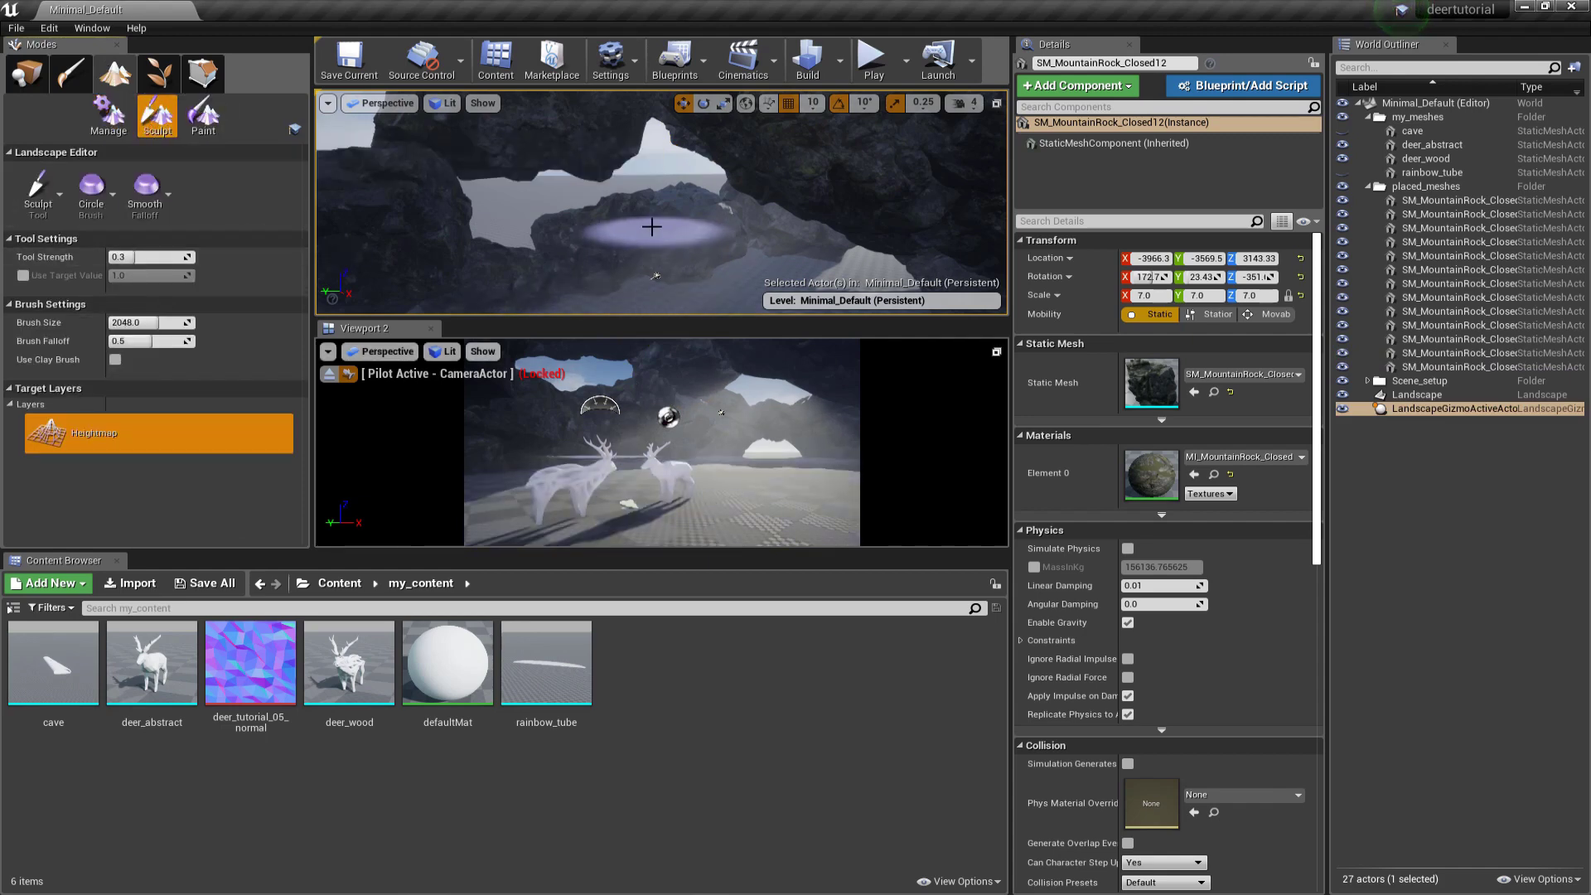
{"action": "right_click_drag", "start_coordinate": [661, 233], "coordinate": [633, 468]}
{"action": "left_click_drag", "start_coordinate": [636, 552], "coordinate": [639, 758]}
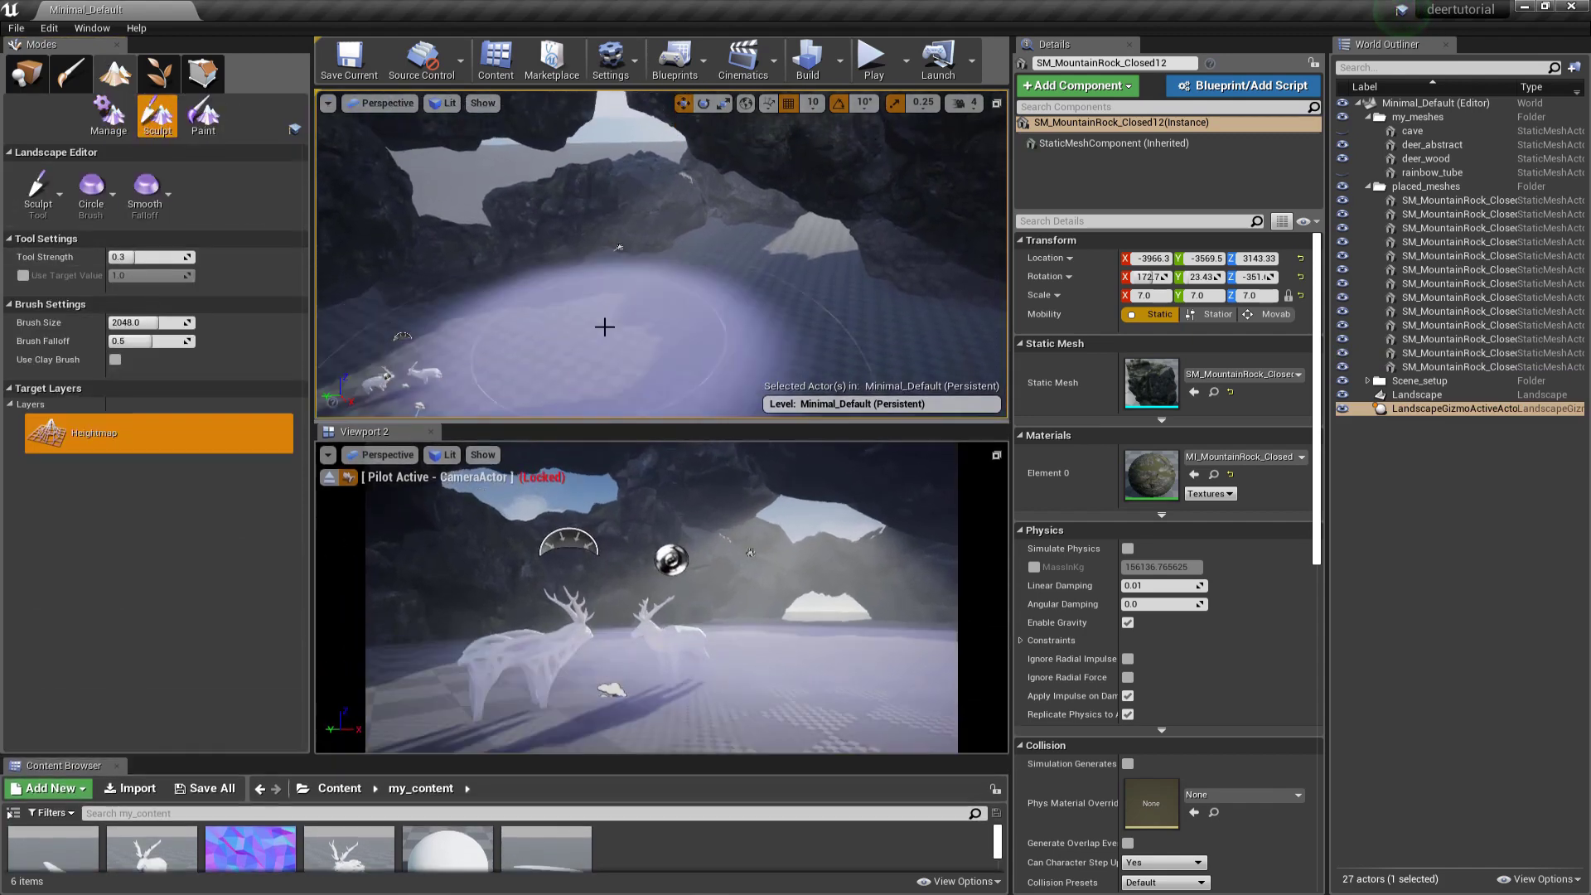
Step: Try sculpting the ground behind the deer with a brush size of about 701 and undo the stroke
{"action": "mouse_move", "coordinate": [604, 327]}
{"action": "right_mouse_down"}
{"action": "mouse_move", "coordinate": [598, 365]}
{"action": "mouse_move", "coordinate": [580, 300]}
{"action": "right_mouse_up"}
{"action": "key", "text": "w"}
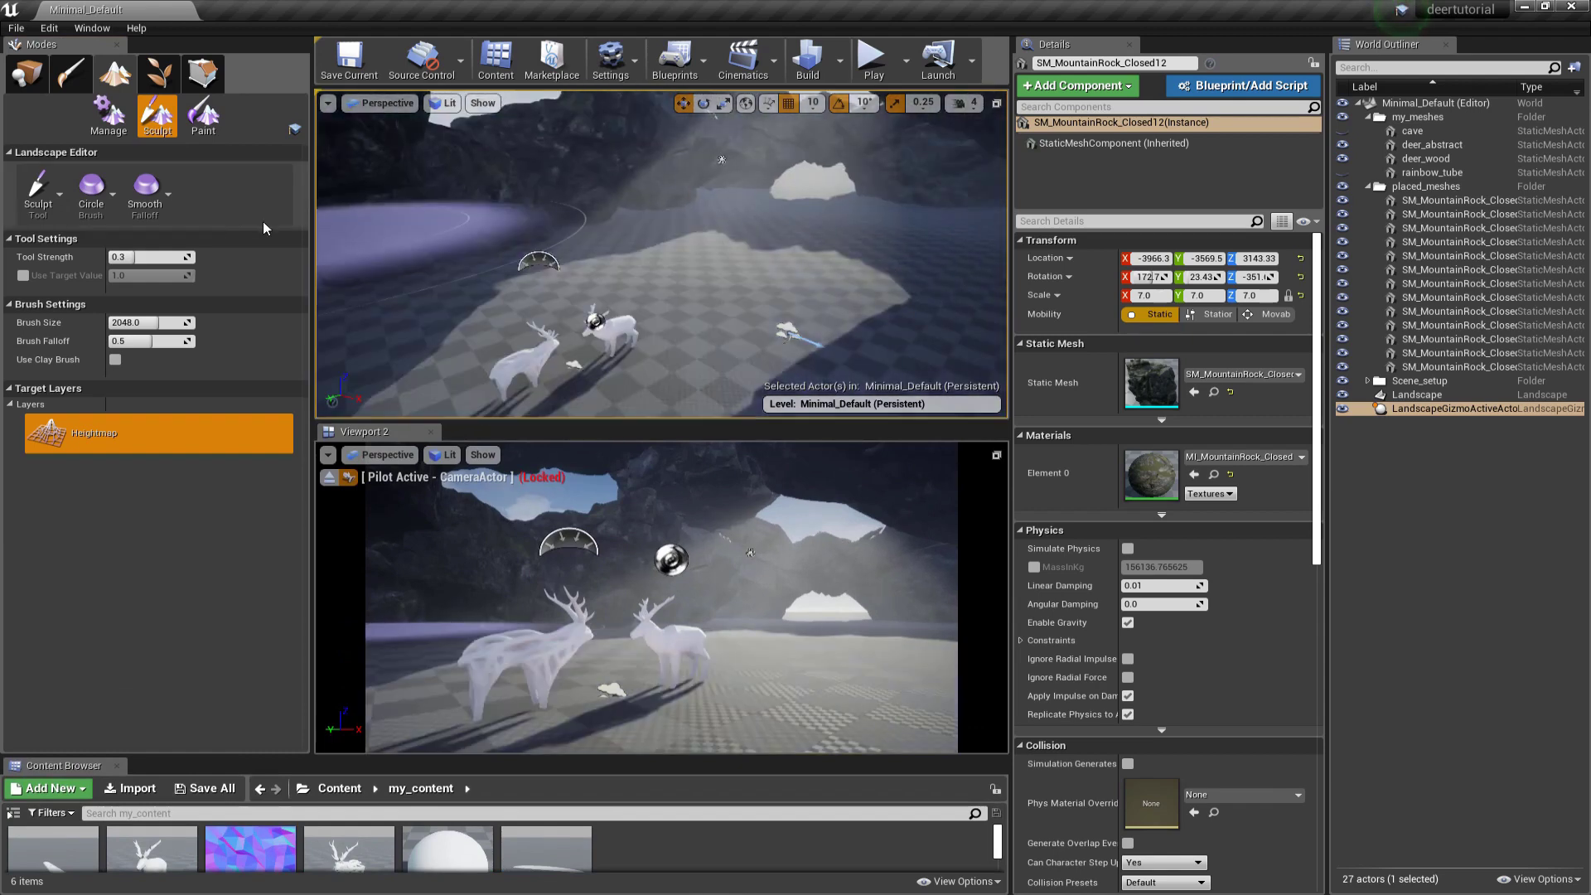
{"action": "left_click_drag", "start_coordinate": [149, 324], "coordinate": [138, 323]}
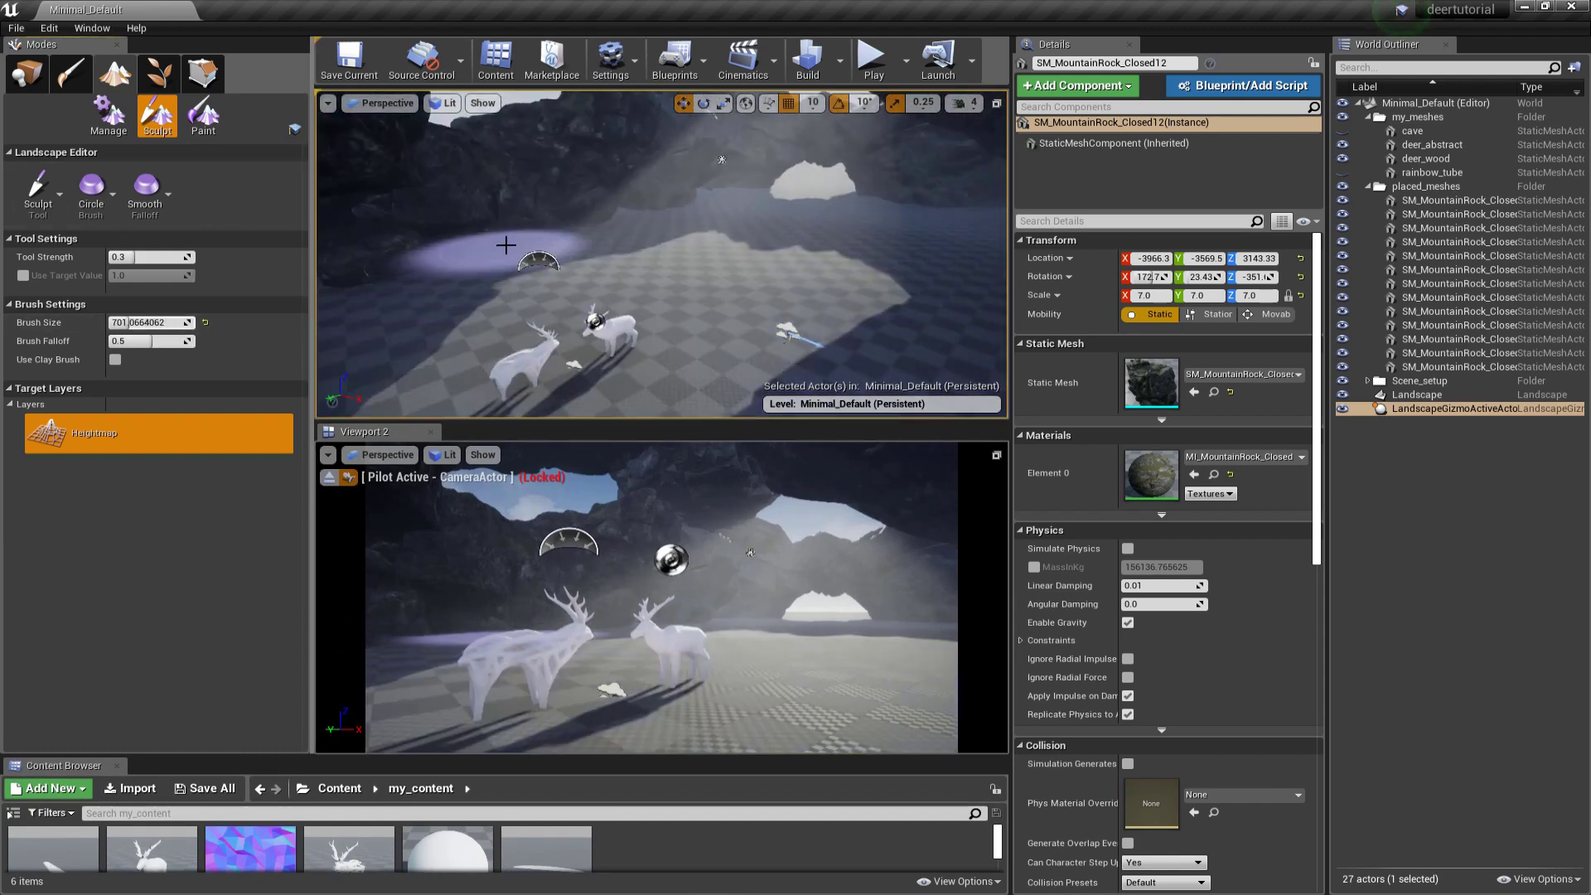
{"action": "key", "text": "ctrl+z"}
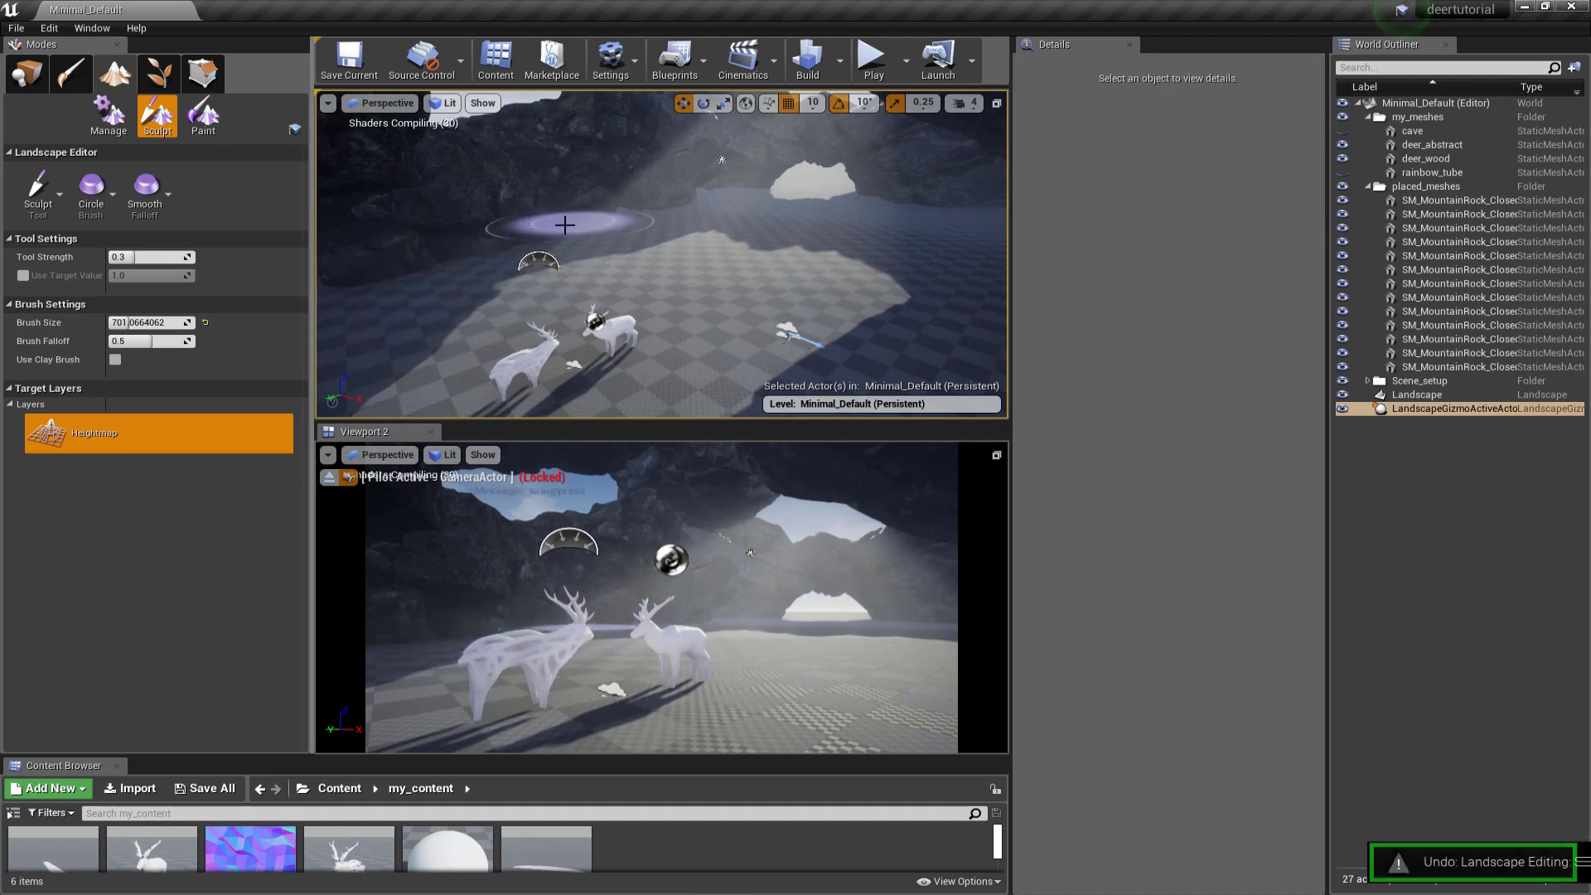
Step: Set the sculpt tool strength to 0.1 and the brush size to about 579
{"action": "left_click", "coordinate": [150, 257]}
{"action": "type", "text": "0"}
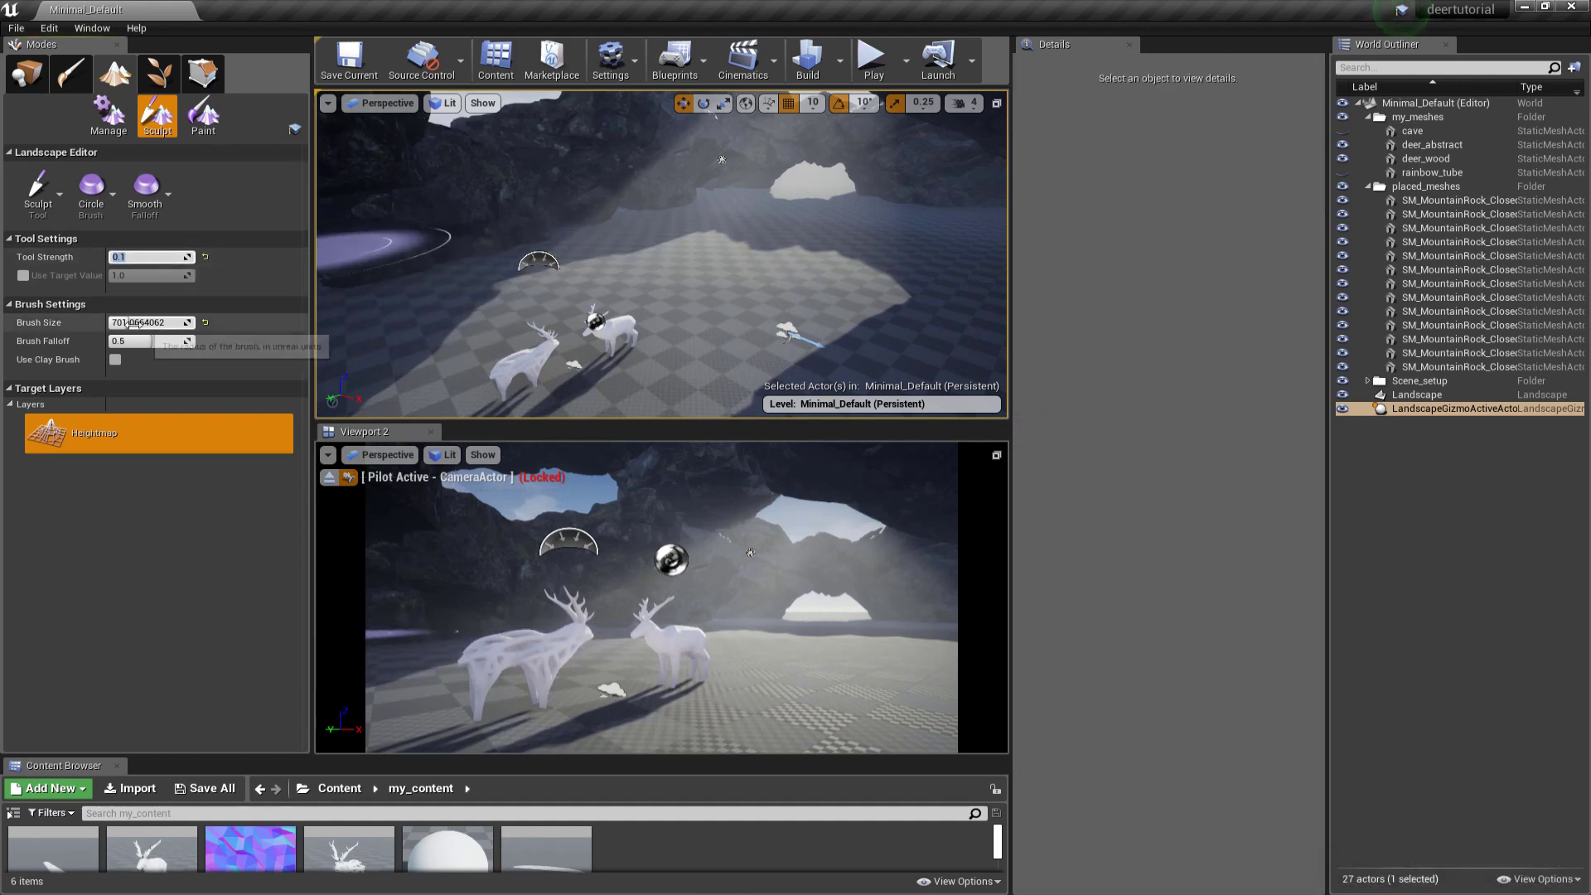
{"action": "left_click_drag", "start_coordinate": [128, 322], "coordinate": [125, 323]}
Step: Sculpt the cave floor behind the deer and along the right side of the cave
{"action": "mouse_move", "coordinate": [518, 222]}
{"action": "left_mouse_down"}
{"action": "mouse_move", "coordinate": [500, 248]}
{"action": "mouse_move", "coordinate": [547, 230]}
{"action": "left_mouse_up"}
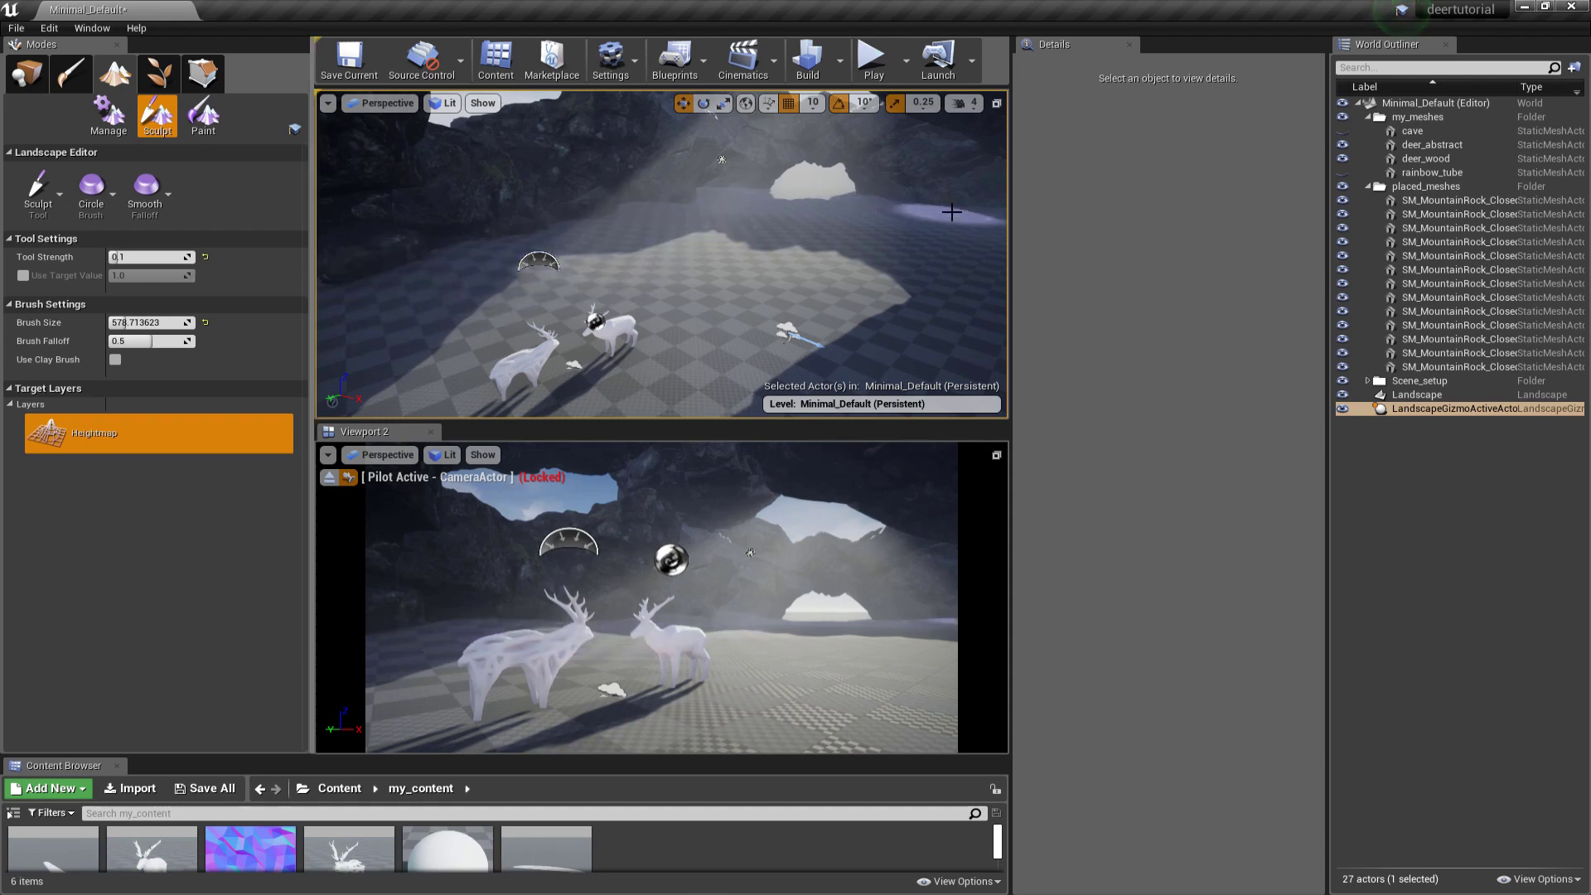
{"action": "right_click_drag", "start_coordinate": [951, 212], "coordinate": [818, 215]}
{"action": "mouse_move", "coordinate": [817, 217]}
{"action": "left_mouse_down"}
{"action": "mouse_move", "coordinate": [894, 316]}
{"action": "mouse_move", "coordinate": [822, 214]}
{"action": "mouse_move", "coordinate": [797, 261]}
{"action": "mouse_move", "coordinate": [646, 207]}
{"action": "left_mouse_up"}
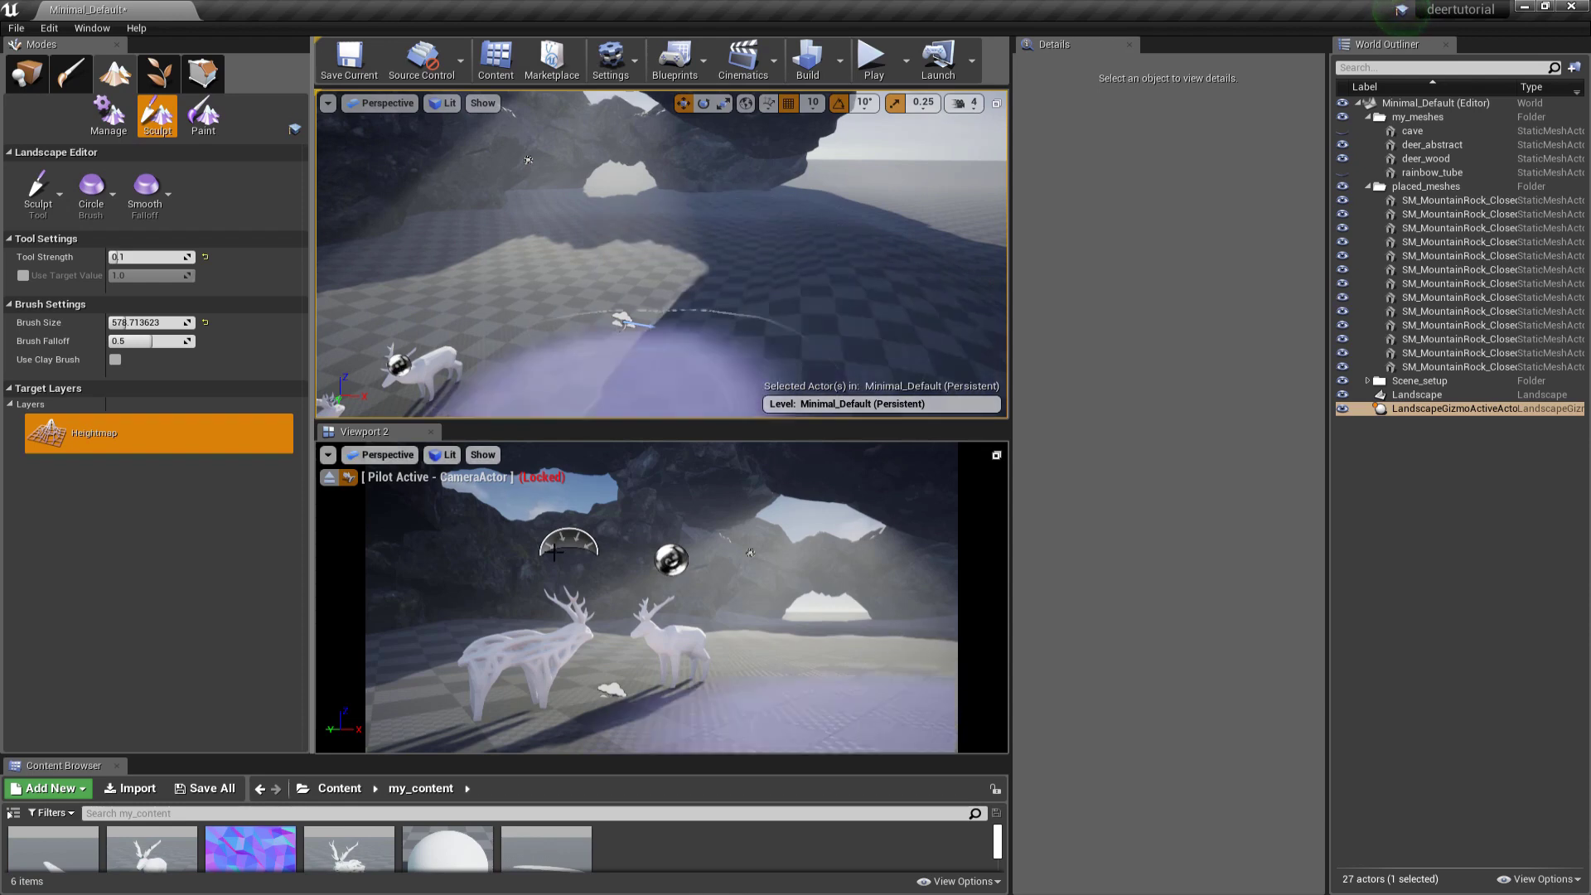
Step: Bring up the art_jam_concept.jpg reference and lower the ground around the deer with a brush size of about 289
{"action": "left_click", "coordinate": [217, 893]}
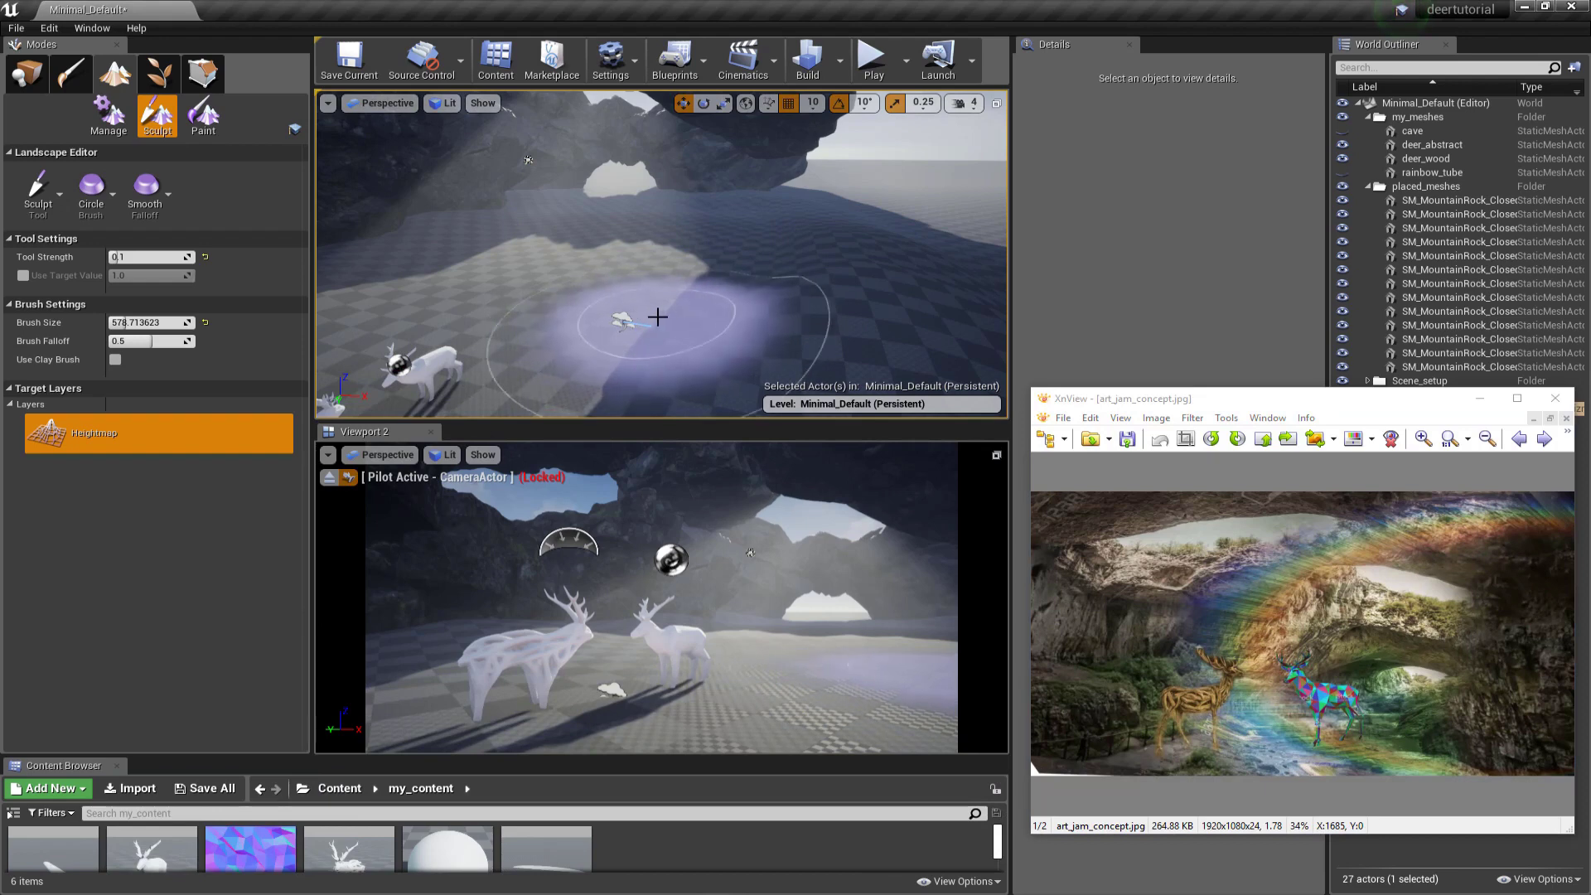
{"action": "right_click_drag", "start_coordinate": [619, 273], "coordinate": [567, 272]}
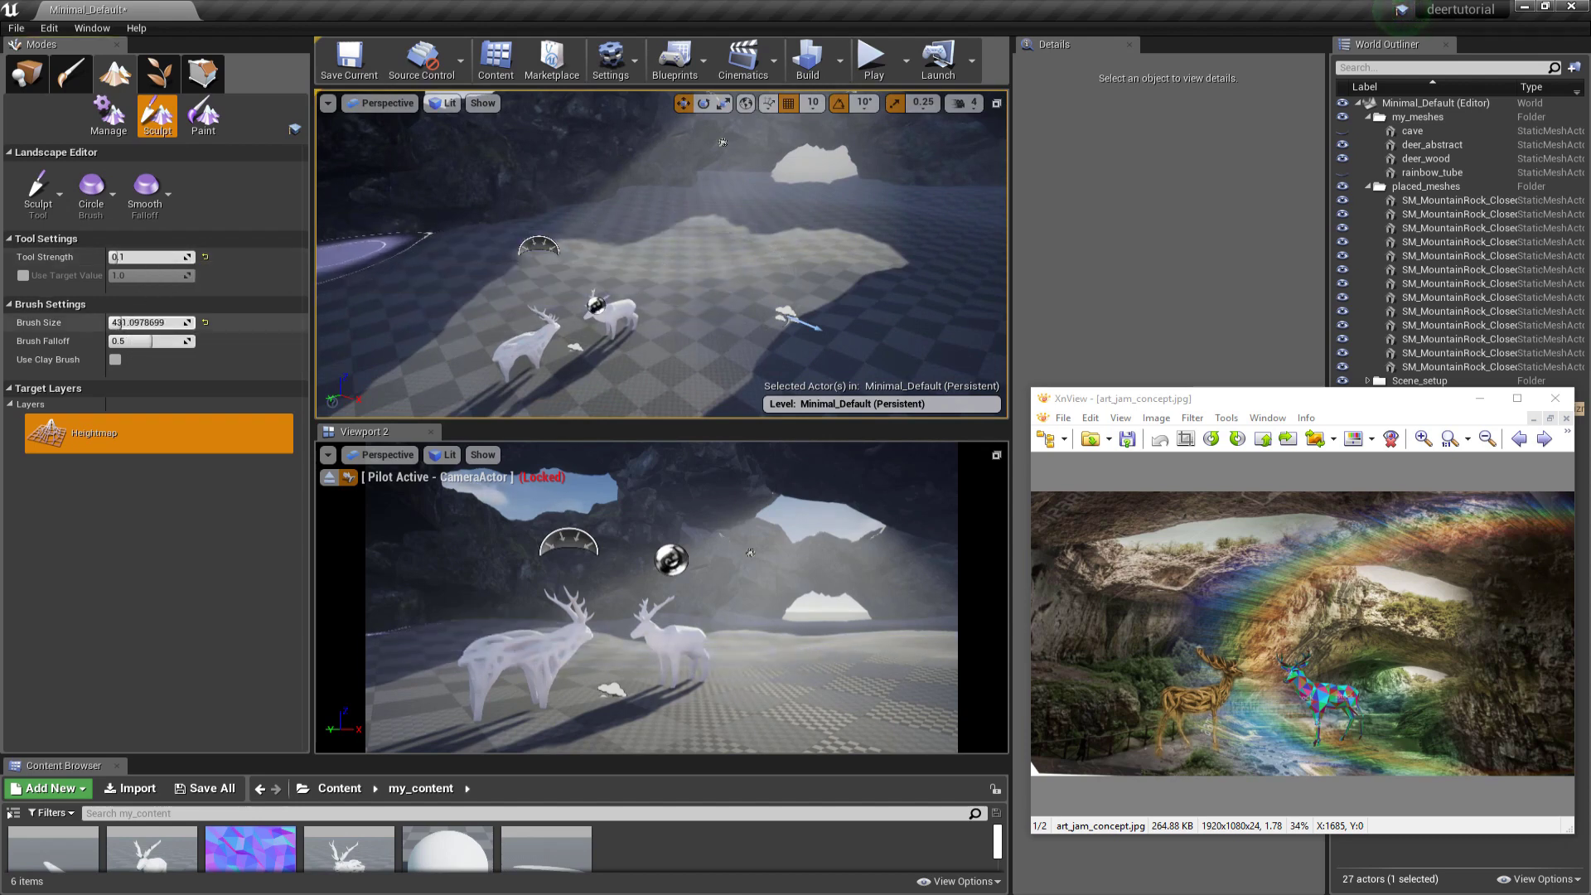
{"action": "left_click_drag", "start_coordinate": [120, 324], "coordinate": [111, 323]}
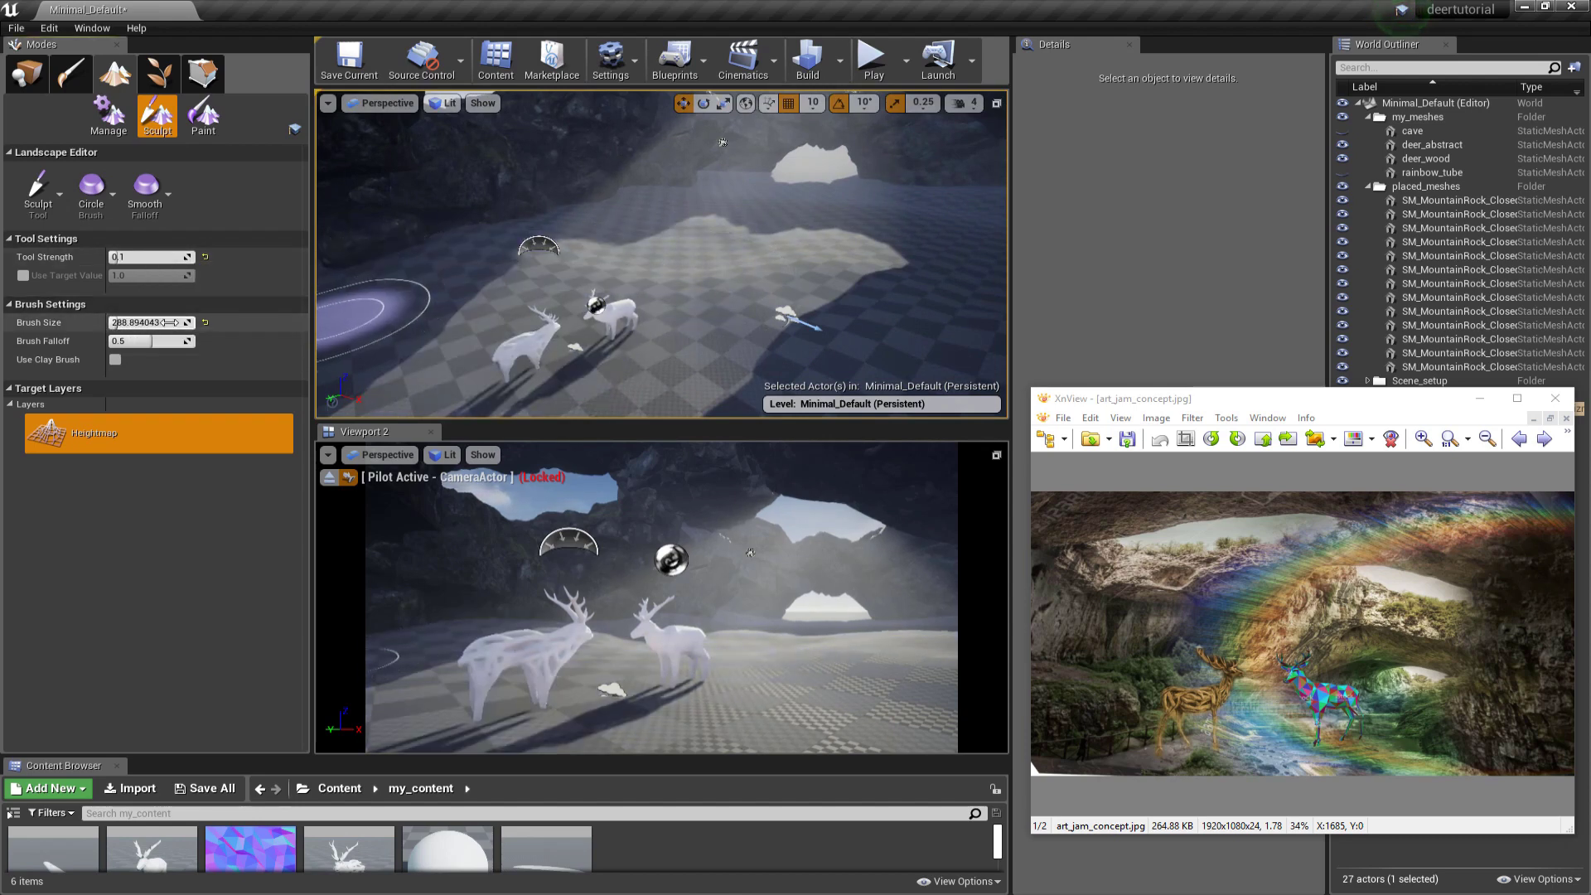
{"action": "left_click_drag", "start_coordinate": [533, 324], "coordinate": [618, 351], "text": "shift"}
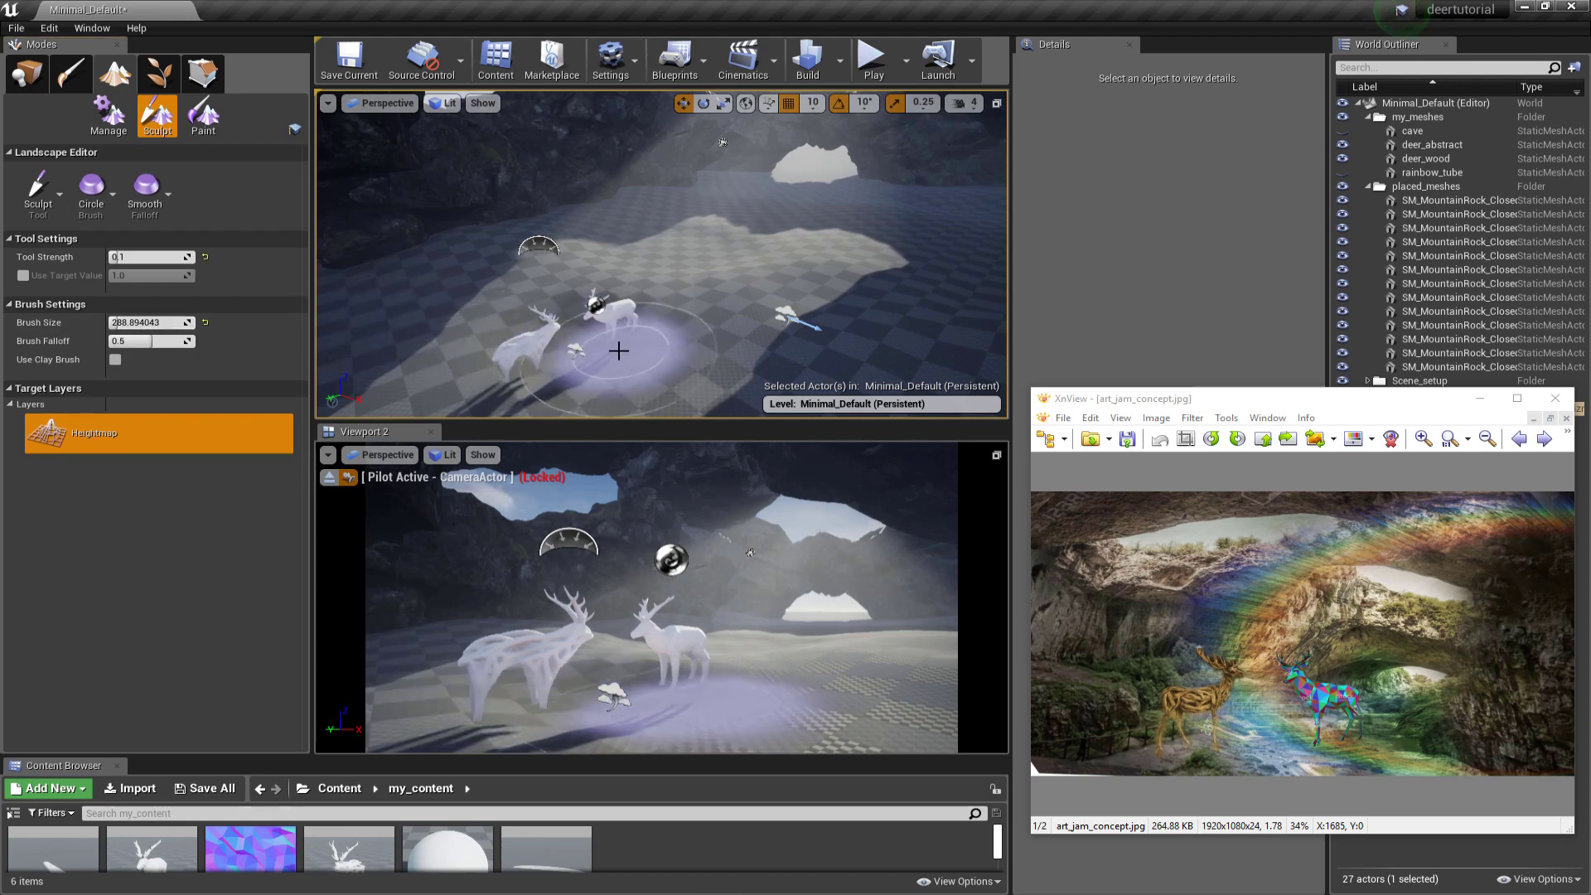
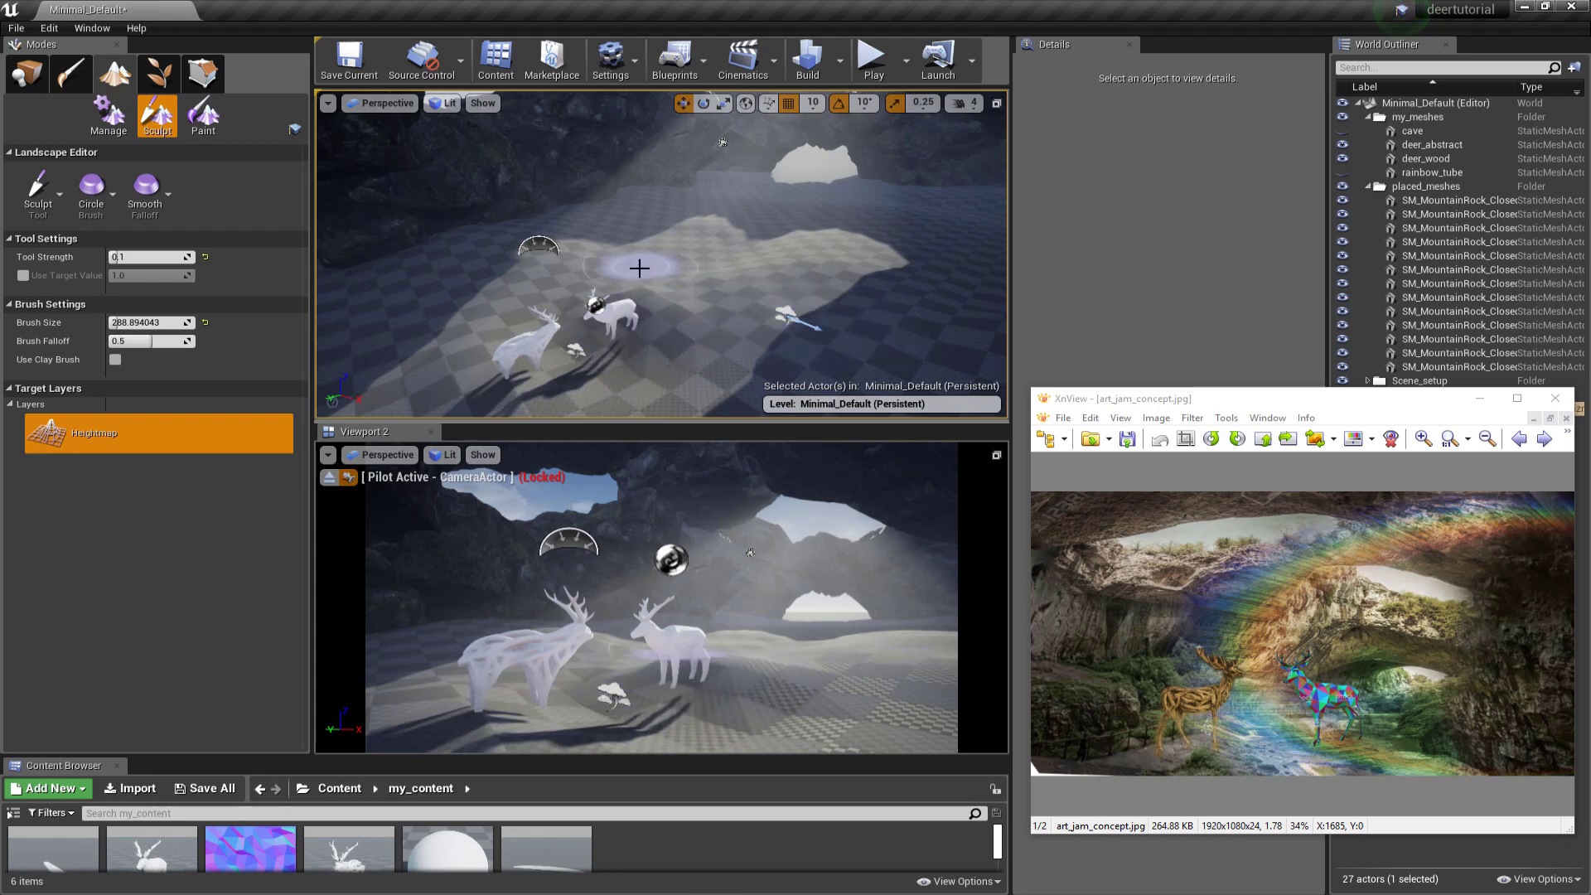
Step: Try a sculpt stroke with another brush falloff on the ground beside the right deer, and undo it
{"action": "left_click", "coordinate": [149, 191]}
{"action": "left_click", "coordinate": [155, 266]}
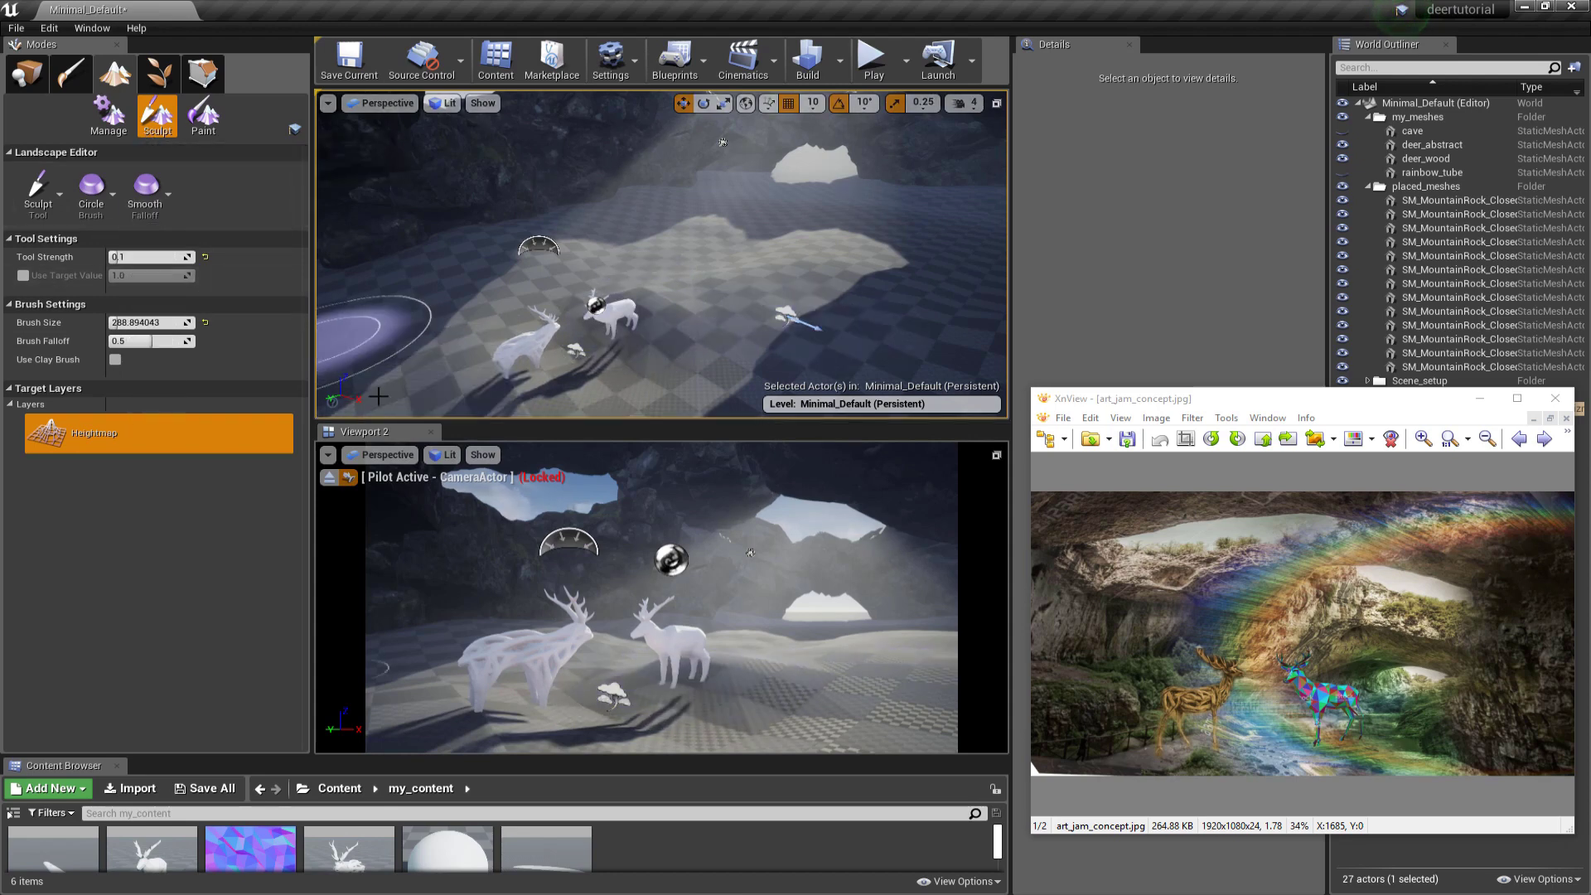
{"action": "mouse_move", "coordinate": [697, 660]}
{"action": "left_mouse_down"}
{"action": "mouse_move", "coordinate": [657, 665]}
{"action": "mouse_move", "coordinate": [783, 662]}
{"action": "left_mouse_up"}
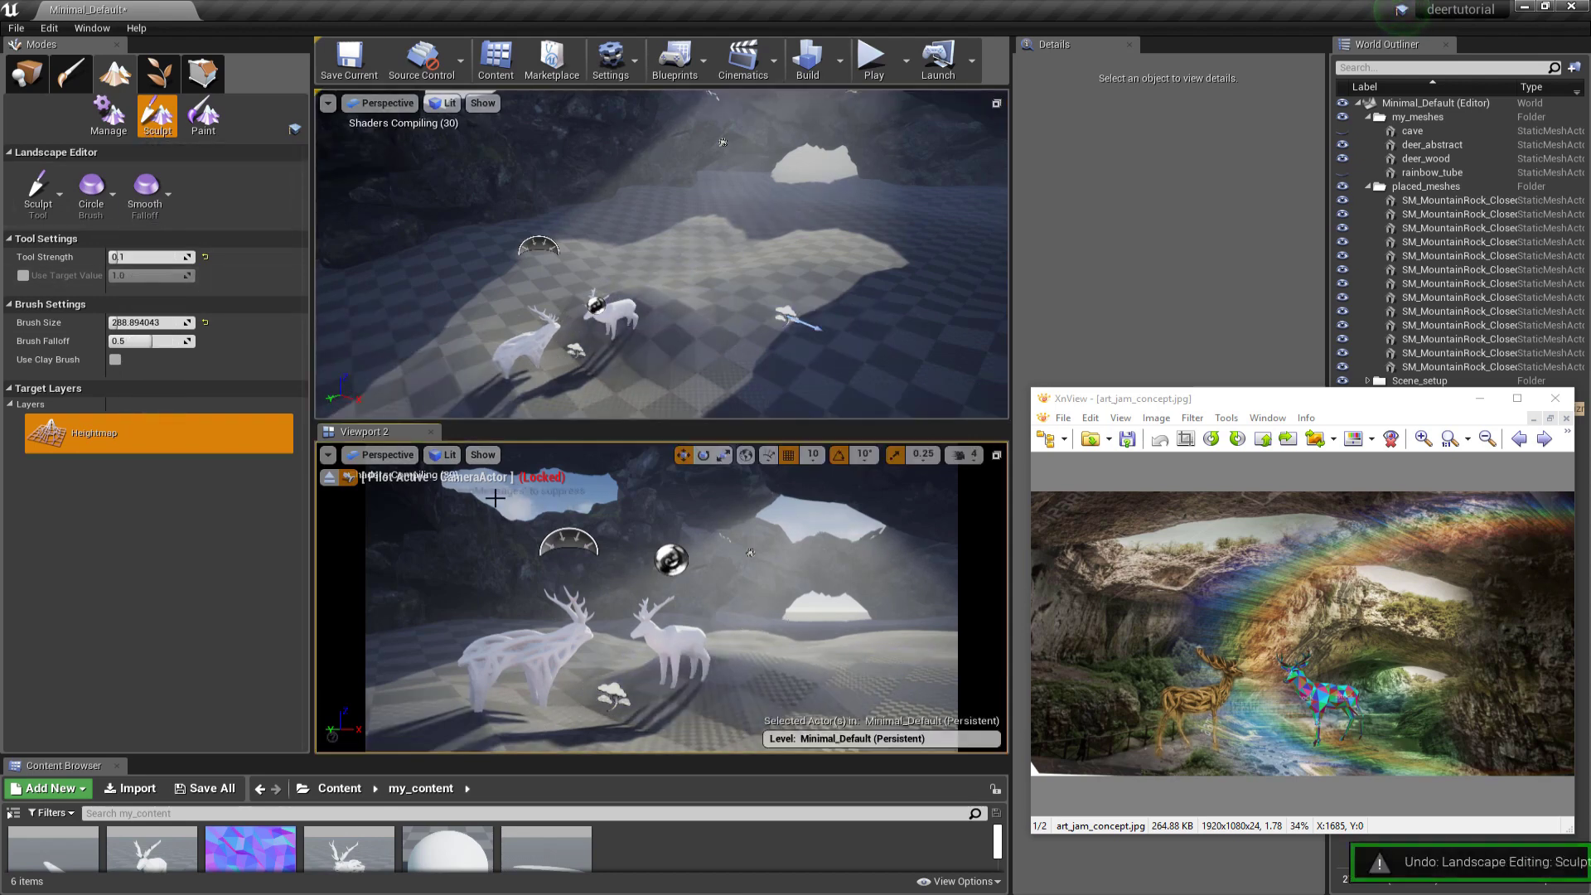
Step: Smooth the sculpted ground around and behind the two deer with the Smooth tool
{"action": "left_click", "coordinate": [37, 191]}
{"action": "left_click", "coordinate": [54, 309]}
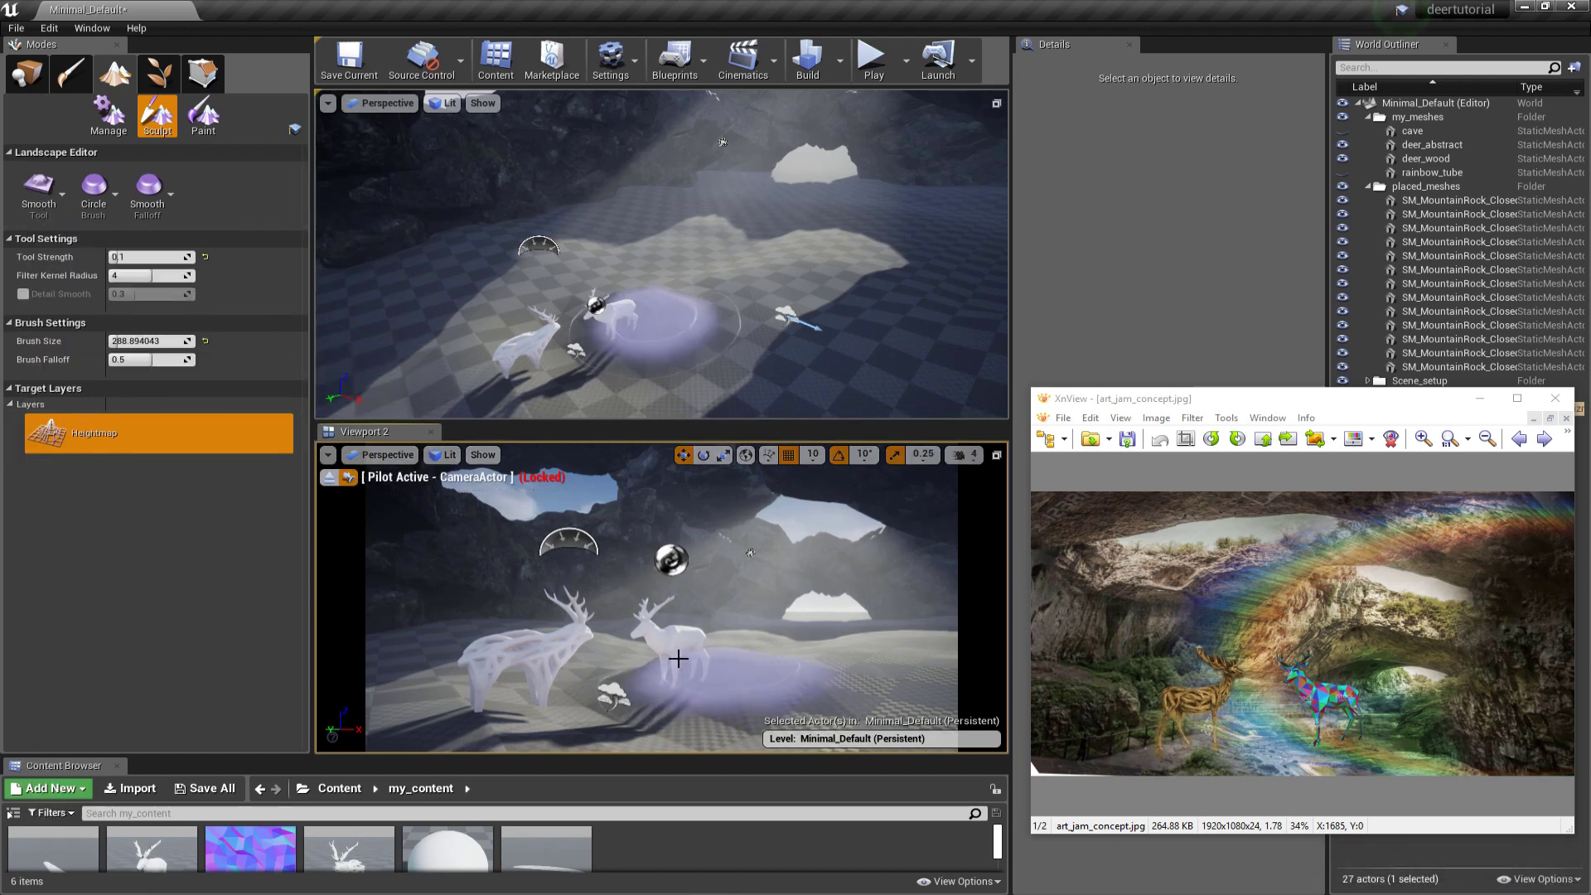
{"action": "mouse_move", "coordinate": [682, 657]}
{"action": "left_mouse_down"}
{"action": "mouse_move", "coordinate": [465, 706]}
{"action": "mouse_move", "coordinate": [516, 575]}
{"action": "left_mouse_up"}
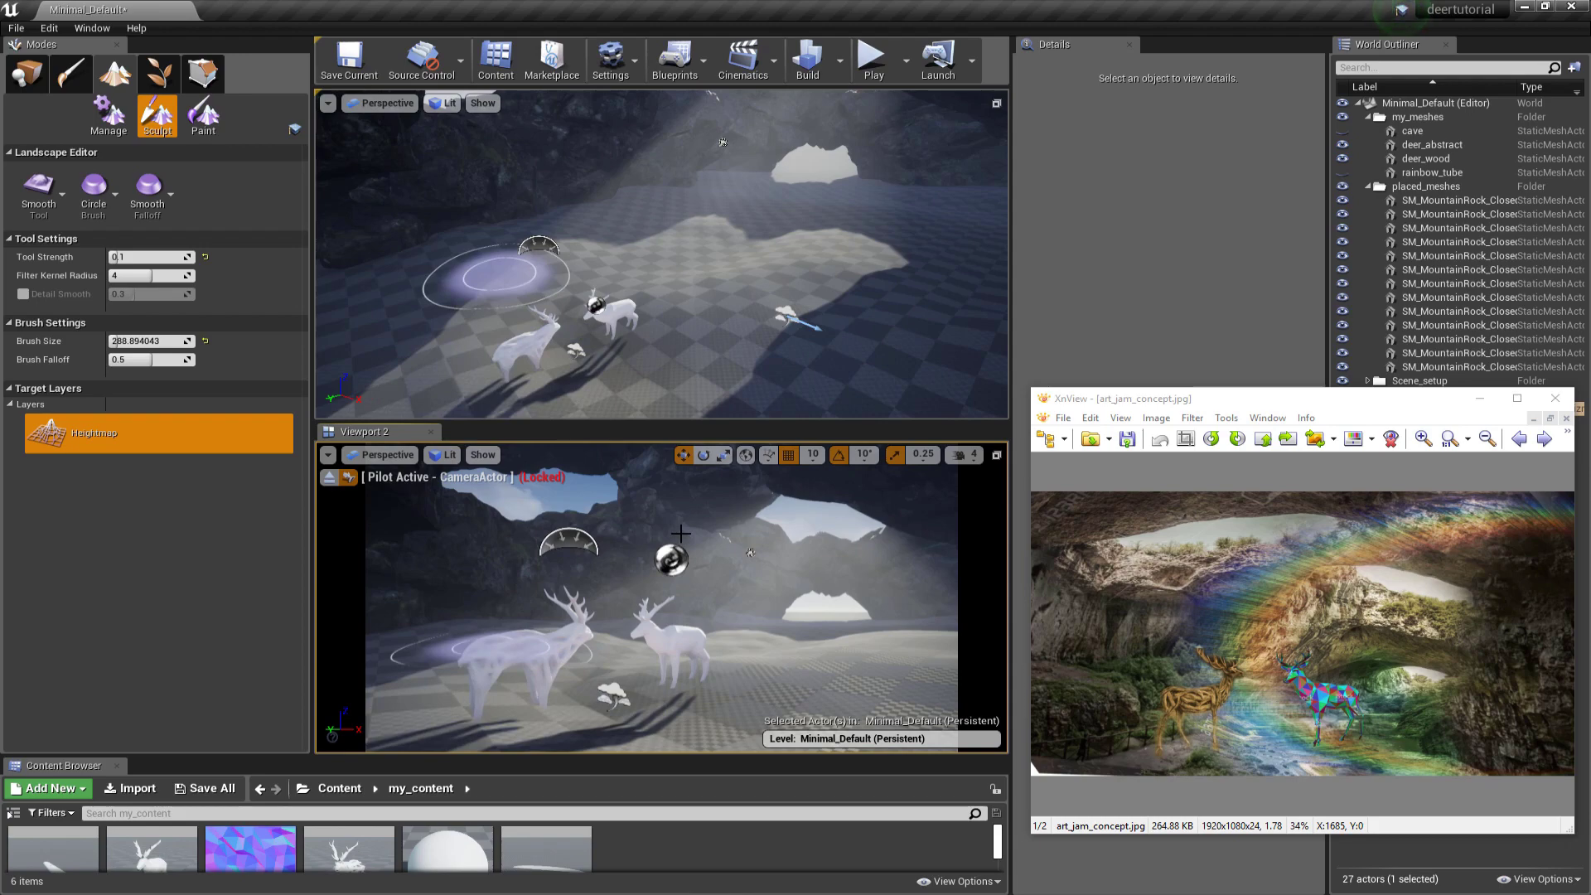
Step: Place a basic Plane on the ground in front of the two deer
{"action": "left_click", "coordinate": [26, 73]}
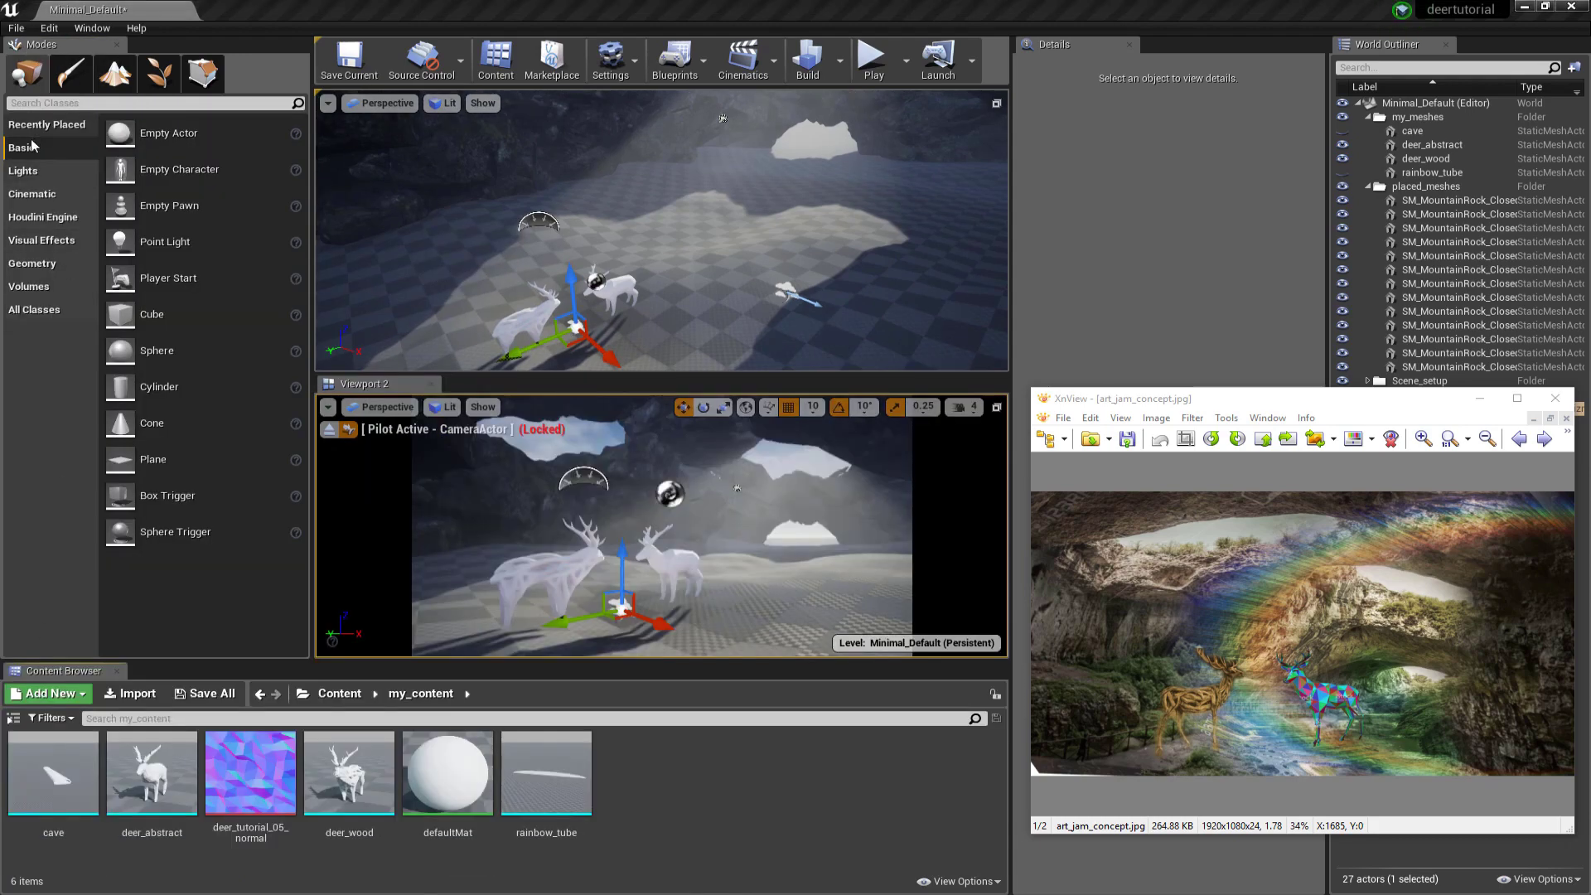
{"action": "left_click", "coordinate": [621, 264]}
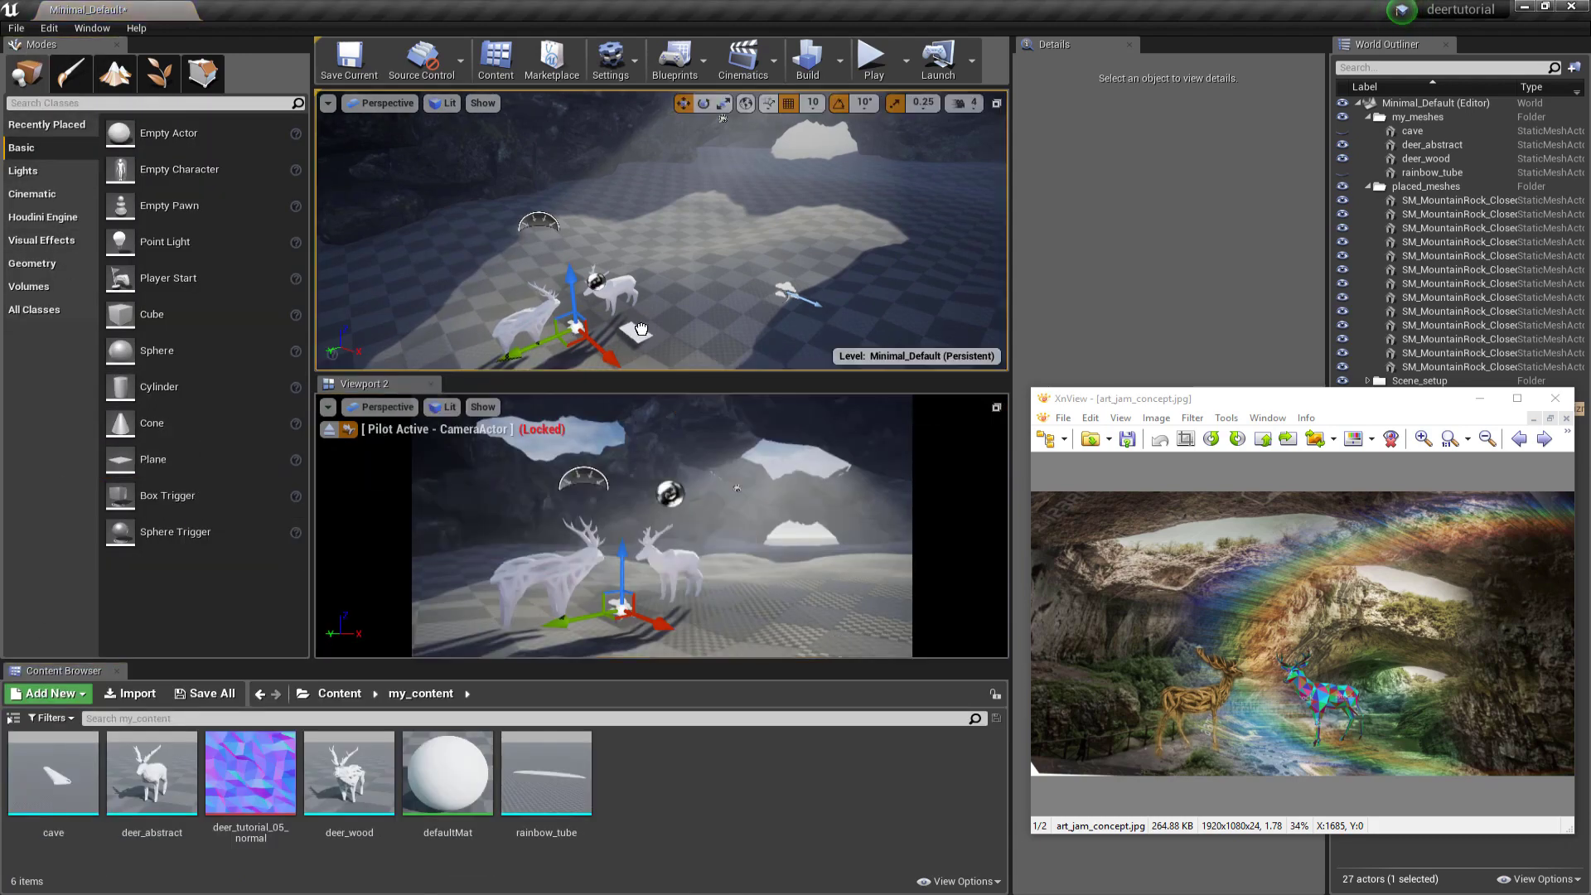
{"action": "left_click_drag", "start_coordinate": [641, 328], "coordinate": [640, 329]}
{"action": "left_click", "coordinate": [1482, 400]}
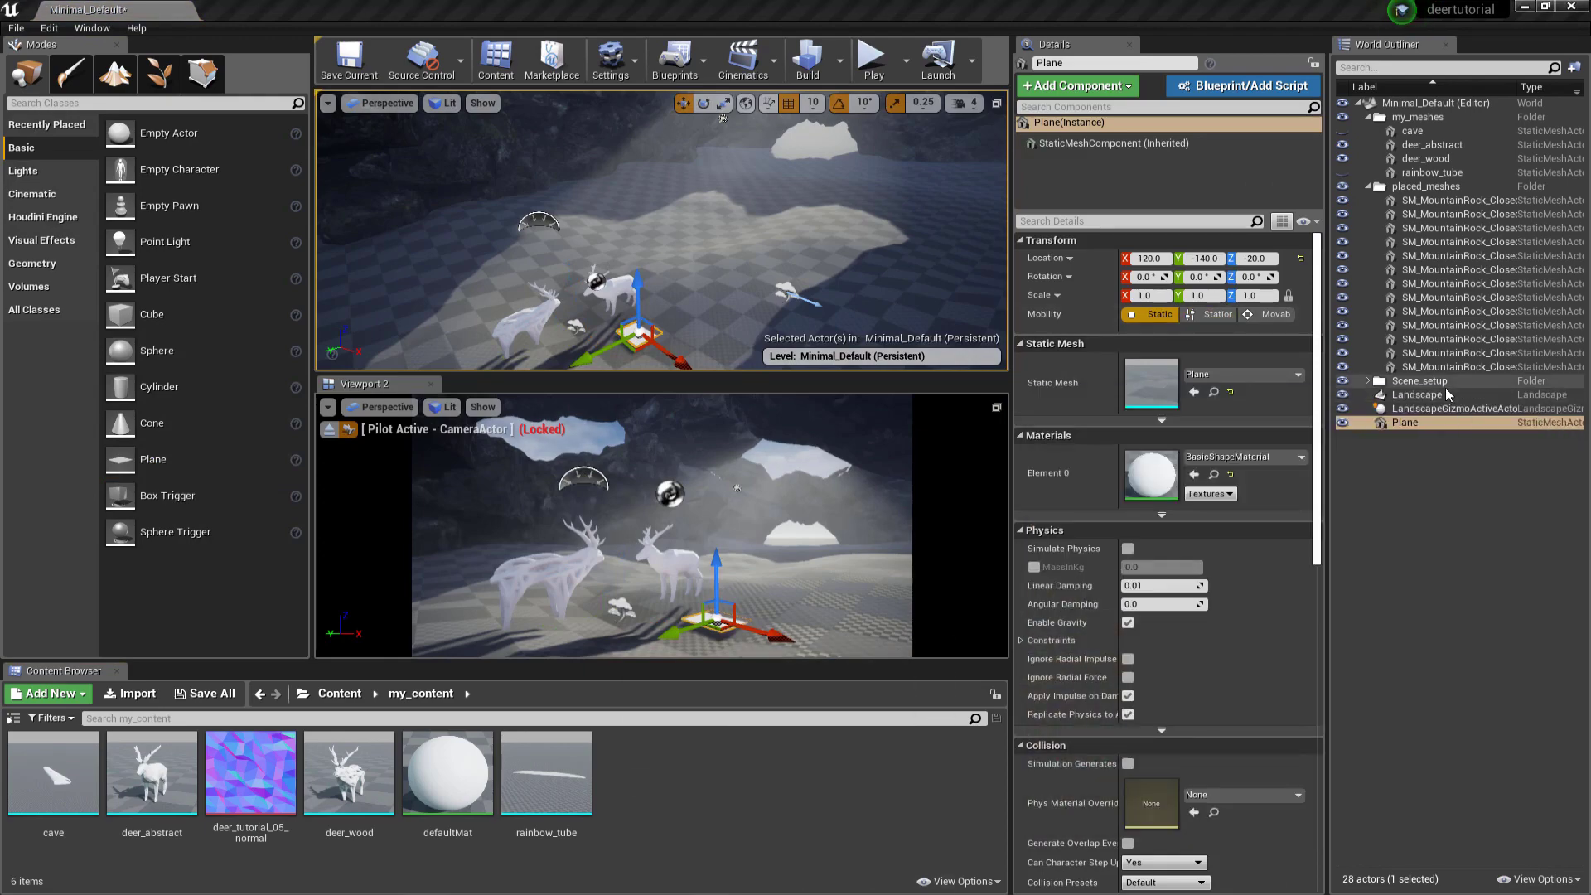
{"action": "scroll", "coordinate": [1312, 309], "scroll_direction": "down", "scroll_amount": 5}
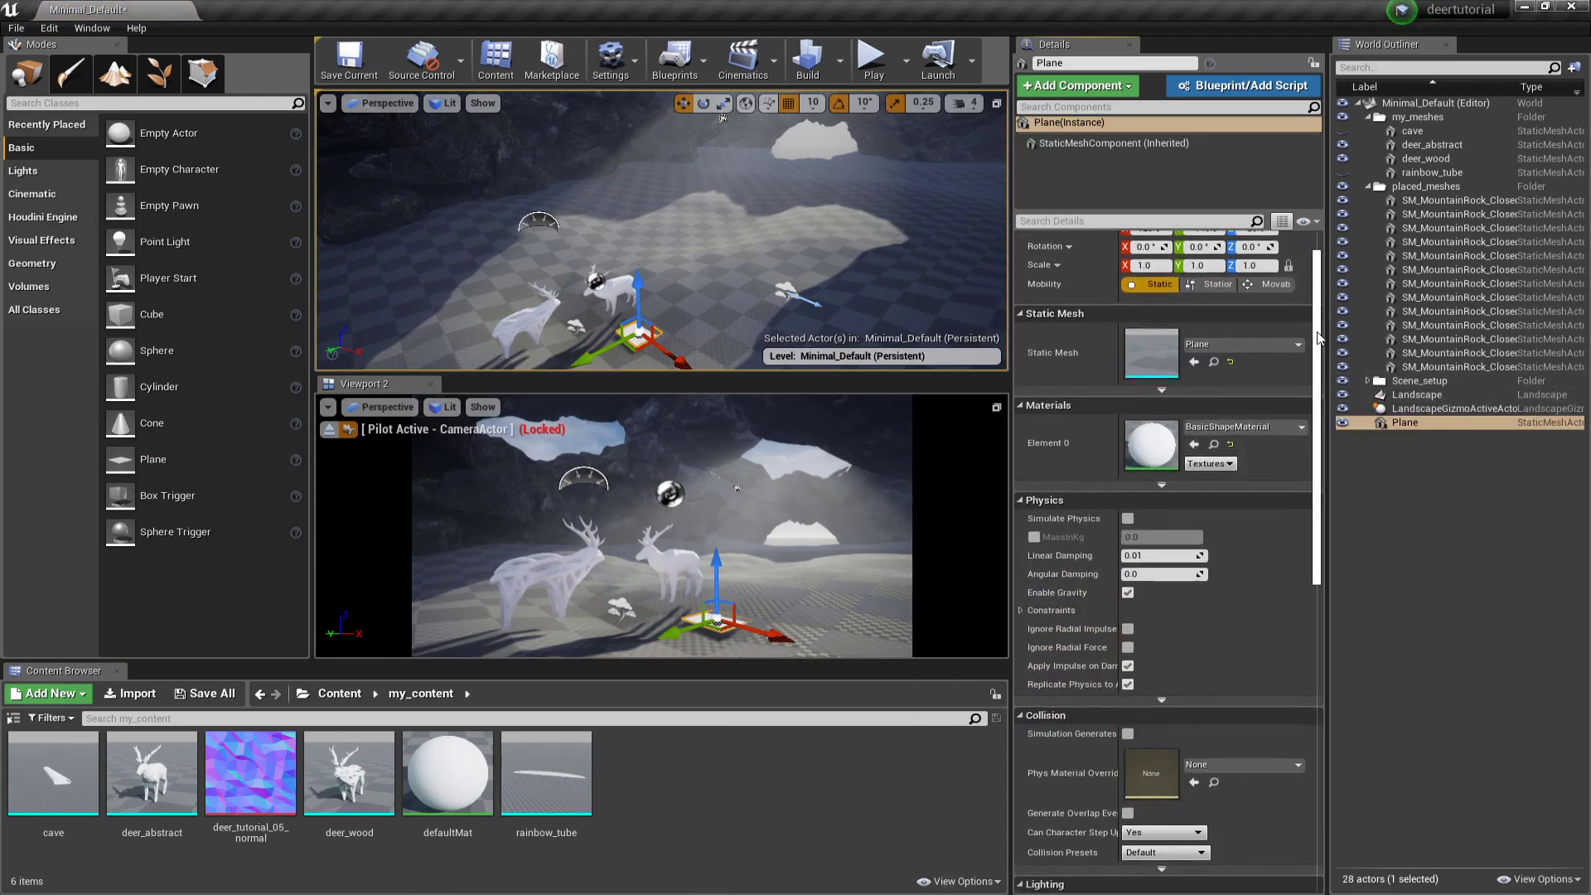
{"action": "scroll", "coordinate": [1242, 298], "scroll_direction": "up", "scroll_amount": 5}
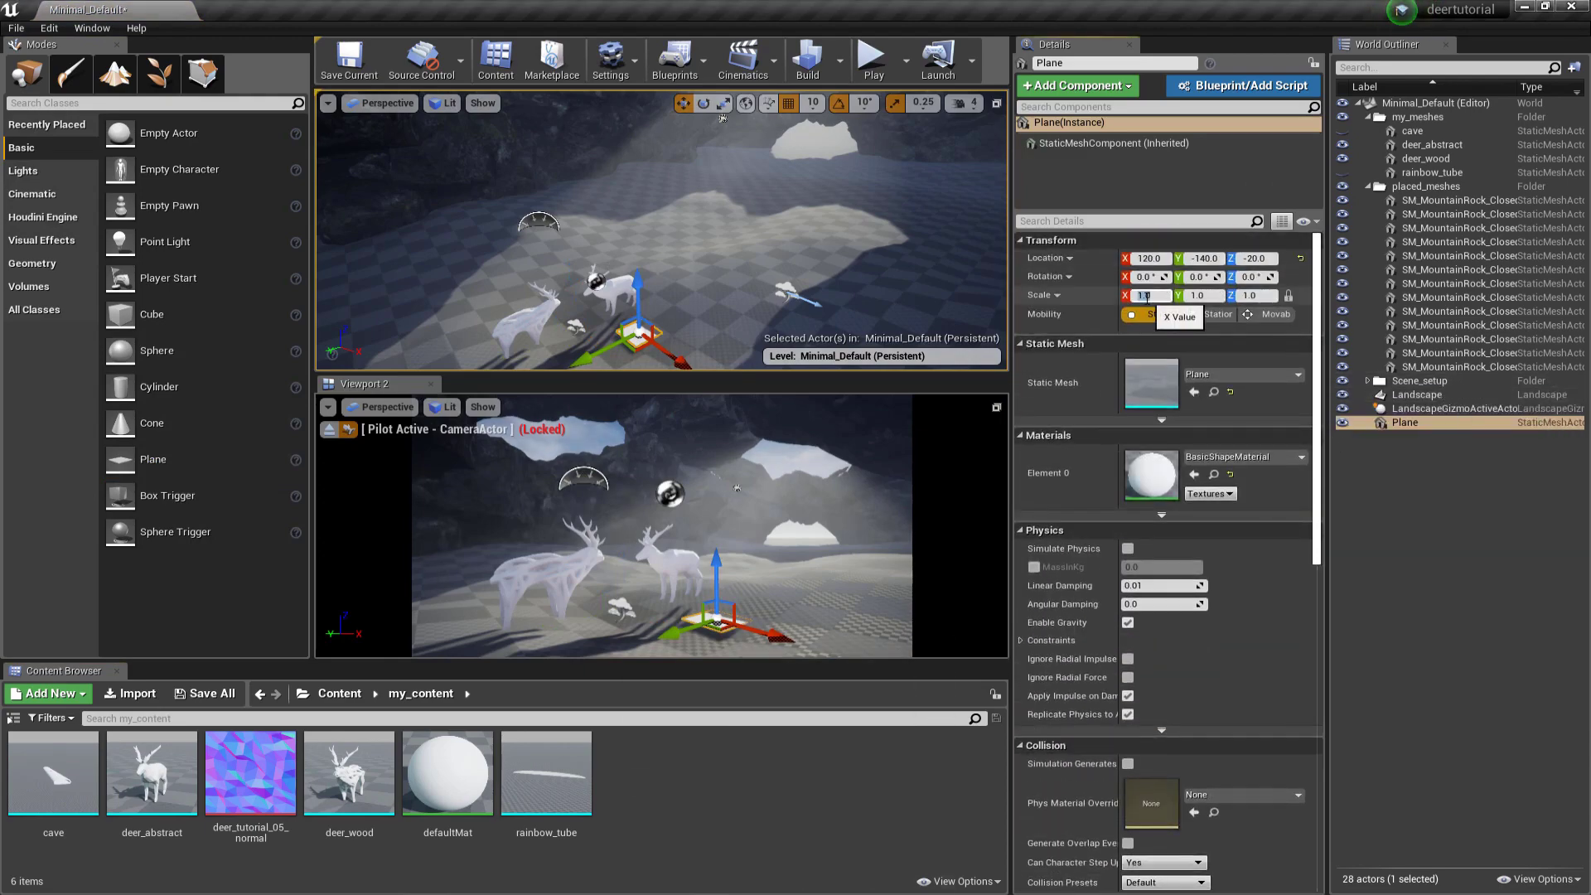
Step: Scale the plane uniformly to 100 and set its Z location to 0 as the river surface
{"action": "left_click", "coordinate": [1147, 296]}
{"action": "type", "text": "100"}
{"action": "key", "text": "Return"}
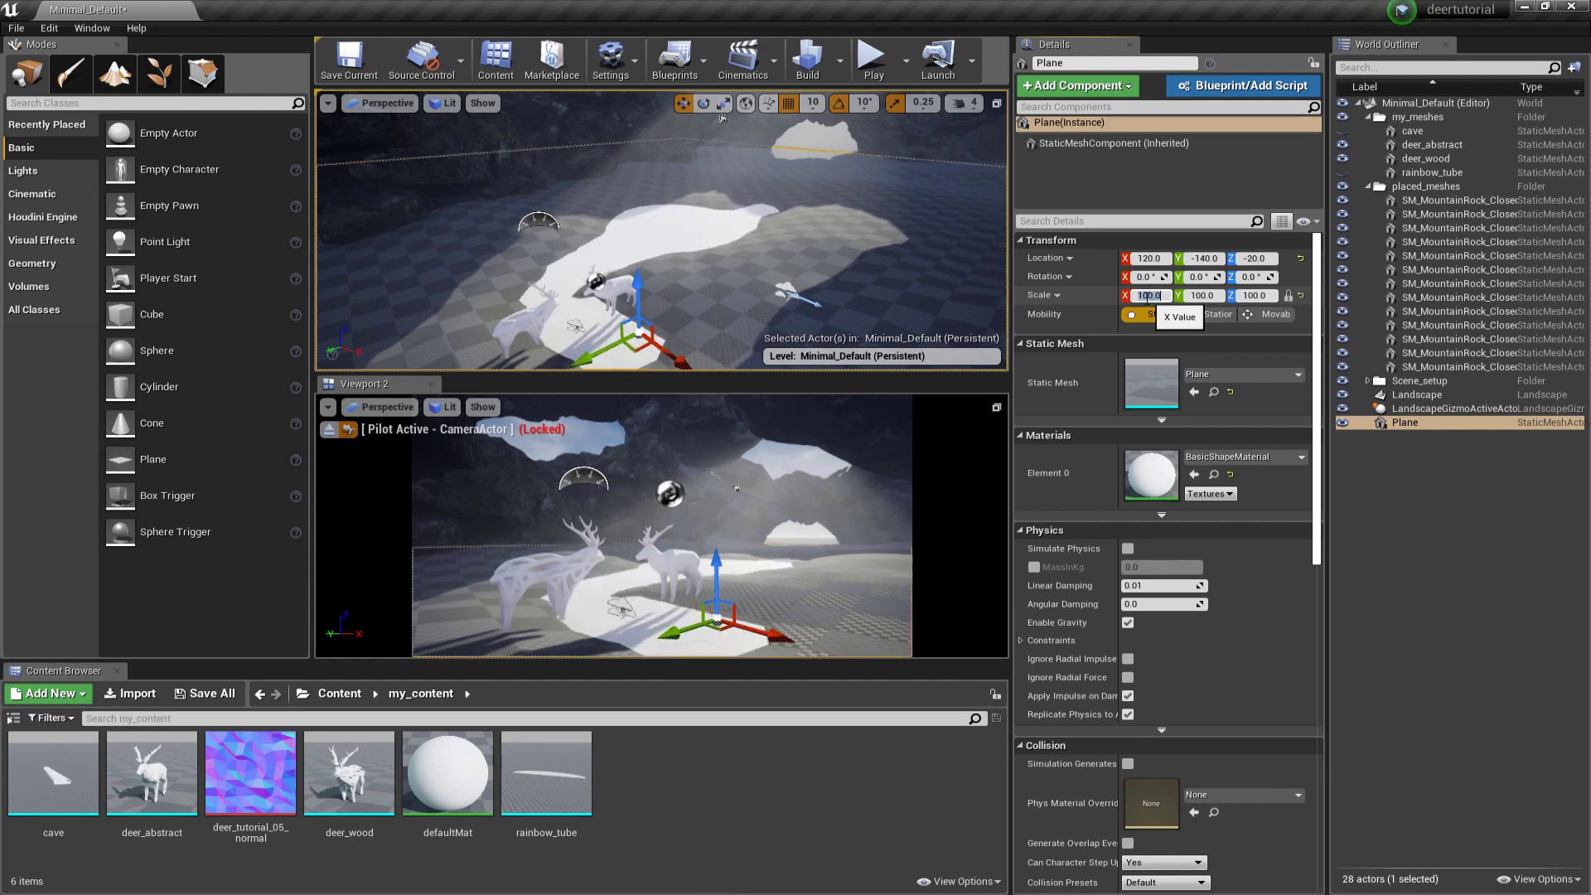
{"action": "left_click", "coordinate": [1257, 259]}
{"action": "type", "text": "0"}
{"action": "key", "text": "Return"}
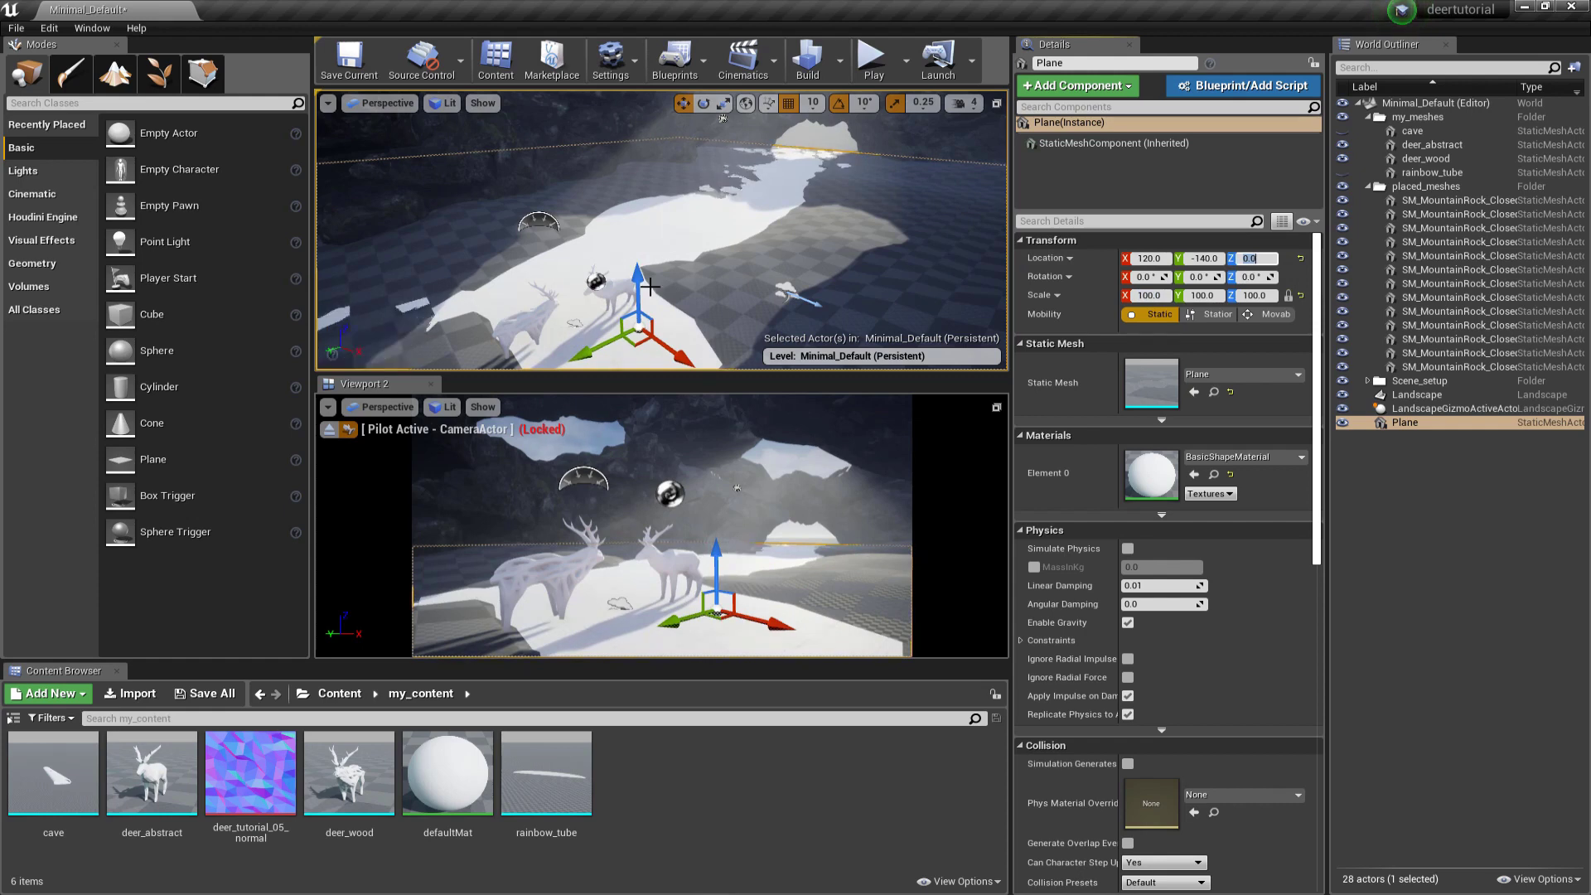
Step: Raise riverbanks near the far cave opening and beside the left deer with the landscape Sculpt tool
{"action": "left_click", "coordinate": [115, 73]}
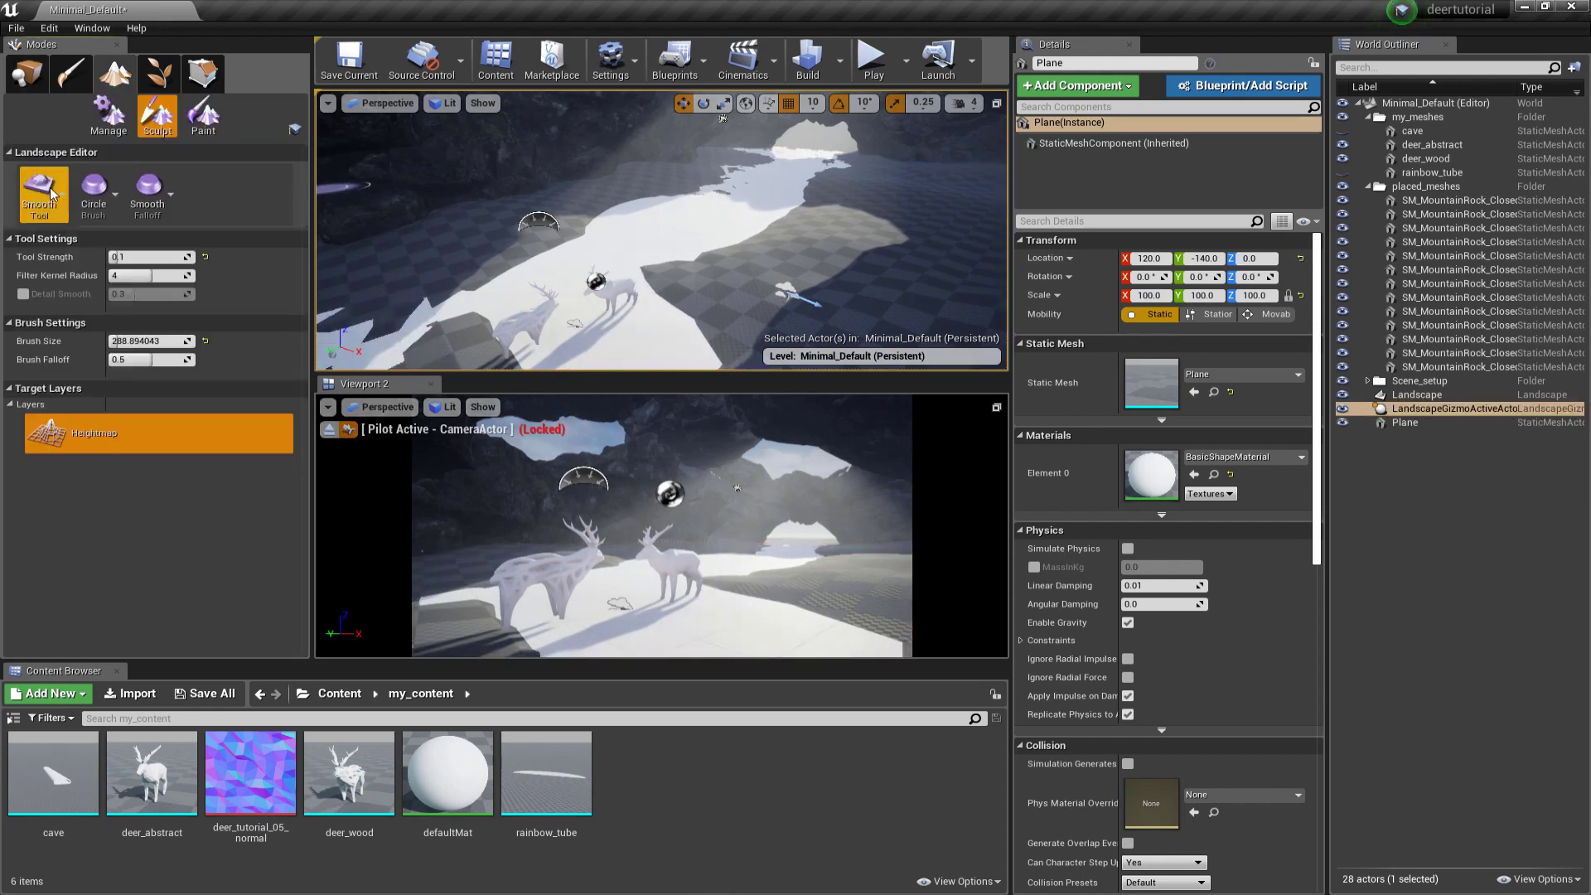
{"action": "left_click", "coordinate": [64, 203]}
{"action": "left_click", "coordinate": [55, 259]}
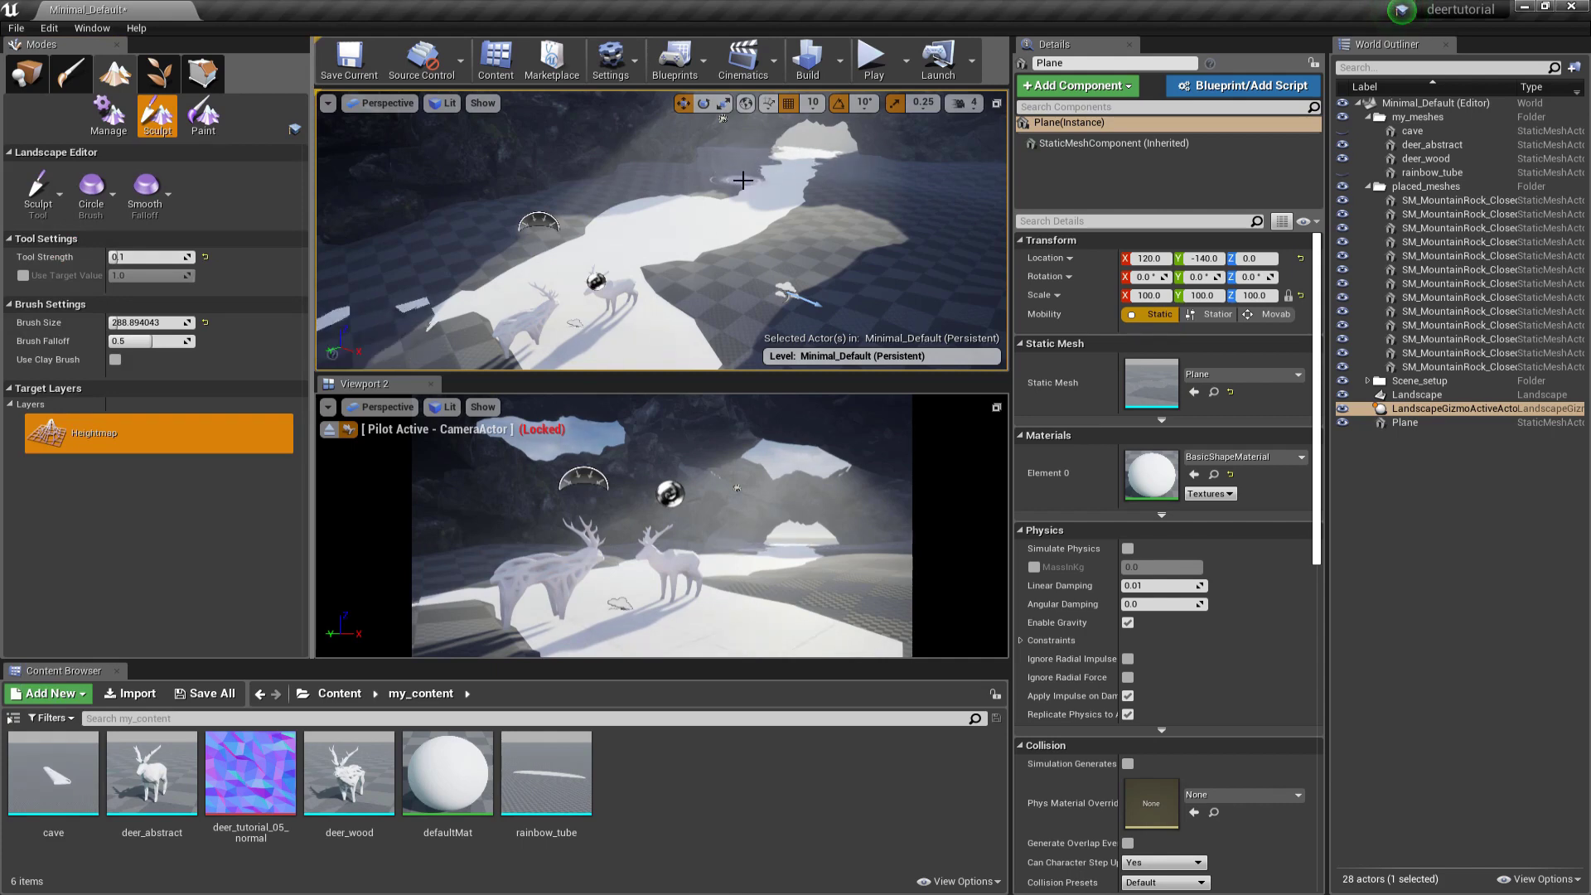
{"action": "left_click", "coordinate": [834, 153]}
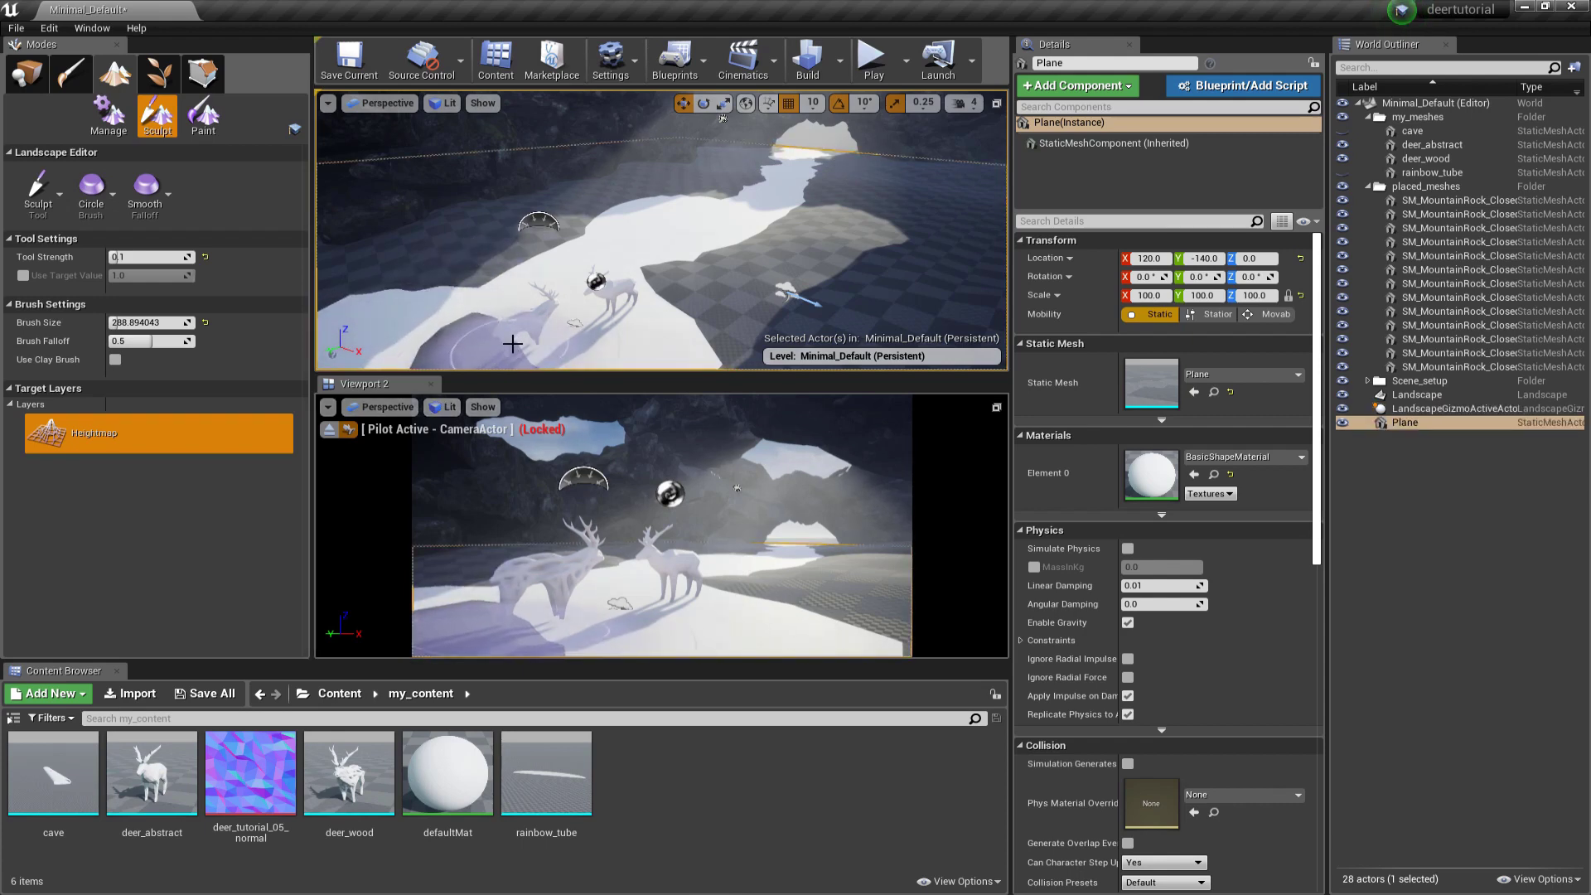
{"action": "left_click_drag", "start_coordinate": [651, 295], "coordinate": [634, 310]}
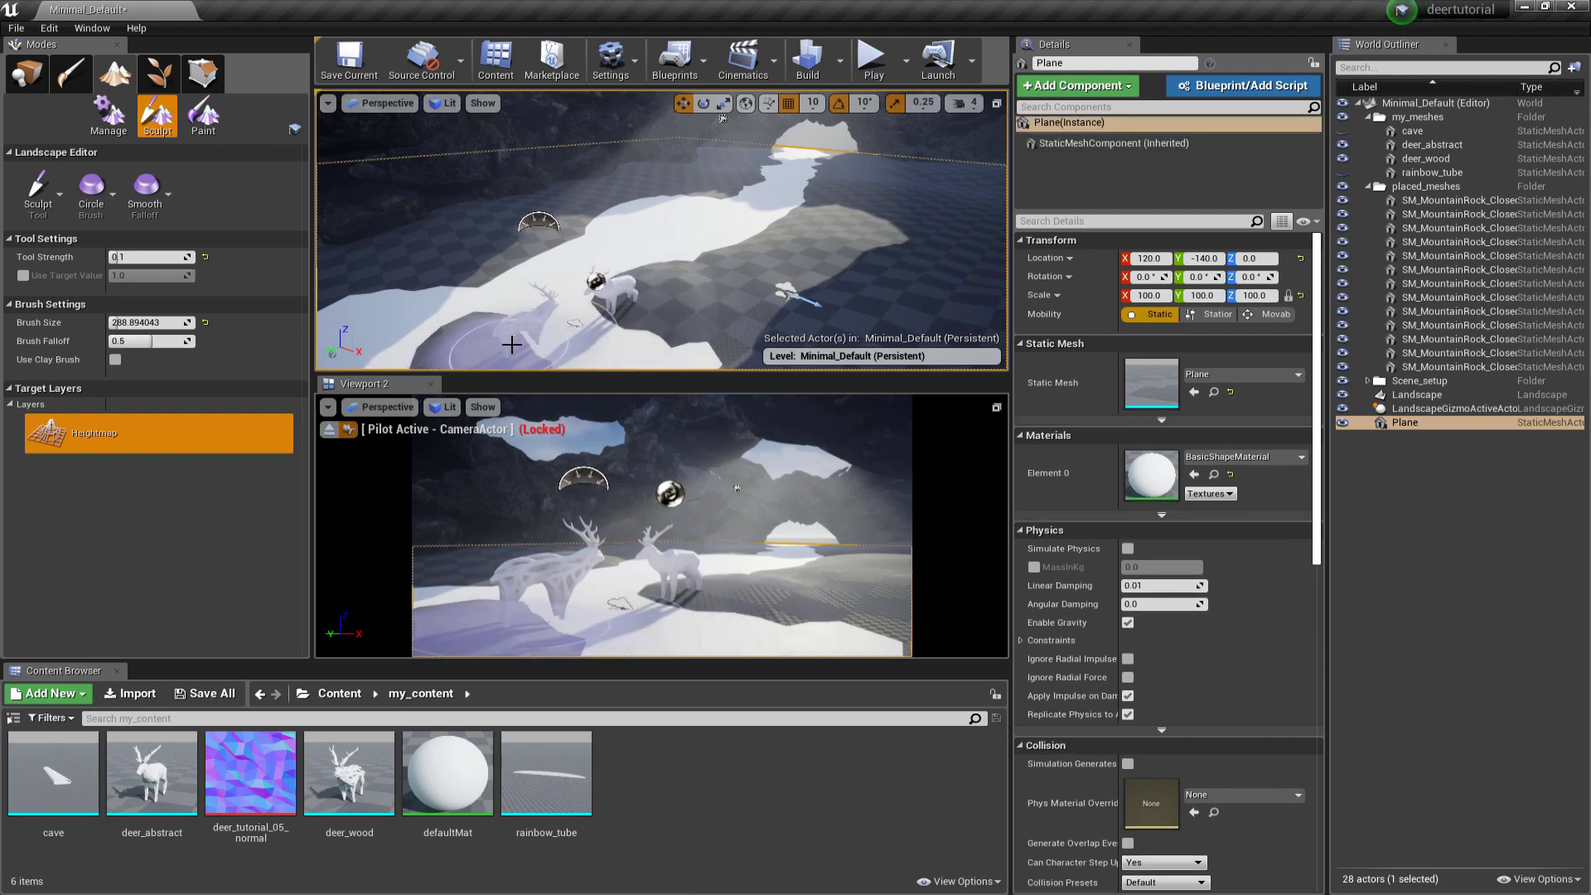
{"action": "left_click", "coordinate": [515, 341]}
Step: Sculpt the ground outside the cave with a brush size of about 1459, hiding the placed_meshes folder
{"action": "mouse_move", "coordinate": [539, 338]}
{"action": "right_mouse_down"}
{"action": "mouse_move", "coordinate": [675, 249]}
{"action": "mouse_move", "coordinate": [396, 142]}
{"action": "mouse_move", "coordinate": [672, 278]}
{"action": "mouse_move", "coordinate": [504, 337]}
{"action": "mouse_move", "coordinate": [580, 124]}
{"action": "right_mouse_up"}
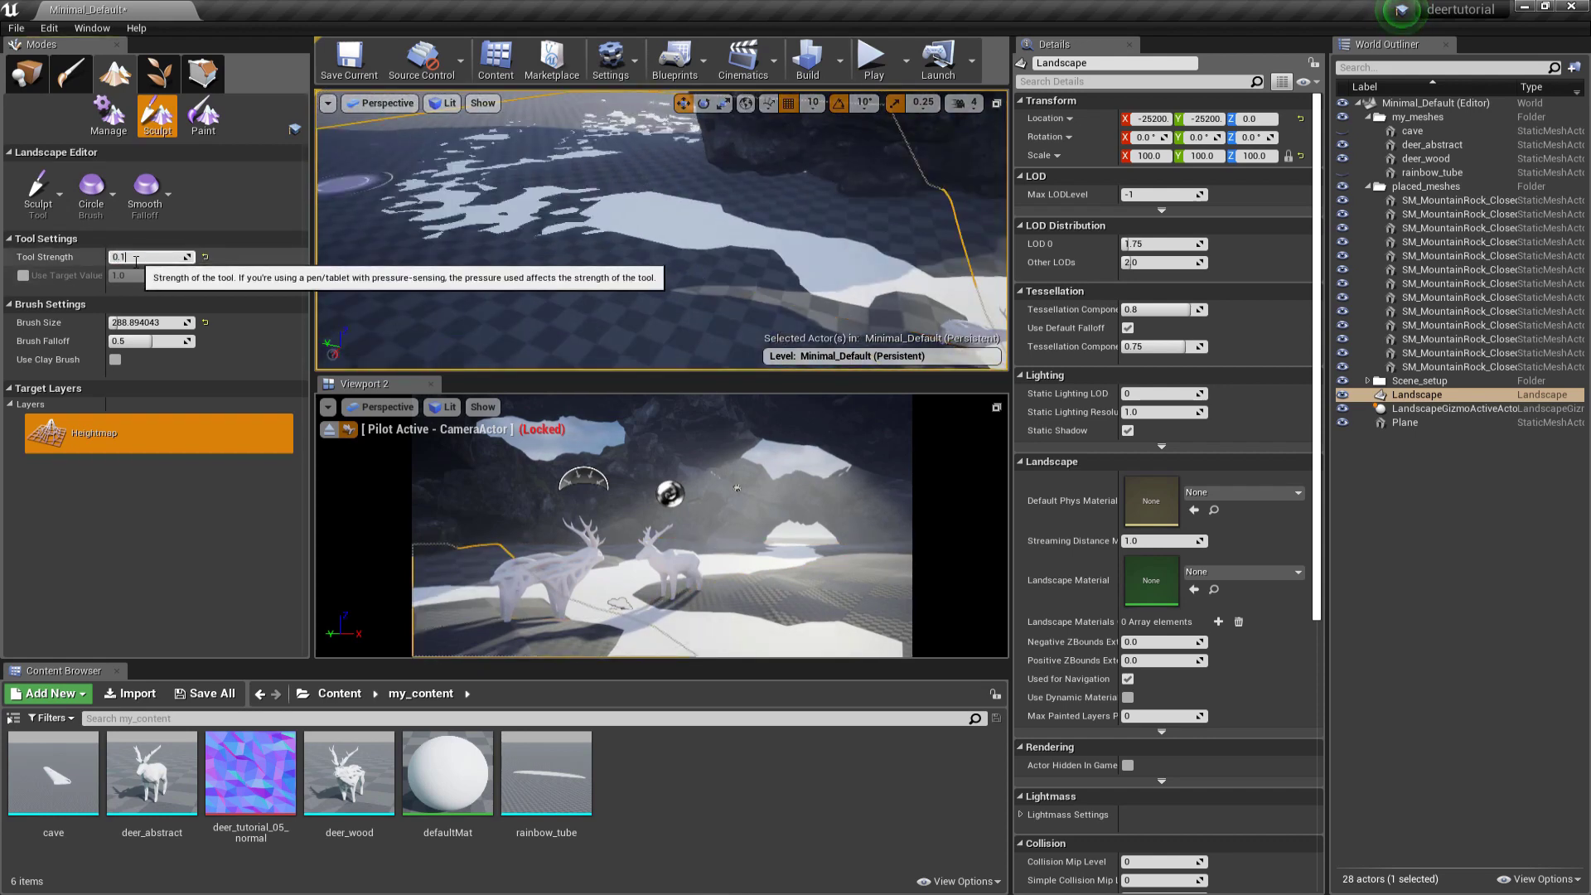
{"action": "left_click_drag", "start_coordinate": [149, 323], "coordinate": [192, 322]}
{"action": "mouse_move", "coordinate": [653, 163]}
{"action": "right_mouse_down"}
{"action": "mouse_move", "coordinate": [829, 228]}
{"action": "mouse_move", "coordinate": [763, 220]}
{"action": "mouse_move", "coordinate": [579, 248]}
{"action": "mouse_move", "coordinate": [597, 240]}
{"action": "right_mouse_up"}
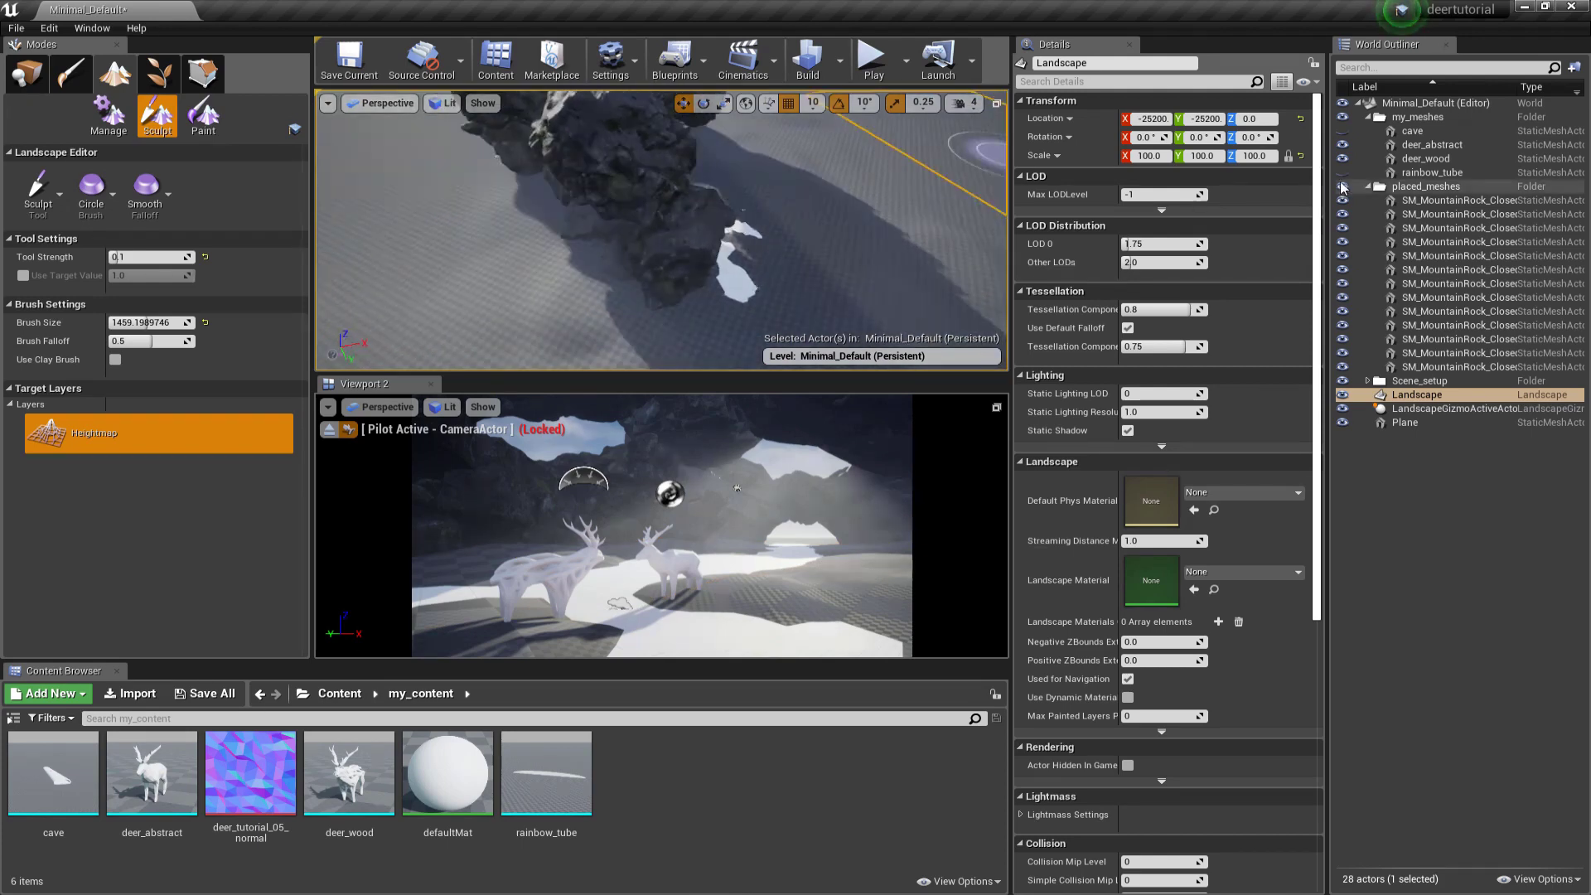
{"action": "left_click", "coordinate": [1342, 186]}
{"action": "mouse_move", "coordinate": [788, 196]}
{"action": "right_mouse_down"}
{"action": "mouse_move", "coordinate": [746, 207]}
{"action": "mouse_move", "coordinate": [760, 308]}
{"action": "right_mouse_up"}
{"action": "left_click", "coordinate": [760, 308], "text": "shift"}
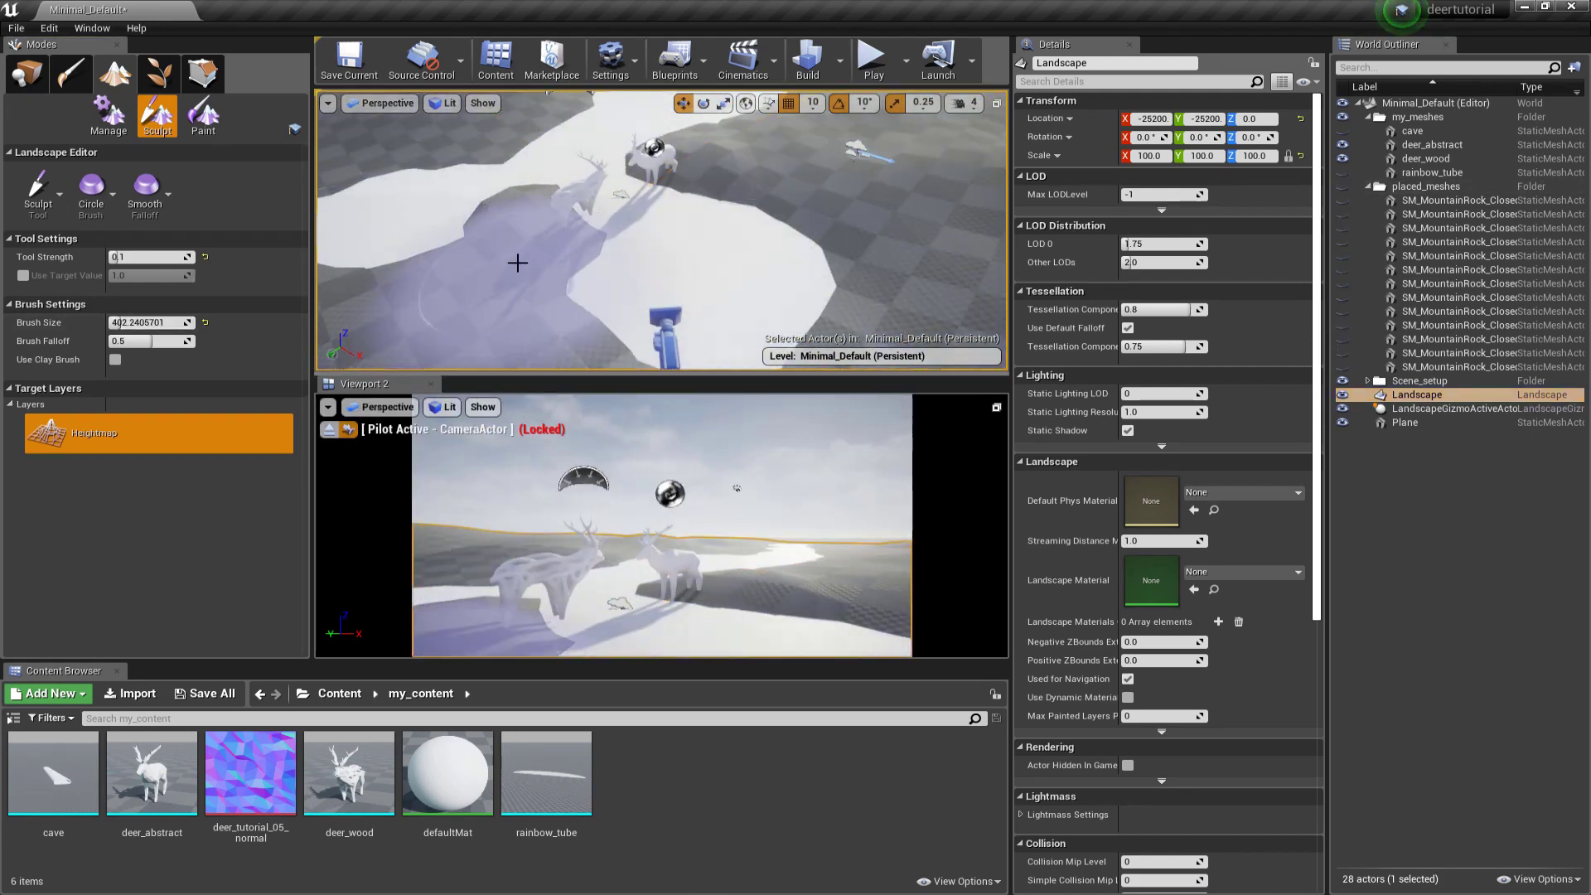
Step: Show the placed_meshes rocks again and shape the riverbanks around and behind the deer with a brush size of about 289
{"action": "key", "text": "bracketleft"}
{"action": "key", "text": "bracketleft"}
{"action": "key", "text": "bracketleft"}
{"action": "key", "text": "bracketleft"}
{"action": "key", "text": "bracketleft"}
{"action": "key", "text": "bracketleft"}
{"action": "left_click", "coordinate": [577, 214]}
{"action": "left_click", "coordinate": [1343, 186]}
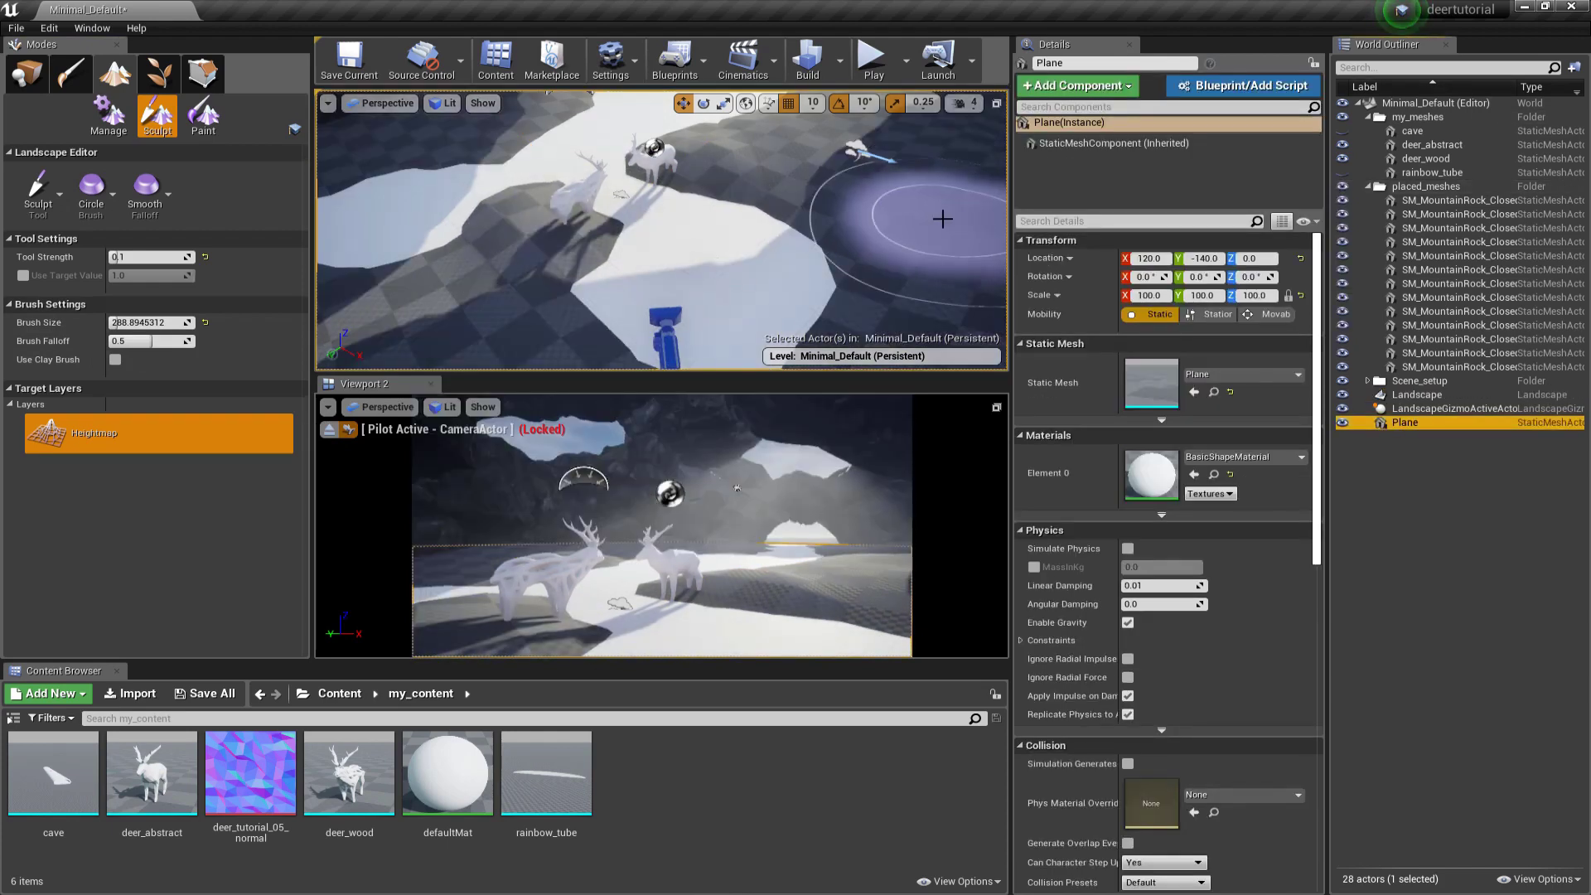
{"action": "right_click_drag", "start_coordinate": [941, 213], "coordinate": [550, 285]}
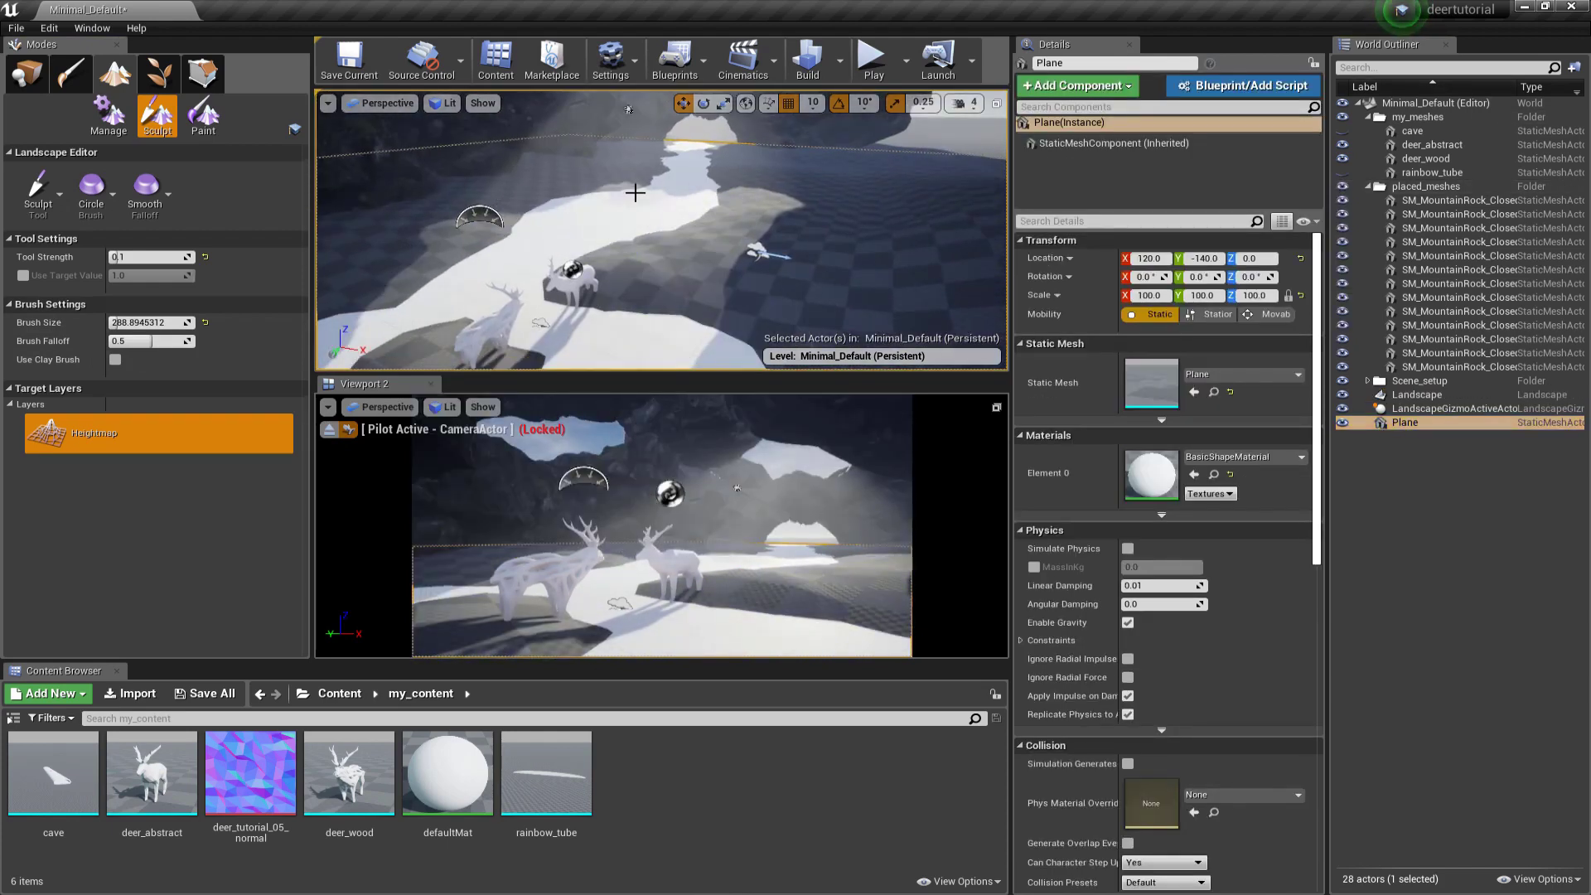
{"action": "mouse_move", "coordinate": [613, 187]}
{"action": "left_mouse_down"}
{"action": "mouse_move", "coordinate": [627, 190]}
{"action": "mouse_move", "coordinate": [579, 220]}
{"action": "left_mouse_up"}
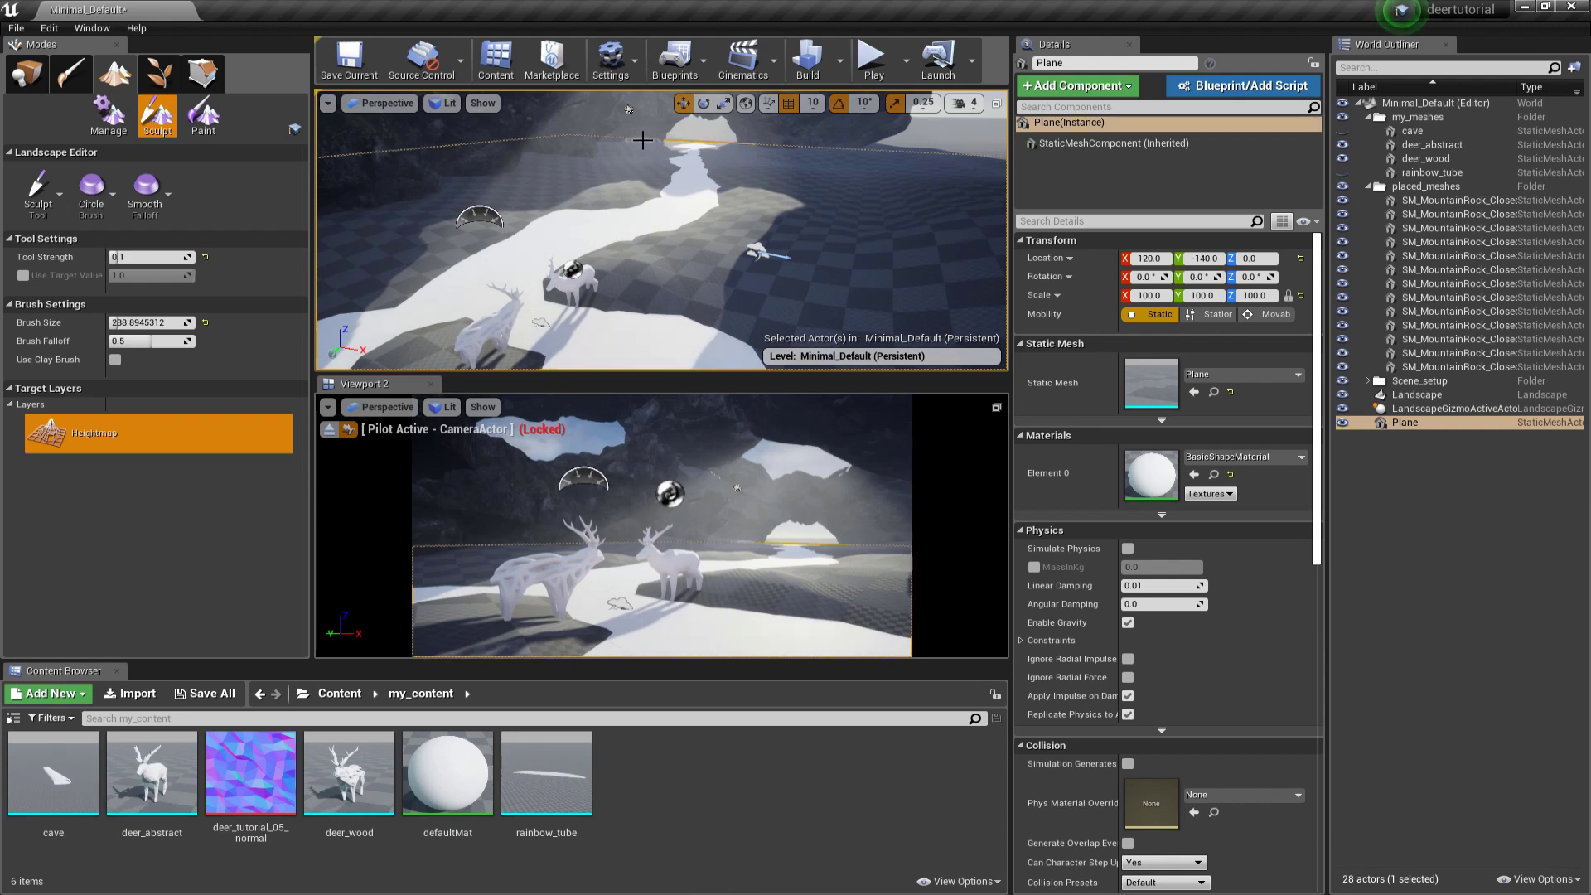
Step: Create a new material named M_River in the my_content folder
{"action": "left_click", "coordinate": [27, 72]}
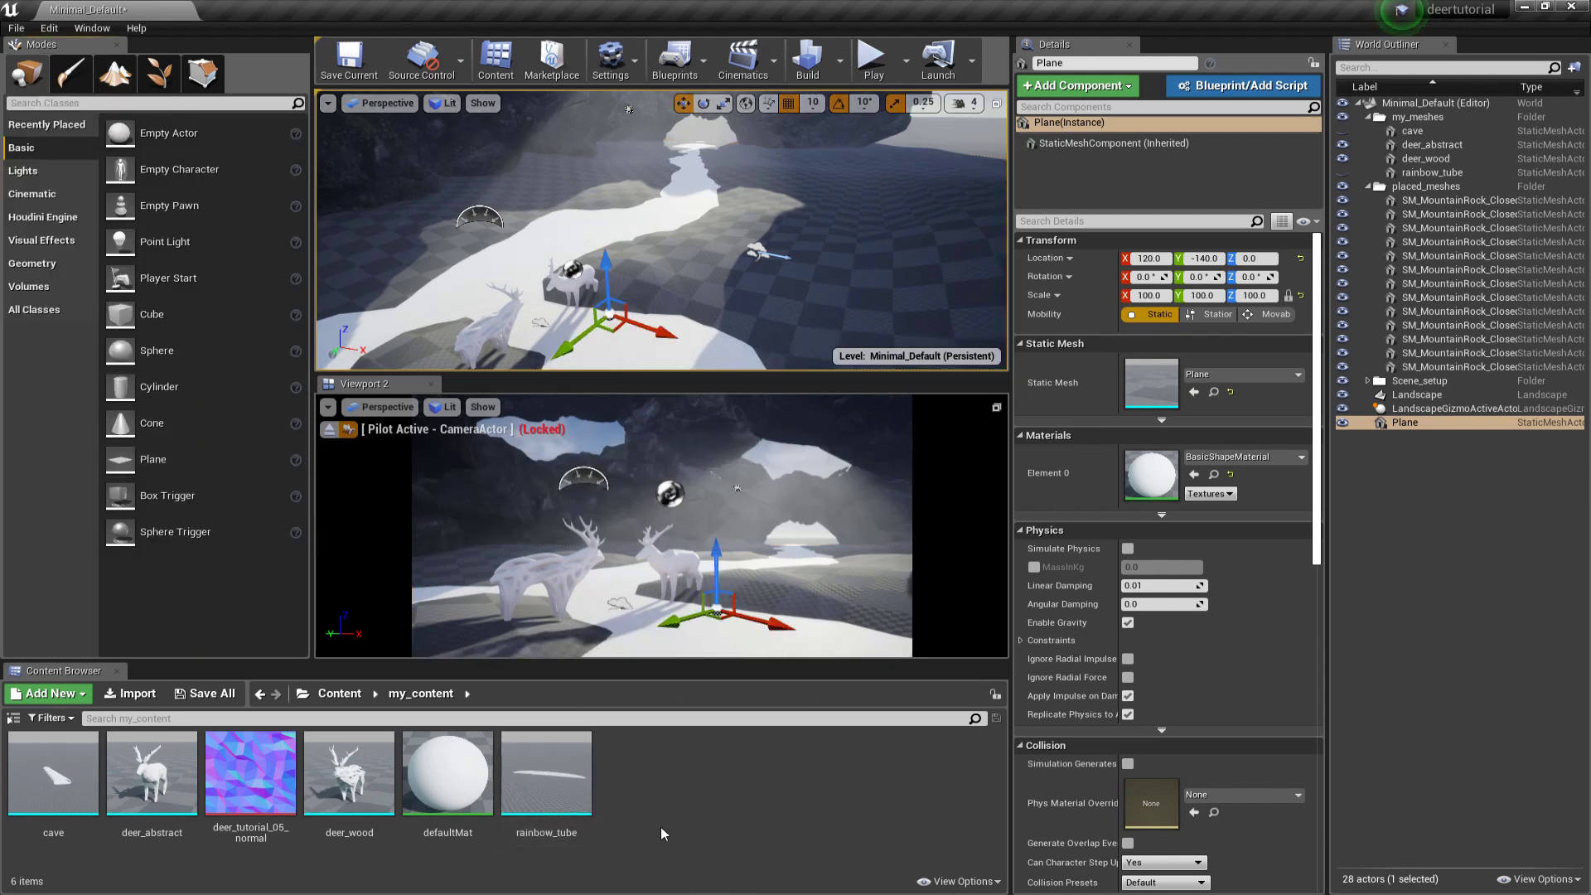
{"action": "right_click", "coordinate": [659, 783]}
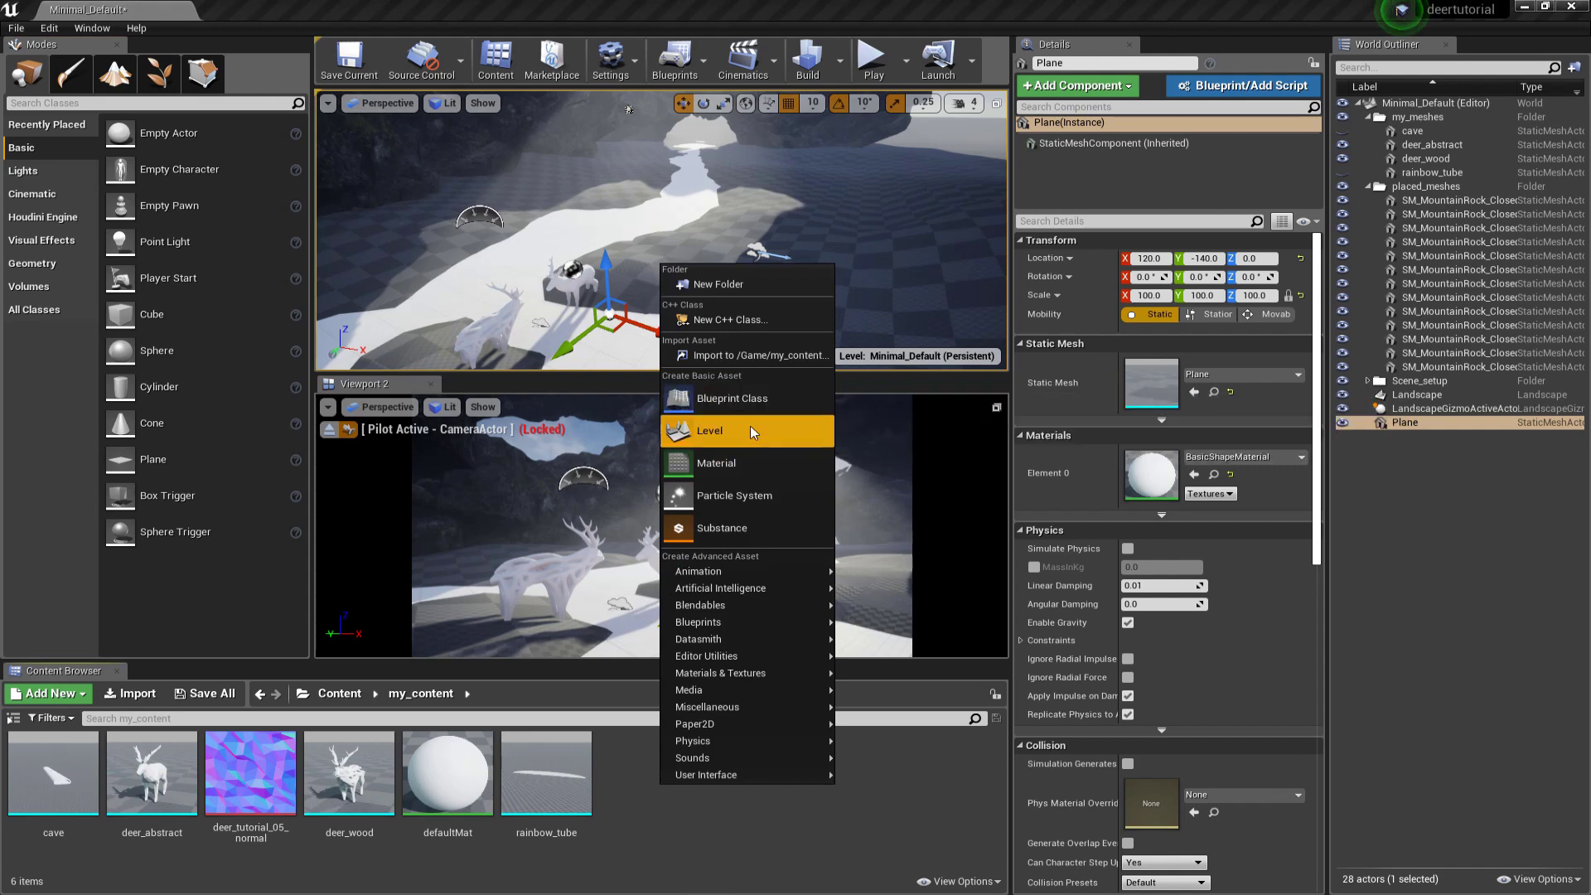
{"action": "left_click", "coordinate": [718, 464]}
{"action": "type", "text": "M_River"}
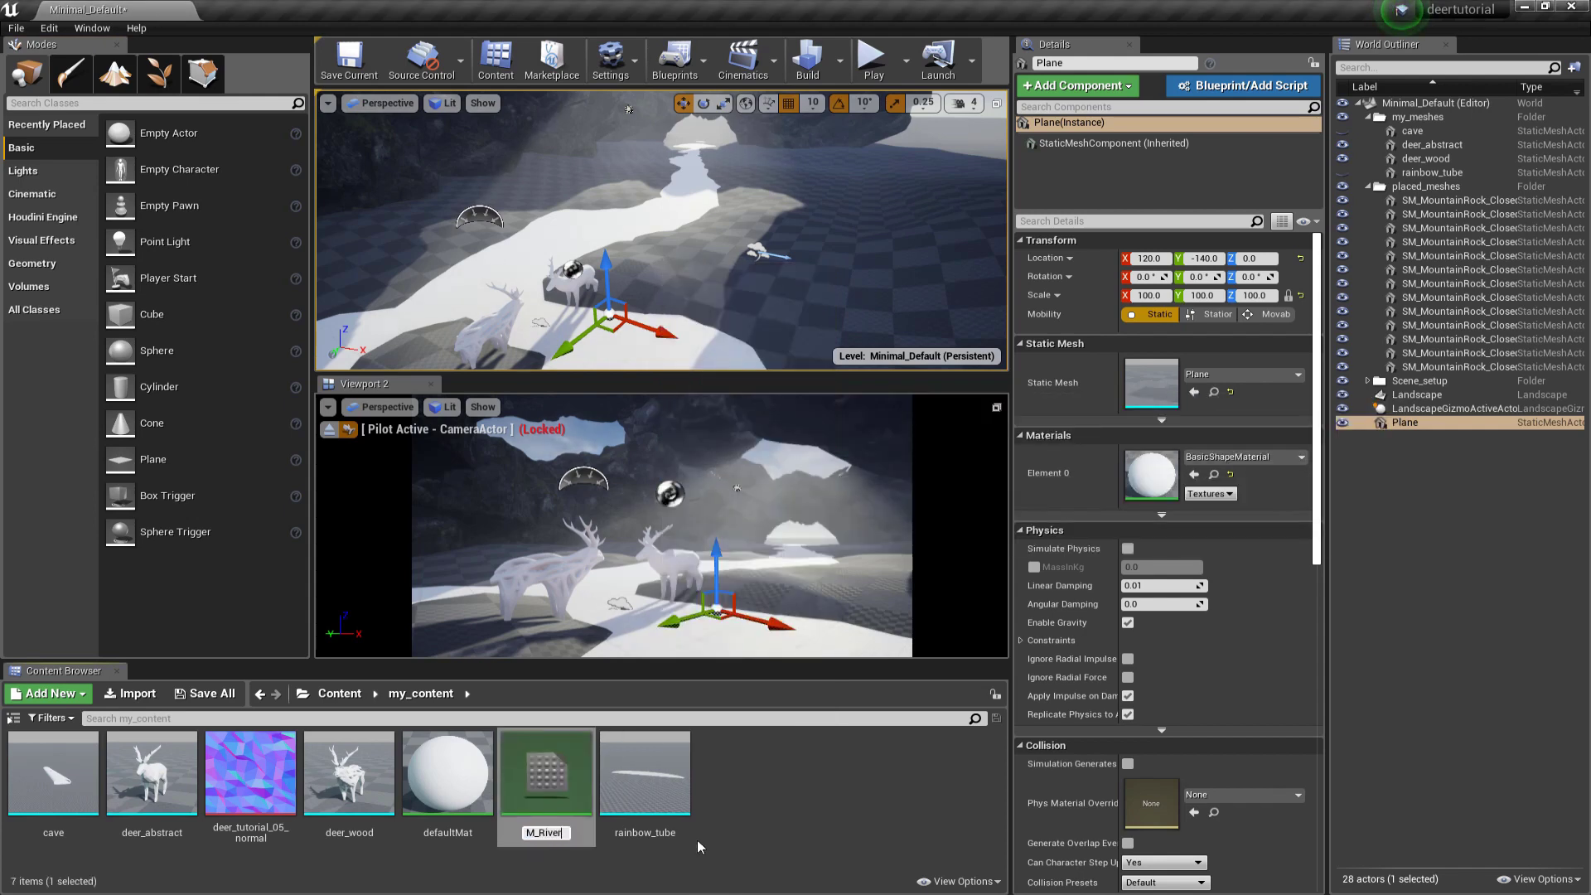
{"action": "key", "text": "Return"}
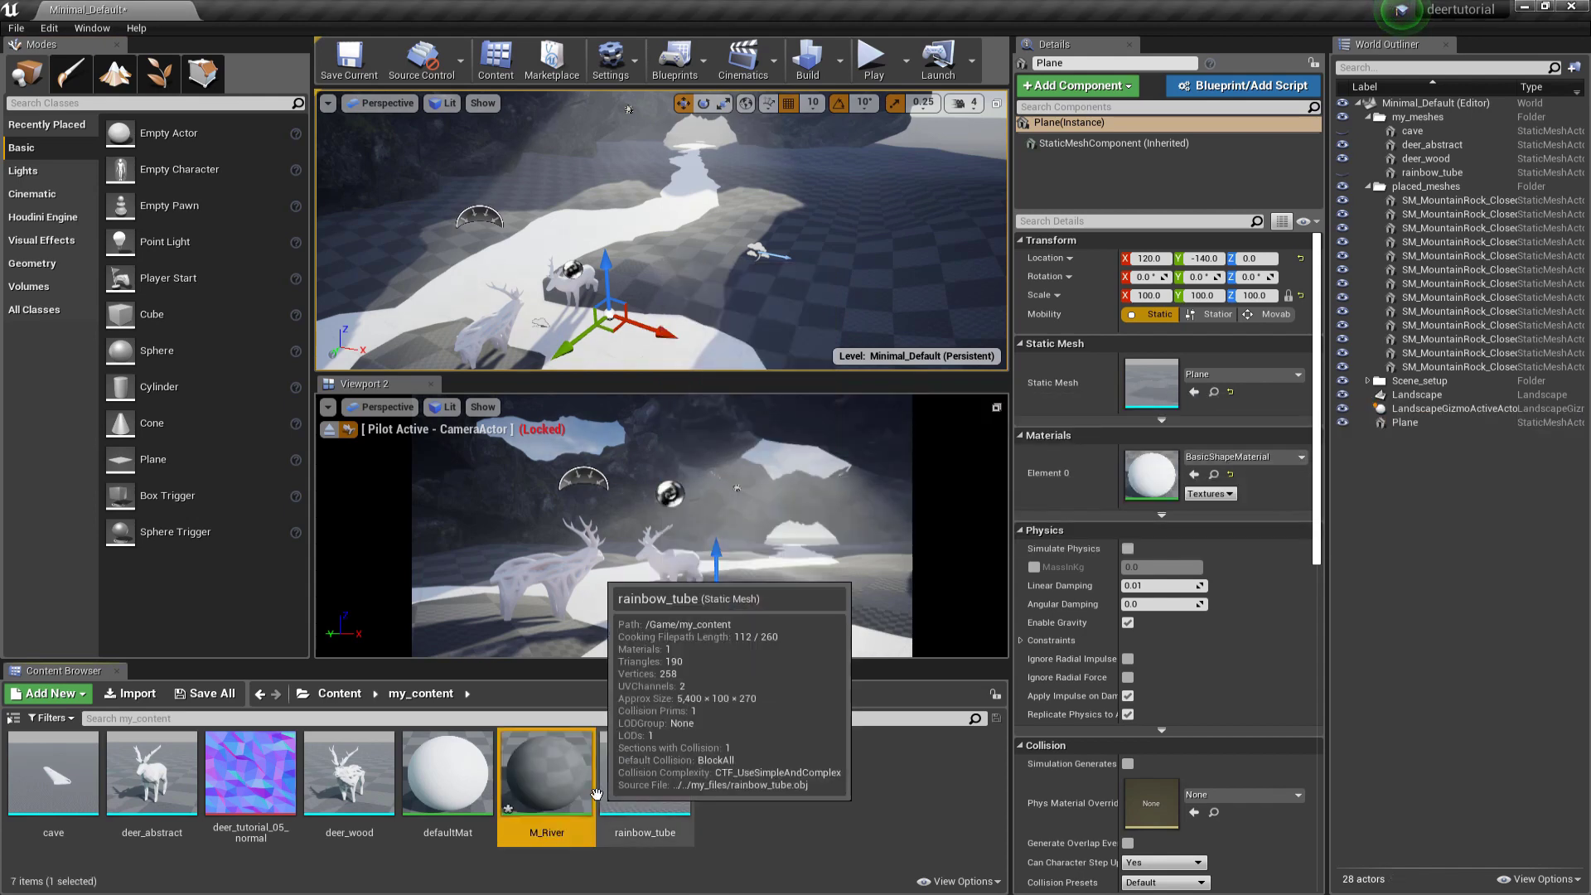
Step: Open the M_River material for editing and set its Blend Mode to Translucent
{"action": "double_click", "coordinate": [547, 774]}
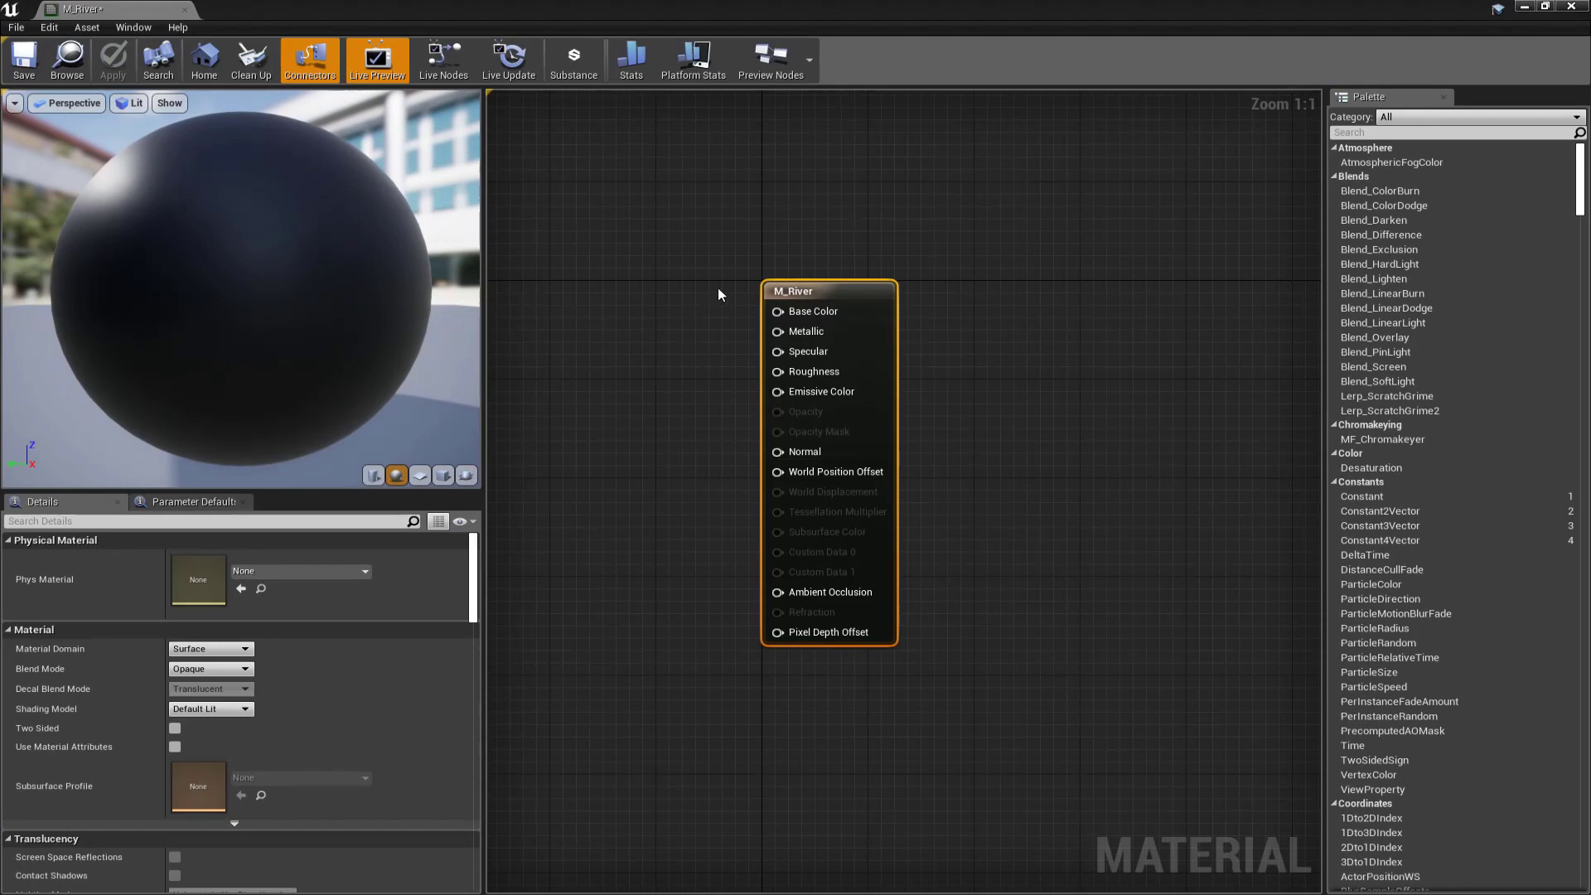
{"action": "left_click", "coordinate": [242, 668]}
{"action": "left_click", "coordinate": [202, 703]}
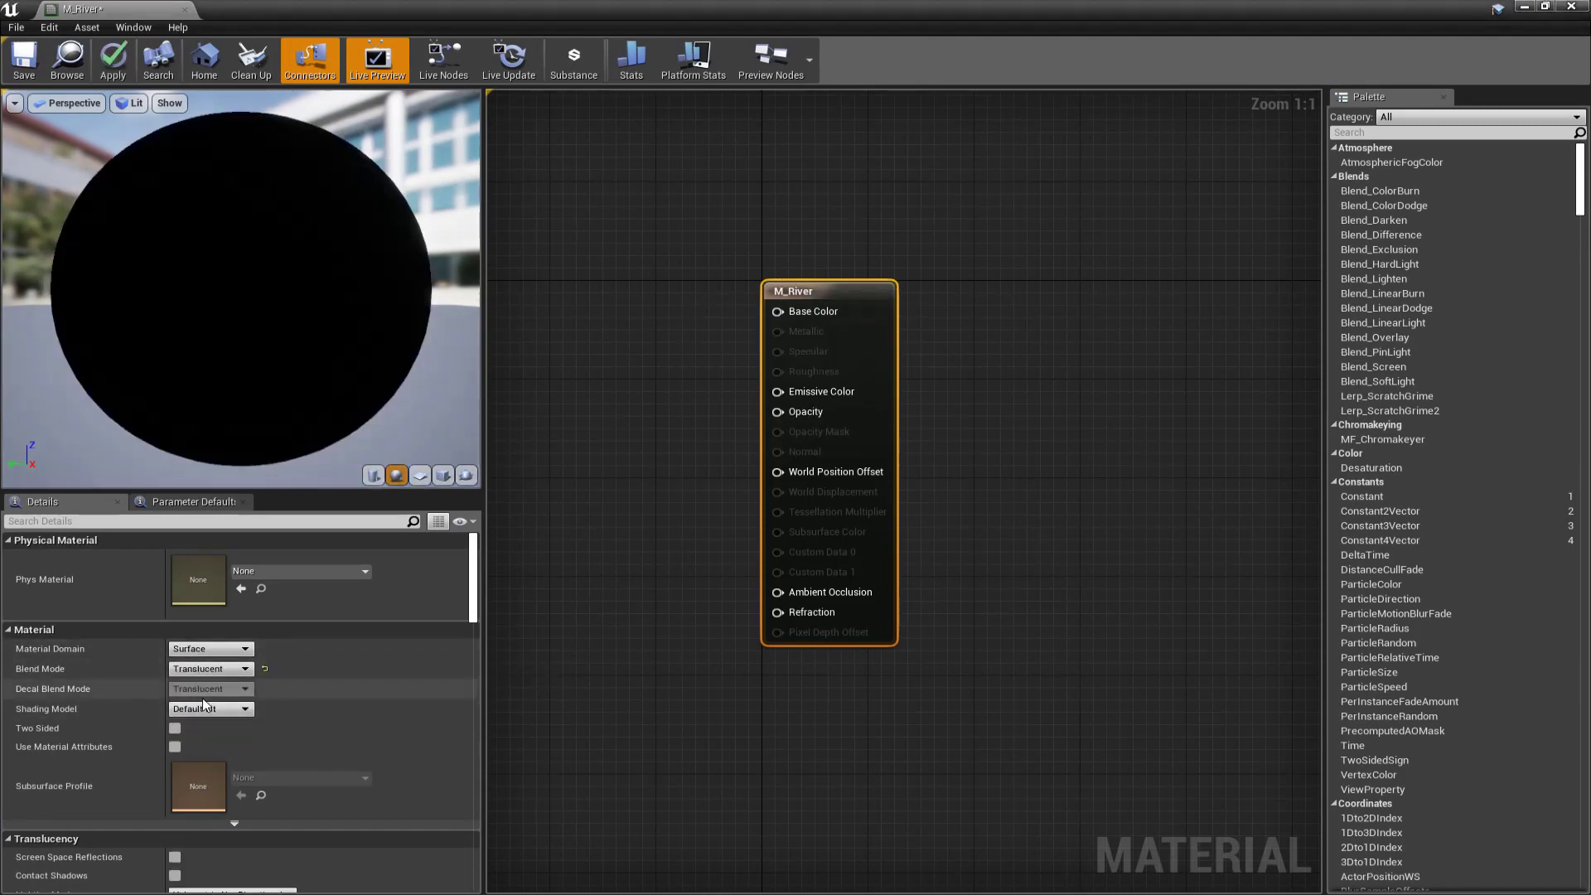
Step: Add a Constant3Vector node to the graph and set its colour to blue (0.177, 0.301, 0.714)
{"action": "right_click_drag", "start_coordinate": [658, 374], "coordinate": [812, 432]}
{"action": "scroll", "coordinate": [693, 412], "scroll_direction": "down", "scroll_amount": 1}
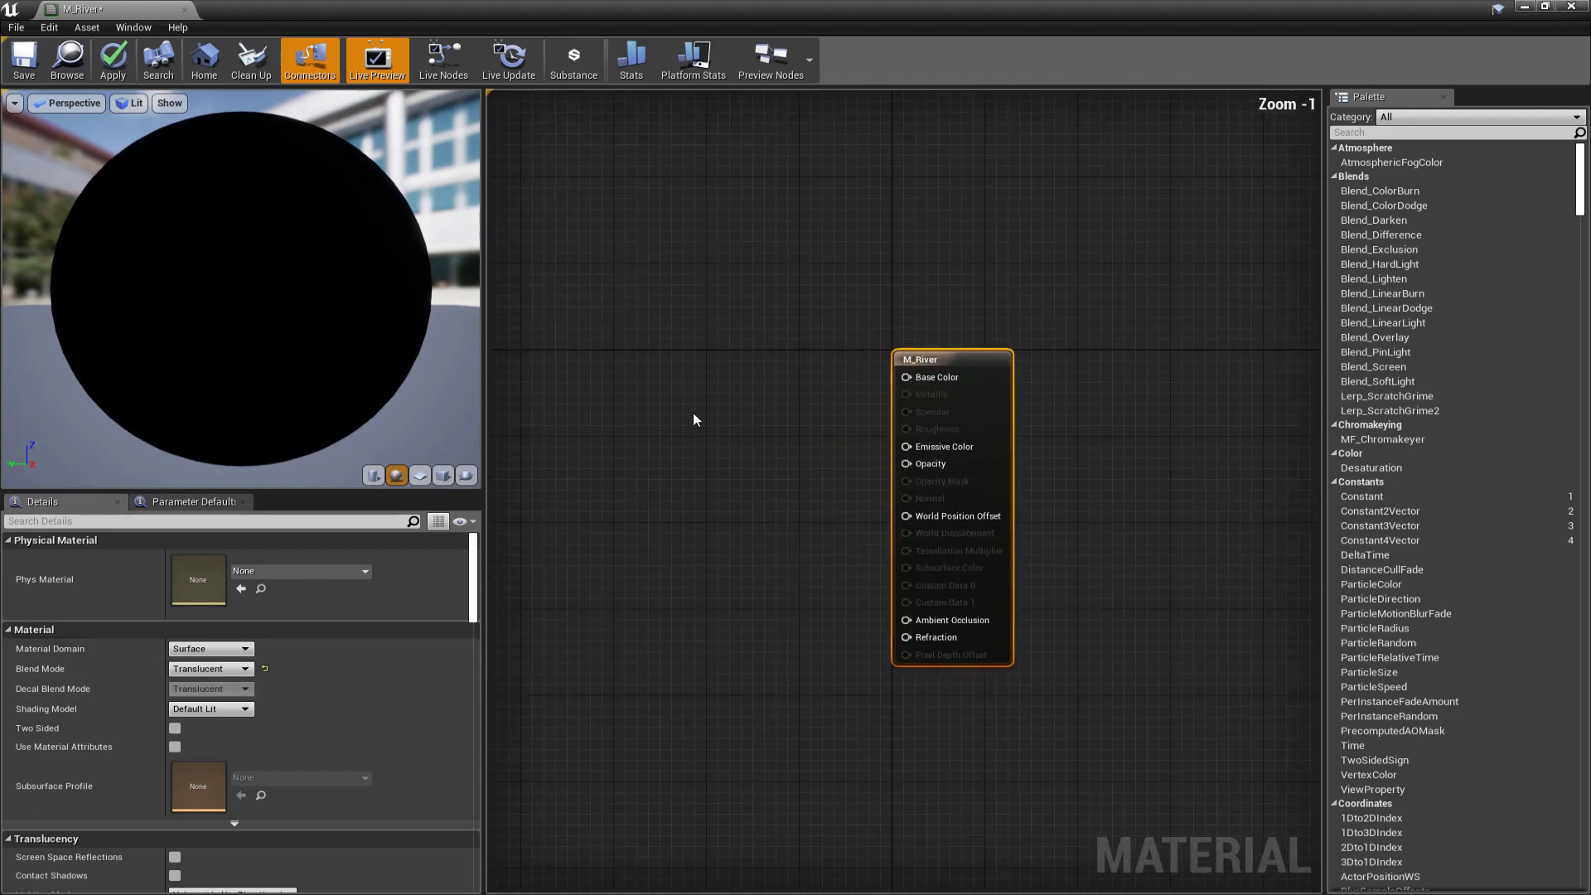
{"action": "right_click_drag", "start_coordinate": [693, 413], "coordinate": [782, 412]}
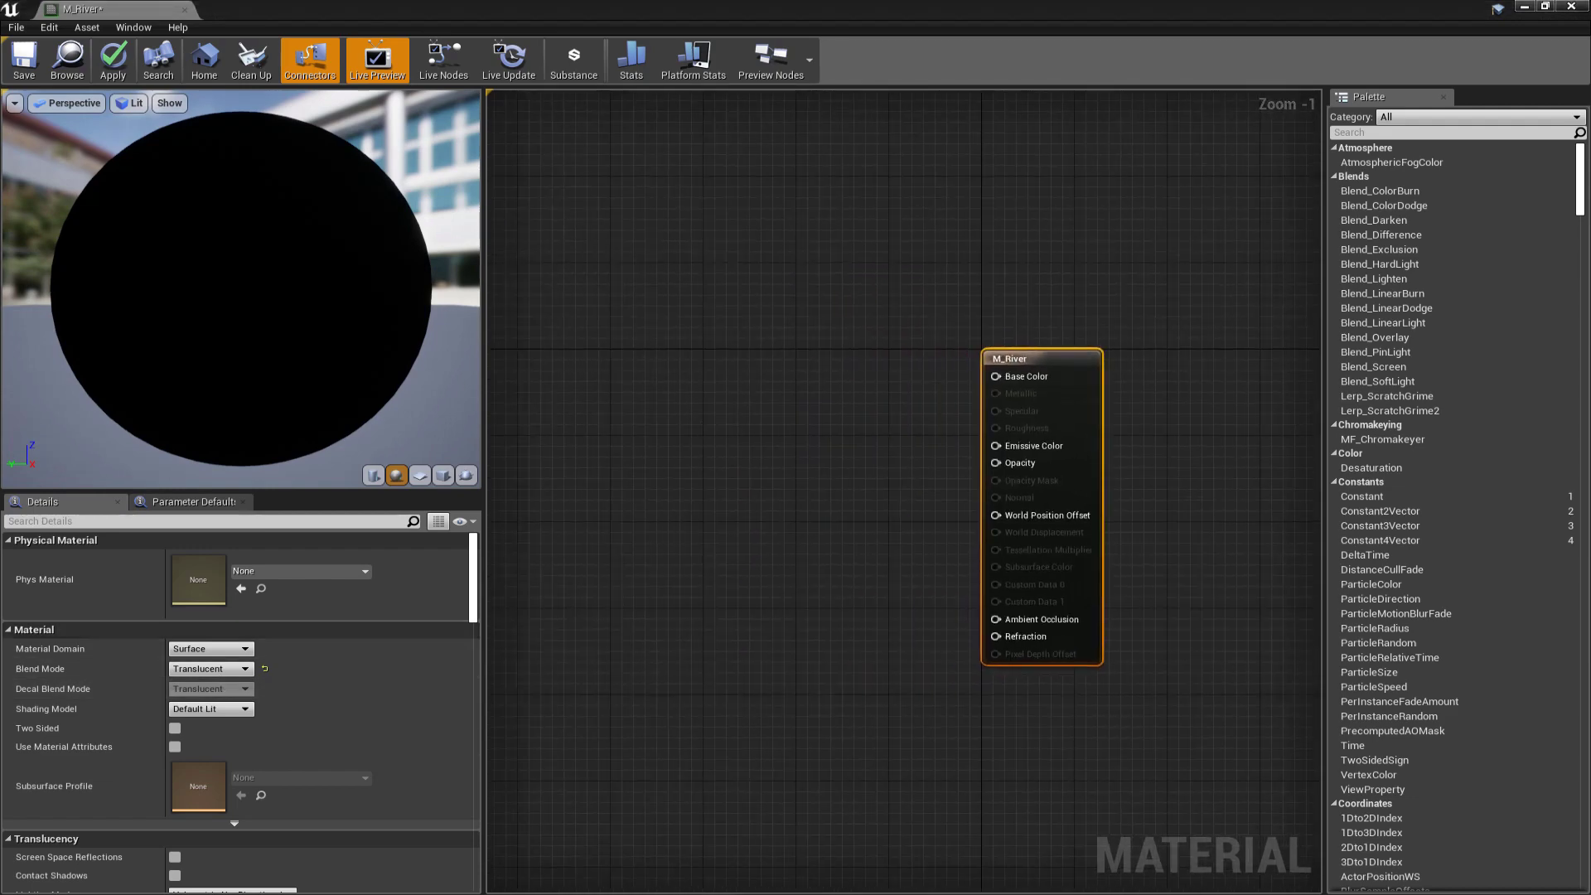
{"action": "left_click", "coordinate": [628, 390]}
{"action": "right_click", "coordinate": [638, 375]}
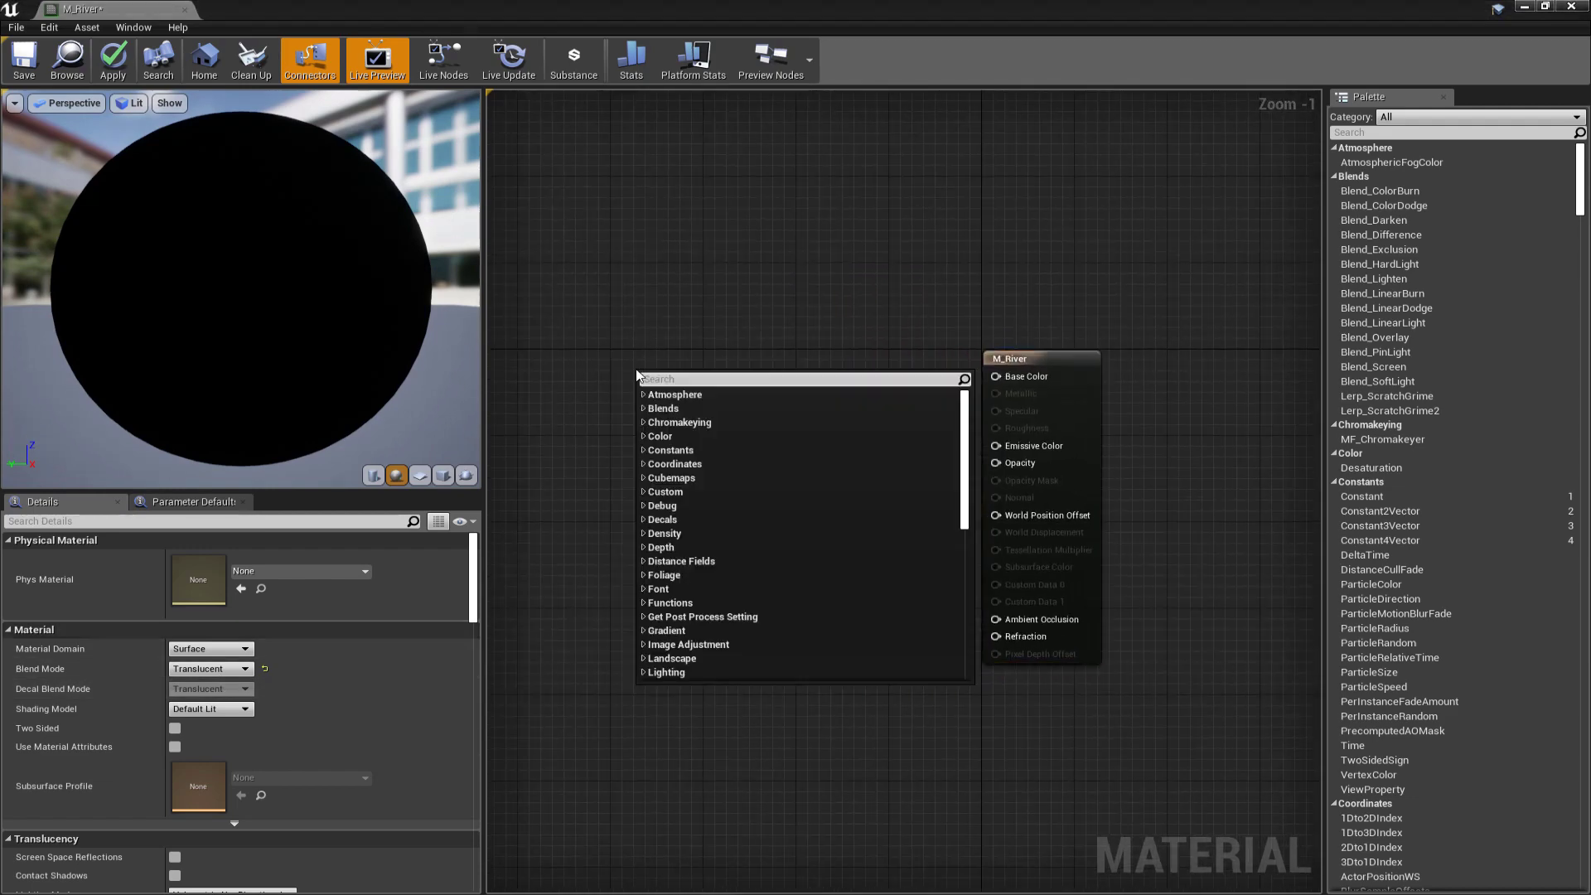
{"action": "type", "text": "con"}
{"action": "left_click", "coordinate": [668, 434]}
{"action": "left_click_drag", "start_coordinate": [670, 378], "coordinate": [602, 401]}
{"action": "double_click", "coordinate": [603, 414]}
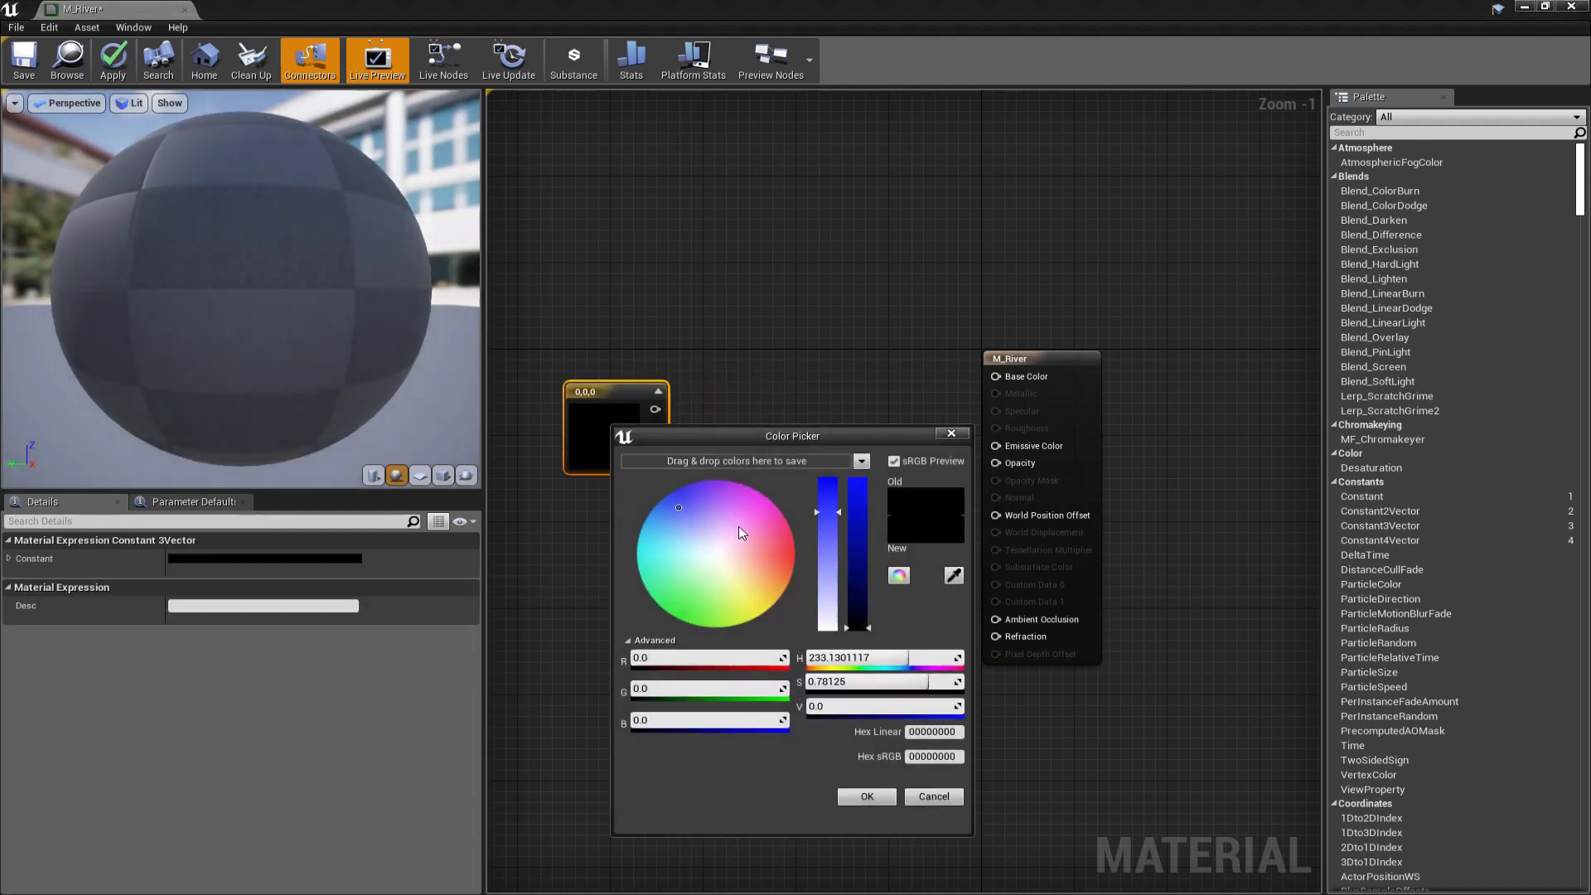
{"action": "left_click_drag", "start_coordinate": [857, 626], "coordinate": [862, 520]}
{"action": "left_click_drag", "start_coordinate": [686, 515], "coordinate": [674, 513]}
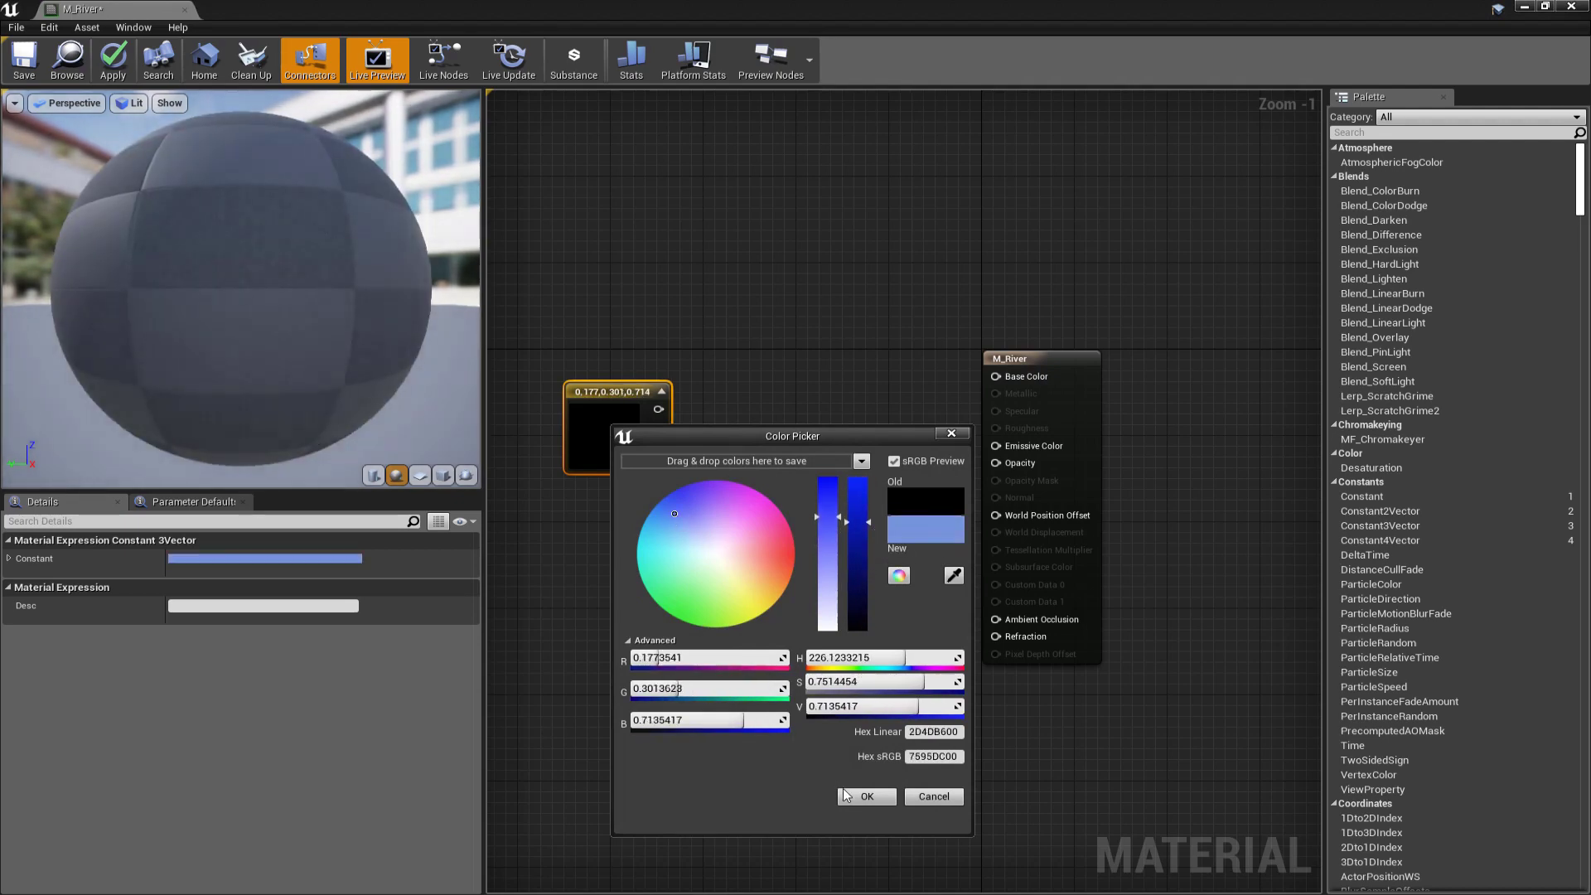
{"action": "left_click", "coordinate": [845, 796]}
Step: Add a second Constant3Vector node above the blue one and set its colour to light cyan (0.227, 0.811, 0.891)
{"action": "left_click", "coordinate": [601, 311]}
{"action": "right_click", "coordinate": [599, 323]}
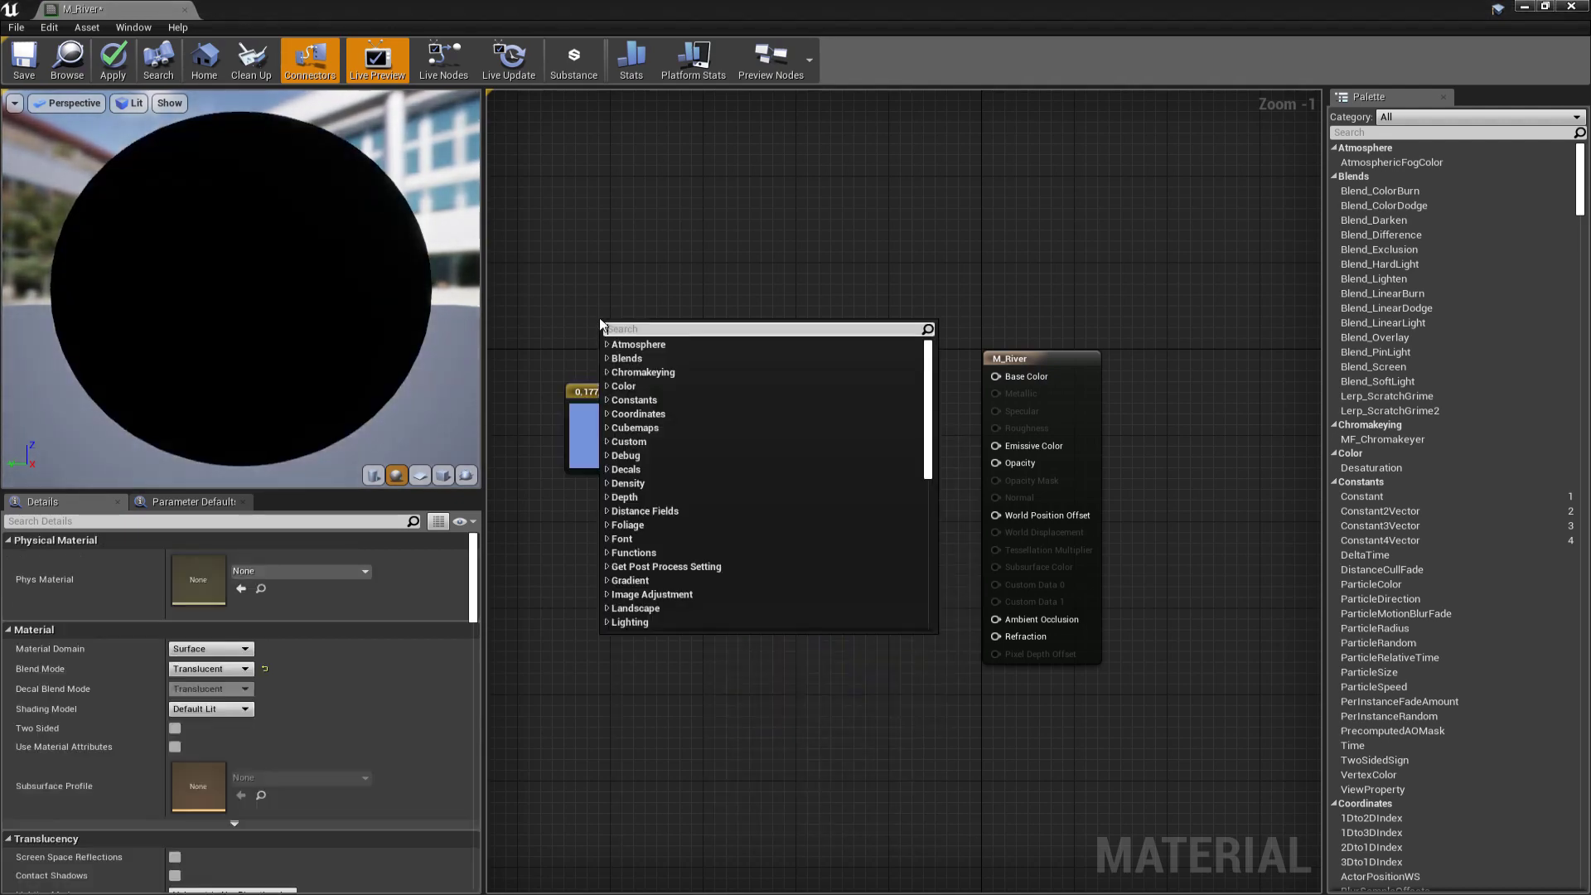
{"action": "type", "text": "constant"}
{"action": "left_click", "coordinate": [649, 389]}
{"action": "left_click_drag", "start_coordinate": [631, 329], "coordinate": [599, 285]}
{"action": "double_click", "coordinate": [598, 284]}
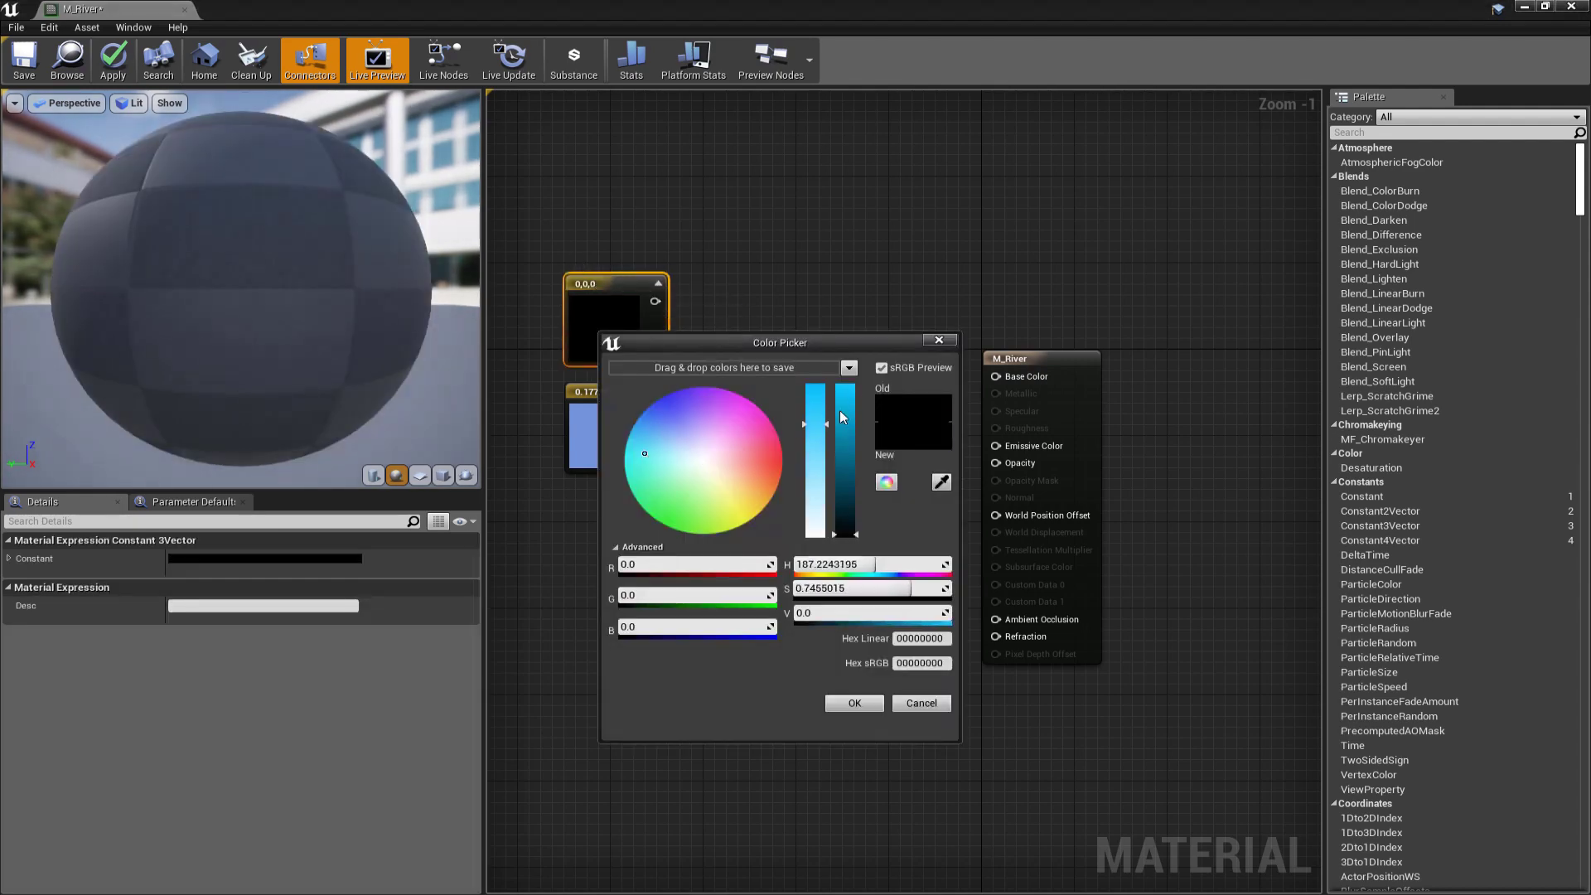
{"action": "left_click", "coordinate": [843, 414]}
{"action": "left_click", "coordinate": [845, 704]}
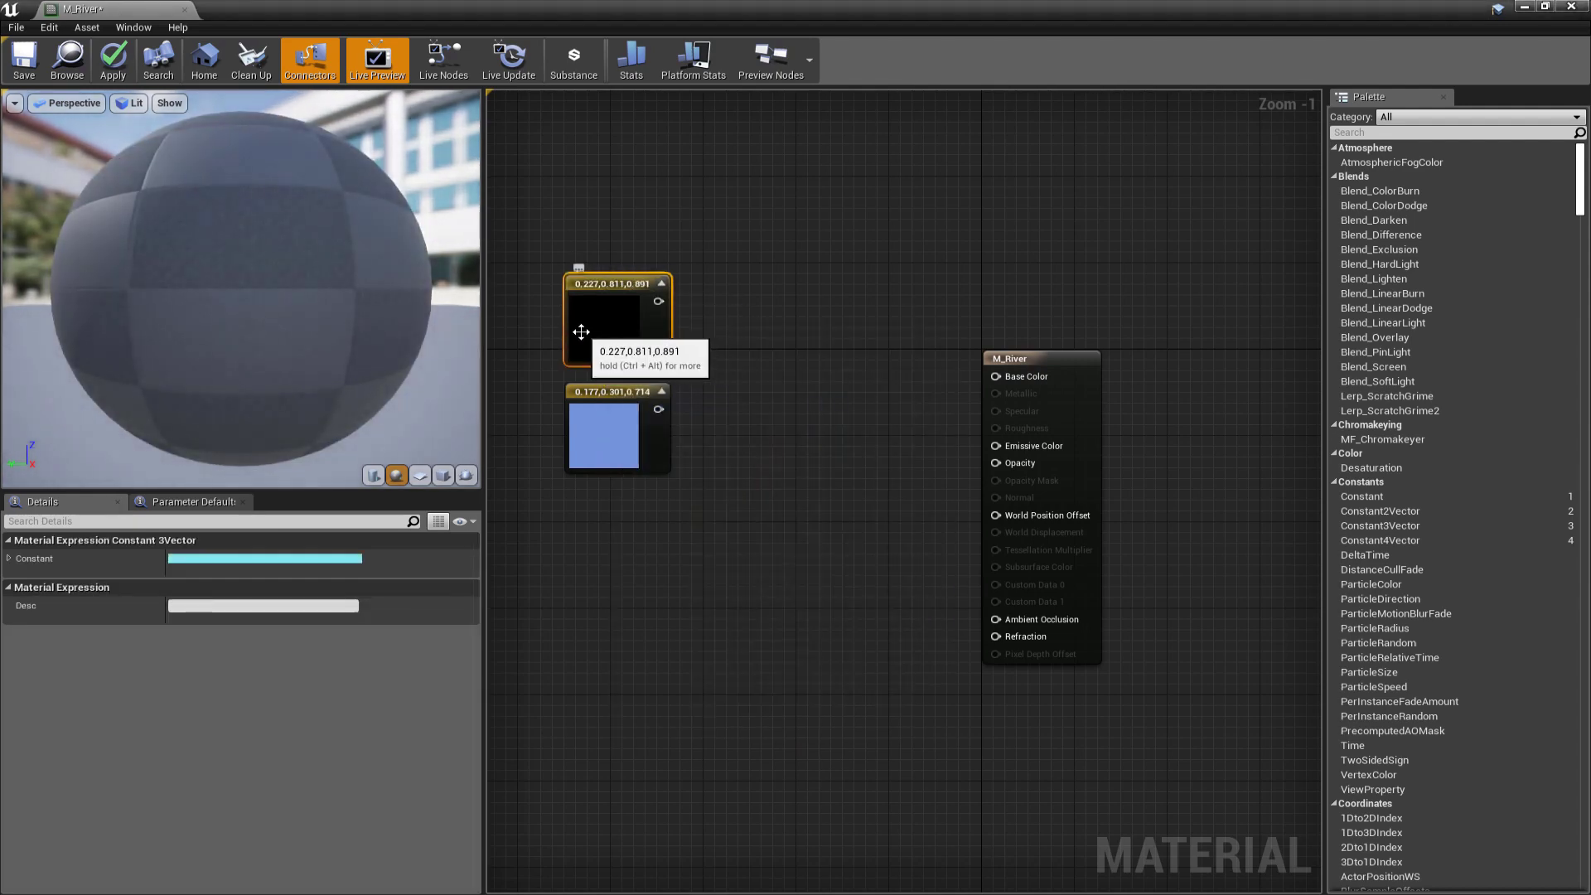
Step: Add a LinearInterpolate node with the light cyan colour feeding A and the blue colour feeding B
{"action": "left_click_drag", "start_coordinate": [658, 303], "coordinate": [729, 341]}
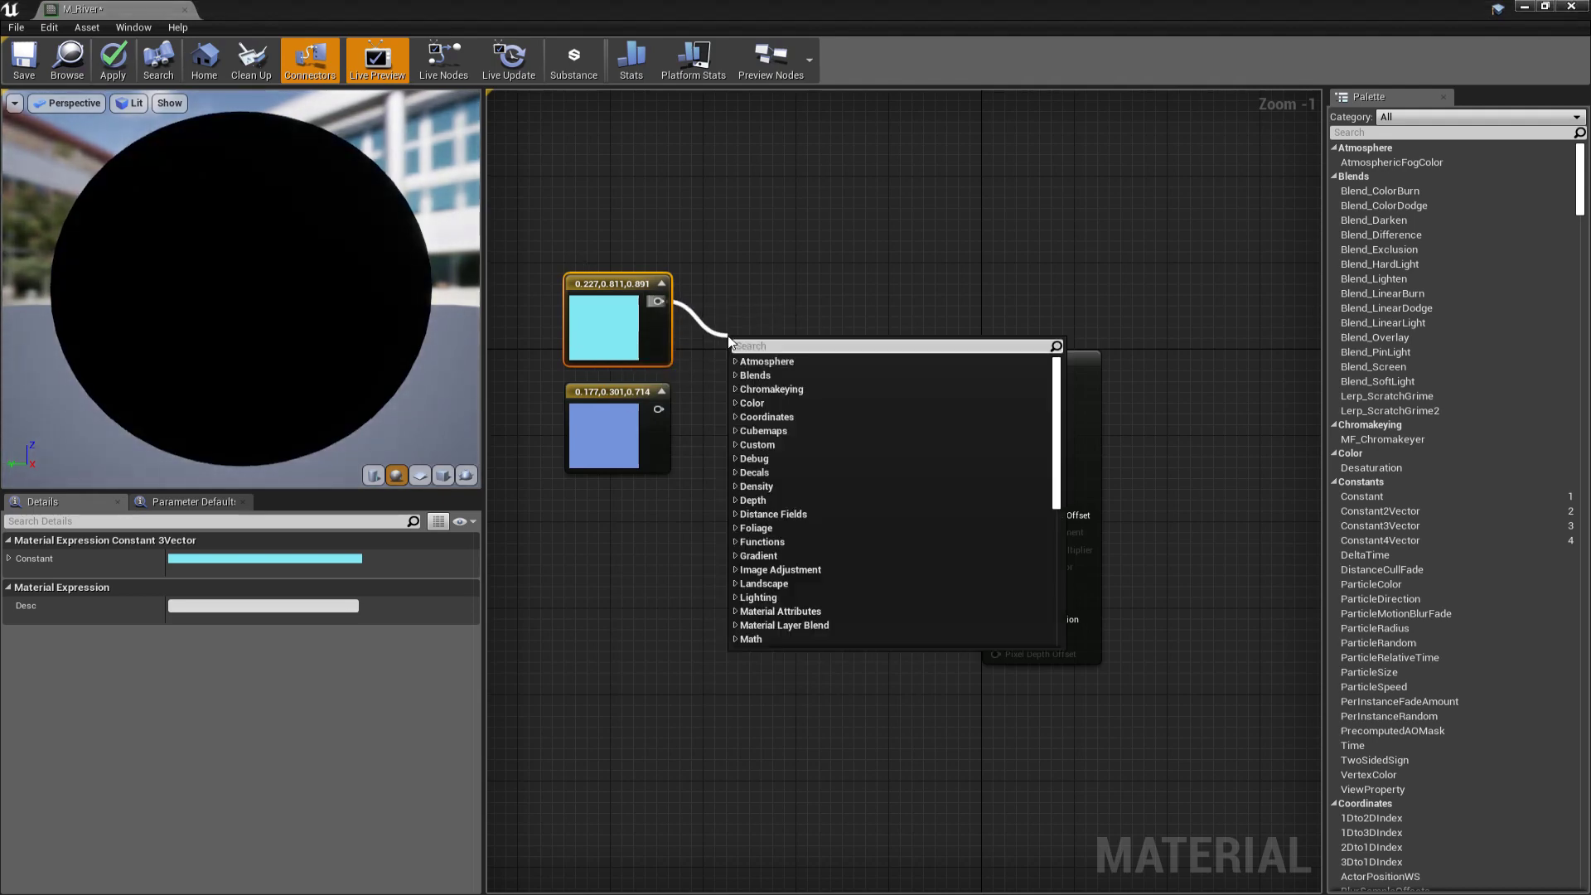
{"action": "type", "text": "linear"}
{"action": "left_click", "coordinate": [805, 451]}
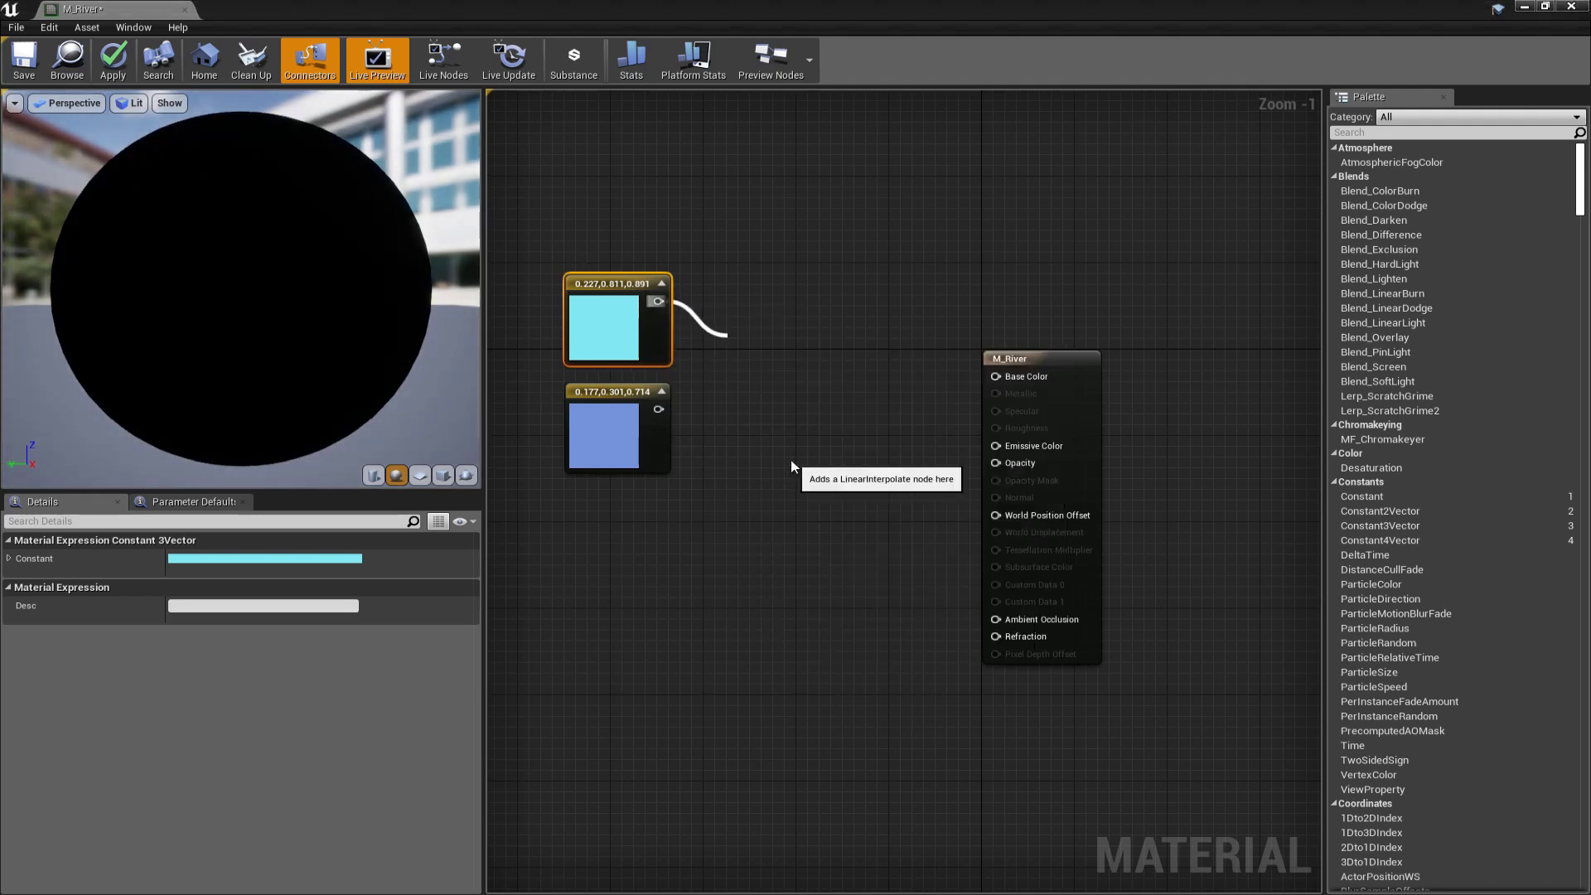
{"action": "left_click_drag", "start_coordinate": [659, 408], "coordinate": [736, 363]}
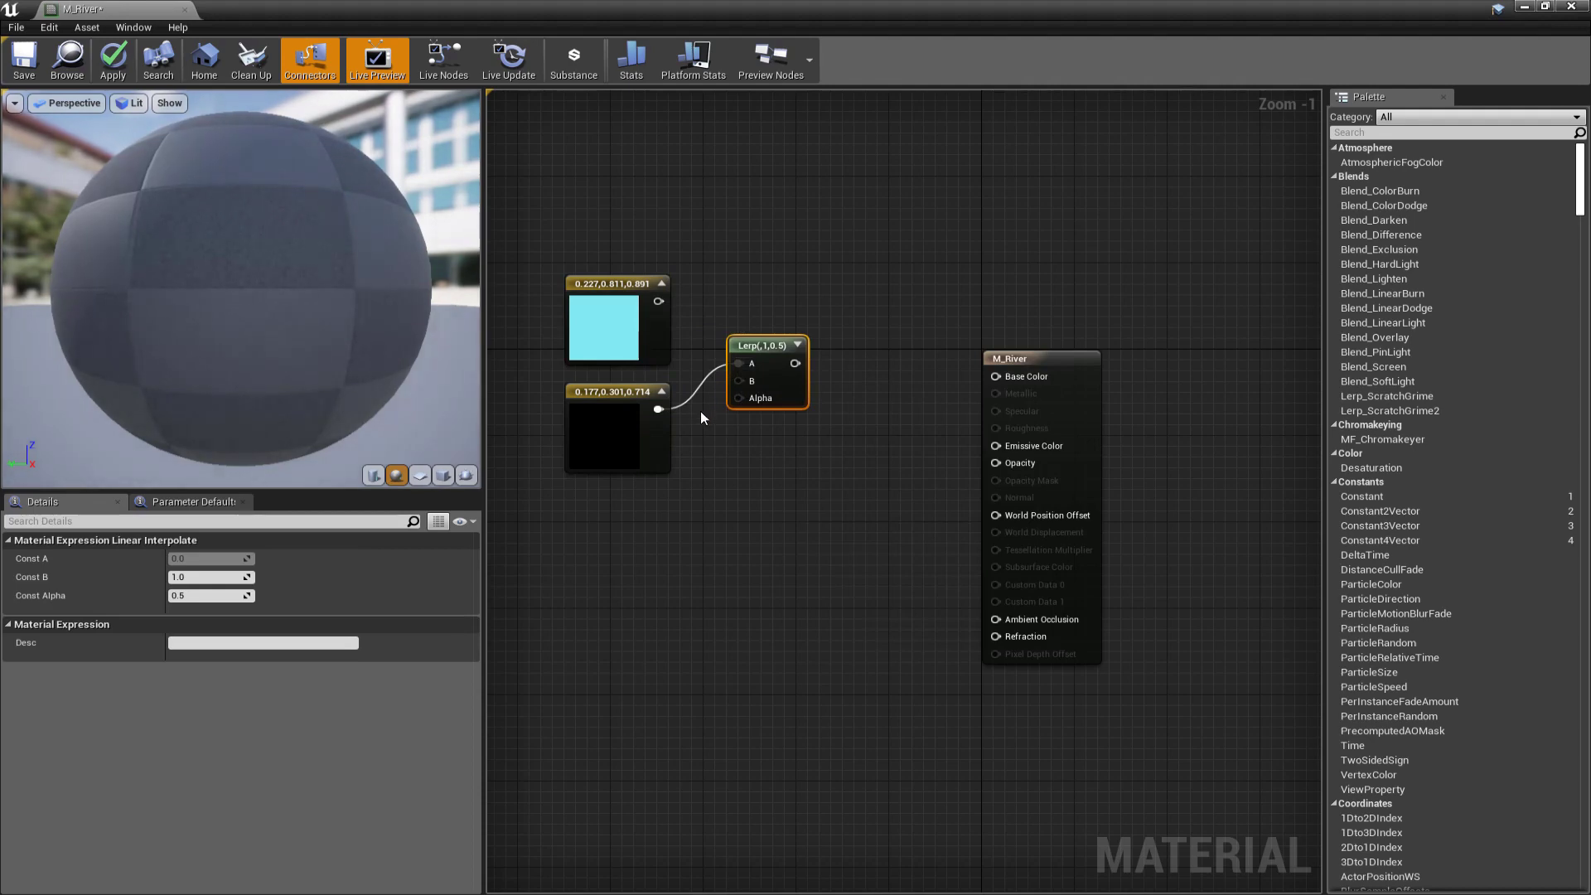
{"action": "left_click_drag", "start_coordinate": [658, 302], "coordinate": [738, 363]}
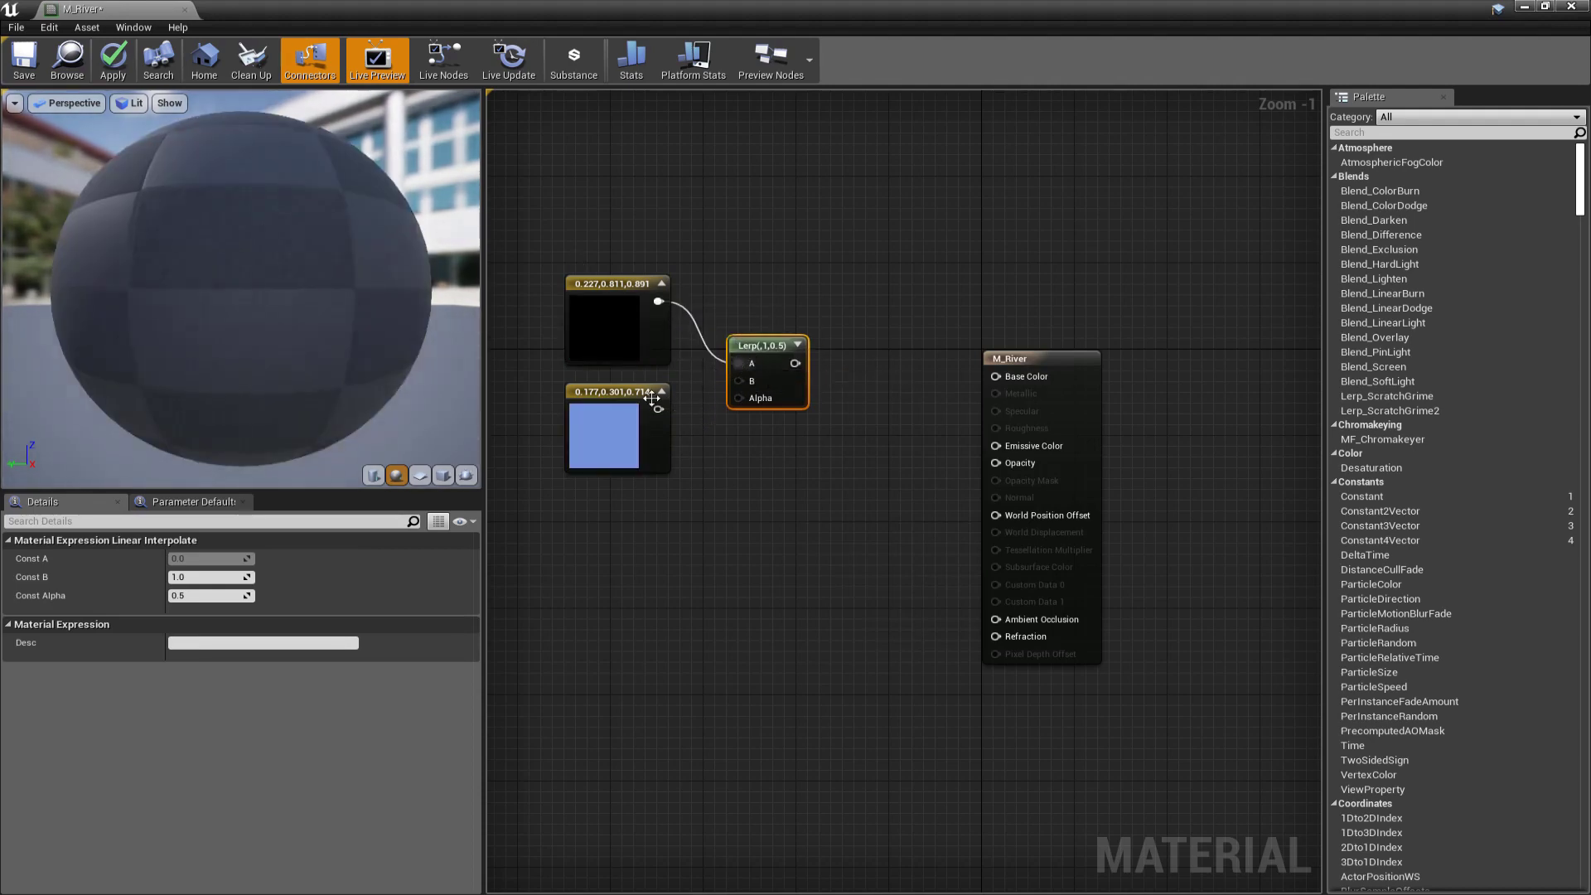
Step: Add a DepthFade node below the colour nodes and feed its output into the Lerp's Alpha
{"action": "left_click_drag", "start_coordinate": [657, 407], "coordinate": [650, 548]}
{"action": "type", "text": "depth"}
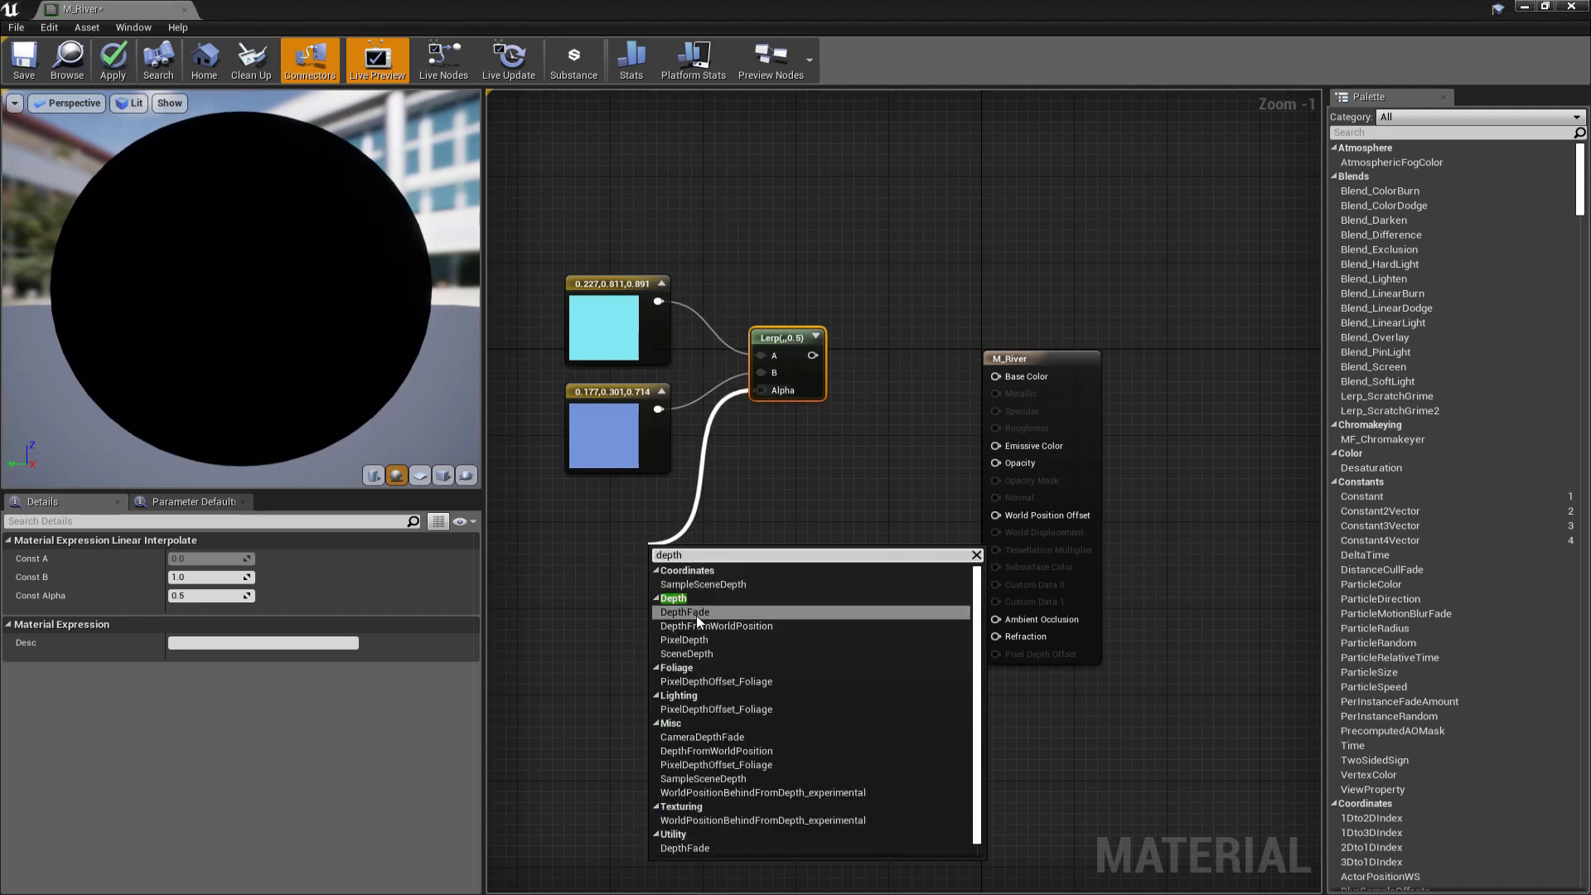
{"action": "left_click", "coordinate": [699, 615]}
{"action": "left_click_drag", "start_coordinate": [712, 567], "coordinate": [601, 551]}
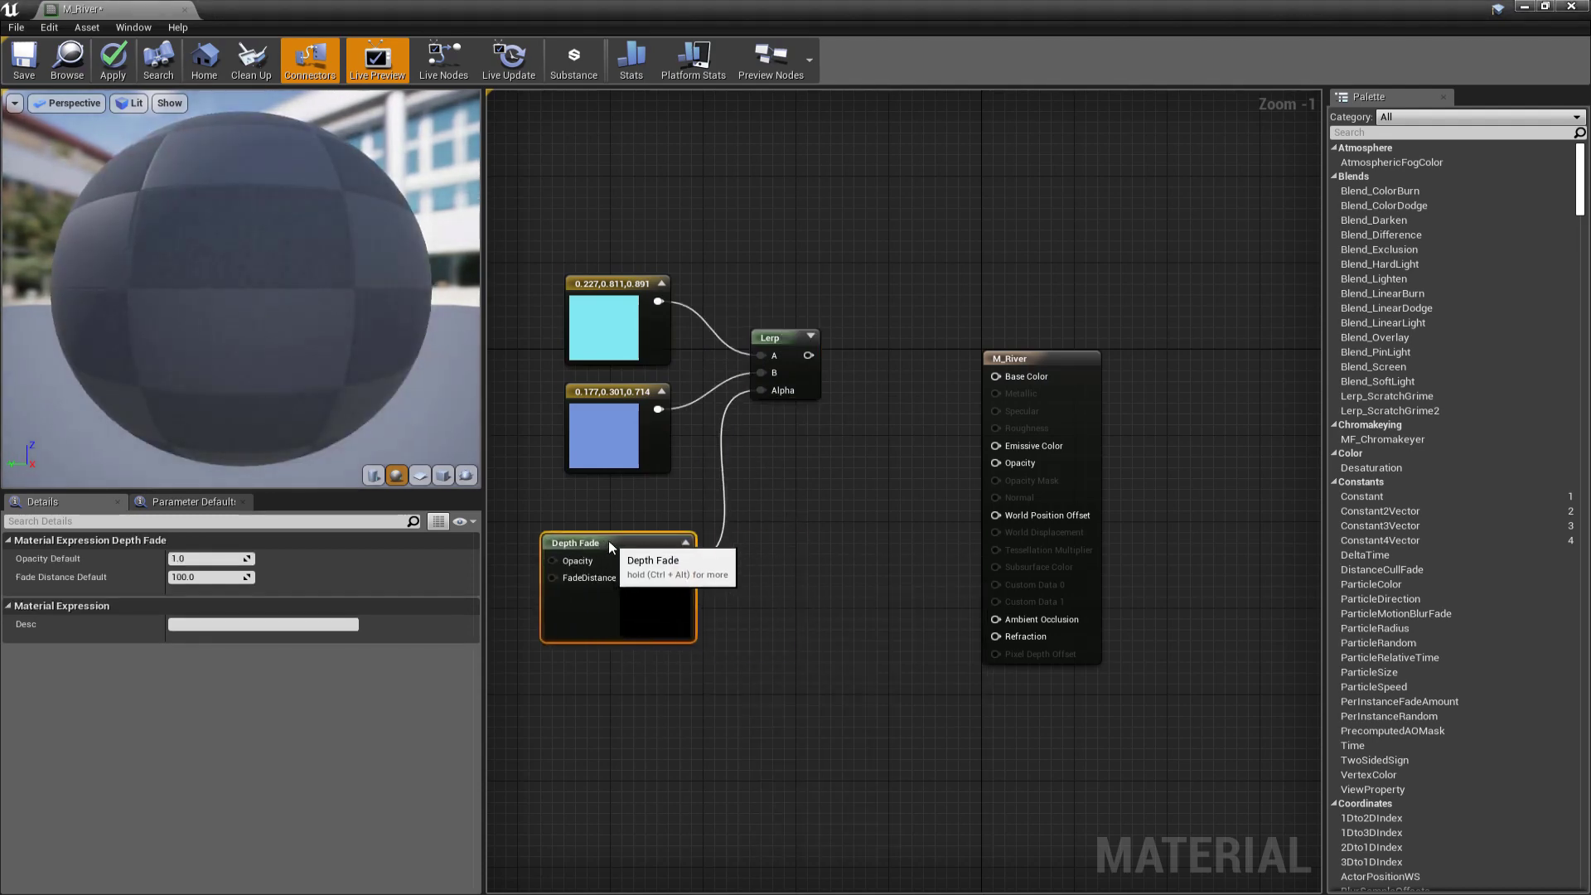
{"action": "right_click_drag", "start_coordinate": [565, 502], "coordinate": [733, 489]}
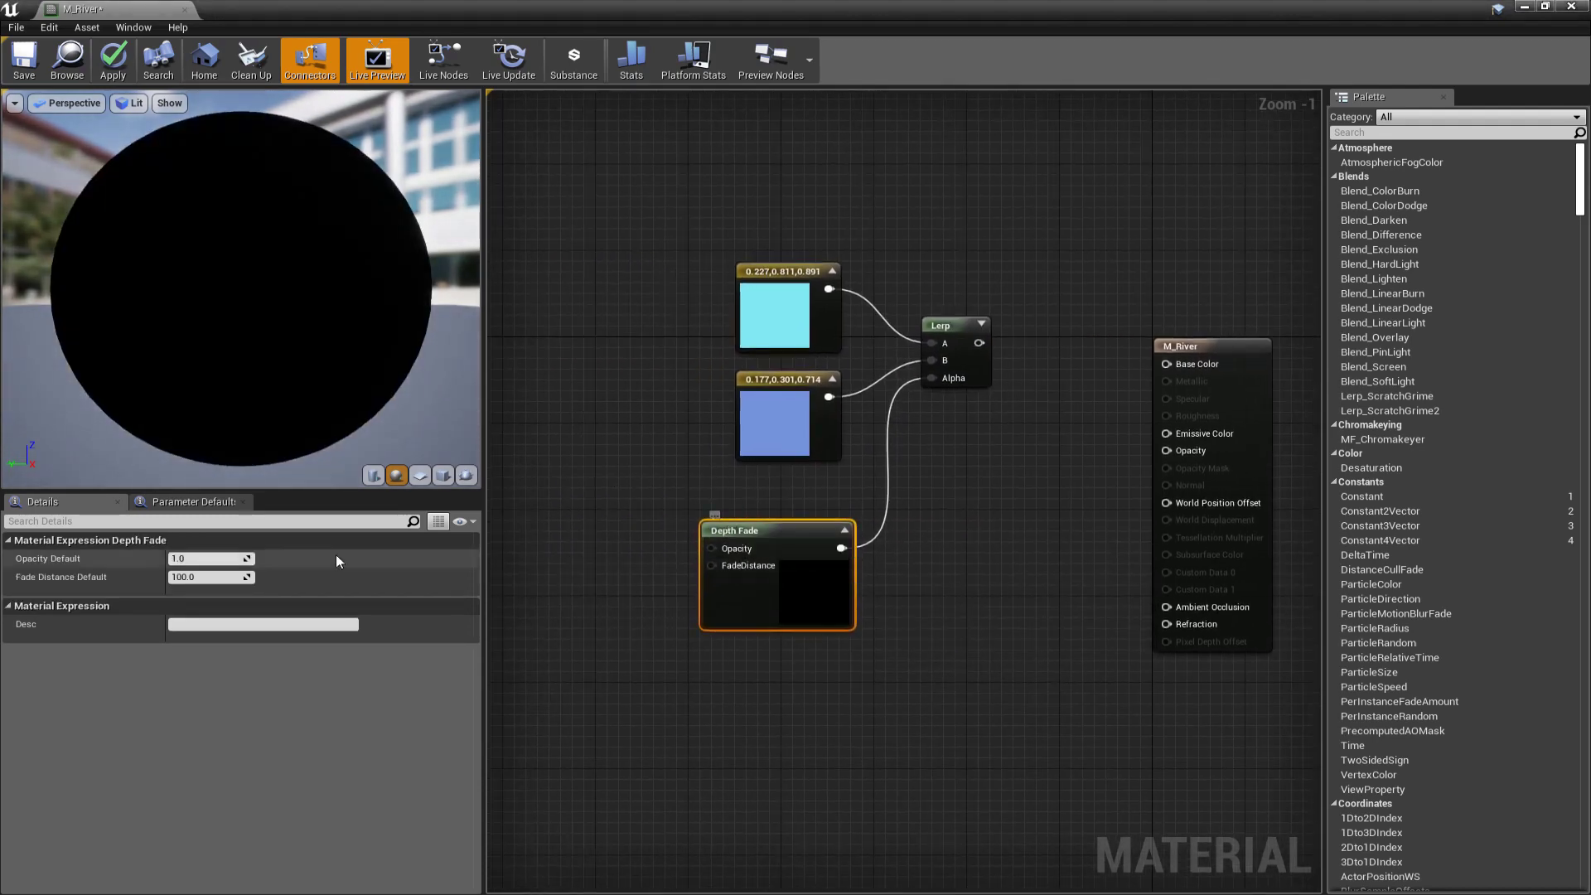
Step: Set the Depth Fade node's Fade Distance Default to 500 and connect the Lerp output to Base Color
{"action": "left_click", "coordinate": [234, 578]}
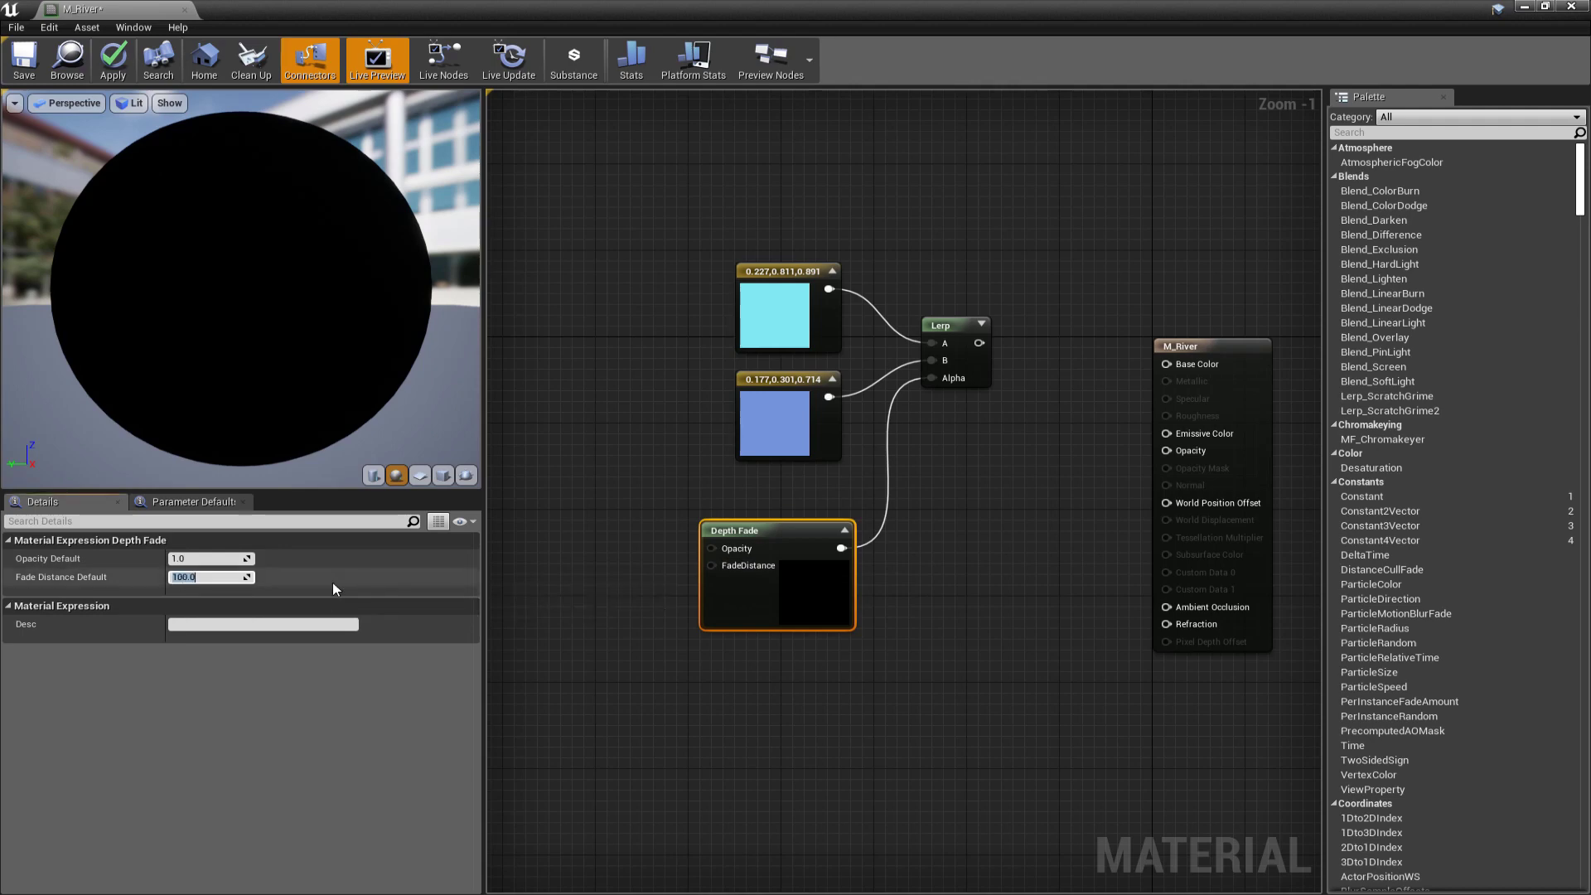
{"action": "type", "text": "500"}
{"action": "key", "text": "Return"}
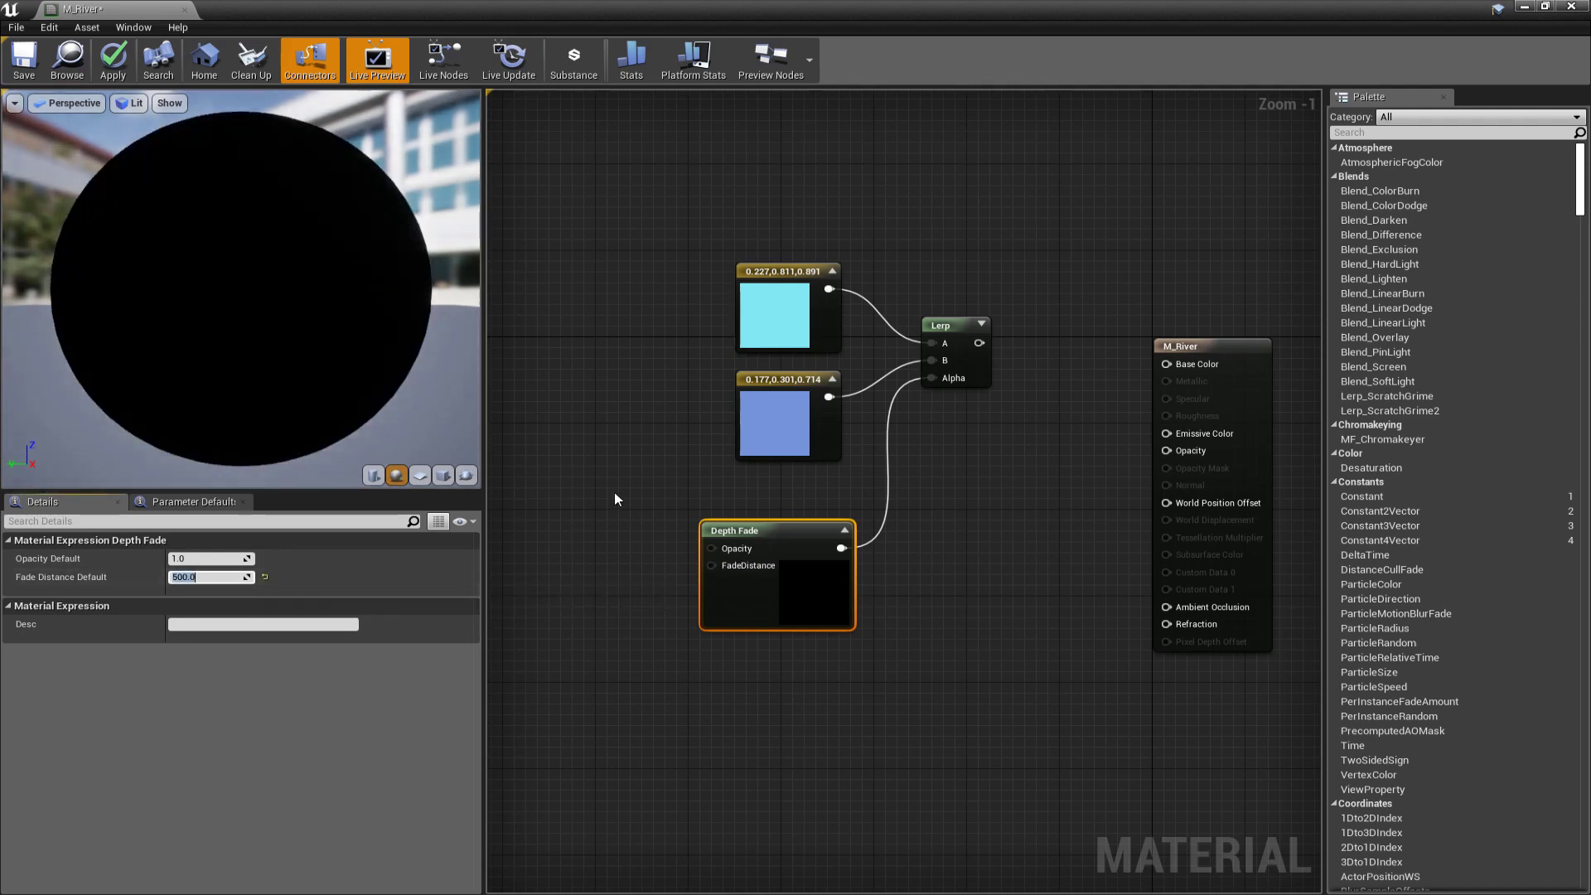
{"action": "left_click_drag", "start_coordinate": [978, 342], "coordinate": [1167, 363]}
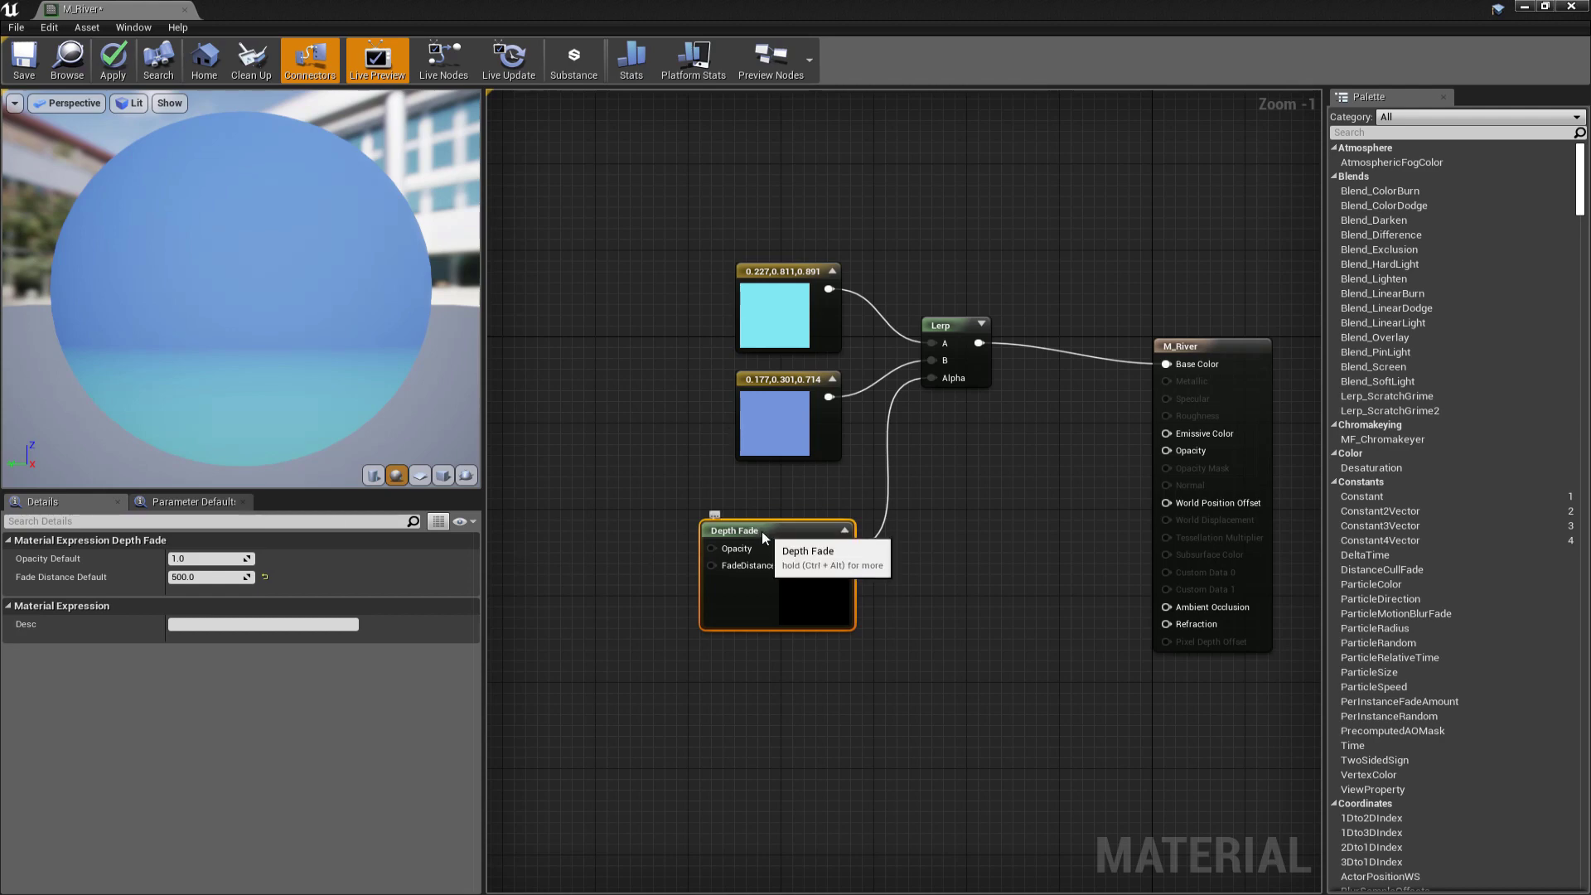
Step: Add a Multiply node fed by the Depth Fade output in A and set its Const B to 0.75
{"action": "left_click_drag", "start_coordinate": [761, 531], "coordinate": [905, 535]}
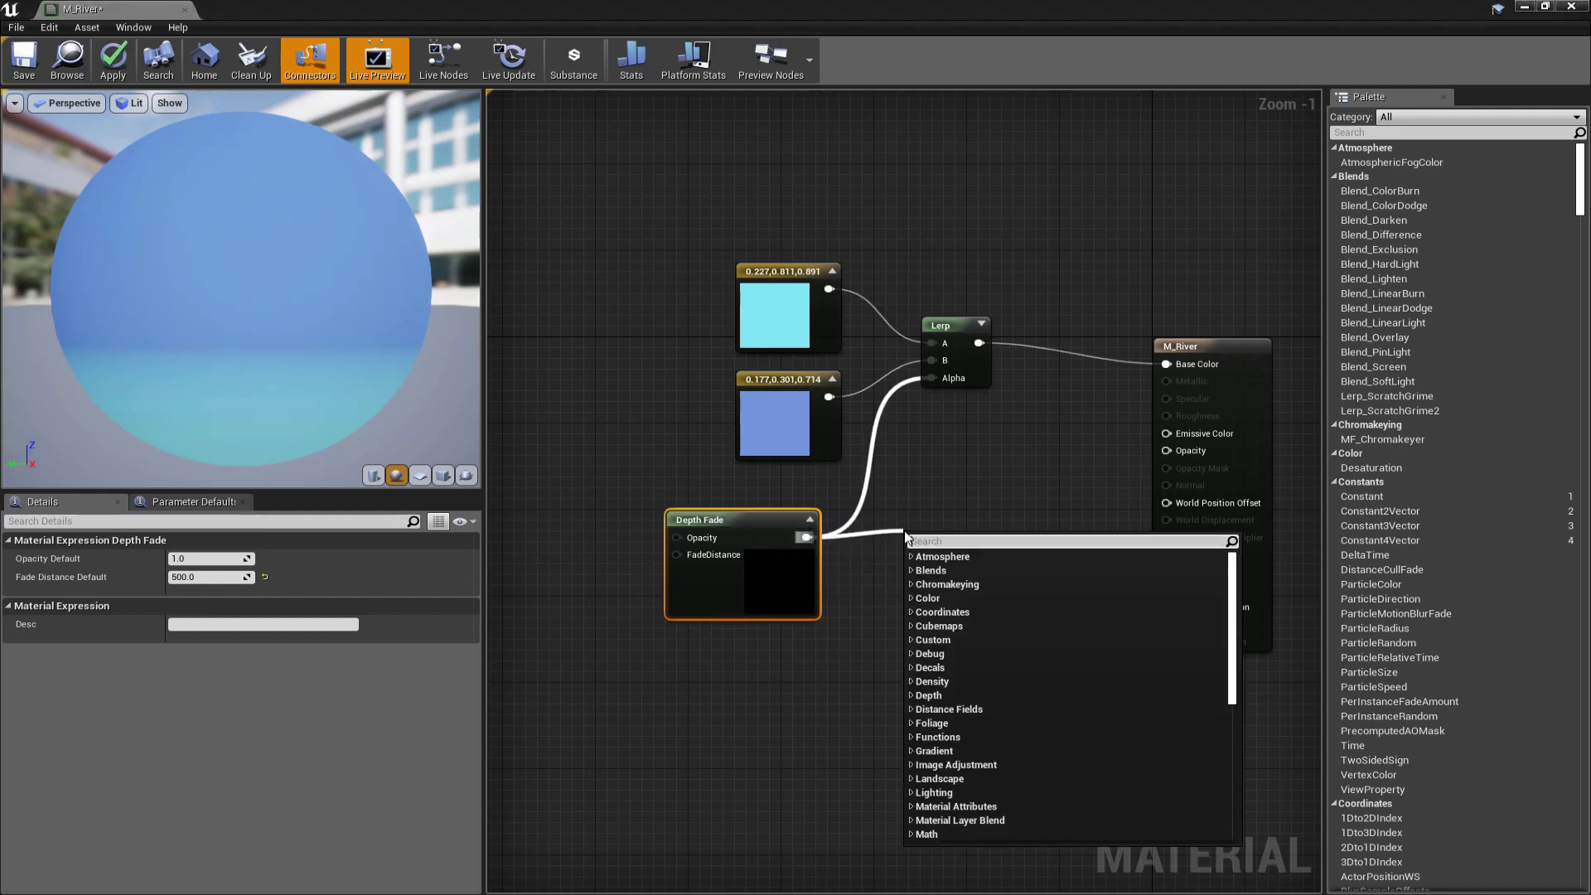
{"action": "type", "text": "multi"}
{"action": "left_click", "coordinate": [935, 640]}
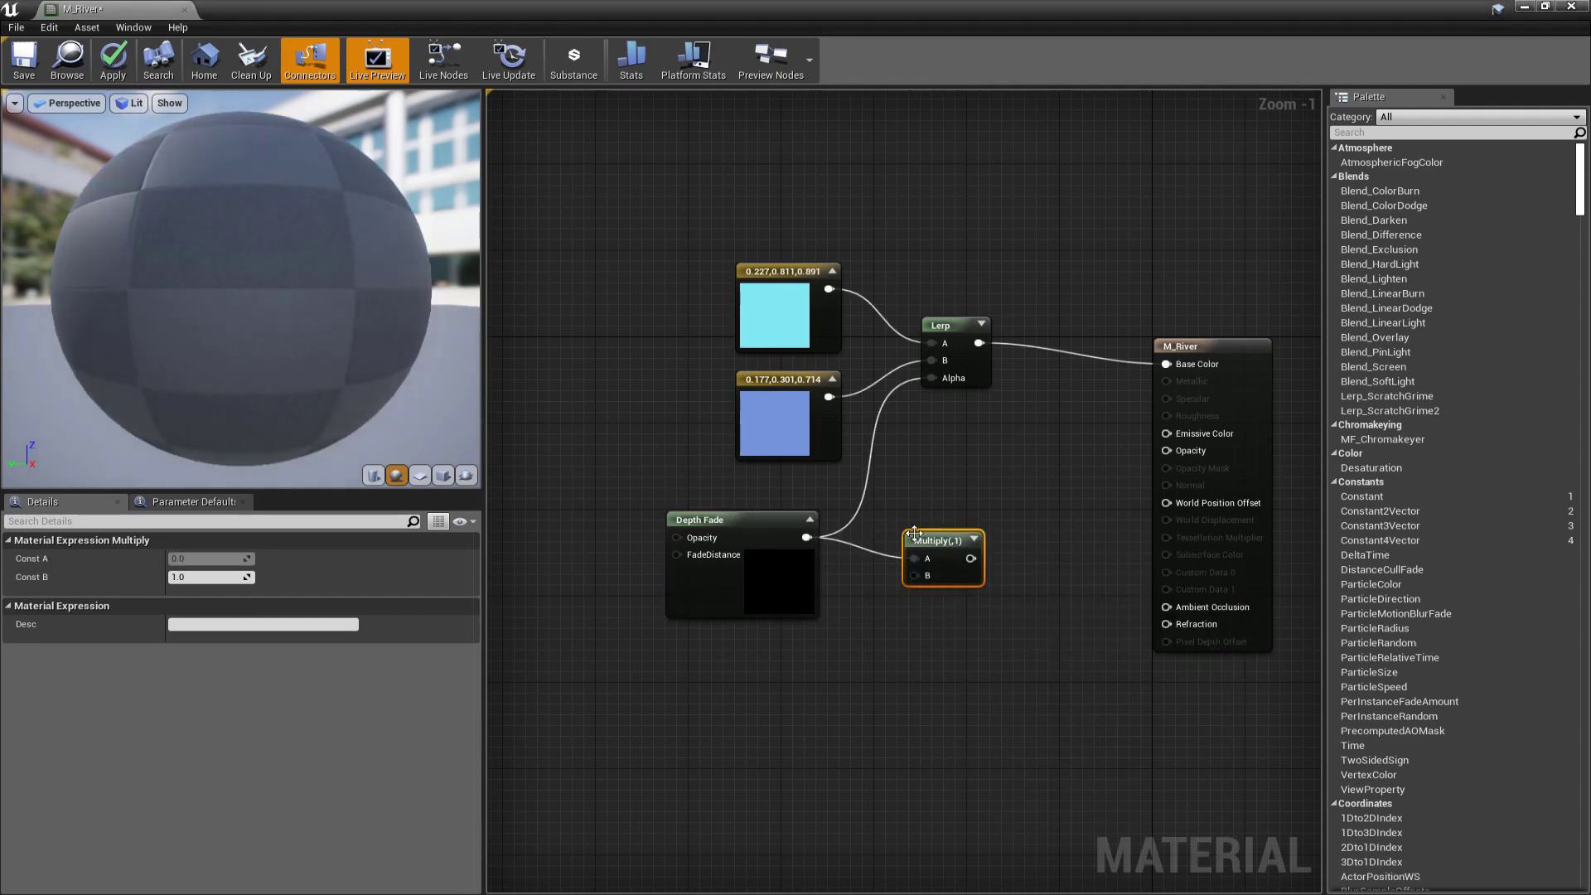
{"action": "left_click", "coordinate": [199, 578]}
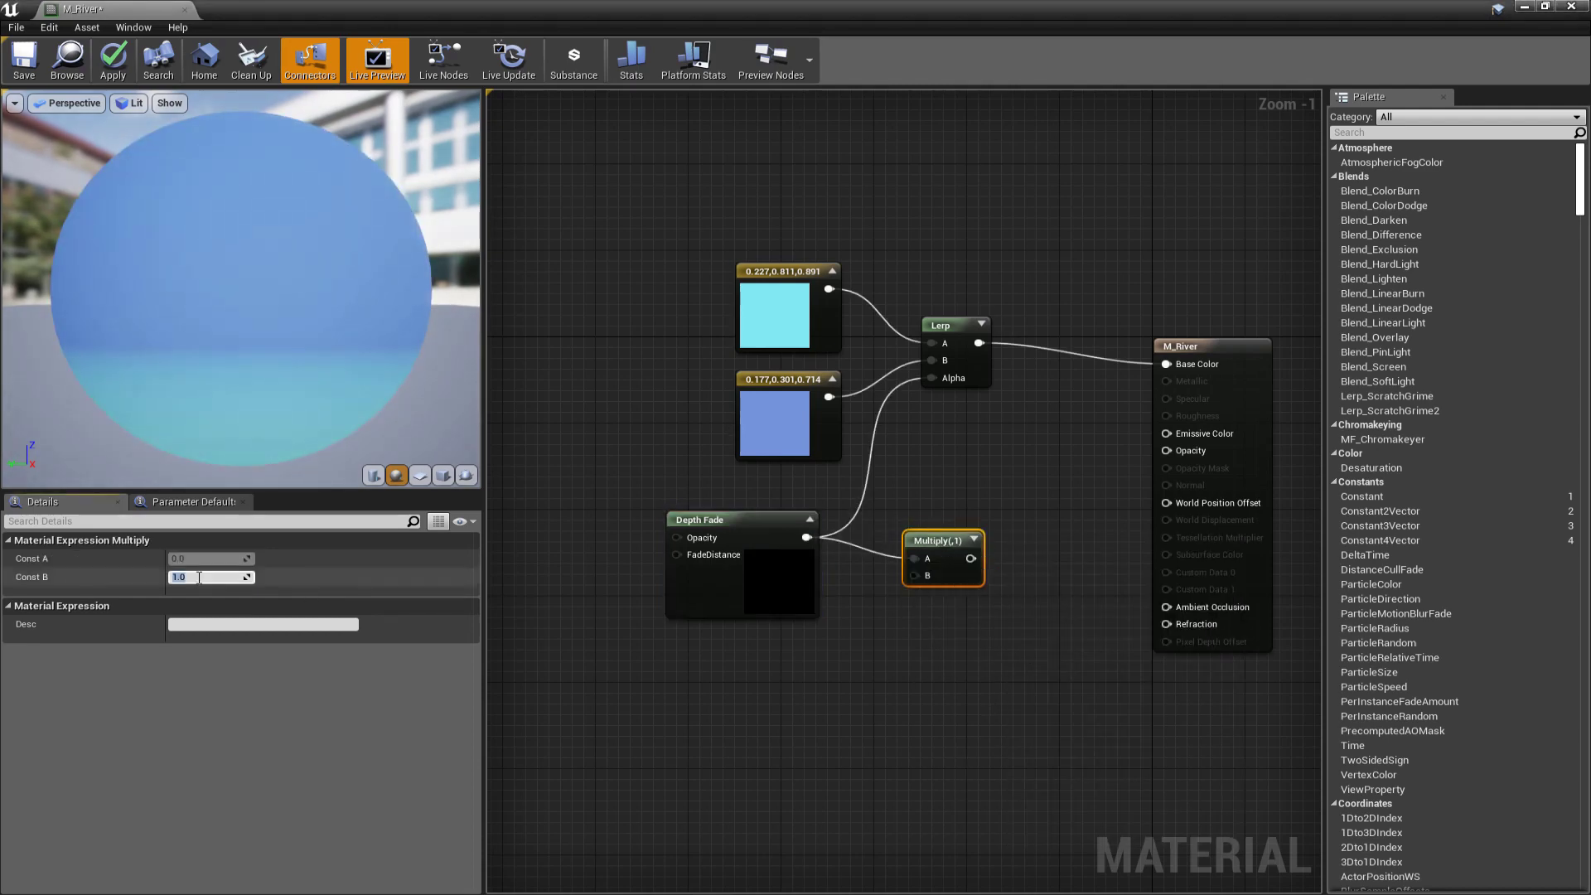
{"action": "key", "text": "Return"}
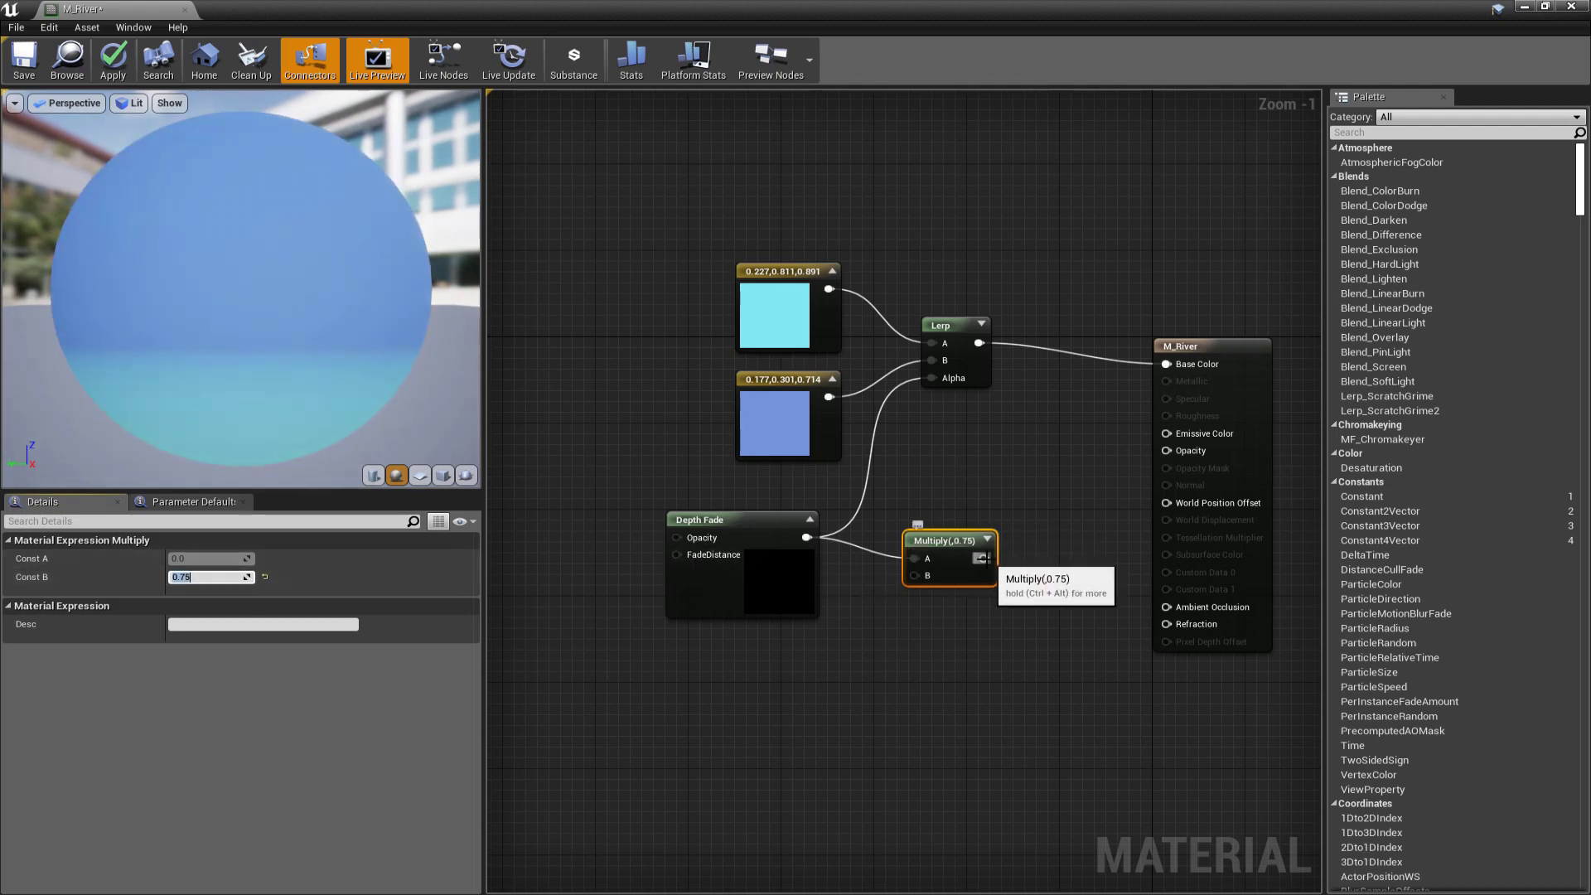
Step: Connect the Multiply output to the material's Opacity input, tidy the node placement and save the material
{"action": "left_click_drag", "start_coordinate": [983, 557], "coordinate": [1038, 526]}
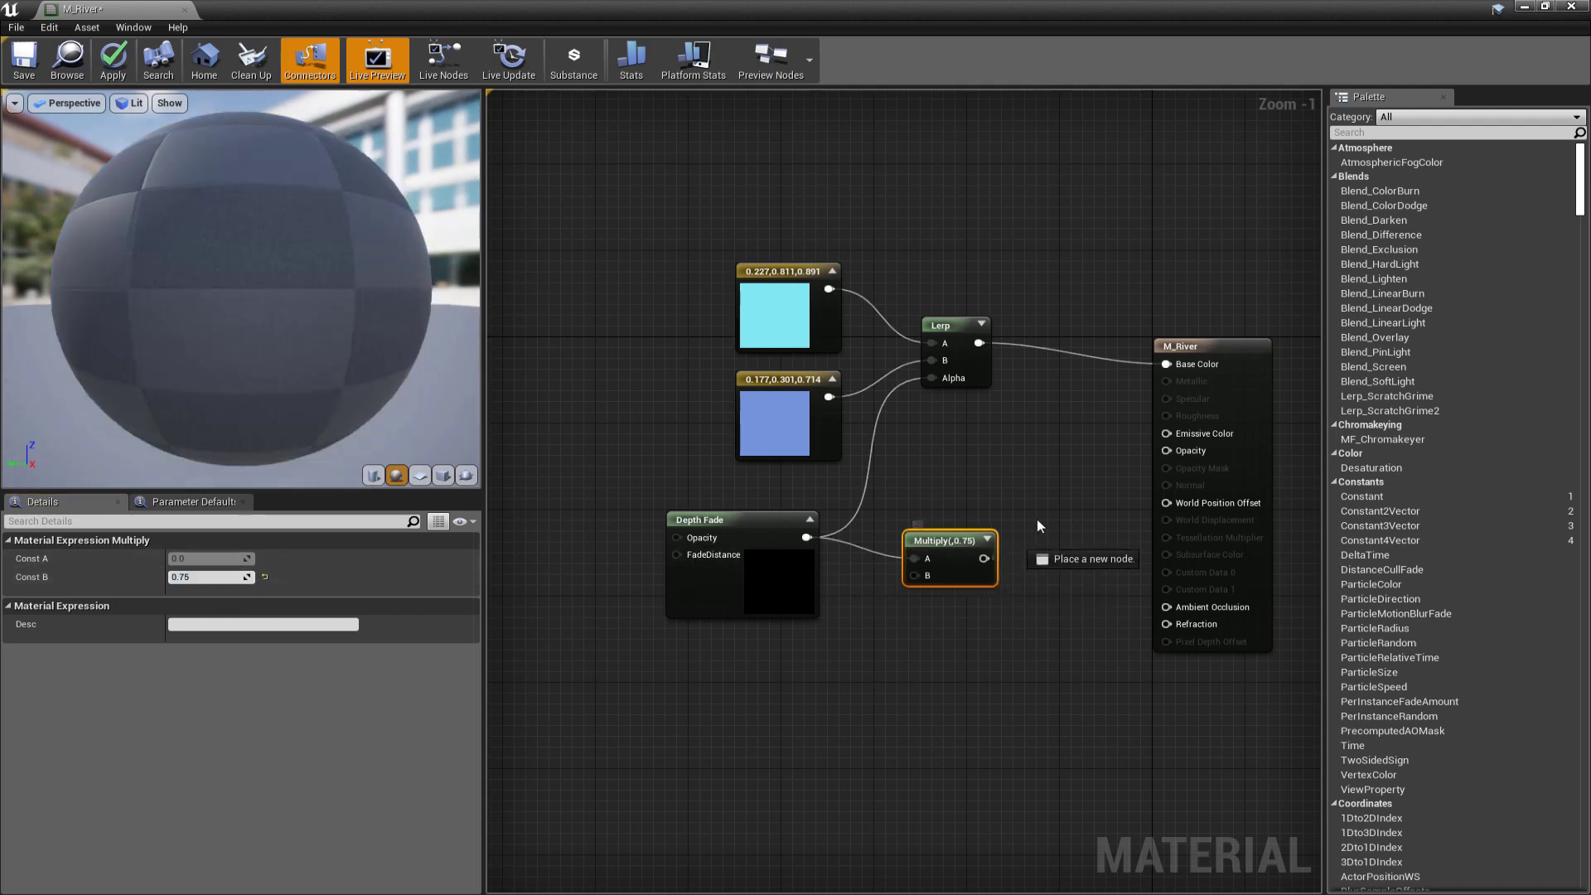
{"action": "left_click_drag", "start_coordinate": [1170, 456], "coordinate": [1170, 453]}
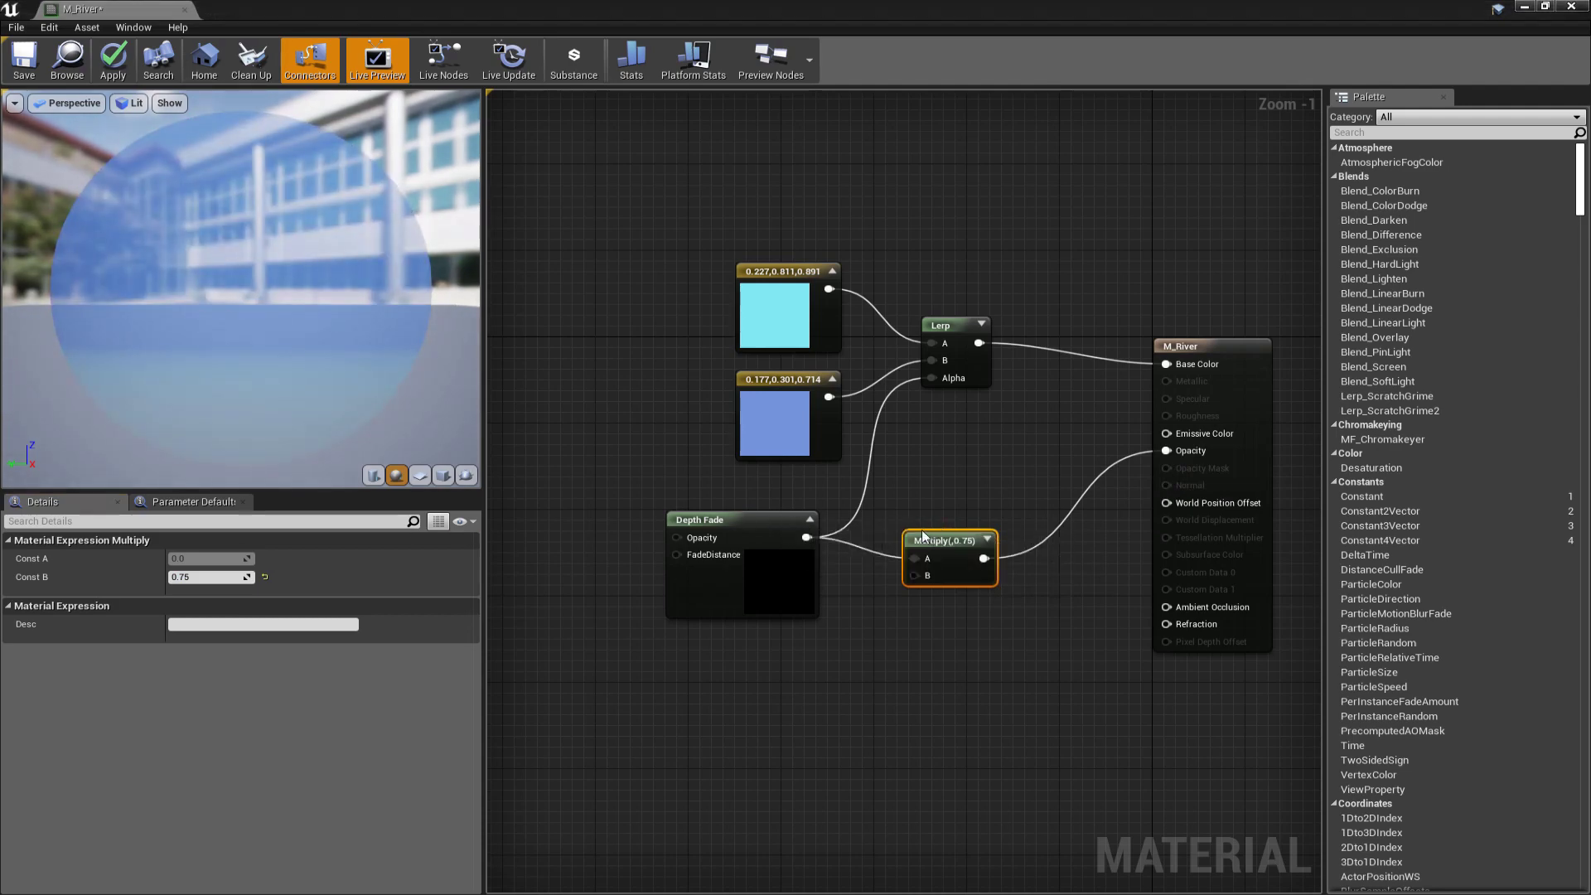
{"action": "left_click_drag", "start_coordinate": [947, 543], "coordinate": [951, 512]}
{"action": "right_click_drag", "start_coordinate": [933, 598], "coordinate": [913, 612]}
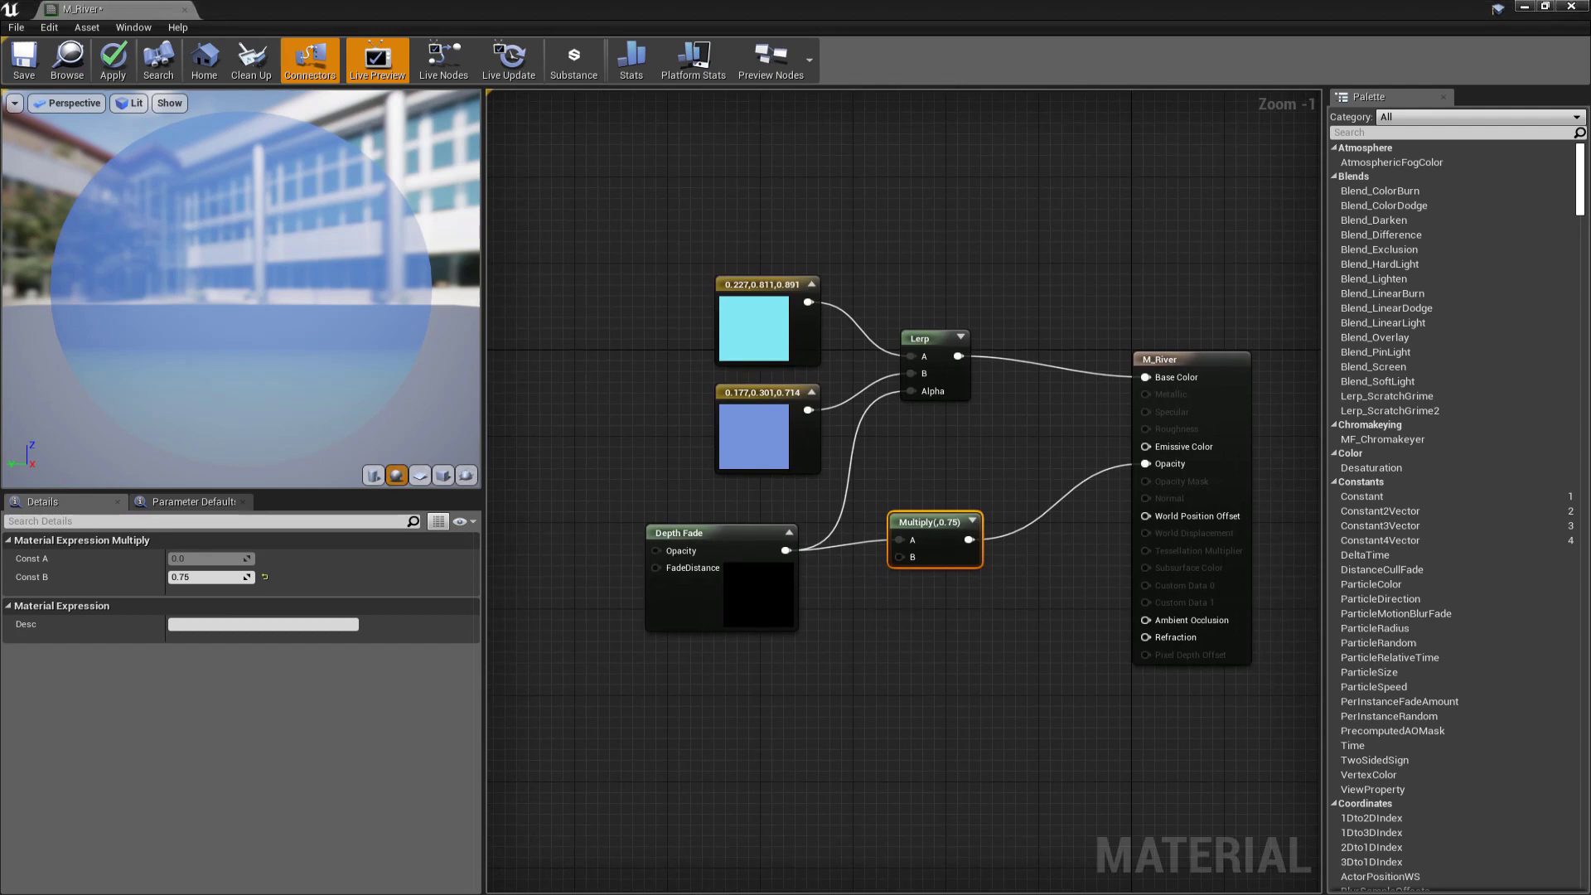
{"action": "left_click", "coordinate": [1177, 359]}
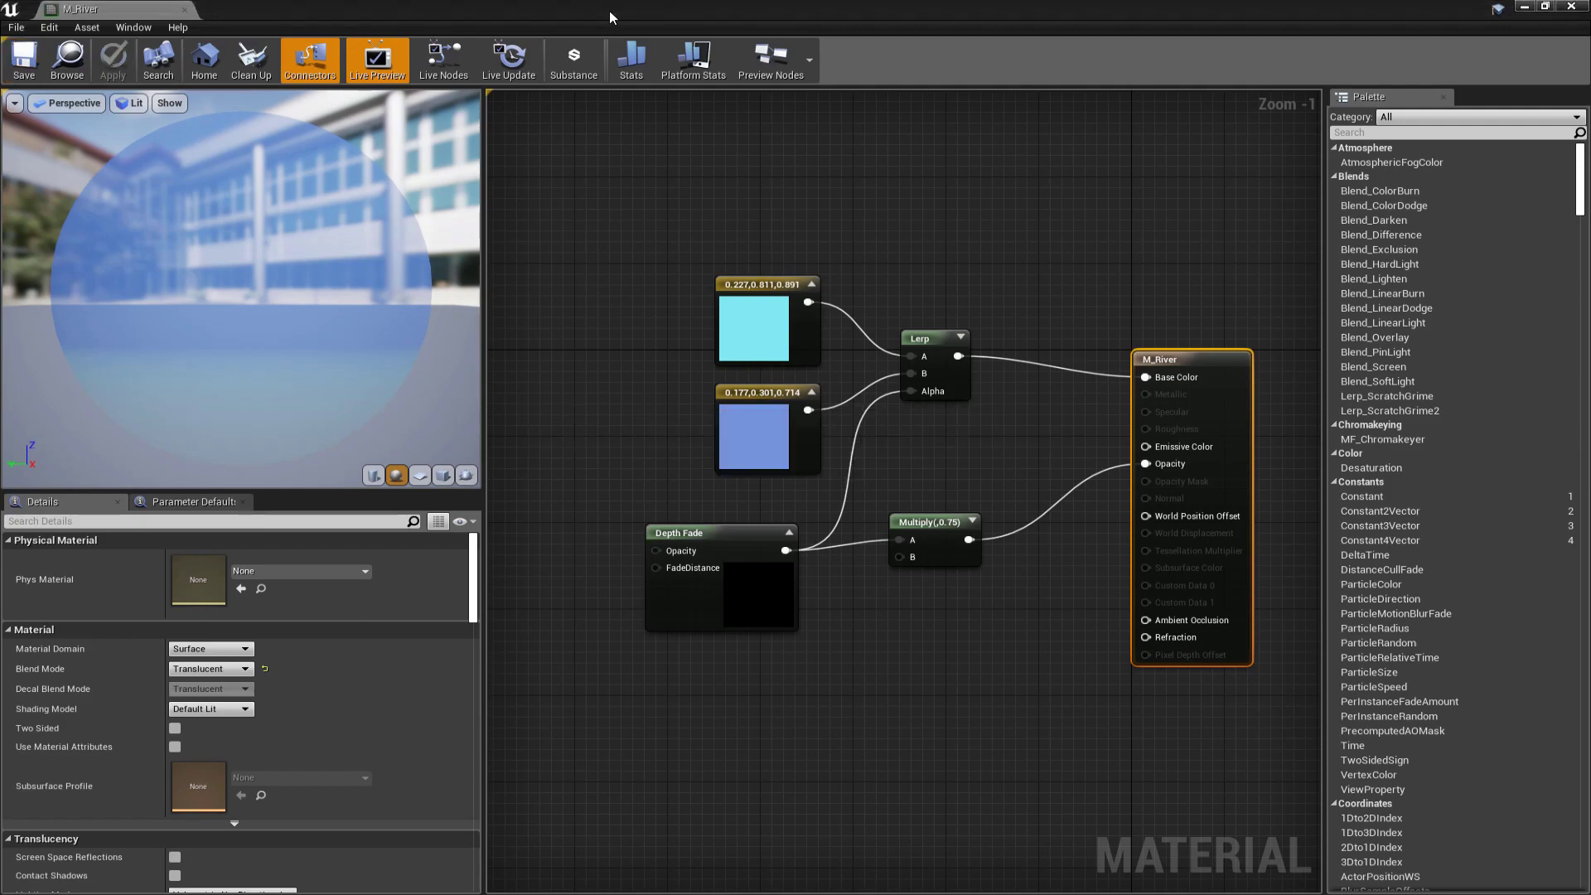
Step: Assign the M_River material from the my_content folder to the river plane in the level
{"action": "left_click_drag", "start_coordinate": [886, 8], "coordinate": [1282, 435]}
{"action": "left_click_drag", "start_coordinate": [547, 770], "coordinate": [678, 644]}
{"action": "key", "text": "w"}
{"action": "right_click_drag", "start_coordinate": [673, 249], "coordinate": [733, 232]}
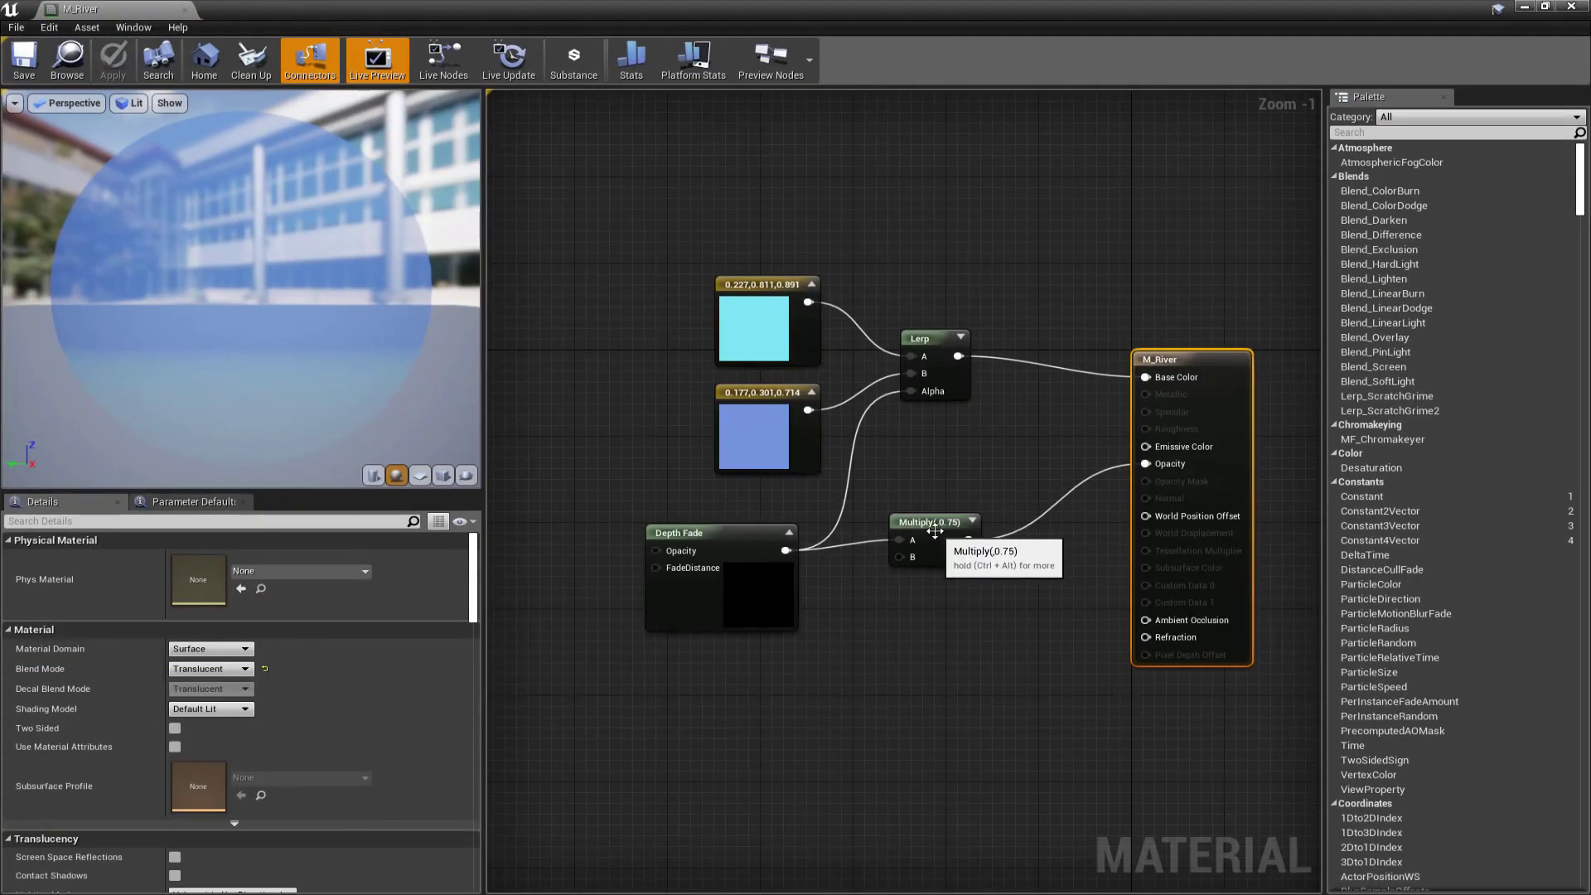
Step: Set the Multiply node's Const B to 1, apply the change and inspect the river near the deer in the level
{"action": "left_click", "coordinate": [932, 530]}
{"action": "left_click", "coordinate": [190, 577]}
{"action": "type", "text": "1"}
{"action": "key", "text": "Return"}
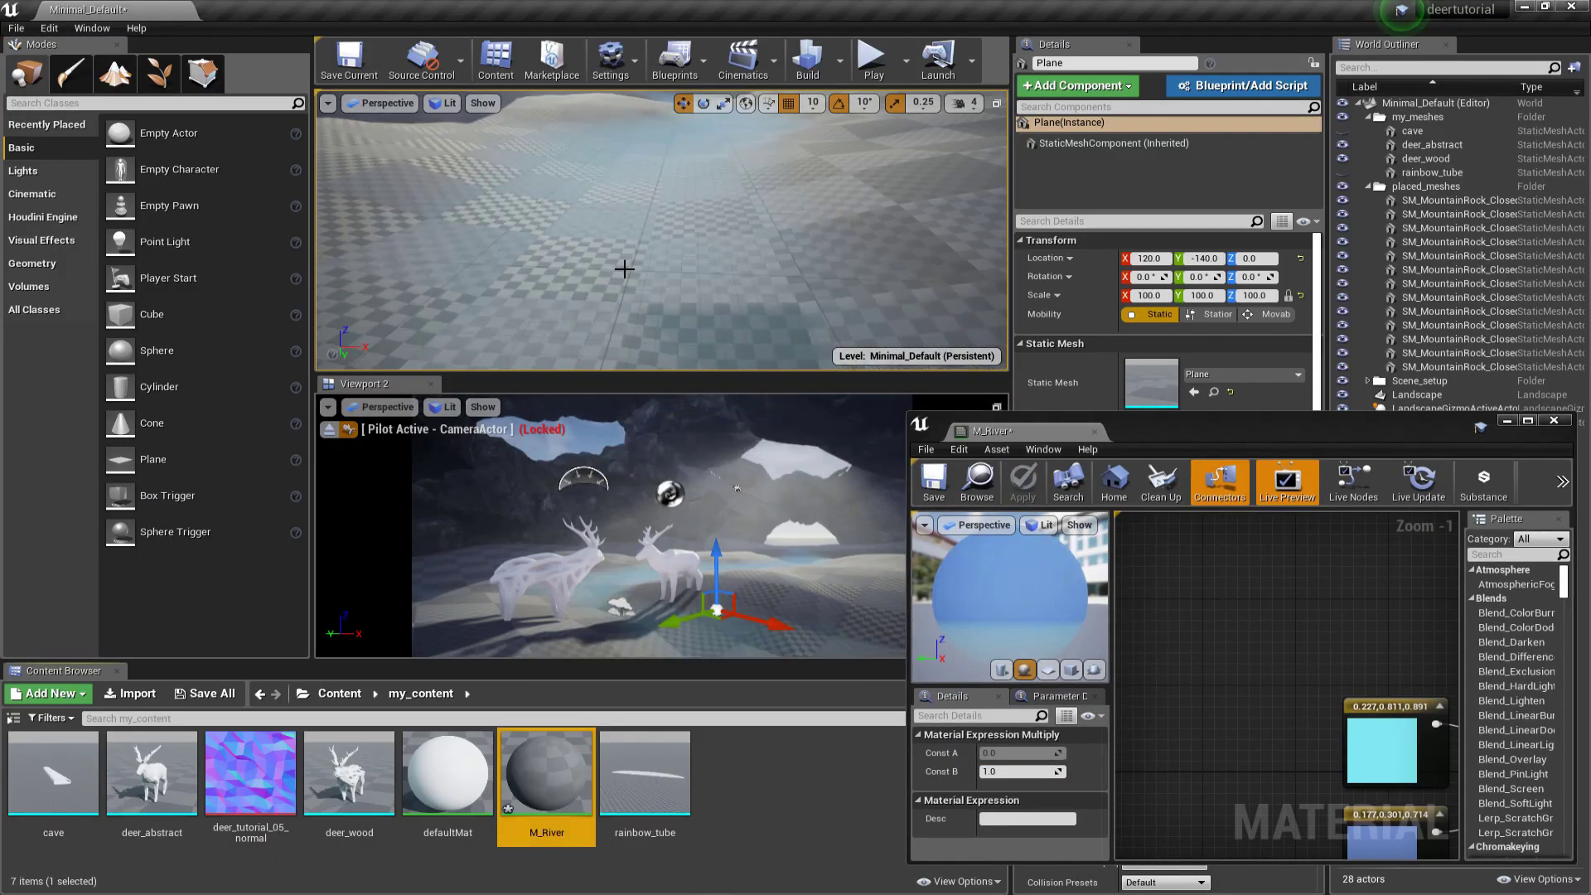
{"action": "left_click", "coordinate": [483, 102]}
{"action": "left_click", "coordinate": [508, 247]}
{"action": "right_click_drag", "start_coordinate": [508, 247], "coordinate": [594, 280]}
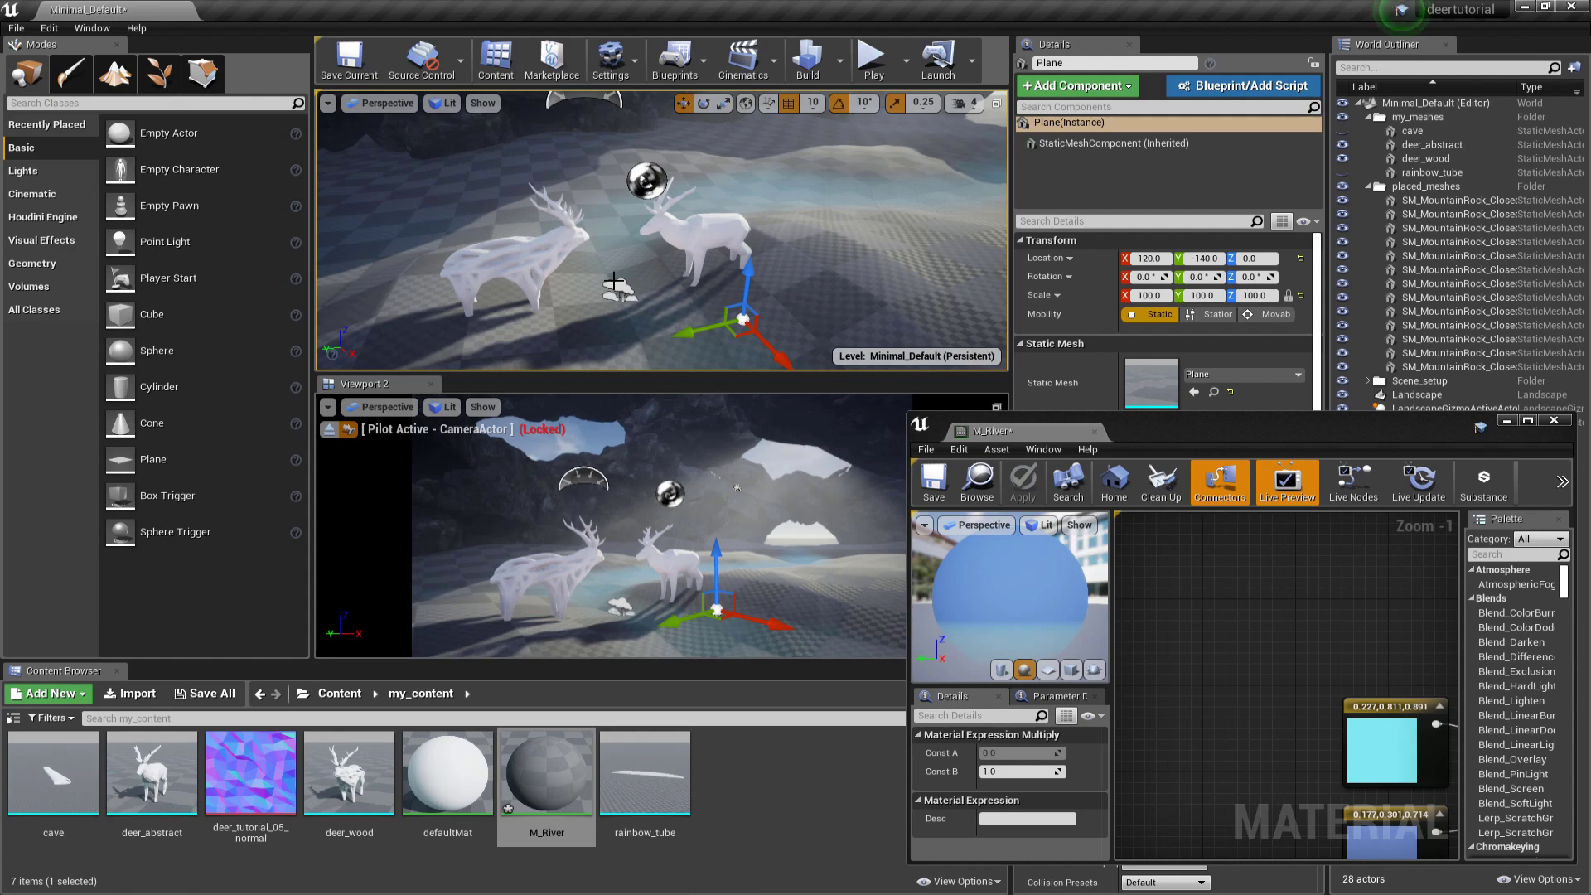
Step: Add a Fresnel node below the Depth Fade node and connect it to the material's Refraction input
{"action": "double_click", "coordinate": [1165, 423]}
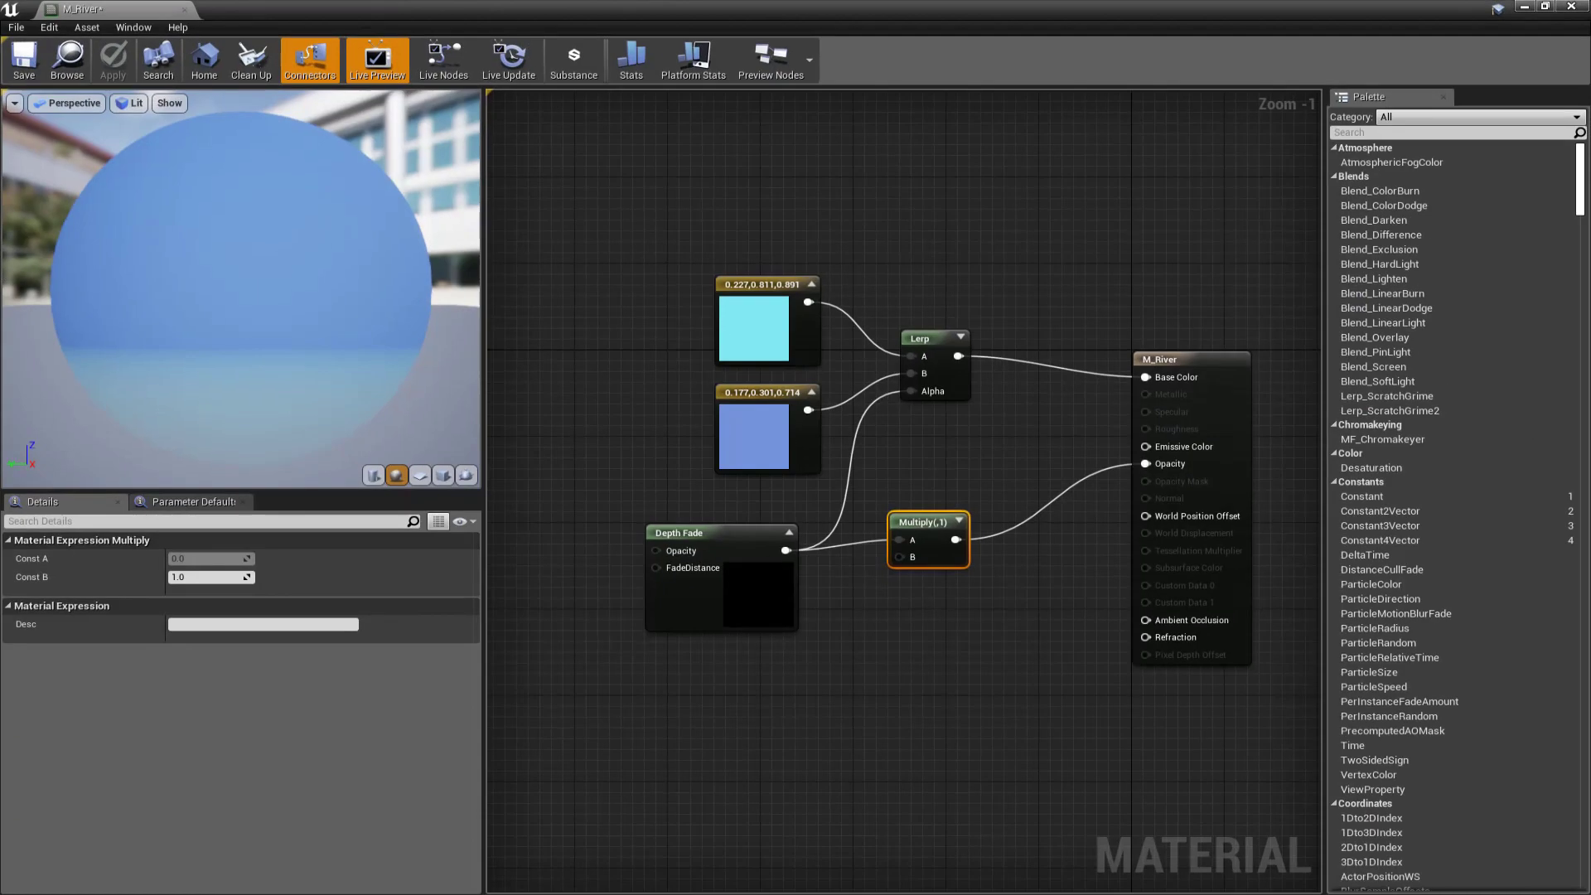
{"action": "right_click_drag", "start_coordinate": [764, 702], "coordinate": [806, 643]}
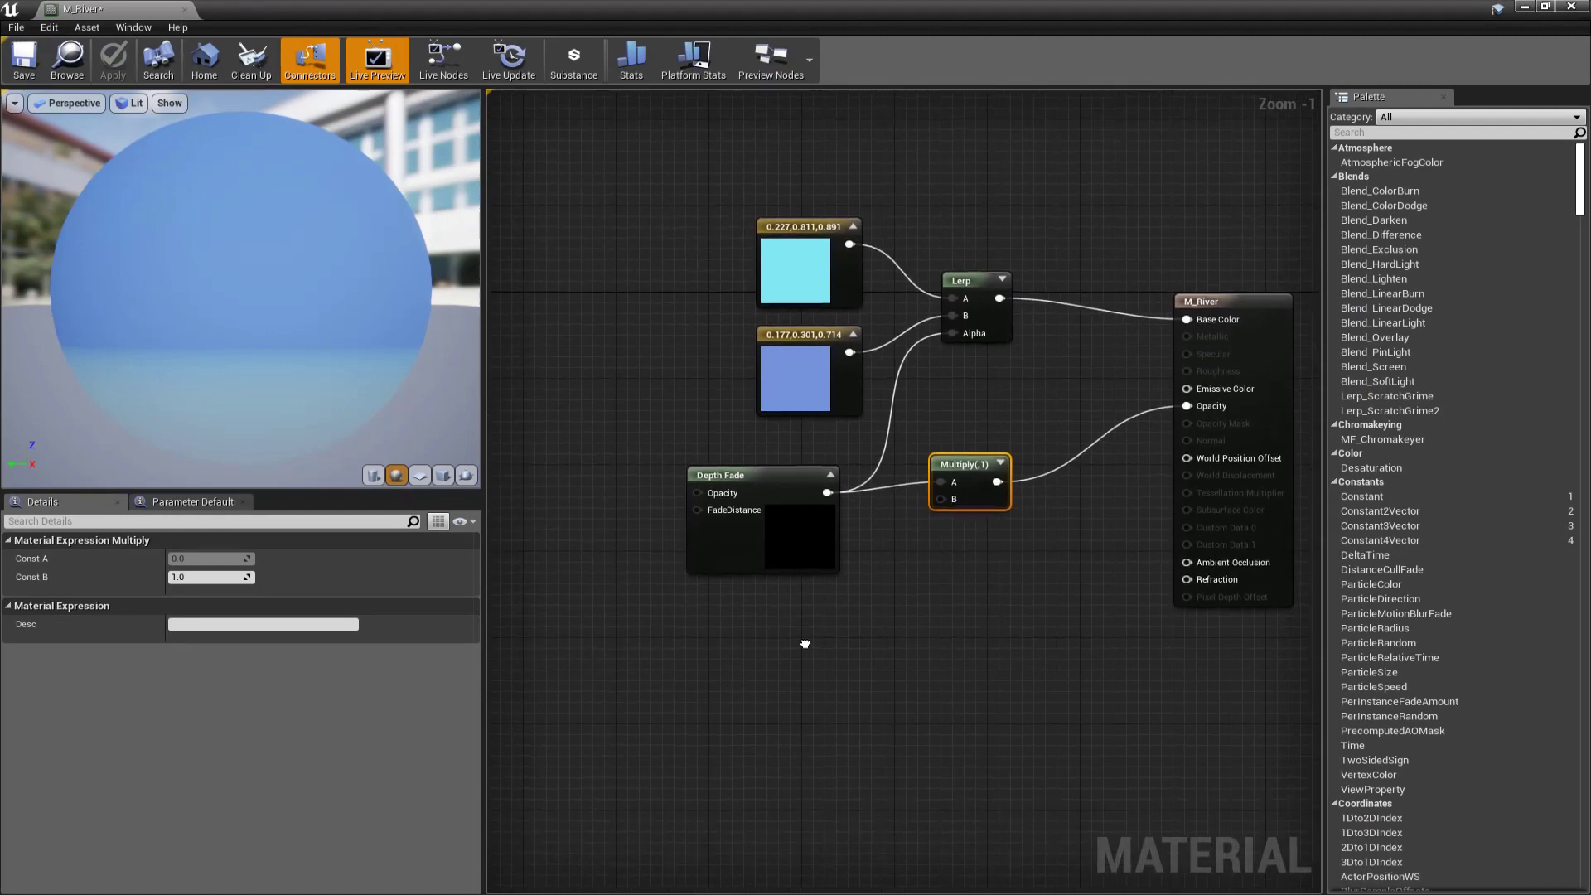
{"action": "left_click", "coordinate": [806, 643]}
{"action": "right_click", "coordinate": [804, 642]}
{"action": "type", "text": "fresnel"}
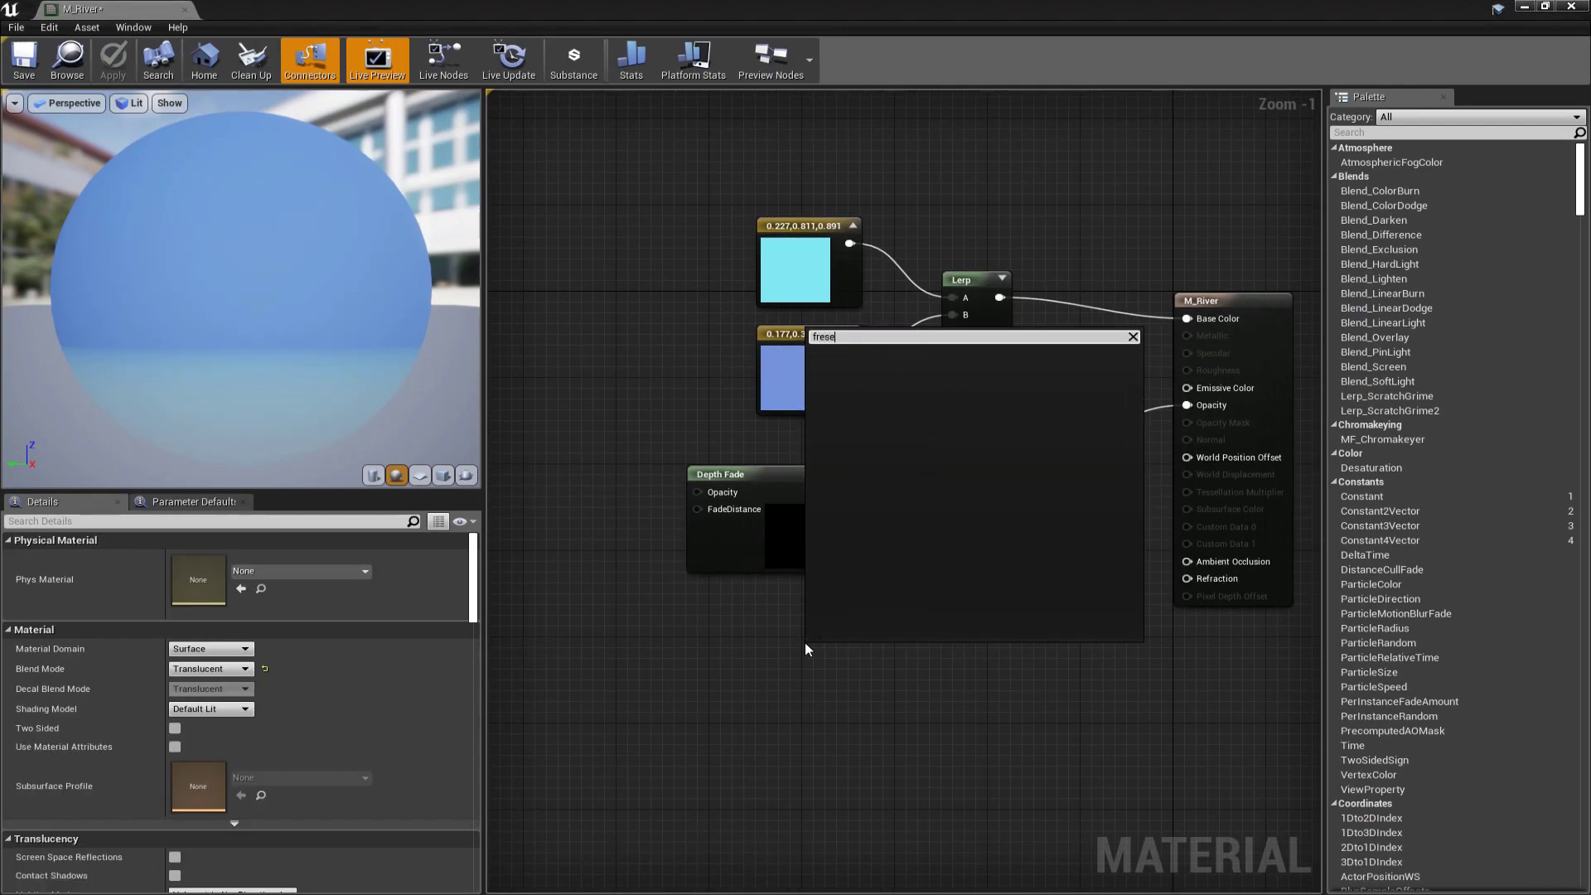
{"action": "key", "text": "Return"}
{"action": "left_click_drag", "start_coordinate": [828, 652], "coordinate": [699, 647]}
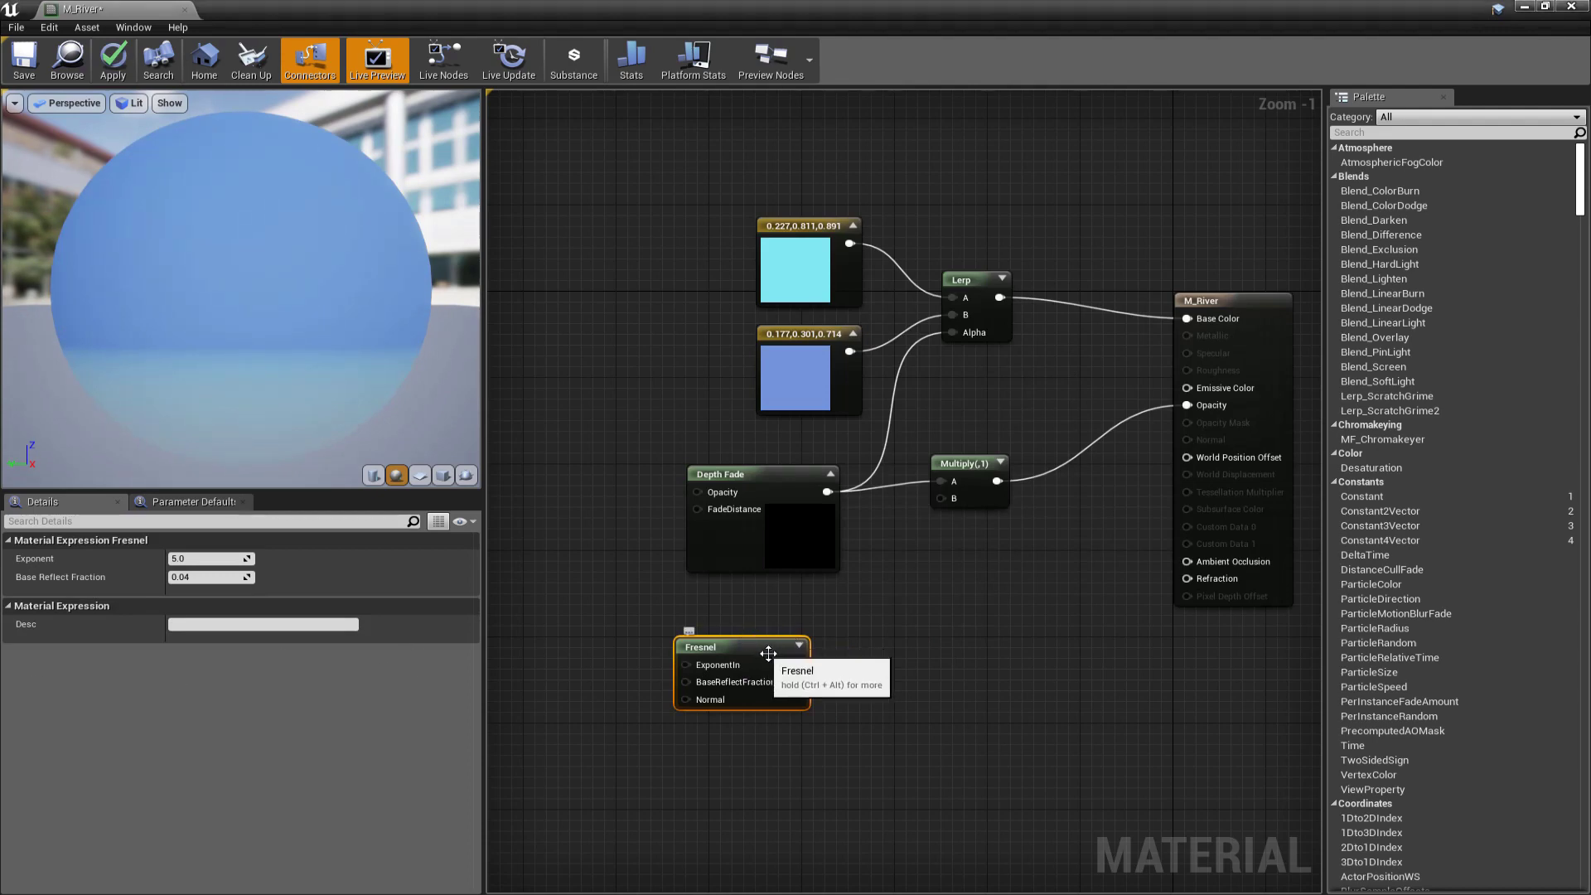
{"action": "left_click_drag", "start_coordinate": [796, 664], "coordinate": [1187, 579]}
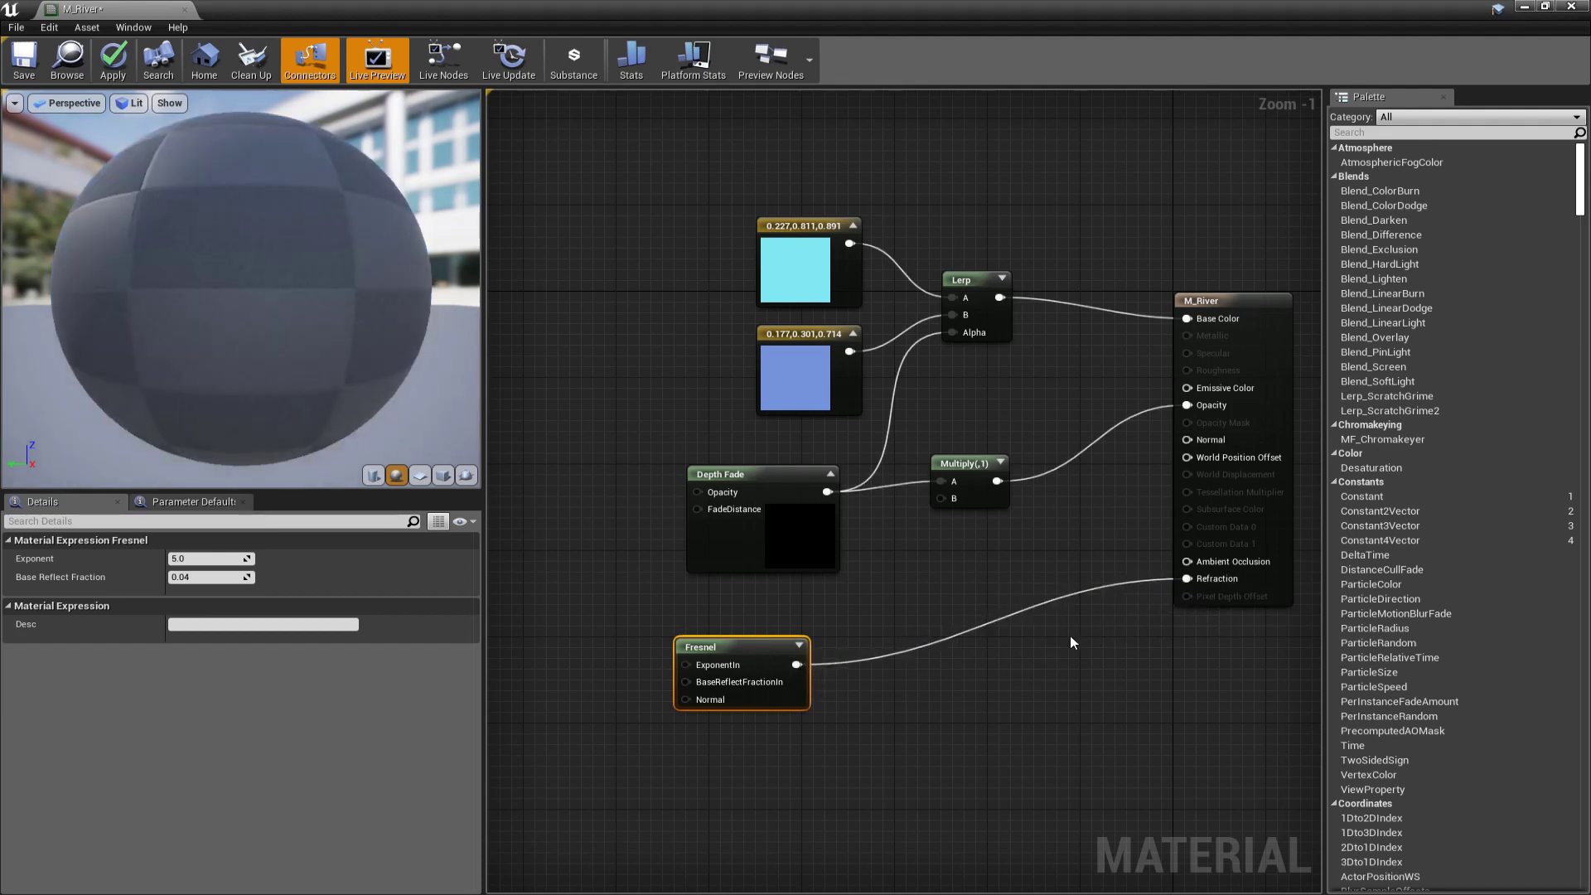
{"action": "left_click", "coordinate": [913, 600]}
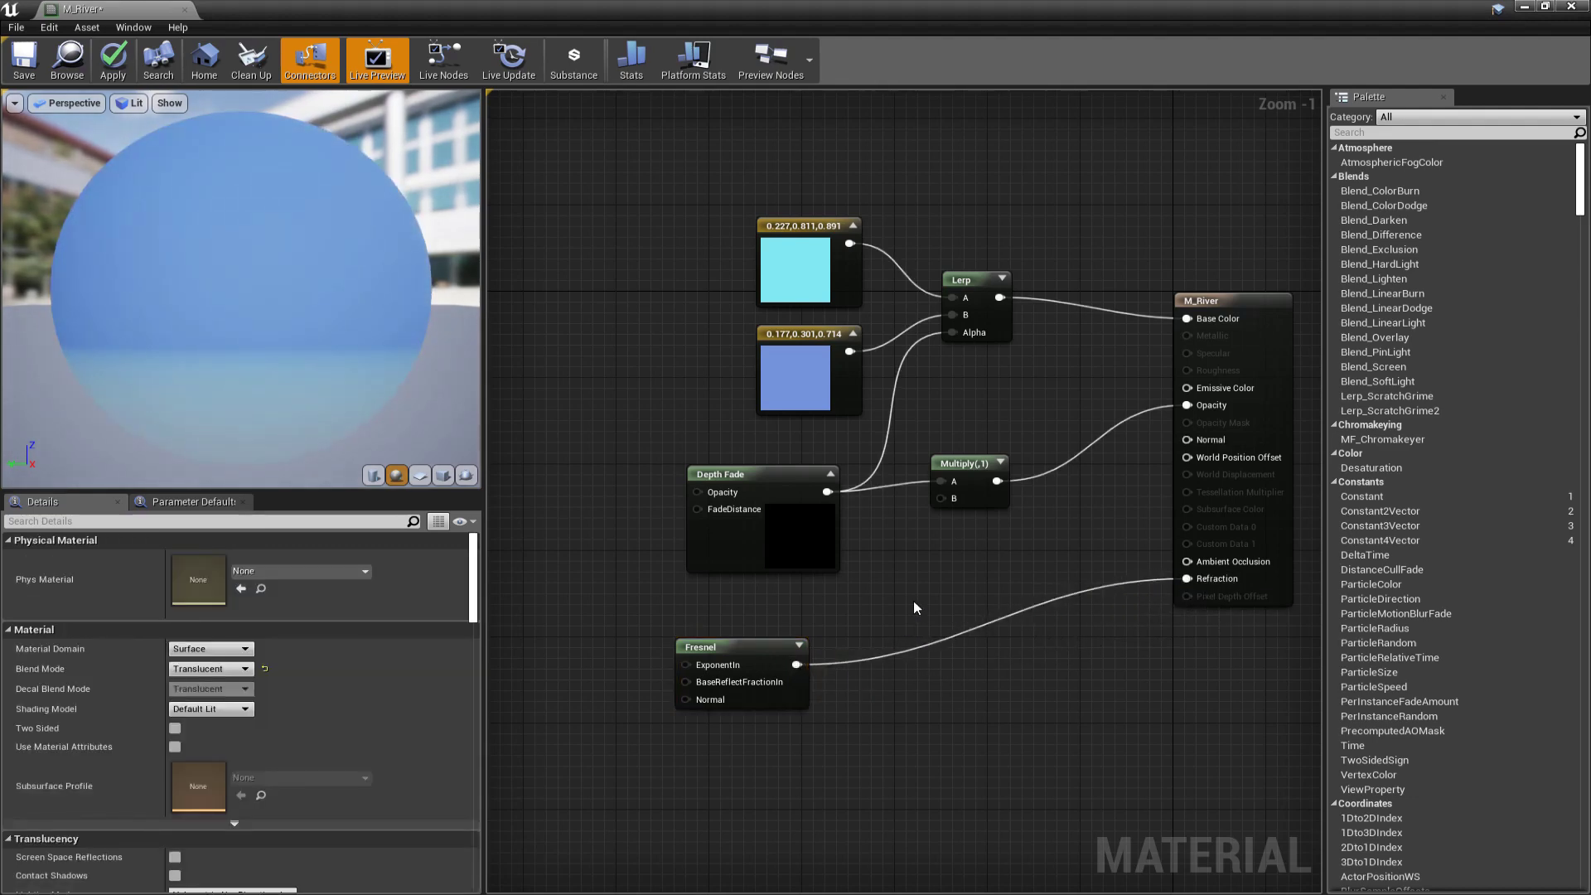
Step: Add a LinearInterpolate node beside the Fresnel node, with the Fresnel output feeding its Alpha instead of A
{"action": "left_click_drag", "start_coordinate": [794, 664], "coordinate": [873, 693]}
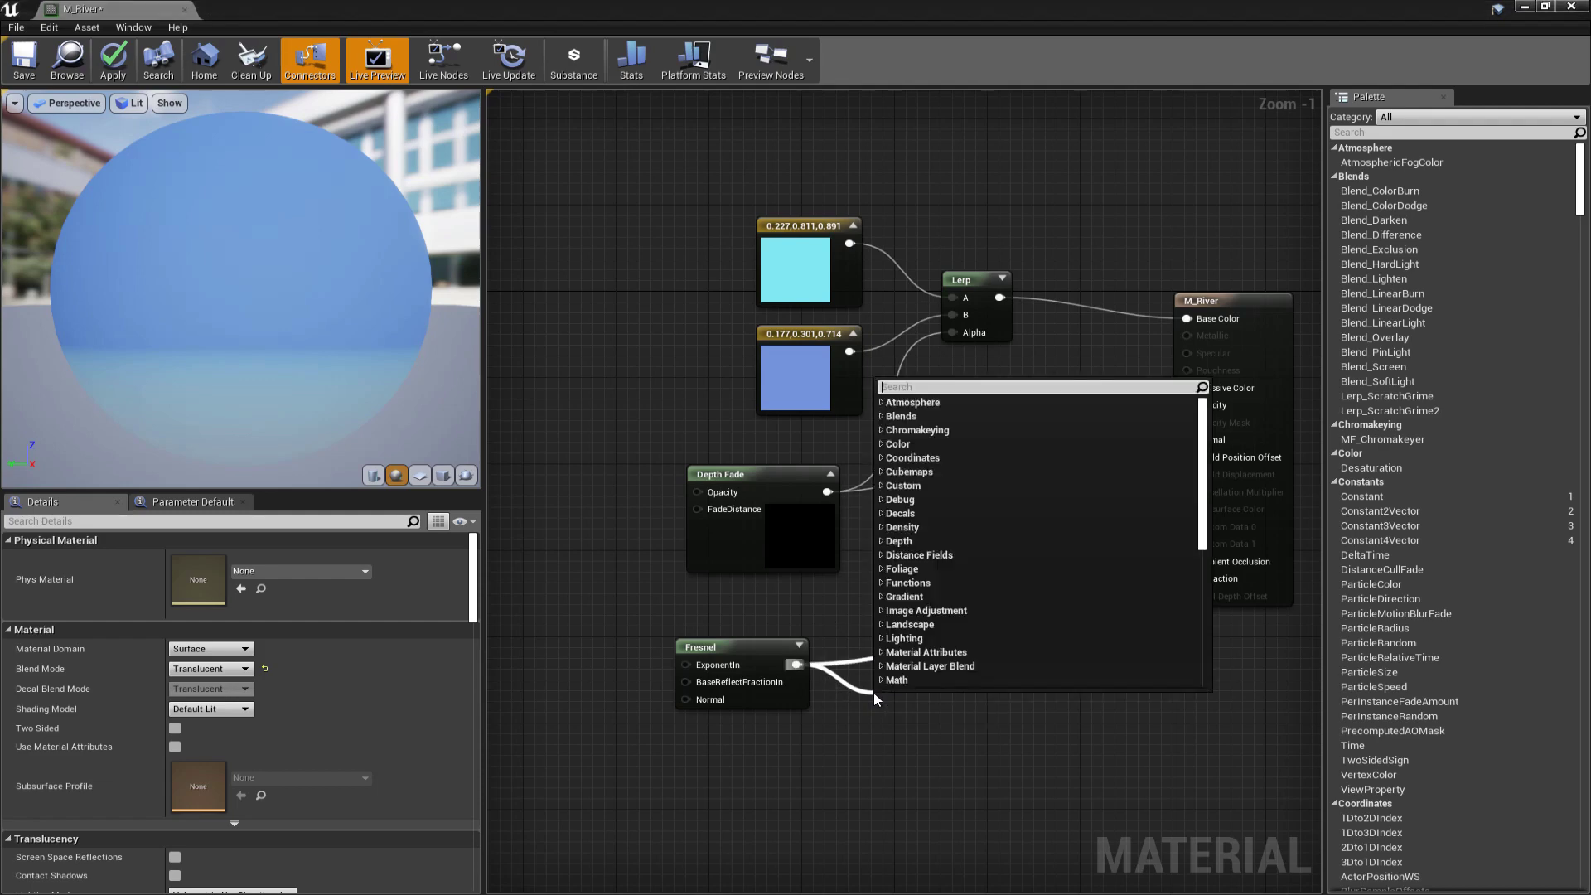
{"action": "type", "text": "linear"}
{"action": "key", "text": "Return"}
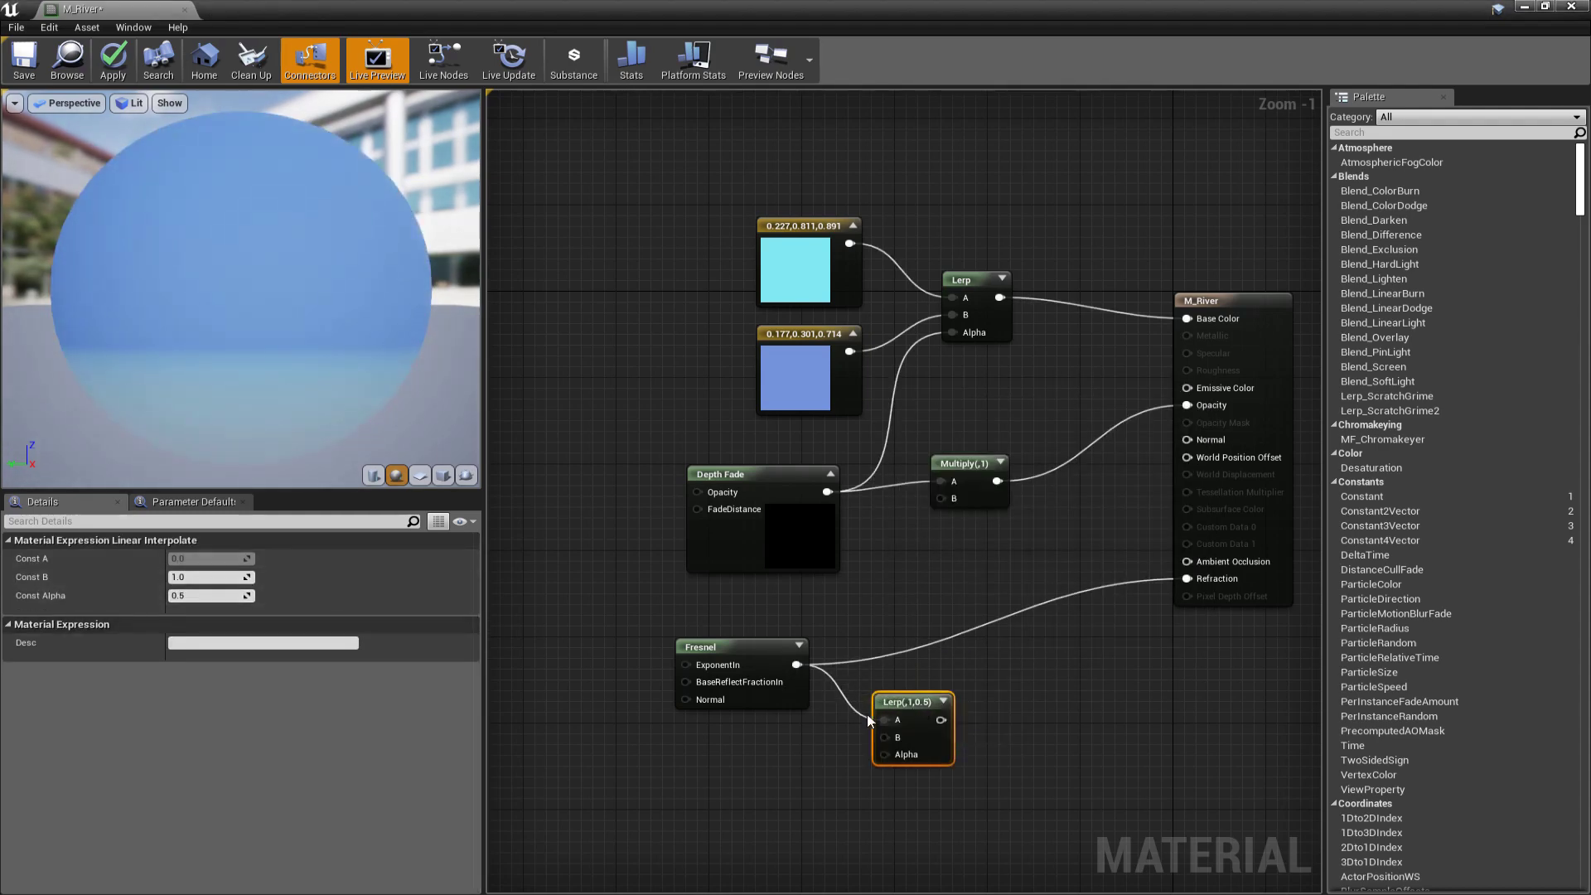
{"action": "right_click", "coordinate": [884, 720]}
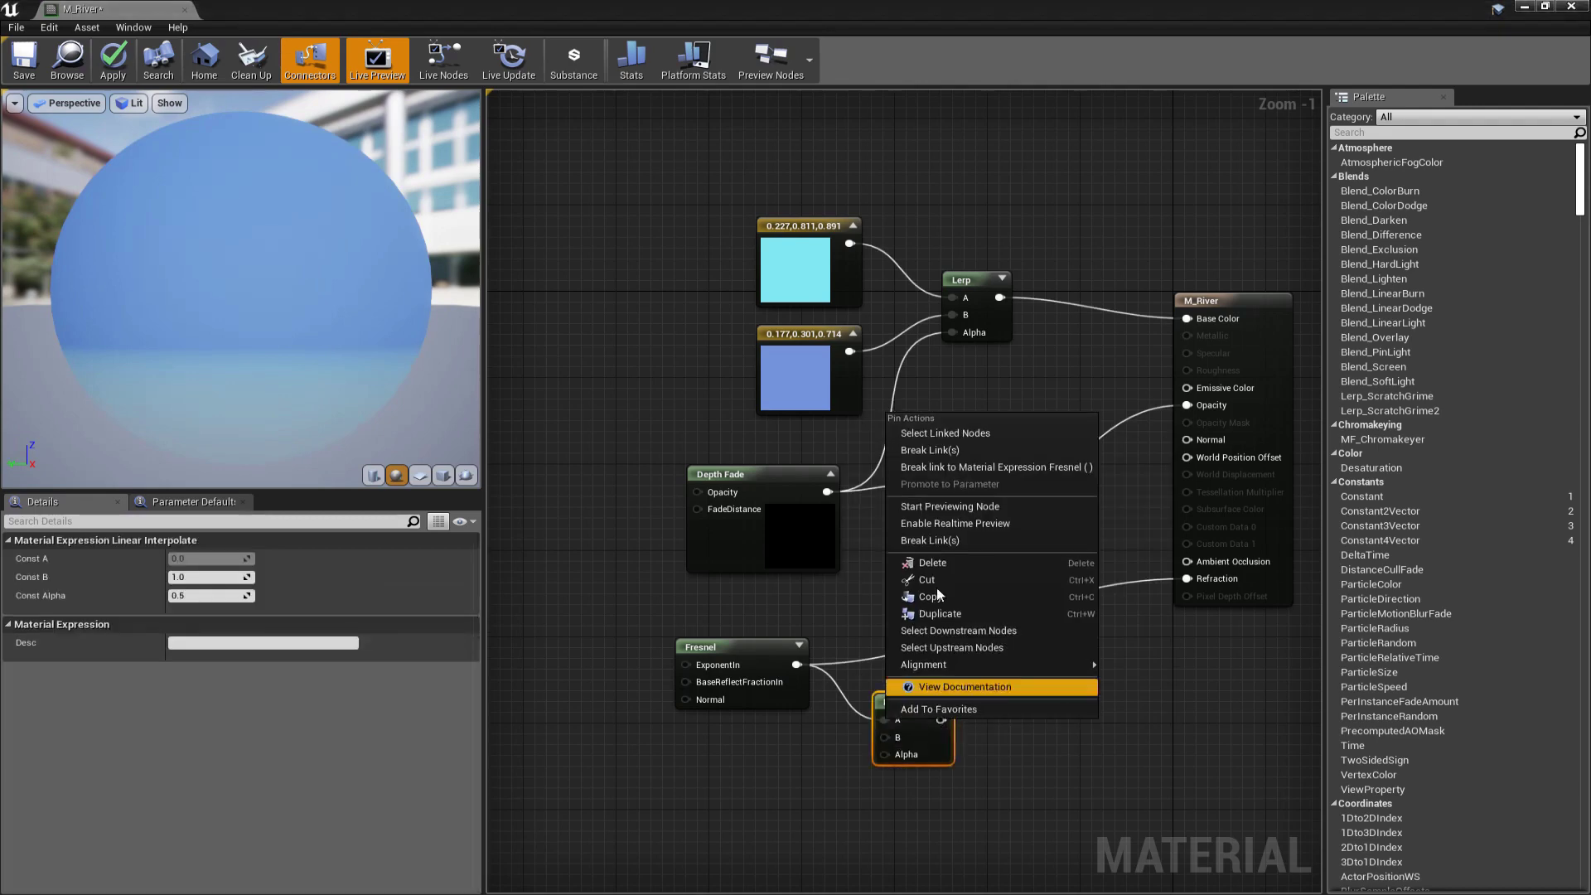
{"action": "left_click", "coordinate": [949, 543]}
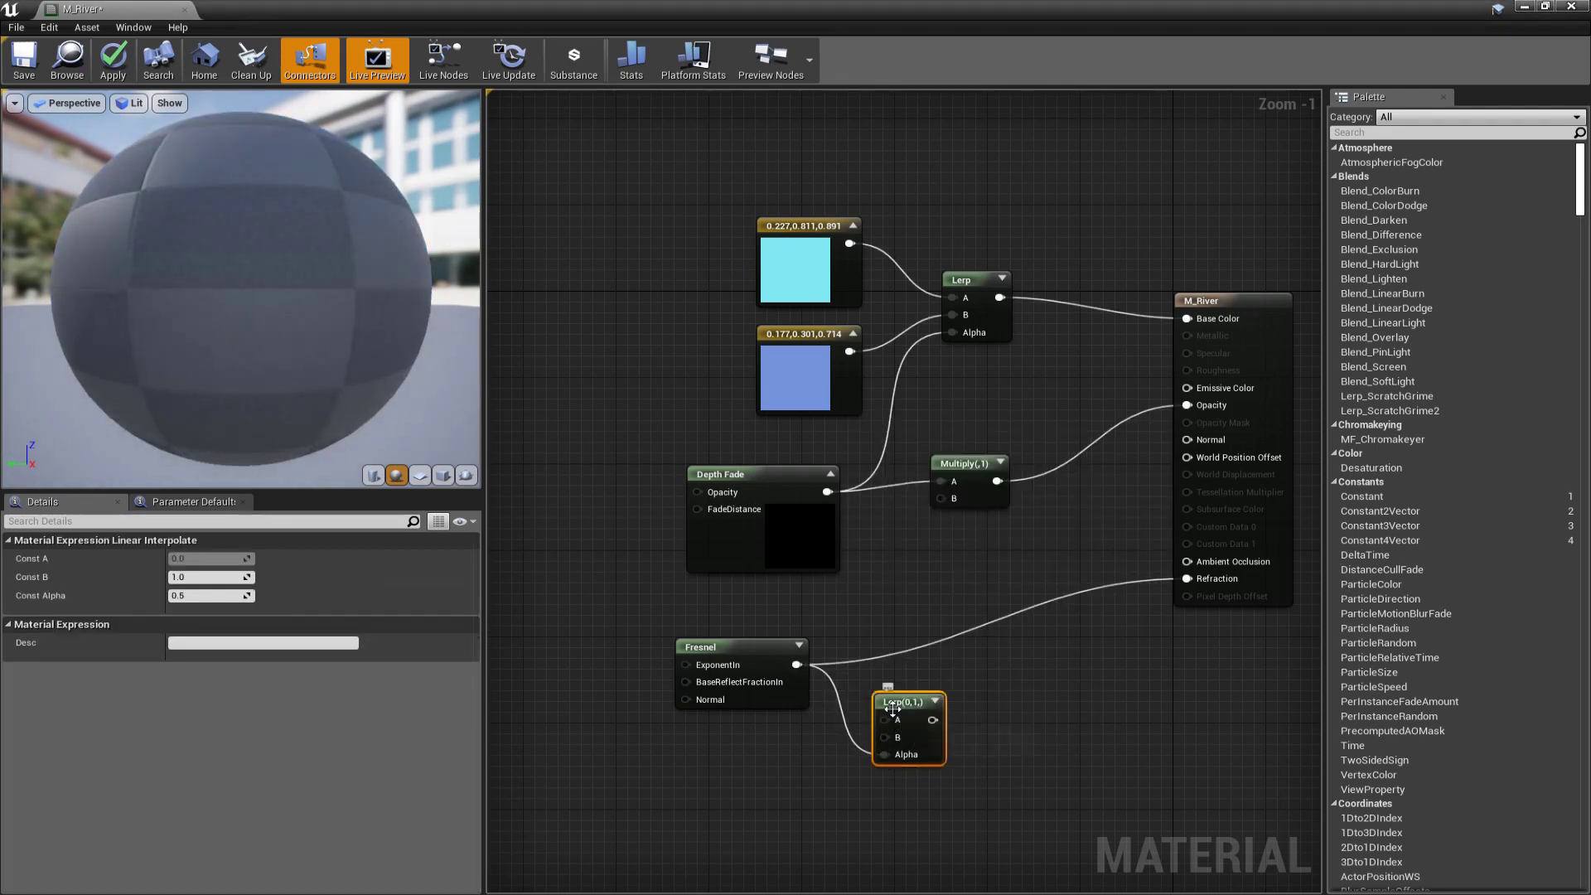
Step: Set the new Lerp's Const B to 1.33 and Const A to 1, and connect its output to Refraction
{"action": "left_click", "coordinate": [203, 577]}
{"action": "type", "text": "1.3"}
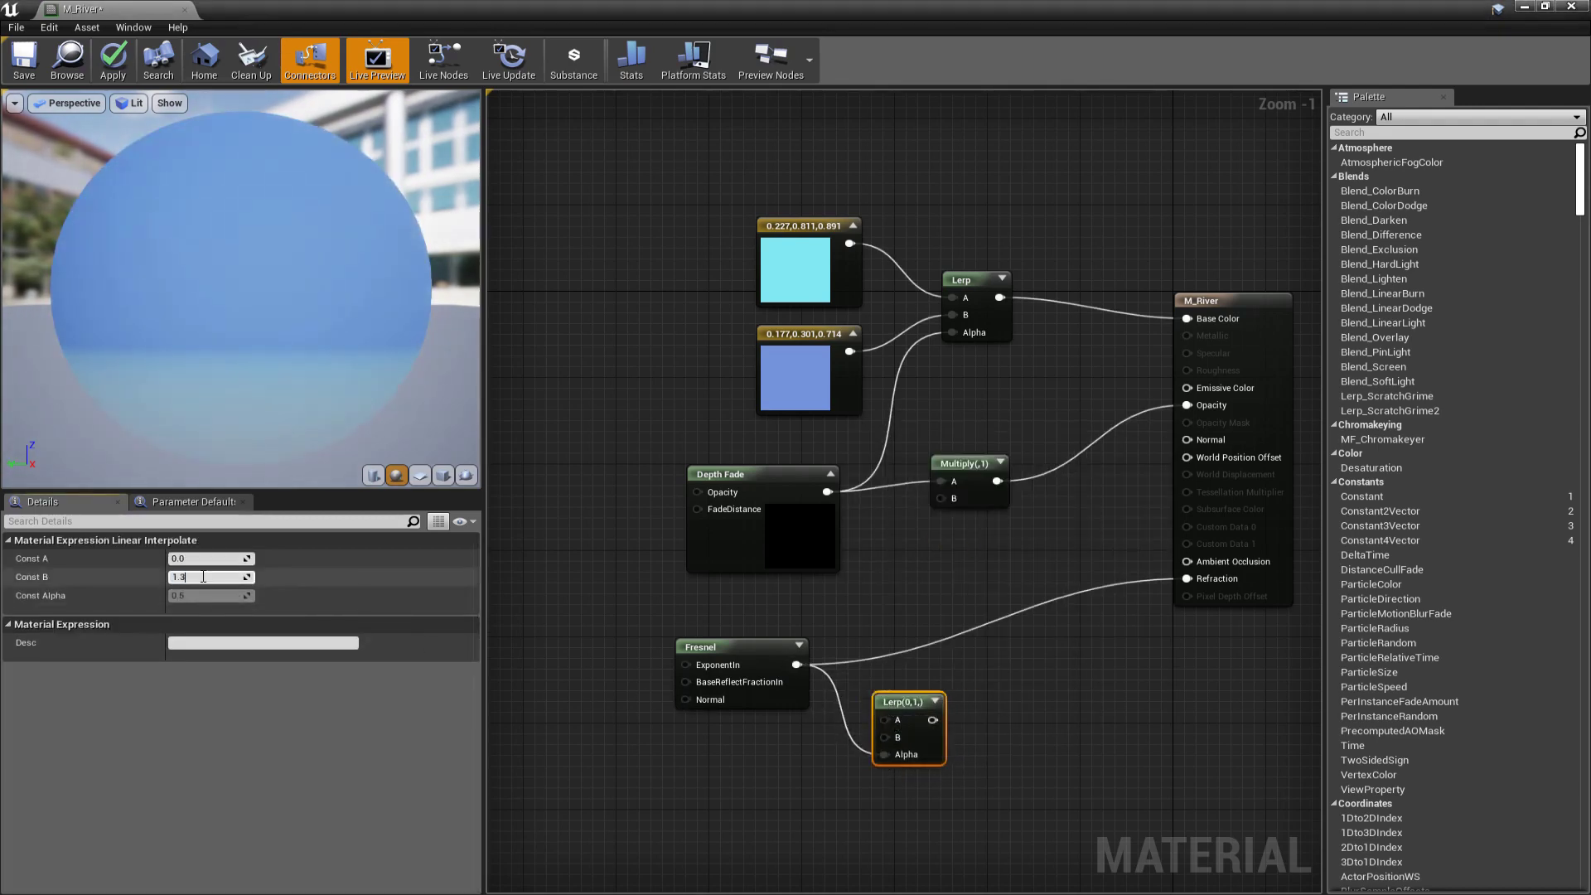
{"action": "type", "text": "3"}
{"action": "key", "text": "Return"}
{"action": "left_click", "coordinate": [210, 559]}
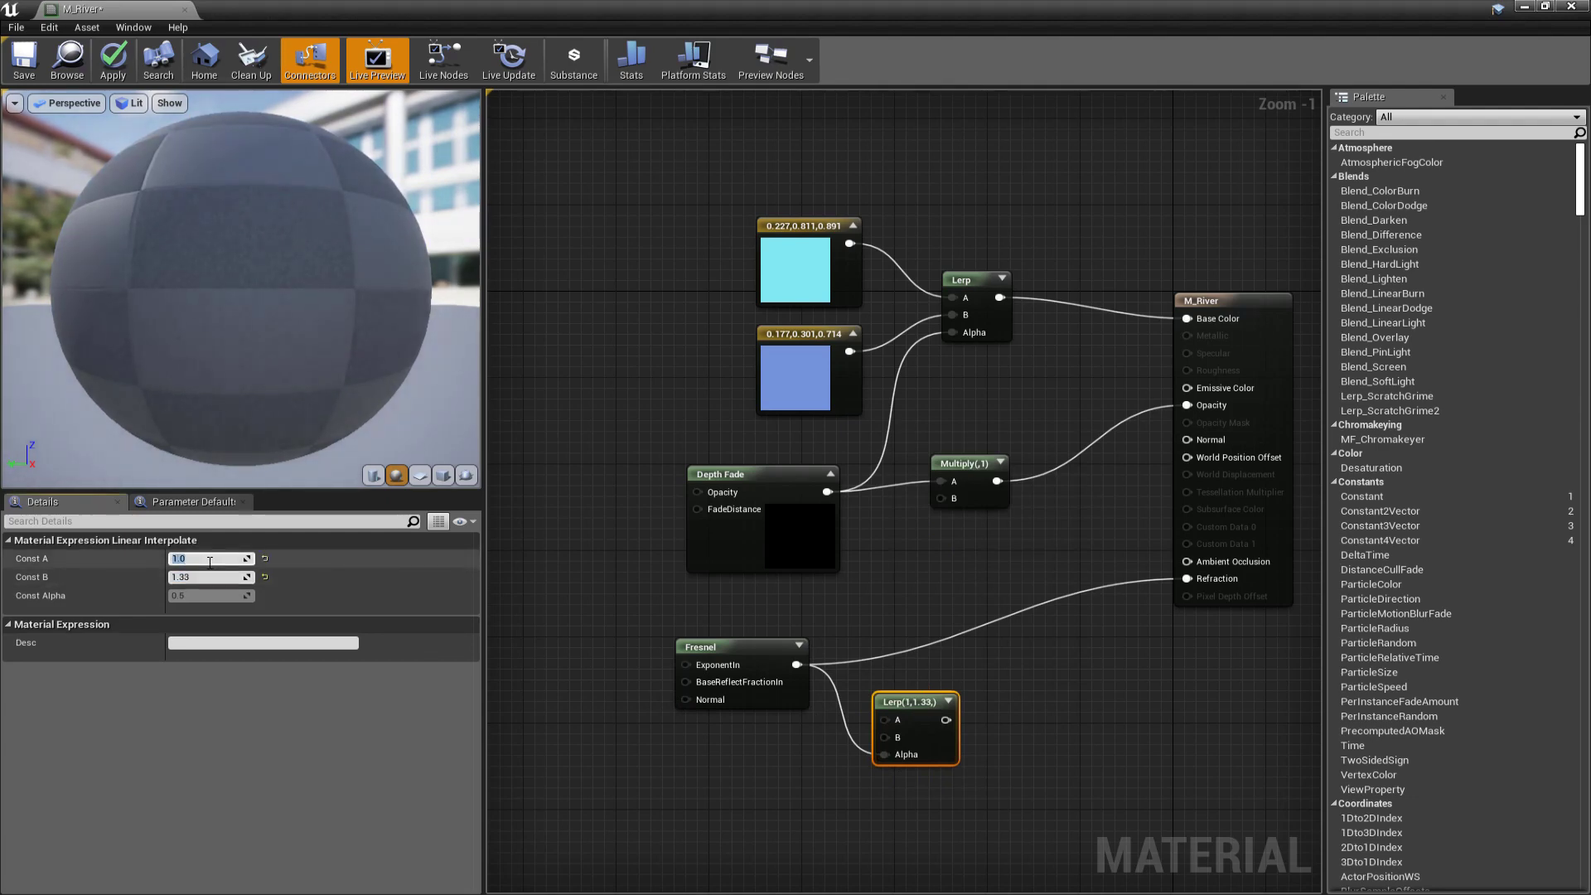
{"action": "left_click_drag", "start_coordinate": [946, 720], "coordinate": [1190, 578]}
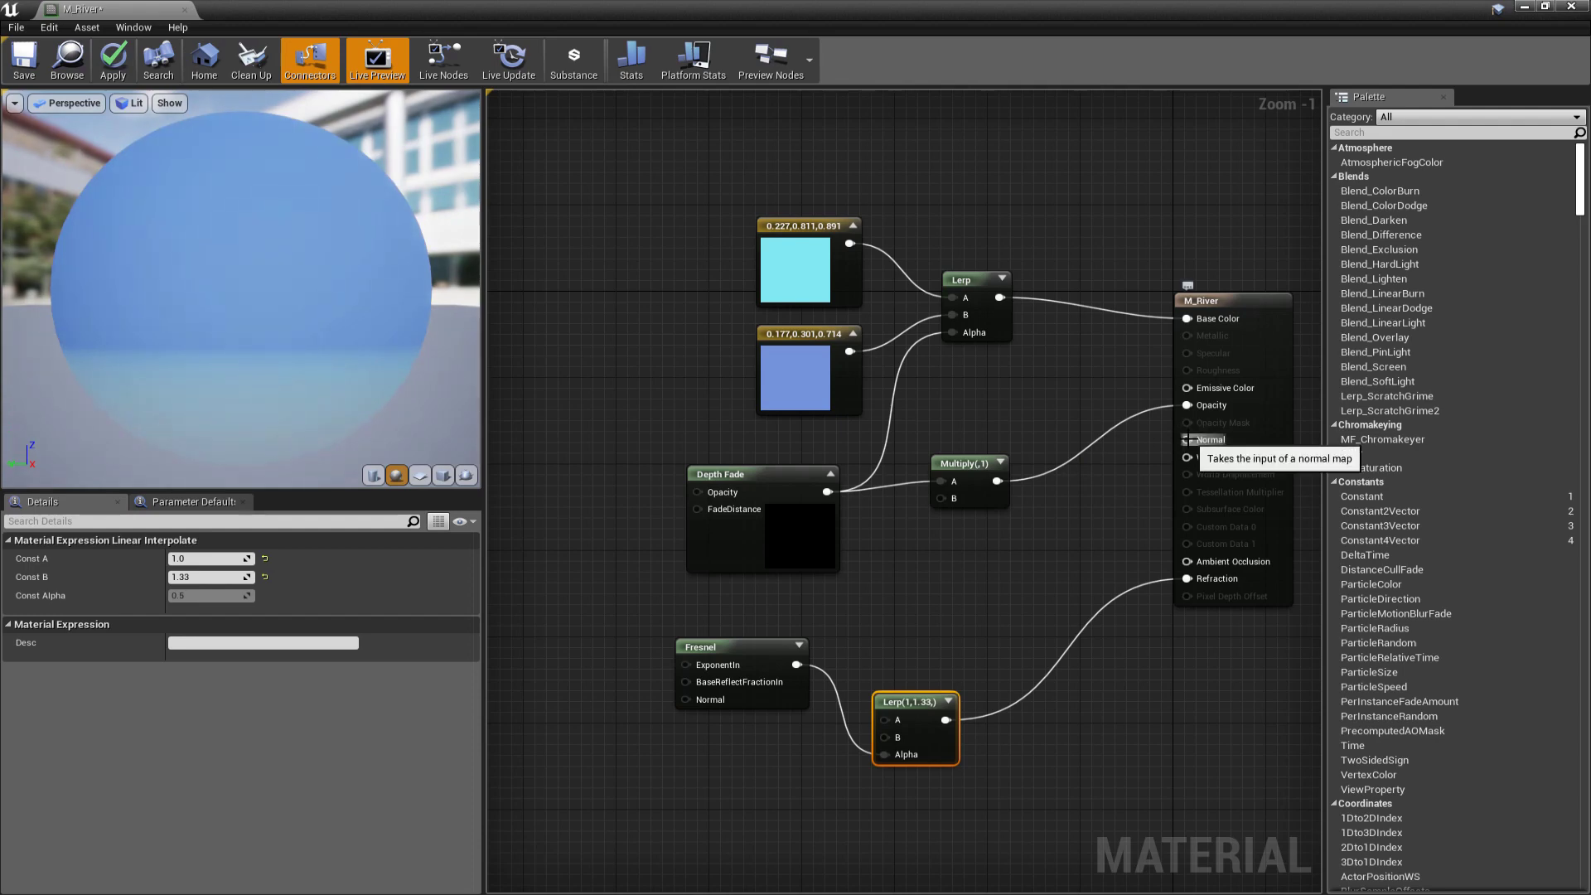
Step: Move the colour and opacity nodes up as a group and add a Texture Sample node connected to the Normal input
{"action": "left_click_drag", "start_coordinate": [693, 278], "coordinate": [987, 529]}
{"action": "left_click_drag", "start_coordinate": [974, 460], "coordinate": [917, 375]}
{"action": "left_click", "coordinate": [949, 527]}
{"action": "left_click_drag", "start_coordinate": [1188, 440], "coordinate": [893, 530]}
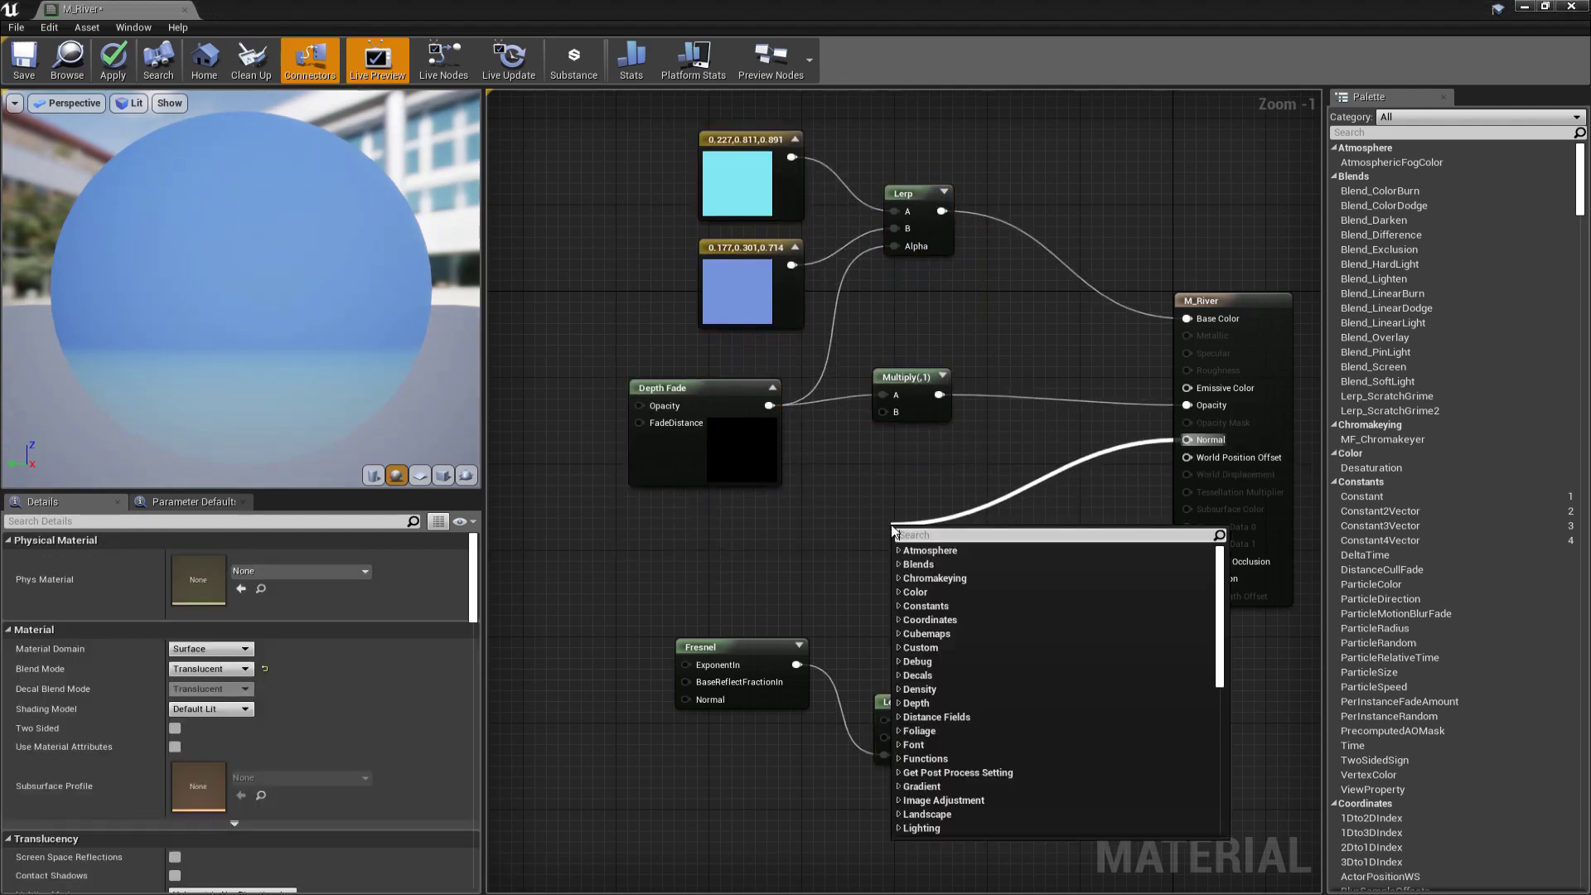
{"action": "type", "text": "texture"}
{"action": "left_click", "coordinate": [946, 671]}
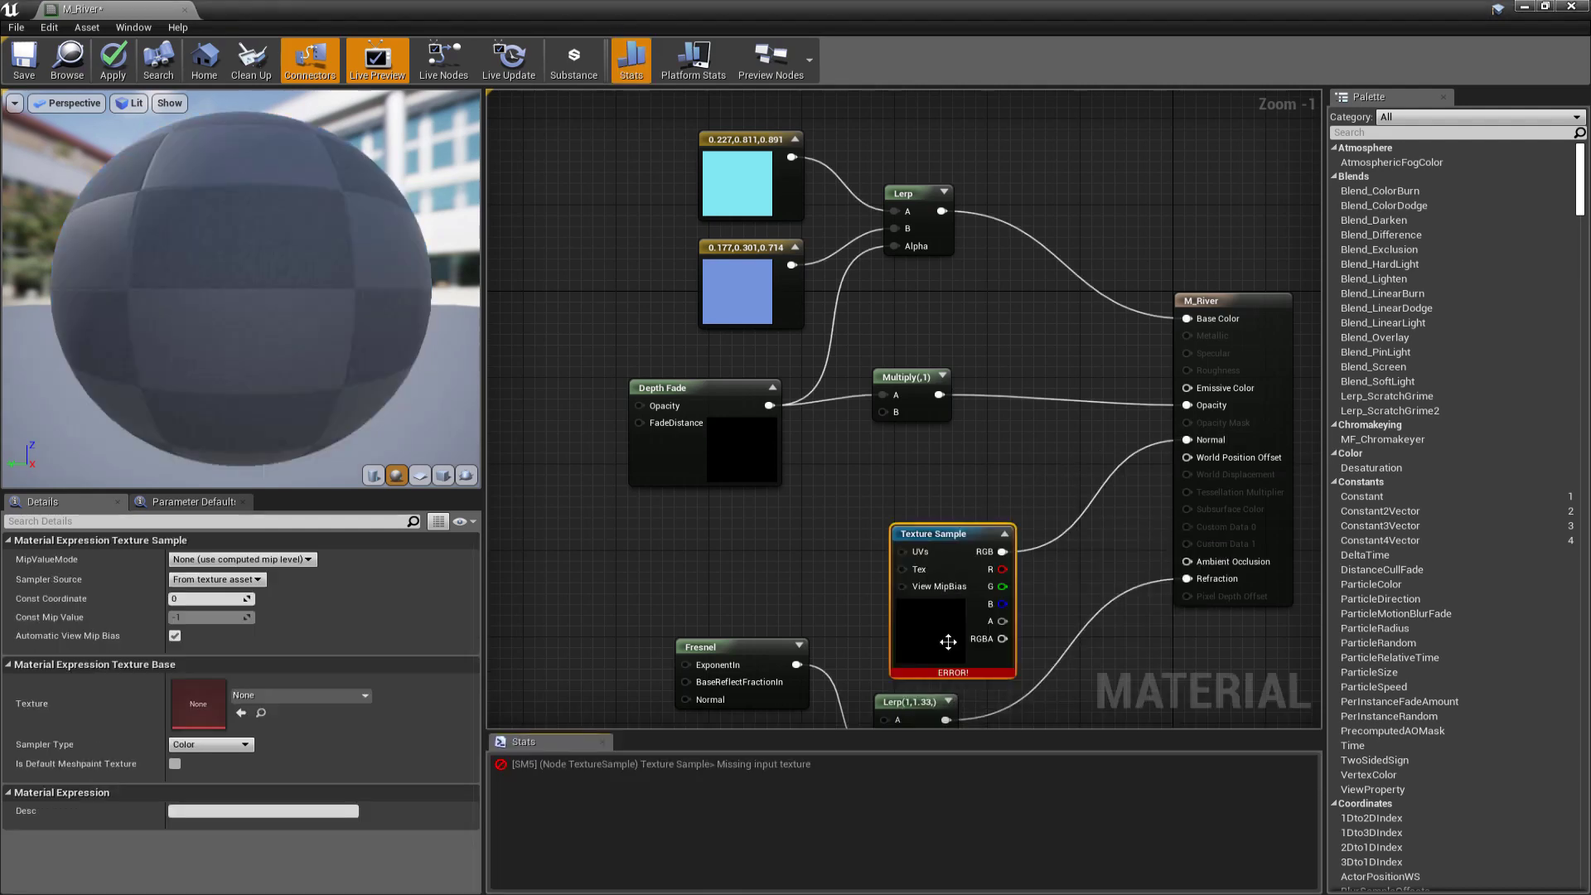
Step: Arrange the Texture Sample and Fresnel nodes with more space and start adding a node for the Texture Sample's UVs input
{"action": "mouse_move", "coordinate": [933, 532]}
{"action": "left_mouse_down"}
{"action": "mouse_move", "coordinate": [932, 474]}
{"action": "mouse_move", "coordinate": [931, 507]}
{"action": "left_mouse_up"}
{"action": "right_click_drag", "start_coordinate": [728, 557], "coordinate": [761, 448]}
{"action": "left_click_drag", "start_coordinate": [729, 540], "coordinate": [730, 650]}
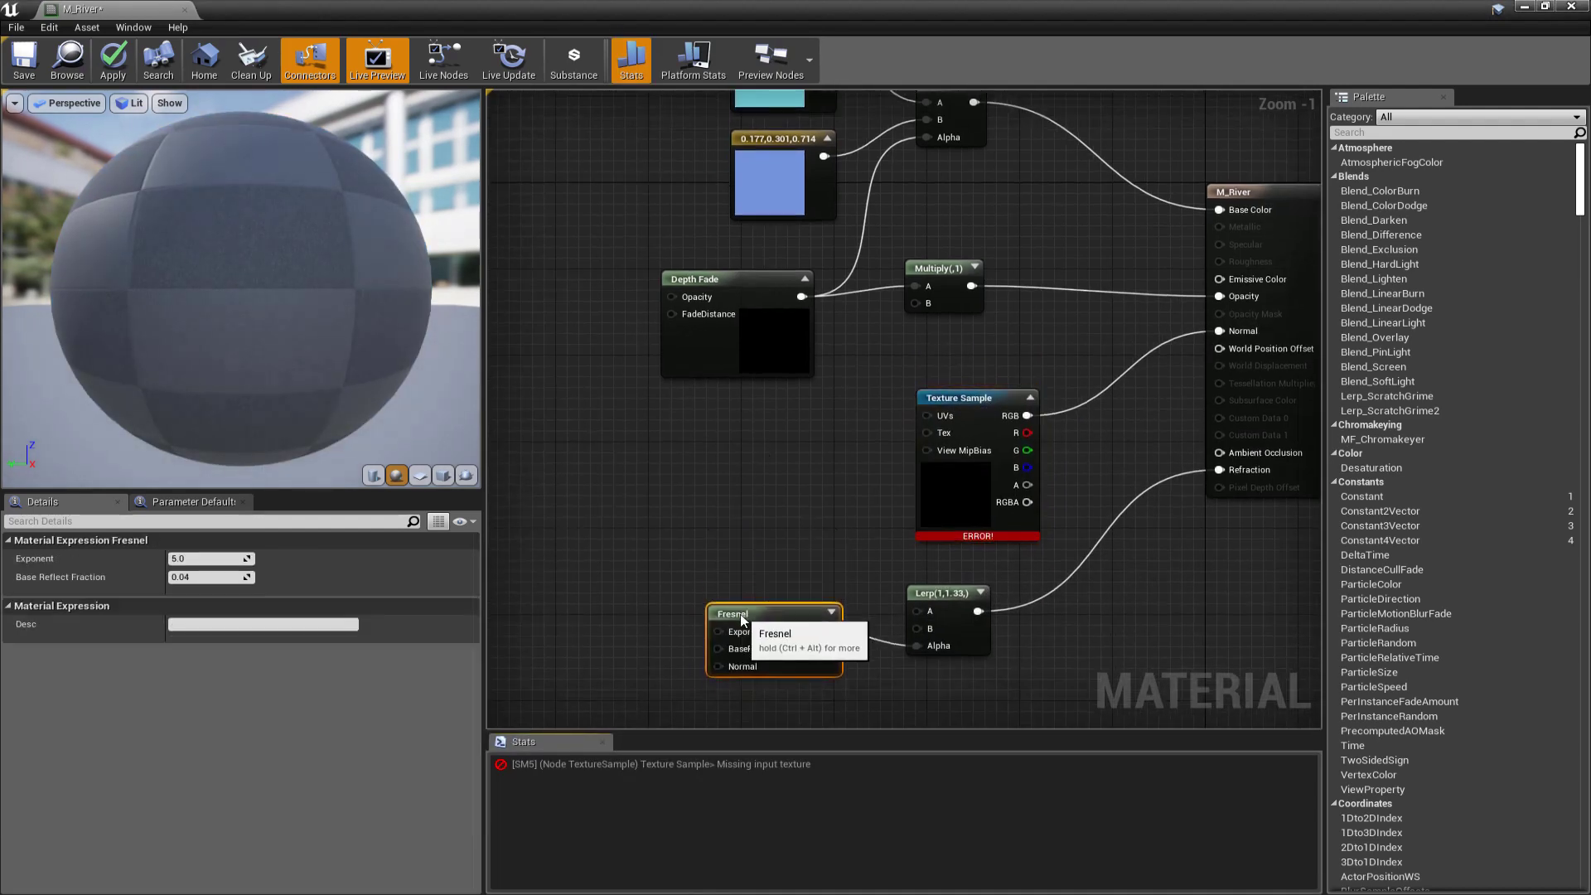
{"action": "left_click_drag", "start_coordinate": [927, 416], "coordinate": [769, 473]}
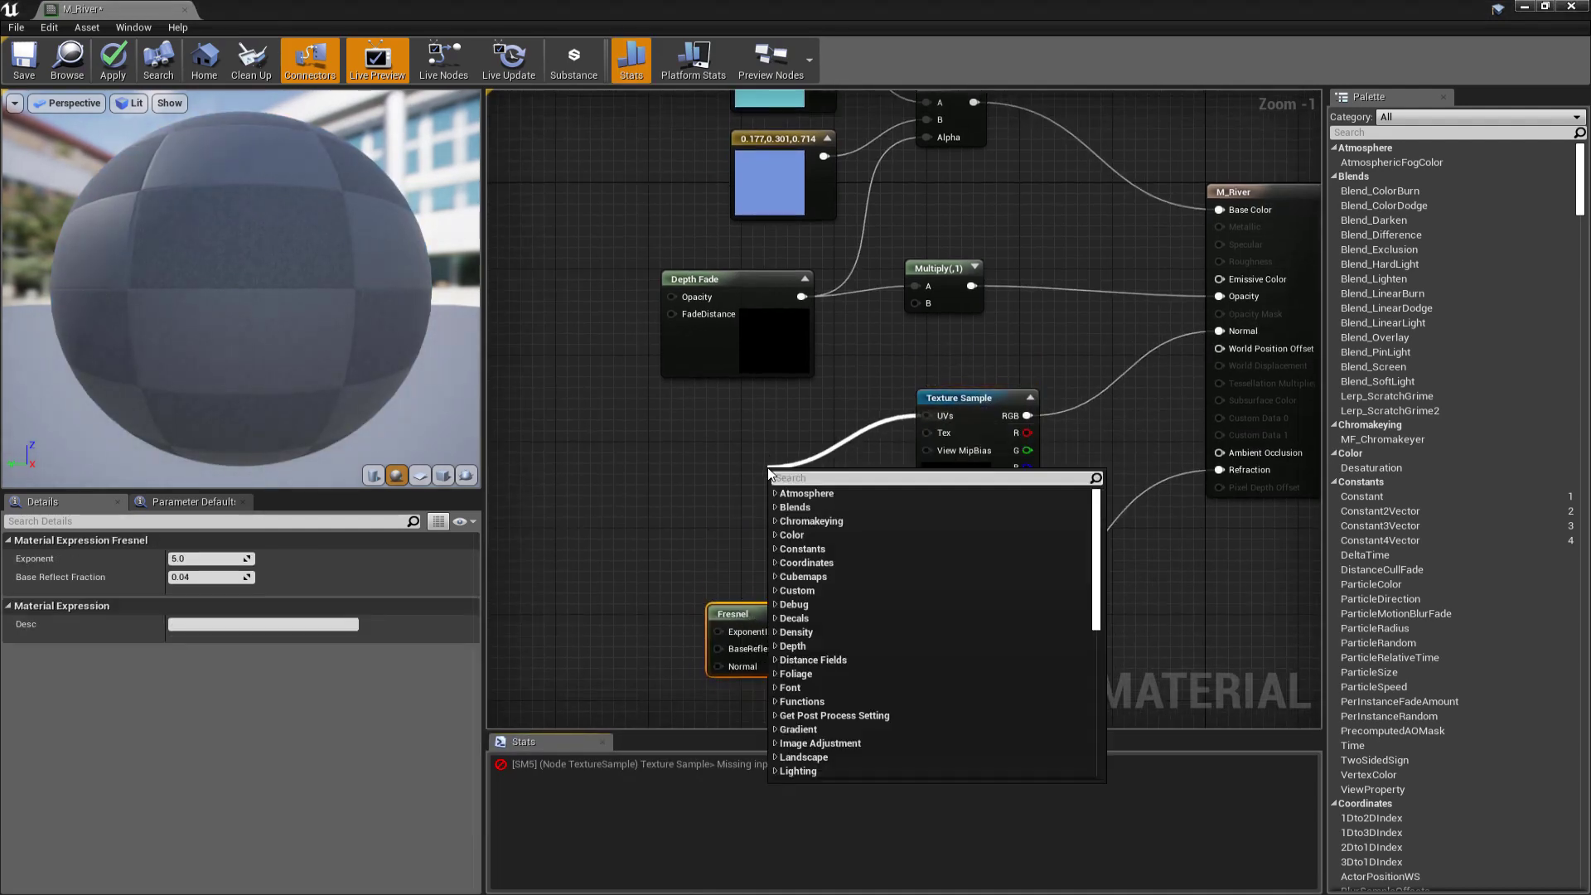
Step: Add a TextureCoordinate node feeding the Texture Sample's UVs input and place it beside that node
{"action": "type", "text": "text"}
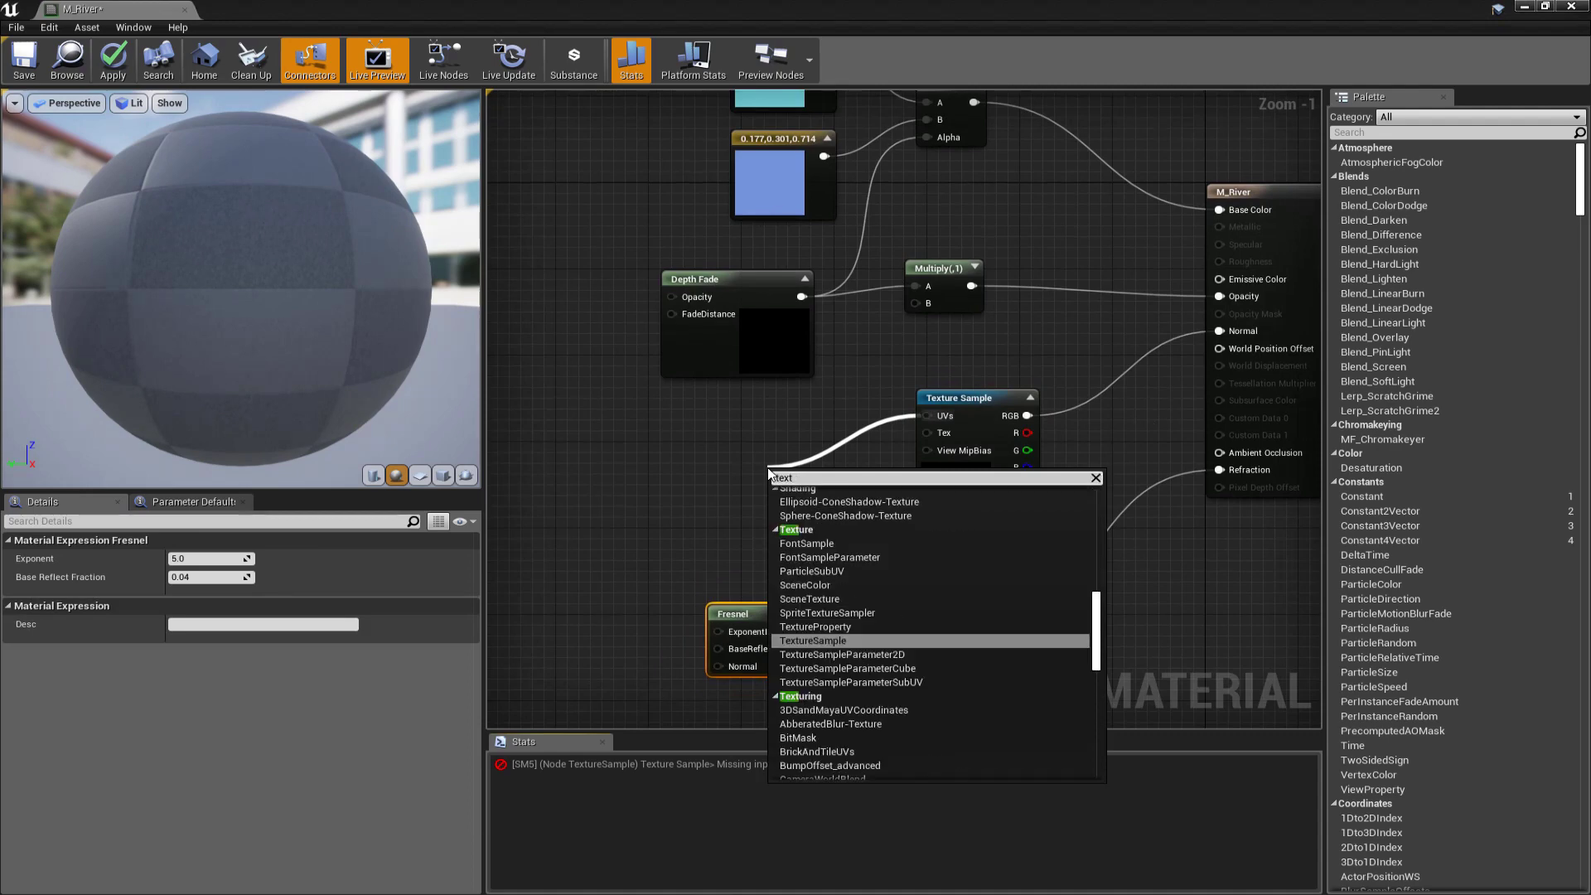
{"action": "key", "text": "BackSpace"}
{"action": "key", "text": "BackSpace"}
{"action": "key", "text": "BackSpace"}
{"action": "key", "text": "BackSpace"}
{"action": "type", "text": "coordin"}
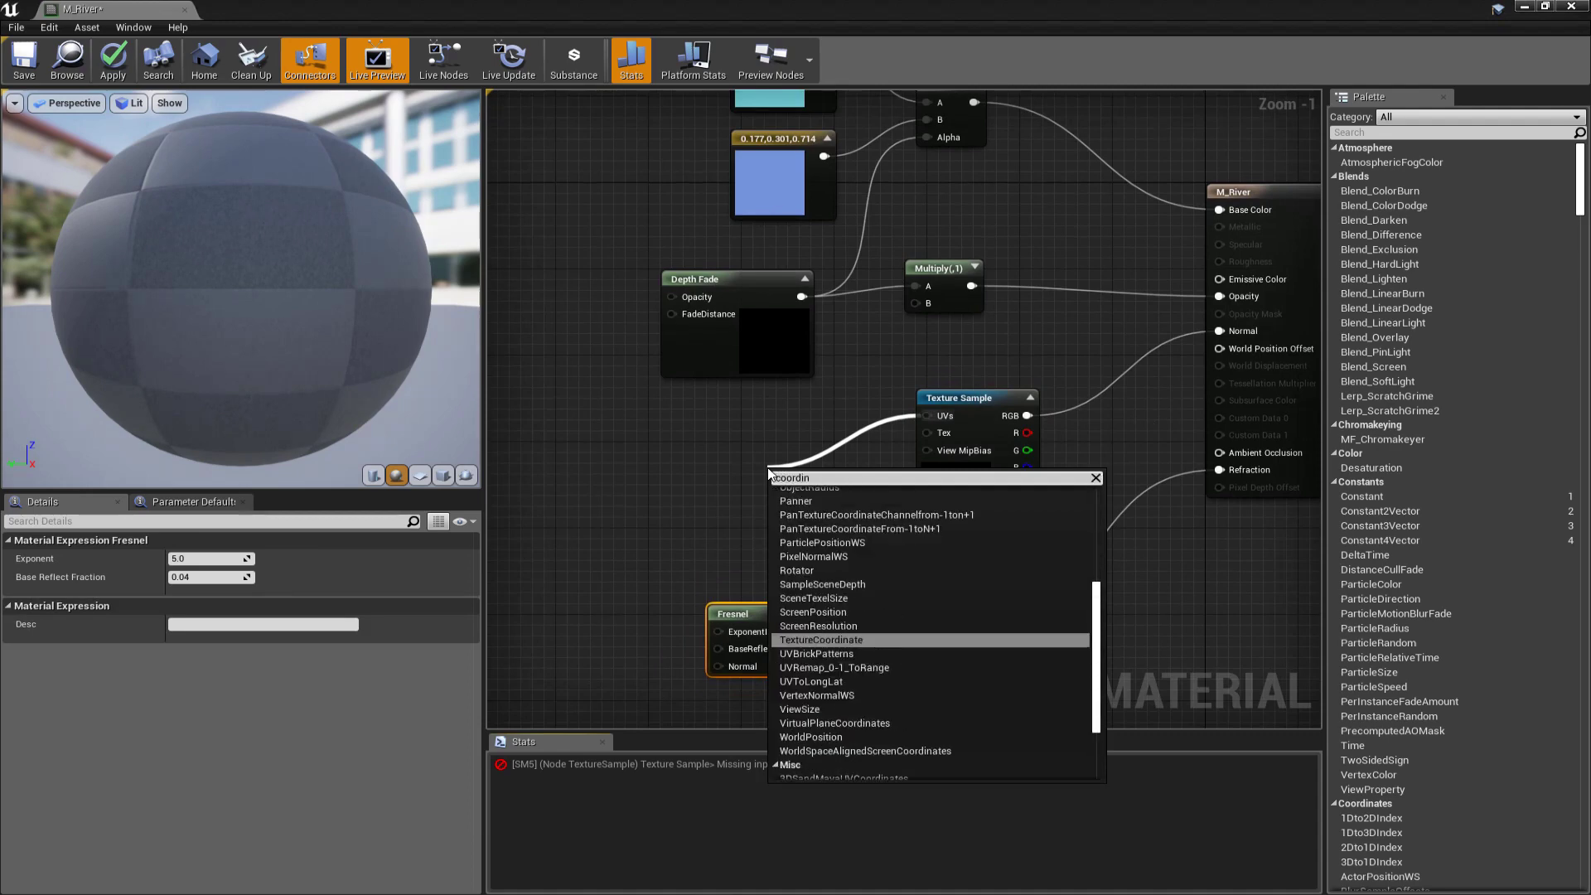
{"action": "left_click", "coordinate": [809, 640]}
{"action": "left_click_drag", "start_coordinate": [791, 483], "coordinate": [754, 458]}
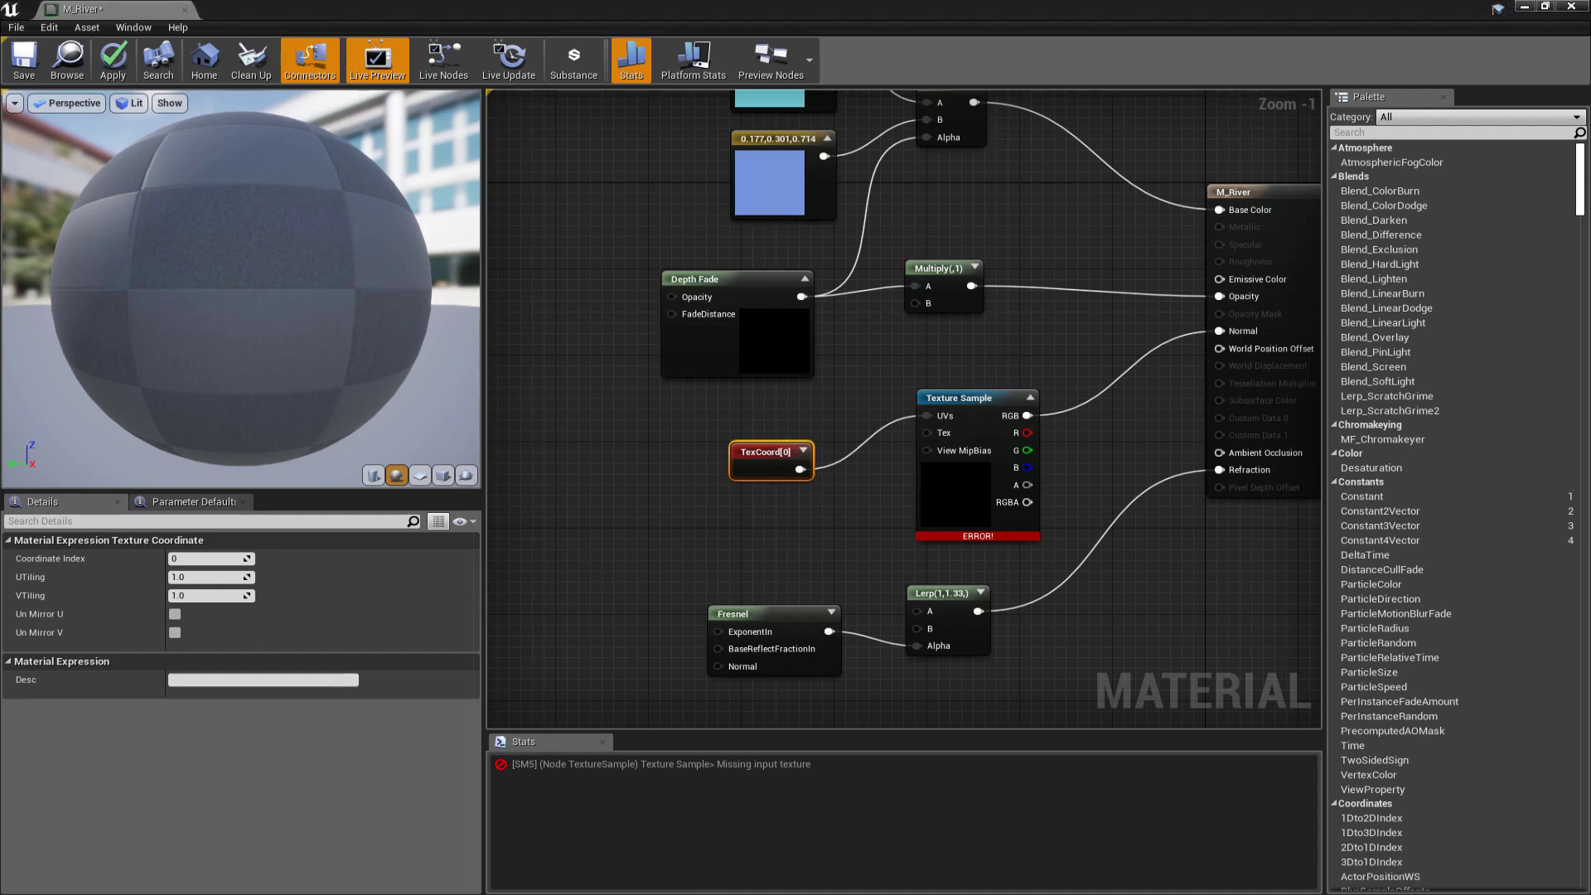
Step: Assign the T_Water_N normal map to the Texture Sample node
{"action": "left_click", "coordinate": [952, 401]}
{"action": "left_click", "coordinate": [298, 695]}
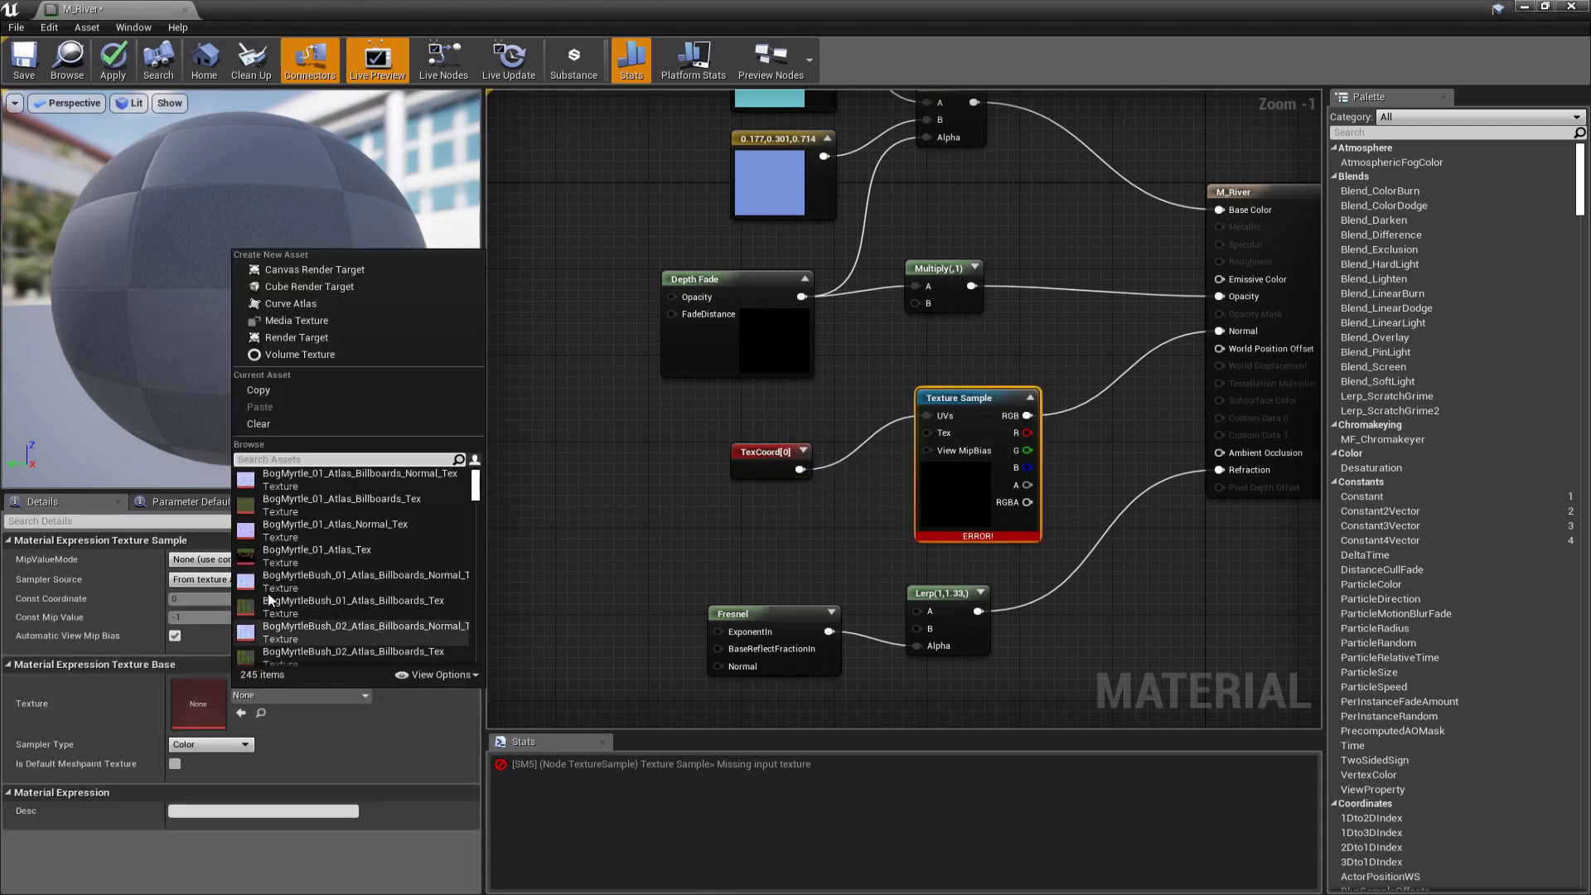
{"action": "type", "text": "water"}
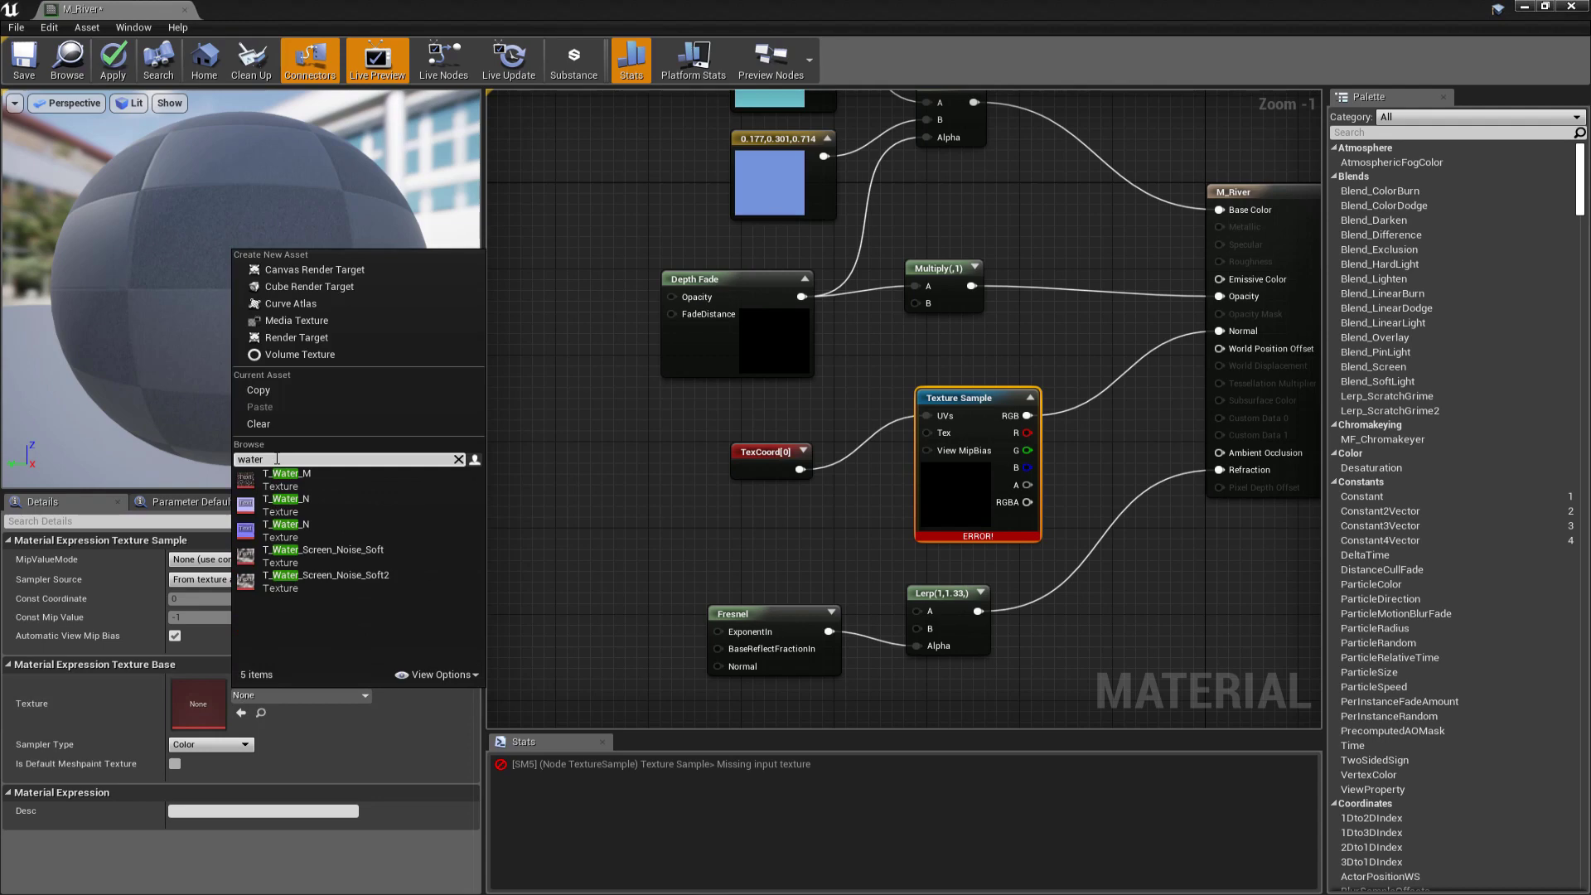
{"action": "left_click", "coordinate": [280, 506]}
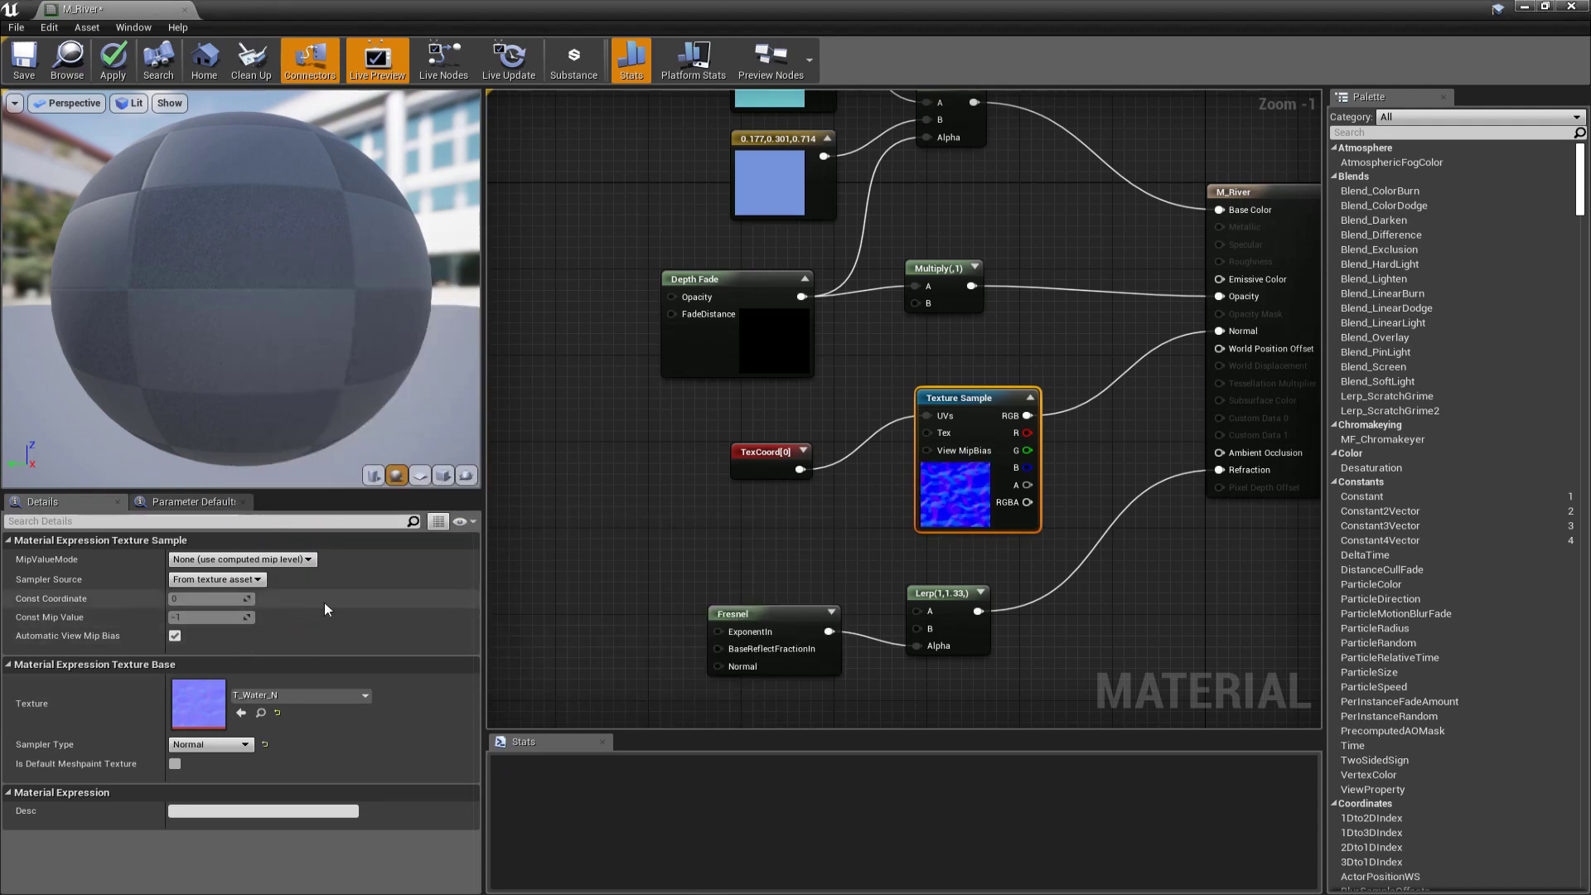
Step: Set the TexCoord node's UTiling and VTiling to 50 and apply the M_River material to the level
{"action": "left_click", "coordinate": [755, 453]}
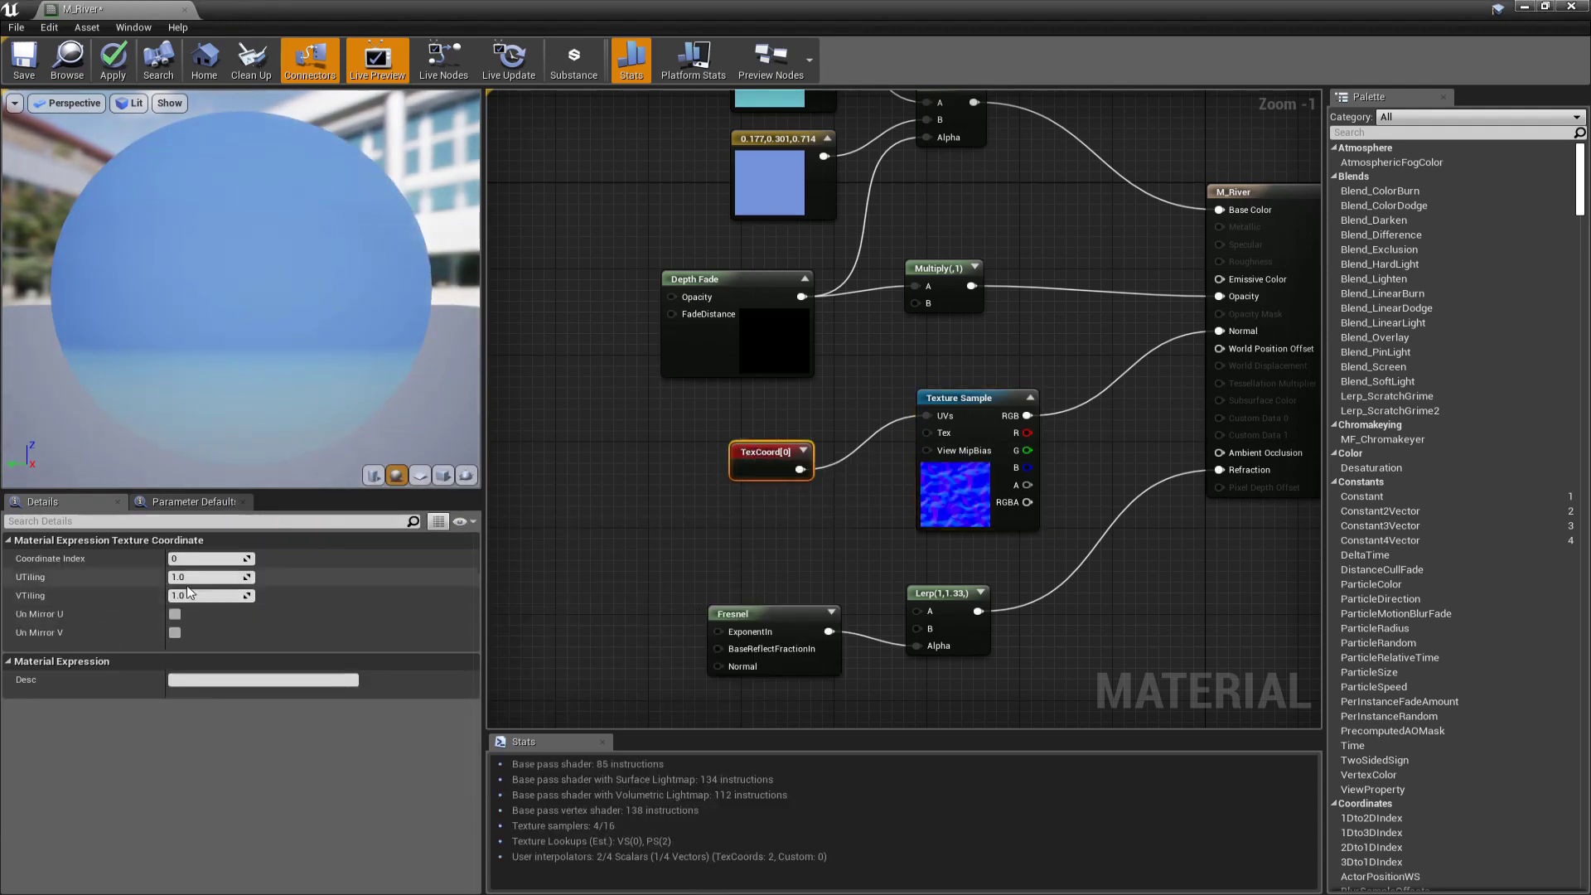
{"action": "type", "text": "10"}
{"action": "key", "text": "Return"}
{"action": "left_click", "coordinate": [200, 595]}
{"action": "type", "text": "10"}
{"action": "key", "text": "Return"}
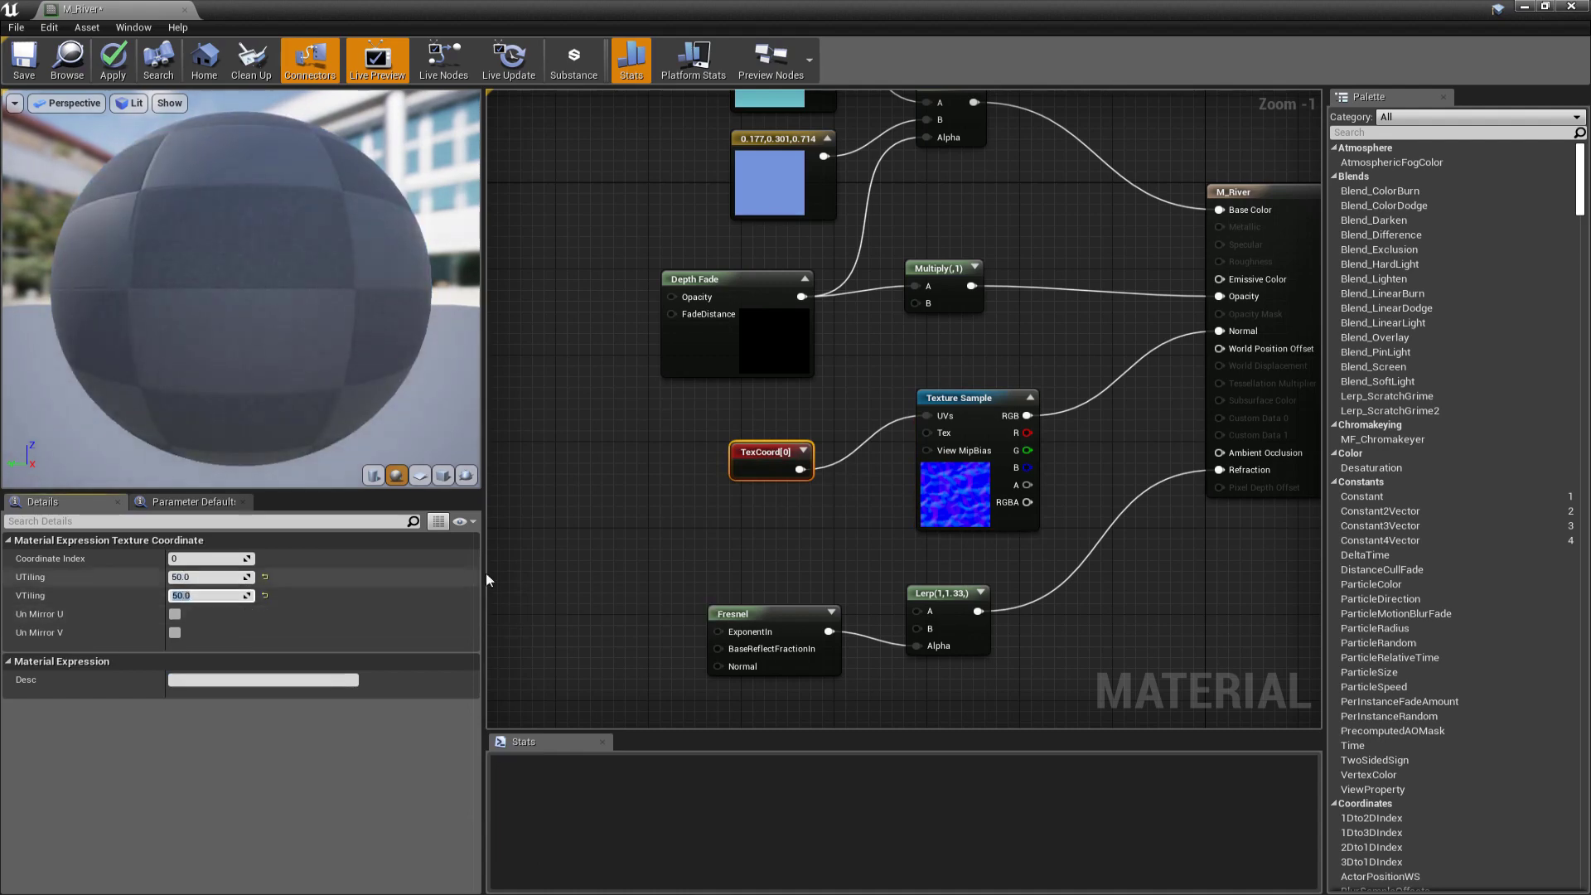
{"action": "left_click", "coordinate": [703, 387]}
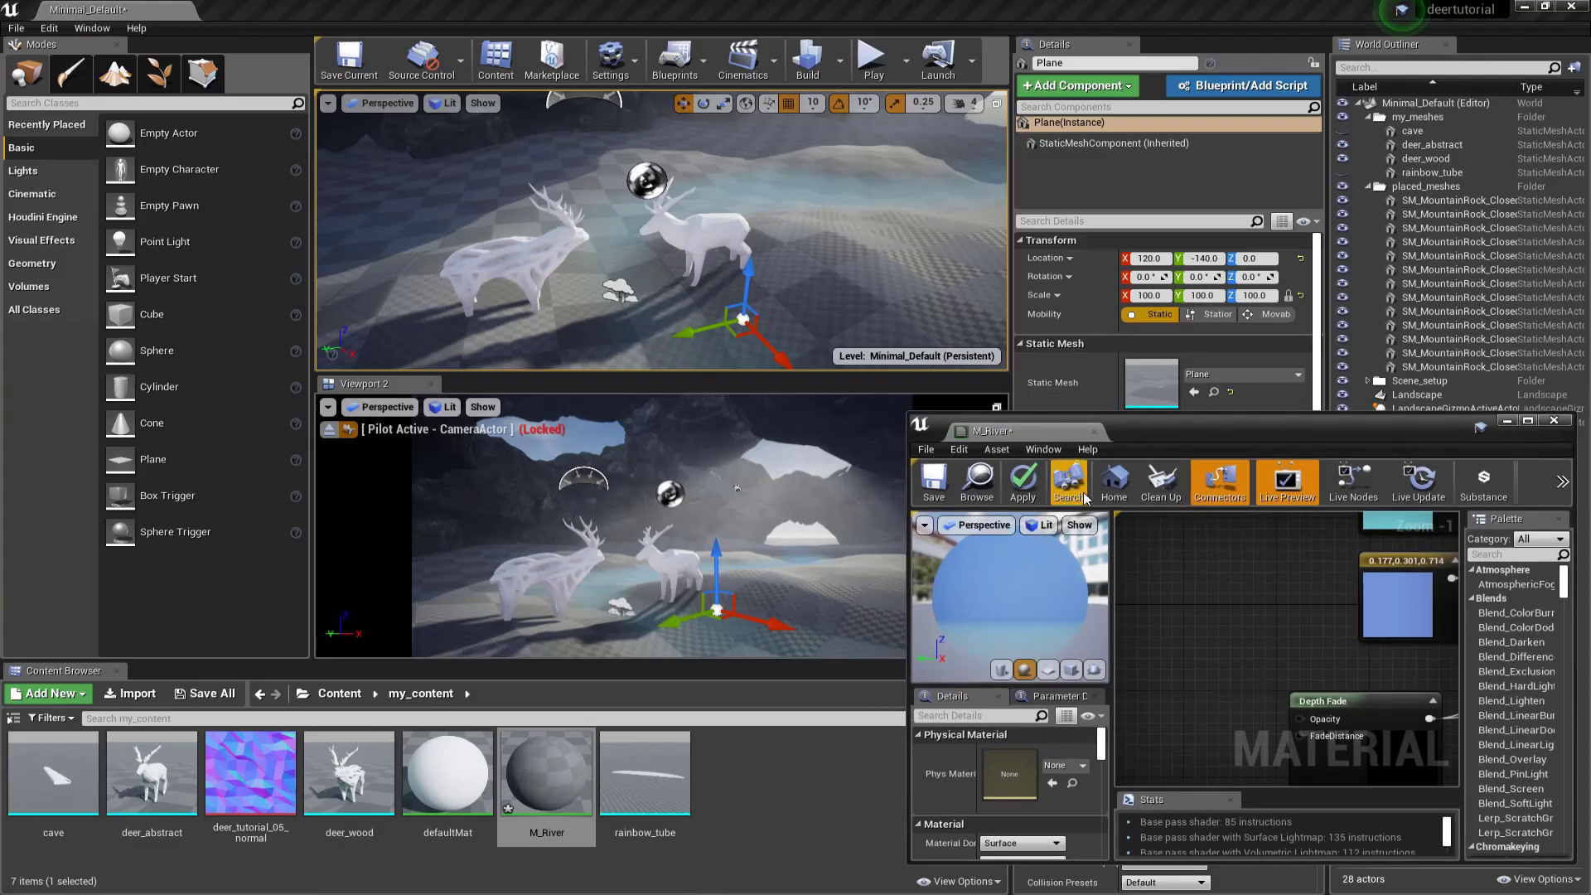
{"action": "left_click", "coordinate": [1022, 483]}
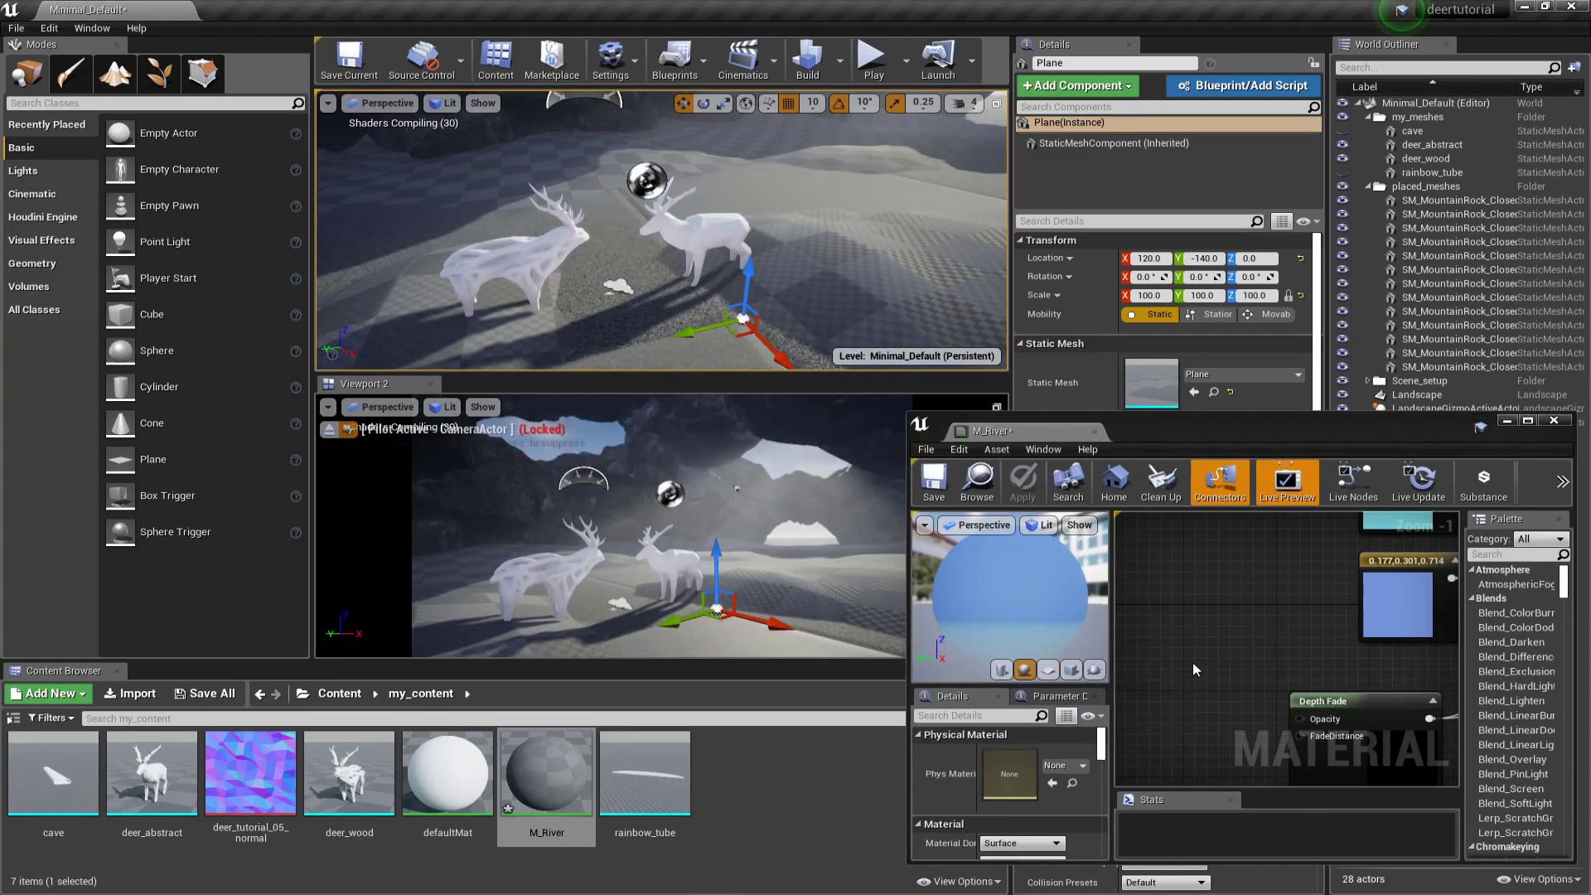
{"action": "mouse_move", "coordinate": [746, 249]}
{"action": "right_mouse_down"}
{"action": "mouse_move", "coordinate": [796, 207]}
{"action": "mouse_move", "coordinate": [774, 253]}
{"action": "right_mouse_up"}
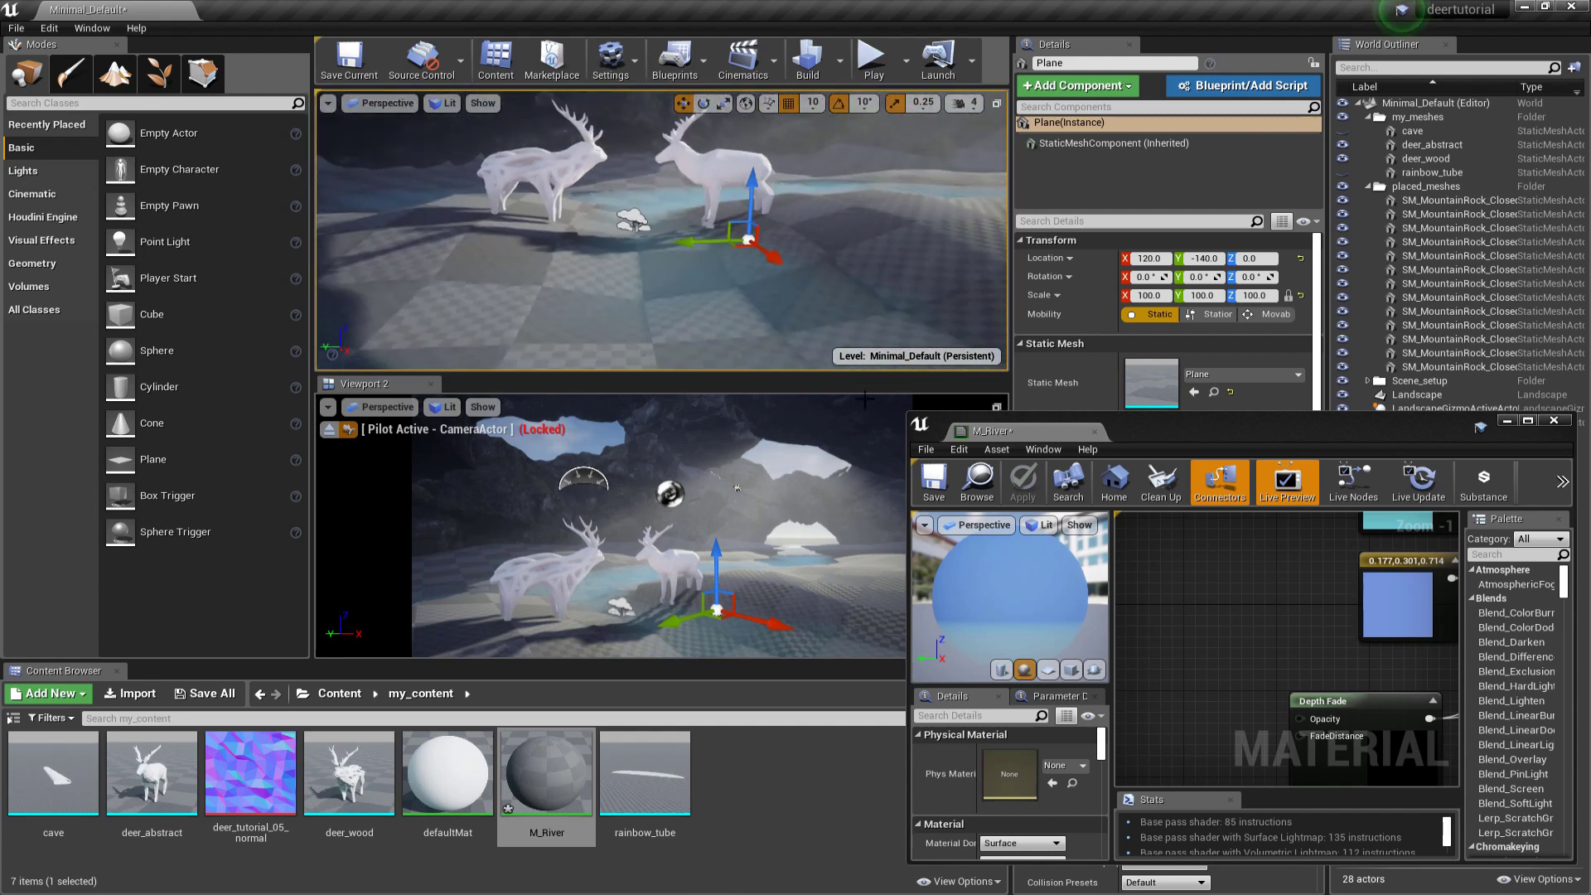
Step: Set the Depth Fade node's default fade distance to 200 and apply the material
{"action": "double_click", "coordinate": [1135, 426]}
{"action": "left_click", "coordinate": [729, 298]}
{"action": "left_click", "coordinate": [214, 579]}
{"action": "type", "text": "2"}
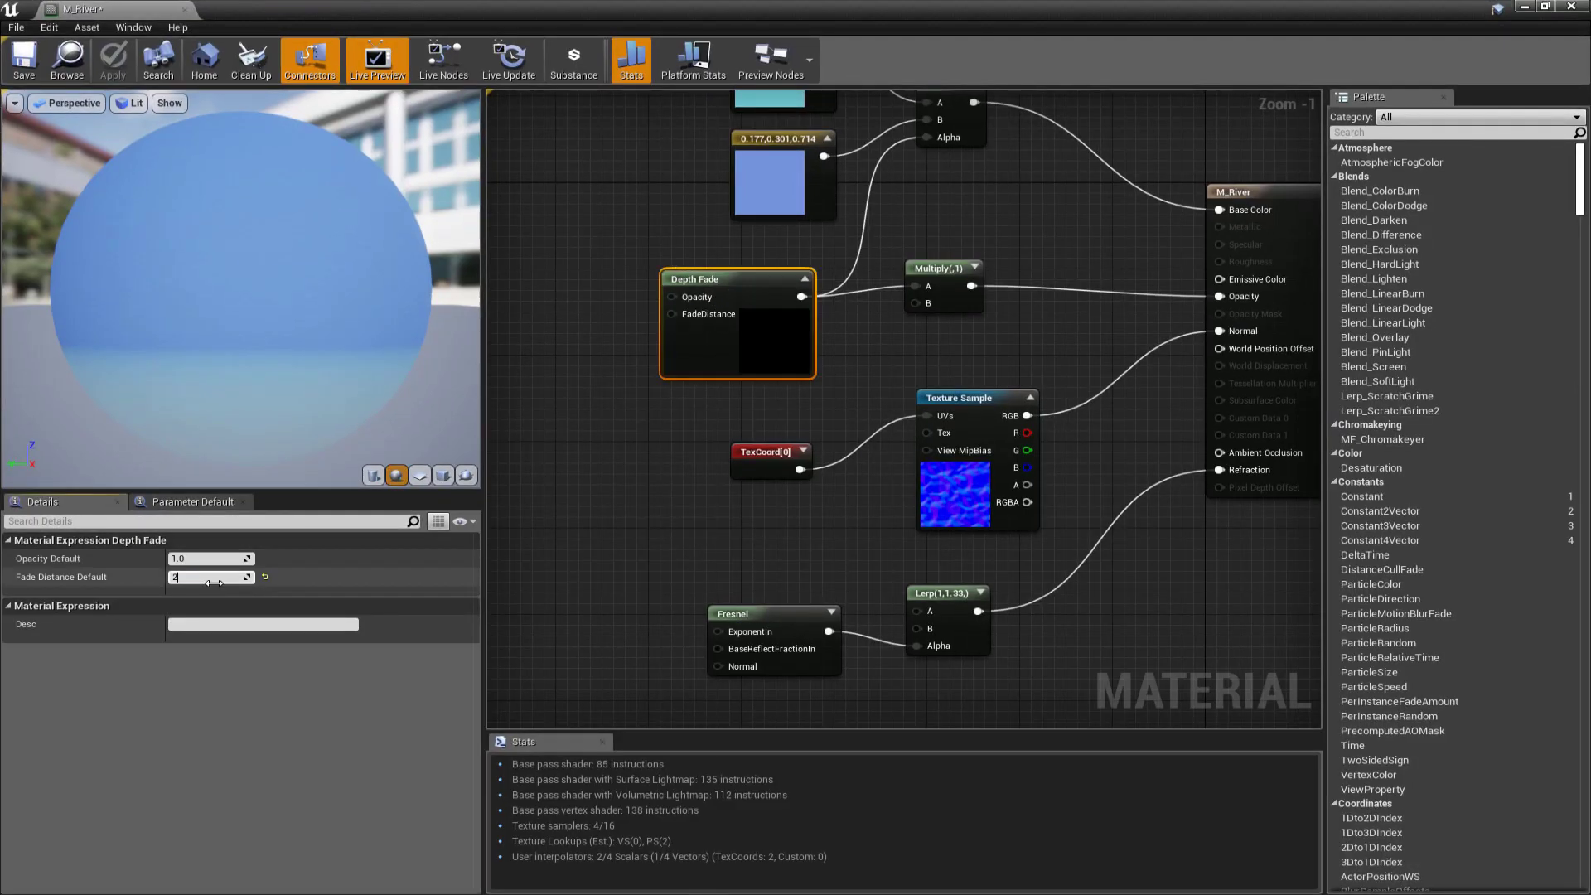
{"action": "type", "text": "00"}
{"action": "key", "text": "Return"}
{"action": "double_click", "coordinate": [1135, 10]}
{"action": "left_click", "coordinate": [1023, 489]}
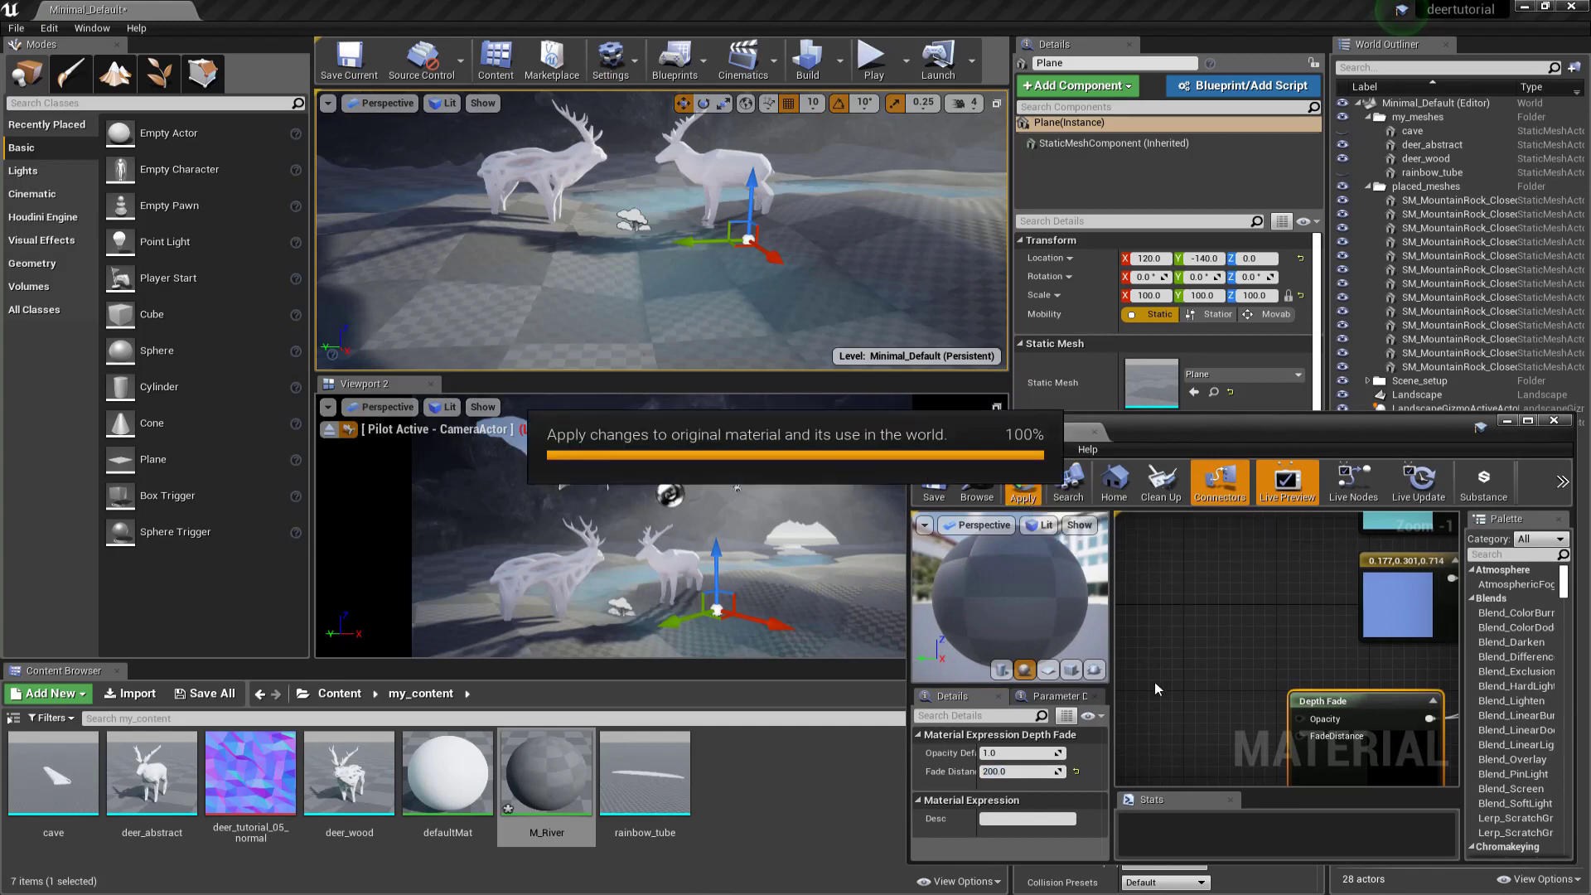
{"action": "mouse_move", "coordinate": [829, 248]}
{"action": "right_mouse_down"}
{"action": "mouse_move", "coordinate": [812, 240]}
{"action": "mouse_move", "coordinate": [853, 261]}
{"action": "mouse_move", "coordinate": [821, 273]}
{"action": "right_mouse_up"}
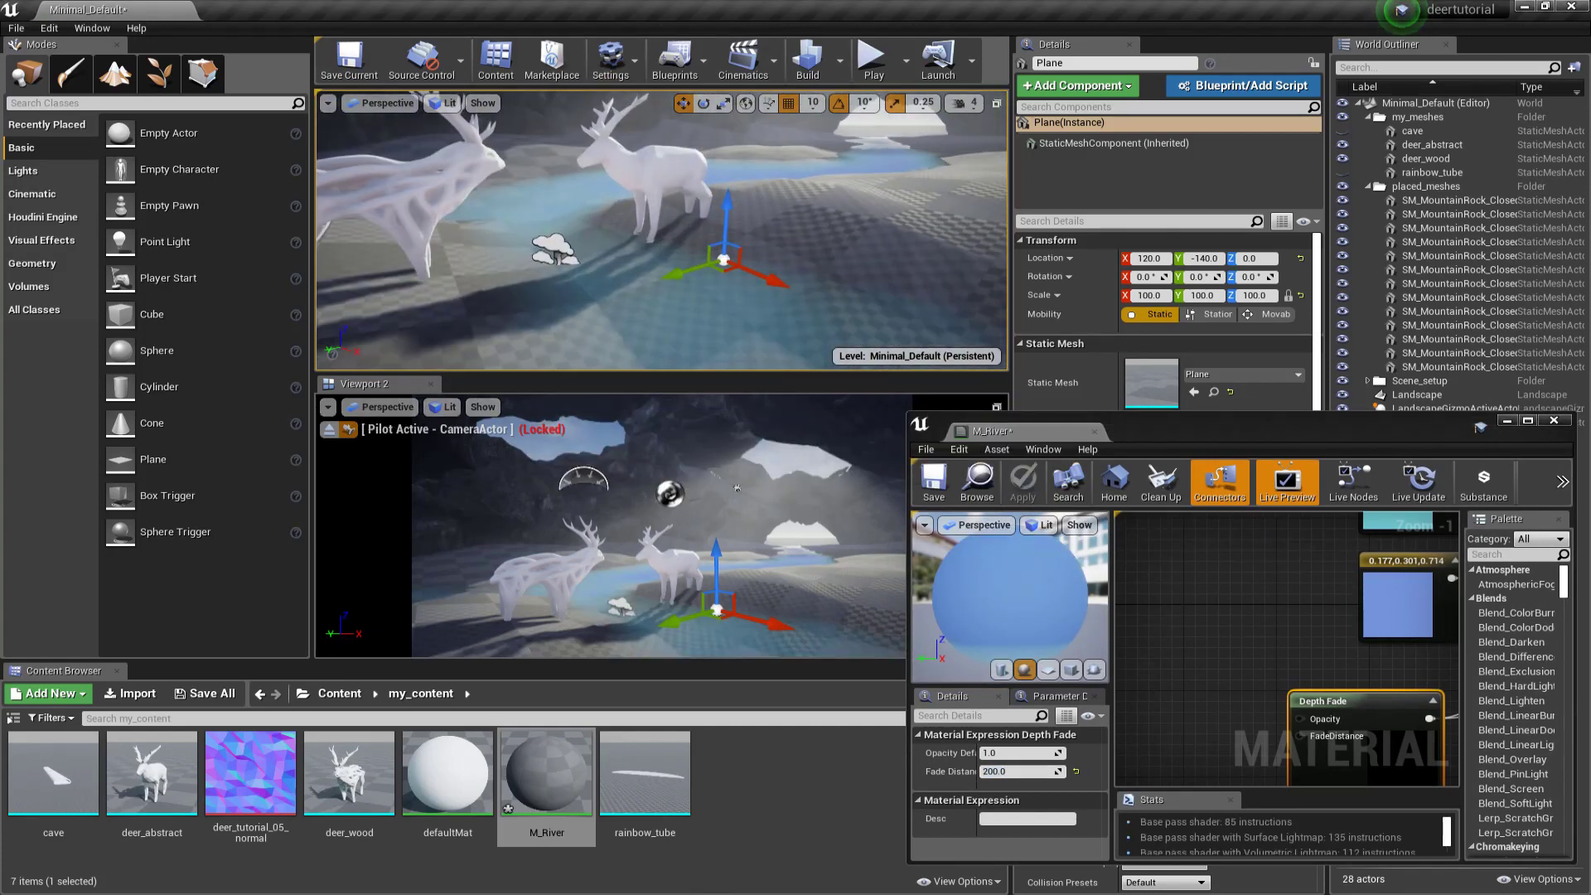
Step: Move the Depth Fade node and the two colour constants away from the Lerp to make room in the graph
{"action": "double_click", "coordinate": [1179, 425]}
{"action": "right_click_drag", "start_coordinate": [812, 384], "coordinate": [812, 719]}
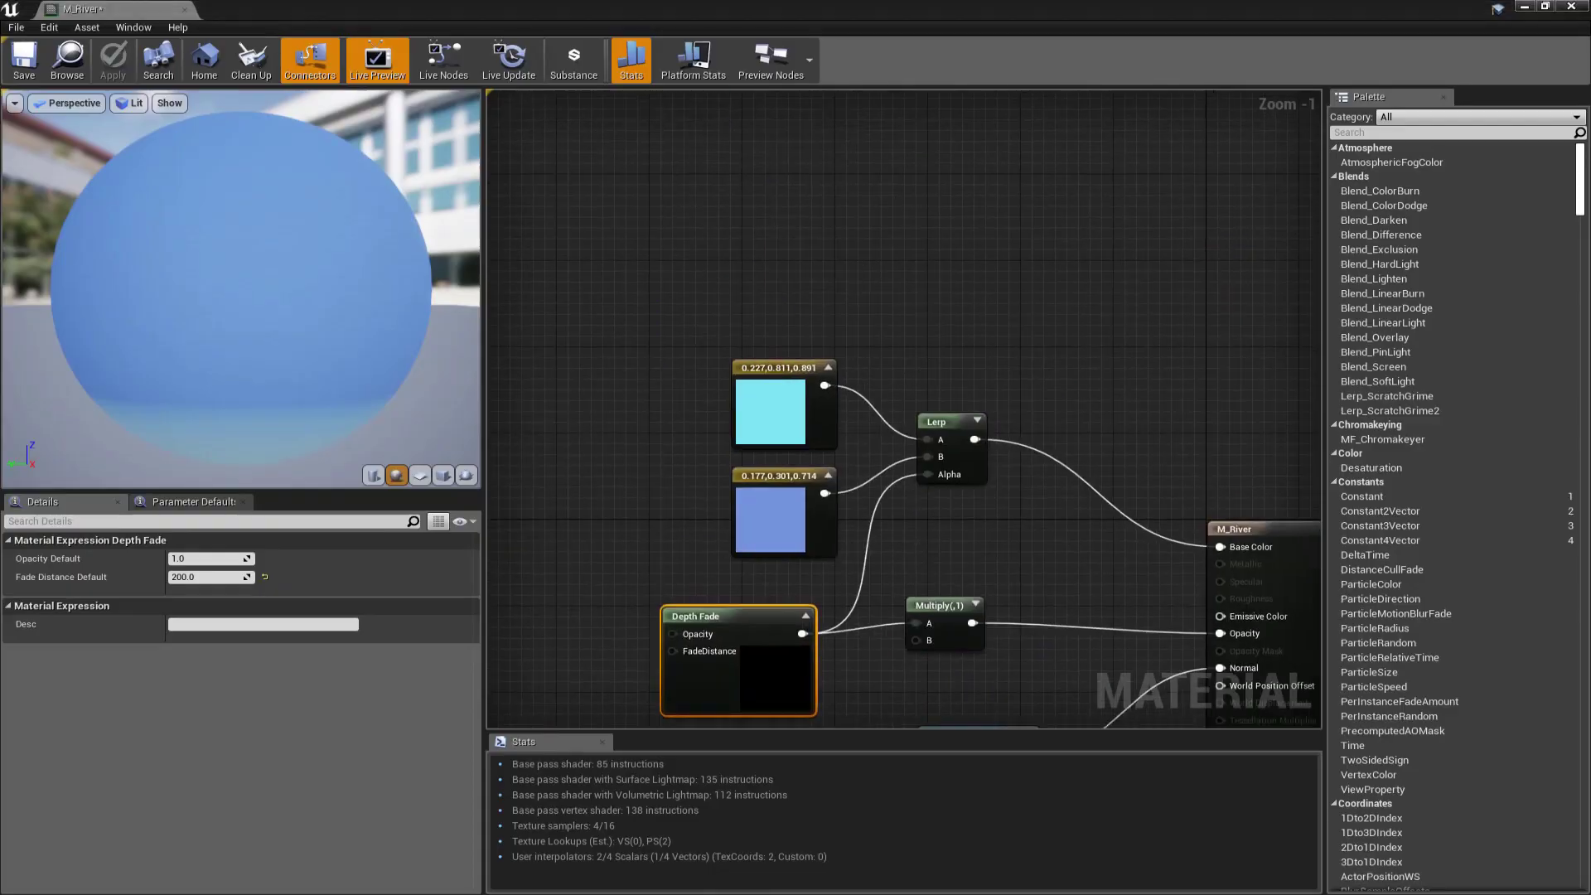
{"action": "left_click_drag", "start_coordinate": [731, 614], "coordinate": [569, 603]}
{"action": "right_click_drag", "start_coordinate": [795, 394], "coordinate": [762, 370]}
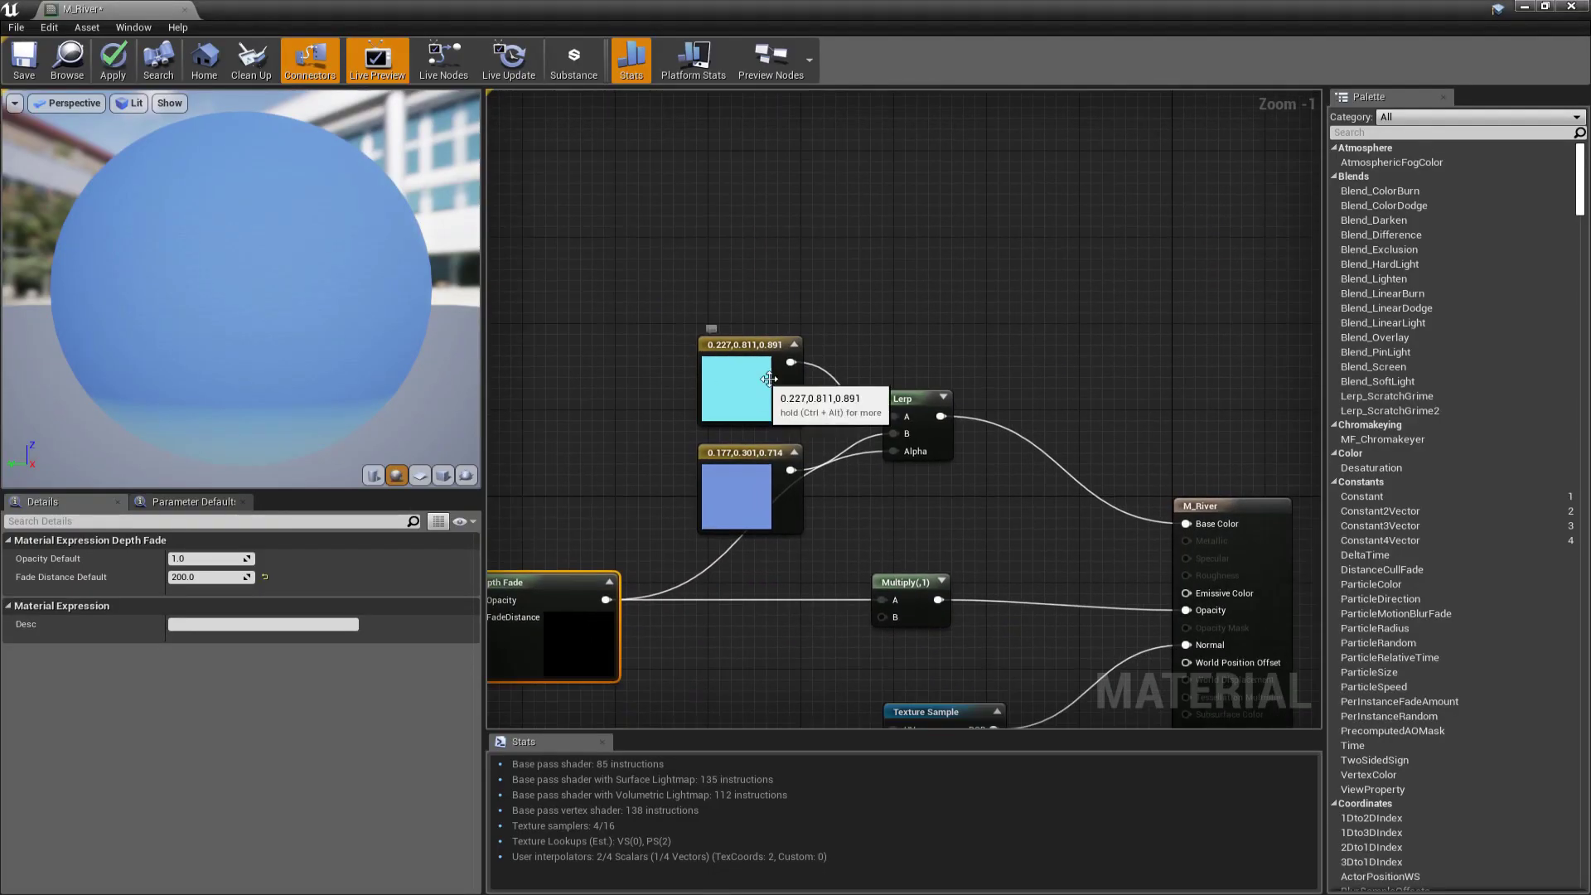
{"action": "left_click_drag", "start_coordinate": [756, 362], "coordinate": [663, 275]}
{"action": "left_click_drag", "start_coordinate": [731, 455], "coordinate": [626, 369]}
{"action": "right_click_drag", "start_coordinate": [904, 462], "coordinate": [830, 471]}
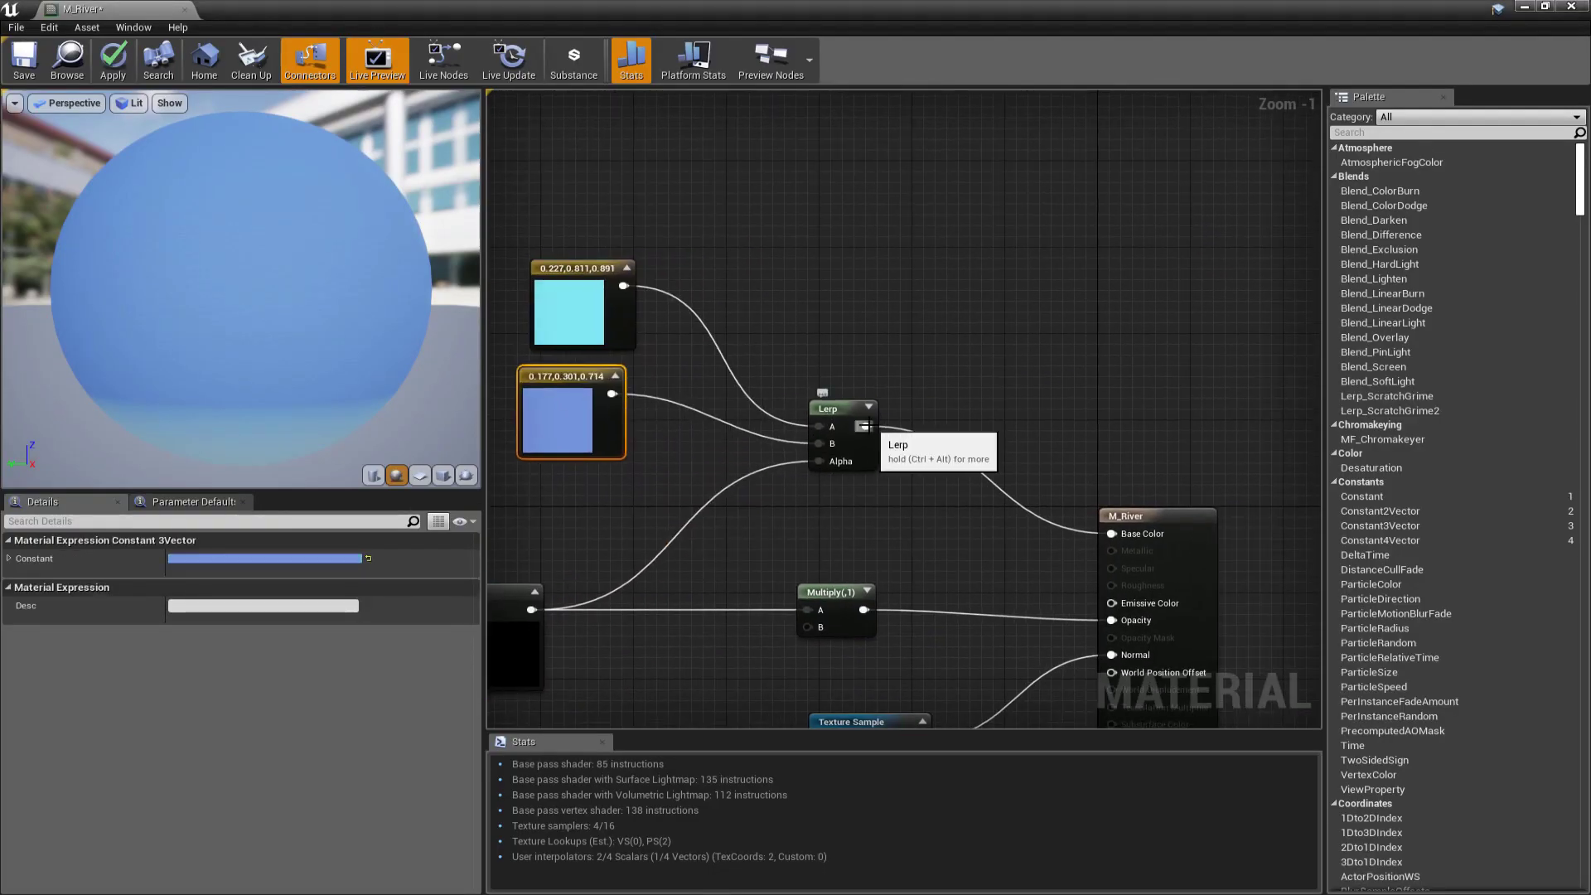
Step: Add an If node from the output of the base colour Lerp
{"action": "type", "text": "if"}
{"action": "left_click_drag", "start_coordinate": [865, 426], "coordinate": [975, 264]}
{"action": "key", "text": "Return"}
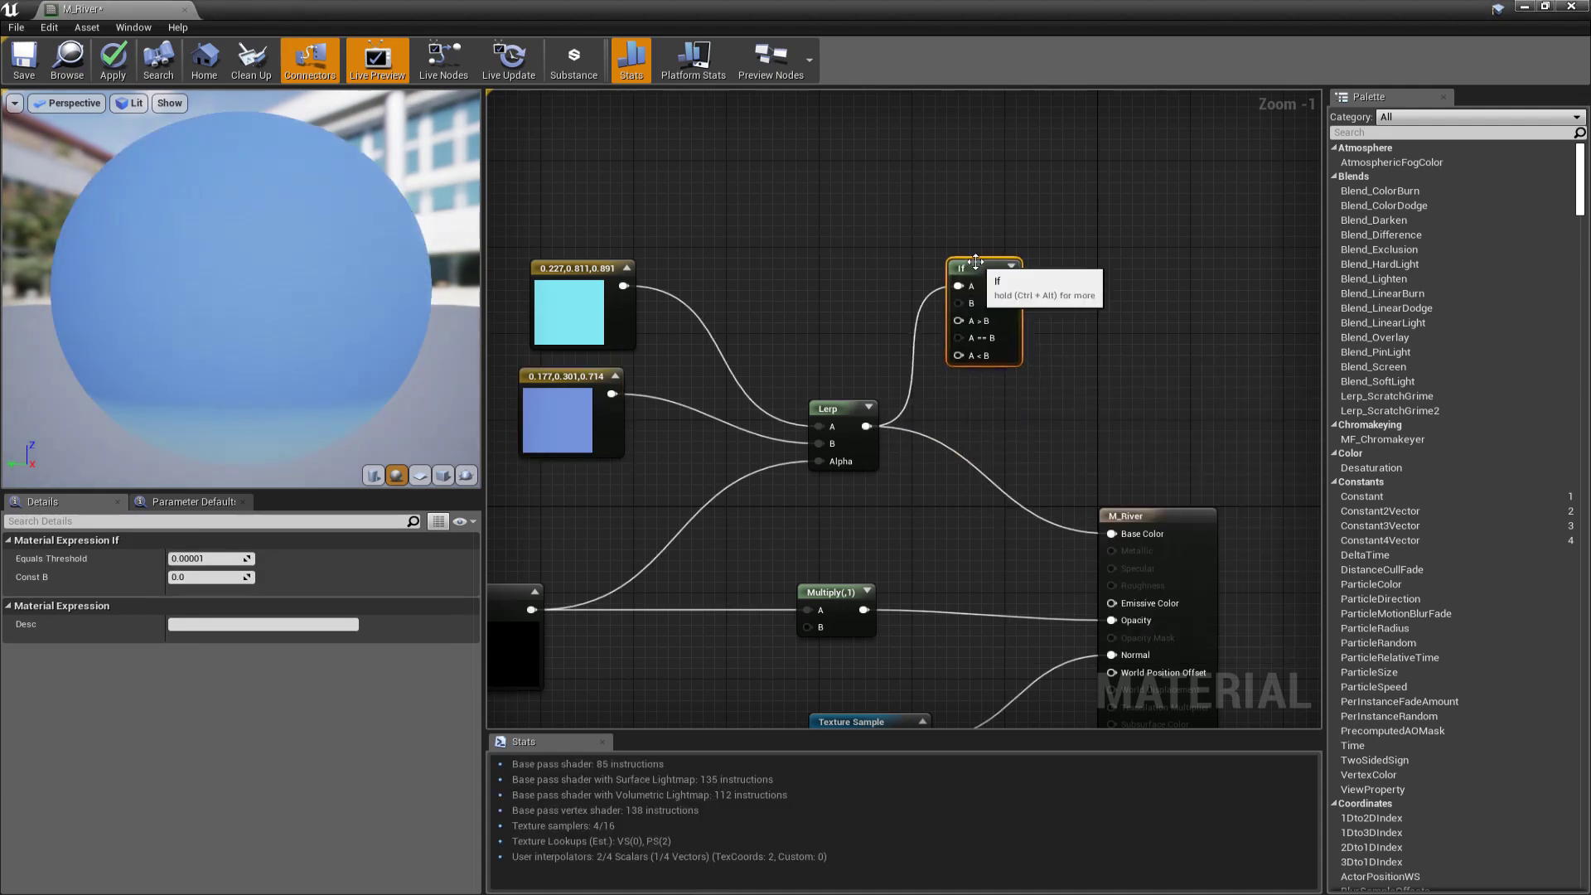
Step: Add a 1-x node on the Depth Fade output and connect its result to the If node's A input
{"action": "right_click_drag", "start_coordinate": [529, 570], "coordinate": [731, 565]}
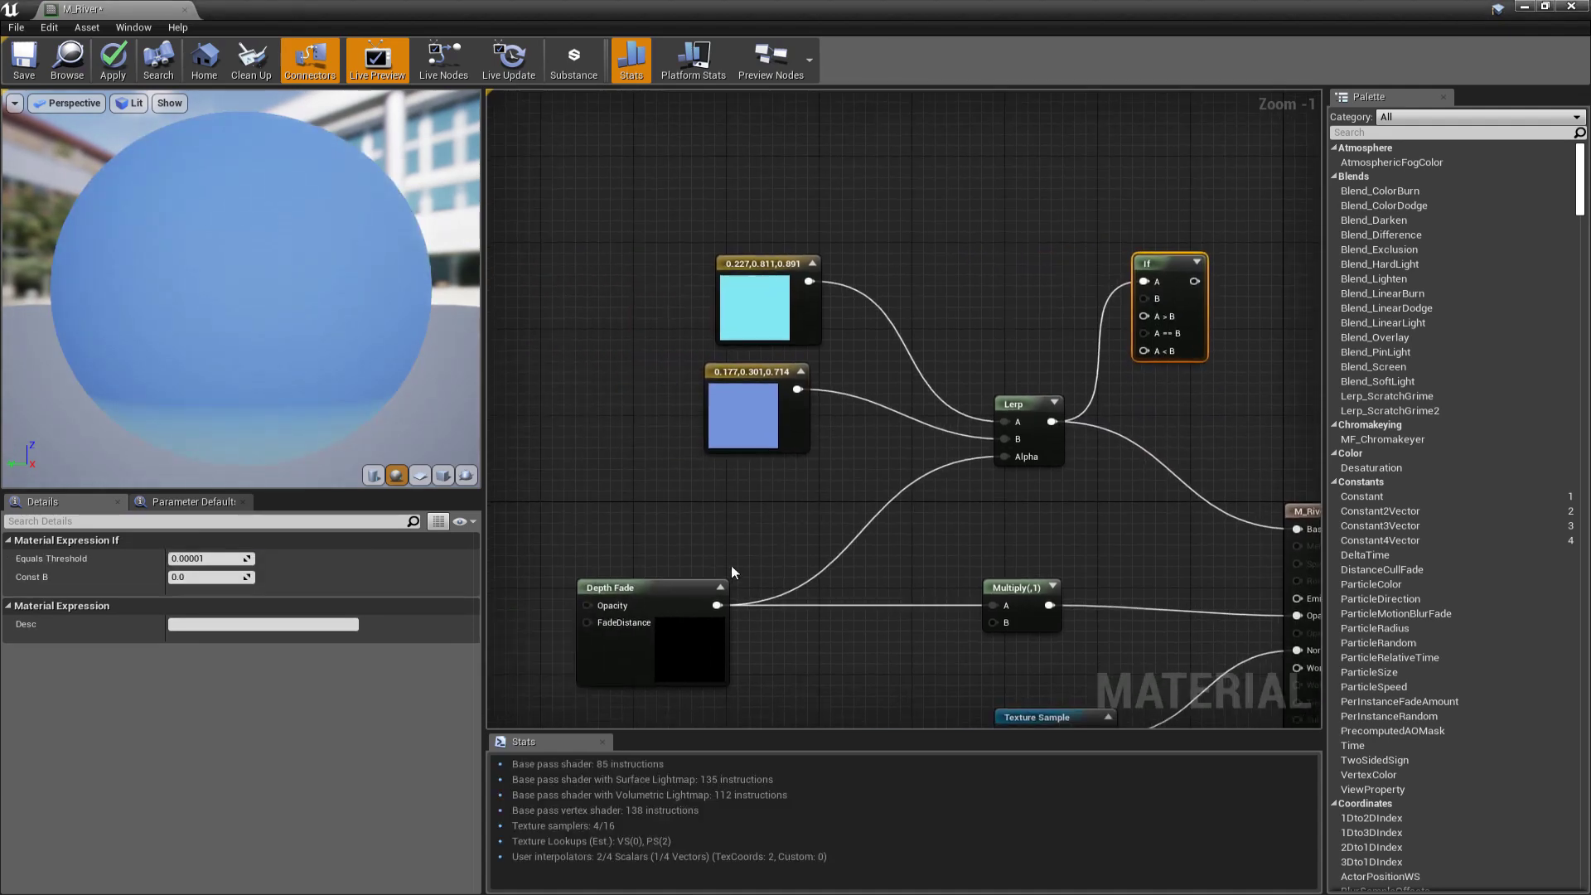
{"action": "left_click_drag", "start_coordinate": [680, 577], "coordinate": [681, 180]}
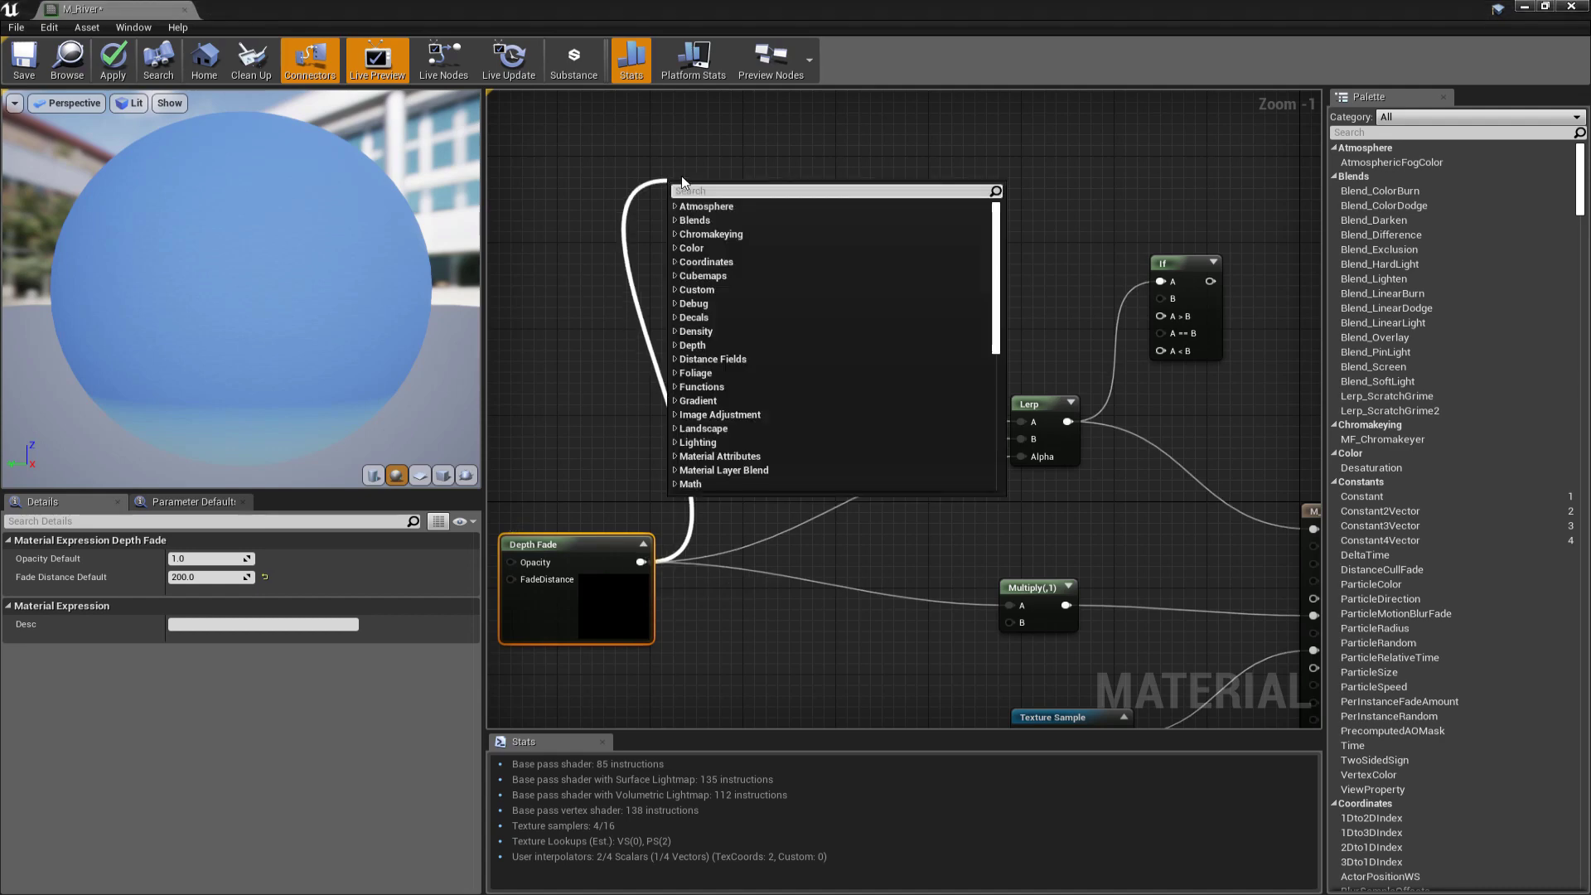
{"action": "type", "text": "1-"}
{"action": "left_click", "coordinate": [711, 220]}
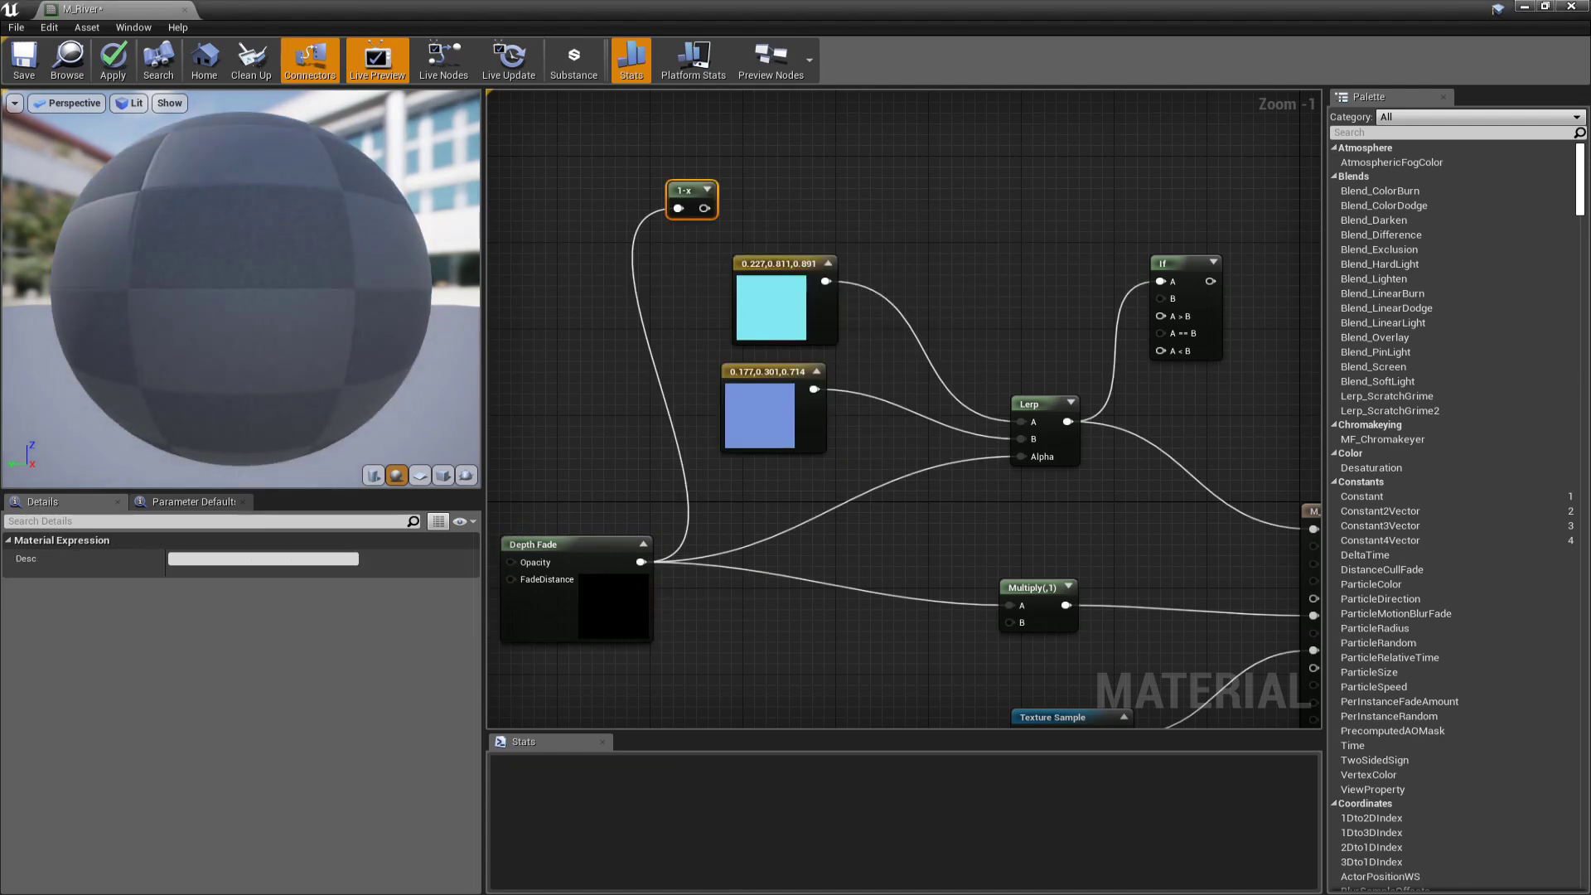
{"action": "left_click_drag", "start_coordinate": [704, 208], "coordinate": [1067, 312]}
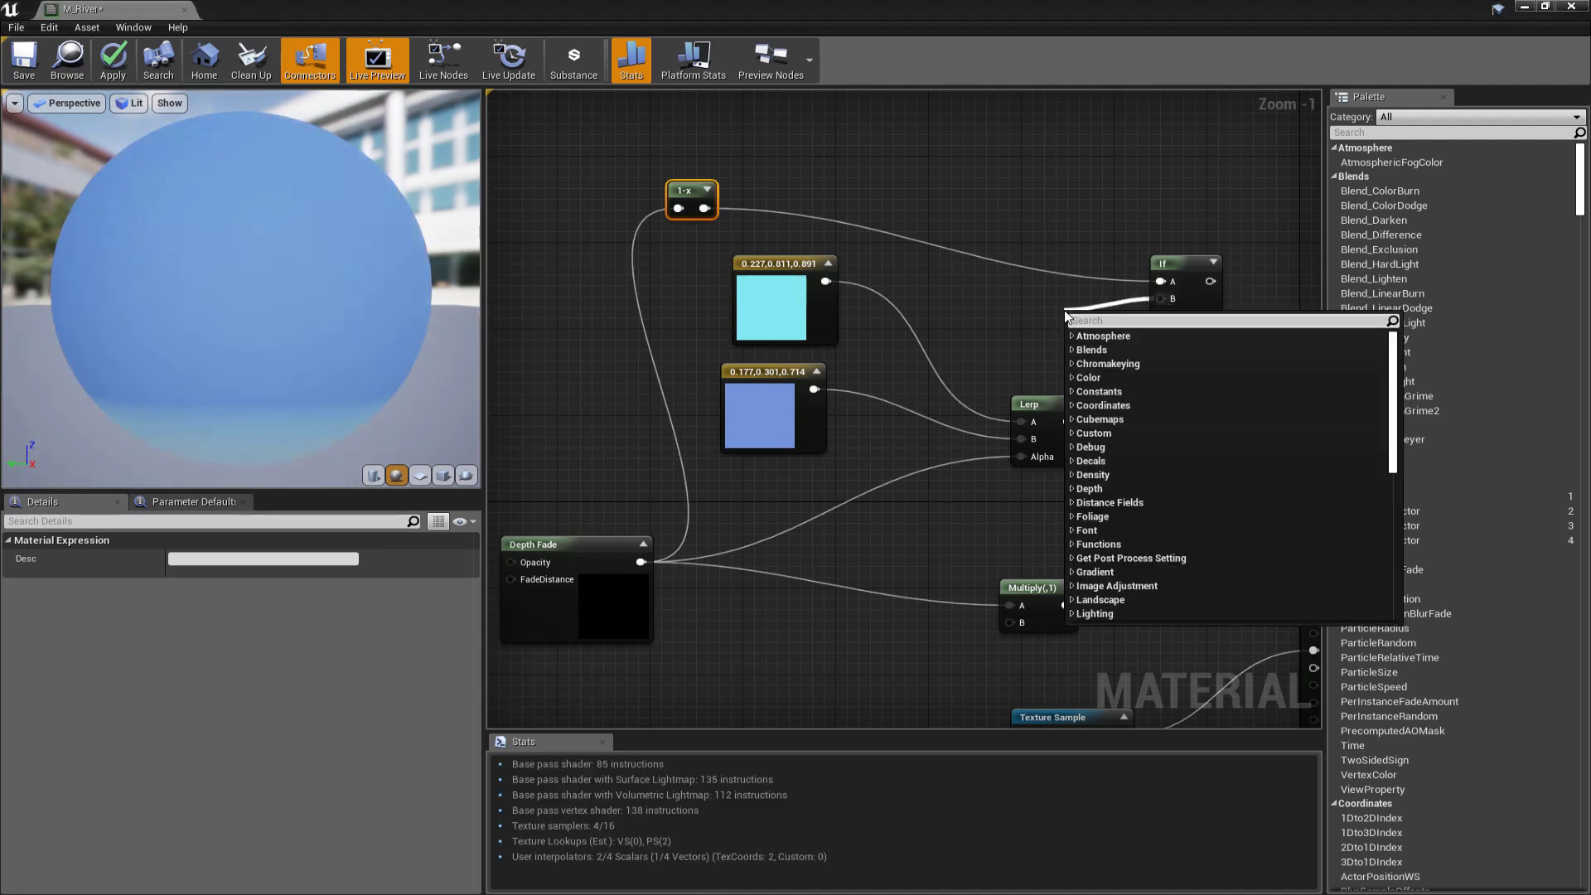
Step: Add a Constant of 0.95 feeding the If node's B input and position it beside the node
{"action": "type", "text": "consta"}
{"action": "key", "text": "Return"}
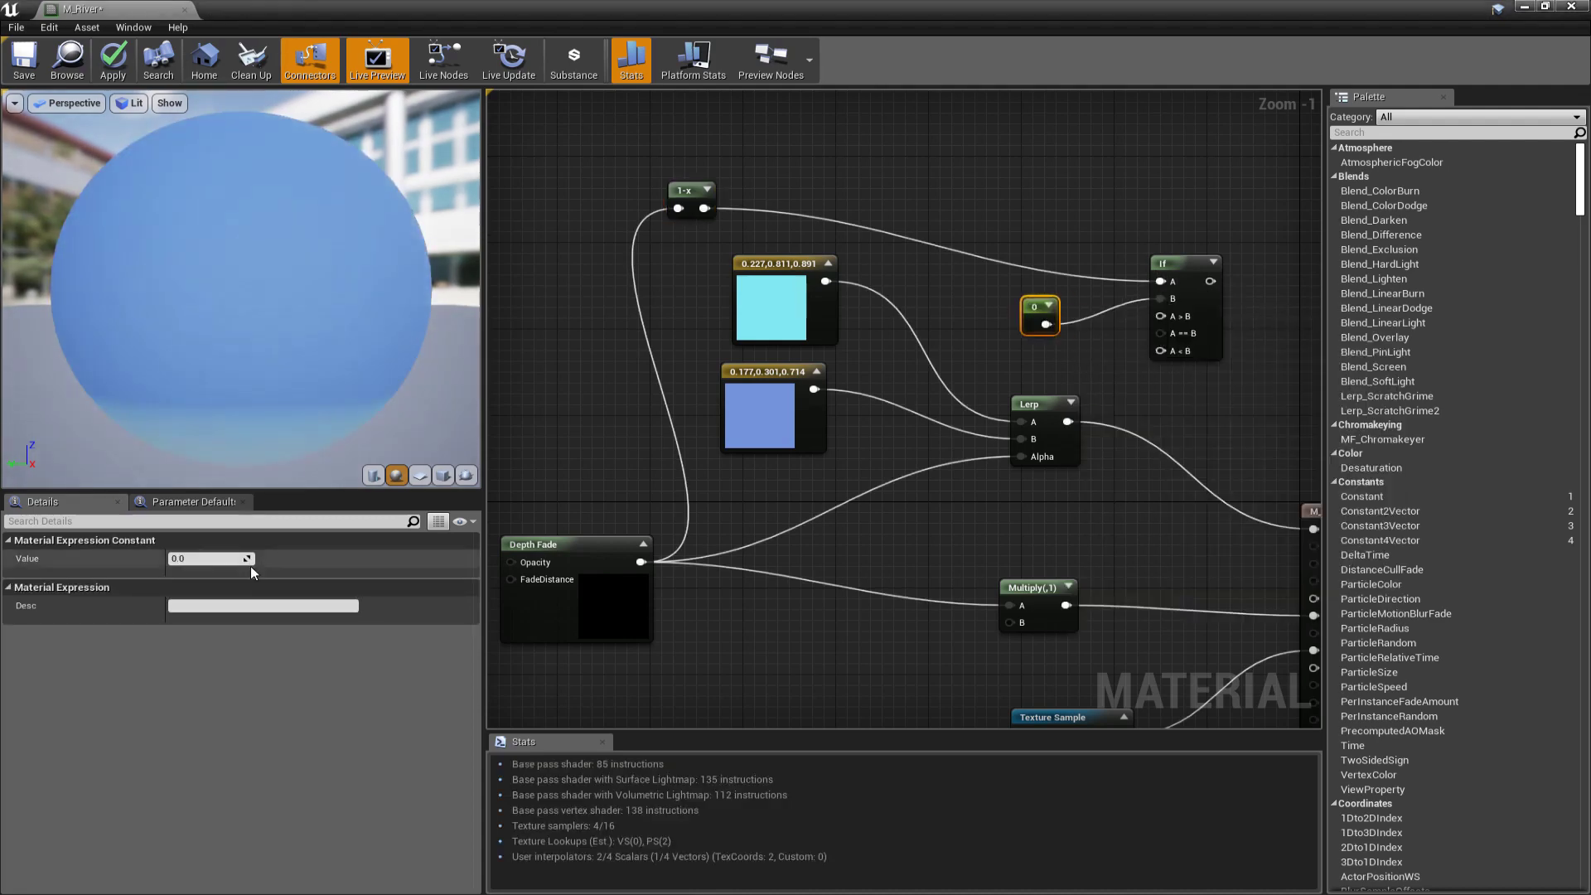
{"action": "key", "text": "Return"}
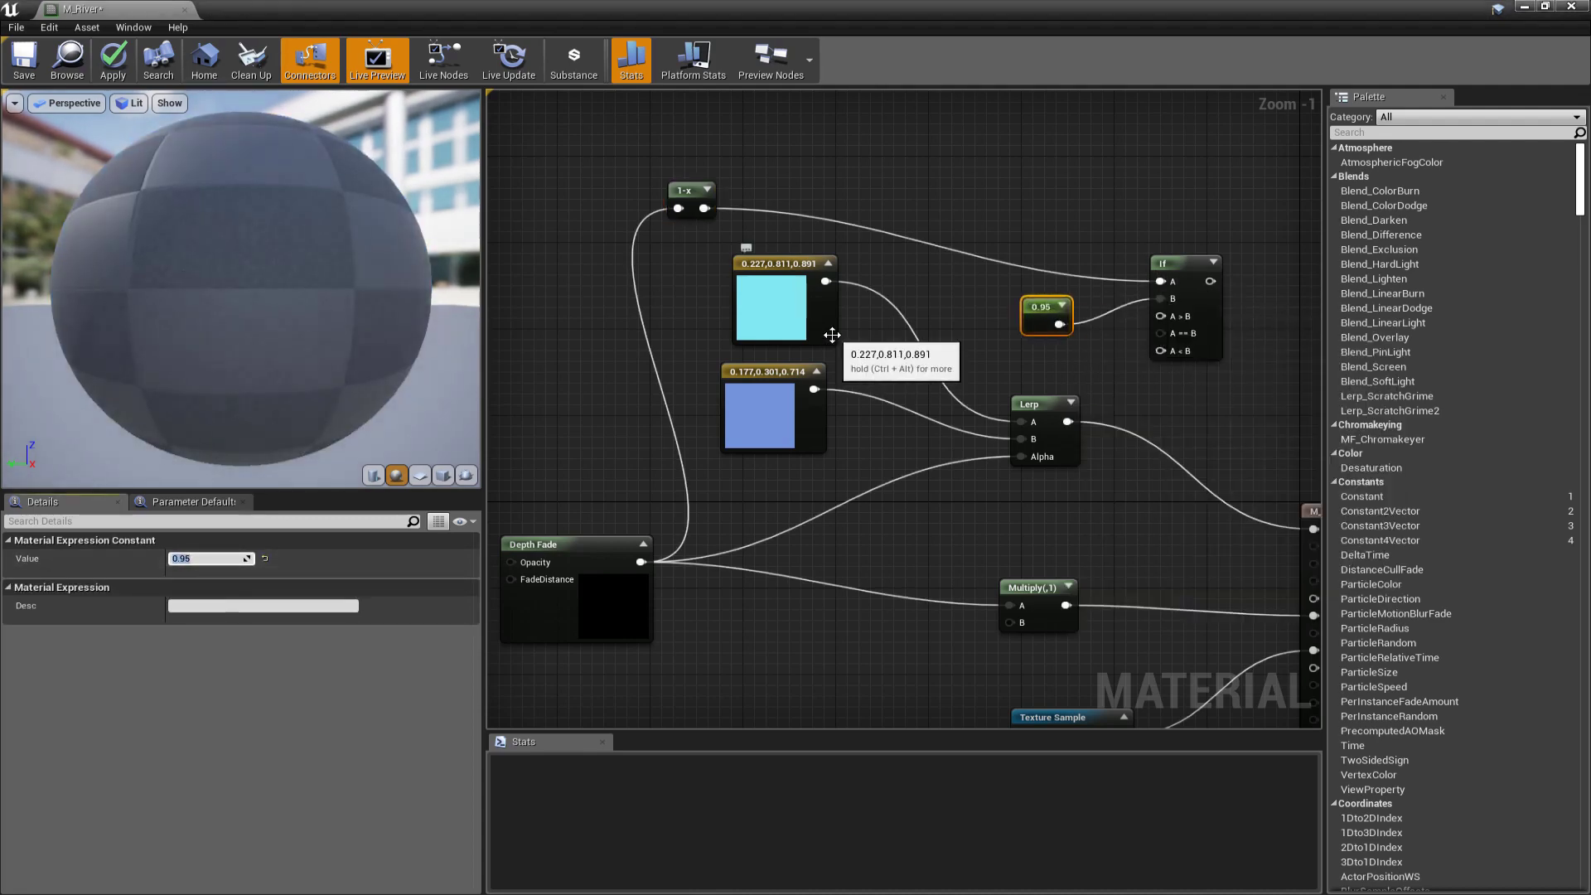
{"action": "left_click_drag", "start_coordinate": [1045, 319], "coordinate": [1034, 297]}
Step: Add a Constant of 1 feeding the If node's A > B input
{"action": "left_click_drag", "start_coordinate": [1161, 316], "coordinate": [1053, 342]}
{"action": "type", "text": "c"}
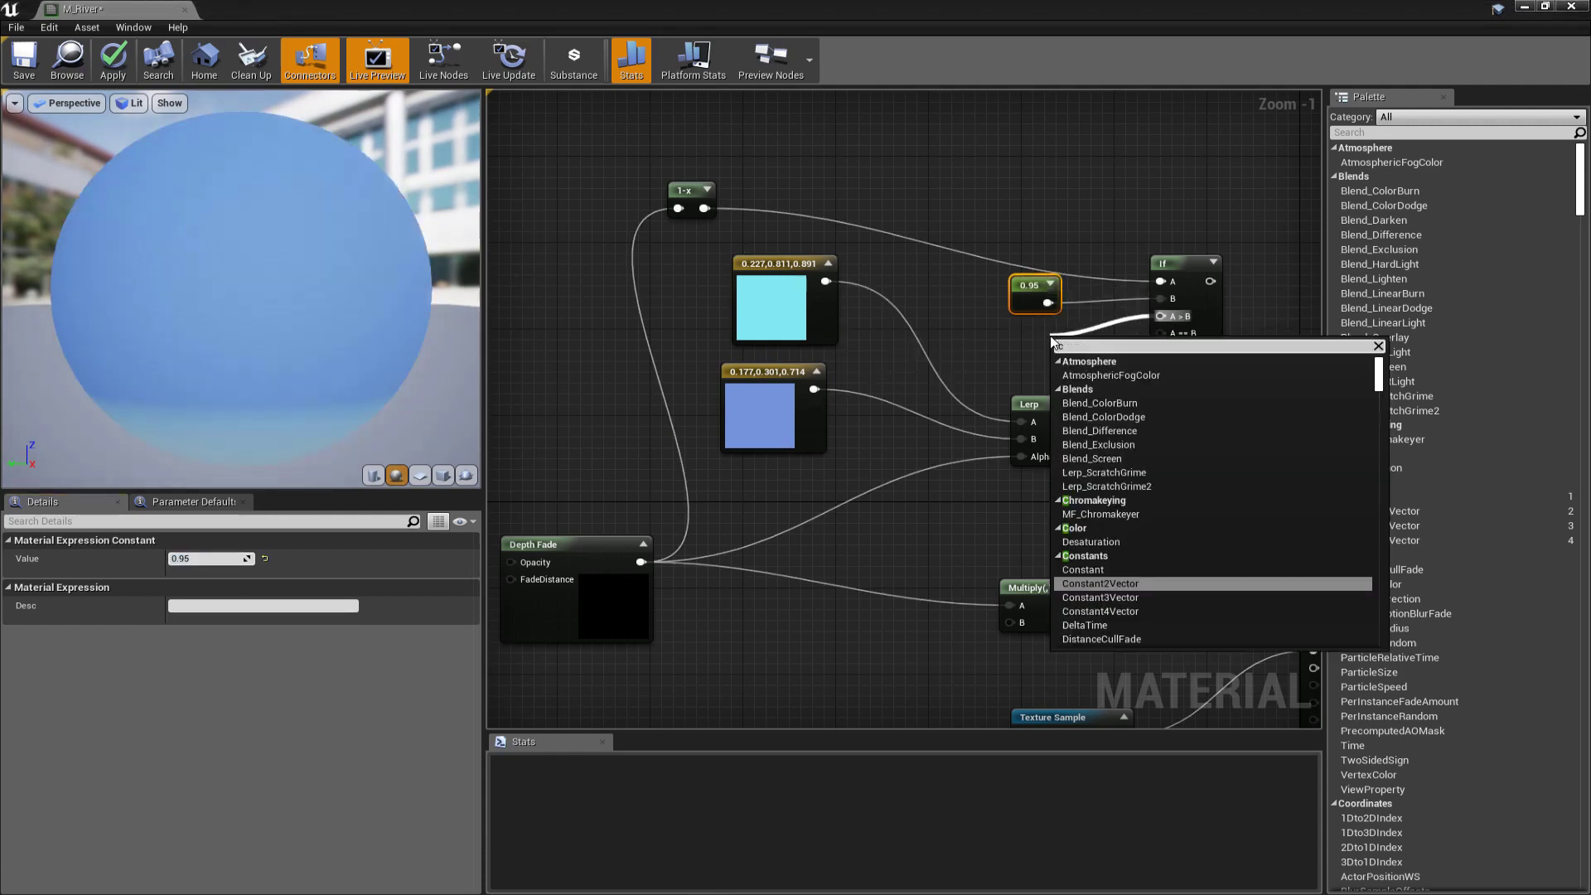
{"action": "type", "text": "on"}
{"action": "key", "text": "Return"}
{"action": "left_click", "coordinate": [183, 557]}
{"action": "type", "text": "1"}
{"action": "key", "text": "Return"}
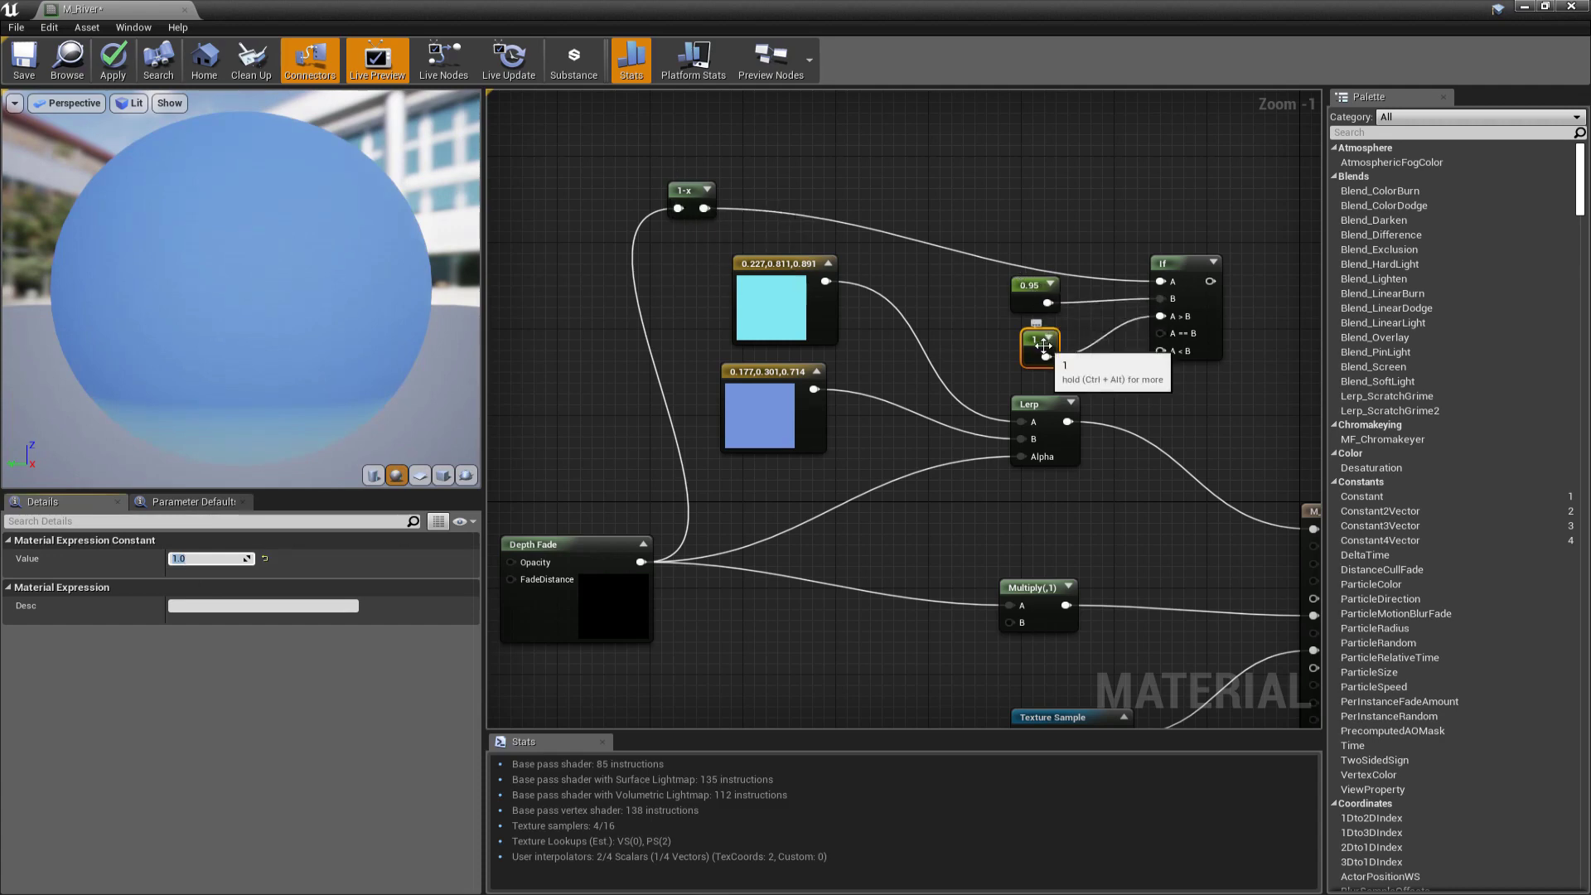
Step: Connect the Lerp to the If node's A < B input, route the If output to Base Color, and apply the material
{"action": "left_click_drag", "start_coordinate": [1067, 422], "coordinate": [1160, 351]}
{"action": "right_click_drag", "start_coordinate": [1229, 284], "coordinate": [1028, 262]}
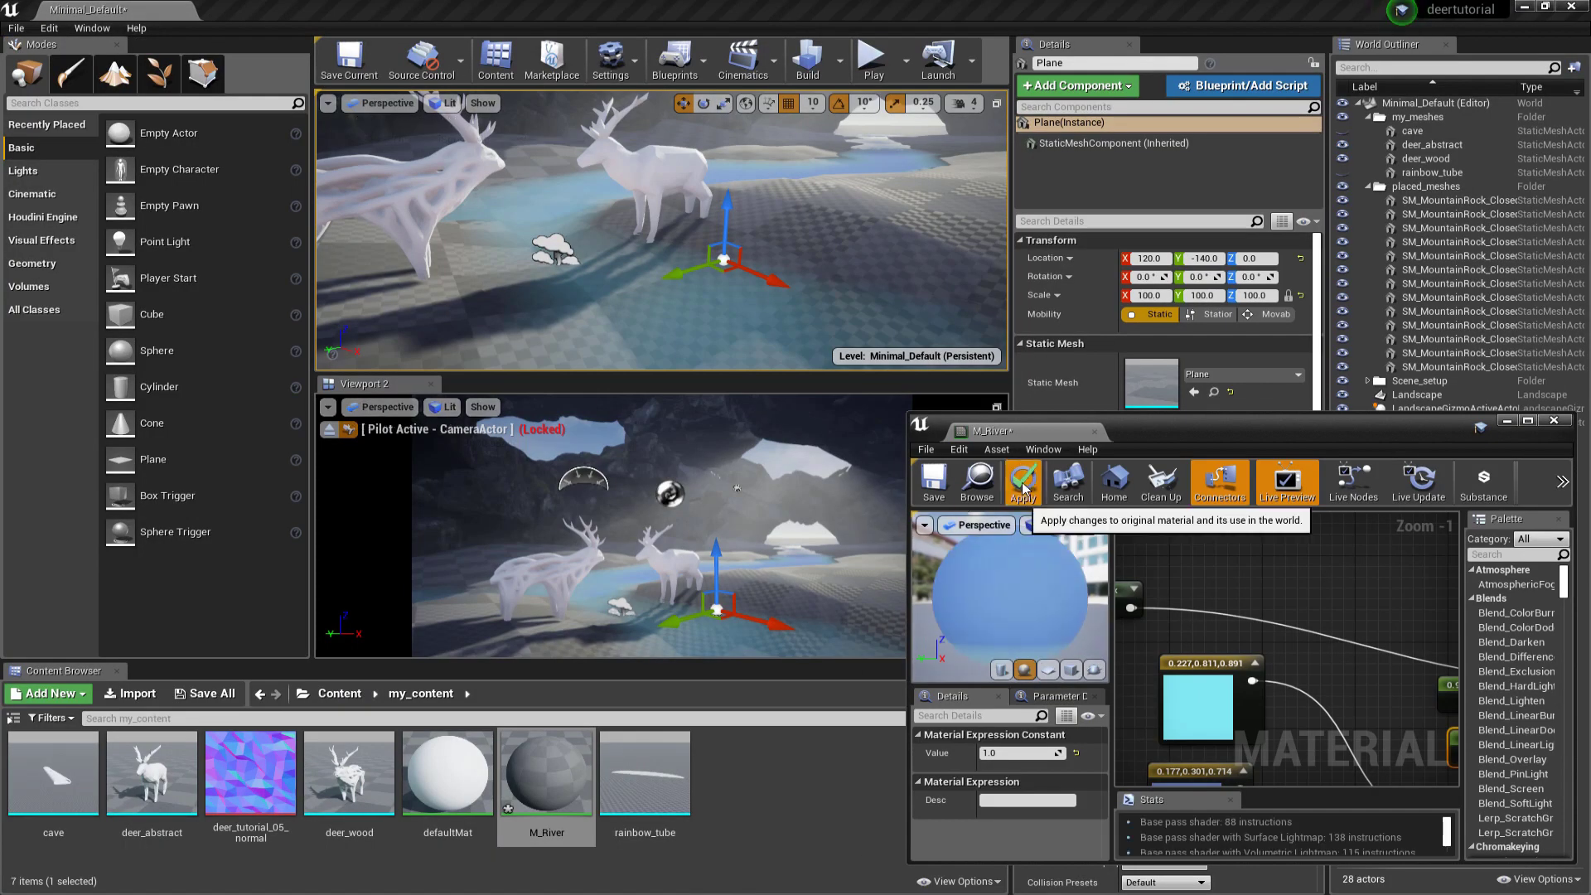
{"action": "left_click", "coordinate": [1024, 487]}
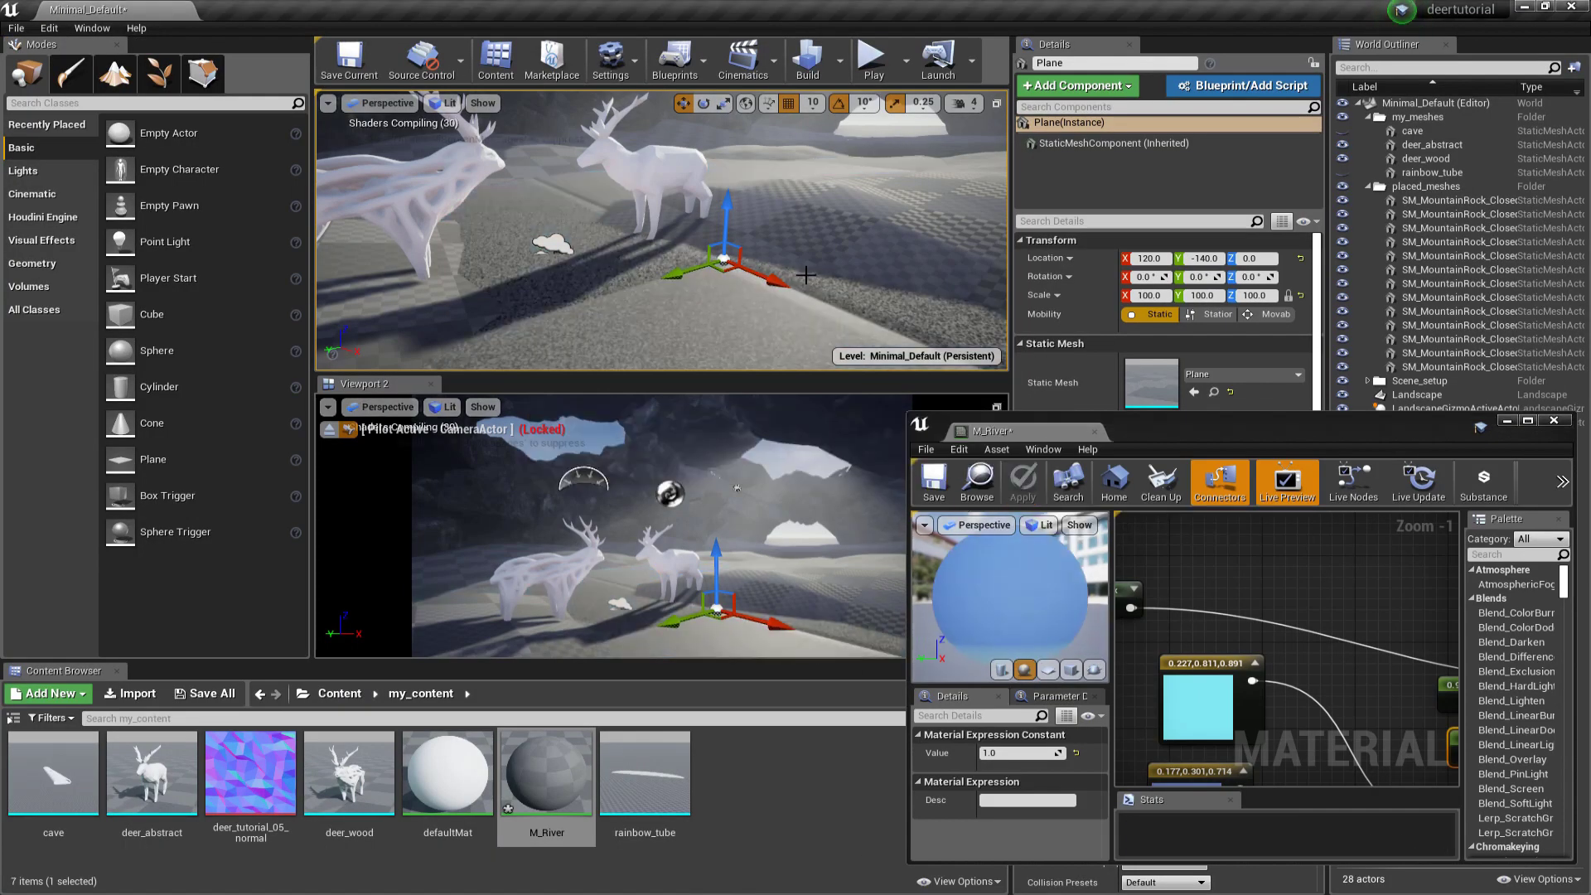
{"action": "key", "text": "w"}
{"action": "right_click_drag", "start_coordinate": [764, 277], "coordinate": [853, 286]}
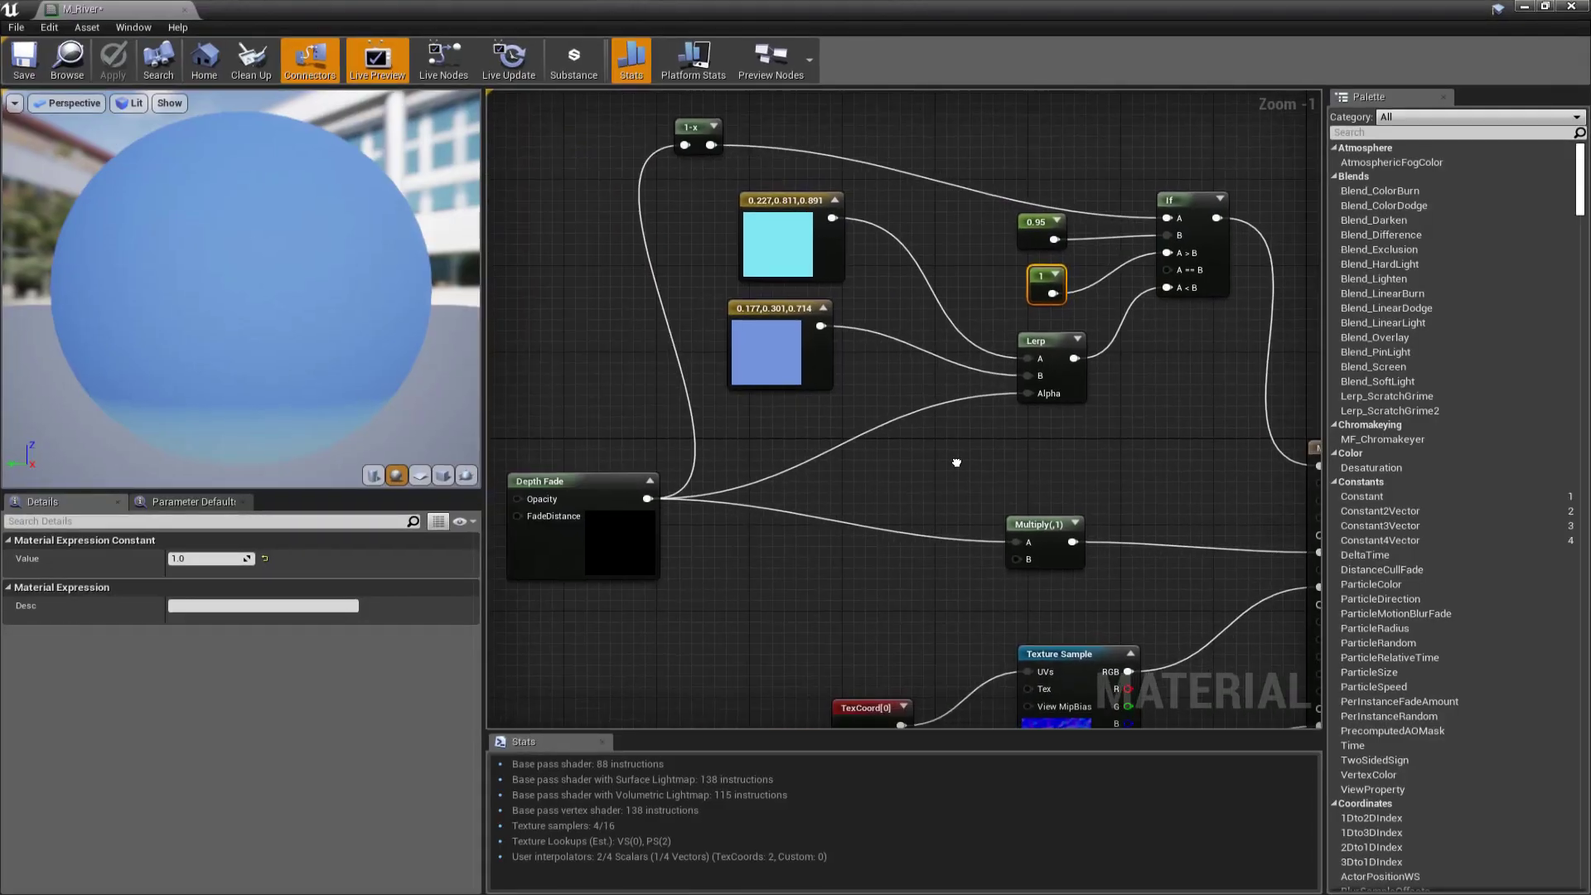
Step: Insert an Add node with Const B 0.5 between the Multiply node and the Opacity input, and apply the material
{"action": "right_click_drag", "start_coordinate": [922, 483], "coordinate": [808, 469]}
{"action": "left_click_drag", "start_coordinate": [883, 519], "coordinate": [1139, 526]}
{"action": "type", "text": "add"}
{"action": "key", "text": "Return"}
{"action": "left_click", "coordinate": [206, 578]}
{"action": "type", "text": "0.5"}
{"action": "key", "text": "Return"}
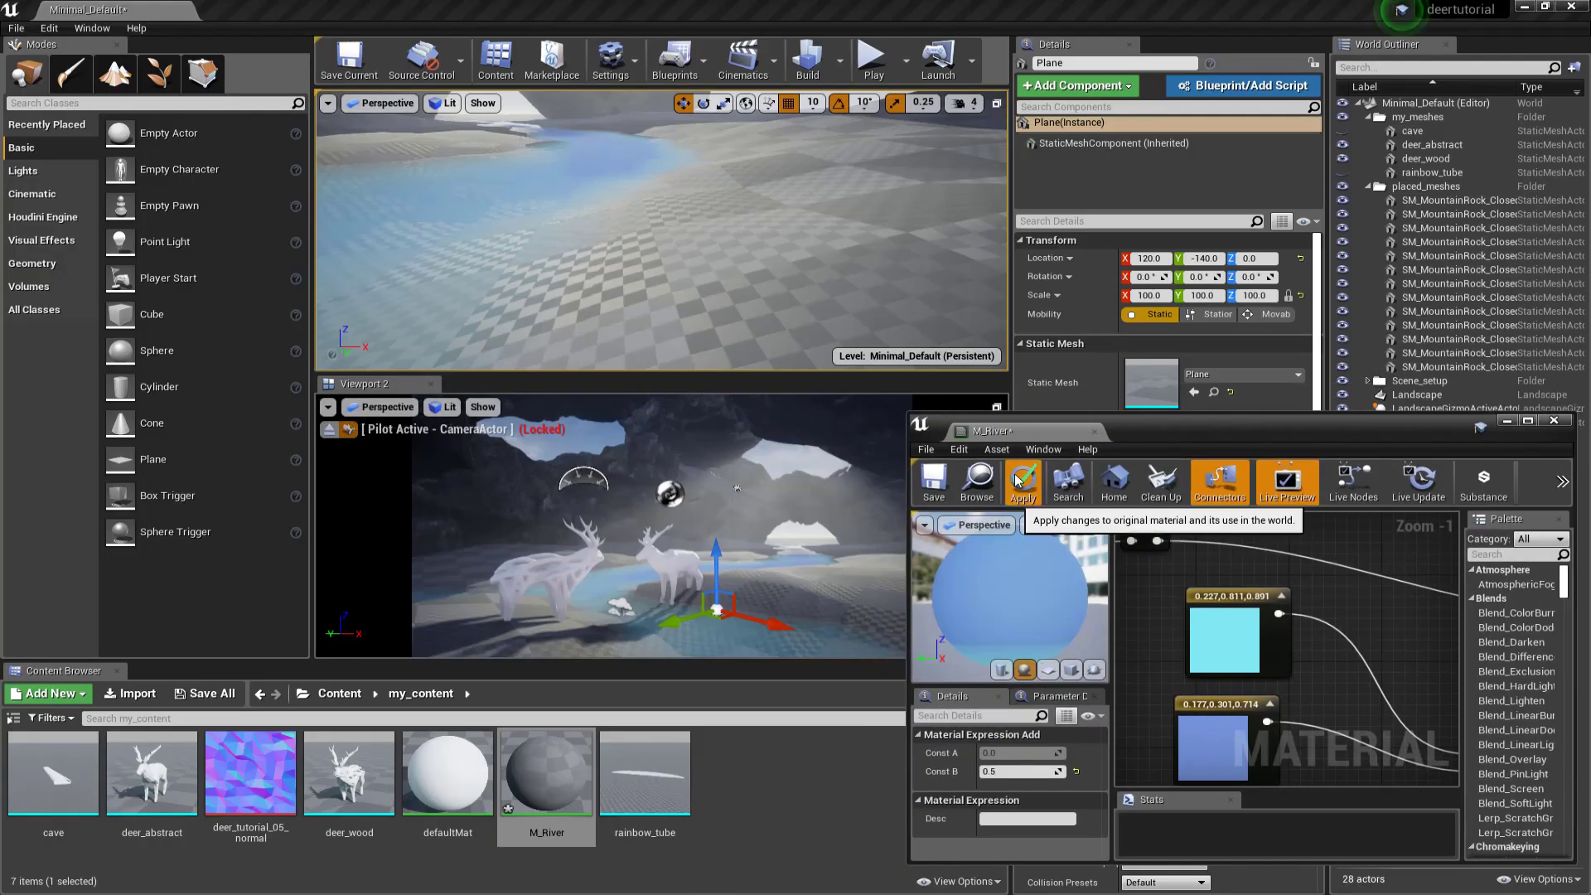
{"action": "left_click", "coordinate": [1019, 480]}
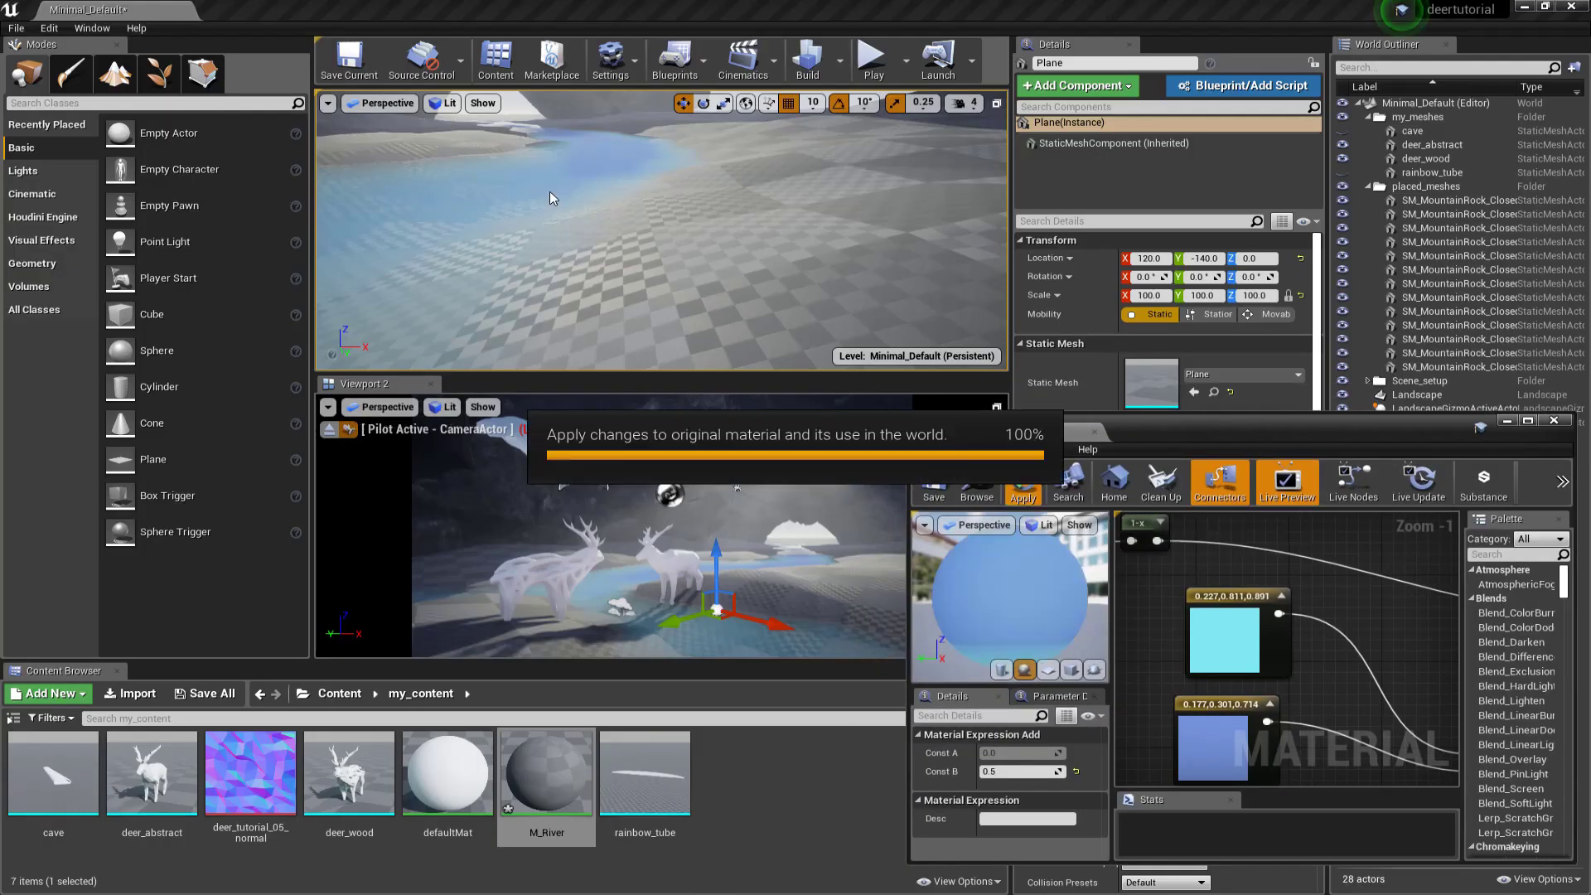
Step: Switch the level editor to Landscape sculpting mode and frame the river terrain
{"action": "mouse_move", "coordinate": [590, 247]}
{"action": "right_mouse_down"}
{"action": "mouse_move", "coordinate": [692, 246]}
{"action": "mouse_move", "coordinate": [637, 282]}
{"action": "mouse_move", "coordinate": [663, 253]}
{"action": "mouse_move", "coordinate": [671, 267]}
{"action": "right_mouse_up"}
{"action": "left_click", "coordinate": [116, 82]}
{"action": "mouse_move", "coordinate": [643, 155]}
{"action": "right_mouse_down"}
{"action": "mouse_move", "coordinate": [613, 170]}
{"action": "mouse_move", "coordinate": [664, 259]}
{"action": "right_mouse_up"}
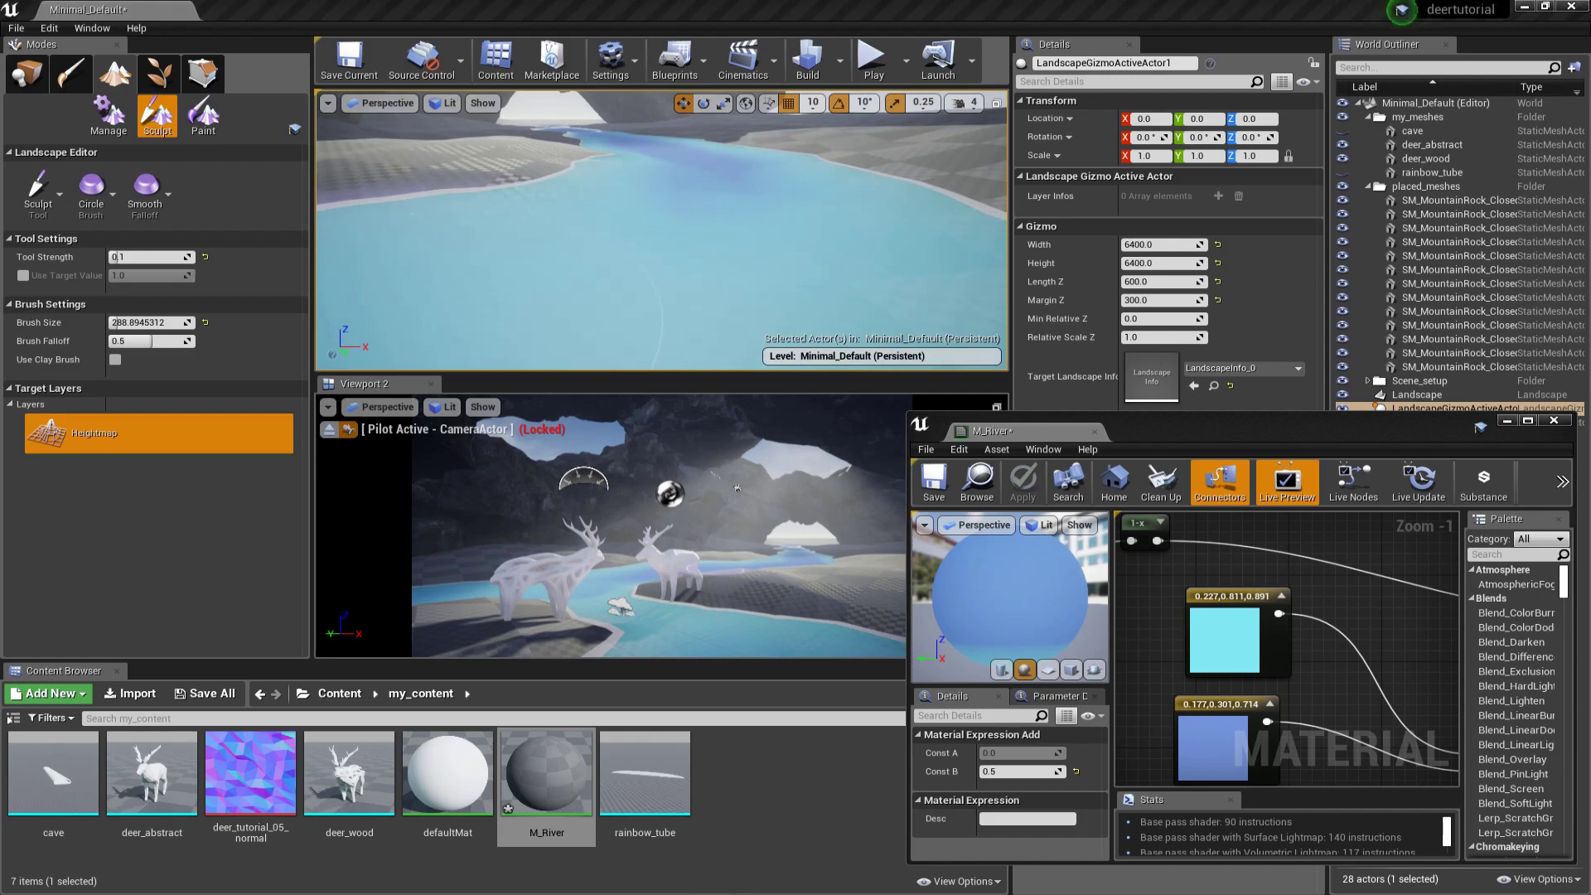
Step: Set the TexCoord node's UTiling to 25 in the M_River material
{"action": "double_click", "coordinate": [1160, 427]}
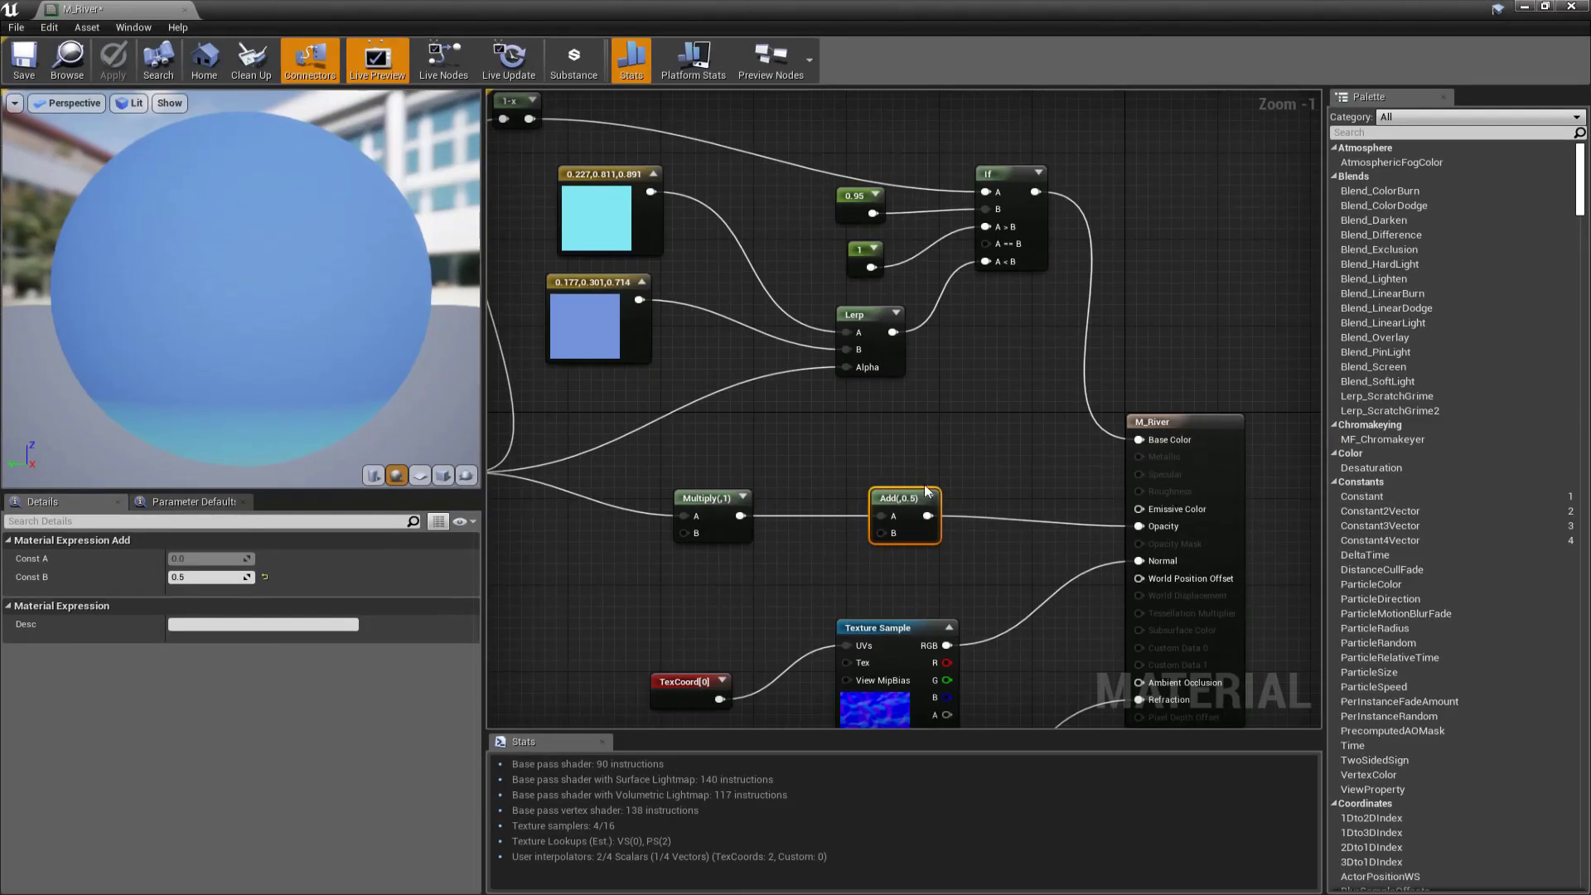
{"action": "right_click_drag", "start_coordinate": [823, 477], "coordinate": [847, 321]}
{"action": "left_click_drag", "start_coordinate": [895, 457], "coordinate": [887, 450]}
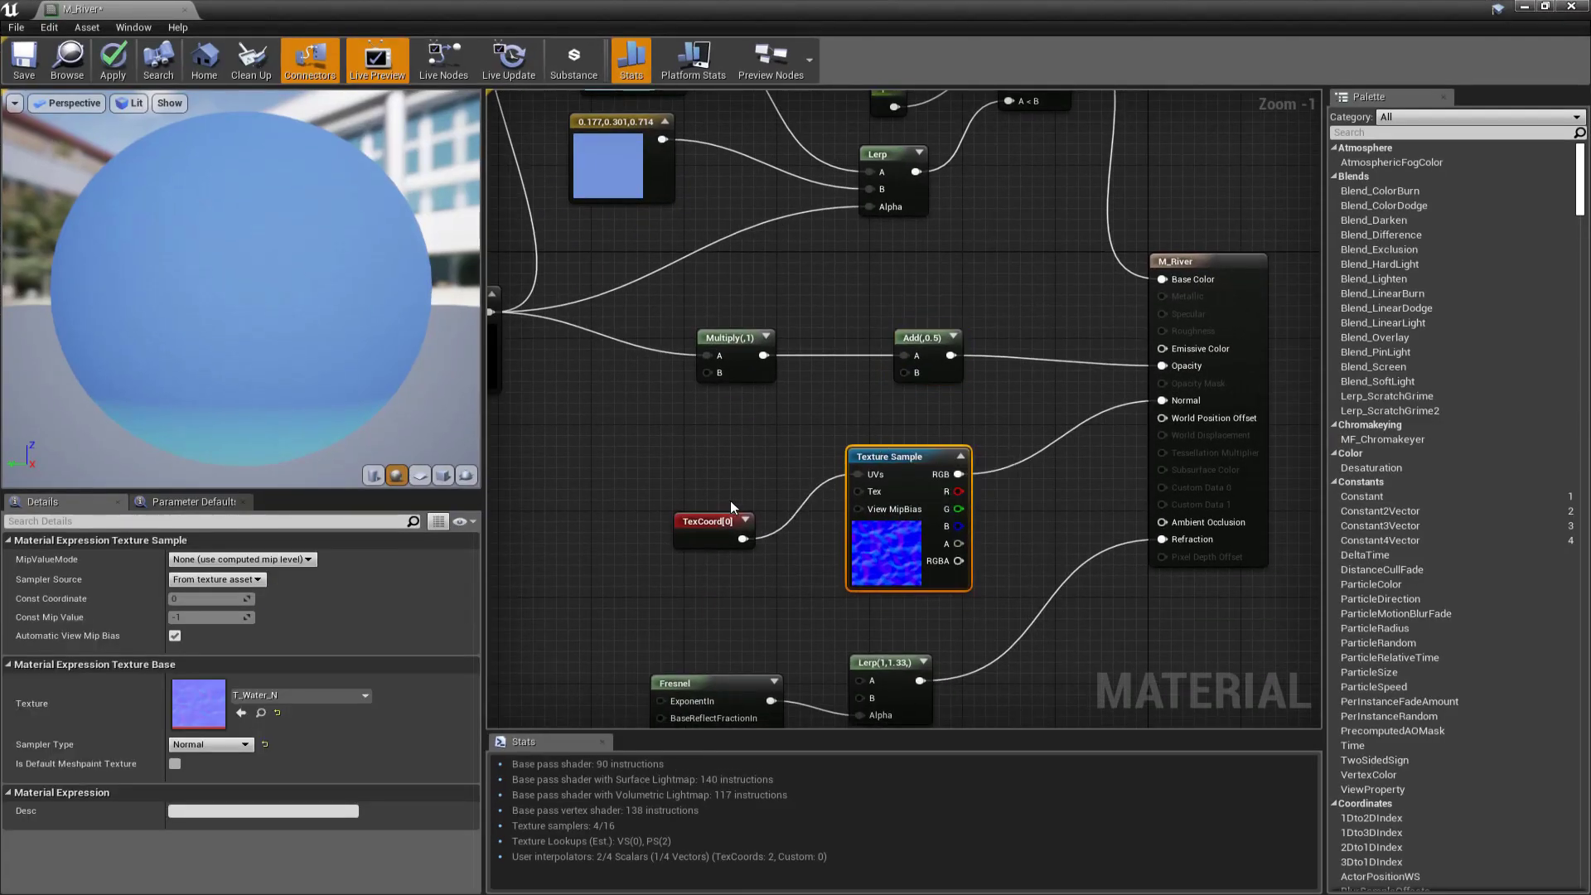
{"action": "left_click", "coordinate": [695, 515]}
{"action": "left_click", "coordinate": [205, 578]}
{"action": "type", "text": "25"}
{"action": "key", "text": "Return"}
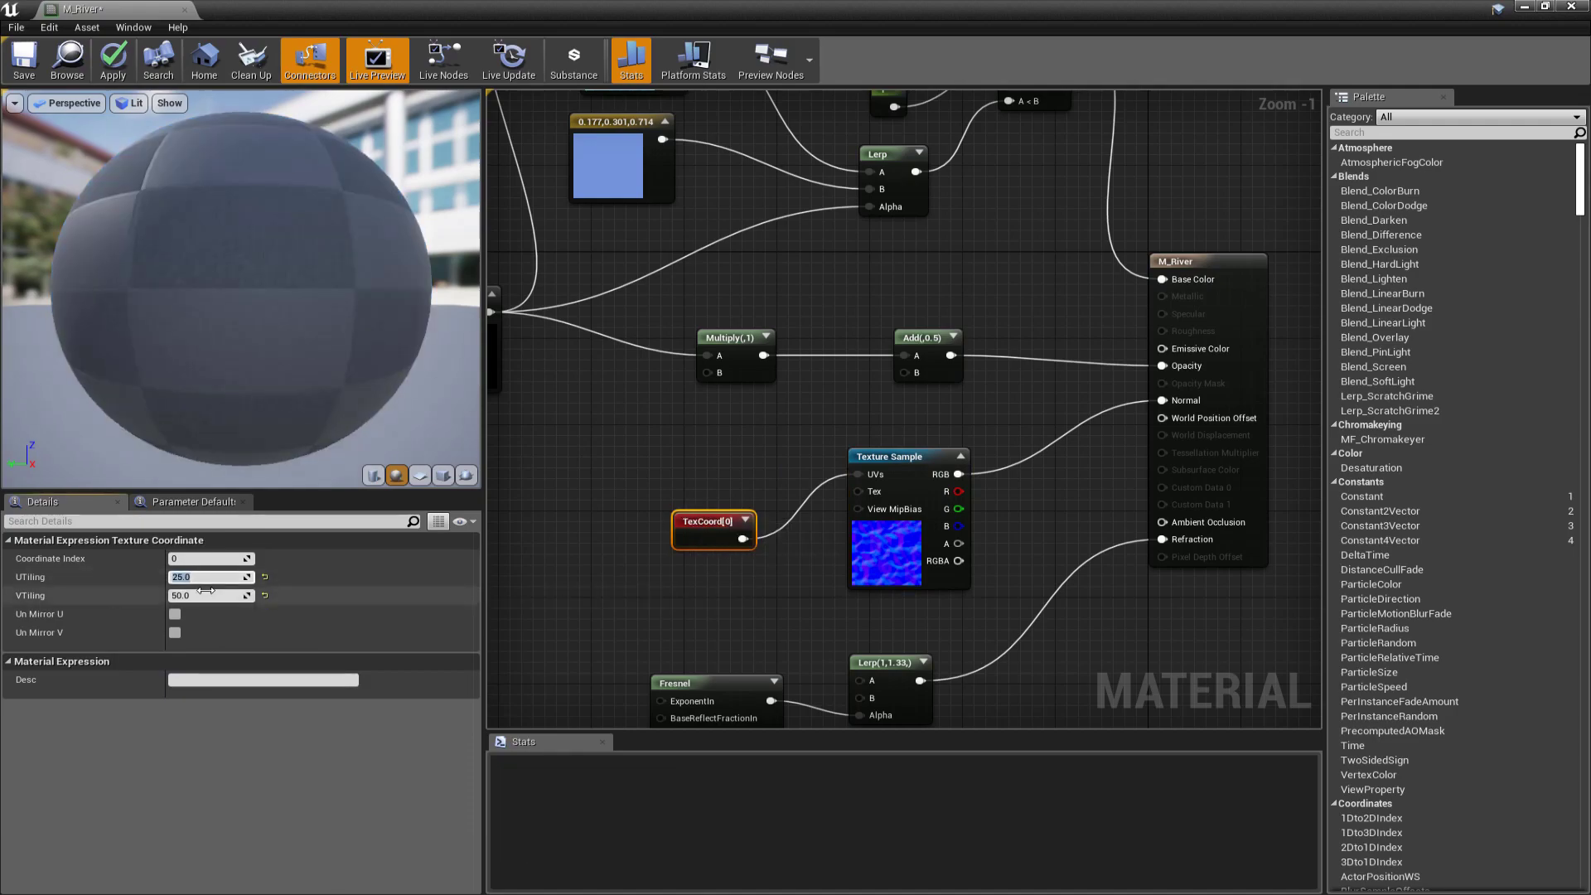
Step: Shrink the M_River material editor window to expose the level, apply the material changes, and inspect the river surface
{"action": "double_click", "coordinate": [531, 8]}
{"action": "scroll", "coordinate": [1187, 617], "scroll_direction": "down", "scroll_amount": 3}
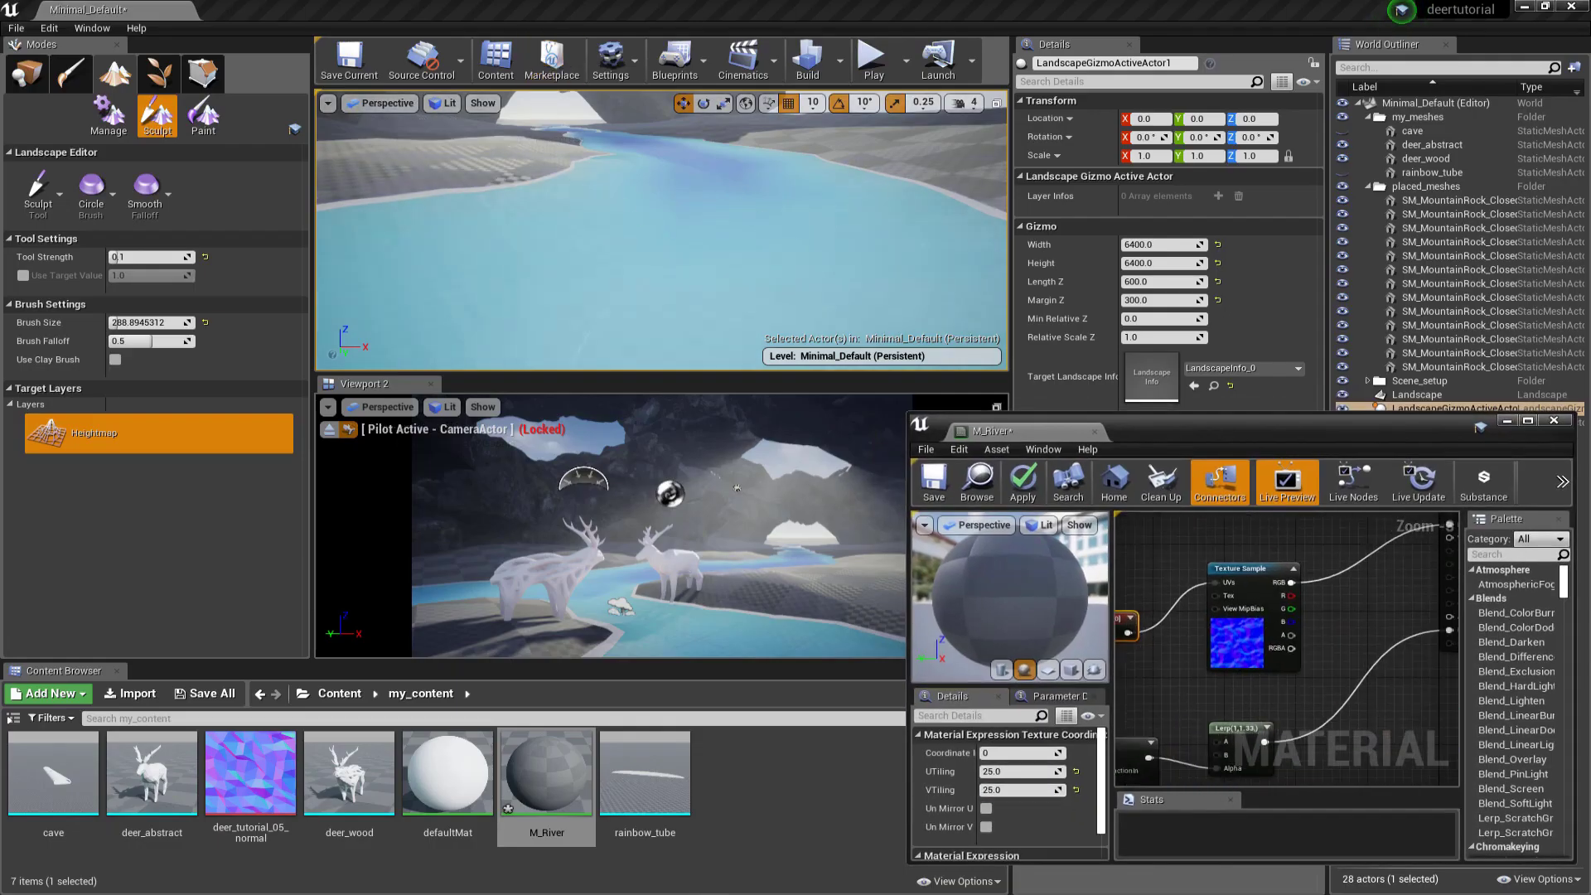
{"action": "right_click_drag", "start_coordinate": [1186, 618], "coordinate": [1159, 639]}
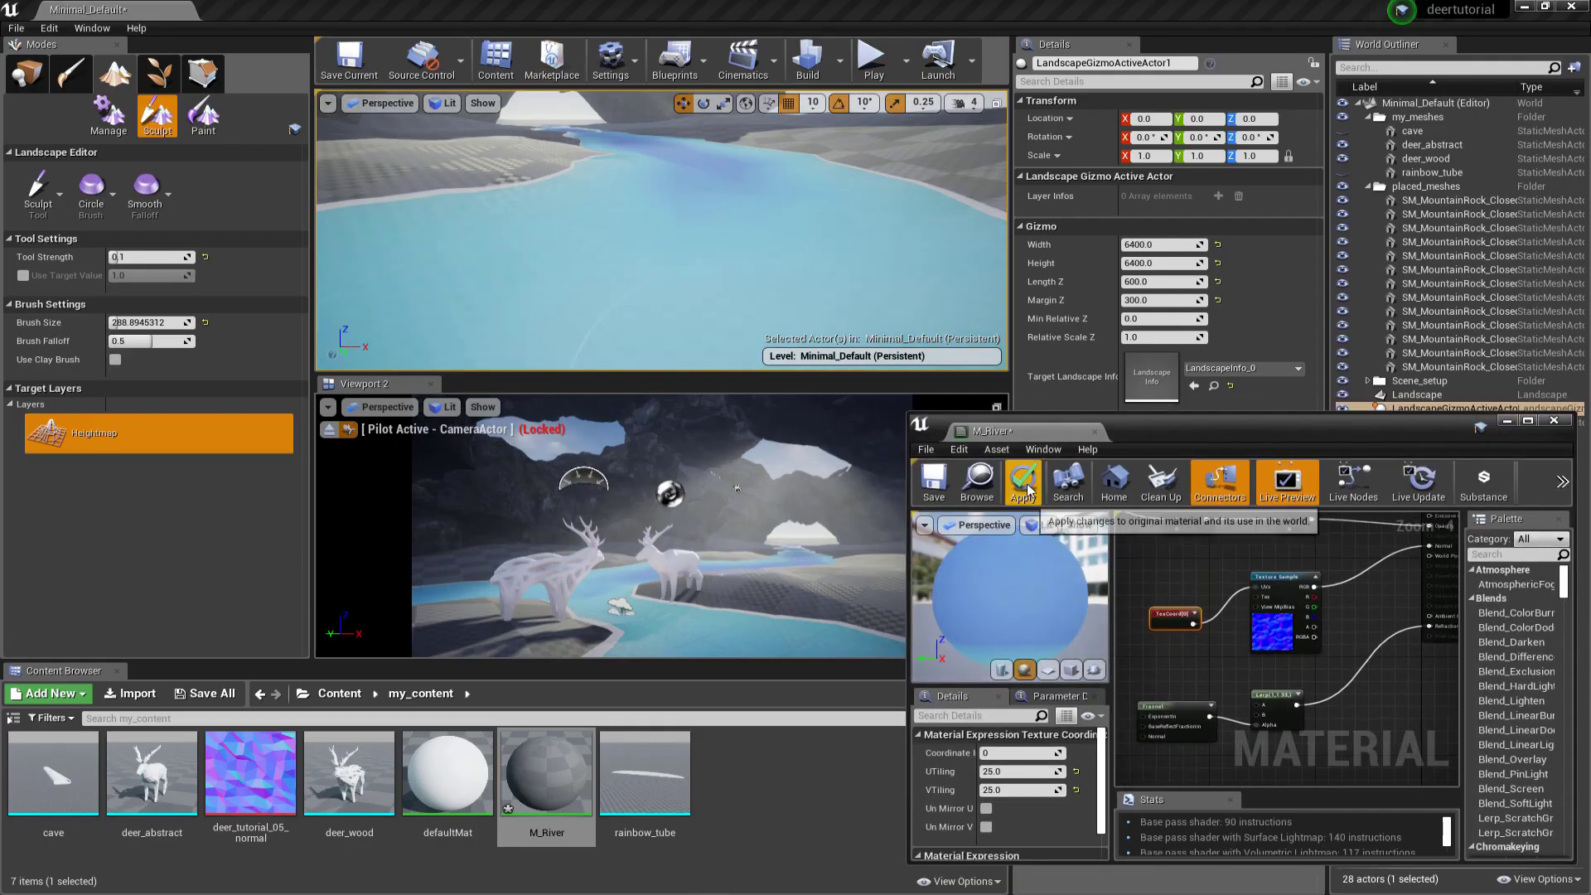
{"action": "left_click", "coordinate": [1020, 485]}
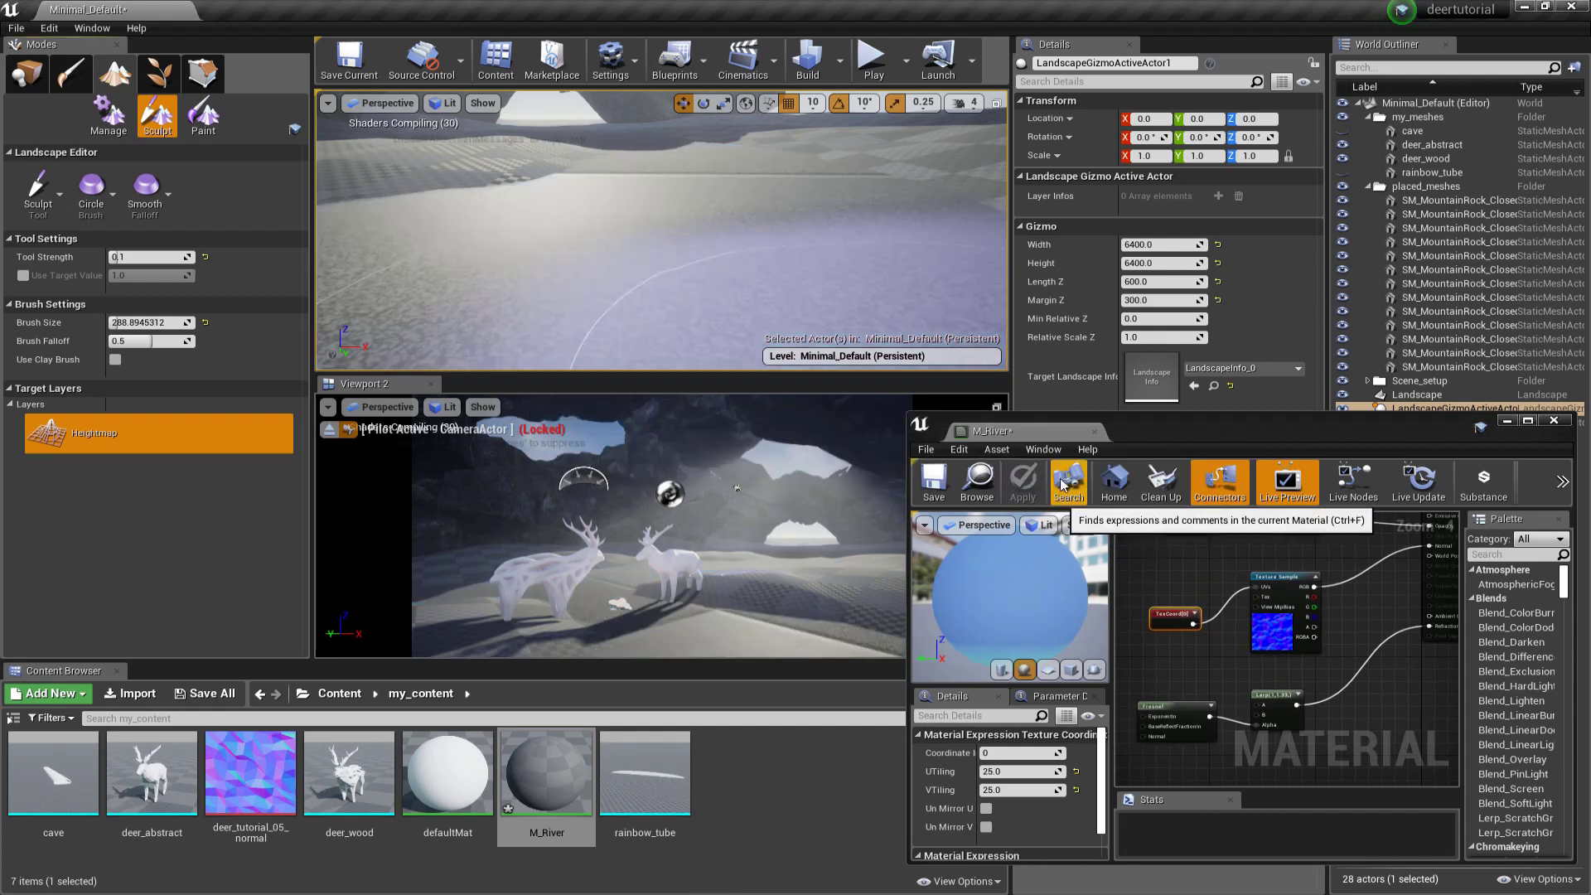
{"action": "right_click_drag", "start_coordinate": [901, 357], "coordinate": [742, 256]}
Step: Set the TexCoord node's UTiling and VTiling to 75 and apply the M_River material
{"action": "left_click", "coordinate": [1178, 611]}
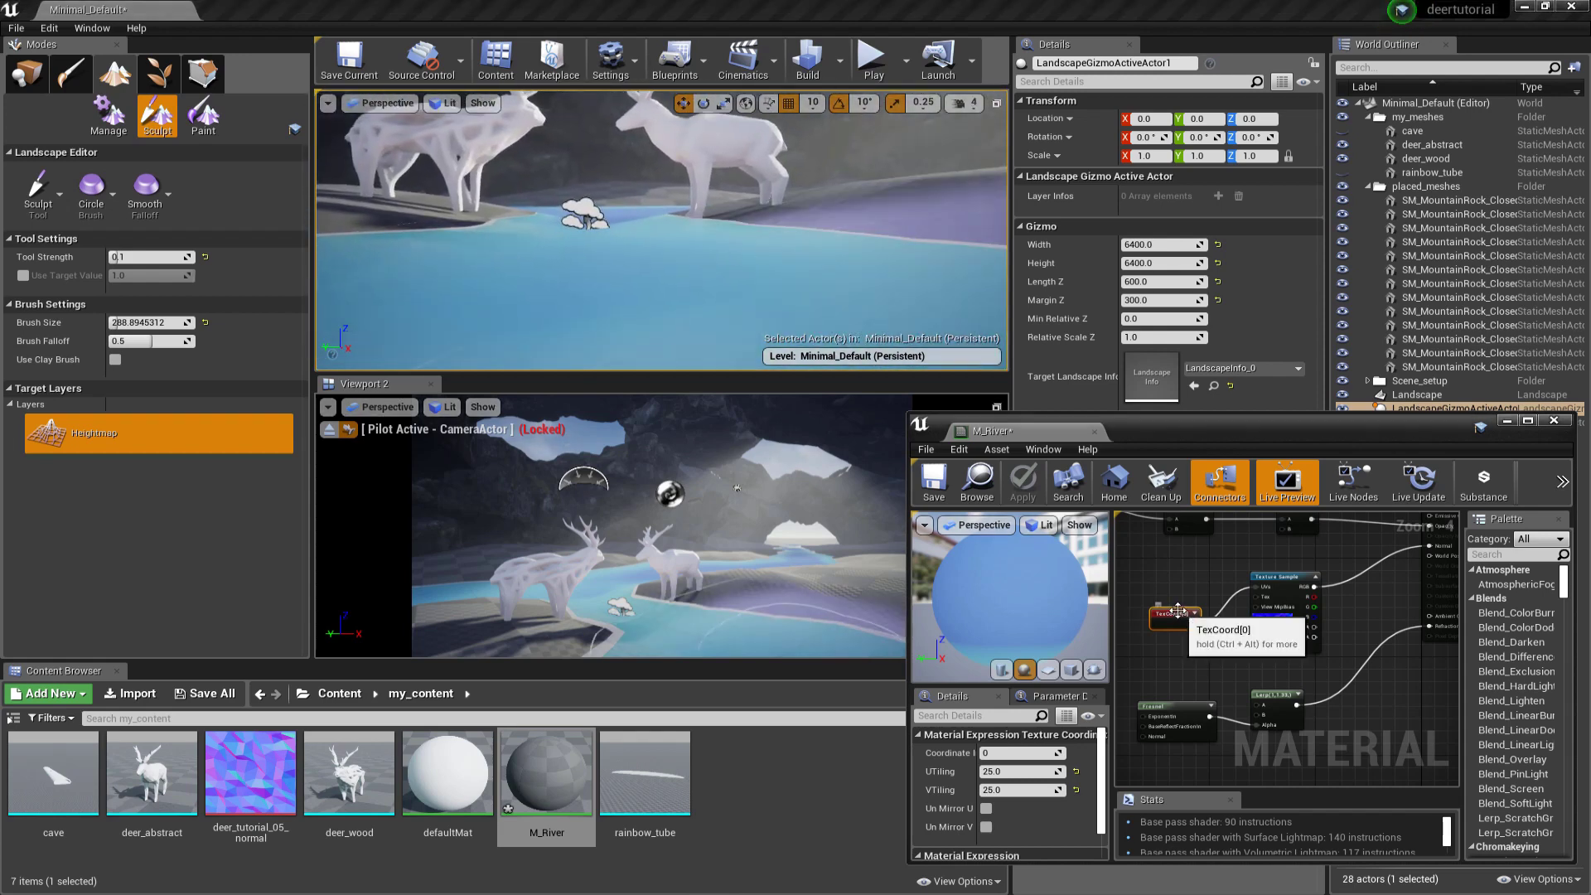
{"action": "type", "text": "75"}
{"action": "key", "text": "Tab"}
{"action": "type", "text": "75"}
{"action": "key", "text": "Return"}
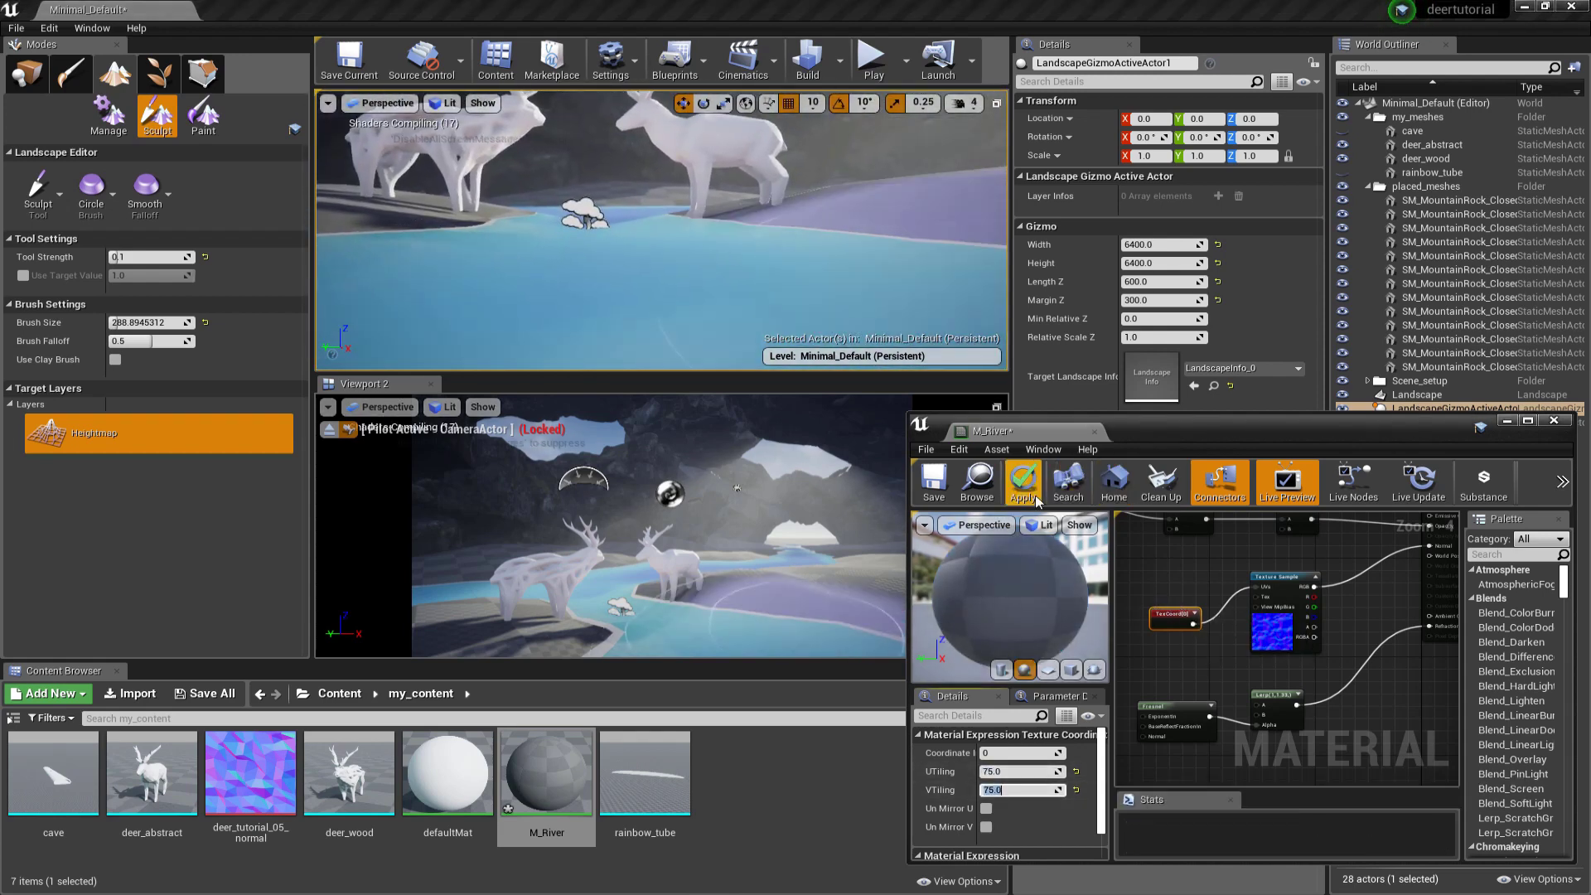
{"action": "left_click", "coordinate": [1023, 482]}
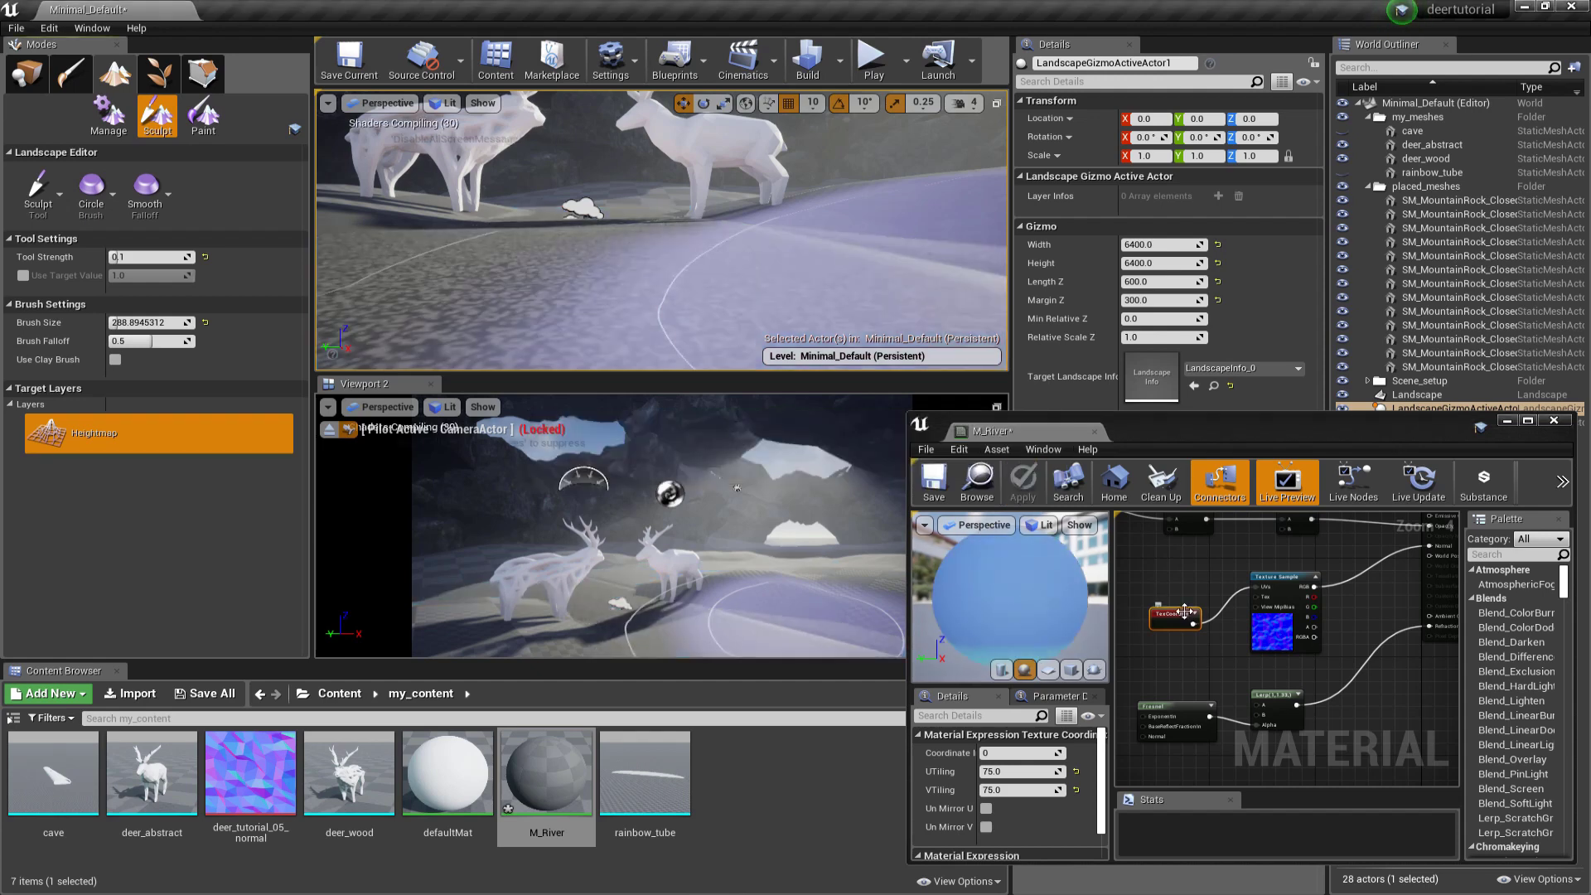
Step: Switch the level editor to placement mode, frame the river between the deer, and close the M_River material editor
{"action": "left_click", "coordinate": [26, 73]}
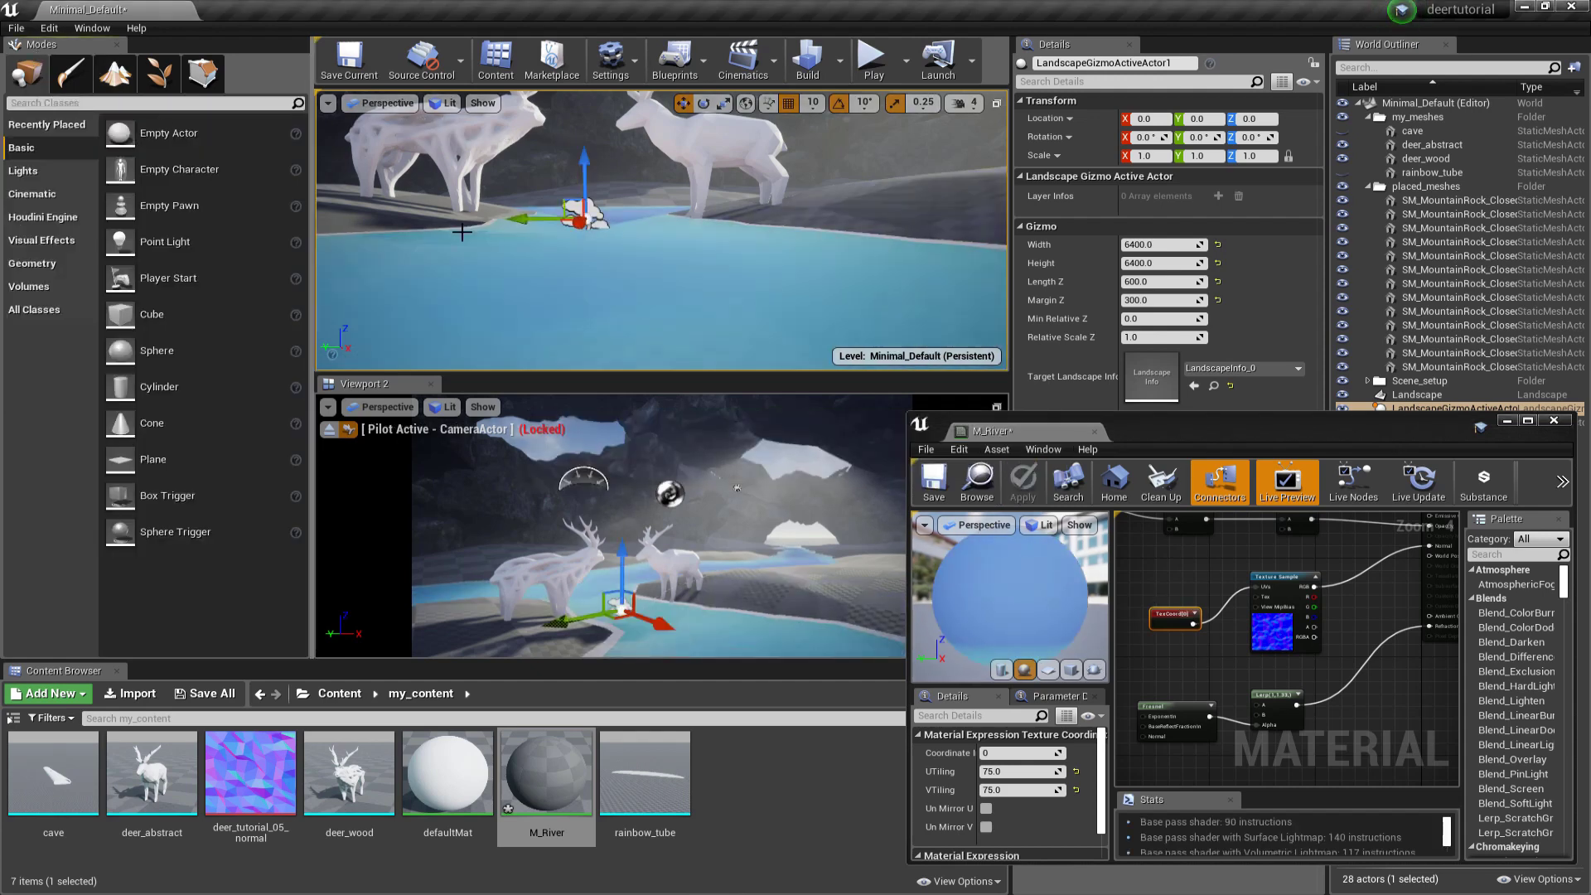
{"action": "key", "text": "f"}
{"action": "right_click_drag", "start_coordinate": [752, 113], "coordinate": [740, 169]}
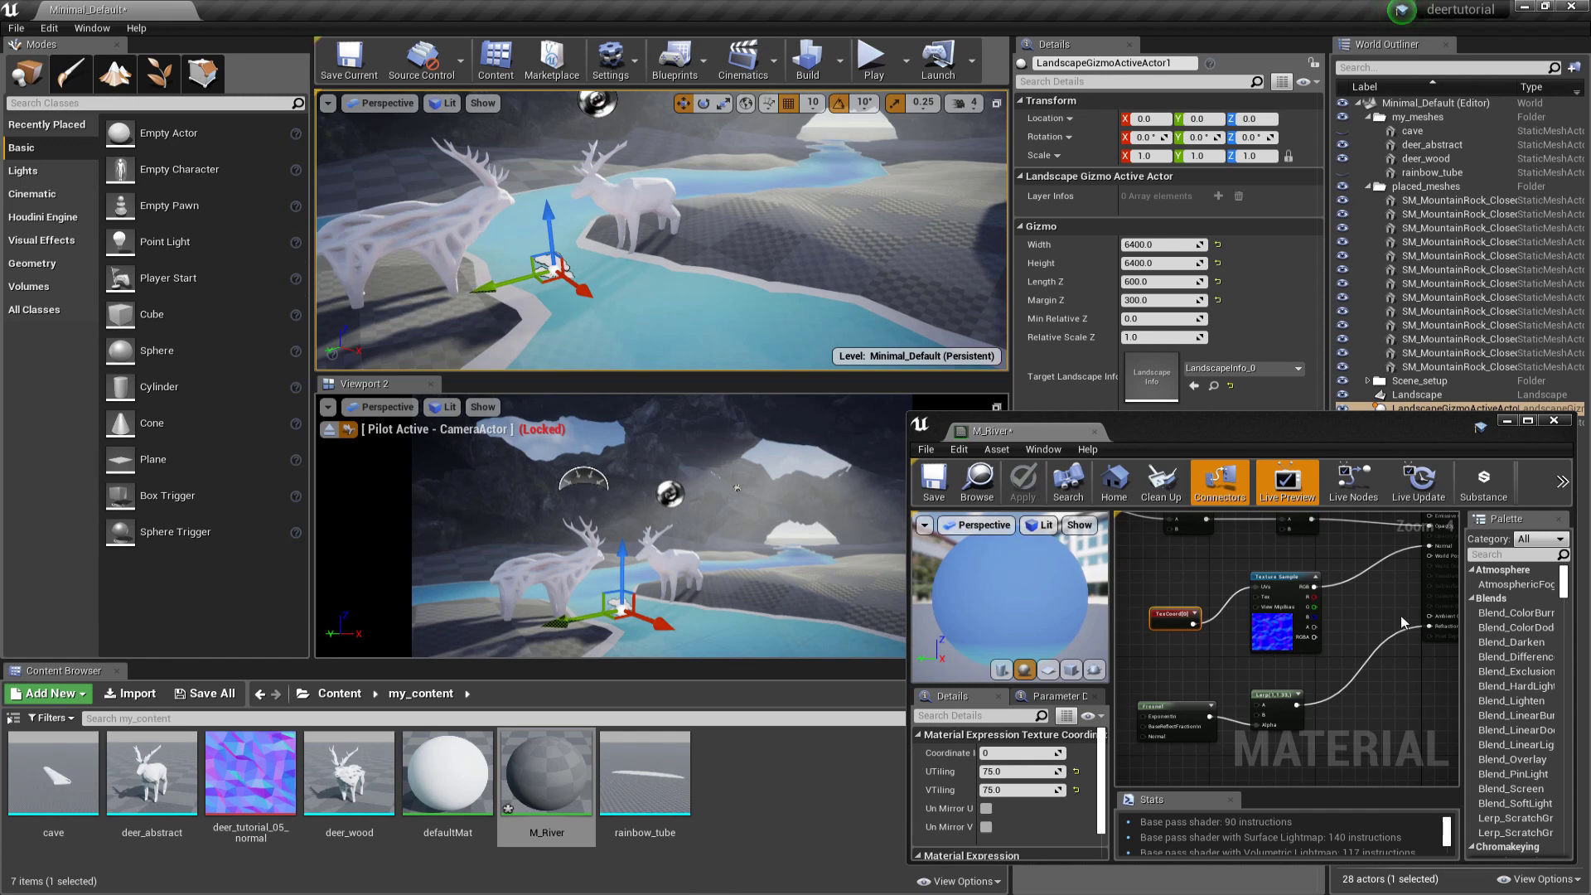
{"action": "scroll", "coordinate": [1402, 623], "scroll_direction": "up", "scroll_amount": 4}
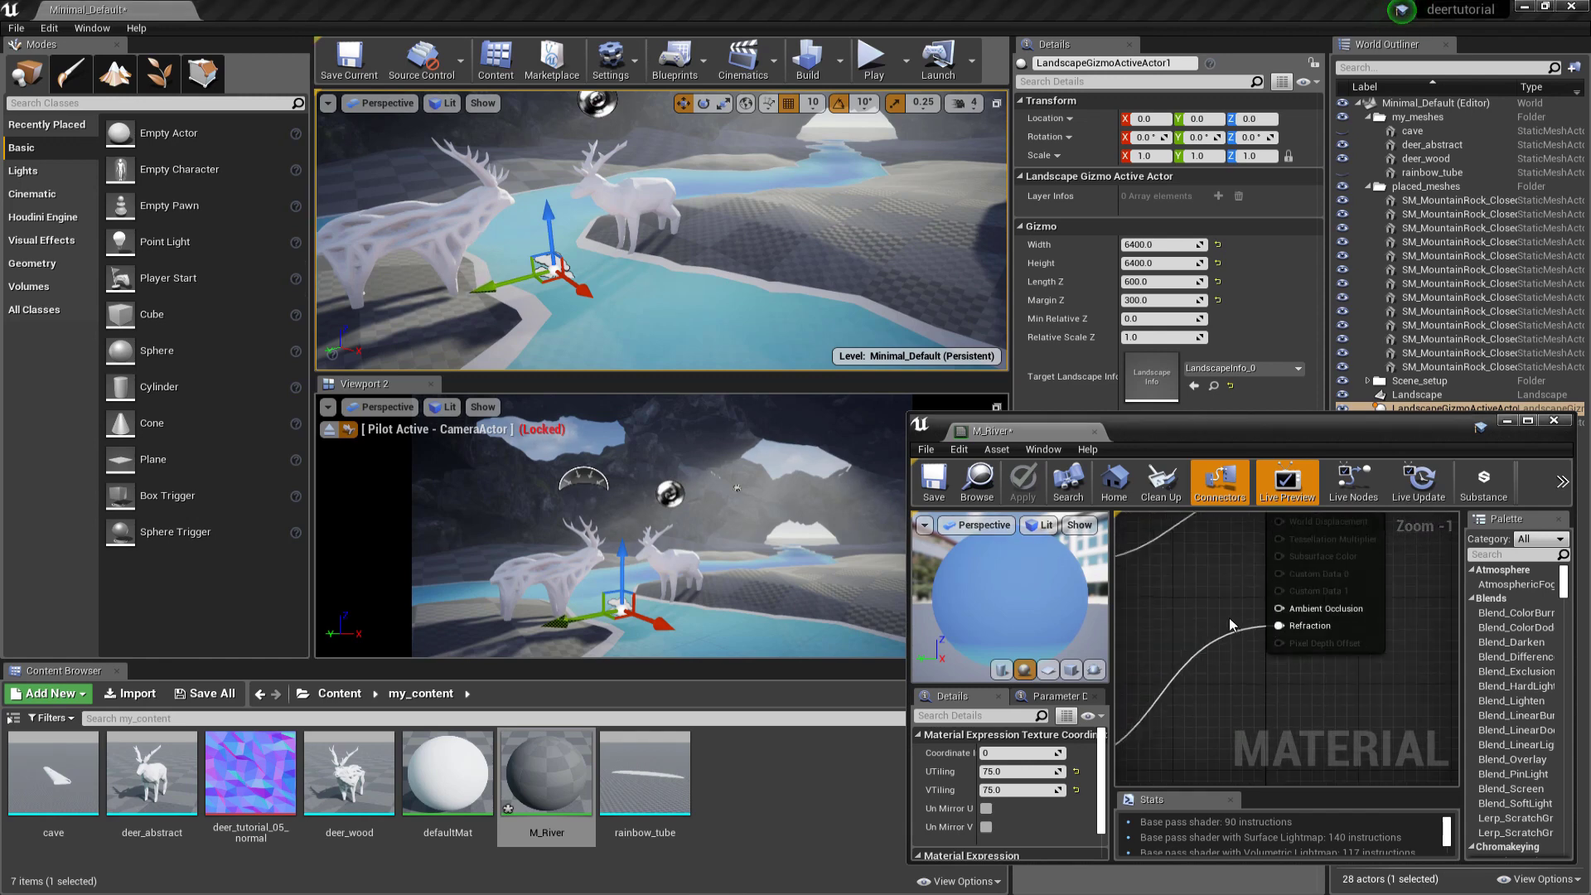
{"action": "left_click", "coordinate": [1094, 432]}
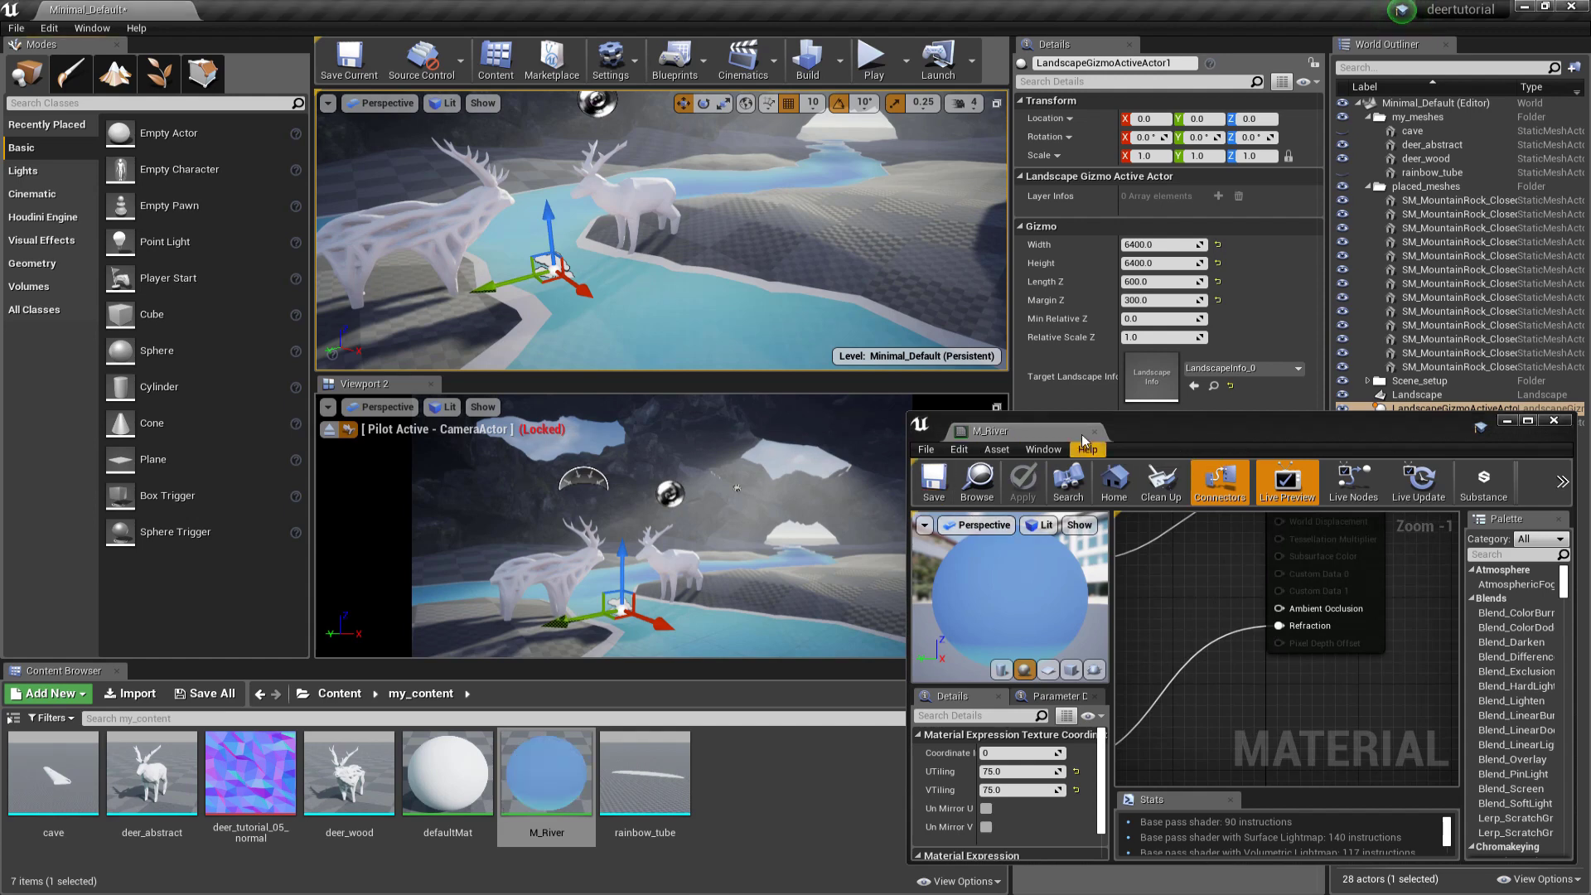
Step: Create a material named M_deer_wood in the my_content folder and open it for editing
{"action": "right_click", "coordinate": [781, 793]}
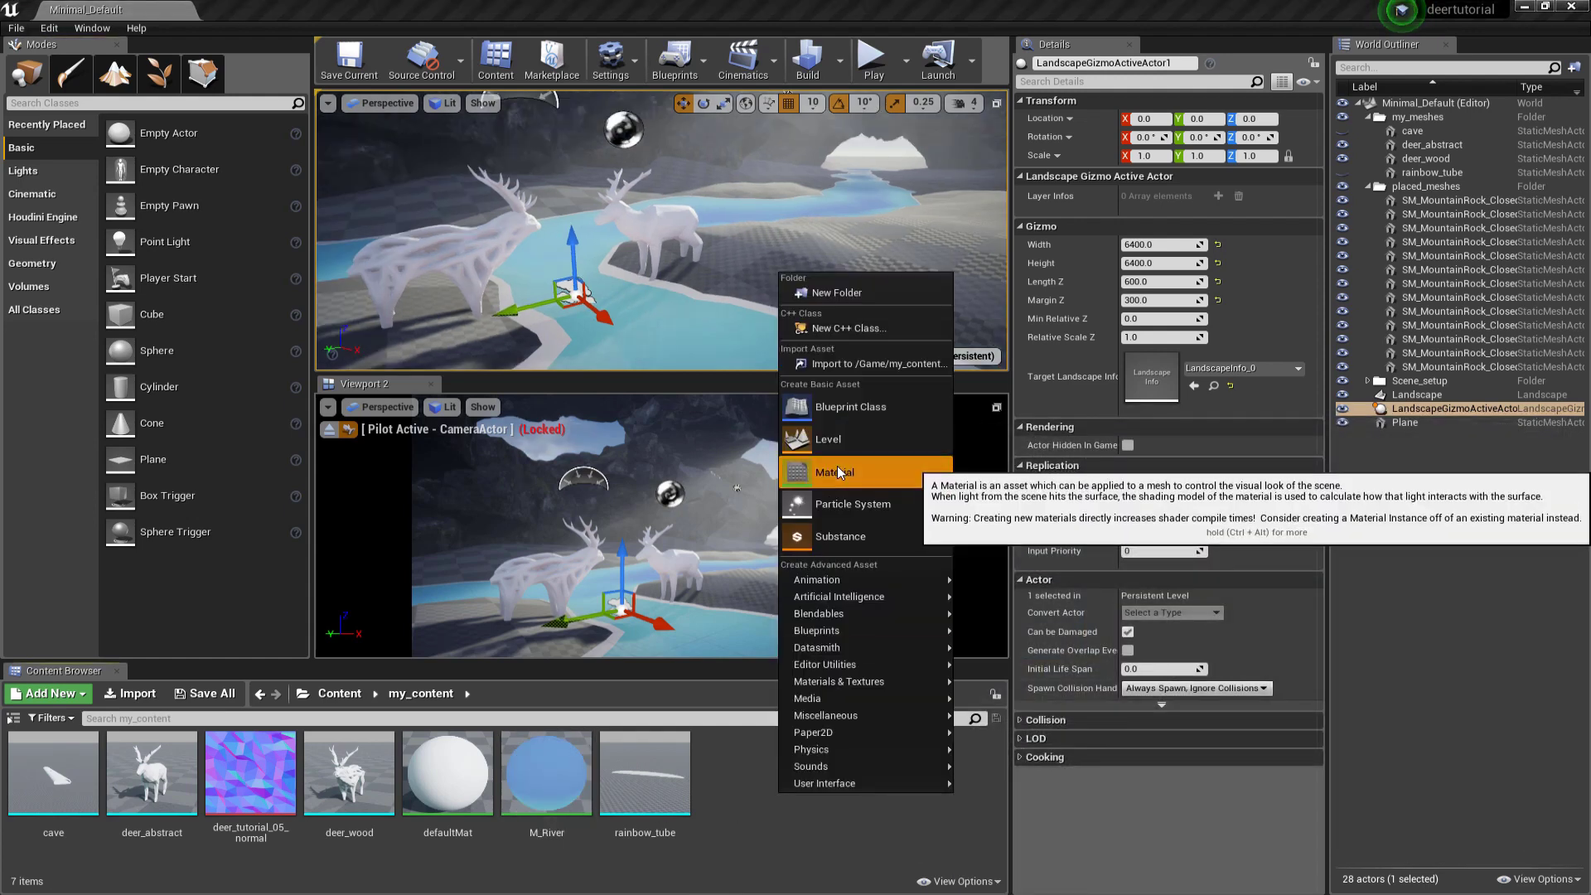
{"action": "left_click", "coordinate": [833, 472]}
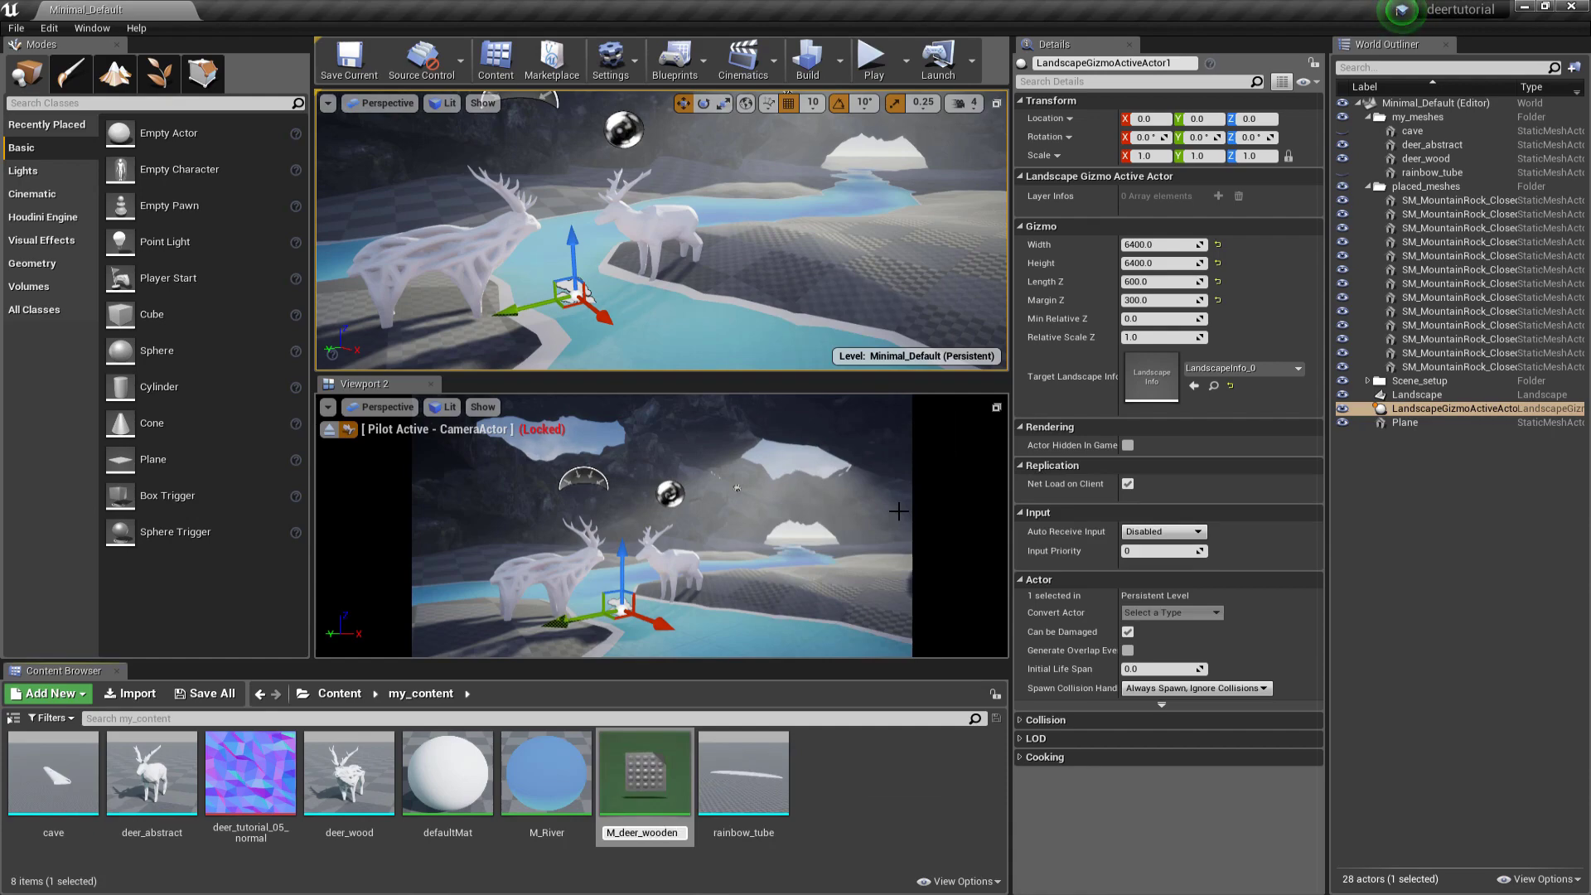
{"action": "key", "text": "BackSpace"}
{"action": "key", "text": "BackSpace"}
{"action": "key", "text": "Return"}
{"action": "double_click", "coordinate": [547, 779]}
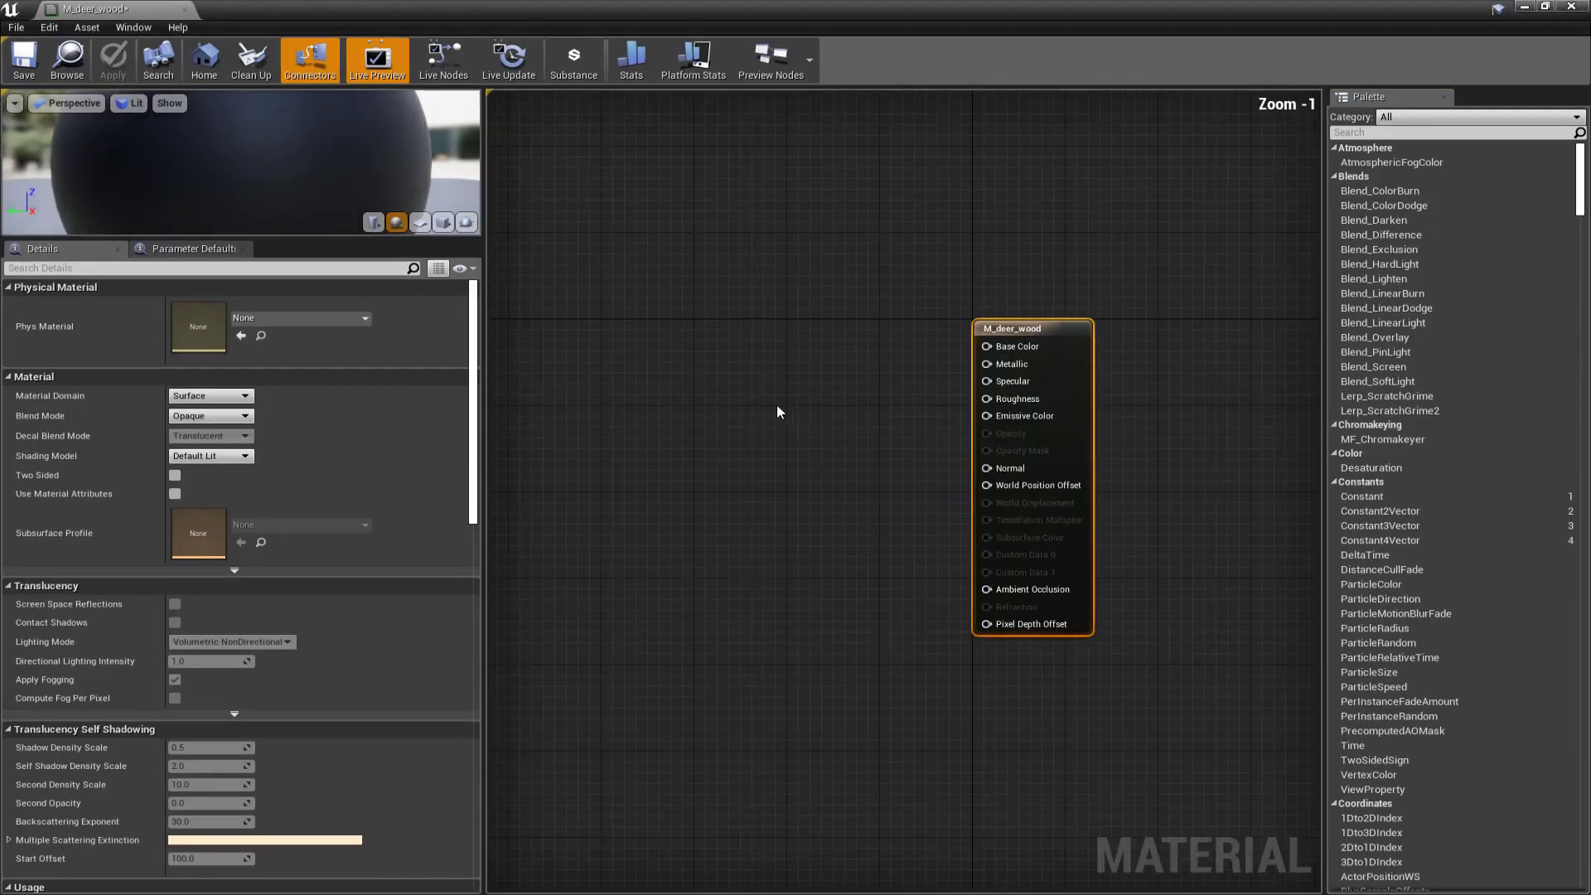
Step: Enlarge the material preview and add a Texture Sample node connected to M_deer_wood's Base Color
{"action": "left_click_drag", "start_coordinate": [322, 241], "coordinate": [322, 488]}
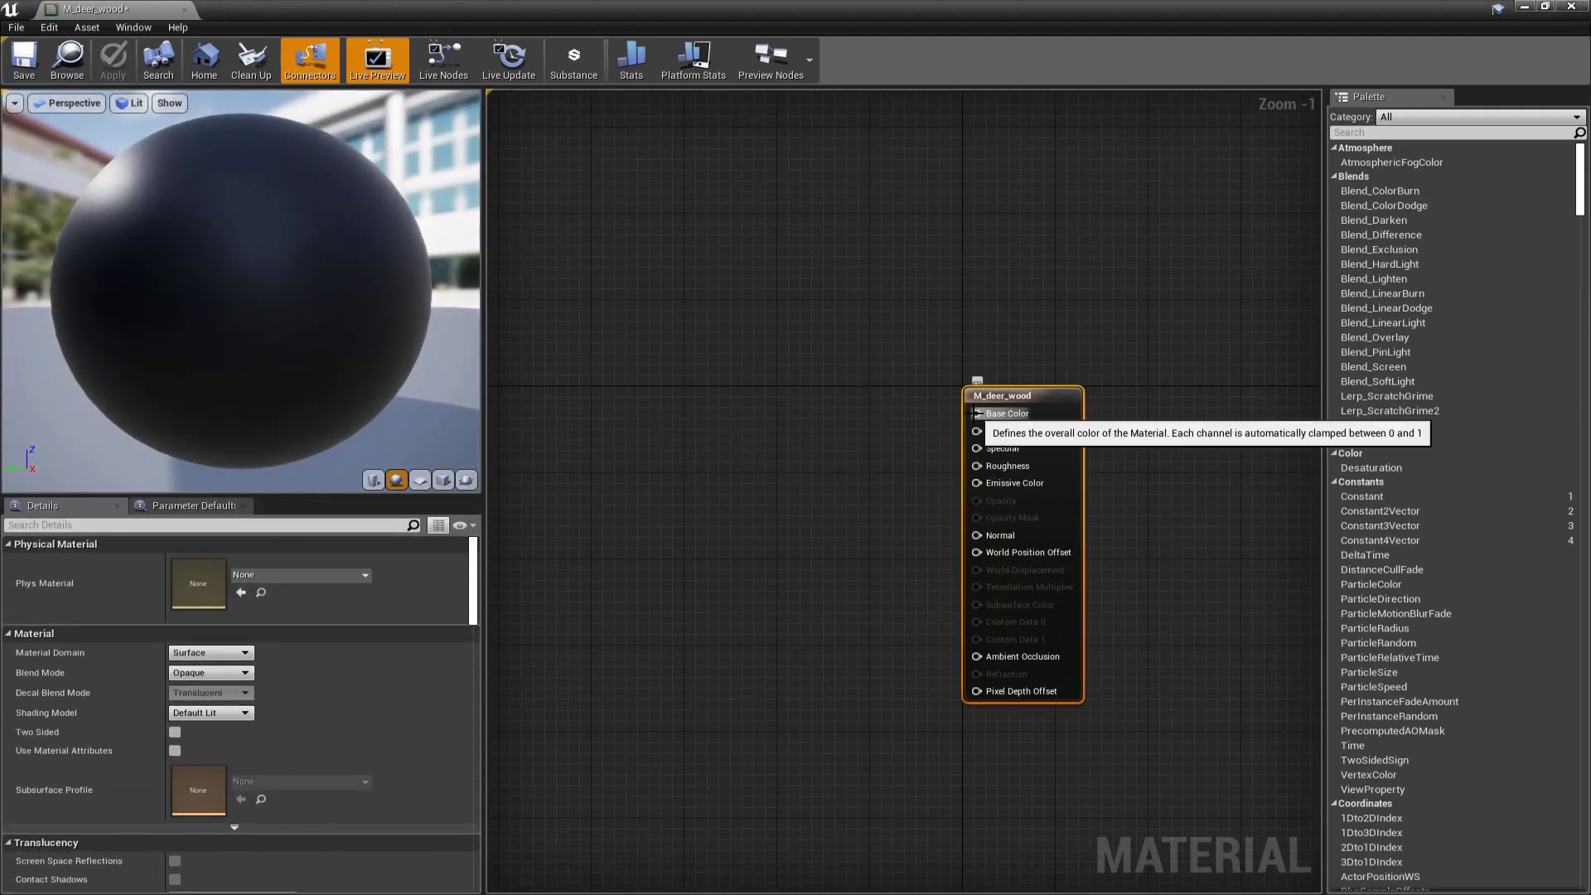
{"action": "left_click_drag", "start_coordinate": [791, 412], "coordinate": [629, 405]}
{"action": "type", "text": "textu"}
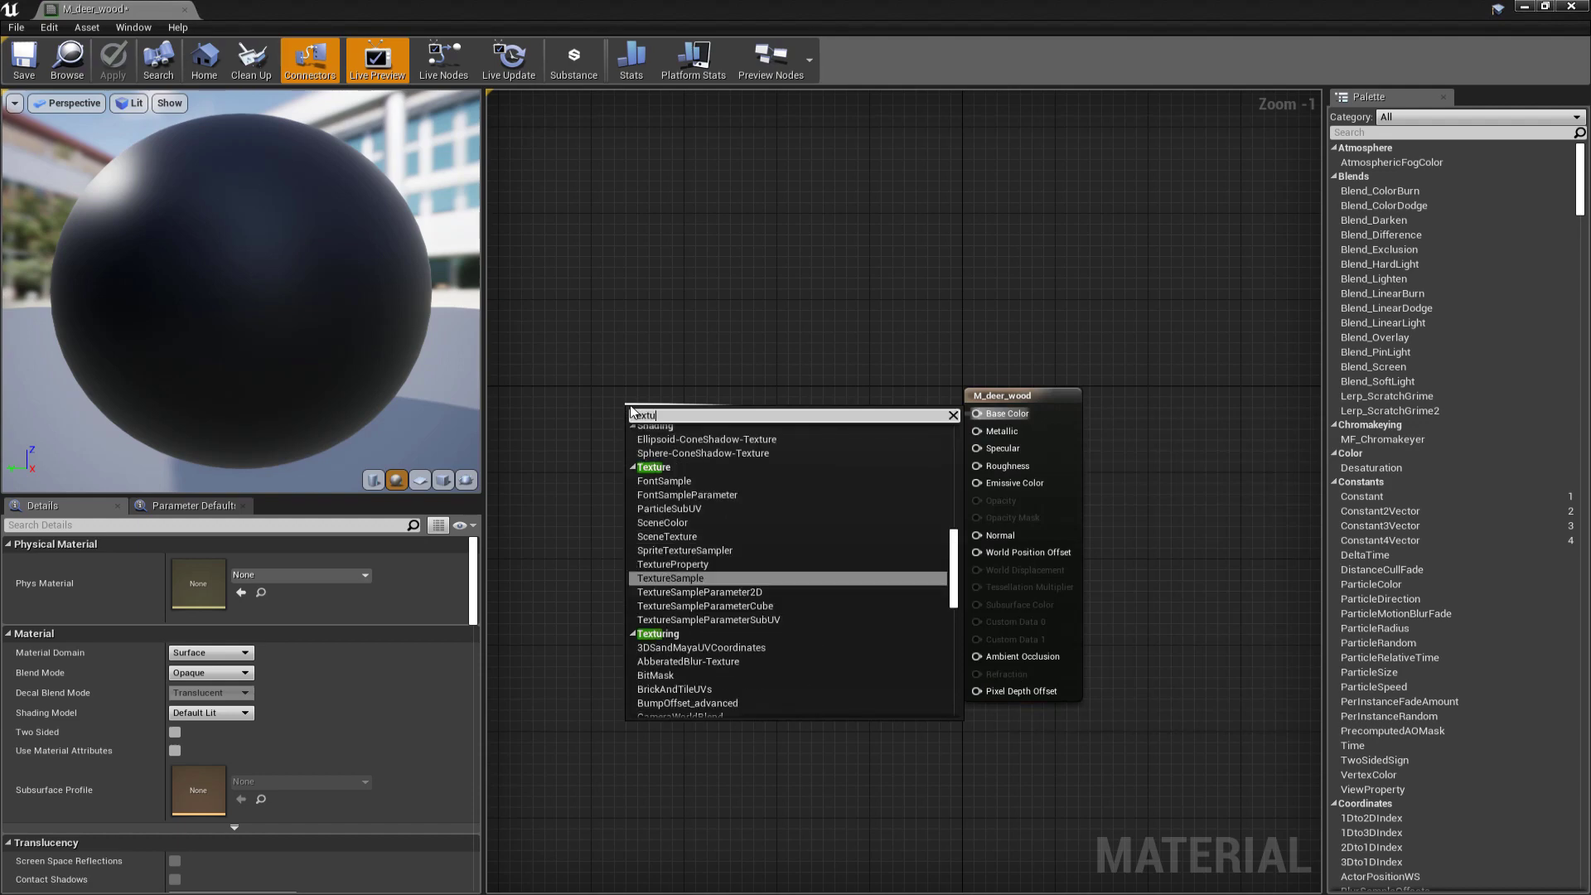
{"action": "key", "text": "Return"}
{"action": "right_click_drag", "start_coordinate": [600, 370], "coordinate": [795, 341]}
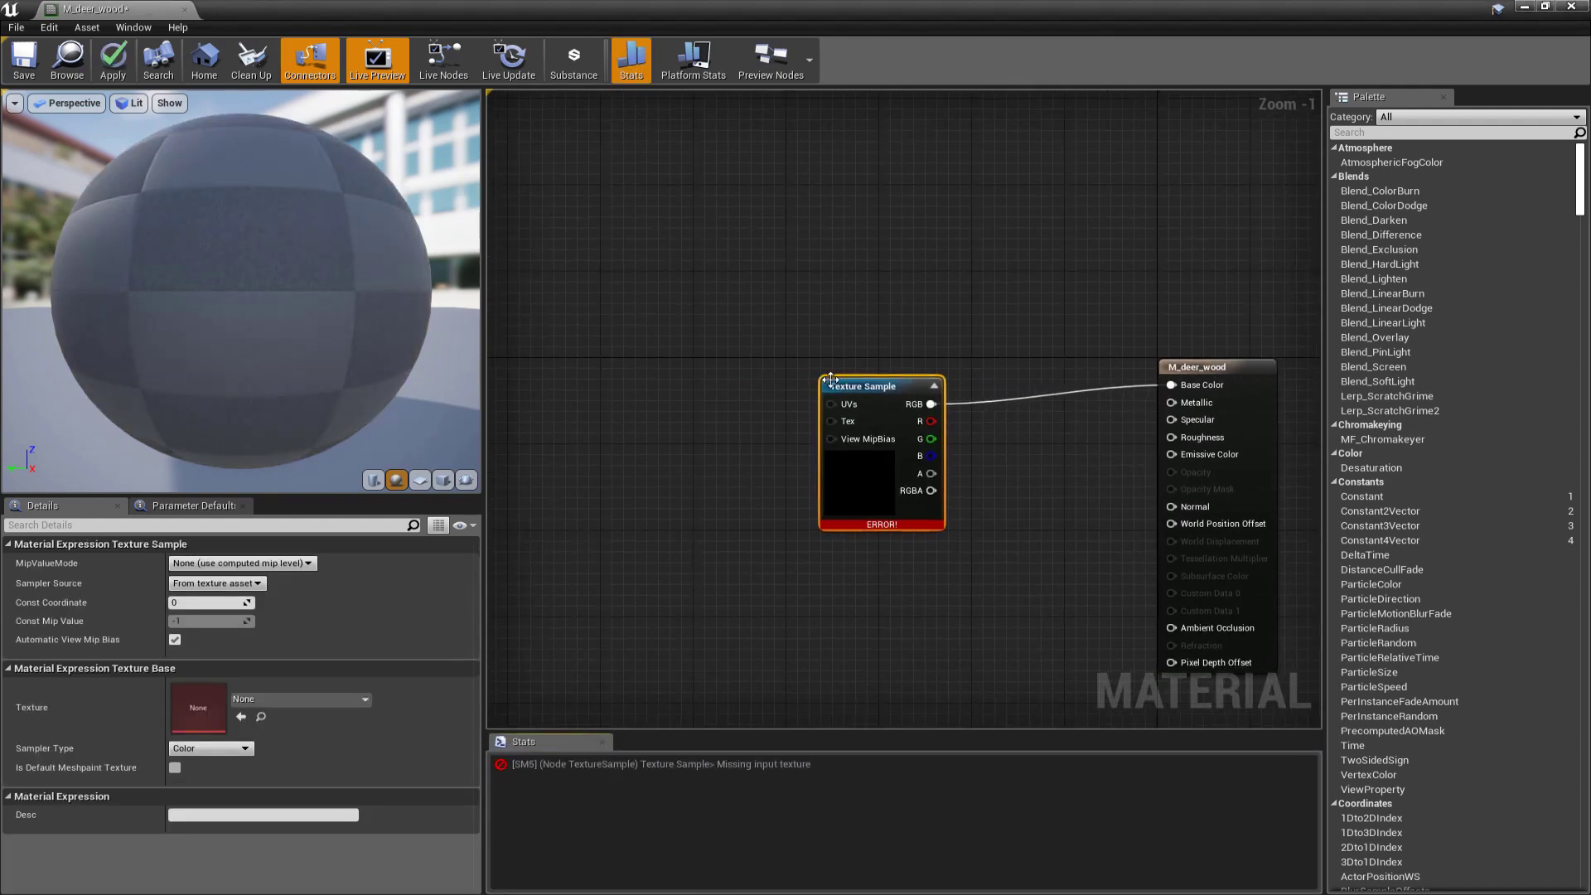
Step: Add a TexCoord node feeding the Texture Sample's UVs and place it further away from the sample
{"action": "left_click_drag", "start_coordinate": [831, 405], "coordinate": [683, 424]}
{"action": "type", "text": "coor"}
{"action": "key", "text": "Return"}
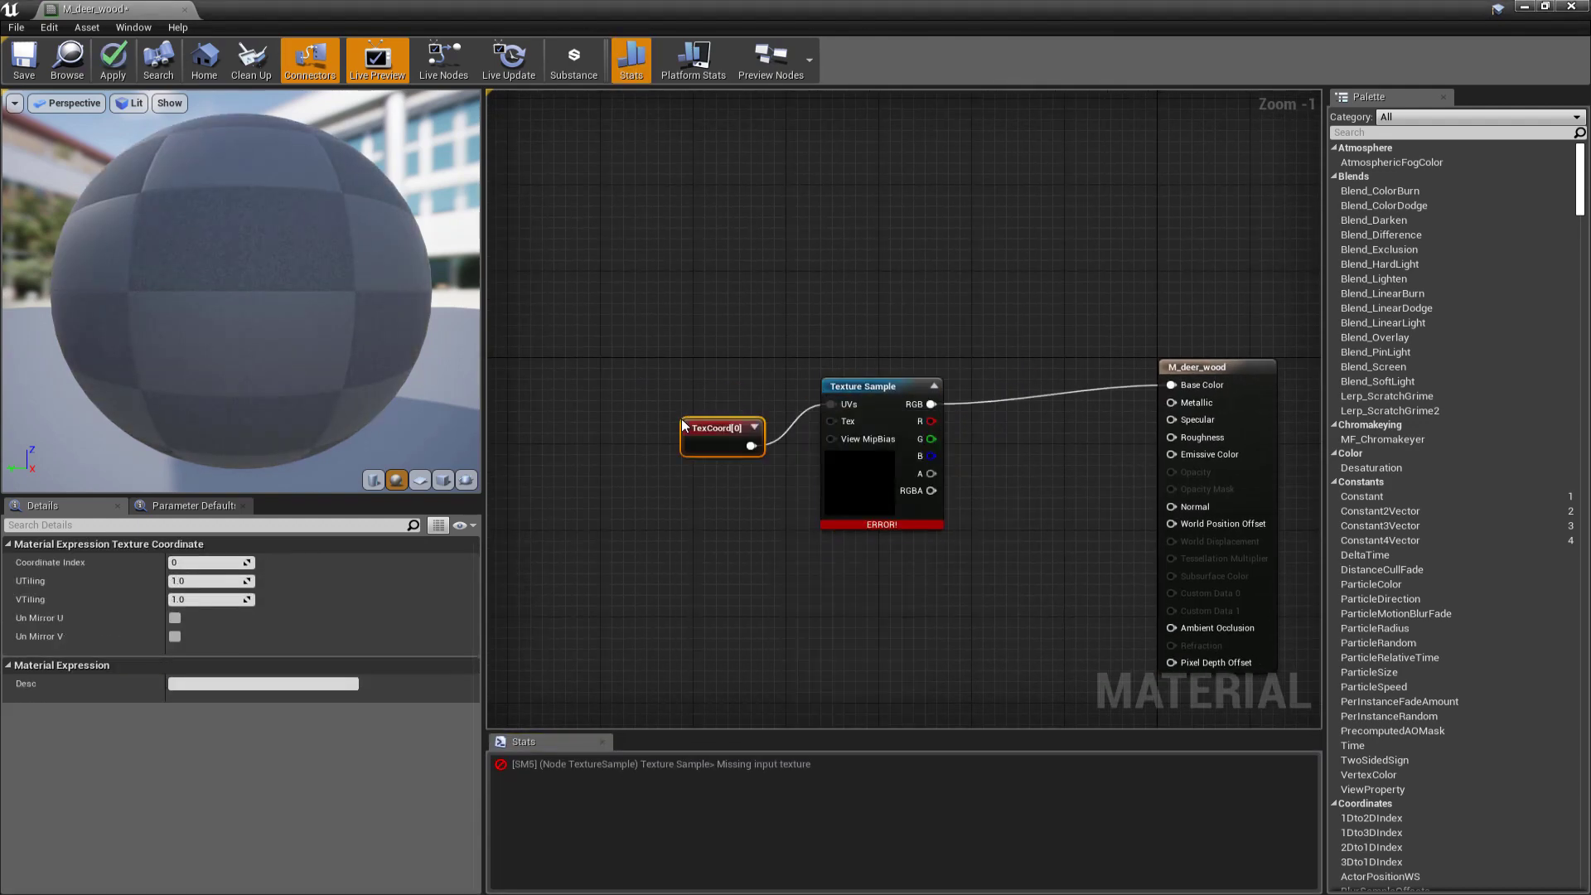
{"action": "left_click_drag", "start_coordinate": [728, 426], "coordinate": [660, 420]}
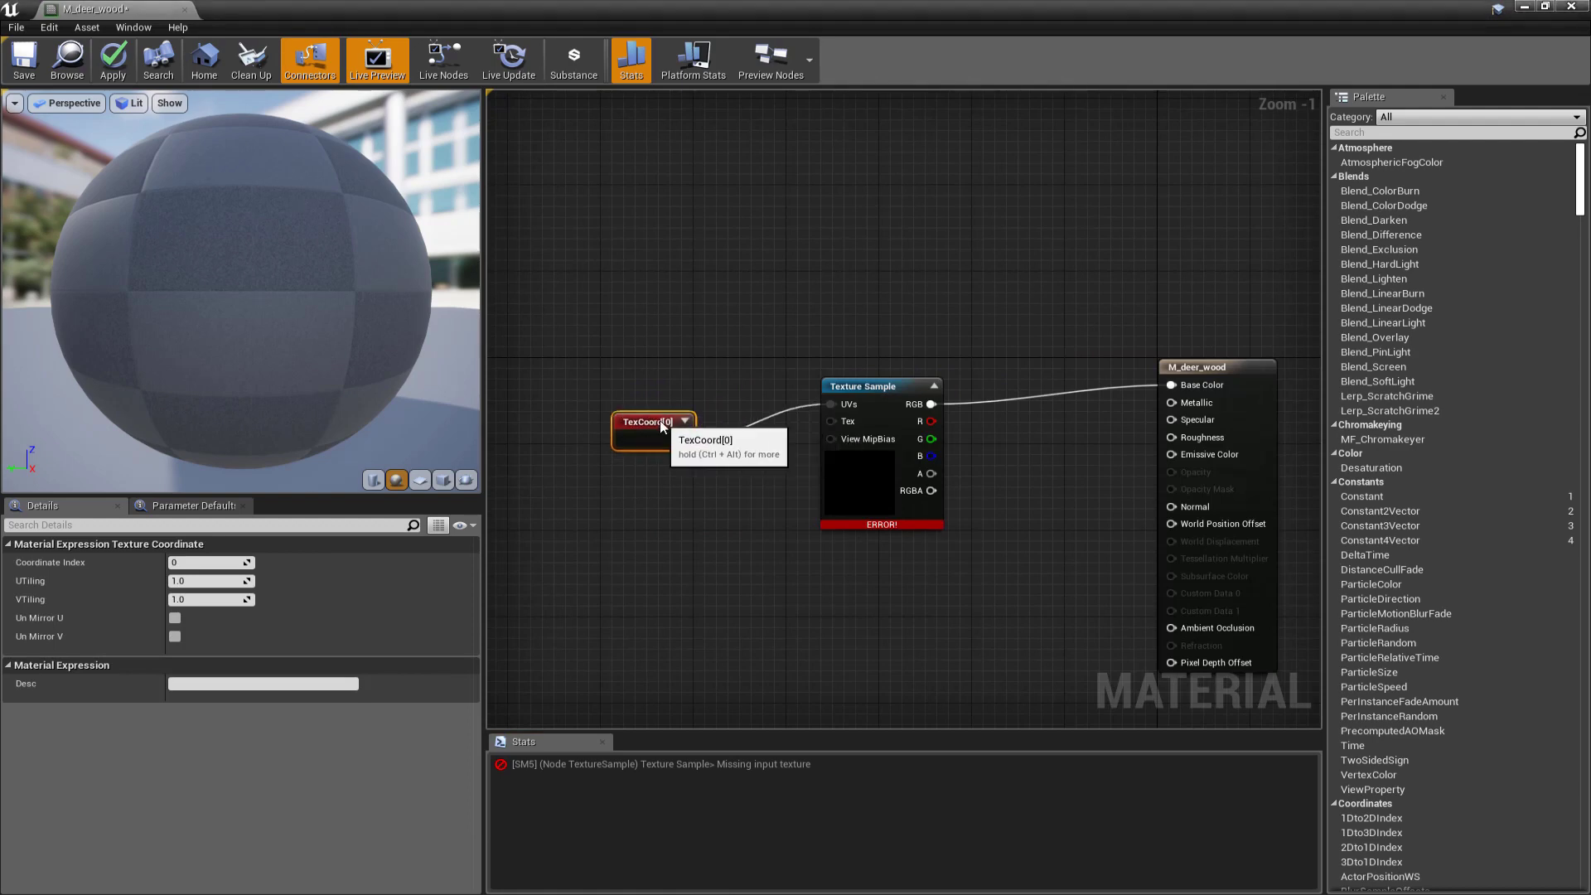
Step: Assign the T_ScotsPine_Bark_03_D_Tex texture to the Texture Sample node
{"action": "left_click", "coordinate": [878, 390]}
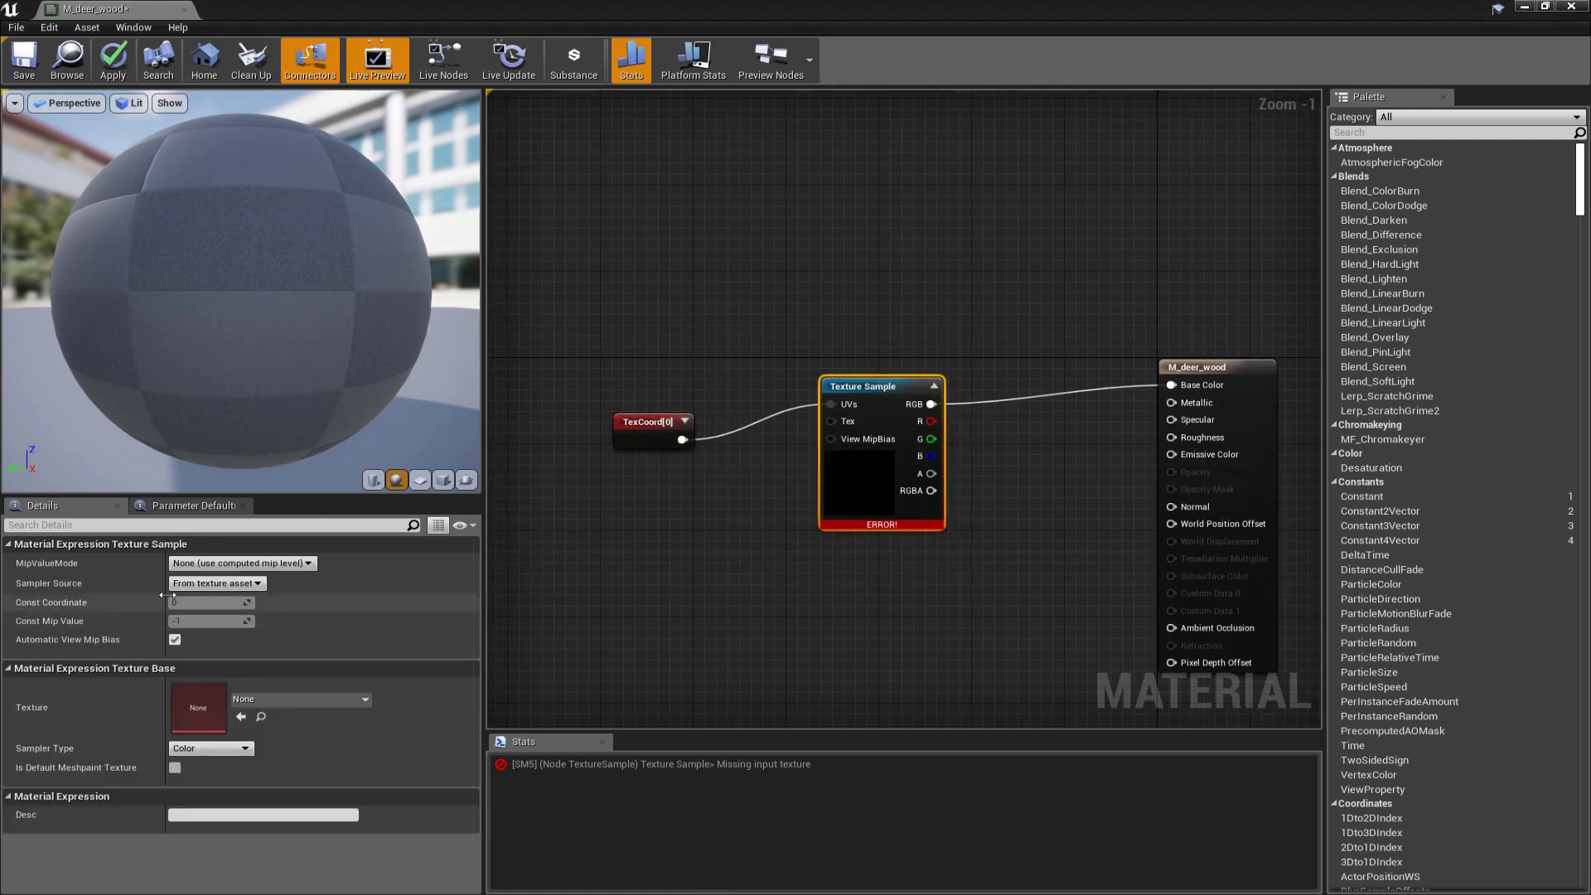
{"action": "left_click", "coordinate": [257, 699]}
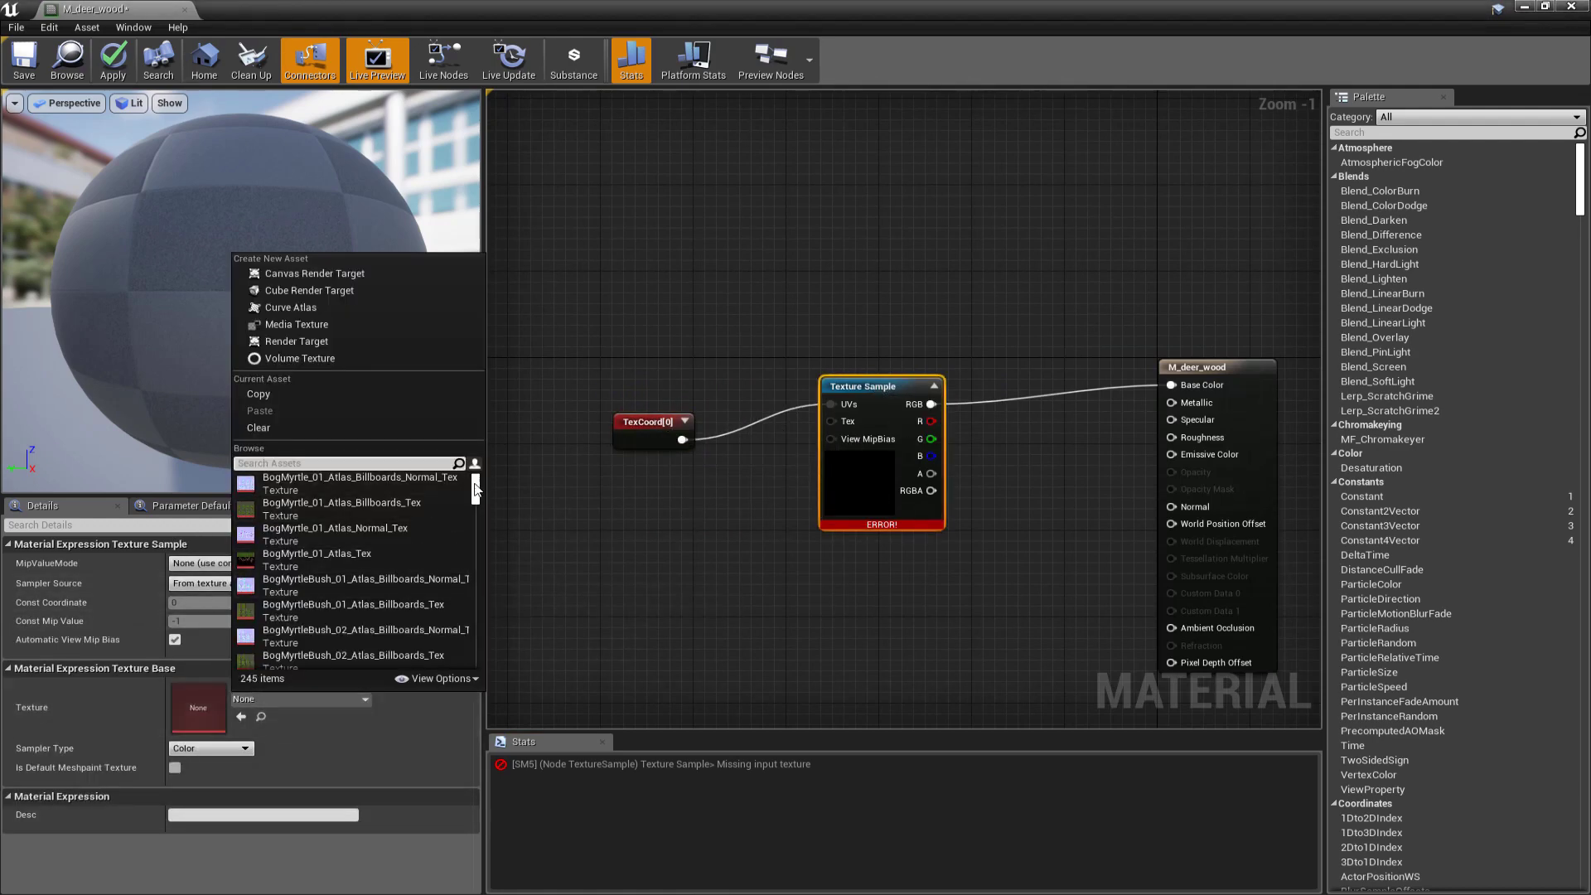
{"action": "left_click_drag", "start_coordinate": [477, 490], "coordinate": [490, 537]}
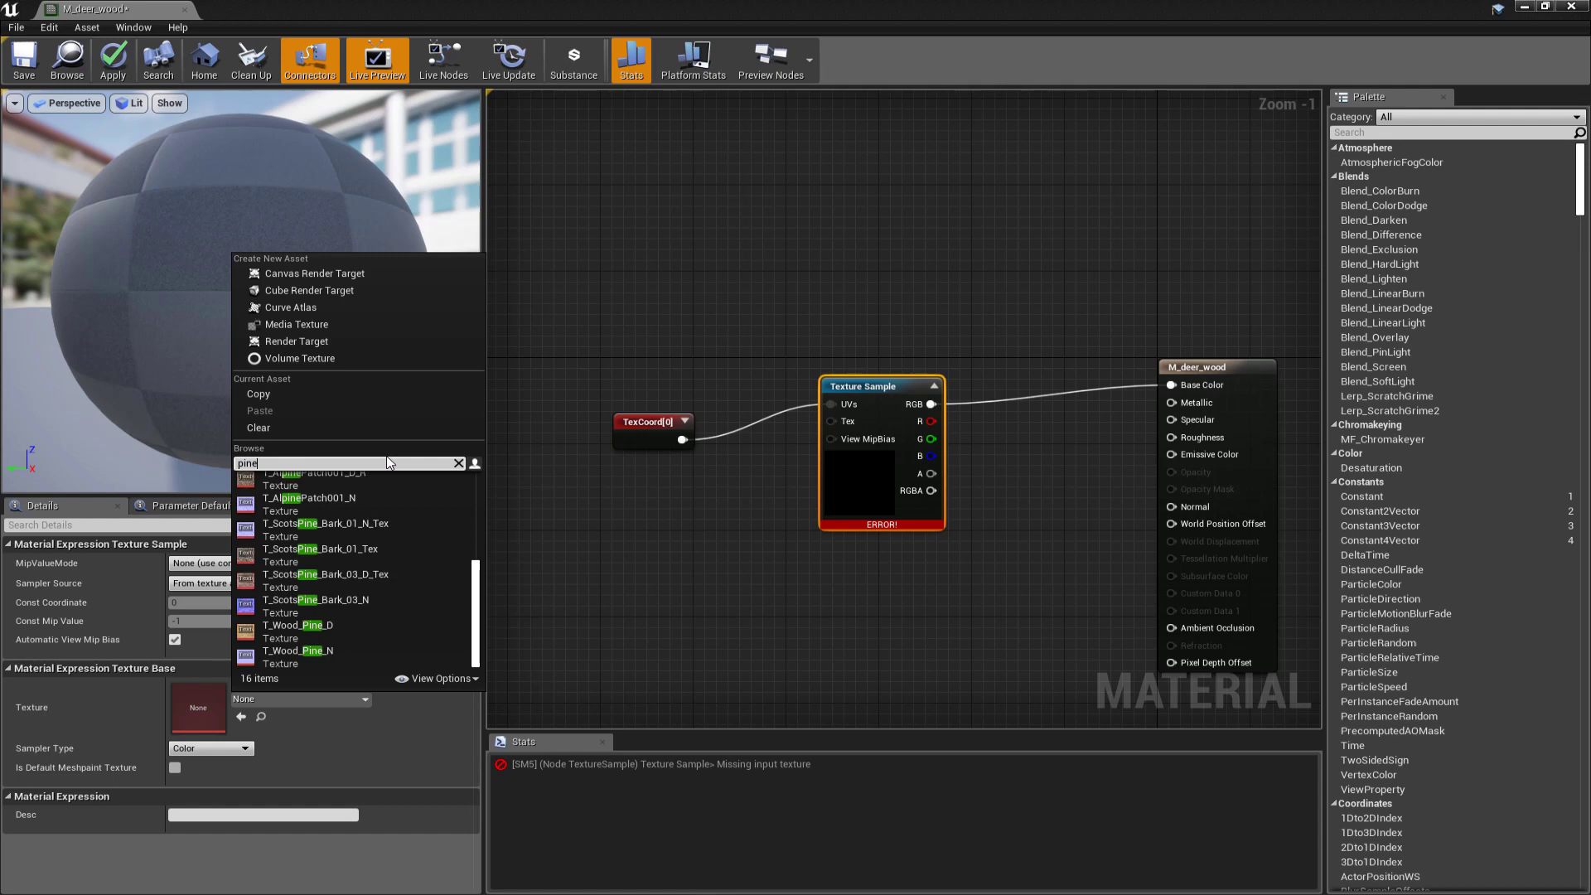
{"action": "type", "text": "_bar"}
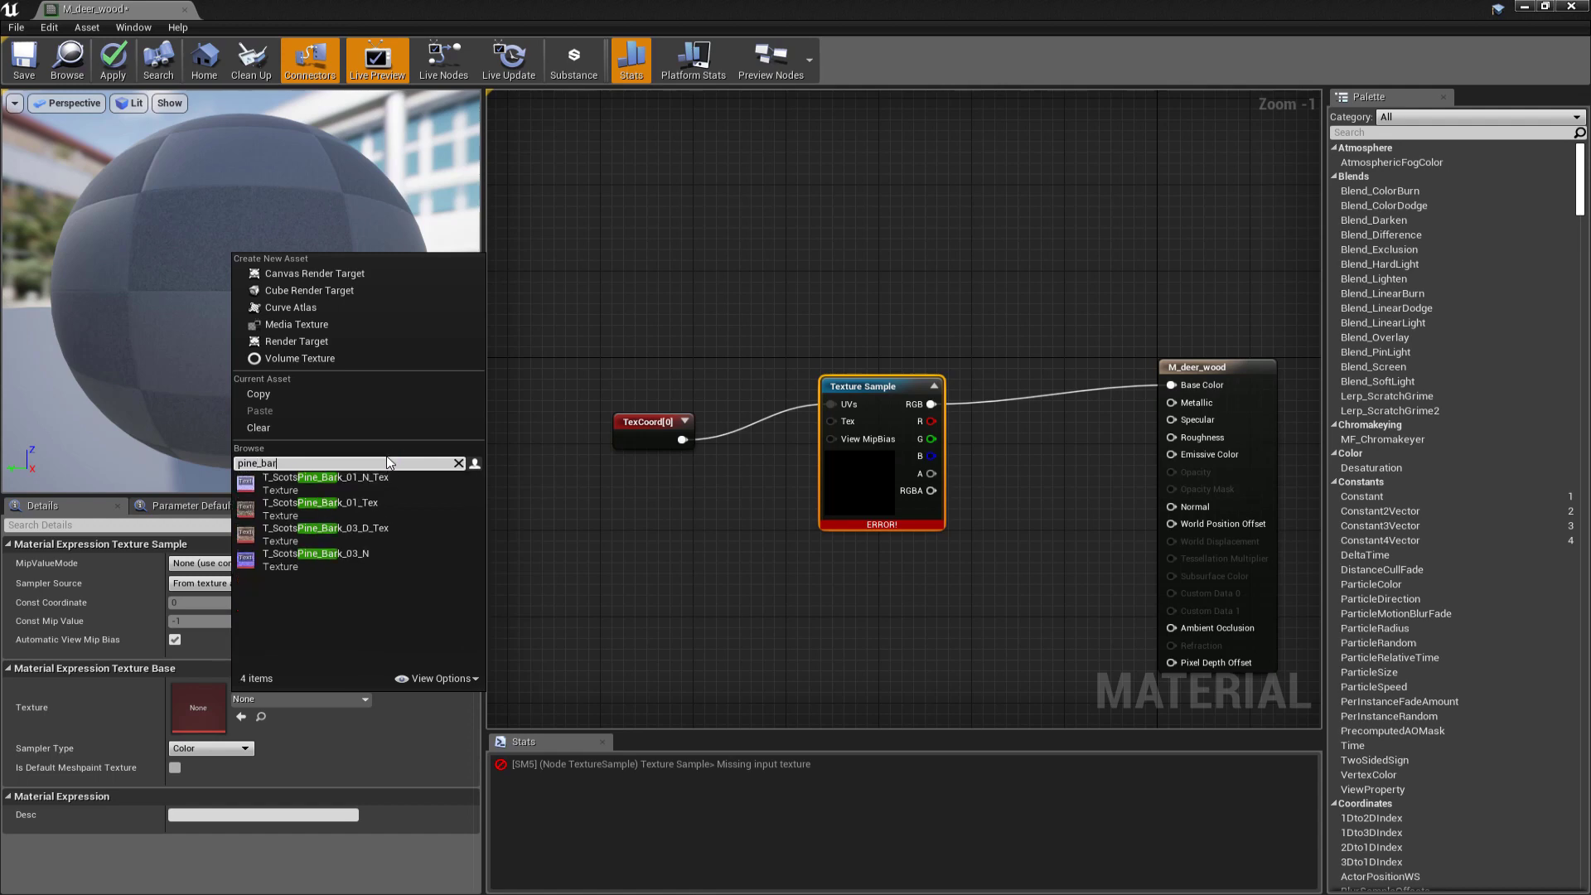
{"action": "left_click", "coordinate": [282, 534]}
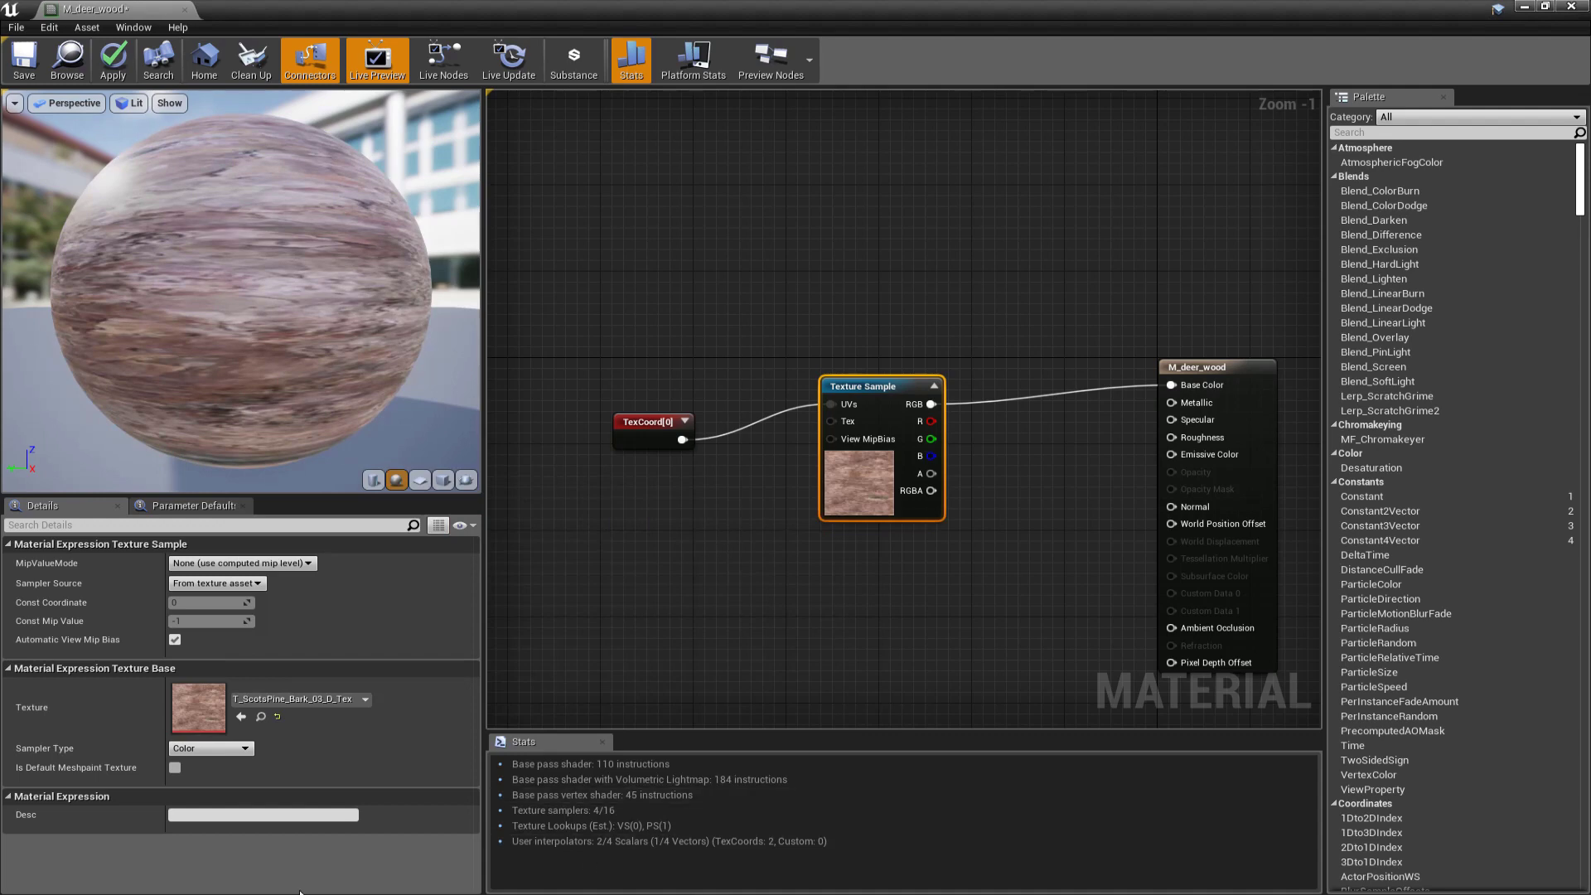
Step: Bring up art_jam_concept.jpg in XnView for reference and add a Constant3Vector node below the Texture Sample
{"action": "mouse_move", "coordinate": [300, 891]}
{"action": "left_click", "coordinate": [251, 844]}
{"action": "right_click_drag", "start_coordinate": [751, 556], "coordinate": [638, 526]}
{"action": "left_click", "coordinate": [664, 514]}
{"action": "right_click", "coordinate": [664, 519]}
{"action": "type", "text": "constan"}
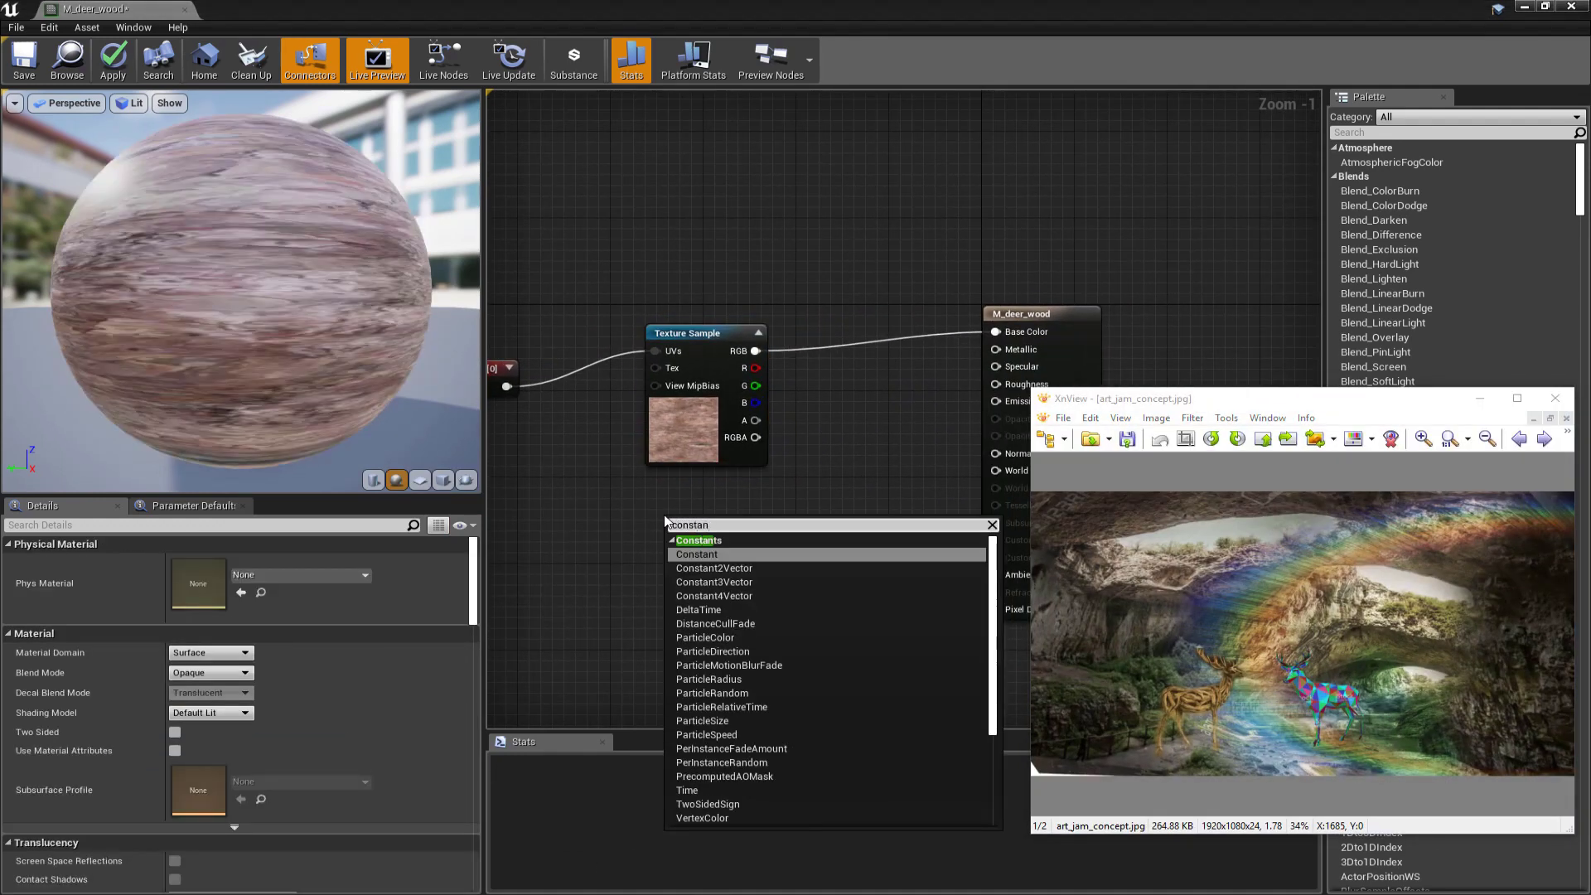
{"action": "left_click", "coordinate": [740, 583]}
Step: Set the Constant3Vector's colour to a light wood brown of about R 0.427, G 0.269, B 0.137
{"action": "double_click", "coordinate": [676, 523]}
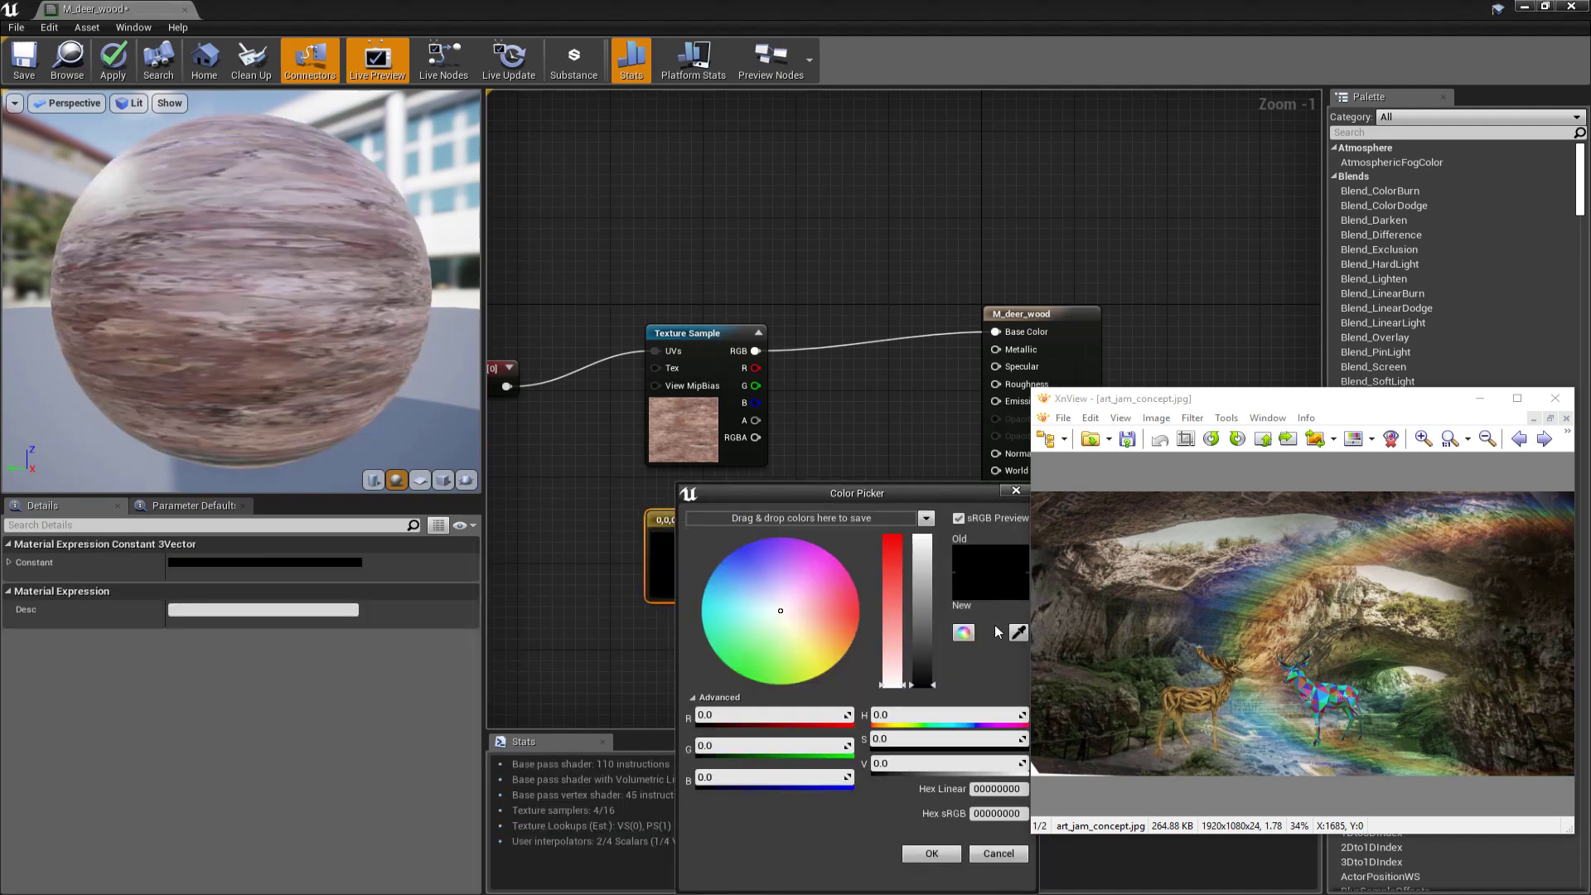
{"action": "left_click_drag", "start_coordinate": [884, 494], "coordinate": [806, 490]}
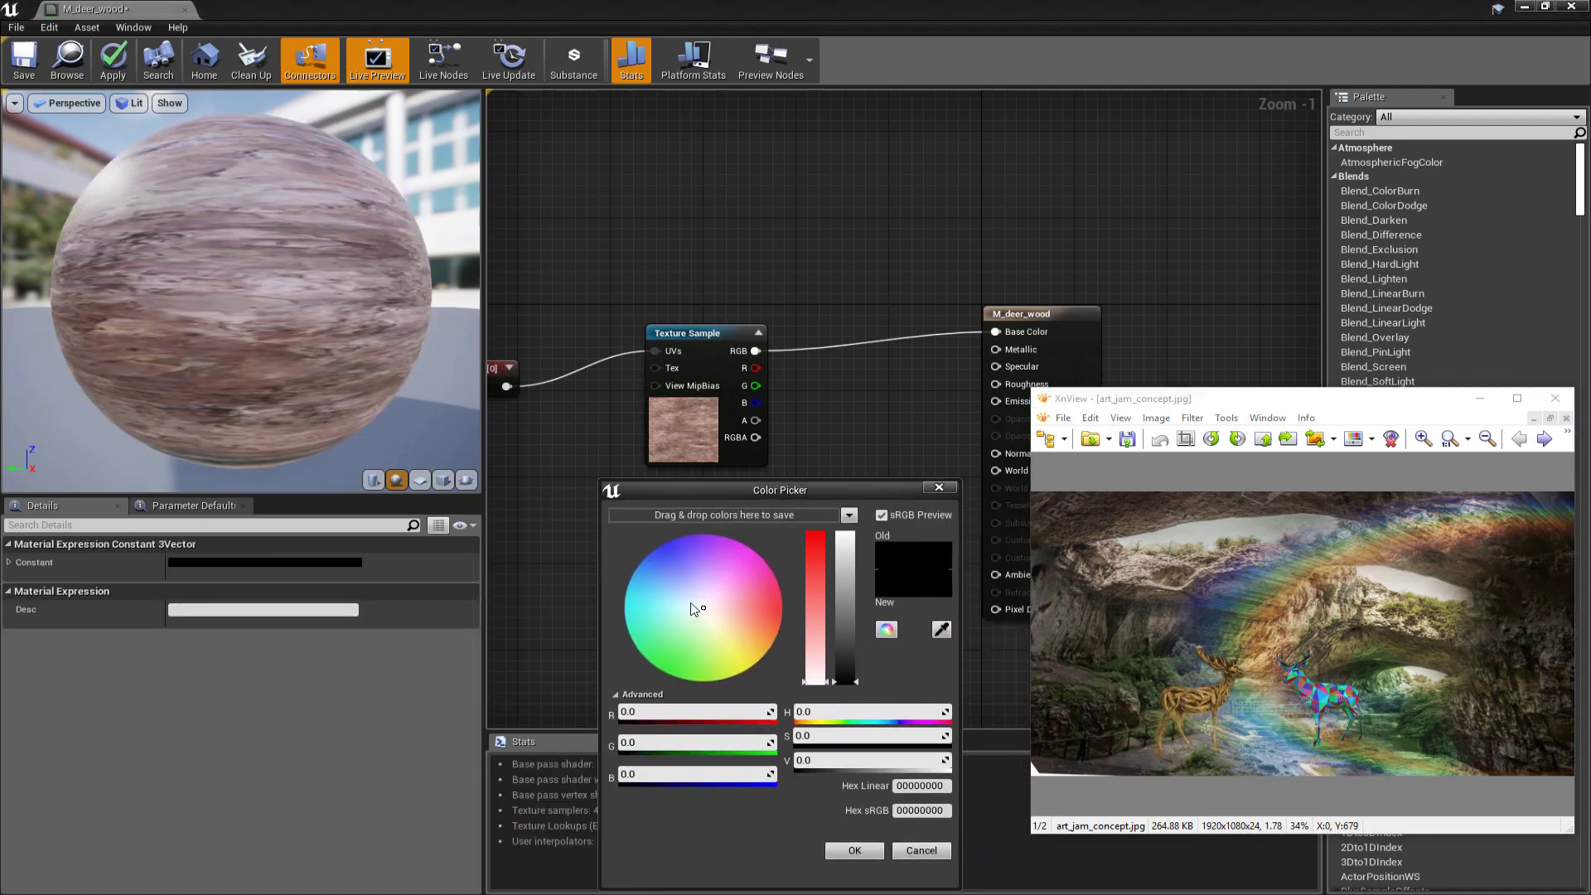
{"action": "left_click", "coordinate": [847, 593]}
{"action": "left_click_drag", "start_coordinate": [746, 629], "coordinate": [753, 629]}
{"action": "left_click", "coordinate": [844, 618]}
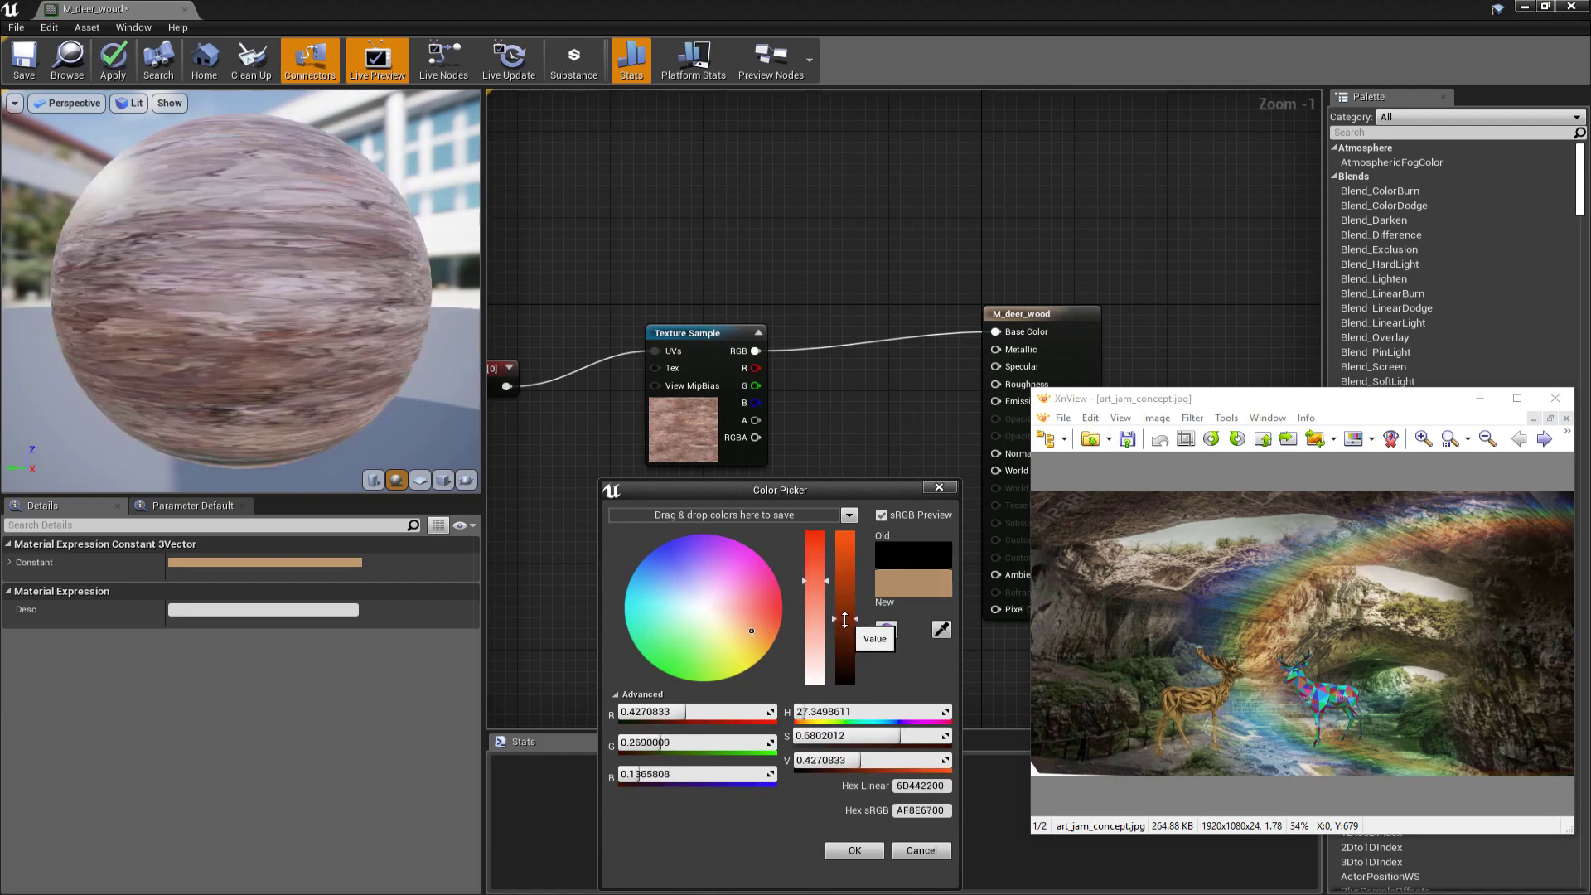
{"action": "left_click", "coordinate": [854, 850]}
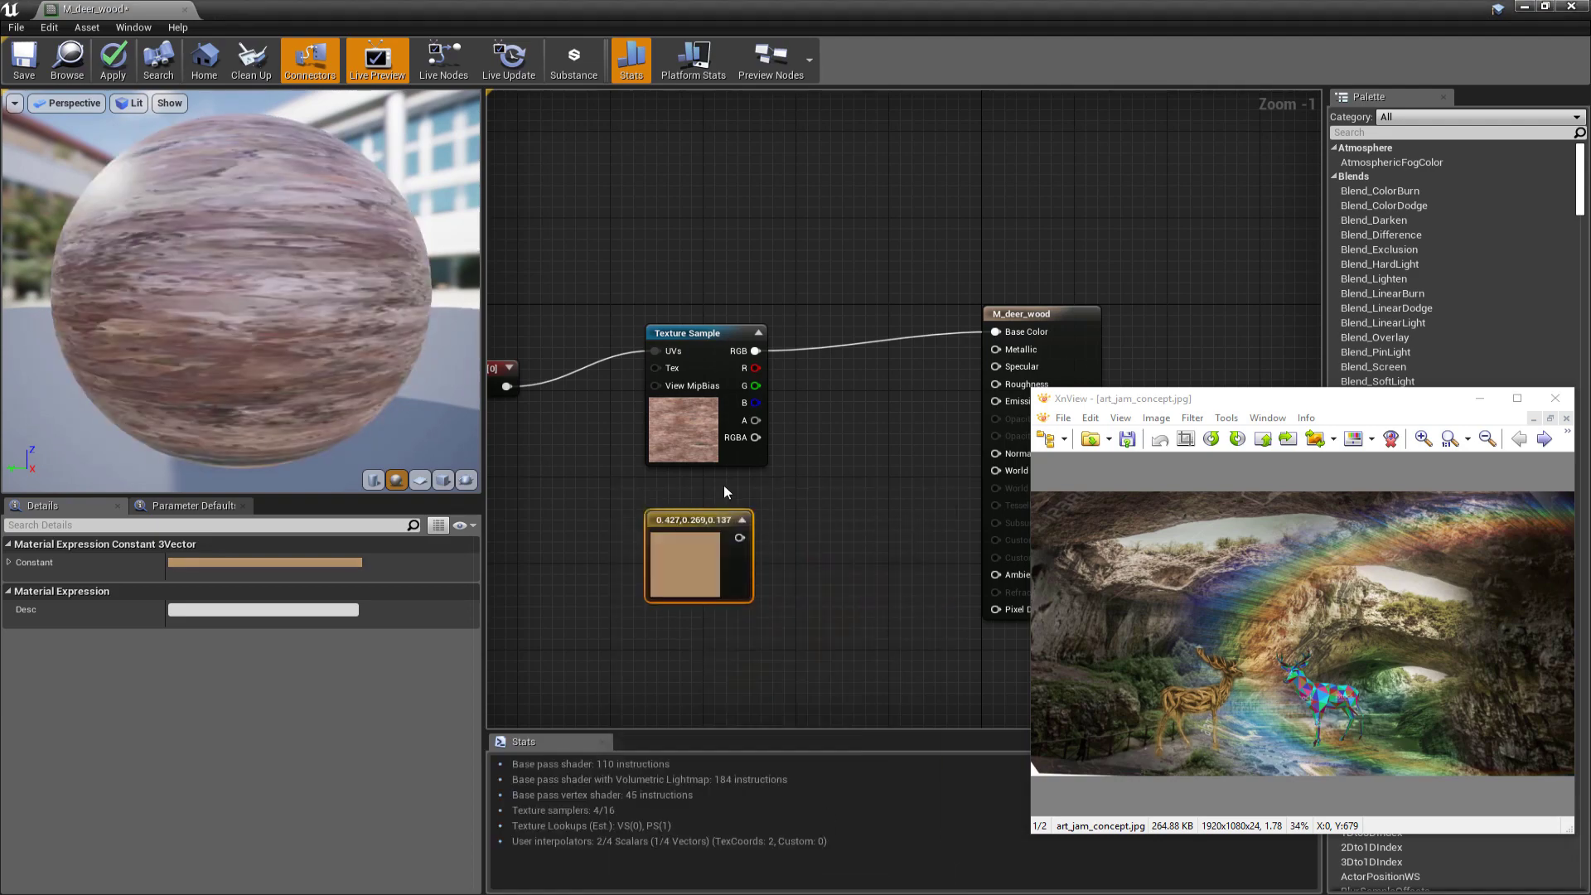
Step: Blend the bark texture (A) and the brown colour (B) with a Lerp node and connect it to Base Color
{"action": "left_click_drag", "start_coordinate": [755, 351], "coordinate": [834, 455]}
{"action": "type", "text": "lerp"}
{"action": "key", "text": "Return"}
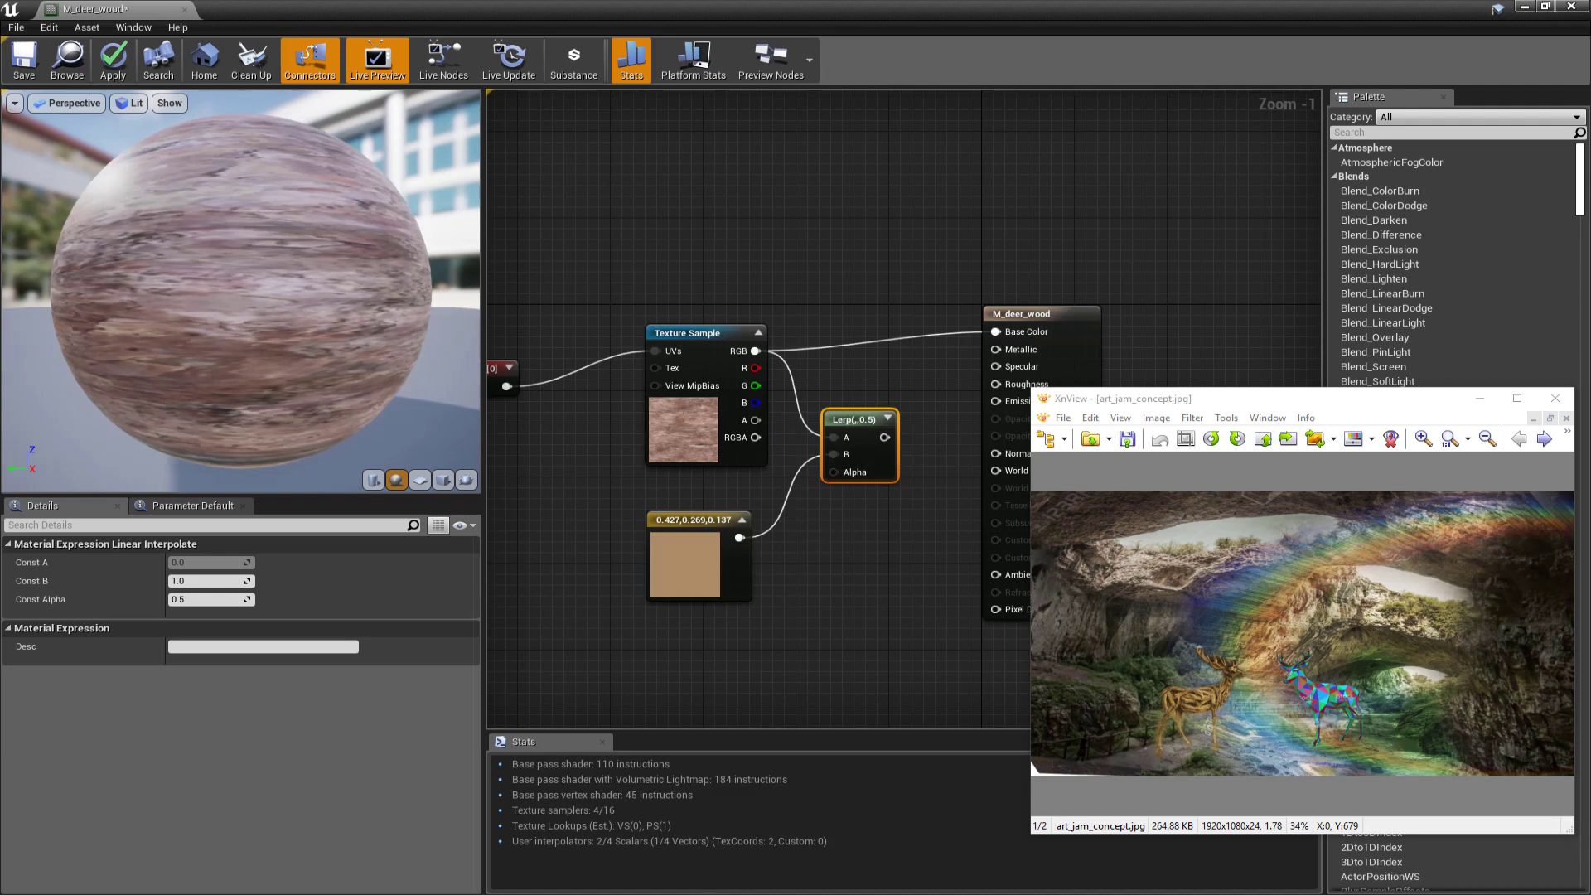
{"action": "left_click_drag", "start_coordinate": [885, 436], "coordinate": [995, 331]}
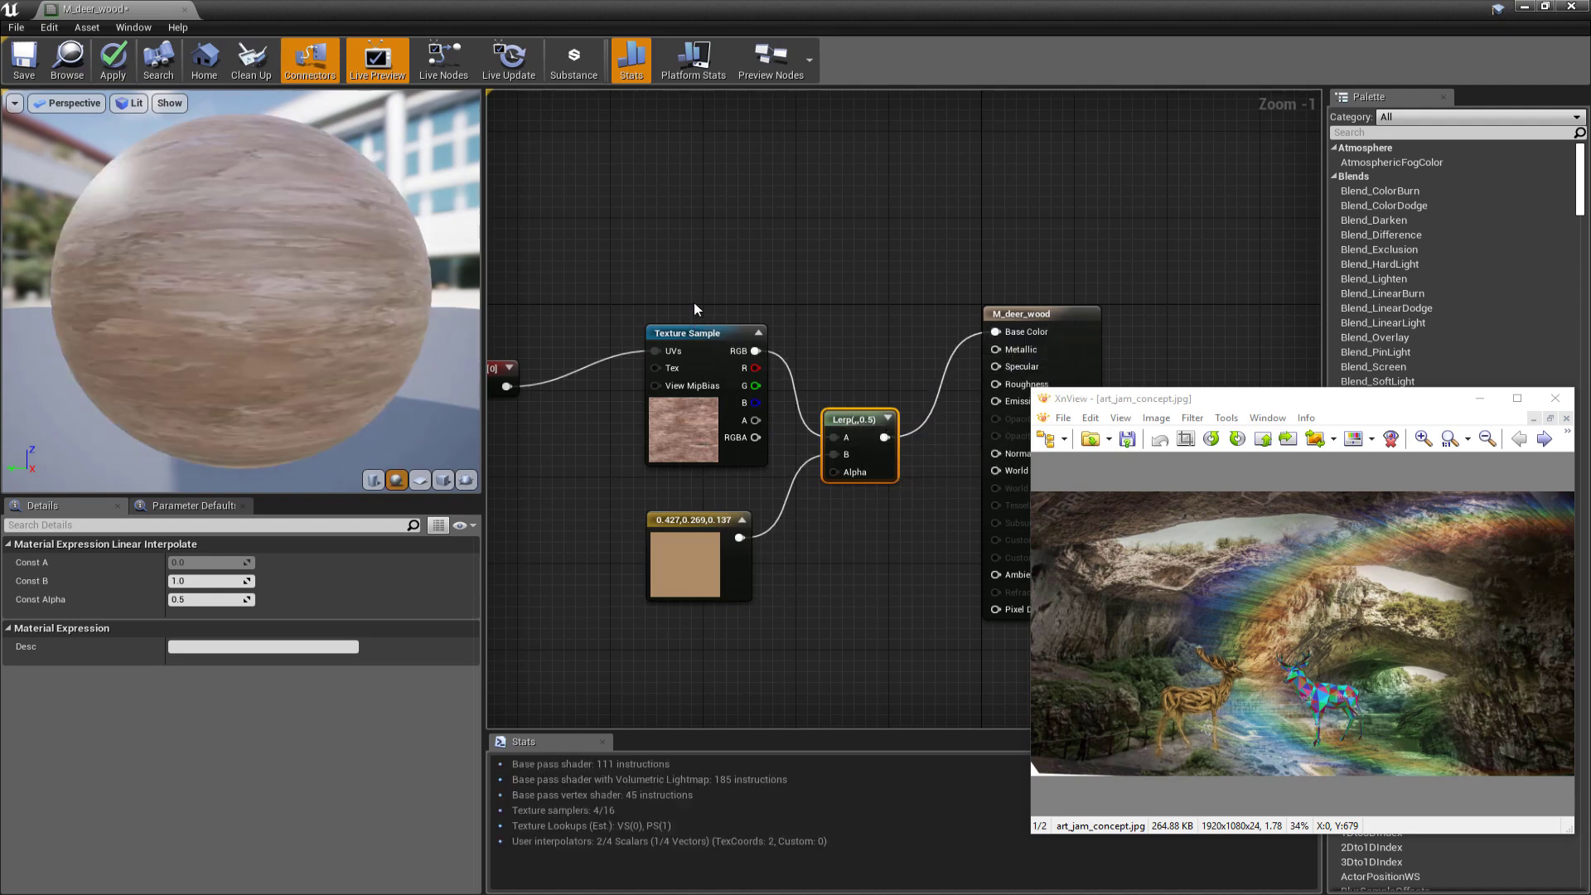
Step: Rearrange the graph so the Lerp lines up with Base Color and the texture, colour and TexCoord nodes sit neatly beside it
{"action": "left_click_drag", "start_coordinate": [853, 419], "coordinate": [856, 315]}
{"action": "left_click_drag", "start_coordinate": [655, 316], "coordinate": [750, 580]}
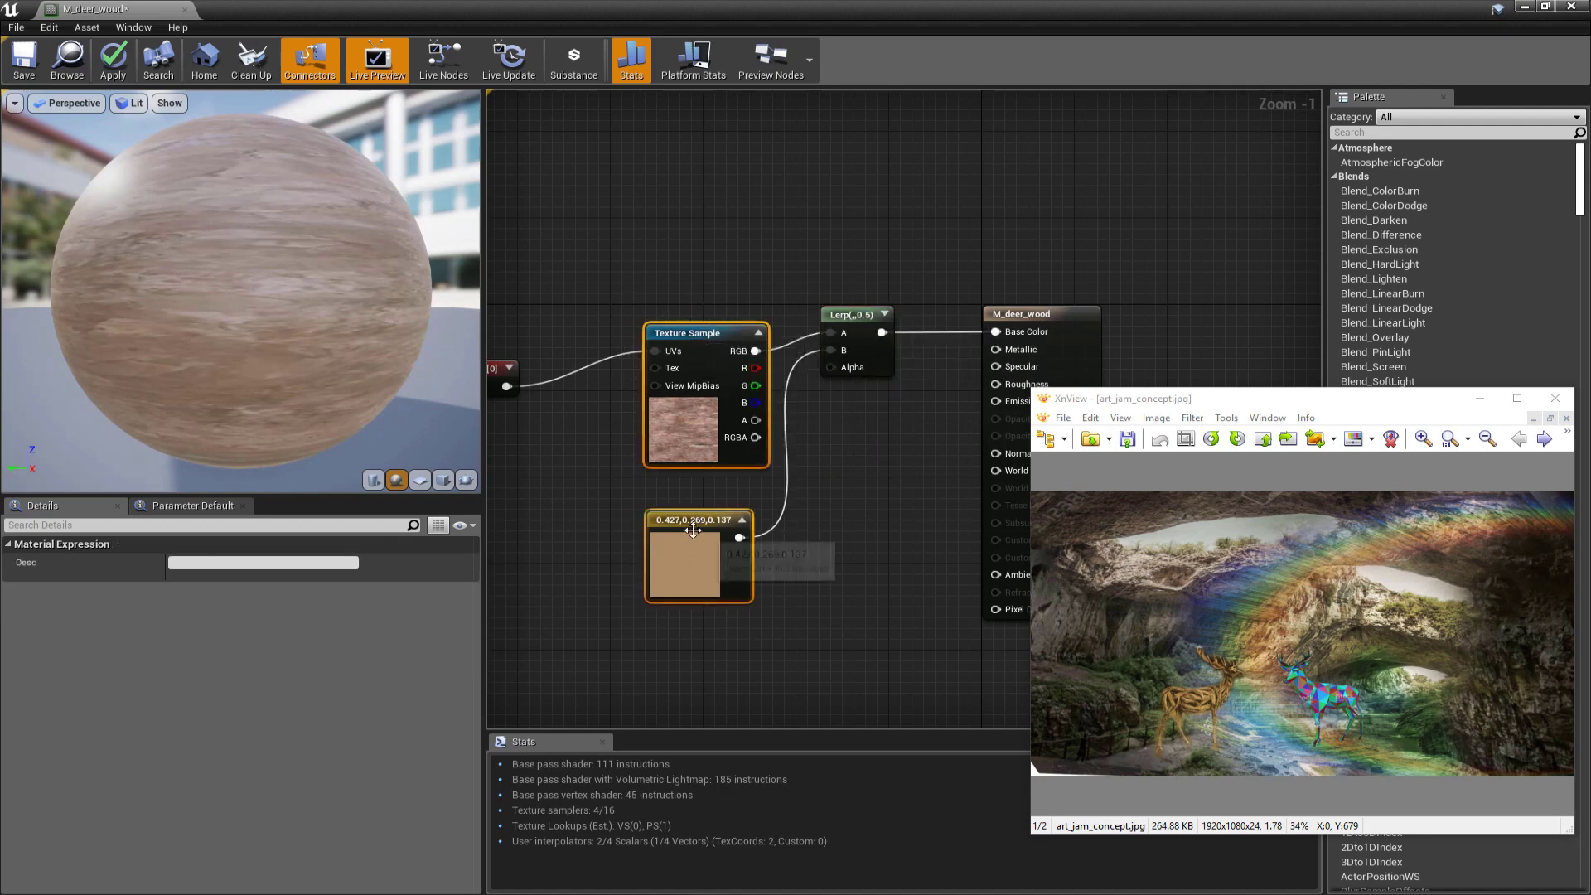
{"action": "left_click_drag", "start_coordinate": [695, 519], "coordinate": [682, 390]}
{"action": "right_click_drag", "start_coordinate": [544, 412], "coordinate": [619, 455]}
{"action": "left_click_drag", "start_coordinate": [562, 406], "coordinate": [613, 252]}
Step: Add a Constant node with value 1 to the Roughness input and position it just below the Lerp
{"action": "scroll", "coordinate": [673, 575], "scroll_direction": "down", "scroll_amount": 1}
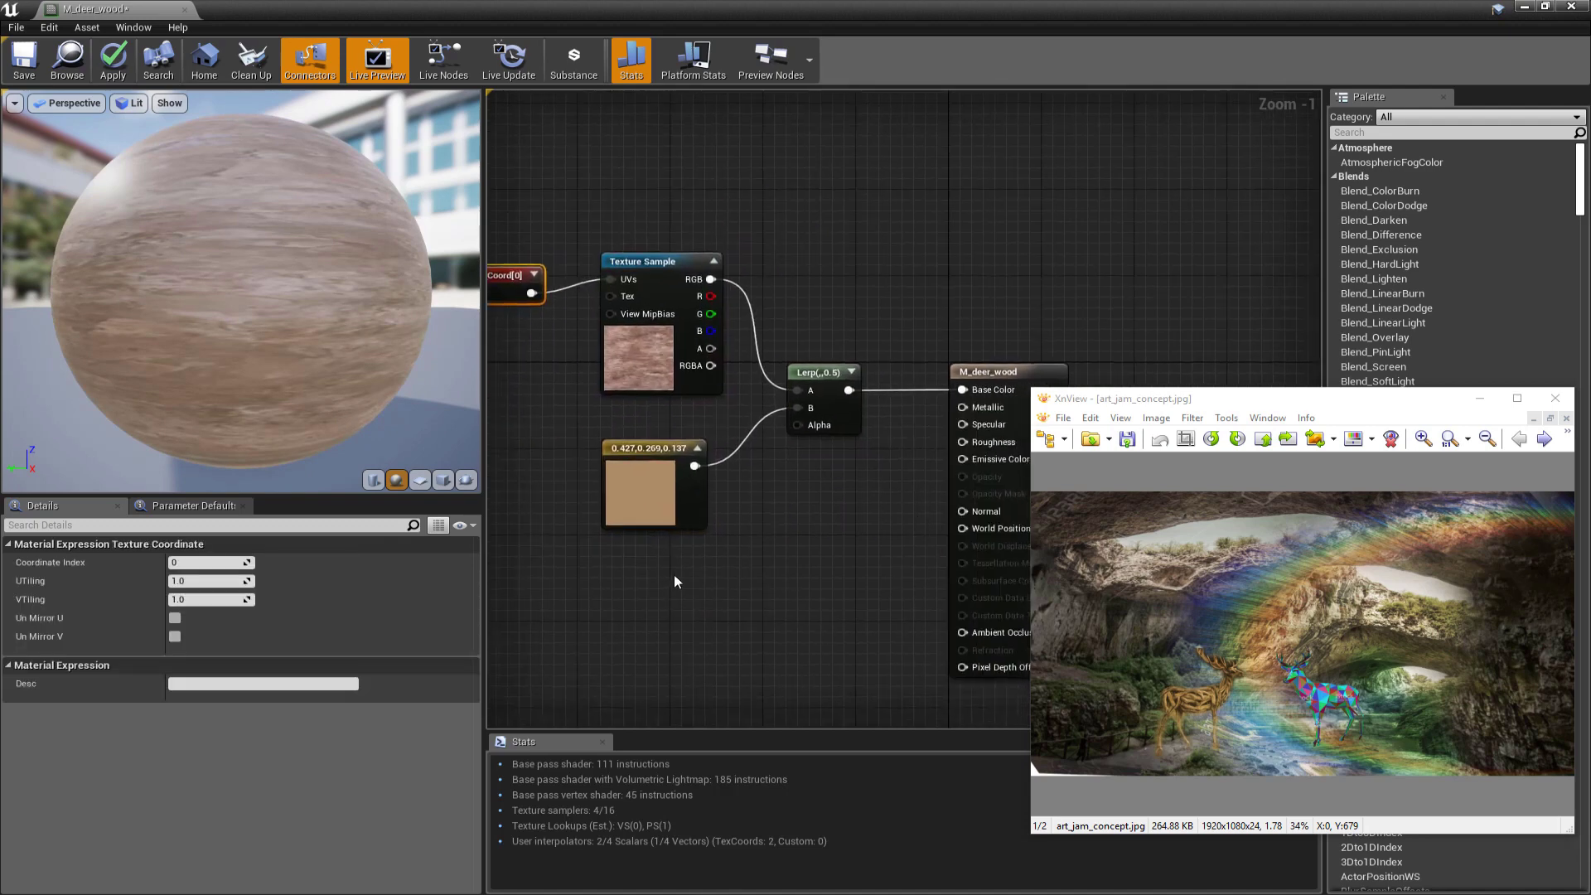
{"action": "right_click_drag", "start_coordinate": [673, 574], "coordinate": [684, 530]}
{"action": "left_click_drag", "start_coordinate": [918, 416], "coordinate": [812, 478]}
{"action": "key", "text": "Escape"}
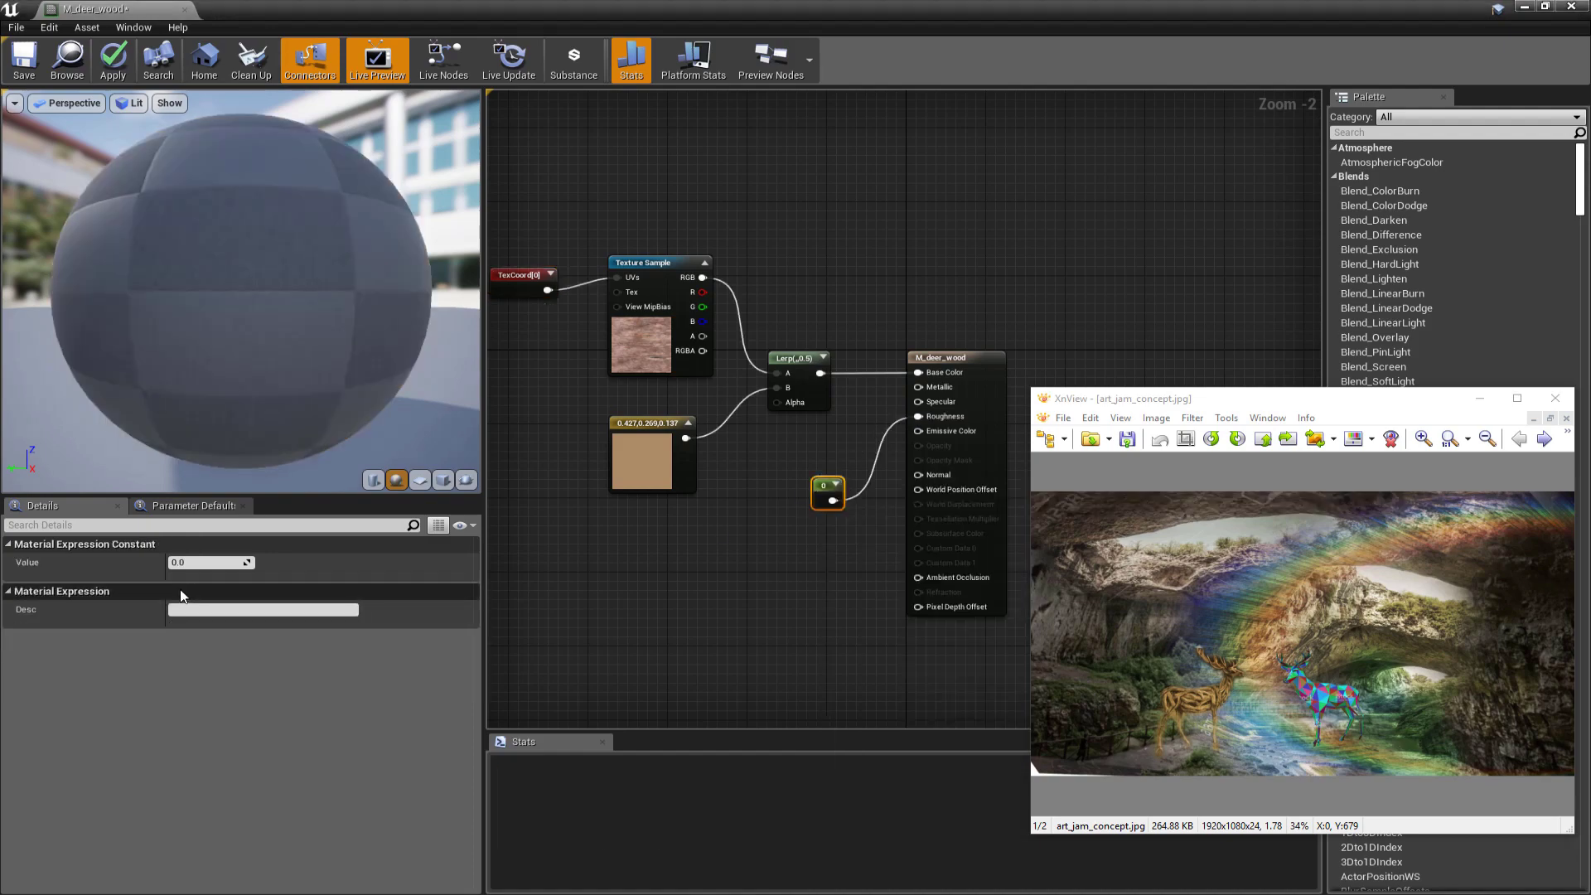
{"action": "left_click", "coordinate": [194, 563]}
{"action": "type", "text": "1"}
{"action": "key", "text": "Return"}
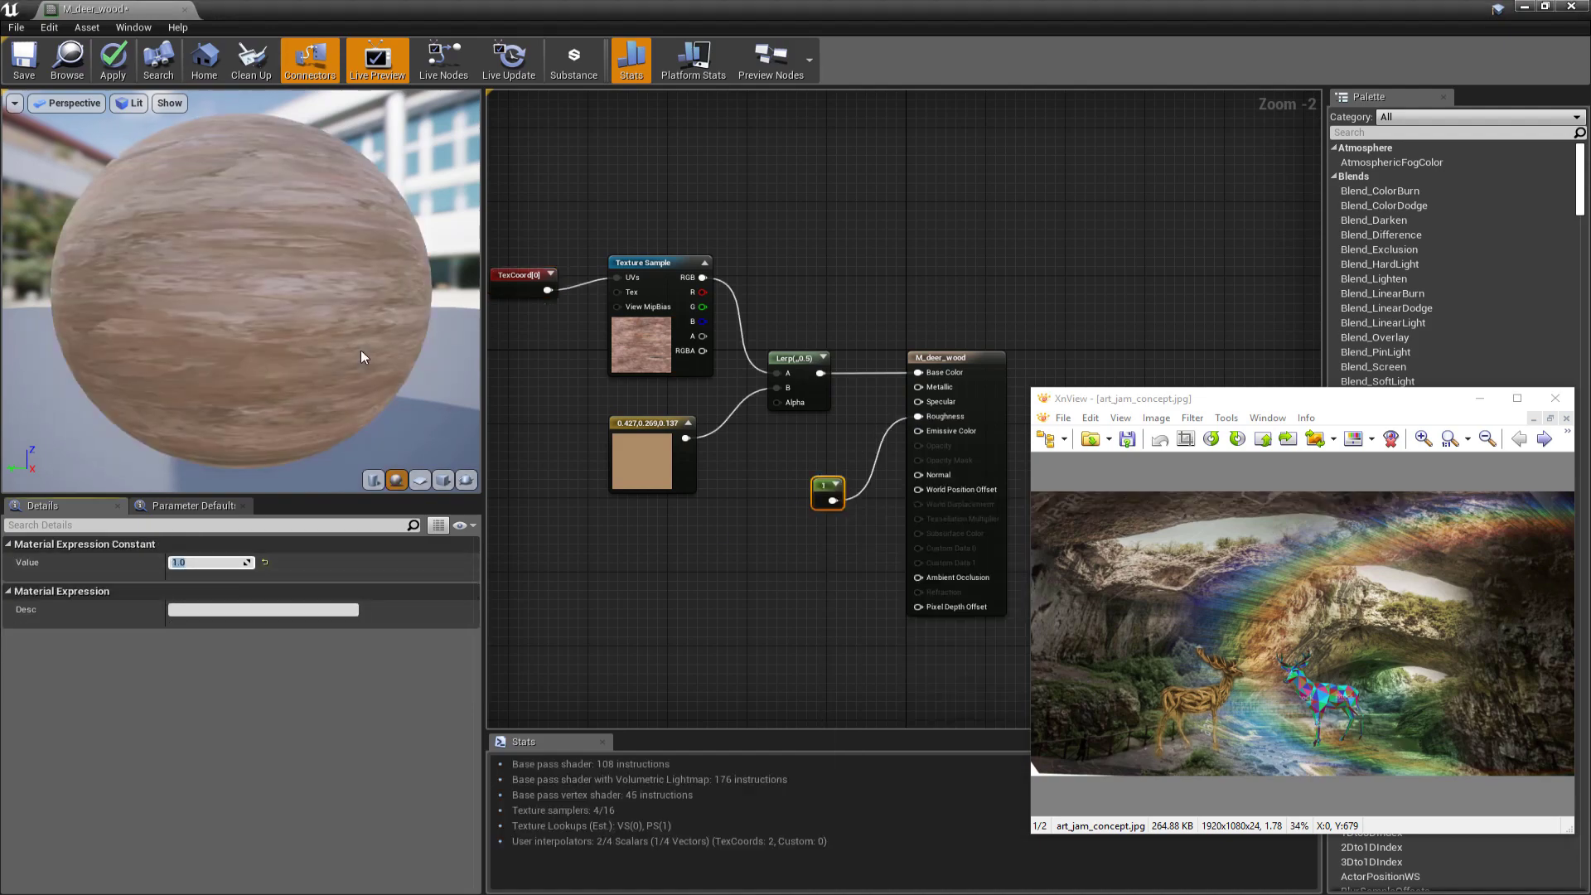
{"action": "left_click_drag", "start_coordinate": [820, 489], "coordinate": [805, 443]}
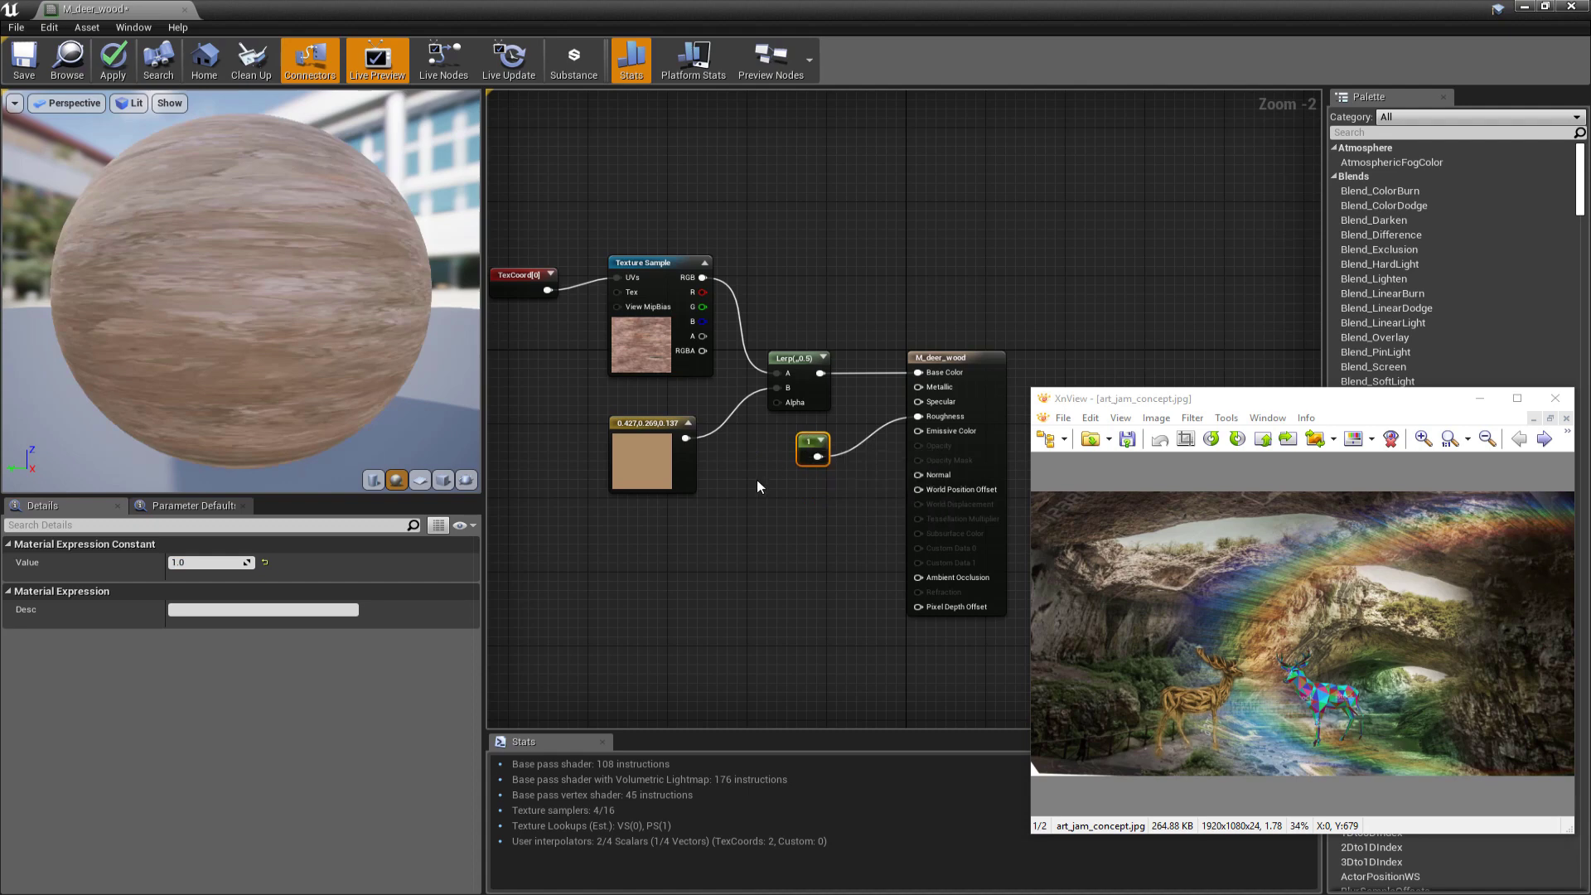
Step: Add a second Texture Sample node below the brown colour node, with its UVs fed by the TexCoord node
{"action": "right_click_drag", "start_coordinate": [757, 486], "coordinate": [856, 462]}
{"action": "left_click_drag", "start_coordinate": [617, 251], "coordinate": [710, 539]}
{"action": "type", "text": "texute"}
{"action": "key", "text": "BackSpace"}
{"action": "key", "text": "BackSpace"}
{"action": "key", "text": "BackSpace"}
{"action": "key", "text": "BackSpace"}
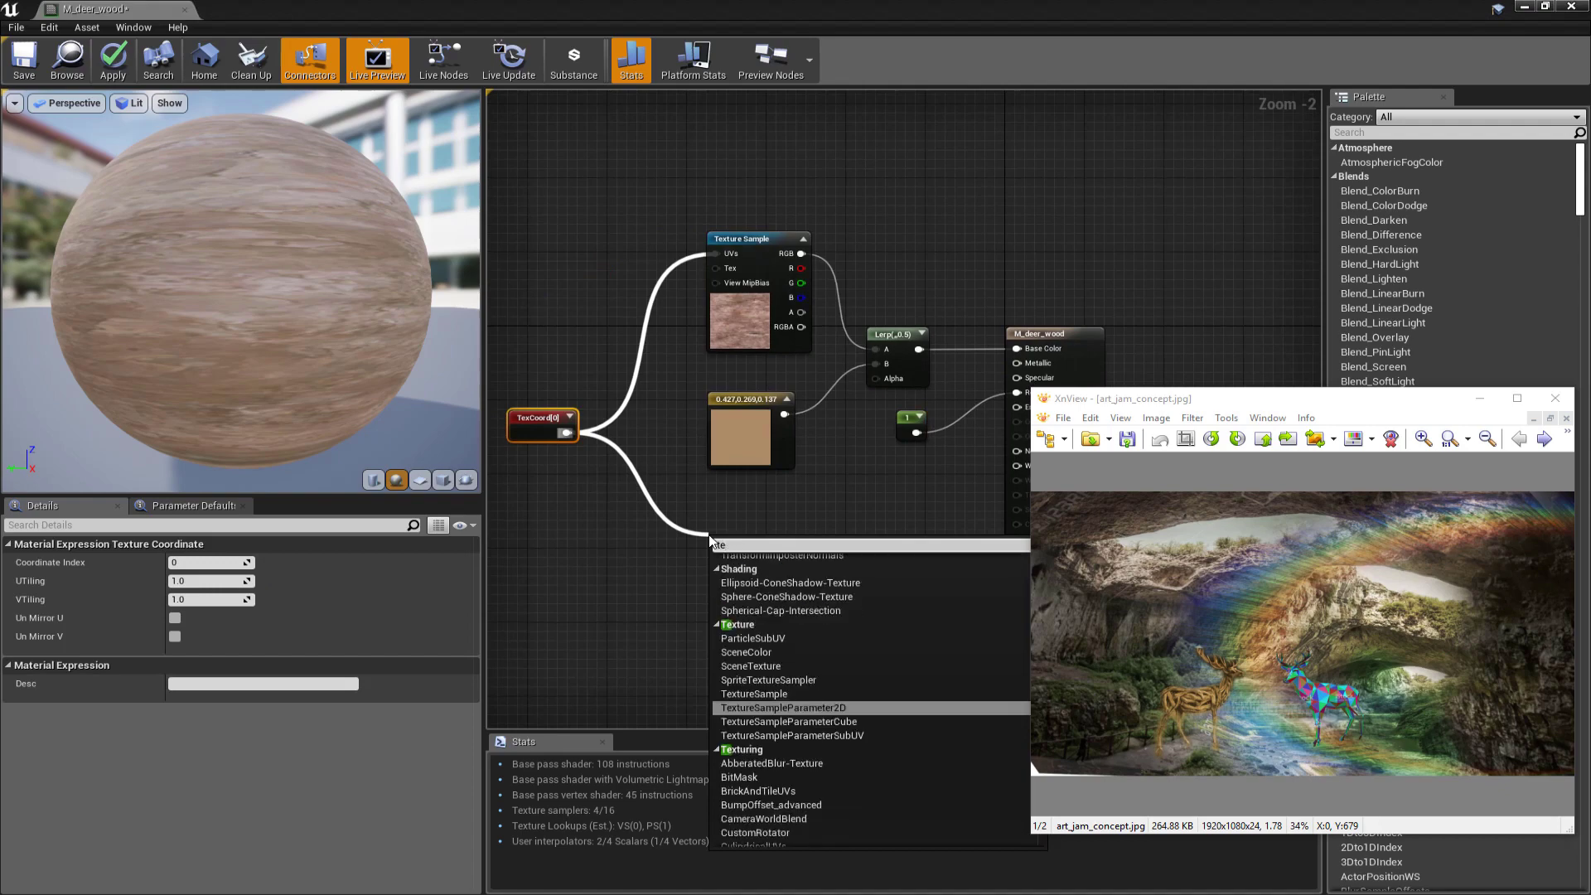
{"action": "left_click", "coordinate": [754, 694]}
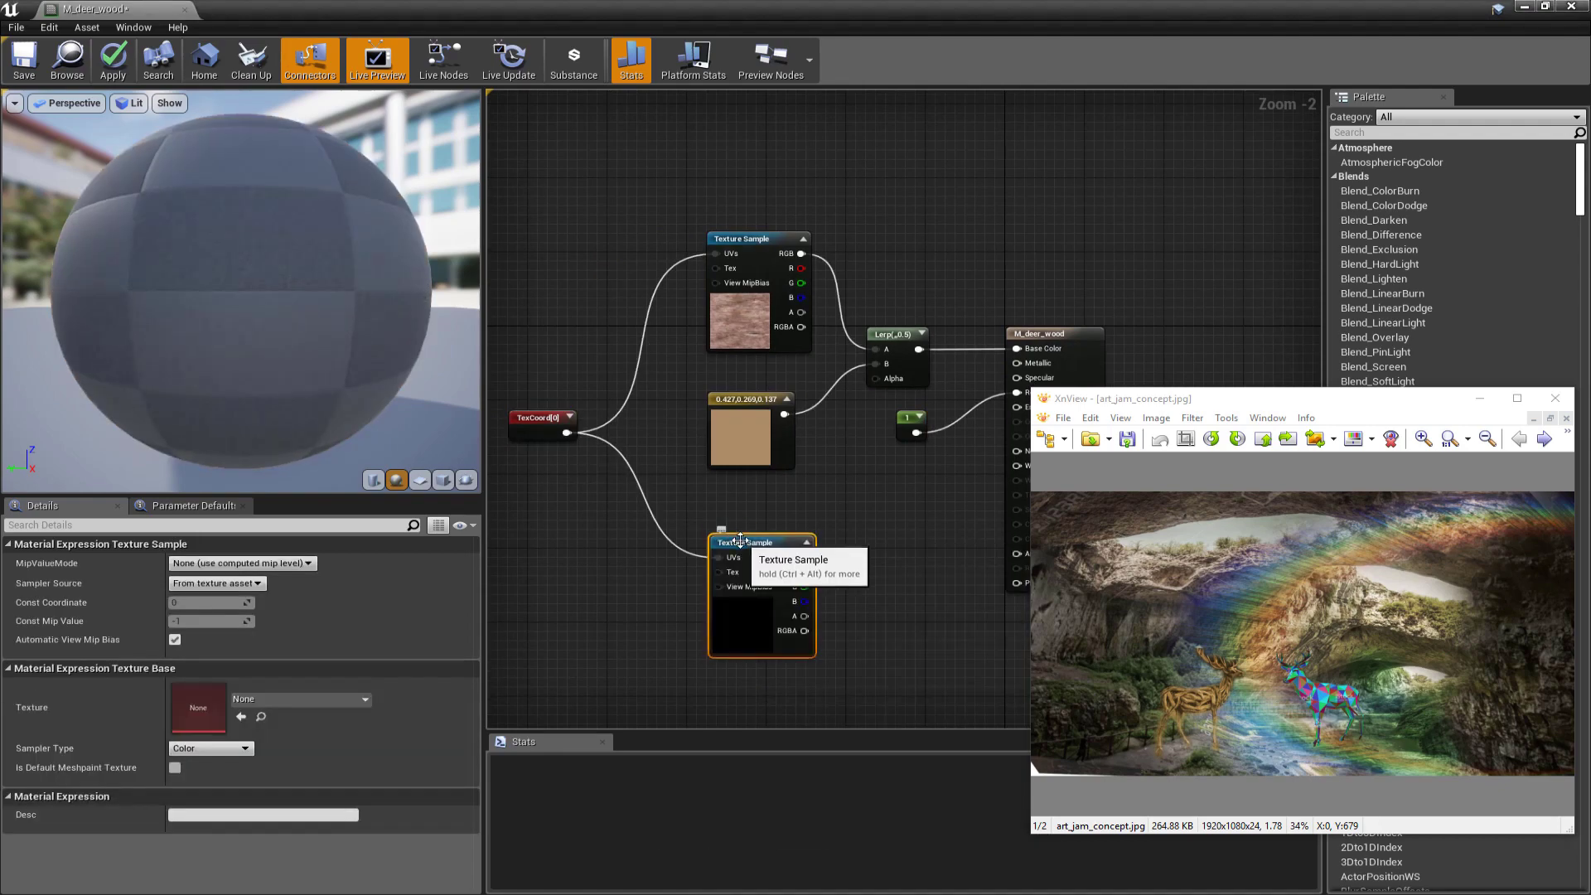
Step: Assign the T_ScotsPine_Bark_01_N_Tex texture to the new Texture Sample and connect its RGB output to Normal
{"action": "left_click", "coordinate": [271, 698]}
{"action": "type", "text": "bark"}
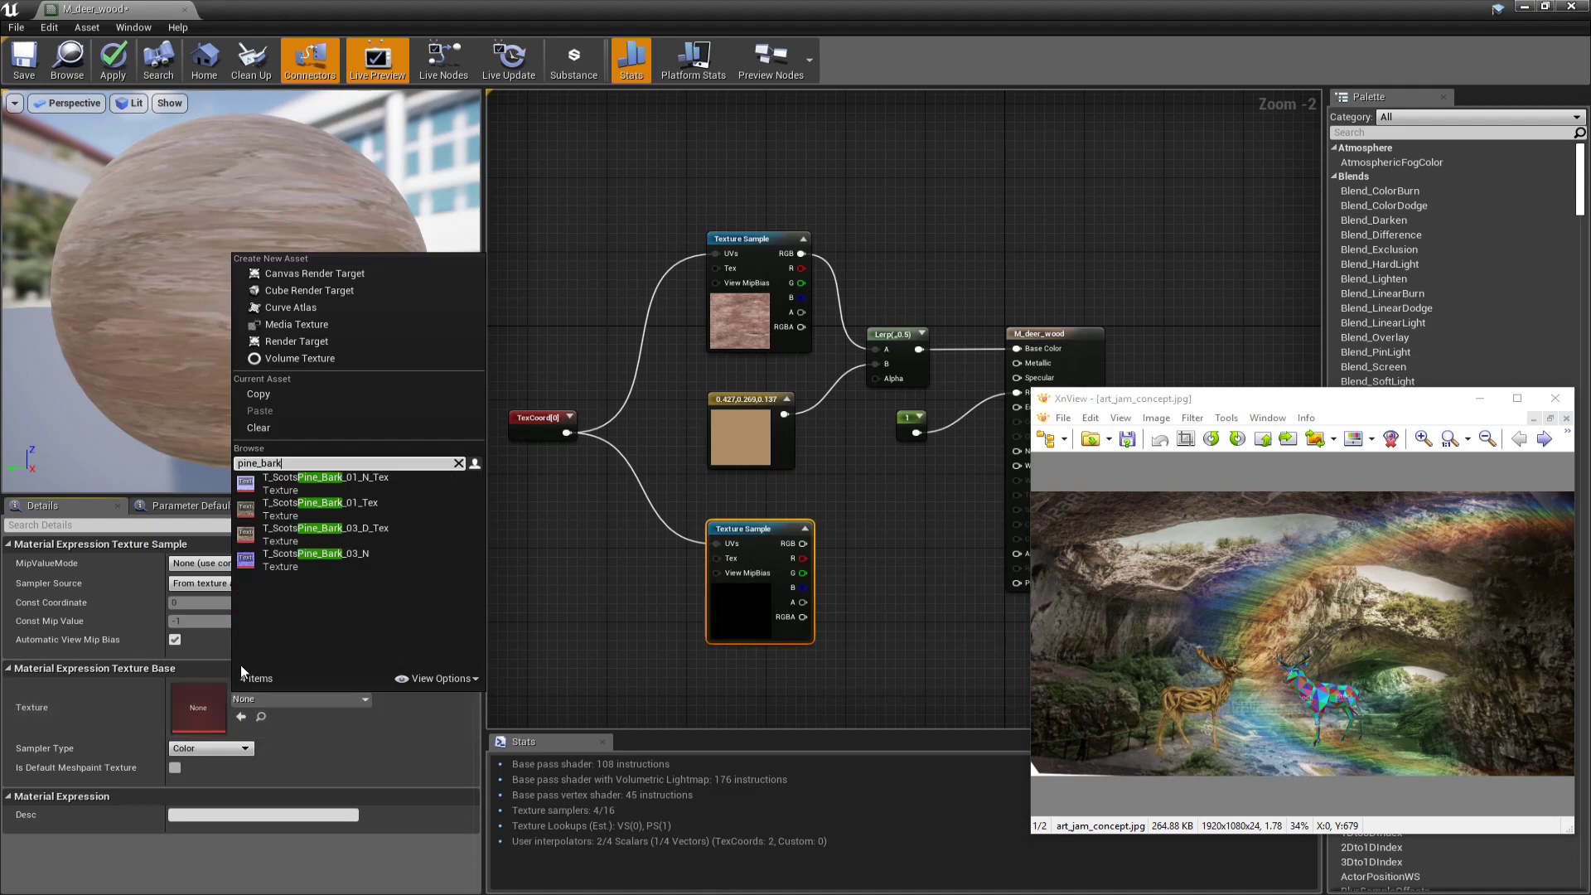
{"action": "left_click", "coordinate": [353, 484]}
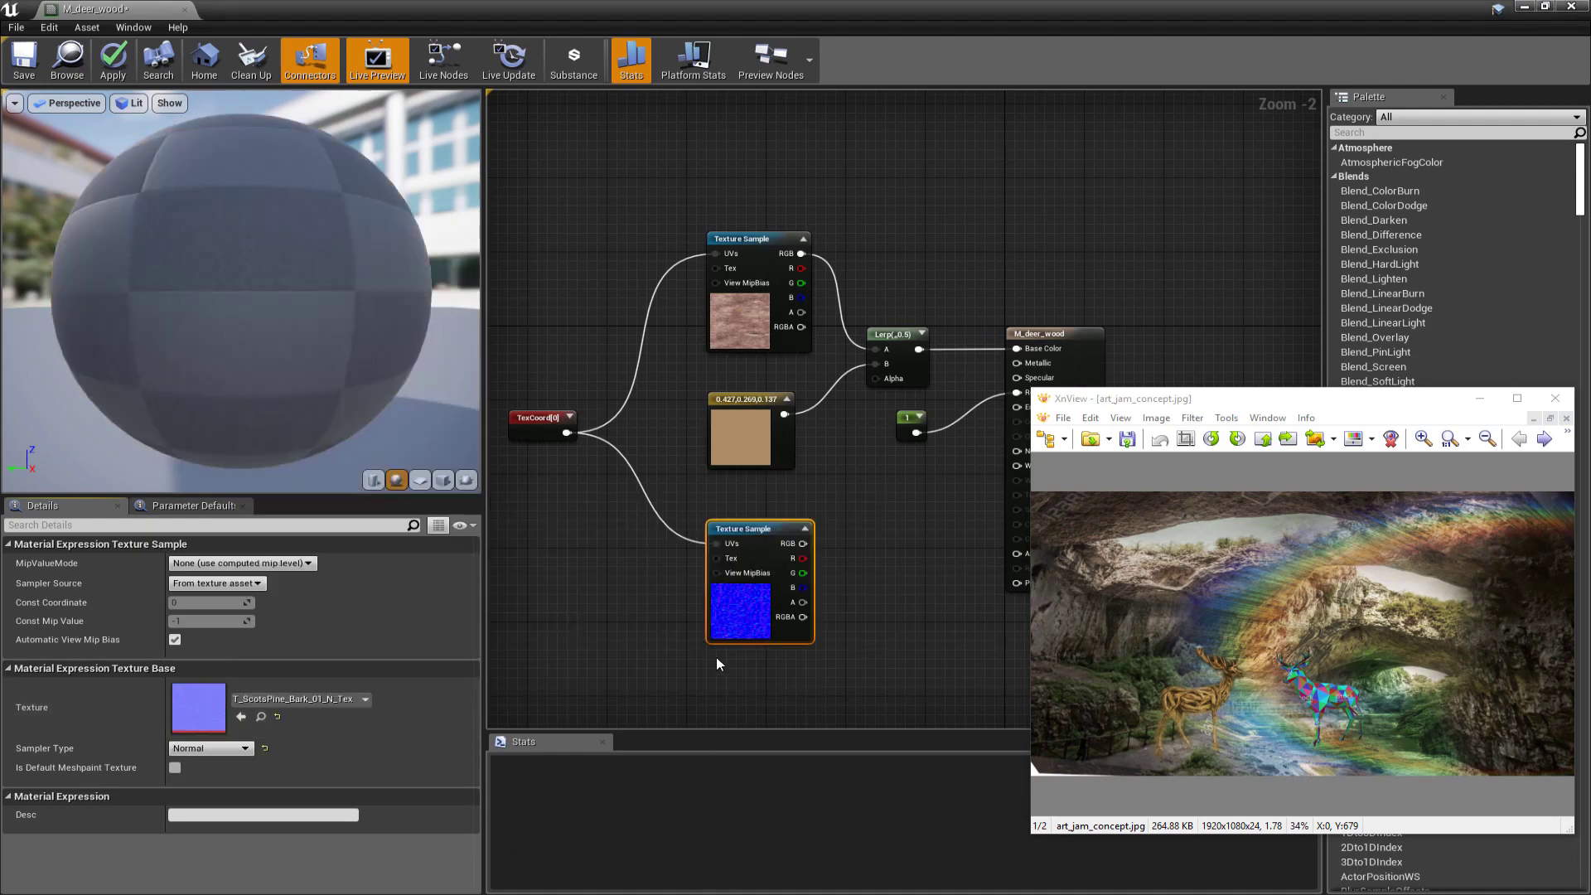
{"action": "right_click_drag", "start_coordinate": [702, 675], "coordinate": [529, 560]}
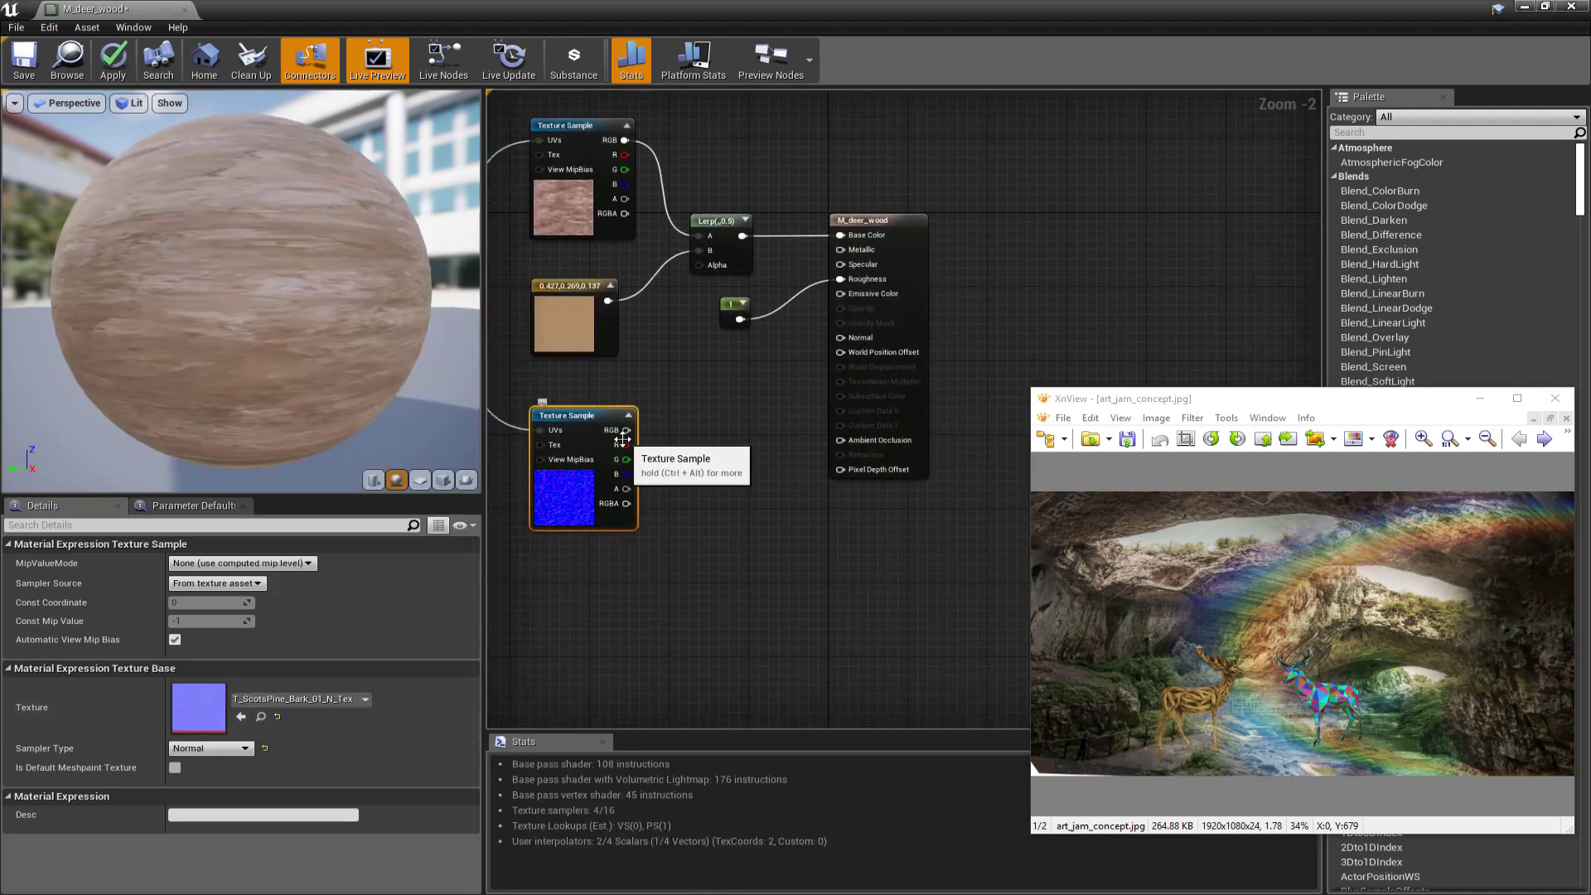
{"action": "left_click_drag", "start_coordinate": [626, 430], "coordinate": [848, 341]}
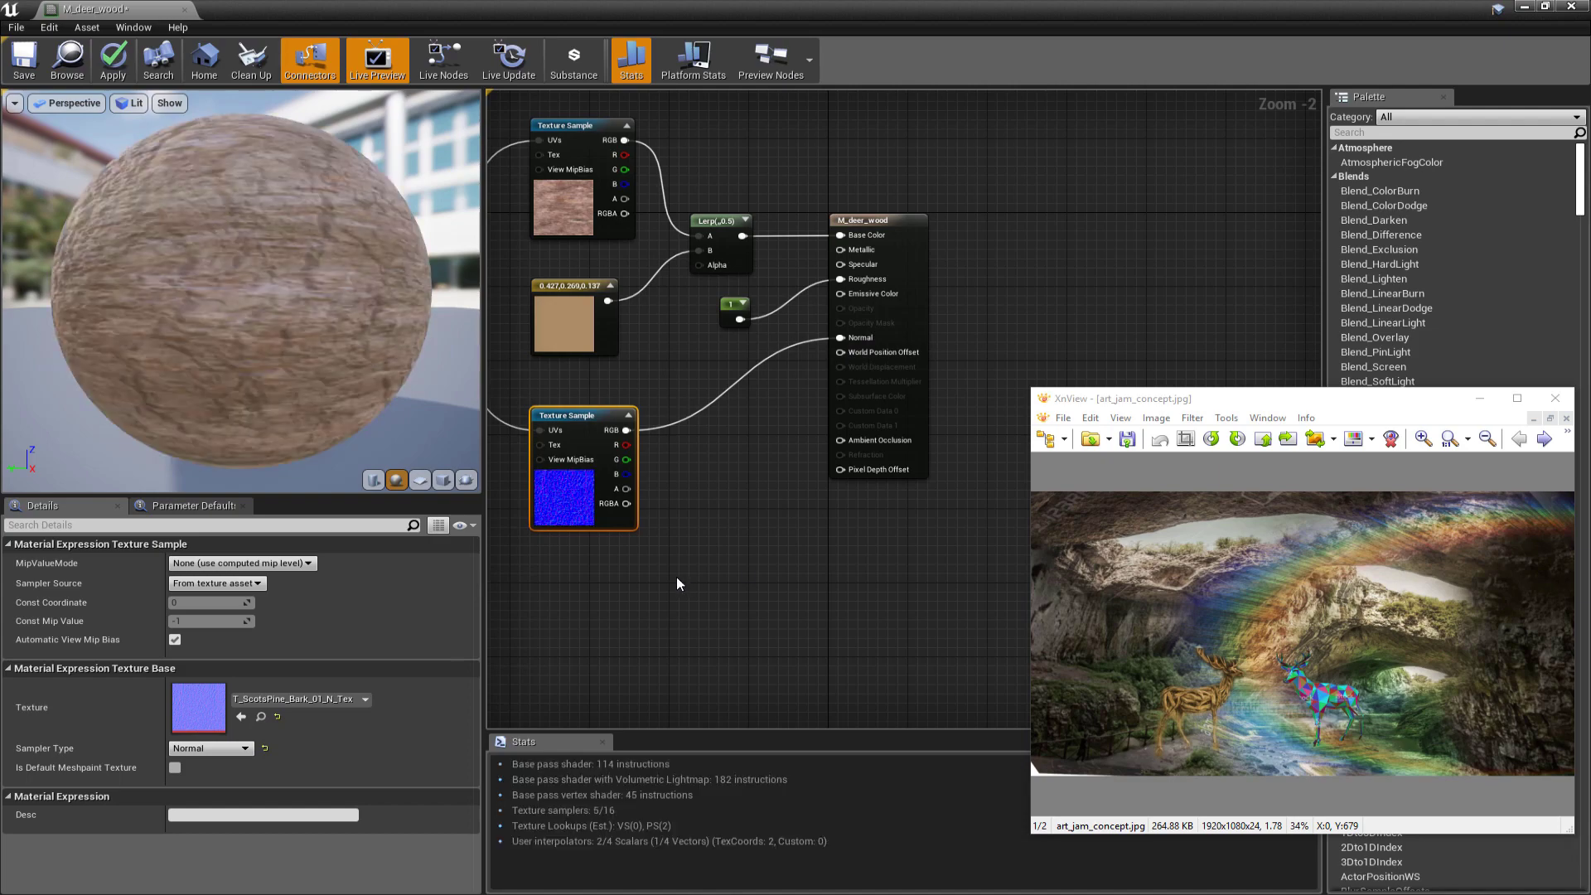
{"action": "left_click_drag", "start_coordinate": [240, 290], "coordinate": [356, 292]}
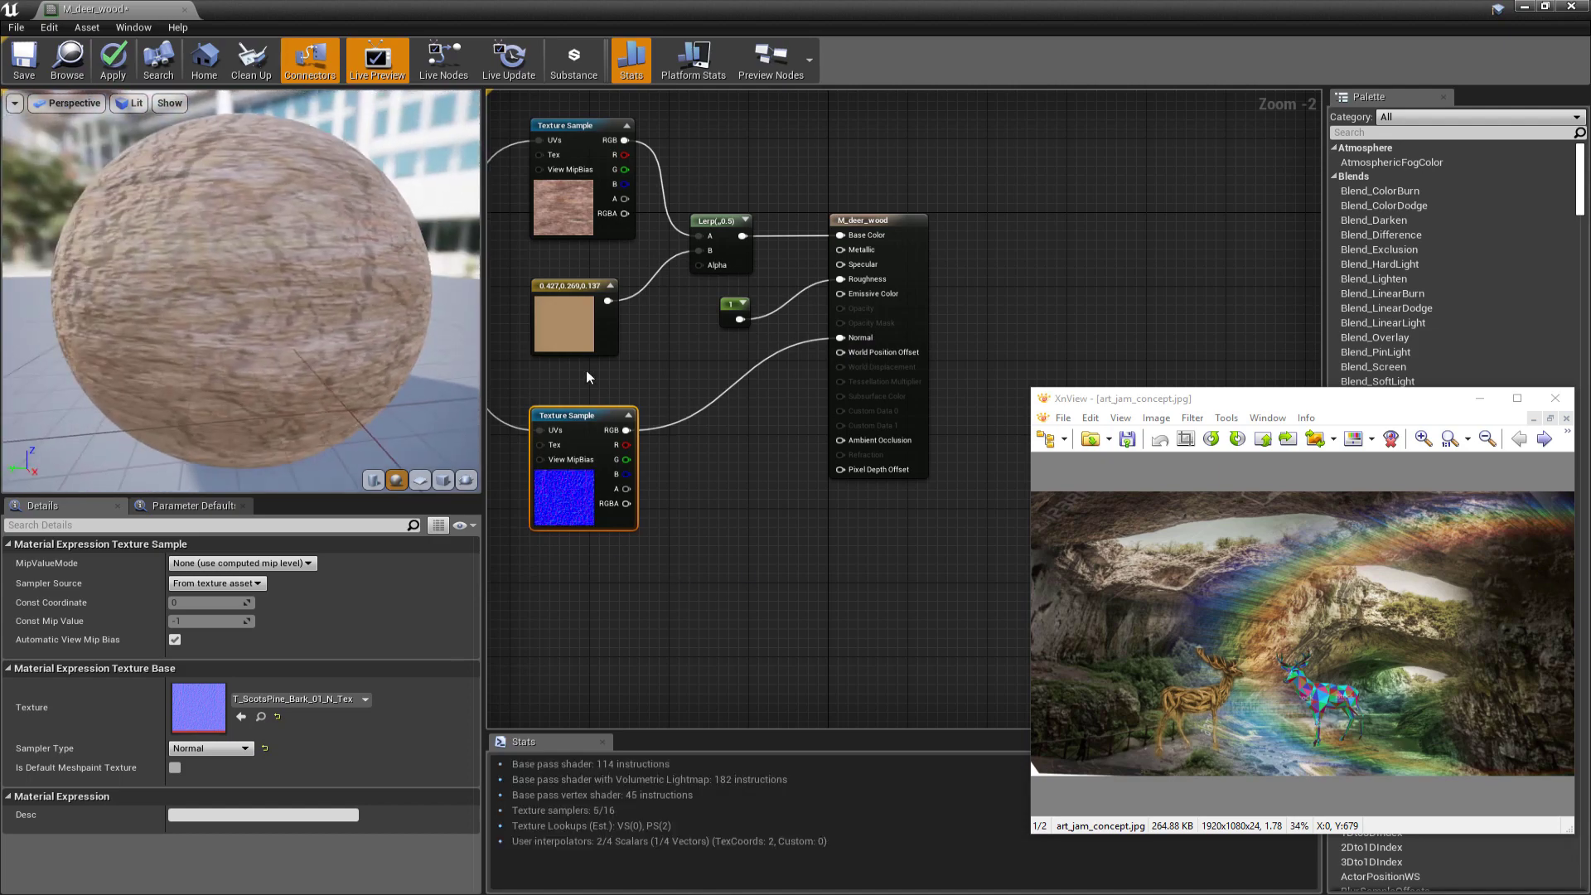
Step: Add a Constant3Vector node below the normal-map Texture Sample
{"action": "right_click_drag", "start_coordinate": [585, 377], "coordinate": [633, 368]}
{"action": "left_click", "coordinate": [638, 570]}
{"action": "right_click", "coordinate": [615, 572]}
{"action": "type", "text": "co"}
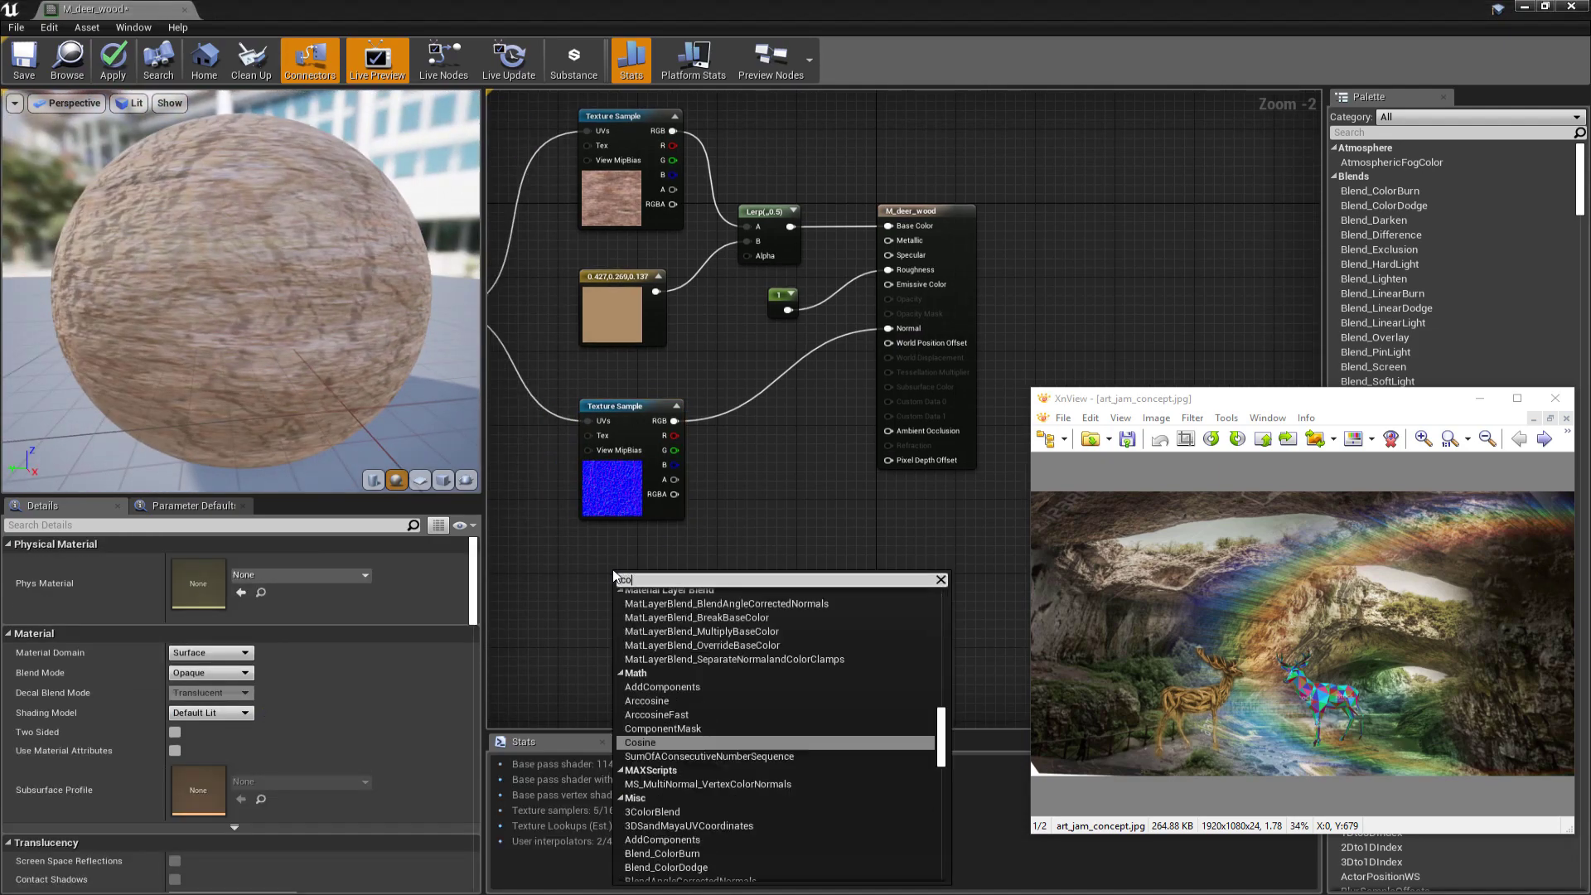
{"action": "type", "text": "nstant3"}
{"action": "key", "text": "Return"}
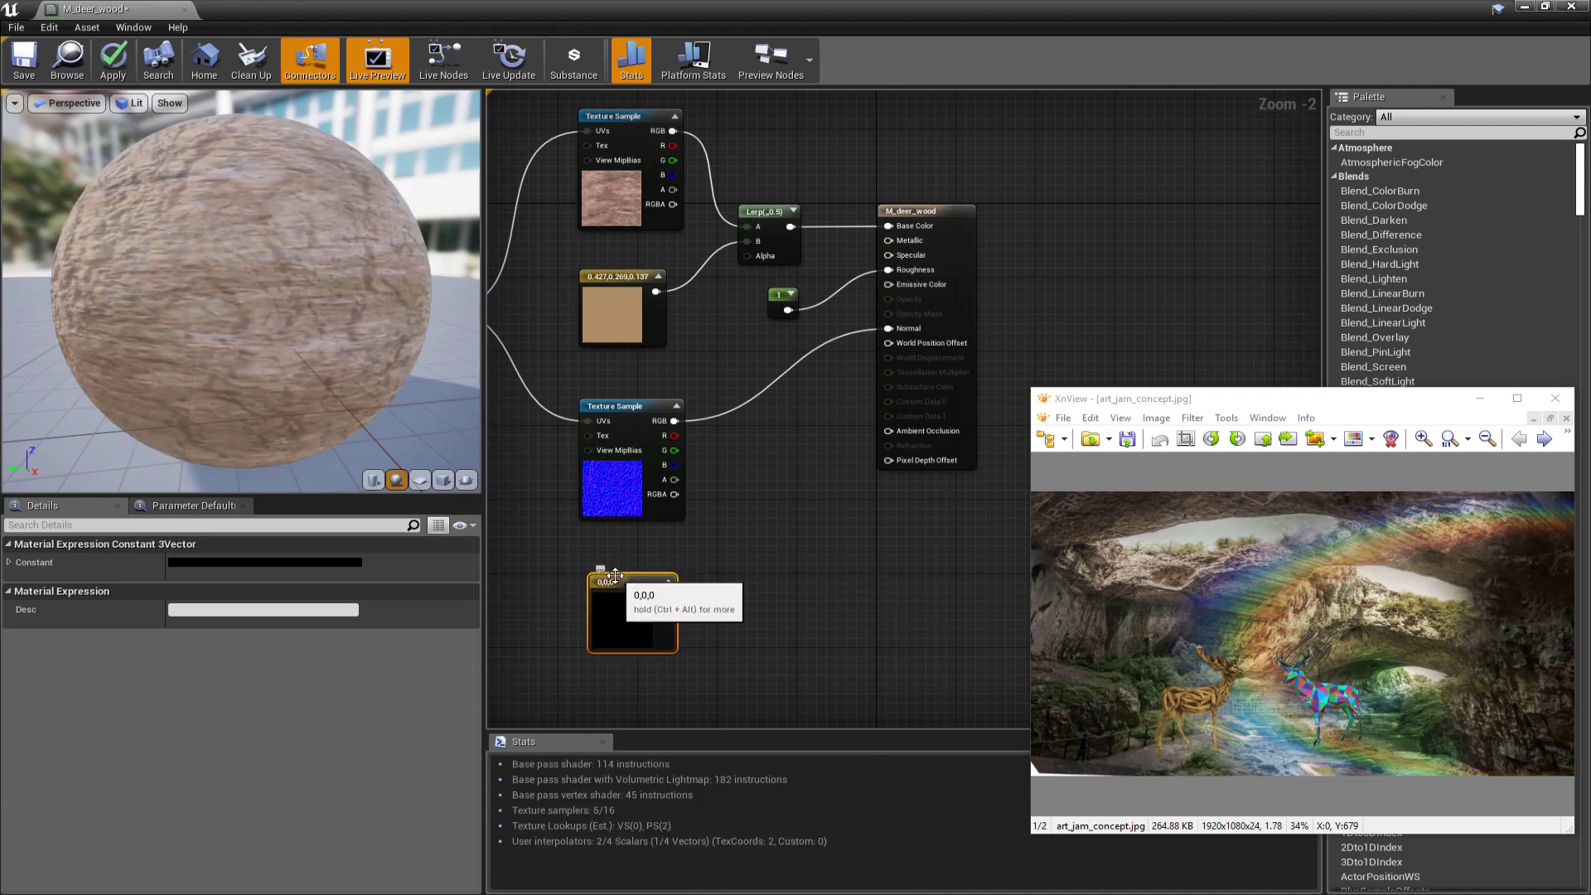
Step: Set the new Constant3Vector to the flat normal colour R 0.5, G 0.5, B 1
{"action": "double_click", "coordinate": [615, 575]}
{"action": "left_click", "coordinate": [430, 713]}
{"action": "type", "text": "0."}
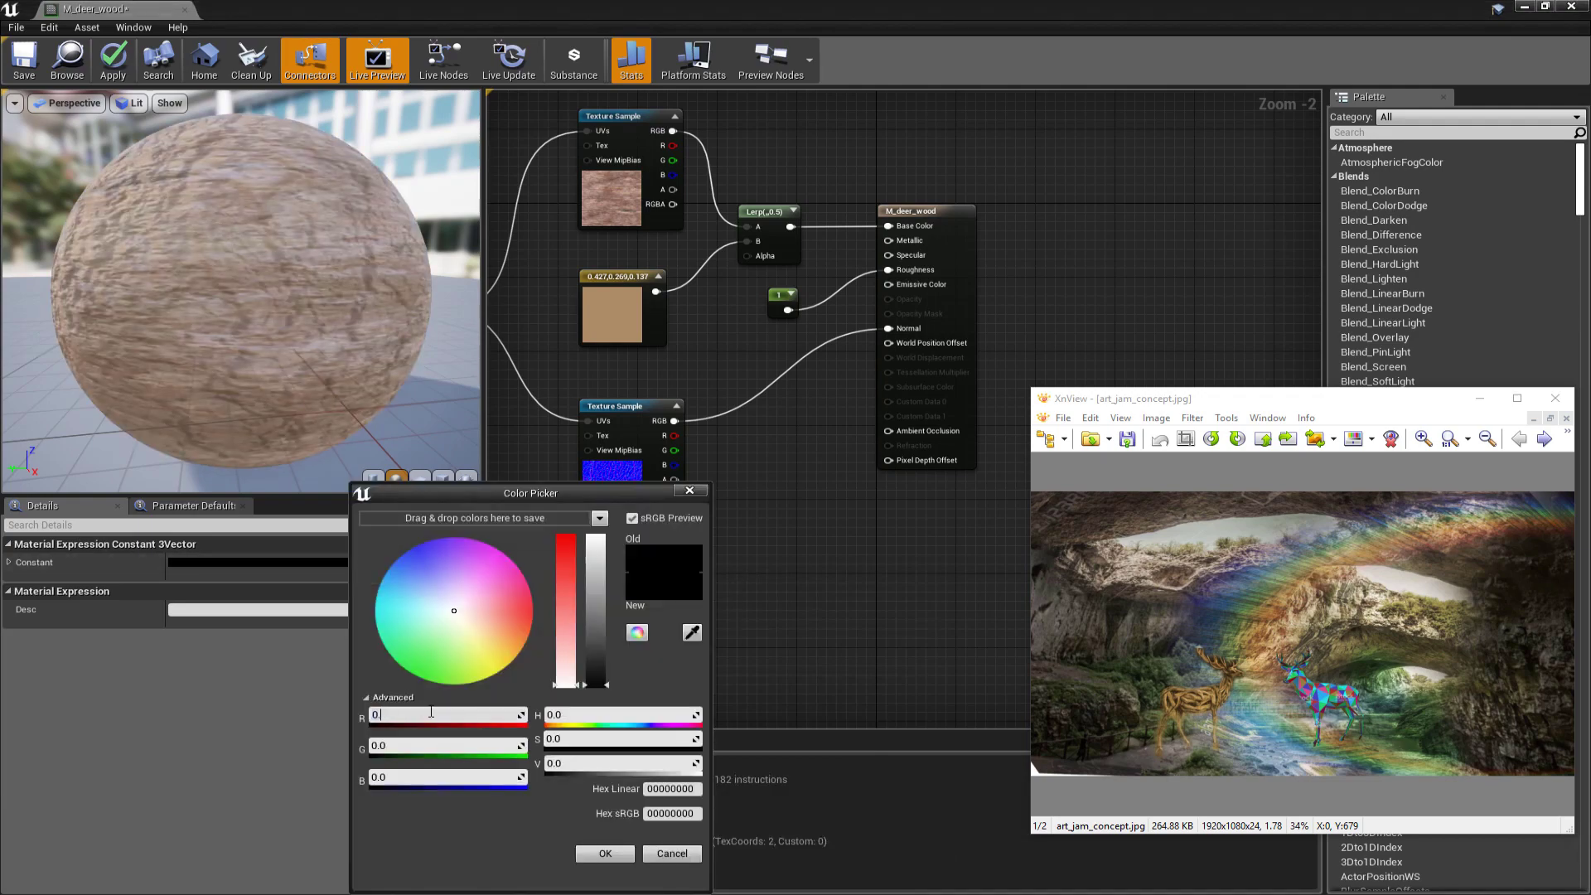
{"action": "type", "text": "5"}
{"action": "key", "text": "Tab"}
{"action": "type", "text": "0.5"}
{"action": "key", "text": "Tab"}
{"action": "type", "text": "1"}
{"action": "key", "text": "Return"}
{"action": "left_click", "coordinate": [605, 853]}
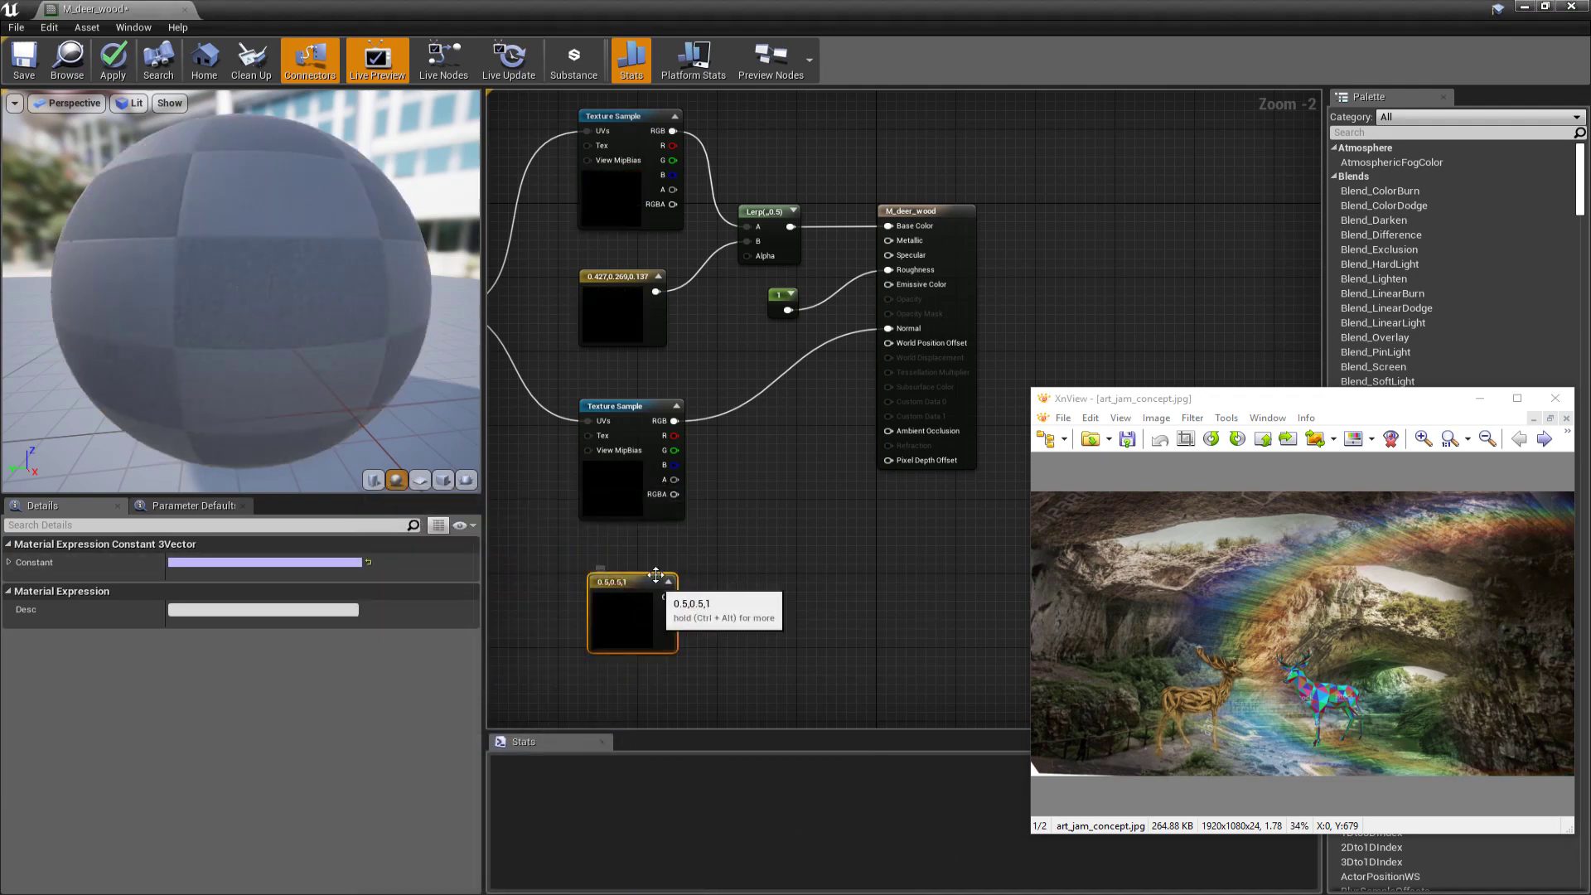
Step: Blend the bark normal map (A) and the flat normal colour (B) with a Lerp node and connect it to Normal
{"action": "left_click_drag", "start_coordinate": [673, 421], "coordinate": [754, 484]}
{"action": "type", "text": "linear"}
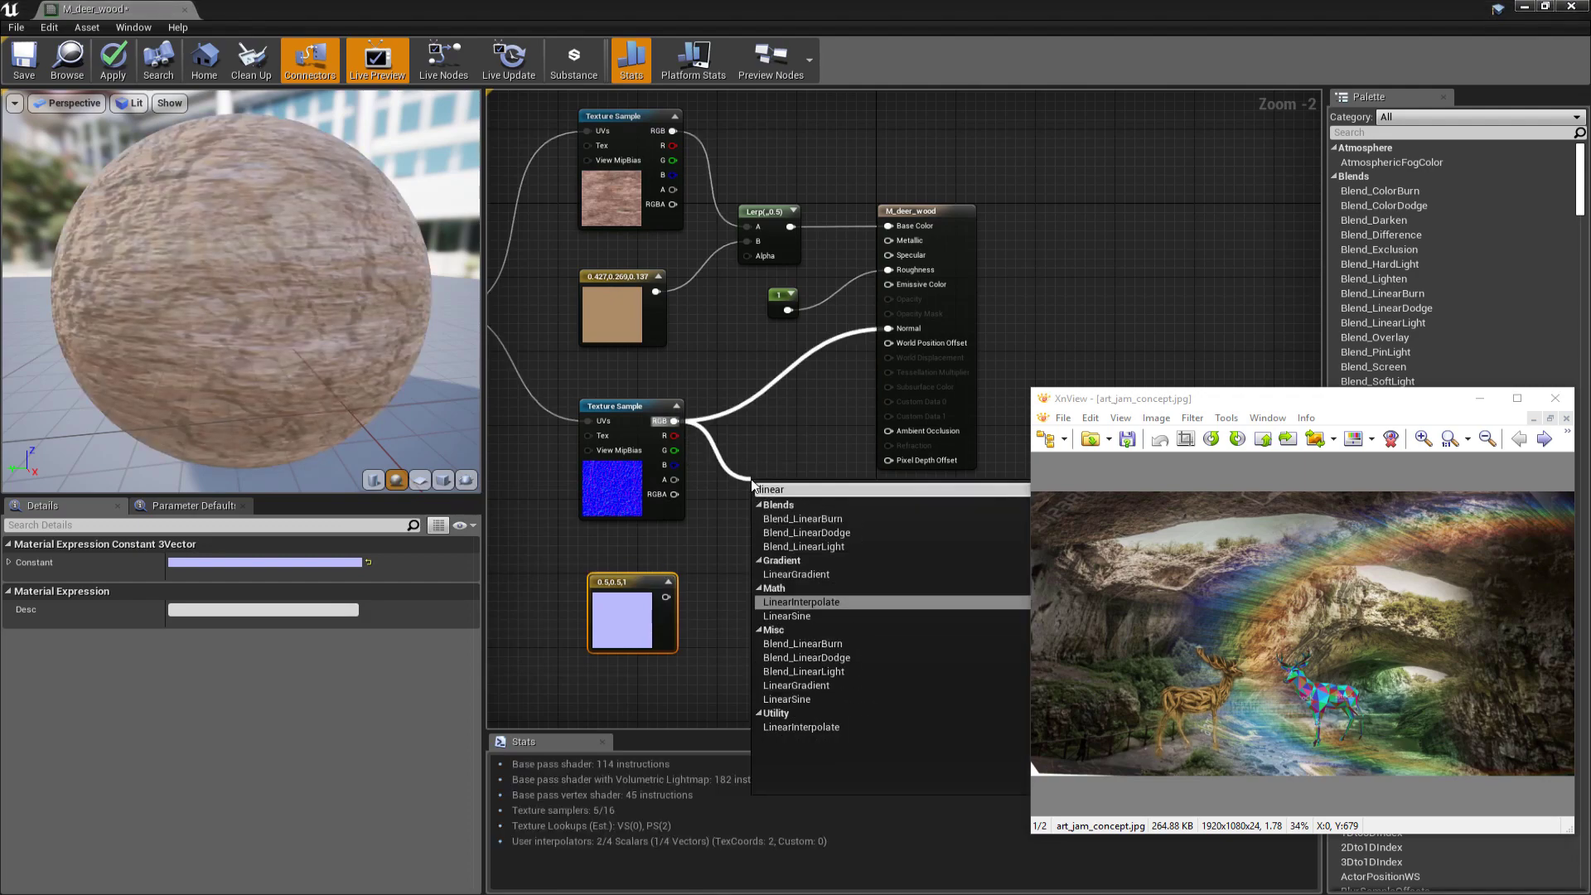
{"action": "key", "text": "Return"}
{"action": "left_click_drag", "start_coordinate": [666, 597], "coordinate": [888, 328]}
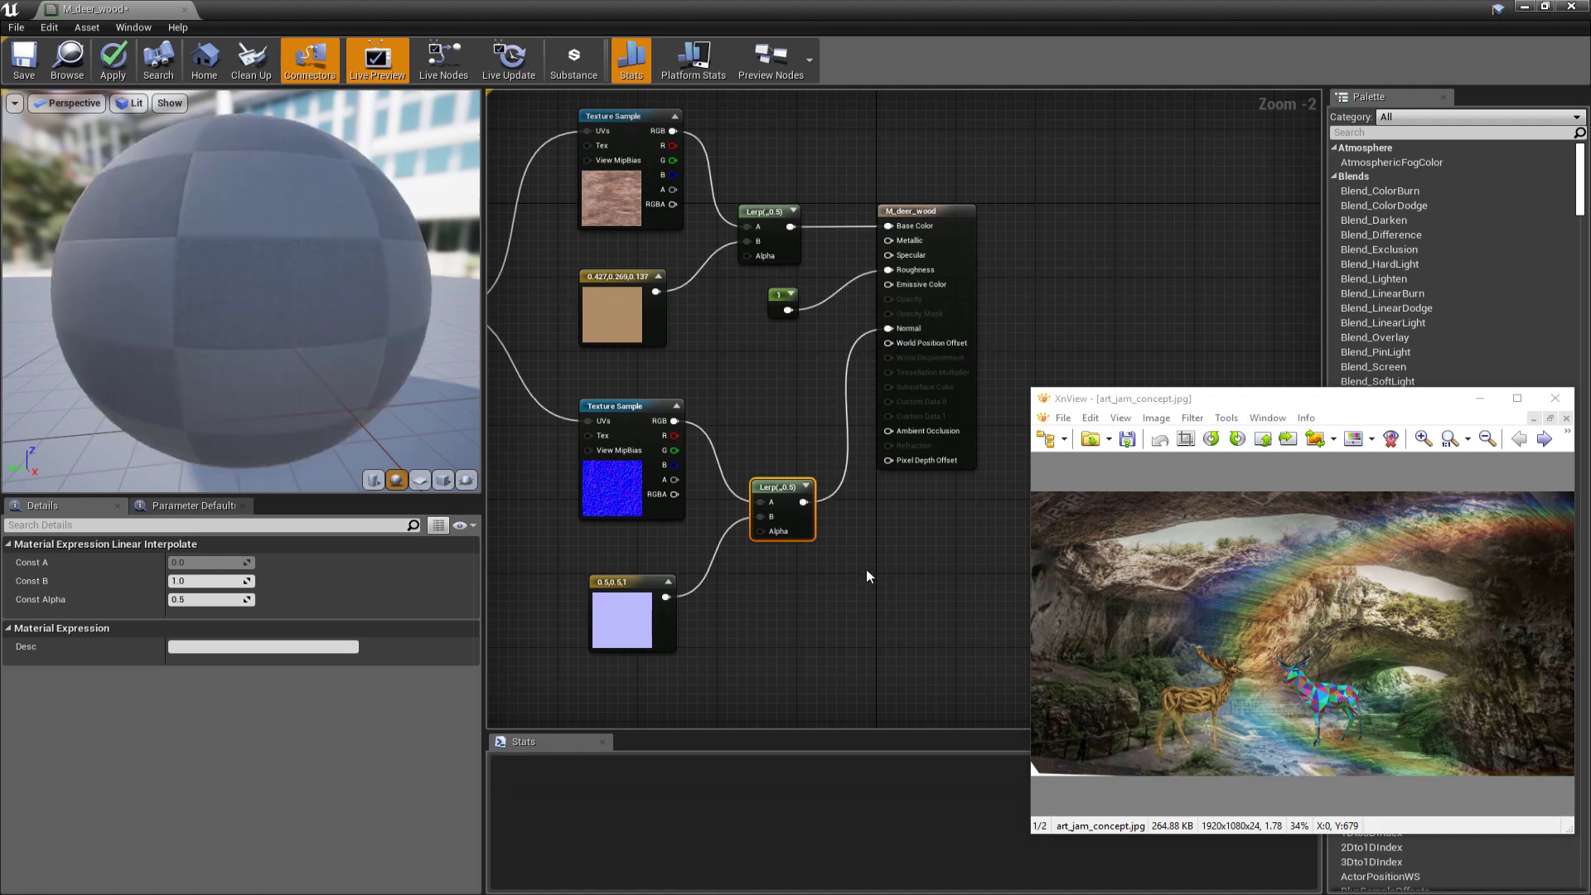
{"action": "left_click_drag", "start_coordinate": [248, 313], "coordinate": [198, 328]}
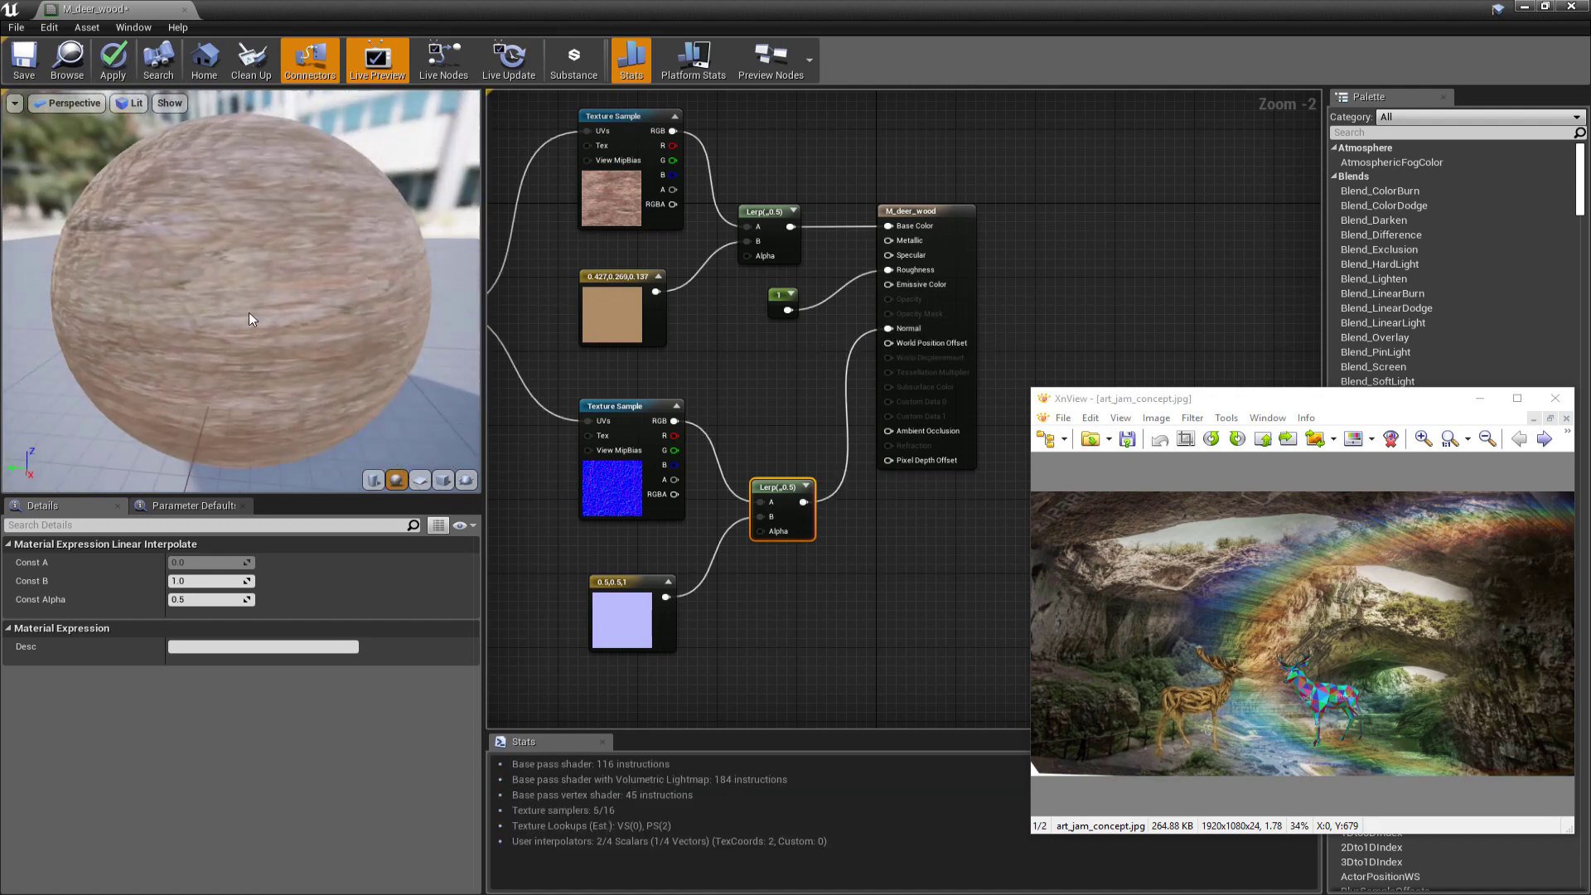
Step: Save M_deer_wood and assign it to the wooden deer in the level
{"action": "scroll", "coordinate": [792, 429], "scroll_direction": "down", "scroll_amount": 2}
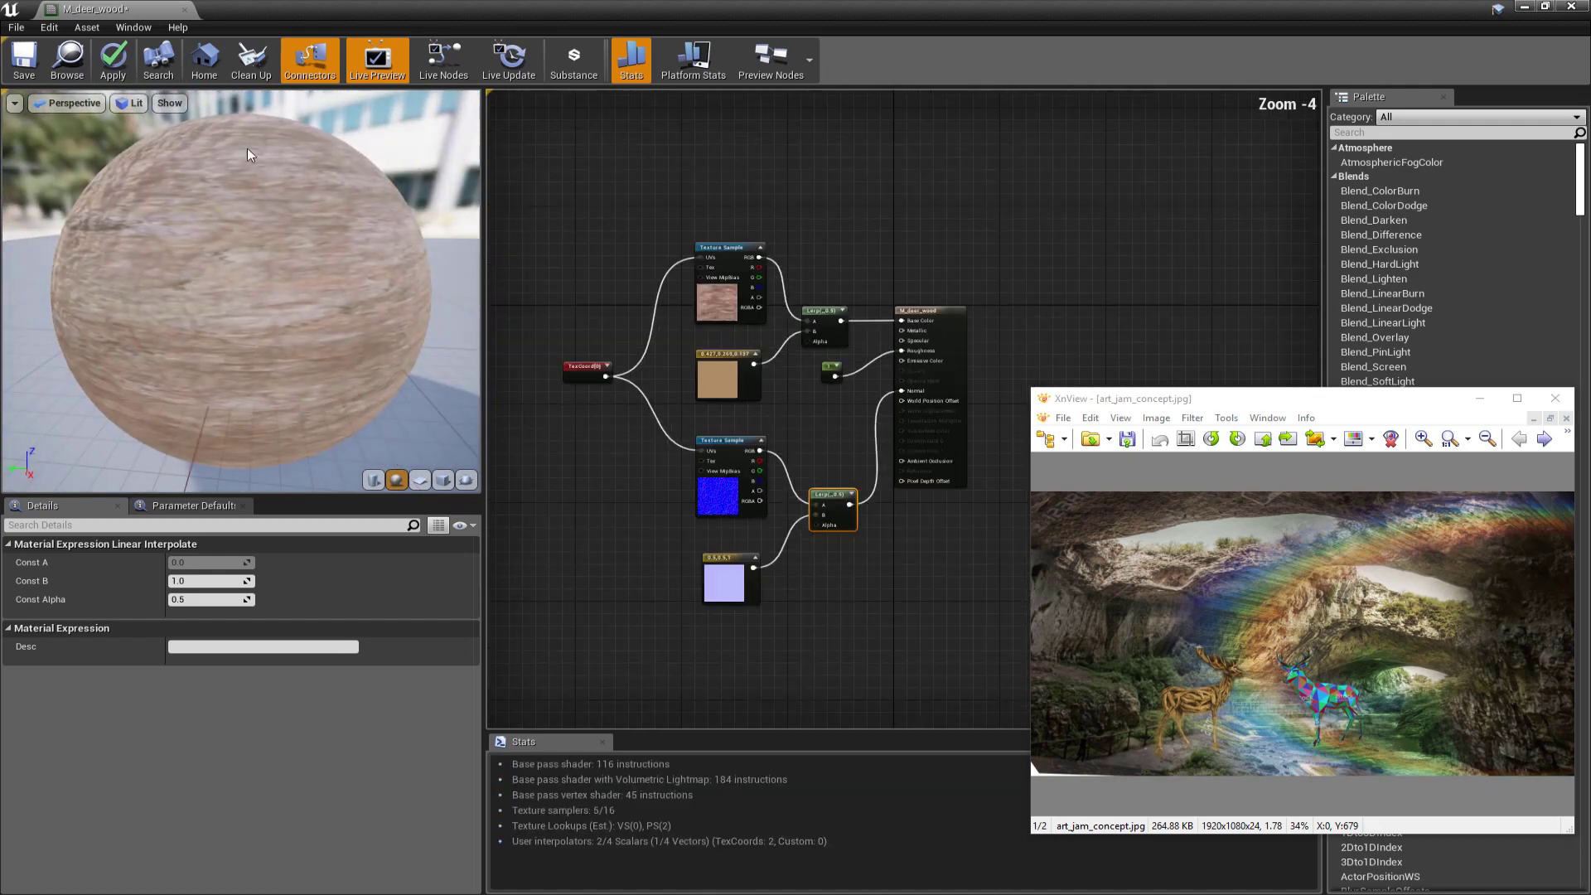
{"action": "left_click", "coordinate": [18, 75]}
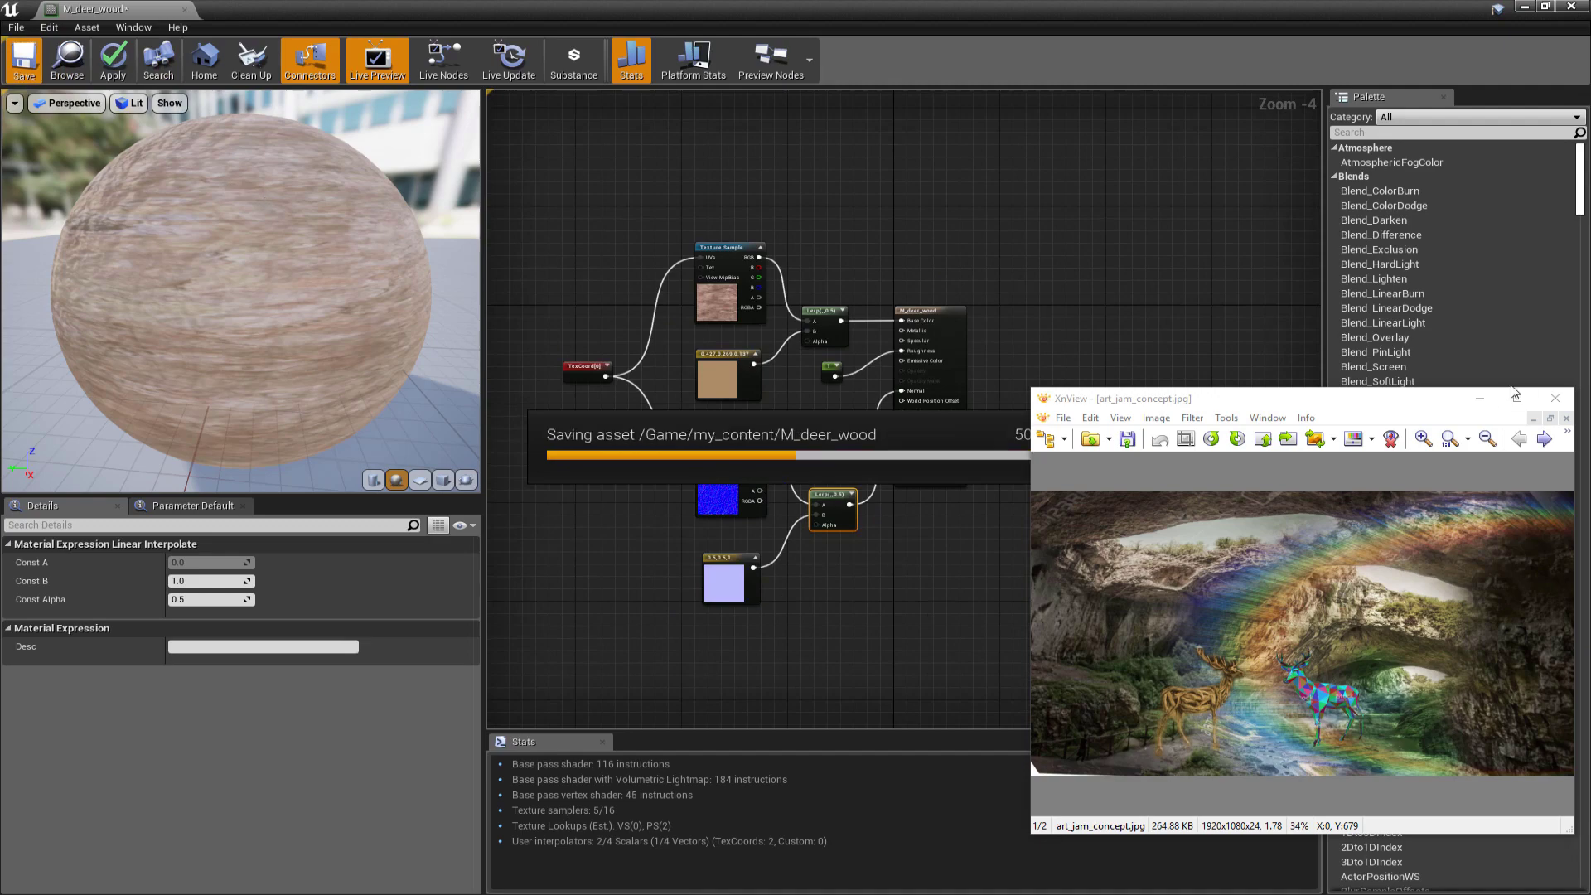
{"action": "double_click", "coordinate": [856, 7]}
{"action": "left_click_drag", "start_coordinate": [552, 123], "coordinate": [1166, 111]}
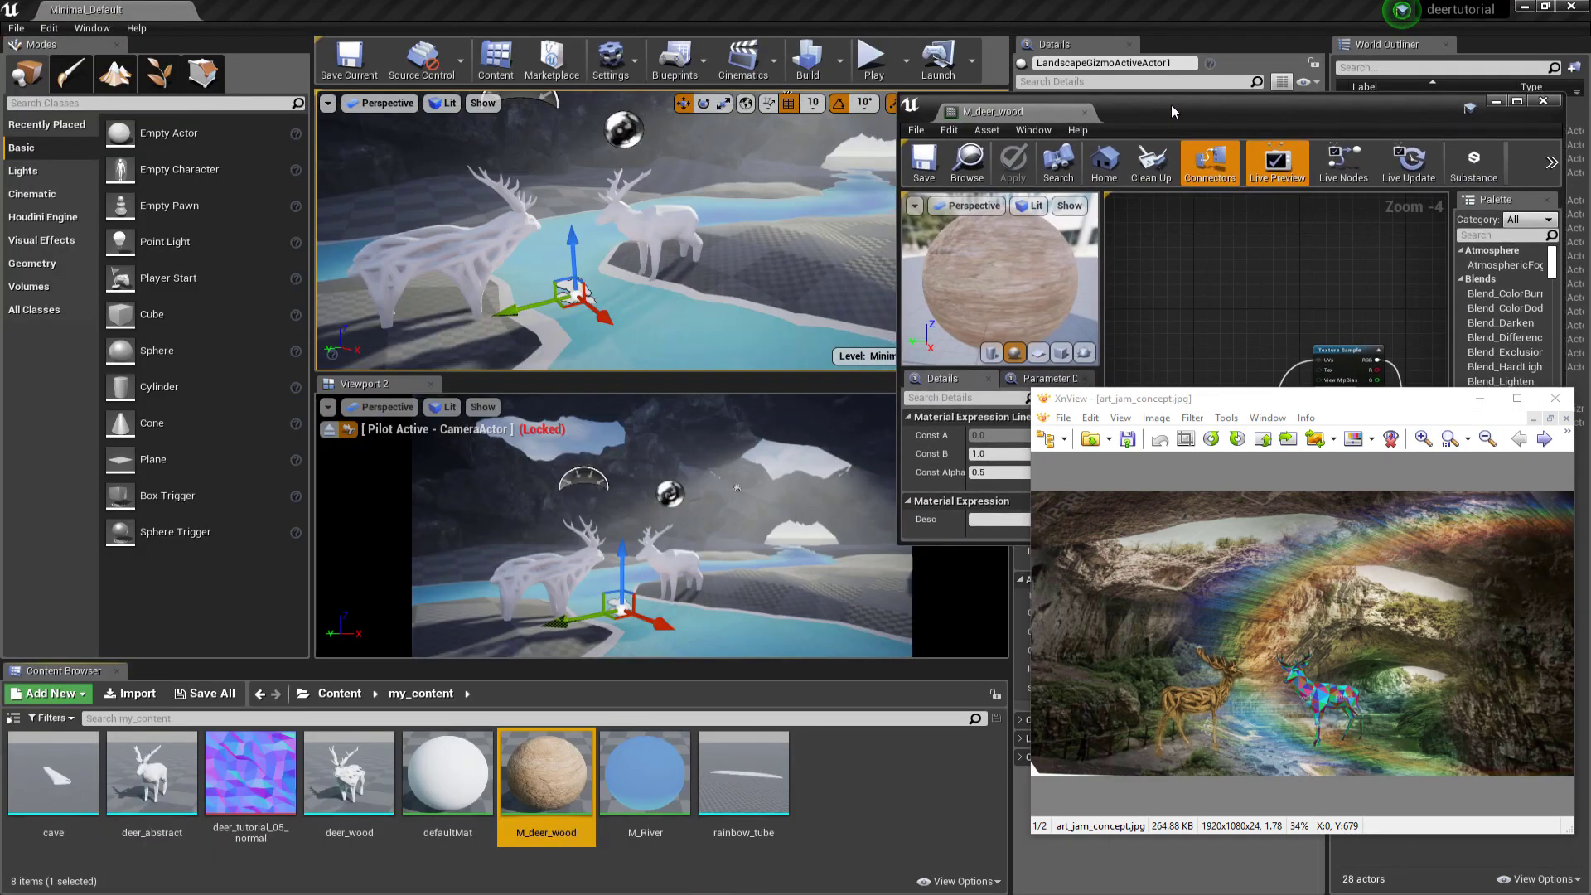
{"action": "left_click_drag", "start_coordinate": [546, 774], "coordinate": [516, 602]}
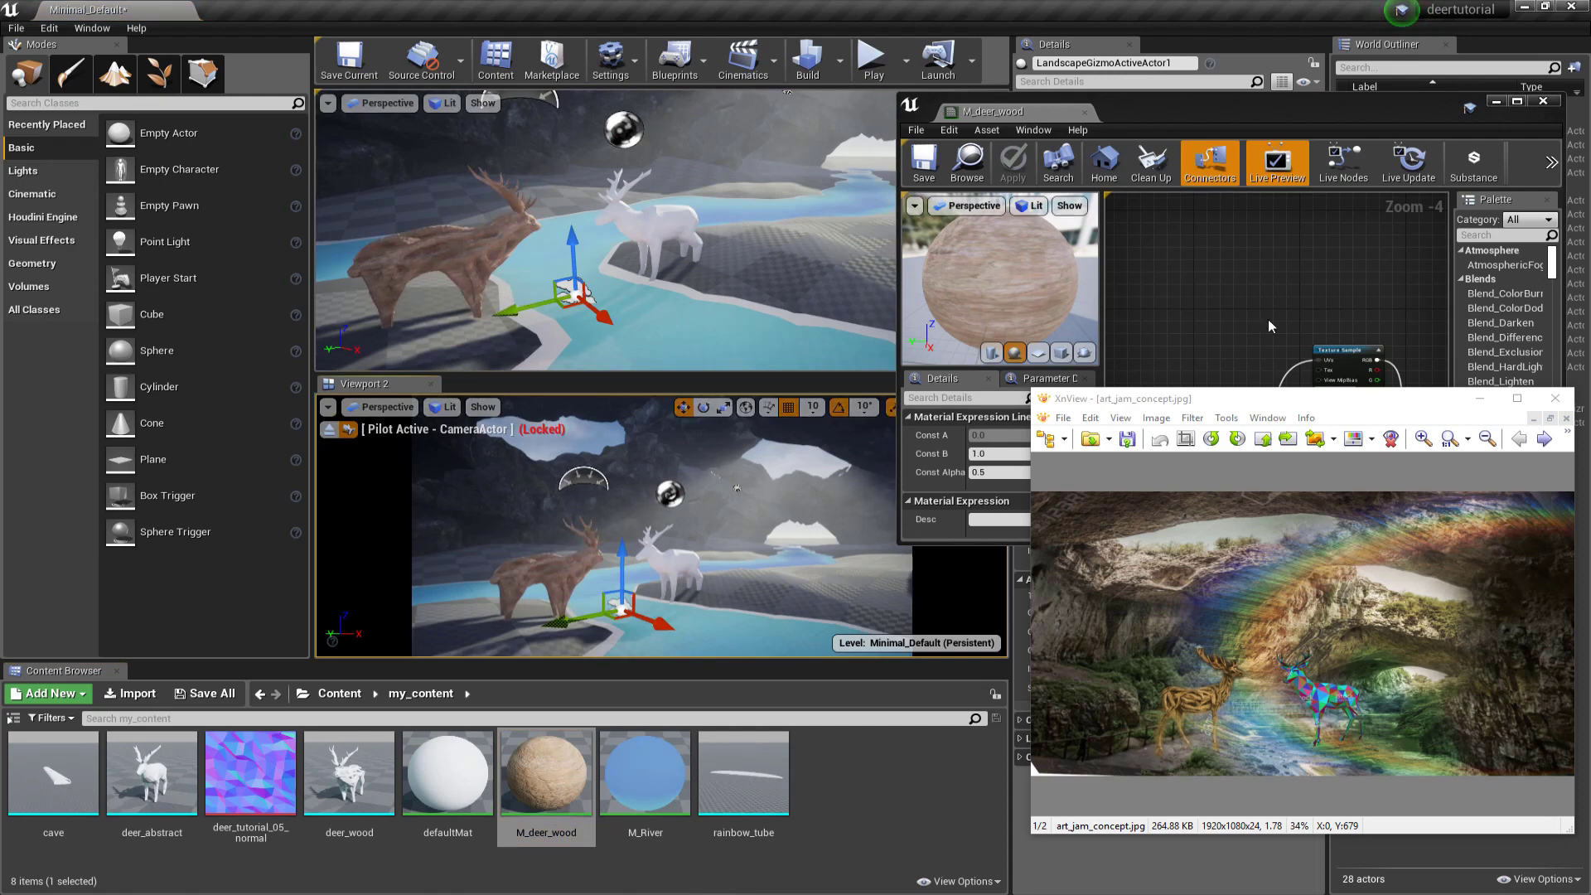
Step: Set the TexCoord node's UTiling and VTiling to 0.5 and apply the change to the material
{"action": "scroll", "coordinate": [1272, 325], "scroll_direction": "up", "scroll_amount": 3}
{"action": "left_click_drag", "start_coordinate": [1164, 111], "coordinate": [1102, 52]}
{"action": "left_click", "coordinate": [927, 394]}
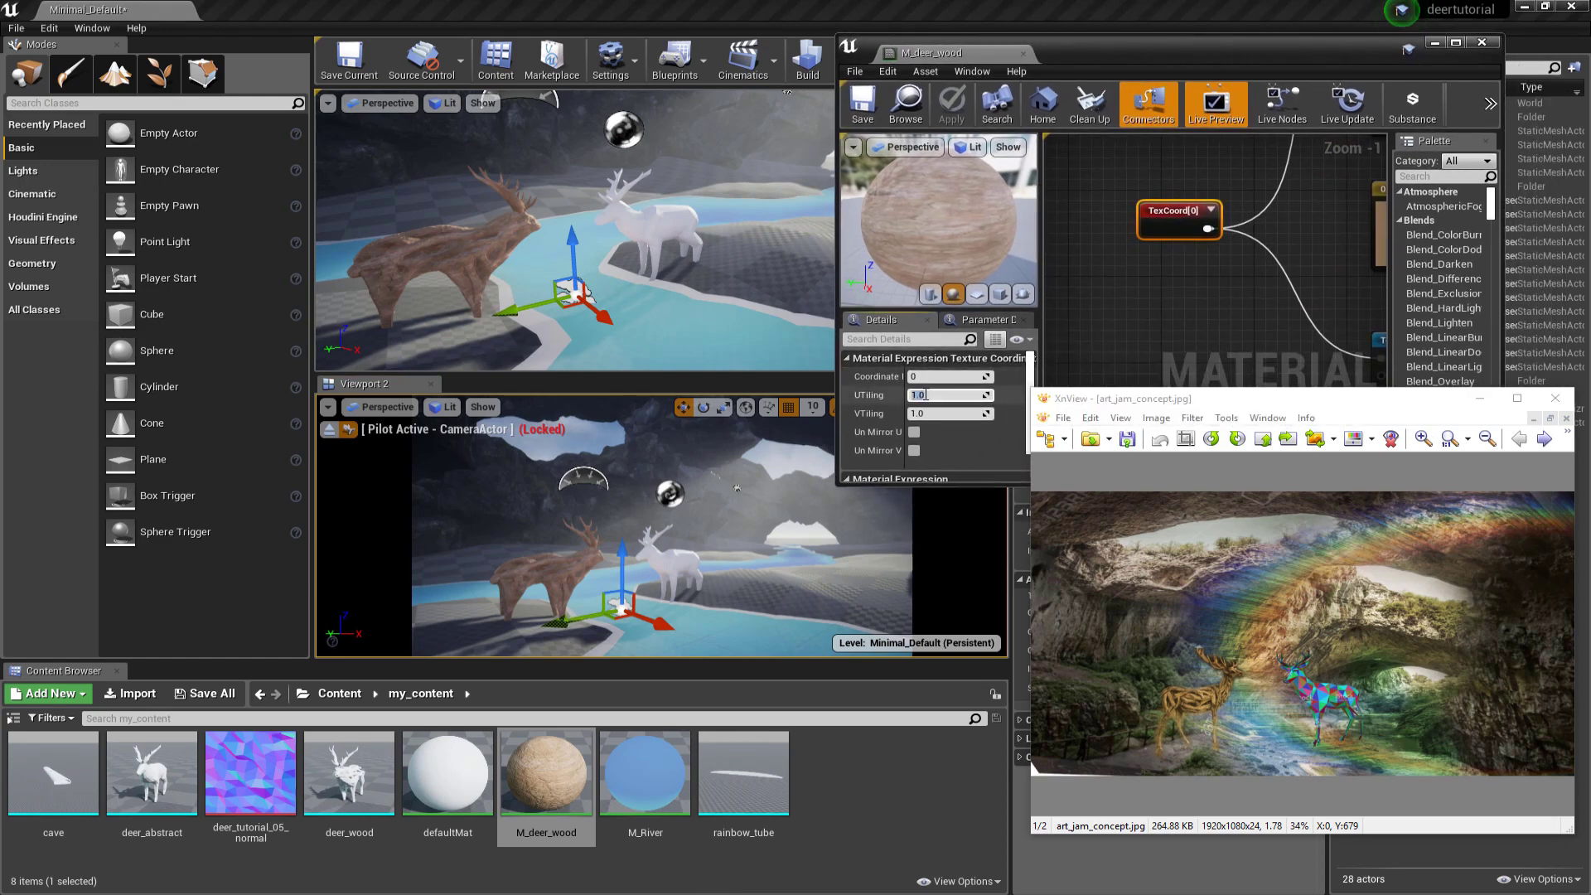
{"action": "type", "text": "0.5"}
{"action": "key", "text": "Return"}
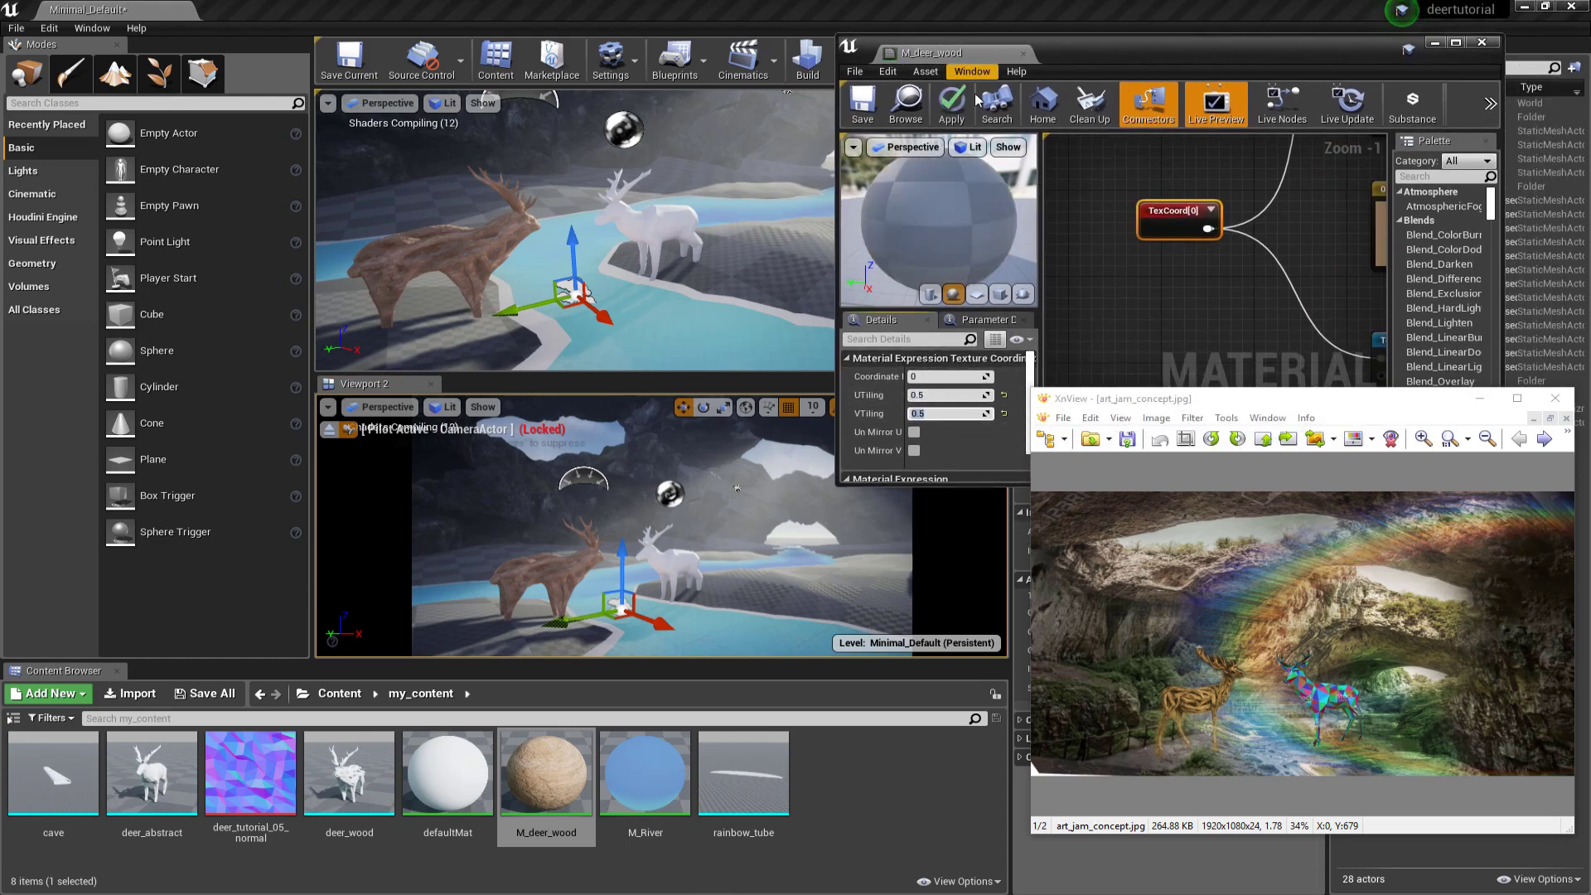
{"action": "left_click", "coordinate": [951, 104]}
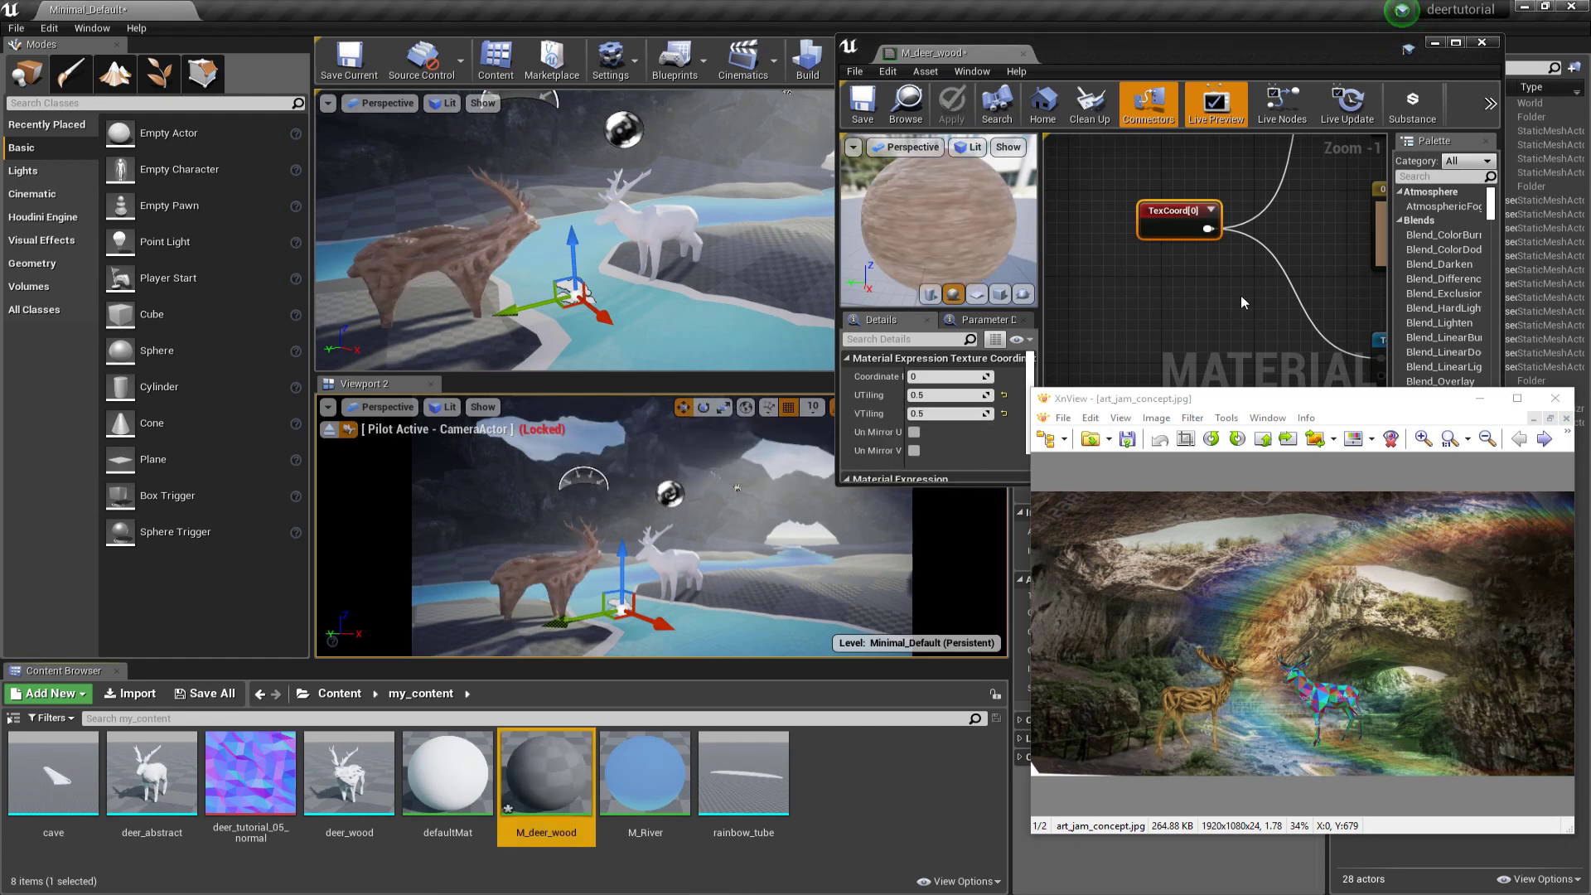
Step: Make the brown Constant3Vector more saturated, about R 0.427, G 0.212, B 0.031, and apply and save the material
{"action": "right_click_drag", "start_coordinate": [1240, 294], "coordinate": [1057, 303]}
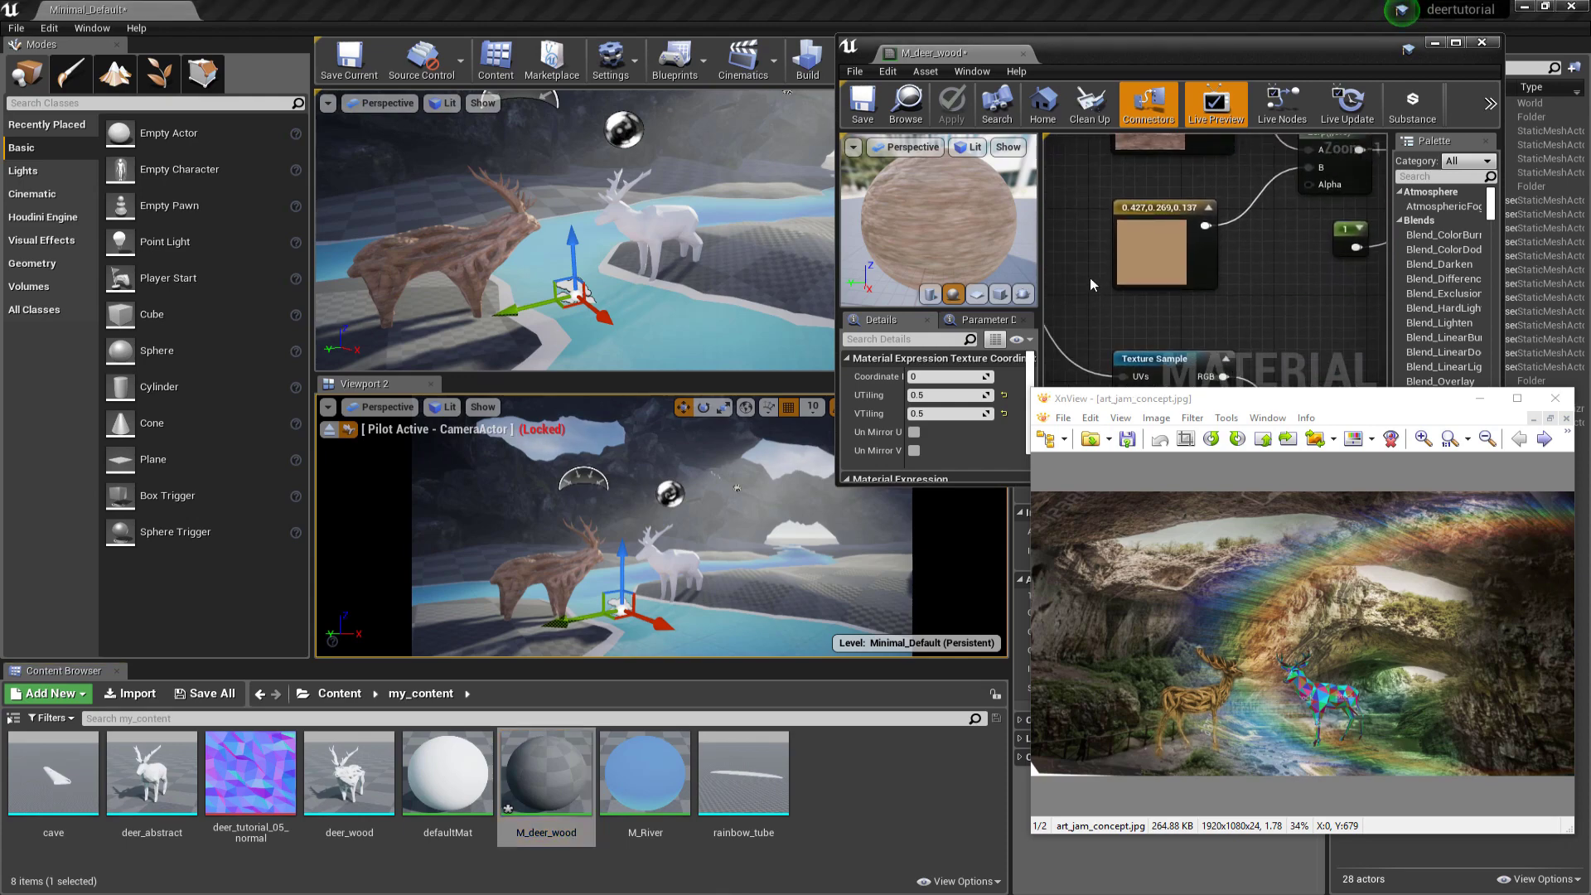
{"action": "double_click", "coordinate": [1152, 248]}
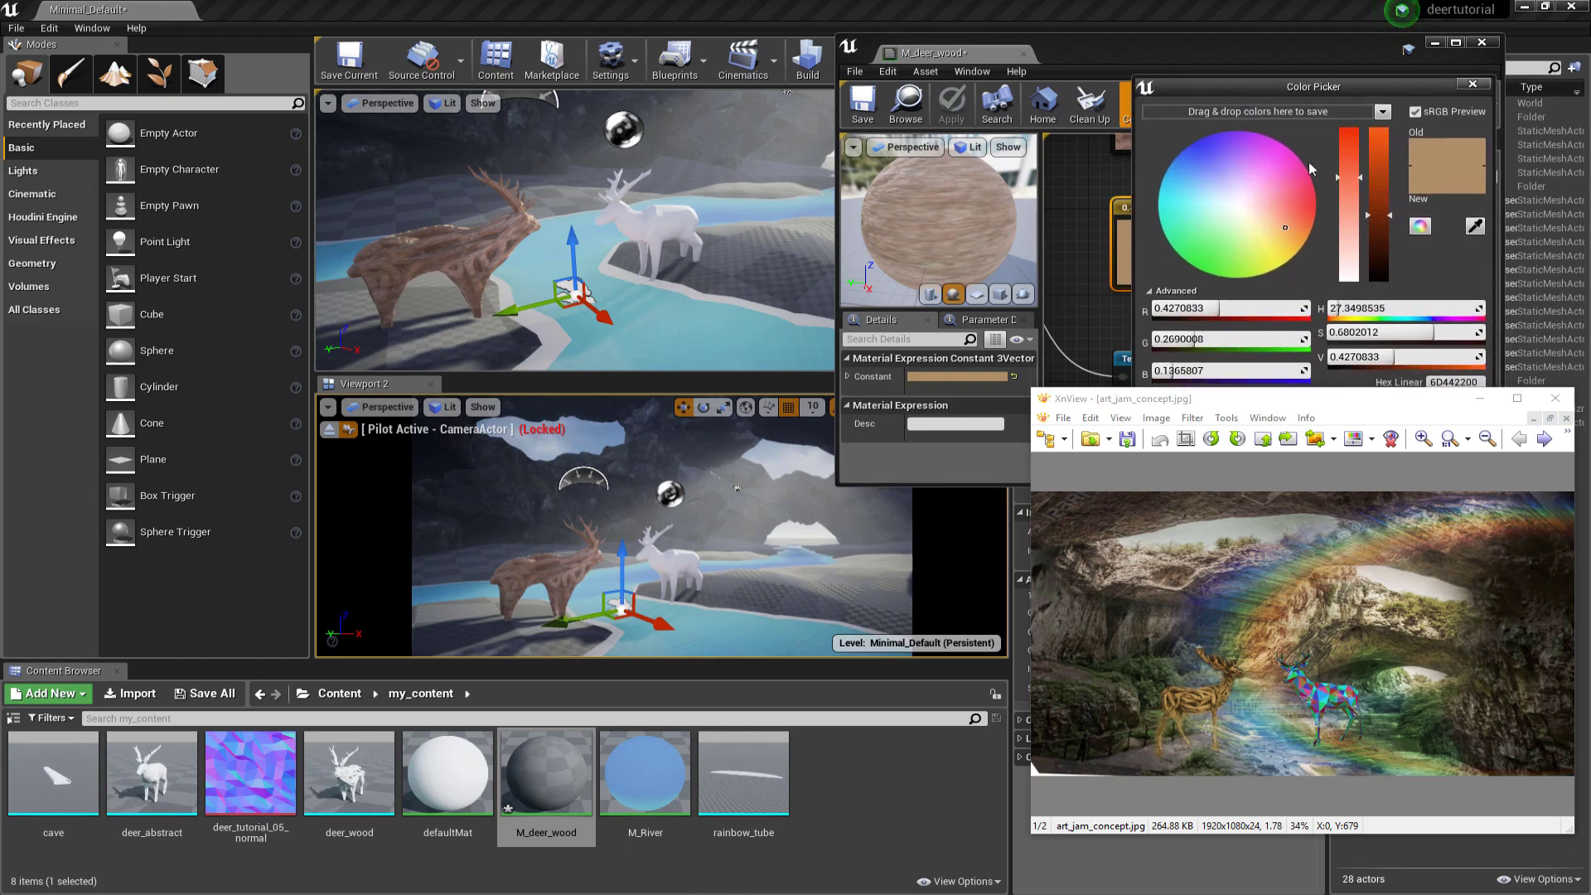
{"action": "left_click_drag", "start_coordinate": [1357, 175], "coordinate": [1360, 139]}
{"action": "left_click_drag", "start_coordinate": [1333, 86], "coordinate": [1322, 45]}
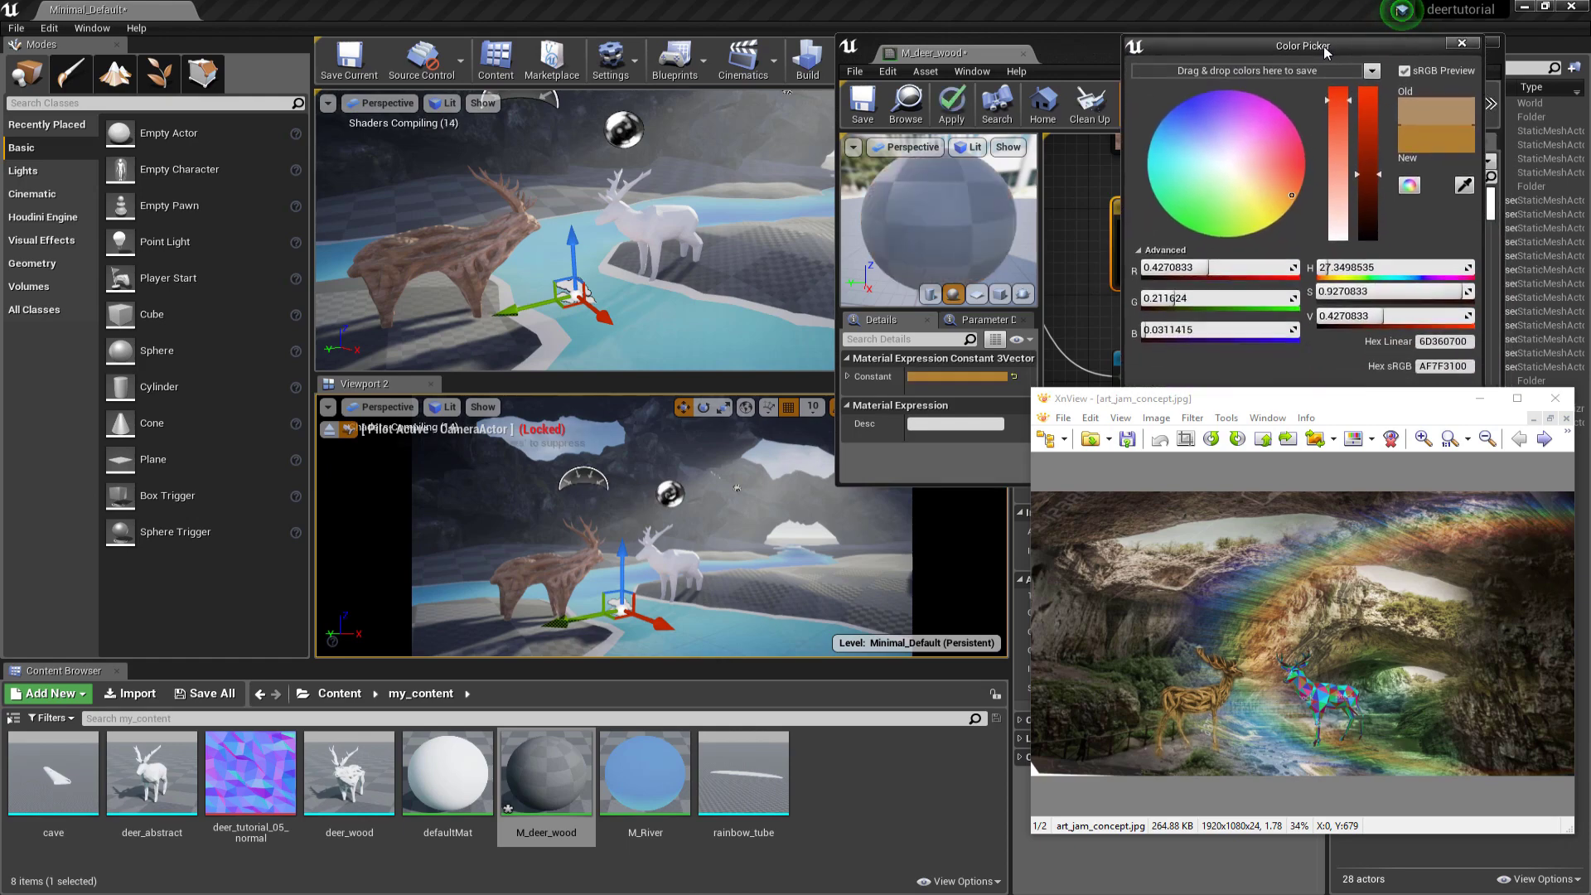
{"action": "left_click_drag", "start_coordinate": [1376, 392], "coordinate": [1376, 528]}
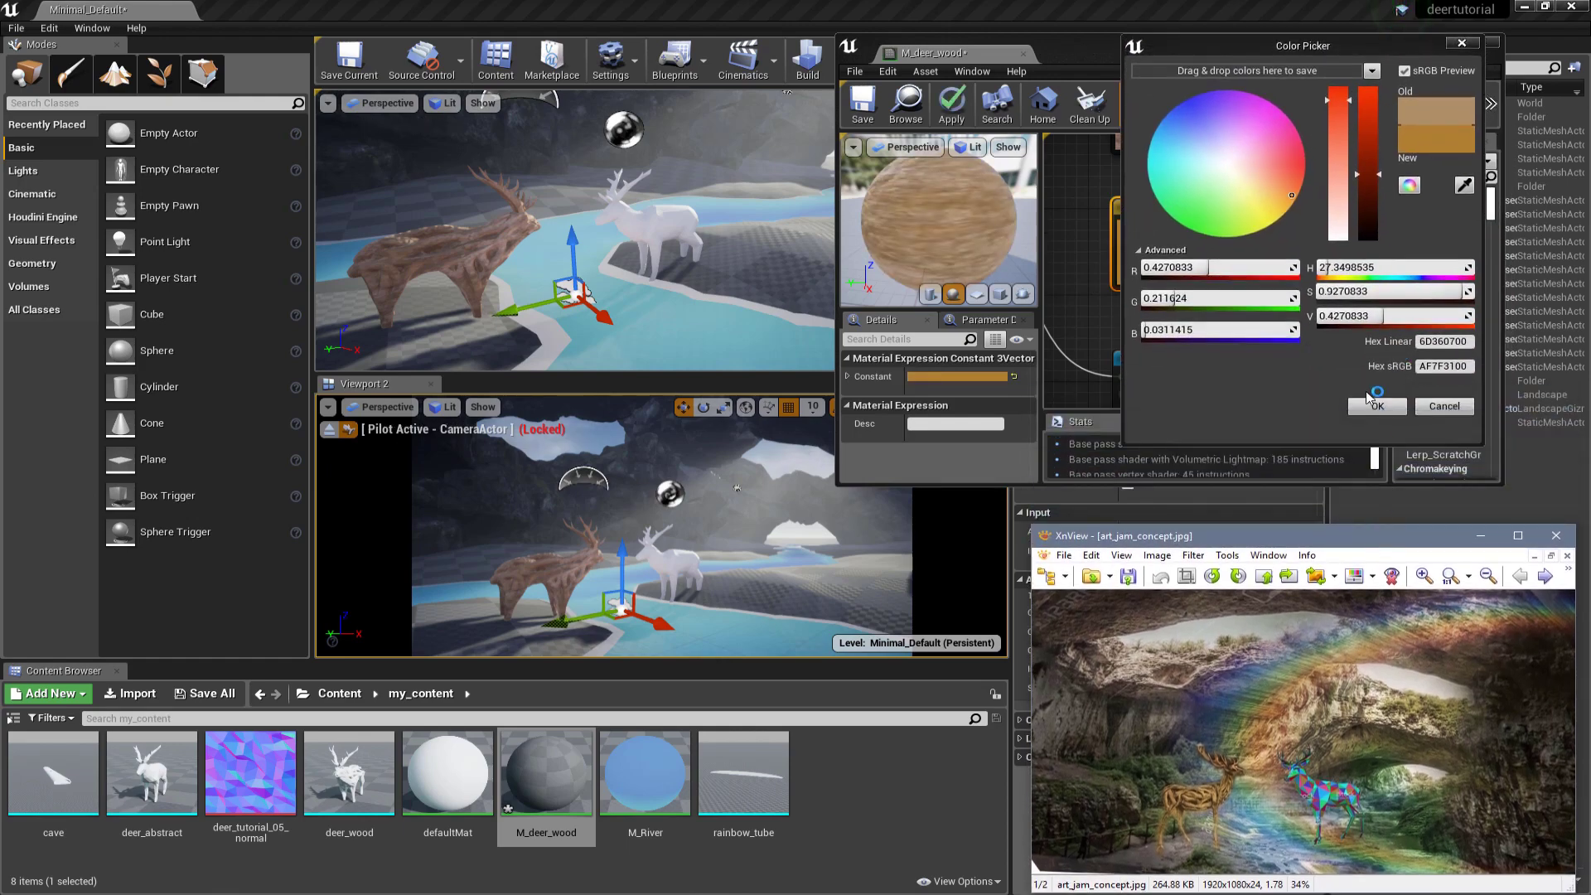
{"action": "left_click", "coordinate": [1367, 407]}
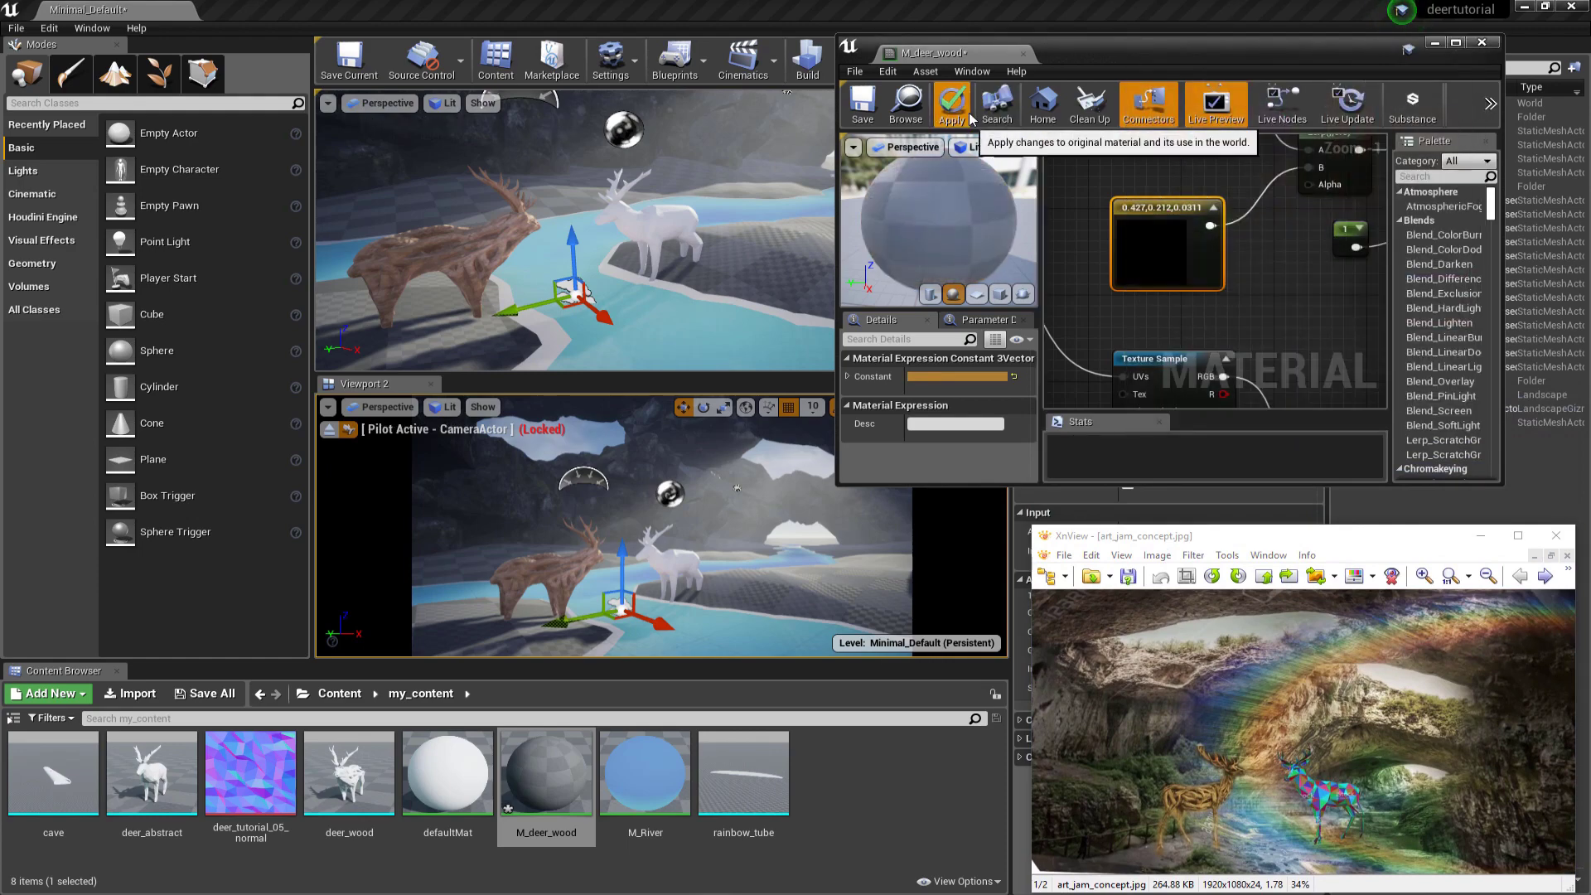
{"action": "left_click", "coordinate": [951, 104]}
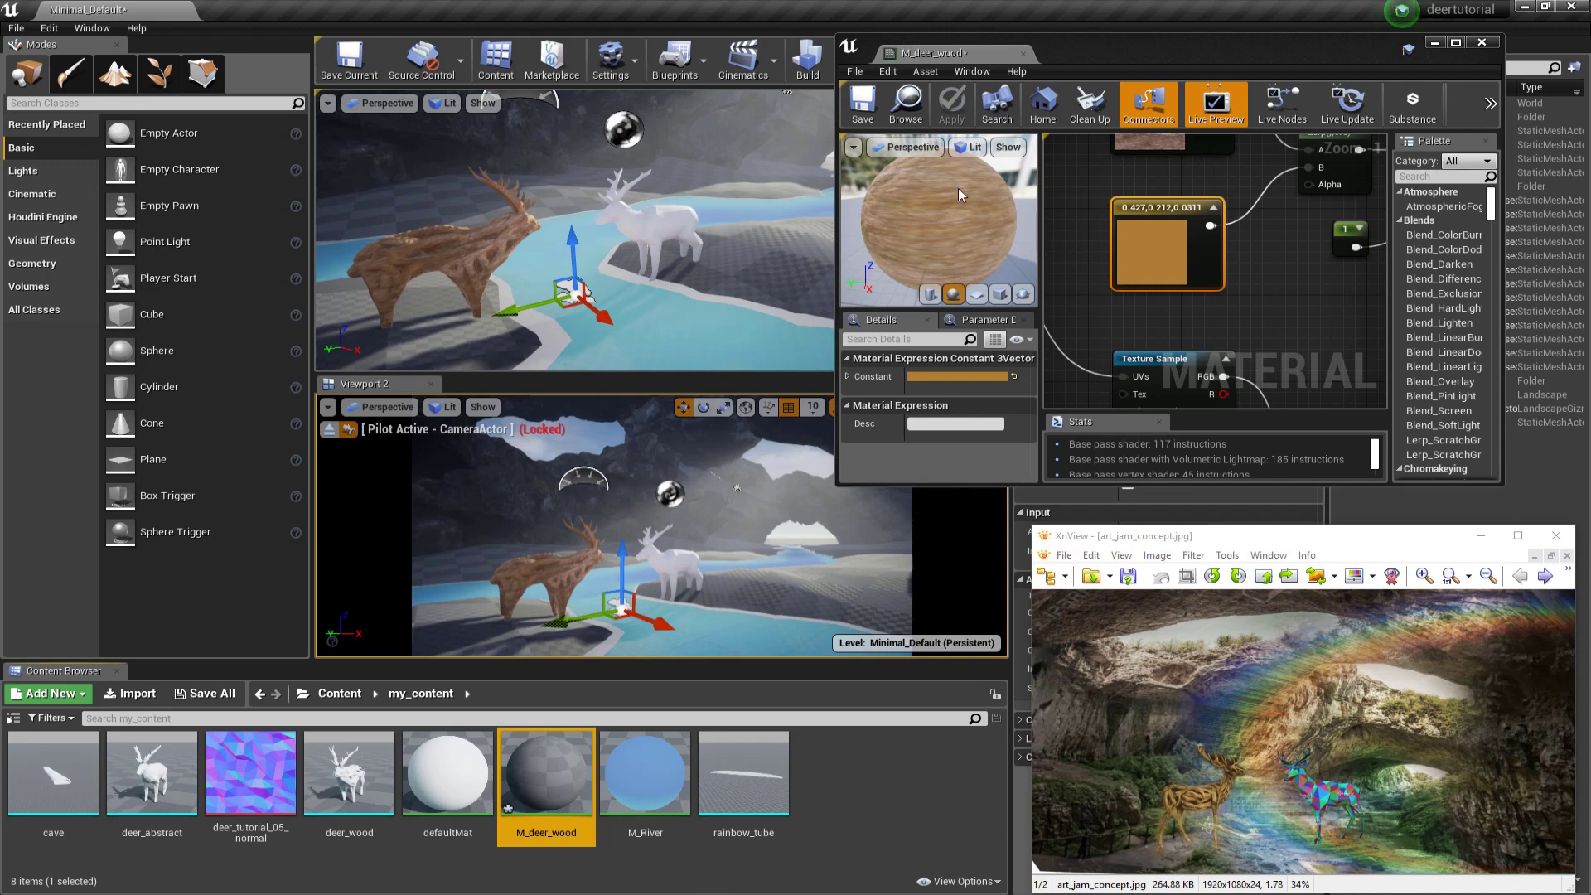
{"action": "left_click", "coordinate": [862, 108]}
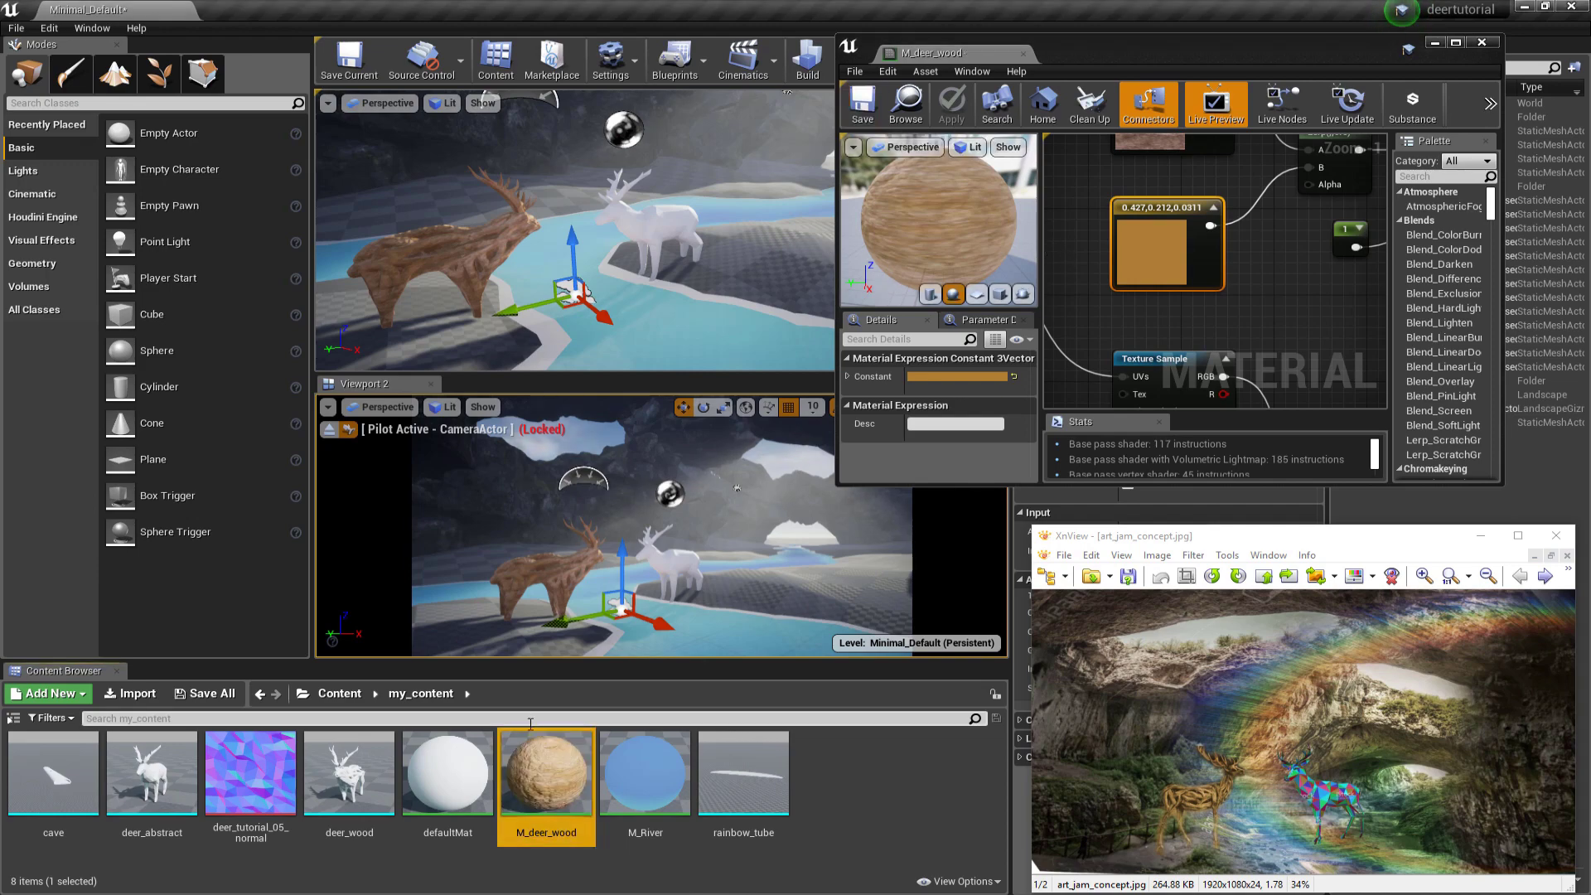
Step: Set the Const Alpha of the Lerp feeding Normal to 0.75 and apply the change
{"action": "right_click_drag", "start_coordinate": [1250, 326], "coordinate": [1128, 139]}
{"action": "left_click", "coordinate": [1222, 258]}
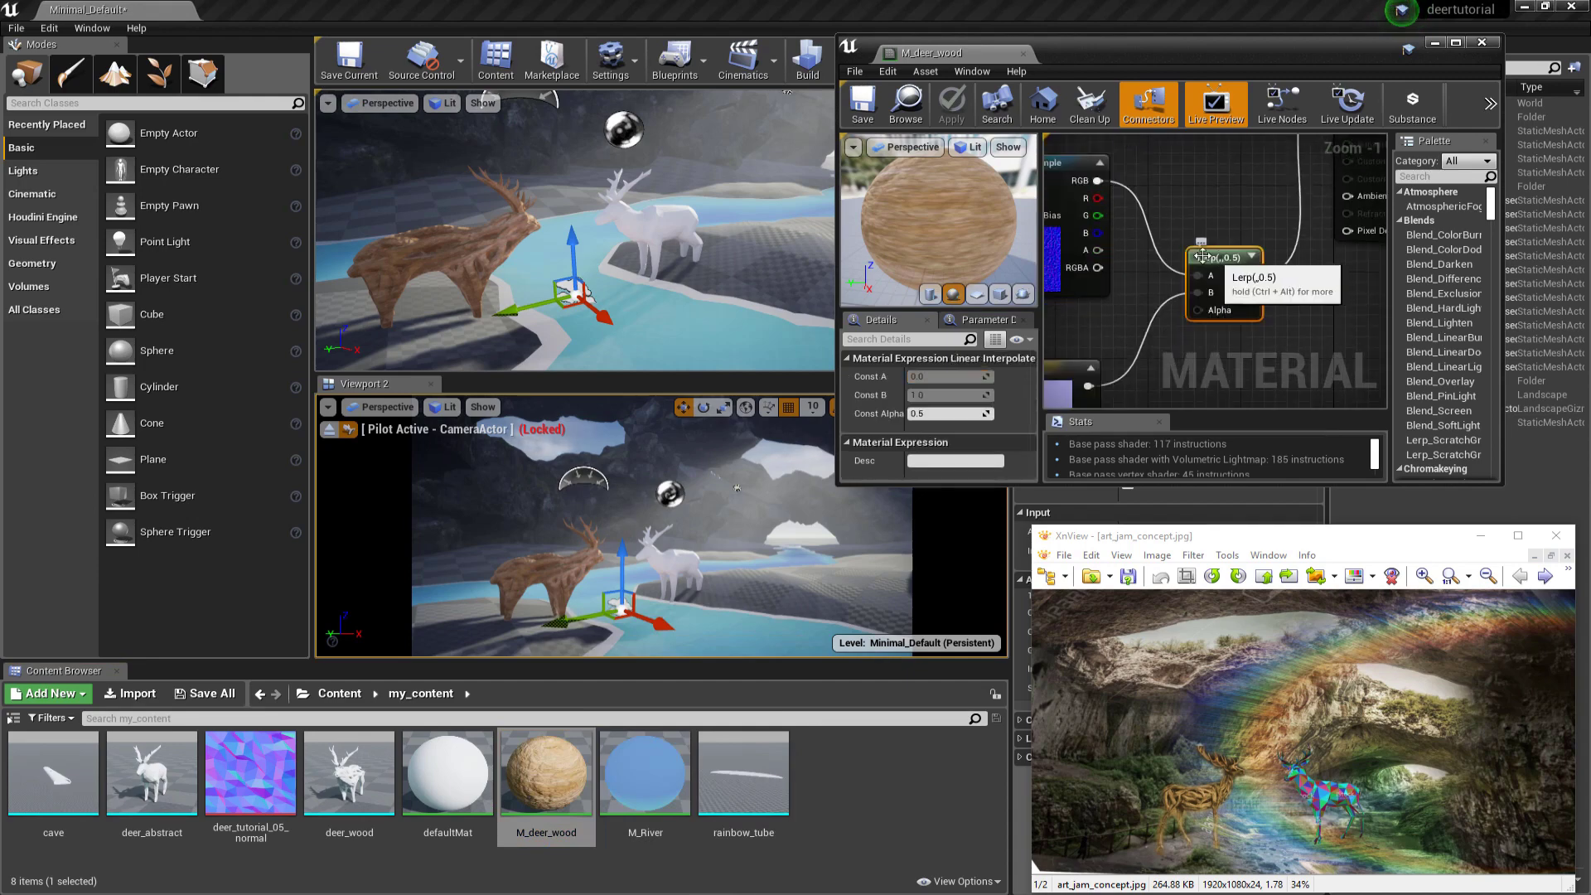
{"action": "left_click", "coordinate": [935, 414]}
{"action": "key", "text": "Return"}
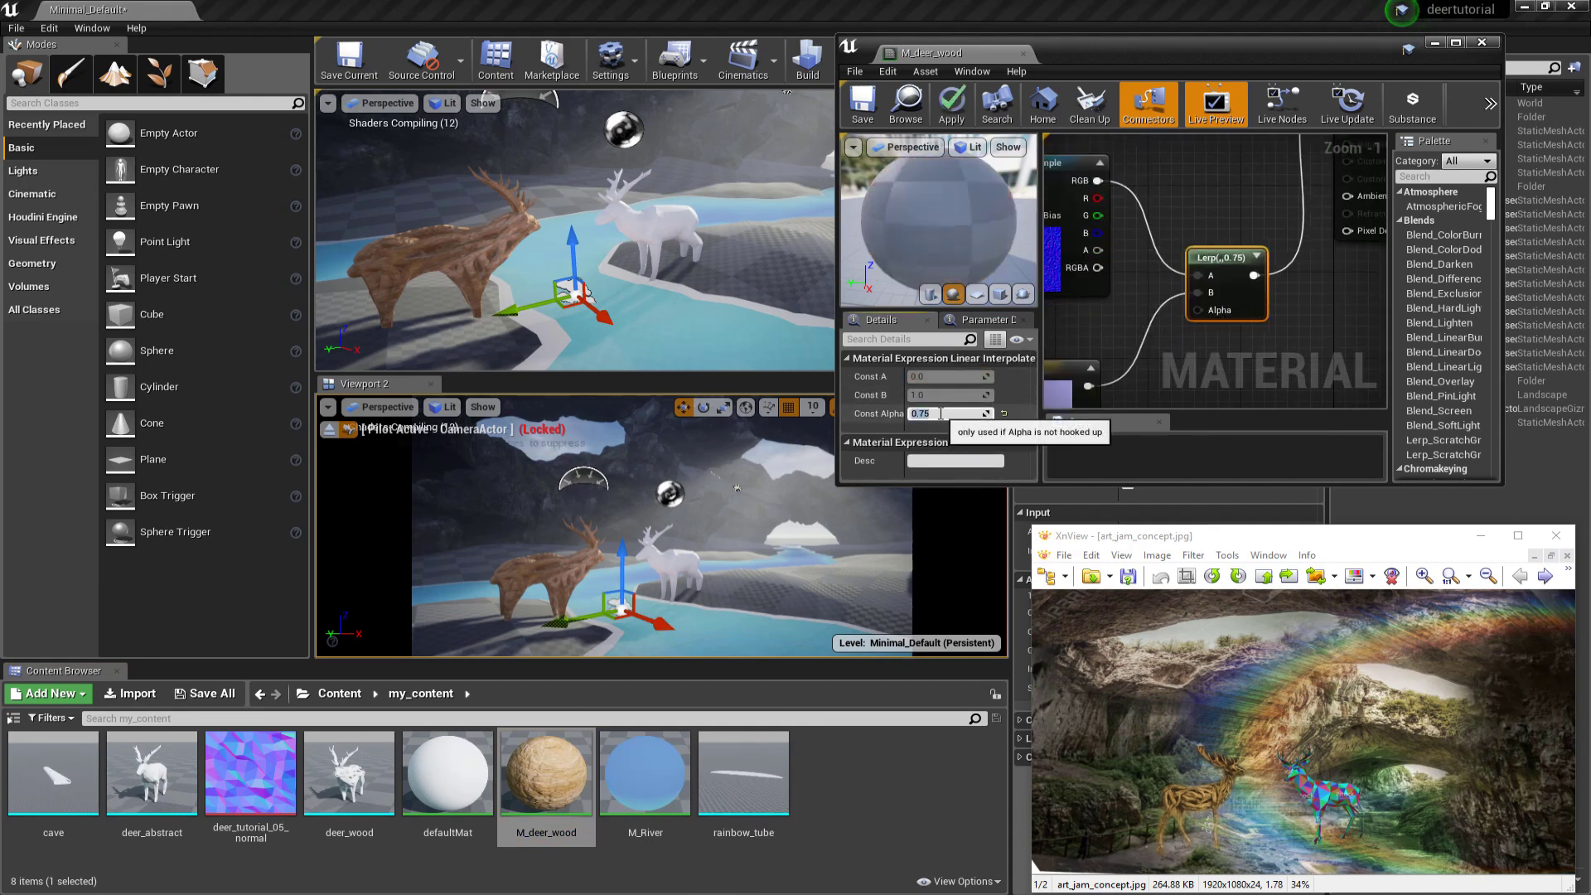
{"action": "left_click", "coordinate": [960, 114]}
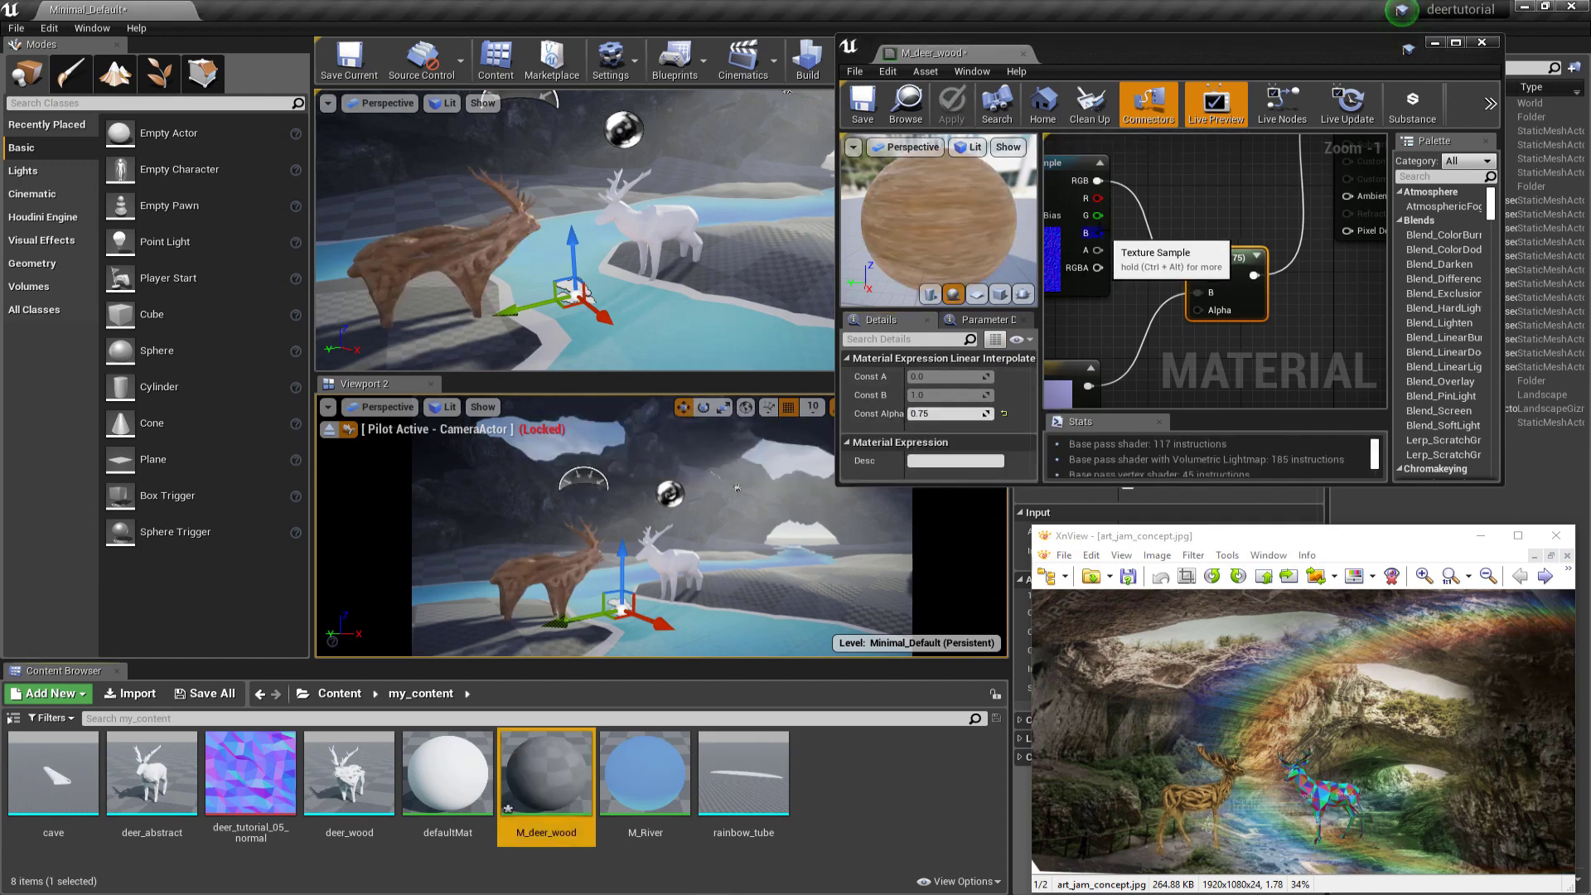
Step: Set the Const Alpha of the Base Color Lerp to 0.75, apply and save the material, and close its editor
{"action": "right_click_drag", "start_coordinate": [1229, 233], "coordinate": [1203, 380]}
{"action": "right_click_drag", "start_coordinate": [1177, 215], "coordinate": [1280, 332]}
{"action": "left_click", "coordinate": [1276, 197]}
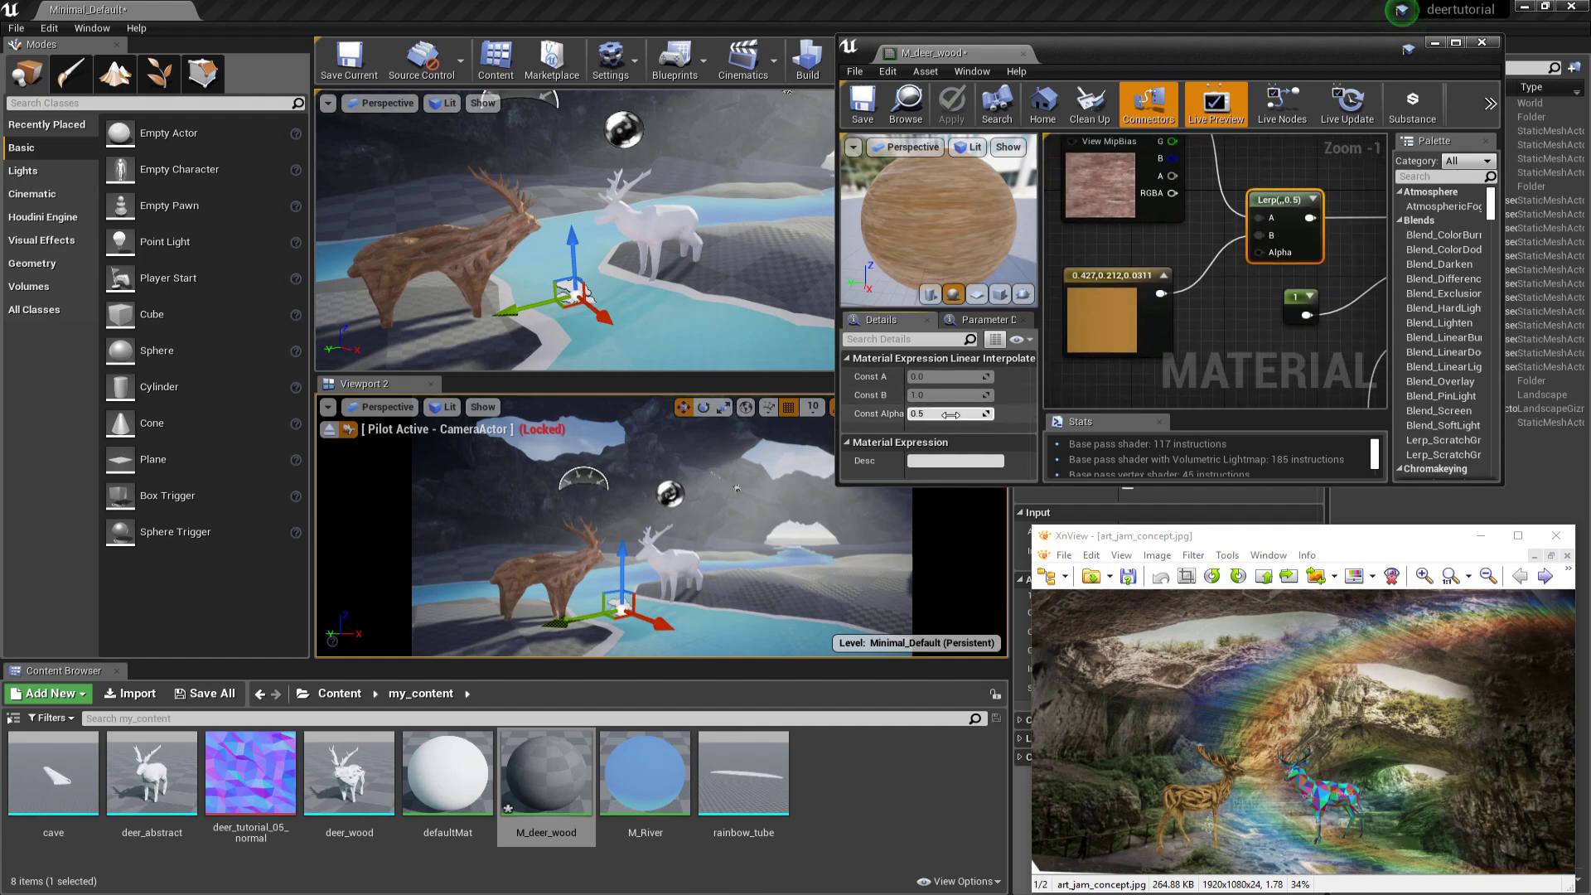
{"action": "key", "text": "Return"}
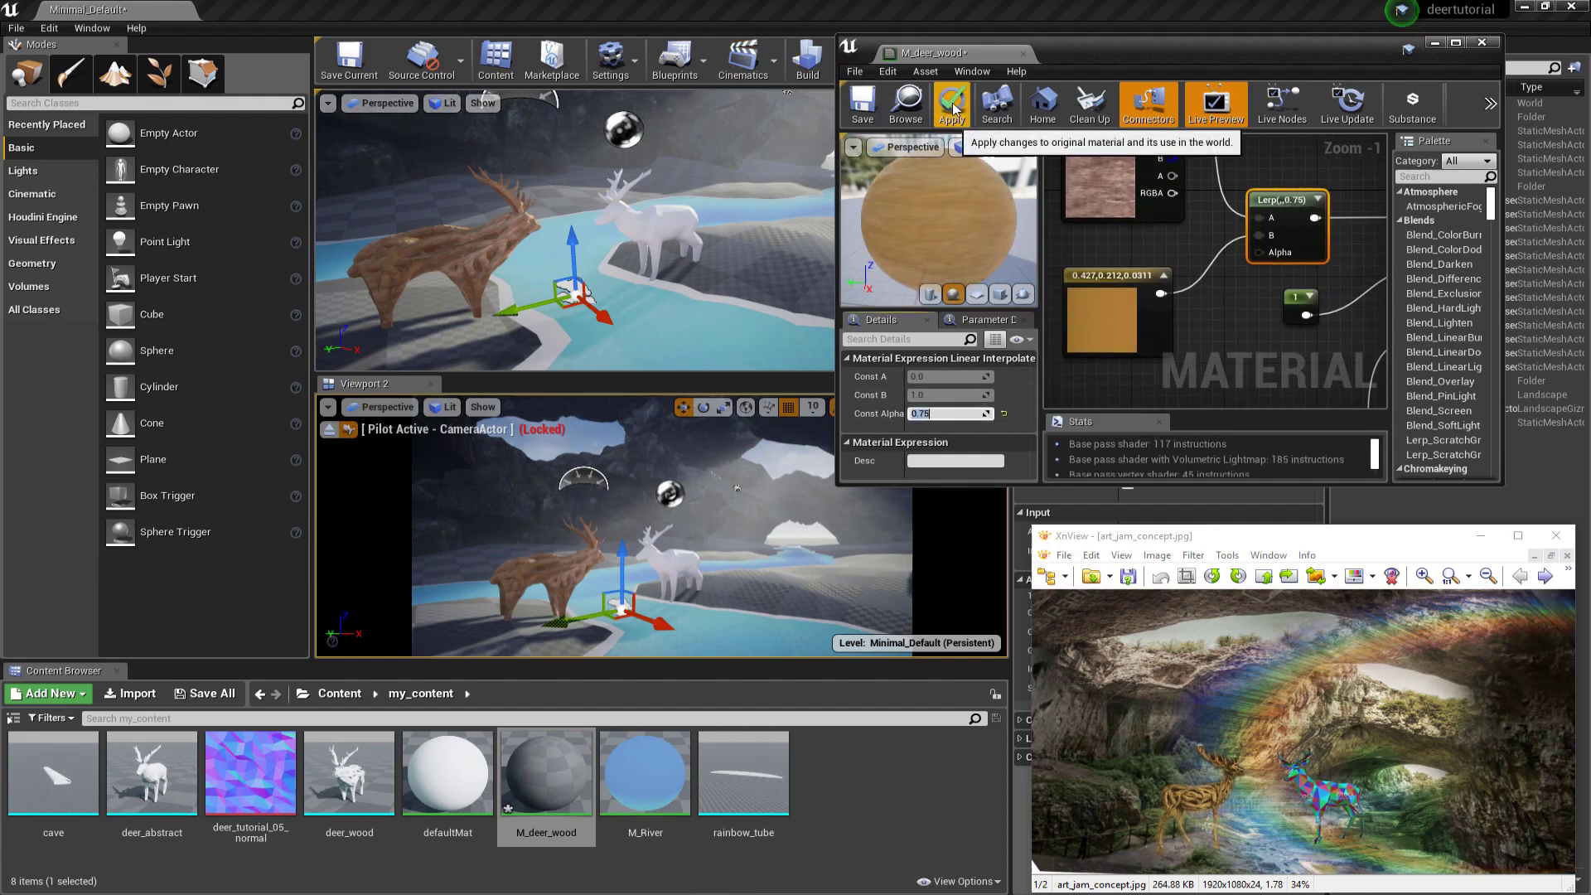
{"action": "left_click", "coordinate": [952, 114]}
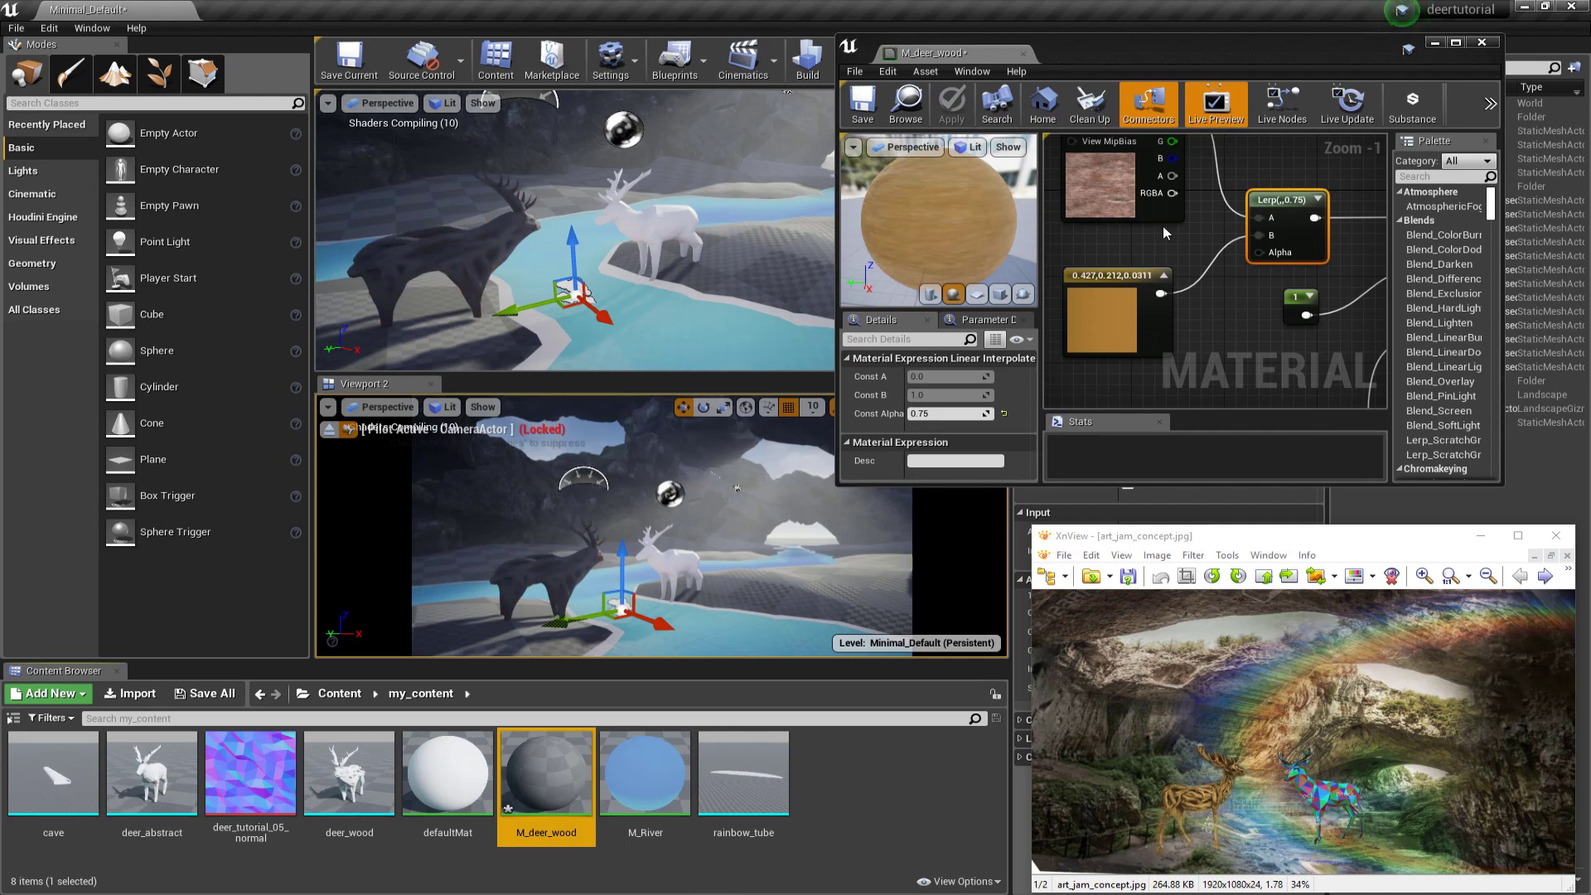
{"action": "left_click", "coordinate": [861, 101]}
{"action": "left_click", "coordinate": [1025, 54]}
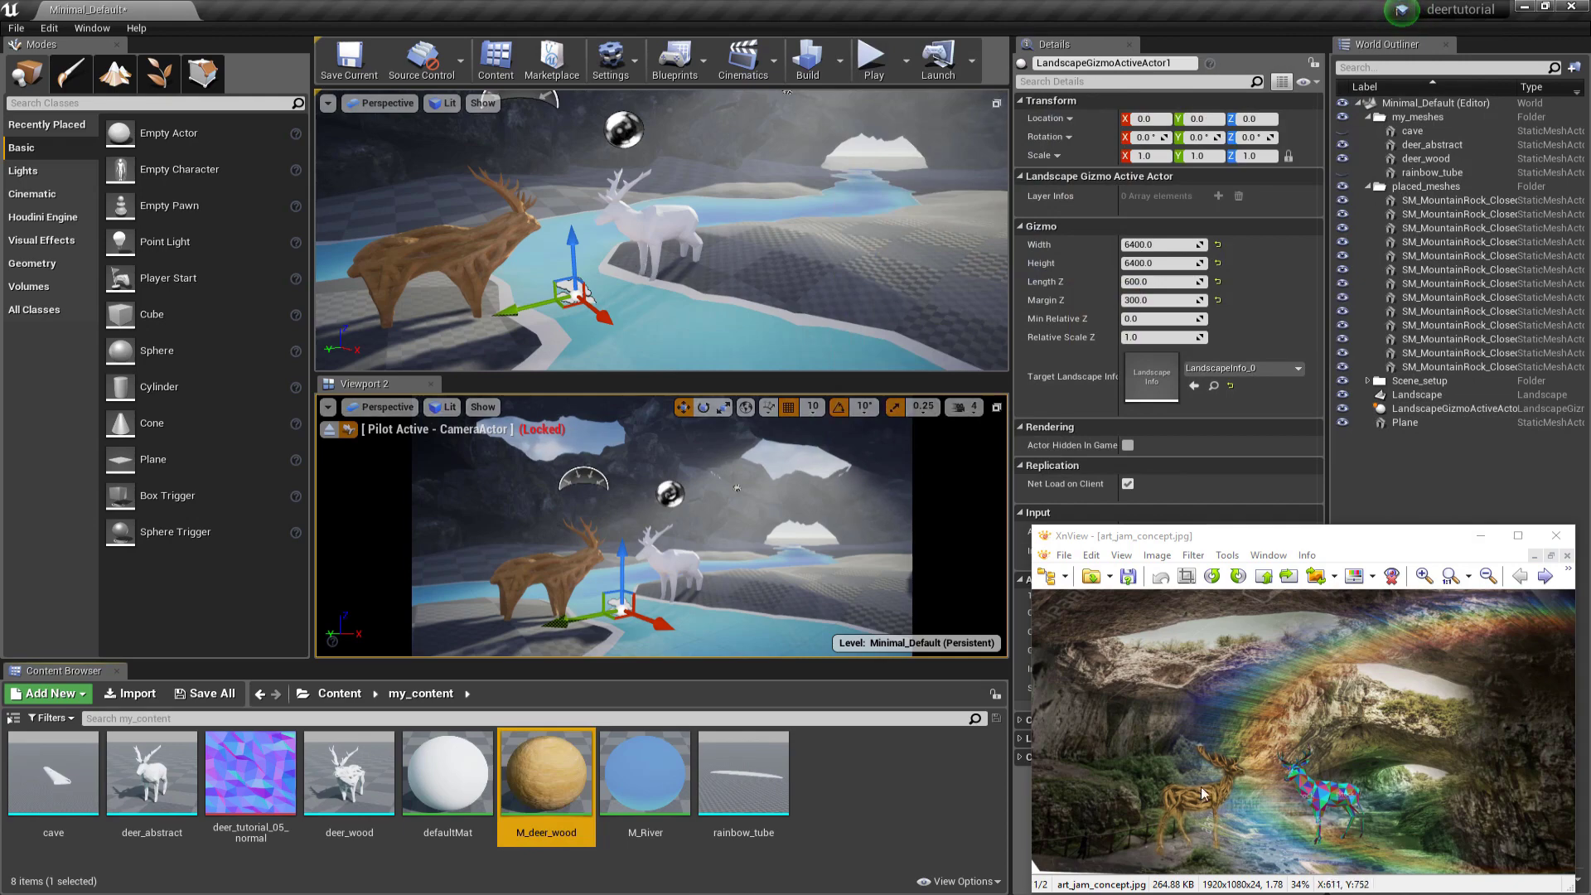
Step: Check the abstract deer in the concept image, create a material named M_deer_abstract in my_content and open it for editing
{"action": "left_click_drag", "start_coordinate": [1175, 536], "coordinate": [1153, 337]}
{"action": "scroll", "coordinate": [1157, 619], "scroll_direction": "up", "scroll_amount": 6}
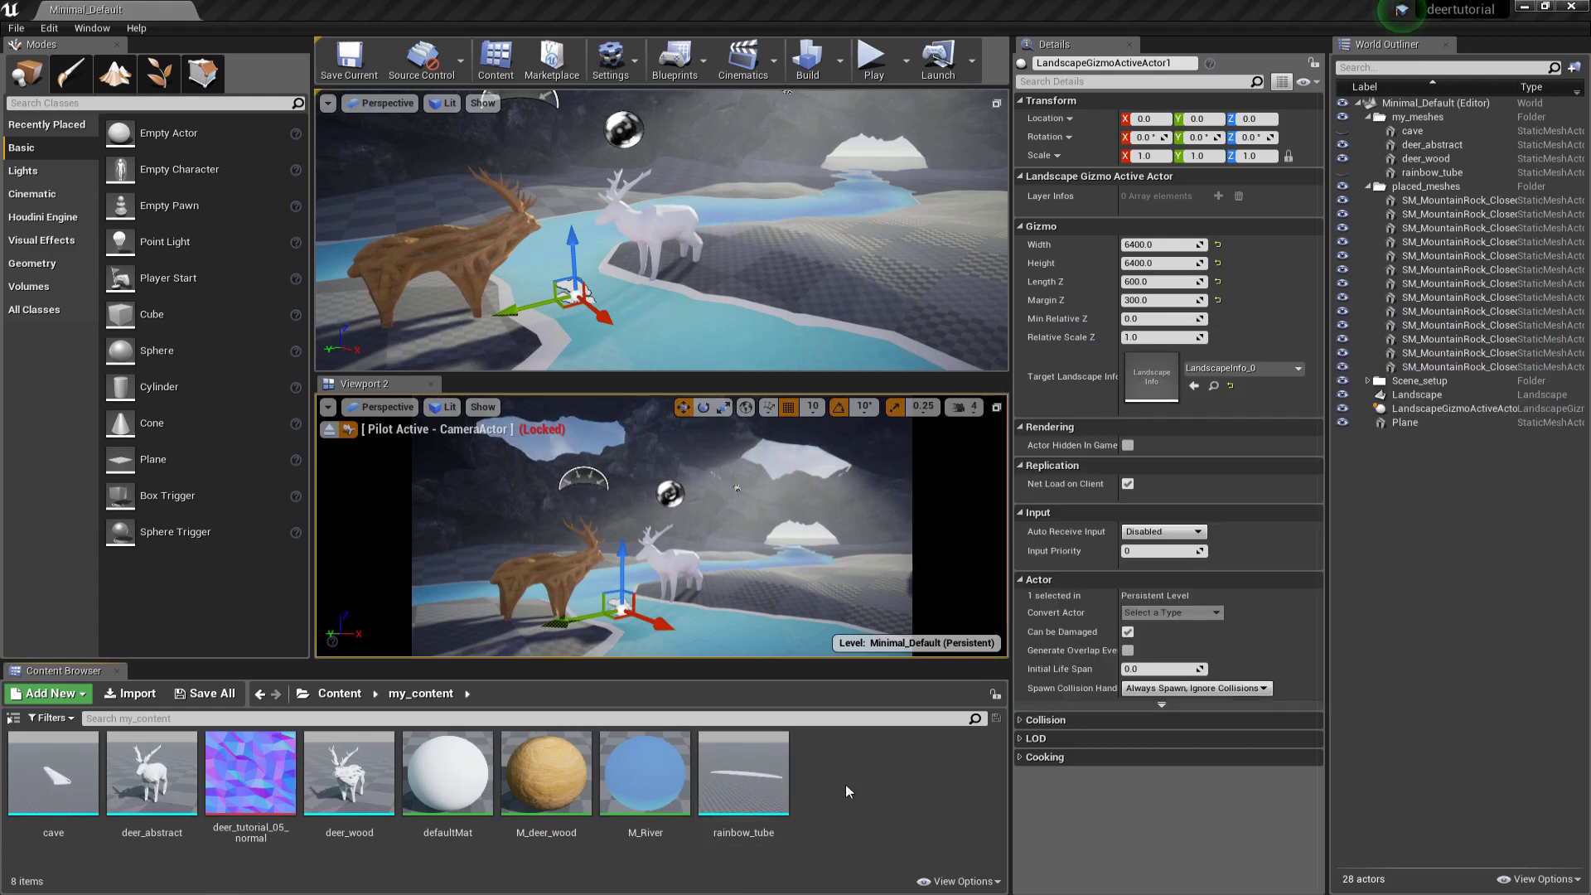
{"action": "right_click", "coordinate": [847, 791]}
{"action": "left_click", "coordinate": [899, 456]}
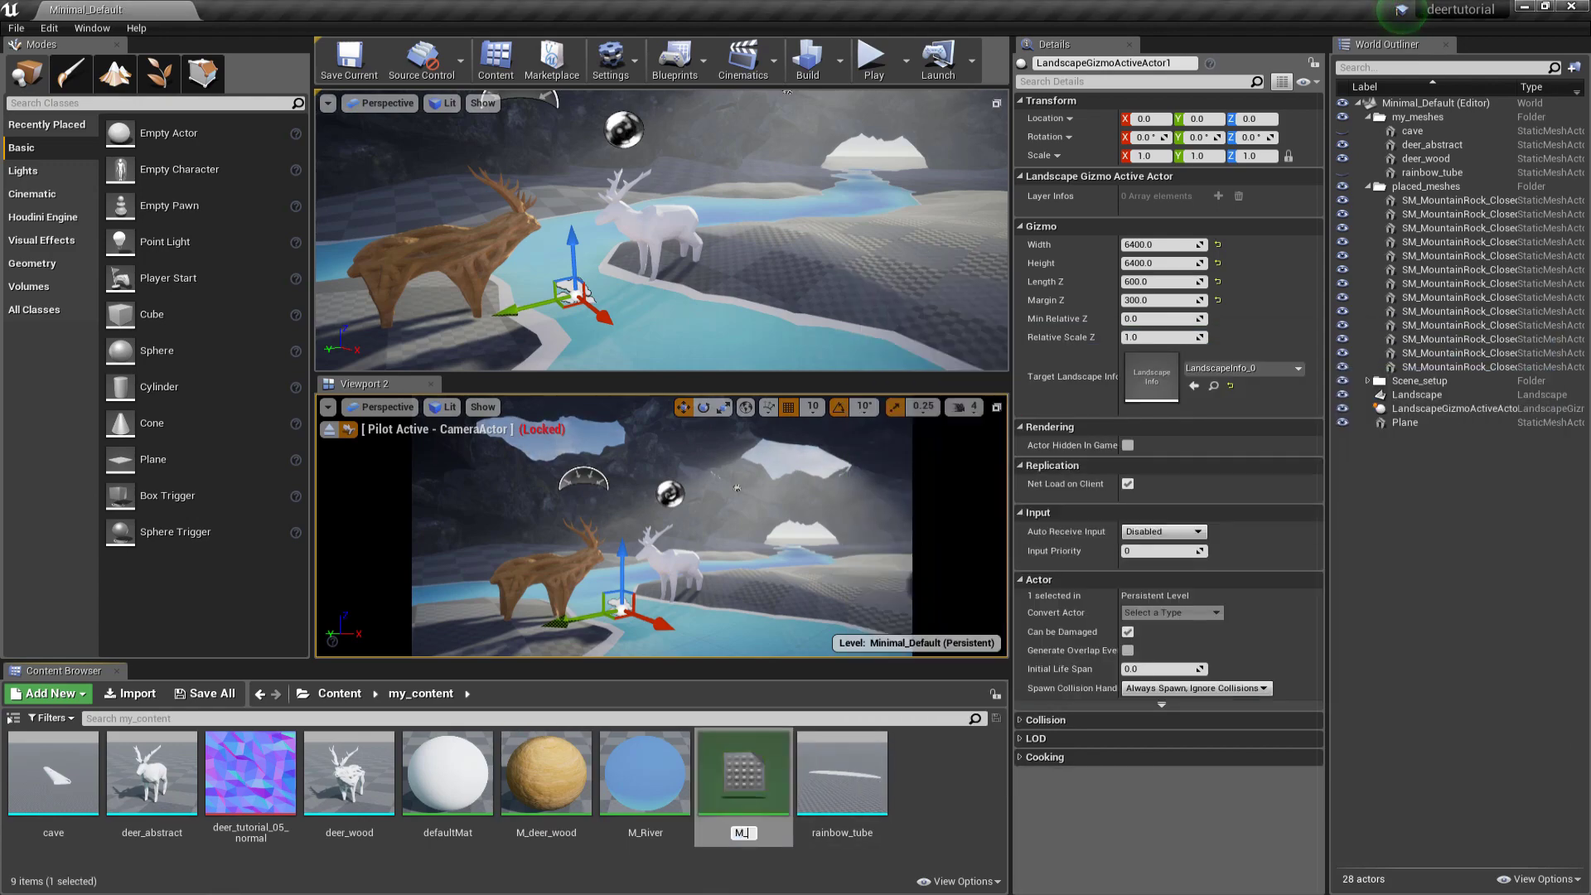
{"action": "type", "text": "M_deer_abstract"}
{"action": "key", "text": "Return"}
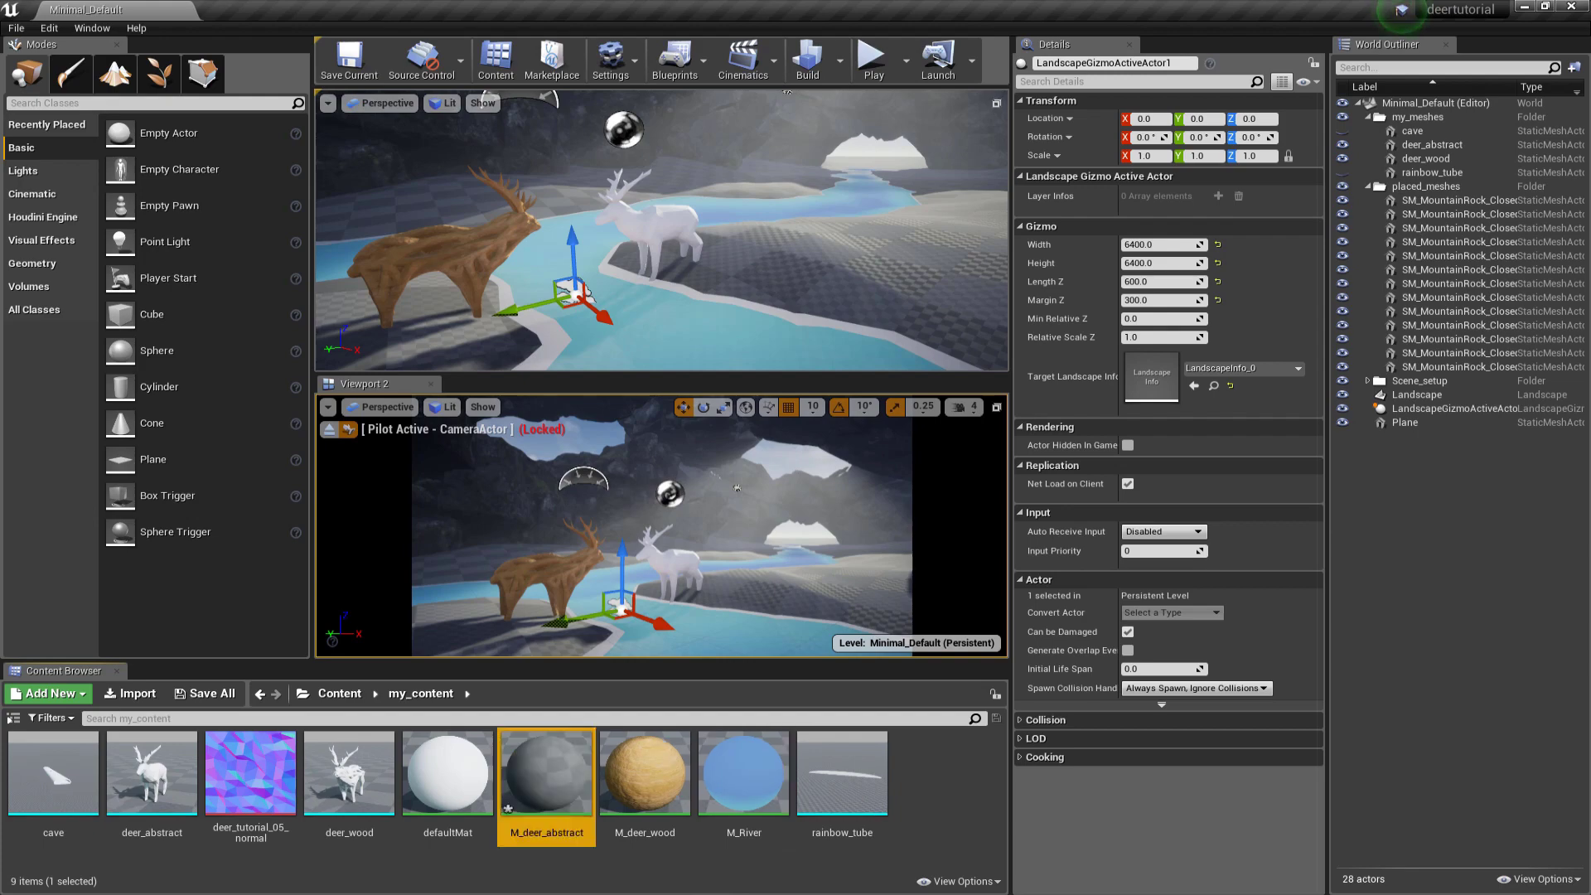
{"action": "double_click", "coordinate": [546, 775]}
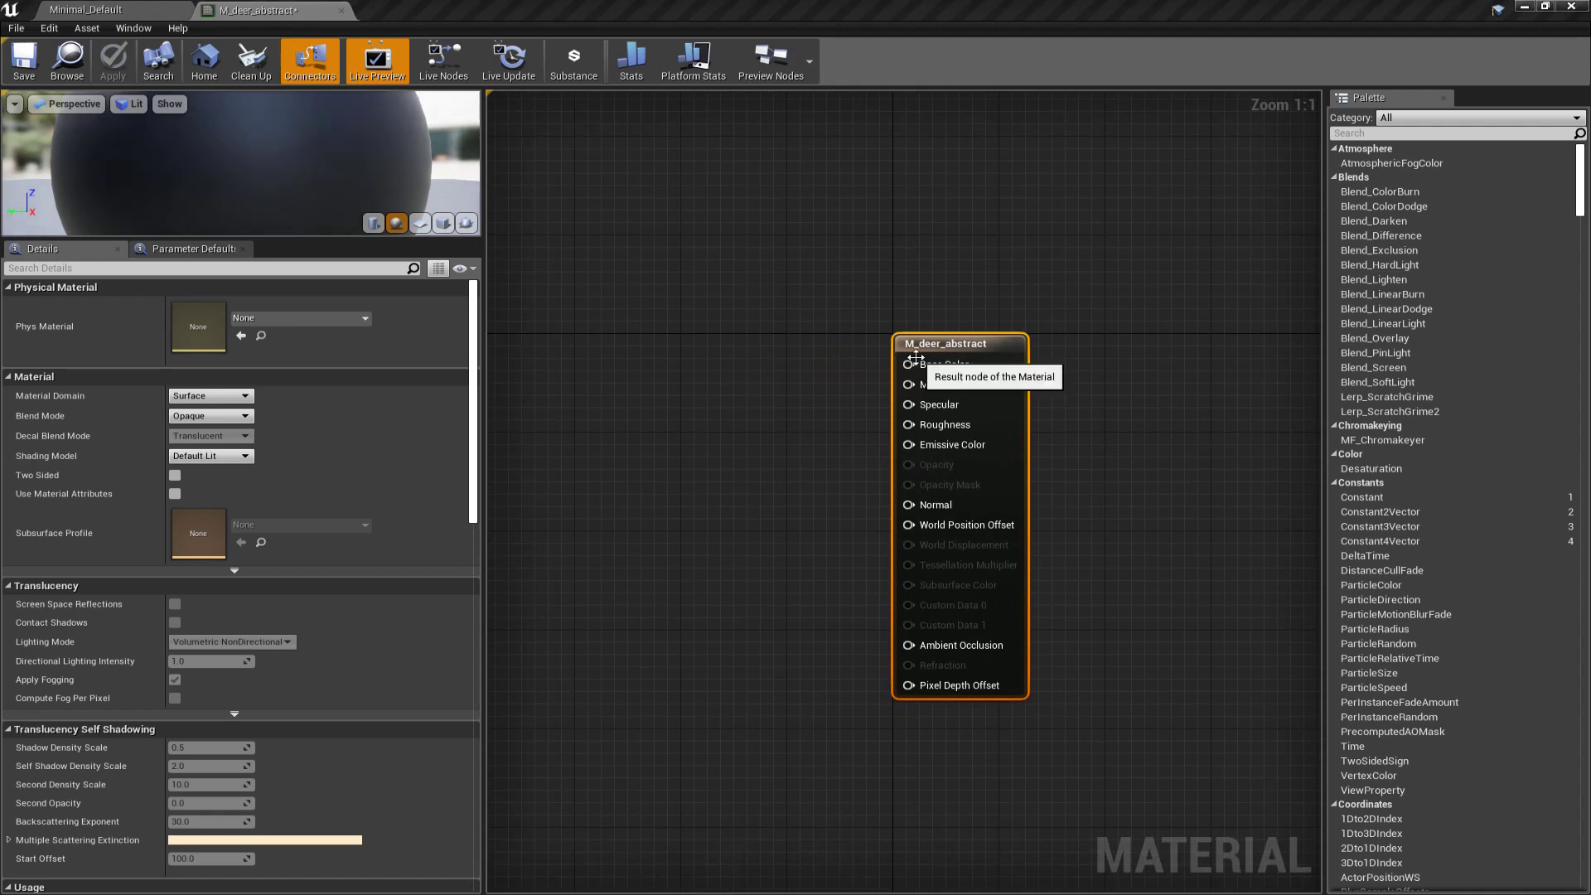
Step: Add a Texture Sample node feeding Base Color and assign the deer_tutorial_05_normal texture to it
{"action": "left_click_drag", "start_coordinate": [888, 351], "coordinate": [965, 339]}
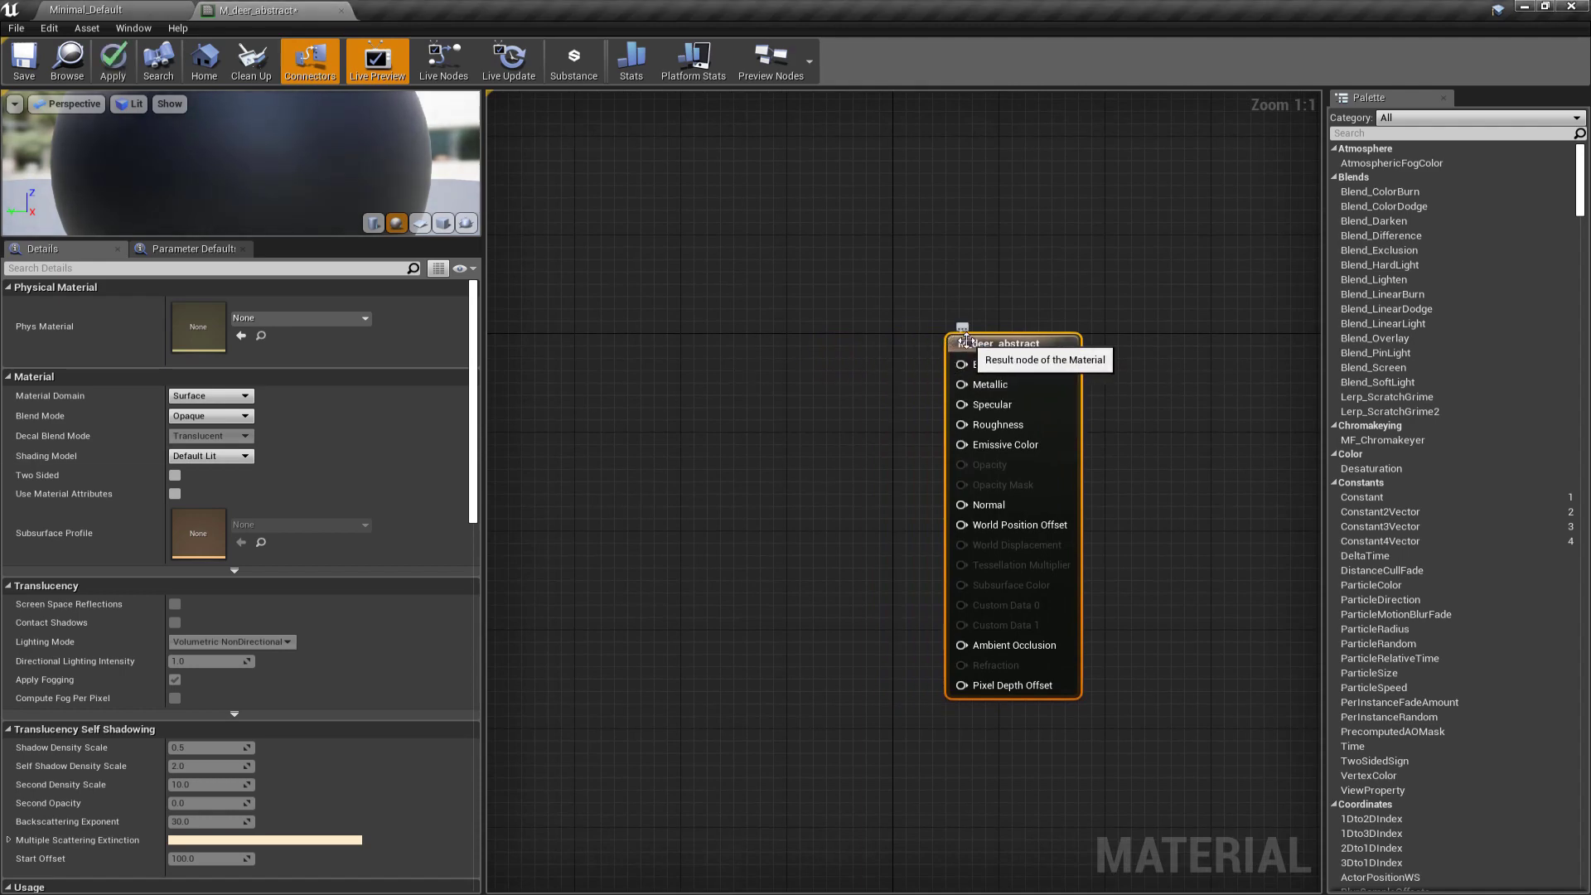
{"action": "left_click_drag", "start_coordinate": [728, 421], "coordinate": [658, 491]}
{"action": "type", "text": "texture"}
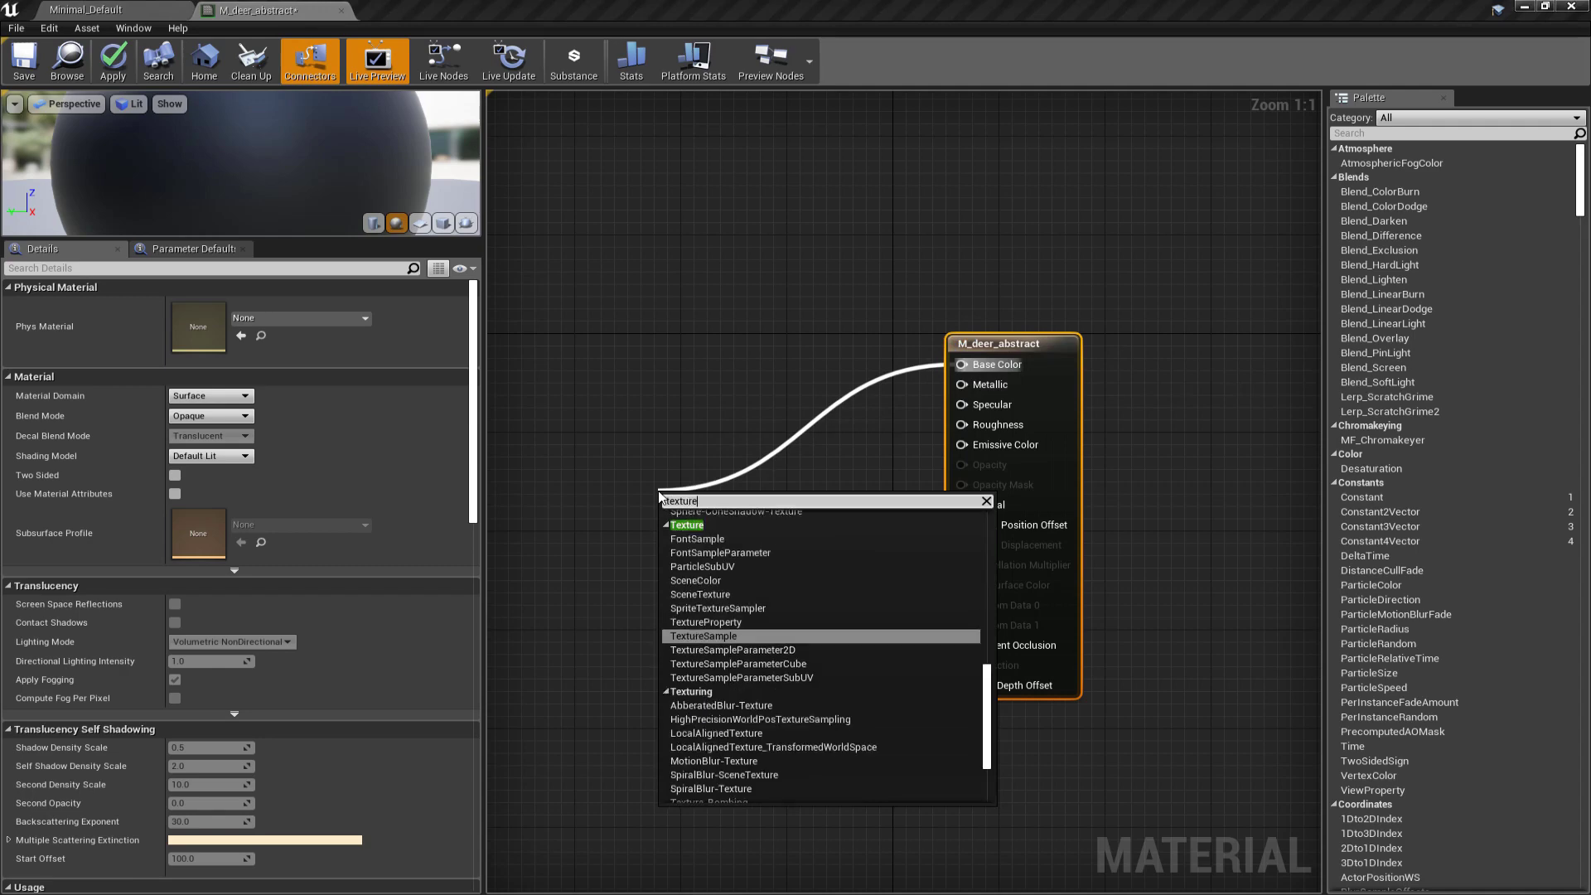
{"action": "key", "text": "Return"}
{"action": "left_click", "coordinate": [250, 445]}
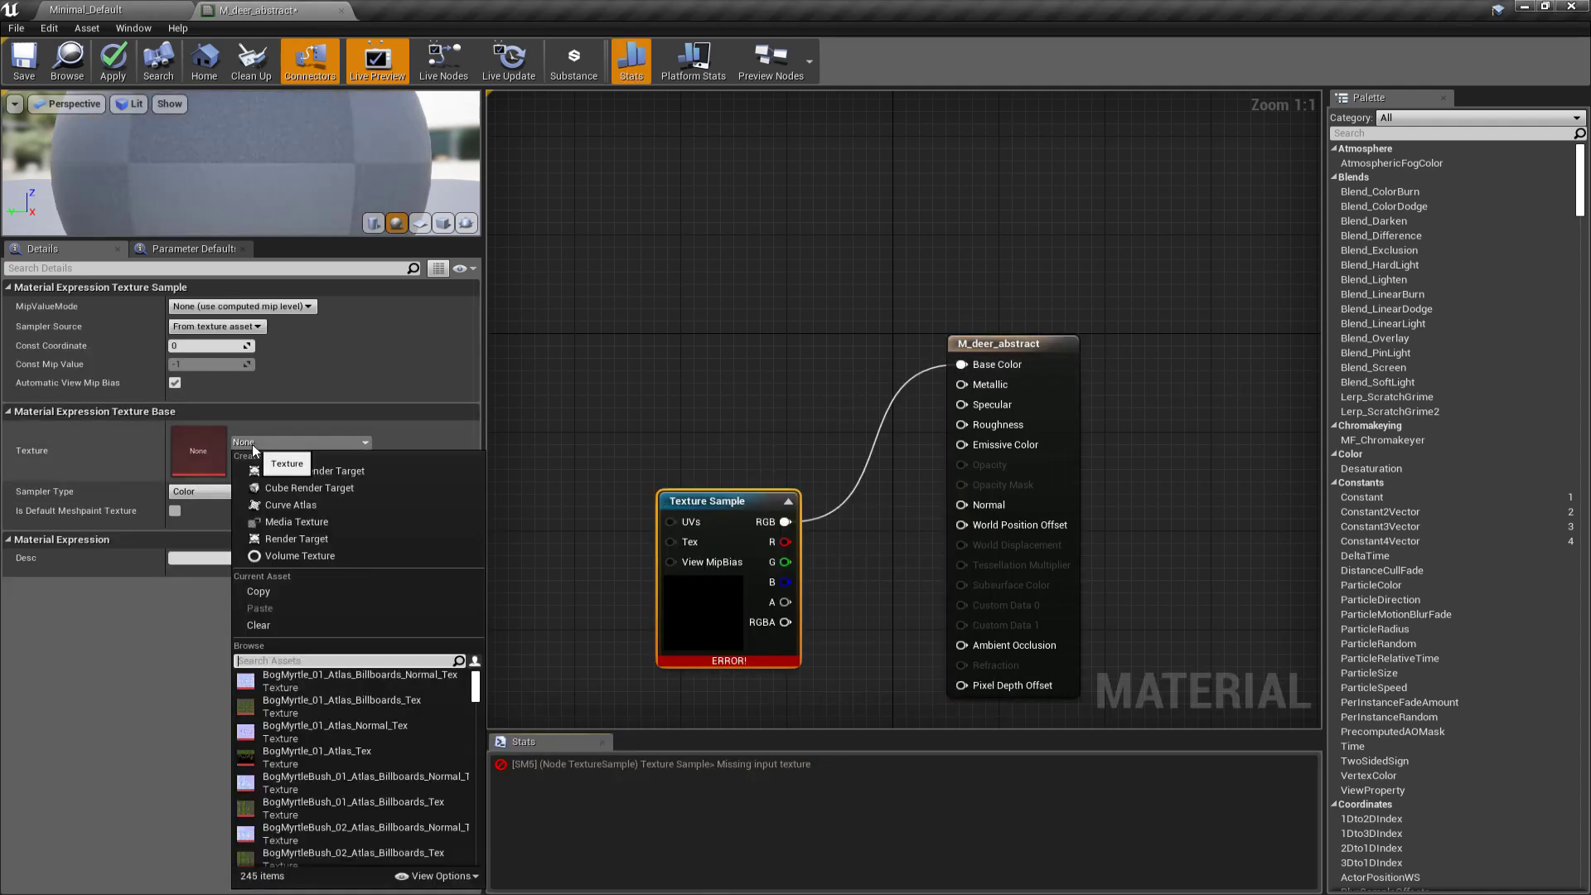
{"action": "type", "text": "deer"}
{"action": "left_click", "coordinate": [329, 681]}
Step: Add a TextureCoordinate node feeding the Texture Sample's UVs and enlarge the material preview to show the whole sphere
{"action": "left_click_drag", "start_coordinate": [684, 497], "coordinate": [454, 526]}
{"action": "left_click_drag", "start_coordinate": [880, 525], "coordinate": [647, 529]}
{"action": "type", "text": "texcoord"}
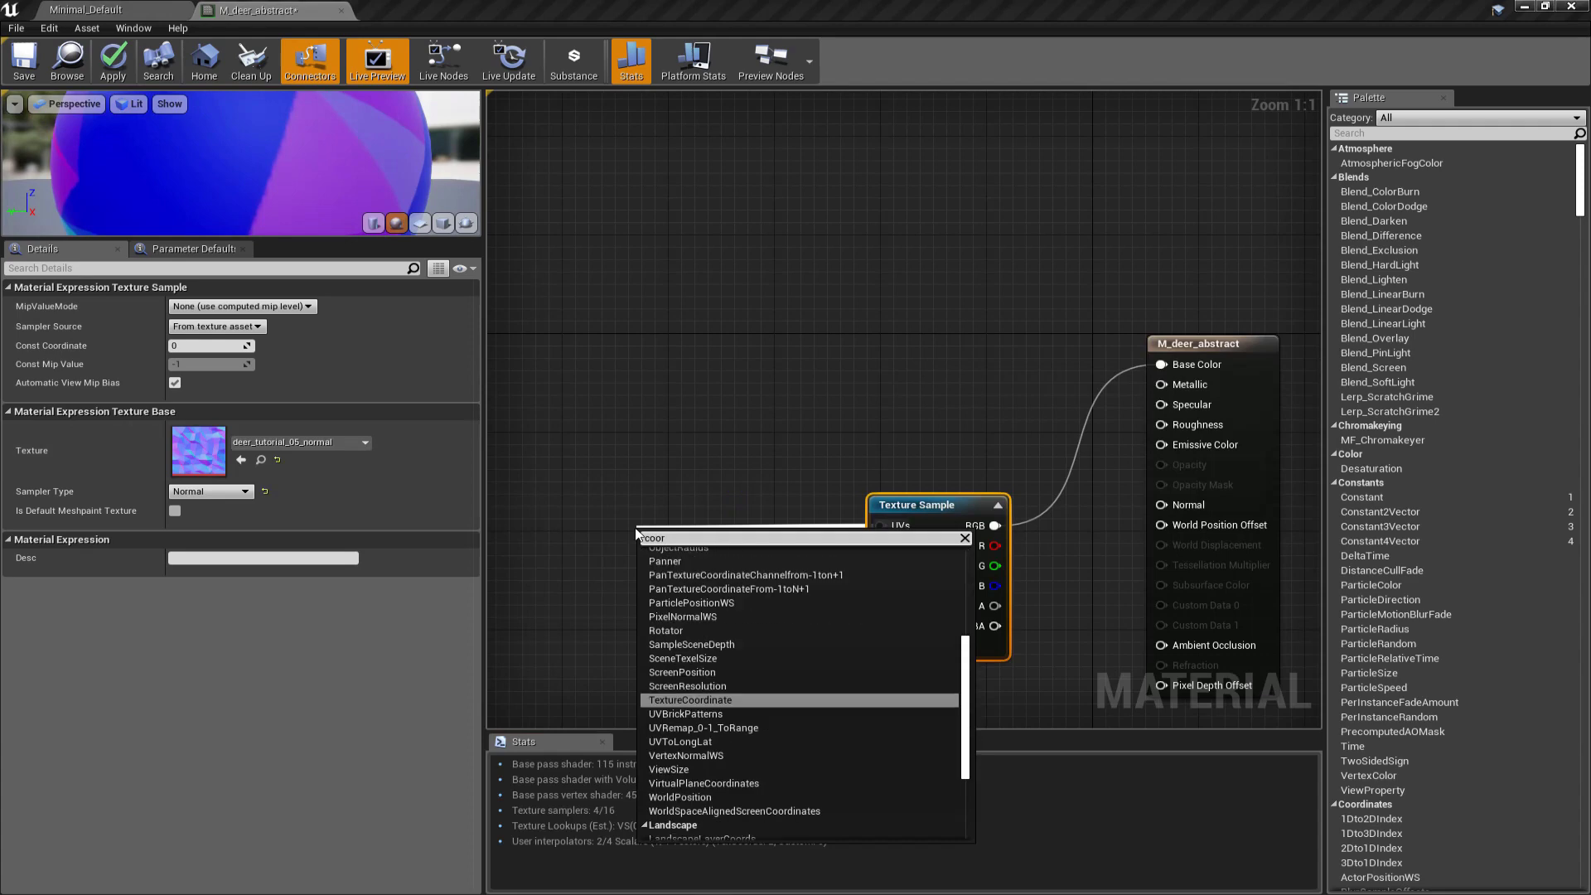
{"action": "key", "text": "Return"}
{"action": "left_click_drag", "start_coordinate": [299, 239], "coordinate": [298, 505]}
{"action": "scroll", "coordinate": [281, 351], "scroll_direction": "up", "scroll_amount": 5}
{"action": "scroll", "coordinate": [282, 351], "scroll_direction": "down", "scroll_amount": 10}
{"action": "left_click_drag", "start_coordinate": [282, 351], "coordinate": [315, 338]}
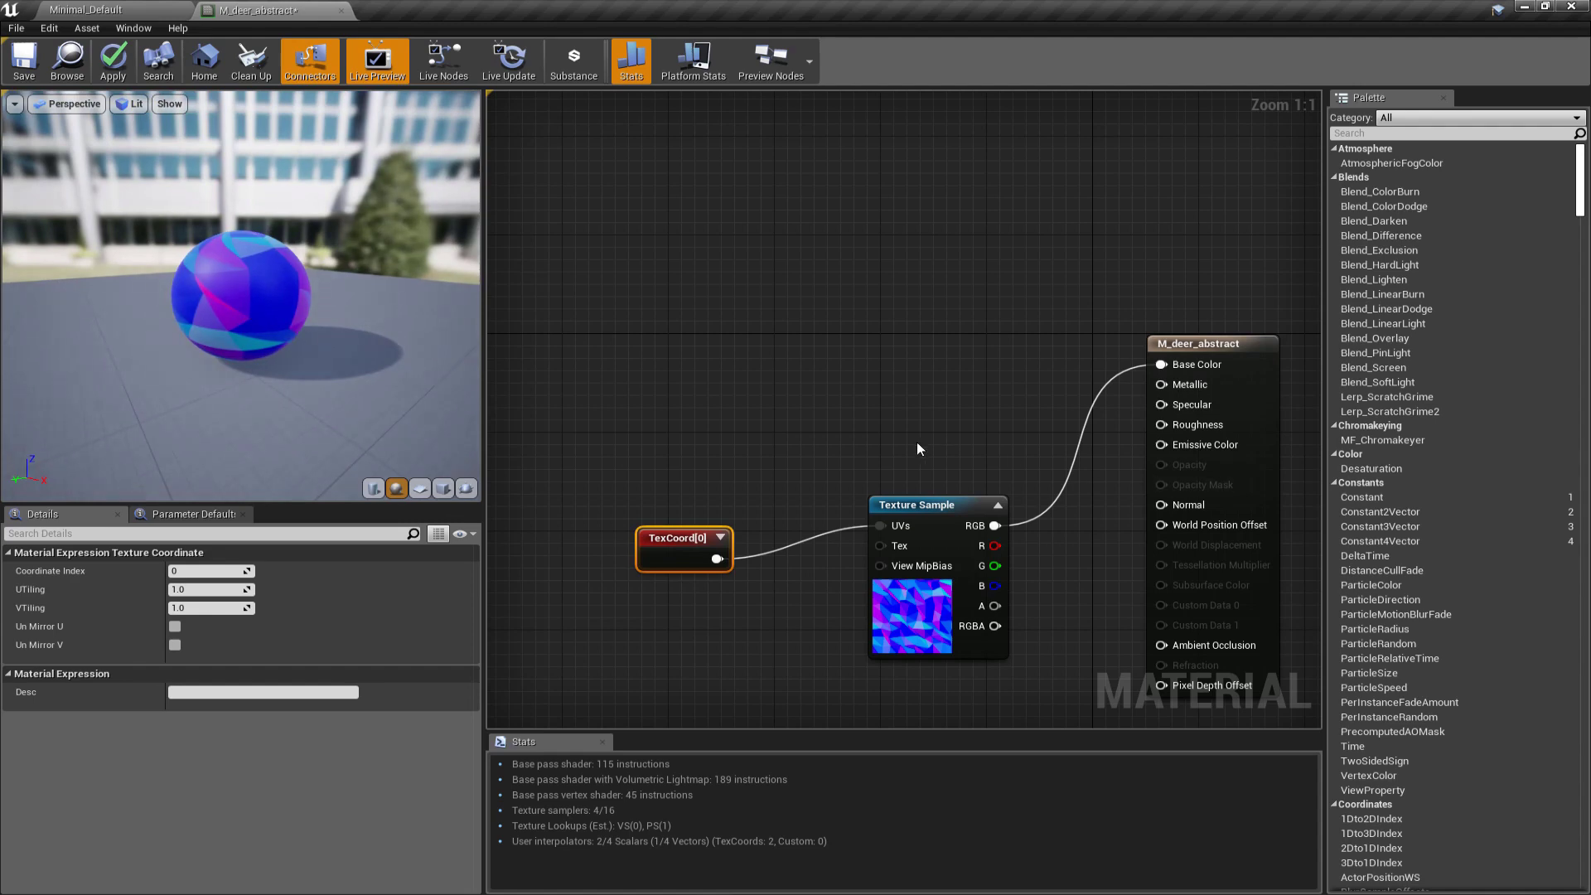
Step: Connect the Texture Sample's RGB output to Specular and reposition the Texture Sample and TexCoord nodes higher in the graph
{"action": "left_click_drag", "start_coordinate": [995, 526], "coordinate": [1161, 405]}
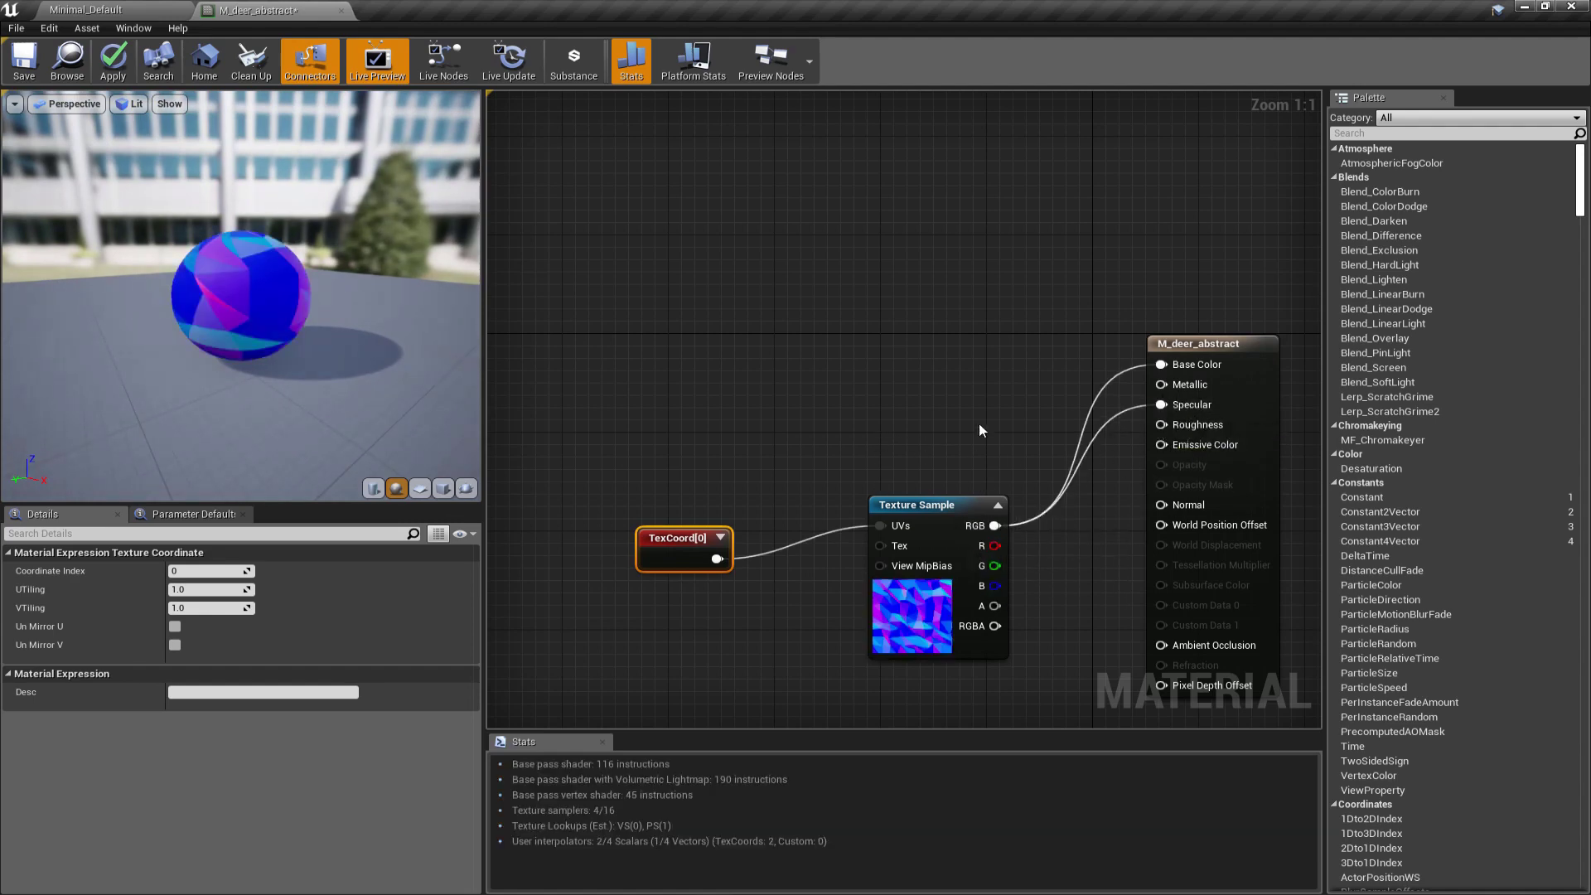
{"action": "left_click_drag", "start_coordinate": [234, 302], "coordinate": [256, 304]}
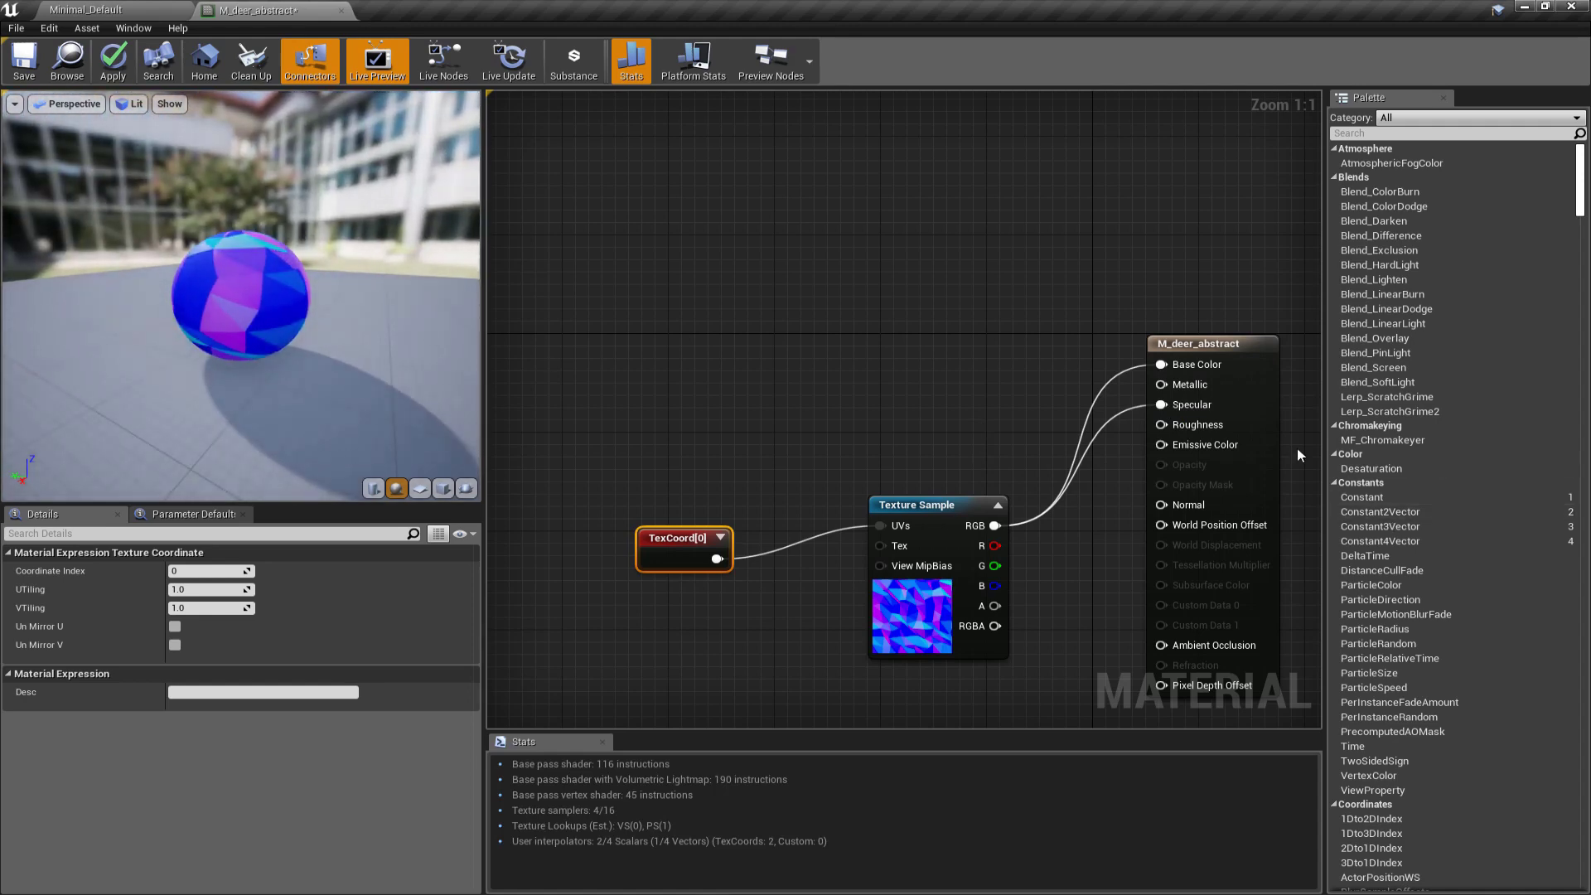
{"action": "left_click_drag", "start_coordinate": [912, 504], "coordinate": [846, 381]}
{"action": "left_click_drag", "start_coordinate": [671, 538], "coordinate": [623, 394]}
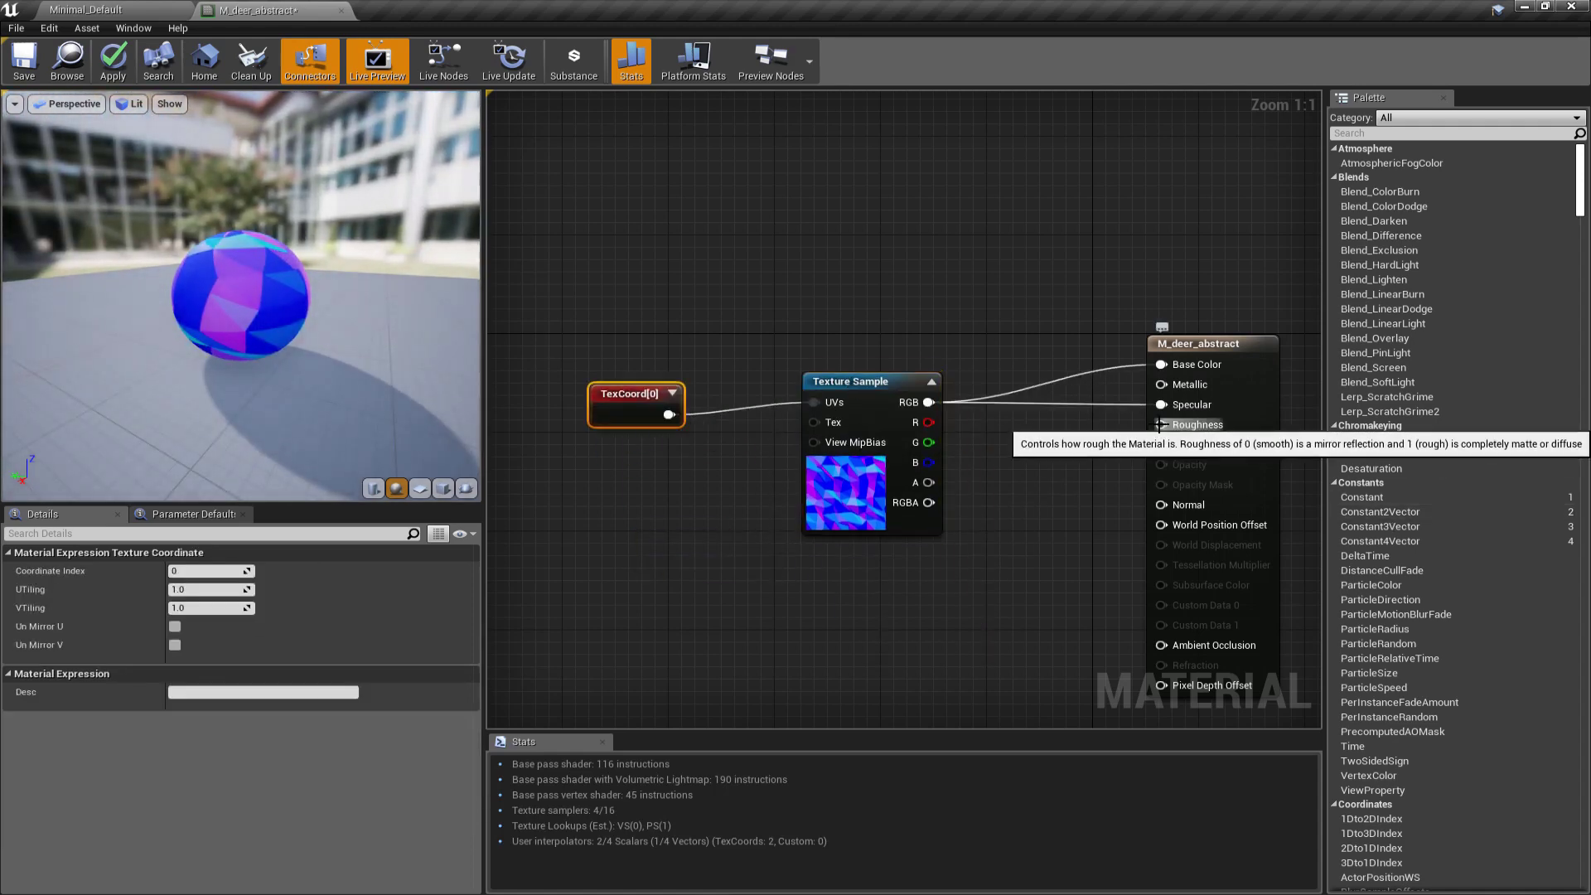
Step: Add a Constant node with value 0 feeding Roughness and inspect the reflections on the preview sphere
{"action": "left_click_drag", "start_coordinate": [1160, 424], "coordinate": [1053, 472]}
{"action": "type", "text": "constan"}
{"action": "left_click", "coordinate": [1105, 507]}
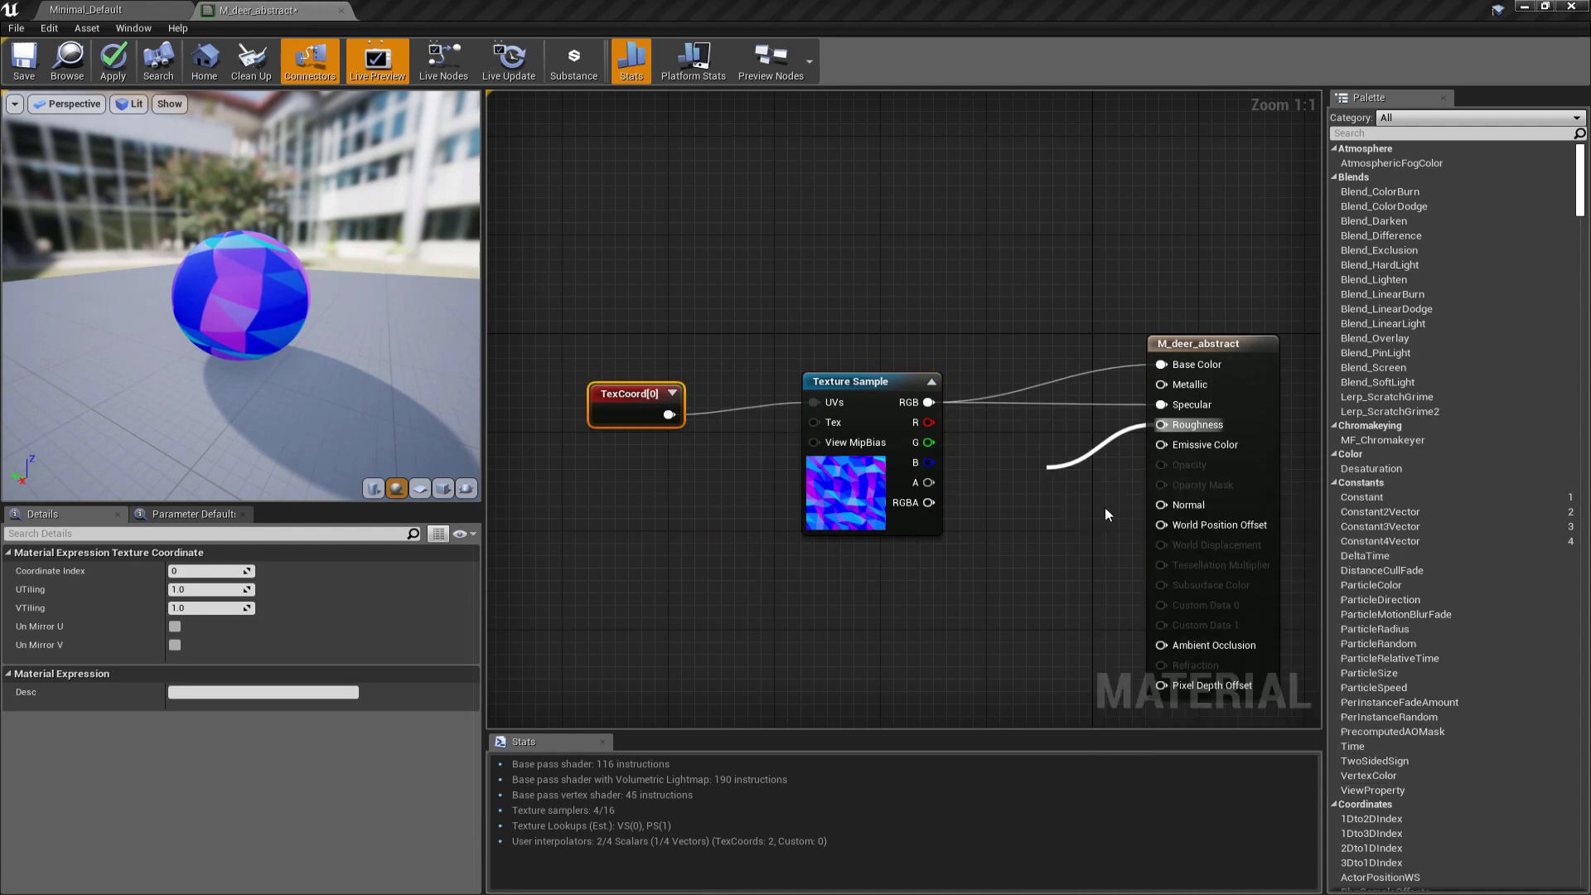
{"action": "left_click_drag", "start_coordinate": [307, 279], "coordinate": [328, 305]}
{"action": "scroll", "coordinate": [306, 280], "scroll_direction": "up", "scroll_amount": 5}
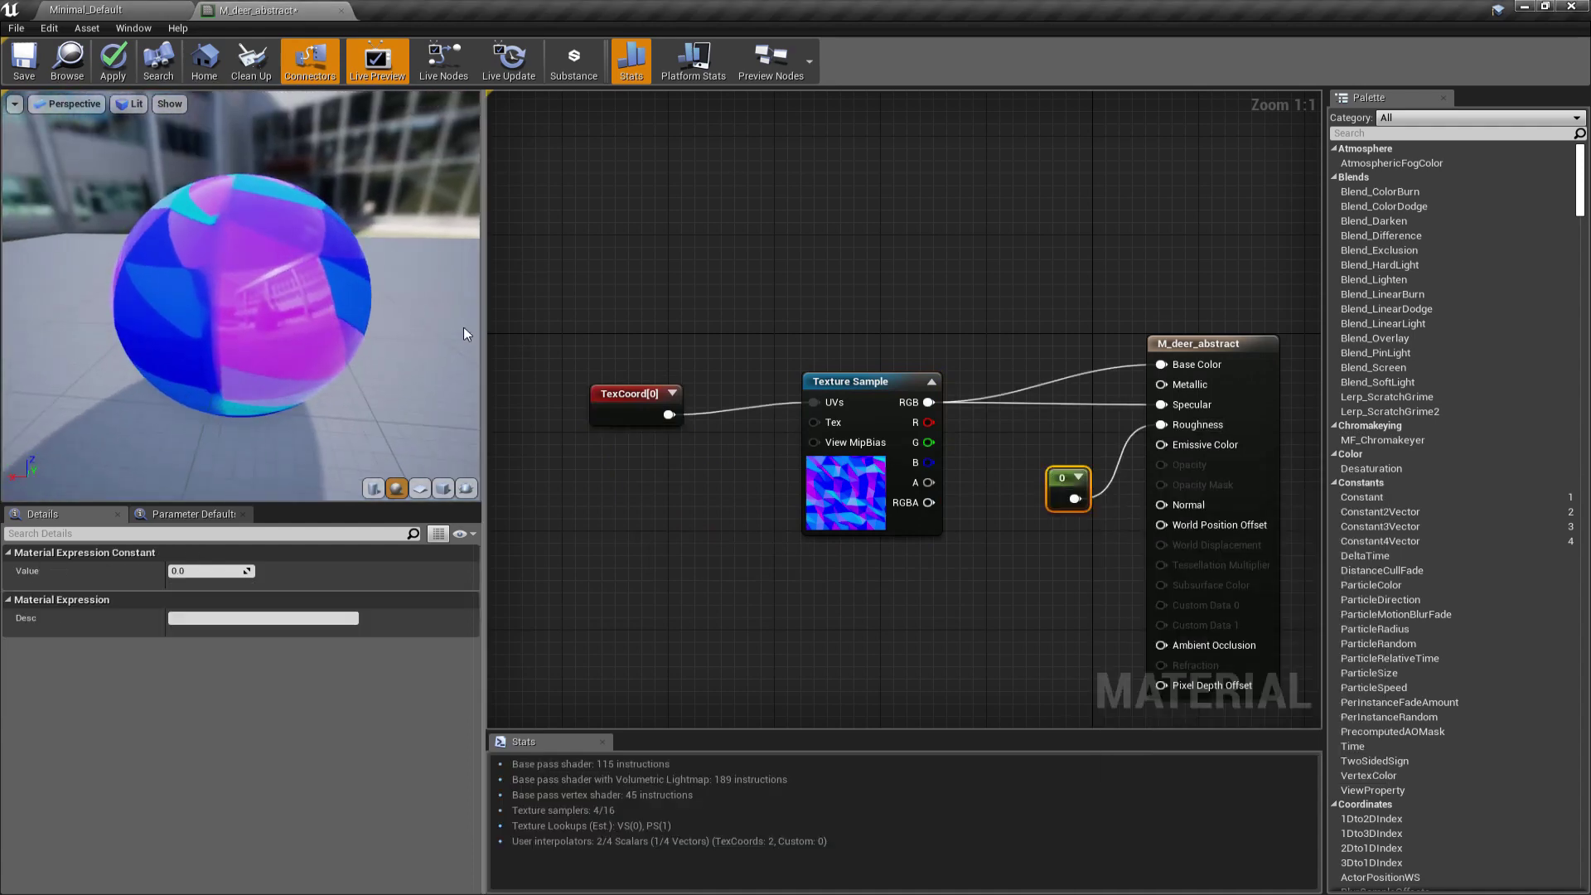
Step: Connect the Texture Sample's RGB output to Normal and space the TexCoord and Texture Sample nodes away from the result node
{"action": "left_click_drag", "start_coordinate": [925, 402], "coordinate": [1161, 505]}
{"action": "left_click_drag", "start_coordinate": [236, 313], "coordinate": [332, 315]}
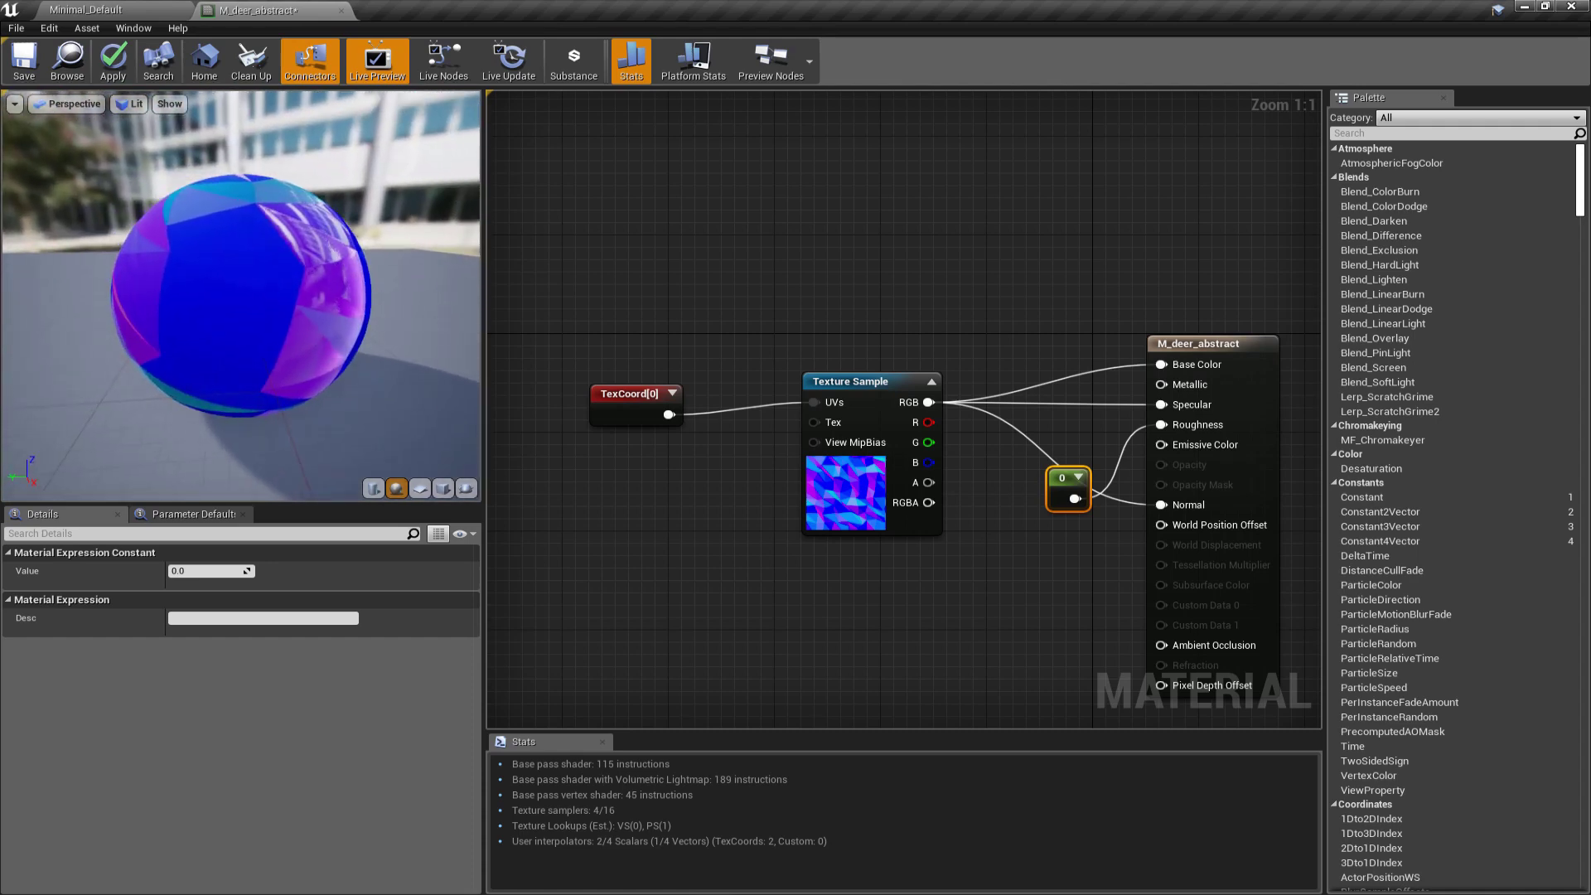
{"action": "left_click_drag", "start_coordinate": [644, 391], "coordinate": [551, 379]}
{"action": "left_click_drag", "start_coordinate": [852, 389], "coordinate": [679, 392]}
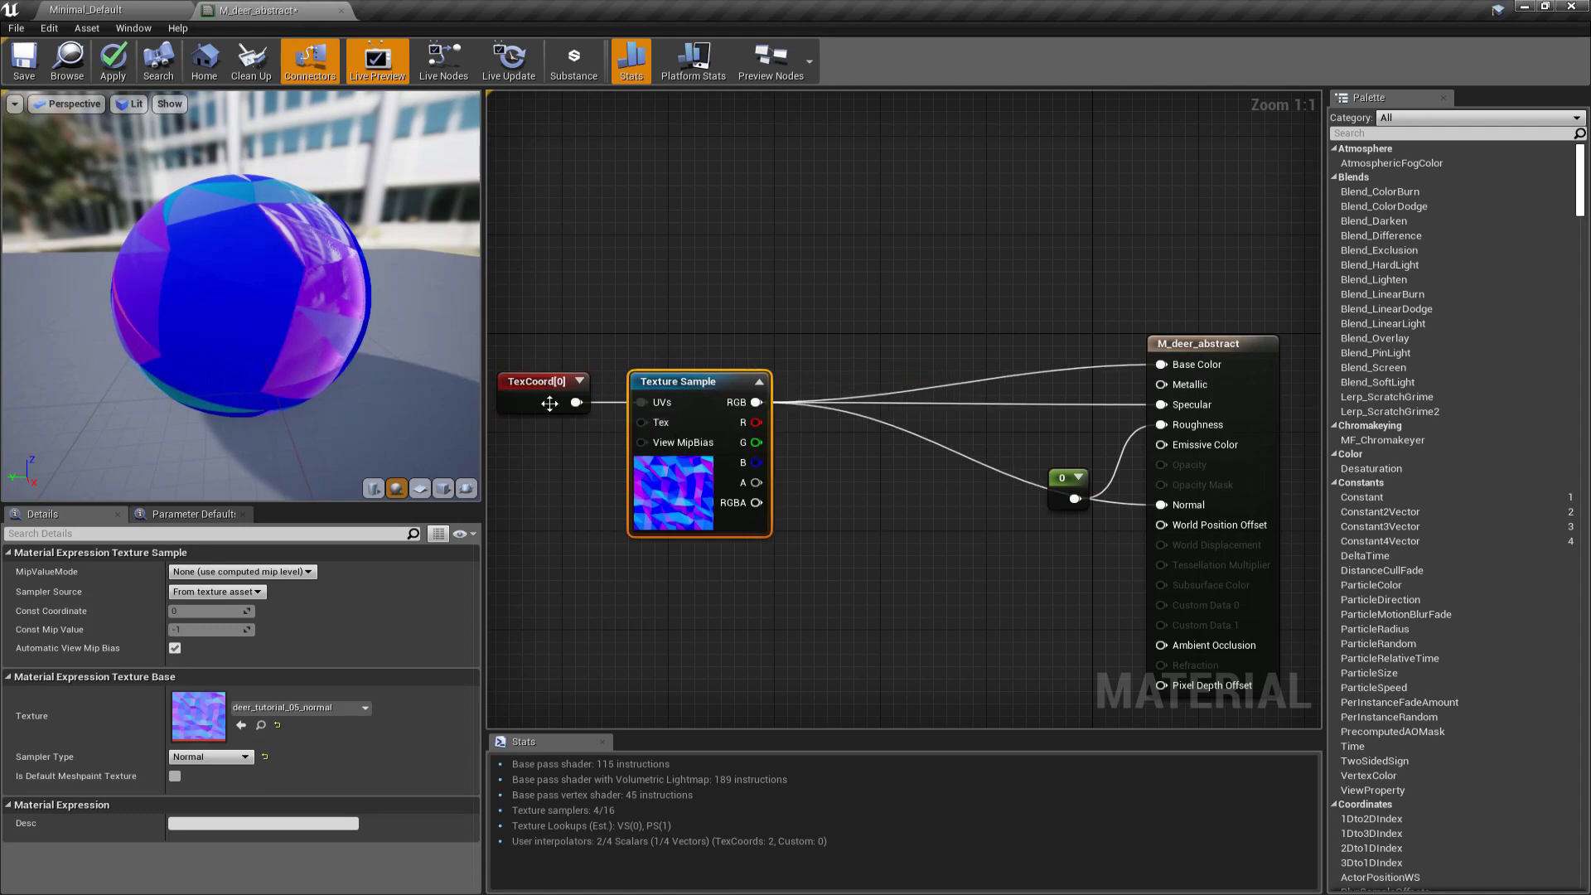
{"action": "mouse_move", "coordinate": [331, 348]}
{"action": "left_mouse_down"}
{"action": "mouse_move", "coordinate": [256, 348]}
{"action": "mouse_move", "coordinate": [319, 348]}
{"action": "left_mouse_up"}
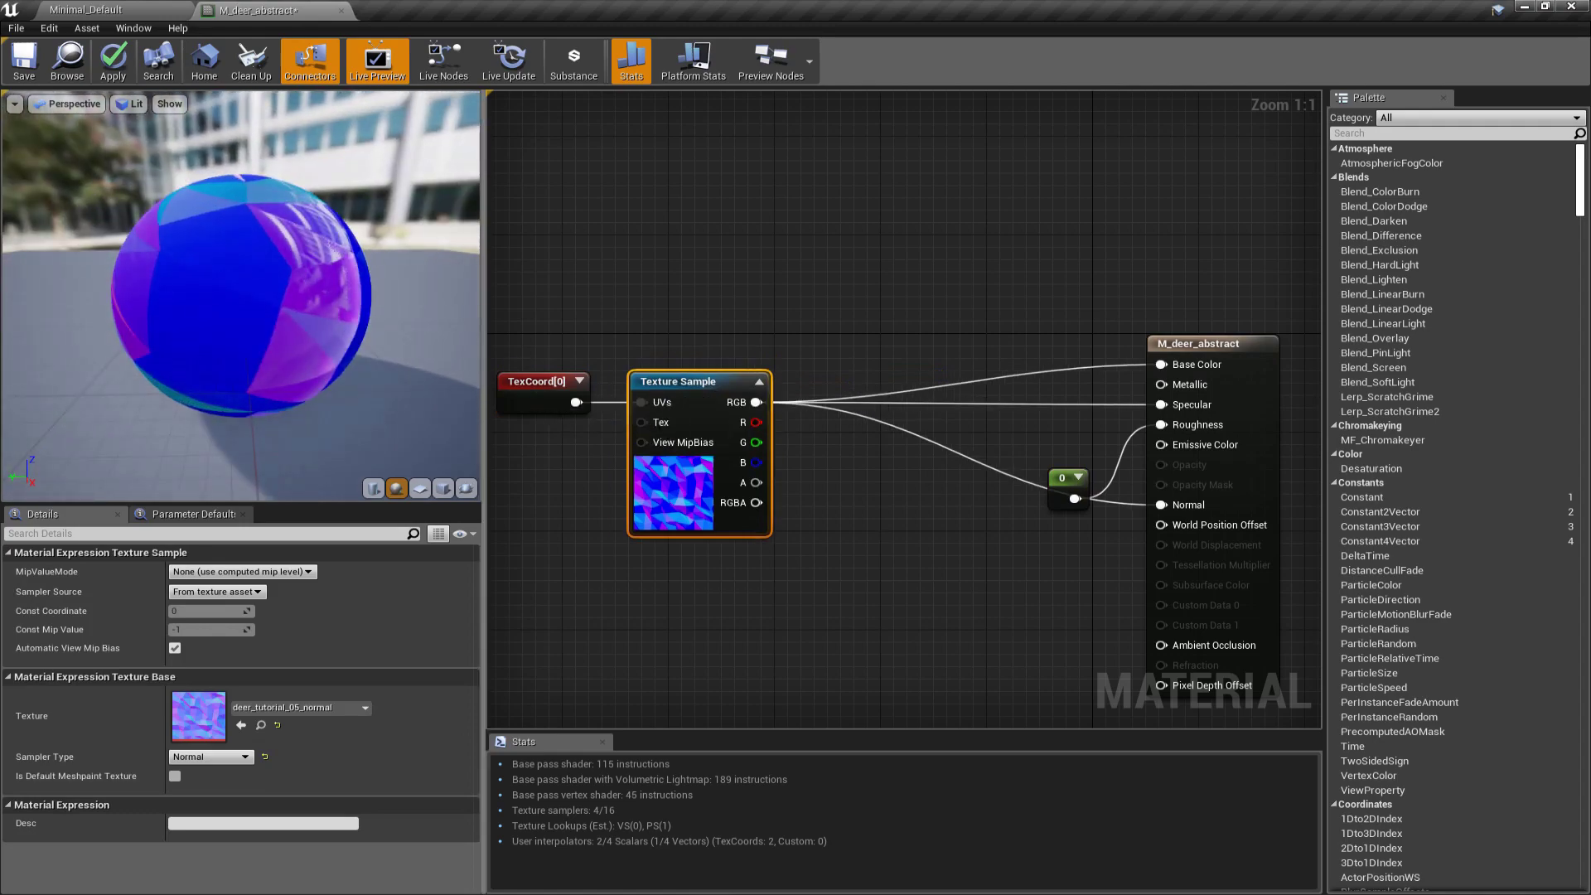
Step: Undock the material editor, save M_deer_abstract and apply it to the white abstract deer in the level
{"action": "left_click_drag", "start_coordinate": [287, 11], "coordinate": [954, 374]}
{"action": "left_click", "coordinate": [945, 418]}
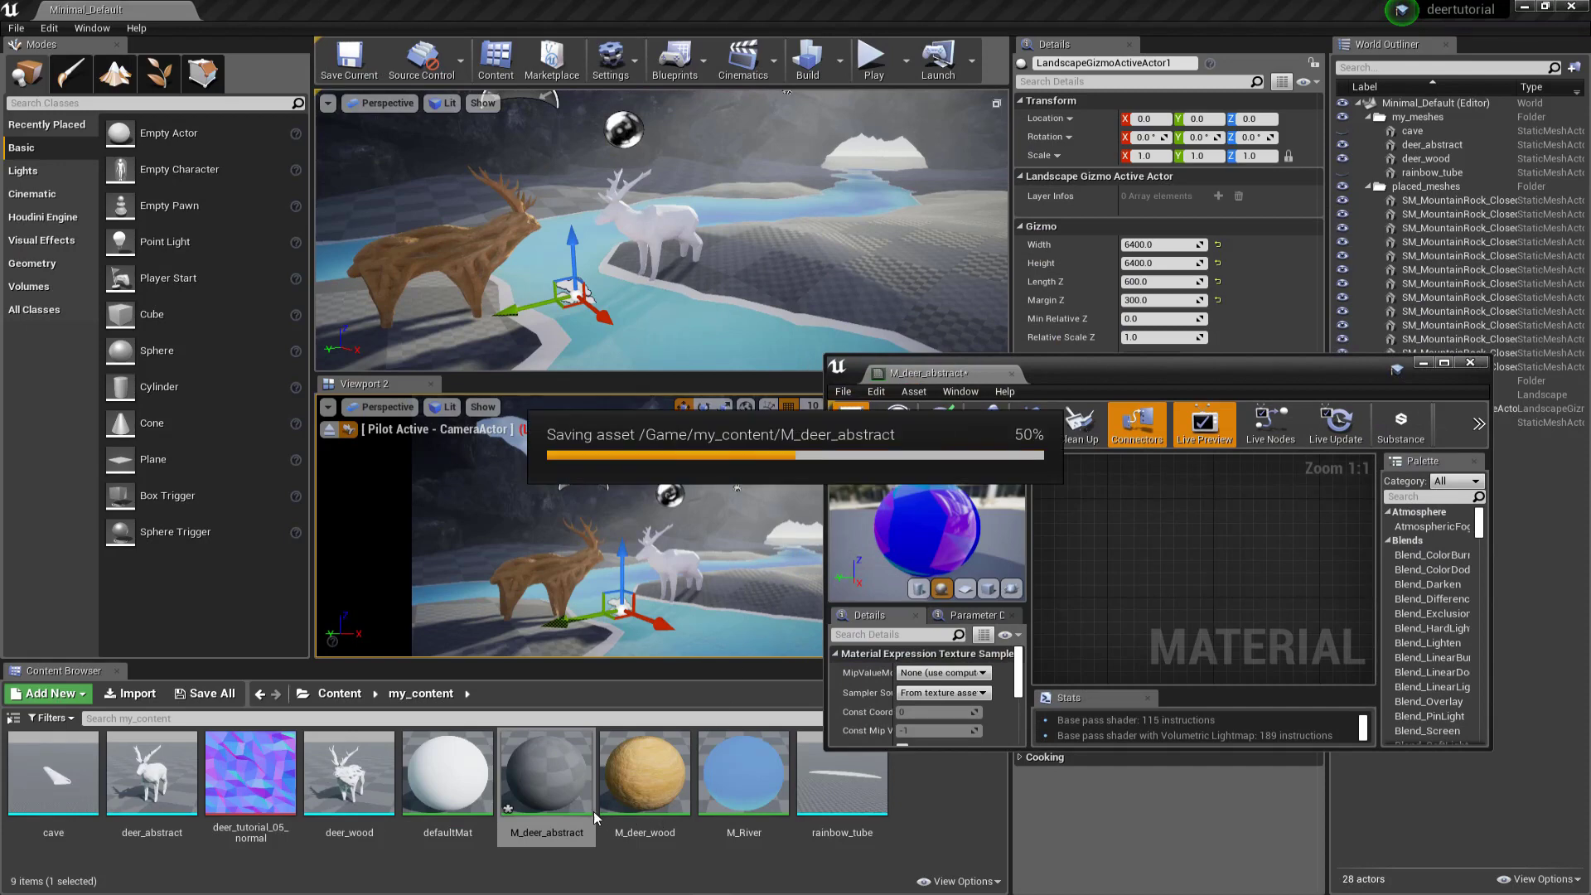
{"action": "left_click_drag", "start_coordinate": [544, 784], "coordinate": [613, 207]}
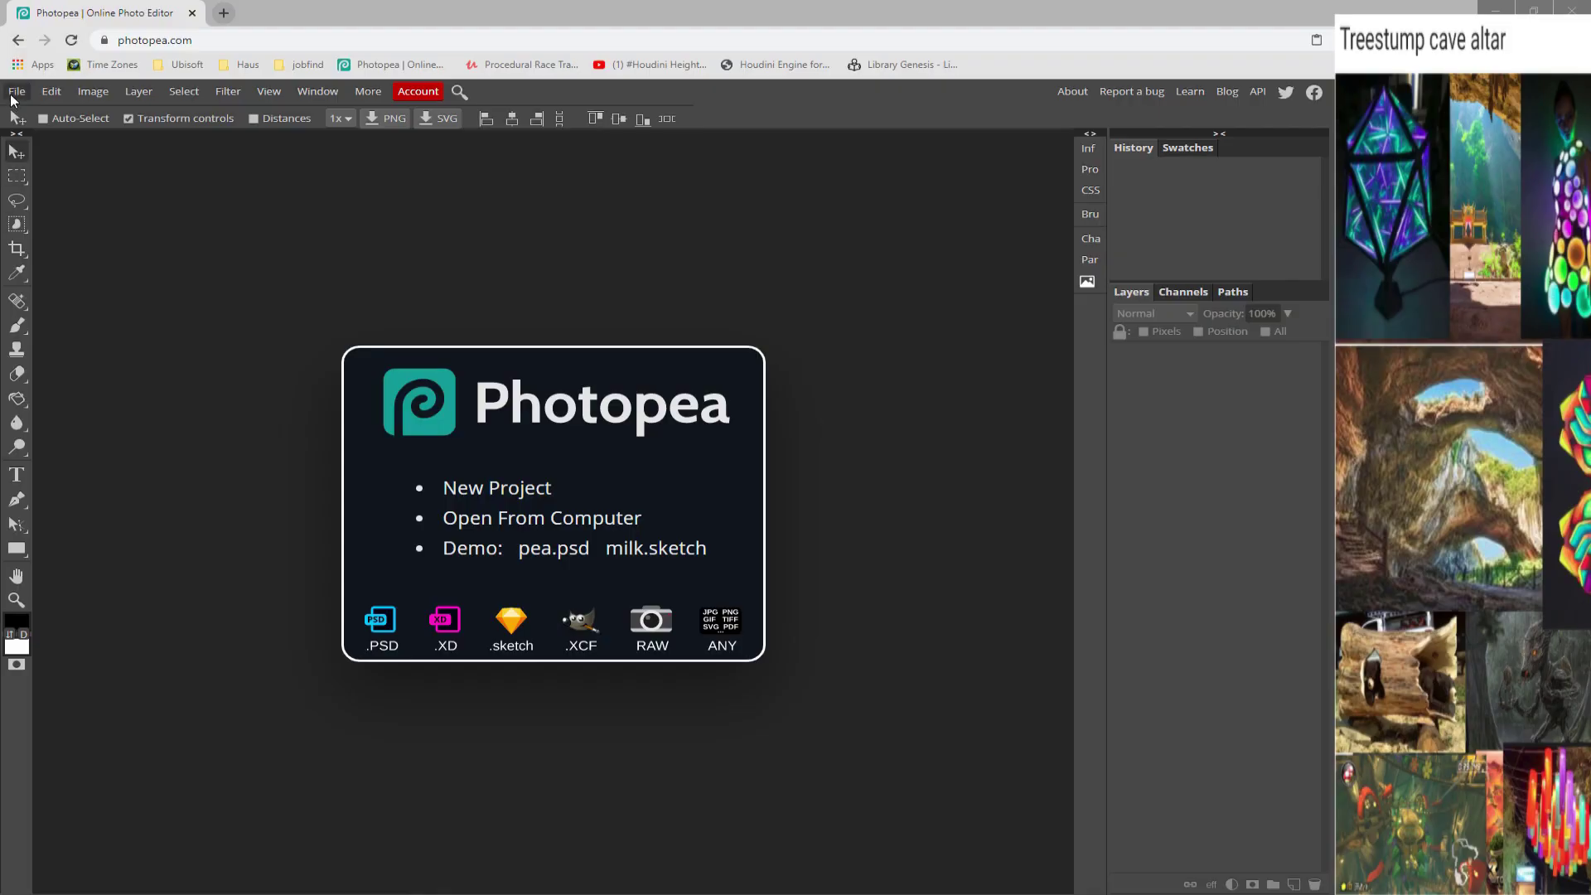
Step: Switch to Photopea and create a new 256 by 256 px project with a white background
{"action": "left_click", "coordinate": [13, 96]}
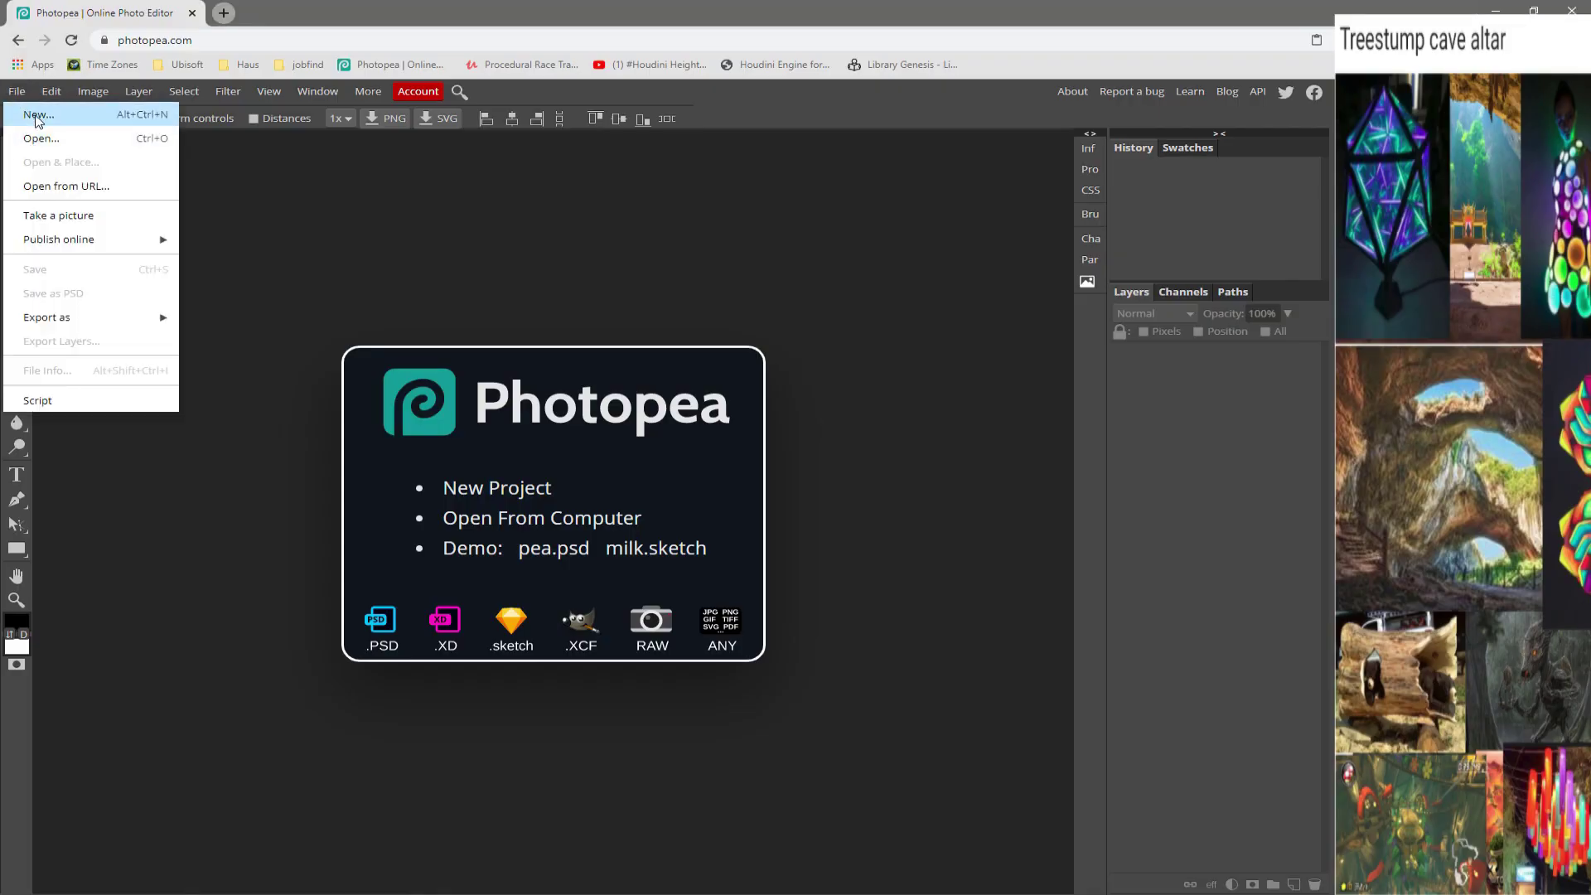
{"action": "left_click", "coordinate": [29, 114]}
{"action": "key", "text": "Tab"}
{"action": "key", "text": "Tab"}
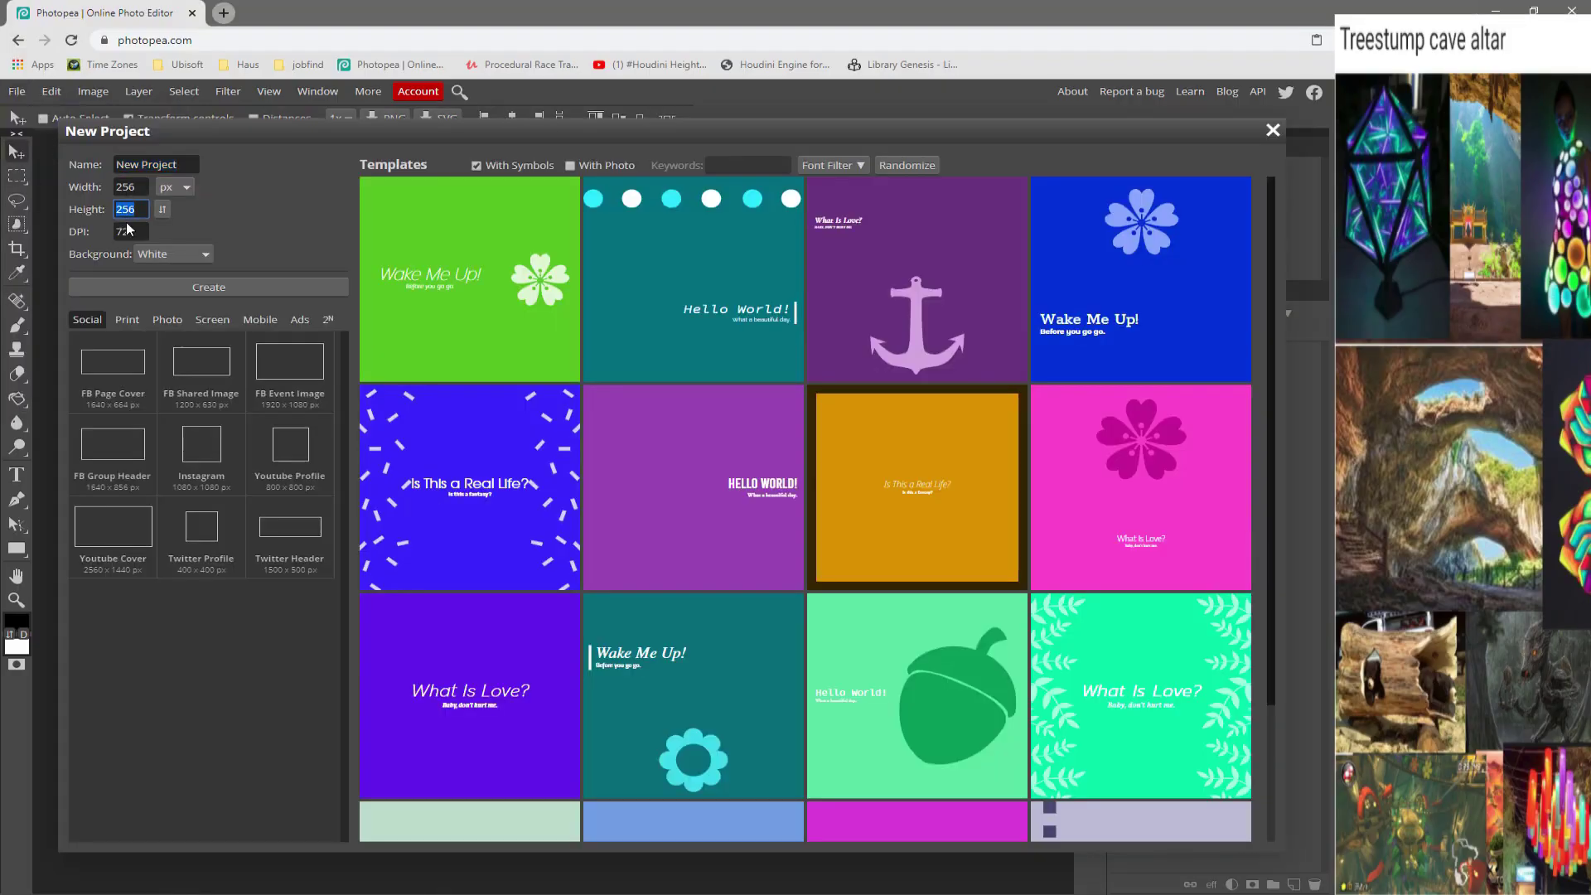
{"action": "left_click", "coordinate": [172, 284]}
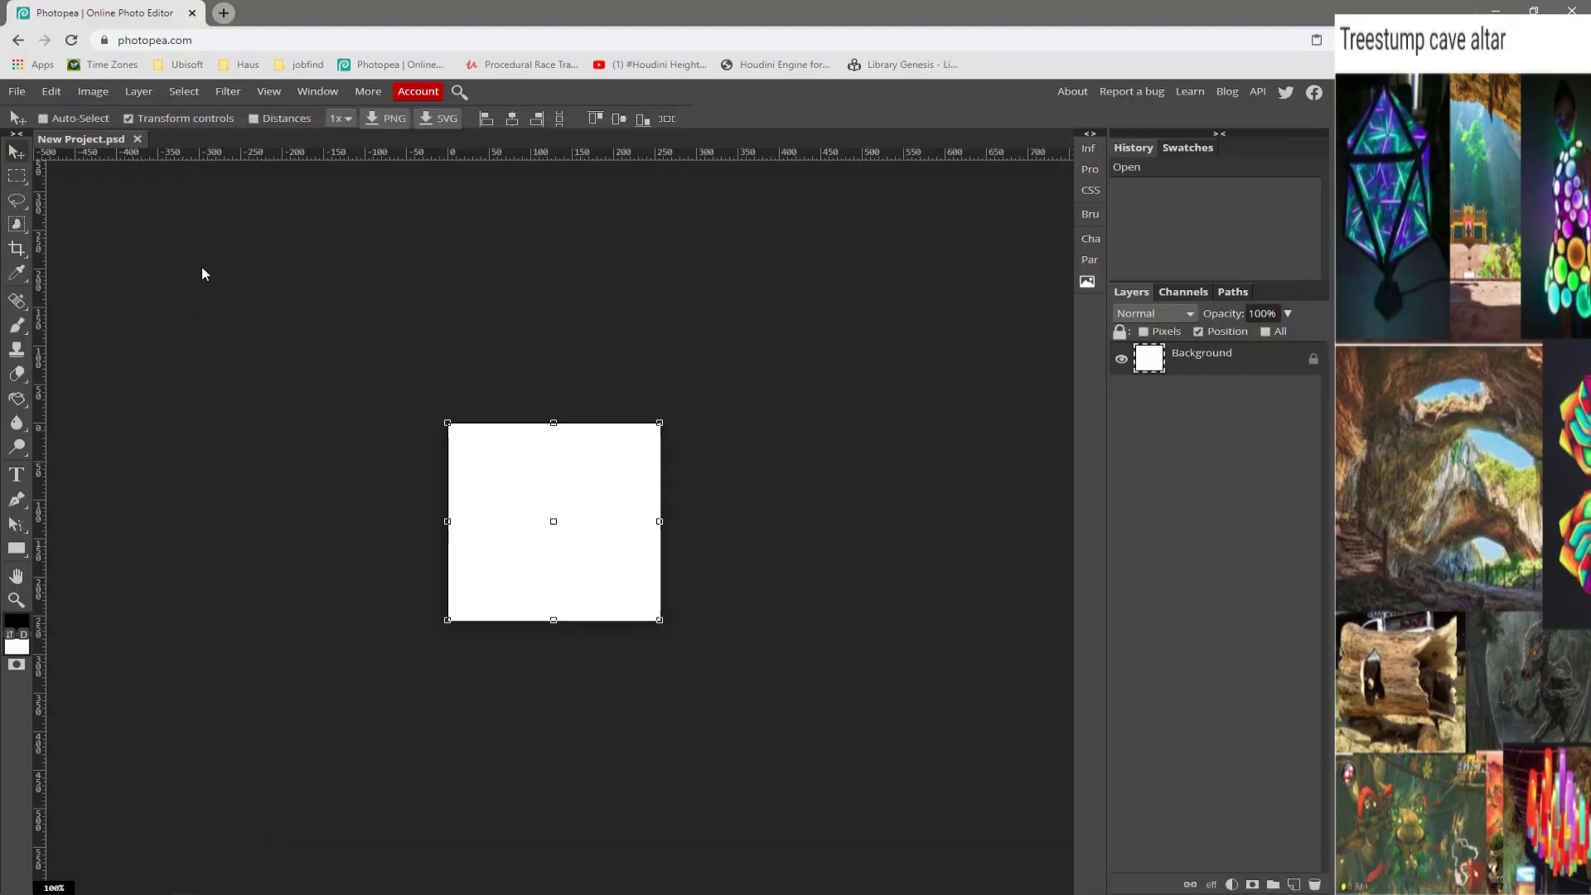
Step: Unlock the Background layer's position and give it a linear rainbow Gradient Overlay, adjusting the gradient's scale and offset
{"action": "left_click", "coordinate": [1198, 331]}
{"action": "right_click", "coordinate": [1197, 360]}
{"action": "left_click", "coordinate": [1204, 370]}
{"action": "left_click", "coordinate": [167, 423]}
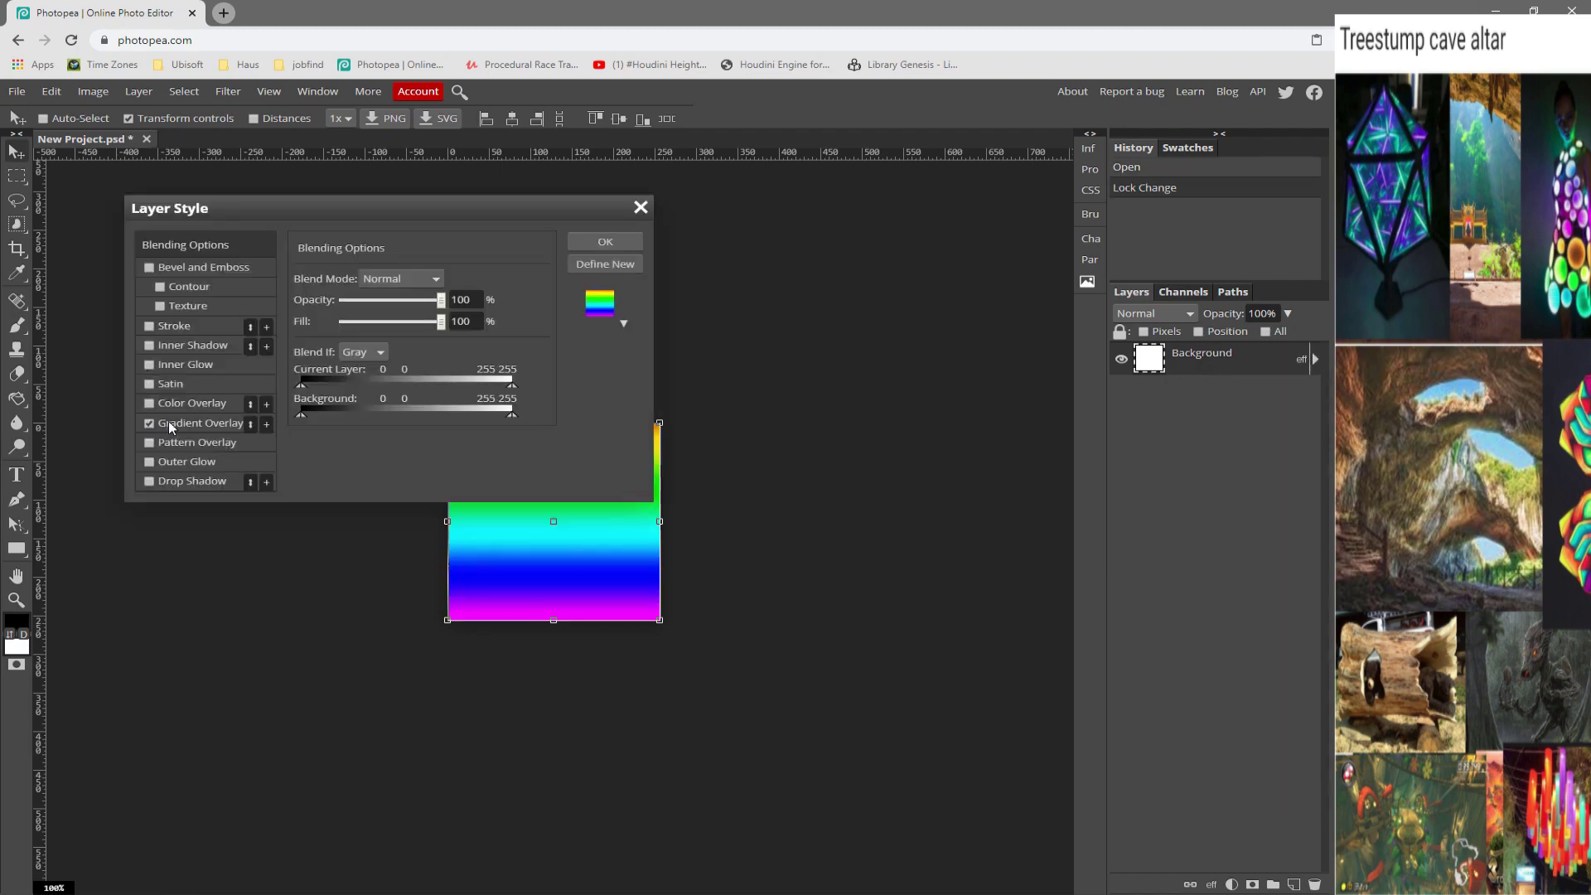
{"action": "left_click_drag", "start_coordinate": [485, 209], "coordinate": [1088, 290]}
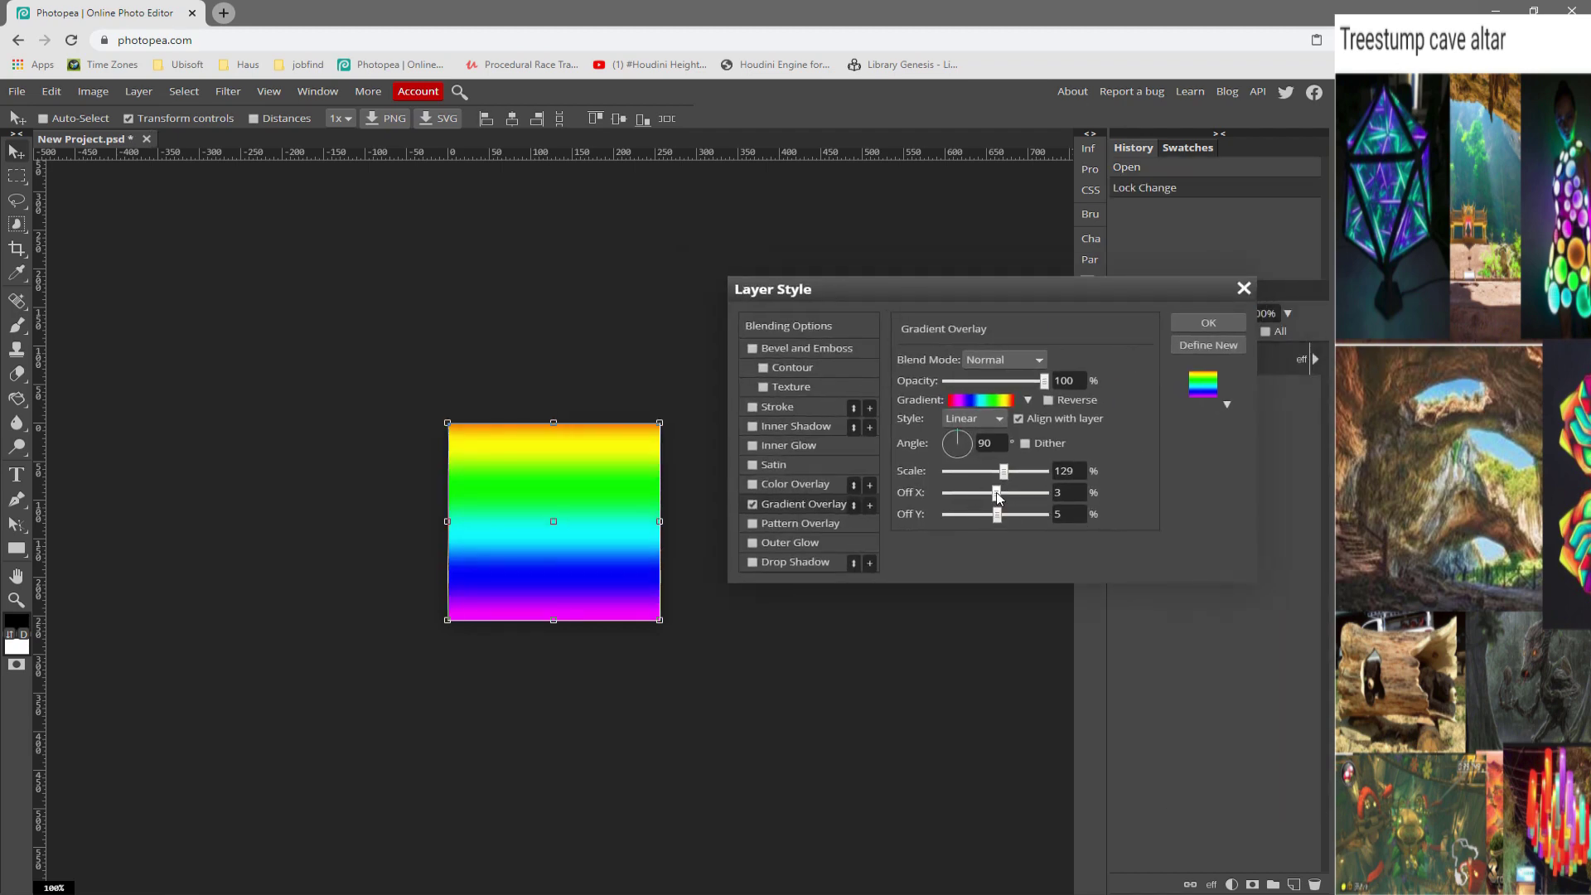
{"action": "left_click_drag", "start_coordinate": [998, 519], "coordinate": [1008, 474]}
{"action": "left_click", "coordinate": [1174, 319]}
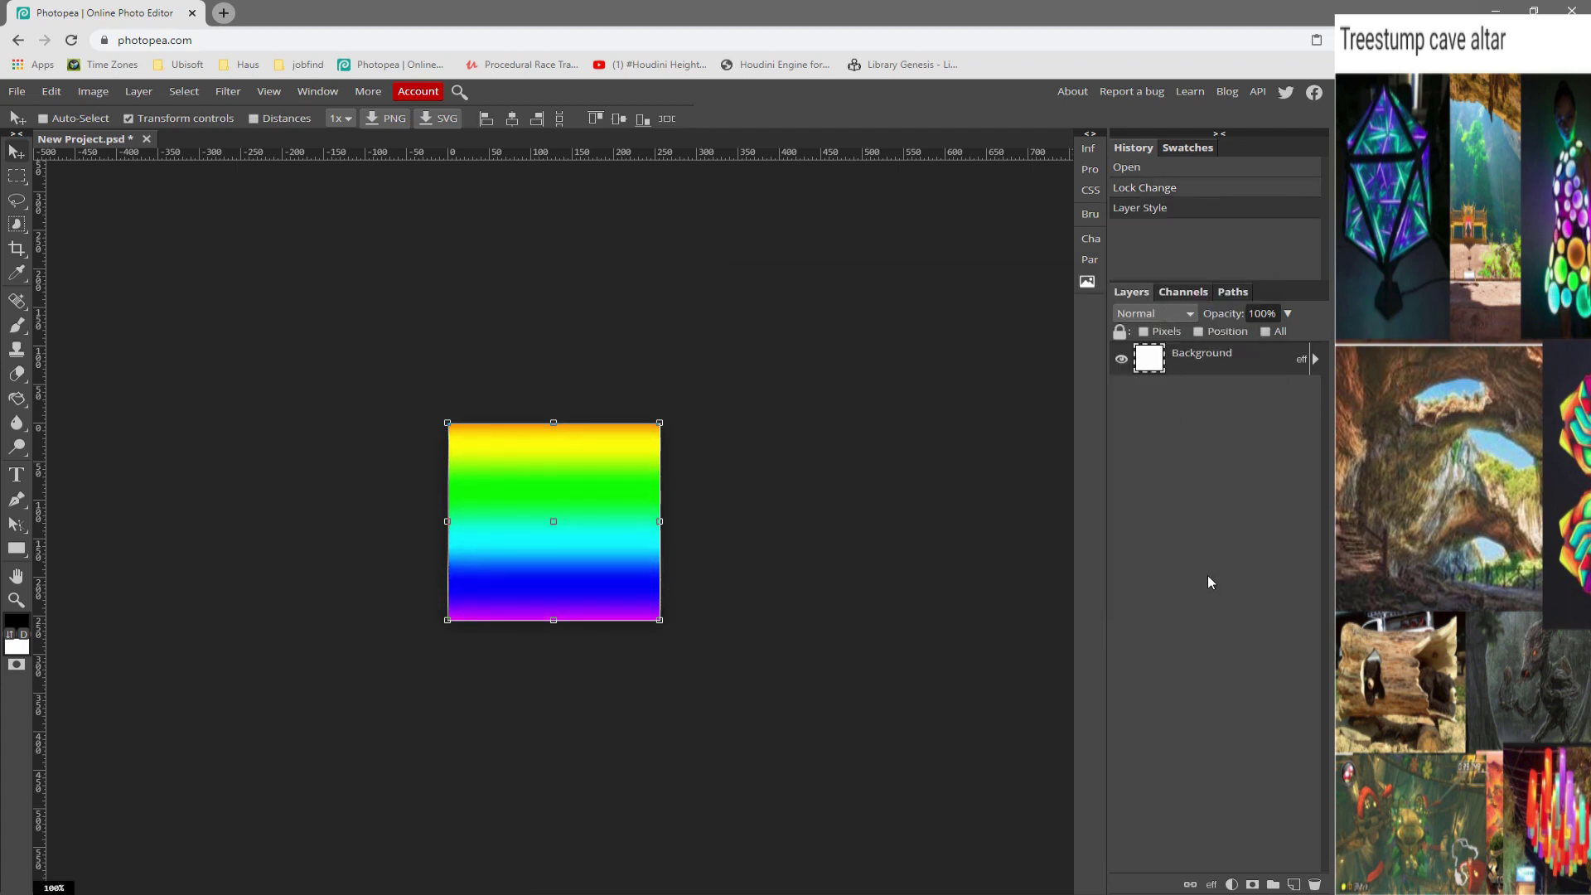
Step: Add a new layer above the Background and fill it with black using the Paint Bucket
{"action": "left_click", "coordinate": [1290, 887]}
{"action": "key", "text": "g"}
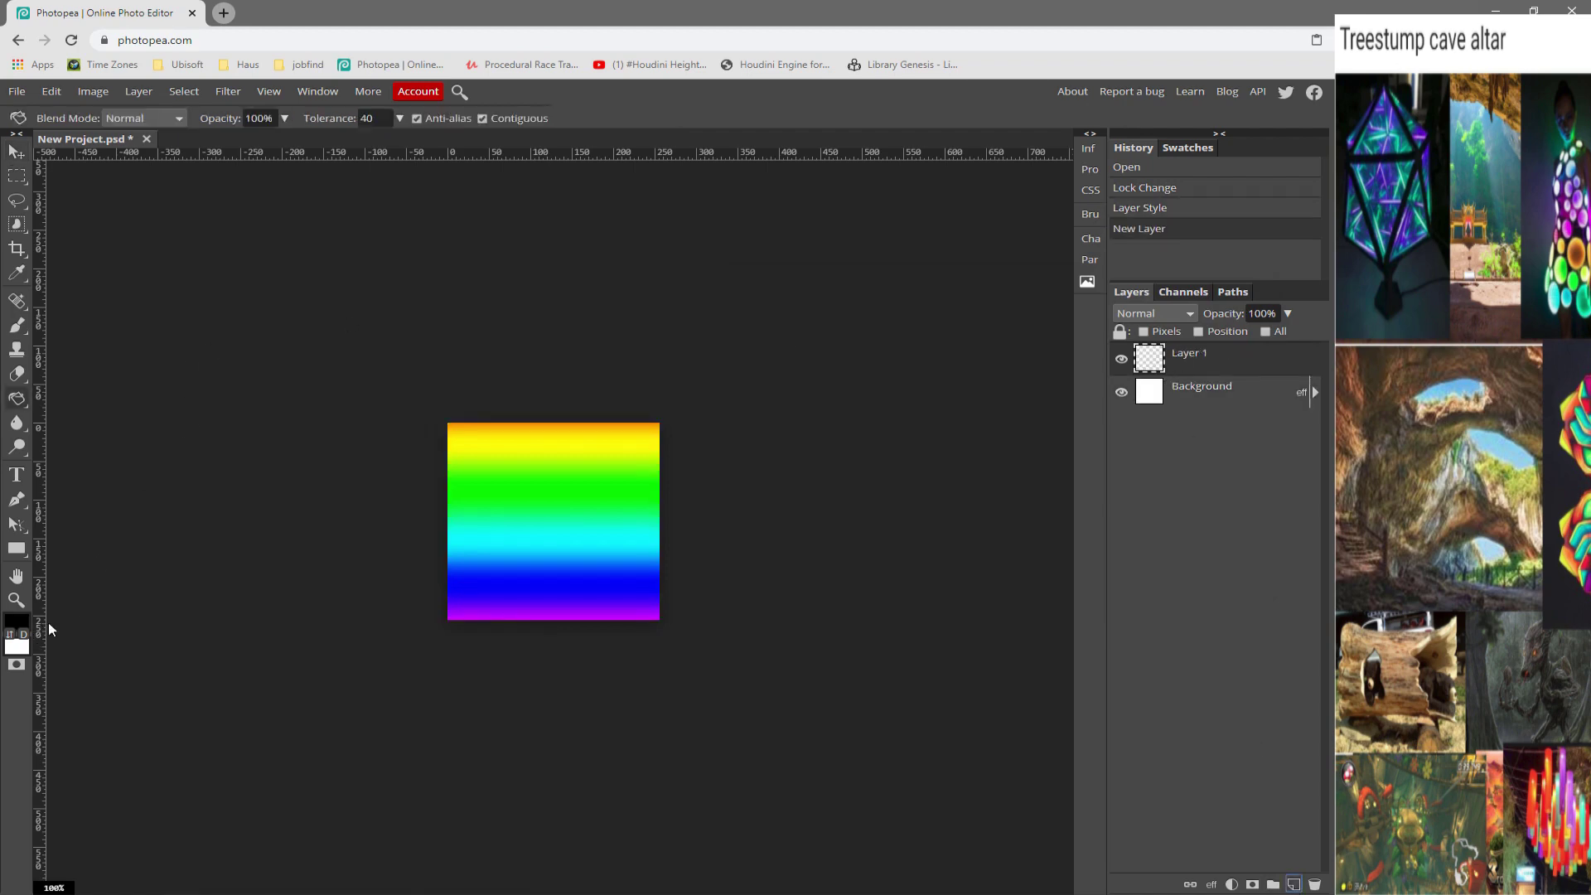
{"action": "left_click", "coordinate": [464, 476]}
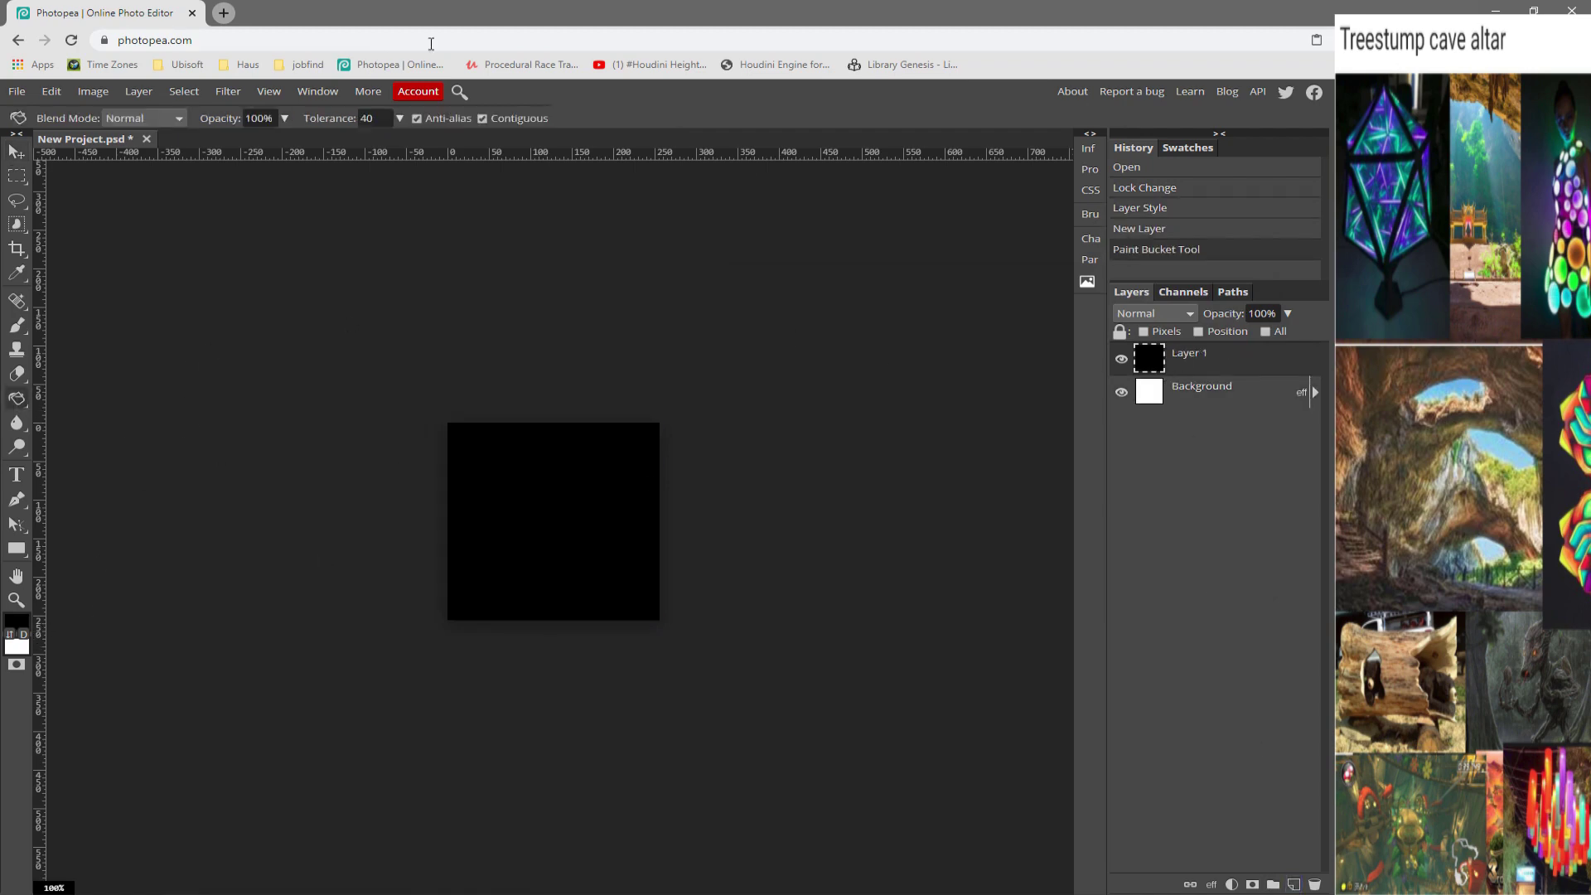
Step: Apply Add Noise to the black layer with an amount of 200%, Uniform distribution and Monochromatic enabled
{"action": "left_click", "coordinate": [228, 91]}
{"action": "mouse_move", "coordinate": [257, 295]}
{"action": "left_click", "coordinate": [408, 294]}
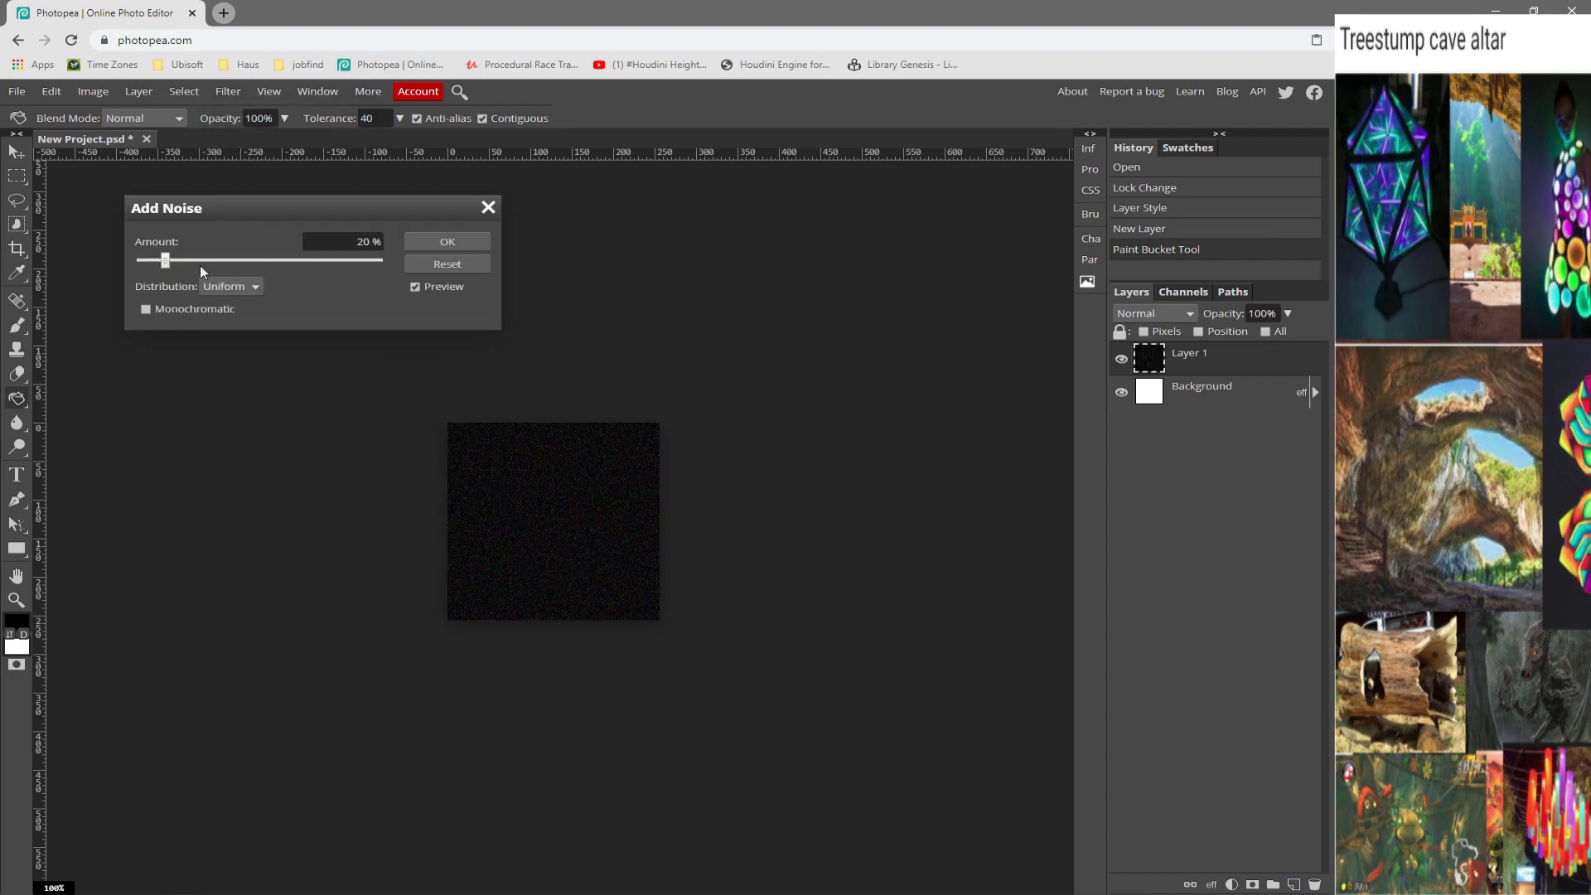
{"action": "left_click_drag", "start_coordinate": [200, 263], "coordinate": [459, 267]}
{"action": "left_click", "coordinate": [145, 310]}
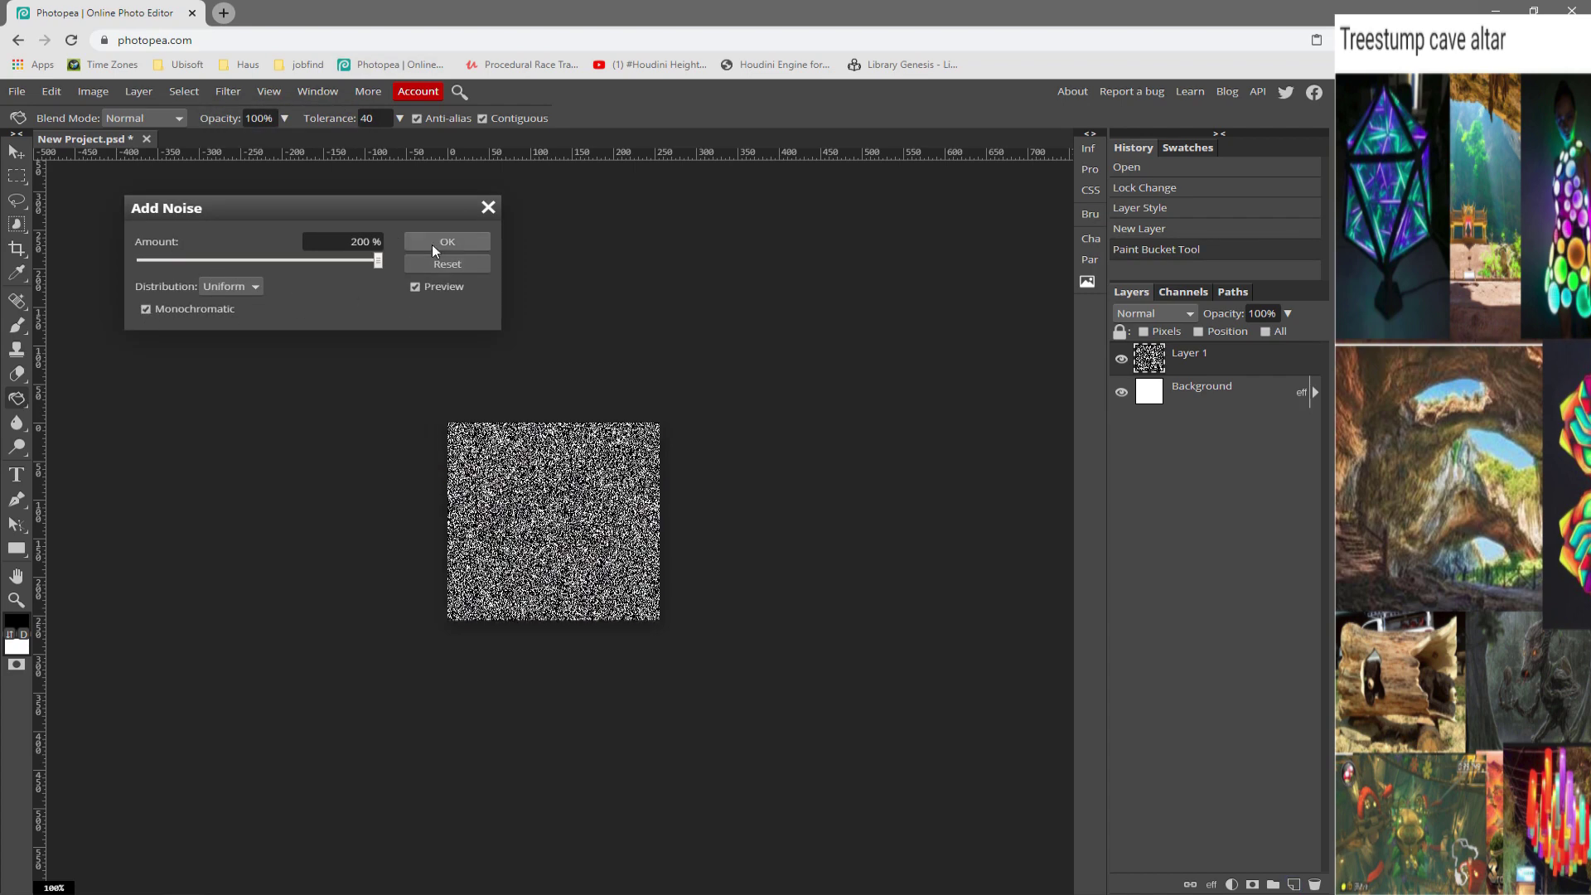
{"action": "left_click", "coordinate": [432, 248]}
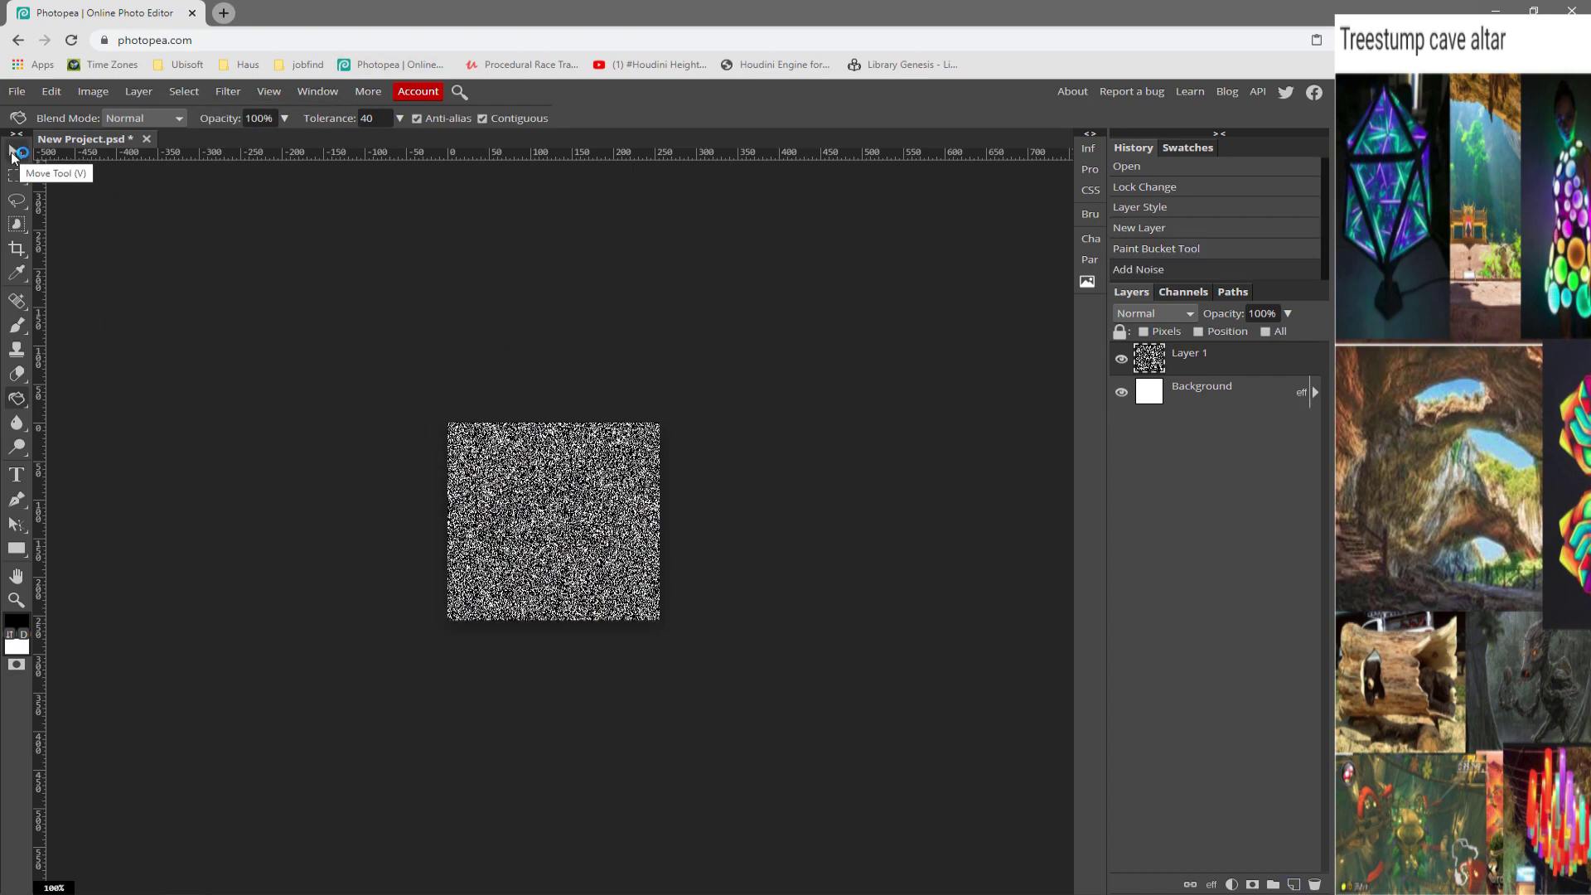
Step: Apply a vertical Motion Blur with a distance of 100 px to the noise layer
{"action": "left_click", "coordinate": [227, 92]}
{"action": "mouse_move", "coordinate": [257, 244]}
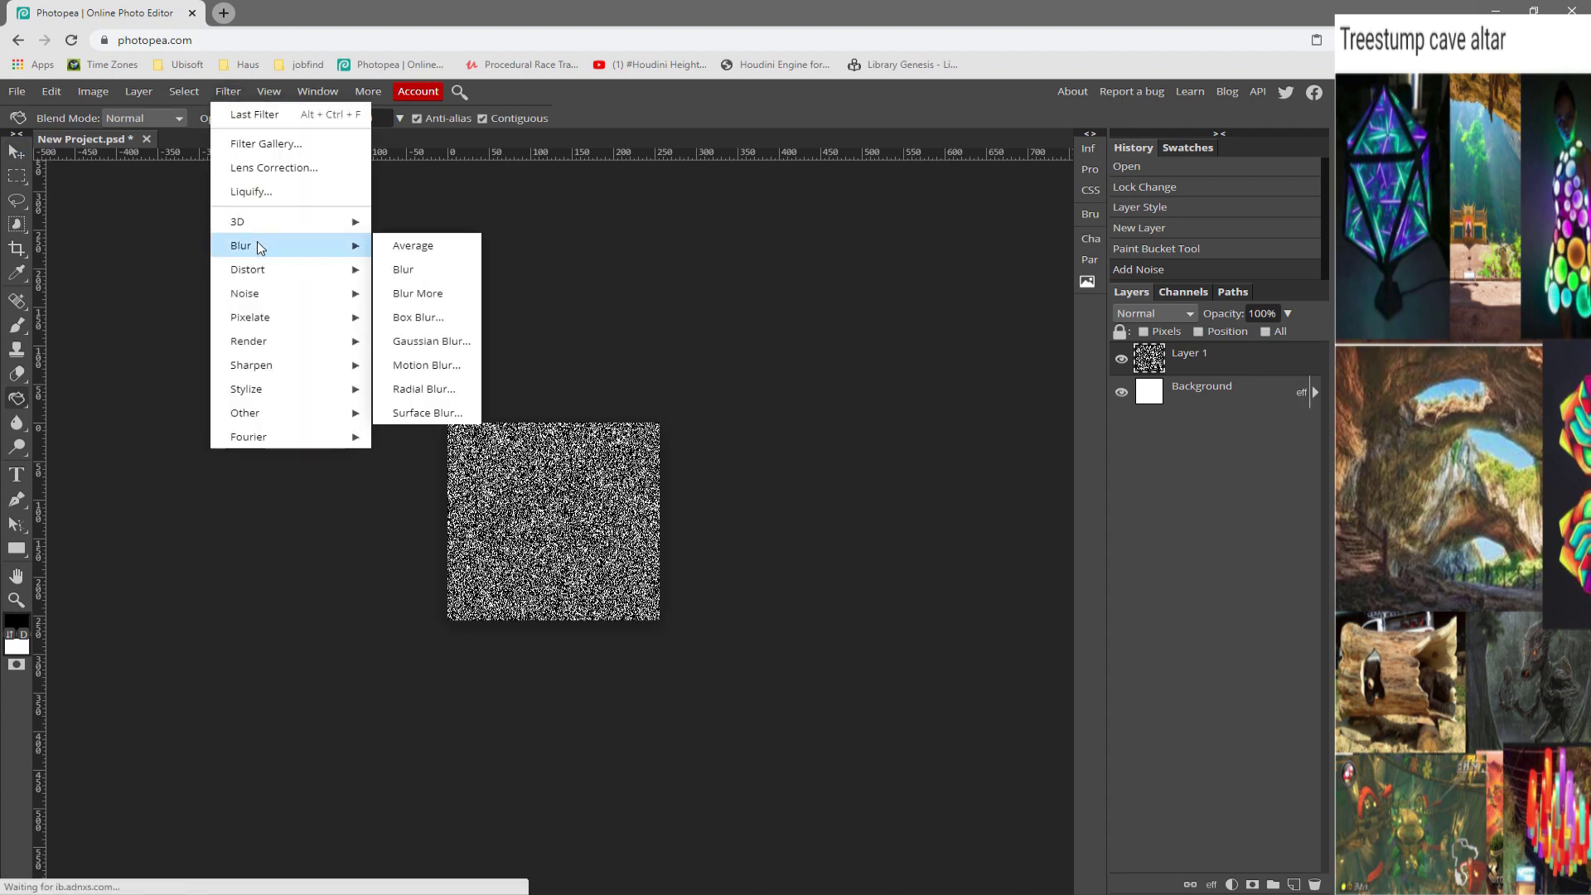
{"action": "left_click", "coordinate": [425, 366]}
{"action": "left_click_drag", "start_coordinate": [151, 292], "coordinate": [347, 288]}
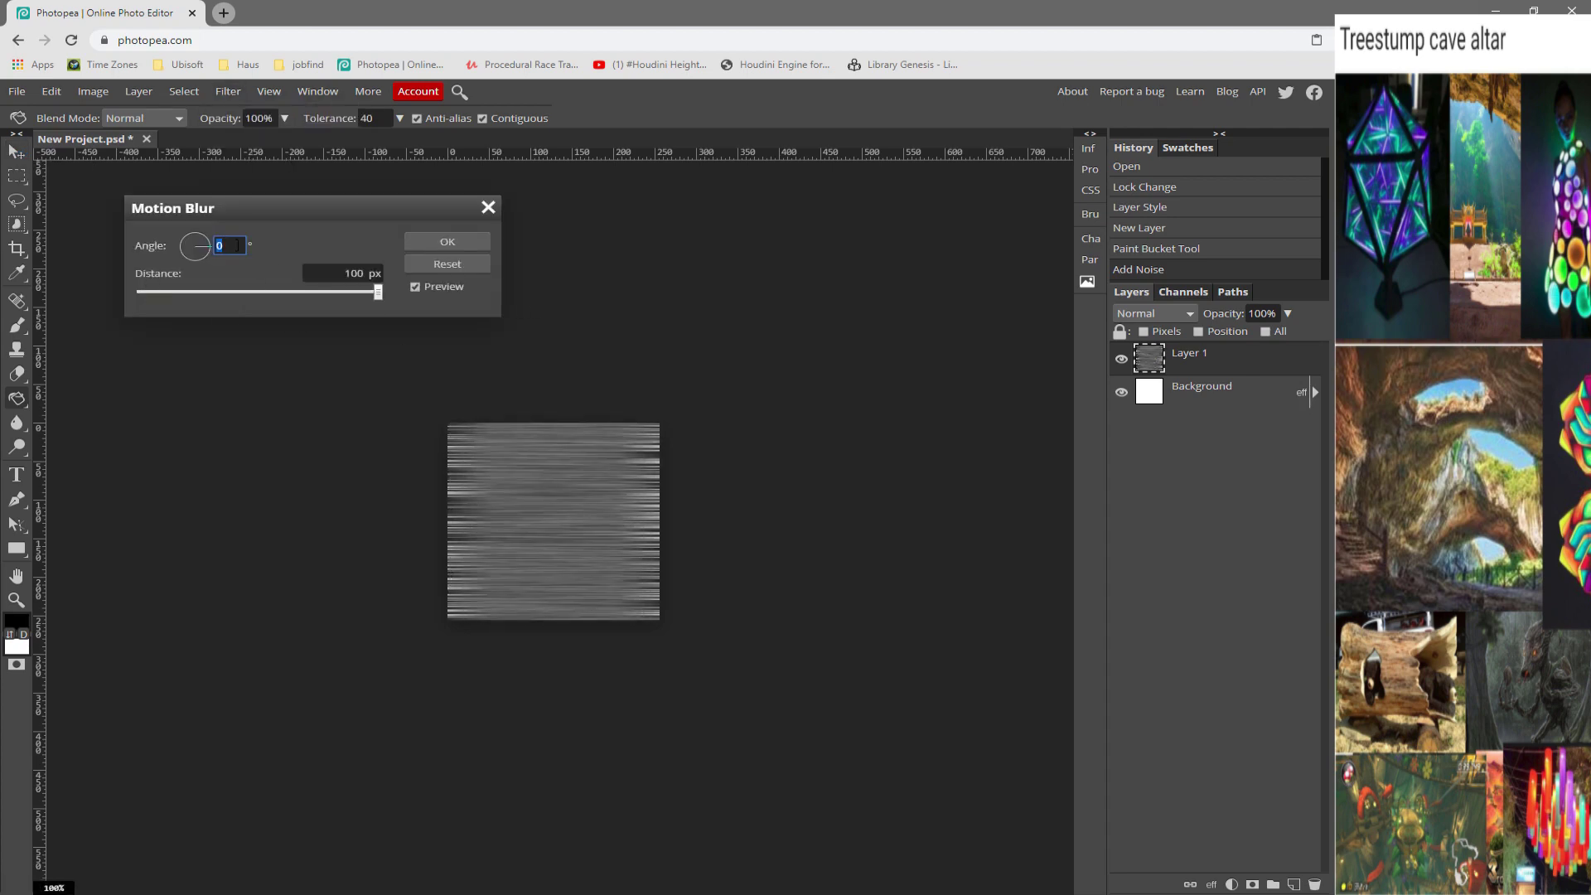
{"action": "left_click", "coordinate": [446, 242]}
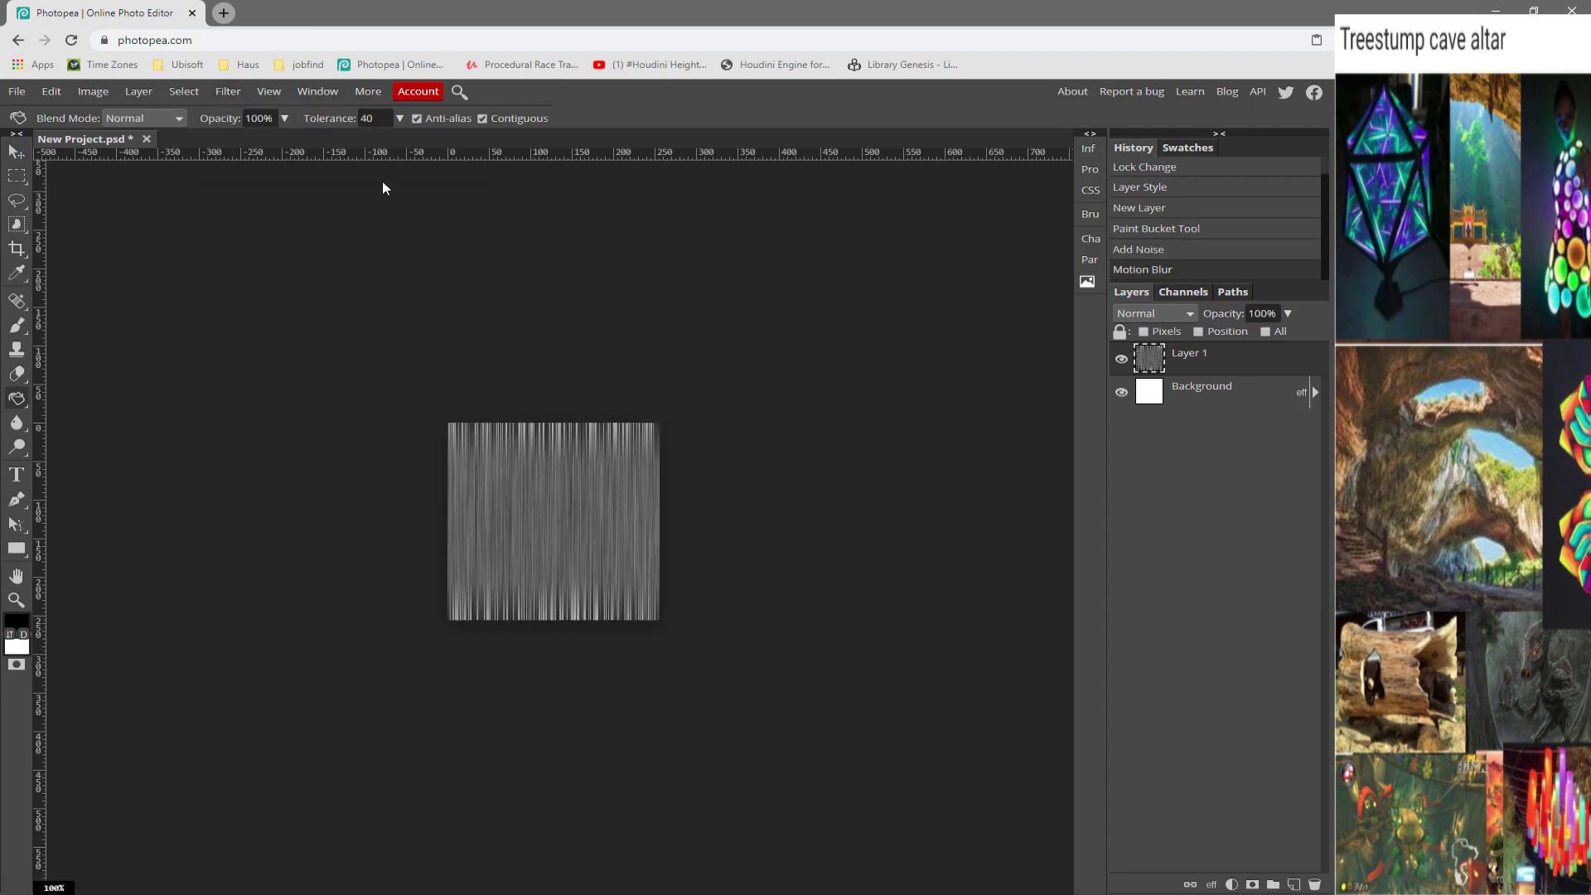
Step: Stretch the blurred noise layer horizontally to 400% width, keeping its height at 100%, and apply the transform
{"action": "left_click", "coordinate": [20, 155]}
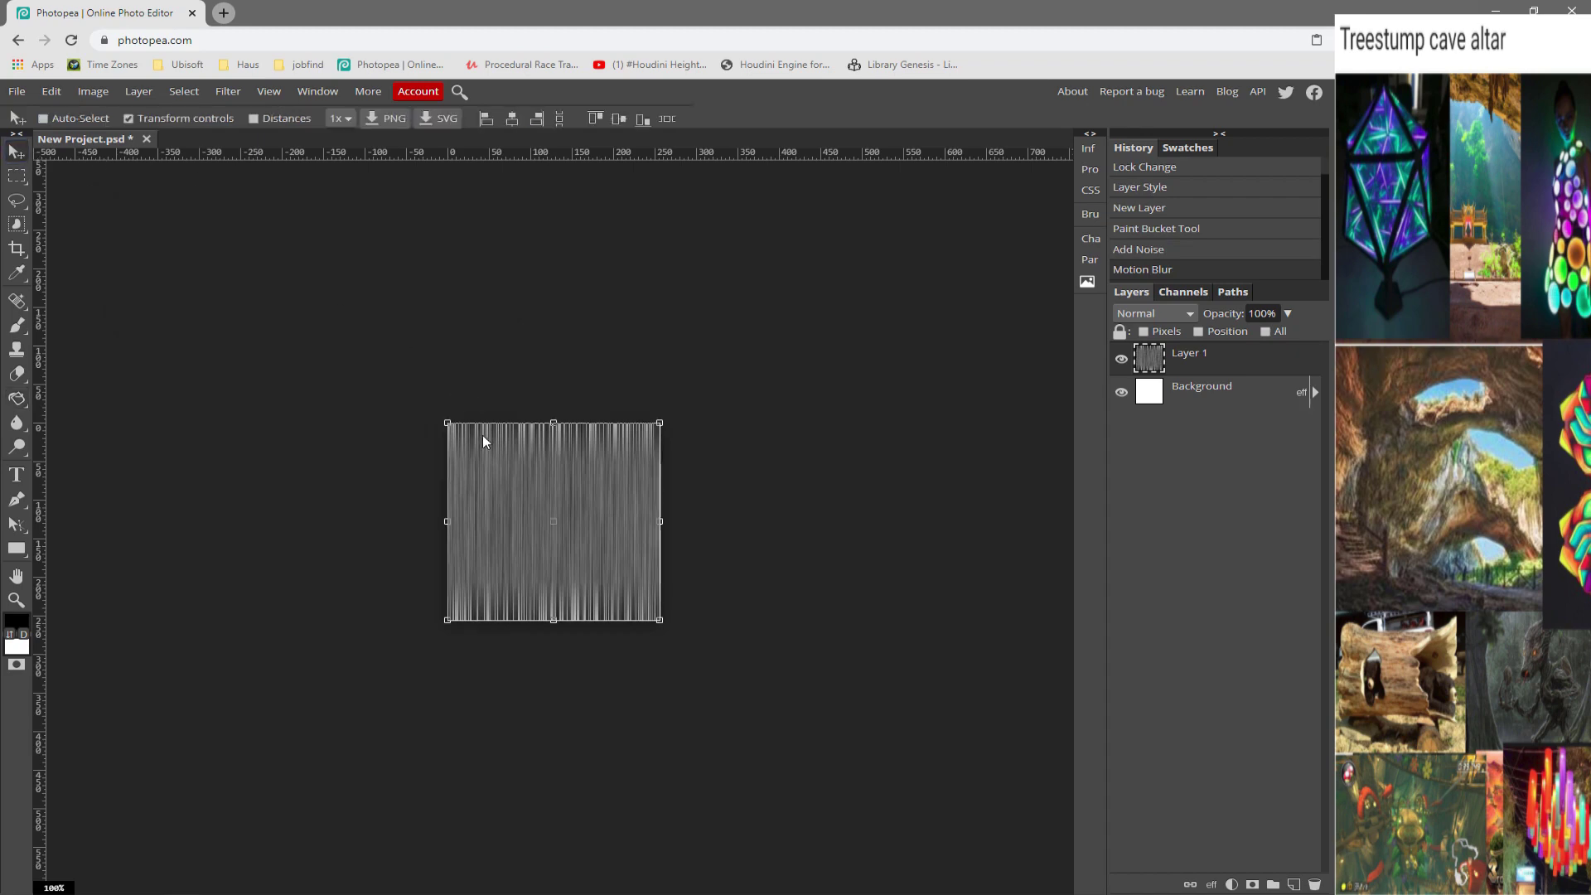
{"action": "left_click", "coordinate": [663, 522]}
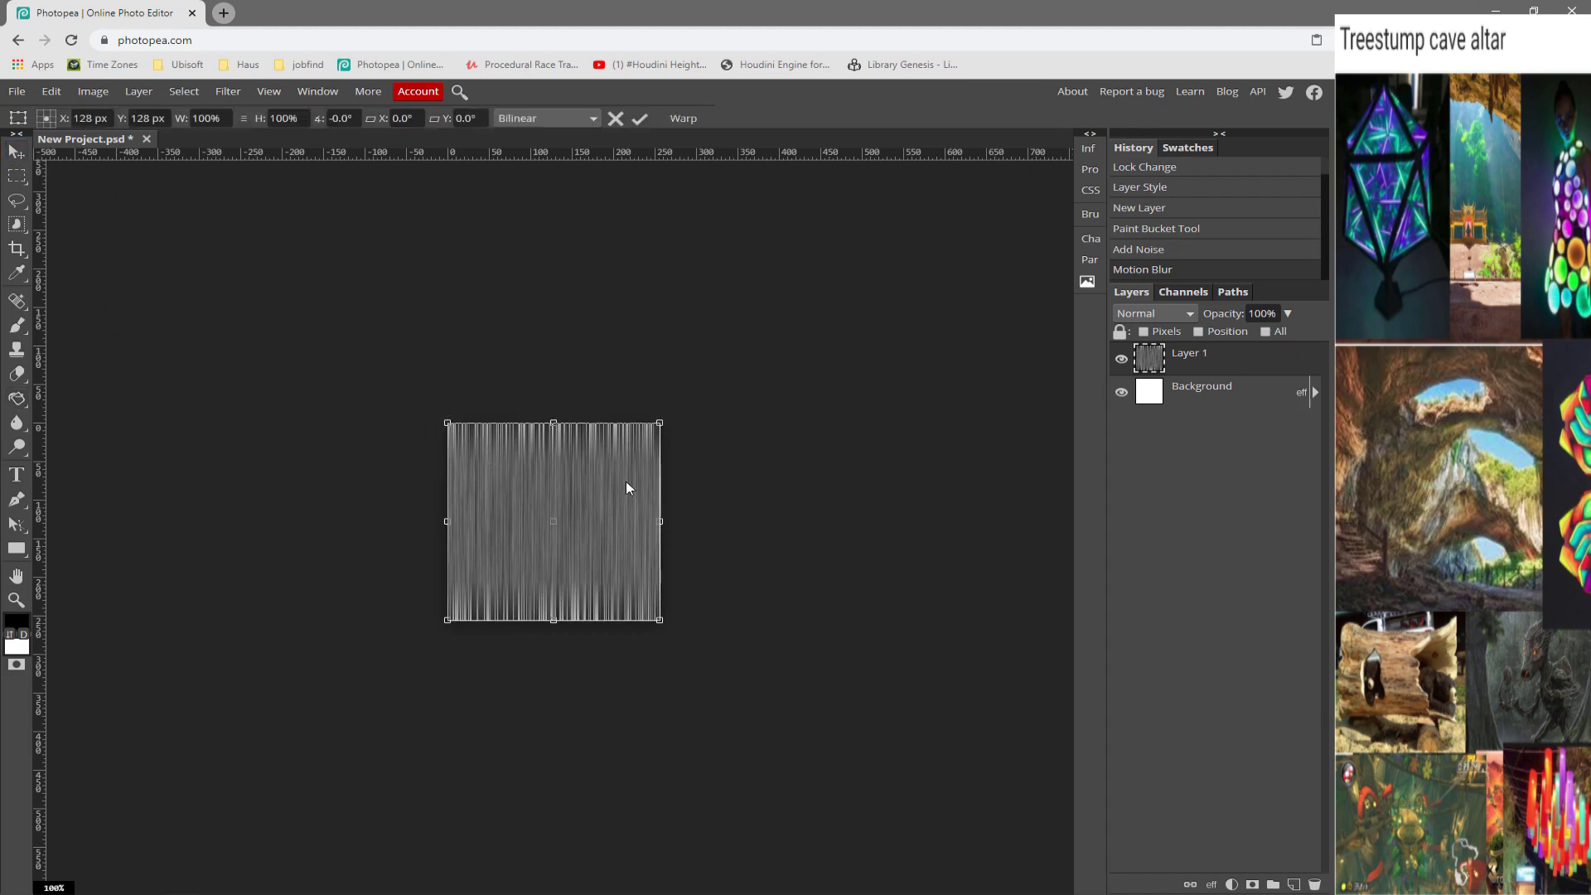
{"action": "type", "text": "500"}
{"action": "left_click", "coordinate": [281, 120]}
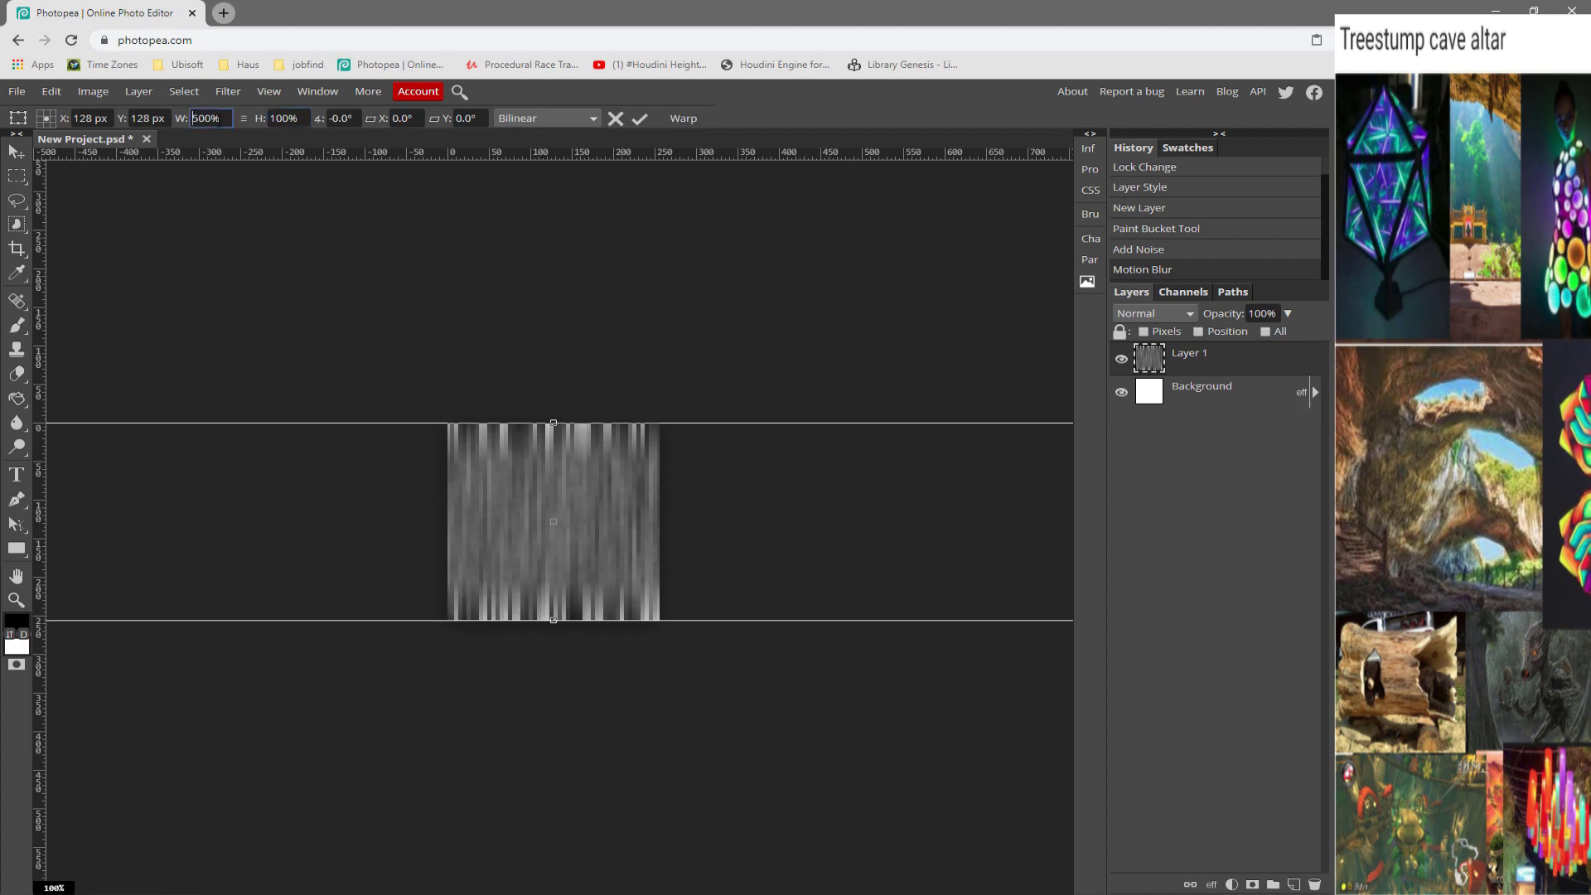
{"action": "key", "text": "Tab"}
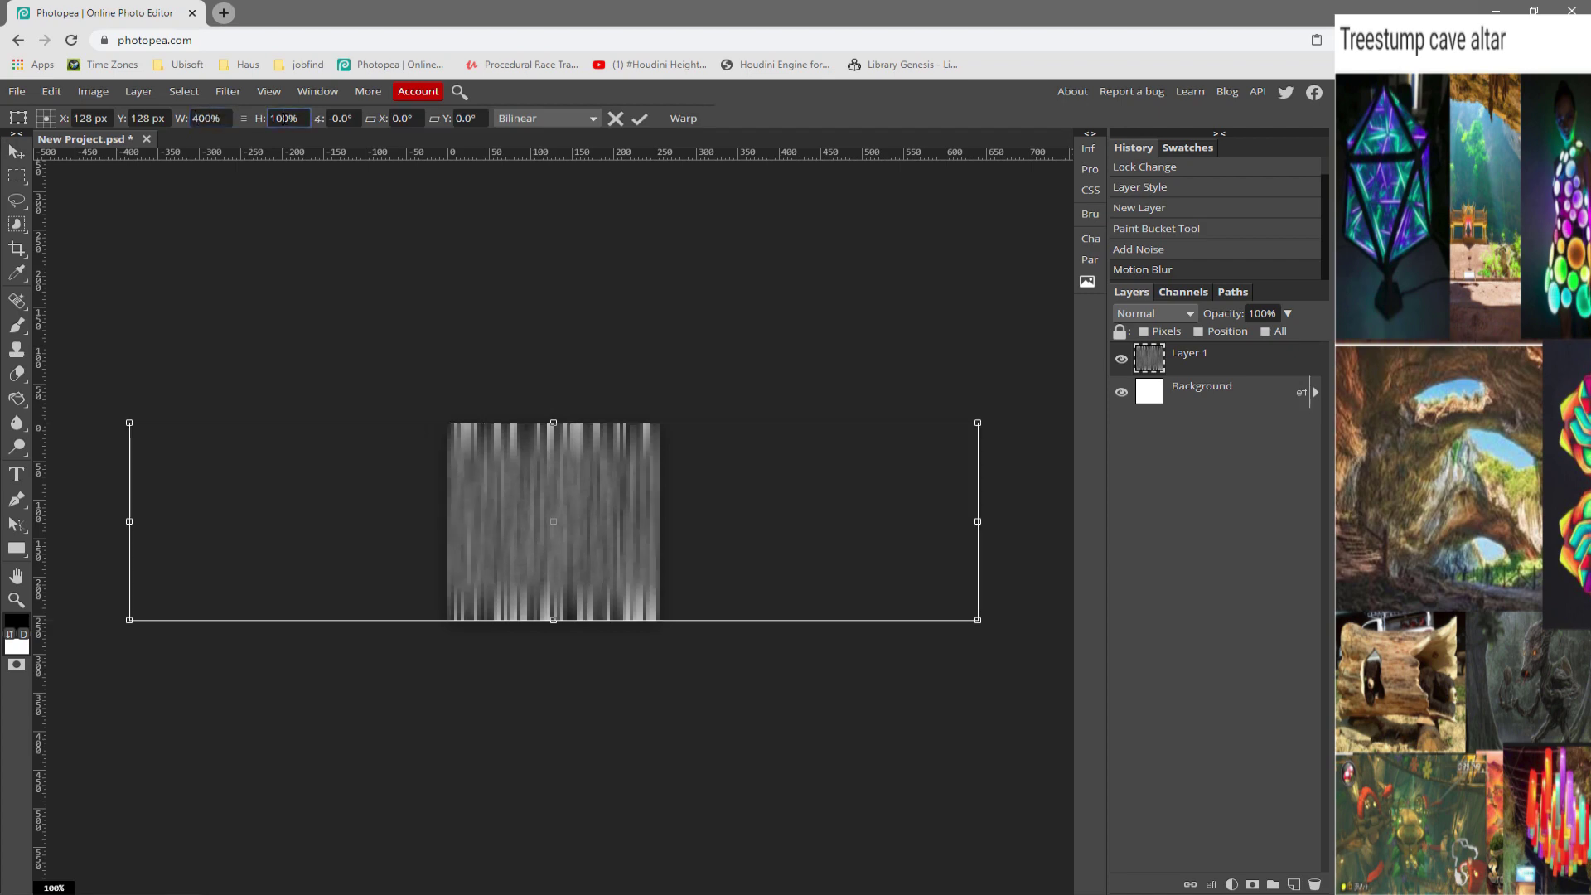
{"action": "left_click", "coordinate": [640, 119]}
Step: Copy the canvas area of the stretched noise onto a new layer and hide Layer 1
{"action": "left_click", "coordinate": [18, 178]}
{"action": "key", "text": "ctrl+a"}
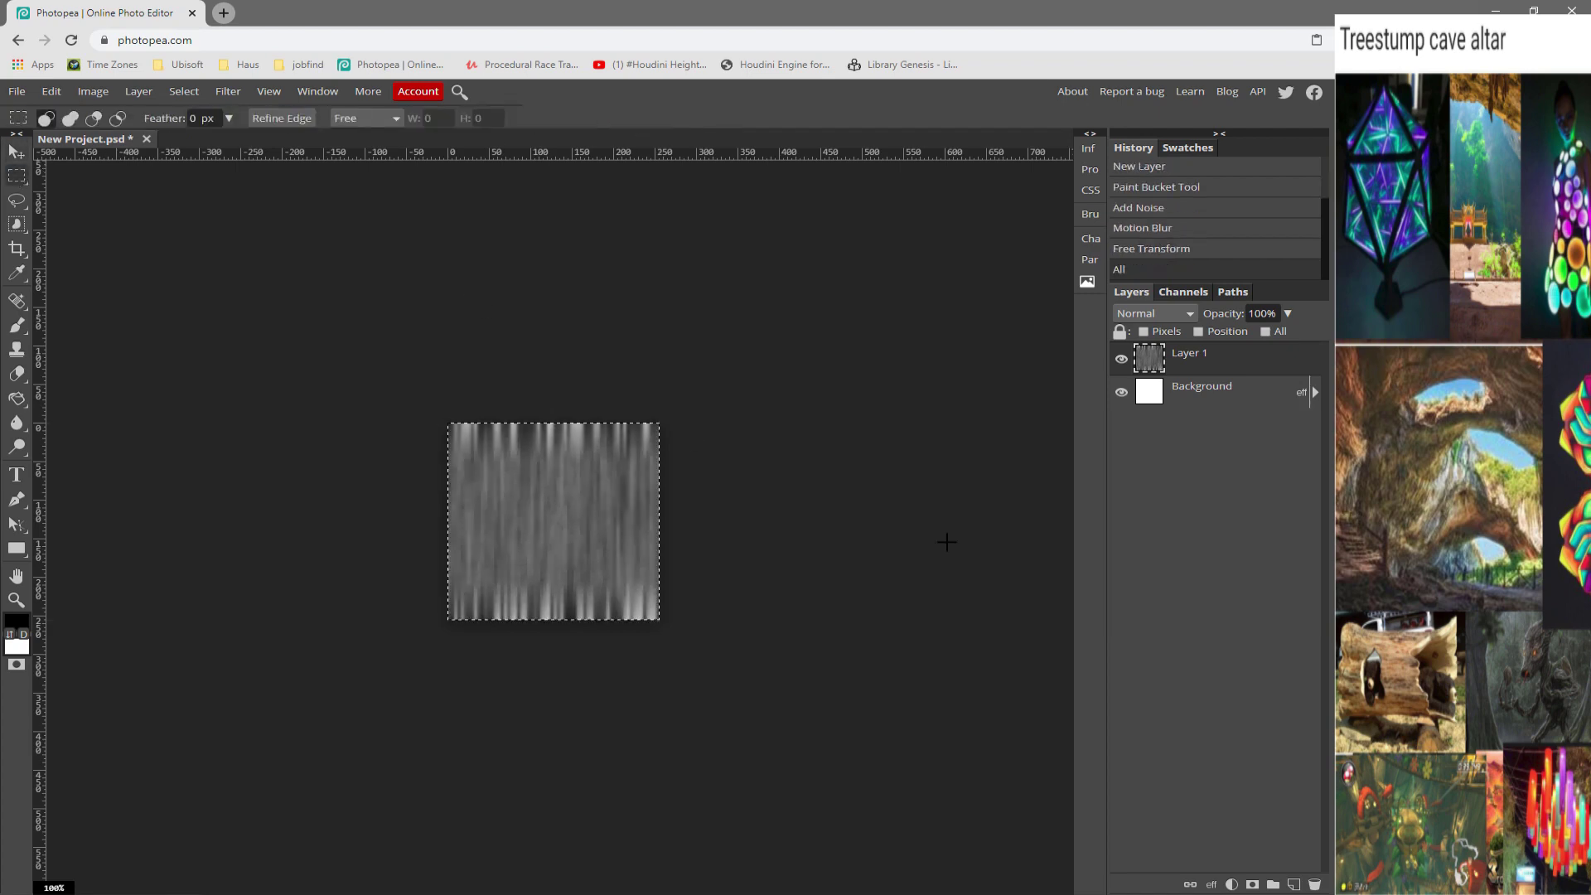
{"action": "left_click", "coordinate": [1290, 885]}
{"action": "key", "text": "ctrl+v"}
{"action": "left_click", "coordinate": [1121, 392]}
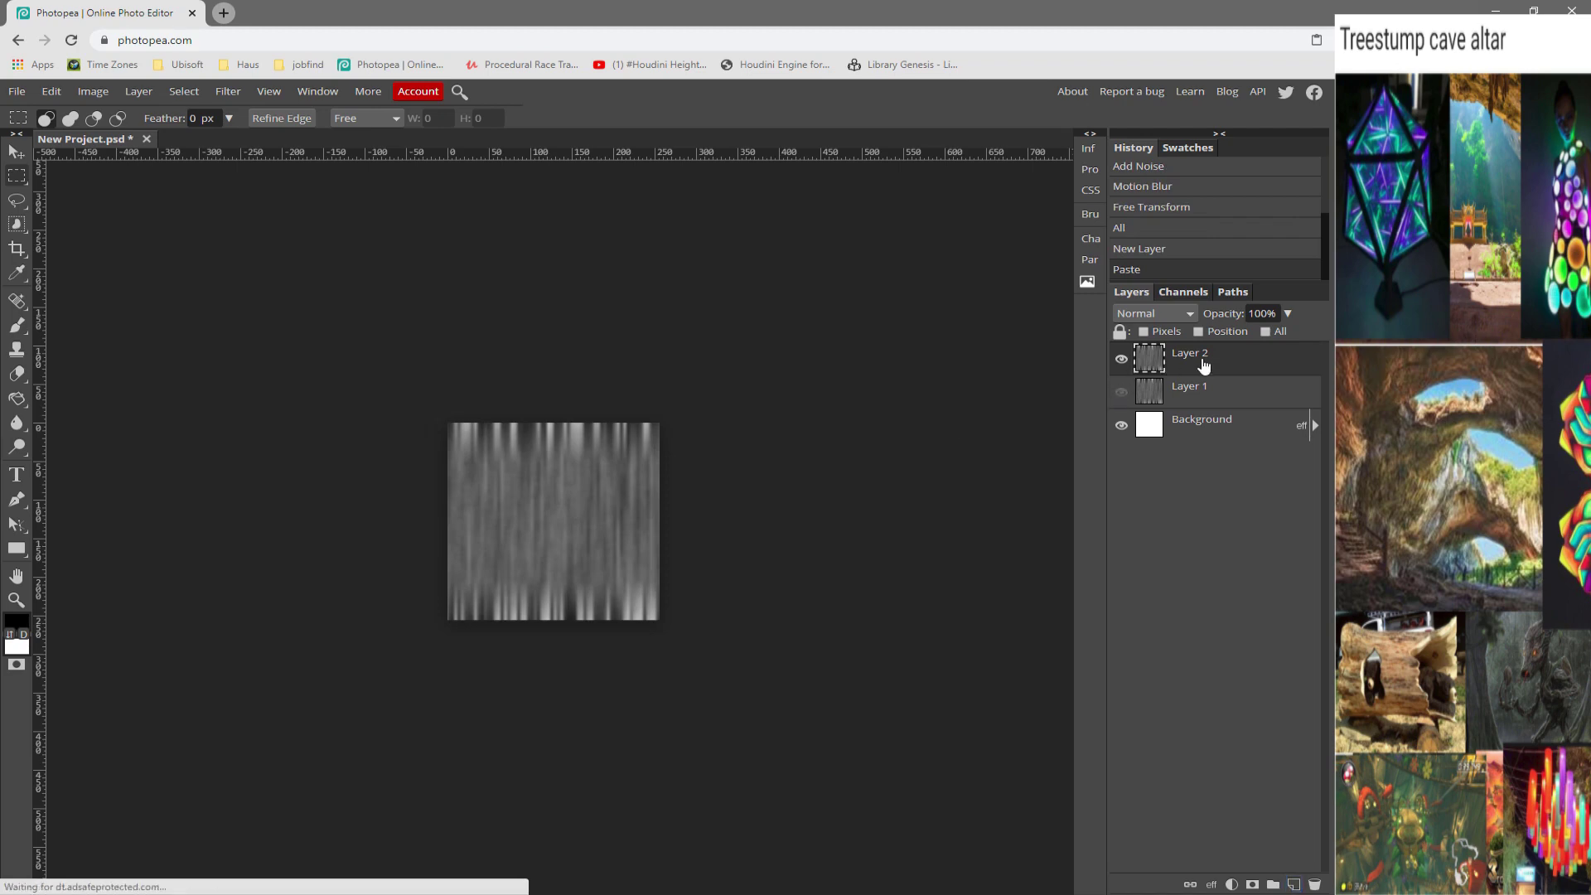
Step: Duplicate Layer 2 and shift the two copies sideways so they meet at a seam near the canvas centre
{"action": "key", "text": "v"}
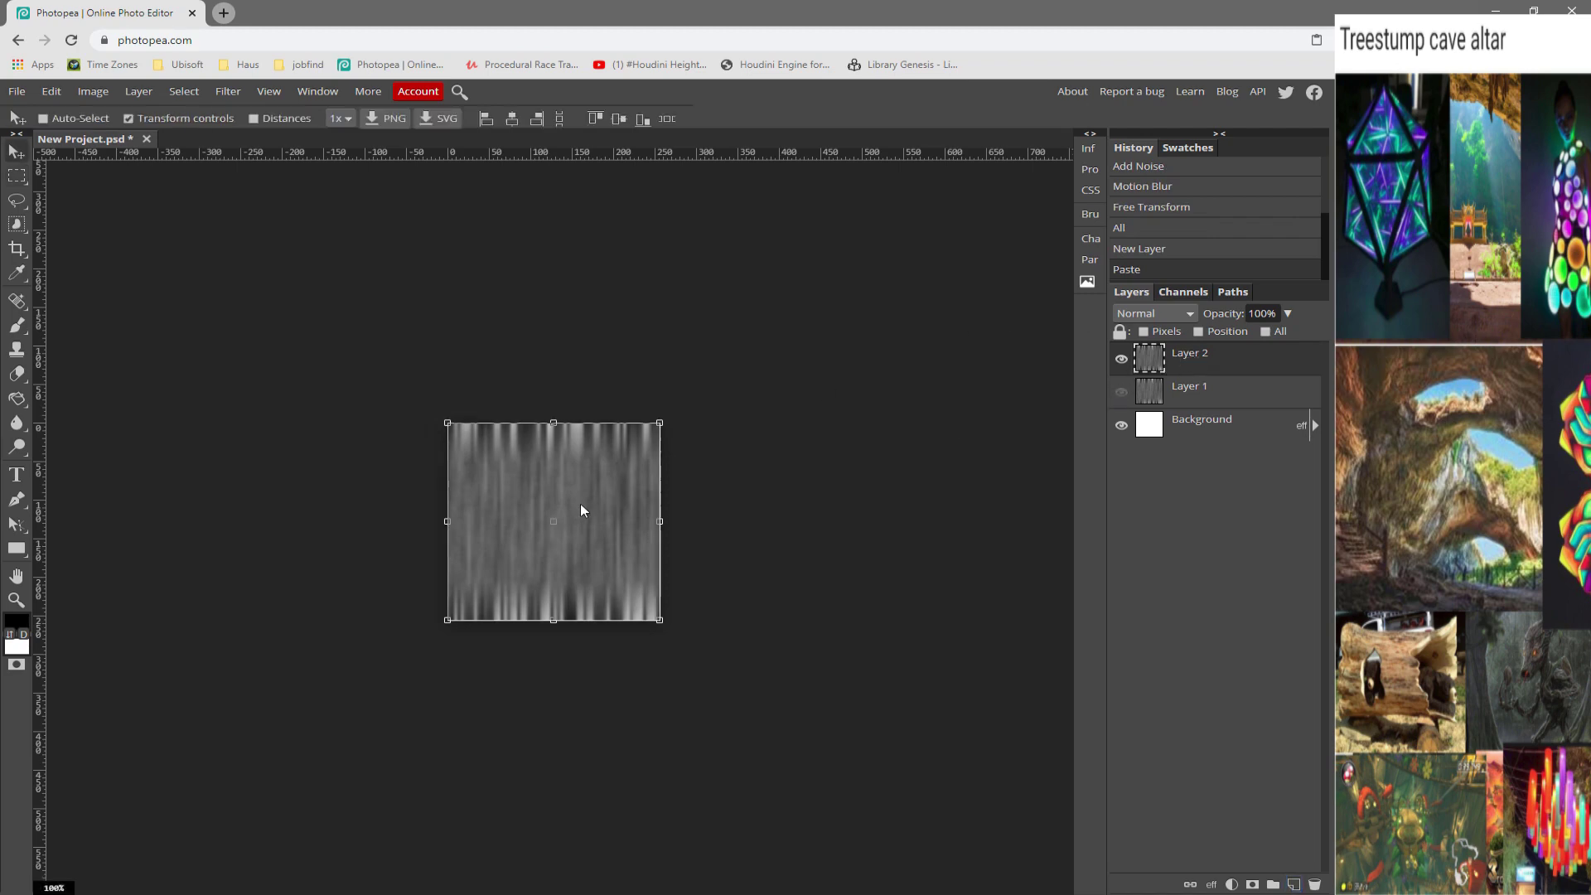
{"action": "right_click", "coordinate": [1199, 367]}
{"action": "left_click", "coordinate": [1205, 396]}
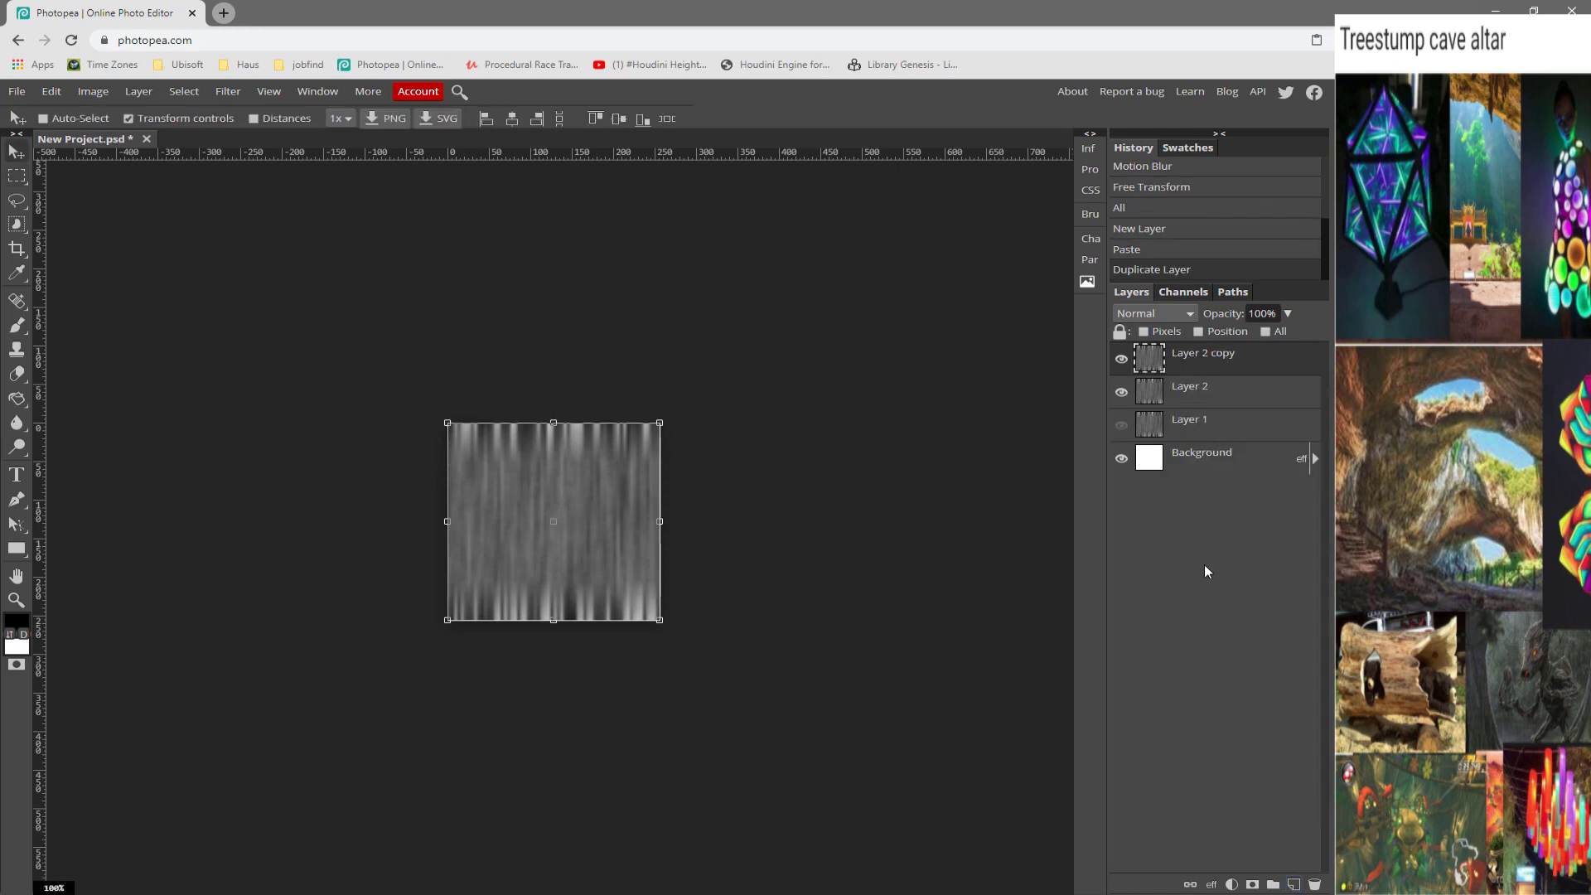
{"action": "left_click_drag", "start_coordinate": [600, 462], "coordinate": [718, 480]}
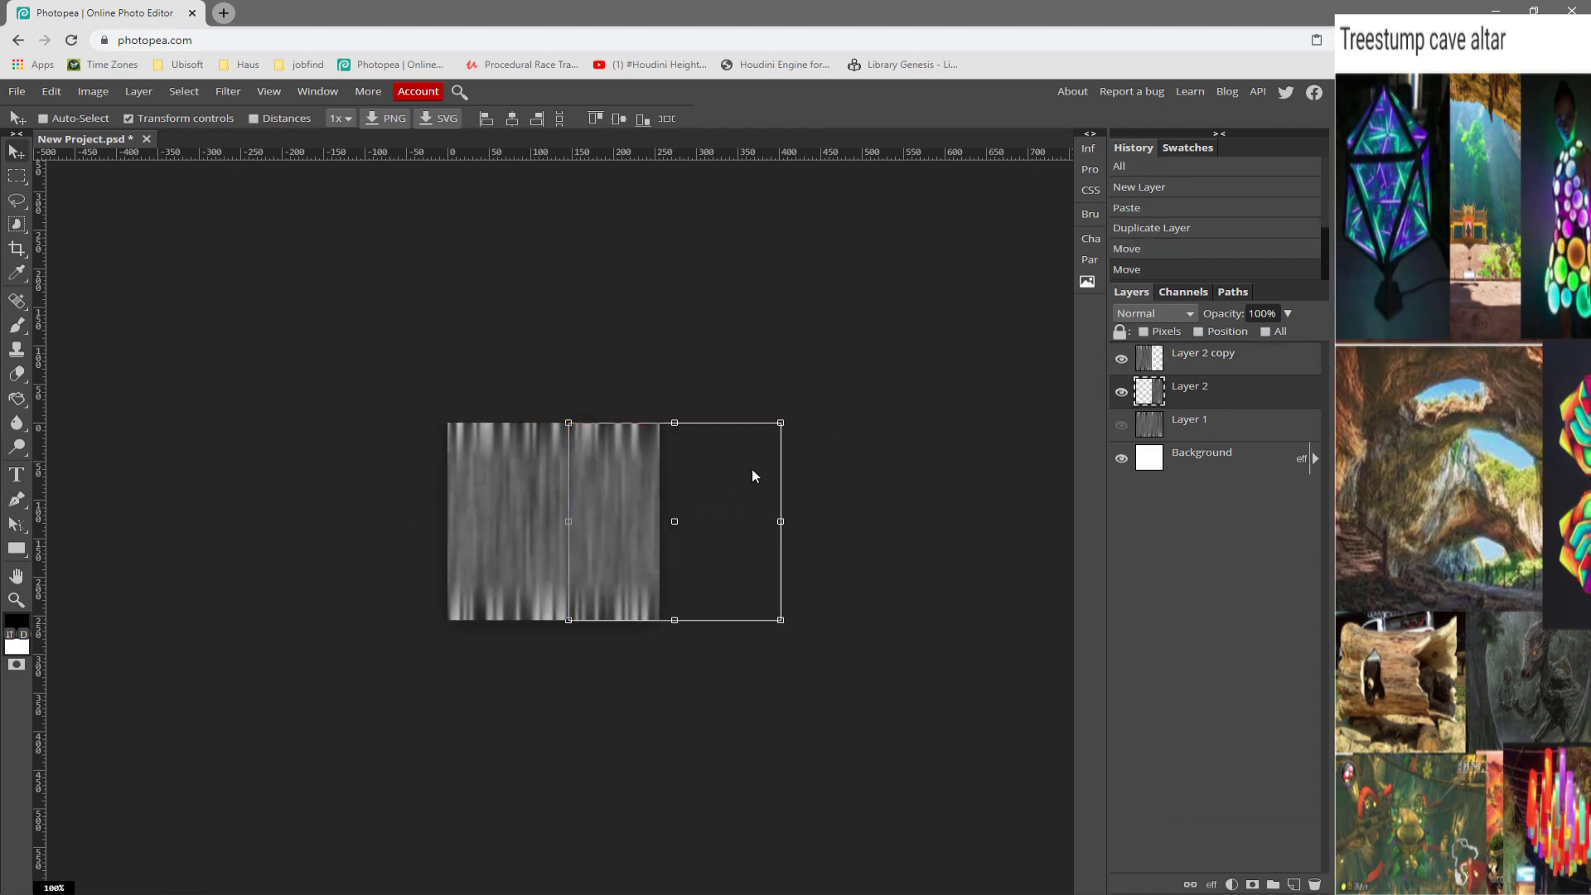
Step: Merge Layer 2 and Layer 2 copy into a single layer
{"action": "left_click", "coordinate": [1208, 426]}
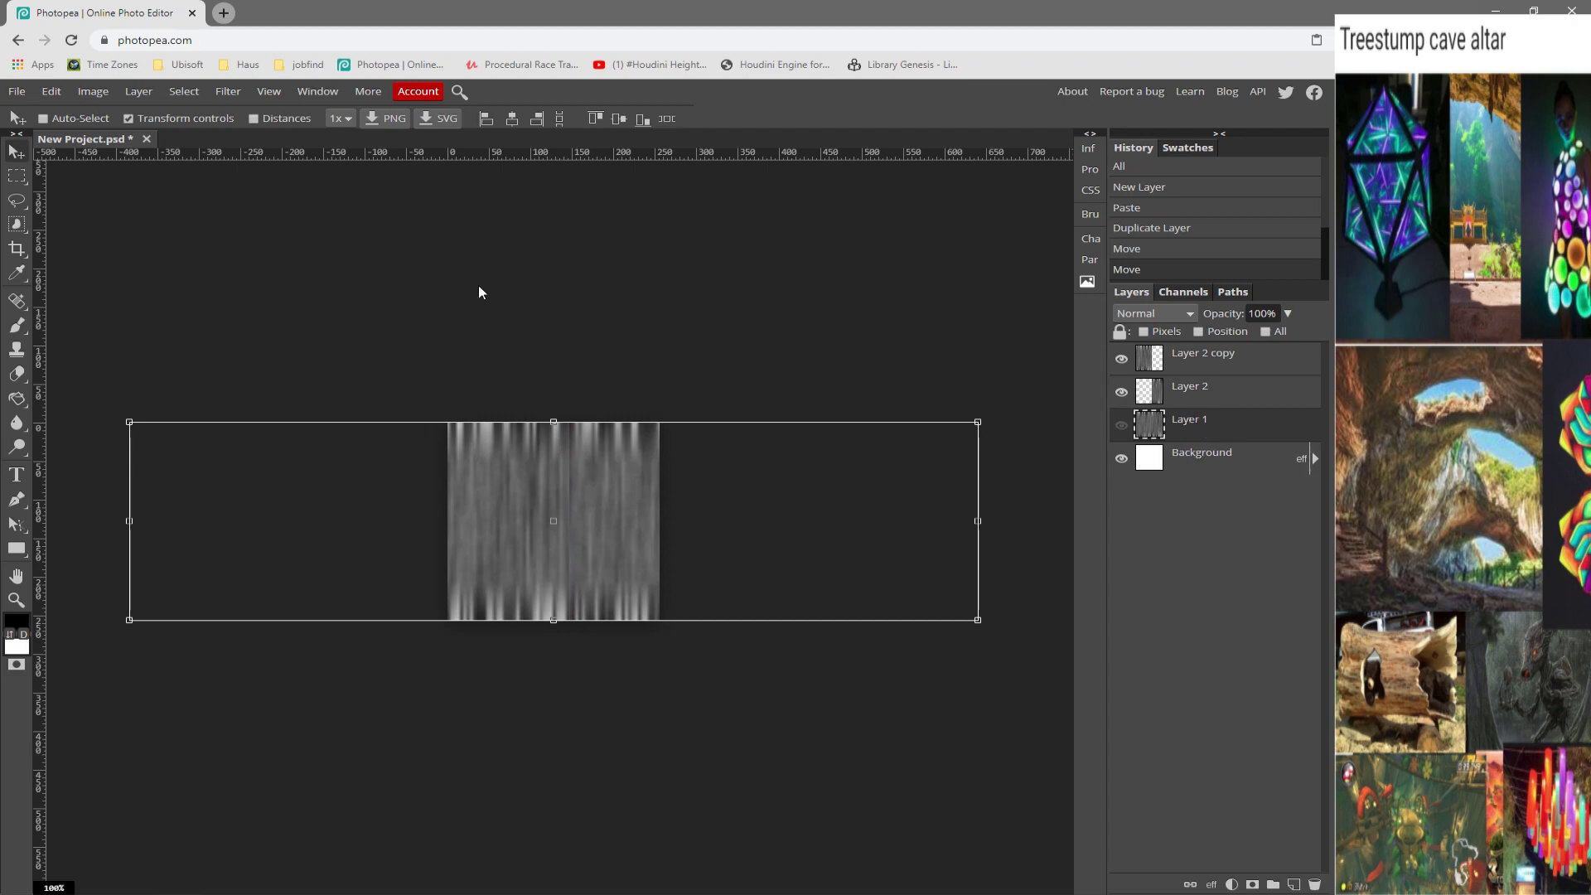
{"action": "left_click", "coordinate": [1202, 358]}
{"action": "left_click", "coordinate": [1193, 388]}
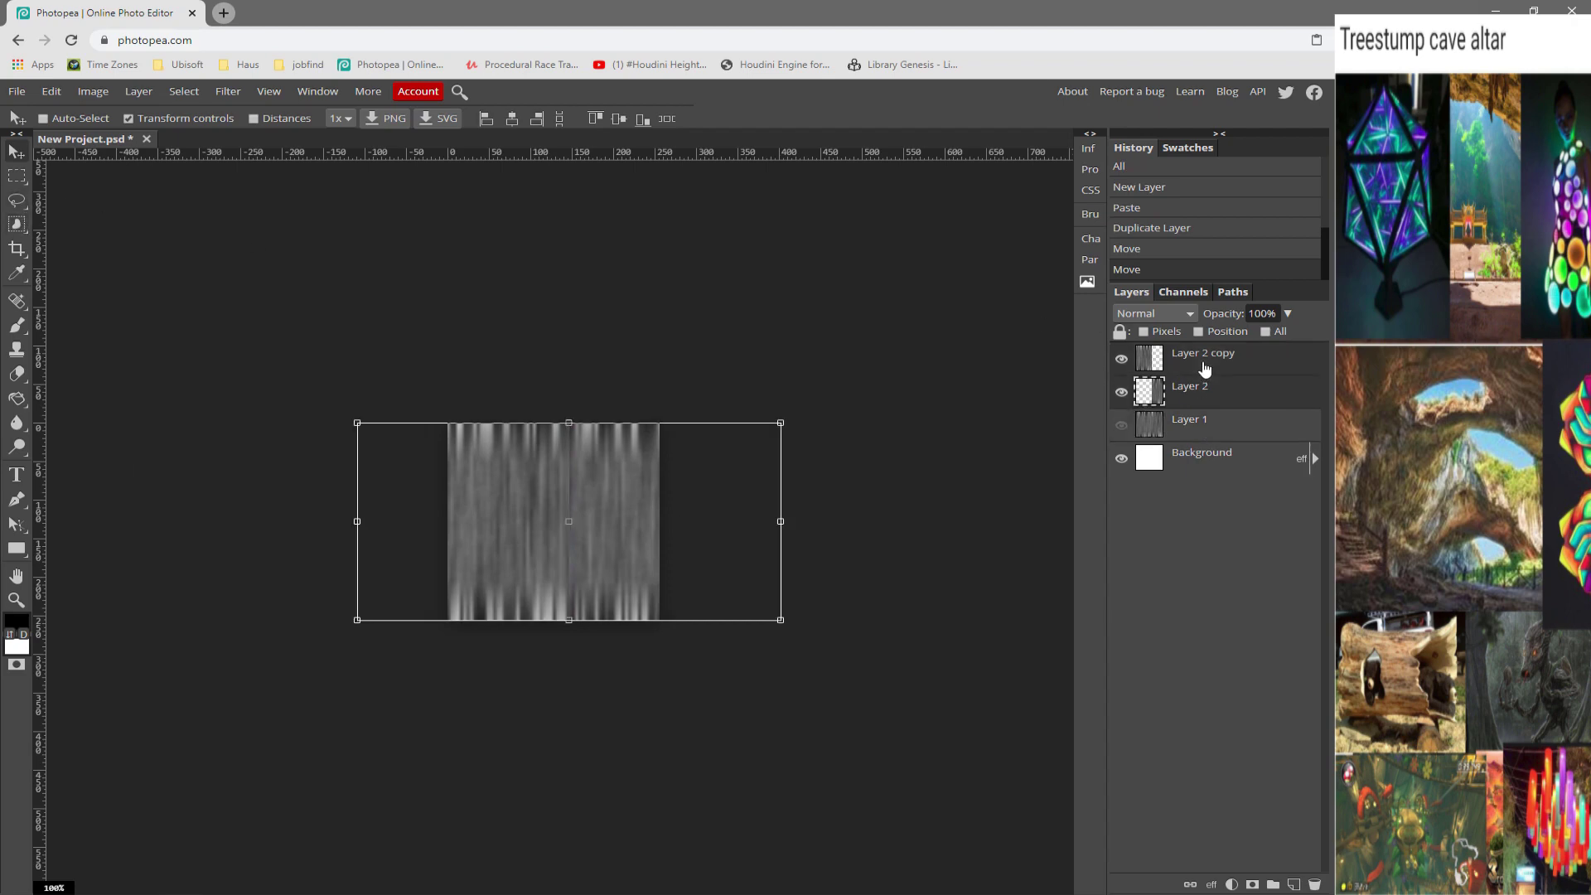
{"action": "left_click", "coordinate": [246, 96]}
{"action": "right_click", "coordinate": [1172, 360]}
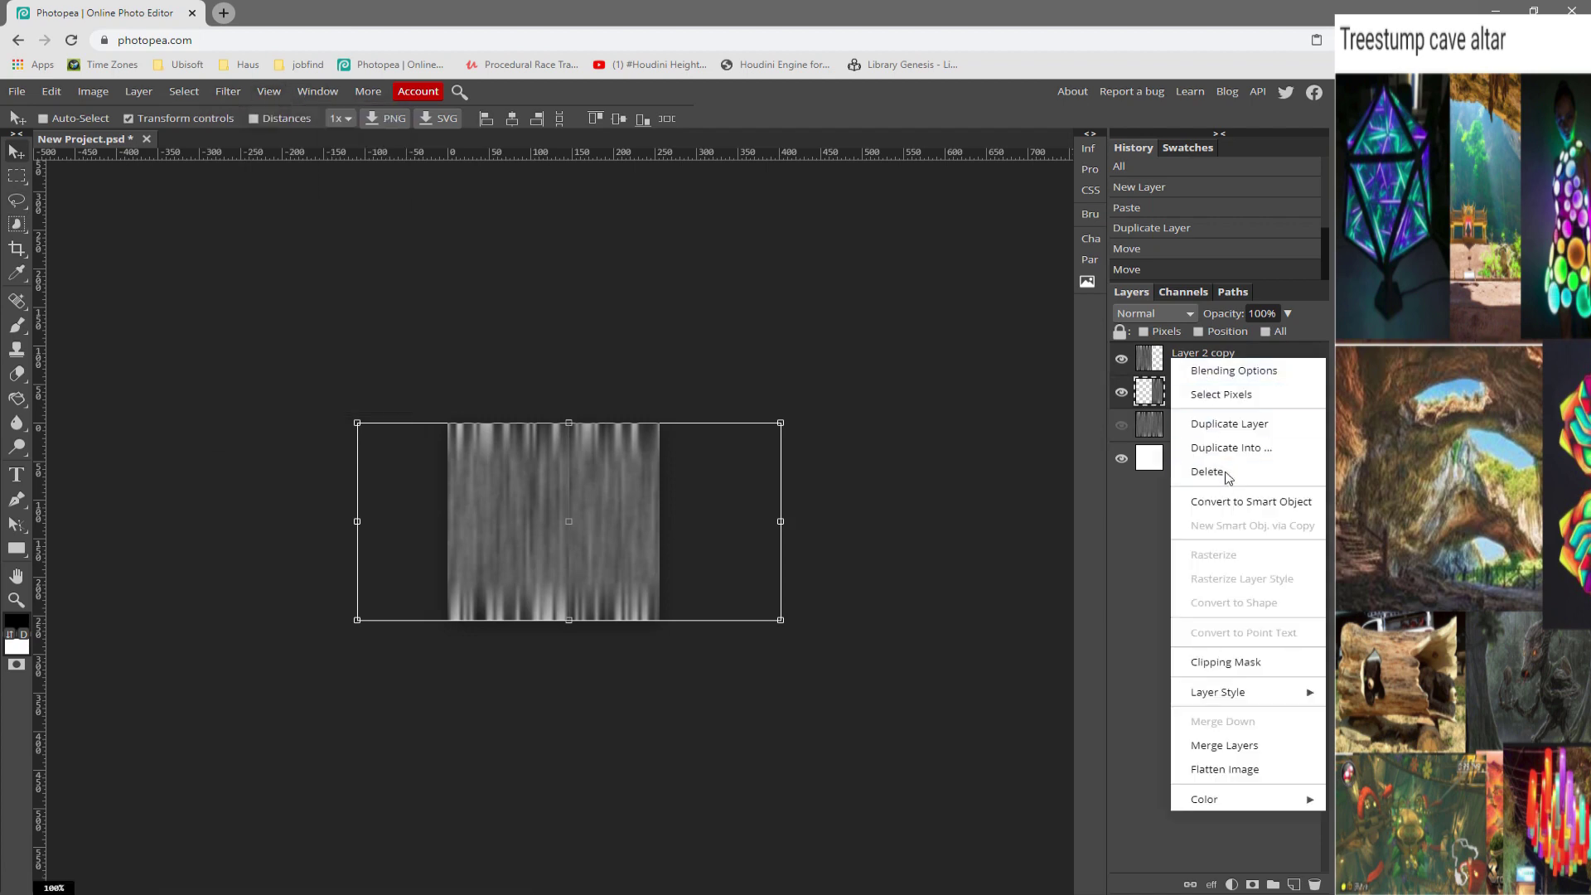
{"action": "left_click", "coordinate": [1226, 745]}
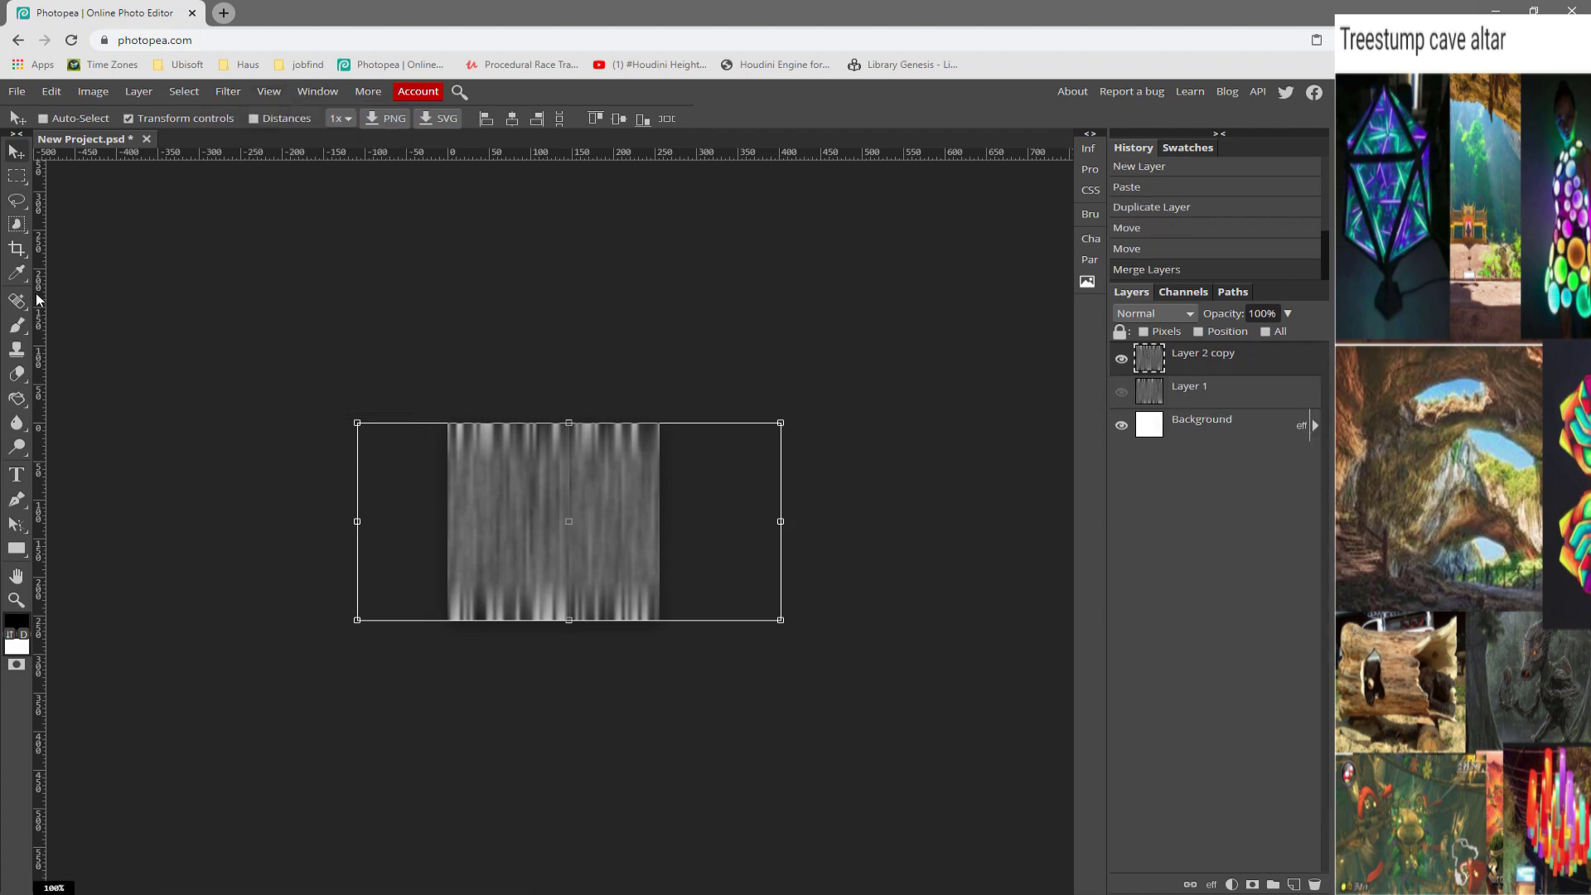
Step: Soften the vertical seam in the merged streak layer with the Blur tool at 50% strength
{"action": "left_click", "coordinate": [17, 274]}
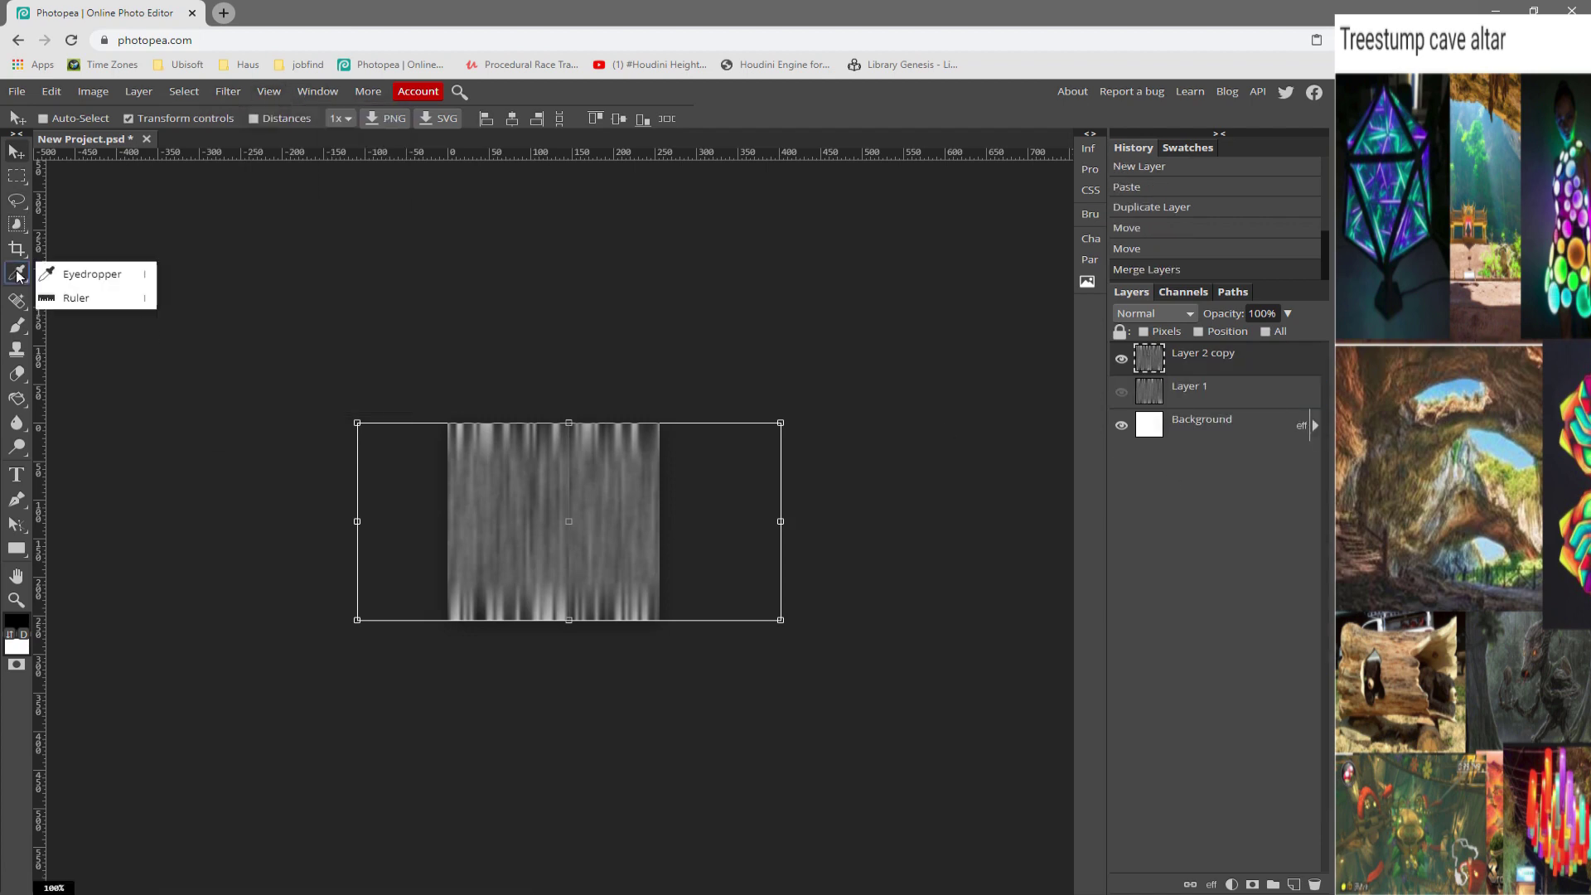
{"action": "left_click", "coordinate": [16, 423]}
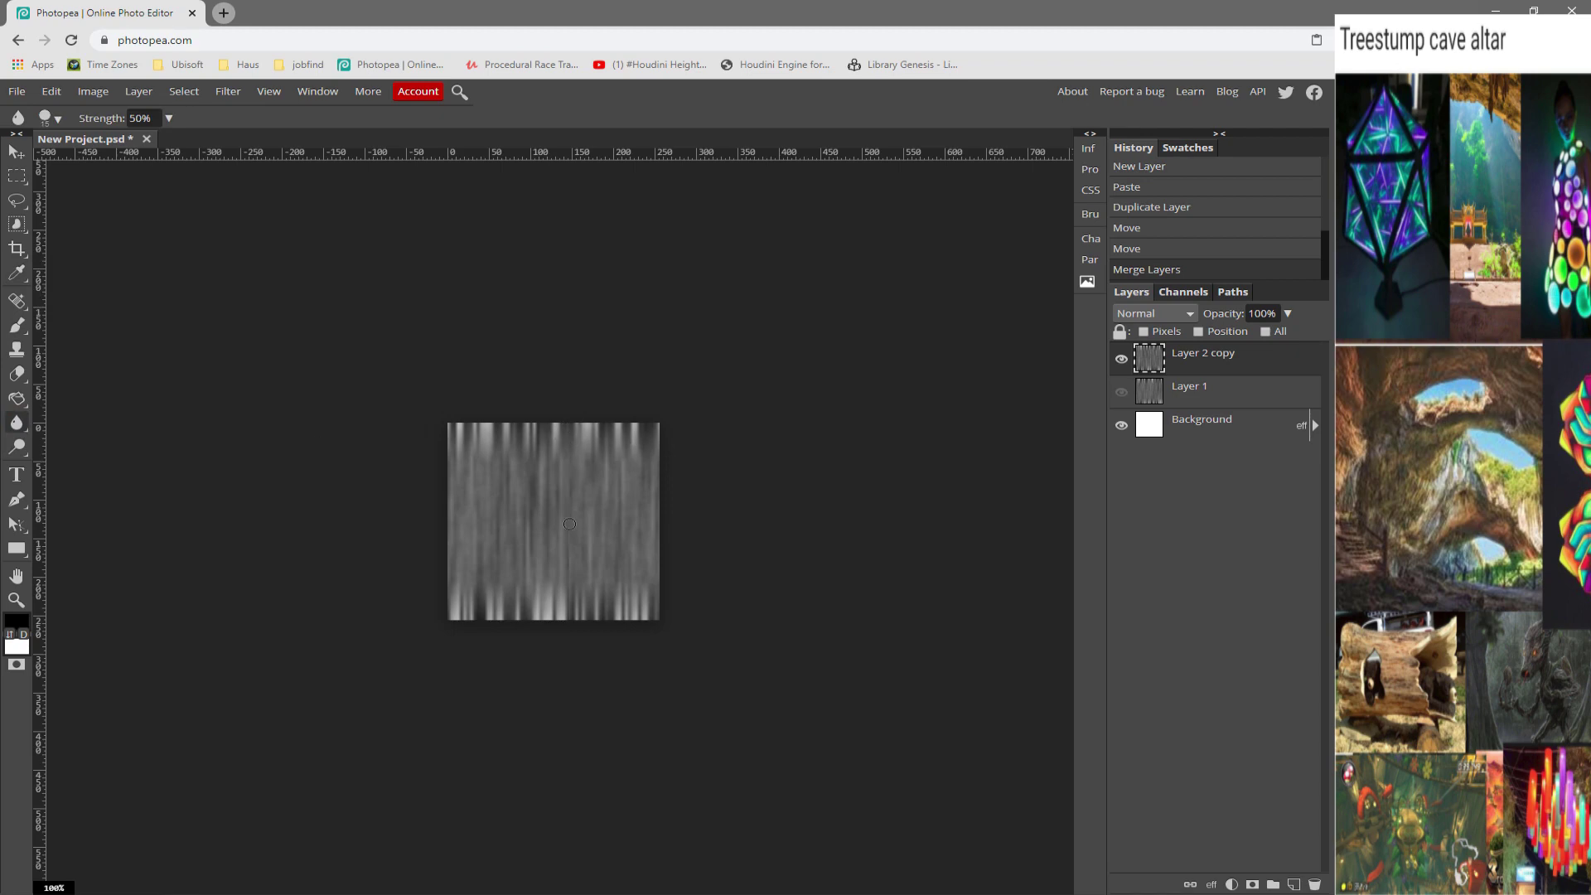
{"action": "mouse_move", "coordinate": [567, 606]}
{"action": "left_mouse_down"}
{"action": "mouse_move", "coordinate": [551, 460]}
{"action": "mouse_move", "coordinate": [548, 599]}
{"action": "left_mouse_up"}
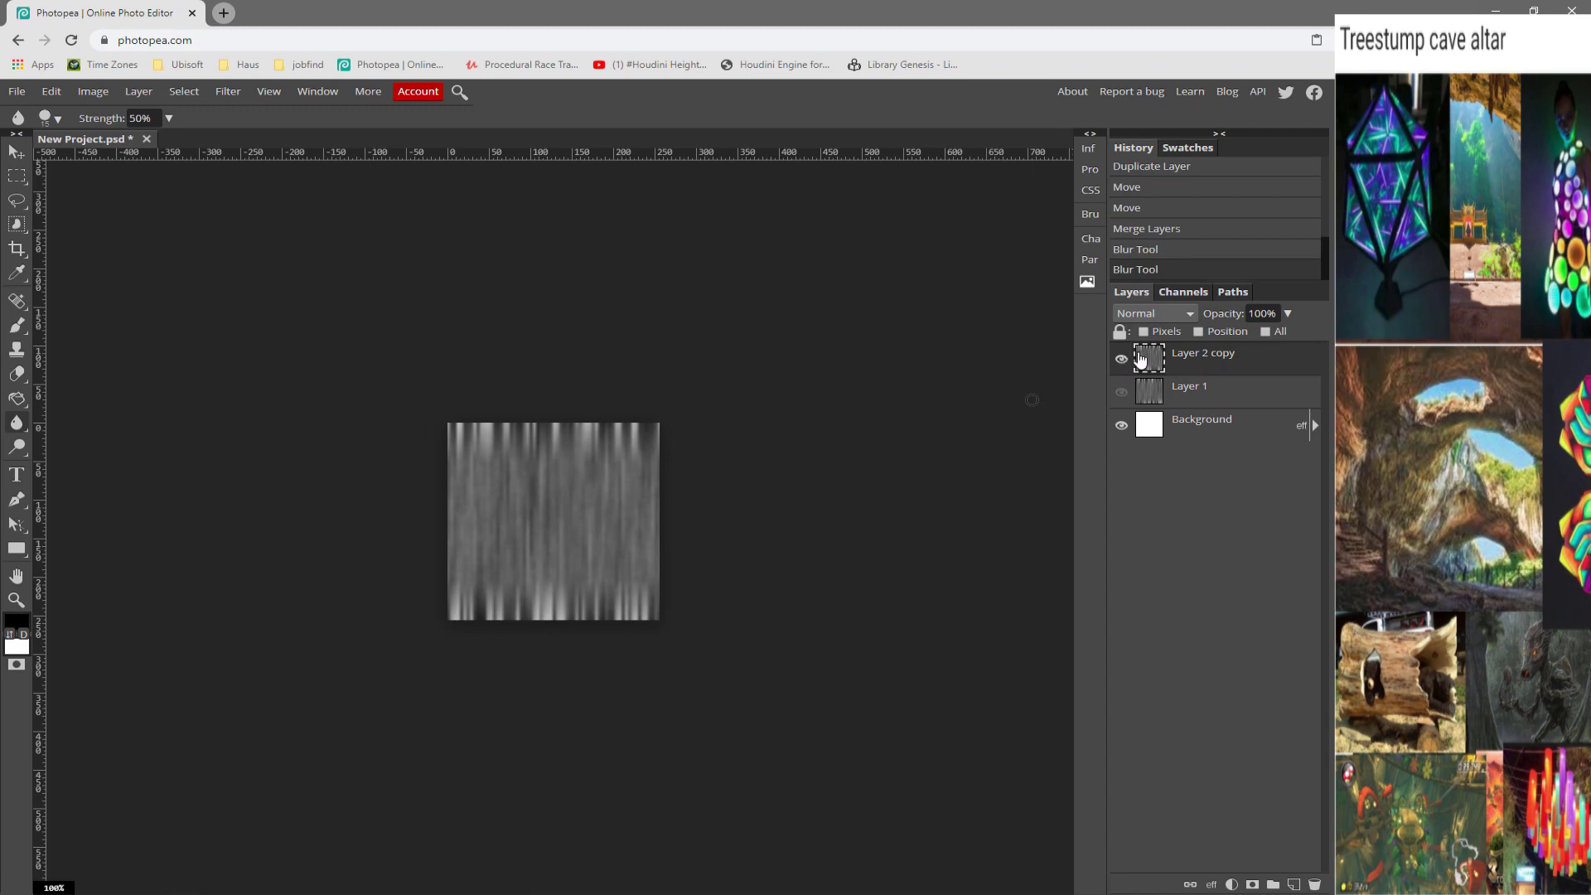
Step: Add a raster mask to the Background, paste the streak image into it, and hide the streak layers above
{"action": "key", "text": "ctrl+a"}
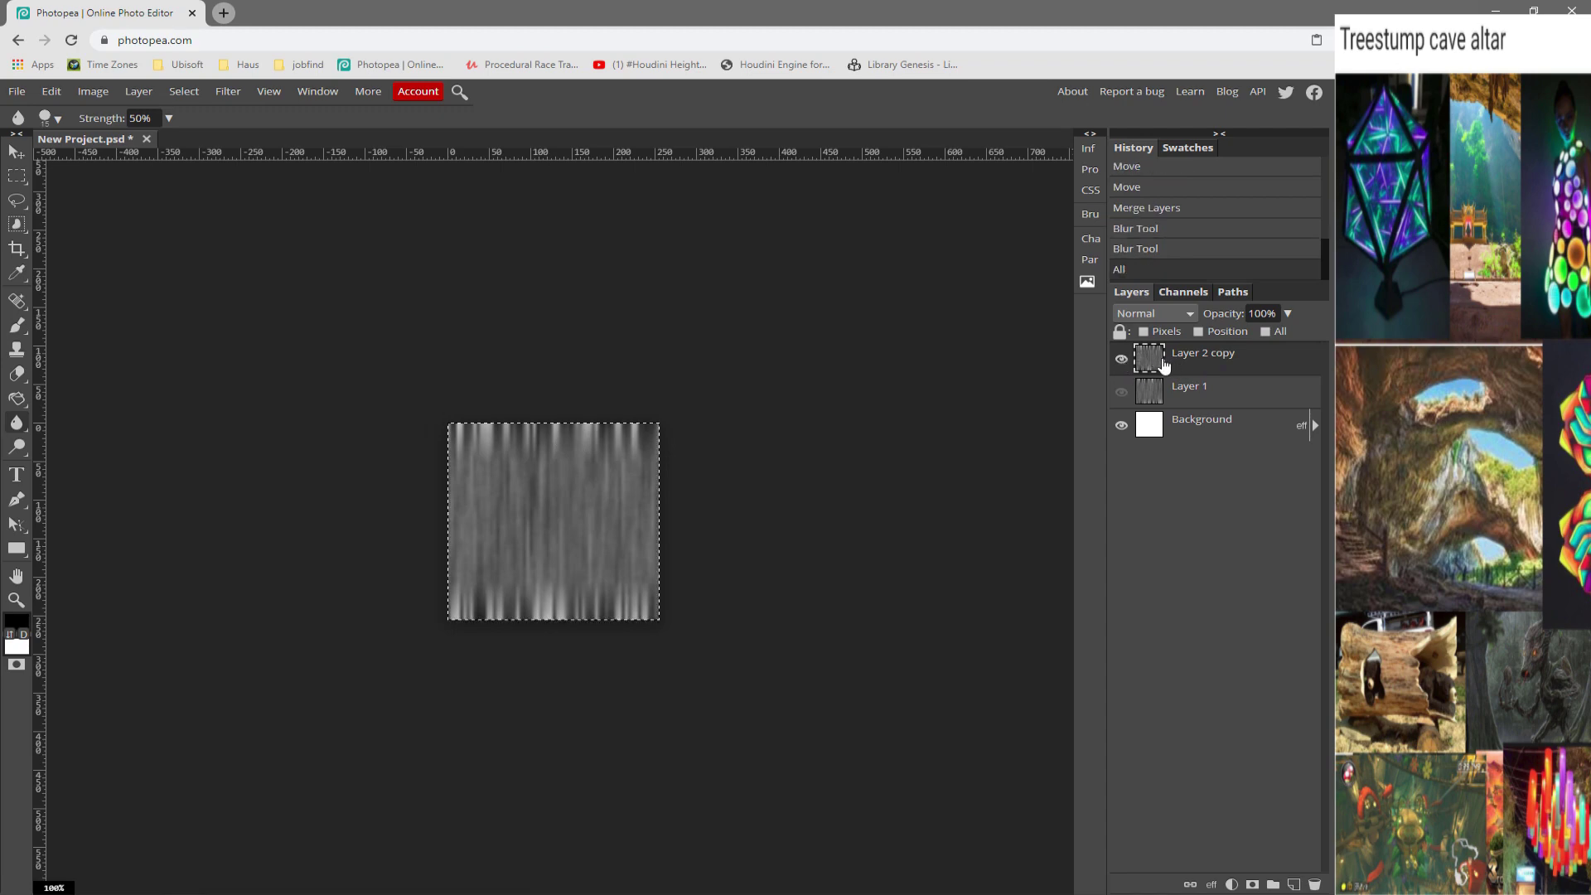
{"action": "left_click", "coordinate": [1169, 436]}
{"action": "left_click", "coordinate": [1250, 884]}
{"action": "key", "text": "ctrl+v"}
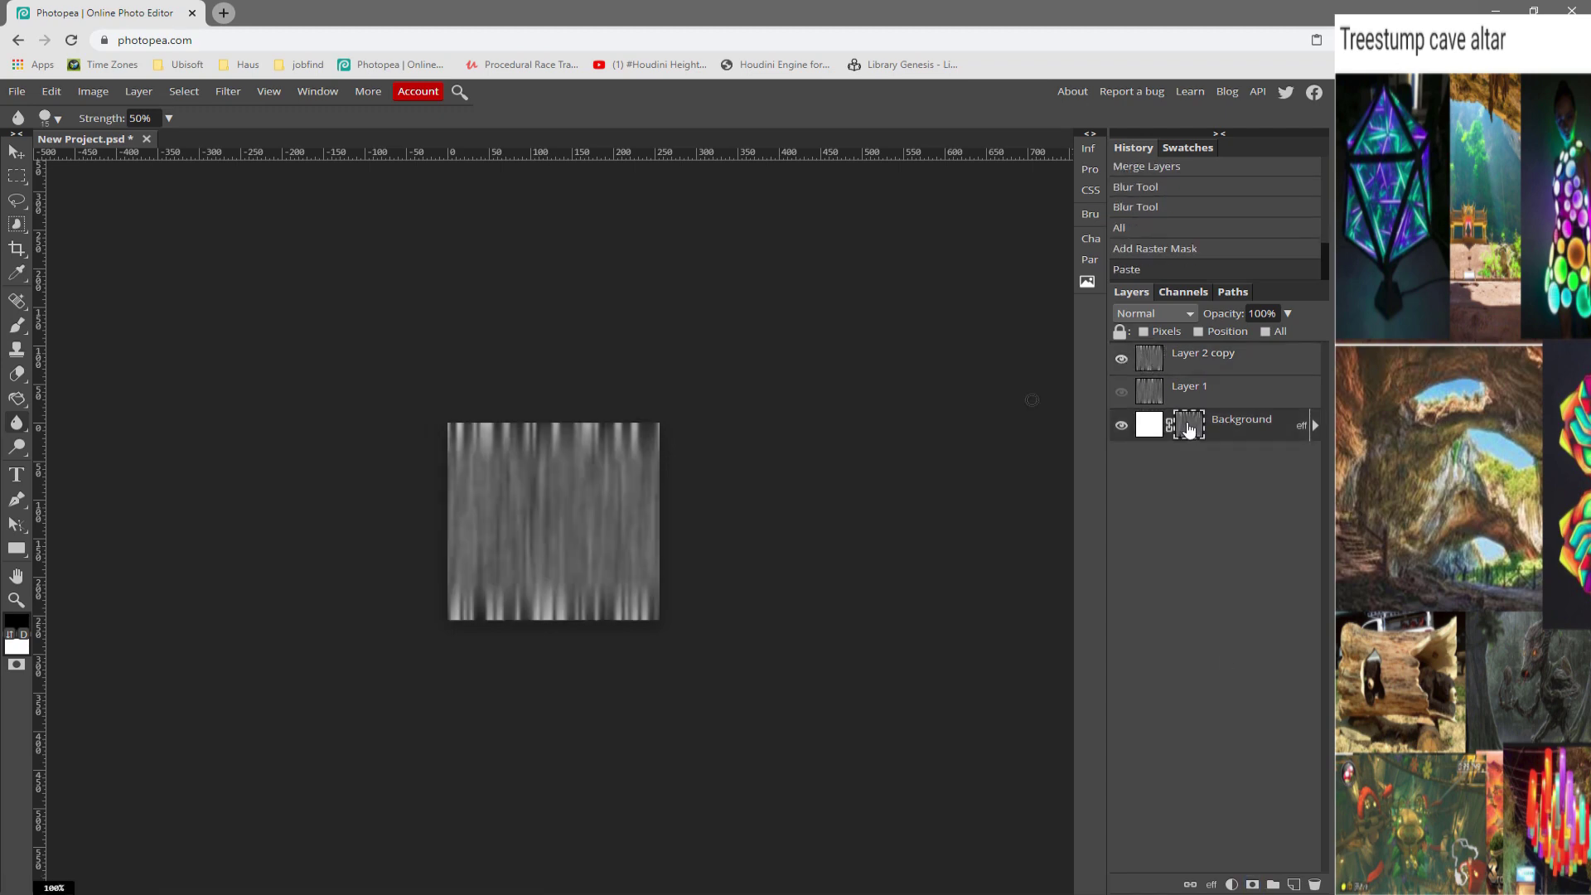
{"action": "left_click", "coordinate": [1146, 427]}
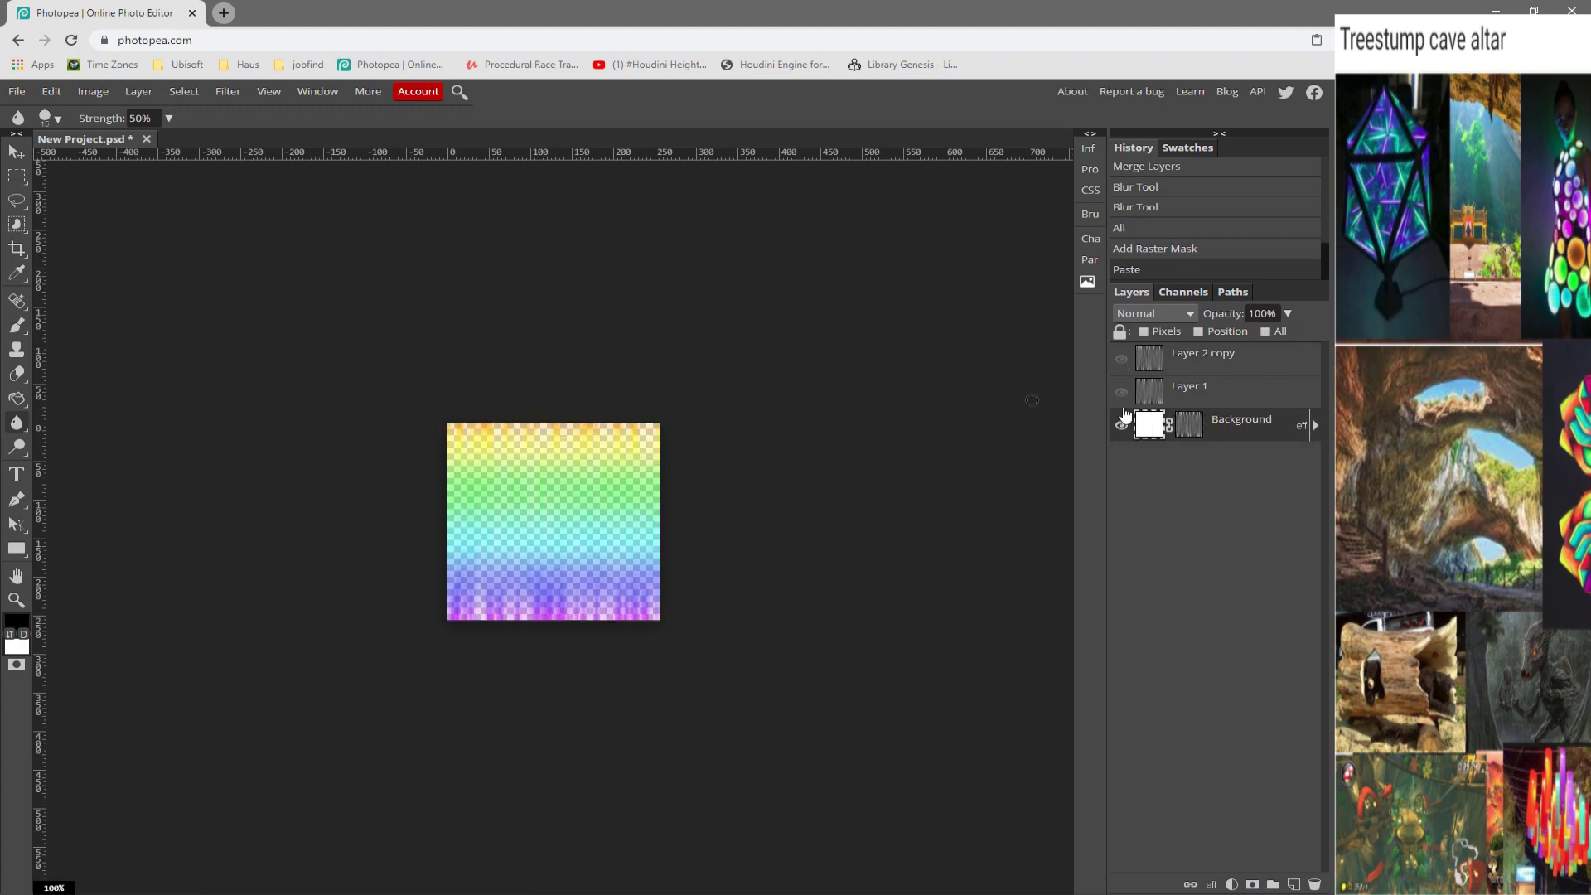
Step: Paint the top and bottom edges of the Background mask black with a 97 px brush at 0% hardness
{"action": "left_click", "coordinate": [1190, 431], "text": "alt"}
{"action": "left_click", "coordinate": [18, 323]}
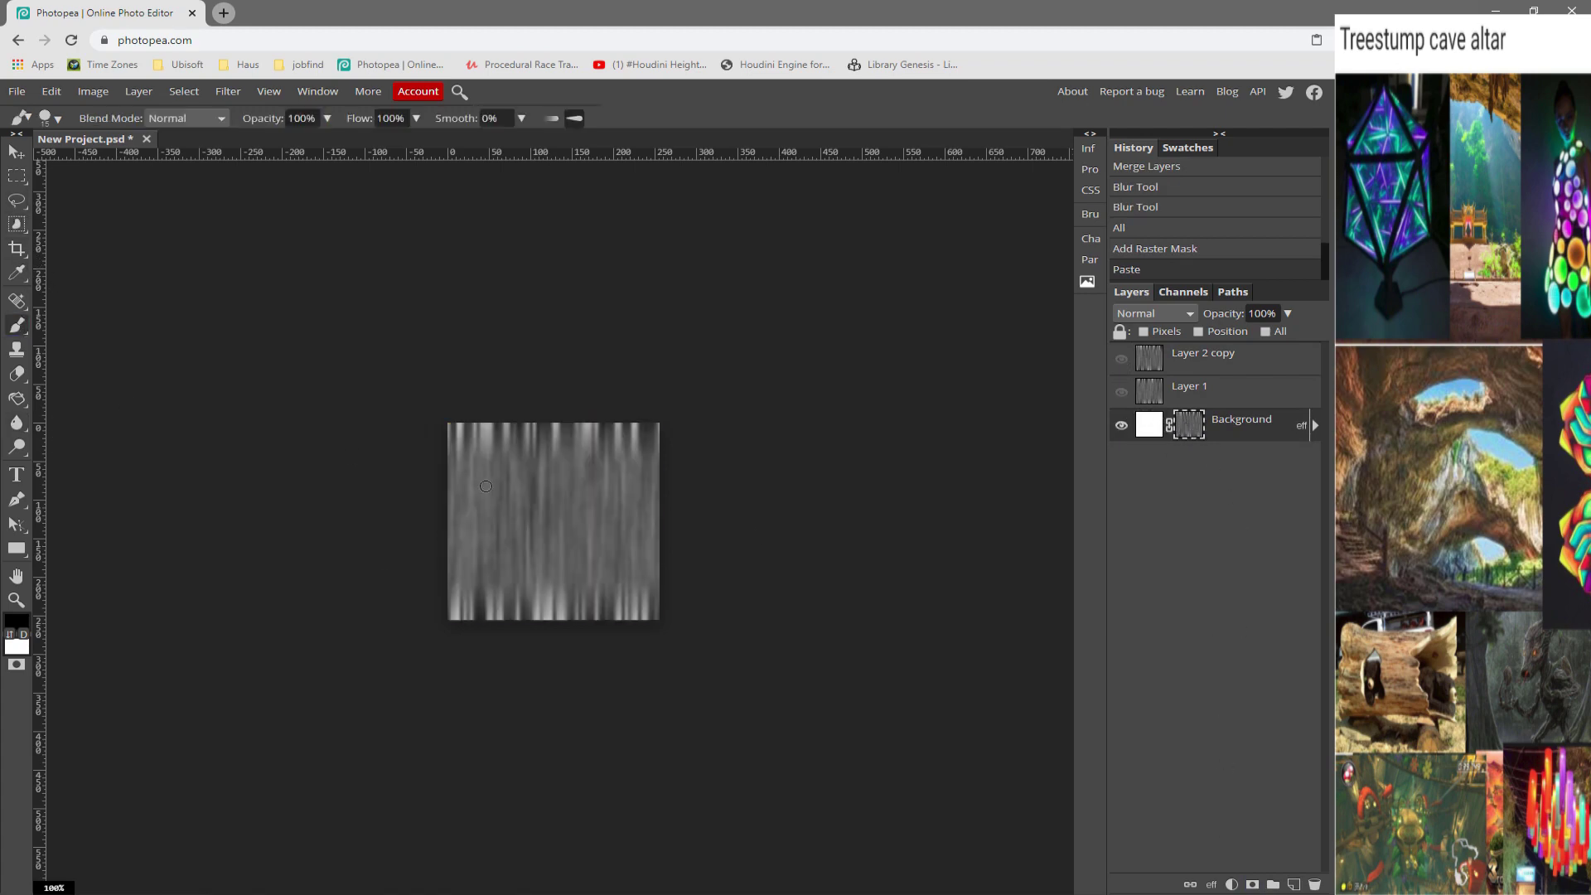
{"action": "right_click", "coordinate": [505, 467]}
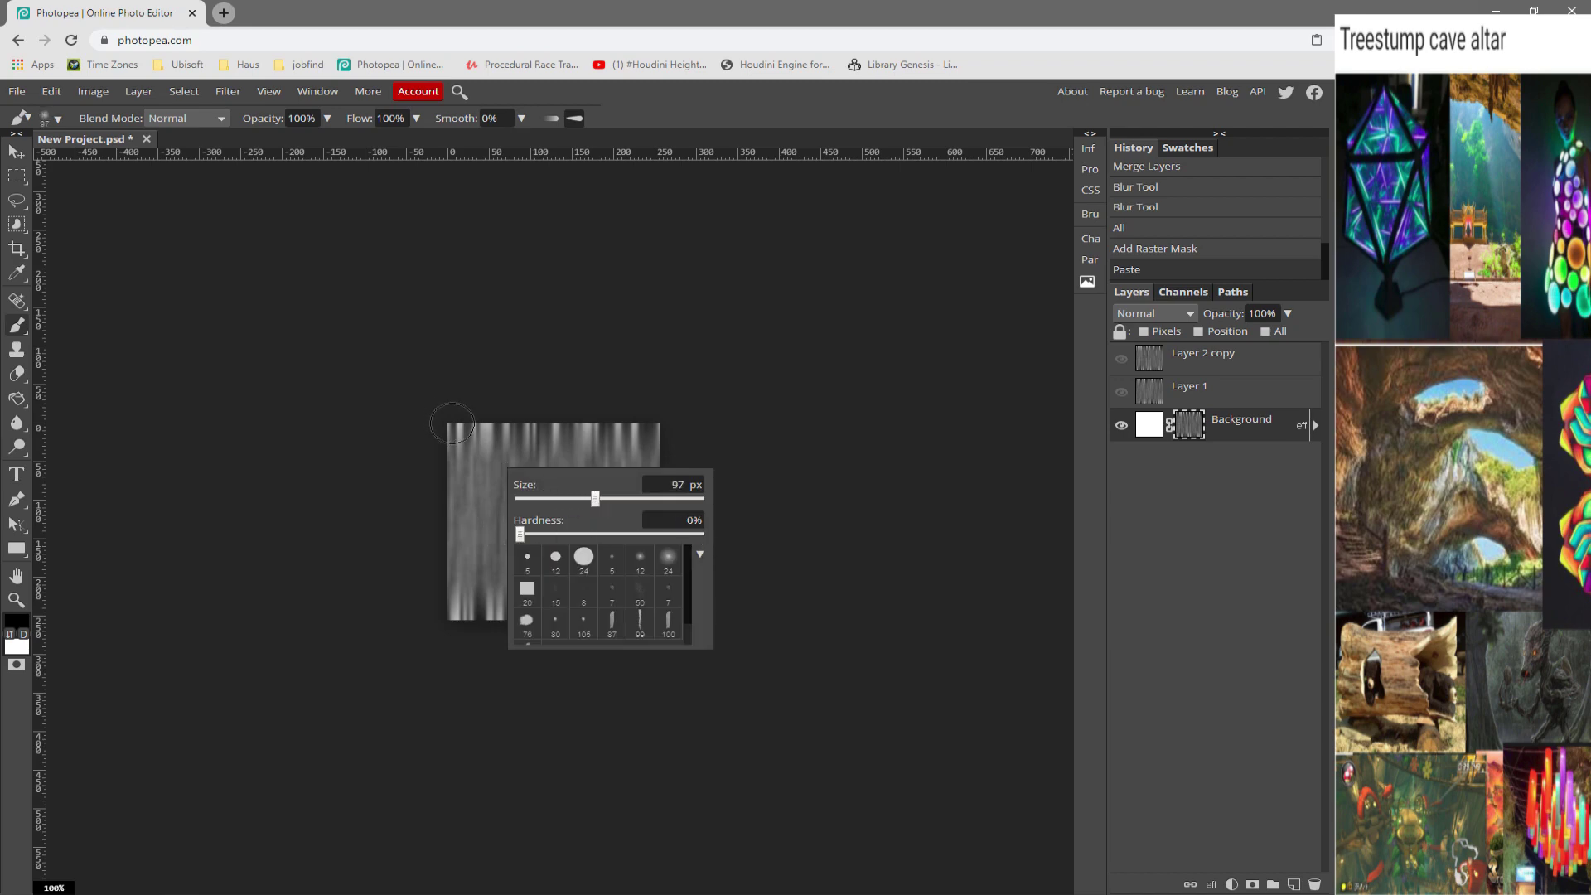
{"action": "key", "text": "Escape"}
{"action": "left_click_drag", "start_coordinate": [454, 425], "coordinate": [662, 431]}
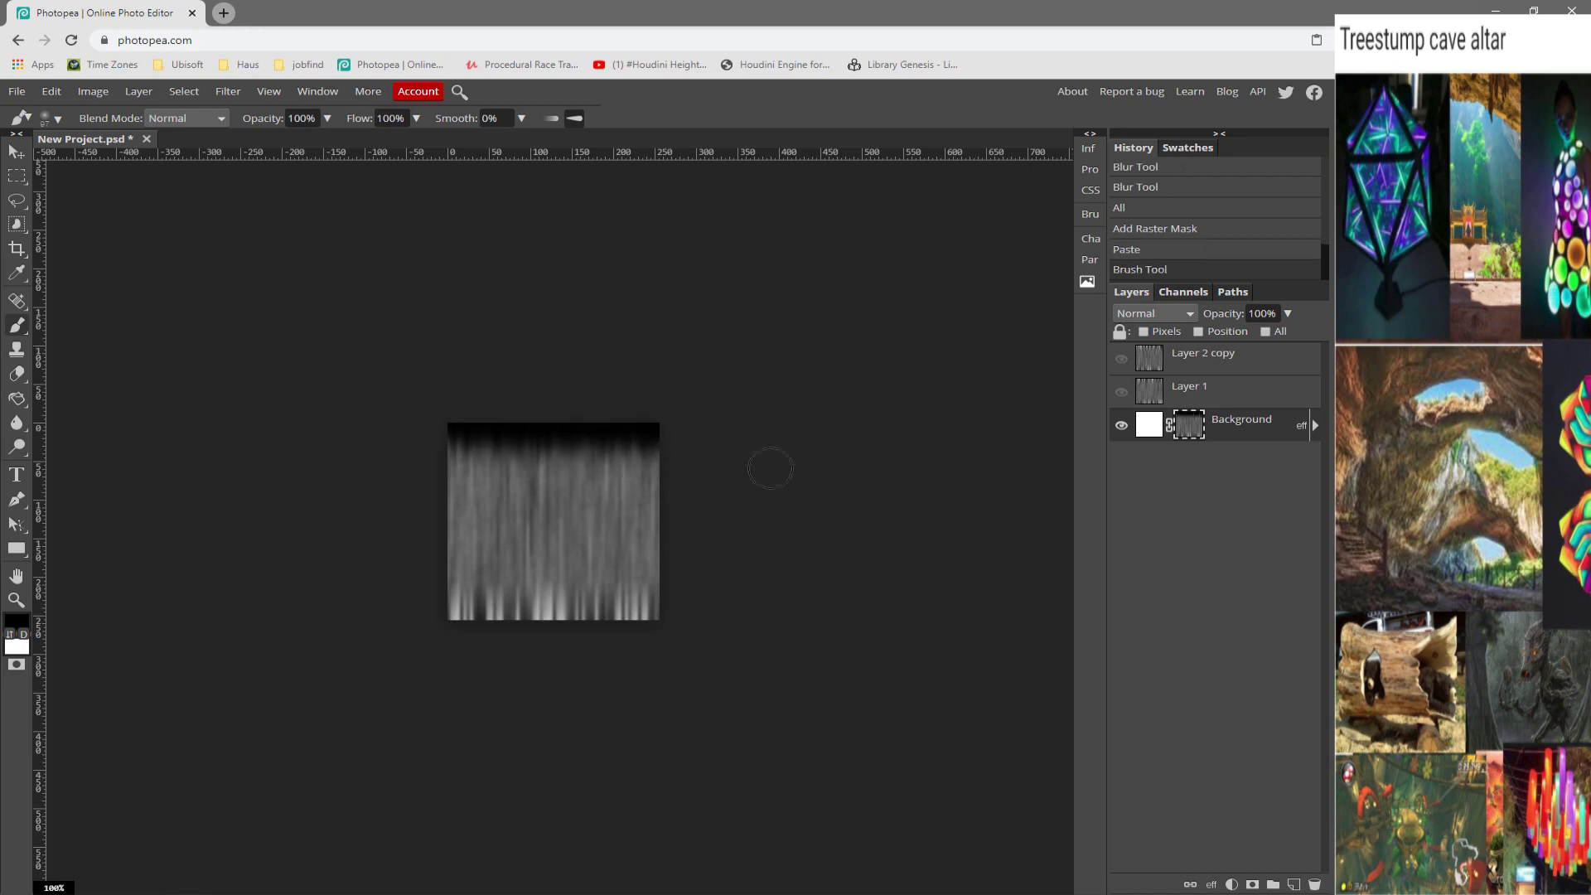
{"action": "left_click_drag", "start_coordinate": [445, 628], "coordinate": [663, 629]}
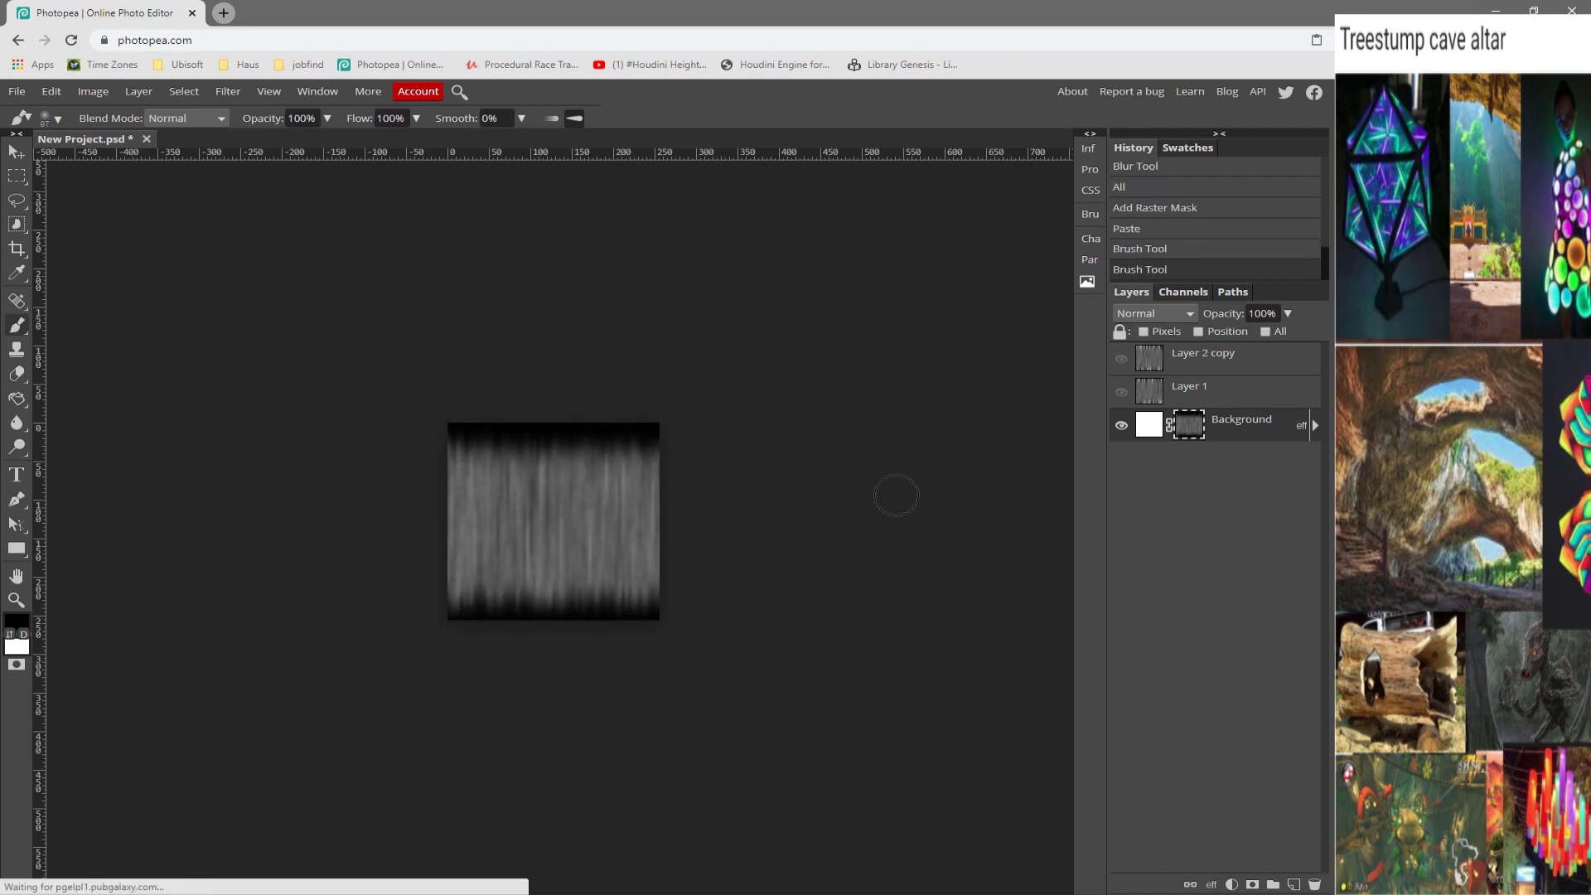
Step: Set the scale of the Background layer's Gradient Overlay to 104%
{"action": "left_click", "coordinate": [1147, 426]}
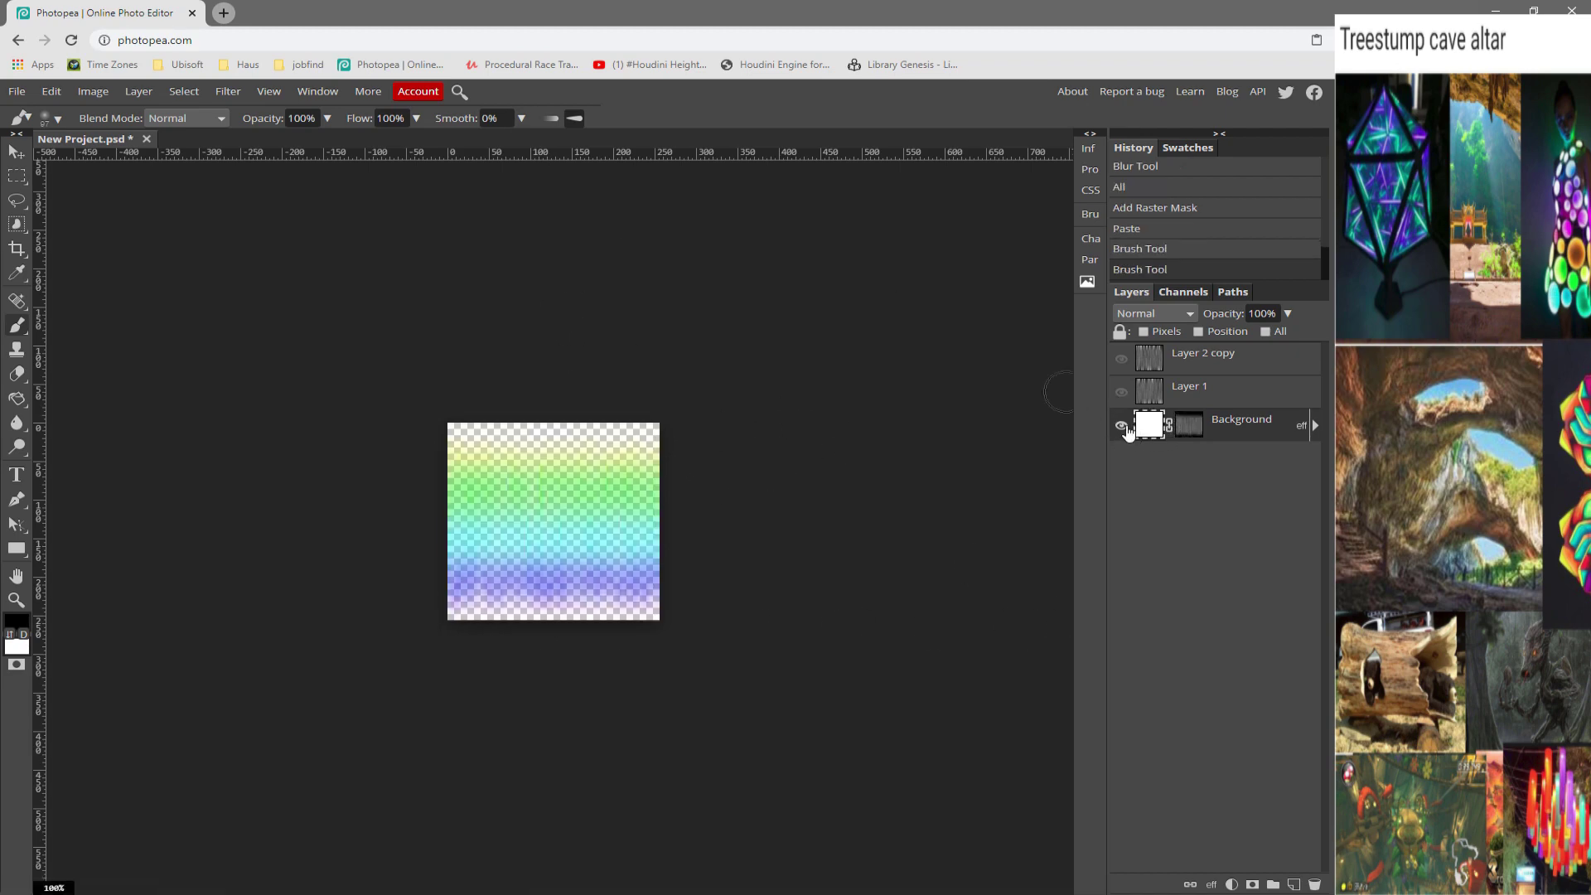
{"action": "right_click", "coordinate": [1218, 422]}
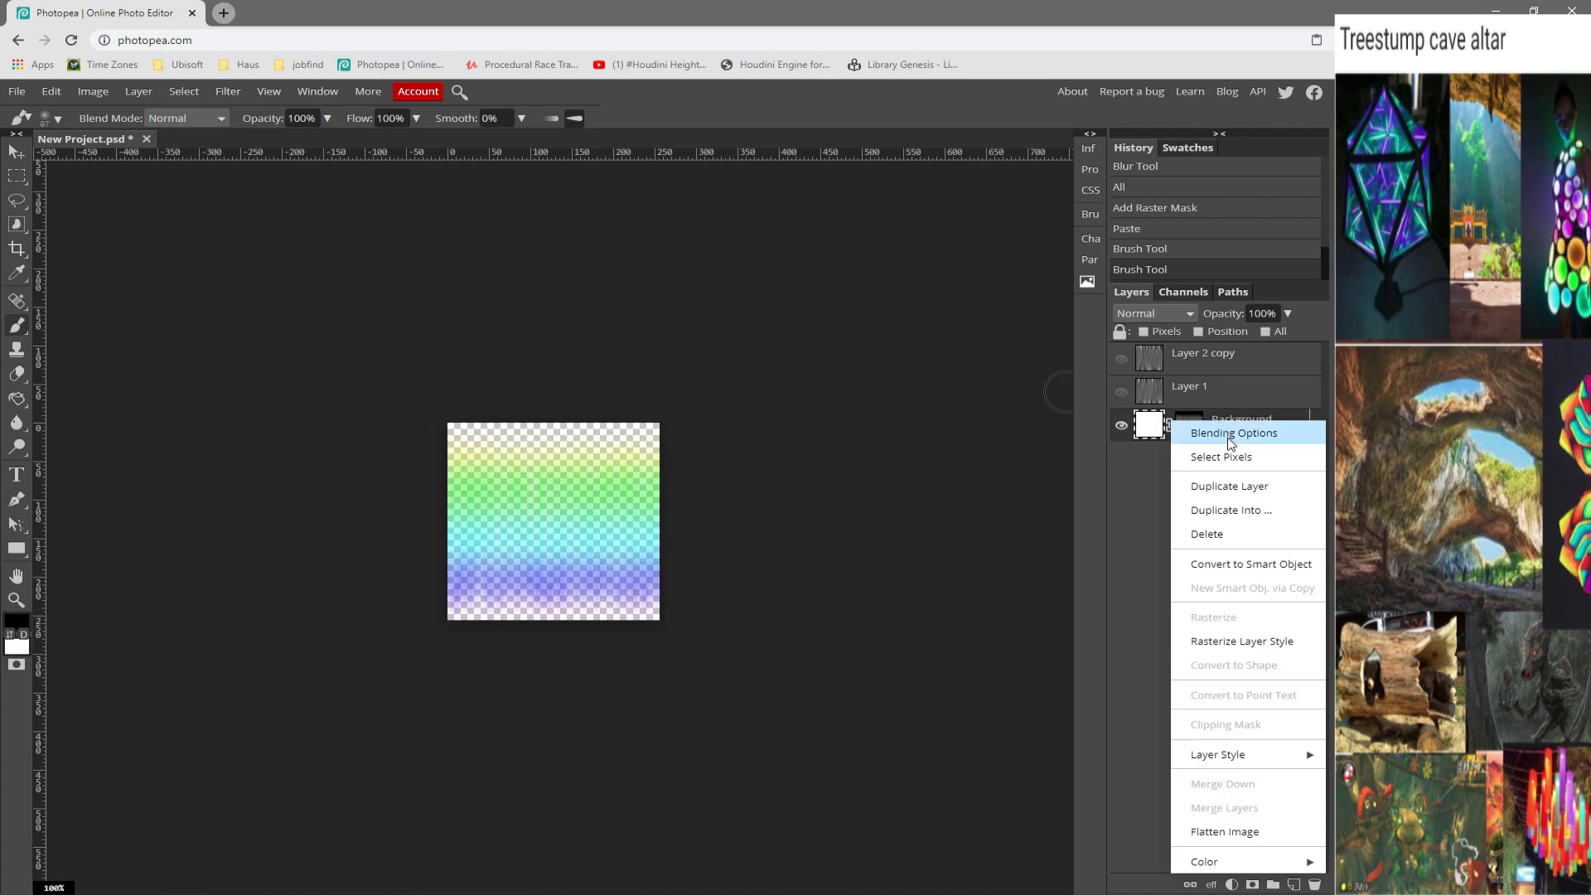
{"action": "left_click", "coordinate": [1232, 432]}
{"action": "left_click_drag", "start_coordinate": [459, 222], "coordinate": [1046, 278]}
{"action": "left_click", "coordinate": [771, 481]}
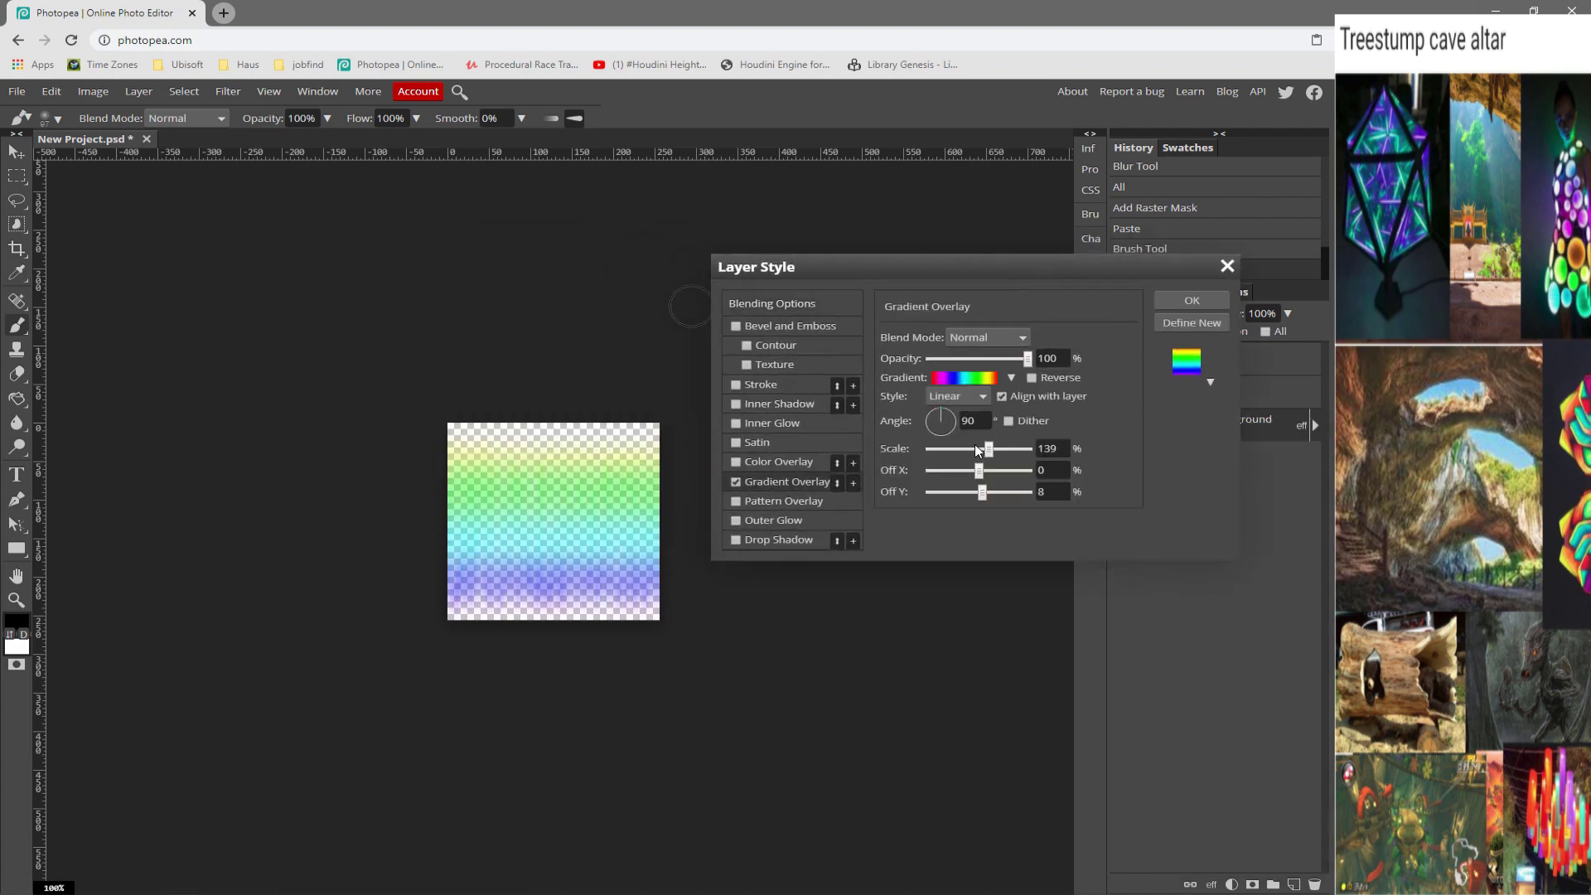
{"action": "left_click_drag", "start_coordinate": [989, 449], "coordinate": [983, 448]}
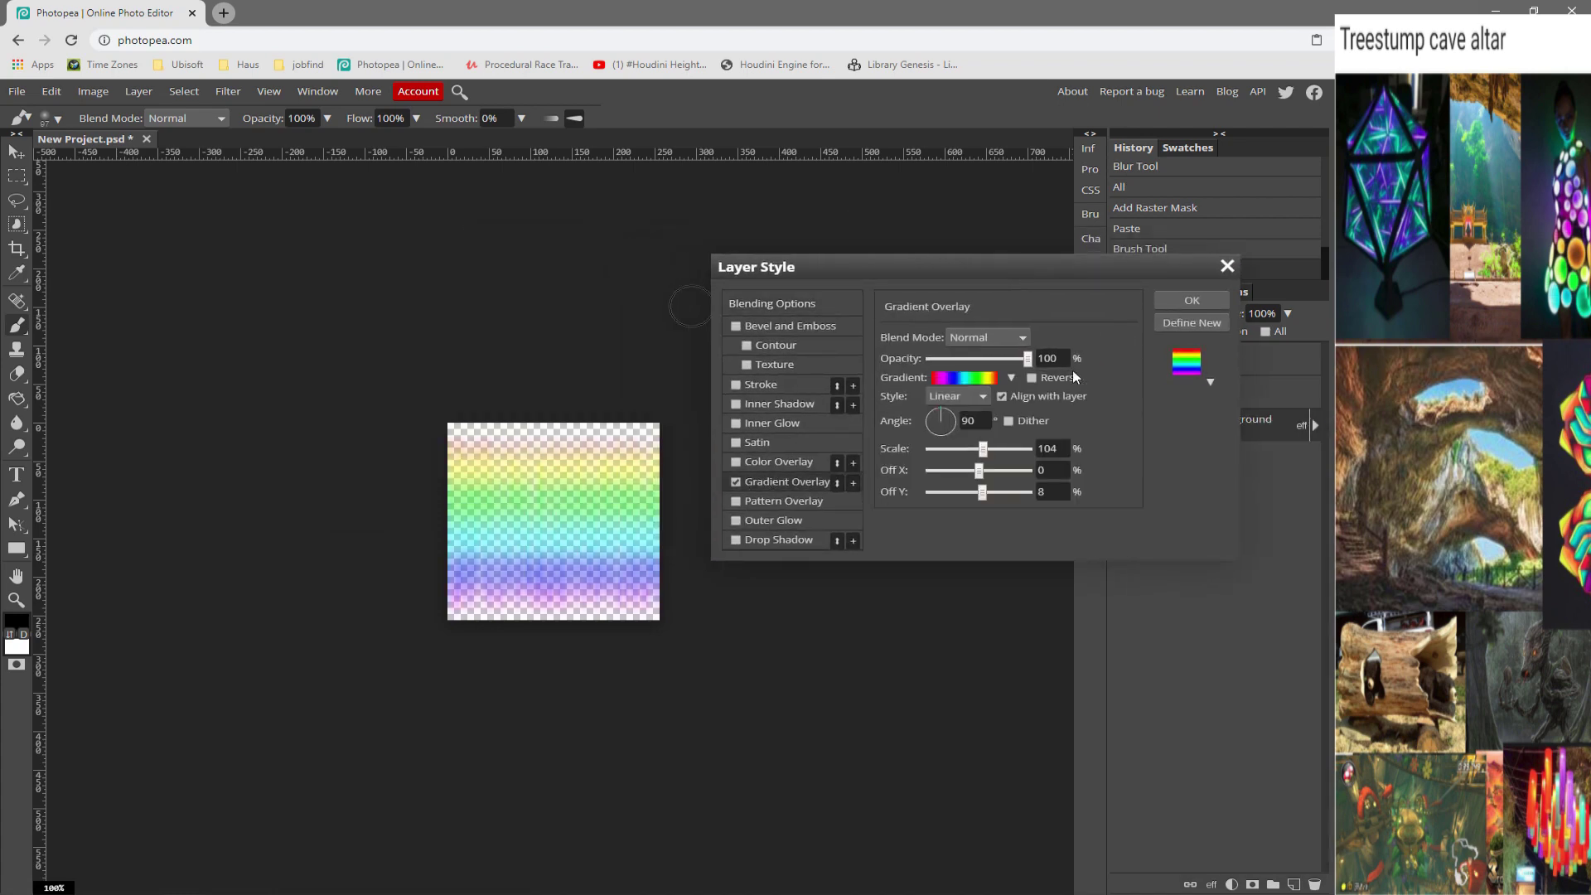
{"action": "left_click", "coordinate": [1192, 301]}
Step: Save the texture as rainbow.psd and rainbow.png, switch to Unreal Engine, and import rainbow.png into the my_content folder
{"action": "left_click", "coordinate": [16, 91]}
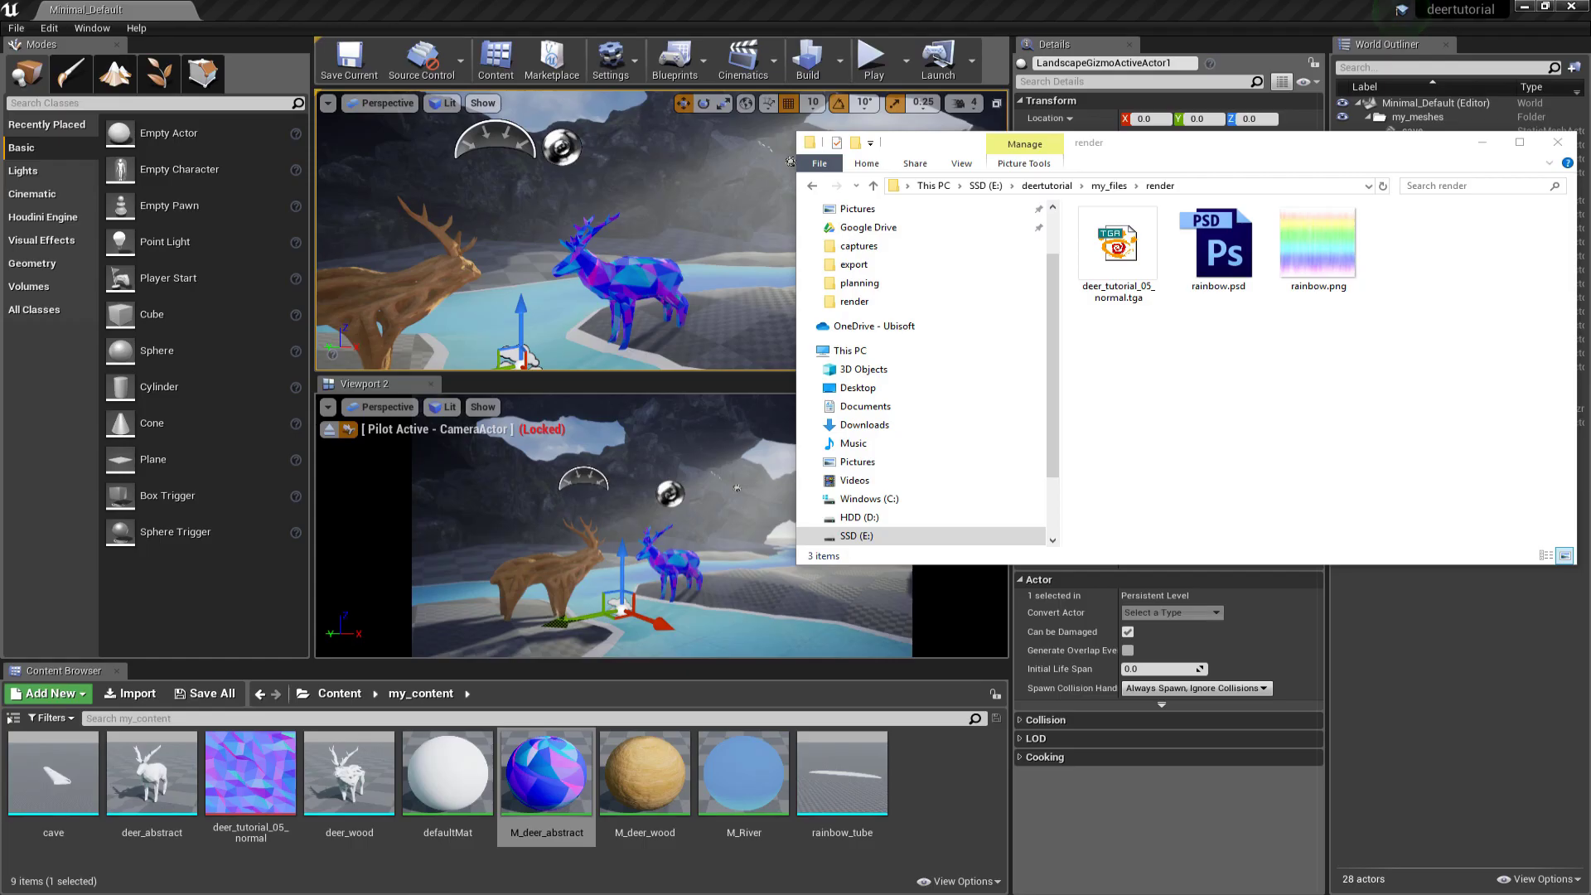
{"action": "left_click", "coordinate": [1347, 246]}
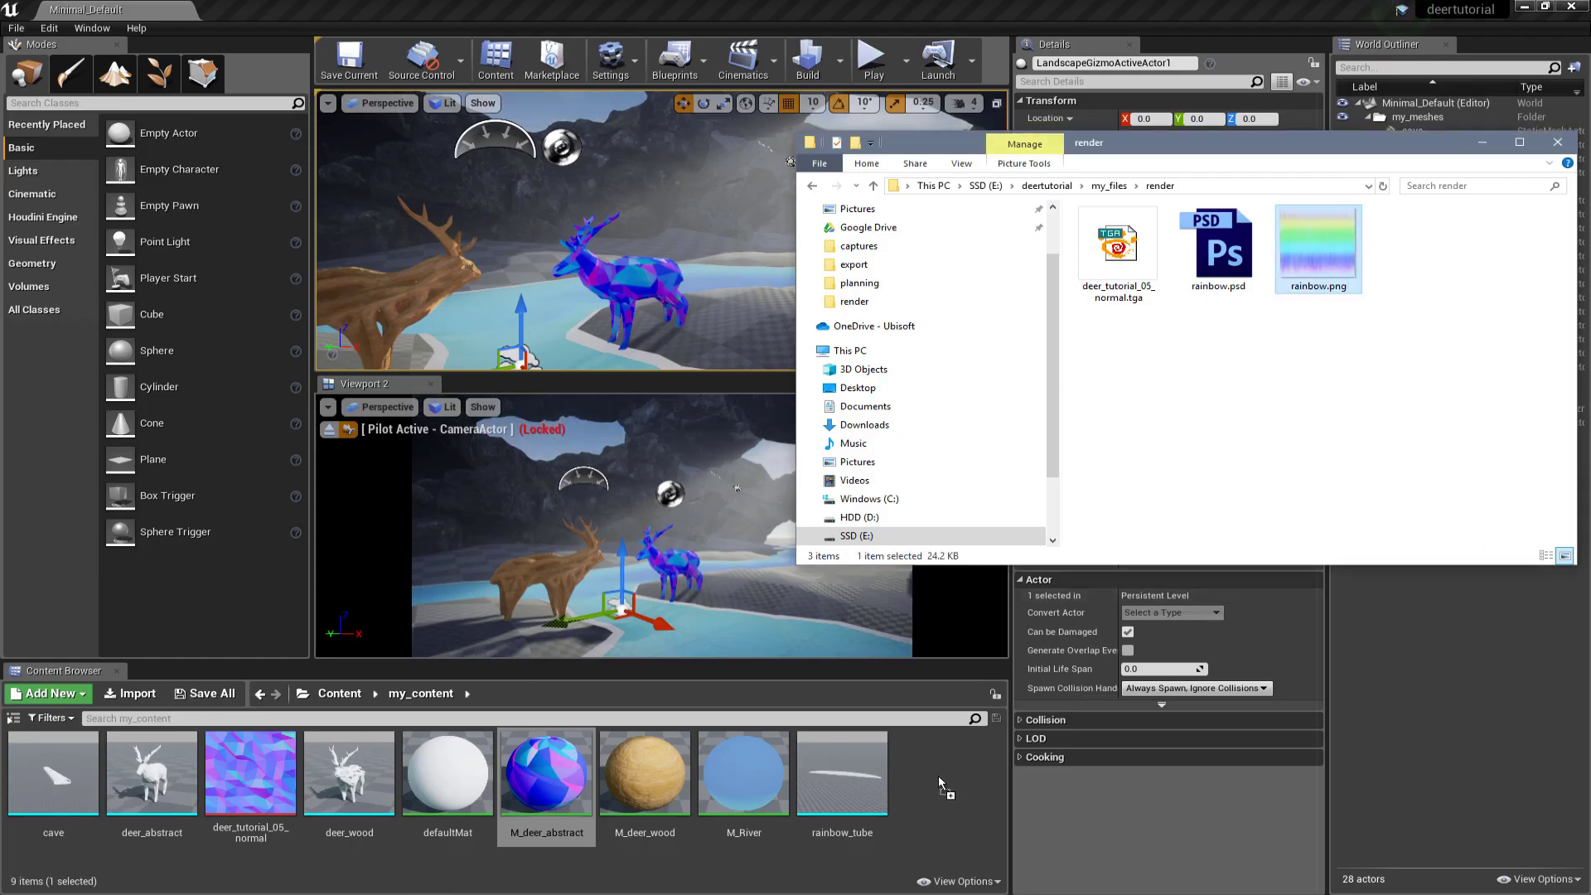
{"action": "left_click_drag", "start_coordinate": [1317, 249], "coordinate": [937, 774]}
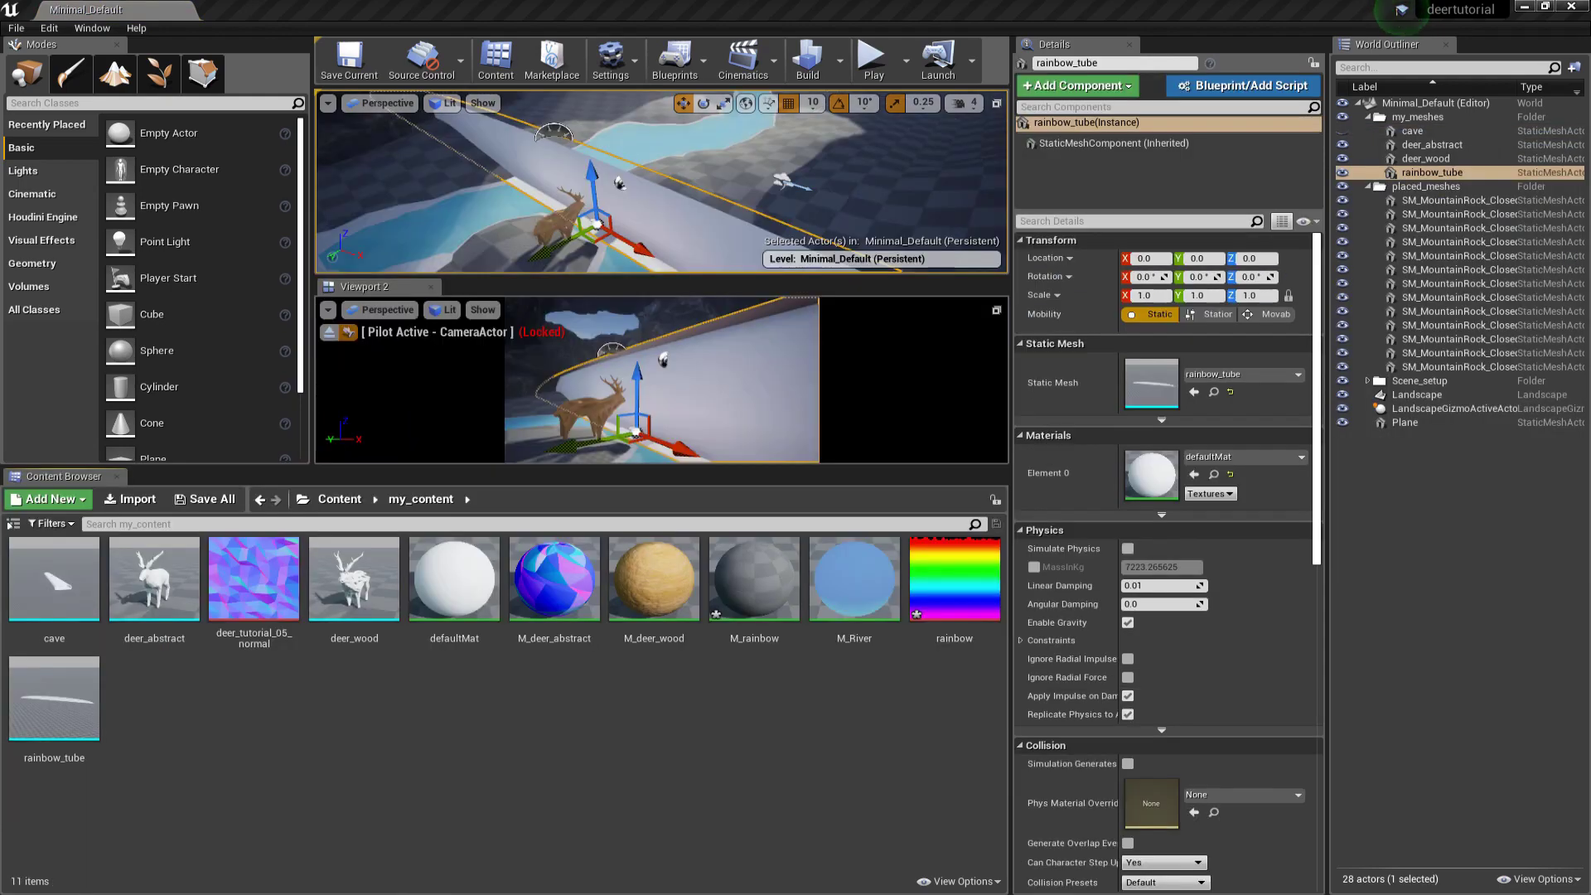
Step: Open M_rainbow as a docked material editor tab and connect a new TextureSample node to its Base Color
{"action": "double_click", "coordinate": [754, 580]}
{"action": "left_click_drag", "start_coordinate": [209, 291], "coordinate": [404, 12]}
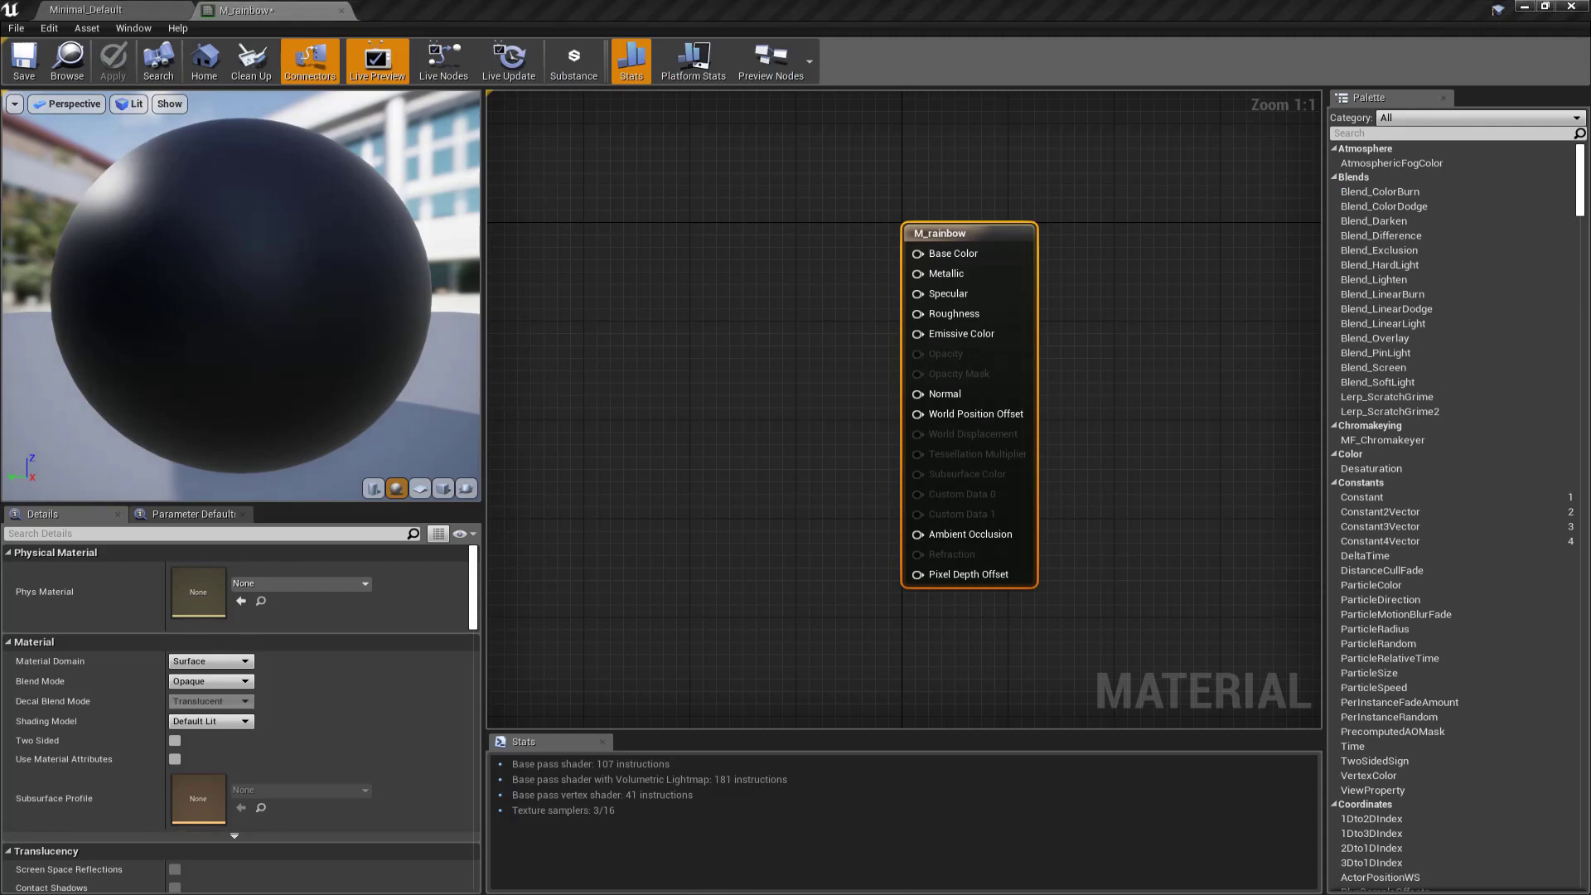
{"action": "left_click_drag", "start_coordinate": [936, 231], "coordinate": [1122, 244]}
{"action": "left_click_drag", "start_coordinate": [1103, 266], "coordinate": [787, 291]}
{"action": "type", "text": "texture"}
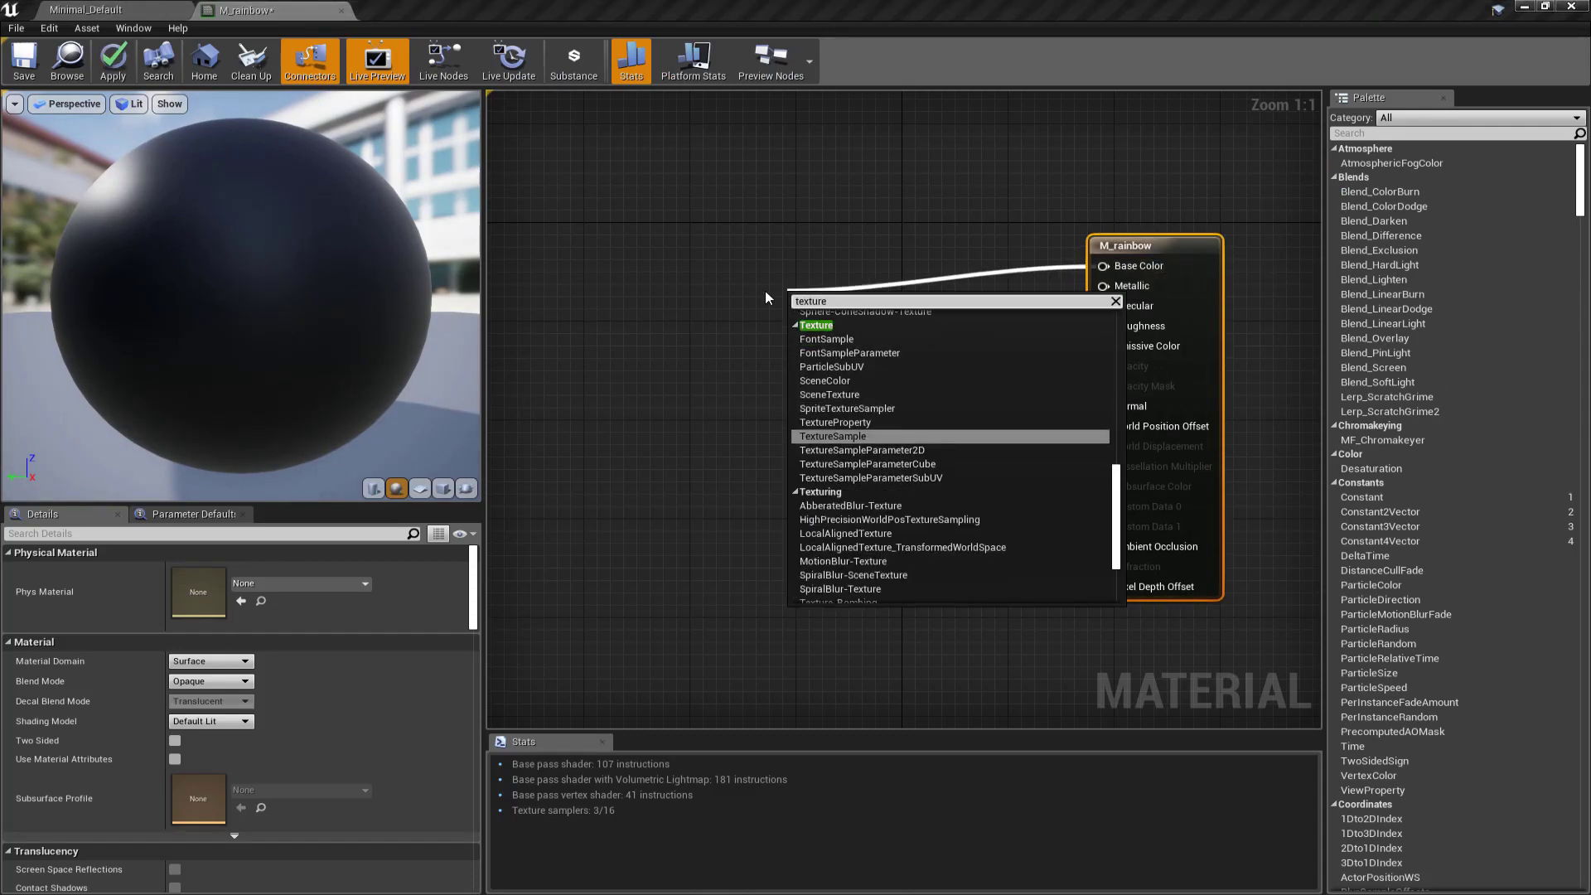
{"action": "key", "text": "Return"}
Step: Assign the rainbow texture to the Texture Sample node
{"action": "left_click", "coordinate": [331, 708]}
{"action": "type", "text": "rain"}
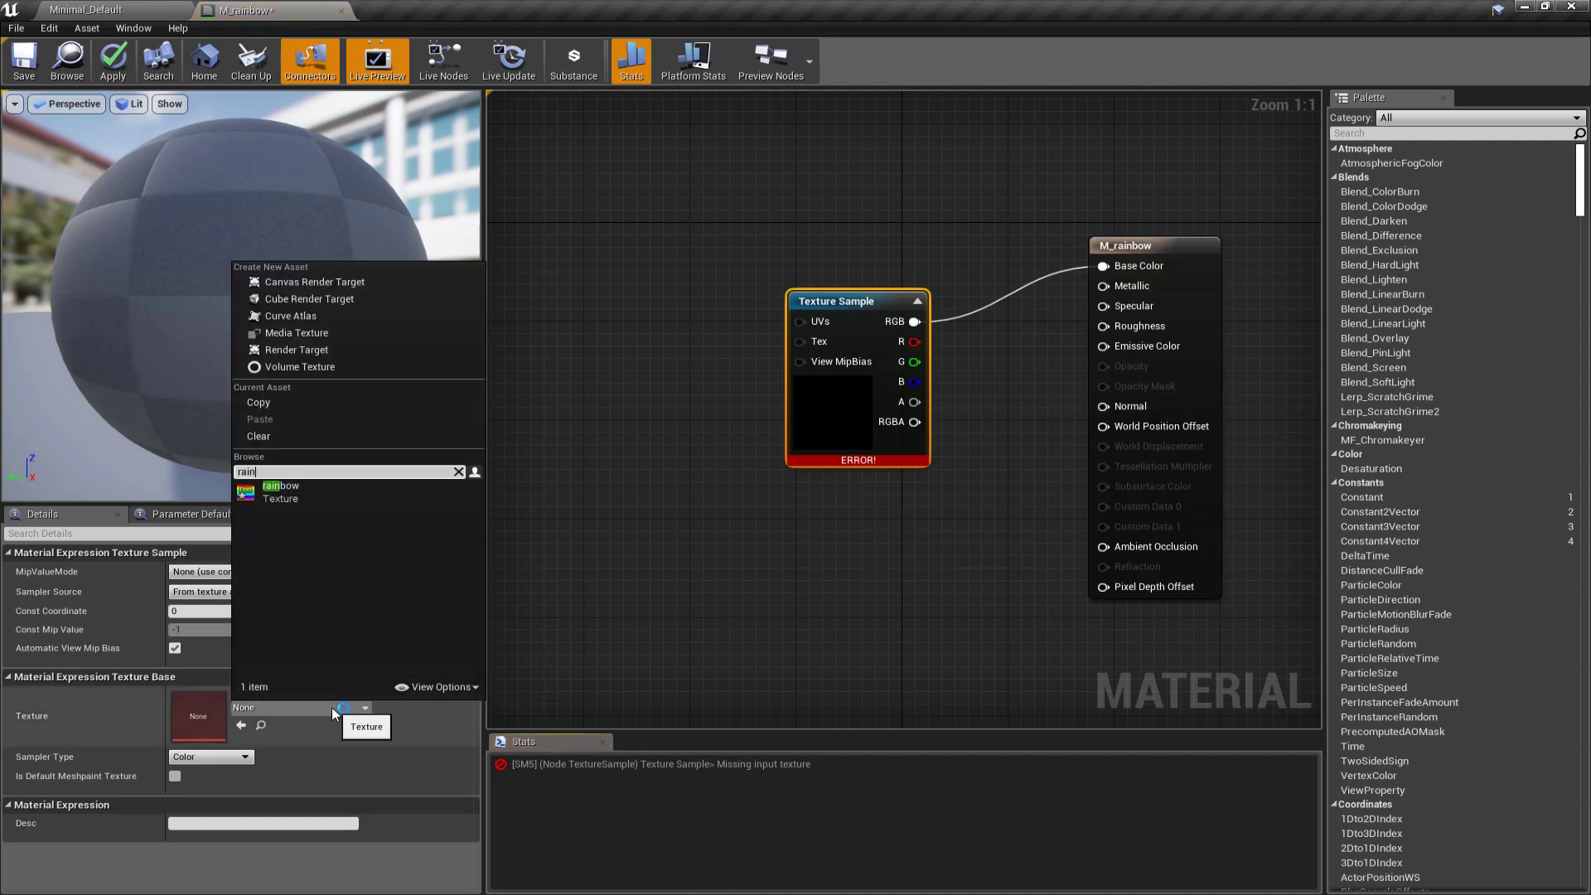
{"action": "key", "text": "Return"}
Step: Add a TextureCoordinate node feeding the Texture Sample's UVs and place it level with that input
{"action": "left_click_drag", "start_coordinate": [800, 321], "coordinate": [577, 387]}
{"action": "type", "text": "coor"}
{"action": "key", "text": "Return"}
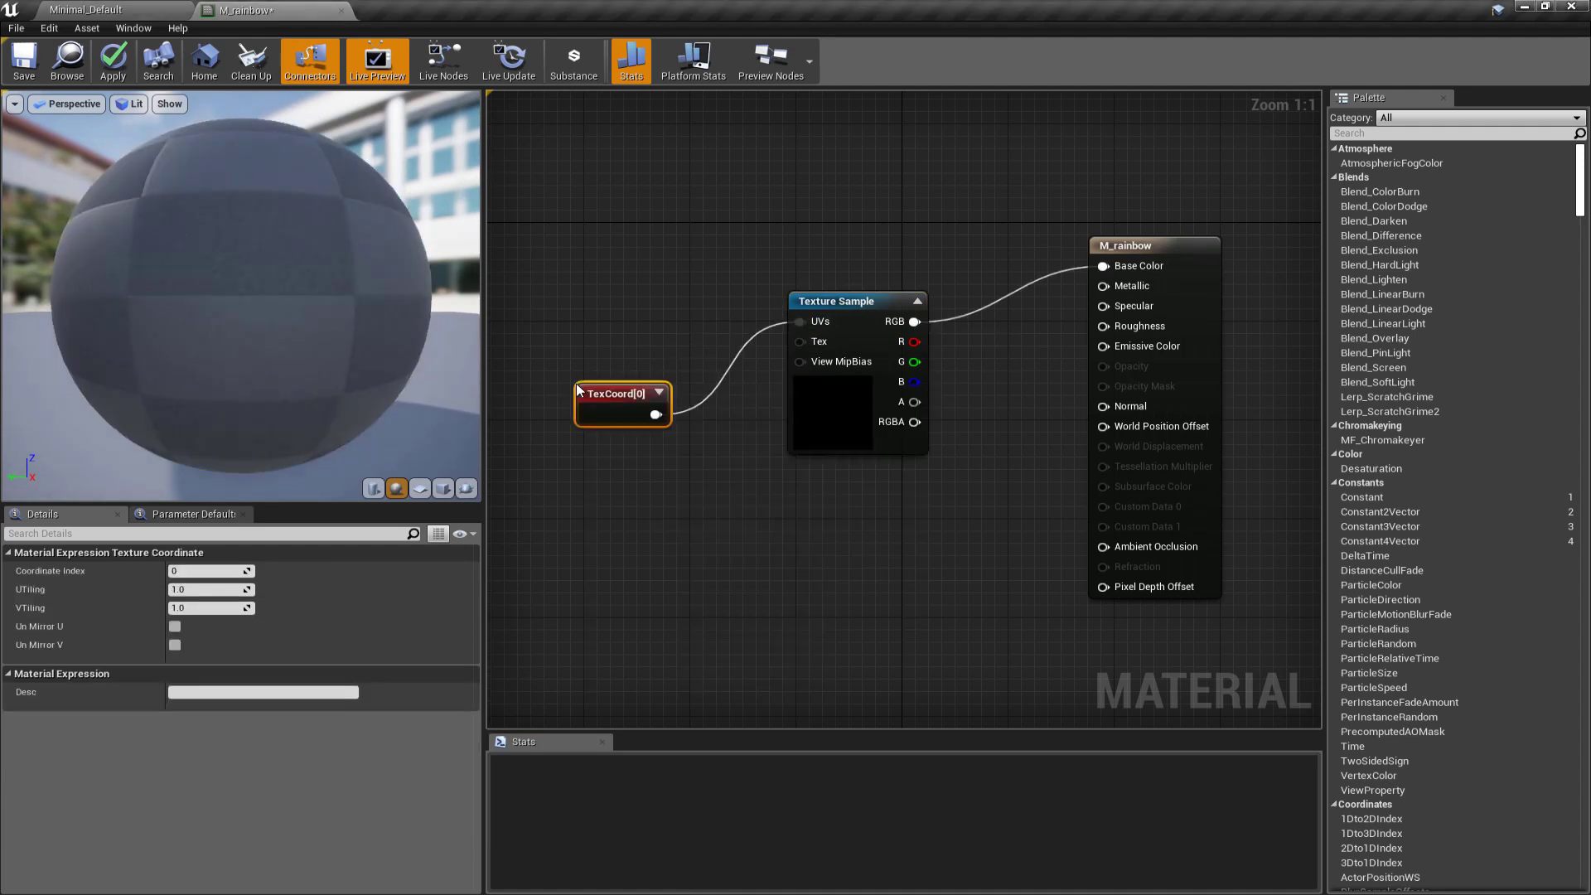
{"action": "left_click_drag", "start_coordinate": [590, 379], "coordinate": [576, 318]}
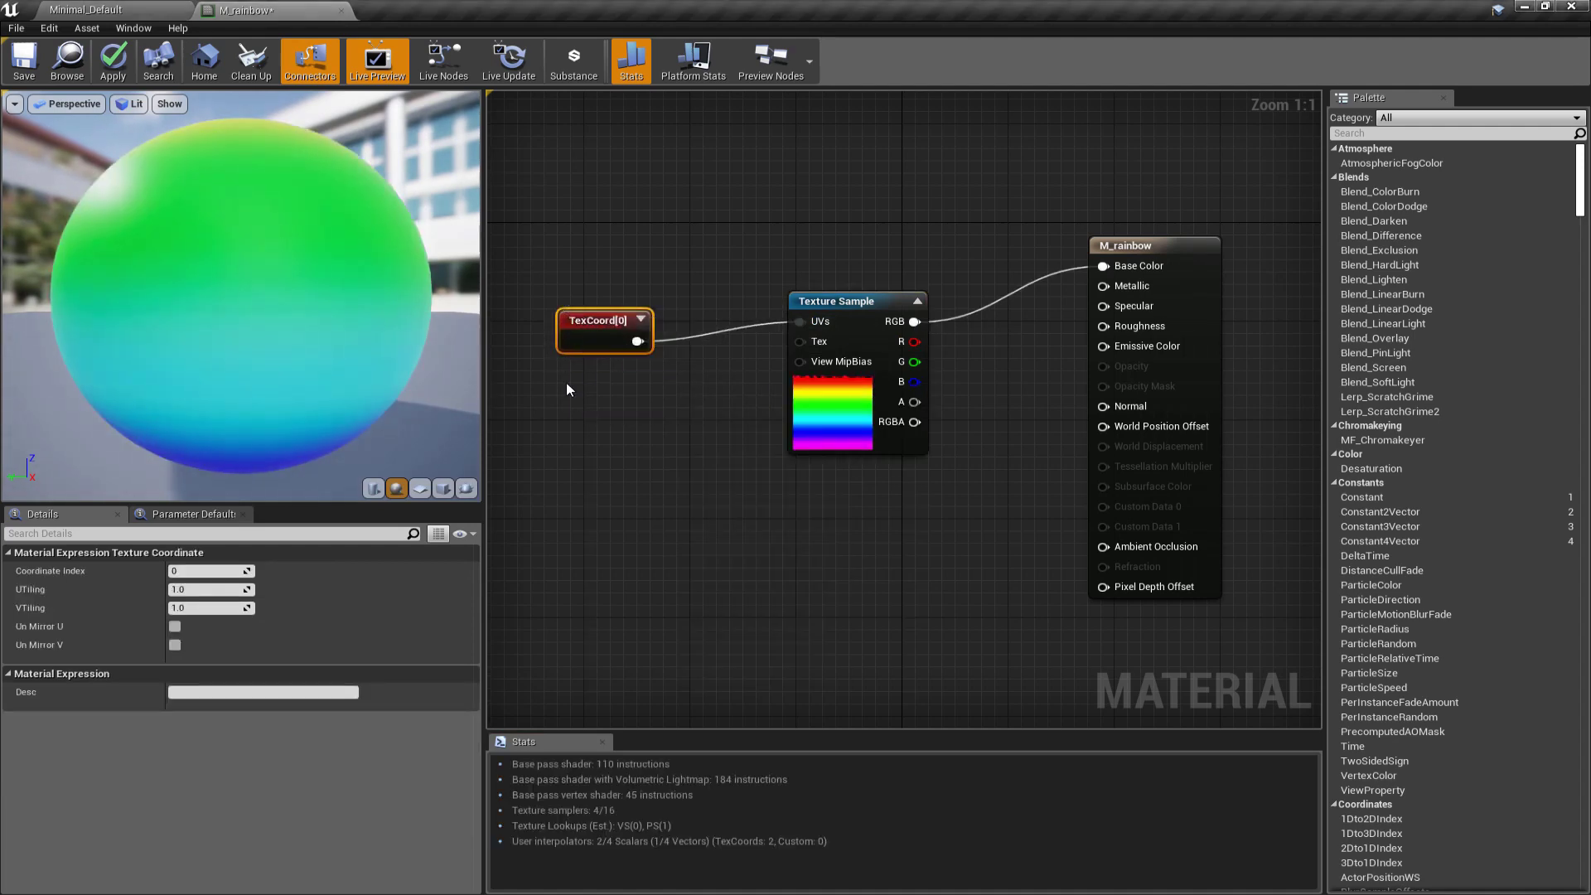
Step: Set M_rainbow's Blend Mode to Translucent and connect the Texture Sample's alpha output to Opacity, keeping the texture nodes neatly aligned
{"action": "left_click_drag", "start_coordinate": [913, 402], "coordinate": [1101, 247]}
{"action": "left_click", "coordinate": [1102, 246]}
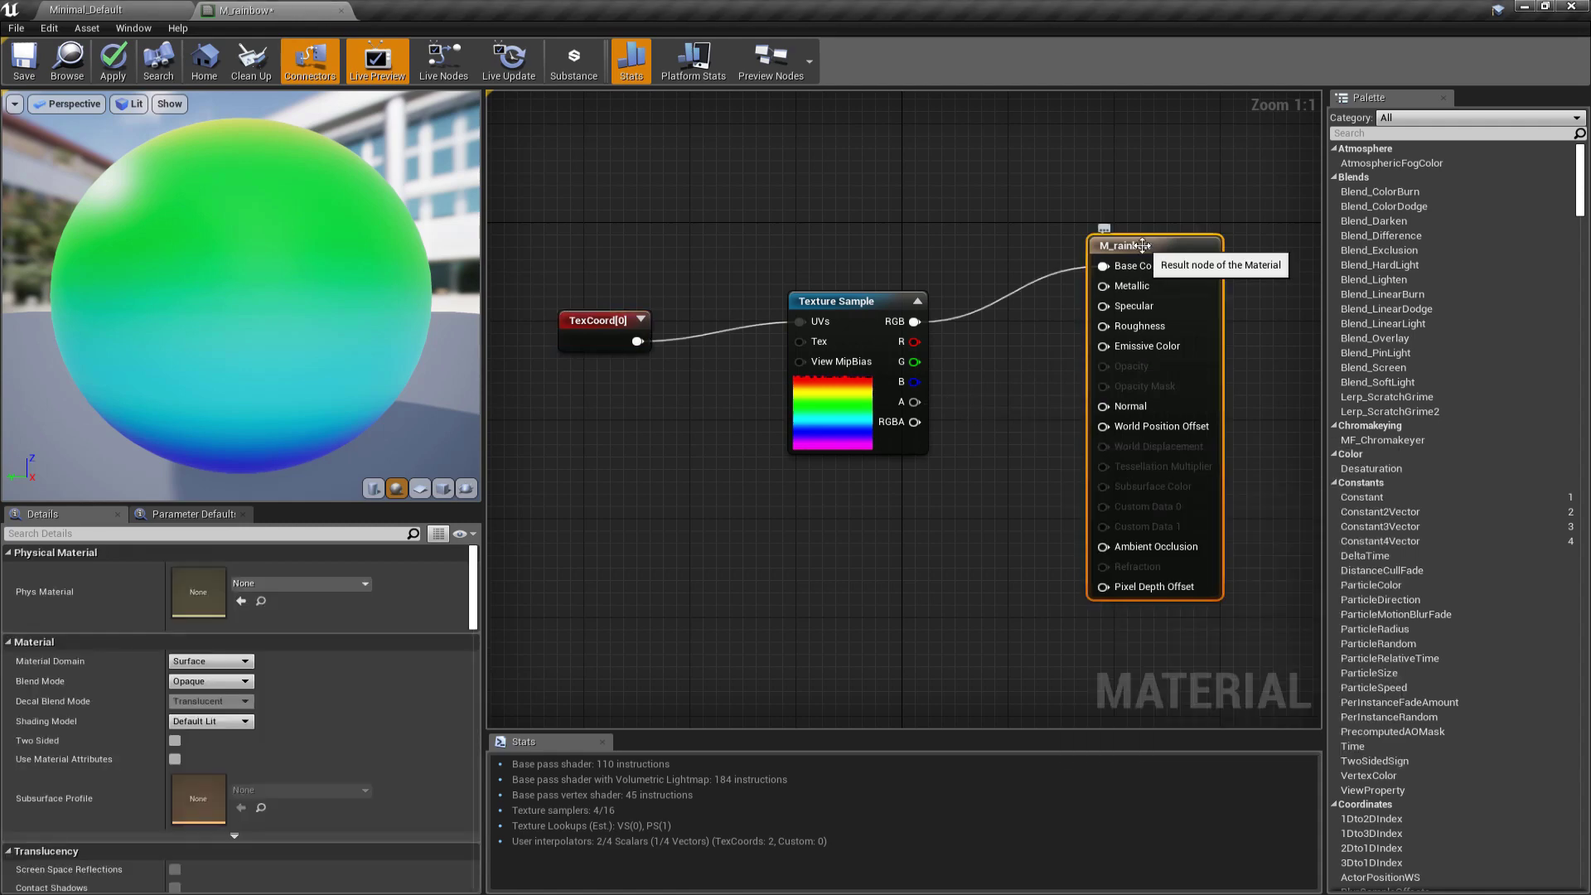
{"action": "left_click", "coordinate": [240, 681]}
{"action": "left_click", "coordinate": [227, 713]}
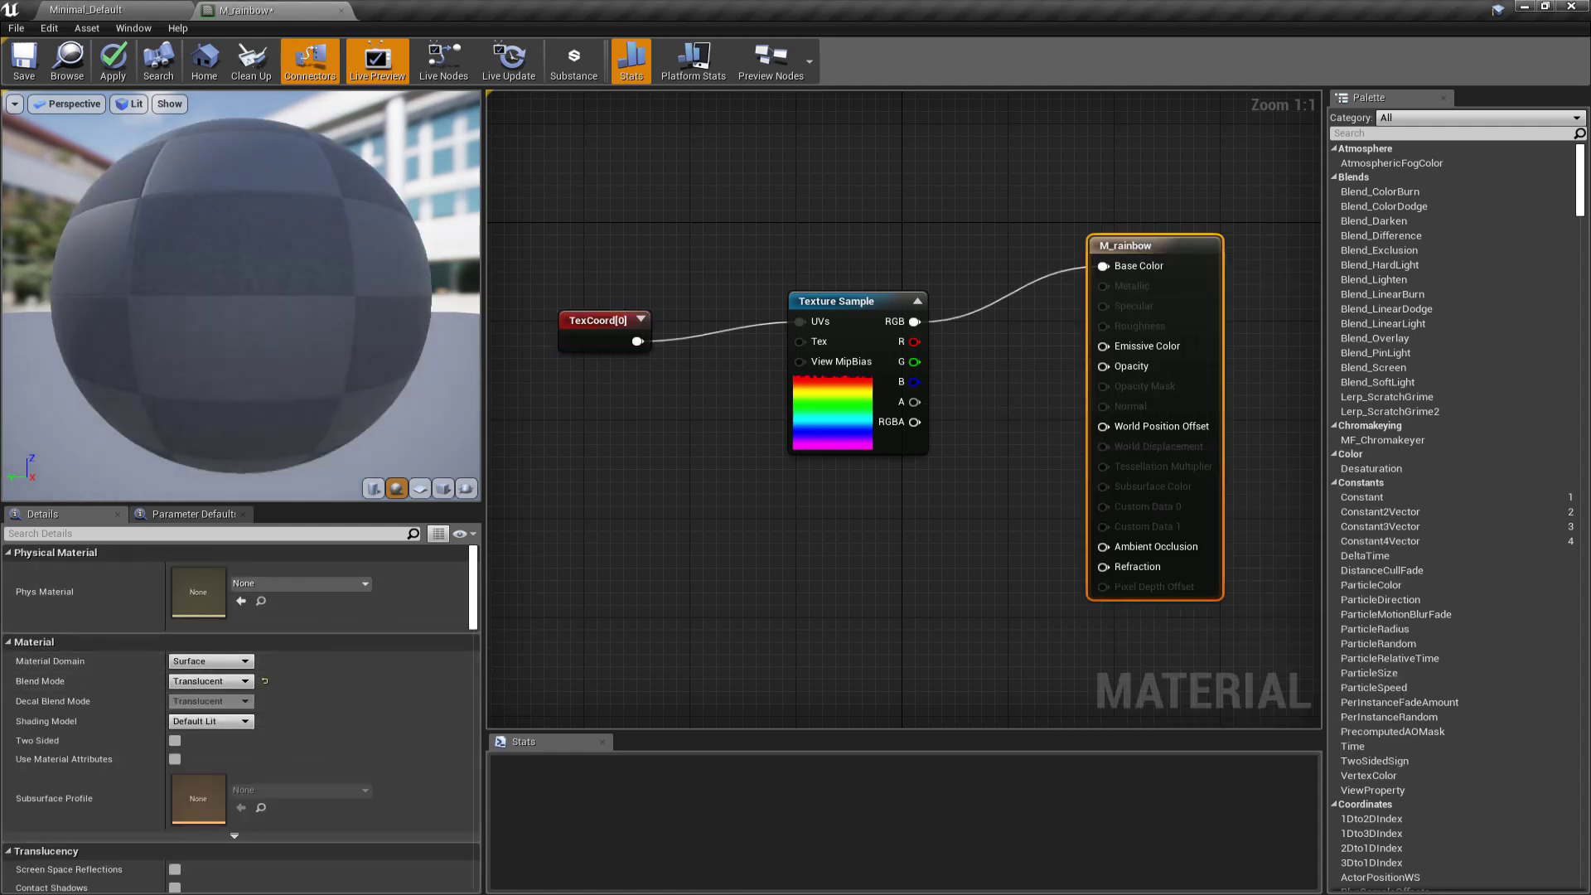
{"action": "left_click_drag", "start_coordinate": [914, 402], "coordinate": [1103, 367]}
{"action": "left_click_drag", "start_coordinate": [214, 321], "coordinate": [261, 252]}
{"action": "left_click_drag", "start_coordinate": [613, 320], "coordinate": [613, 307]}
{"action": "left_click_drag", "start_coordinate": [857, 302], "coordinate": [824, 310]}
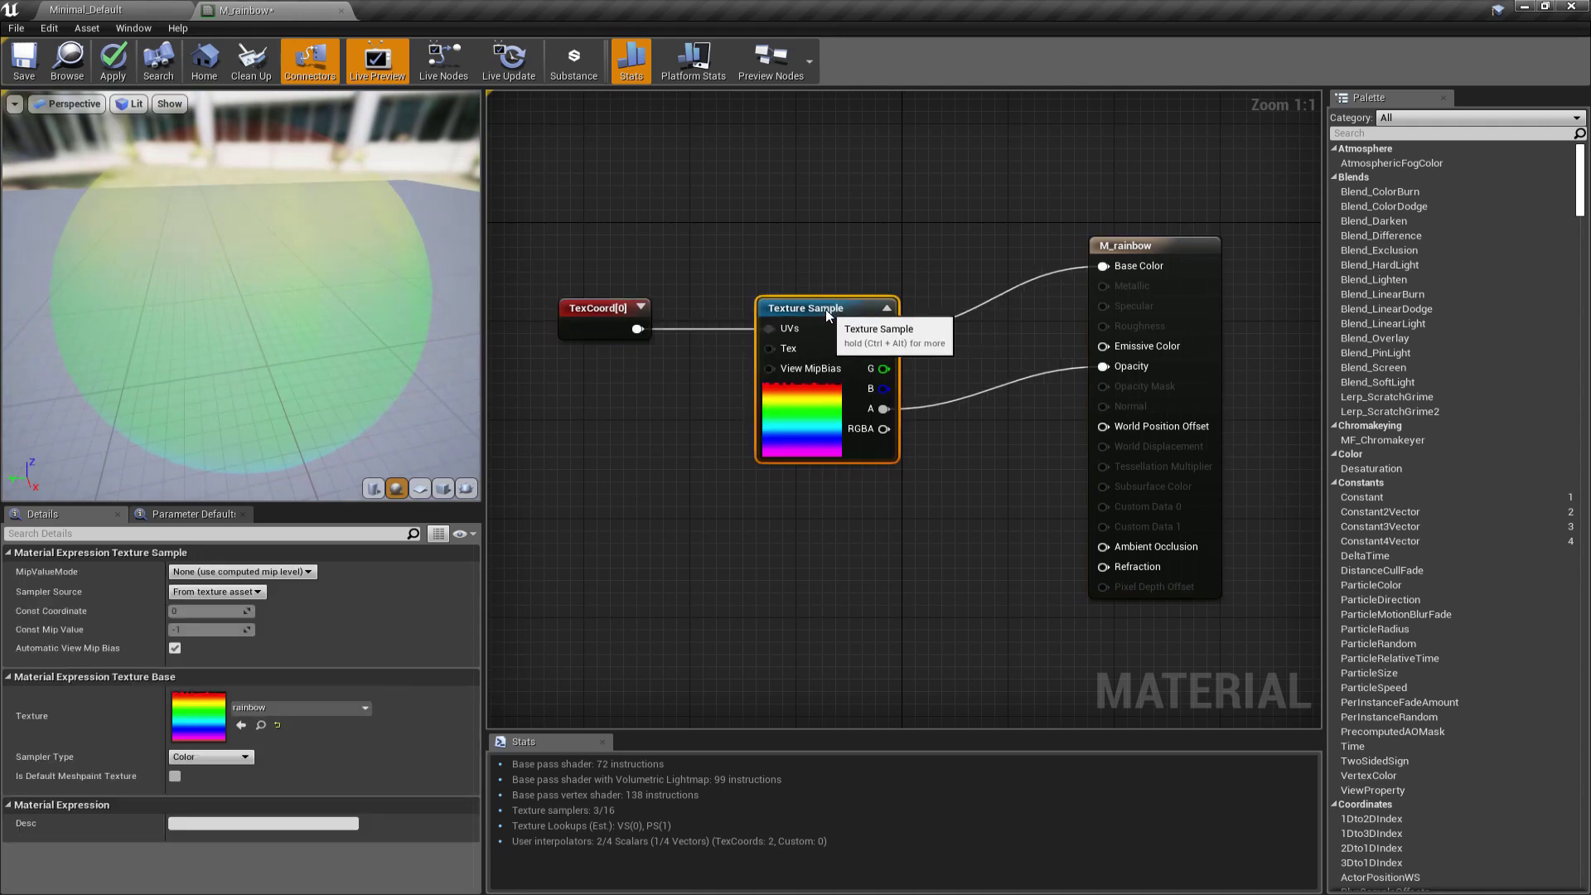
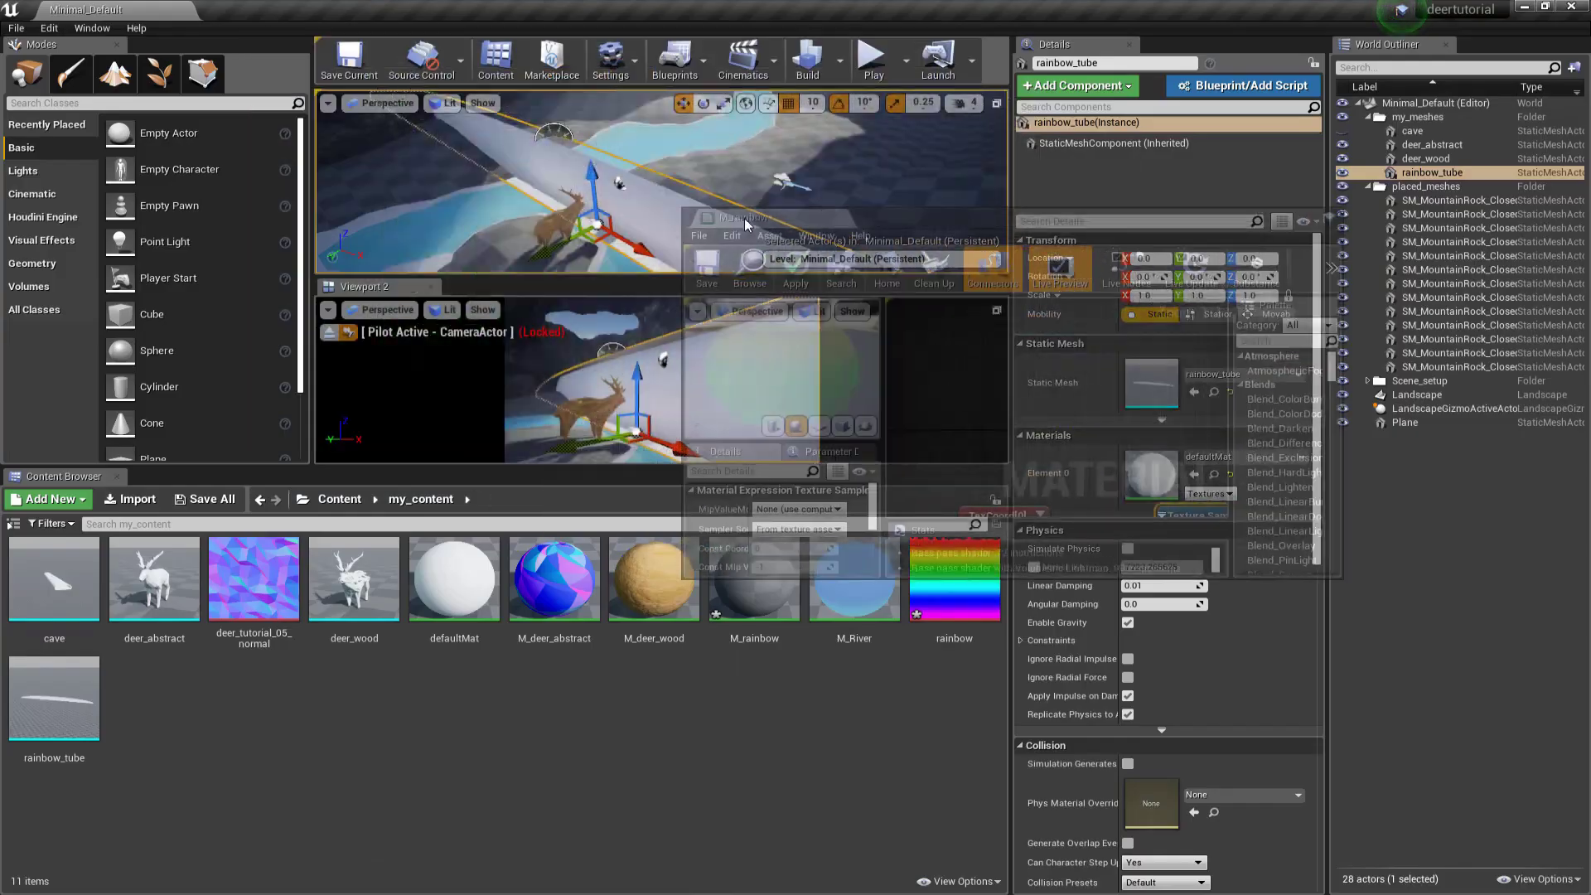
Step: Apply the material changes, assign M_rainbow to the rainbow_tube mesh in the level, and enlarge the viewport area
{"action": "left_click", "coordinate": [914, 484]}
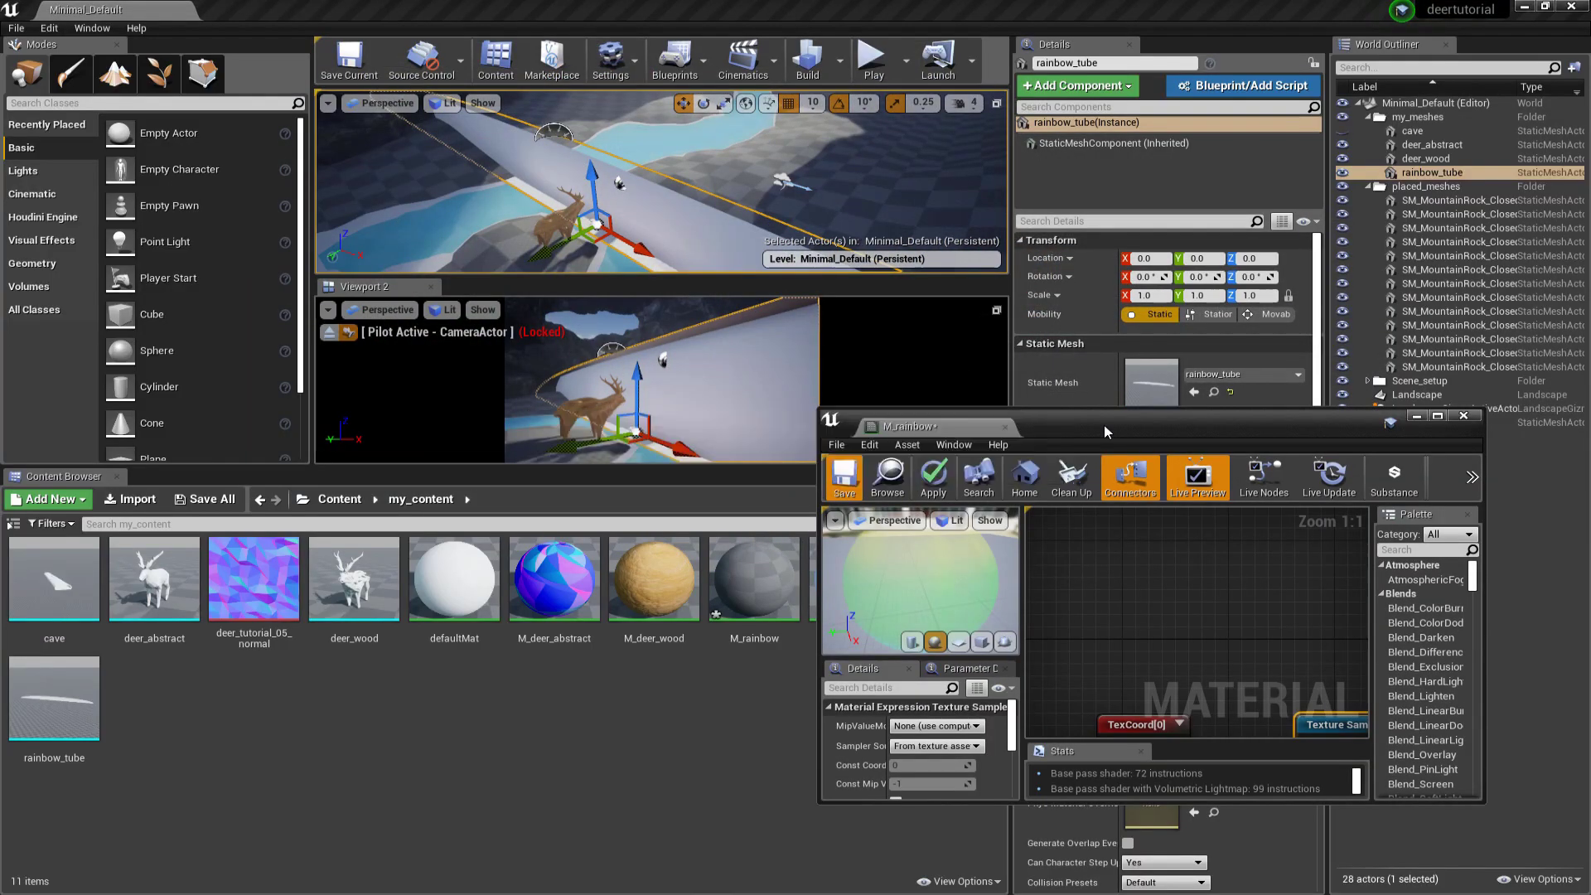
{"action": "left_click_drag", "start_coordinate": [1103, 425], "coordinate": [1178, 469]}
{"action": "left_click_drag", "start_coordinate": [711, 574], "coordinate": [710, 356]}
{"action": "right_click_drag", "start_coordinate": [662, 191], "coordinate": [576, 193]}
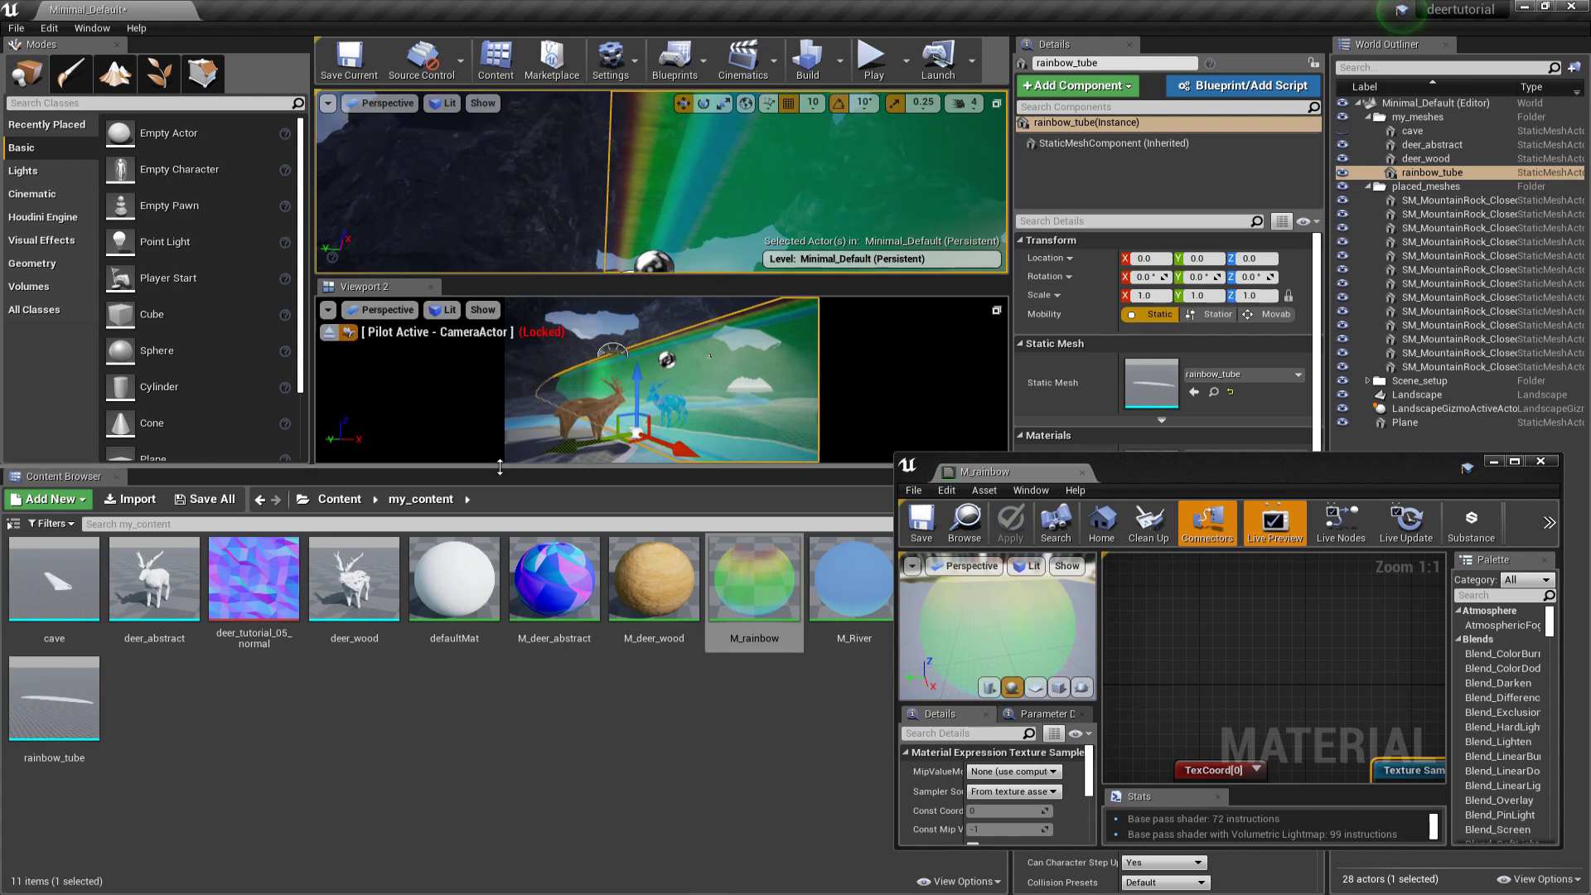
{"action": "left_click_drag", "start_coordinate": [504, 466], "coordinate": [503, 734]}
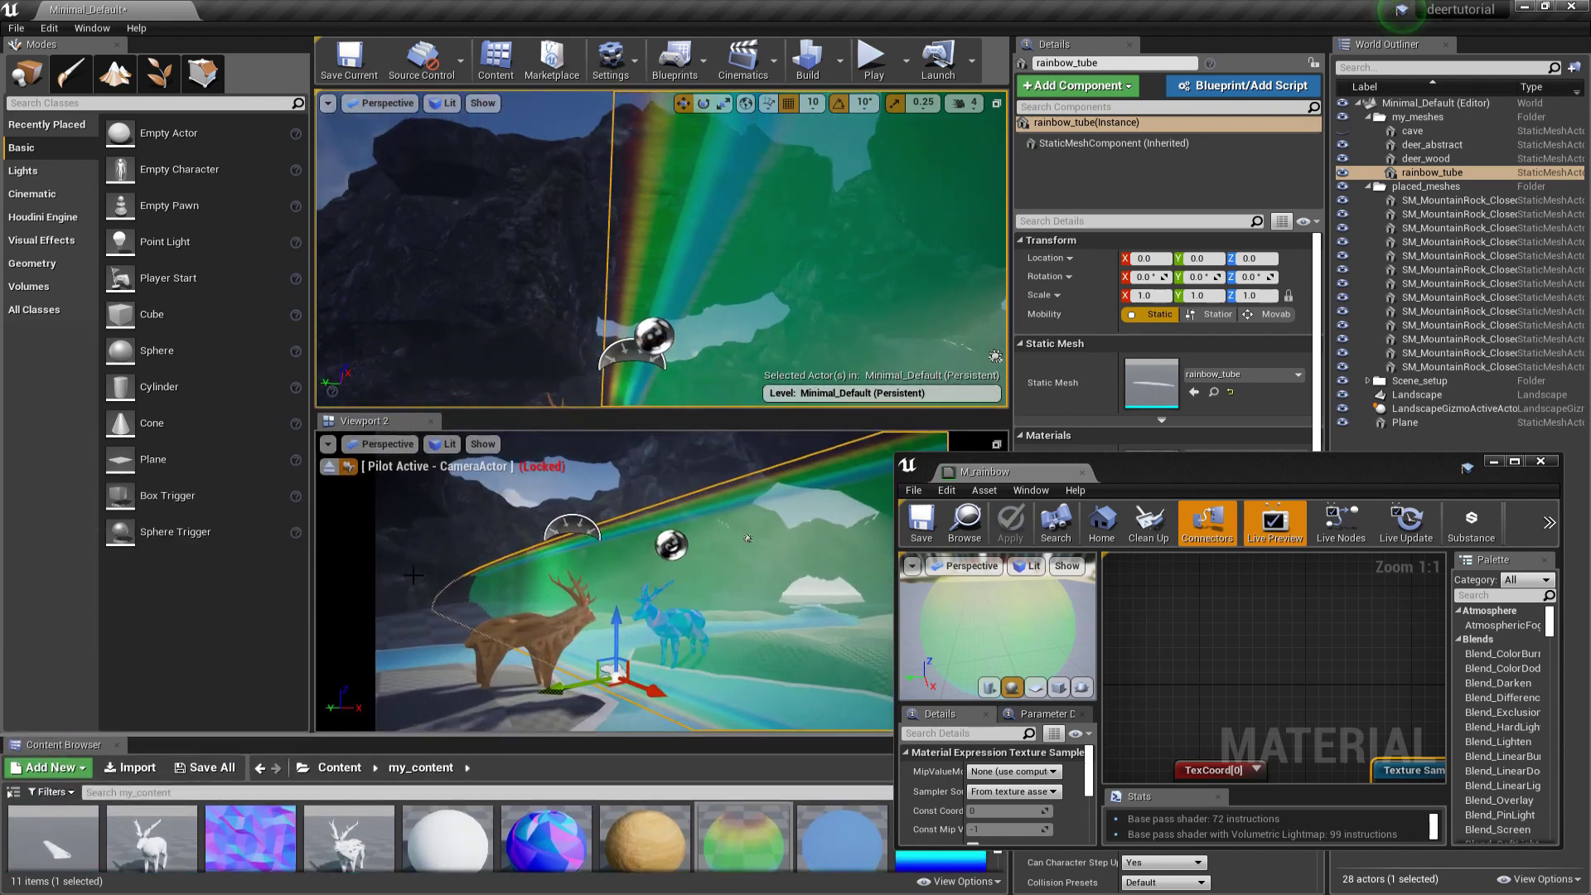
Step: Return to the maximised M_rainbow graph and insert a Depth Fade node between the Texture Sample's alpha output and the Opacity input
{"action": "left_click_drag", "start_coordinate": [1235, 473], "coordinate": [1124, 250]}
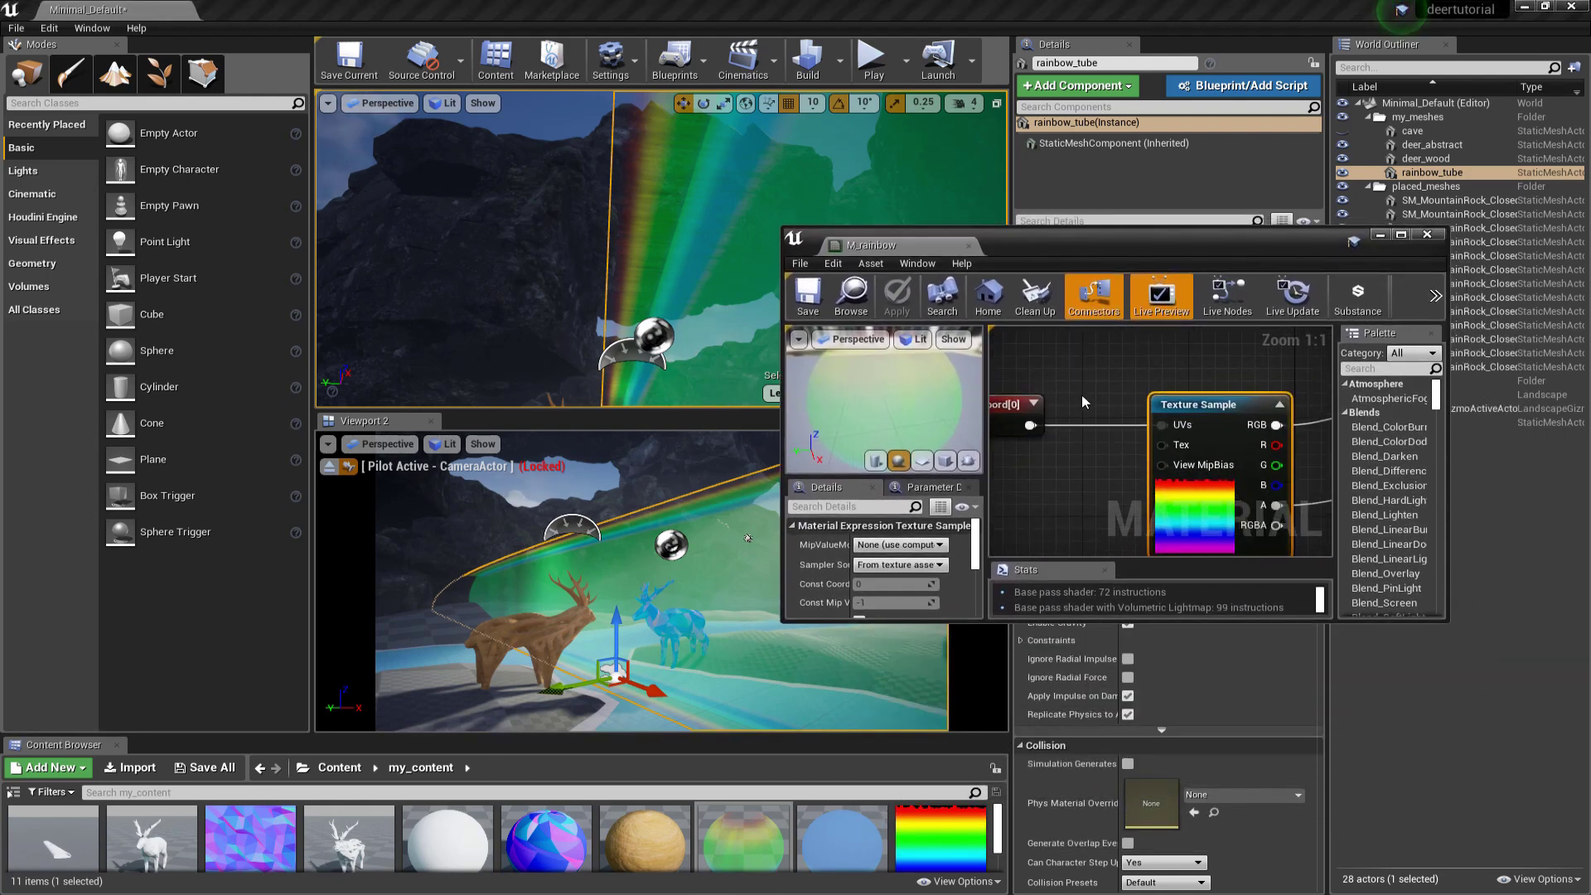
{"action": "scroll", "coordinate": [1074, 411], "scroll_direction": "down", "scroll_amount": 7}
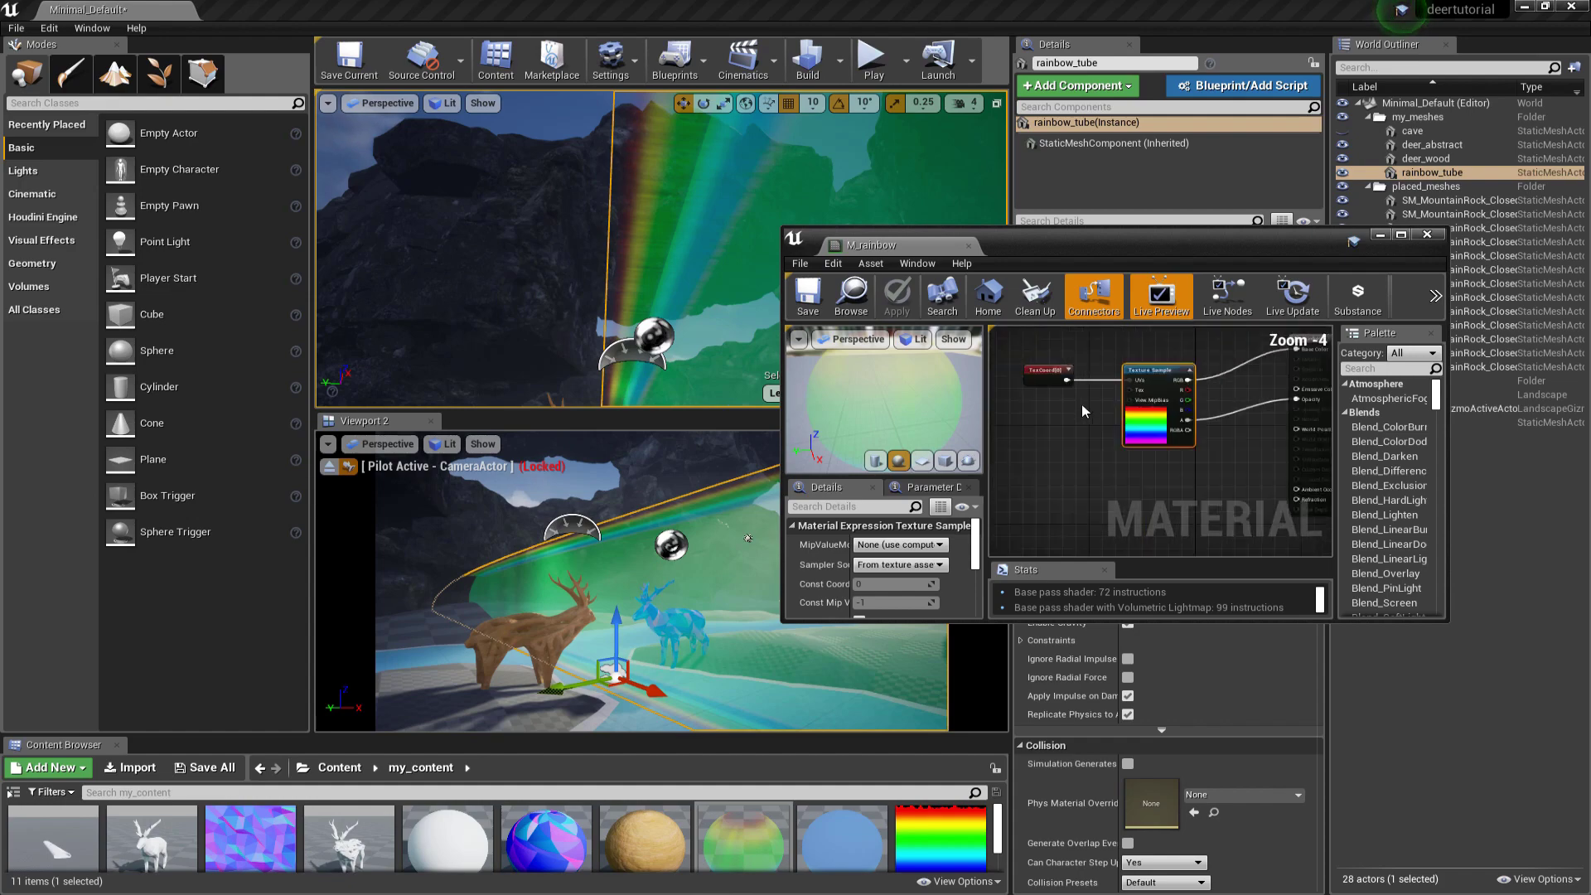
{"action": "double_click", "coordinate": [1041, 240]}
{"action": "scroll", "coordinate": [742, 360], "scroll_direction": "up", "scroll_amount": 6}
{"action": "right_click_drag", "start_coordinate": [753, 514], "coordinate": [952, 525]}
{"action": "left_click_drag", "start_coordinate": [778, 296], "coordinate": [710, 296]}
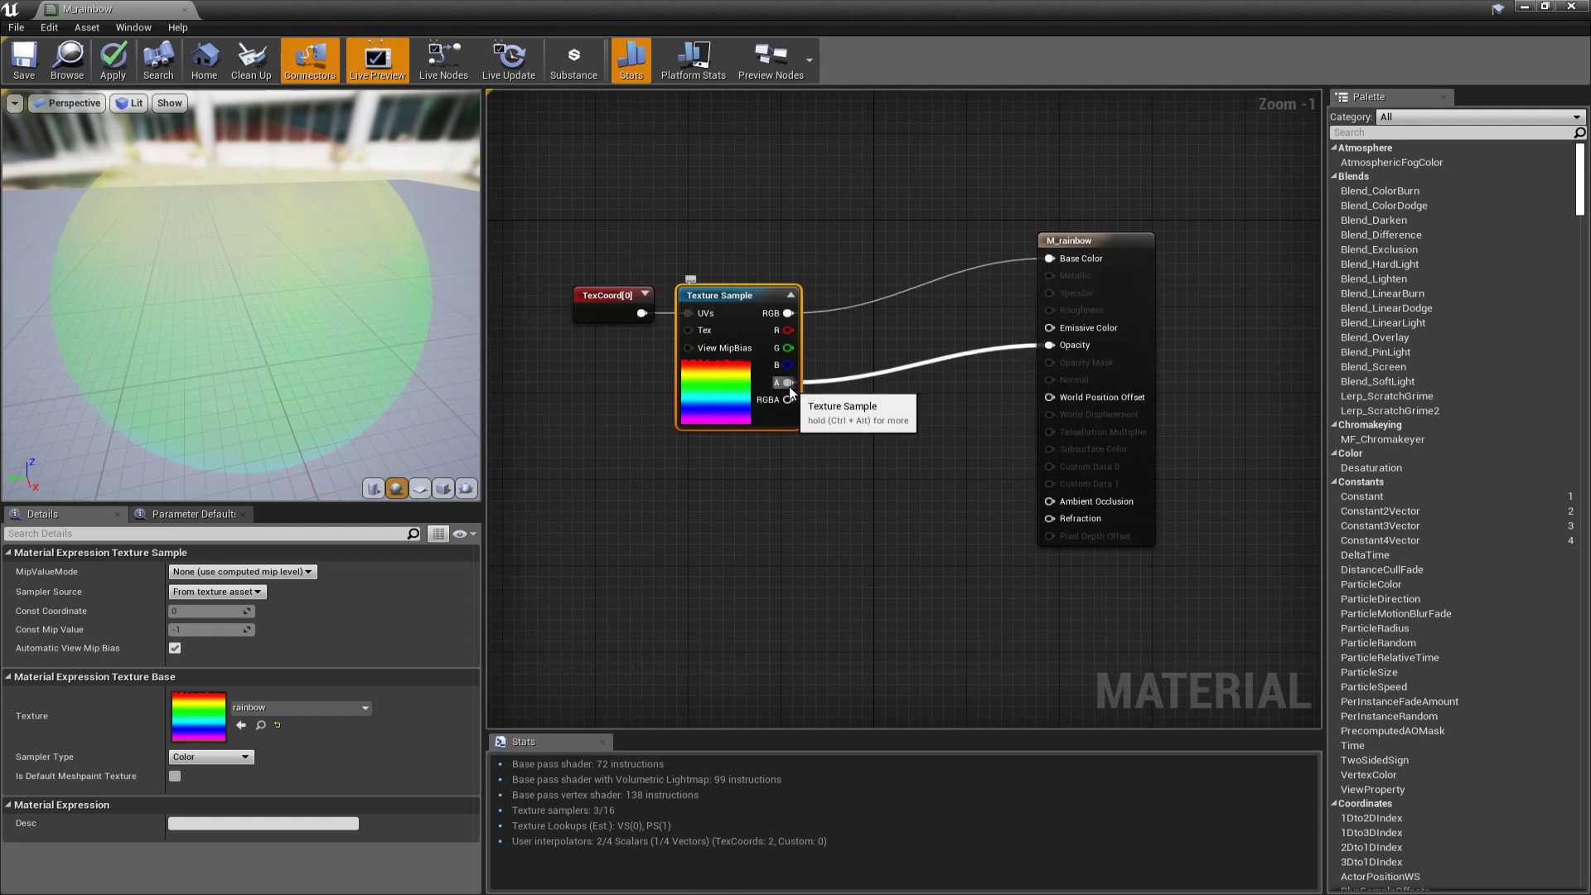
{"action": "left_click_drag", "start_coordinate": [1050, 345], "coordinate": [872, 525]}
{"action": "type", "text": "depth"}
{"action": "key", "text": "Return"}
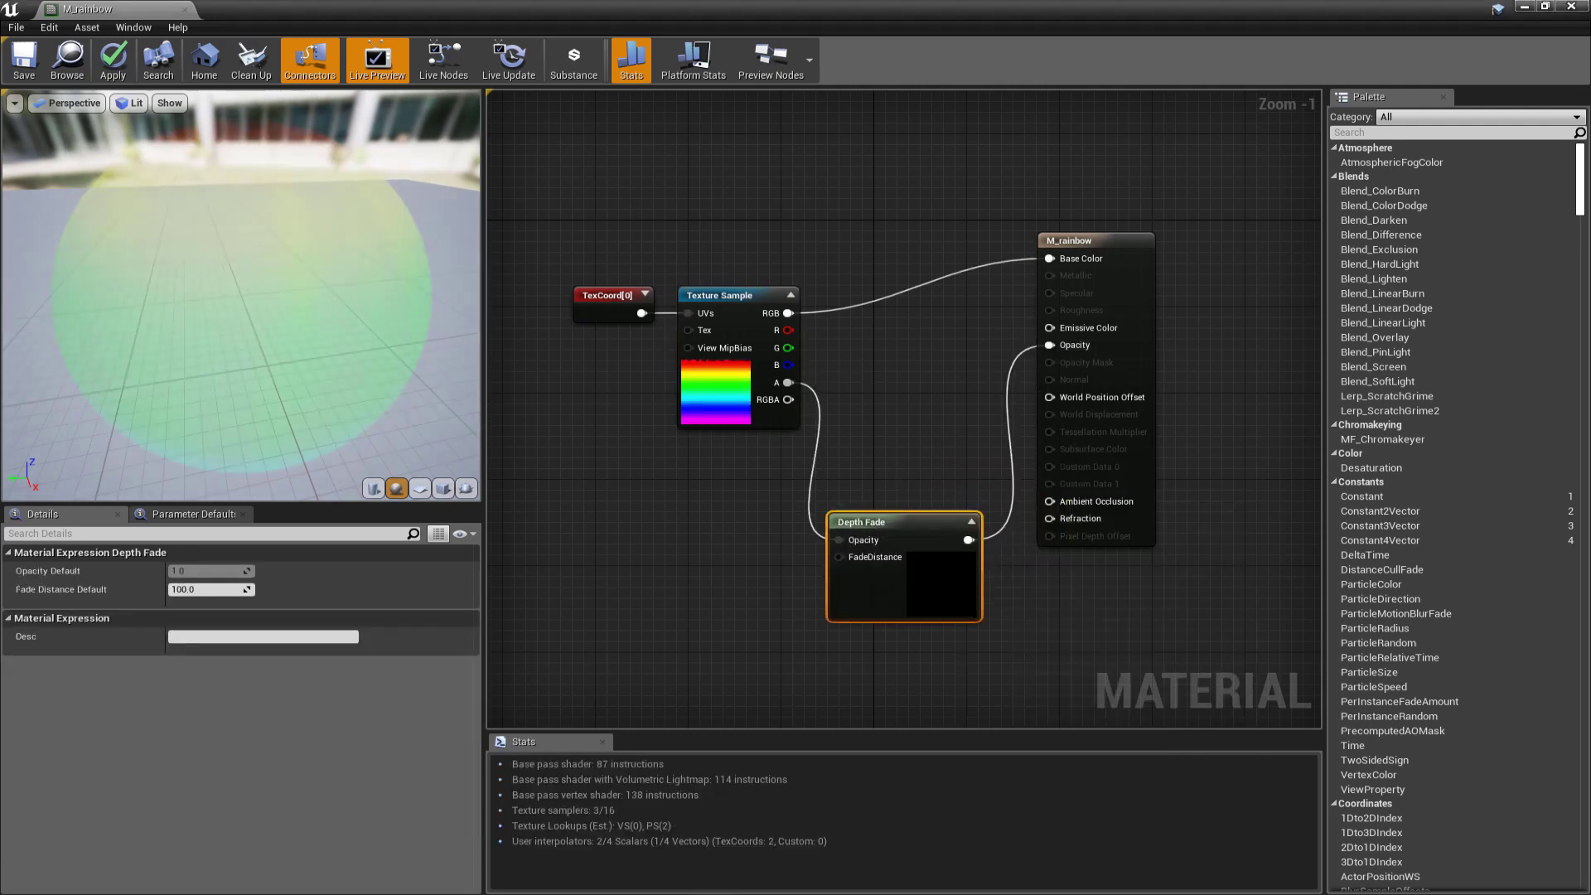
Step: Set the Depth Fade's Fade Distance Default to 200, apply the material, and inspect the rainbow tube in the level
{"action": "left_click", "coordinate": [181, 589]}
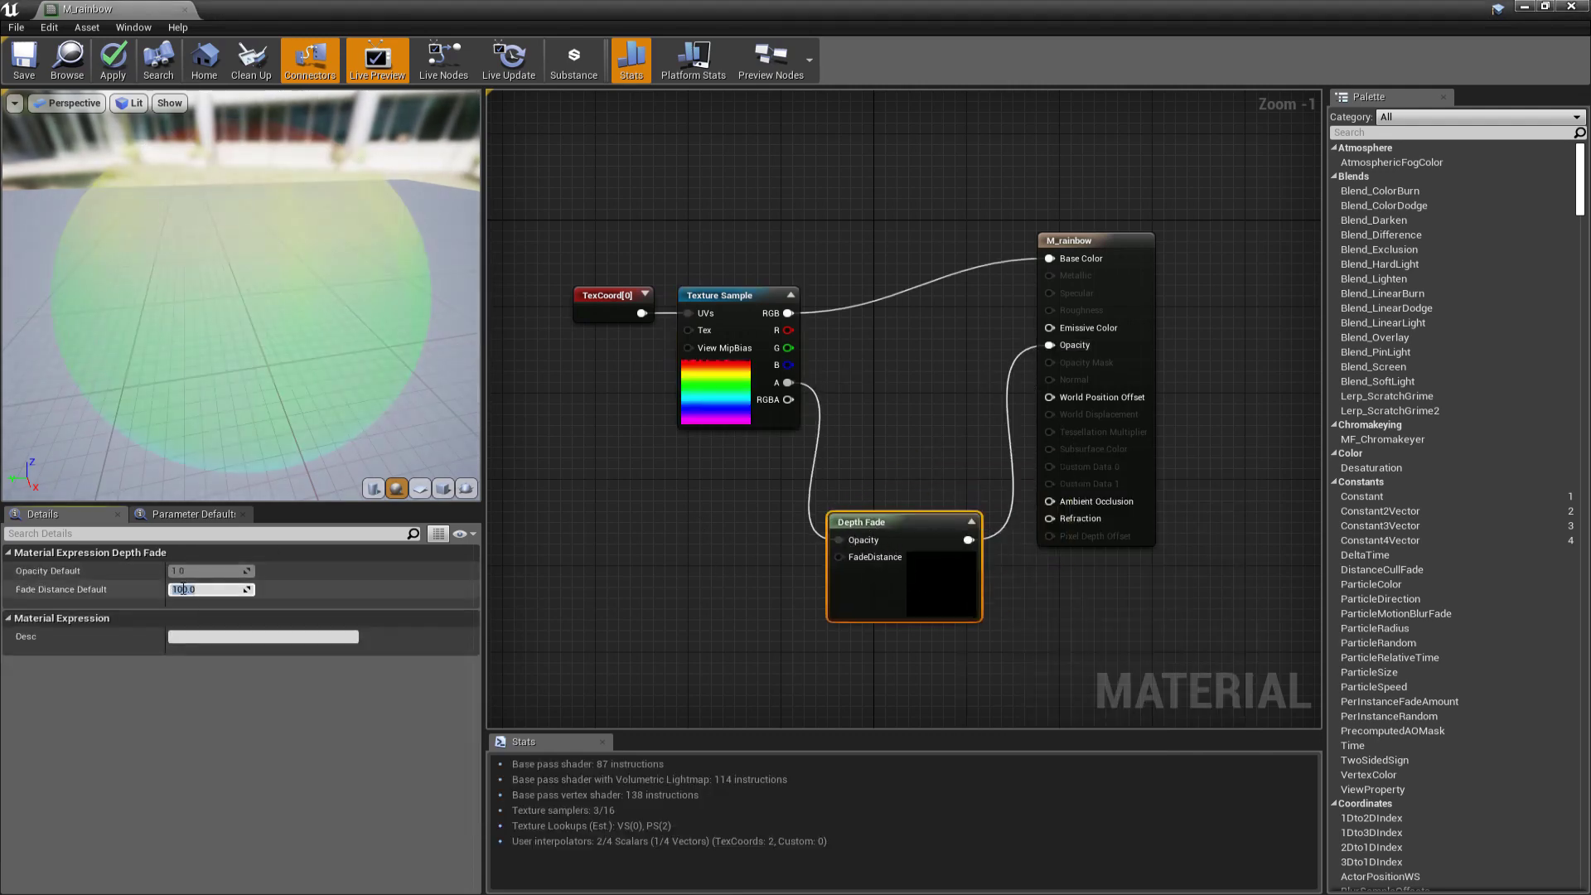
{"action": "type", "text": "200"}
{"action": "key", "text": "Return"}
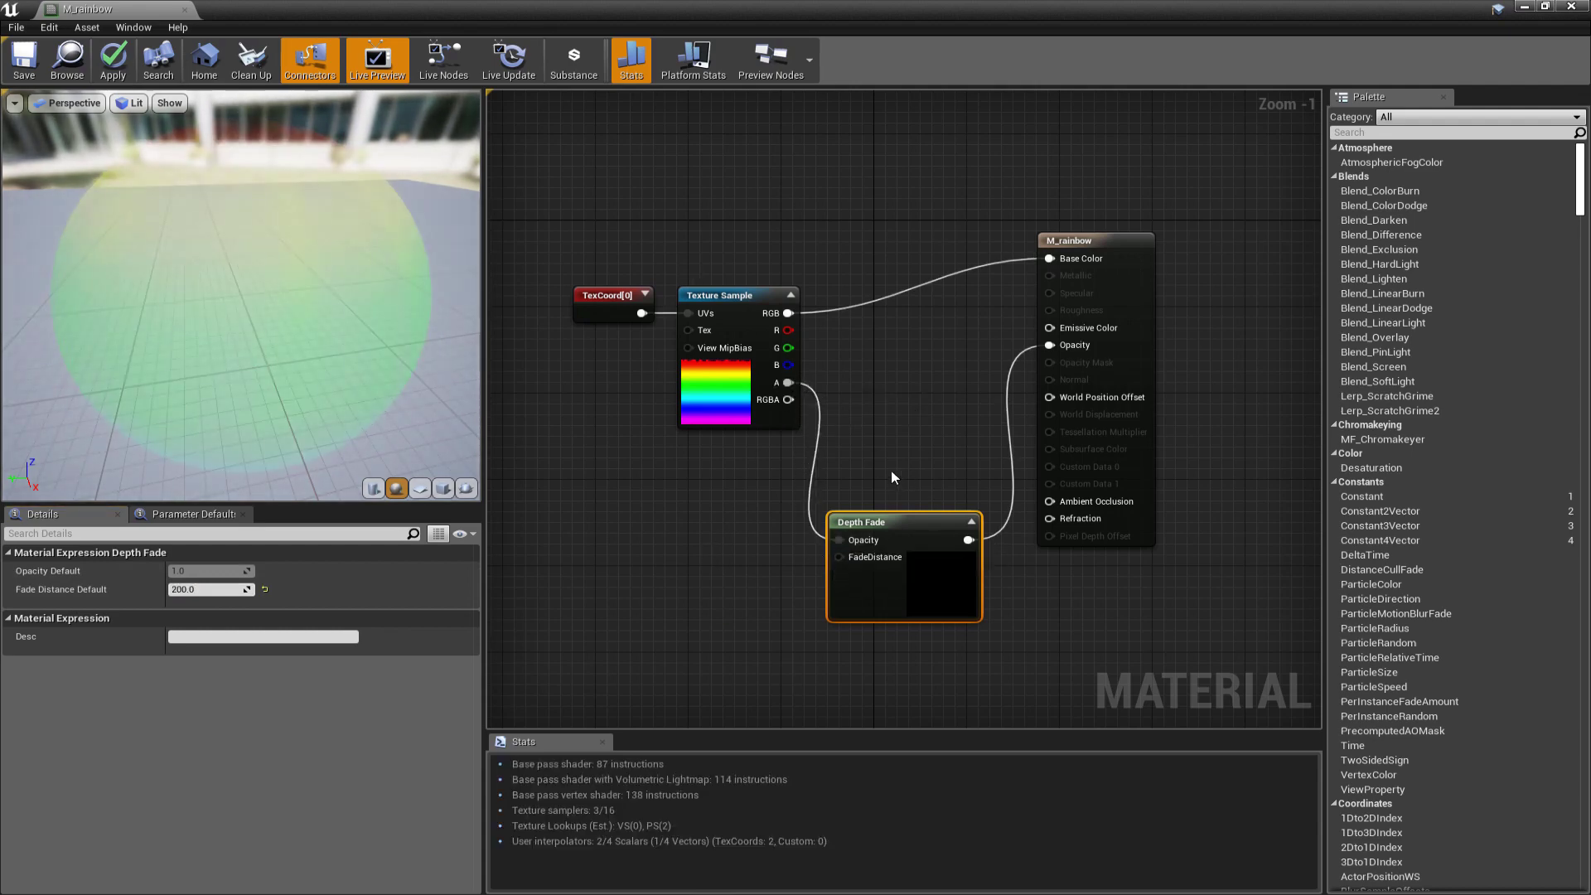
{"action": "right_click_drag", "start_coordinate": [672, 470], "coordinate": [743, 523]}
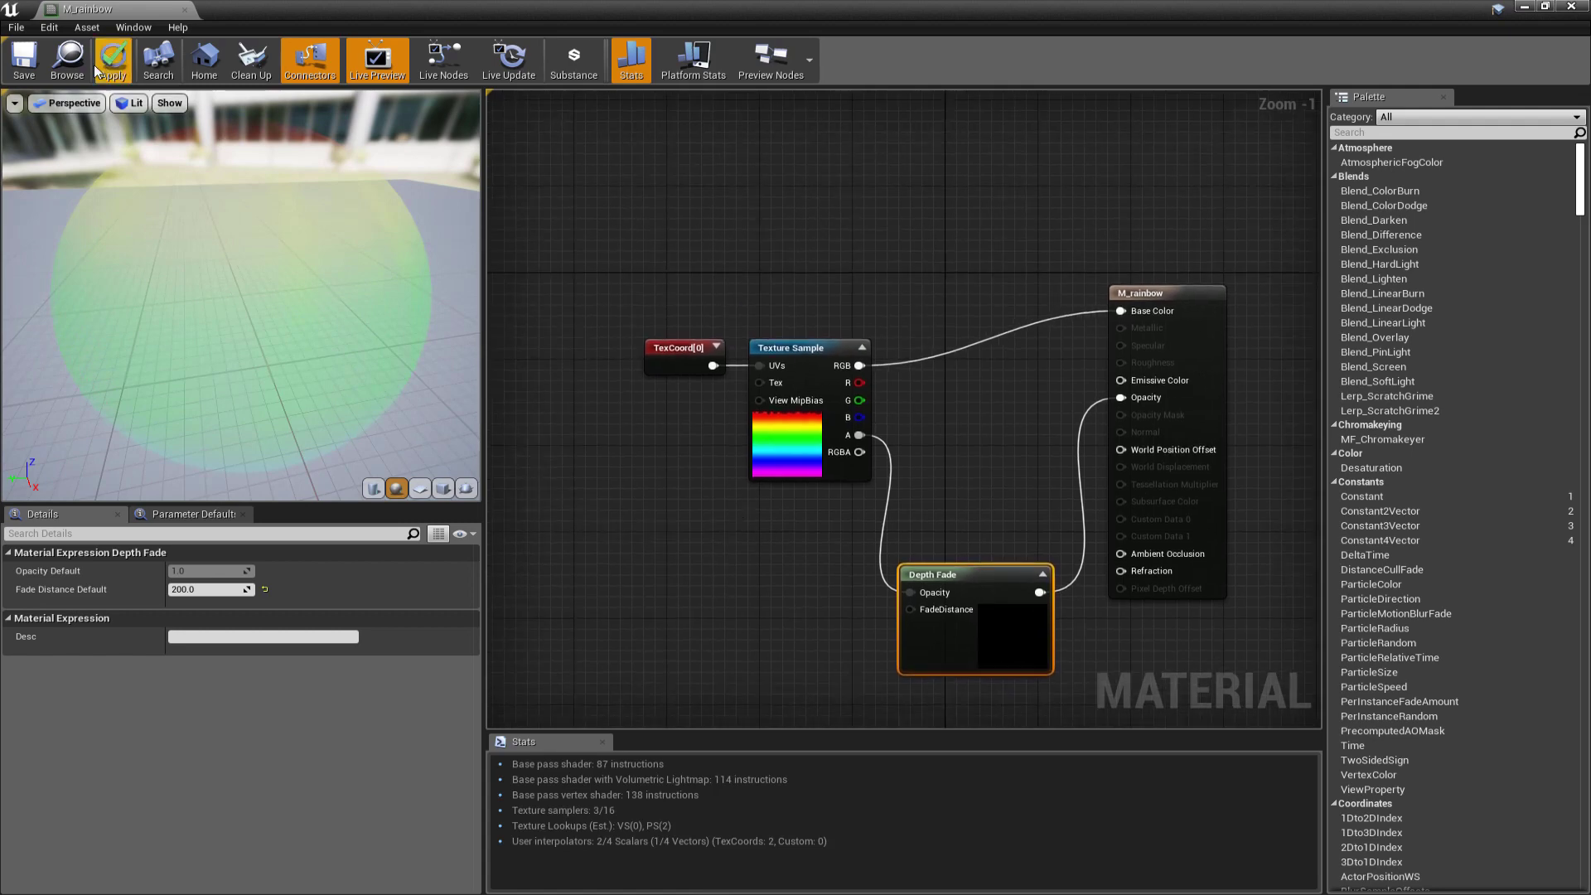
{"action": "left_click", "coordinate": [98, 68]}
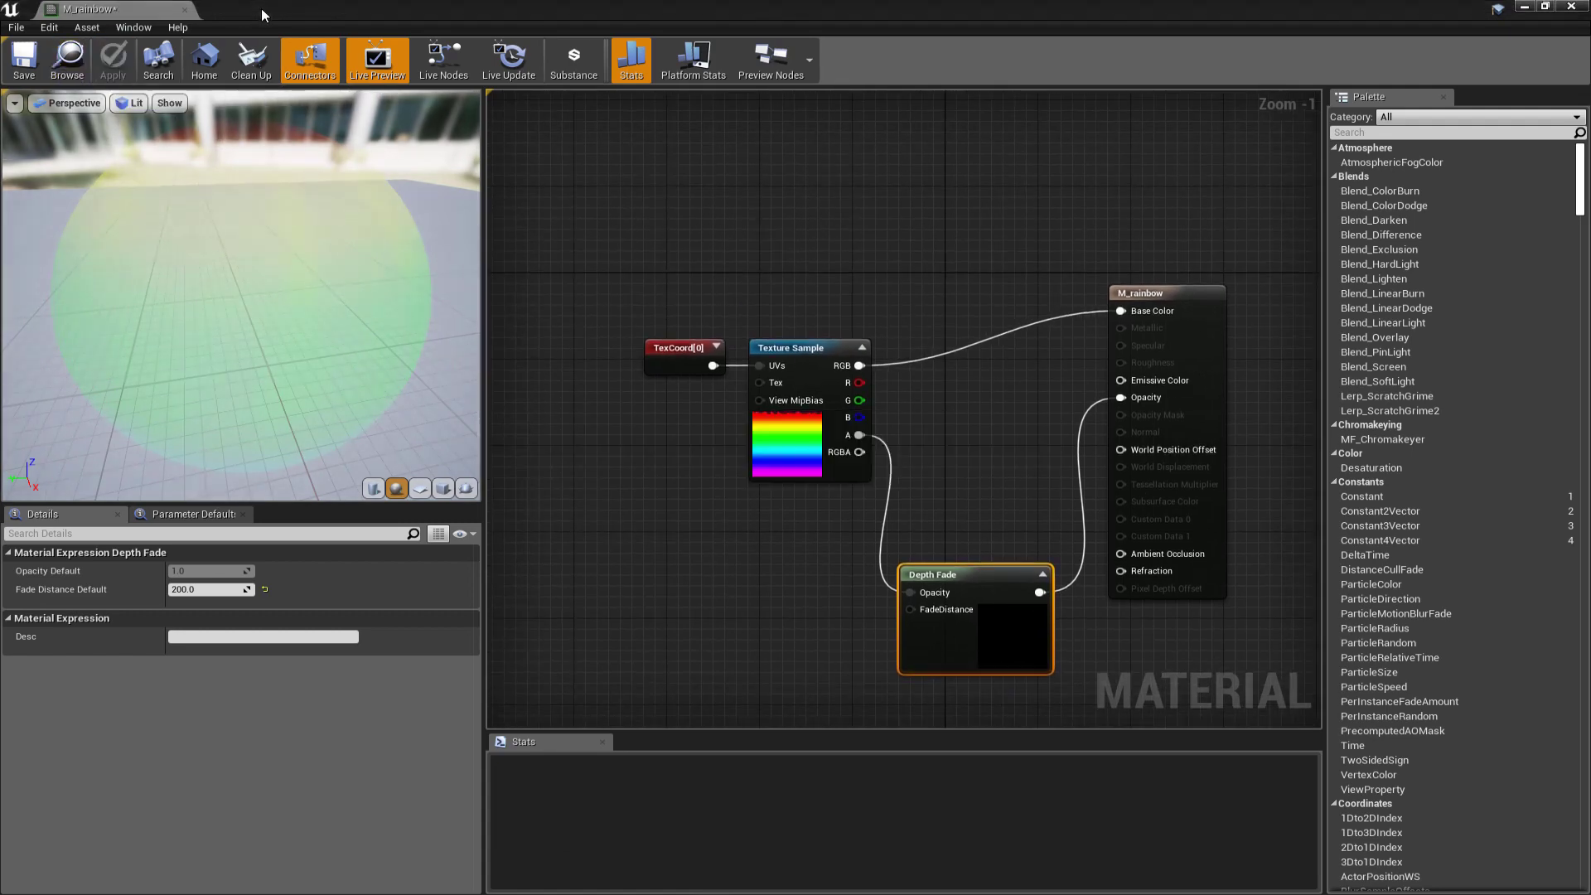
{"action": "double_click", "coordinate": [261, 8]}
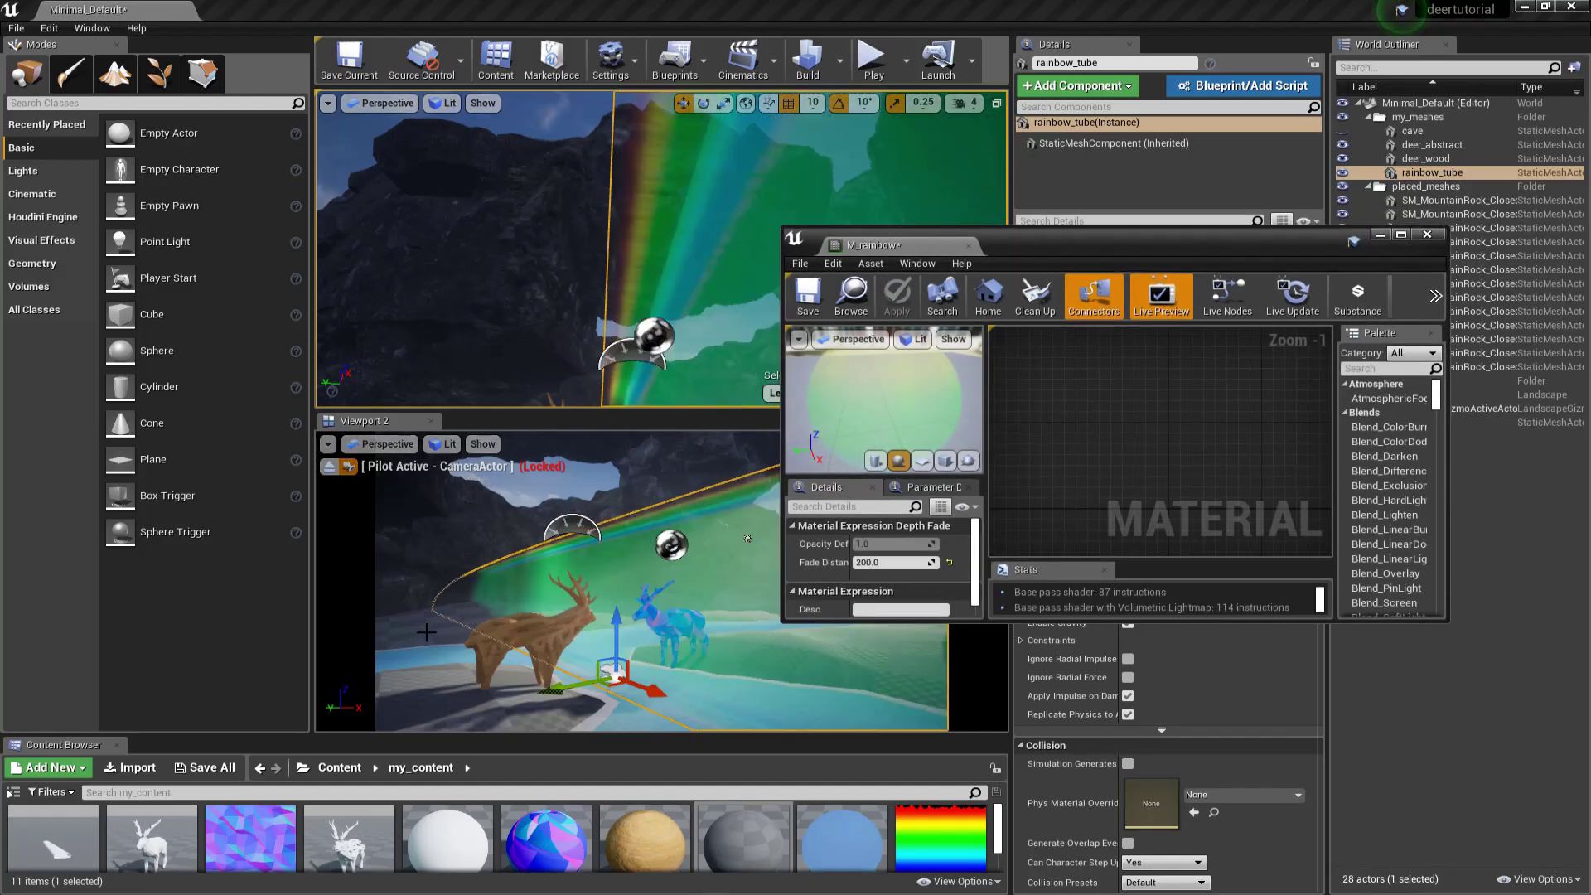
{"action": "right_click_drag", "start_coordinate": [397, 340], "coordinate": [514, 373]}
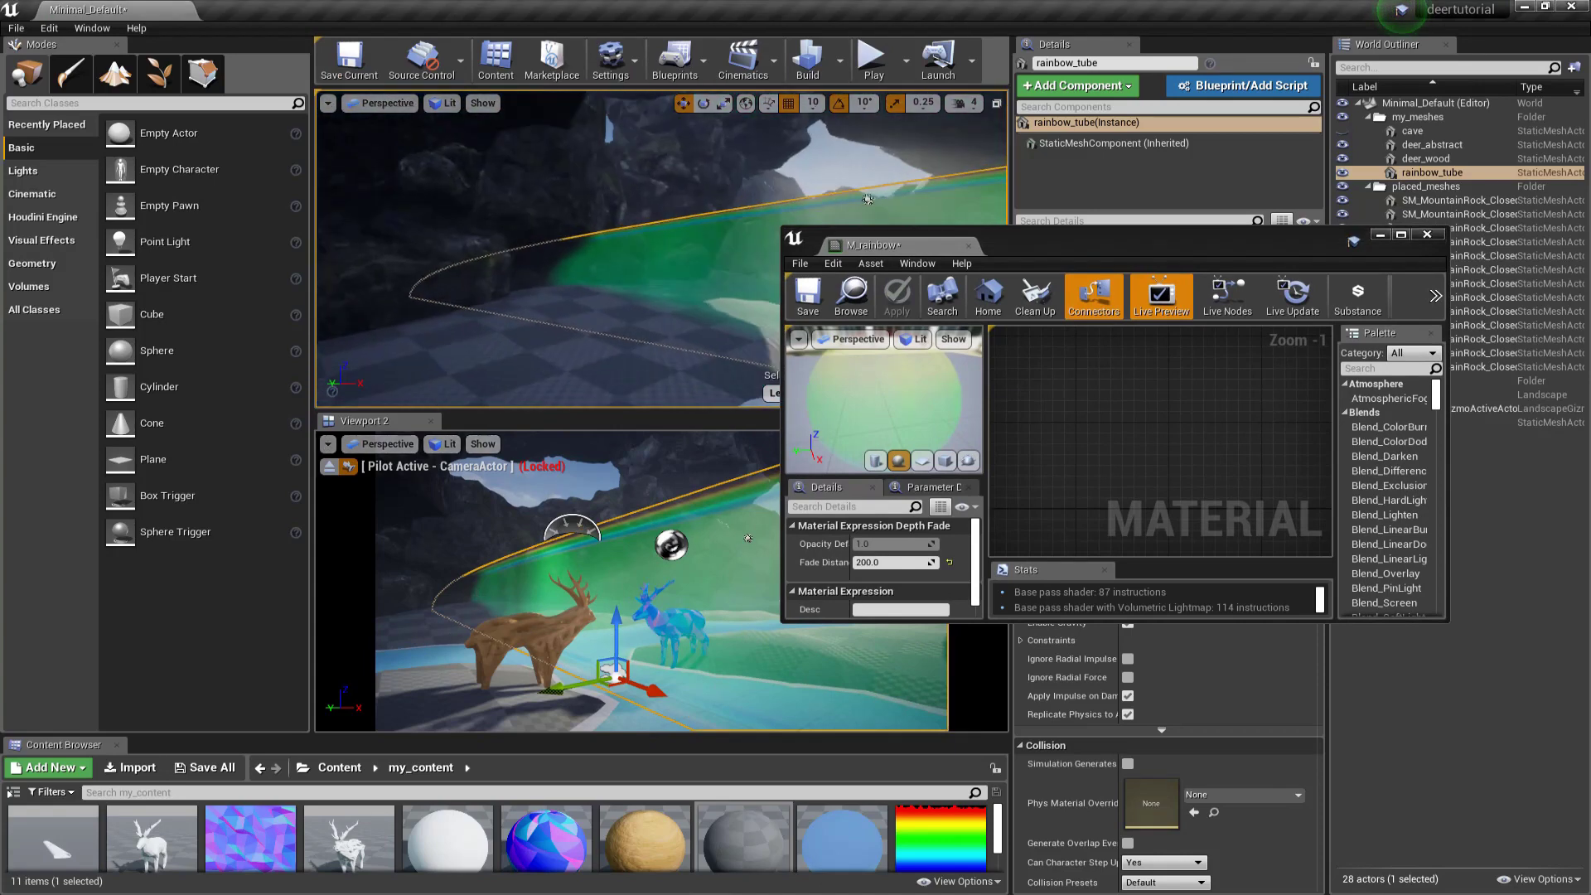
{"action": "right_click_drag", "start_coordinate": [866, 199], "coordinate": [609, 177]}
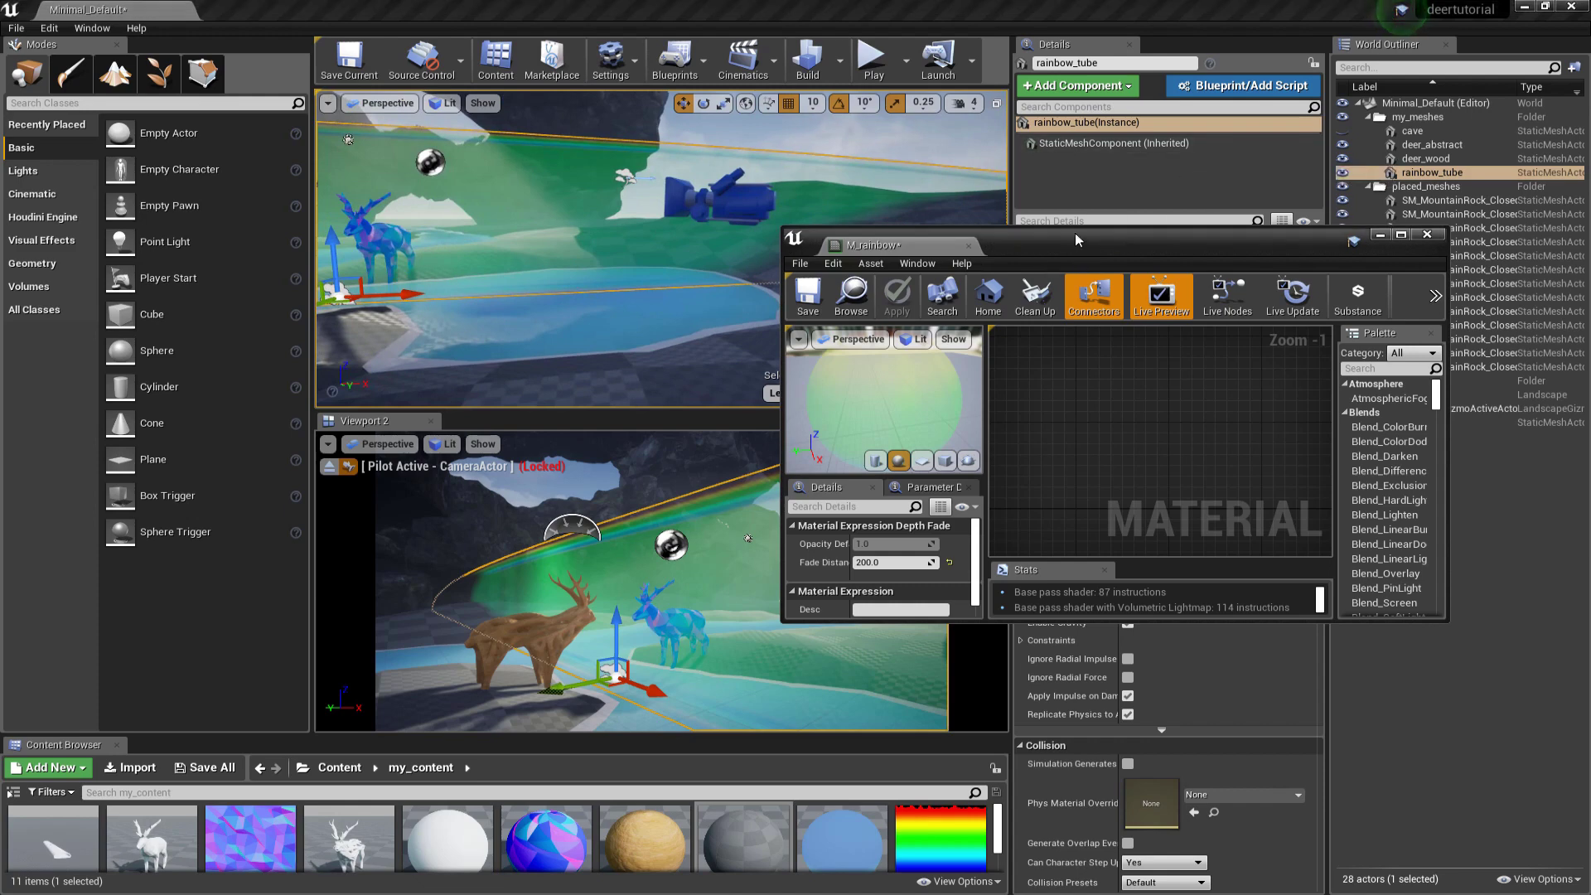
Step: Stretch rainbow_tube to a Z scale of 1.25 and clear the material editor window out of the way
{"action": "left_click_drag", "start_coordinate": [1077, 241], "coordinate": [1357, 307]}
{"action": "left_click", "coordinate": [615, 623]}
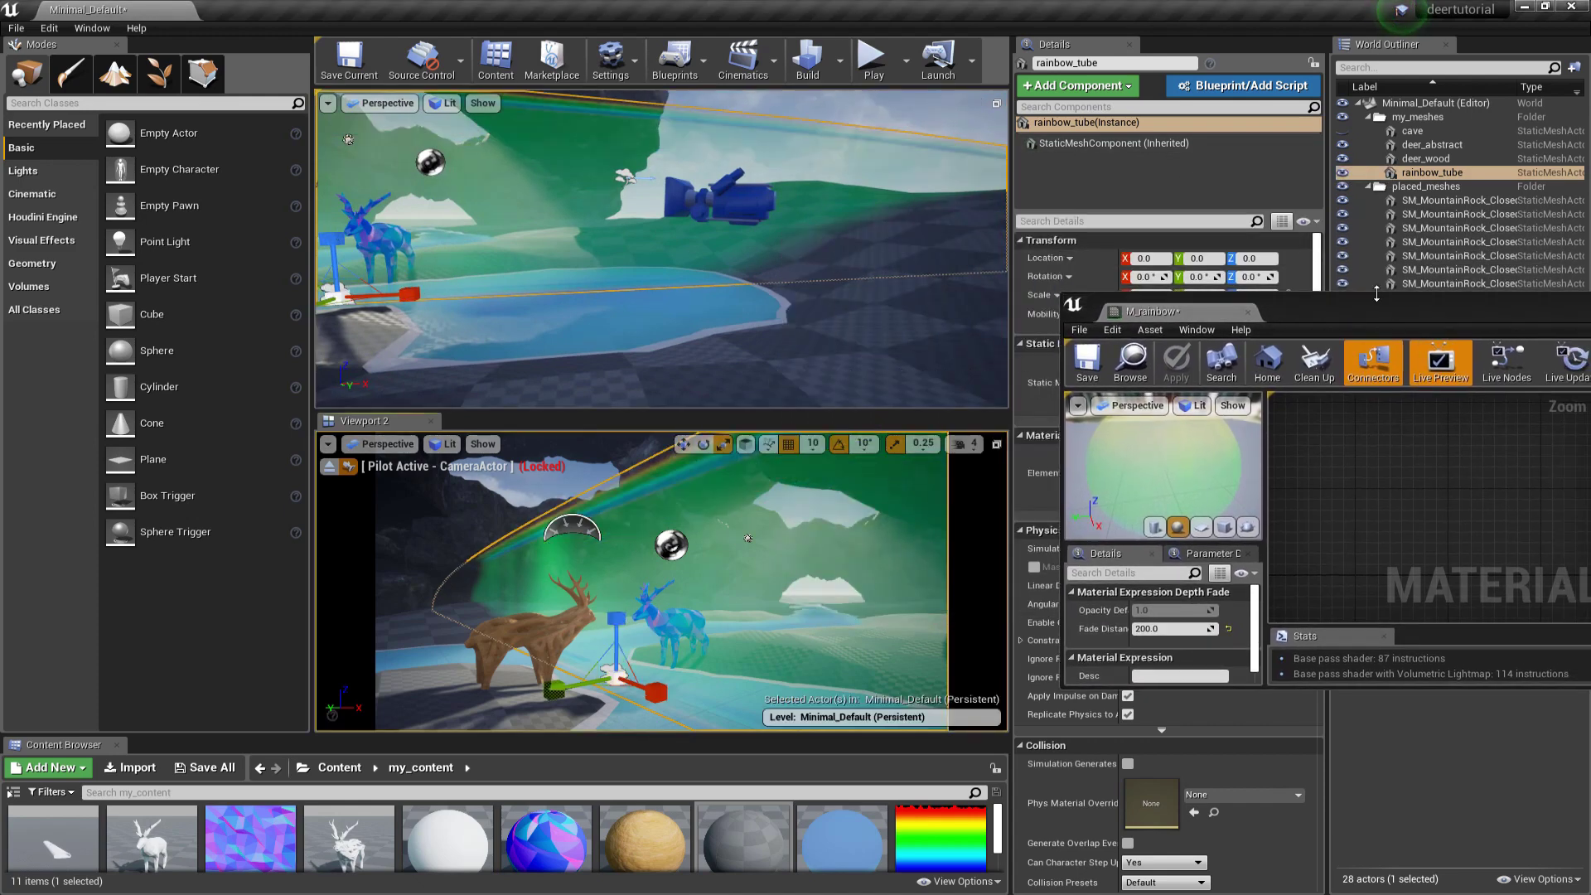
{"action": "left_click_drag", "start_coordinate": [1376, 305], "coordinate": [1173, 347]}
{"action": "left_click", "coordinate": [1505, 349]}
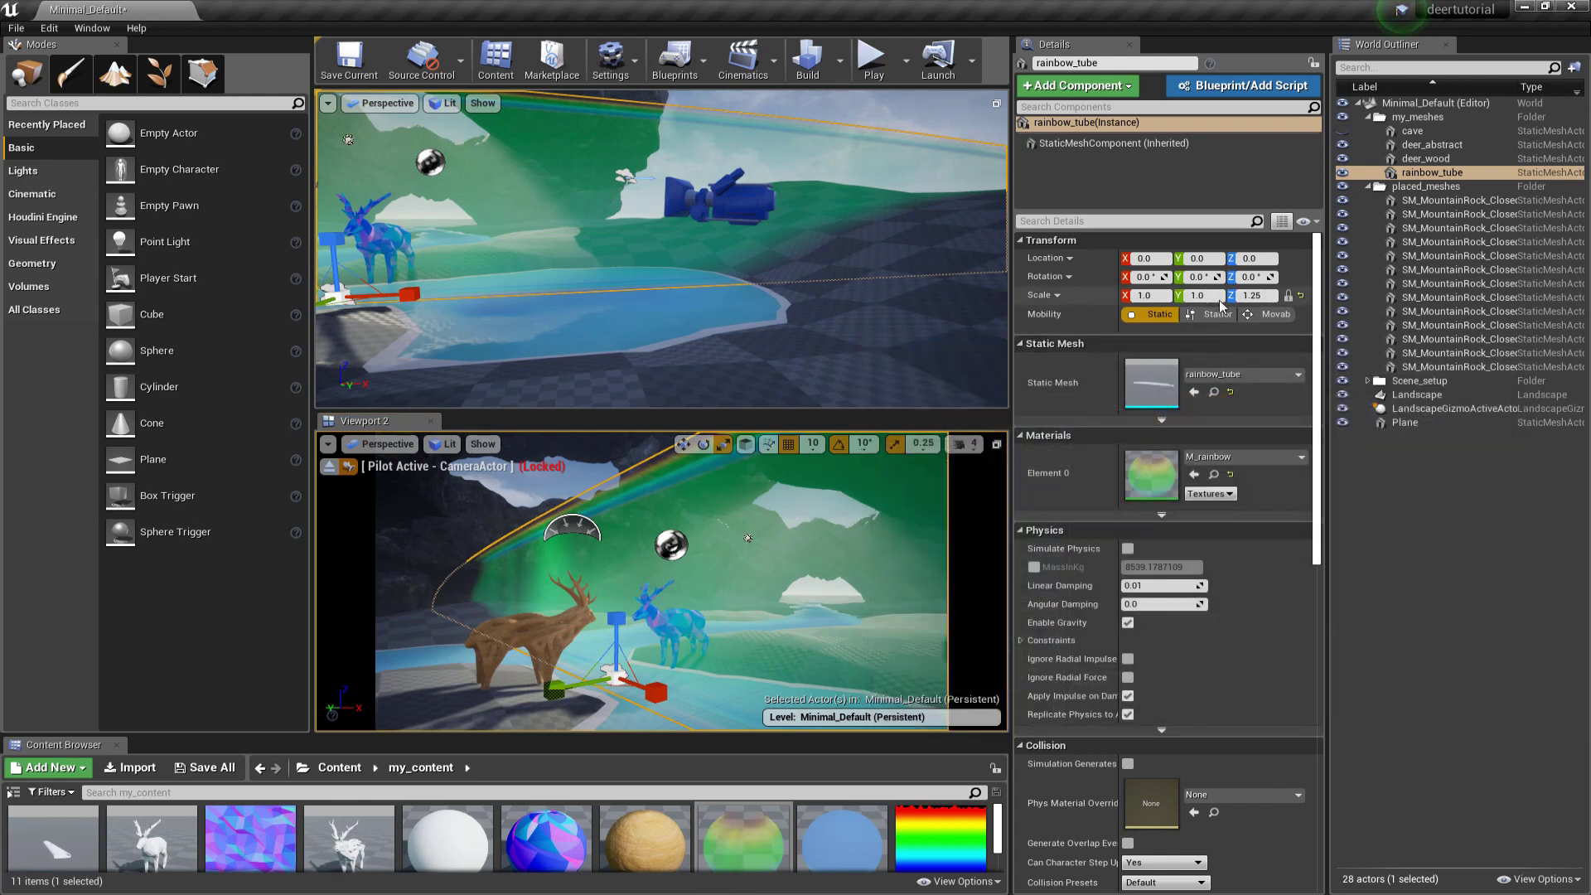
Step: Set the scale snap to 0.125, narrow rainbow_tube to an X scale of 0.5, and adjust its vertical scale
{"action": "left_click", "coordinate": [923, 443]}
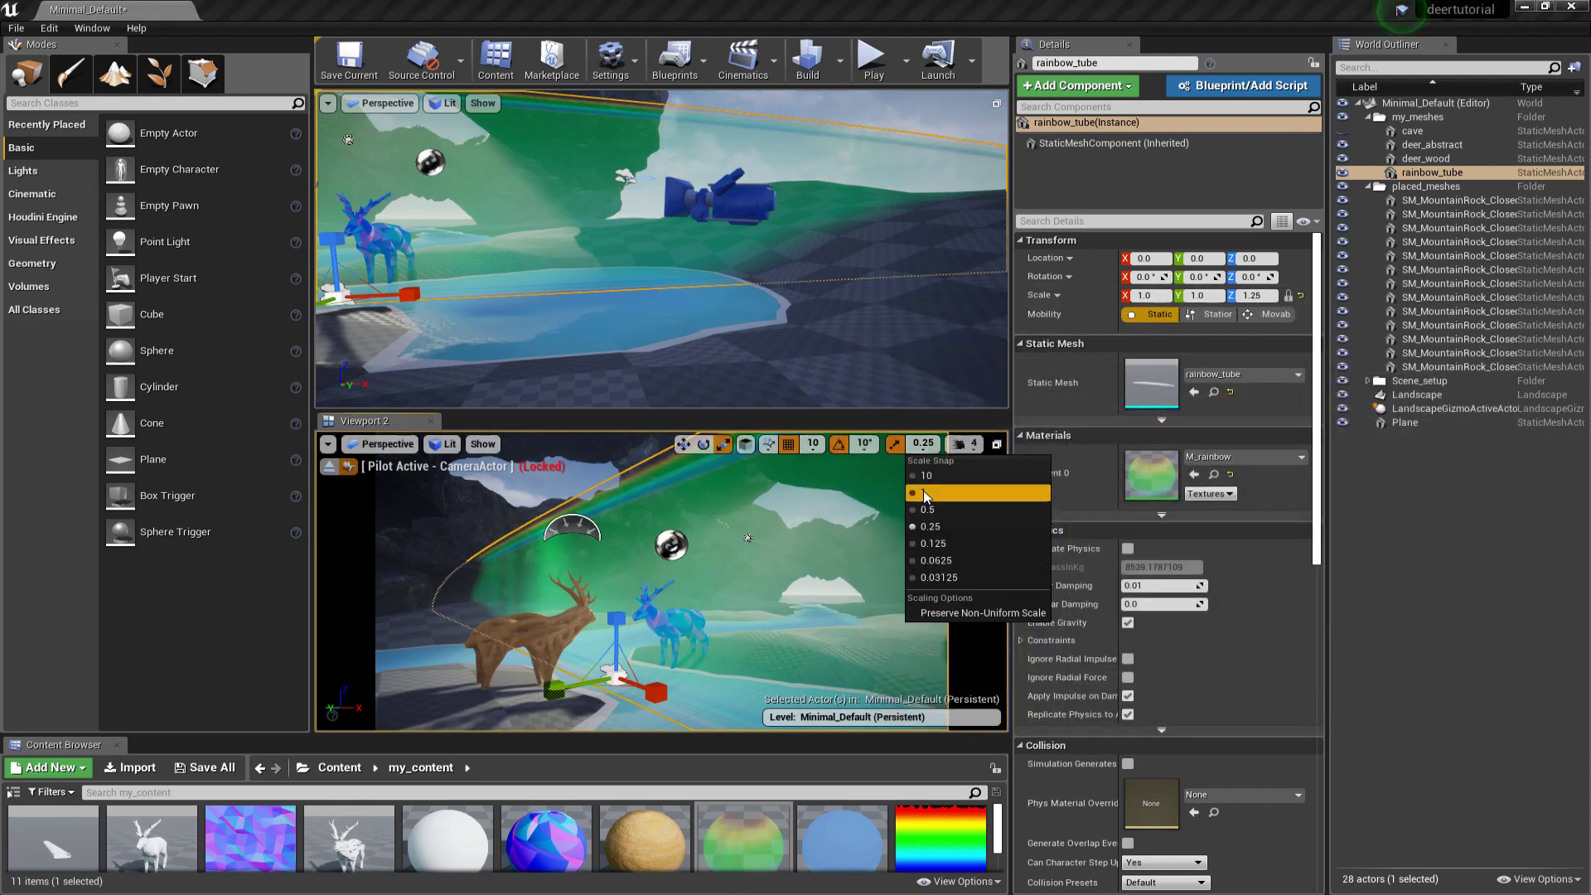
{"action": "left_click", "coordinate": [933, 544]}
{"action": "left_click_drag", "start_coordinate": [616, 620], "coordinate": [620, 633]}
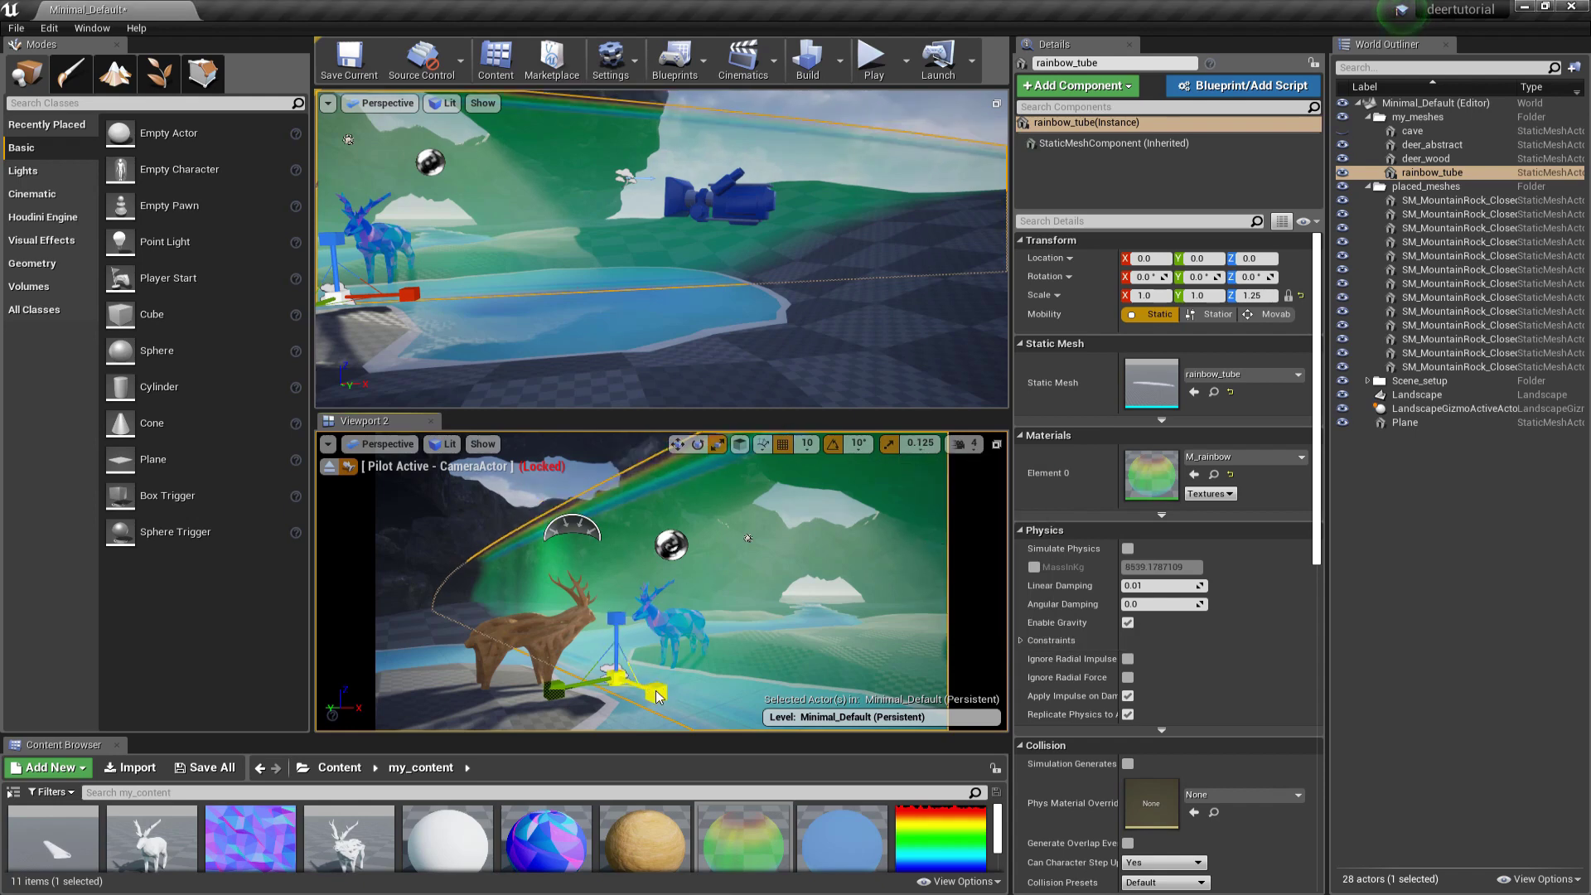
{"action": "left_click_drag", "start_coordinate": [659, 696], "coordinate": [628, 692]}
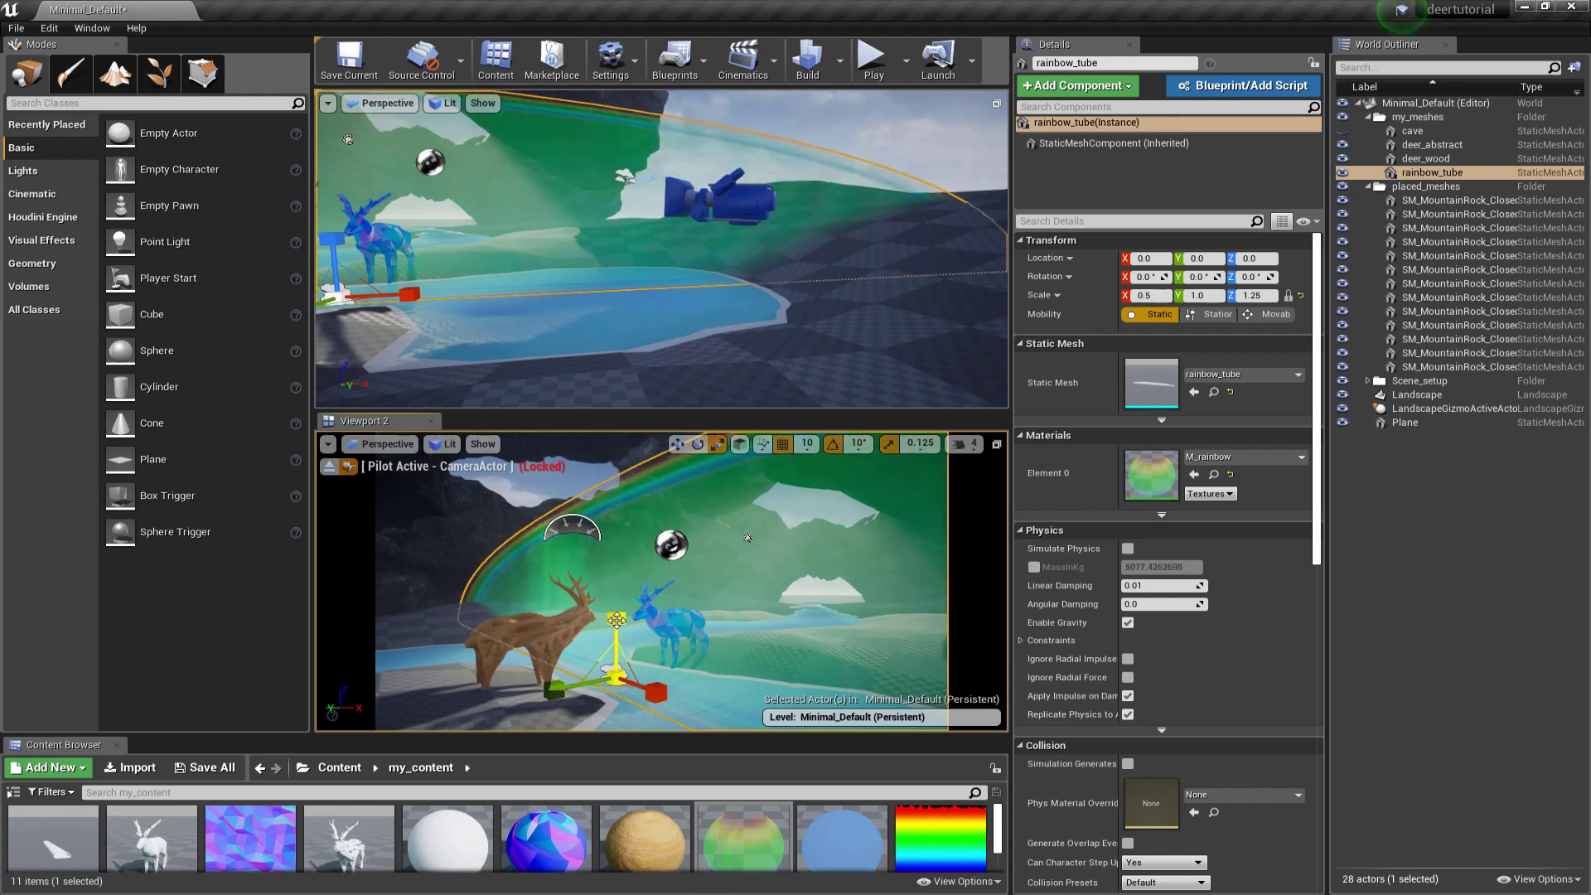
{"action": "left_click_drag", "start_coordinate": [616, 620], "coordinate": [617, 633]}
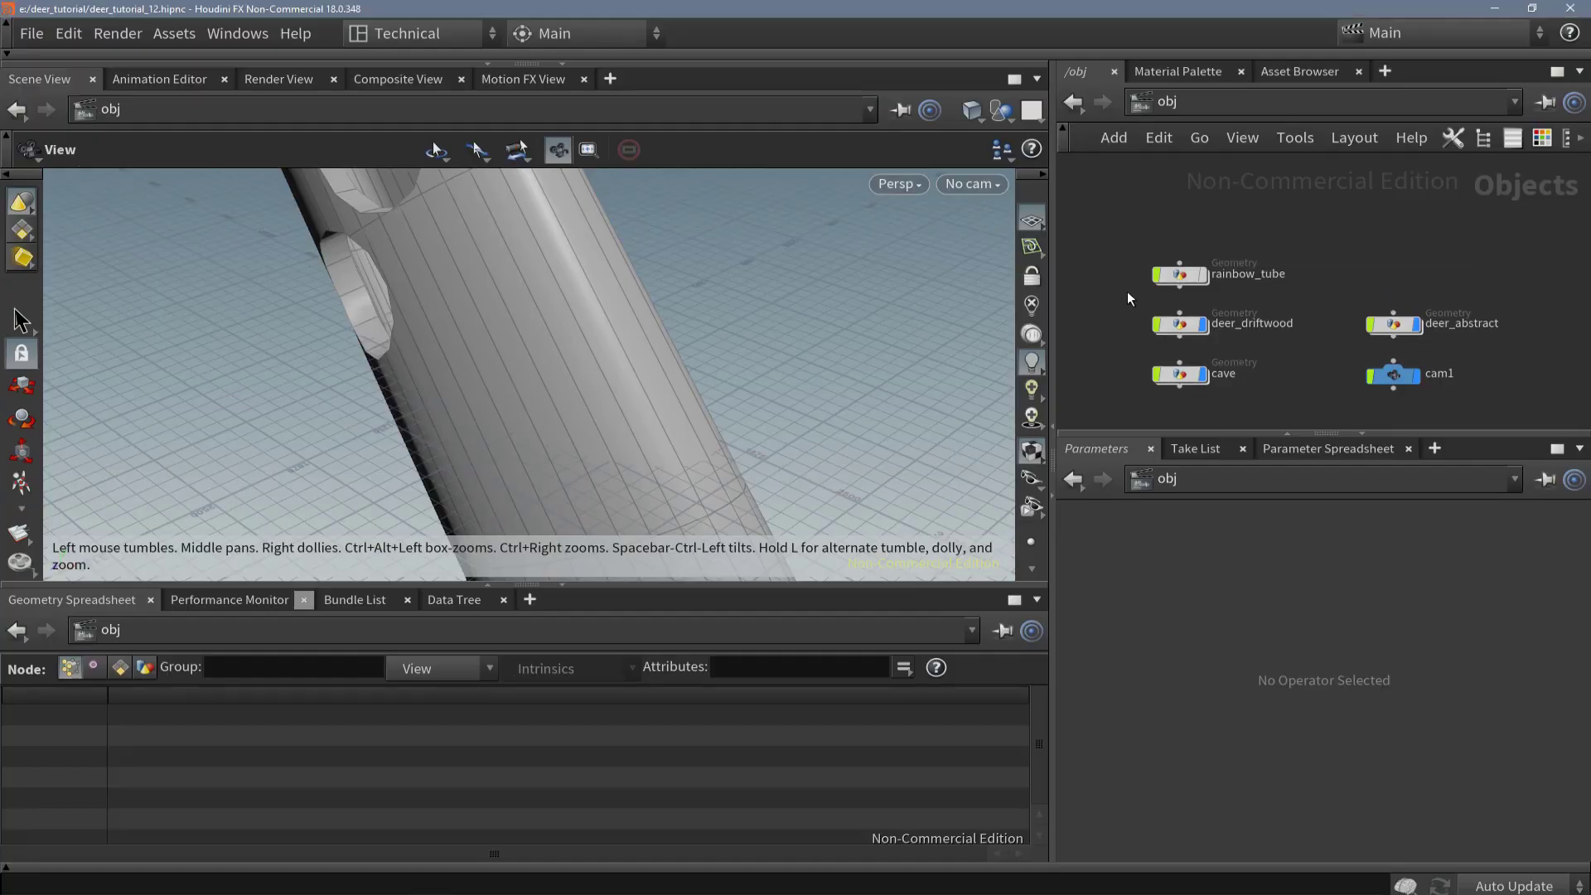
Step: Switch to Houdini, open the rainbow_tube geometry network, and display its rainbow_tube output node framed in the scene view
{"action": "left_click", "coordinate": [1179, 275]}
{"action": "double_click", "coordinate": [1180, 275]}
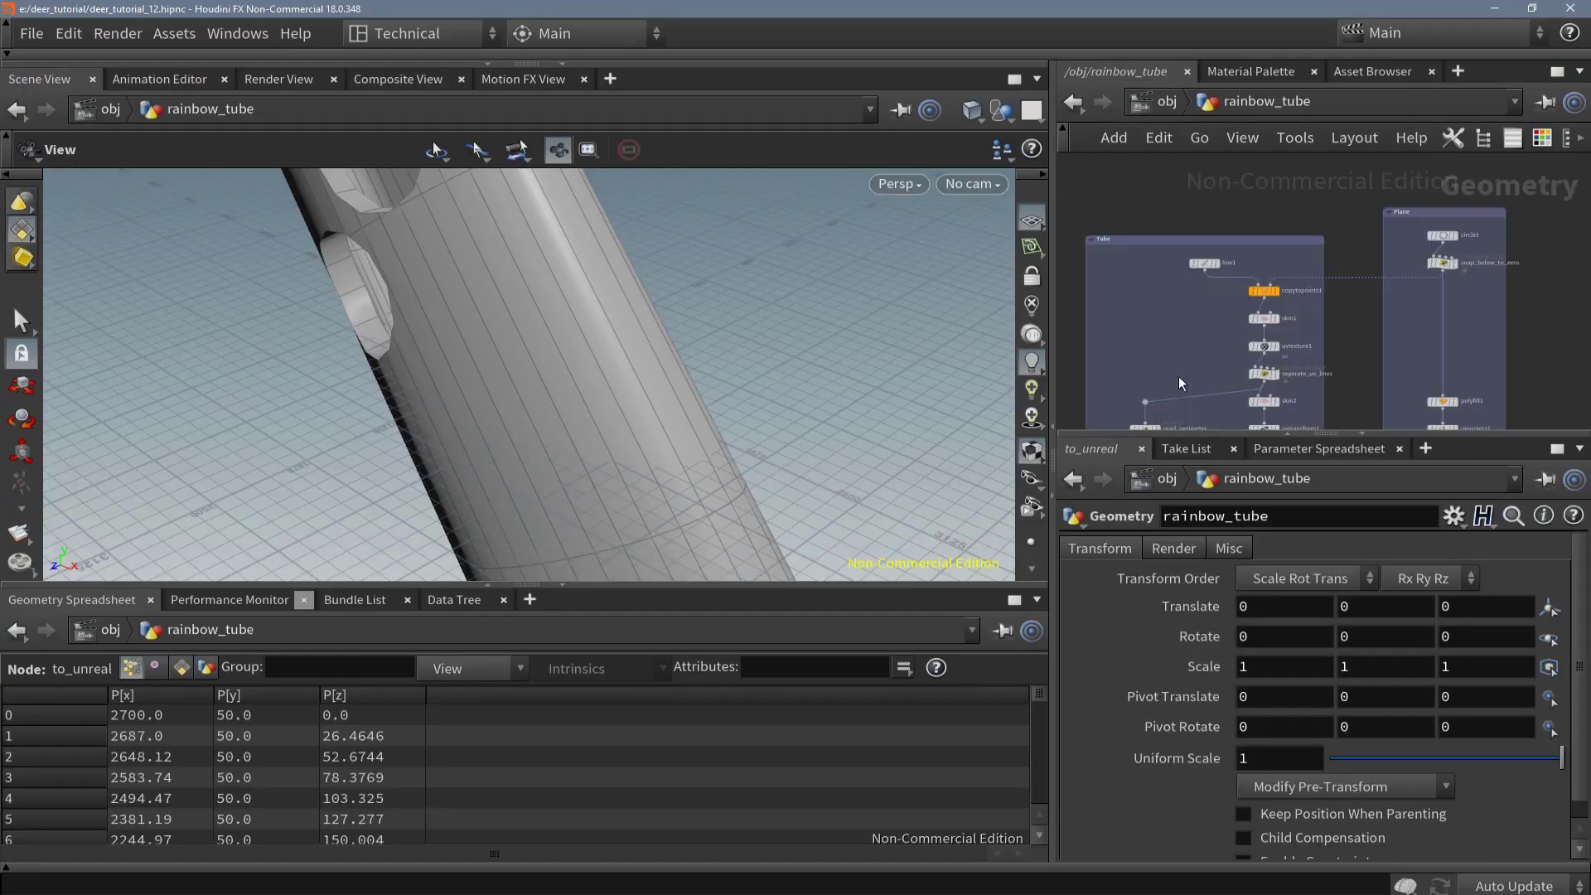
{"action": "middle_click_drag", "start_coordinate": [1354, 310], "coordinate": [1348, 230]}
{"action": "scroll", "coordinate": [1344, 348], "scroll_direction": "up", "scroll_amount": 2}
{"action": "scroll", "coordinate": [1350, 356], "scroll_direction": "up", "scroll_amount": 1}
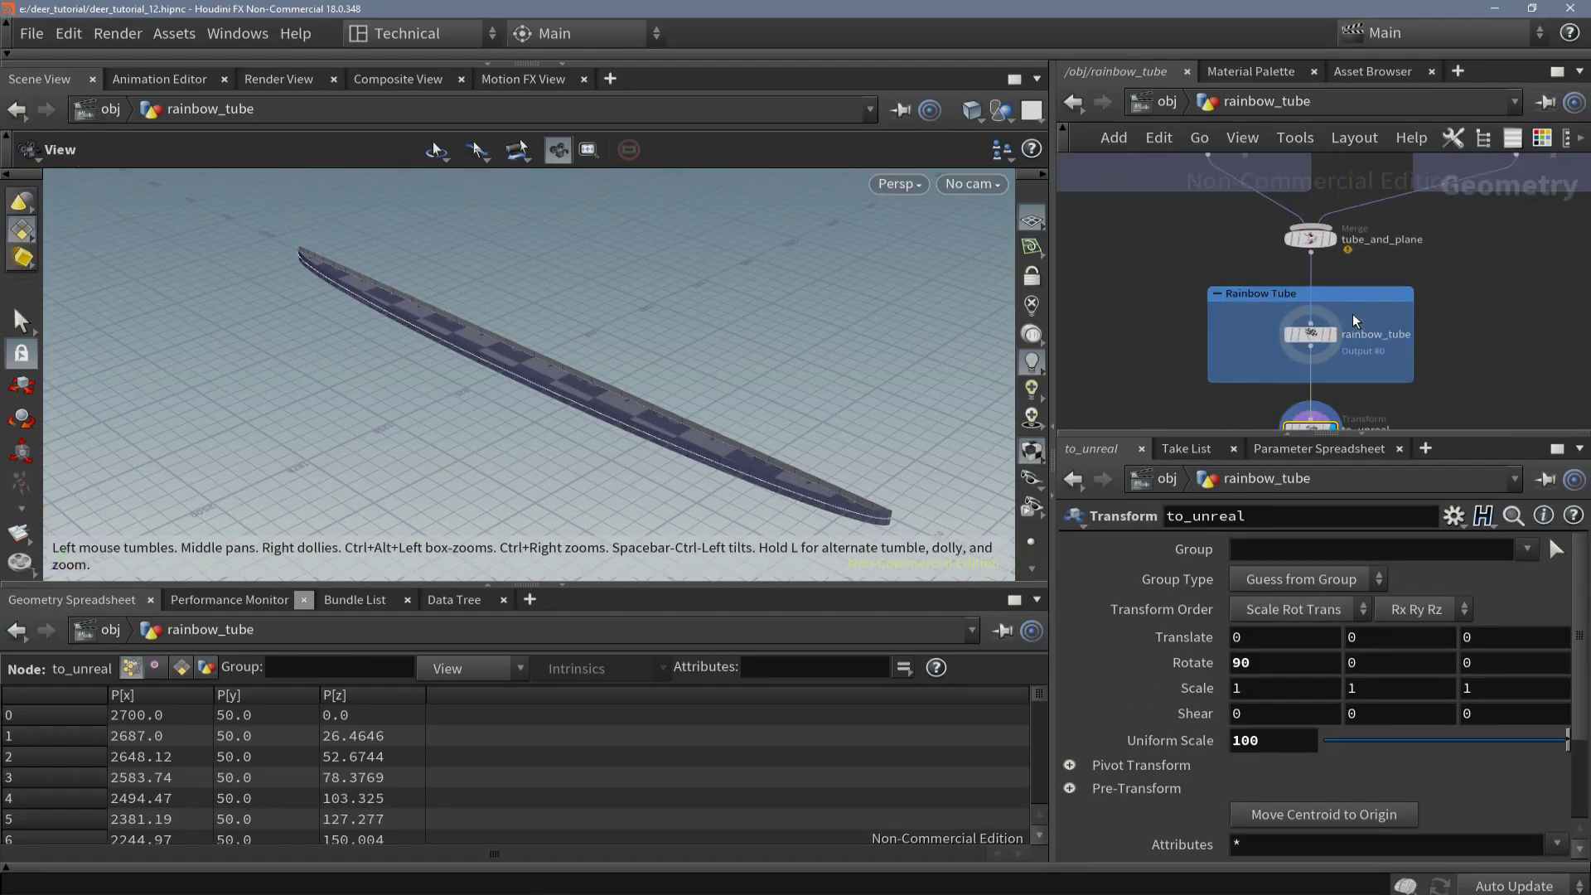
{"action": "left_click", "coordinate": [1333, 335]}
{"action": "key", "text": "space+g"}
{"action": "scroll", "coordinate": [528, 357], "scroll_direction": "up", "scroll_amount": 5}
{"action": "middle_click_drag", "start_coordinate": [1246, 243], "coordinate": [1129, 331]}
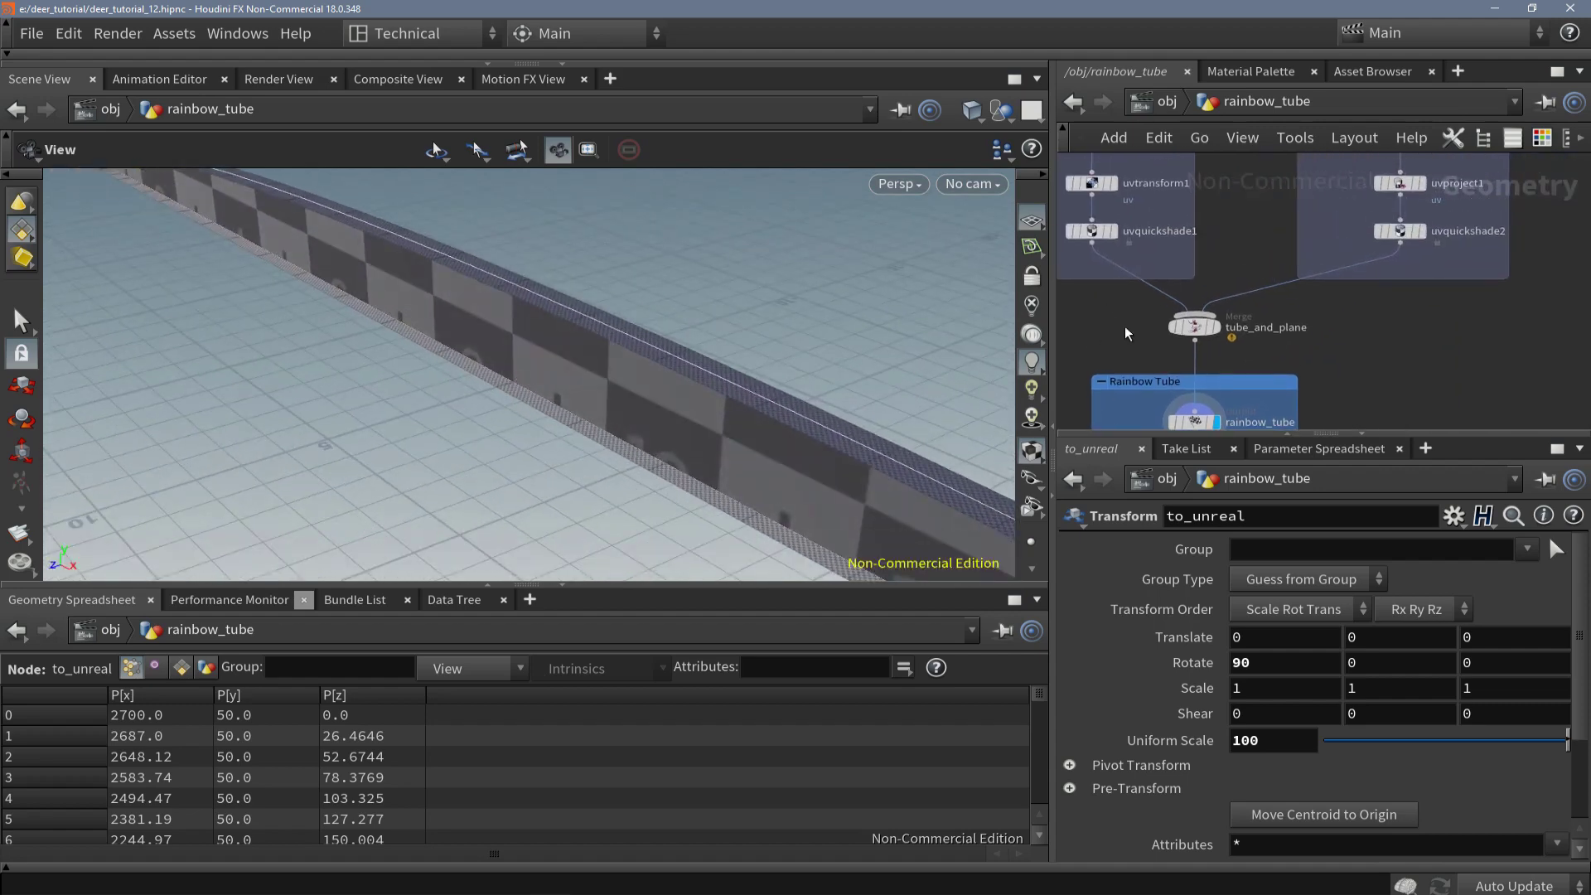
{"action": "scroll", "coordinate": [1137, 335], "scroll_direction": "down", "scroll_amount": 1}
Step: Display uvquickshade1, wire it directly into the rainbow_tube output, and delete the tube_and_plane merge node
{"action": "left_click", "coordinate": [1130, 260]}
{"action": "left_click_drag", "start_coordinate": [1111, 271], "coordinate": [1184, 370]}
{"action": "left_click_drag", "start_coordinate": [1051, 302], "coordinate": [705, 302]}
{"action": "left_click_drag", "start_coordinate": [840, 434], "coordinate": [840, 650]}
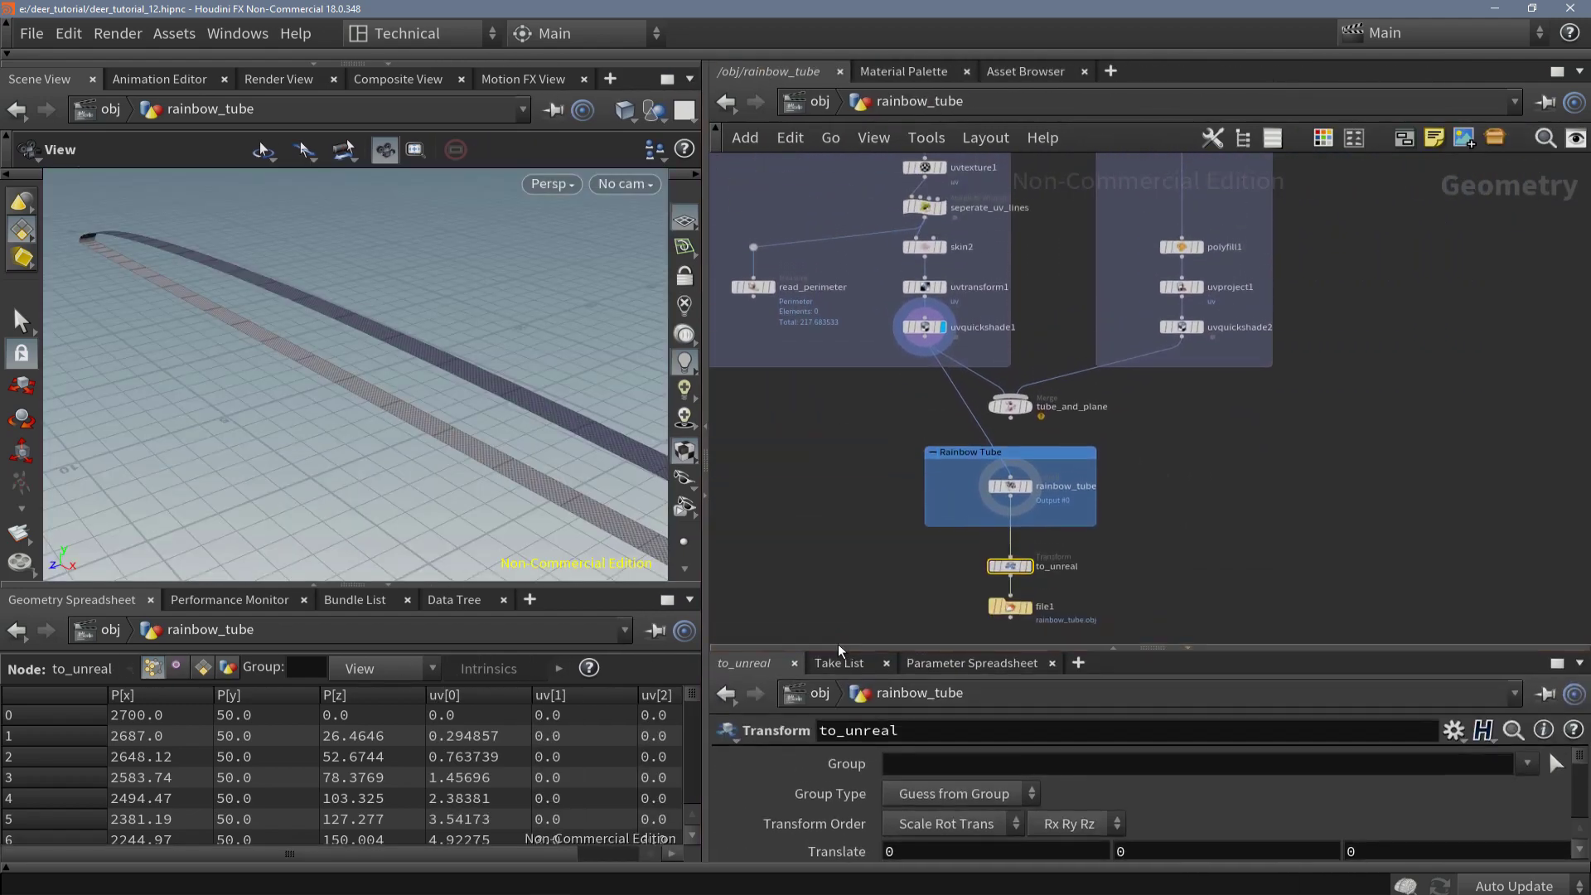
{"action": "left_click", "coordinate": [1011, 406]}
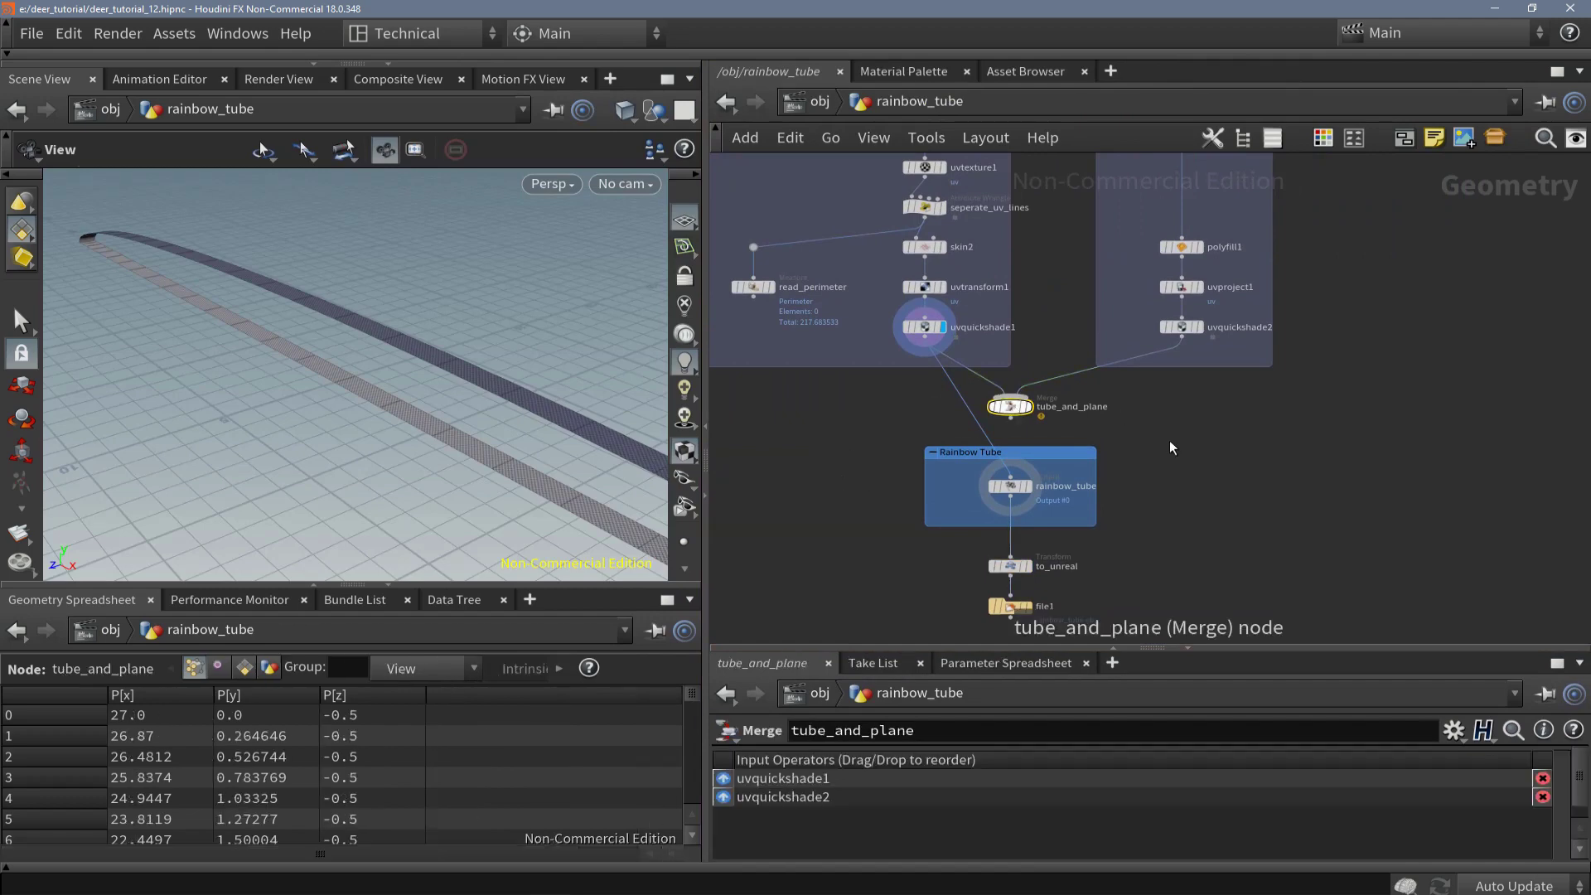
{"action": "key", "text": "Delete"}
{"action": "left_click", "coordinate": [875, 141]}
{"action": "mouse_move", "coordinate": [921, 146]}
{"action": "left_click", "coordinate": [966, 501]}
Step: Align the Rainbow Tube box, to_unreal and file1 nodes beneath uvquickshade1 and duplicate that chain beneath the plane branch
{"action": "left_click_drag", "start_coordinate": [804, 419], "coordinate": [1103, 634]}
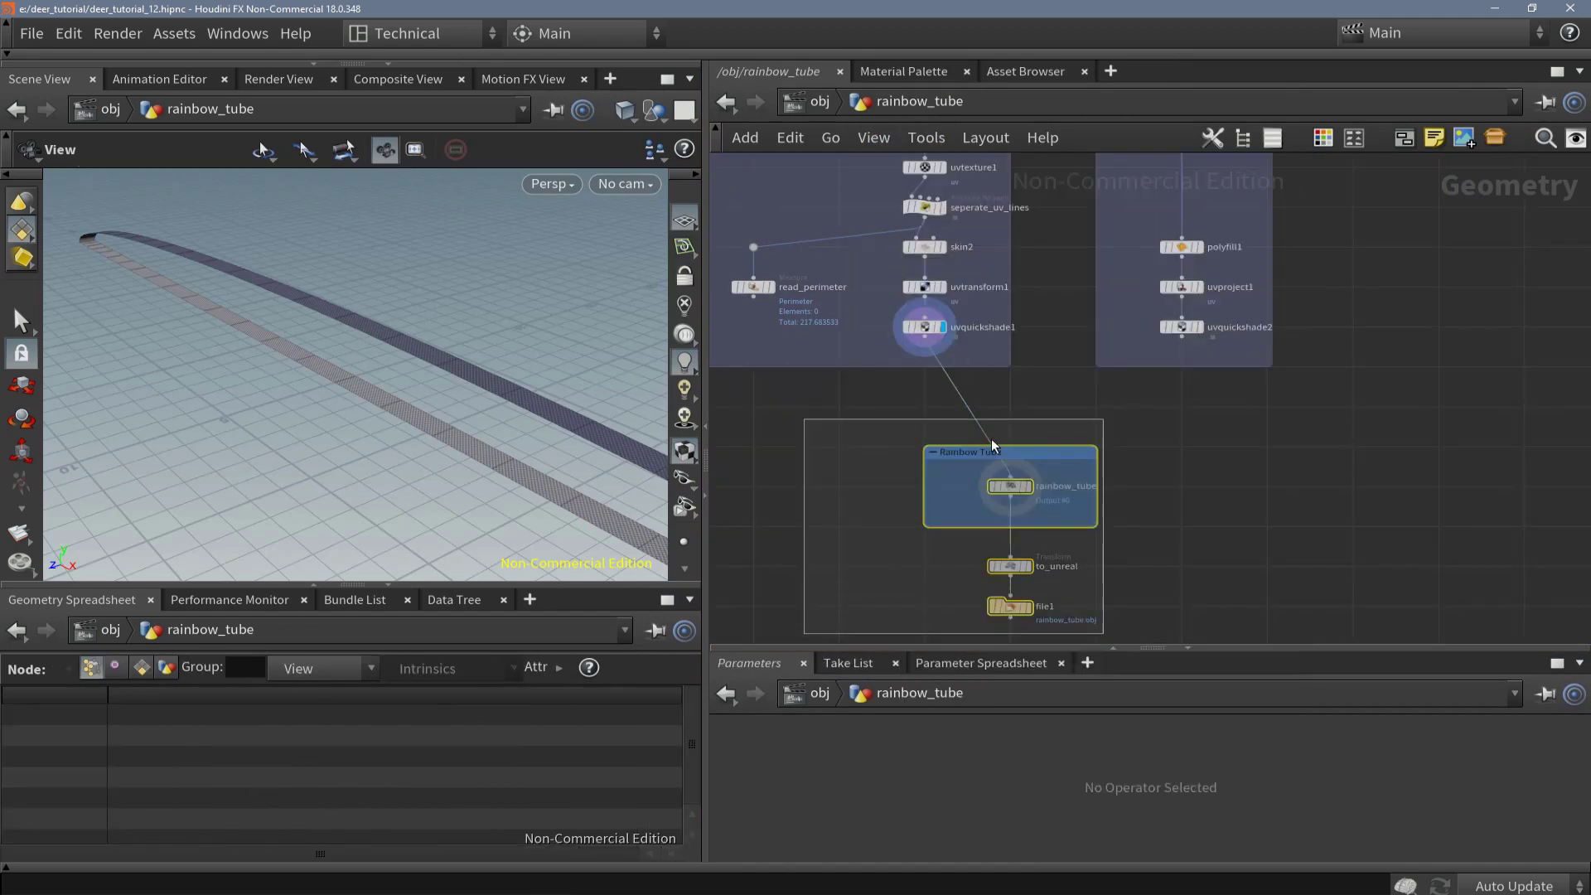
{"action": "left_click_drag", "start_coordinate": [999, 483], "coordinate": [912, 484]}
{"action": "left_click_drag", "start_coordinate": [783, 636], "coordinate": [781, 630]}
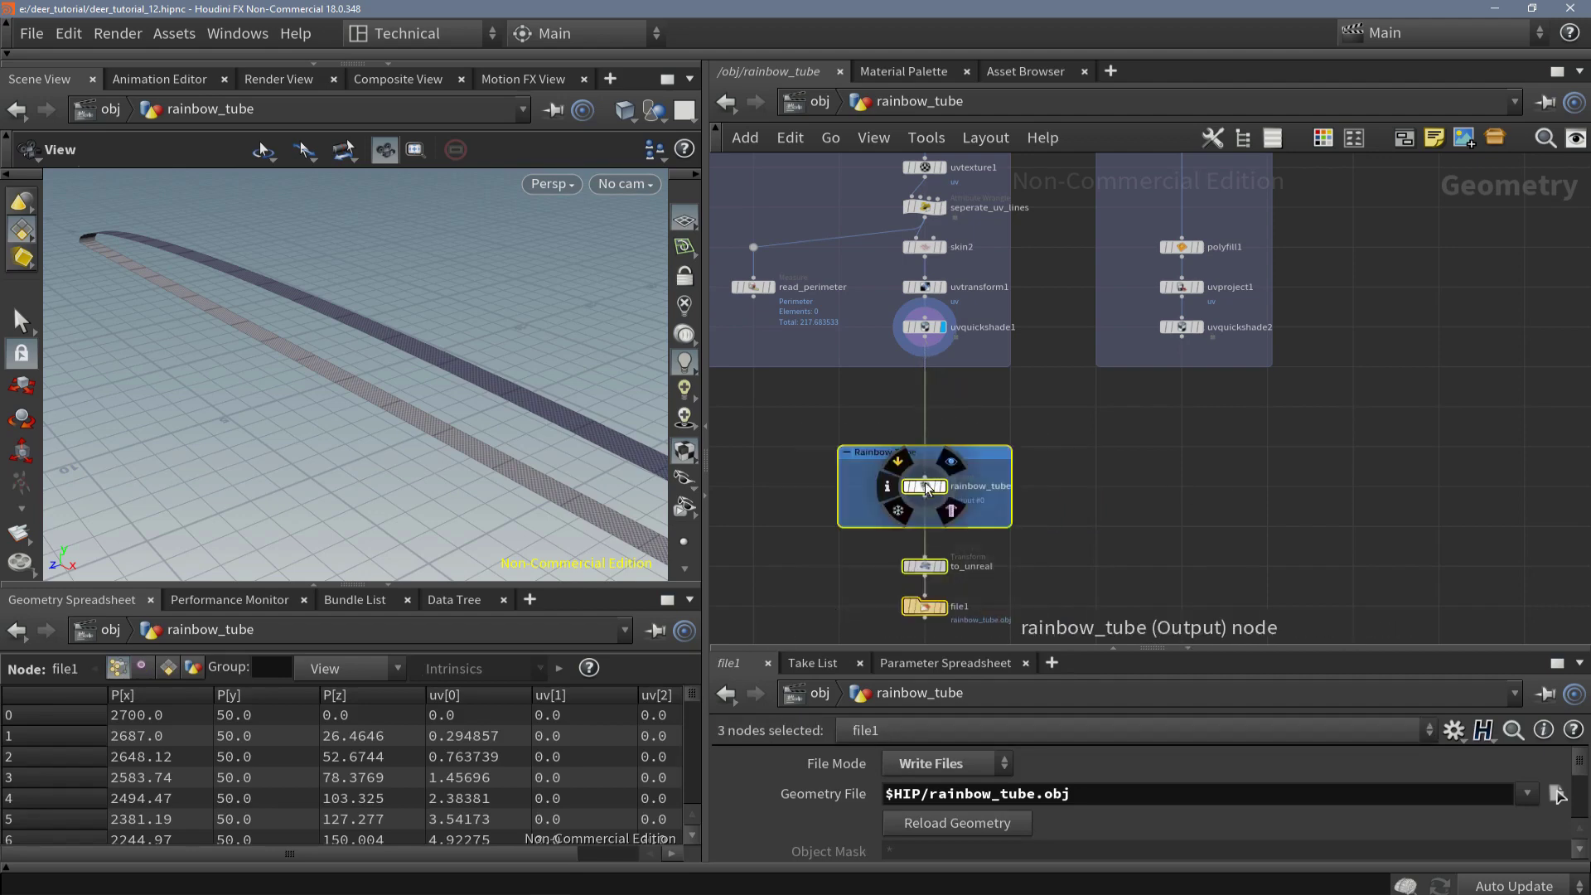
{"action": "left_click_drag", "start_coordinate": [916, 485], "coordinate": [1190, 489], "text": "alt"}
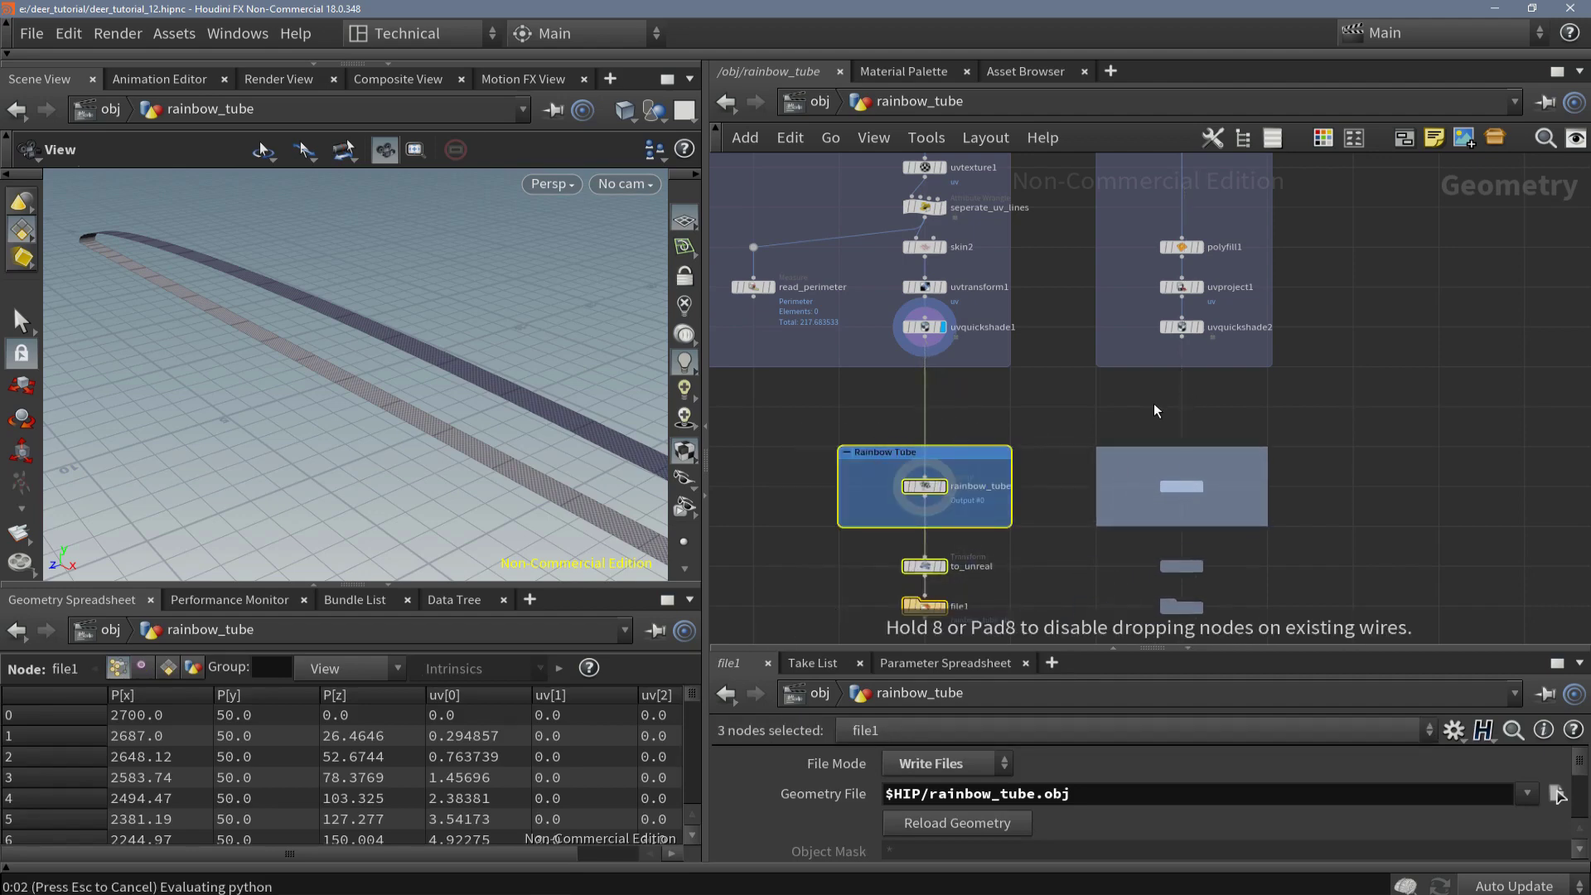
{"action": "left_click_drag", "start_coordinate": [1151, 415], "coordinate": [1151, 415]}
Step: Delete both Rainbow Tube boxes with their output nodes and feed to_unreal1 from uvquickshade2
{"action": "left_click_drag", "start_coordinate": [735, 418], "coordinate": [1288, 526]}
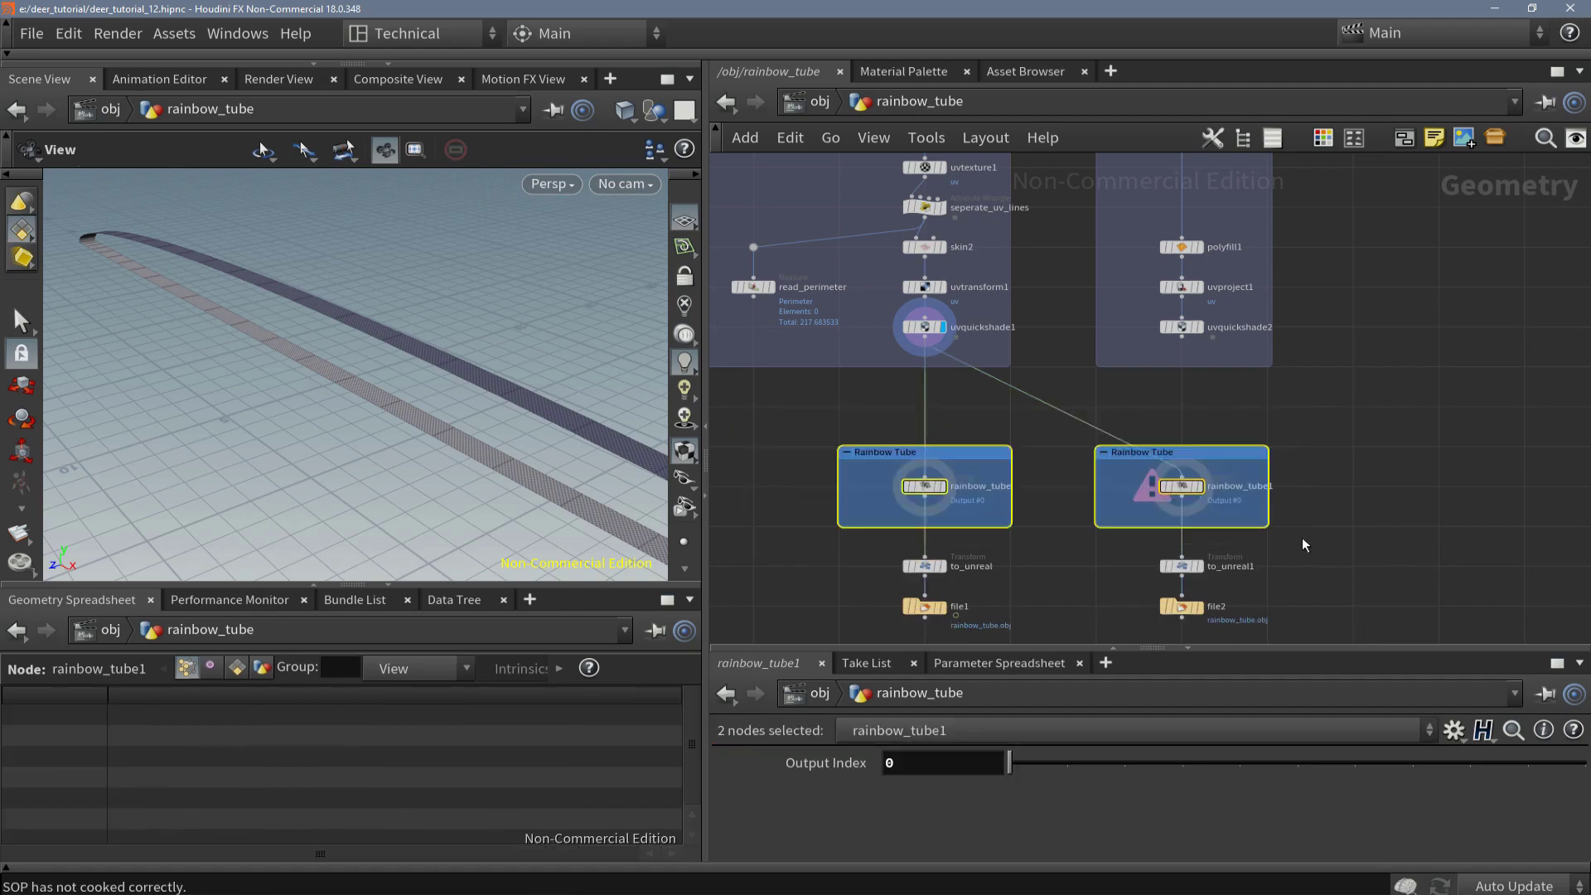
{"action": "key", "text": "Delete"}
{"action": "left_click_drag", "start_coordinate": [924, 340], "coordinate": [1190, 531]}
{"action": "key", "text": "Escape"}
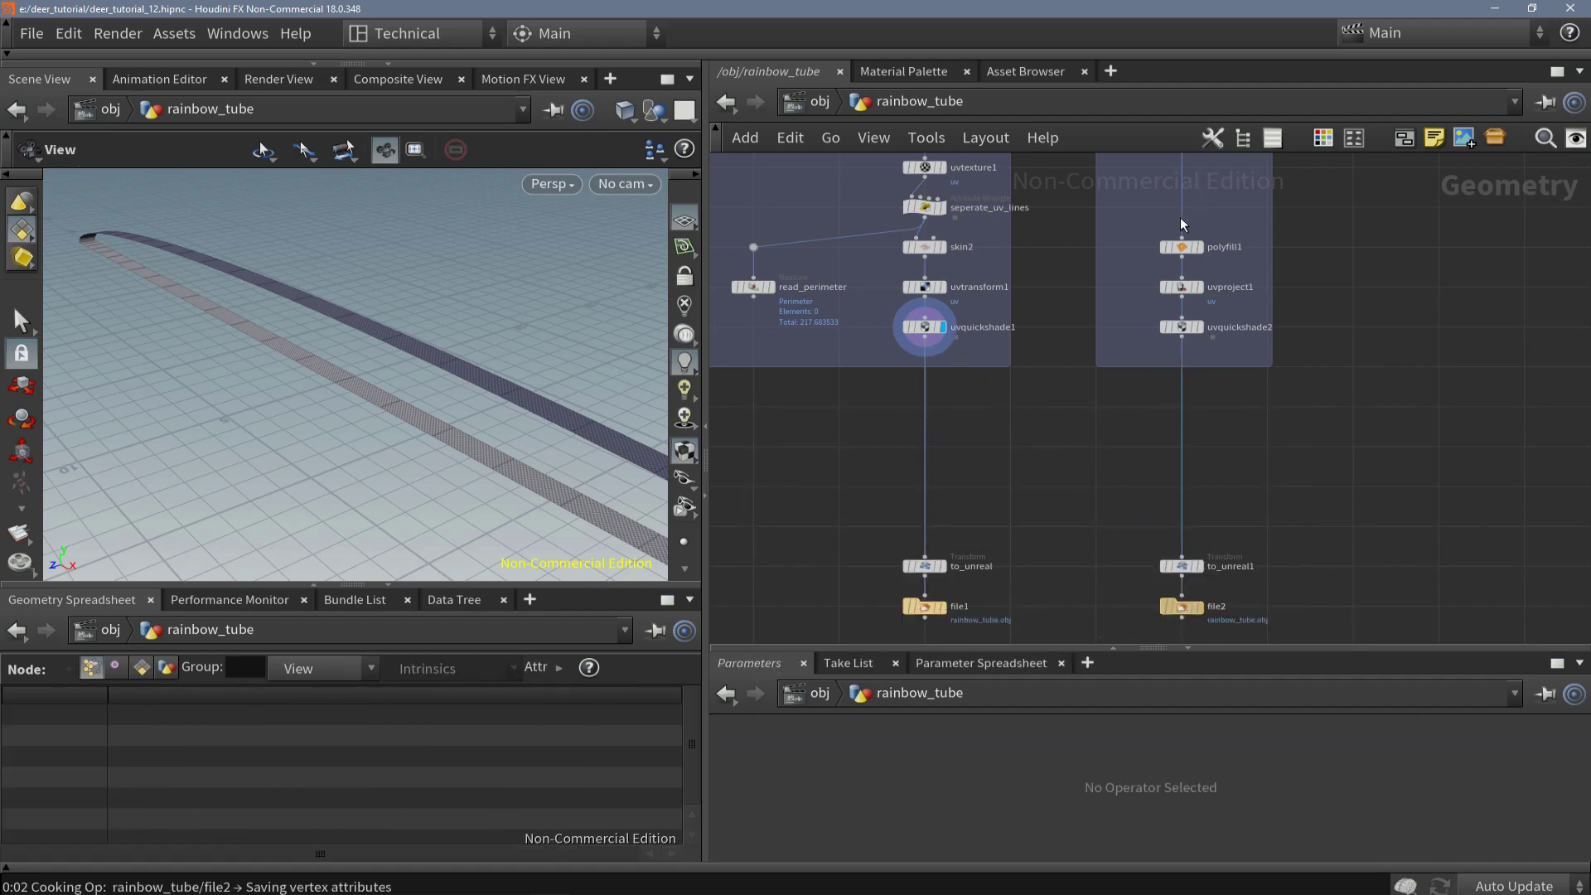
Step: Set the file2 node's Geometry File to $HIP/rainbow_plane.obj
{"action": "left_click", "coordinate": [1182, 607]}
{"action": "left_click_drag", "start_coordinate": [841, 648], "coordinate": [841, 594]}
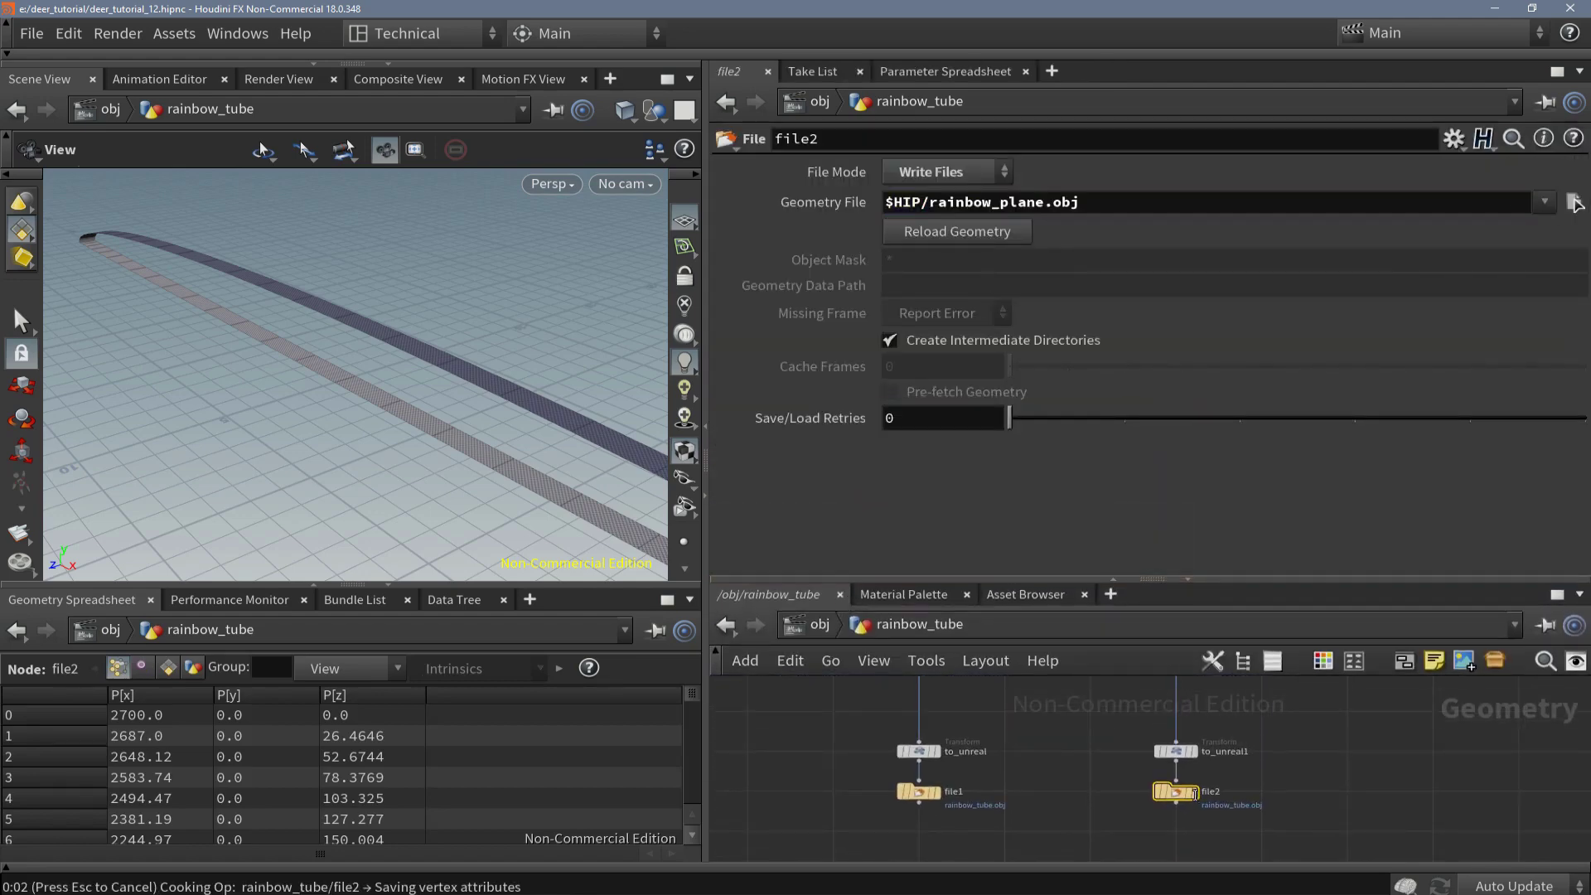
Step: Write out the file2 and file1 geometry, switch to Unreal Engine, and import rainbow_plane.obj and rainbow_tube.obj into my_content
{"action": "left_click", "coordinate": [1195, 792]}
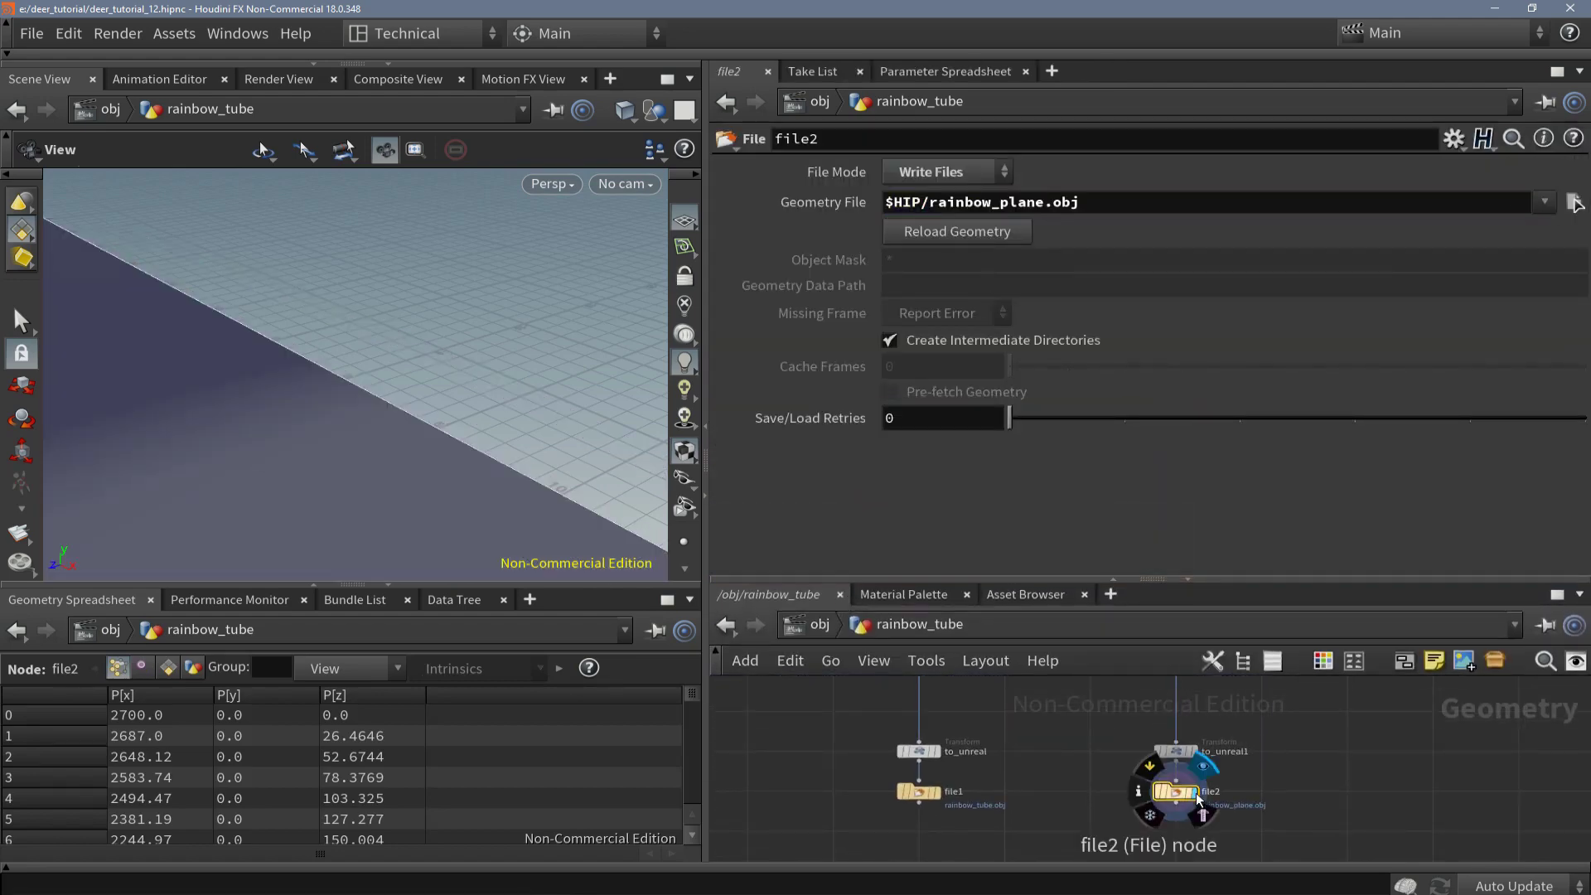
{"action": "left_click", "coordinate": [918, 796]}
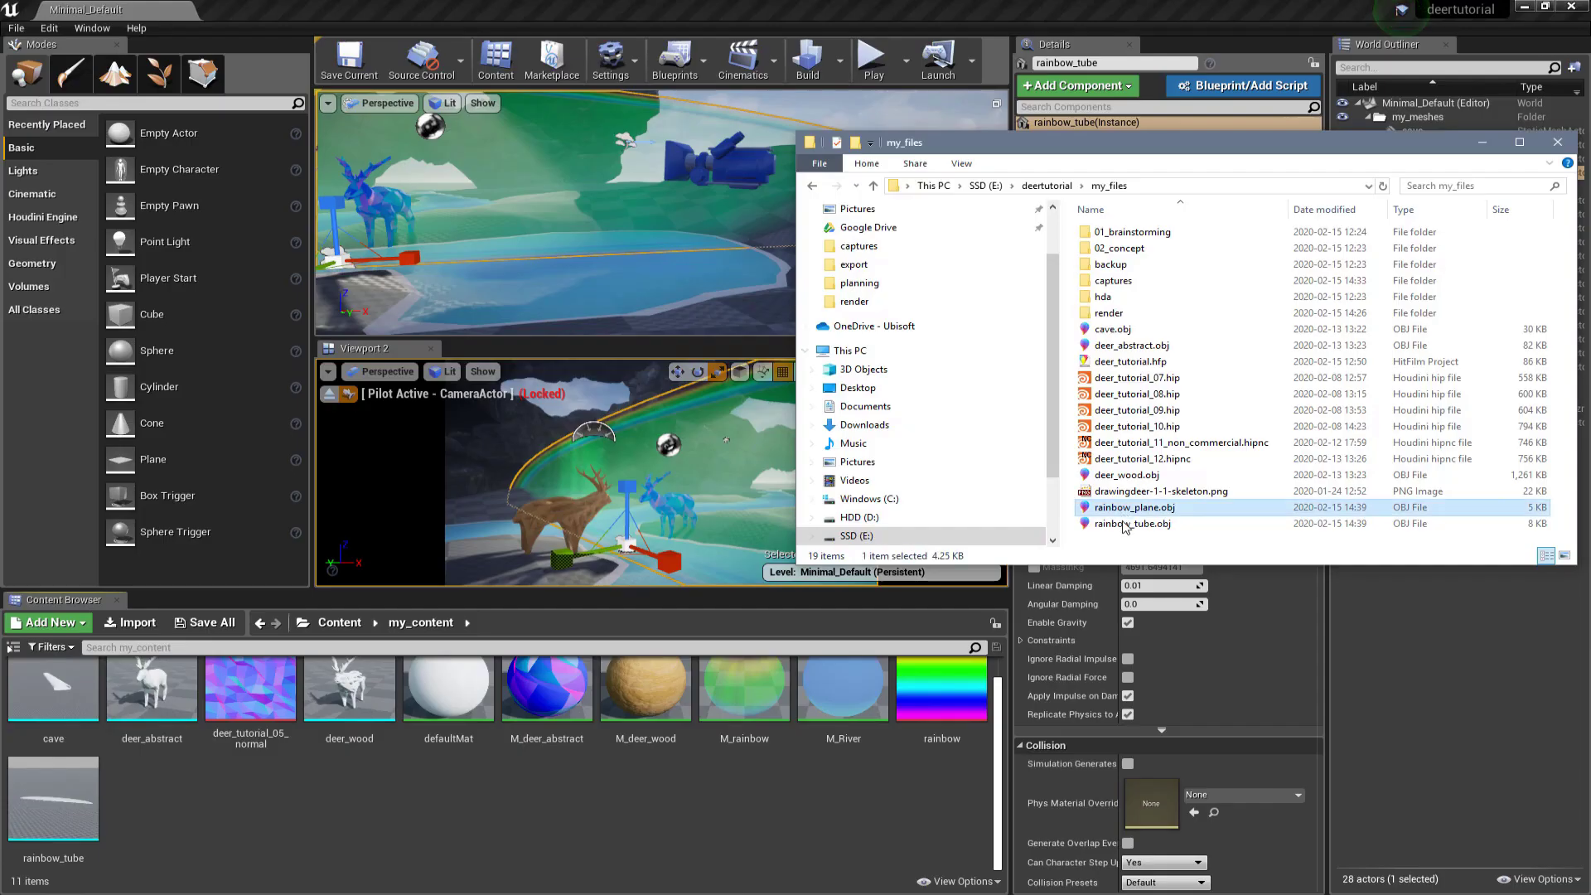
{"action": "left_click", "coordinate": [1131, 523], "text": "ctrl"}
{"action": "left_click_drag", "start_coordinate": [1132, 523], "coordinate": [615, 348]}
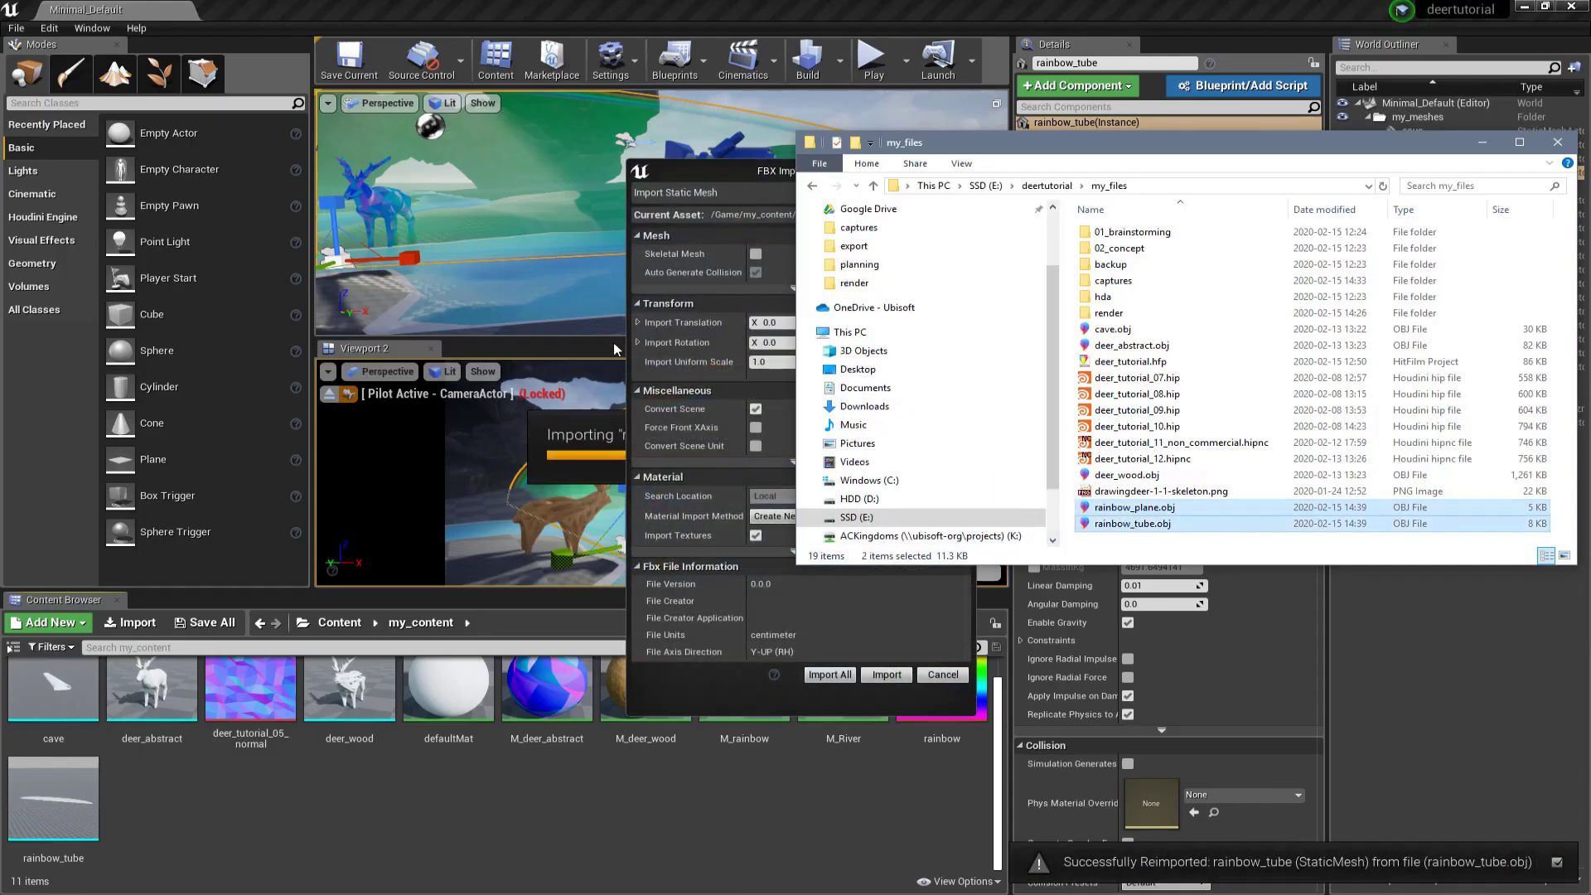
{"action": "left_click", "coordinate": [829, 675]}
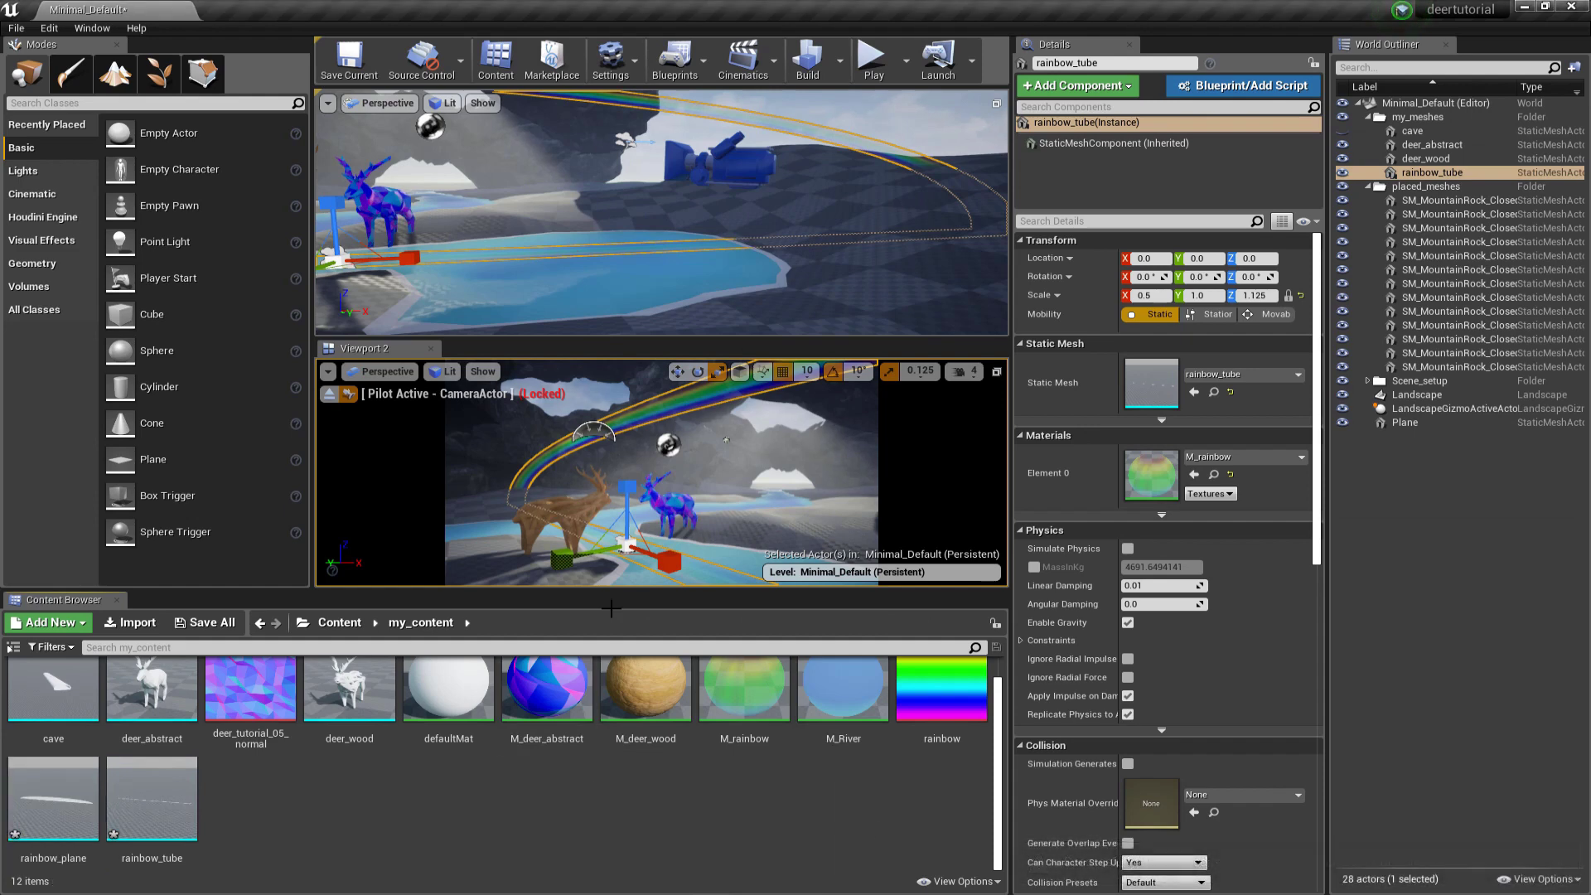
Step: Place rainbow_plane in the level at location 0, 0, 0 and move it into the my_meshes folder
{"action": "left_click_drag", "start_coordinate": [46, 797], "coordinate": [537, 231]}
{"action": "left_click", "coordinate": [1148, 258]}
{"action": "type", "text": "0"}
{"action": "key", "text": "Tab"}
{"action": "type", "text": "0"}
{"action": "key", "text": "Tab"}
{"action": "type", "text": "0"}
{"action": "key", "text": "Return"}
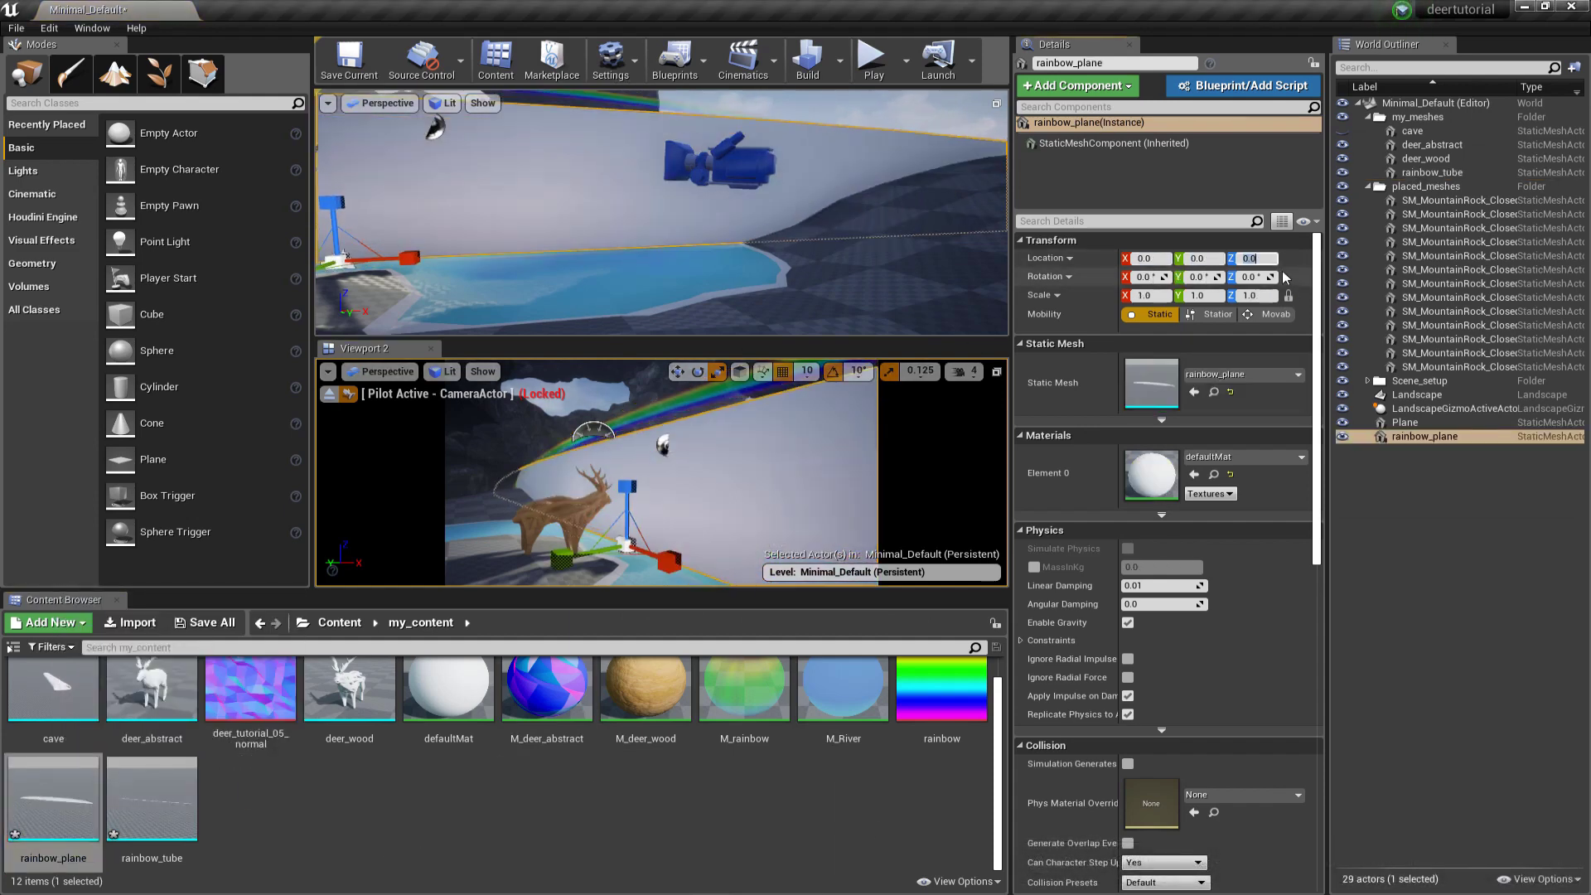
{"action": "left_click_drag", "start_coordinate": [1425, 435], "coordinate": [1419, 123]}
Step: Copy the rainbow_tube actor's scale of 0.5, 1.0, 1.125 onto the rainbow_plane actor
{"action": "left_click", "coordinate": [1432, 187]}
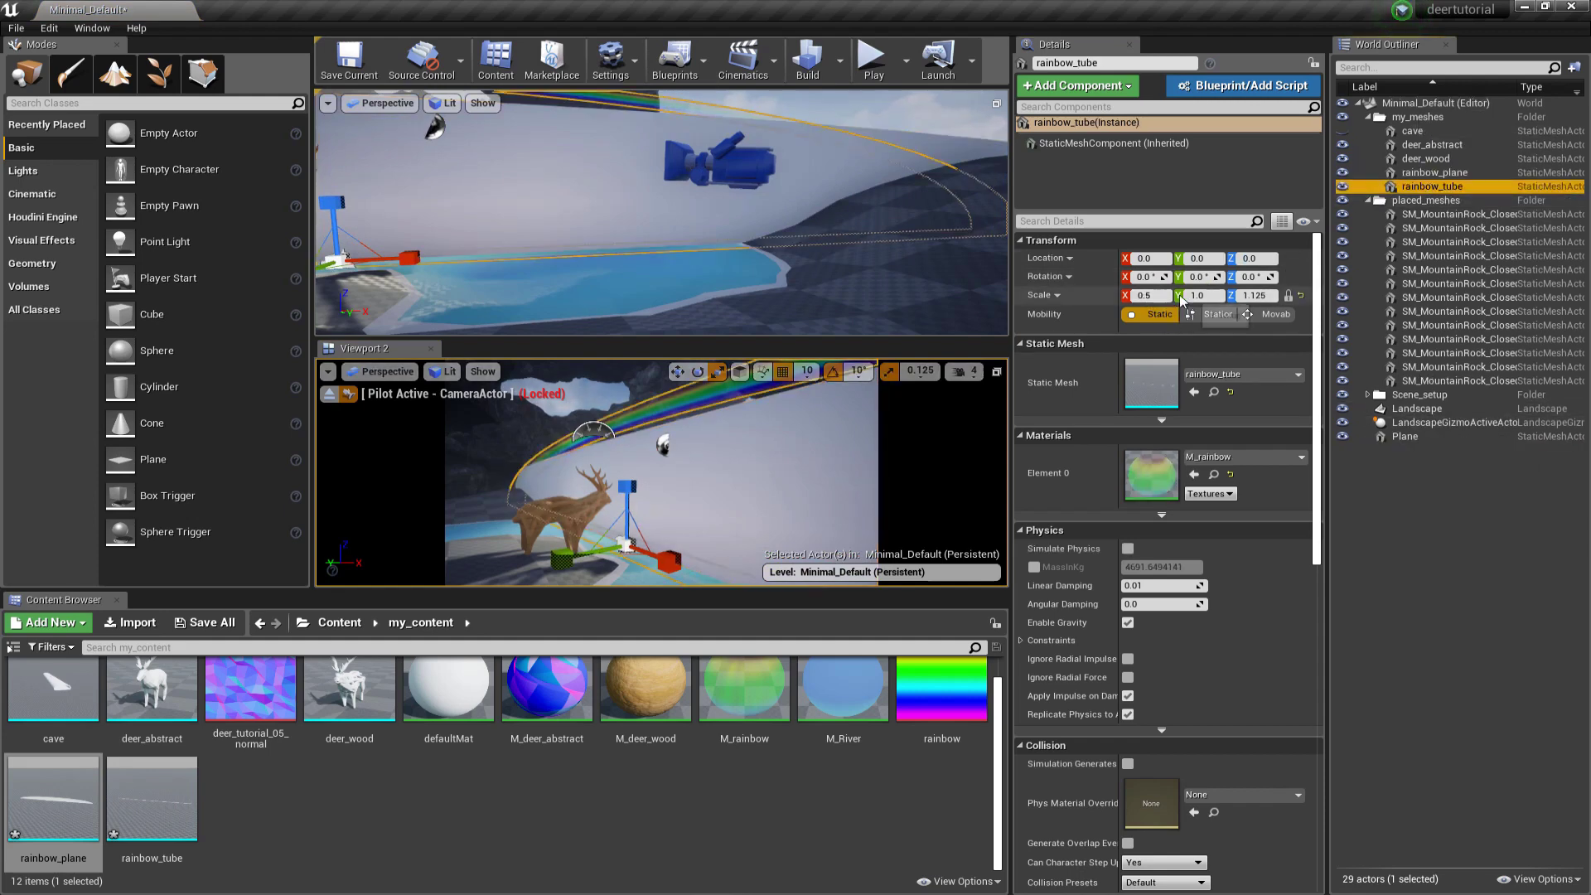
{"action": "right_click", "coordinate": [1046, 294]}
{"action": "left_click", "coordinate": [1067, 304]}
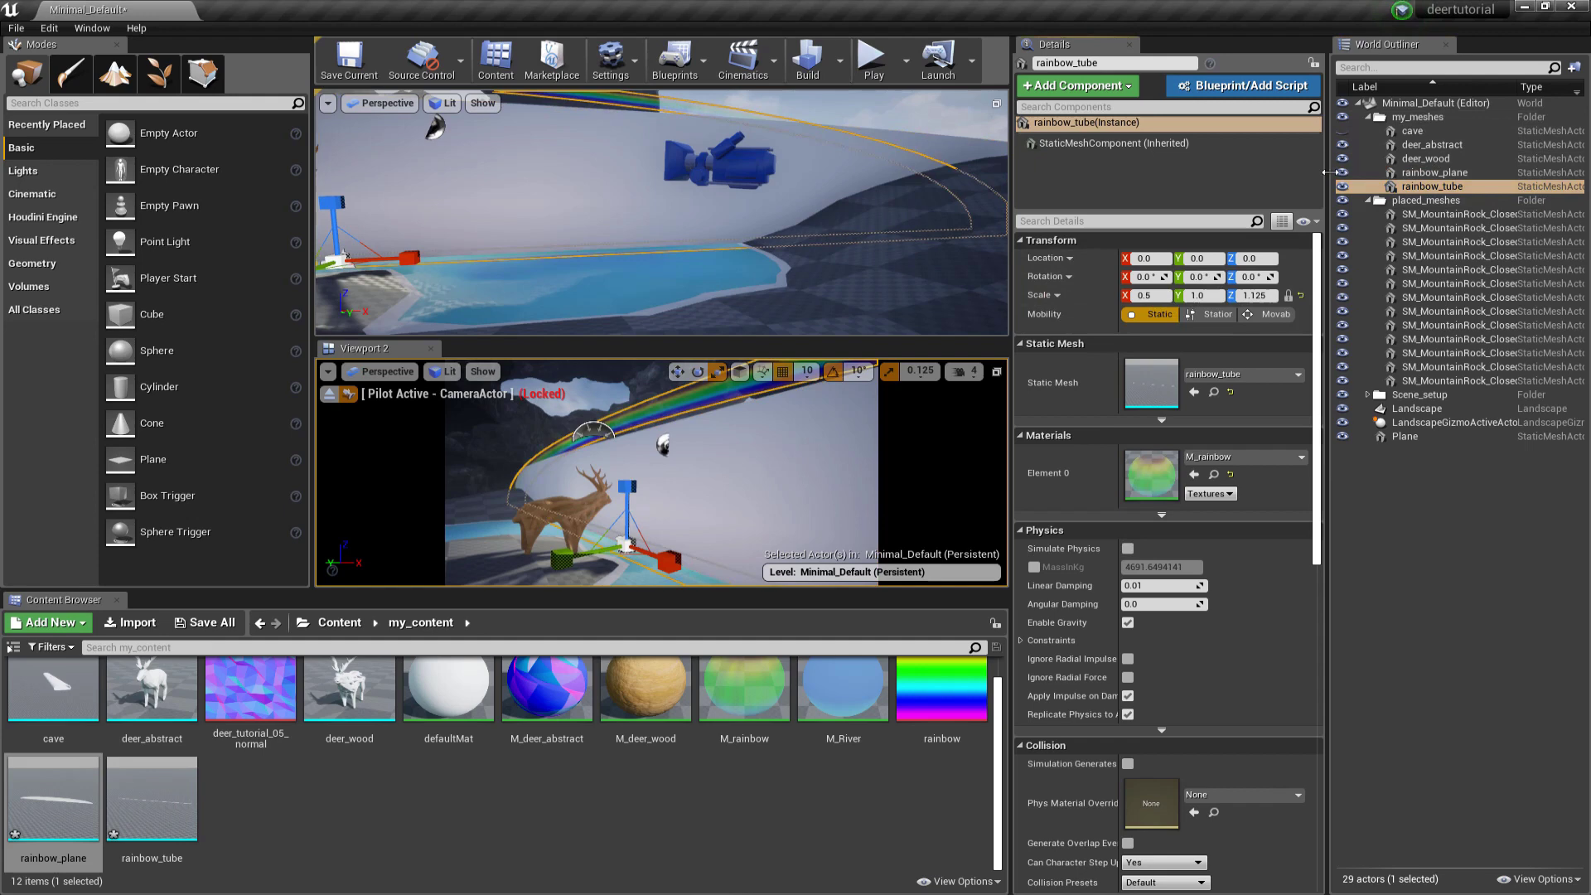
{"action": "left_click", "coordinate": [1431, 173]}
{"action": "right_click", "coordinate": [1046, 294]}
{"action": "left_click", "coordinate": [1069, 319]}
Step: Create a new material named M_portal in my_content and open it for editing
{"action": "left_click", "coordinate": [607, 824]}
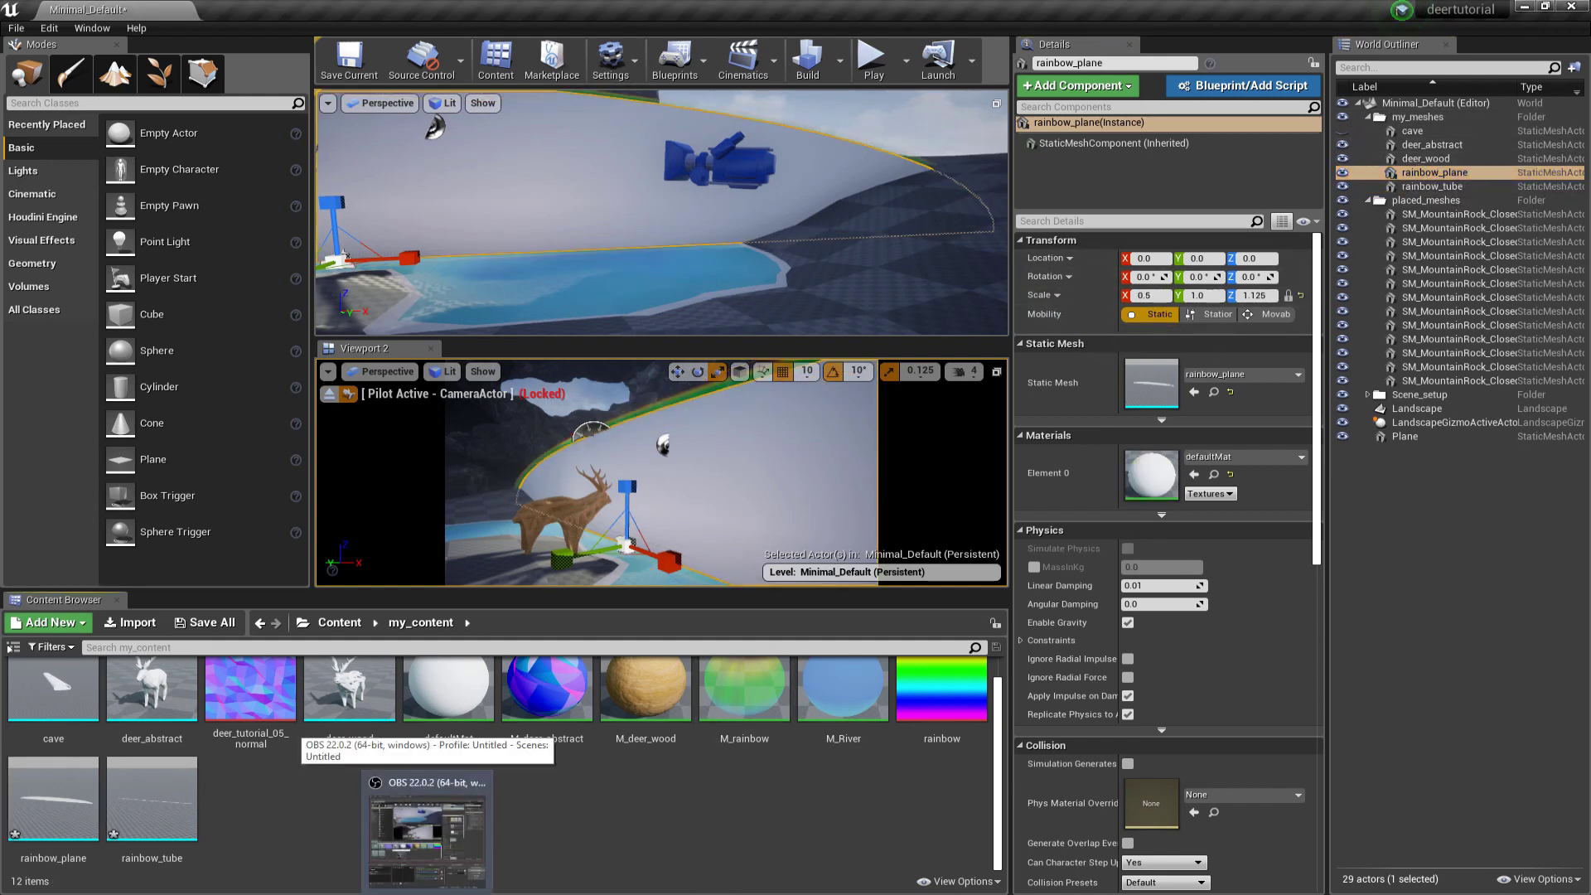
{"action": "right_click", "coordinate": [405, 815]}
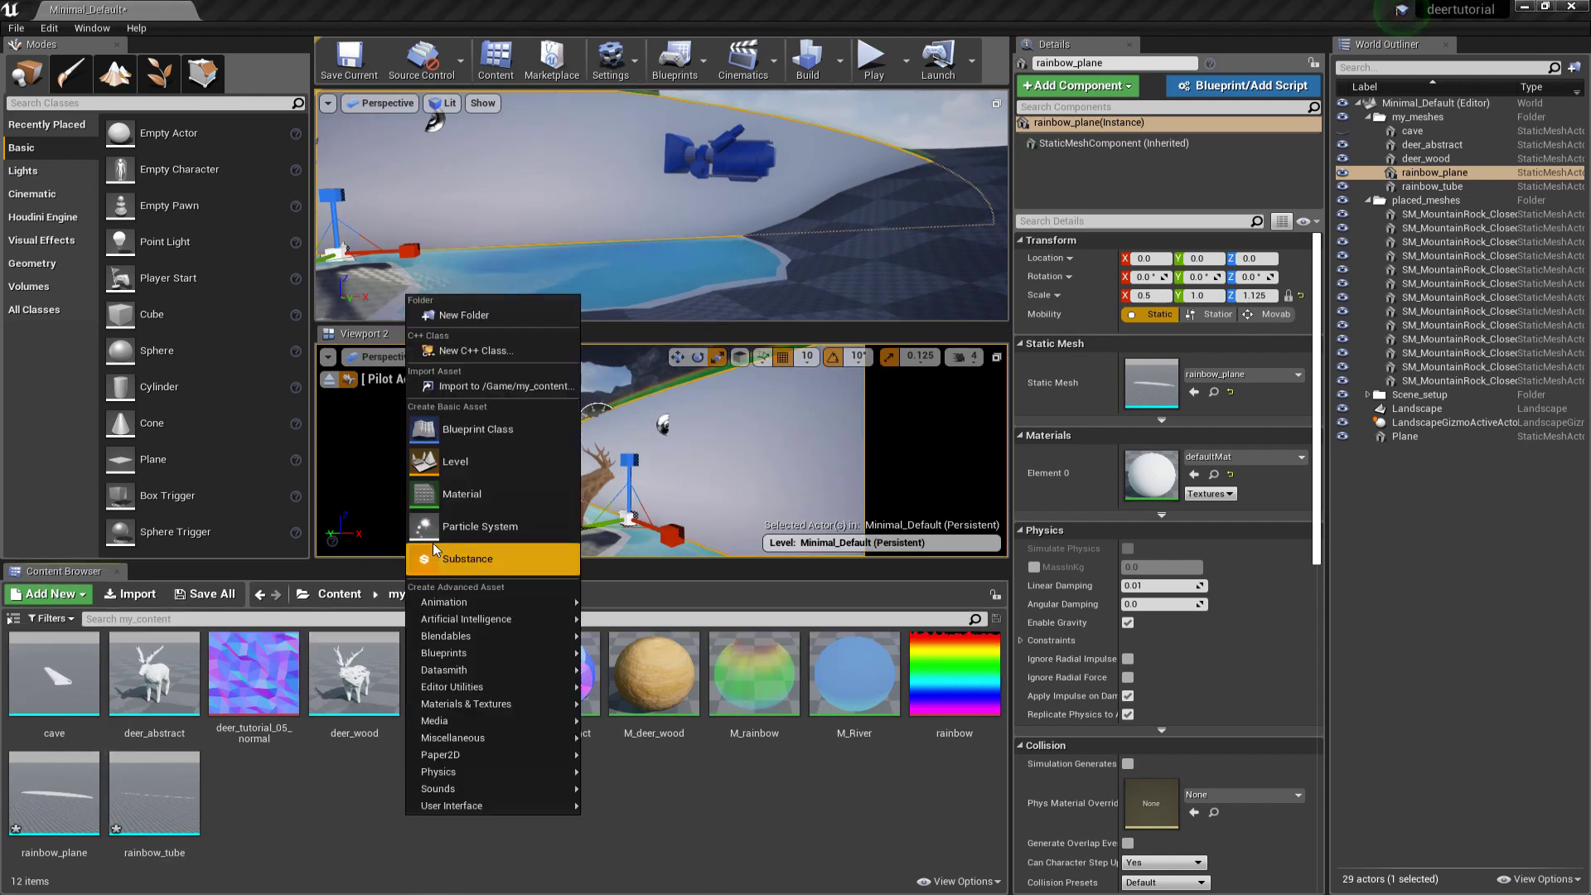
{"action": "left_click", "coordinate": [464, 557]}
{"action": "type", "text": "M_portal"}
{"action": "key", "text": "Return"}
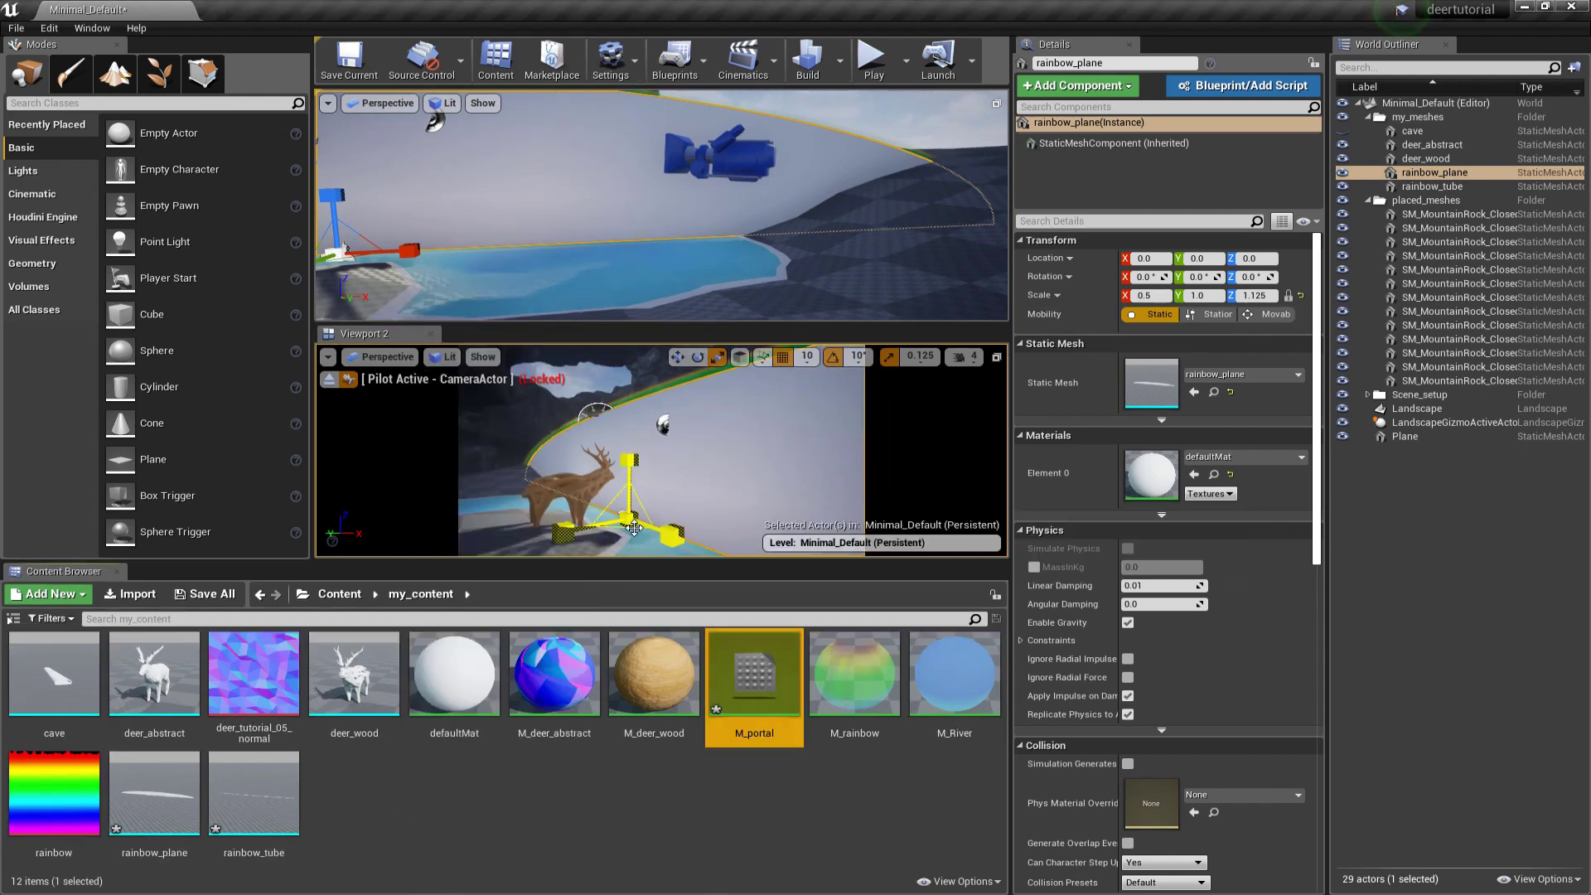
{"action": "double_click", "coordinate": [754, 671]}
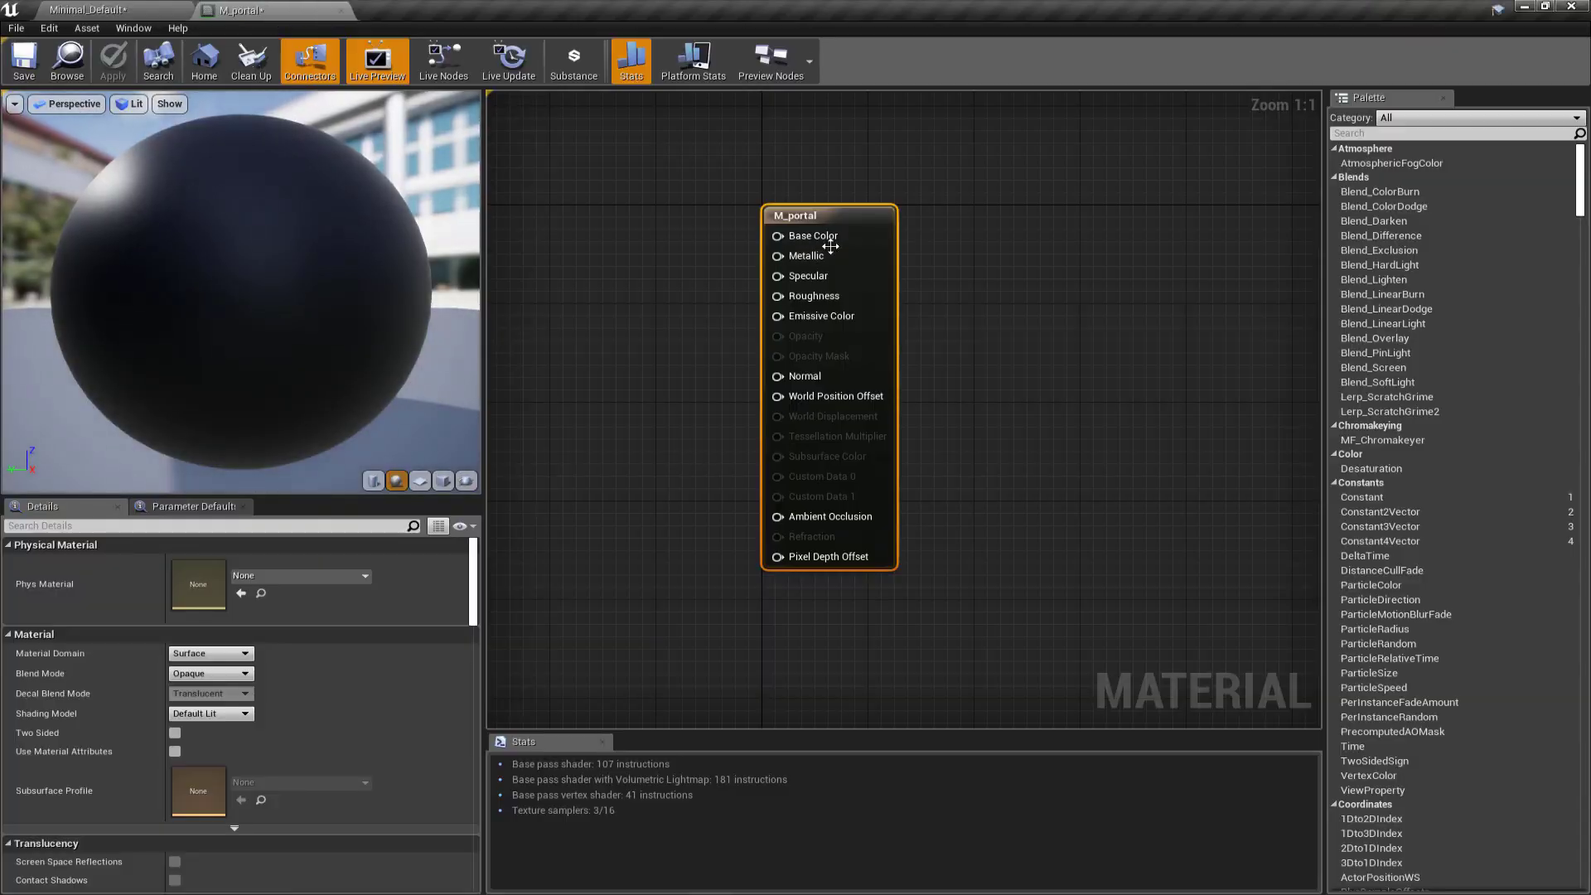
Step: Set M_portal's Blend Mode to Translucent and feed a new Constant3Vector node into Base Color
{"action": "left_click", "coordinate": [211, 673]}
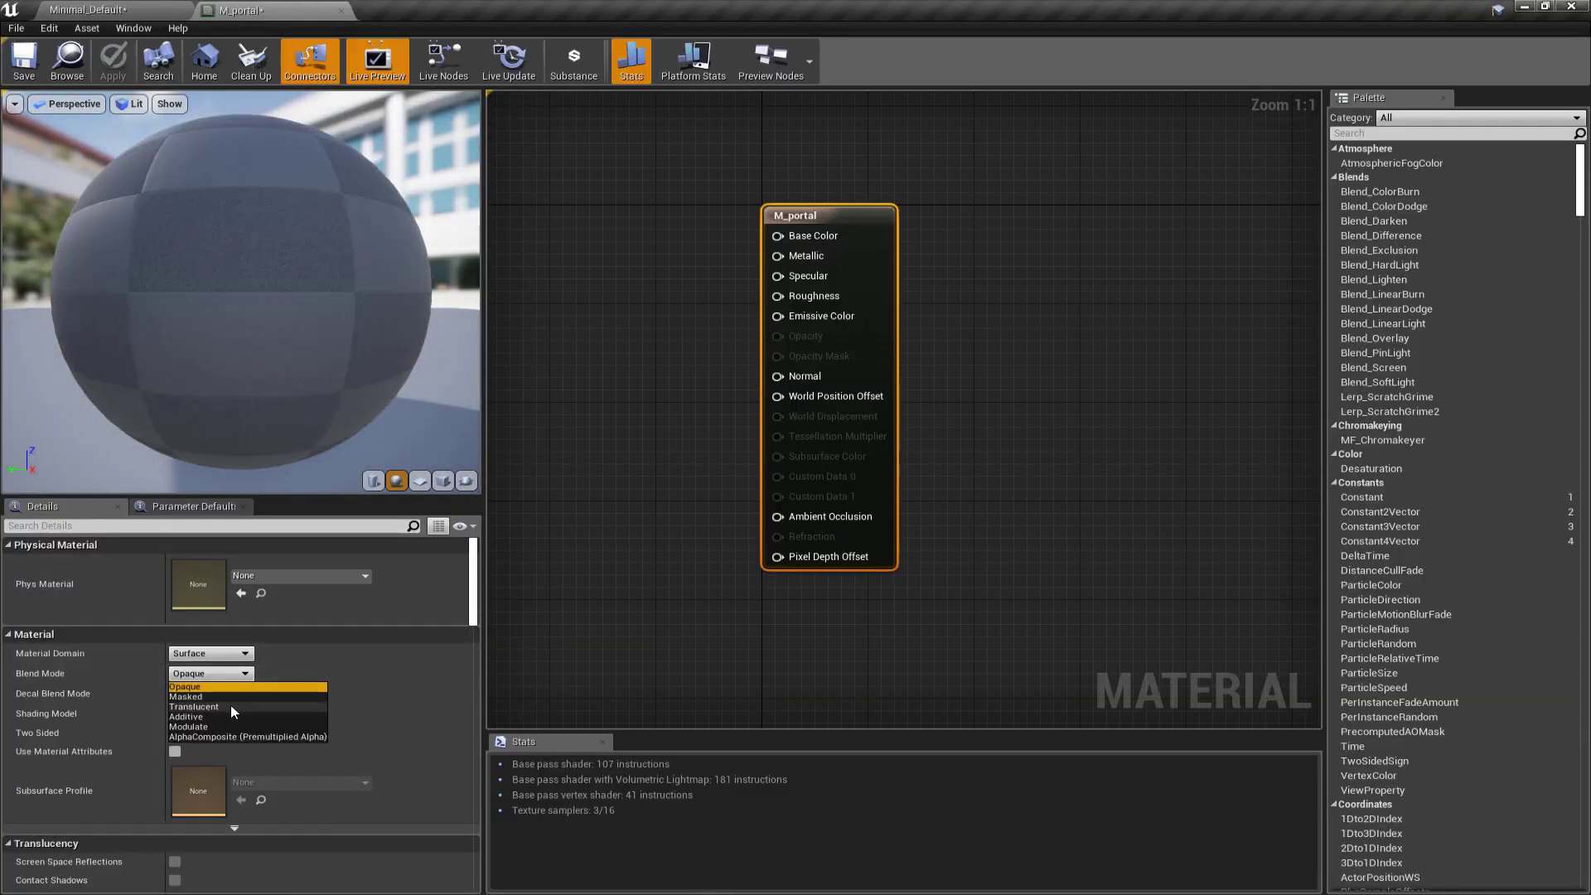
{"action": "left_click", "coordinate": [231, 704]}
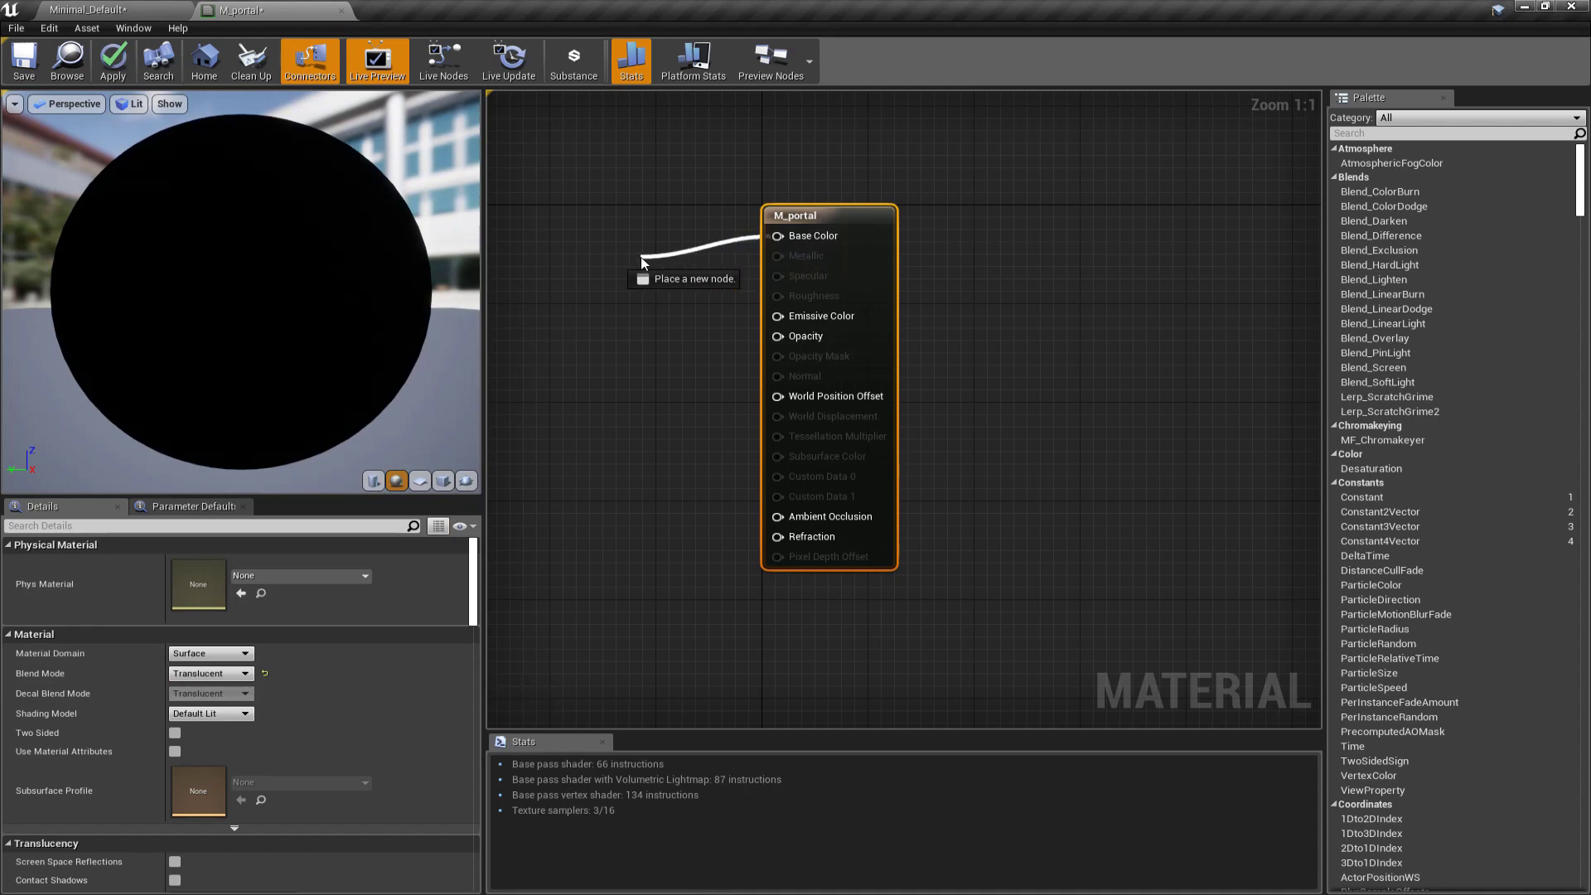
{"action": "left_click_drag", "start_coordinate": [642, 259], "coordinate": [556, 241]}
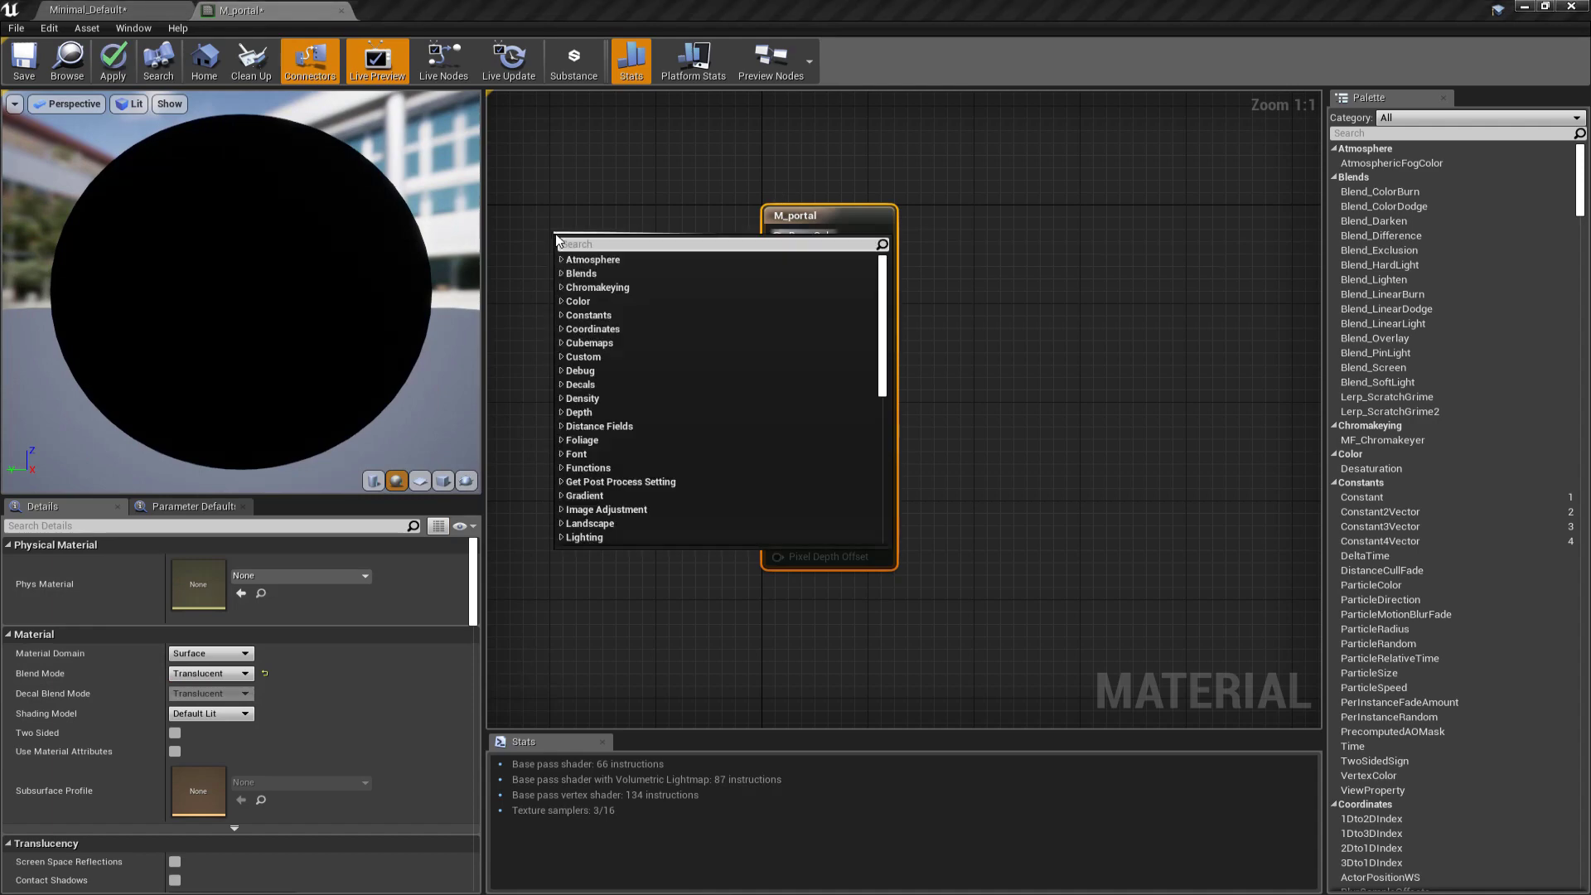
{"action": "type", "text": "constant"}
{"action": "left_click", "coordinate": [588, 303]}
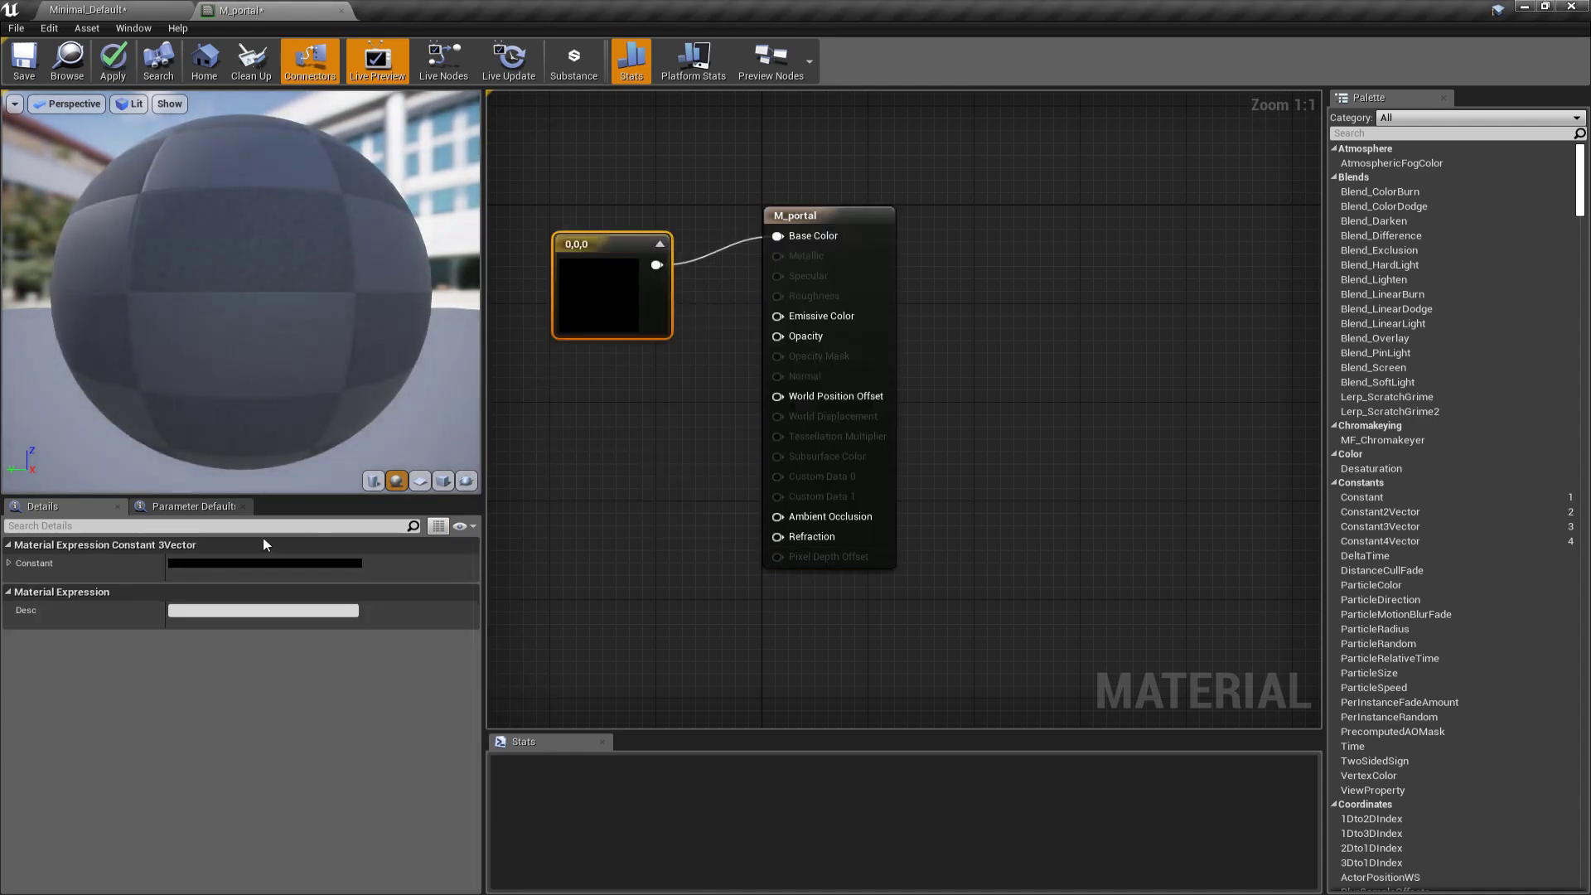
Step: Set the Constant3Vector to light blue 0.165, 0.573, 0.682 and move its node farther from the M_portal node
{"action": "double_click", "coordinate": [598, 285]}
{"action": "left_click", "coordinate": [647, 404]}
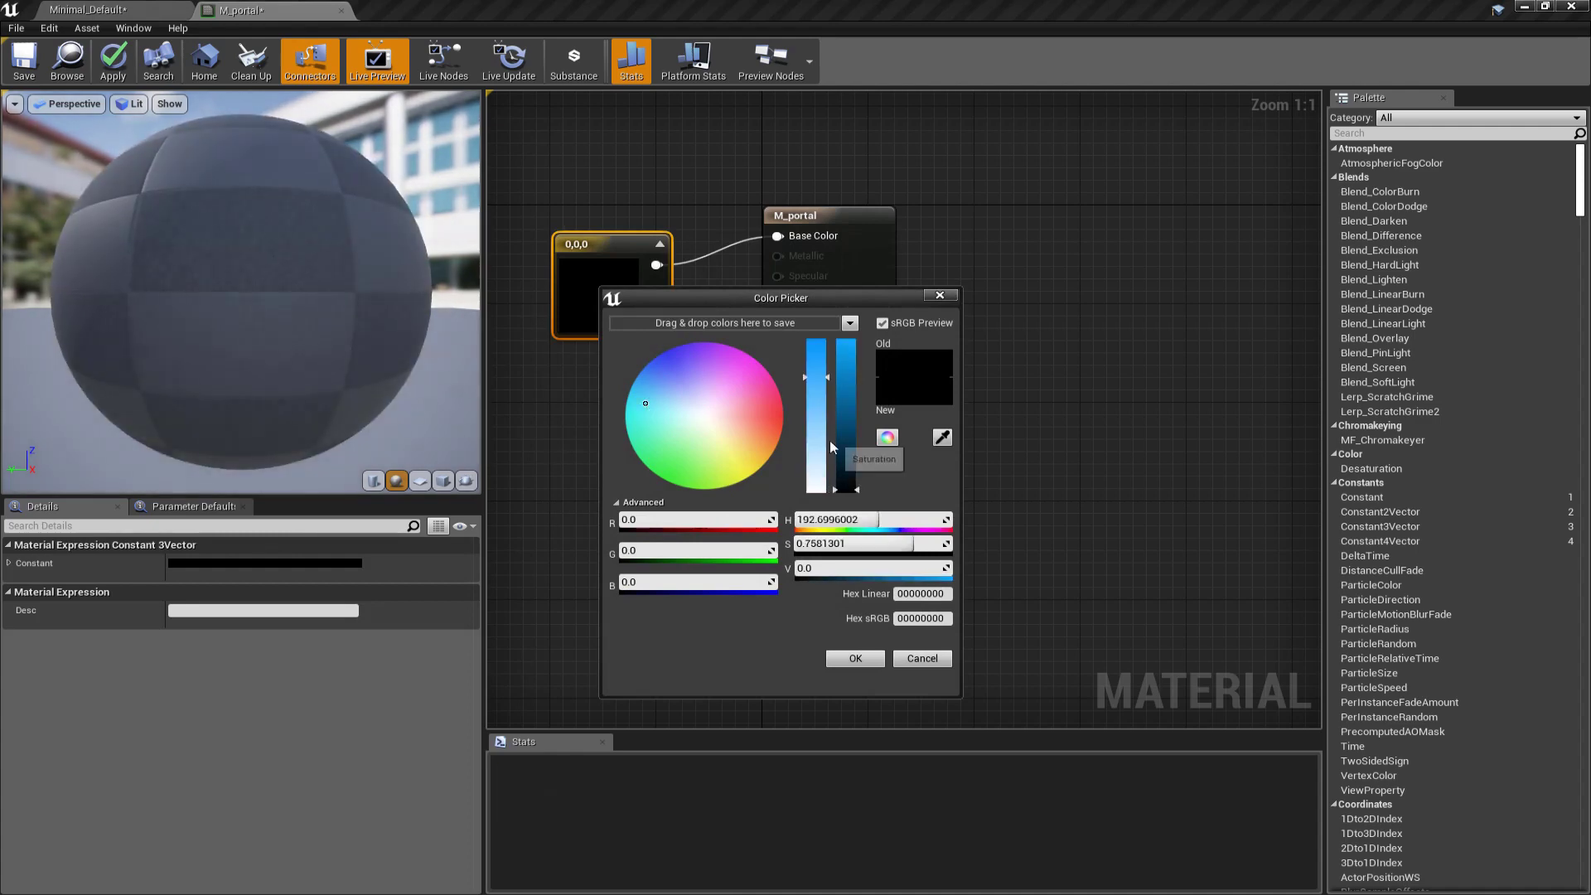
{"action": "left_click_drag", "start_coordinate": [839, 441], "coordinate": [858, 378]}
{"action": "left_click", "coordinate": [854, 656]}
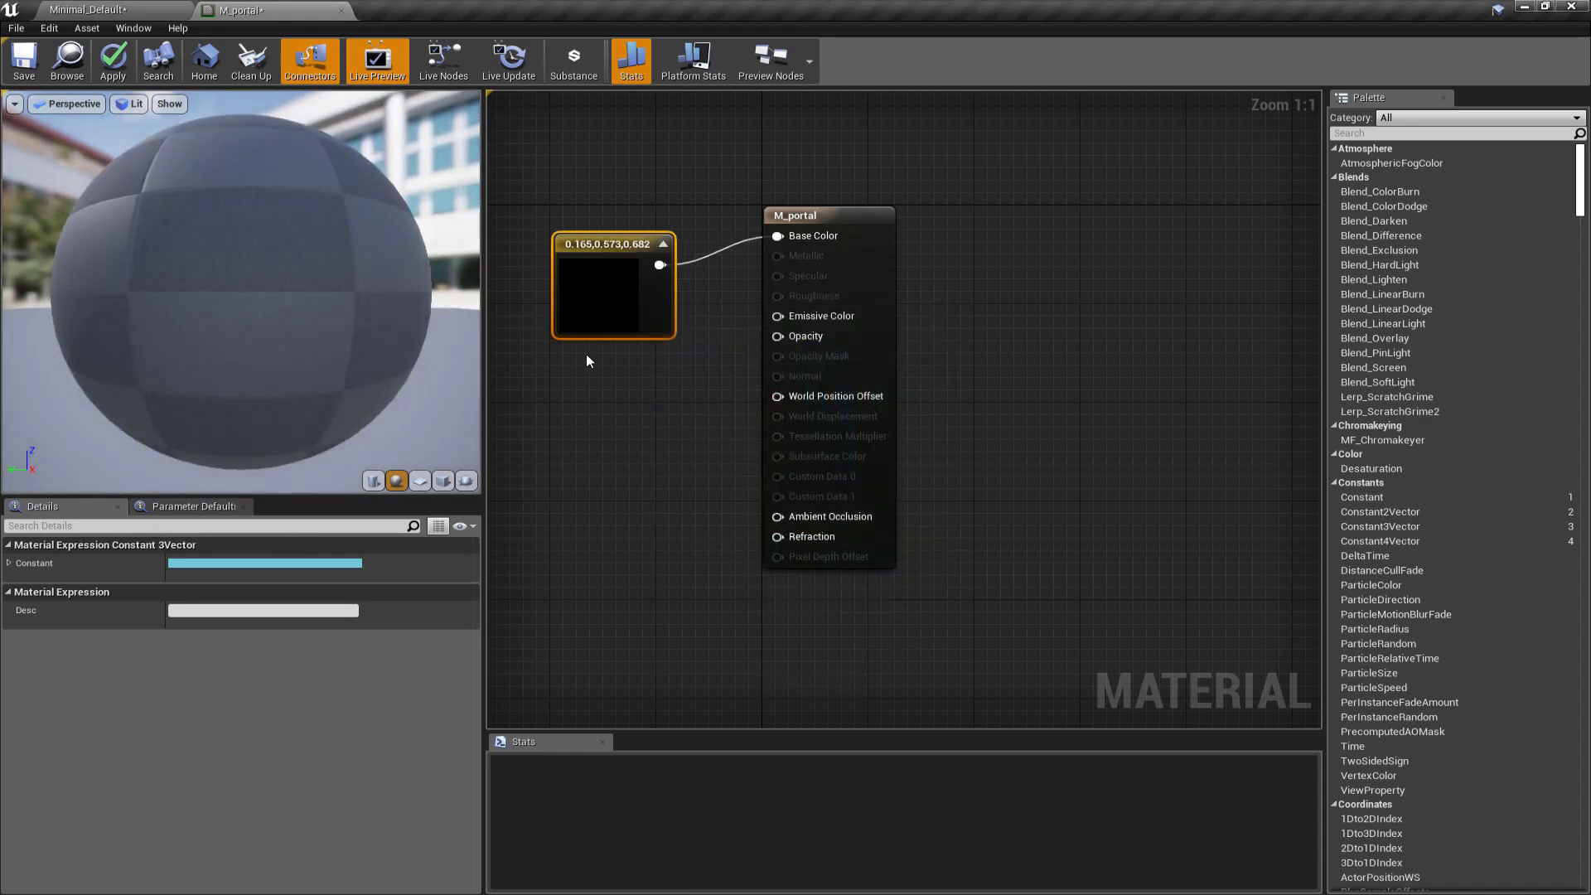
{"action": "right_click_drag", "start_coordinate": [585, 355], "coordinate": [828, 412]}
{"action": "left_click_drag", "start_coordinate": [825, 296], "coordinate": [703, 280]}
{"action": "right_click_drag", "start_coordinate": [900, 400], "coordinate": [1004, 326]}
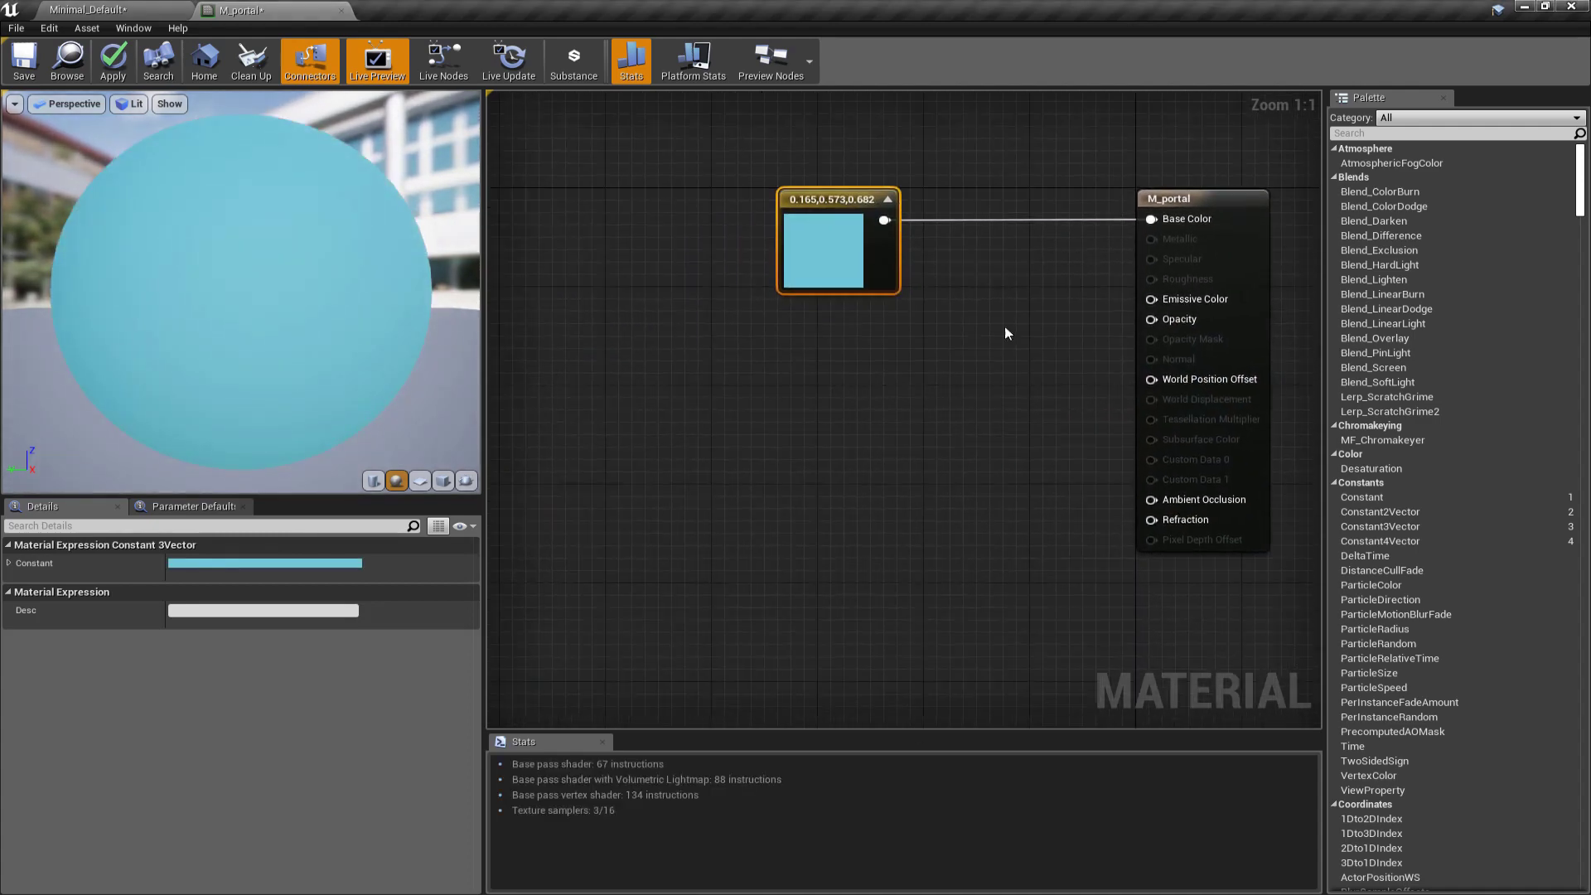
Step: Add a Texture Sample node feeding Base Color and connect a new TexCoord node to its UVs input
{"action": "left_click_drag", "start_coordinate": [1150, 219], "coordinate": [722, 416]}
{"action": "type", "text": "texture"}
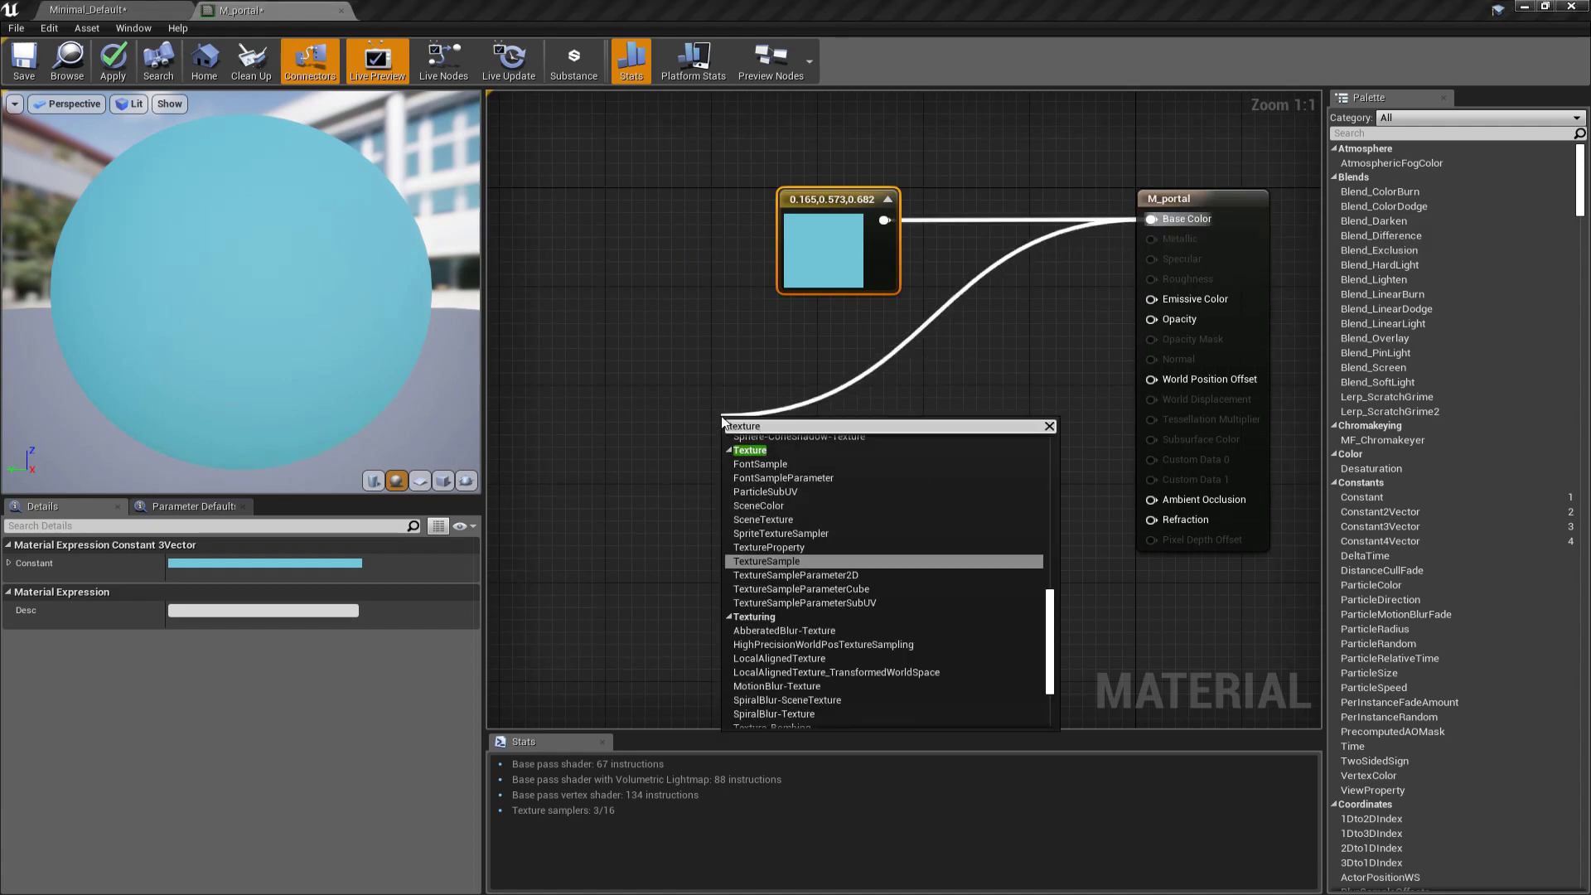
{"action": "key", "text": "Return"}
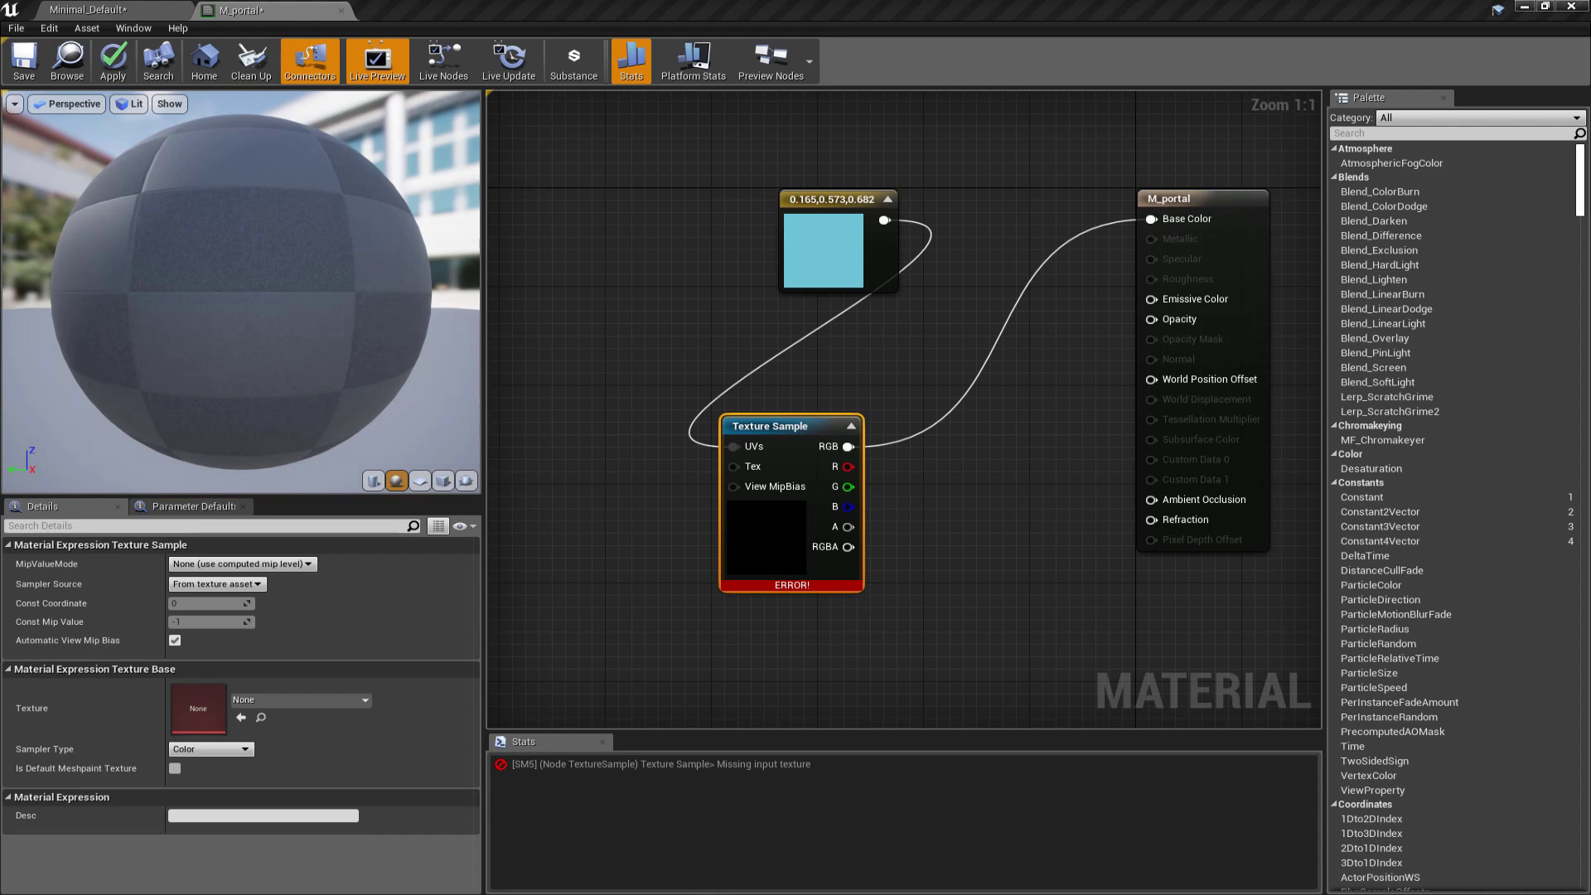
{"action": "left_click_drag", "start_coordinate": [730, 454], "coordinate": [516, 443]}
{"action": "type", "text": "texcoord"}
{"action": "key", "text": "Return"}
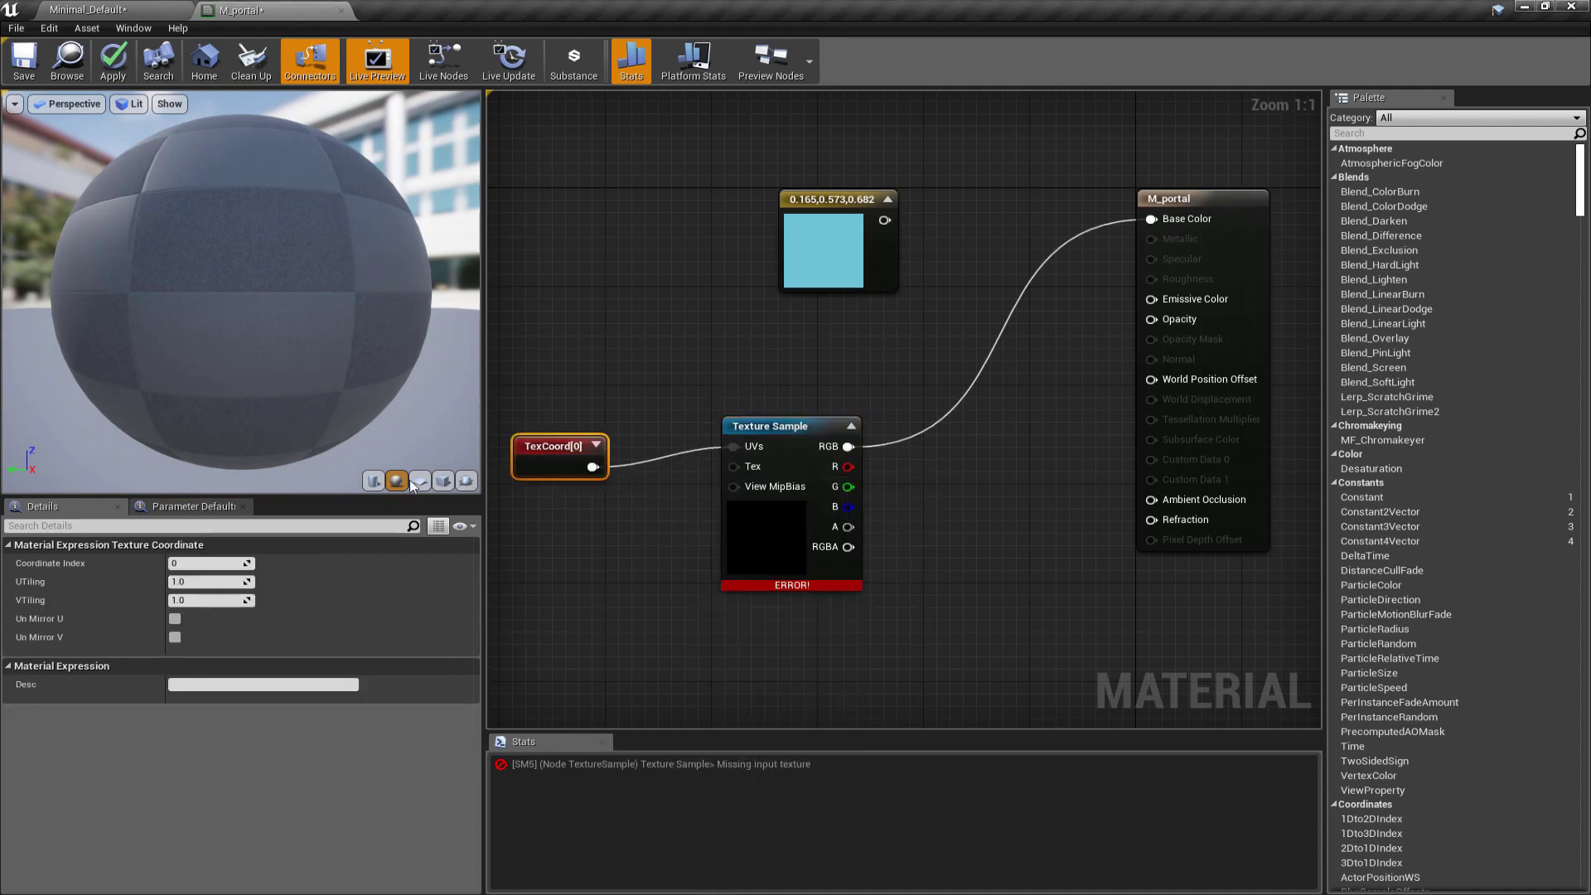
Step: Search the textures for noise and assign T_Water_Screen_Noise_Soft to the Texture Sample node
{"action": "left_click_drag", "start_coordinate": [774, 427], "coordinate": [778, 435]}
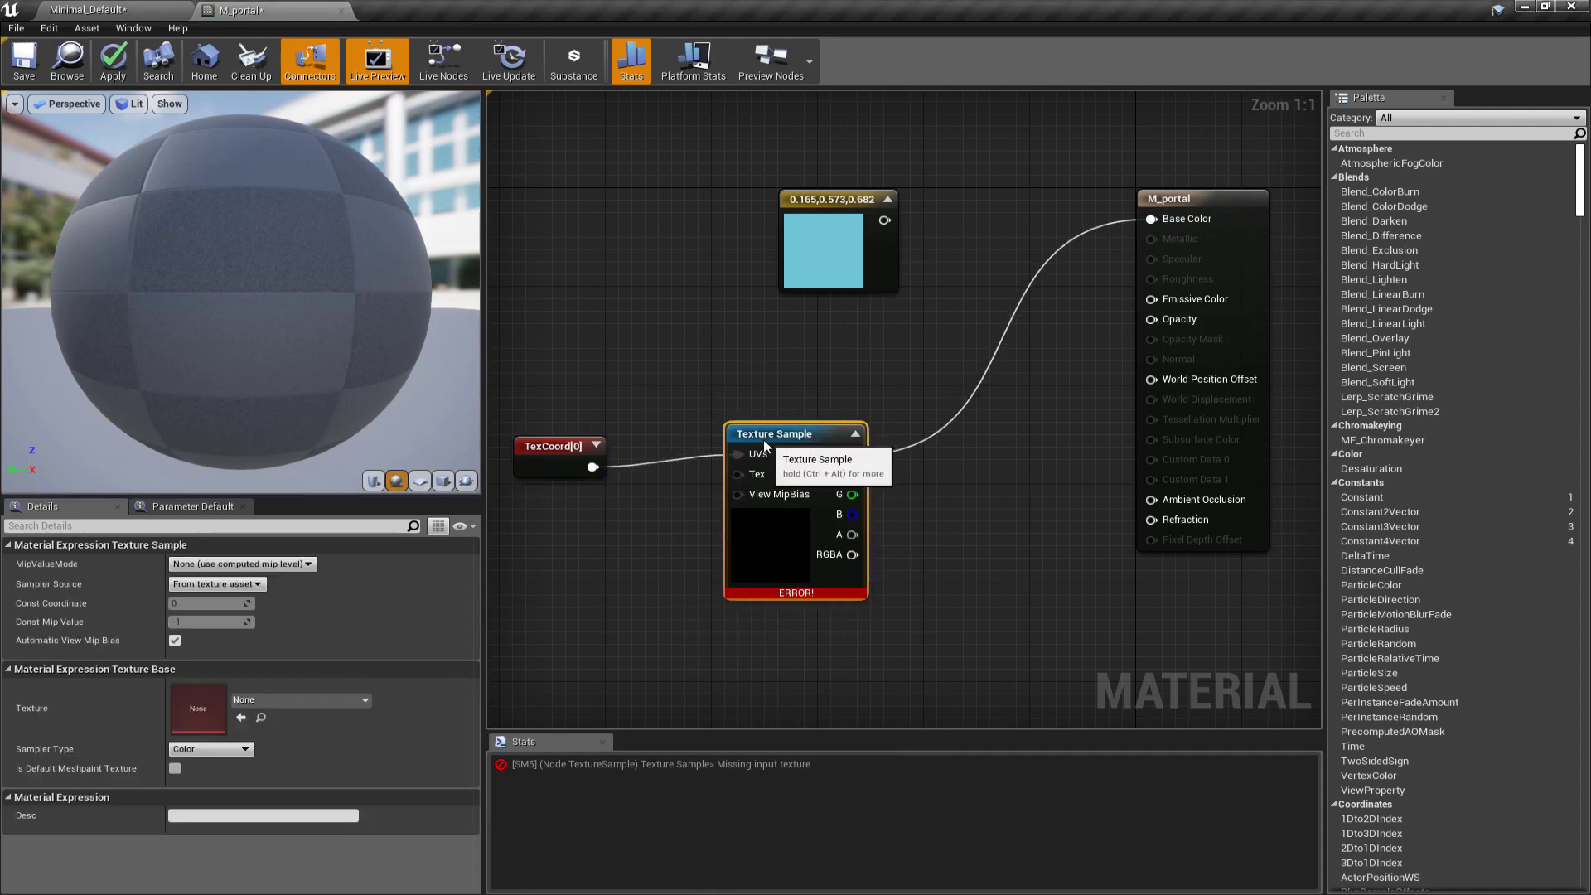
{"action": "left_click", "coordinate": [261, 698]}
{"action": "type", "text": "perlin"}
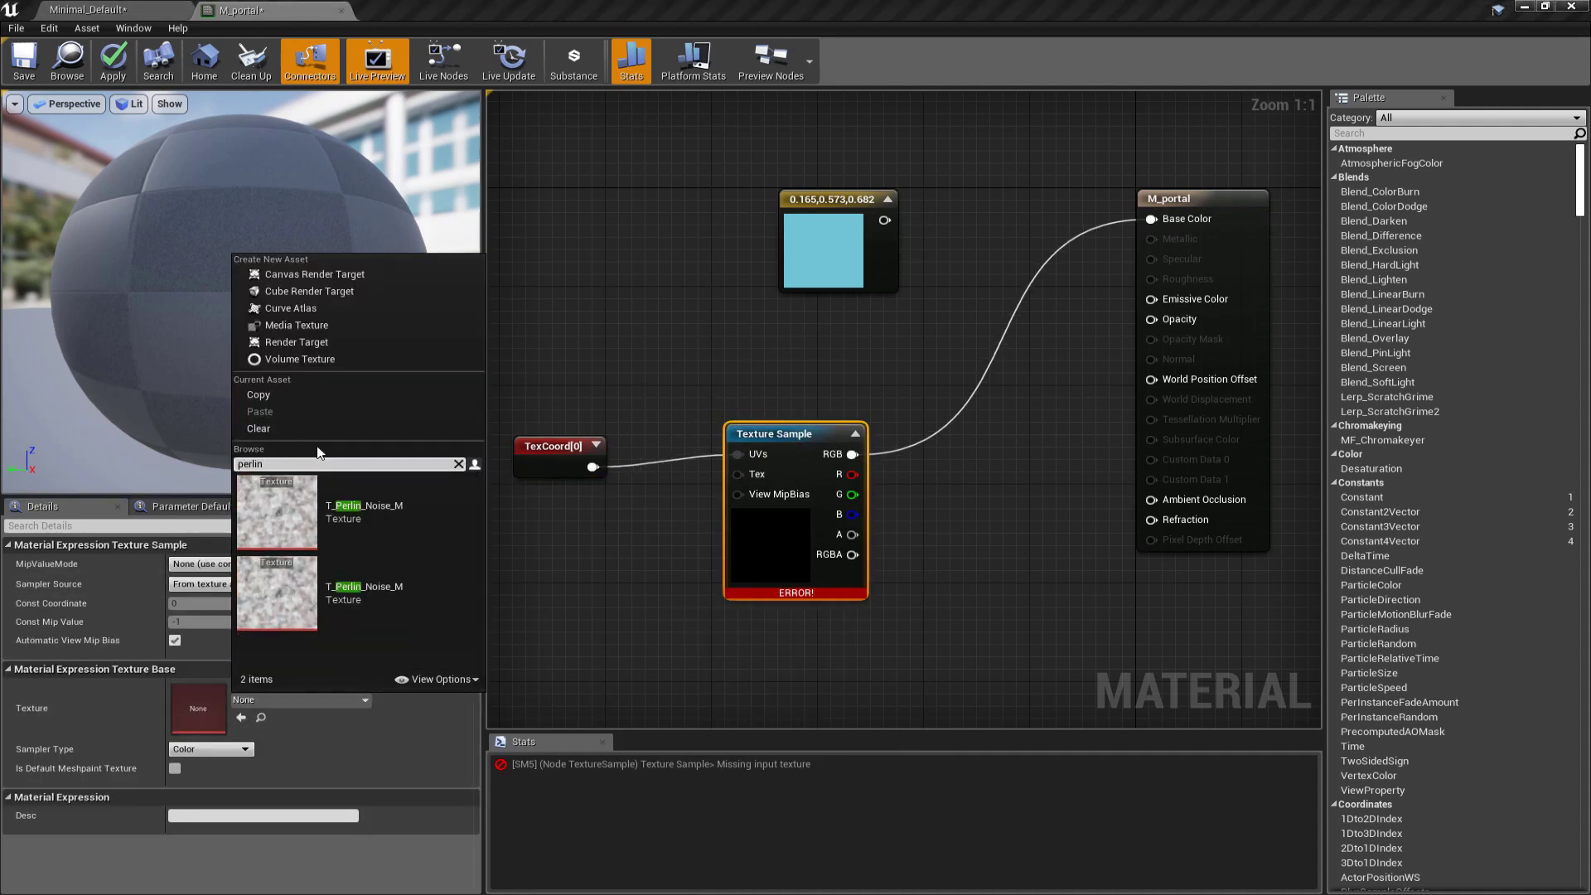
{"action": "left_click_drag", "start_coordinate": [275, 465], "coordinate": [134, 462]}
{"action": "type", "text": "noise"}
{"action": "scroll", "coordinate": [400, 590], "scroll_direction": "down", "scroll_amount": 1}
{"action": "scroll", "coordinate": [399, 587], "scroll_direction": "down", "scroll_amount": 5}
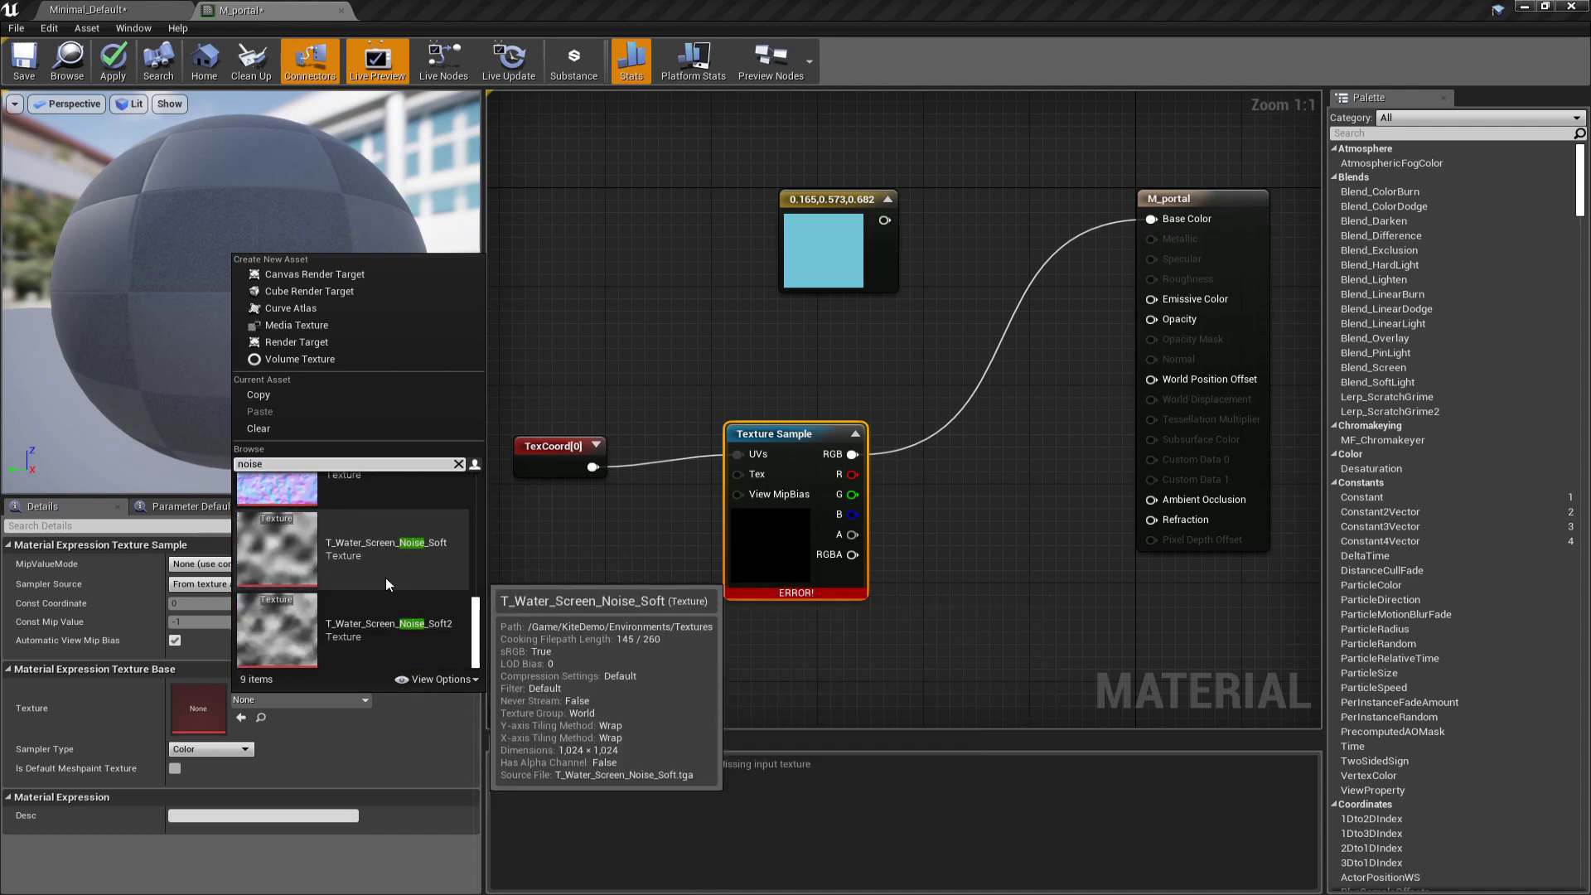
{"action": "left_click", "coordinate": [370, 544]}
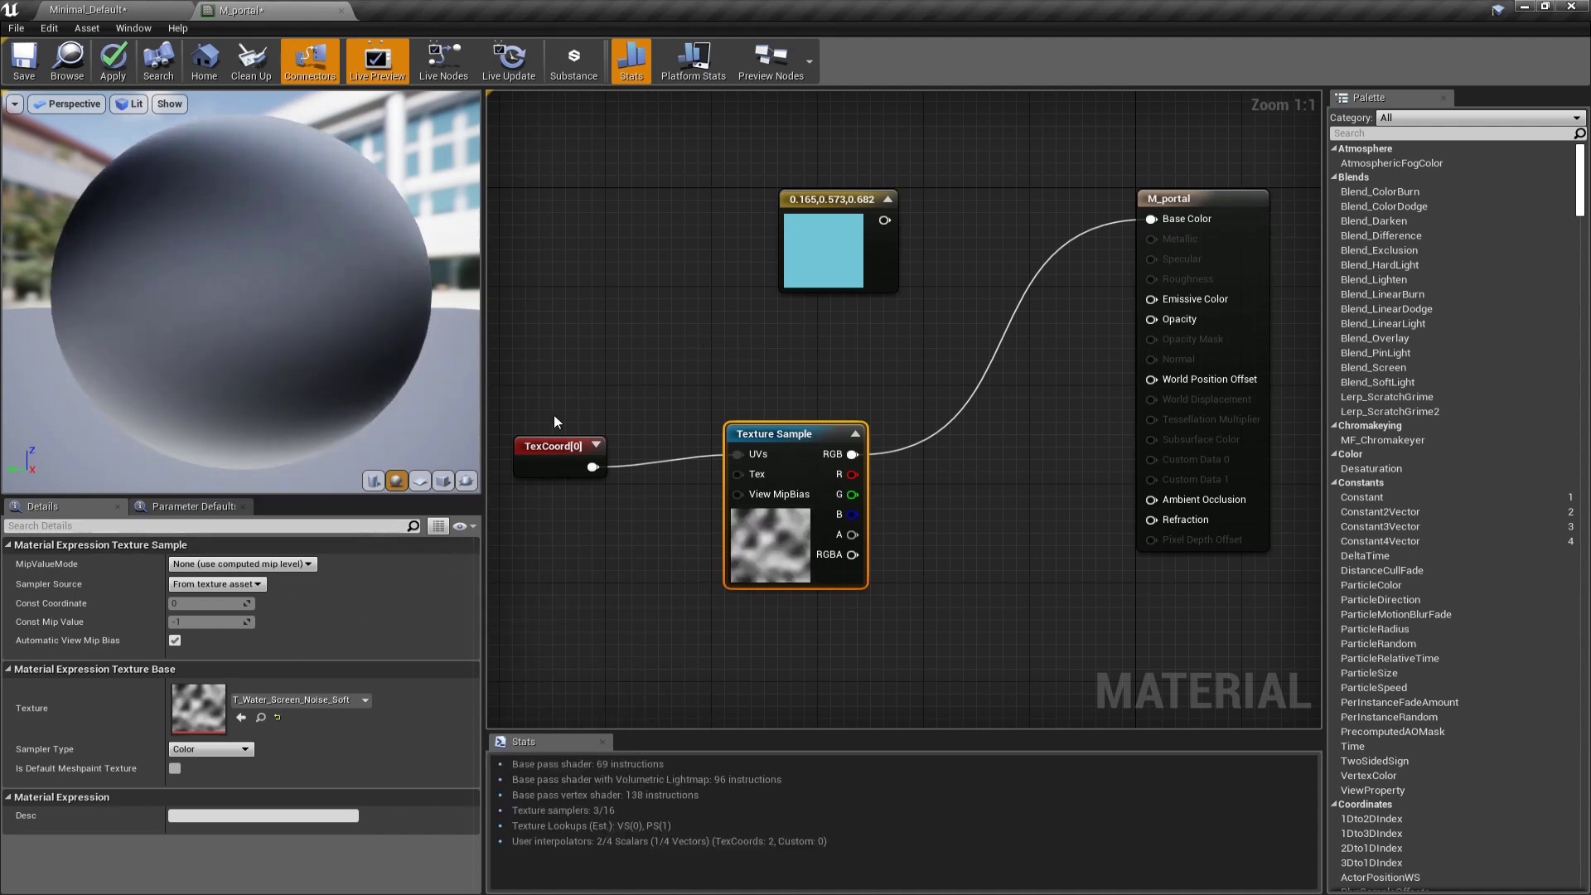
Step: Set the TexCoord node's UTiling and VTiling to 4
{"action": "left_click", "coordinate": [532, 464]}
{"action": "left_click", "coordinate": [199, 583]}
{"action": "type", "text": "4"}
{"action": "left_click", "coordinate": [200, 602]}
{"action": "type", "text": "4"}
{"action": "key", "text": "Return"}
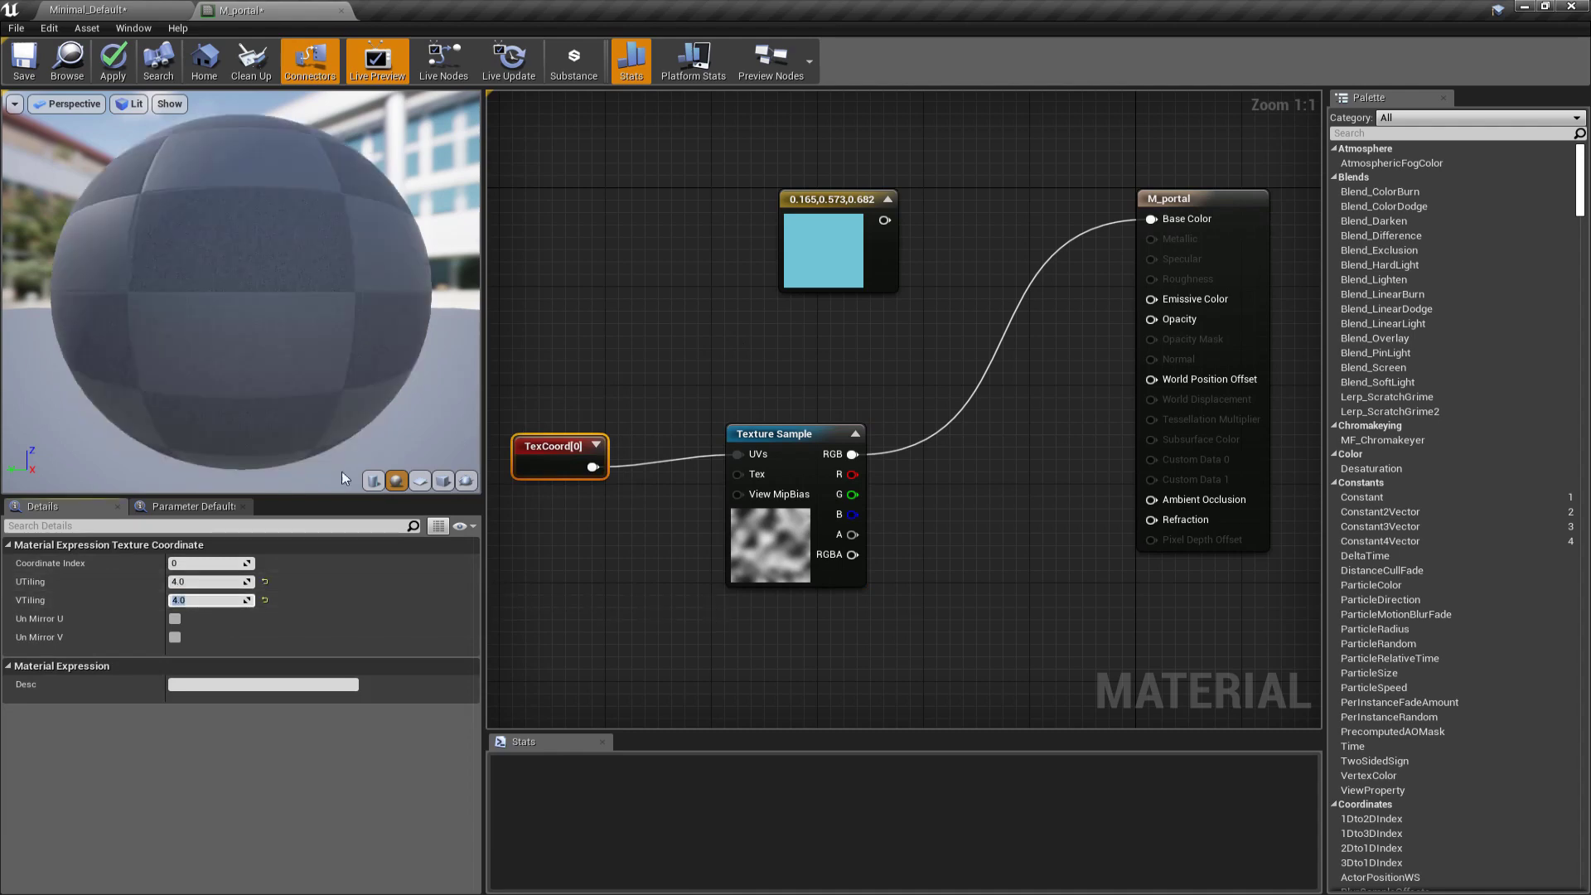
{"action": "scroll", "coordinate": [317, 310], "scroll_direction": "down", "scroll_amount": 5}
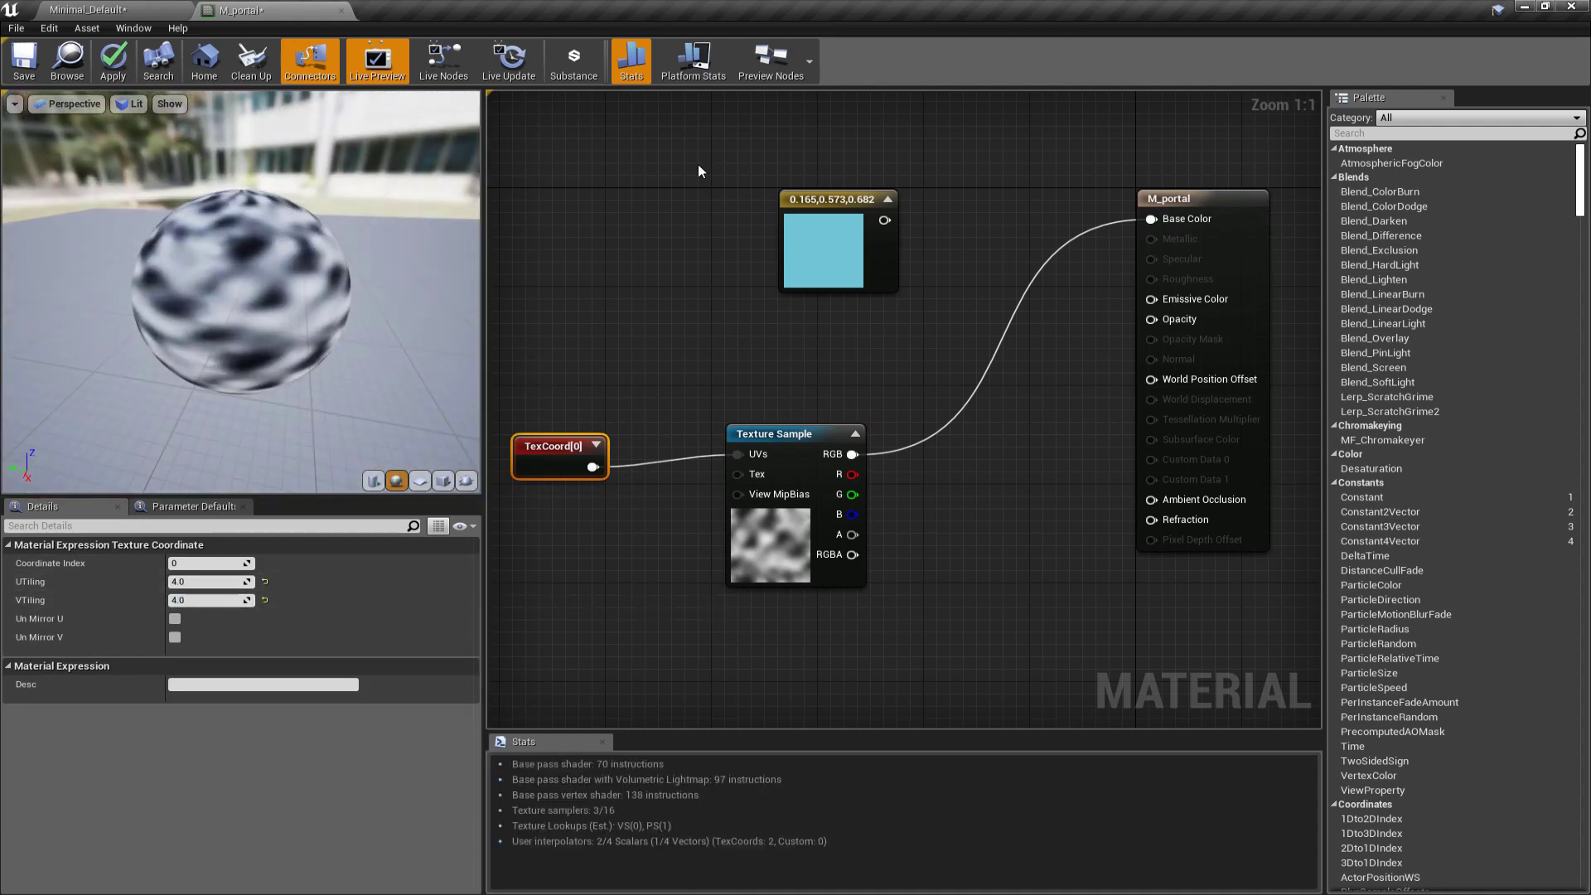
Step: Multiply the blue constant by the Texture Sample's RGB output and connect the result to both Base Color and Opacity
{"action": "left_click_drag", "start_coordinate": [841, 200], "coordinate": [867, 232]}
{"action": "type", "text": "multi"}
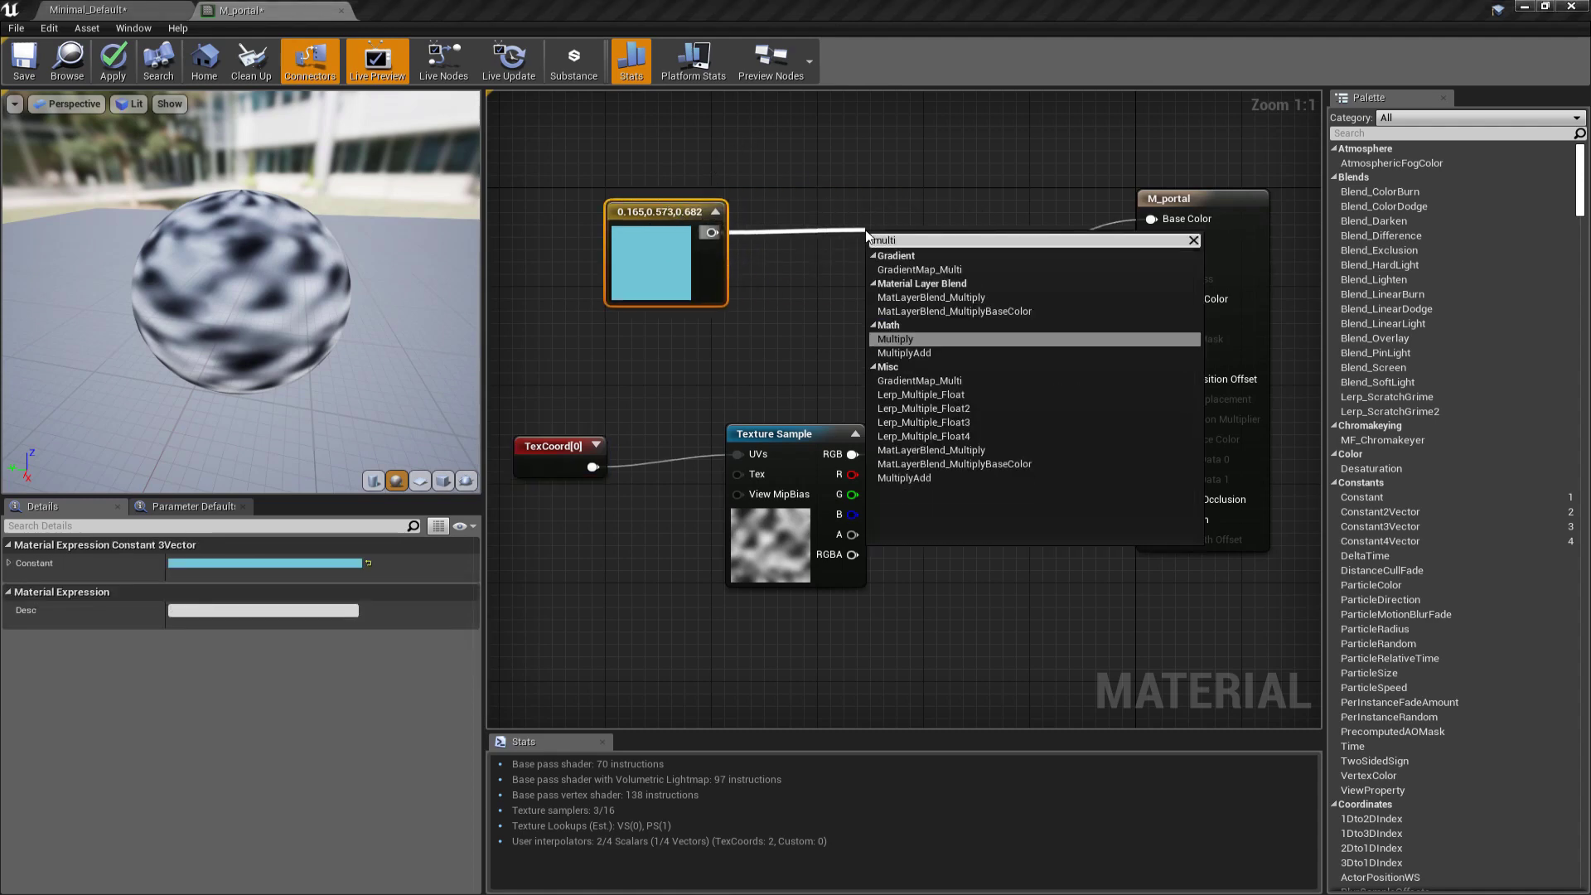
{"action": "key", "text": "Return"}
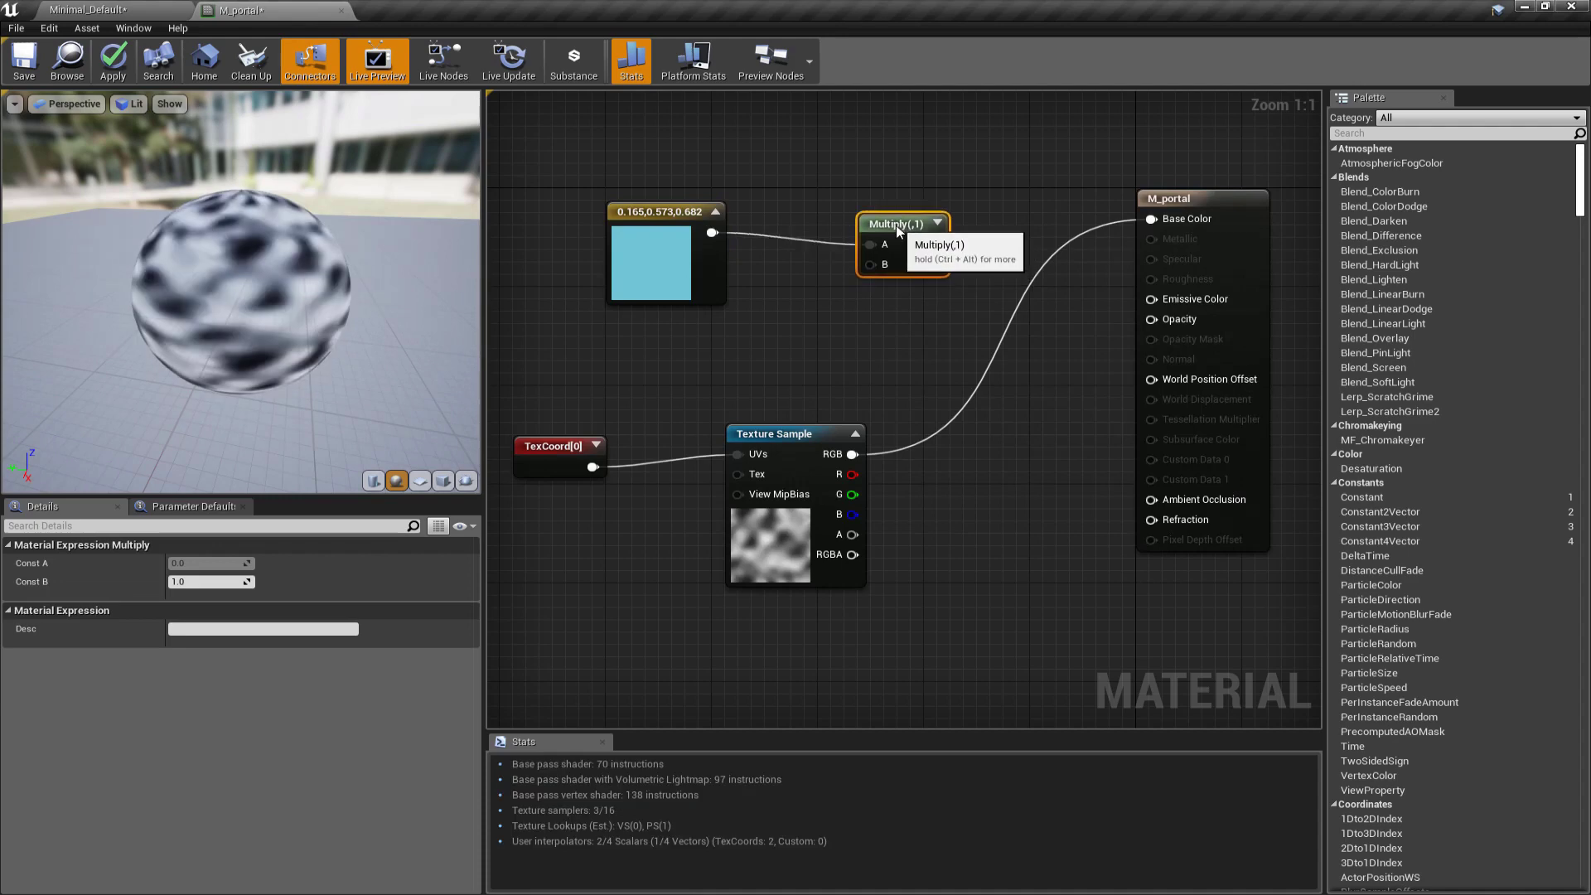
{"action": "left_click_drag", "start_coordinate": [862, 452], "coordinate": [868, 264]}
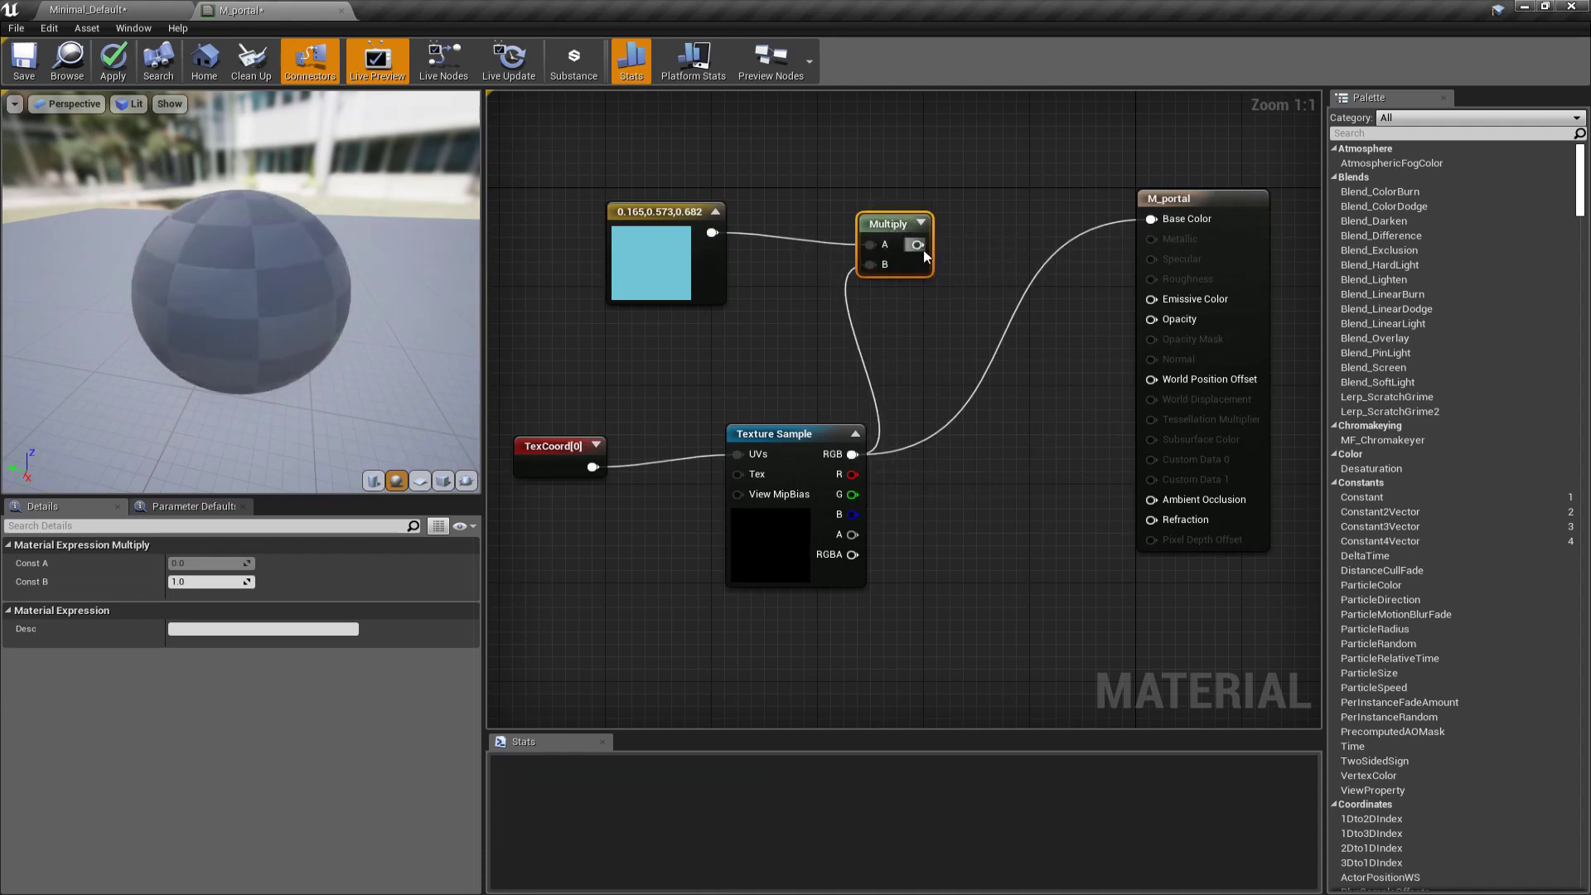
{"action": "left_click_drag", "start_coordinate": [1176, 221], "coordinate": [1177, 221]}
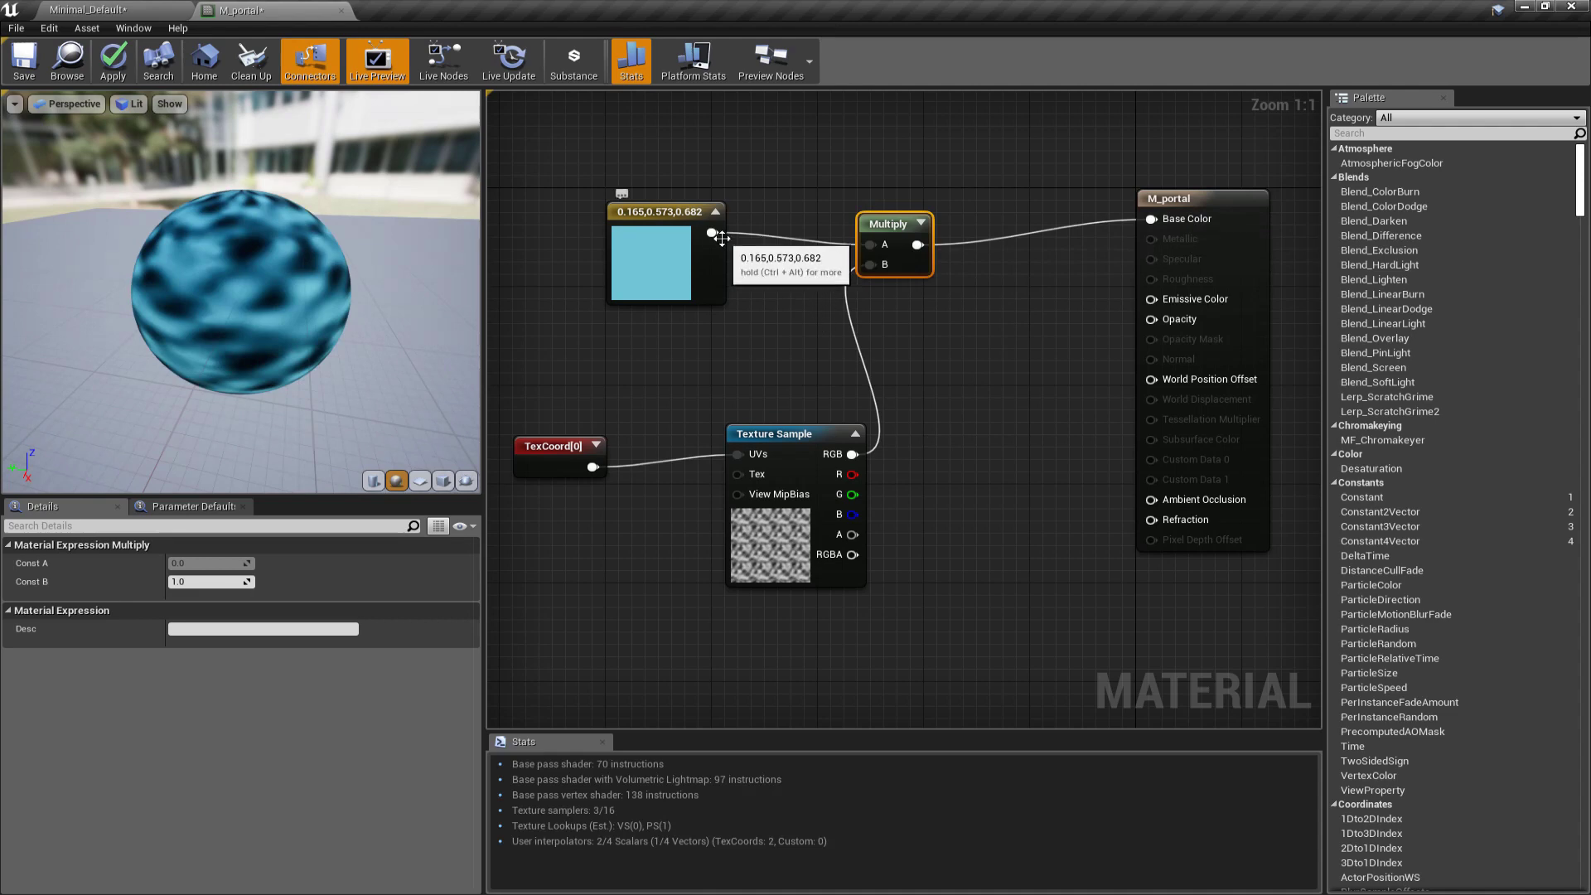
{"action": "left_click_drag", "start_coordinate": [918, 245], "coordinate": [1151, 319]}
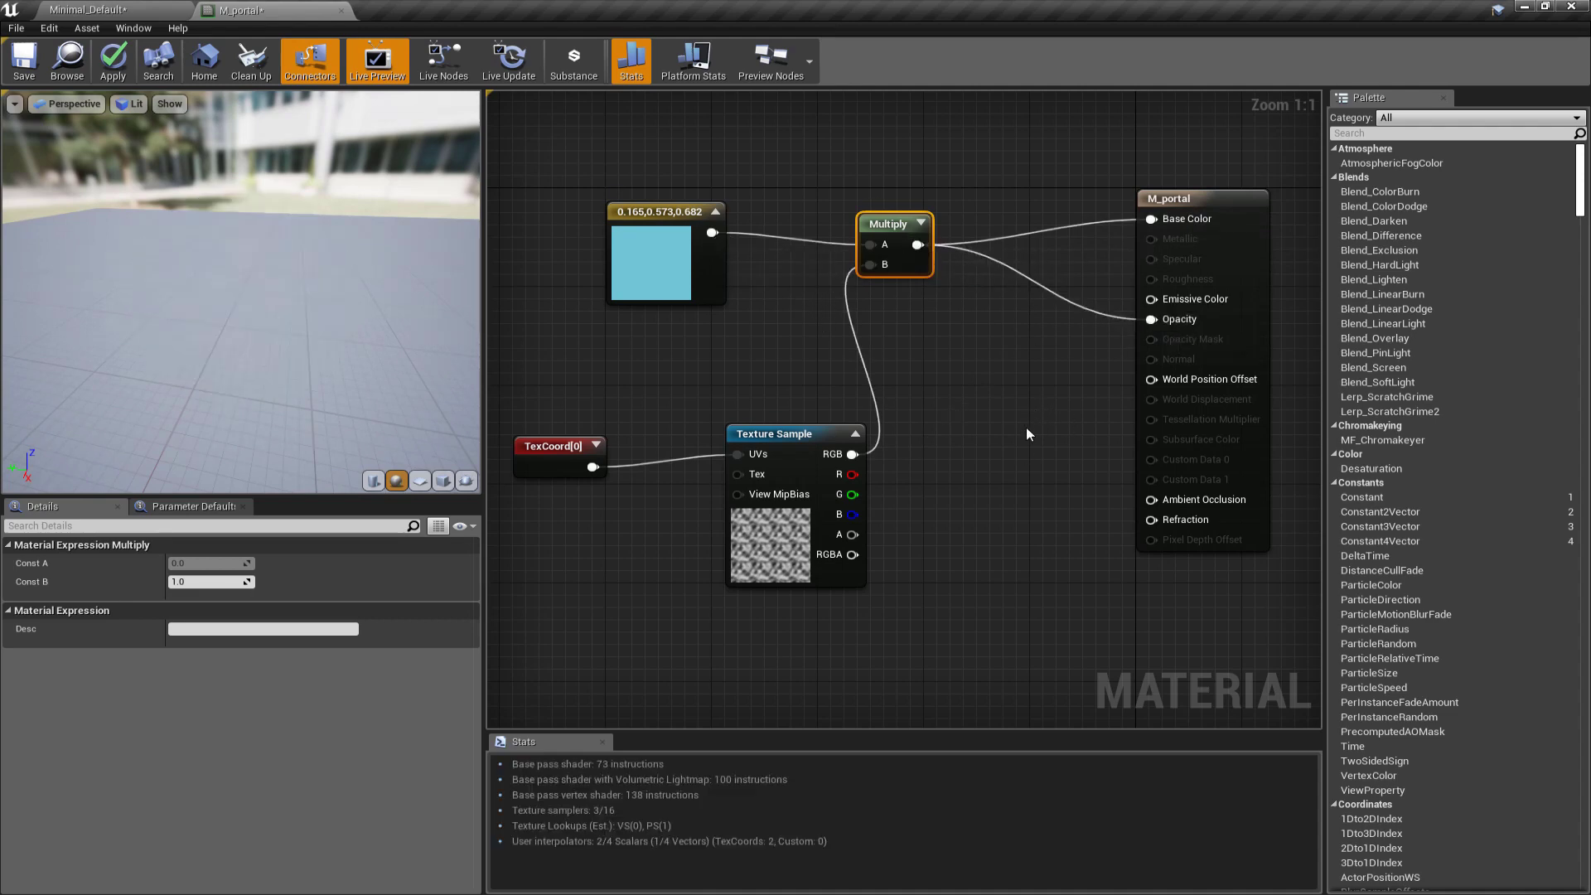
Step: Move the Texture Sample and TexCoord nodes up and align them in a row beneath the blue constant
{"action": "left_click_drag", "start_coordinate": [753, 432], "coordinate": [714, 371]}
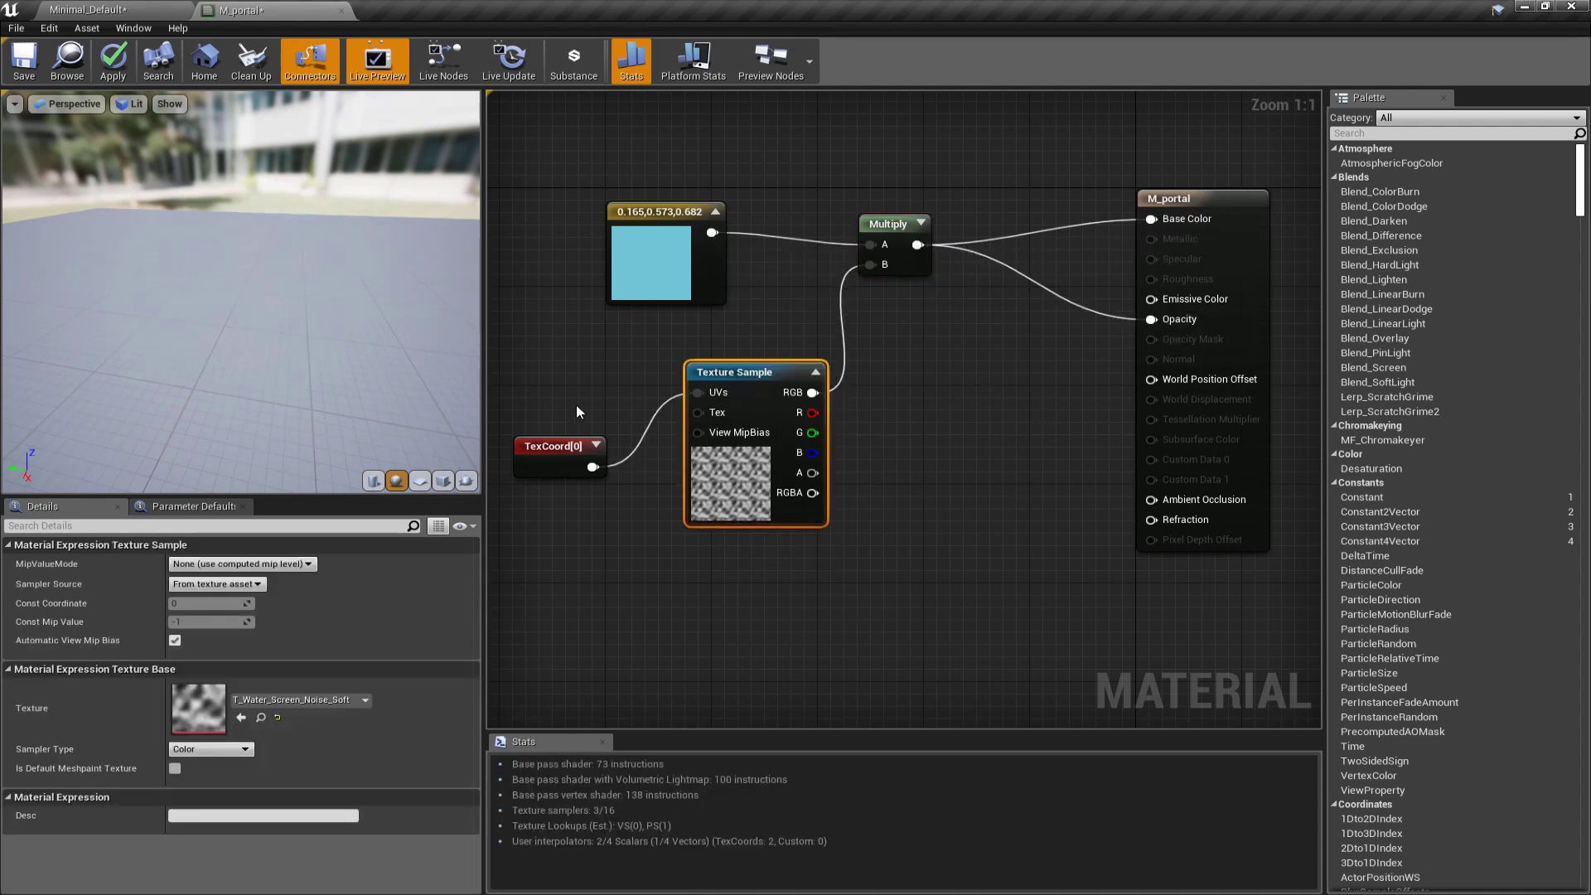
{"action": "left_click_drag", "start_coordinate": [568, 445], "coordinate": [568, 371]}
{"action": "left_click", "coordinate": [739, 380]}
{"action": "left_click_drag", "start_coordinate": [739, 379], "coordinate": [712, 379]}
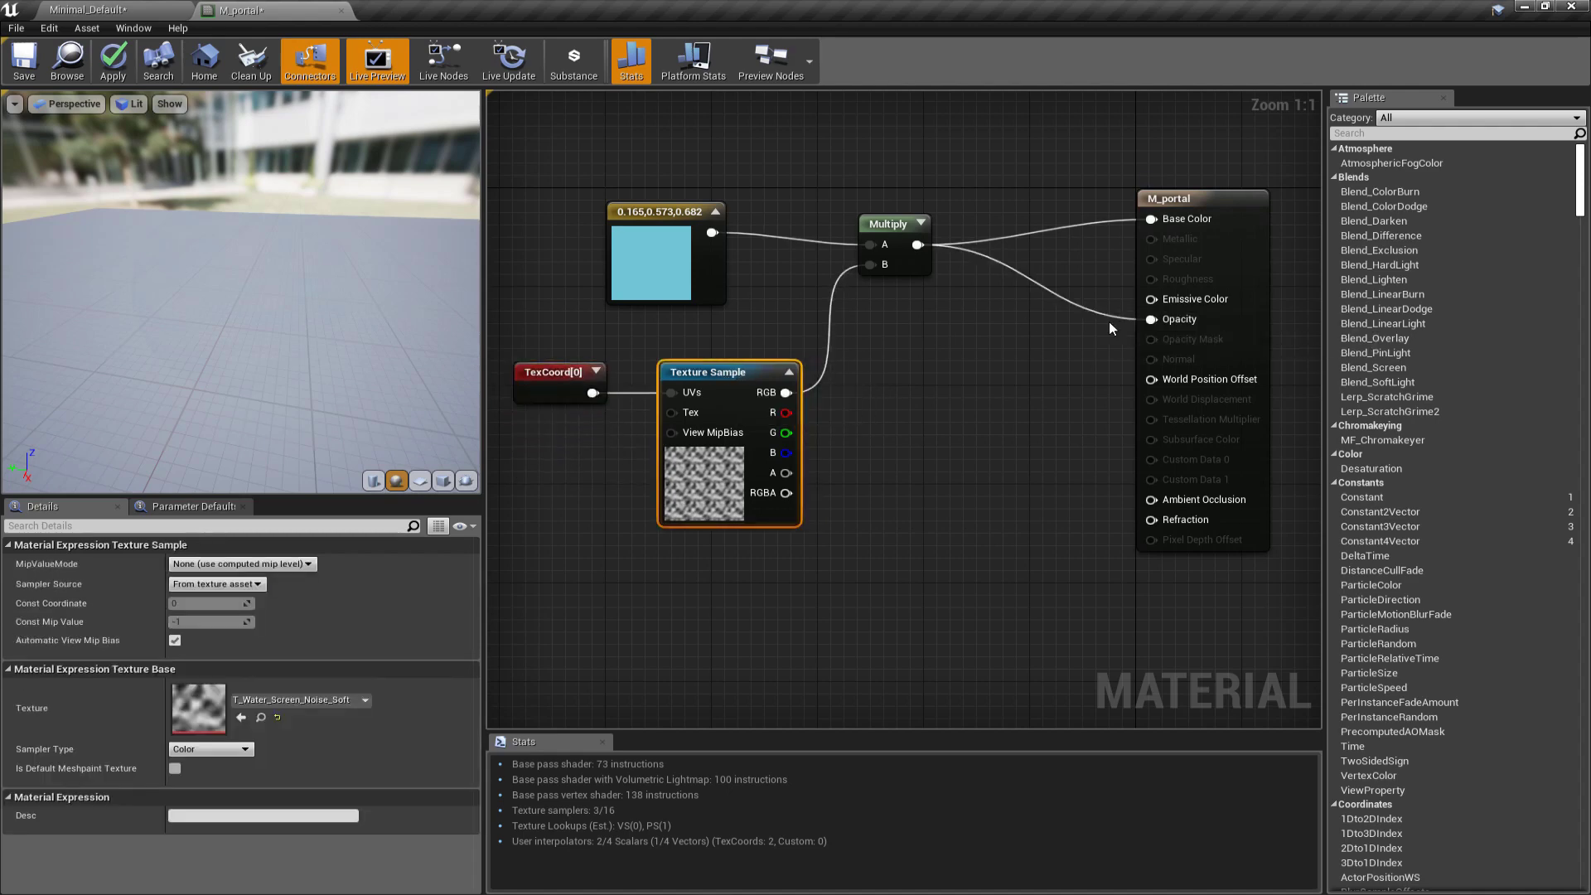
Step: Feed the Texture Sample's RGB output through a Depth Fade node with a fade distance of 200 into Opacity
{"action": "left_click_drag", "start_coordinate": [786, 392], "coordinate": [872, 555]}
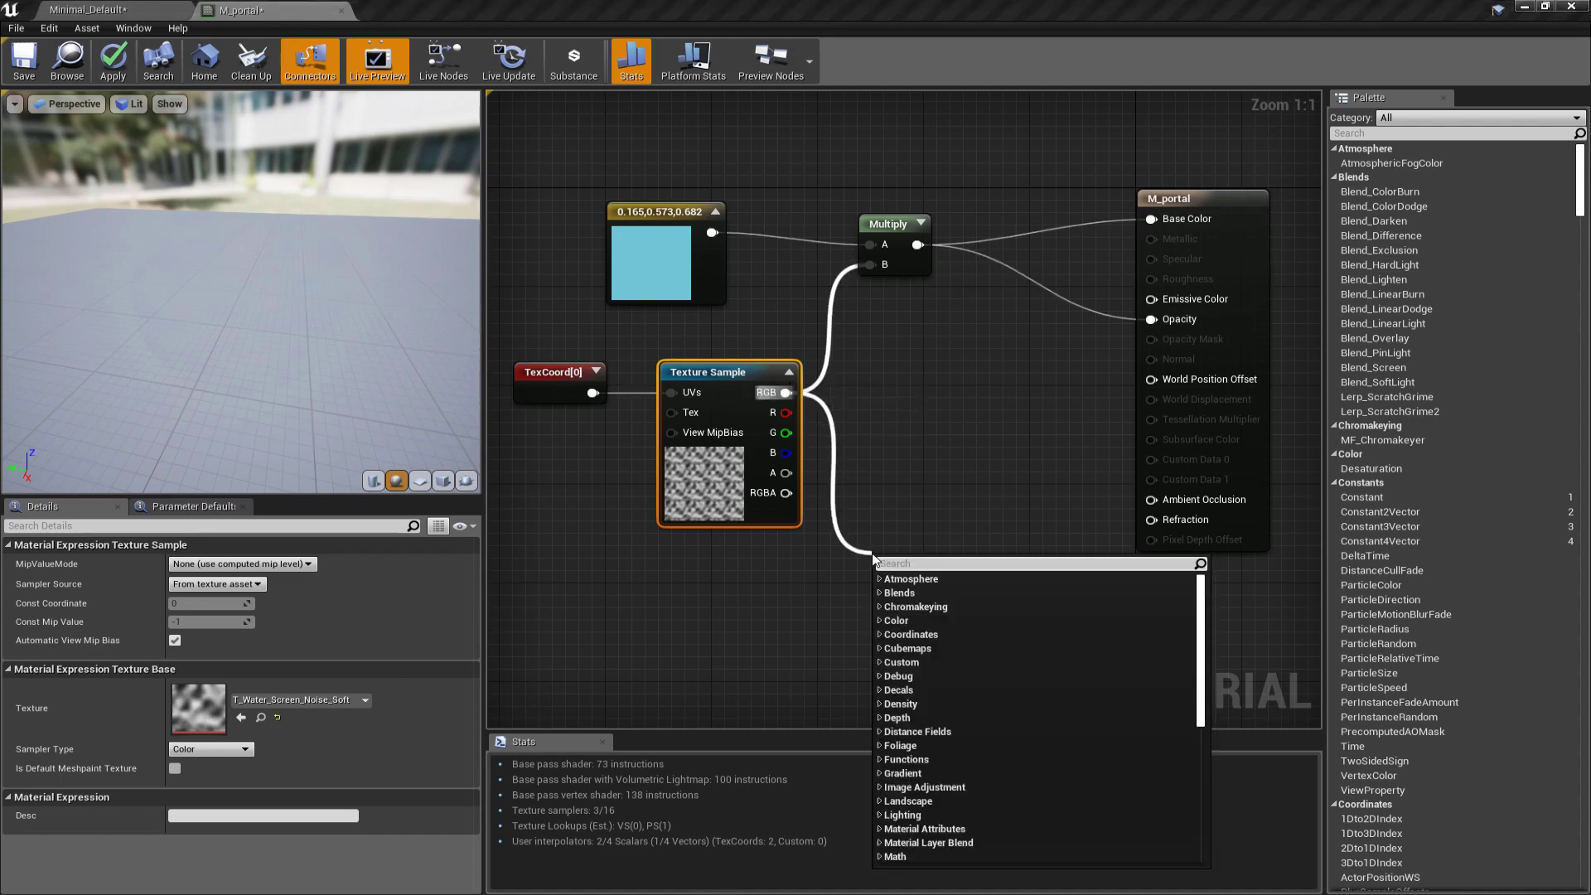
{"action": "type", "text": "depth"}
{"action": "key", "text": "Return"}
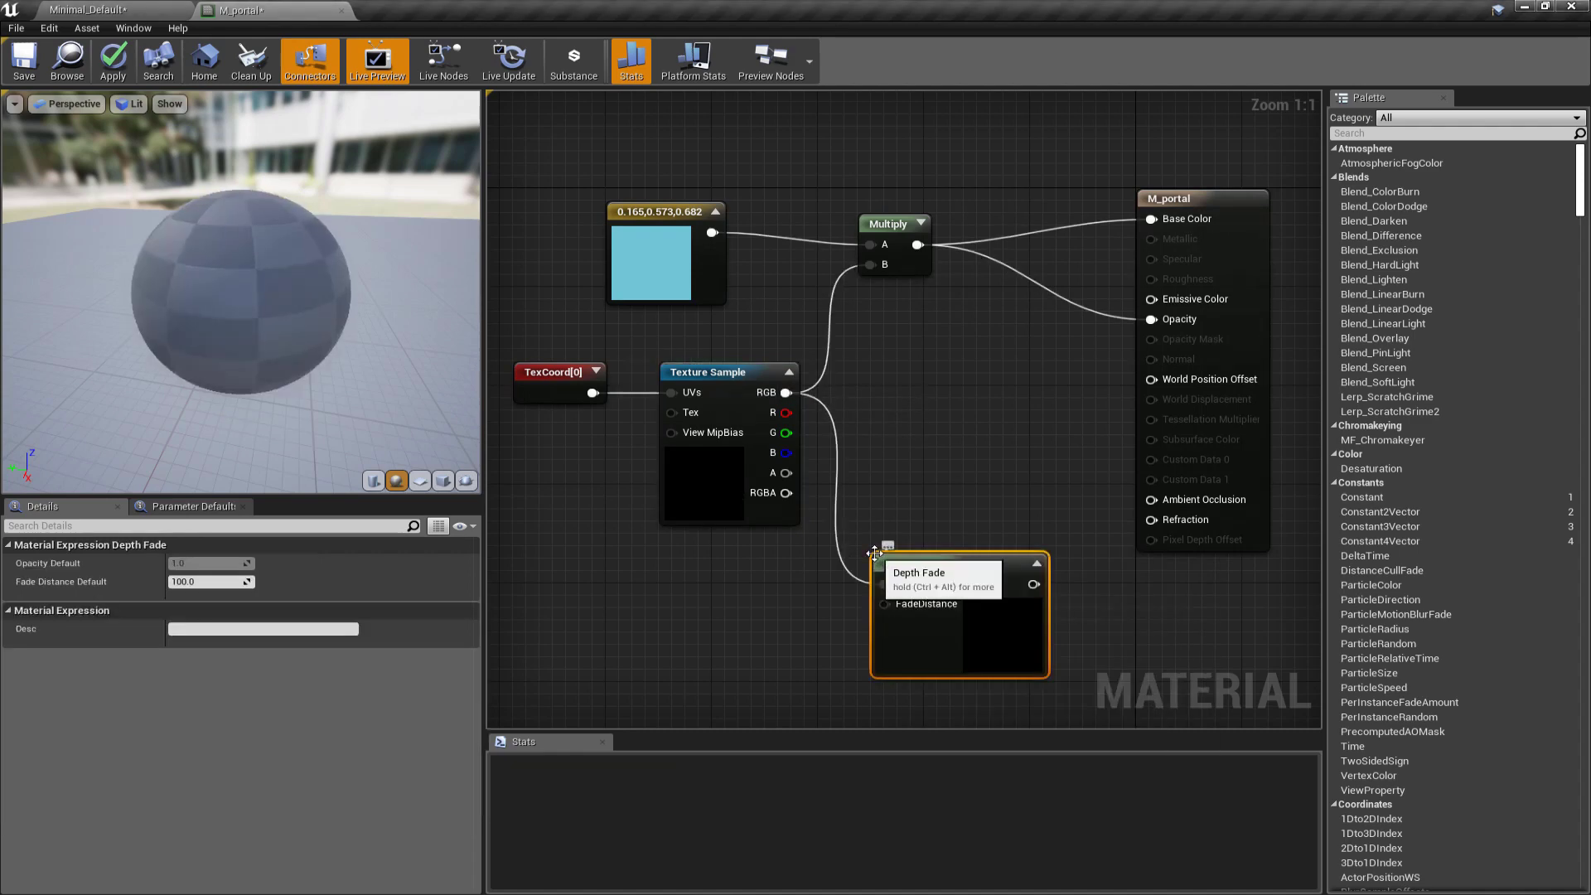
{"action": "left_click", "coordinate": [207, 582]}
{"action": "type", "text": "200"}
{"action": "key", "text": "Return"}
{"action": "left_click_drag", "start_coordinate": [933, 563], "coordinate": [857, 569]}
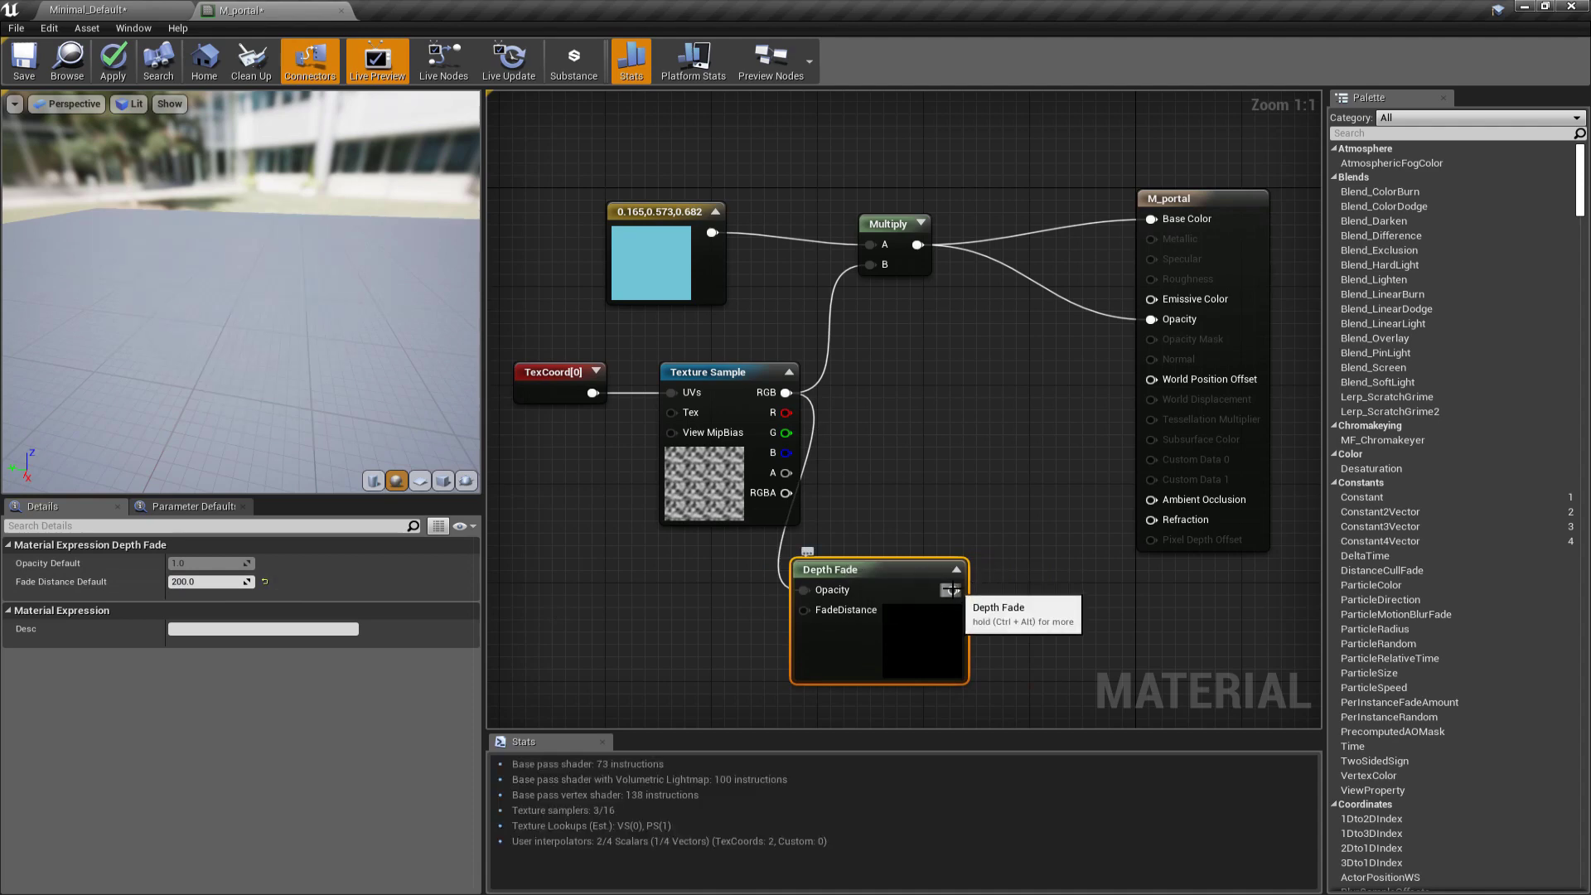
{"action": "left_click_drag", "start_coordinate": [950, 590], "coordinate": [1151, 318]}
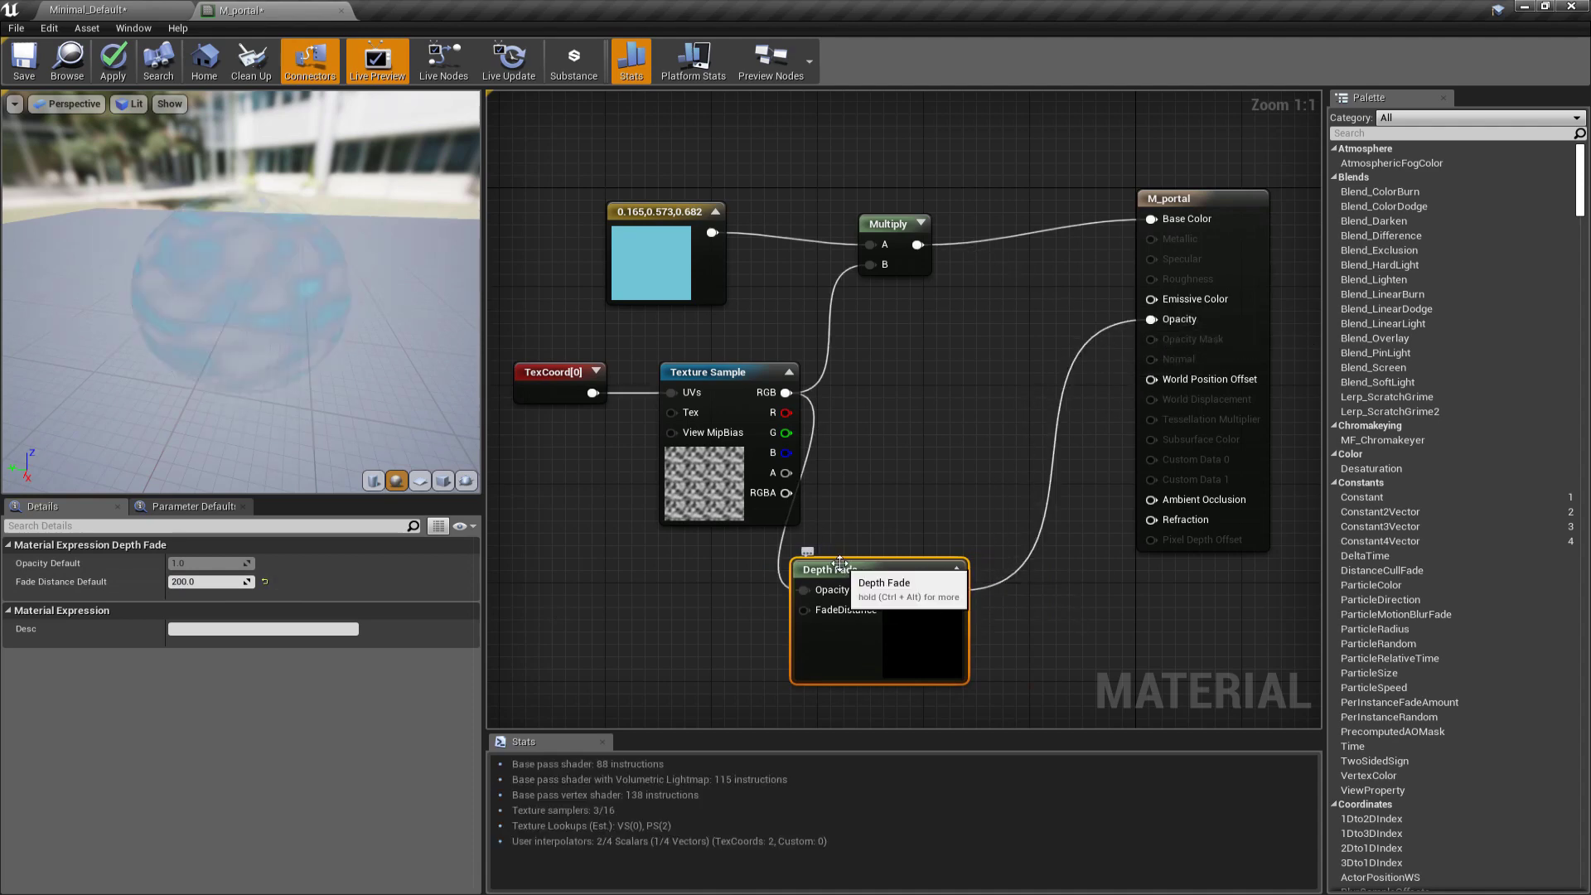
Step: Move the Texture Sample closer to the TexCoord node and raise the Depth Fade node to sit beside it
{"action": "left_click_drag", "start_coordinate": [339, 290], "coordinate": [256, 393]}
{"action": "left_click_drag", "start_coordinate": [727, 370], "coordinate": [688, 370]}
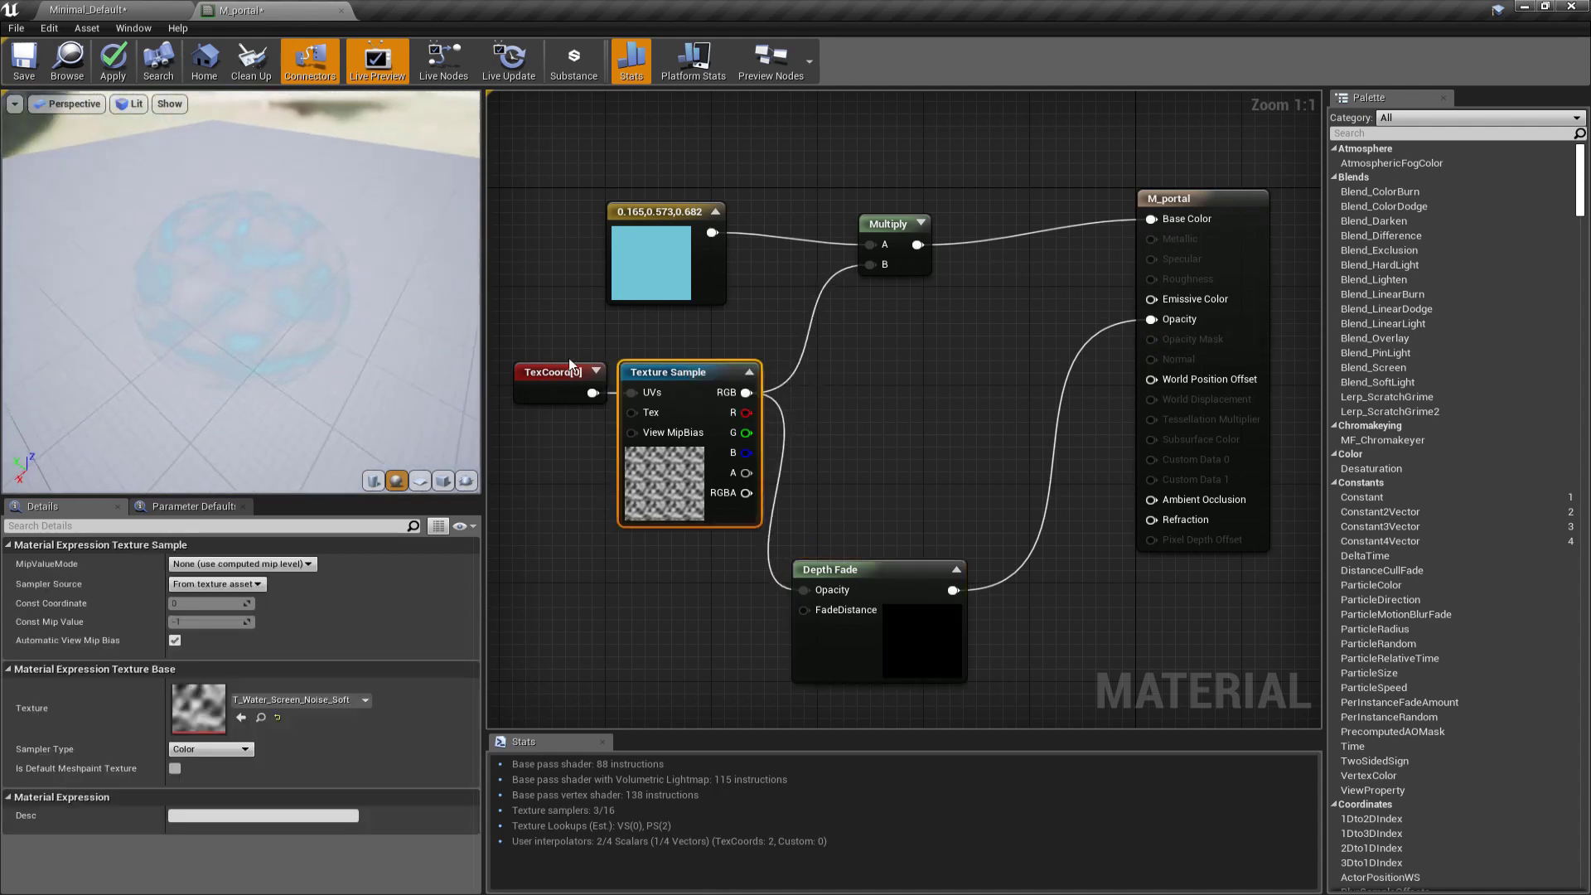
{"action": "left_click_drag", "start_coordinate": [858, 569], "coordinate": [895, 430]}
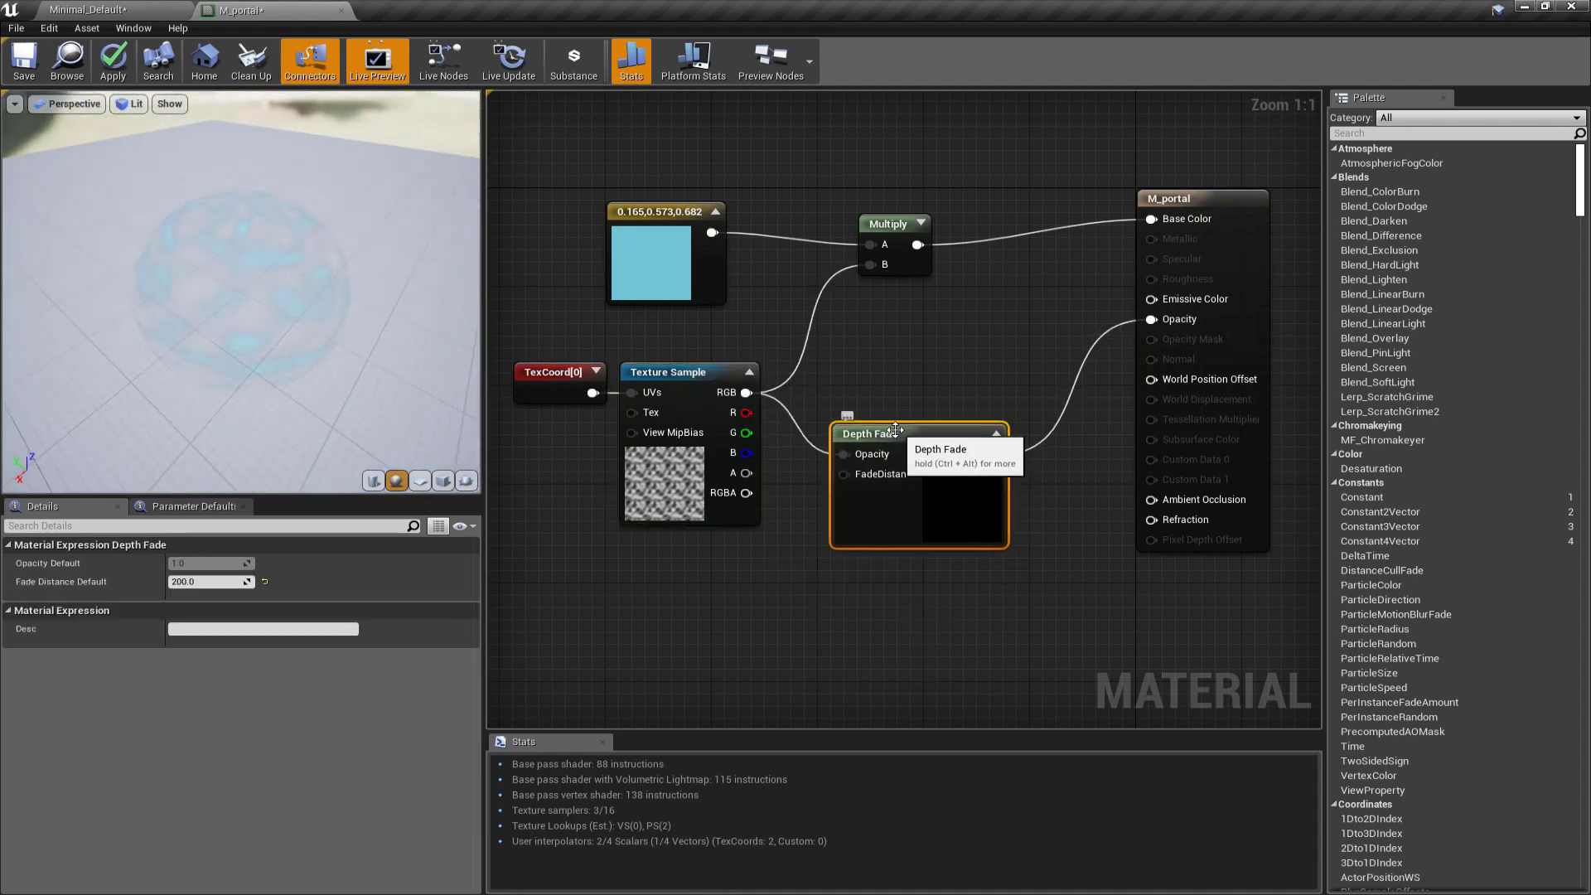
Step: Multiply the blue constant by 0.1, connect the result to Emissive Color, and place the new Multiply node between the existing Multiply and Depth Fade
{"action": "left_click_drag", "start_coordinate": [711, 233], "coordinate": [1151, 299]}
{"action": "type", "text": "multio"}
{"action": "key", "text": "BackSpace"}
{"action": "key", "text": "Return"}
{"action": "left_click", "coordinate": [207, 581]}
{"action": "left_click_drag", "start_coordinate": [999, 312], "coordinate": [926, 336]}
{"action": "type", "text": "0.1"}
{"action": "key", "text": "Return"}
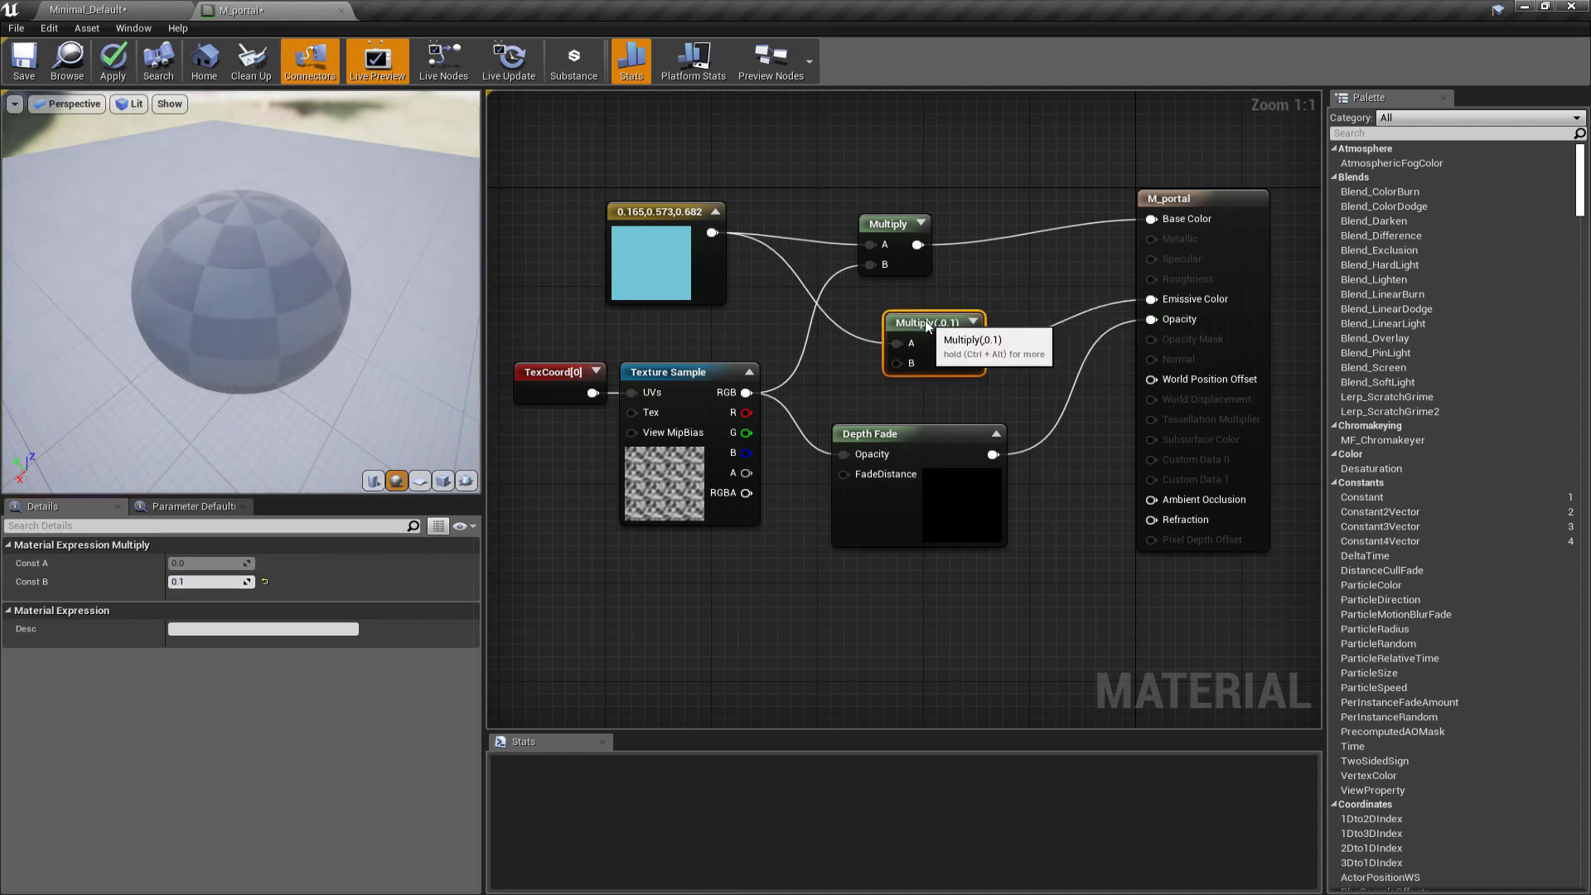
Step: Switch the material preview to a cube and set the TexCoord node's VTiling to 2
{"action": "left_click_drag", "start_coordinate": [297, 303], "coordinate": [335, 285]}
{"action": "left_click", "coordinate": [583, 372]}
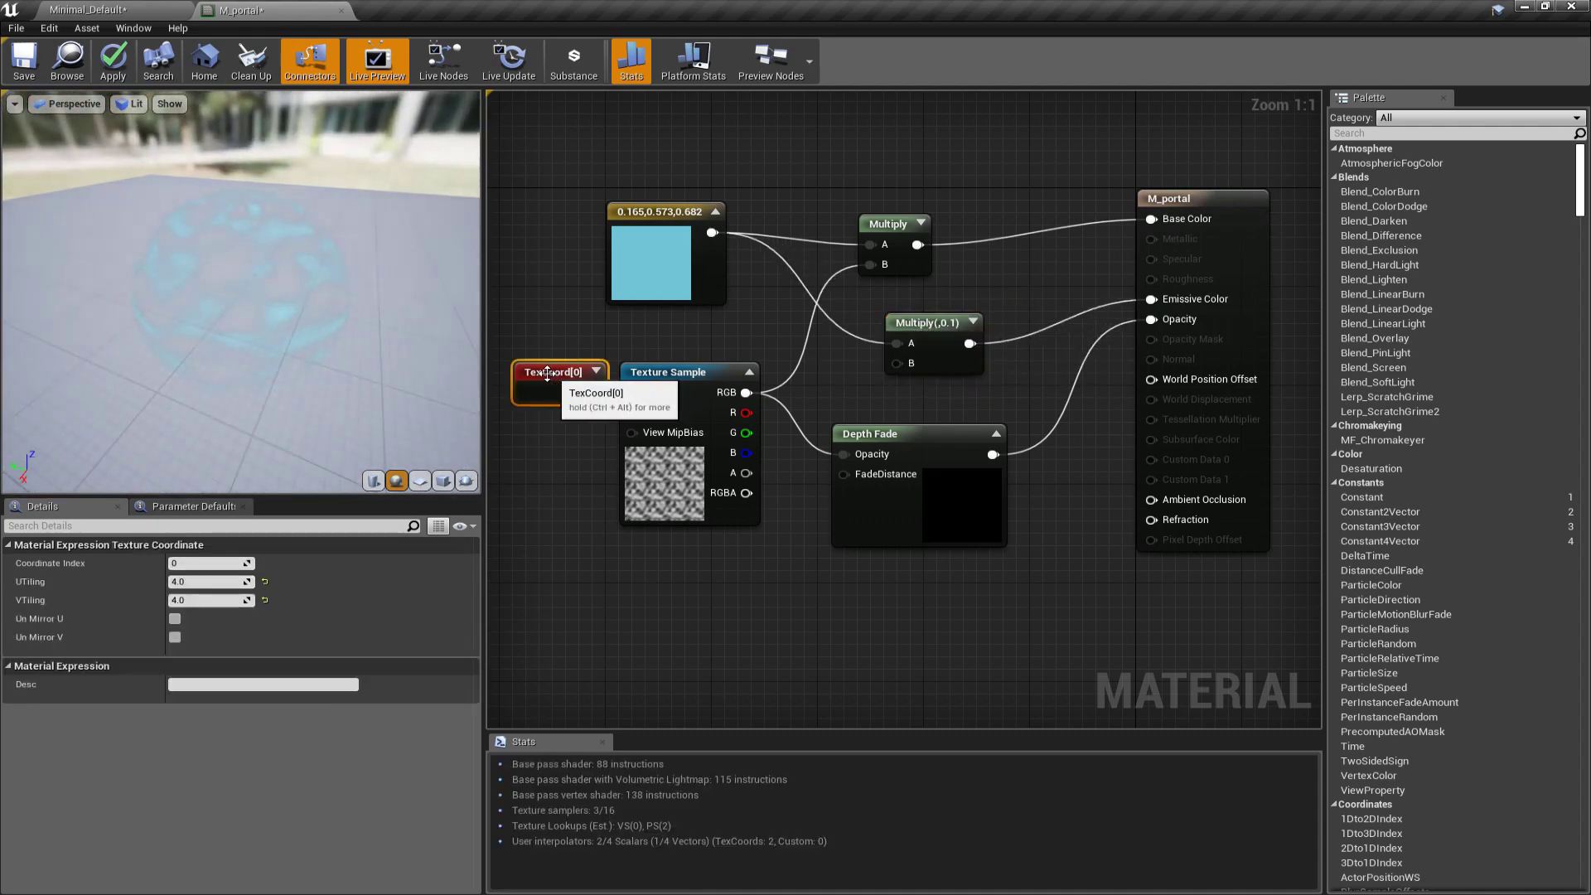
{"action": "left_click", "coordinate": [420, 480]}
{"action": "left_click", "coordinate": [444, 482]}
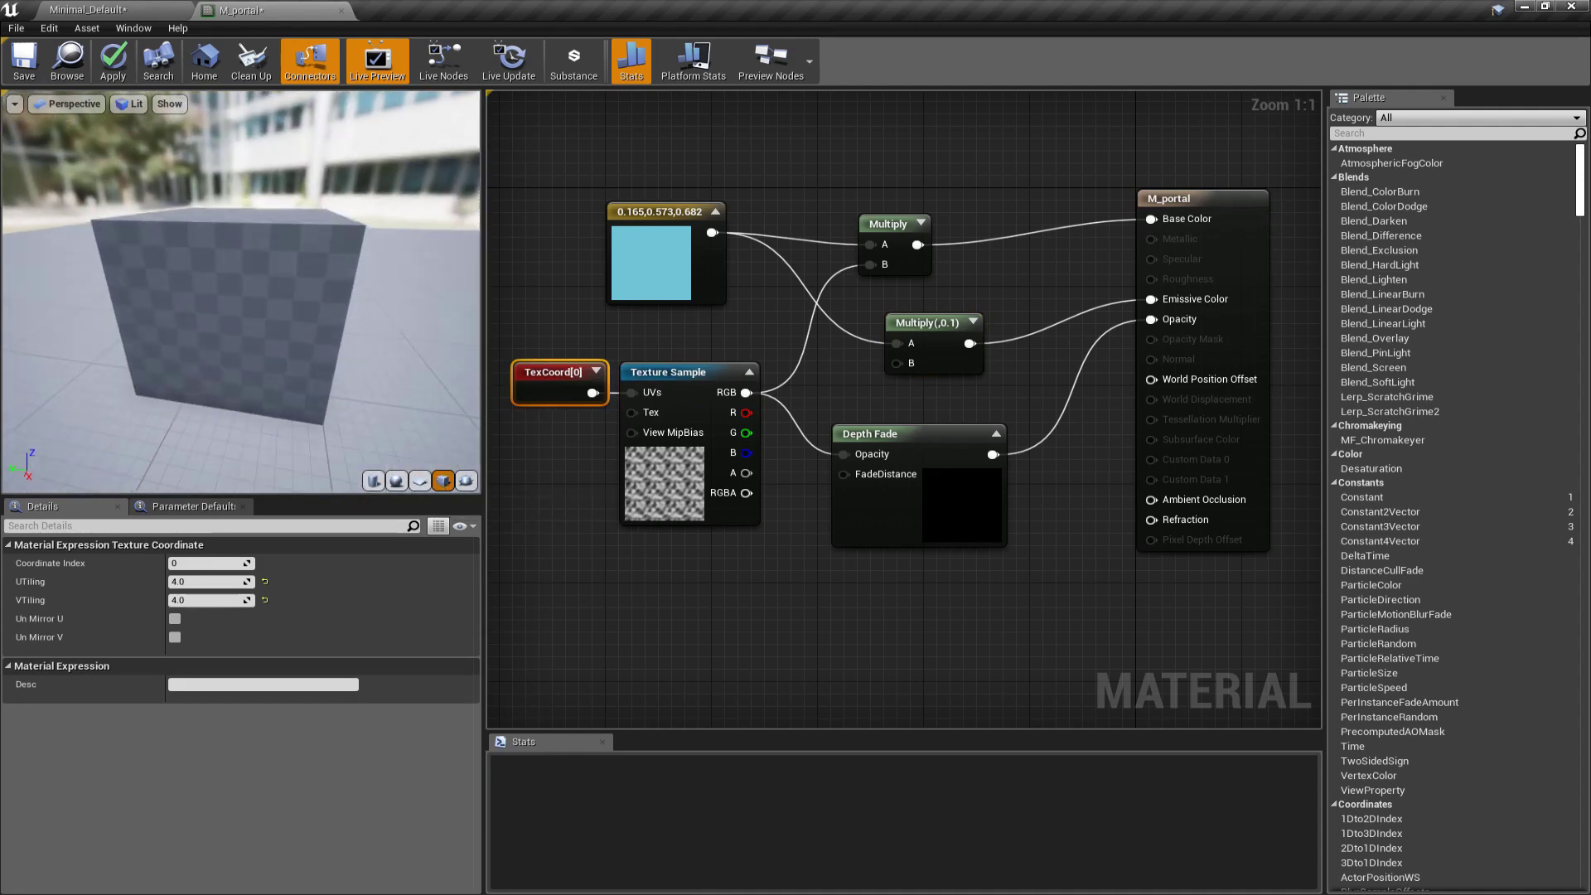
{"action": "scroll", "coordinate": [216, 319], "scroll_direction": "up", "scroll_amount": 4}
{"action": "left_click_drag", "start_coordinate": [215, 319], "coordinate": [275, 295]}
{"action": "type", "text": "2"}
{"action": "key", "text": "Return"}
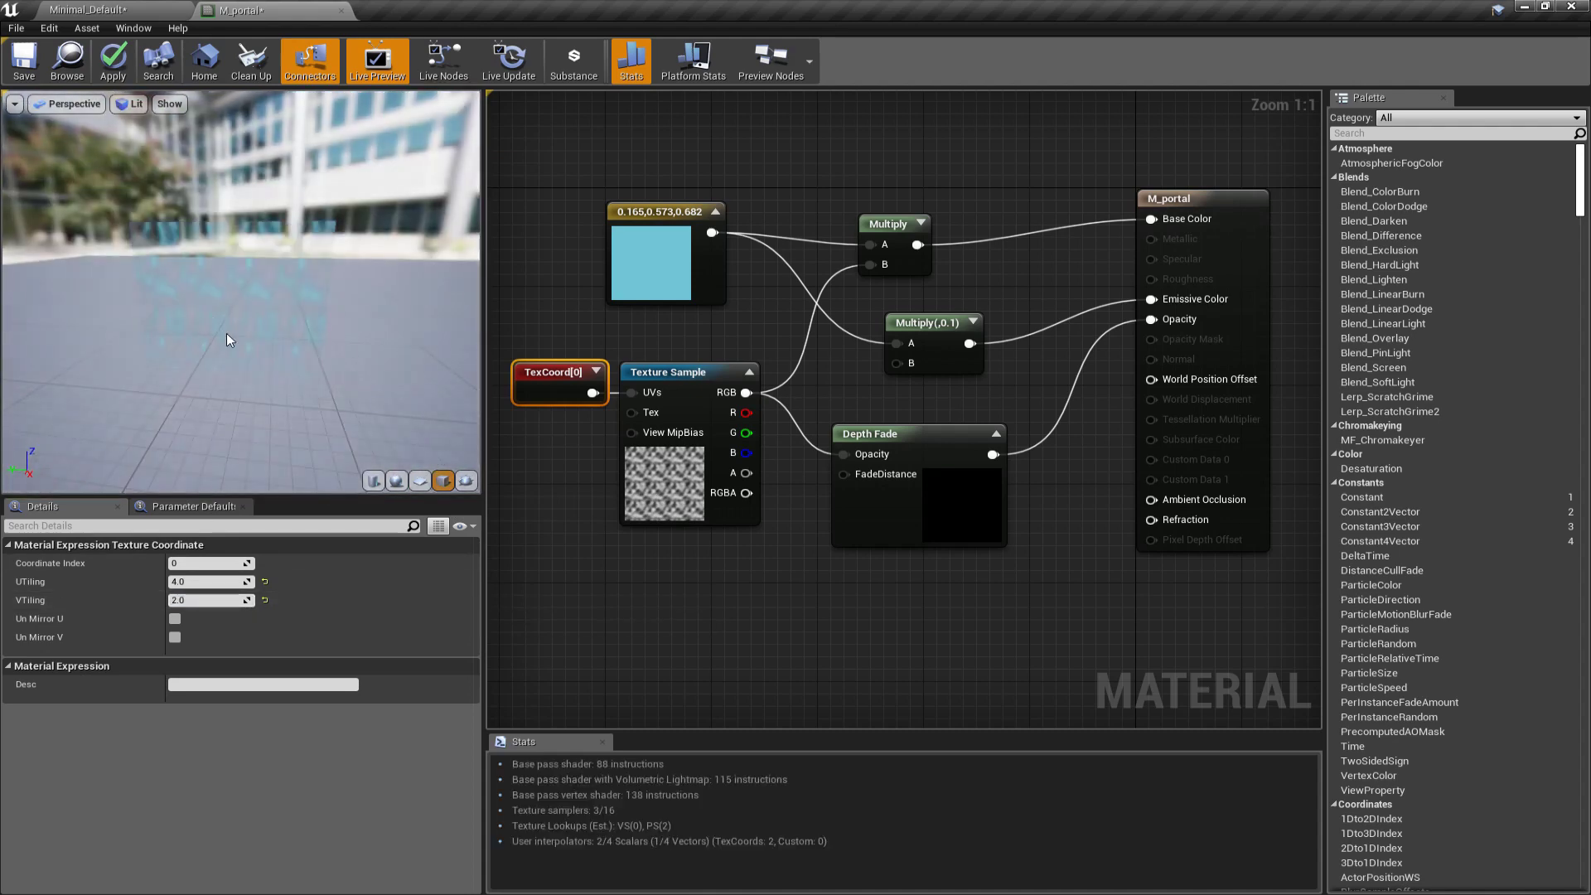
Step: Try T_Water_M as the texture of the Texture Sample node
{"action": "left_click", "coordinate": [673, 375]}
{"action": "left_click", "coordinate": [278, 700]}
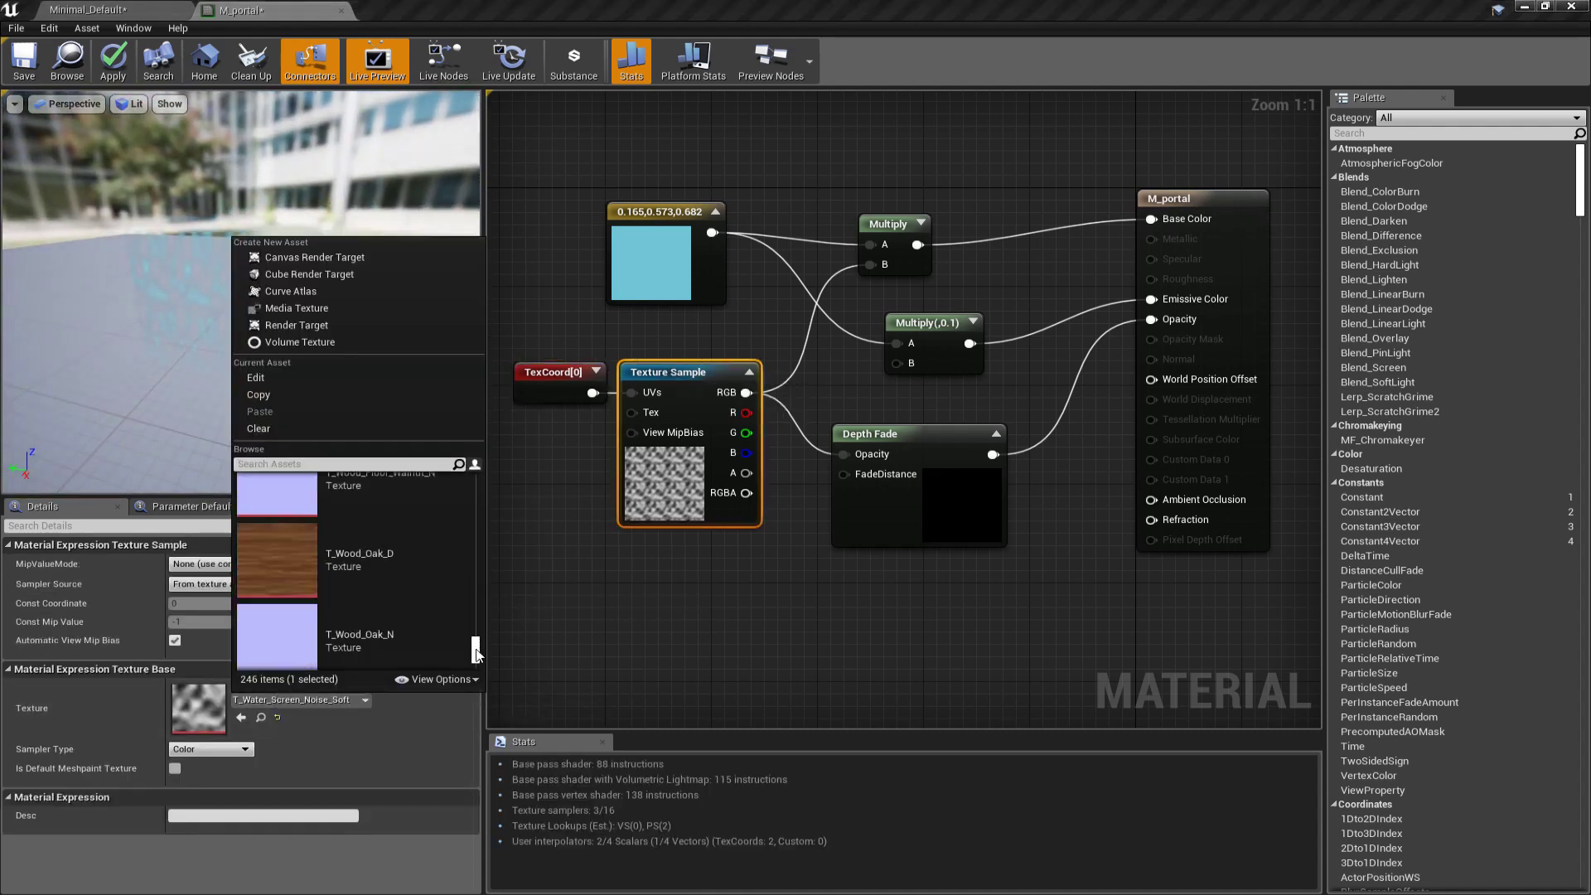
{"action": "scroll", "coordinate": [350, 582], "scroll_direction": "up", "scroll_amount": 2}
{"action": "left_click", "coordinate": [364, 497]}
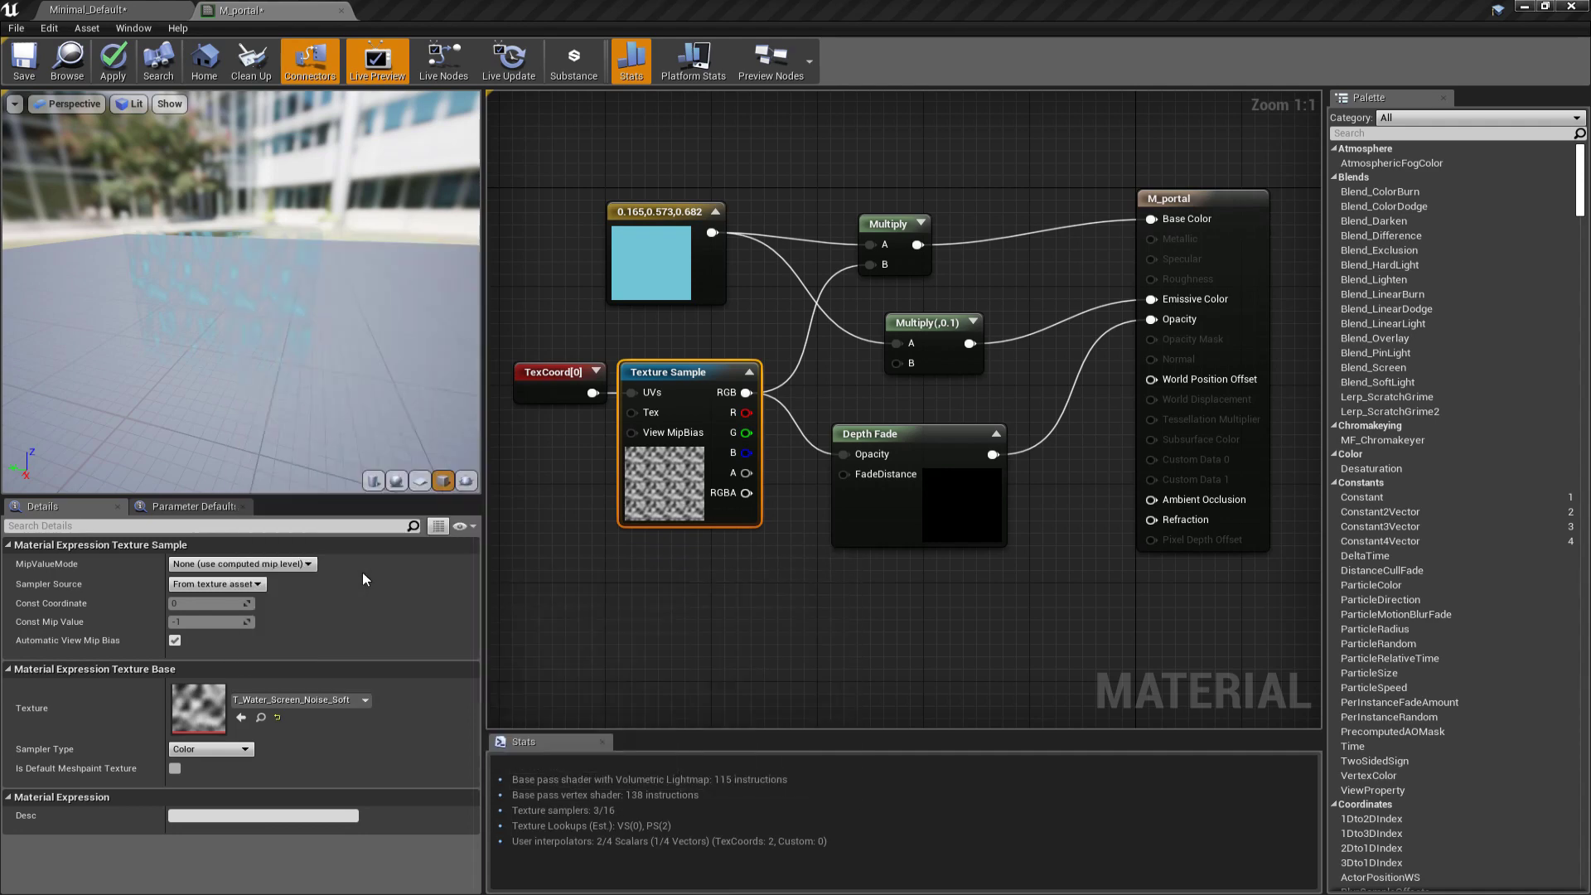
{"action": "left_click", "coordinate": [298, 700]}
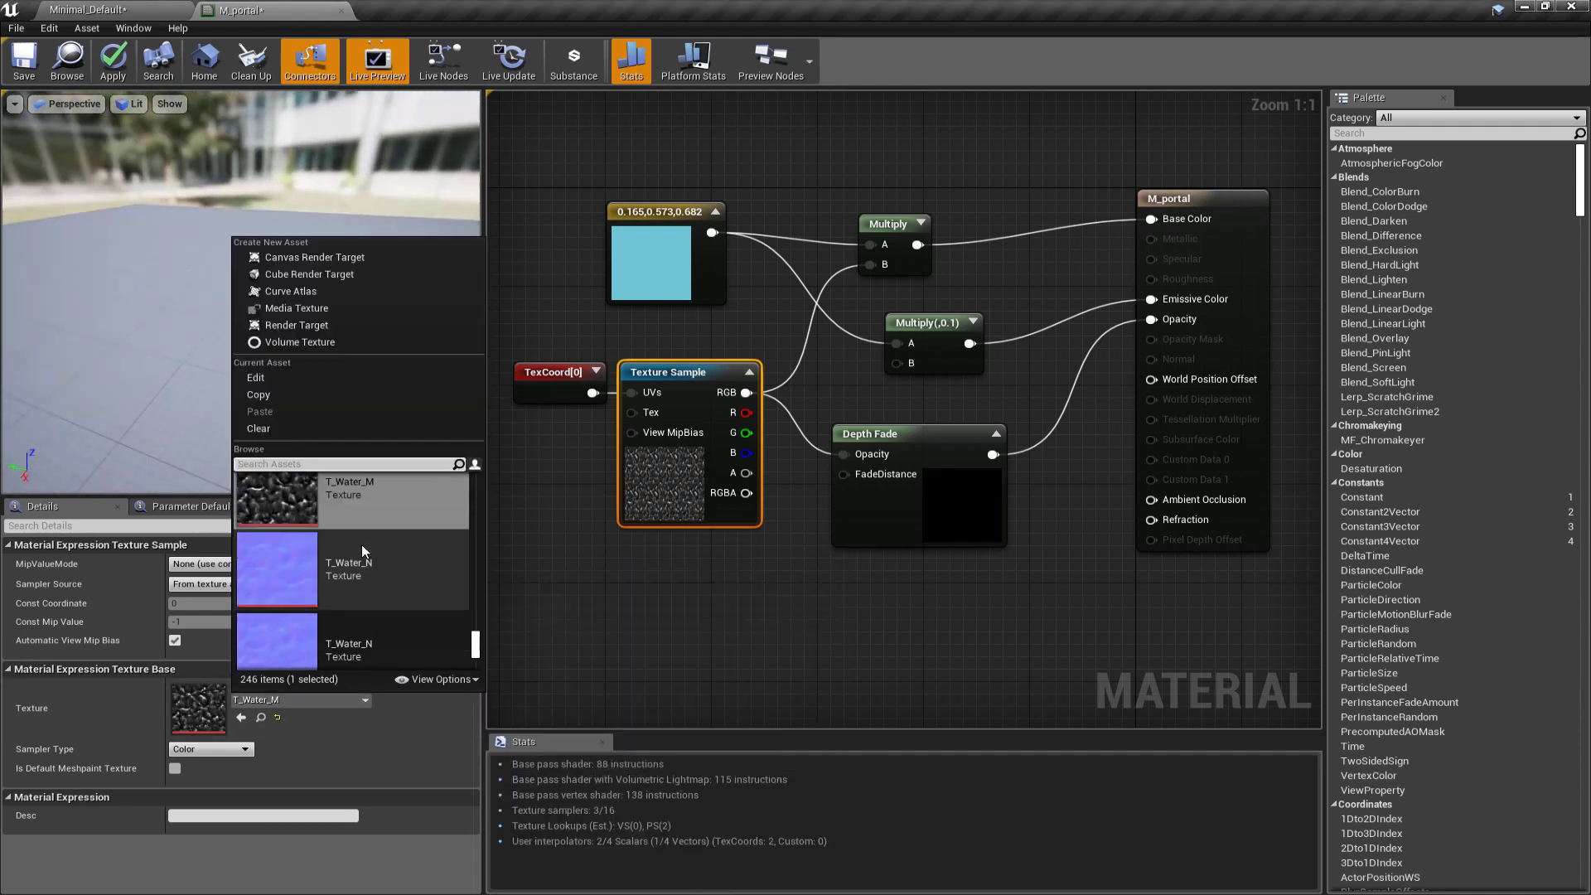
{"action": "left_click", "coordinate": [368, 585]}
{"action": "left_click", "coordinate": [767, 621]}
Step: Detach the M_portal editor into a floating window, save the material, and inspect the portal plane in the scene
{"action": "left_click_drag", "start_coordinate": [240, 10], "coordinate": [894, 434]}
{"action": "left_click", "coordinate": [881, 503]}
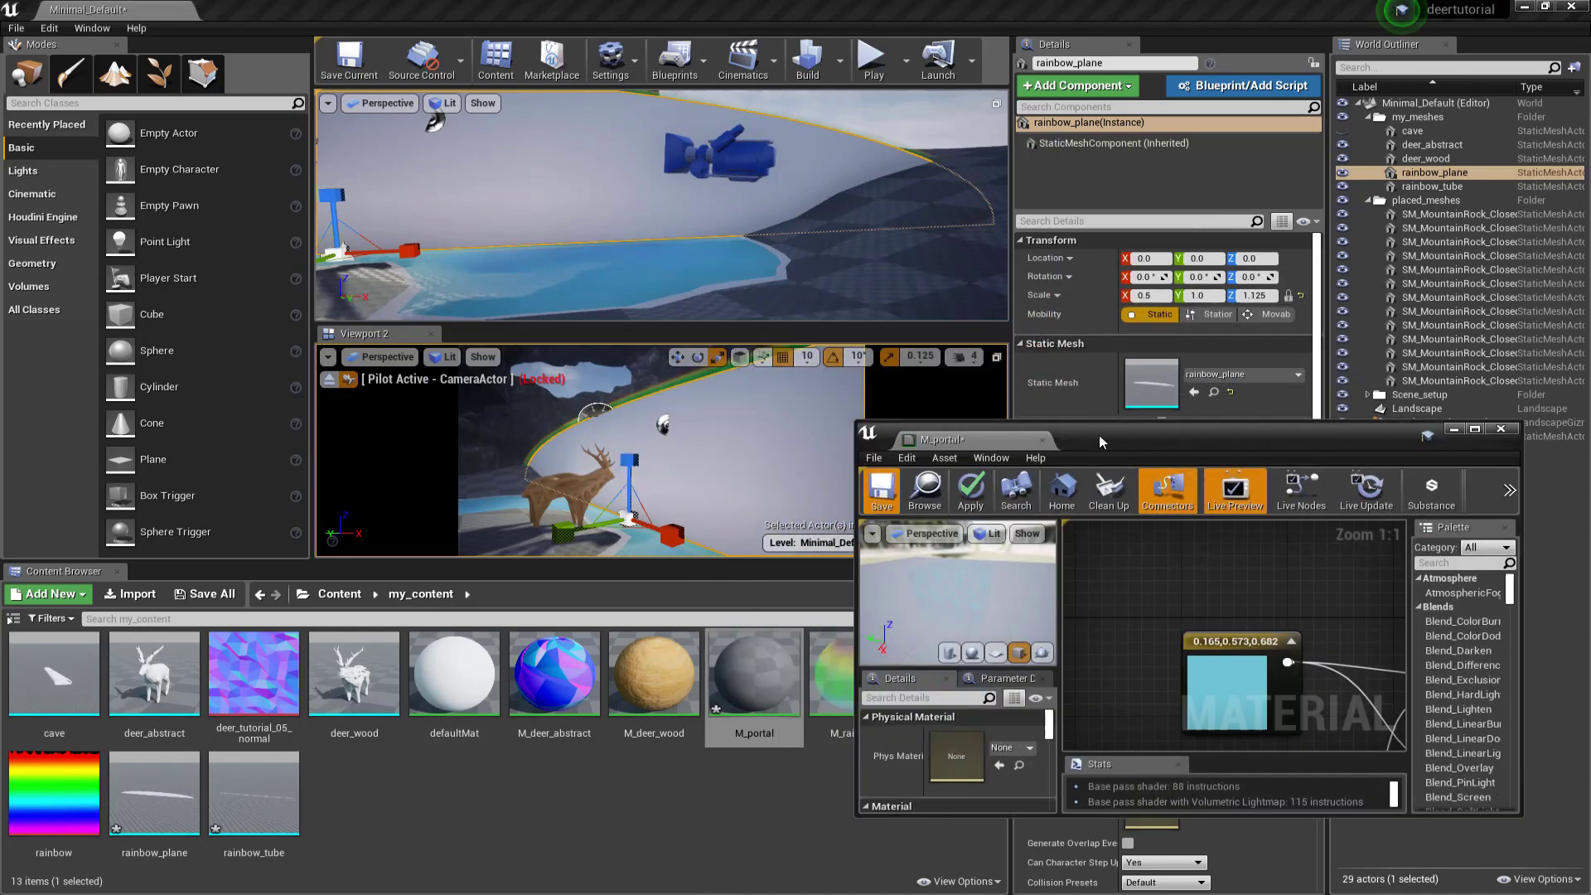
{"action": "left_click_drag", "start_coordinate": [1099, 435], "coordinate": [1161, 459]}
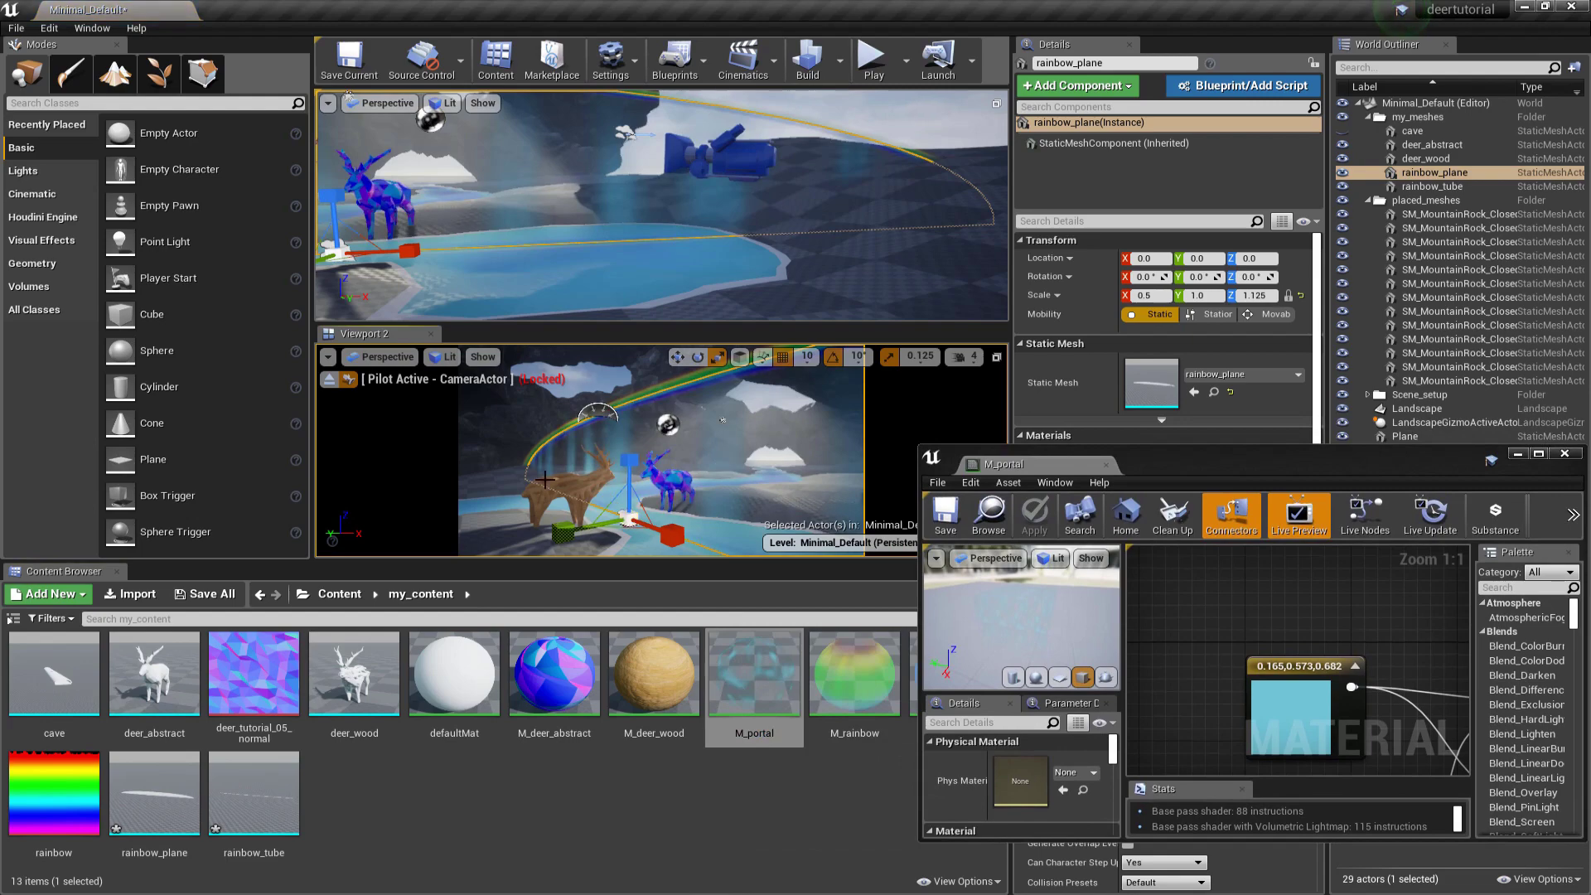
{"action": "right_click_drag", "start_coordinate": [597, 215], "coordinate": [688, 220]}
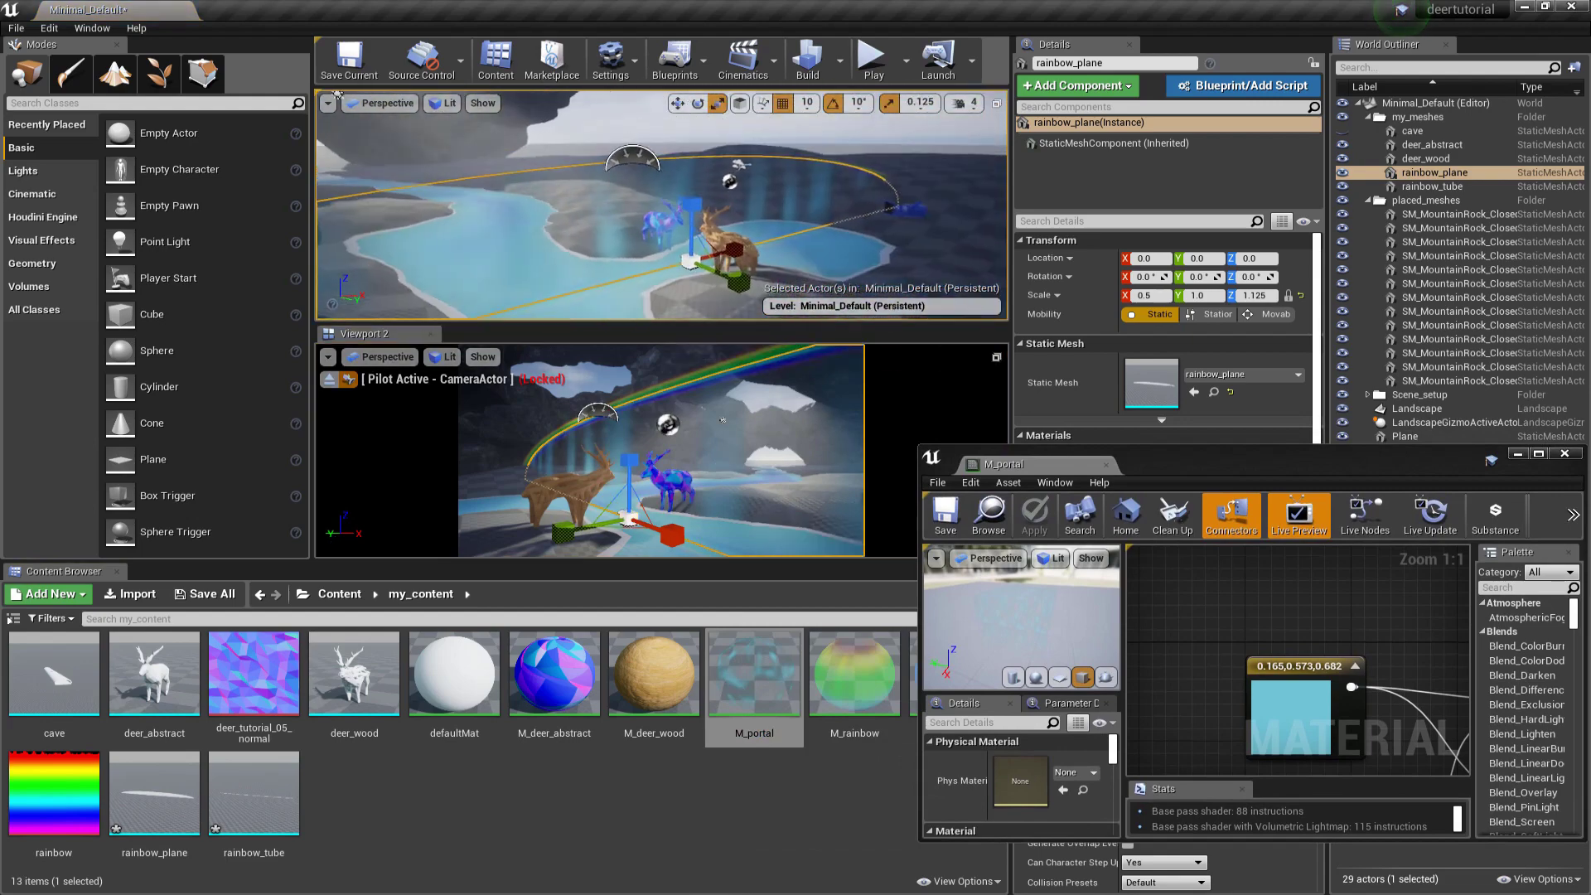
{"action": "left_click_drag", "start_coordinate": [688, 220], "coordinate": [555, 218], "text": "alt"}
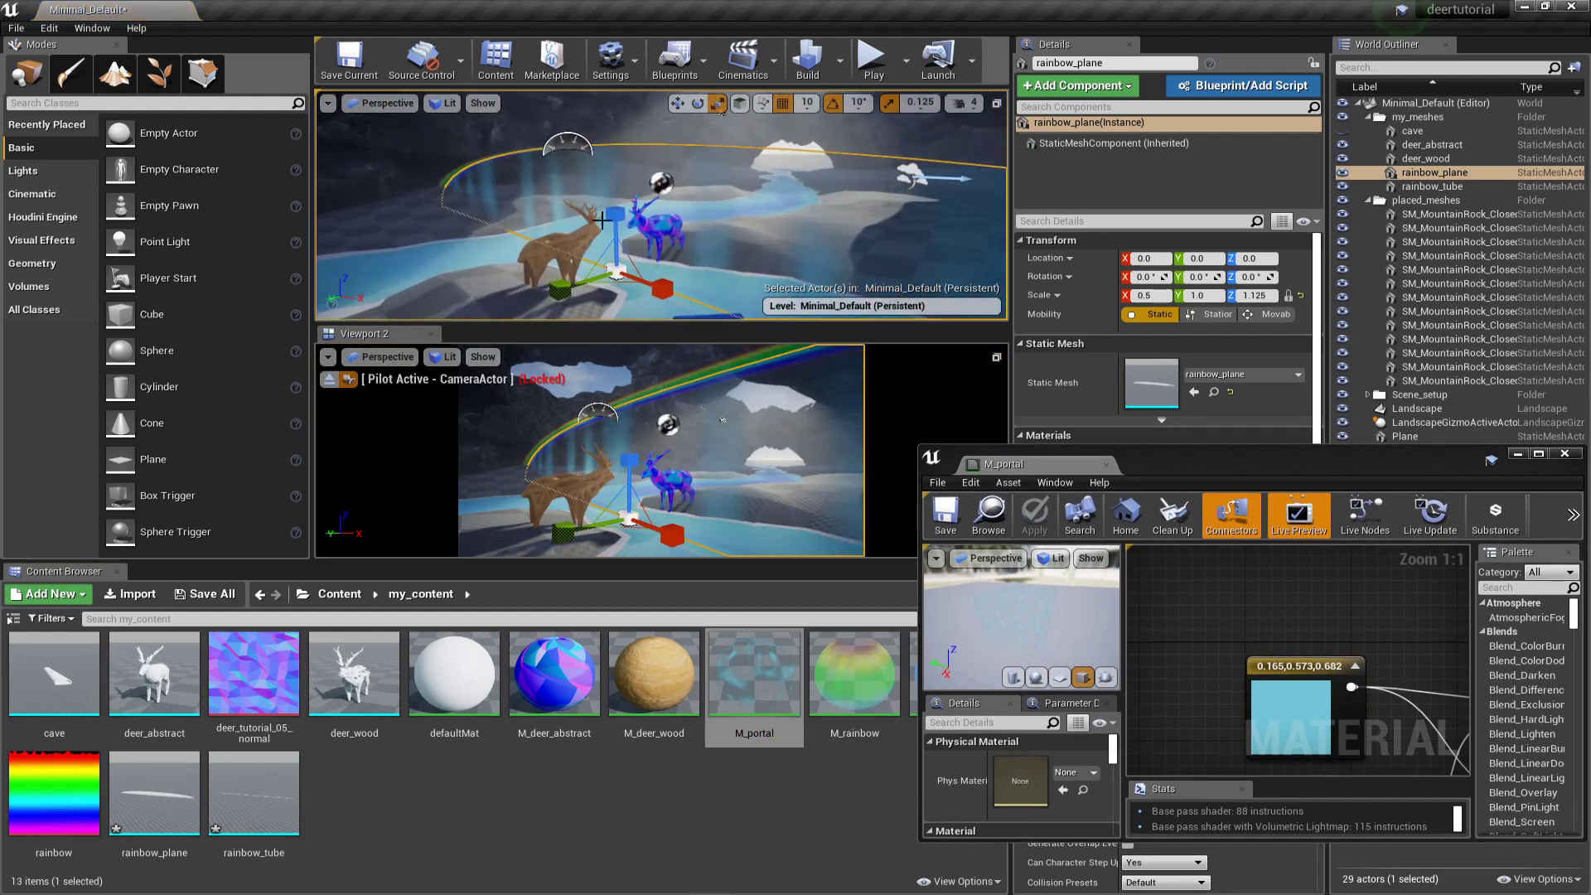
Step: Set the TexCoord node's UTiling to 6 and save M_portal
{"action": "right_click_drag", "start_coordinate": [1232, 629], "coordinate": [1264, 742]}
{"action": "left_click", "coordinate": [1222, 620]}
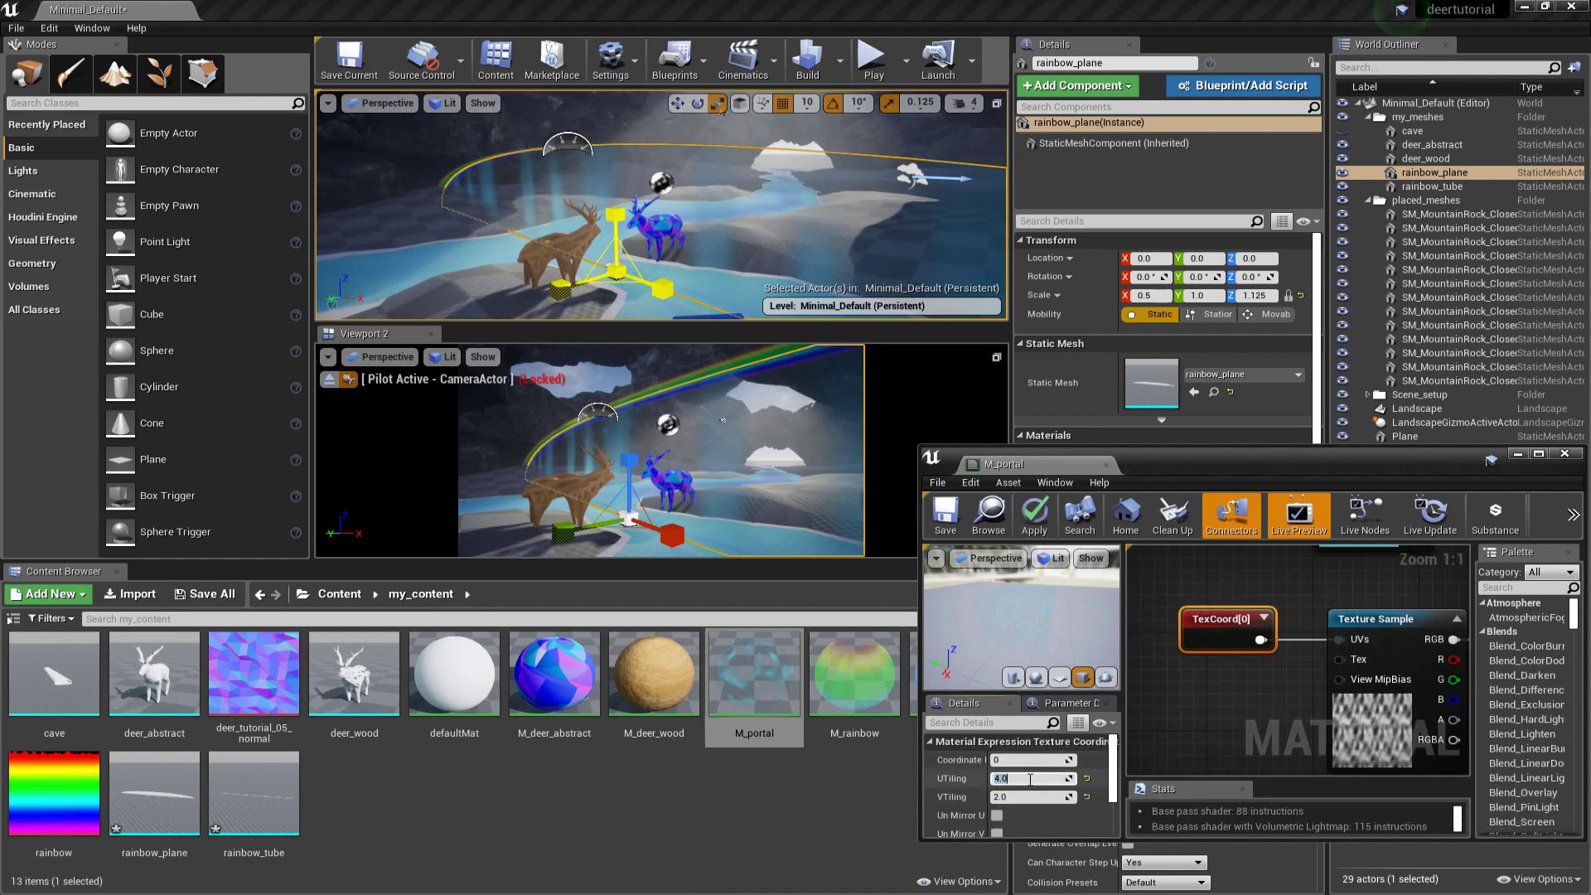
{"action": "type", "text": "6"}
{"action": "key", "text": "Return"}
{"action": "left_click", "coordinate": [939, 522]}
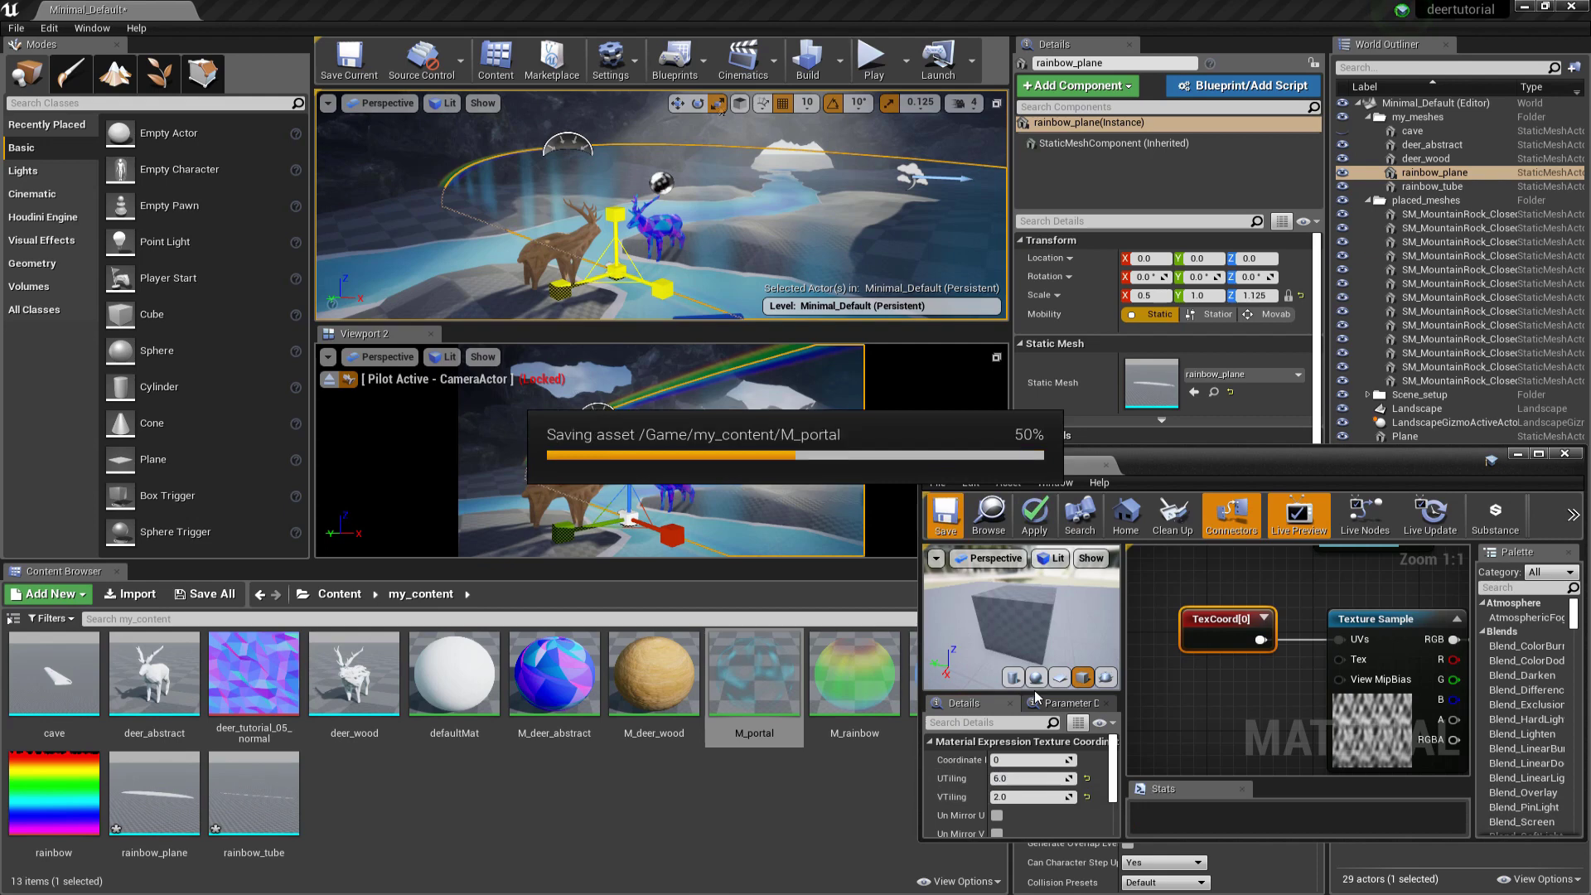
Step: Set Const B of the Multiply node feeding Emissive Color to 0 and save M_portal
{"action": "right_click_drag", "start_coordinate": [1343, 663], "coordinate": [1247, 658]}
{"action": "scroll", "coordinate": [1247, 657], "scroll_direction": "down", "scroll_amount": 2}
{"action": "right_click_drag", "start_coordinate": [1437, 654], "coordinate": [1252, 607]}
{"action": "left_click", "coordinate": [1227, 630]}
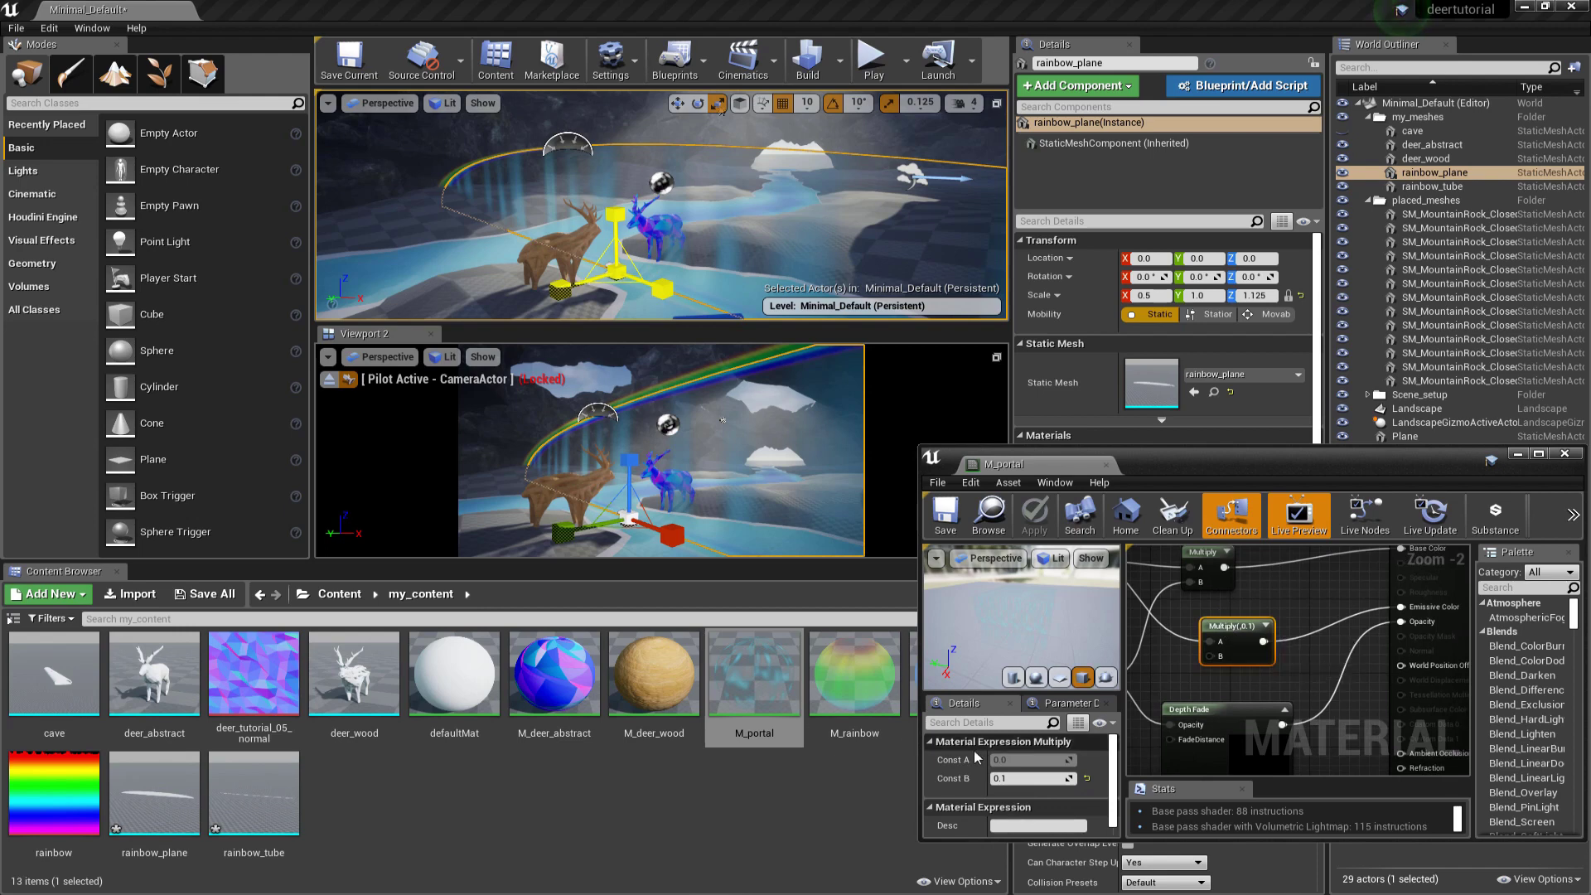
{"action": "type", "text": "0"}
{"action": "key", "text": "Return"}
{"action": "left_click", "coordinate": [945, 514]}
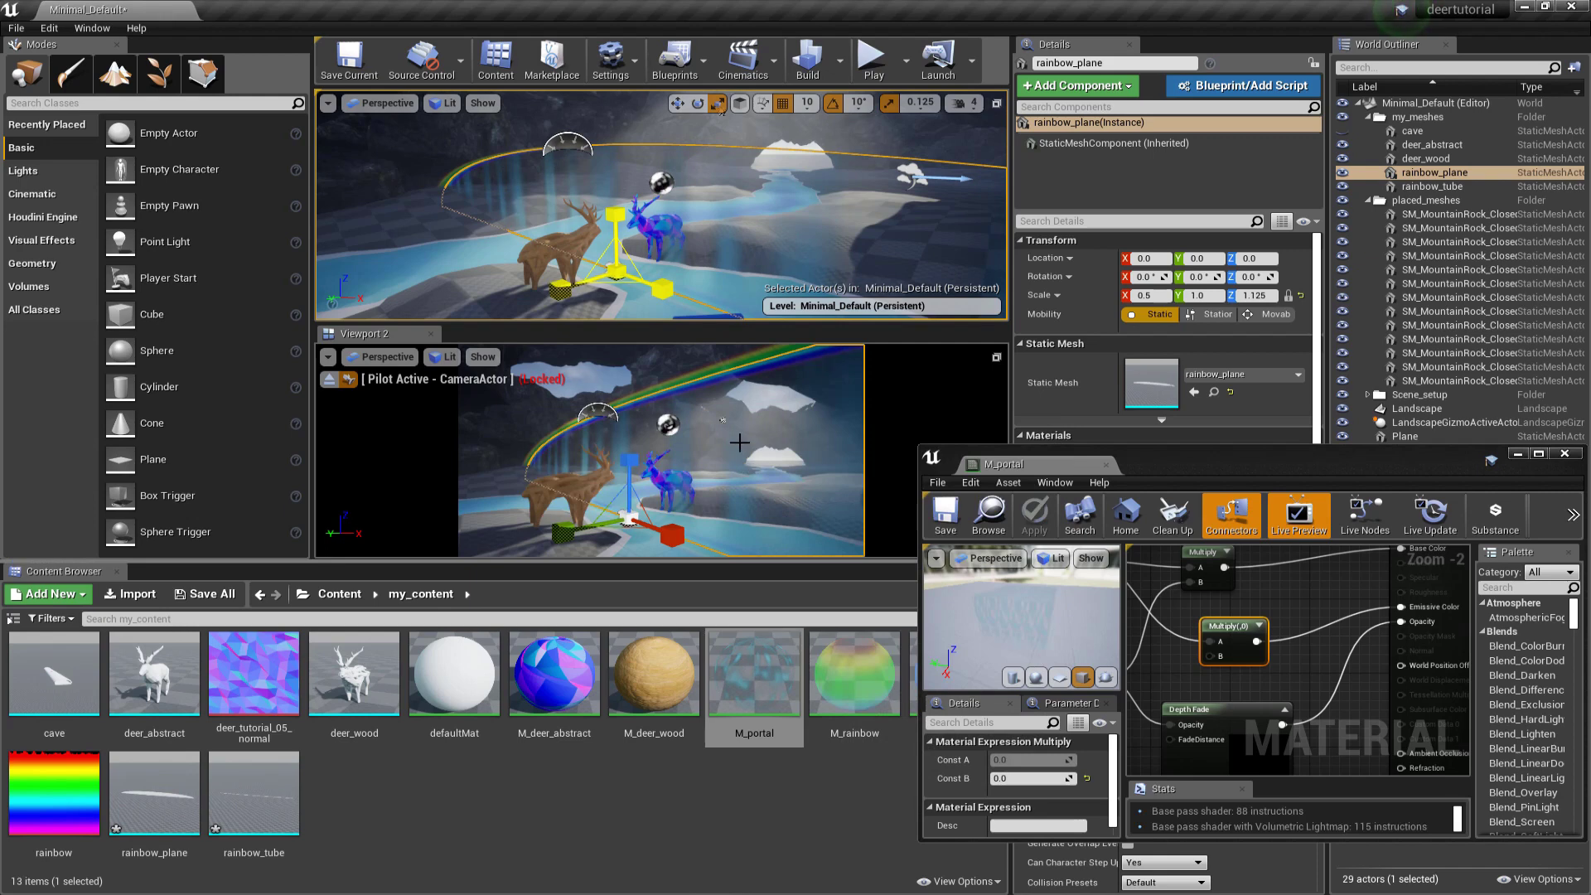
Step: Close the M_portal editor and save the level with all modified assets
{"action": "left_click_drag", "start_coordinate": [929, 455], "coordinate": [820, 273]}
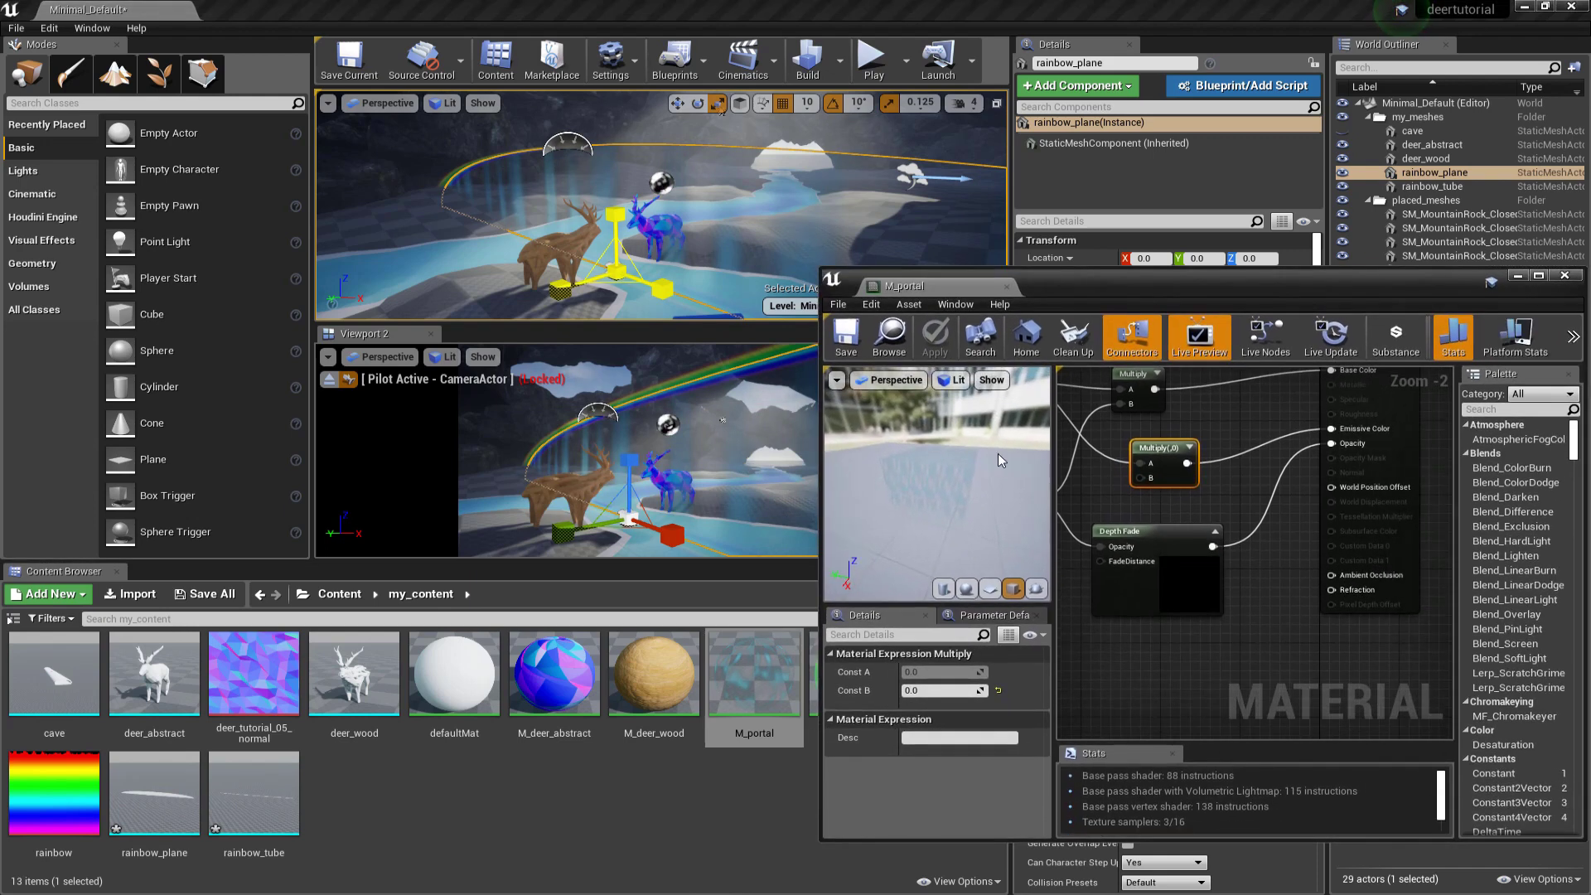
{"action": "left_click_drag", "start_coordinate": [1193, 298], "coordinate": [1138, 300]}
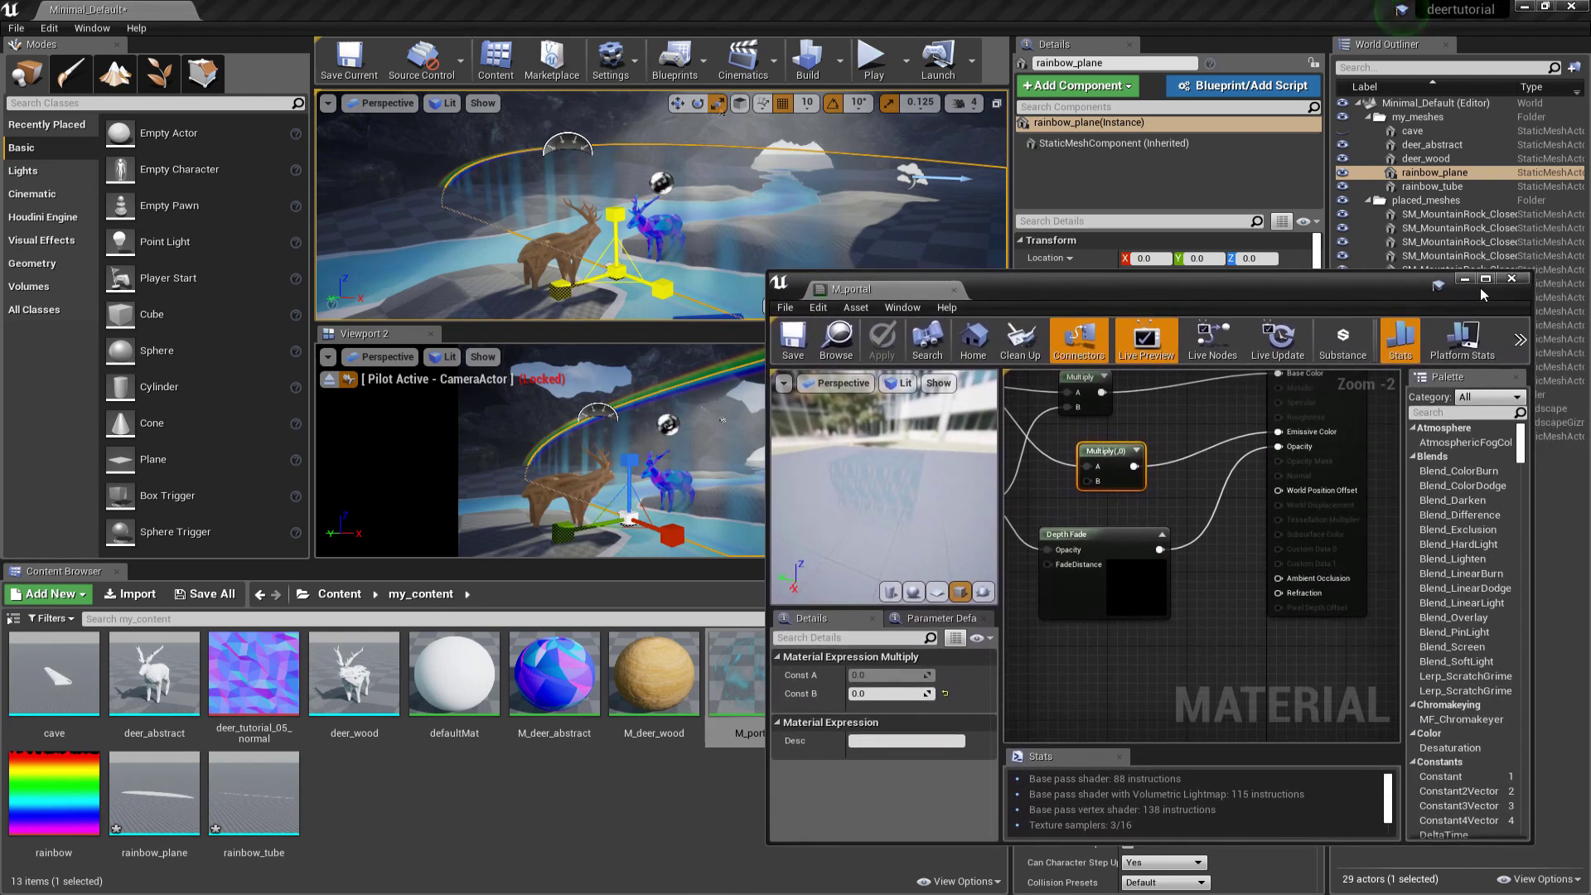
{"action": "left_click", "coordinate": [1511, 278]}
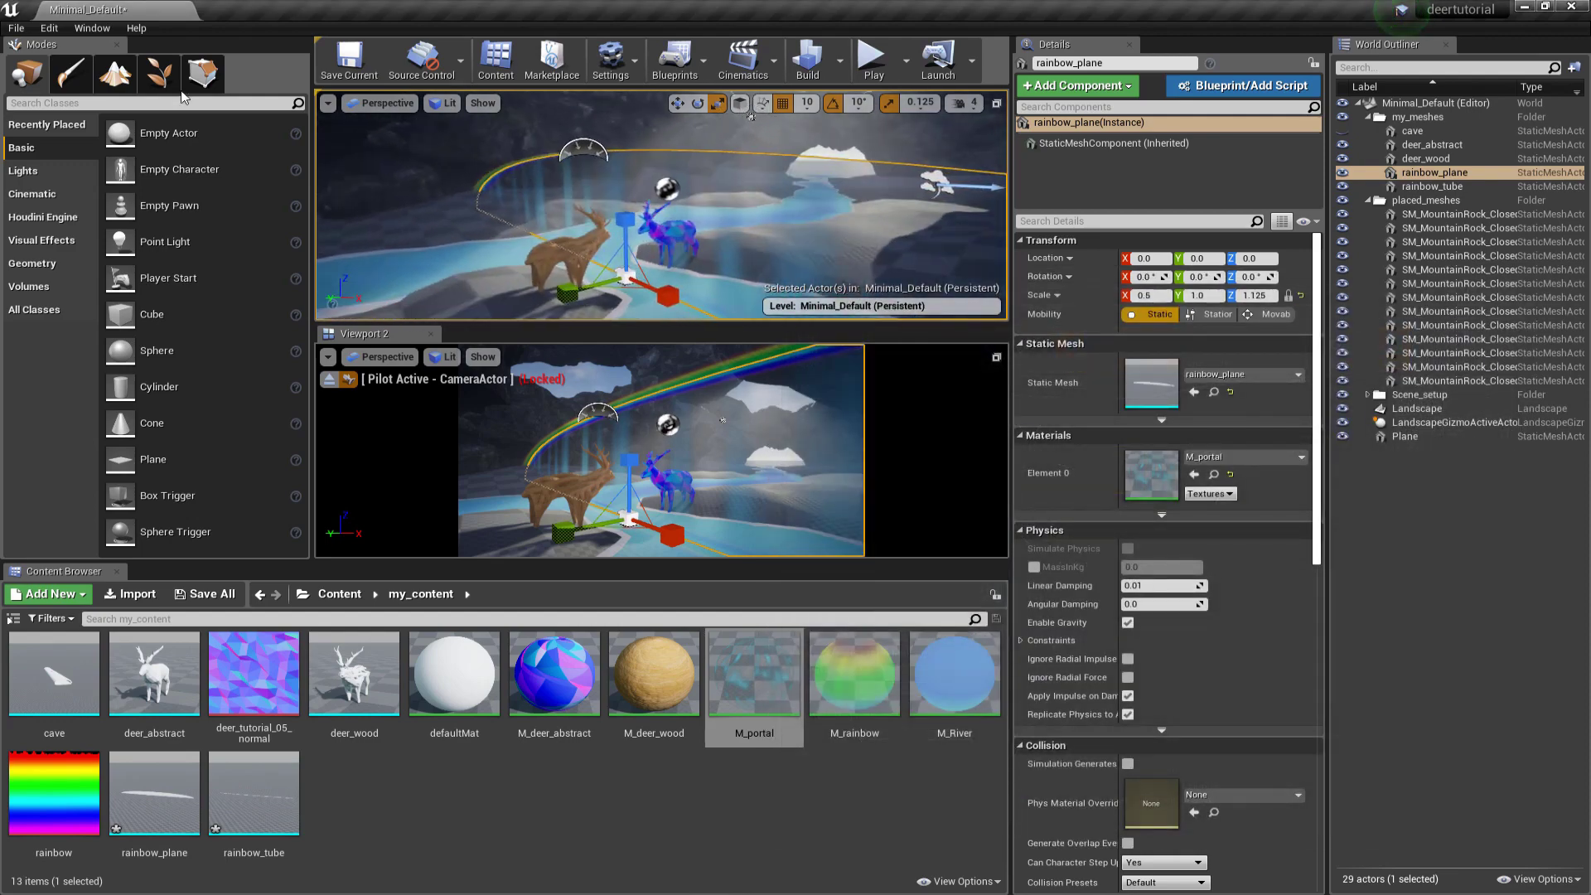
{"action": "left_click", "coordinate": [16, 27]}
{"action": "left_click", "coordinate": [73, 160]}
Step: Create a new material named M_landscape in my_content and open it for editing
{"action": "right_click", "coordinate": [415, 790]}
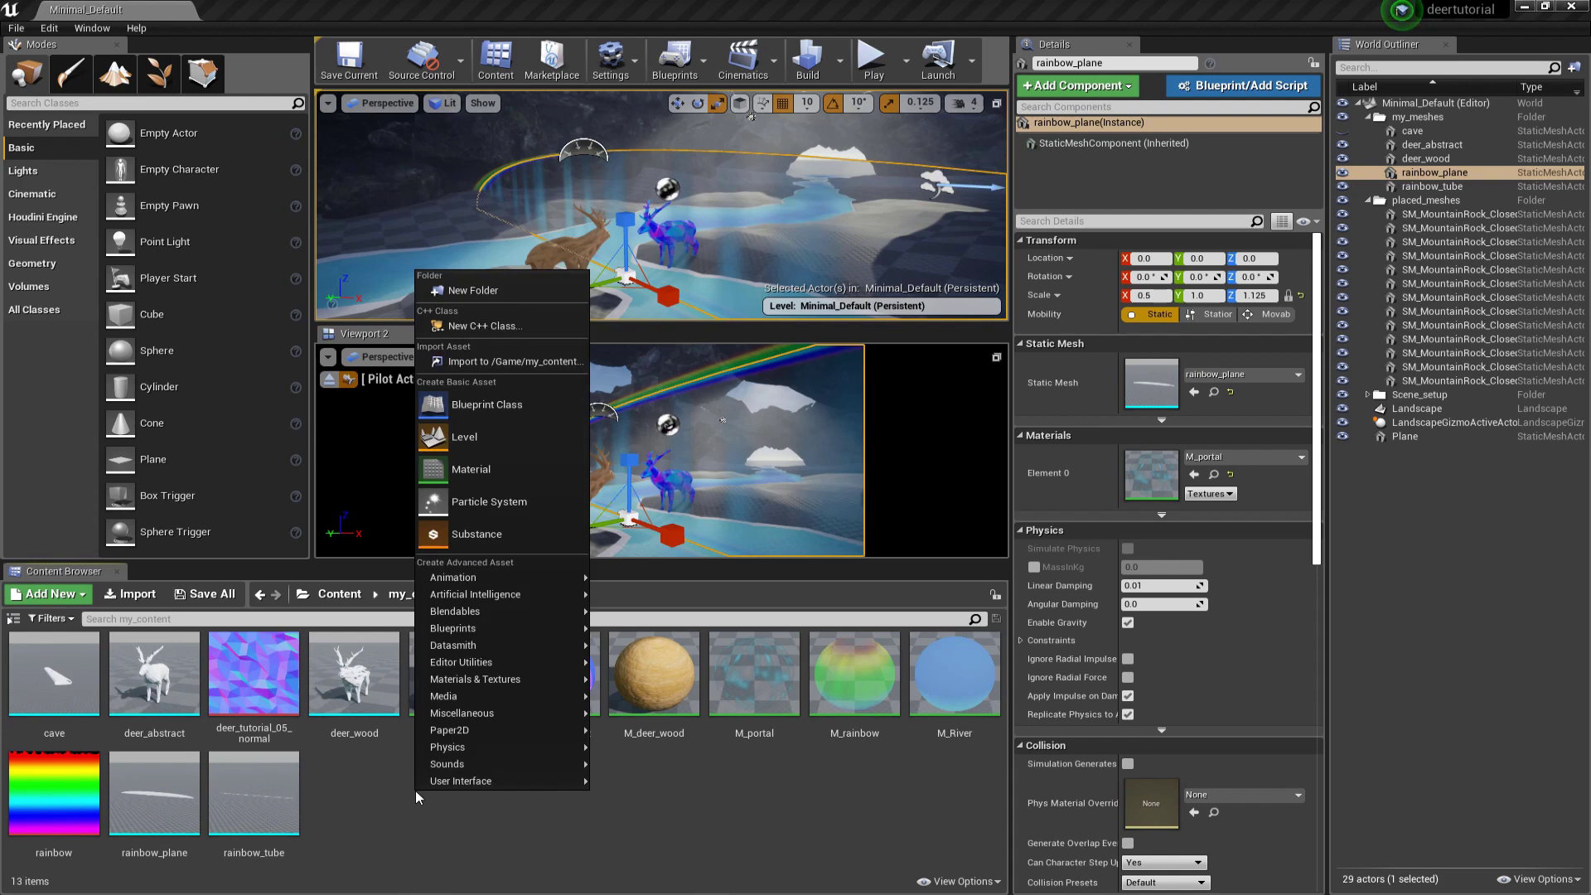
{"action": "left_click", "coordinate": [485, 463]}
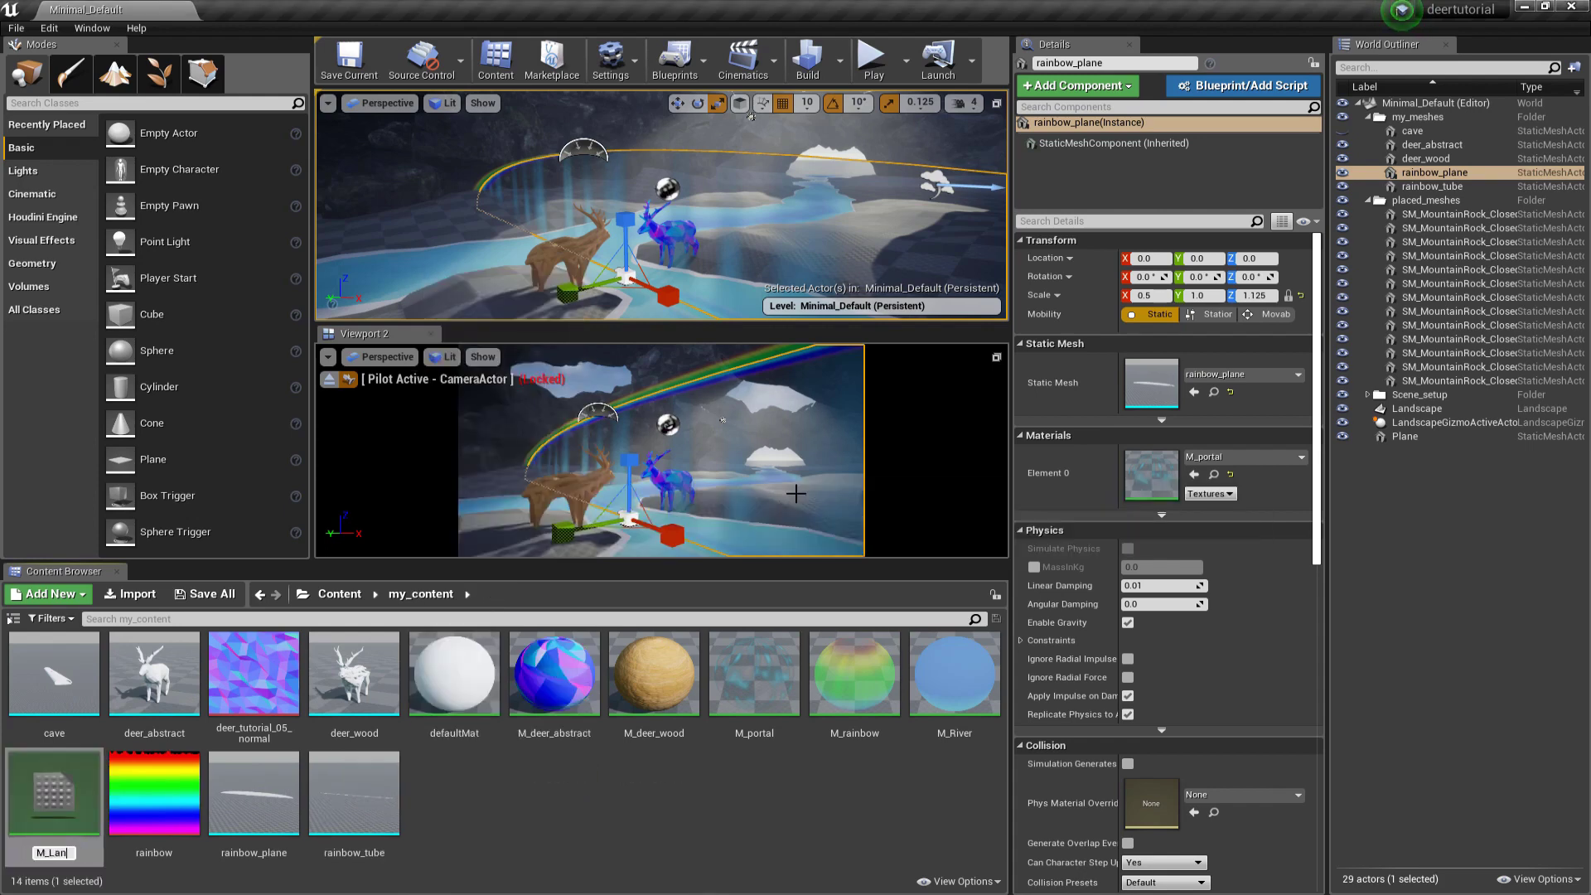
{"action": "type", "text": "M_landscape"}
{"action": "key", "text": "Return"}
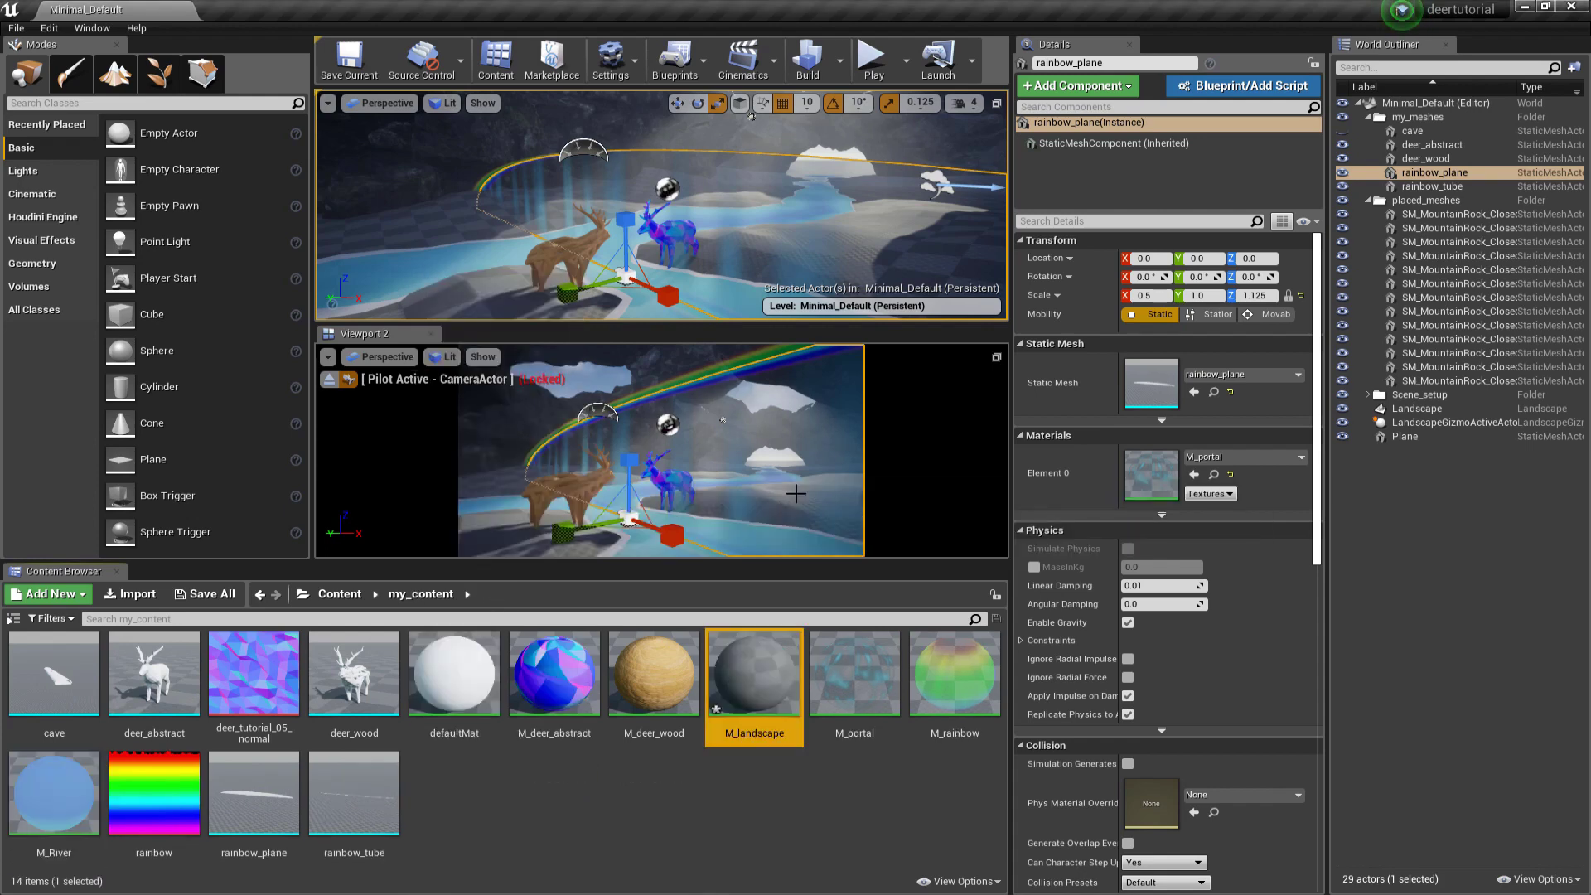
{"action": "double_click", "coordinate": [709, 712]}
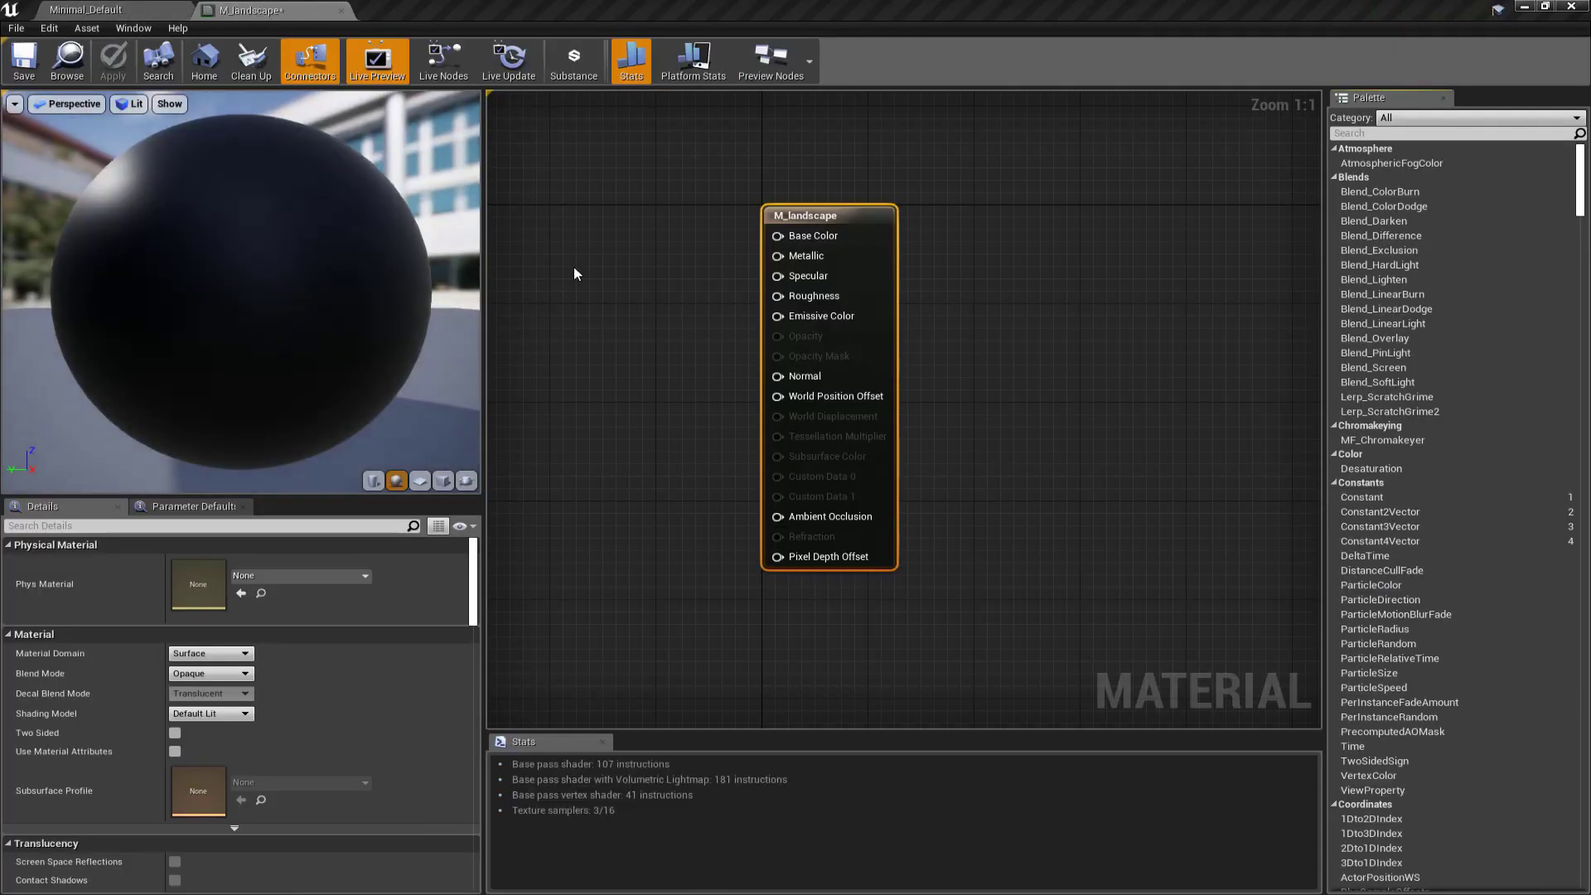
Step: Add a LandscapeLayerBlend node connected to the Base Color of M_landscape
{"action": "right_click_drag", "start_coordinate": [701, 389], "coordinate": [764, 418]}
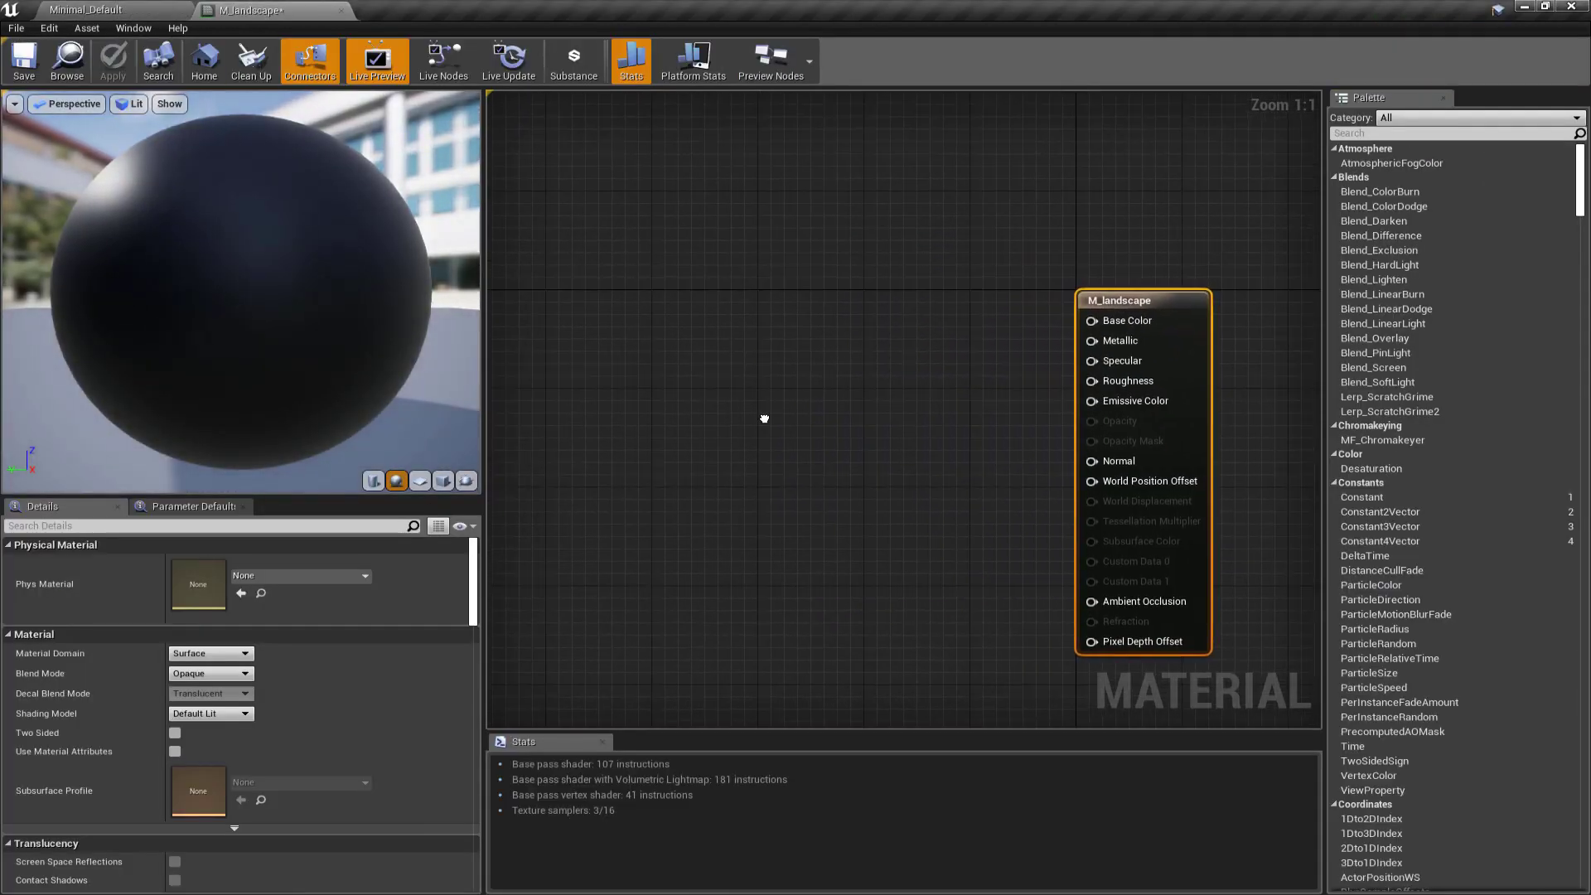
{"action": "left_click_drag", "start_coordinate": [1098, 328], "coordinate": [878, 339]}
{"action": "type", "text": "layer"}
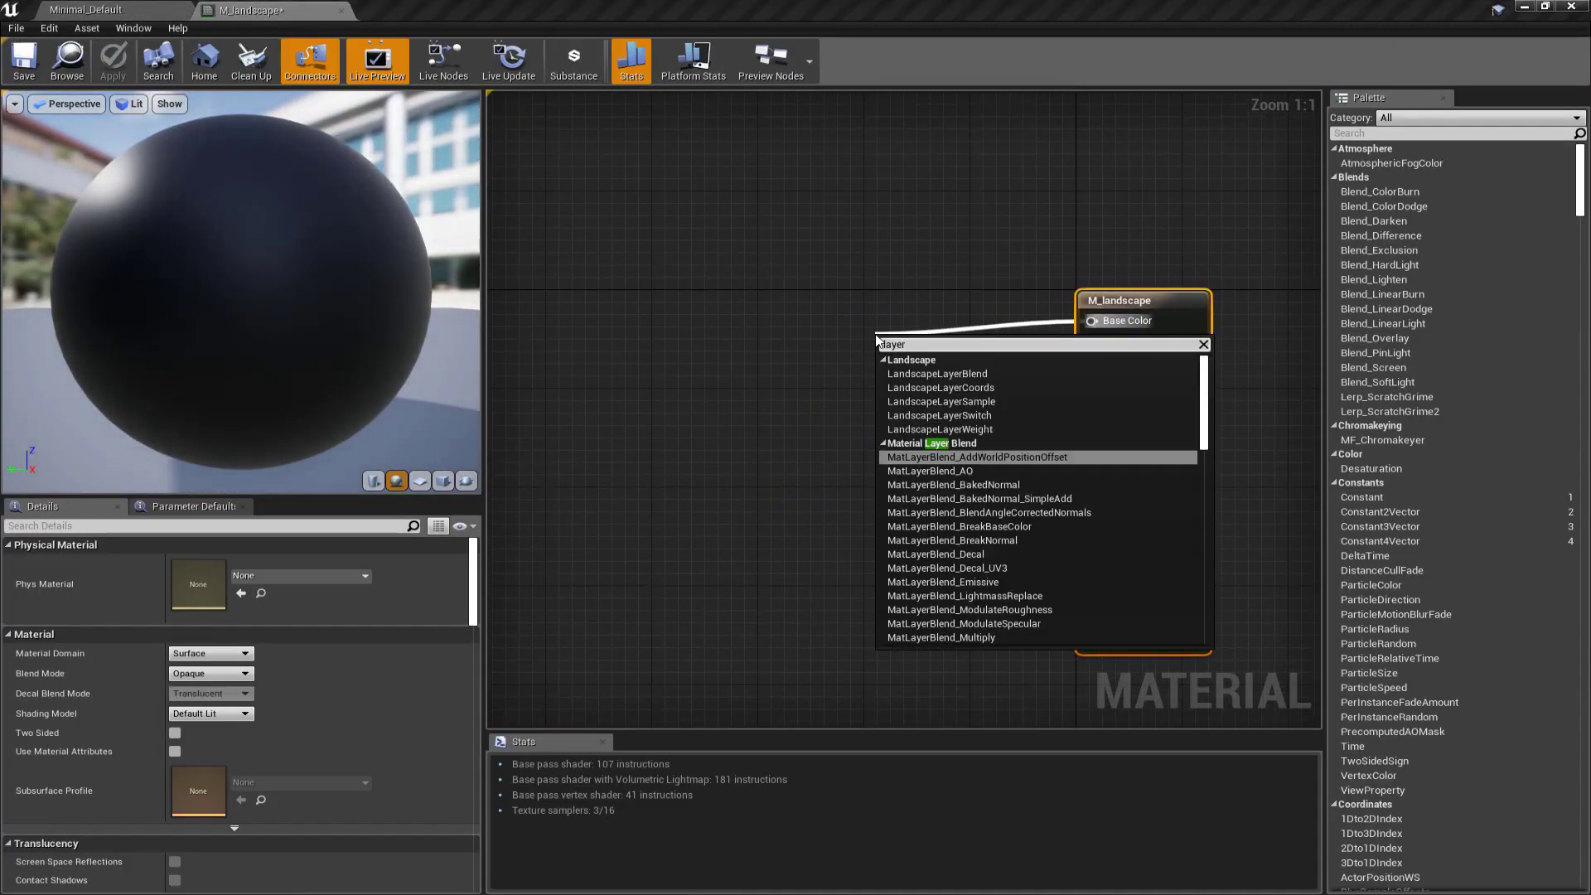
{"action": "left_click", "coordinate": [919, 372]}
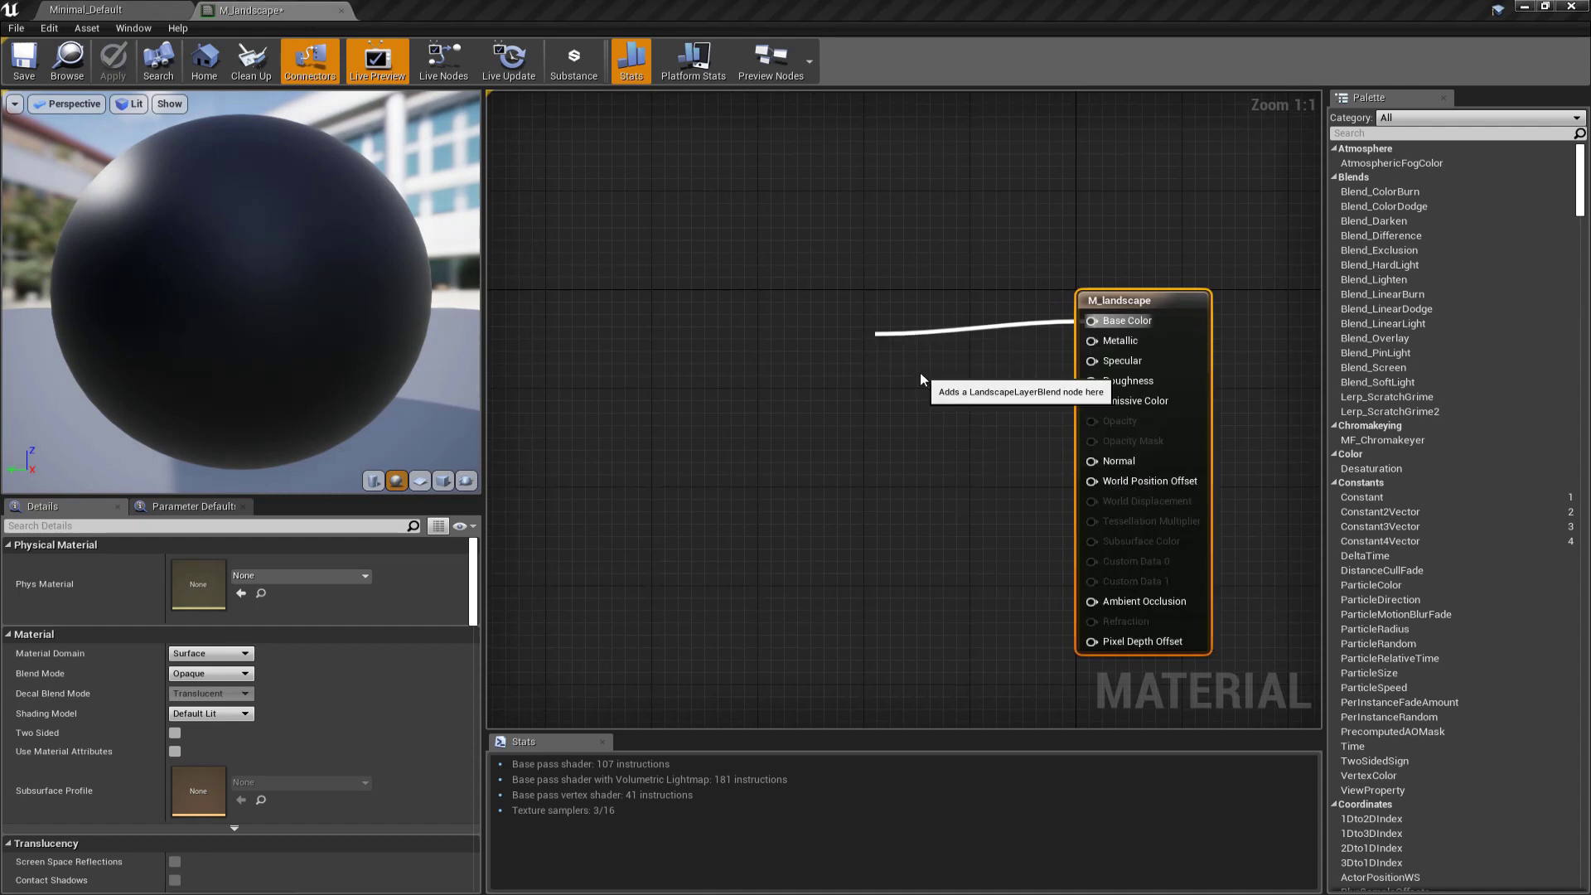
Step: Add a first layer to the Layer Blend node and name it grass
{"action": "left_click", "coordinate": [265, 565]}
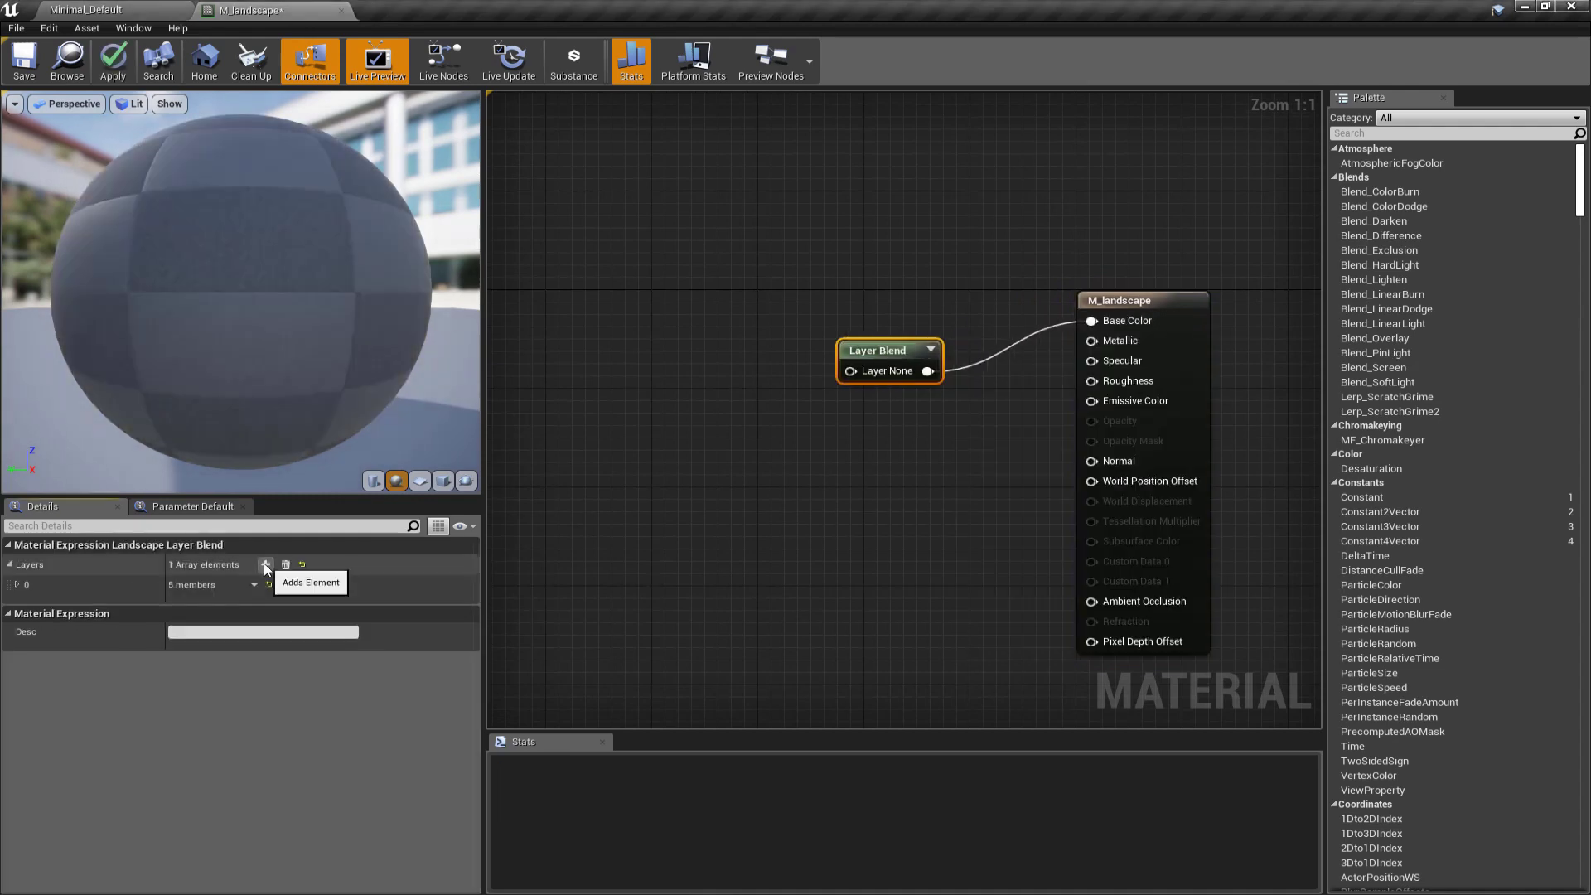
{"action": "left_click", "coordinate": [17, 585]}
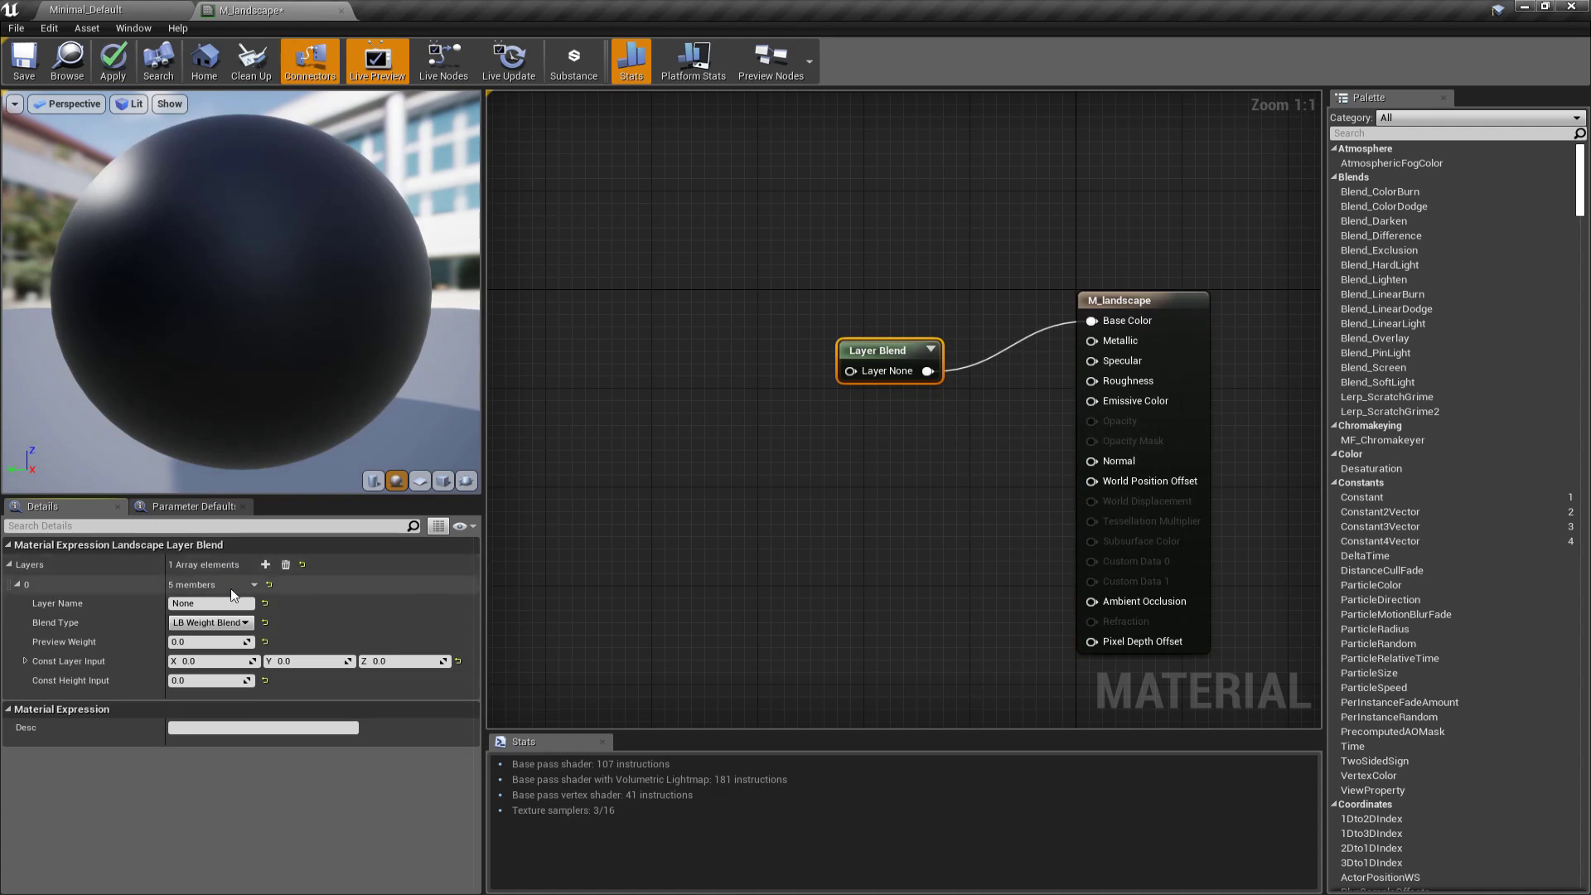
{"action": "left_click", "coordinate": [212, 603]}
{"action": "type", "text": "grass"}
{"action": "key", "text": "Return"}
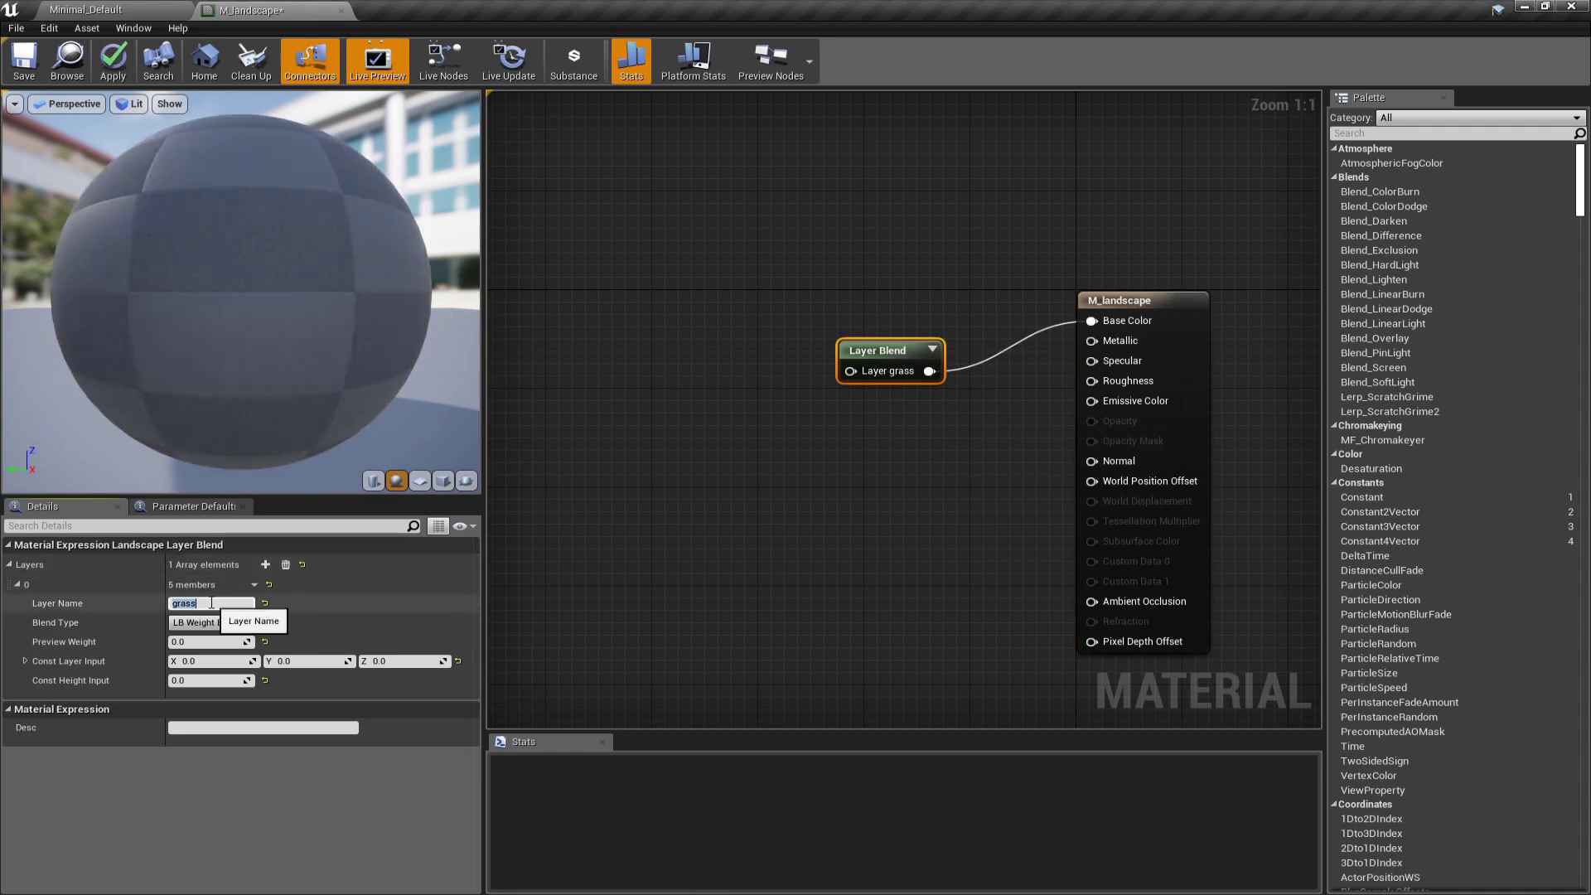
Step: Add a second layer to the Layer Blend node and name it pebbles
{"action": "left_click", "coordinate": [17, 585]}
{"action": "left_click", "coordinate": [265, 564]}
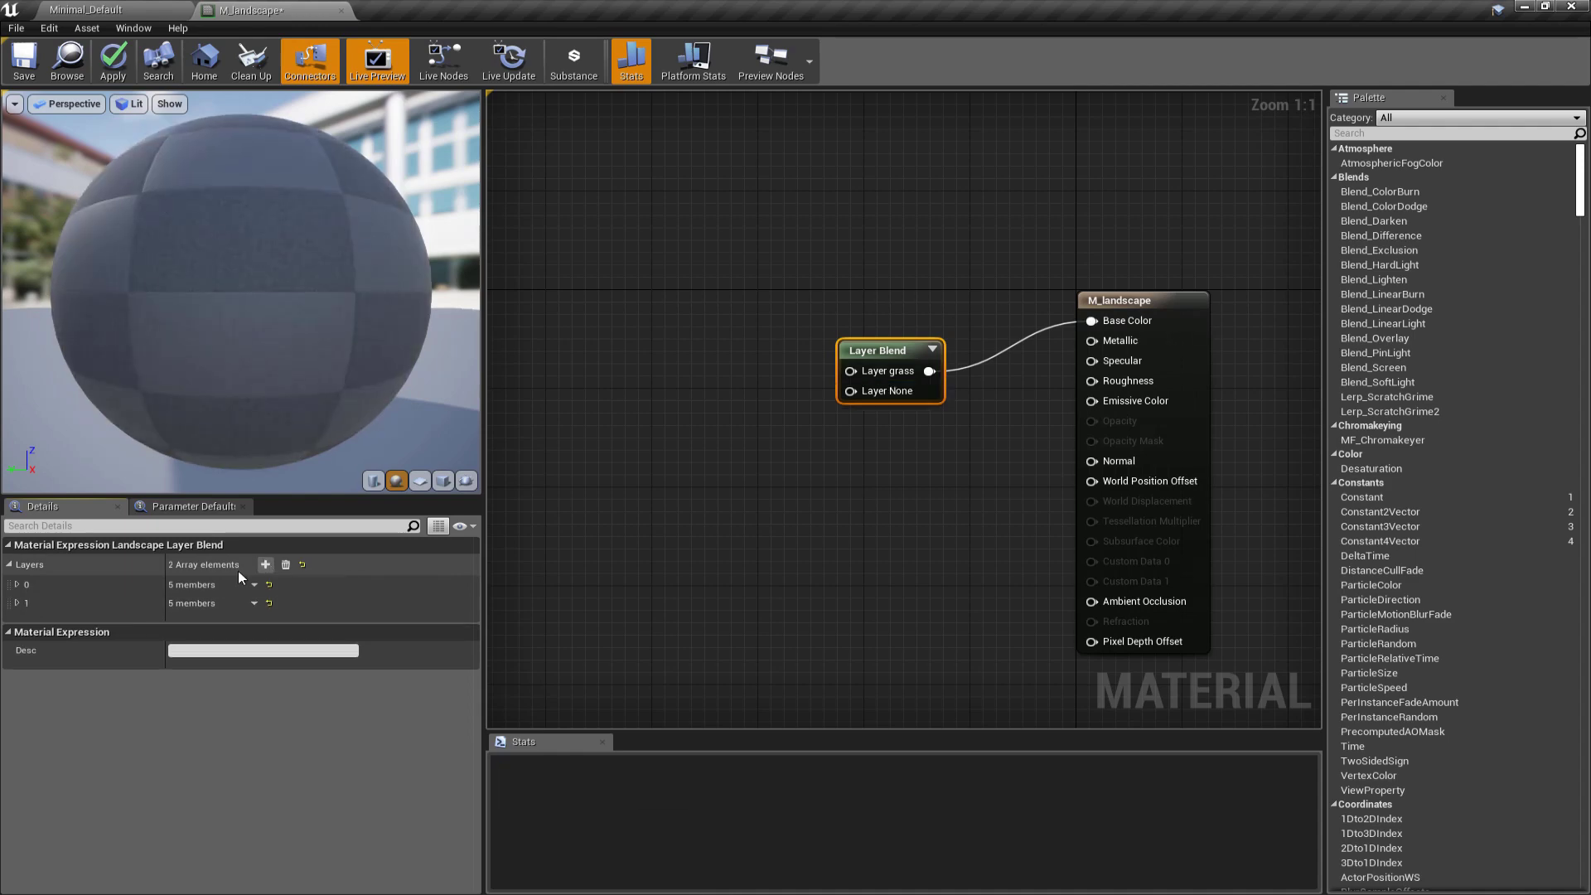
{"action": "left_click", "coordinate": [17, 603]}
{"action": "left_click", "coordinate": [196, 621]}
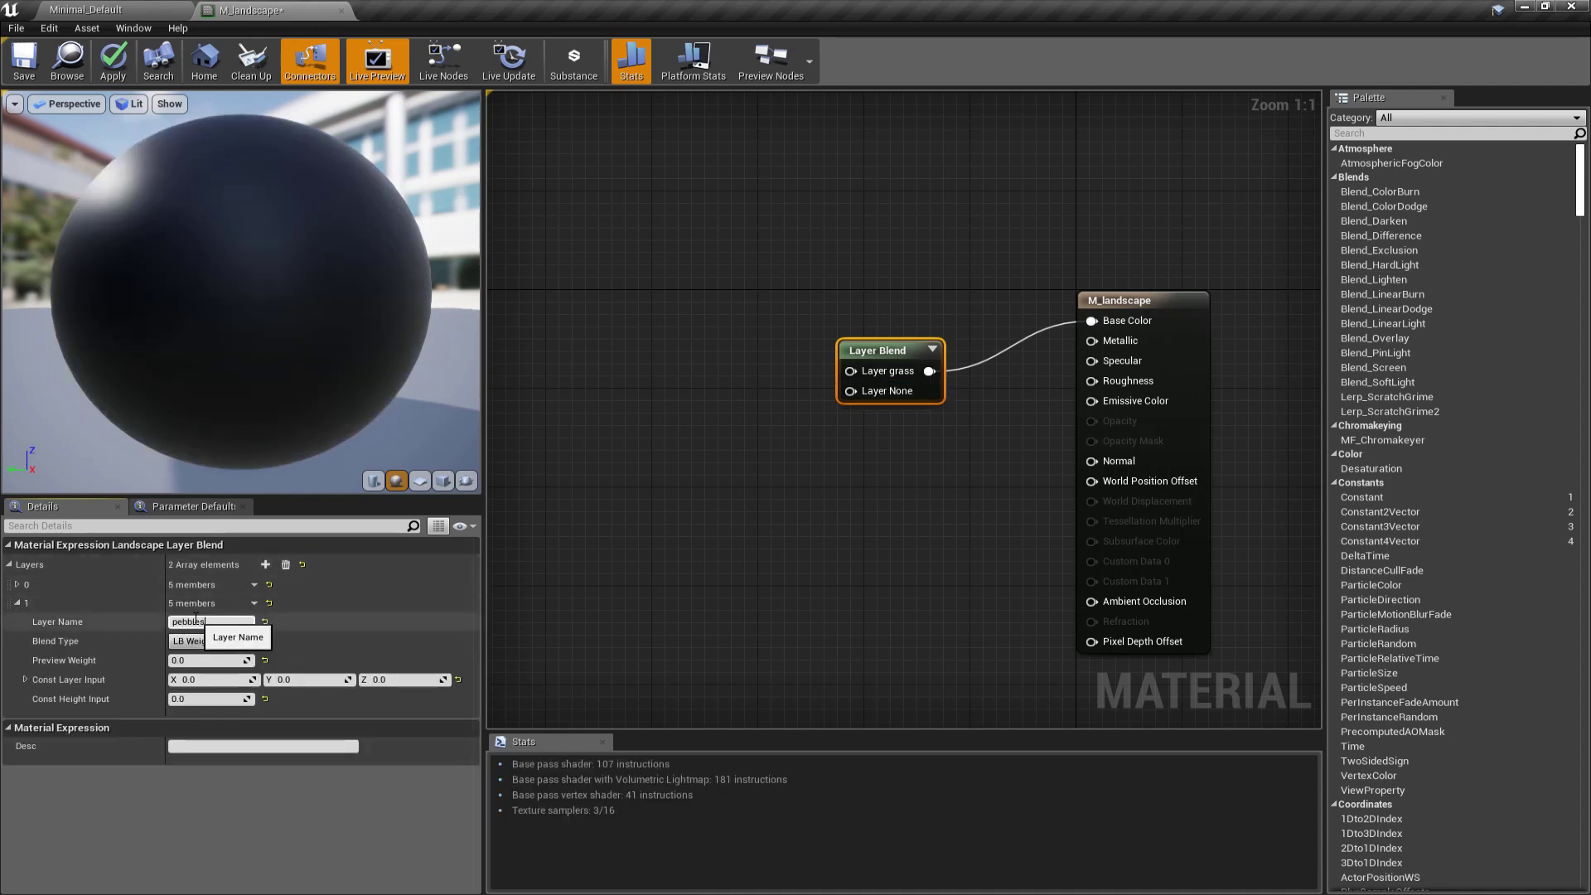
{"action": "type", "text": "pebbles"}
{"action": "key", "text": "Return"}
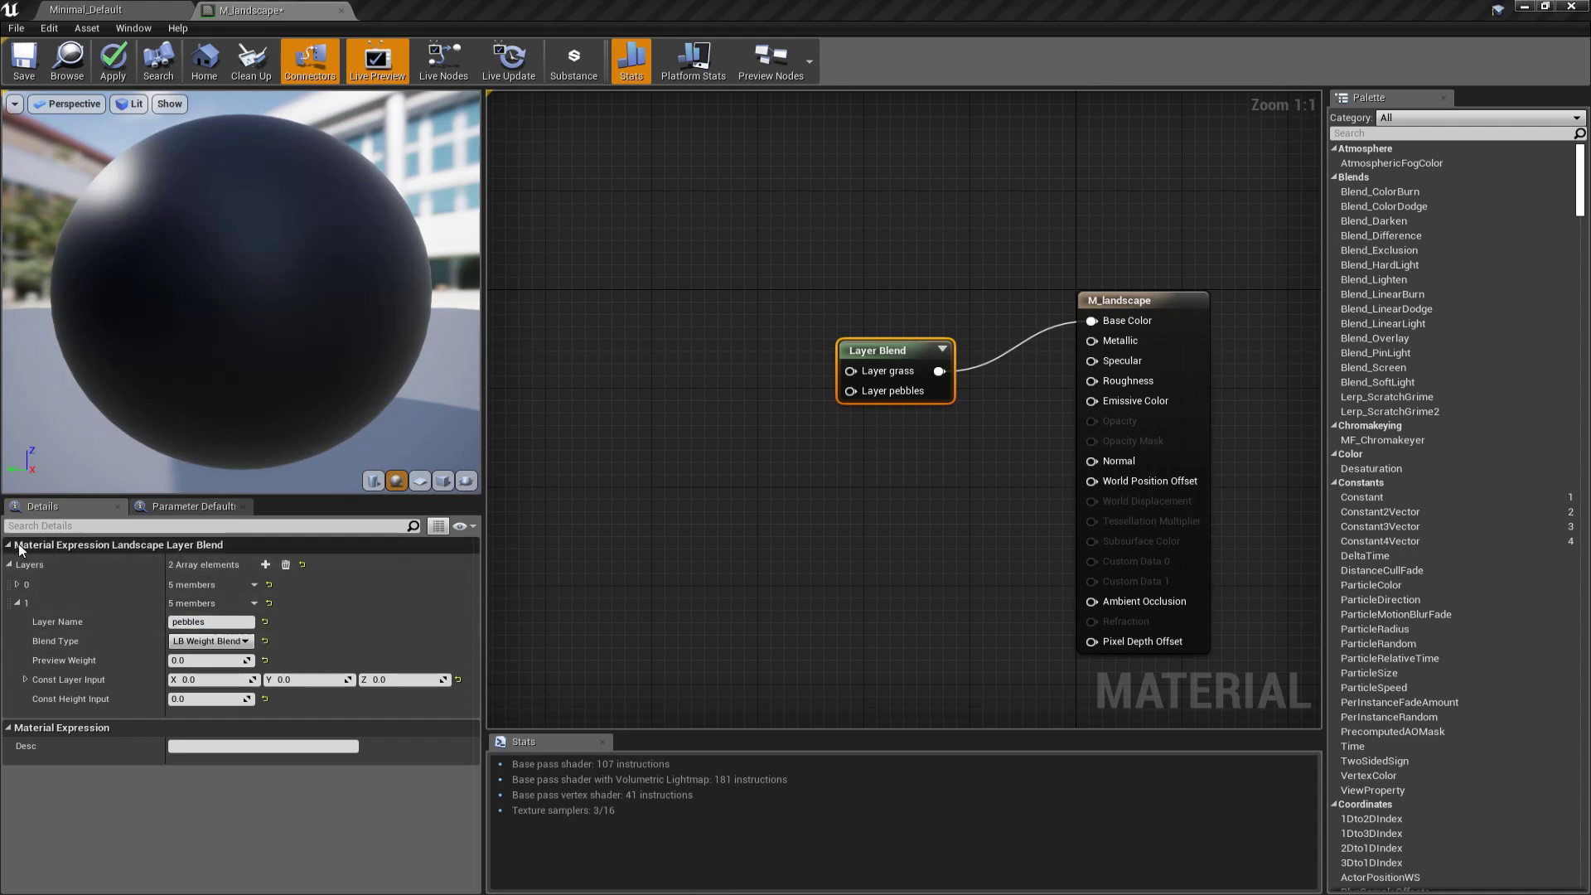
Step: Duplicate the Layer Blend node, connect the copy to the Normal input of M_landscape, and space the two blend nodes apart
{"action": "right_click_drag", "start_coordinate": [721, 401], "coordinate": [808, 427]}
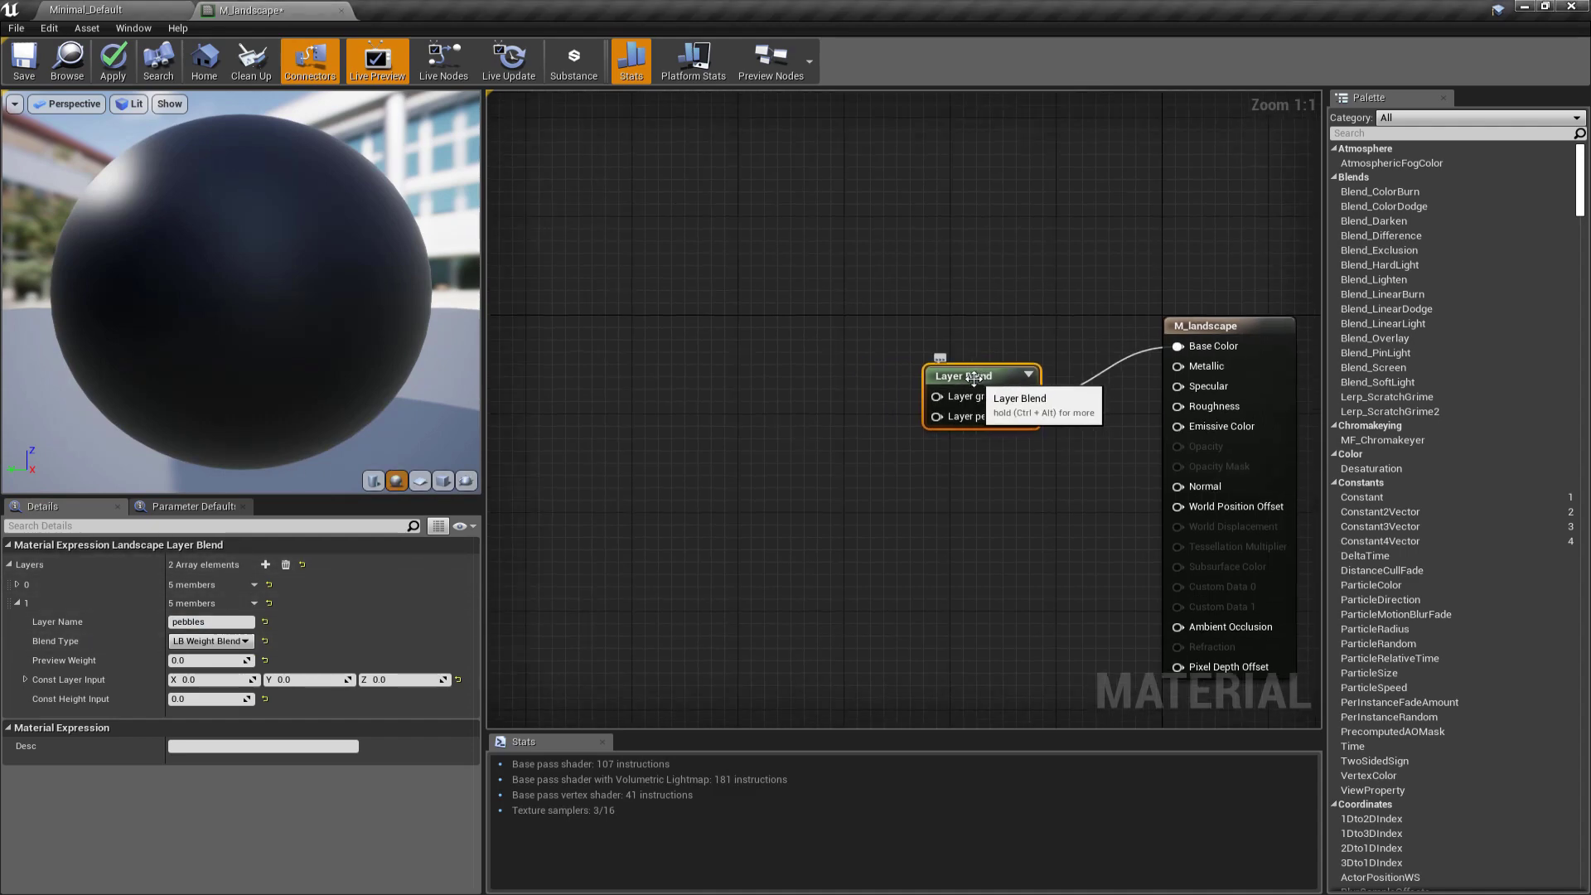
{"action": "key", "text": "ctrl+w"}
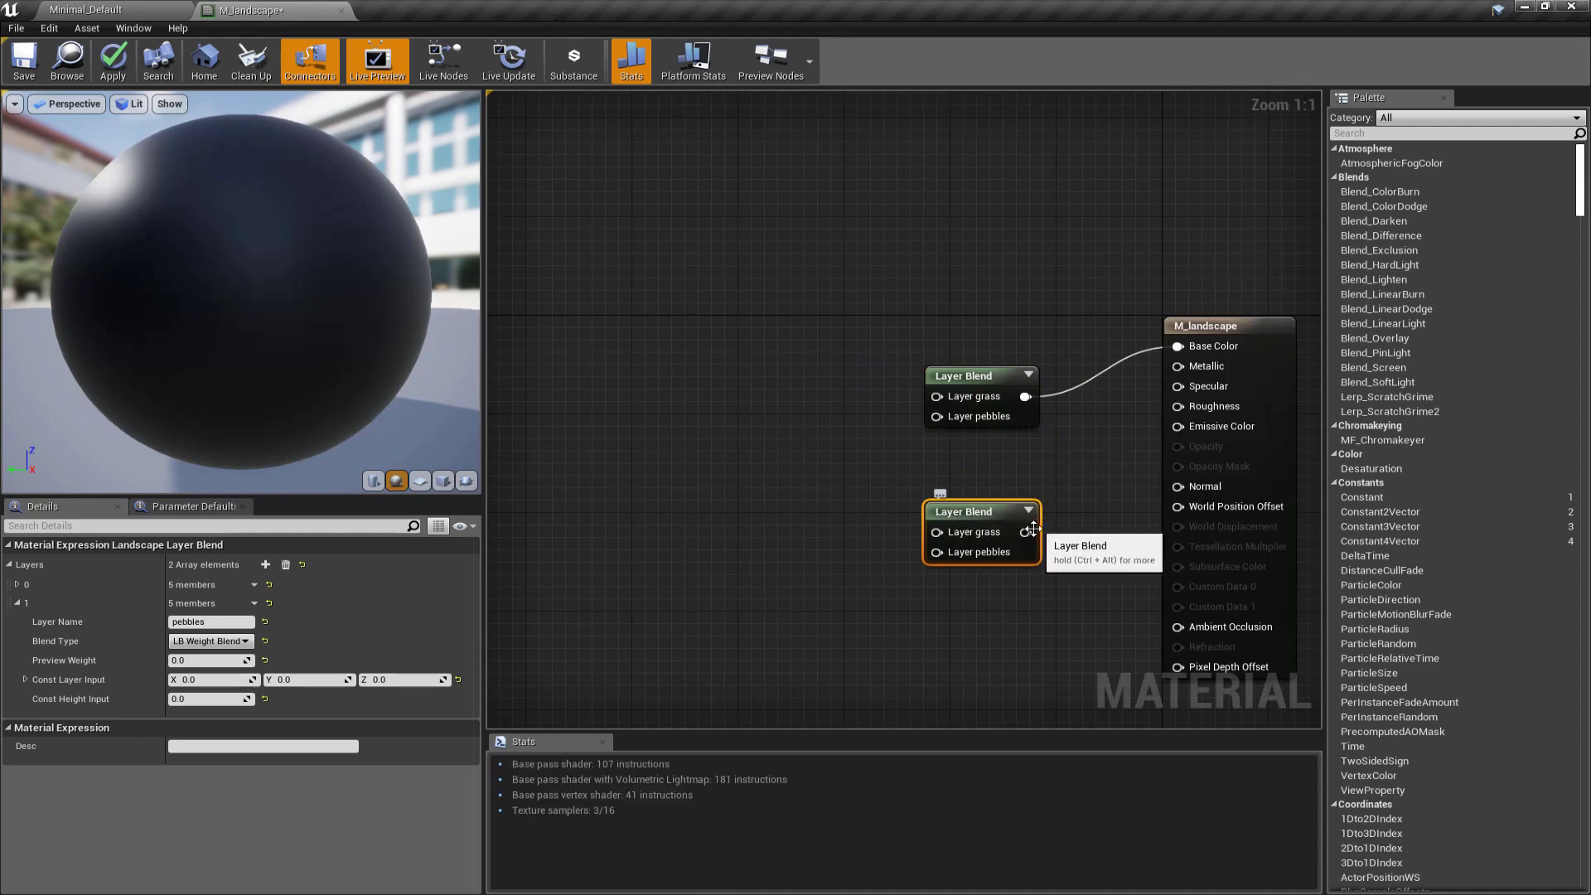
{"action": "left_click_drag", "start_coordinate": [1180, 488], "coordinate": [1179, 489]}
{"action": "left_click_drag", "start_coordinate": [981, 510], "coordinate": [981, 535]}
{"action": "left_click_drag", "start_coordinate": [977, 381], "coordinate": [976, 309]}
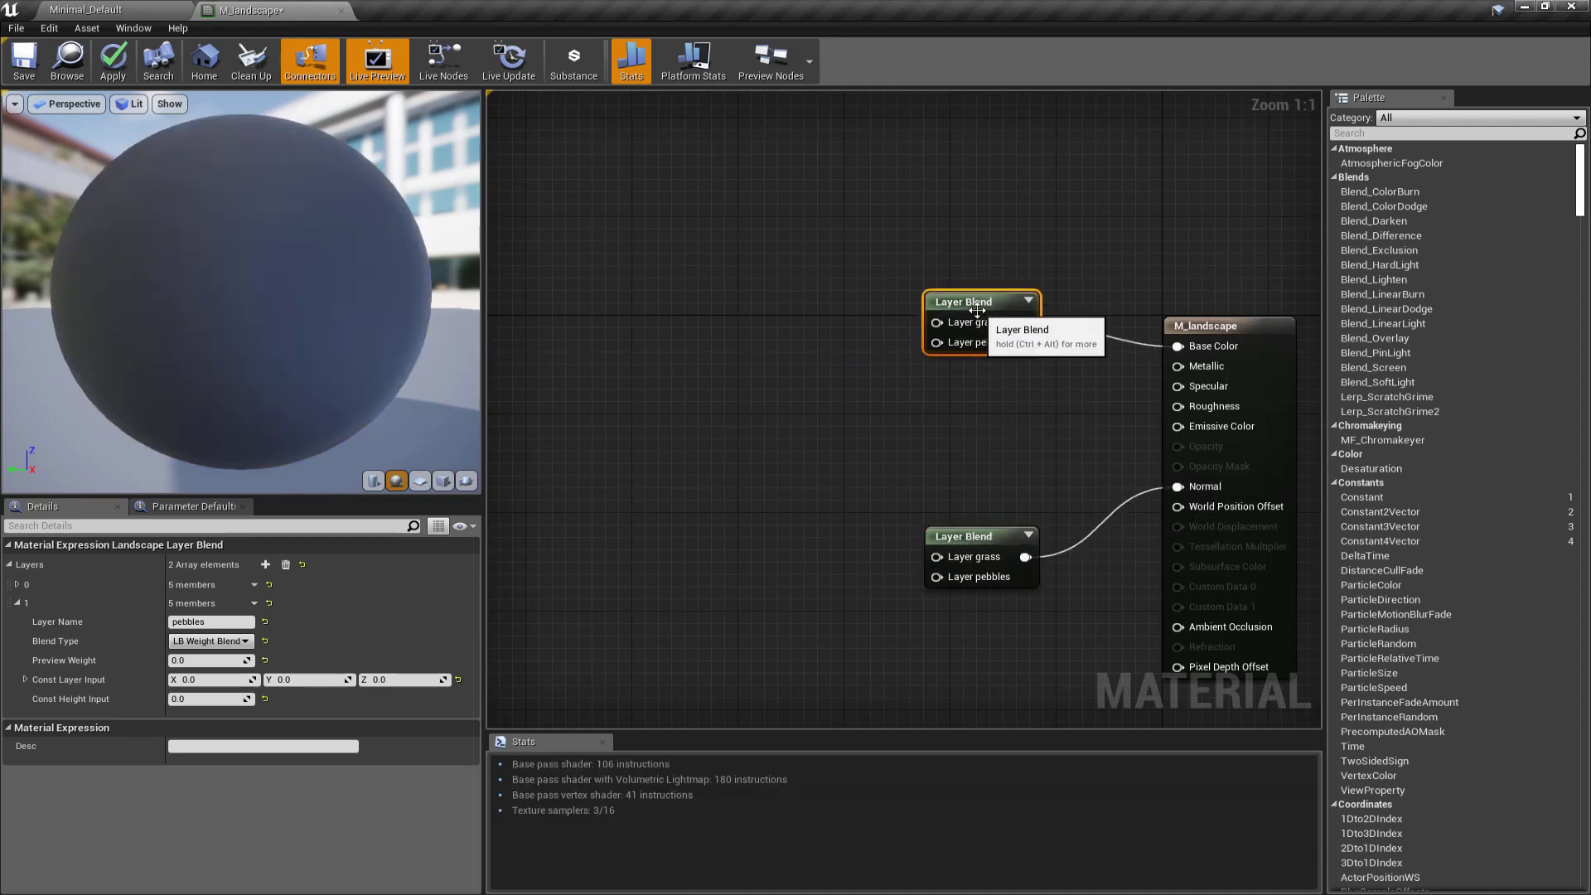
Step: Add a Constant node with value 0.9 connected to the Roughness input of M_landscape
{"action": "left_click_drag", "start_coordinate": [1177, 404], "coordinate": [1075, 420]}
{"action": "type", "text": "consta"}
{"action": "key", "text": "Return"}
{"action": "left_click", "coordinate": [207, 563]}
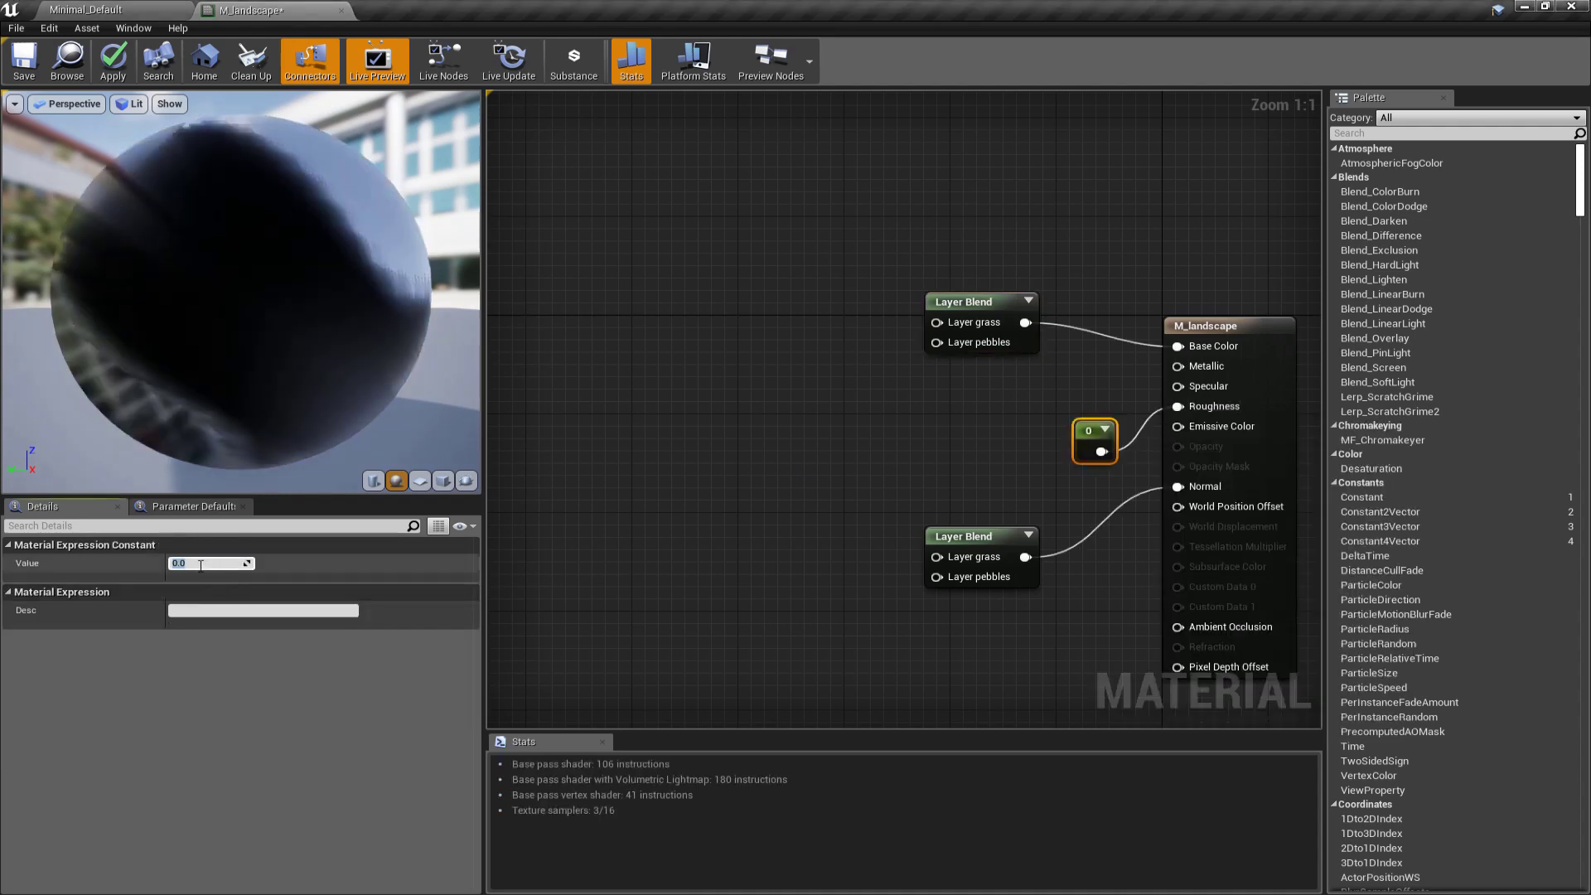
{"action": "type", "text": "0.8"}
{"action": "key", "text": "Return"}
{"action": "left_click", "coordinate": [700, 497]}
{"action": "left_click_drag", "start_coordinate": [1100, 427], "coordinate": [1068, 410]}
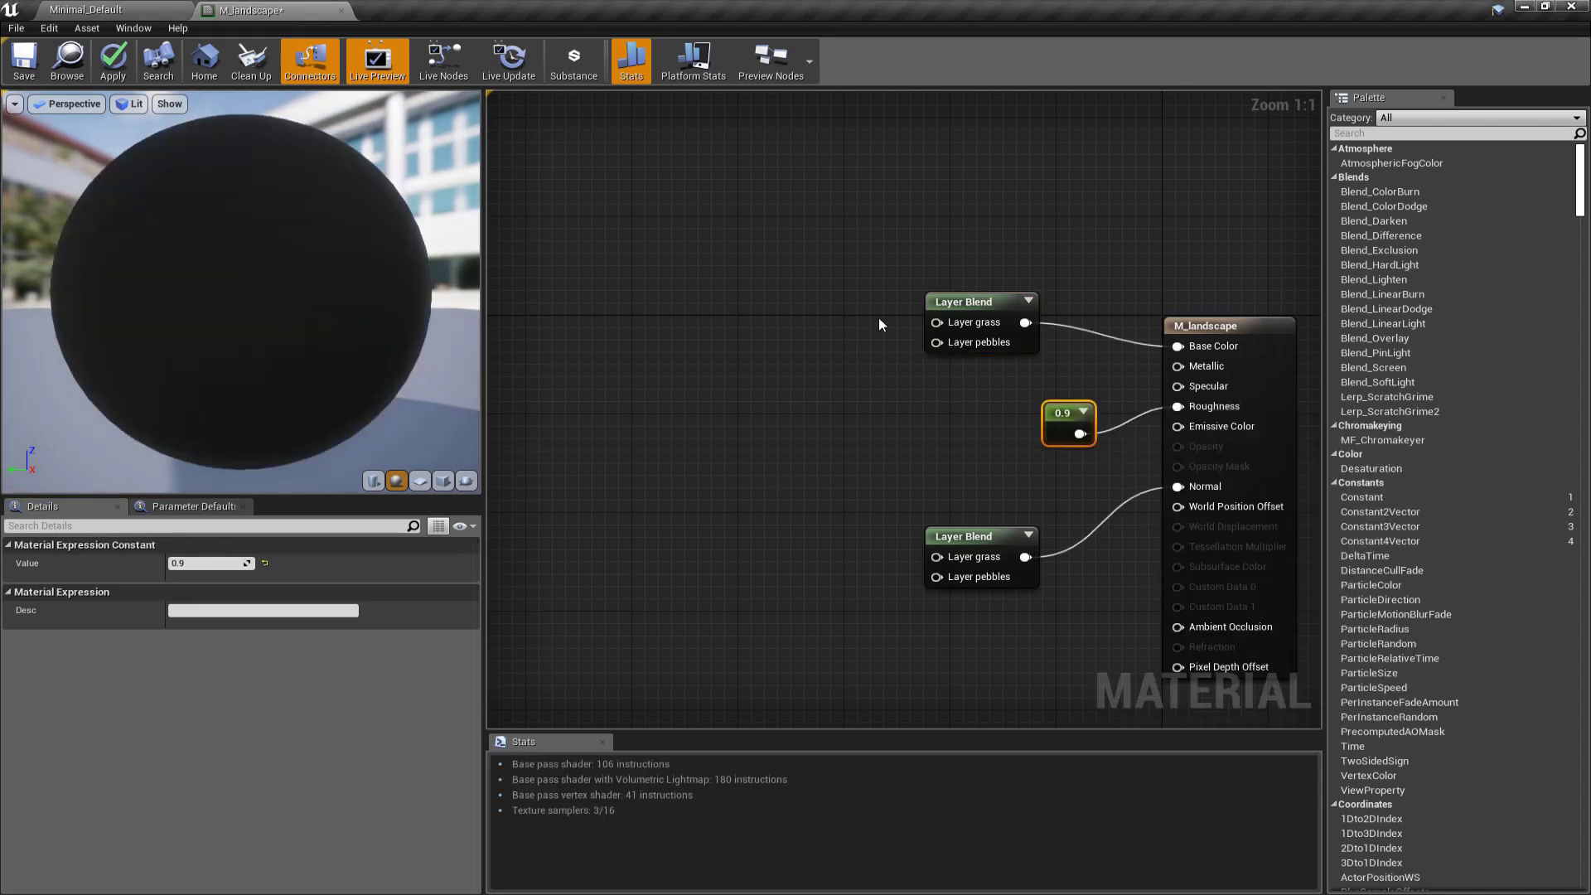
Step: Add a LinearInterpolate node feeding the grass layer of the Base Color Layer Blend
{"action": "left_click_drag", "start_coordinate": [937, 323], "coordinate": [838, 330]}
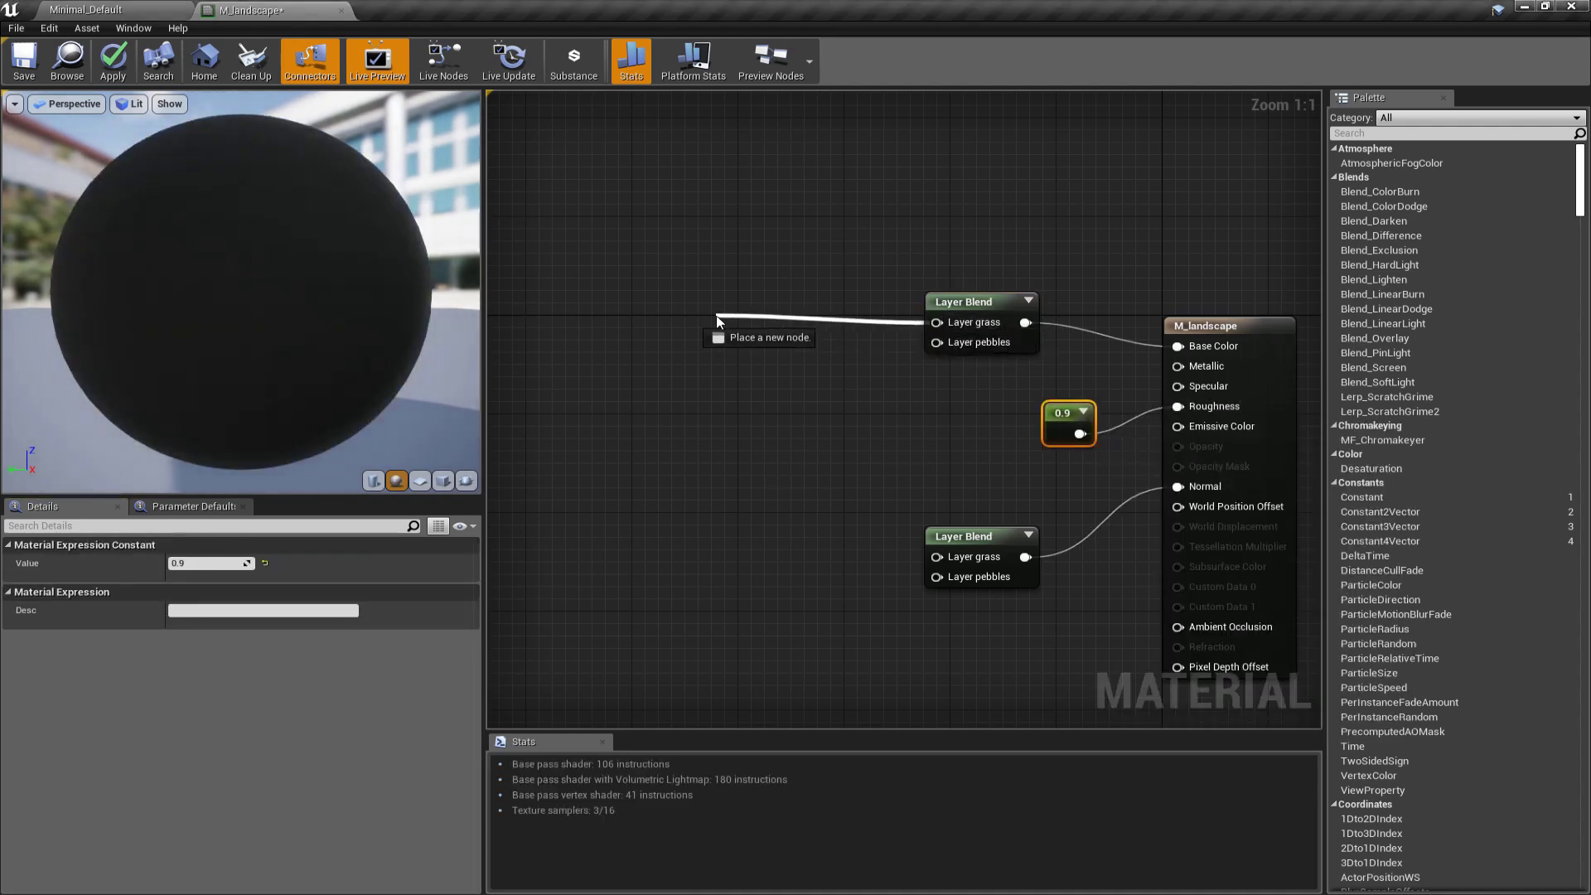
{"action": "left_click_drag", "start_coordinate": [678, 327], "coordinate": [672, 330]}
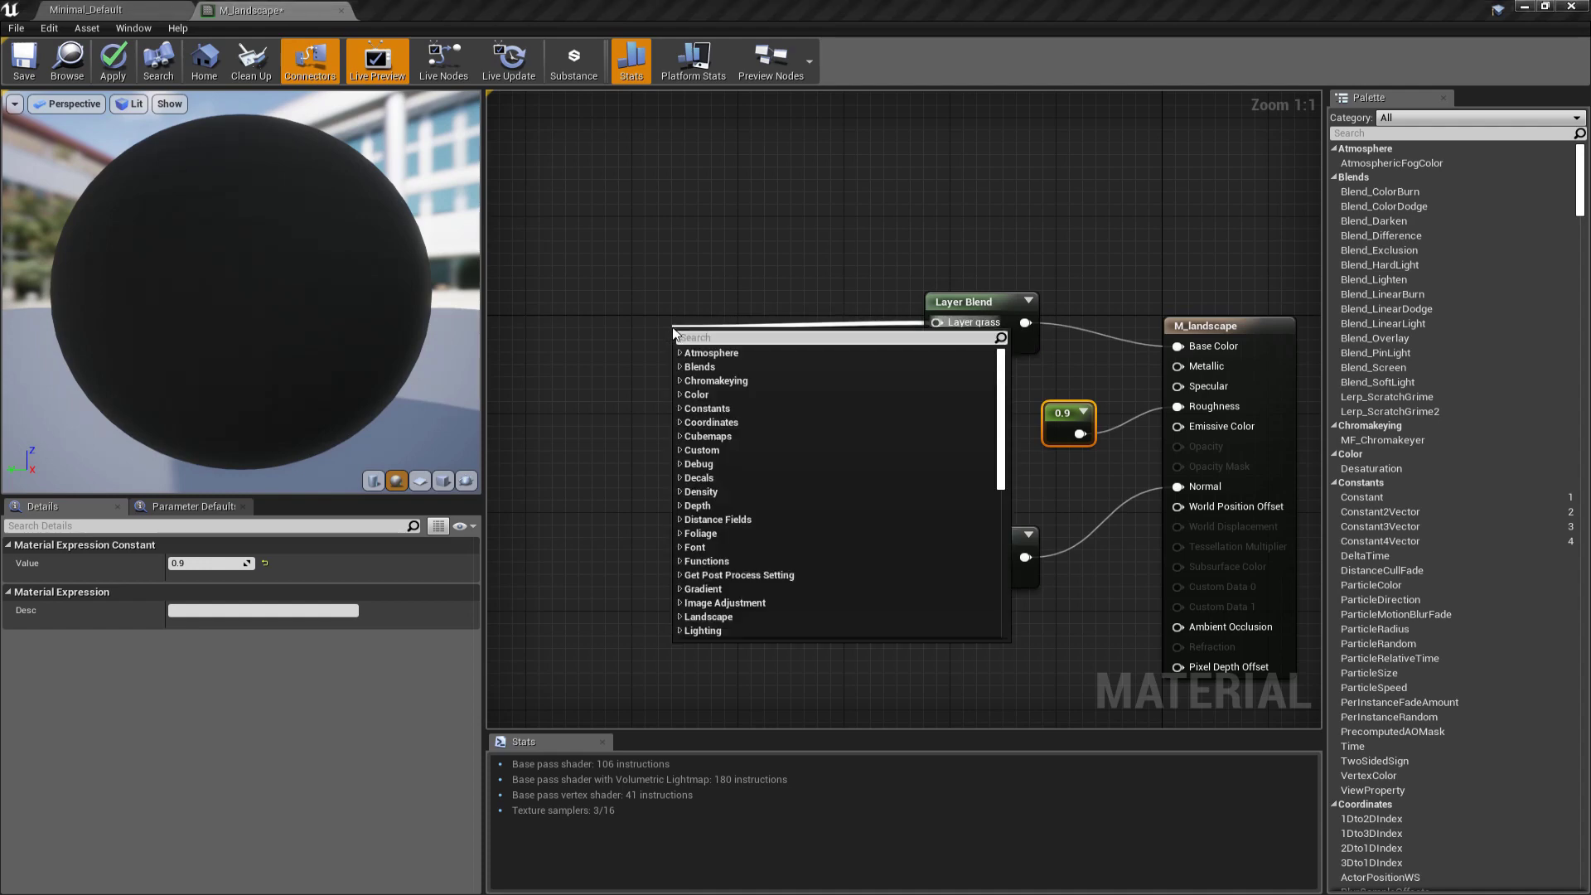
{"action": "type", "text": "ler"}
{"action": "key", "text": "BackSpace"}
{"action": "key", "text": "BackSpace"}
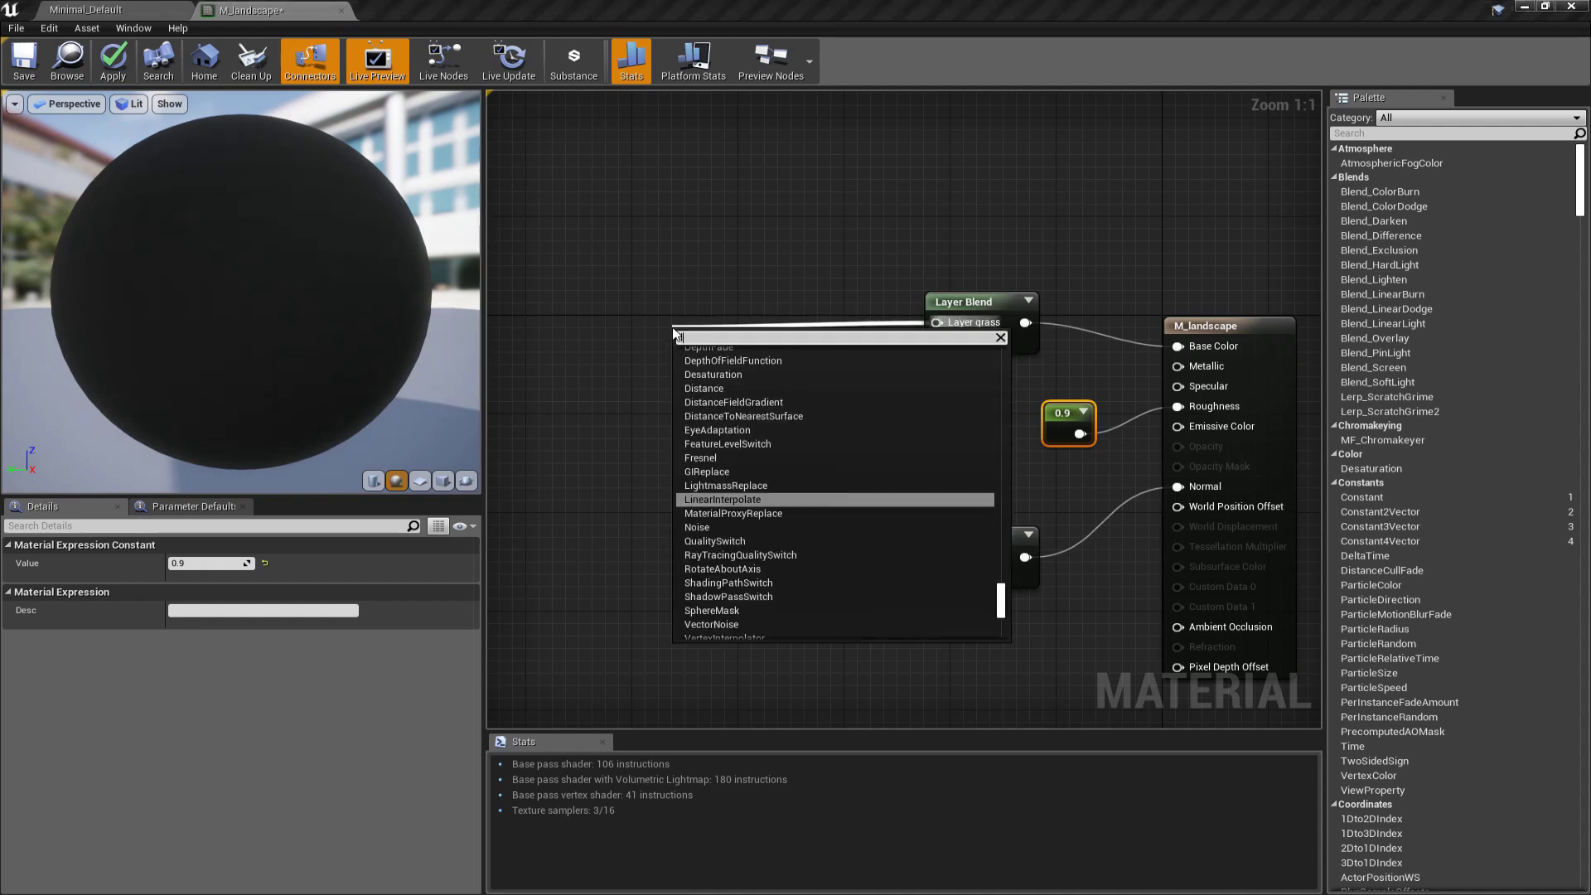
{"action": "type", "text": "in"}
{"action": "key", "text": "Return"}
Step: Add a Texture Sample node to the Lerp's A input and assign it the T_GDC_Grass01_D_NoisyAlpha texture
{"action": "right_click_drag", "start_coordinate": [717, 338], "coordinate": [848, 335]}
{"action": "left_click_drag", "start_coordinate": [813, 355], "coordinate": [618, 346]}
{"action": "type", "text": "textur"}
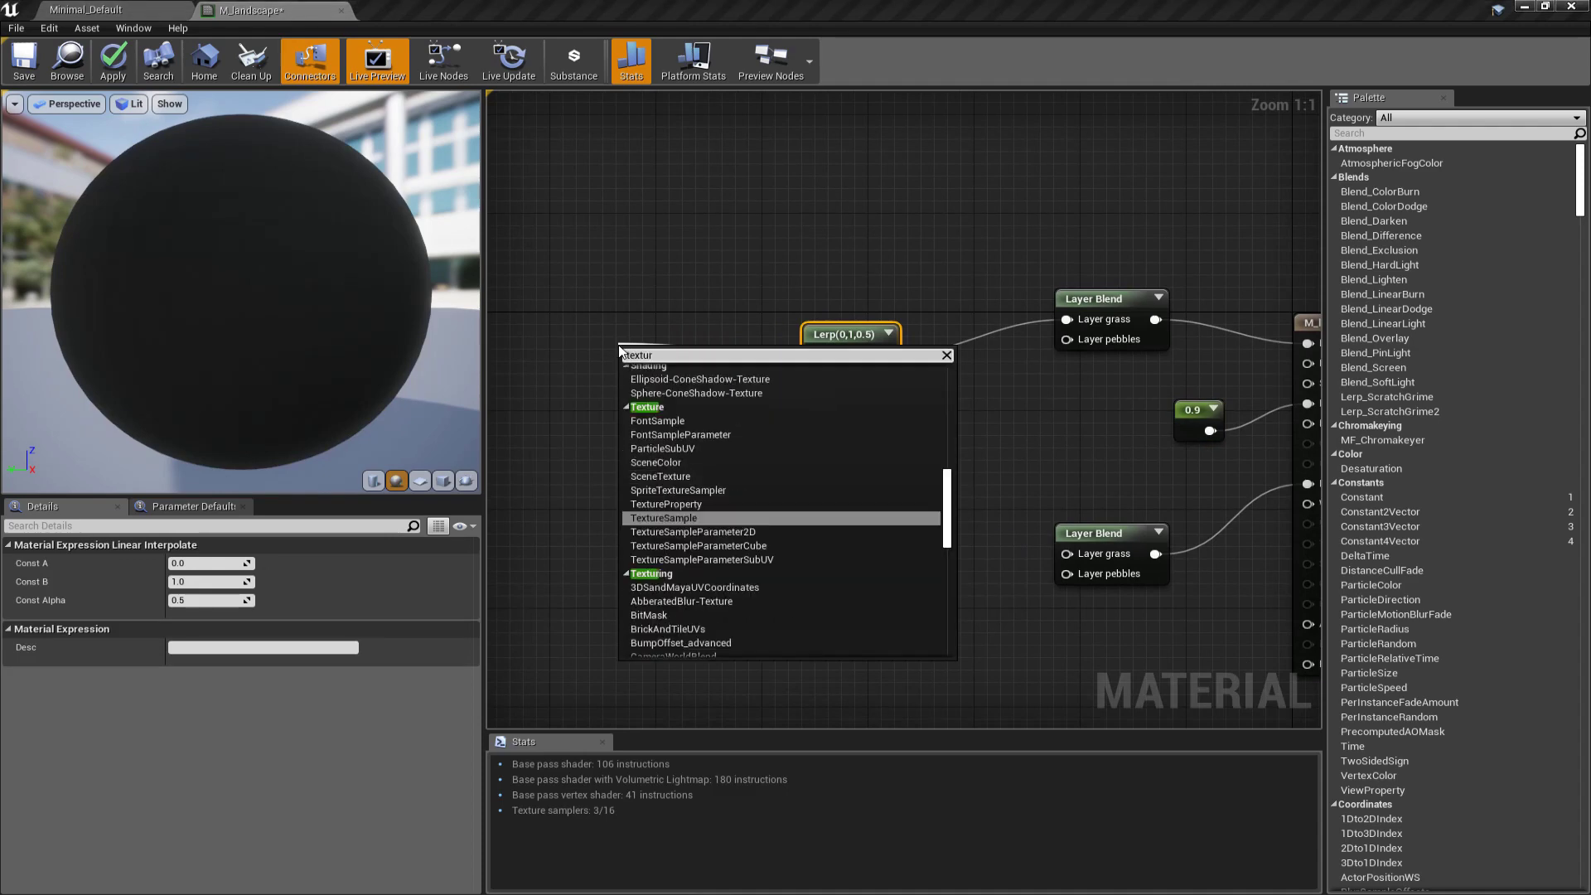
{"action": "key", "text": "Return"}
{"action": "left_click", "coordinate": [302, 700]}
{"action": "type", "text": "grass"}
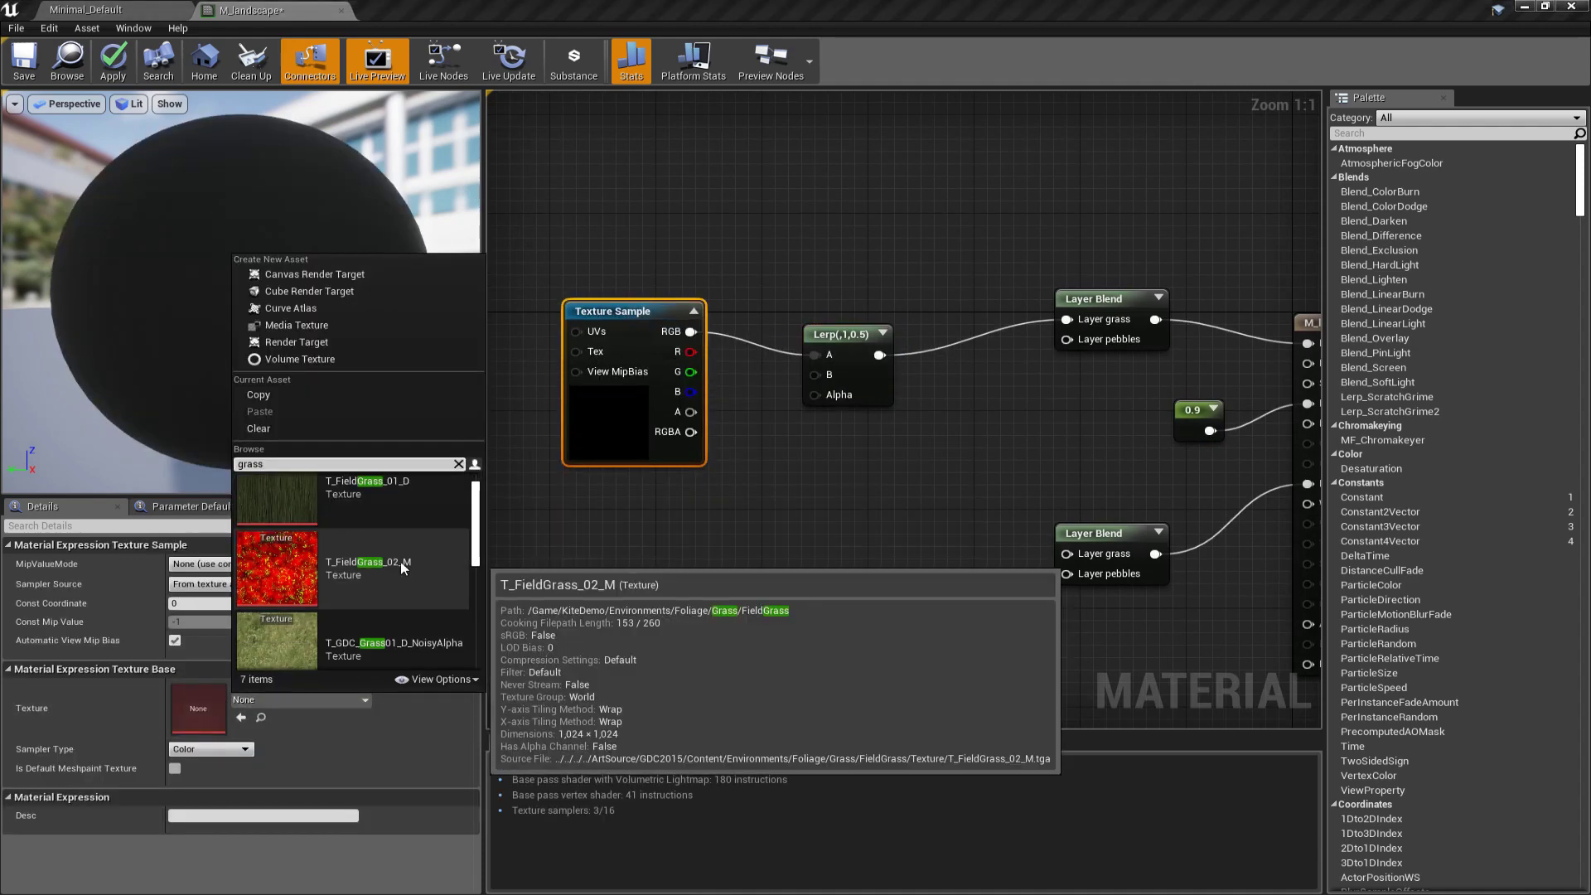
{"action": "scroll", "coordinate": [356, 618], "scroll_direction": "down", "scroll_amount": 3}
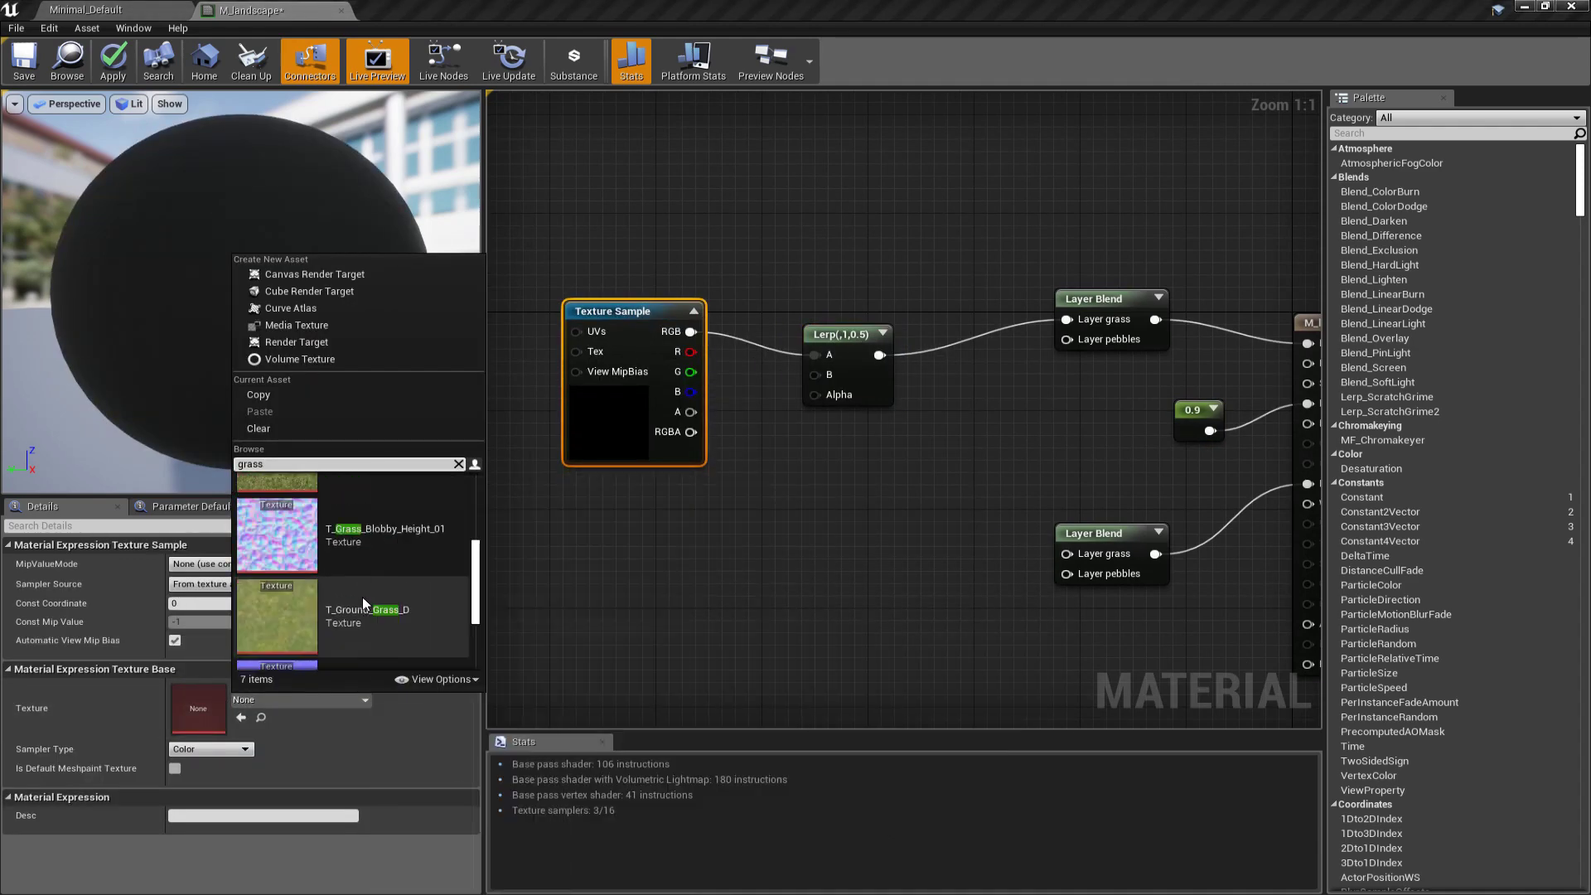
{"action": "scroll", "coordinate": [361, 603], "scroll_direction": "up", "scroll_amount": 3}
{"action": "left_click", "coordinate": [363, 545]}
{"action": "right_click_drag", "start_coordinate": [595, 522], "coordinate": [727, 529]}
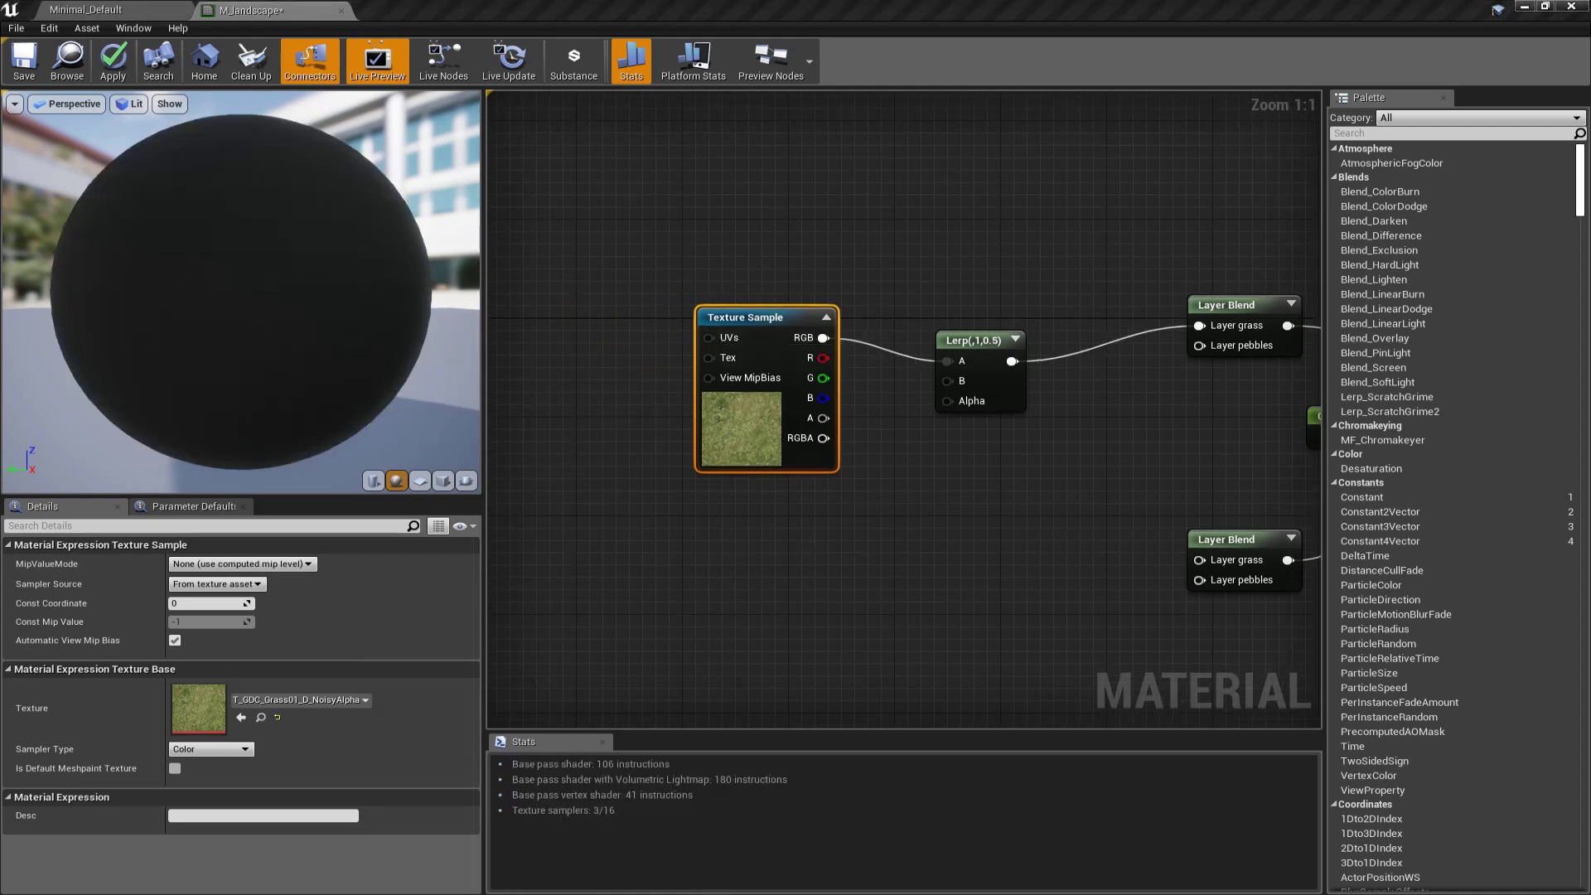
Step: Add a LandscapeLayerCoords node connected to the UVs of the grass Texture Sample
{"action": "left_click_drag", "start_coordinate": [708, 337], "coordinate": [518, 522]}
{"action": "type", "text": "landsca"}
{"action": "left_click", "coordinate": [680, 434]}
{"action": "scroll", "coordinate": [823, 582], "scroll_direction": "down", "scroll_amount": 1}
{"action": "right_click_drag", "start_coordinate": [841, 557], "coordinate": [665, 519]}
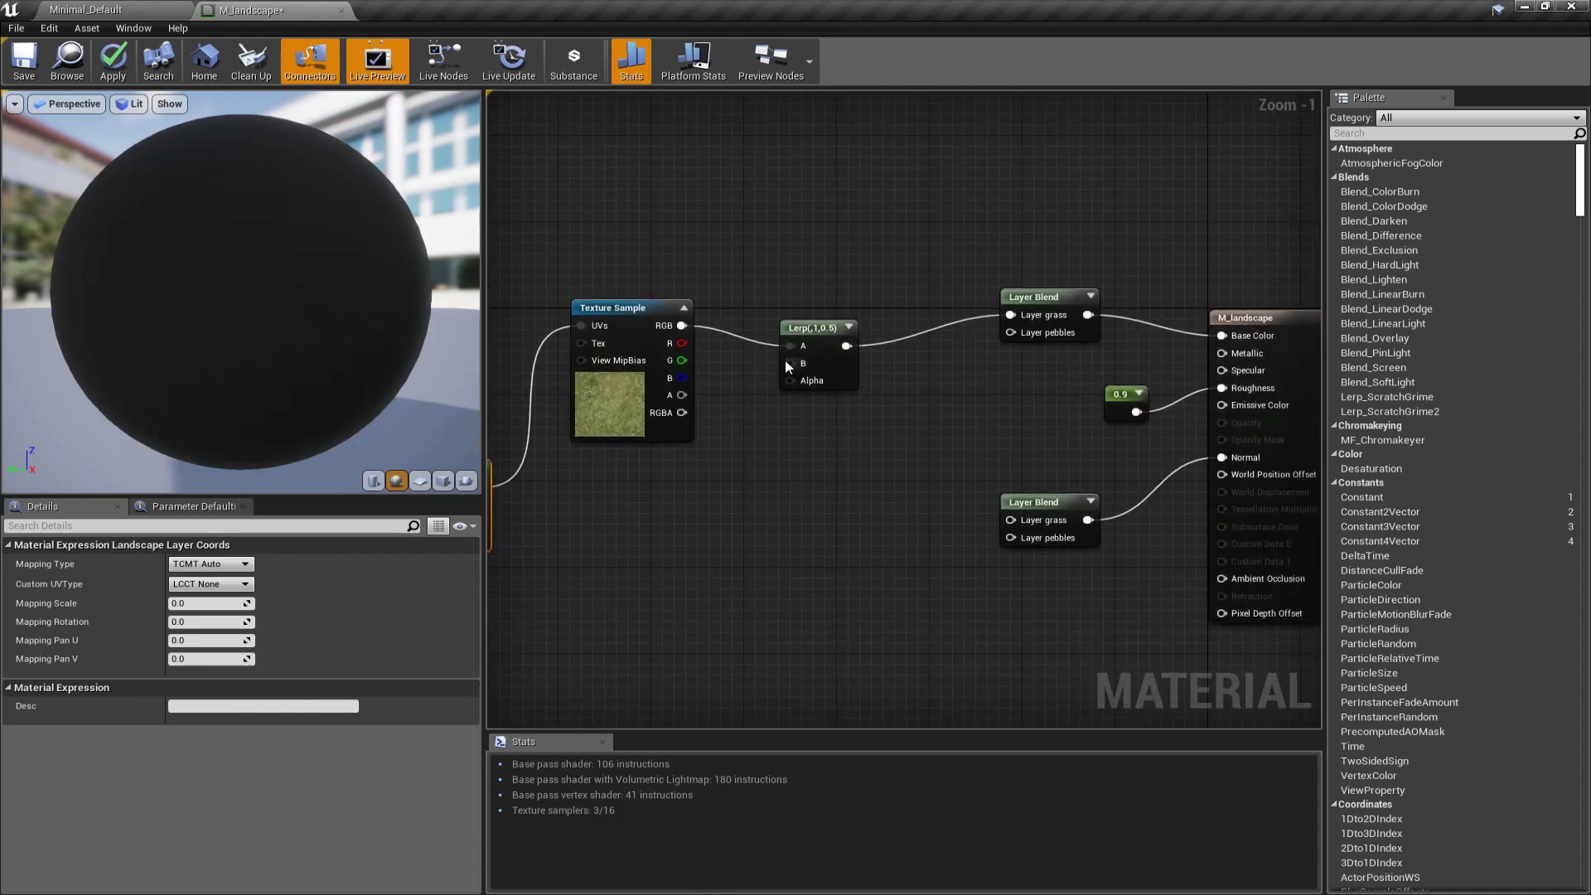
Step: Move the grass Texture Sample and Lerp nodes apart and add a Constant3Vector node to the Lerp's B input
{"action": "left_click_drag", "start_coordinate": [784, 360], "coordinate": [797, 394]}
{"action": "left_click_drag", "start_coordinate": [620, 313], "coordinate": [643, 216]}
{"action": "left_click_drag", "start_coordinate": [802, 397], "coordinate": [604, 414]}
{"action": "type", "text": "constan"}
{"action": "left_click", "coordinate": [751, 494]}
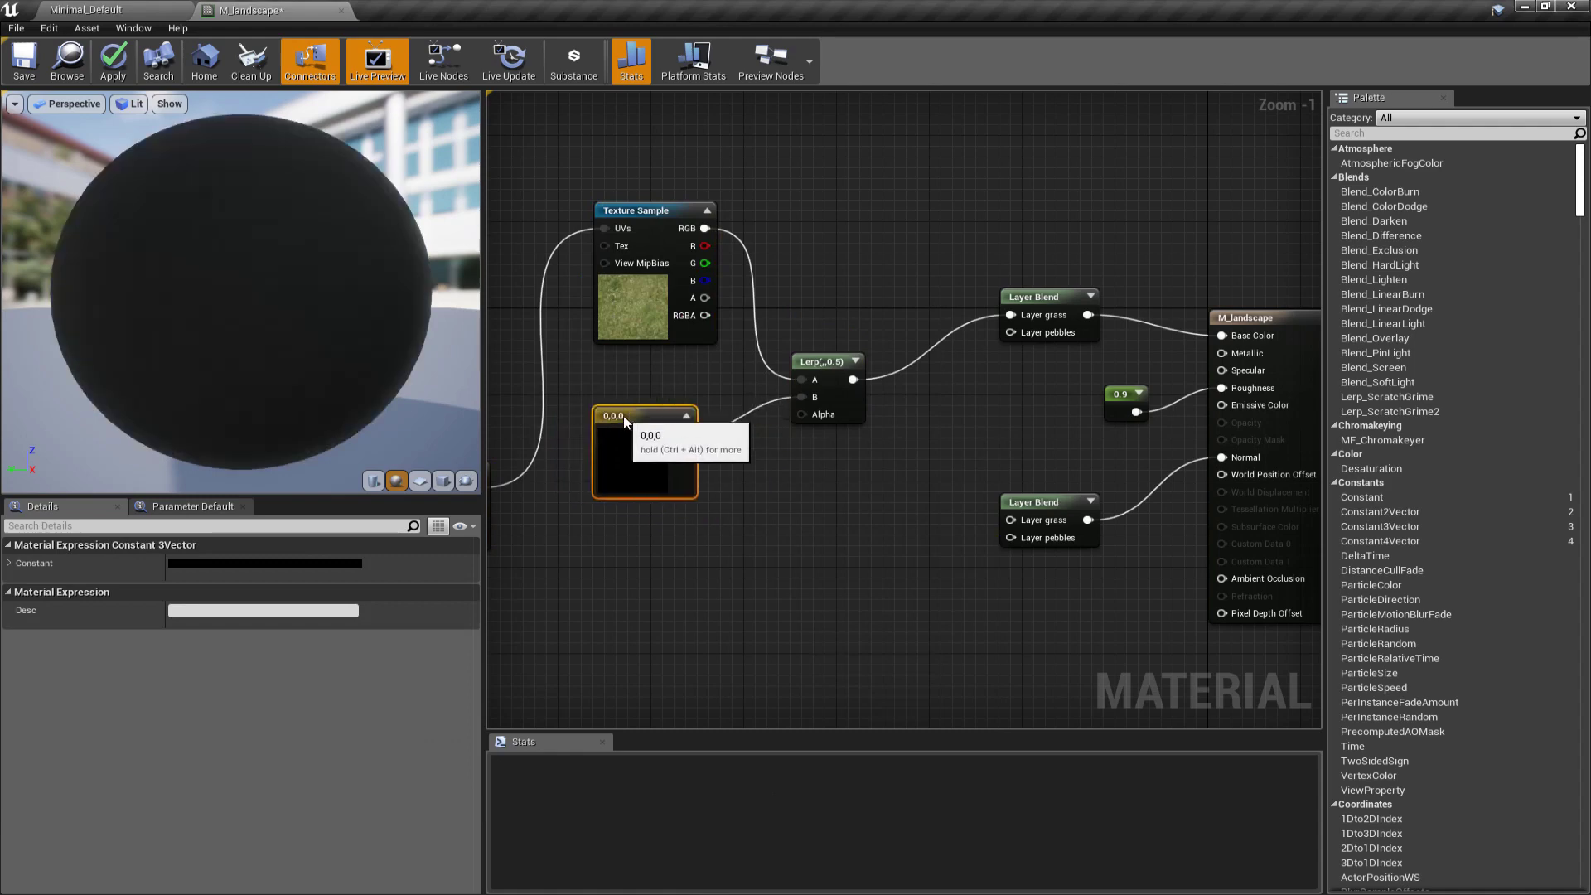
Step: Set the Constant3Vector colour to a saturated dark green of about R 0.0108, G 0.0885, B 0
{"action": "double_click", "coordinate": [637, 459]}
{"action": "left_click_drag", "start_coordinate": [717, 611], "coordinate": [727, 628]}
{"action": "left_click_drag", "start_coordinate": [888, 659], "coordinate": [895, 616]}
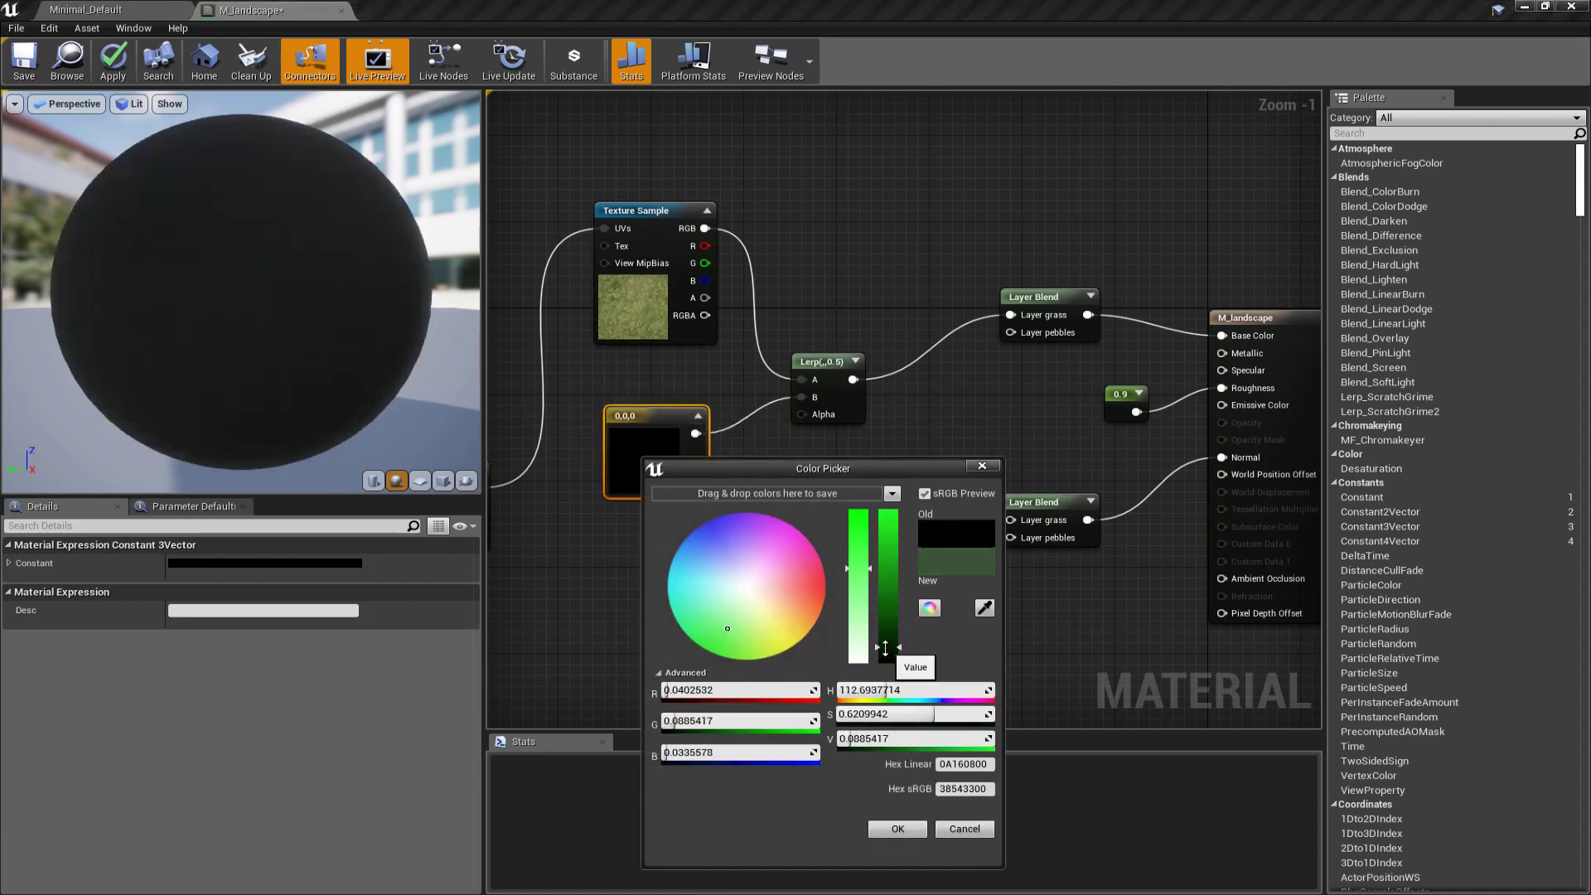
{"action": "left_click_drag", "start_coordinate": [858, 569], "coordinate": [861, 516]}
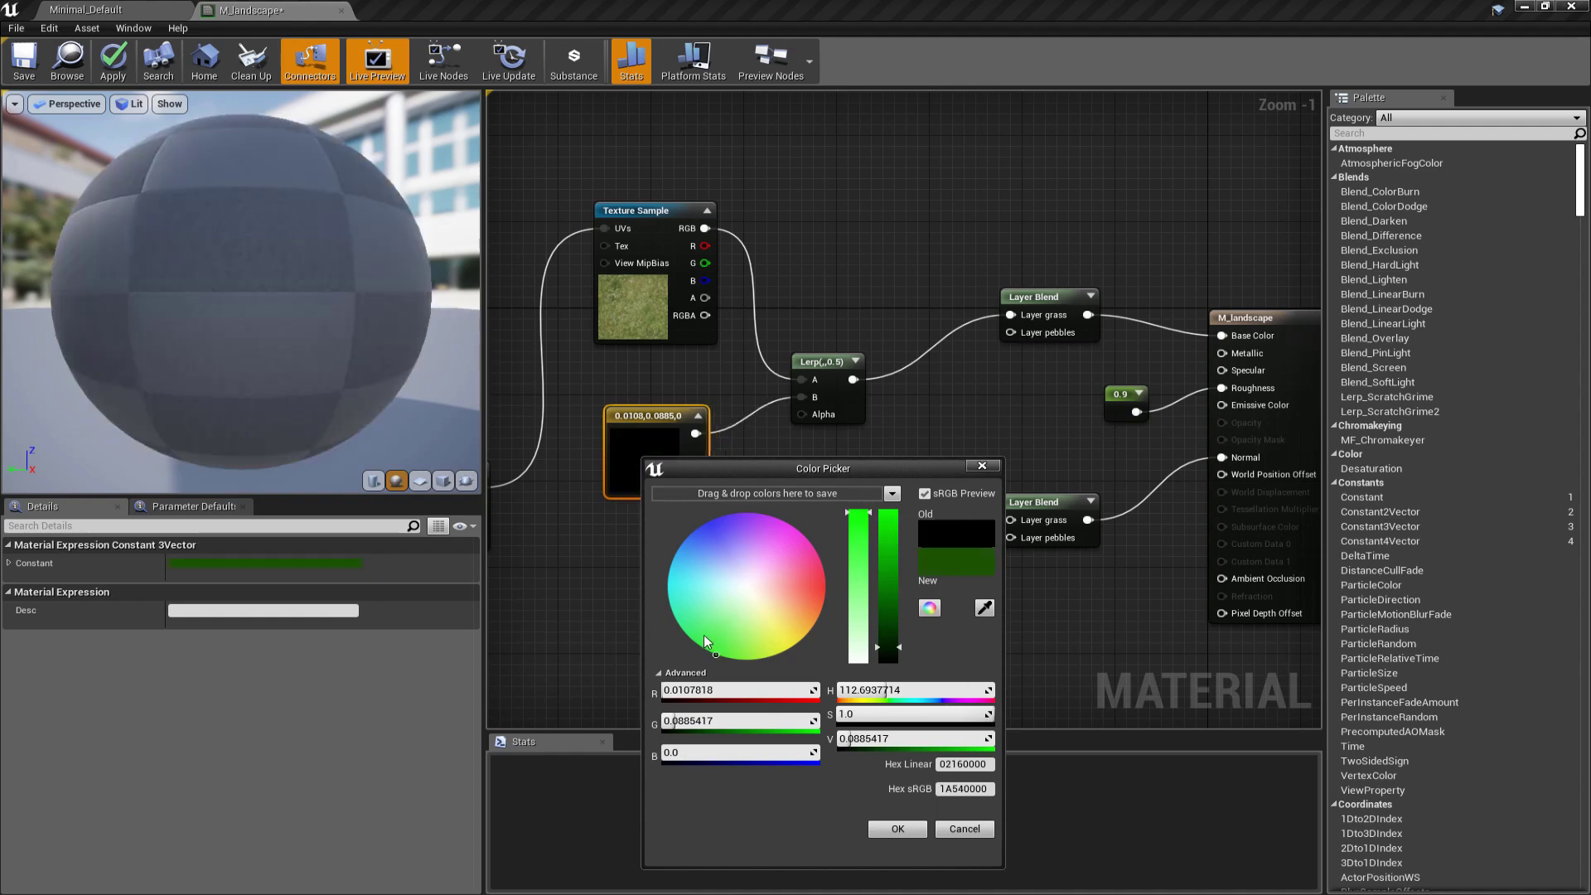
{"action": "key", "text": "Return"}
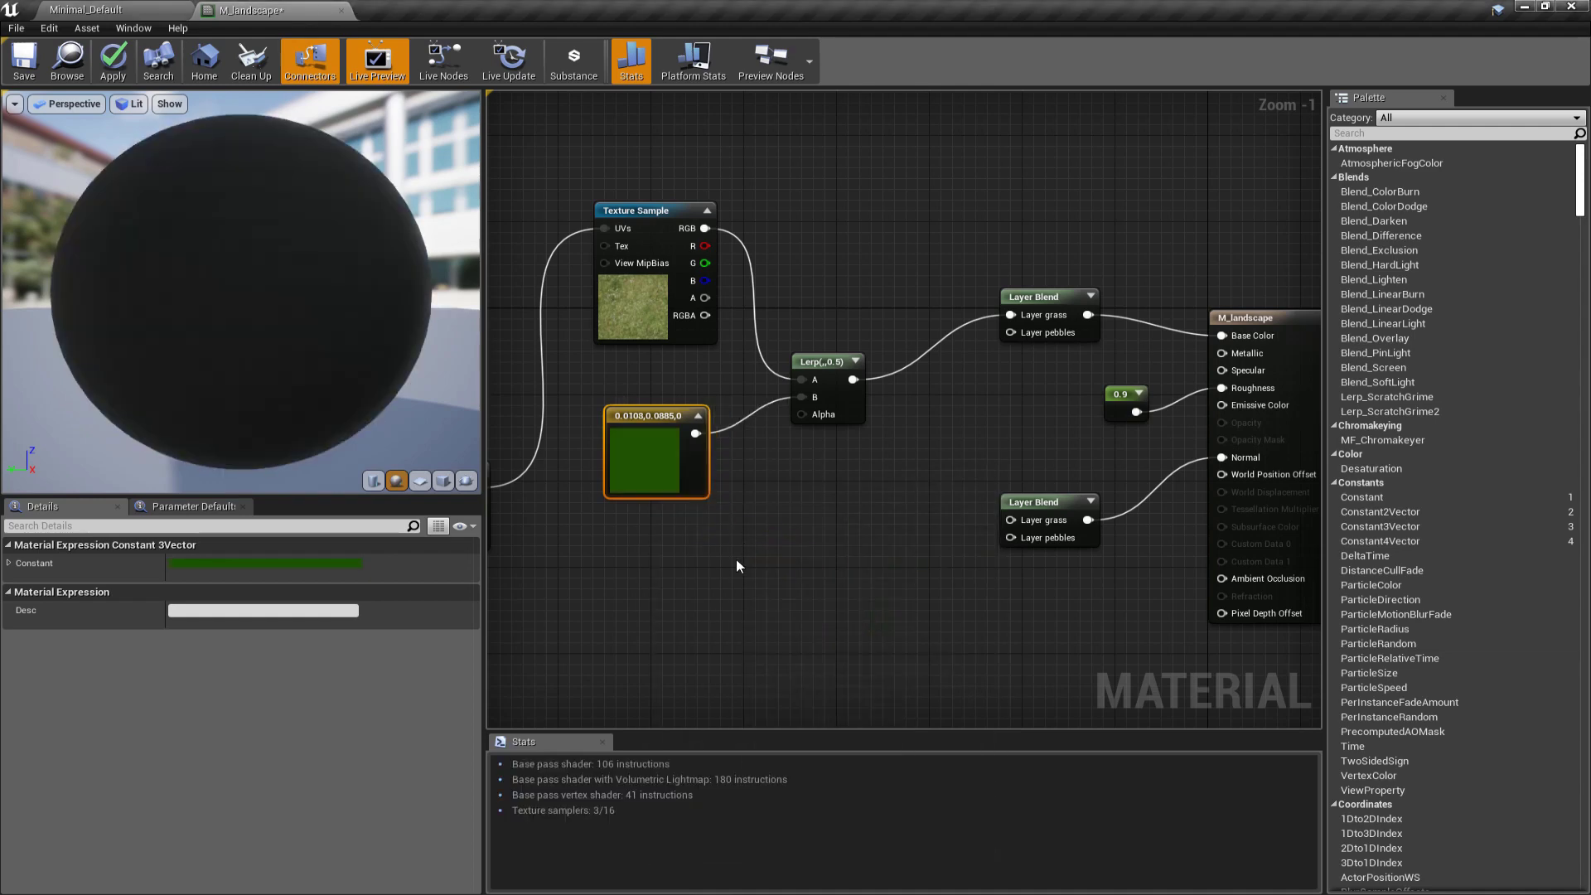
Step: Set the Lerp node's Const Alpha to 0.7 and preview that node on the sphere
{"action": "left_click", "coordinate": [823, 372]}
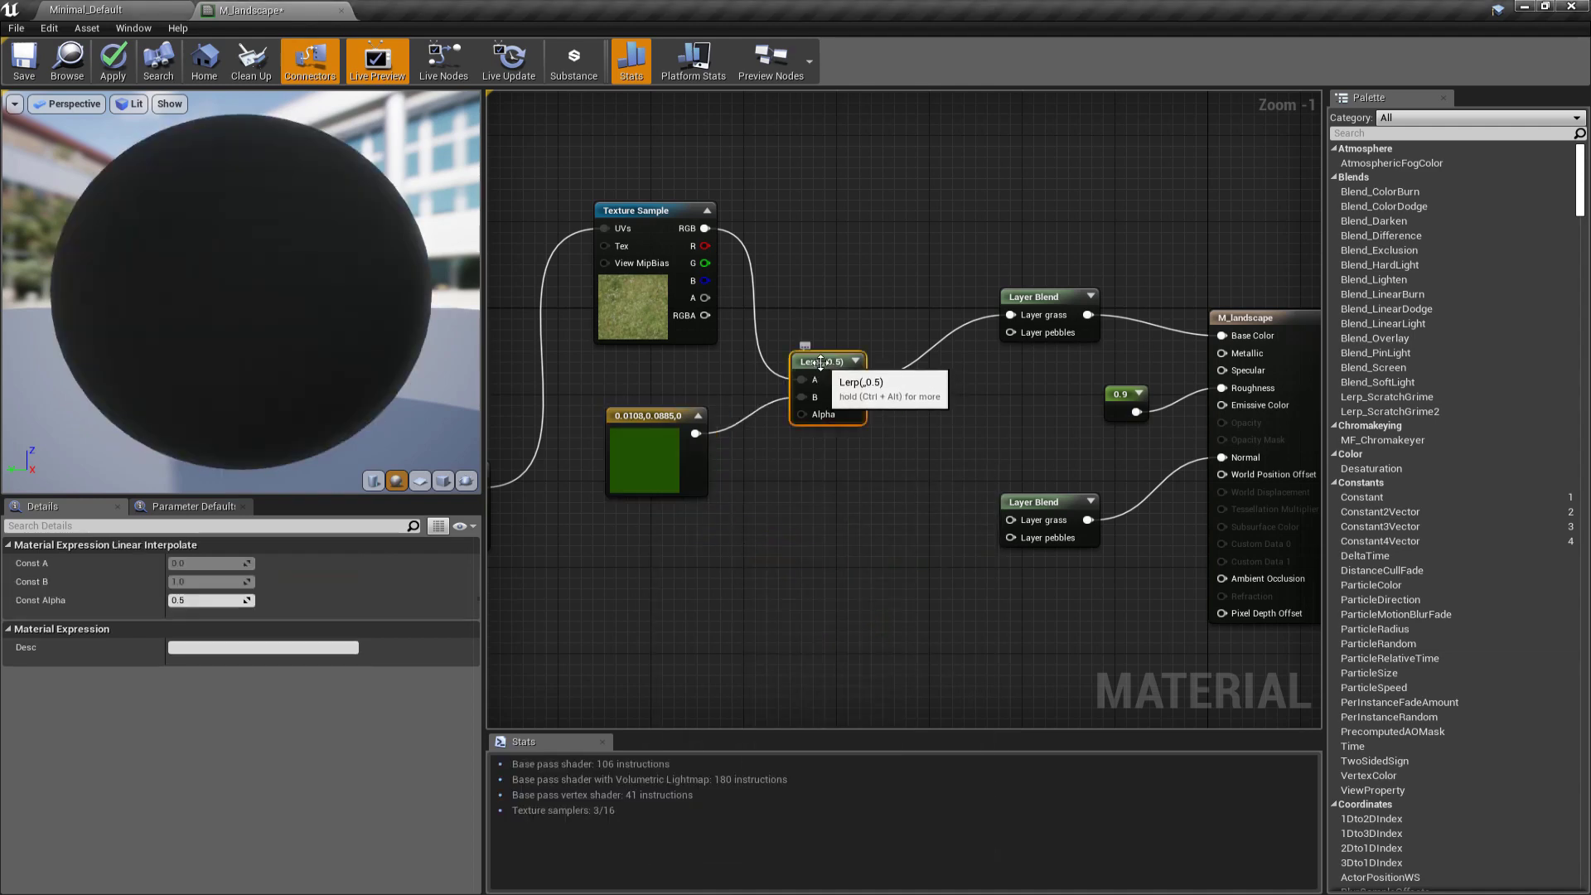
{"action": "left_click", "coordinate": [226, 600]}
{"action": "type", "text": "0.7"}
{"action": "left_click", "coordinate": [804, 490]}
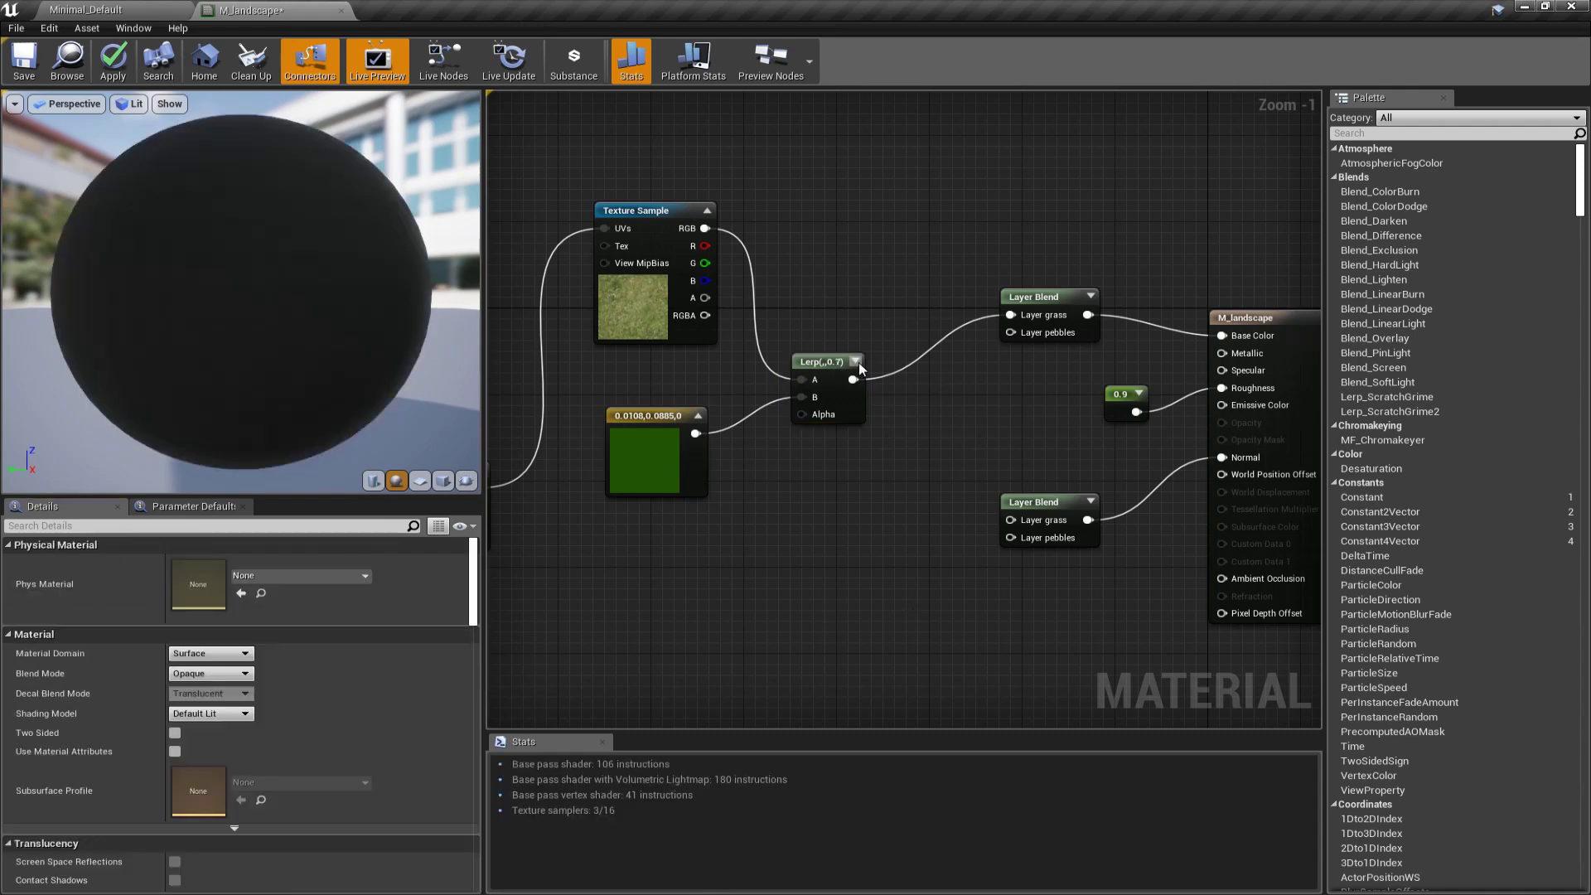
{"action": "right_click", "coordinate": [856, 365]}
{"action": "left_click", "coordinate": [886, 374]}
{"action": "right_click_drag", "start_coordinate": [765, 530], "coordinate": [943, 533]}
{"action": "scroll", "coordinate": [943, 532], "scroll_direction": "down", "scroll_amount": 1}
{"action": "left_click", "coordinate": [835, 436]}
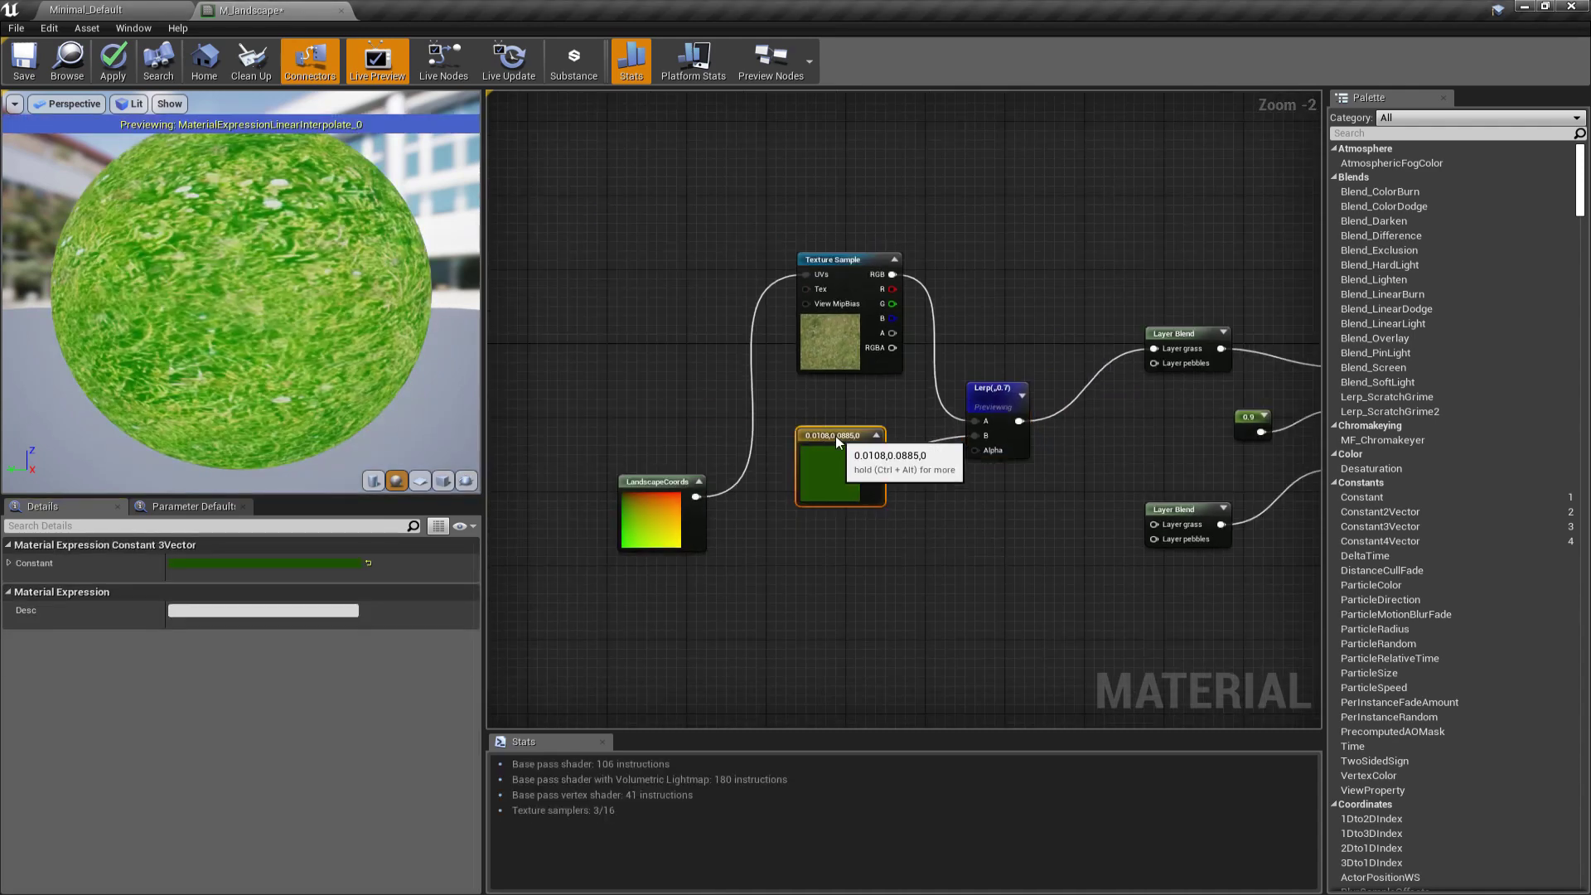
Step: Duplicate the grass Texture Sample below the green constant and assign the T_Ground_Grass_N normal texture to the copy
{"action": "right_click_drag", "start_coordinate": [786, 448], "coordinate": [702, 507]}
{"action": "left_click", "coordinate": [755, 204]}
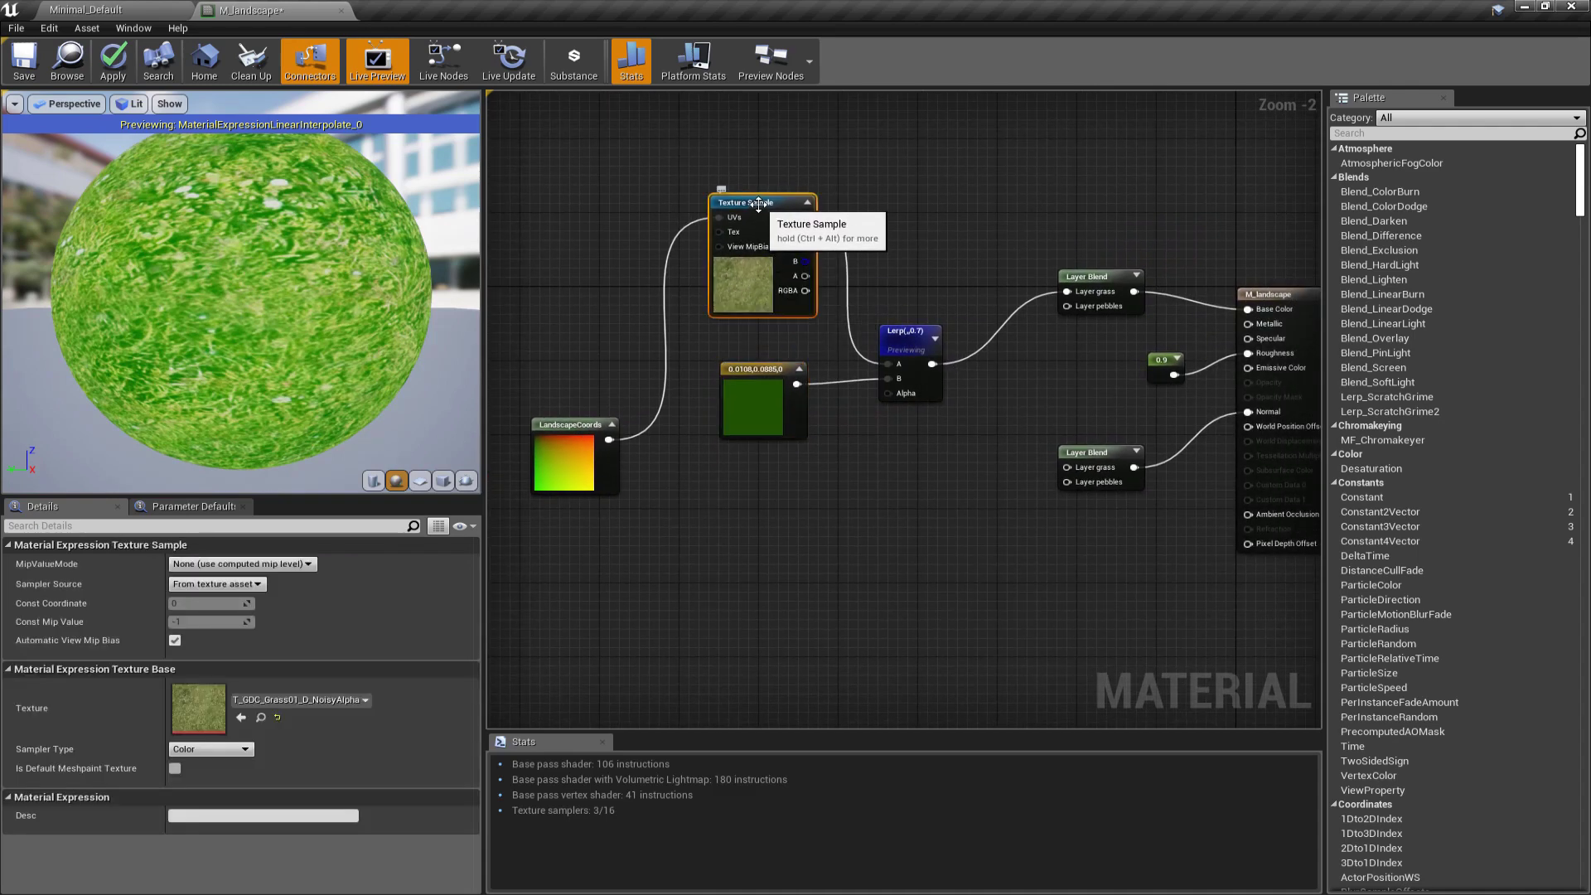
{"action": "key", "text": "ctrl+w"}
{"action": "left_click_drag", "start_coordinate": [792, 226], "coordinate": [754, 497]}
{"action": "left_click", "coordinate": [365, 700]}
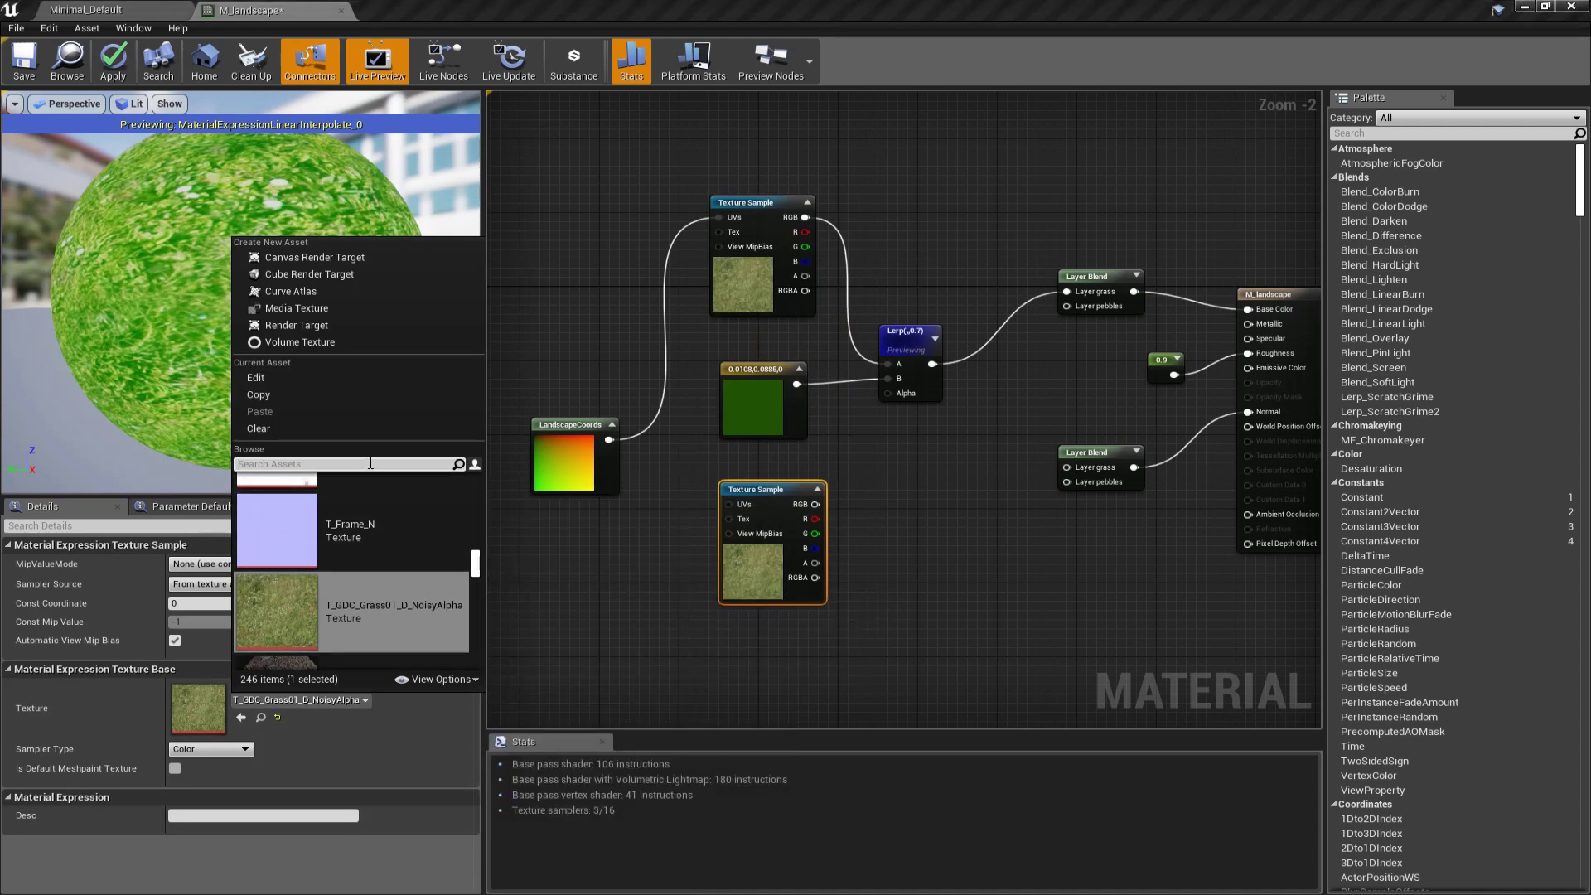
{"action": "type", "text": "grass"}
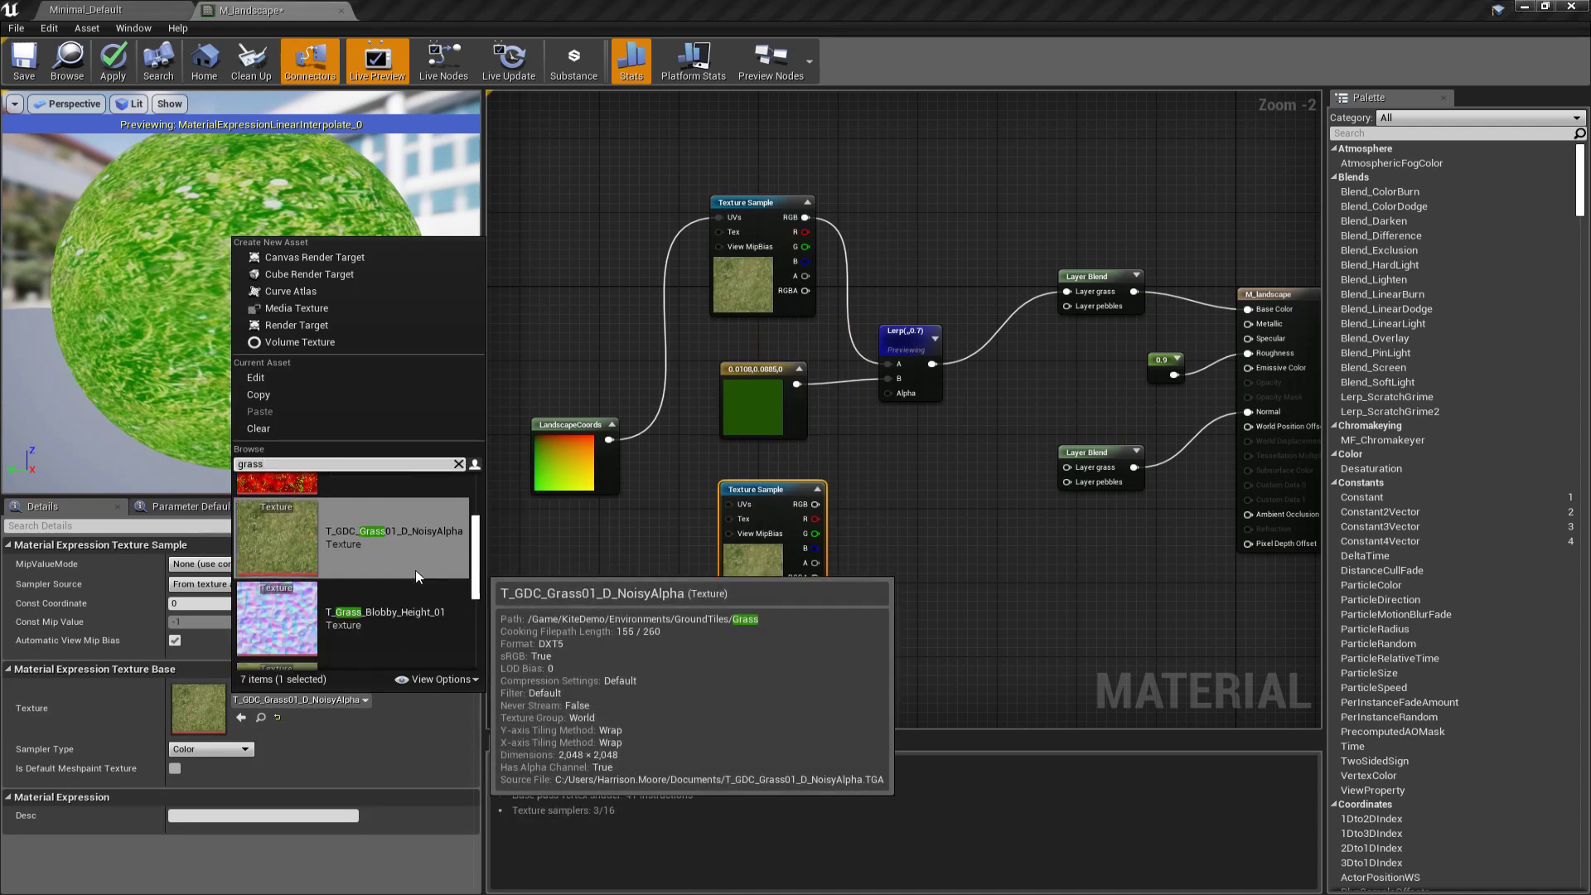
{"action": "scroll", "coordinate": [415, 572], "scroll_direction": "down", "scroll_amount": 2}
{"action": "left_click", "coordinate": [376, 603]}
Step: Change the texture of the original grass colour Texture Sample to T_Ground_Grass_D
{"action": "left_click", "coordinate": [741, 207]}
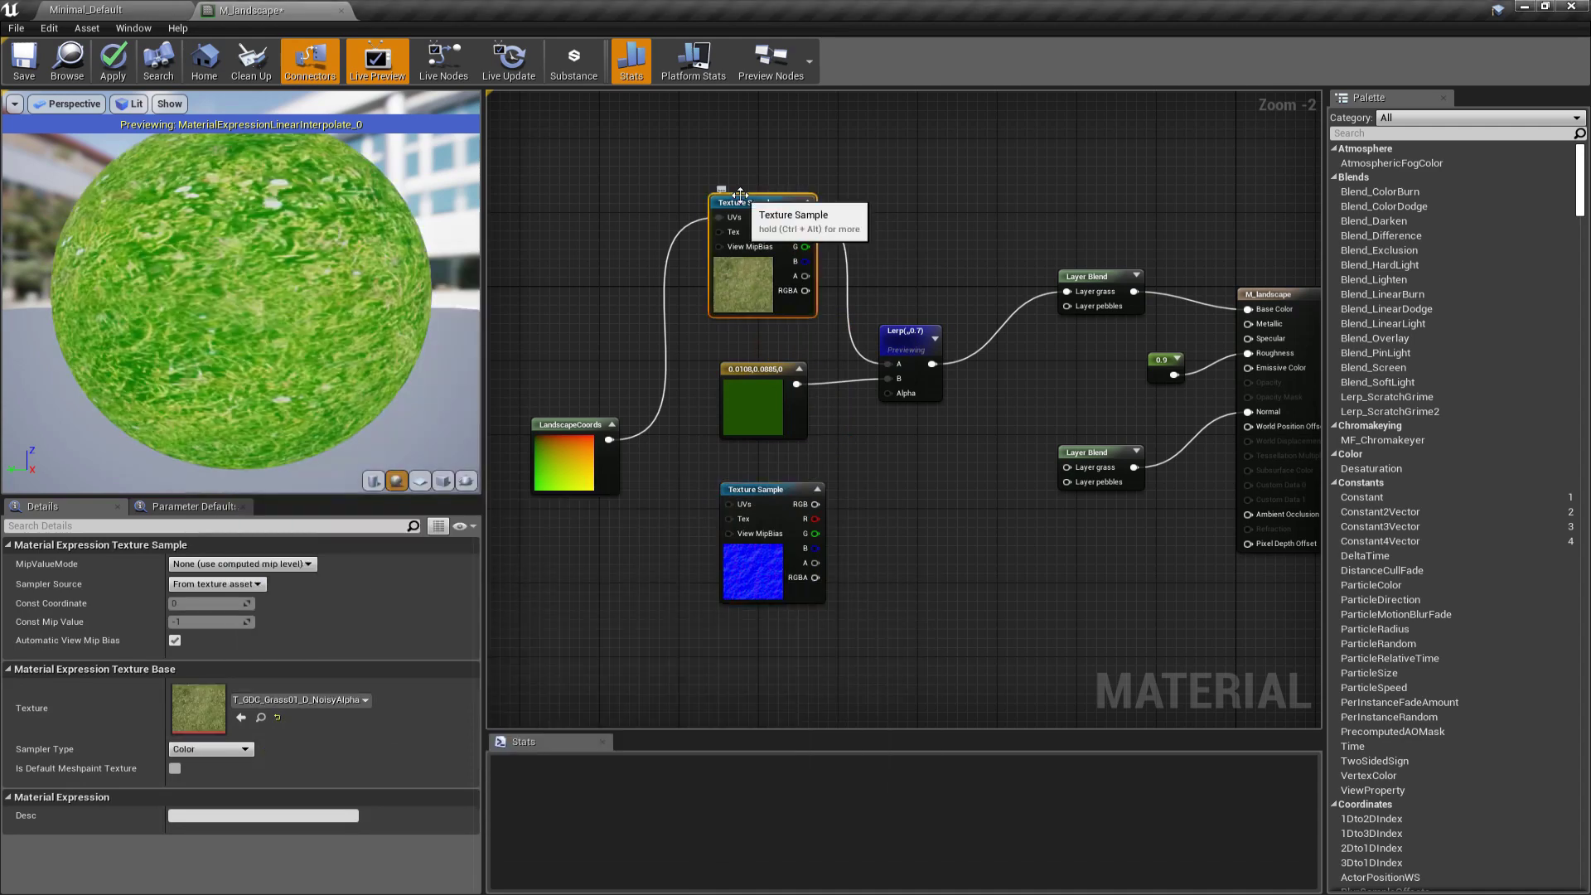
{"action": "left_click", "coordinate": [259, 701]}
{"action": "scroll", "coordinate": [393, 565], "scroll_direction": "down", "scroll_amount": 2}
{"action": "type", "text": "grass"}
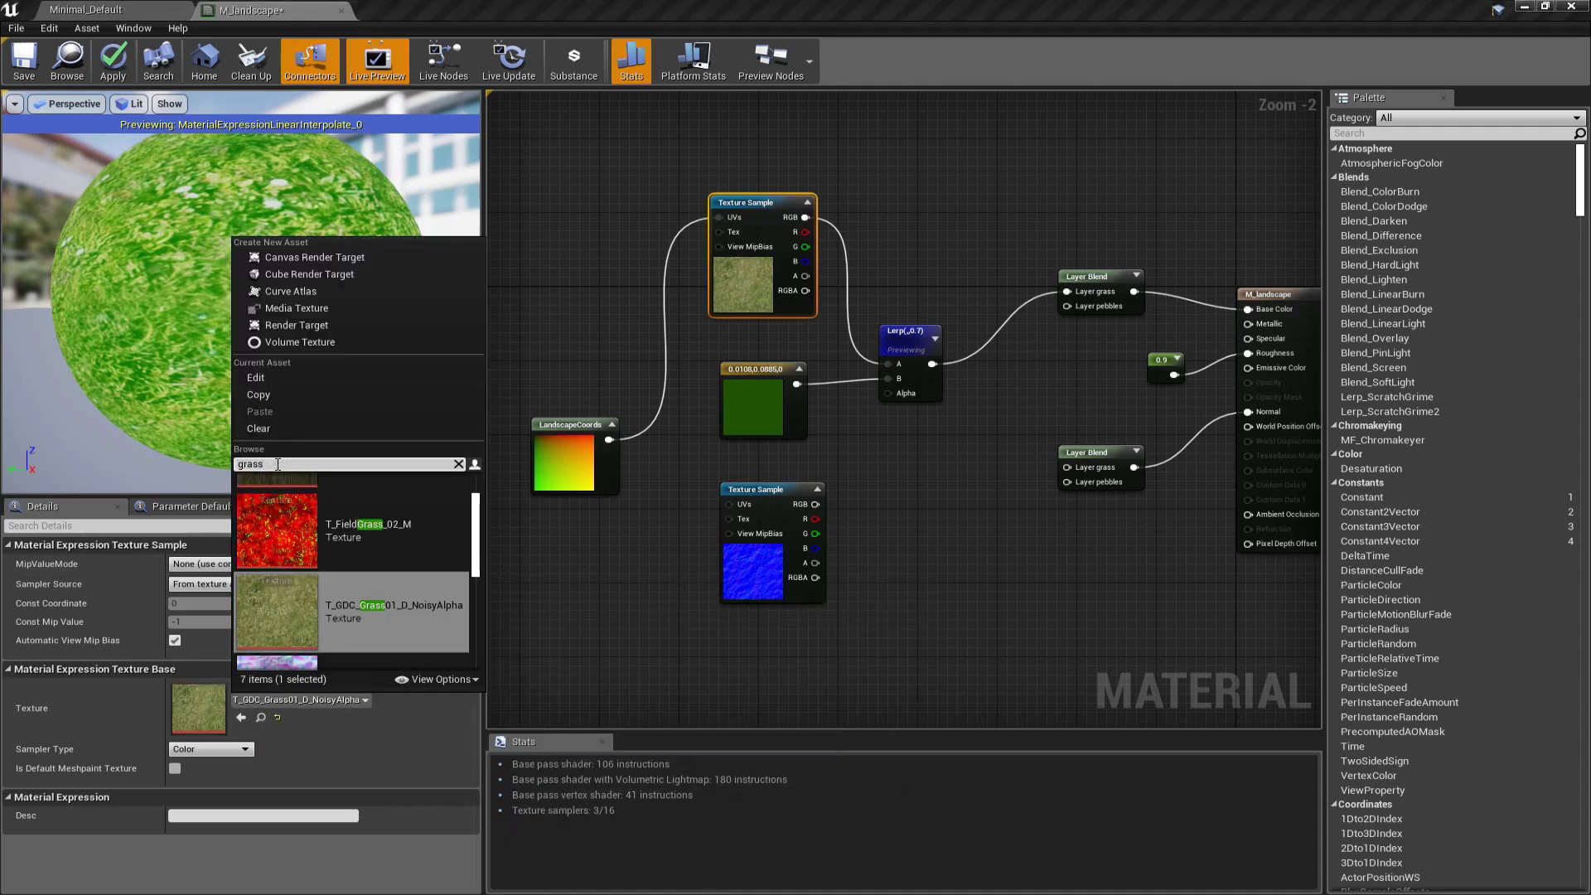
{"action": "scroll", "coordinate": [380, 590], "scroll_direction": "down", "scroll_amount": 2}
{"action": "left_click", "coordinate": [364, 530]}
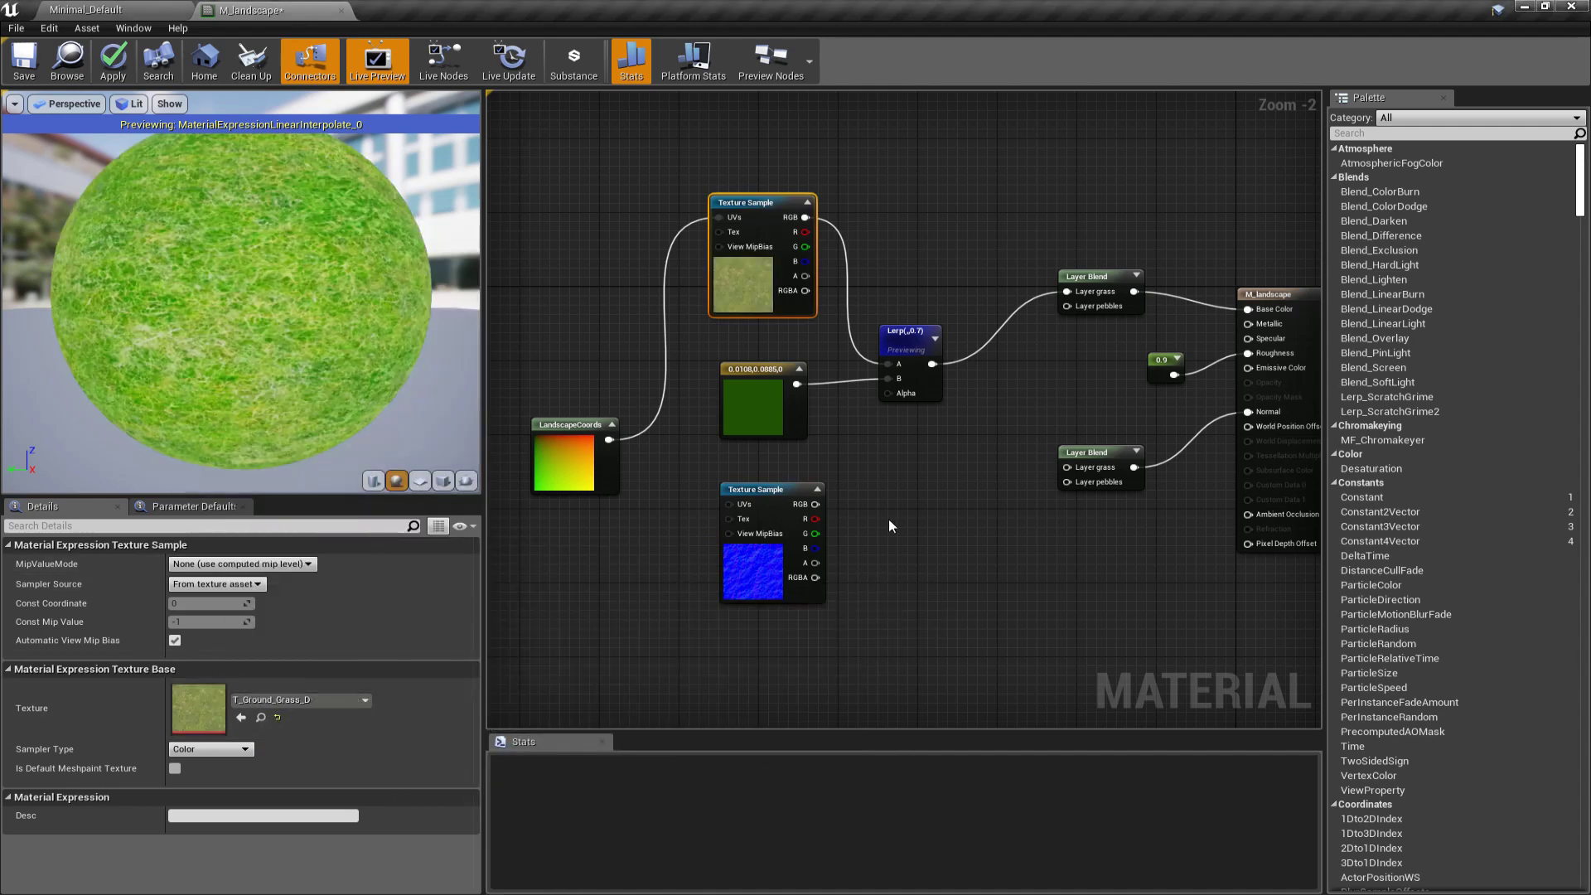
Step: Connect LandscapeCoords to the normal Texture Sample's UVs and its RGB output to the grass layer of the Normal Layer Blend
{"action": "left_click_drag", "start_coordinate": [716, 513], "coordinate": [728, 504]}
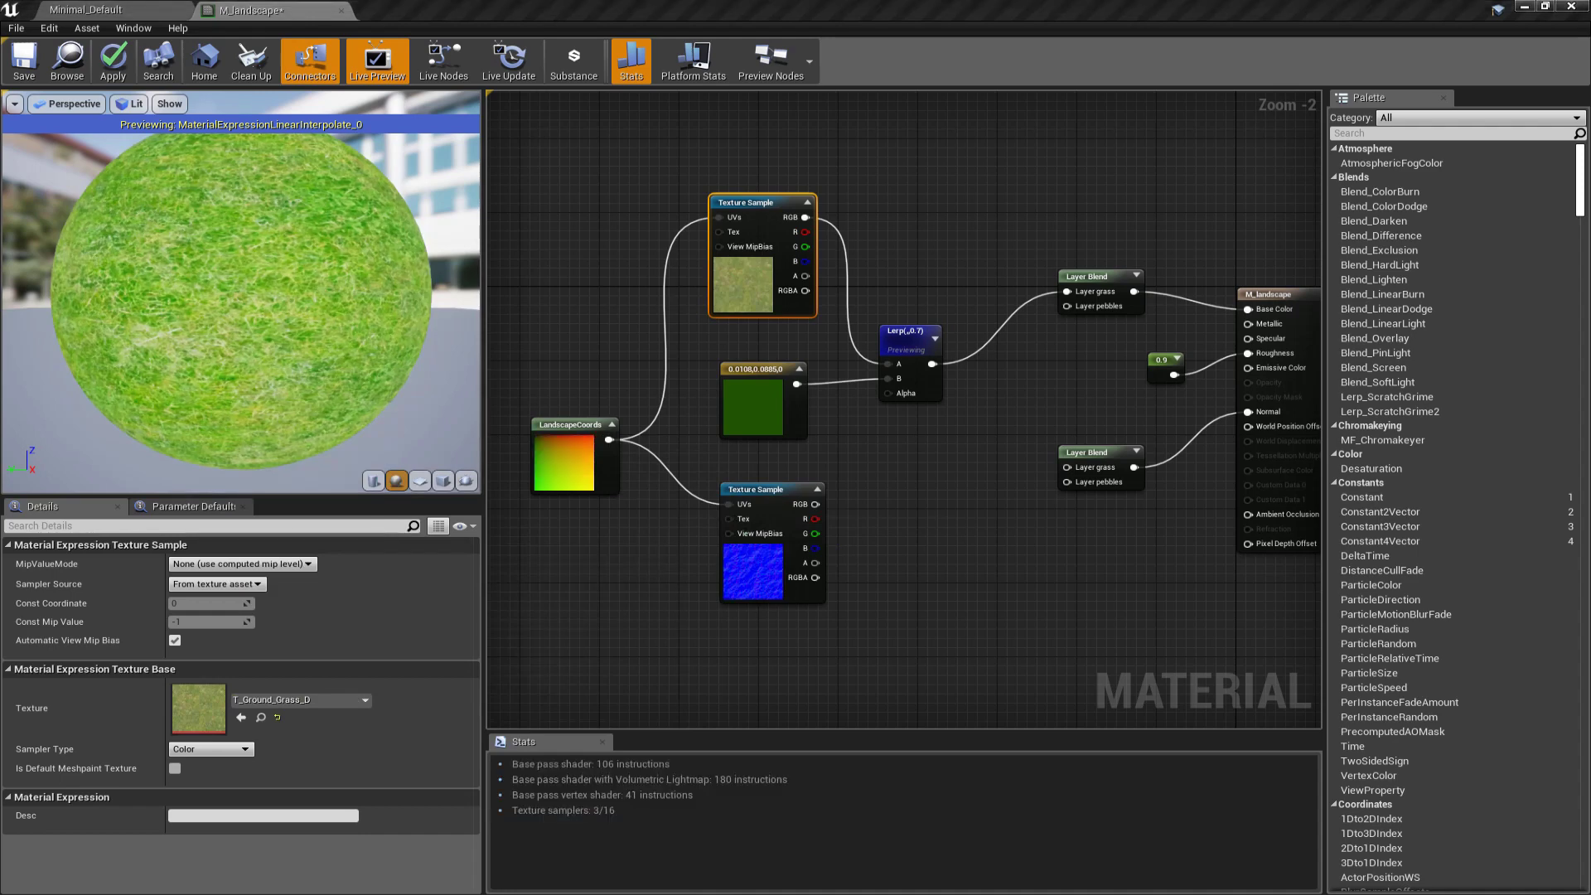
{"action": "left_click_drag", "start_coordinate": [773, 489], "coordinate": [762, 507]}
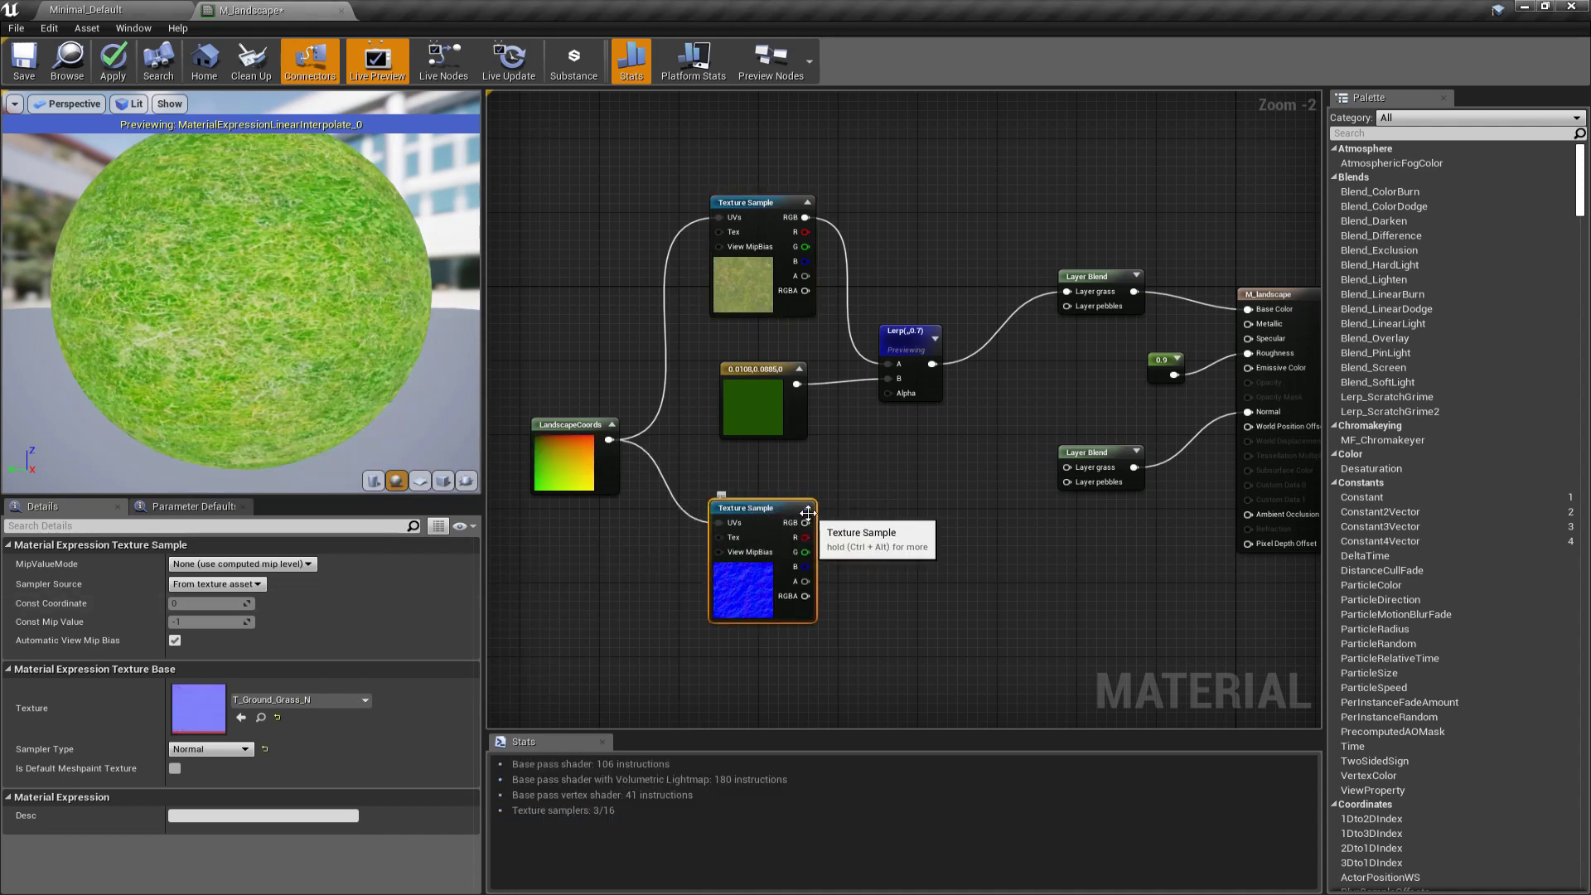
{"action": "left_click_drag", "start_coordinate": [805, 522], "coordinate": [1067, 468]}
{"action": "right_click_drag", "start_coordinate": [927, 550], "coordinate": [913, 546]}
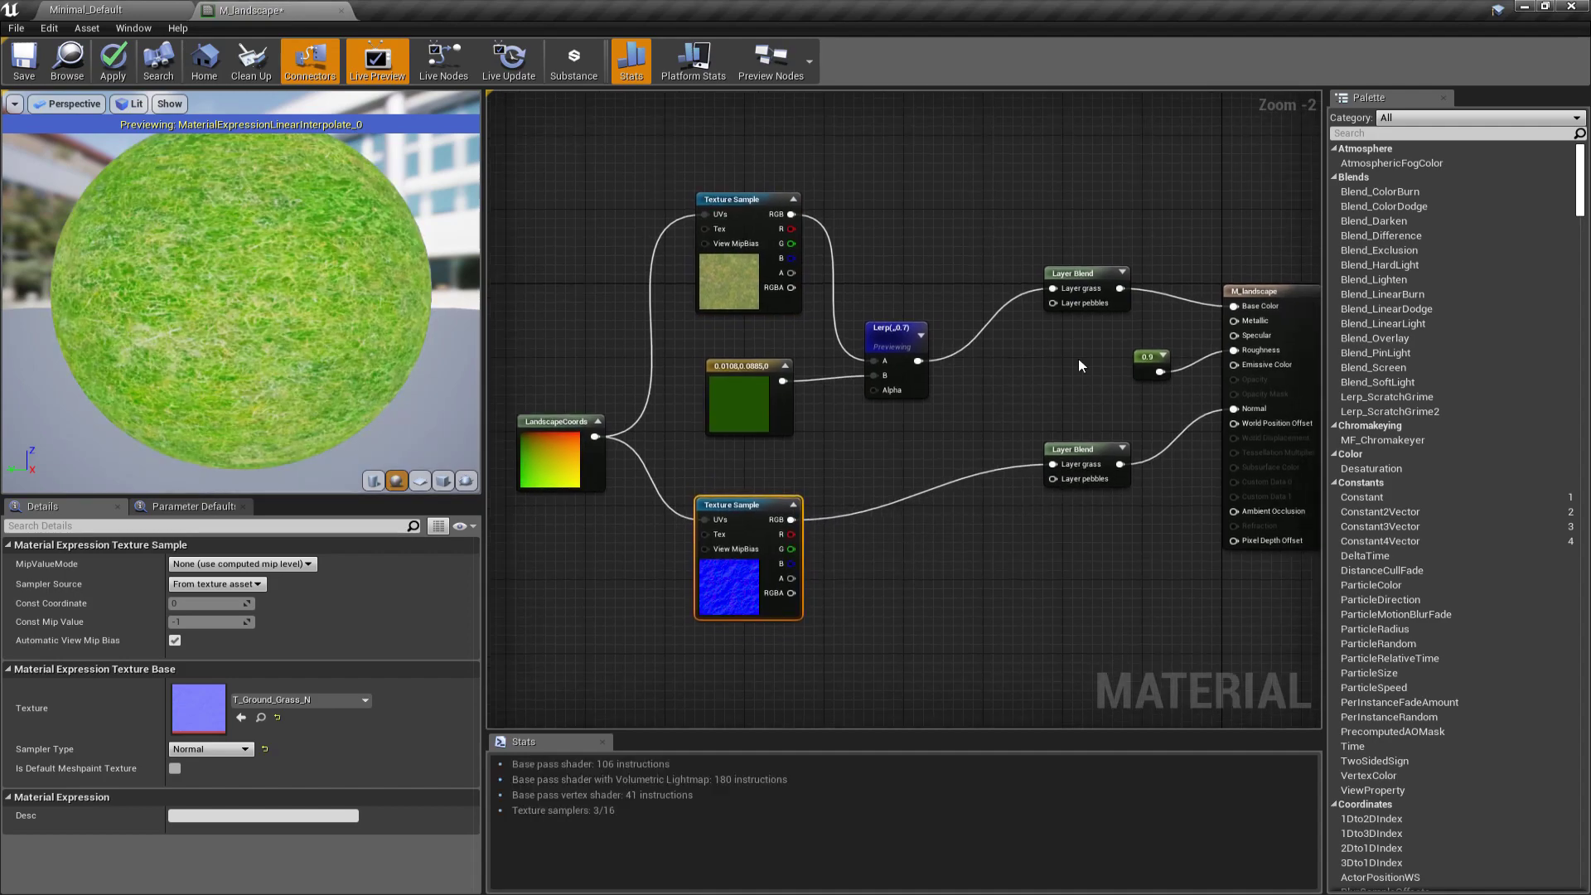
Step: Add a Texture Sample node to the Base Color blend's pebbles layer and search the available textures for pebbles
{"action": "right_click_drag", "start_coordinate": [1008, 419], "coordinate": [1045, 414]}
{"action": "scroll", "coordinate": [1046, 414], "scroll_direction": "down", "scroll_amount": 1}
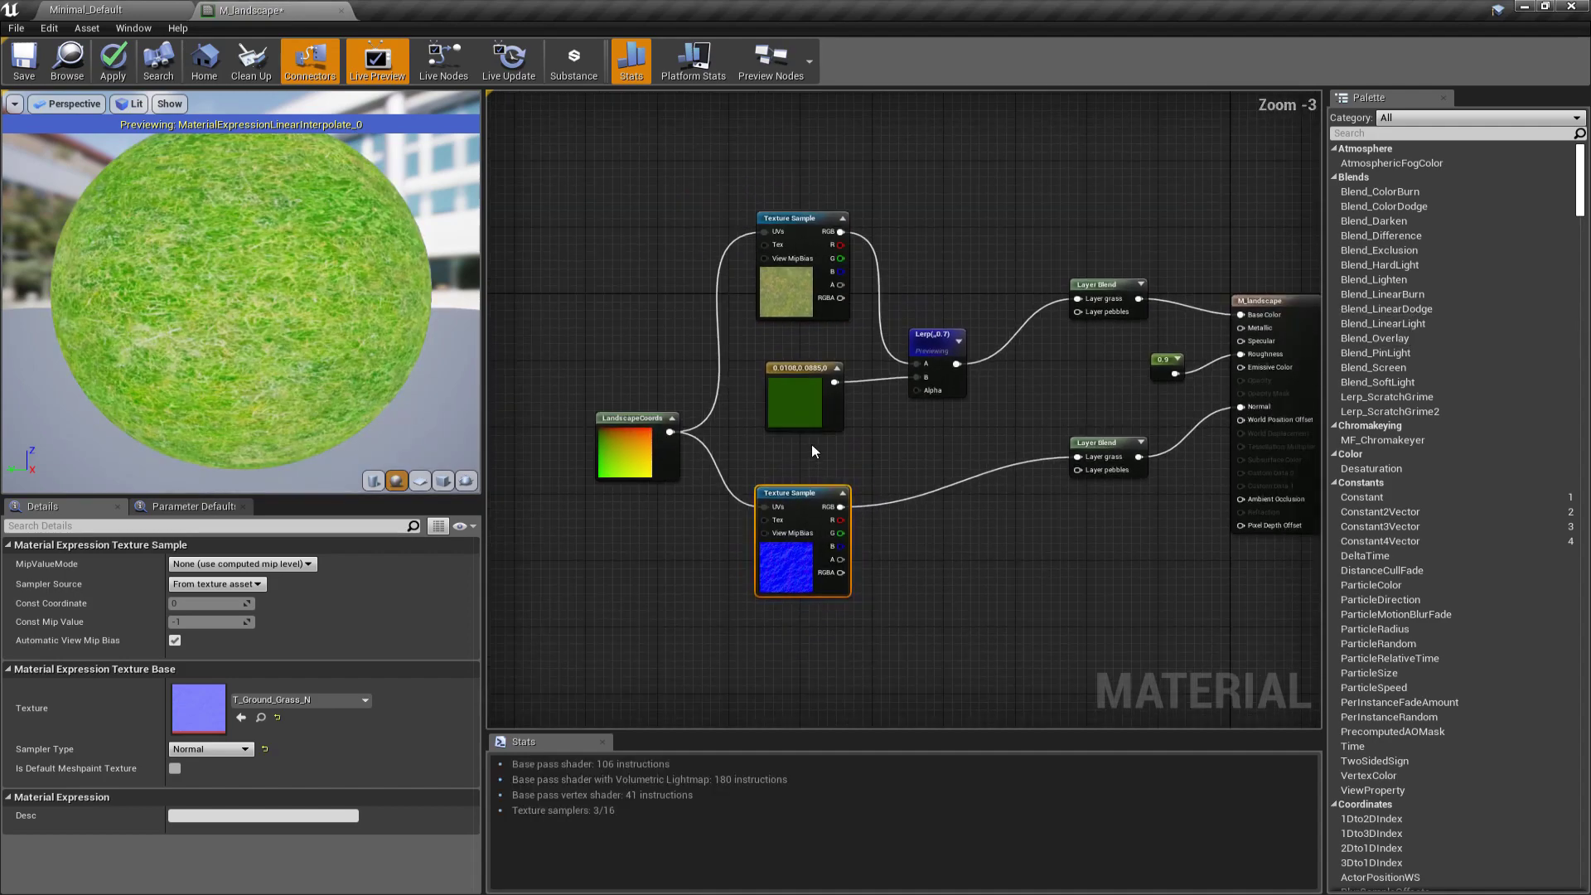
{"action": "right_click_drag", "start_coordinate": [889, 464], "coordinate": [952, 432]}
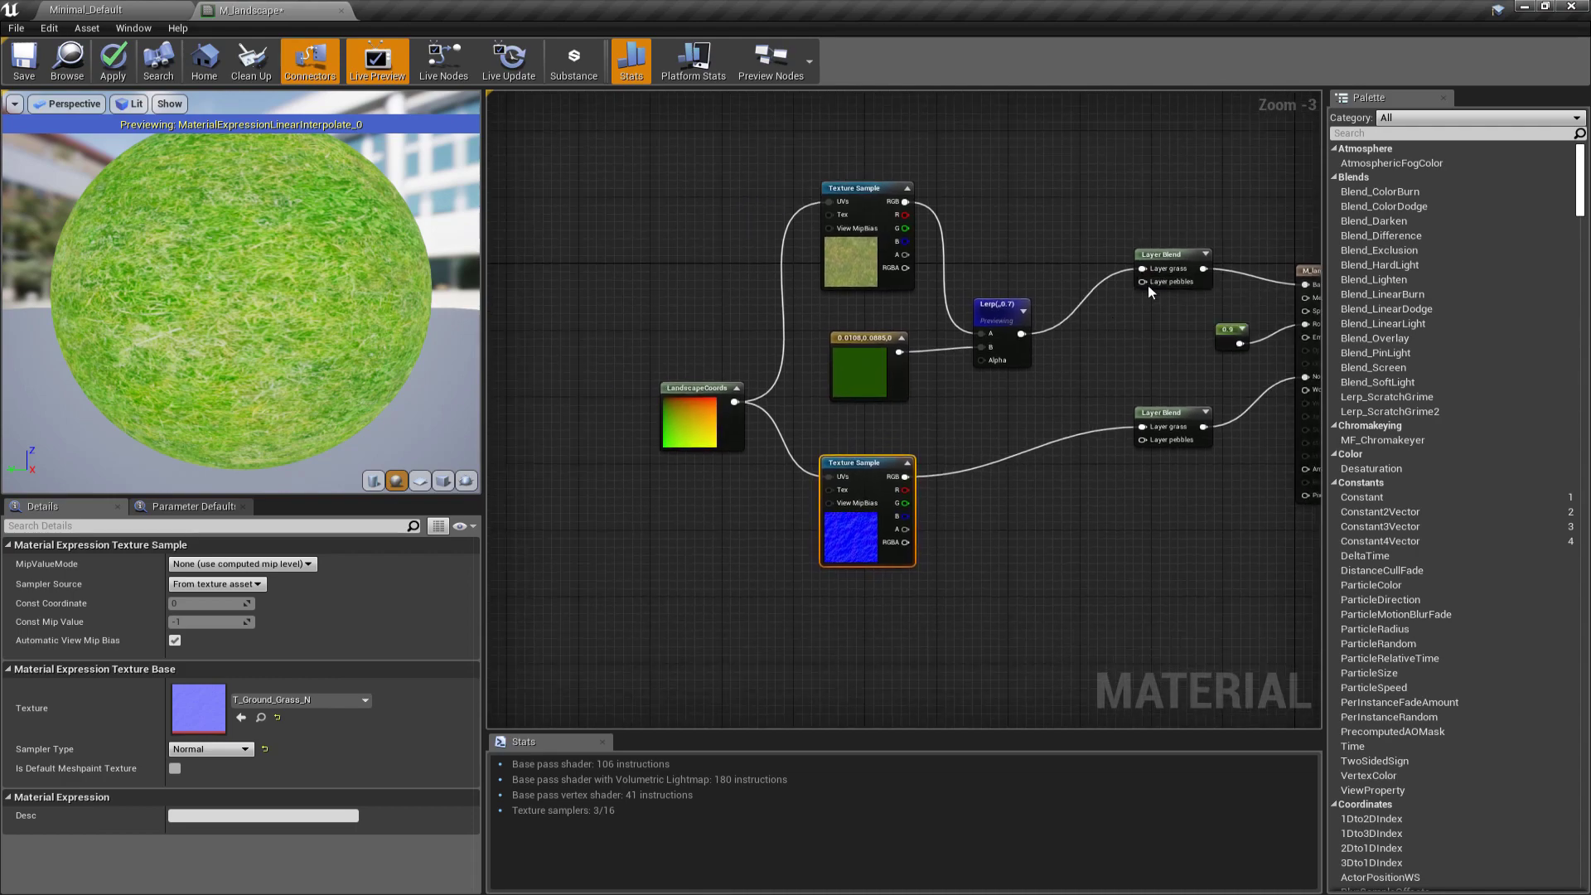
{"action": "left_click_drag", "start_coordinate": [1144, 282], "coordinate": [854, 649]}
{"action": "type", "text": "texture"}
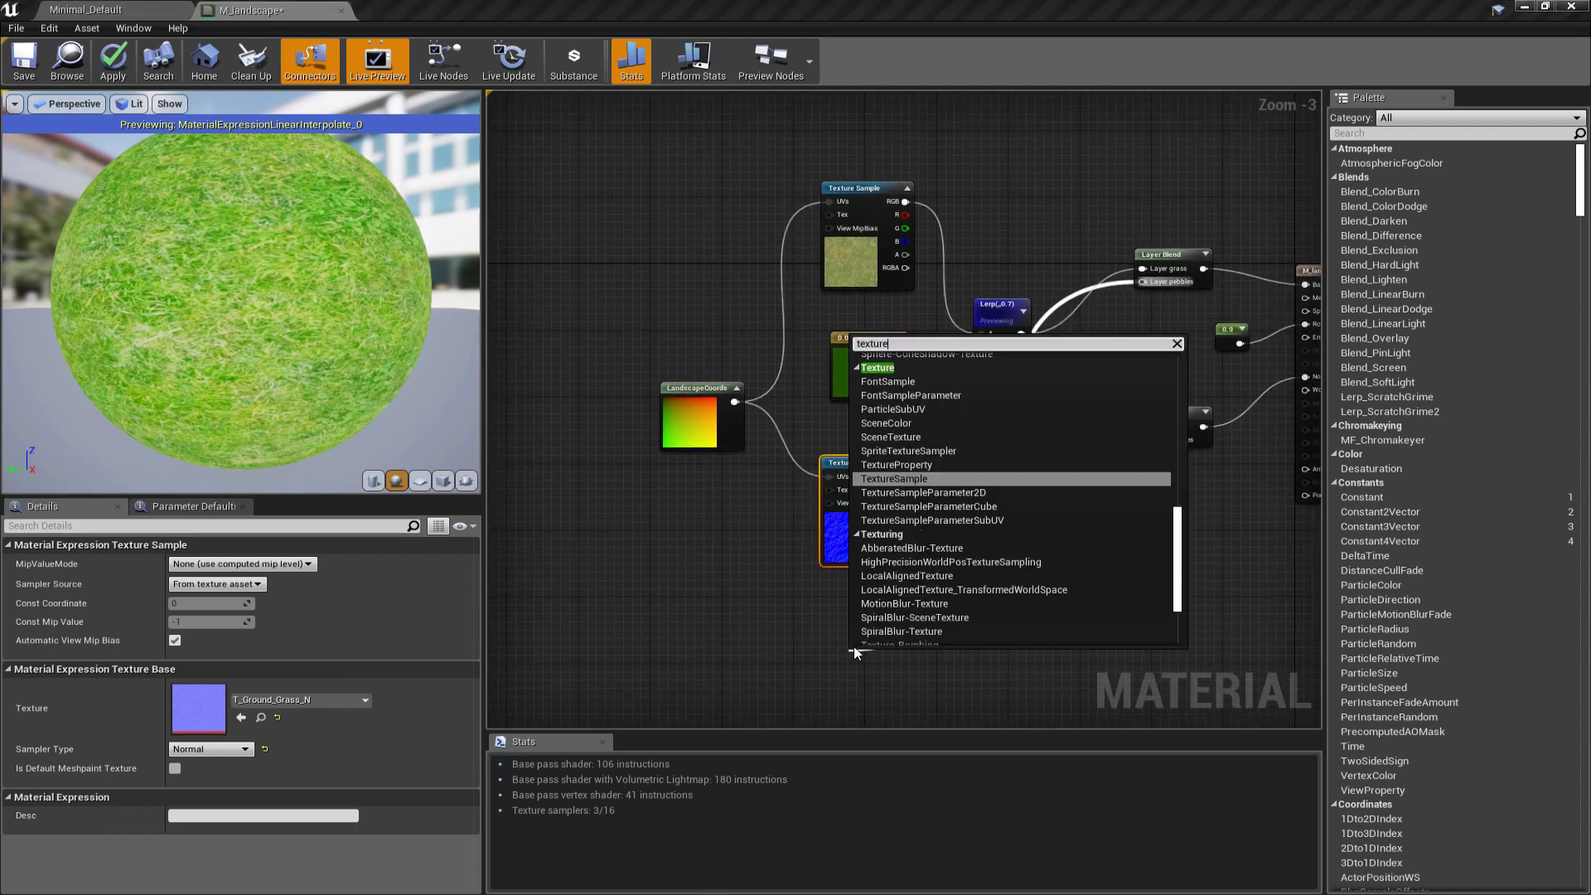
{"action": "key", "text": "Return"}
{"action": "left_click", "coordinate": [305, 700]}
{"action": "type", "text": "pebbles"}
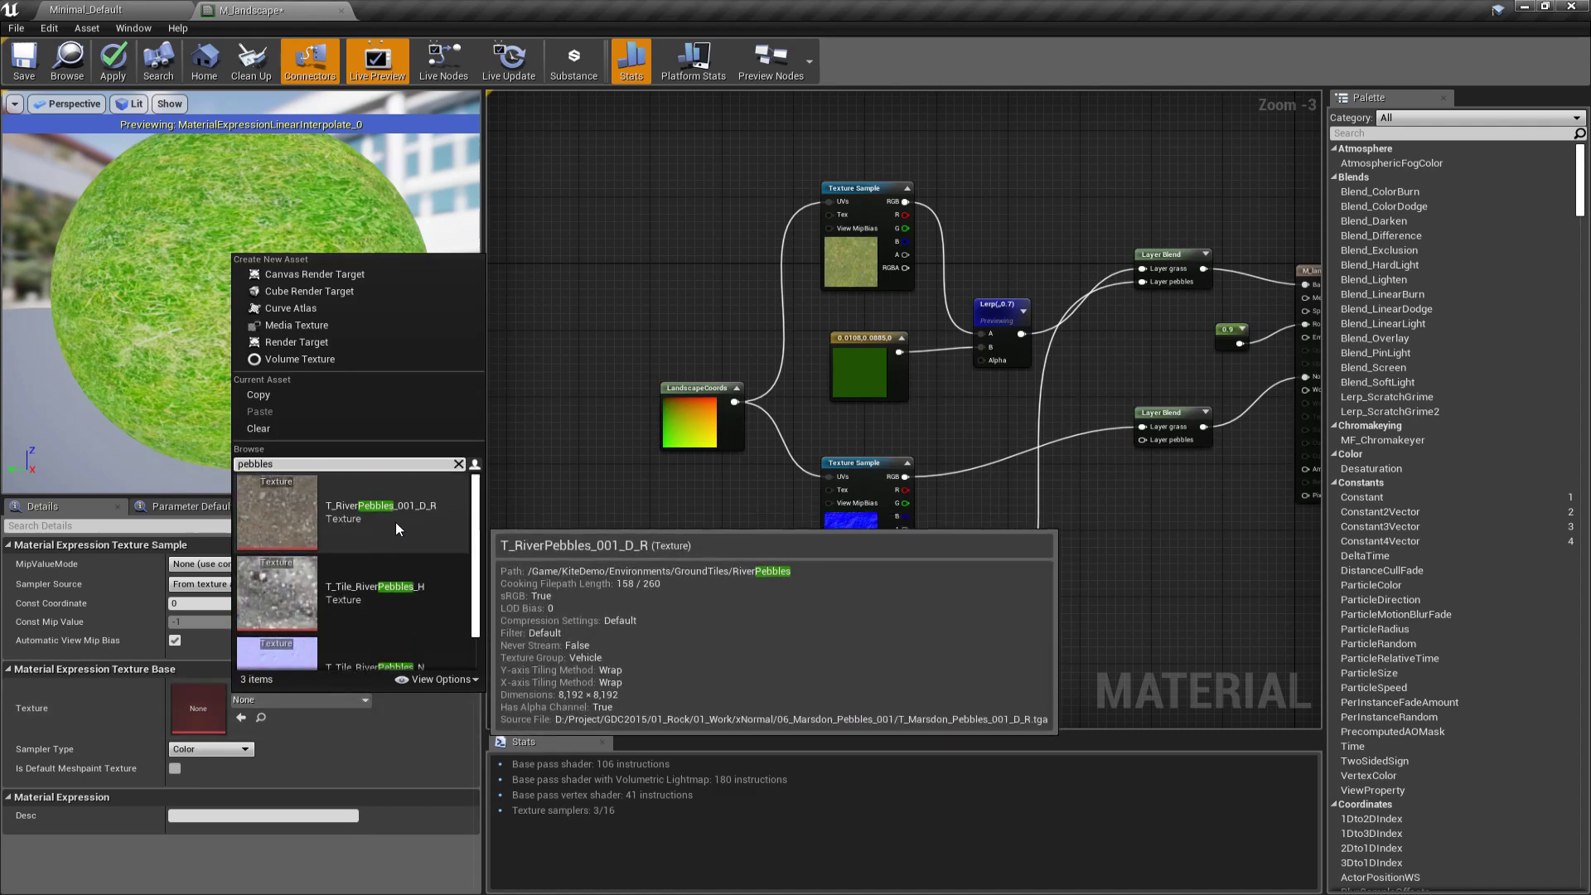
{"action": "scroll", "coordinate": [394, 523], "scroll_direction": "up", "scroll_amount": 1}
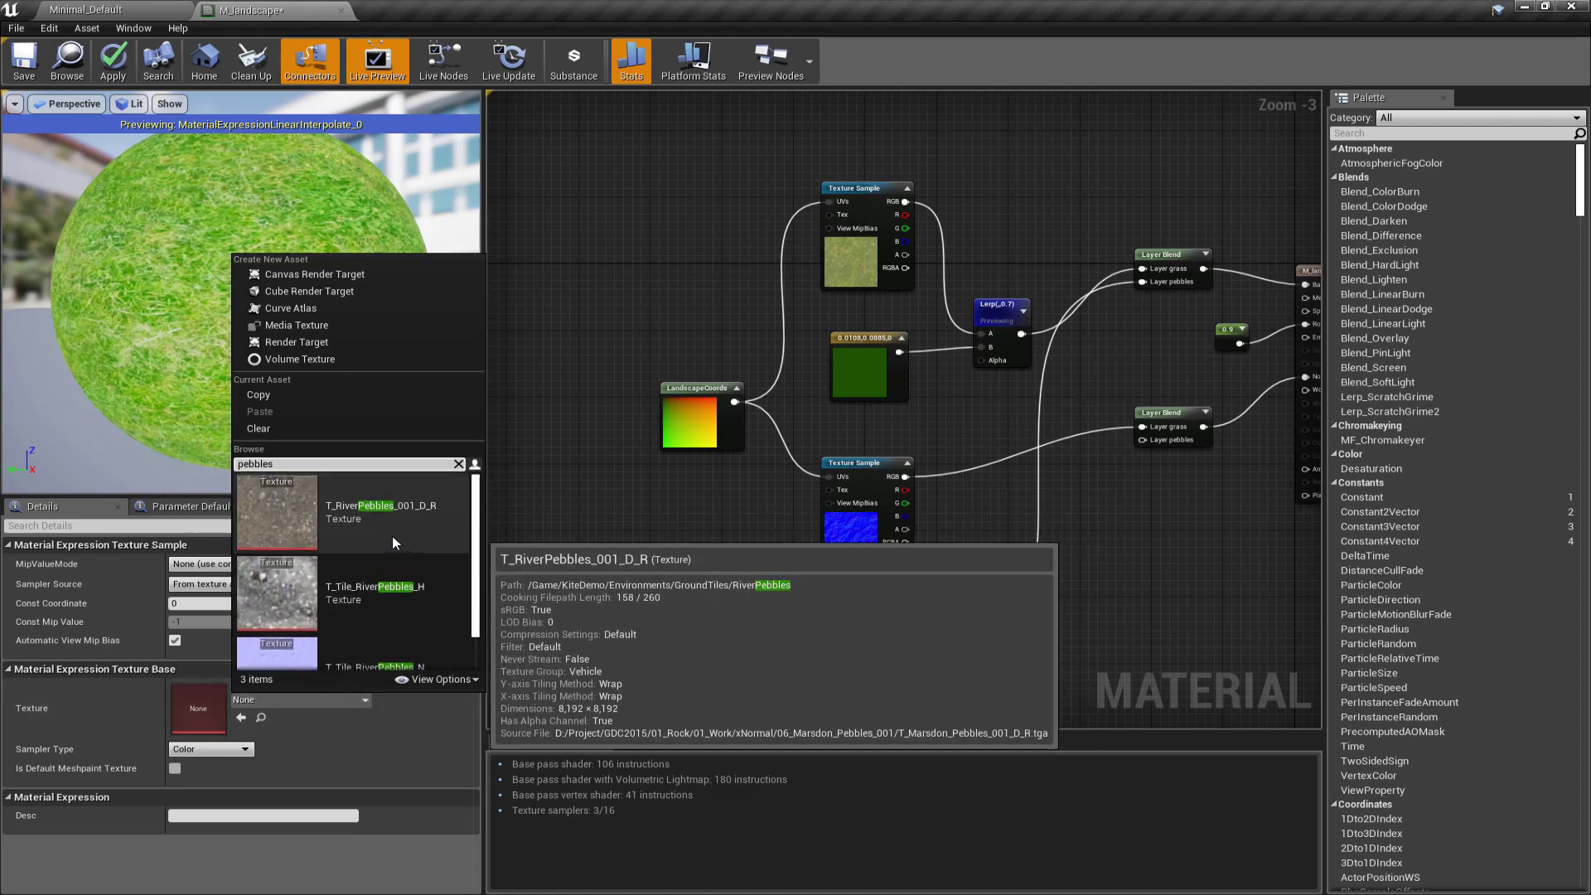
Step: Assign T_RiverPebbles_001_D_R to the new texture sample and place a duplicate of that node below it
{"action": "left_click", "coordinate": [391, 535]}
{"action": "right_click_drag", "start_coordinate": [761, 515], "coordinate": [735, 452]}
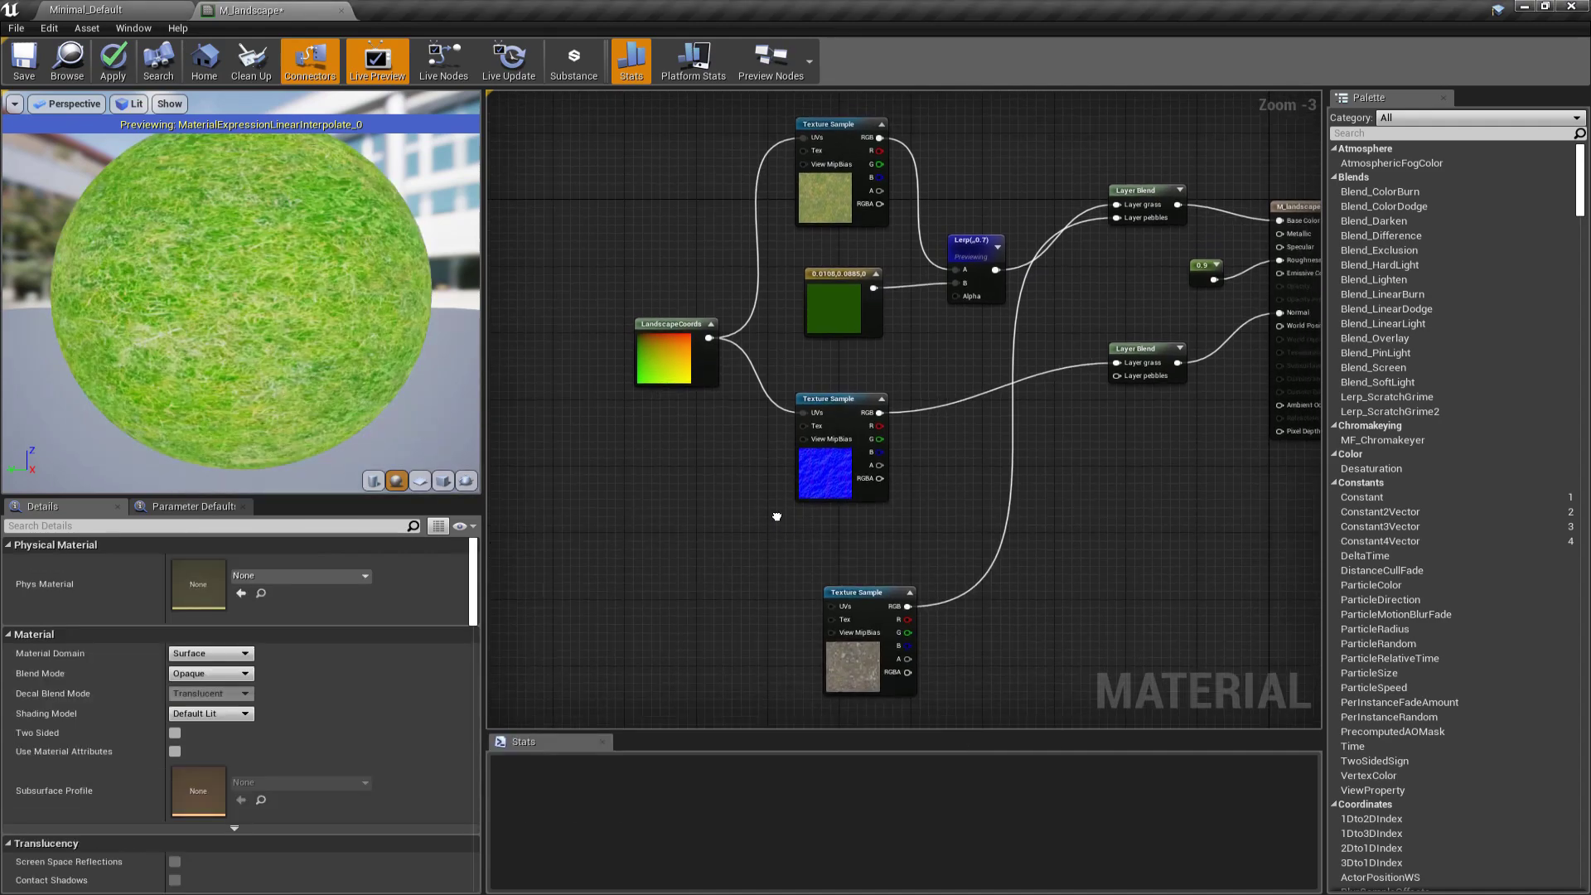
{"action": "key", "text": "ctrl+w"}
{"action": "left_click_drag", "start_coordinate": [829, 556], "coordinate": [786, 681]}
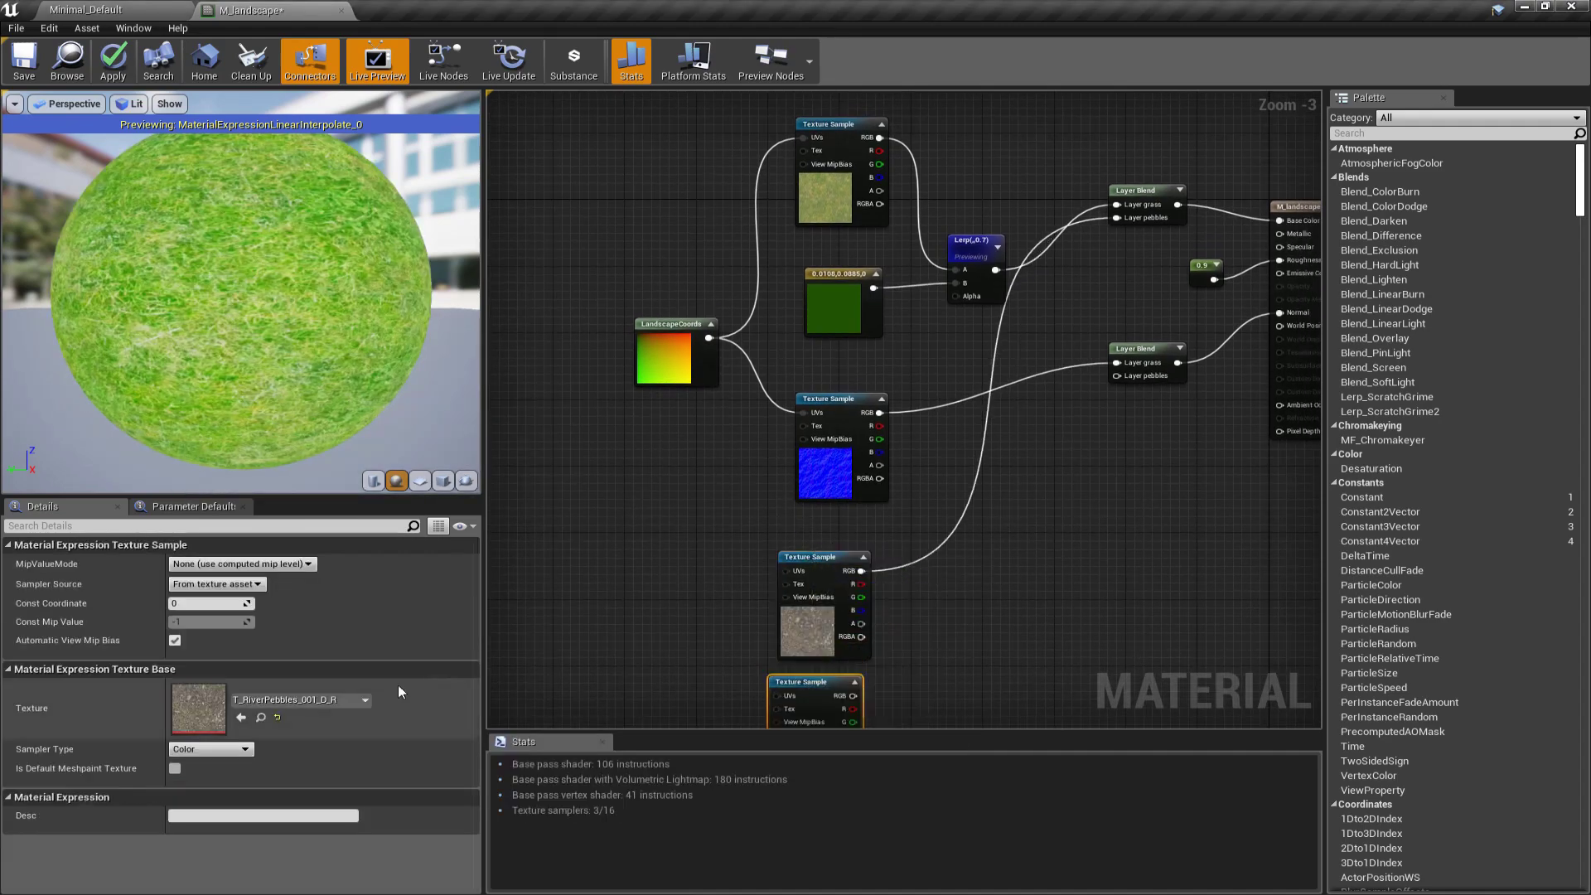
Step: Search the textures for pebbles and assign T_Tile_RiverPebbles_N to the duplicated texture sample
{"action": "left_click", "coordinate": [356, 699]}
{"action": "scroll", "coordinate": [356, 654], "scroll_direction": "down", "scroll_amount": 1}
{"action": "left_click", "coordinate": [311, 464]}
{"action": "type", "text": "p"}
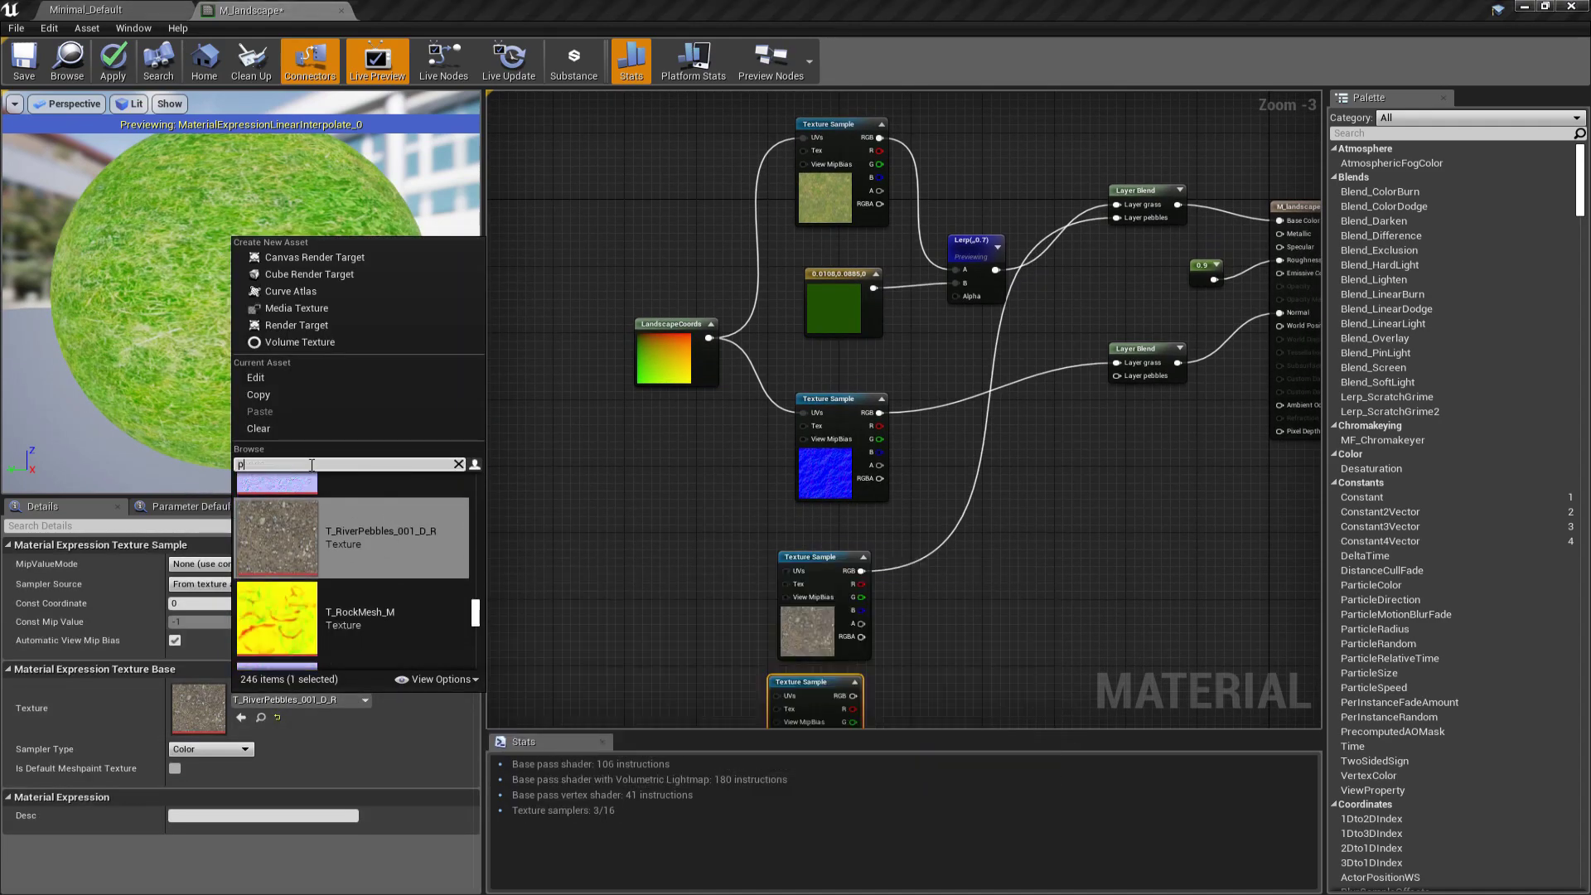
{"action": "type", "text": "ebbles"}
{"action": "scroll", "coordinate": [406, 563], "scroll_direction": "down", "scroll_amount": 1}
{"action": "left_click", "coordinate": [414, 636]}
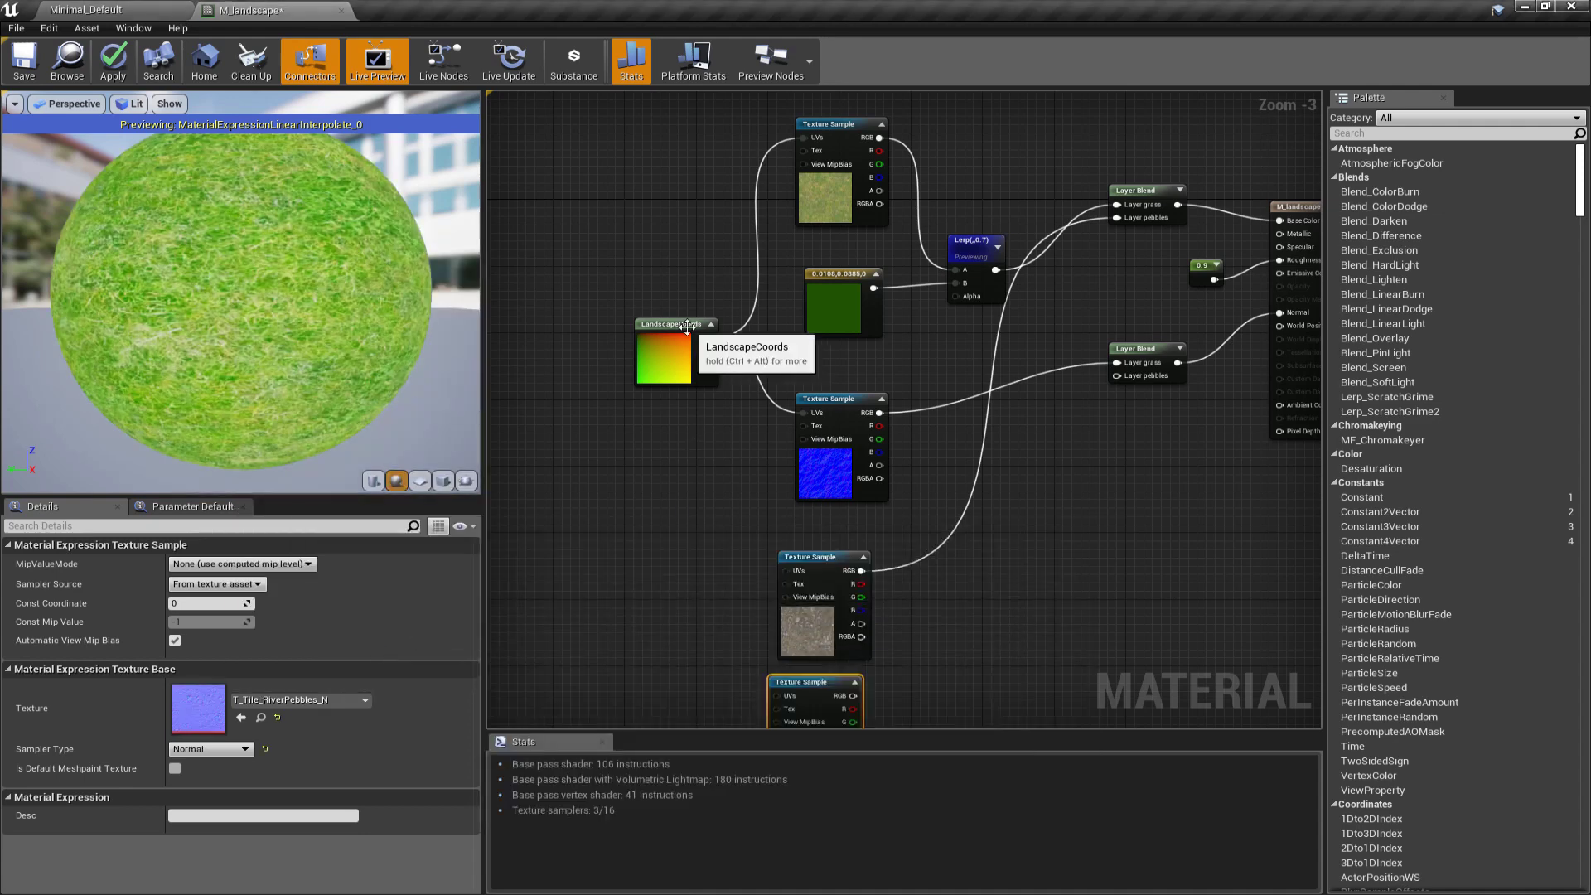
Step: Connect LandscapeCoords to both pebble samples' UVs and the pebble normal's RGB to the normal Layer Blend's pebbles input
{"action": "left_click_drag", "start_coordinate": [708, 338], "coordinate": [781, 697]}
{"action": "right_click_drag", "start_coordinate": [965, 675], "coordinate": [800, 583]}
{"action": "left_click_drag", "start_coordinate": [688, 602], "coordinate": [1019, 394]}
Step: Space out the grass tint colour, grass normal and pebble colour nodes in the material graph
{"action": "right_click_drag", "start_coordinate": [932, 490], "coordinate": [1016, 625]}
{"action": "left_click_drag", "start_coordinate": [749, 438], "coordinate": [759, 397]}
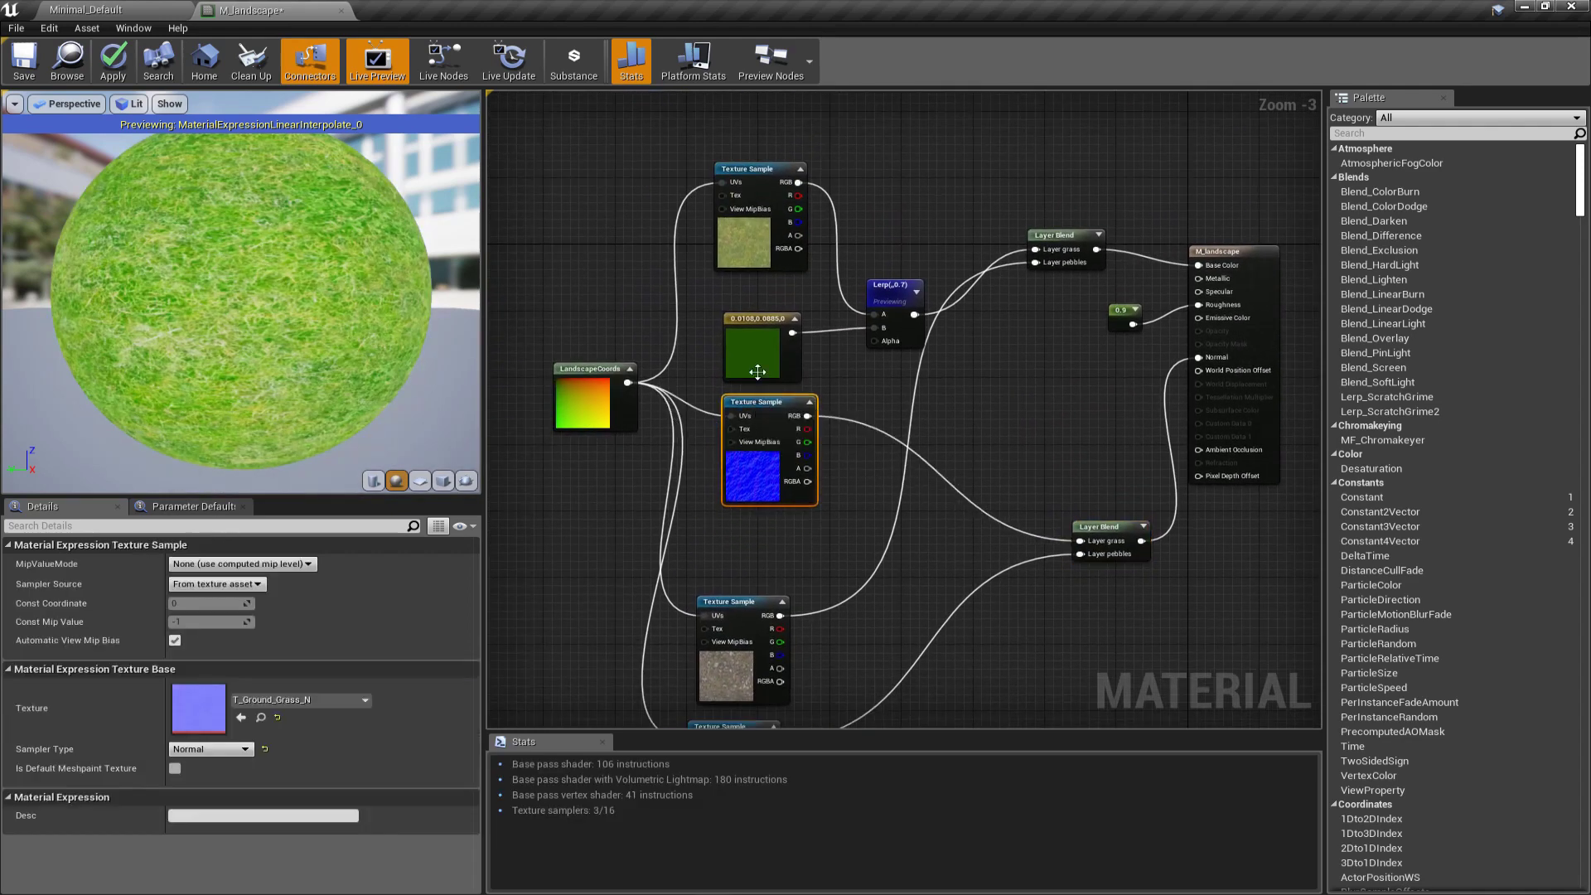
{"action": "right_click_drag", "start_coordinate": [756, 371], "coordinate": [729, 473]}
{"action": "left_click_drag", "start_coordinate": [729, 420], "coordinate": [727, 395]}
{"action": "right_click_drag", "start_coordinate": [753, 642], "coordinate": [780, 497]}
{"action": "left_click_drag", "start_coordinate": [711, 643], "coordinate": [763, 598]}
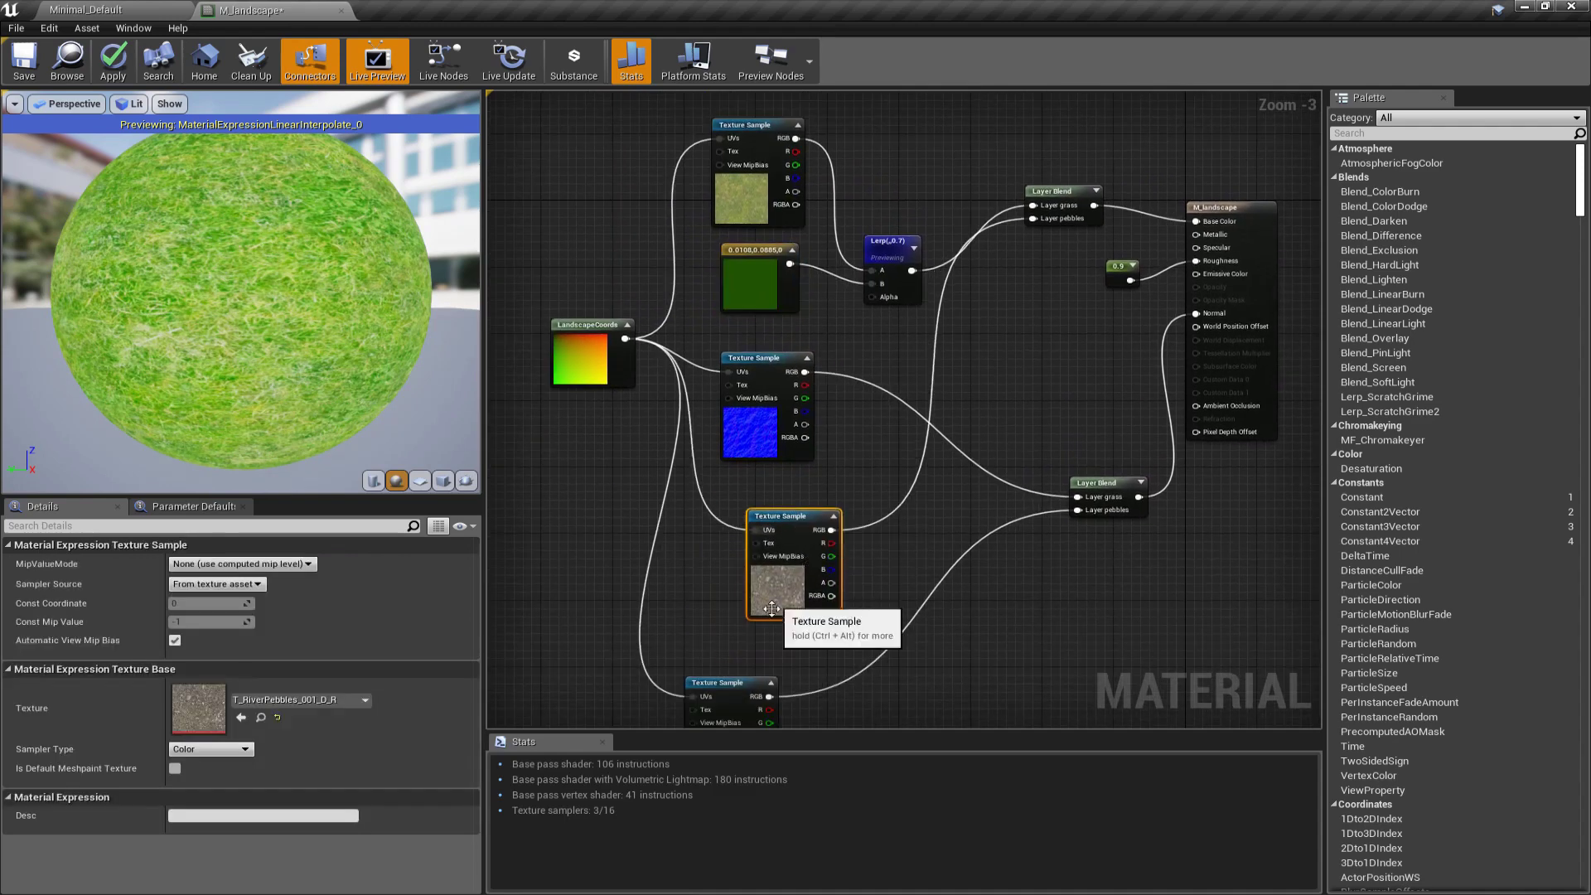
Step: Tidy the rest of the graph by repositioning LandscapeCoords, the lower normal samples and the base colour Layer Blend
{"action": "left_click_drag", "start_coordinate": [581, 328], "coordinate": [517, 457]}
{"action": "scroll", "coordinate": [752, 458], "scroll_direction": "down", "scroll_amount": 1}
{"action": "right_click_drag", "start_coordinate": [752, 458], "coordinate": [663, 455]}
{"action": "left_click_drag", "start_coordinate": [658, 621], "coordinate": [691, 614]}
{"action": "left_click_drag", "start_coordinate": [692, 498], "coordinate": [665, 498]}
{"action": "scroll", "coordinate": [769, 542], "scroll_direction": "up", "scroll_amount": 1}
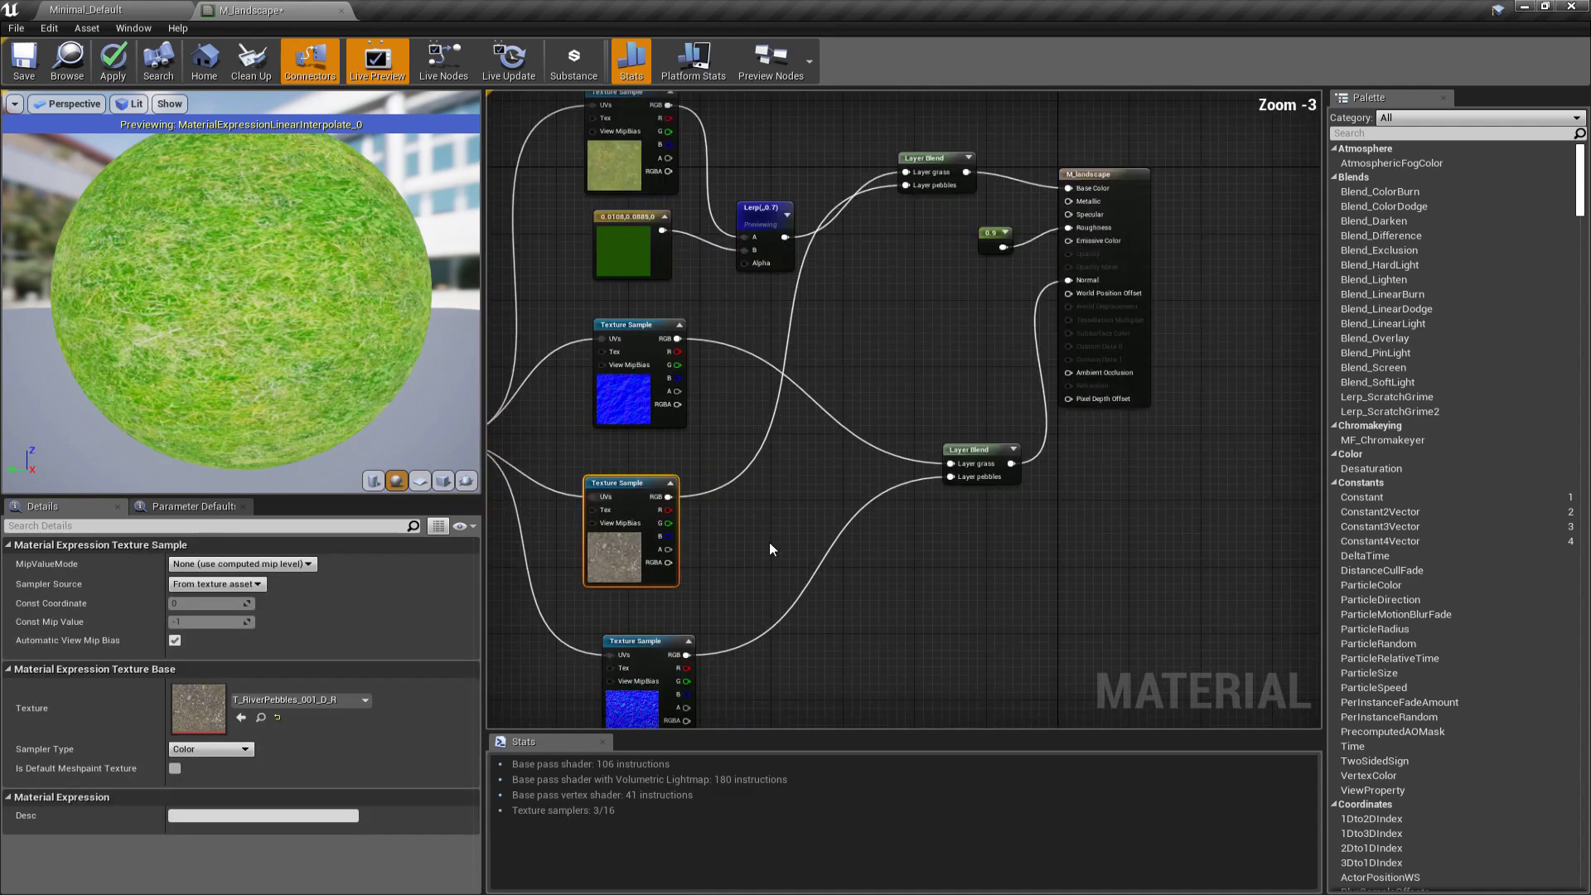
{"action": "right_click_drag", "start_coordinate": [764, 547], "coordinate": [775, 633]}
{"action": "left_click_drag", "start_coordinate": [942, 244], "coordinate": [924, 312]}
{"action": "right_click_drag", "start_coordinate": [924, 311], "coordinate": [916, 189]}
{"action": "right_click_drag", "start_coordinate": [788, 444], "coordinate": [841, 474]}
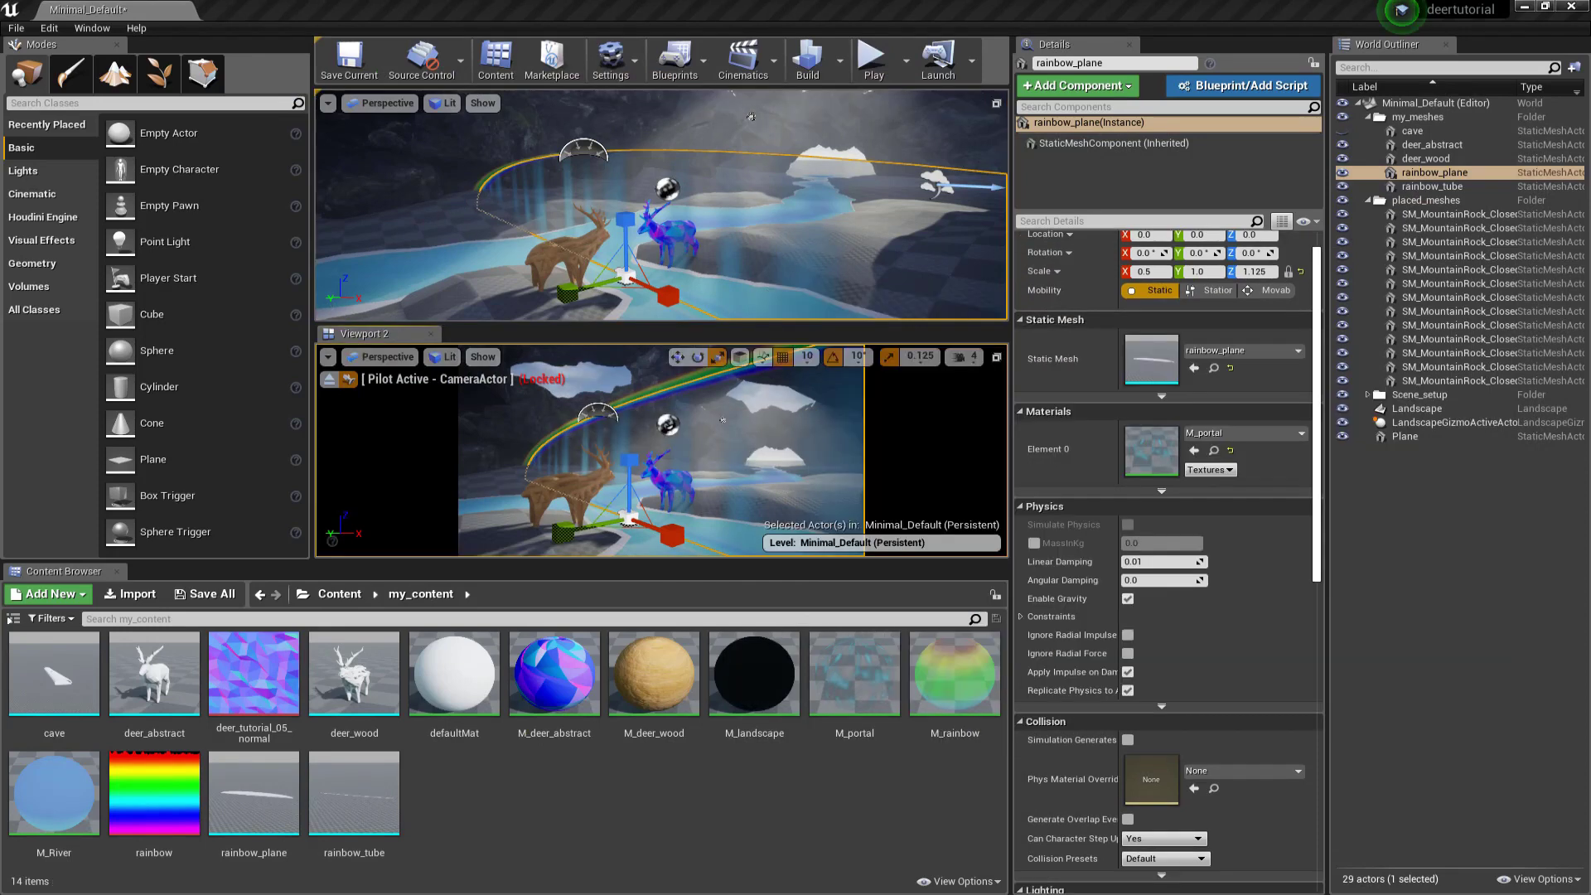
Step: Assign M_landscape as the Landscape actor's material and switch to landscape editing
{"action": "left_click", "coordinate": [1416, 408]}
{"action": "mouse_move", "coordinate": [754, 671]}
{"action": "left_mouse_down"}
{"action": "mouse_move", "coordinate": [953, 721]}
{"action": "mouse_move", "coordinate": [1160, 571]}
{"action": "mouse_move", "coordinate": [1151, 555]}
{"action": "left_mouse_up"}
{"action": "left_click", "coordinate": [115, 73]}
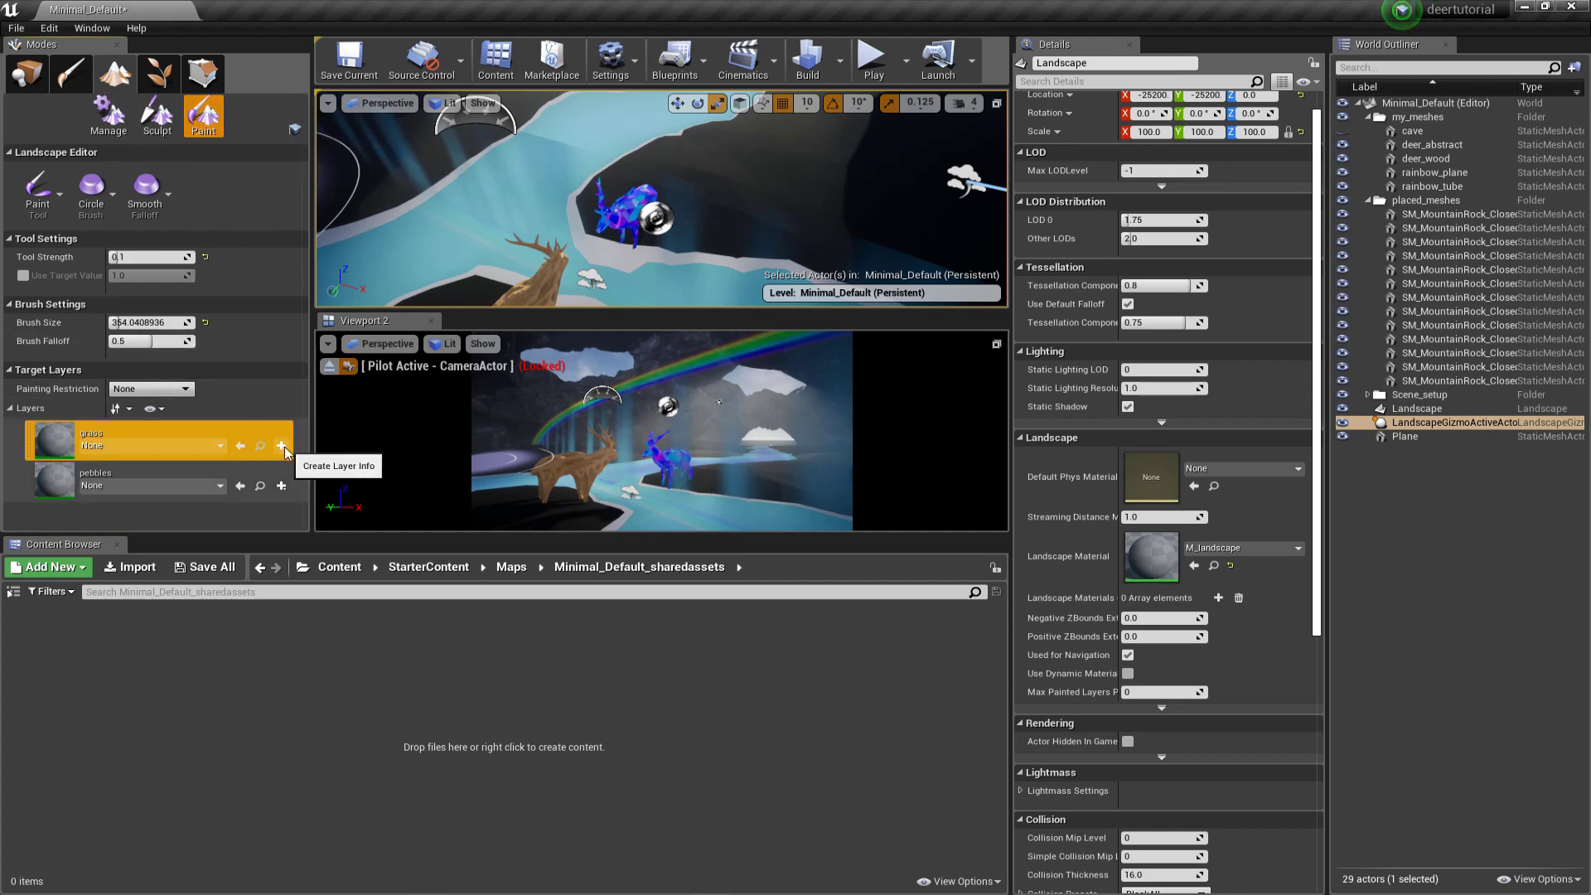
Step: Create the weight-blended layer infos grass_LayerInfo and pebbles_LayerInfo for the two landscape layers
{"action": "left_click", "coordinate": [412, 467]}
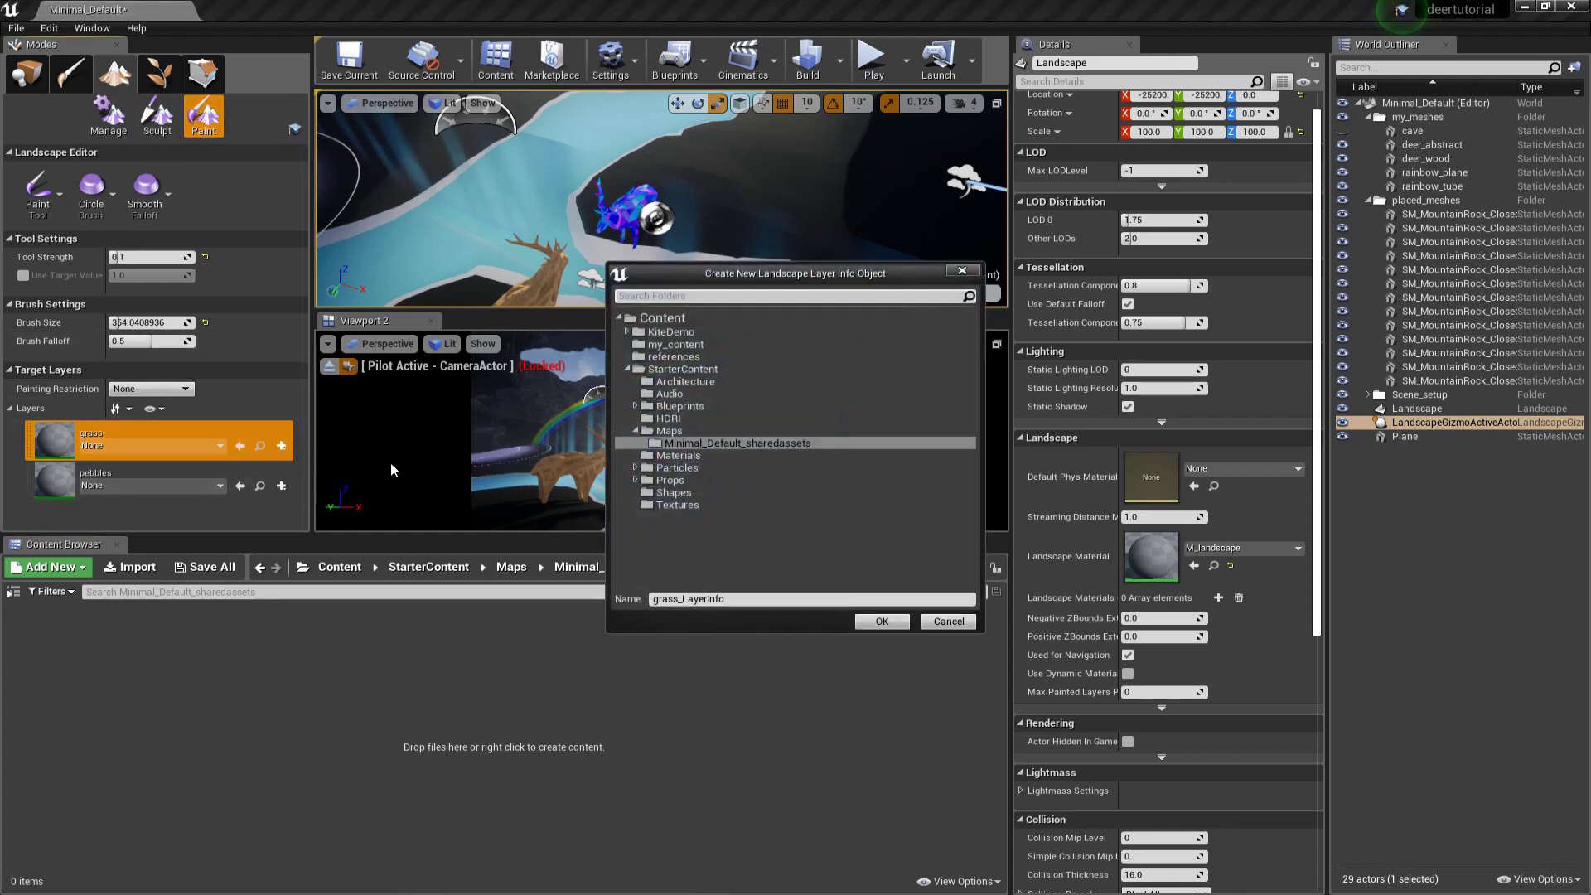
{"action": "left_click", "coordinate": [879, 622]}
{"action": "left_click", "coordinate": [282, 485]}
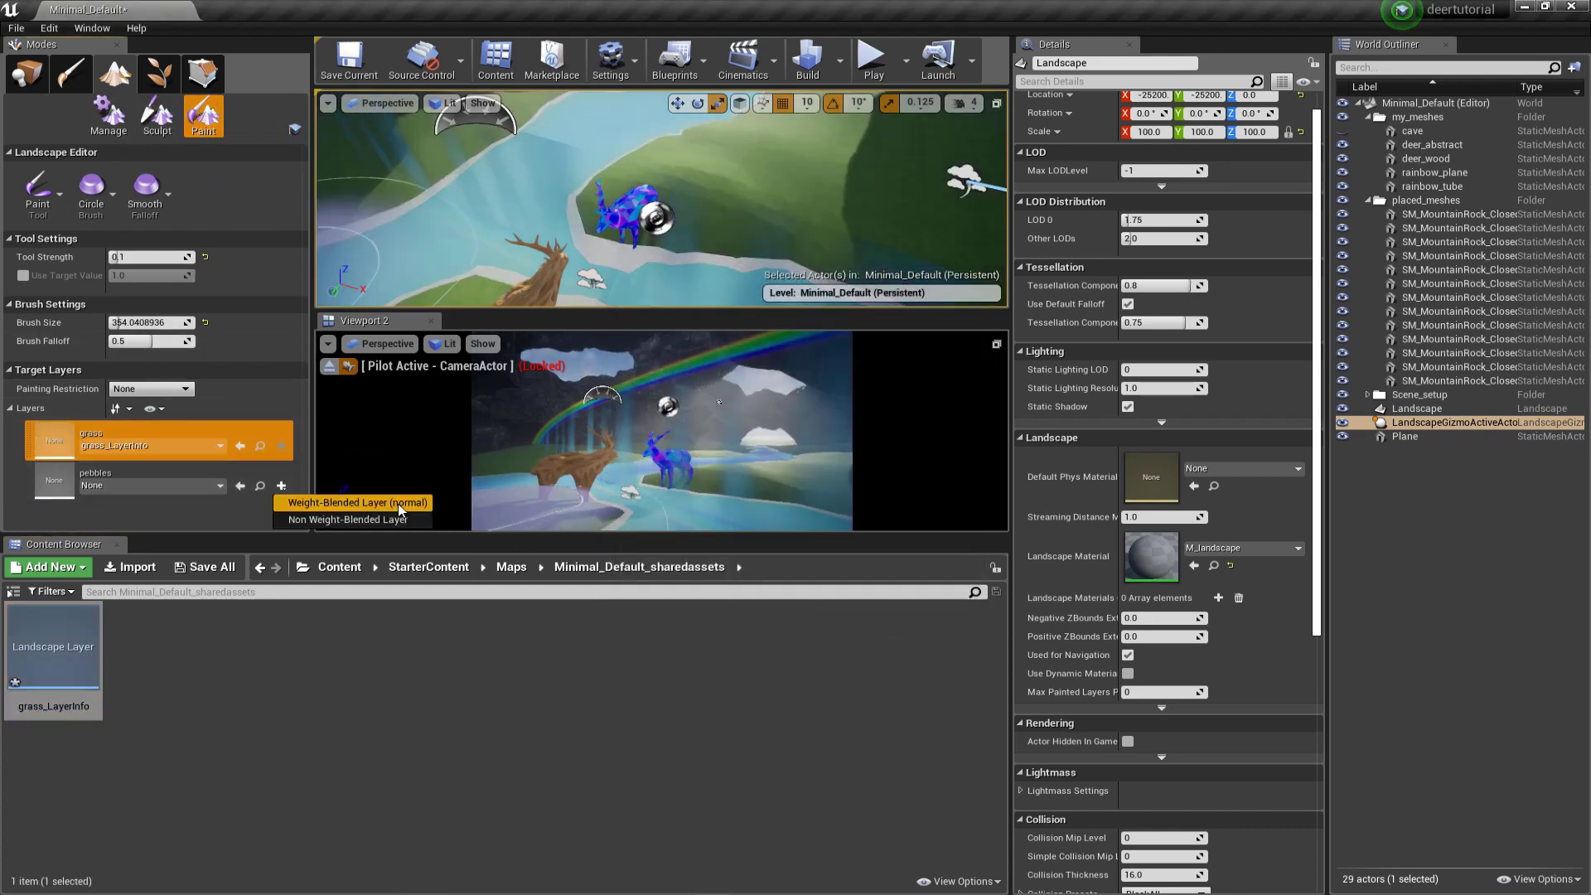
{"action": "left_click", "coordinate": [413, 508]}
{"action": "left_click", "coordinate": [881, 622]}
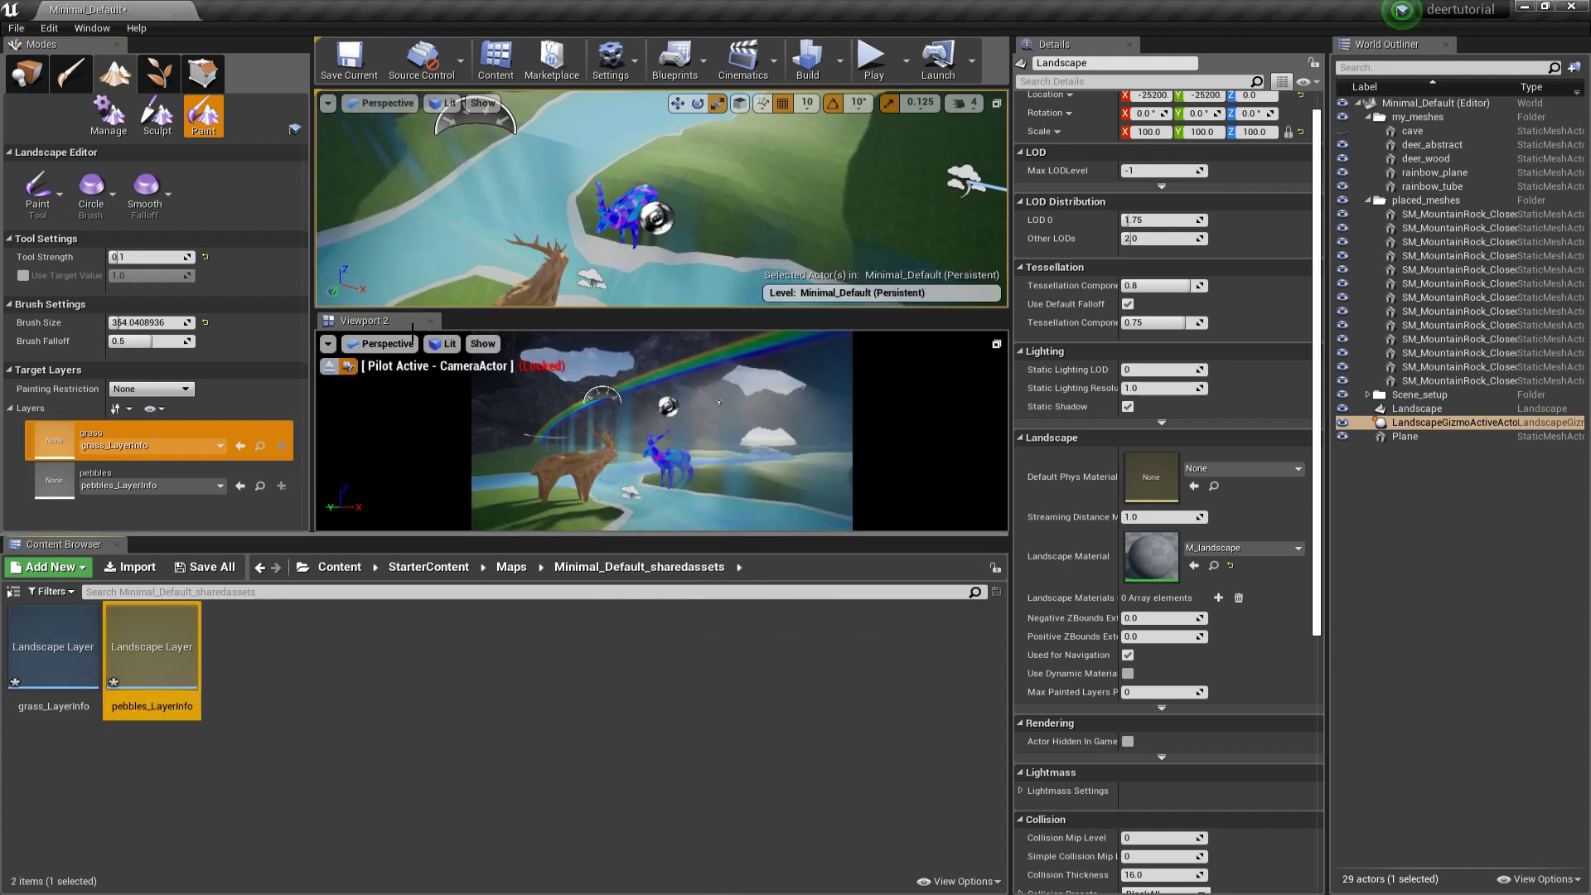
Step: Make the pebbles layer the active target layer for painting on the landscape
{"action": "left_click", "coordinate": [142, 433]}
{"action": "right_click_drag", "start_coordinate": [587, 246], "coordinate": [591, 248]}
{"action": "key", "text": "w"}
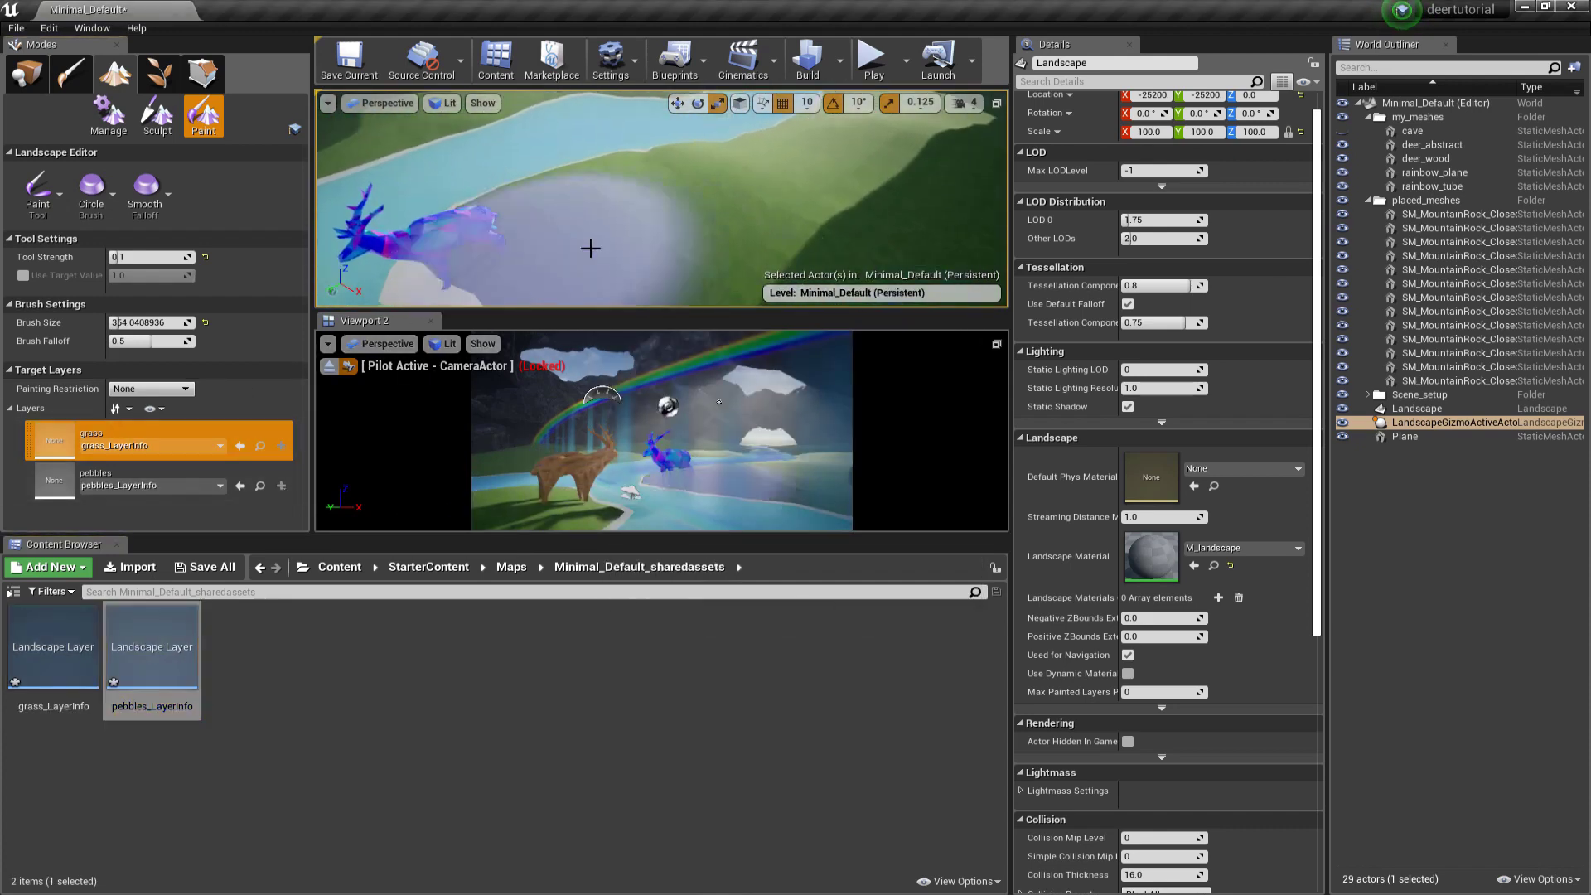
{"action": "left_click", "coordinate": [166, 470]}
{"action": "key", "text": "s"}
{"action": "mouse_move", "coordinate": [748, 220]}
{"action": "right_mouse_down"}
{"action": "mouse_move", "coordinate": [778, 221]}
{"action": "mouse_move", "coordinate": [747, 220]}
{"action": "right_mouse_up"}
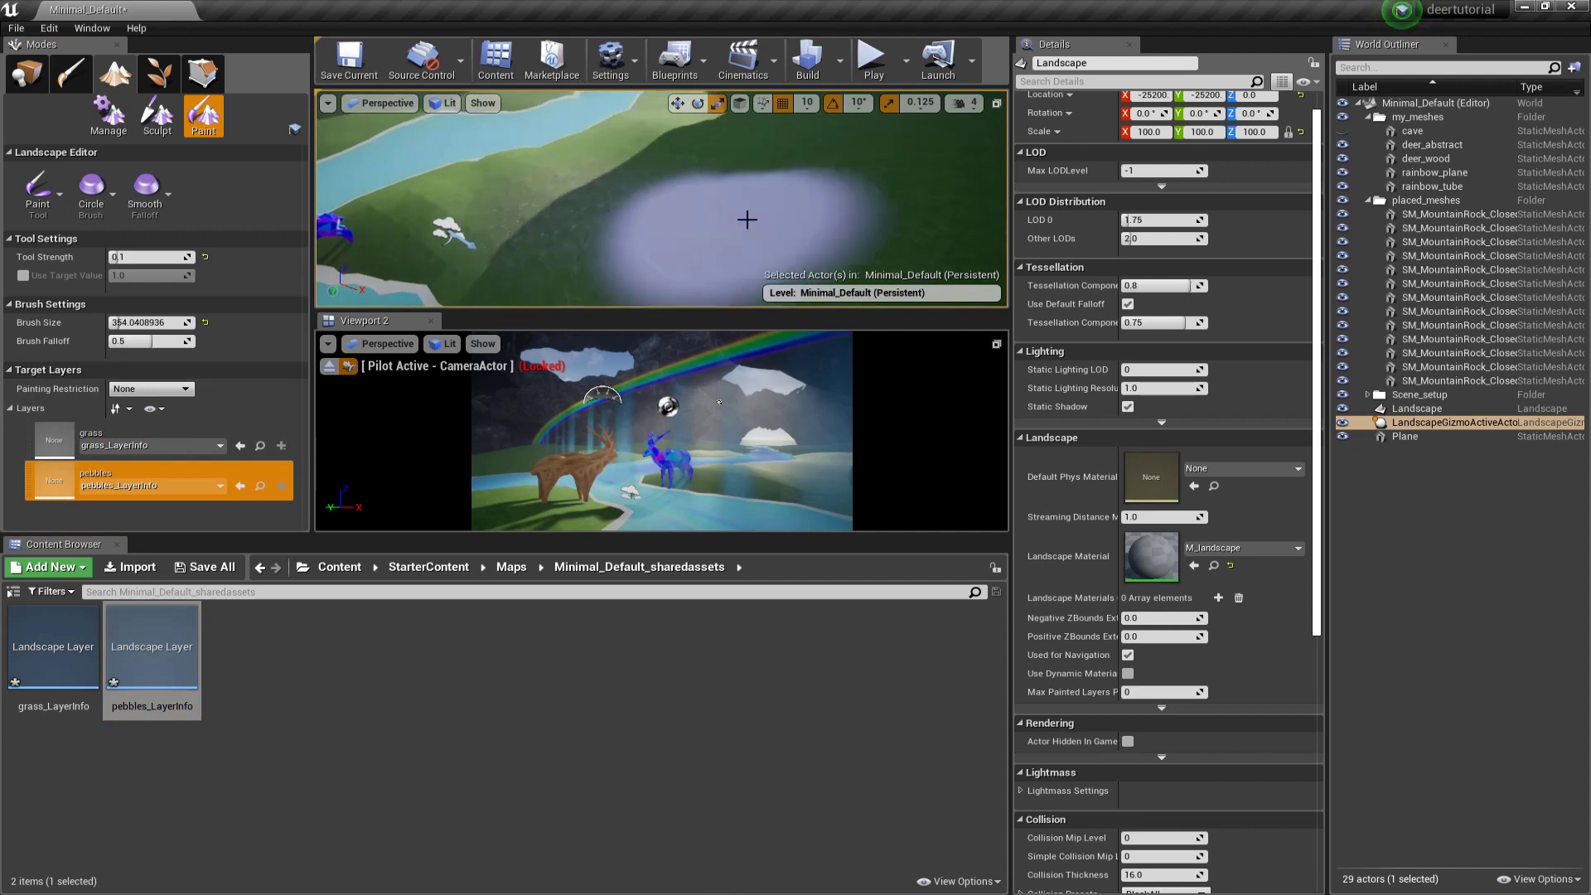
{"action": "left_click", "coordinate": [219, 485]}
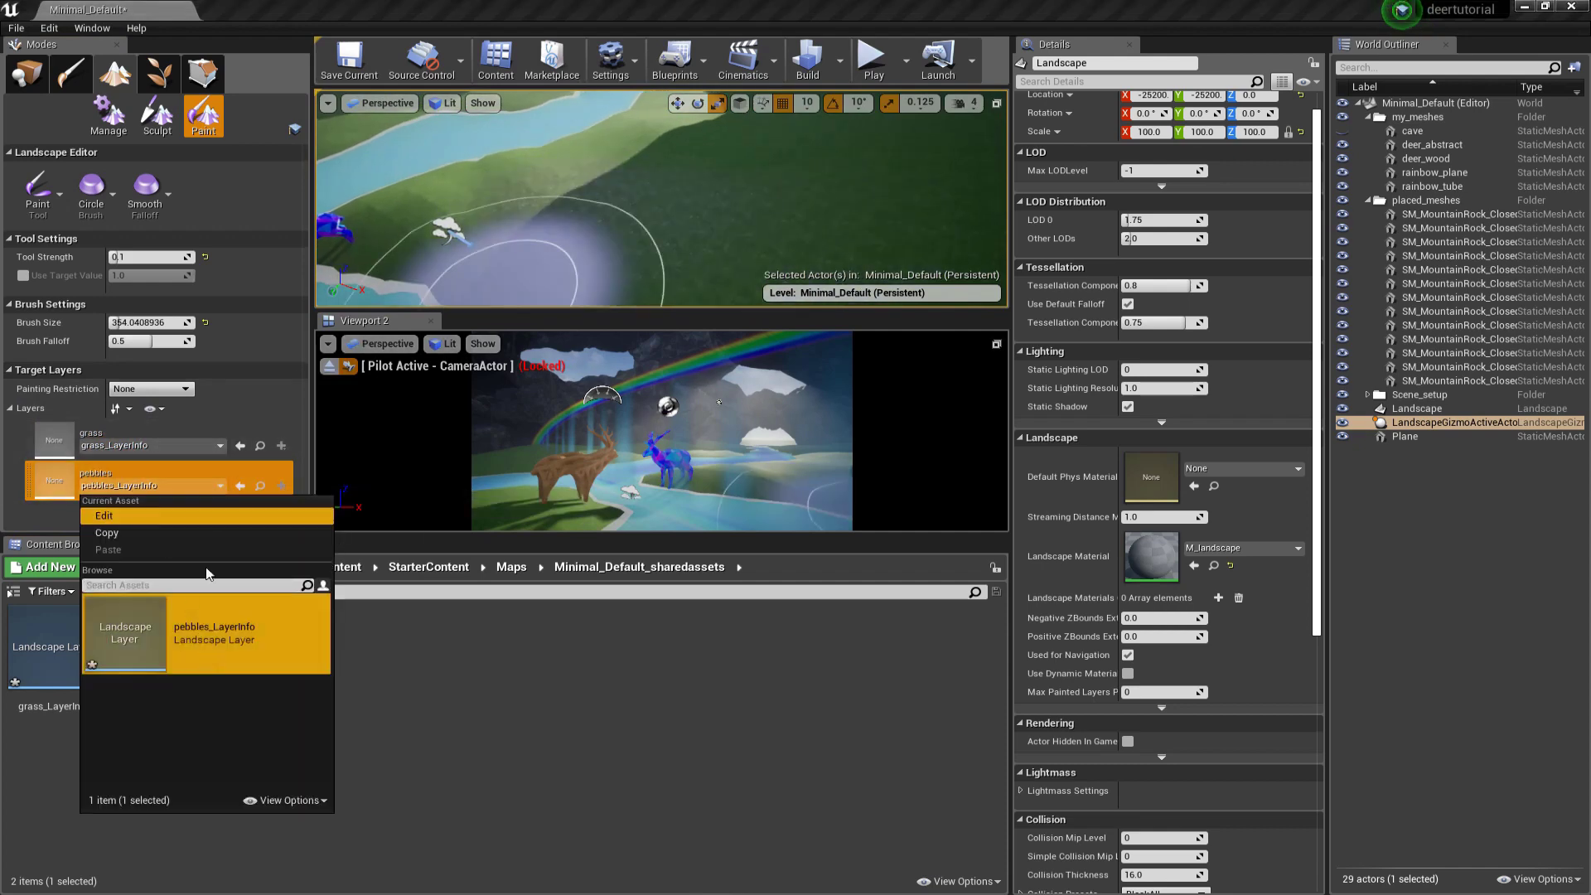
{"action": "left_click", "coordinate": [437, 694]}
Step: Paint a first patch of pebbles on the grass beyond the river and enlarge the viewports
{"action": "mouse_move", "coordinate": [589, 288]}
{"action": "right_mouse_down"}
{"action": "mouse_move", "coordinate": [593, 240]}
{"action": "mouse_move", "coordinate": [613, 232]}
{"action": "right_mouse_up"}
{"action": "key", "text": "w"}
{"action": "left_click", "coordinate": [718, 168]}
{"action": "left_click_drag", "start_coordinate": [578, 534], "coordinate": [574, 774]}
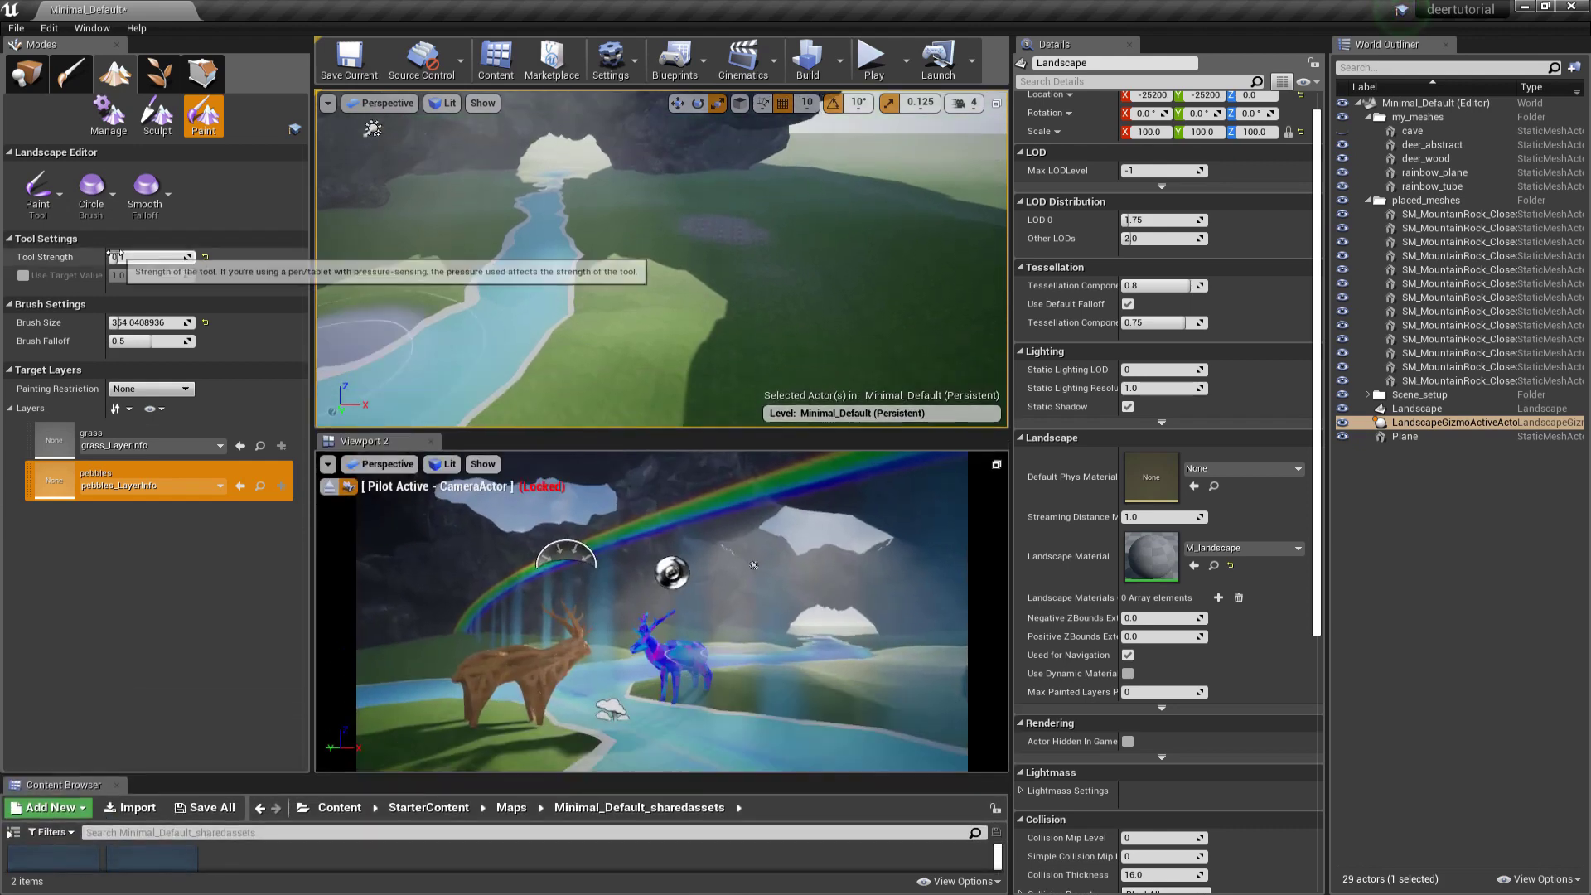
Step: Set the paint tool strength to about 0.61 and paint pebbles on the ground along the cave walls
{"action": "left_click_drag", "start_coordinate": [115, 253], "coordinate": [162, 255]}
{"action": "left_click", "coordinate": [806, 290]}
{"action": "mouse_move", "coordinate": [806, 291]}
{"action": "right_mouse_down"}
{"action": "mouse_move", "coordinate": [738, 241]}
{"action": "mouse_move", "coordinate": [516, 300]}
{"action": "right_mouse_up"}
{"action": "left_click", "coordinate": [738, 241]}
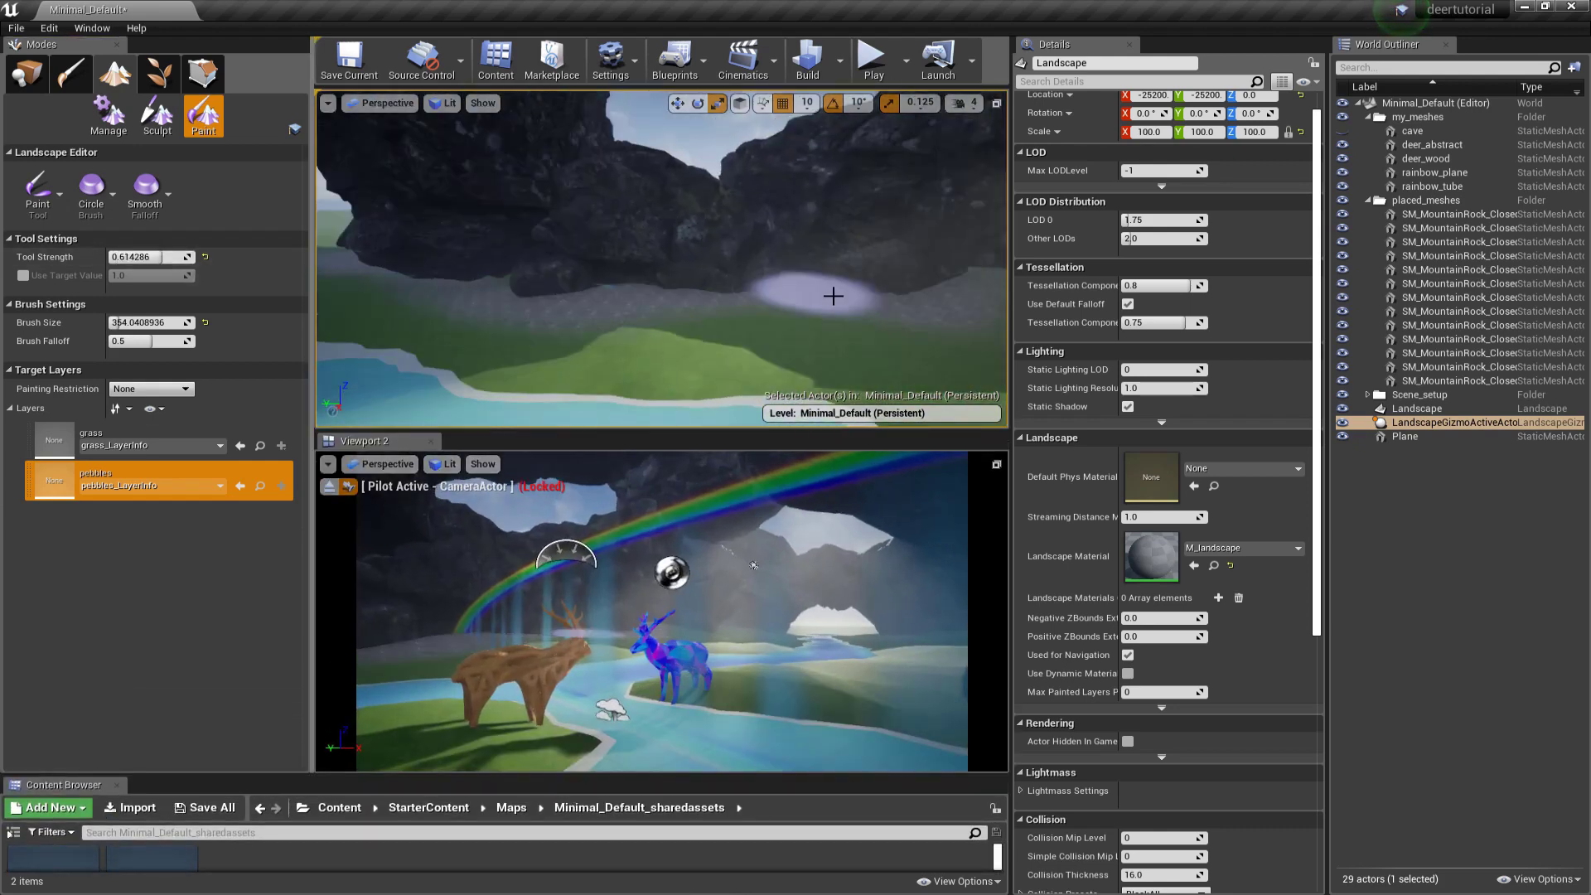
{"action": "key", "text": "w"}
{"action": "mouse_move", "coordinate": [833, 296]}
{"action": "right_mouse_down"}
{"action": "mouse_move", "coordinate": [953, 290]}
{"action": "mouse_move", "coordinate": [858, 294]}
{"action": "mouse_move", "coordinate": [886, 296]}
{"action": "right_mouse_up"}
{"action": "left_click_drag", "start_coordinate": [833, 296], "coordinate": [710, 300]}
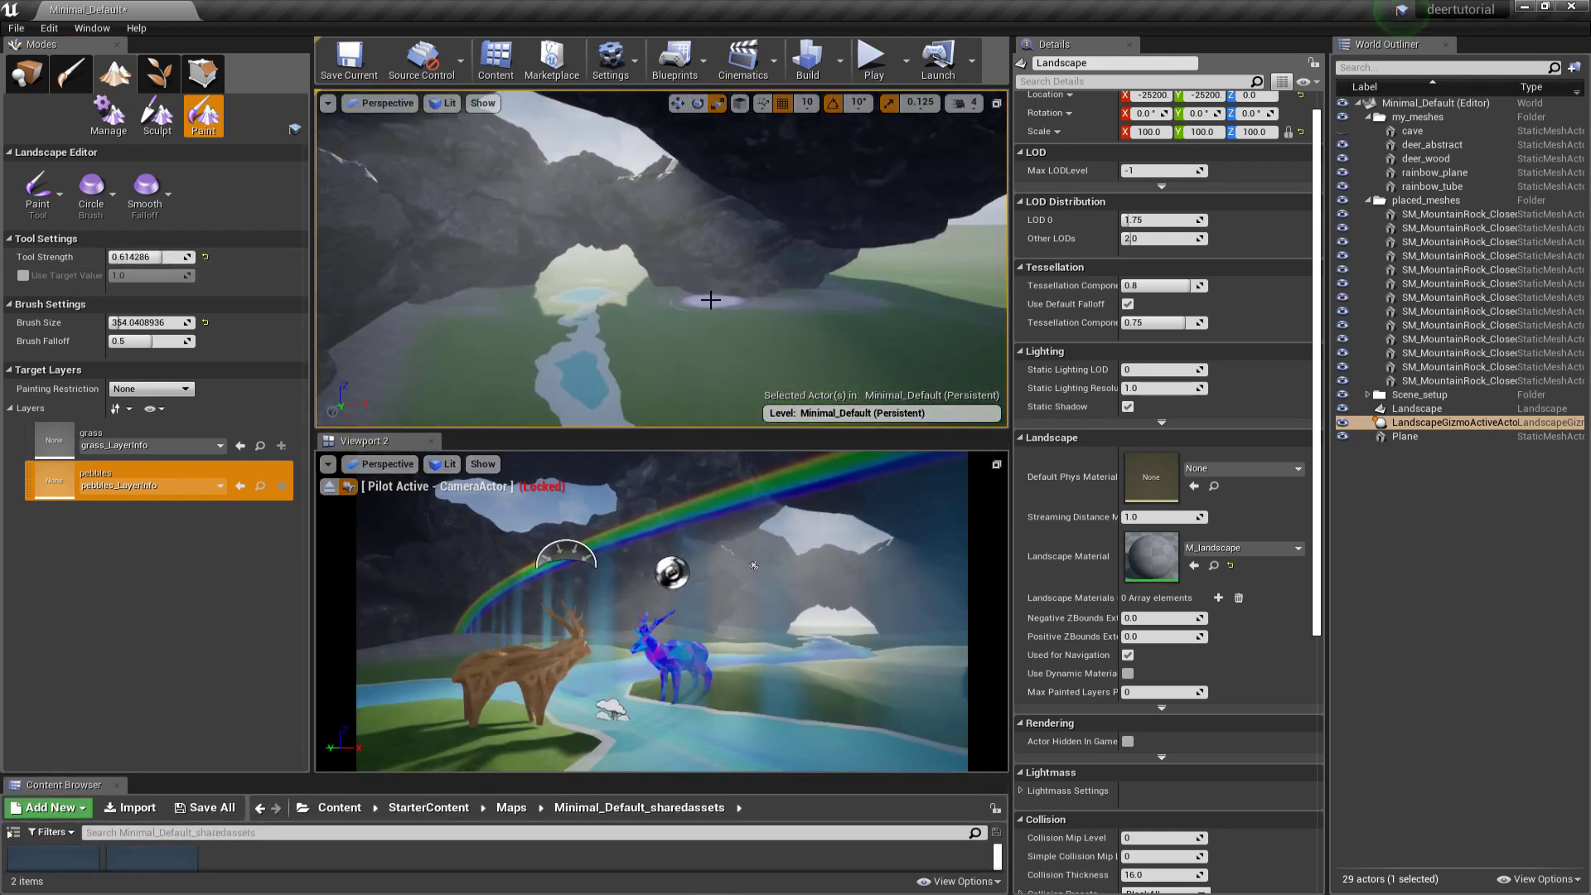
Step: Paint pebbles over the riverbank around the wooden deer
{"action": "key", "text": "s"}
{"action": "right_click_drag", "start_coordinate": [710, 300], "coordinate": [663, 389]}
{"action": "left_click_drag", "start_coordinate": [500, 267], "coordinate": [486, 213]}
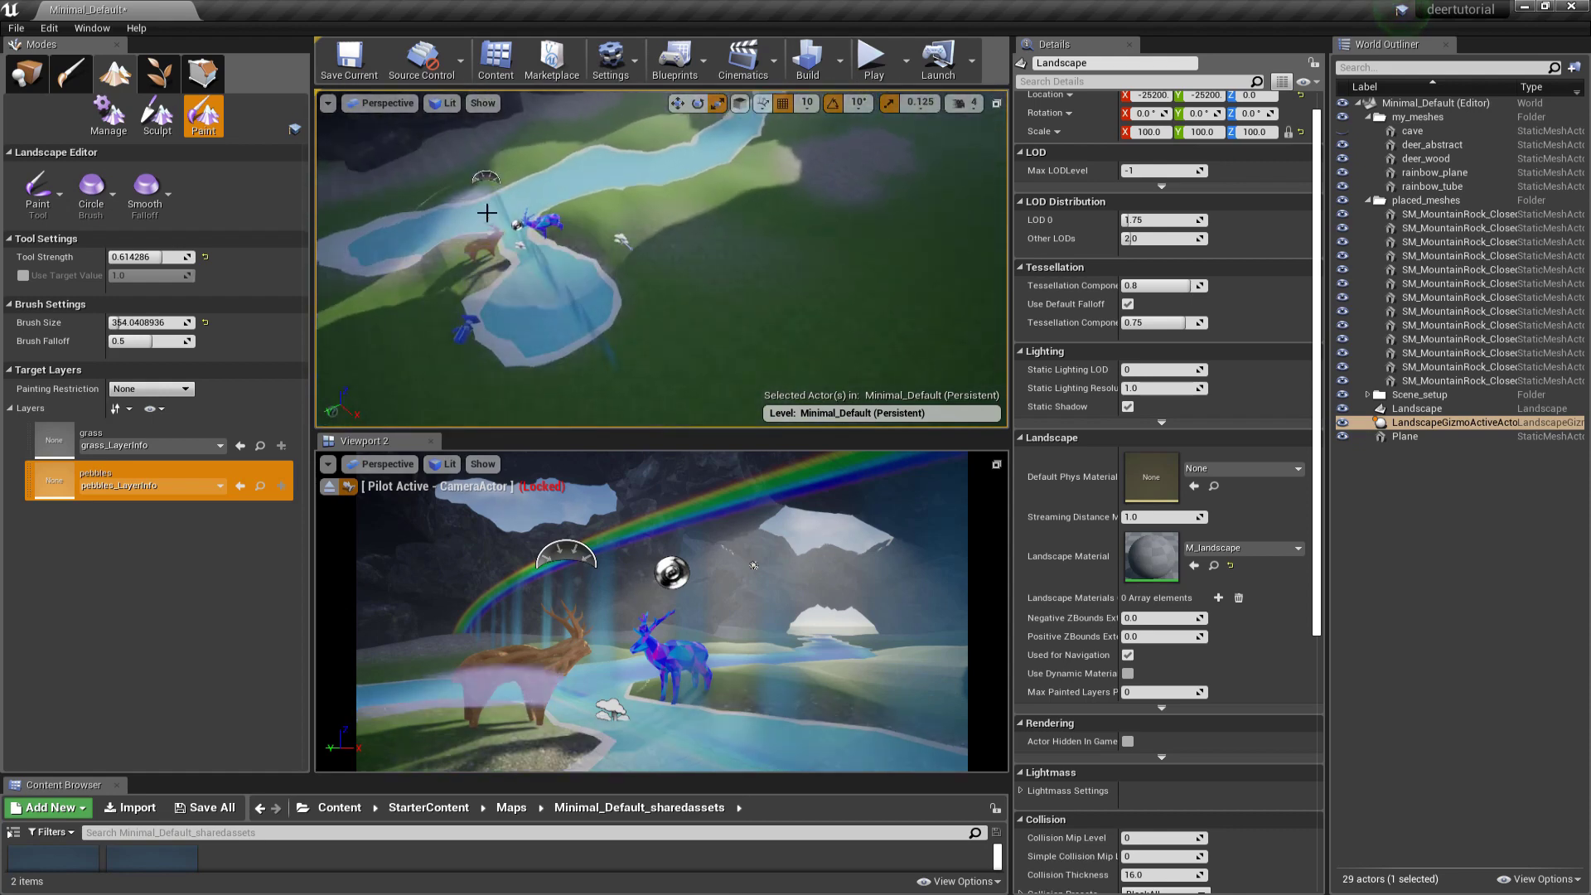
{"action": "mouse_move", "coordinate": [752, 118]}
{"action": "right_mouse_down"}
{"action": "mouse_move", "coordinate": [757, 185]}
{"action": "mouse_move", "coordinate": [618, 359]}
{"action": "right_mouse_up"}
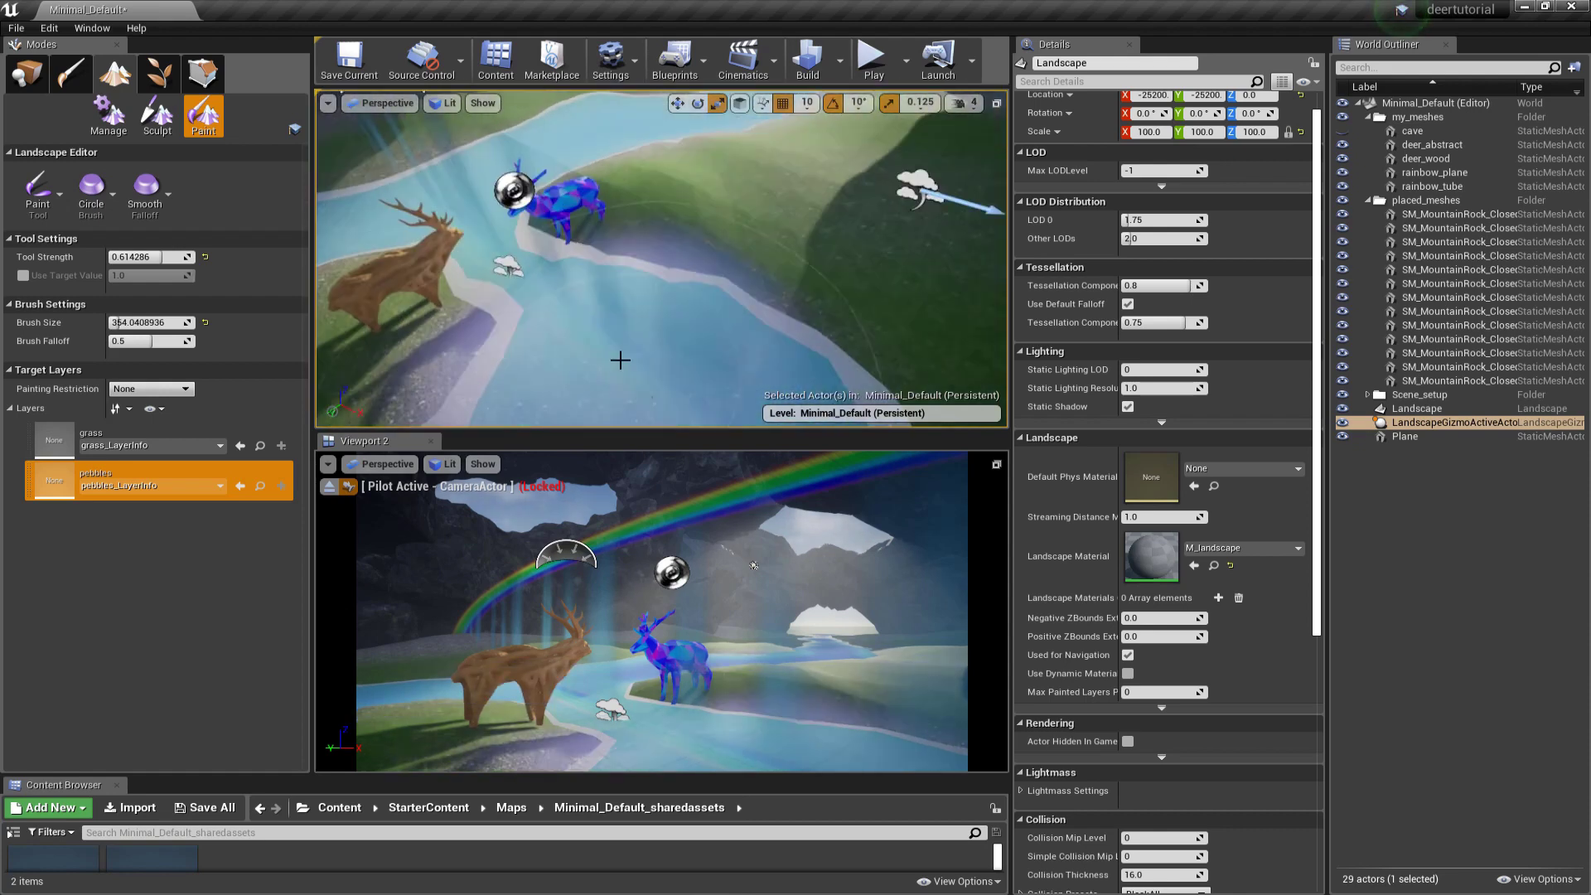
{"action": "left_click_drag", "start_coordinate": [618, 359], "coordinate": [829, 361]}
{"action": "mouse_move", "coordinate": [828, 360]}
{"action": "right_mouse_down"}
{"action": "mouse_move", "coordinate": [796, 315]}
{"action": "mouse_move", "coordinate": [764, 335]}
{"action": "right_mouse_up"}
{"action": "right_click_drag", "start_coordinate": [665, 362], "coordinate": [660, 359]}
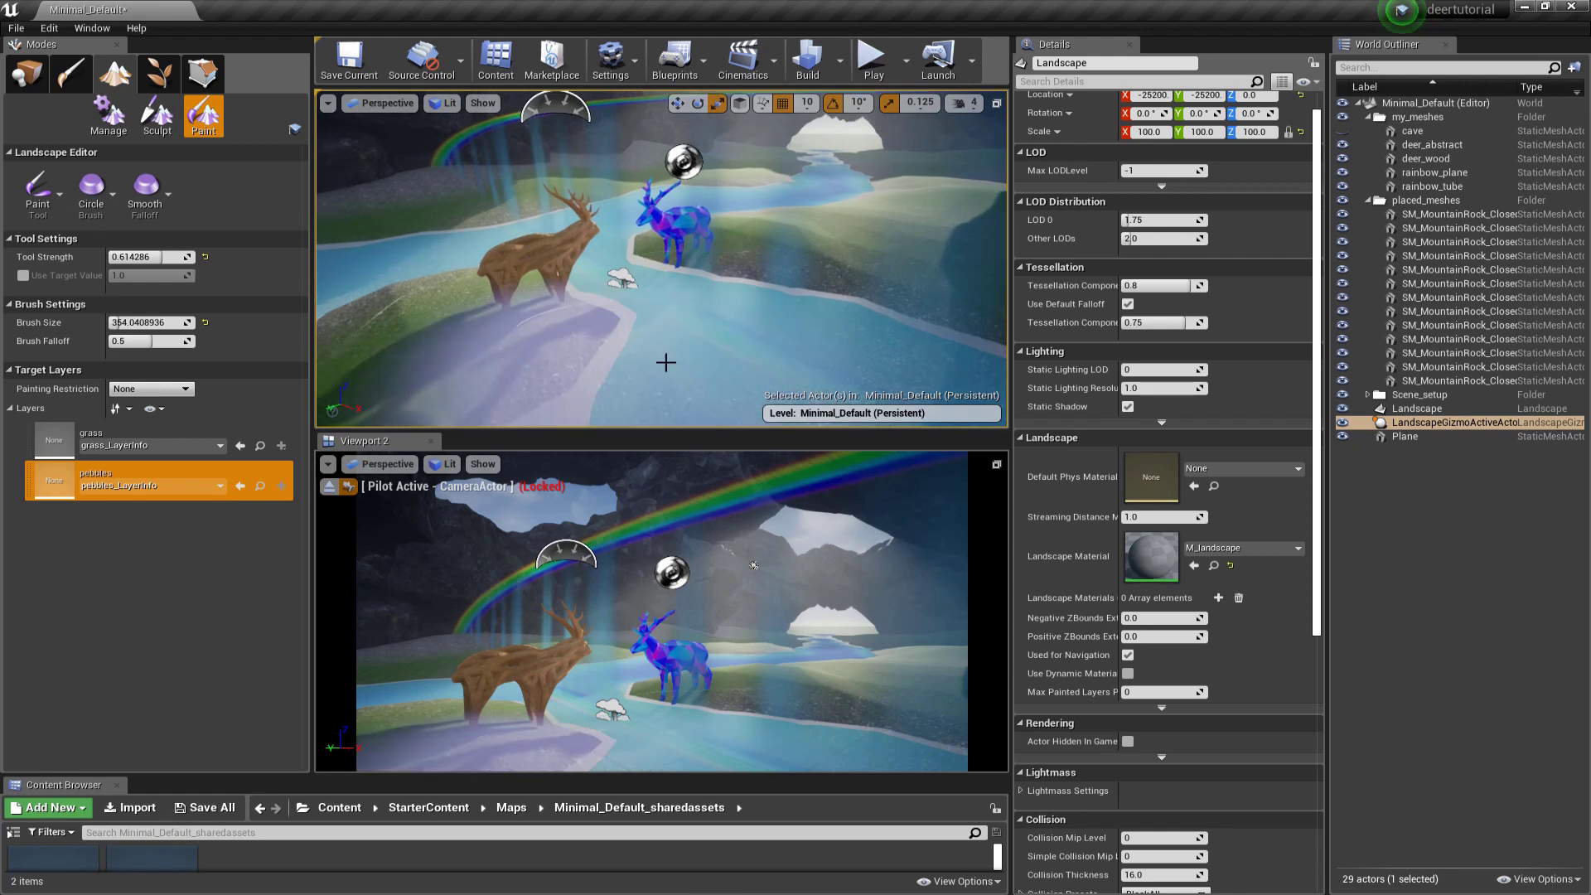
Step: Leave landscape painting for object placement and open the M_landscape material from the my_content folder
{"action": "left_click", "coordinate": [28, 74]}
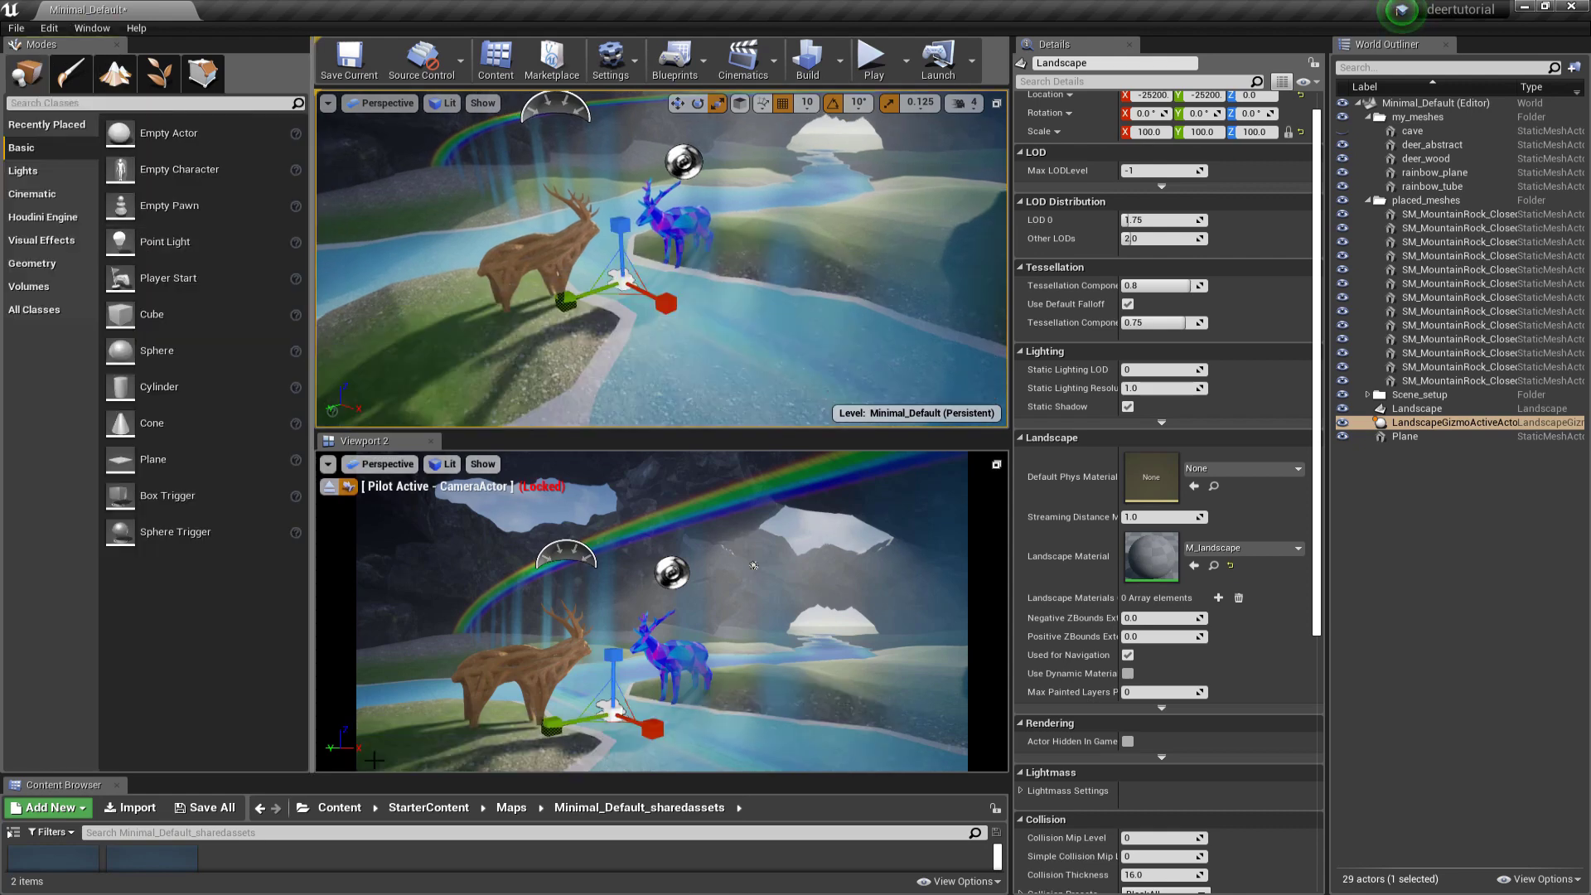
{"action": "left_click_drag", "start_coordinate": [367, 776], "coordinate": [367, 585]}
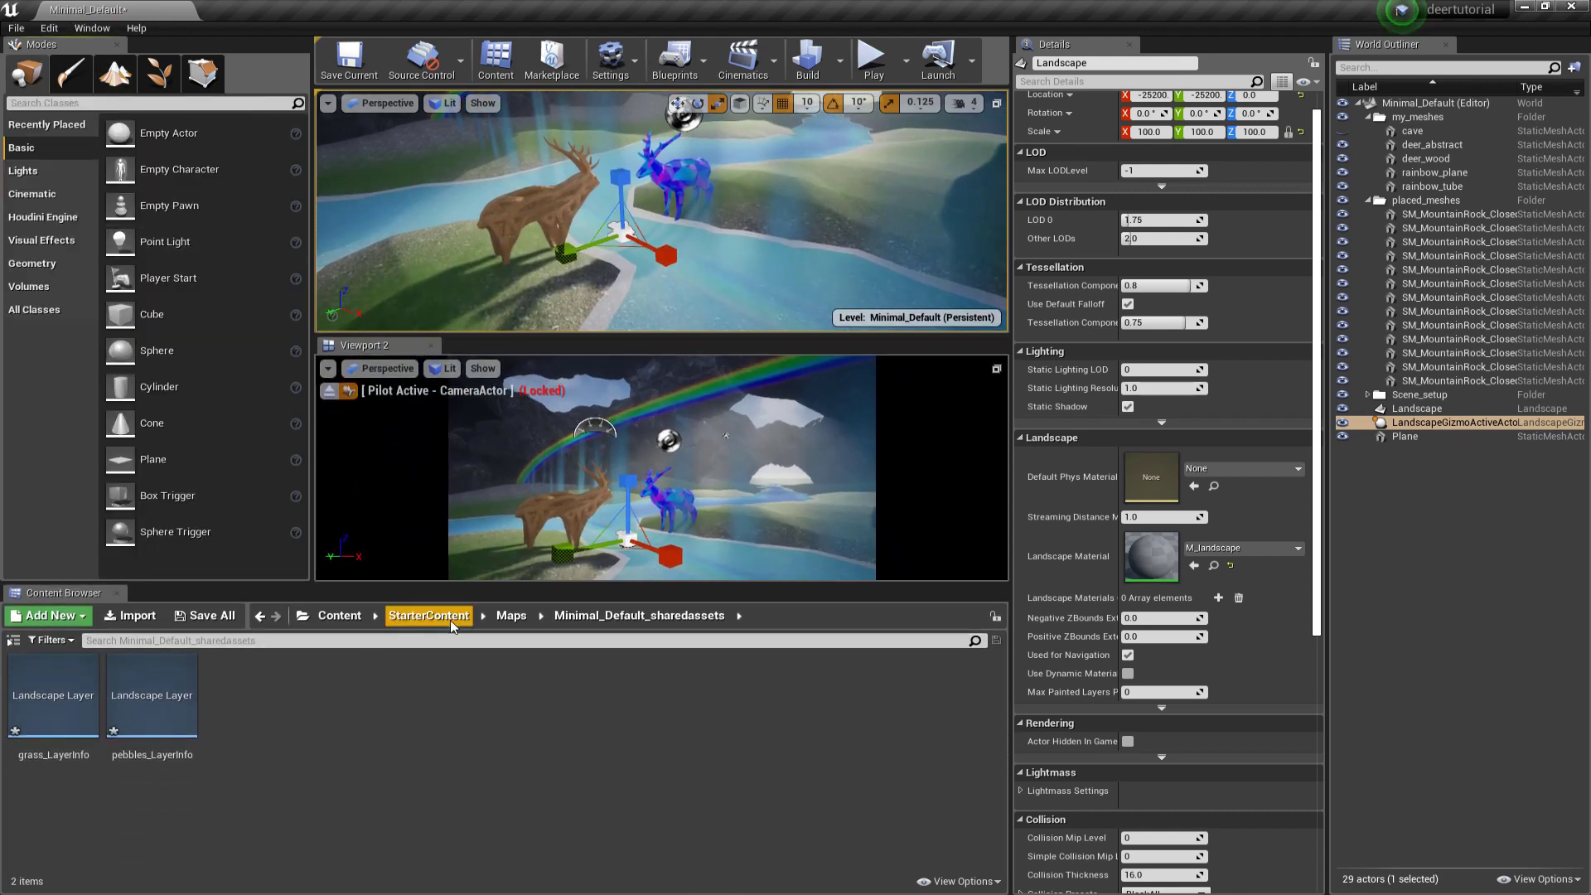
{"action": "left_click", "coordinate": [340, 615]}
{"action": "double_click", "coordinate": [152, 694]}
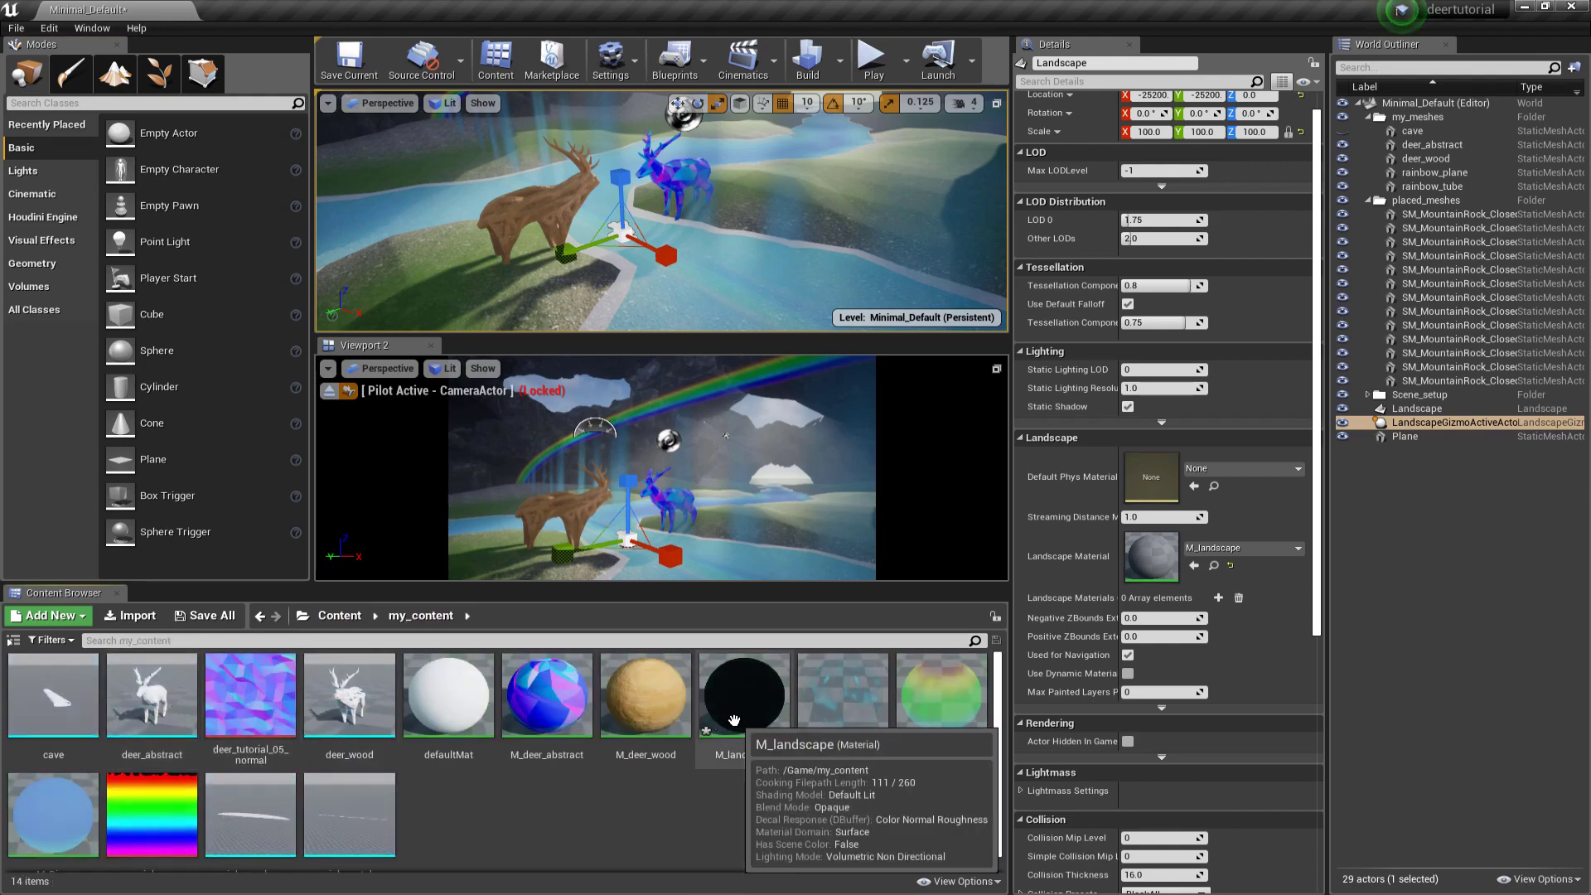
{"action": "left_click", "coordinate": [733, 720]}
{"action": "double_click", "coordinate": [743, 704]}
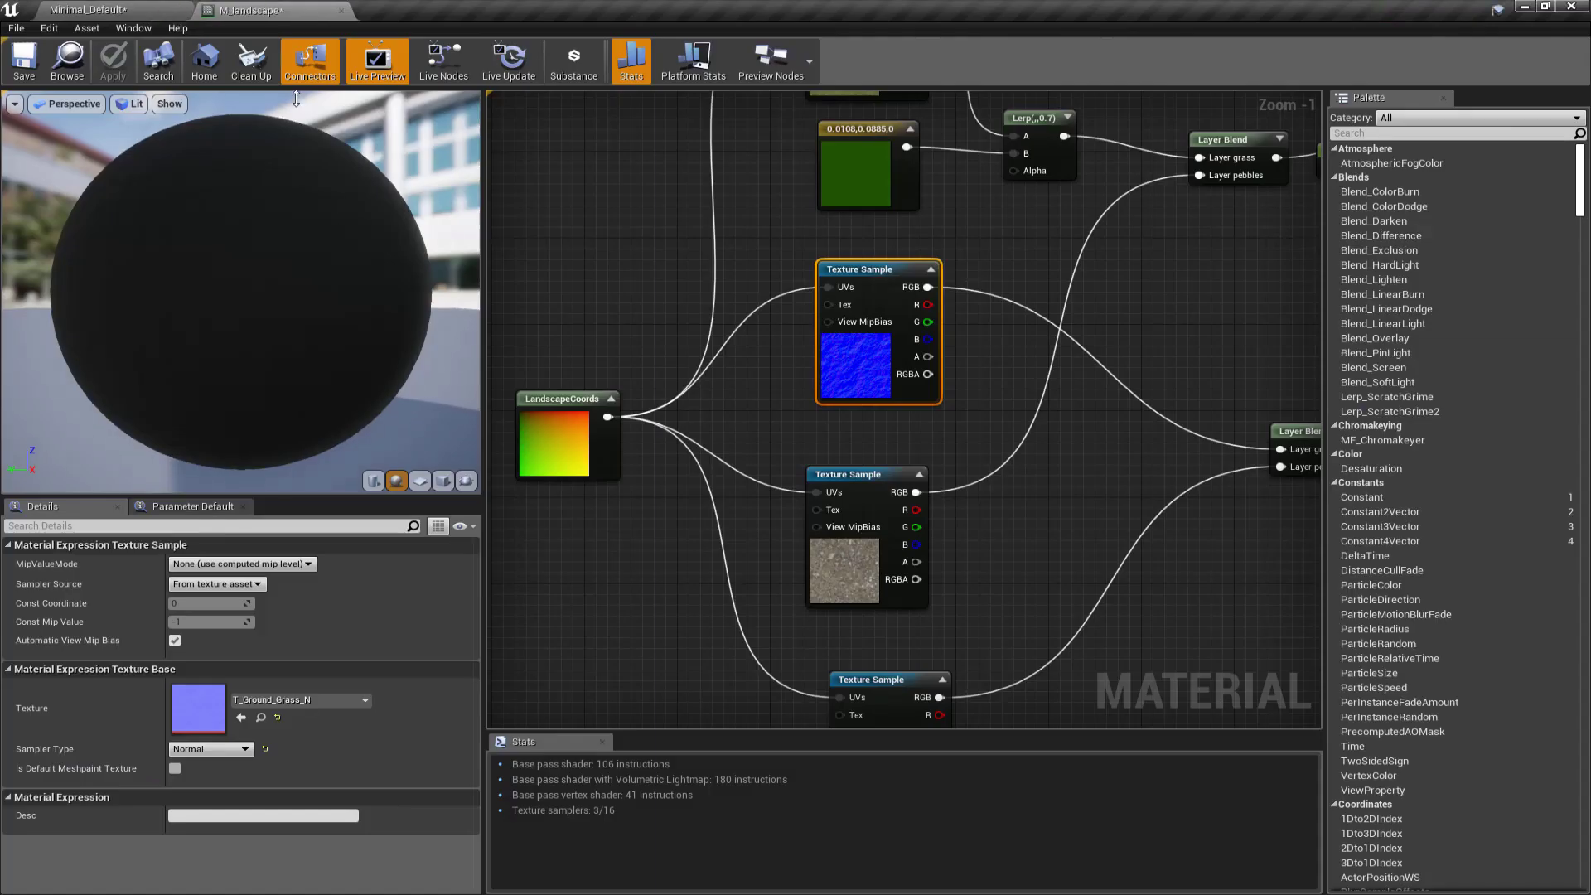
Step: Set the LandscapeCoords node's mapping scale to 1 and save the M_landscape material
{"action": "left_click", "coordinate": [944, 410]}
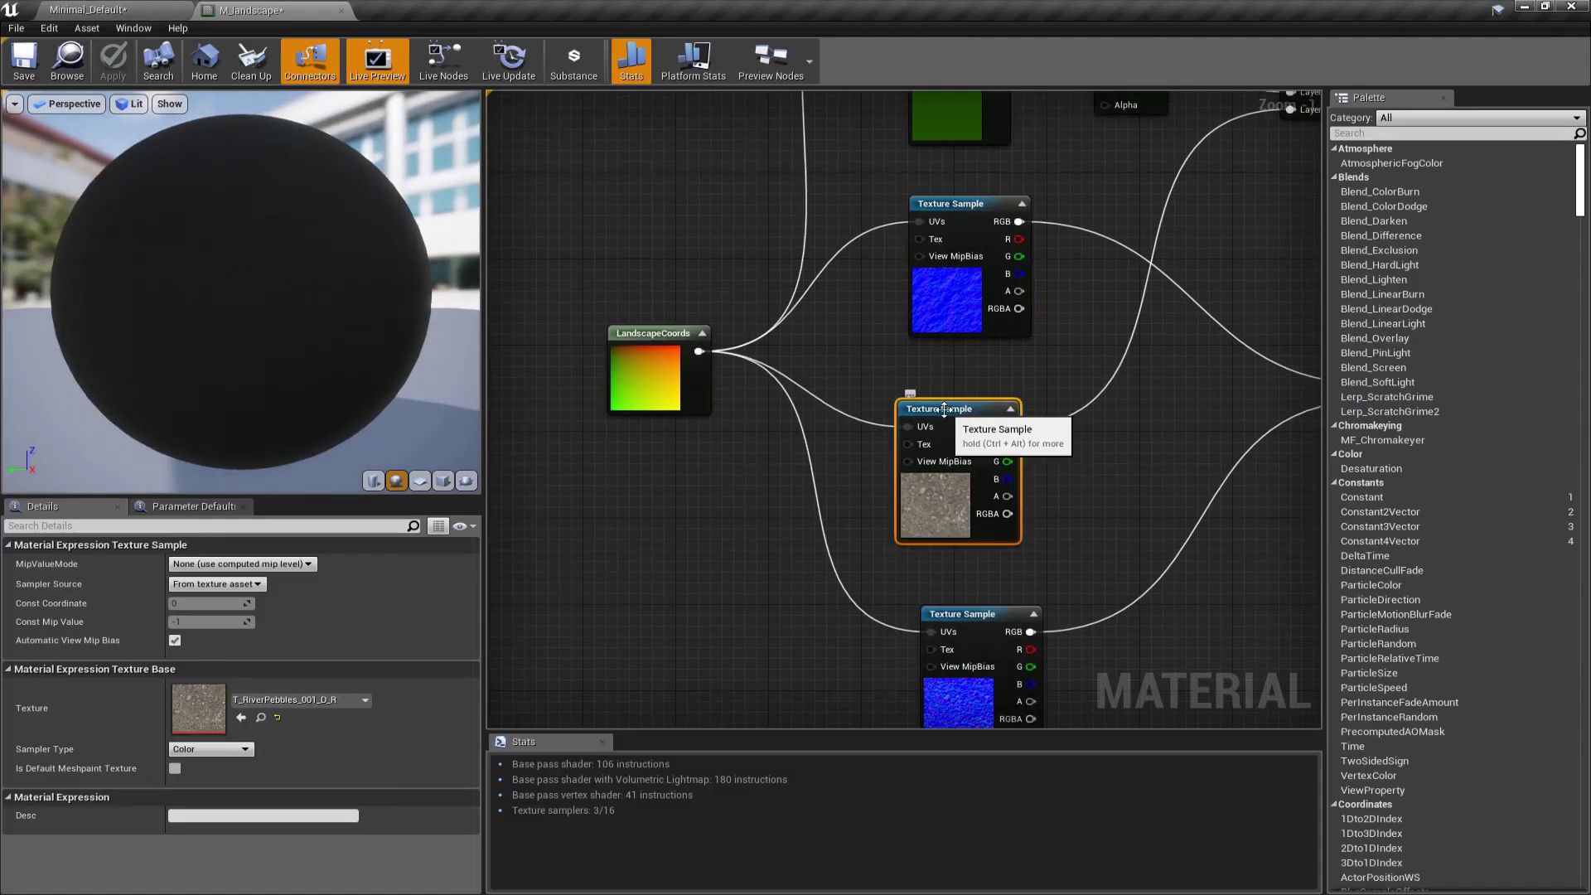
{"action": "scroll", "coordinate": [800, 485], "scroll_direction": "down", "scroll_amount": 2}
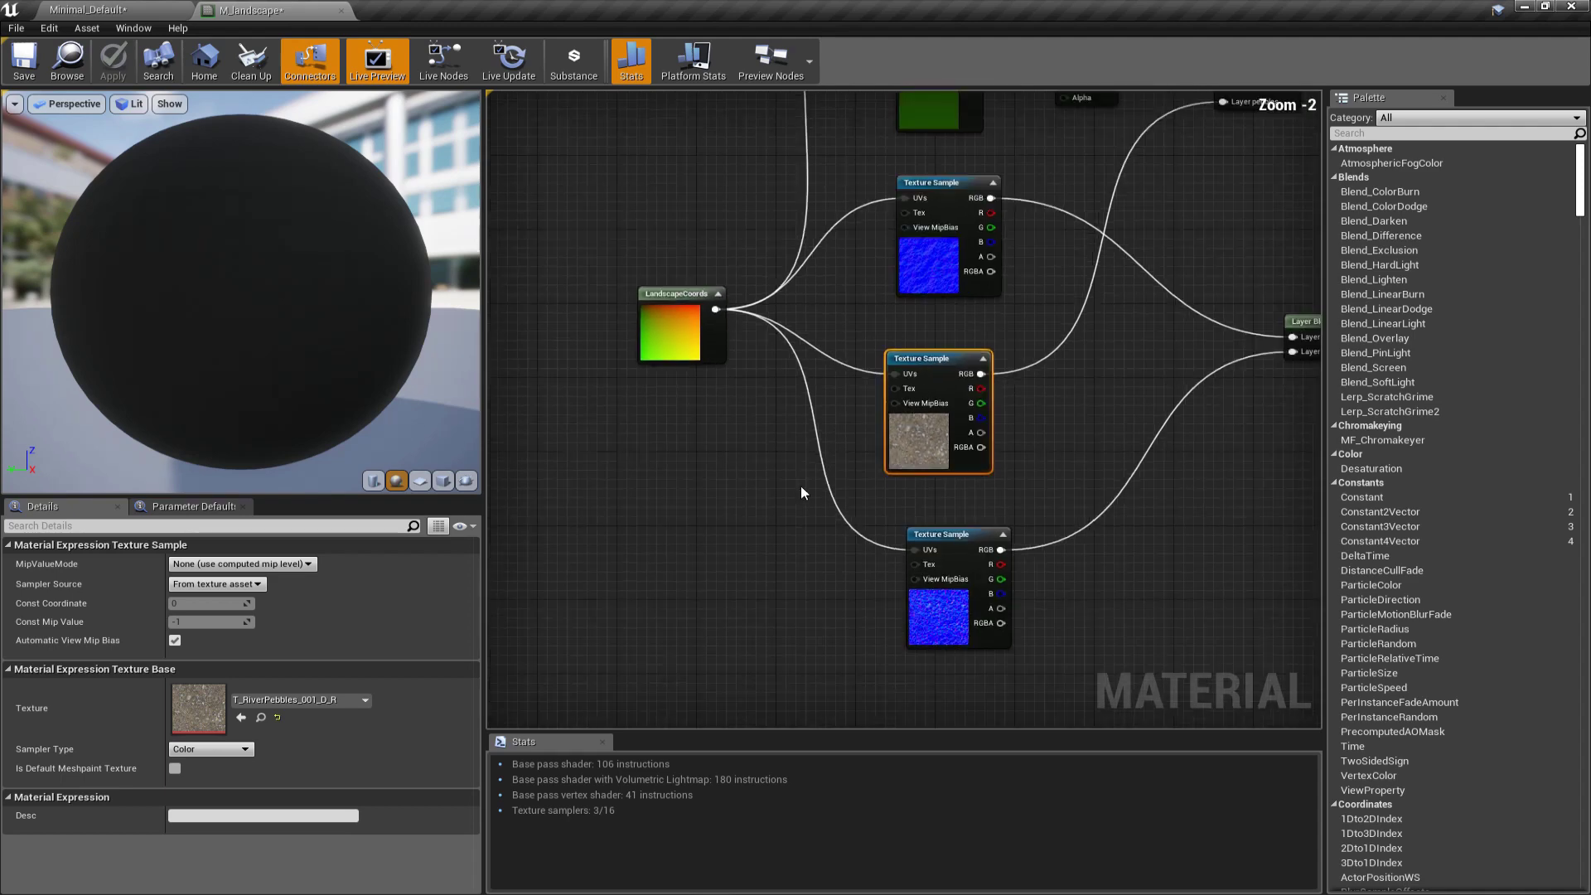
{"action": "right_click_drag", "start_coordinate": [800, 485], "coordinate": [761, 520]}
{"action": "left_click", "coordinate": [630, 380]}
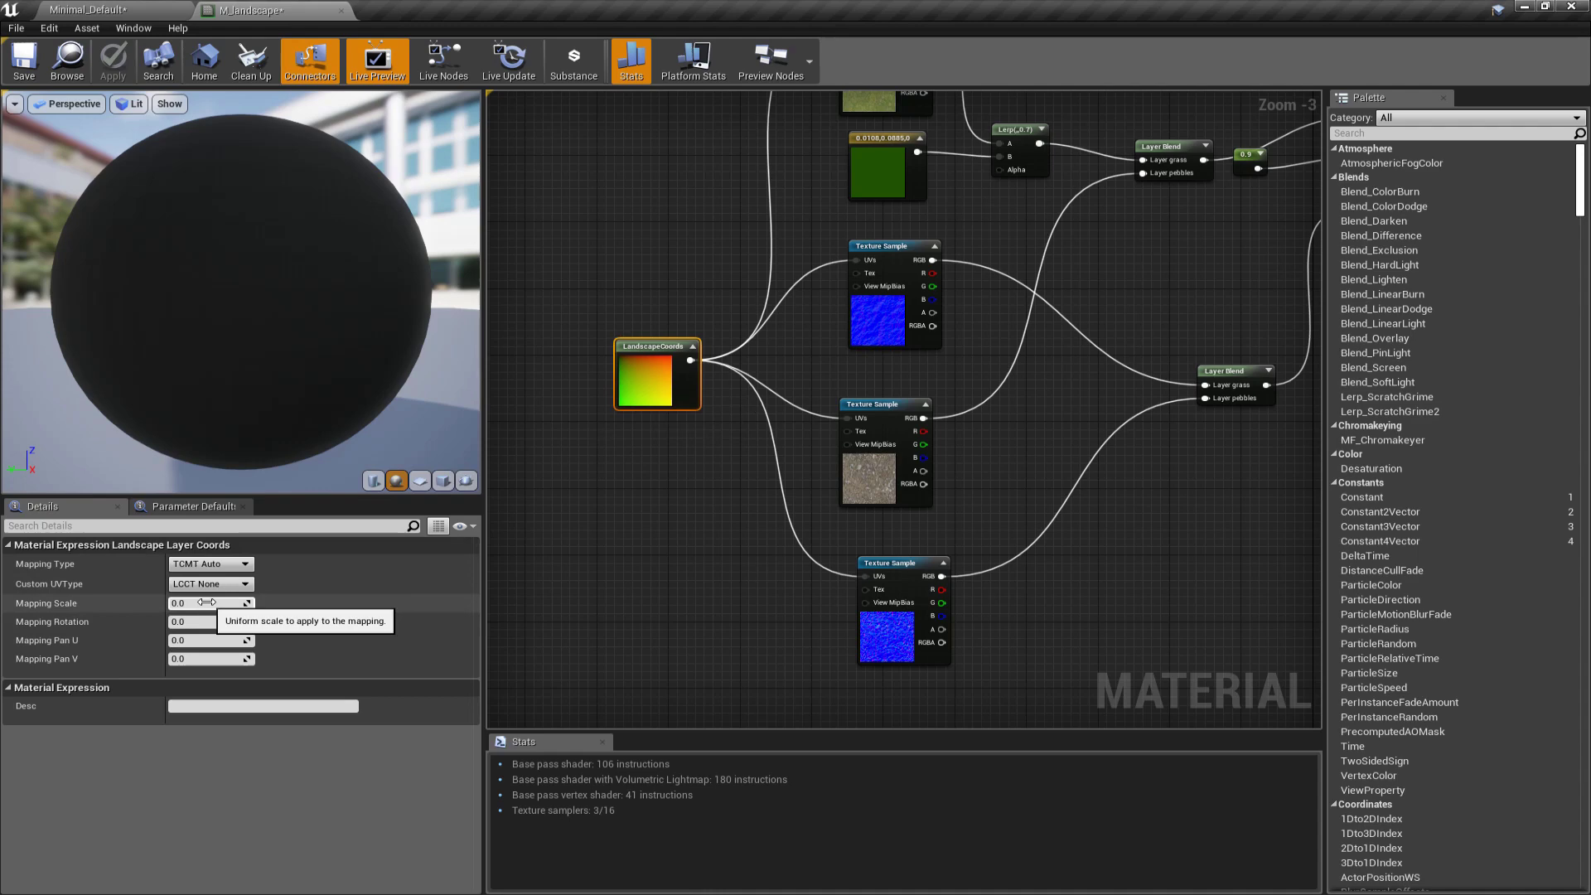
{"action": "type", "text": "1"}
{"action": "key", "text": "Return"}
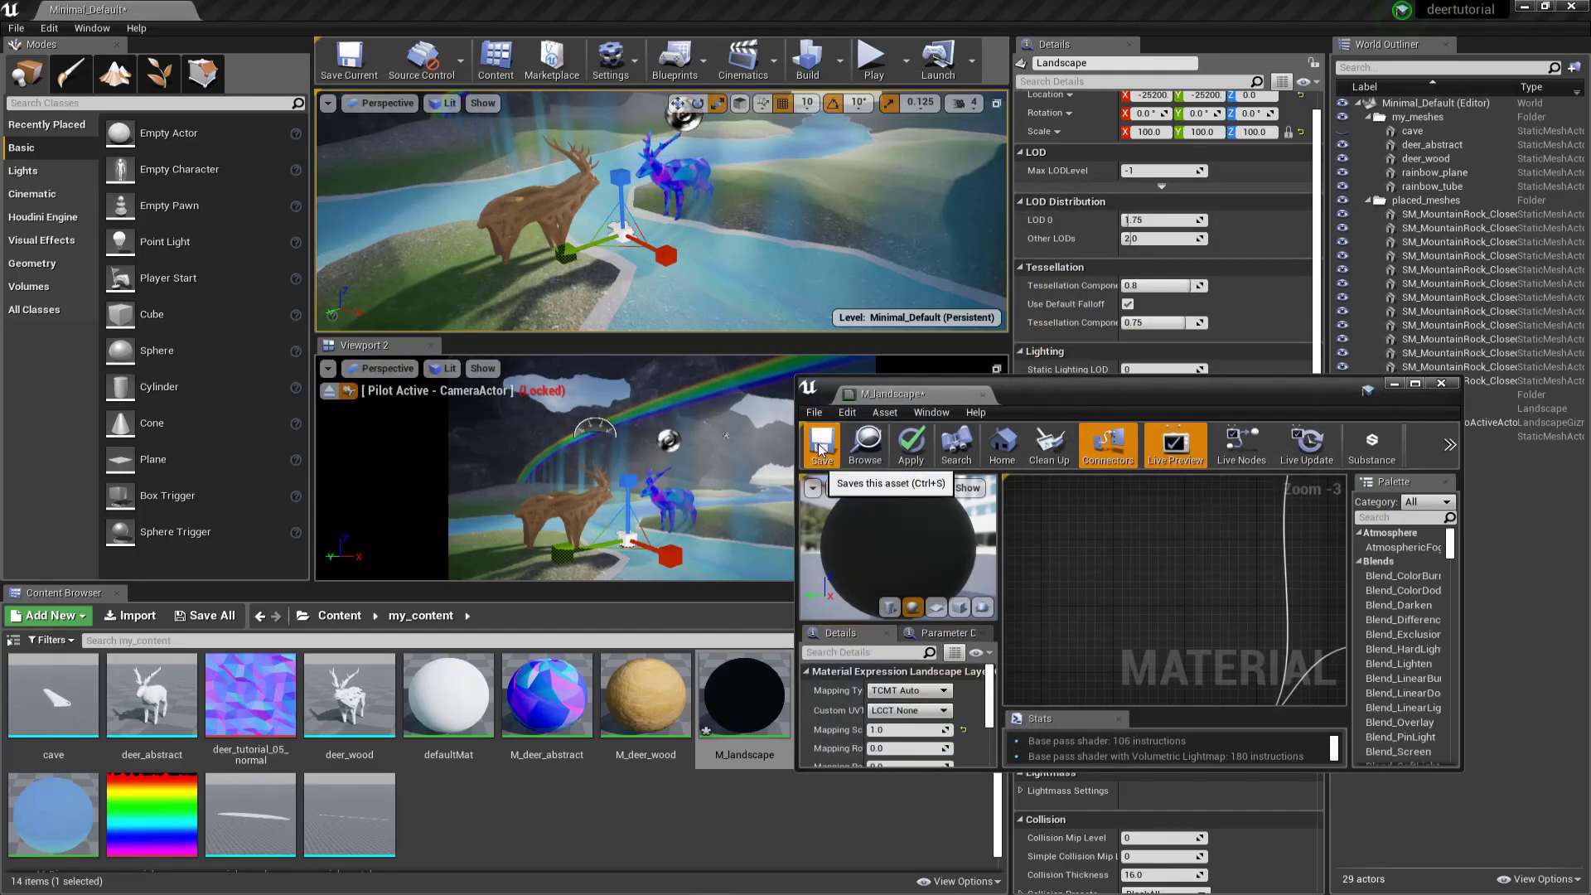
{"action": "left_click", "coordinate": [821, 449]}
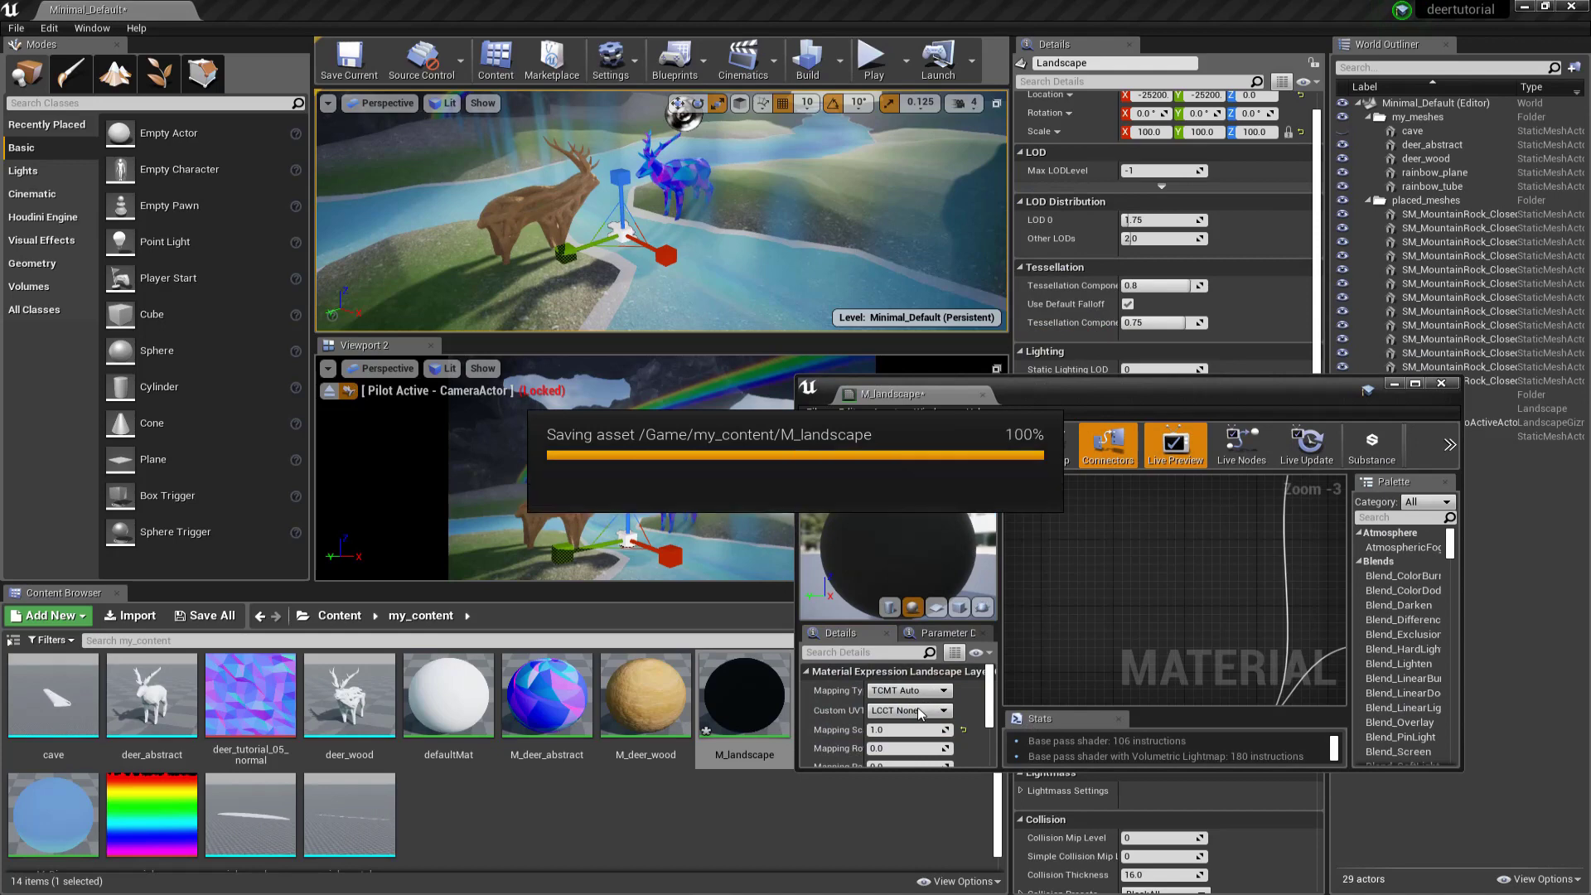
Step: Set the LandscapeCoords node's mapping scale to 10, save M_landscape and check the ground texture near the deer
{"action": "left_click", "coordinate": [903, 730]}
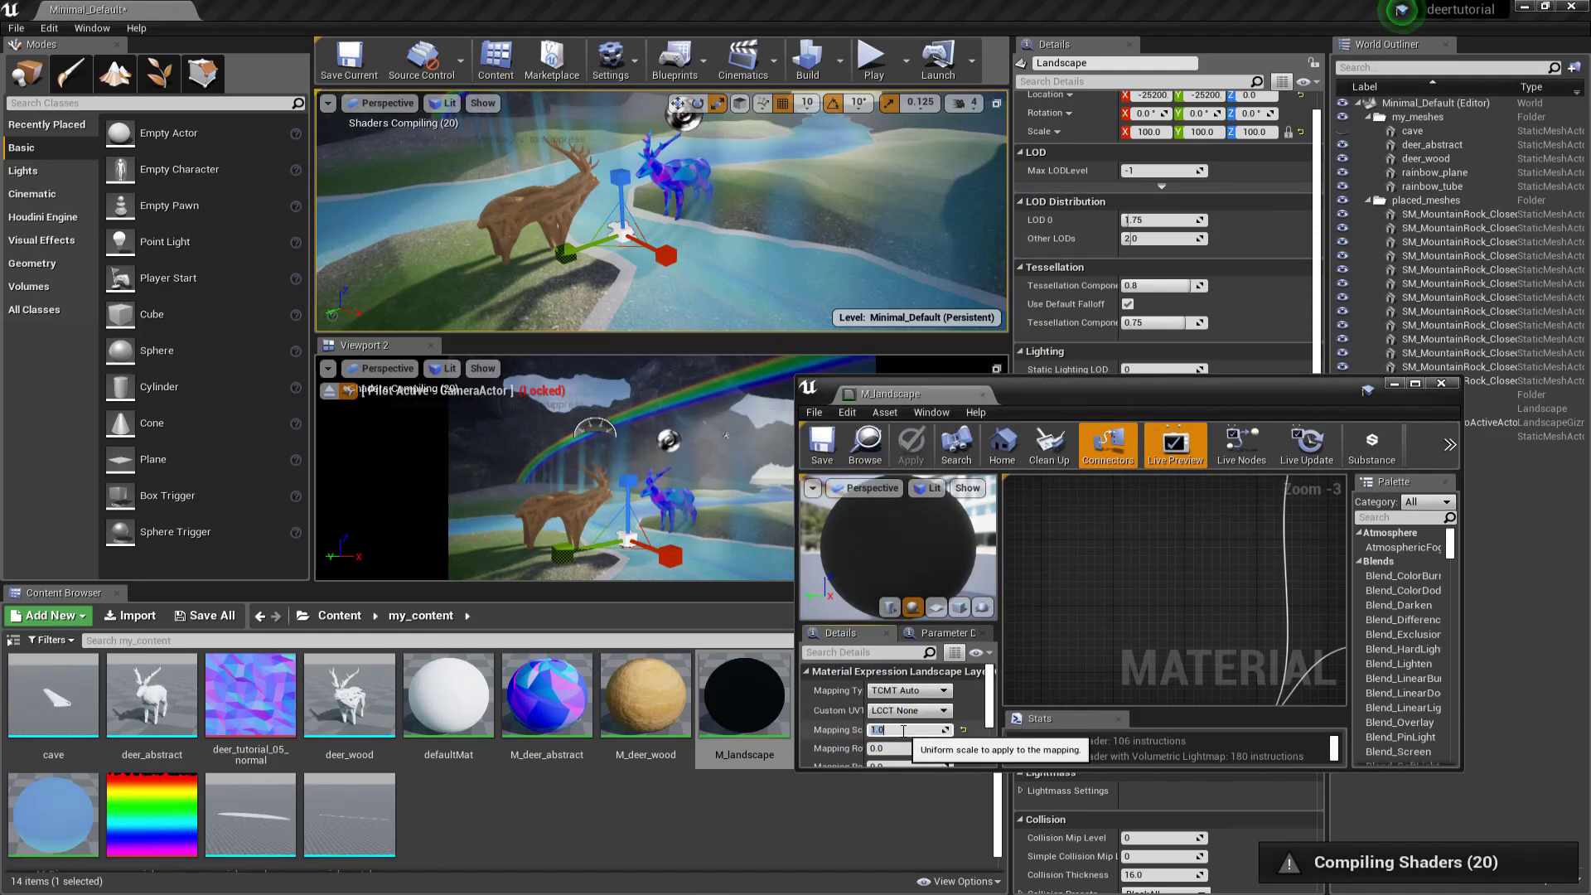
{"action": "type", "text": "10"}
{"action": "key", "text": "Return"}
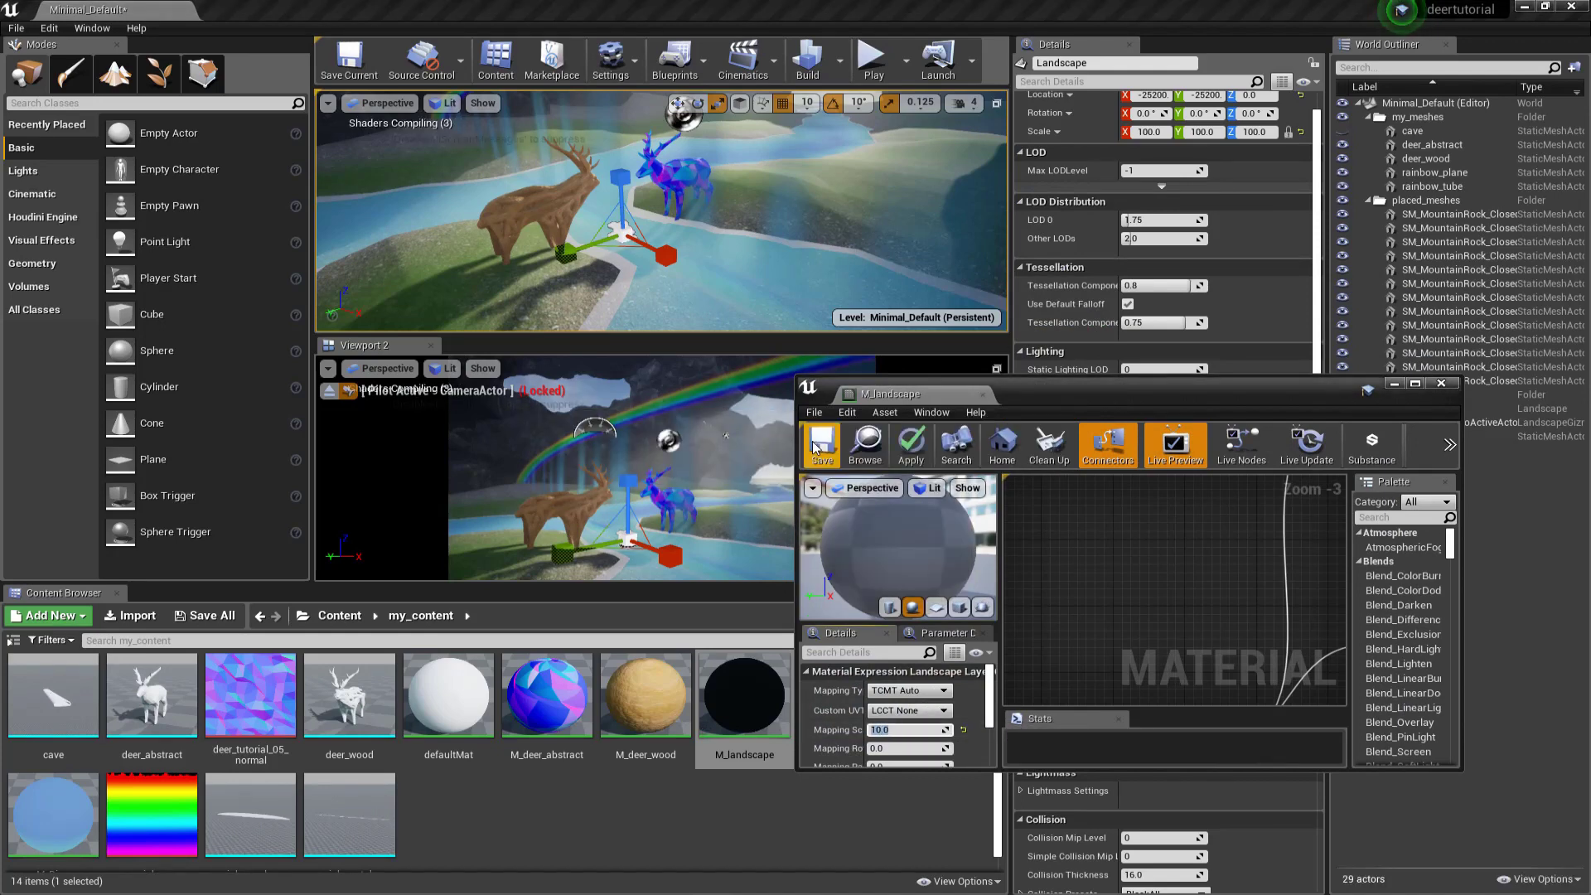
{"action": "key", "text": "ctrl+s"}
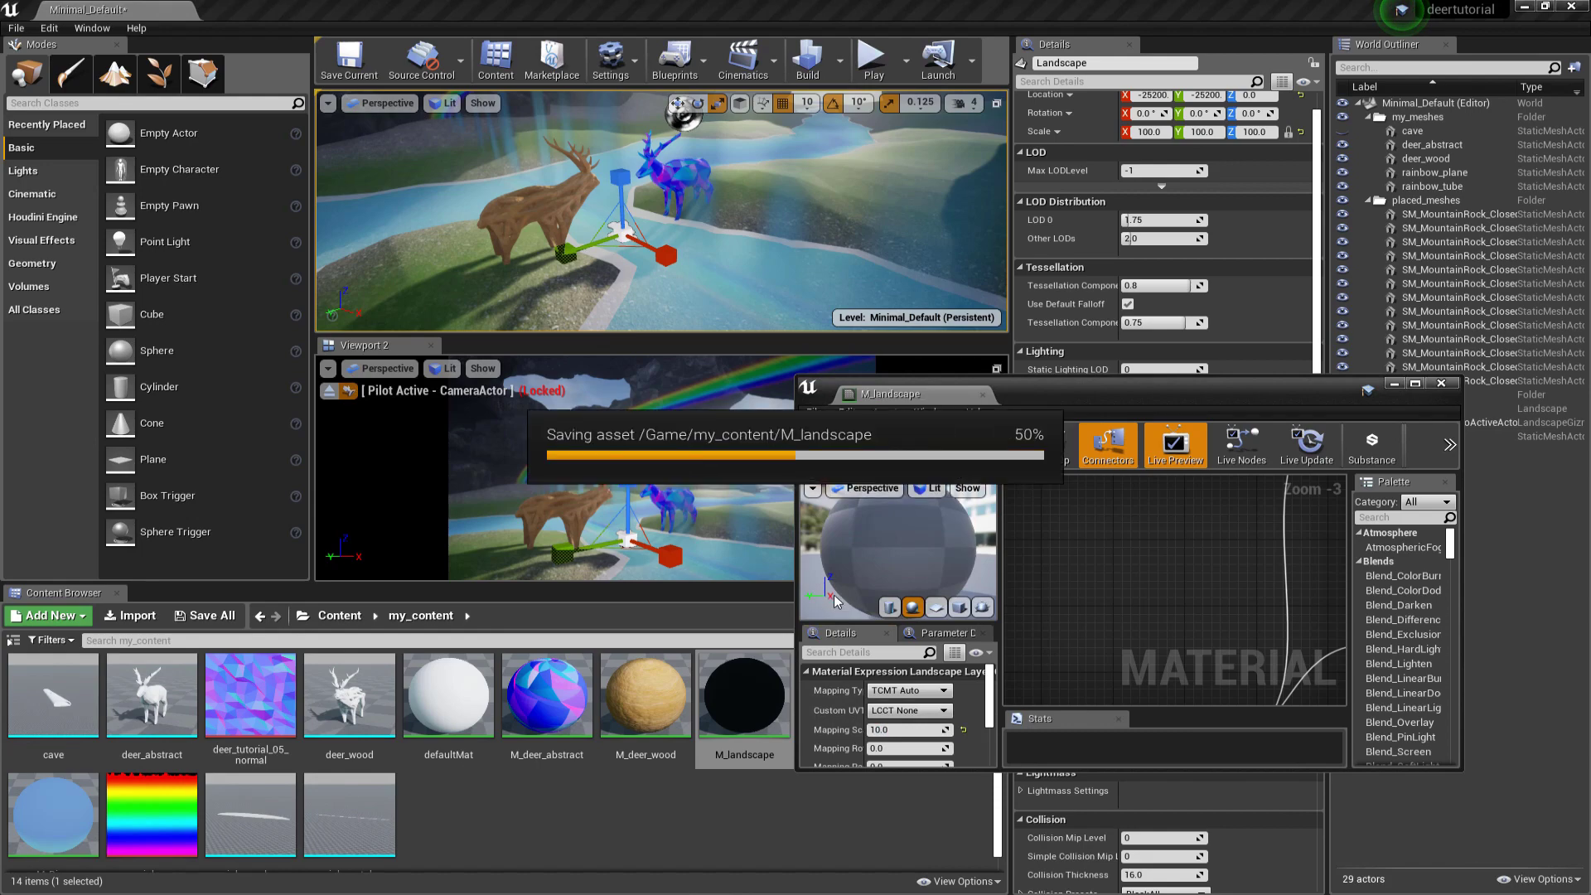
{"action": "right_click_drag", "start_coordinate": [623, 247], "coordinate": [684, 201]}
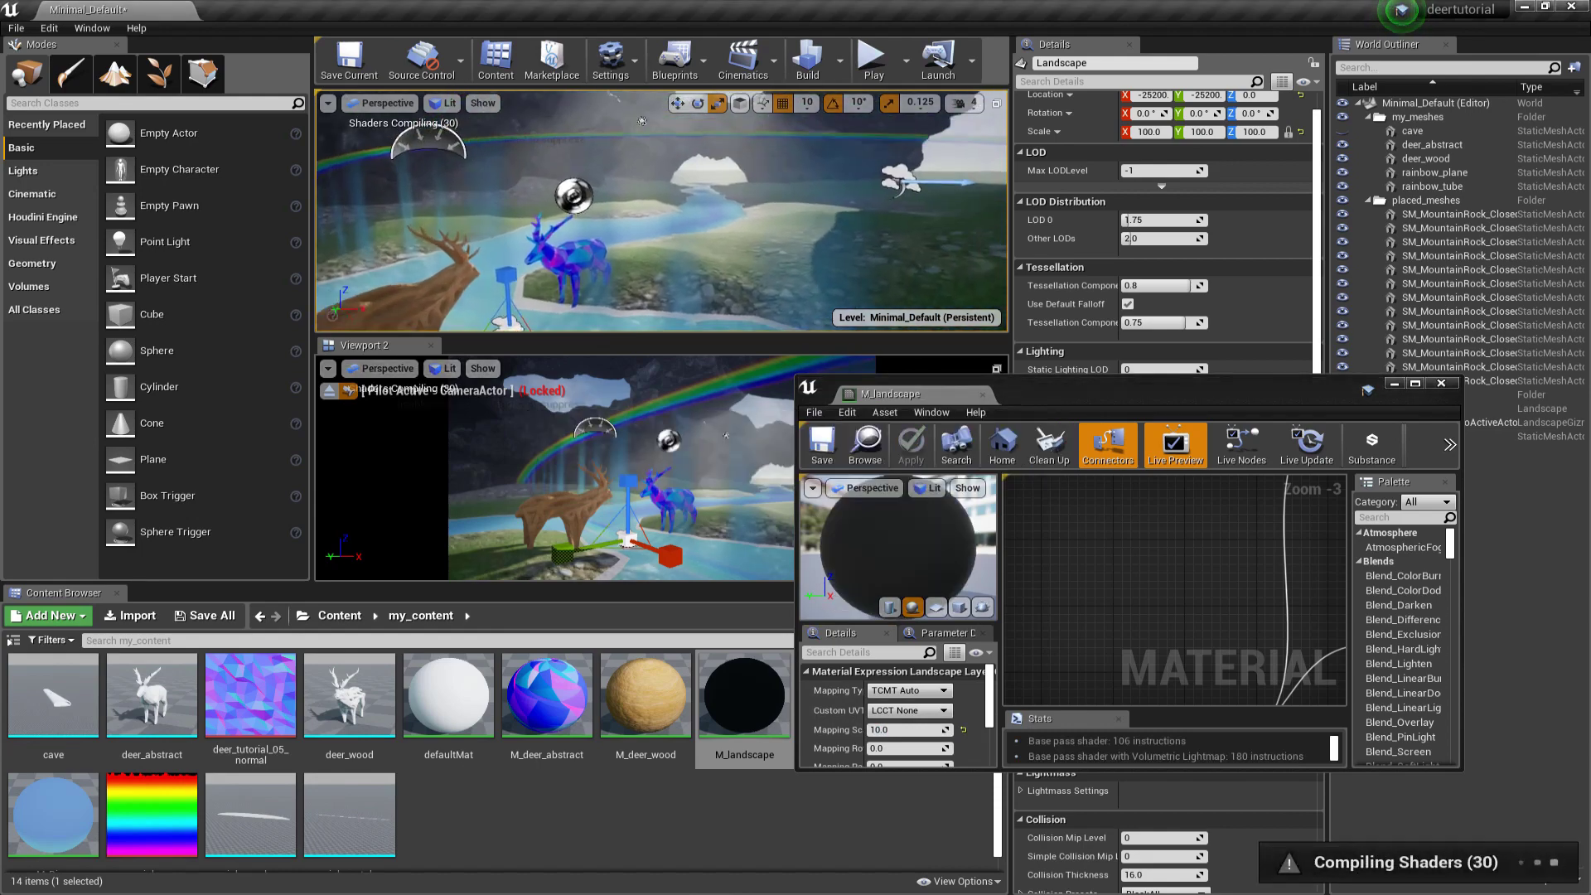
{"action": "right_click_drag", "start_coordinate": [642, 120], "coordinate": [605, 208]}
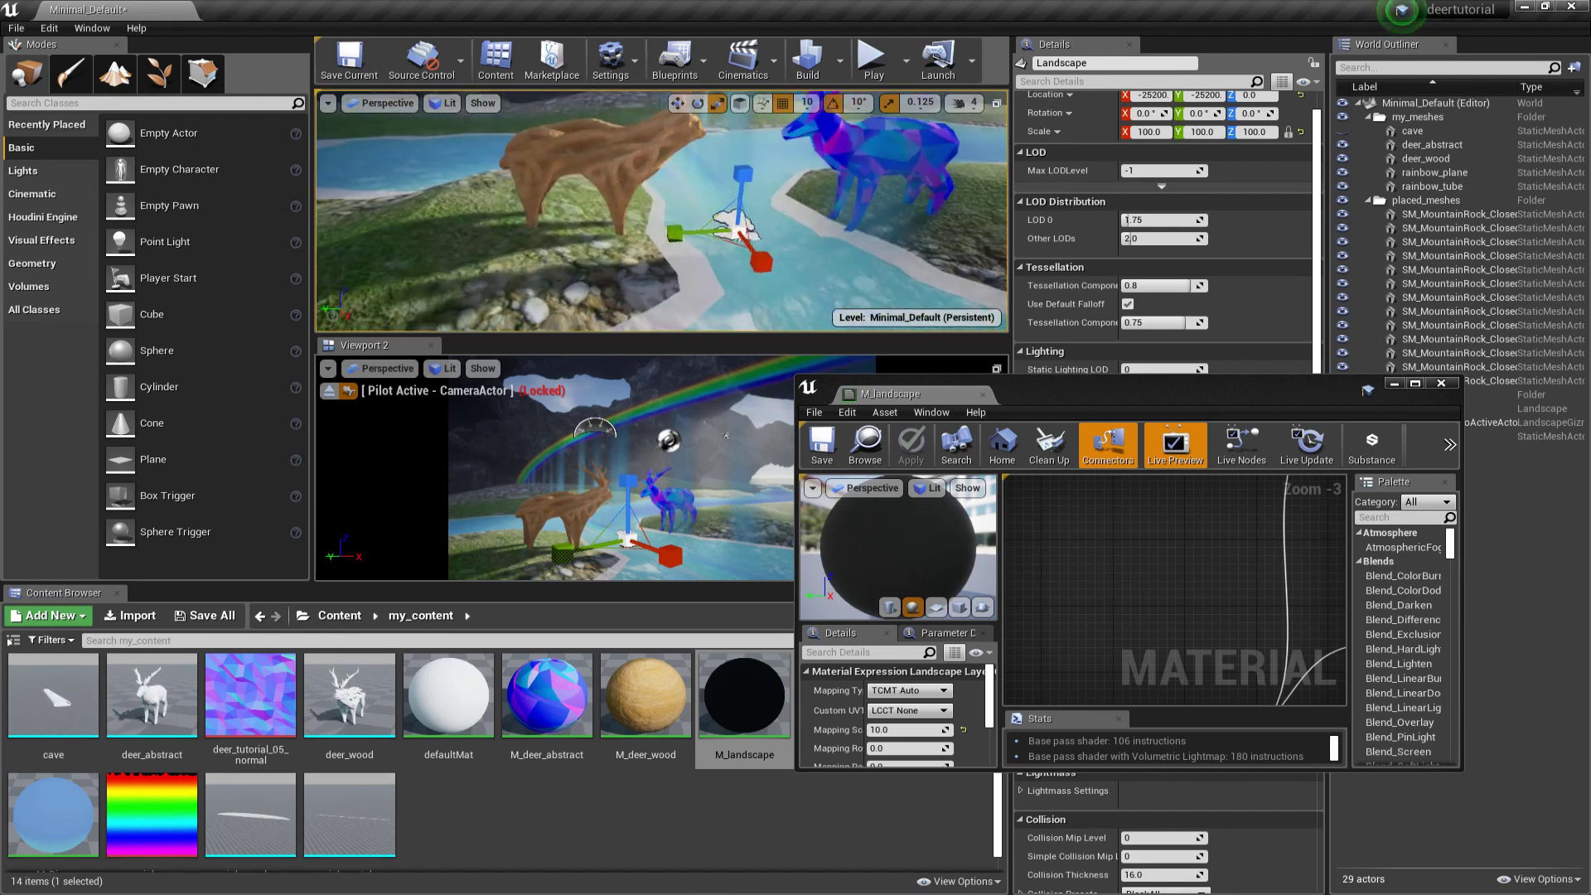
Step: Duplicate the grass tint colour and Lerp nodes beside the pebbles texture and connect that texture's RGB to the copied Lerp's A input
{"action": "left_click_drag", "start_coordinate": [1099, 391], "coordinate": [1052, 367]}
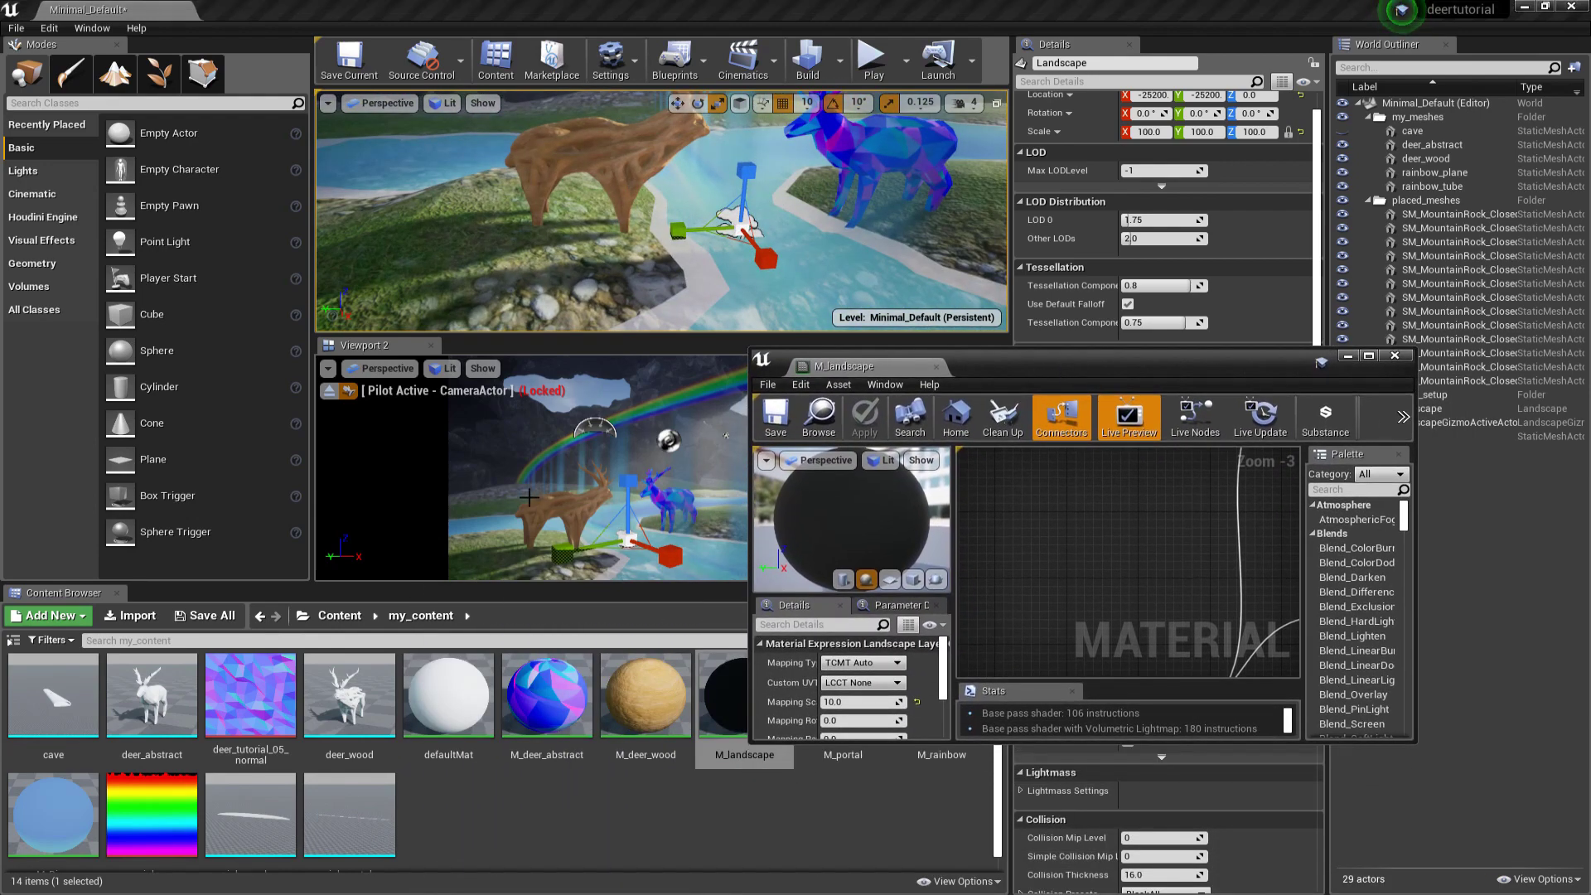
{"action": "left_click_drag", "start_coordinate": [1056, 366], "coordinate": [1107, 365]}
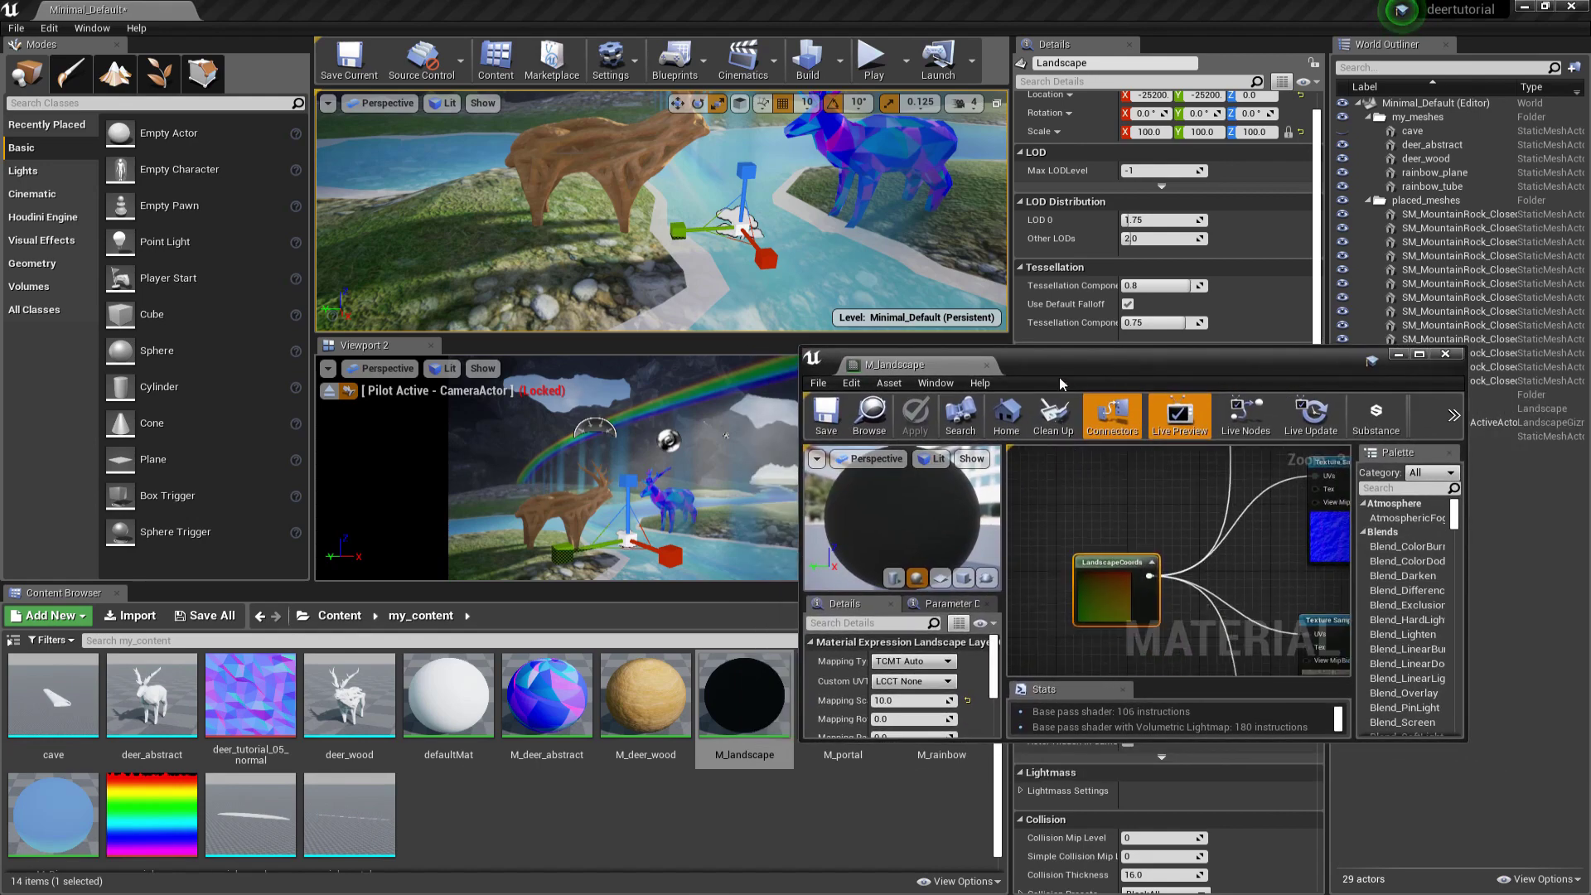
{"action": "double_click", "coordinate": [1059, 365]}
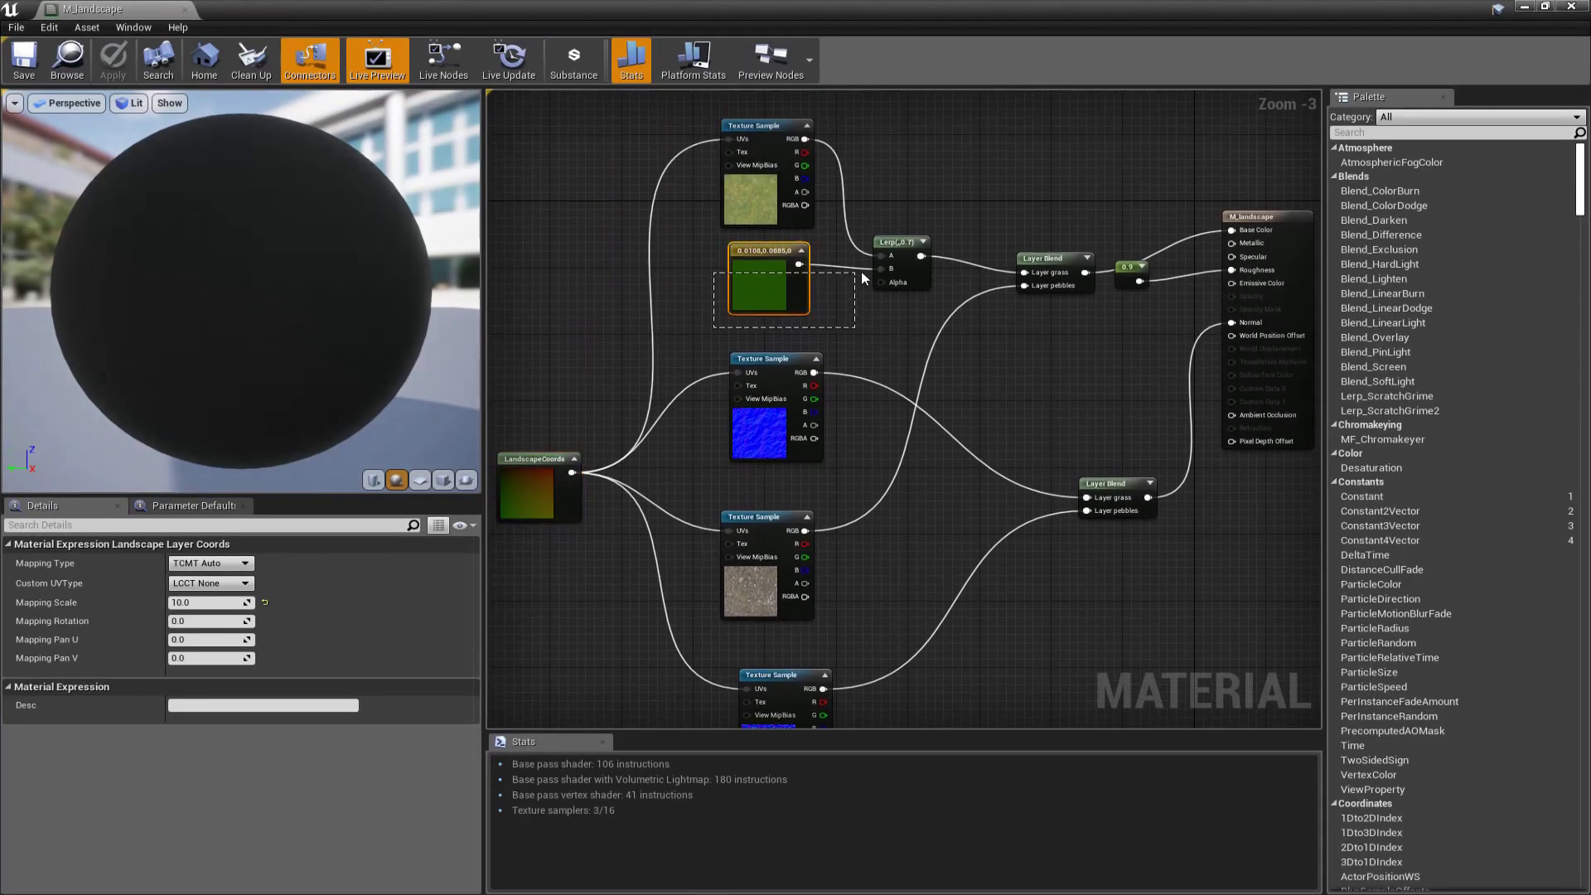
{"action": "left_click_drag", "start_coordinate": [862, 277], "coordinate": [762, 608]}
{"action": "key", "text": "ctrl+c"}
{"action": "key", "text": "ctrl+v"}
{"action": "right_click_drag", "start_coordinate": [900, 719], "coordinate": [931, 586]}
{"action": "left_click_drag", "start_coordinate": [931, 588], "coordinate": [809, 547]}
{"action": "left_click_drag", "start_coordinate": [806, 544], "coordinate": [779, 653]}
{"action": "left_click_drag", "start_coordinate": [779, 471], "coordinate": [779, 521]}
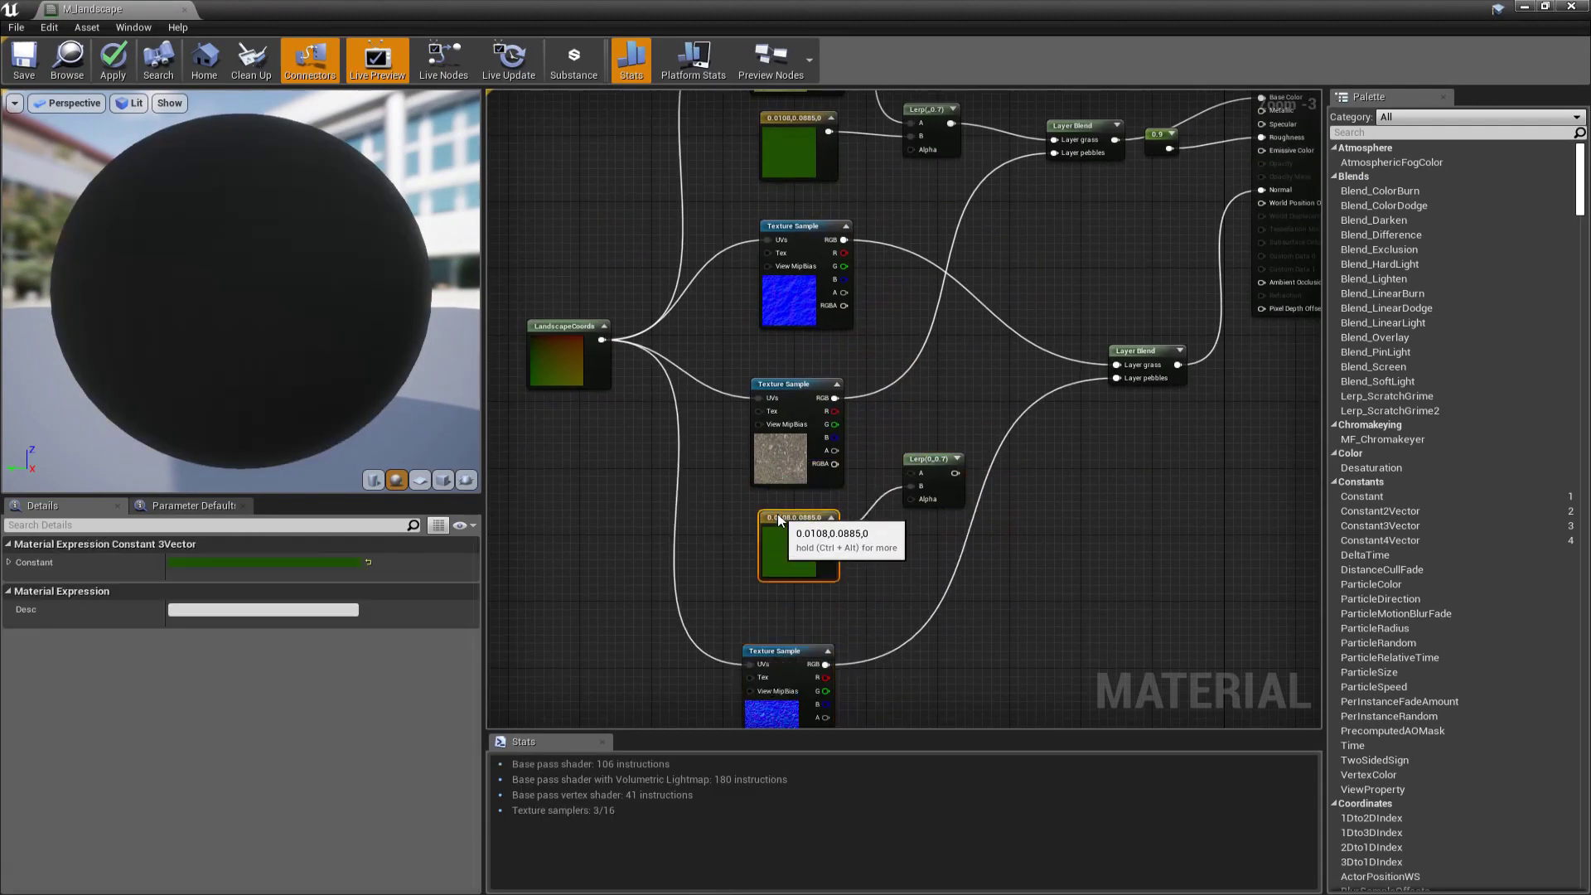
{"action": "scroll", "coordinate": [775, 481], "scroll_direction": "up", "scroll_amount": 1}
{"action": "left_click_drag", "start_coordinate": [718, 426], "coordinate": [801, 509]}
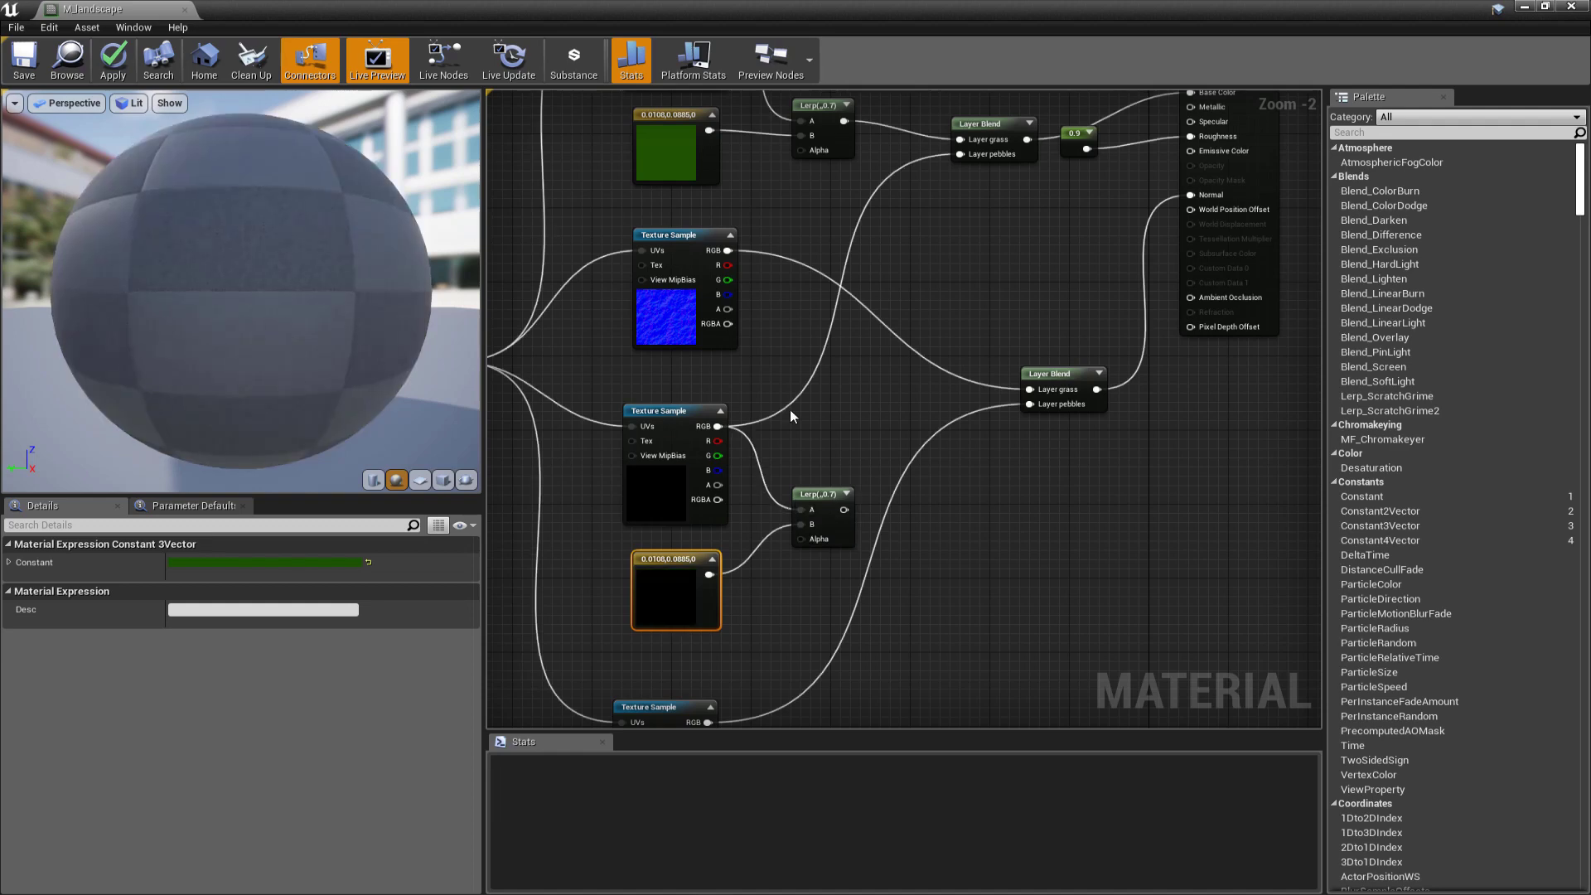
Step: Set the copied tint colour to a dark brownish grey, about 0.0677, 0.0575, 0.0462, and apply the changes to M_landscape
{"action": "double_click", "coordinate": [668, 593]}
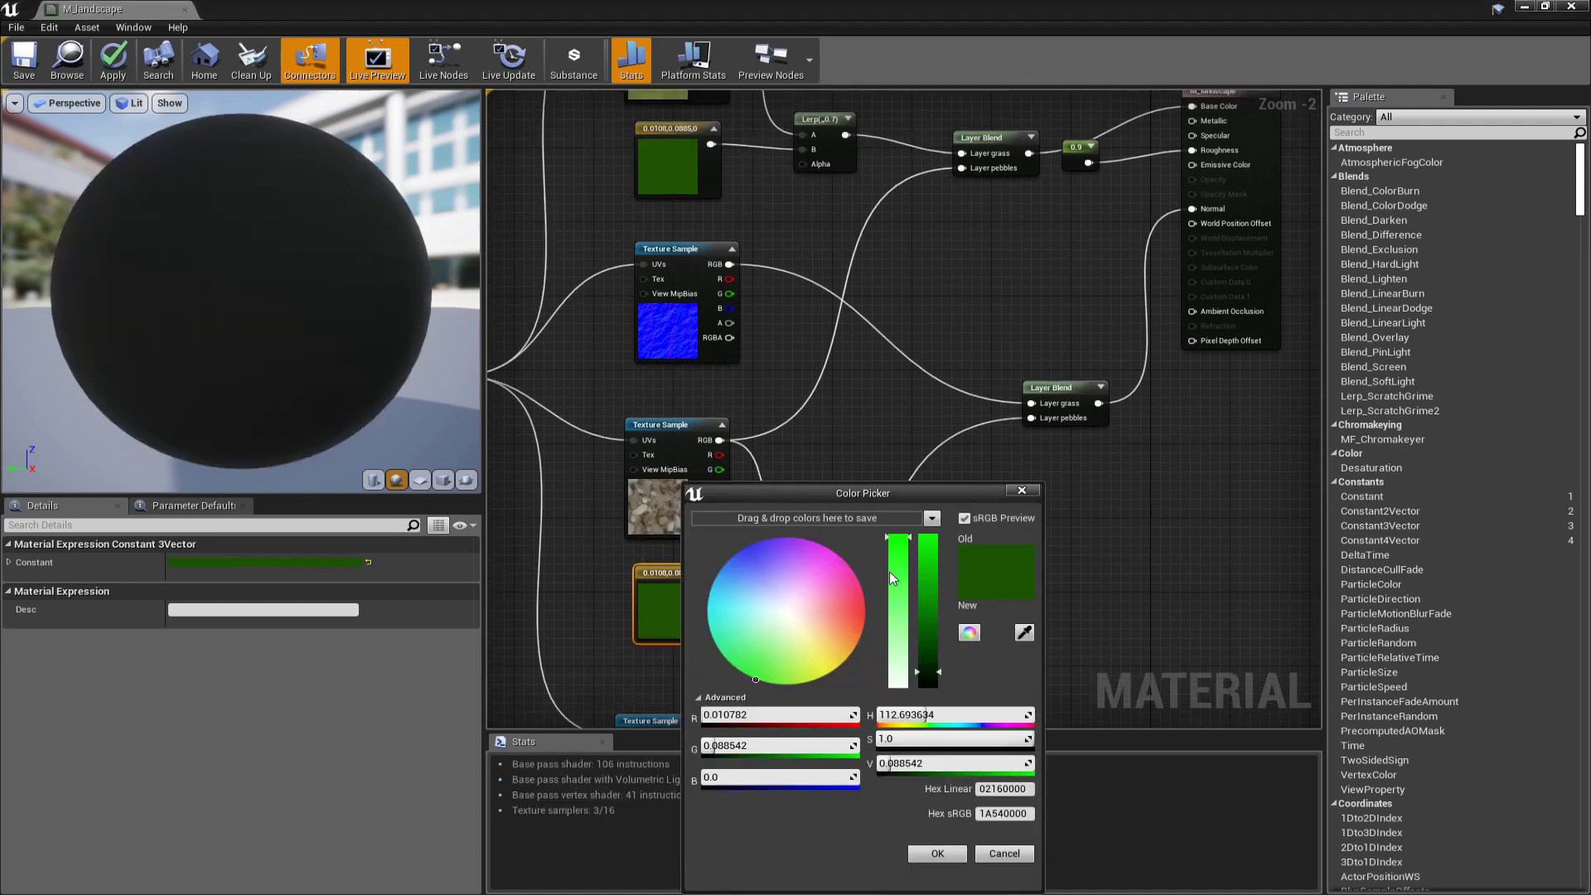
{"action": "left_click_drag", "start_coordinate": [892, 578], "coordinate": [895, 677]}
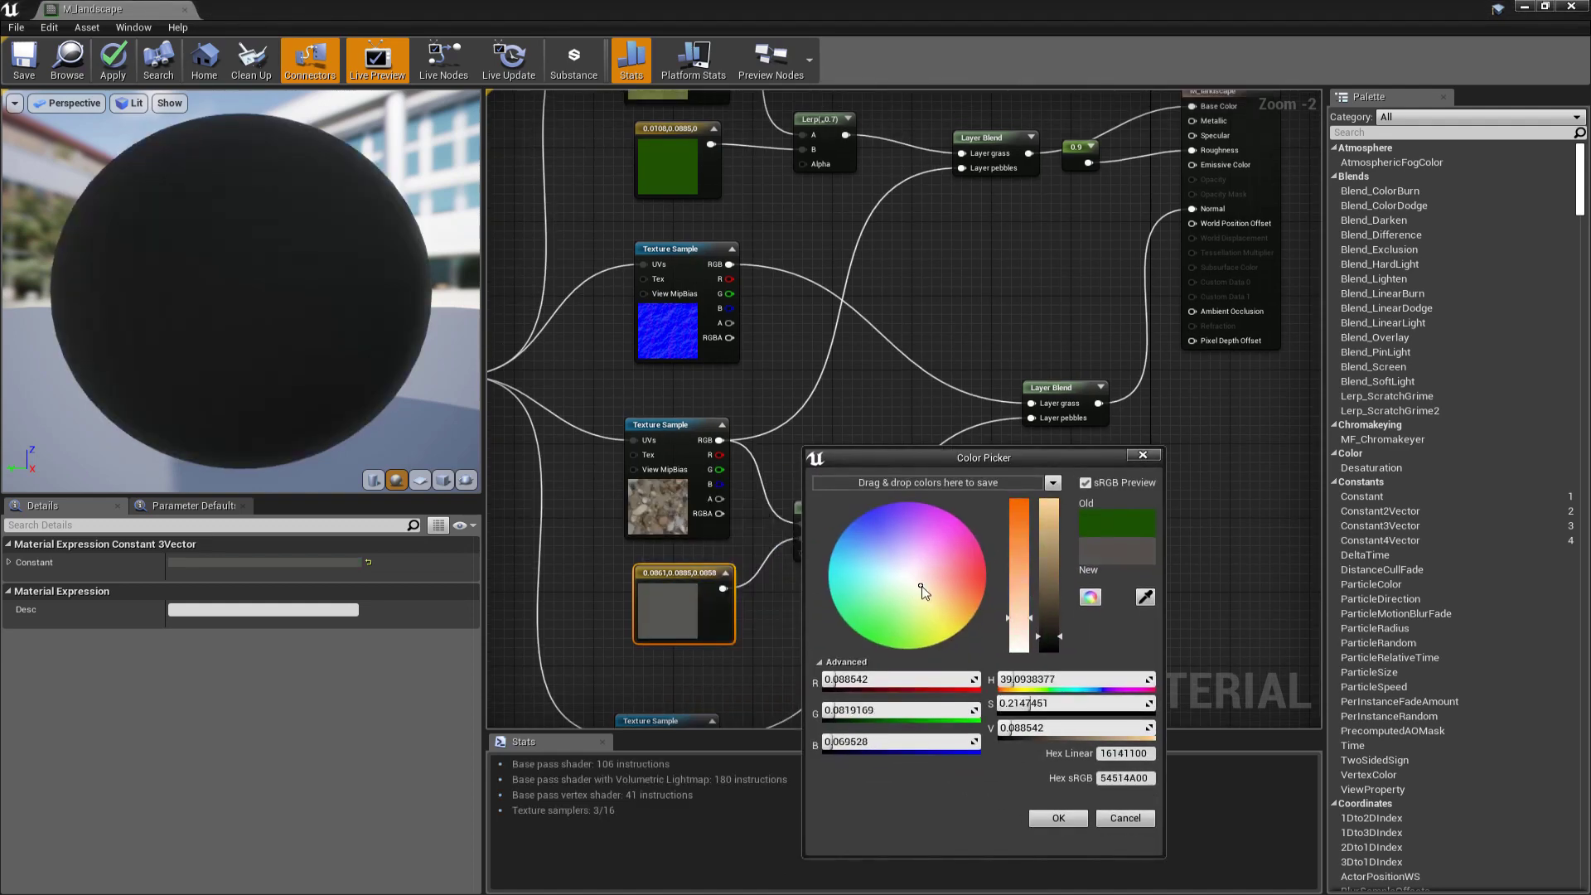
{"action": "left_click_drag", "start_coordinate": [1051, 626], "coordinate": [1052, 639]}
{"action": "left_click", "coordinate": [1058, 818]}
{"action": "right_click_drag", "start_coordinate": [845, 461], "coordinate": [769, 562]}
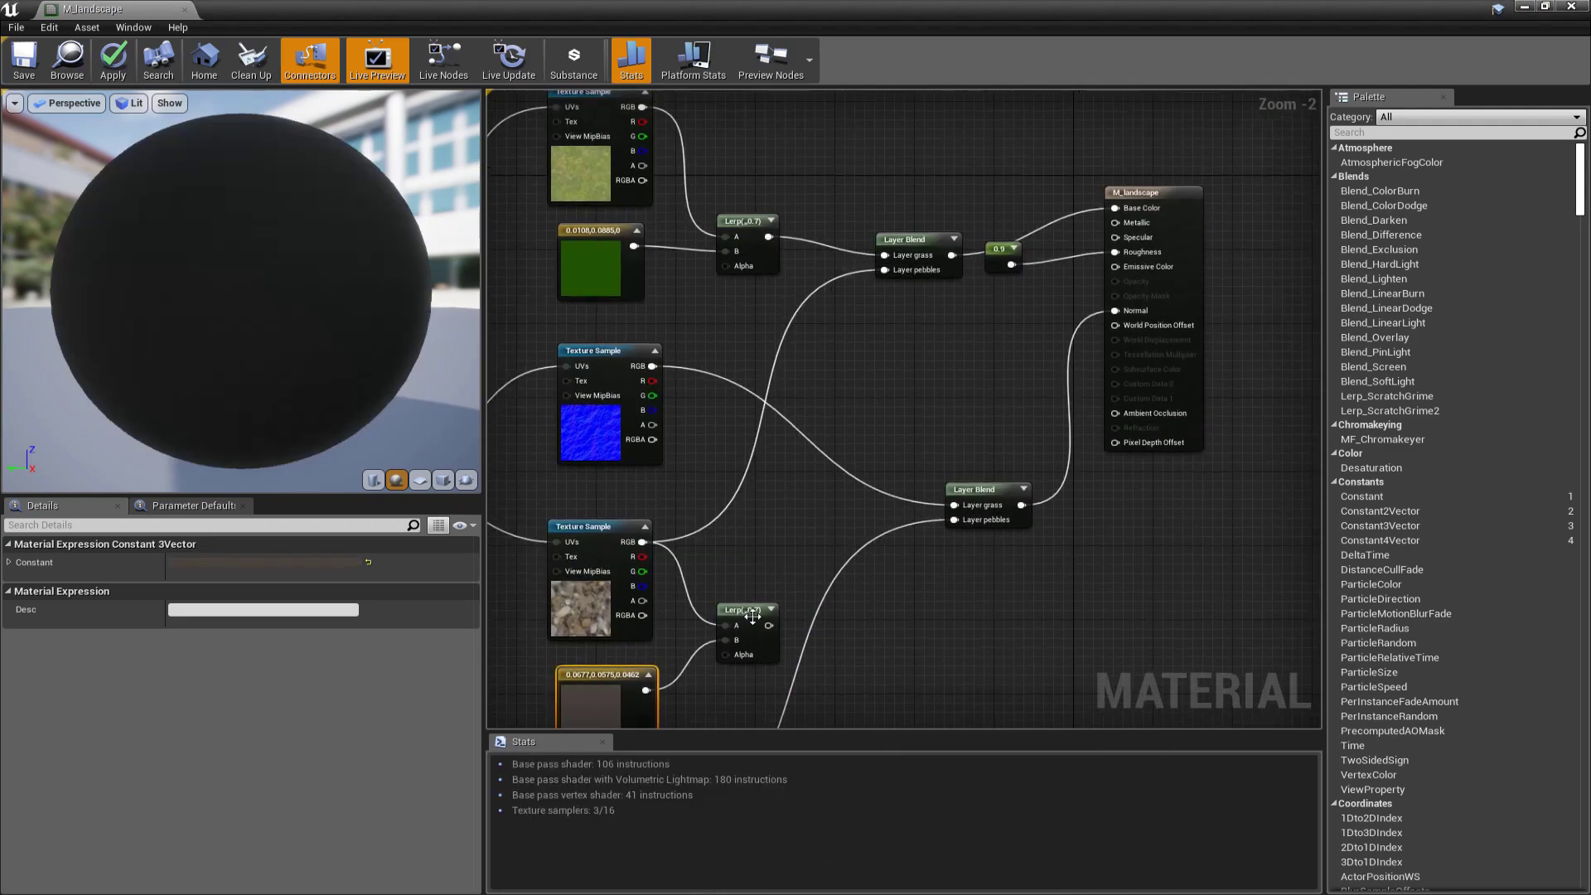
{"action": "left_click", "coordinate": [1124, 190]}
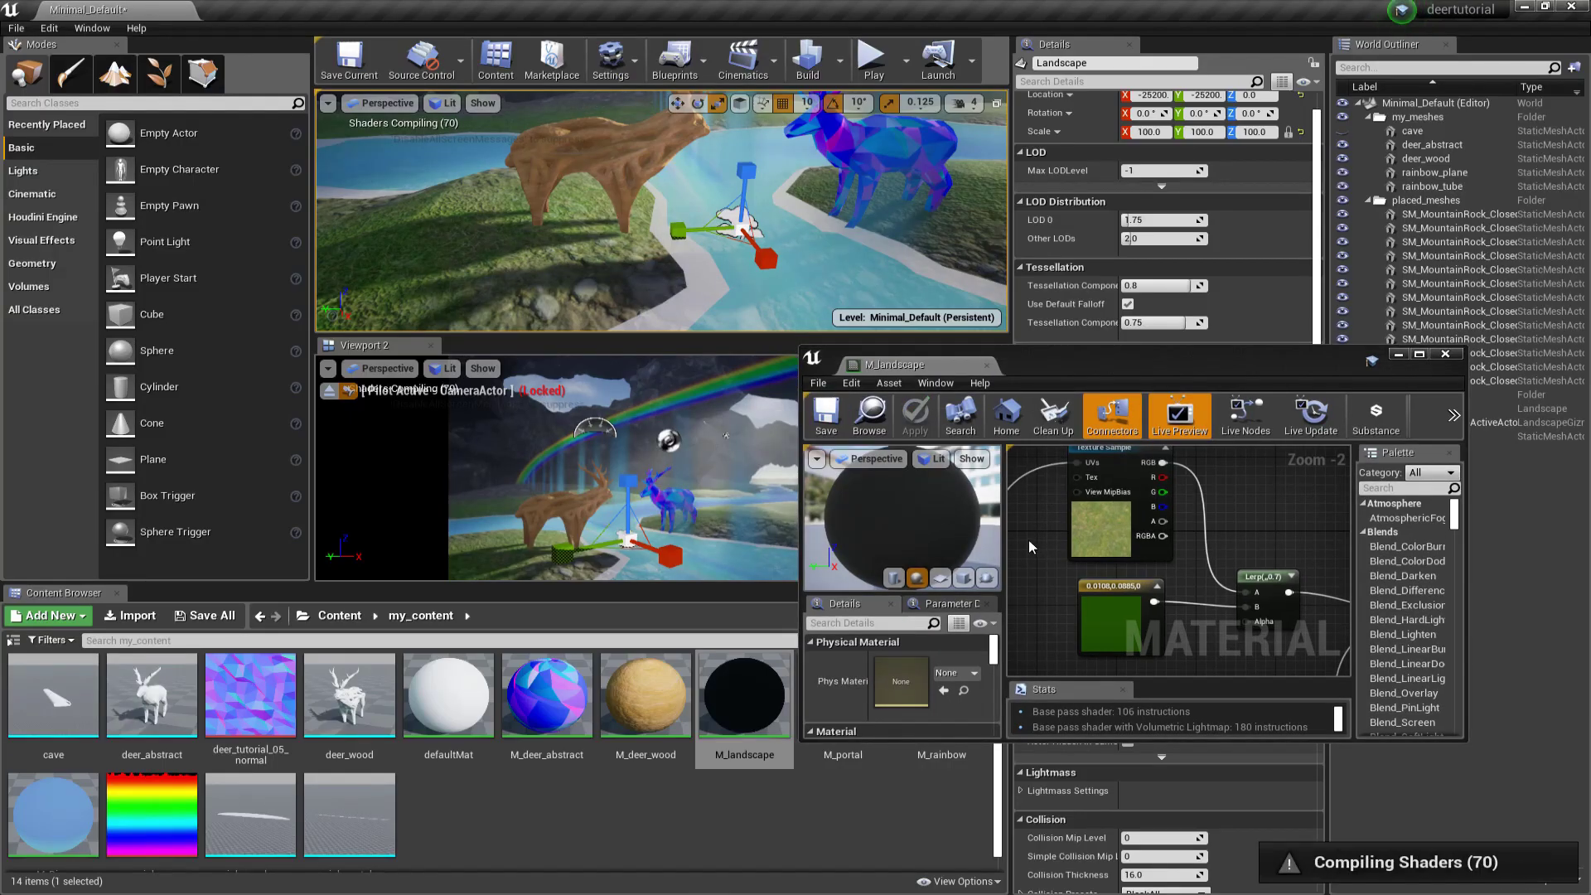
Step: Pull the view back over the river and deer and build only the lighting for the level
{"action": "mouse_move", "coordinate": [796, 223]}
{"action": "right_mouse_down"}
{"action": "mouse_move", "coordinate": [936, 261]}
{"action": "mouse_move", "coordinate": [911, 216]}
{"action": "mouse_move", "coordinate": [812, 203]}
{"action": "right_mouse_up"}
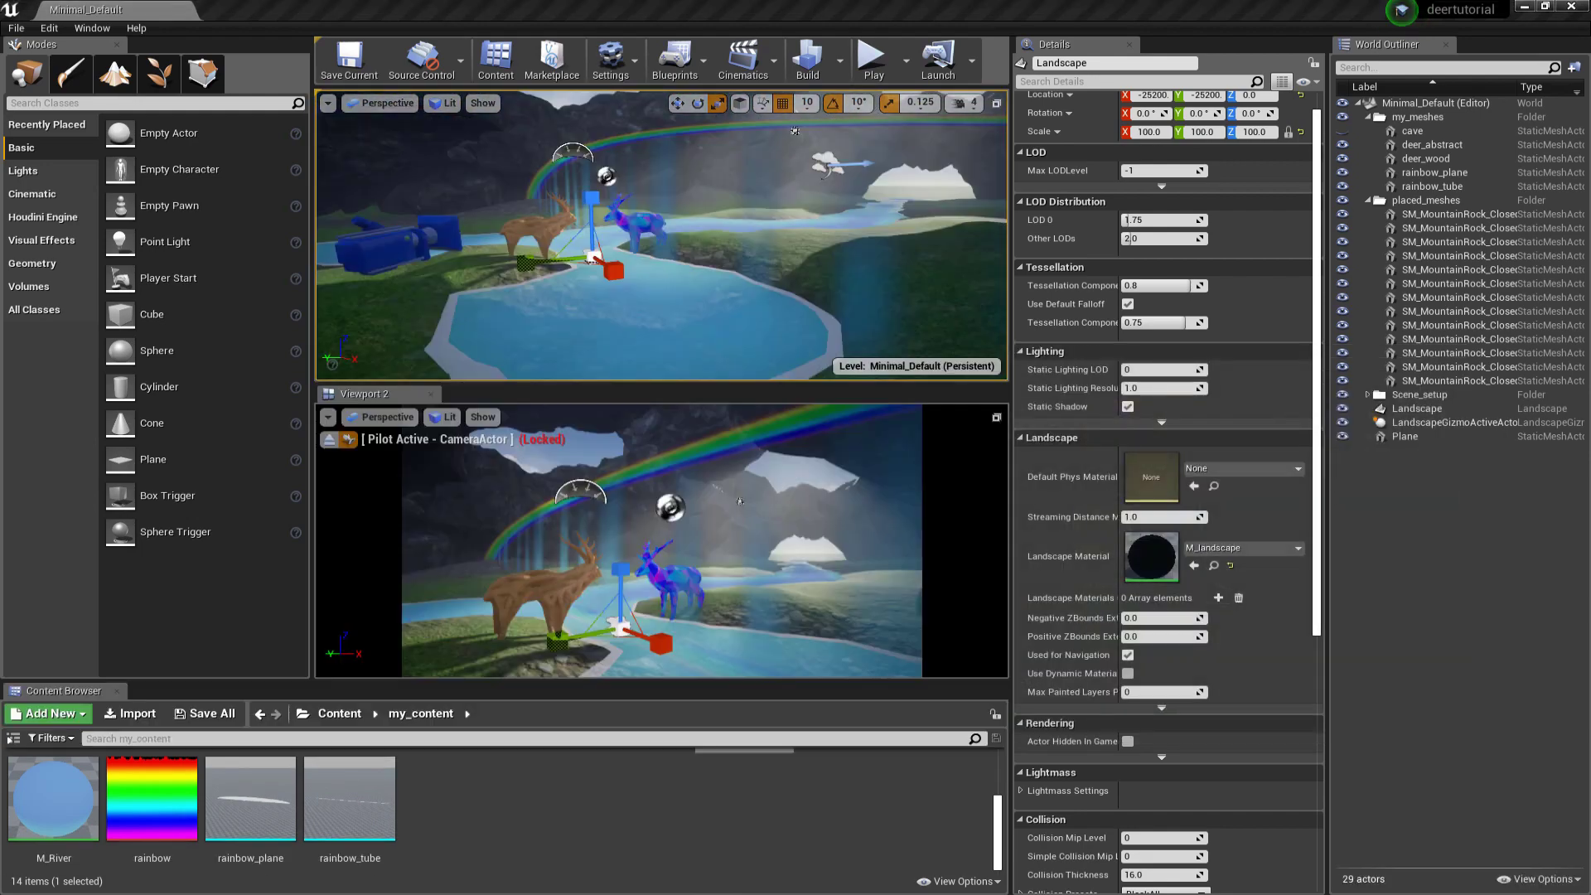
{"action": "left_click", "coordinate": [839, 60]}
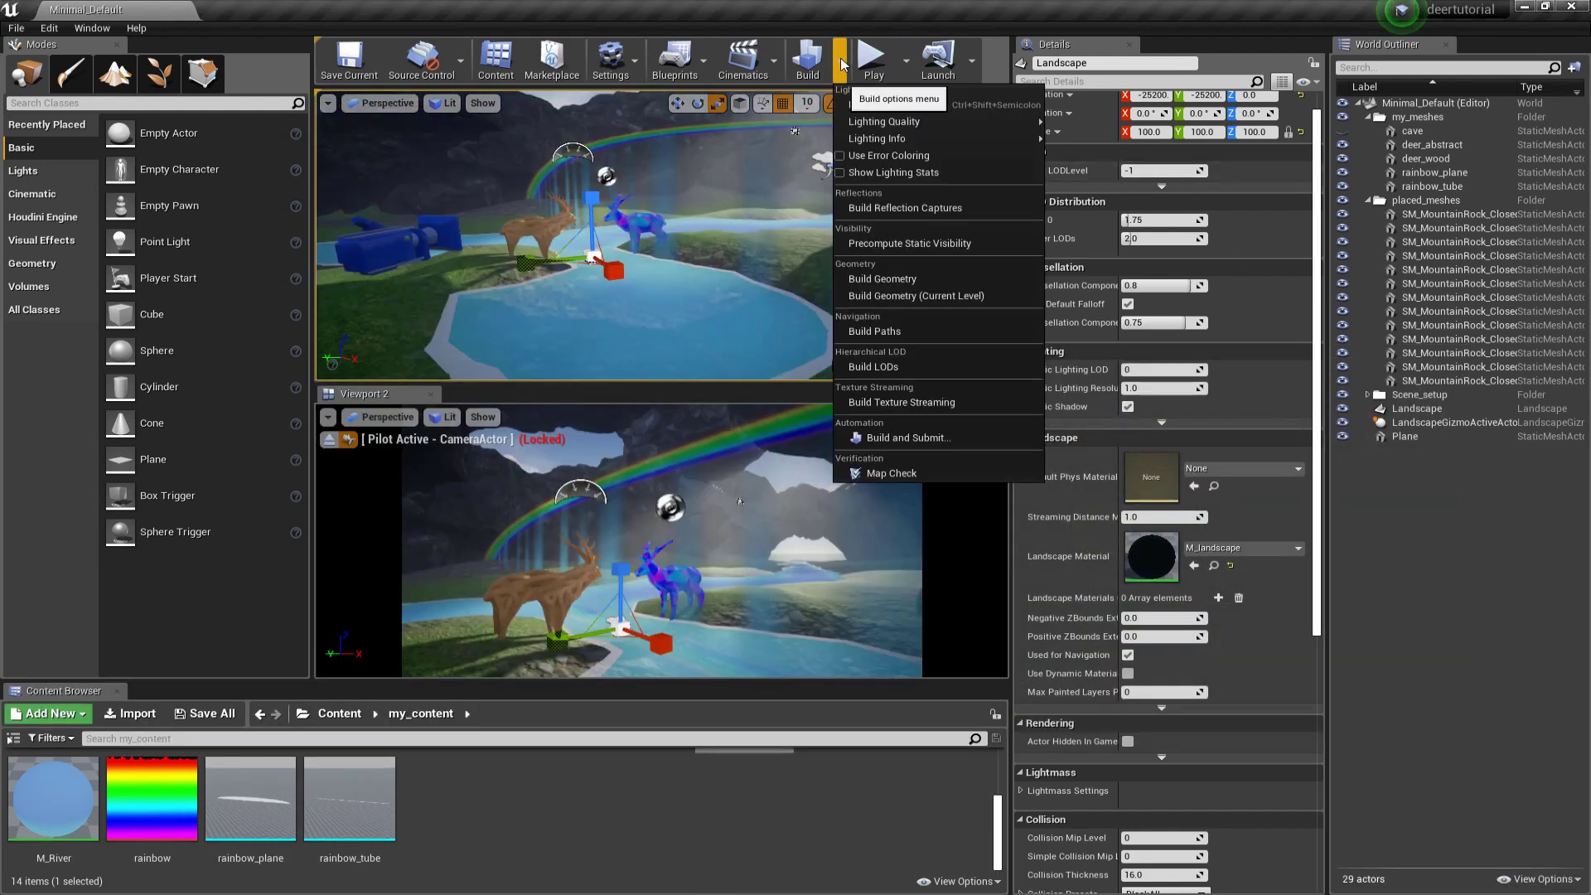
{"action": "mouse_move", "coordinate": [972, 125]}
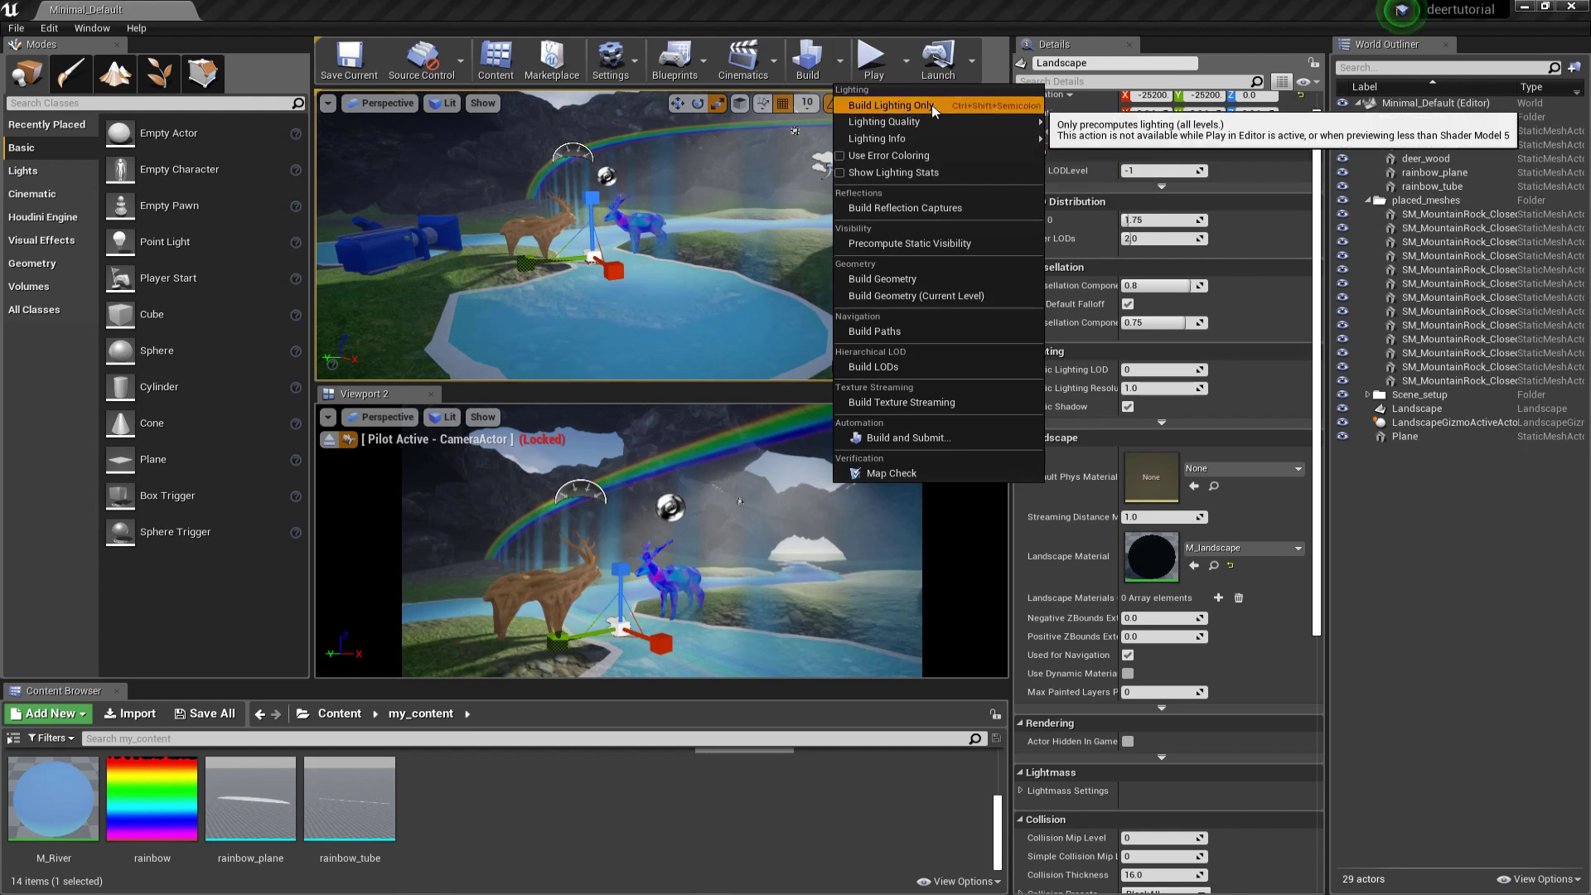
{"action": "left_click", "coordinate": [931, 104]}
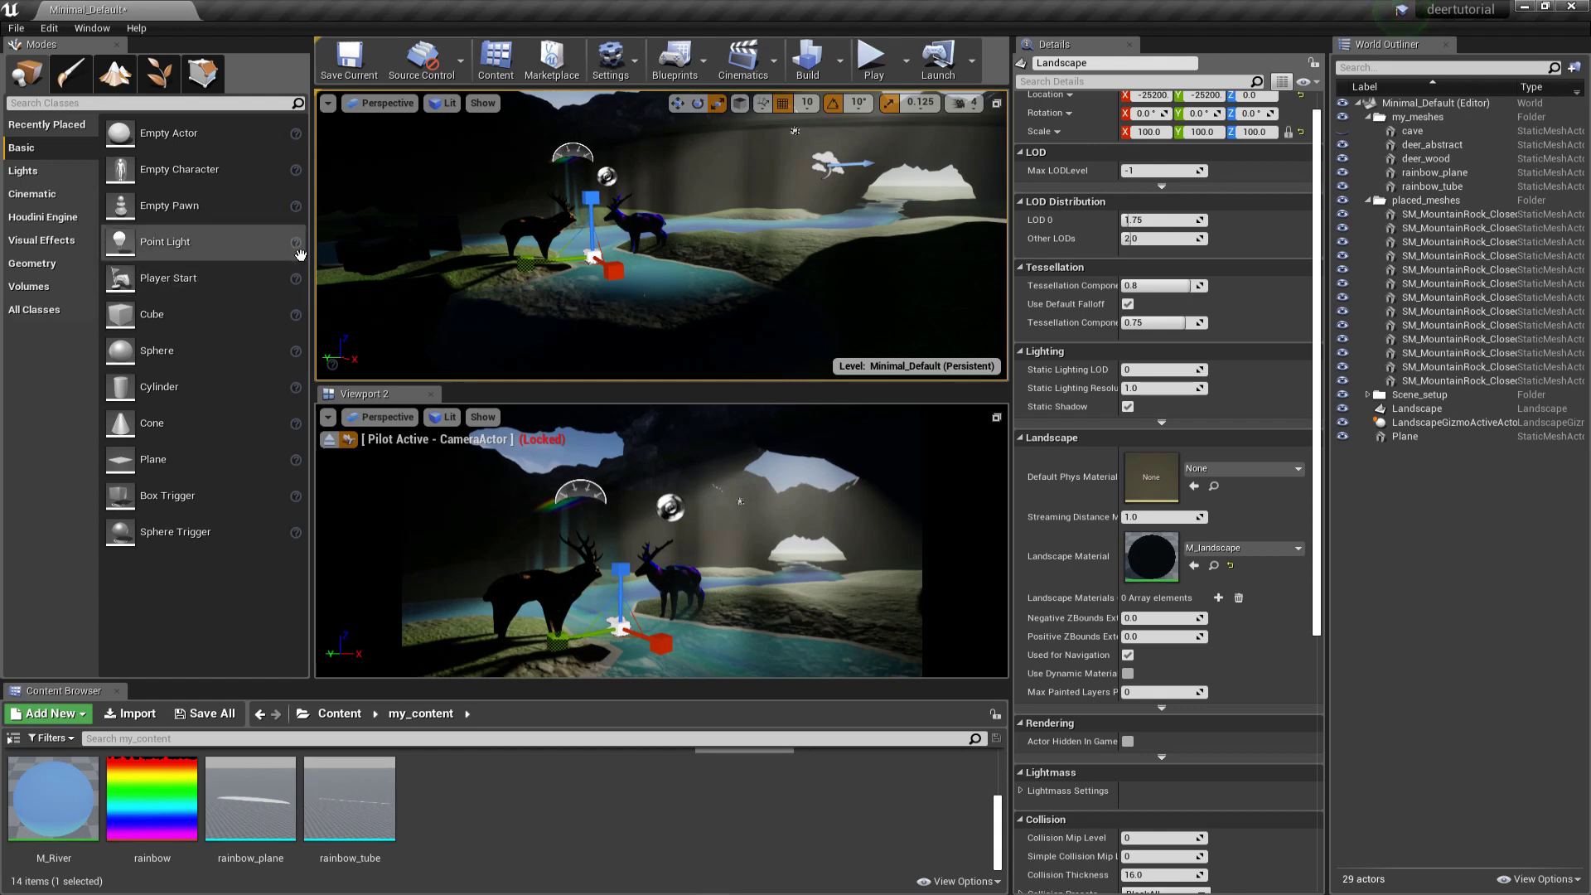
{"action": "right_click_drag", "start_coordinate": [580, 240], "coordinate": [630, 259]}
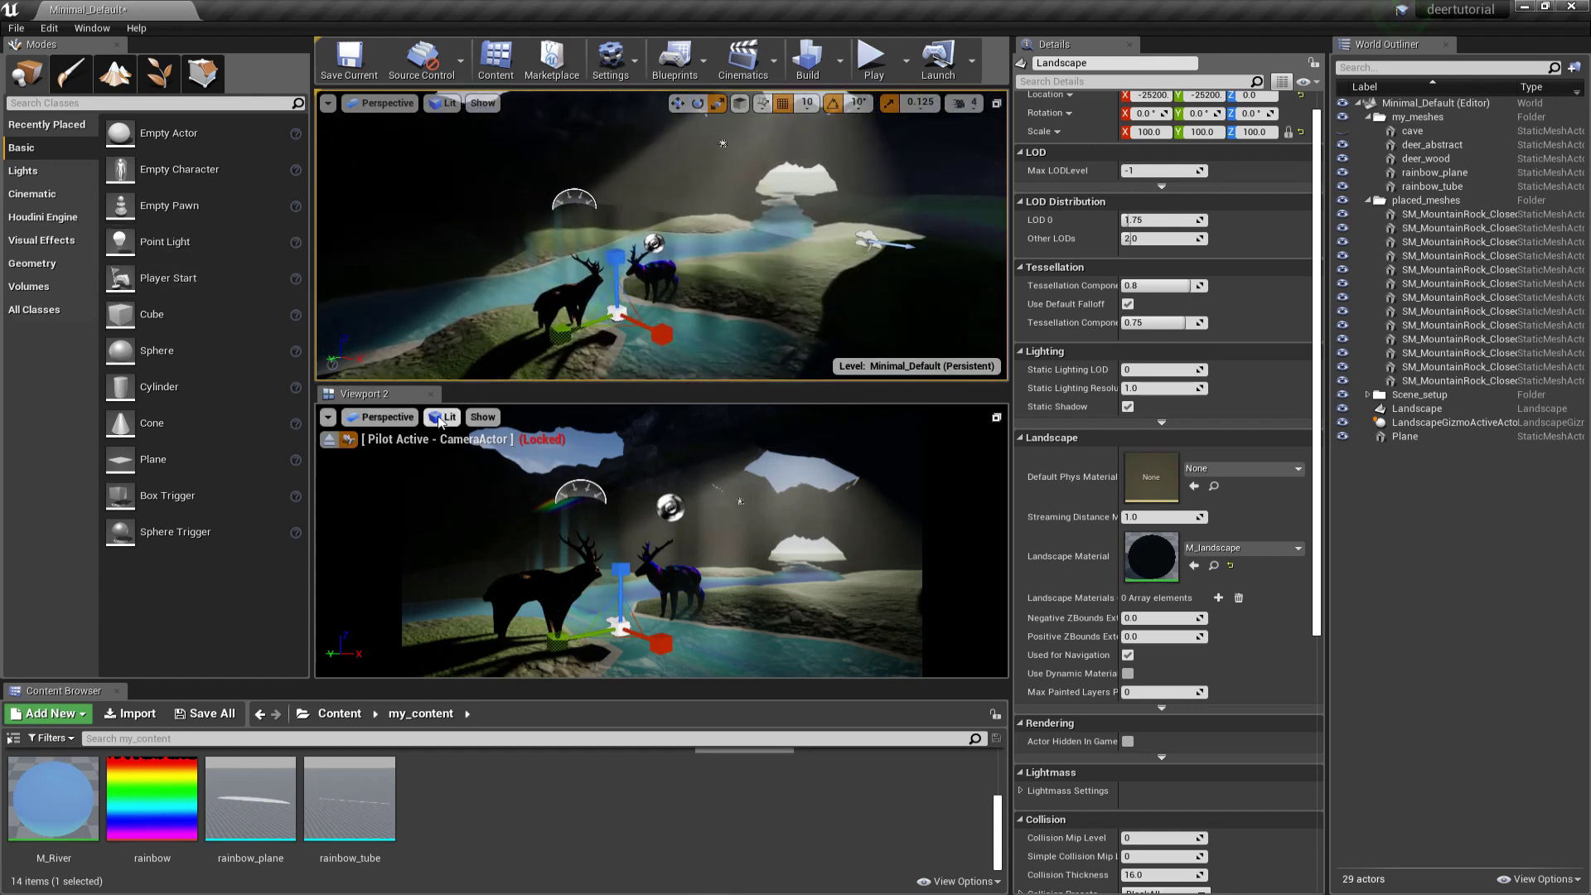
{"action": "left_click", "coordinate": [483, 417]}
{"action": "mouse_move", "coordinate": [396, 421]}
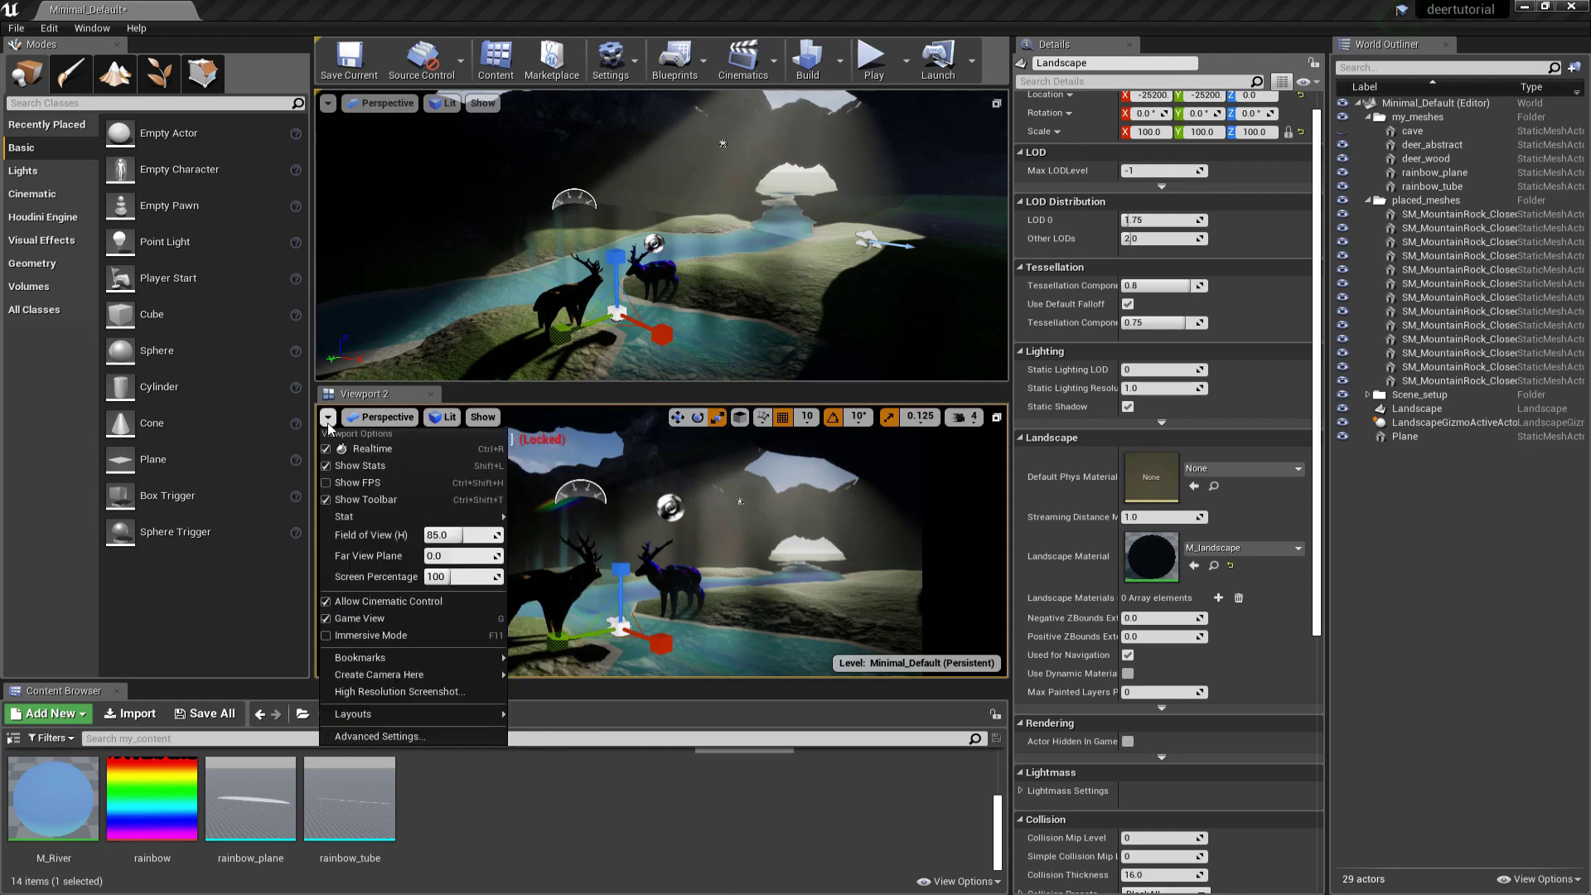
{"action": "mouse_move", "coordinate": [483, 418]}
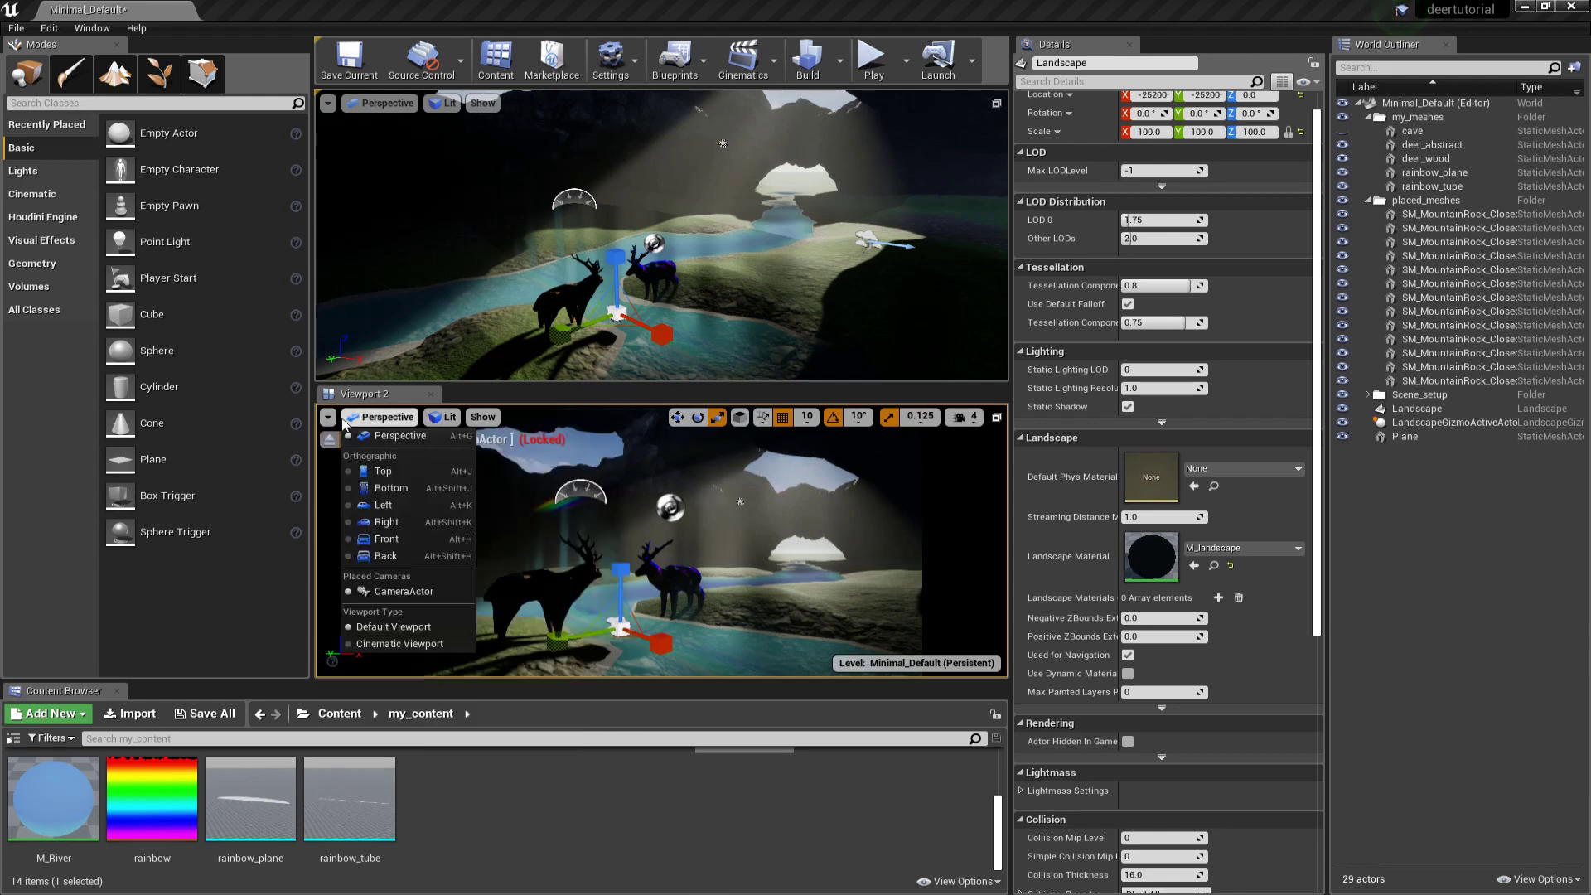
{"action": "right_click_drag", "start_coordinate": [447, 330], "coordinate": [453, 322]}
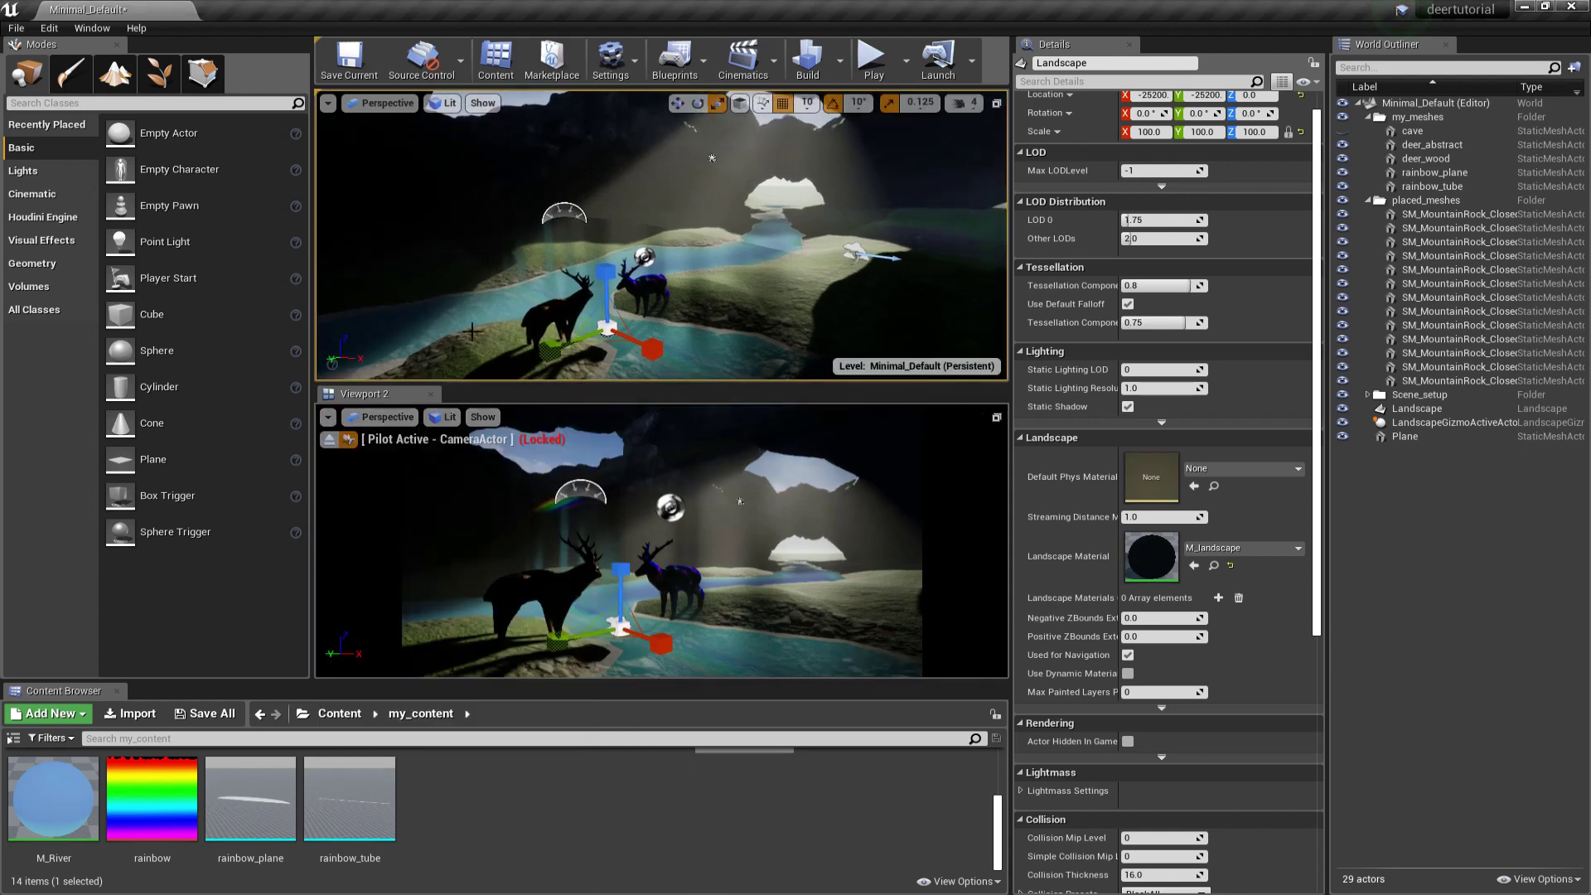
Step: Collapse the outliner folders and move the Plane, Landscape and LandscapeGizmoActiveActor into the placed_meshes folder
{"action": "left_click", "coordinate": [1365, 117]}
{"action": "left_click", "coordinate": [1366, 132]}
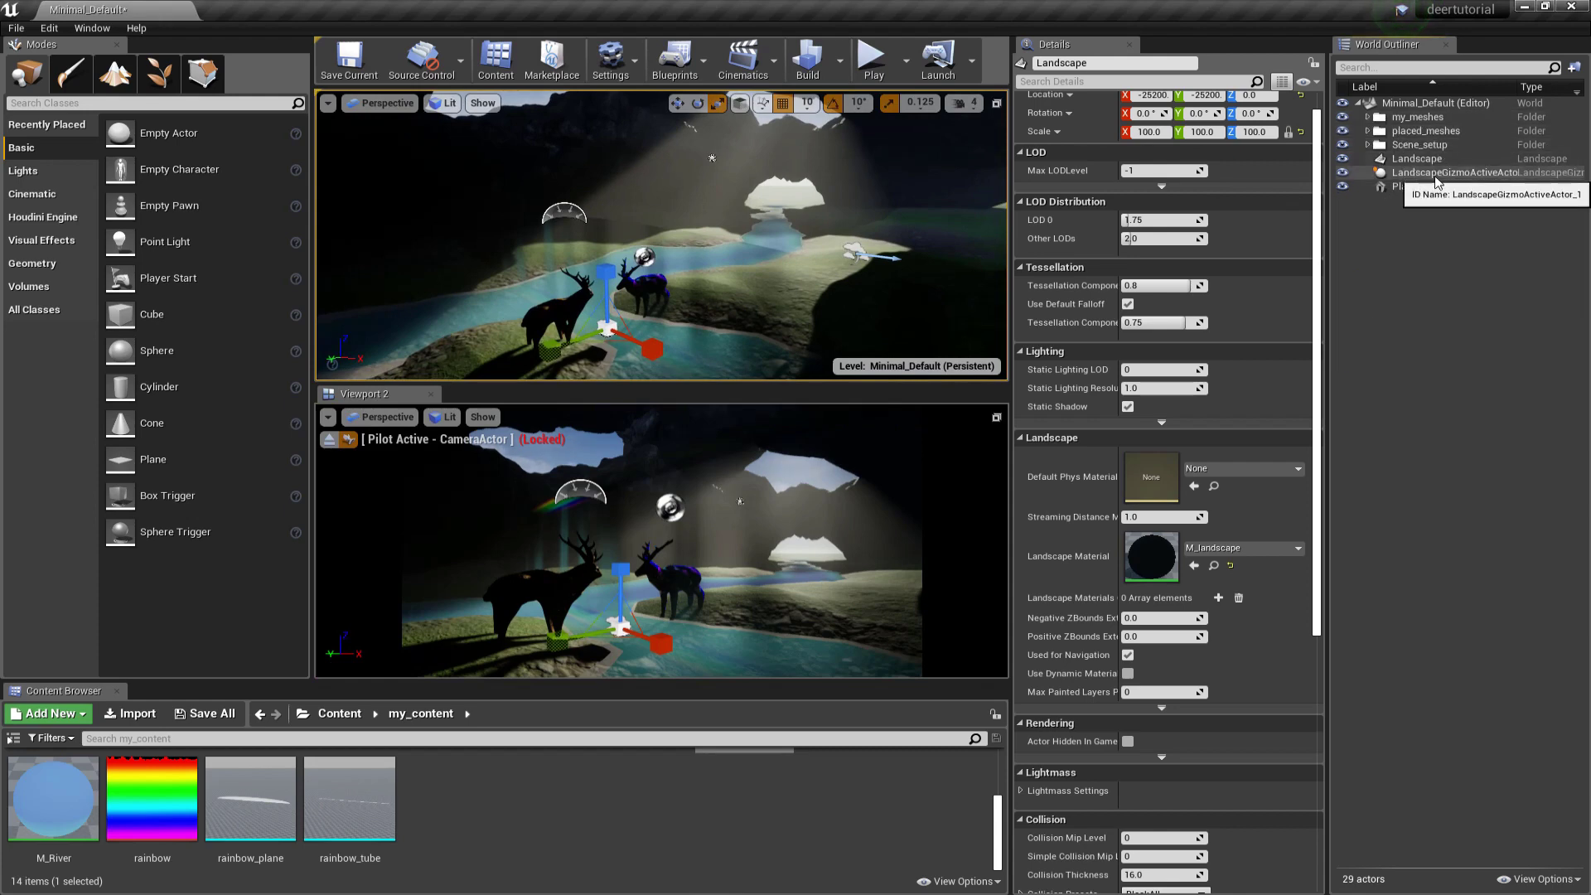
{"action": "left_click", "coordinate": [1408, 186]}
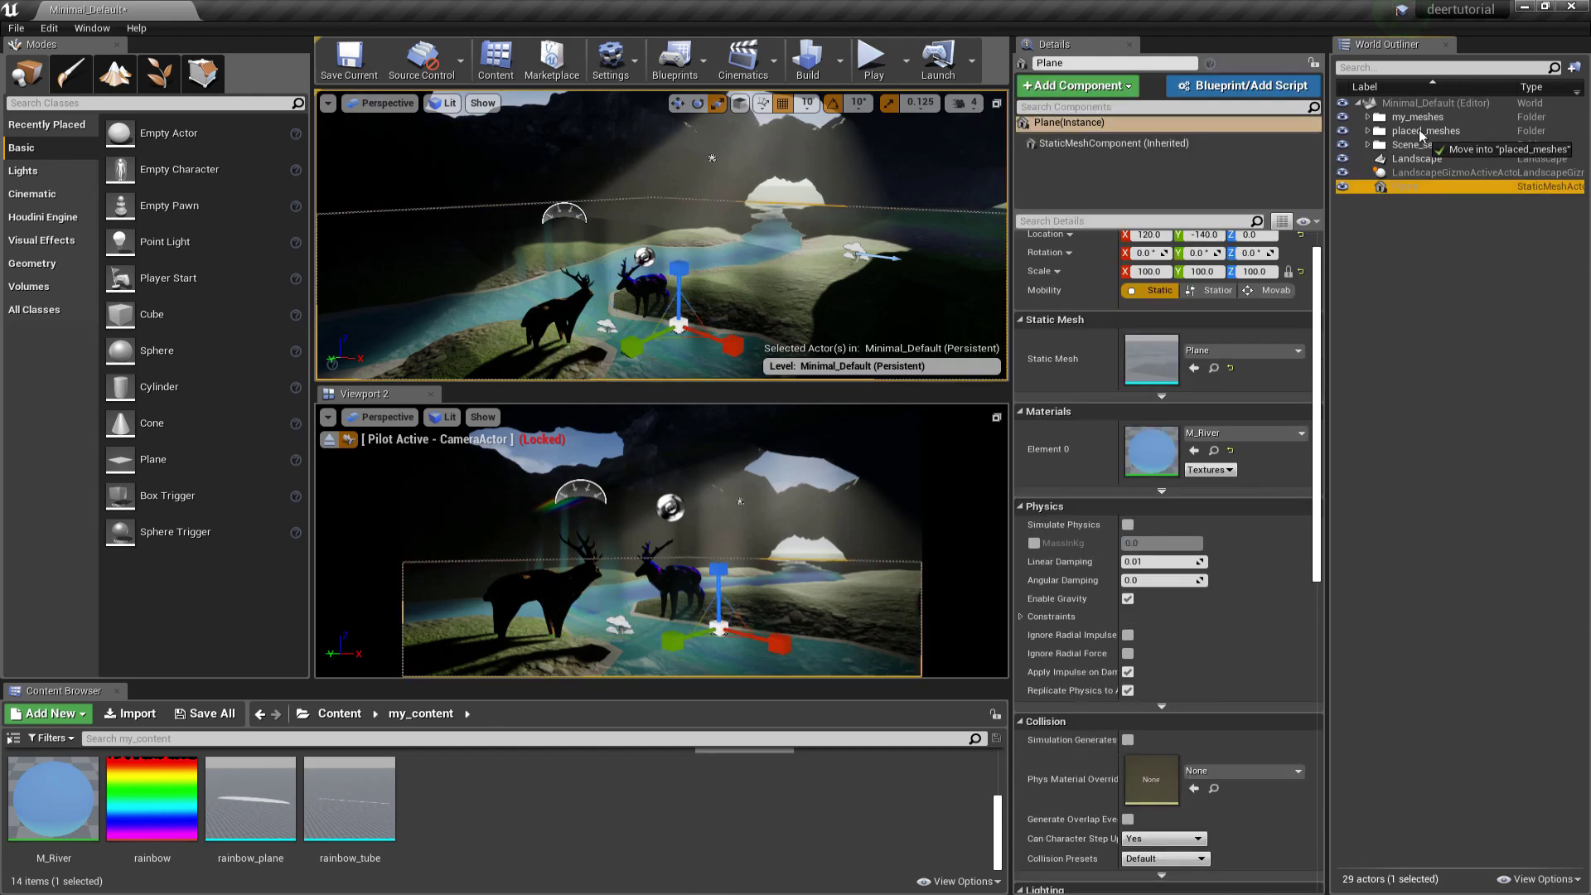
{"action": "left_click", "coordinate": [1417, 159]}
{"action": "left_click", "coordinate": [1420, 173], "text": "shift"}
{"action": "left_click_drag", "start_coordinate": [1421, 172], "coordinate": [1406, 149]}
Step: Move the CameraActor directly into the Scene_setup folder and delete the empty nested subfolders
{"action": "left_click", "coordinate": [1367, 146]}
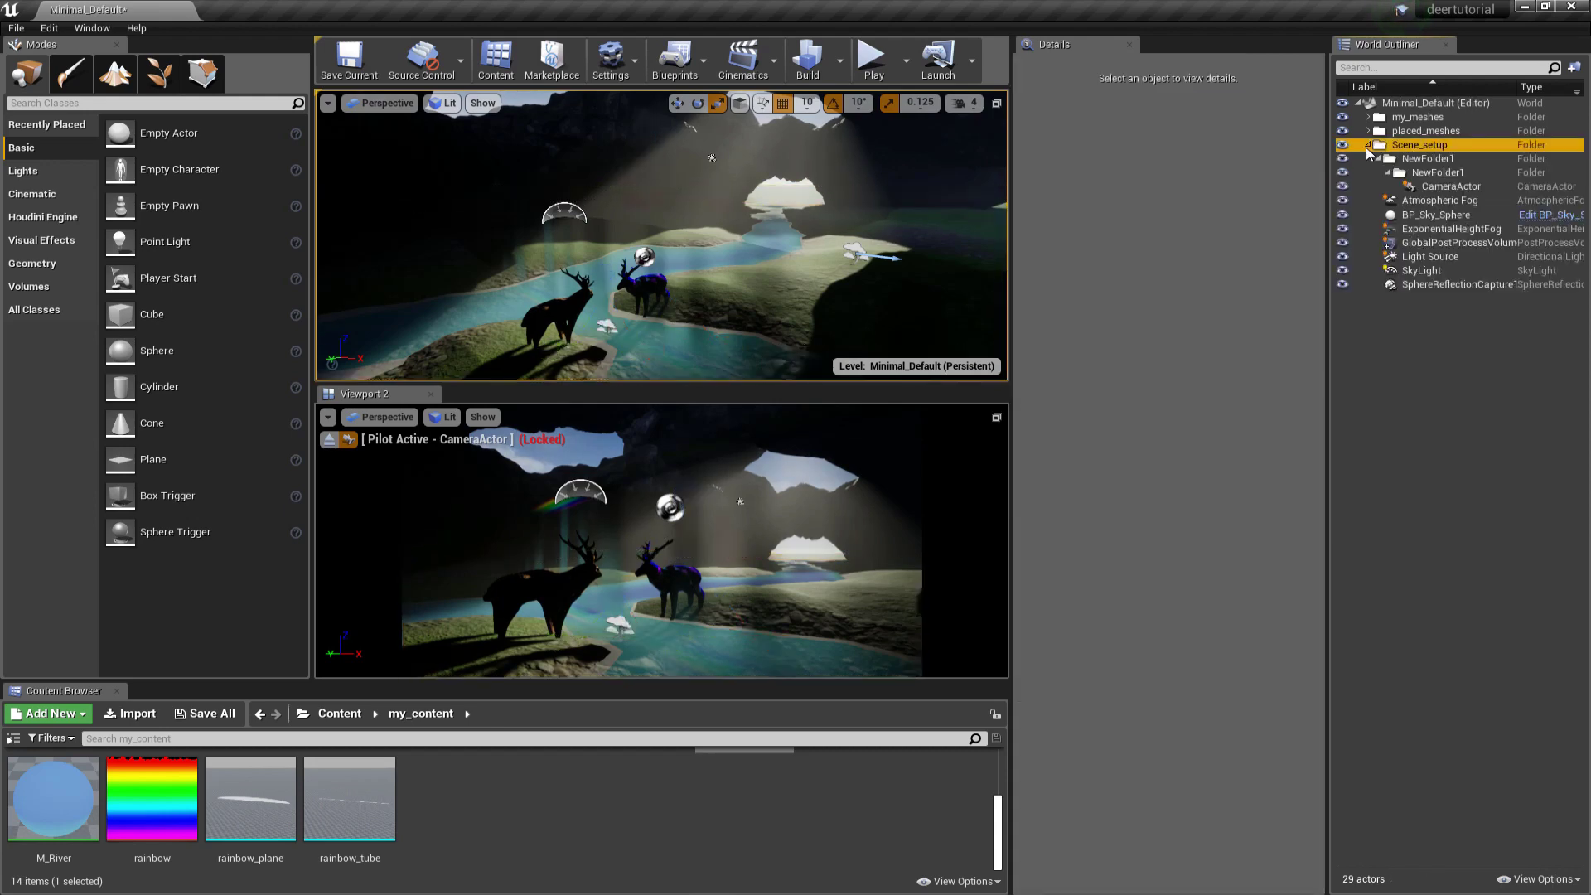
{"action": "left_click", "coordinate": [1435, 186]}
{"action": "left_click_drag", "start_coordinate": [1434, 185], "coordinate": [1418, 146]}
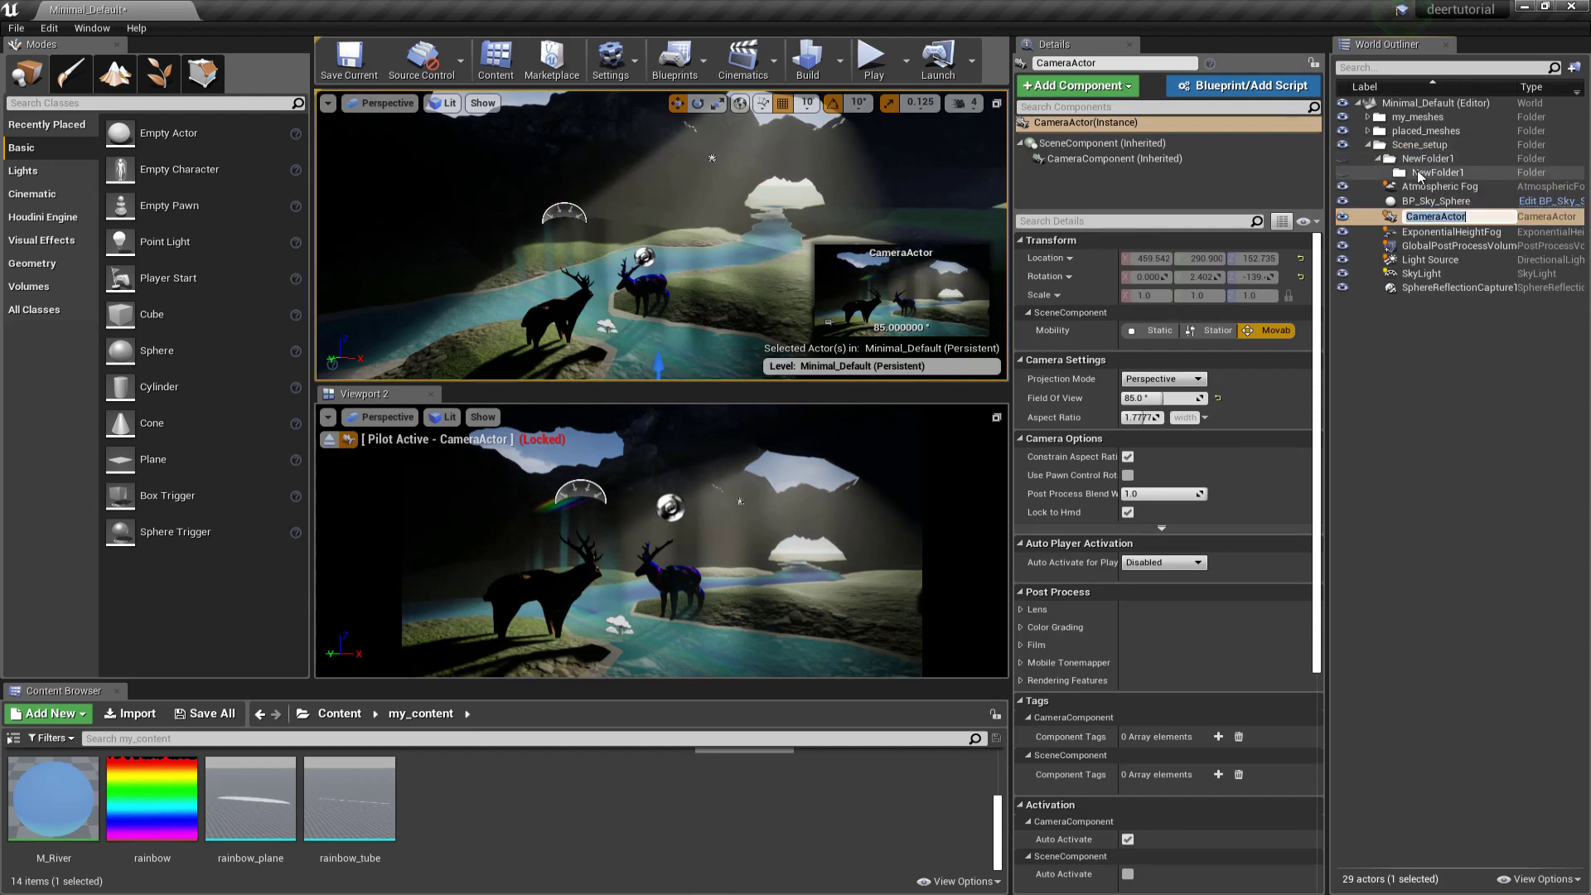
{"action": "left_click", "coordinate": [1417, 172]}
{"action": "left_click", "coordinate": [1423, 160], "text": "shift"}
{"action": "right_click", "coordinate": [1424, 160]}
{"action": "key", "text": "Escape"}
{"action": "key", "text": "Delete"}
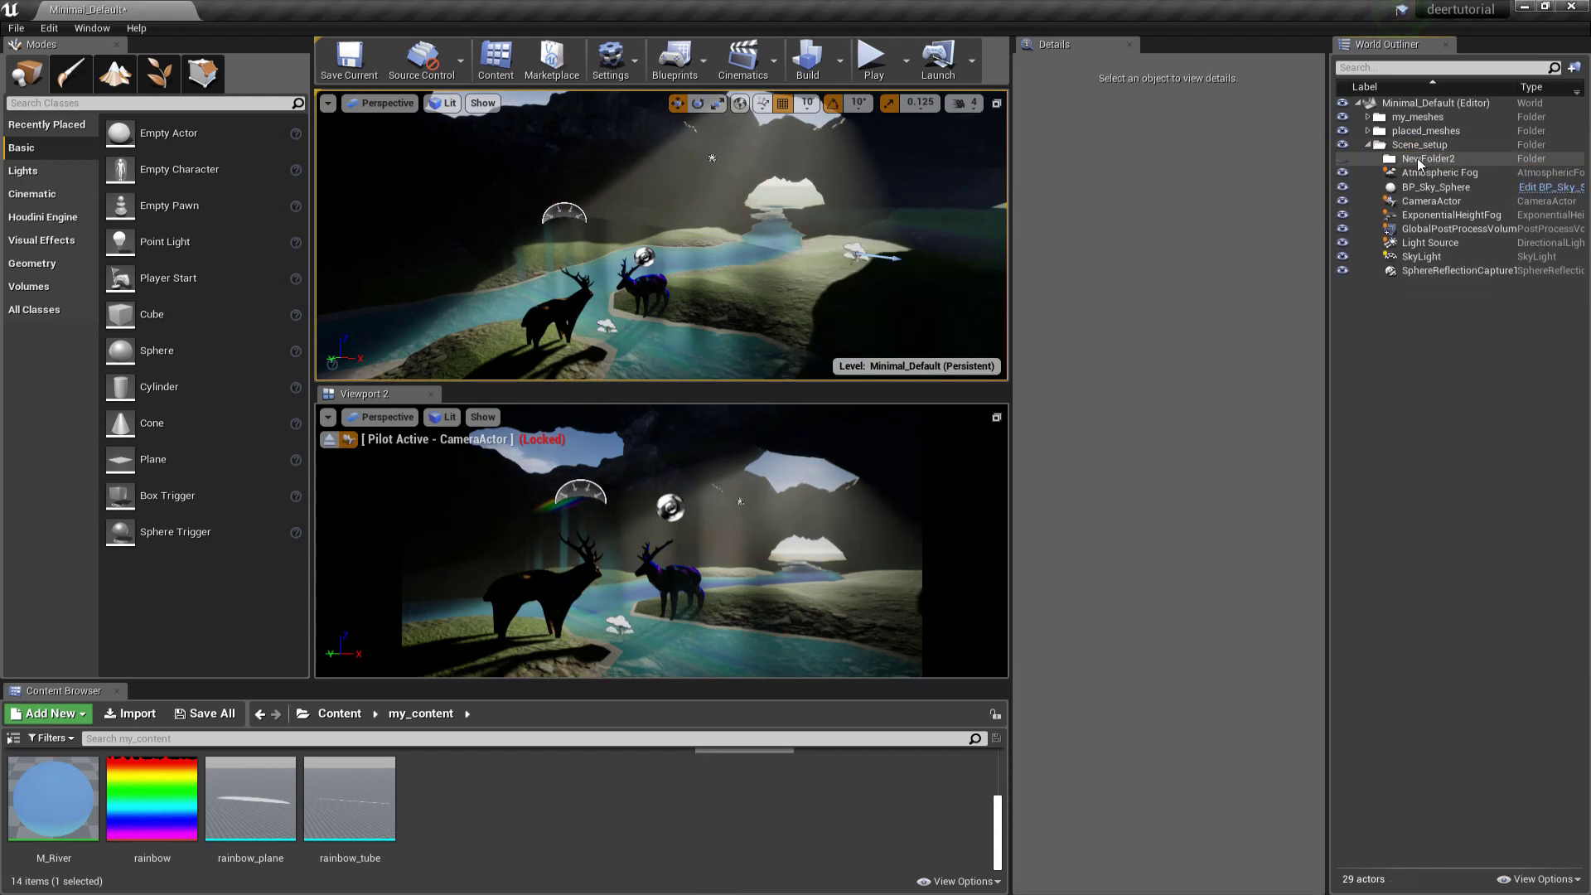
Step: Turn off rotation snapping and rotate the Light Source to about -2.64°, -16.7°, 71.85° so light enters the cave
{"action": "left_click", "coordinate": [1426, 231]}
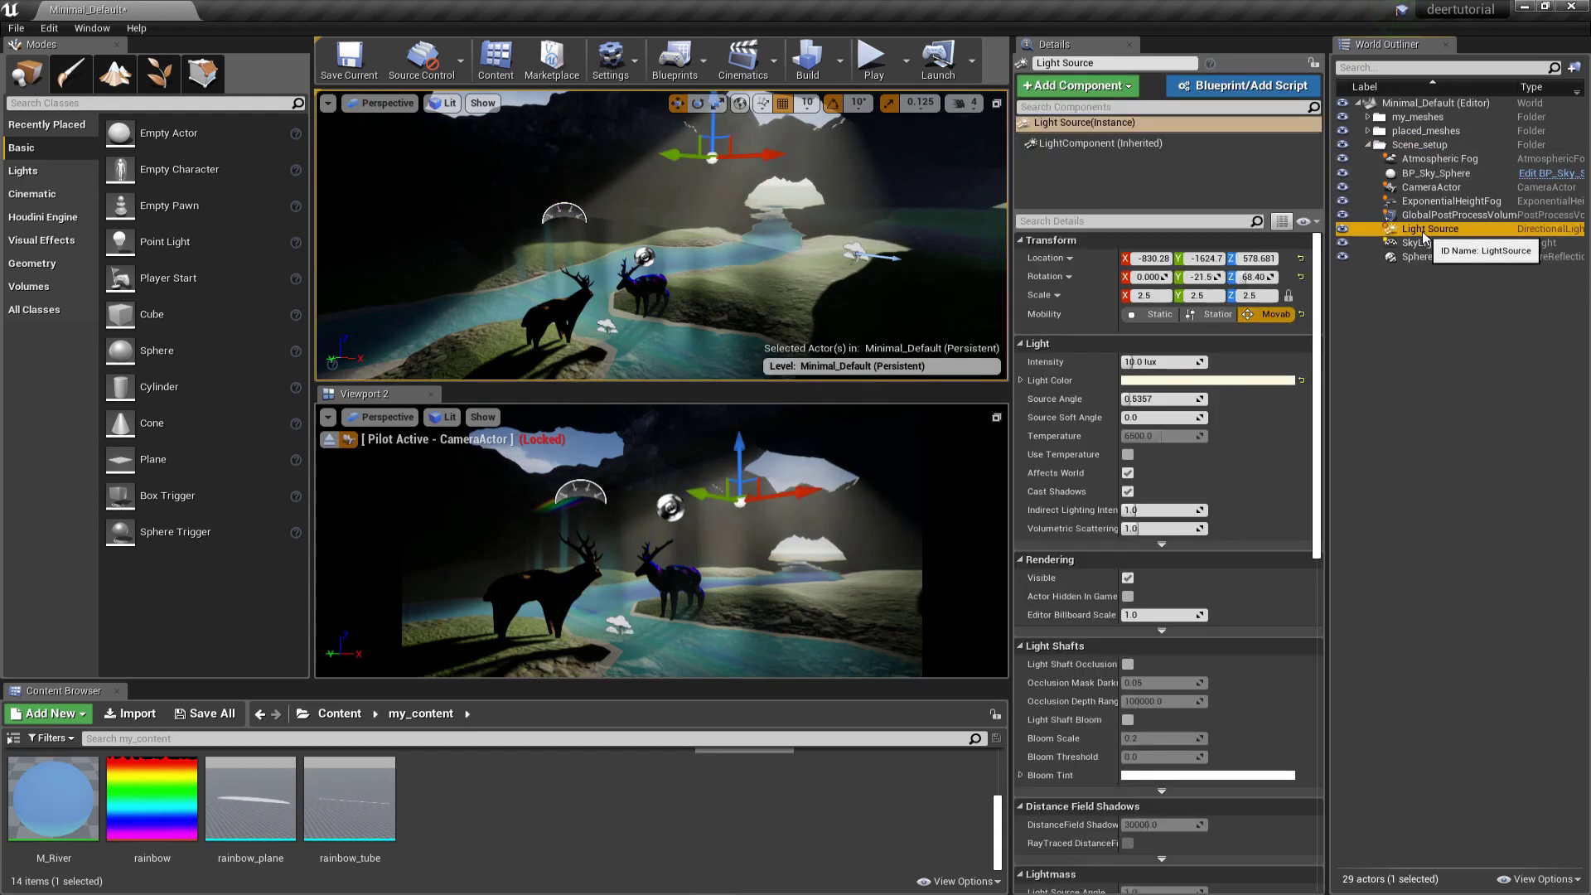
{"action": "left_click", "coordinate": [328, 103]}
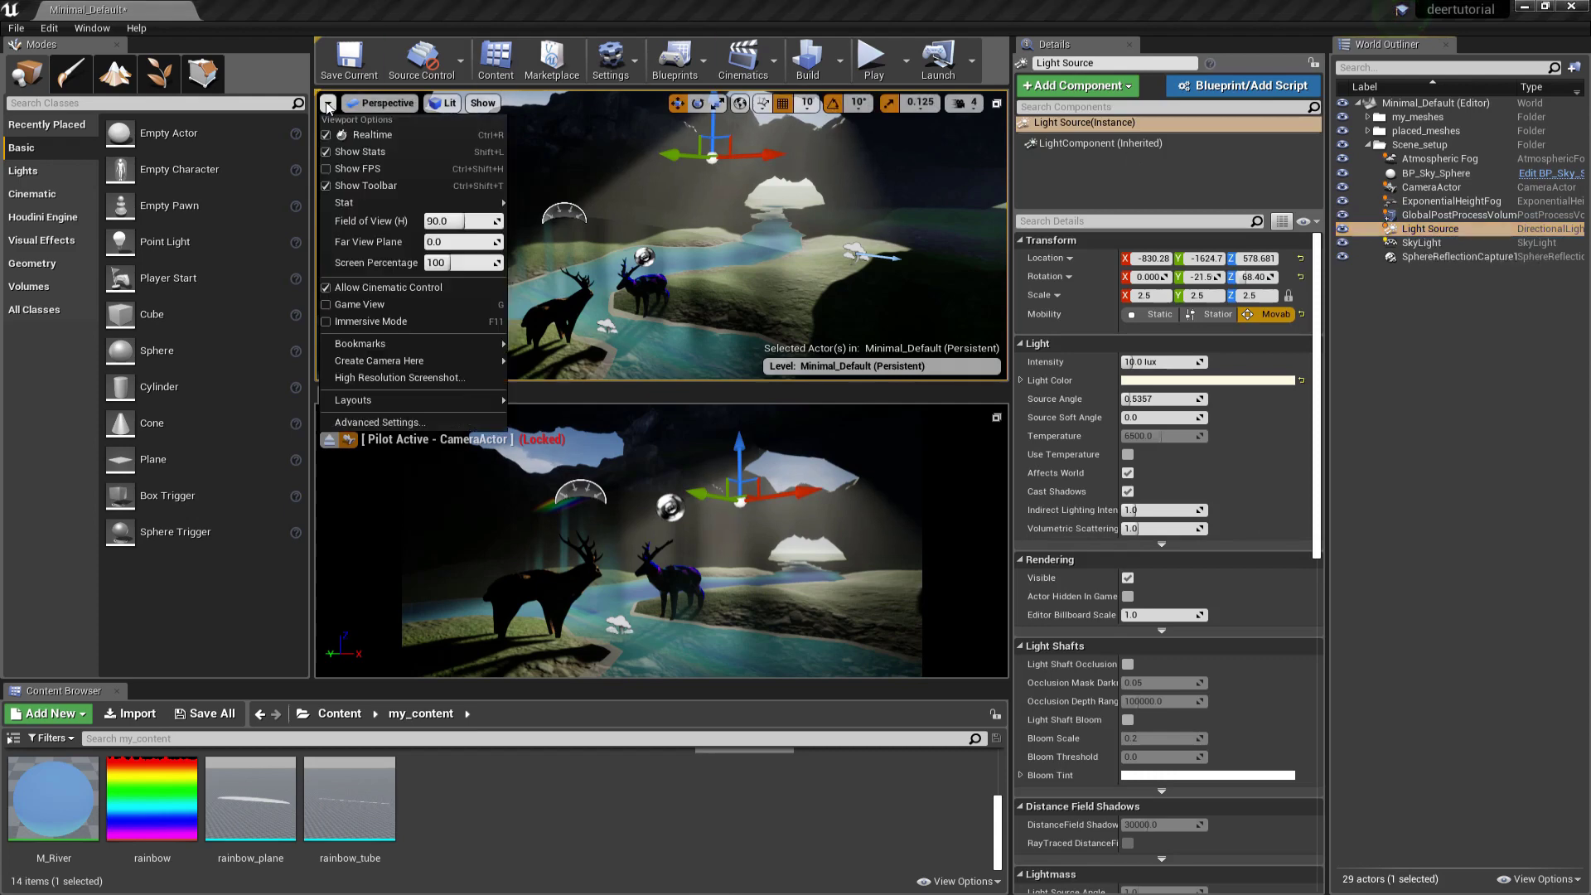
{"action": "right_click", "coordinate": [718, 163]}
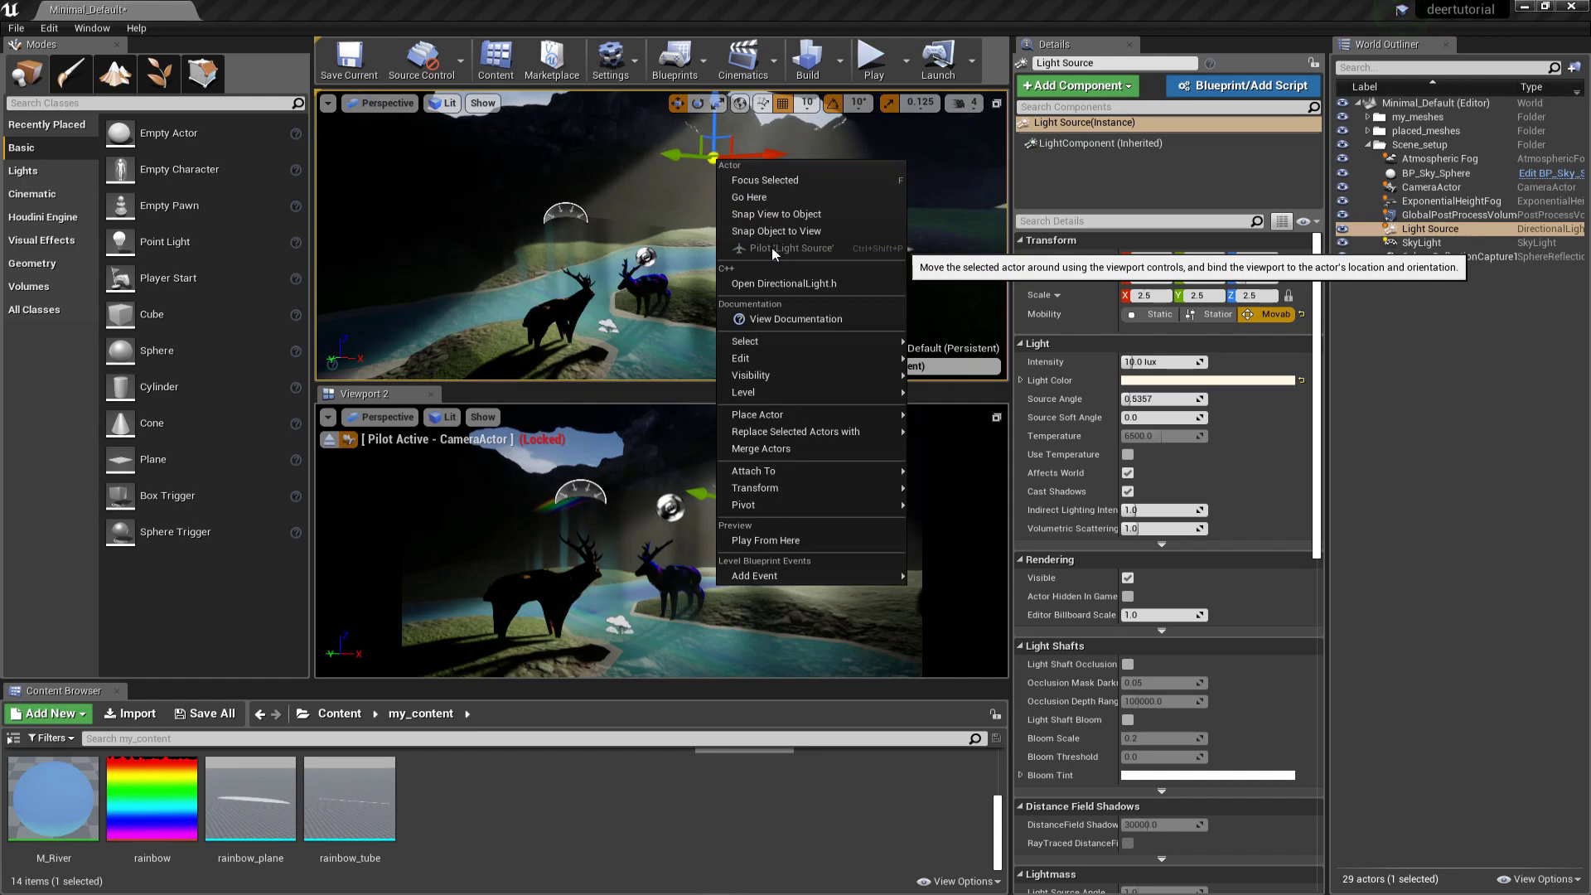
{"action": "left_click", "coordinate": [765, 180]}
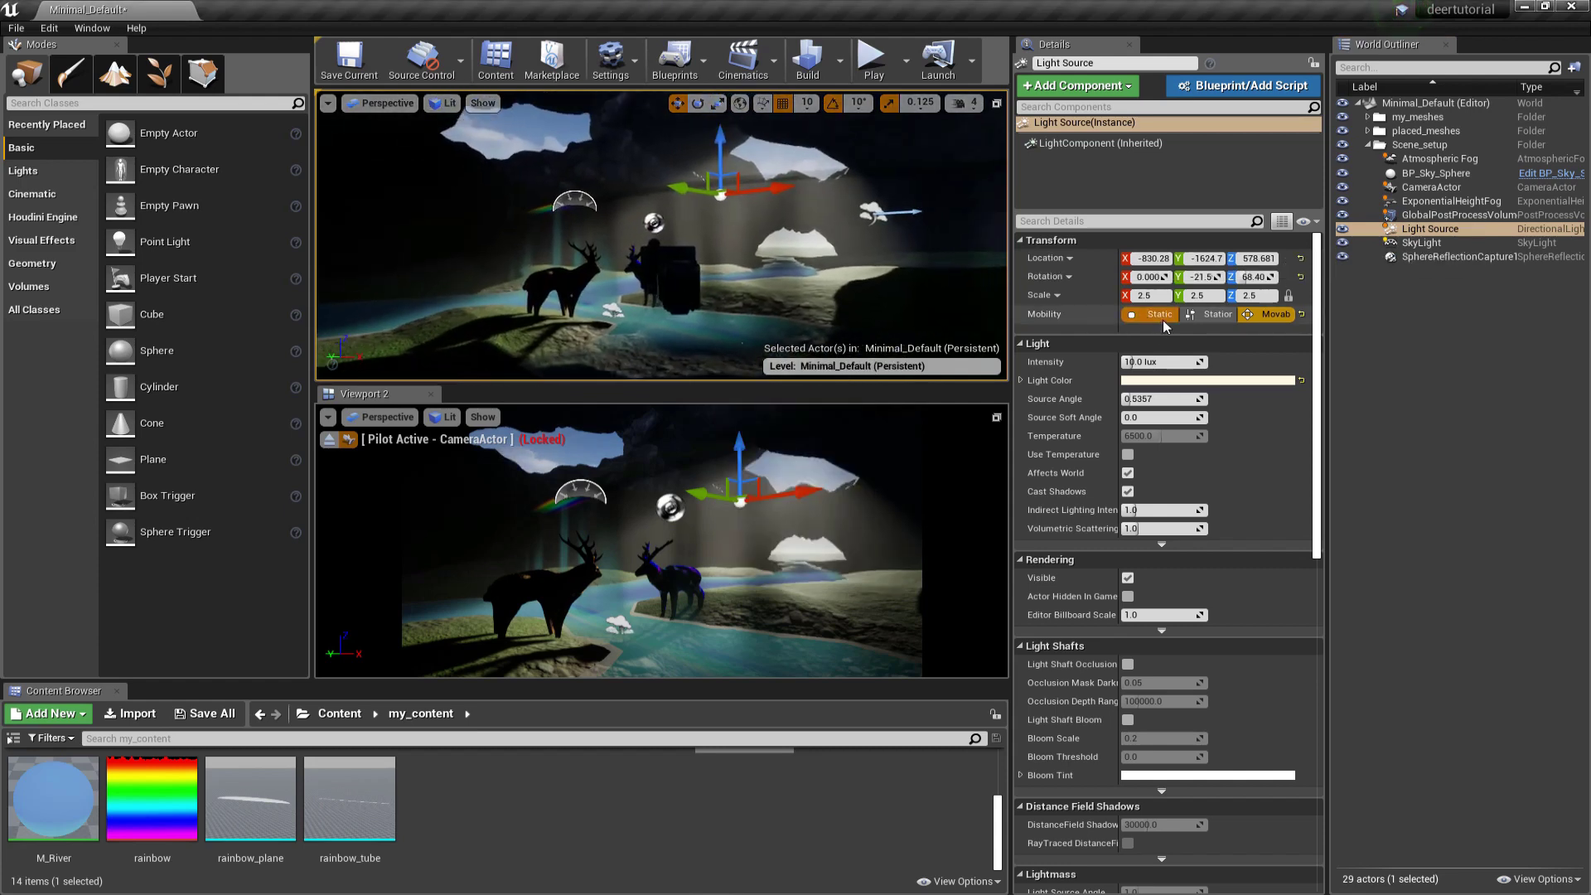
{"action": "key", "text": "e"}
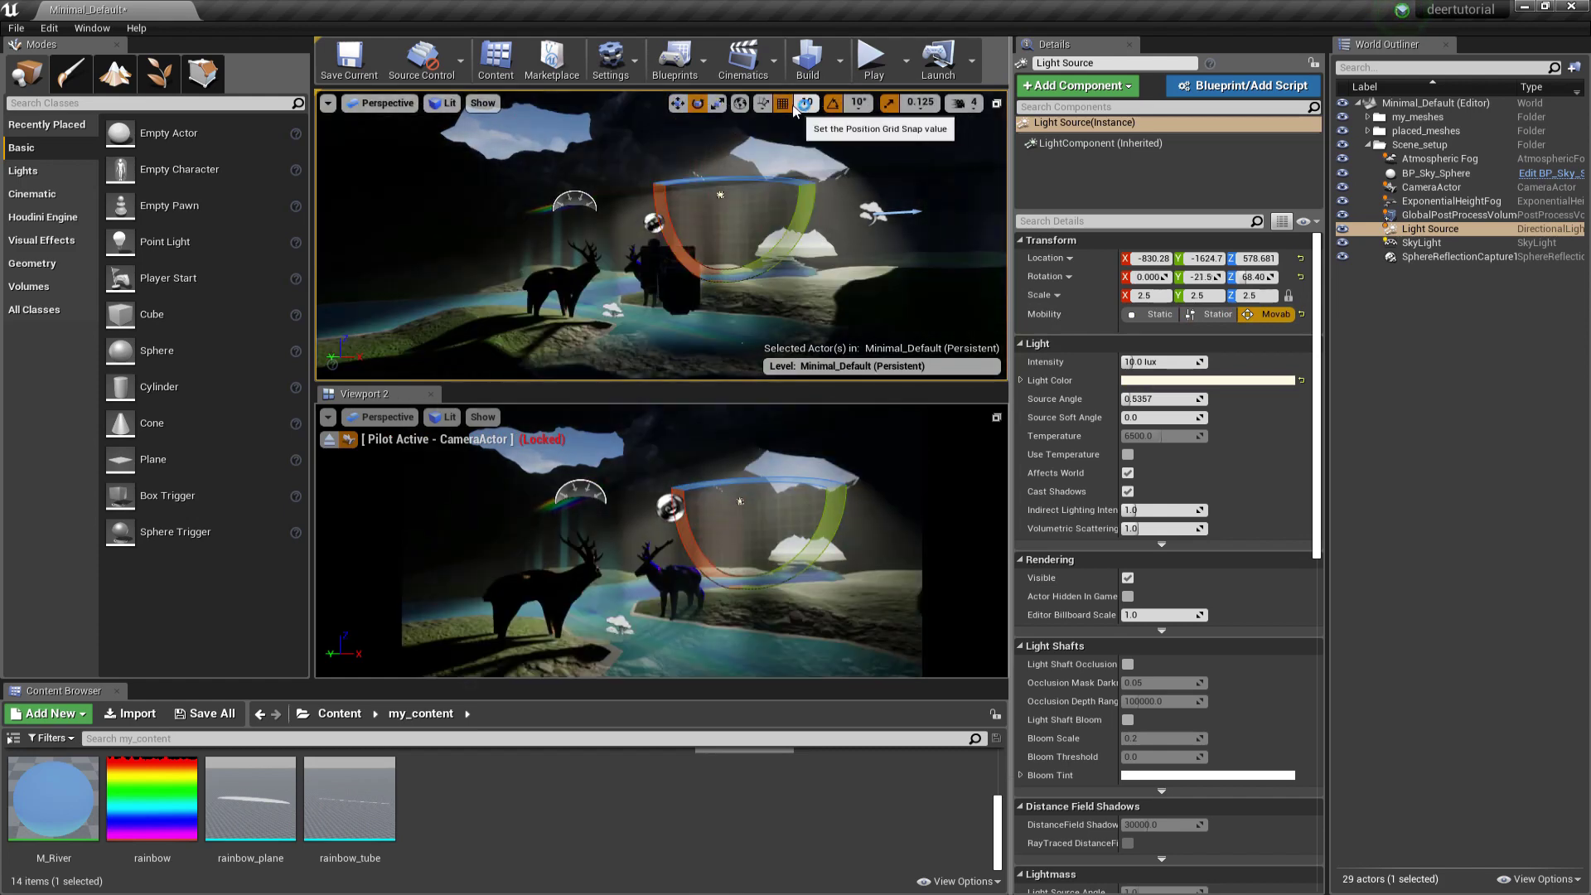
{"action": "left_click", "coordinate": [833, 104]}
{"action": "left_click_drag", "start_coordinate": [669, 236], "coordinate": [698, 212]}
{"action": "left_click", "coordinate": [740, 104]}
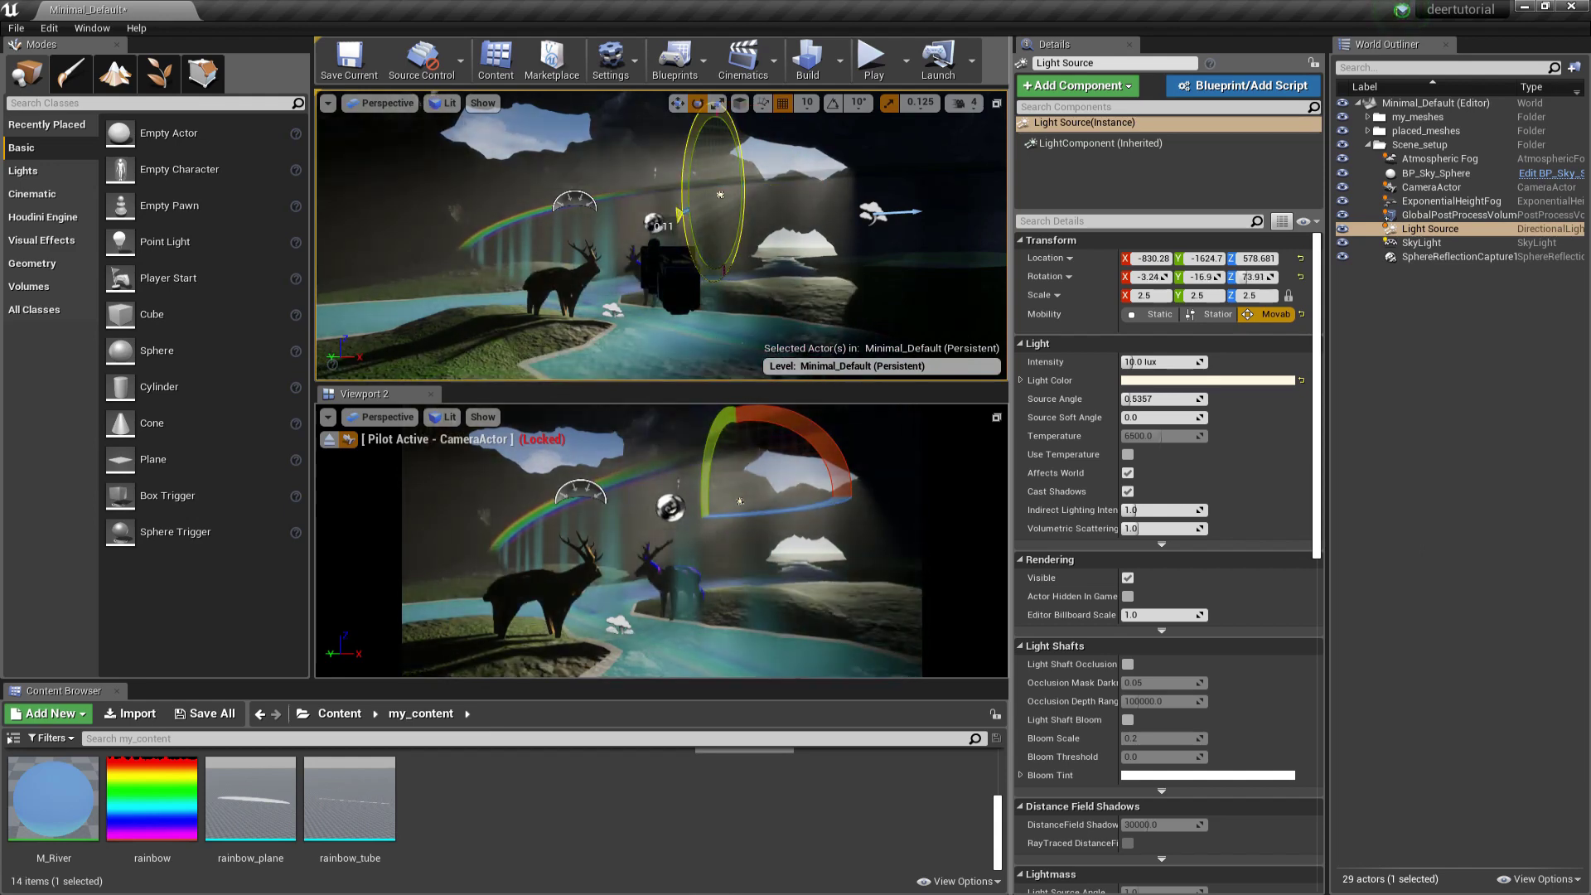
{"action": "left_click_drag", "start_coordinate": [729, 518], "coordinate": [718, 461]}
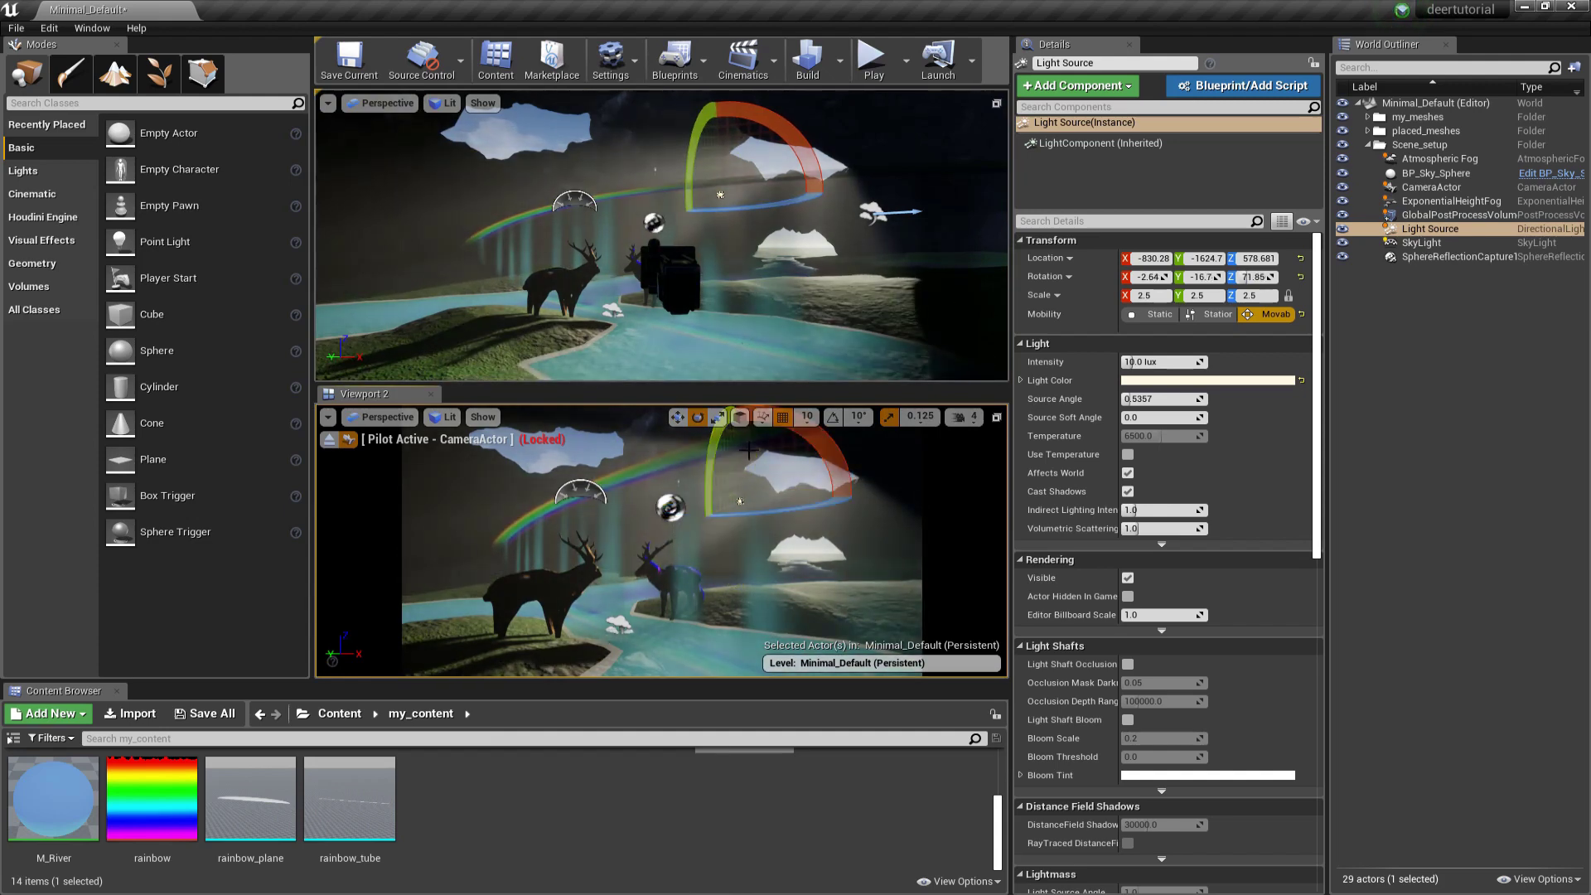
Step: Bring up the art_jam_concept.jpg reference in XnView and duplicate SM_MountainRock_Closed5, placing the copy near the blue deer
{"action": "mouse_move", "coordinate": [584, 279]}
{"action": "right_mouse_down"}
{"action": "mouse_move", "coordinate": [578, 291]}
{"action": "mouse_move", "coordinate": [583, 278]}
{"action": "right_mouse_up"}
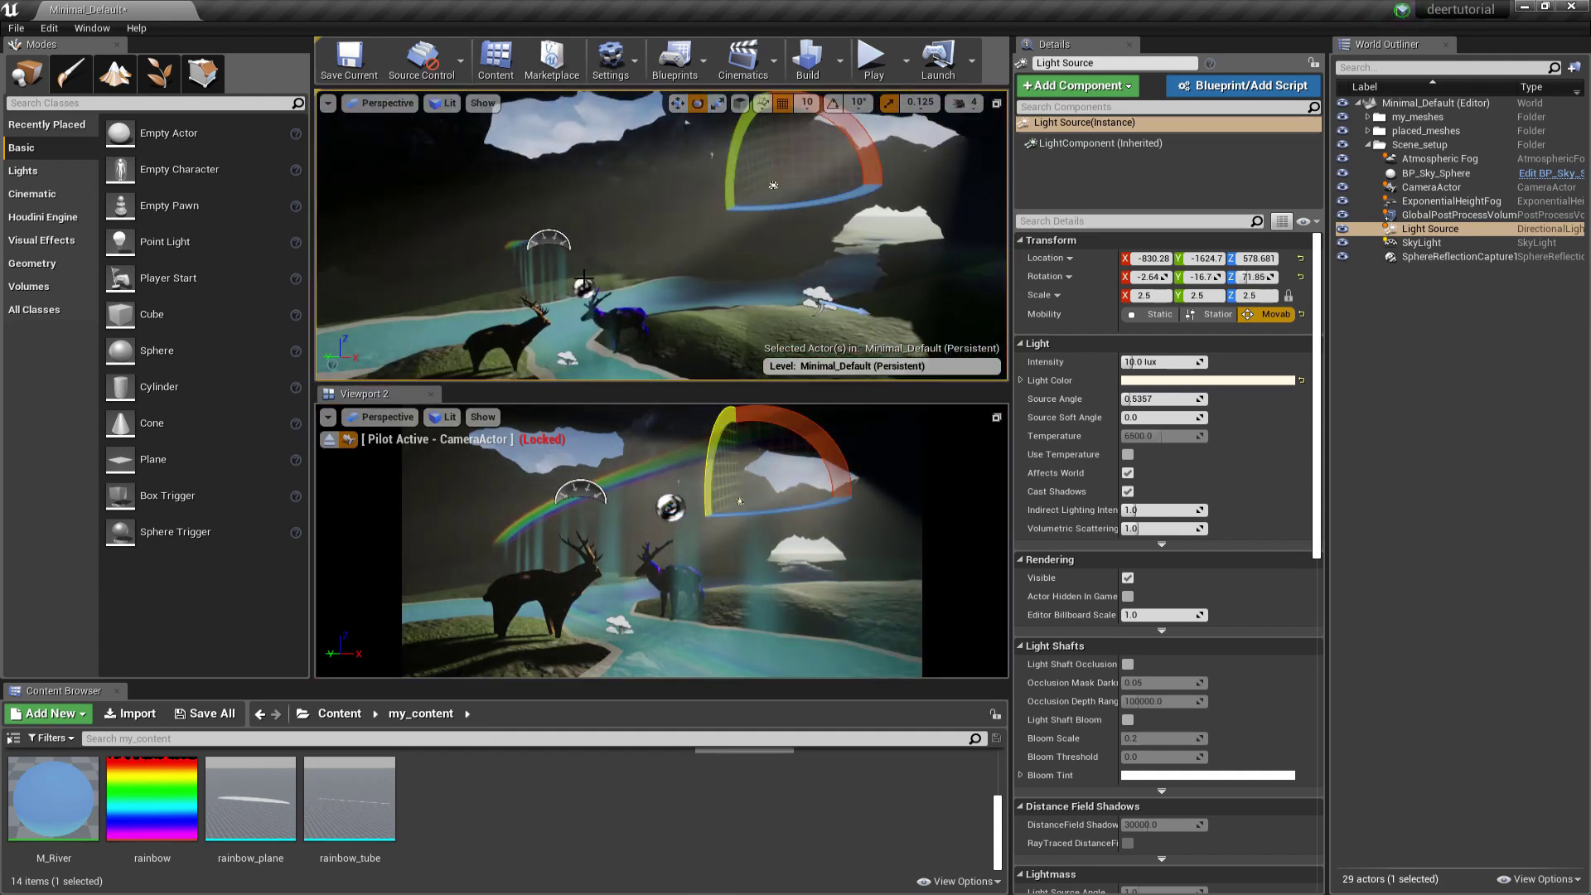
{"action": "key", "text": "alt+Tab"}
{"action": "right_click_drag", "start_coordinate": [663, 237], "coordinate": [795, 236]}
{"action": "left_click", "coordinate": [862, 199]}
{"action": "key", "text": "w"}
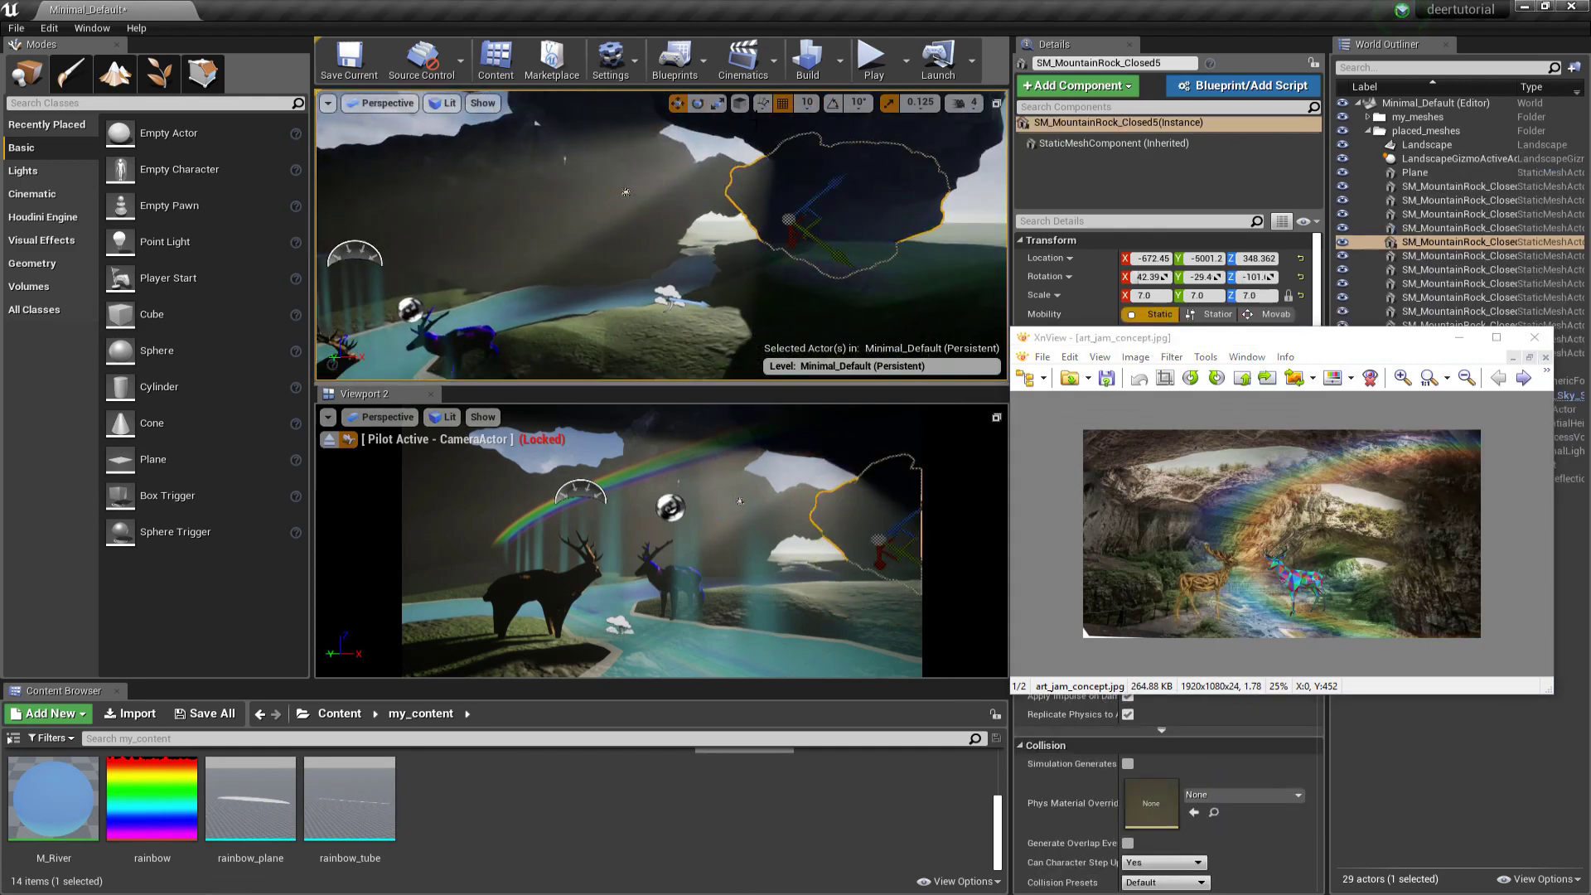
{"action": "left_click_drag", "start_coordinate": [802, 207], "coordinate": [816, 324], "text": "alt+shift"}
{"action": "right_click_drag", "start_coordinate": [816, 325], "coordinate": [795, 321]}
Step: Rotate the copied mountain rock to about -92° around Z and set its scale to 5 on all axes
{"action": "key", "text": "e"}
{"action": "left_click_drag", "start_coordinate": [836, 306], "coordinate": [859, 315]}
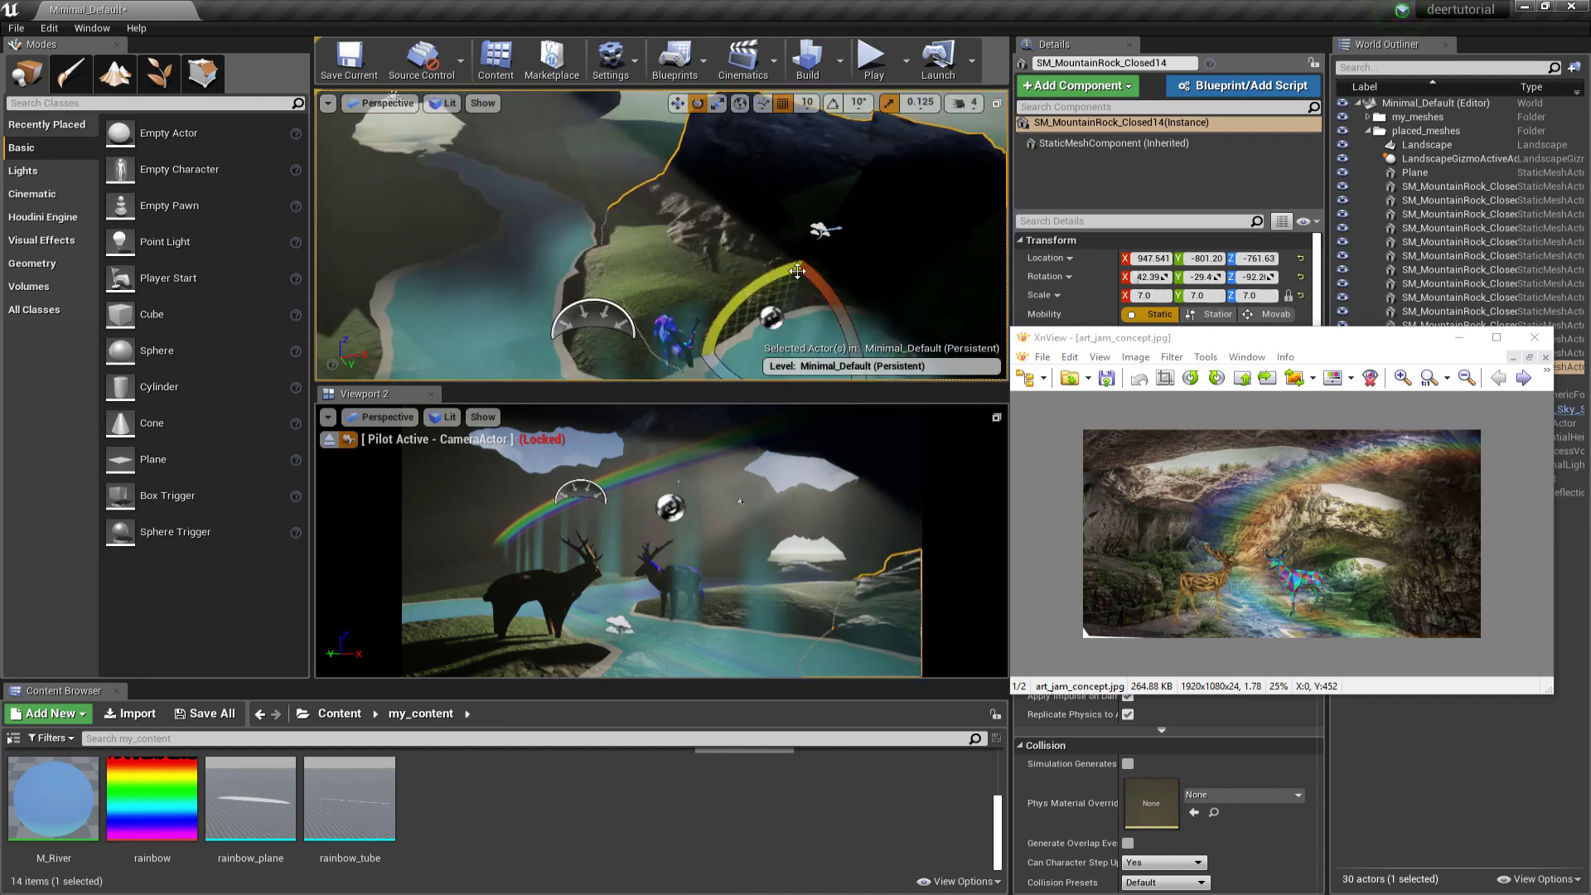
{"action": "type", "text": "5"}
{"action": "key", "text": "Return"}
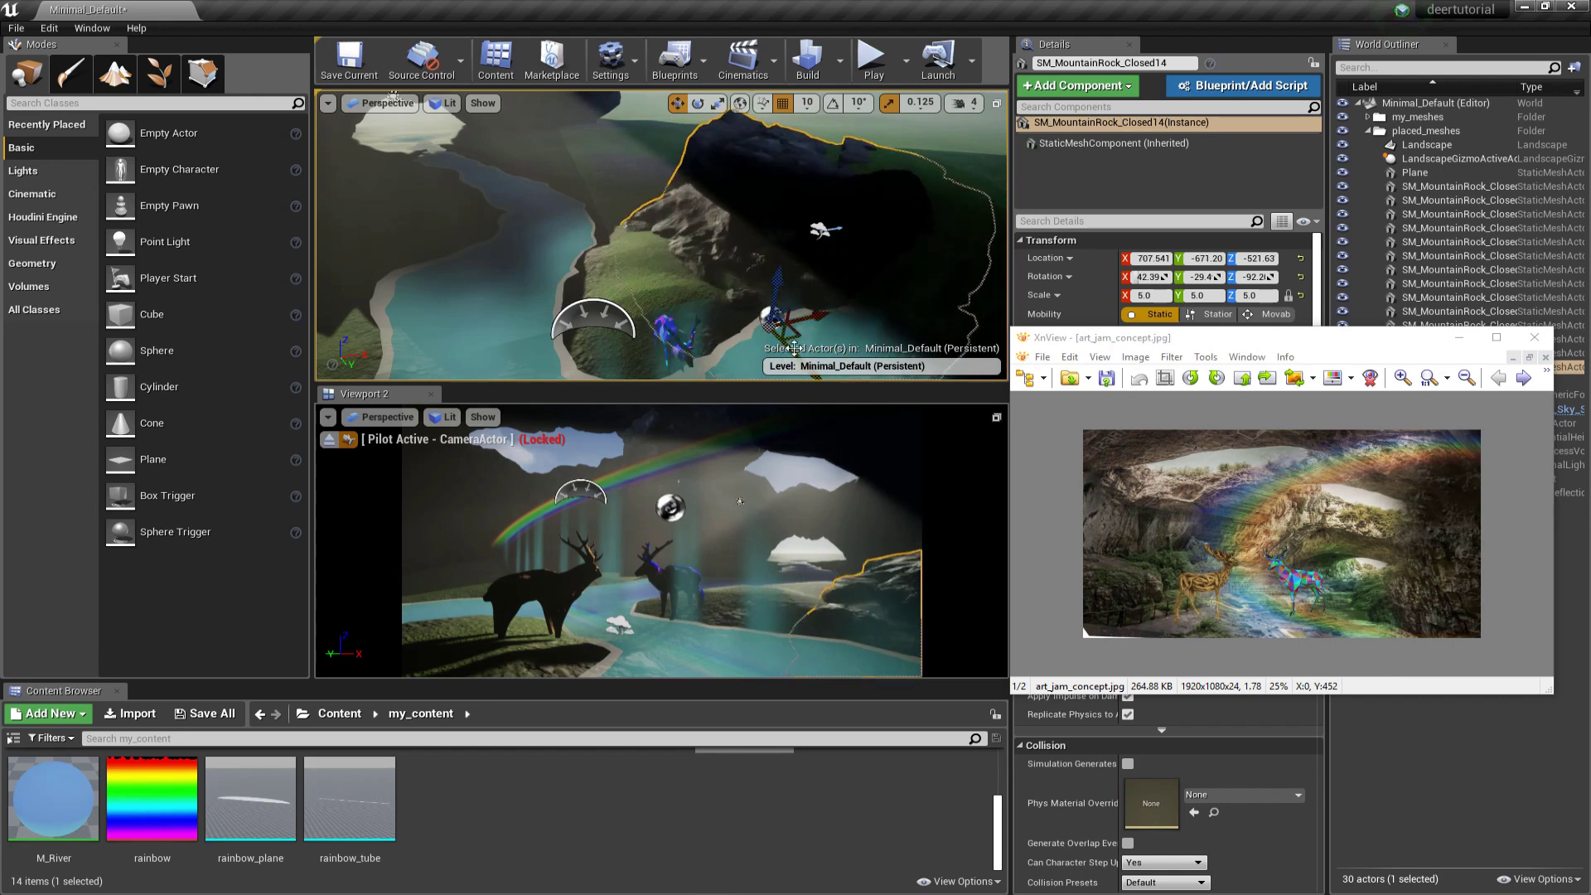
Step: Rotate the copied rock to about -130° around Z and move it to about X 858, Y -571, Z -522
{"action": "key", "text": "e"}
{"action": "left_click_drag", "start_coordinate": [799, 351], "coordinate": [820, 314]}
{"action": "key", "text": "w"}
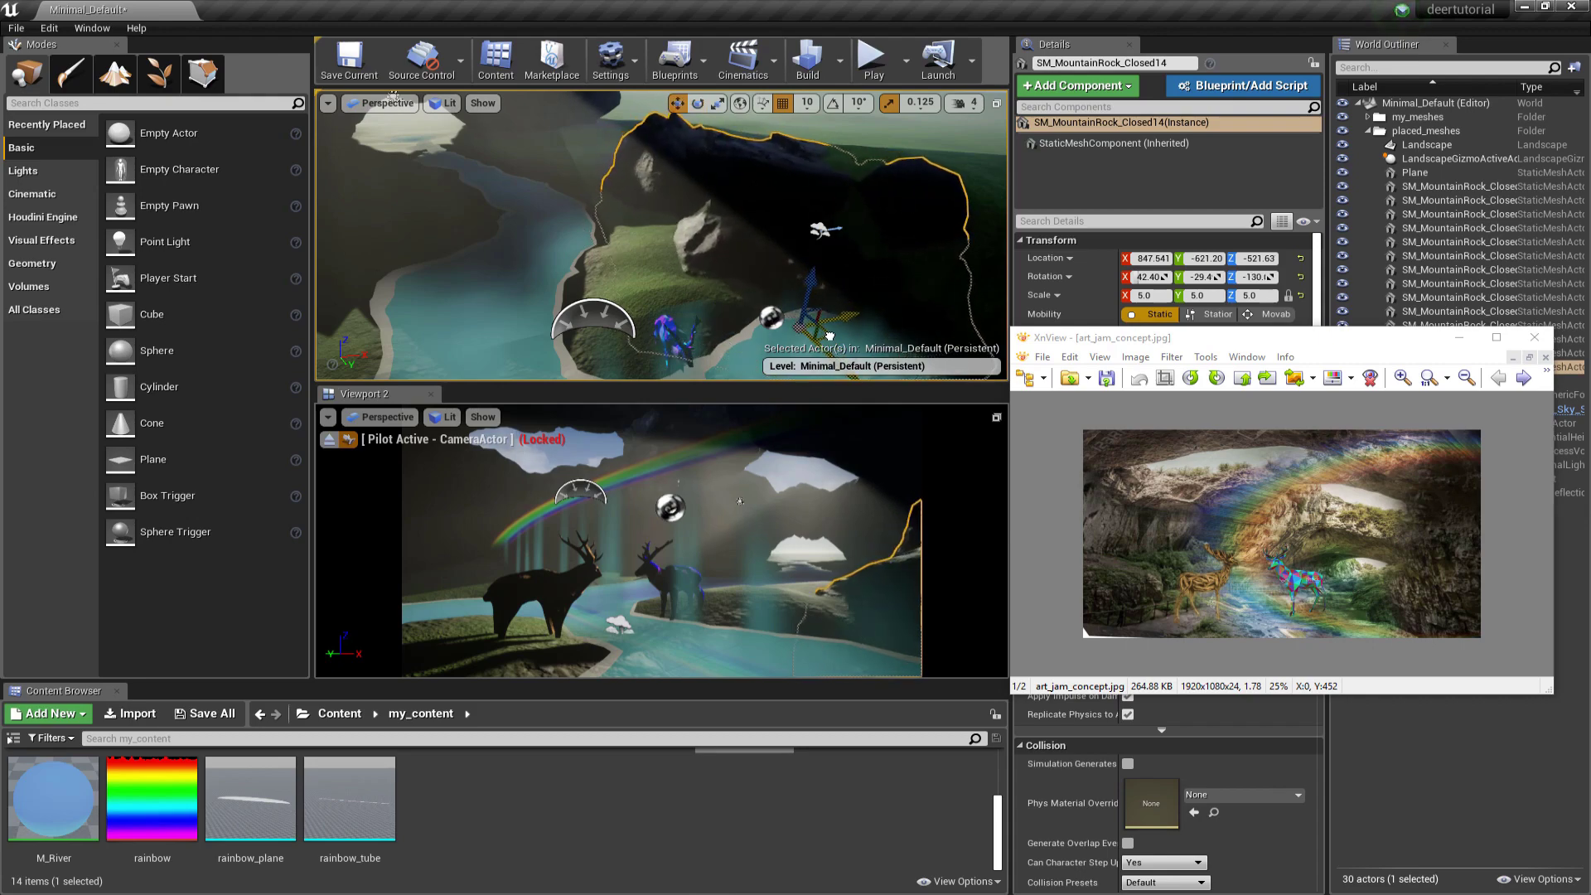
{"action": "right_click_drag", "start_coordinate": [808, 327], "coordinate": [704, 340]}
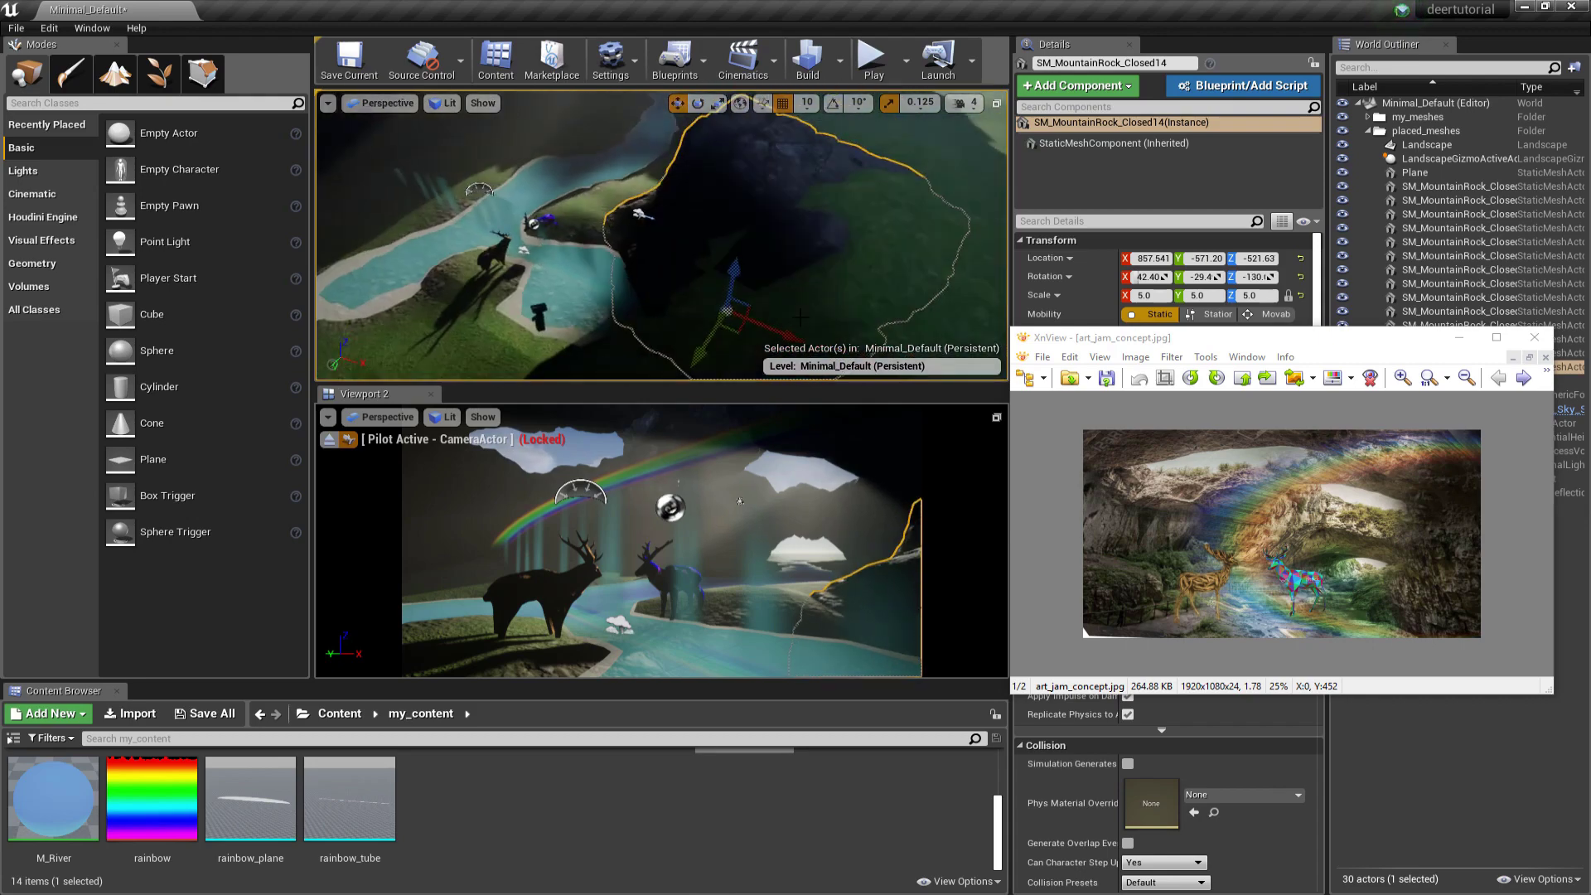
Step: Duplicate SM_MountainRock_Closed14 beside the near riverbank at about X -2242, Y 39 and rotate the copy to about -148° around Z
{"action": "left_click_drag", "start_coordinate": [727, 325], "coordinate": [340, 230], "text": "alt"}
{"action": "right_click_drag", "start_coordinate": [340, 230], "coordinate": [273, 222]}
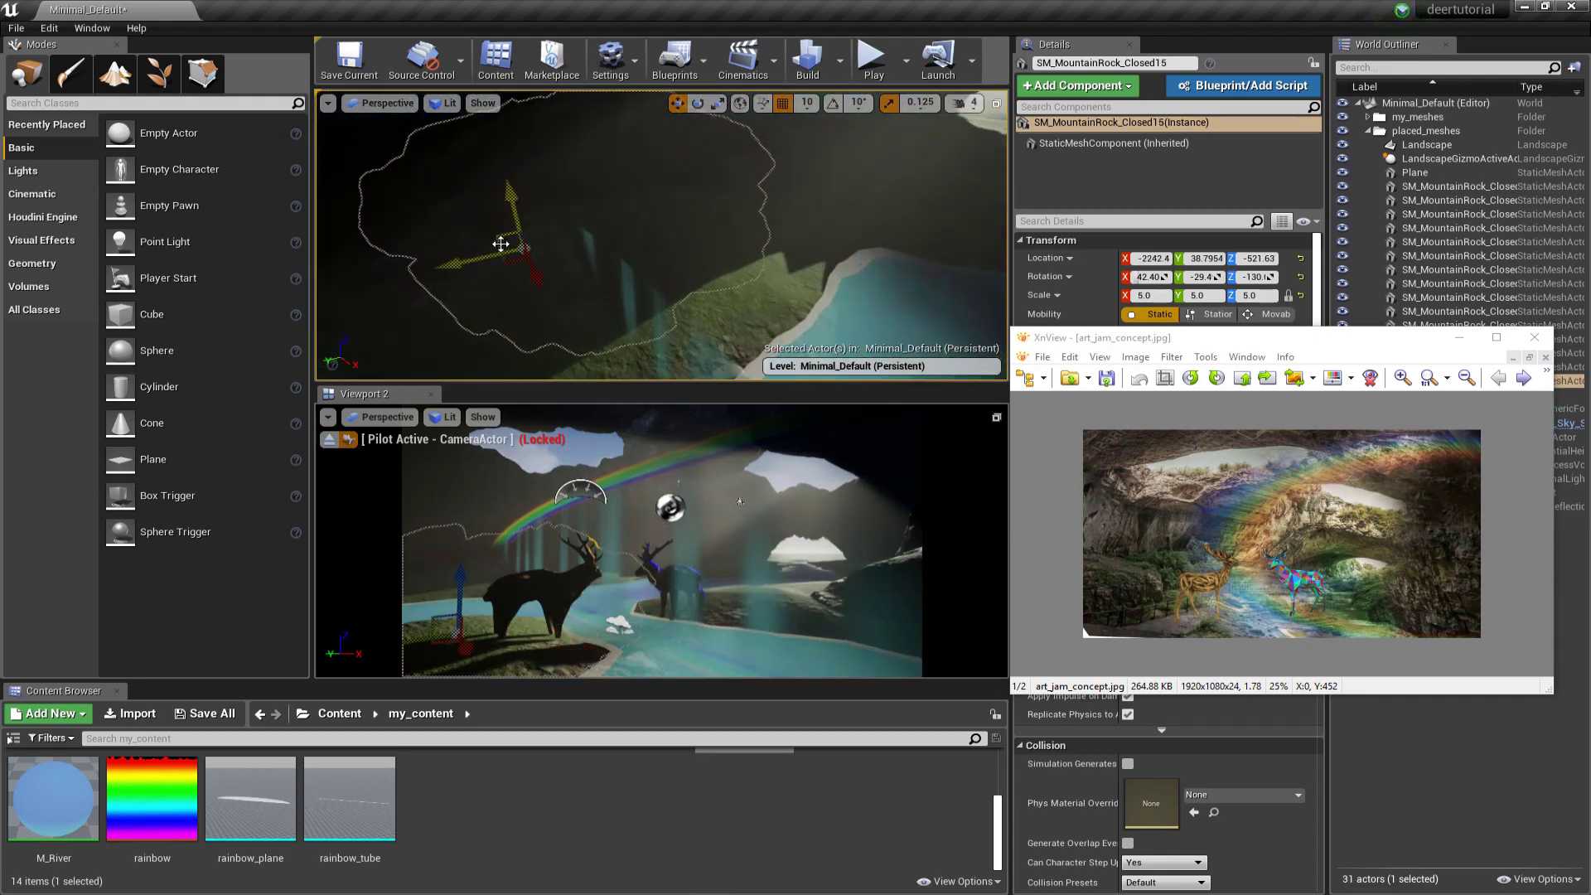
{"action": "key", "text": "e"}
{"action": "left_click_drag", "start_coordinate": [496, 300], "coordinate": [520, 298]}
Step: Switch the piloted camera view from Lit to the Lighting Only view mode
{"action": "left_click", "coordinate": [446, 416]}
{"action": "left_click", "coordinate": [493, 517]}
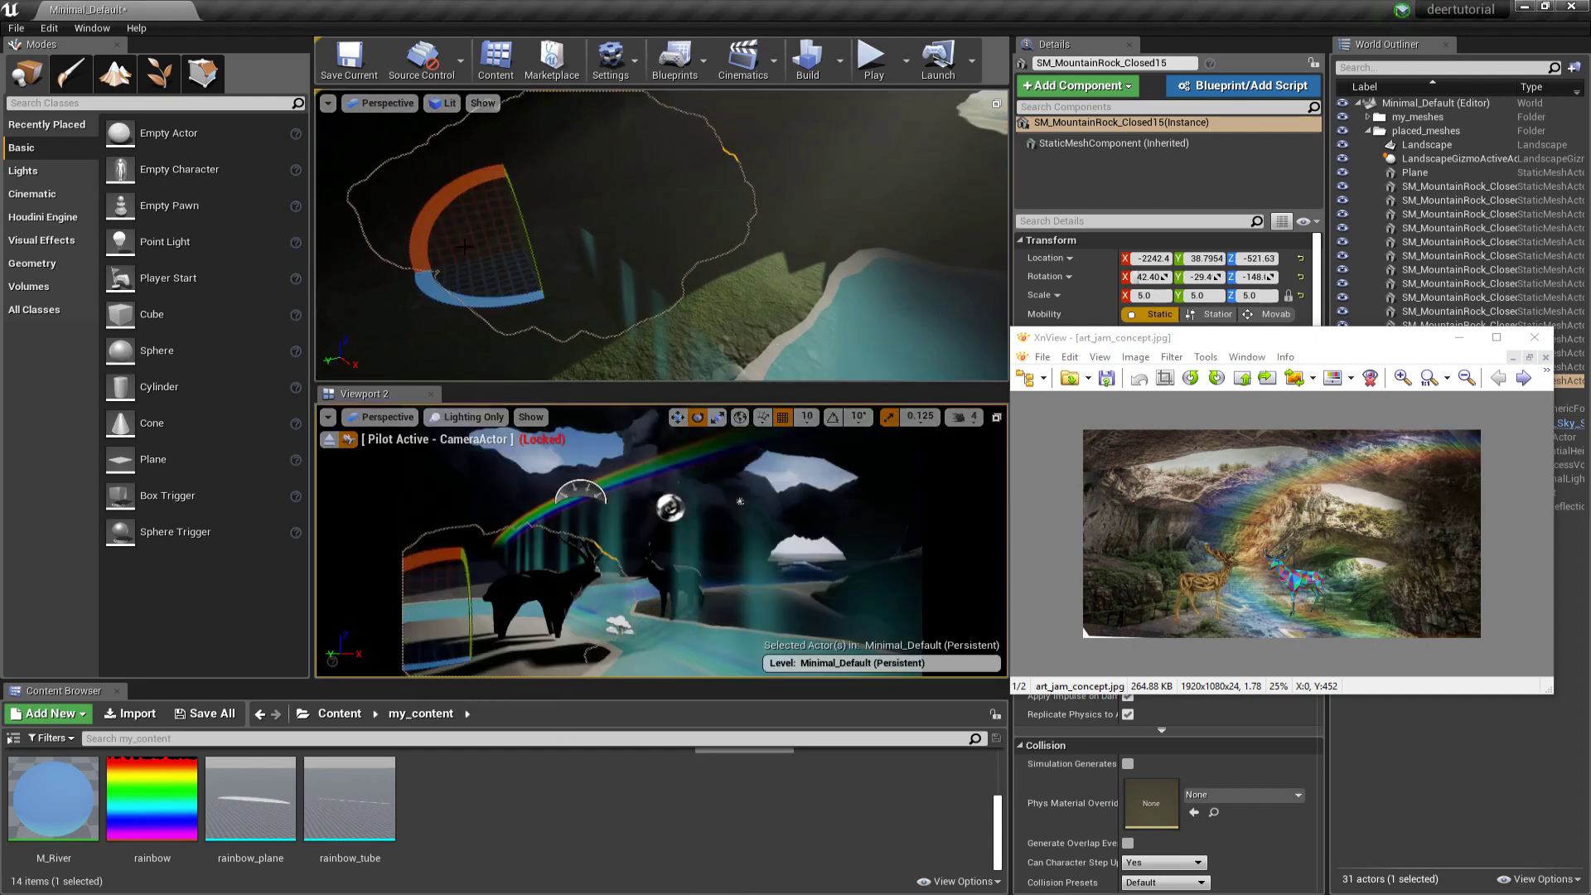
{"action": "left_click", "coordinate": [466, 417]}
{"action": "left_click", "coordinate": [465, 416]}
Step: Move the copied mountain rock to about X -2142, Y 459 and rotate it to about -75° around Z
{"action": "right_click_drag", "start_coordinate": [522, 270], "coordinate": [472, 269]}
{"action": "key", "text": "w"}
{"action": "left_click_drag", "start_coordinate": [572, 242], "coordinate": [544, 314]}
{"action": "key", "text": "e"}
{"action": "left_click_drag", "start_coordinate": [547, 348], "coordinate": [645, 323]}
{"action": "key", "text": "w"}
{"action": "left_click_drag", "start_coordinate": [544, 314], "coordinate": [496, 262]}
{"action": "key", "text": "e"}
{"action": "key", "text": "w"}
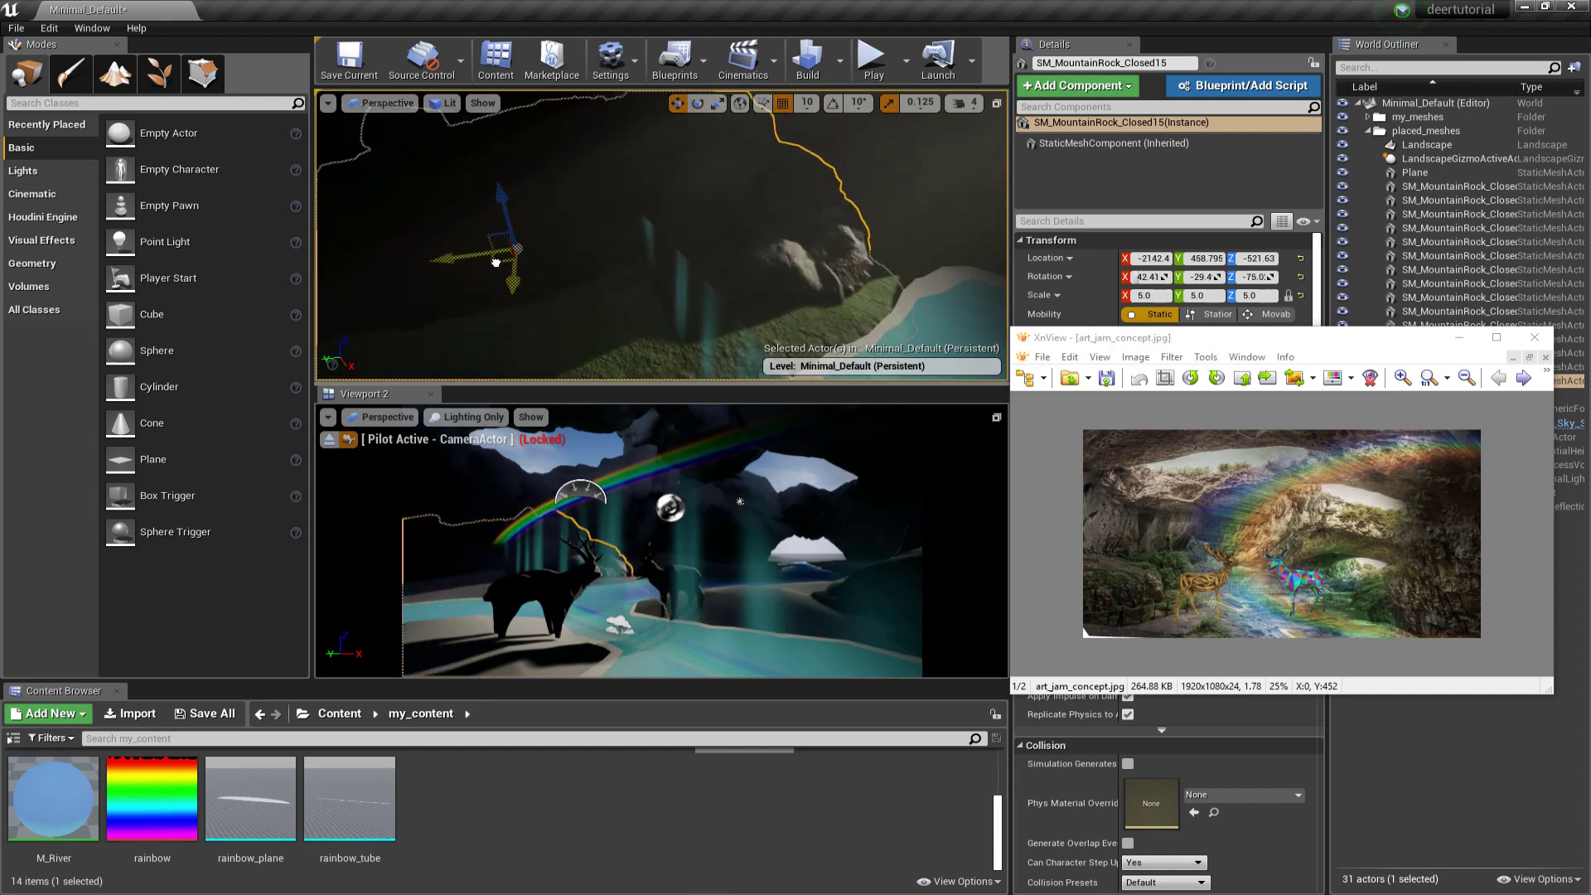
{"action": "key", "text": "s"}
{"action": "right_click_drag", "start_coordinate": [496, 263], "coordinate": [563, 224]}
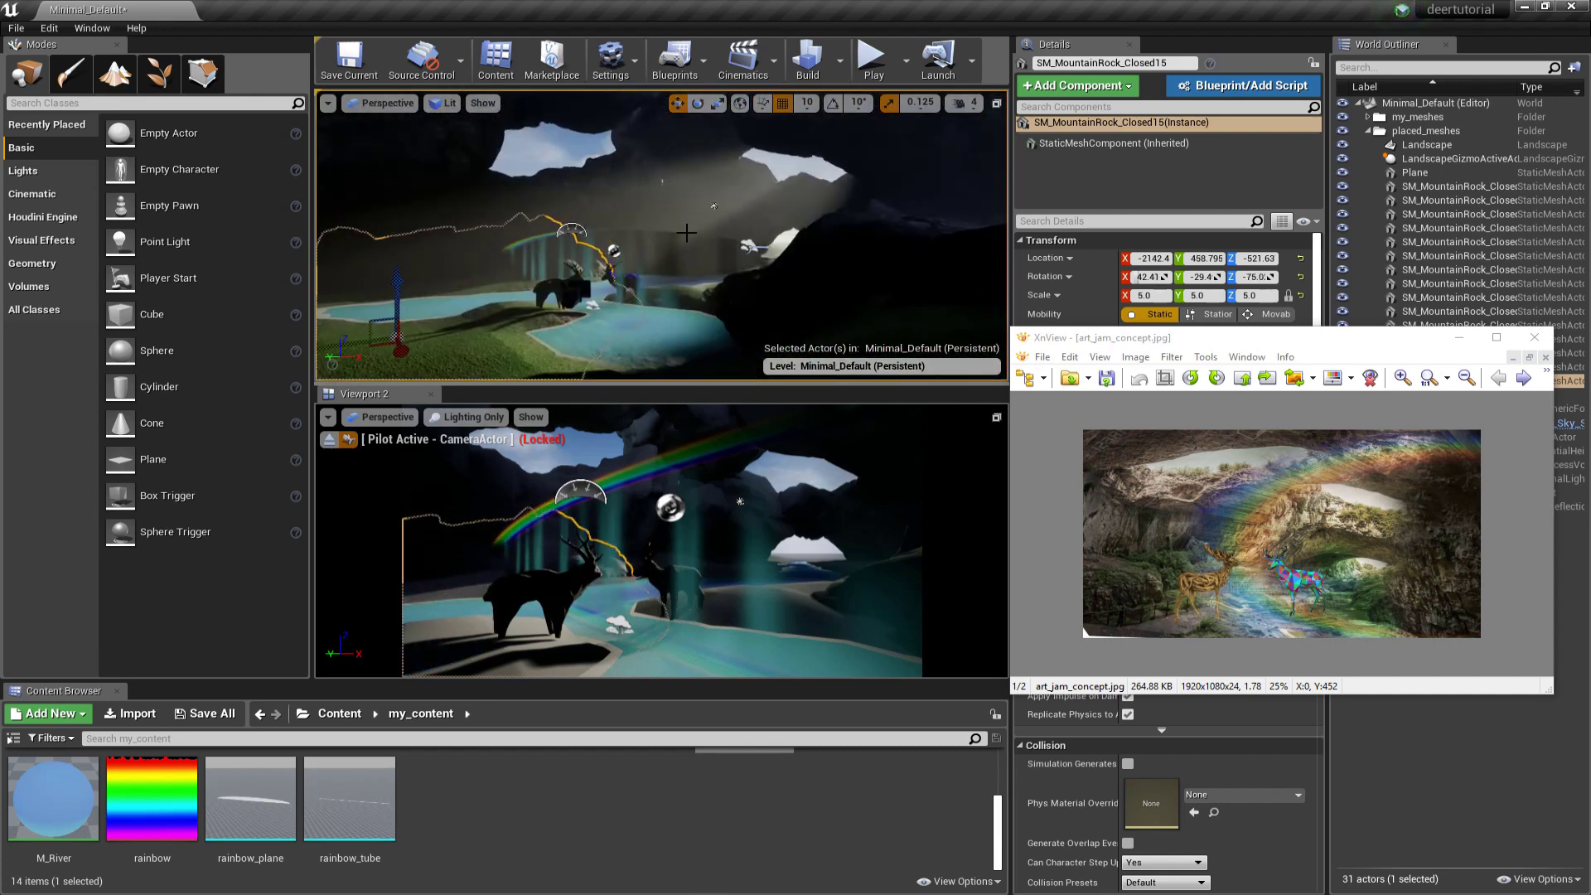
Step: Minimize the concept reference image and set the Light Source's intensity to about 11.54 lux
{"action": "left_click", "coordinate": [1459, 337]}
{"action": "left_click", "coordinate": [1430, 478]}
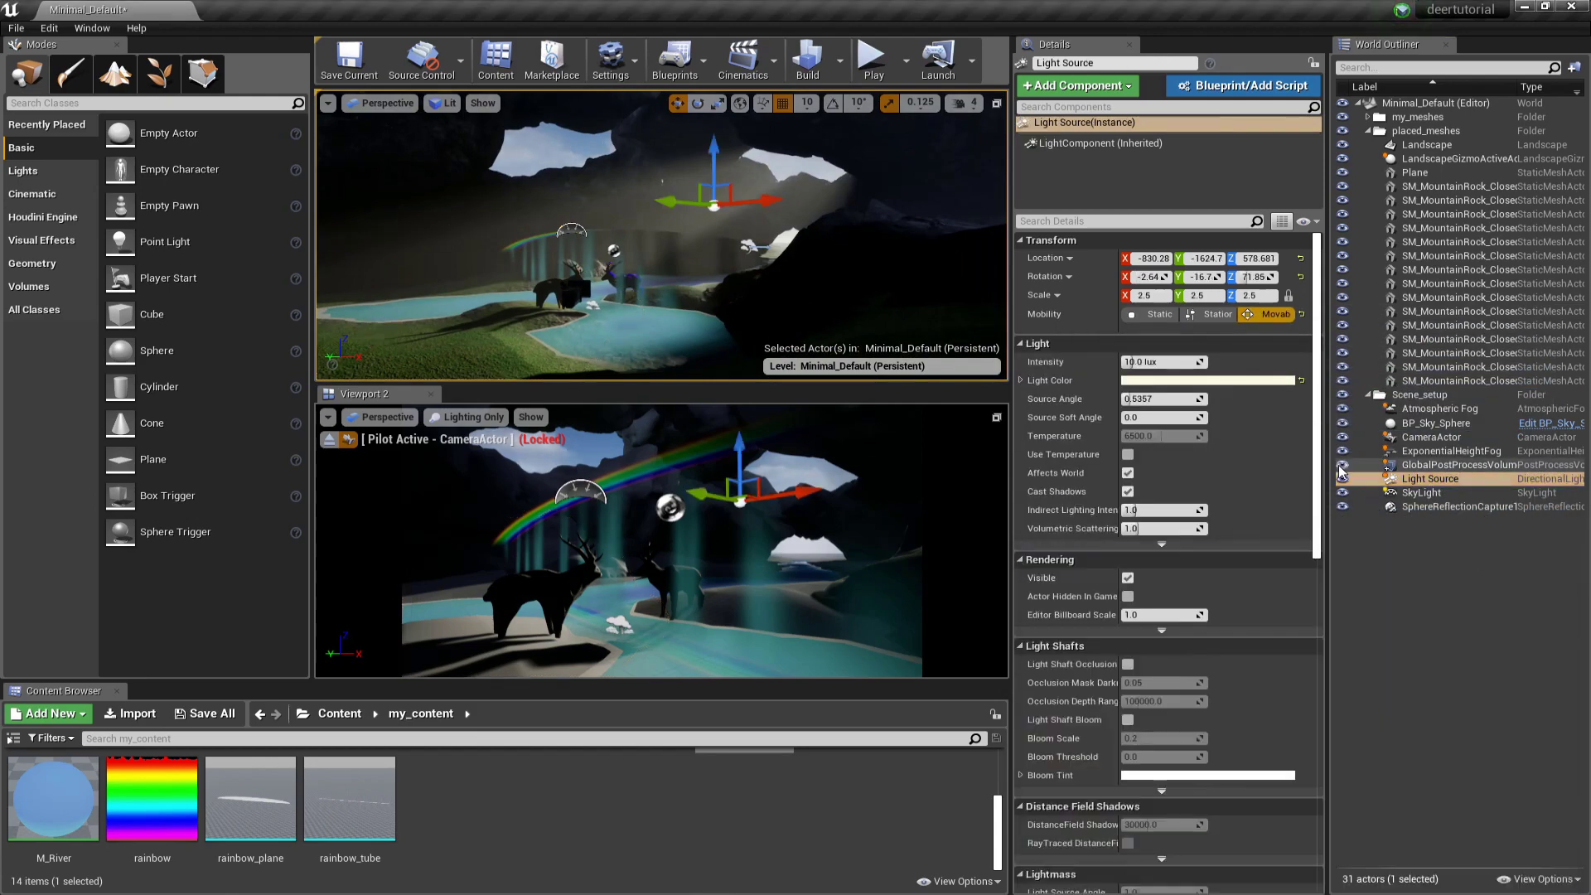
{"action": "left_click_drag", "start_coordinate": [1133, 362], "coordinate": [1137, 362]}
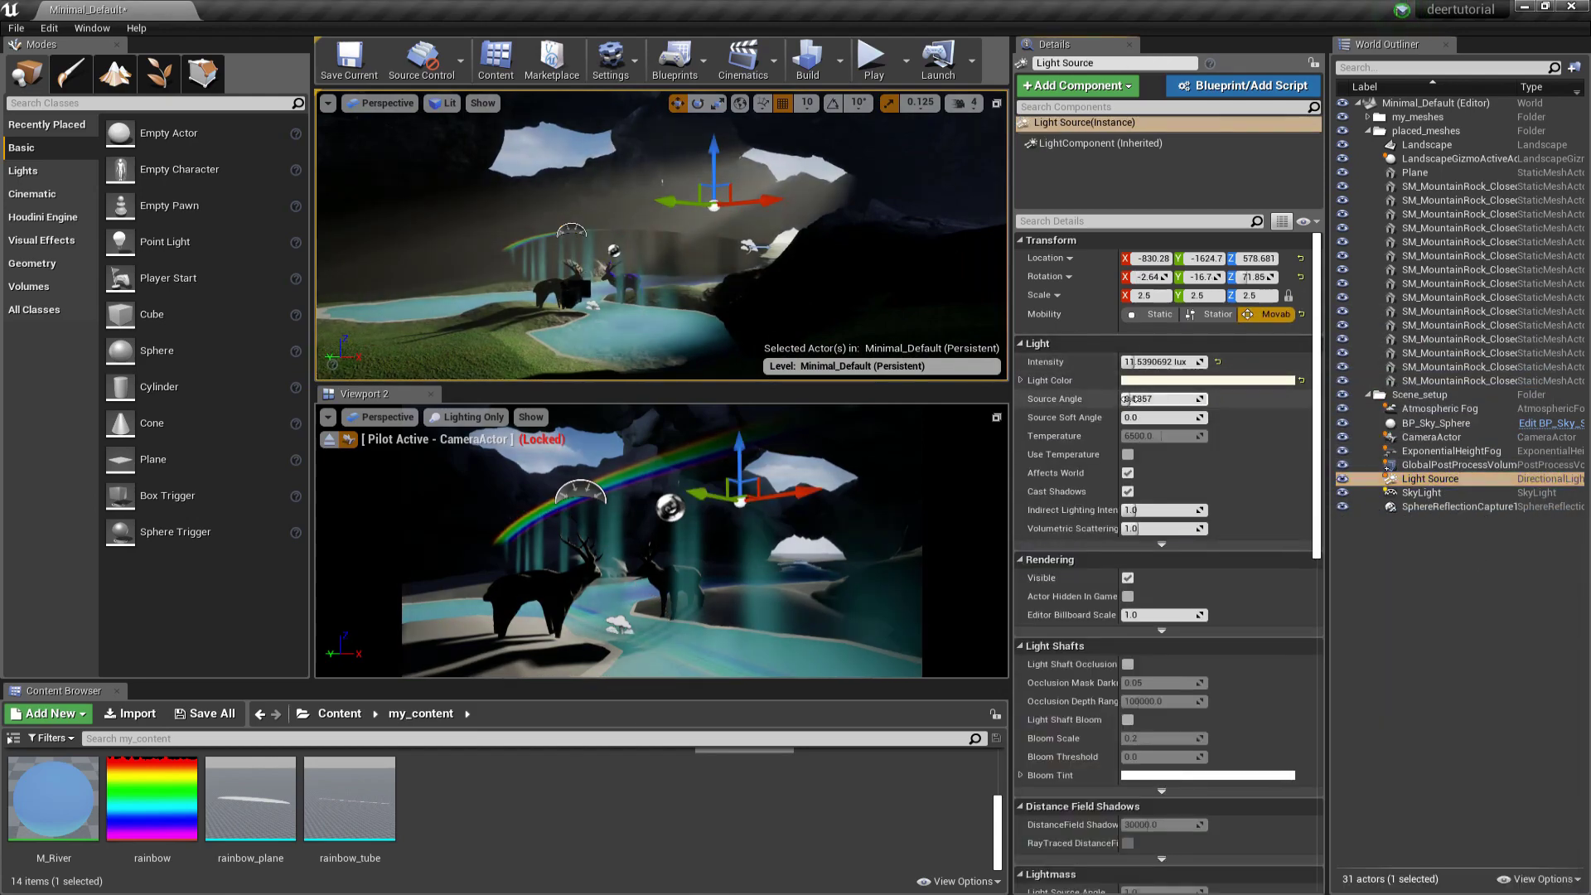
{"action": "left_click", "coordinate": [1217, 399]}
{"action": "scroll", "coordinate": [1160, 497], "scroll_direction": "down", "scroll_amount": 4}
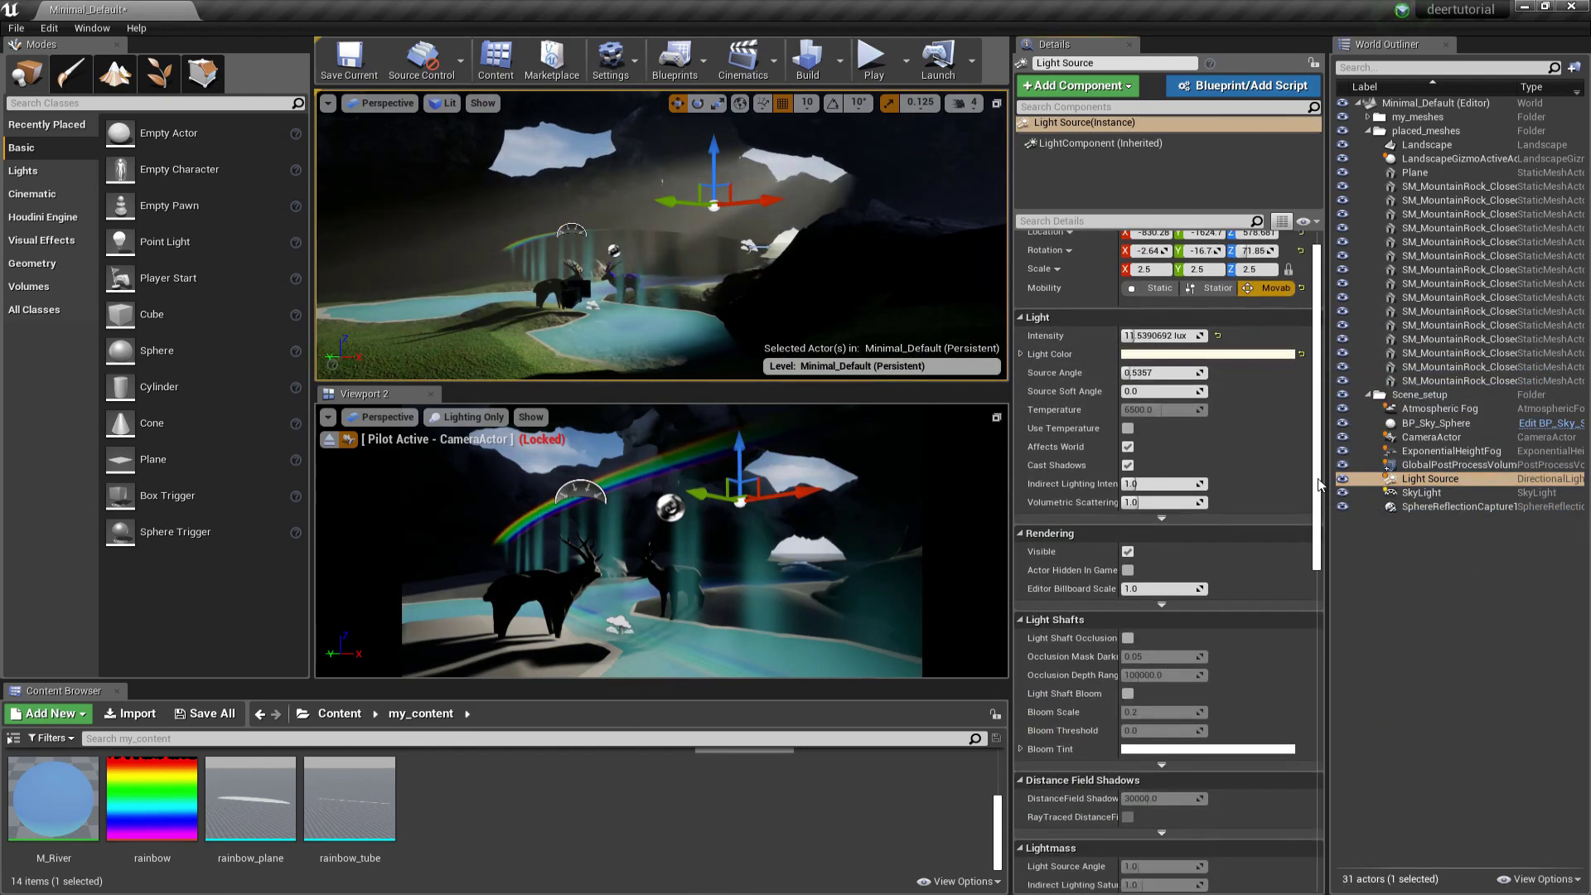
Step: Enable Light Shaft Bloom on the Light Source and set its Volumetric Scattering Intensity to about 1.79
{"action": "left_click", "coordinate": [1127, 571]}
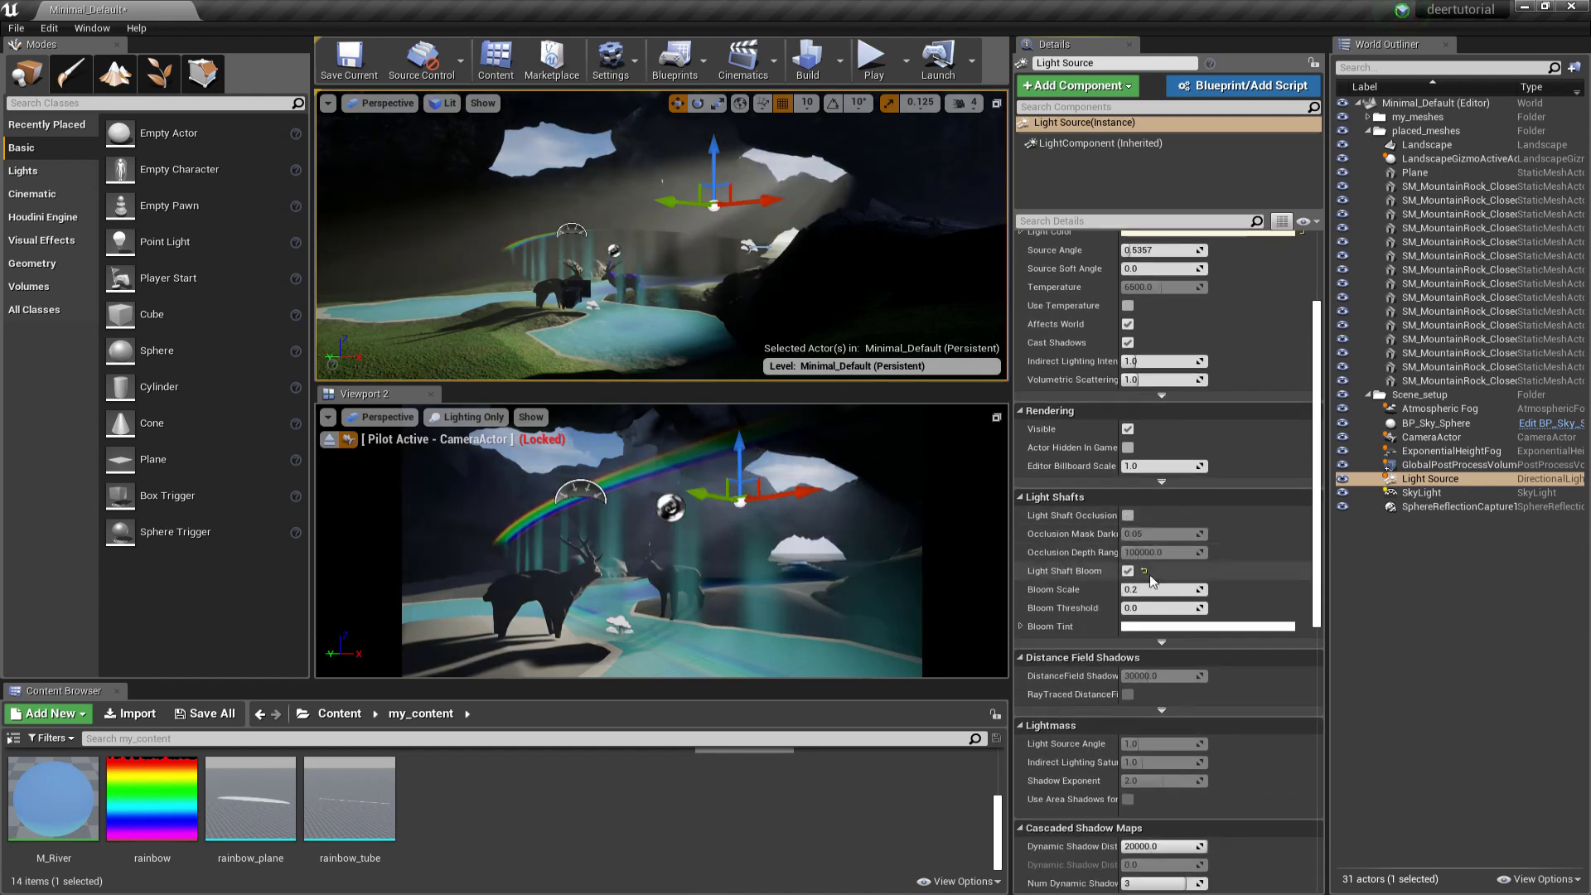
{"action": "left_click_drag", "start_coordinate": [1160, 589], "coordinate": [1176, 589]}
{"action": "scroll", "coordinate": [1294, 583], "scroll_direction": "down", "scroll_amount": 15}
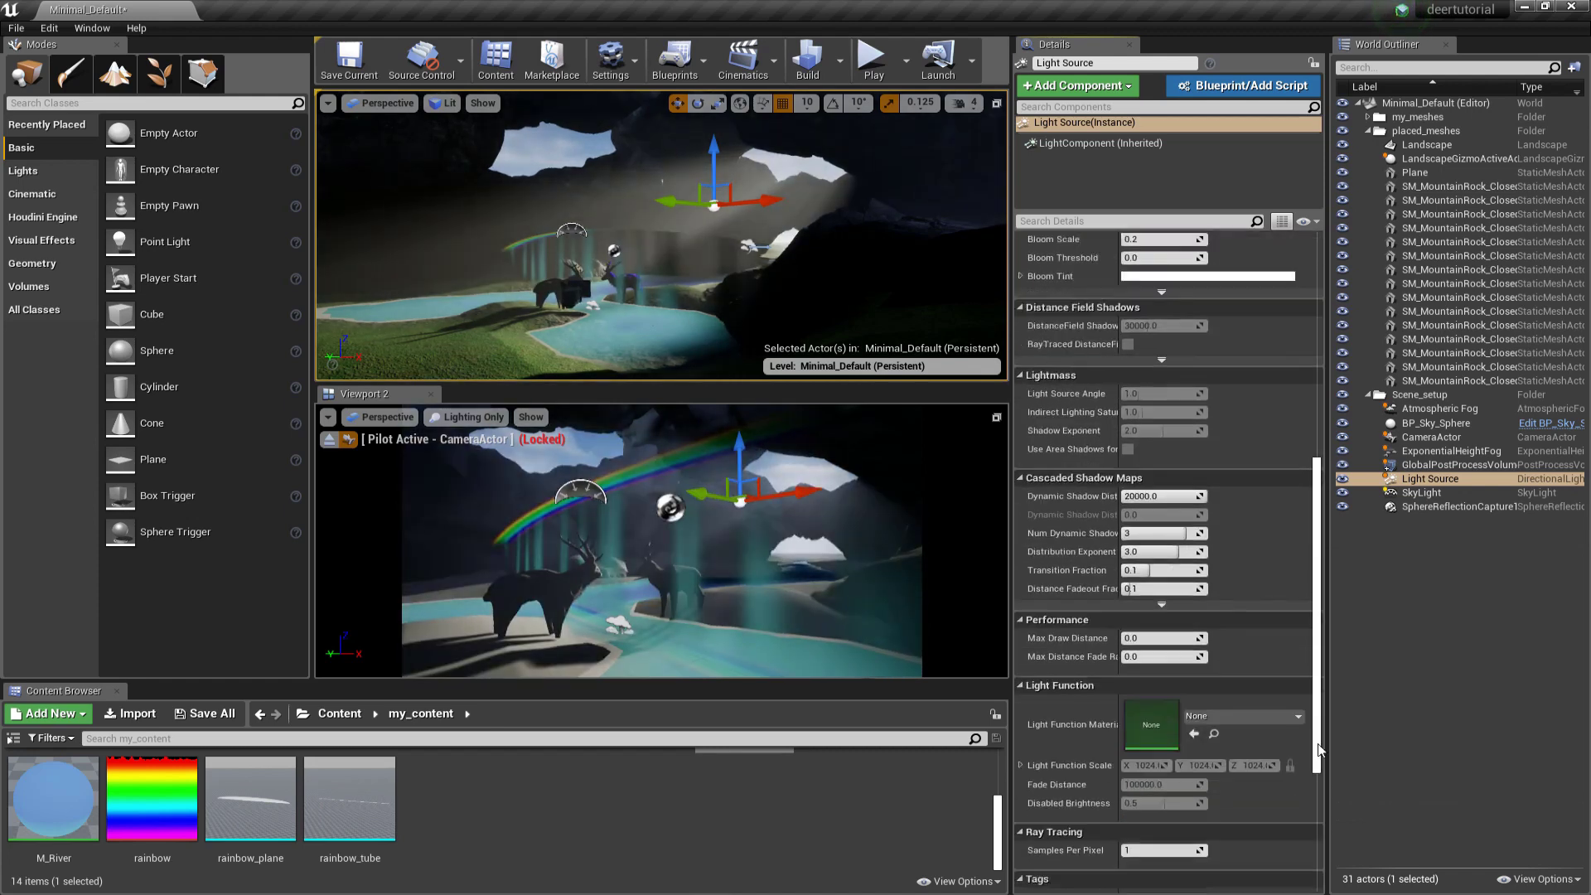
{"action": "scroll", "coordinate": [1275, 630], "scroll_direction": "up", "scroll_amount": 20}
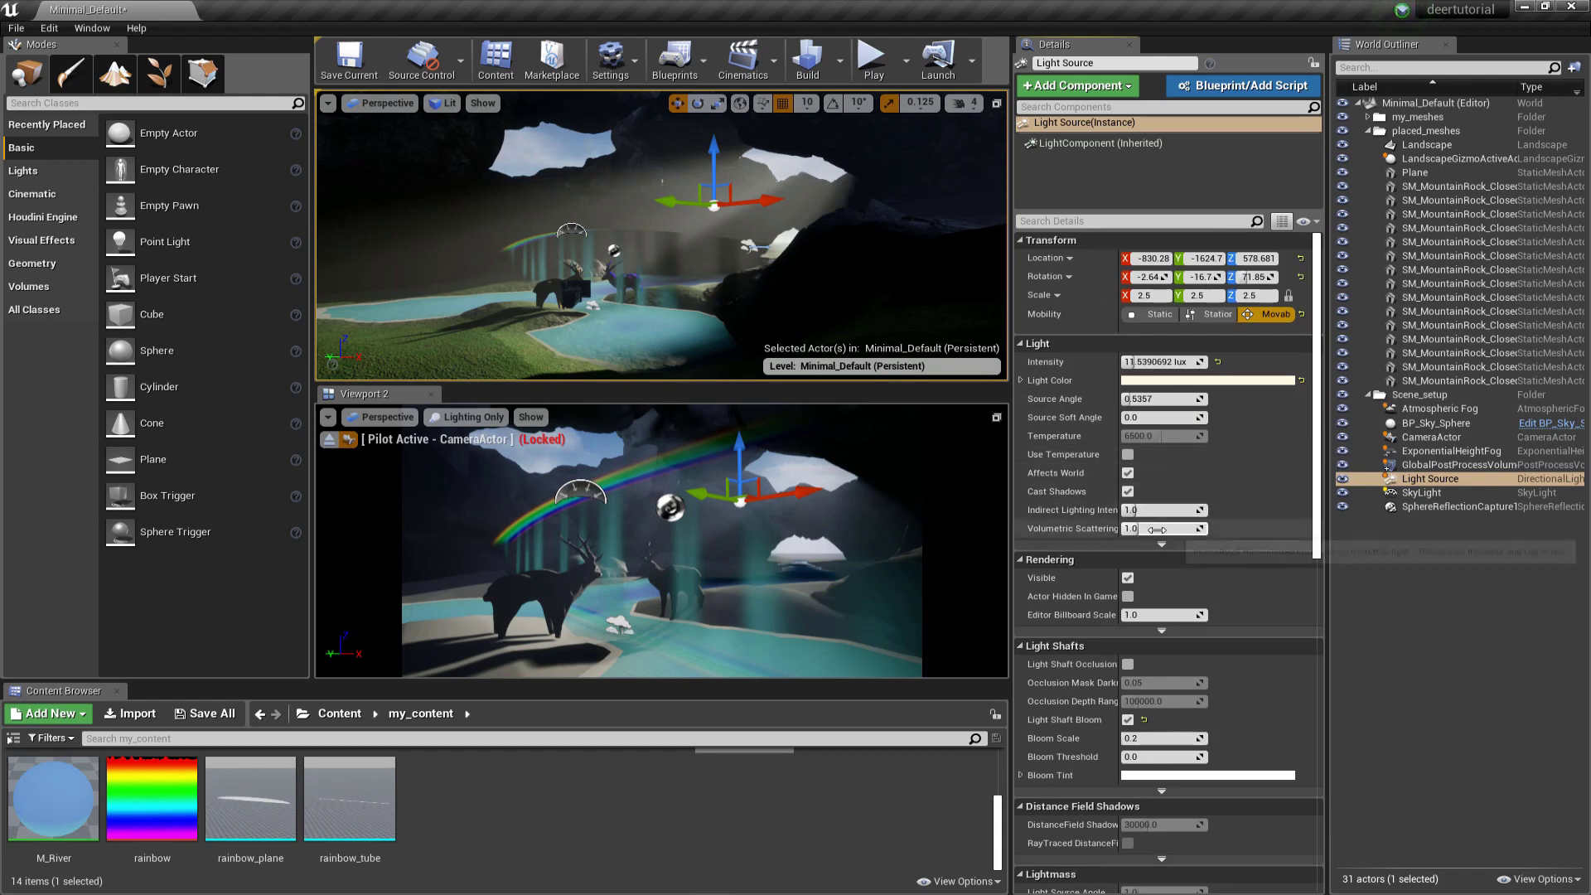
{"action": "mouse_move", "coordinate": [1160, 527]}
{"action": "left_mouse_down"}
{"action": "mouse_move", "coordinate": [1180, 528]}
{"action": "mouse_move", "coordinate": [1156, 528]}
{"action": "left_mouse_up"}
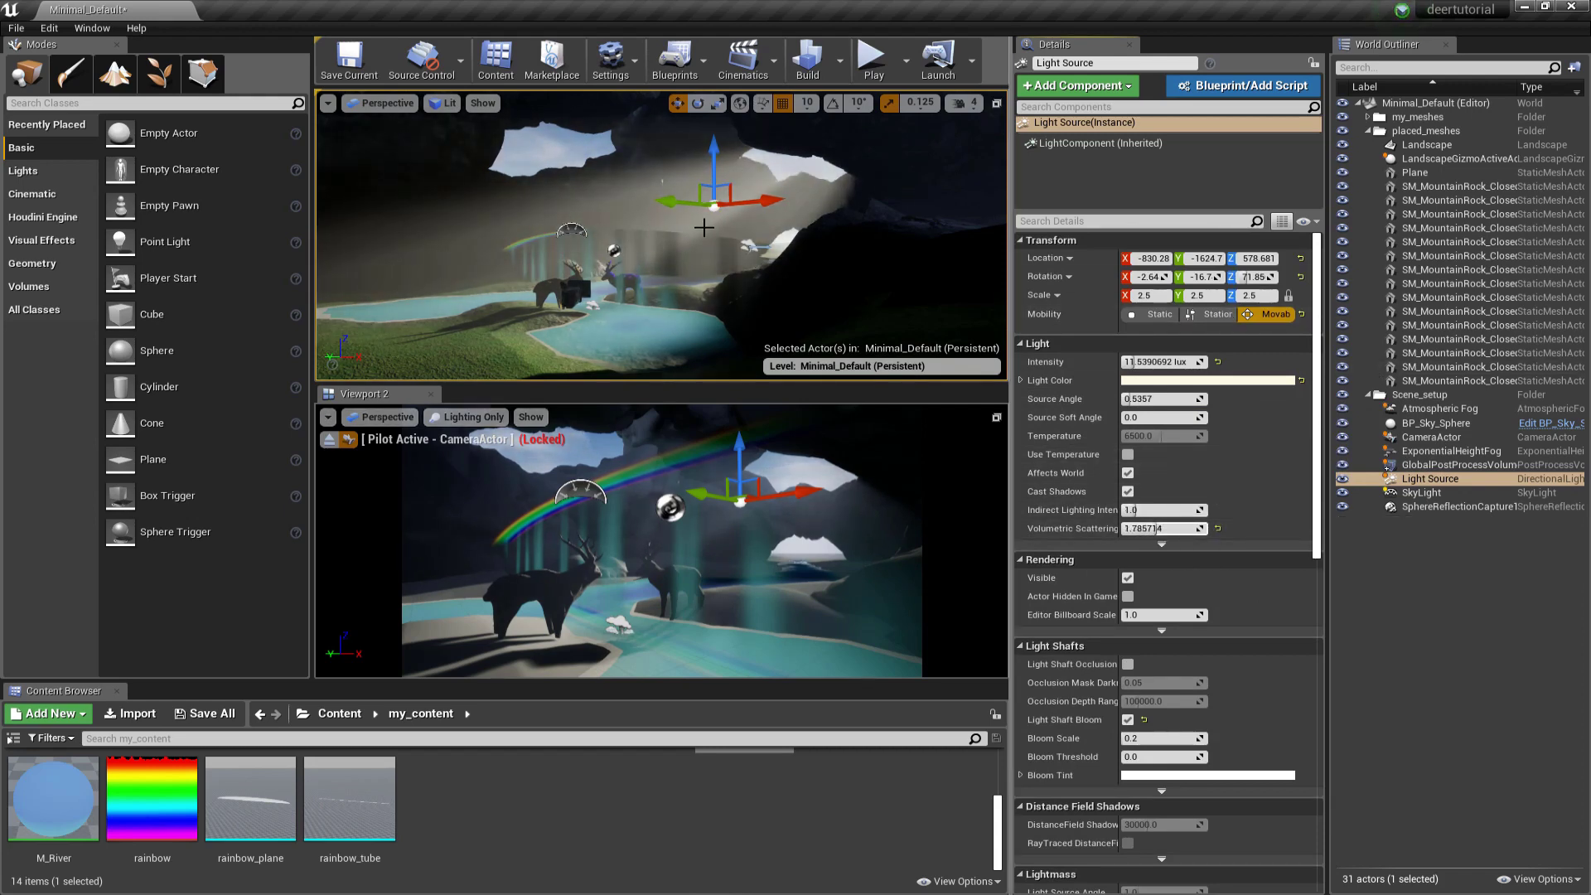
Step: Rotate the Light Source to about -1.16°, -20.9°, 71.60° to redirect the light through the cave opening
{"action": "right_click_drag", "start_coordinate": [723, 210], "coordinate": [719, 188]}
{"action": "key", "text": "e"}
{"action": "mouse_move", "coordinate": [795, 259]}
{"action": "left_mouse_down"}
{"action": "mouse_move", "coordinate": [778, 281]}
{"action": "mouse_move", "coordinate": [791, 266]}
{"action": "left_mouse_up"}
{"action": "key", "text": "ctrl+z"}
{"action": "left_click_drag", "start_coordinate": [718, 231], "coordinate": [684, 251]}
{"action": "right_click_drag", "start_coordinate": [719, 231], "coordinate": [750, 252]}
{"action": "key", "text": "w"}
{"action": "key", "text": "a"}
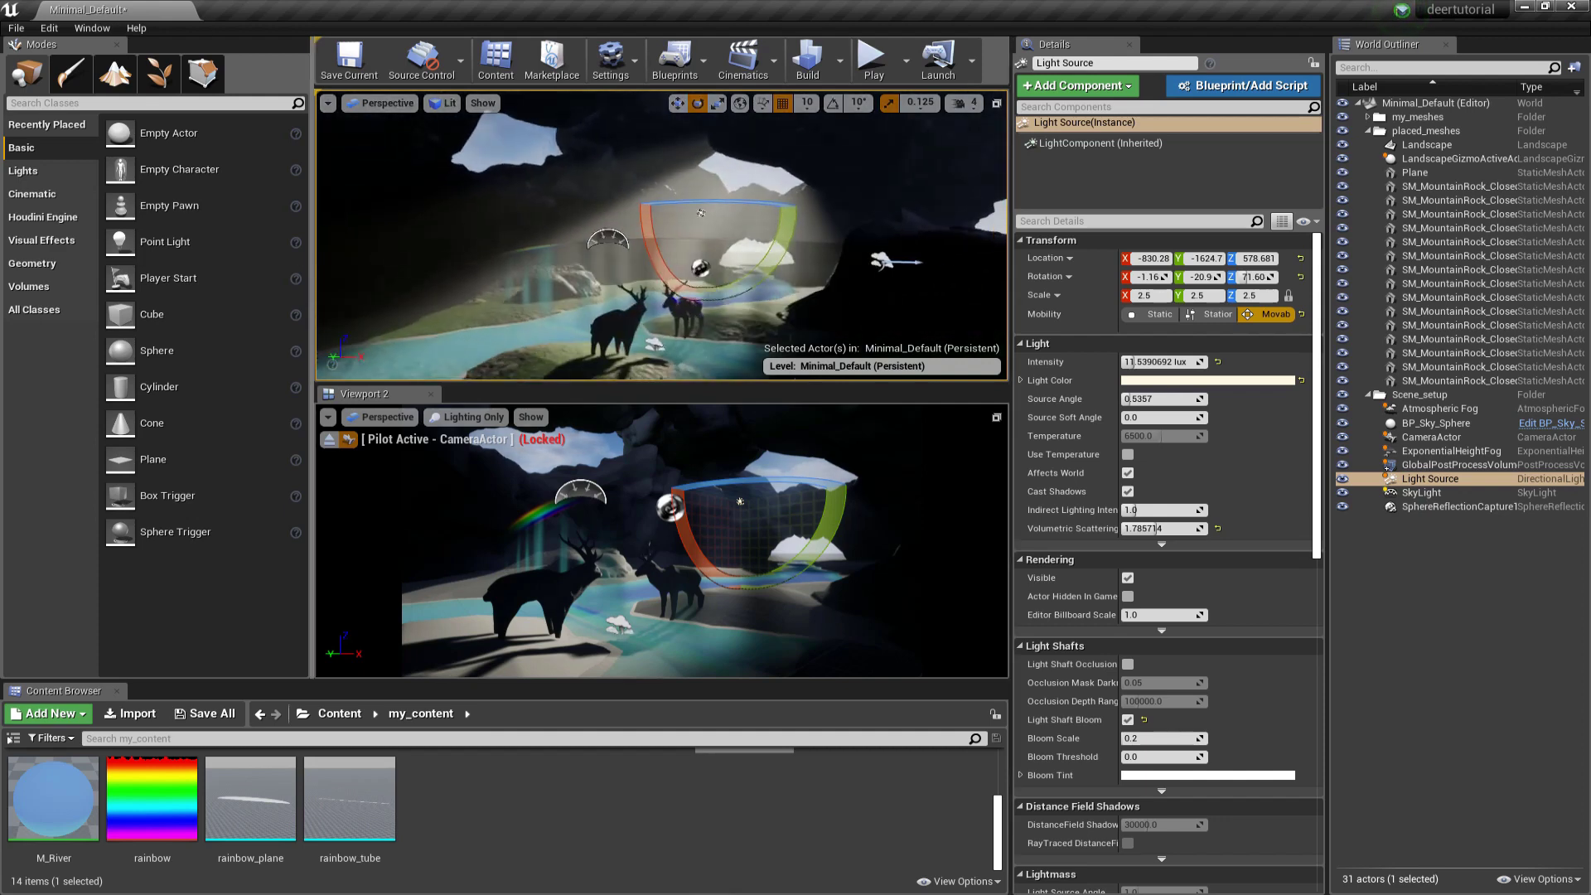
Step: Return the piloted camera view to Lit mode and collapse the placed_meshes folder in the outliner
{"action": "left_click", "coordinate": [467, 418]}
{"action": "left_click", "coordinate": [461, 448]}
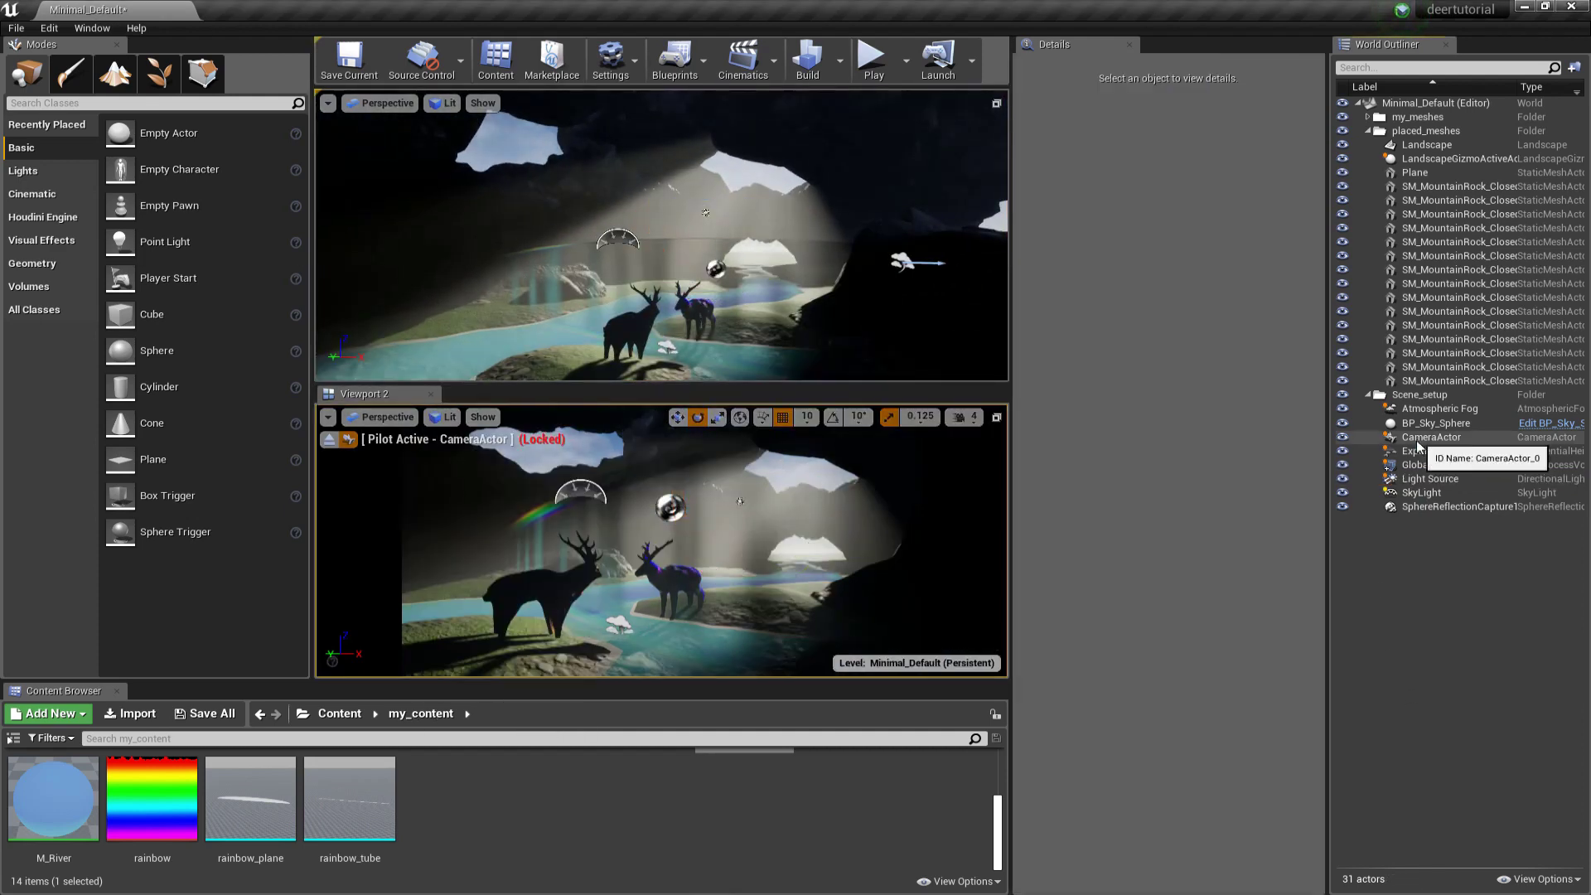
{"action": "left_click", "coordinate": [1377, 478]}
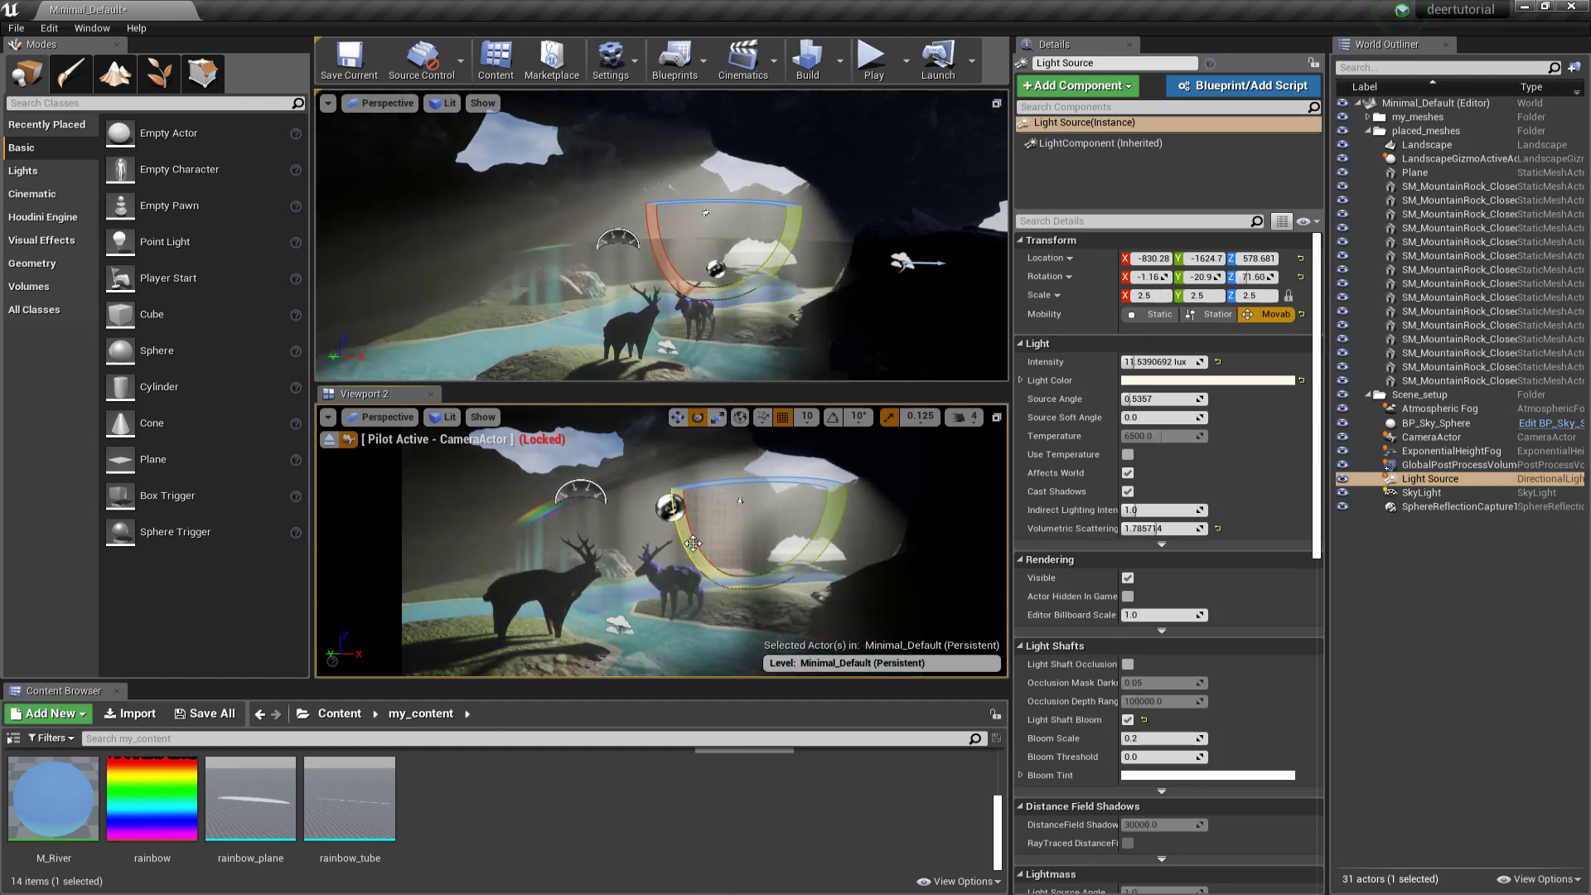
{"action": "left_click", "coordinate": [1437, 657]}
{"action": "left_click", "coordinate": [1368, 131]}
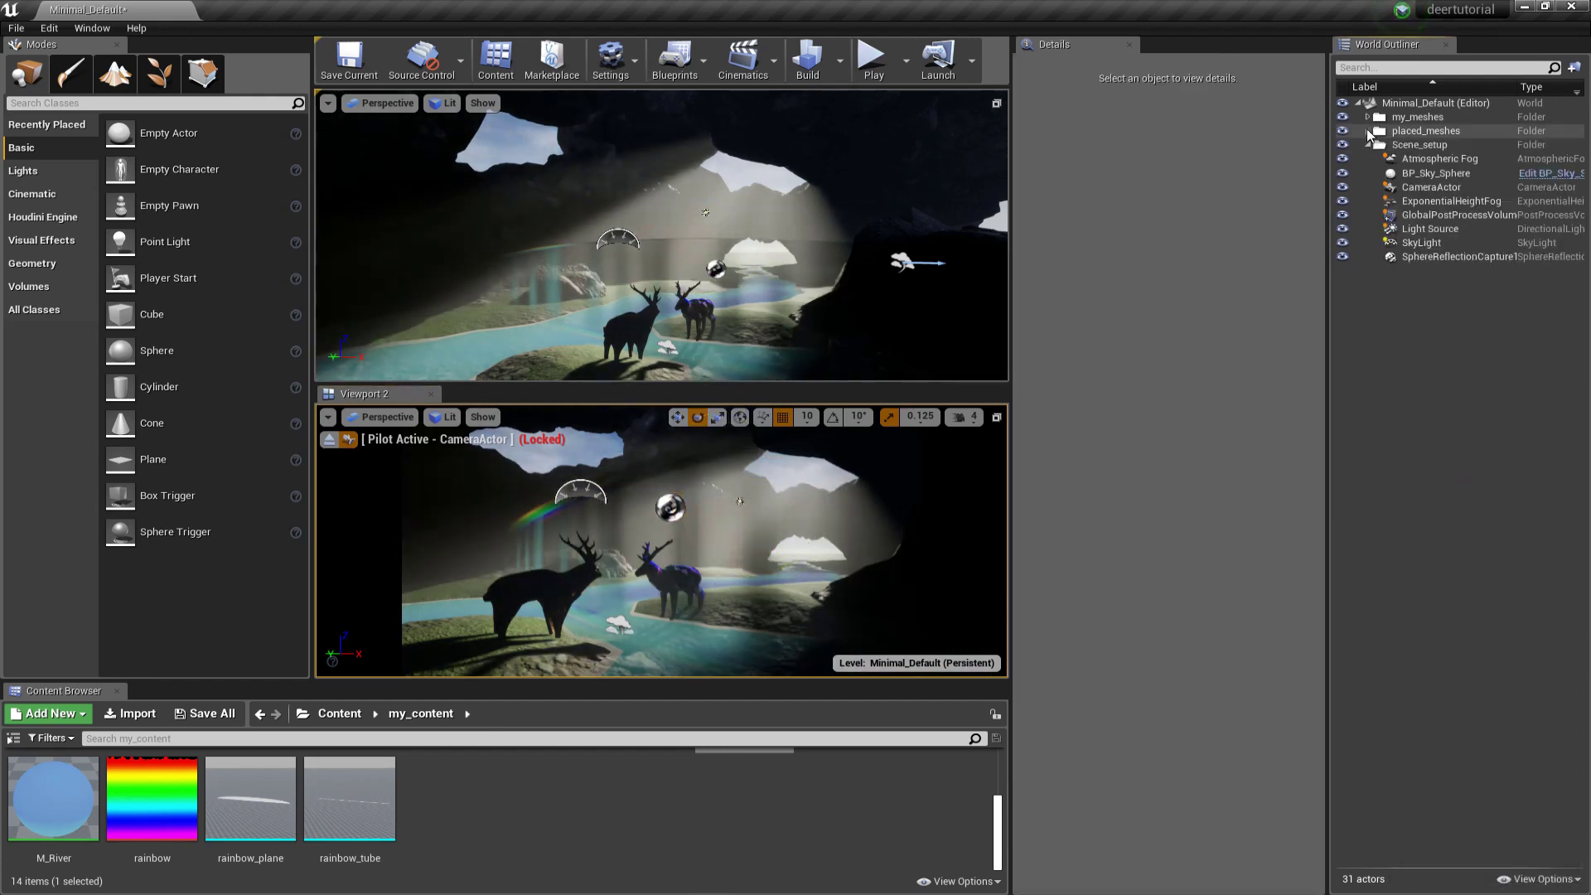
Step: Set the SkyLight's Volumetric Scattering Intensity to about 1.32 and check its remaining settings
{"action": "left_click", "coordinate": [1427, 243]}
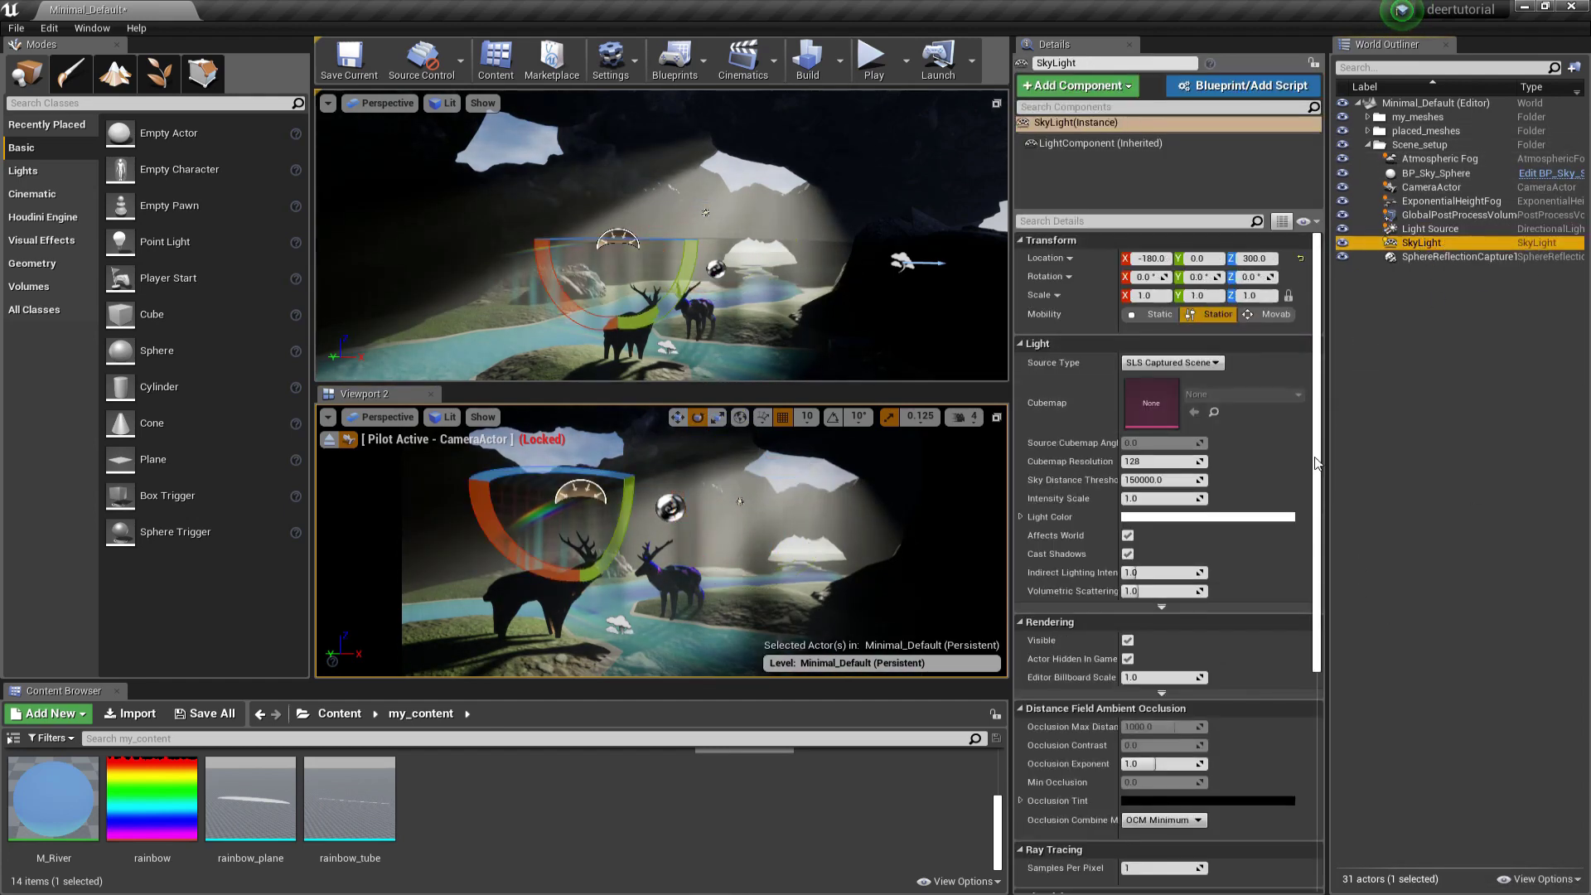
{"action": "left_click_drag", "start_coordinate": [1143, 593], "coordinate": [1210, 592]}
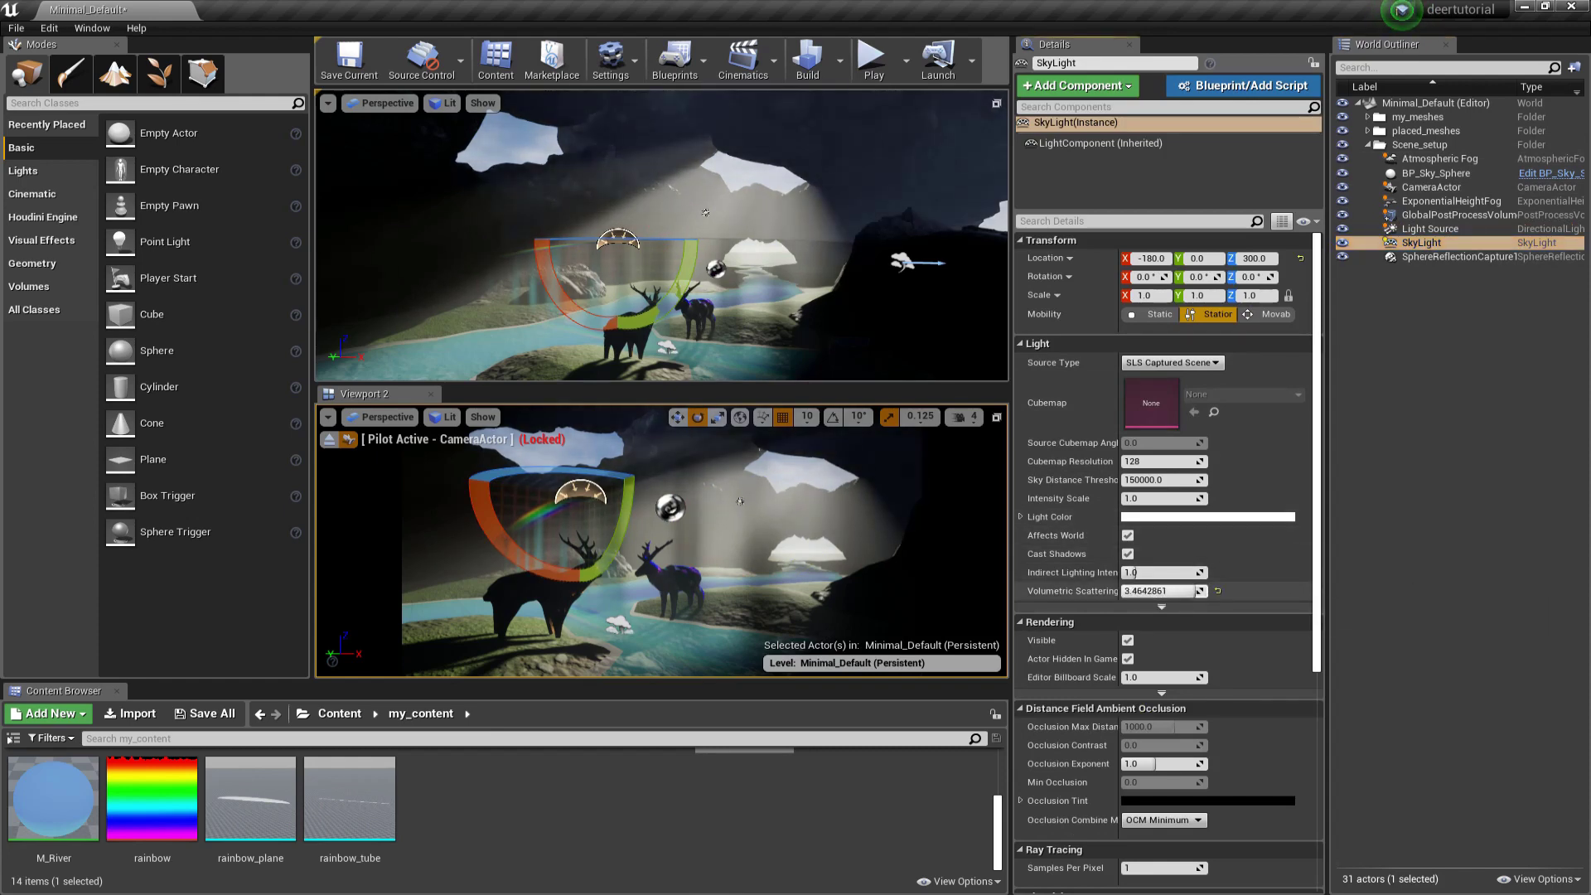
{"action": "left_click", "coordinate": [1159, 607]}
{"action": "left_click", "coordinate": [1163, 797]}
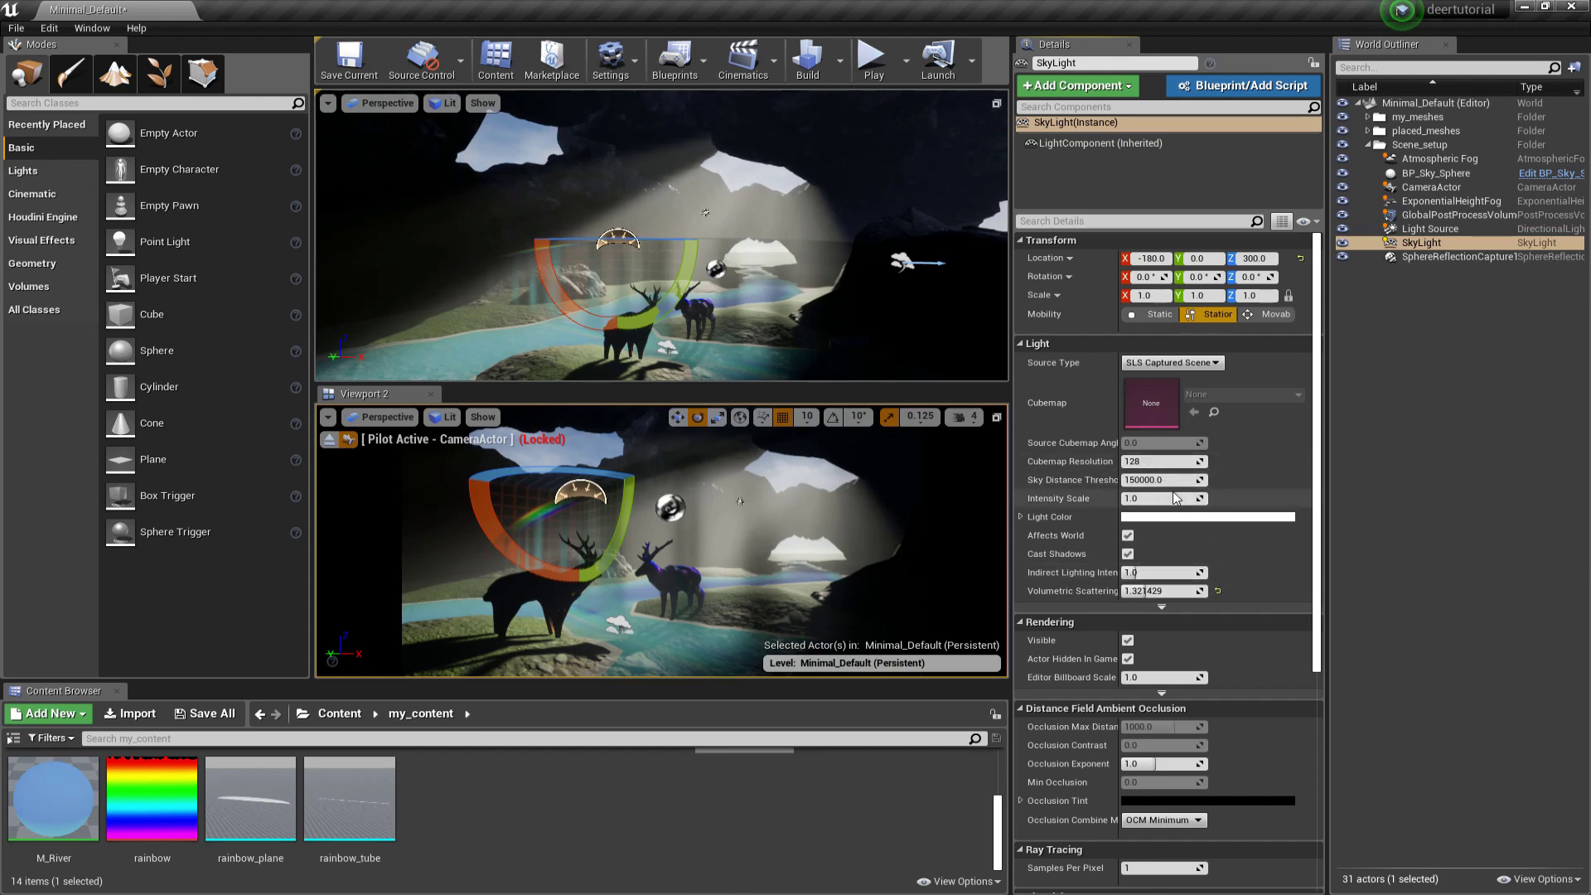
{"action": "left_click_drag", "start_coordinate": [1319, 530], "coordinate": [1327, 711]}
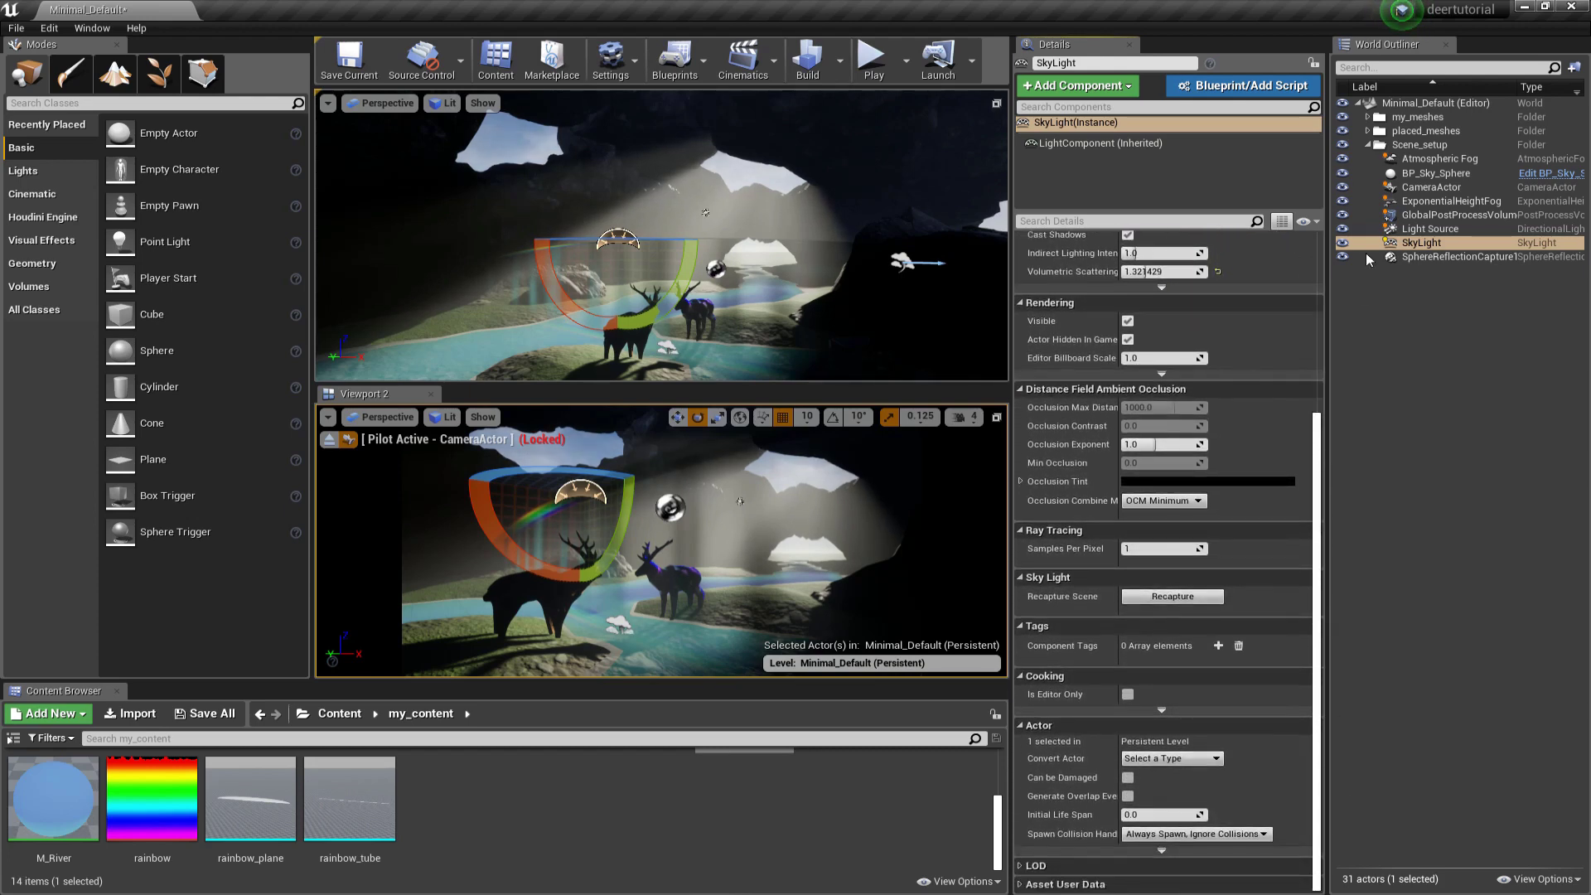
Step: Reset BP_Sky_Sphere's Sun Brightness to the default 50 and set its Cloud Speed to 0
{"action": "left_click", "coordinate": [1433, 173]}
{"action": "left_click_drag", "start_coordinate": [1314, 348], "coordinate": [1315, 294]}
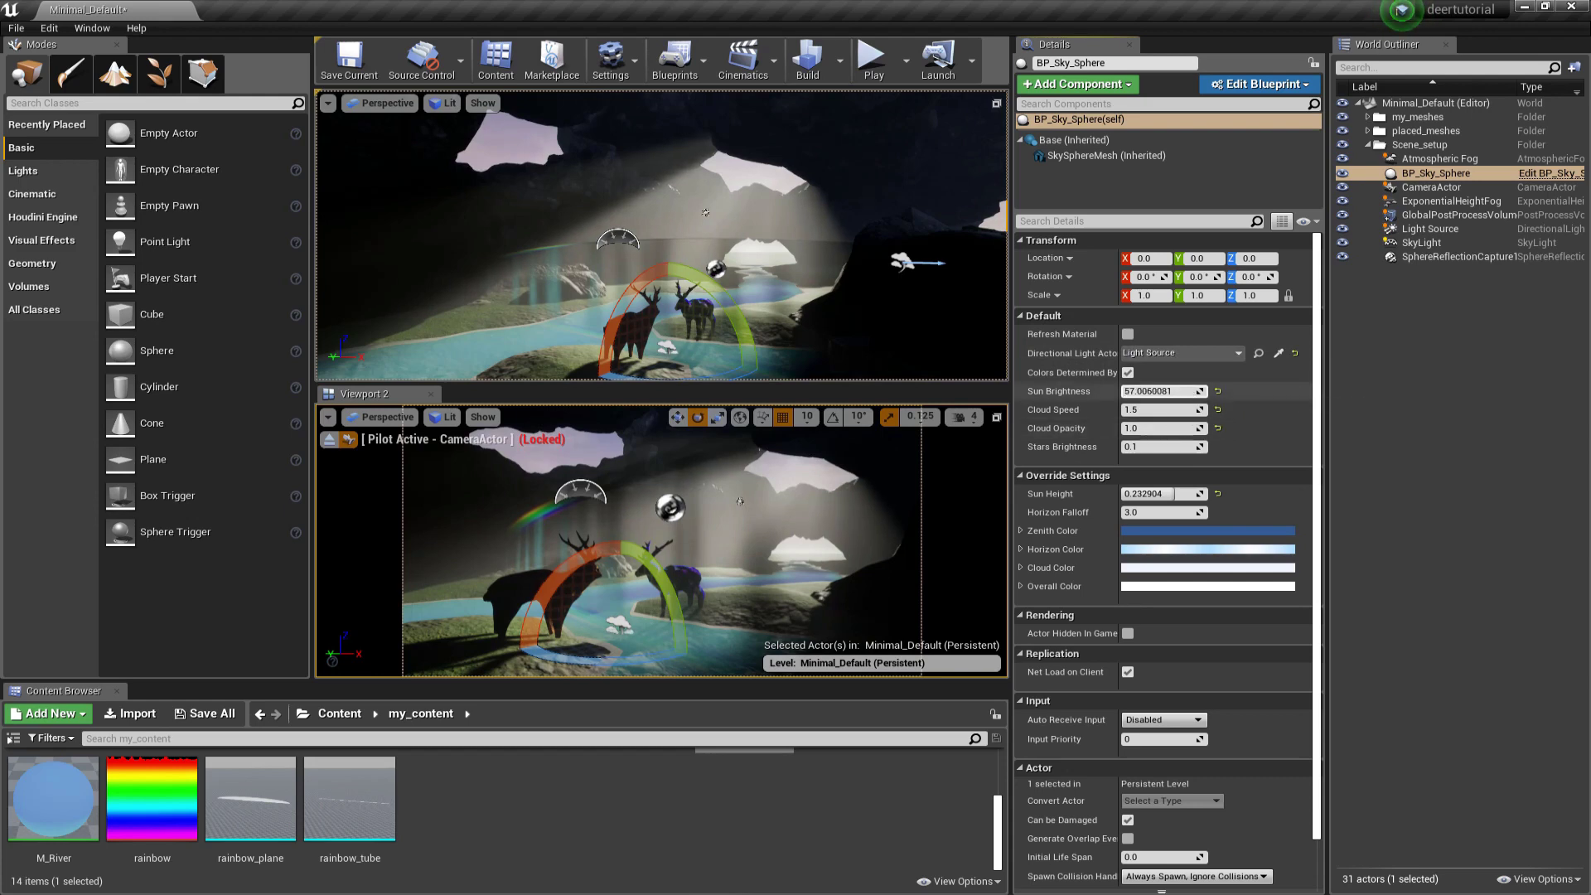
{"action": "left_click", "coordinate": [1217, 391]}
{"action": "left_click_drag", "start_coordinate": [1176, 409], "coordinate": [1151, 409]}
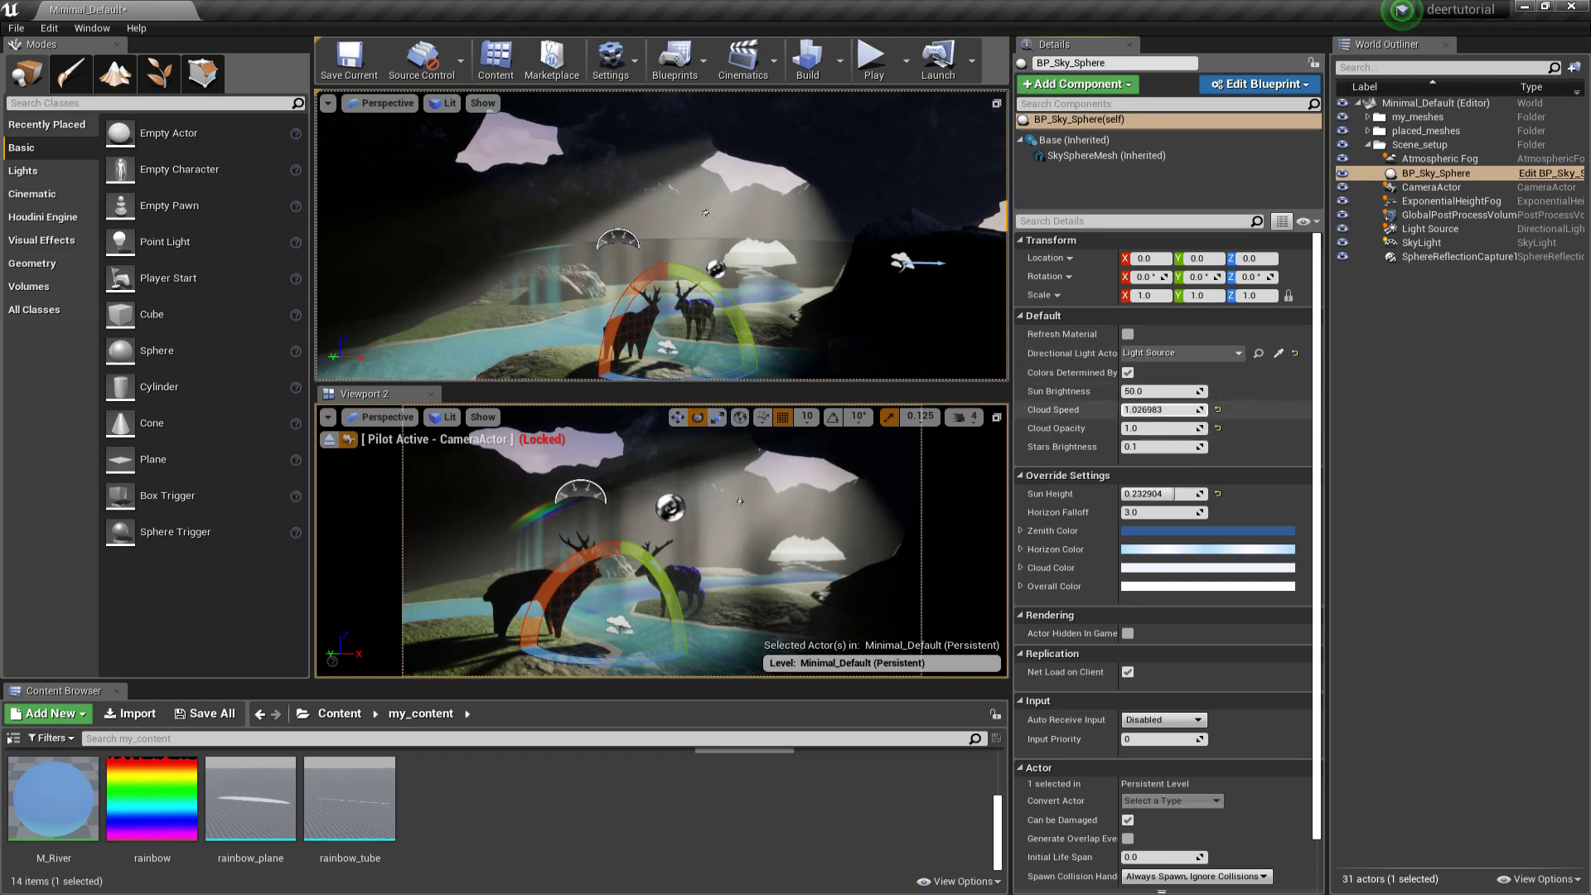
{"action": "type", "text": "0"}
{"action": "key", "text": "Return"}
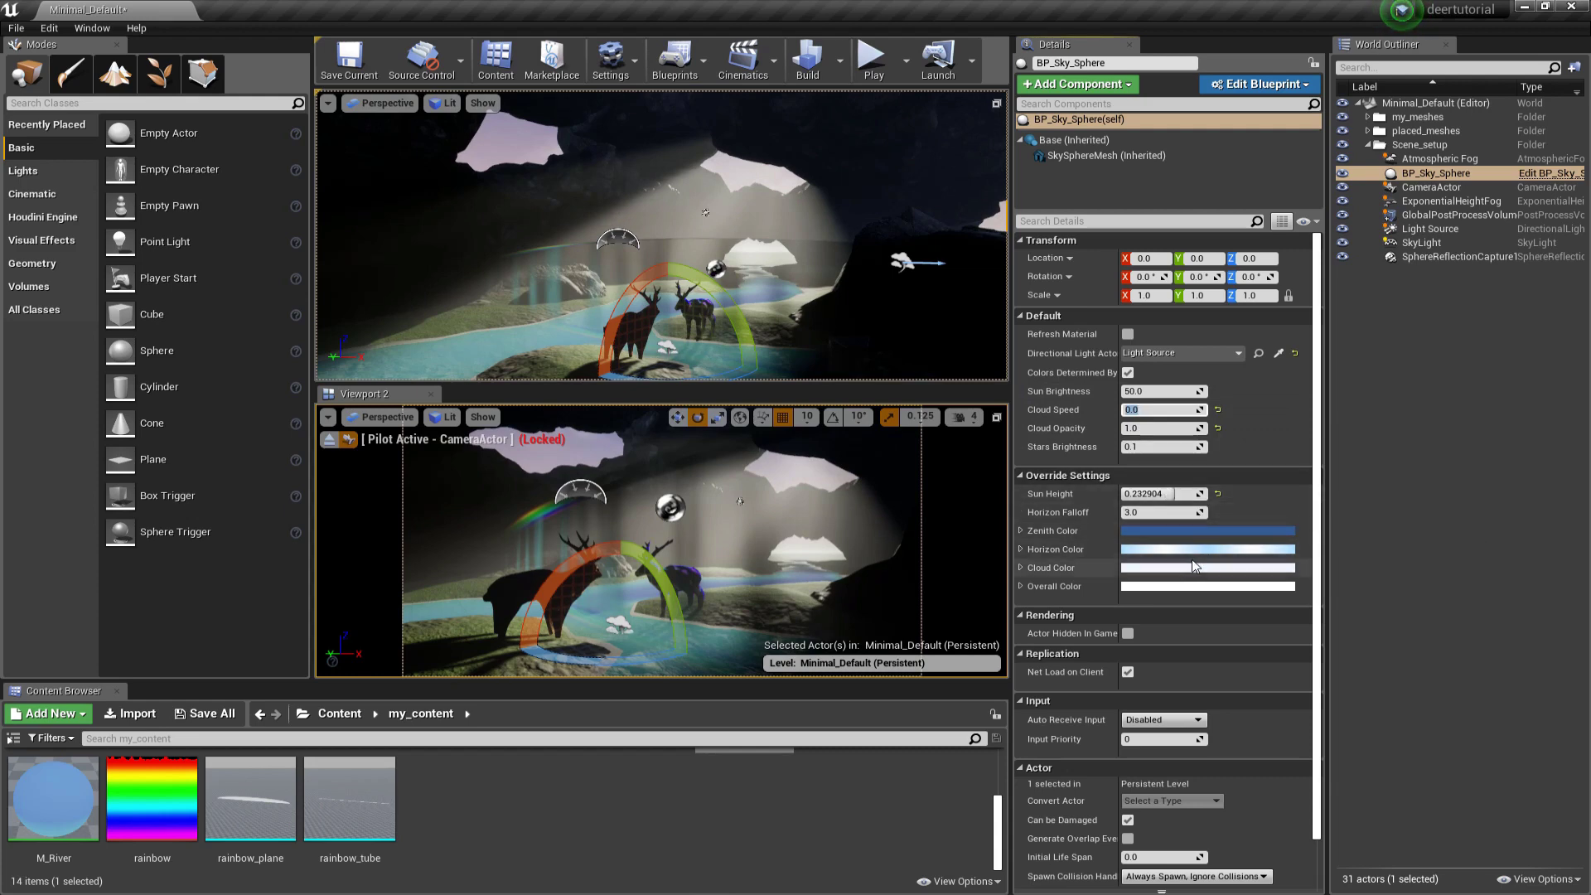
Step: Stop the sky sphere's colors from being determined by sun position and set Horizon Falloff to about 9.25
{"action": "left_click", "coordinate": [1129, 374]}
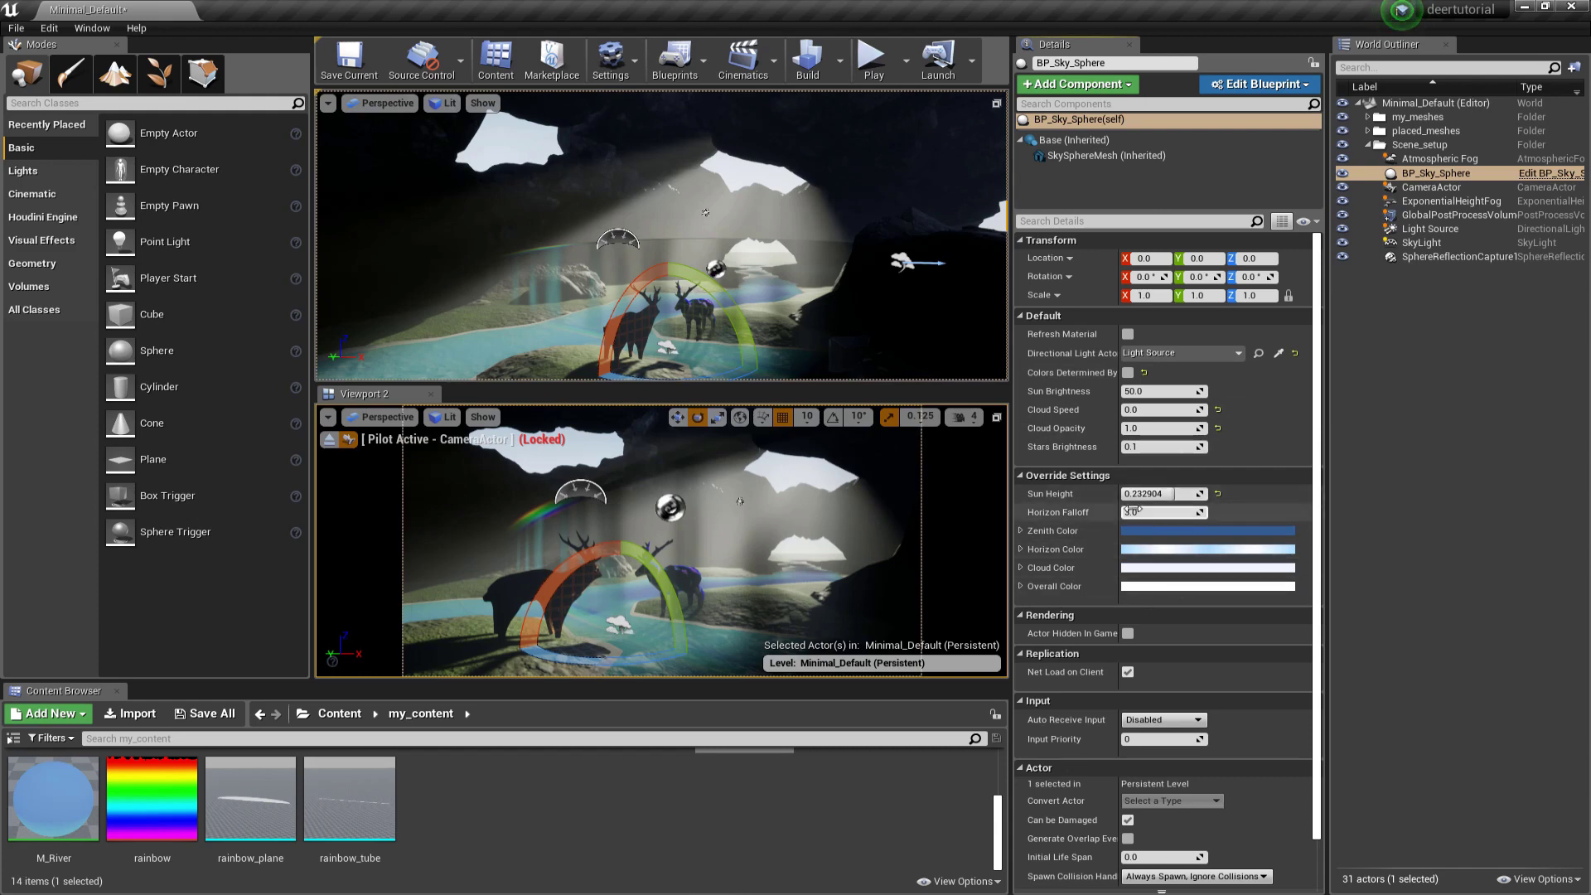
{"action": "left_click_drag", "start_coordinate": [1160, 512], "coordinate": [1183, 512]}
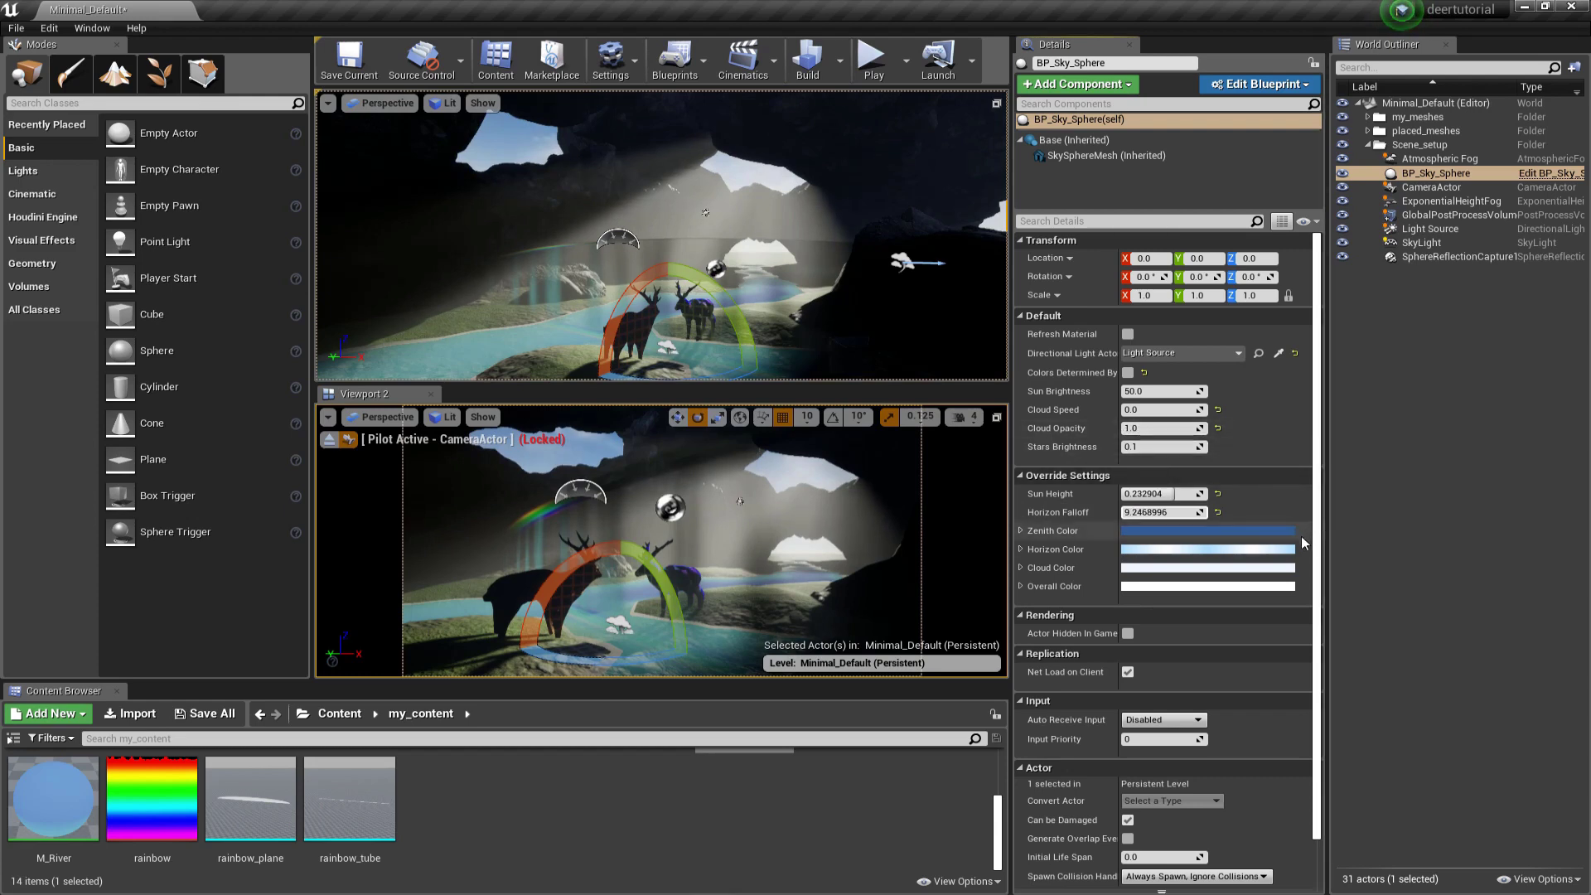
{"action": "left_click_drag", "start_coordinate": [1314, 580], "coordinate": [1315, 486]}
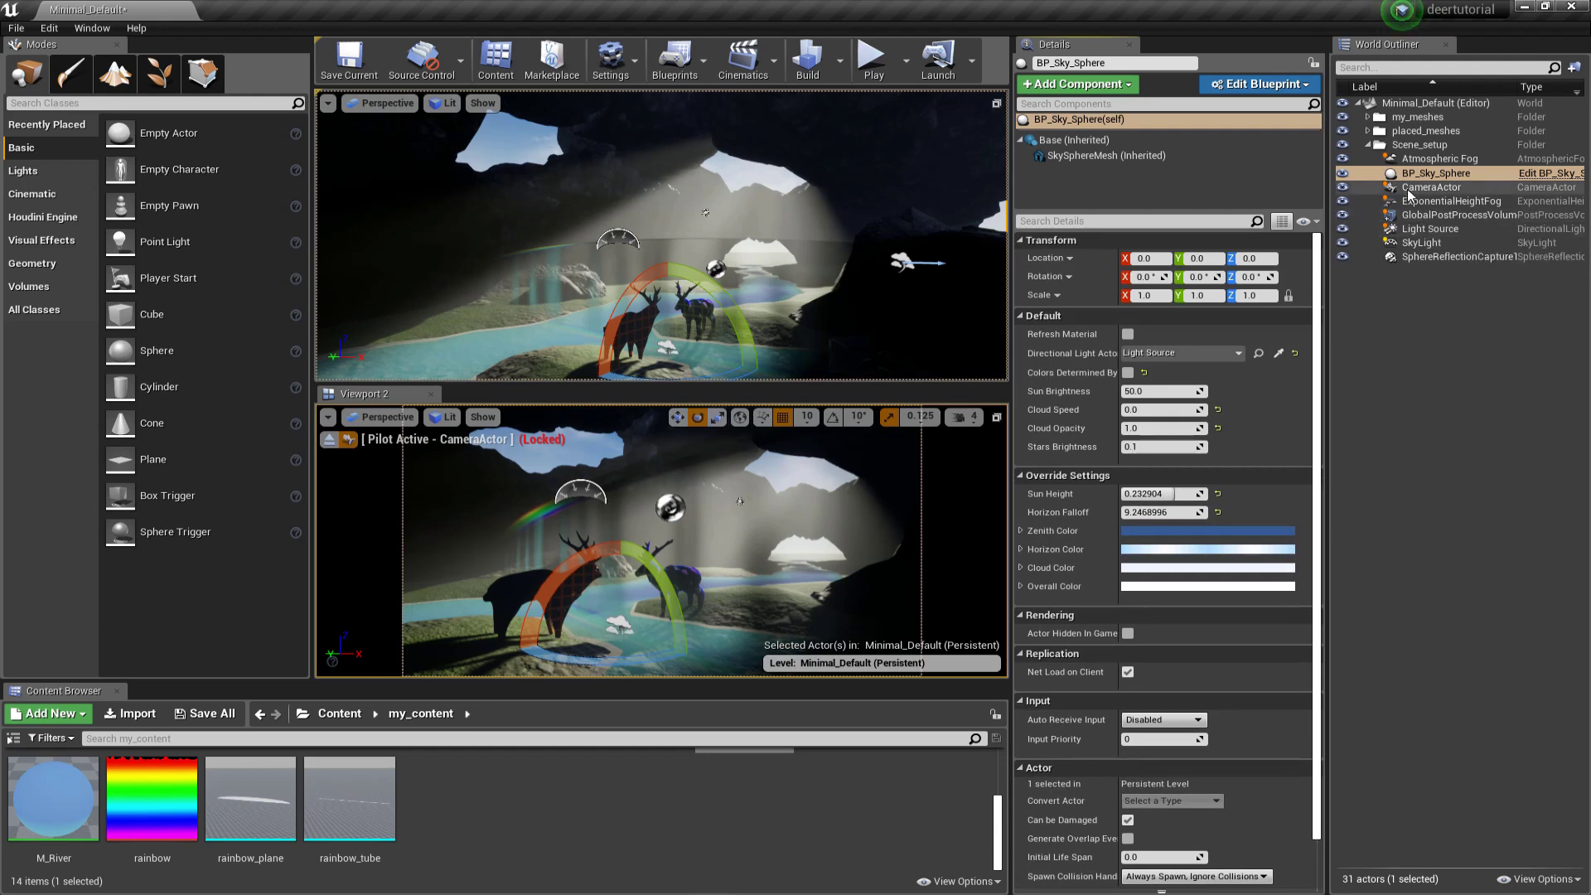
Step: Place a Point Light near the upper cave opening at about X -1425, Y -370, Z 726 and enlarge the camera viewport
{"action": "left_click", "coordinate": [34, 171]}
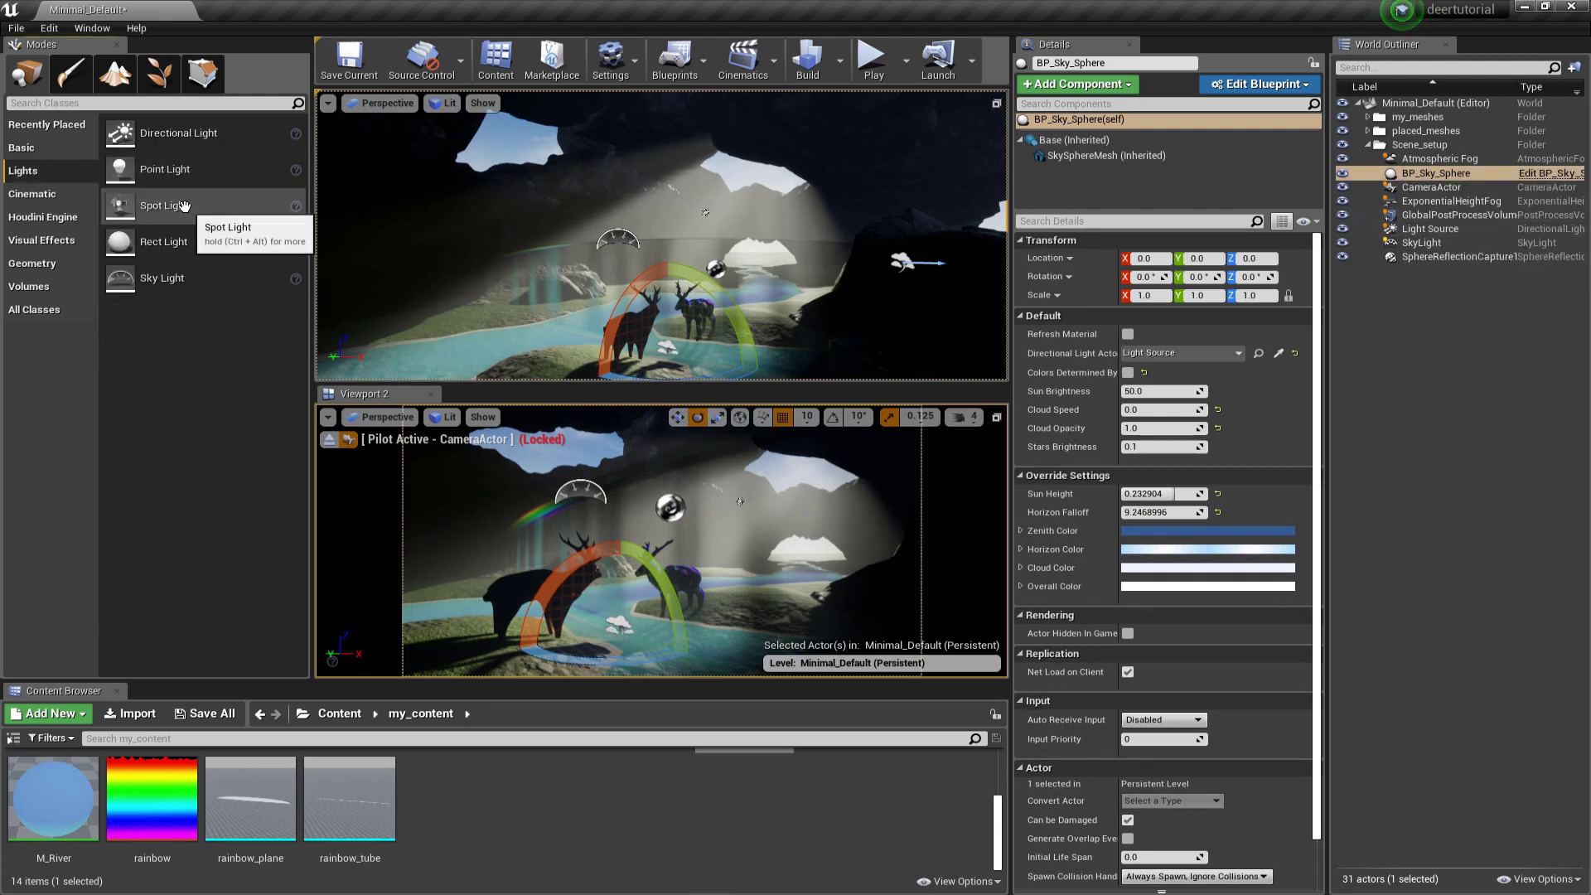
{"action": "left_click_drag", "start_coordinate": [164, 171], "coordinate": [514, 155]}
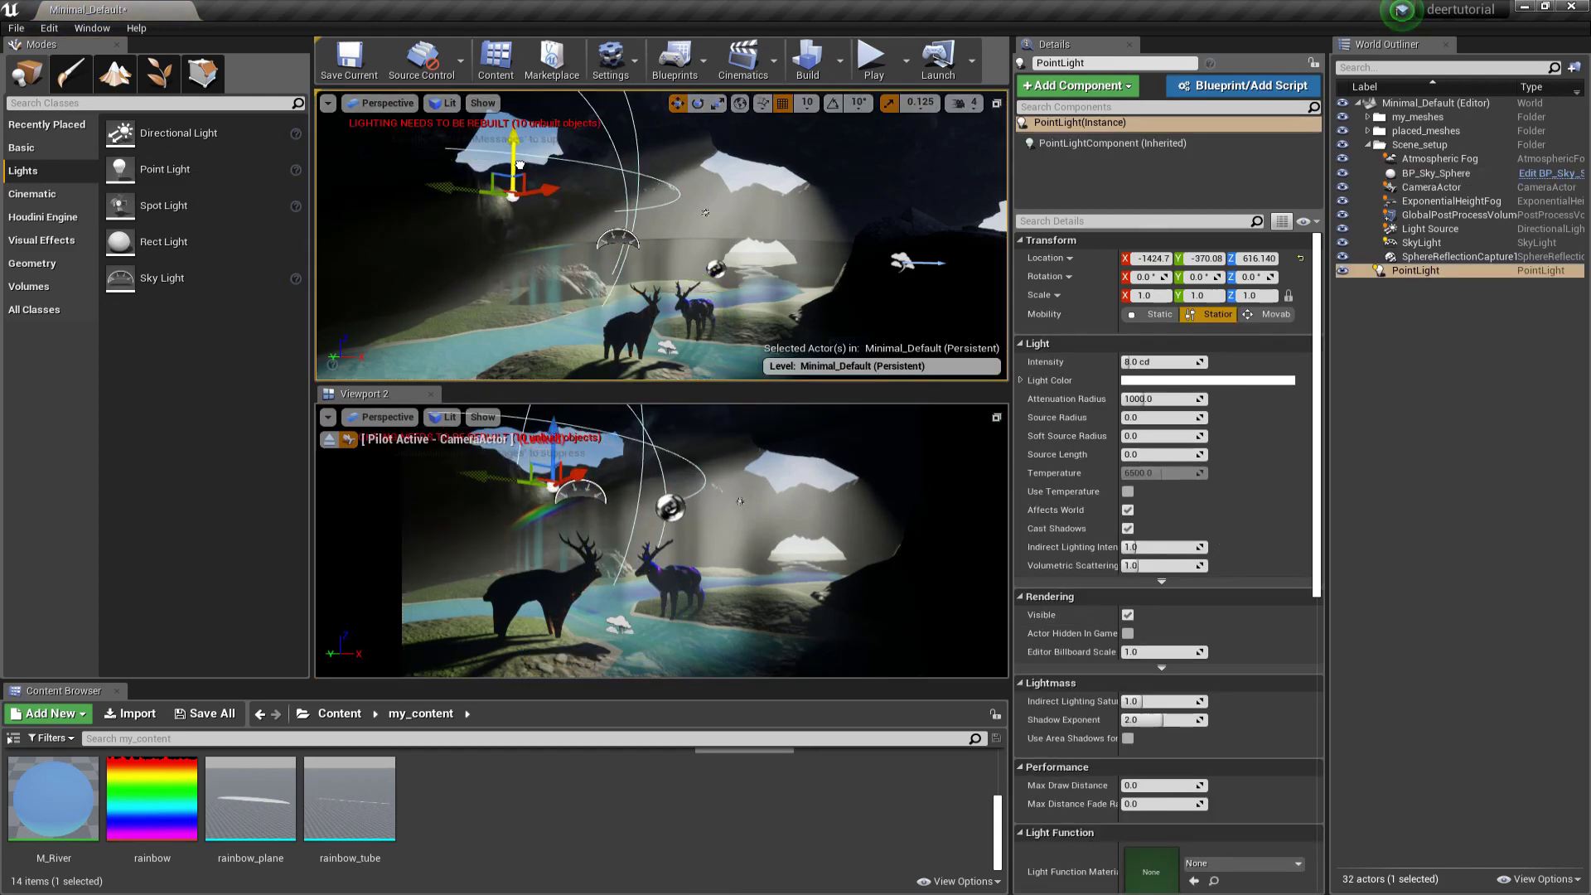
{"action": "left_click_drag", "start_coordinate": [534, 384], "coordinate": [534, 263]}
{"action": "left_click_drag", "start_coordinate": [517, 351], "coordinate": [518, 346]}
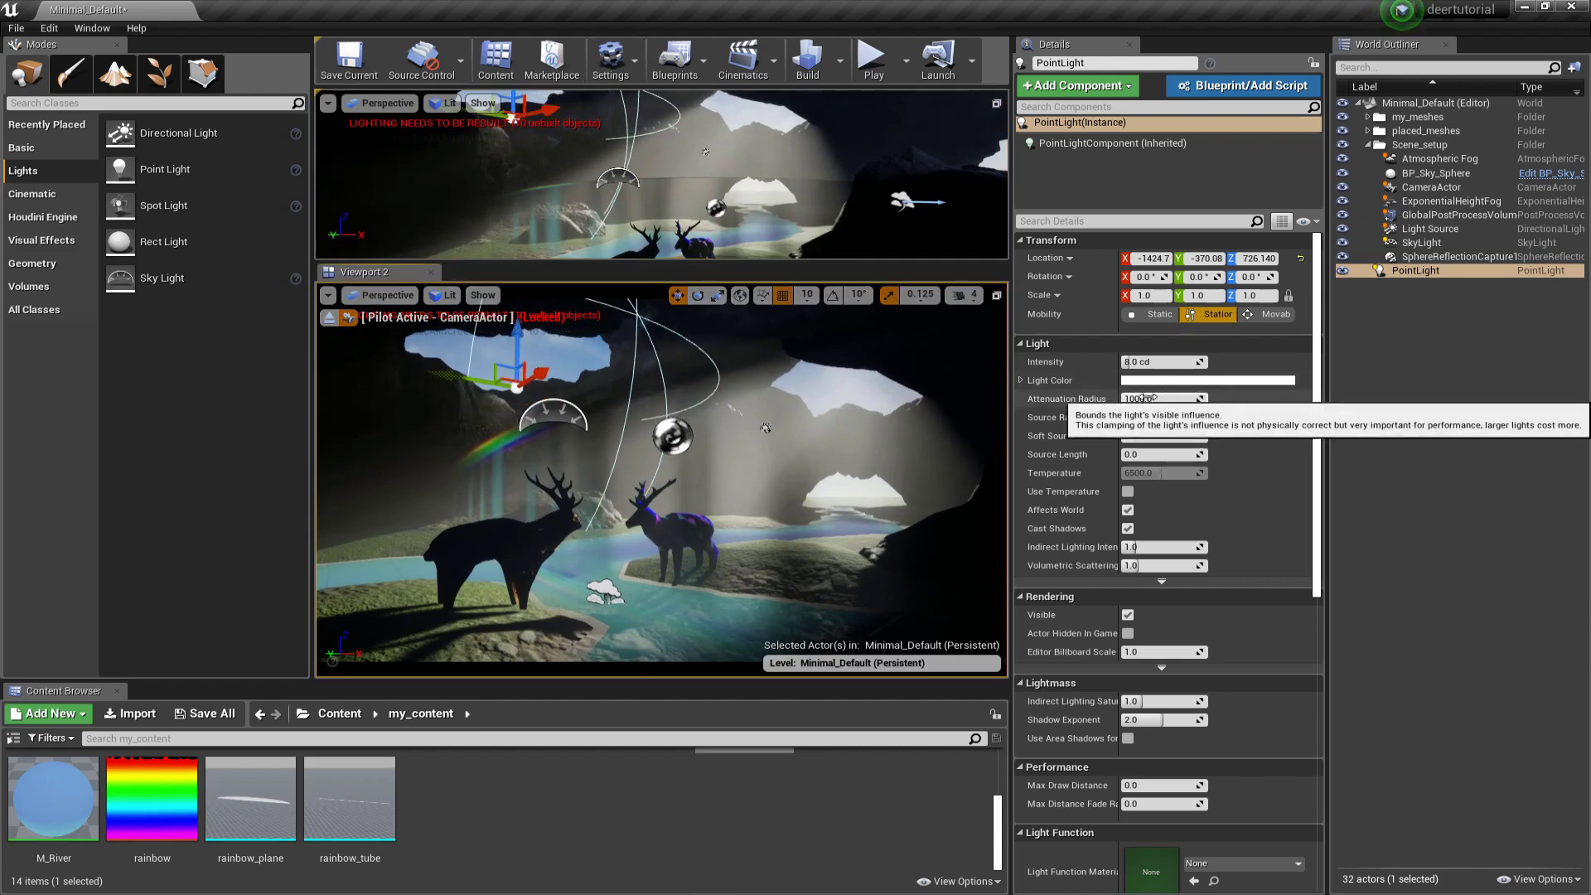
Step: Set the point light to about 90.17 cd, attenuation radius 1291 and volumetric scattering 0.25, and move it to about Y -470, Z 846
{"action": "left_click_drag", "start_coordinate": [1147, 362], "coordinate": [1185, 362]}
{"action": "left_click_drag", "start_coordinate": [520, 348], "coordinate": [520, 333]}
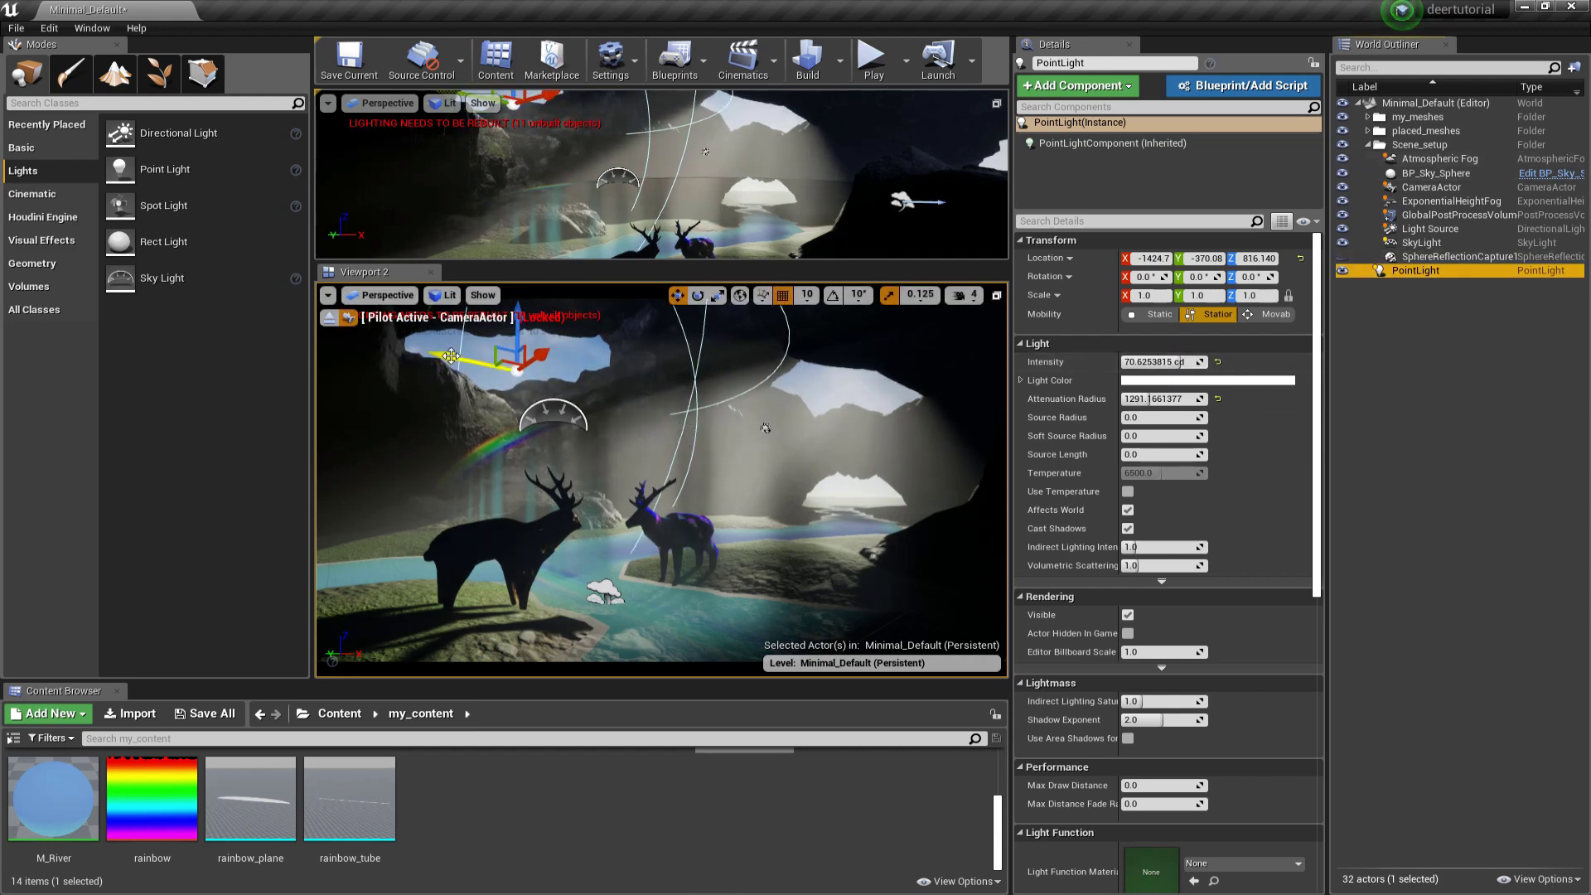
{"action": "left_click_drag", "start_coordinate": [522, 340], "coordinate": [530, 327]}
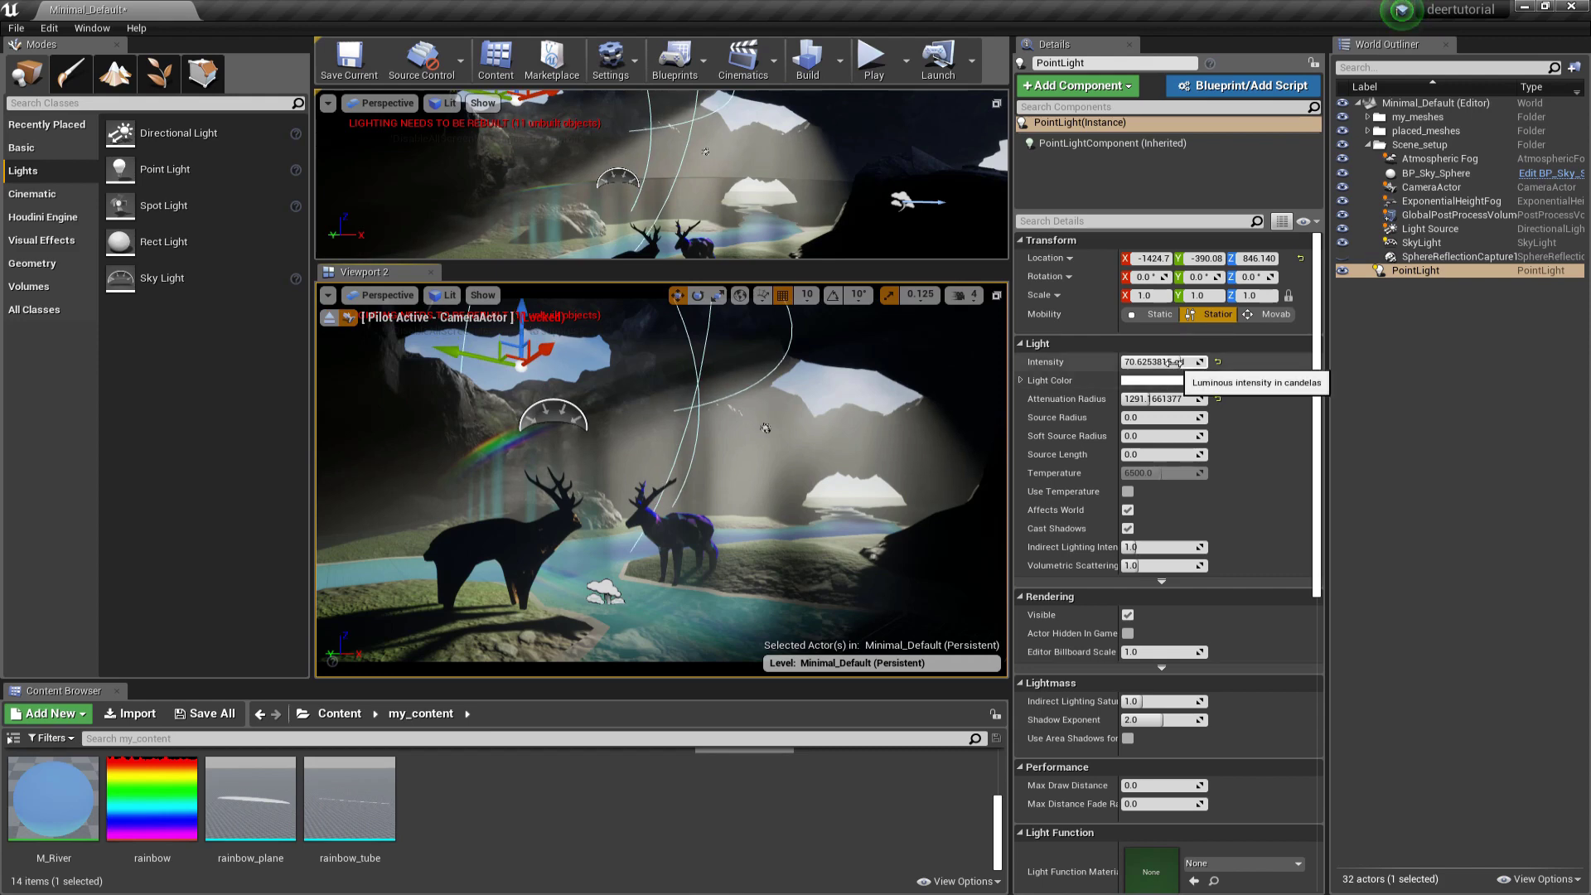
{"action": "left_click_drag", "start_coordinate": [1160, 362], "coordinate": [1200, 362]}
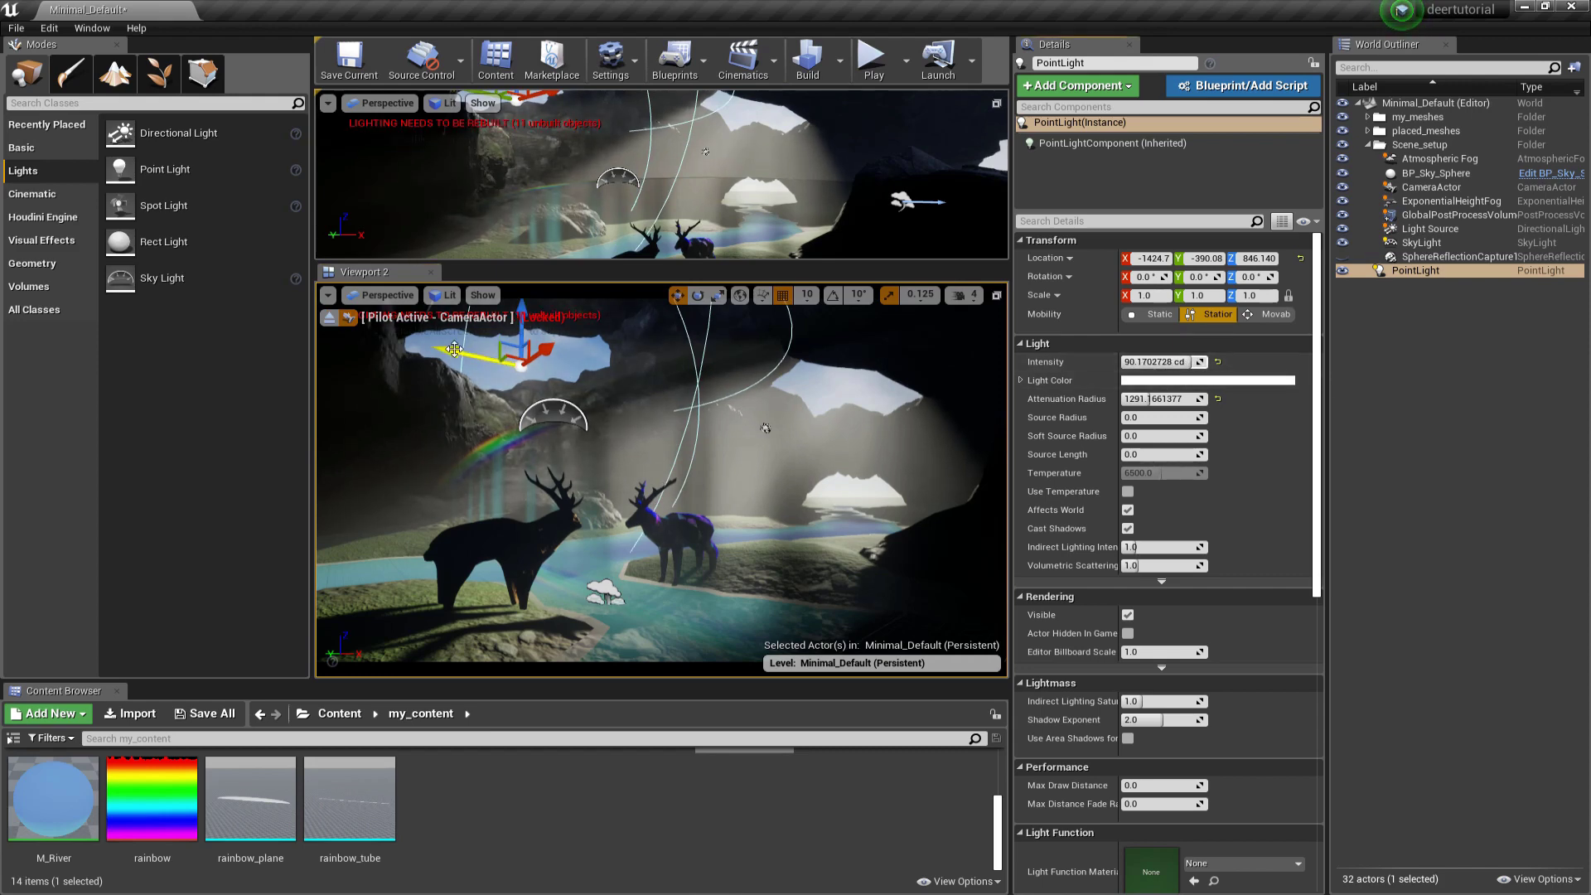
{"action": "left_click_drag", "start_coordinate": [479, 358], "coordinate": [537, 336]}
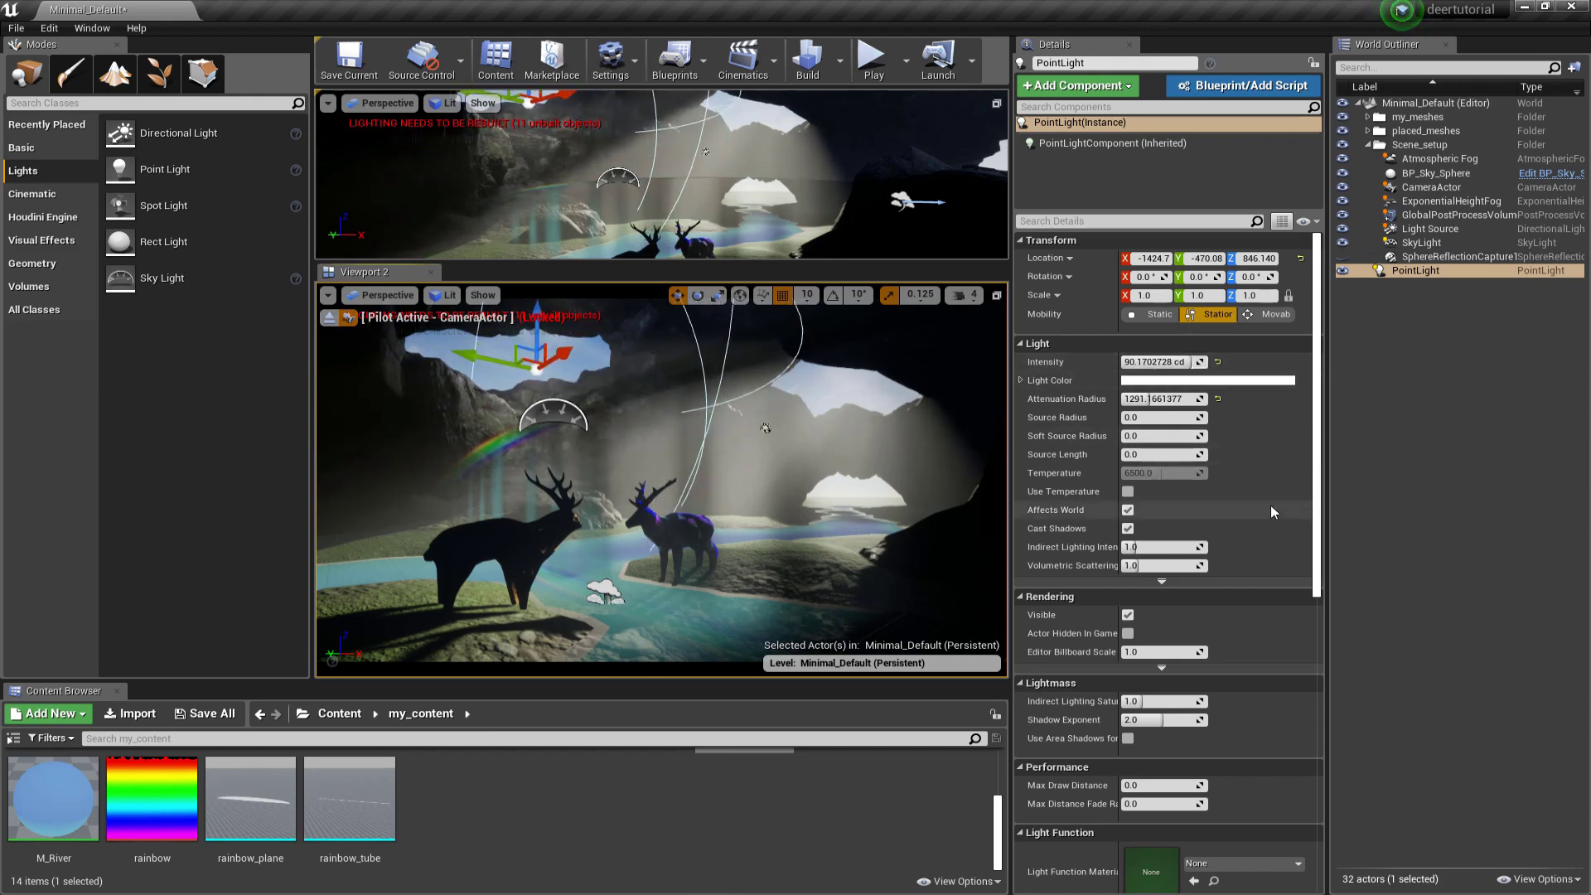
{"action": "left_click_drag", "start_coordinate": [1160, 565], "coordinate": [1127, 565]}
Step: Duplicate the point light to the far cave opening at about X -1585, Y -4070, Z 1296 with an intensity of 300 cd
{"action": "left_click_drag", "start_coordinate": [540, 335], "coordinate": [823, 400]}
{"action": "left_click_drag", "start_coordinate": [1163, 362], "coordinate": [1206, 363]}
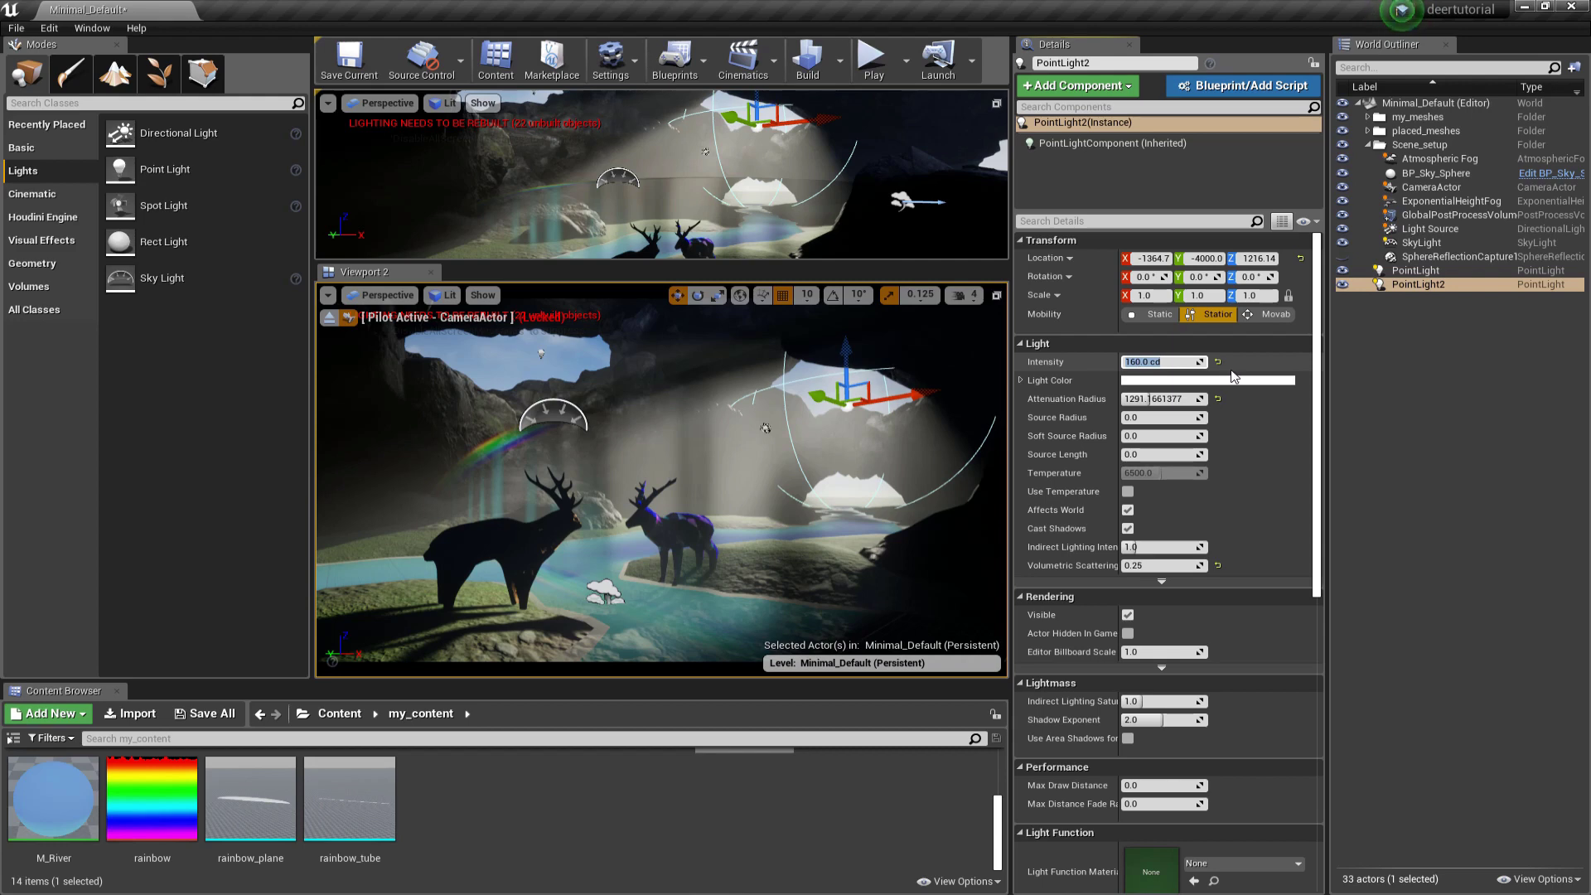
{"action": "left_click_drag", "start_coordinate": [908, 401], "coordinate": [835, 375]}
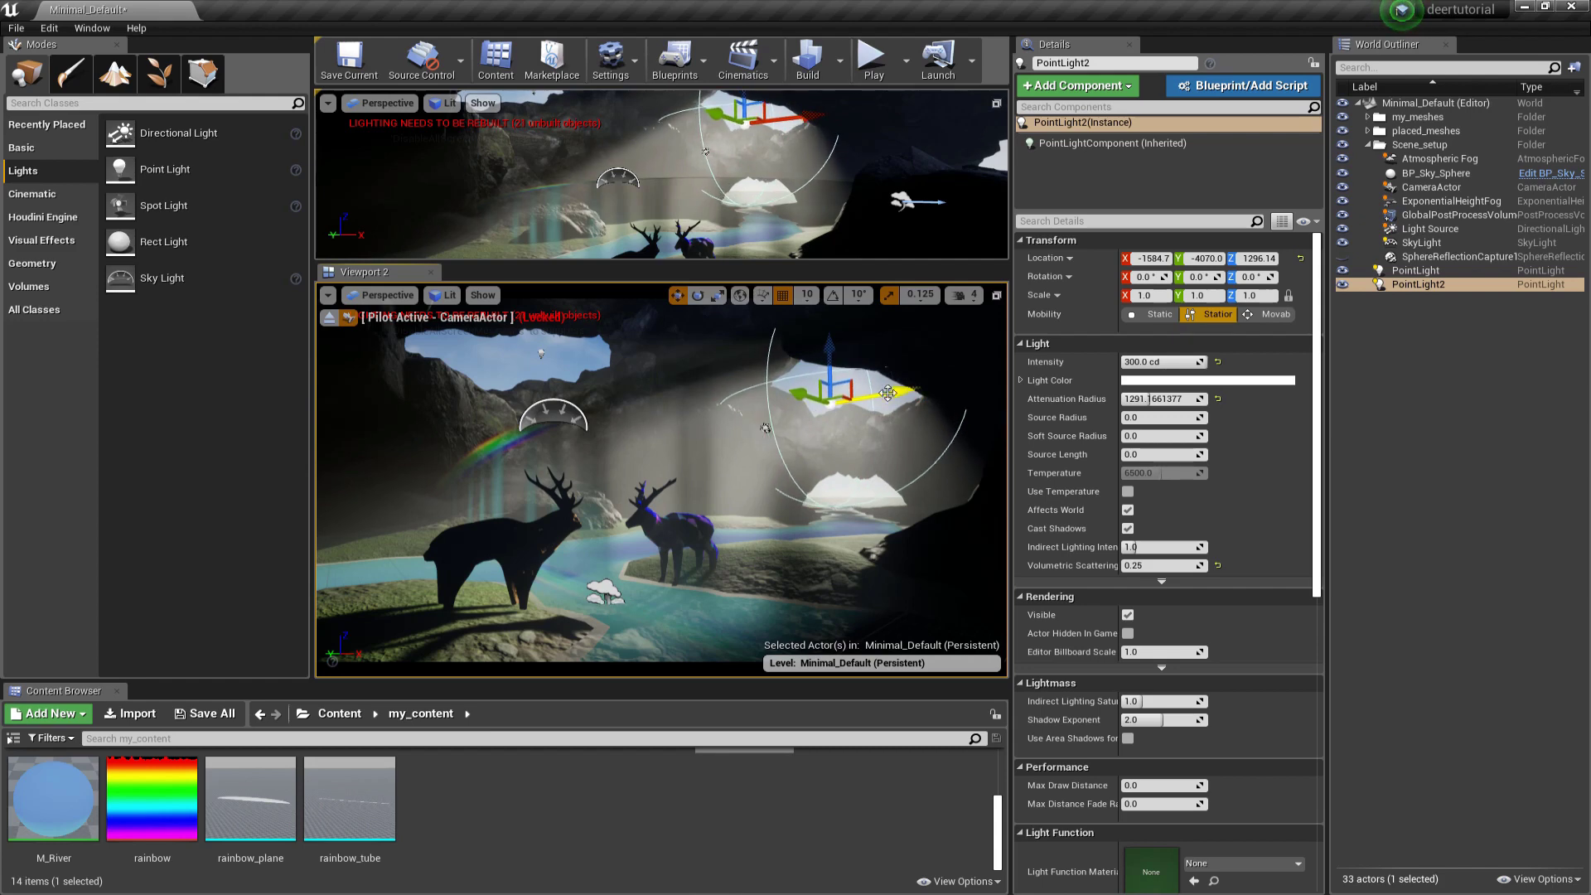
Step: Bring up the concept reference, set PointLight2's intensity to 700 cd and move it to about X -2055, Z 1496
{"action": "key", "text": "alt+Tab"}
{"action": "left_click", "coordinate": [1164, 362]}
{"action": "type", "text": "70"}
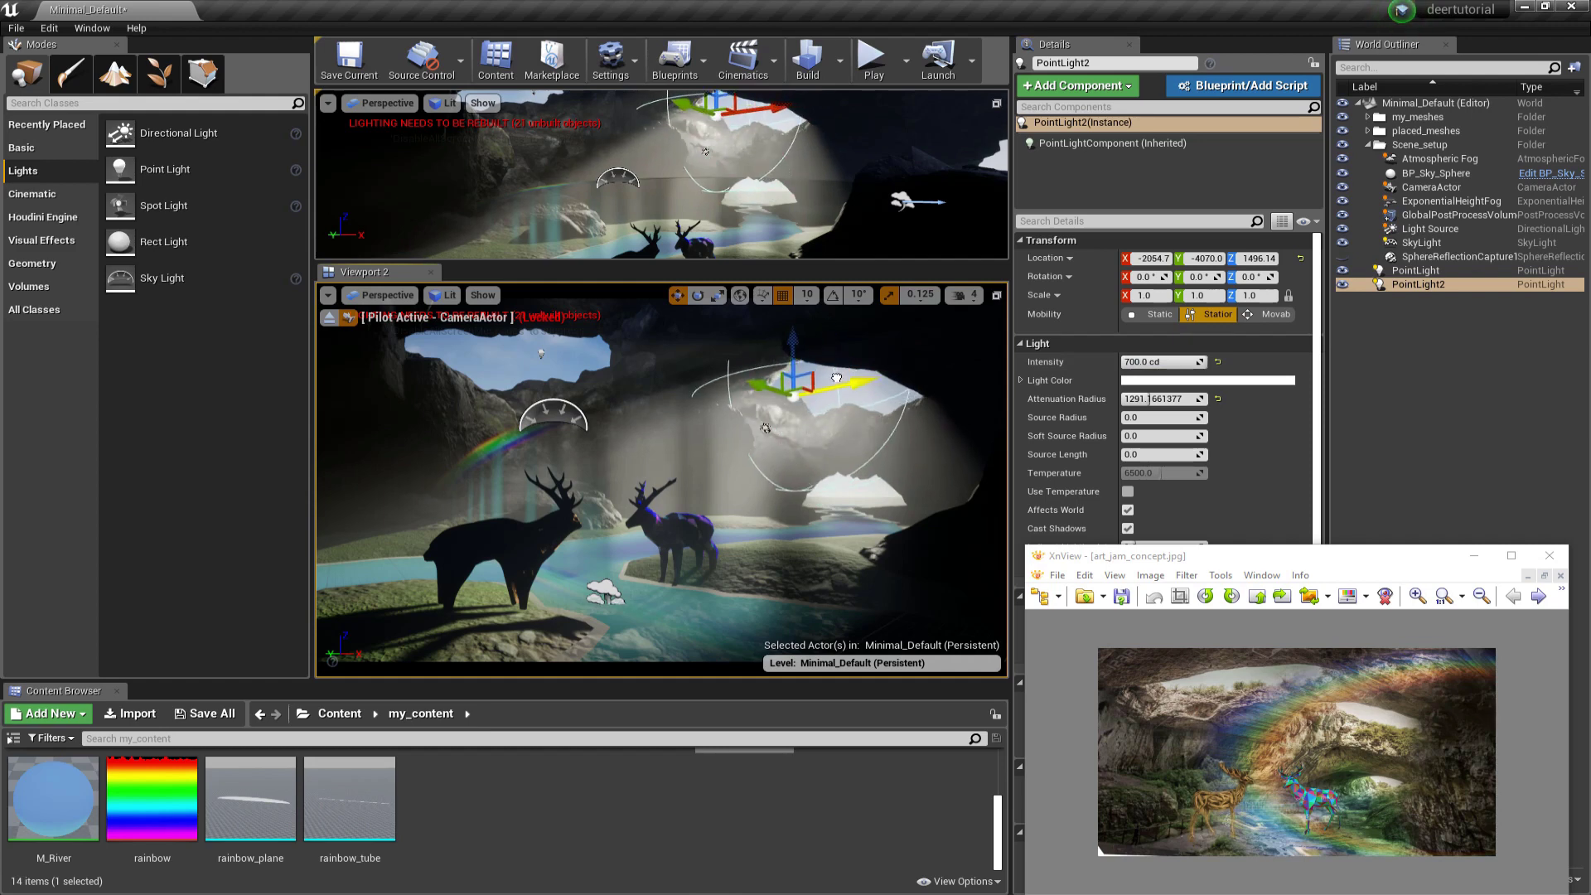
Step: Move PointLight2 to about X -1465, Y -4260, Z 1506, with an attenuation radius of about 2003.8 and an intensity of 300 cd
{"action": "mouse_move", "coordinate": [836, 377]}
{"action": "left_mouse_down"}
{"action": "mouse_move", "coordinate": [891, 375]}
{"action": "mouse_move", "coordinate": [829, 353]}
{"action": "mouse_move", "coordinate": [806, 386]}
{"action": "left_mouse_up"}
{"action": "left_click_drag", "start_coordinate": [1150, 401], "coordinate": [1170, 398]}
{"action": "mouse_move", "coordinate": [829, 373]}
{"action": "left_mouse_down"}
{"action": "mouse_move", "coordinate": [829, 356]}
{"action": "mouse_move", "coordinate": [816, 384]}
{"action": "mouse_move", "coordinate": [888, 382]}
{"action": "mouse_move", "coordinate": [834, 376]}
{"action": "left_mouse_up"}
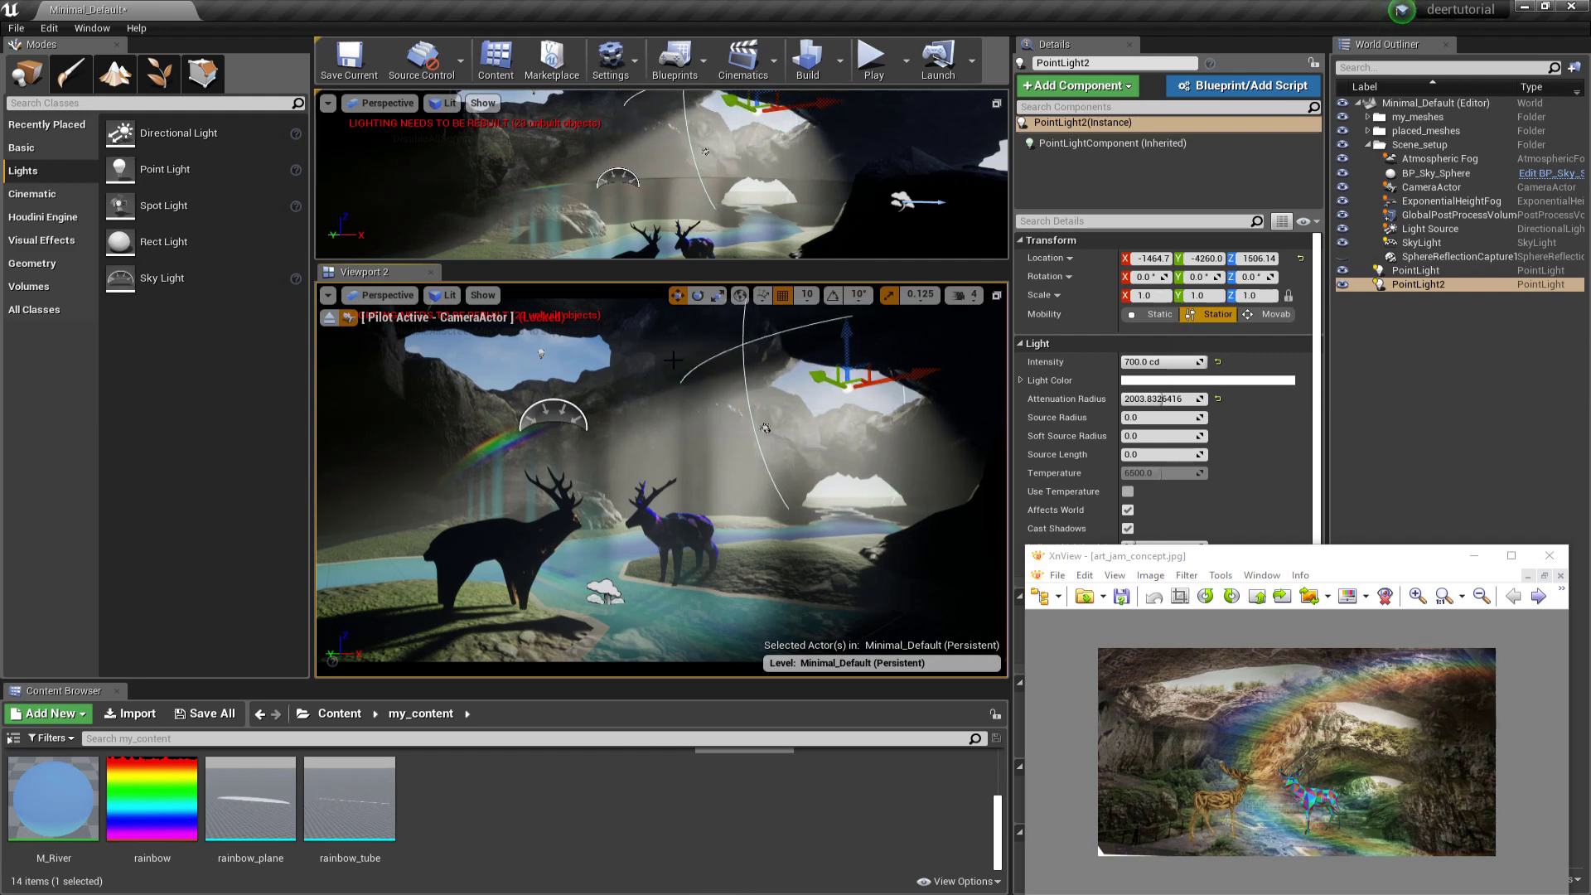
{"action": "left_click_drag", "start_coordinate": [1180, 362], "coordinate": [1156, 362]}
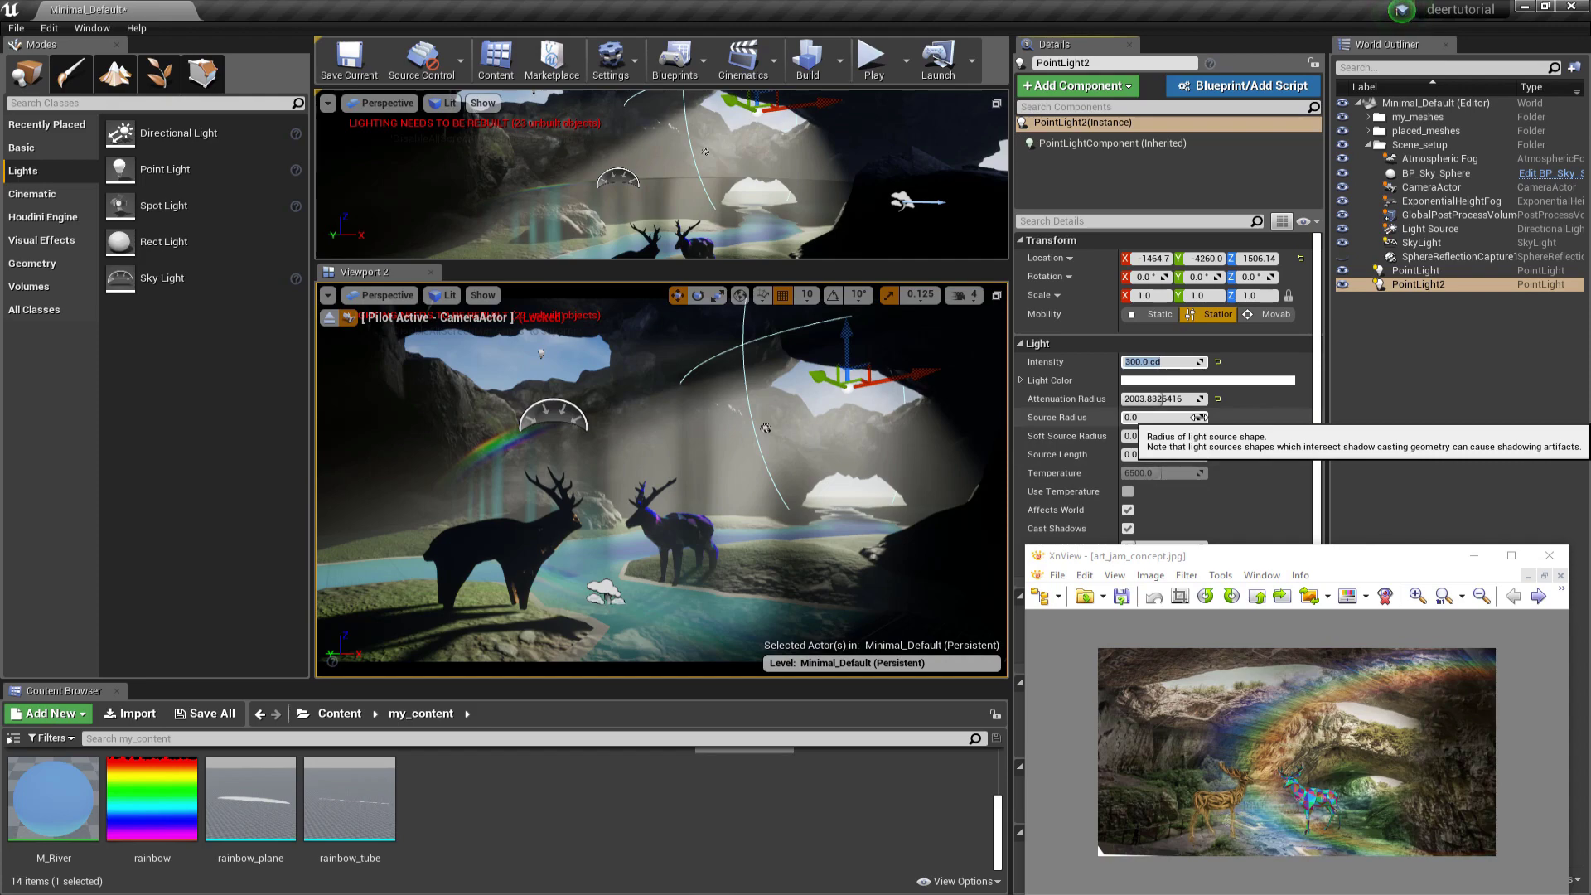
{"action": "left_click", "coordinate": [1415, 270], "text": "ctrl"}
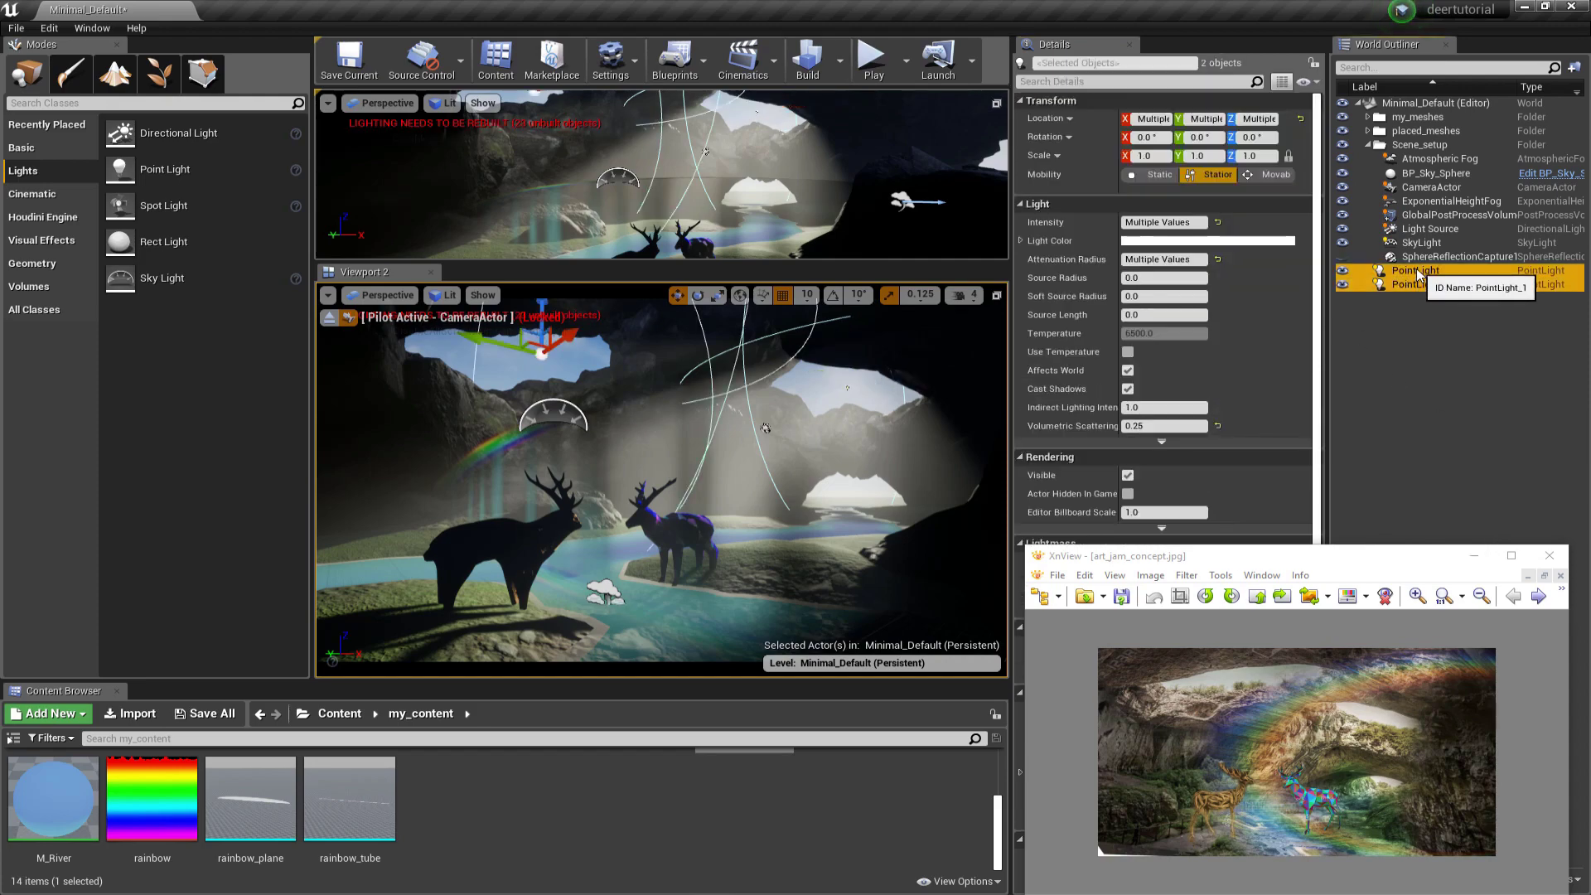
Step: Place a Spot Light near the deer, enlarge the upper viewport and move the light to about X 170, Y 50, Z 120
{"action": "left_click_drag", "start_coordinate": [164, 206], "coordinate": [527, 233]}
{"action": "right_click", "coordinate": [547, 235]}
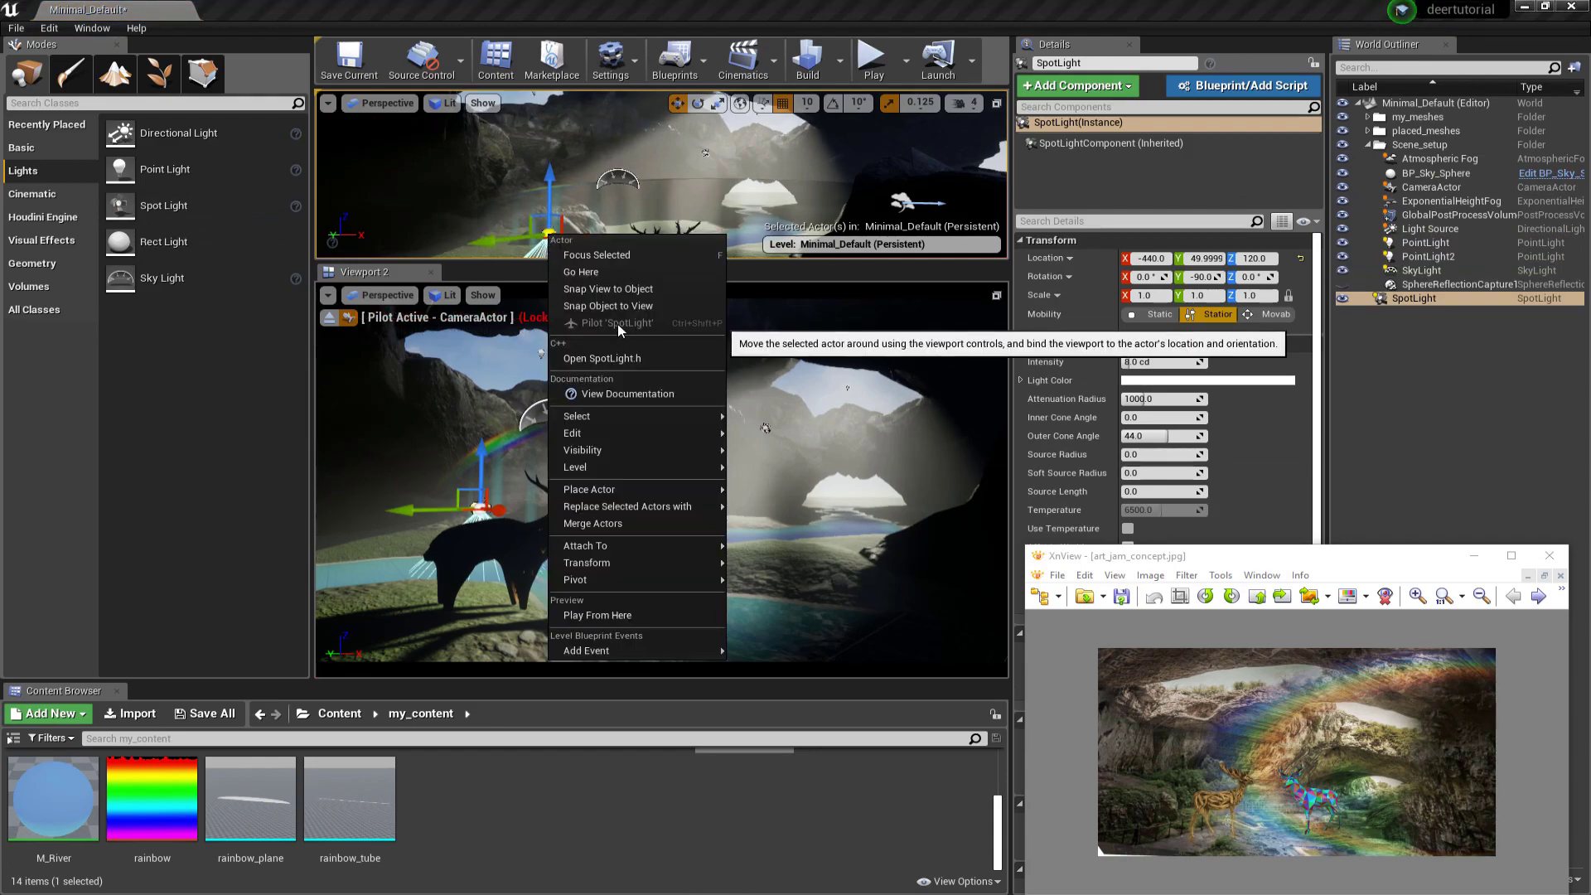
{"action": "left_click", "coordinate": [486, 7]}
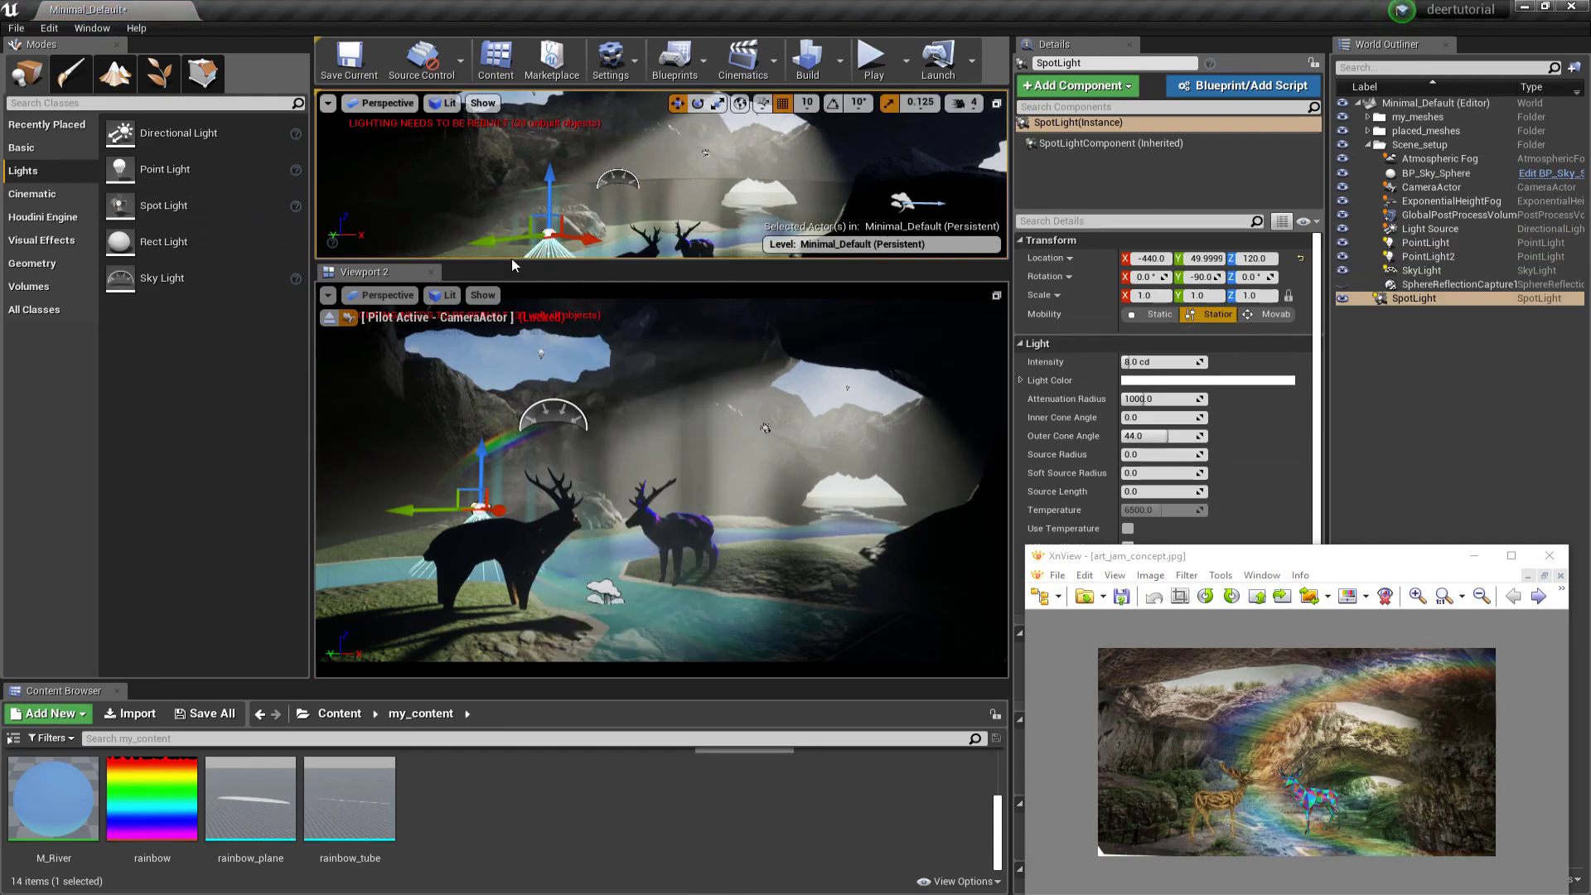
{"action": "left_click_drag", "start_coordinate": [513, 262], "coordinate": [522, 337]}
{"action": "right_click_drag", "start_coordinate": [531, 294], "coordinate": [521, 317]}
{"action": "left_click_drag", "start_coordinate": [600, 259], "coordinate": [768, 264]}
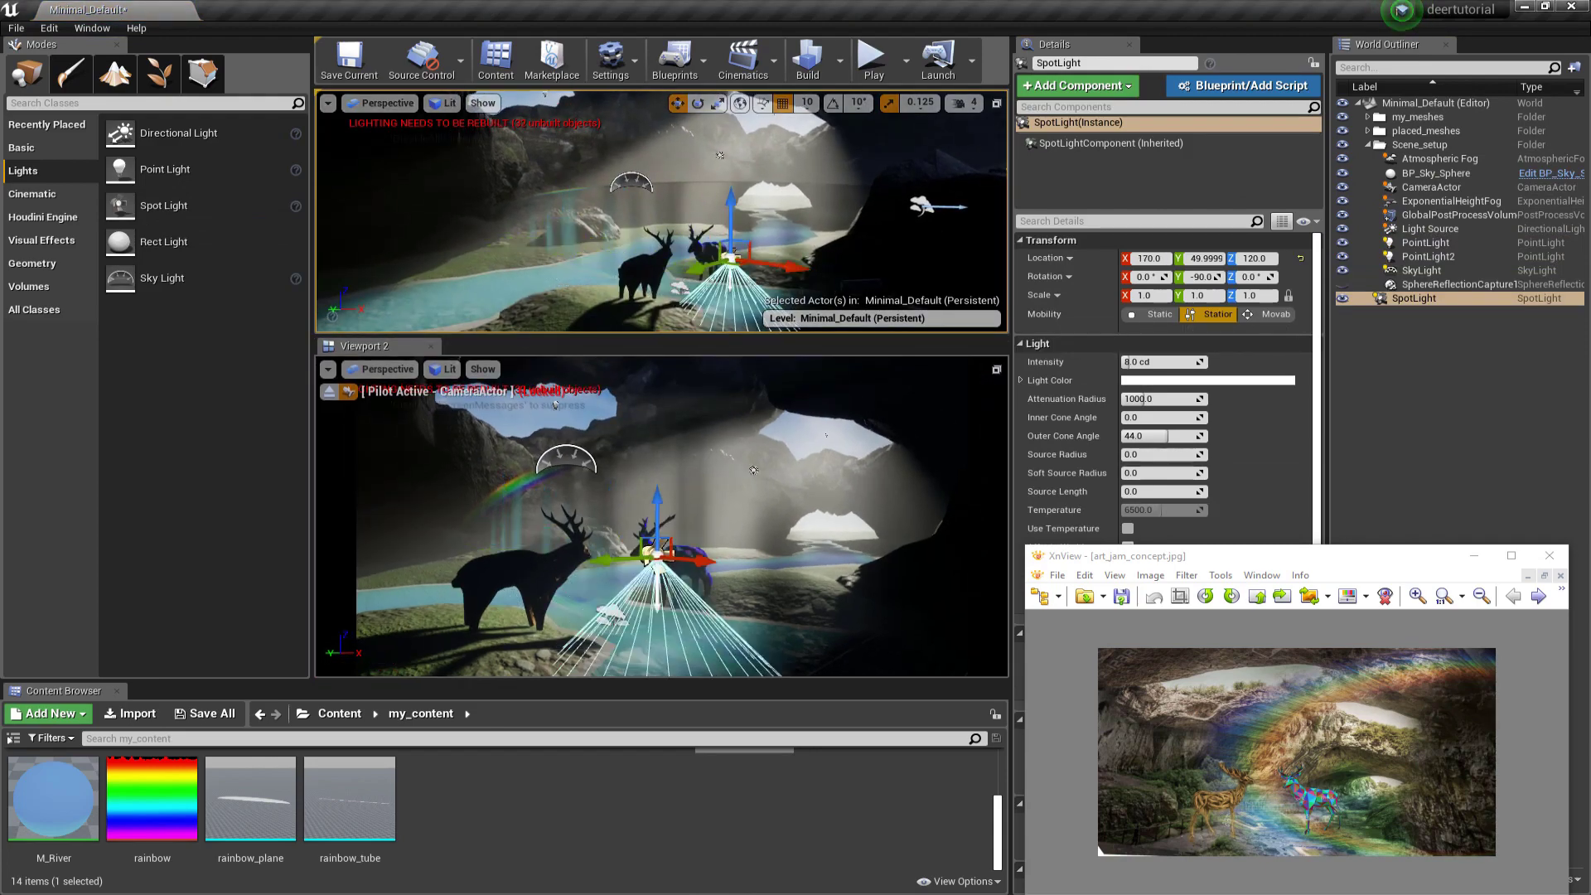
Step: Rotate the spot light to a Y rotation of about -166° so its cone points towards the wooden deer
{"action": "left_click", "coordinate": [328, 103]}
{"action": "left_click", "coordinate": [698, 102]}
{"action": "left_click_drag", "start_coordinate": [764, 184], "coordinate": [684, 169]}
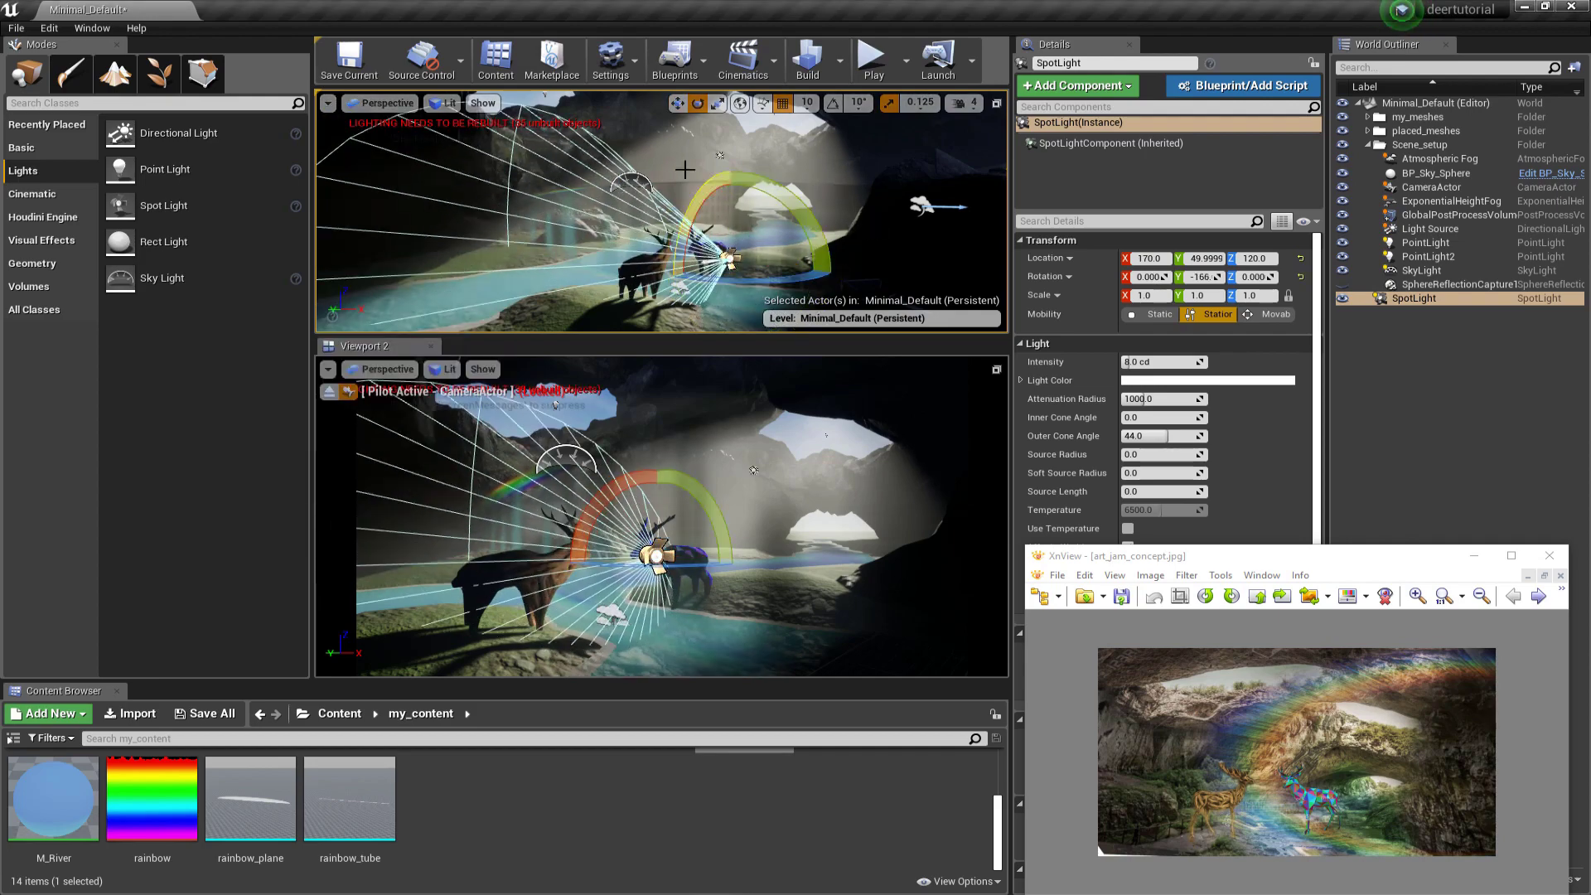
{"action": "right_click", "coordinate": [727, 260]}
{"action": "right_click_drag", "start_coordinate": [696, 274], "coordinate": [609, 270]}
Step: Set the mobility of both point lights and the spot light to Movable
{"action": "left_click", "coordinate": [1425, 243]}
{"action": "left_click", "coordinate": [1426, 257]}
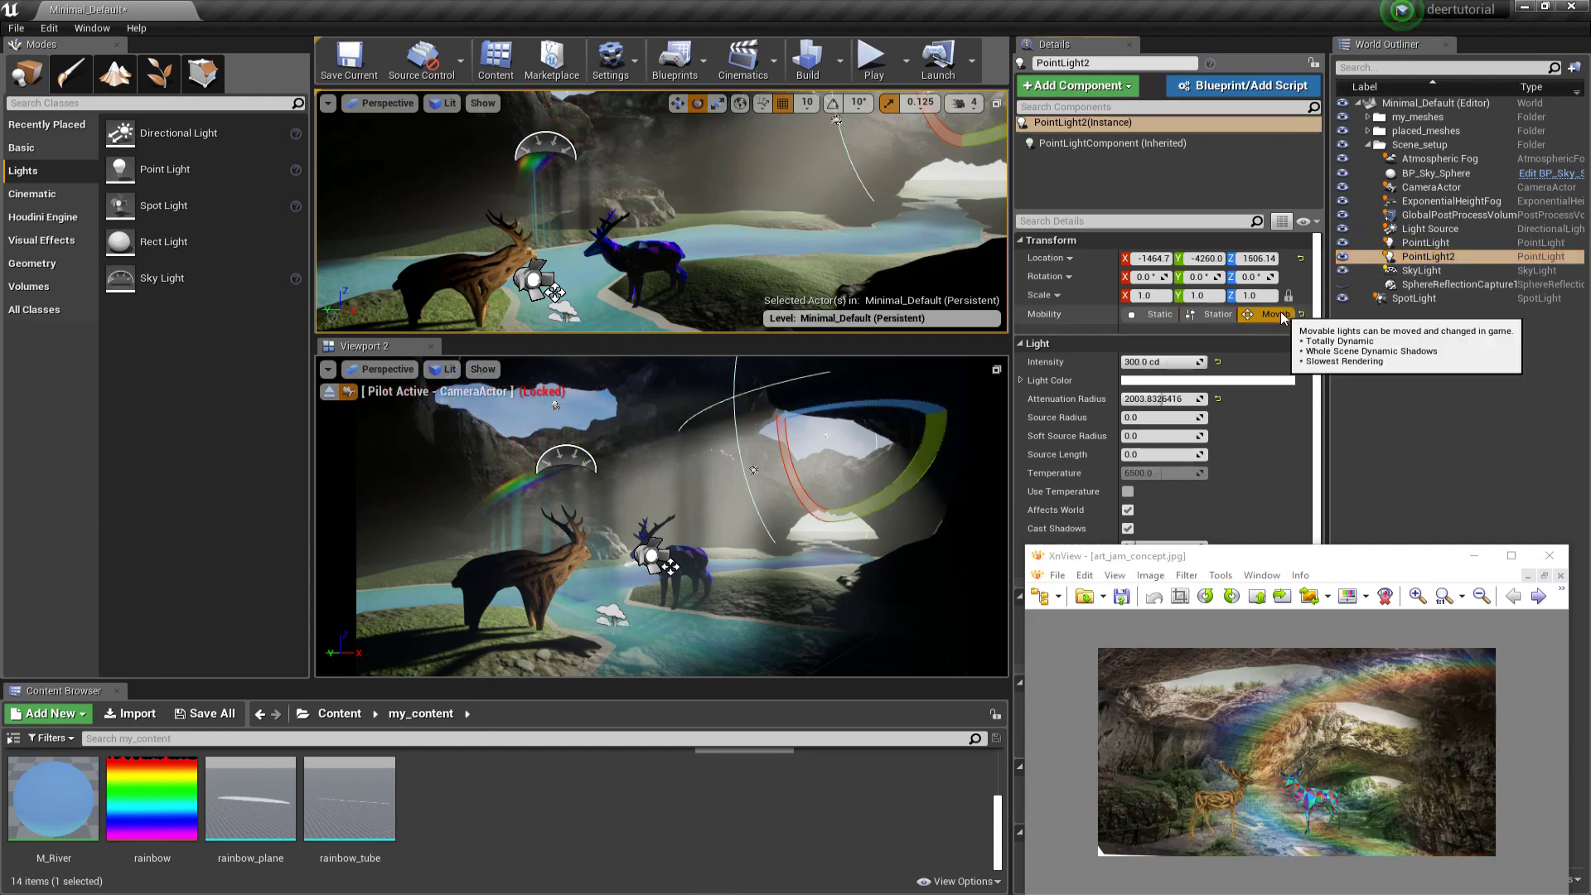
{"action": "double_click", "coordinate": [1413, 298]}
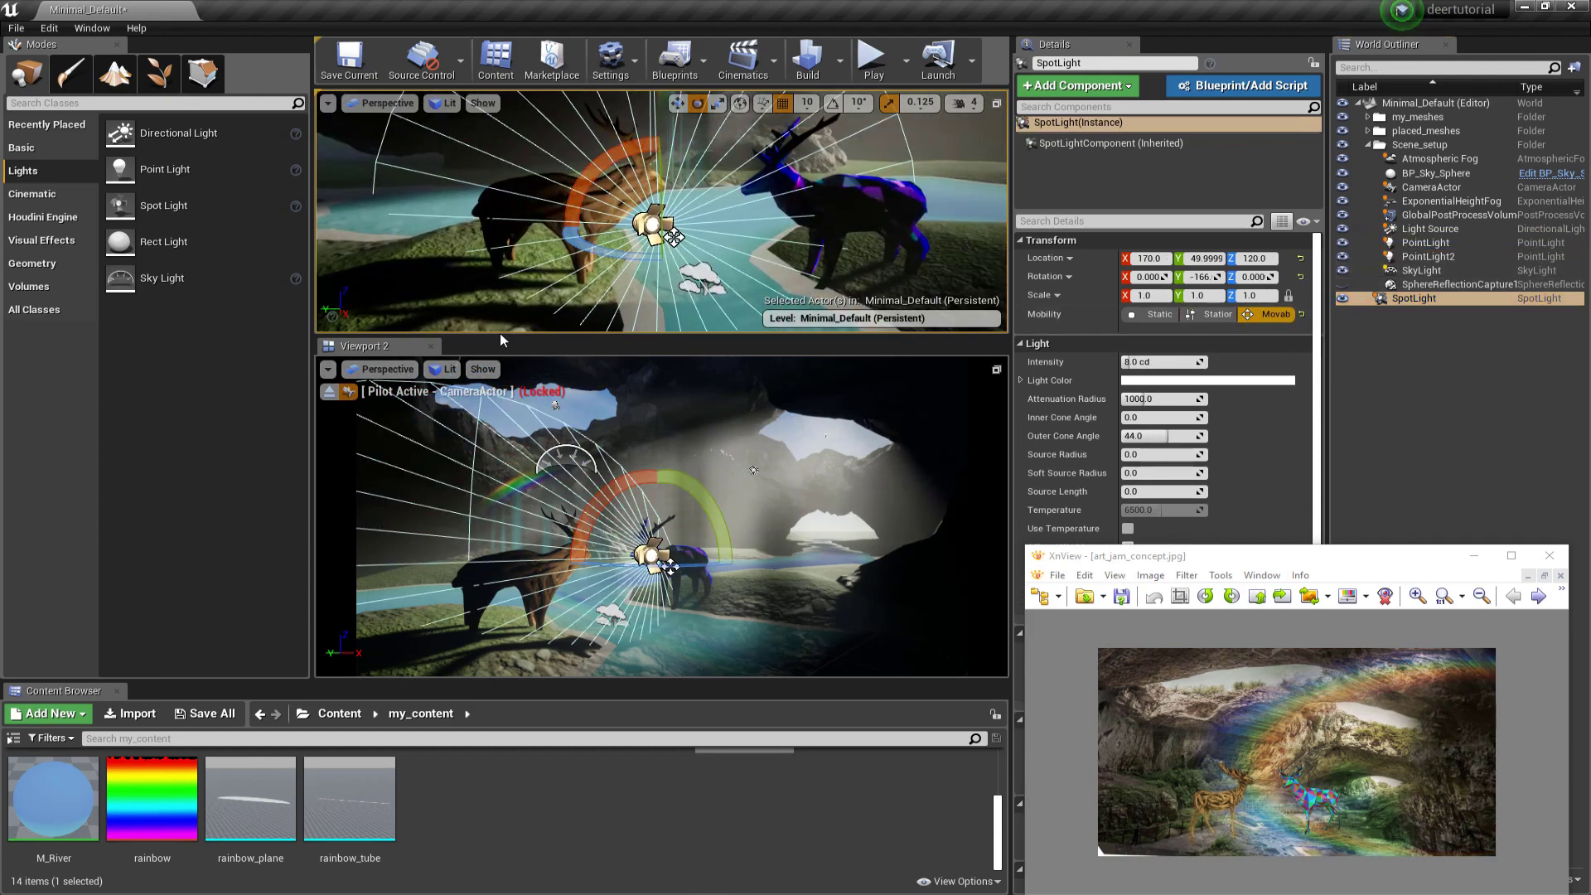
Step: Turn the spot light further towards the wooden deer and move it to about X 197, Y 38, Z 117
{"action": "left_click_drag", "start_coordinate": [502, 337], "coordinate": [505, 429]}
{"action": "left_click_drag", "start_coordinate": [592, 292], "coordinate": [637, 304]}
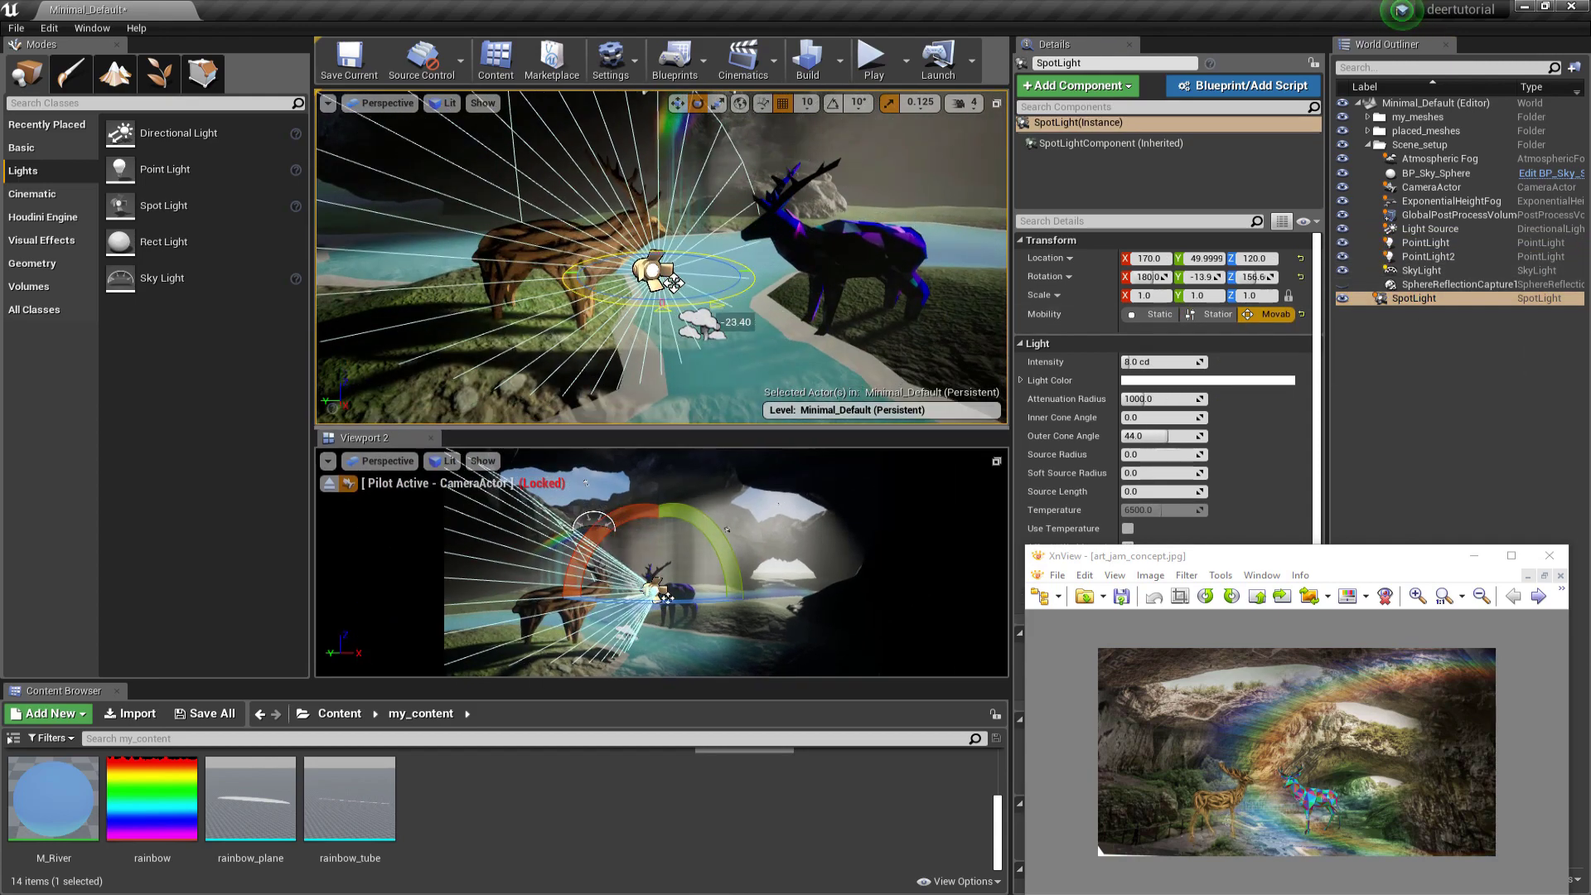
{"action": "key", "text": "w"}
{"action": "left_click_drag", "start_coordinate": [662, 215], "coordinate": [663, 232]}
{"action": "left_click", "coordinate": [740, 104]}
{"action": "right_click_drag", "start_coordinate": [714, 236], "coordinate": [849, 239]}
{"action": "left_click_drag", "start_coordinate": [712, 267], "coordinate": [749, 263]}
Step: Zoom in on the deer in the concept reference, and re-aim the spot light from about X 225, Y 45, Z 123
{"action": "left_click_drag", "start_coordinate": [1112, 545], "coordinate": [1116, 349]}
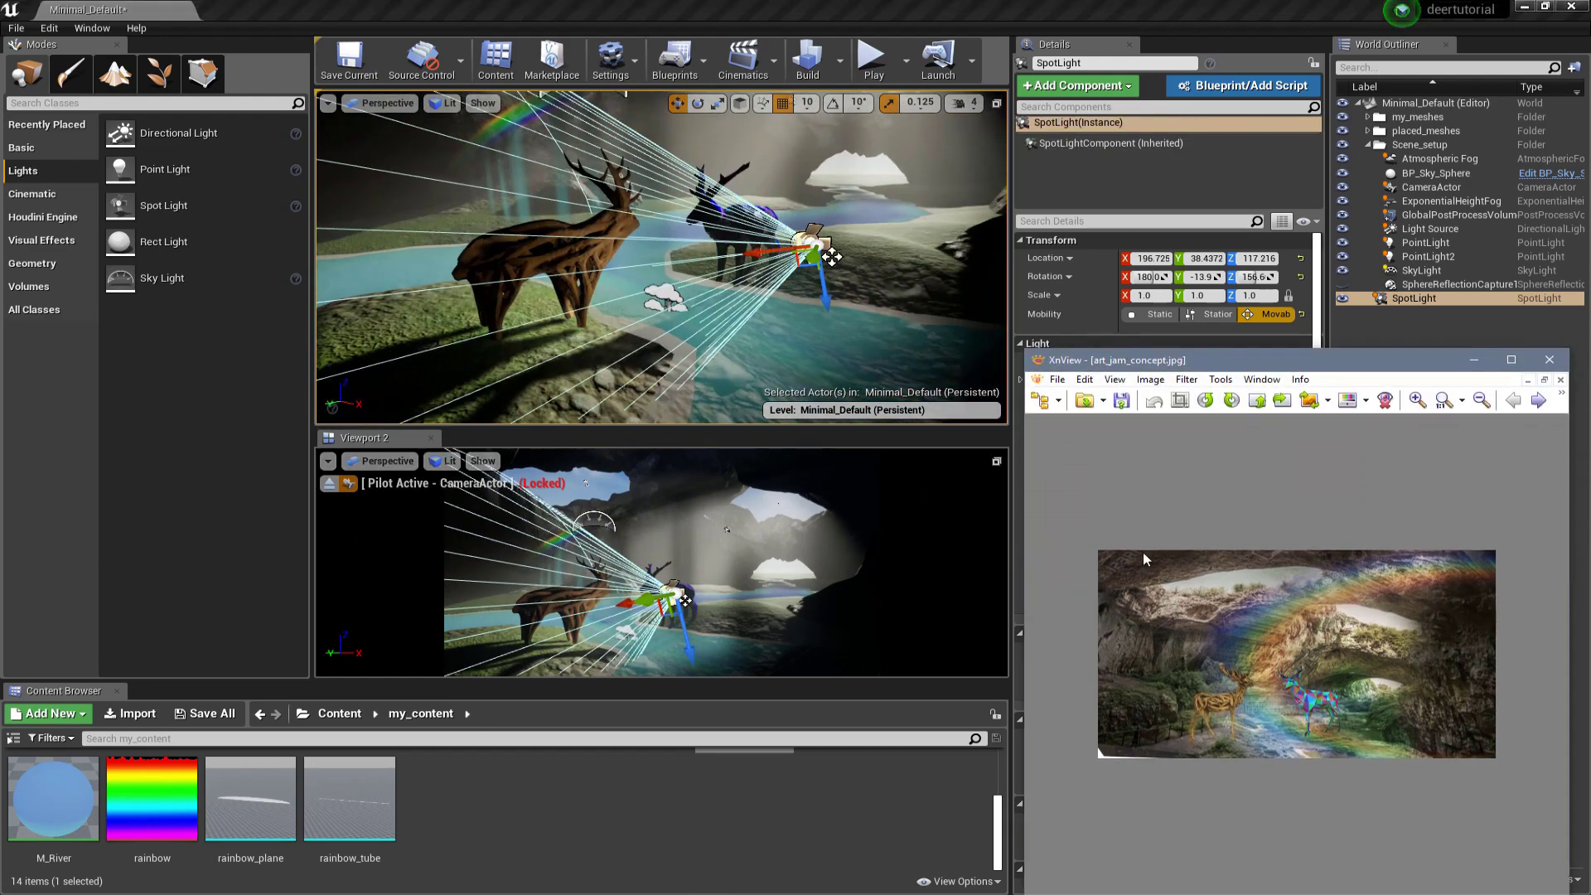
{"action": "scroll", "coordinate": [1151, 671], "scroll_direction": "up", "scroll_amount": 4}
{"action": "right_click_drag", "start_coordinate": [817, 258], "coordinate": [580, 254]}
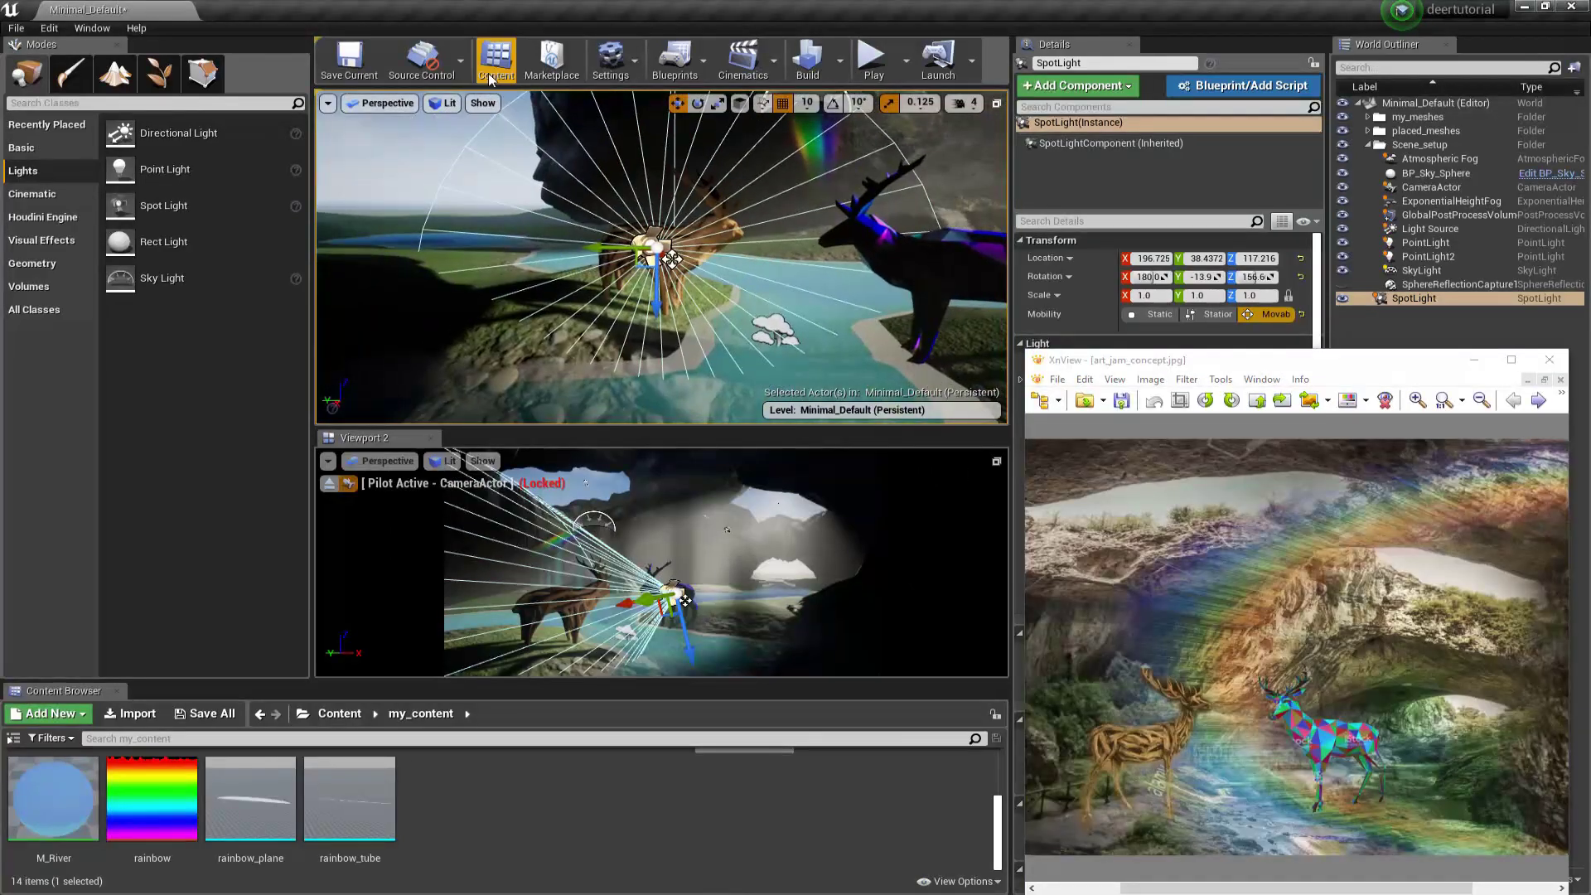
{"action": "left_click", "coordinate": [339, 103]}
{"action": "right_click", "coordinate": [650, 248]}
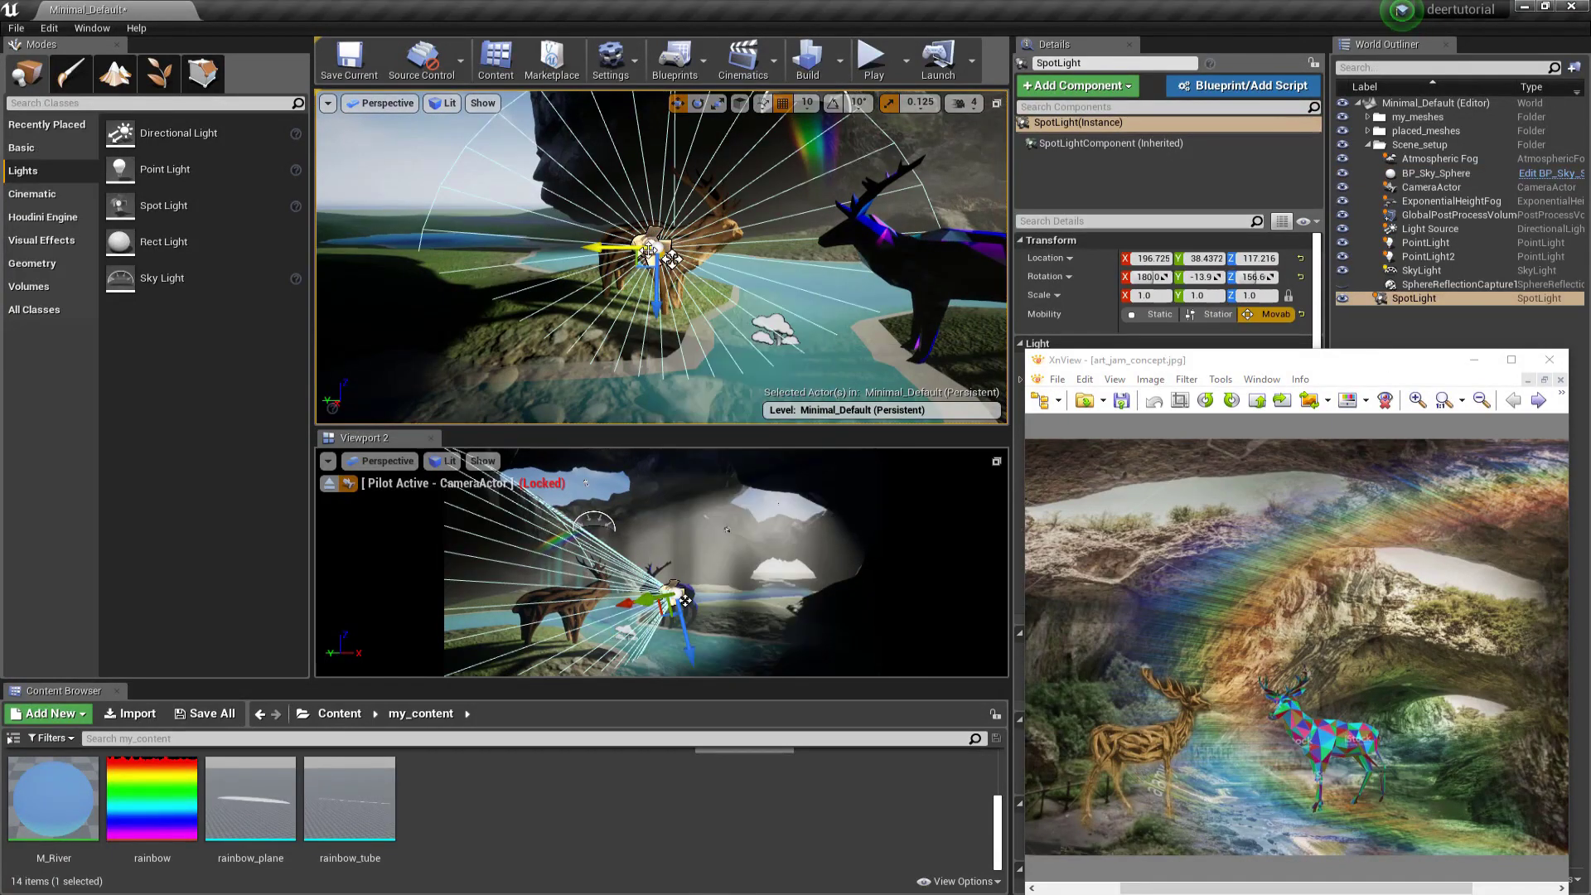
{"action": "right_click_drag", "start_coordinate": [696, 240], "coordinate": [681, 253]}
{"action": "key", "text": "e"}
{"action": "left_click_drag", "start_coordinate": [680, 238], "coordinate": [580, 228]}
{"action": "key", "text": "w"}
{"action": "right_click_drag", "start_coordinate": [585, 232], "coordinate": [654, 241]}
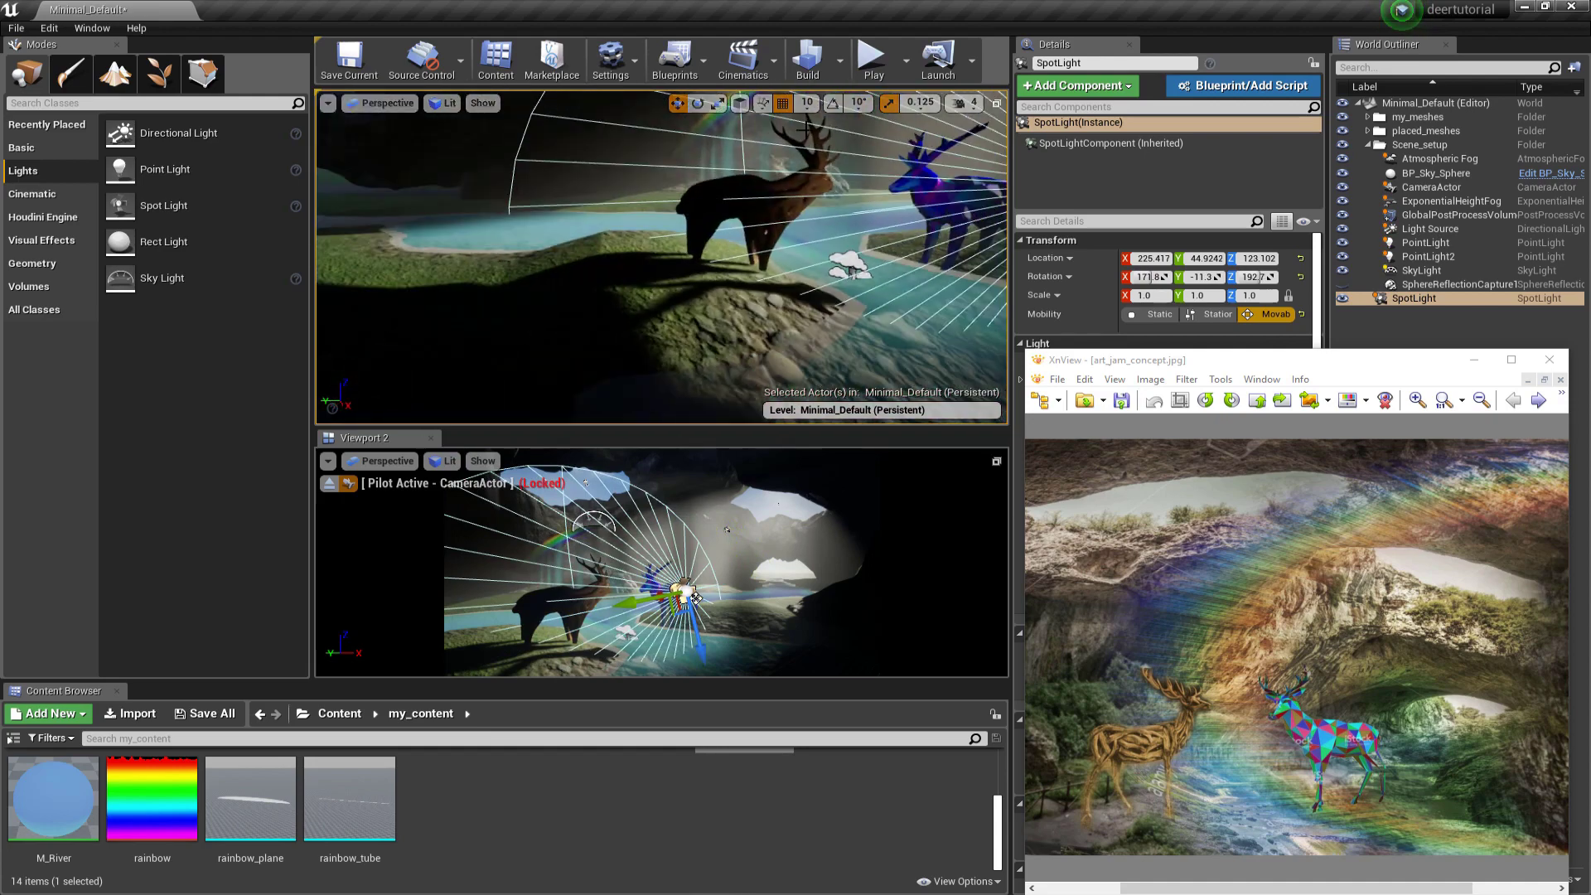
Step: Move the spot light to about X 192, Y 193, Z 122 and hide the editor icons in the camera viewport with Game View
{"action": "left_click", "coordinate": [888, 104]}
{"action": "right_click_drag", "start_coordinate": [809, 141], "coordinate": [850, 178]}
{"action": "left_click_drag", "start_coordinate": [778, 306], "coordinate": [653, 334]}
{"action": "left_click", "coordinate": [328, 461]}
{"action": "left_click", "coordinate": [348, 633]}
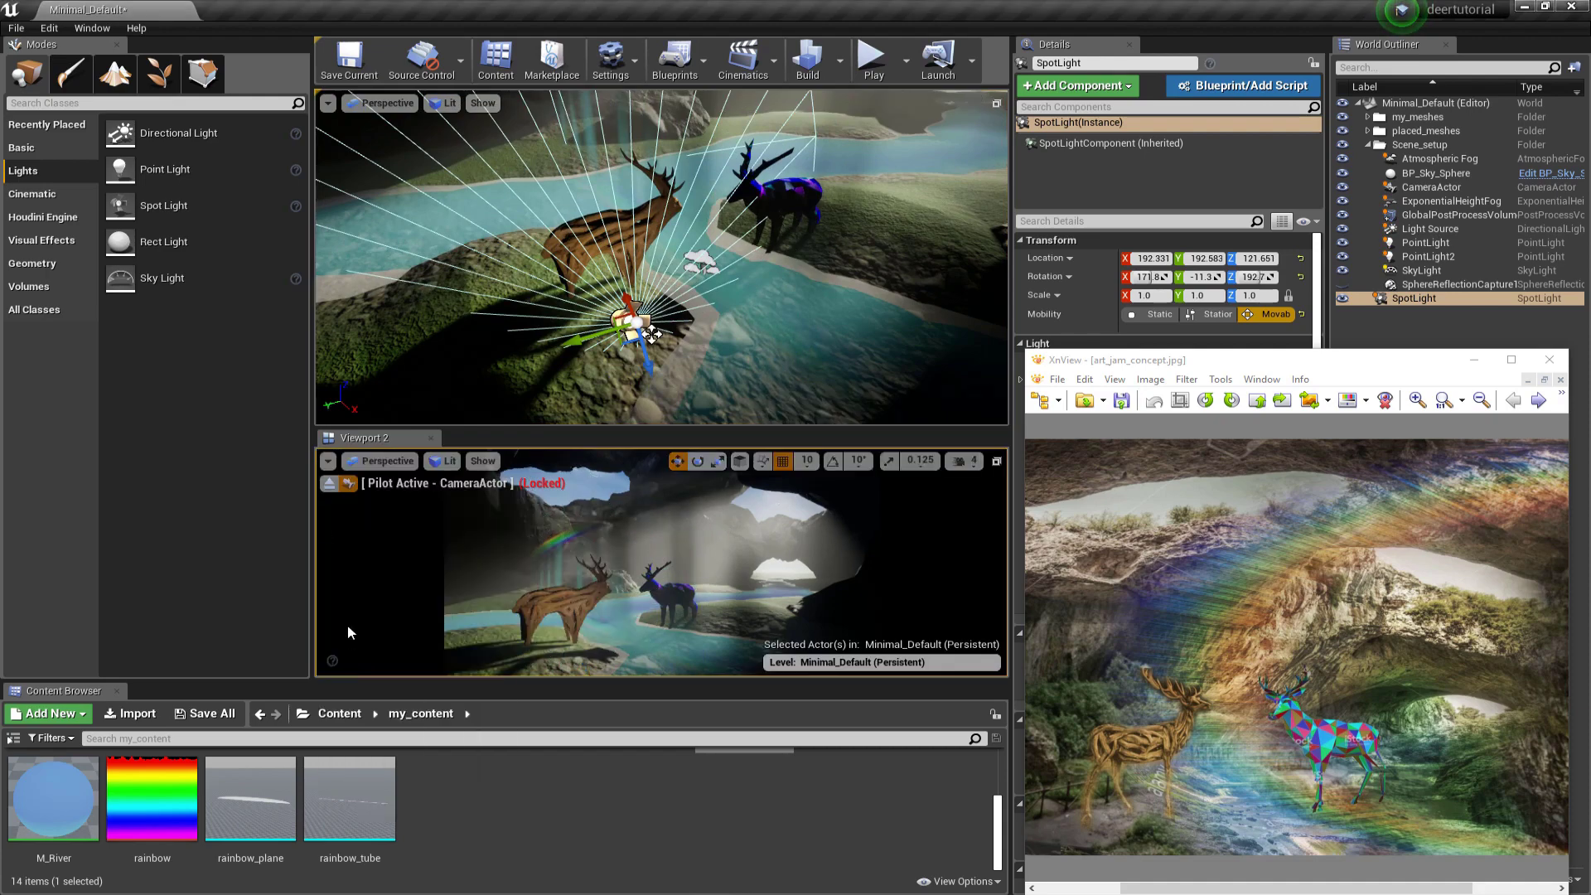
Step: Lower the spot light to the river at about X 190, Y 33, Z 45 and tilt it up to a Y rotation of about 12.67°
{"action": "left_click_drag", "start_coordinate": [652, 335], "coordinate": [783, 246]}
{"action": "key", "text": "e"}
{"action": "key", "text": "w"}
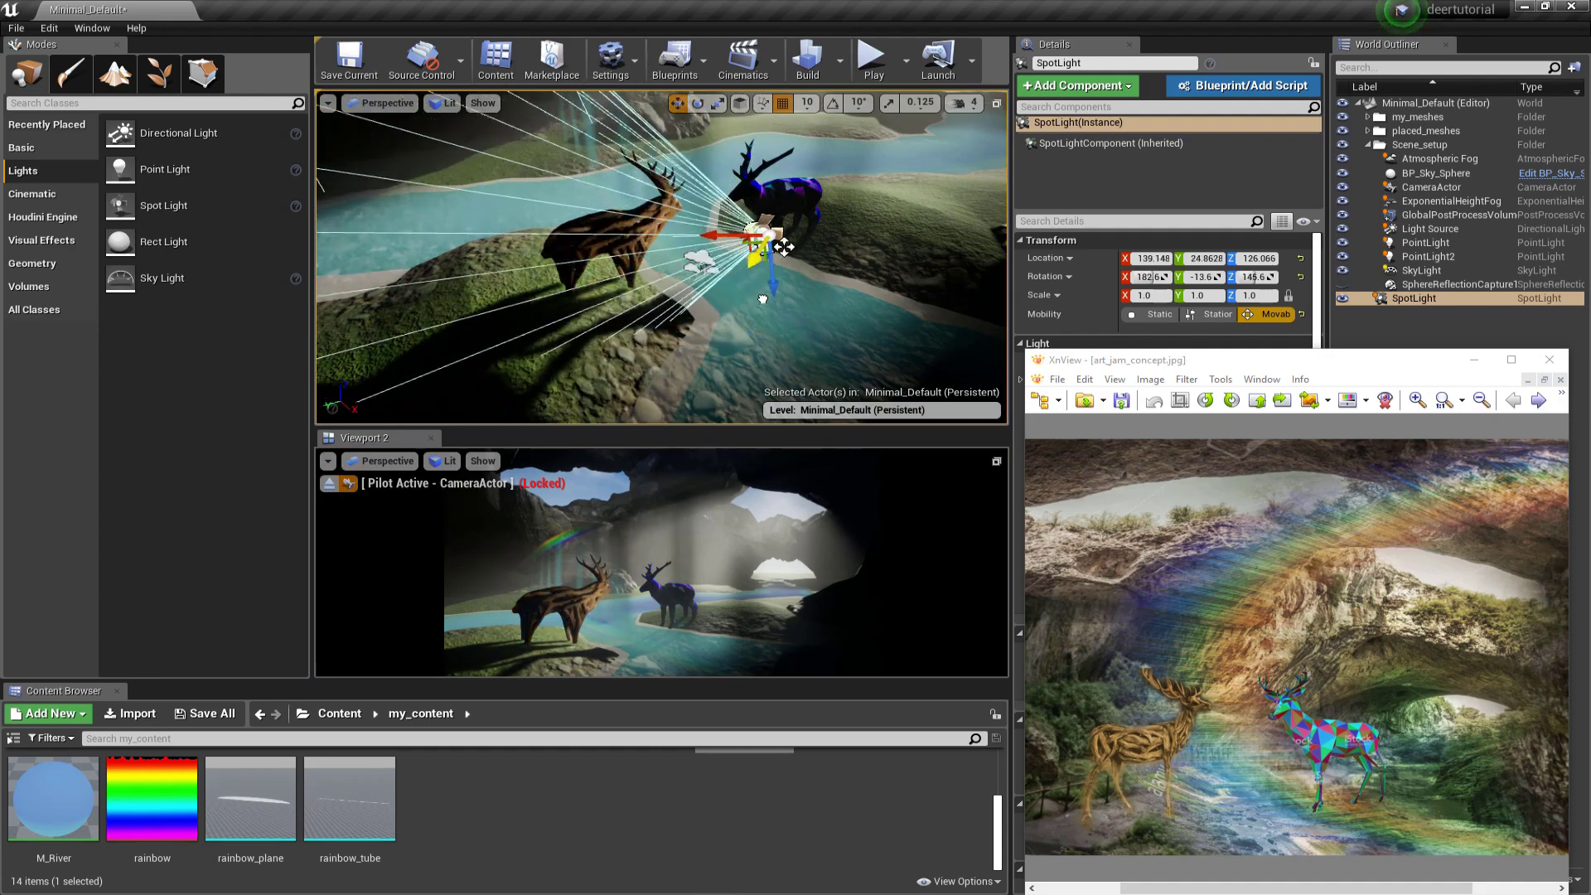
{"action": "left_click_drag", "start_coordinate": [762, 299], "coordinate": [772, 354]}
{"action": "key", "text": "e"}
{"action": "left_click_drag", "start_coordinate": [858, 282], "coordinate": [852, 273]}
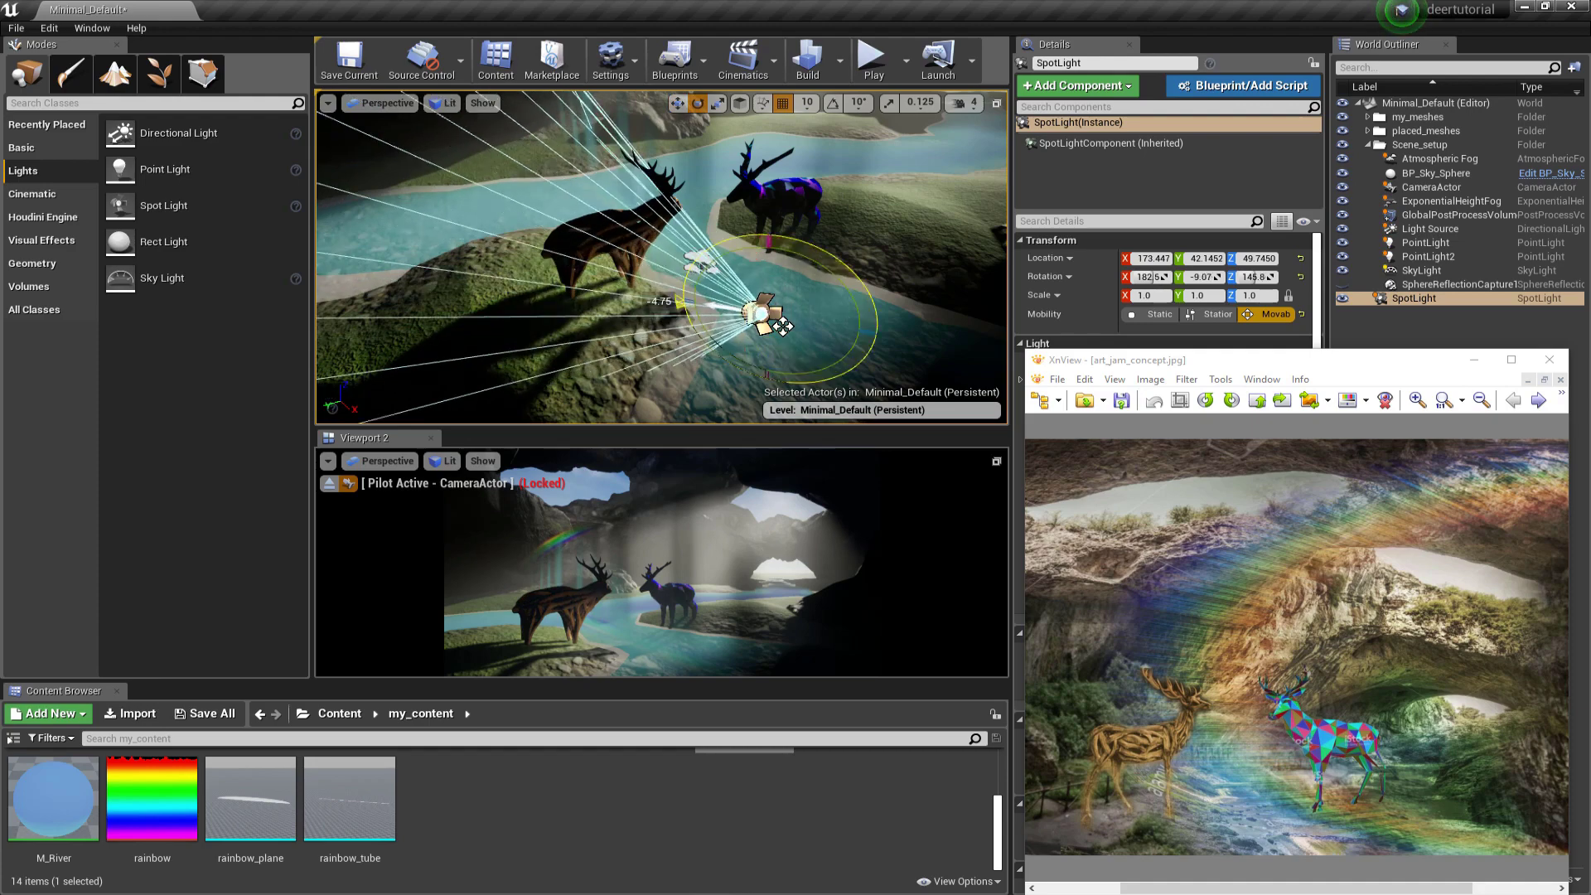
{"action": "left_click_drag", "start_coordinate": [783, 325], "coordinate": [801, 335]}
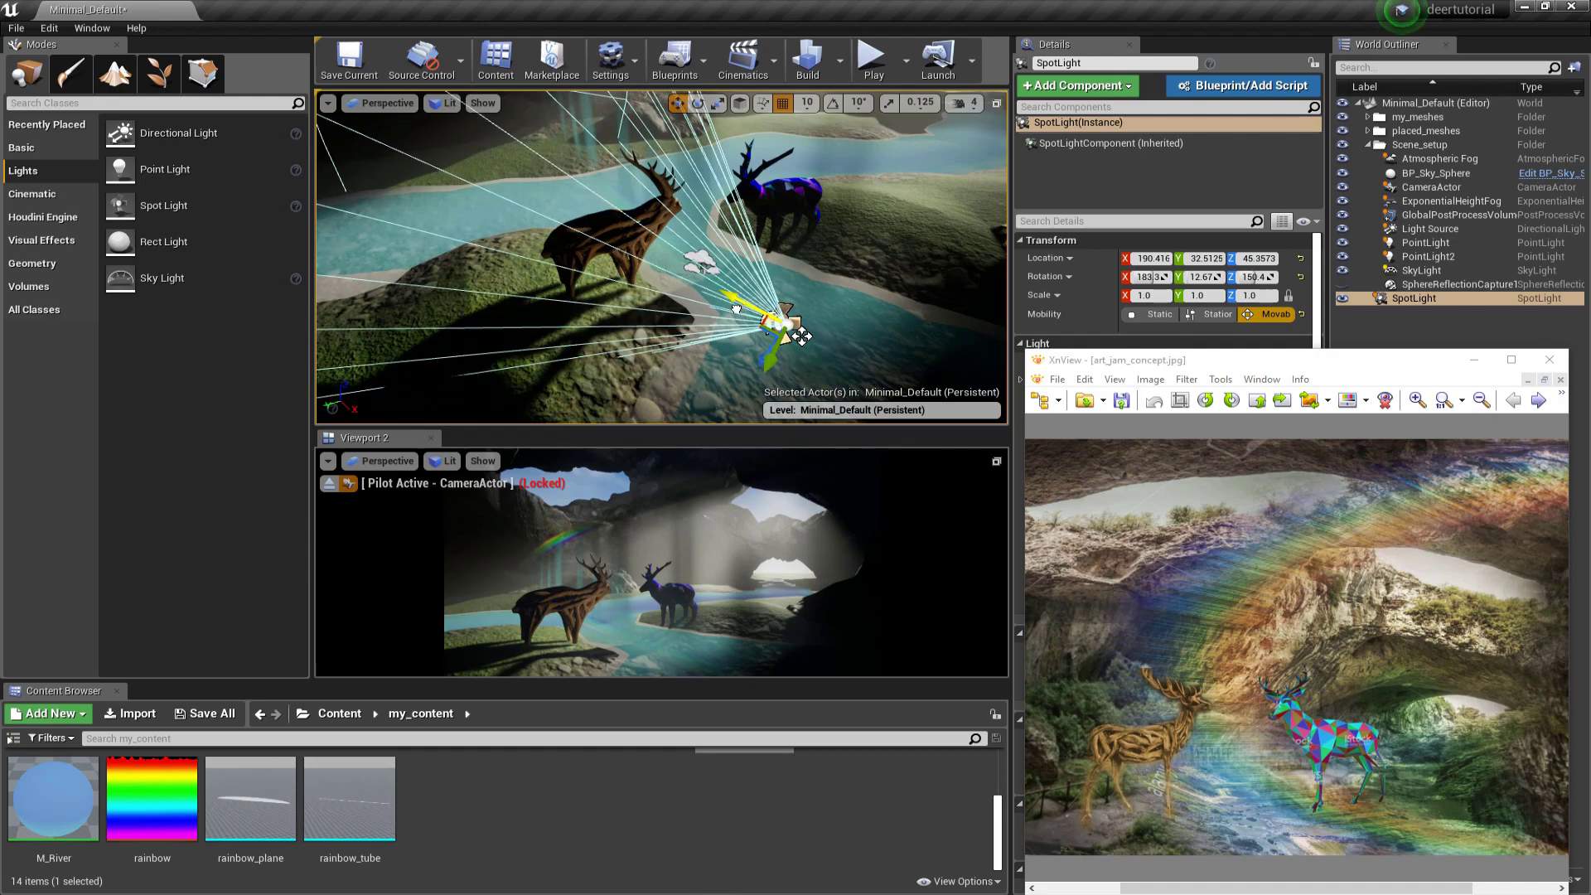
Step: Set the spot light's intensity to about 13.72 cd and fine-tune its position to about X 184, Y 25, Z 45
{"action": "left_click", "coordinate": [1343, 300]}
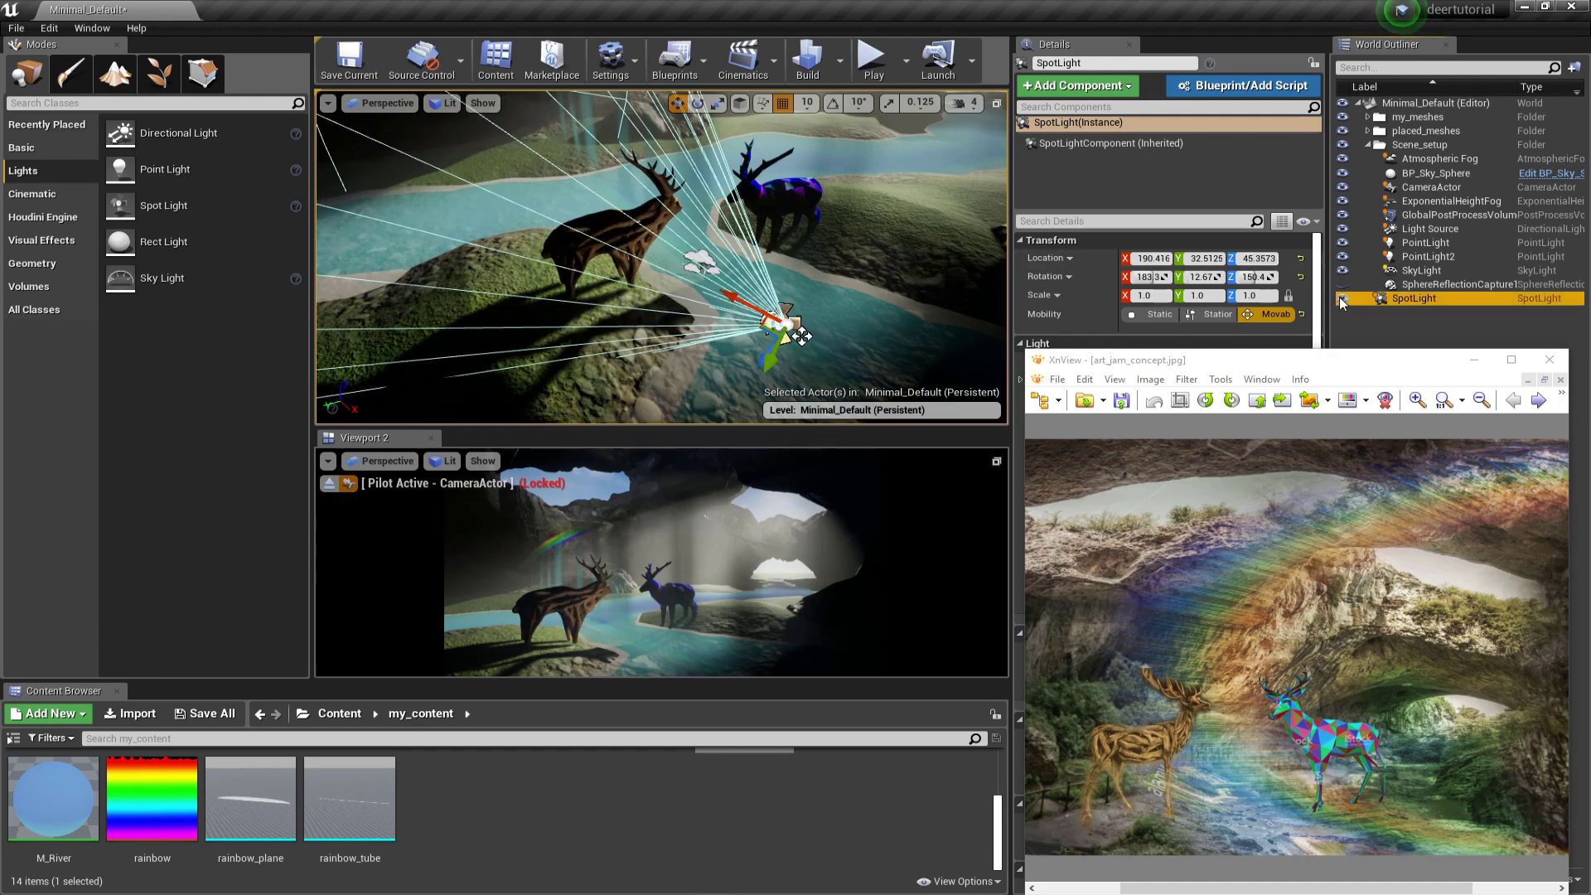
{"action": "left_click_drag", "start_coordinate": [1152, 350], "coordinate": [1152, 527]}
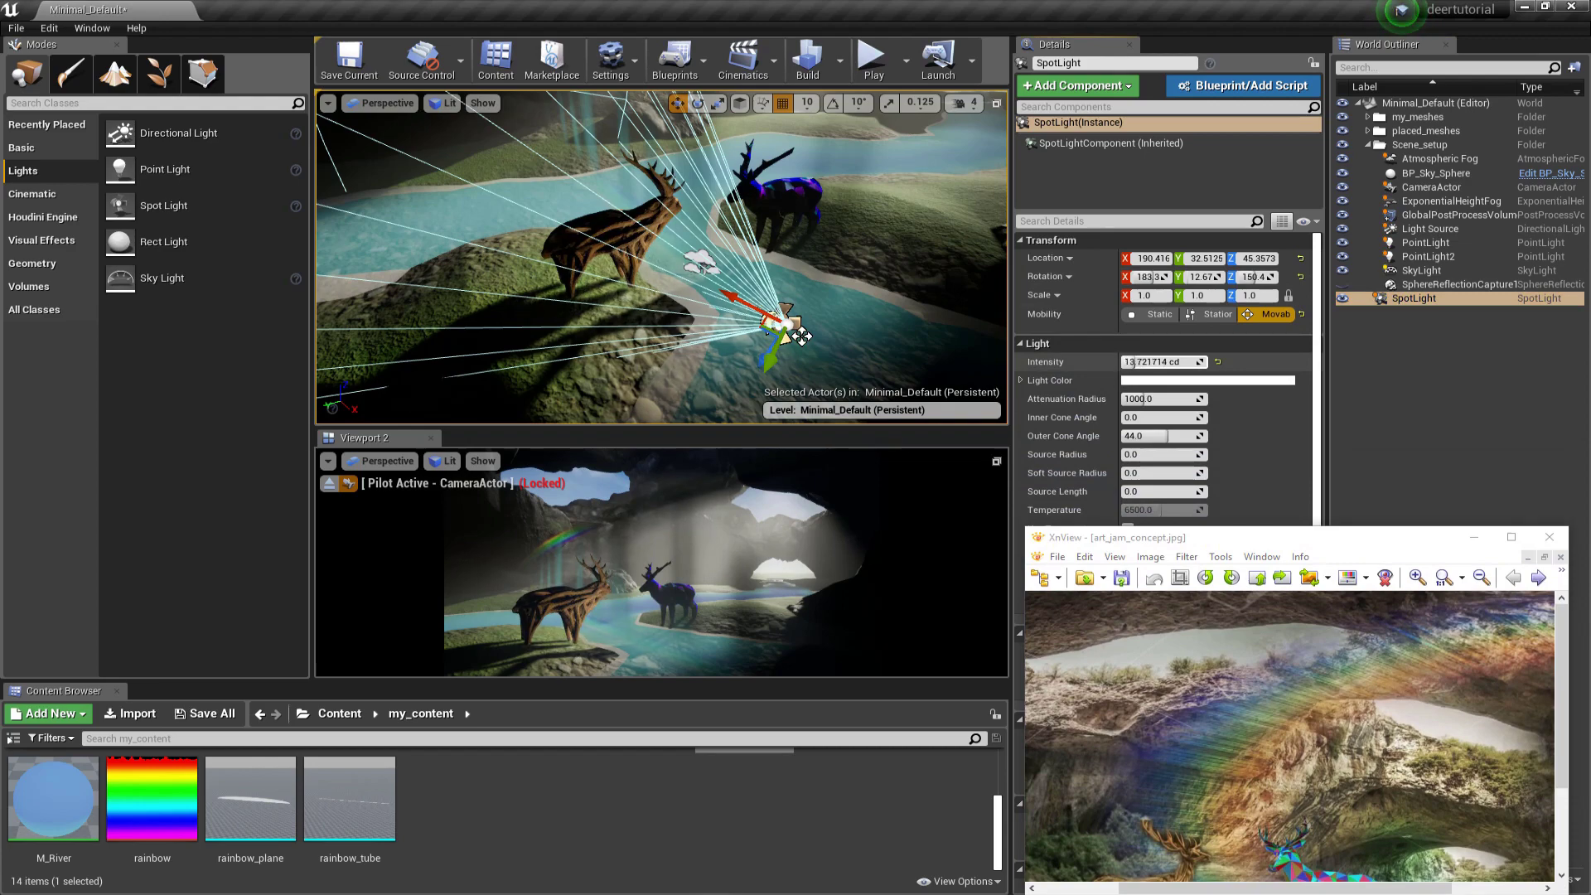
{"action": "mouse_move", "coordinate": [762, 319]}
{"action": "right_mouse_down"}
{"action": "mouse_move", "coordinate": [779, 309]}
{"action": "mouse_move", "coordinate": [762, 319]}
{"action": "right_mouse_up"}
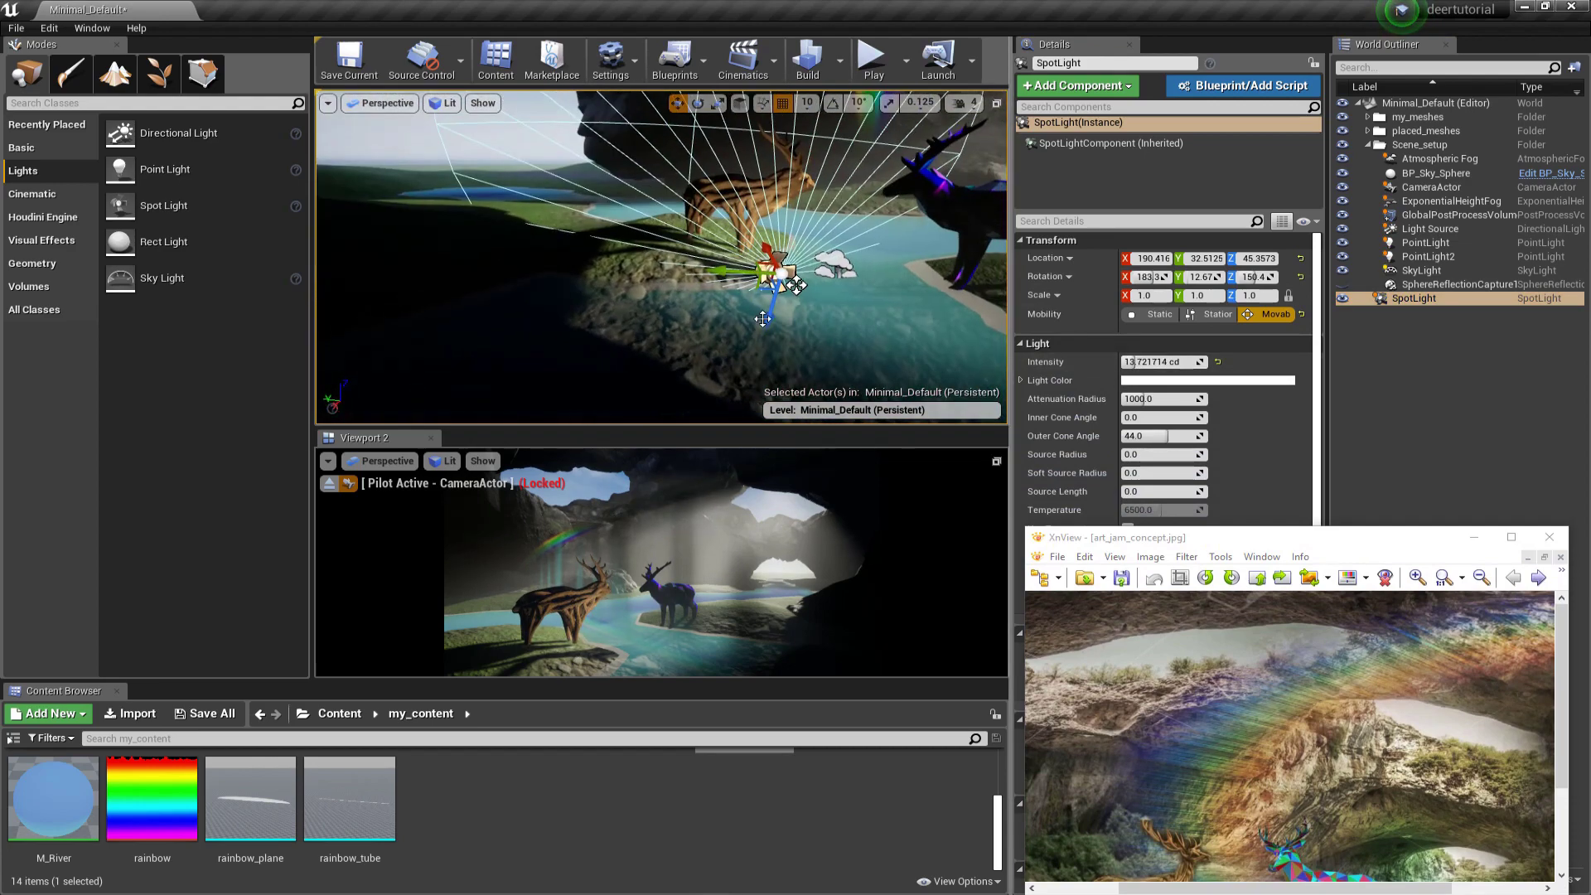
{"action": "left_click_drag", "start_coordinate": [762, 319], "coordinate": [797, 308]}
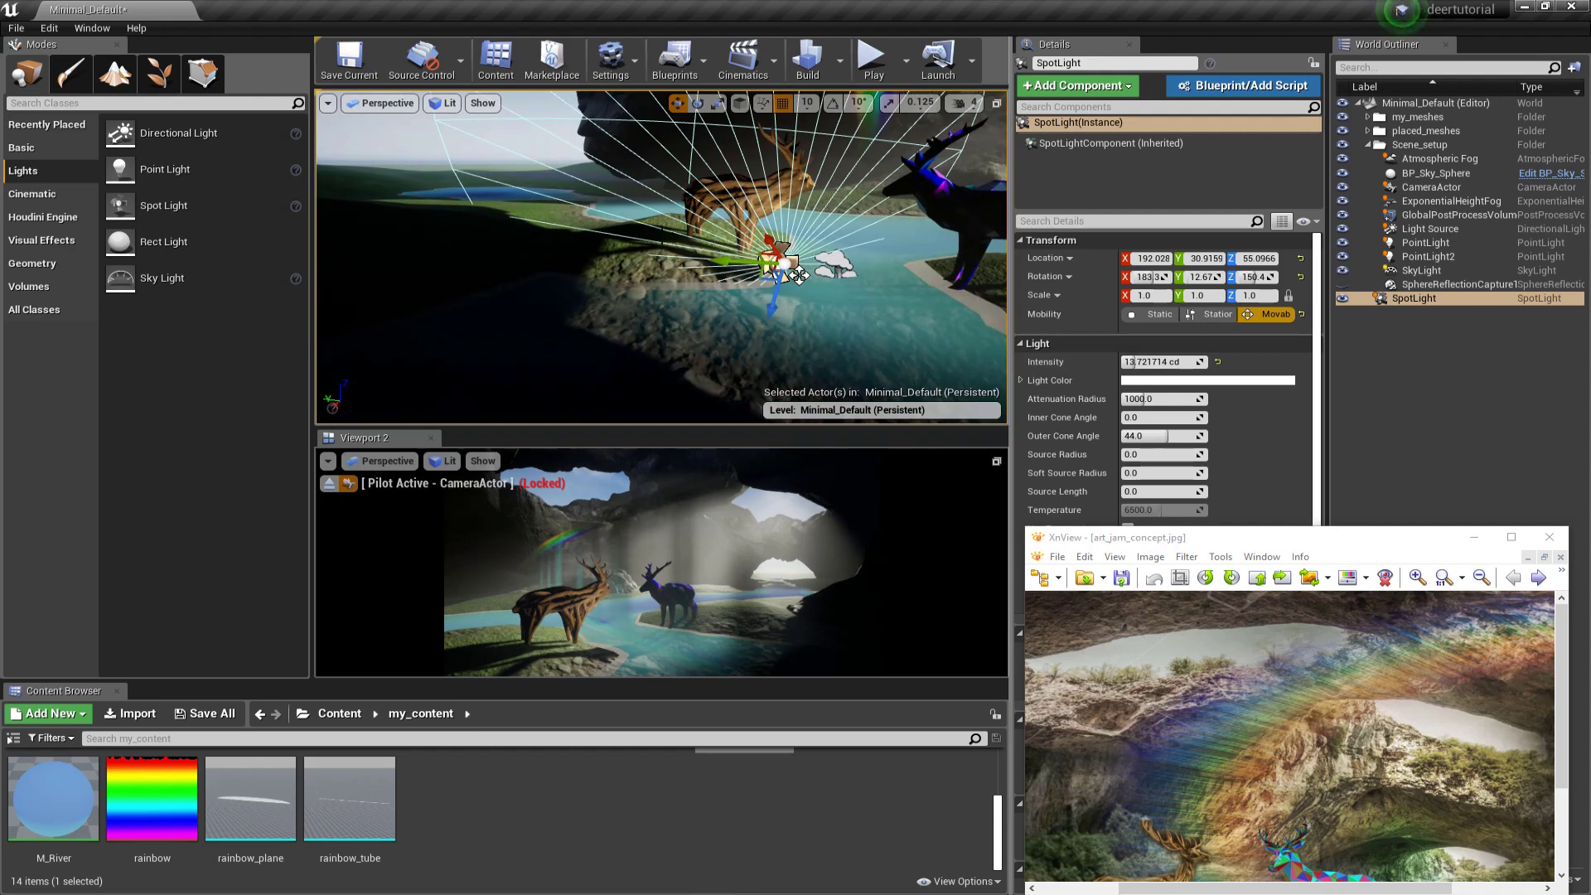
{"action": "left_click_drag", "start_coordinate": [733, 259], "coordinate": [779, 313]}
{"action": "key", "text": "w"}
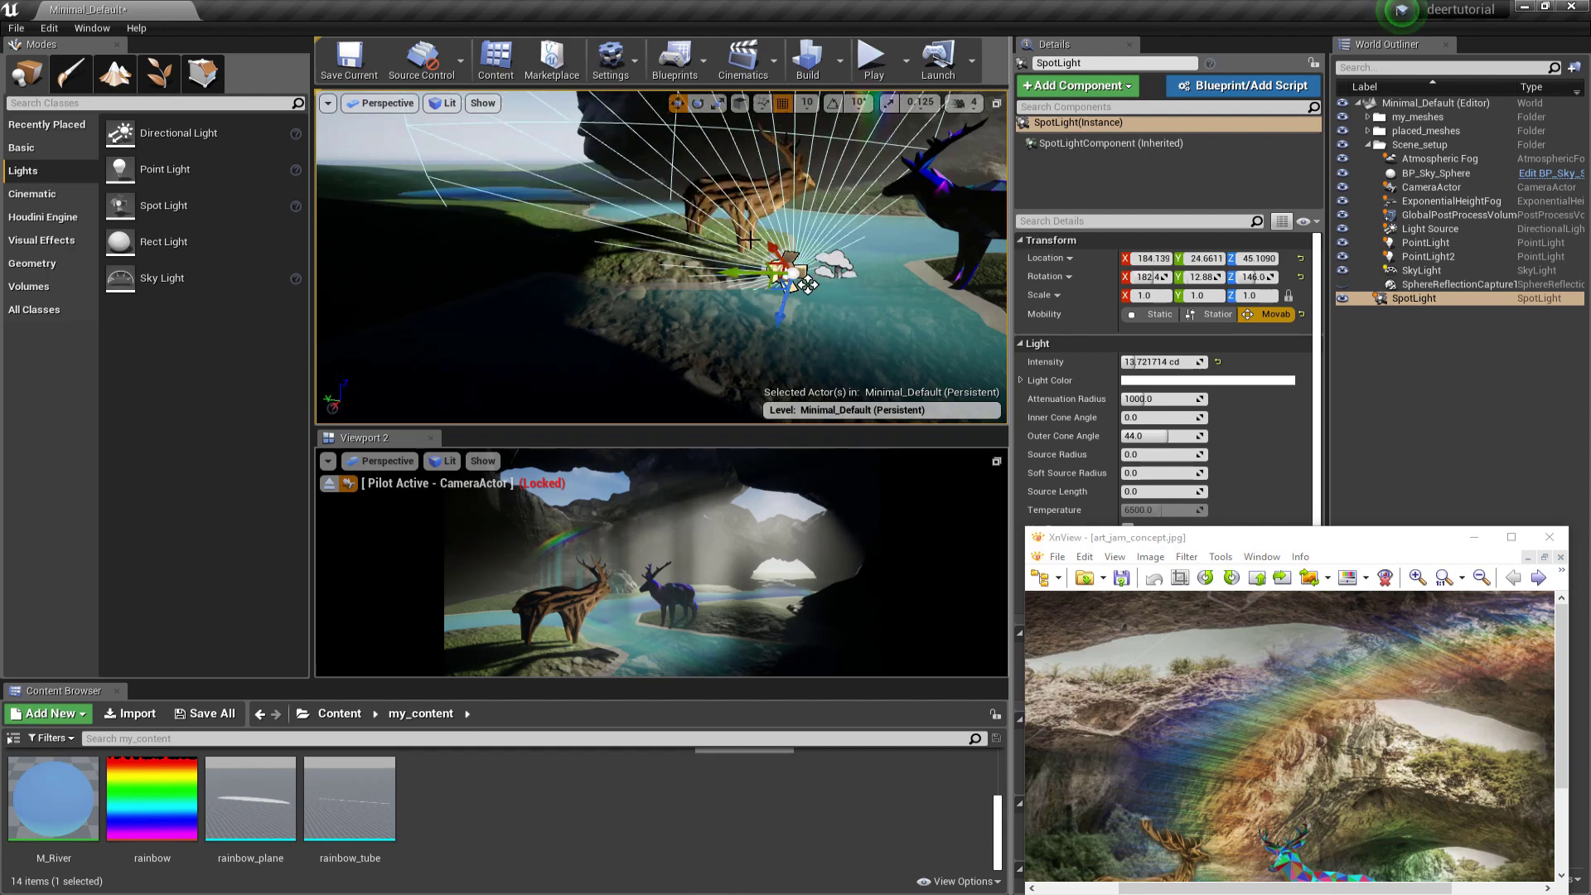
Step: Duplicate the spot light to about X 122, Y -66, Z 41, aim the copy at the abstract deer, and save the level
{"action": "key", "text": "ctrl+w"}
{"action": "left_click_drag", "start_coordinate": [761, 272], "coordinate": [1292, 287]}
{"action": "key", "text": "e"}
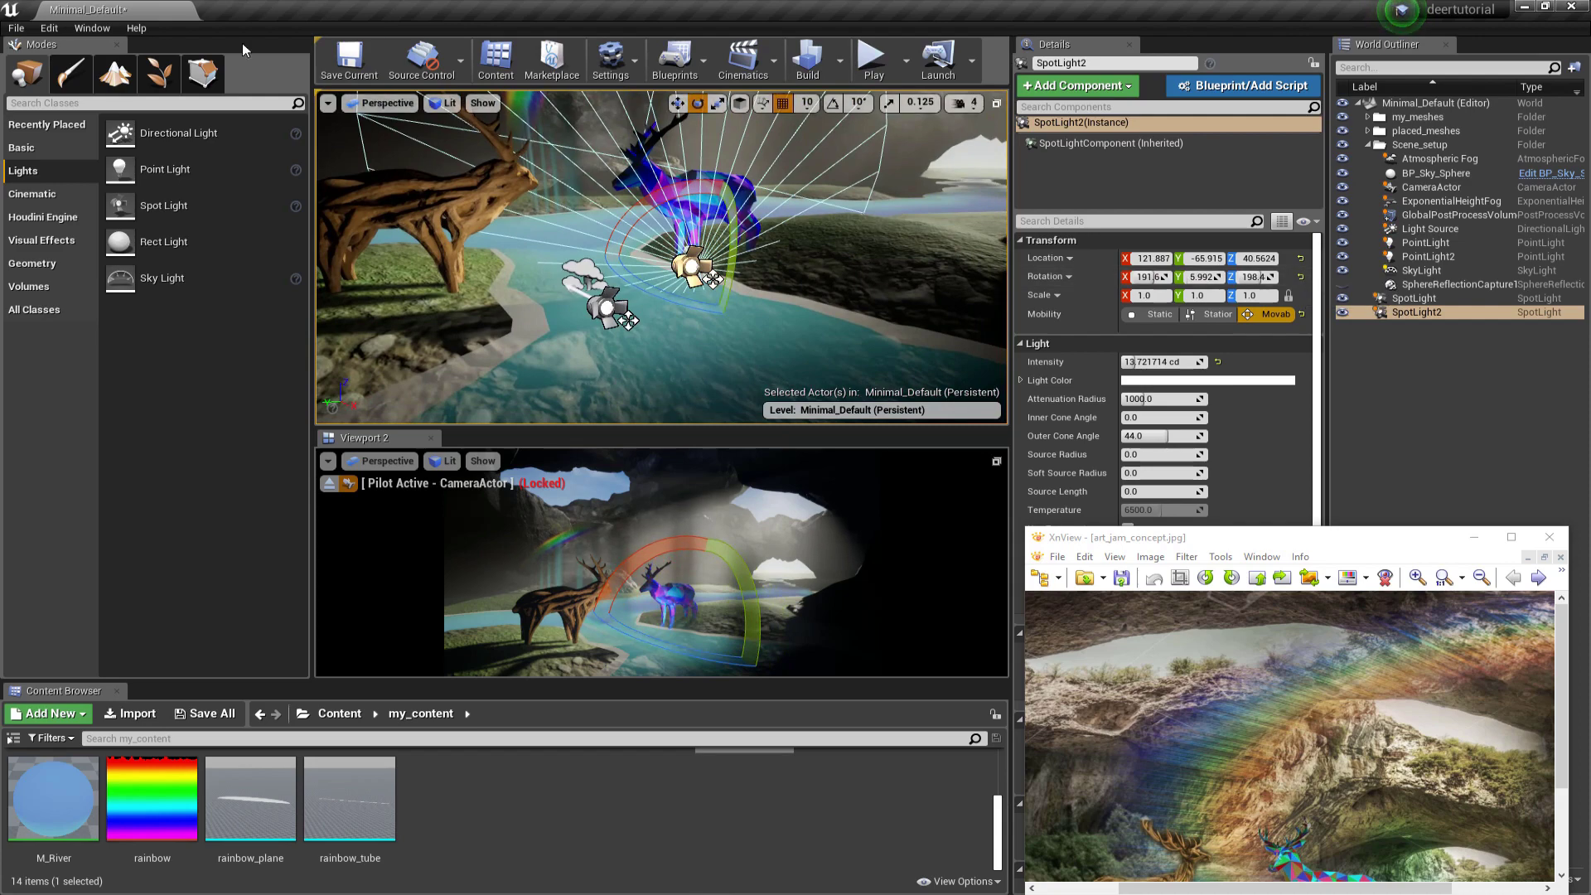
{"action": "left_click", "coordinate": [16, 27]}
{"action": "left_click", "coordinate": [190, 157]}
Step: Hide the rainbow mesh that lies in front of SpotLight2
{"action": "right_click", "coordinate": [684, 275]}
{"action": "left_click", "coordinate": [763, 7]}
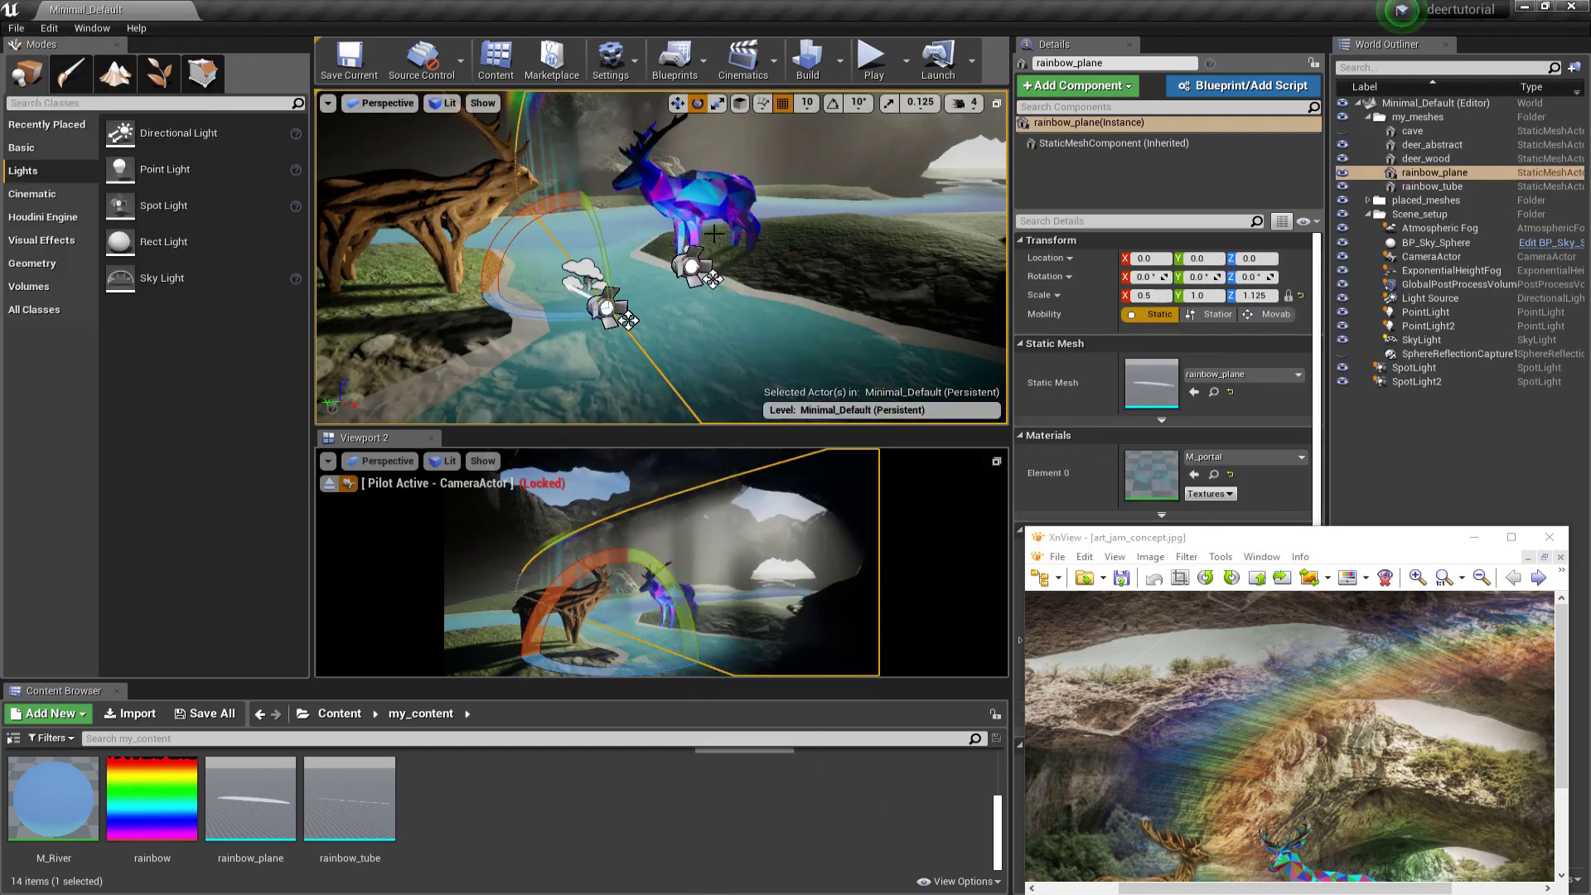
{"action": "left_click", "coordinate": [1343, 187]}
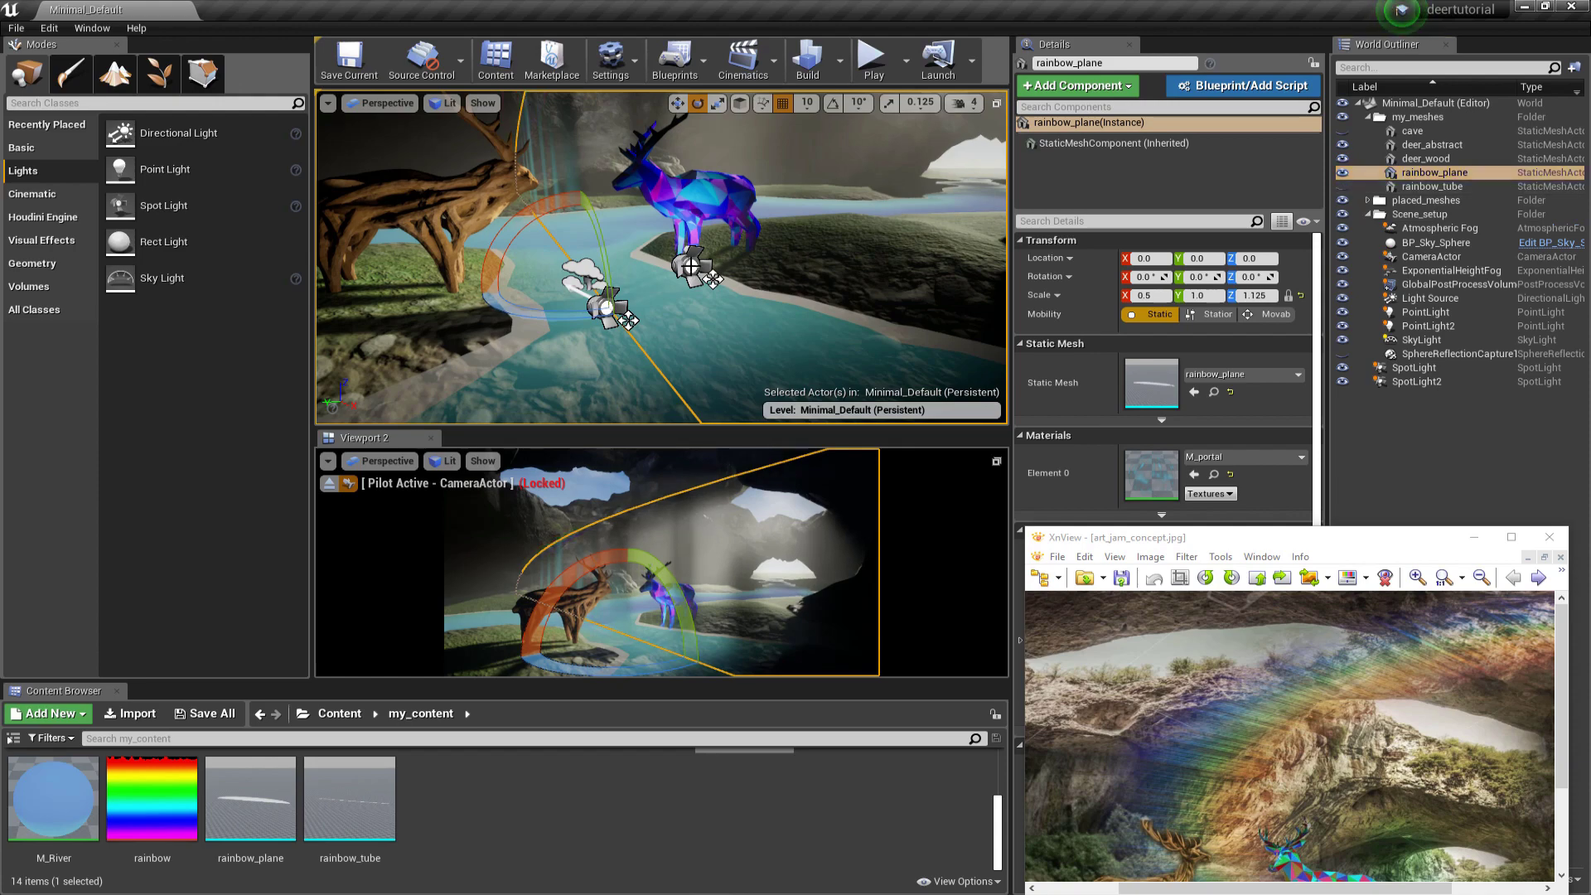
Step: Pilot SpotLight2, reduce the camera speed to 1 and fly the light to face the abstract deer
{"action": "right_click", "coordinate": [691, 266]}
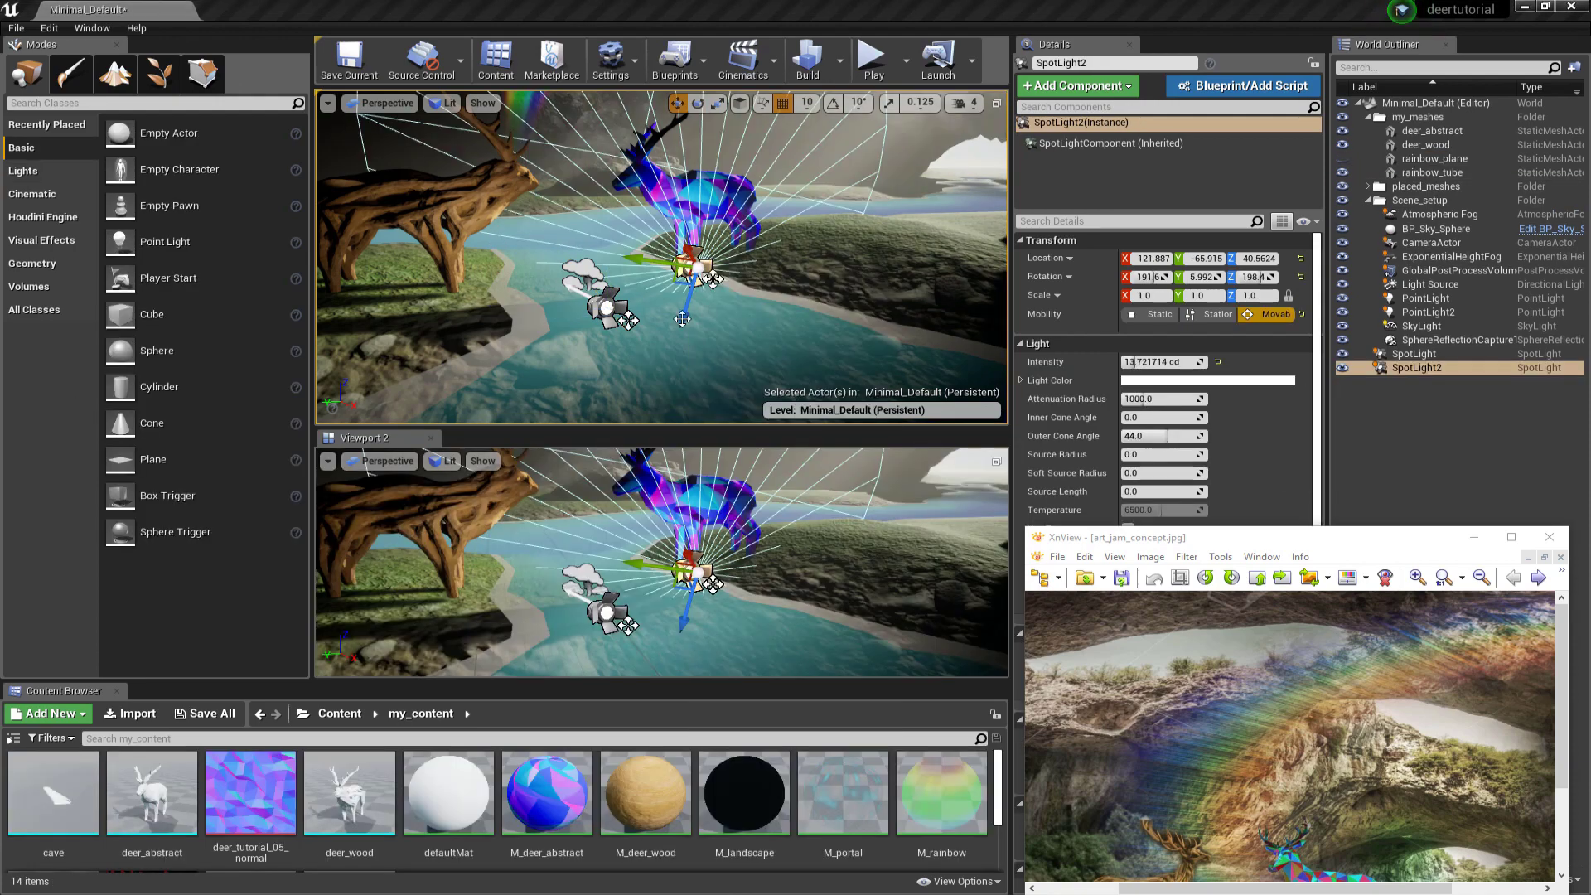
{"action": "right_click", "coordinate": [688, 265]}
{"action": "left_click", "coordinate": [746, 361]}
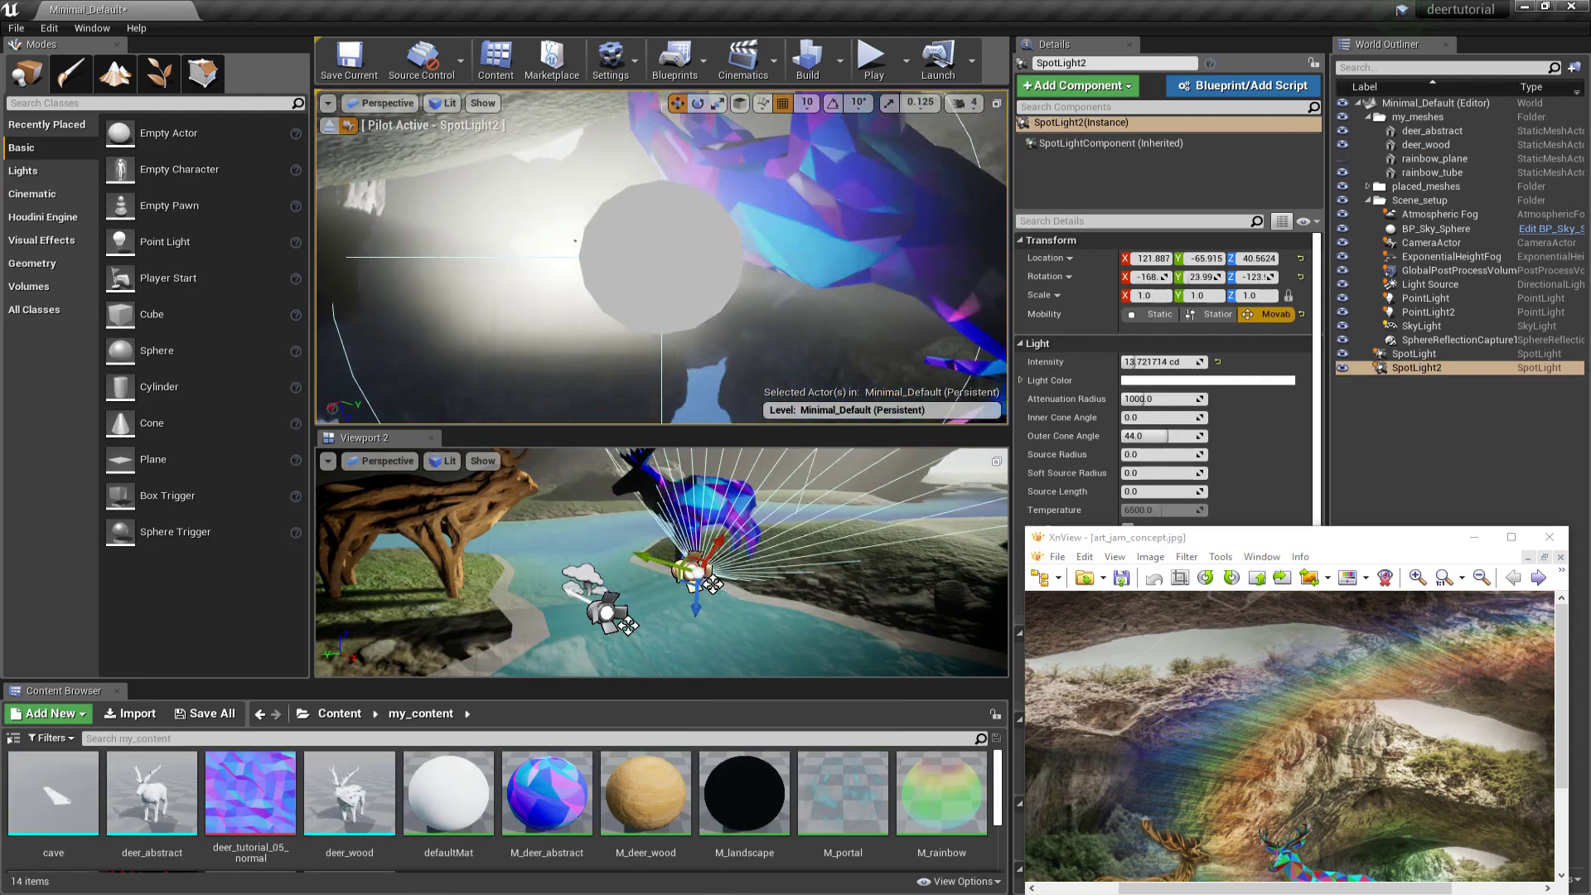
{"action": "right_click_drag", "start_coordinate": [575, 241], "coordinate": [643, 280]}
{"action": "key", "text": "s"}
{"action": "left_click", "coordinate": [965, 103]}
{"action": "left_click", "coordinate": [950, 142]}
{"action": "right_click_drag", "start_coordinate": [771, 249], "coordinate": [514, 220]}
{"action": "key", "text": "w"}
Step: Show the CameraActor view in the lower viewport with Game View on
{"action": "left_click", "coordinate": [328, 461]}
{"action": "left_click", "coordinate": [404, 635]}
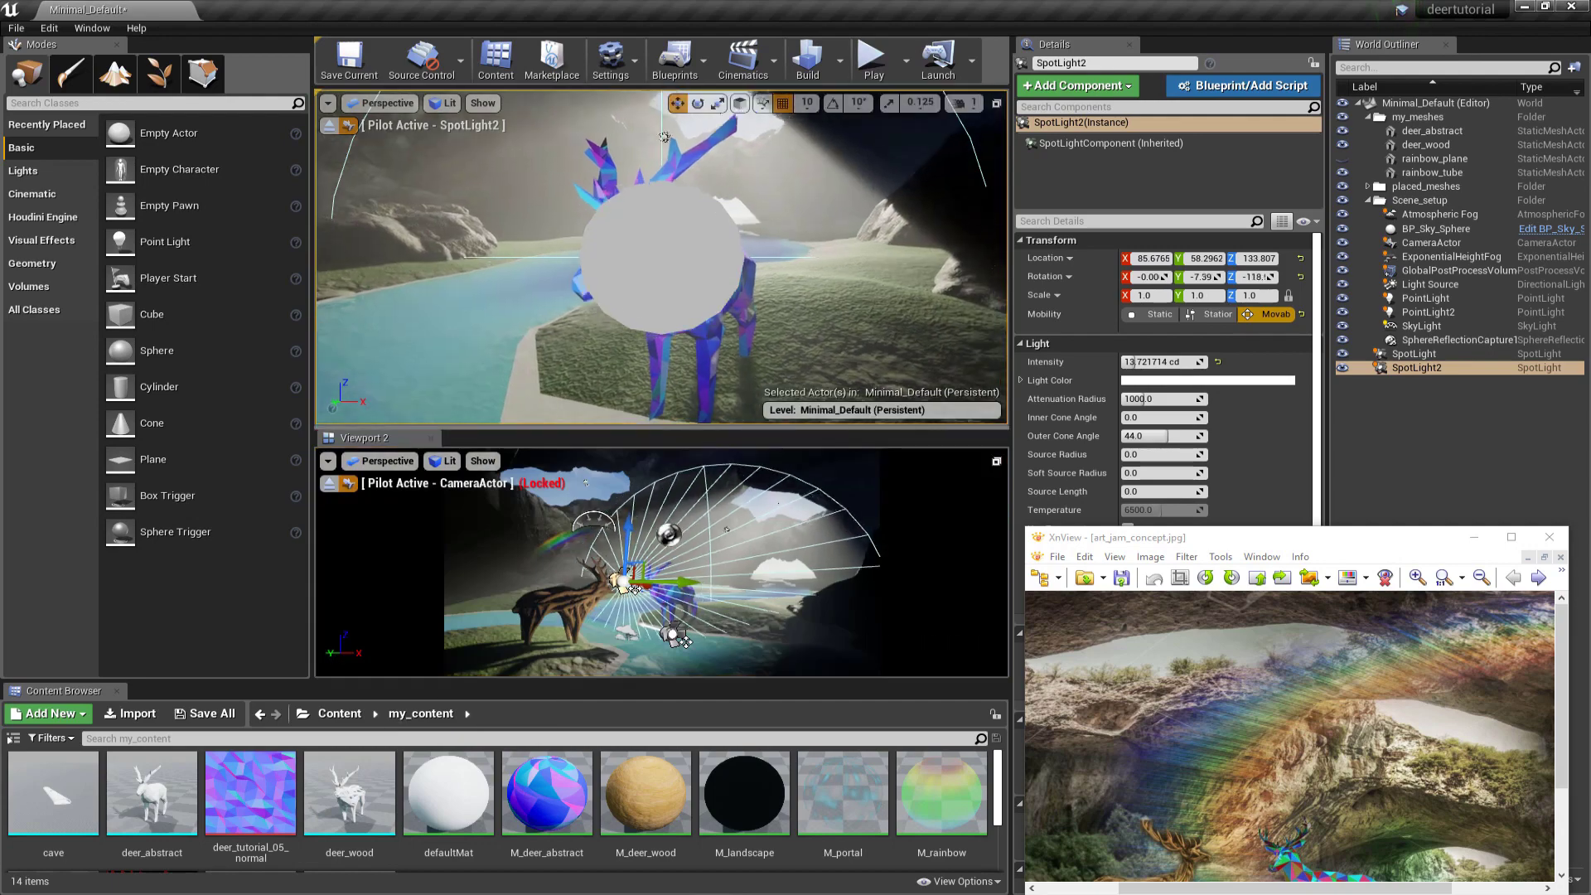
{"action": "left_click", "coordinate": [328, 461]}
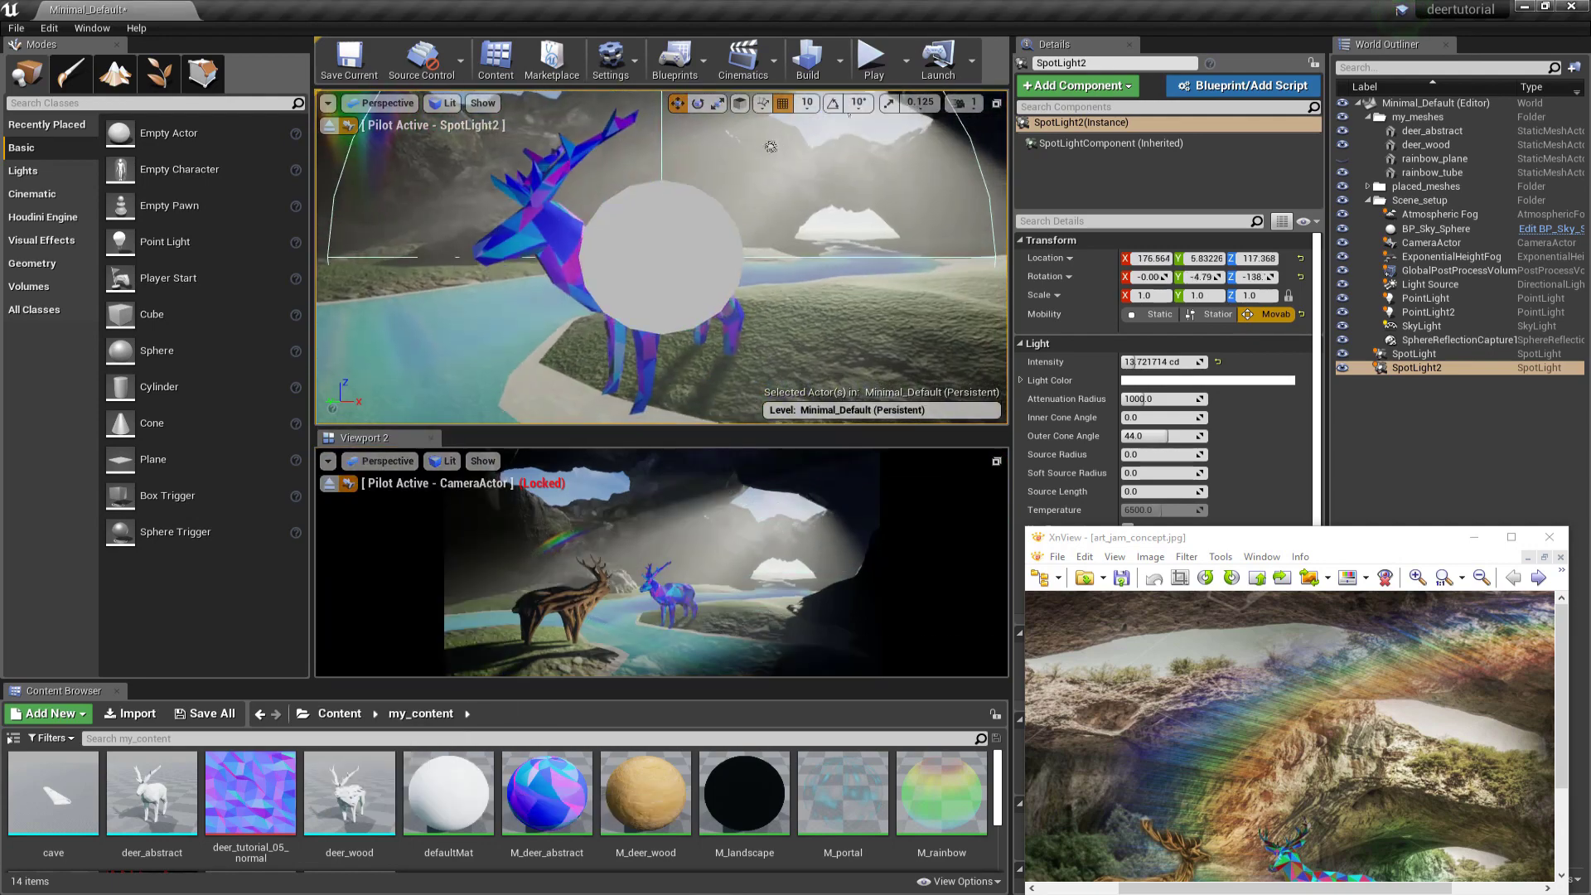
Step: Set SpotLight2's intensity to about 89.09 cd, fly it to about X 233, Y 43, Z 206 and enlarge the camera viewport
{"action": "left_click_drag", "start_coordinate": [1205, 545], "coordinate": [1218, 682]}
{"action": "right_click_drag", "start_coordinate": [663, 257], "coordinate": [678, 323]}
{"action": "left_click_drag", "start_coordinate": [1135, 361], "coordinate": [1173, 361]}
{"action": "right_click_drag", "start_coordinate": [846, 290], "coordinate": [875, 292]}
{"action": "key", "text": "a"}
{"action": "key", "text": "d"}
{"action": "right_click_drag", "start_coordinate": [751, 122], "coordinate": [796, 140]}
{"action": "key", "text": "d"}
{"action": "left_click_drag", "start_coordinate": [711, 427], "coordinate": [711, 312]}
{"action": "right_click_drag", "start_coordinate": [710, 249], "coordinate": [749, 229]}
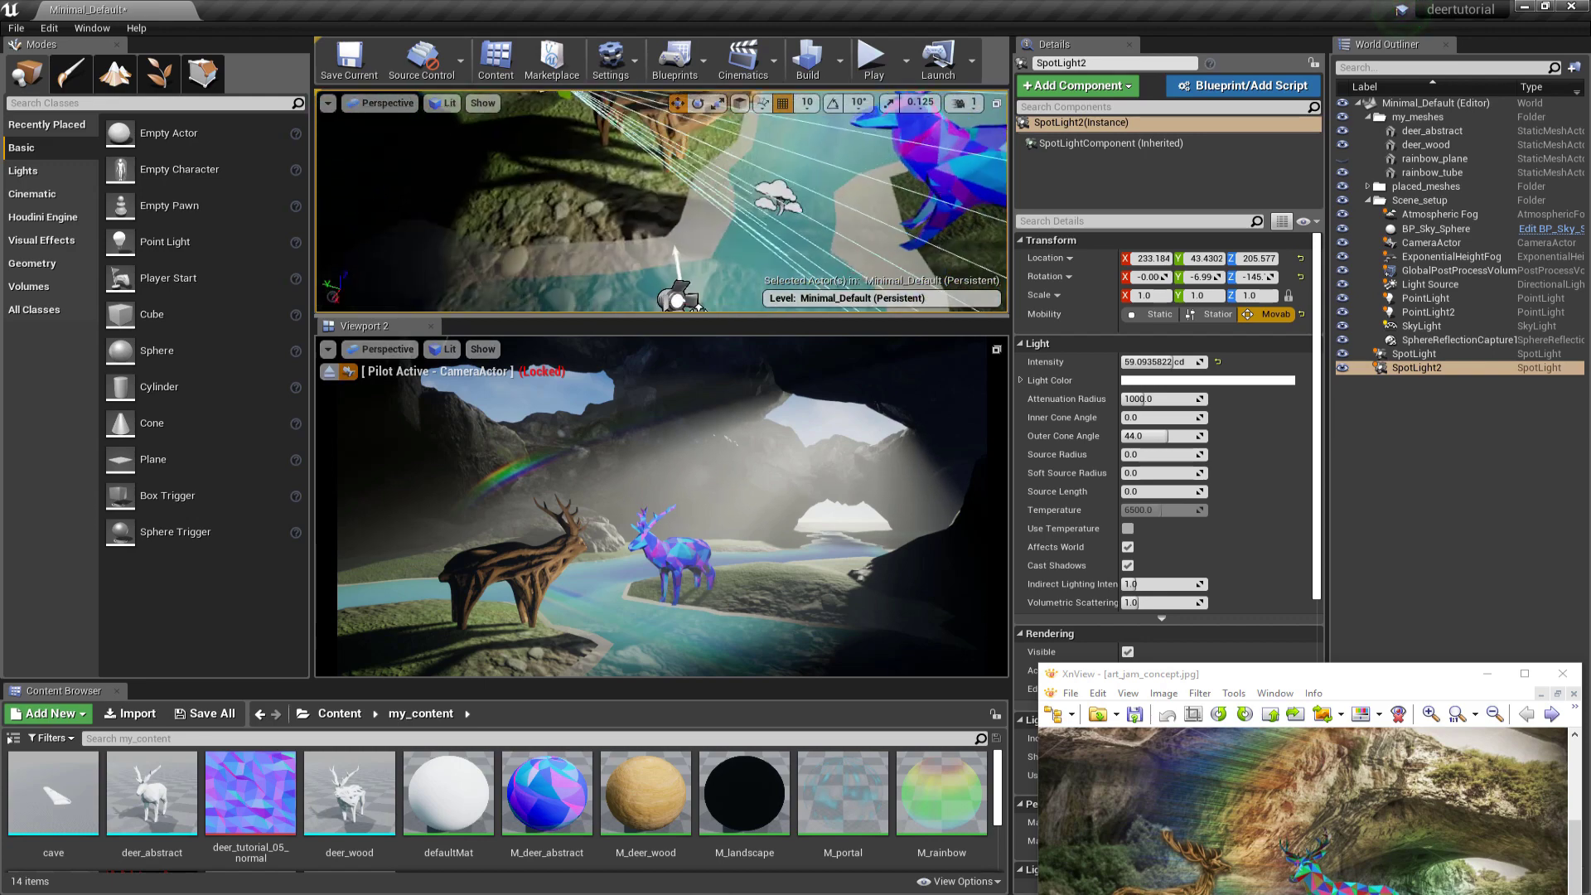
Step: Select the spot light at the wooden deer and pilot it in the upper viewport
{"action": "left_click", "coordinate": [667, 293]}
{"action": "right_click", "coordinate": [651, 291]}
{"action": "left_click", "coordinate": [704, 385]}
{"action": "right_click", "coordinate": [614, 271]}
{"action": "left_click", "coordinate": [1306, 280]}
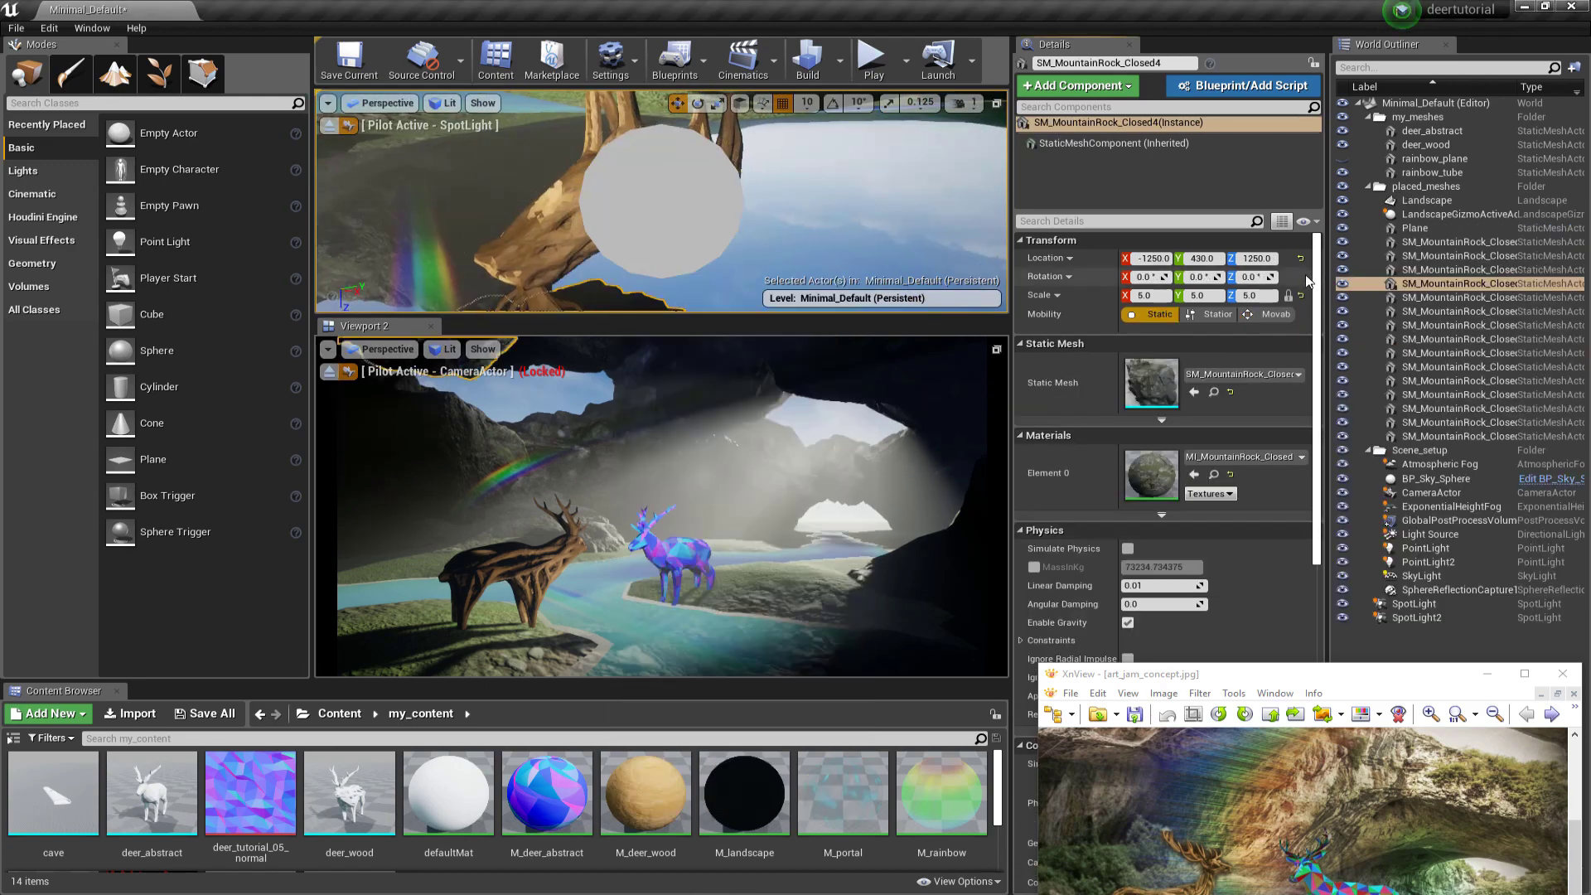
{"action": "right_click_drag", "start_coordinate": [725, 213], "coordinate": [788, 161]}
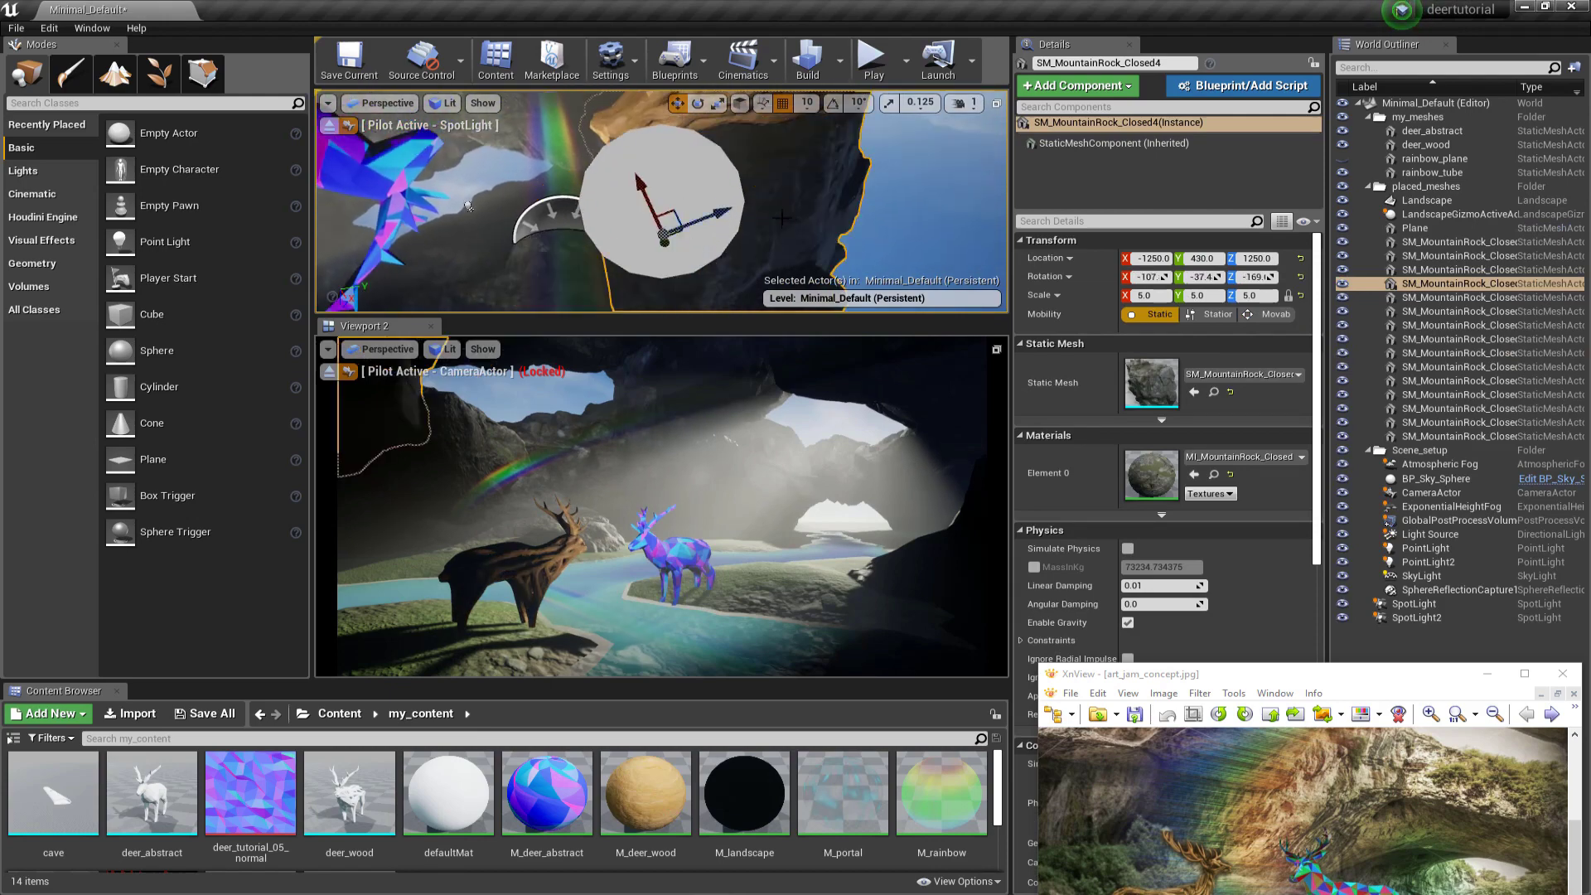
Step: Reset the piloted spot light's rotation and fly it to about X 226, Y 43, Z 34, aimed at the wooden deer
{"action": "left_click", "coordinate": [672, 209]}
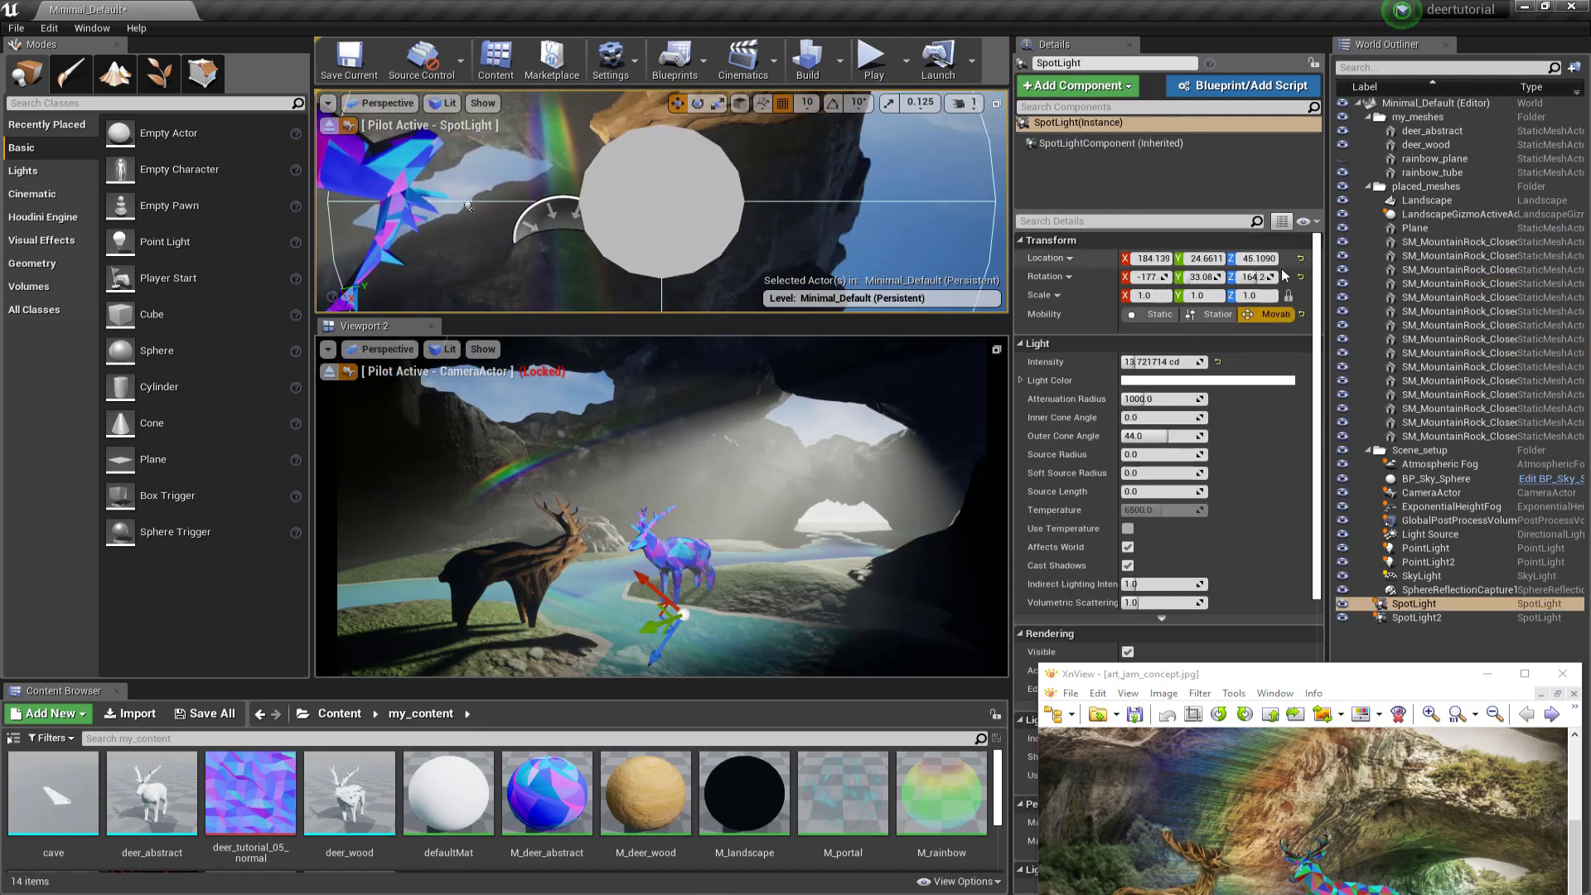
{"action": "left_click", "coordinate": [1300, 277]}
{"action": "right_click_drag", "start_coordinate": [809, 178], "coordinate": [692, 211]}
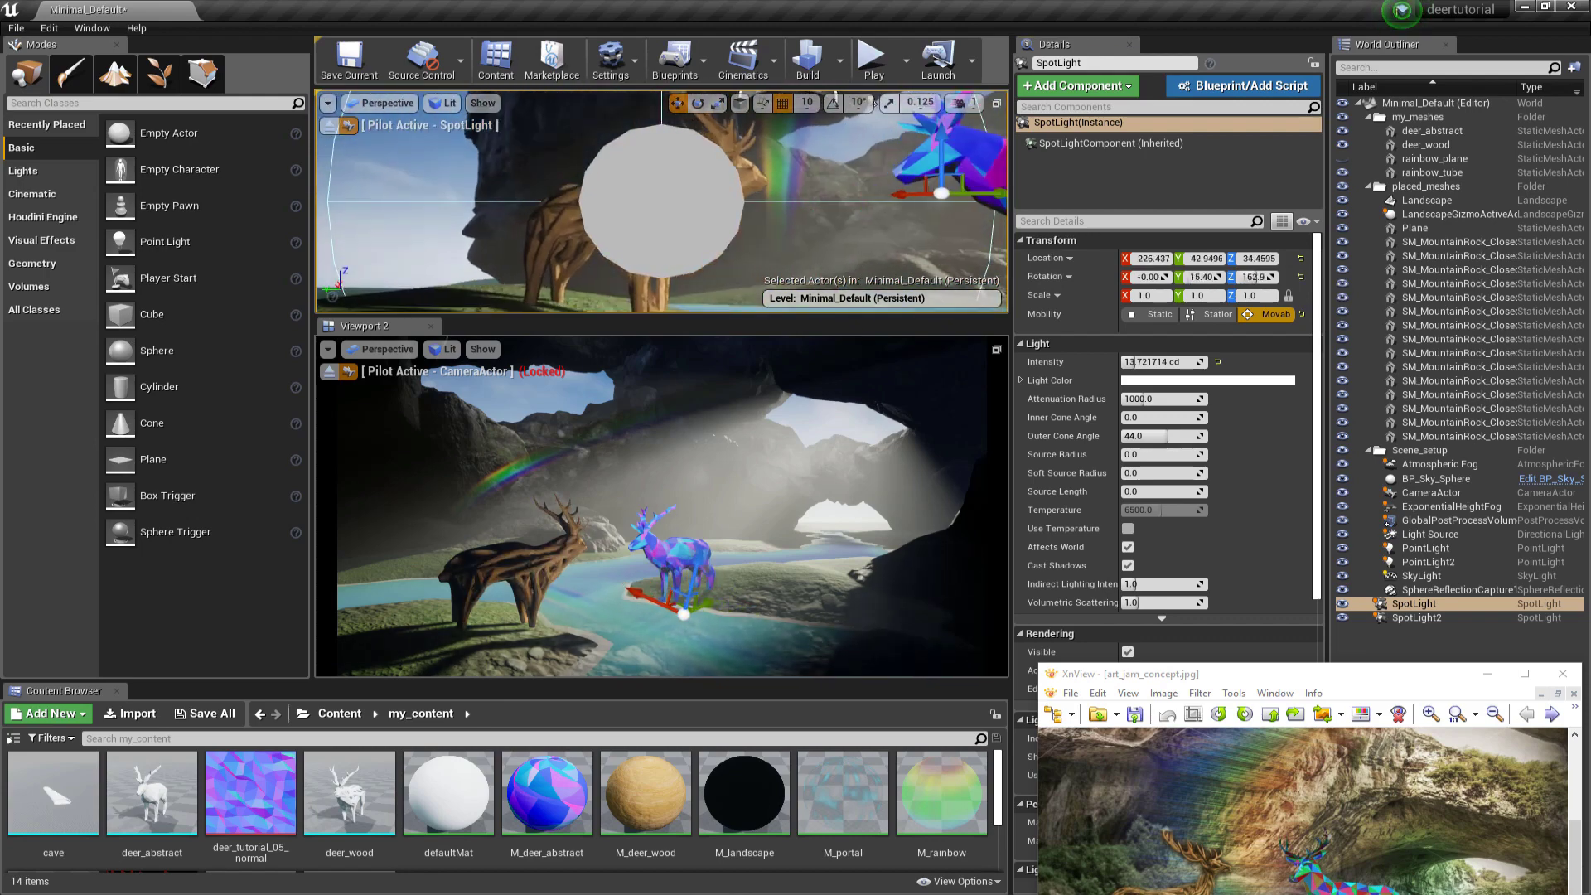
Step: Set the spot light's attenuation radius to about 1598 and fly it to about X 249, Y 70, Z 48, aimed at the wooden deer
{"action": "mouse_move", "coordinate": [1147, 401]}
{"action": "left_mouse_down"}
{"action": "mouse_move", "coordinate": [1134, 401]}
{"action": "mouse_move", "coordinate": [1154, 401]}
{"action": "left_mouse_up"}
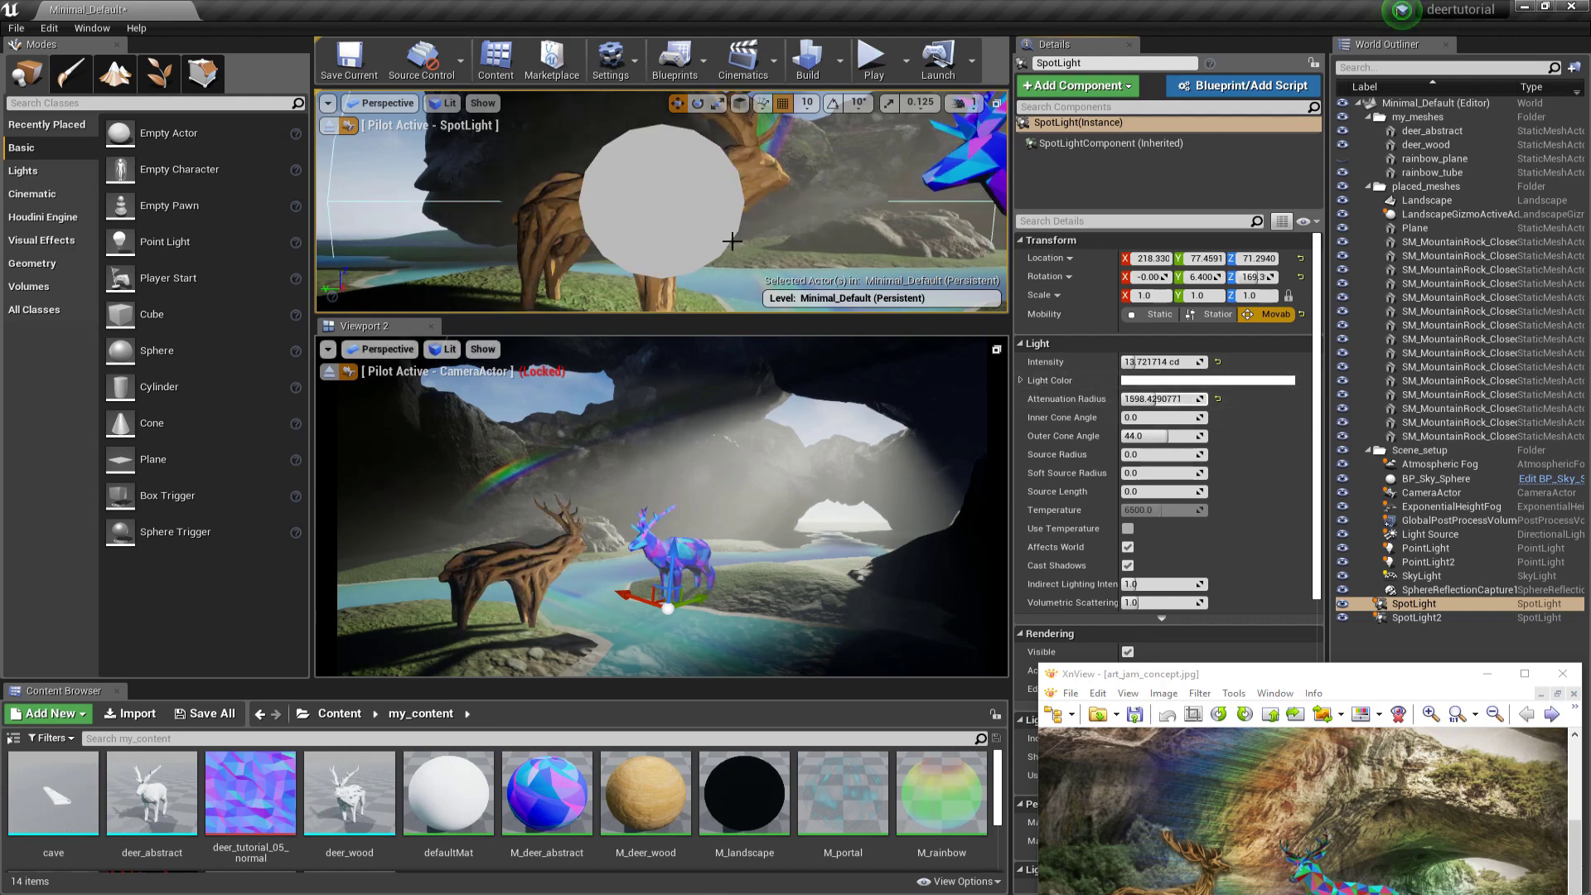
{"action": "key", "text": "w"}
{"action": "right_click_drag", "start_coordinate": [837, 199], "coordinate": [882, 121]}
{"action": "key", "text": "e"}
{"action": "key", "text": "q"}
Step: Zoom the concept art out to show both deer, and set the spot light's attenuation radius to about 3472 and intensity to about 20.55 cd
{"action": "left_click", "coordinate": [1277, 807]}
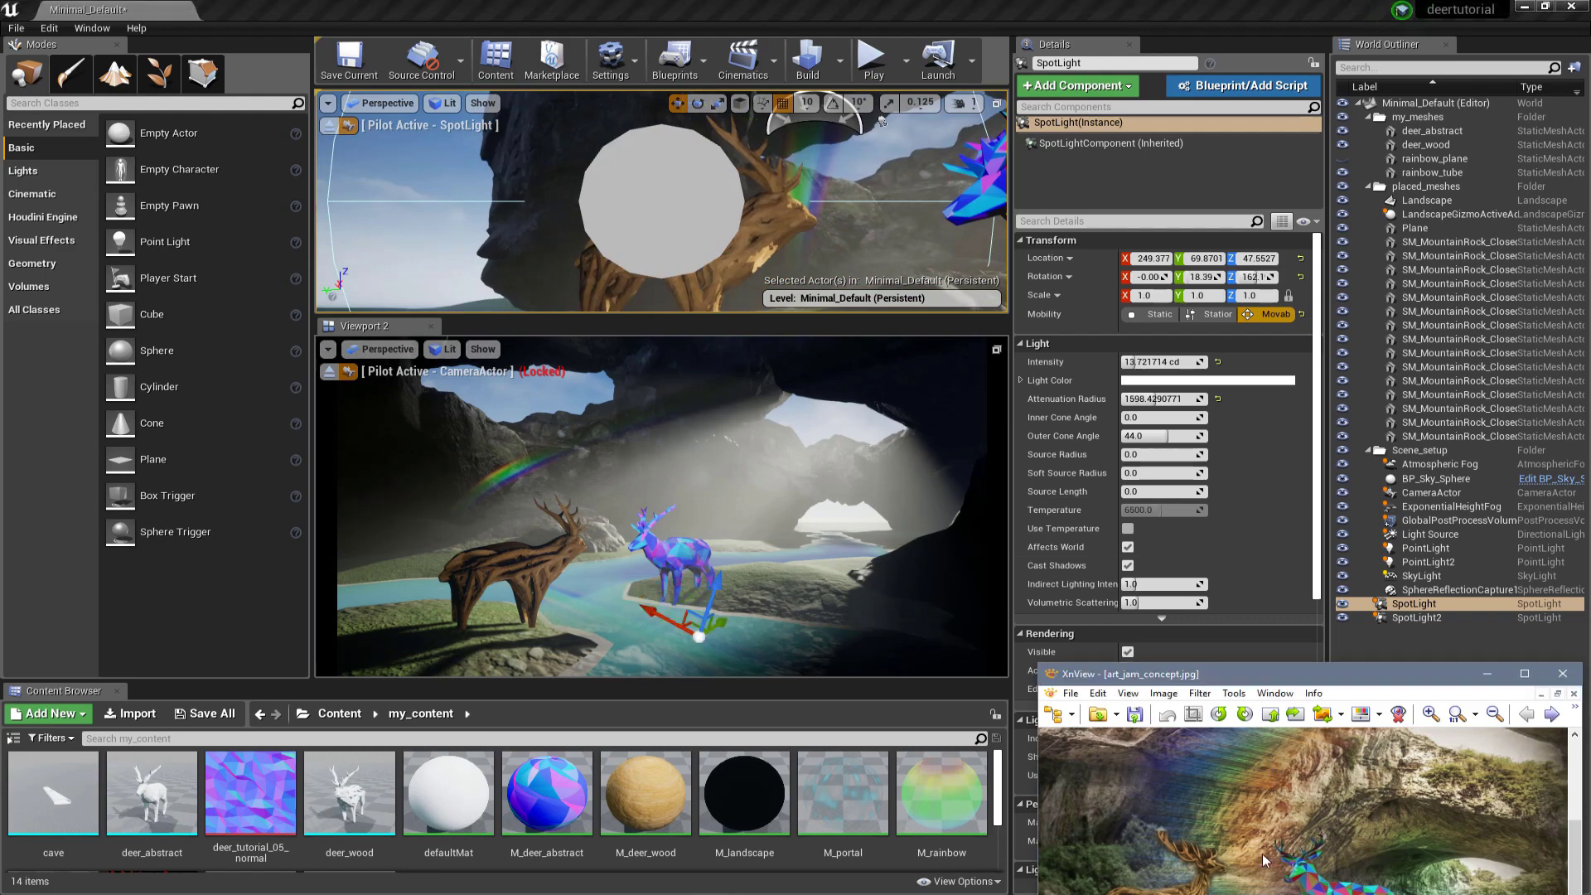
{"action": "scroll", "coordinate": [1305, 766], "scroll_direction": "up", "scroll_amount": 2}
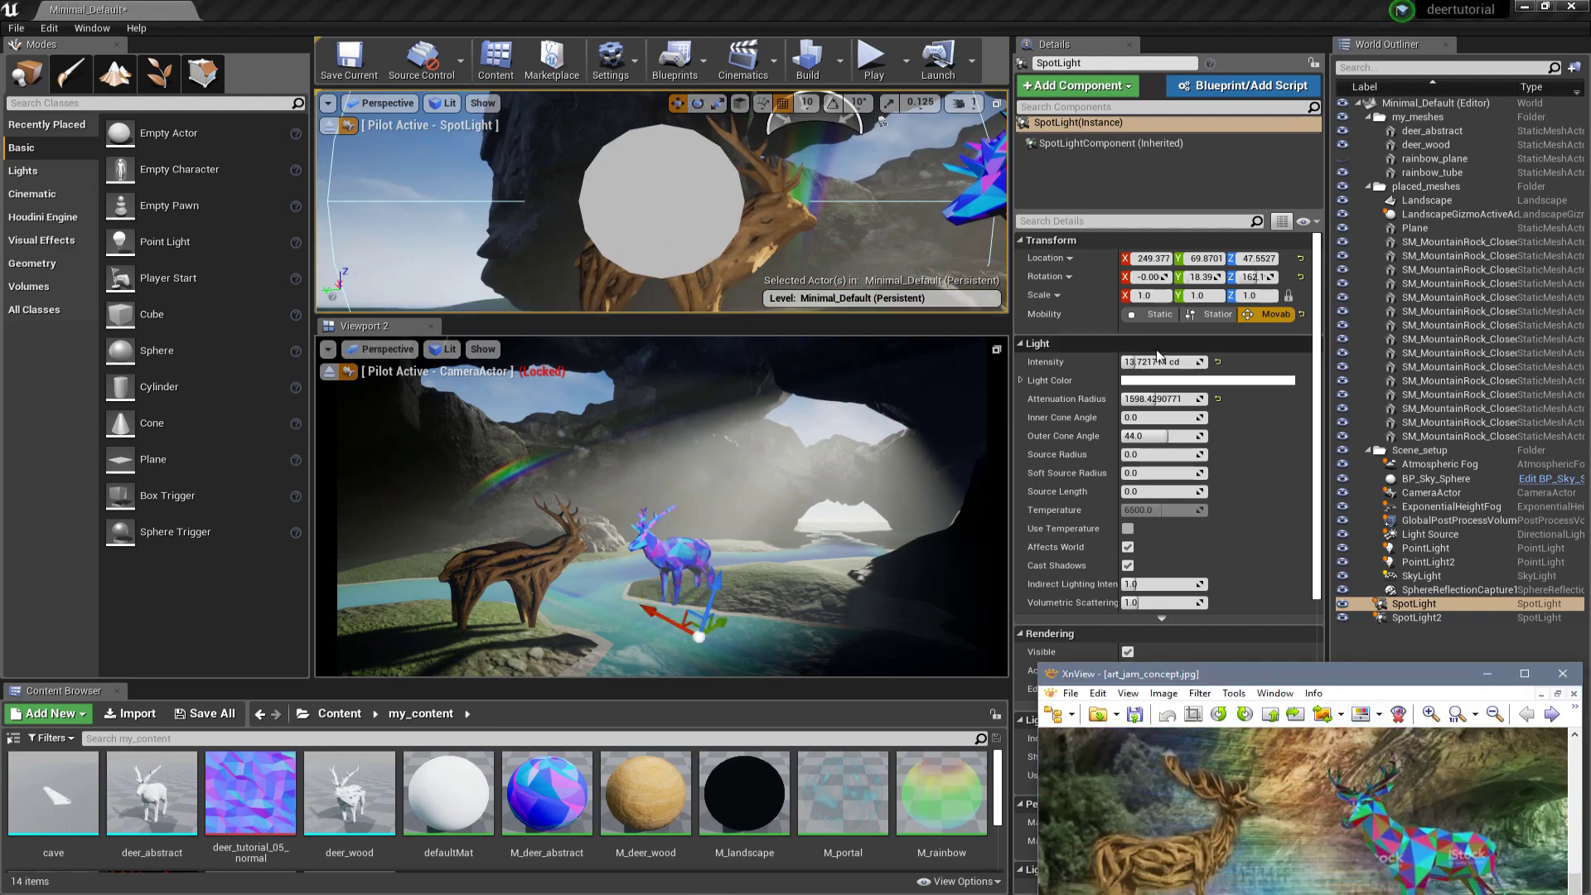
{"action": "left_click_drag", "start_coordinate": [1160, 399], "coordinate": [1184, 362]}
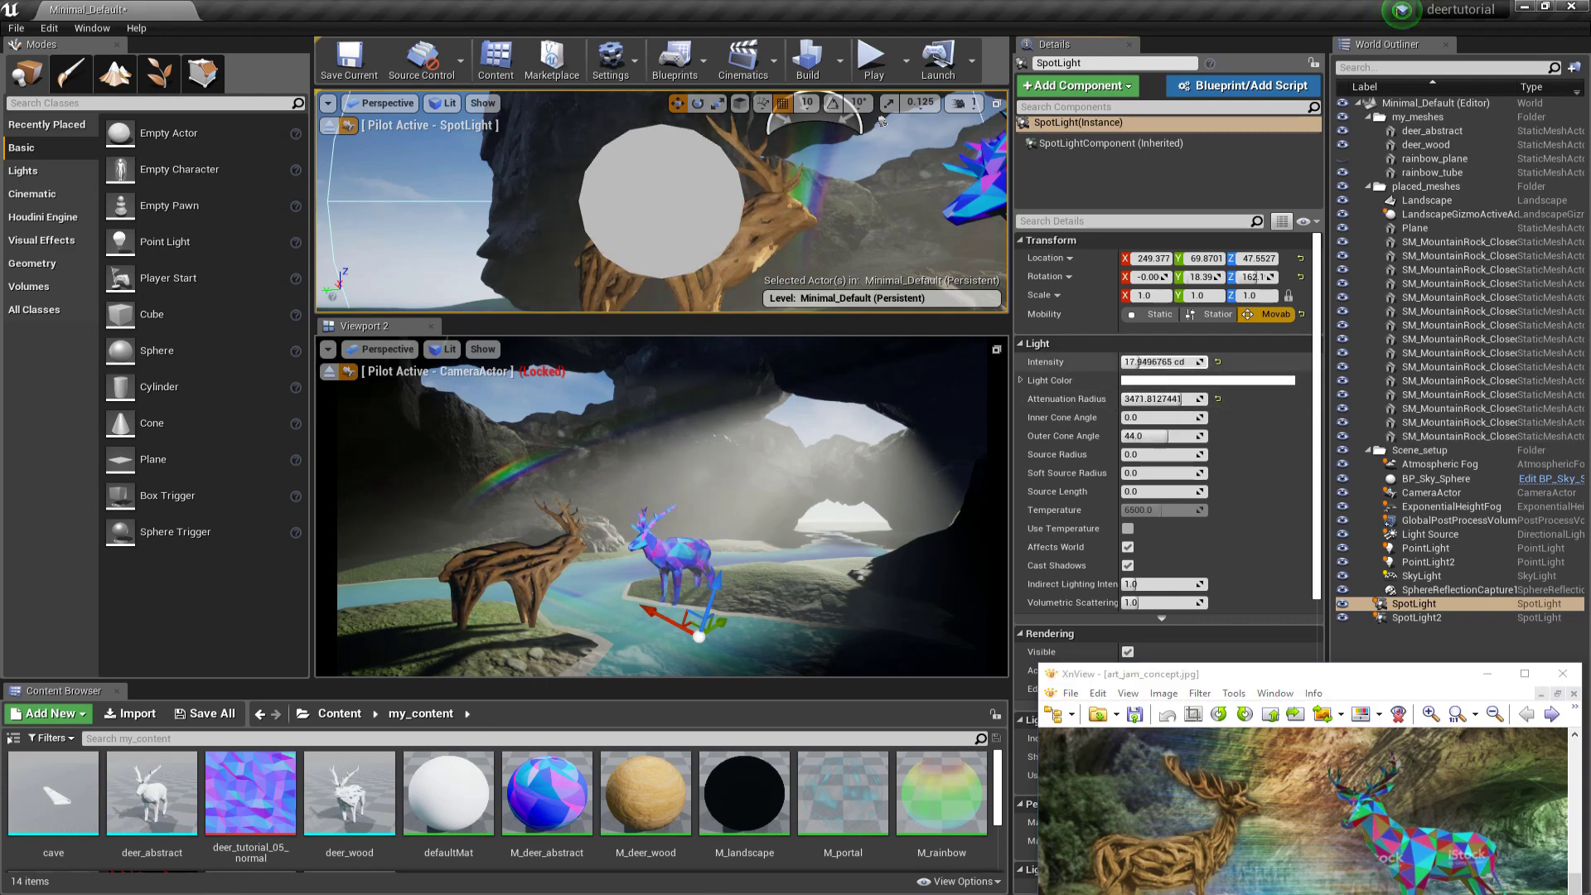
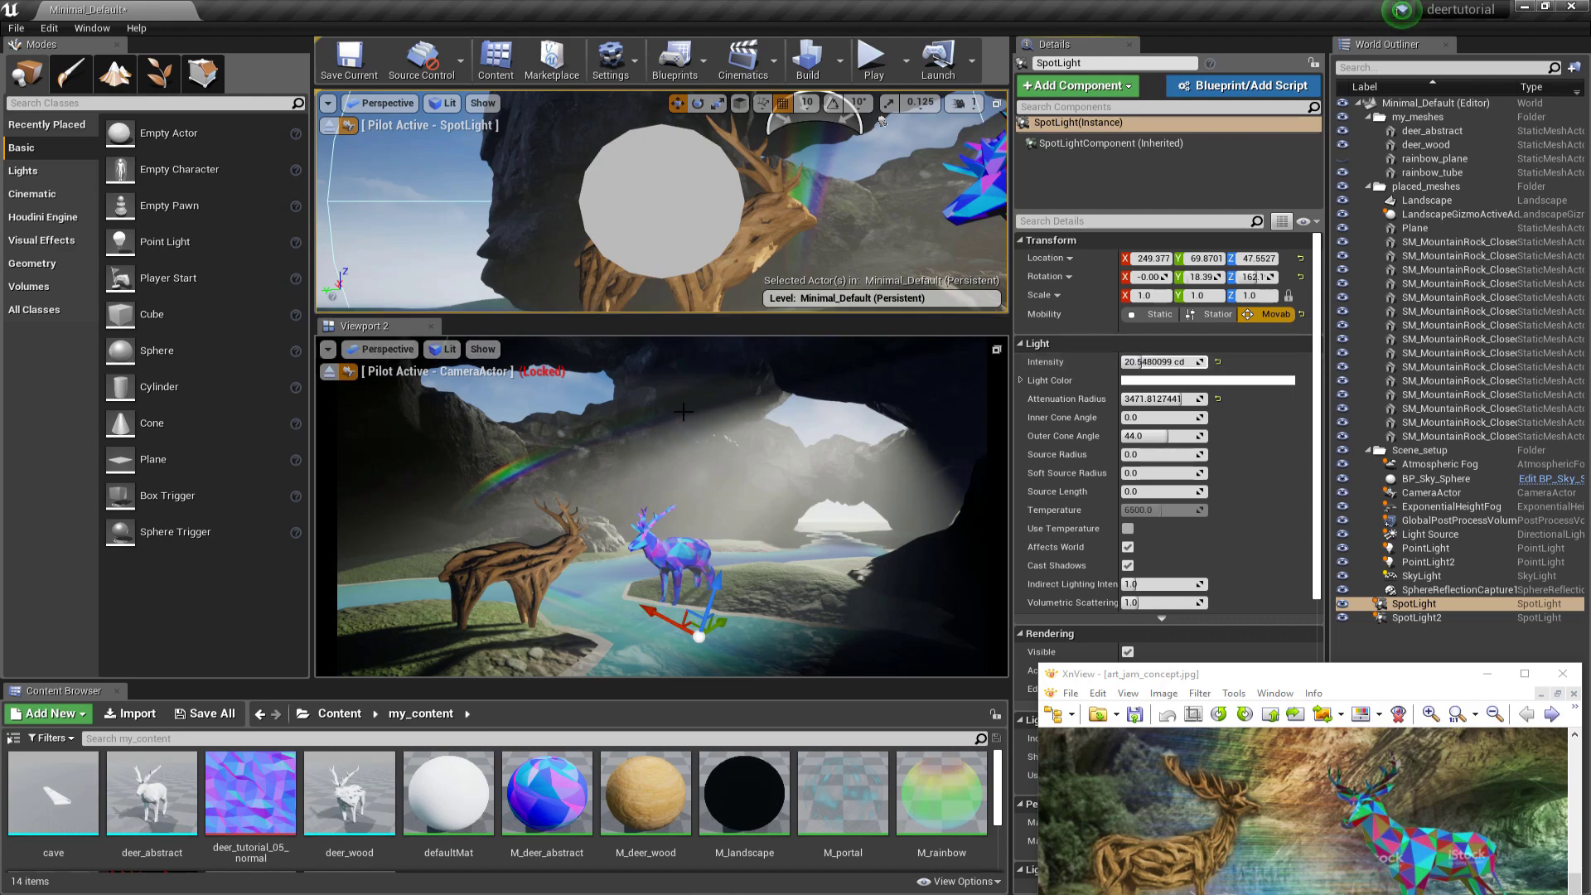
Step: Open the M_rainbow material and connect a Constant of 0.1 to its Emissive Color
{"action": "left_click", "coordinate": [941, 791]}
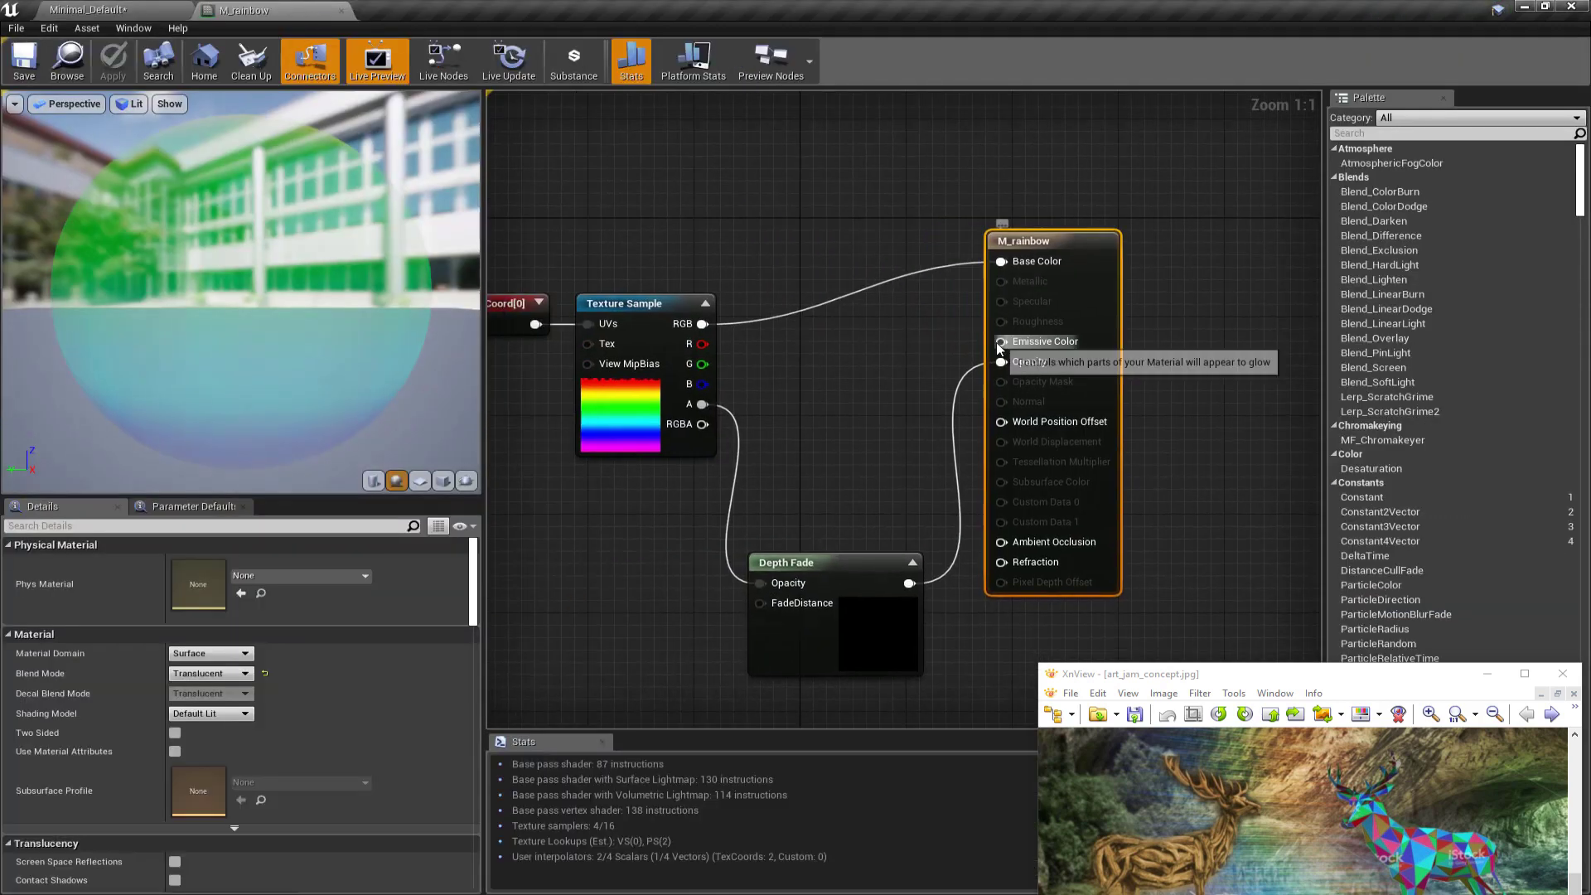
{"action": "left_click_drag", "start_coordinate": [998, 341], "coordinate": [894, 329]}
{"action": "type", "text": "constant"}
{"action": "key", "text": "Return"}
{"action": "left_click", "coordinate": [212, 563]}
{"action": "type", "text": "0.1"}
{"action": "key", "text": "Return"}
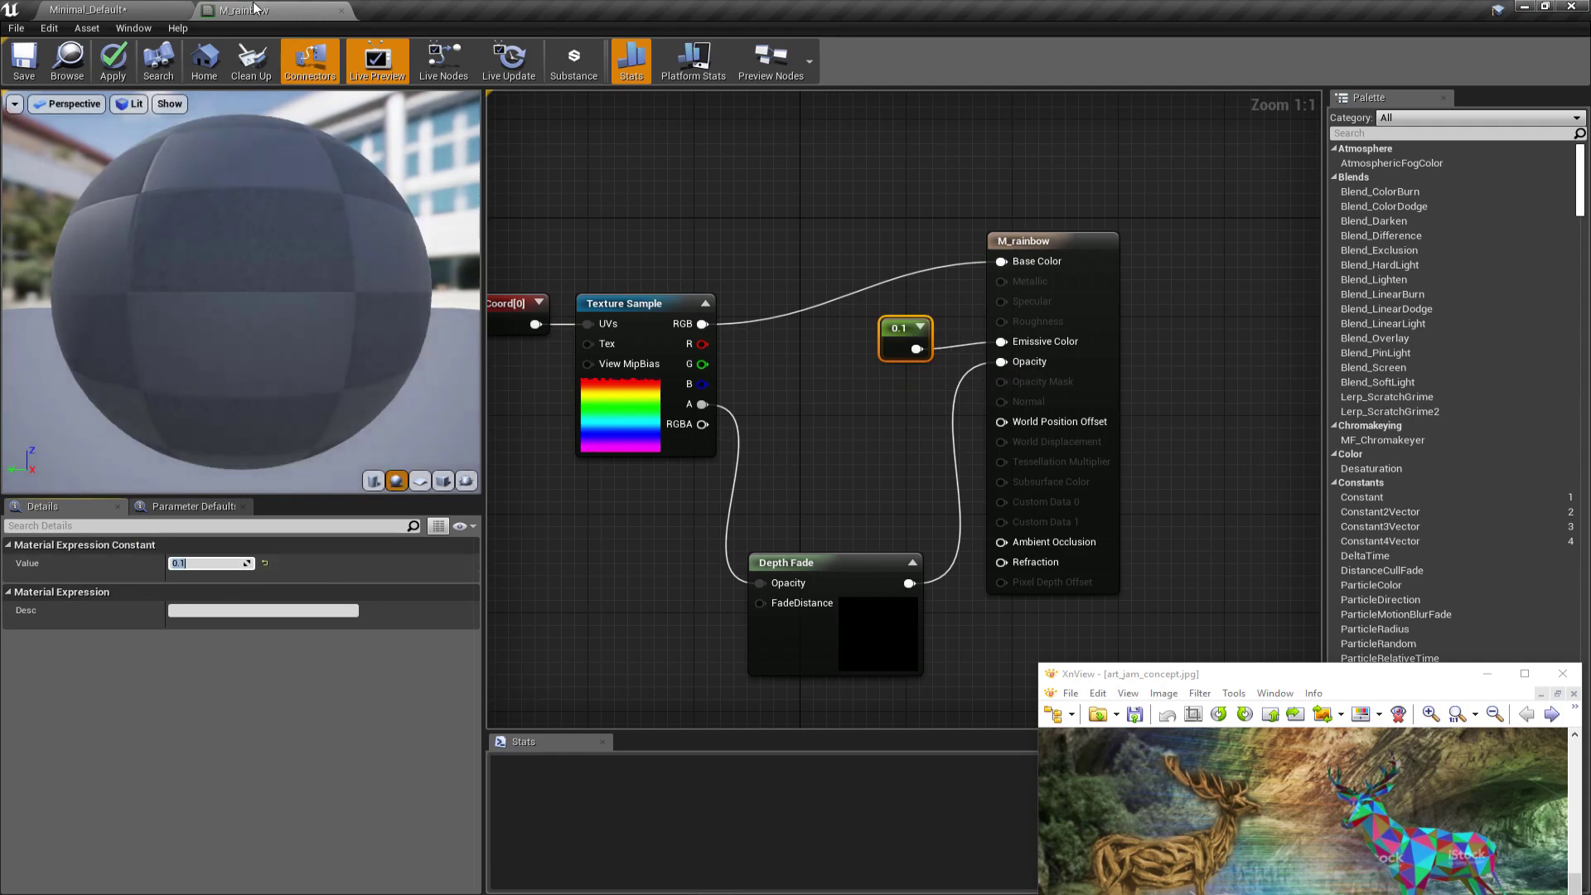
Step: Undock the M_rainbow material editor, save the material and close the editor
{"action": "left_click_drag", "start_coordinate": [251, 6], "coordinate": [969, 222]}
{"action": "left_click", "coordinate": [899, 286]}
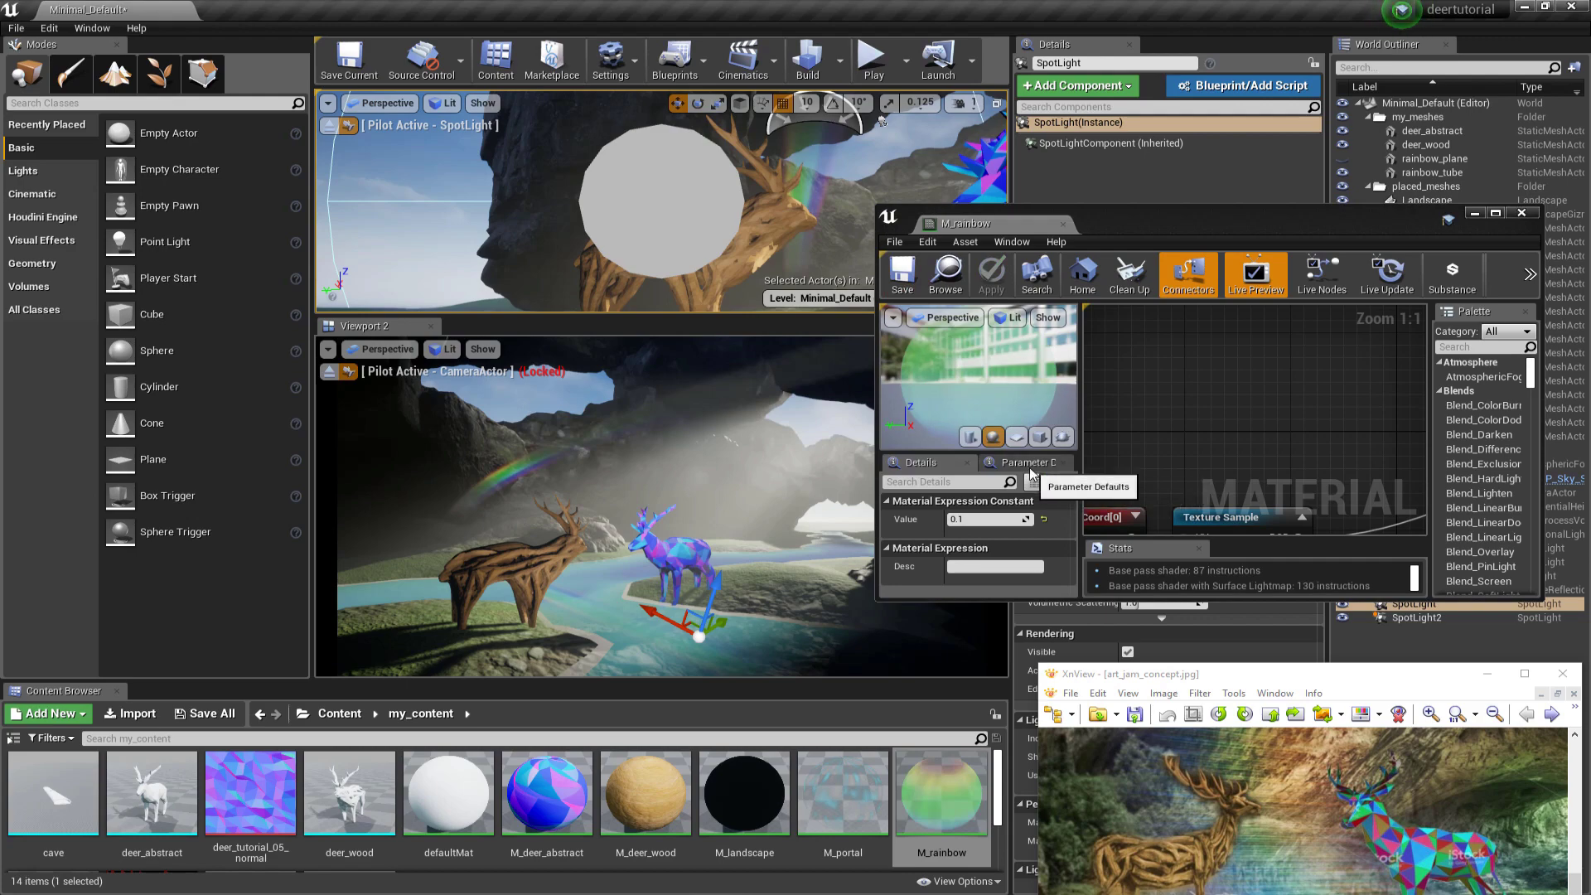
{"action": "left_click_drag", "start_coordinate": [1304, 225], "coordinate": [1263, 231]}
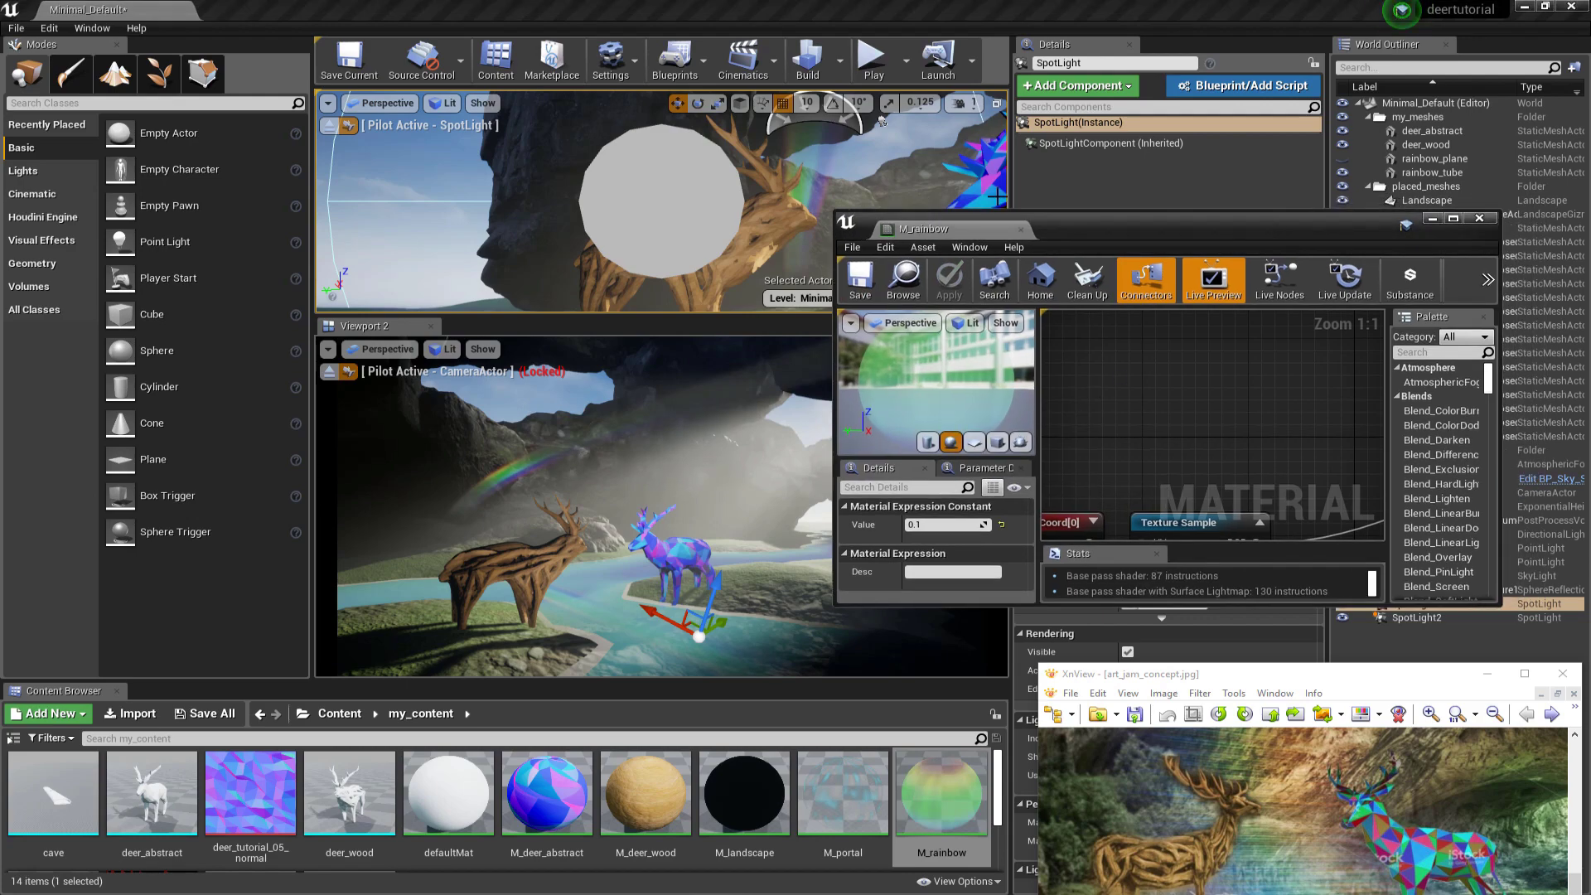
{"action": "left_click", "coordinate": [1023, 230]}
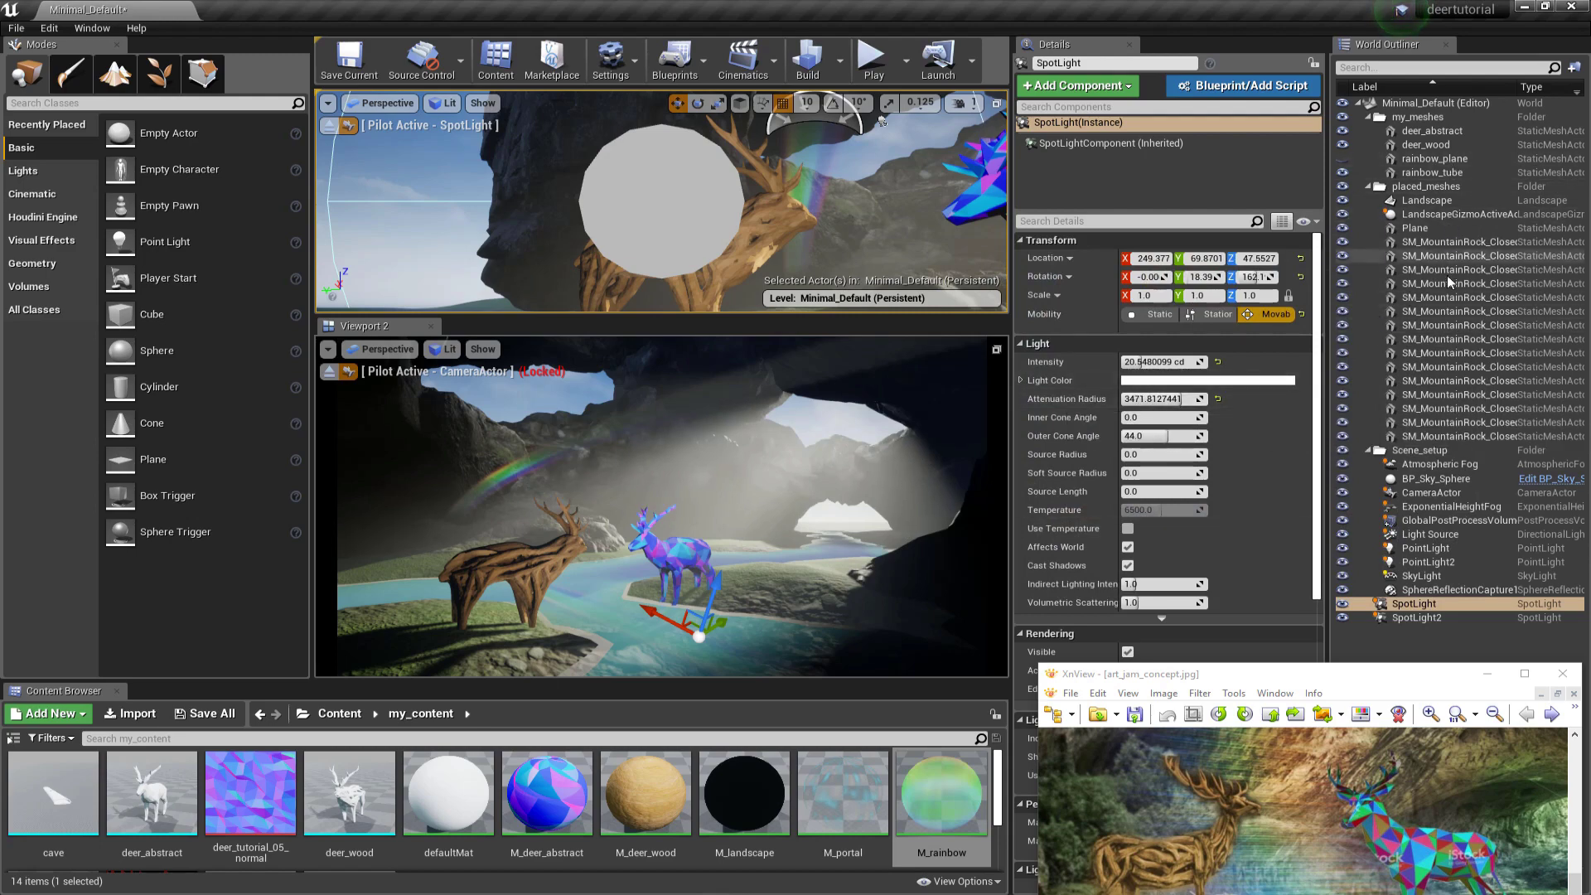
Step: Set the Light Source's intensity to about 10.77 lux and stop piloting the spot light
{"action": "left_click", "coordinate": [1412, 534]}
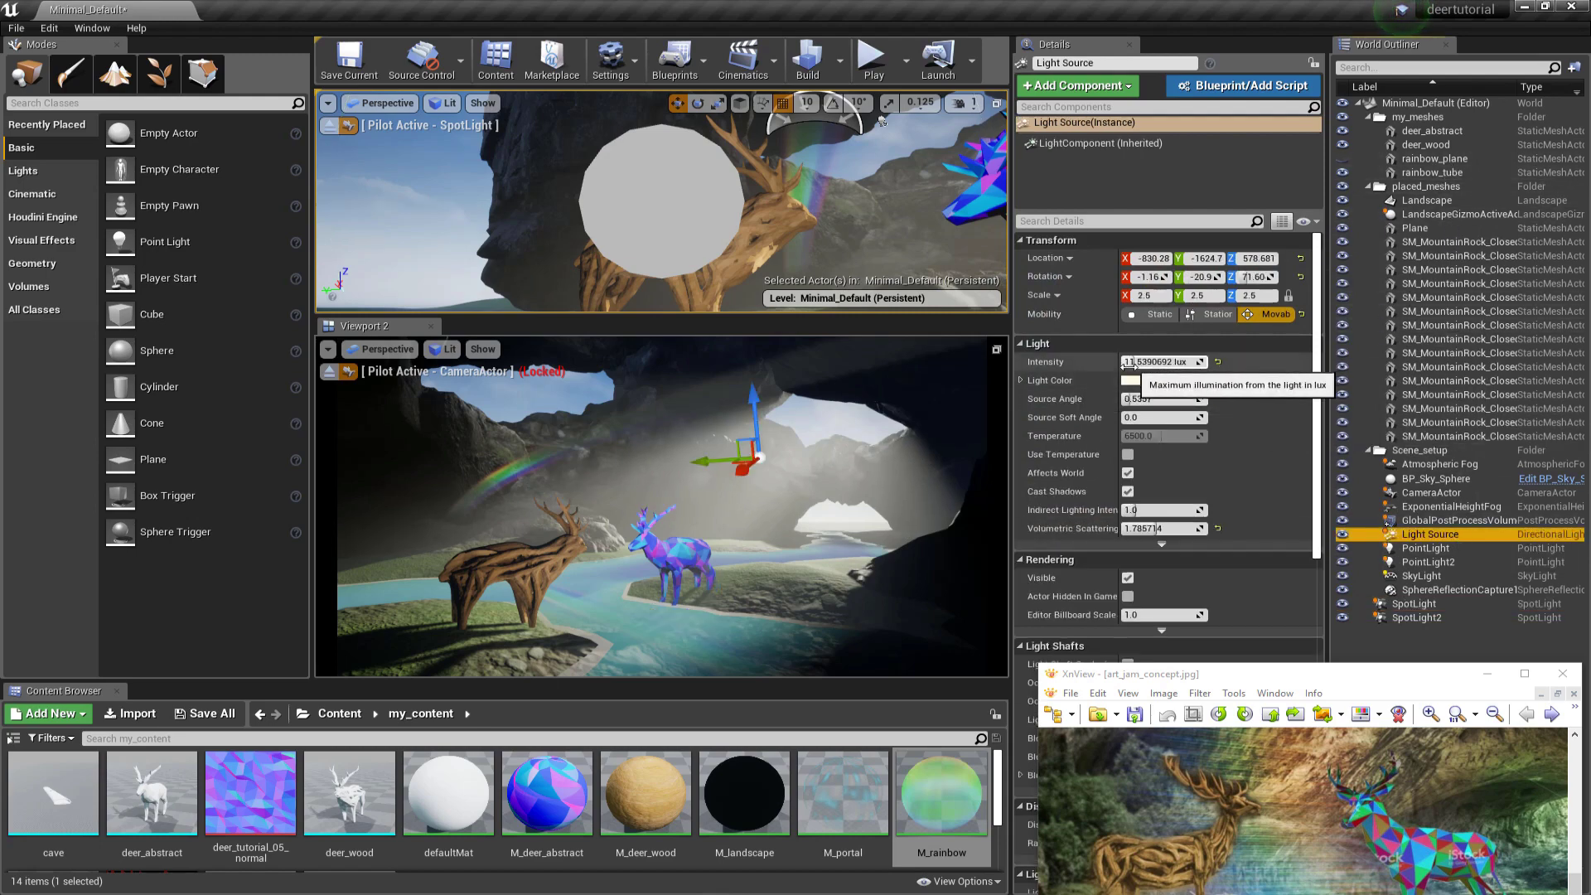
{"action": "left_click_drag", "start_coordinate": [1160, 362], "coordinate": [1139, 362]}
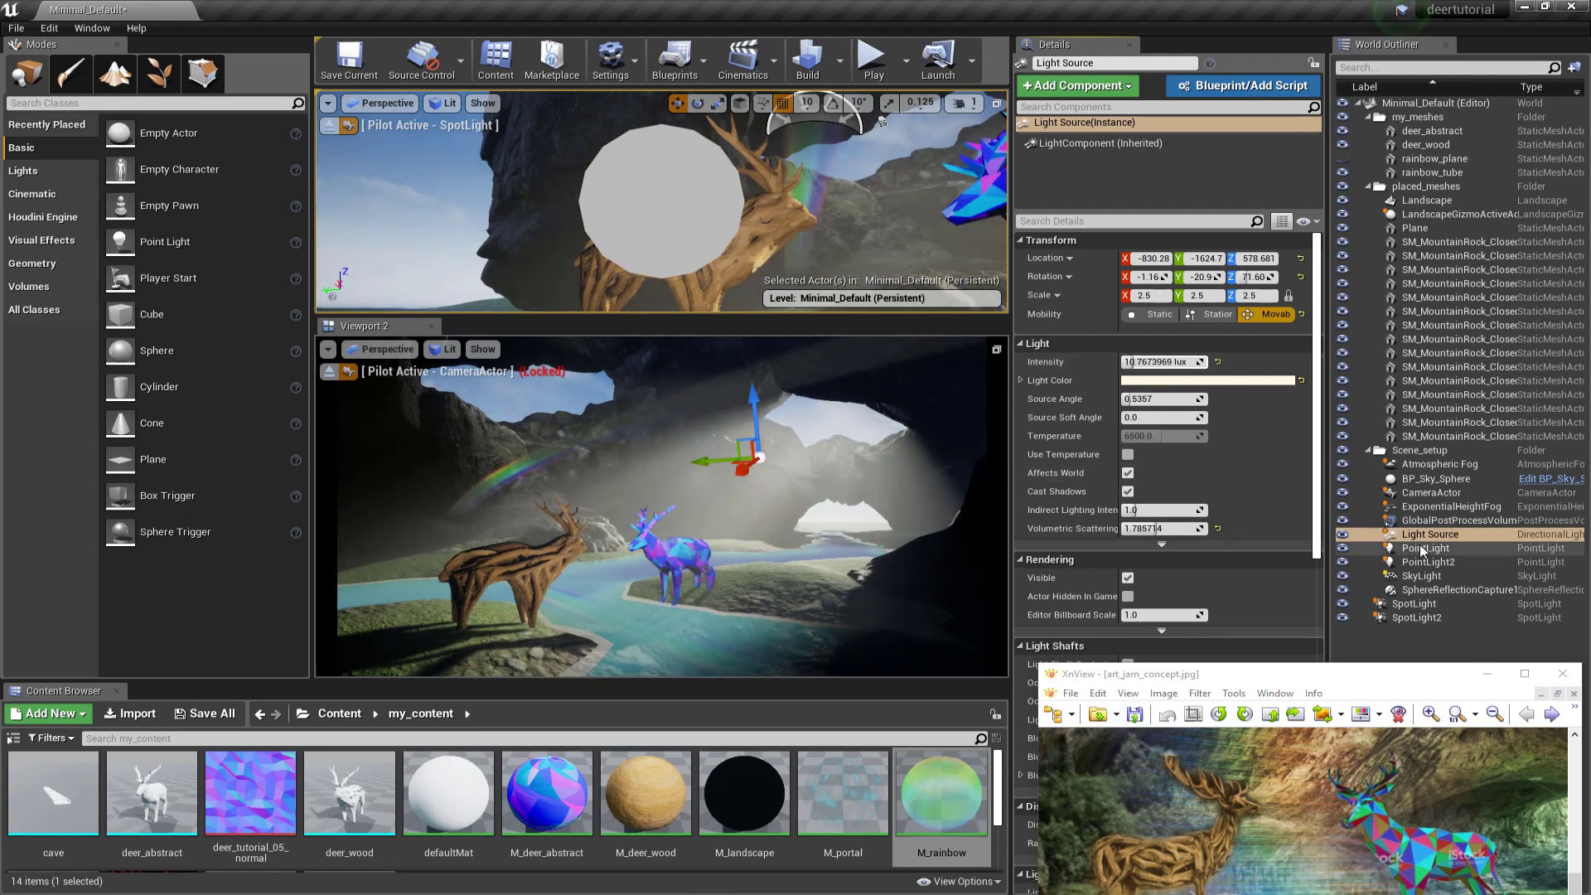
{"action": "left_click", "coordinate": [329, 125]}
Step: Duplicate SpotLight2, move the copy to about X 53, Y 308, Z 206 and pilot it in the upper viewport
{"action": "right_click_drag", "start_coordinate": [464, 190], "coordinate": [563, 240]}
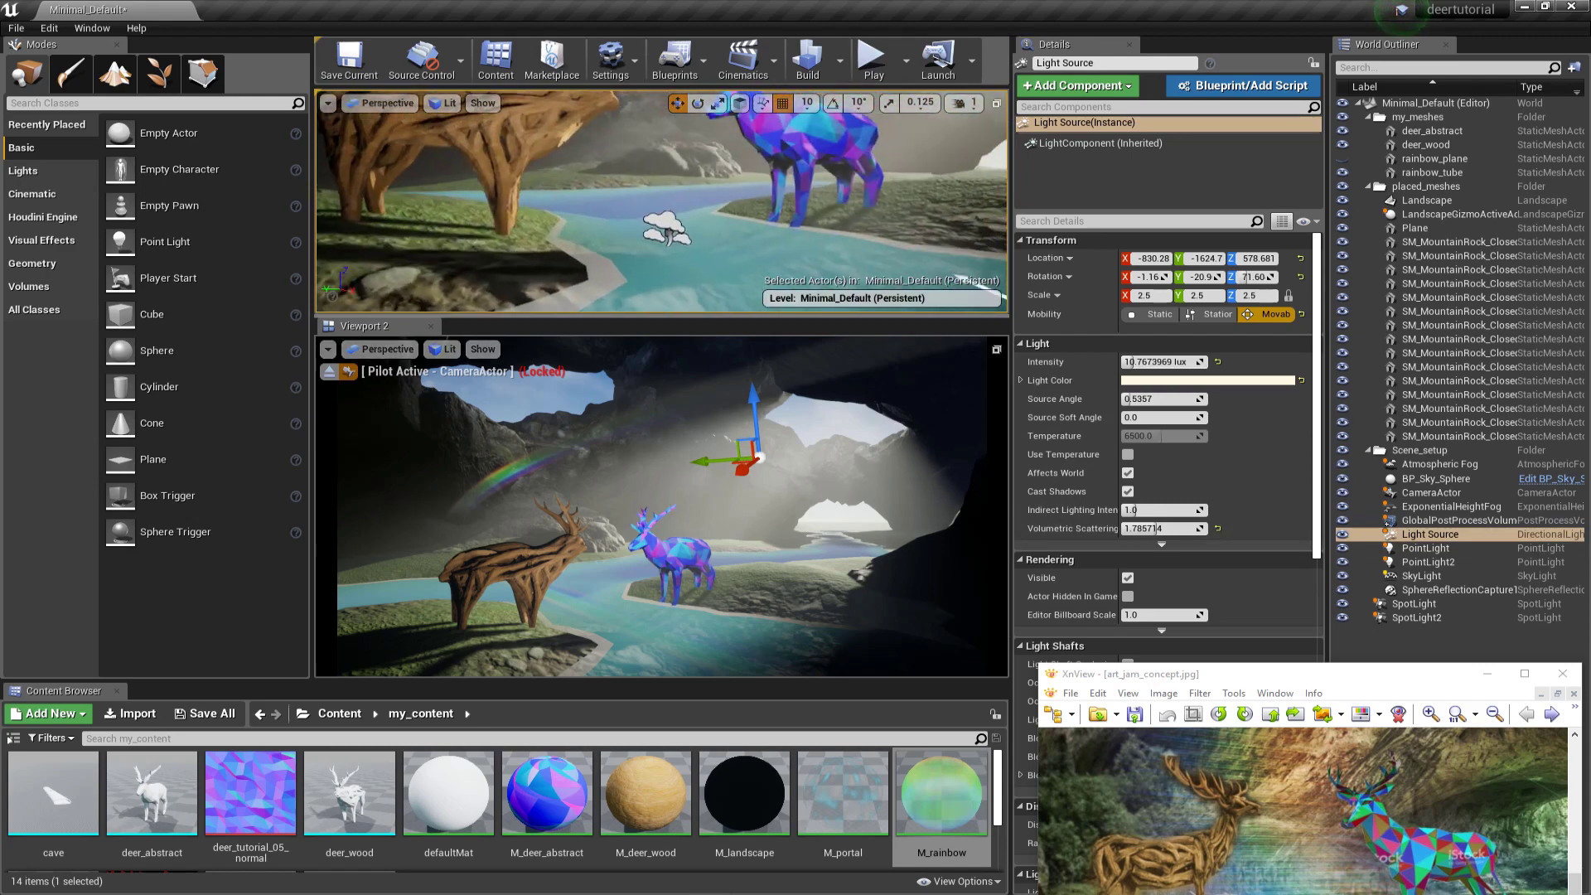
{"action": "mouse_move", "coordinate": [697, 230]}
{"action": "right_mouse_down"}
{"action": "mouse_move", "coordinate": [704, 194]}
{"action": "mouse_move", "coordinate": [675, 199]}
{"action": "mouse_move", "coordinate": [697, 229]}
{"action": "right_mouse_up"}
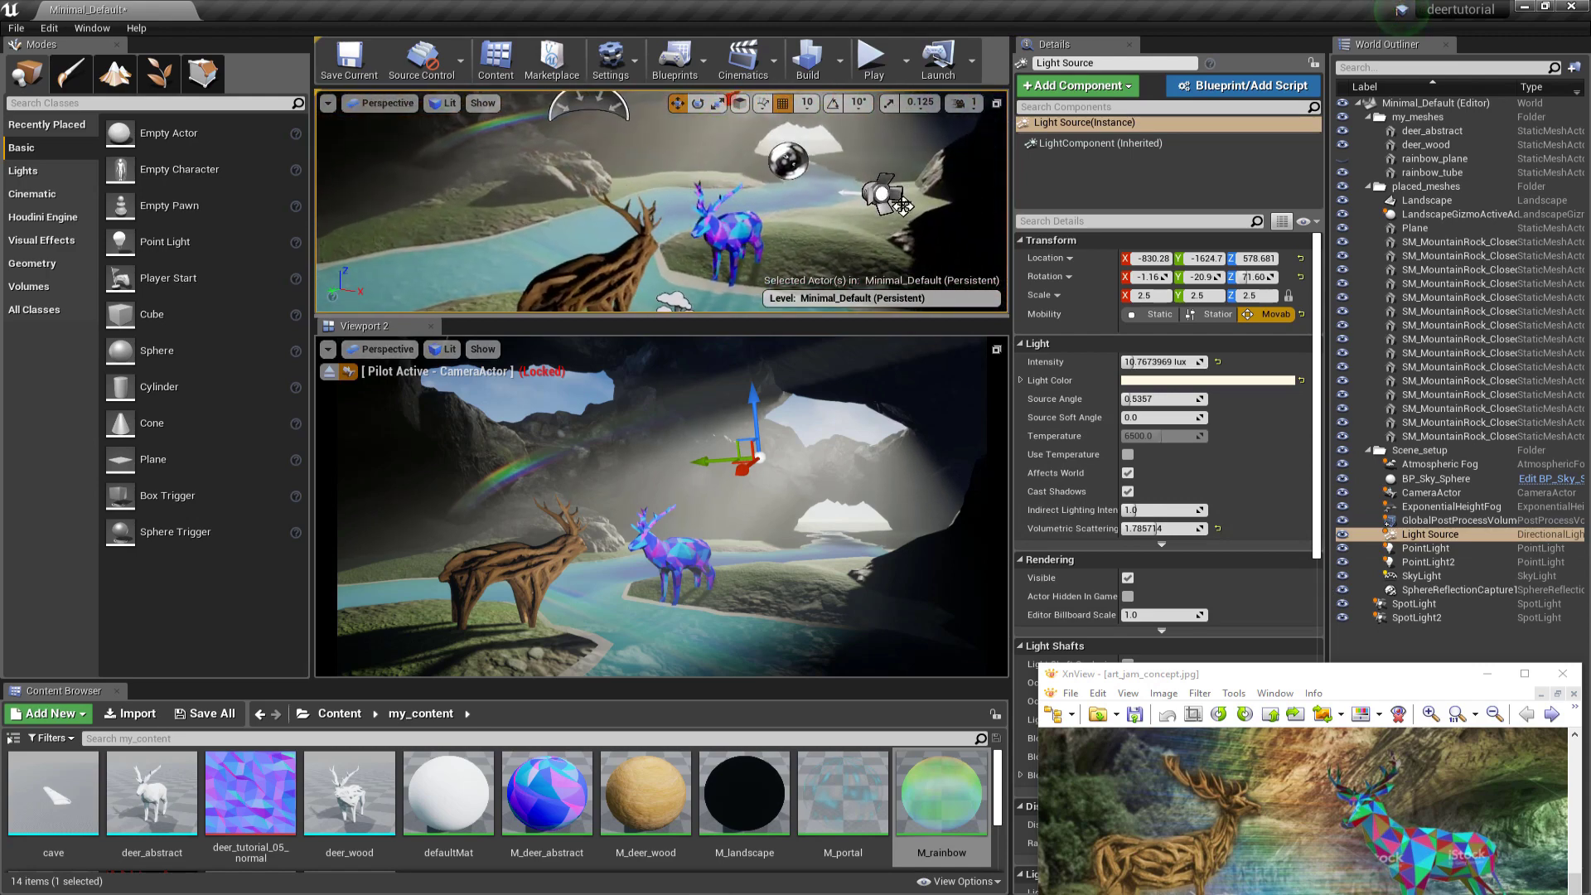
{"action": "left_click", "coordinate": [888, 198]}
{"action": "key", "text": "ctrl+w"}
{"action": "left_click_drag", "start_coordinate": [945, 192], "coordinate": [370, 222]}
{"action": "right_click", "coordinate": [370, 224]}
{"action": "left_click", "coordinate": [415, 308]}
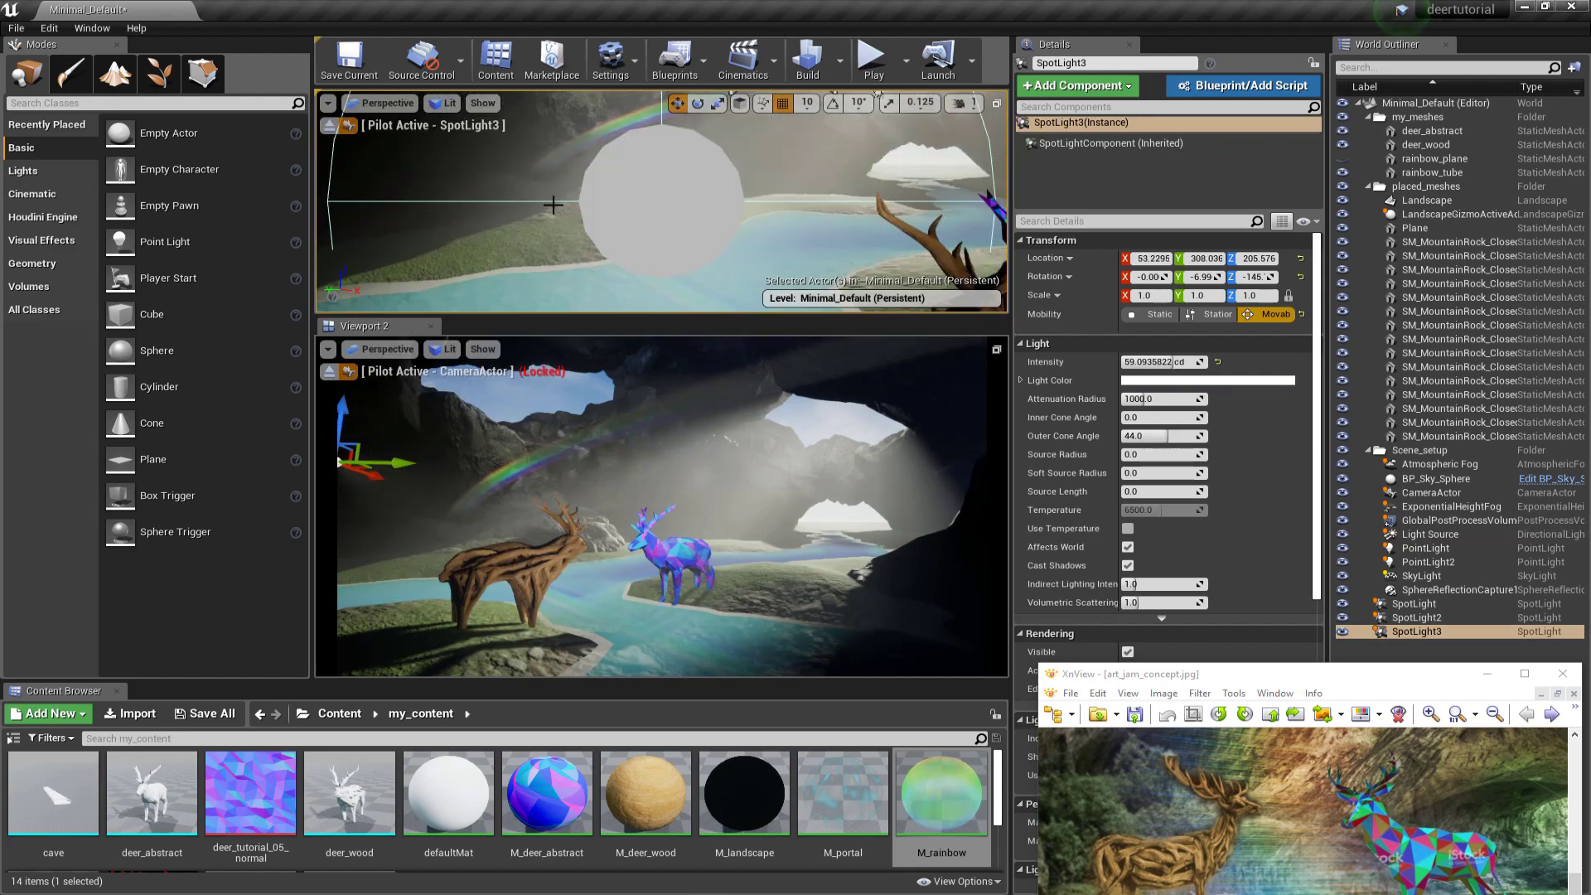
Step: Fly the piloted spot light behind the wooden deer to about X -164, Y 210, Z 173, aimed at its back
{"action": "key", "text": "a"}
{"action": "right_click_drag", "start_coordinate": [560, 194], "coordinate": [837, 249]}
{"action": "right_click_drag", "start_coordinate": [752, 180], "coordinate": [816, 162]}
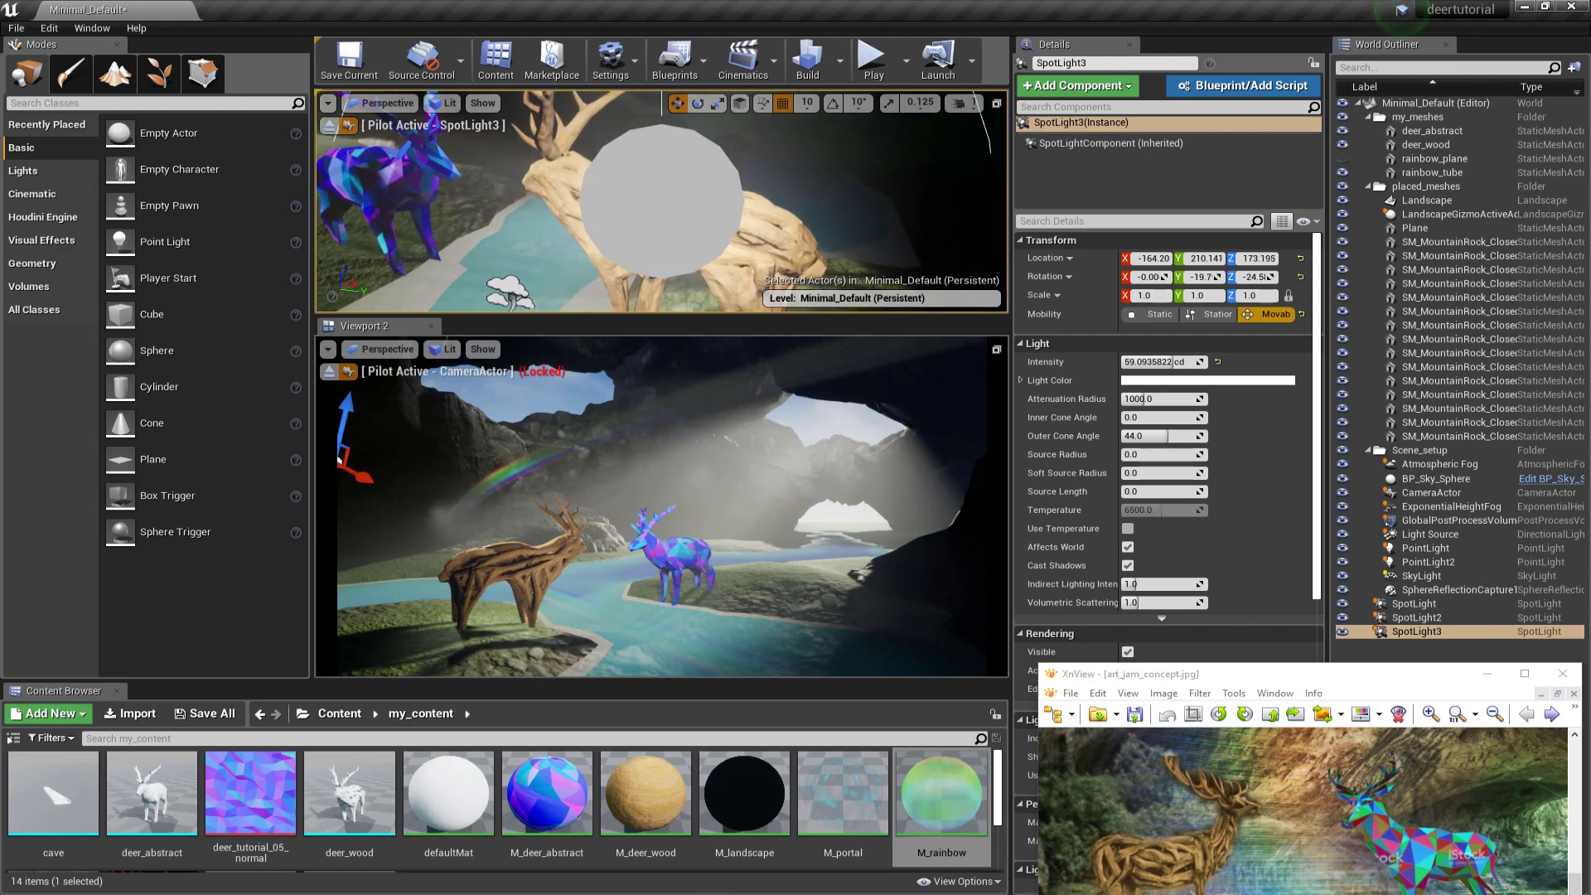
{"action": "mouse_move", "coordinate": [578, 235]}
{"action": "right_mouse_down"}
{"action": "mouse_move", "coordinate": [553, 232]}
{"action": "mouse_move", "coordinate": [651, 225]}
{"action": "mouse_move", "coordinate": [564, 221]}
{"action": "right_mouse_up"}
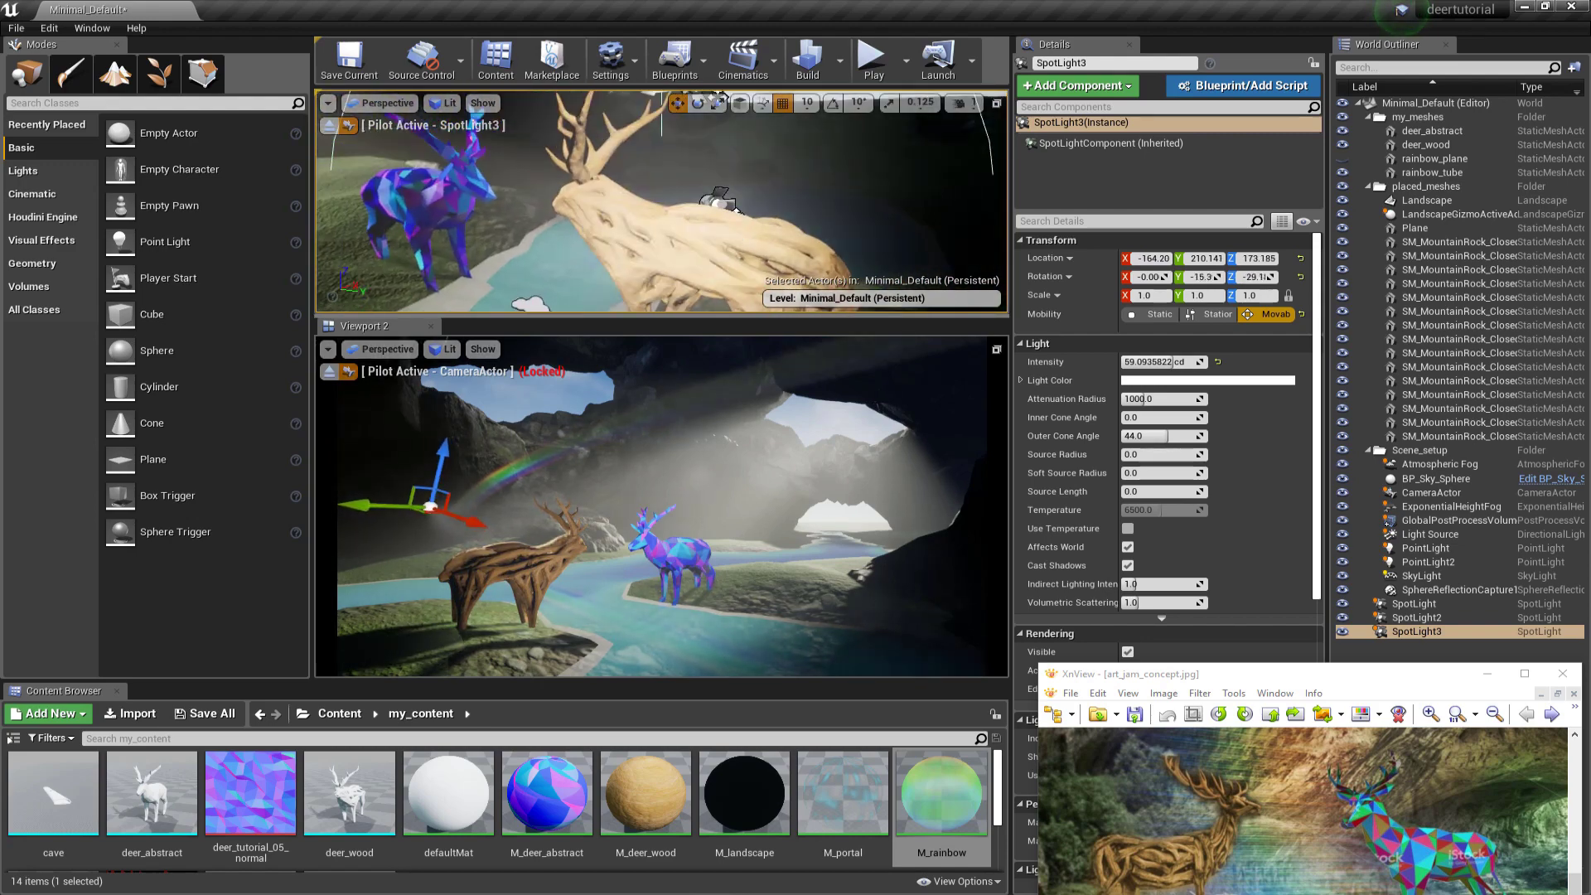
Step: Set the Volumetric Scattering Intensity to 0 on SpotLight2, SpotLight3 and SpotLight
{"action": "left_click", "coordinate": [1428, 618]}
{"action": "left_click", "coordinate": [1149, 602]}
{"action": "type", "text": "0.25"}
{"action": "key", "text": "Return"}
{"action": "left_click", "coordinate": [1419, 632]}
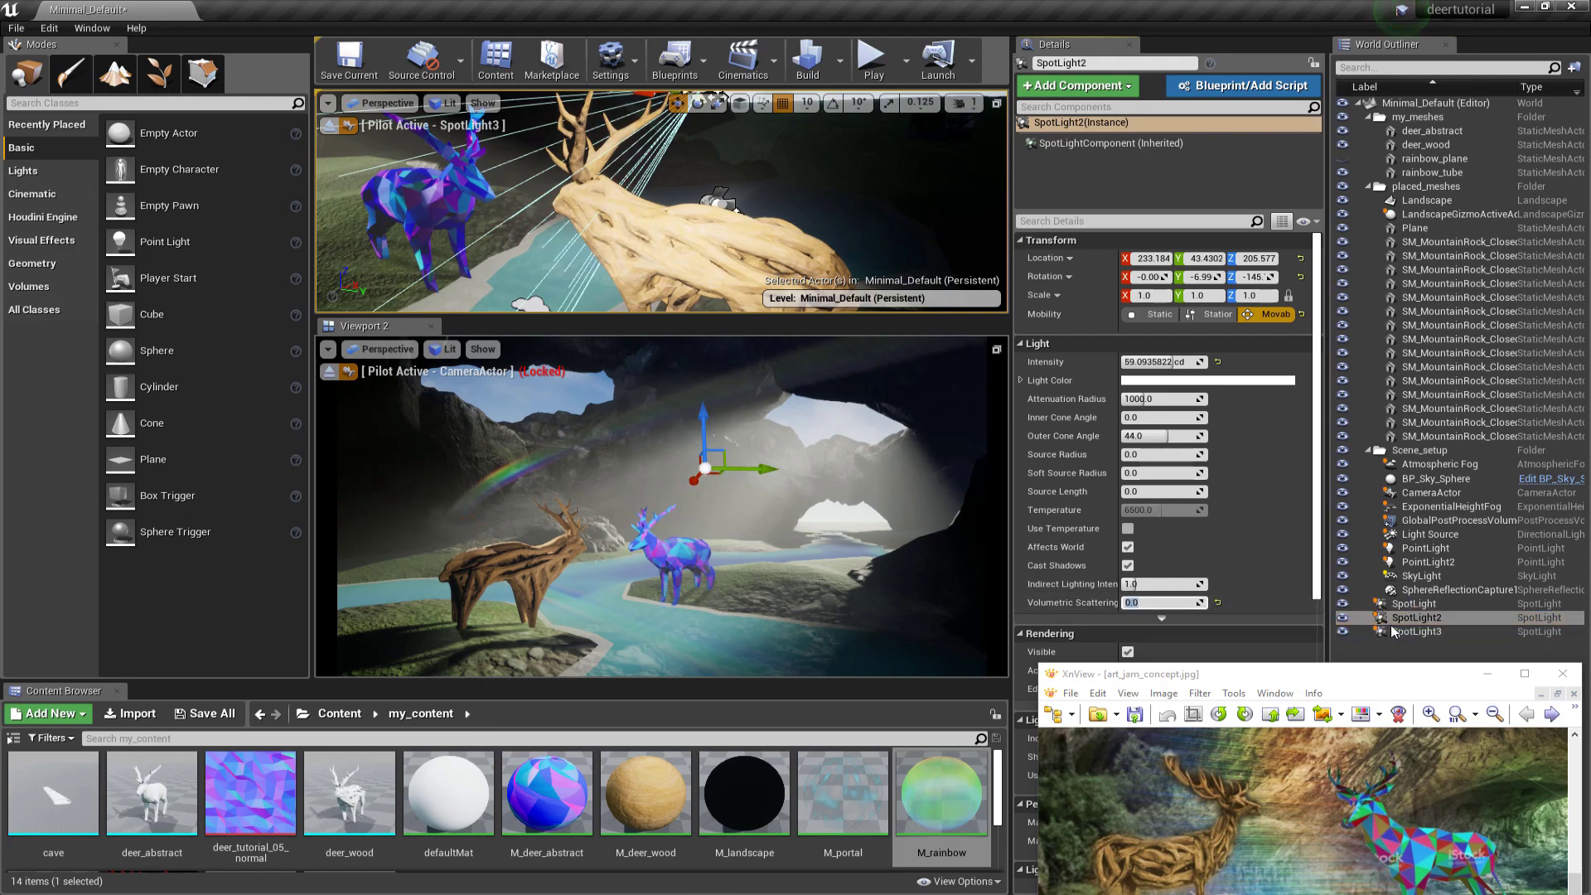
{"action": "left_click", "coordinate": [1160, 602]}
{"action": "type", "text": "0.25"}
{"action": "key", "text": "Return"}
{"action": "left_click", "coordinate": [1415, 605]}
{"action": "left_click", "coordinate": [1179, 600]}
{"action": "type", "text": "0"}
{"action": "key", "text": "Return"}
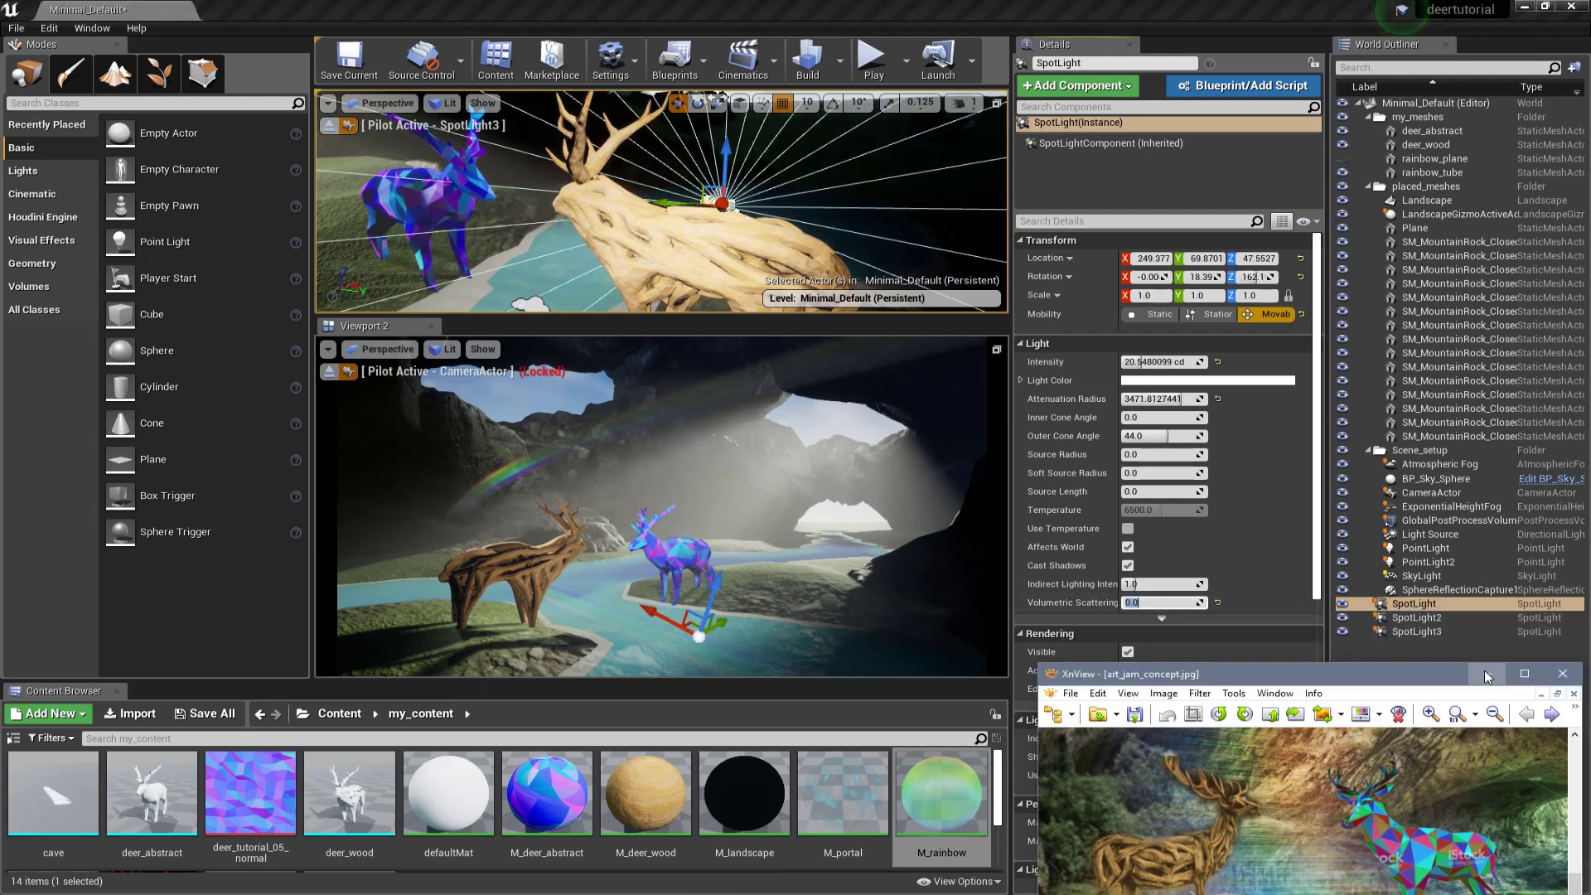
Step: Rename SpotLight as Spot_fill_wood and SpotLight2 as Spot_fill_abstract
{"action": "left_click", "coordinate": [1422, 606]}
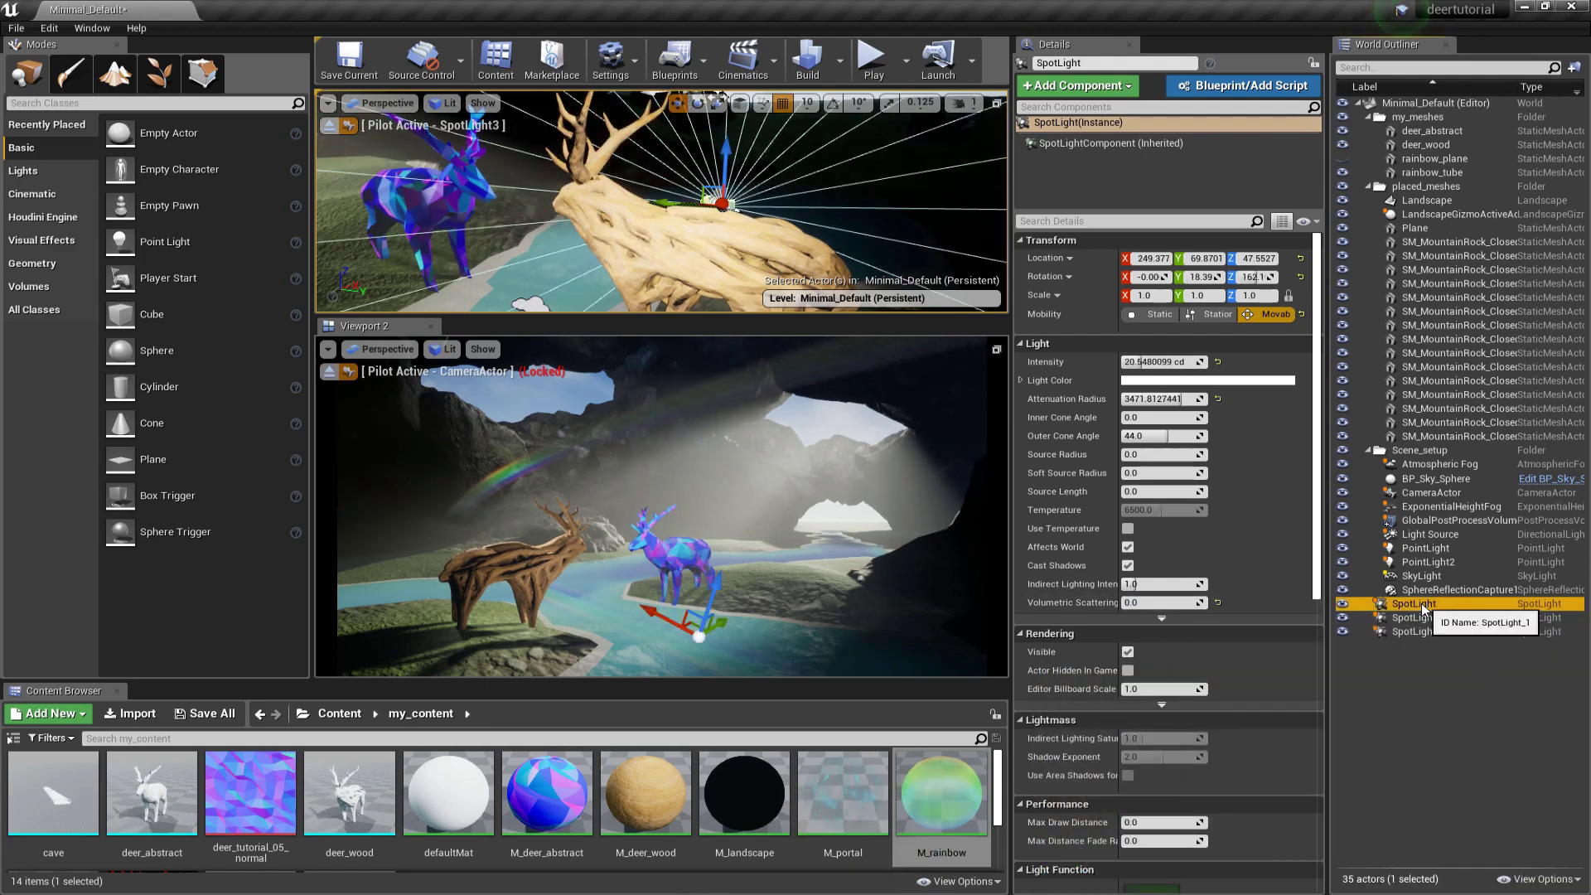
{"action": "left_click", "coordinate": [1412, 606]}
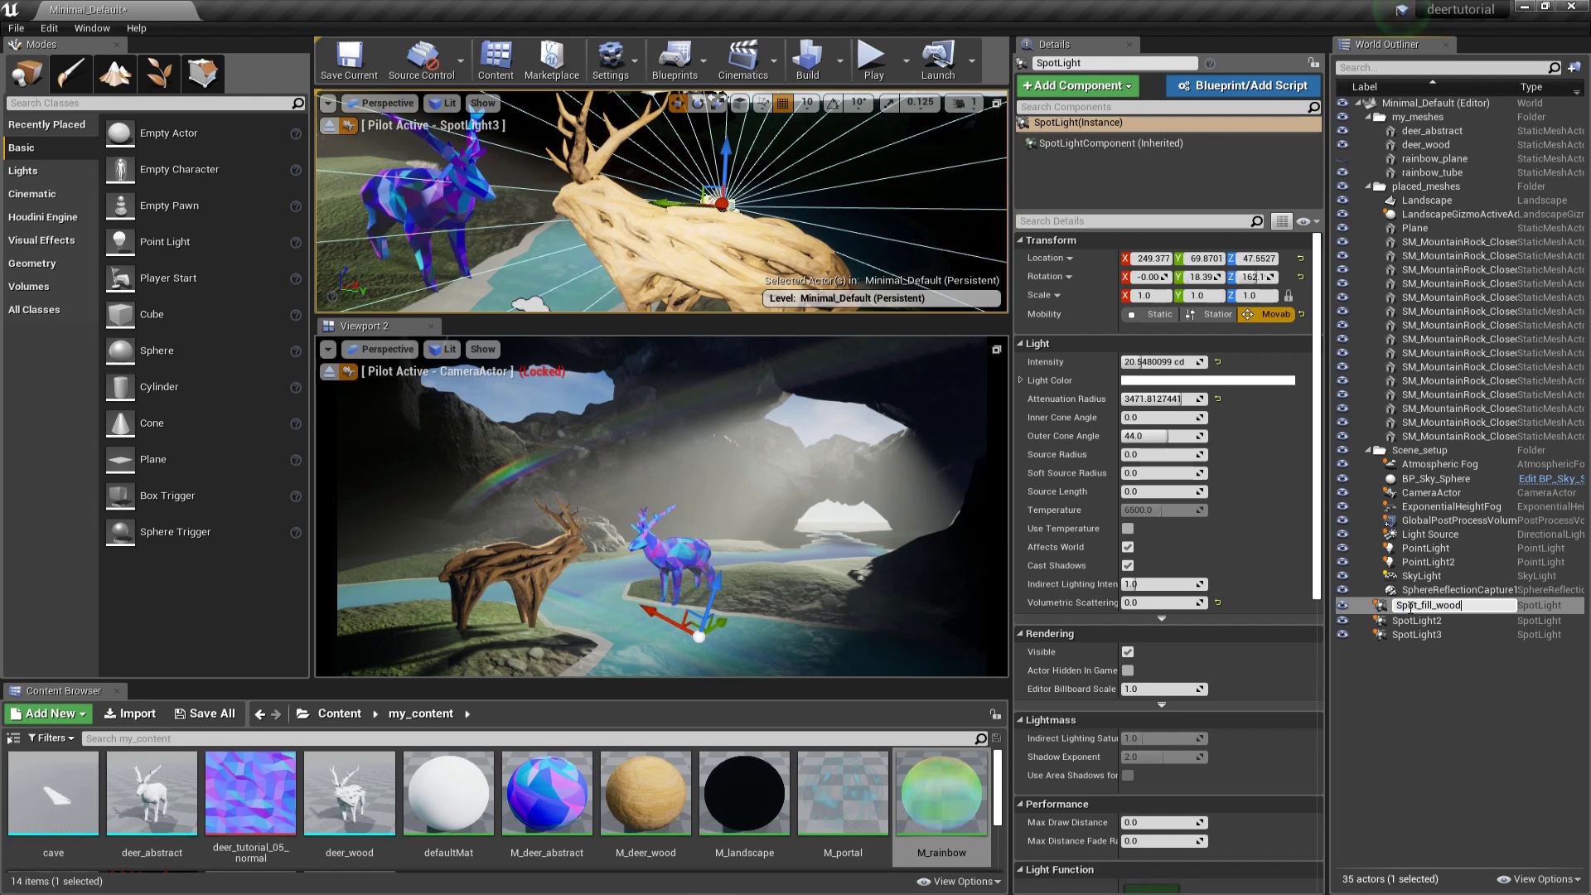
{"action": "key", "text": "Return"}
{"action": "left_click", "coordinate": [1409, 619]}
{"action": "left_click", "coordinate": [1408, 620]}
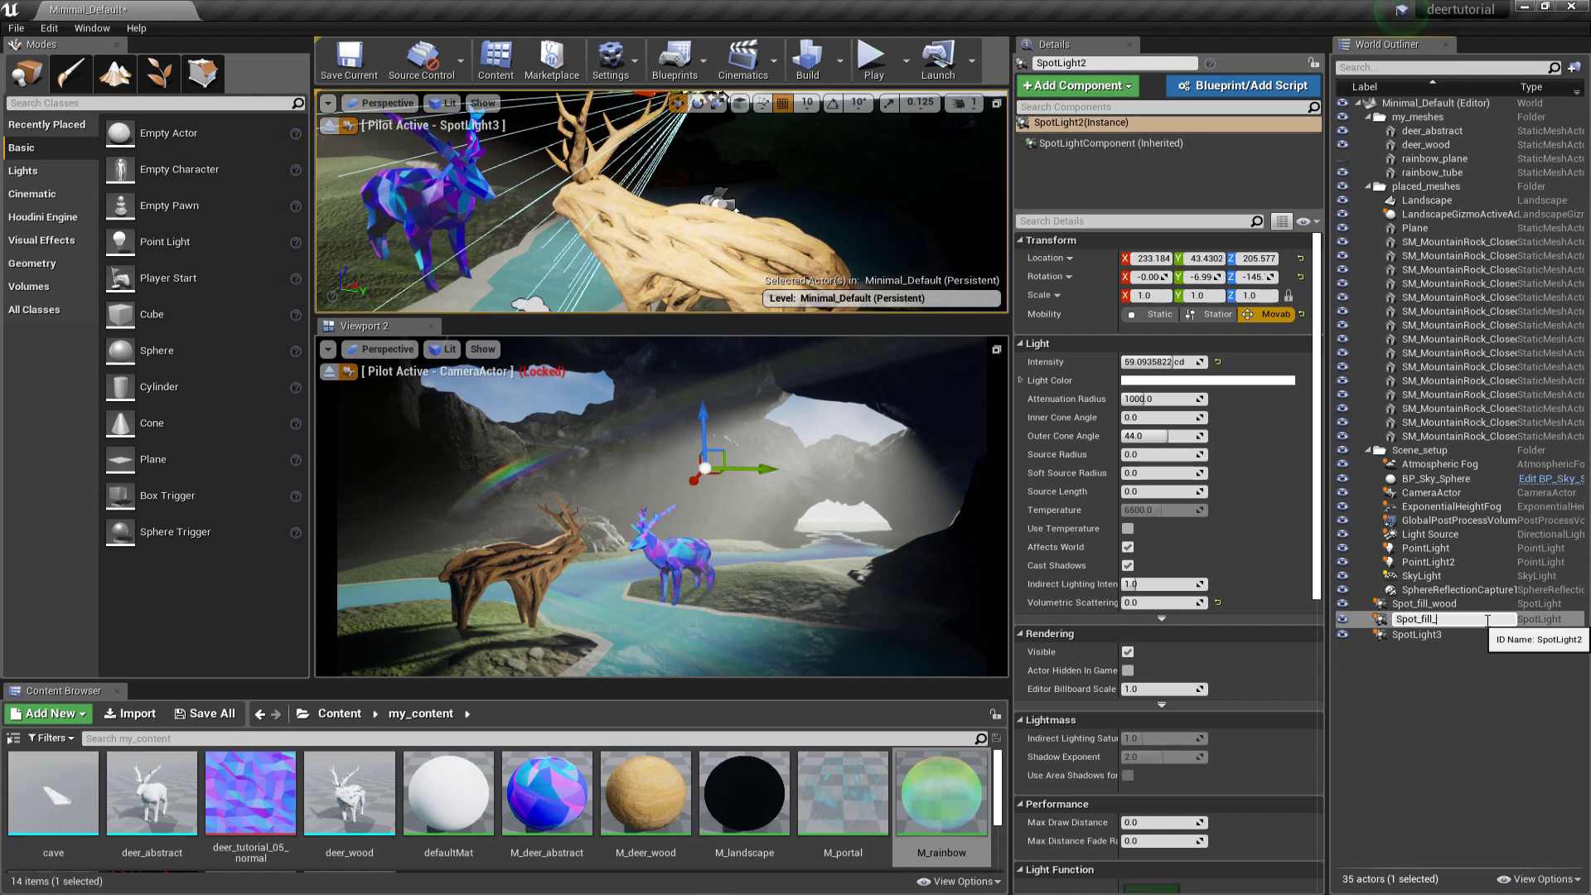
{"action": "type", "text": "Spot_fill_abstract"}
{"action": "key", "text": "Return"}
Step: Rename SpotLight3 as Spot_kicker_wood
{"action": "left_click", "coordinate": [1437, 633]}
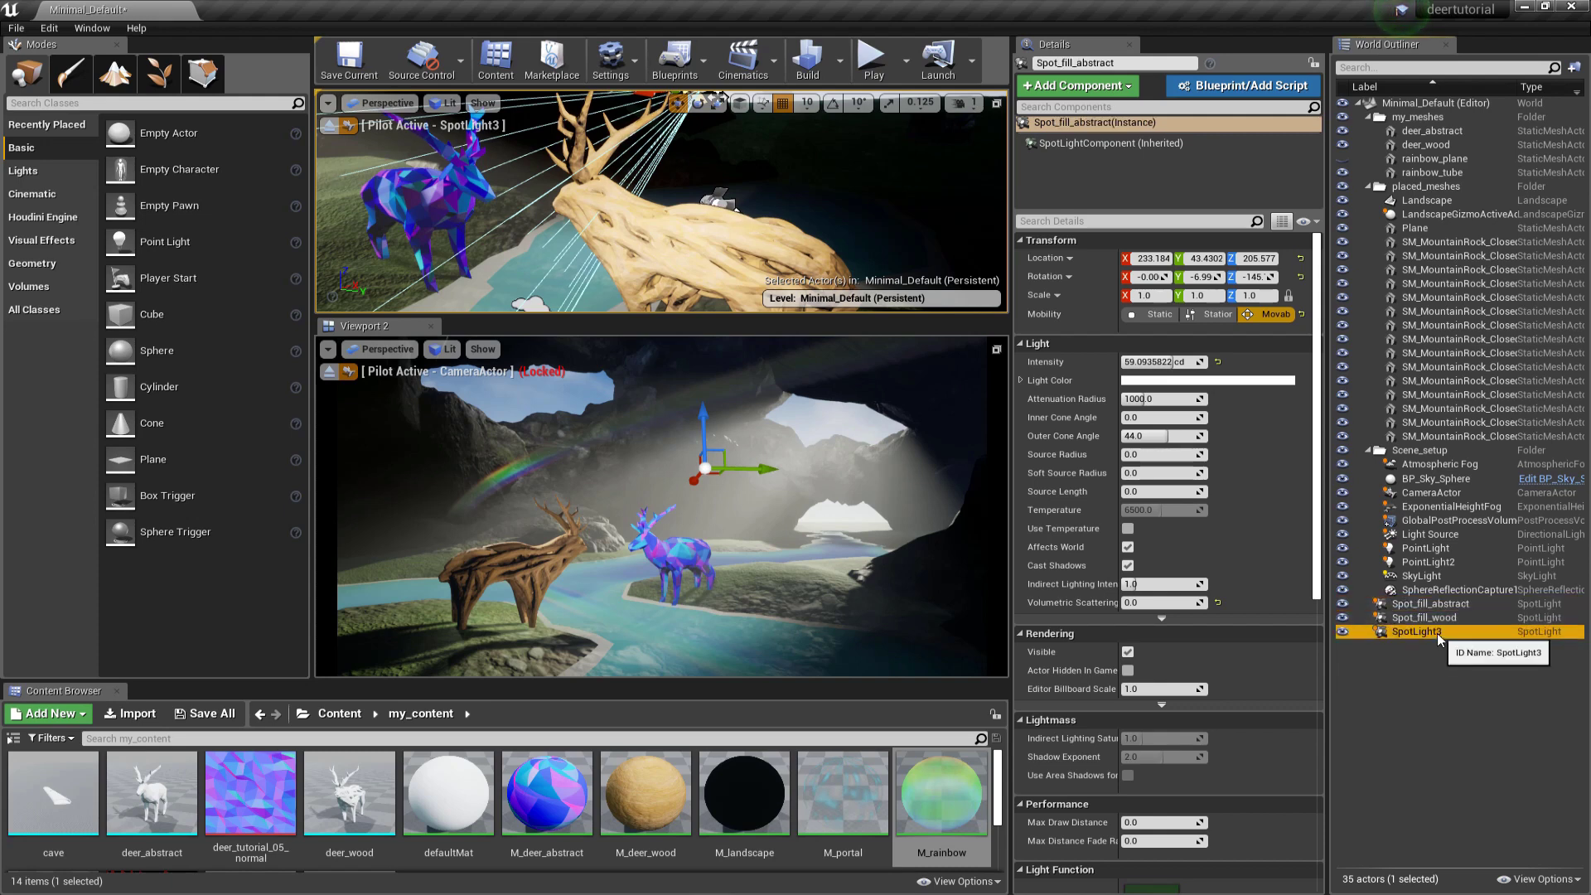
{"action": "left_click", "coordinate": [1437, 633]}
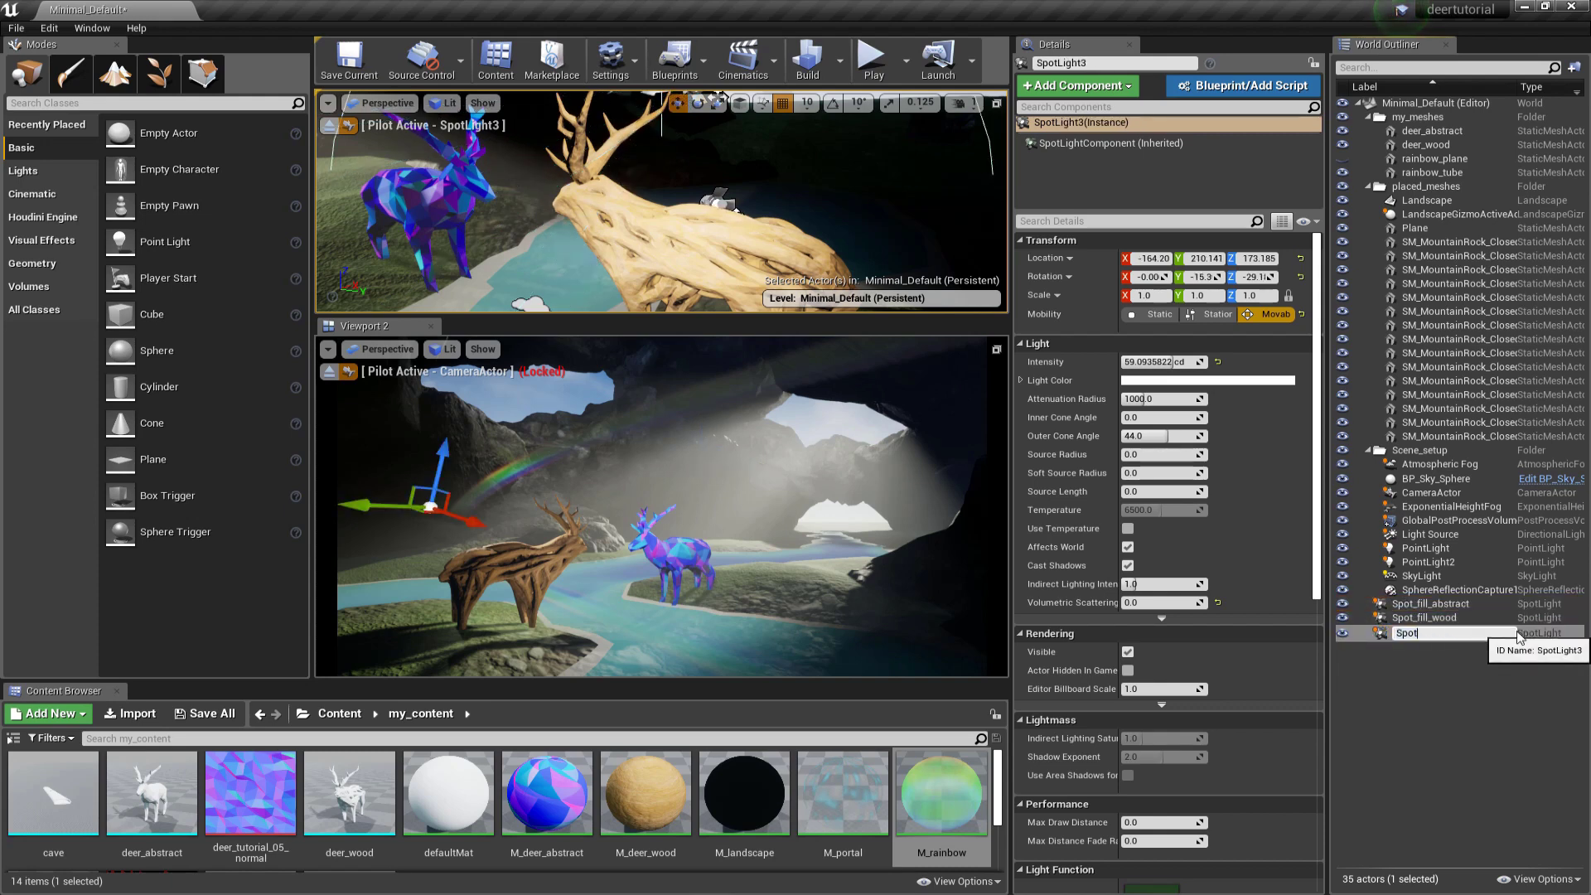
{"action": "type", "text": "Spot_kicker_wood"}
{"action": "key", "text": "Return"}
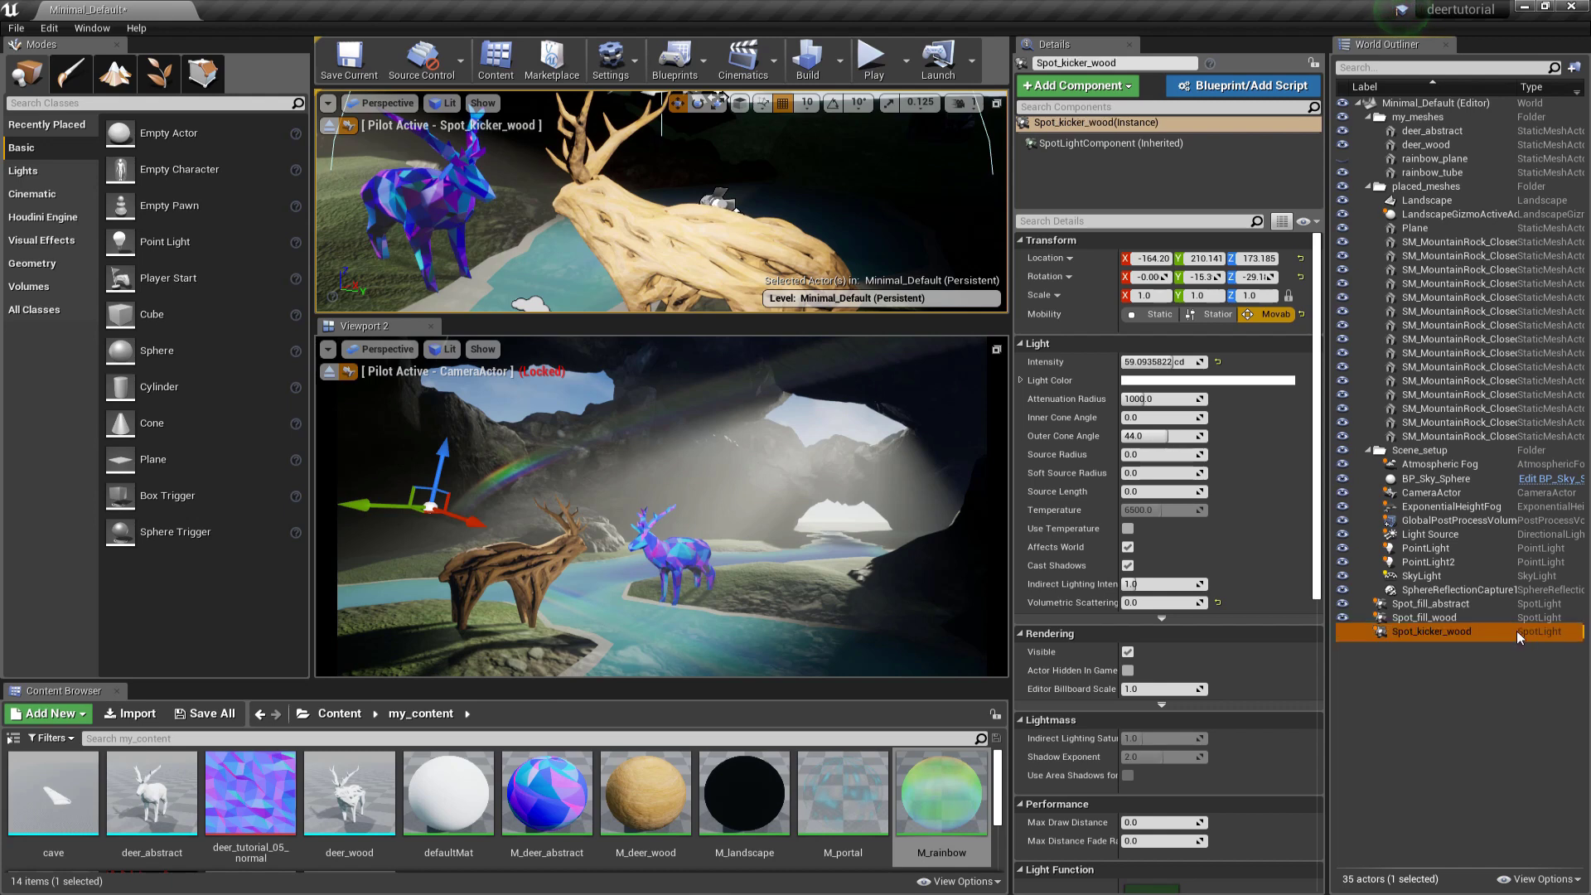
Step: Fly Spot_kicker_wood to about X -184, Y 229, Z 187 and set its intensity to about 55.26 cd and attenuation radius to about 583
{"action": "right_click_drag", "start_coordinate": [736, 286], "coordinate": [736, 286]}
{"action": "right_click_drag", "start_coordinate": [460, 149], "coordinate": [459, 149]}
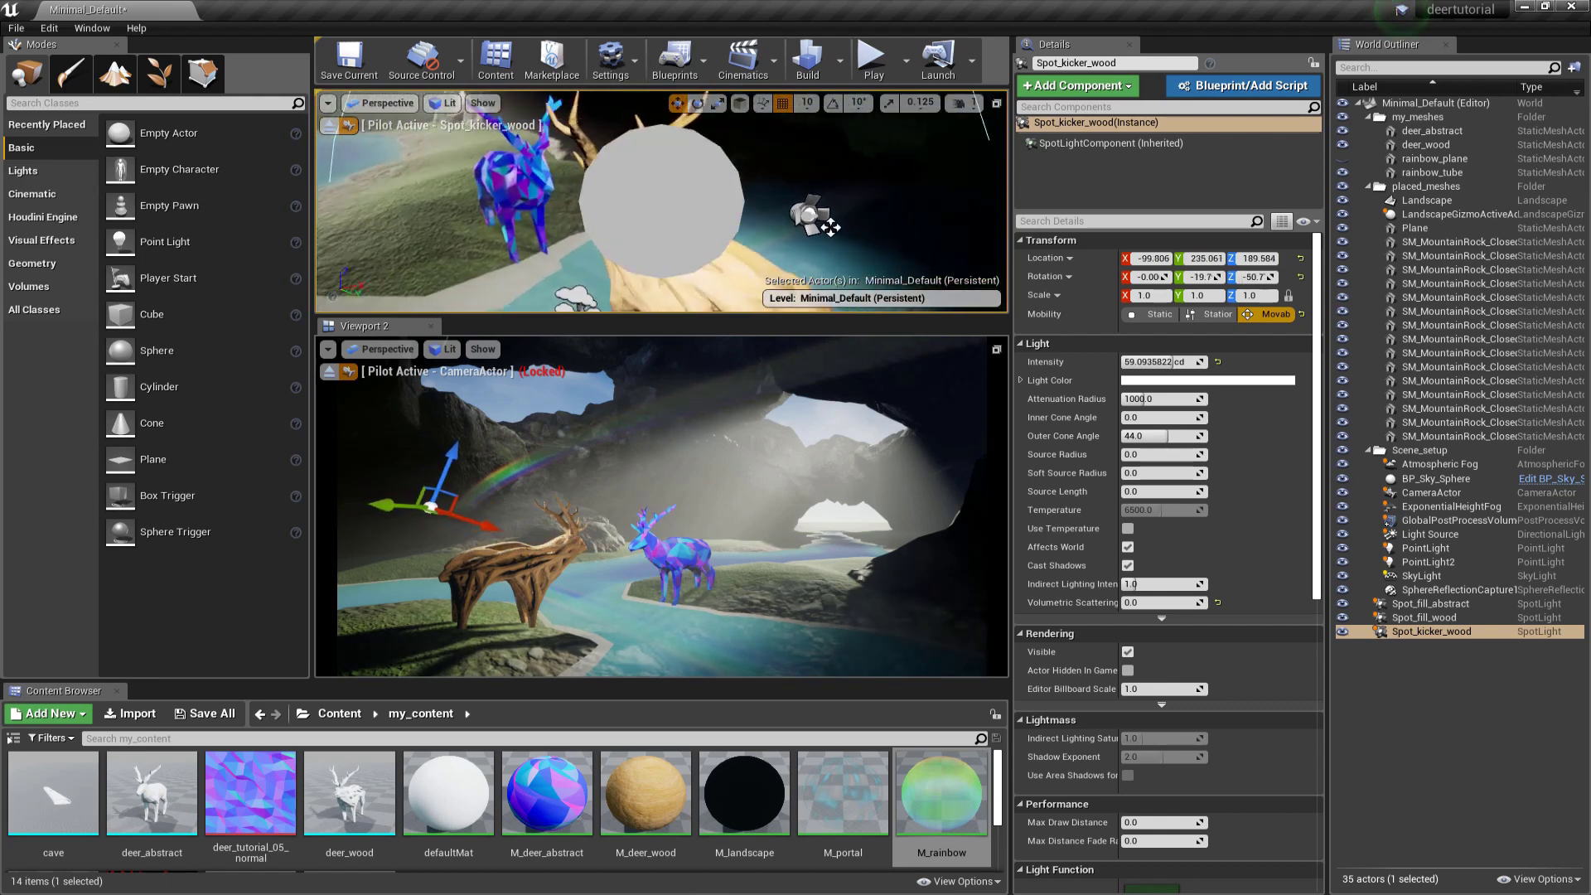
{"action": "right_click_drag", "start_coordinate": [460, 149], "coordinate": [459, 149]}
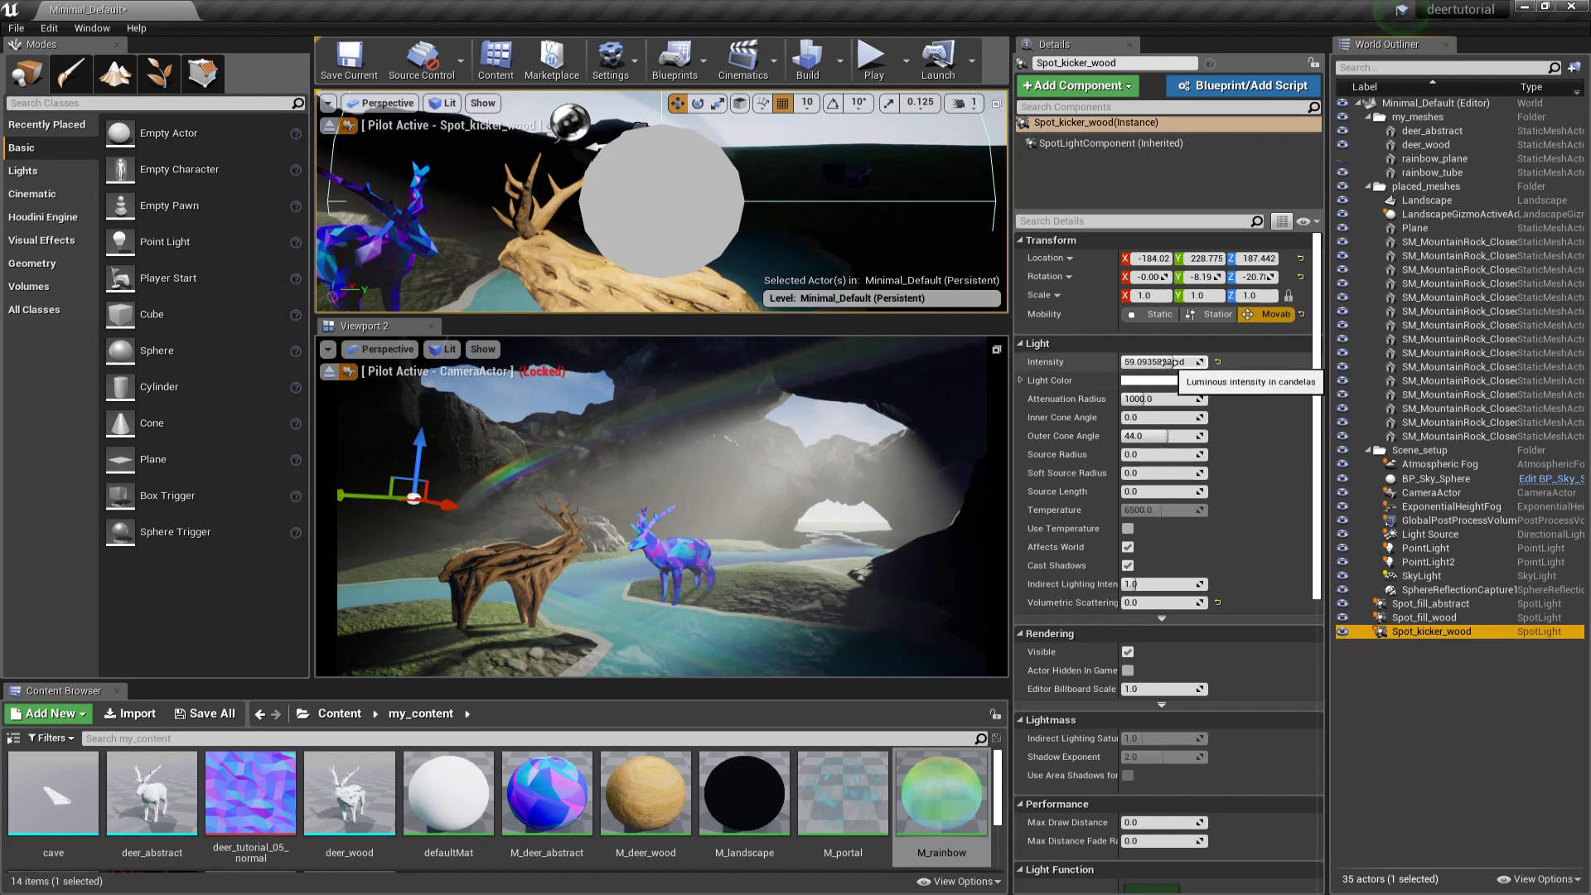
{"action": "mouse_move", "coordinate": [1156, 362]}
{"action": "left_mouse_down"}
{"action": "mouse_move", "coordinate": [1207, 362]}
{"action": "mouse_move", "coordinate": [1158, 400]}
{"action": "mouse_move", "coordinate": [1128, 399]}
{"action": "mouse_move", "coordinate": [1188, 362]}
{"action": "mouse_move", "coordinate": [1152, 362]}
{"action": "left_mouse_up"}
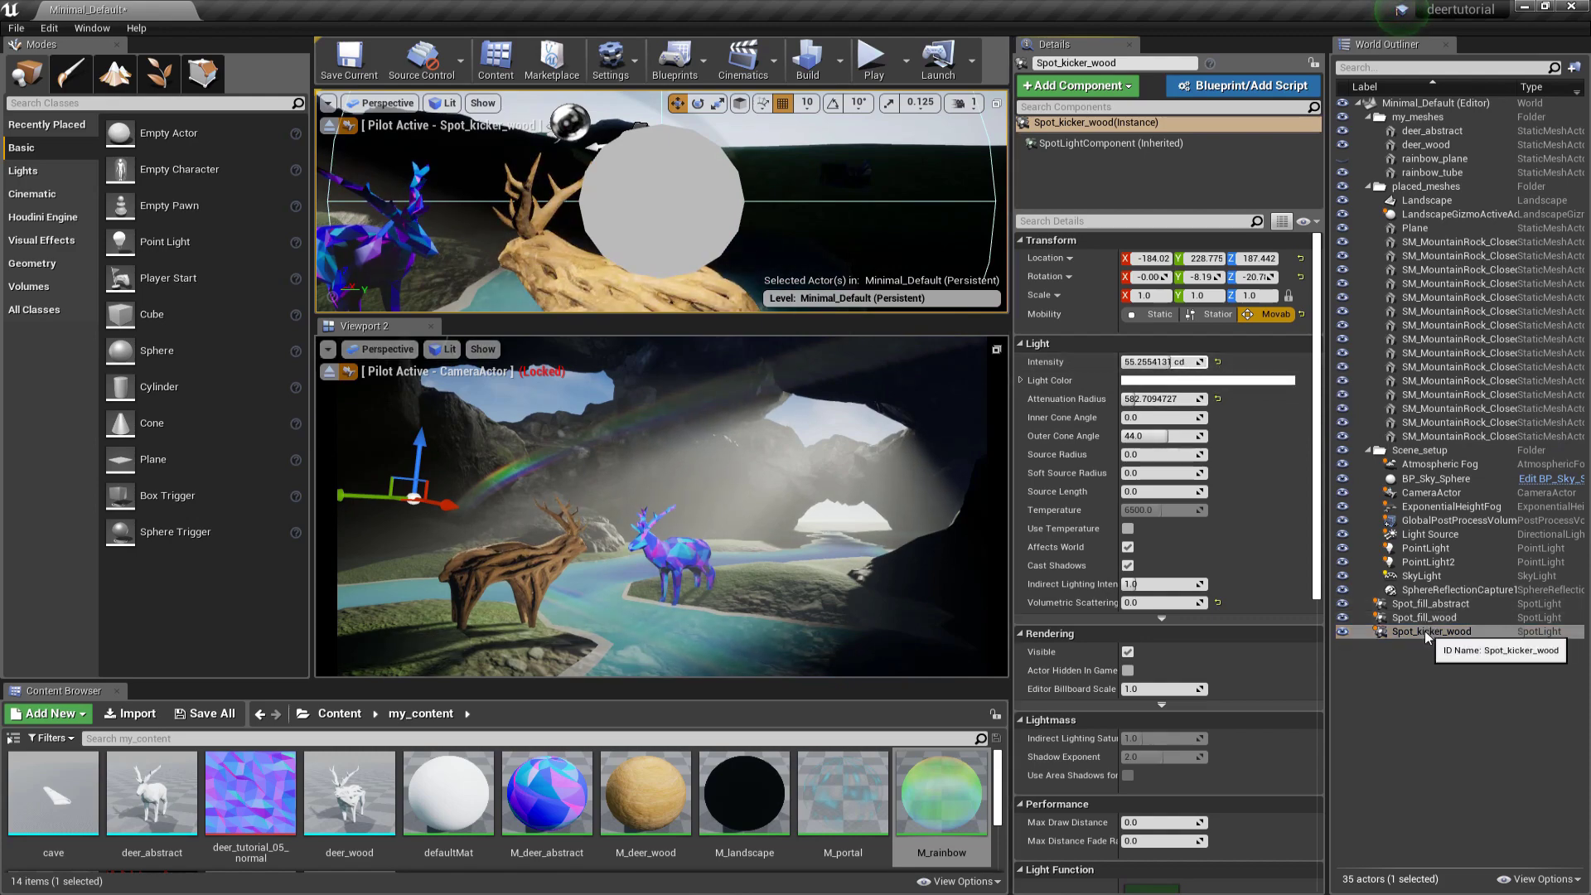
Step: Stop piloting, duplicate Spot_kicker_wood toward the abstract deer and rename the copy Spot_kicker_abstract
{"action": "left_click", "coordinate": [329, 125]}
{"action": "right_click_drag", "start_coordinate": [498, 199], "coordinate": [530, 207]}
{"action": "left_click_drag", "start_coordinate": [580, 186], "coordinate": [464, 207], "text": "alt"}
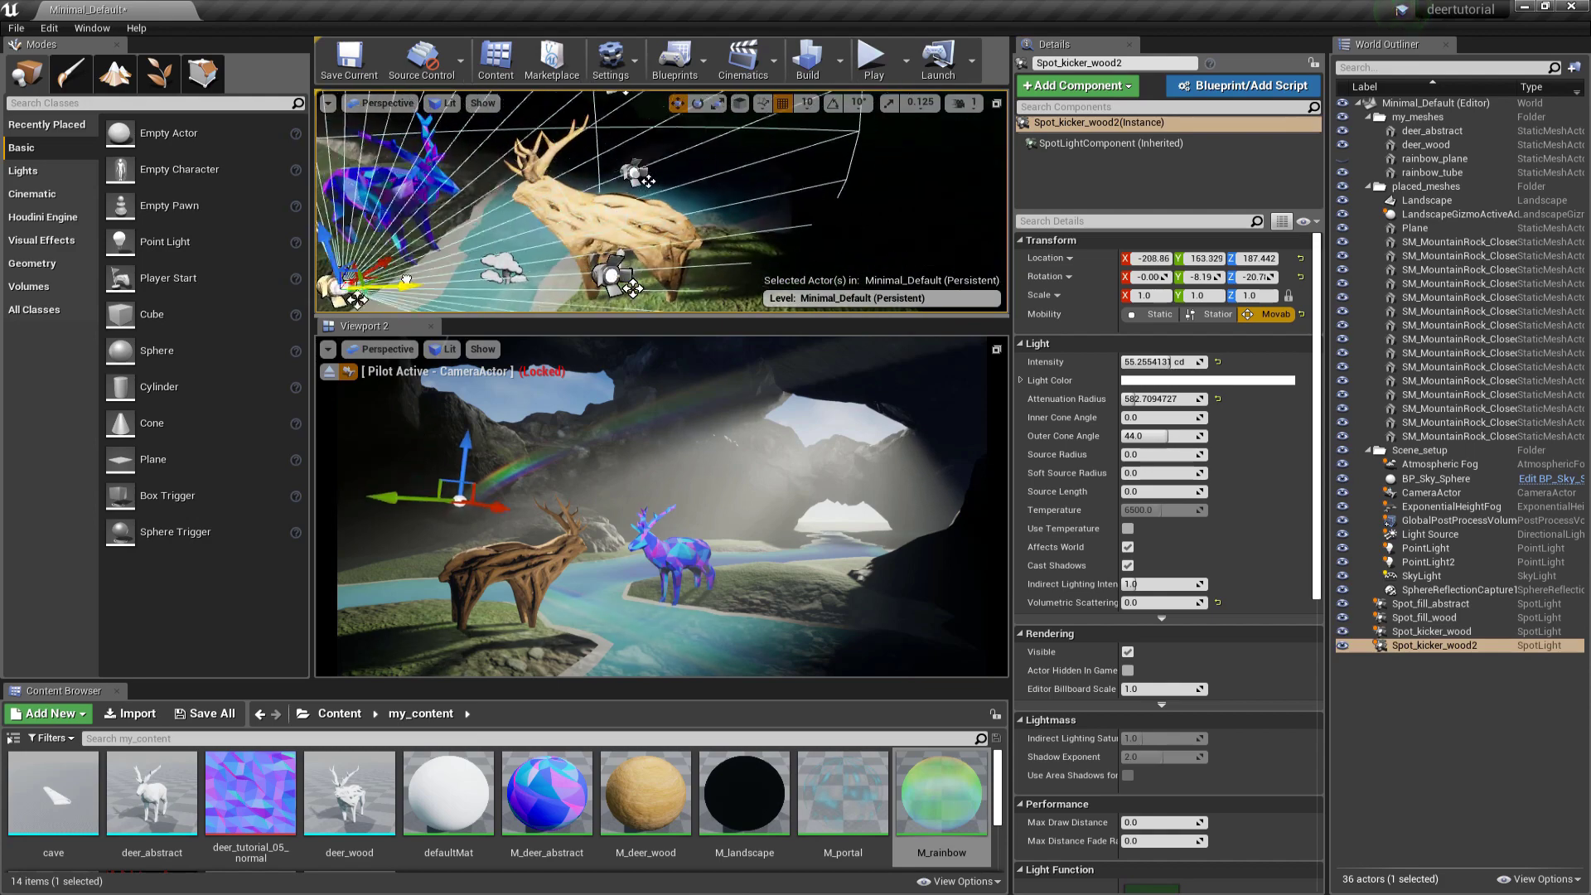
{"action": "left_click", "coordinate": [1445, 646]}
{"action": "left_click_drag", "start_coordinate": [1451, 646], "coordinate": [1529, 650]}
{"action": "type", "text": "abstract"}
{"action": "key", "text": "Return"}
Step: Pilot Spot_kicker_abstract, set its intensity to 160 cd and fly it to about X -147, Y -45, Z 47, aimed up at the abstract deer
{"action": "right_click_drag", "start_coordinate": [489, 212], "coordinate": [439, 232]}
{"action": "right_click", "coordinate": [464, 231]}
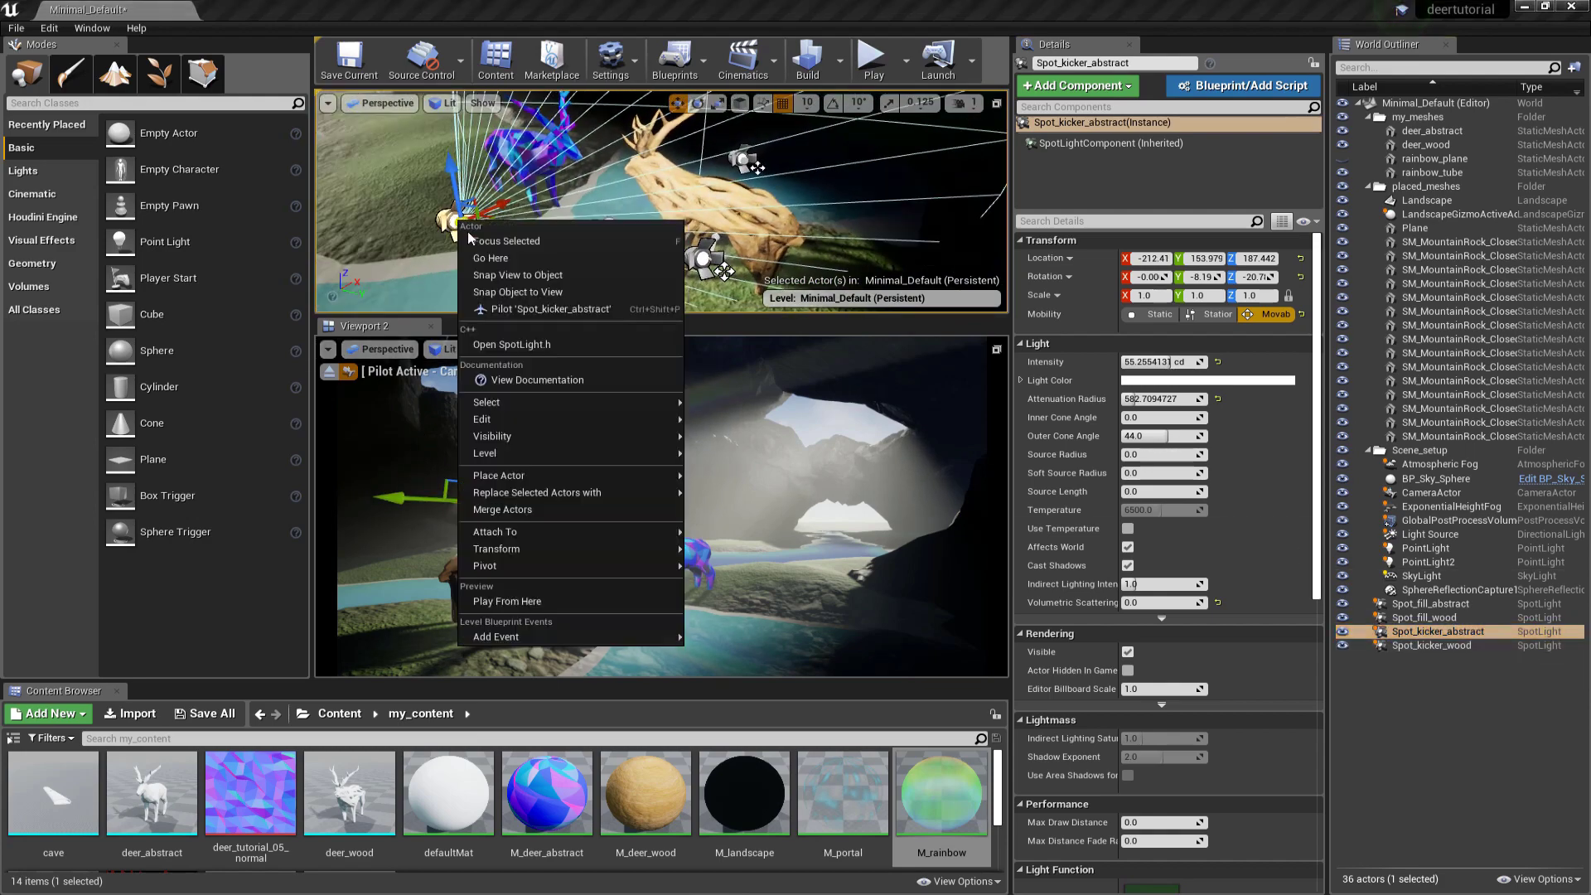
{"action": "left_click", "coordinate": [546, 306]}
{"action": "right_click_drag", "start_coordinate": [547, 307], "coordinate": [679, 334]}
{"action": "right_click_drag", "start_coordinate": [663, 201], "coordinate": [696, 201]}
{"action": "left_click", "coordinate": [1150, 362]}
{"action": "type", "text": "160"}
{"action": "key", "text": "Return"}
{"action": "right_click_drag", "start_coordinate": [864, 192], "coordinate": [778, 211]}
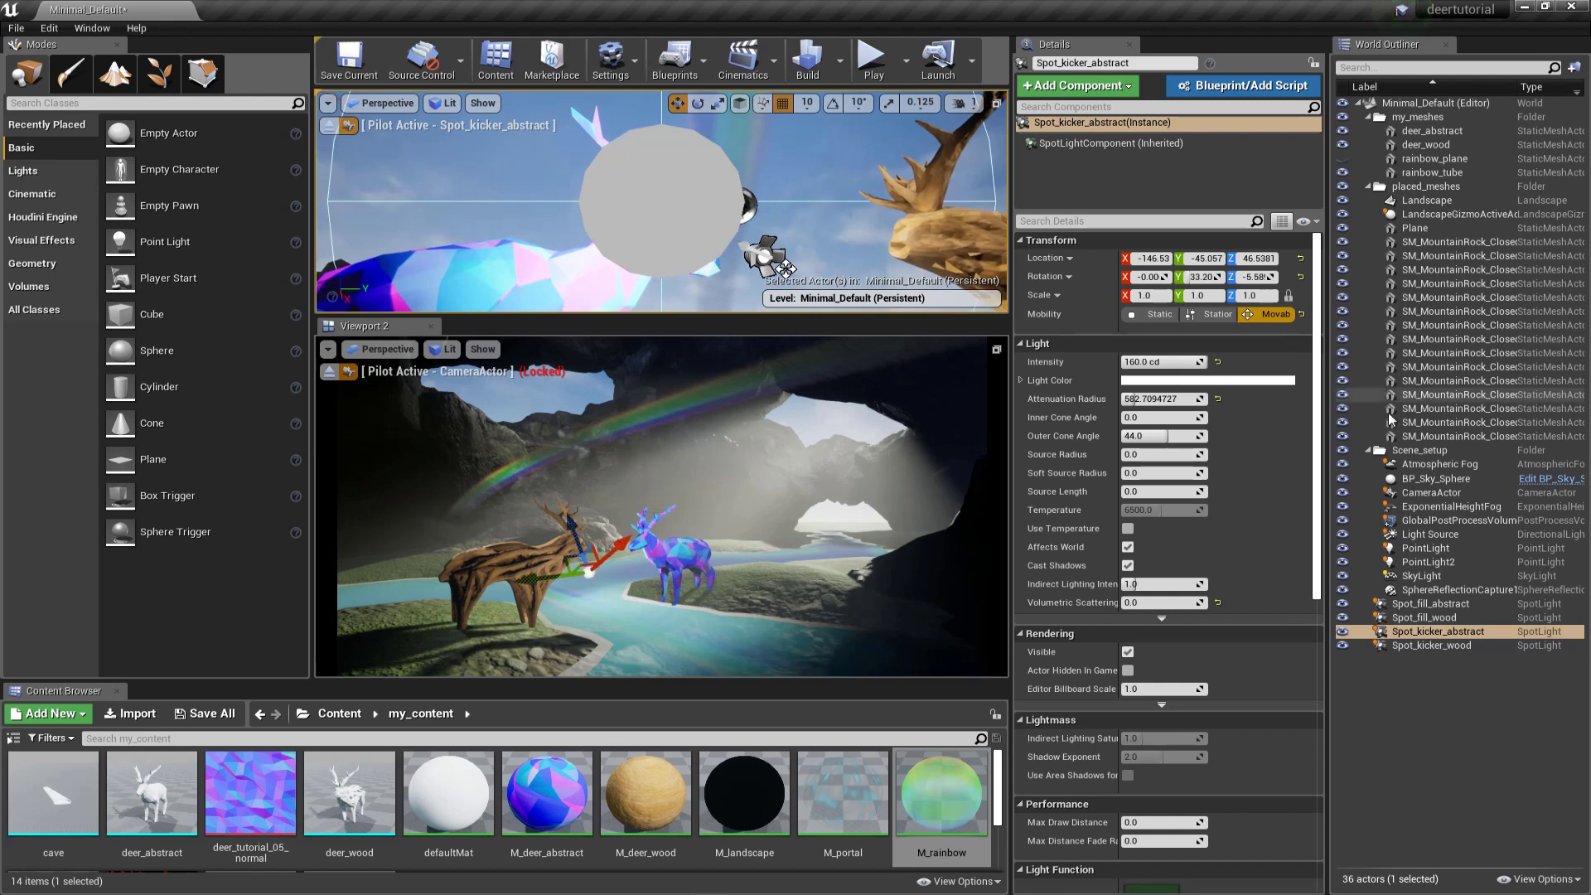
Step: Compare the scene with Spot_kicker_abstract hidden and shown, and set its outer cone angle to about 40.24
{"action": "left_click", "coordinate": [1344, 635]}
{"action": "left_click", "coordinate": [1344, 635]}
{"action": "left_click", "coordinate": [1344, 635]}
{"action": "left_click", "coordinate": [1344, 635]}
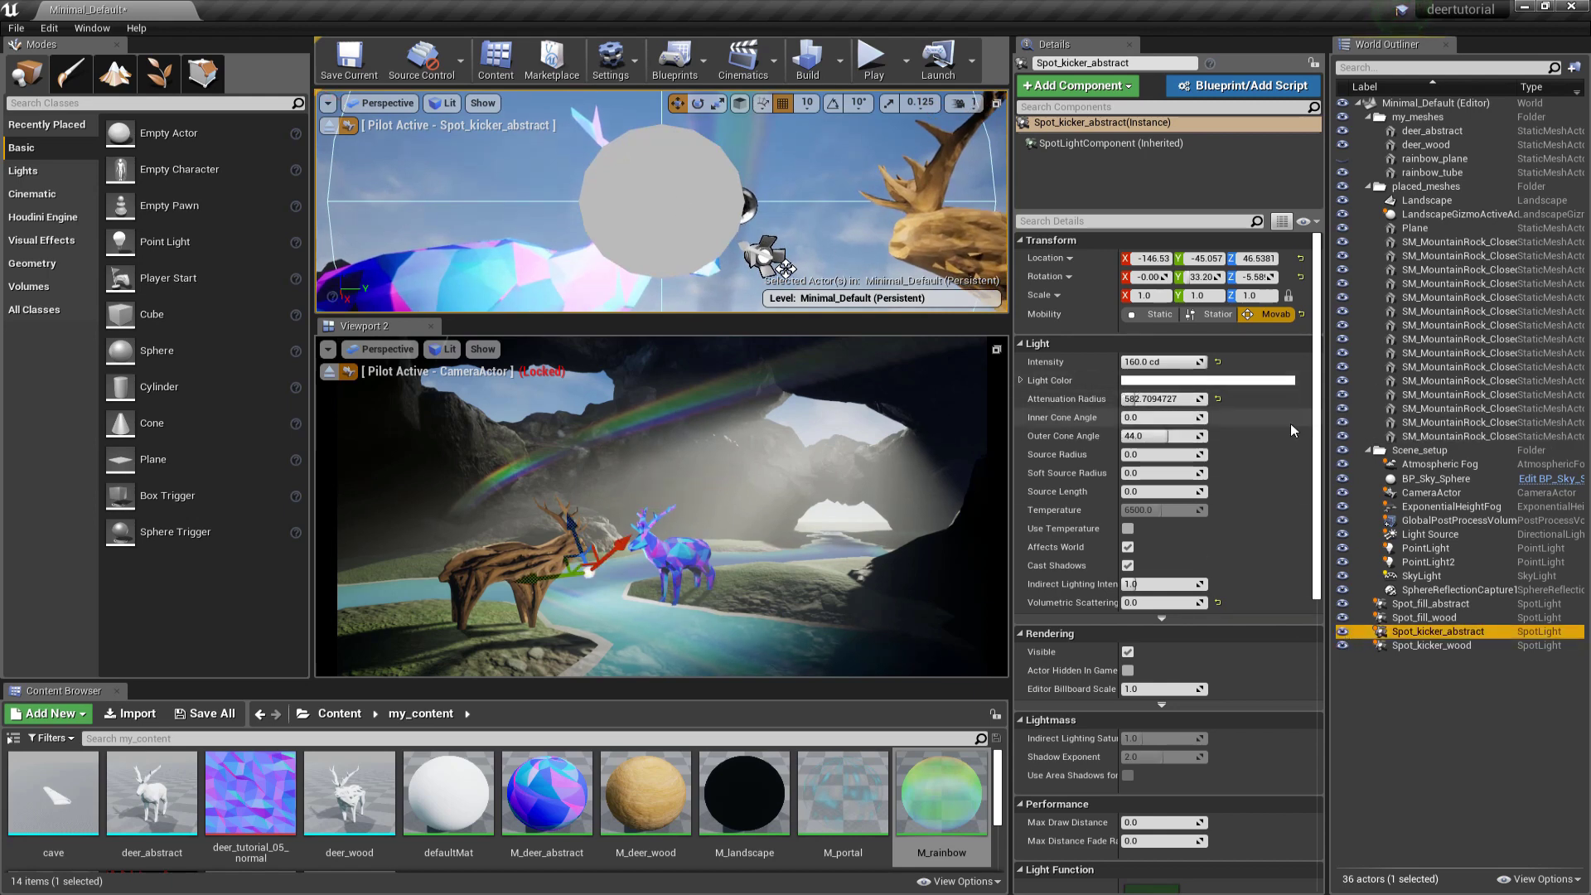
{"action": "left_click_drag", "start_coordinate": [1164, 435], "coordinate": [1156, 436]}
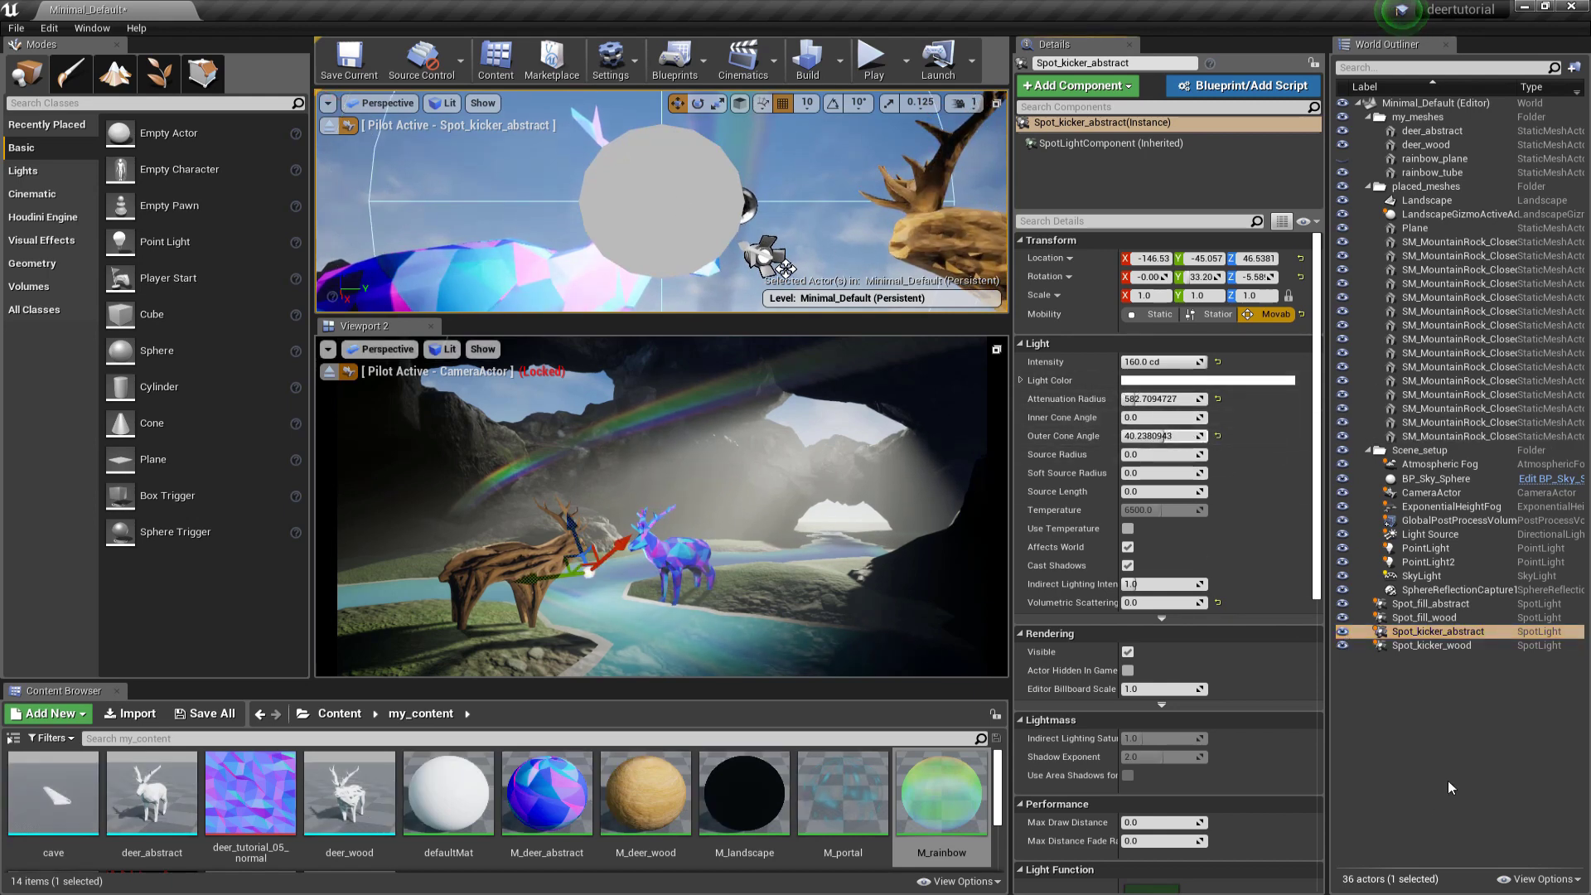
Step: Compare the scene with all four spot lights hidden and shown together, and select Spot_kicker_wood alone
{"action": "left_click", "coordinate": [1448, 778]}
{"action": "left_click", "coordinate": [1442, 606]}
{"action": "left_click", "coordinate": [1435, 648], "text": "shift"}
{"action": "left_click", "coordinate": [1343, 645]}
{"action": "left_click", "coordinate": [1343, 645]}
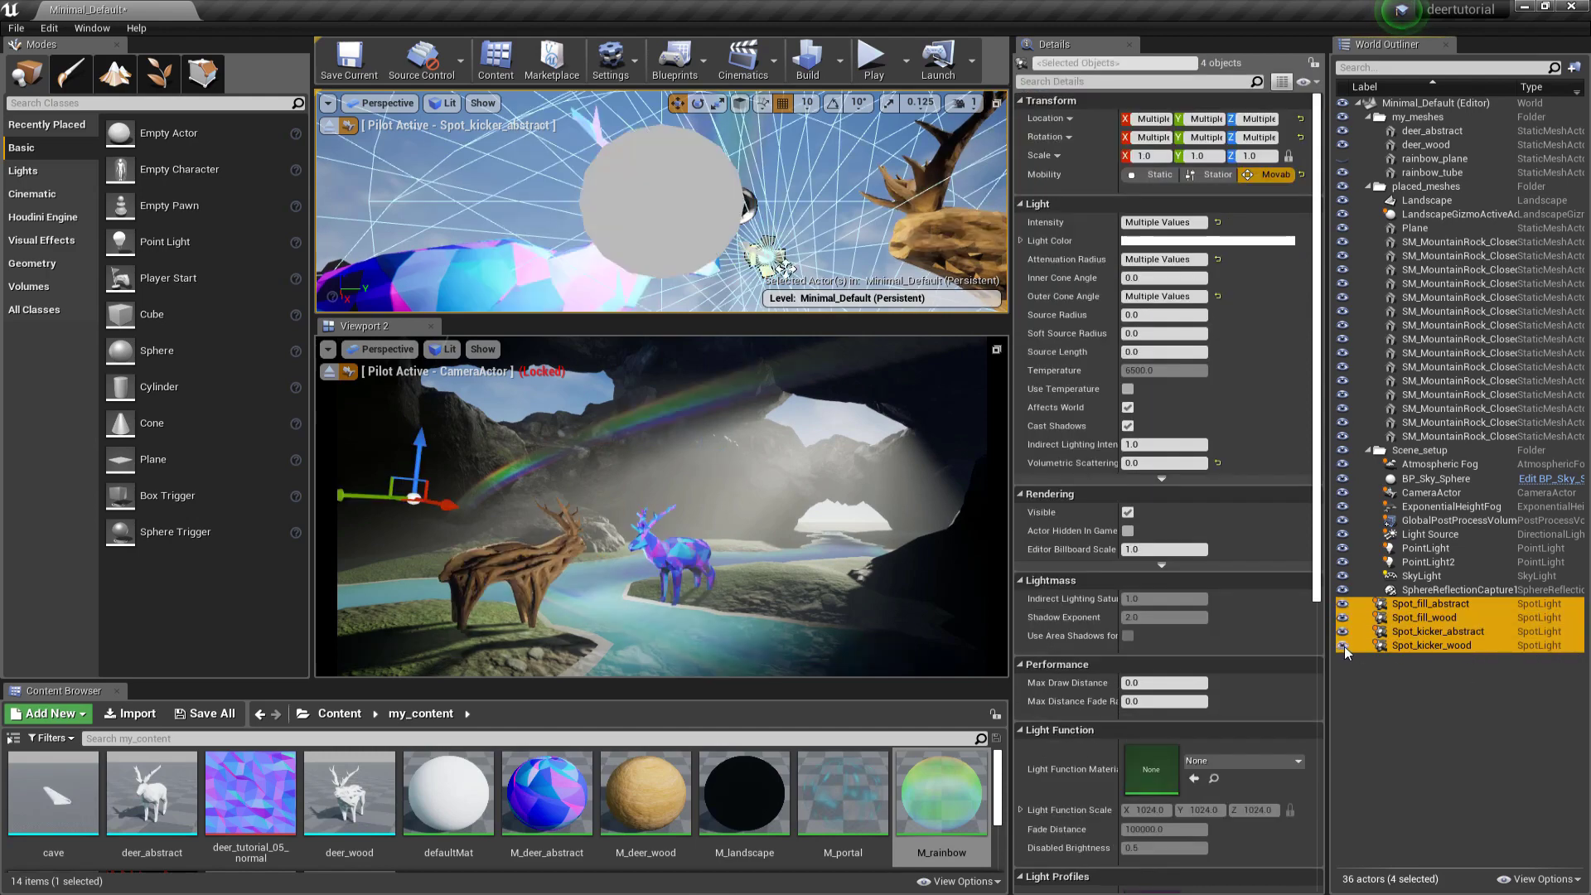
{"action": "left_click", "coordinate": [1343, 646]}
{"action": "left_click", "coordinate": [1343, 646]}
{"action": "left_click", "coordinate": [1343, 646]}
{"action": "left_click", "coordinate": [1423, 645]}
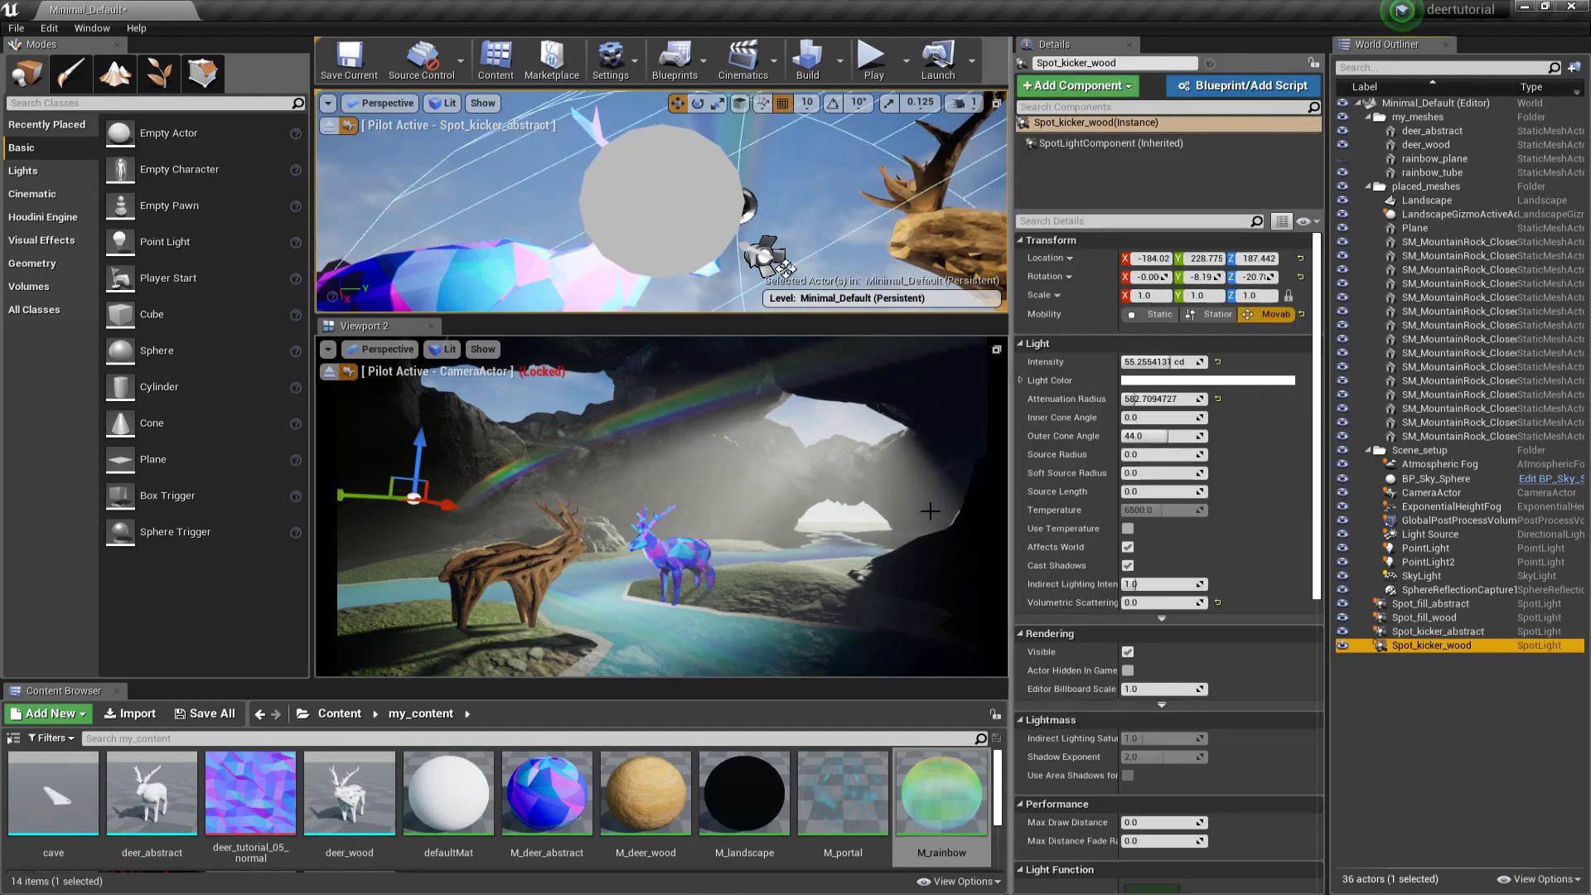
Step: Stop piloting Spot_kicker_abstract and duplicate Spot_kicker_wood to about X 316, Y 39, Z 110
{"action": "left_click", "coordinate": [329, 127]}
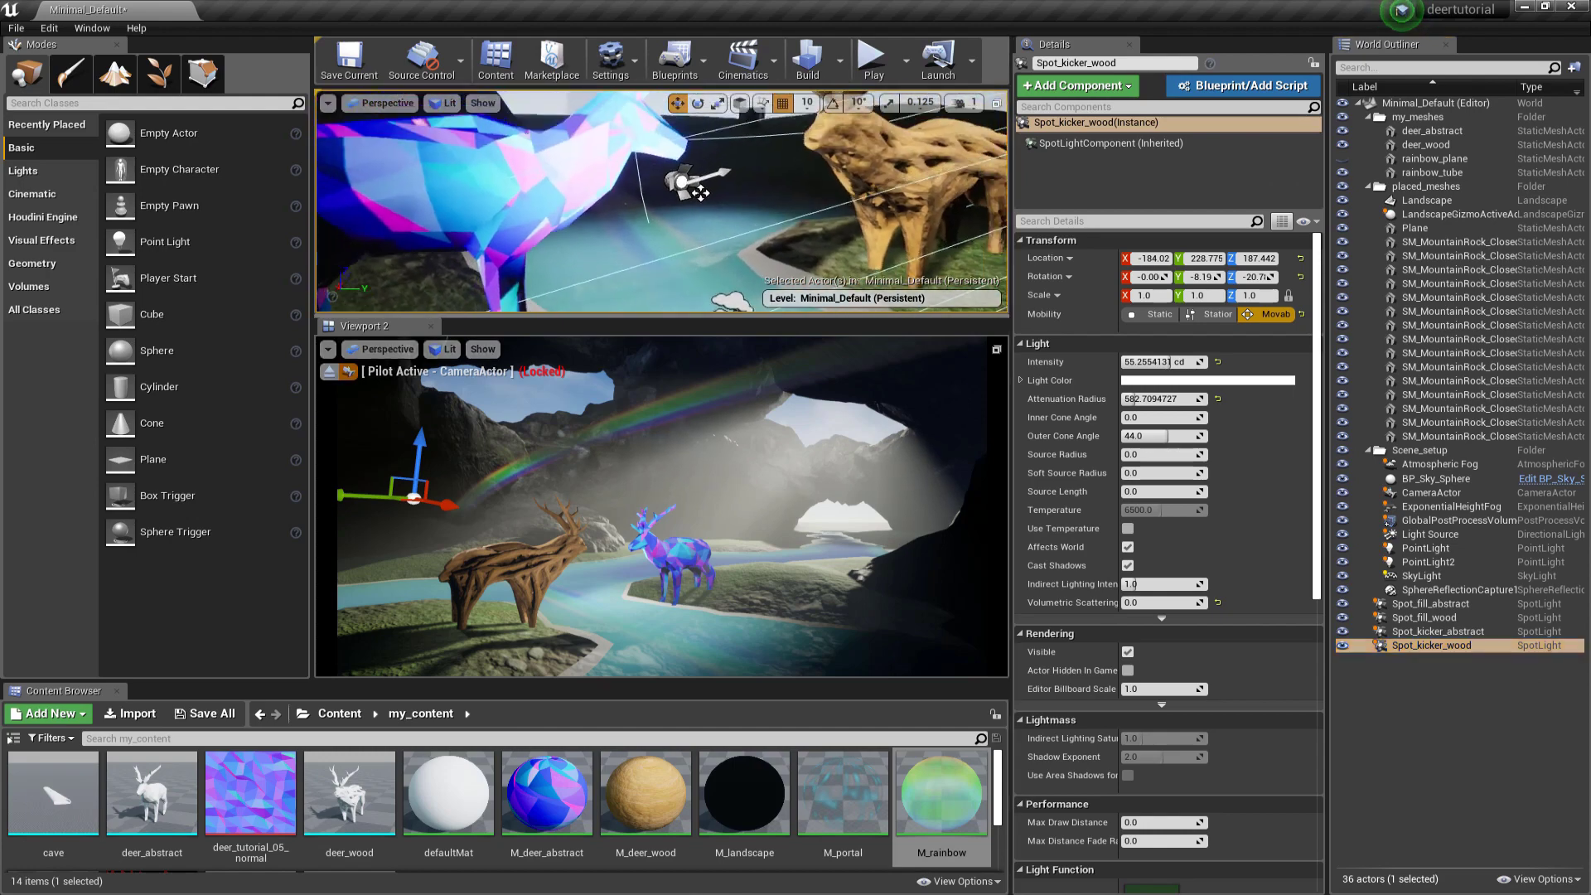
{"action": "right_click_drag", "start_coordinate": [537, 219], "coordinate": [678, 194]}
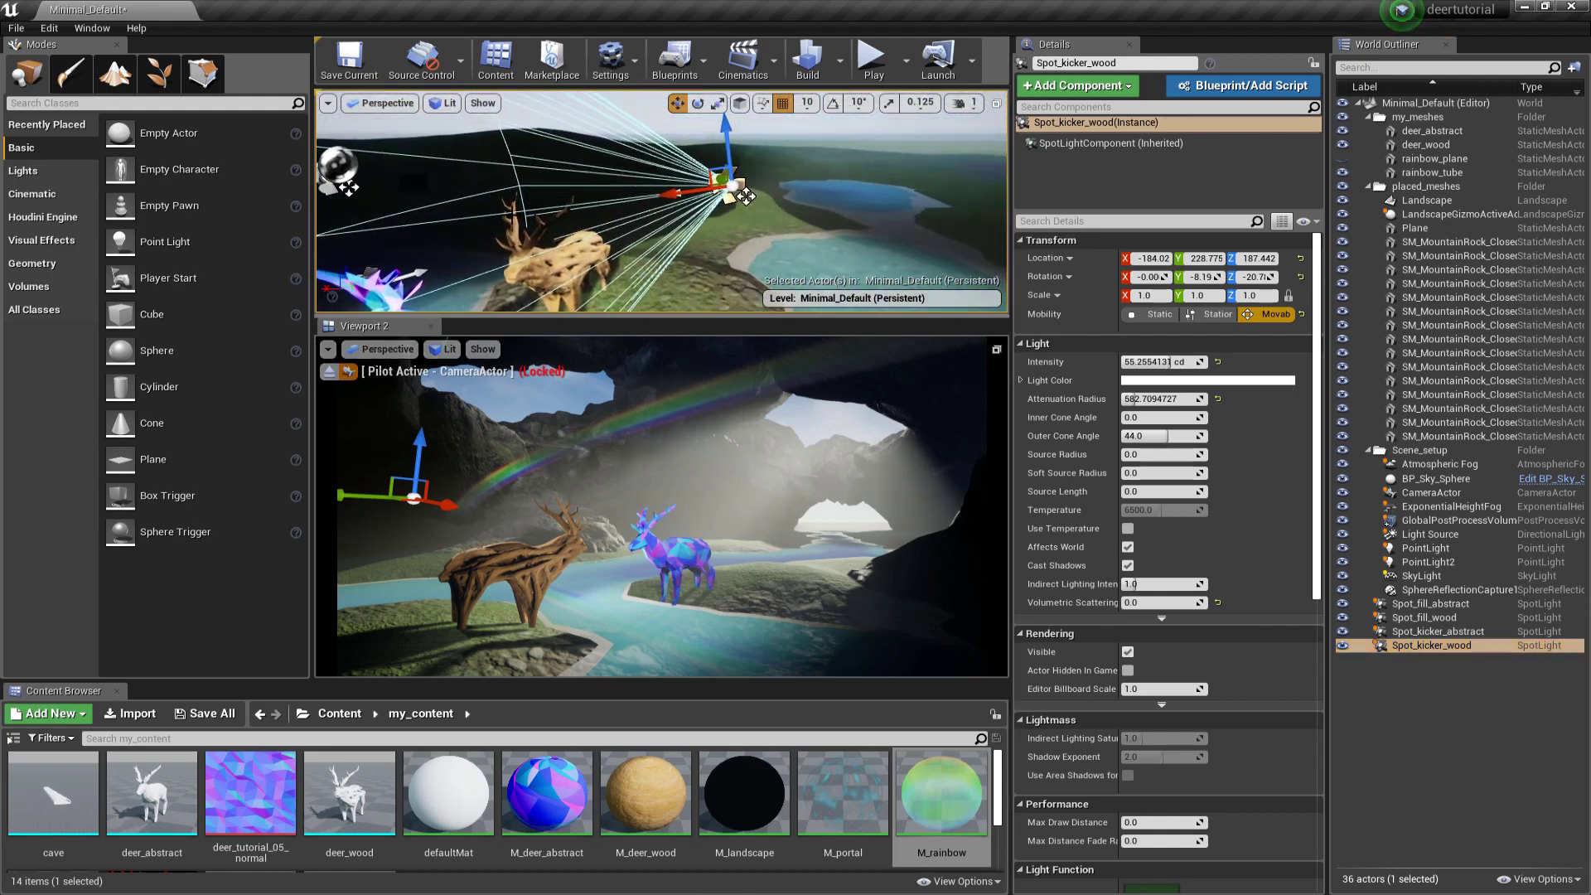
{"action": "left_click_drag", "start_coordinate": [675, 193], "coordinate": [323, 217], "text": "alt"}
{"action": "right_click_drag", "start_coordinate": [497, 207], "coordinate": [402, 205]}
Step: Pilot the duplicated kicker to about X 400, Y 50, Z 83, with attenuation radius about 1327 and intensity about 28.4 cd
{"action": "right_click", "coordinate": [547, 207]}
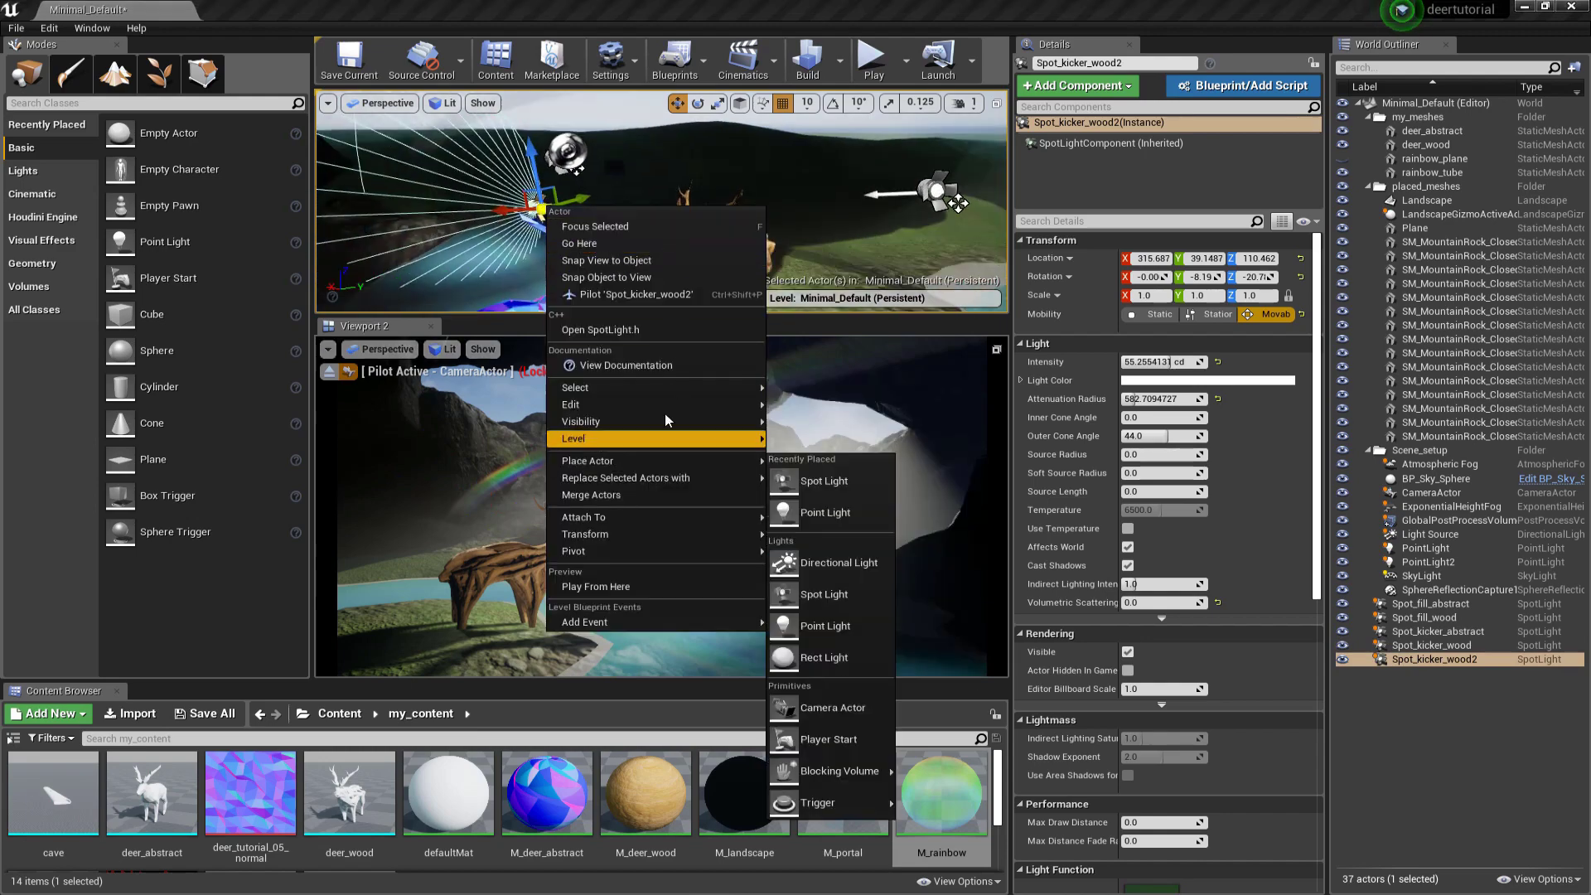
{"action": "left_click", "coordinate": [658, 295]}
{"action": "right_click_drag", "start_coordinate": [538, 292], "coordinate": [554, 160]}
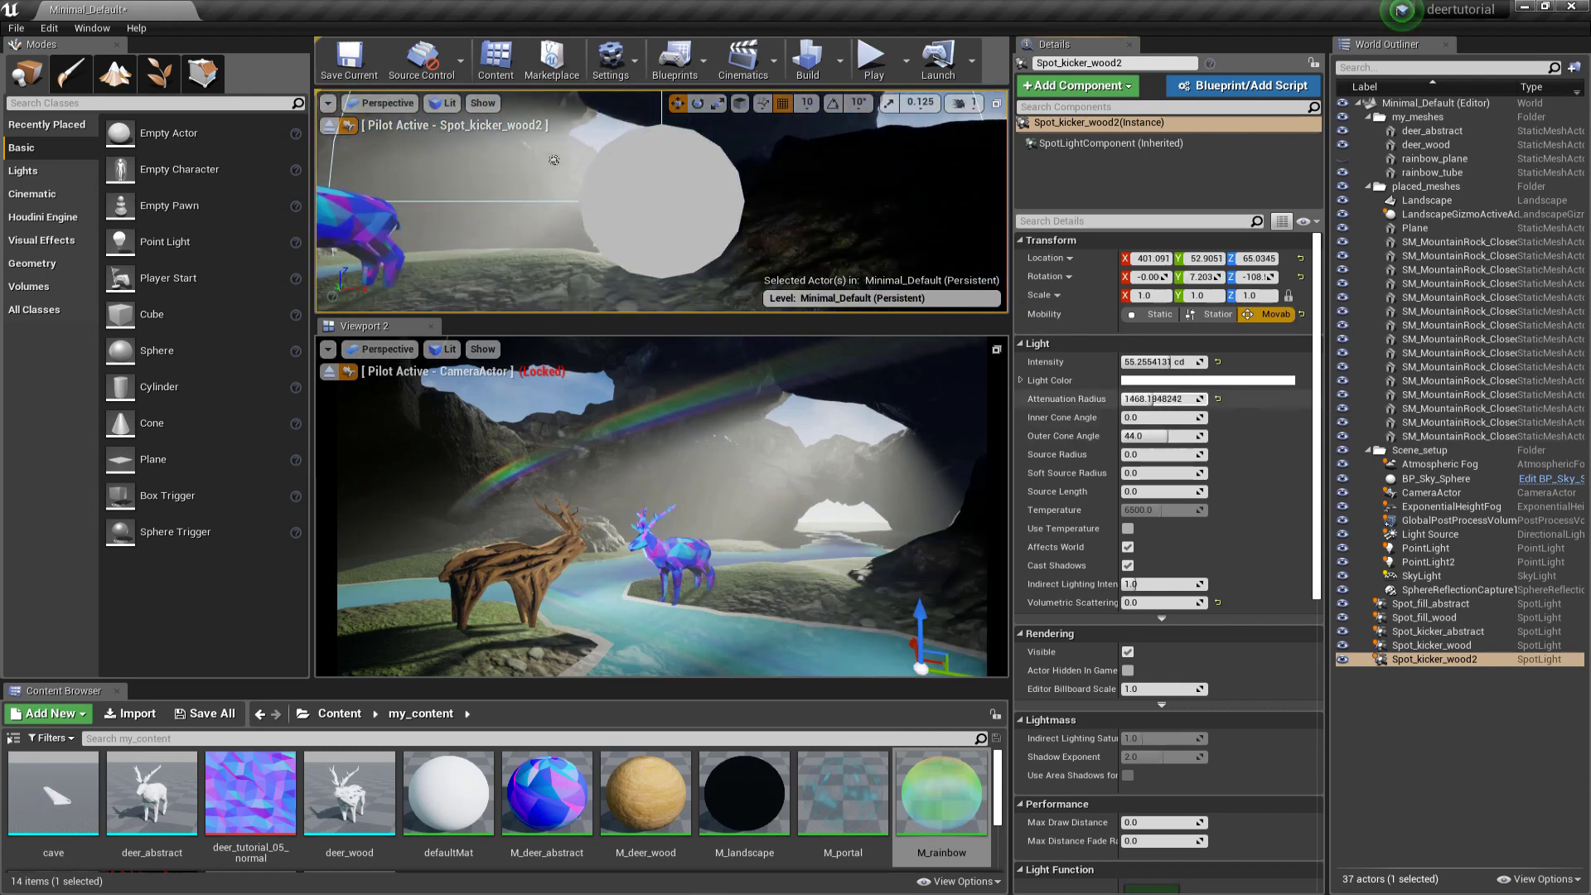
{"action": "left_click_drag", "start_coordinate": [1178, 399], "coordinate": [1145, 362]}
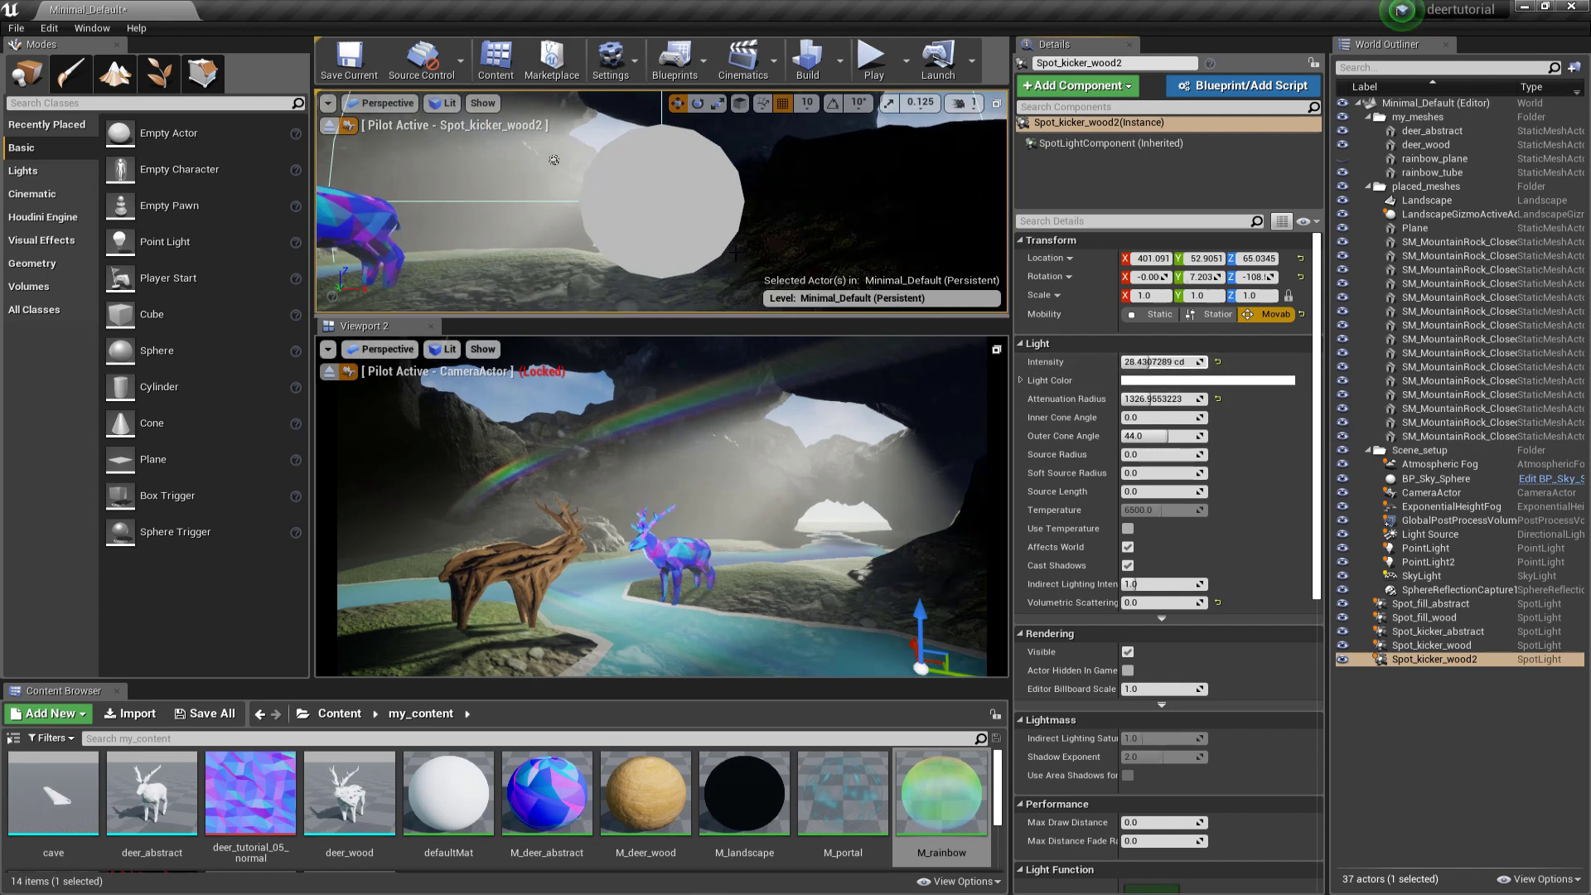
{"action": "mouse_move", "coordinate": [554, 160]}
{"action": "right_mouse_down"}
{"action": "mouse_move", "coordinate": [563, 125]}
{"action": "mouse_move", "coordinate": [542, 155]}
{"action": "right_mouse_up"}
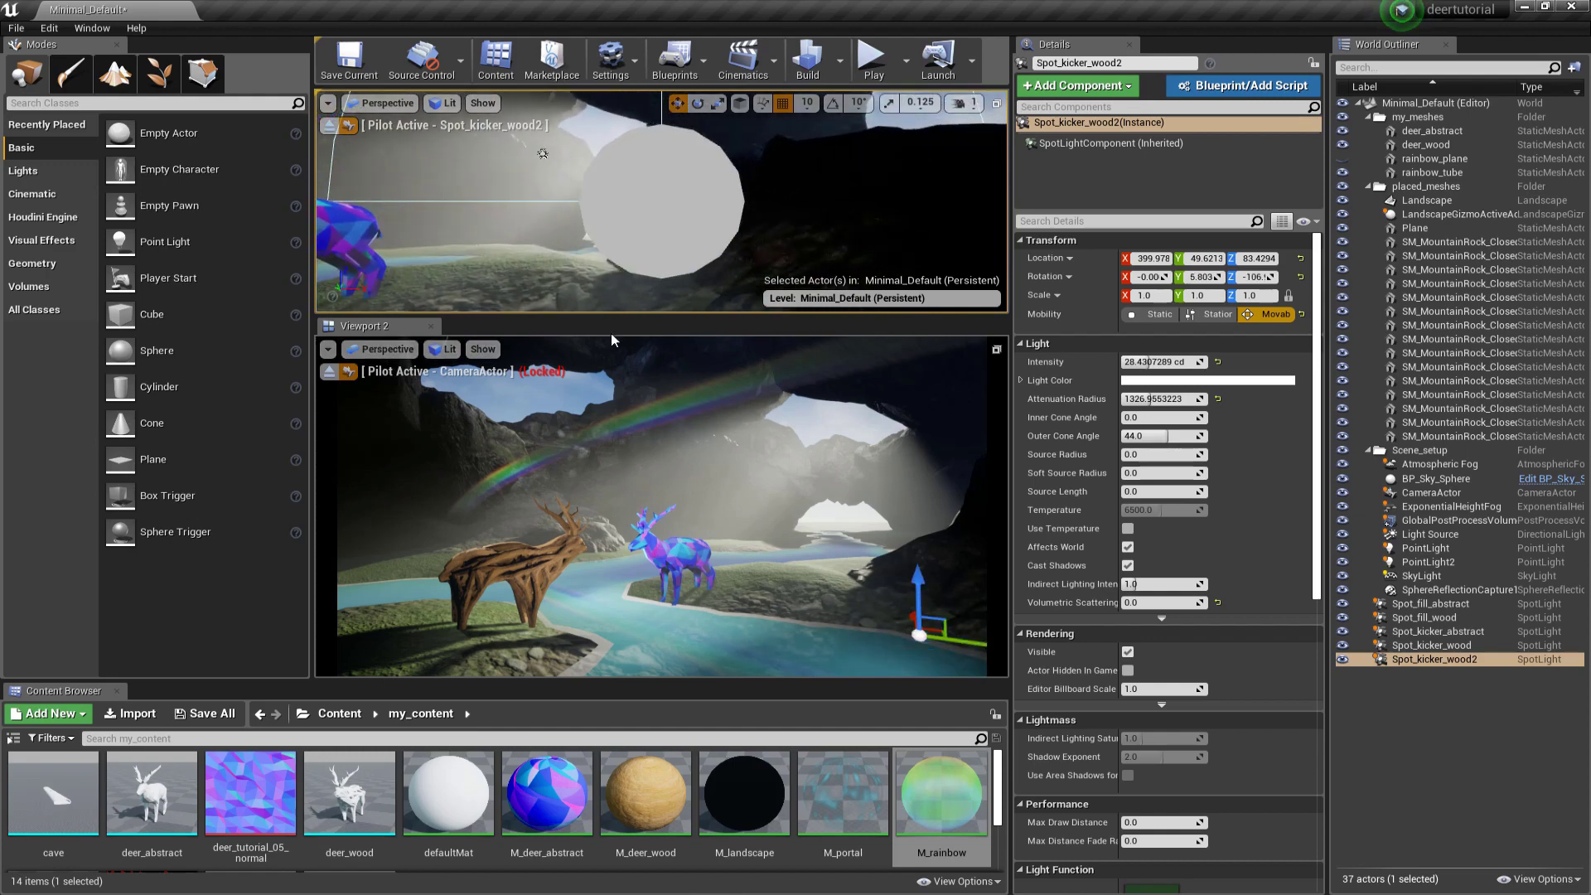
Step: Place the art_jam_concept.jpg reference in XnView beside the camera view and make rainbow_plane visible in the level
{"action": "left_click_drag", "start_coordinate": [1193, 892], "coordinate": [1207, 295]}
{"action": "scroll", "coordinate": [1218, 563], "scroll_direction": "down", "scroll_amount": 3}
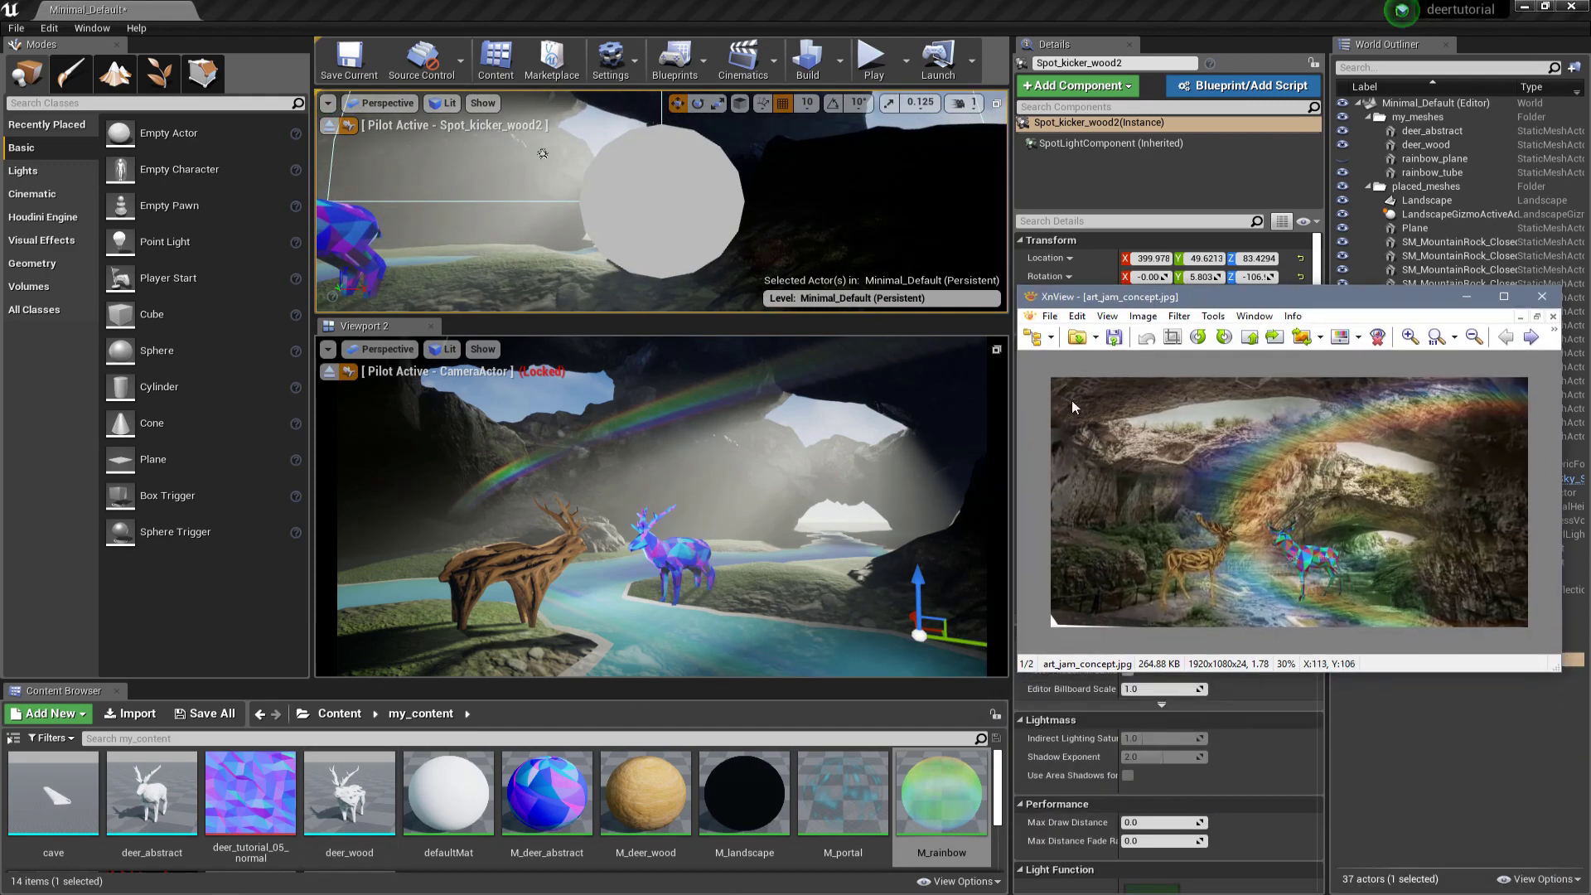
{"action": "left_click_drag", "start_coordinate": [1097, 296], "coordinate": [84, 44]}
{"action": "left_click_drag", "start_coordinate": [675, 319], "coordinate": [674, 389]}
{"action": "left_click_drag", "start_coordinate": [547, 367], "coordinate": [494, 363]}
{"action": "left_click", "coordinate": [1367, 185]}
{"action": "left_click", "coordinate": [1342, 159]}
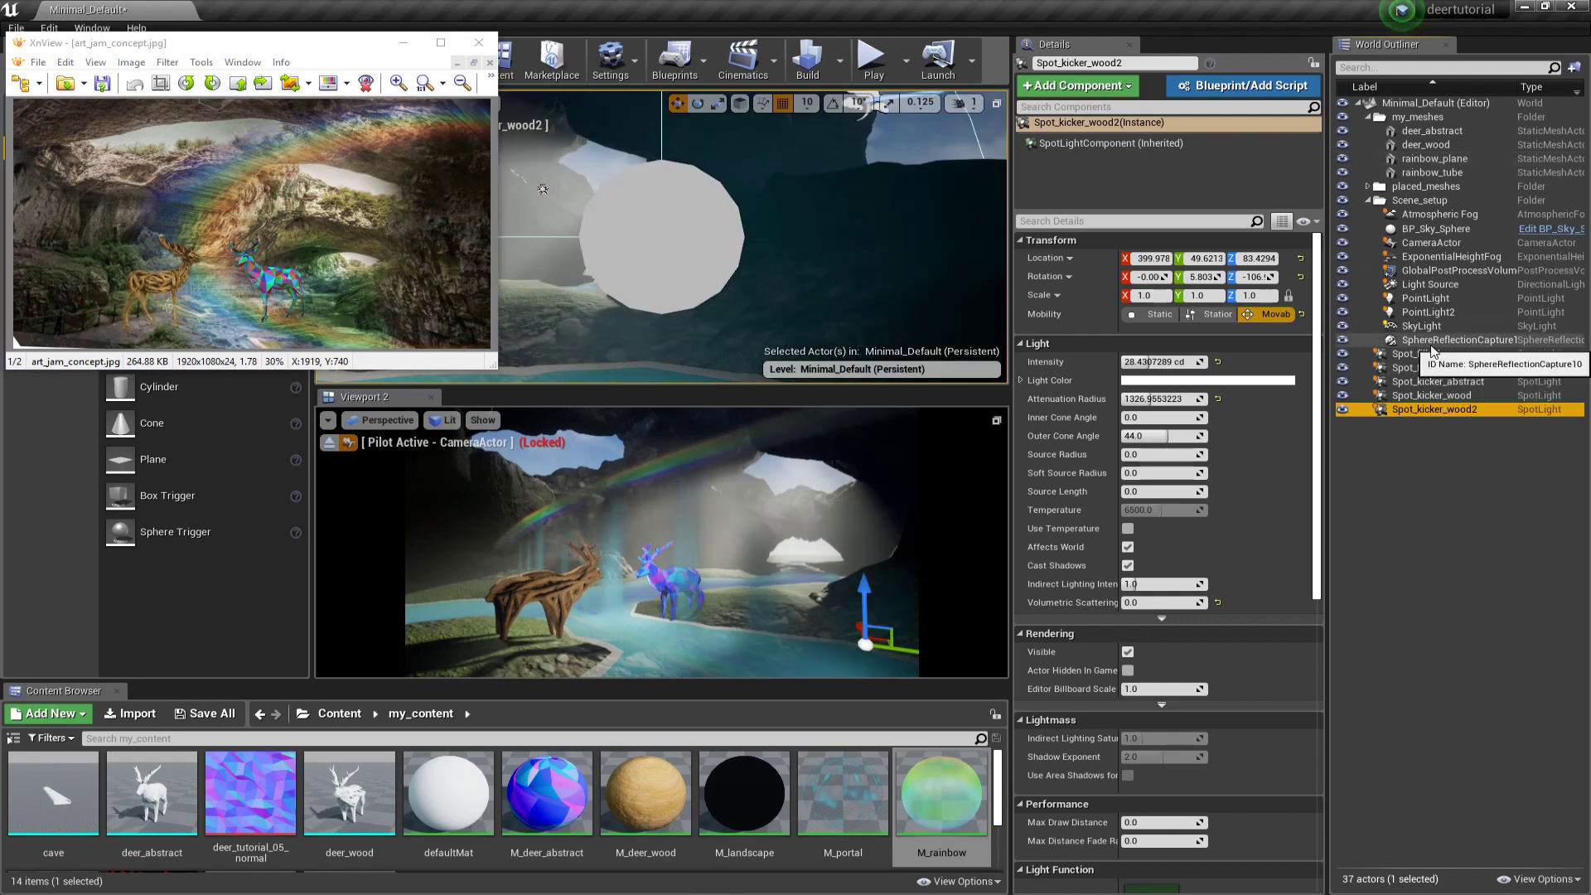
Step: Select GlobalPostProcessVolume and set its Vignette Intensity to about 0.438
{"action": "left_click", "coordinate": [1435, 268]}
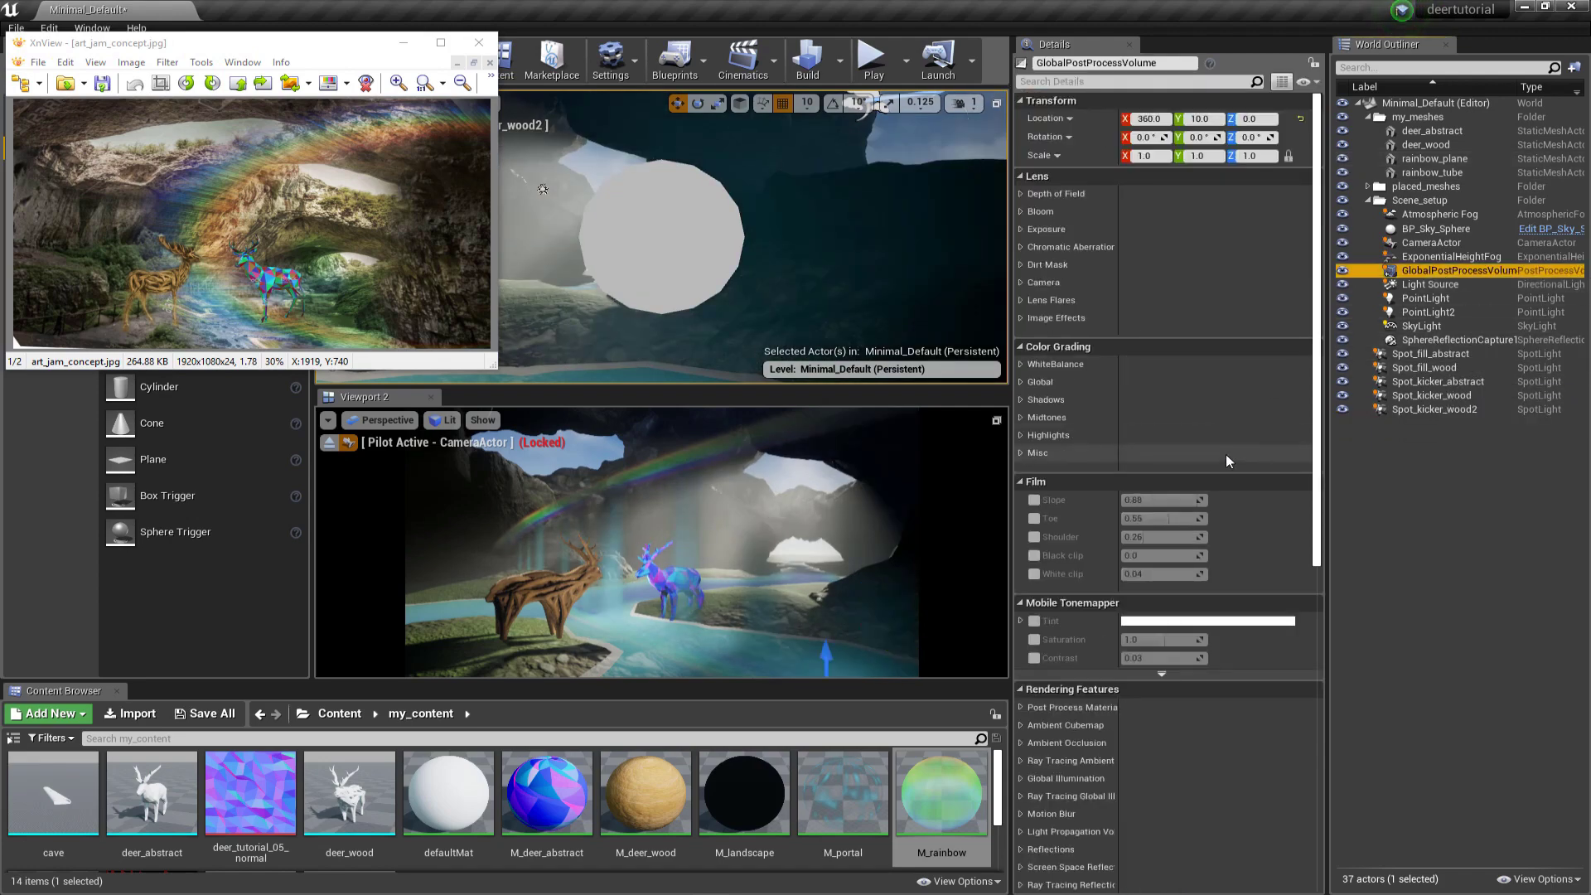
{"action": "left_click", "coordinate": [1021, 101]}
{"action": "left_click", "coordinate": [1022, 171]}
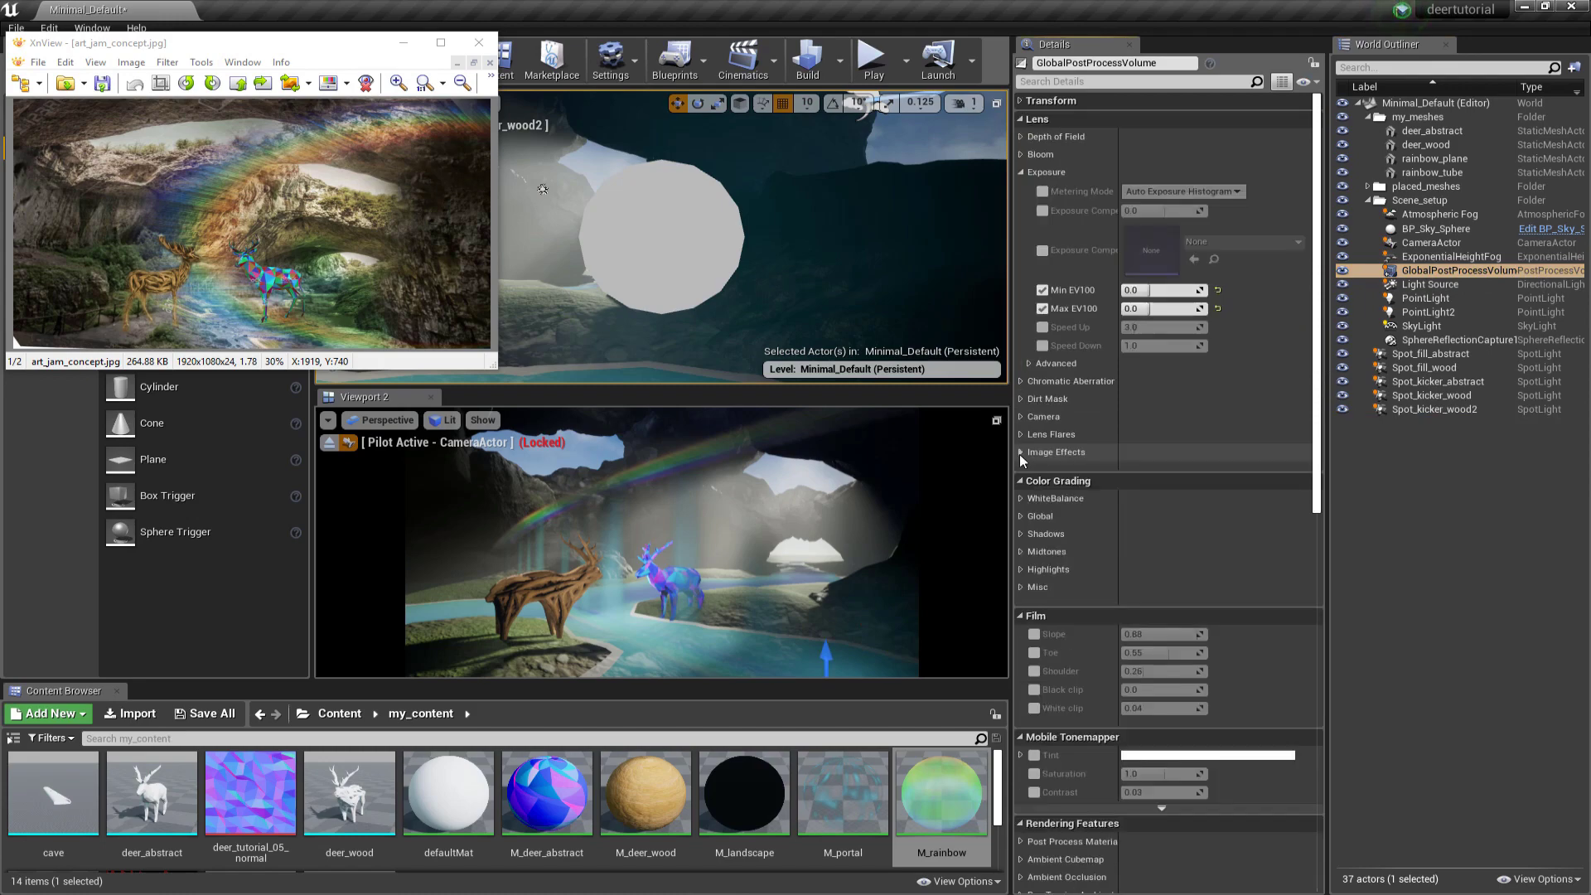
{"action": "left_click", "coordinate": [1020, 451]}
{"action": "left_click_drag", "start_coordinate": [1147, 471], "coordinate": [1158, 470]}
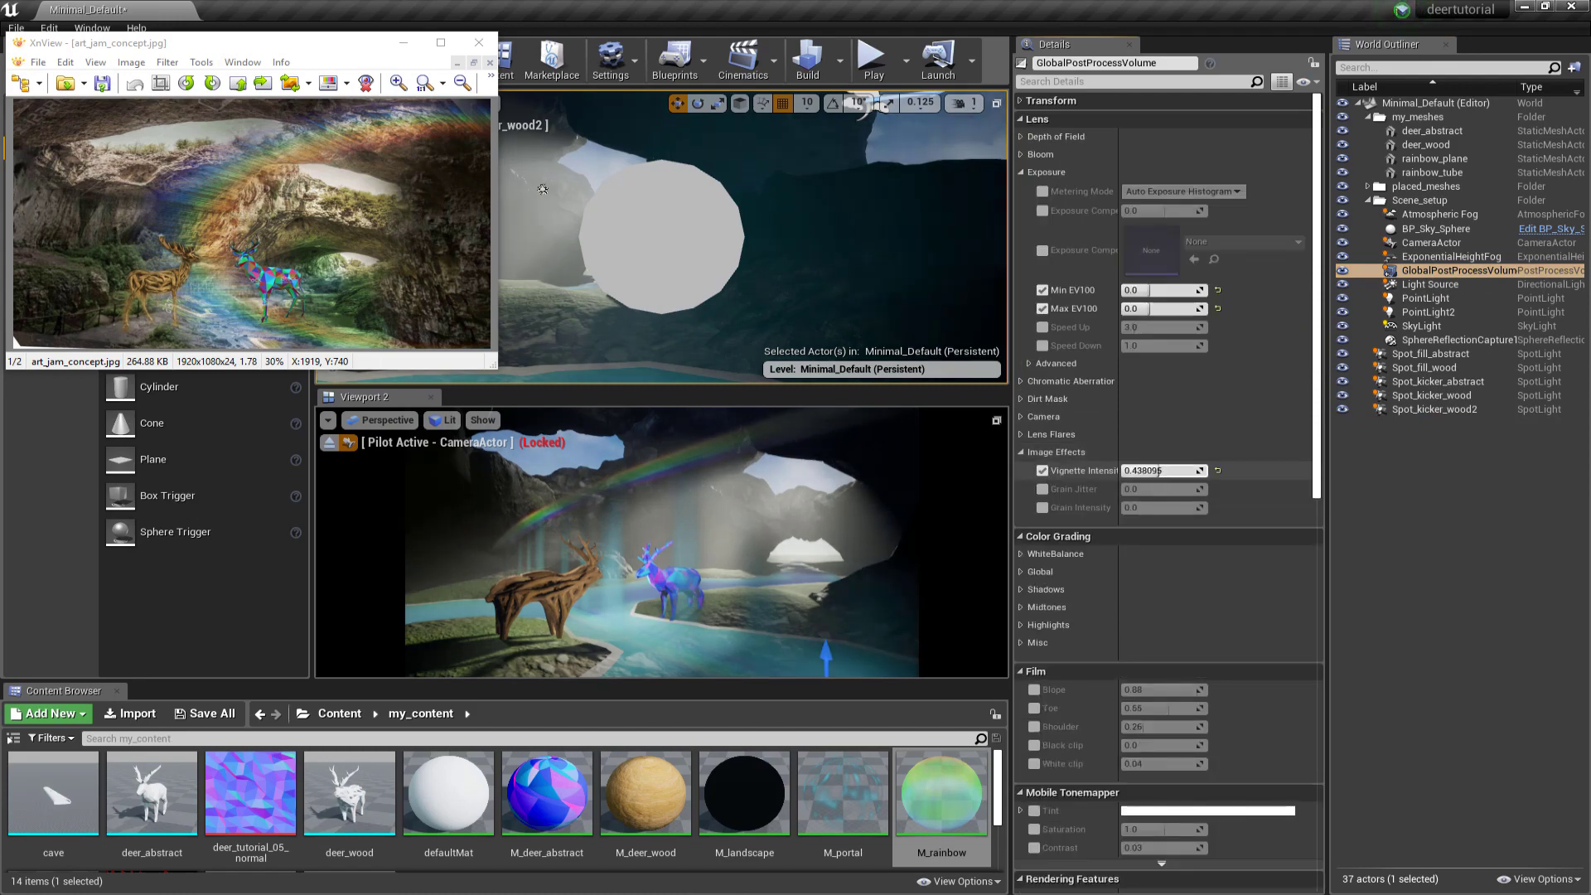
Step: Override the post-process white balance with Temp about 8043 and Tint about -0.057
{"action": "scroll", "coordinate": [1024, 438], "scroll_direction": "down", "scroll_amount": 3}
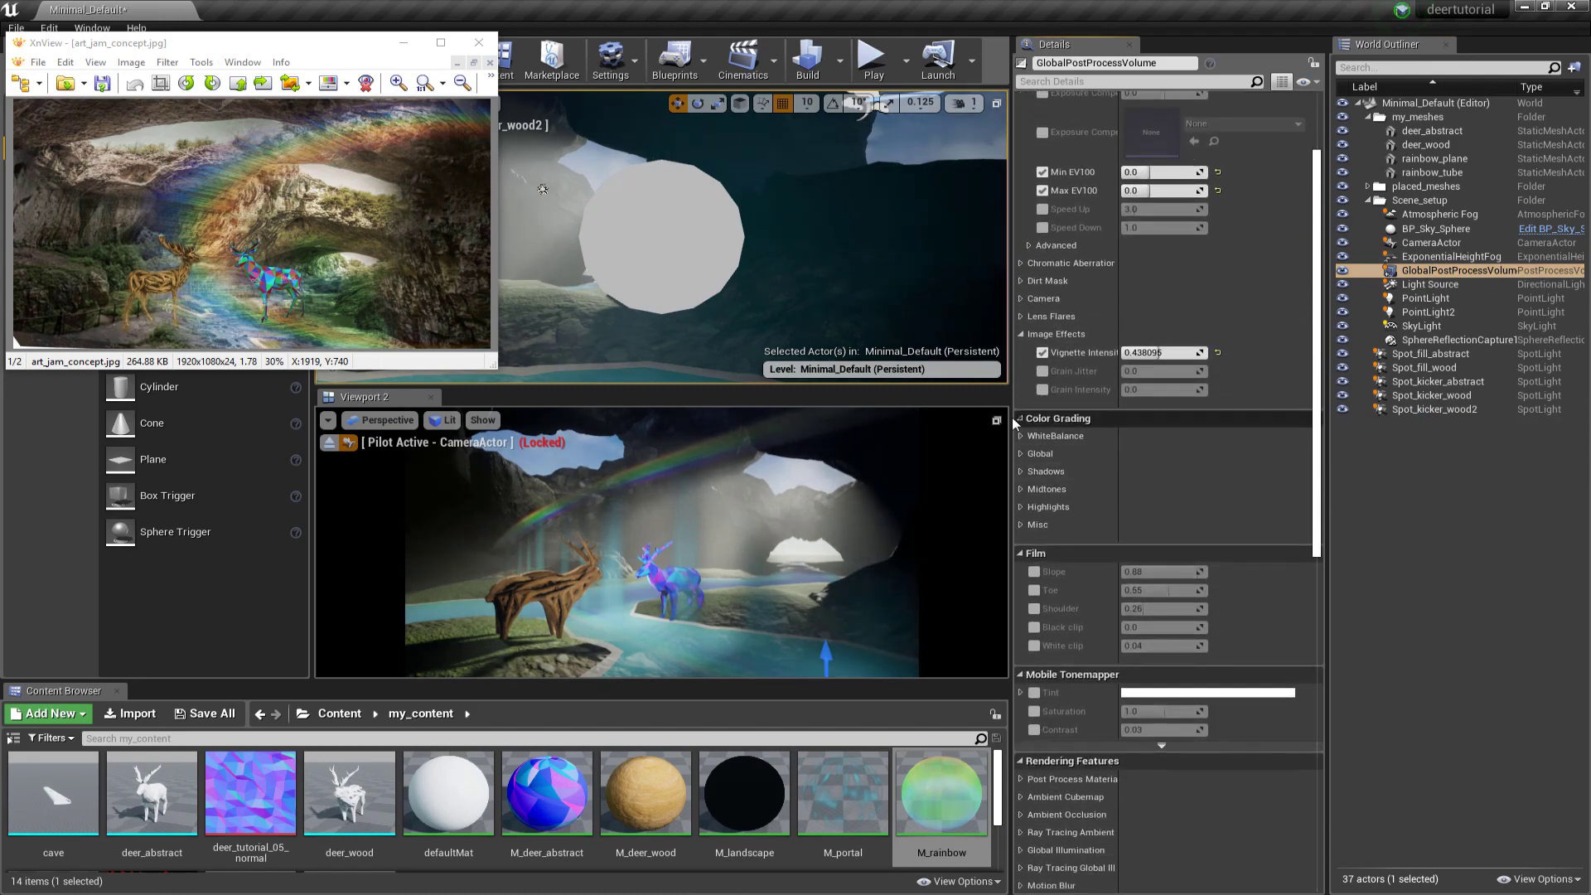
{"action": "left_click", "coordinate": [1022, 436]}
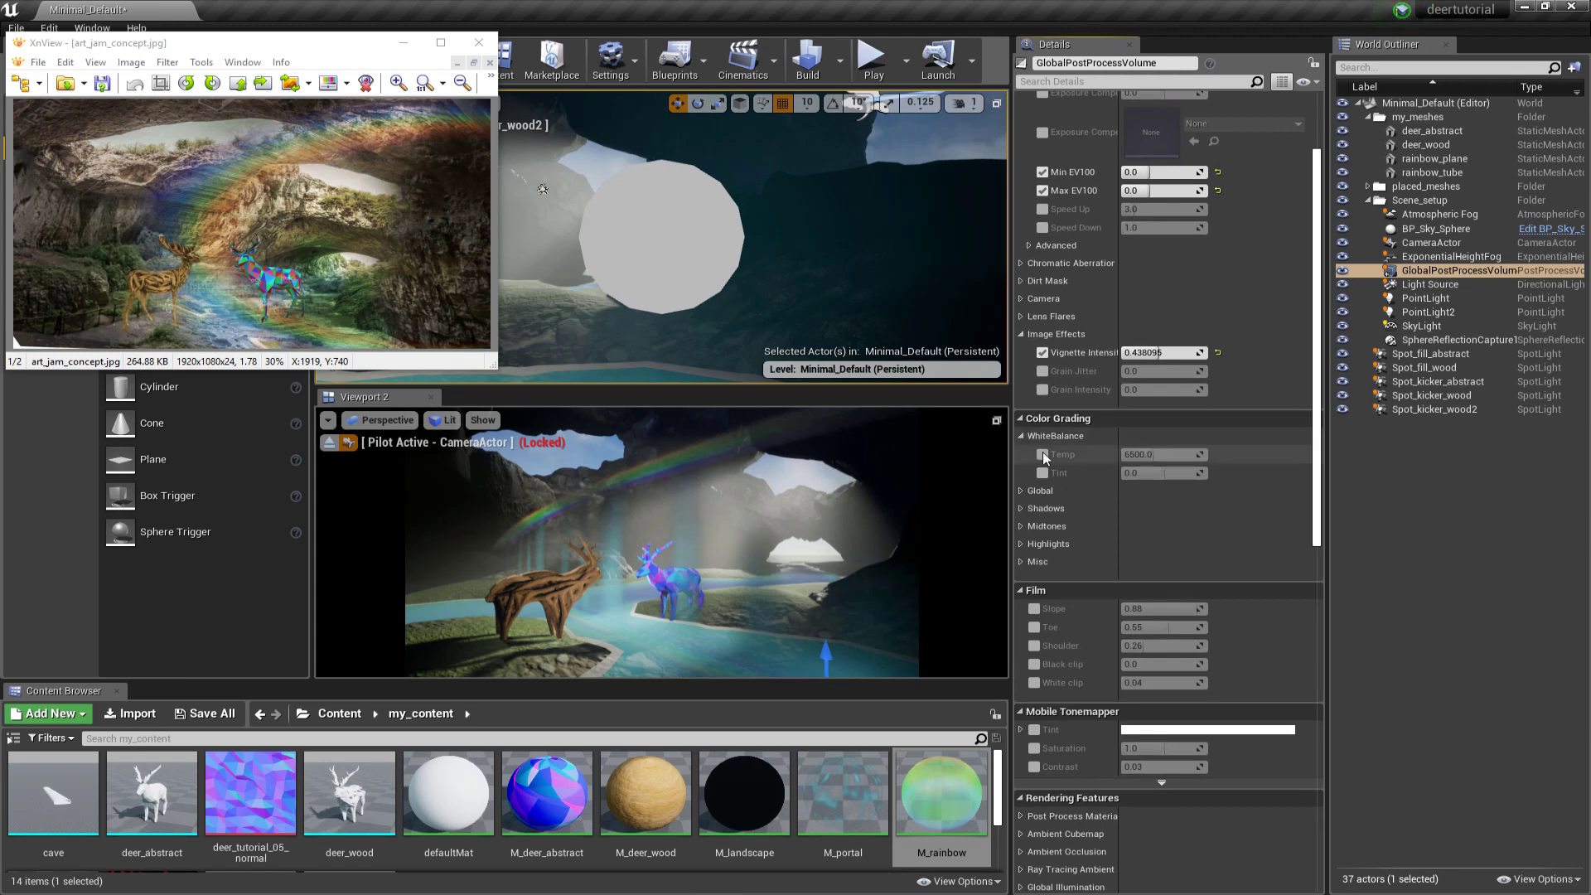
{"action": "left_click", "coordinate": [1043, 453]}
{"action": "left_click", "coordinate": [1043, 472]}
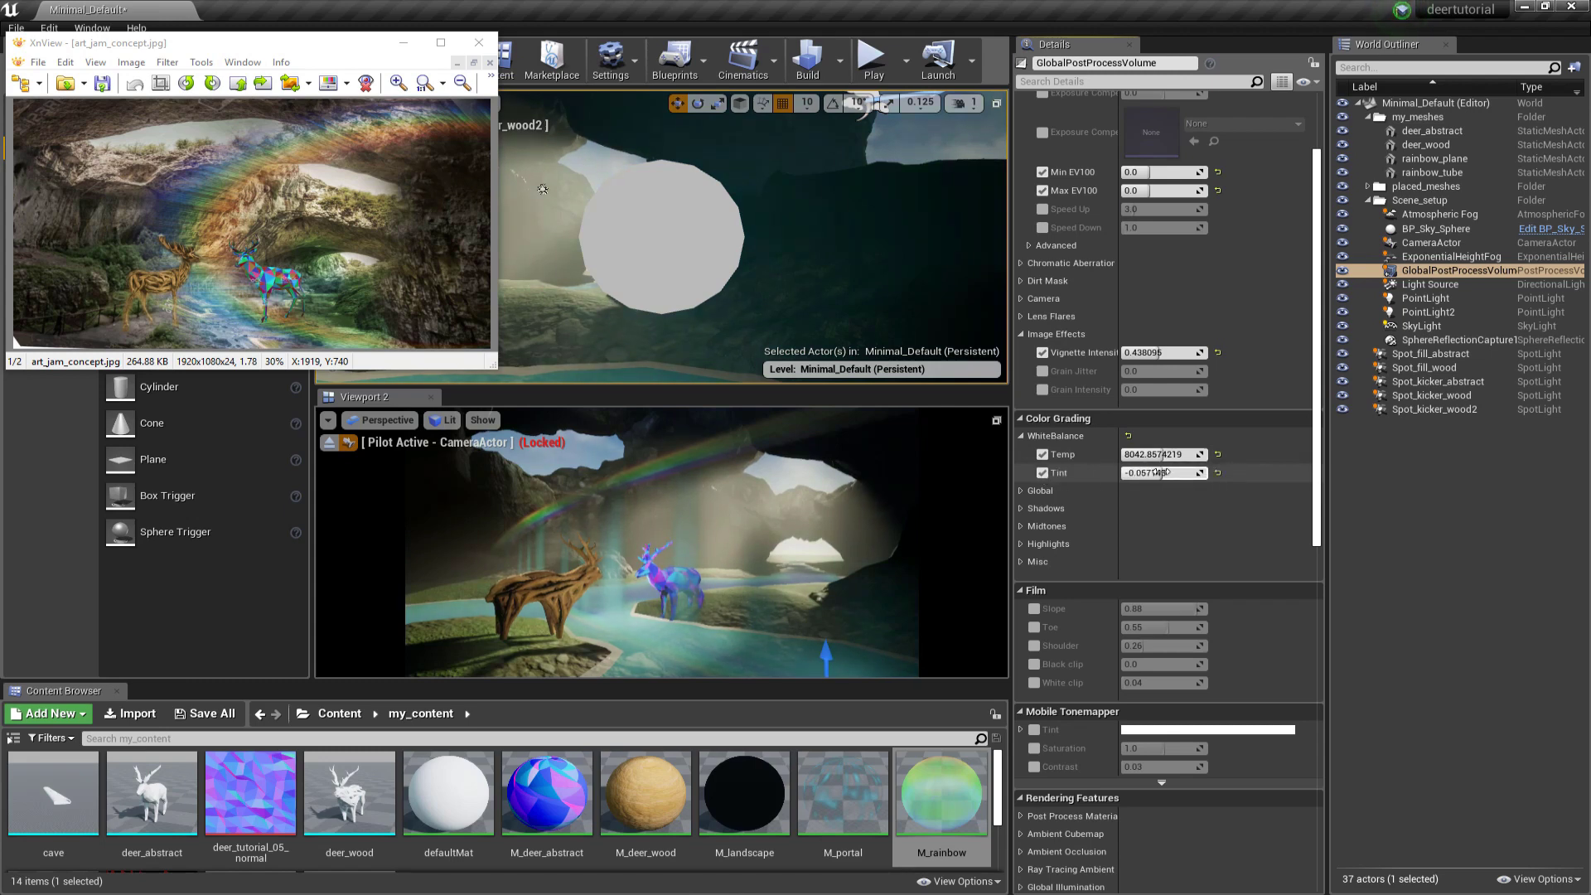
Step: Try a Shadows Gamma of 1.42 in the post-process colour grading
{"action": "left_click", "coordinate": [1022, 436]}
{"action": "left_click", "coordinate": [1022, 454]}
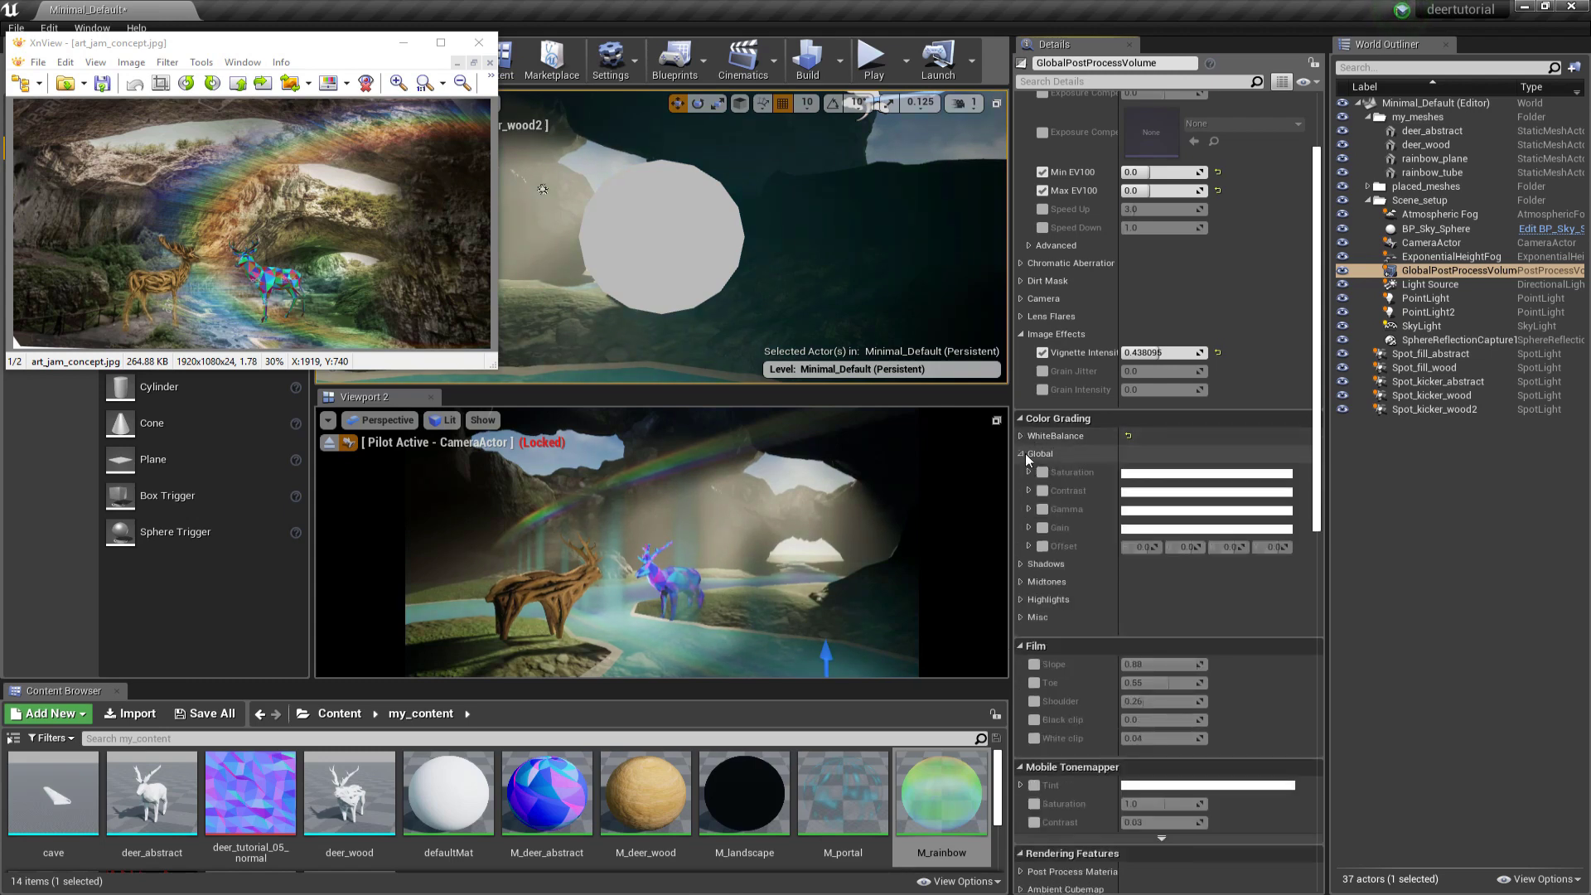
{"action": "left_click", "coordinate": [1021, 454]}
{"action": "left_click", "coordinate": [1021, 470]}
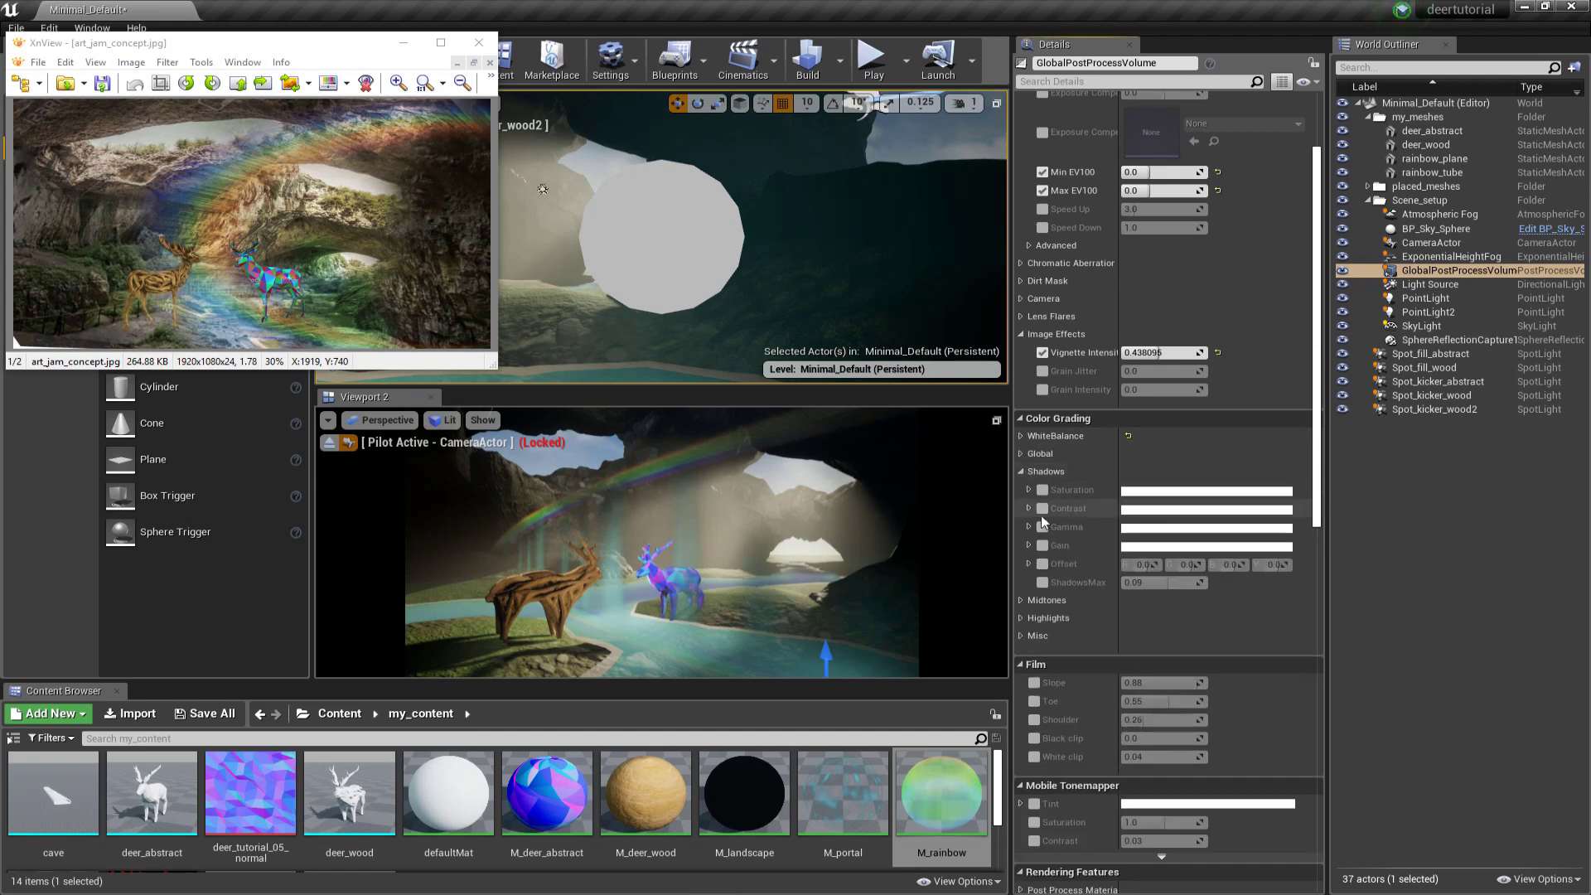
{"action": "left_click", "coordinate": [1029, 527]}
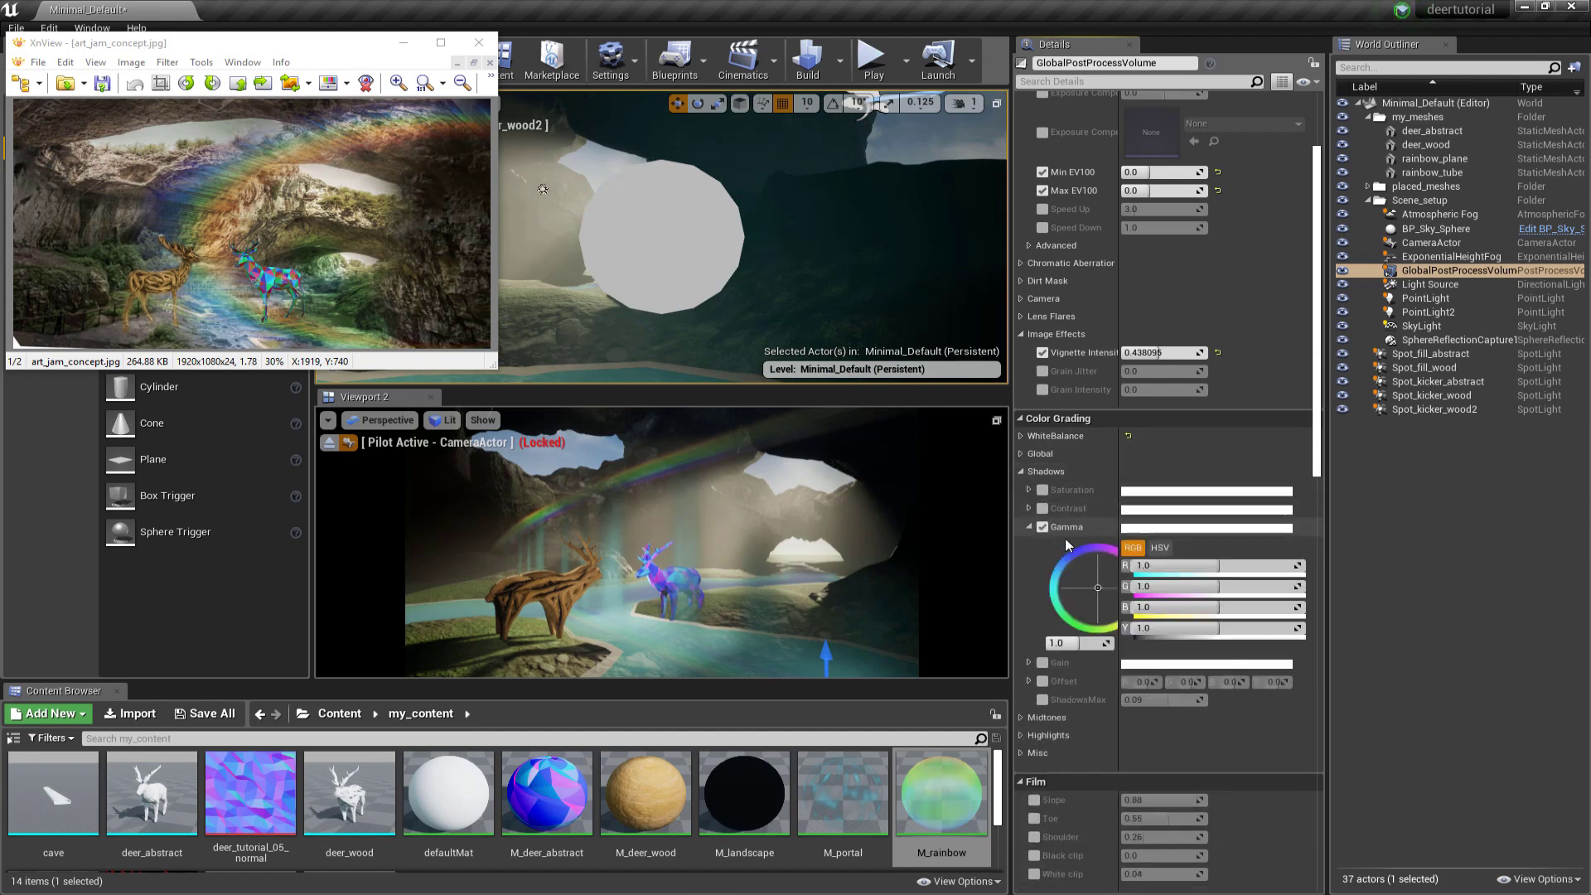
{"action": "left_click_drag", "start_coordinate": [1327, 472], "coordinate": [1472, 472]}
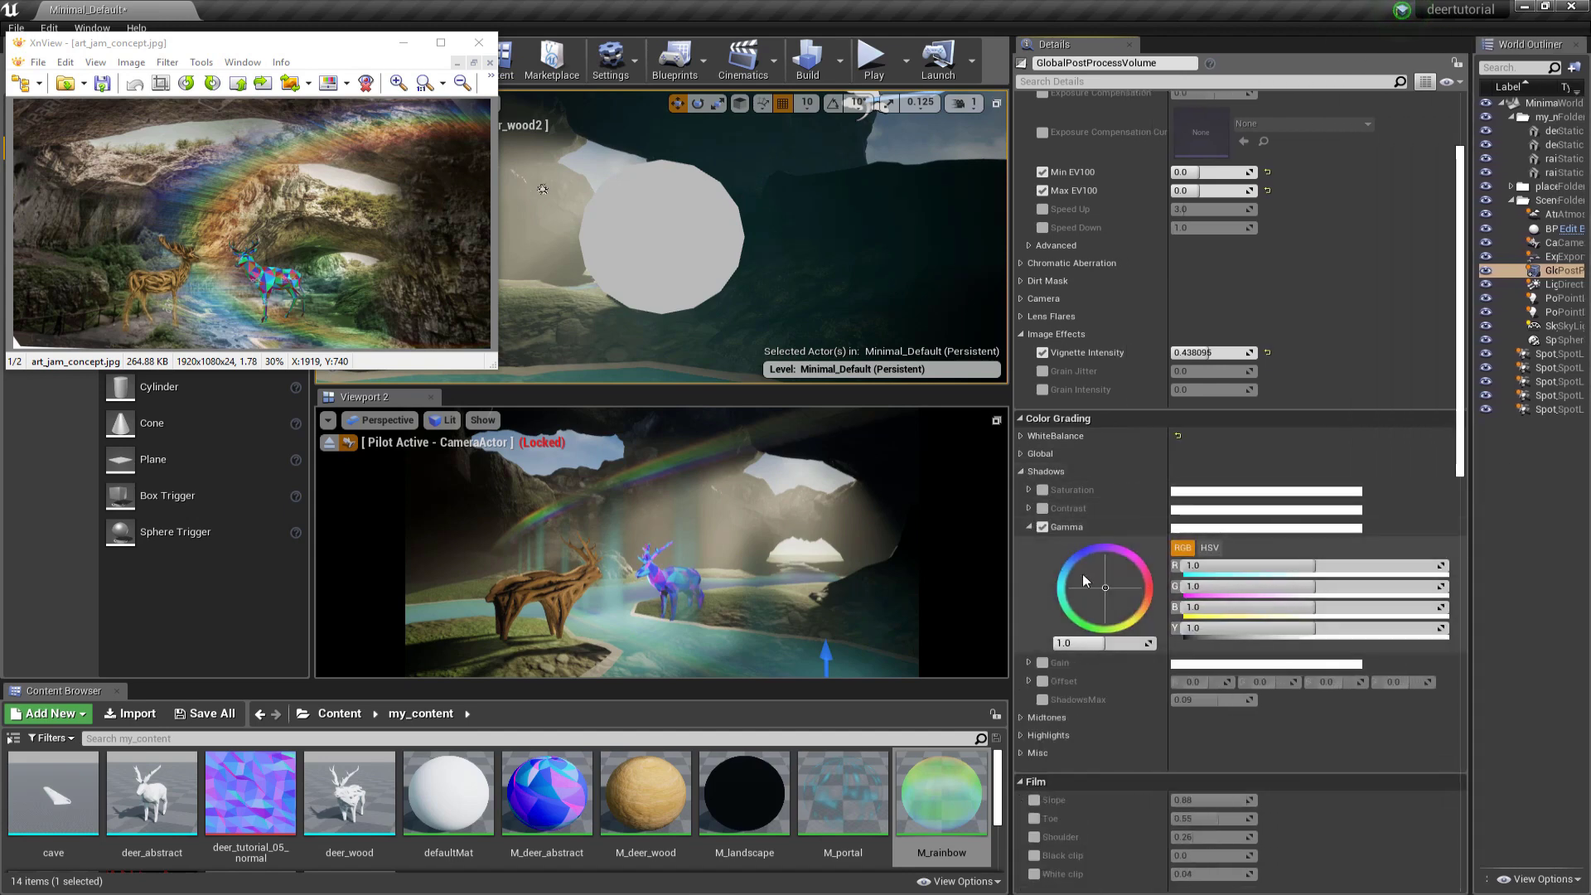
{"action": "left_click_drag", "start_coordinate": [1100, 641], "coordinate": [1169, 642]}
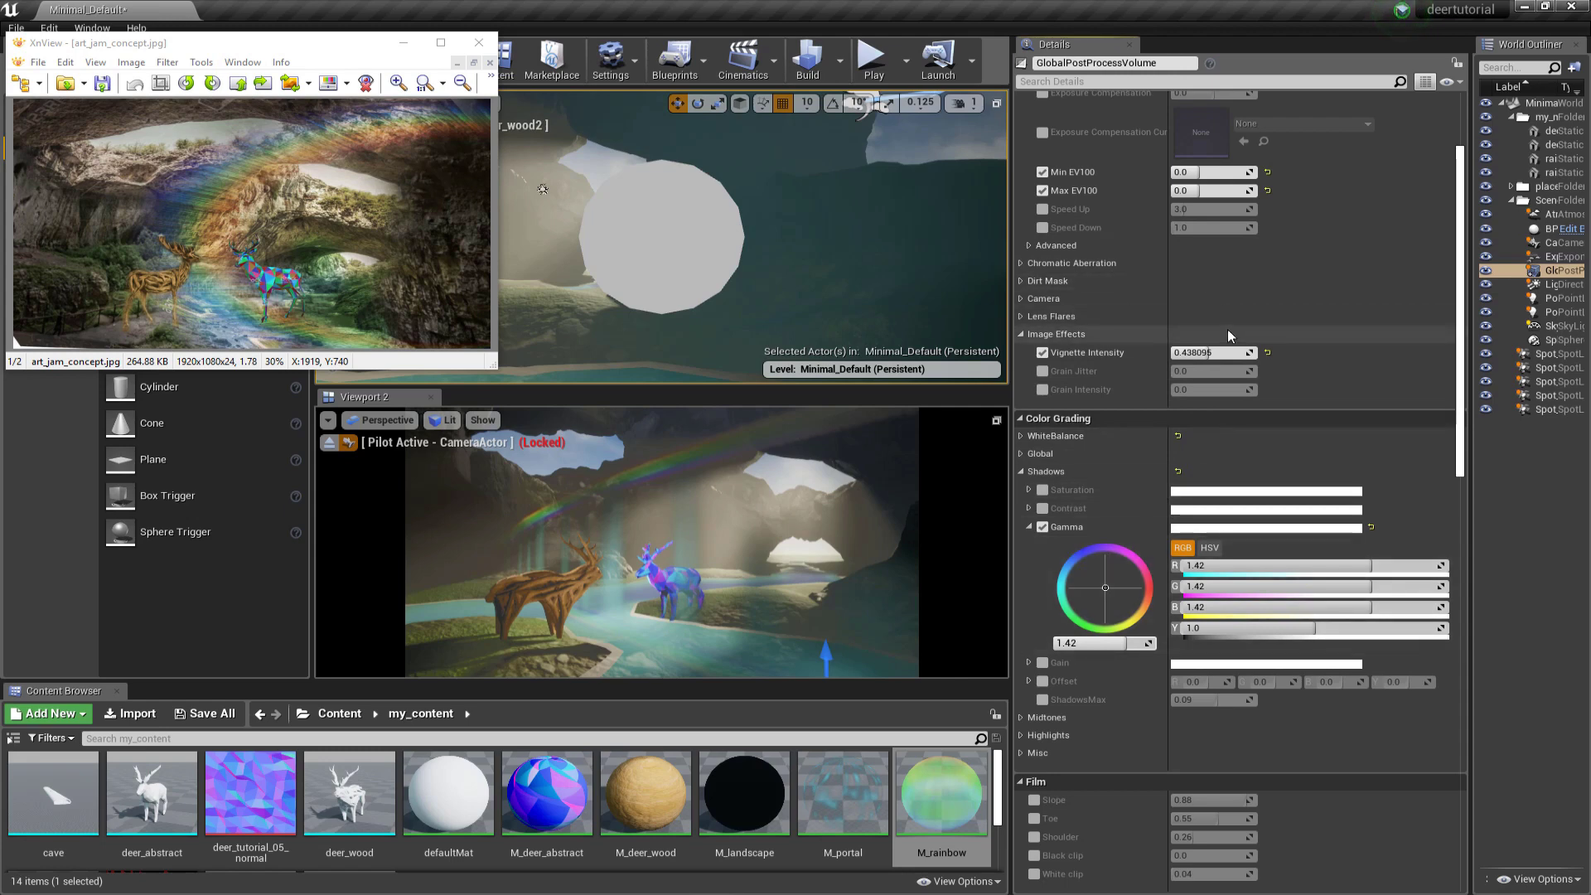
Step: Try a lower Max EV100, restore it to 0.0, and disable the Shadows Gamma override
{"action": "left_click_drag", "start_coordinate": [1469, 331], "coordinate": [1446, 332]}
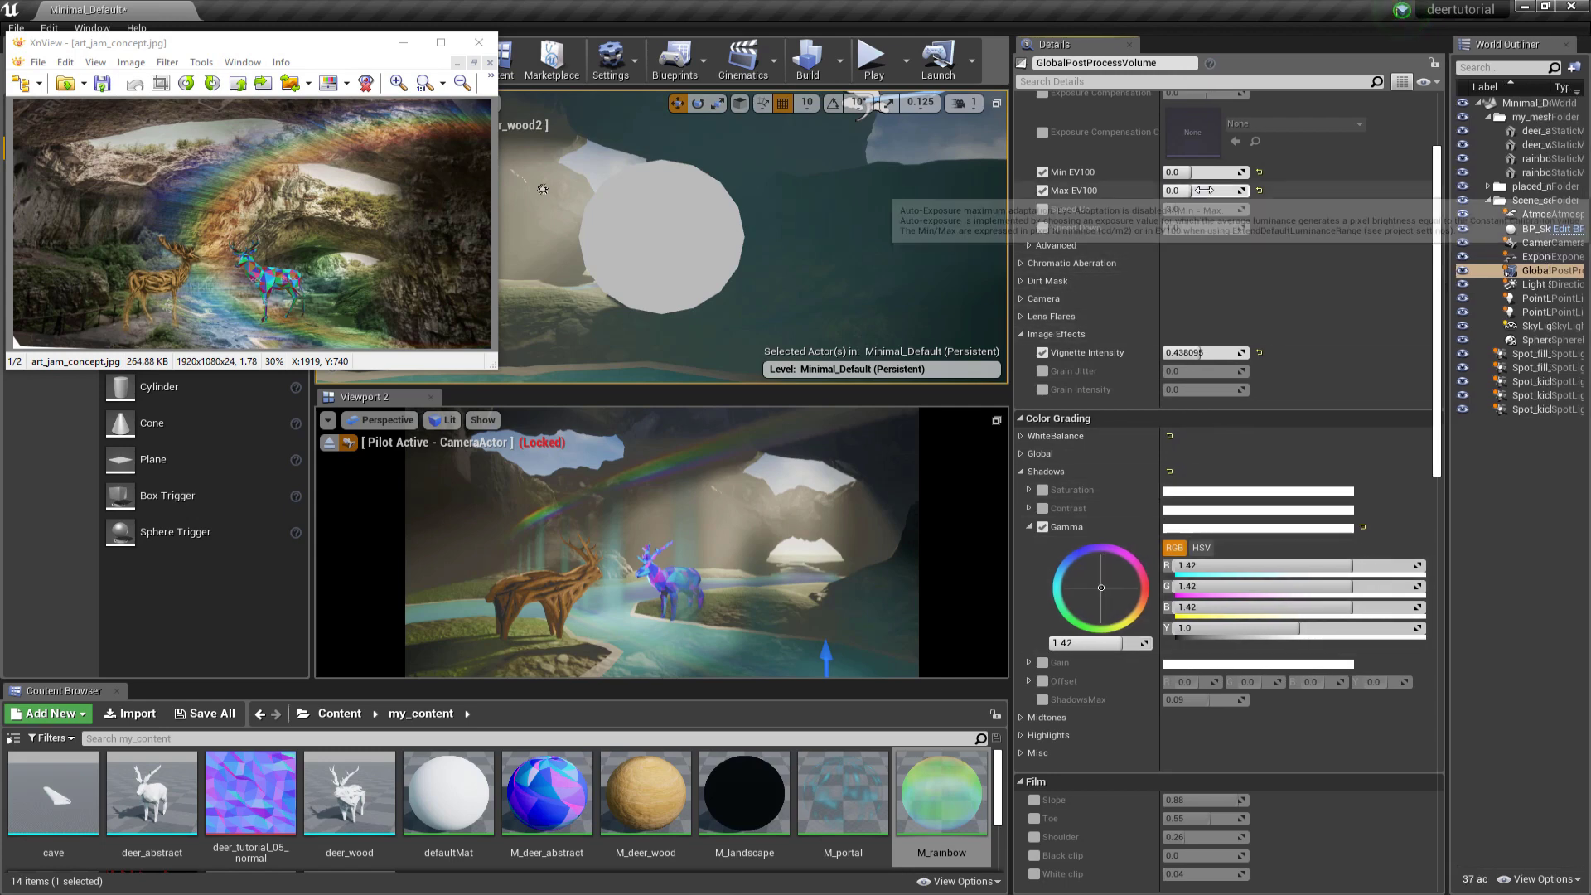
{"action": "left_click_drag", "start_coordinate": [1204, 190], "coordinate": [1184, 190]}
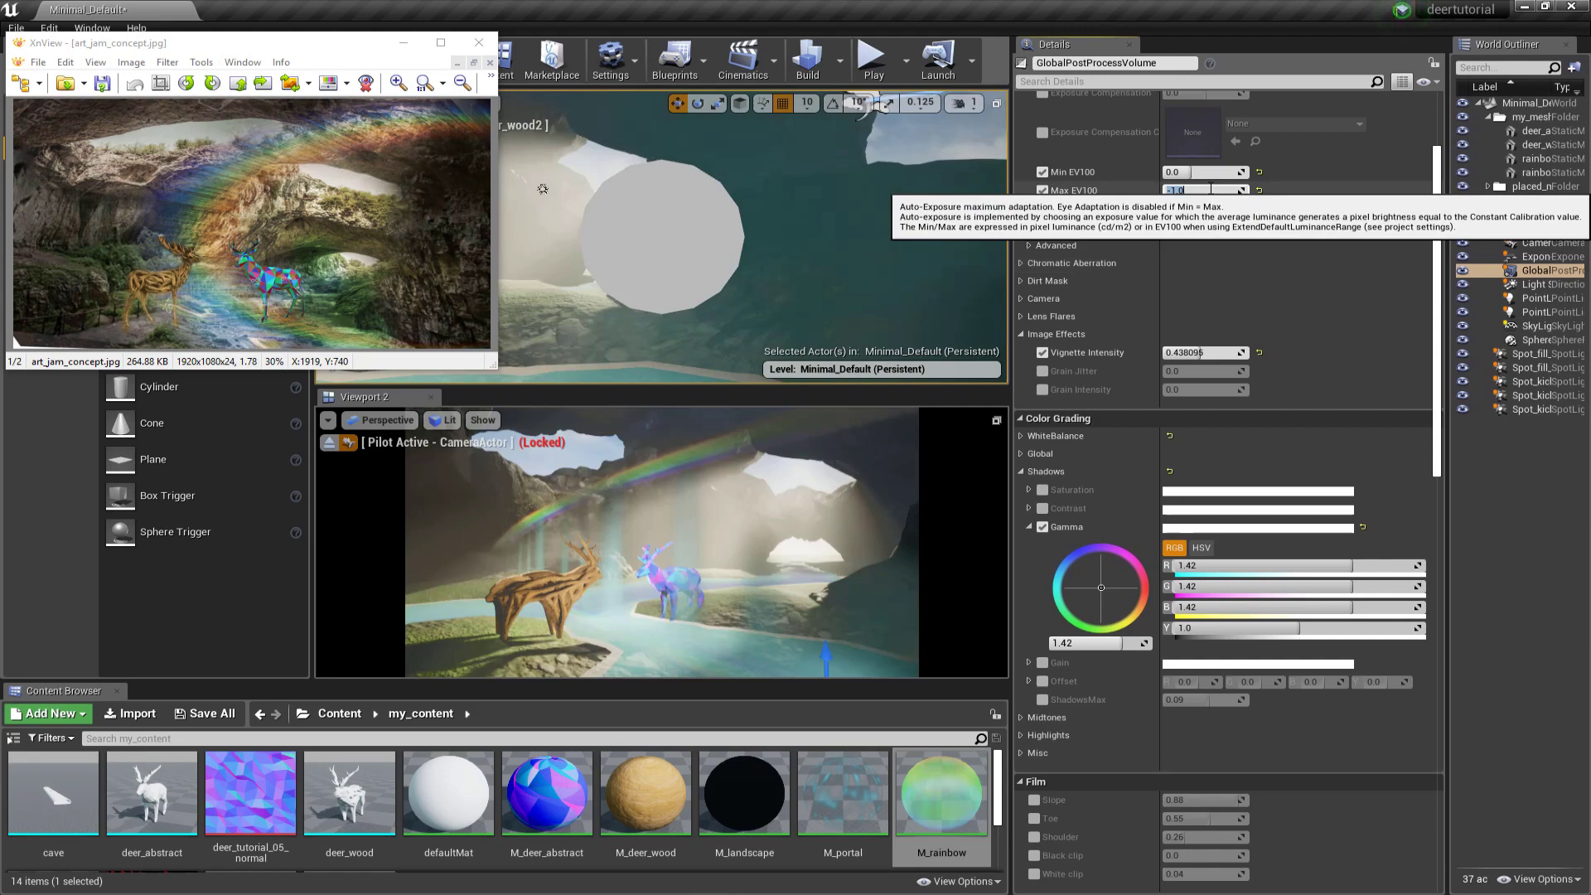
{"action": "left_click_drag", "start_coordinate": [1185, 190], "coordinate": [1203, 190]}
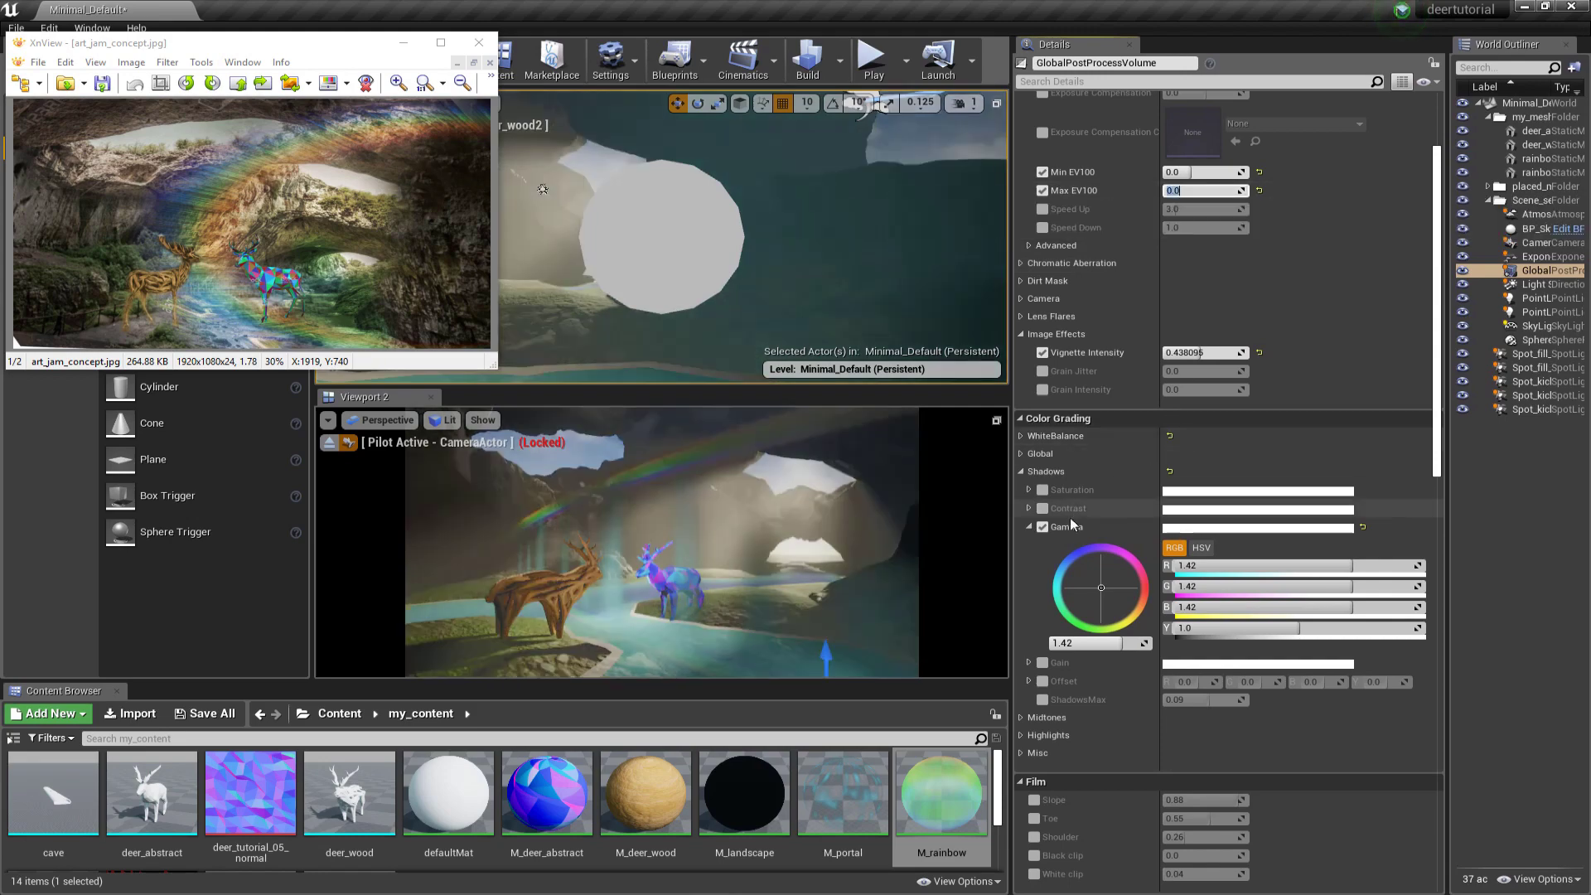
{"action": "left_click", "coordinate": [1042, 527]}
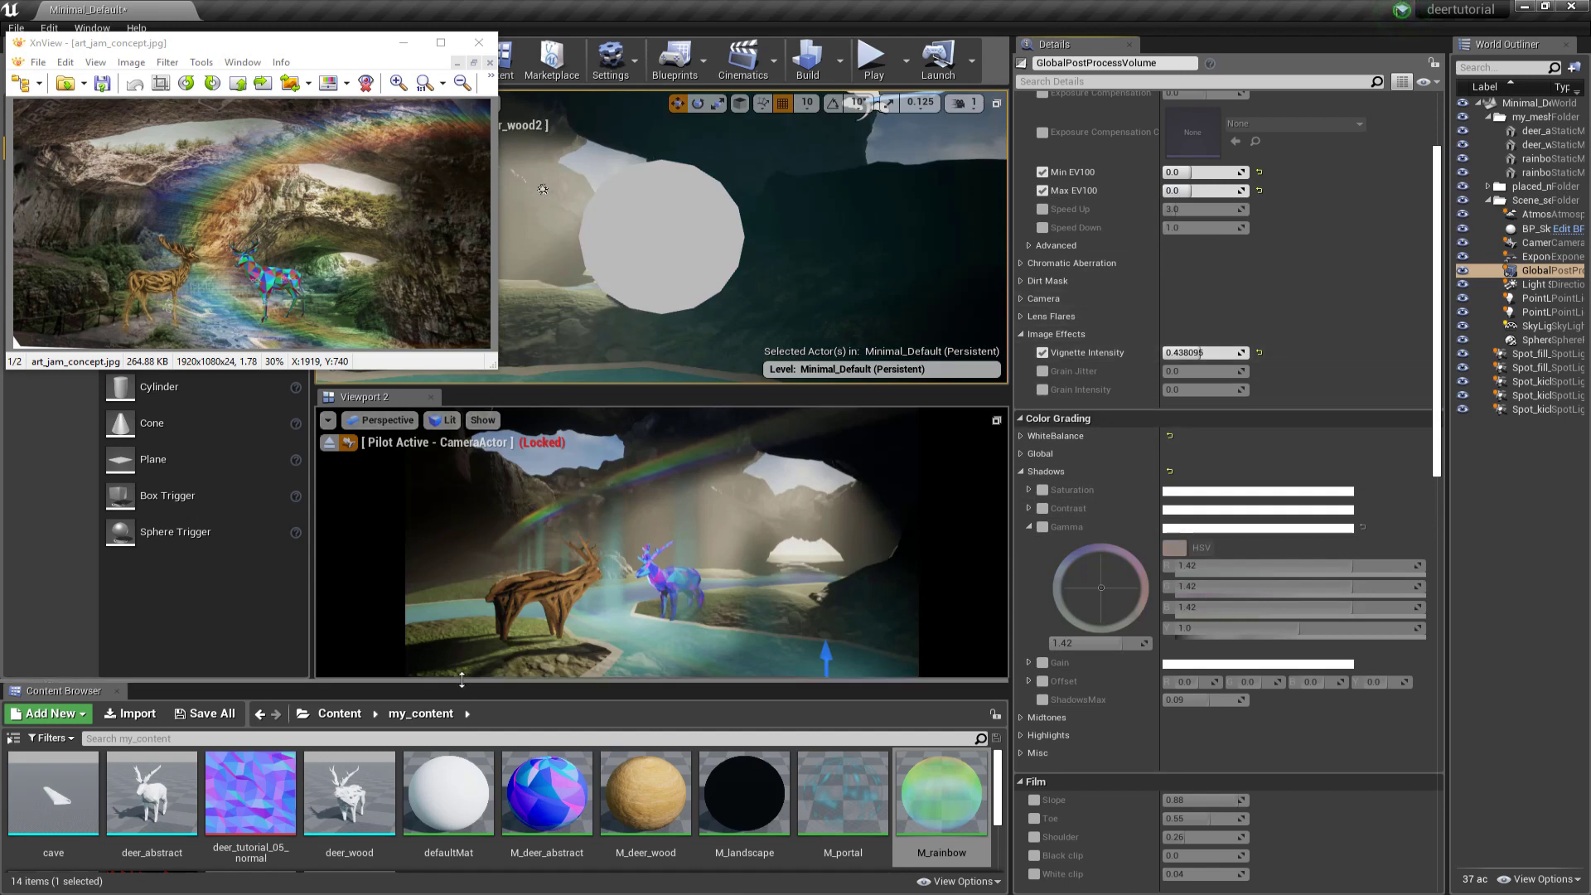
Step: Minimise the concept reference, select the SM_MountainRock_Closed2 rock in the cave and open its material instance MI_MountainRock_Closed
{"action": "left_click_drag", "start_coordinate": [461, 679], "coordinate": [472, 605]}
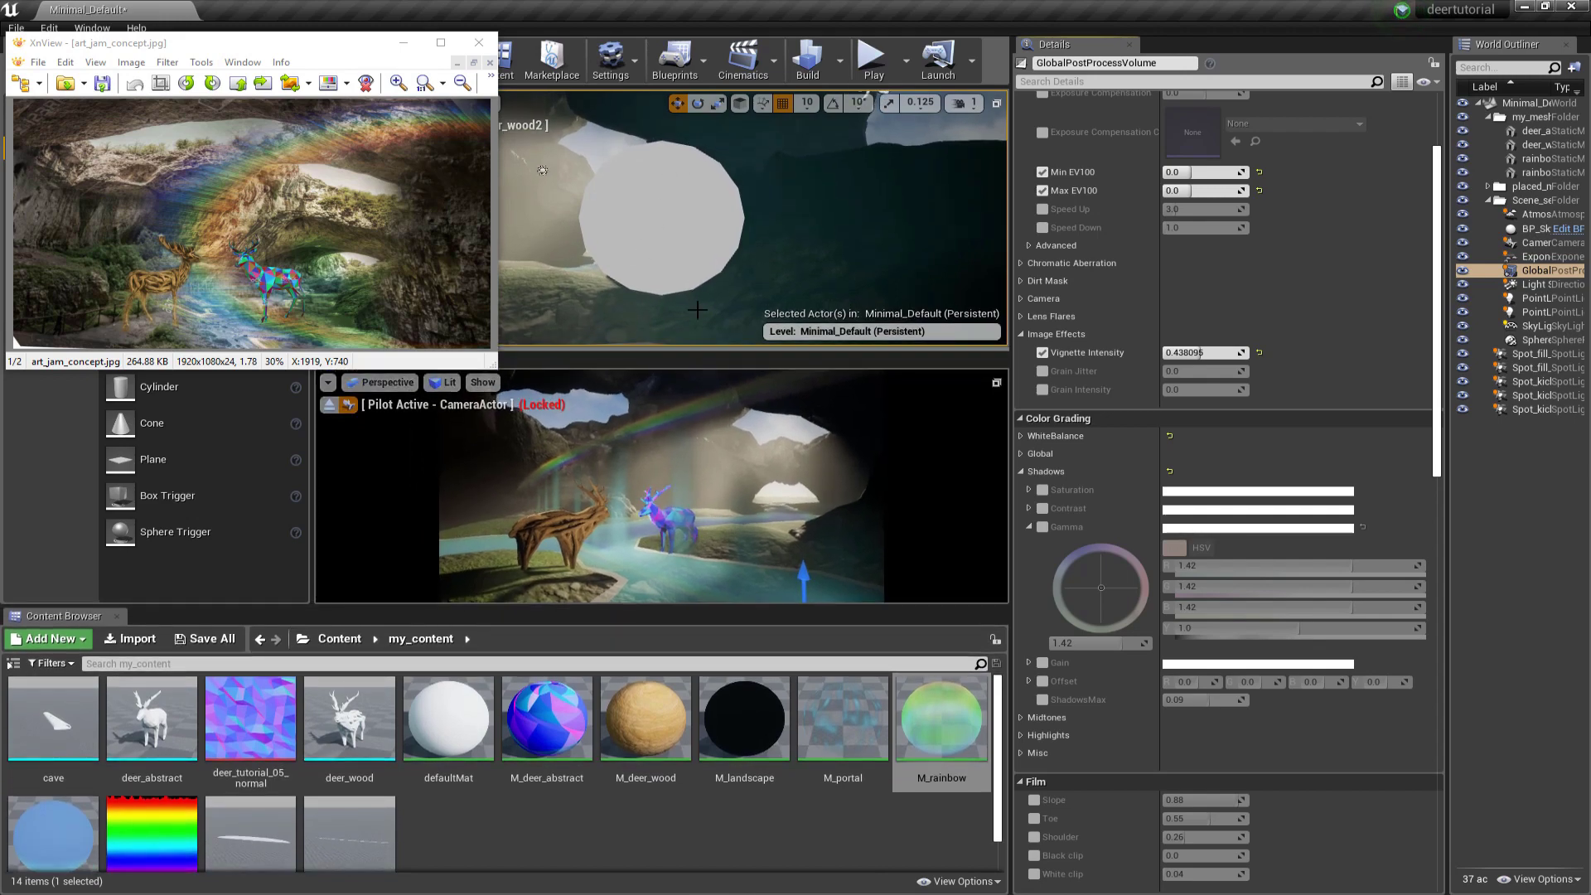
{"action": "left_click", "coordinate": [402, 43]}
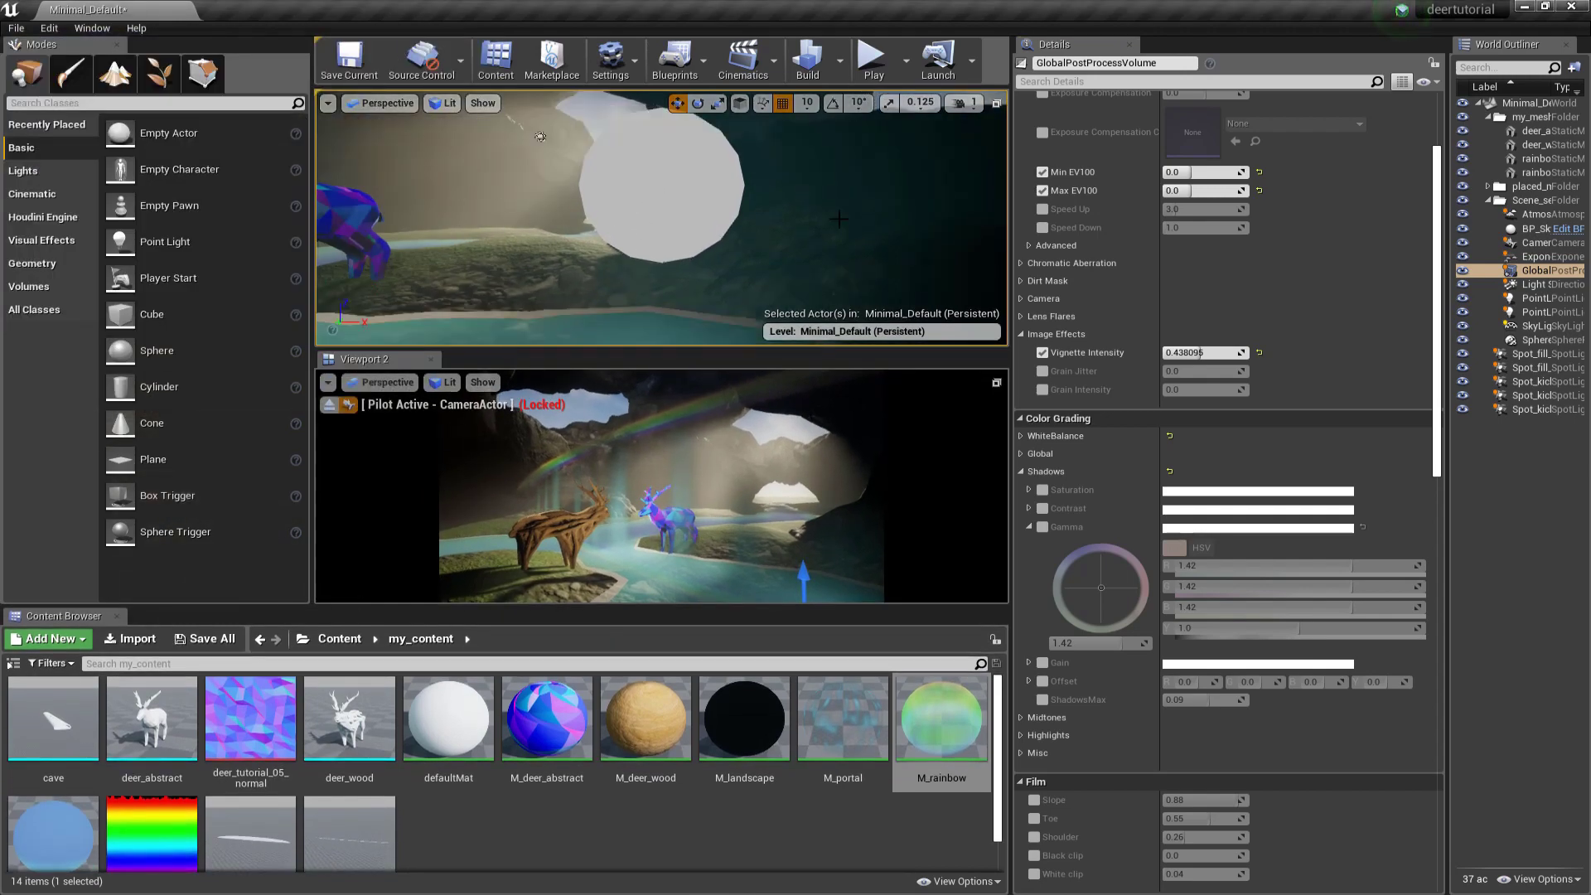
{"action": "left_click", "coordinate": [839, 219]}
{"action": "right_click_drag", "start_coordinate": [478, 202], "coordinate": [586, 195]}
{"action": "left_click", "coordinate": [586, 195]}
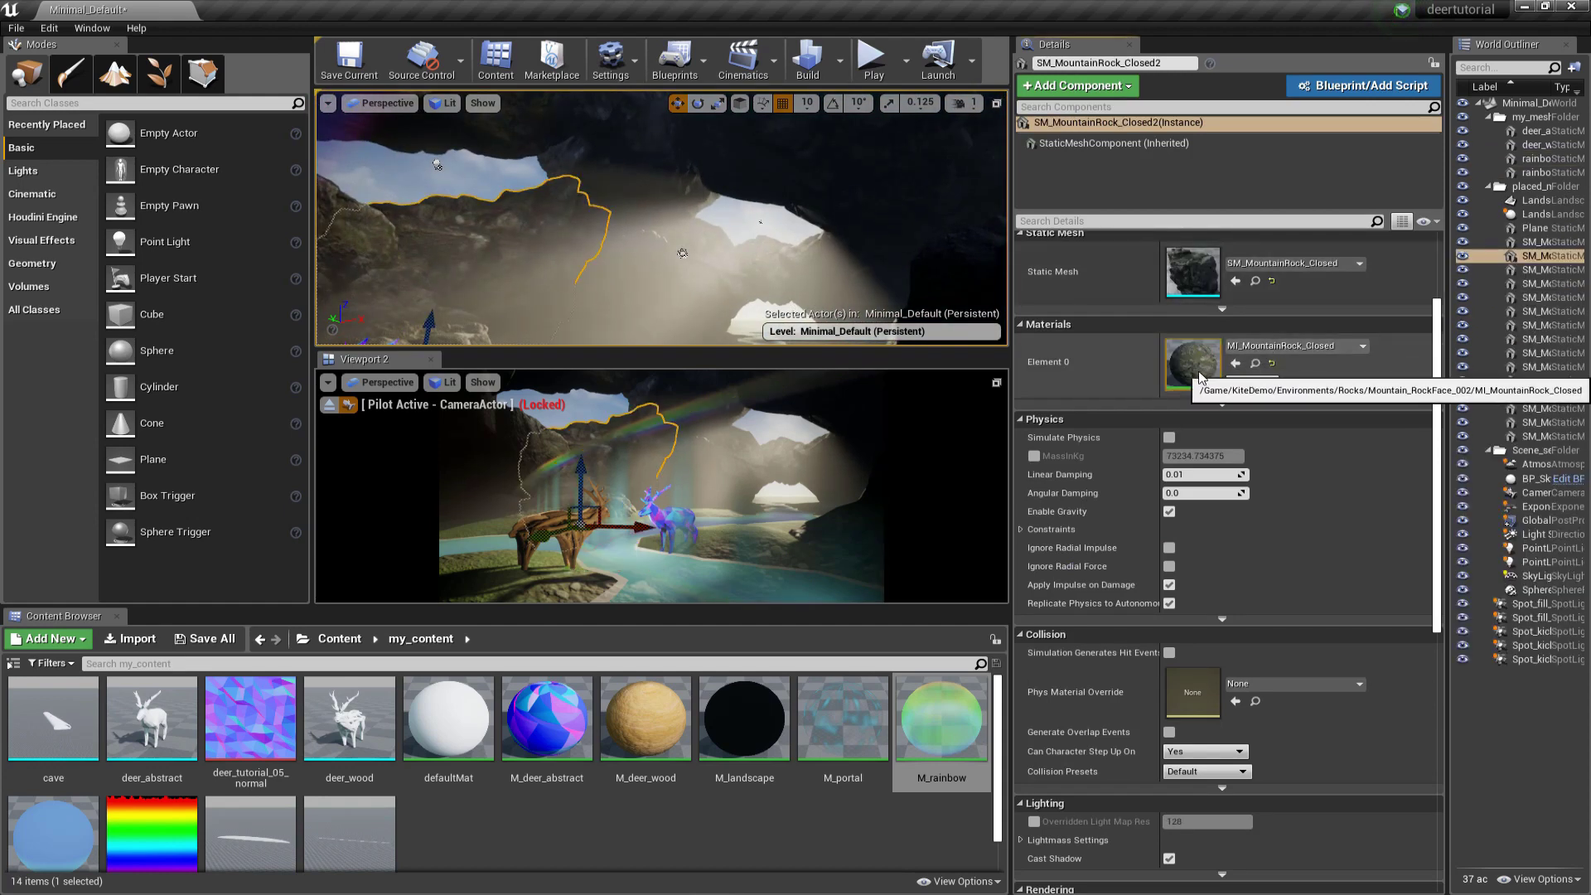
{"action": "left_click", "coordinate": [1254, 364]}
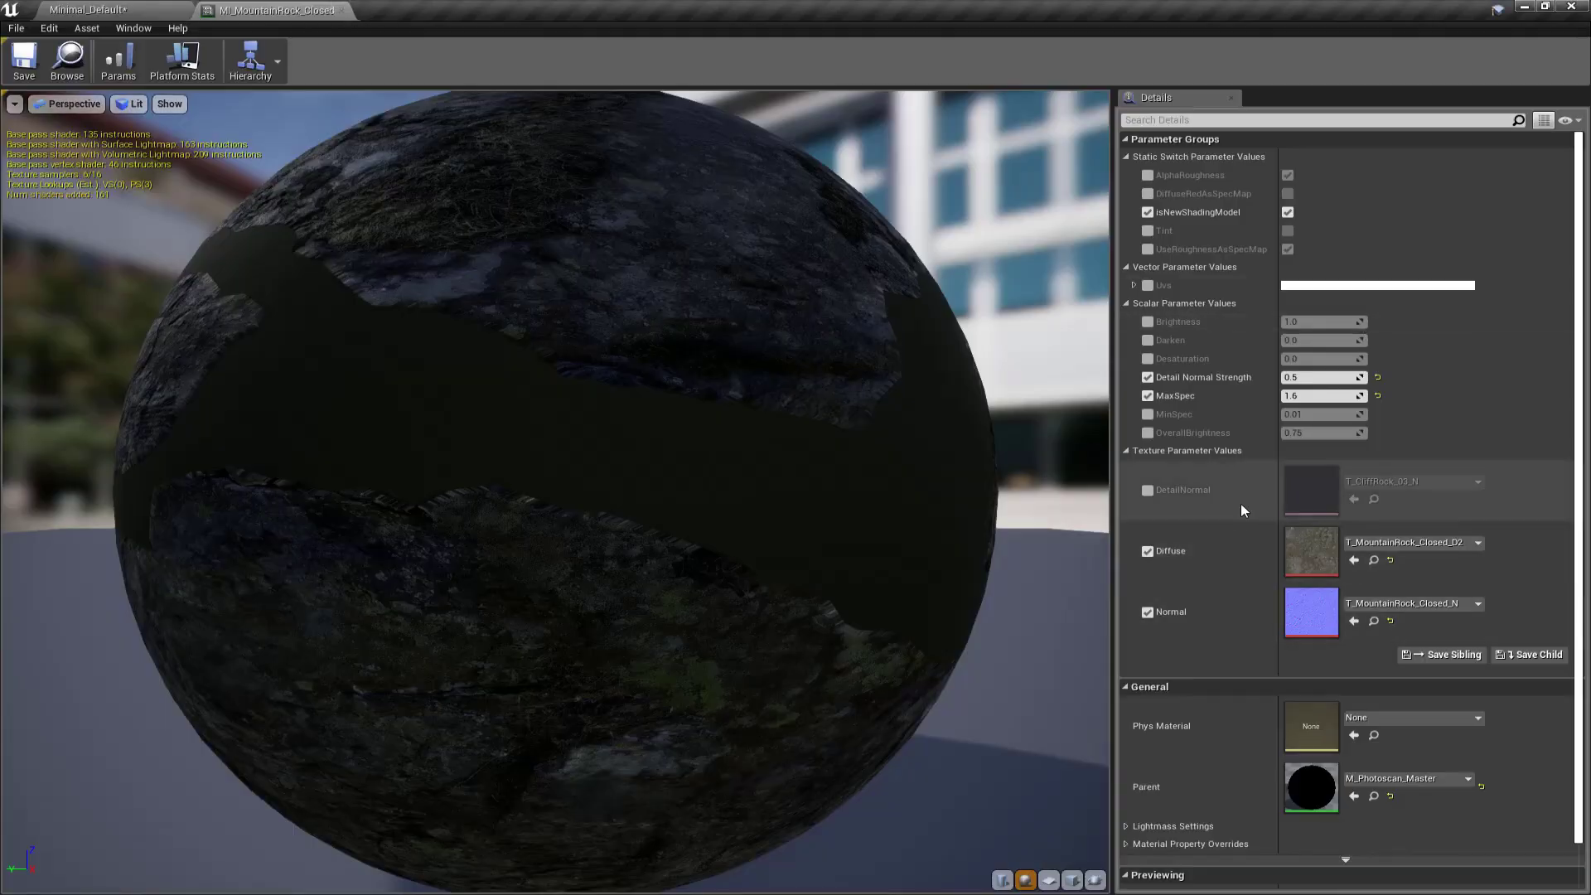
Step: Enable the Emissive Boost override in the rock material's Lightmass settings and try a boost of 2
{"action": "scroll", "coordinate": [1246, 505], "scroll_direction": "down", "scroll_amount": 2}
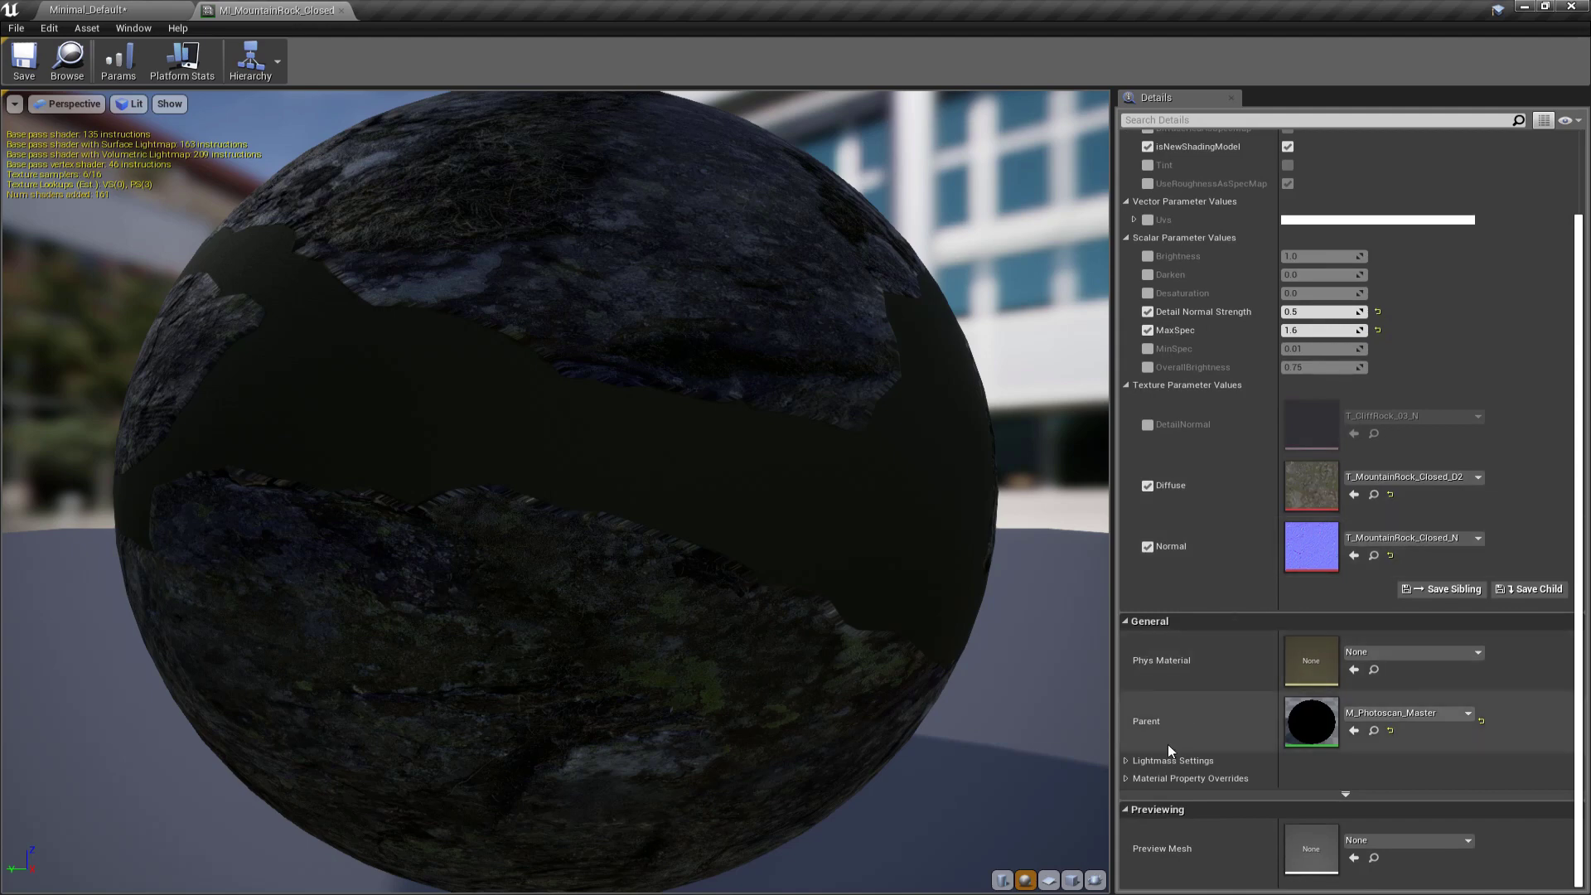
{"action": "left_click", "coordinate": [1126, 779]}
{"action": "scroll", "coordinate": [1127, 770], "scroll_direction": "down", "scroll_amount": 2}
{"action": "left_click", "coordinate": [1125, 687]}
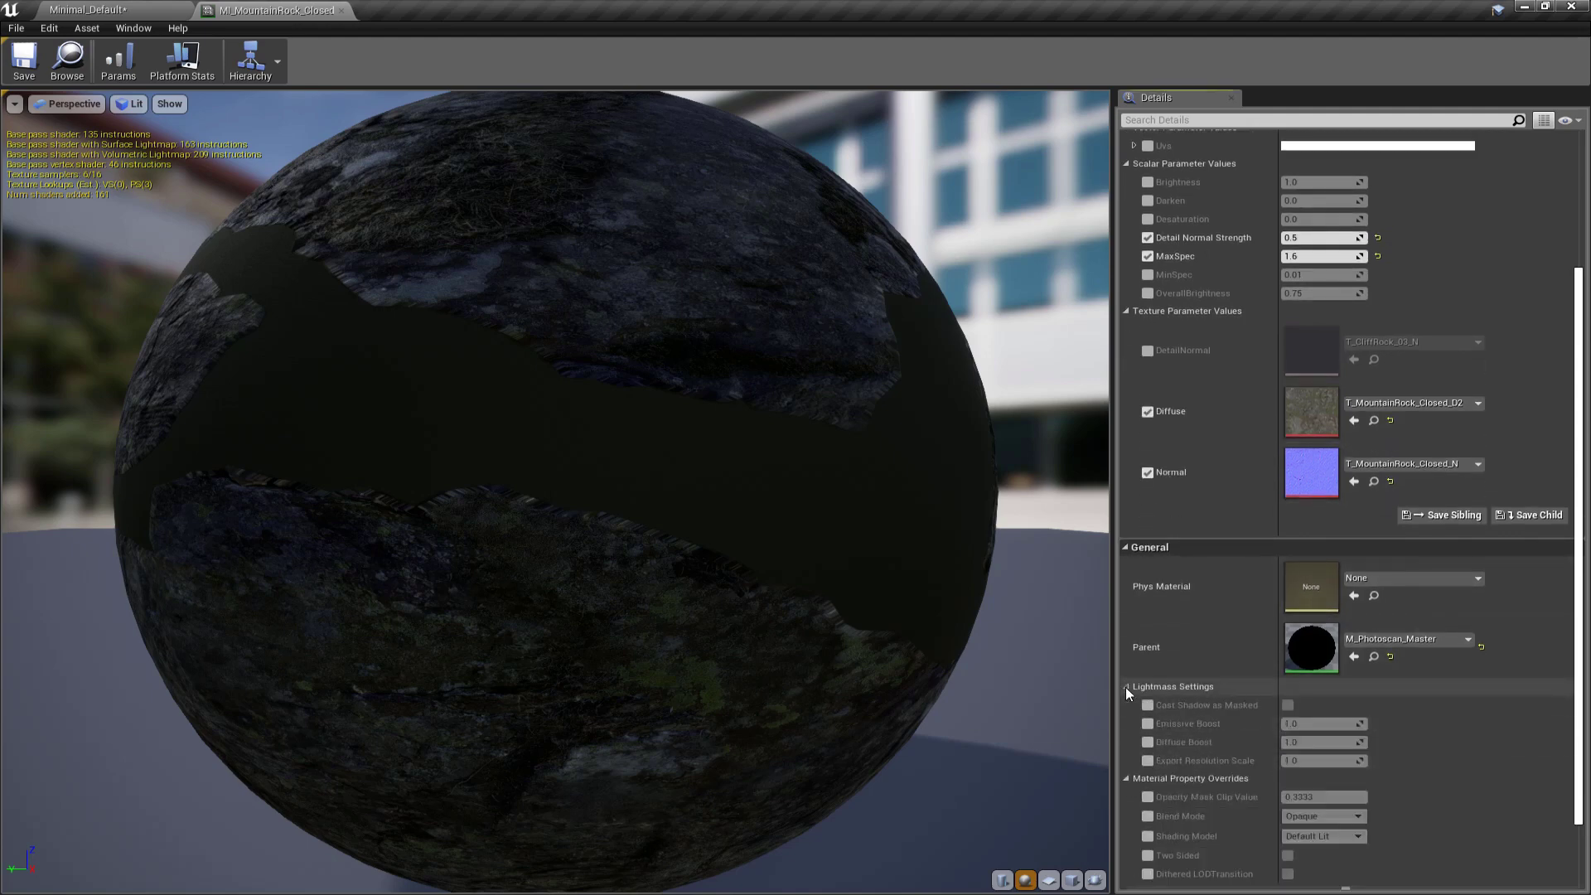
{"action": "left_click", "coordinate": [1147, 723]}
{"action": "left_click", "coordinate": [1147, 723]}
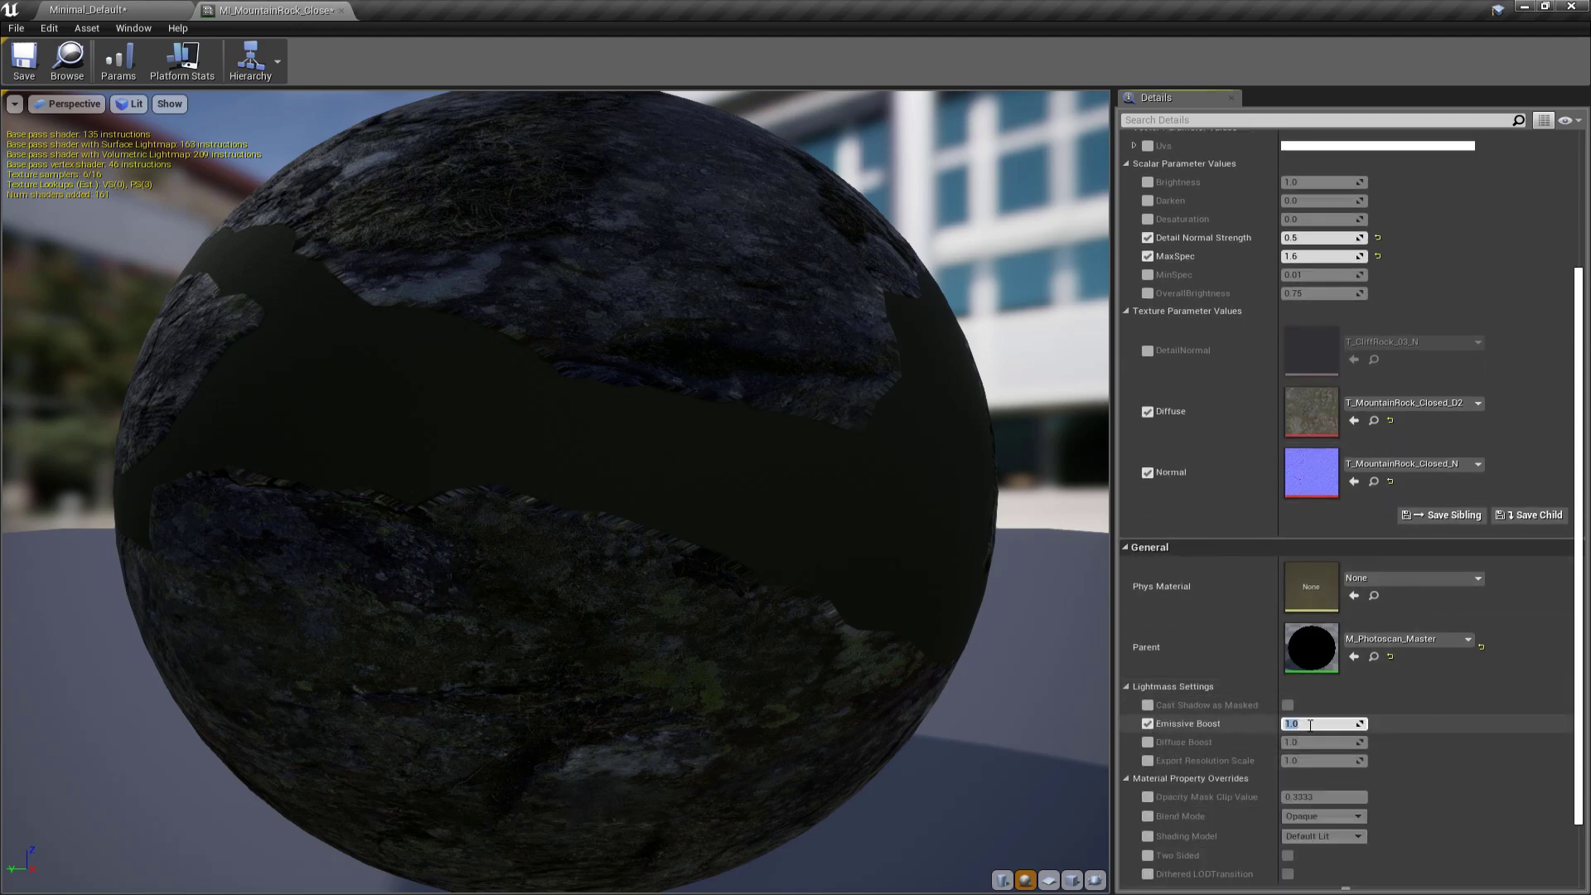
{"action": "left_click", "coordinate": [1306, 723]}
{"action": "type", "text": "2"}
{"action": "key", "text": "Return"}
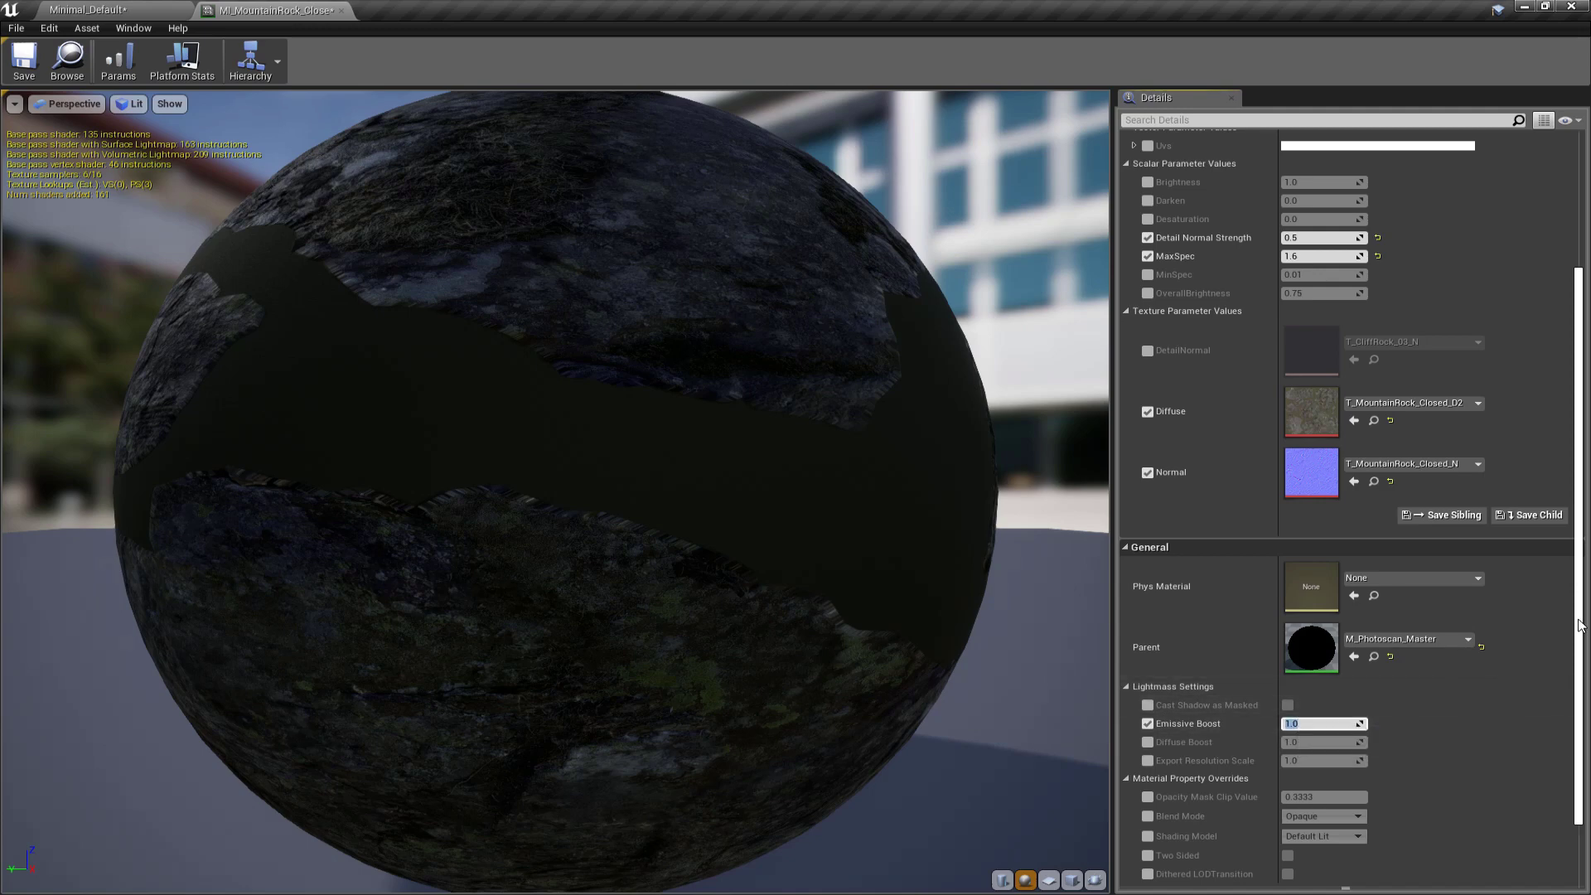
Step: Override the rock material's Brightness parameter and set it to 2.0
{"action": "scroll", "coordinate": [1579, 737], "scroll_direction": "up", "scroll_amount": 3}
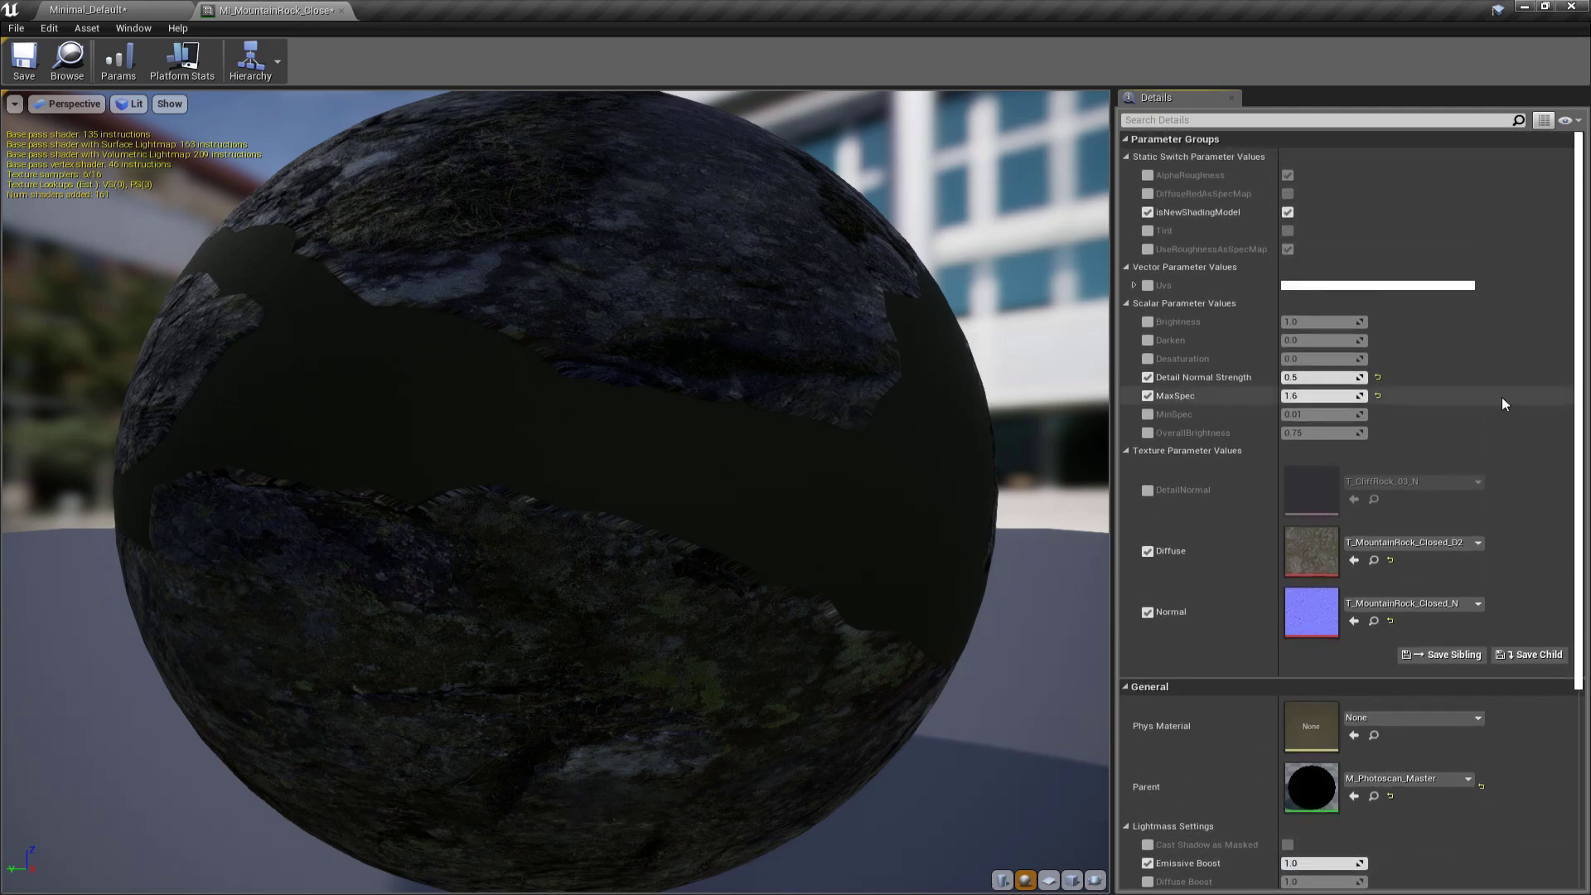
{"action": "type", "text": "2"}
{"action": "key", "text": "Return"}
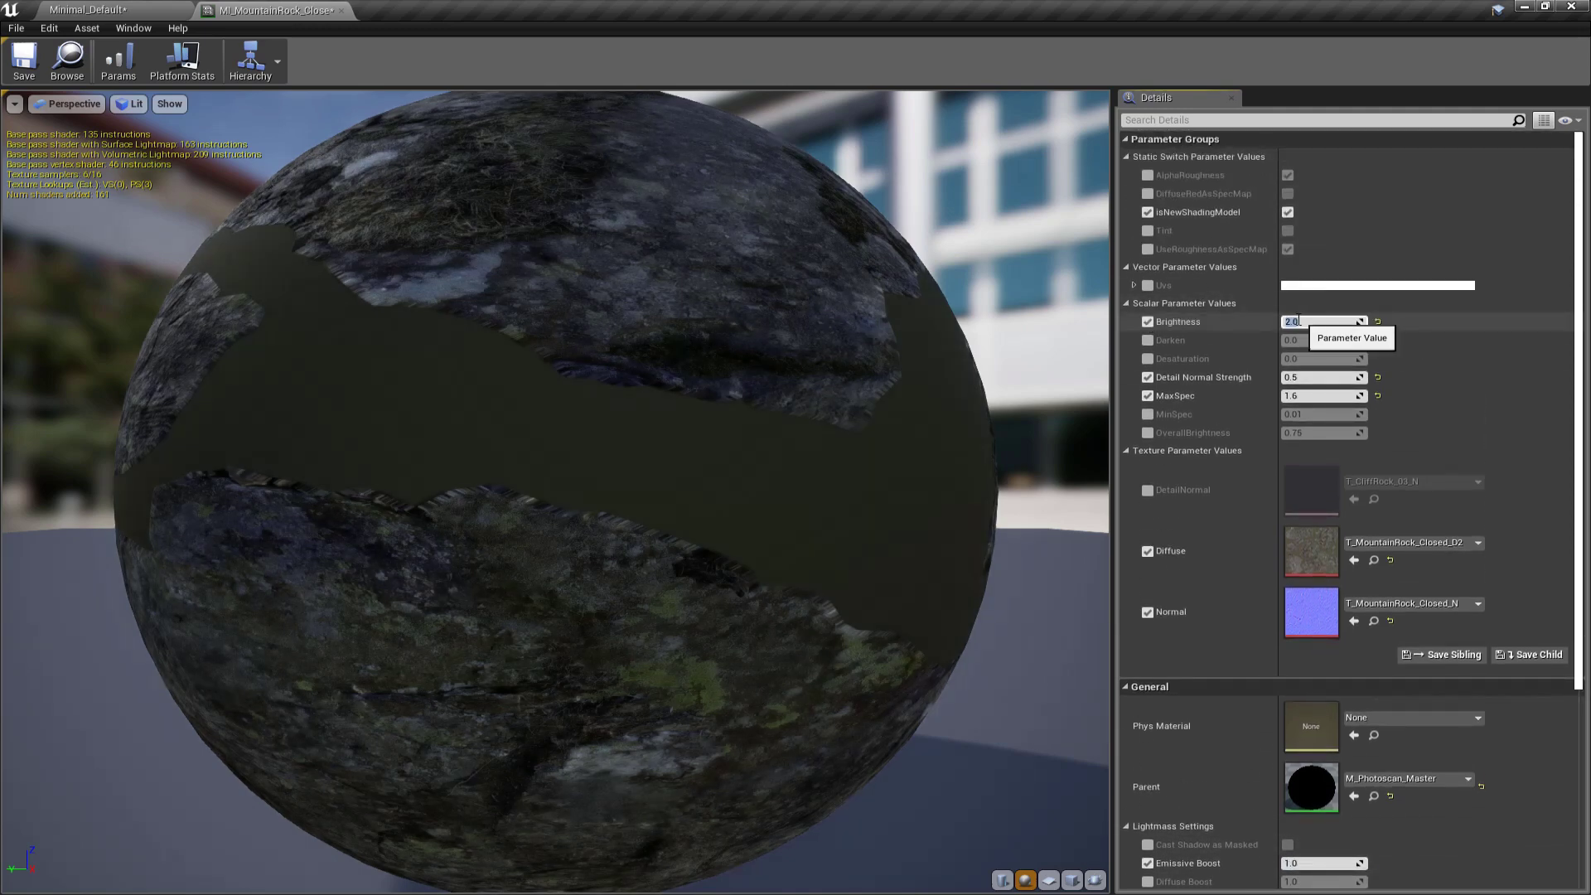
Step: Float the rock material editor beside the scene viewports, try a Brightness of about 2.79 and set it back to 2.0
{"action": "left_click_drag", "start_coordinate": [277, 11], "coordinate": [911, 126]}
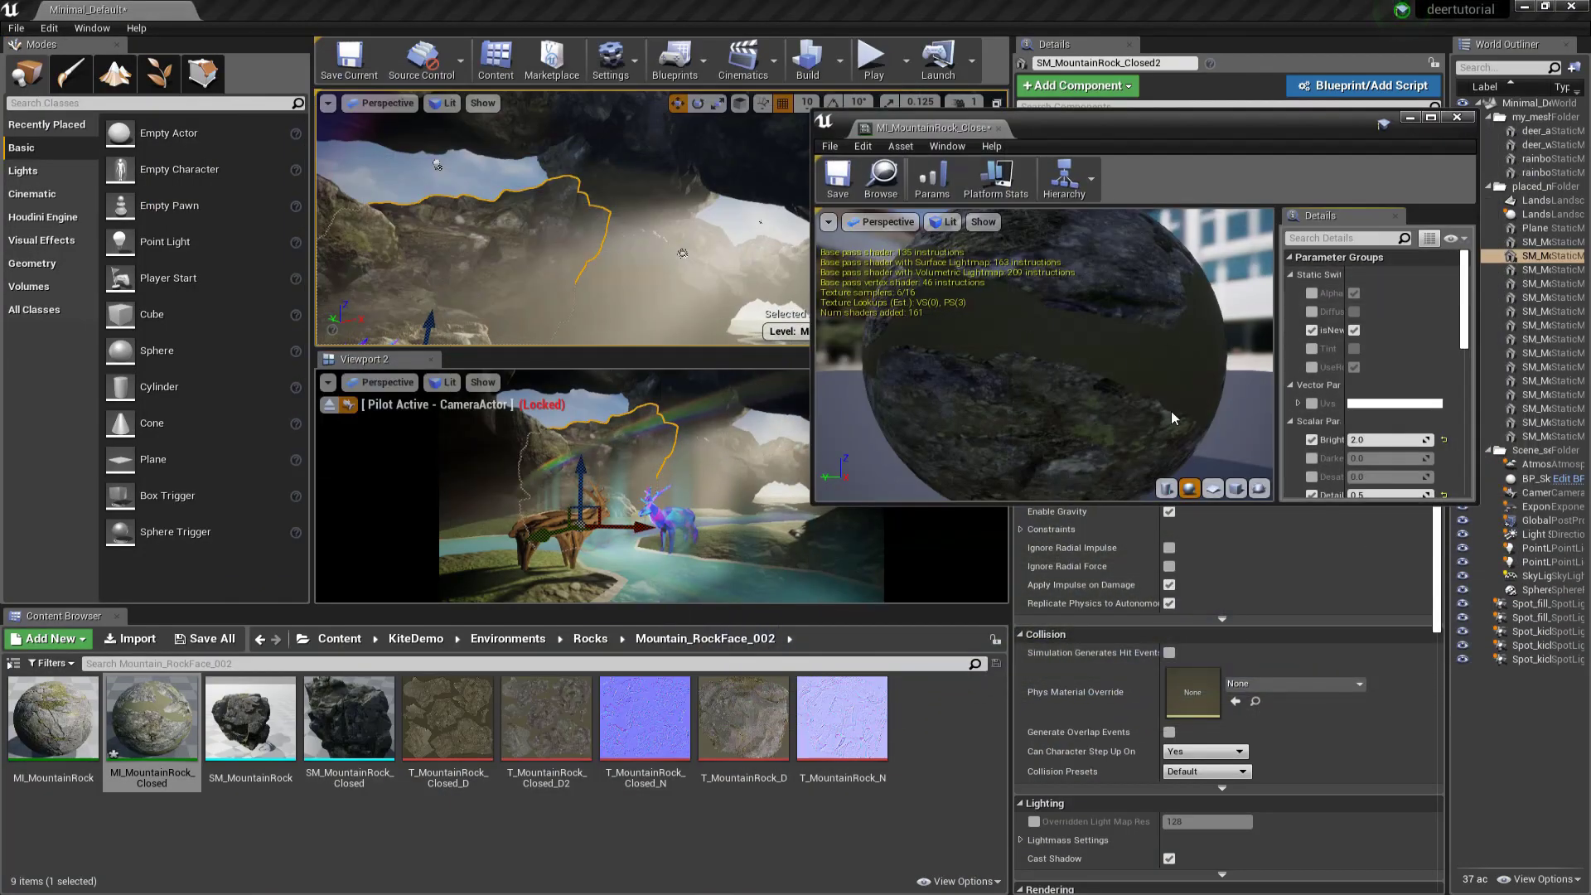
{"action": "left_click_drag", "start_coordinate": [1278, 344], "coordinate": [1044, 344]}
{"action": "left_click_drag", "start_coordinate": [1239, 440], "coordinate": [1218, 440]}
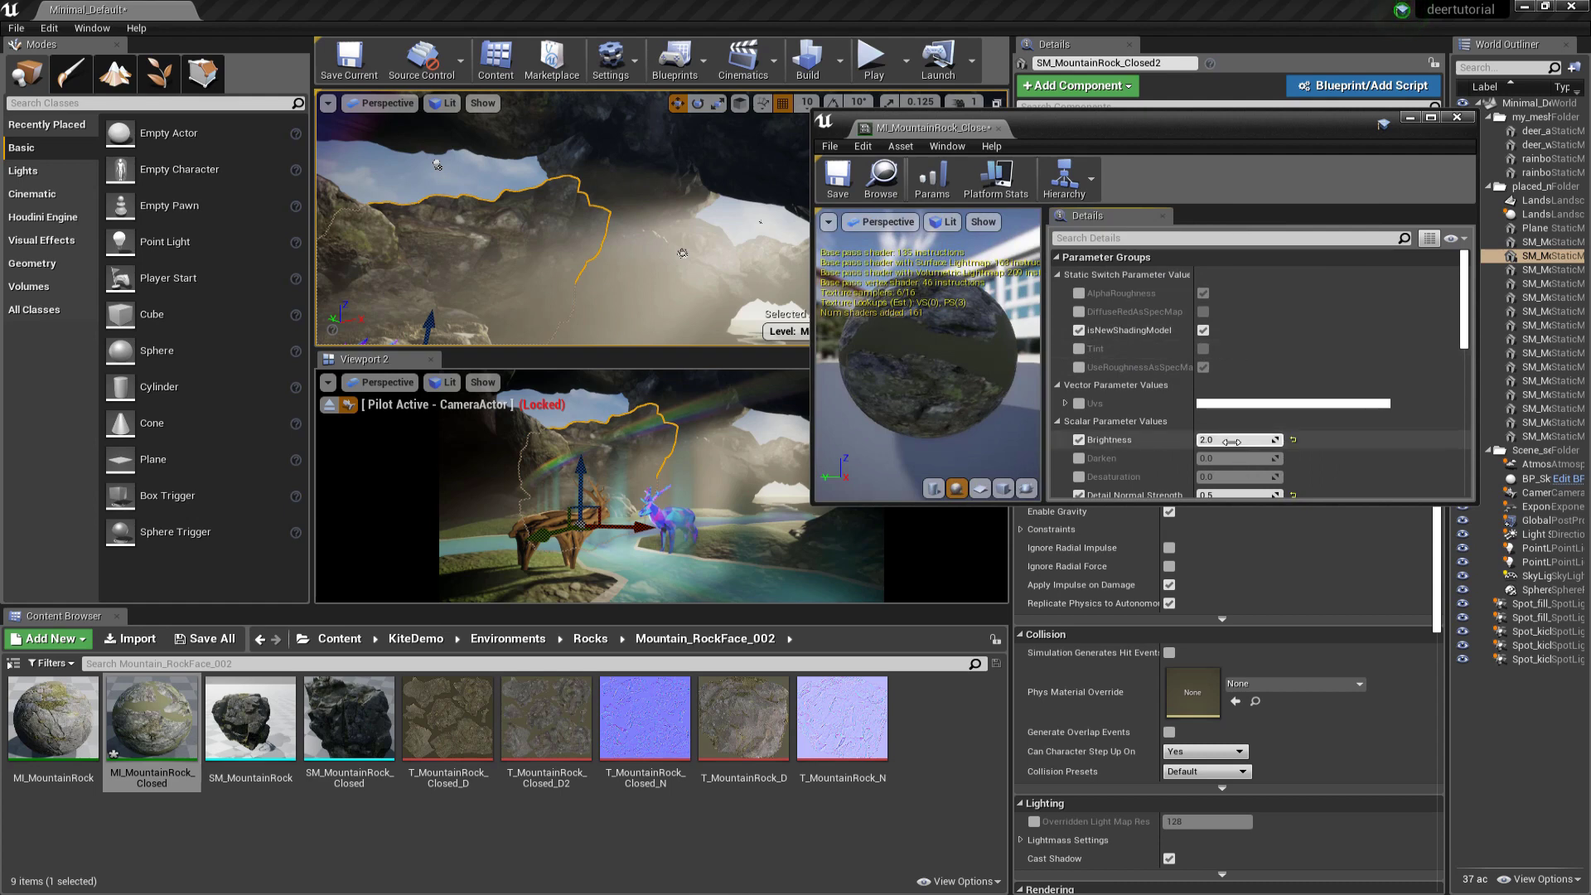
{"action": "left_click_drag", "start_coordinate": [1117, 134], "coordinate": [1177, 98]}
{"action": "mouse_move", "coordinate": [1269, 406]}
{"action": "left_mouse_down"}
{"action": "mouse_move", "coordinate": [1334, 406]}
{"action": "mouse_move", "coordinate": [1297, 406]}
{"action": "left_mouse_up"}
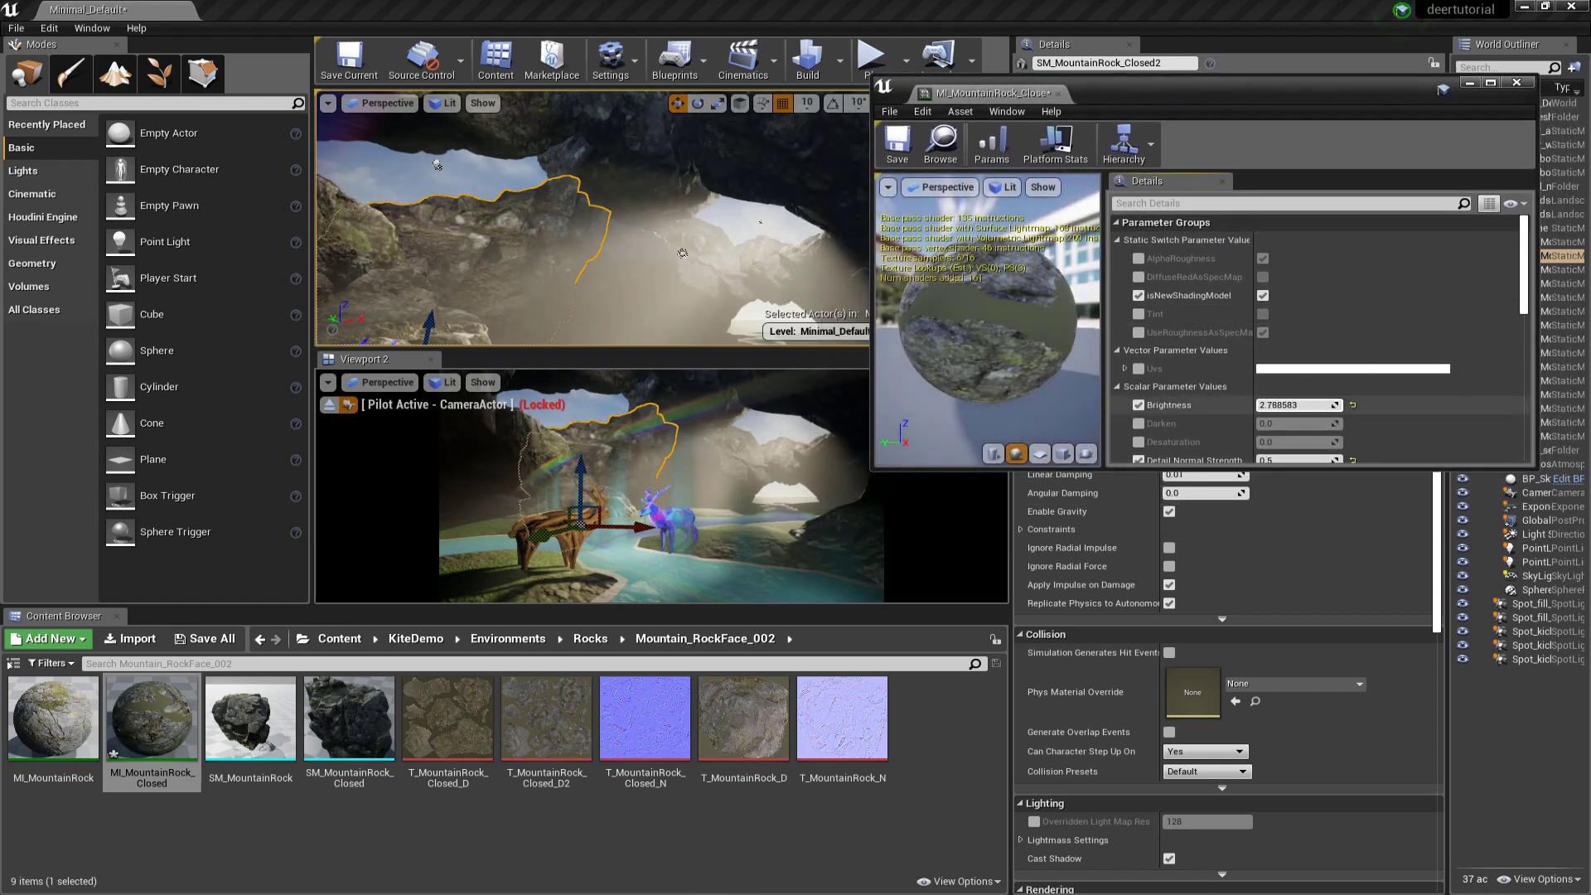
{"action": "left_click", "coordinate": [1263, 404]}
{"action": "type", "text": "2"}
{"action": "key", "text": "Return"}
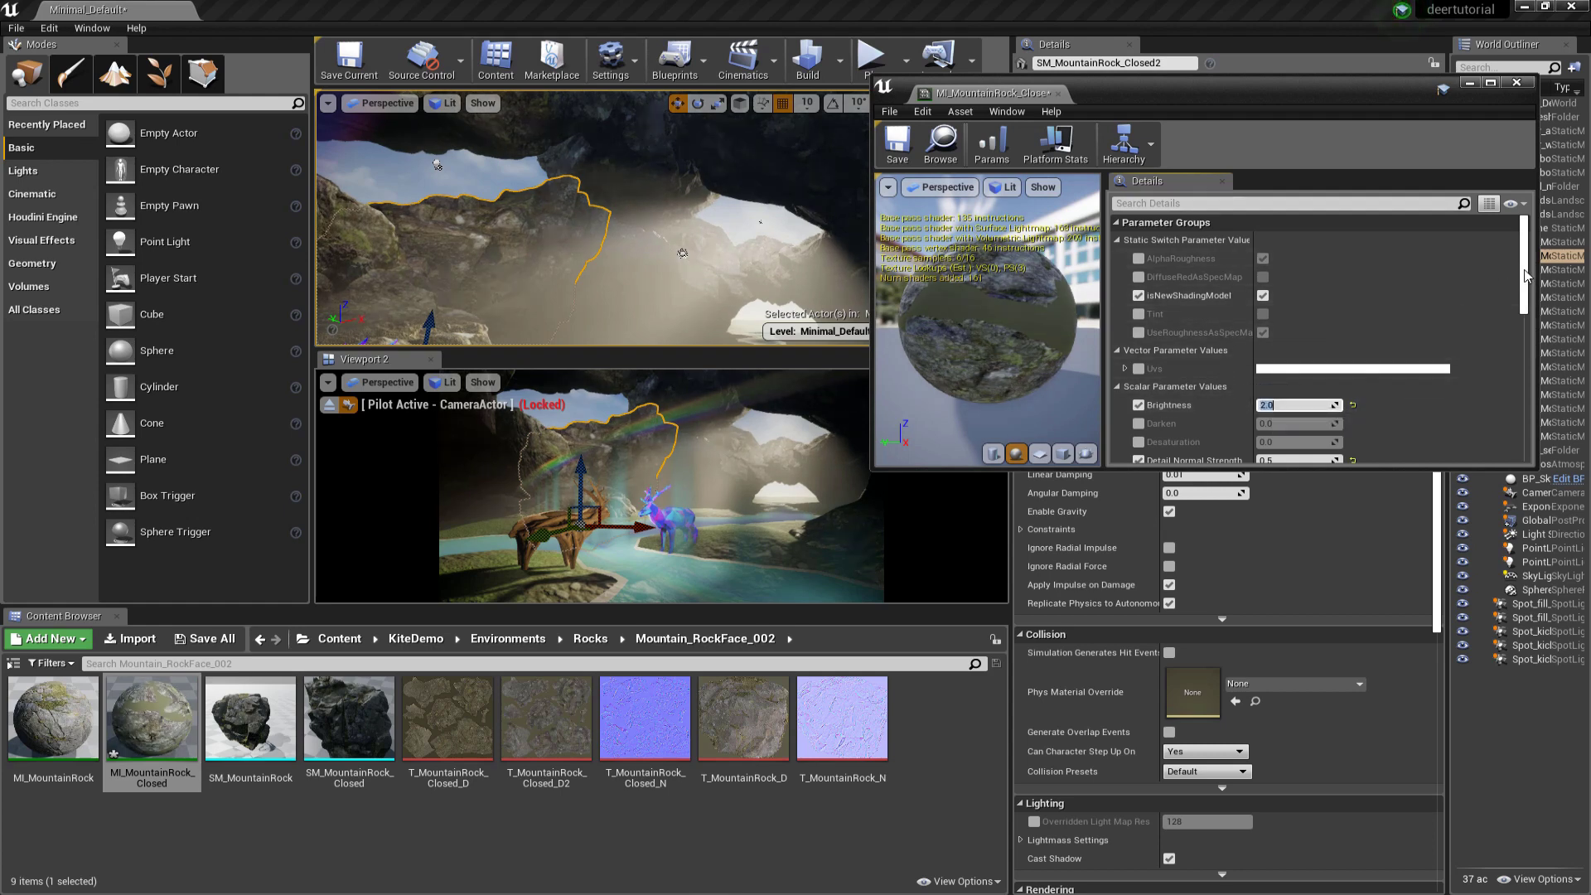
Step: Save the MI_MountainRock_Closed material instance and close its editor
{"action": "left_click_drag", "start_coordinate": [1526, 272], "coordinate": [1524, 330]}
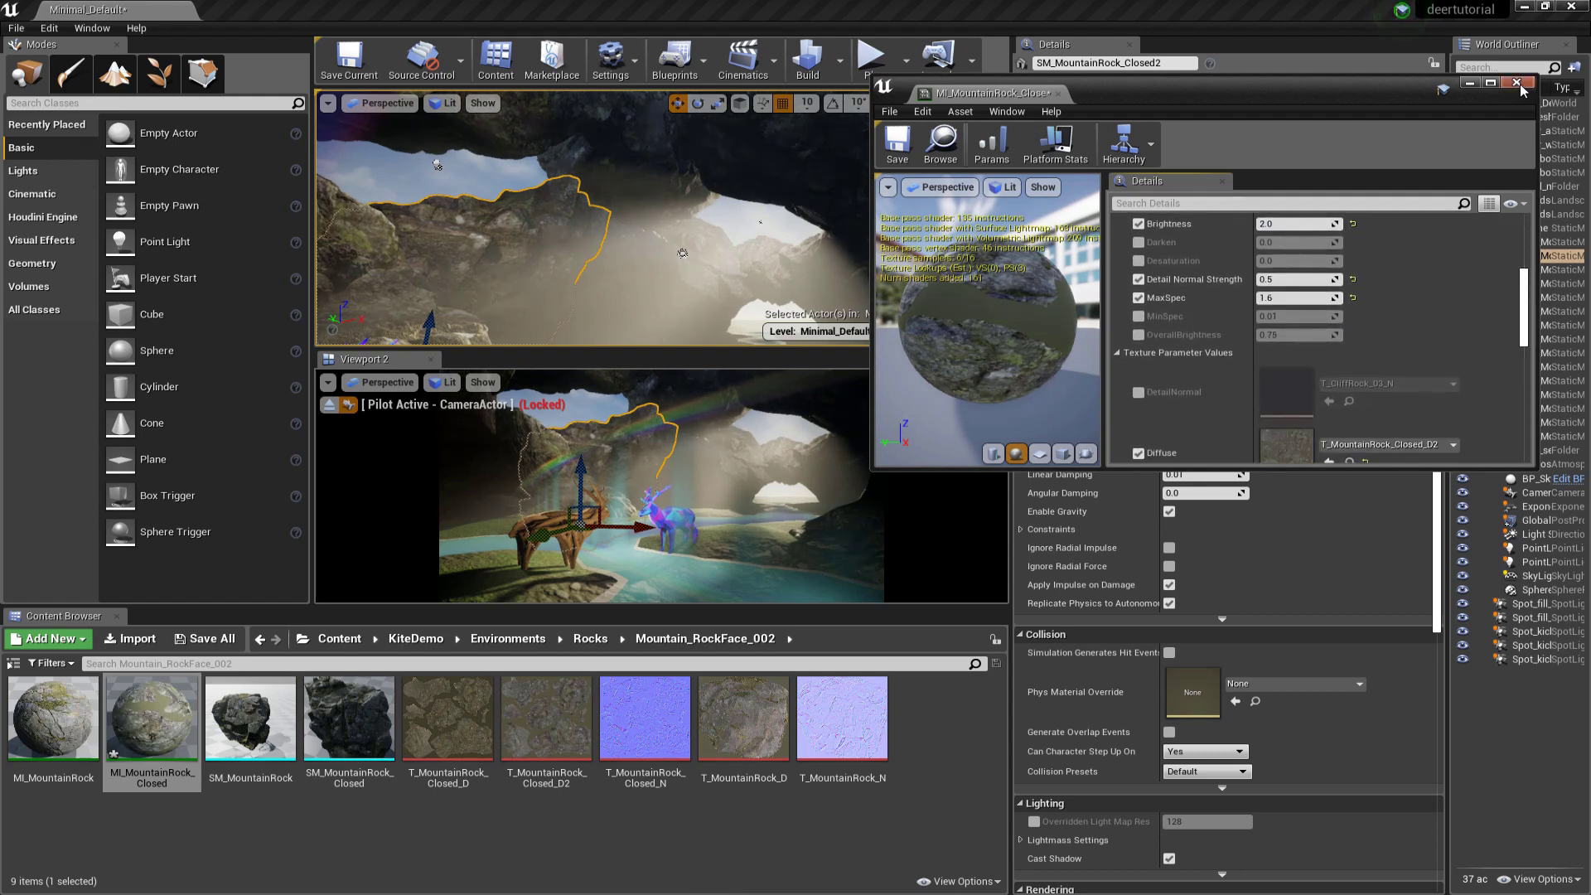
{"action": "left_click", "coordinate": [915, 137]}
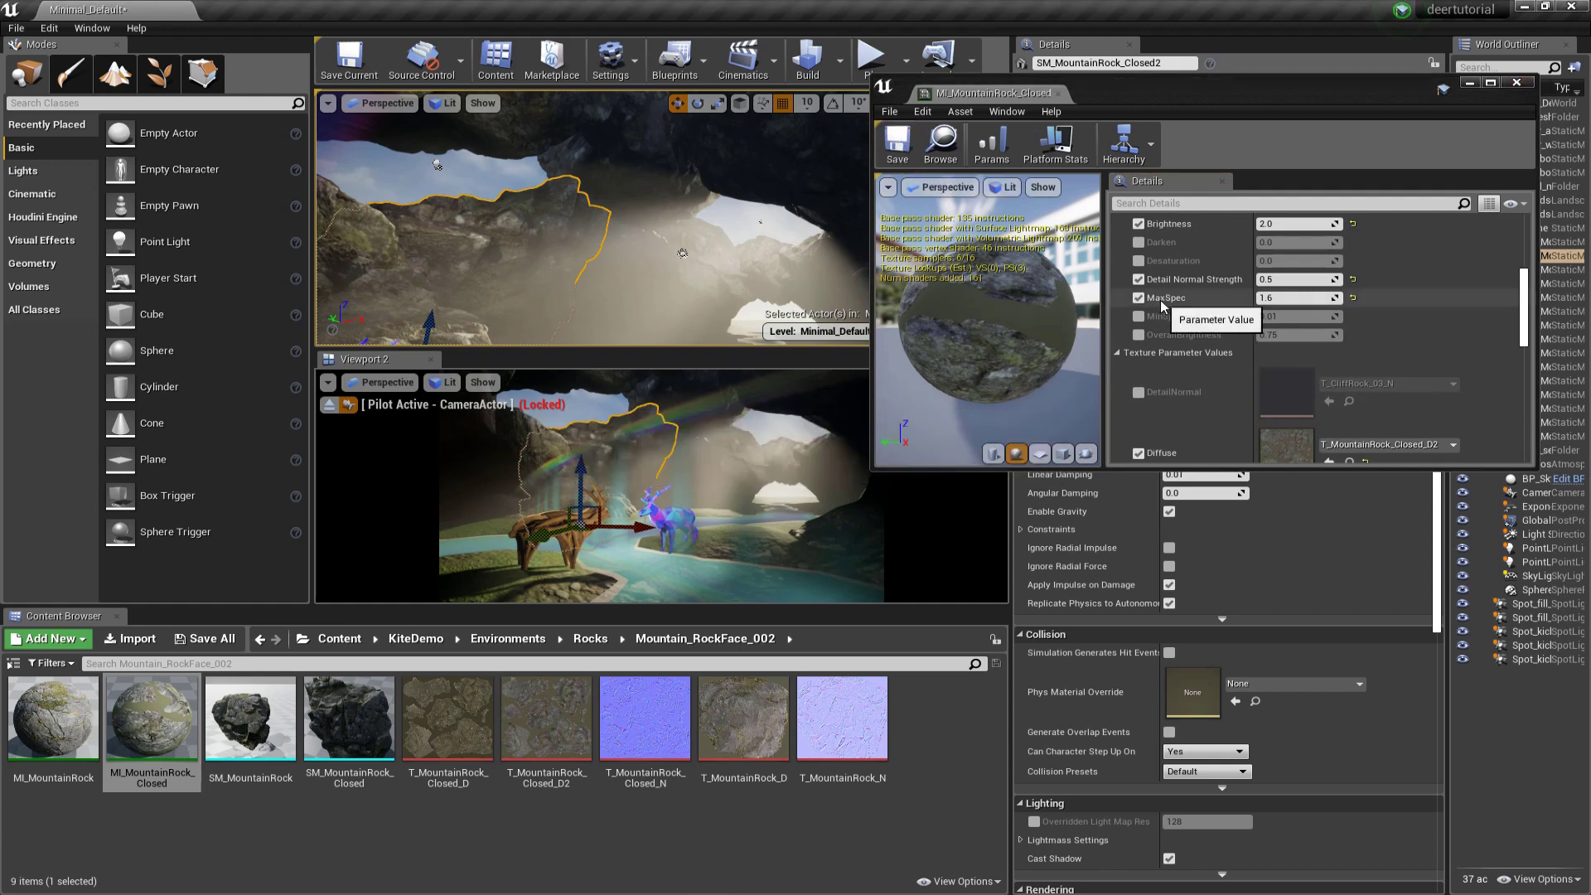
{"action": "left_click", "coordinate": [1516, 82]}
{"action": "left_click", "coordinate": [835, 795]}
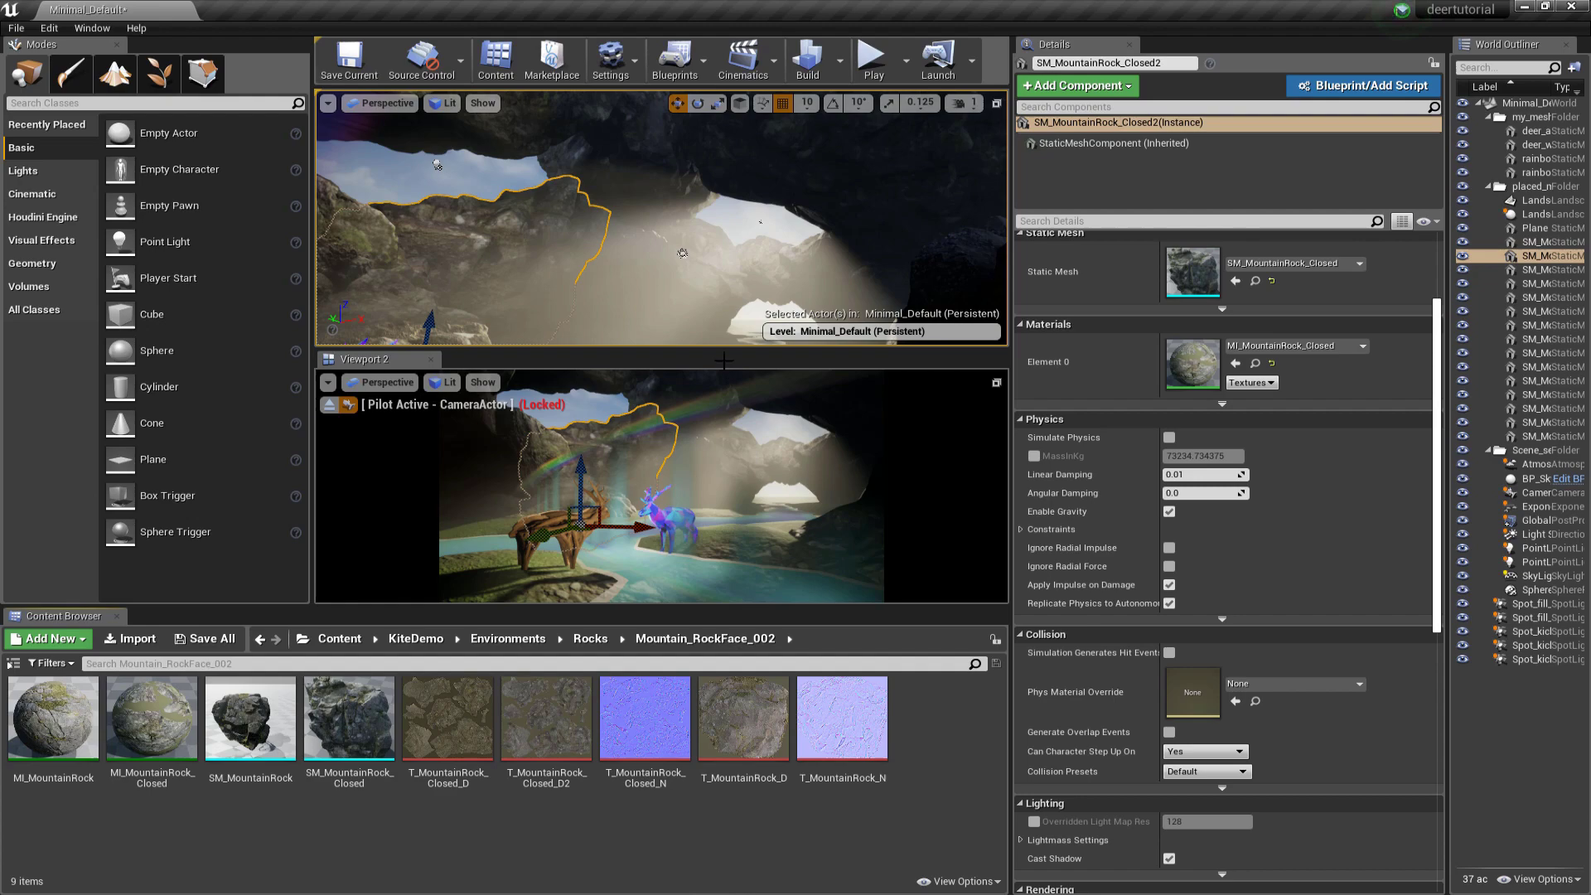
Step: Select the Spot_kicker_wood2 light and set its intensity to about 93.75 cd and its attenuation radius to about 914
{"action": "left_click", "coordinate": [746, 222]}
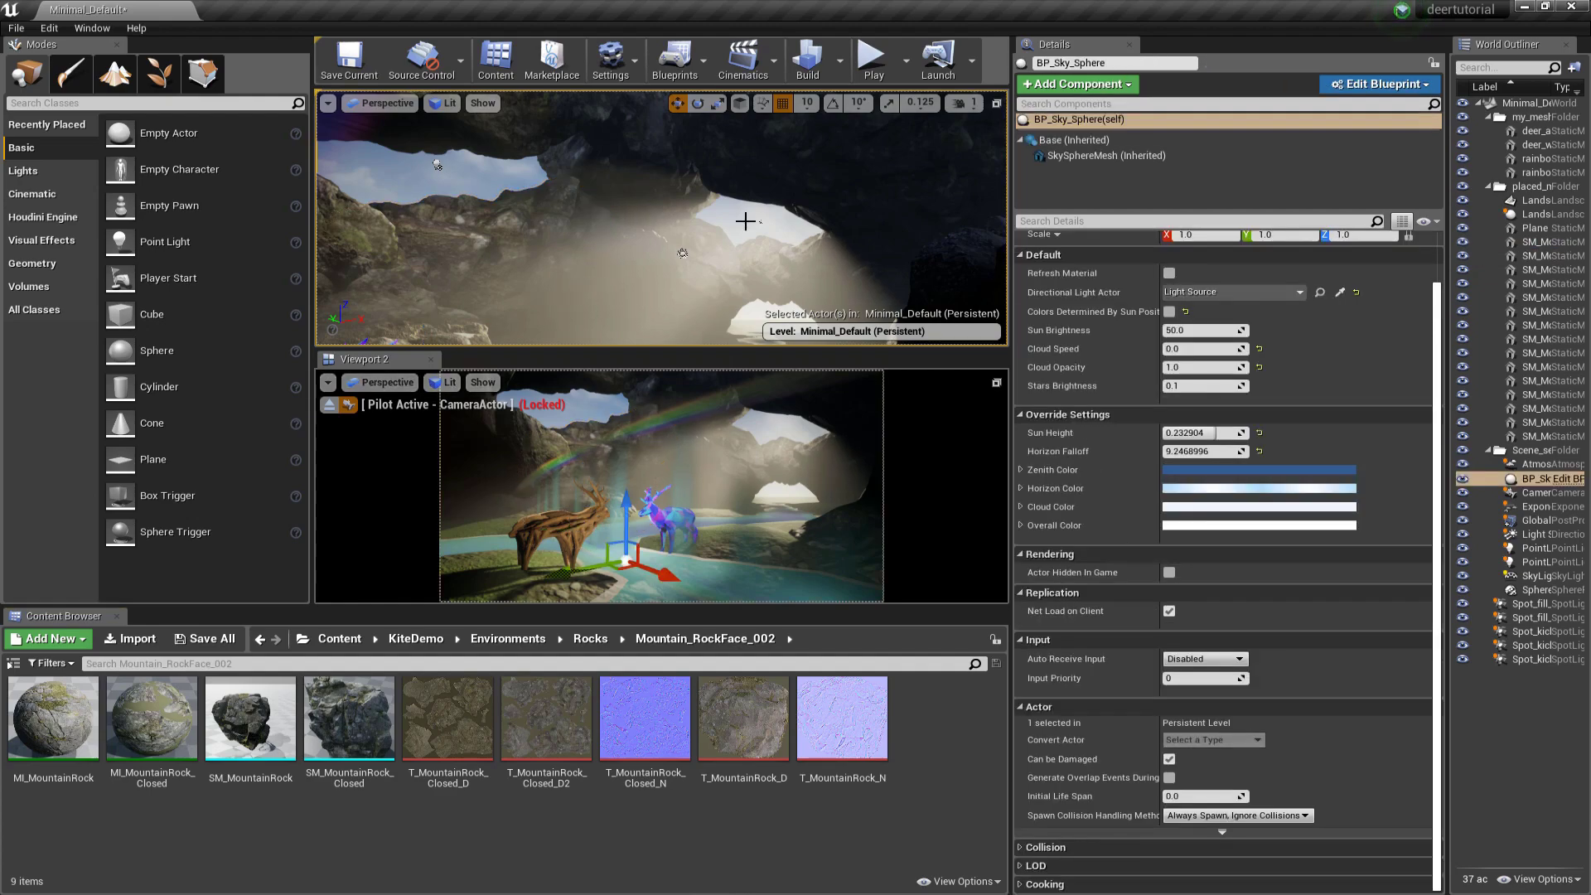
{"action": "left_click_drag", "start_coordinate": [1447, 299], "coordinate": [1290, 298]}
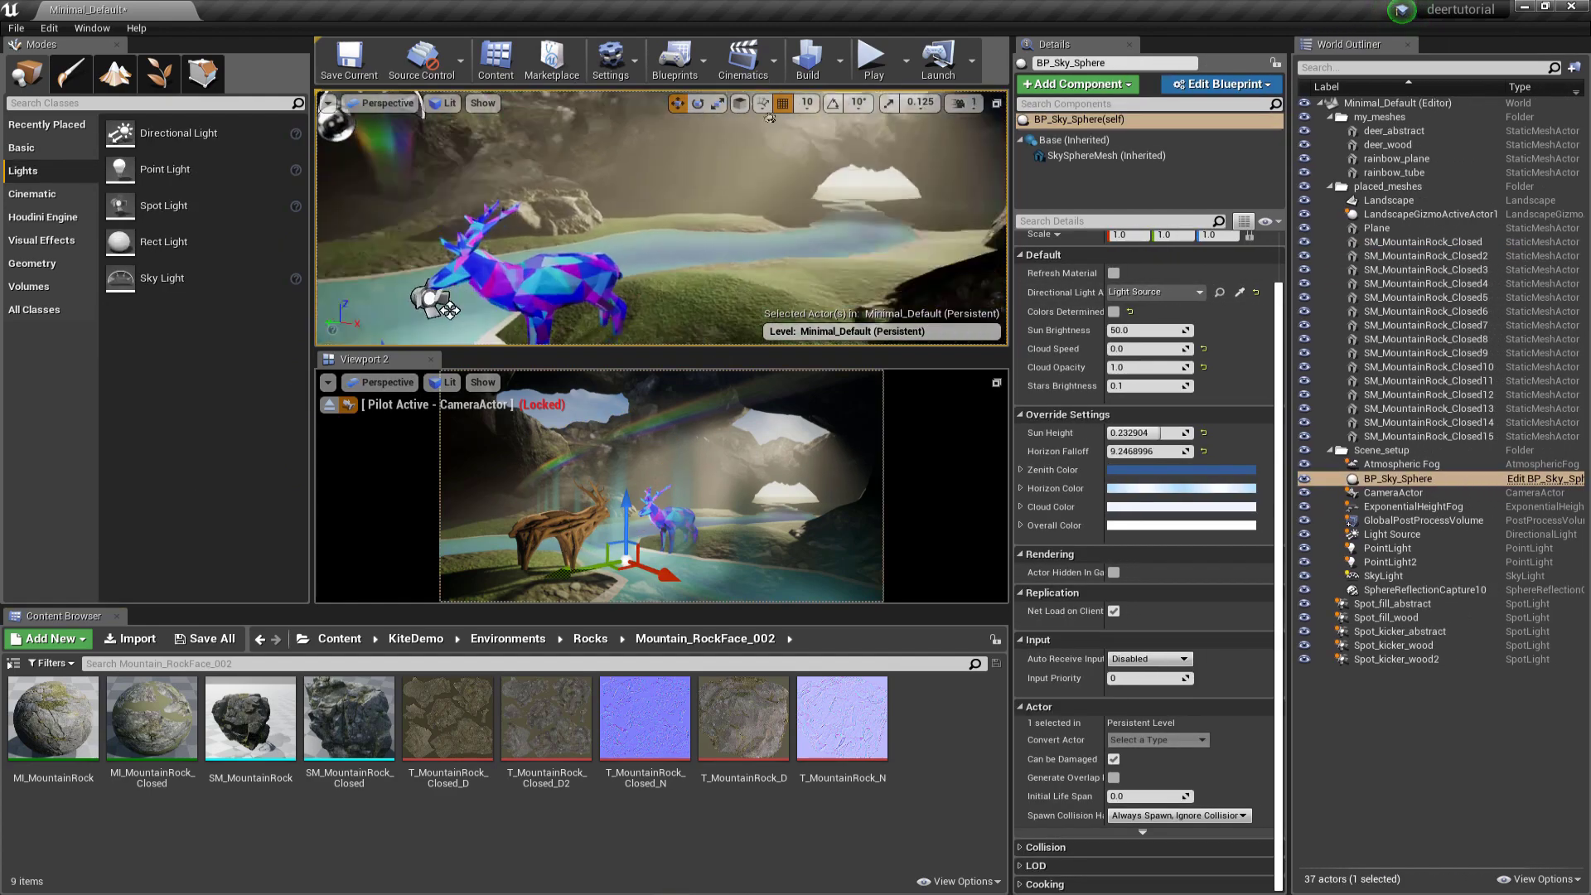
{"action": "right_click_drag", "start_coordinate": [449, 310], "coordinate": [781, 254]}
{"action": "left_click", "coordinate": [614, 266]}
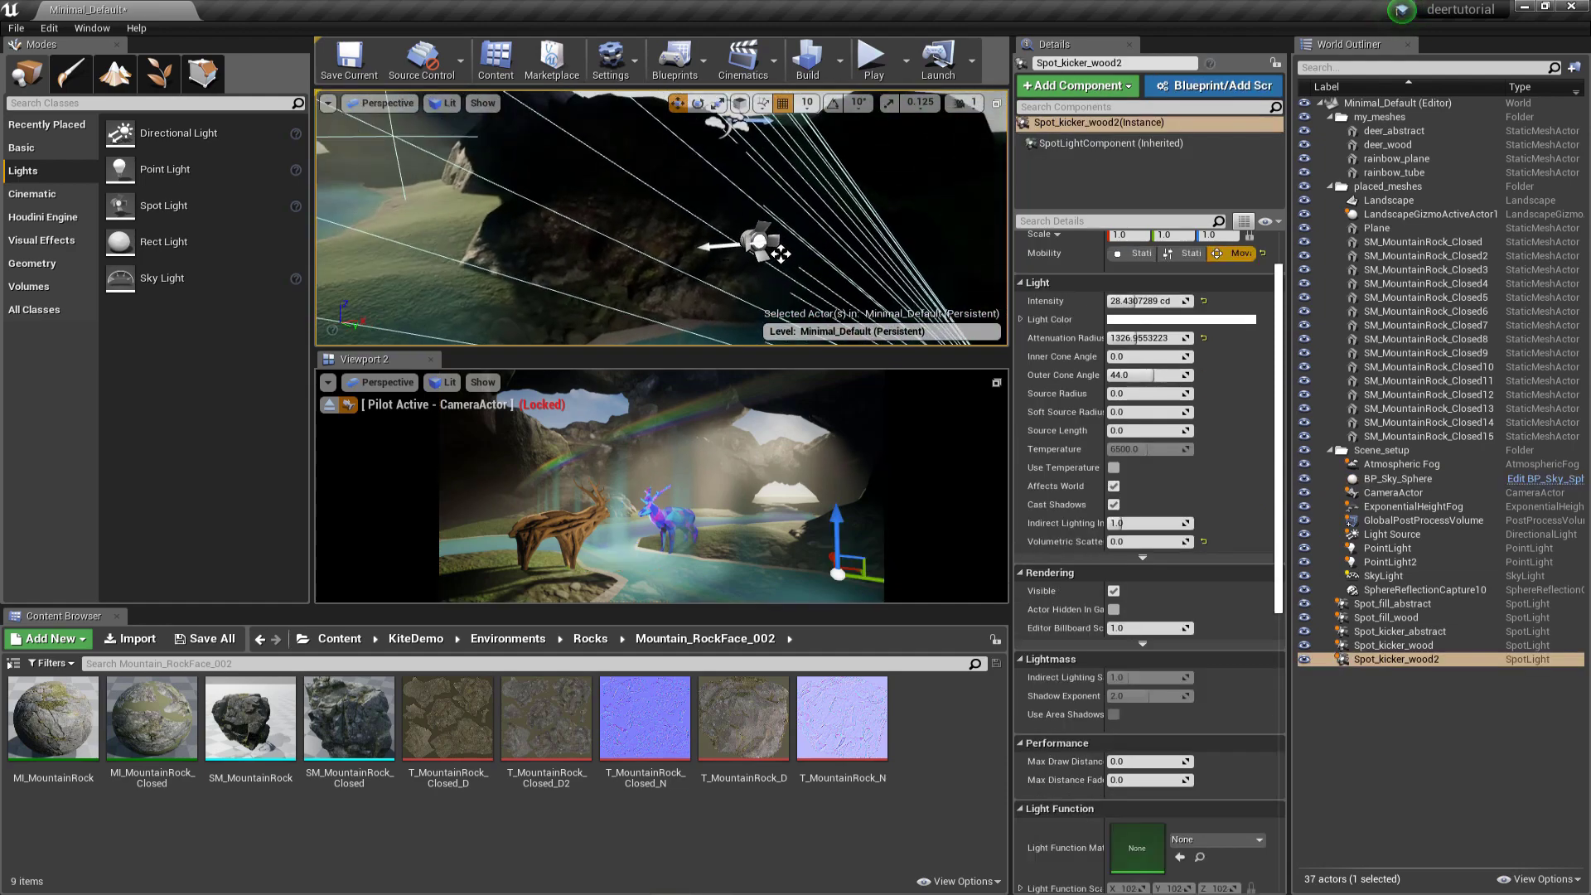
{"action": "left_click_drag", "start_coordinate": [1148, 338], "coordinate": [1193, 300]}
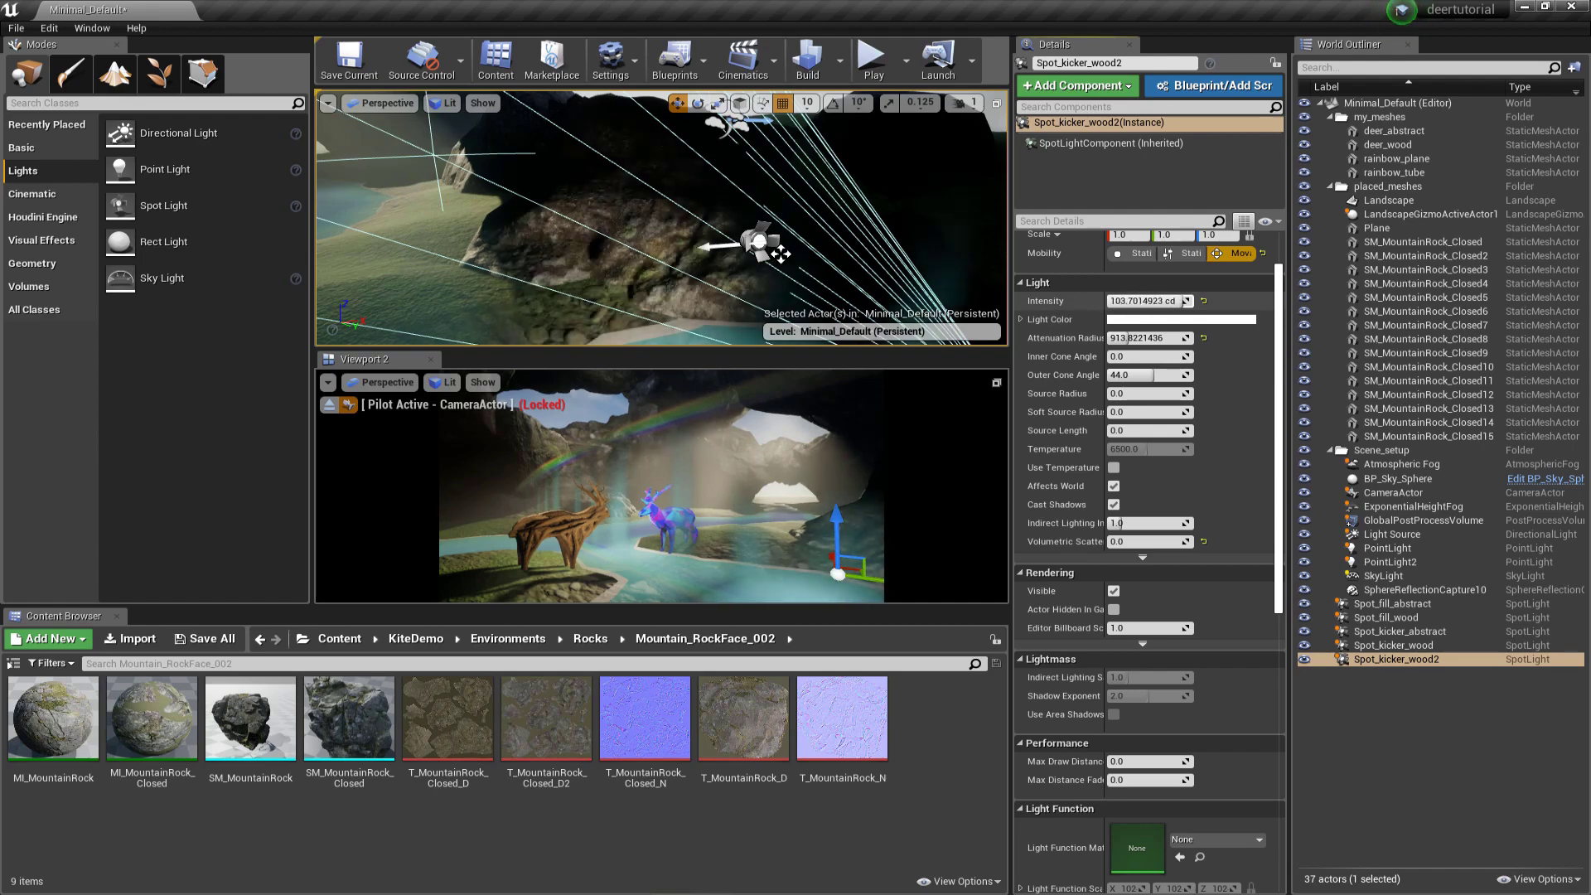
{"action": "left_click_drag", "start_coordinate": [821, 273], "coordinate": [770, 259], "text": "alt"}
Step: Pilot the Spot_kicker_wood2 light and reposition it higher in the cave, above the abstract deer in the camera view
{"action": "right_click", "coordinate": [770, 259]}
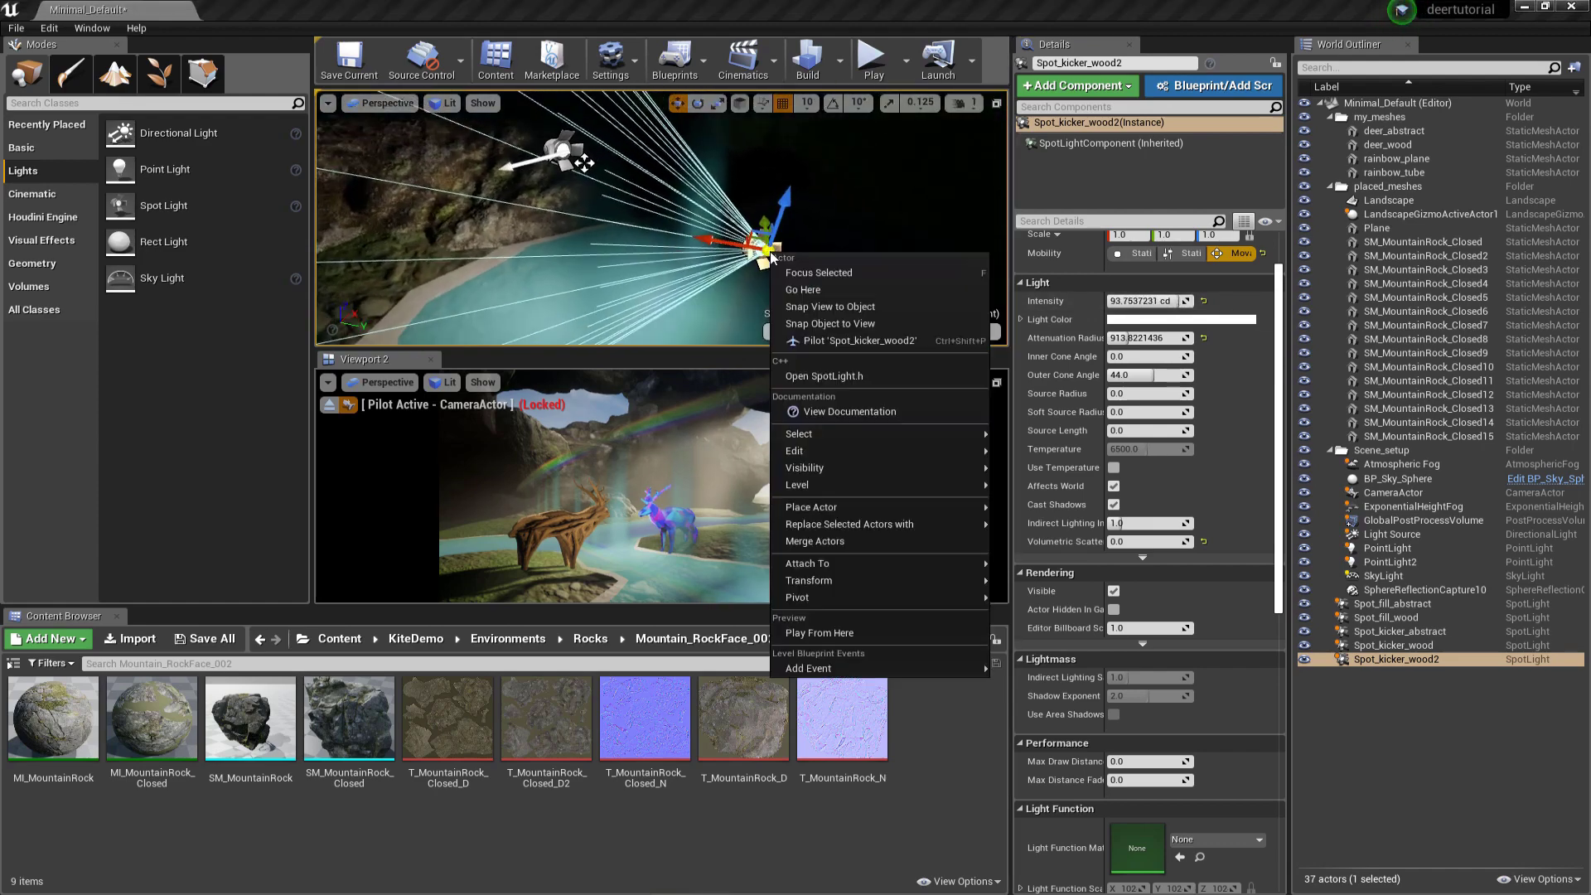
{"action": "left_click", "coordinate": [828, 342]}
{"action": "right_click_drag", "start_coordinate": [657, 267], "coordinate": [882, 236]}
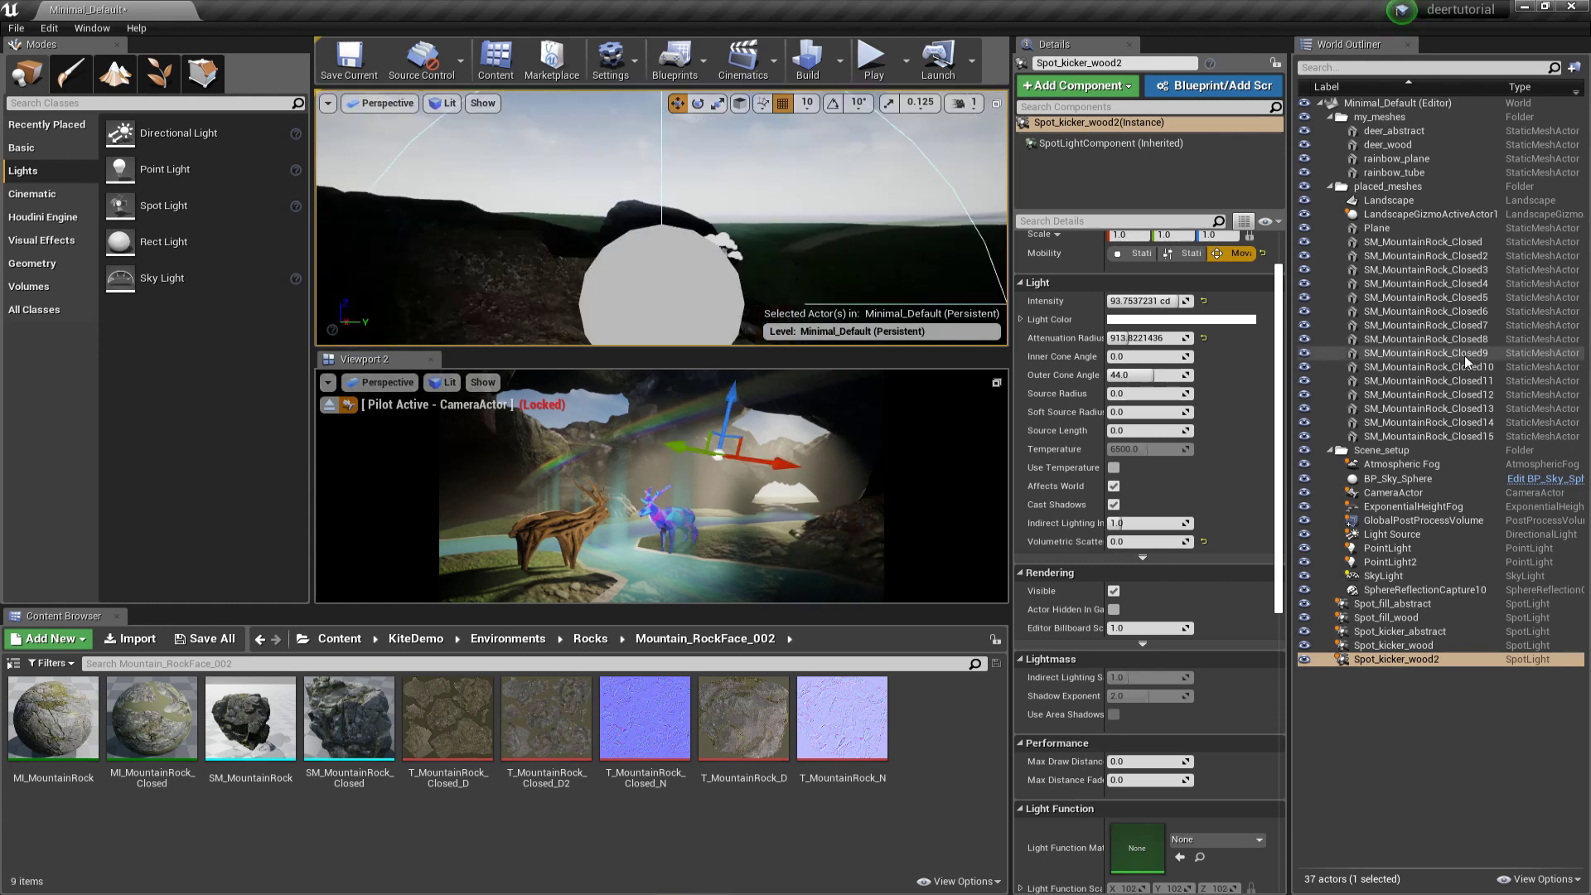
Step: Set the attenuation radius of PointLight to about 2110 and of PointLight2 to about 3177, leaving nothing selected
{"action": "left_click", "coordinate": [1379, 547]}
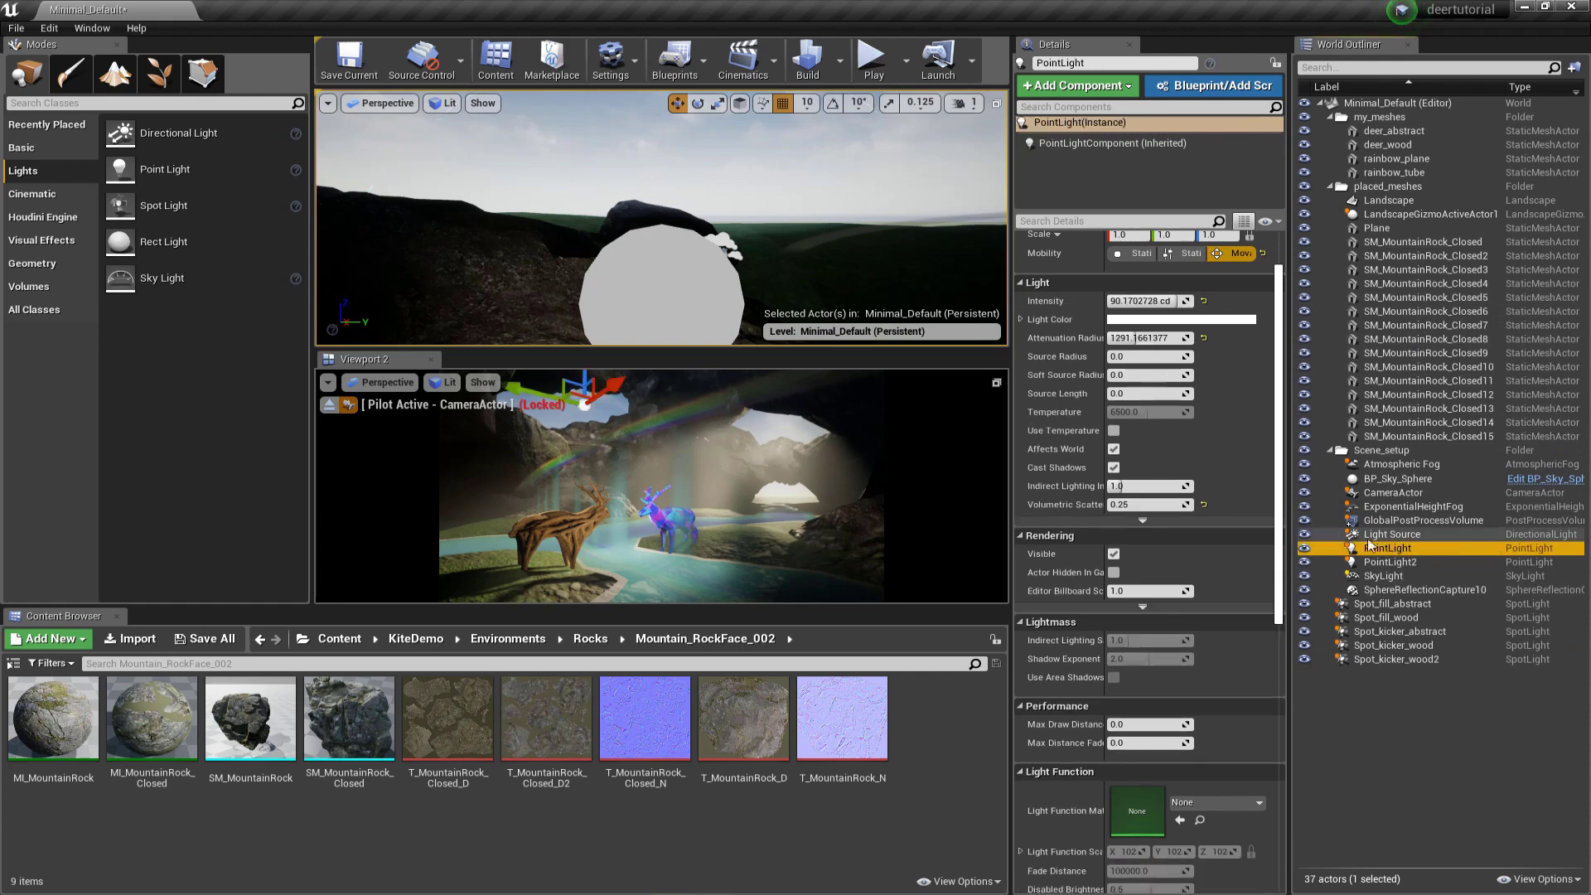
{"action": "left_click_drag", "start_coordinate": [1160, 338], "coordinate": [1218, 338]}
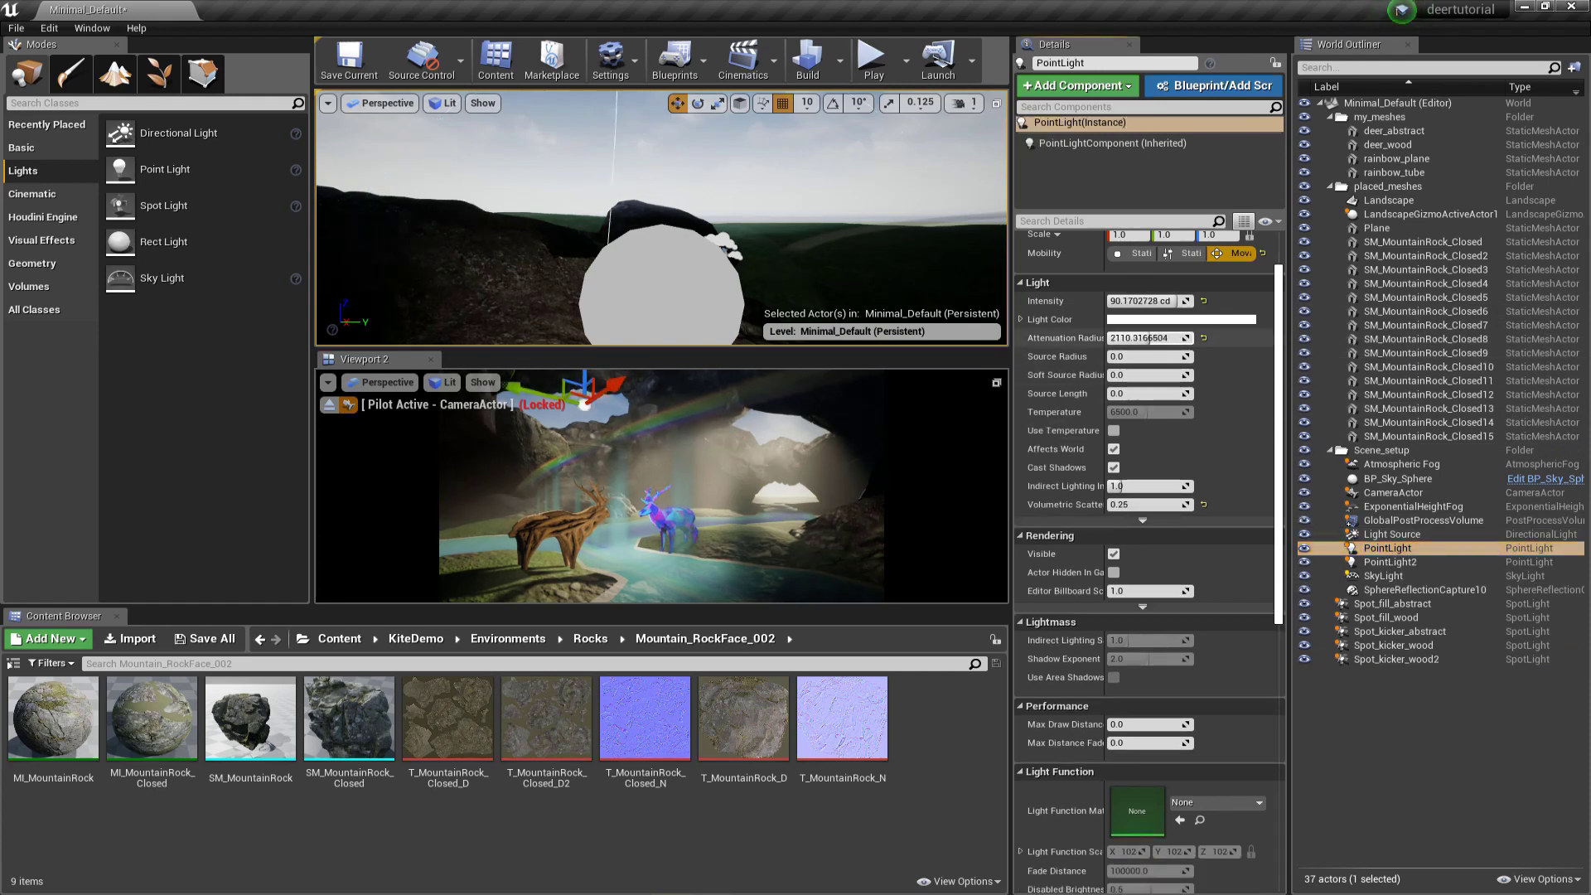
{"action": "left_click", "coordinate": [1390, 562]}
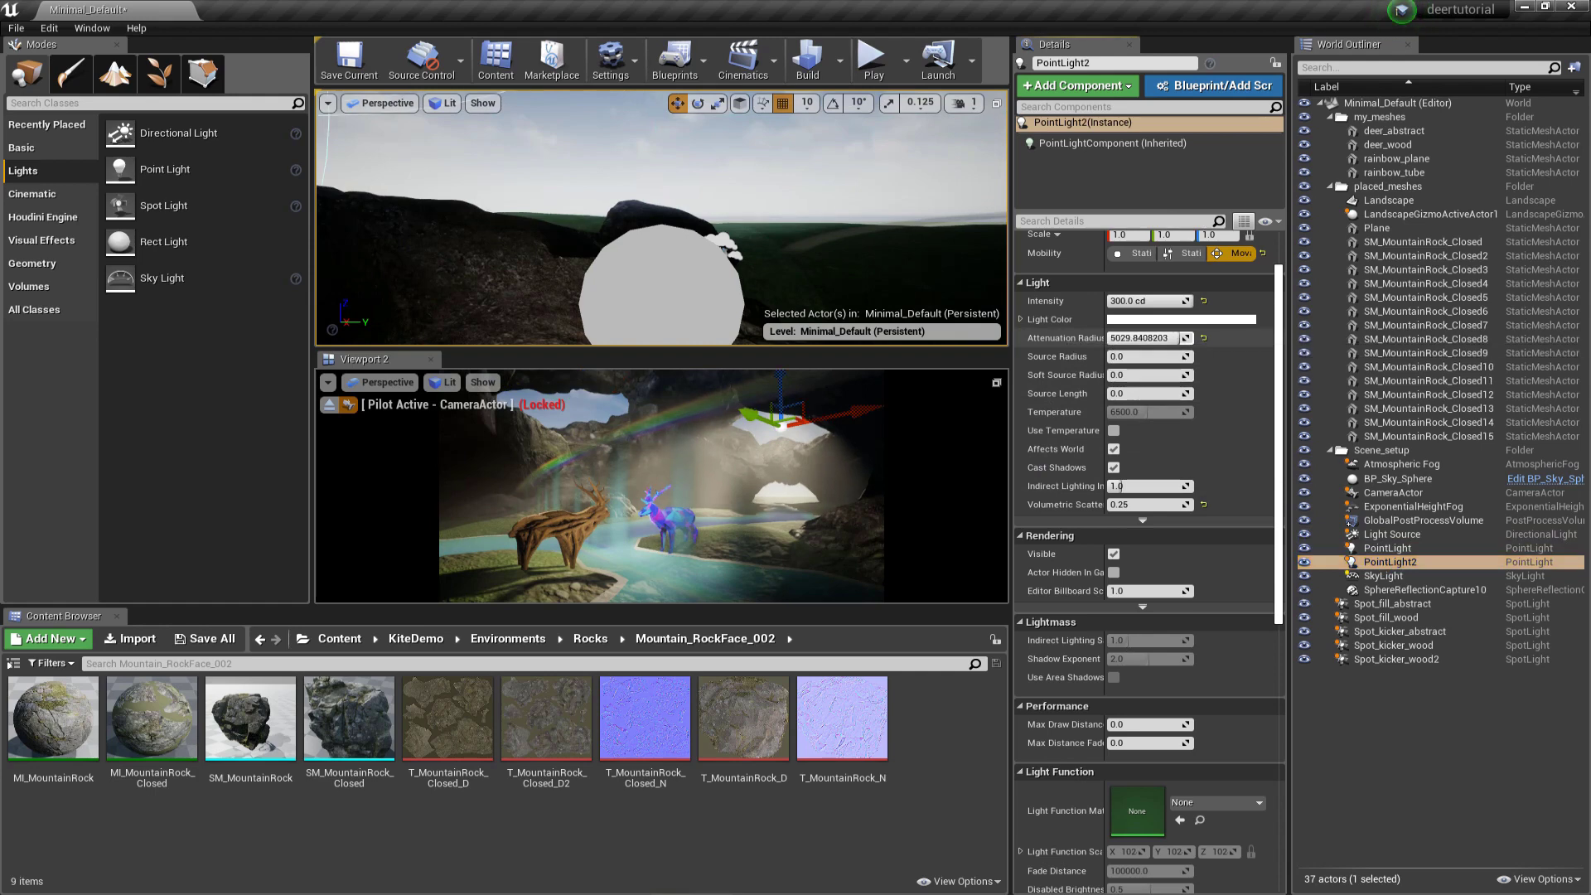
{"action": "left_click_drag", "start_coordinate": [1167, 338], "coordinate": [1163, 338]}
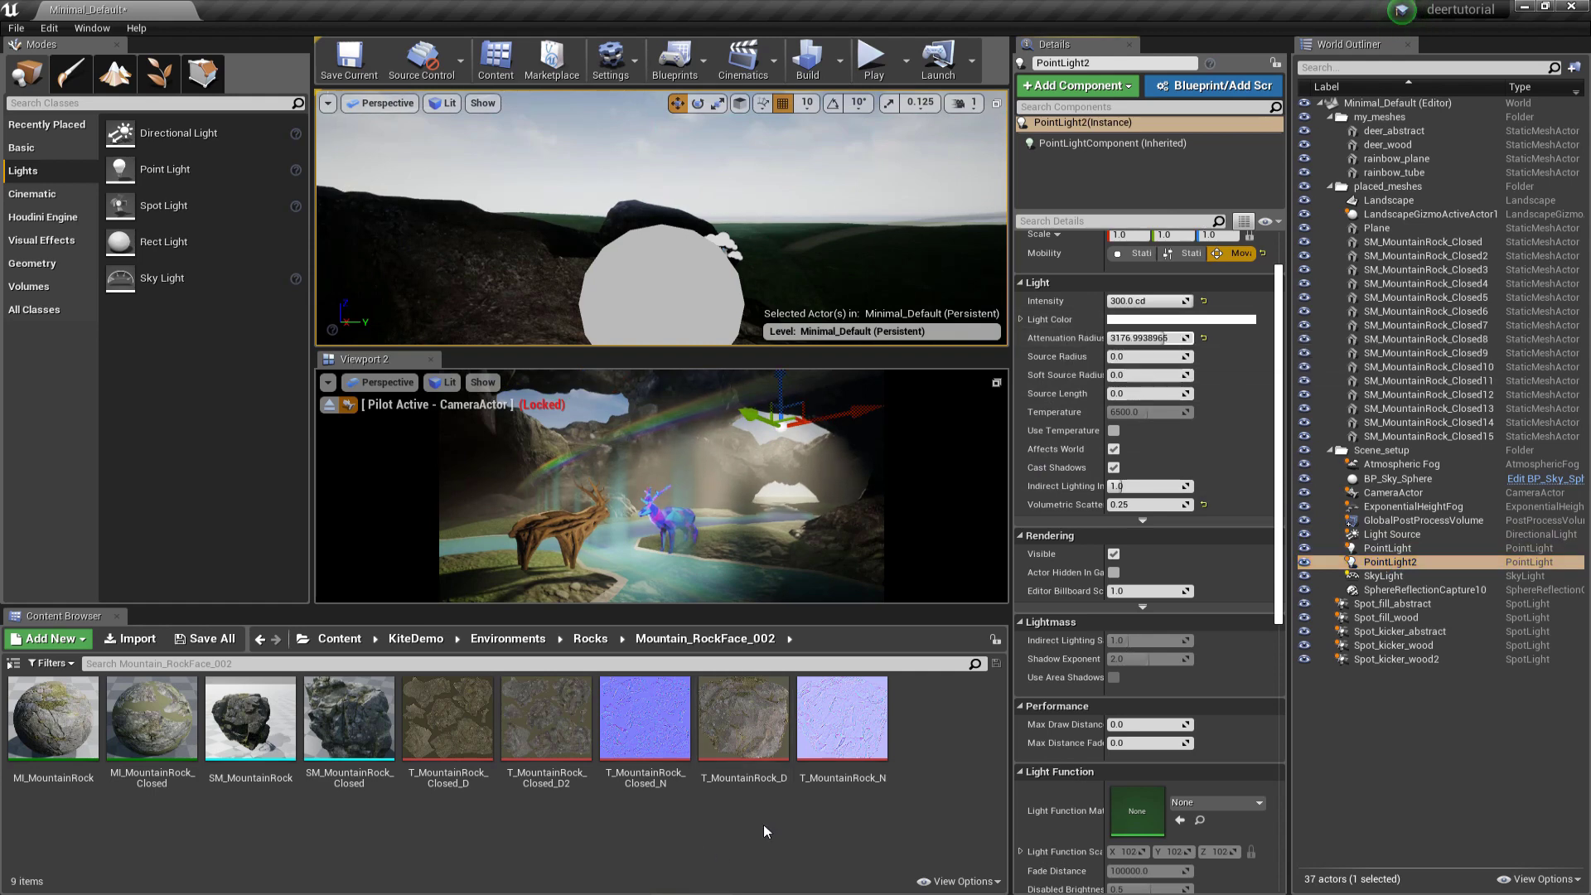
{"action": "left_click", "coordinate": [1411, 698]}
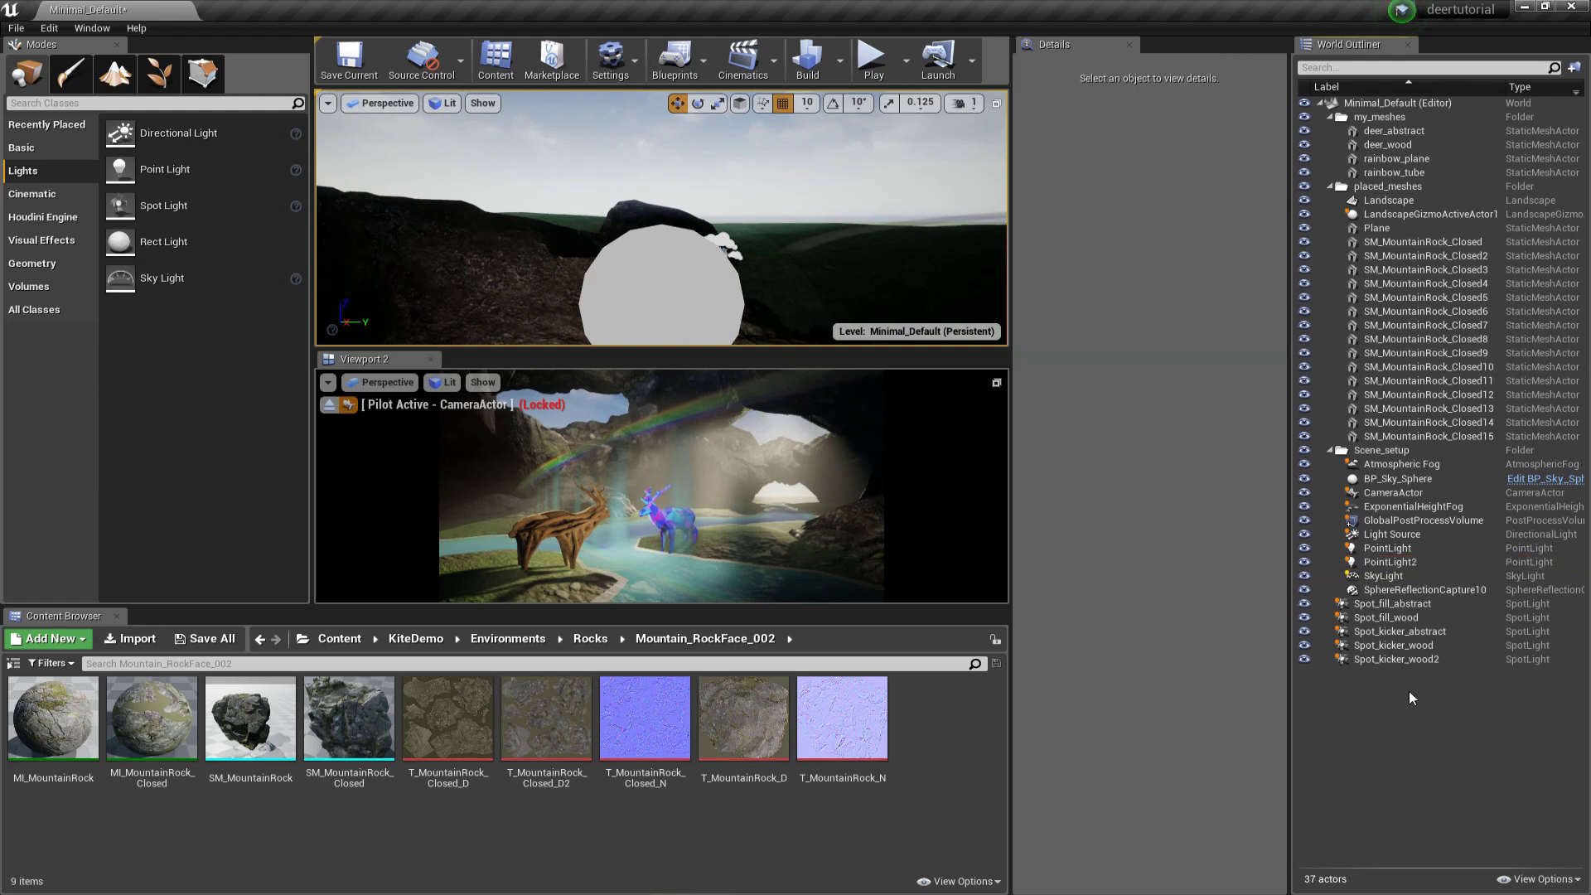
Step: Unlock the movement of CameraActor and duplicate it as a backup of the current framing
{"action": "left_click", "coordinate": [1383, 494]}
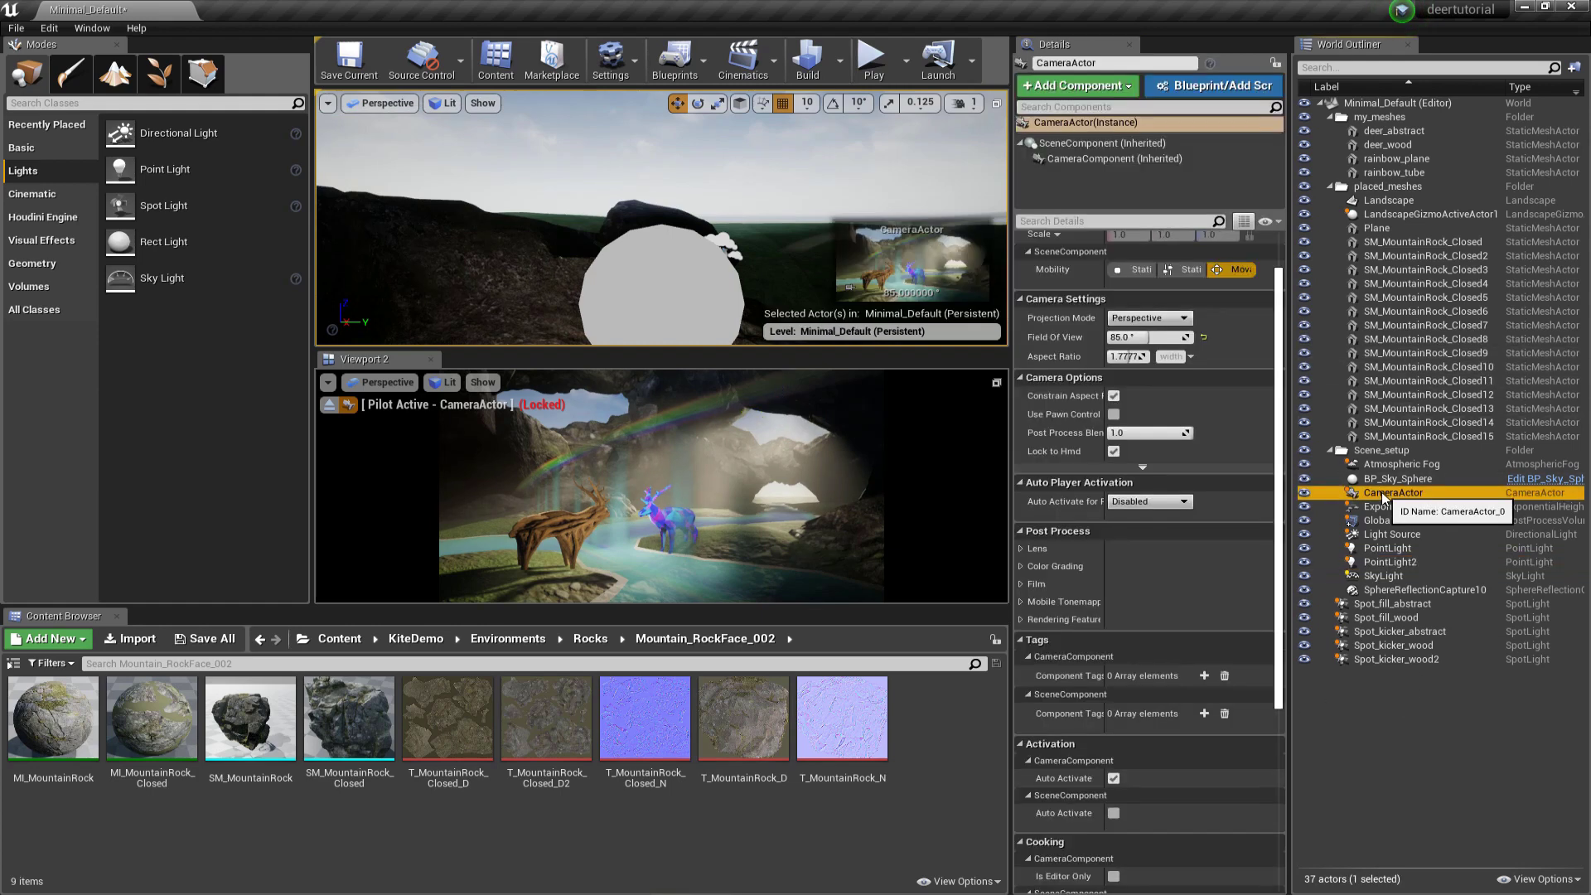
{"action": "right_click", "coordinate": [1382, 495]}
{"action": "mouse_move", "coordinate": [1415, 784]}
{"action": "left_click", "coordinate": [1313, 876]}
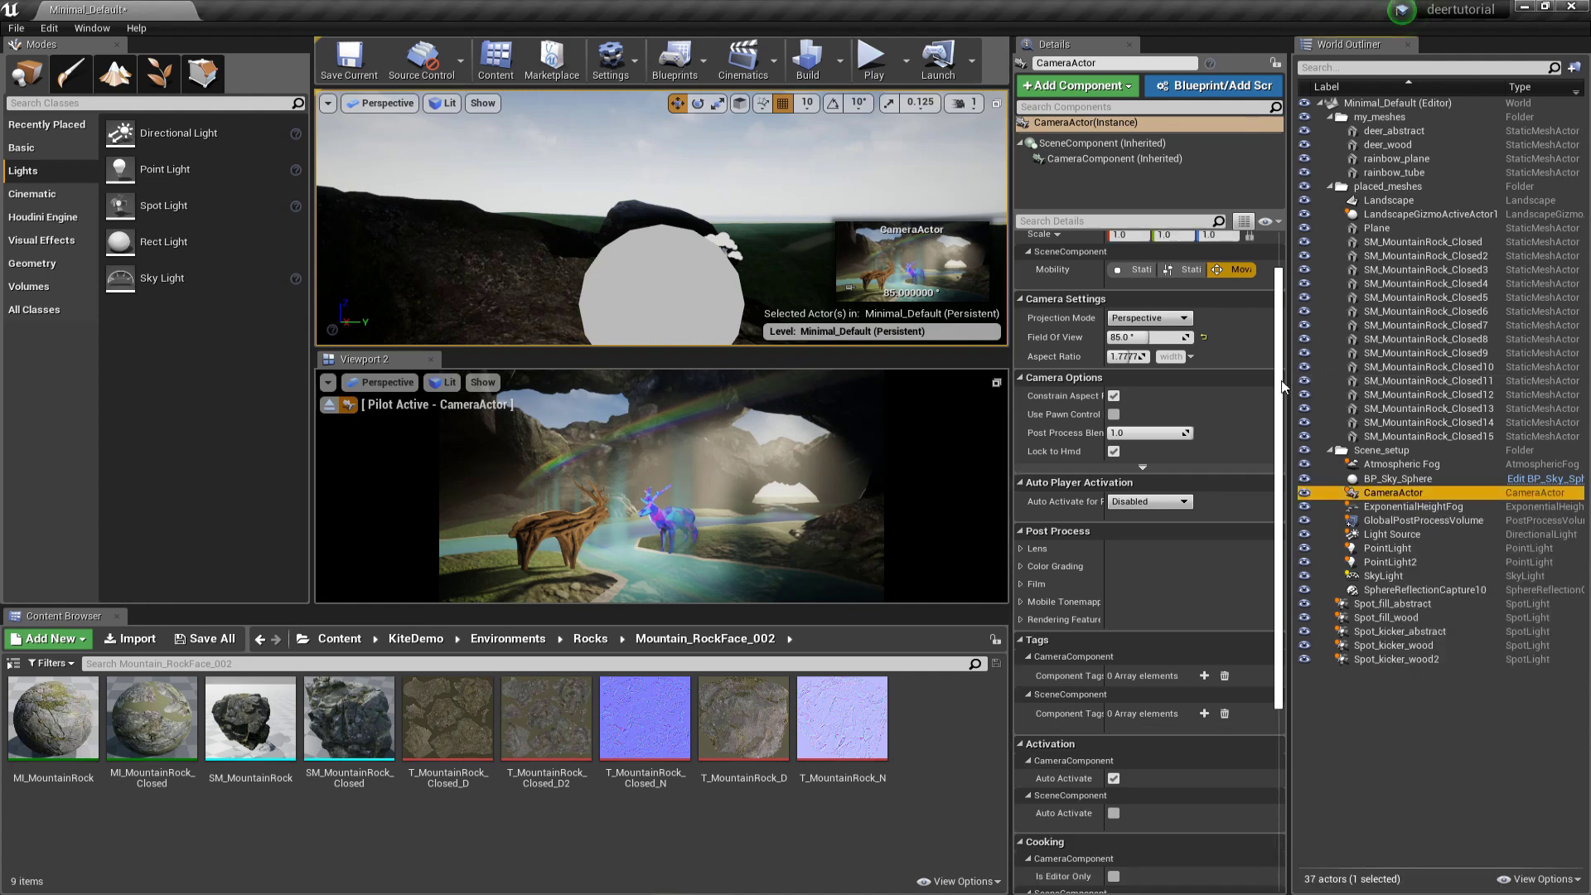
{"action": "right_click", "coordinate": [1369, 495]}
{"action": "left_click", "coordinate": [1368, 497]}
{"action": "key", "text": "ctrl+w"}
{"action": "left_click", "coordinate": [1386, 509]}
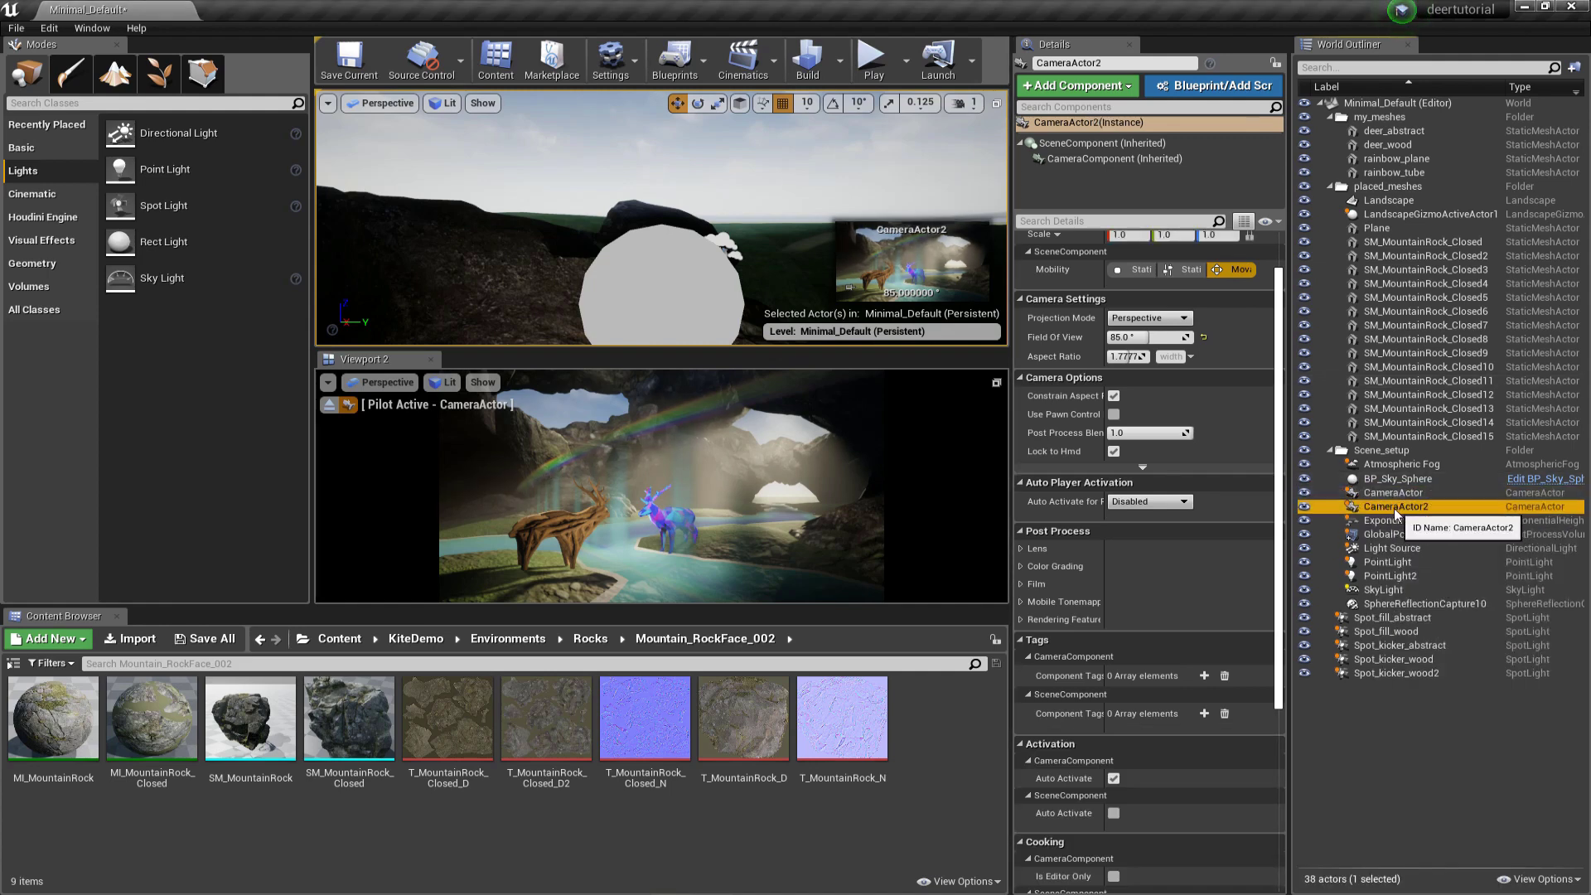
Step: Reframe the piloted CameraActor closer to both deer, using an enlarged camera viewport and the art_jam_concept.jpg reference
{"action": "left_click", "coordinate": [1379, 494]}
{"action": "right_click_drag", "start_coordinate": [712, 489], "coordinate": [746, 488]}
{"action": "left_click_drag", "start_coordinate": [2, 50], "coordinate": [579, 24]}
{"action": "left_click_drag", "start_coordinate": [578, 606], "coordinate": [582, 796]}
{"action": "left_click_drag", "start_coordinate": [634, 446], "coordinate": [647, 307]}
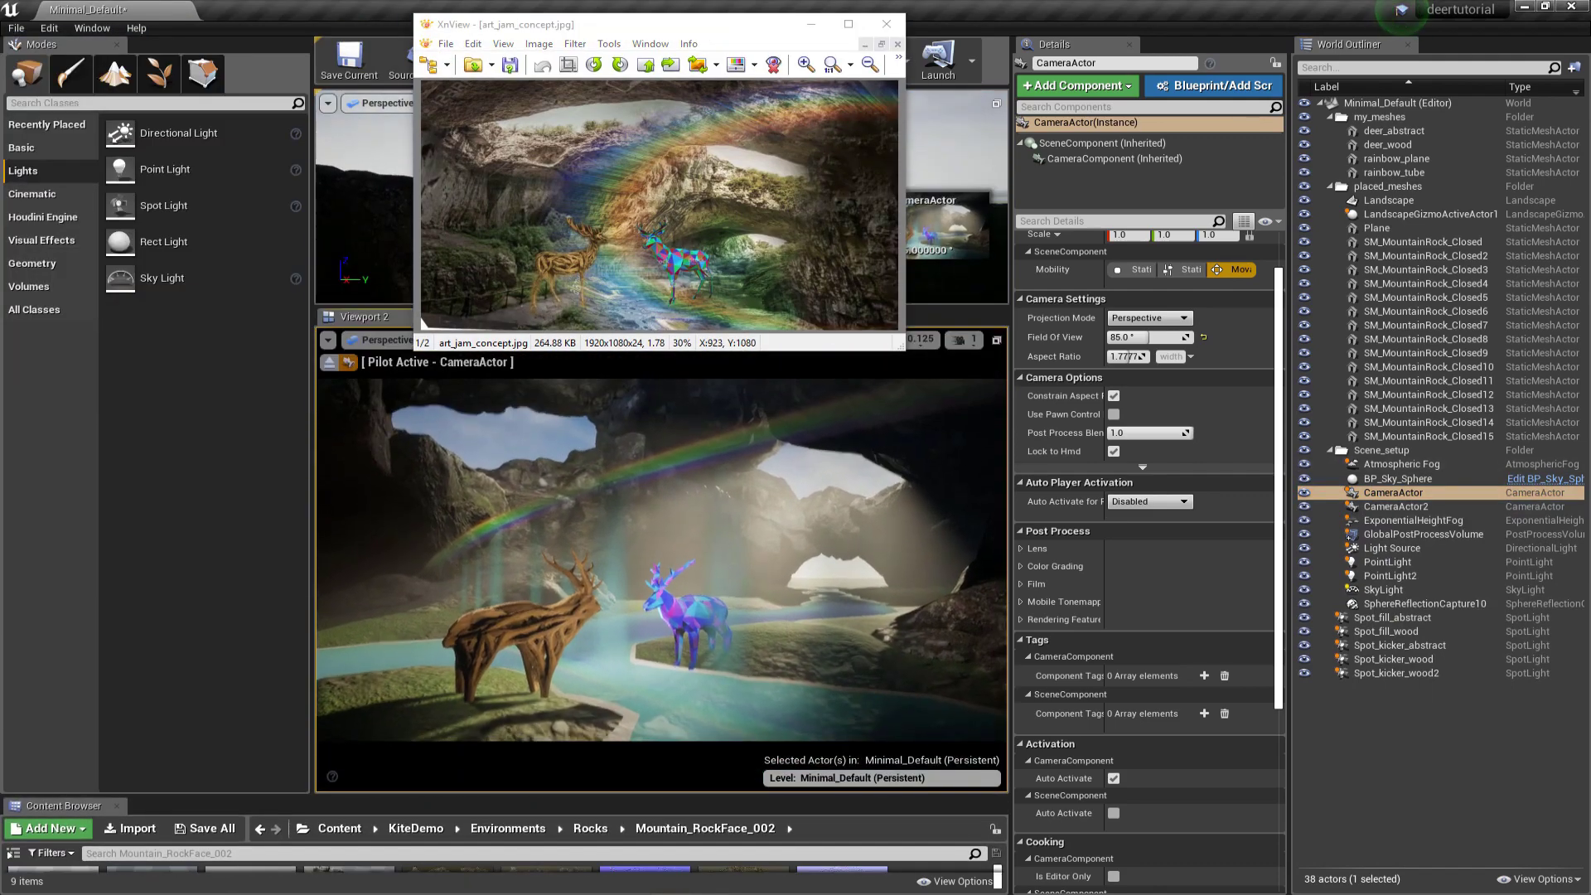
{"action": "mouse_move", "coordinate": [655, 489]}
{"action": "right_mouse_down"}
{"action": "mouse_move", "coordinate": [668, 477]}
{"action": "mouse_move", "coordinate": [639, 492]}
{"action": "right_mouse_up"}
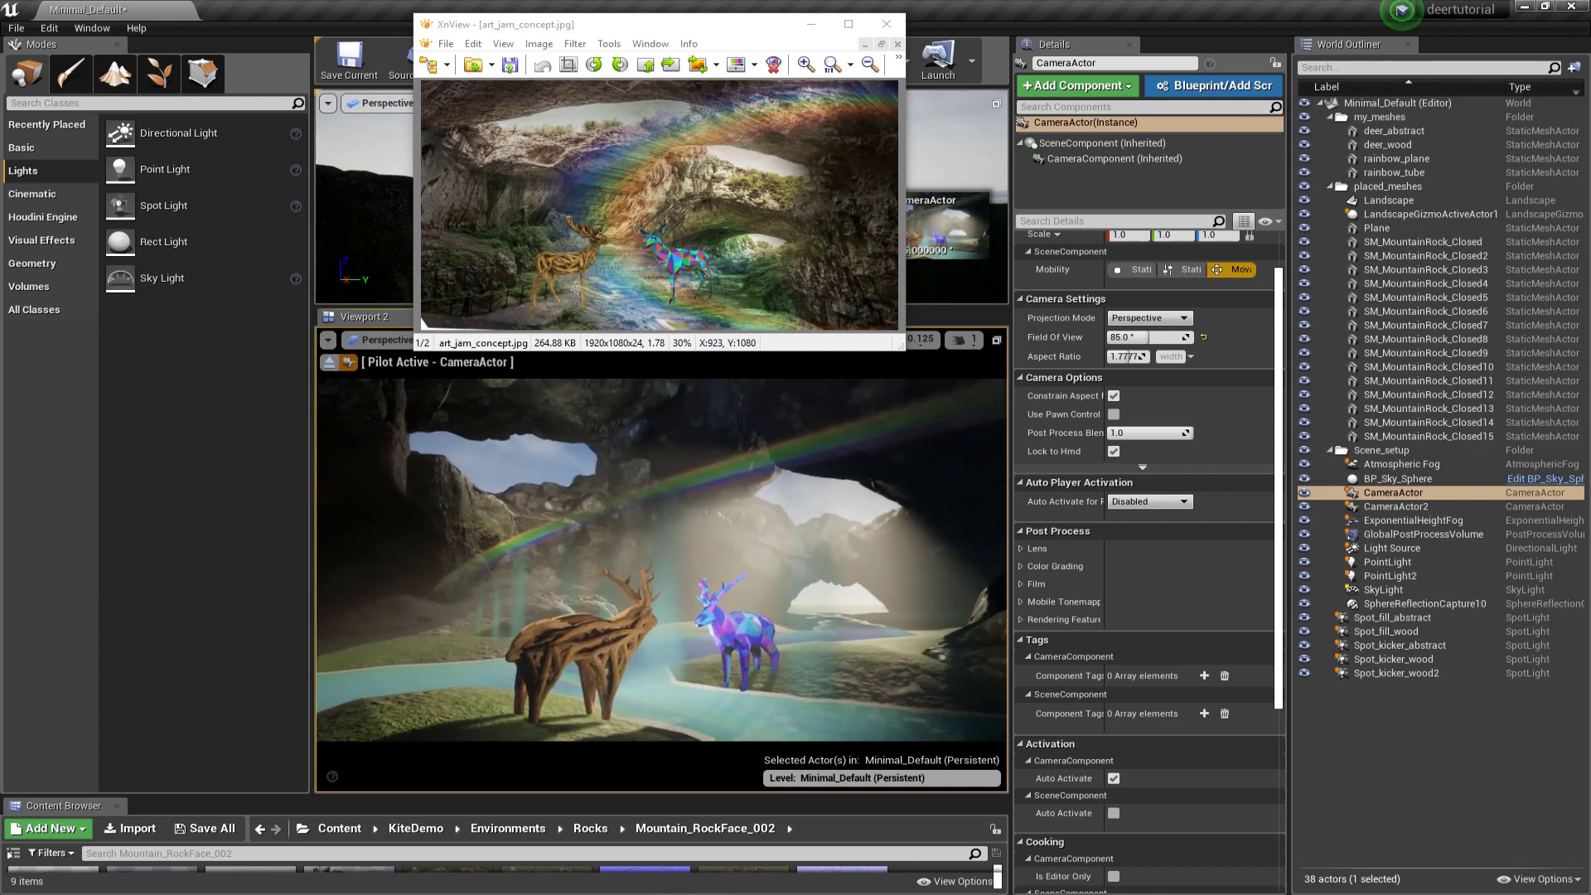
Step: Compare the backup CameraActor2 framing with the new CameraActor view, and delete CameraActor2
{"action": "right_click", "coordinate": [638, 496]}
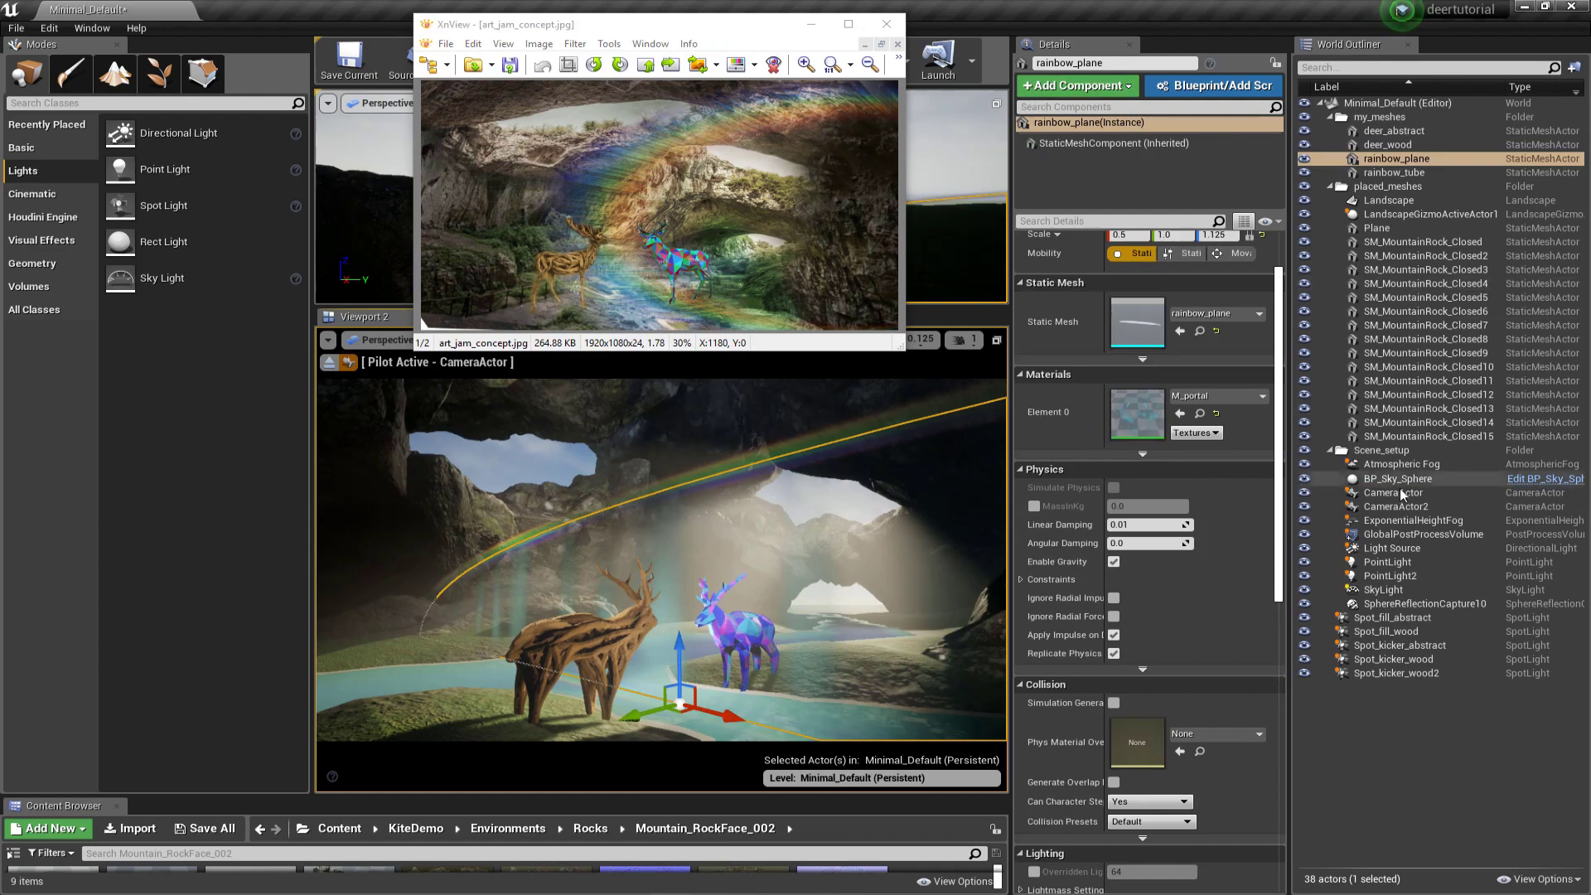
{"action": "left_click", "coordinate": [1394, 507]}
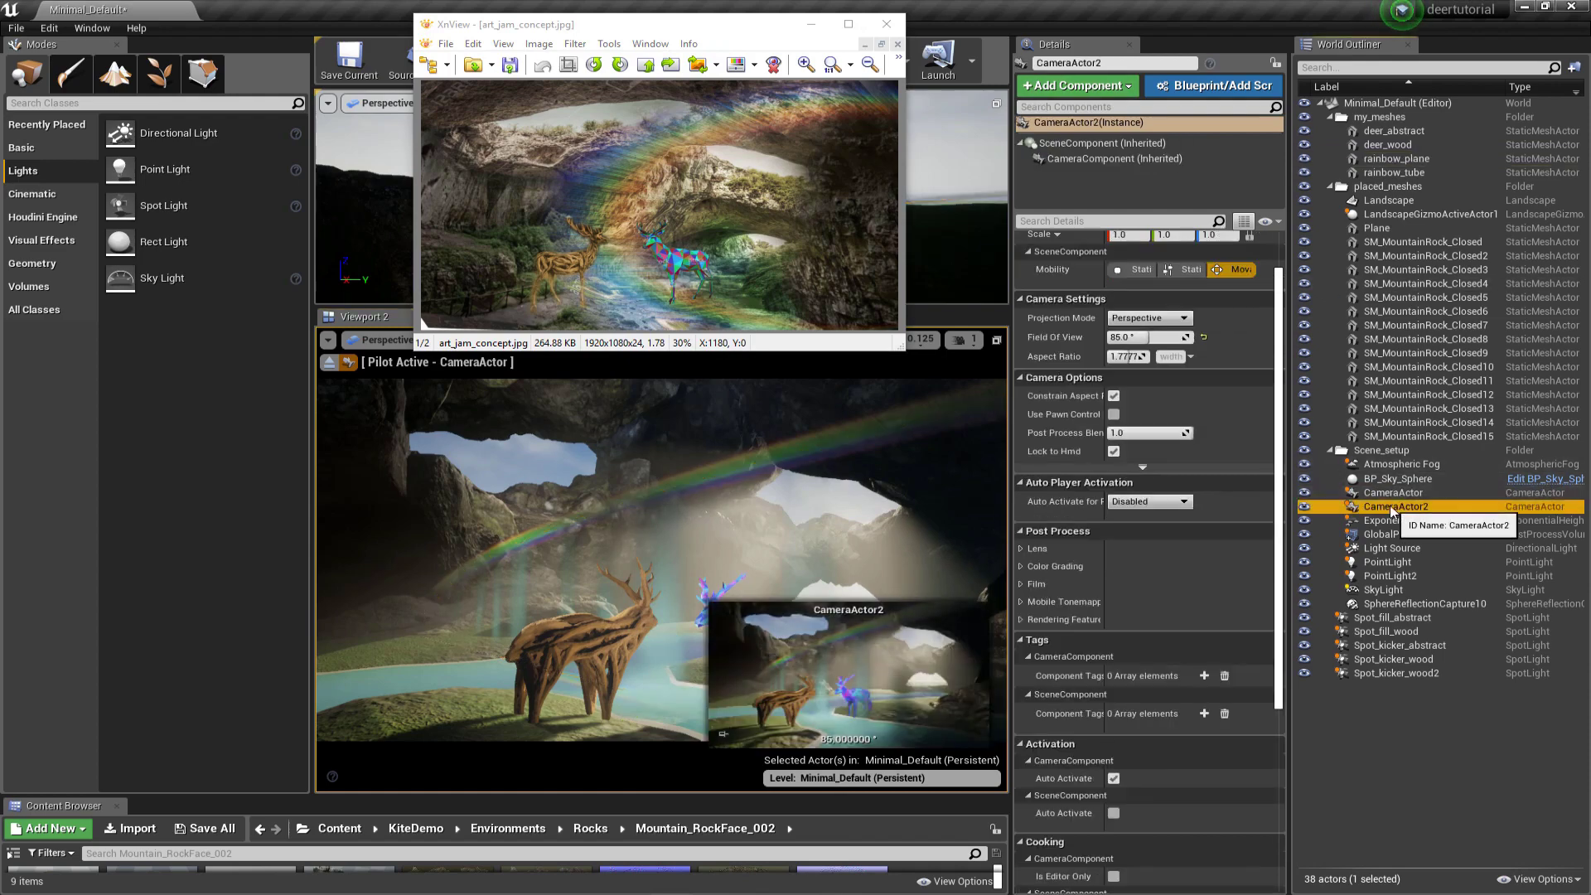
{"action": "left_click", "coordinate": [1393, 494]}
{"action": "left_click", "coordinate": [1393, 508]}
{"action": "left_click", "coordinate": [1393, 495]}
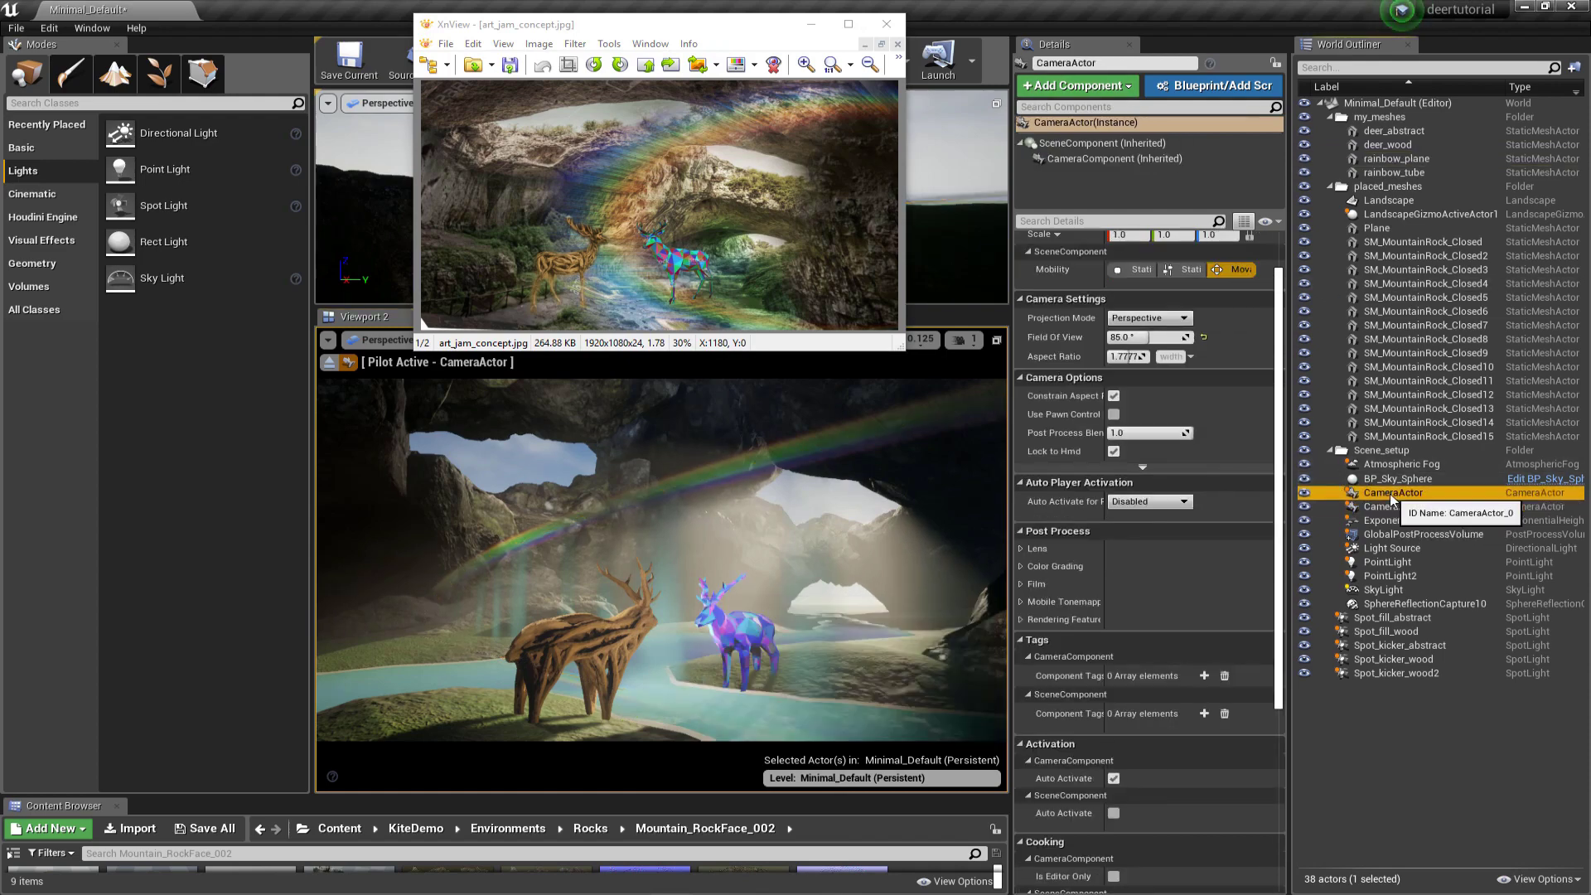
{"action": "left_click", "coordinate": [1394, 507]}
{"action": "left_click", "coordinate": [1395, 494]}
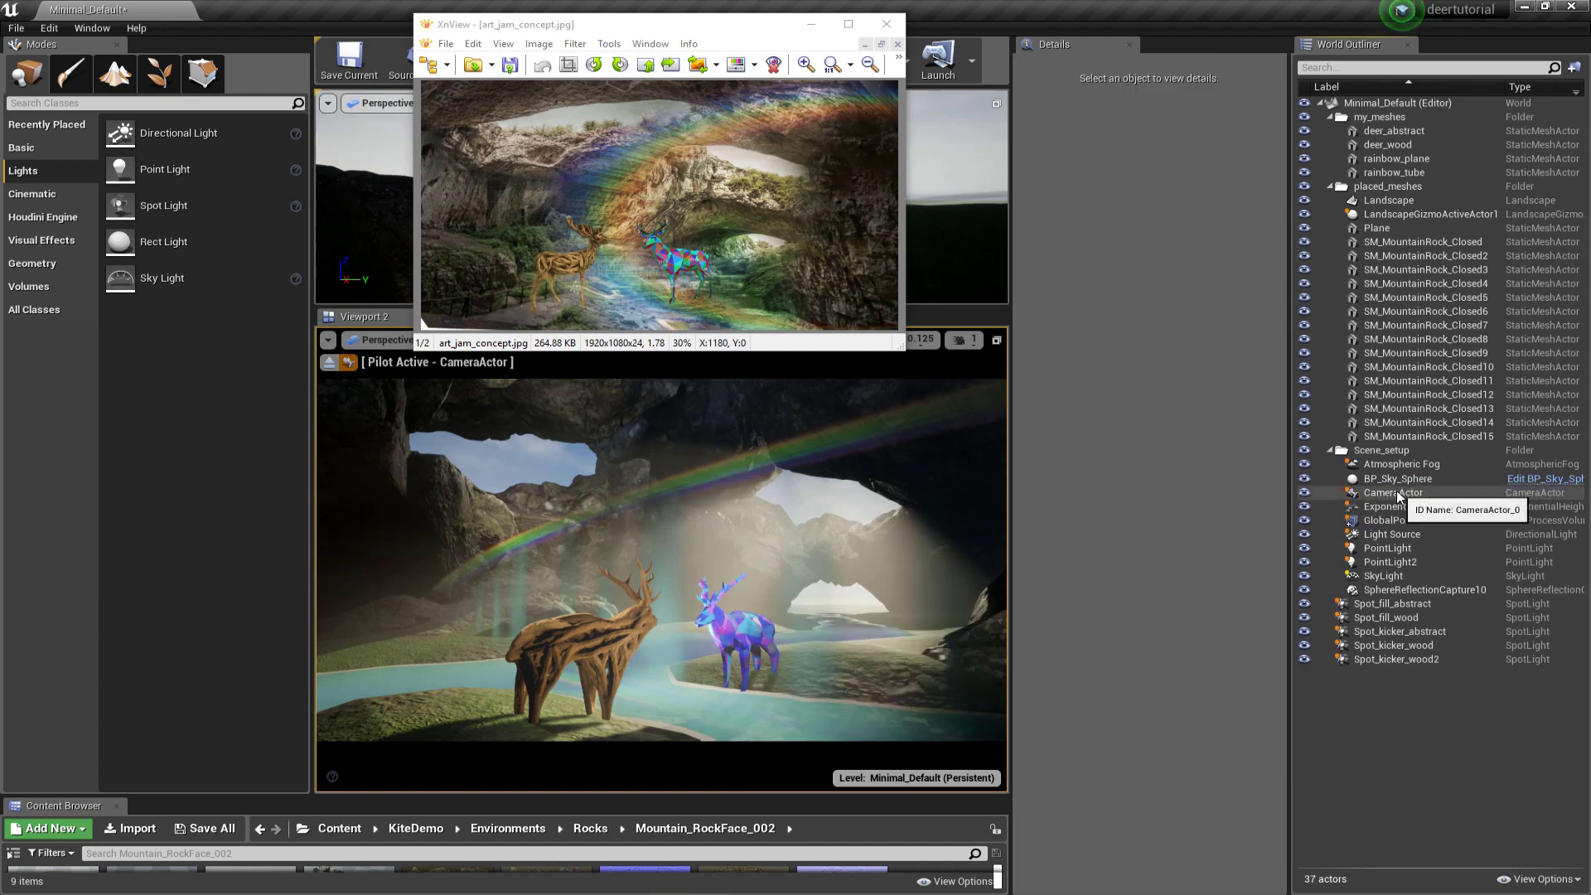
Step: Lock the movement of CameraActor in its new position
{"action": "right_click", "coordinate": [1397, 494]}
{"action": "mouse_move", "coordinate": [1441, 780]}
{"action": "left_click", "coordinate": [1339, 876]}
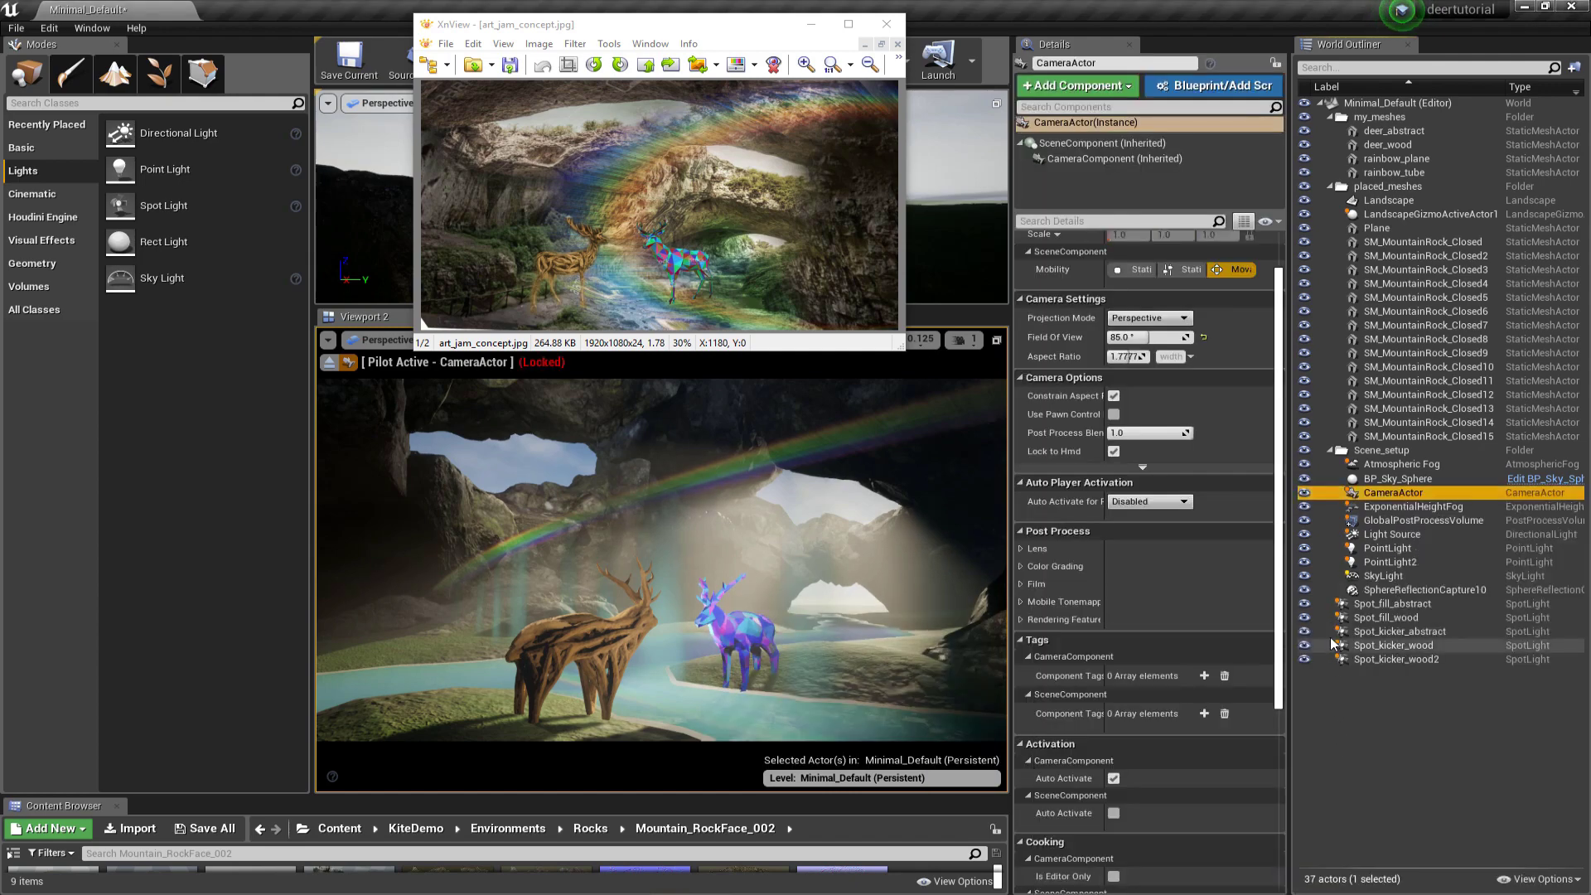
Step: Minimise the concept reference and show only the static meshes inside the enlarged asset browser's KiteDemo/Environments folder
{"action": "left_click", "coordinate": [811, 24]}
{"action": "left_click_drag", "start_coordinate": [501, 794], "coordinate": [501, 583]}
{"action": "left_click", "coordinate": [416, 614]}
{"action": "double_click", "coordinate": [94, 714]}
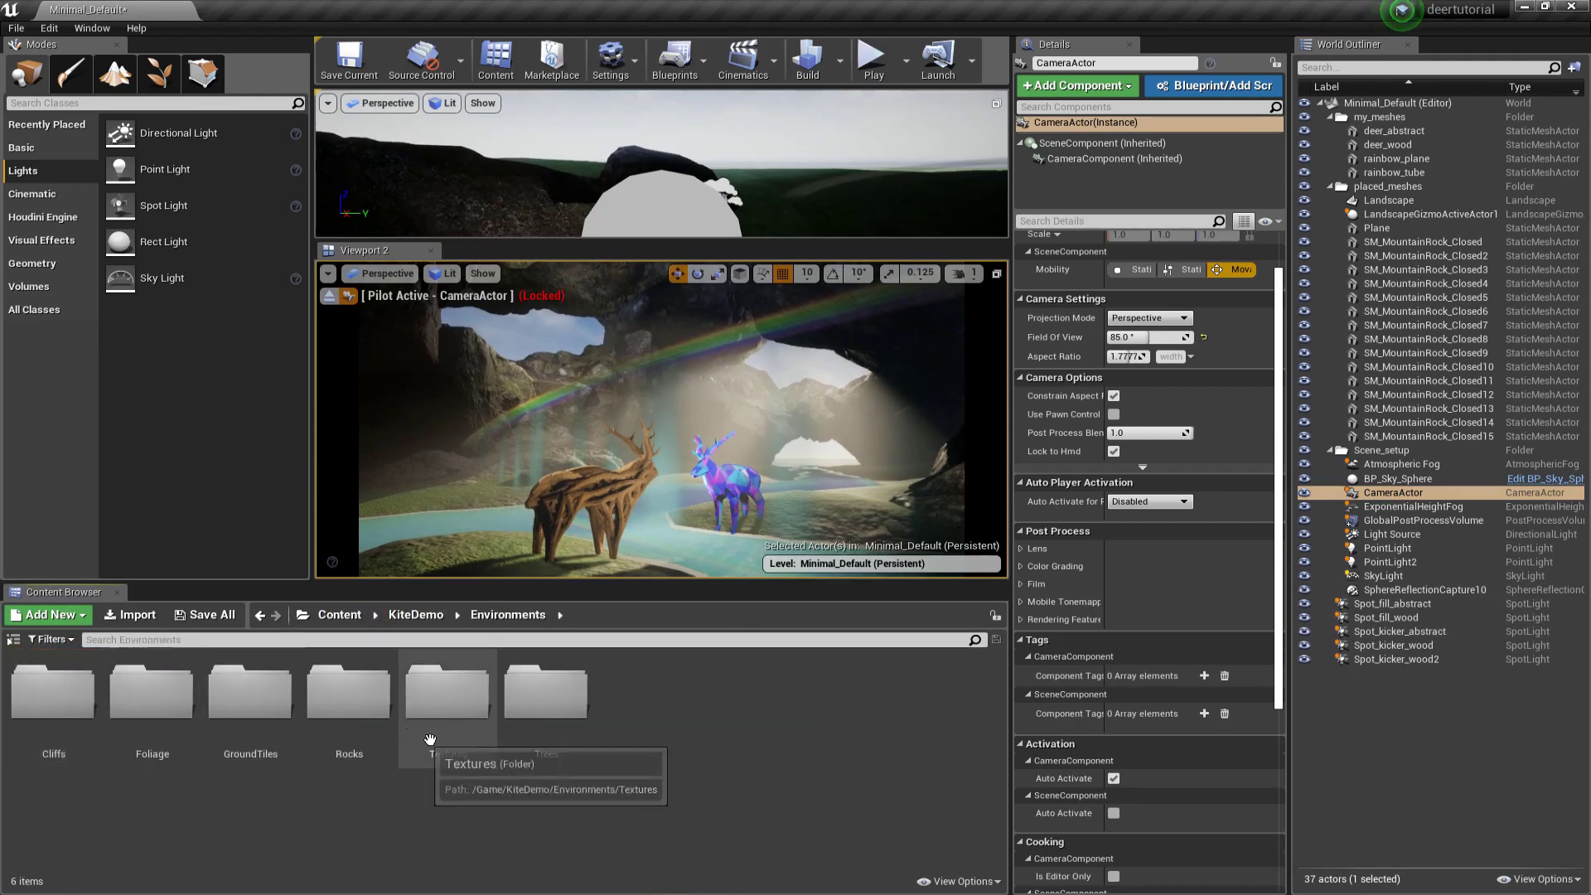
{"action": "left_click", "coordinate": [52, 639]}
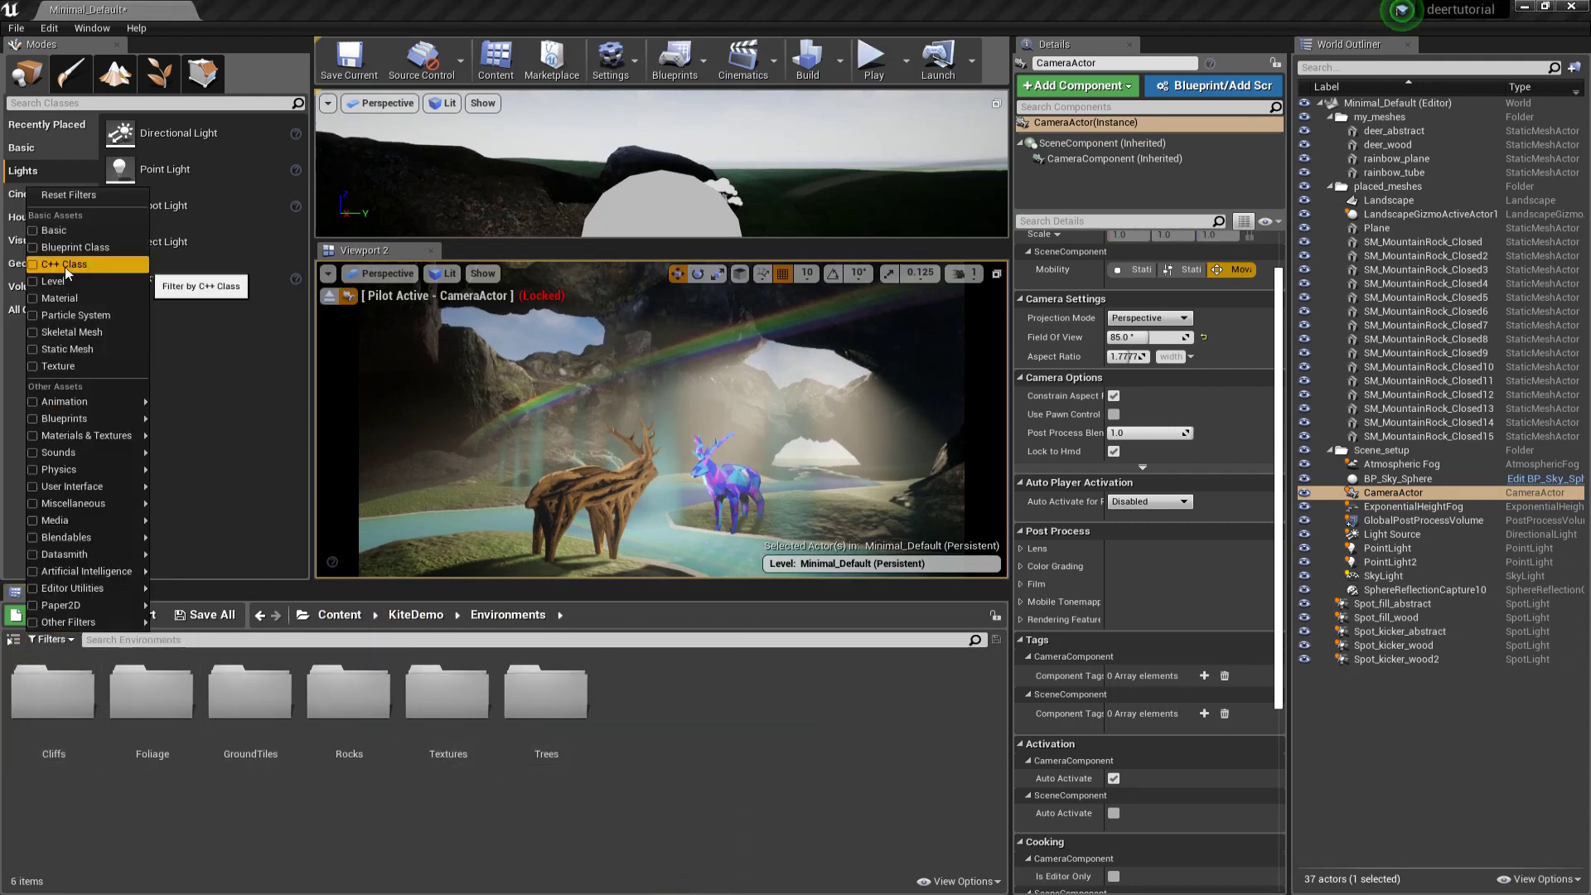
{"action": "left_click", "coordinate": [66, 349]}
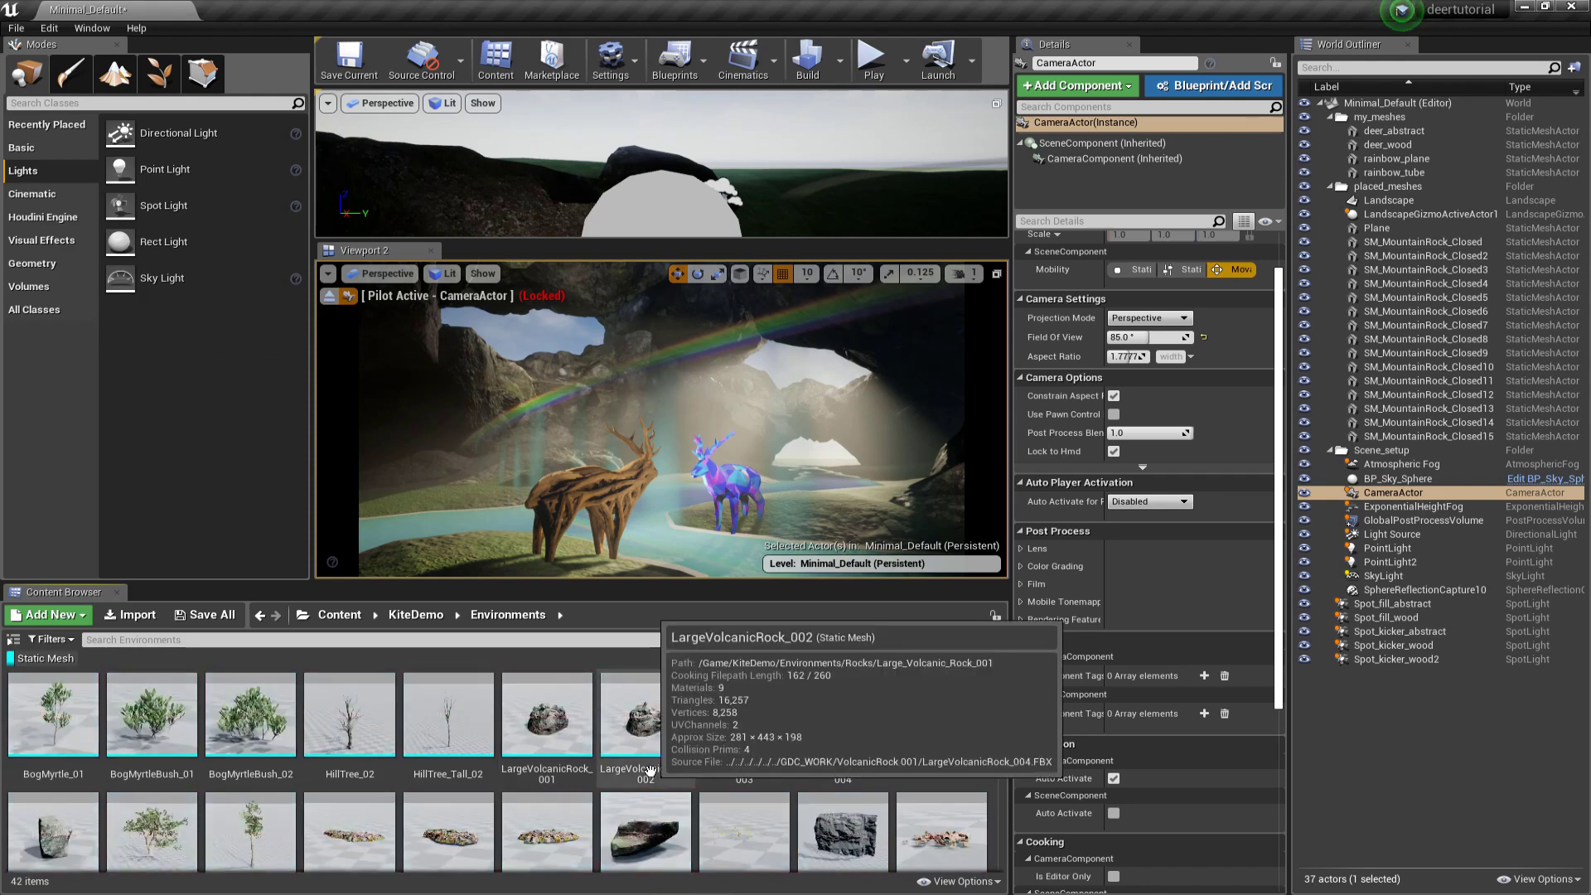
Step: Place a BogMyrtleBush_02 on the foreground grass to the left of the wooden deer
{"action": "left_click", "coordinate": [260, 726]}
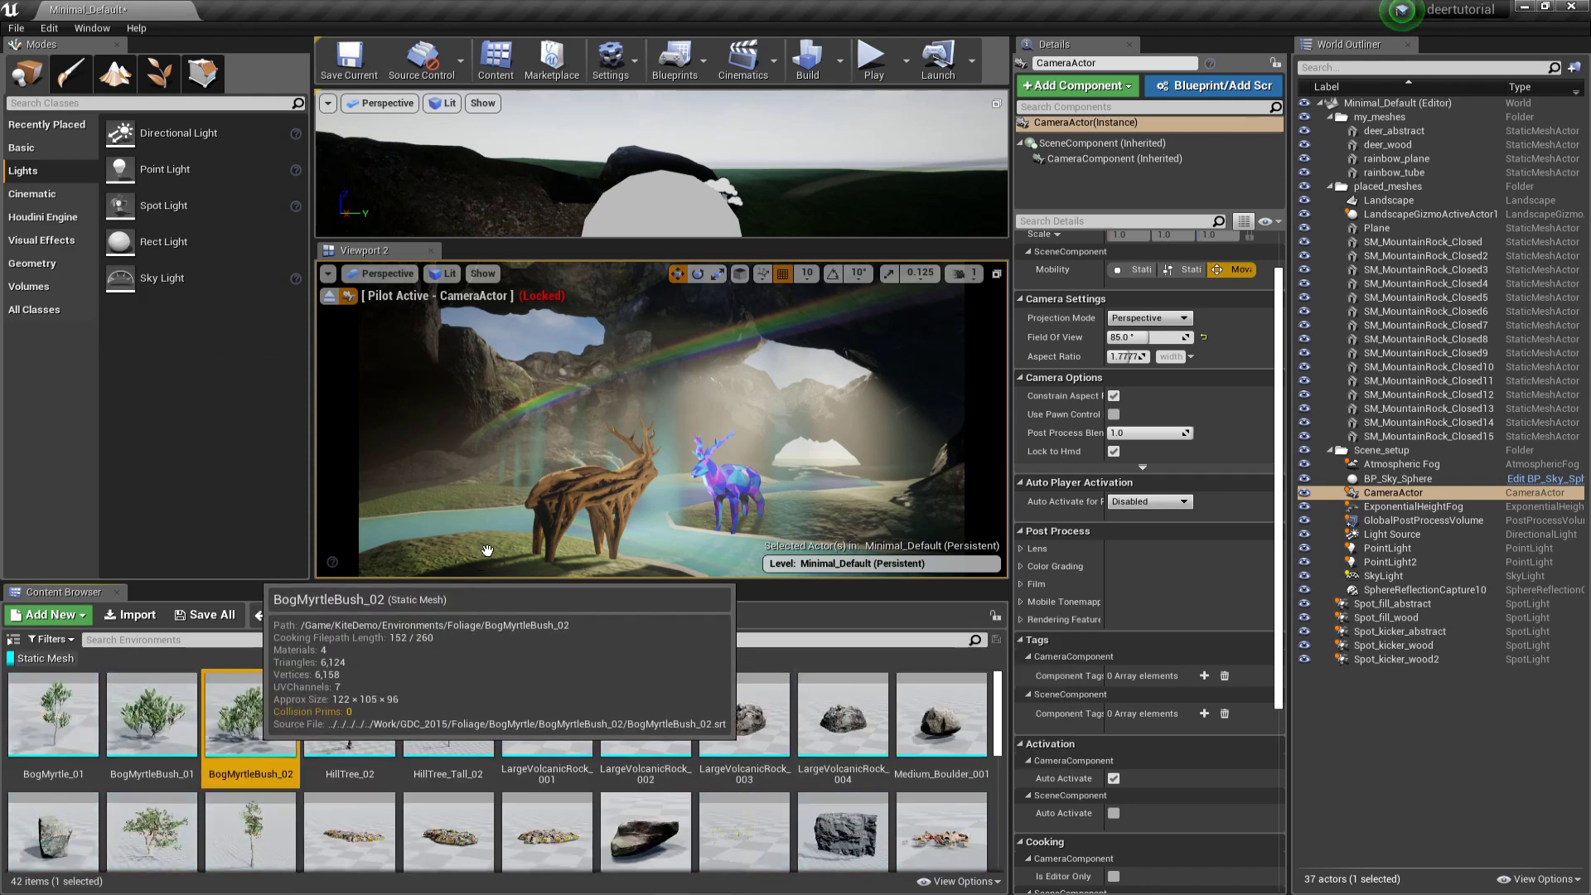
{"action": "left_click_drag", "start_coordinate": [484, 549], "coordinate": [484, 550]}
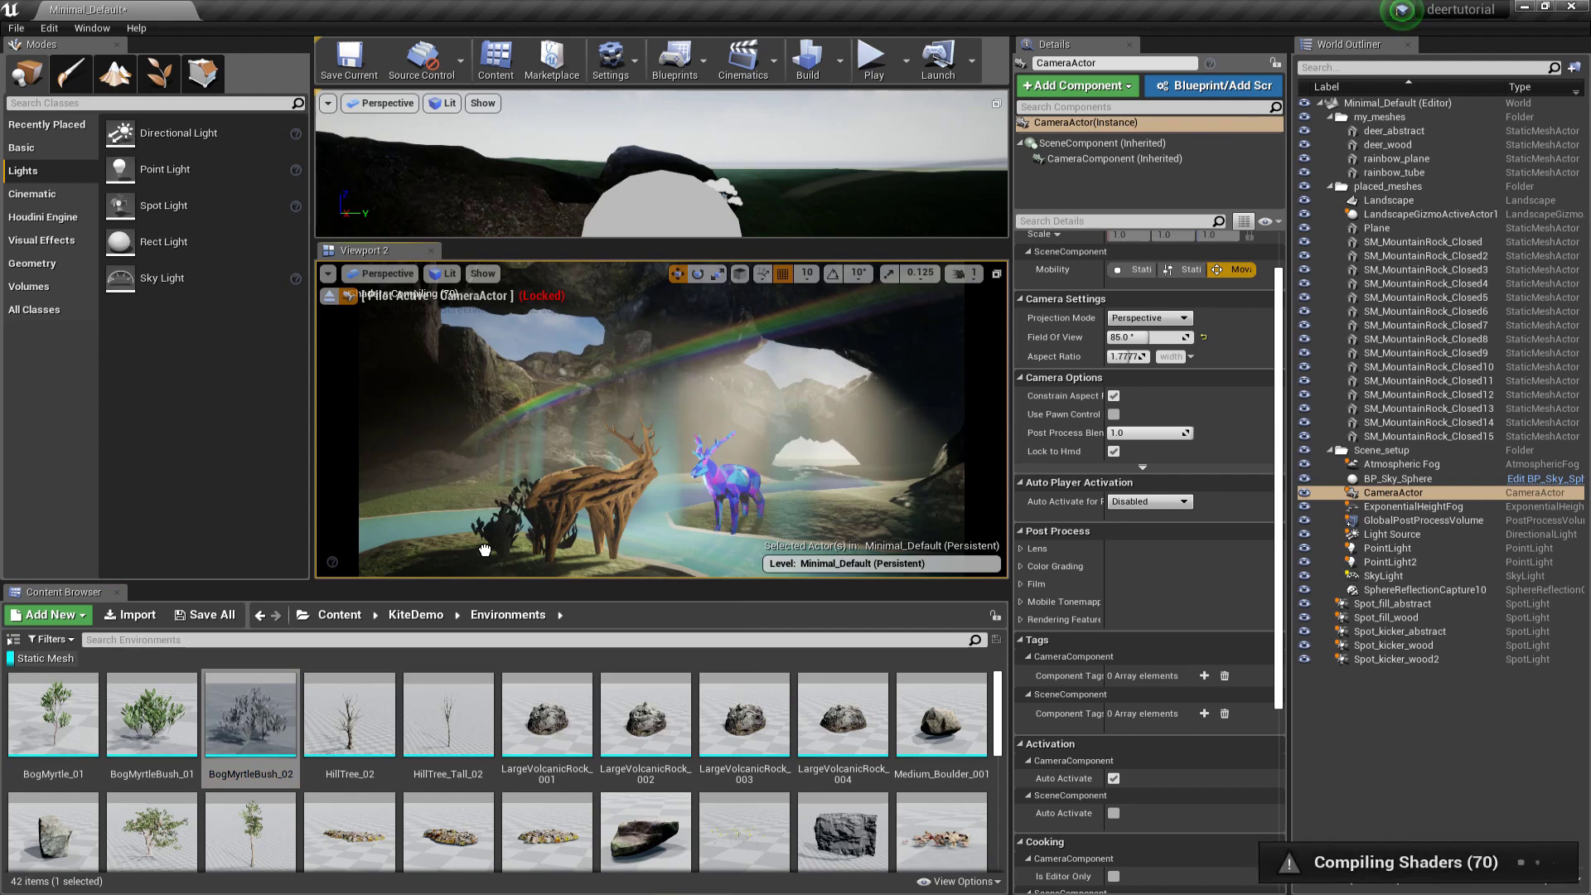
{"action": "left_click_drag", "start_coordinate": [485, 550], "coordinate": [410, 549]}
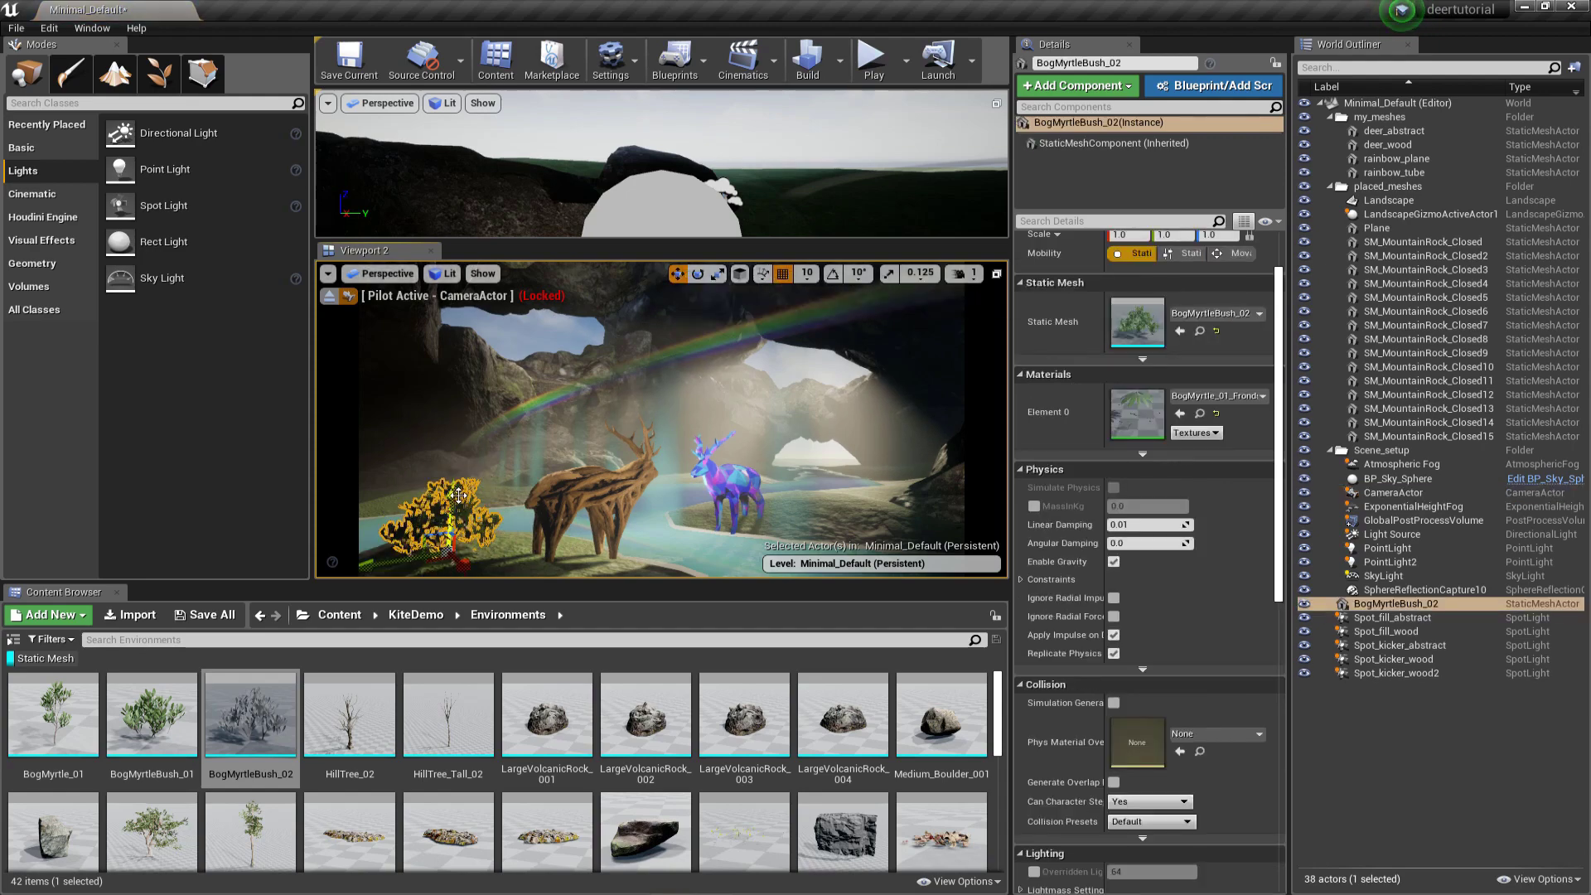
Step: Enlarge the upper perspective viewport over the deer and set its camera speed to 2
{"action": "left_click_drag", "start_coordinate": [488, 239], "coordinate": [508, 717]}
{"action": "right_click_drag", "start_coordinate": [603, 317], "coordinate": [602, 317]}
{"action": "left_click", "coordinate": [964, 104]}
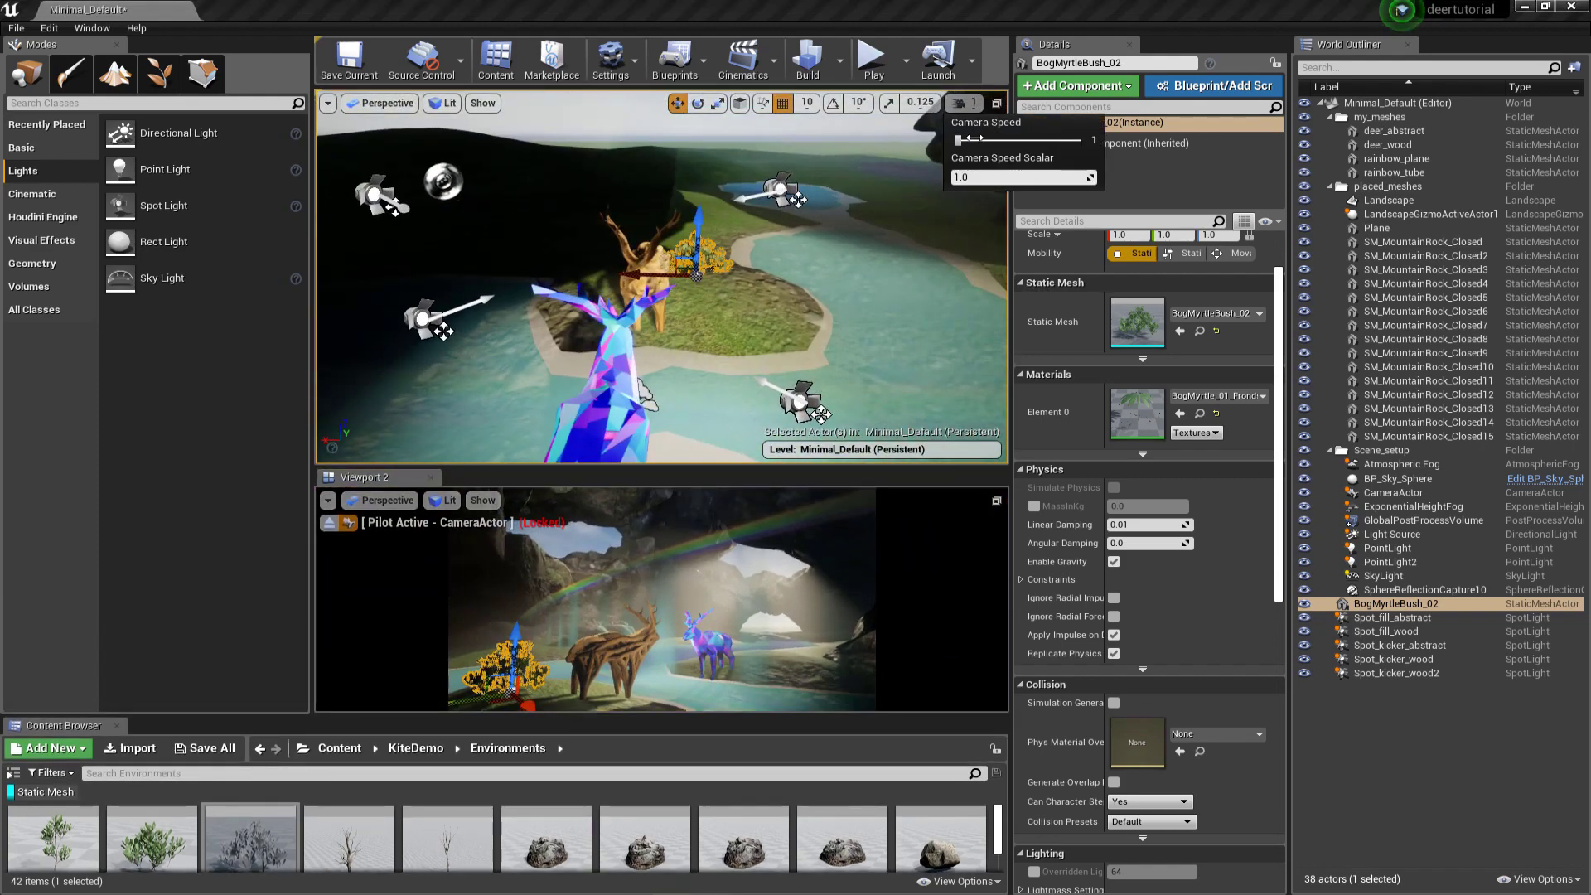
{"action": "left_click_drag", "start_coordinate": [966, 140], "coordinate": [978, 139]}
Step: Scale the foreground bush uniformly to 2.0 and settle it into the grass at about -160, 230, -50
{"action": "right_click_drag", "start_coordinate": [602, 317], "coordinate": [603, 317]}
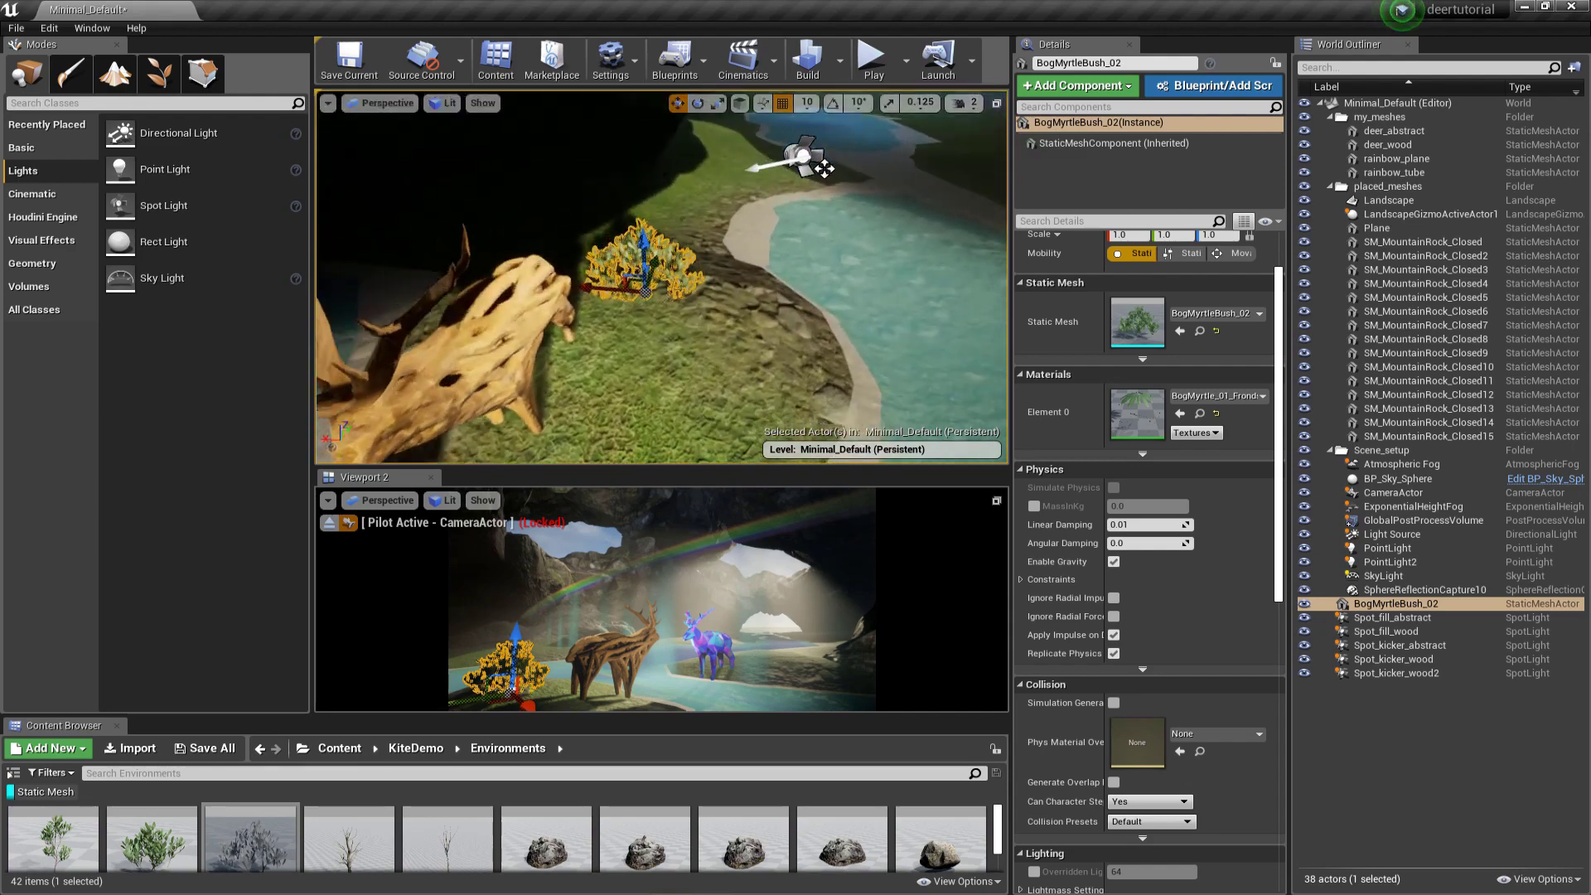
{"action": "right_click_drag", "start_coordinate": [822, 169], "coordinate": [823, 169]}
{"action": "scroll", "coordinate": [1122, 313], "scroll_direction": "up", "scroll_amount": 2}
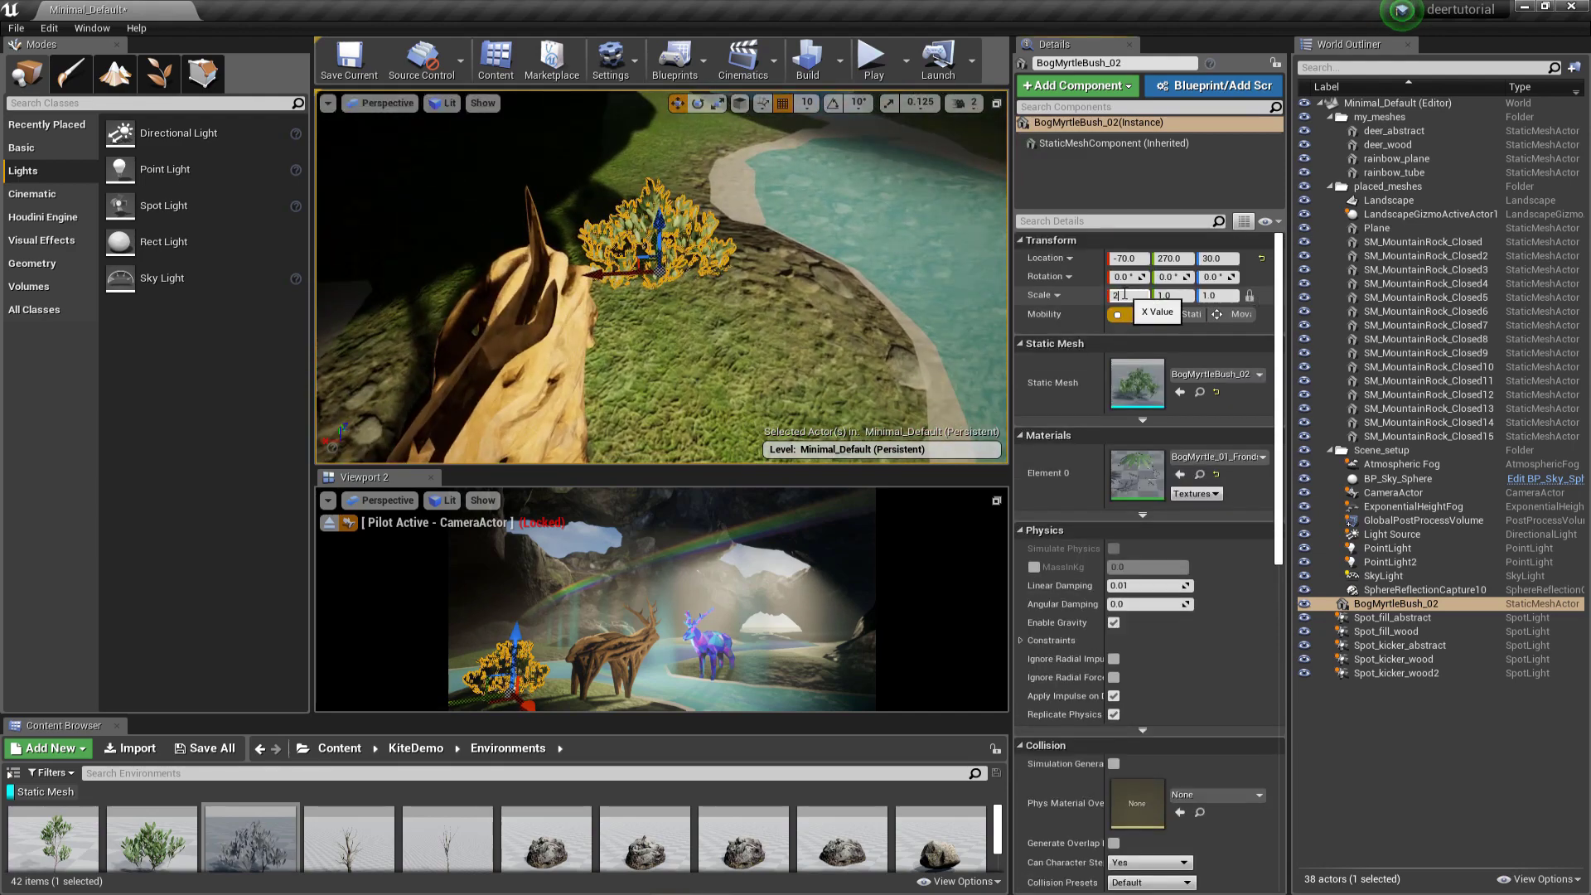
{"action": "key", "text": "Return"}
{"action": "right_click_drag", "start_coordinate": [655, 249], "coordinate": [655, 248]}
{"action": "left_click_drag", "start_coordinate": [646, 309], "coordinate": [772, 346]}
{"action": "right_click_drag", "start_coordinate": [772, 346], "coordinate": [772, 346]}
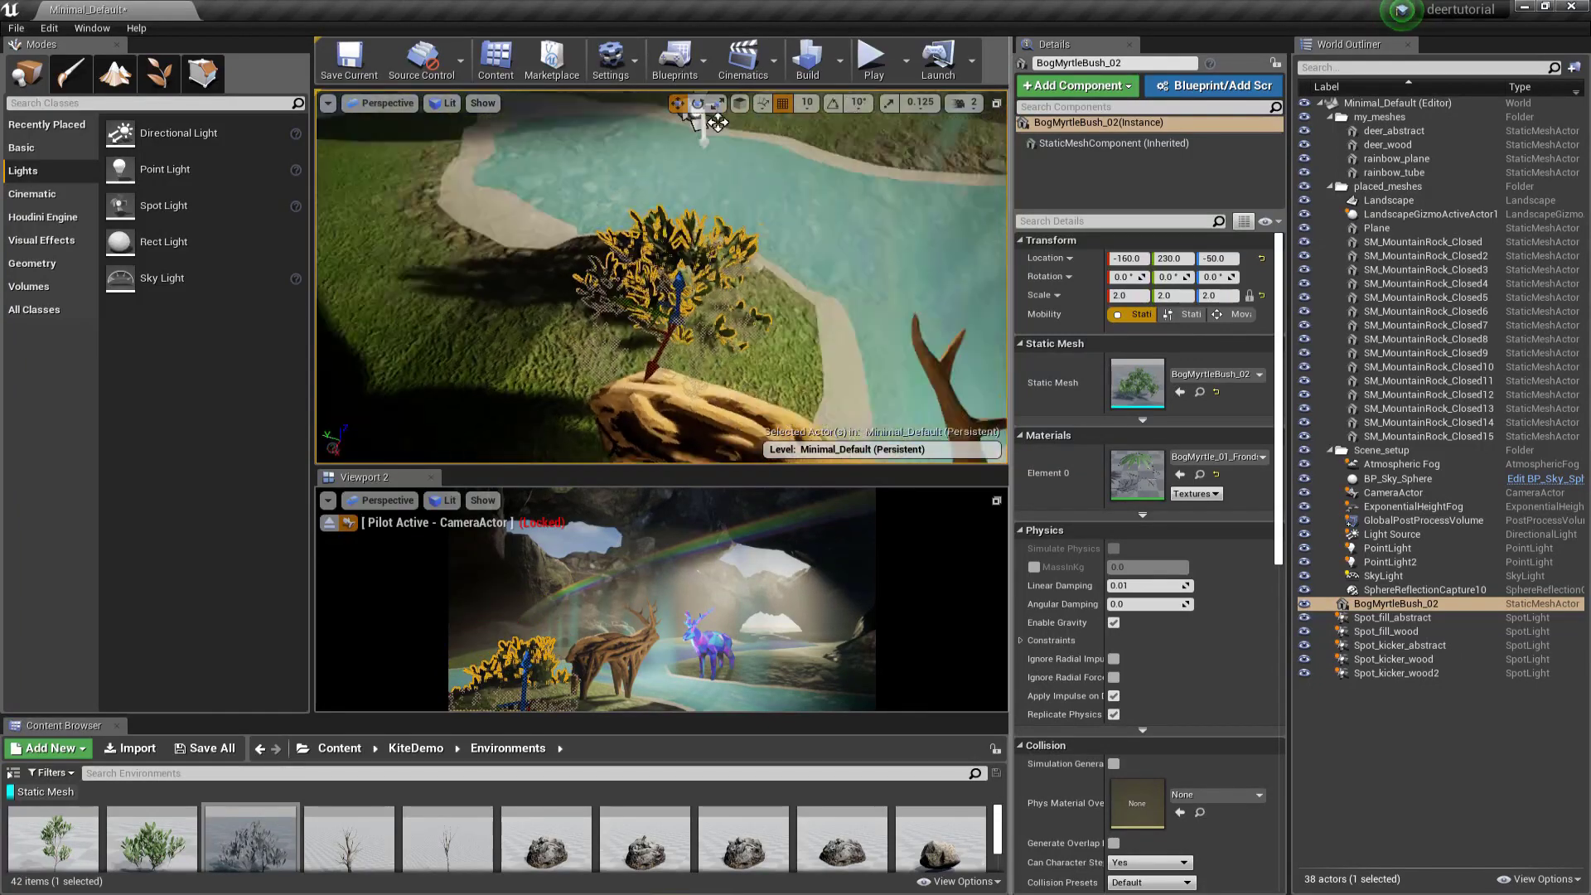
{"action": "right_click_drag", "start_coordinate": [673, 303], "coordinate": [674, 304]}
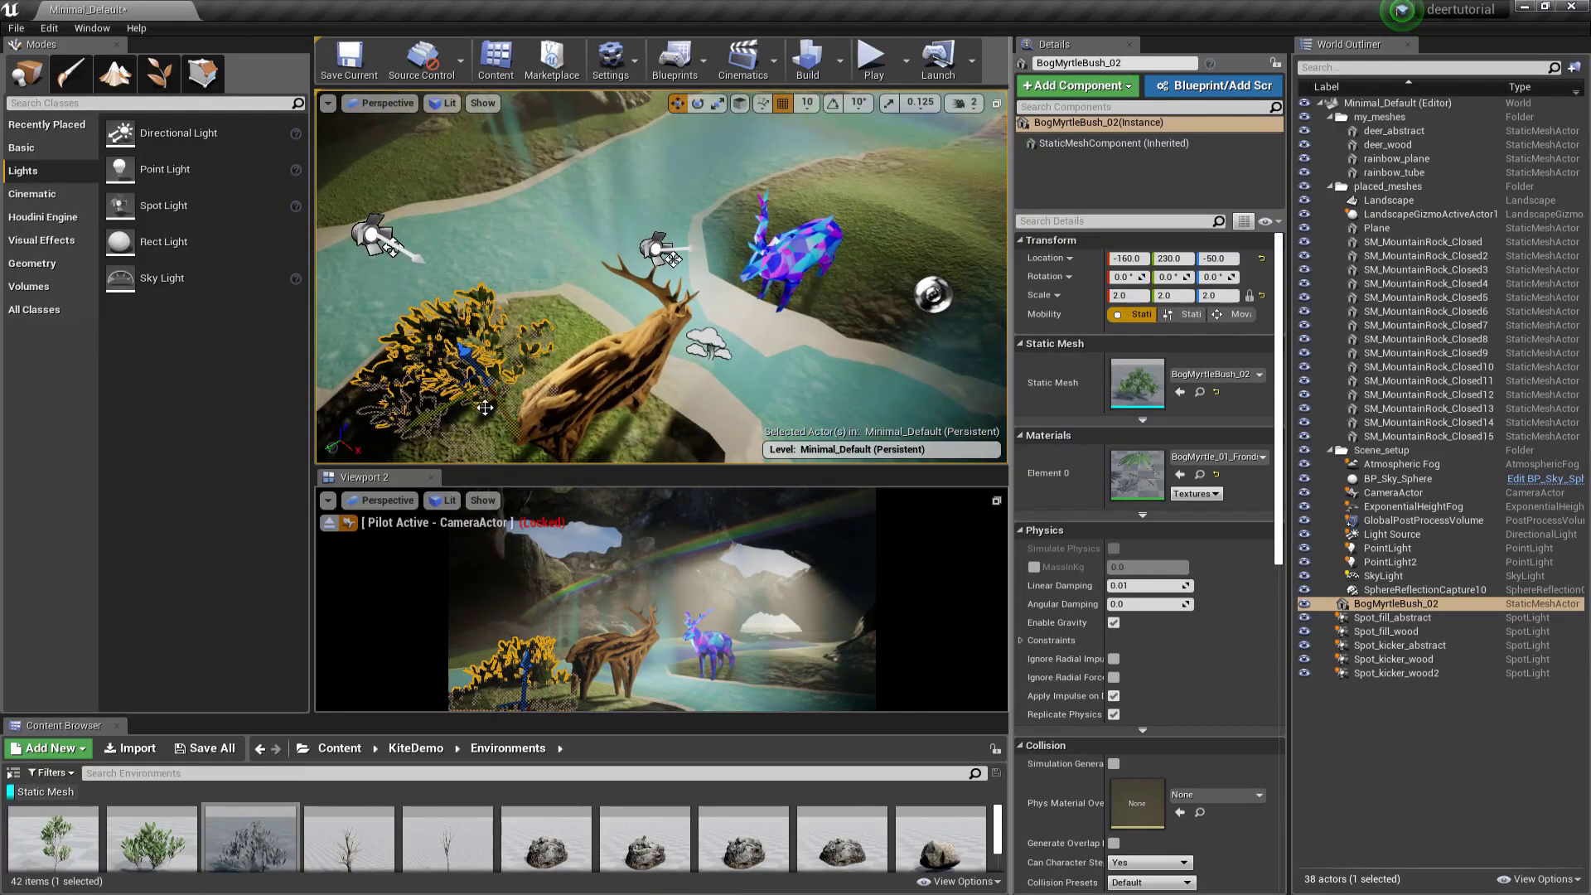
Step: File the five spotlights in the Scene_setup folder and the bush in placed_meshes, leaving Scene_setup collapsed
{"action": "left_click", "coordinate": [1396, 673]}
{"action": "left_click", "coordinate": [1389, 617], "text": "shift"}
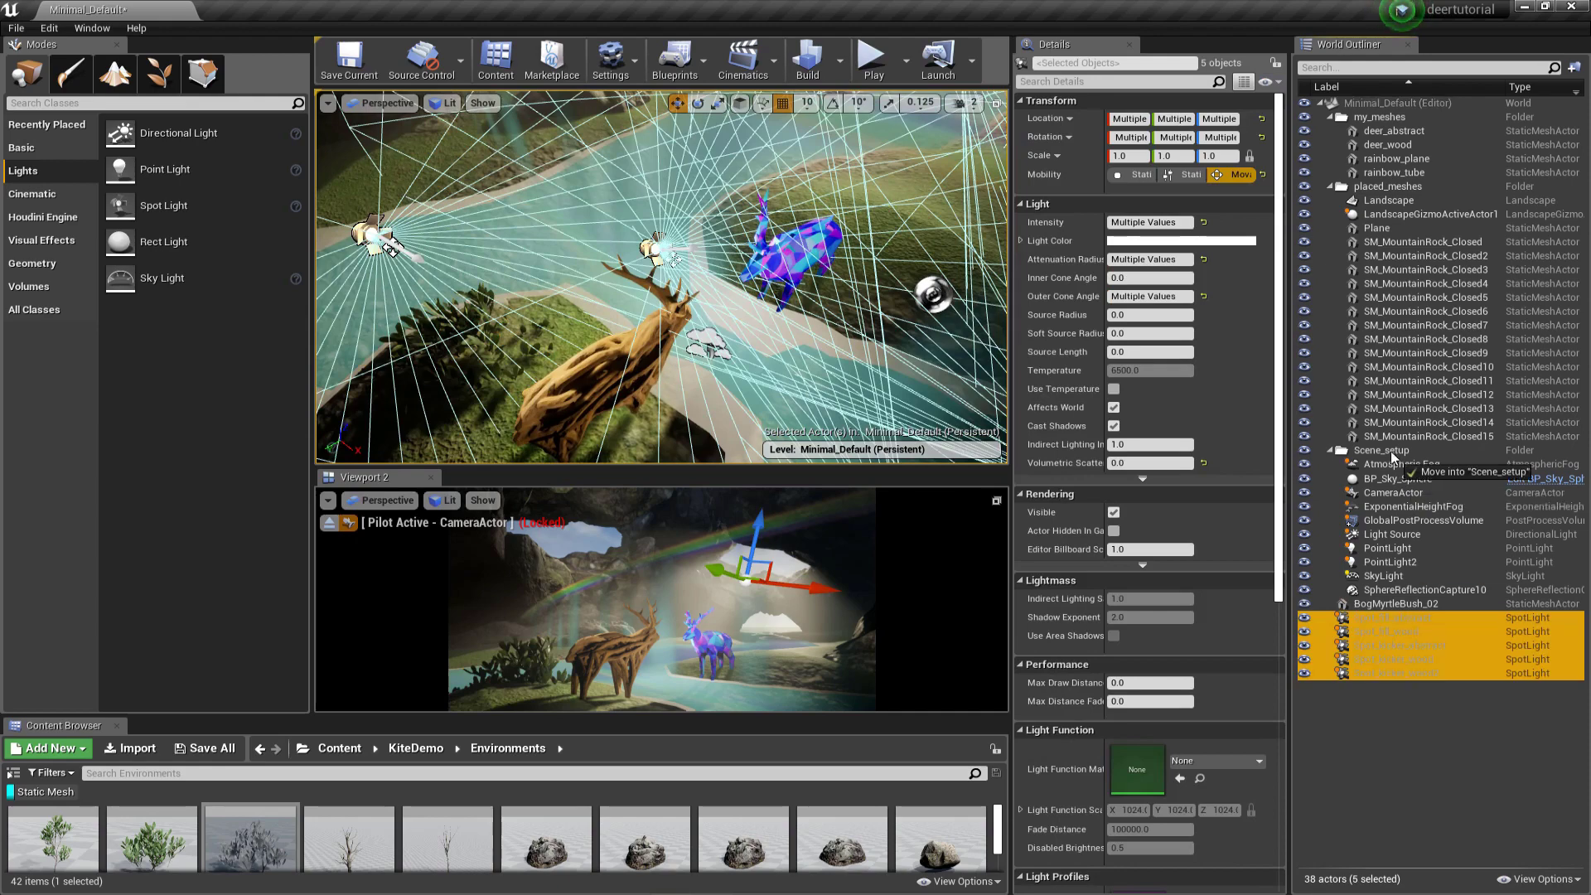
{"action": "left_click_drag", "start_coordinate": [1392, 454], "coordinate": [1367, 188]}
{"action": "left_click", "coordinate": [1329, 450]}
Step: Duplicate the bush onto the grass beside the abstract deer, and add another copy on the bank nearby
{"action": "left_click_drag", "start_coordinate": [497, 397], "coordinate": [965, 323], "text": "alt"}
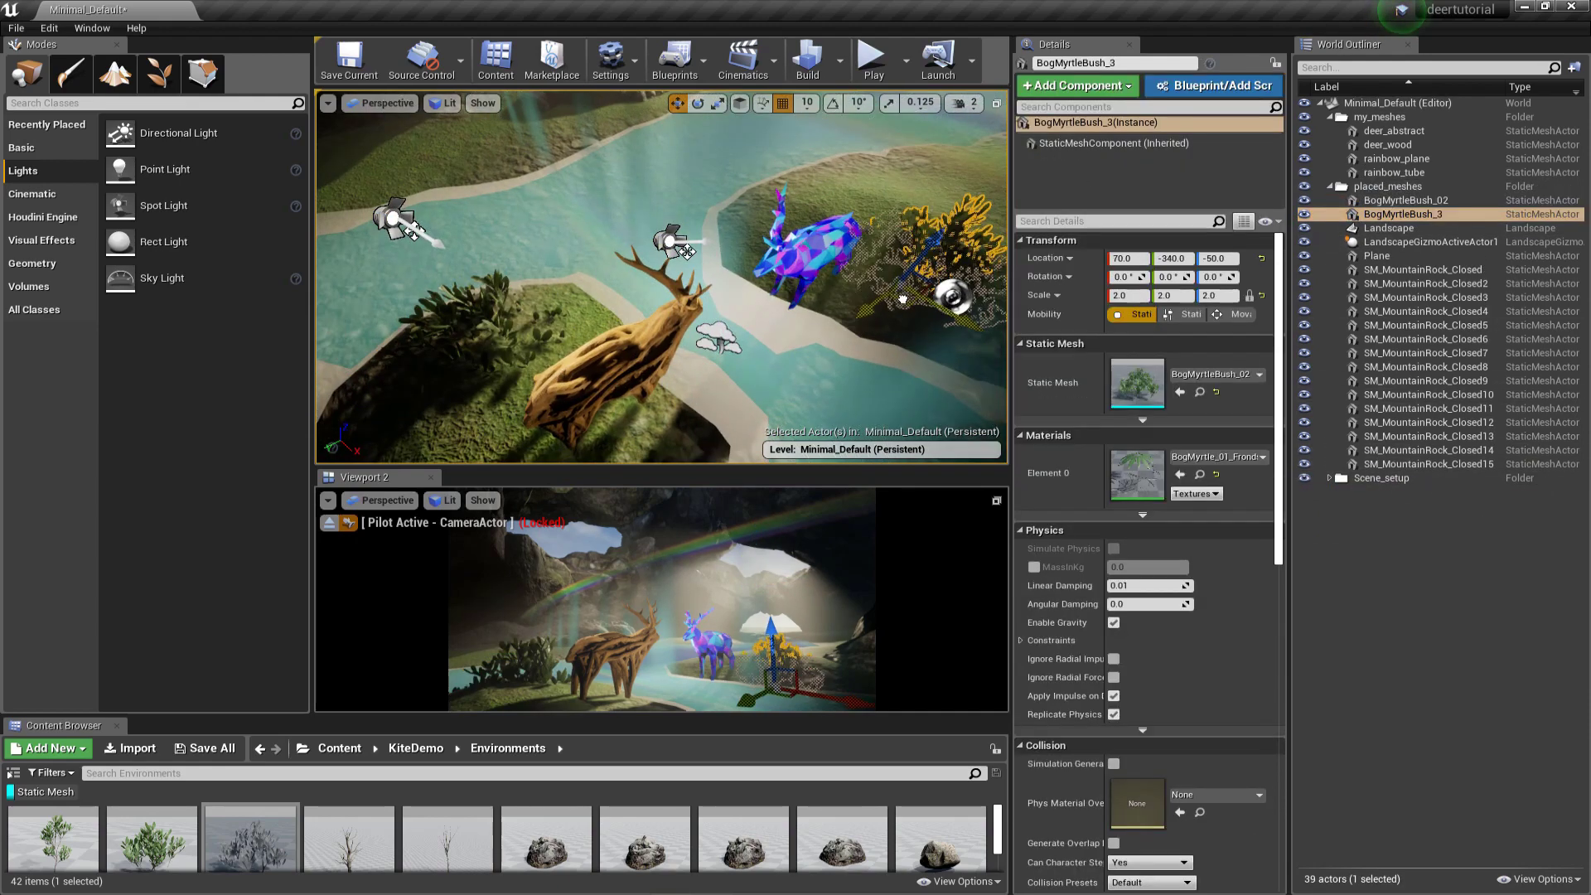
{"action": "right_click_drag", "start_coordinate": [745, 315], "coordinate": [845, 307]}
{"action": "left_click_drag", "start_coordinate": [846, 306], "coordinate": [787, 290]}
{"action": "right_click_drag", "start_coordinate": [787, 290], "coordinate": [580, 290]}
{"action": "left_click", "coordinate": [572, 277]}
{"action": "left_click_drag", "start_coordinate": [556, 342], "coordinate": [592, 161]}
{"action": "right_click_drag", "start_coordinate": [600, 249], "coordinate": [746, 257]}
Step: Hide rainbow_plane so it no longer blocks selection, and rotate a bush near the abstract deer
{"action": "left_click", "coordinate": [778, 249]}
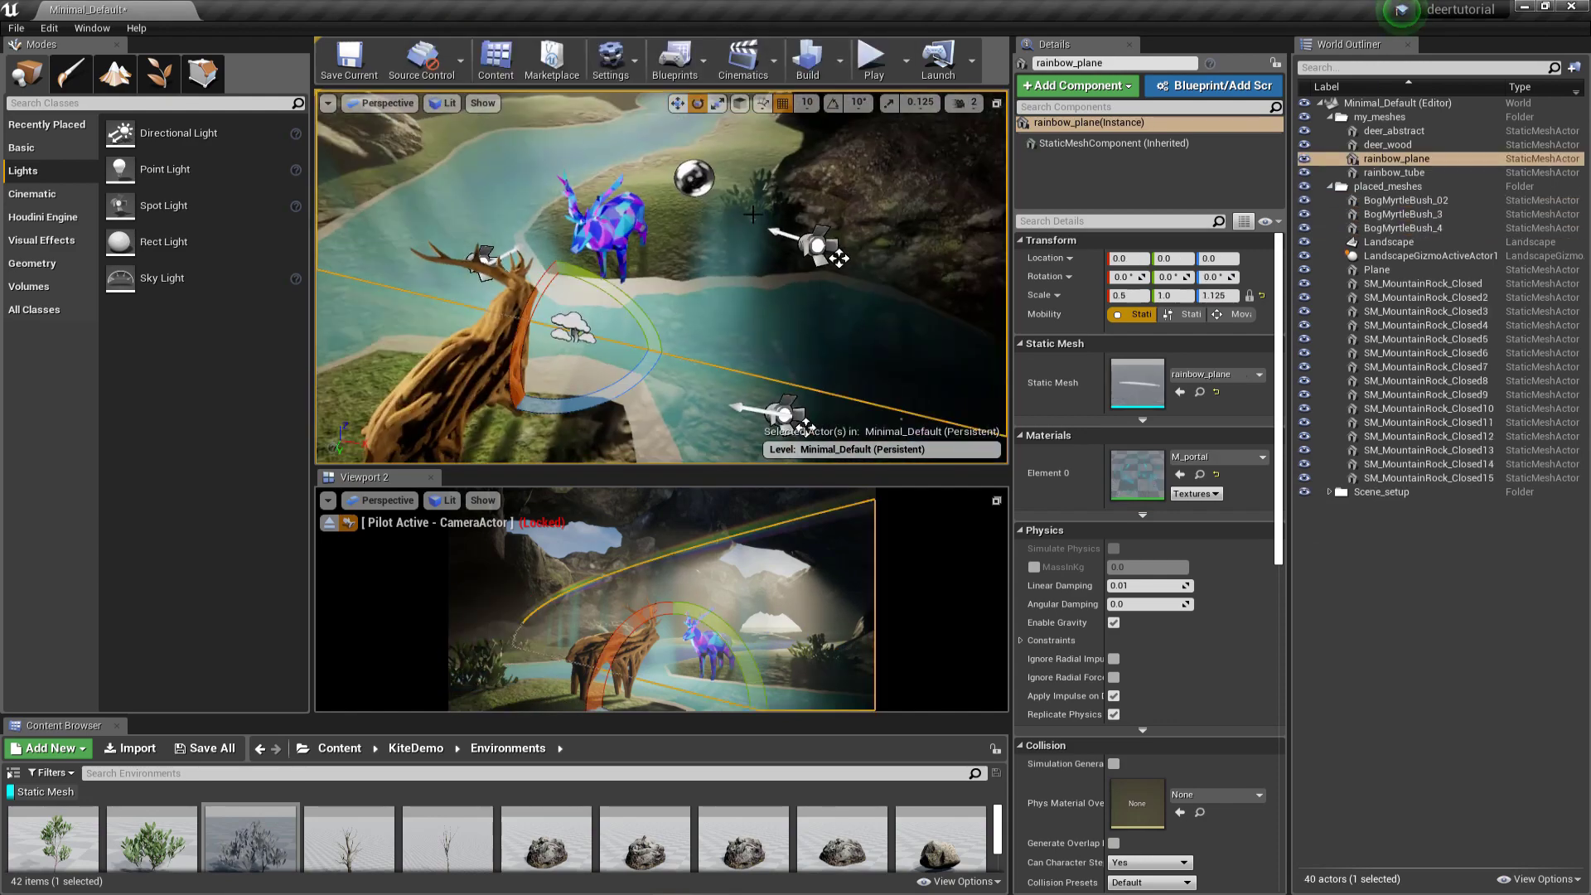
{"action": "left_click", "coordinate": [1304, 159]}
{"action": "left_click", "coordinate": [782, 253]}
{"action": "key", "text": "e"}
{"action": "left_click_drag", "start_coordinate": [779, 332], "coordinate": [829, 323]}
{"action": "right_click_drag", "start_coordinate": [828, 323], "coordinate": [796, 307]}
Step: Duplicate the rotated bush a short distance away and set the copy's scale to 1
{"action": "left_click_drag", "start_coordinate": [762, 306], "coordinate": [704, 240], "text": "alt"}
{"action": "key", "text": "w"}
{"action": "left_click", "coordinate": [1127, 296]}
{"action": "type", "text": "1"}
{"action": "key", "text": "Return"}
Step: Add another 2.0-scale bush copy on the grass behind the abstract deer, at about 150, -365, -50
{"action": "left_click", "coordinate": [775, 178]}
{"action": "left_click", "coordinate": [719, 214]}
{"action": "right_click_drag", "start_coordinate": [704, 248], "coordinate": [663, 273]}
{"action": "left_click_drag", "start_coordinate": [704, 274], "coordinate": [672, 348], "text": "alt"}
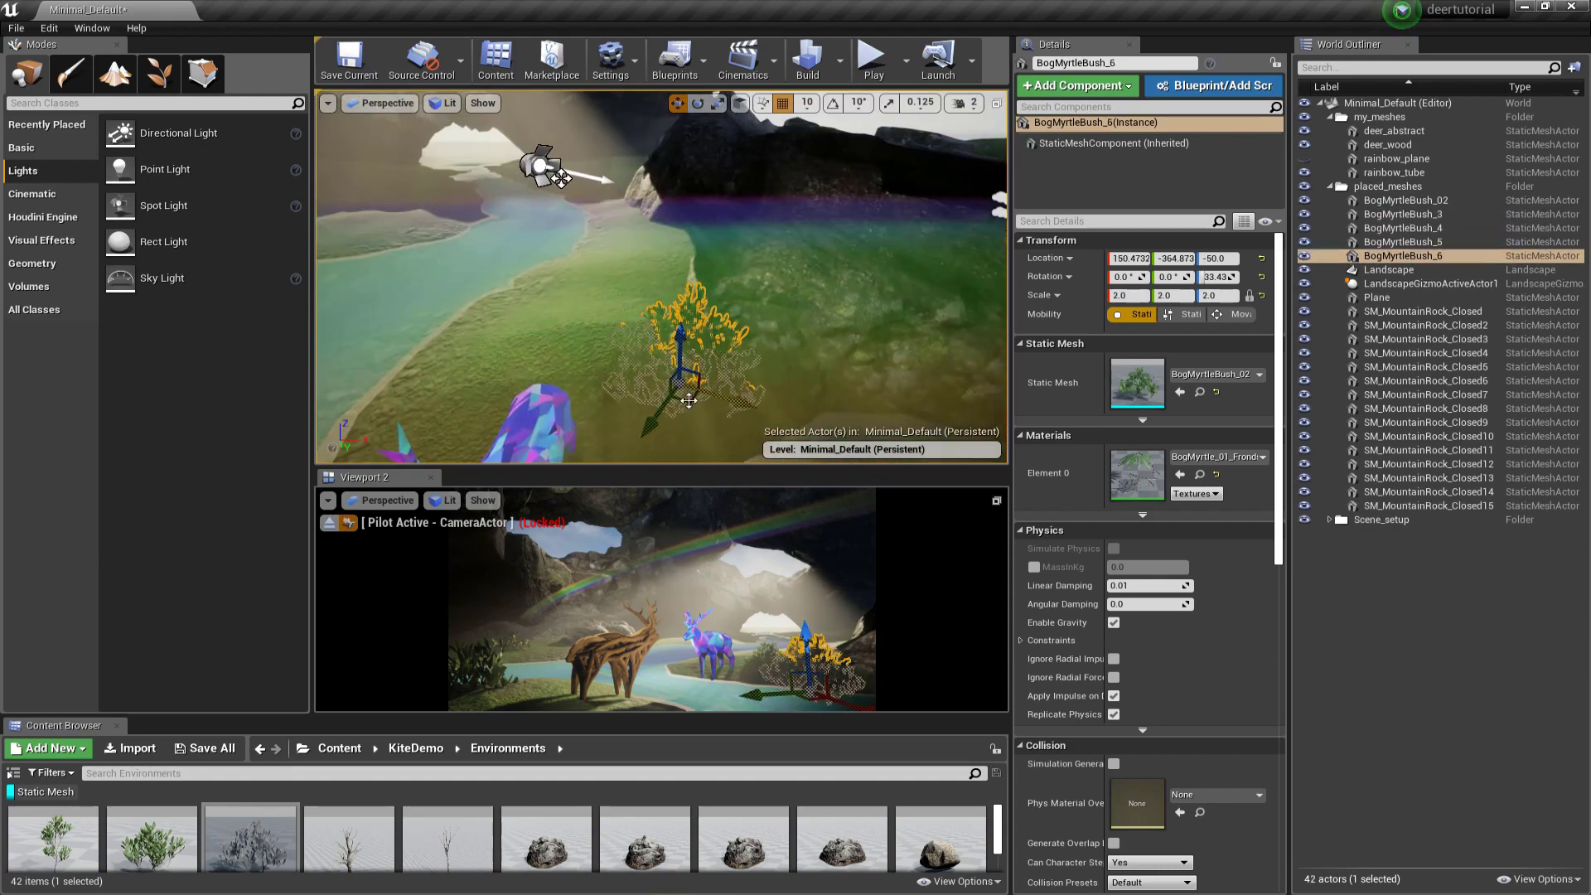
Step: Enlarge a bush for the background by setting its uniform scale to 4
{"action": "right_click_drag", "start_coordinate": [663, 332], "coordinate": [638, 256]}
{"action": "left_click", "coordinate": [1118, 295]}
{"action": "type", "text": "5"}
{"action": "key", "text": "Return"}
{"action": "type", "text": "4"}
Step: Place the enlarged bush copy on the ground near the distant cave opening and rotate it about -27° around the vertical axis
{"action": "left_click_drag", "start_coordinate": [652, 231], "coordinate": [604, 223], "text": "alt"}
{"action": "mouse_move", "coordinate": [652, 274]}
{"action": "right_mouse_down"}
{"action": "mouse_move", "coordinate": [614, 282]}
{"action": "mouse_move", "coordinate": [629, 282]}
{"action": "right_mouse_up"}
{"action": "left_click", "coordinate": [964, 103]}
{"action": "left_click", "coordinate": [987, 139]}
{"action": "key", "text": "e"}
{"action": "left_click_drag", "start_coordinate": [579, 315], "coordinate": [629, 320]}
{"action": "right_click_drag", "start_coordinate": [646, 307], "coordinate": [729, 356]}
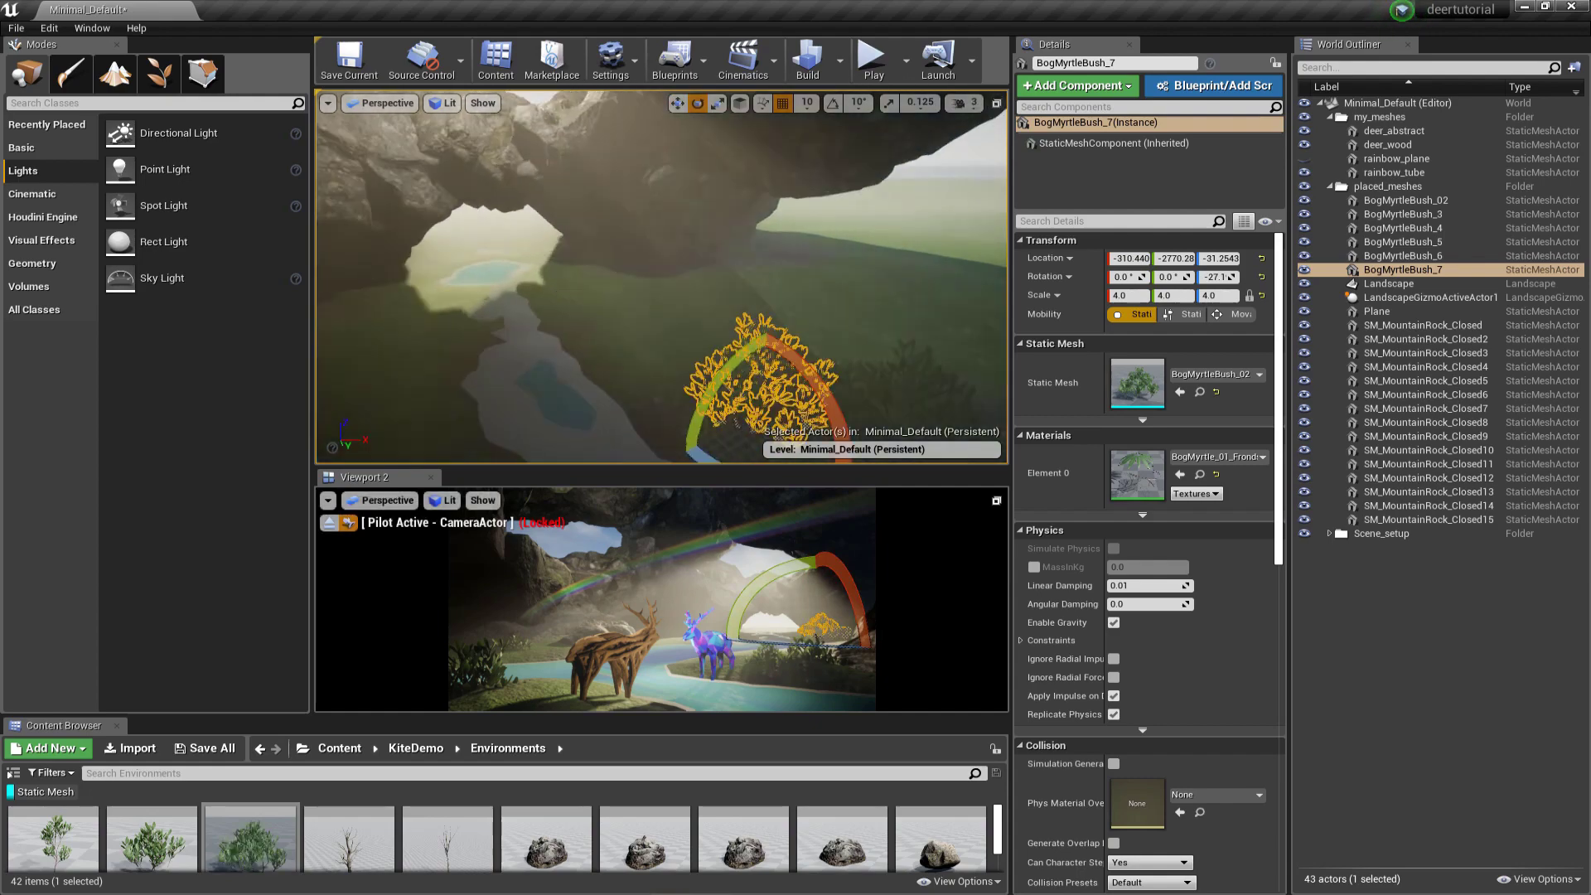
Step: Bring up the art_jam_concept.jpg reference beside the viewports and examine its rock wall foliage up close
{"action": "key", "text": "alt+Tab"}
{"action": "scroll", "coordinate": [729, 191], "scroll_direction": "up", "scroll_amount": 4}
{"action": "left_click_drag", "start_coordinate": [772, 20], "coordinate": [1406, 78]}
Step: Duplicate the background bush and switch from grid snapping to surface snapping
{"action": "key", "text": "w"}
{"action": "left_click_drag", "start_coordinate": [758, 377], "coordinate": [779, 371], "text": "alt"}
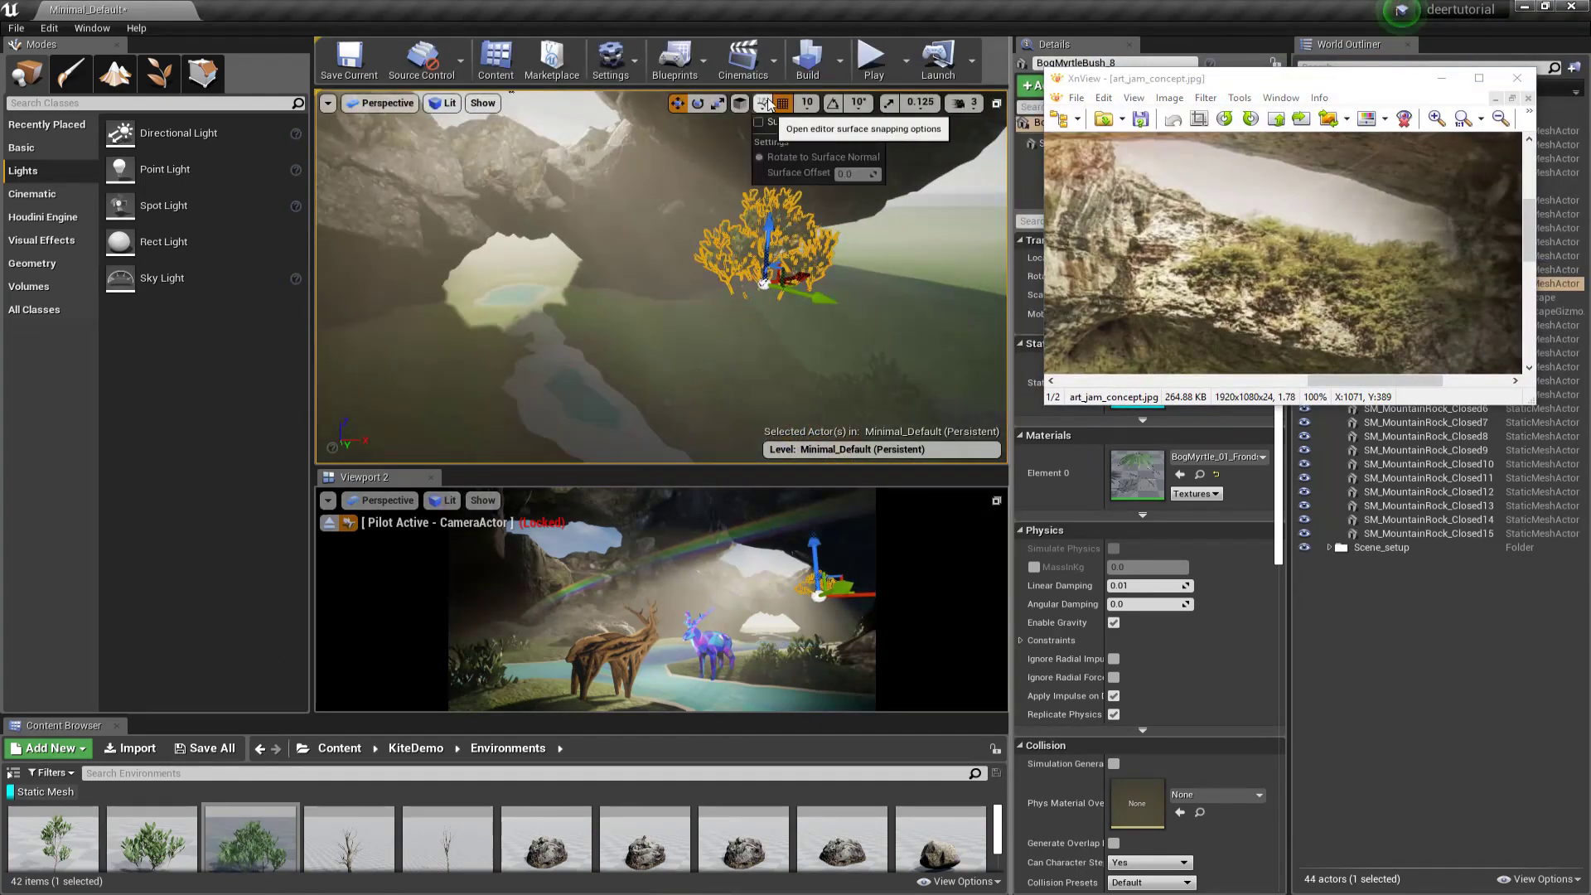
{"action": "left_click", "coordinate": [758, 121]}
{"action": "left_click", "coordinate": [782, 103]}
Step: Try to snap the bush copy onto the distant rock wall with surface snapping
{"action": "right_click_drag", "start_coordinate": [713, 274], "coordinate": [663, 298]}
{"action": "left_click_drag", "start_coordinate": [895, 340], "coordinate": [878, 332]}
{"action": "right_click_drag", "start_coordinate": [745, 282], "coordinate": [778, 314]}
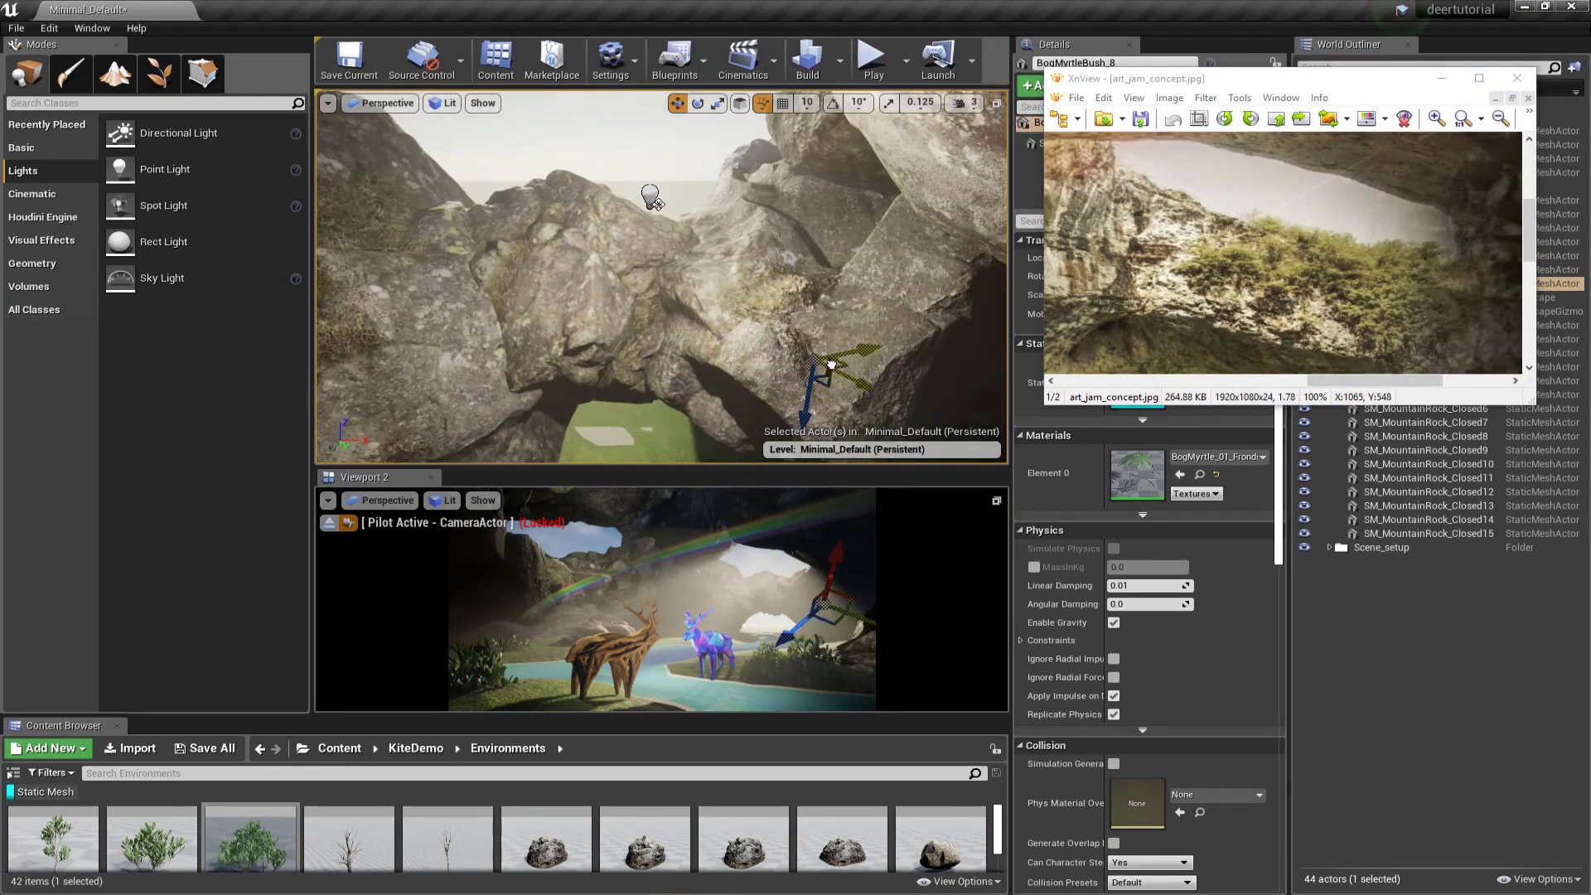
{"action": "key", "text": "ctrl+z"}
Step: Turn off Rotate to Surface Normal and snap the bush and a second copy onto the distant rock wall
{"action": "left_click", "coordinate": [762, 104]}
{"action": "left_click", "coordinate": [779, 156]}
{"action": "left_click_drag", "start_coordinate": [833, 361], "coordinate": [847, 343]}
{"action": "left_click_drag", "start_coordinate": [816, 466], "coordinate": [816, 325]}
{"action": "left_click_drag", "start_coordinate": [845, 270], "coordinate": [818, 261]}
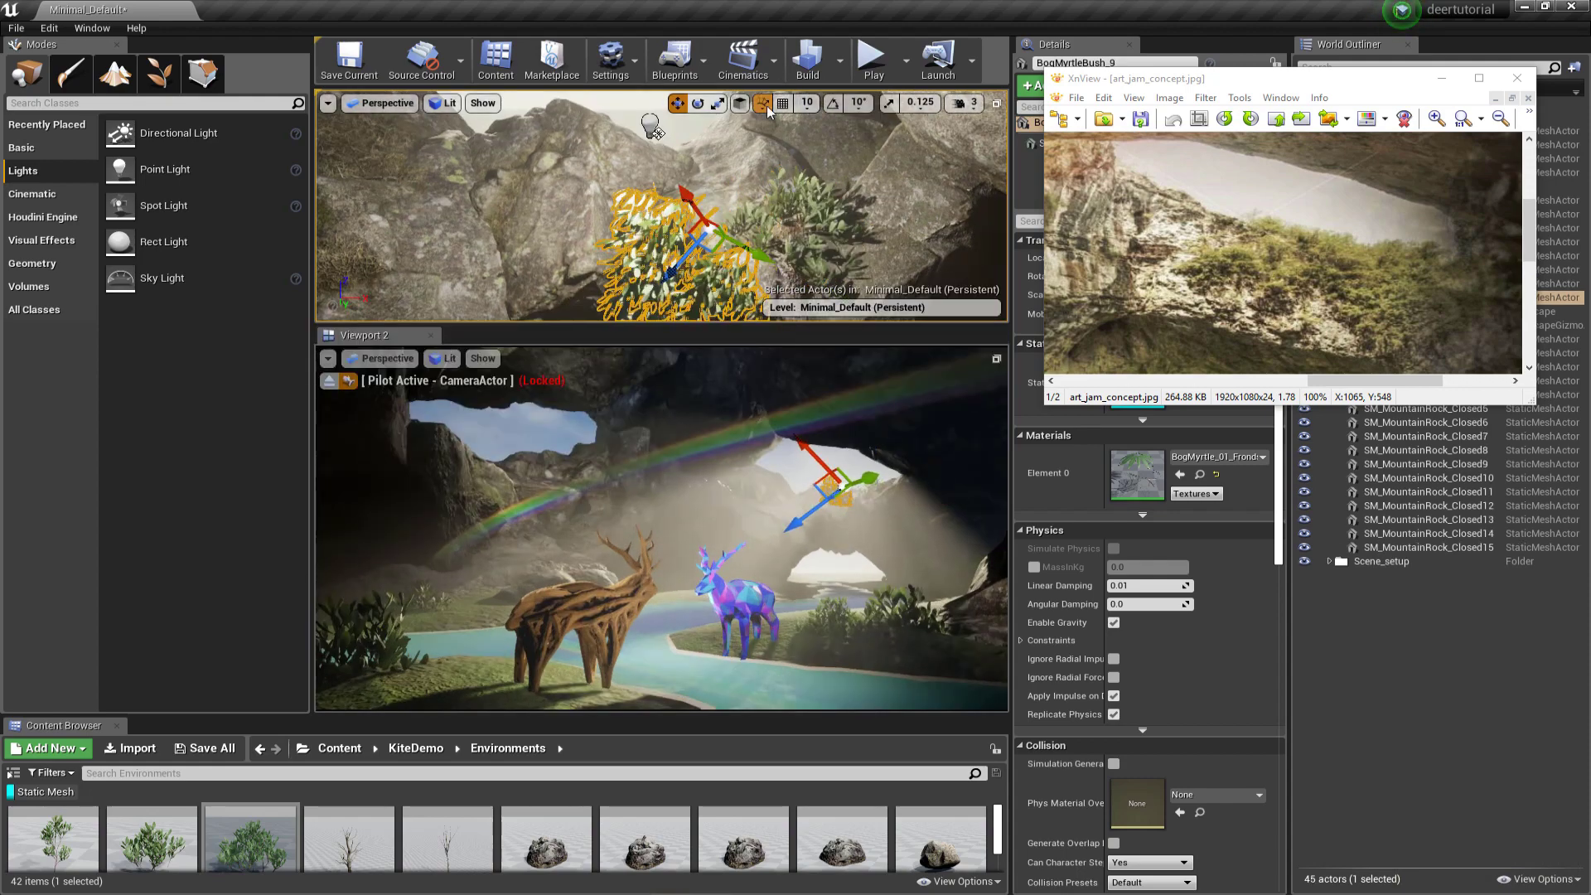
Step: Turn off surface snapping and minimise the concept reference
{"action": "left_click", "coordinate": [768, 108]}
{"action": "left_click", "coordinate": [782, 129]}
{"action": "left_click", "coordinate": [1441, 79]}
Step: Reset the second wall bush's rotation, then reposition and tilt it to suit the rock face
{"action": "left_click", "coordinate": [1262, 277]}
{"action": "left_click_drag", "start_coordinate": [725, 241], "coordinate": [711, 217]}
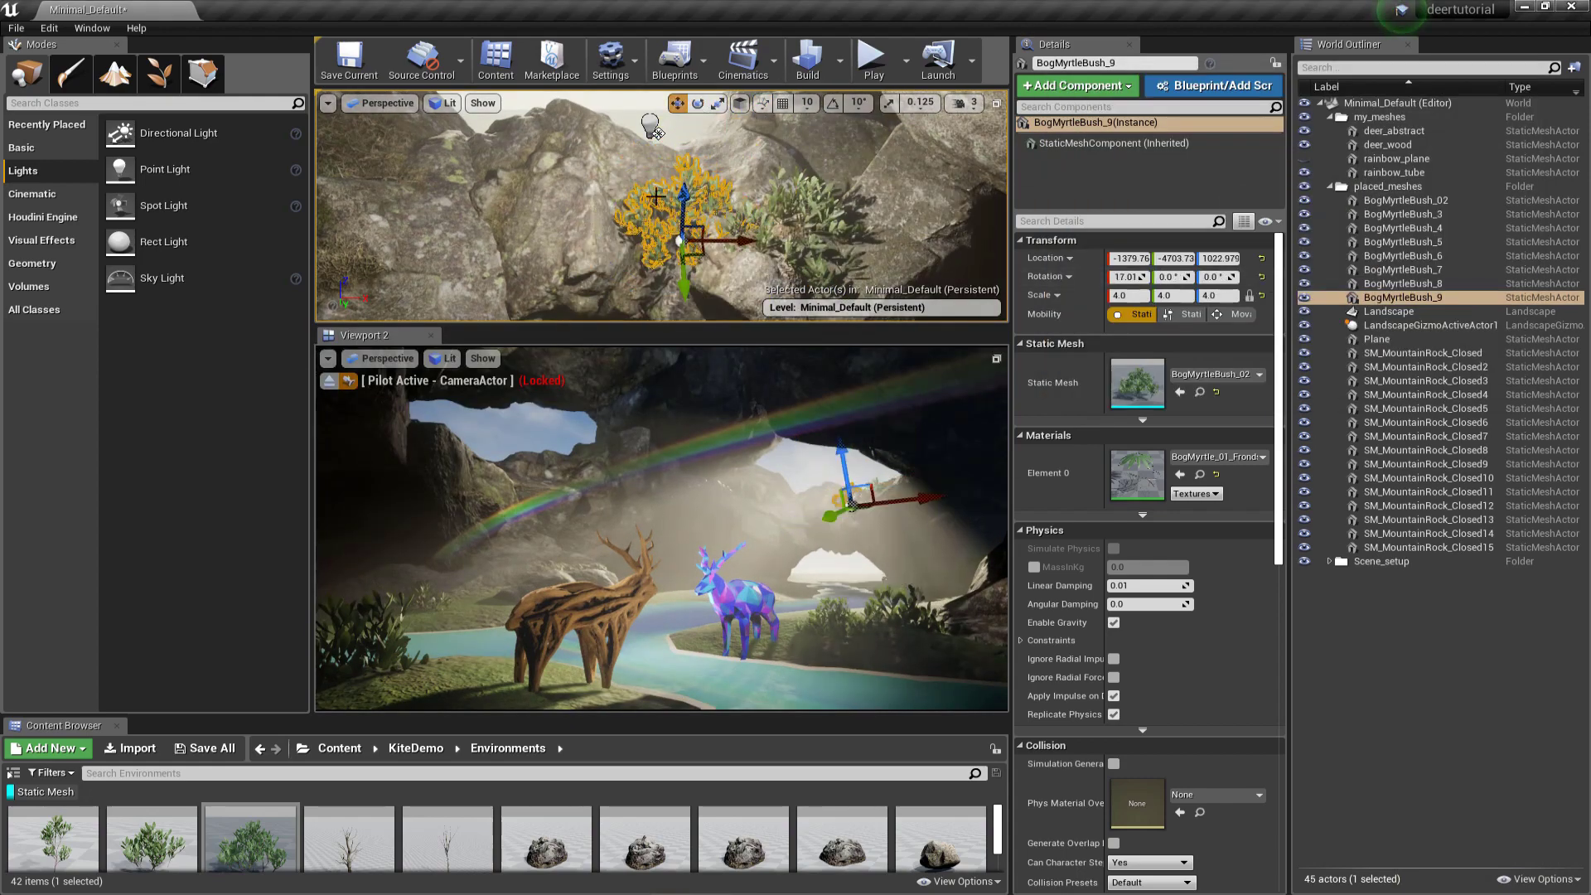
{"action": "right_click_drag", "start_coordinate": [655, 197], "coordinate": [712, 207]}
{"action": "key", "text": "e"}
{"action": "left_click_drag", "start_coordinate": [695, 217], "coordinate": [738, 178]}
{"action": "key", "text": "w"}
Step: Duplicate the tilted bush farther along the distant rock wall and add another copy beside it
{"action": "left_click_drag", "start_coordinate": [654, 217], "coordinate": [629, 203], "text": "alt"}
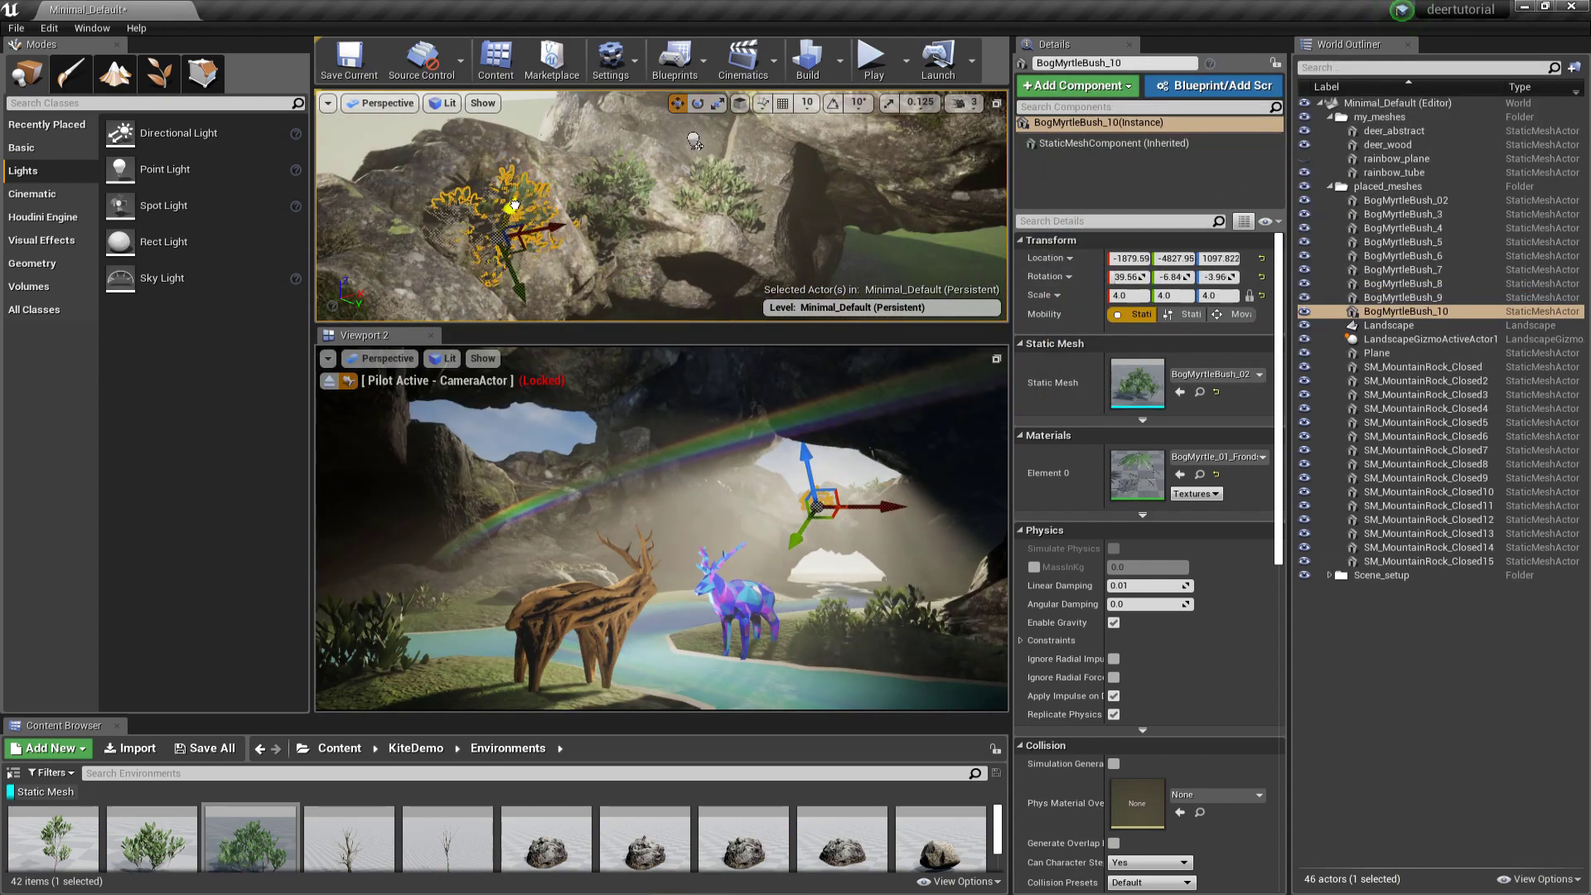
{"action": "right_click_drag", "start_coordinate": [580, 207], "coordinate": [629, 203]}
{"action": "left_click_drag", "start_coordinate": [637, 207], "coordinate": [650, 207], "text": "alt"}
{"action": "right_click_drag", "start_coordinate": [655, 208], "coordinate": [704, 203]}
Step: Add another bush higher on the distant rock wall, rotating and moving it to sit against the stone
{"action": "left_click_drag", "start_coordinate": [726, 164], "coordinate": [663, 186]}
{"action": "right_click_drag", "start_coordinate": [662, 187], "coordinate": [700, 203]}
{"action": "mouse_move", "coordinate": [701, 203]}
{"action": "left_mouse_down"}
{"action": "mouse_move", "coordinate": [704, 186]}
{"action": "mouse_move", "coordinate": [701, 207]}
{"action": "left_mouse_up"}
{"action": "right_click_drag", "start_coordinate": [701, 208], "coordinate": [701, 227]}
{"action": "left_click_drag", "start_coordinate": [691, 198], "coordinate": [685, 232]}
{"action": "key", "text": "w"}
{"action": "right_click_drag", "start_coordinate": [685, 232], "coordinate": [638, 207]}
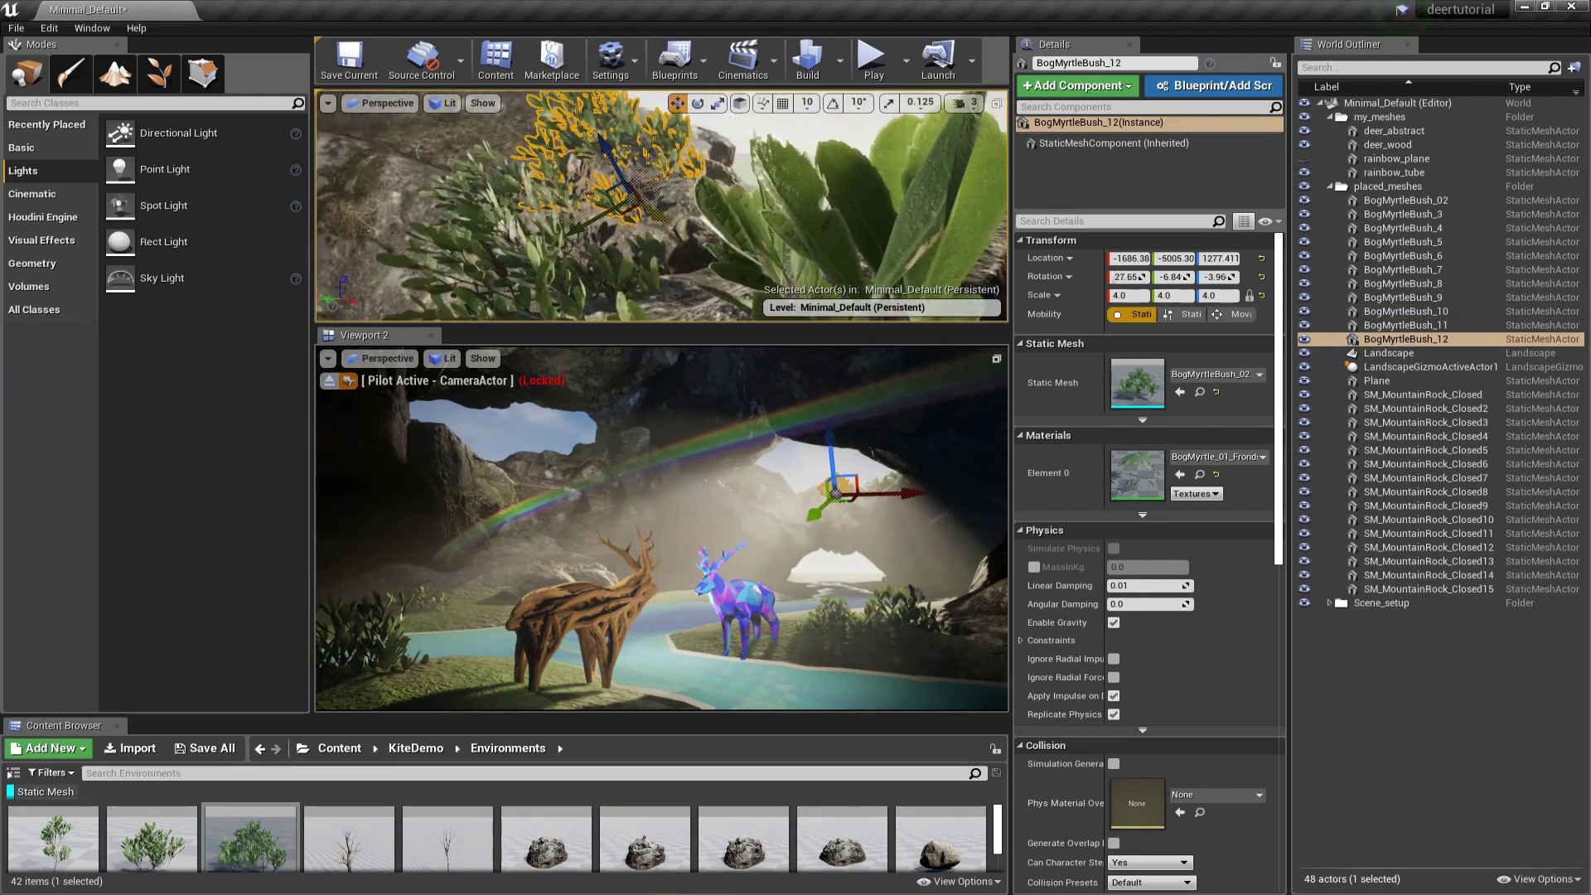
Step: Duplicate one of the wall bushes lower down the rock face, to about -1468, -4750, 917
{"action": "left_click", "coordinate": [729, 174]}
{"action": "right_click_drag", "start_coordinate": [782, 205], "coordinate": [713, 166]}
{"action": "left_click", "coordinate": [710, 149]}
{"action": "left_click", "coordinate": [675, 184]}
{"action": "key", "text": "w"}
{"action": "left_click_drag", "start_coordinate": [675, 195], "coordinate": [646, 224], "text": "alt"}
{"action": "right_click_drag", "start_coordinate": [646, 224], "coordinate": [642, 215]}
{"action": "left_click_drag", "start_coordinate": [642, 216], "coordinate": [630, 228]}
{"action": "right_click_drag", "start_coordinate": [629, 228], "coordinate": [610, 203]}
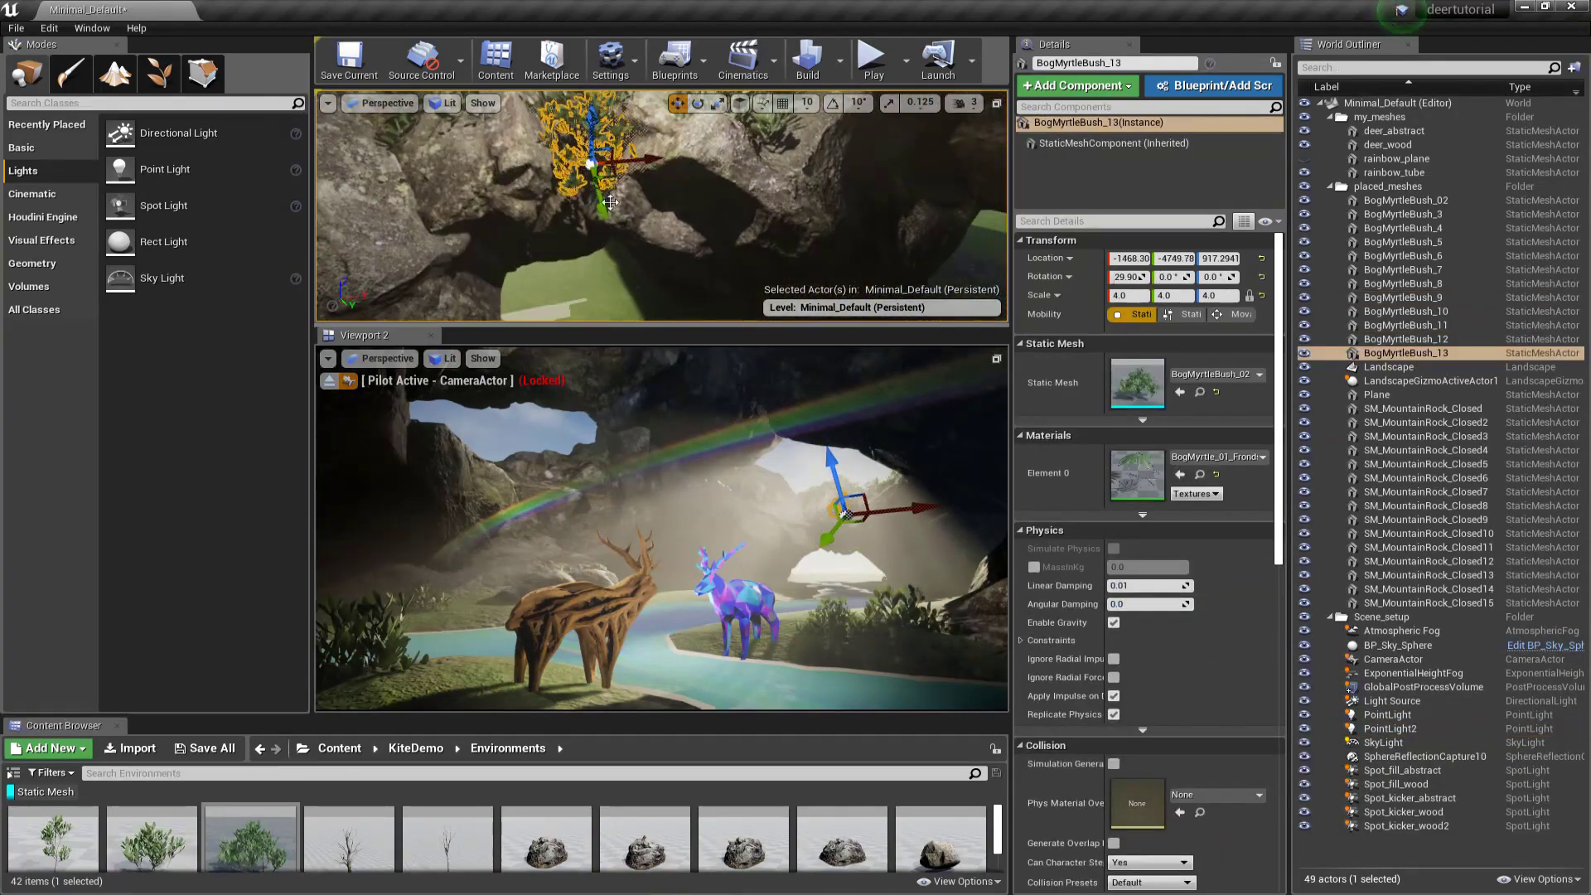
Step: Rotate the lower wall bush and place another copy of it beside it on the rocks
{"action": "left_click_drag", "start_coordinate": [614, 248], "coordinate": [611, 240]}
{"action": "key", "text": "e"}
{"action": "left_click_drag", "start_coordinate": [611, 241], "coordinate": [634, 223]}
{"action": "right_click_drag", "start_coordinate": [633, 224], "coordinate": [621, 208]}
{"action": "key", "text": "w"}
{"action": "left_click_drag", "start_coordinate": [622, 207], "coordinate": [572, 232], "text": "alt"}
{"action": "mouse_move", "coordinate": [553, 232]}
{"action": "left_mouse_down"}
{"action": "mouse_move", "coordinate": [554, 249]}
{"action": "mouse_move", "coordinate": [565, 229]}
{"action": "left_mouse_up"}
Step: Restore the concept reference and add a further bush copy on the boulder at the edge of the wall foliage
{"action": "left_click", "coordinate": [554, 106]}
{"action": "key", "text": "alt+Tab"}
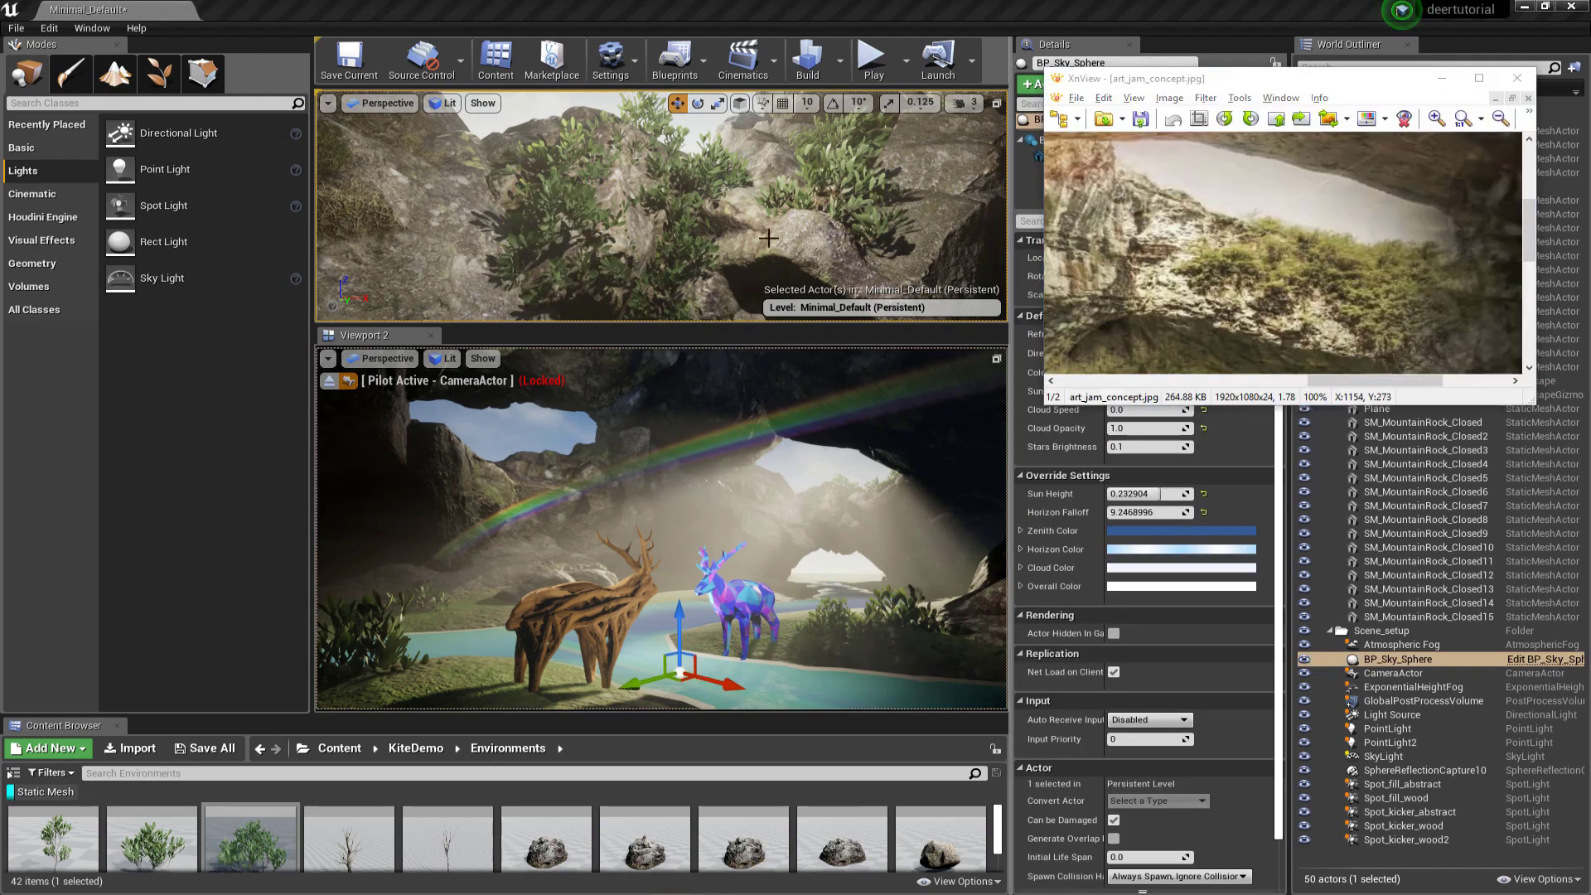
{"action": "right_click_drag", "start_coordinate": [663, 216], "coordinate": [695, 232]}
{"action": "left_click", "coordinate": [688, 178]}
{"action": "key", "text": "e"}
{"action": "left_click_drag", "start_coordinate": [695, 224], "coordinate": [737, 261], "text": "alt"}
{"action": "key", "text": "w"}
{"action": "right_click_drag", "start_coordinate": [738, 261], "coordinate": [721, 240]}
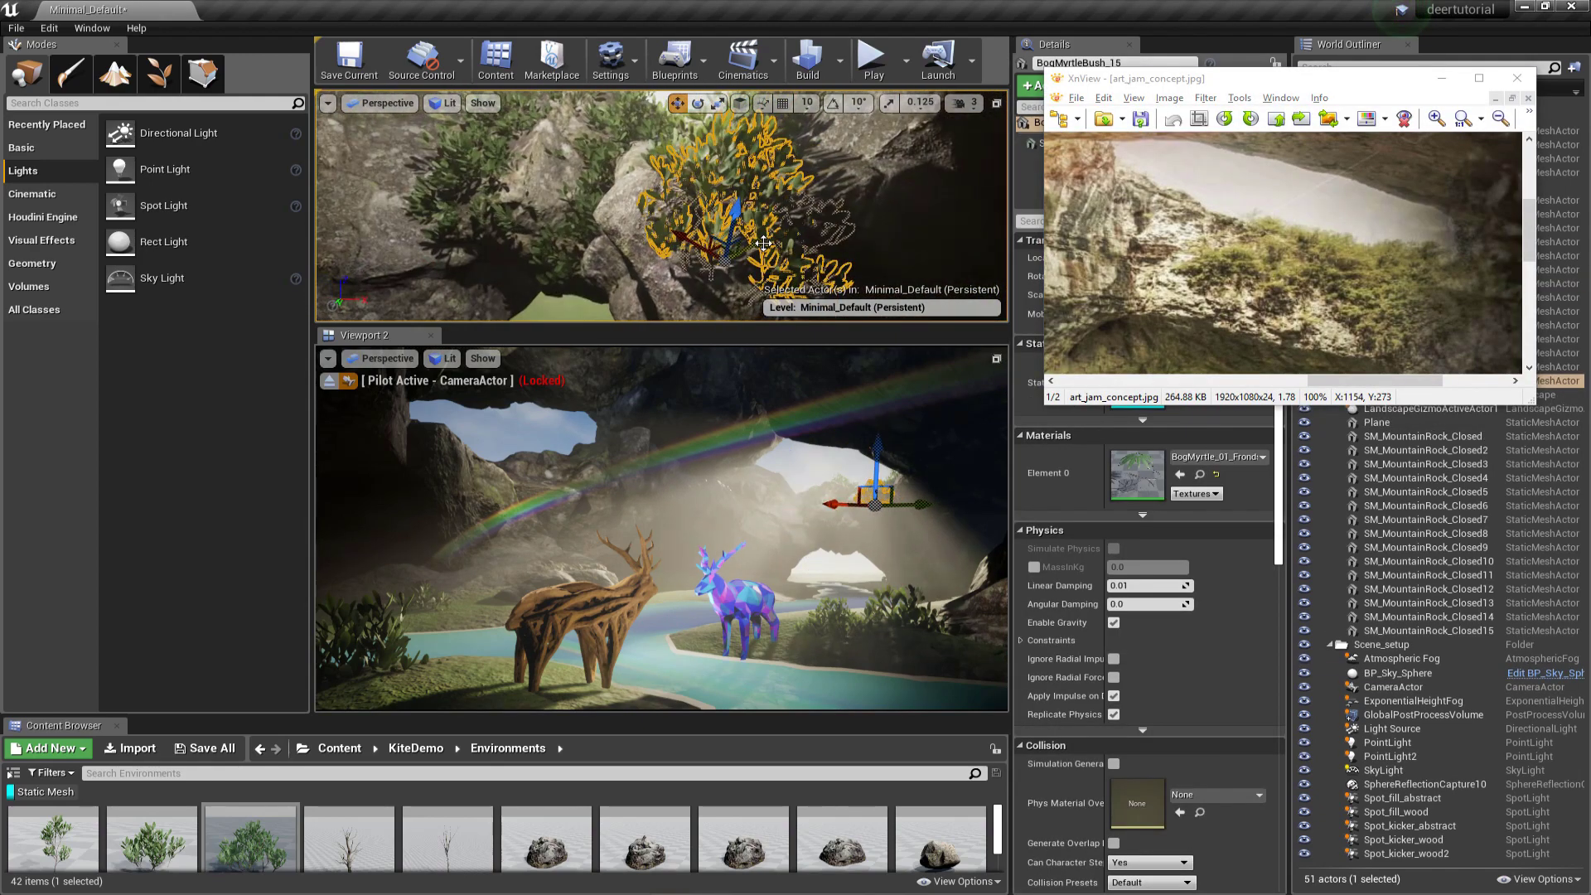
{"action": "left_click_drag", "start_coordinate": [729, 226], "coordinate": [707, 247]}
Step: Show the foliage of the upper-left cave opening in the concept reference at 70%, and switch the transform gizmo to world space
{"action": "right_click_drag", "start_coordinate": [750, 177], "coordinate": [663, 195]}
{"action": "left_click", "coordinate": [648, 176]}
{"action": "left_click_drag", "start_coordinate": [1102, 215], "coordinate": [1314, 256]}
{"action": "scroll", "coordinate": [1314, 256], "scroll_direction": "down", "scroll_amount": 3}
{"action": "left_click", "coordinate": [740, 104]}
{"action": "left_click", "coordinate": [622, 183]}
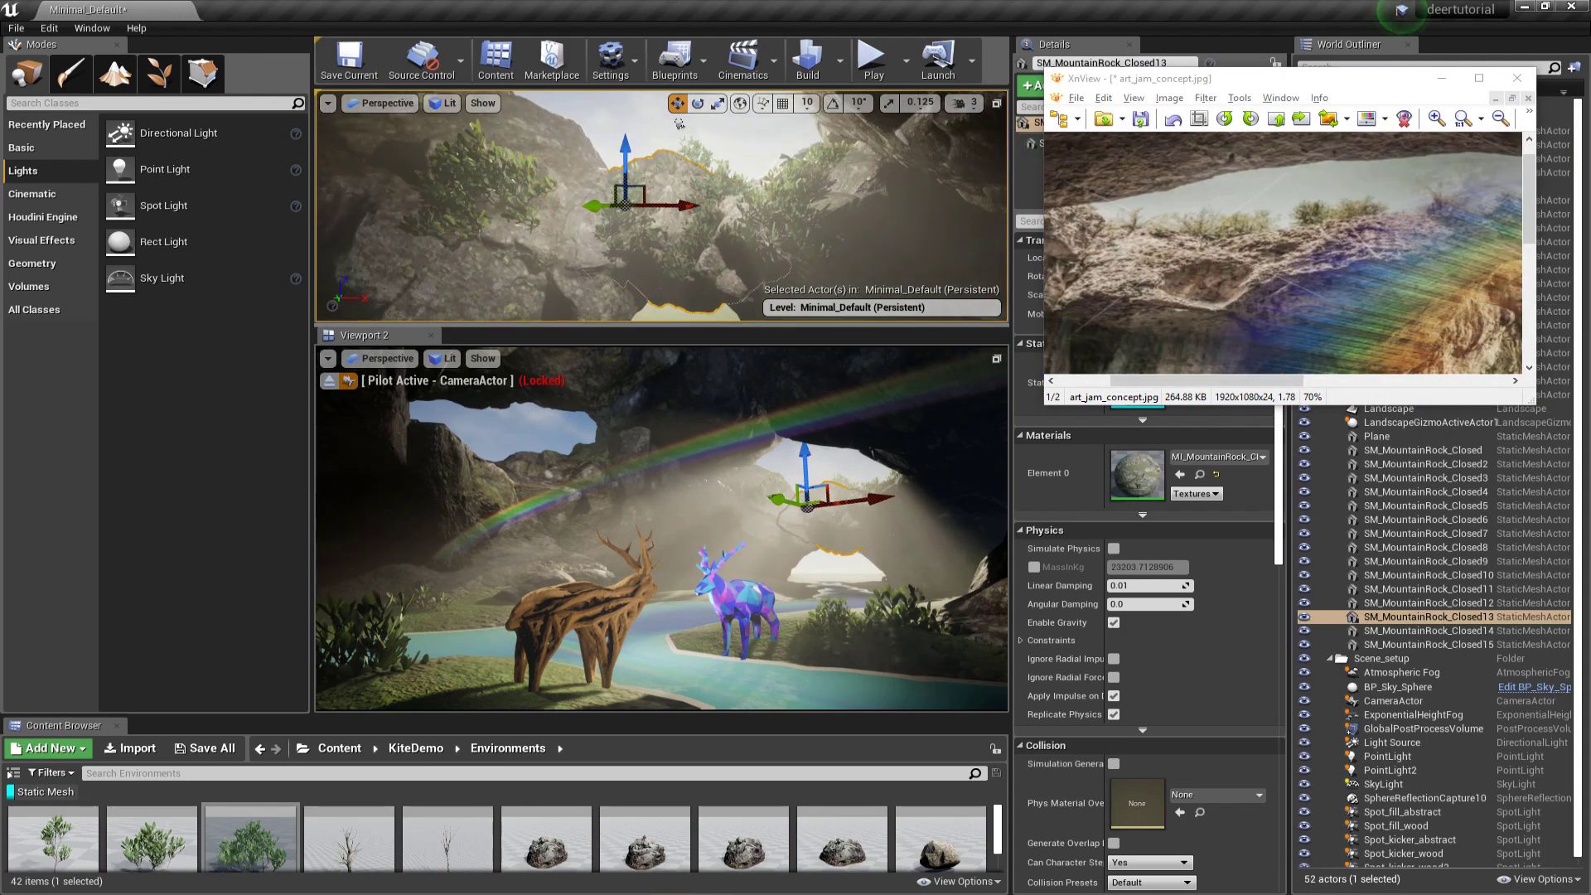
Step: Place a bush copy on the rock ledge of the upper-left cave opening
{"action": "right_click_drag", "start_coordinate": [621, 184], "coordinate": [695, 207]}
{"action": "left_click_drag", "start_coordinate": [729, 241], "coordinate": [679, 232], "text": "alt"}
{"action": "right_click_drag", "start_coordinate": [795, 182], "coordinate": [820, 163]}
{"action": "left_click_drag", "start_coordinate": [754, 207], "coordinate": [754, 269]}
{"action": "right_click_drag", "start_coordinate": [754, 269], "coordinate": [787, 240]}
{"action": "left_click_drag", "start_coordinate": [679, 186], "coordinate": [663, 191]}
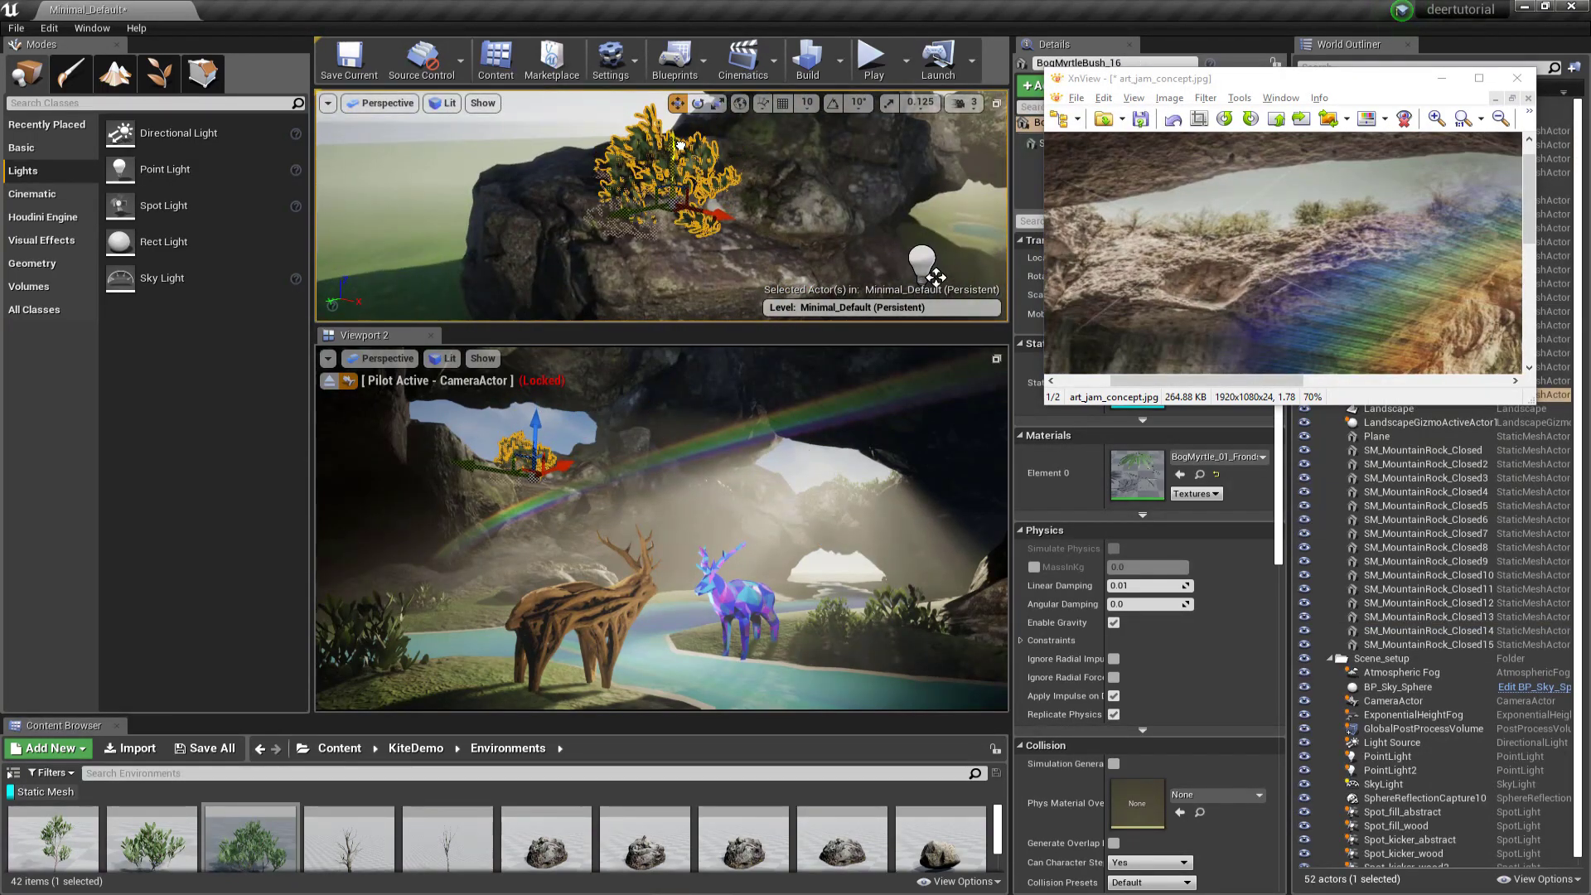
Step: Rotate the ledge bush in the upper-left cave opening to vary its orientation
{"action": "right_click_drag", "start_coordinate": [663, 191], "coordinate": [688, 187]}
{"action": "key", "text": "e"}
{"action": "left_click_drag", "start_coordinate": [688, 186], "coordinate": [816, 211]}
{"action": "key", "text": "w"}
{"action": "key", "text": "e"}
{"action": "right_click_drag", "start_coordinate": [816, 212], "coordinate": [829, 178]}
{"action": "key", "text": "w"}
Step: Duplicate the ledge bush along the rocks of the upper-left opening and adjust the newest copy's position
{"action": "right_click_drag", "start_coordinate": [746, 248], "coordinate": [688, 224]}
{"action": "left_click_drag", "start_coordinate": [688, 224], "coordinate": [662, 230], "text": "alt"}
{"action": "right_click_drag", "start_coordinate": [663, 231], "coordinate": [745, 207]}
{"action": "left_click_drag", "start_coordinate": [746, 208], "coordinate": [771, 196]}
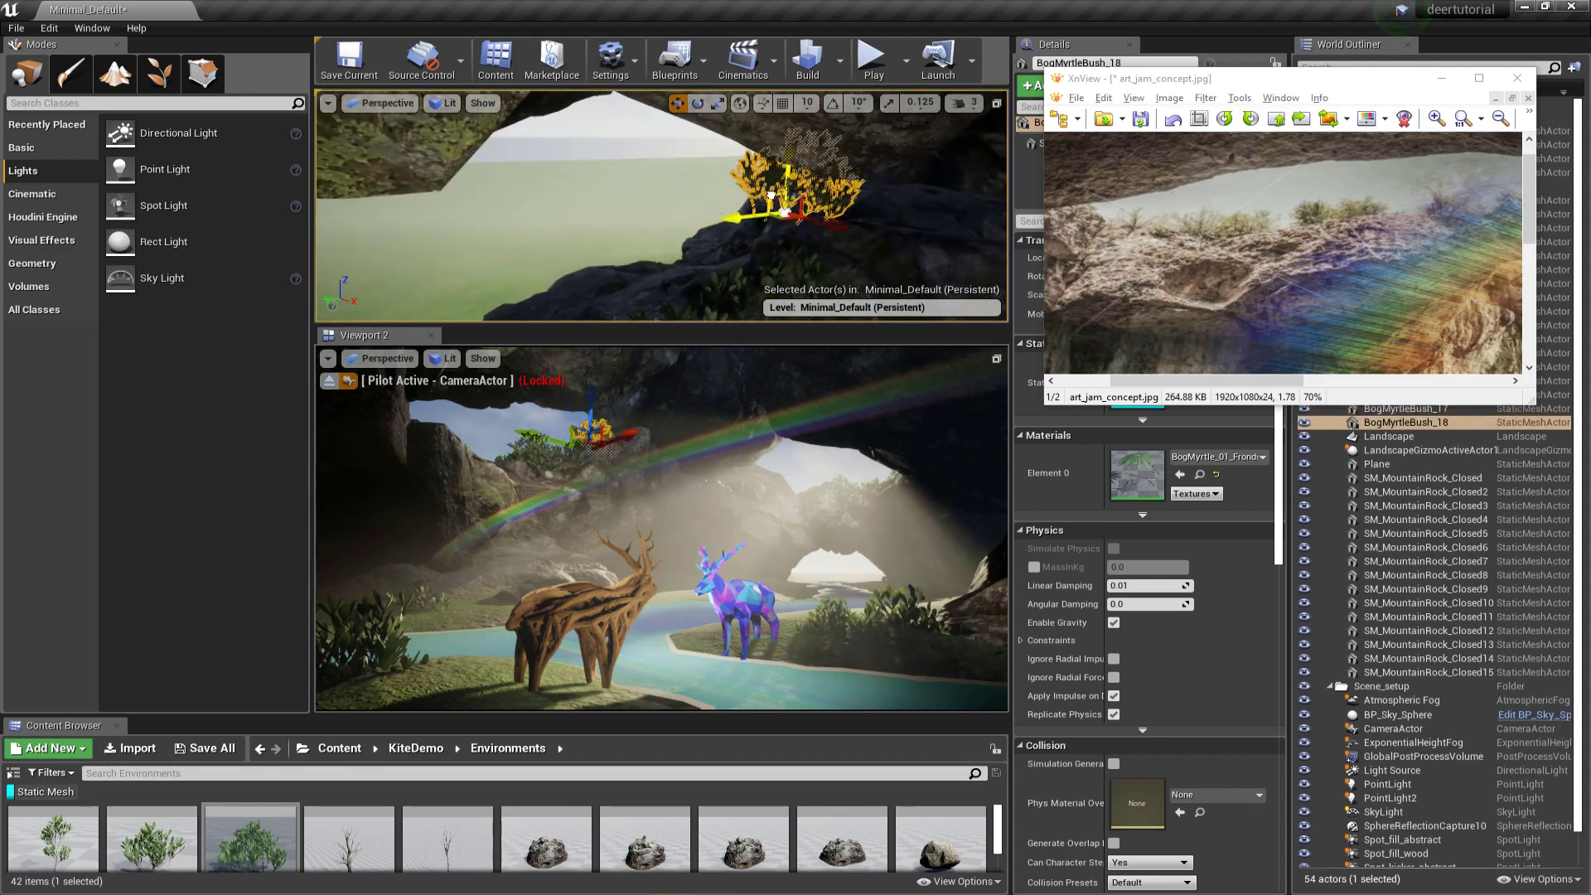
Step: Duplicate a bush in the upper-left cave opening and move the copy farther along the rock ledge
{"action": "left_click", "coordinate": [473, 420]}
{"action": "left_click_drag", "start_coordinate": [1392, 307], "coordinate": [1289, 256]}
{"action": "scroll", "coordinate": [1289, 256], "scroll_direction": "down", "scroll_amount": 1}
{"action": "left_click", "coordinate": [532, 452]}
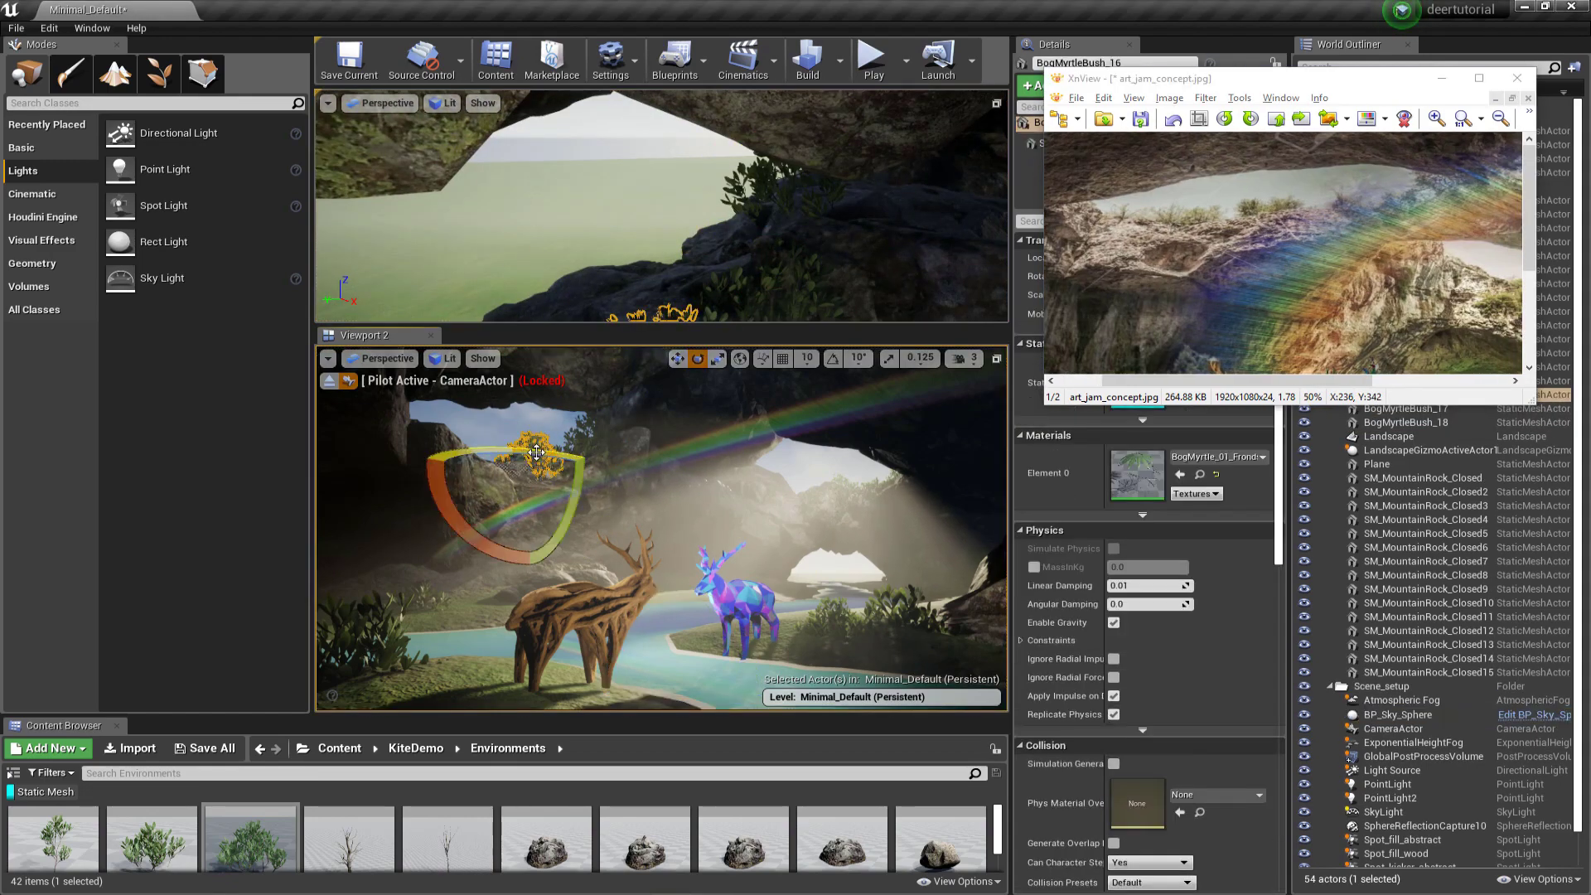
{"action": "key", "text": "w"}
{"action": "left_click_drag", "start_coordinate": [535, 458], "coordinate": [497, 453], "text": "alt"}
Step: Reposition and rotate the new bush copy so it sits naturally on the rocks of the upper-left opening
{"action": "right_click_drag", "start_coordinate": [543, 279], "coordinate": [553, 273]}
{"action": "key", "text": "f"}
{"action": "left_click_drag", "start_coordinate": [639, 248], "coordinate": [579, 308]}
{"action": "right_click_drag", "start_coordinate": [579, 308], "coordinate": [609, 273]}
{"action": "key", "text": "e"}
{"action": "left_click_drag", "start_coordinate": [572, 195], "coordinate": [530, 199]}
{"action": "key", "text": "w"}
{"action": "left_click", "coordinate": [497, 421]}
Step: Duplicate bushes onto the grassy bank below the left cave wall and position the copies there
{"action": "right_click_drag", "start_coordinate": [630, 216], "coordinate": [683, 186]}
{"action": "left_click", "coordinate": [1276, 265]}
{"action": "scroll", "coordinate": [1275, 265], "scroll_direction": "down", "scroll_amount": 2}
{"action": "left_click", "coordinate": [430, 447]}
{"action": "right_click_drag", "start_coordinate": [656, 248], "coordinate": [530, 257]}
{"action": "left_click", "coordinate": [397, 282]}
{"action": "right_click_drag", "start_coordinate": [397, 281], "coordinate": [332, 274]}
{"action": "left_click", "coordinate": [623, 264]}
{"action": "left_click_drag", "start_coordinate": [625, 236], "coordinate": [609, 170], "text": "alt"}
{"action": "mouse_move", "coordinate": [630, 207]}
{"action": "right_mouse_down"}
{"action": "mouse_move", "coordinate": [655, 211]}
{"action": "mouse_move", "coordinate": [605, 207]}
{"action": "right_mouse_up"}
{"action": "left_click_drag", "start_coordinate": [564, 178], "coordinate": [683, 165]}
Step: Set the newest bush copy's uniform scale to 3
{"action": "left_click_drag", "start_coordinate": [1225, 81], "coordinate": [1261, 420]}
{"action": "left_click", "coordinate": [1127, 295]}
{"action": "type", "text": "3"}
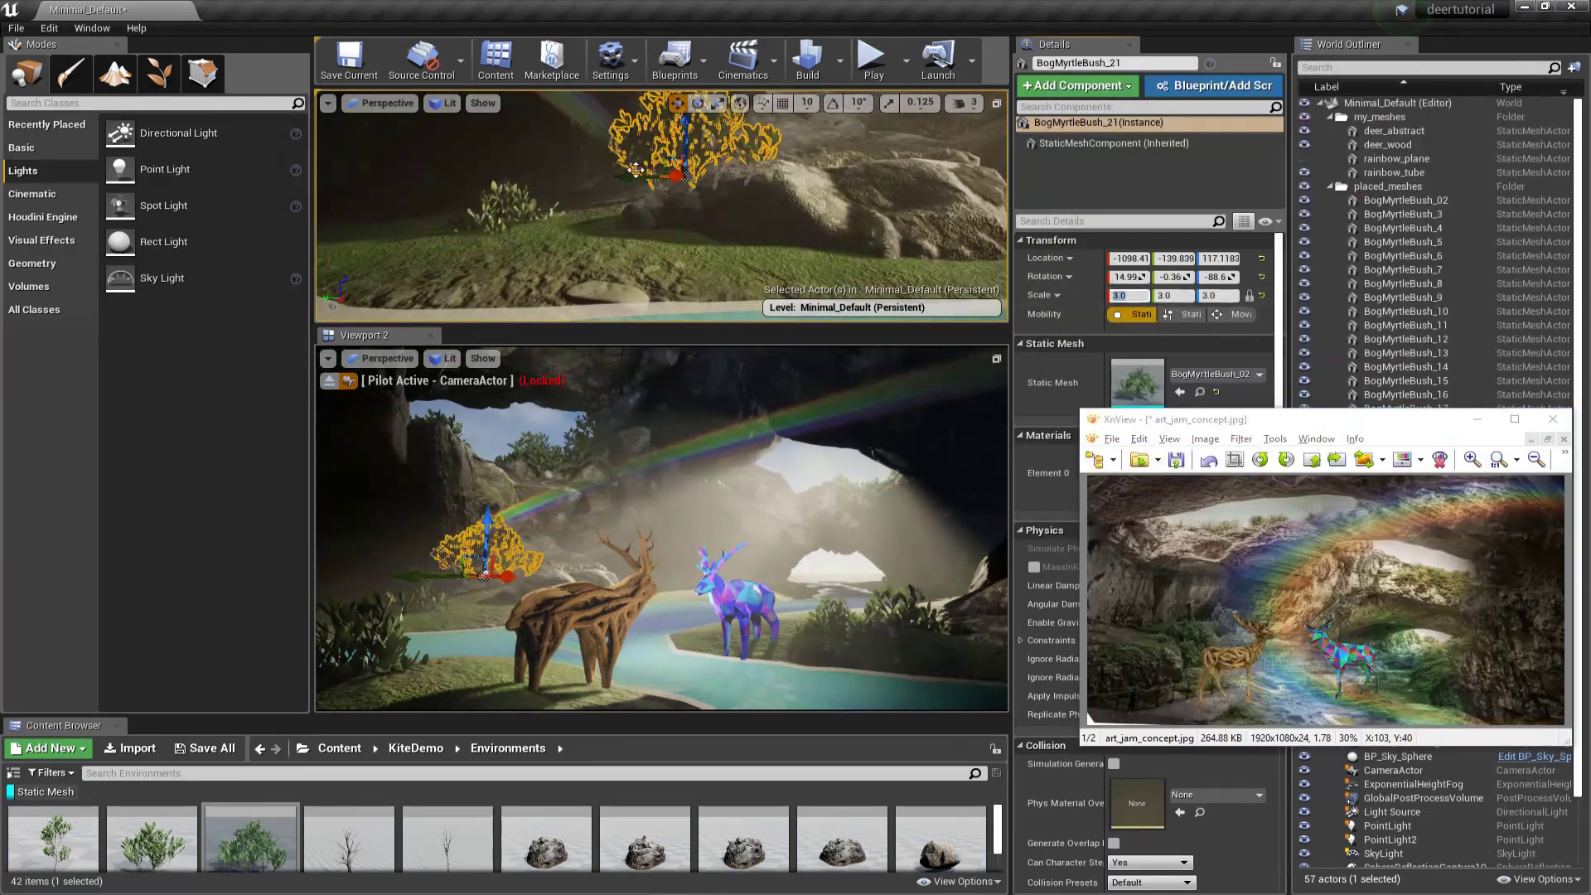
Step: Rotate the enlarged bush and move it toward the left edge of the camera view
{"action": "right_click_drag", "start_coordinate": [629, 215], "coordinate": [696, 232]}
{"action": "left_click_drag", "start_coordinate": [705, 242], "coordinate": [749, 174]}
{"action": "key", "text": "e"}
{"action": "left_click", "coordinate": [518, 429]}
{"action": "left_click", "coordinate": [771, 199]}
{"action": "key", "text": "w"}
{"action": "left_click_drag", "start_coordinate": [729, 233], "coordinate": [568, 232]}
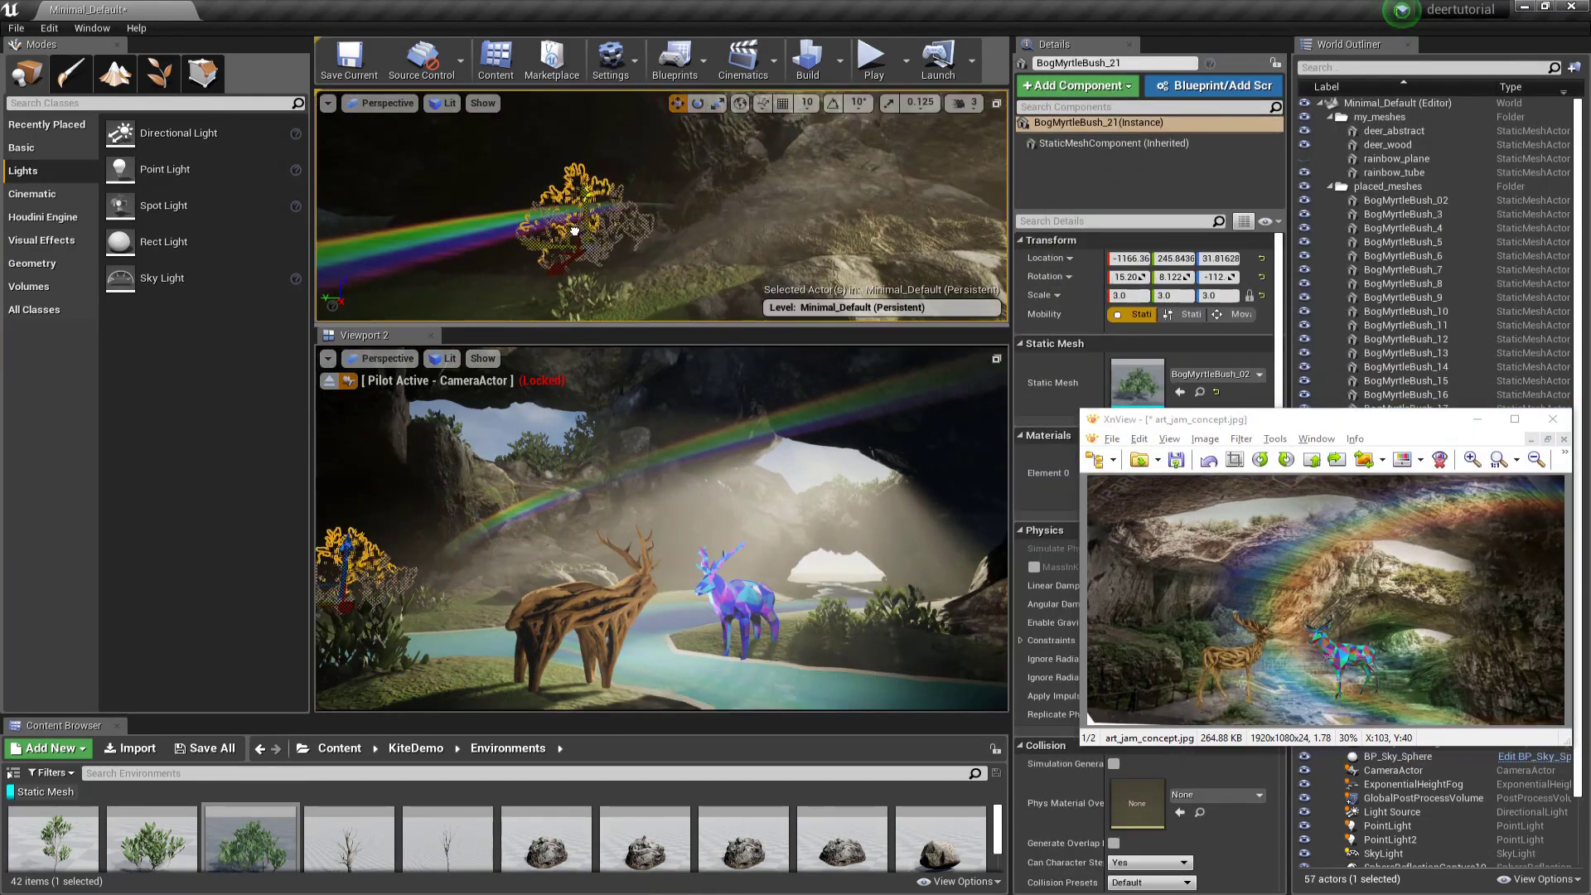
Step: Shift the enlarged bush along the left bank and select the smaller bush beside it
{"action": "right_click_drag", "start_coordinate": [569, 232], "coordinate": [663, 224]}
{"action": "left_click_drag", "start_coordinate": [549, 242], "coordinate": [673, 258]}
{"action": "left_click", "coordinate": [649, 264]}
{"action": "left_click", "coordinate": [596, 240]}
{"action": "left_click", "coordinate": [638, 203]}
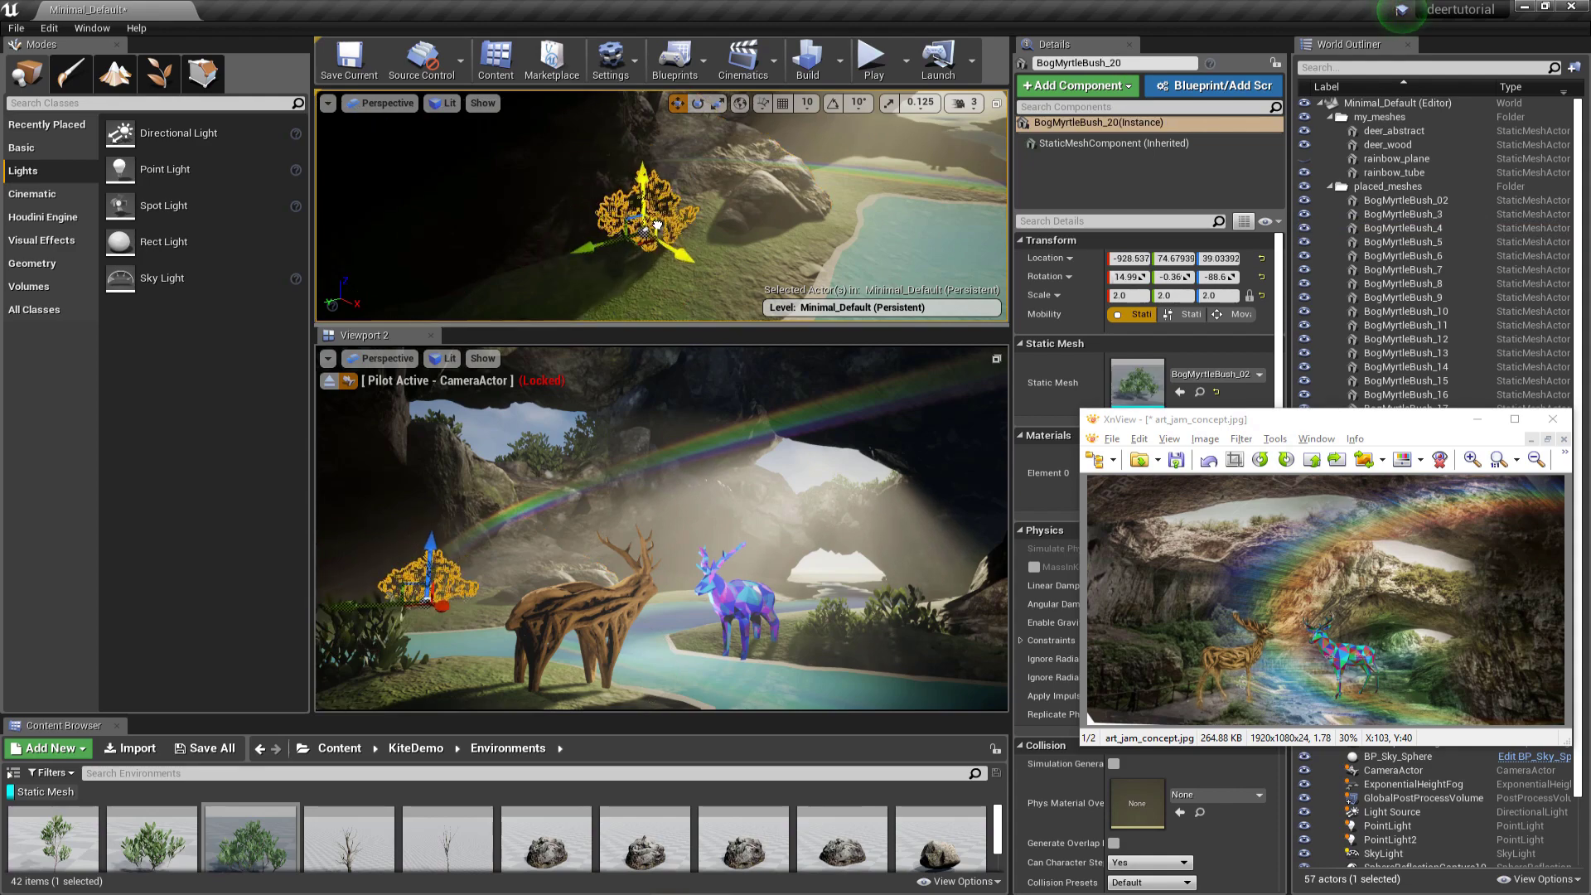
Step: Switch the upper viewport to unlit shading
{"action": "right_click_drag", "start_coordinate": [662, 224], "coordinate": [729, 166]}
{"action": "left_click", "coordinate": [669, 121]}
{"action": "left_click", "coordinate": [597, 249]}
{"action": "right_click_drag", "start_coordinate": [609, 167], "coordinate": [646, 215]}
{"action": "key", "text": "alt+3"}
Step: Try another copy of the enlarged bush against the rocks behind the wooden deer
{"action": "left_click", "coordinate": [638, 207]}
{"action": "left_click_drag", "start_coordinate": [646, 215], "coordinate": [771, 195], "text": "alt"}
{"action": "left_click_drag", "start_coordinate": [820, 242], "coordinate": [809, 231]}
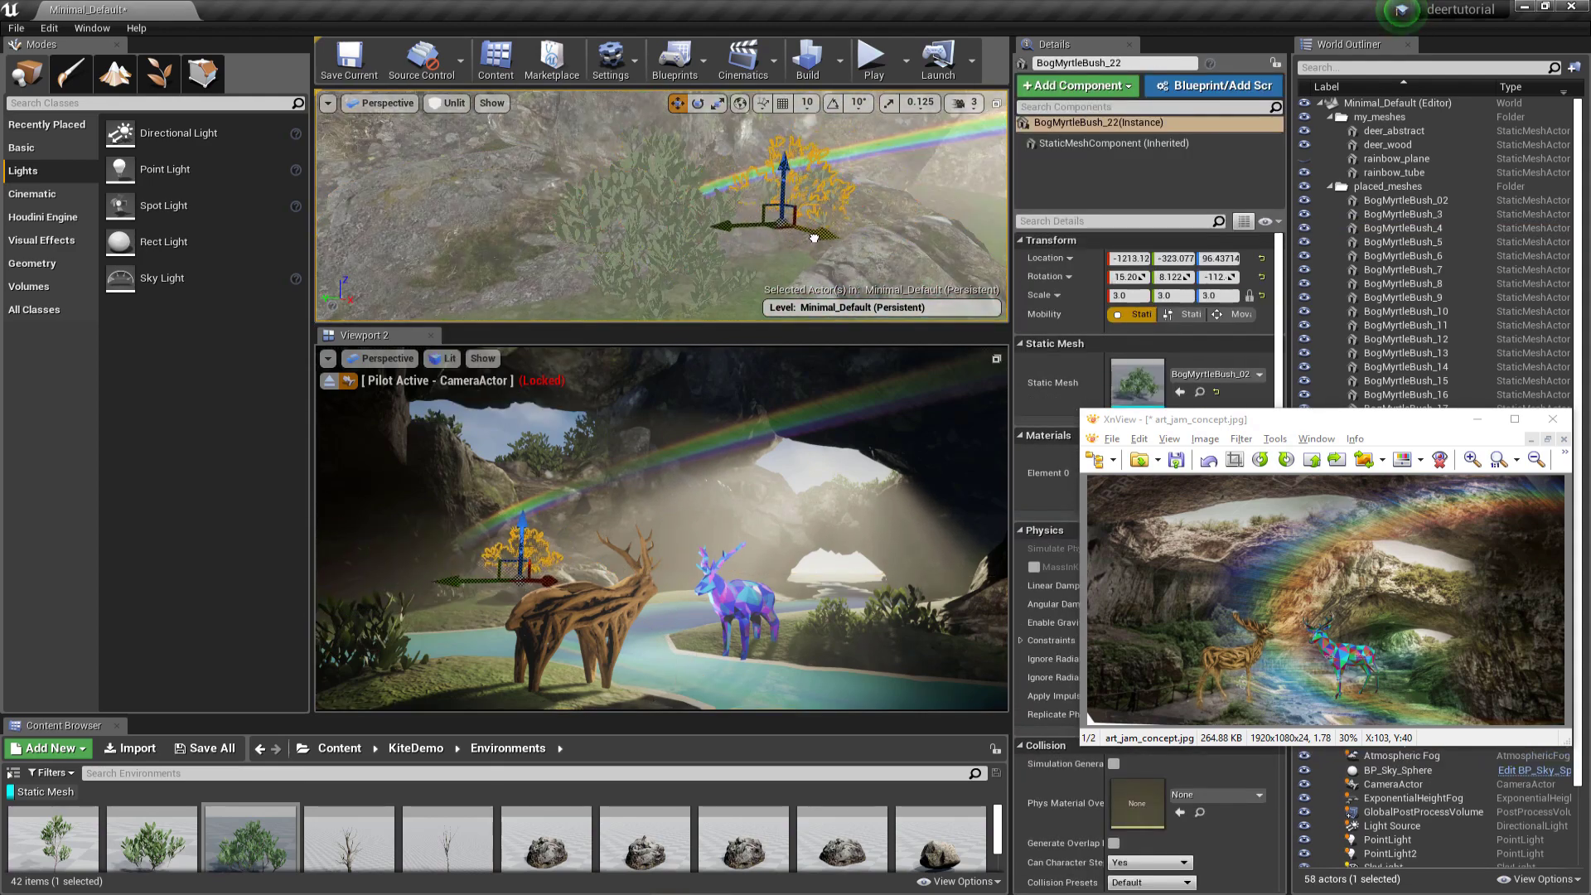
{"action": "right_click_drag", "start_coordinate": [810, 231], "coordinate": [712, 235]}
{"action": "left_click_drag", "start_coordinate": [704, 217], "coordinate": [704, 196]}
{"action": "right_click_drag", "start_coordinate": [514, 295], "coordinate": [584, 261]}
{"action": "key", "text": "Delete"}
Step: Move the enlarged bush closer to the river bank at the left edge of the camera view
{"action": "left_click", "coordinate": [572, 249]}
{"action": "left_click", "coordinate": [584, 261]}
{"action": "key", "text": "w"}
{"action": "left_click_drag", "start_coordinate": [592, 282], "coordinate": [522, 257]}
{"action": "left_click", "coordinate": [485, 413]}
{"action": "left_click", "coordinate": [401, 249]}
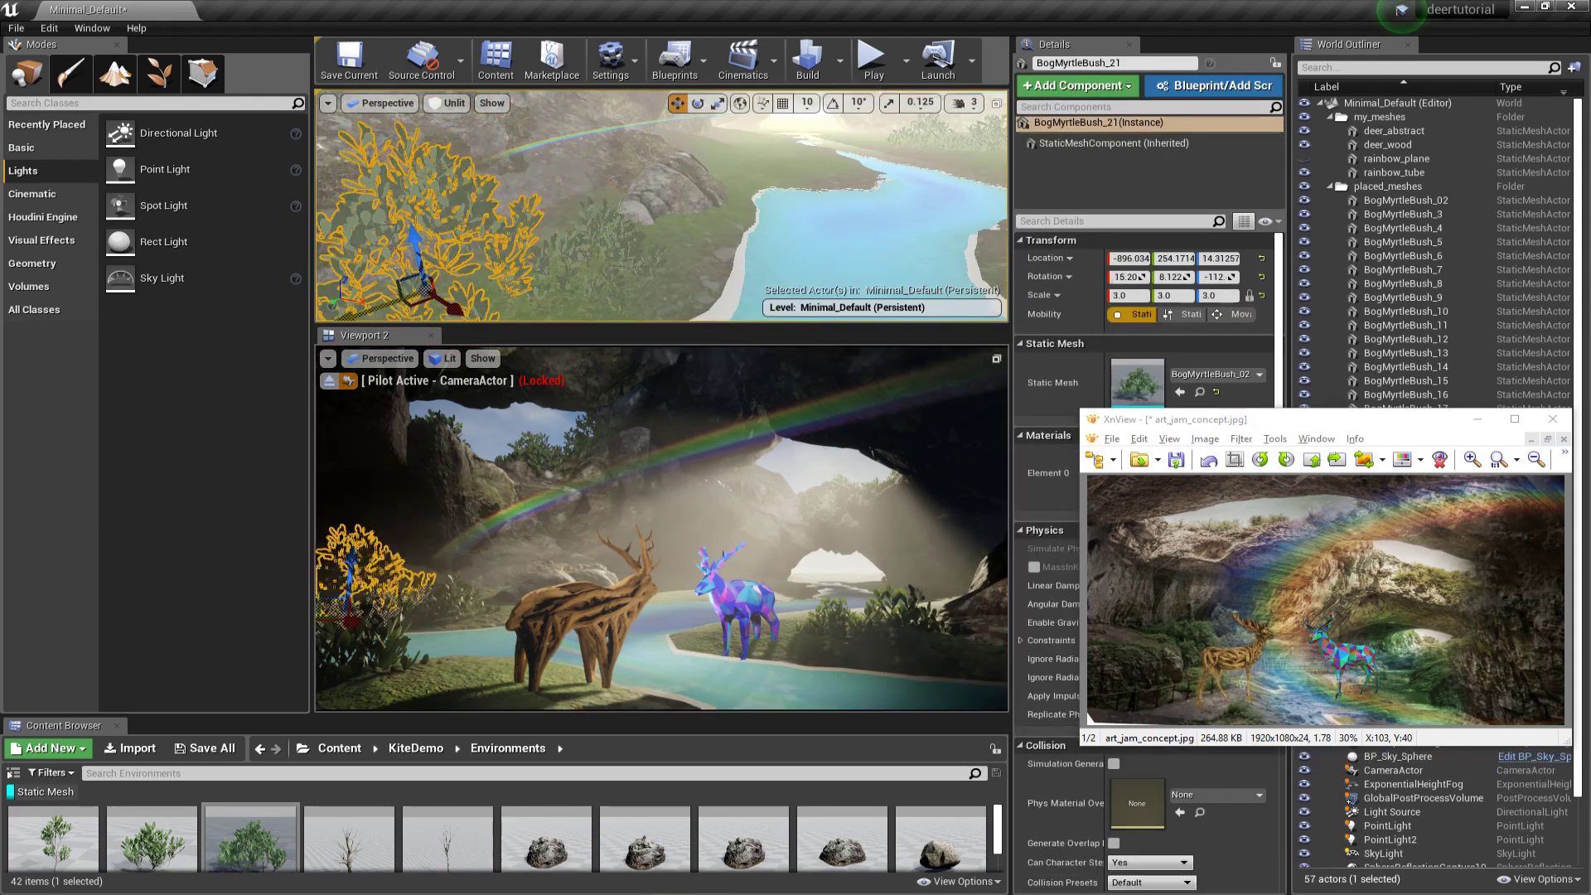
Step: Nudge the position of the foreground bush on the bank at the left of the camera view
{"action": "key", "text": "f"}
{"action": "left_click_drag", "start_coordinate": [689, 202], "coordinate": [689, 194]}
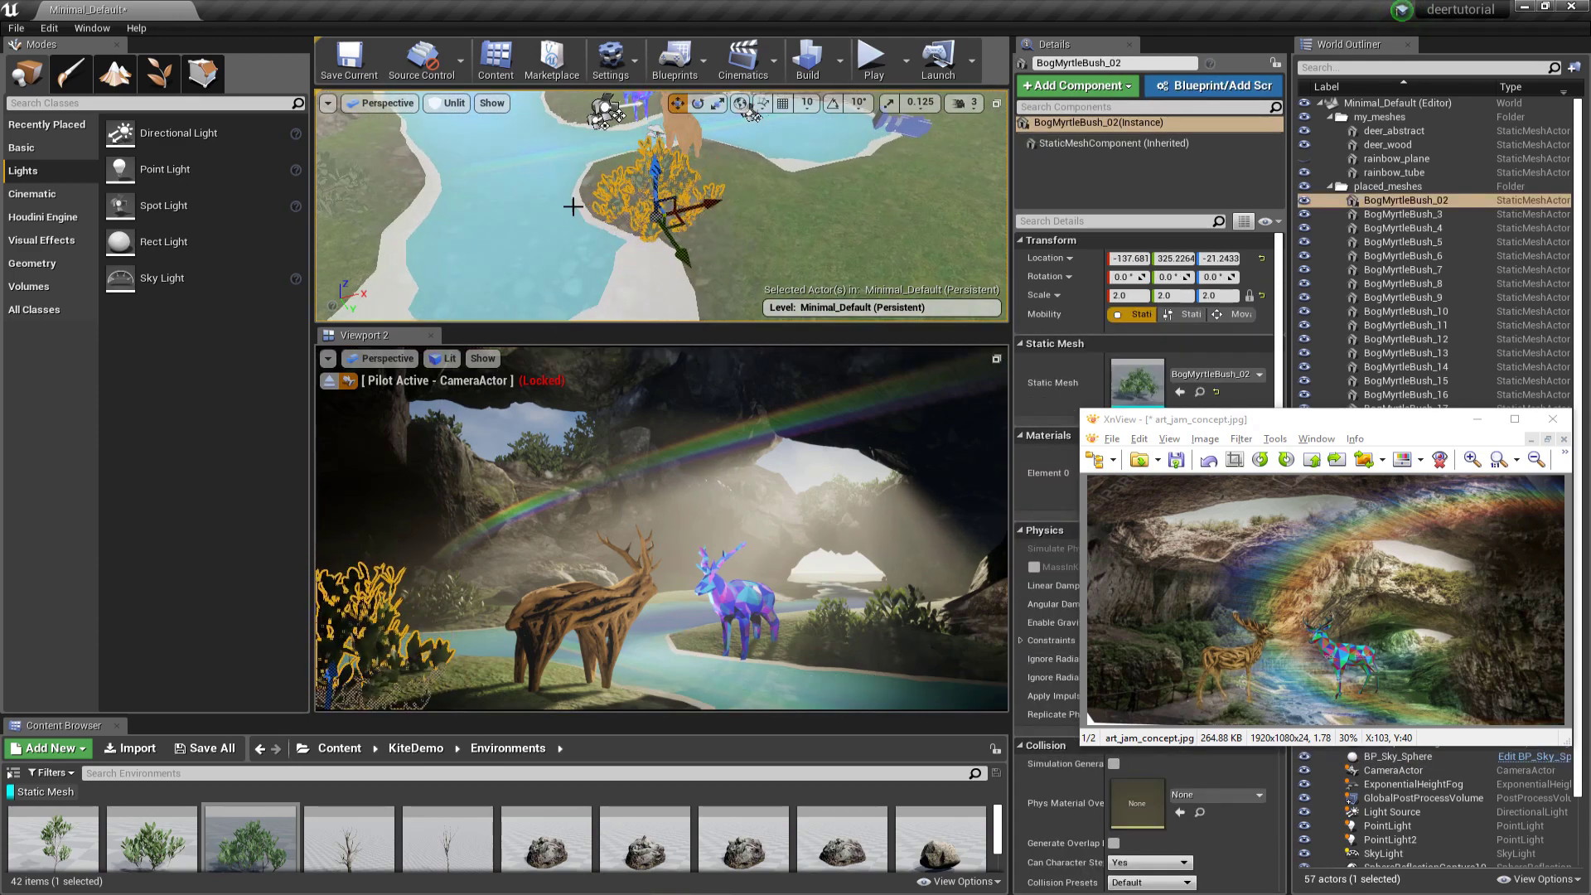
{"action": "left_click", "coordinate": [572, 206]}
{"action": "right_click_drag", "start_coordinate": [571, 207], "coordinate": [580, 145]}
Step: Add SM_FieldGrass_01 from the Environments folder at the wooden deer's feet and minimize the concept reference
{"action": "left_click_drag", "start_coordinate": [371, 714], "coordinate": [371, 528]}
{"action": "scroll", "coordinate": [609, 774], "scroll_direction": "down", "scroll_amount": 2}
{"action": "scroll", "coordinate": [610, 774], "scroll_direction": "down", "scroll_amount": 1}
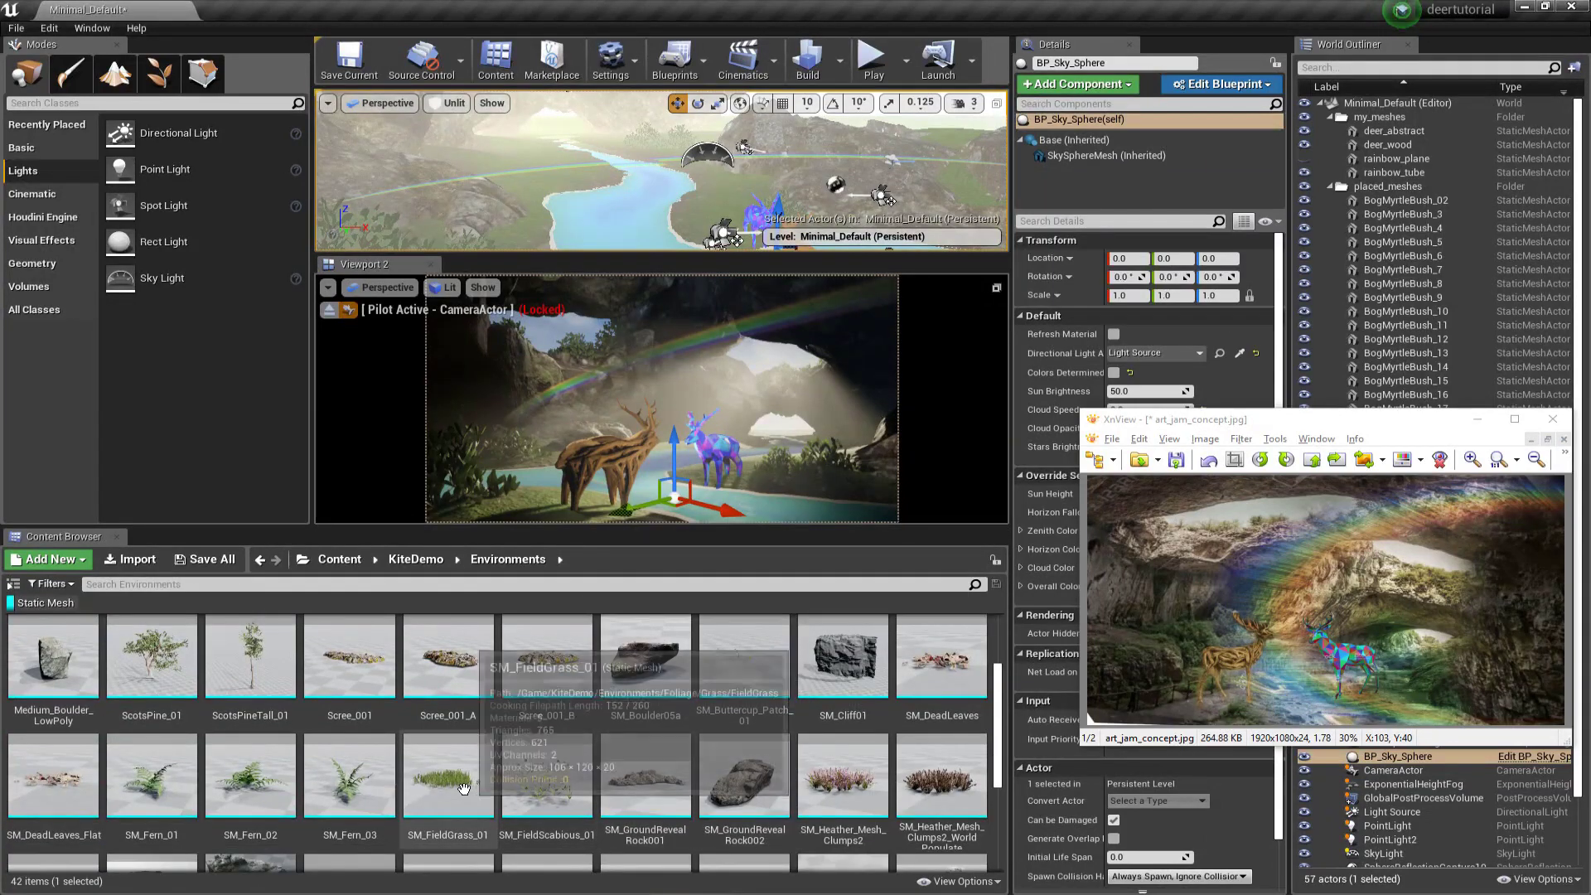
{"action": "left_click_drag", "start_coordinate": [448, 774], "coordinate": [653, 519]}
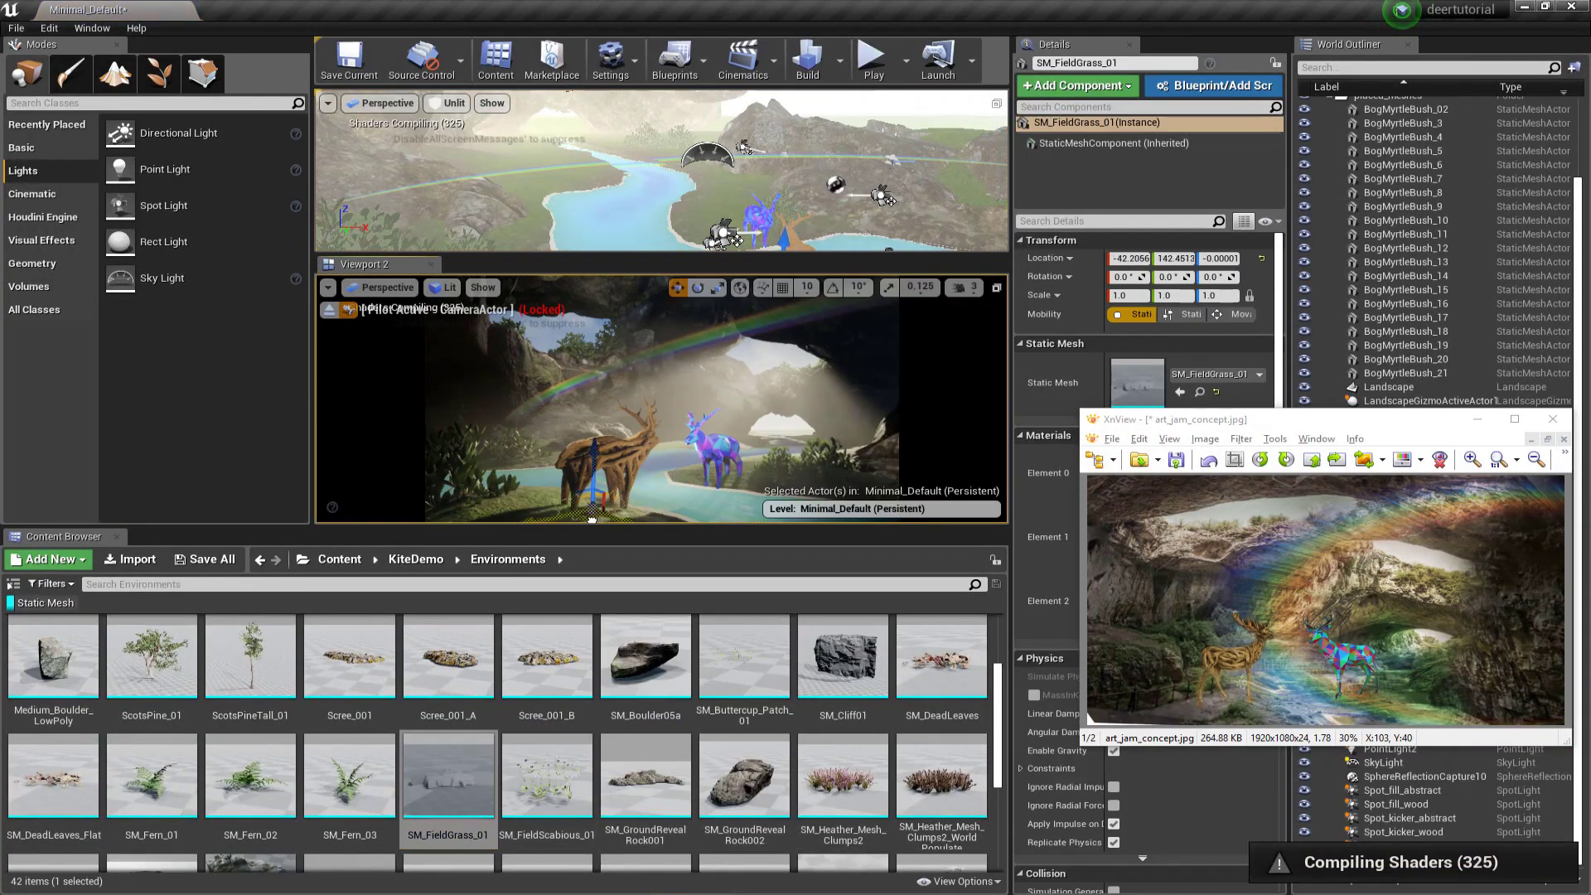
{"action": "right_click", "coordinate": [506, 465]}
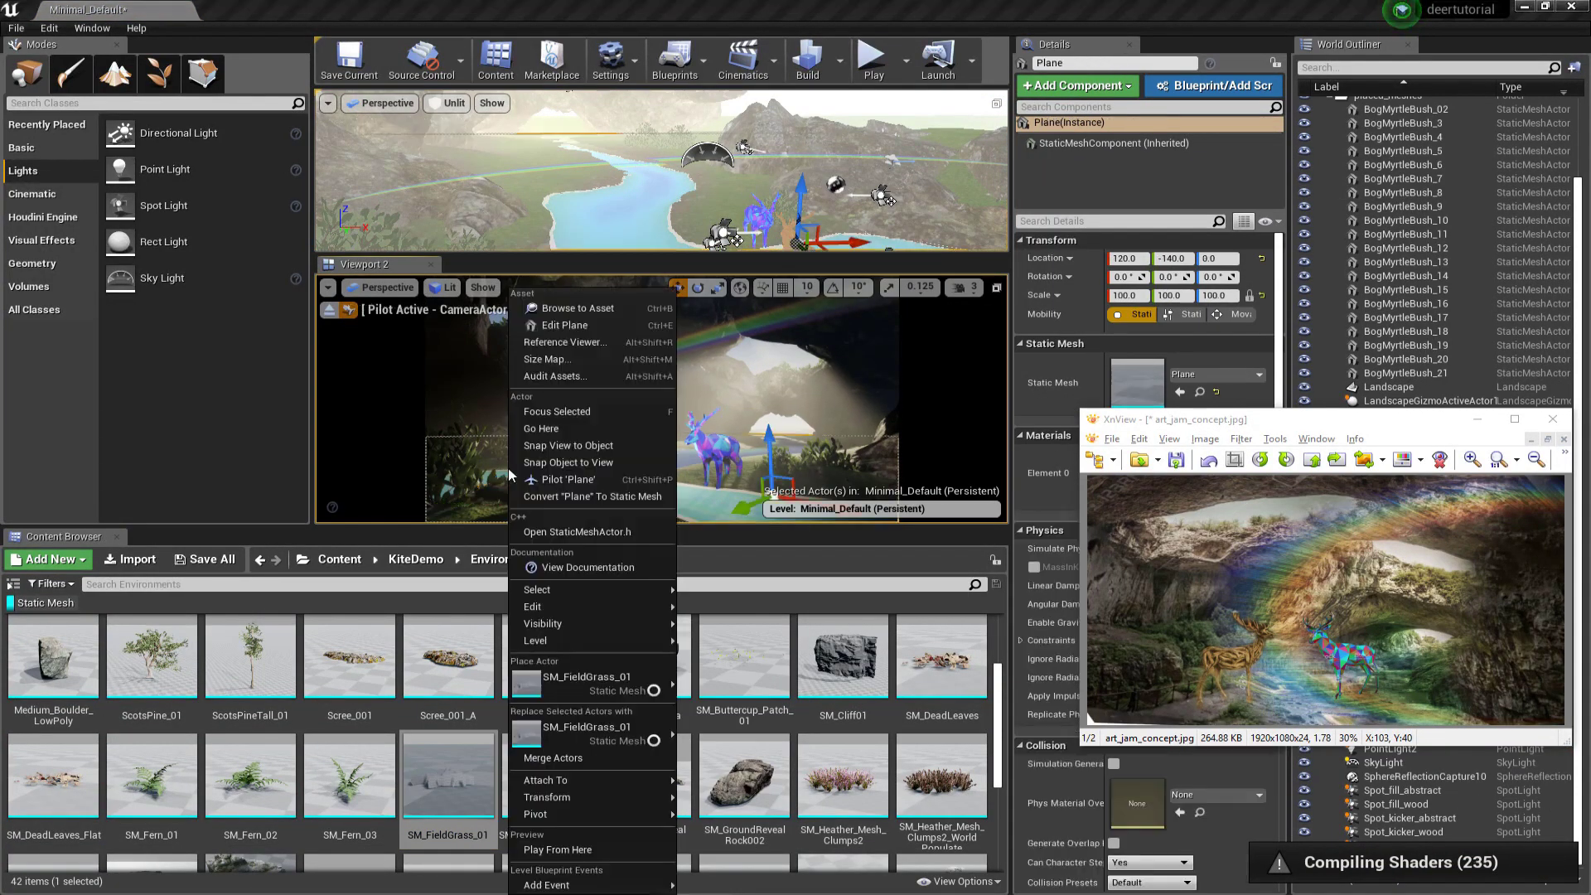
{"action": "mouse_move", "coordinate": [496, 187]}
{"action": "right_mouse_down"}
{"action": "mouse_move", "coordinate": [530, 217]}
{"action": "mouse_move", "coordinate": [495, 187]}
{"action": "mouse_move", "coordinate": [464, 192]}
{"action": "mouse_move", "coordinate": [500, 186]}
{"action": "right_mouse_up"}
{"action": "left_click", "coordinate": [1477, 419]}
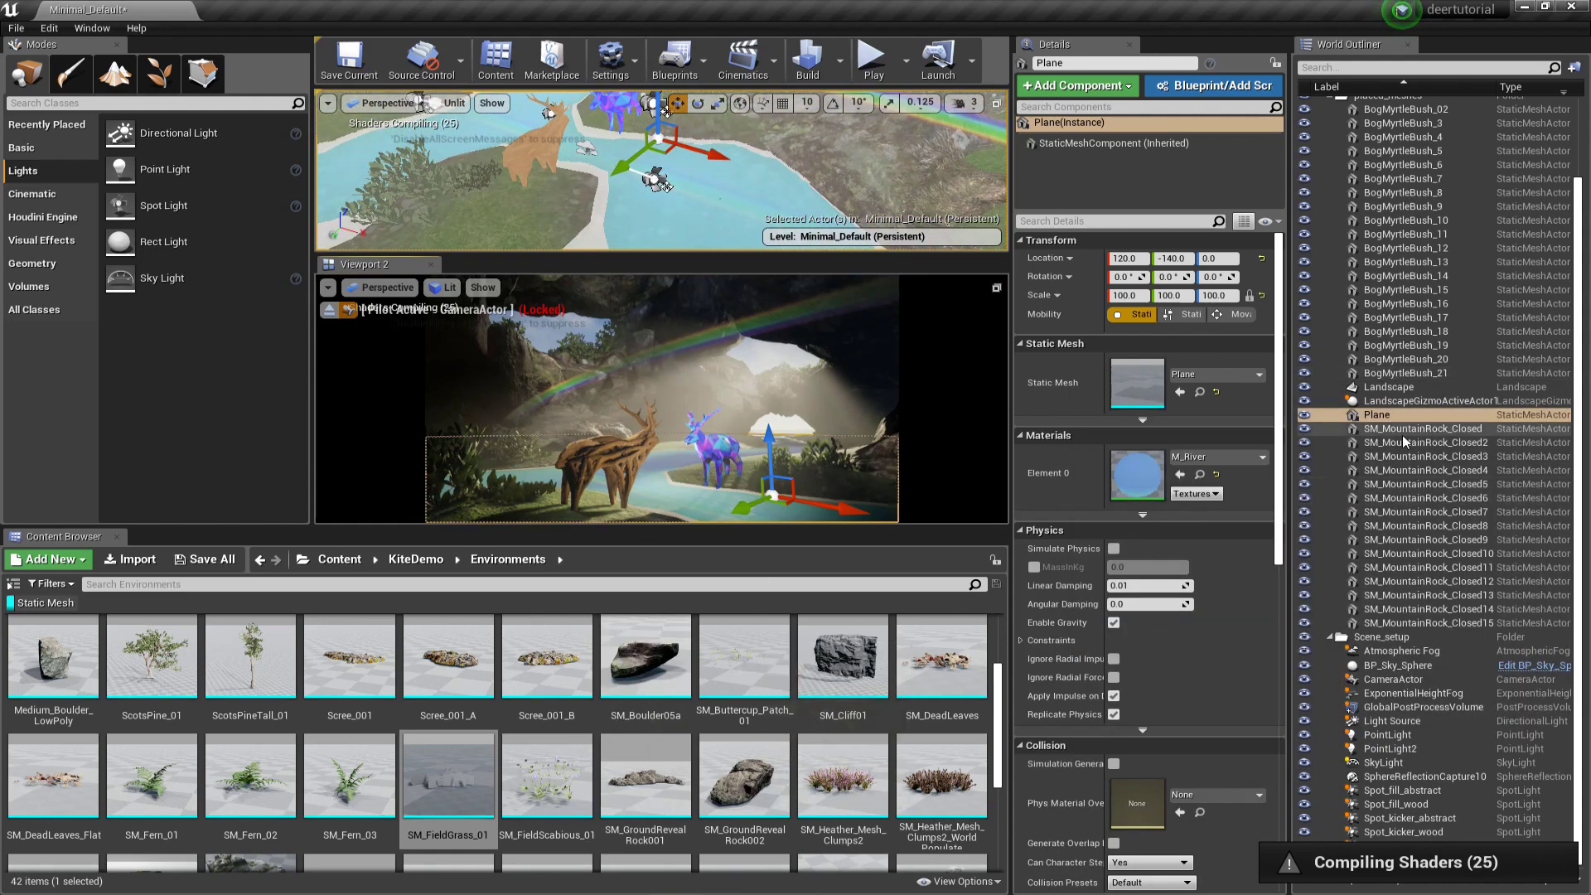
Step: Set the field grass's uniform scale to 3
{"action": "left_click", "coordinate": [594, 505]}
{"action": "left_click", "coordinate": [1127, 296]}
{"action": "type", "text": "3"}
{"action": "key", "text": "Return"}
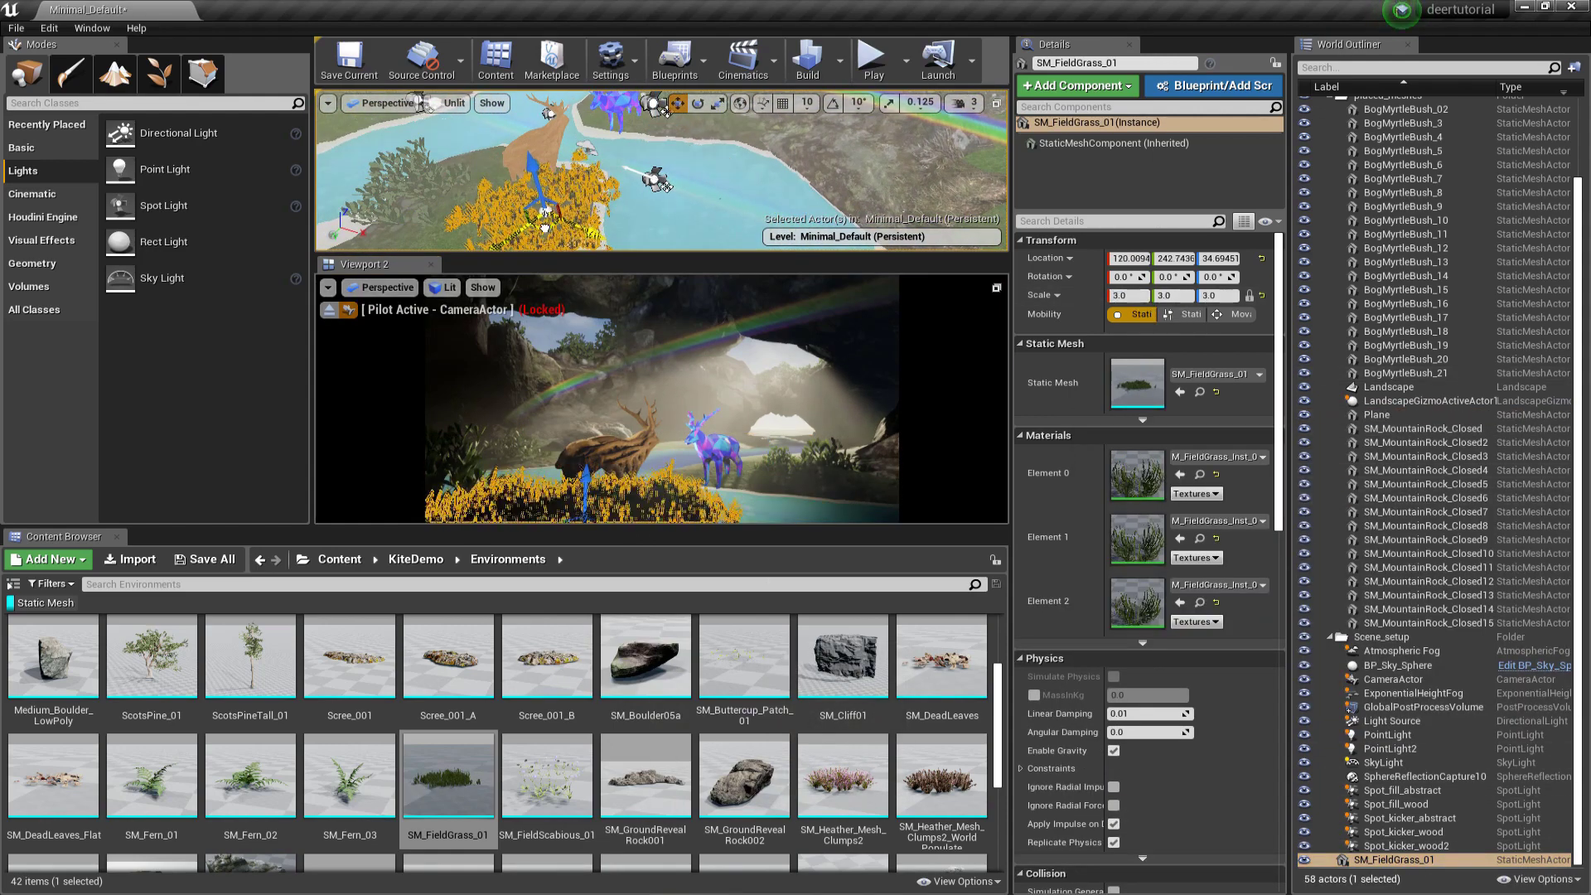
Step: Move the field grass down onto the river bank below the wooden deer and enlarge the viewport area
{"action": "left_click_drag", "start_coordinate": [587, 227], "coordinate": [558, 215]}
{"action": "left_click_drag", "start_coordinate": [510, 149], "coordinate": [513, 162]}
{"action": "right_click_drag", "start_coordinate": [539, 178], "coordinate": [538, 209]}
{"action": "left_click_drag", "start_coordinate": [573, 184], "coordinate": [530, 171]}
{"action": "right_click_drag", "start_coordinate": [530, 171], "coordinate": [572, 166]}
{"action": "left_click", "coordinate": [460, 427]}
{"action": "left_click_drag", "start_coordinate": [481, 526], "coordinate": [480, 769]}
Step: Rotate the field grass to follow the slope of the bank
{"action": "mouse_move", "coordinate": [580, 232]}
{"action": "right_mouse_down"}
{"action": "mouse_move", "coordinate": [580, 252]}
{"action": "mouse_move", "coordinate": [572, 207]}
{"action": "right_mouse_up"}
{"action": "left_click", "coordinate": [565, 178]}
{"action": "key", "text": "e"}
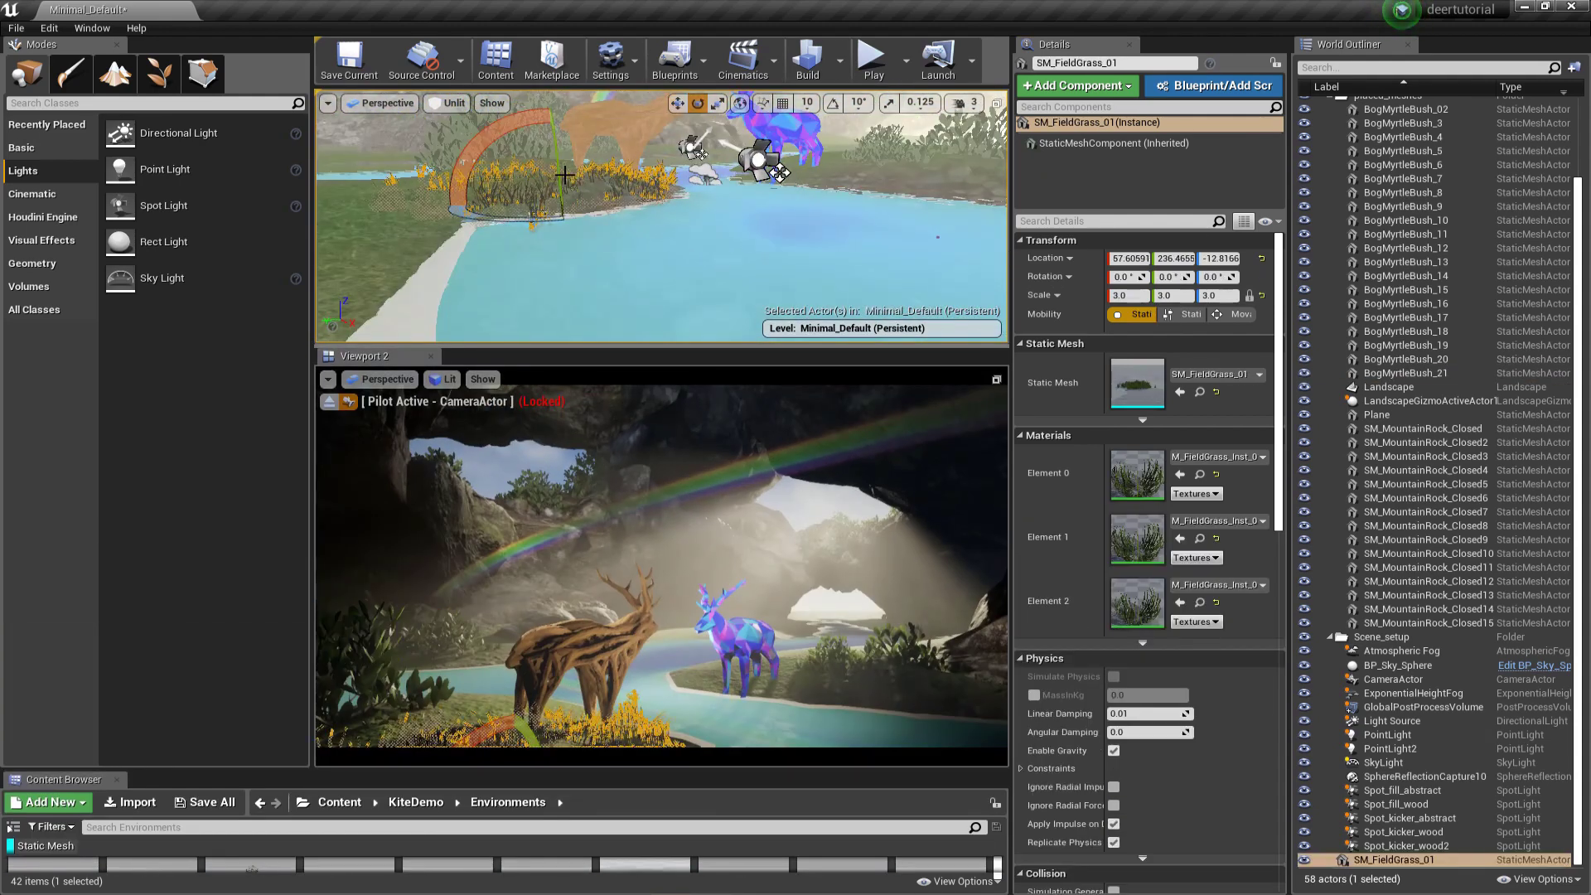
{"action": "left_click_drag", "start_coordinate": [565, 240], "coordinate": [567, 252]}
{"action": "mouse_move", "coordinate": [567, 253]}
{"action": "right_mouse_down"}
{"action": "mouse_move", "coordinate": [579, 215]}
{"action": "mouse_move", "coordinate": [596, 232]}
{"action": "mouse_move", "coordinate": [580, 257]}
{"action": "mouse_move", "coordinate": [564, 251]}
{"action": "right_mouse_up"}
{"action": "left_click", "coordinate": [572, 191]}
{"action": "left_click", "coordinate": [580, 266]}
Step: Set the field grass's uniform scale to 2
{"action": "left_click", "coordinate": [1249, 296]}
{"action": "left_click", "coordinate": [1217, 296]}
{"action": "type", "text": "2"}
{"action": "key", "text": "Return"}
{"action": "key", "text": "e"}
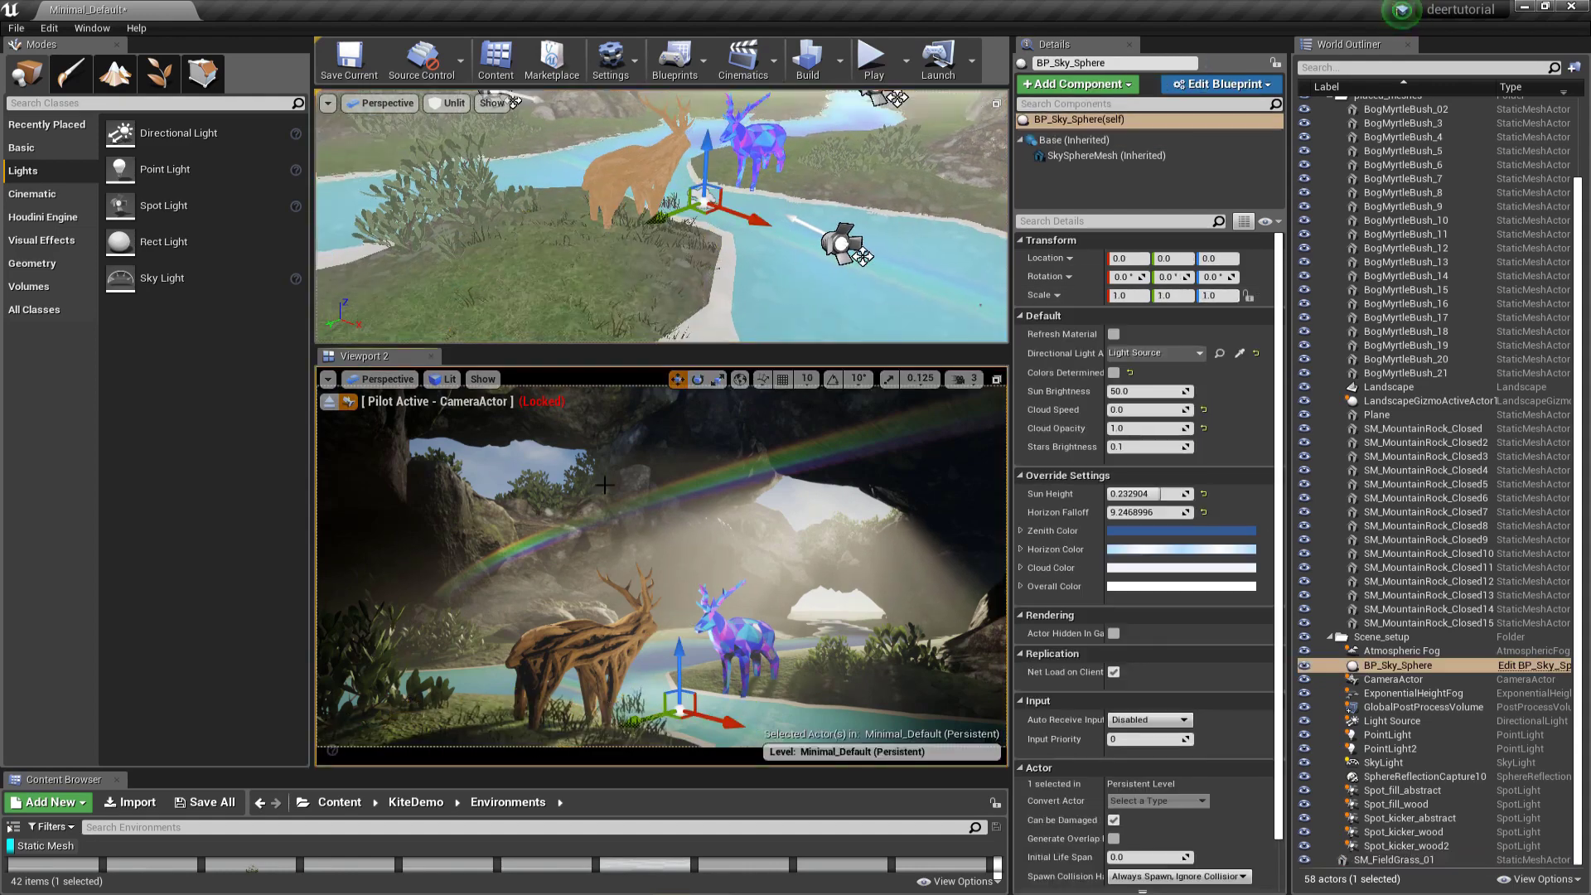
{"action": "left_click_drag", "start_coordinate": [597, 188], "coordinate": [599, 170]}
{"action": "left_click", "coordinate": [538, 169]}
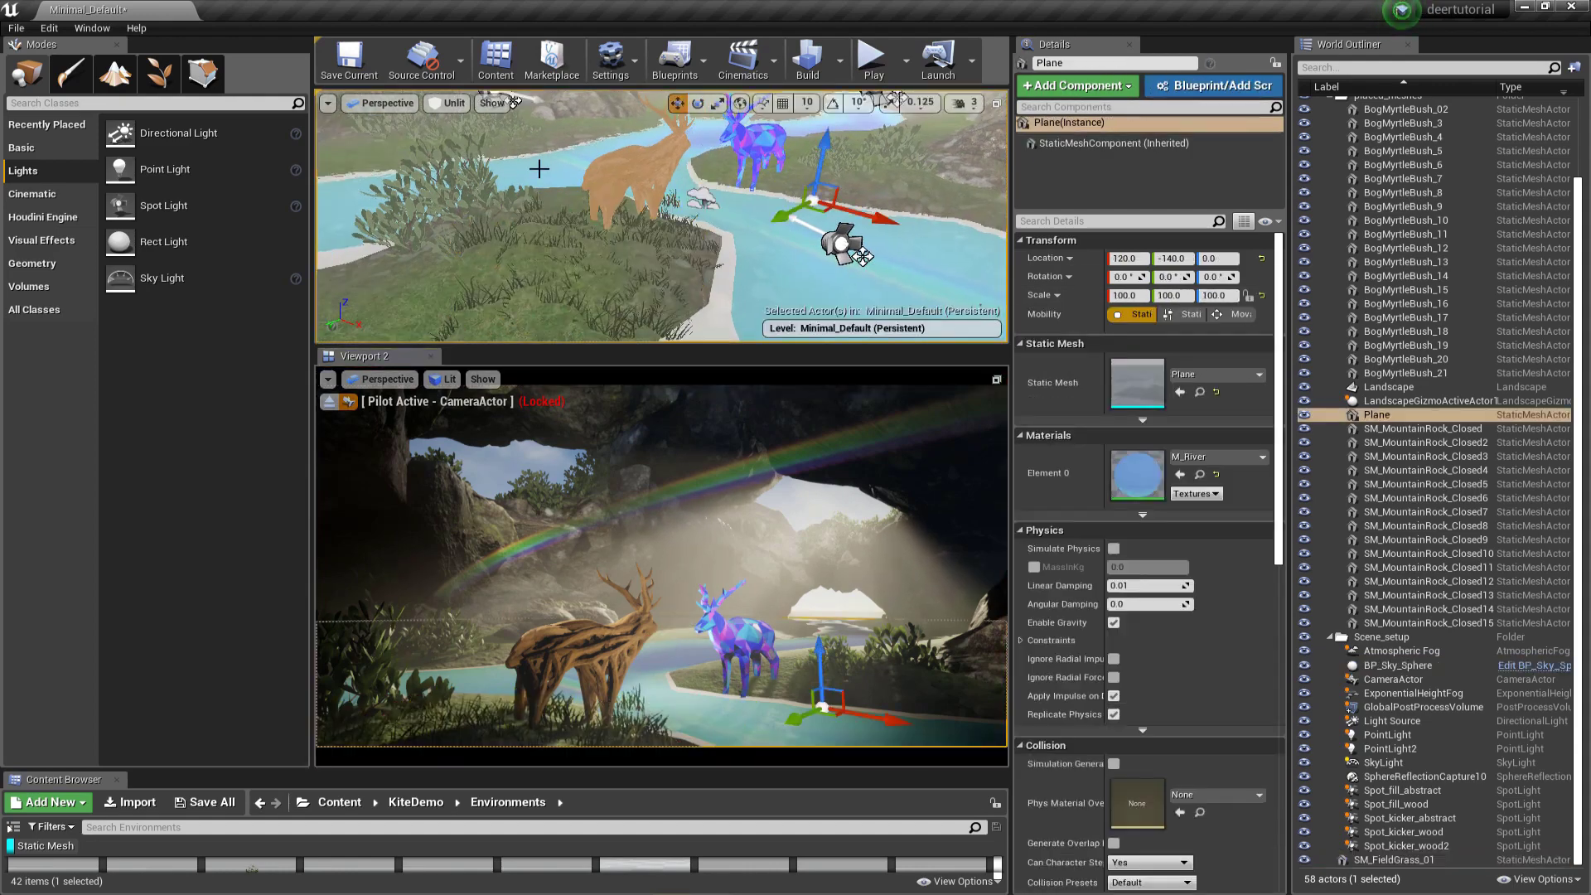
Step: Duplicate the field grass from the wooden deer's bank toward the abstract deer
{"action": "left_click", "coordinate": [572, 302]}
{"action": "left_click_drag", "start_coordinate": [594, 242], "coordinate": [825, 189], "text": "alt"}
{"action": "left_click", "coordinate": [493, 470]}
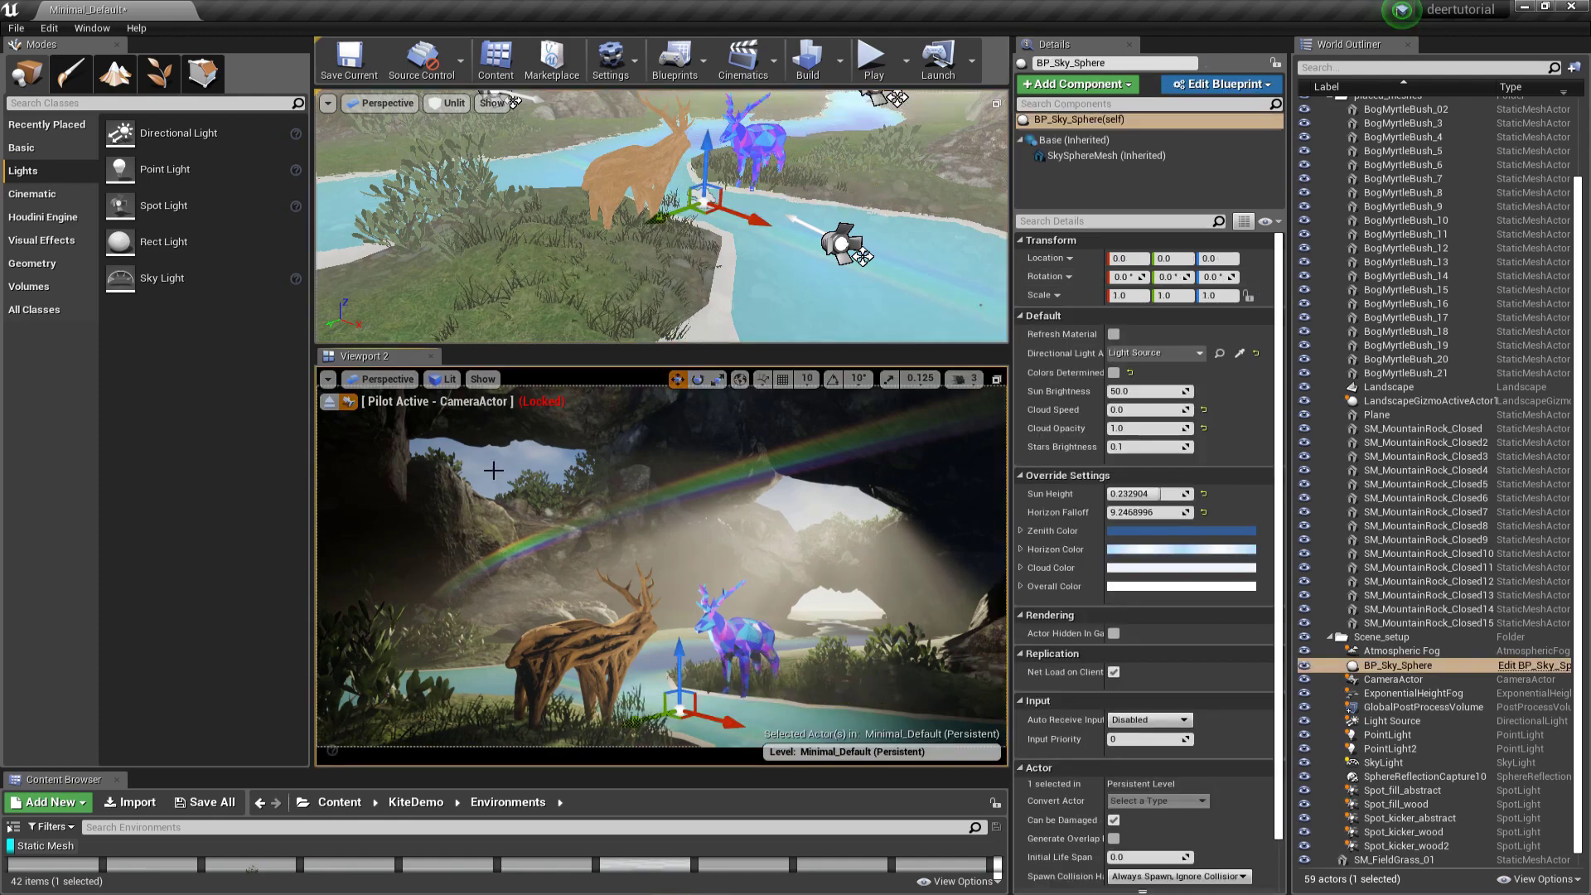
{"action": "left_click", "coordinate": [590, 287]}
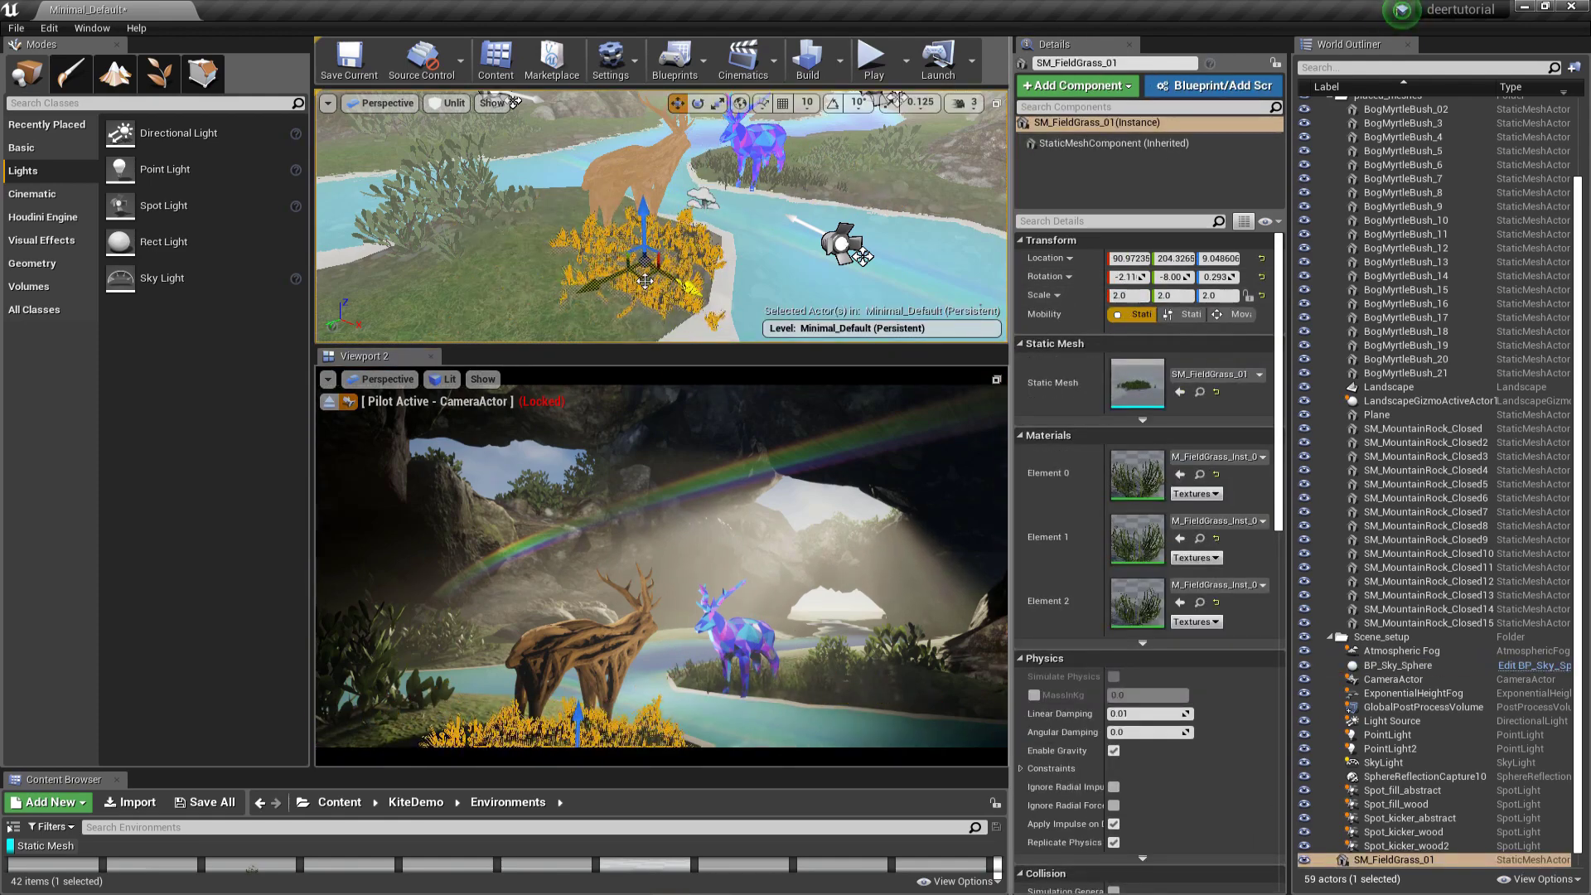
{"action": "left_click", "coordinate": [500, 453]}
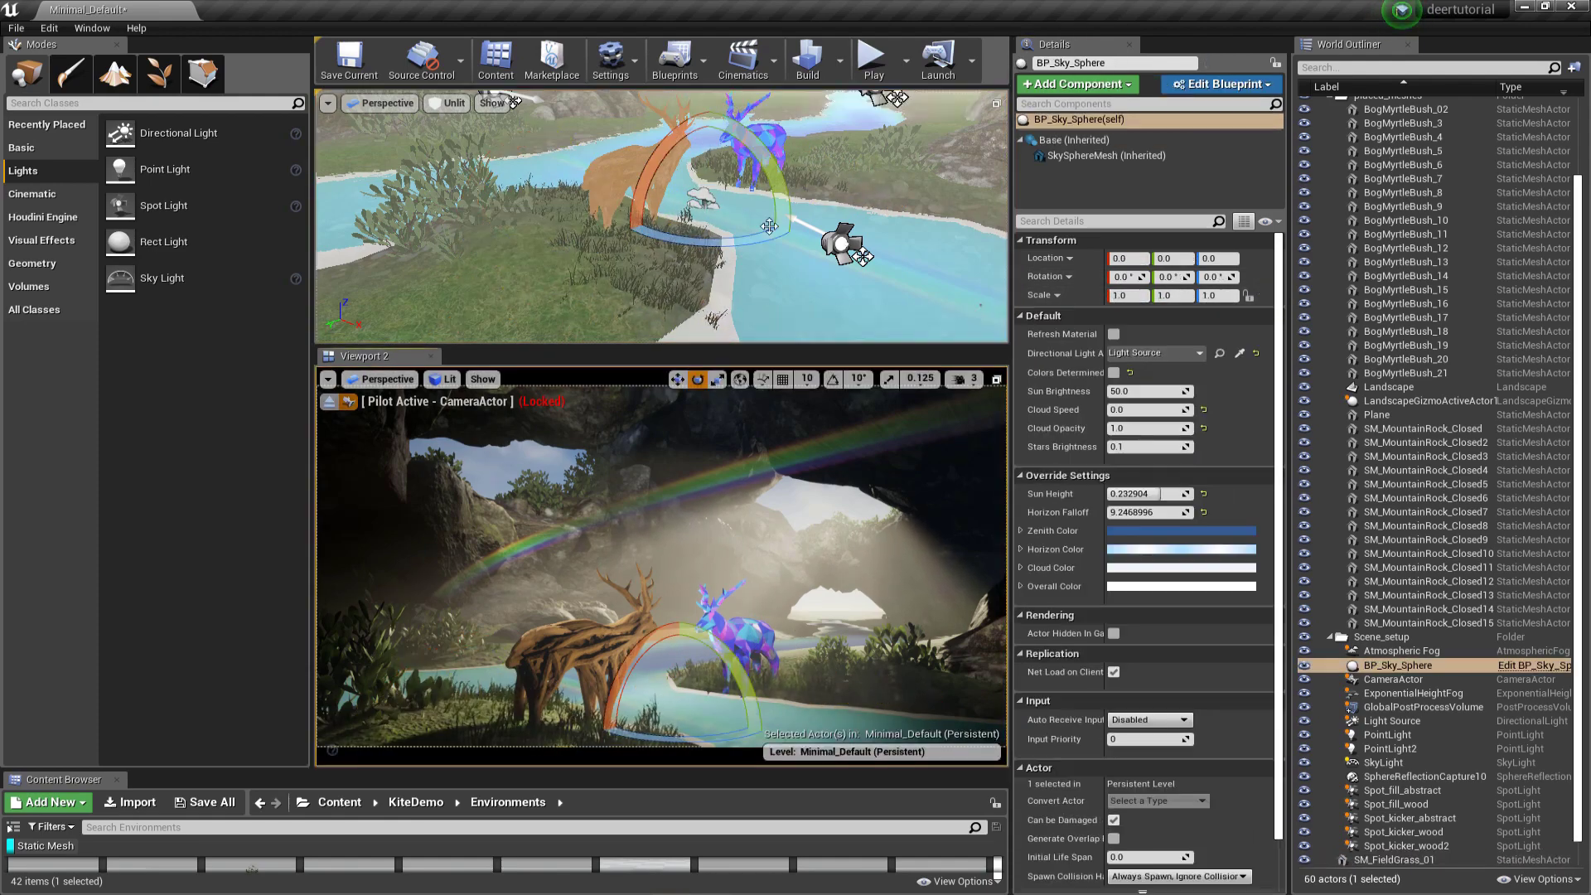
Step: Arrange field grass copies on the bank around the abstract deer
{"action": "right_click_drag", "start_coordinate": [769, 226], "coordinate": [862, 226]}
{"action": "left_click", "coordinate": [634, 238]}
{"action": "key", "text": "w"}
{"action": "mouse_move", "coordinate": [753, 197]}
{"action": "right_mouse_down"}
{"action": "mouse_move", "coordinate": [720, 248]}
{"action": "mouse_move", "coordinate": [771, 199]}
{"action": "right_mouse_up"}
{"action": "key", "text": "e"}
{"action": "key", "text": "w"}
{"action": "left_click_drag", "start_coordinate": [808, 170], "coordinate": [701, 179]}
{"action": "left_click", "coordinate": [511, 459]}
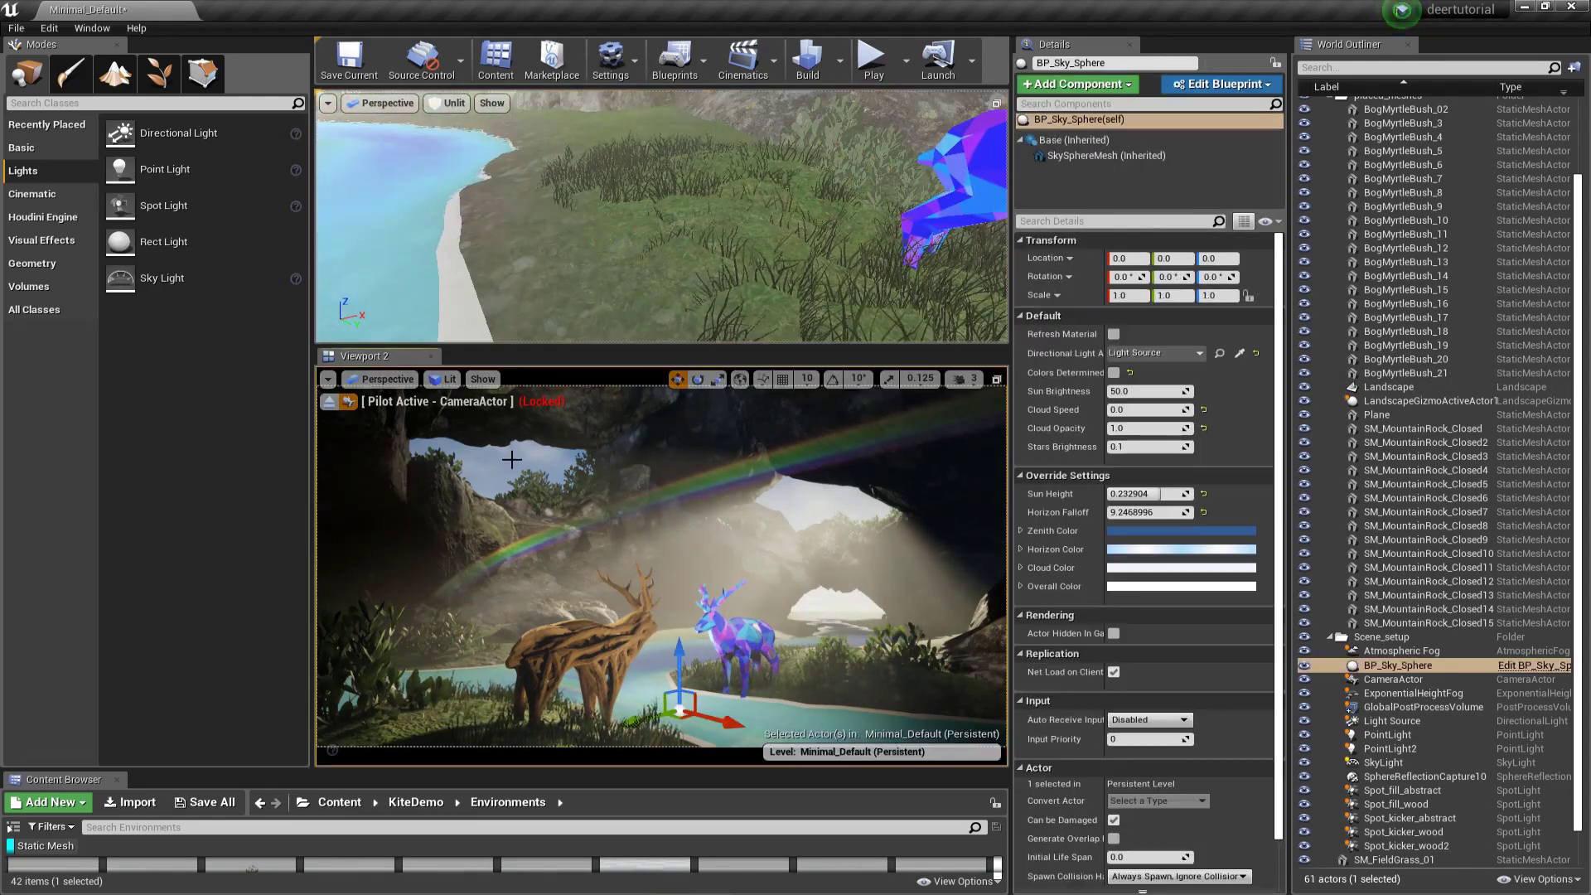
Step: Place another field grass copy on the bank to the left of the wooden deer
{"action": "right_click_drag", "start_coordinate": [662, 215], "coordinate": [713, 249]}
{"action": "left_click", "coordinate": [663, 212]}
{"action": "left_click", "coordinate": [705, 207]}
{"action": "left_click_drag", "start_coordinate": [680, 217], "coordinate": [557, 196], "text": "alt"}
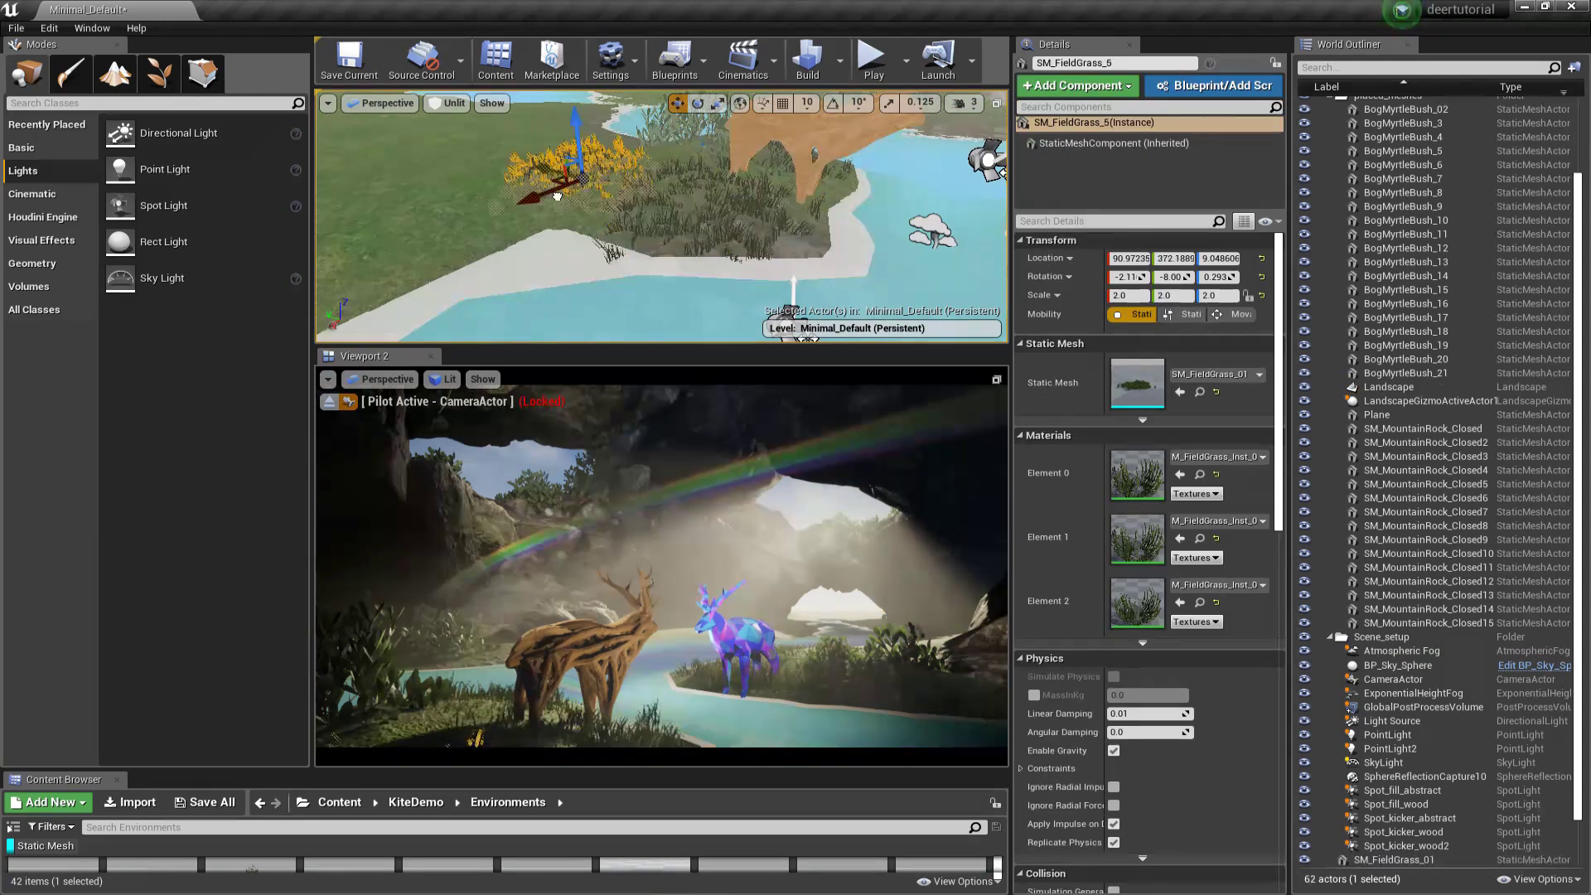
{"action": "right_click_drag", "start_coordinate": [607, 187], "coordinate": [630, 216]}
{"action": "left_click", "coordinate": [513, 468]}
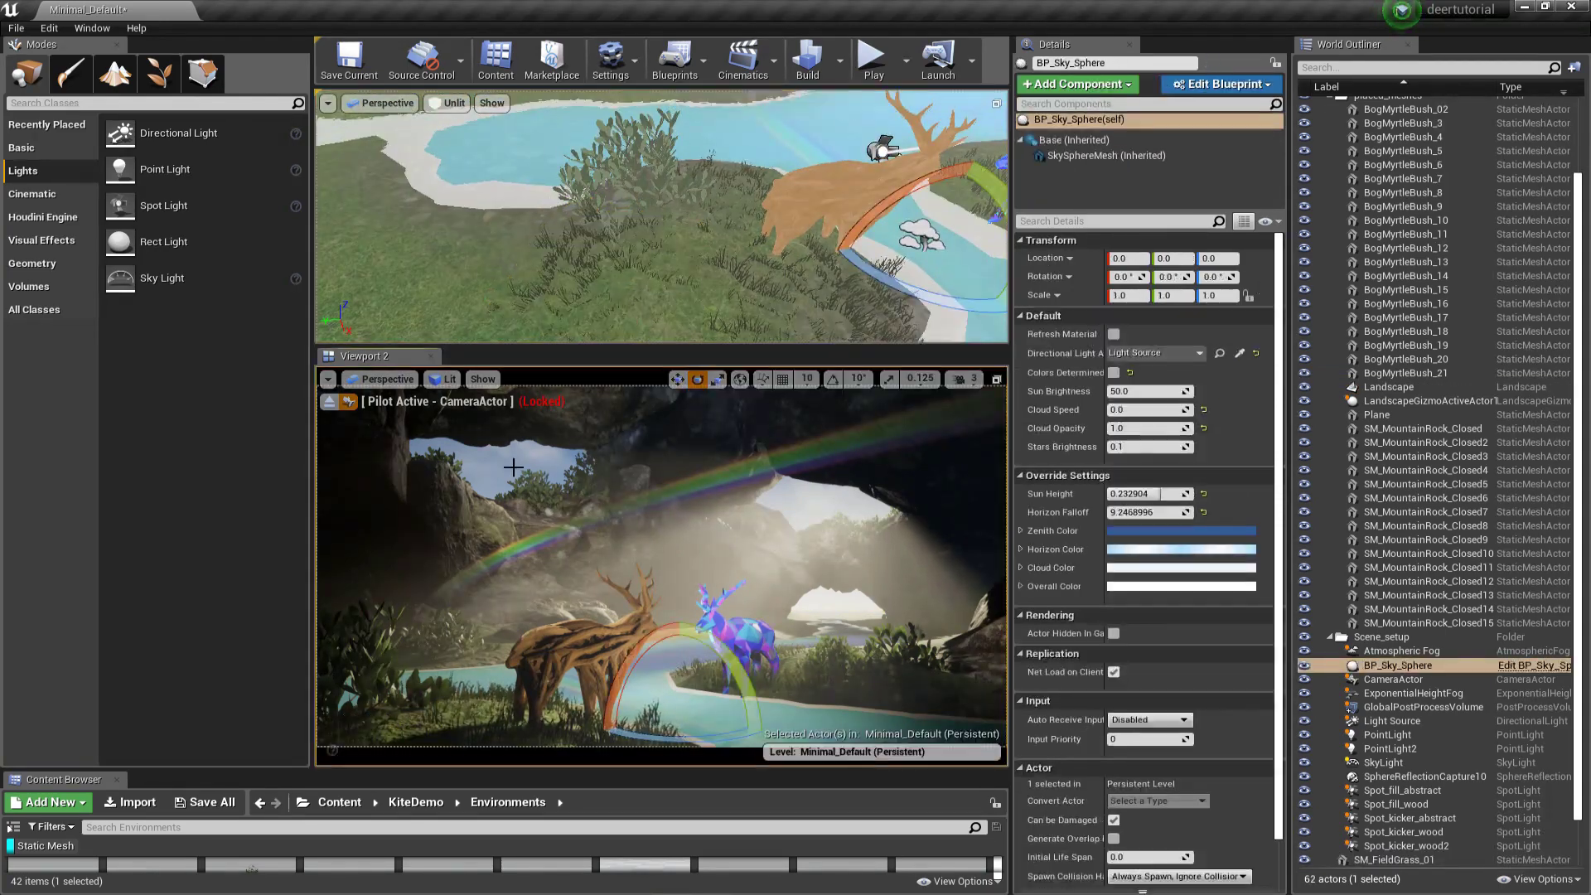
{"action": "right_click_drag", "start_coordinate": [480, 251], "coordinate": [481, 174]}
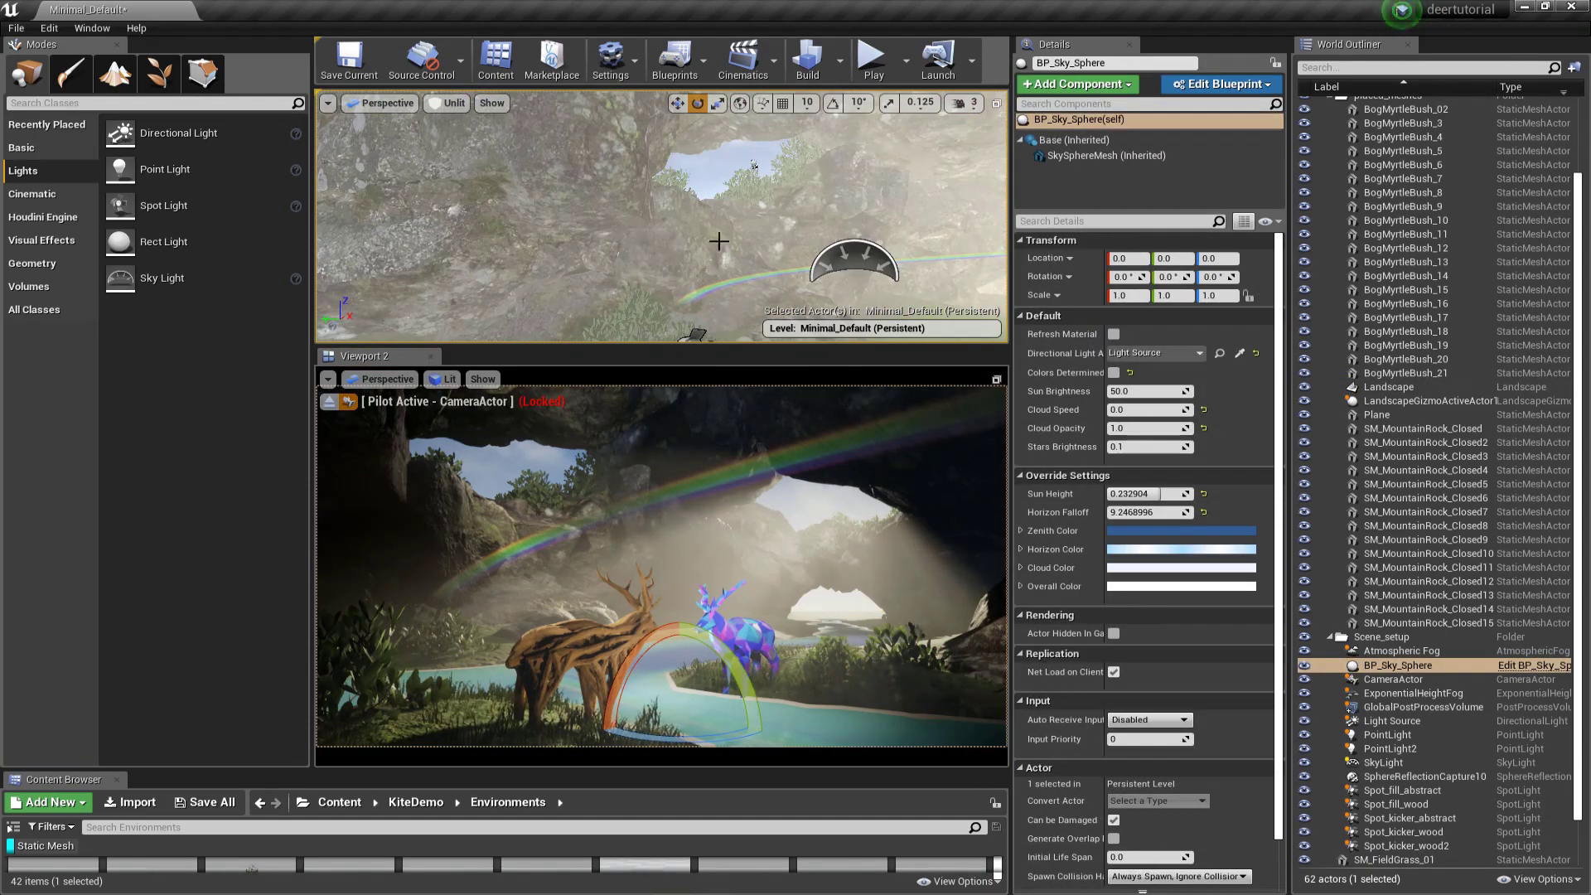
{"action": "left_click", "coordinate": [513, 464]}
Step: Move the SM_FieldGrass actors into the placed_meshes folder
{"action": "left_click", "coordinate": [1329, 637]}
{"action": "left_click", "coordinate": [1392, 797]}
{"action": "left_click", "coordinate": [1400, 744], "text": "shift"}
{"action": "left_click_drag", "start_coordinate": [1400, 745], "coordinate": [1375, 187]}
Step: Move Landscape, LandscapeGizmoActiveActor1 and Plane into the Scene_setup folder and collapse placed_meshes
{"action": "left_click", "coordinate": [1385, 478]}
{"action": "left_click", "coordinate": [1382, 492], "text": "ctrl"}
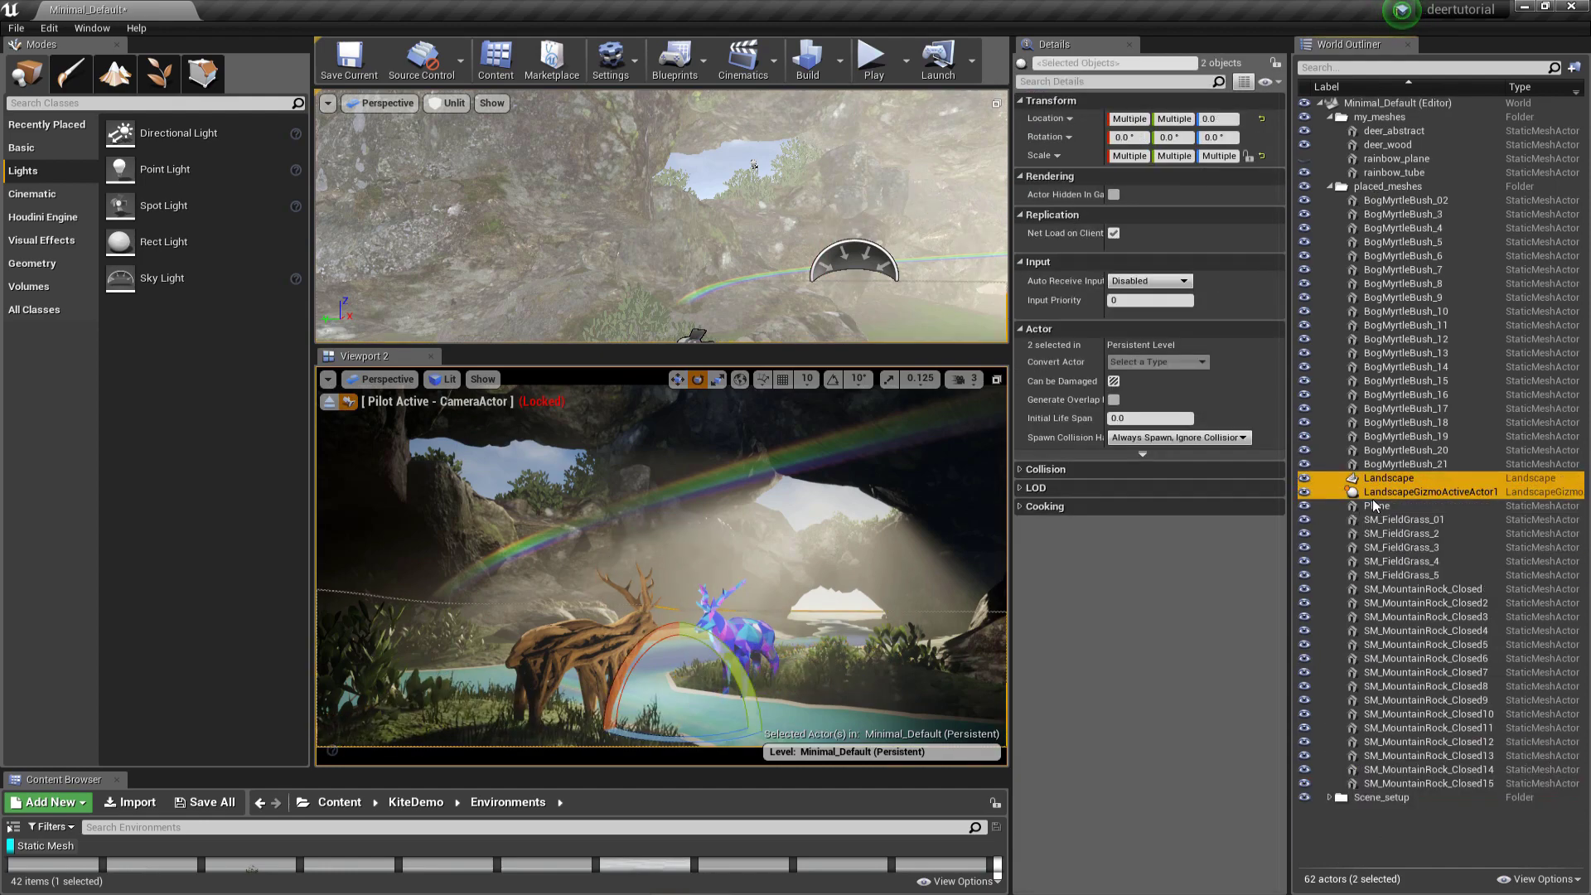
{"action": "left_click", "coordinate": [1376, 505], "text": "ctrl"}
{"action": "left_click_drag", "start_coordinate": [1376, 506], "coordinate": [1378, 797]}
{"action": "left_click", "coordinate": [1329, 187]}
Step: Save the current level and clear the selection
{"action": "left_click", "coordinate": [16, 28]}
{"action": "left_click", "coordinate": [54, 160]}
{"action": "left_click", "coordinate": [505, 465]}
{"action": "left_click", "coordinate": [1324, 500]}
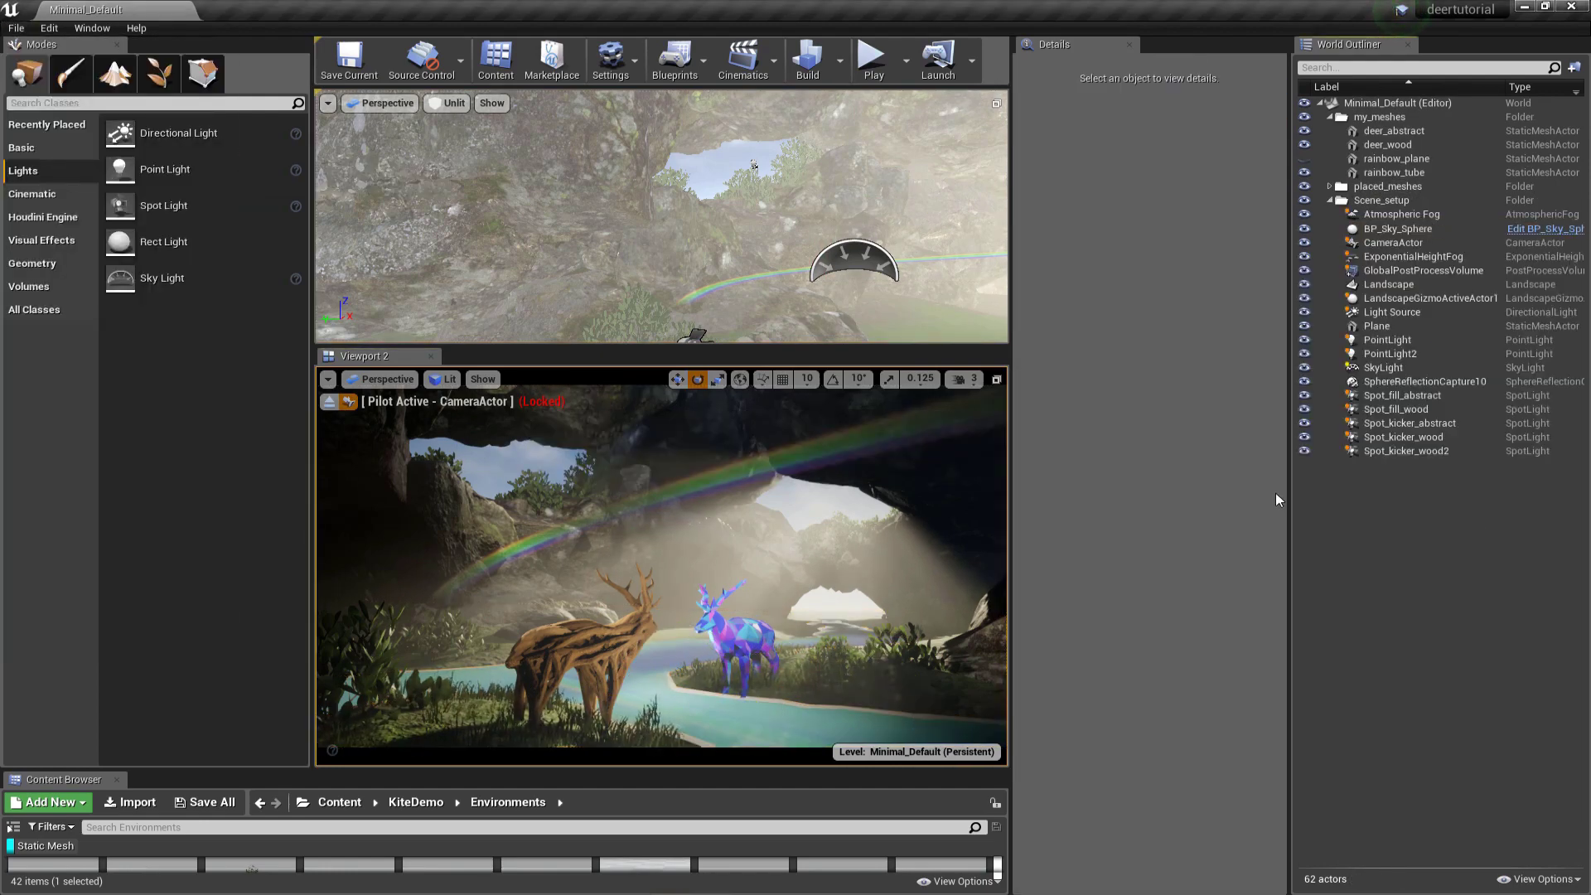
Step: Unlock the CameraActor's movement
{"action": "right_click", "coordinate": [1397, 244]}
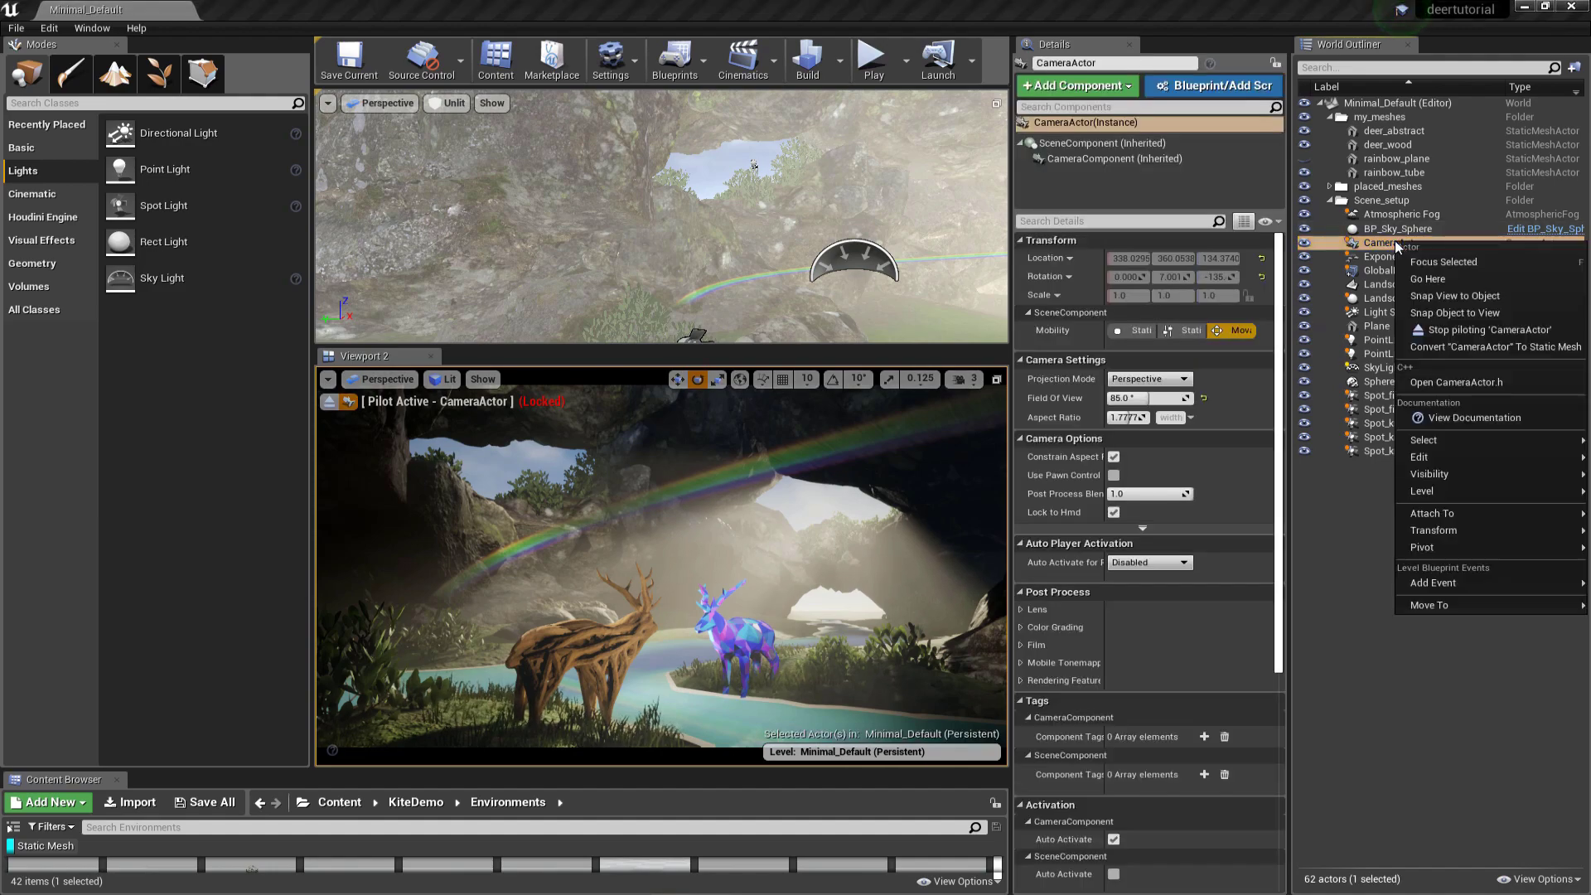
{"action": "mouse_move", "coordinate": [1447, 532]}
{"action": "left_click", "coordinate": [1345, 629]}
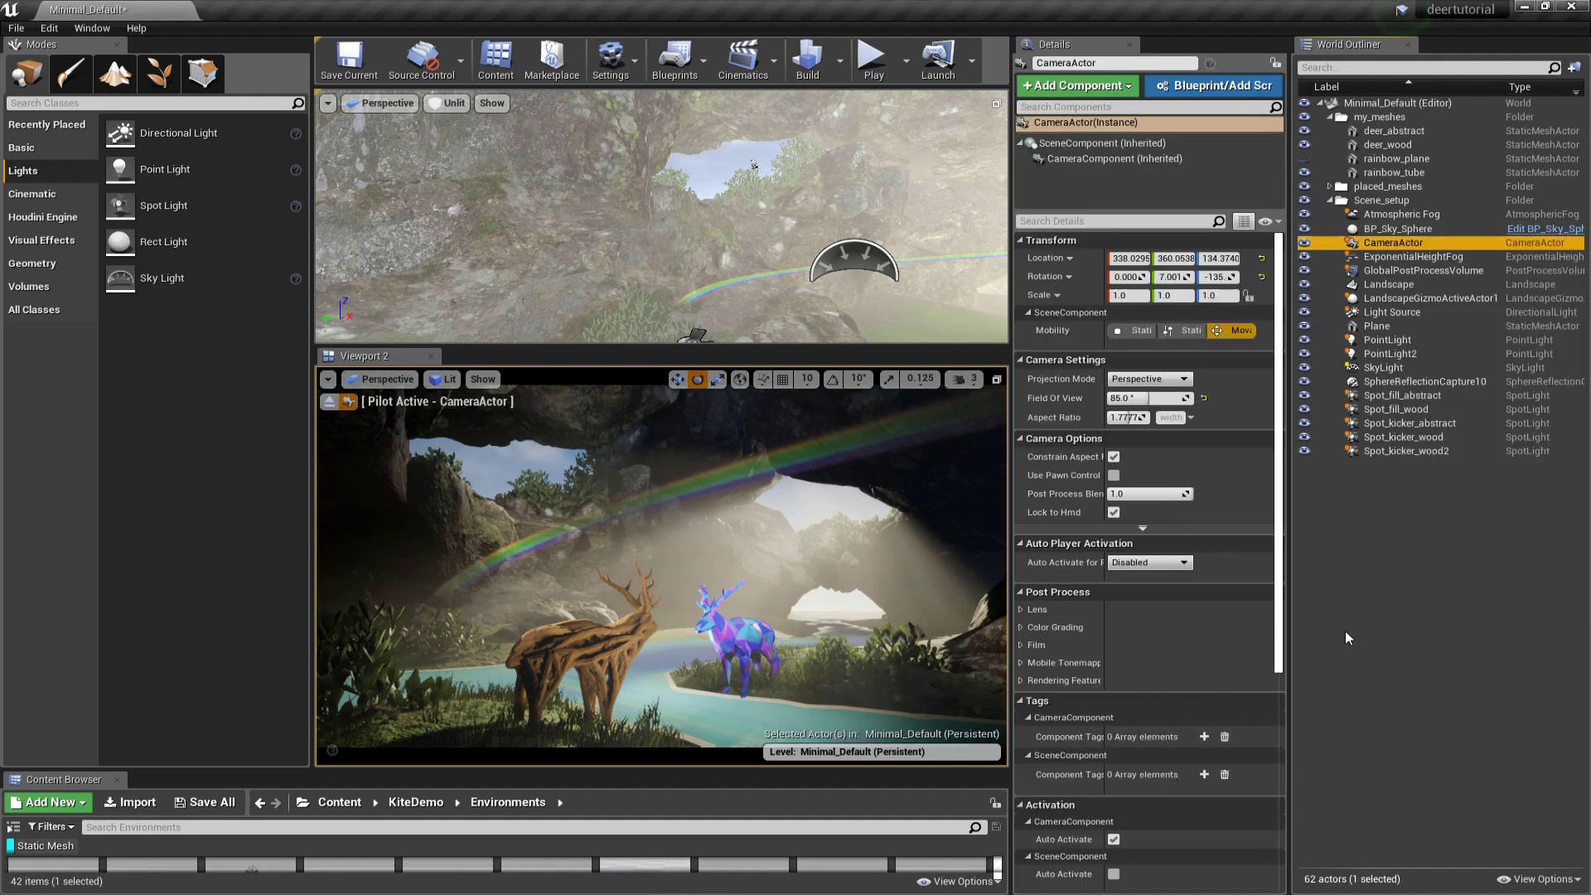
Step: Lower the camera speed to 1 and fly the piloted camera to reframe the two deer
{"action": "mouse_move", "coordinate": [604, 600]}
{"action": "right_mouse_down"}
{"action": "mouse_move", "coordinate": [570, 603]}
{"action": "mouse_move", "coordinate": [584, 607]}
{"action": "right_mouse_up"}
{"action": "key", "text": "d"}
{"action": "left_click", "coordinate": [965, 381]}
{"action": "left_click", "coordinate": [966, 415]}
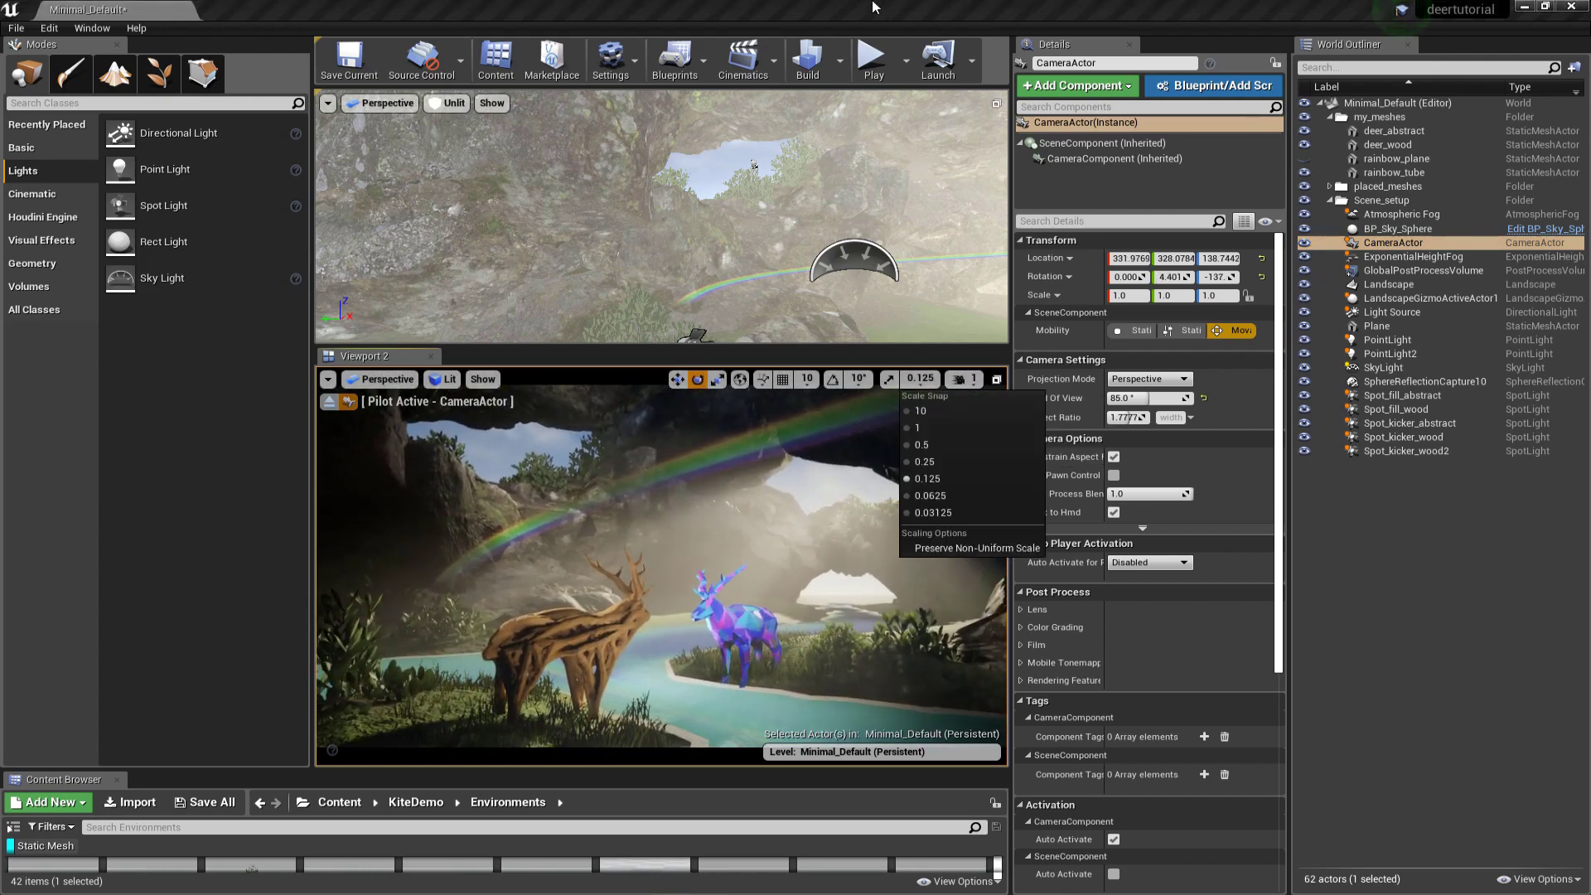
{"action": "left_click", "coordinate": [877, 7]}
{"action": "key", "text": "s"}
{"action": "key", "text": "a"}
{"action": "right_click_drag", "start_coordinate": [663, 563], "coordinate": [663, 562]}
{"action": "key", "text": "w"}
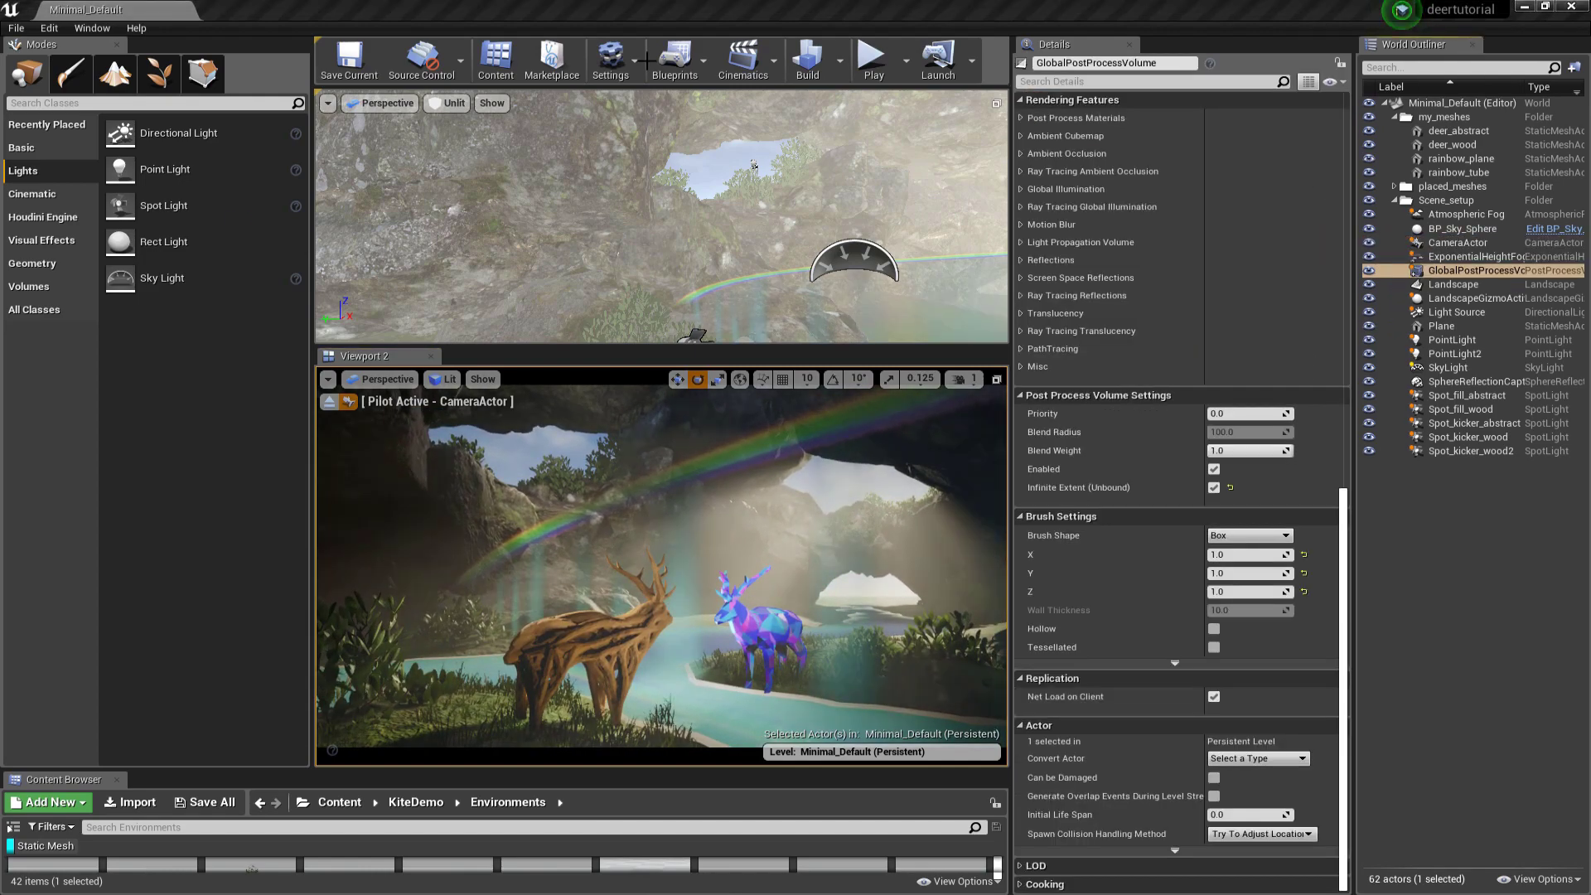
Step: Add a level sequence and save it as MyLevelSequence in the Content folder
{"action": "left_click", "coordinate": [743, 60]}
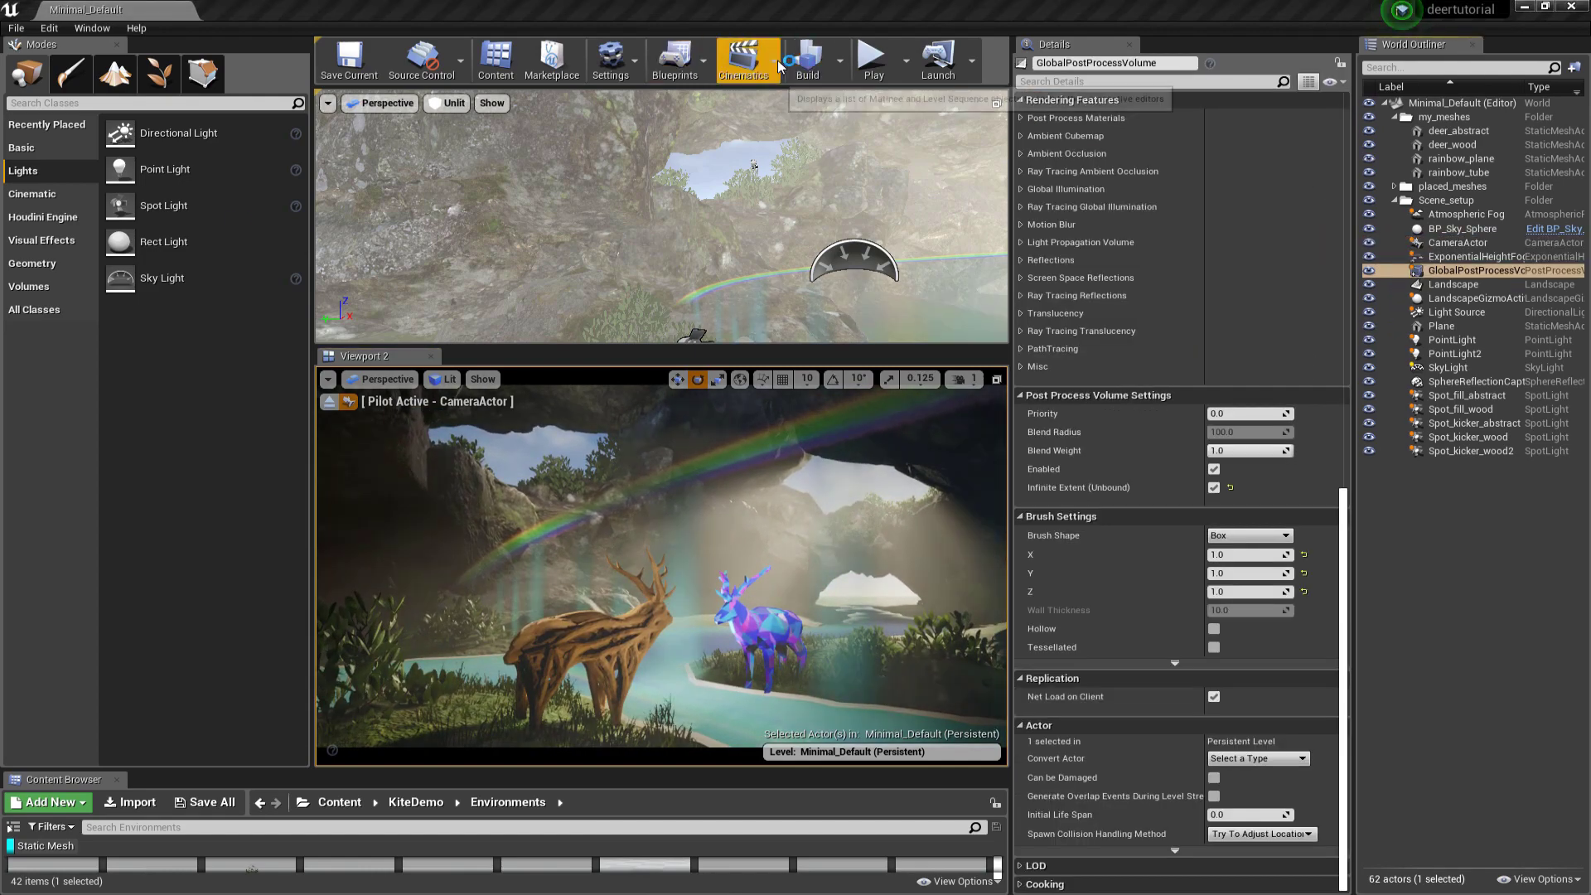
{"action": "left_click", "coordinate": [779, 106]}
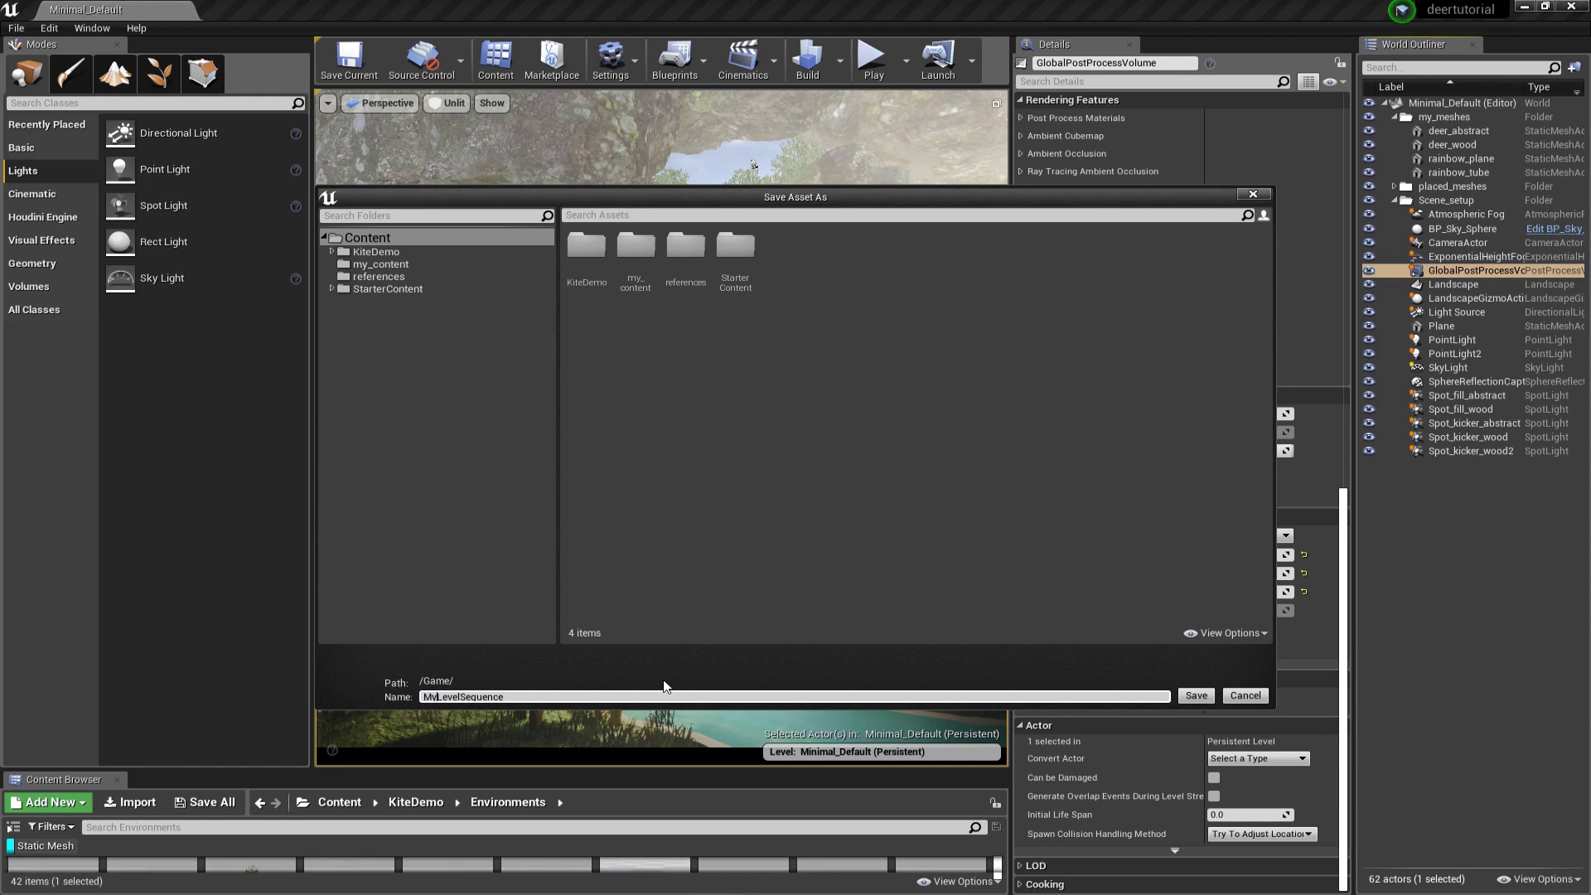
{"action": "key", "text": "Return"}
Step: Add the CameraActor as a track in the level sequence
{"action": "left_click", "coordinate": [414, 277]}
{"action": "mouse_move", "coordinate": [430, 294]}
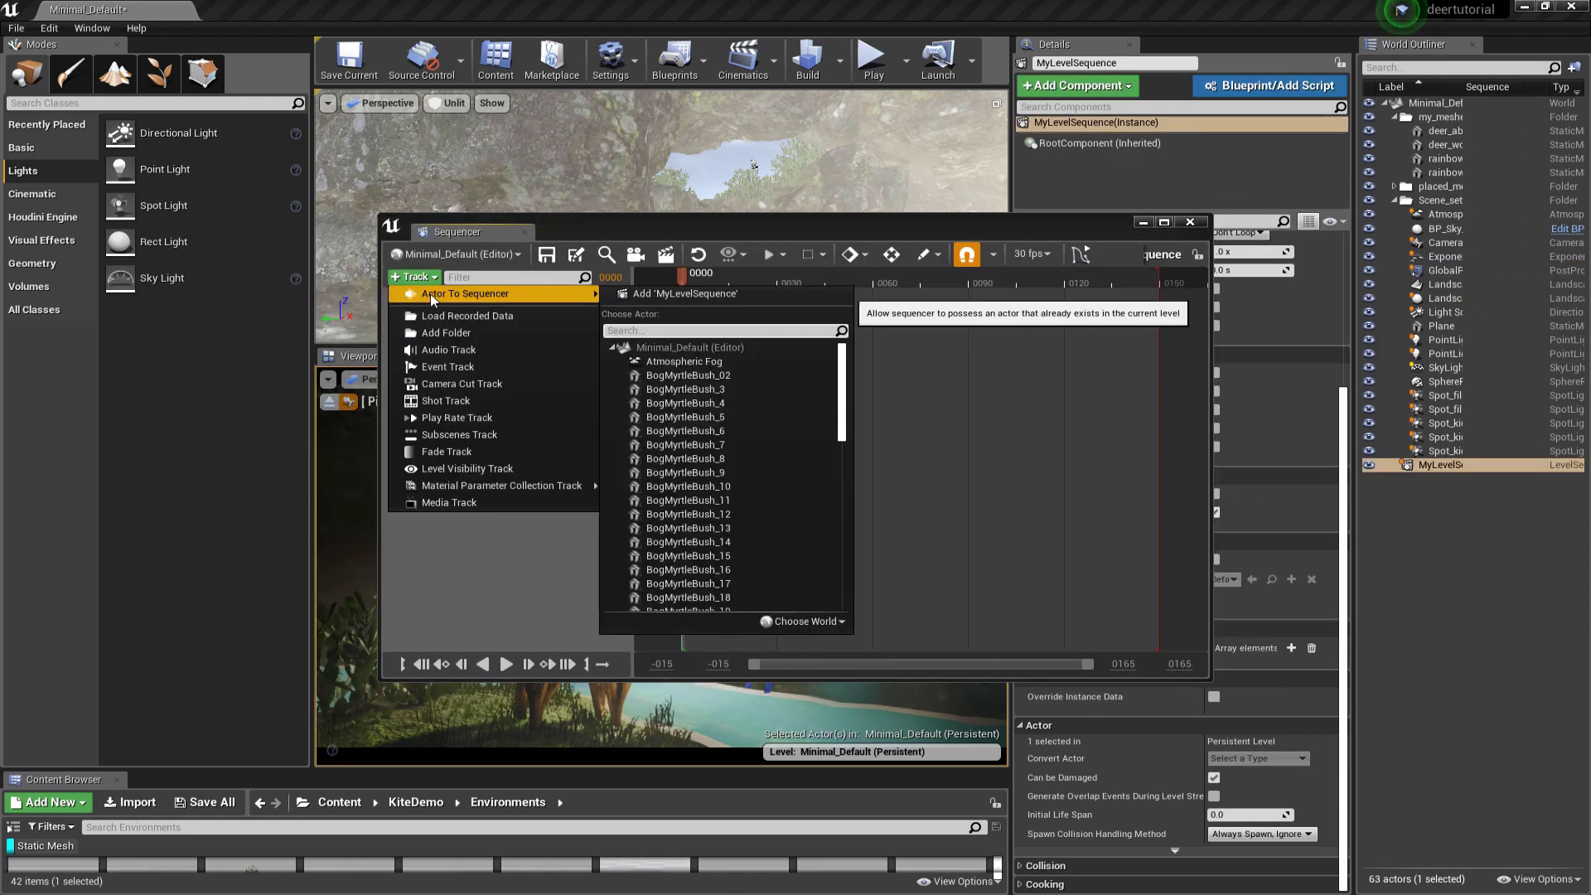
{"action": "type", "text": "ca"}
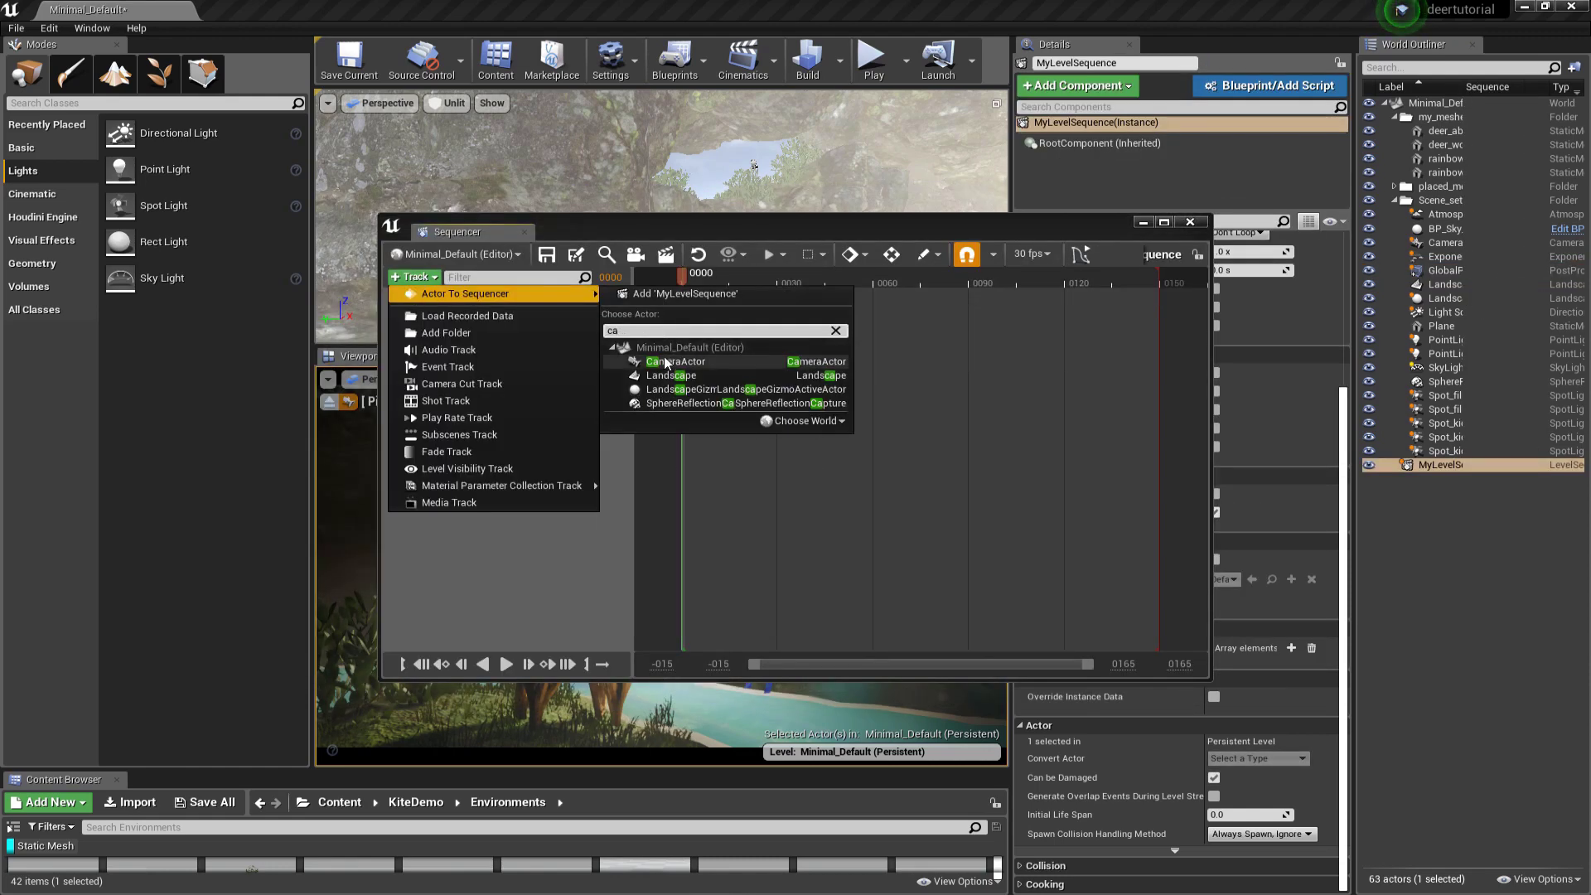
{"action": "left_click", "coordinate": [665, 362]}
Step: Enlarge the Sequencer window and key the CameraActor's location and rotation at frame 0
{"action": "left_click", "coordinate": [401, 428]}
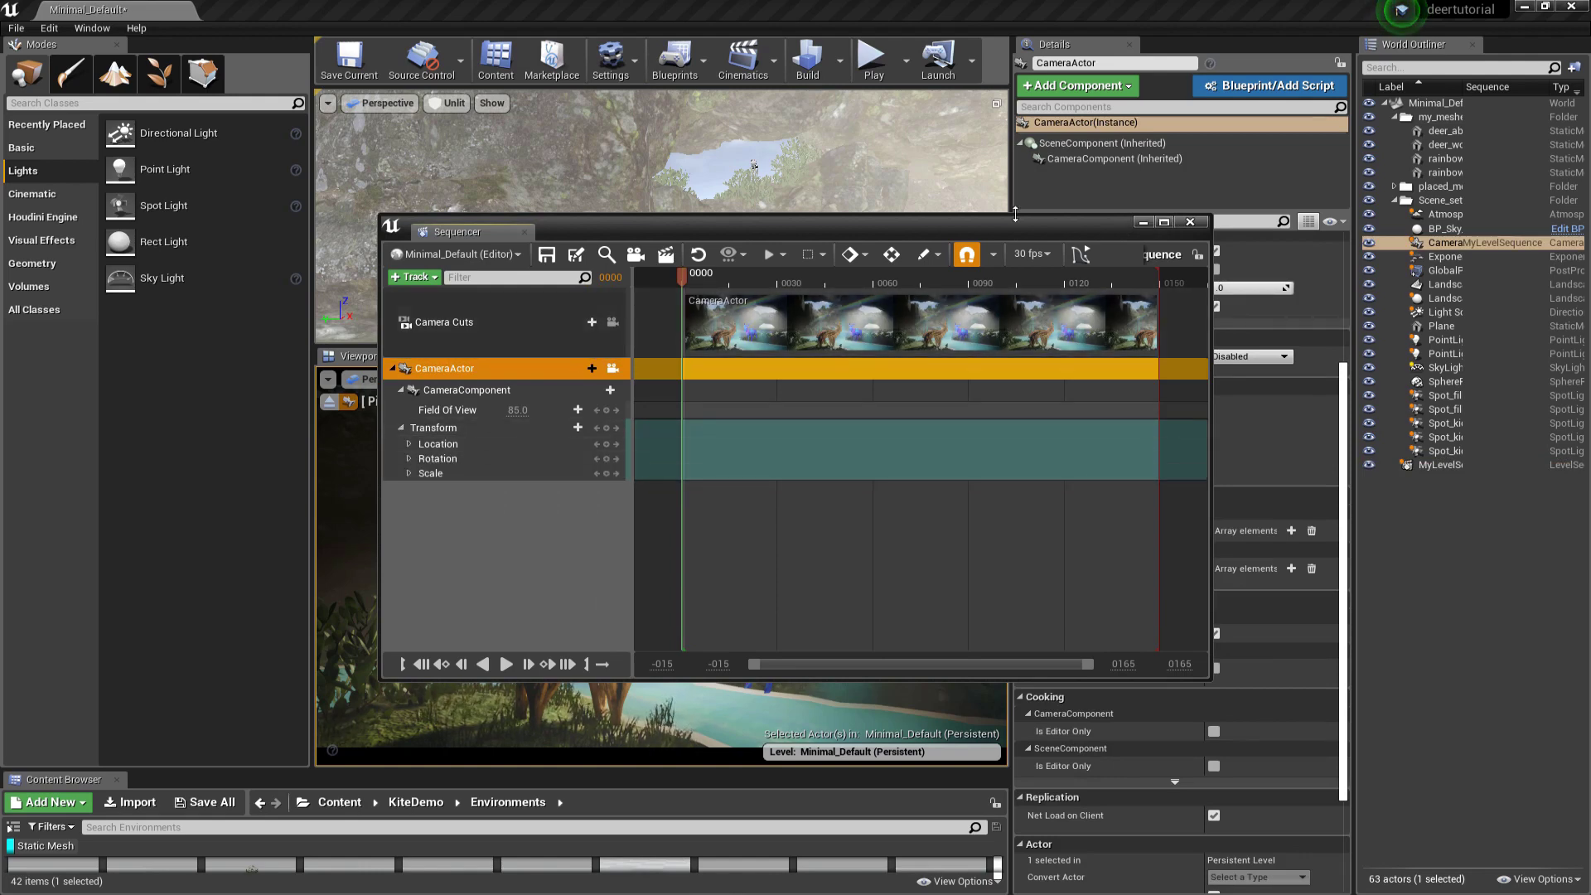
{"action": "left_click_drag", "start_coordinate": [1015, 220], "coordinate": [1169, 108]}
{"action": "left_click_drag", "start_coordinate": [534, 570], "coordinate": [343, 643]}
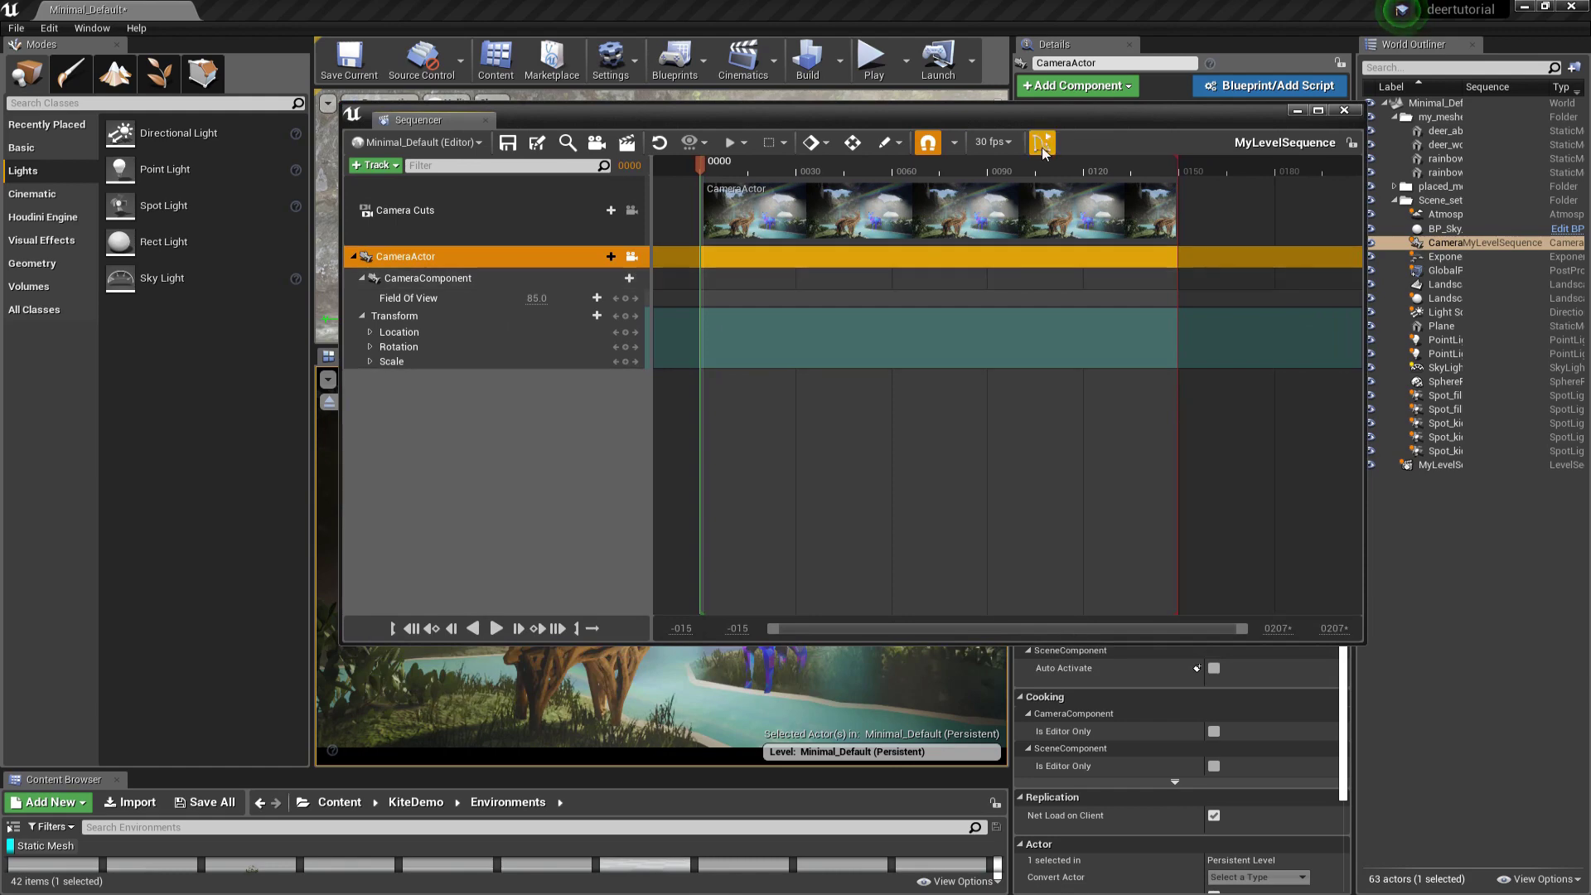
{"action": "left_click", "coordinate": [625, 347]}
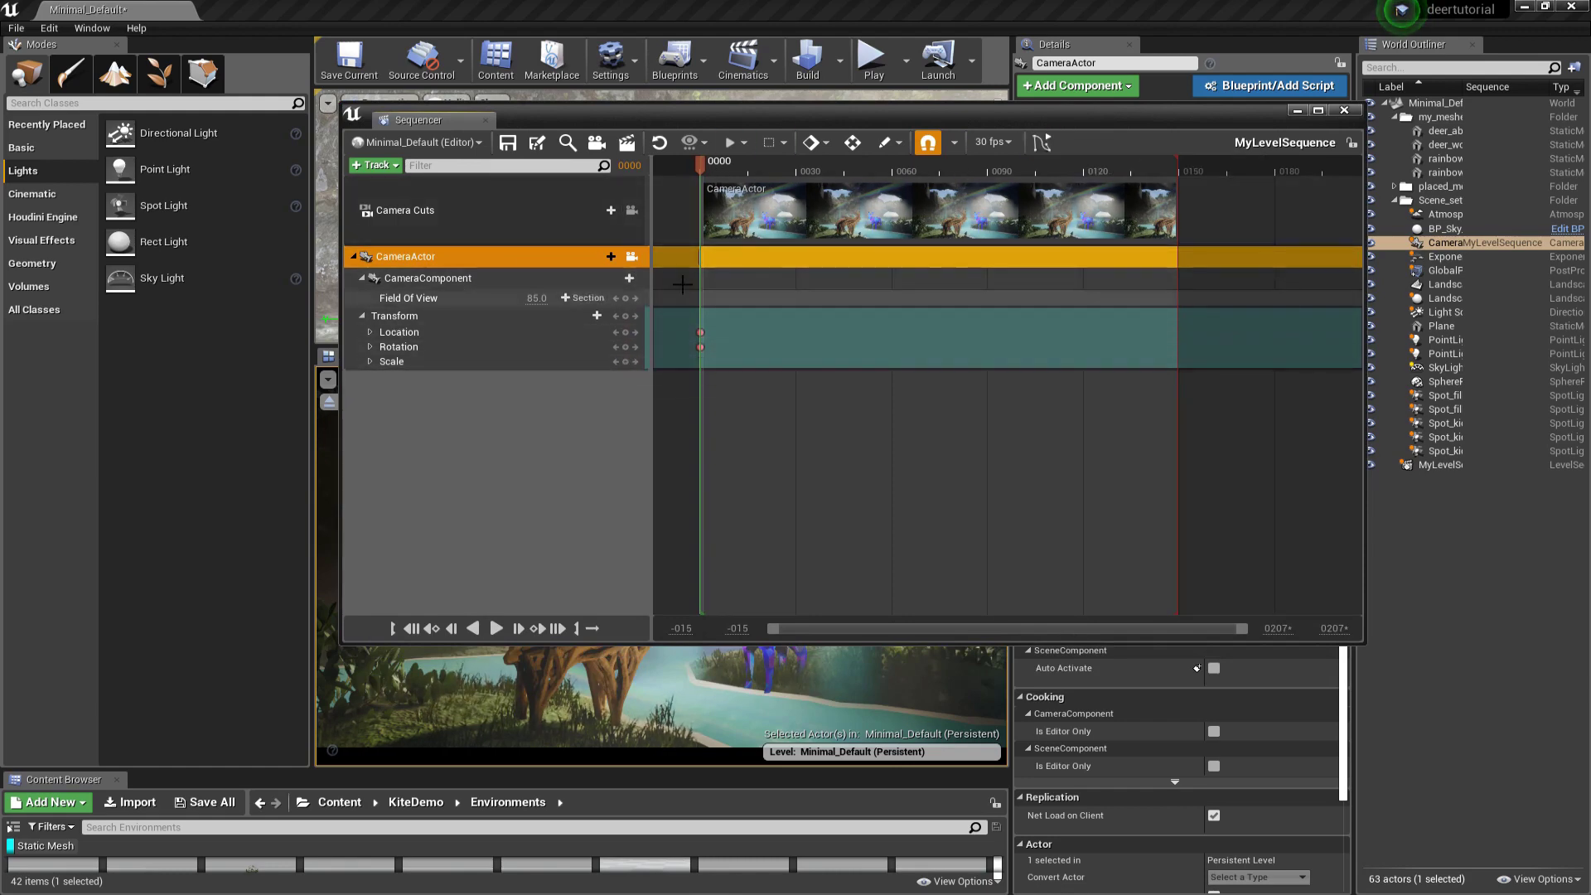
Step: Move the playhead to frame 150 and fly the piloted camera in closer to the two deer
{"action": "left_click_drag", "start_coordinate": [702, 168], "coordinate": [1179, 177]}
{"action": "left_click_drag", "start_coordinate": [343, 198], "coordinate": [680, 198]}
{"action": "left_click_drag", "start_coordinate": [830, 94], "coordinate": [956, 303]}
{"action": "left_click_drag", "start_coordinate": [809, 594], "coordinate": [1012, 583]}
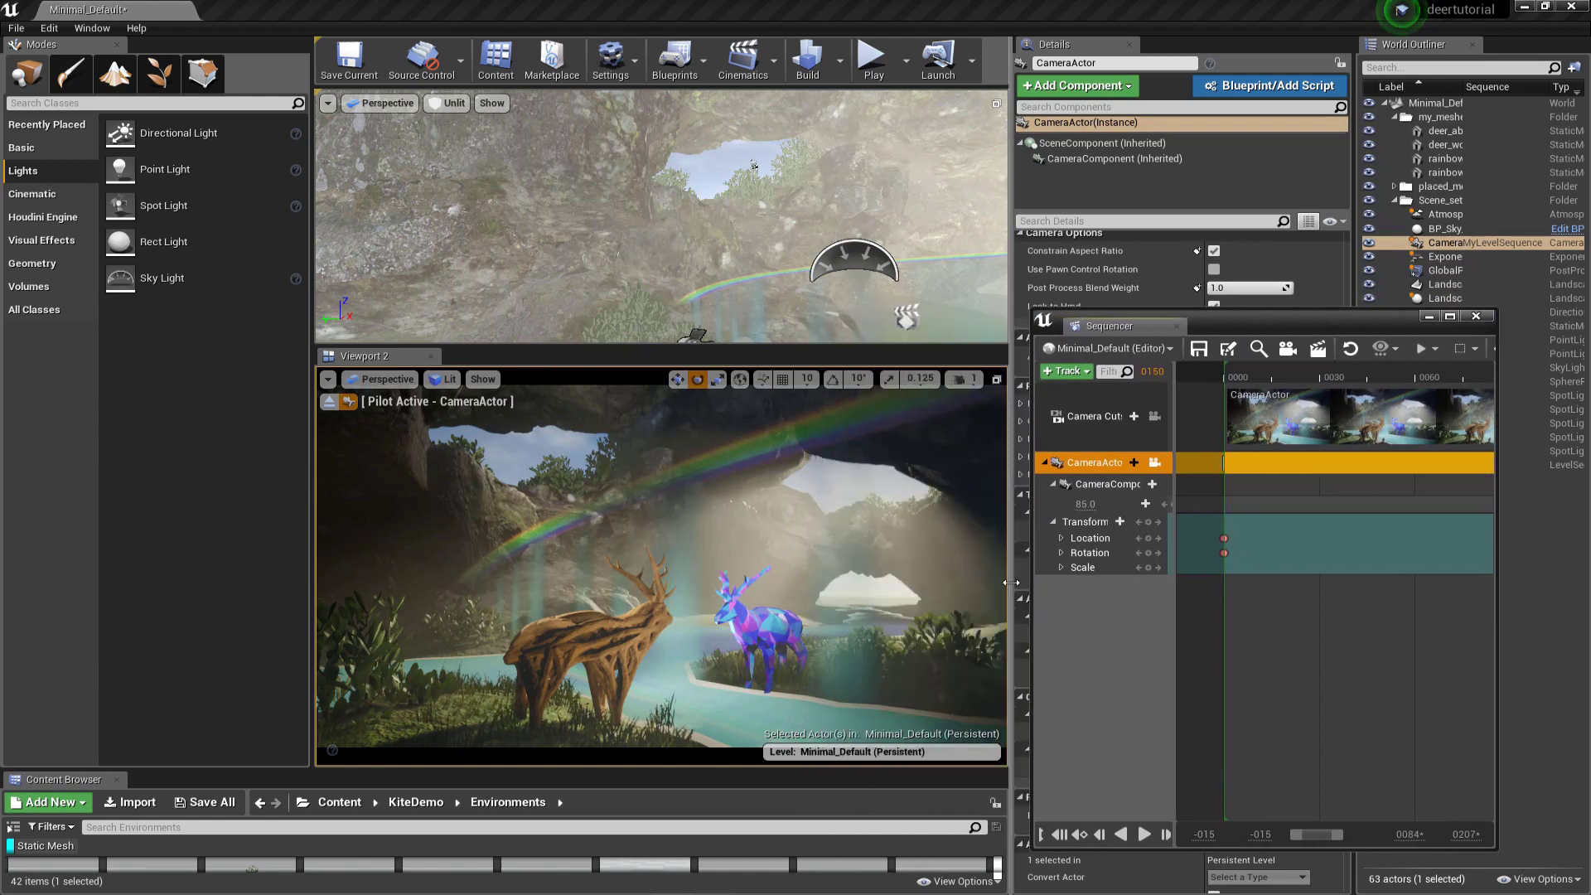
{"action": "right_click_drag", "start_coordinate": [759, 635], "coordinate": [746, 647]}
{"action": "key", "text": "w"}
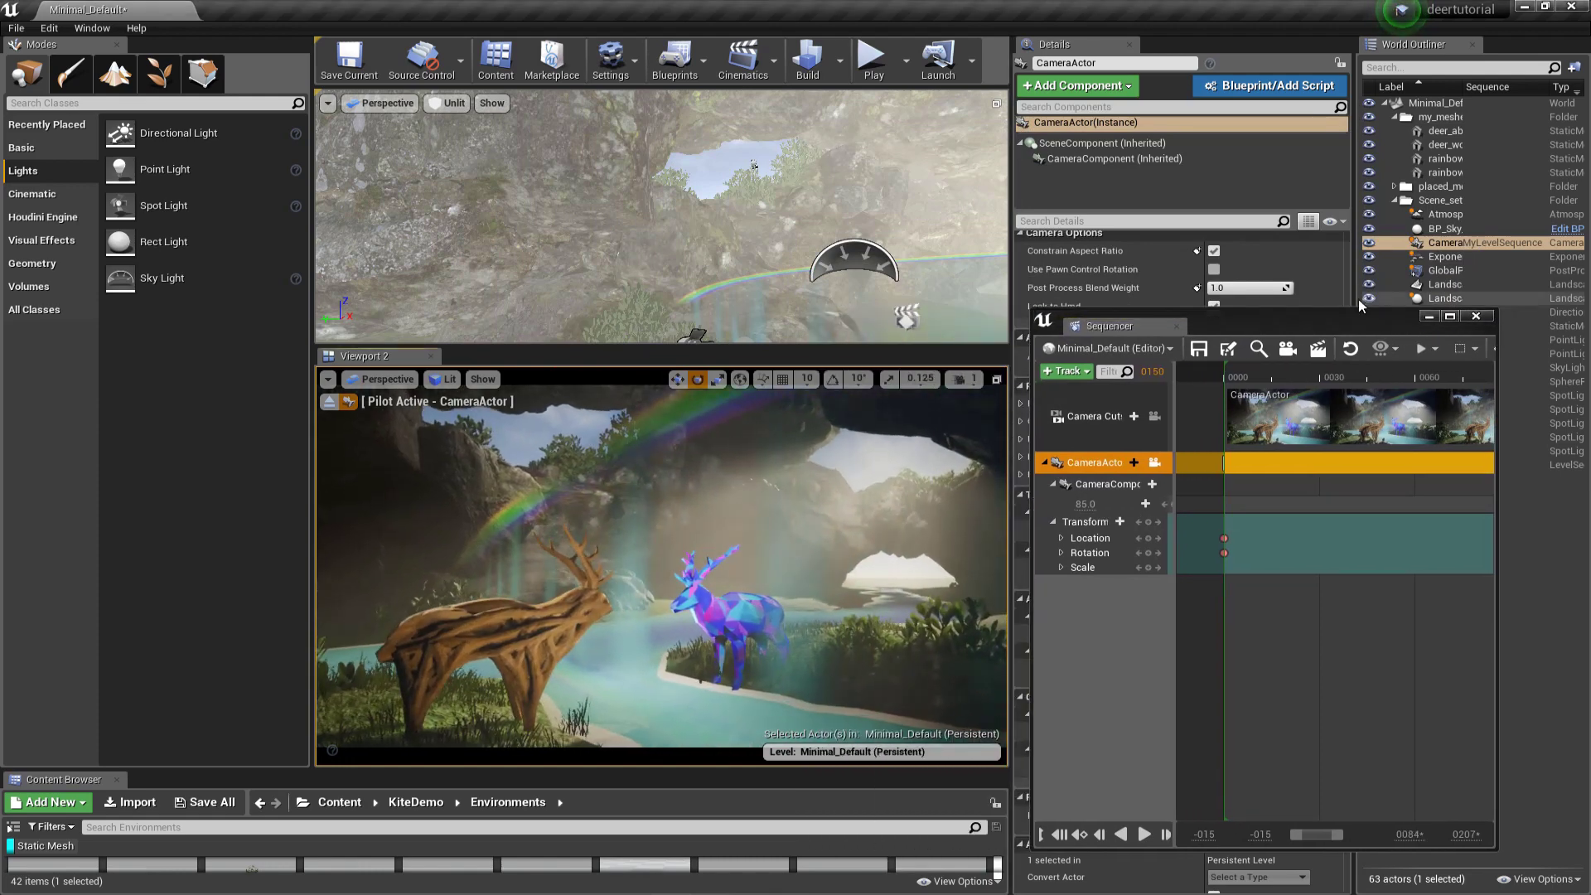
Step: Key the CameraActor's location and rotation at frame 150
{"action": "left_click_drag", "start_coordinate": [1480, 321], "coordinate": [1180, 274]}
{"action": "left_click", "coordinate": [1150, 269]}
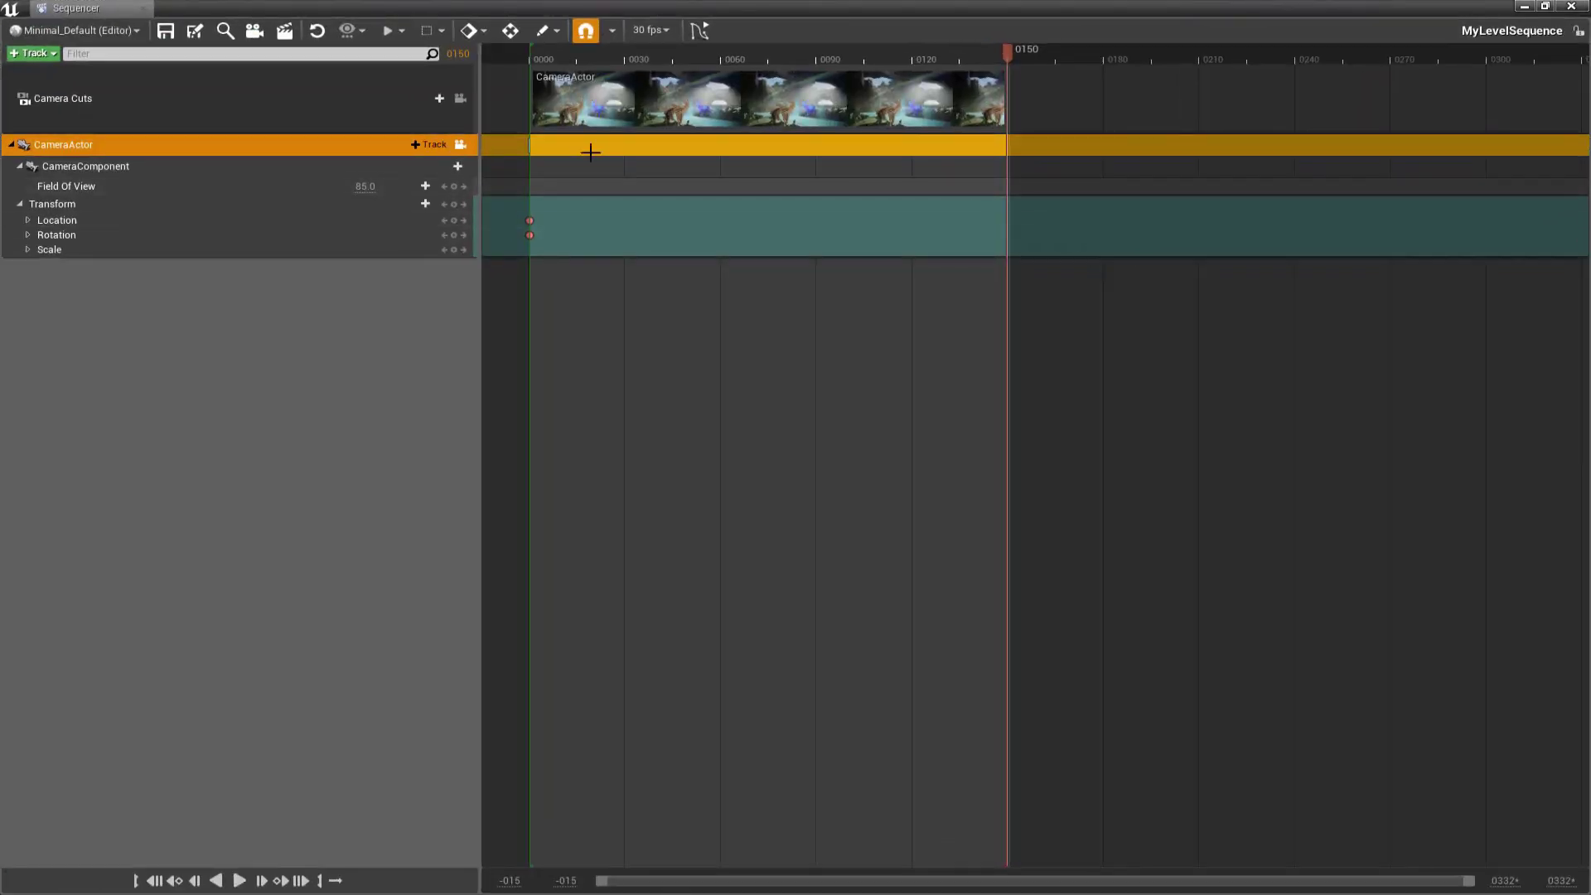
{"action": "left_click", "coordinate": [454, 236]}
{"action": "double_click", "coordinate": [598, 7]}
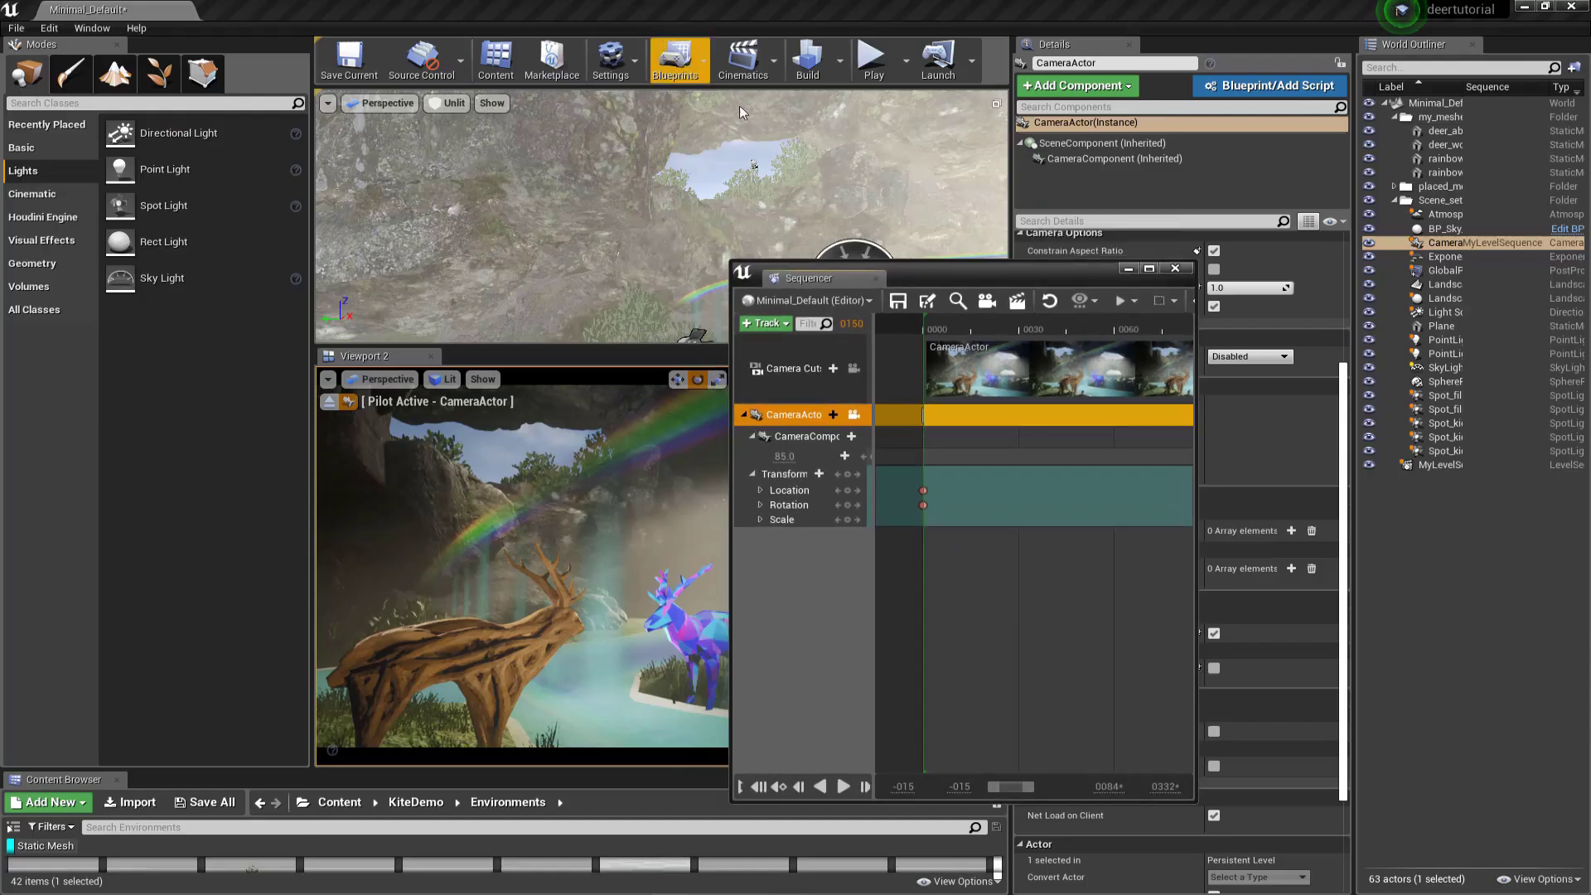
Step: Scrub the sequence back from frame 150 to frame 108 to preview the camera move
{"action": "left_click_drag", "start_coordinate": [994, 272], "coordinate": [1251, 272]}
{"action": "scroll", "coordinate": [1264, 470], "scroll_direction": "down", "scroll_amount": 6, "text": "ctrl"}
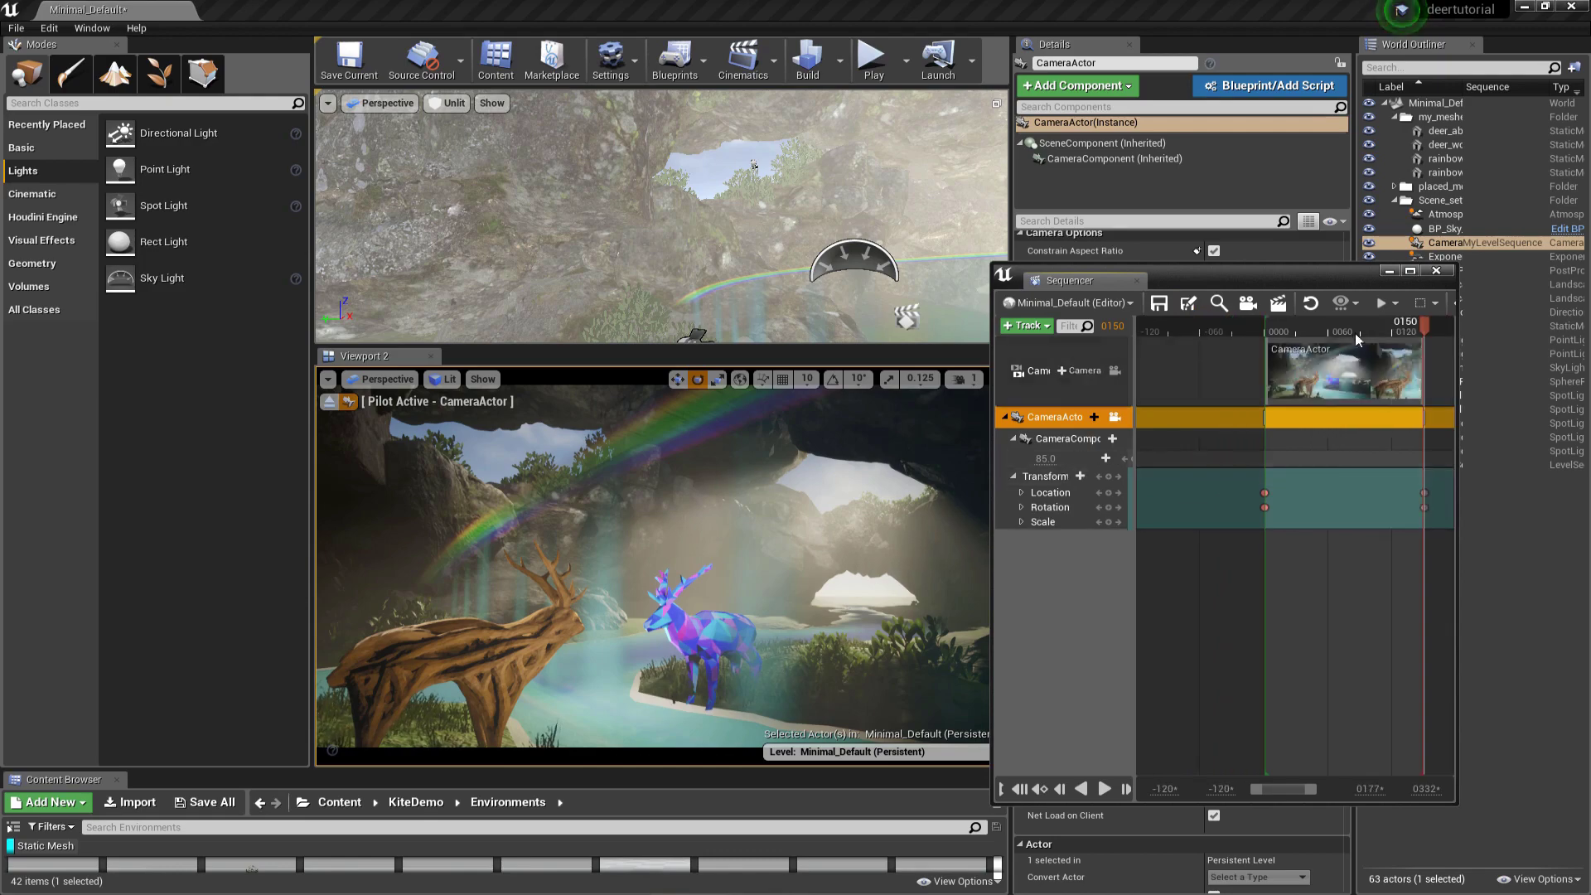
{"action": "left_click_drag", "start_coordinate": [1425, 328], "coordinate": [1382, 356]}
Step: Save the level sequence and set its movie render to Image Sequence (png) at 3840 x 2160 (16:9)
{"action": "double_click", "coordinate": [1132, 286]}
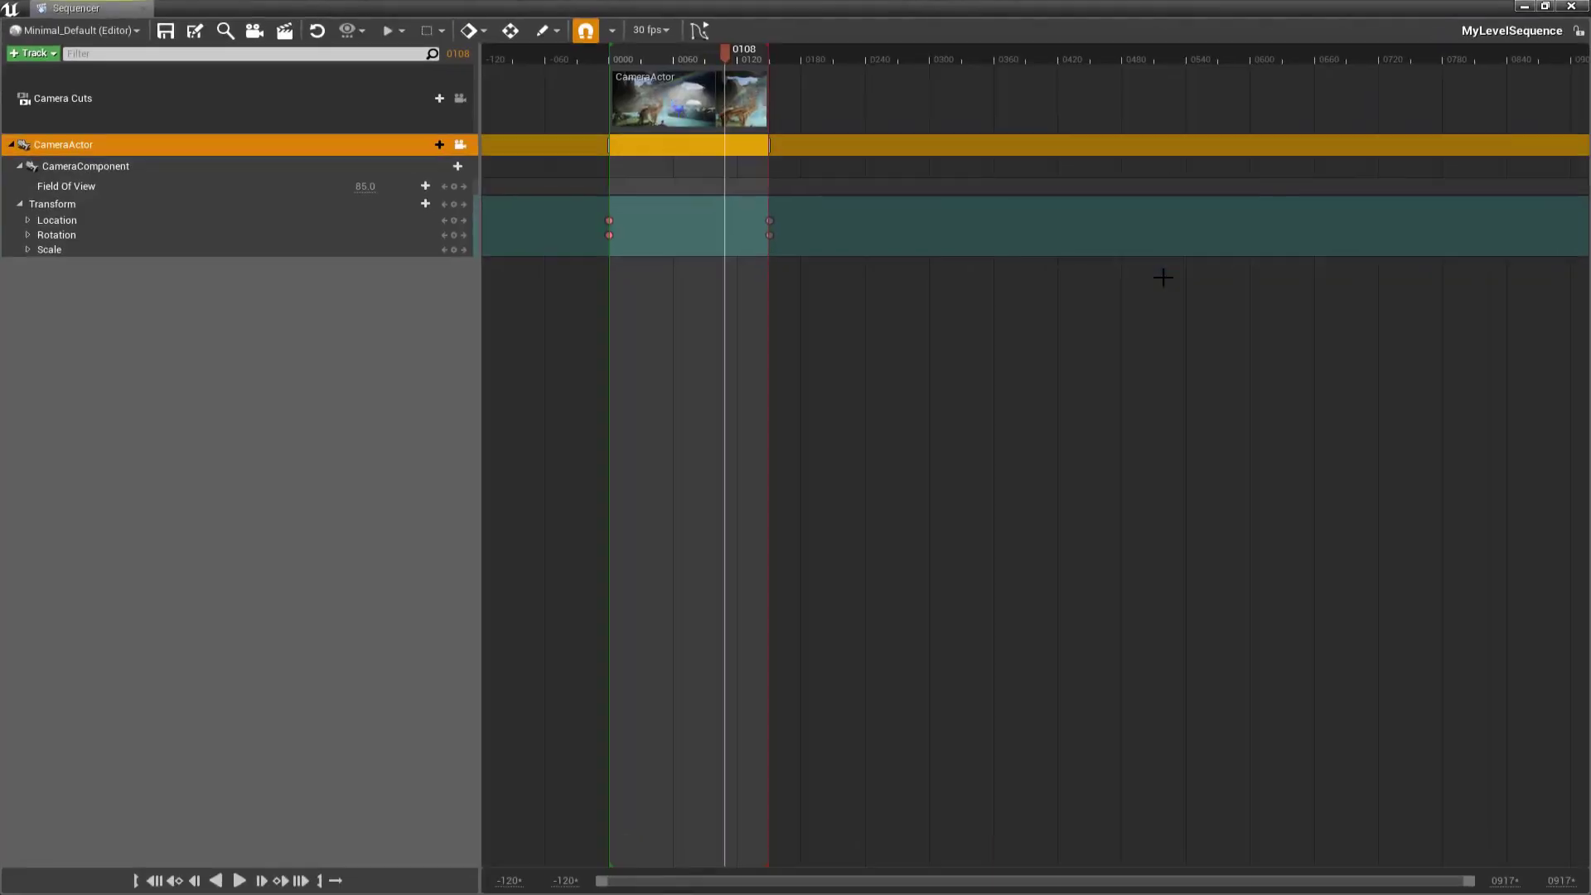
{"action": "left_click", "coordinate": [162, 33]}
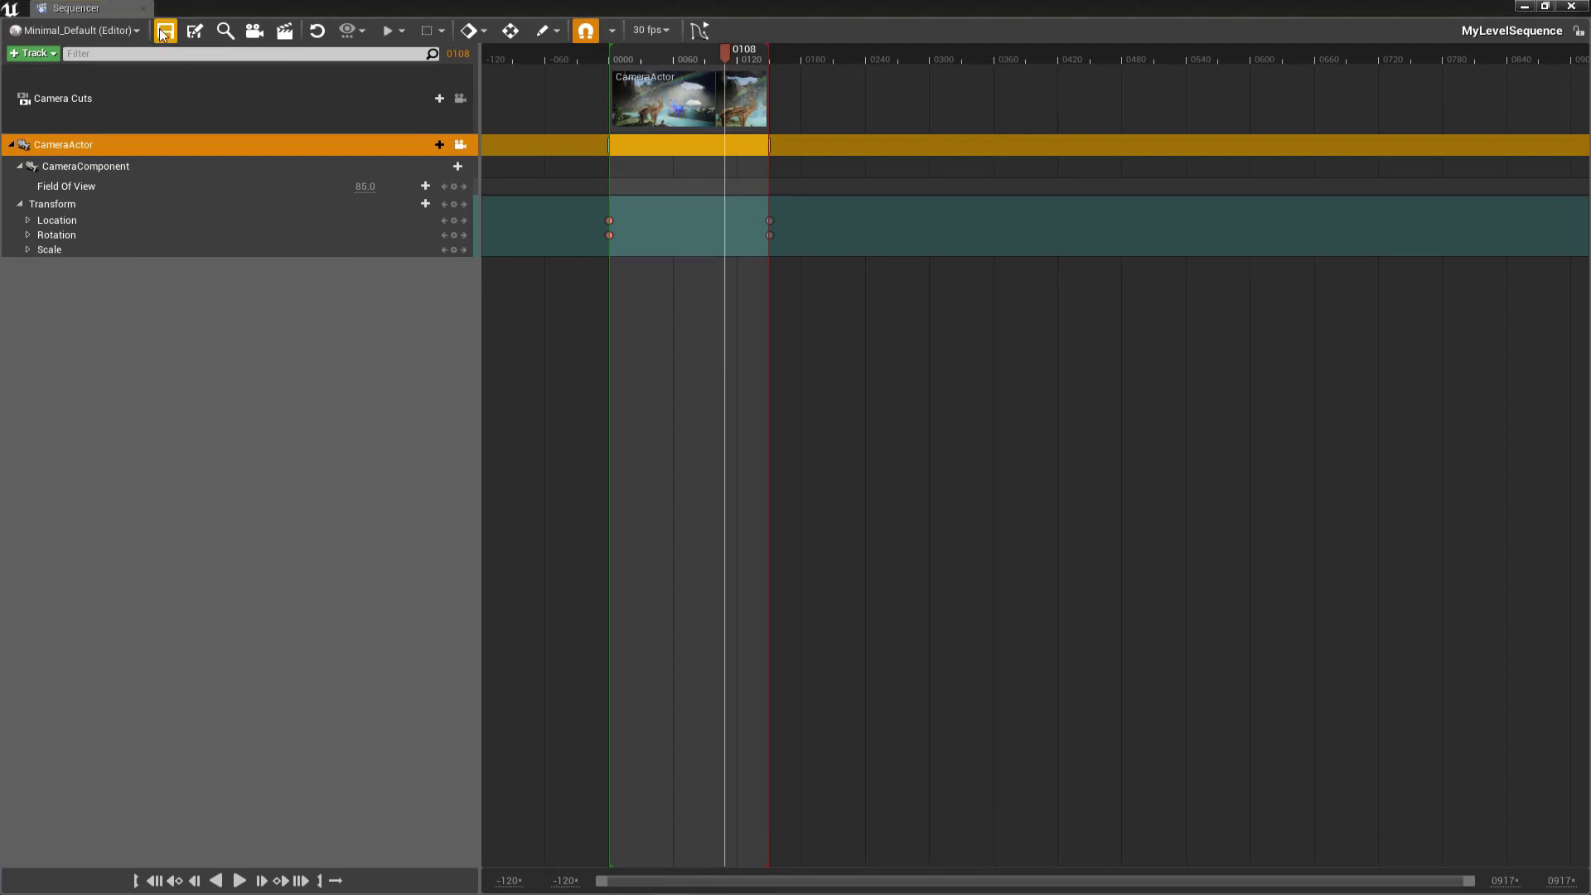
{"action": "left_click", "coordinate": [284, 32]}
{"action": "left_click", "coordinate": [876, 235]}
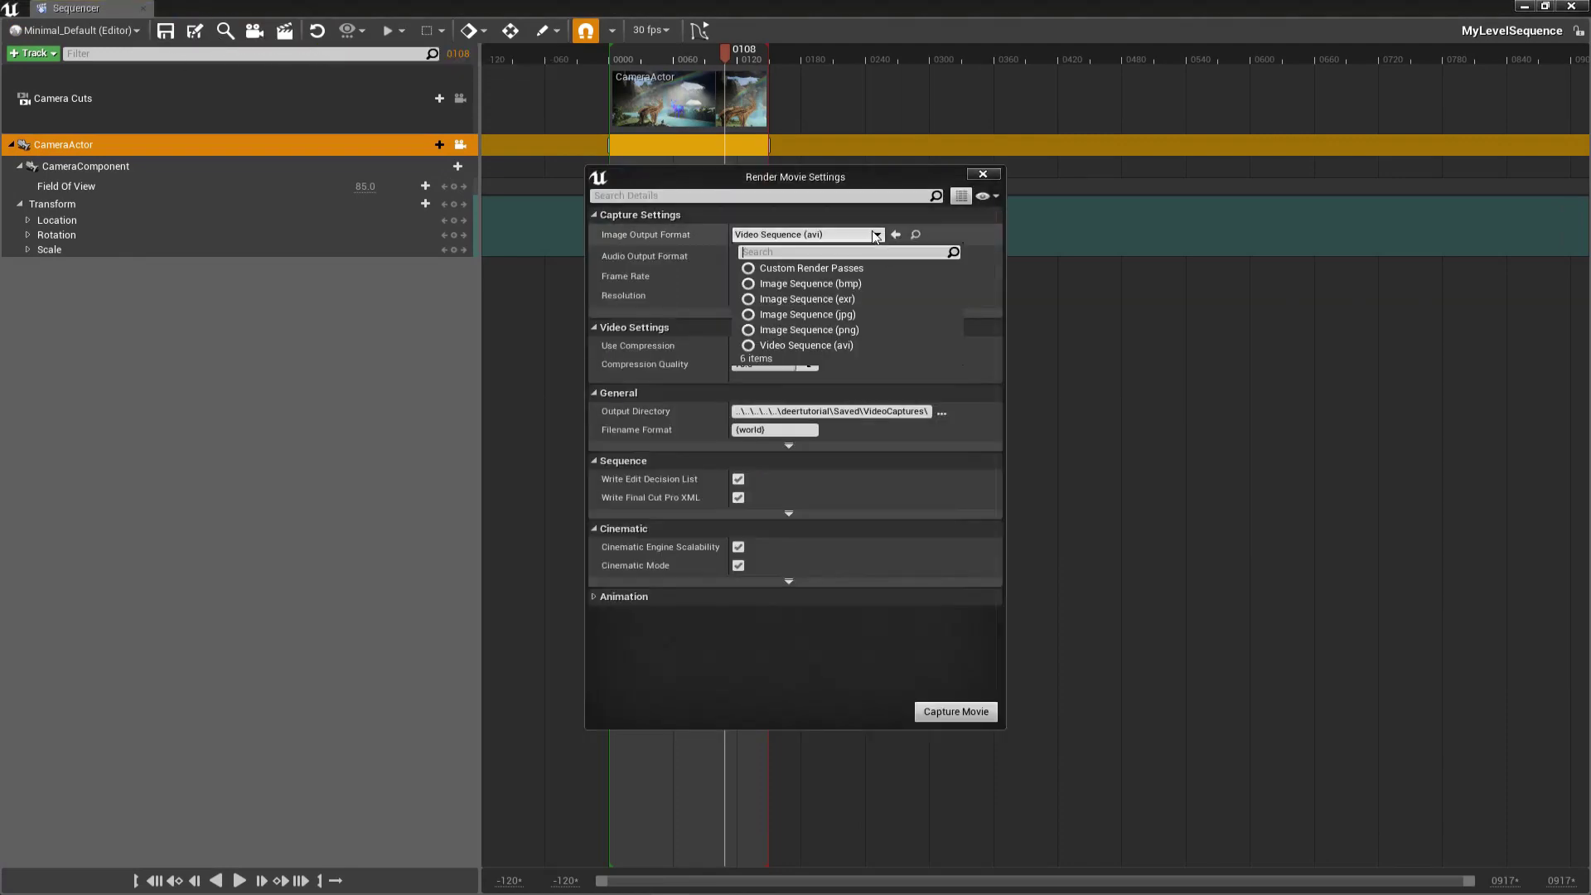
{"action": "left_click", "coordinate": [750, 329]}
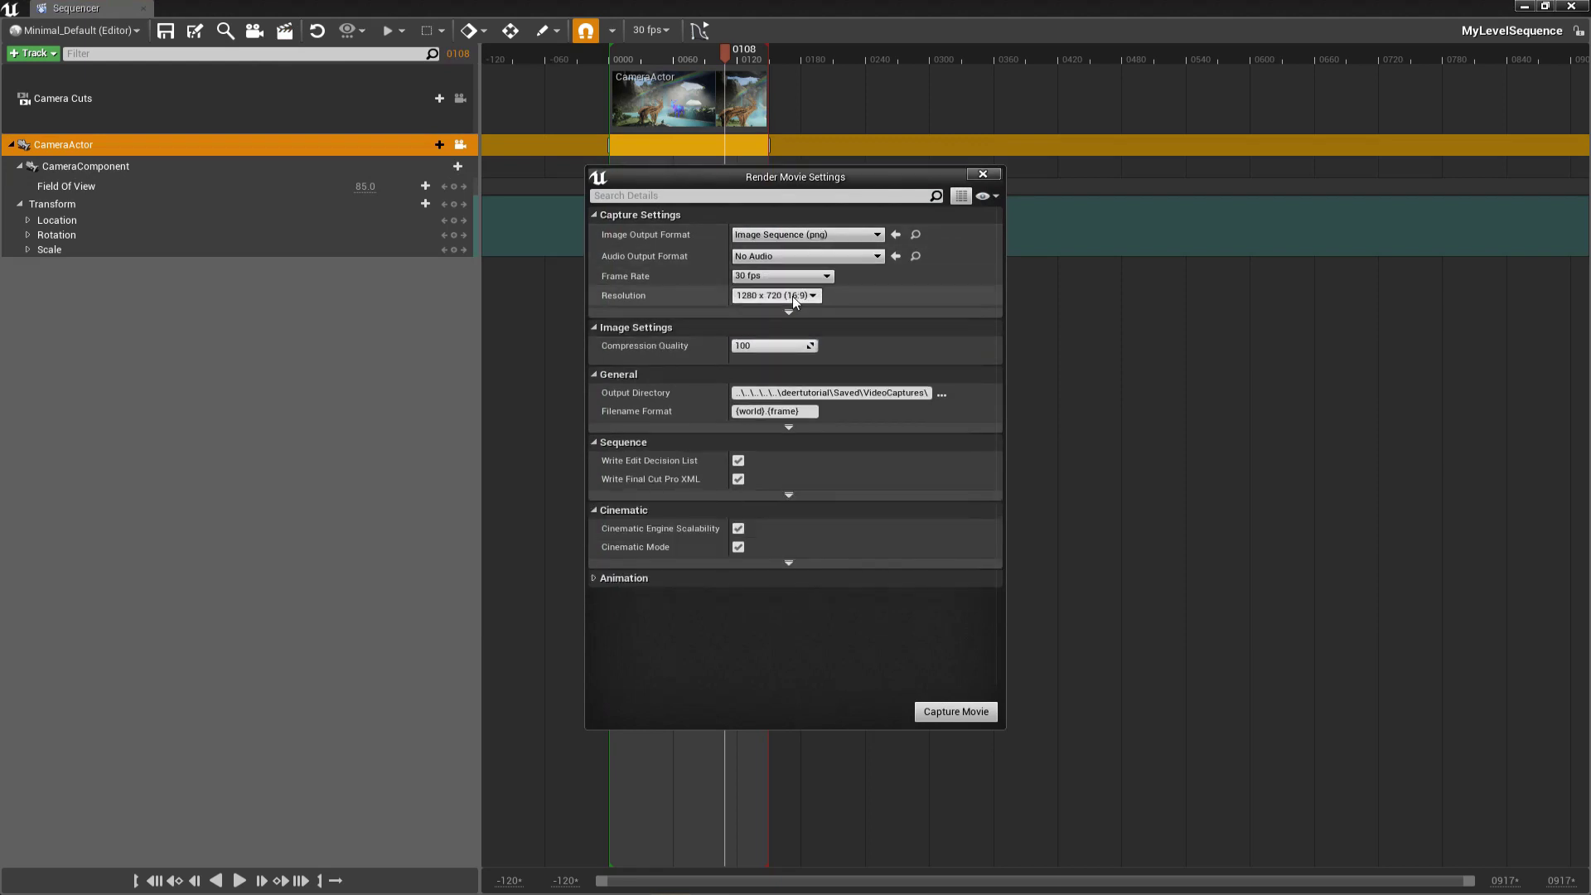
{"action": "left_click", "coordinate": [792, 295]}
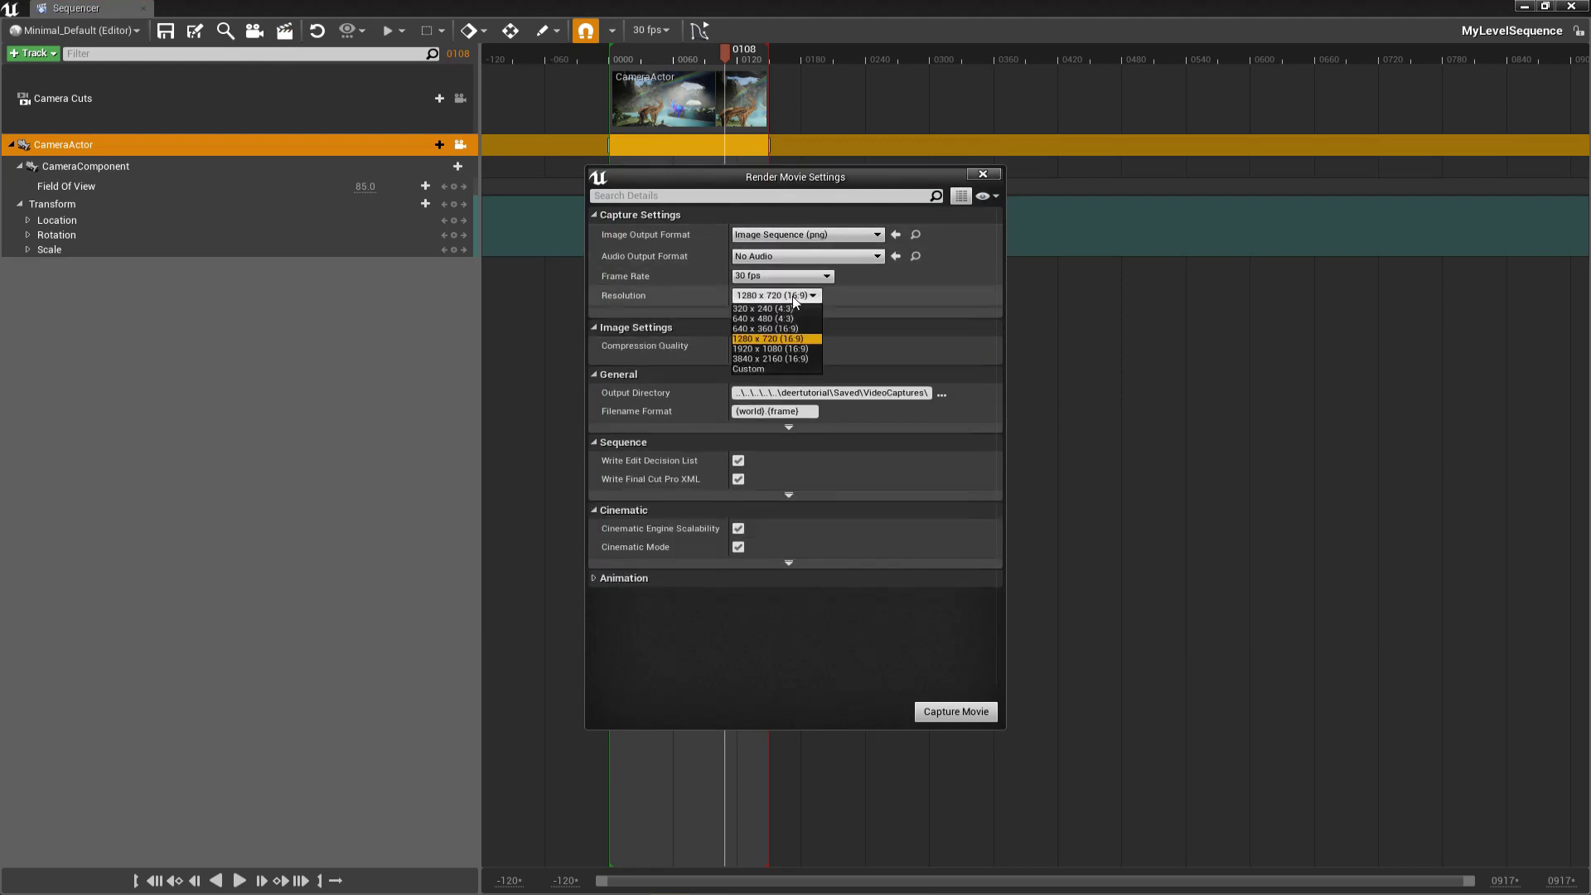
{"action": "left_click", "coordinate": [771, 358]}
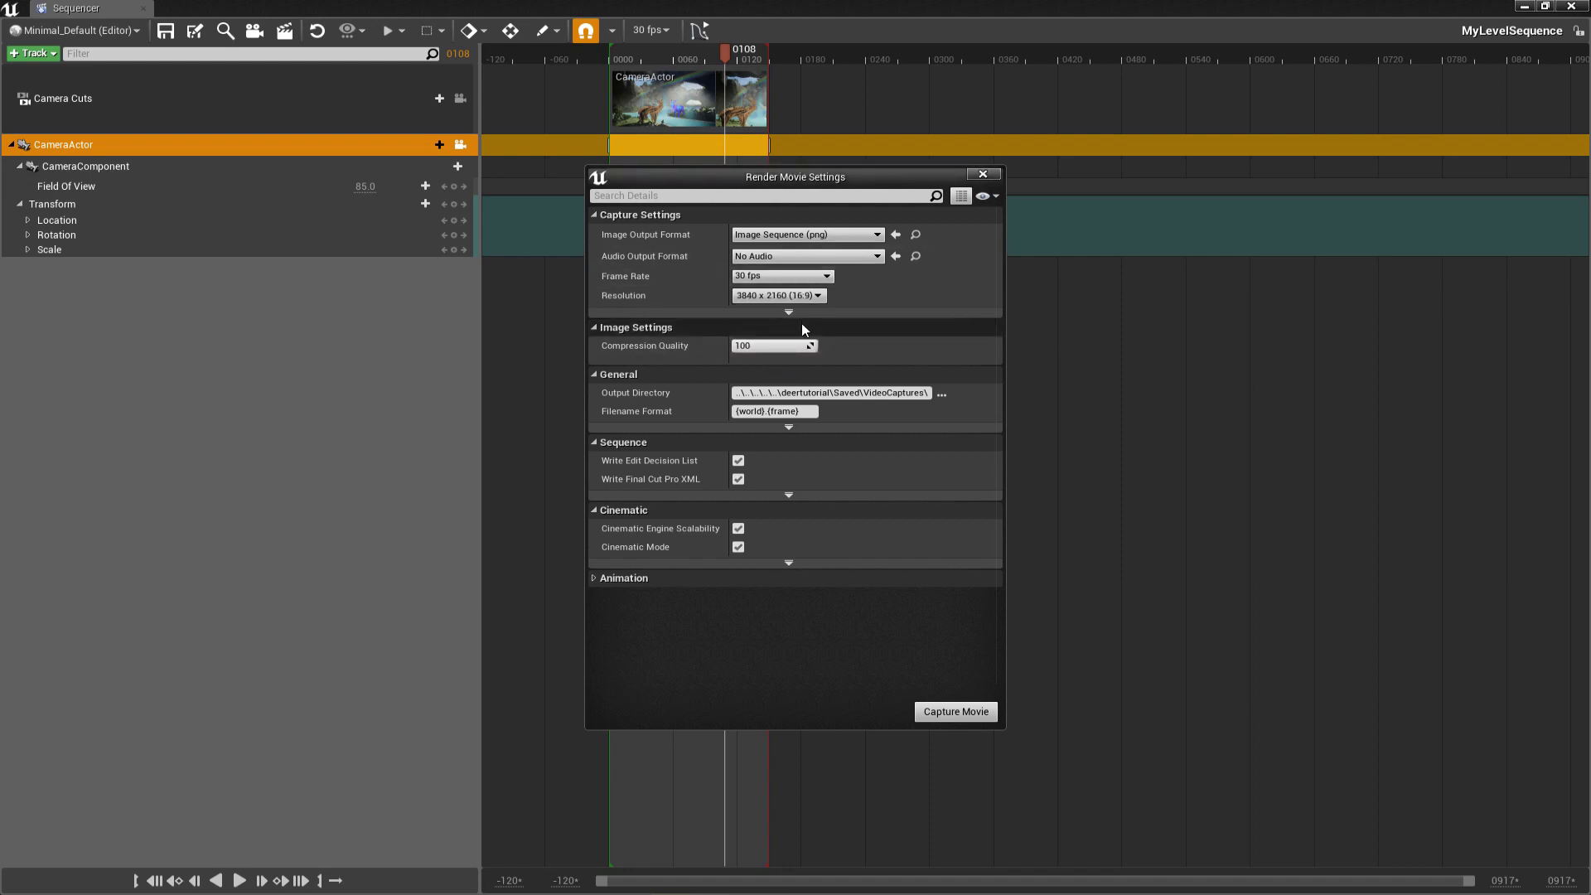
Step: Start the movie capture and save the Minimal_Default level
{"action": "left_click", "coordinate": [947, 714]}
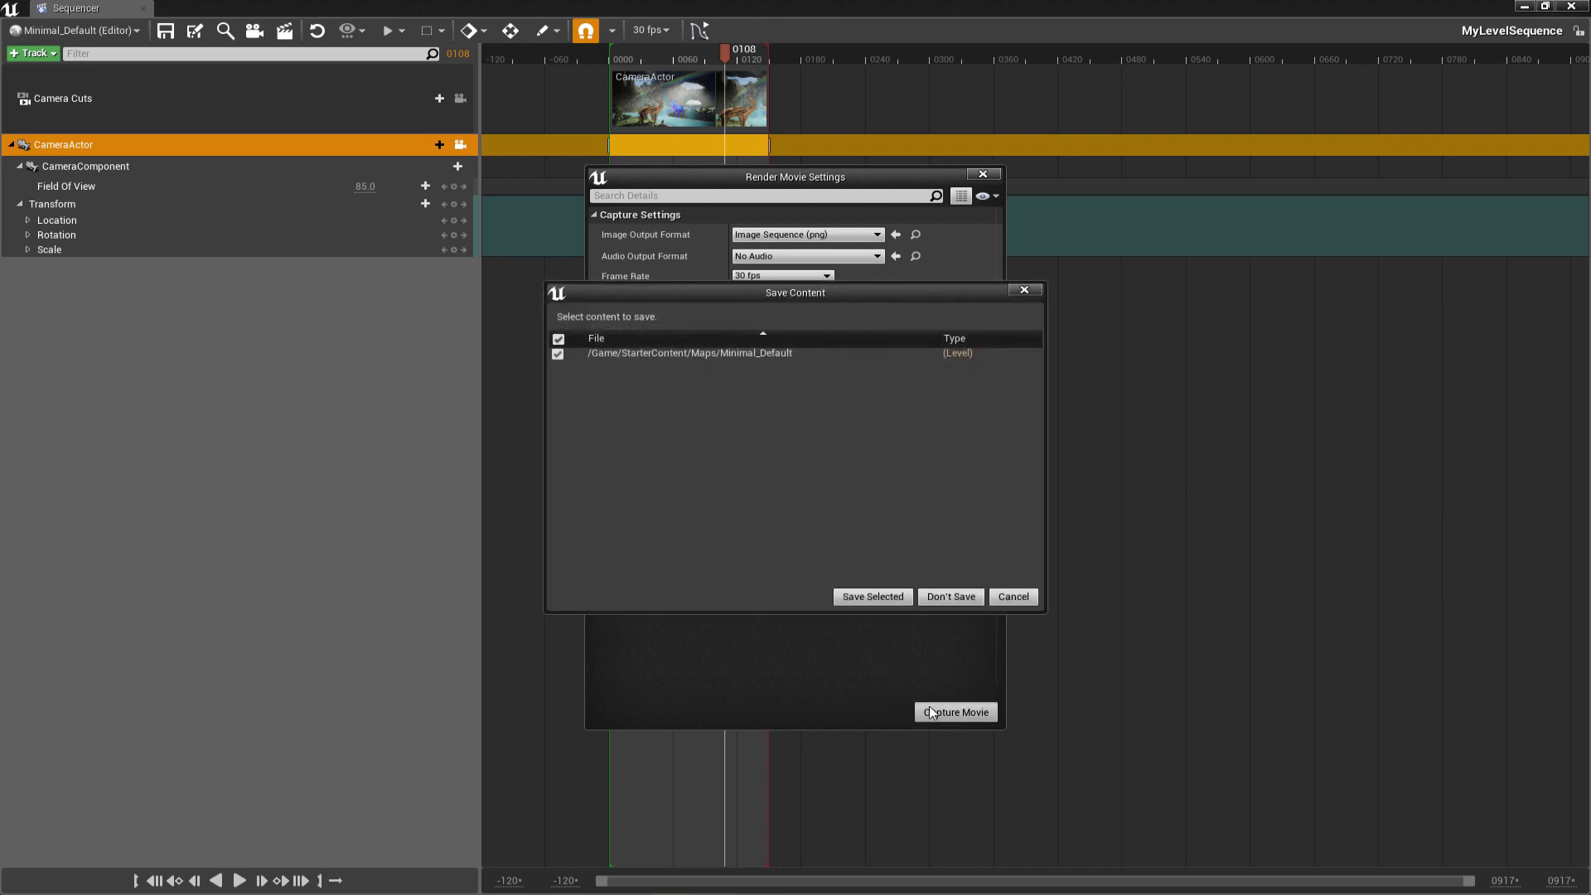
{"action": "left_click", "coordinate": [864, 597]}
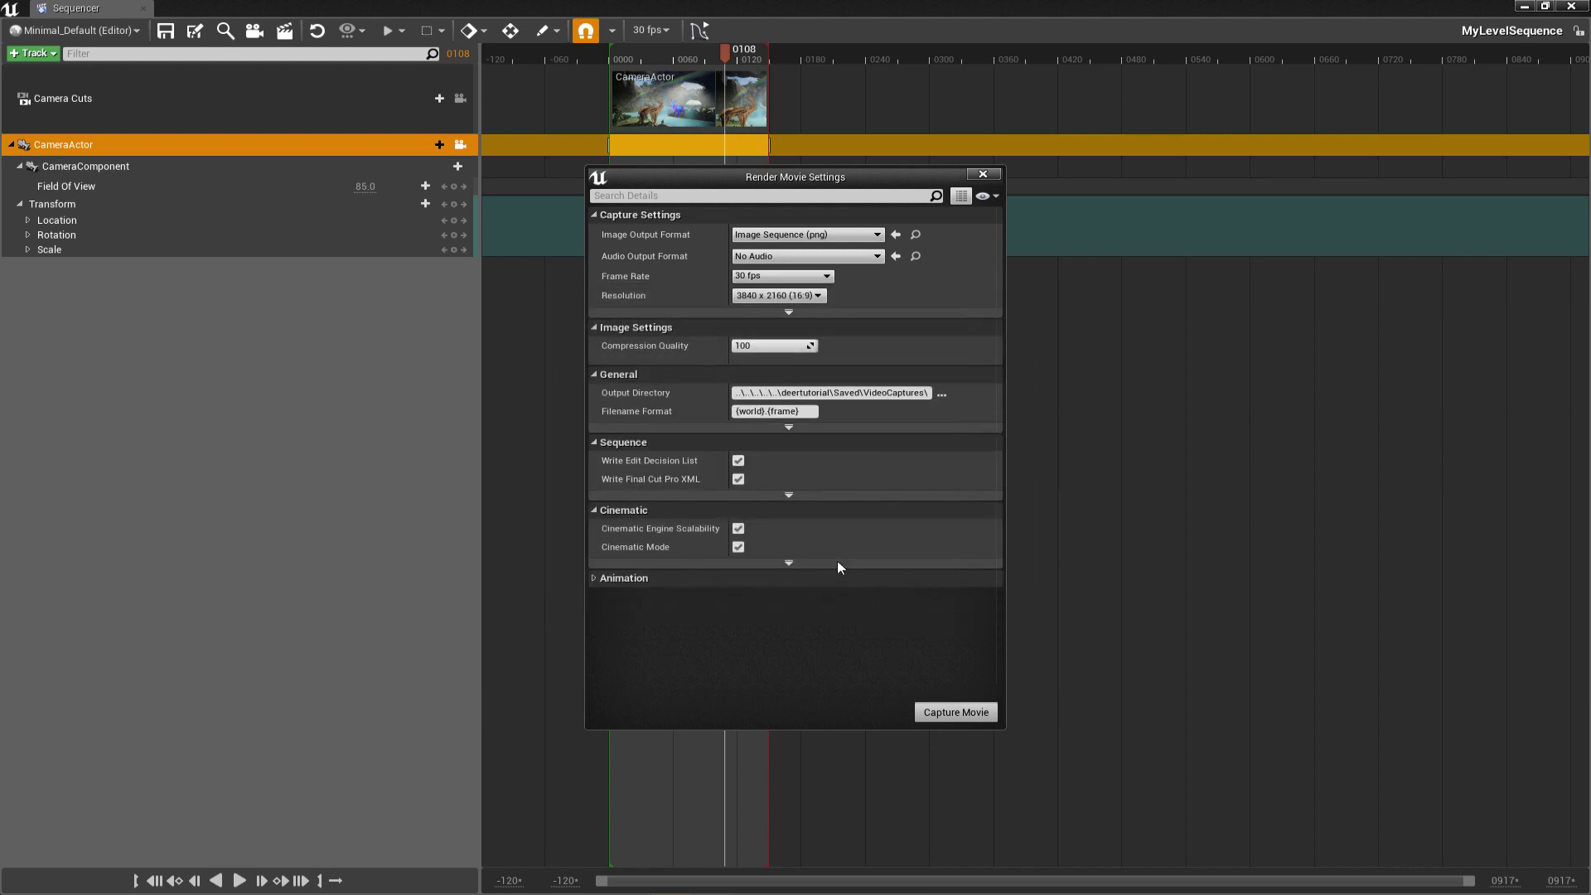